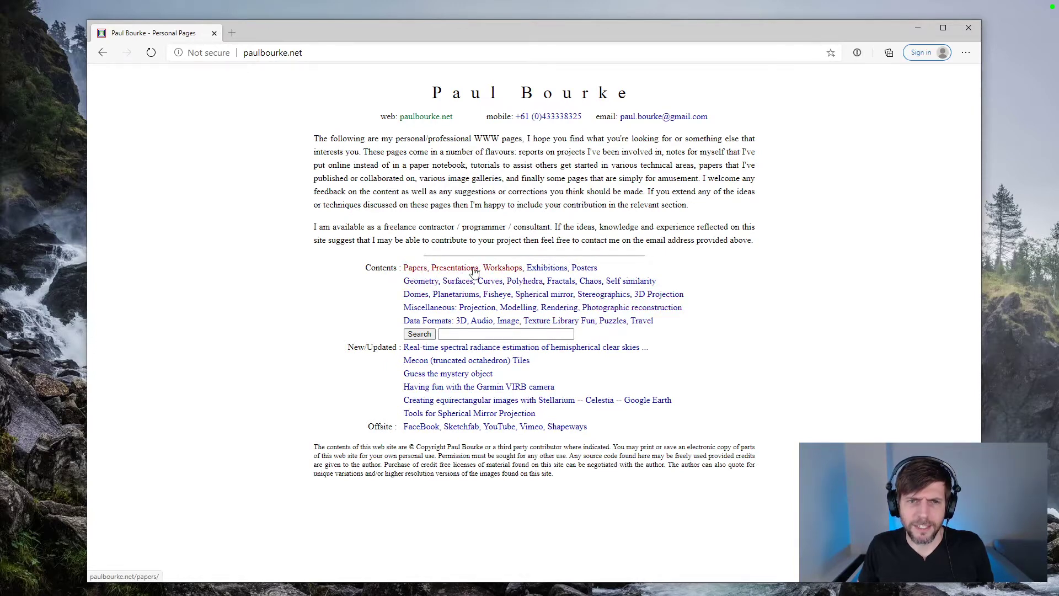
# - Open the Geometry, Surfaces, Curves, Polyhedra section and find its gallery of shape thumbnails
pyautogui.click(435, 281)
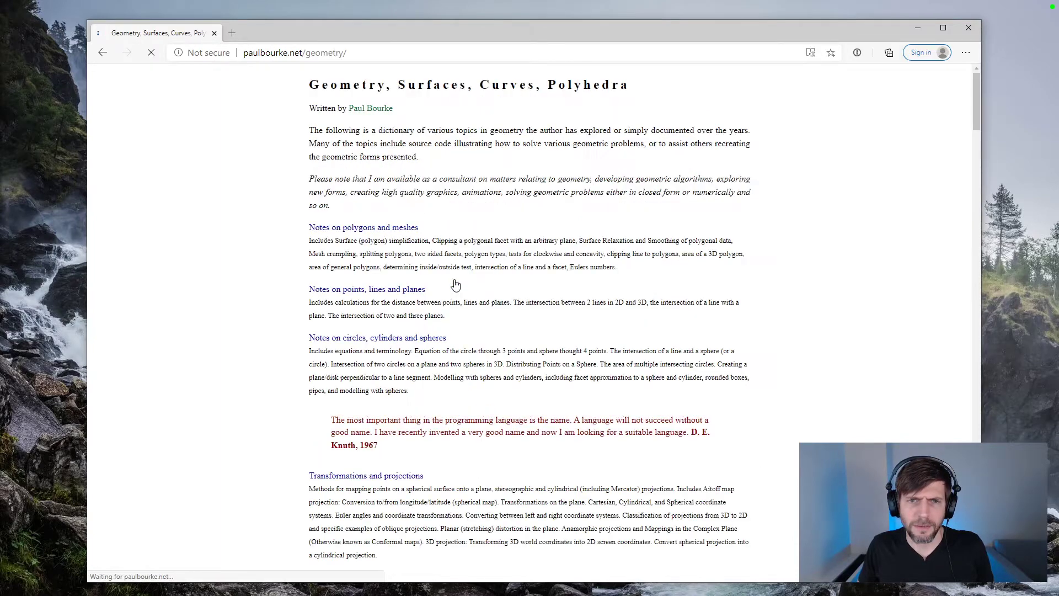
pyautogui.scroll(-9, 455, 285)
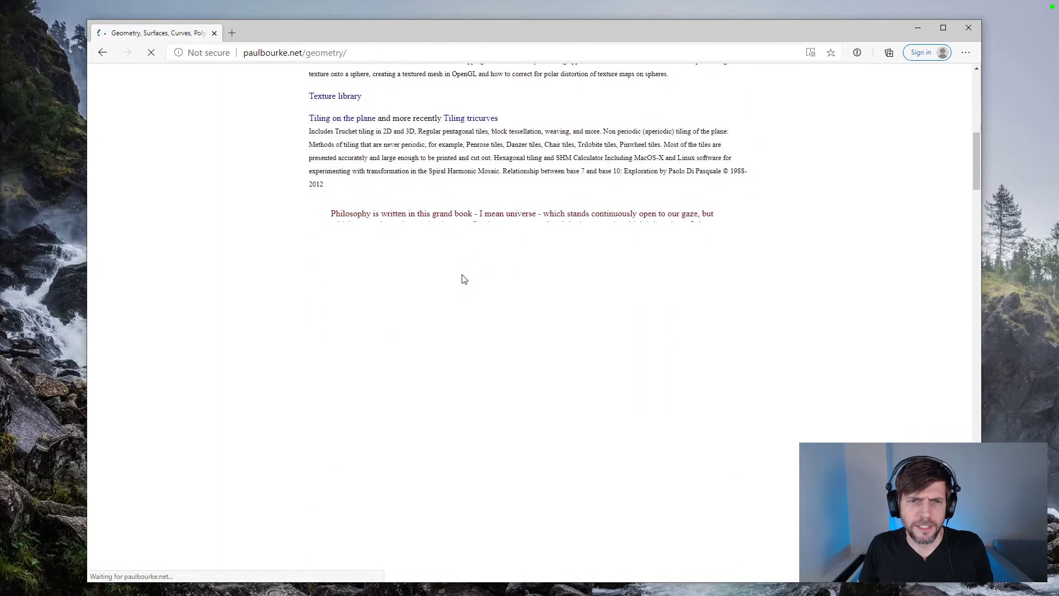
pyautogui.scroll(-3, 463, 279)
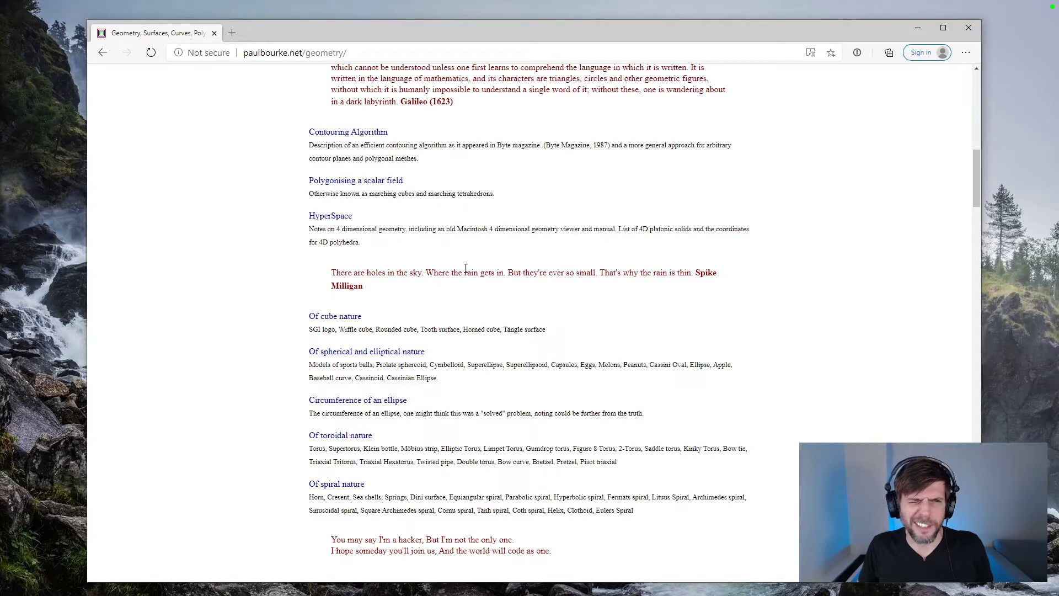
pyautogui.scroll(-2, 465, 269)
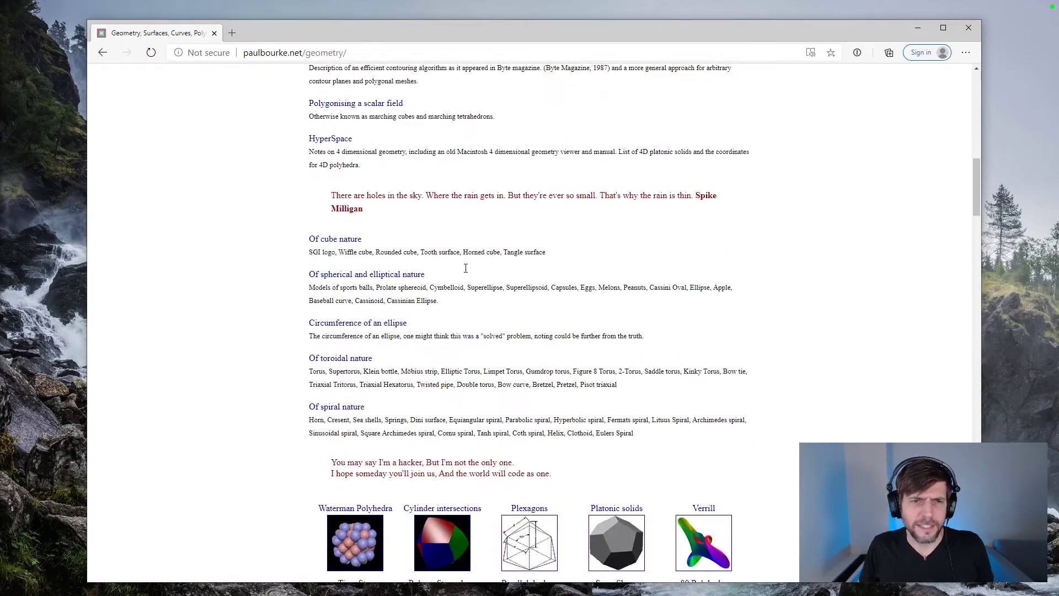
pyautogui.scroll(-3, 466, 272)
pyautogui.scroll(-4, 465, 272)
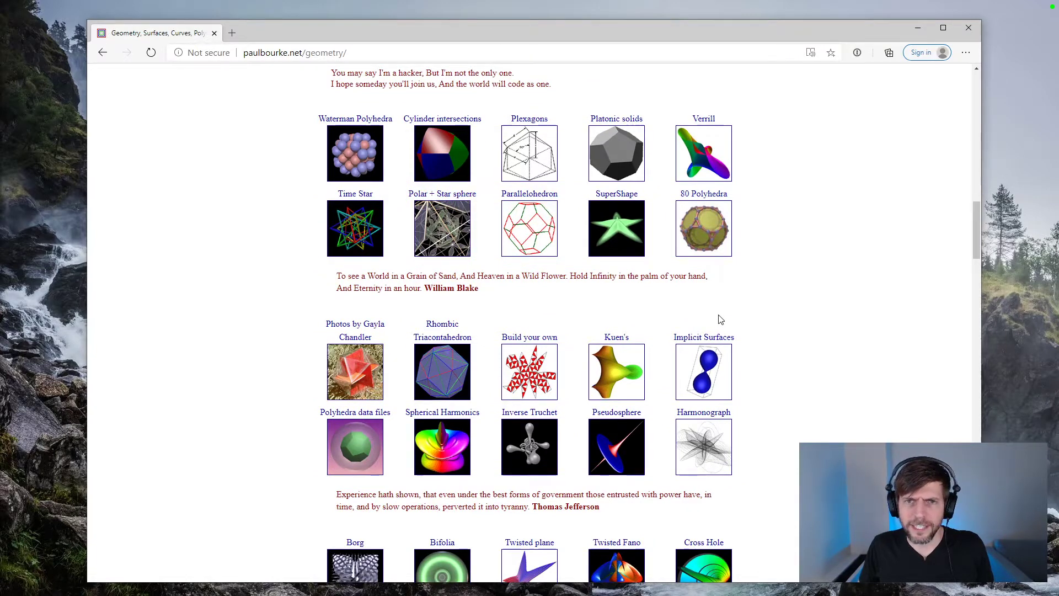
# - Open the SuperShape page and examine its formula, 2D example curves, code and 3D supershape section
pyautogui.click(612, 232)
pyautogui.scroll(-8, 669, 274)
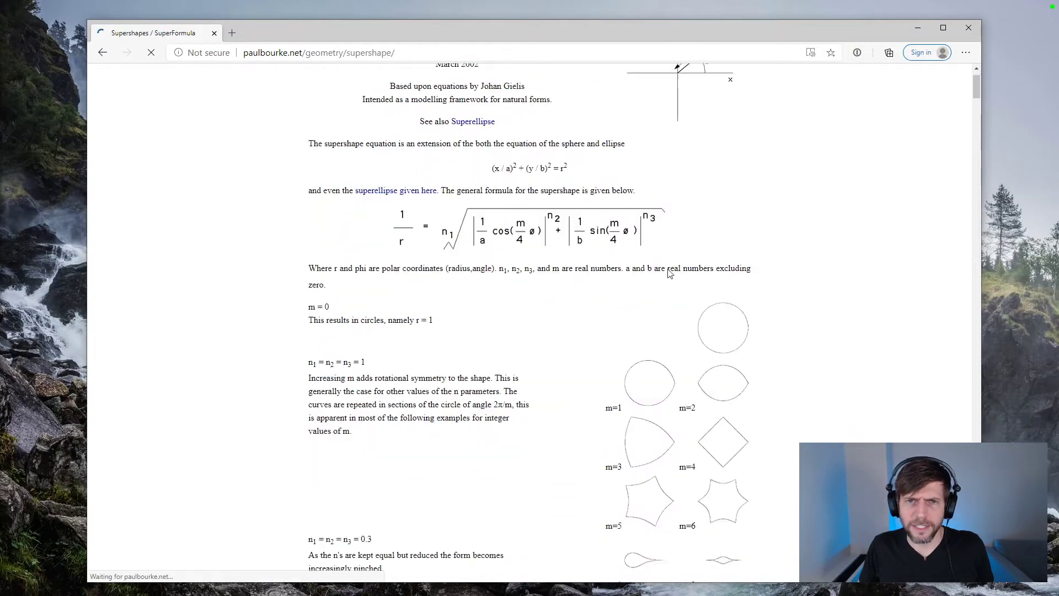
pyautogui.scroll(-15, 669, 274)
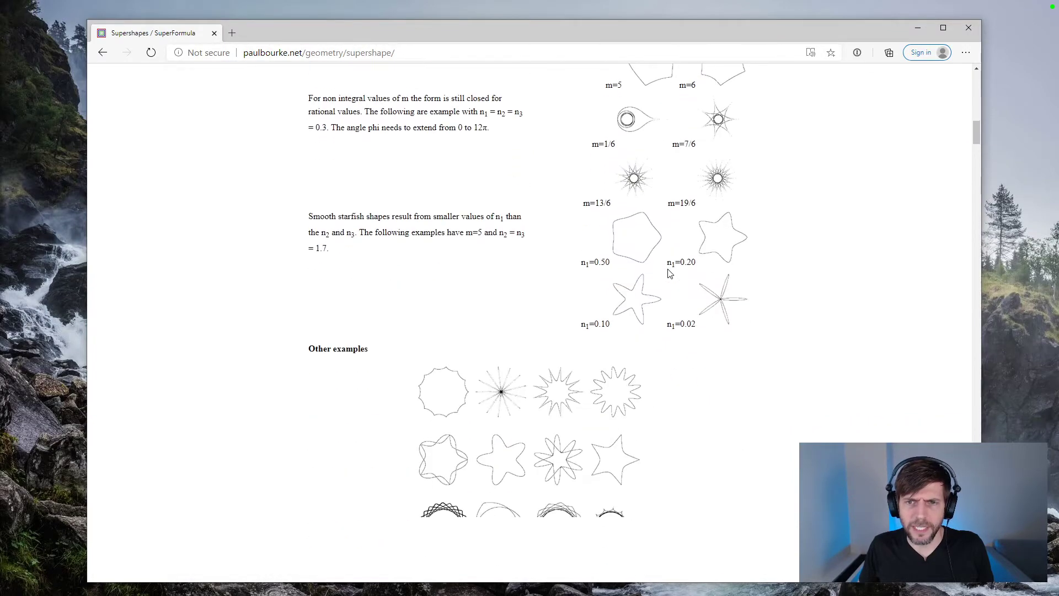
pyautogui.scroll(-9, 669, 274)
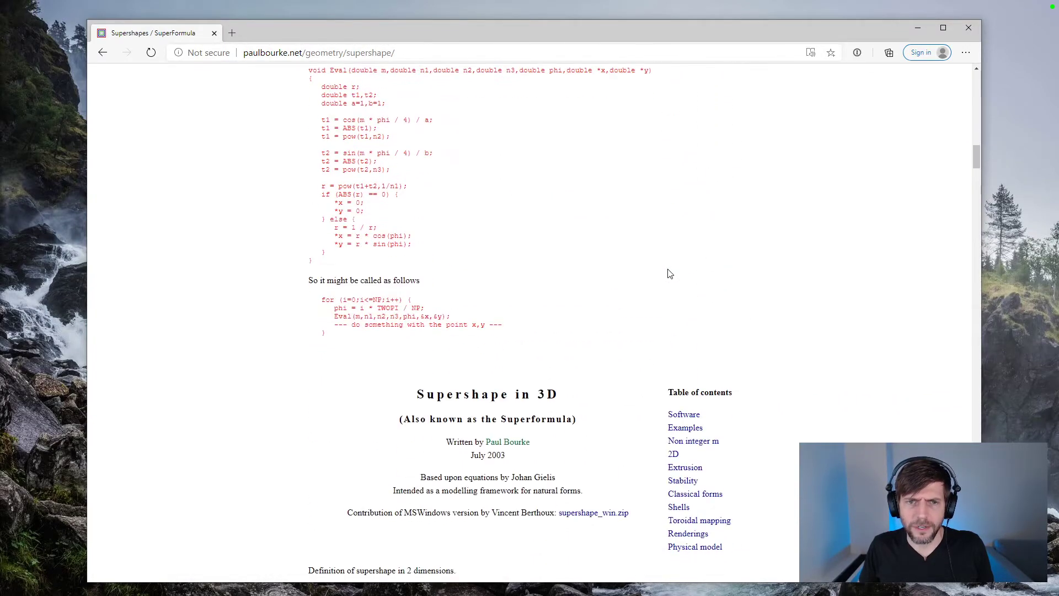
pyautogui.scroll(-10, 669, 274)
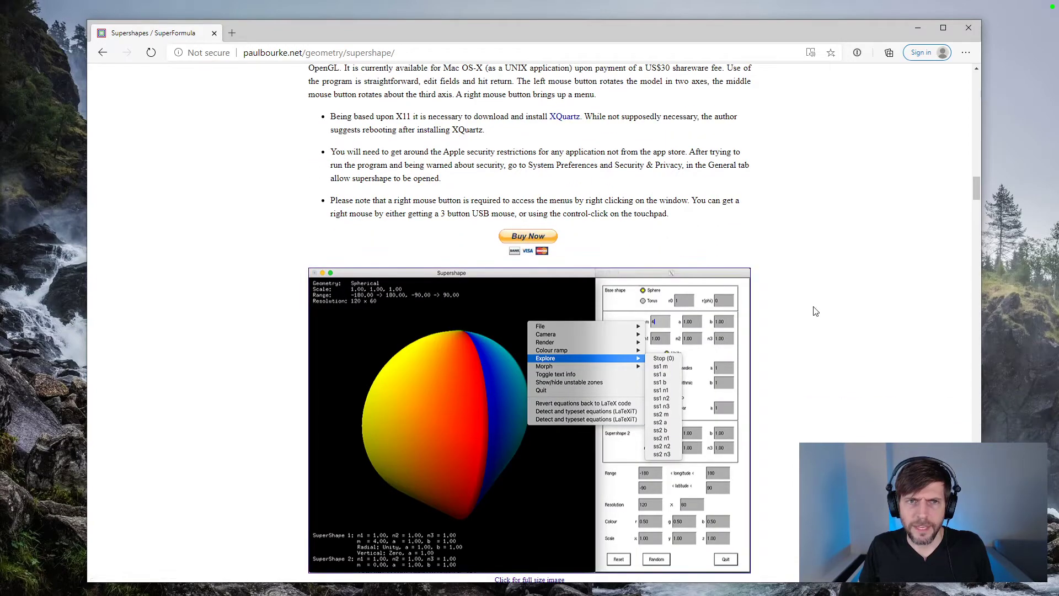
pyautogui.scroll(3, 815, 311)
pyautogui.scroll(-18, 815, 312)
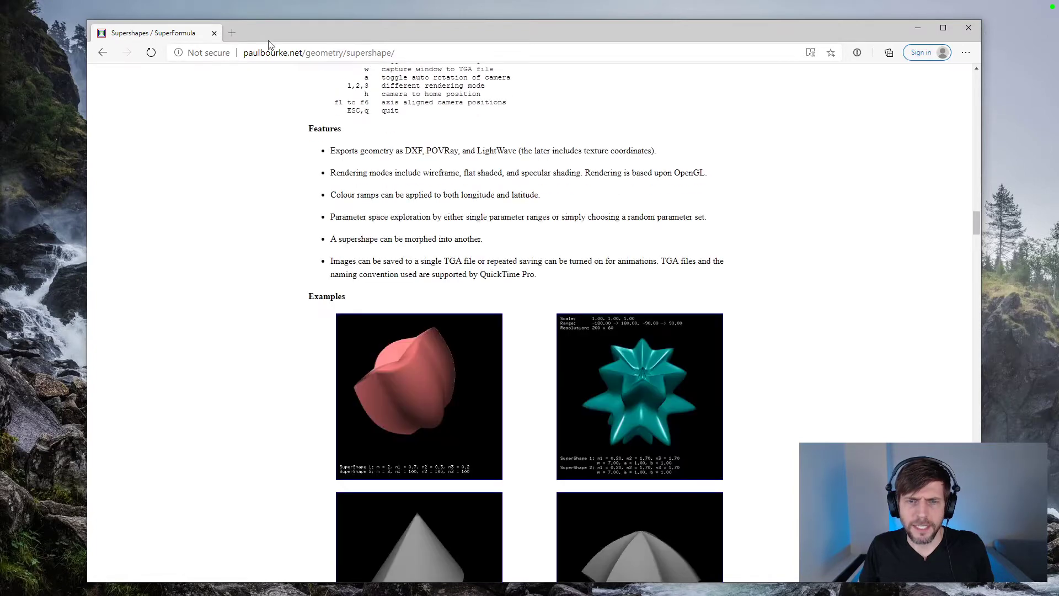
# - Open the Spherical Harmonics page from the geometry index and highlight the first paragraph under Formulation
pyautogui.click(102, 53)
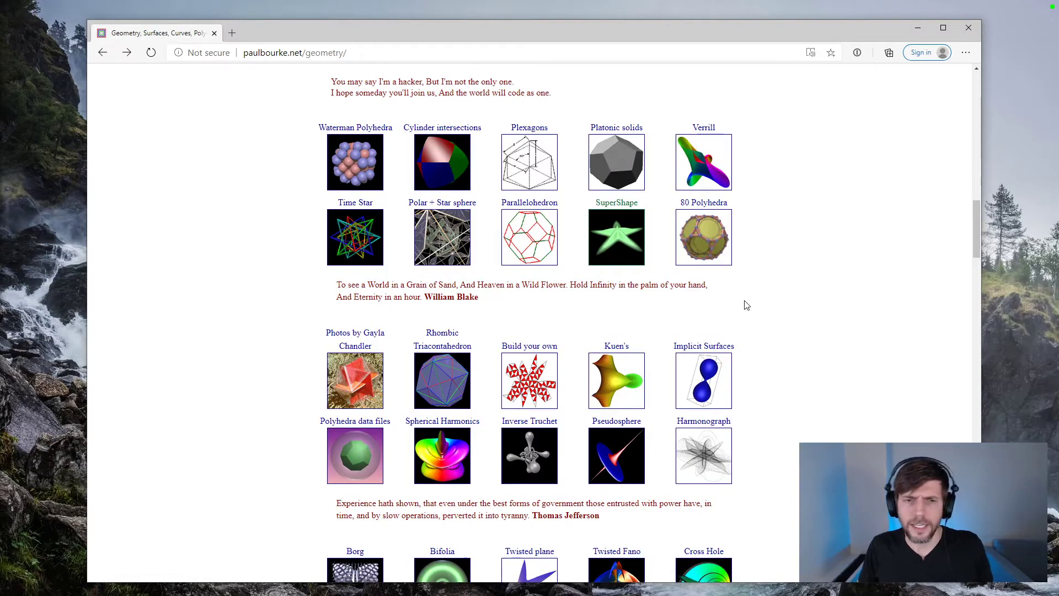
pyautogui.click(467, 422)
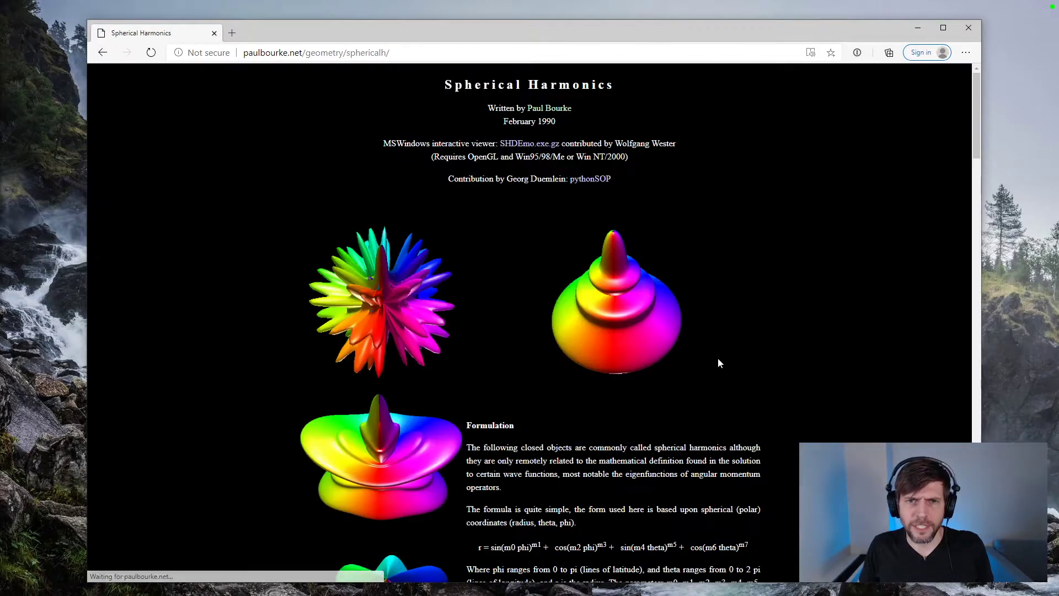
pyautogui.scroll(-3, 711, 350)
pyautogui.moveTo(467, 292); pyautogui.dragTo(623, 330)
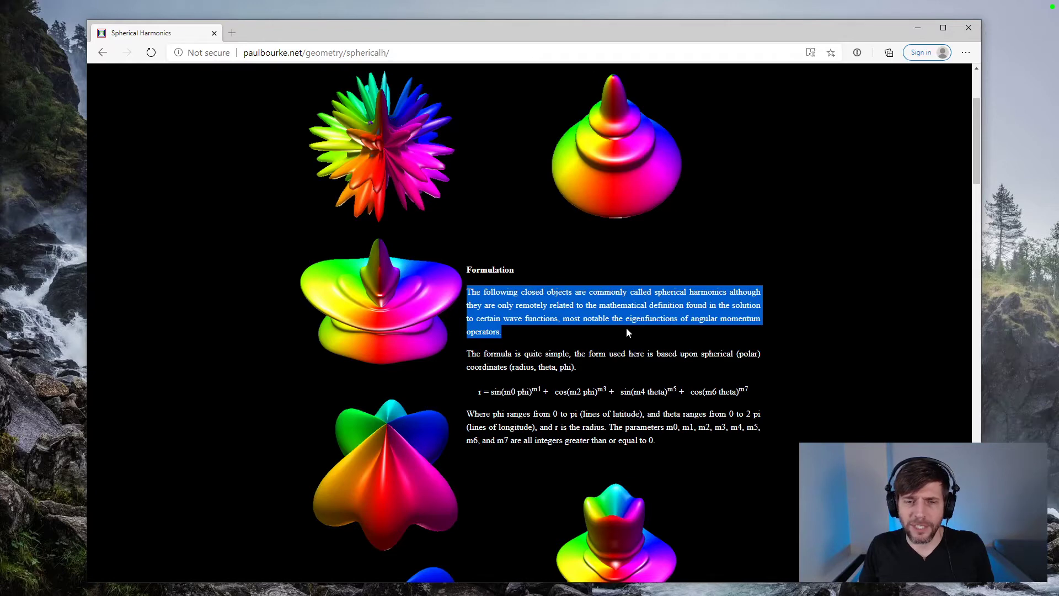
# - Look through the Spherical Harmonics formulation, implementation details, code listings and exercises for the reader
pyautogui.scroll(3, 381, 267)
pyautogui.scroll(-3, 482, 270)
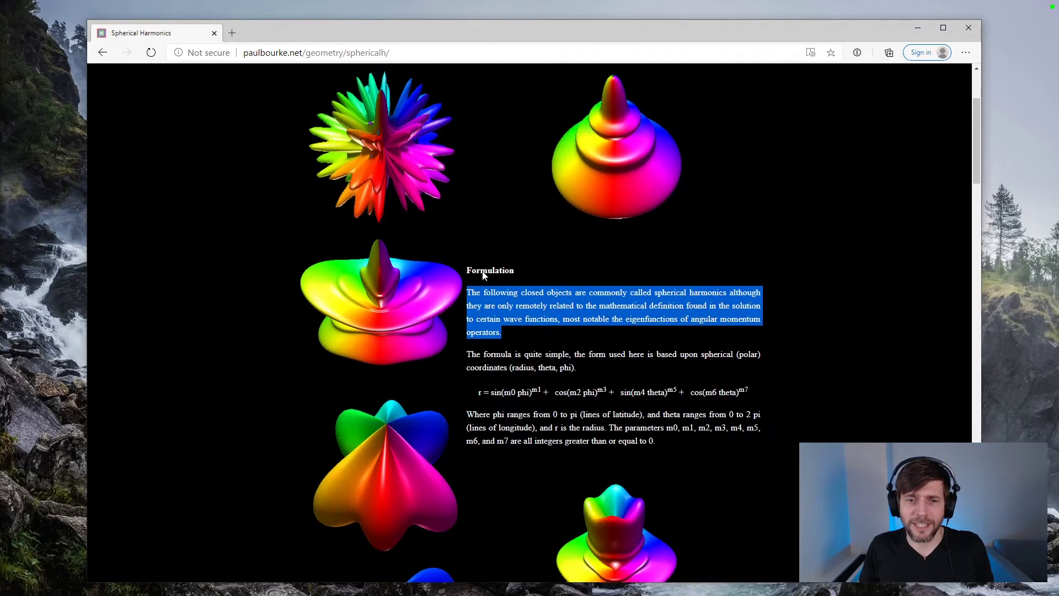
pyautogui.scroll(-5, 571, 296)
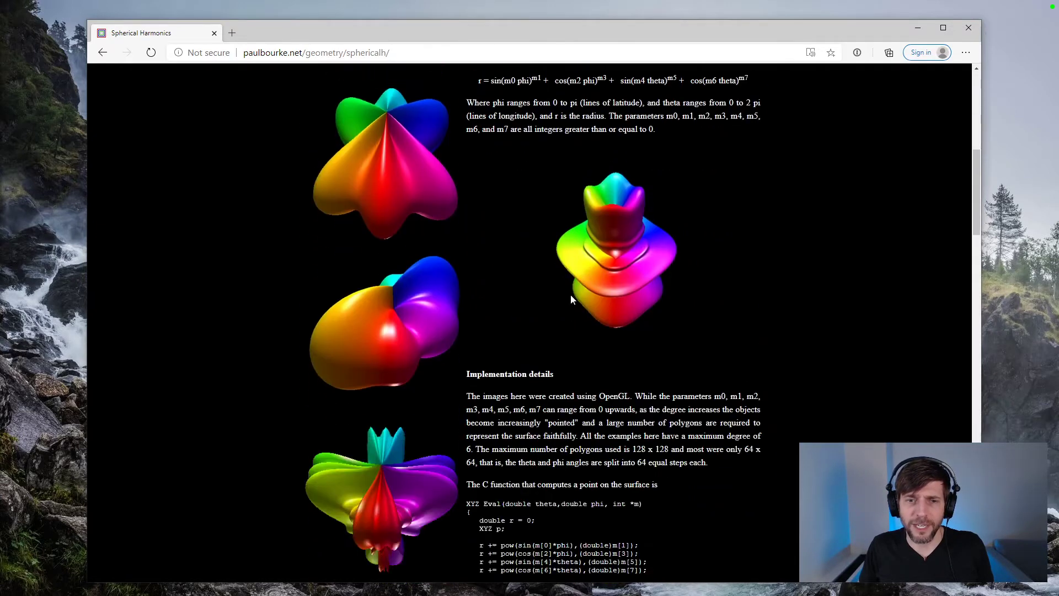
pyautogui.scroll(6, 571, 296)
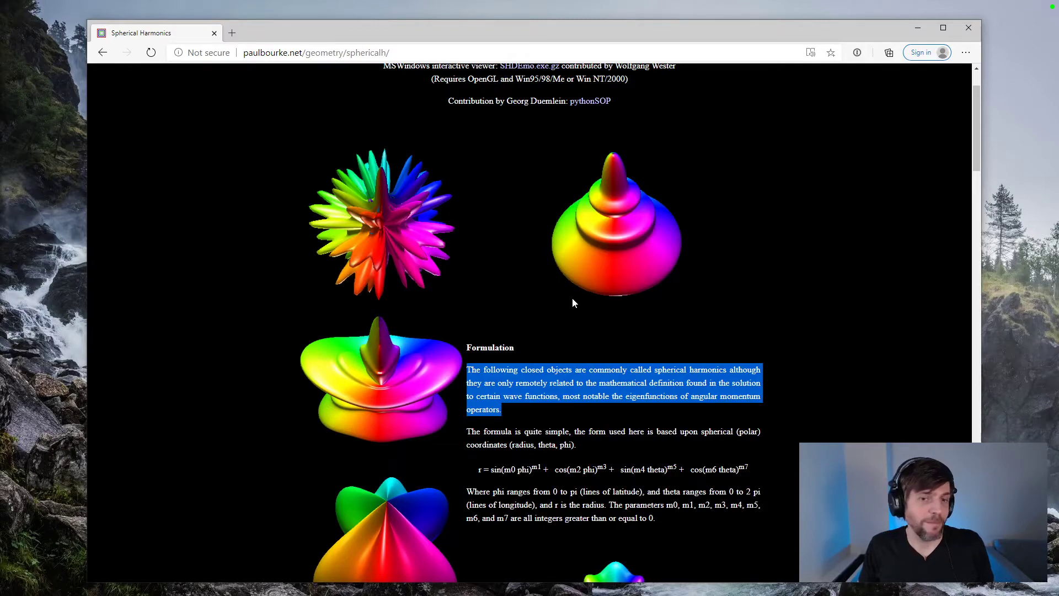
pyautogui.scroll(-10, 571, 298)
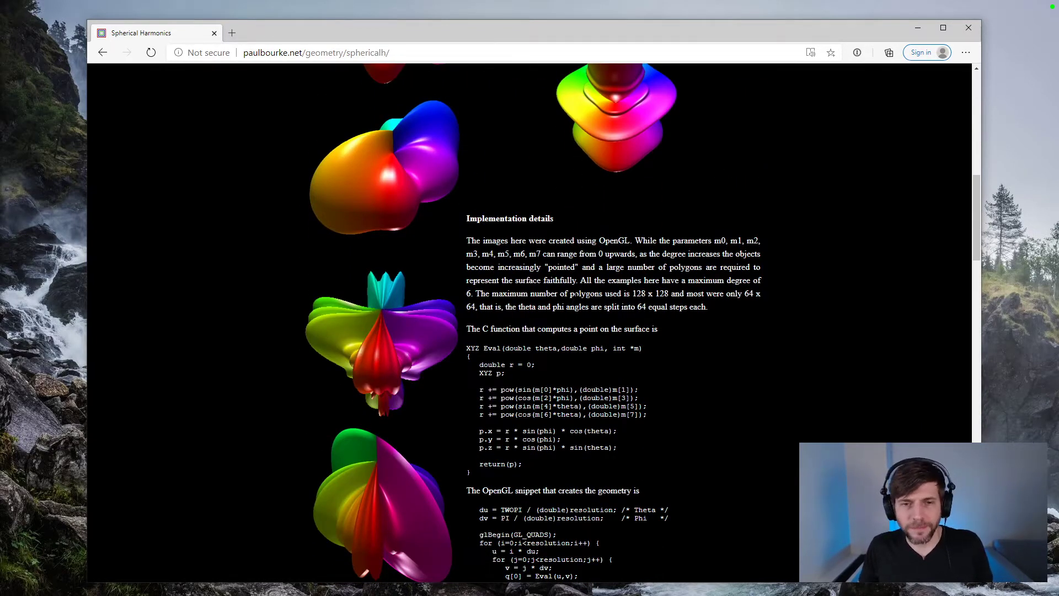
pyautogui.scroll(-3, 571, 298)
pyautogui.scroll(-7, 571, 298)
pyautogui.scroll(-7, 571, 298)
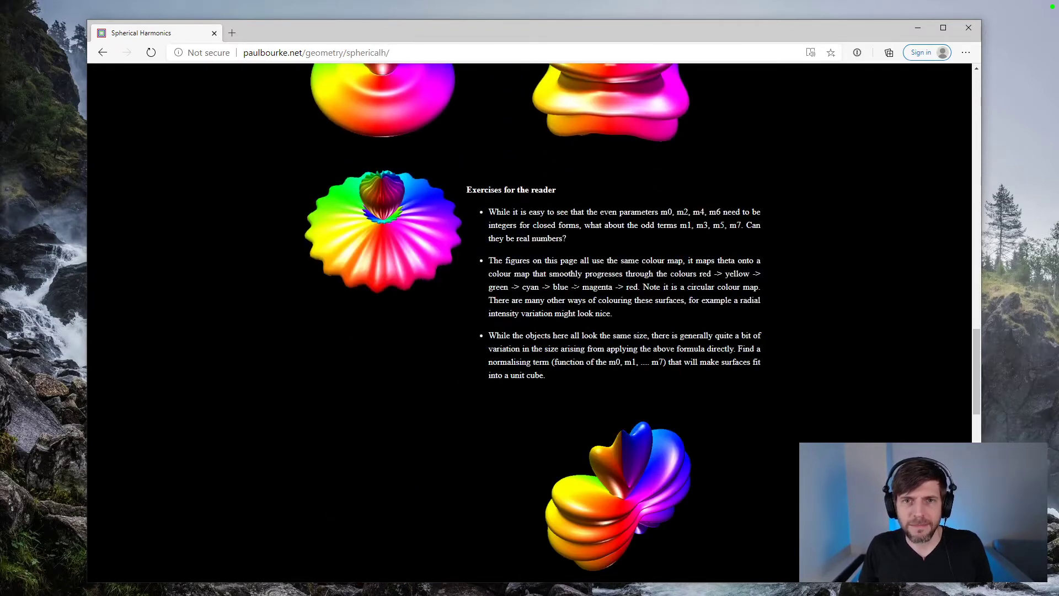
# - Examine the photographed colour models and the Sphärische Harmonien plate at the end of the Spherical Harmonics page
pyautogui.scroll(-15, 575, 294)
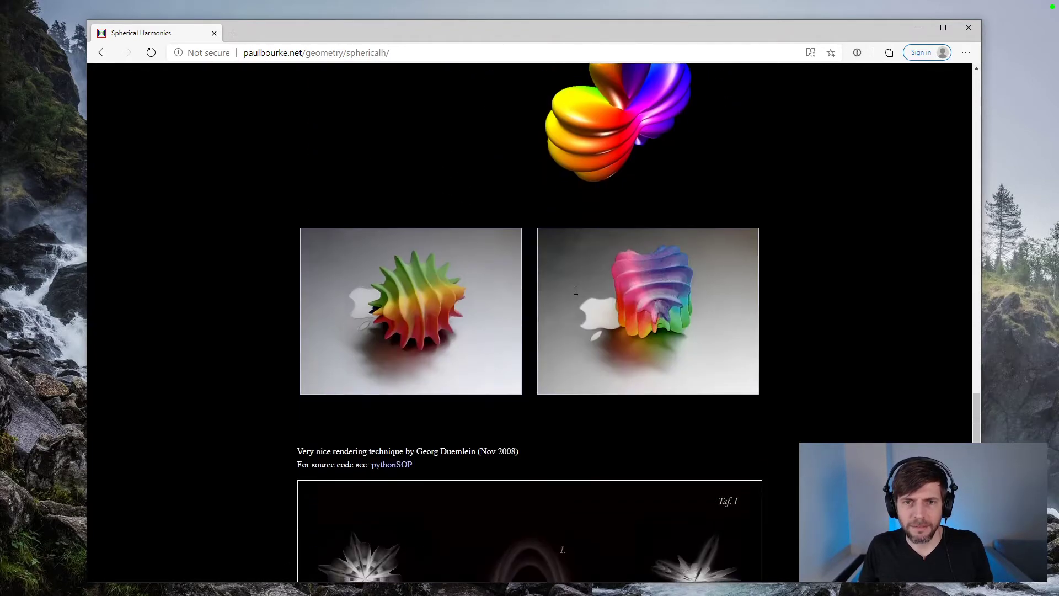
pyautogui.scroll(-3, 575, 294)
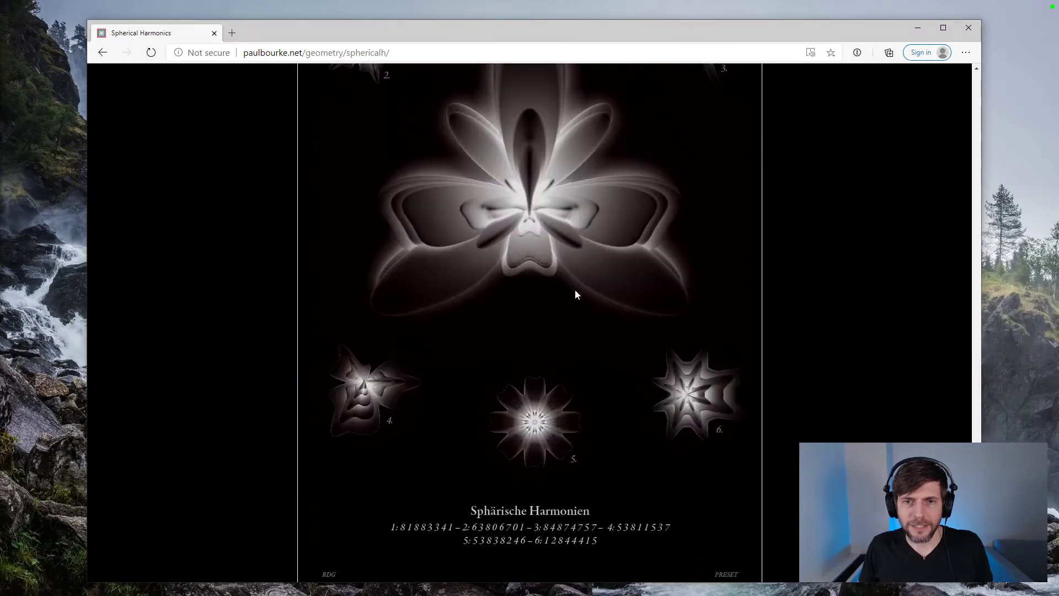
pyautogui.scroll(3, 575, 294)
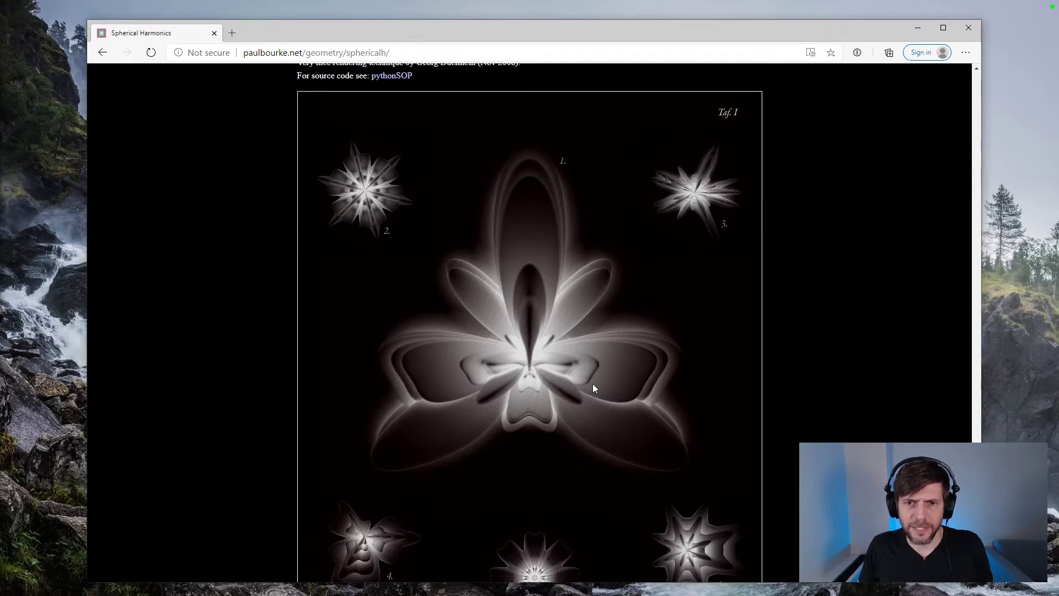
pyautogui.scroll(-3, 593, 384)
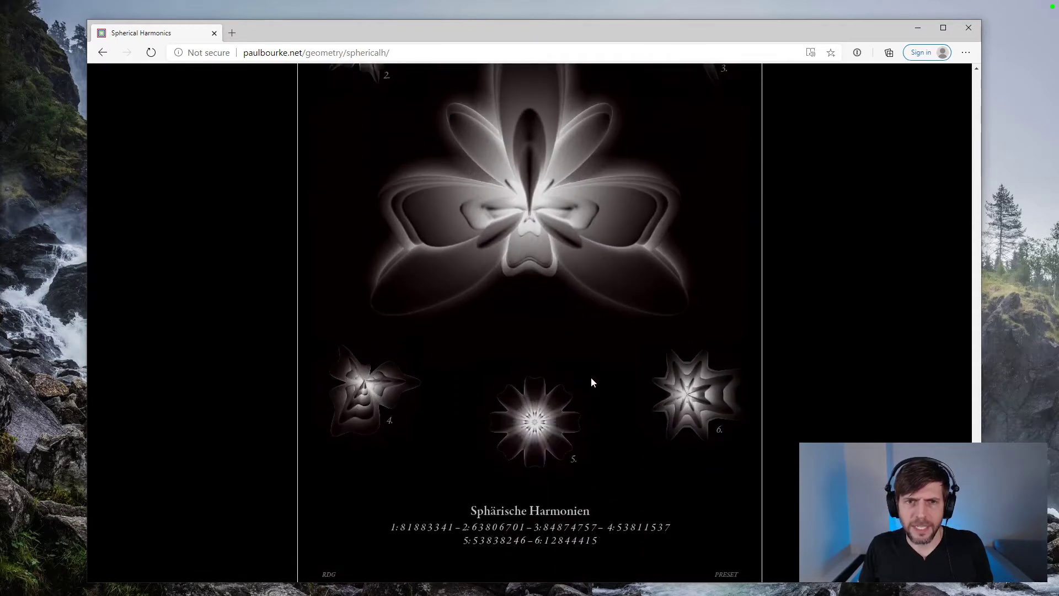
pyautogui.scroll(-1, 592, 380)
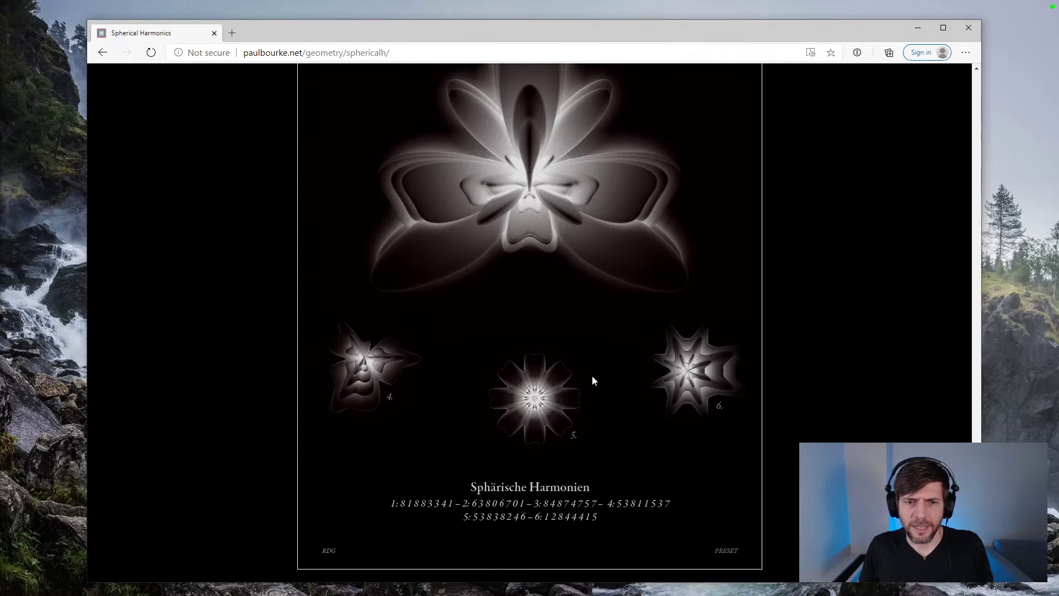
pyautogui.scroll(6, 499, 259)
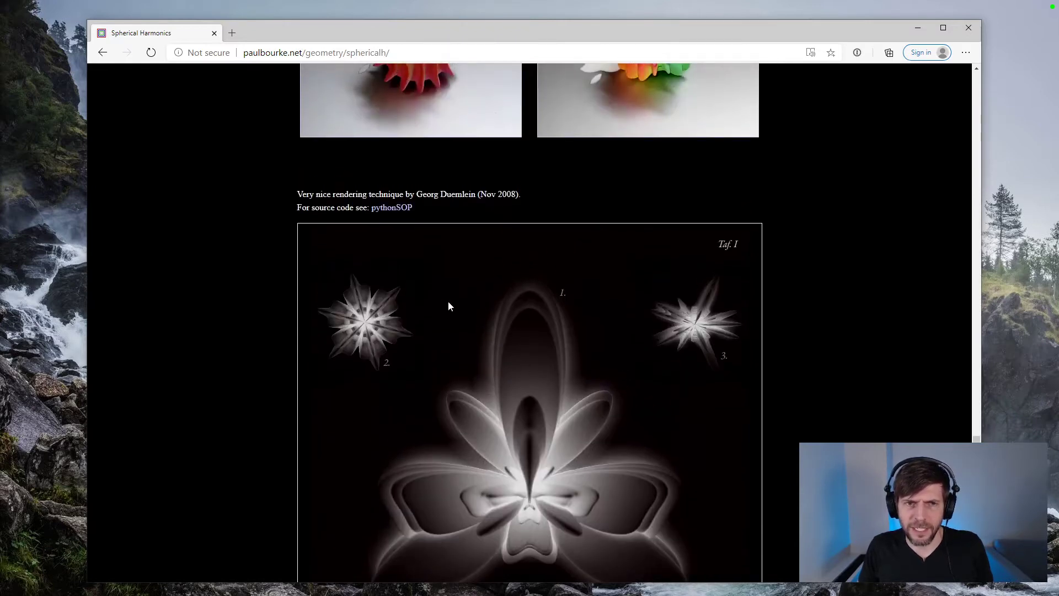
# - Highlight the complete radius formula with parameters m0 to m7 in the Formulation section
pyautogui.scroll(15, 449, 303)
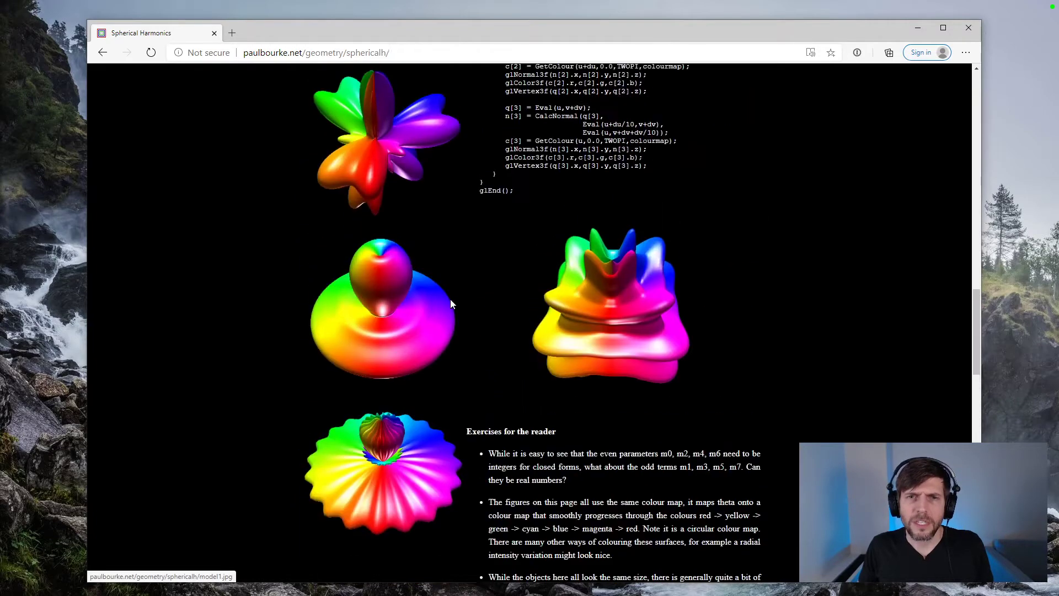
pyautogui.scroll(15, 450, 302)
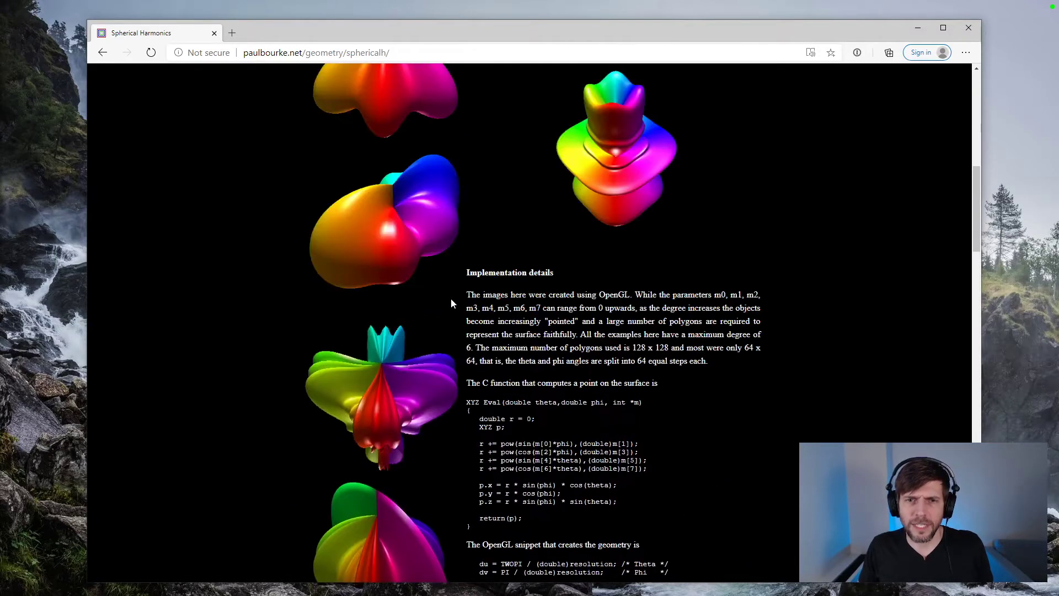
pyautogui.scroll(7, 451, 299)
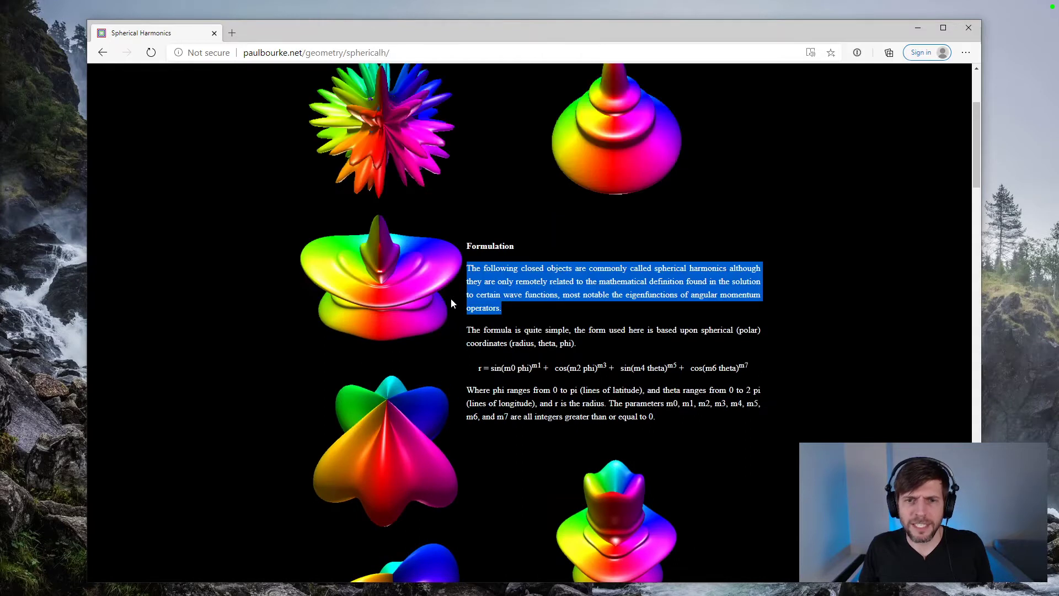
pyautogui.moveTo(749, 366); pyautogui.dragTo(484, 368)
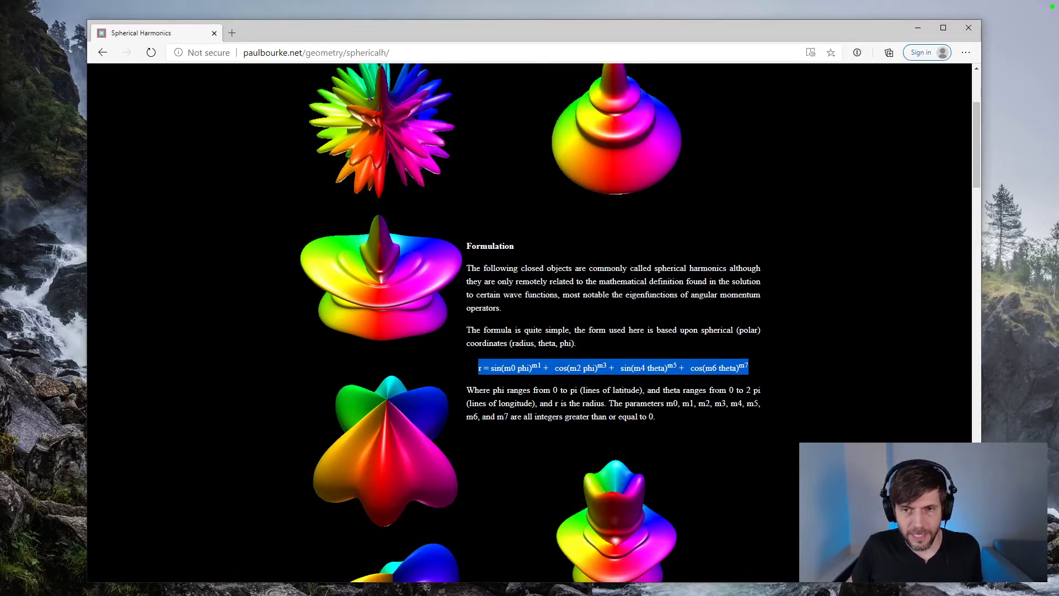
# - Highlight the theta range "0 to 2 pi" and the phi range "0 to pi" in the text below the formula
pyautogui.moveTo(729, 390); pyautogui.dragTo(761, 390)
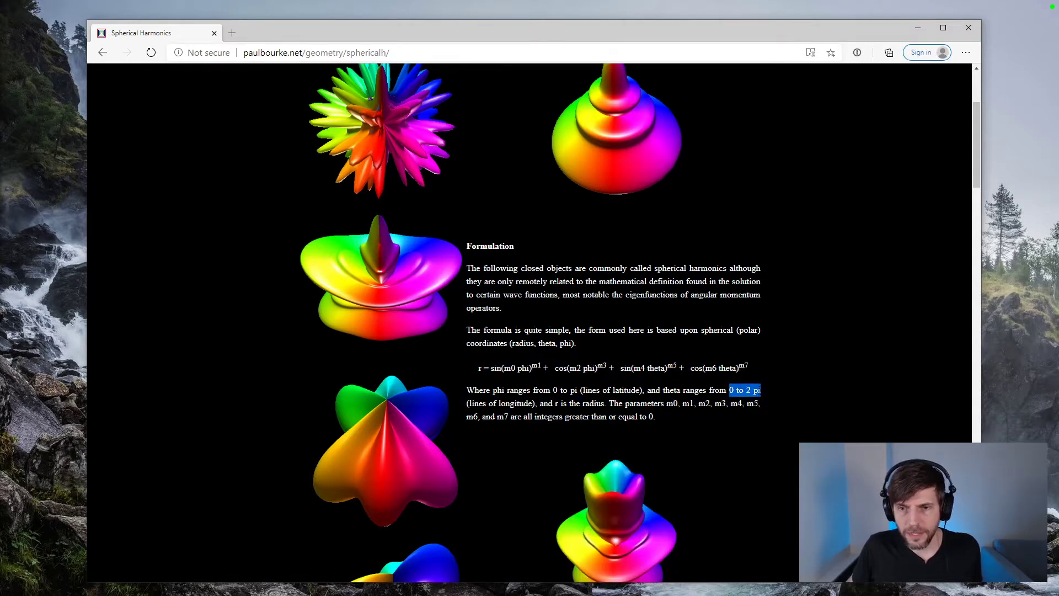
pyautogui.click(761, 390)
pyautogui.moveTo(730, 390); pyautogui.dragTo(762, 391)
pyautogui.click(761, 393)
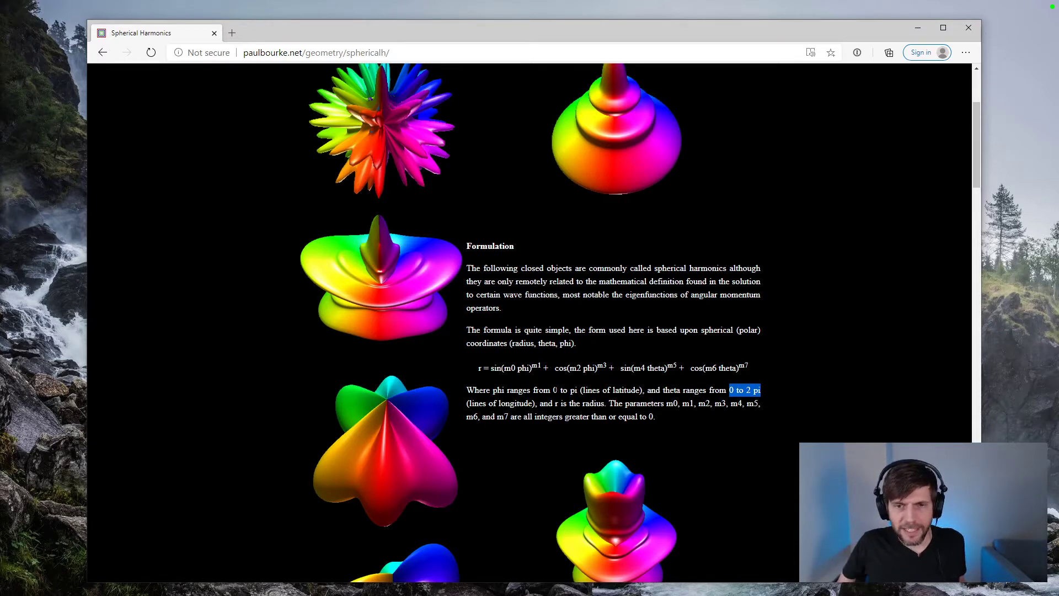
pyautogui.moveTo(554, 390); pyautogui.dragTo(577, 390)
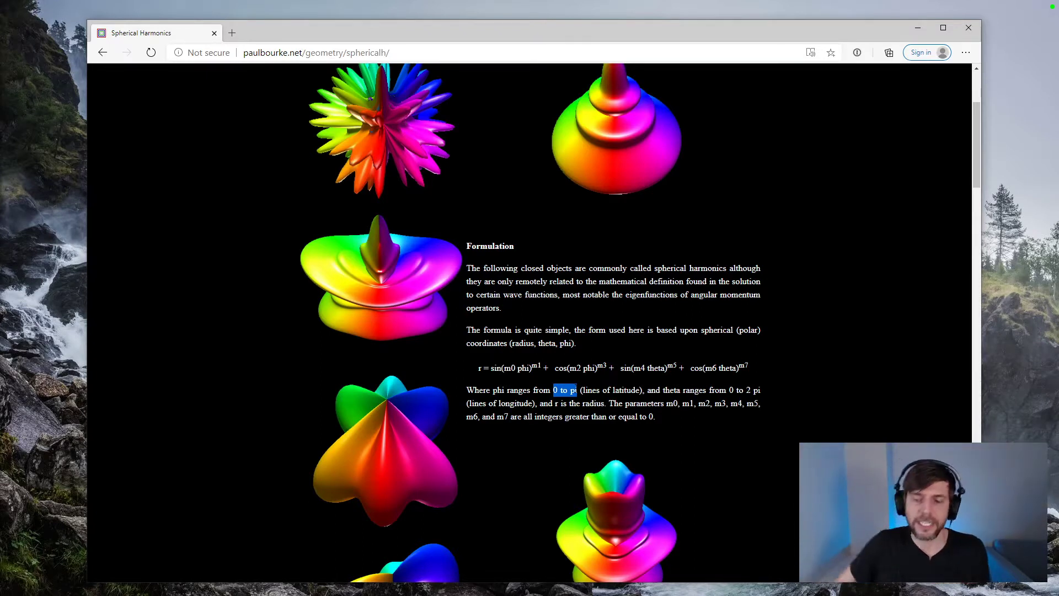
pyautogui.doubleClick(756, 390)
pyautogui.moveTo(757, 390); pyautogui.dragTo(746, 390)
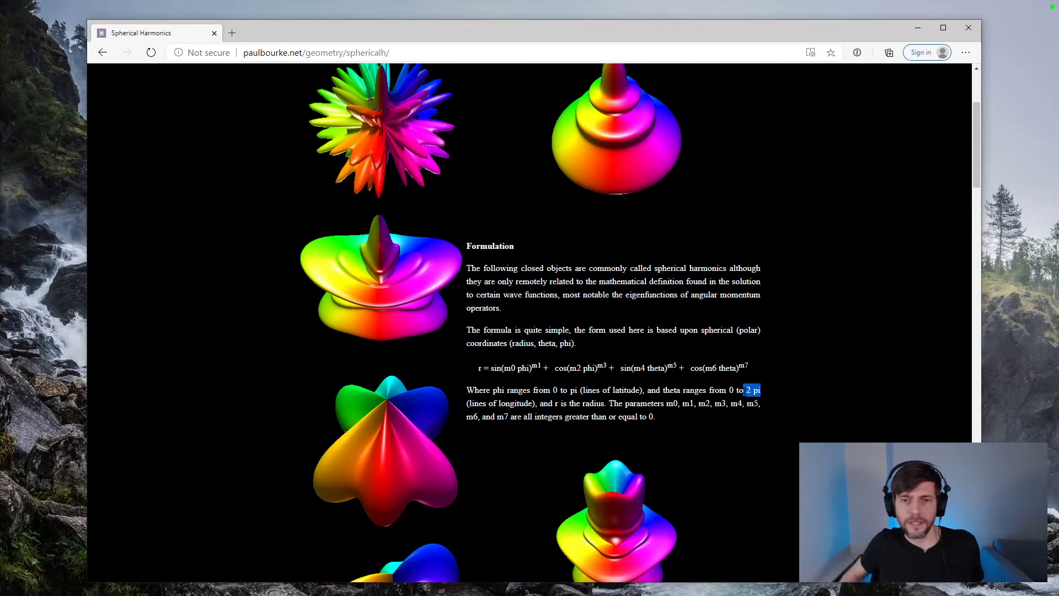
# - Highlight the radius formula again and examine the C function and OpenGL snippet under Implementation details
pyautogui.moveTo(754, 370); pyautogui.dragTo(479, 368)
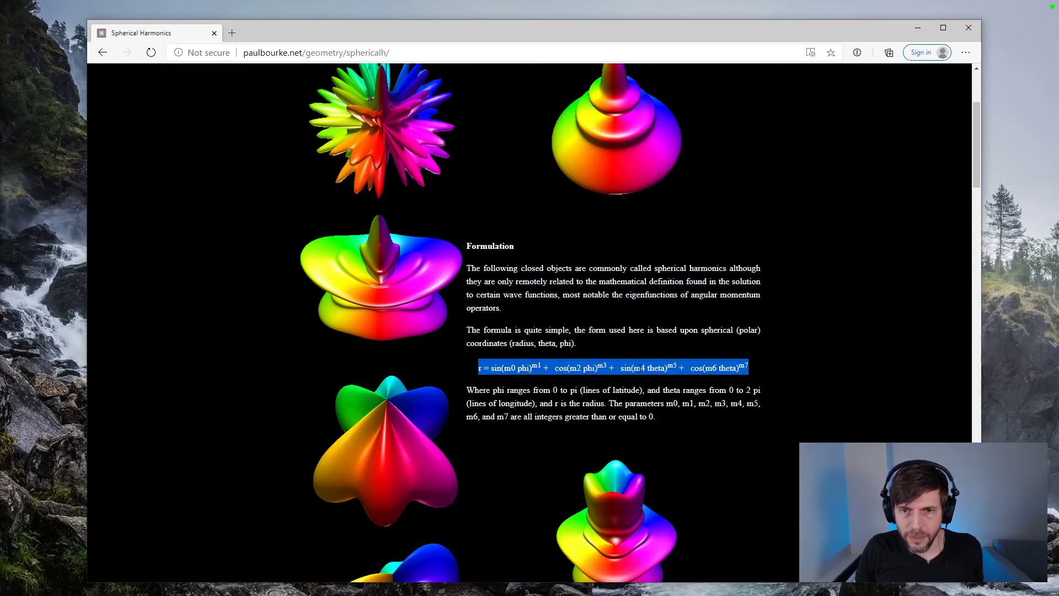
pyautogui.scroll(-6, 740, 422)
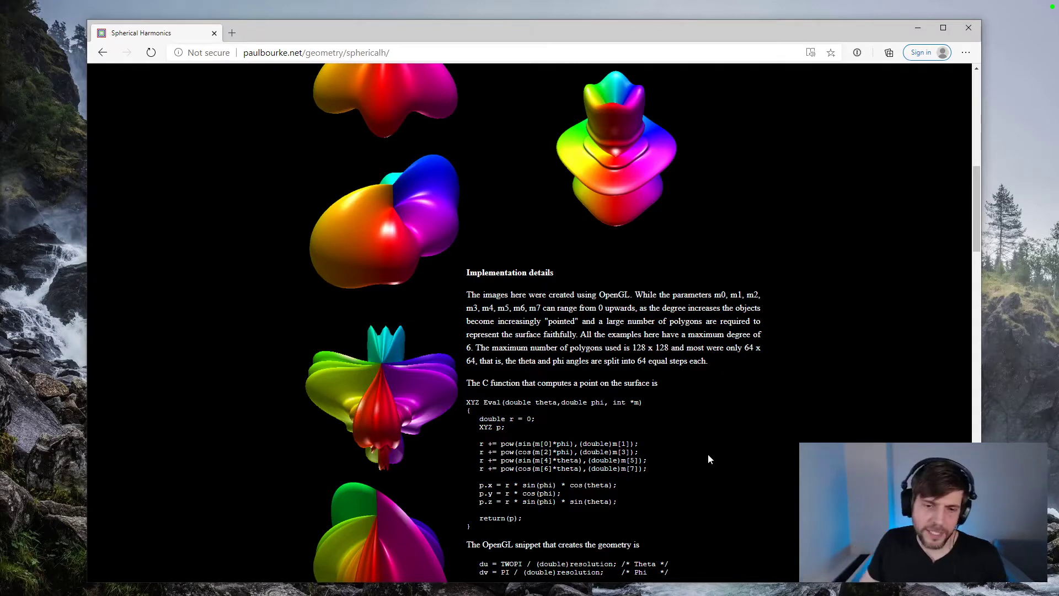
pyautogui.scroll(-4, 697, 436)
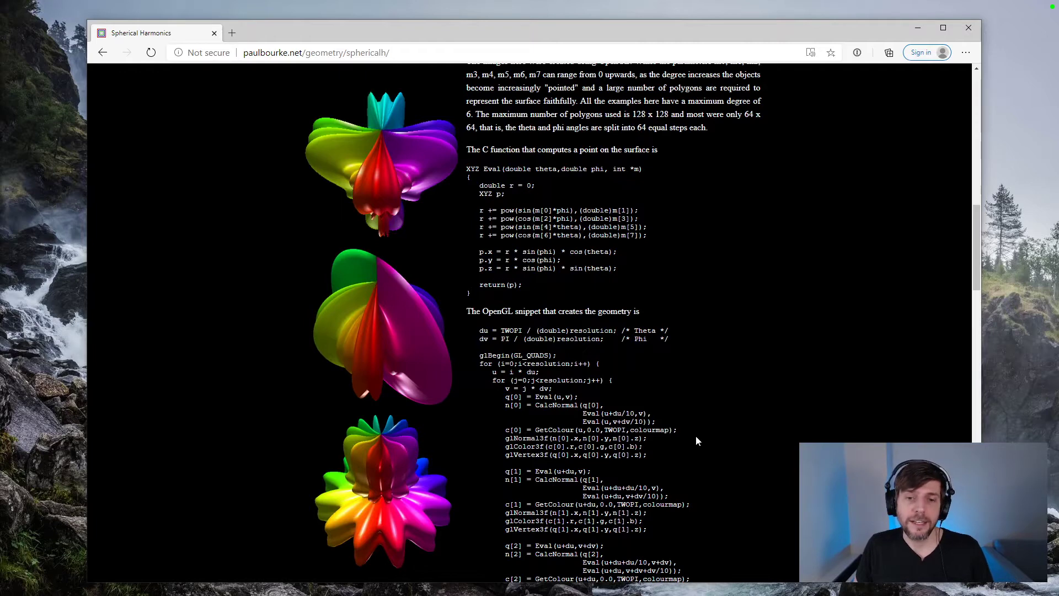
# - Highlight the inner loop of the OpenGL snippet and examine its code together with the C function above it
pyautogui.scroll(-5, 696, 436)
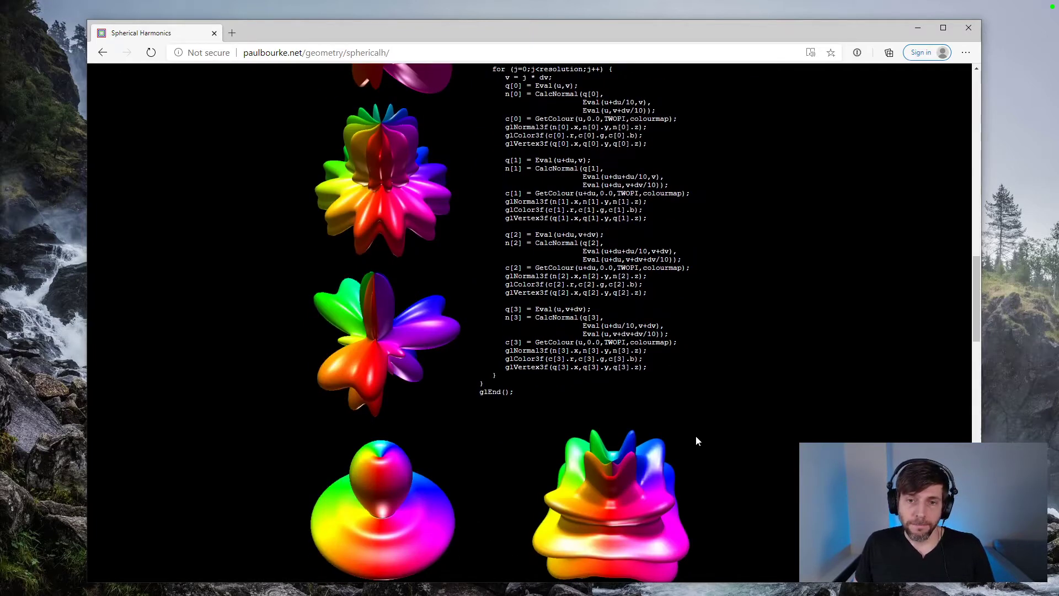
pyautogui.scroll(4, 696, 437)
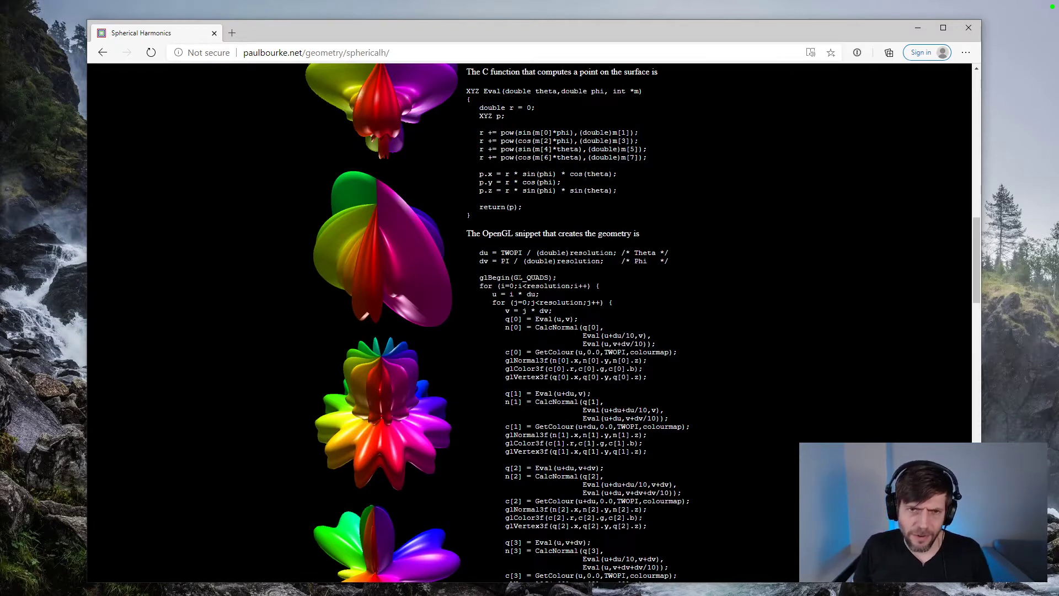
pyautogui.moveTo(492, 302); pyautogui.dragTo(661, 443)
pyautogui.scroll(-3, 685, 309)
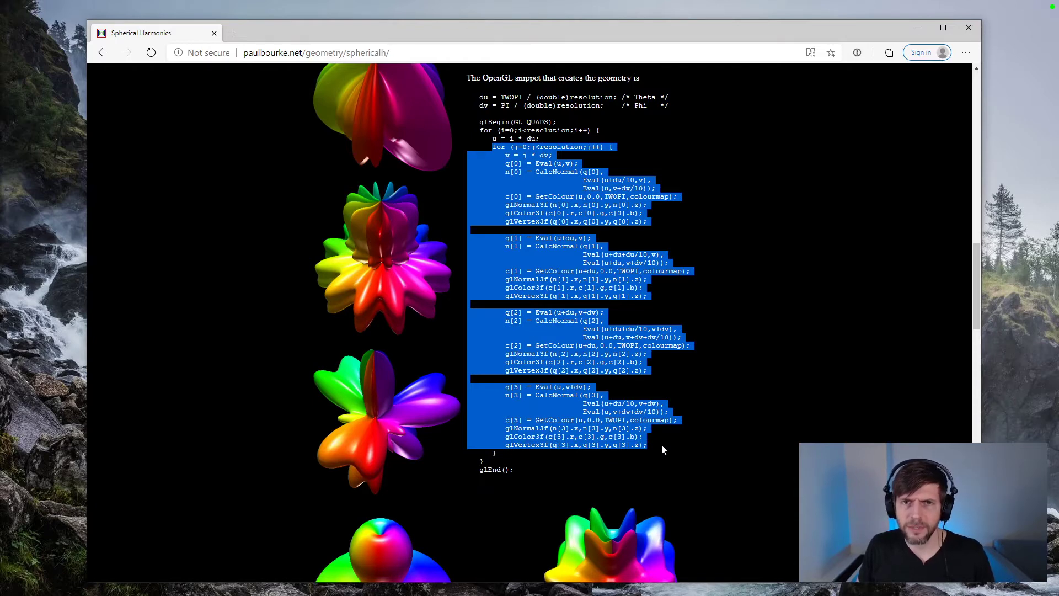
pyautogui.scroll(4, 661, 445)
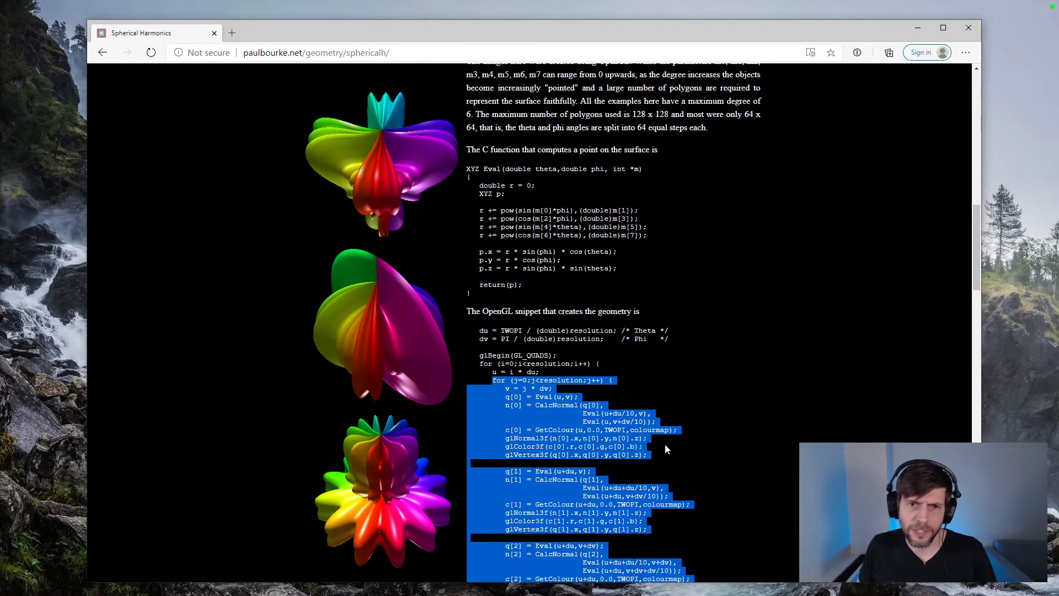
pyautogui.scroll(2, 664, 444)
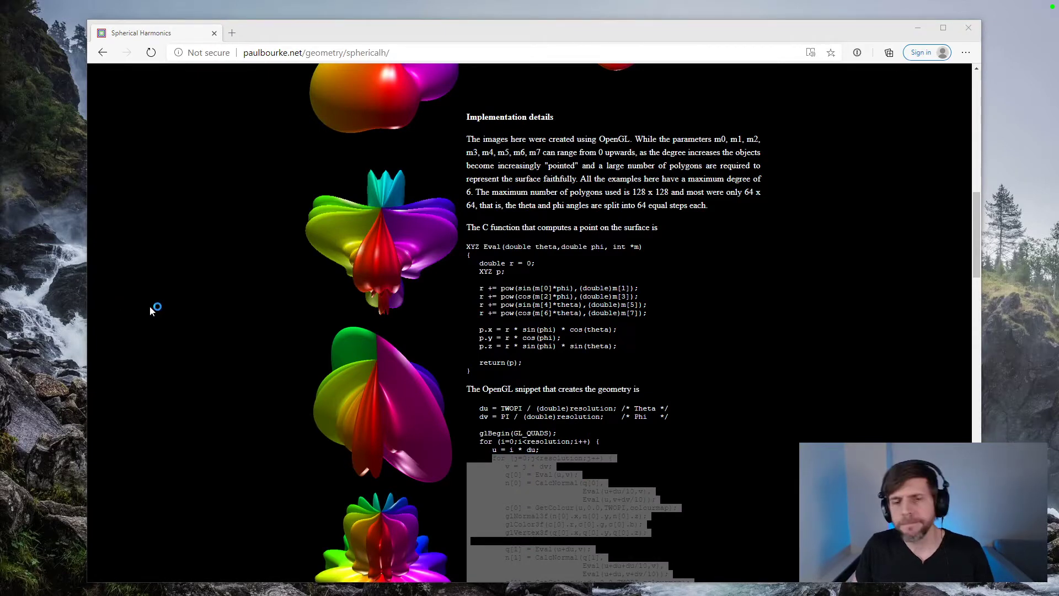
# - Reread the Implementation details section and highlight the p.x, p.y and p.z lines of the C function
pyautogui.click(704, 253)
pyautogui.scroll(1, 678, 261)
pyautogui.scroll(3, 678, 260)
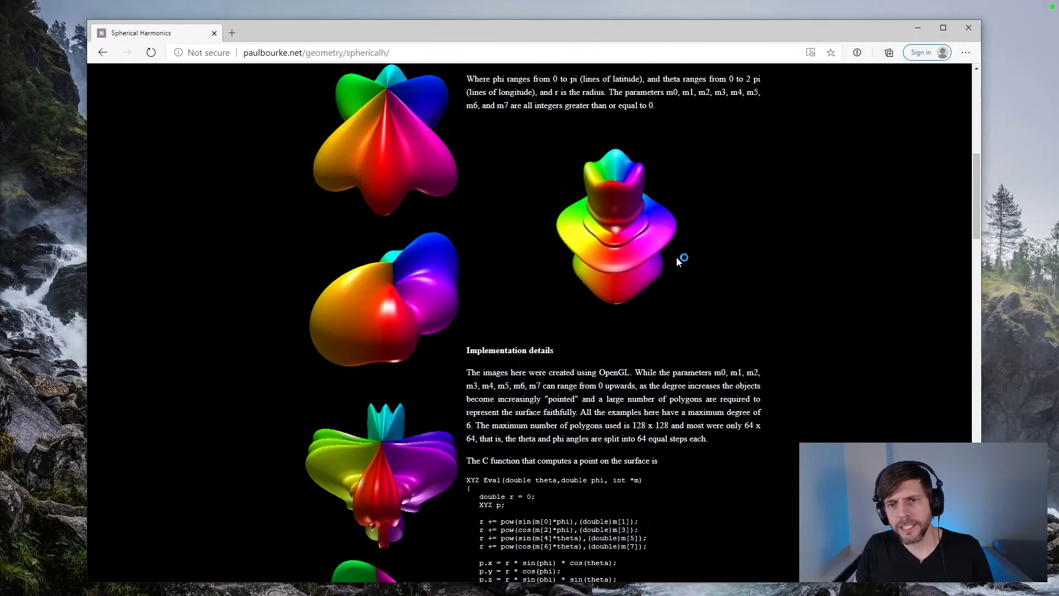
pyautogui.scroll(-1, 678, 259)
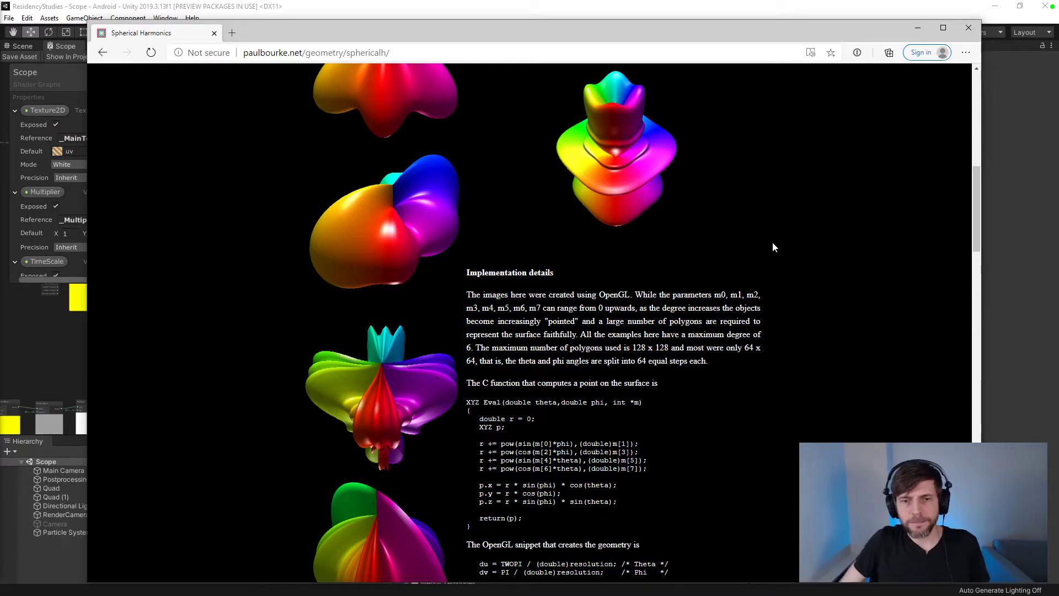
pyautogui.scroll(-4, 771, 243)
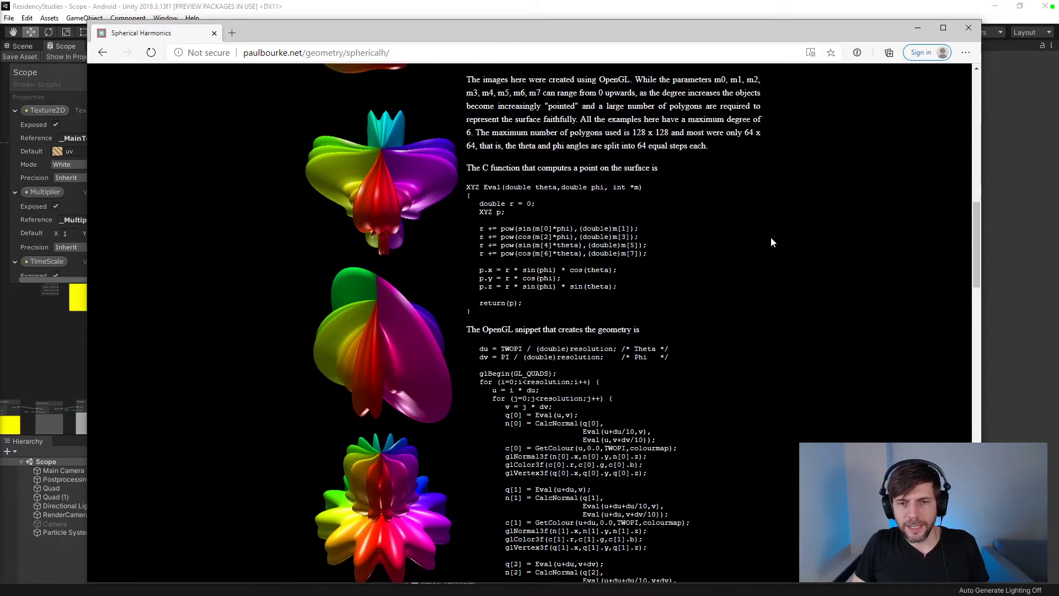
pyautogui.moveTo(621, 269); pyautogui.dragTo(470, 252)
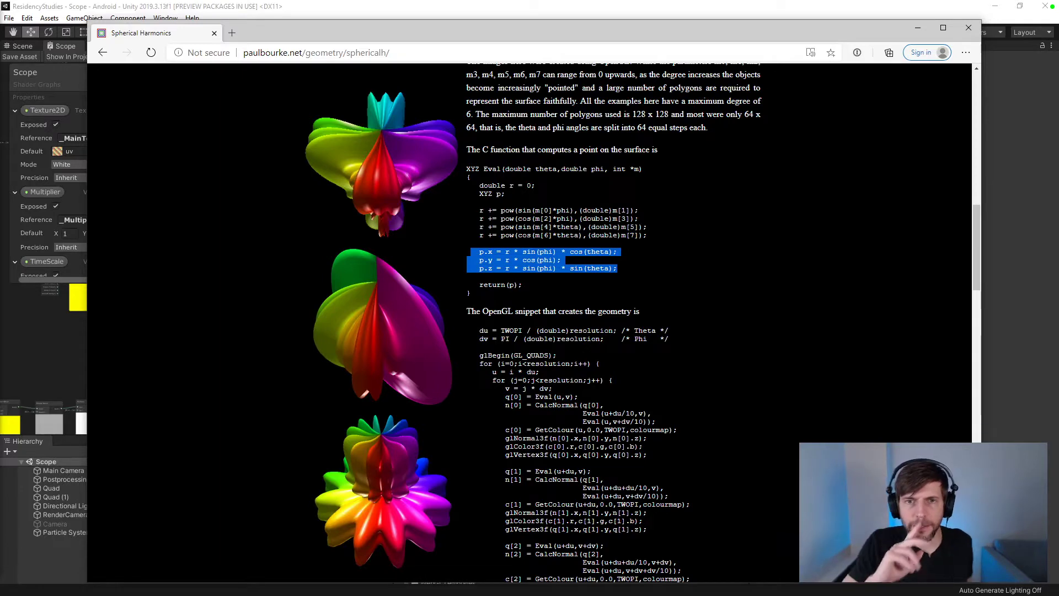
# - Compare the radius formula in the Formulation section with the C function under Implementation details
pyautogui.scroll(1, 530, 323)
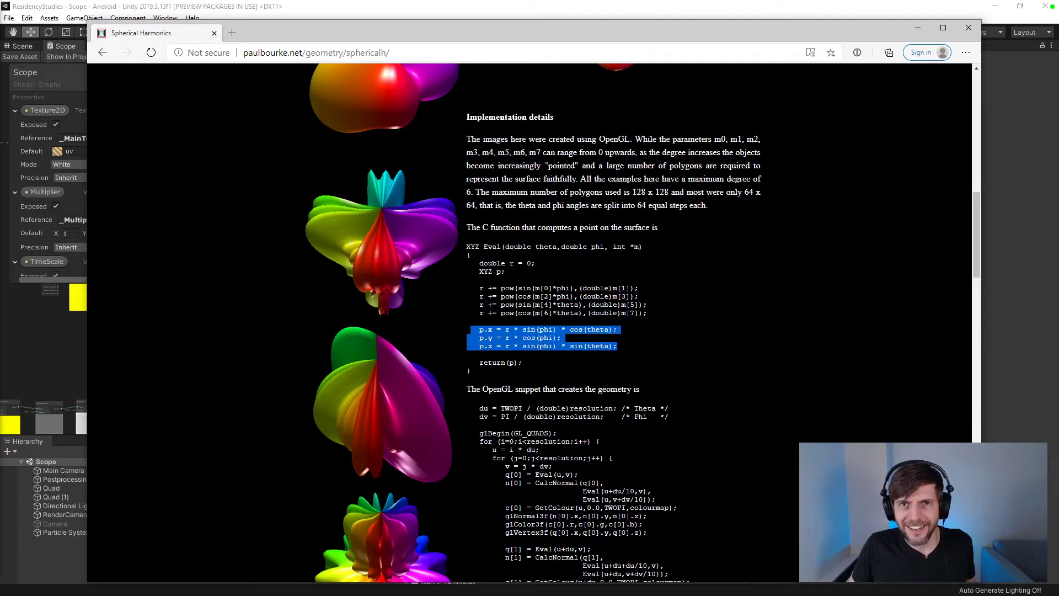
pyautogui.scroll(5, 561, 171)
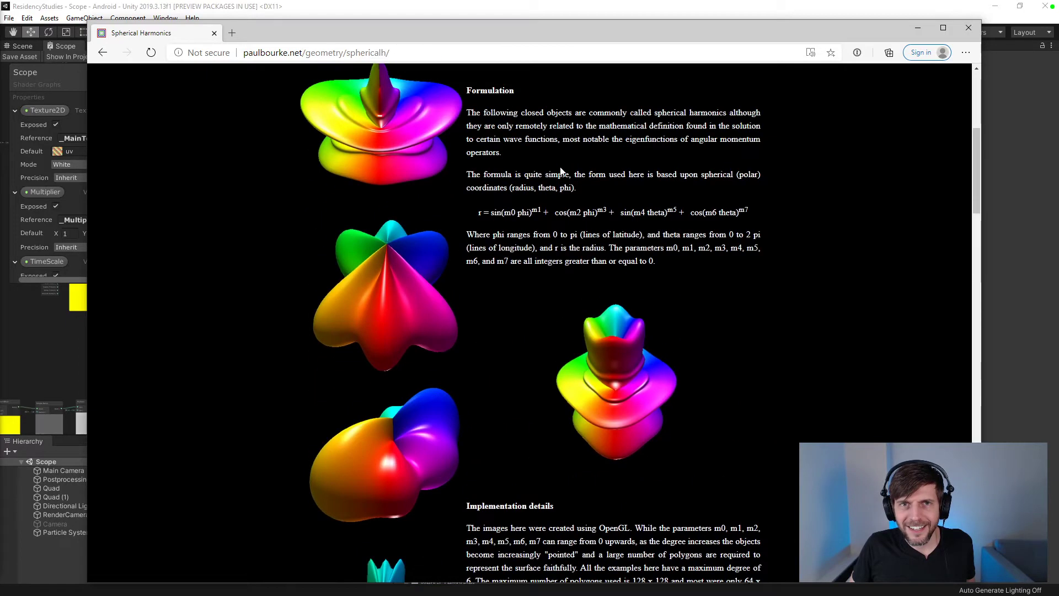
pyautogui.scroll(-1, 687, 273)
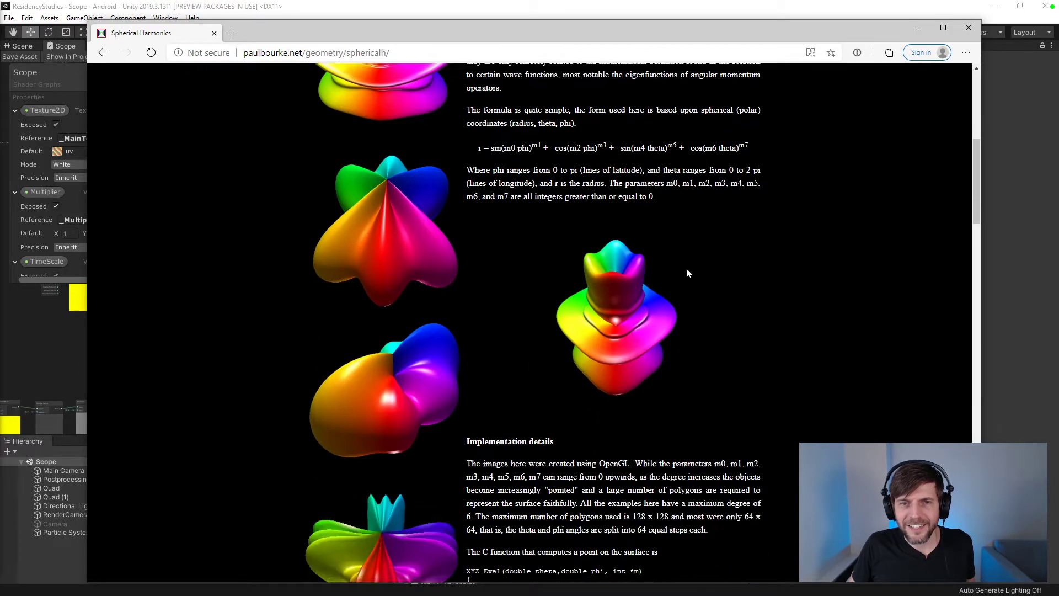
pyautogui.scroll(-4, 688, 272)
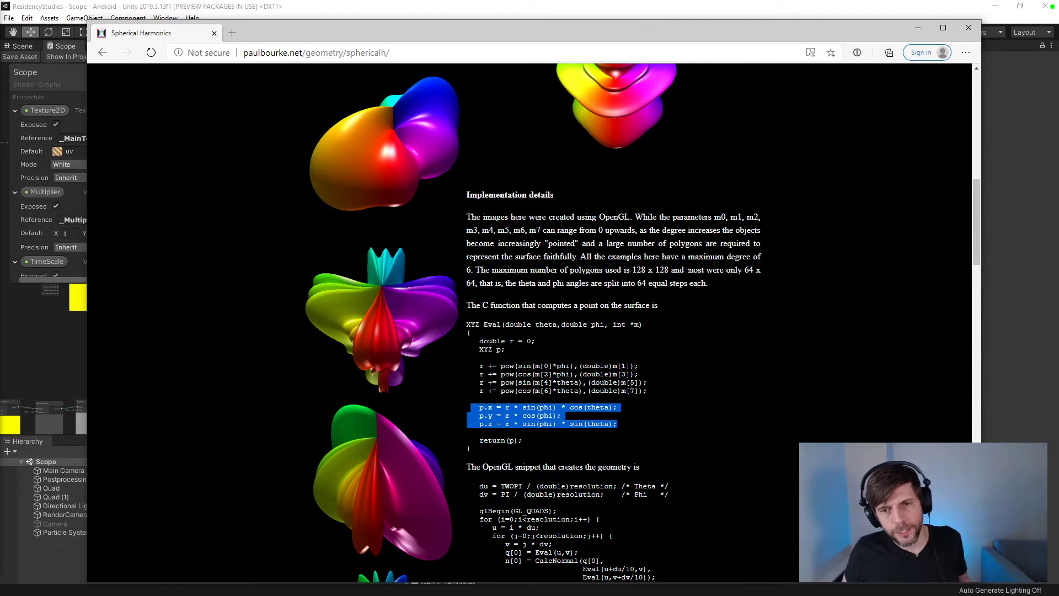
# - Switch to Unity and create a folder named SphericalHarmonics directly in Assets, with the Scope folder collapsed and the project list enlarged
pyautogui.click(34, 339)
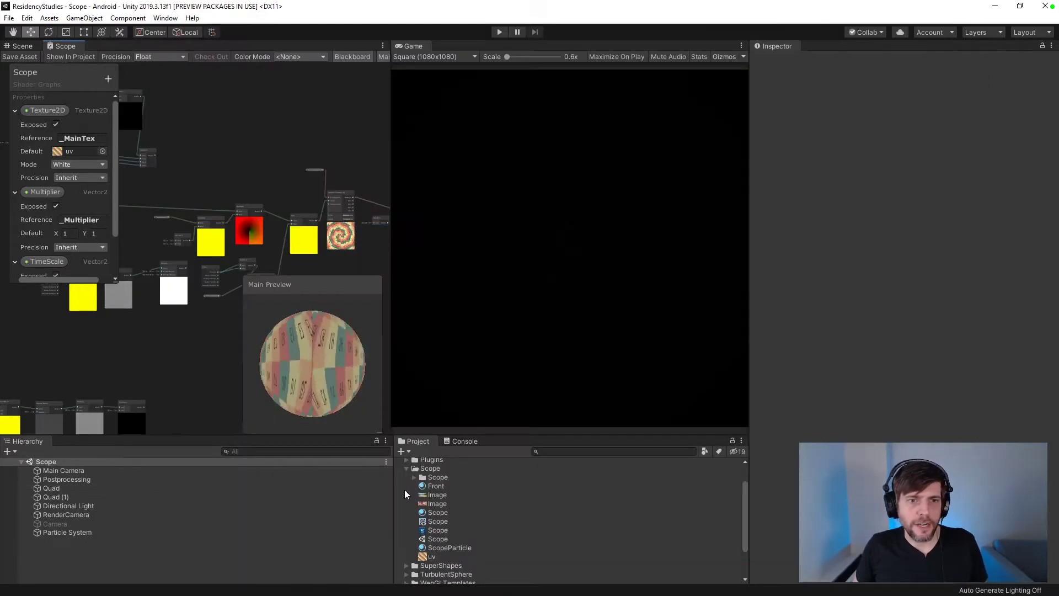
pyautogui.click(406, 469)
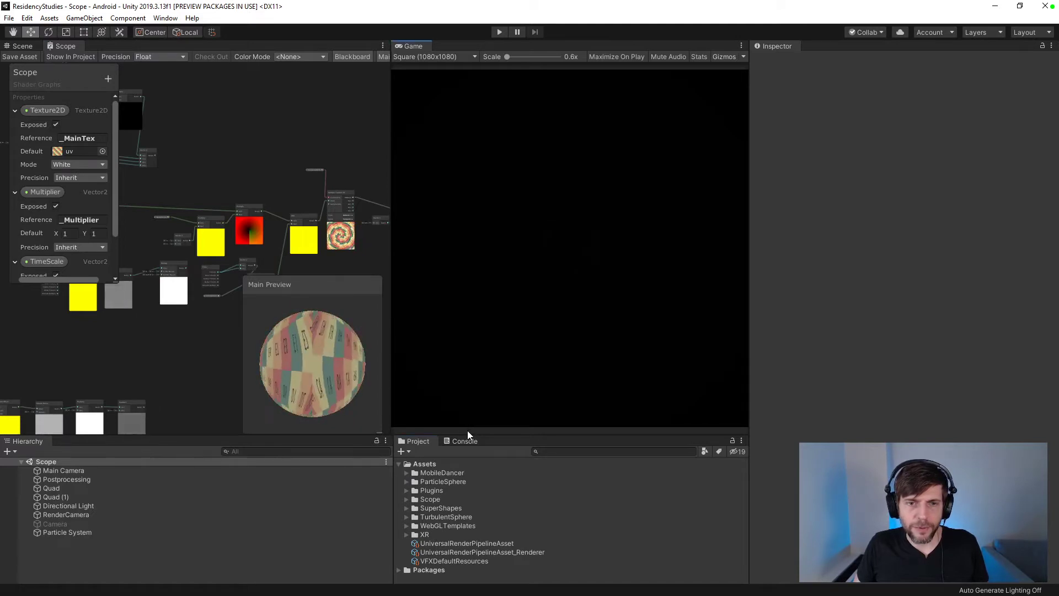
pyautogui.moveTo(468, 434); pyautogui.dragTo(468, 397)
pyautogui.click(414, 428)
pyautogui.click(403, 415)
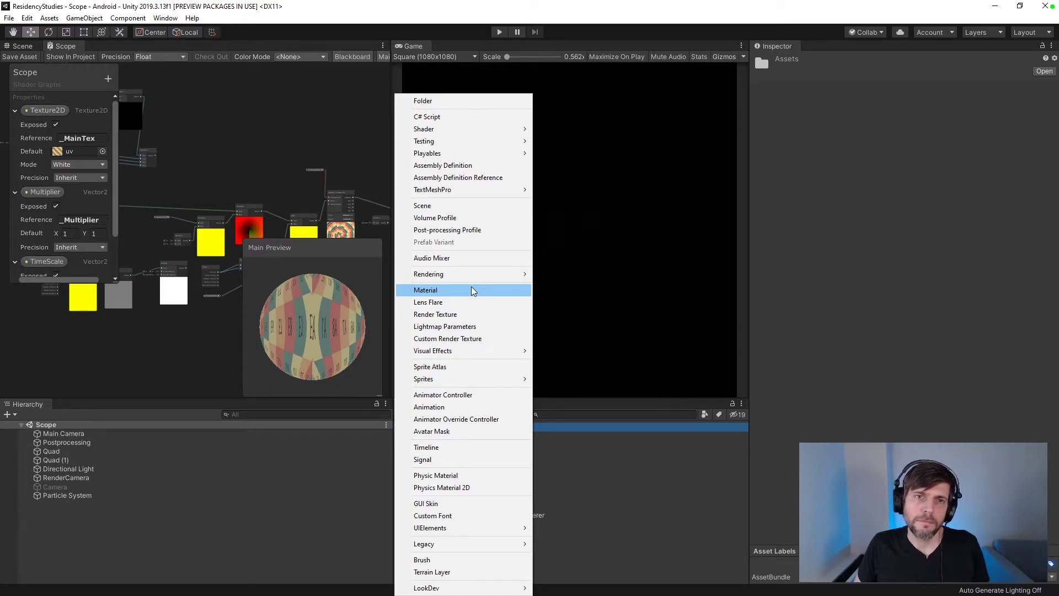
pyautogui.click(422, 101)
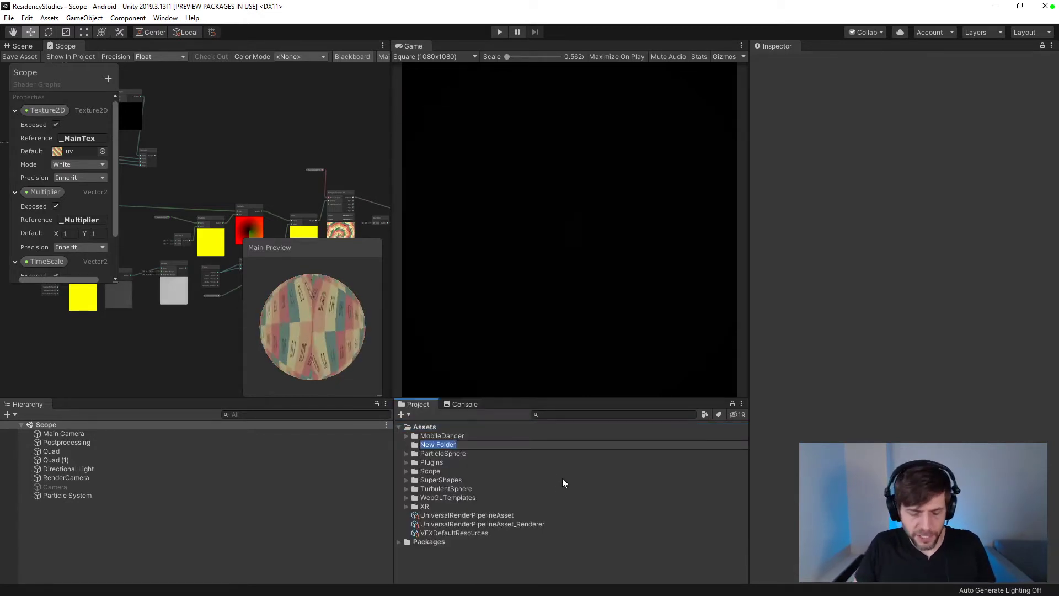
pyautogui.write('SphericalHarm')
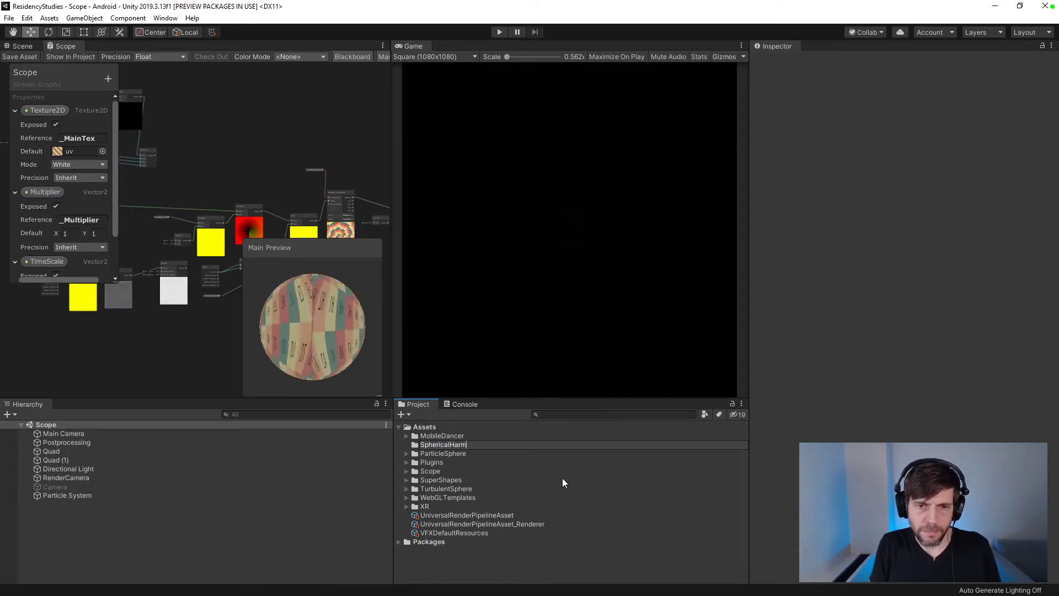
pyautogui.write('onics')
pyautogui.press('Return')
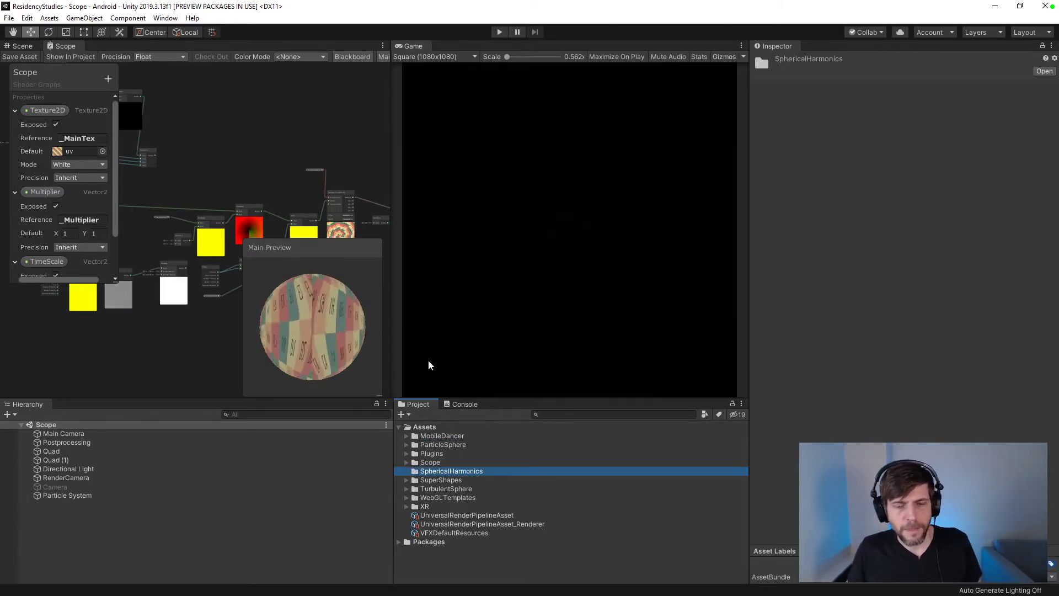
# - Create a new scene asset named SphericalHarmonics
pyautogui.click(405, 415)
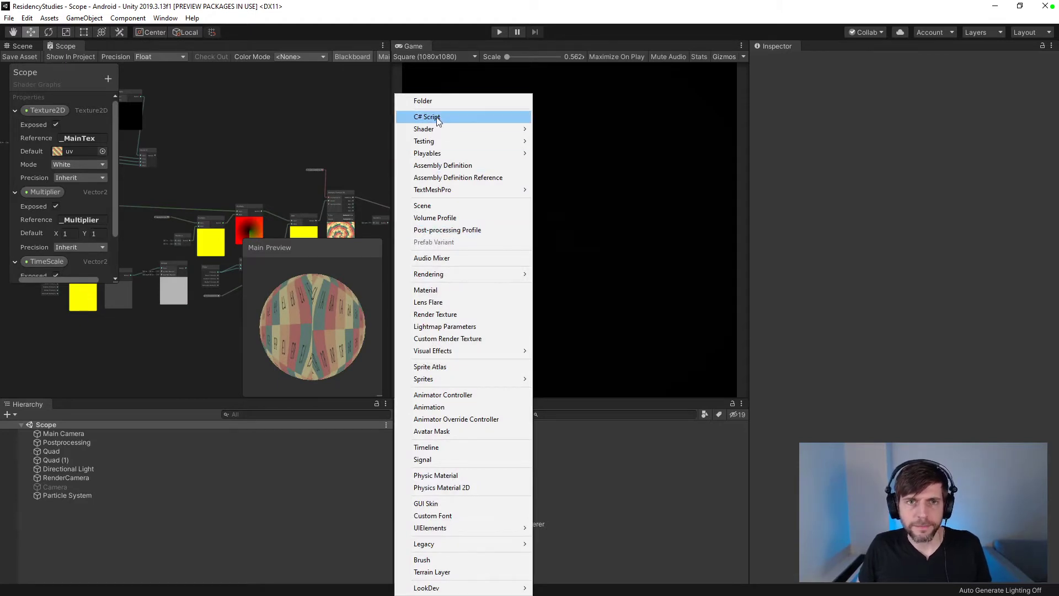
pyautogui.click(437, 207)
pyautogui.write('Sph')
pyautogui.write('ericalHarmonics')
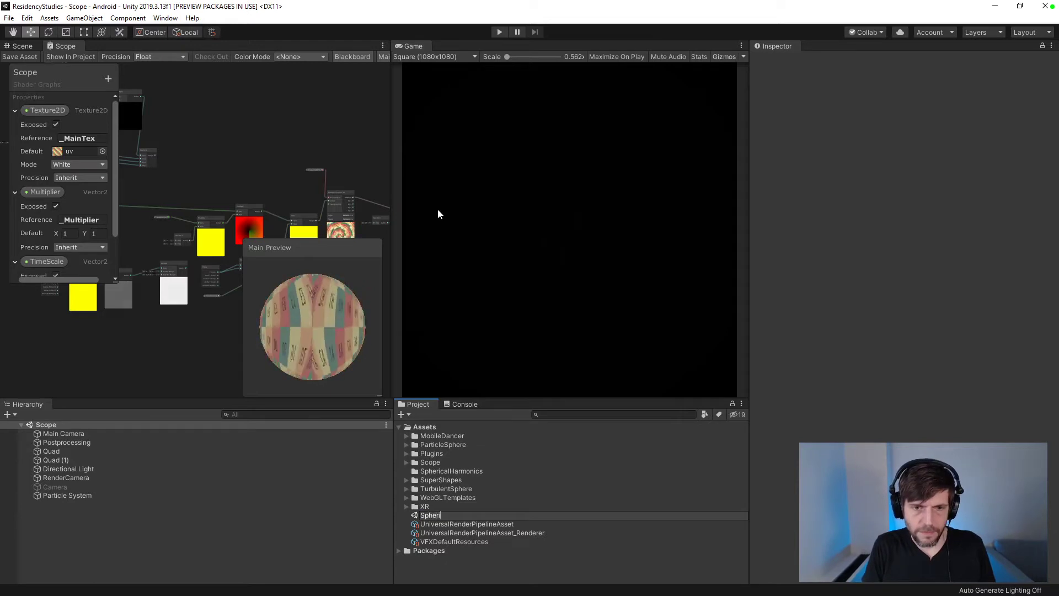
pyautogui.press('Return')
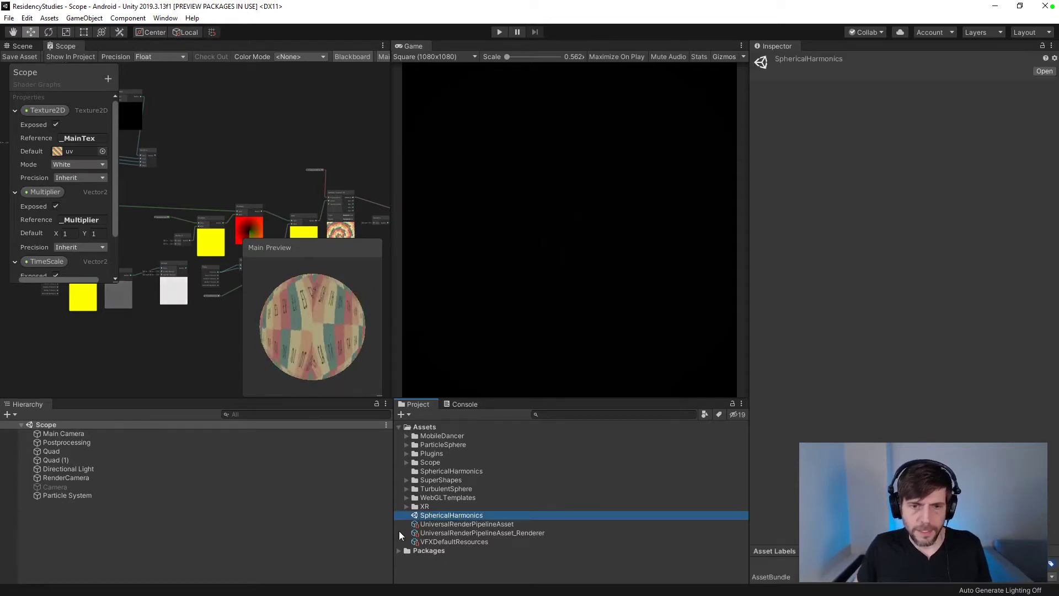
# - Move the SphericalHarmonics scene into the SphericalHarmonics folder and open it
pyautogui.moveTo(445, 478); pyautogui.dragTo(444, 472)
pyautogui.click(407, 471)
pyautogui.doubleClick(451, 480)
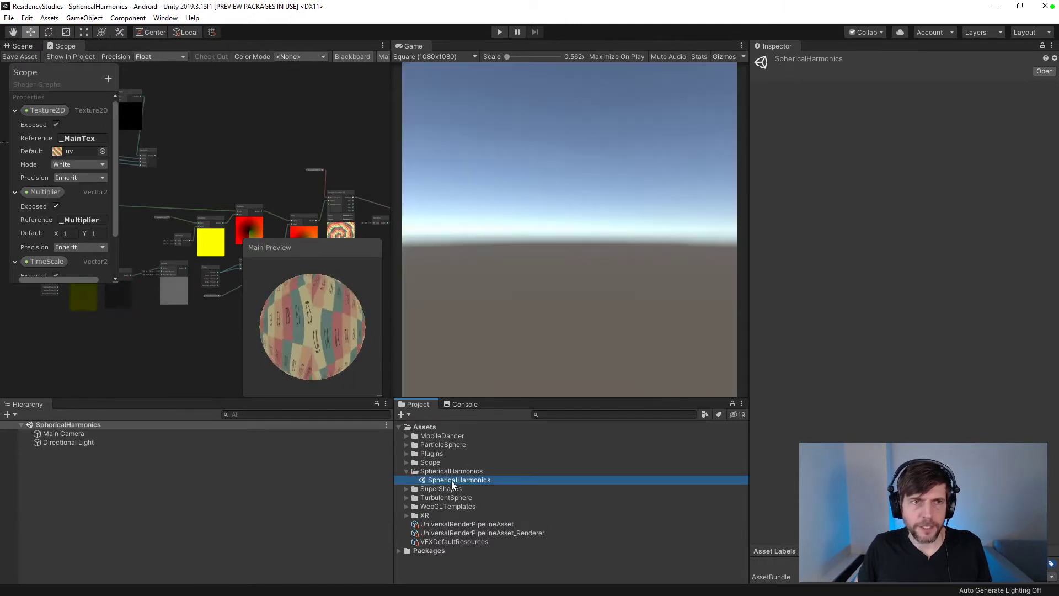
# - Create a Visual Effect Graph named SphericalHarmonics inside the SphericalHarmonics folder and open it
pyautogui.click(406, 415)
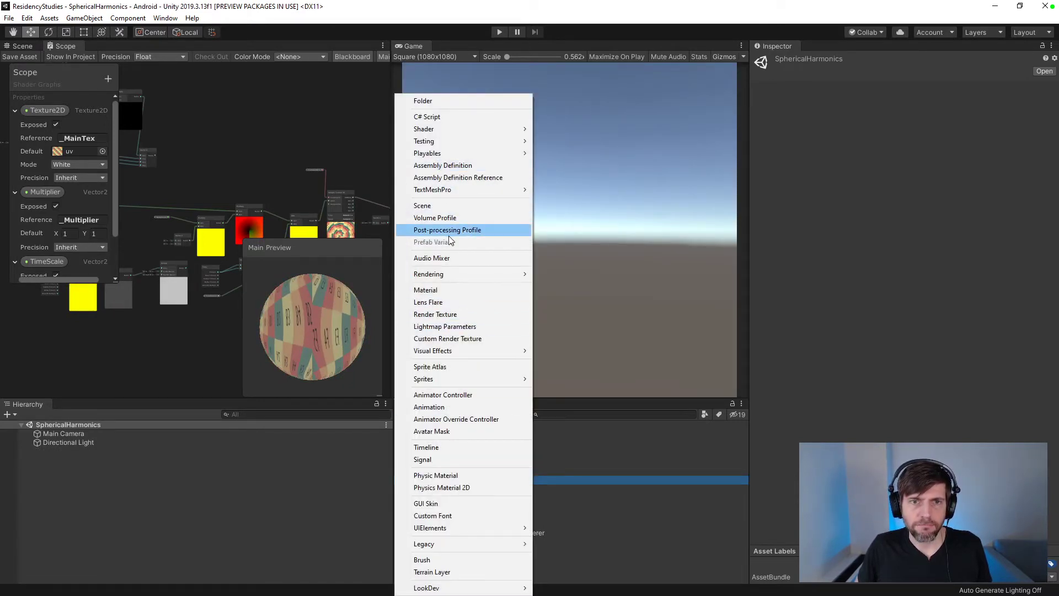
pyautogui.moveTo(490, 348)
pyautogui.click(579, 351)
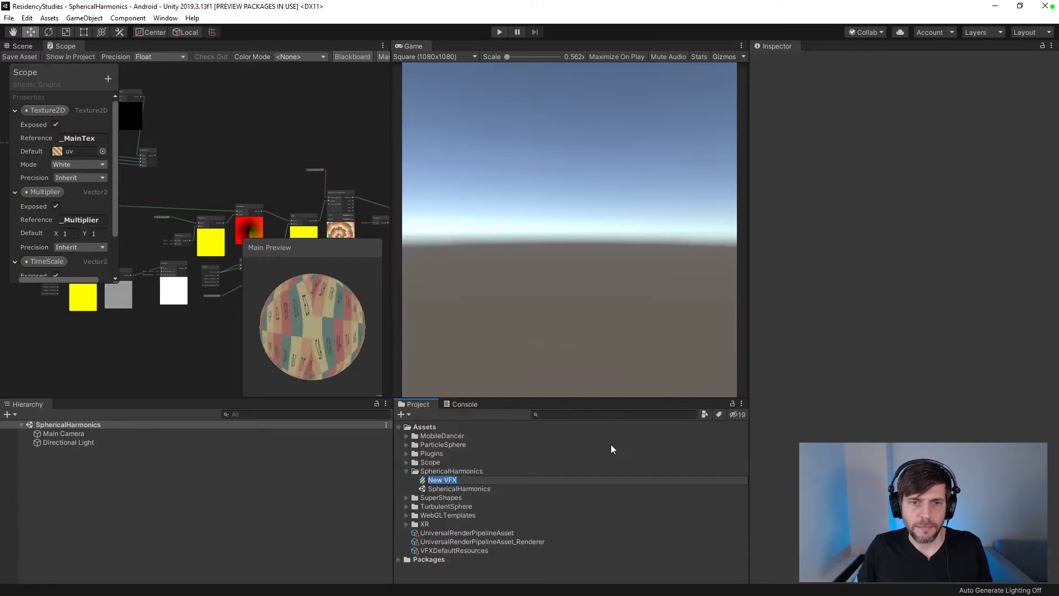
pyautogui.write('Sphericalharmoni')
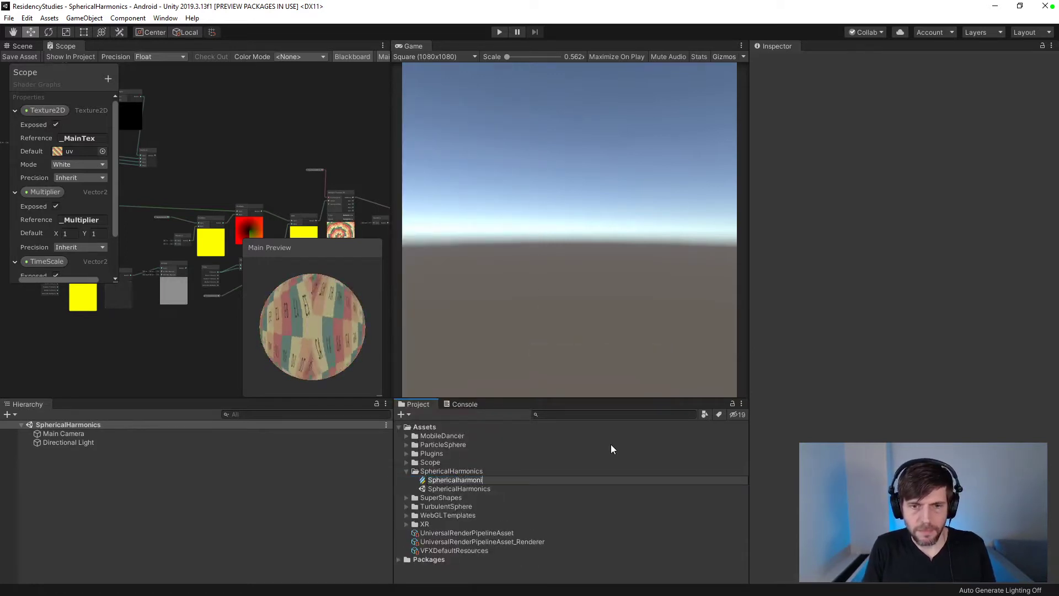
pyautogui.press('BackSpace')
pyautogui.press('BackSpace')
pyautogui.press('BackSpace')
pyautogui.press('BackSpace')
pyautogui.press('BackSpace')
pyautogui.press('BackSpace')
pyautogui.press('BackSpace')
pyautogui.write('Harmo')
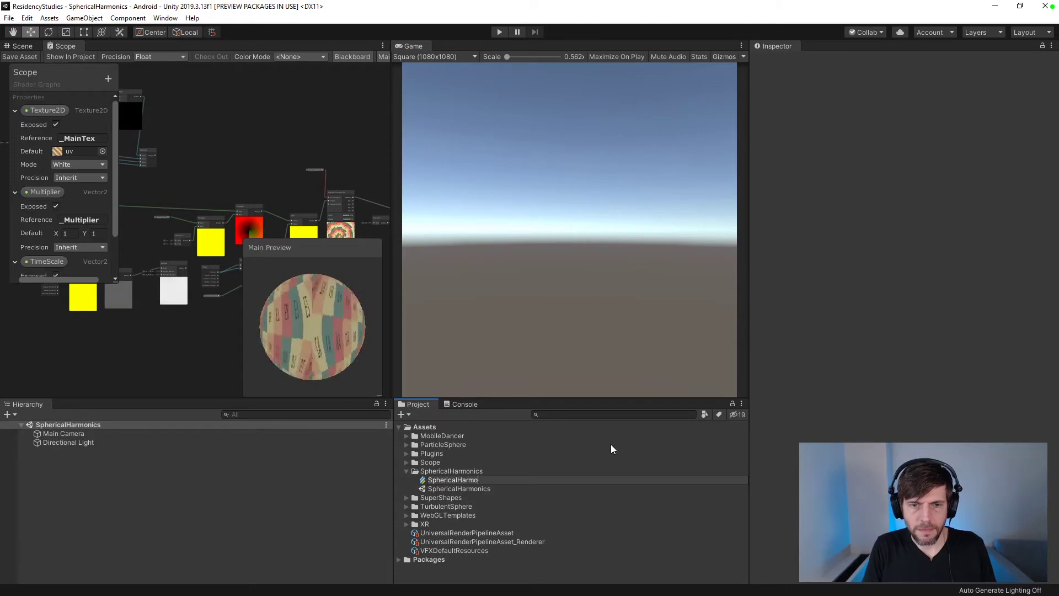
pyautogui.write('nics')
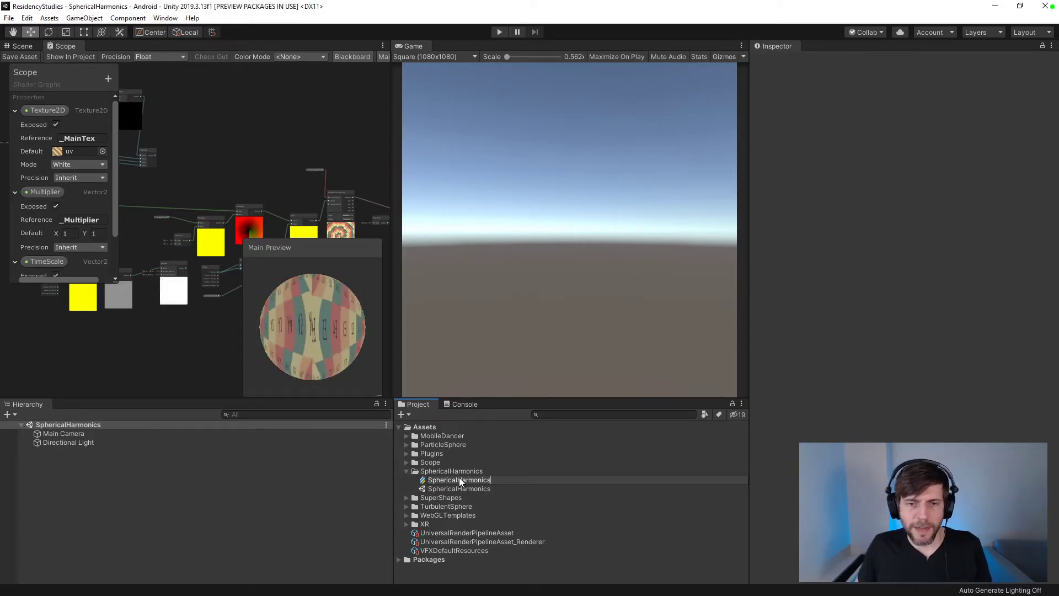
pyautogui.press('Return')
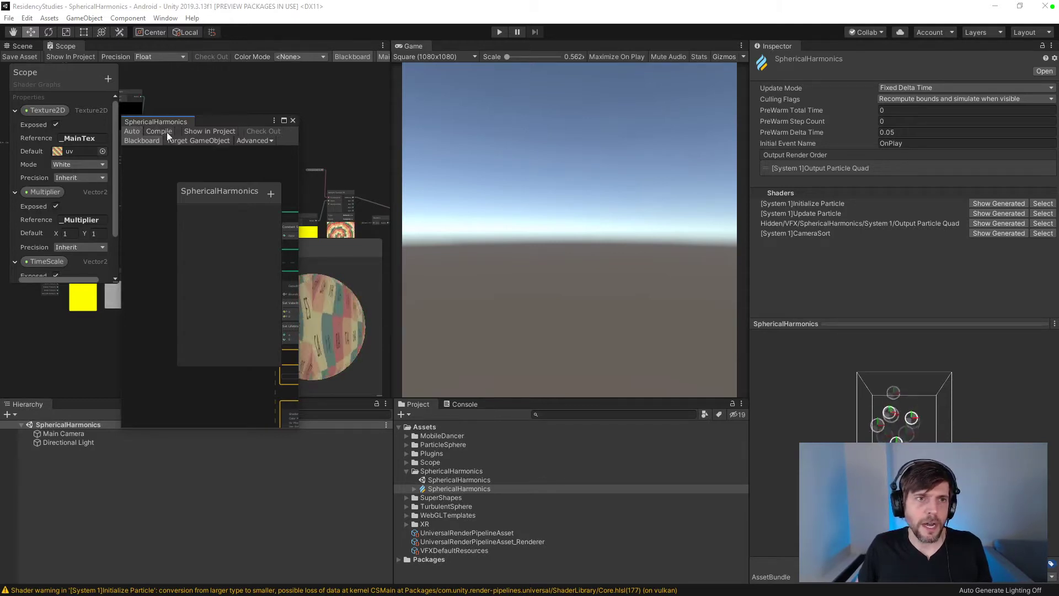
# - Dock the SphericalHarmonics graph window alongside the Scene view and close the Scope shader graph
pyautogui.moveTo(157, 123); pyautogui.dragTo(138, 49)
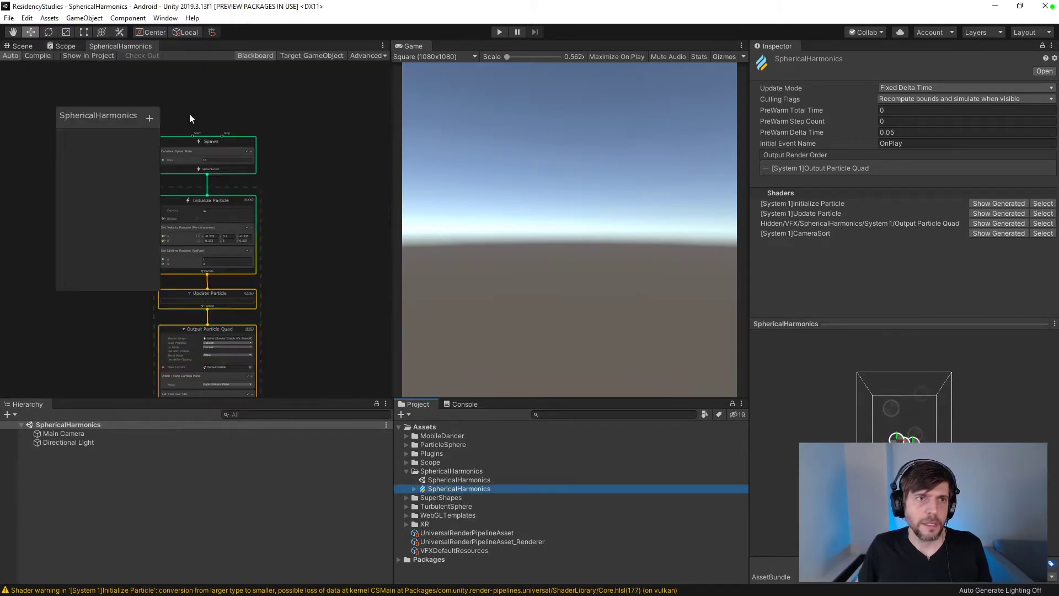
pyautogui.click(64, 46)
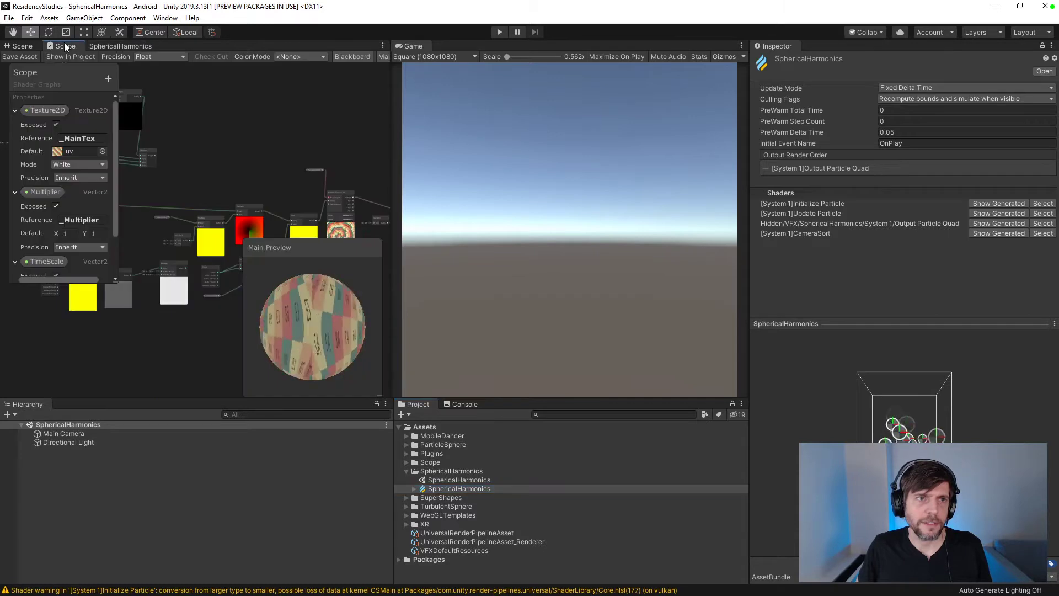
pyautogui.click(382, 46)
pyautogui.click(411, 72)
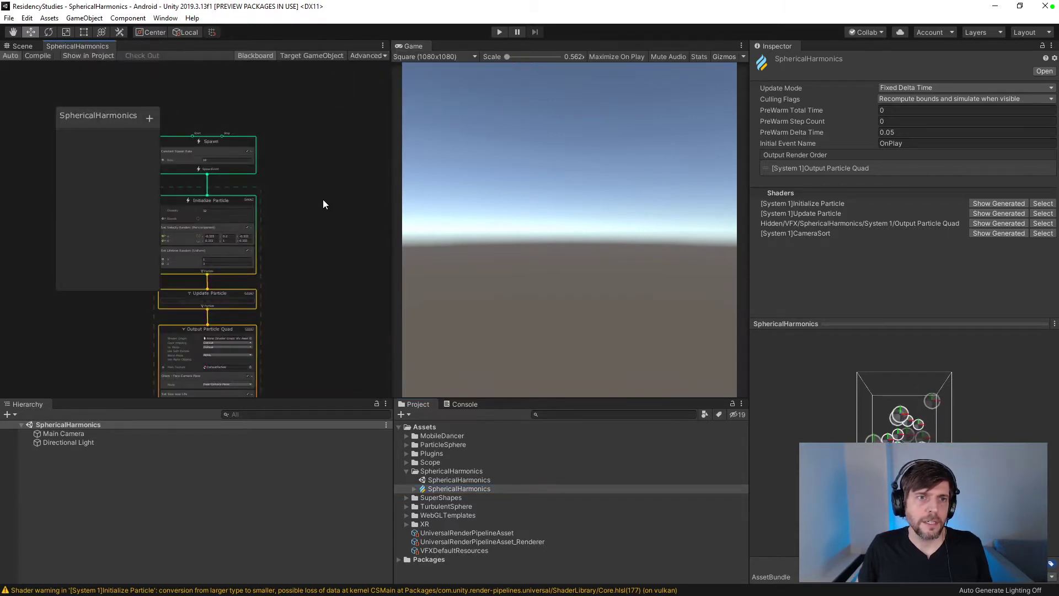
# - Move the blackboard clear of the node stack in the SphericalHarmonics graph
pyautogui.moveTo(333, 215); pyautogui.dragTo(421, 171, button='middle')
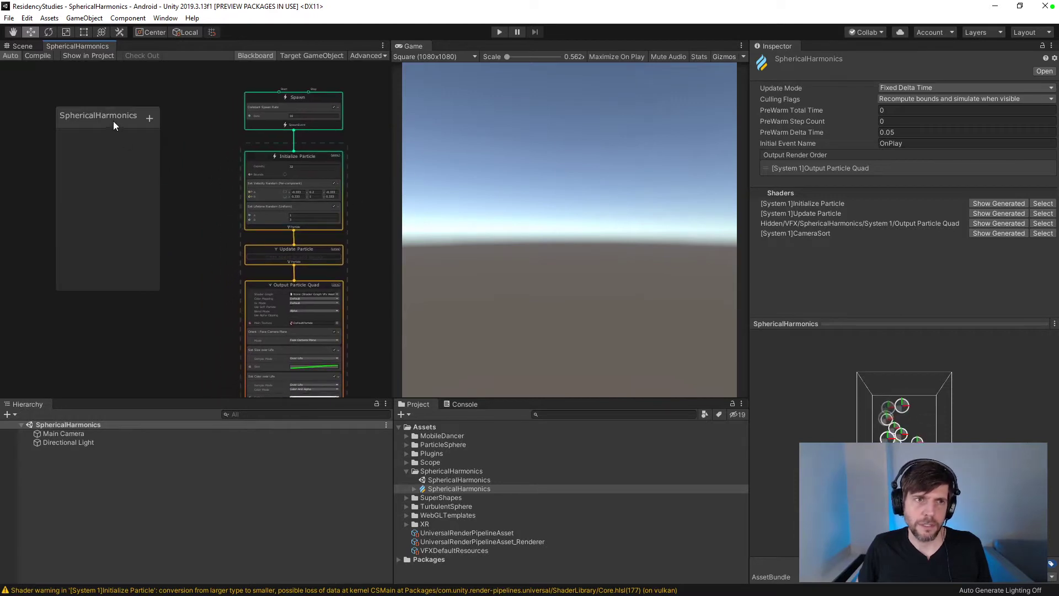
pyautogui.moveTo(113, 123); pyautogui.dragTo(55, 98)
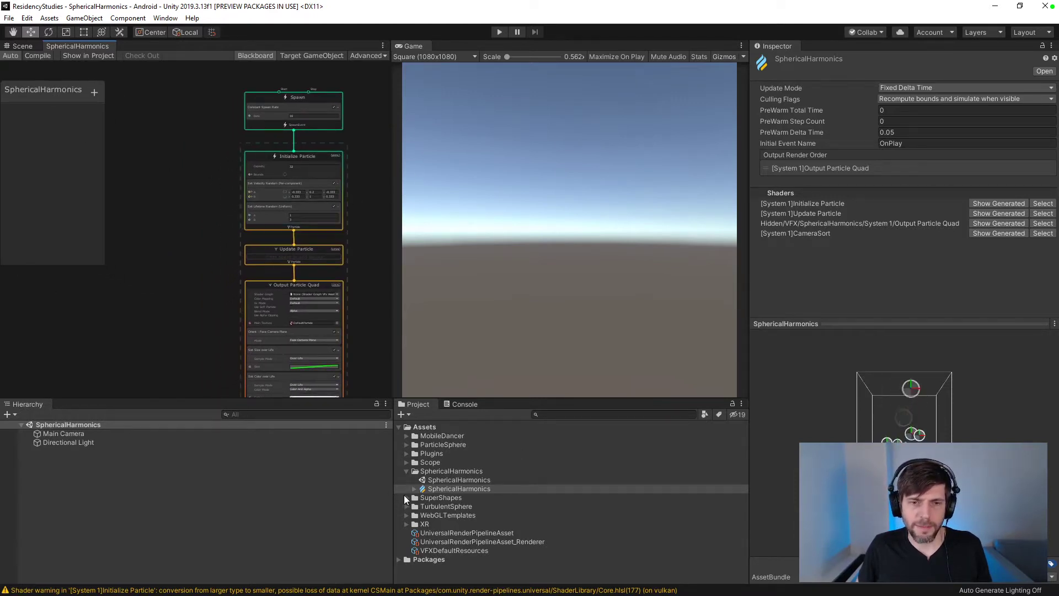
# - Open SuperShapes_Subgraph from the SuperShapes folder and inspect how its angle input feeds the radius calculation
pyautogui.click(405, 497)
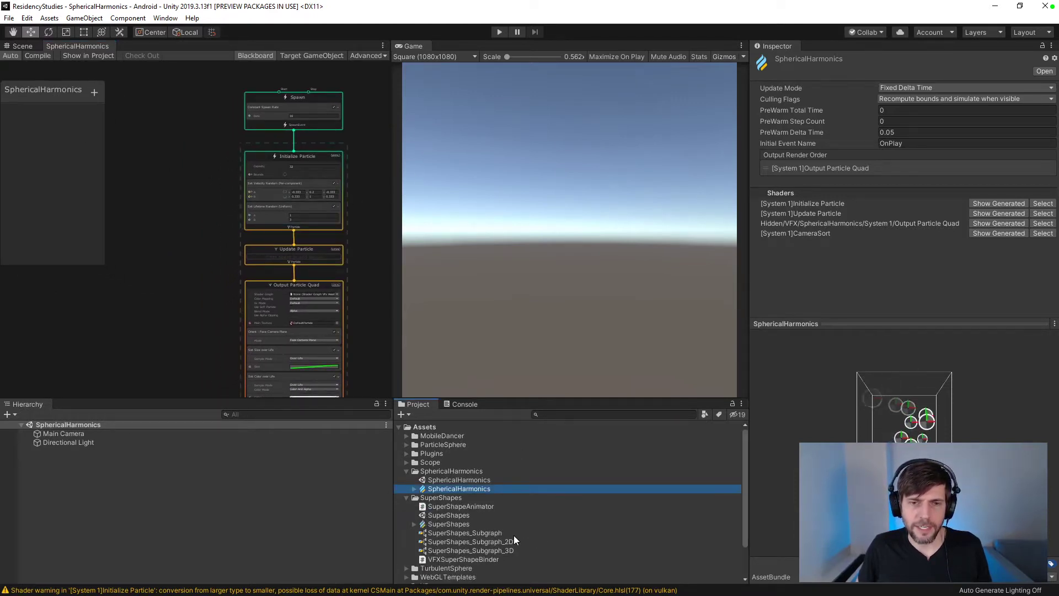
pyautogui.doubleClick(479, 532)
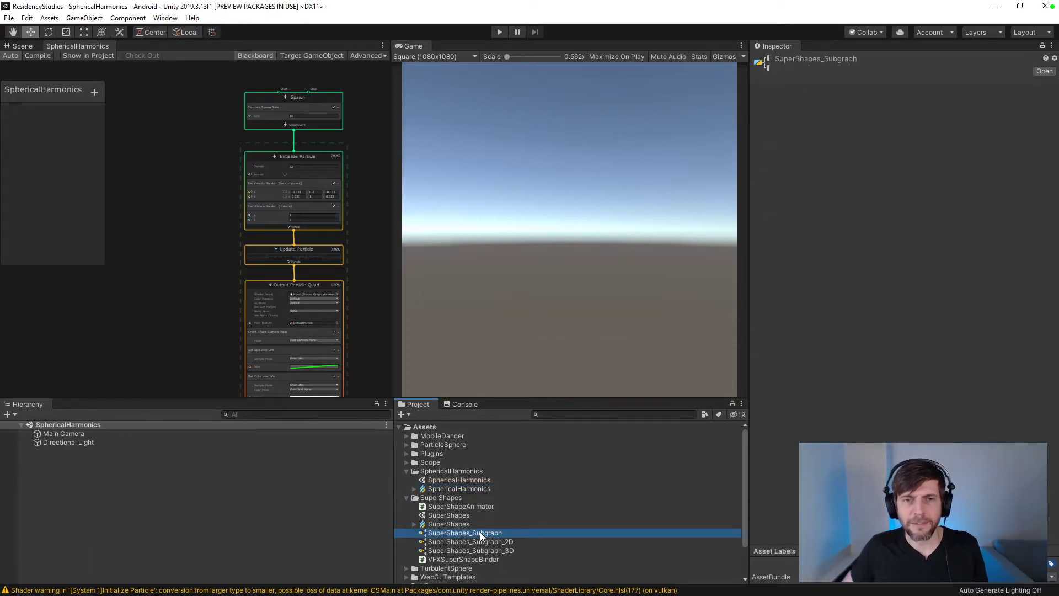
pyautogui.scroll(6, 195, 269)
pyautogui.moveTo(195, 269); pyautogui.dragTo(571, 339, button='middle')
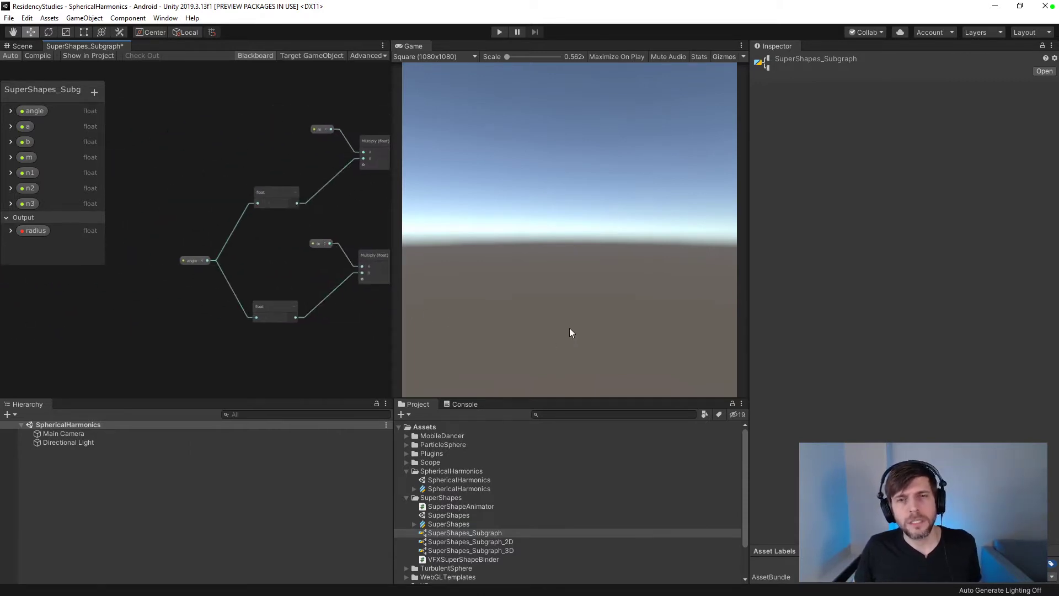
# - Switch to the browser and highlight the spherical harmonics radius formula in the Formulation section, then return to Unity
pyautogui.hotkey('alt', 'Tab')
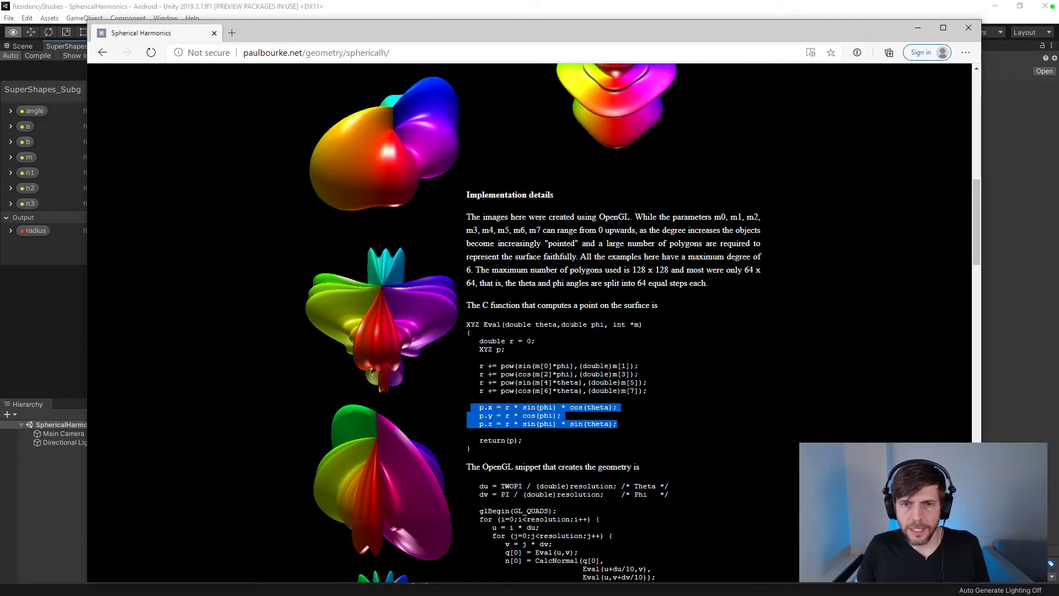
pyautogui.scroll(6, 640, 321)
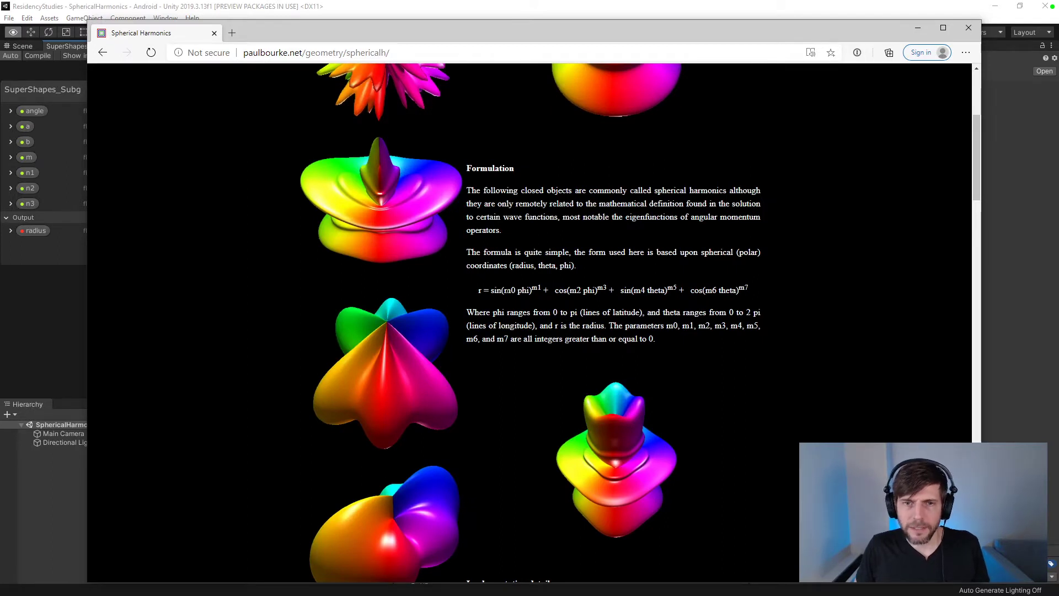
pyautogui.tripleClick(479, 290)
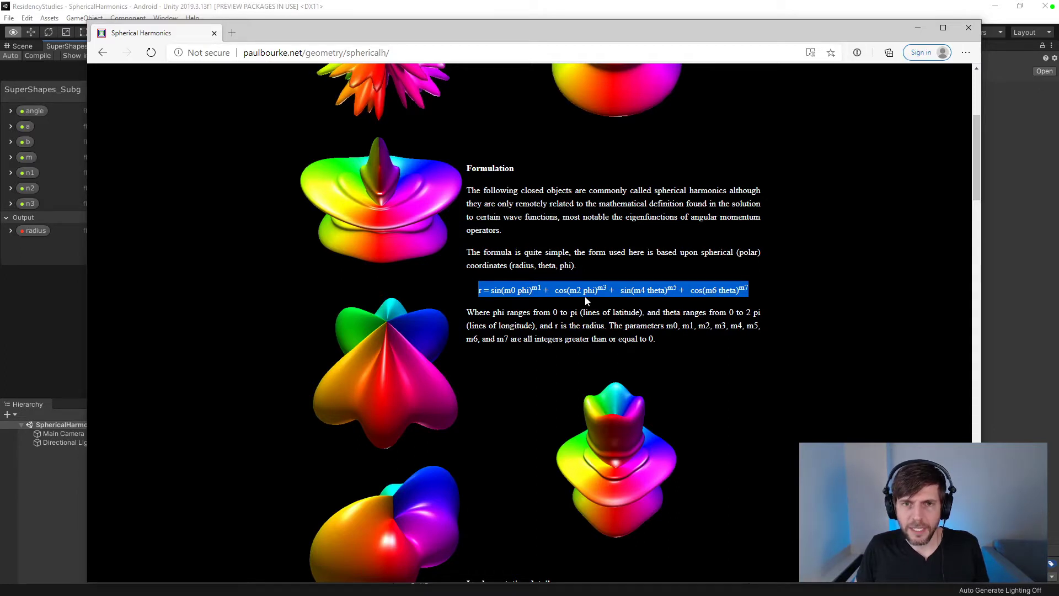
pyautogui.click(35, 284)
# - Open SuperShapes_Subgraph_3D and examine its latitude and longitude node branches
pyautogui.doubleClick(470, 550)
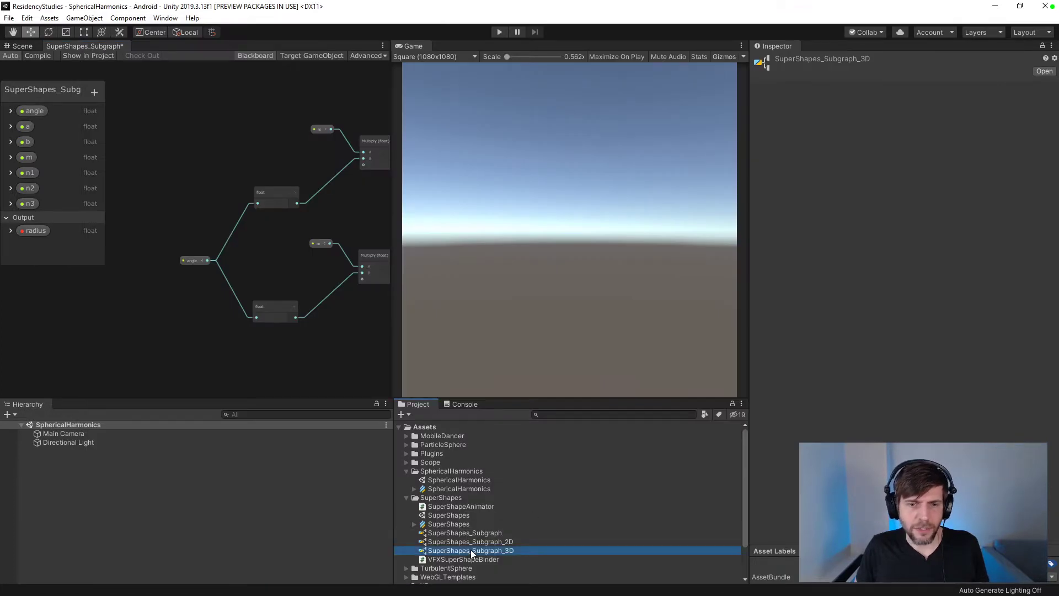
pyautogui.scroll(2, 214, 309)
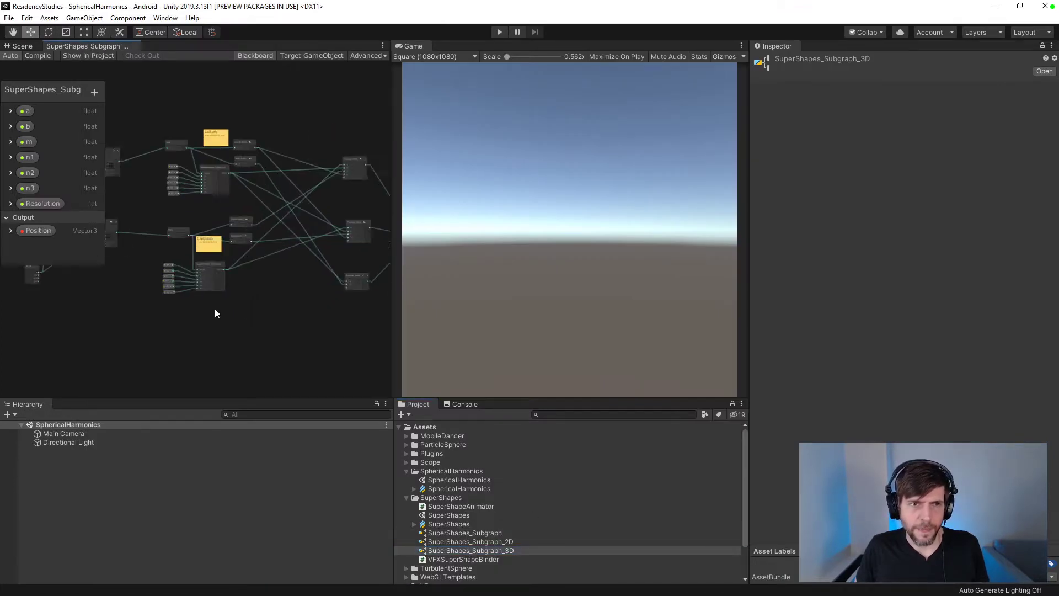
pyautogui.moveTo(204, 306); pyautogui.dragTo(230, 362, button='middle')
pyautogui.scroll(4, 295, 341)
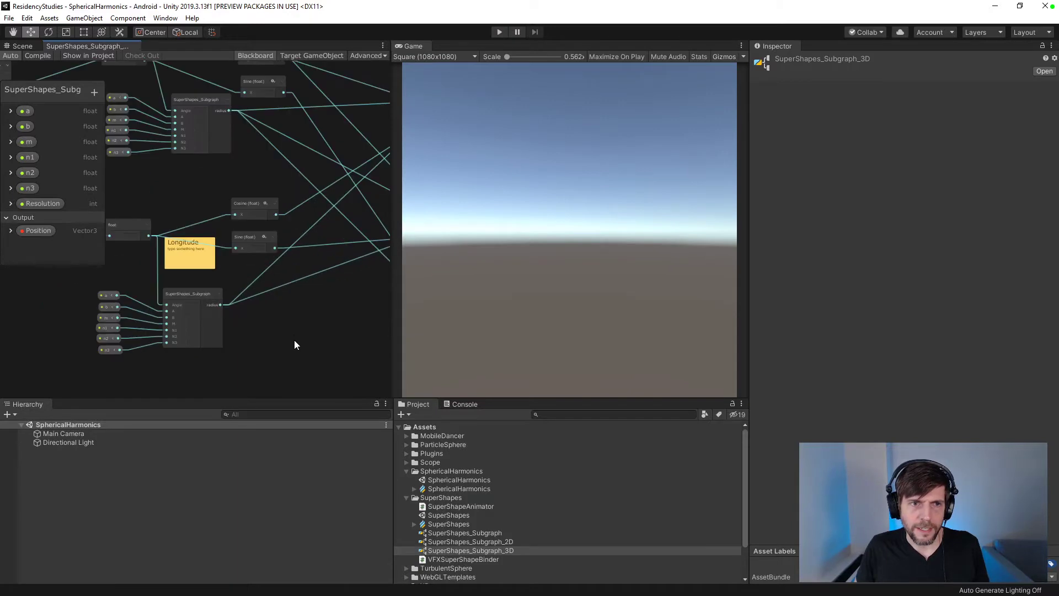
pyautogui.moveTo(295, 340); pyautogui.dragTo(343, 455, button='middle')
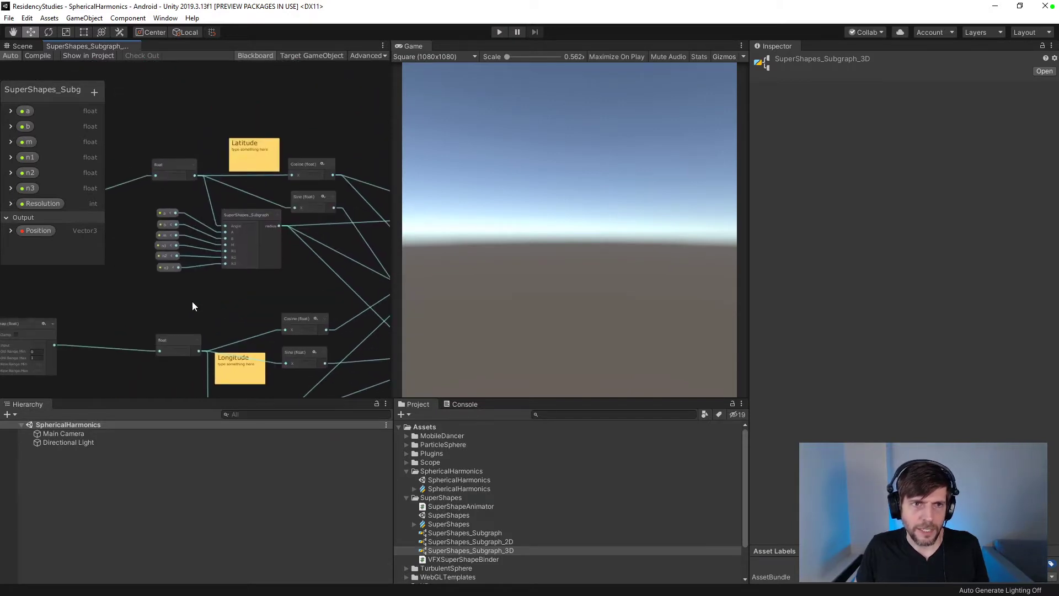
pyautogui.scroll(-5, 192, 300)
pyautogui.moveTo(192, 299); pyautogui.dragTo(230, 287, button='middle')
pyautogui.scroll(-3, 217, 281)
pyautogui.scroll(-2, 291, 264)
# - Duplicate SuperShapes_Subgraph_3D, move the copy into the SphericalHarmonics folder and open it
pyautogui.click(491, 550)
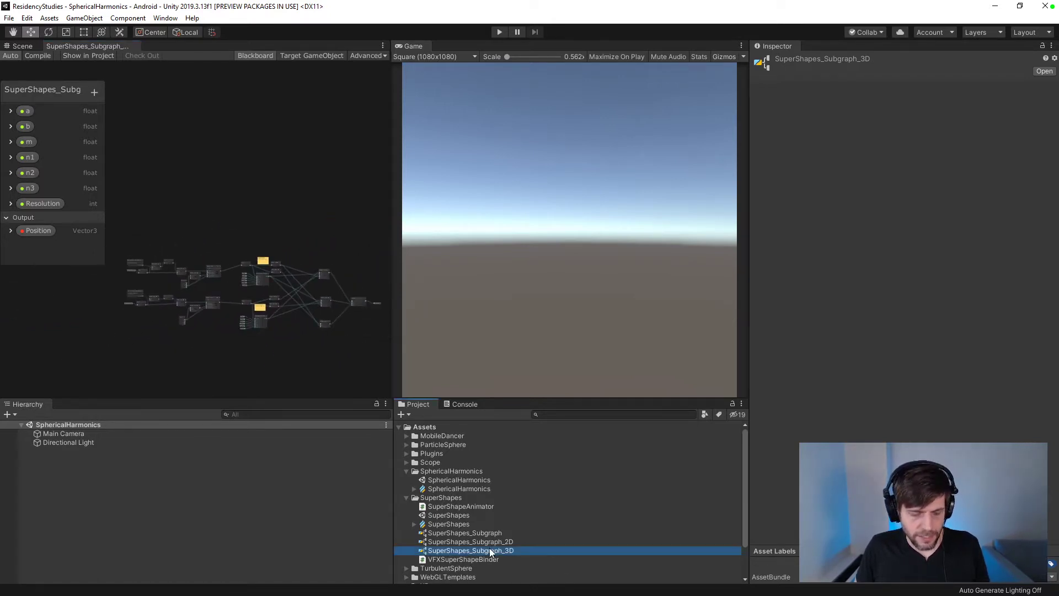
pyautogui.hotkey('ctrl', 'd')
pyautogui.moveTo(489, 552); pyautogui.dragTo(471, 488)
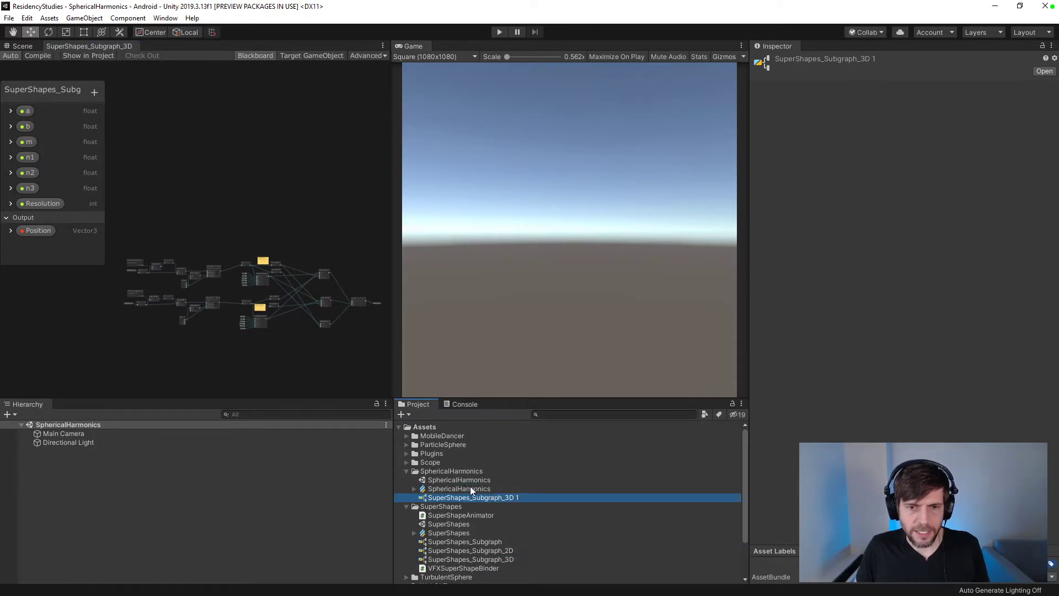
pyautogui.doubleClick(537, 501)
pyautogui.doubleClick(521, 495)
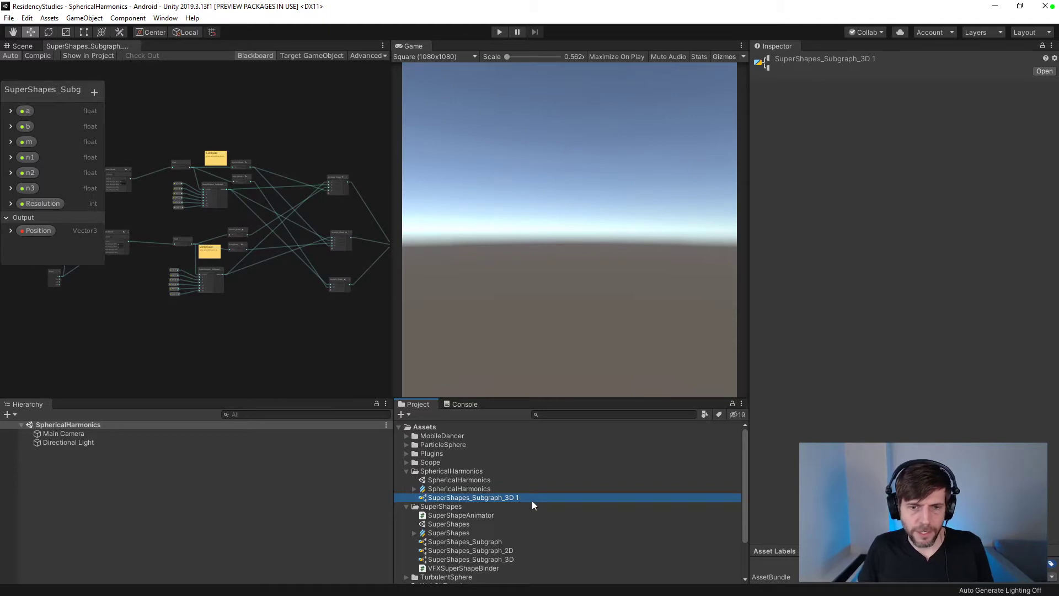
# - Rename the copied subgraph in the SphericalHarmonics folder as SphericalHarmonics_Subgraph
pyautogui.click(532, 501)
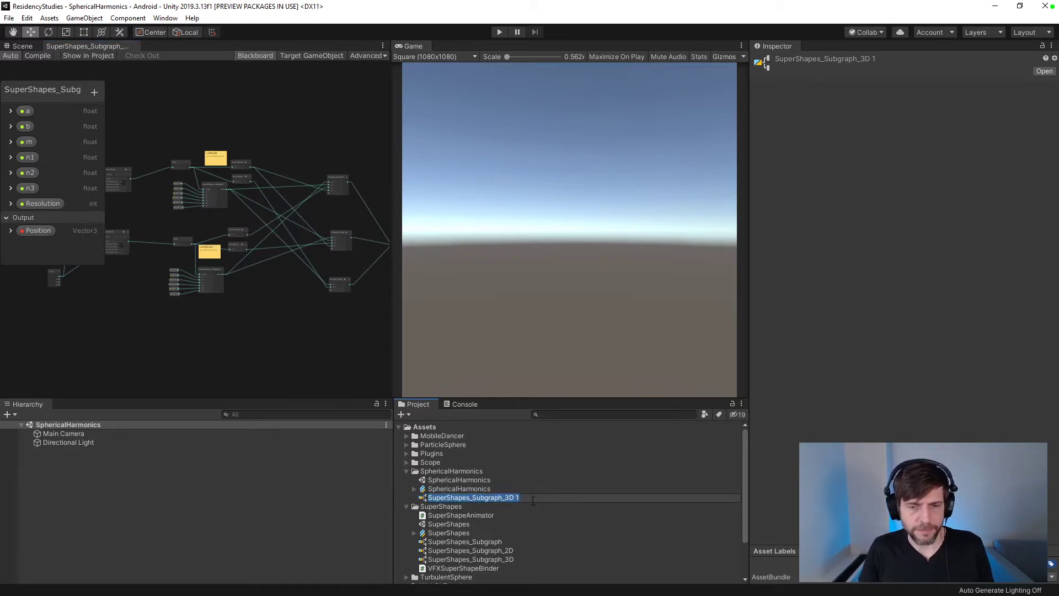
pyautogui.click(532, 501)
pyautogui.press('BackSpace')
pyautogui.press('Return')
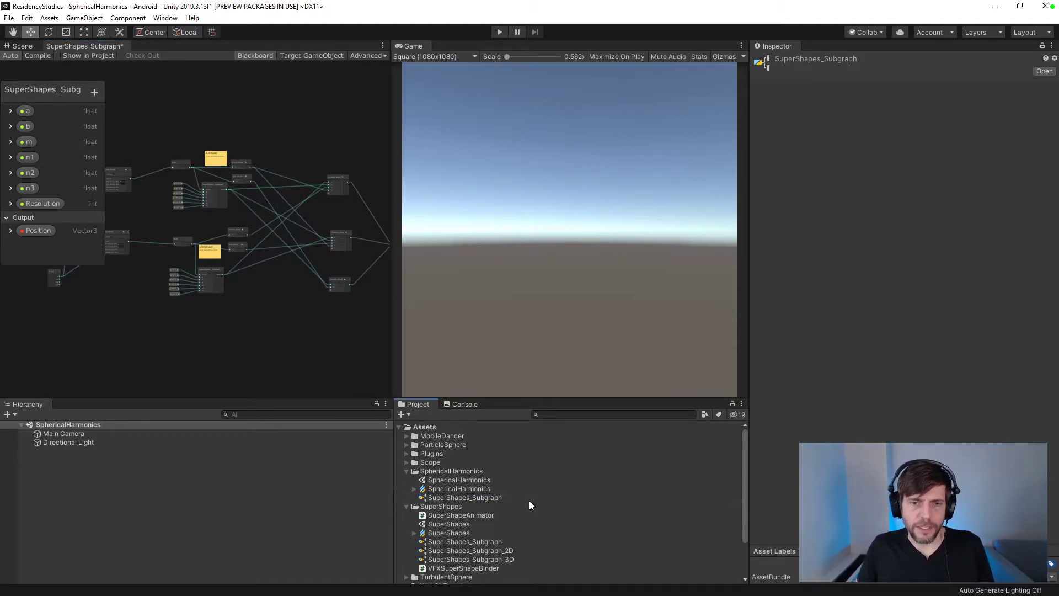
pyautogui.click(488, 498)
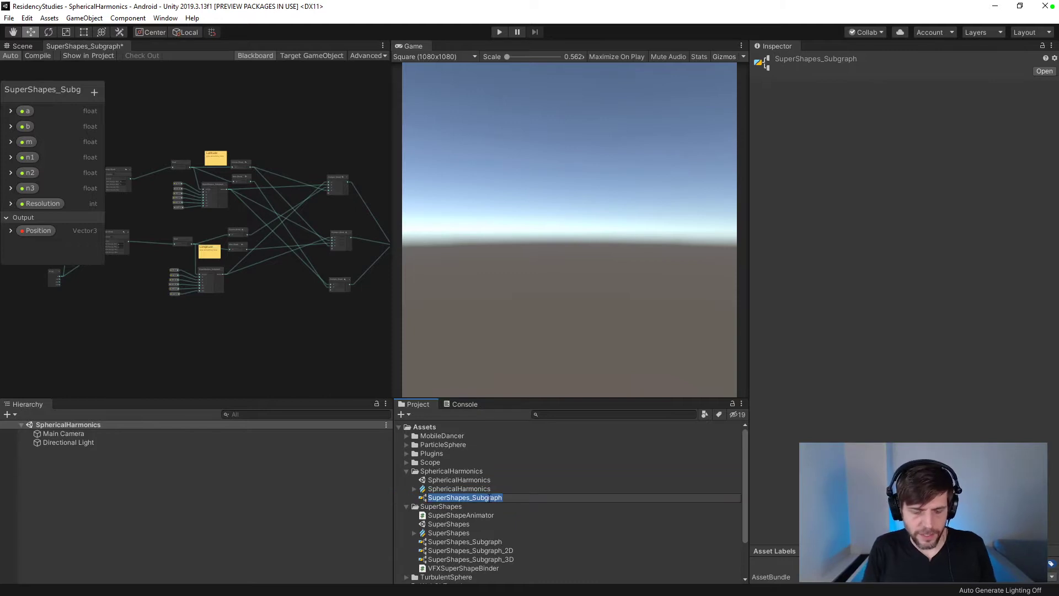
pyautogui.write('SphericalHarmonics_')
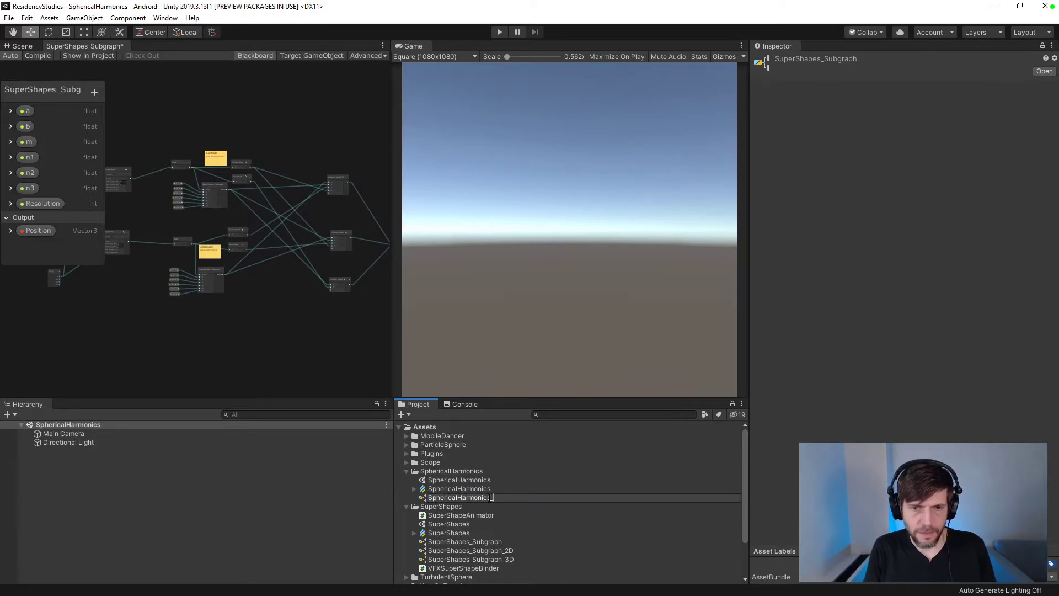
pyautogui.write('Subgraph')
pyautogui.press('Return')
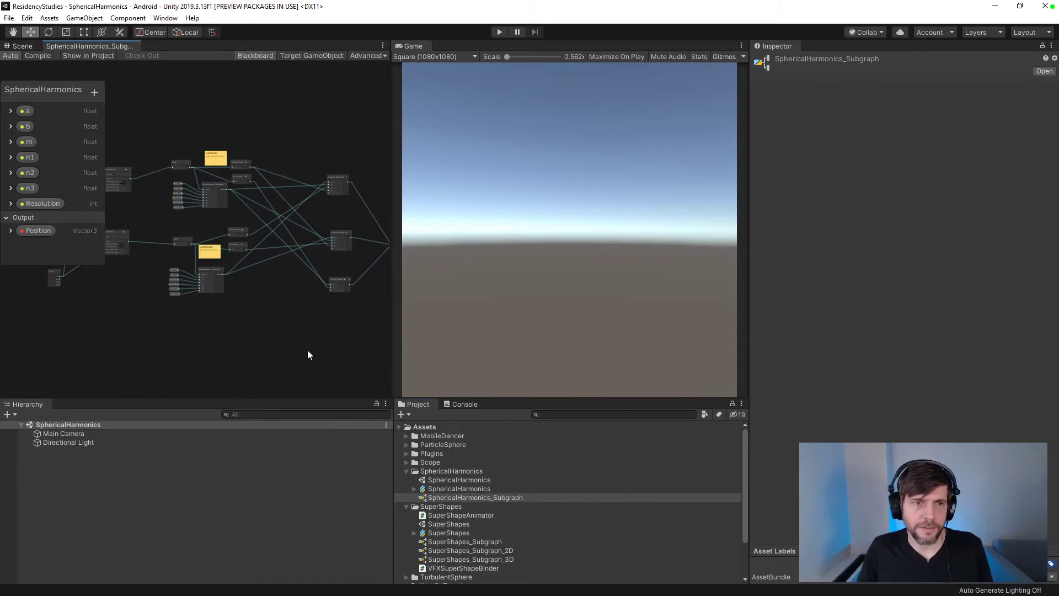
# - Delete the longitude branch's SuperShapes_Subgraph node and its six parameter nodes
pyautogui.scroll(5, 304, 342)
pyautogui.click(230, 293)
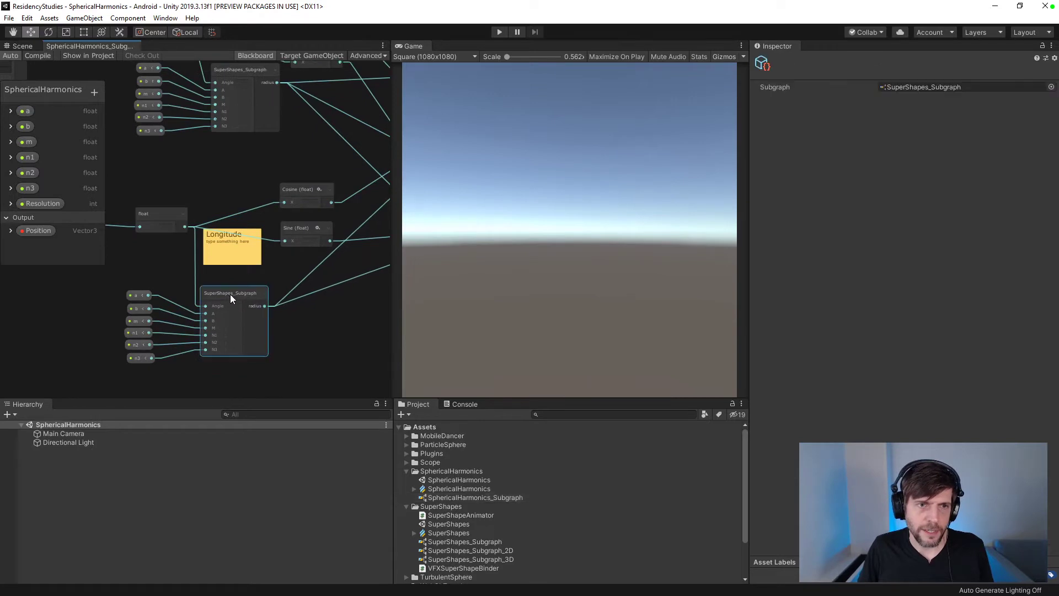
pyautogui.press('Delete')
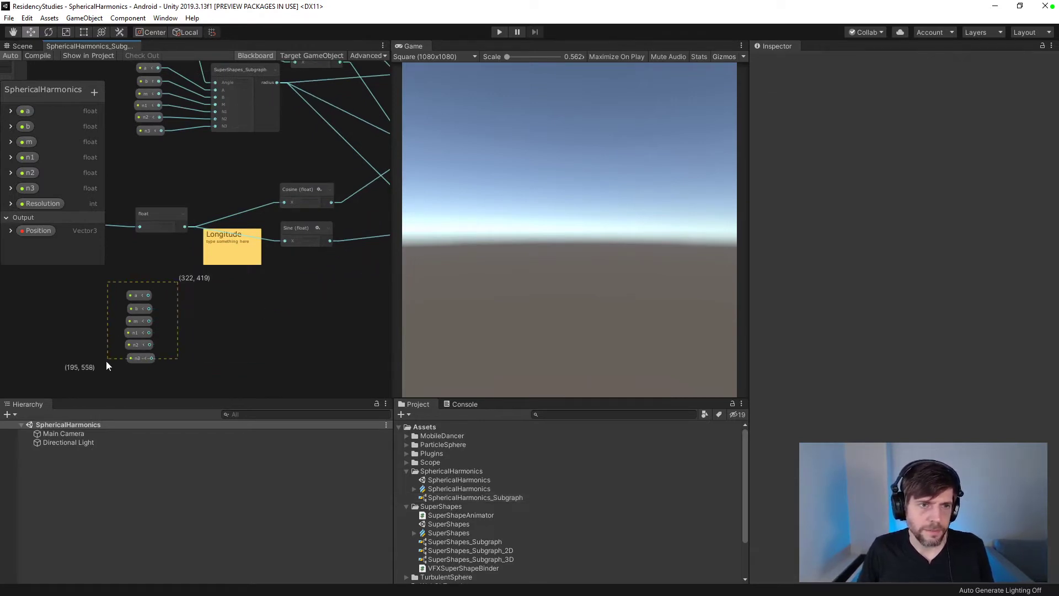
pyautogui.moveTo(107, 363); pyautogui.dragTo(108, 363)
pyautogui.press('Delete')
# - Delete the three Multiply nodes that feed the Vector3 node
pyautogui.scroll(-3, 359, 326)
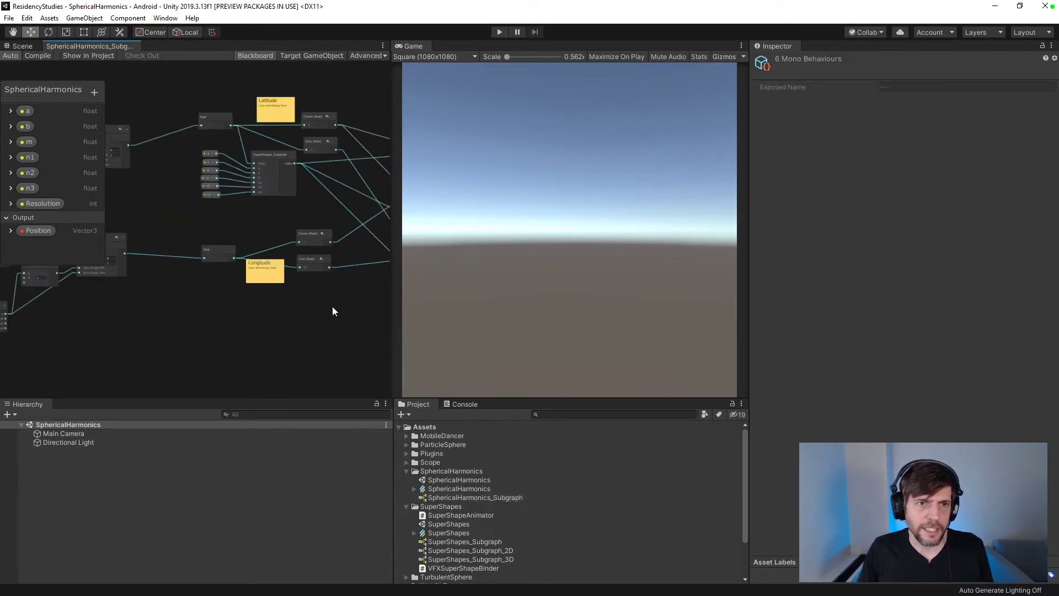
pyautogui.moveTo(332, 306); pyautogui.dragTo(176, 352, button='middle')
pyautogui.moveTo(270, 388); pyautogui.dragTo(270, 388)
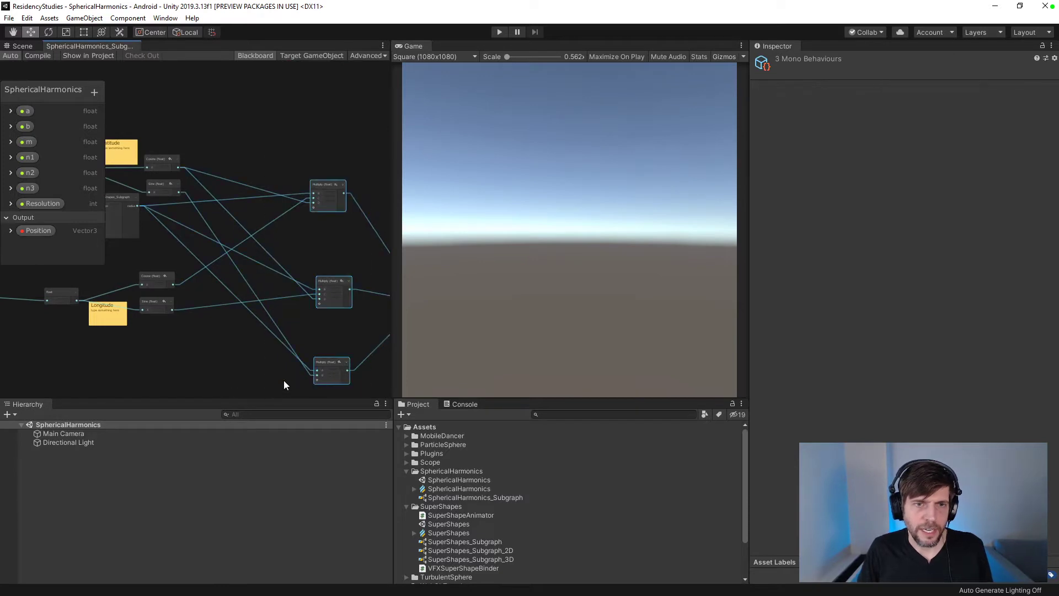
pyautogui.press('Delete')
# - Move the Vector3 node and its connected Position output node closer to the remaining nodes
pyautogui.moveTo(305, 357); pyautogui.dragTo(138, 365, button='middle')
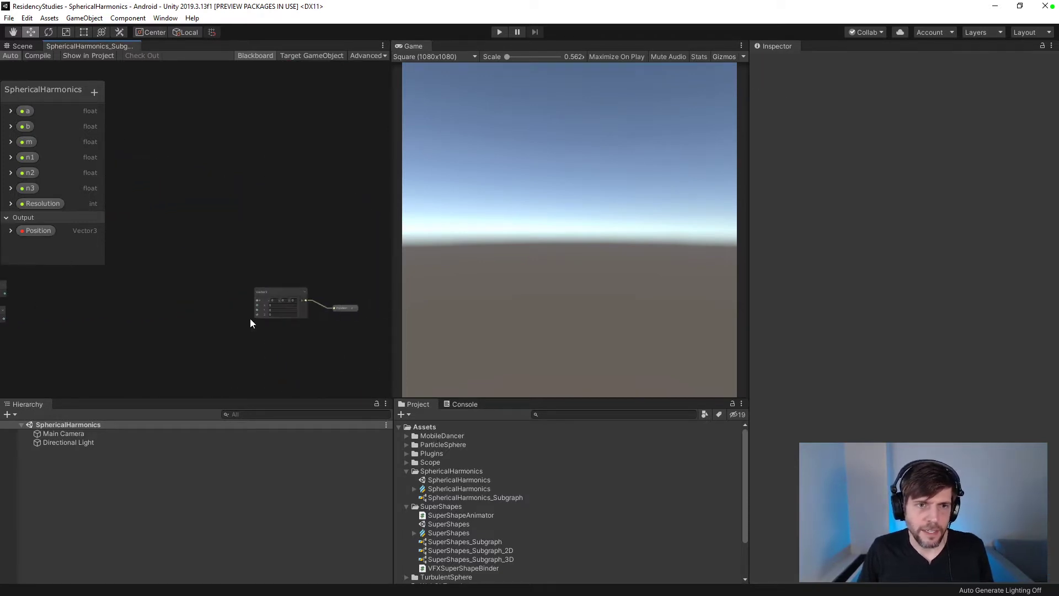
pyautogui.click(275, 292)
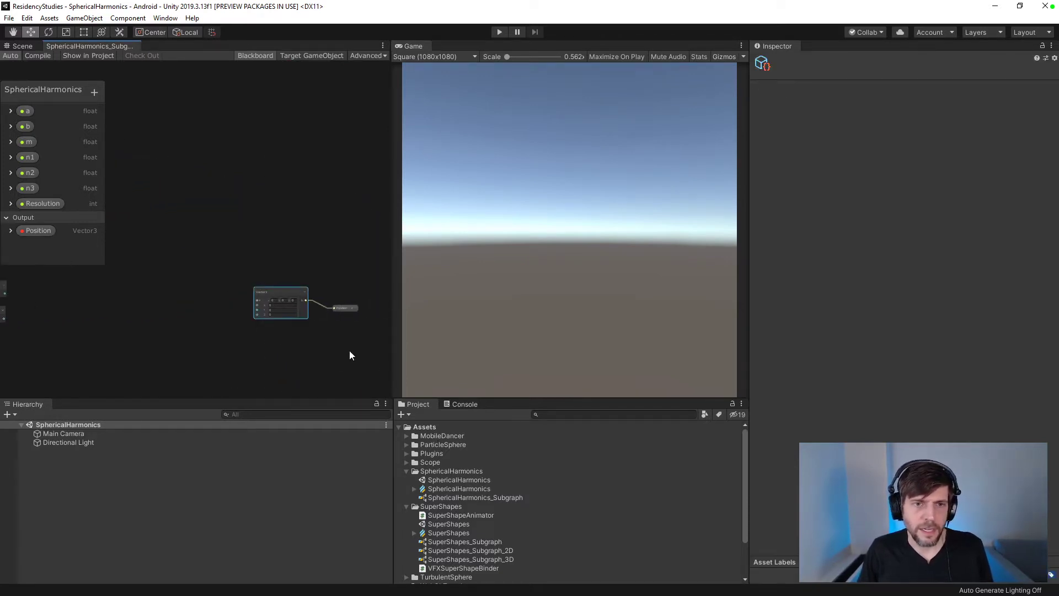
pyautogui.hotkey('ctrl', 'a')
pyautogui.moveTo(275, 293); pyautogui.dragTo(178, 217)
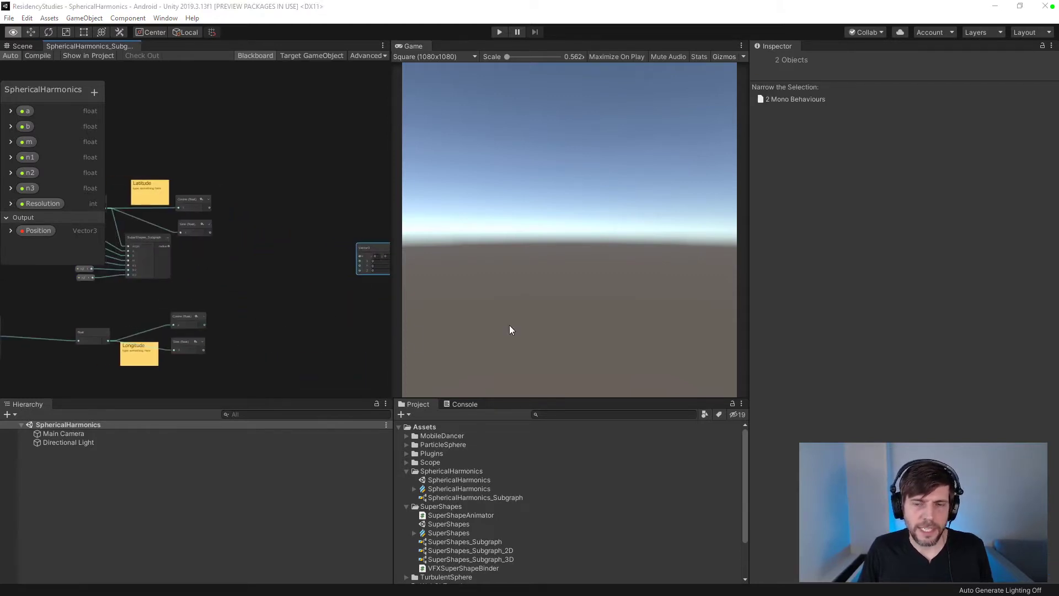
# - Switch to the browser and compare the spherical harmonics formula's phi and theta ranges with the C function computing a surface point
pyautogui.hotkey('alt', 'Tab')
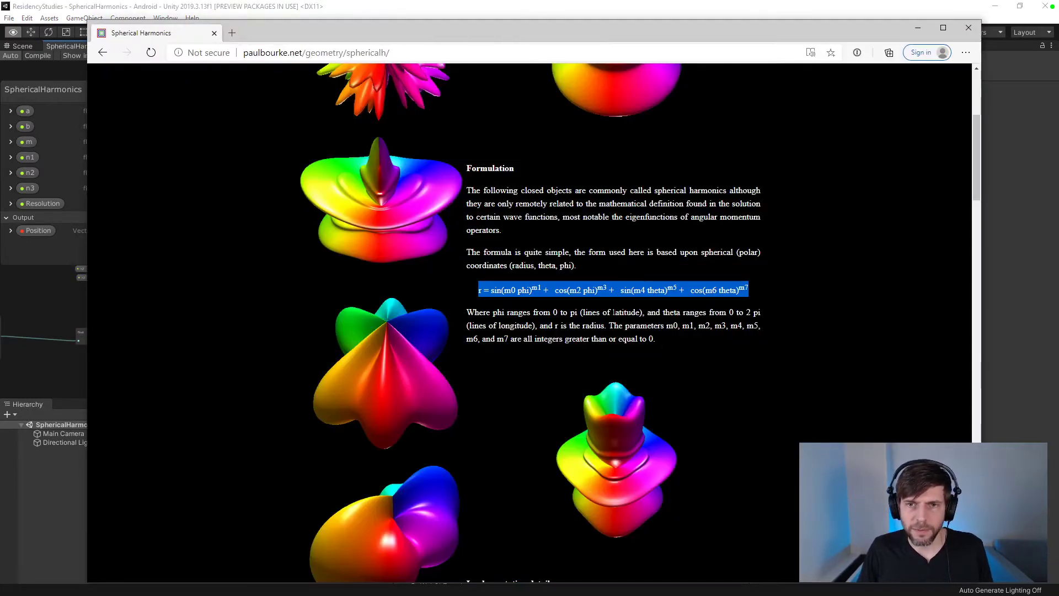
pyautogui.scroll(-4, 529, 380)
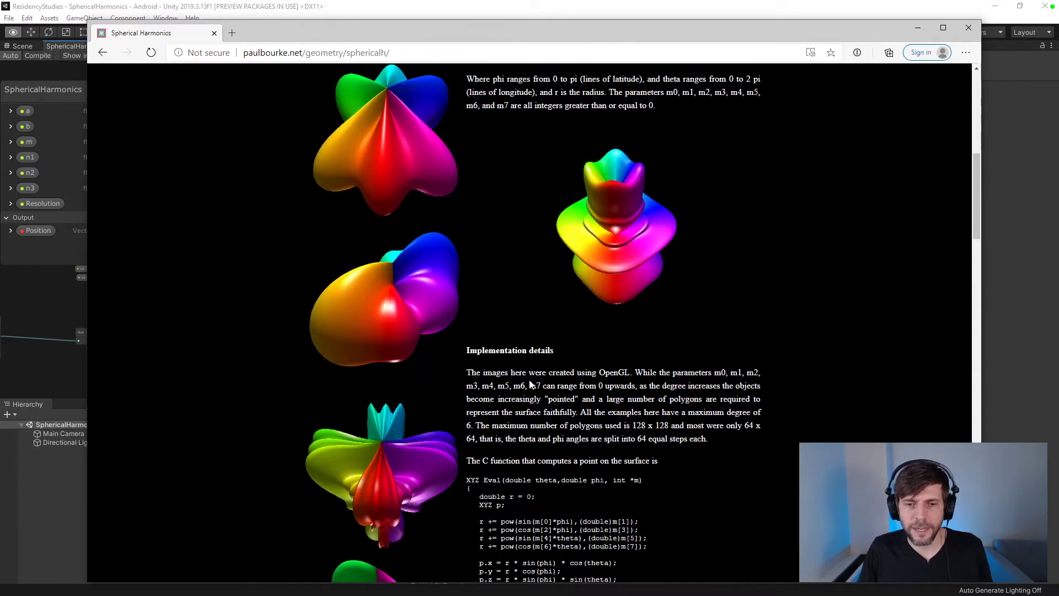
pyautogui.scroll(-1, 531, 385)
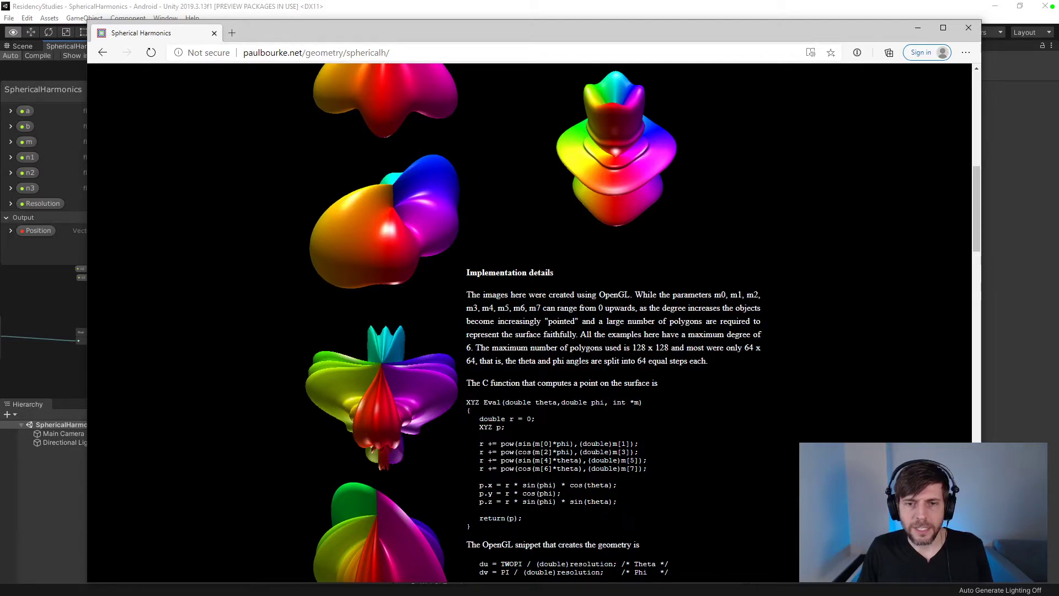
pyautogui.scroll(3, 557, 444)
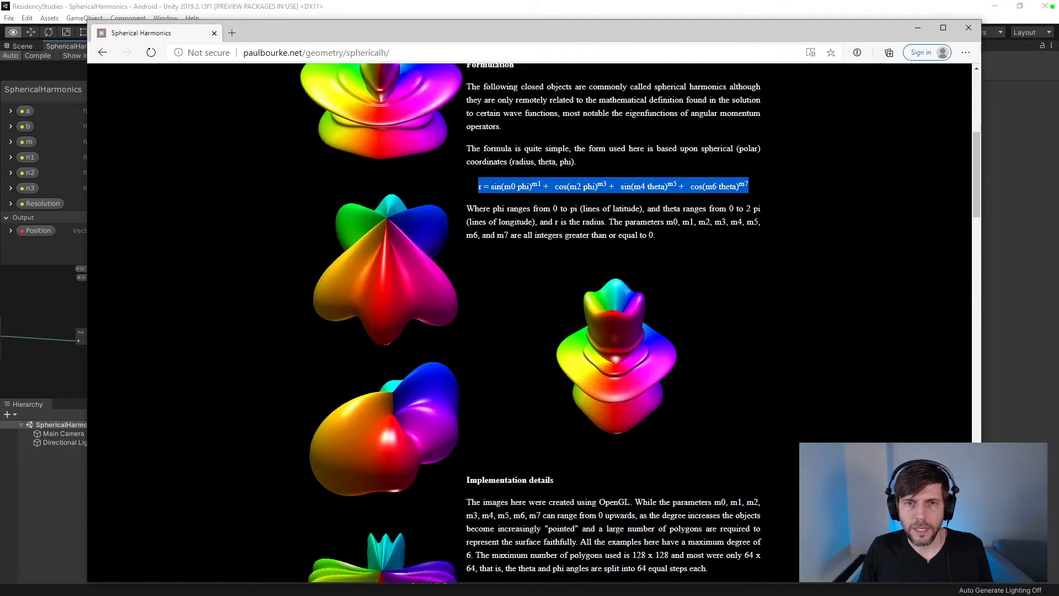
pyautogui.scroll(-3, 537, 505)
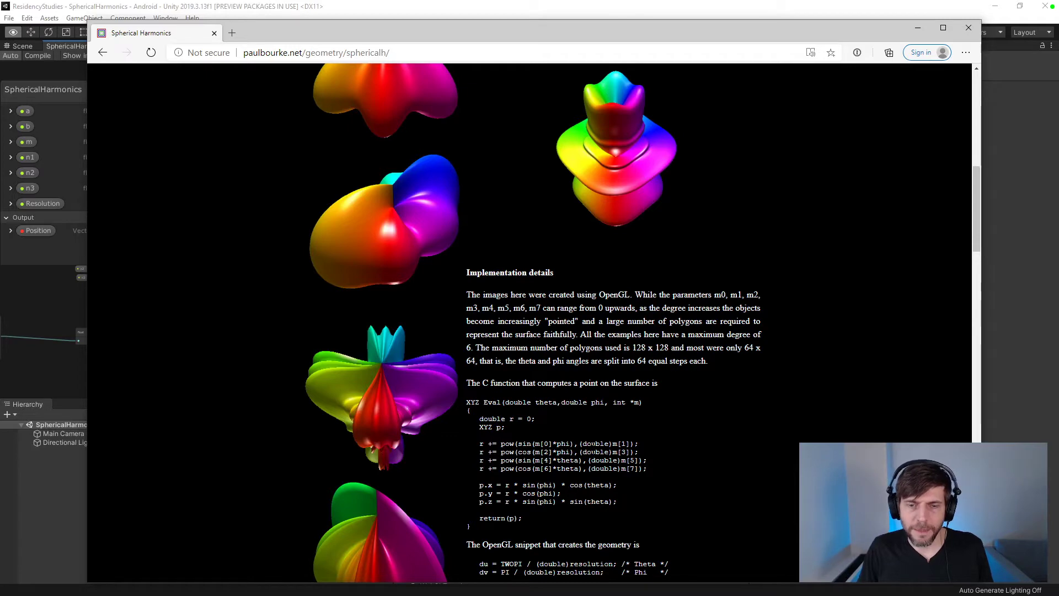
pyautogui.scroll(4, 604, 464)
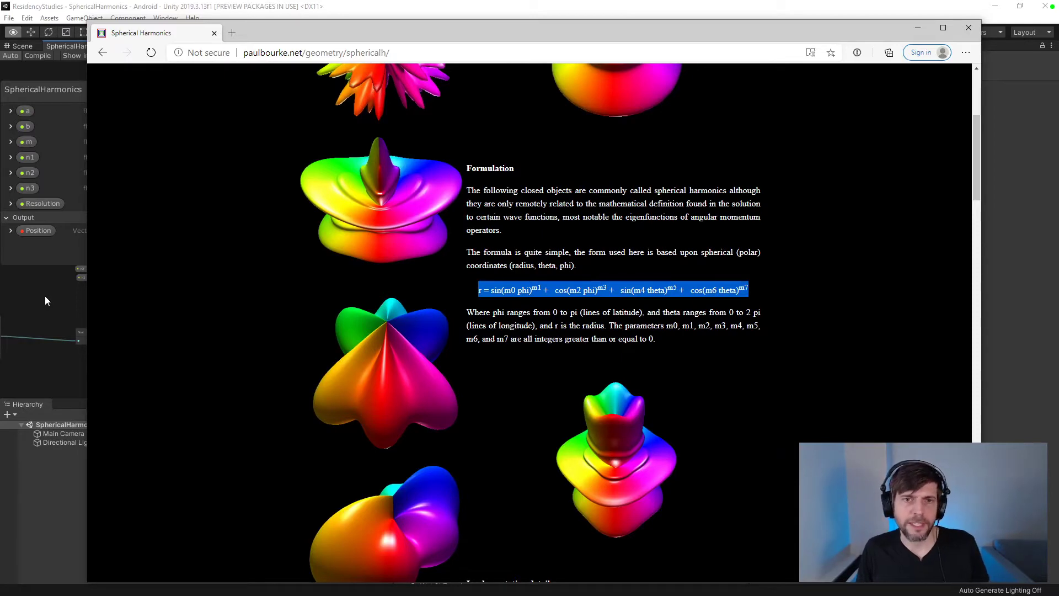
pyautogui.scroll(-1, 458, 368)
pyautogui.scroll(-8, 456, 368)
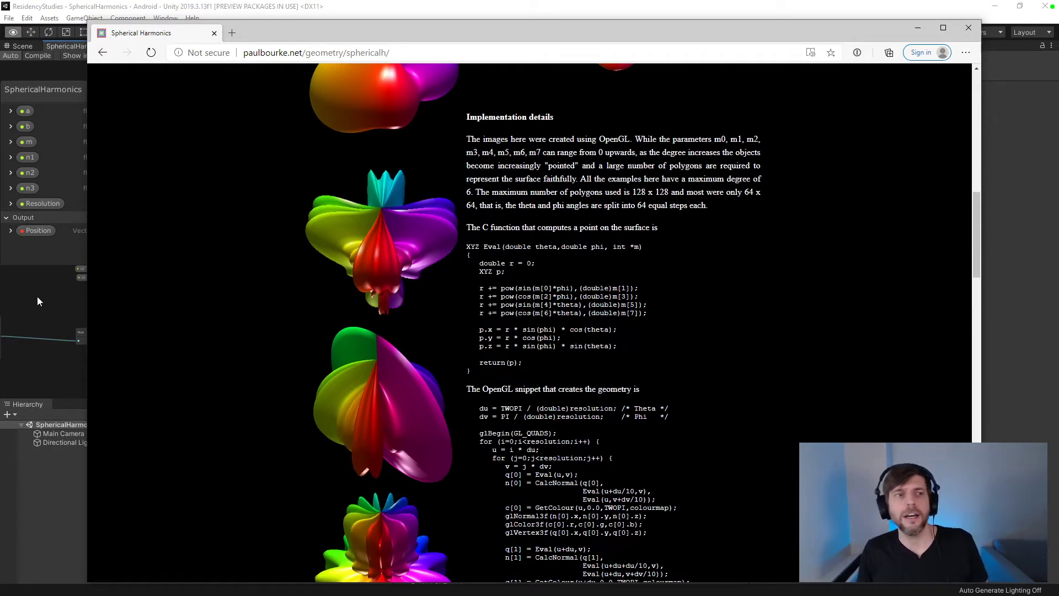
# - Back in Unity, delete the latitude branch's SuperShapes_Subgraph node
pyautogui.click(51, 306)
pyautogui.moveTo(227, 323); pyautogui.dragTo(395, 327, button='middle')
pyautogui.click(332, 250)
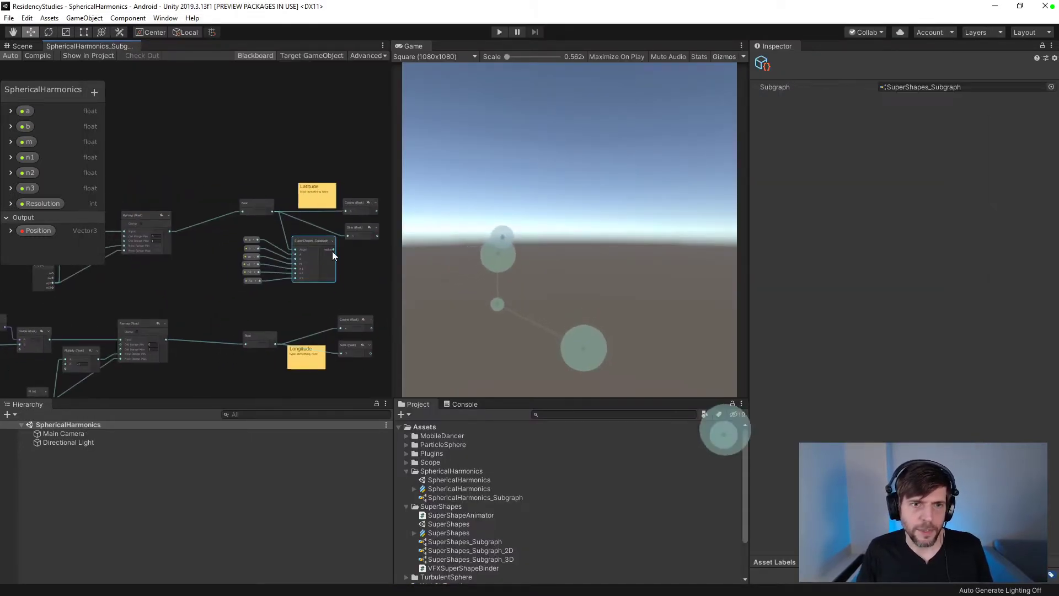
pyautogui.press('Delete')
pyautogui.scroll(4, 327, 309)
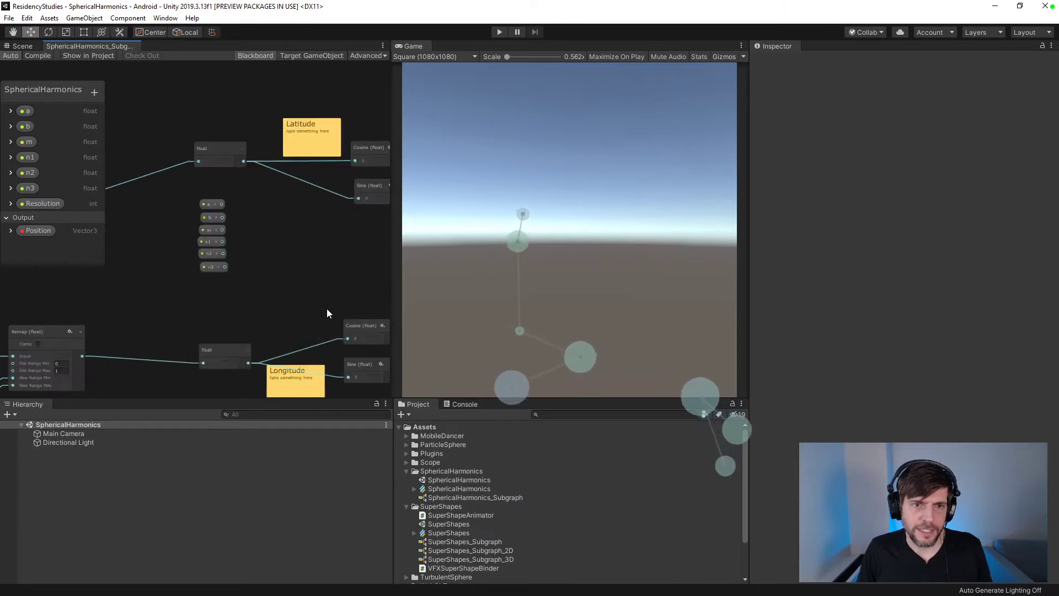
# - Position the Latitude and Longitude notes beside their float nodes and, after checking the formula page's angle ranges, retitle the latitude note Latitude/Phi
pyautogui.moveTo(238, 348); pyautogui.dragTo(245, 306)
pyautogui.moveTo(276, 97); pyautogui.dragTo(270, 145)
pyautogui.doubleClick(242, 148)
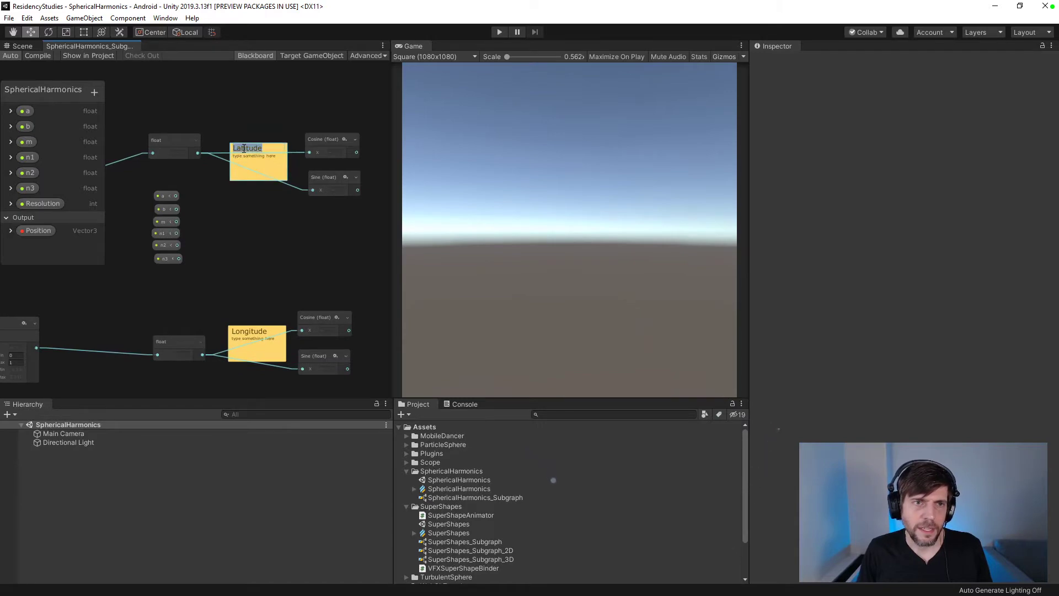
pyautogui.hotkey('alt', 'Tab')
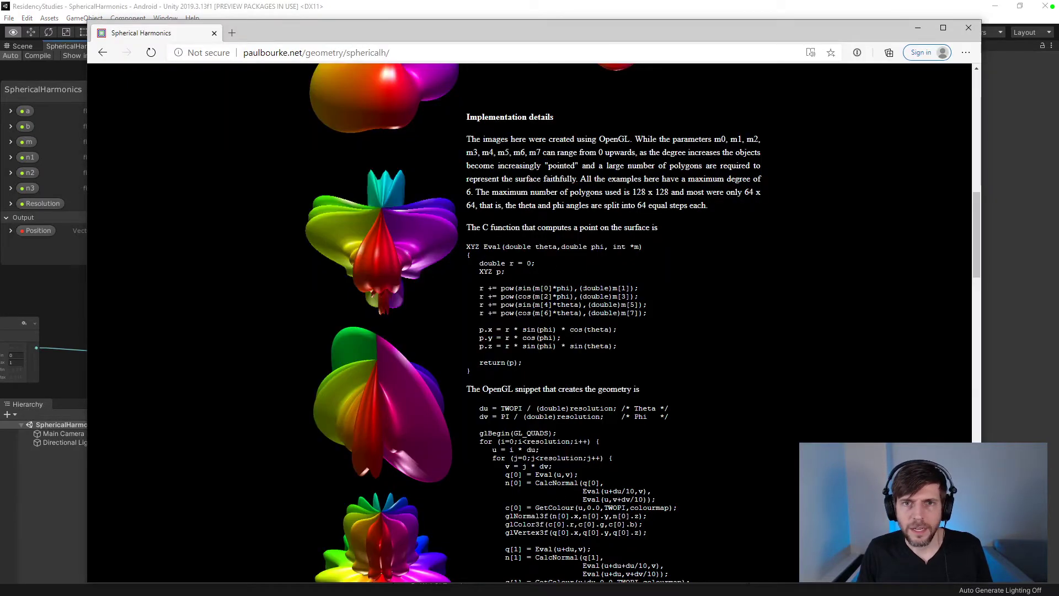
pyautogui.hotkey('alt', 'Tab')
pyautogui.hotkey('alt', 'Tab')
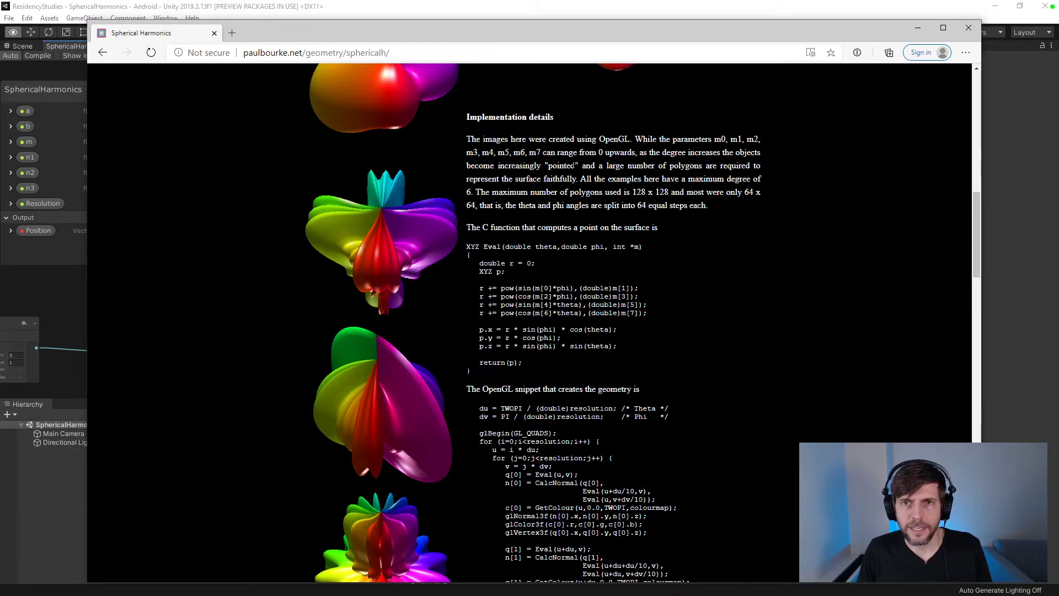
pyautogui.scroll(10, 570, 209)
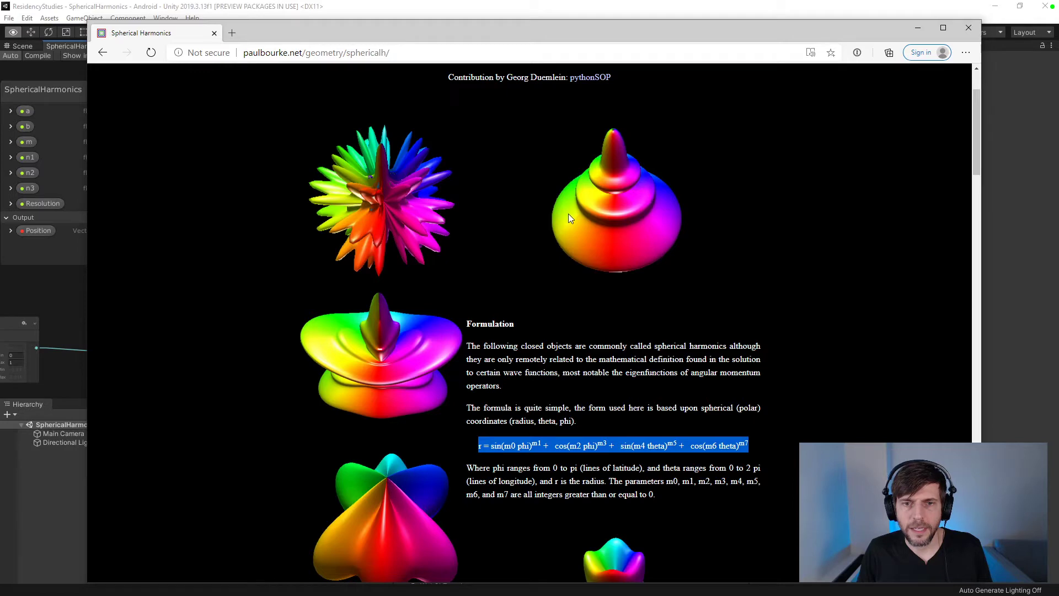
pyautogui.scroll(2, 568, 213)
pyautogui.scroll(-4, 568, 213)
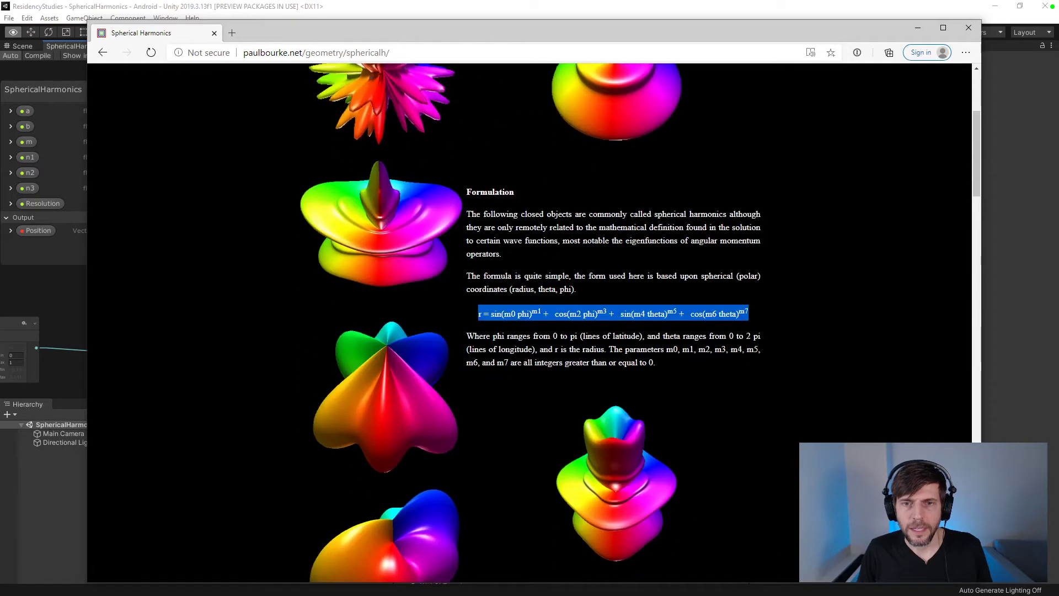
pyautogui.hotkey('alt', 'Tab')
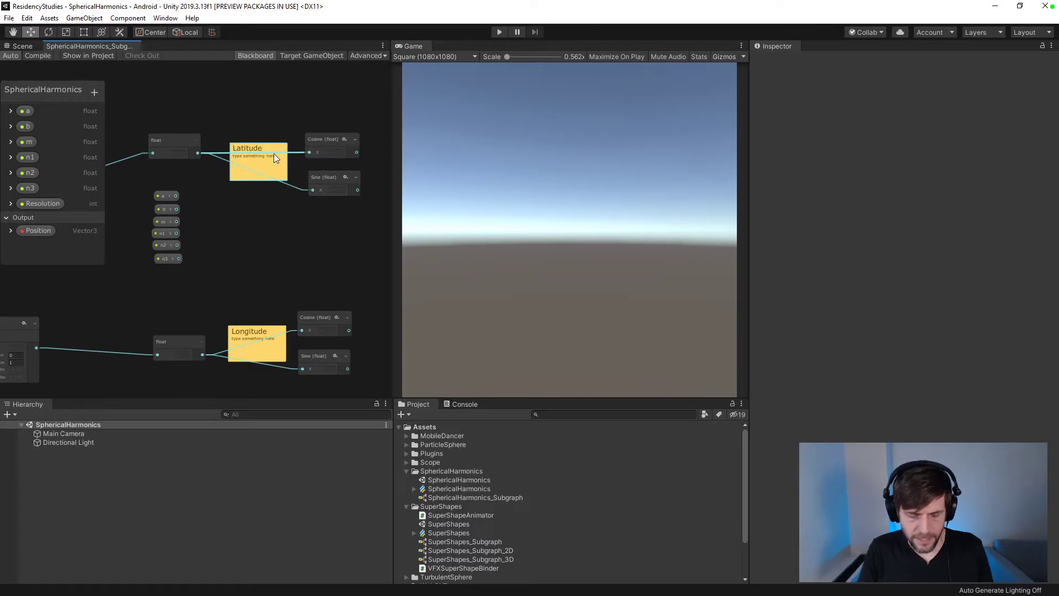
pyautogui.write('/Phi')
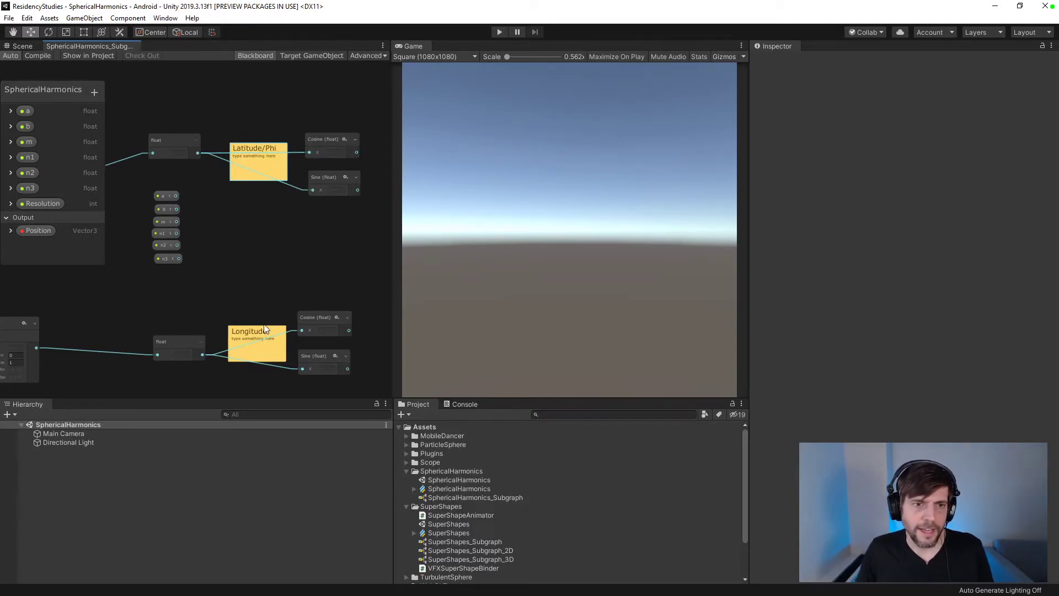
# - Retitle the Longitude note Longitude/Theta and widen it to fit the title
pyautogui.doubleClick(266, 329)
pyautogui.press('Right')
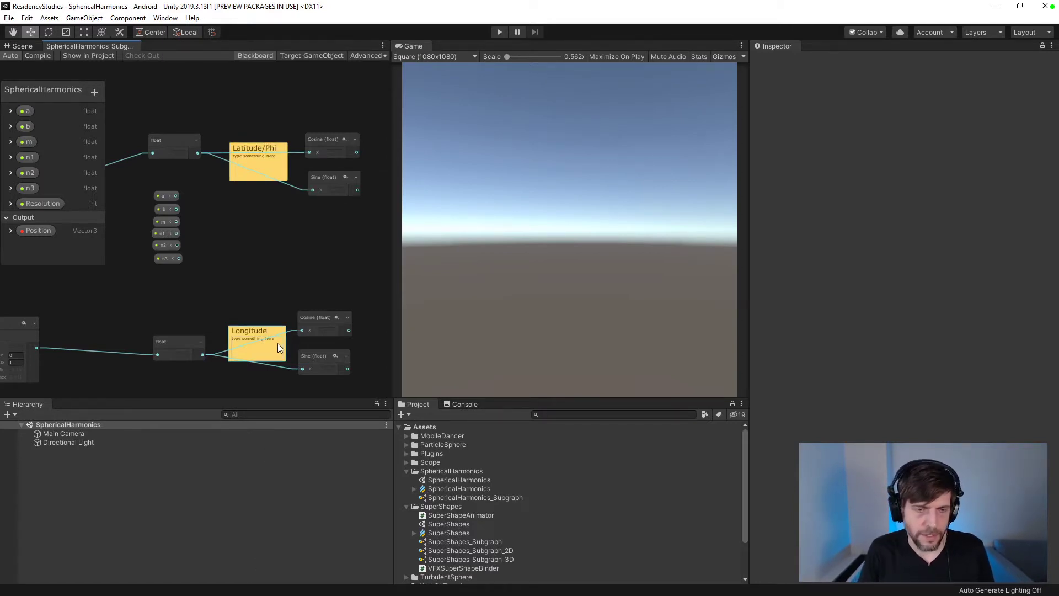
pyautogui.write('/Th')
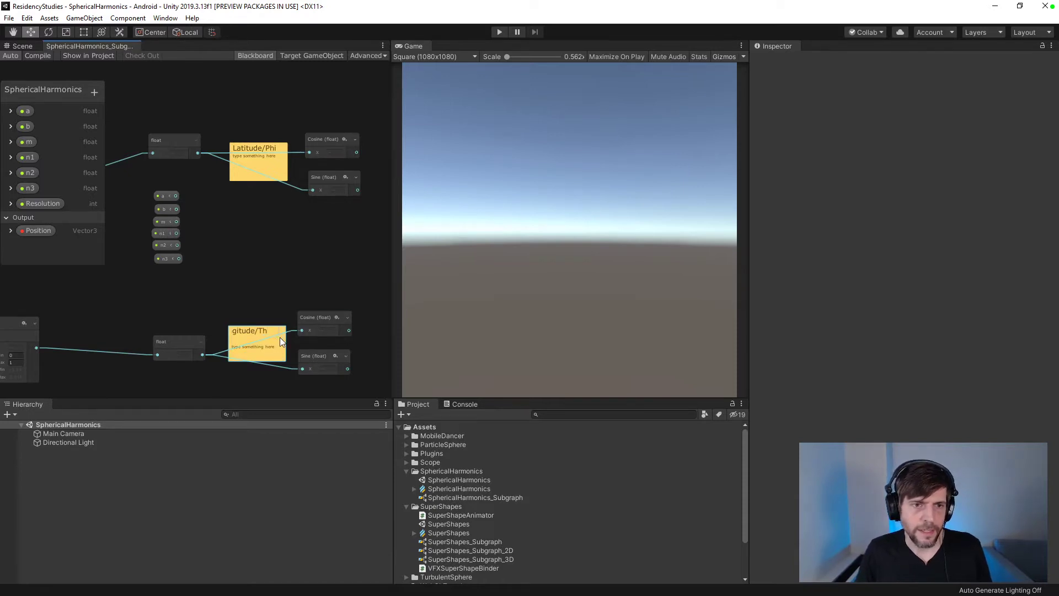
pyautogui.moveTo(229, 354); pyautogui.dragTo(220, 355)
pyautogui.click(281, 284)
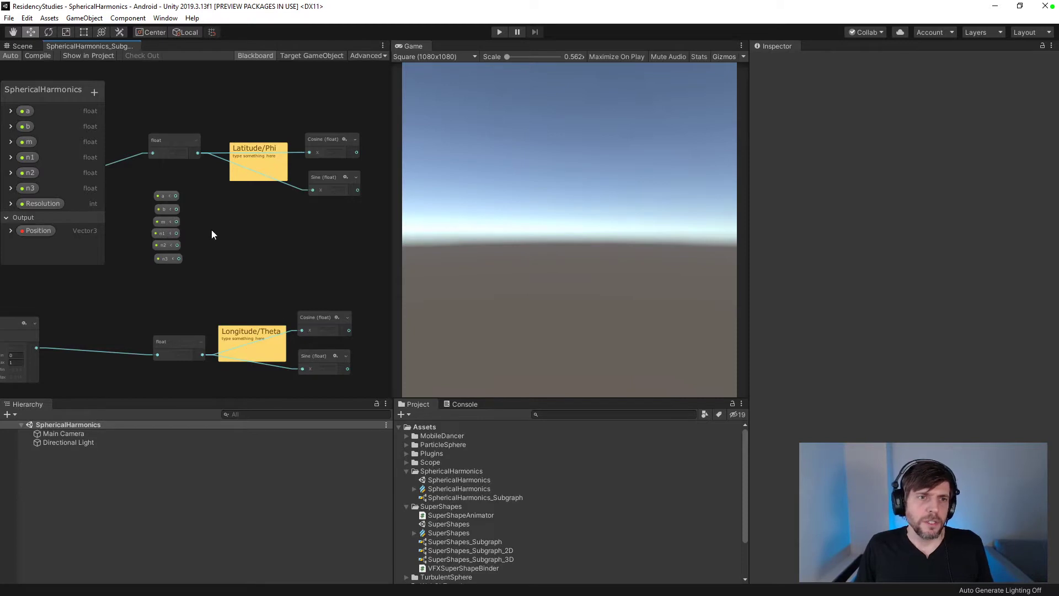
# - Delete the six loose parameter nodes (a, b, m, n1, n2, n3) and the latitude branch's Multiply and Pi nodes
pyautogui.moveTo(153, 286); pyautogui.dragTo(154, 286)
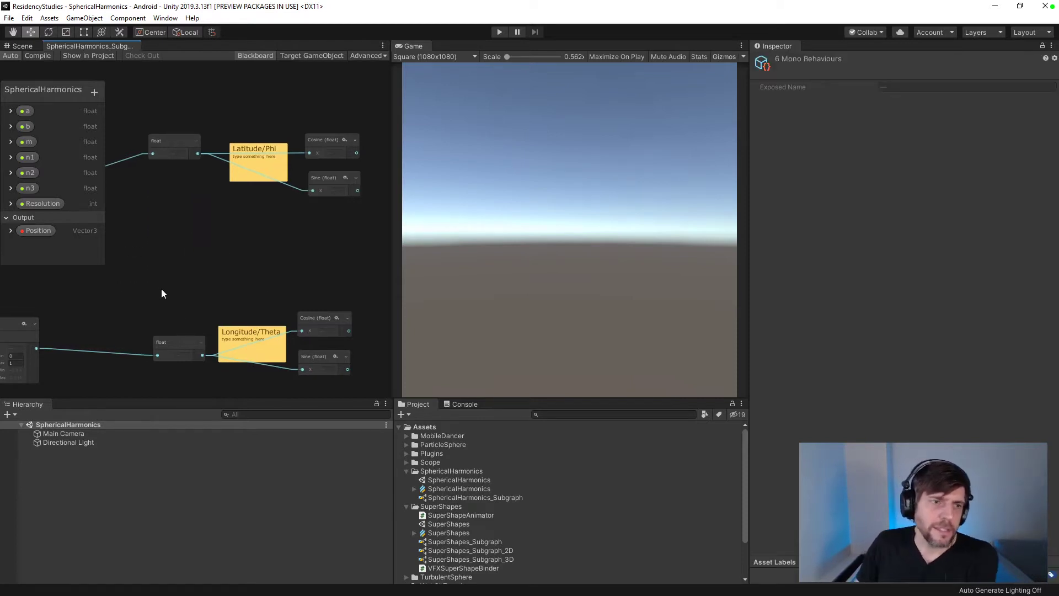
pyautogui.moveTo(162, 289); pyautogui.dragTo(340, 241, button='middle')
pyautogui.moveTo(223, 215); pyautogui.dragTo(265, 190, button='middle')
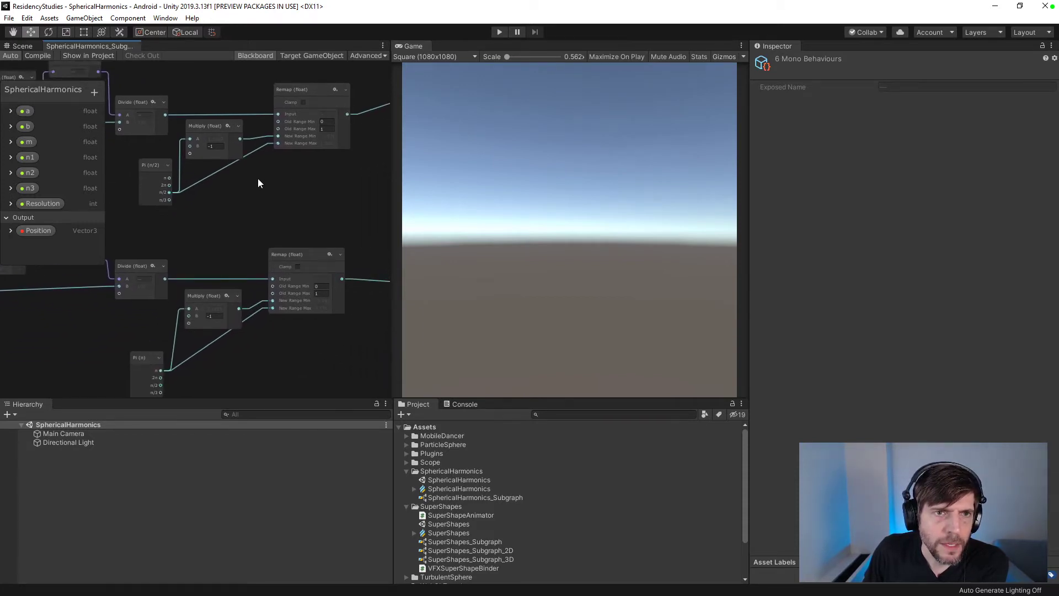
pyautogui.click(212, 130)
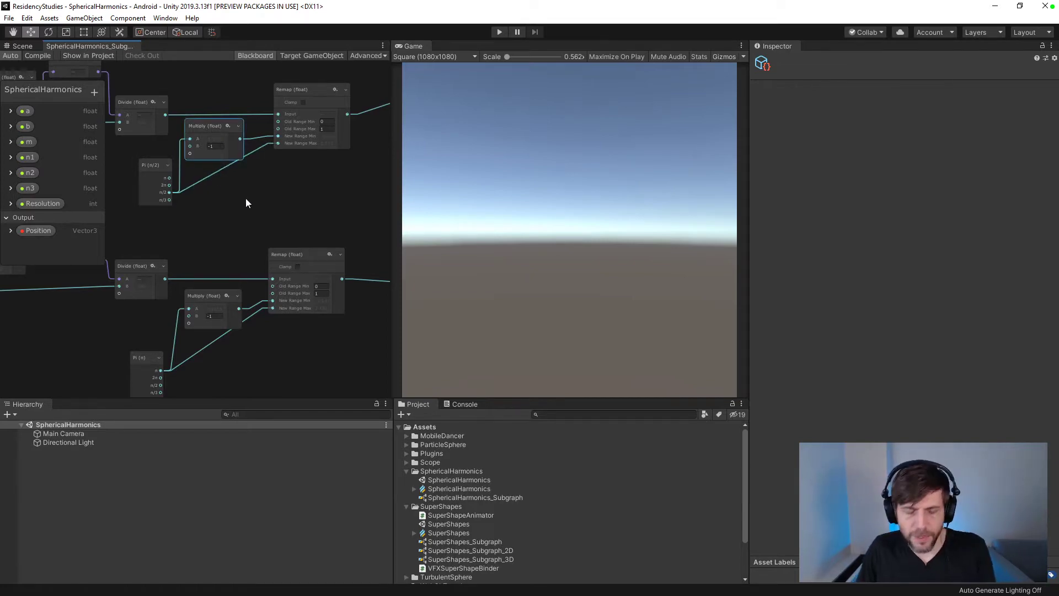
pyautogui.press('Delete')
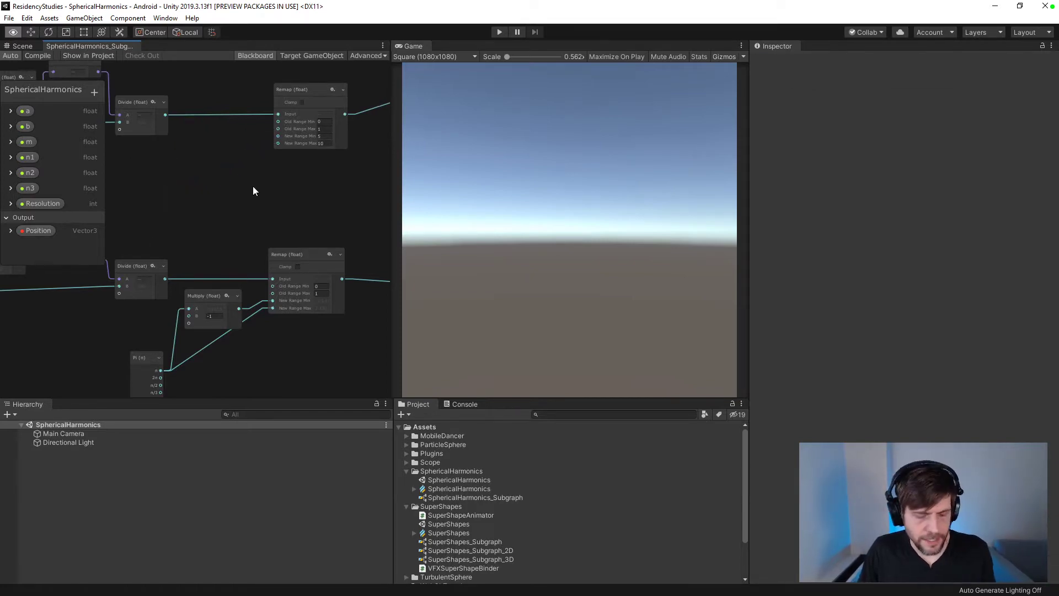
# - Check the phi and theta ranges in the browser, then restore the latitude branch's Pi node and remove its connection to Remap
pyautogui.hotkey('alt', 'Tab')
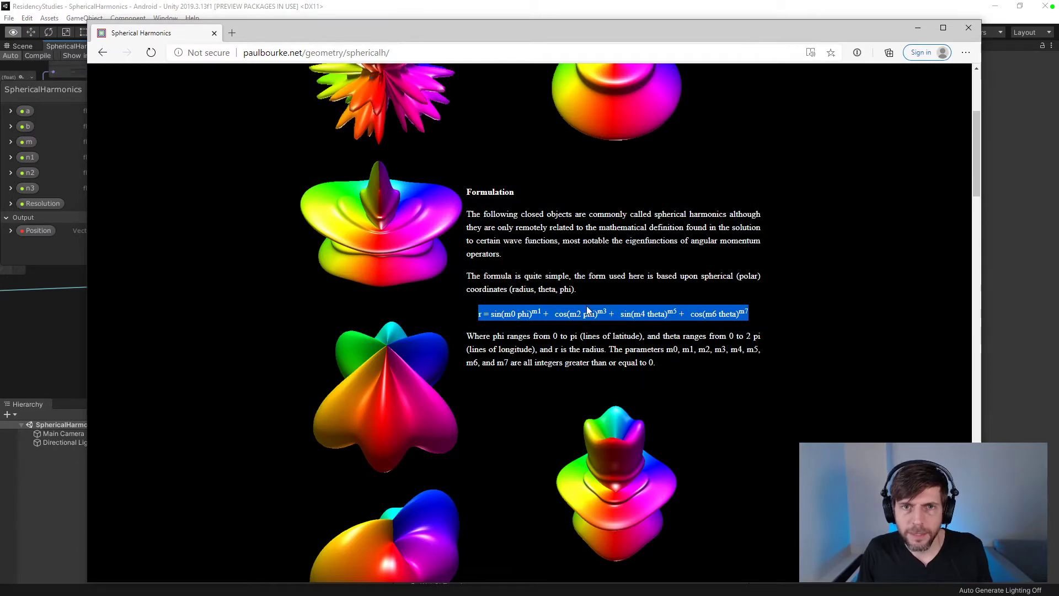
pyautogui.scroll(6, 587, 306)
pyautogui.scroll(-7, 587, 306)
pyautogui.scroll(-1, 586, 307)
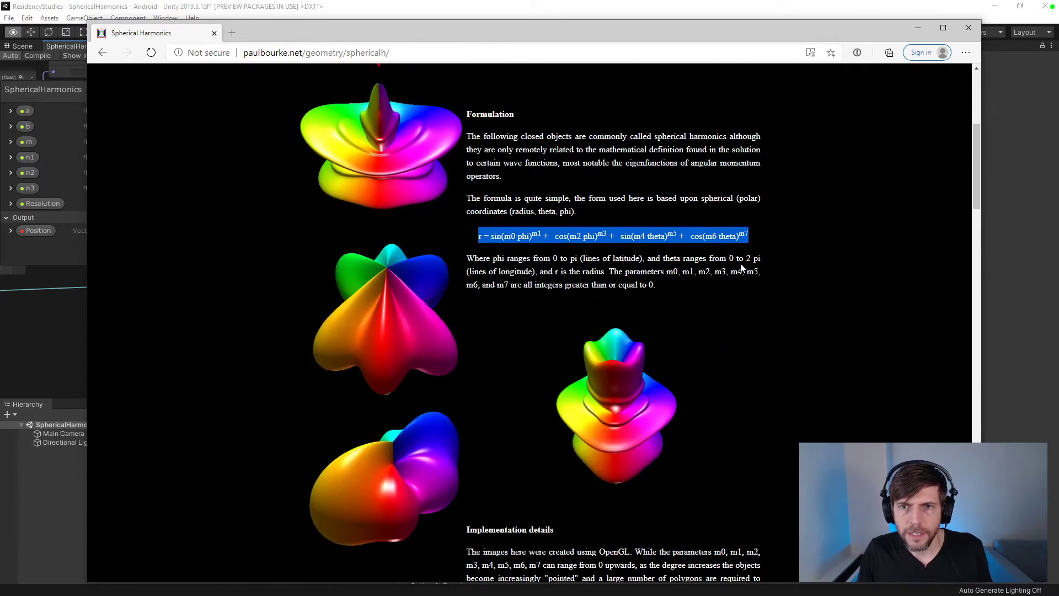
pyautogui.hotkey('alt', 'Tab')
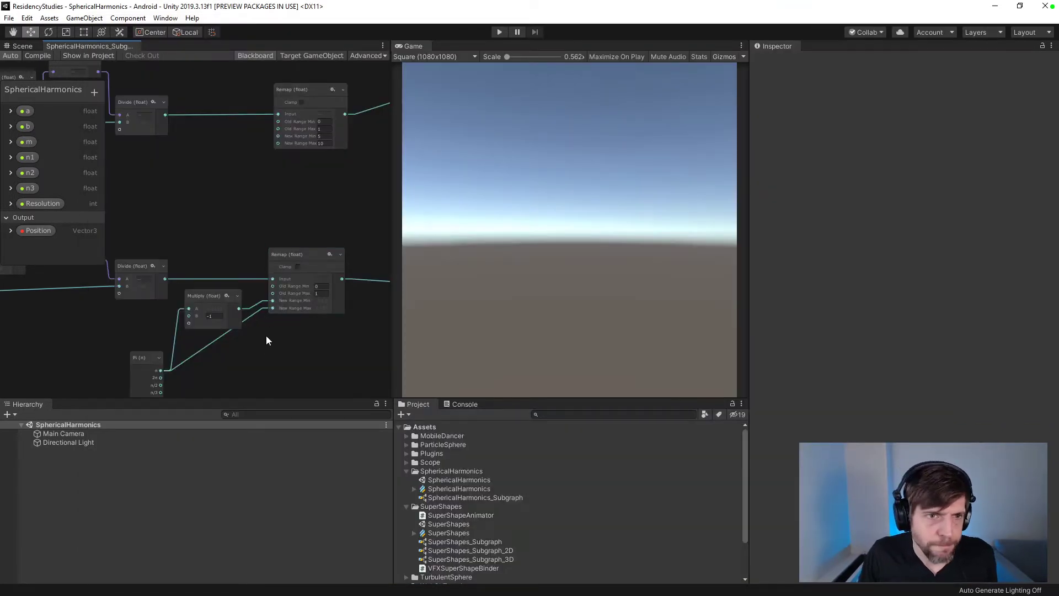
pyautogui.moveTo(215, 197); pyautogui.dragTo(271, 212, button='middle')
pyautogui.hotkey('ctrl', 'z')
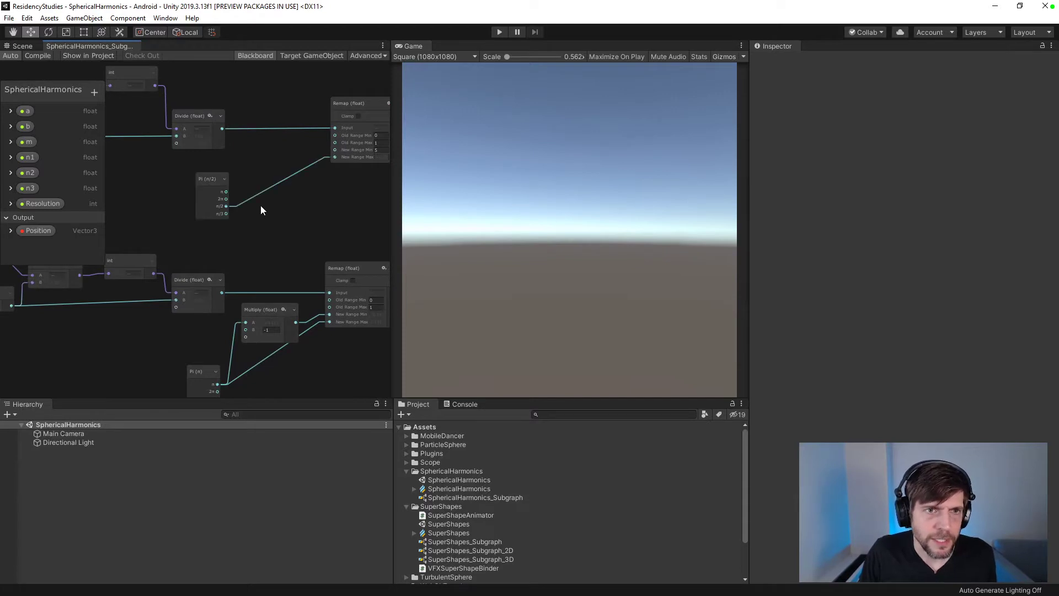
pyautogui.moveTo(261, 192); pyautogui.dragTo(239, 214, button='middle')
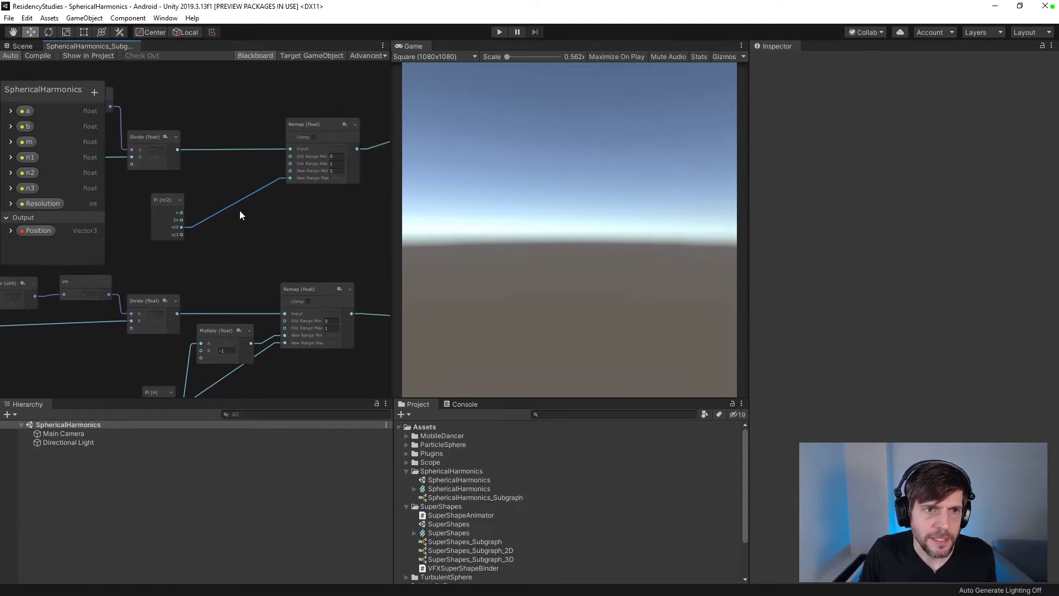
pyautogui.press('Delete')
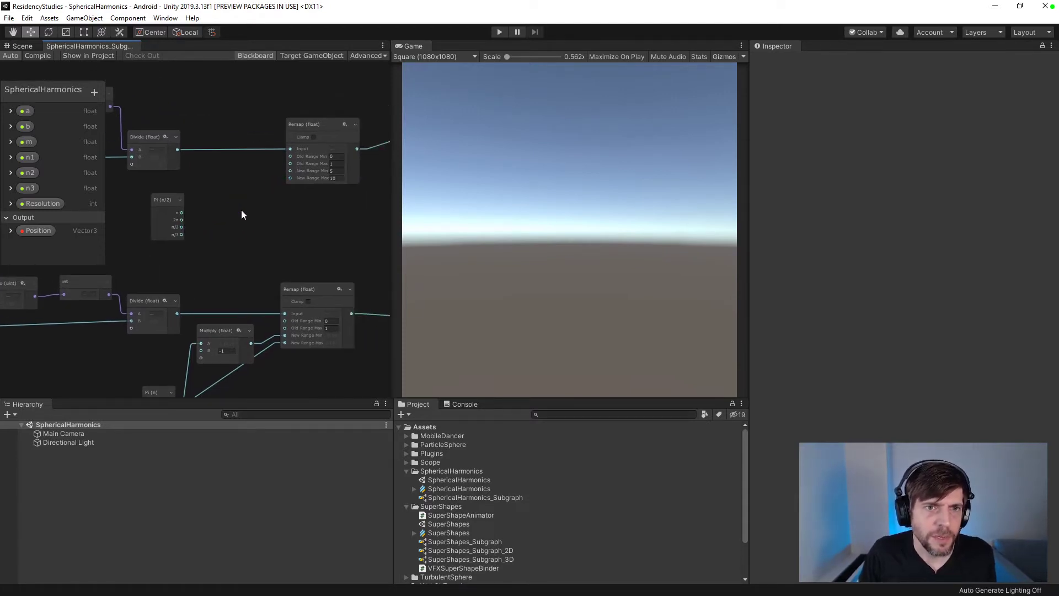
# - Set the latitude Remap's New Range Min to 0 and connect the Pi node's π output to its New Range Max
pyautogui.click(336, 171)
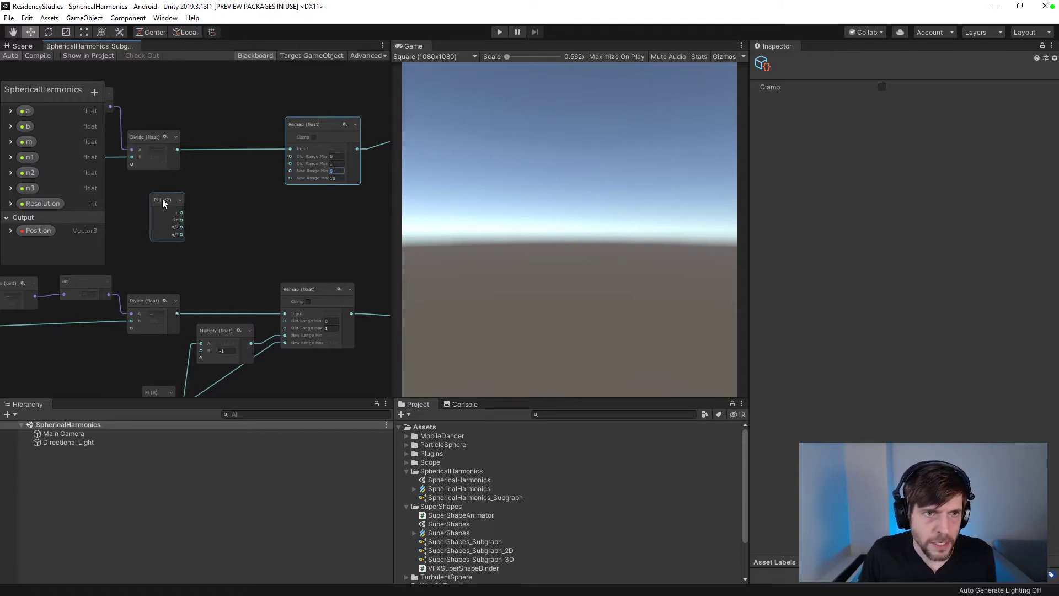
pyautogui.moveTo(160, 200); pyautogui.dragTo(228, 177)
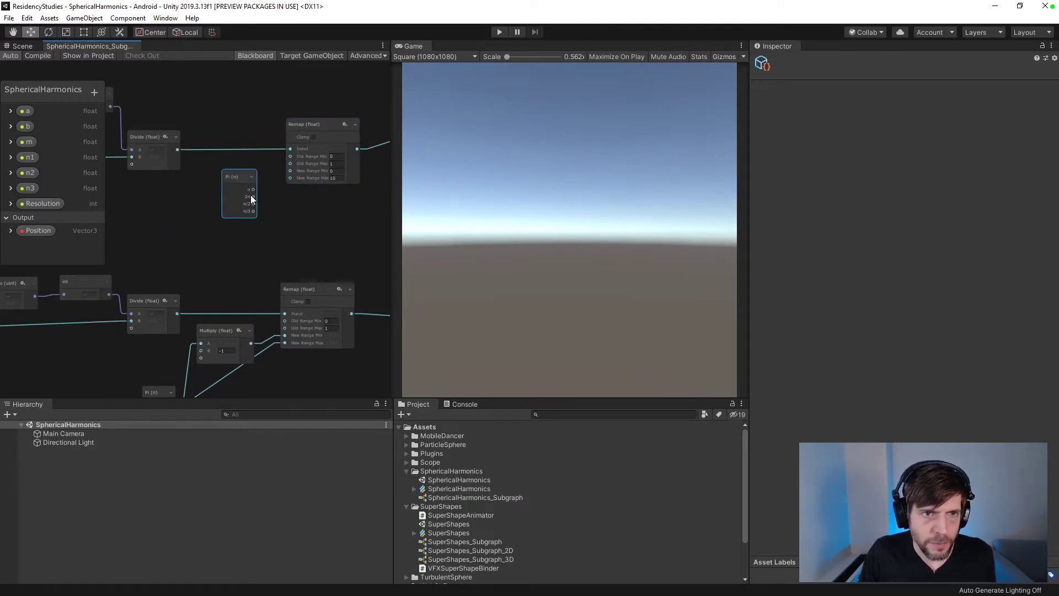
pyautogui.moveTo(253, 196); pyautogui.dragTo(290, 178)
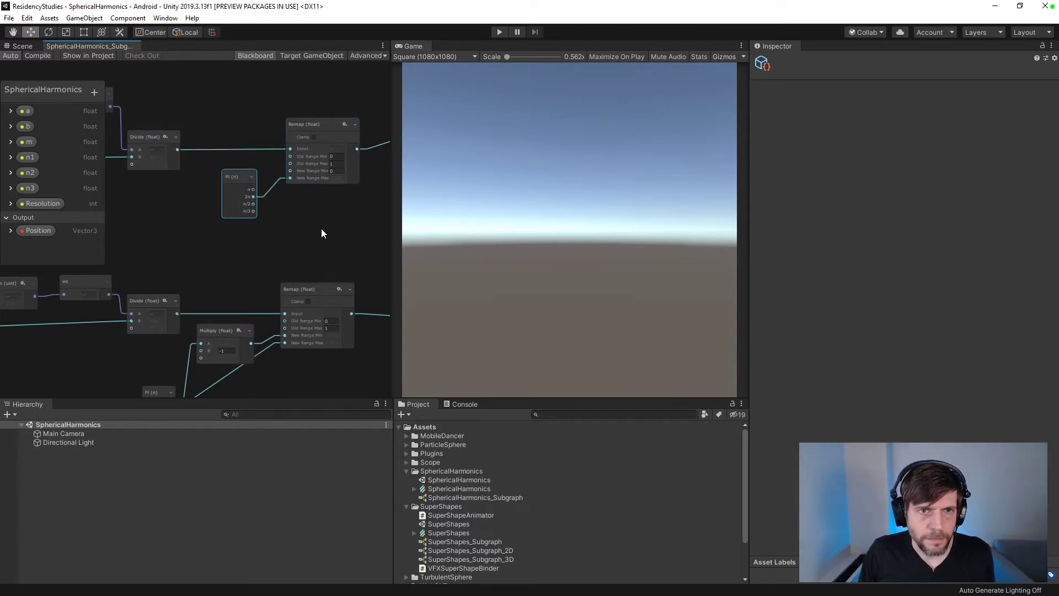
pyautogui.moveTo(326, 243); pyautogui.dragTo(321, 211, button='middle')
pyautogui.hotkey('alt', 'Tab')
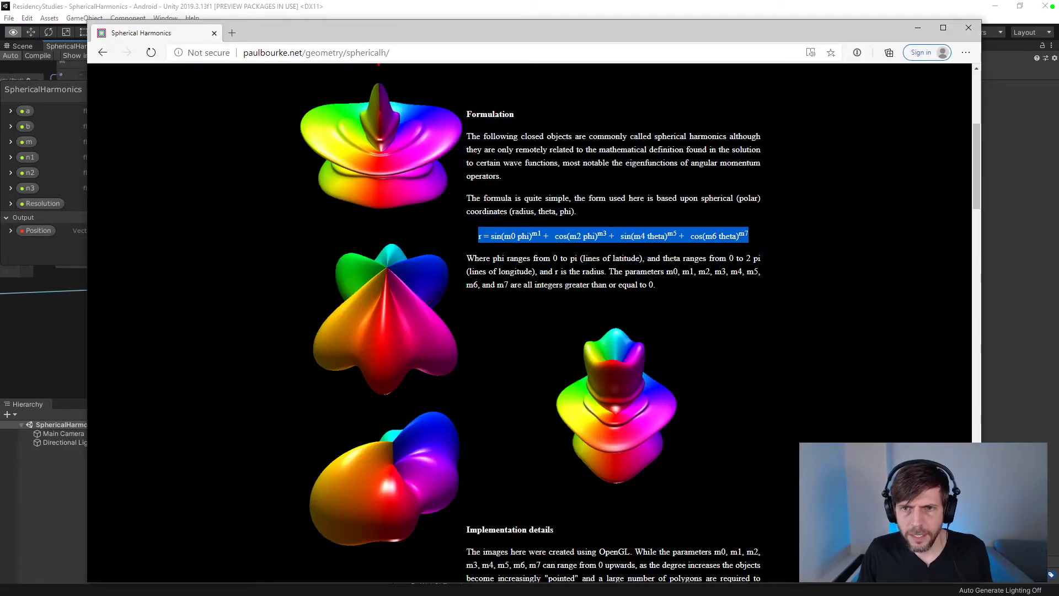
pyautogui.hotkey('alt', 'Tab')
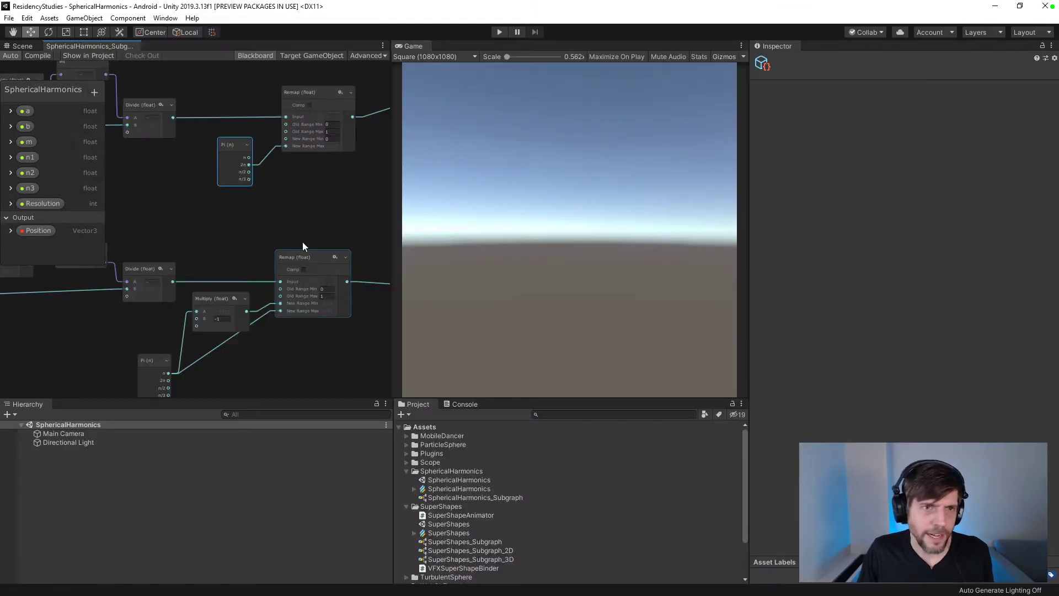
pyautogui.moveTo(250, 157); pyautogui.dragTo(286, 146)
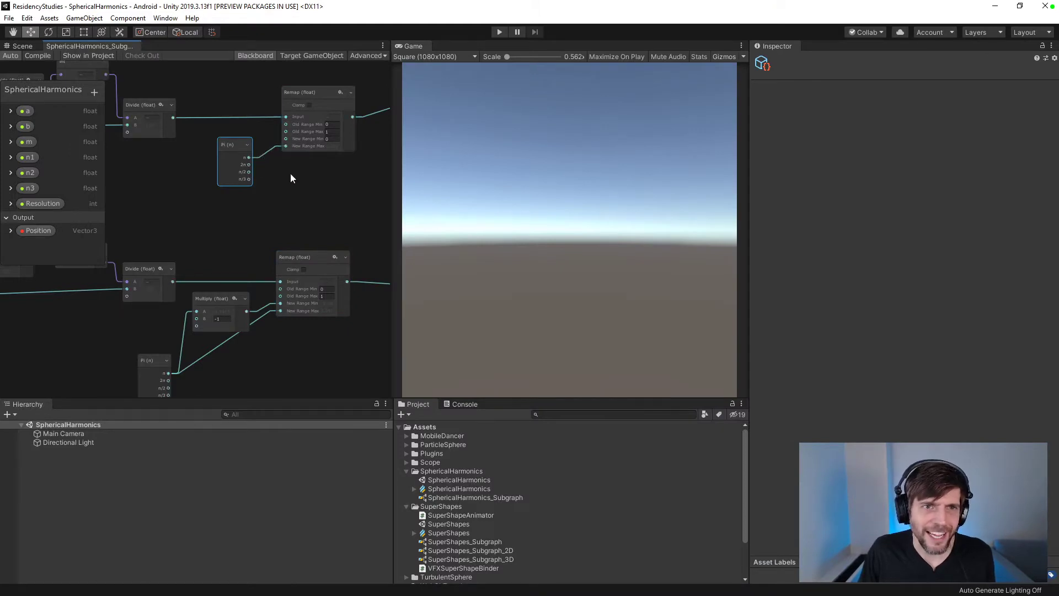
# - Duplicate the latitude branch's Pi node and delete the longitude branch's Multiply and original Pi nodes
pyautogui.hotkey('ctrl', 'd')
pyautogui.moveTo(280, 215); pyautogui.dragTo(316, 155, button='middle')
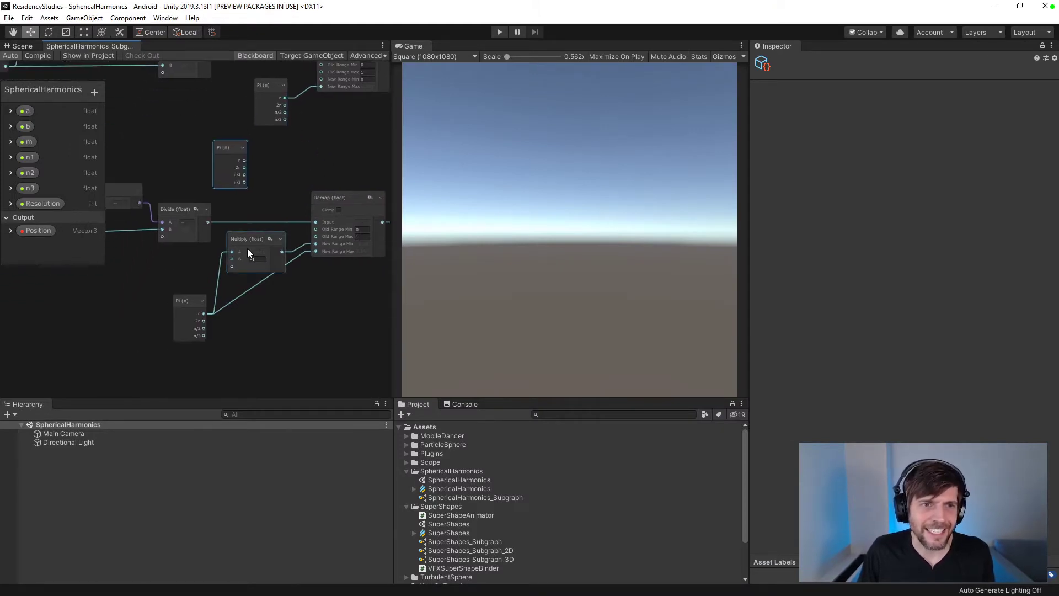
pyautogui.click(249, 235)
pyautogui.press('Delete')
pyautogui.click(173, 303)
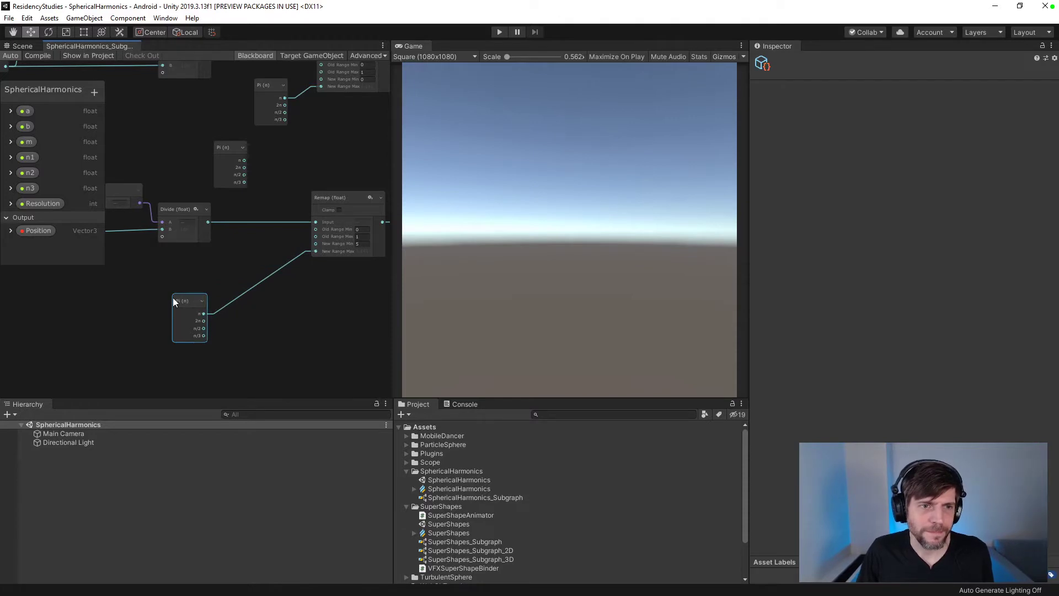
pyautogui.press('Delete')
# - Move the duplicated Pi node to the longitude Remap, connect 2π to New Range Max, and set New Range Min to 0
pyautogui.click(232, 143)
pyautogui.moveTo(232, 144); pyautogui.dragTo(310, 256)
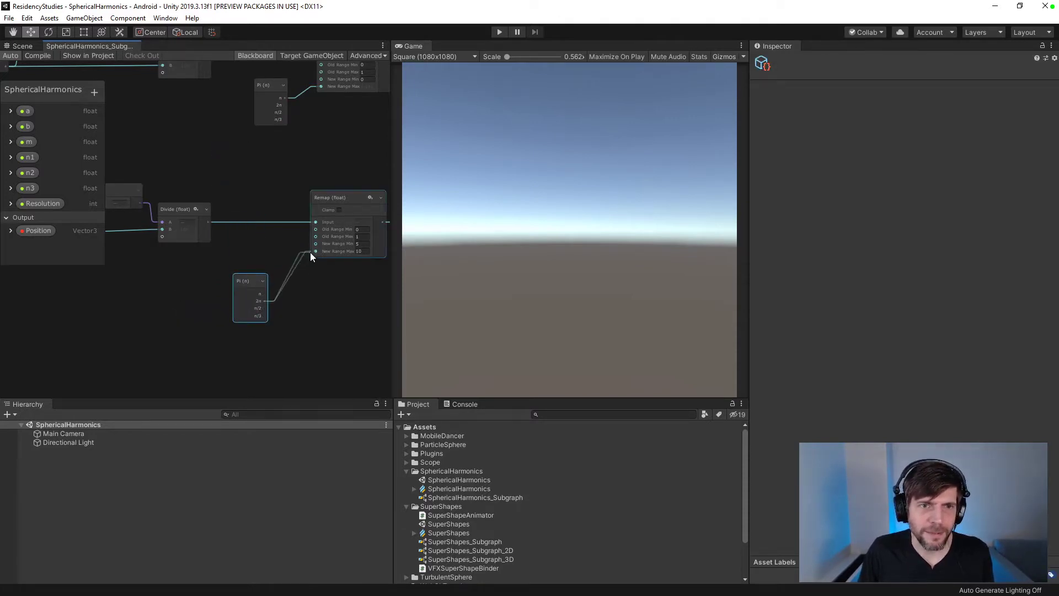
pyautogui.click(363, 243)
pyautogui.click(317, 124)
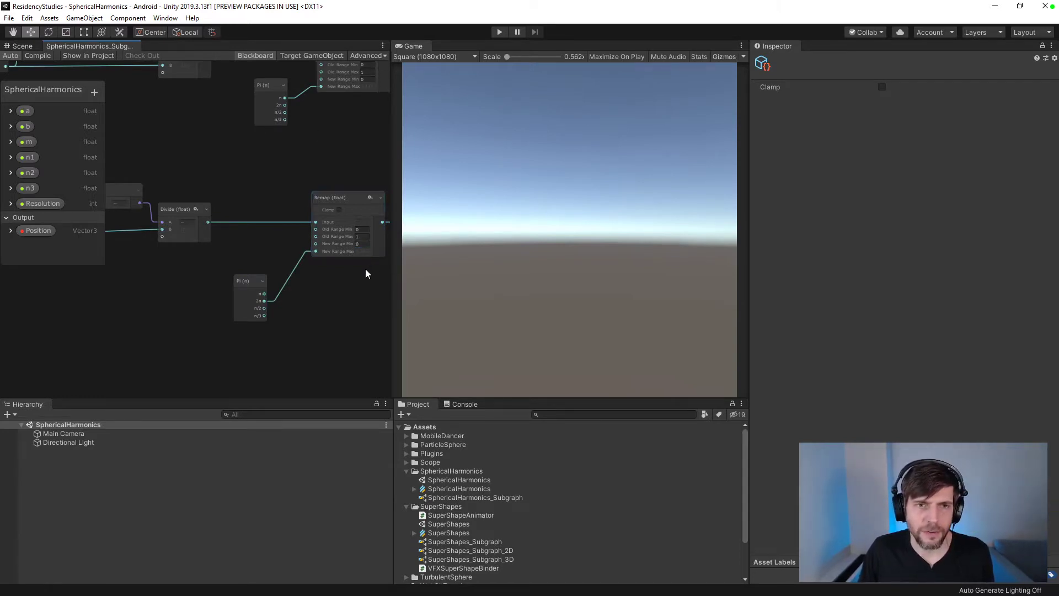
# - Rearrange the Cosine and Sine nodes of both branches to make room around the Latitude/Phi and Longitude/Theta notes
pyautogui.moveTo(365, 269); pyautogui.dragTo(296, 257, button='middle')
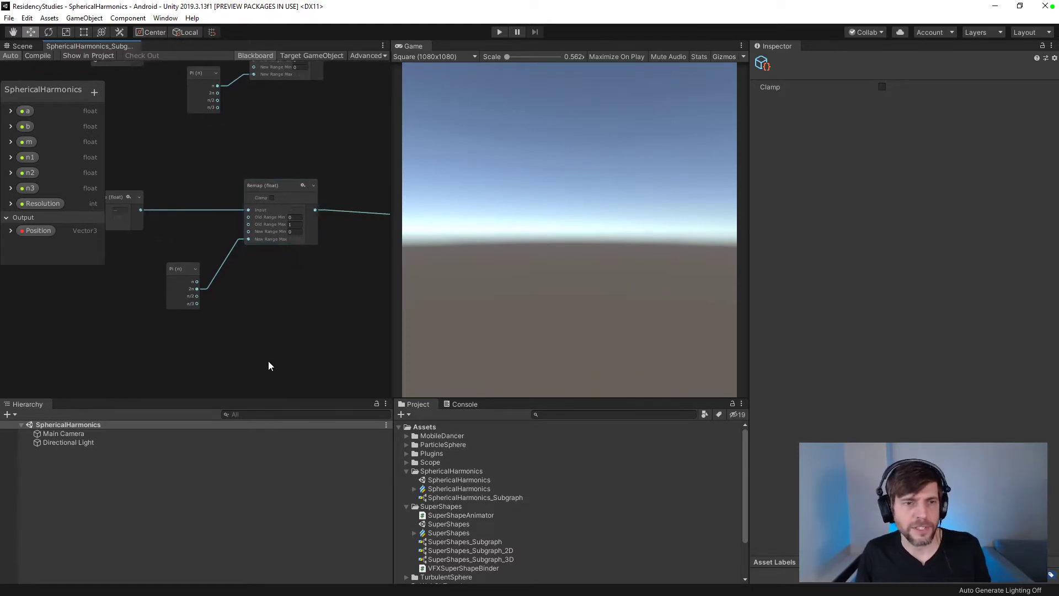
pyautogui.moveTo(331, 299); pyautogui.dragTo(201, 327, button='middle')
pyautogui.scroll(-4, 247, 315)
pyautogui.moveTo(298, 323); pyautogui.dragTo(158, 344, button='middle')
pyautogui.moveTo(237, 276); pyautogui.dragTo(248, 303)
pyautogui.click(234, 177)
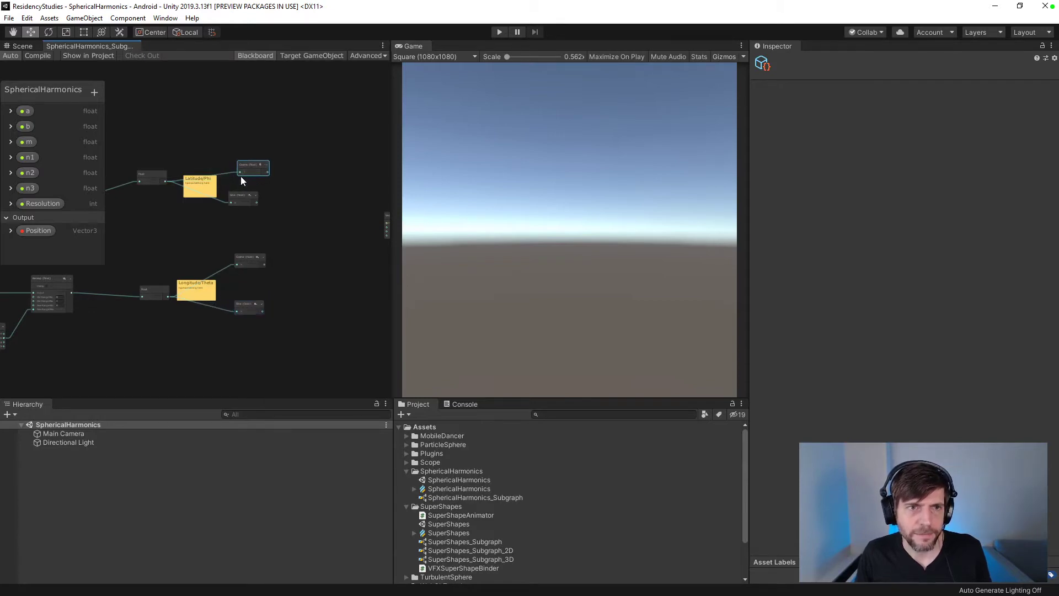
pyautogui.click(245, 197)
# - Switch to the browser and examine the C function that computes the radius and the x, y and z of a surface point
pyautogui.hotkey('alt', 'Tab')
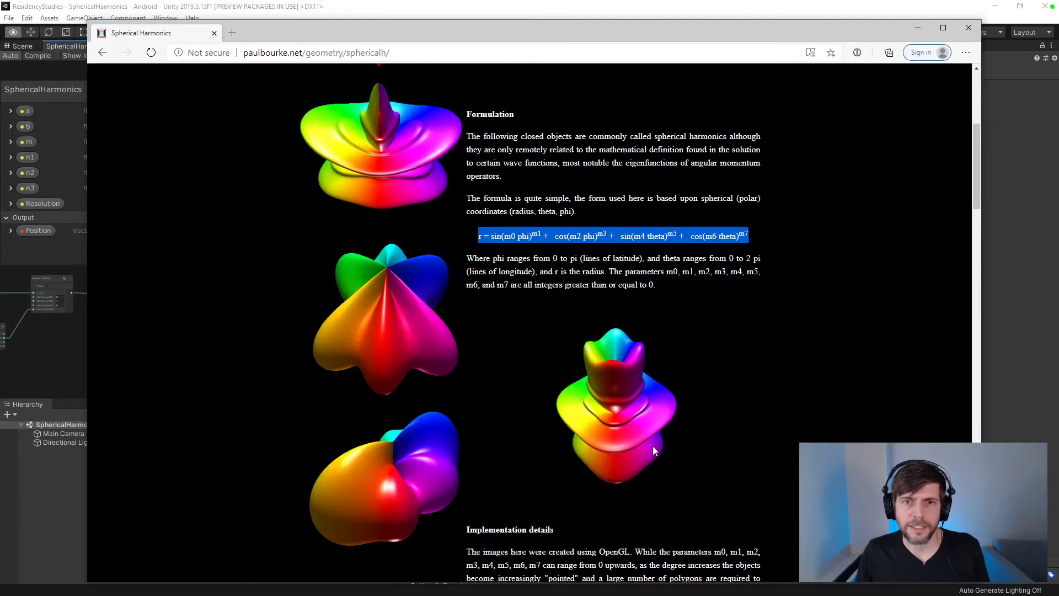
pyautogui.scroll(6, 644, 438)
pyautogui.scroll(-15, 644, 438)
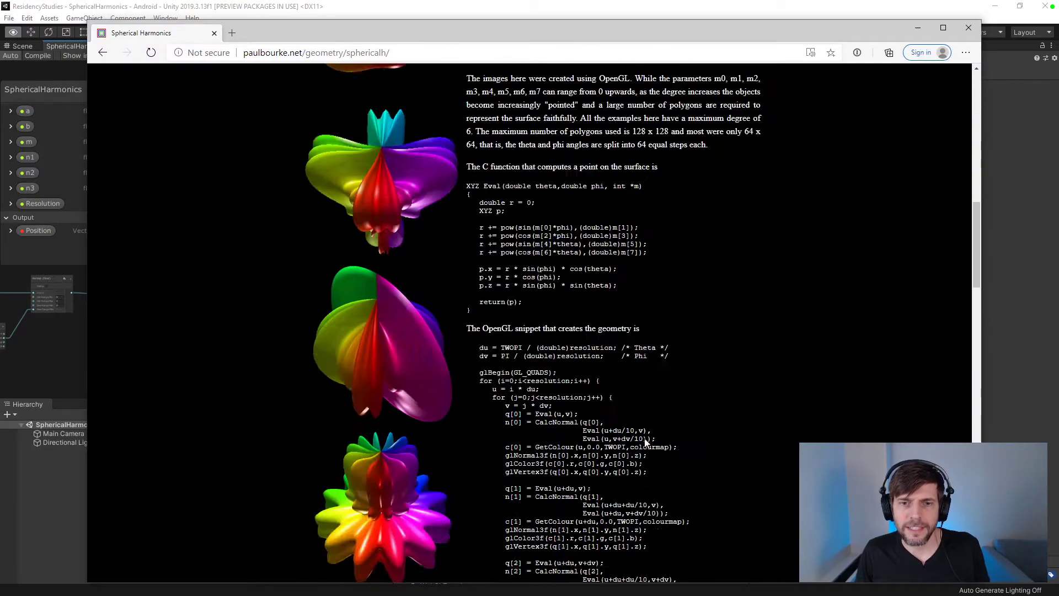
pyautogui.scroll(1, 645, 438)
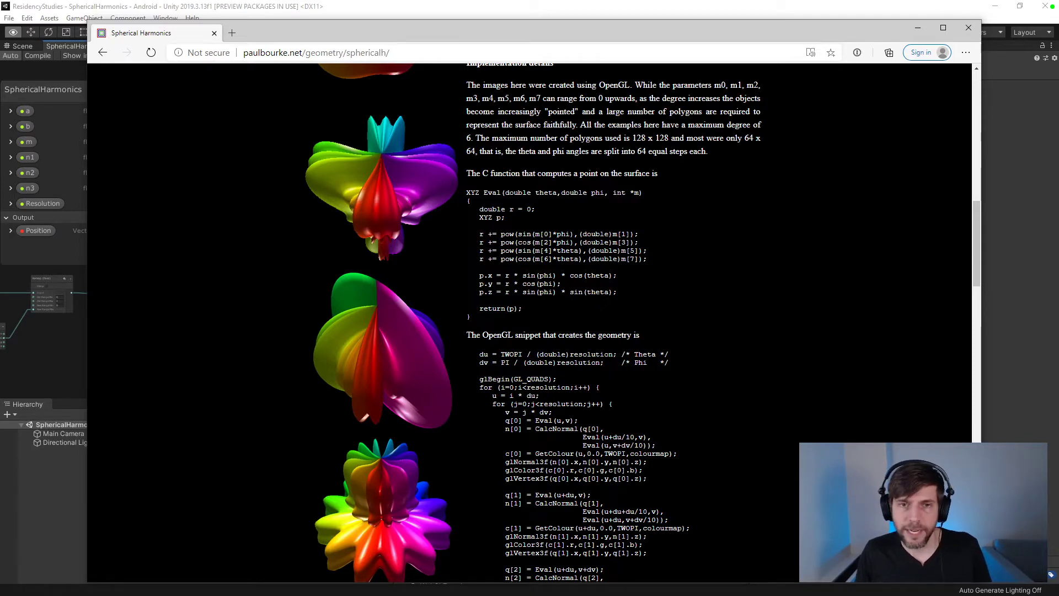
# - Highlight the radius formula on the web page, and back in Unity move the Vector3 node closer to the Cosine and Sine nodes
pyautogui.scroll(7, 515, 286)
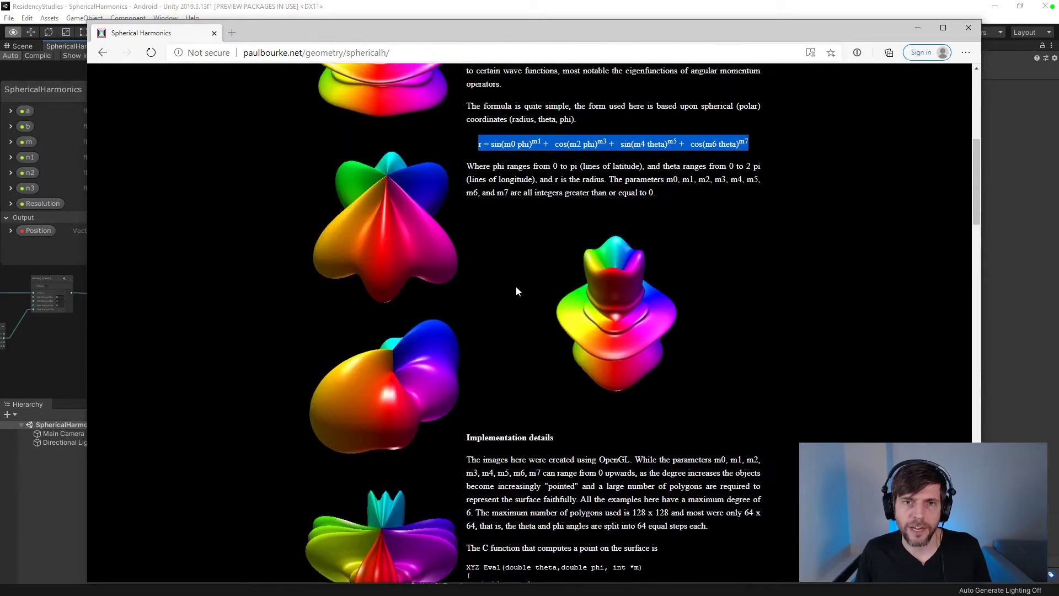
pyautogui.tripleClick(500, 160)
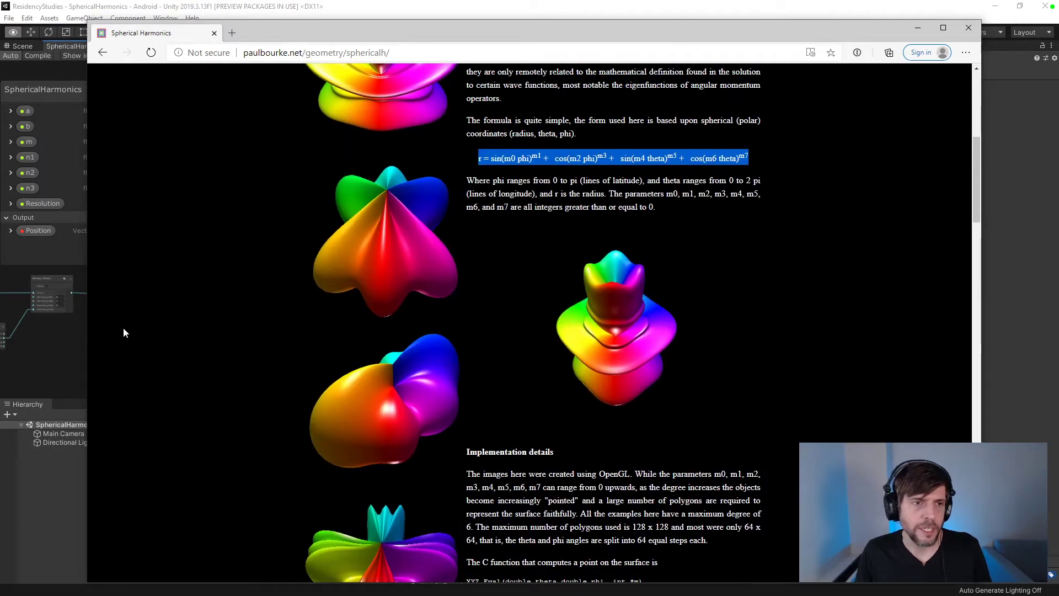
pyautogui.click(77, 329)
pyautogui.moveTo(290, 307); pyautogui.dragTo(249, 330, button='middle')
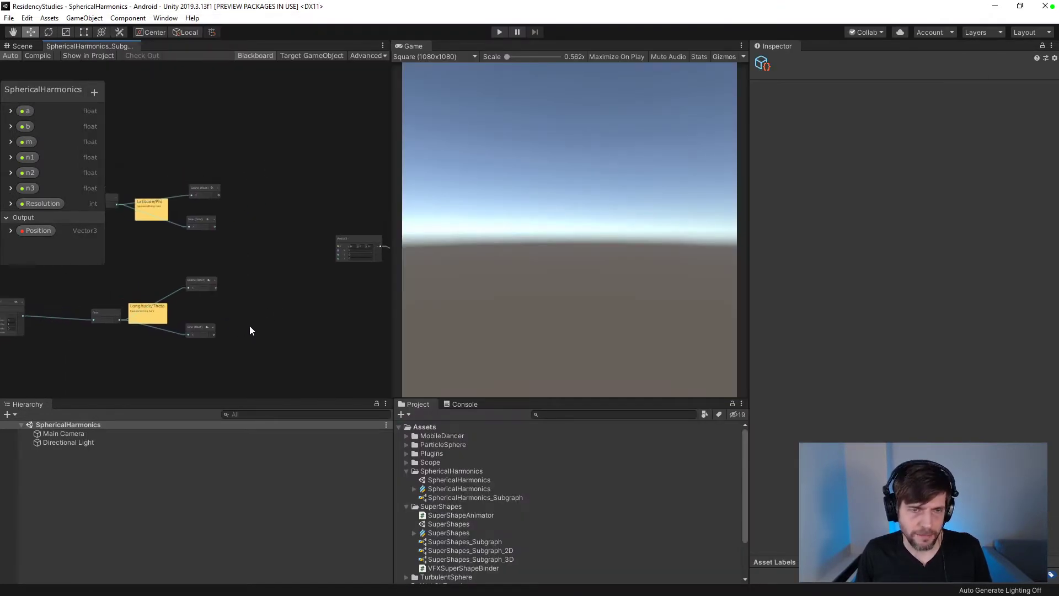
pyautogui.scroll(3, 249, 328)
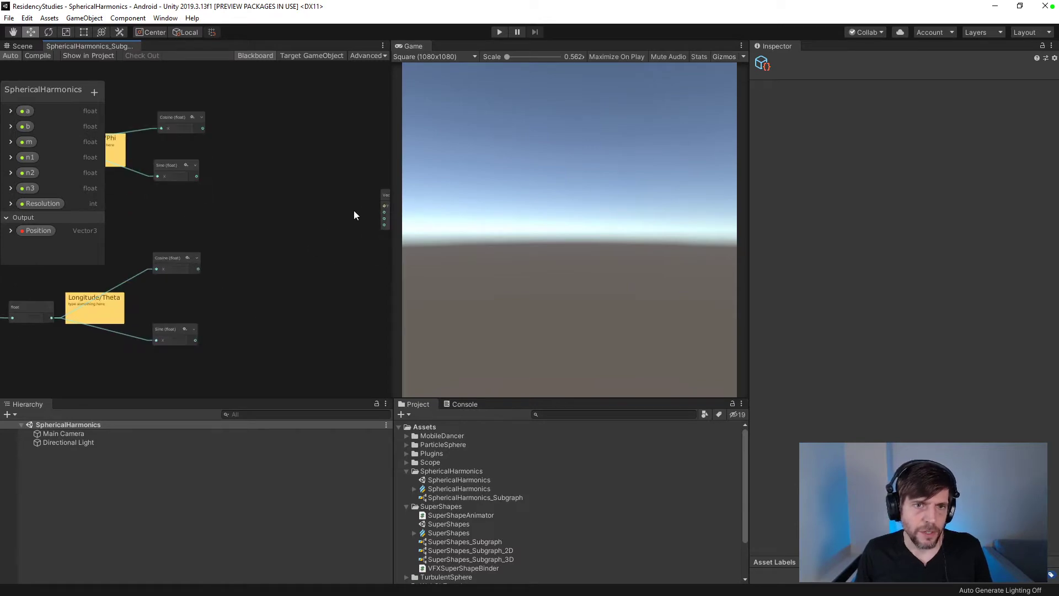
pyautogui.moveTo(383, 196); pyautogui.dragTo(332, 197)
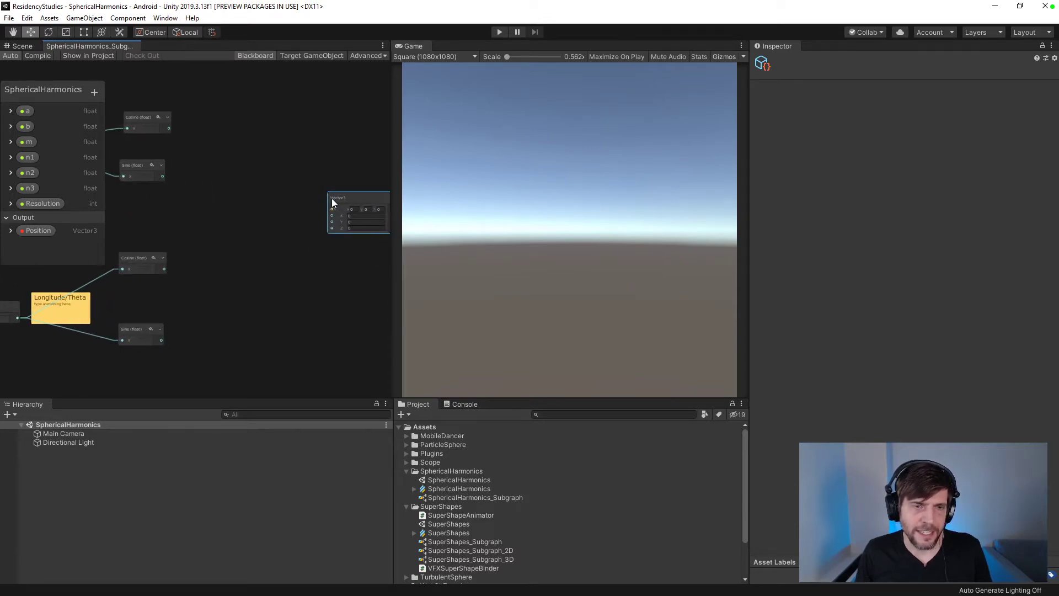
# - Check the p.x expression in the browser, then add a Multiply node between the Sine/Cosine nodes and the Vector3 node in Unity
pyautogui.hotkey('alt', 'Tab')
pyautogui.scroll(-8, 568, 339)
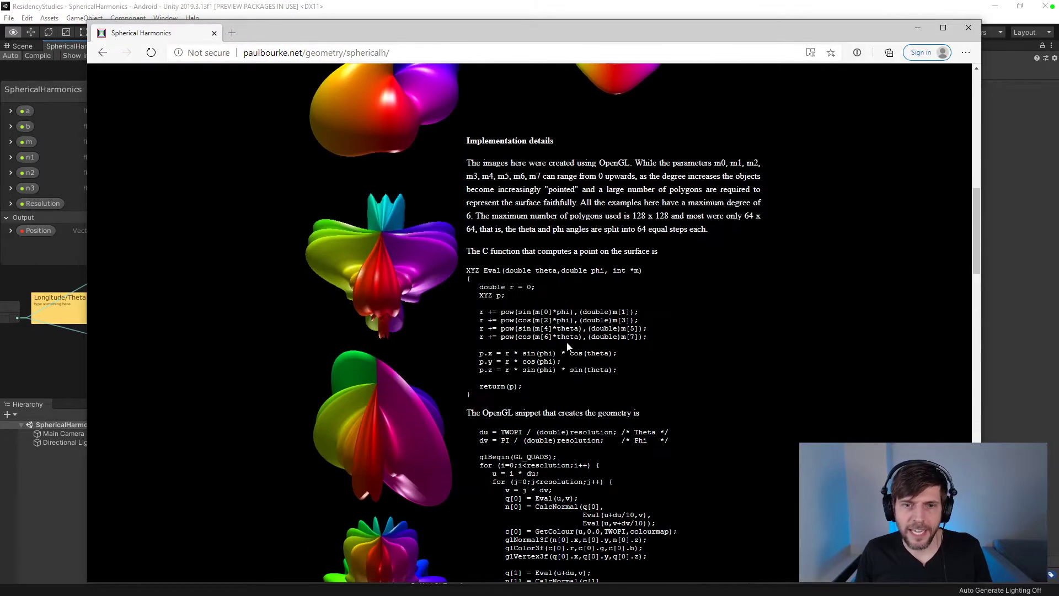
pyautogui.scroll(8, 564, 341)
pyautogui.scroll(-3, 565, 341)
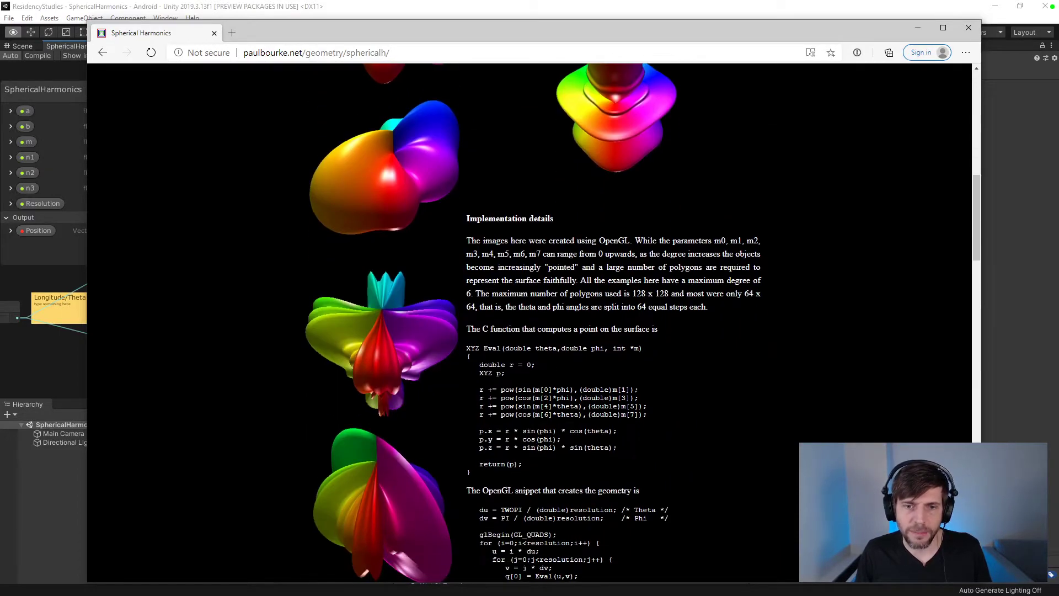
pyautogui.hotkey('alt', 'Tab')
pyautogui.rightClick(253, 232)
pyautogui.click(262, 232)
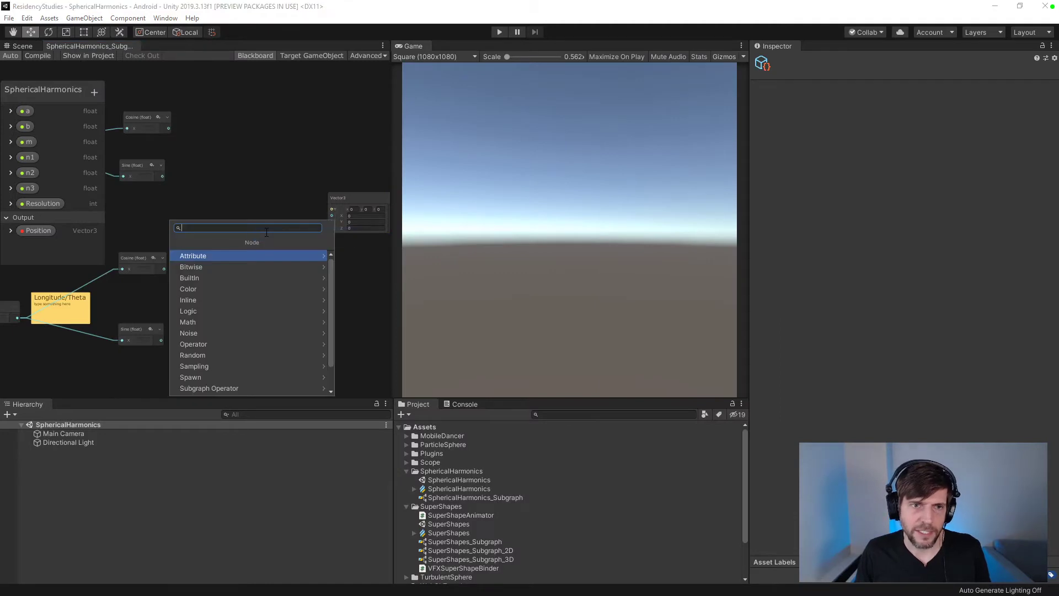
pyautogui.write('mult')
pyautogui.press('Return')
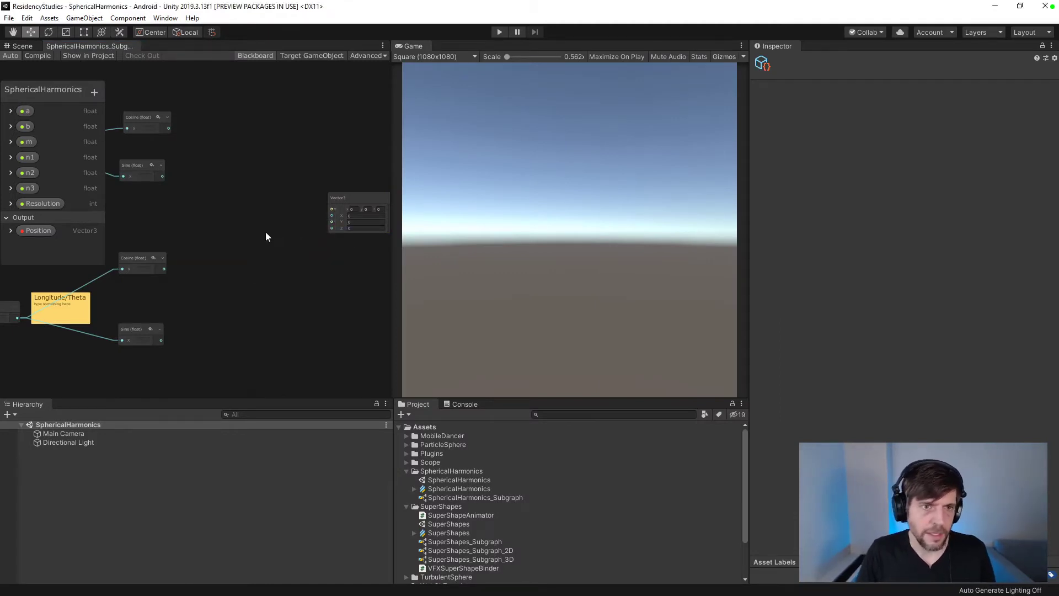
pyautogui.moveTo(266, 232); pyautogui.dragTo(270, 146)
# - Duplicate the Multiply node below the original and connect the upper one to the Vector3's X and the lower one to its Z
pyautogui.hotkey('alt', 'Tab')
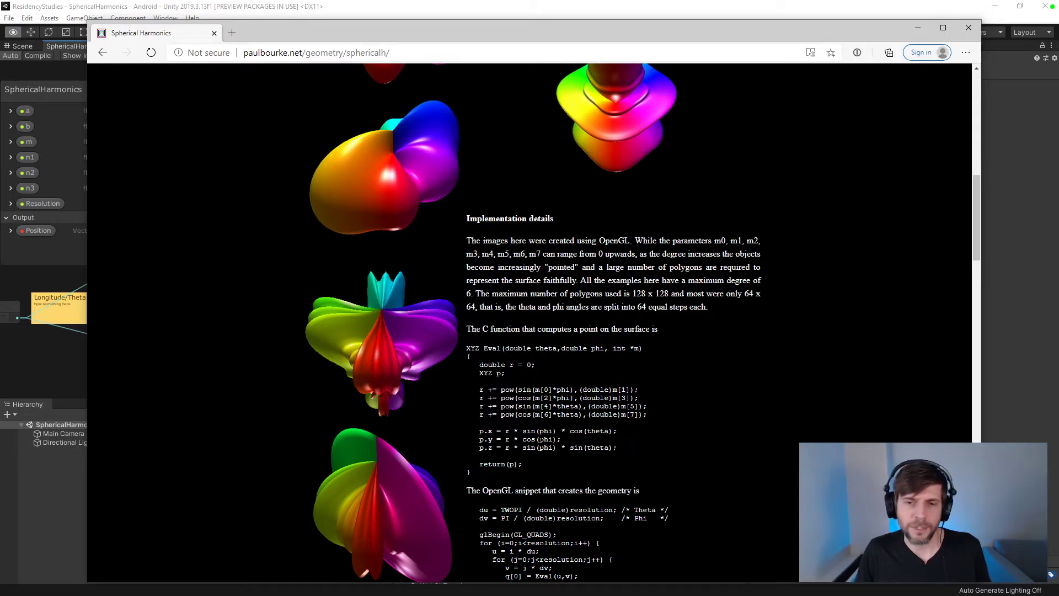
pyautogui.hotkey('alt', 'Tab')
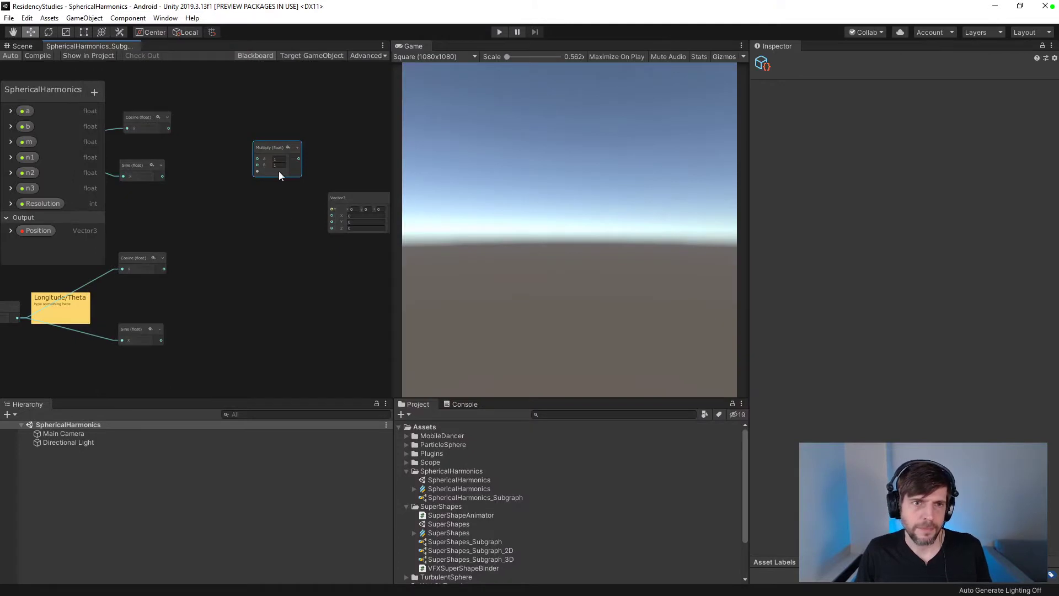
pyautogui.hotkey('ctrl', 'd')
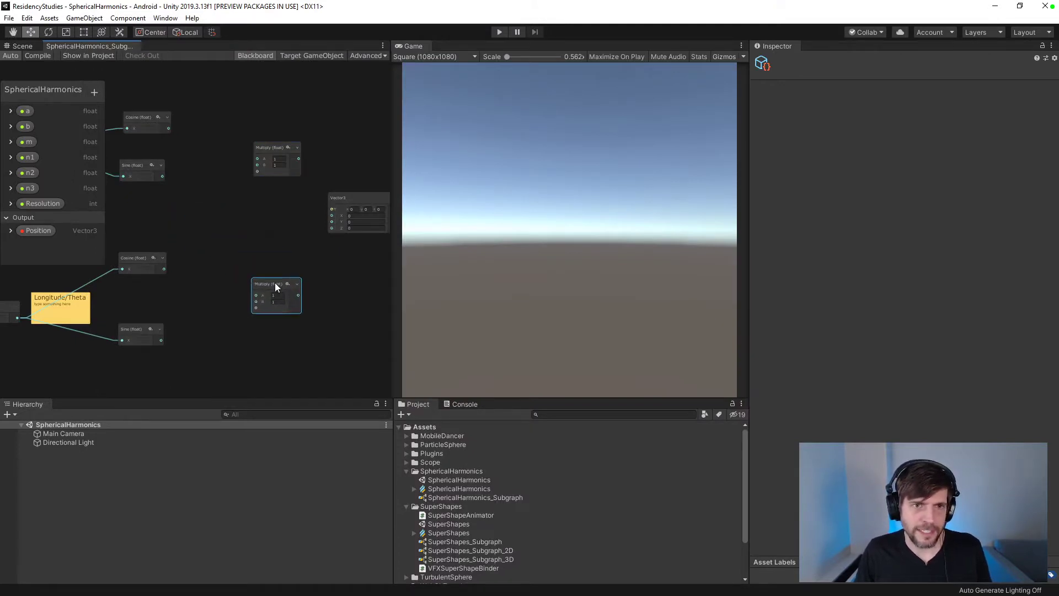
pyautogui.moveTo(313, 253); pyautogui.dragTo(331, 228)
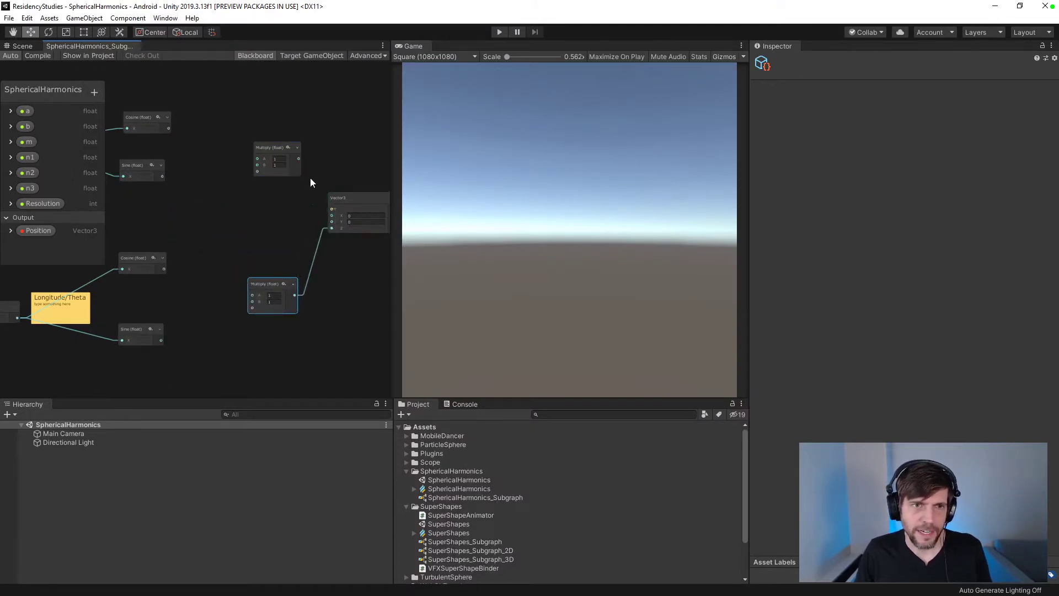
pyautogui.moveTo(299, 158); pyautogui.dragTo(310, 208)
# - Connect the Latitude/Phi Sine and the Longitude/Theta Cosine to the A and B inputs of the upper Multiply node
pyautogui.hotkey('alt', 'Tab')
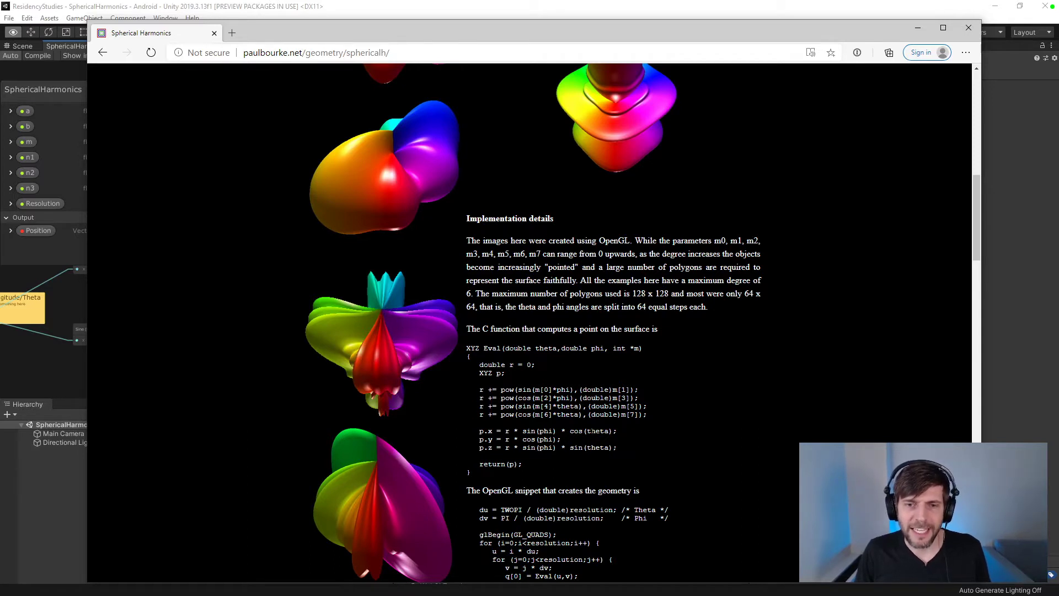
pyautogui.hotkey('alt', 'Tab')
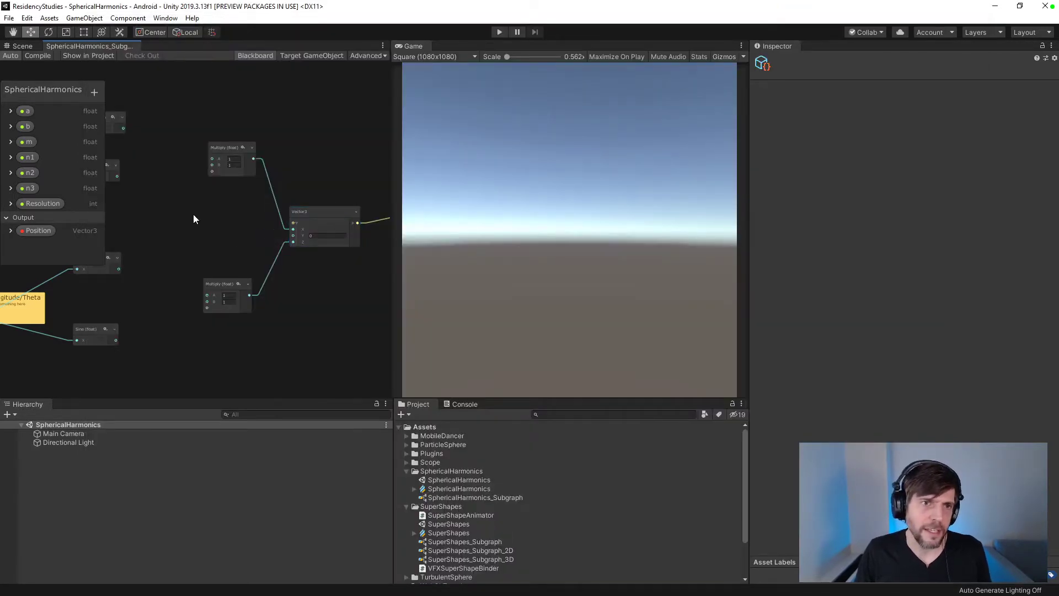
pyautogui.moveTo(193, 214); pyautogui.dragTo(297, 237, button='middle')
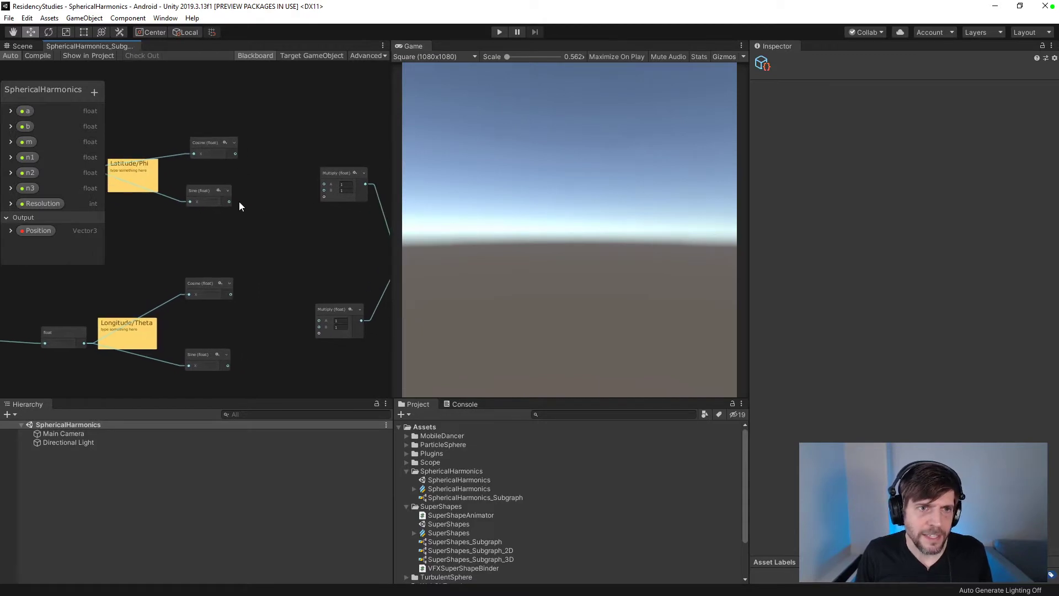
pyautogui.moveTo(229, 201); pyautogui.dragTo(323, 184)
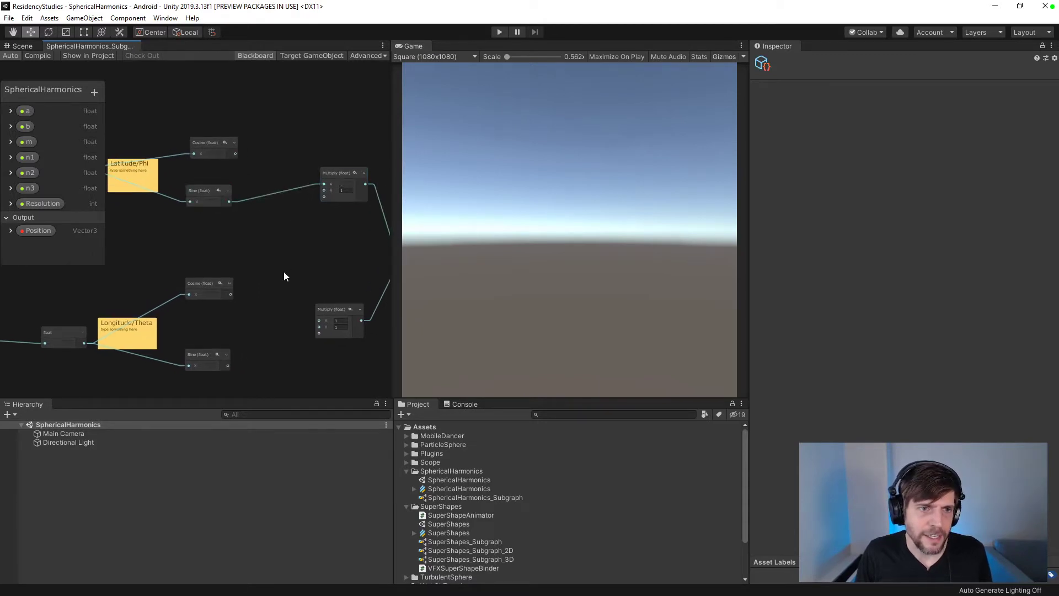
pyautogui.moveTo(232, 293); pyautogui.dragTo(323, 191)
pyautogui.moveTo(334, 266); pyautogui.dragTo(241, 253, button='middle')
# - Check the p.y expression in the browser and connect the Latitude/Phi Cosine to the Vector3's Y input in Unity
pyautogui.hotkey('alt', 'Tab')
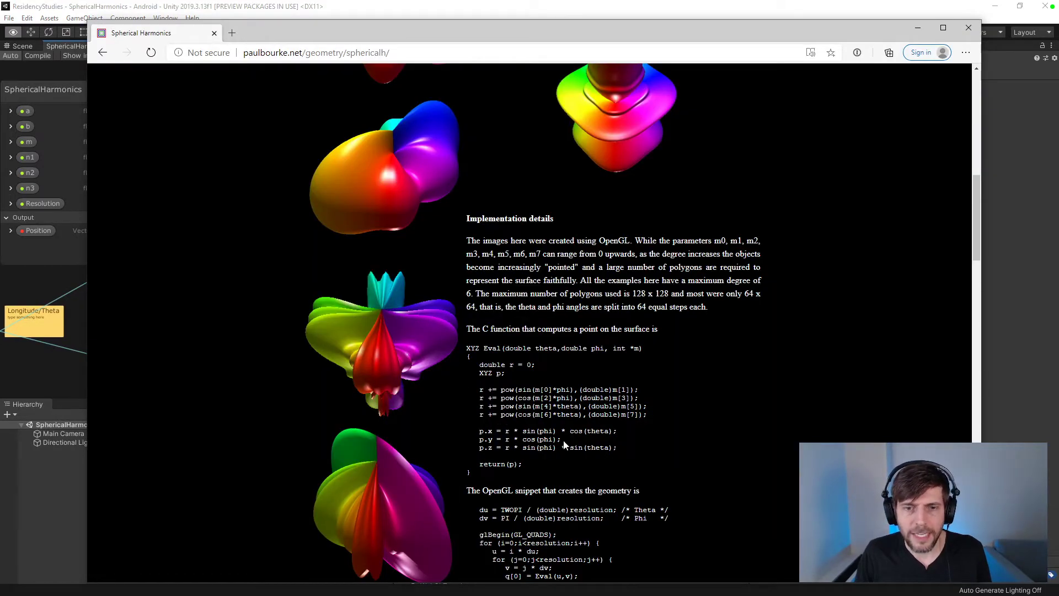
pyautogui.hotkey('alt', 'Tab')
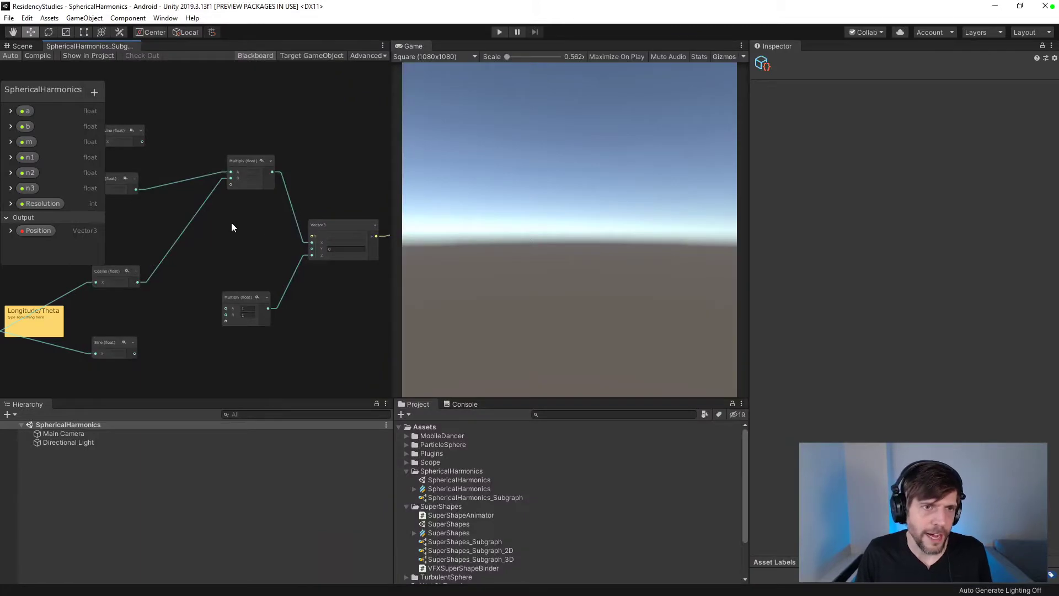
pyautogui.moveTo(142, 142); pyautogui.dragTo(312, 255)
# - Following the p.z expression on the web page, connect the Latitude/Phi Sine and the Longitude/Theta Sine to the lower Multiply node's A and B
pyautogui.hotkey('alt', 'Tab')
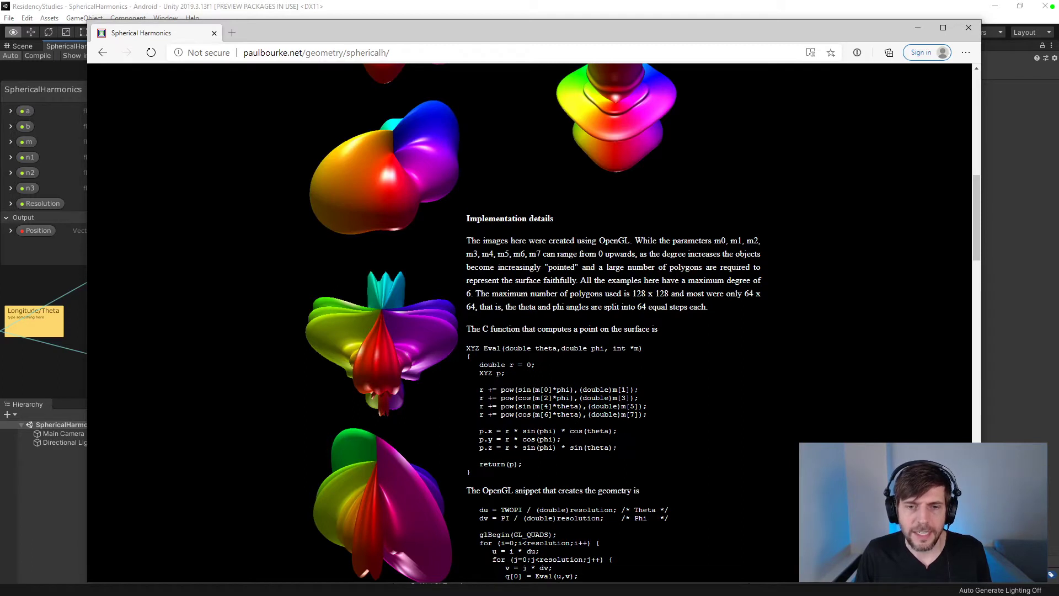
pyautogui.hotkey('alt', 'Tab')
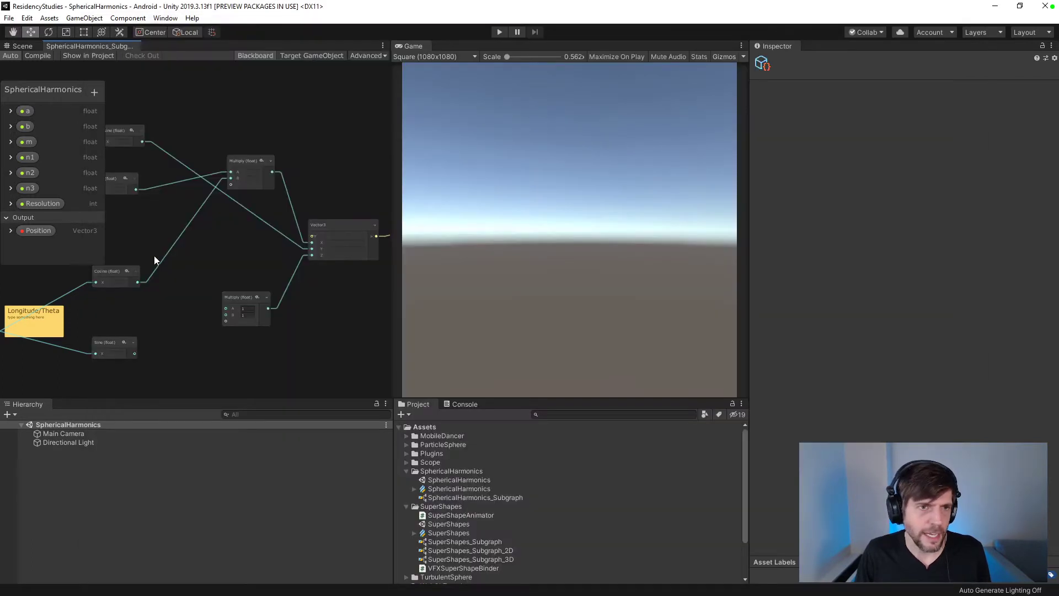
pyautogui.scroll(4, 239, 253)
pyautogui.moveTo(231, 246)
pyautogui.mouseDown(button='middle')
pyautogui.moveTo(319, 266)
pyautogui.moveTo(230, 251)
pyautogui.mouseUp(button='middle')
pyautogui.hotkey('alt', 'Tab')
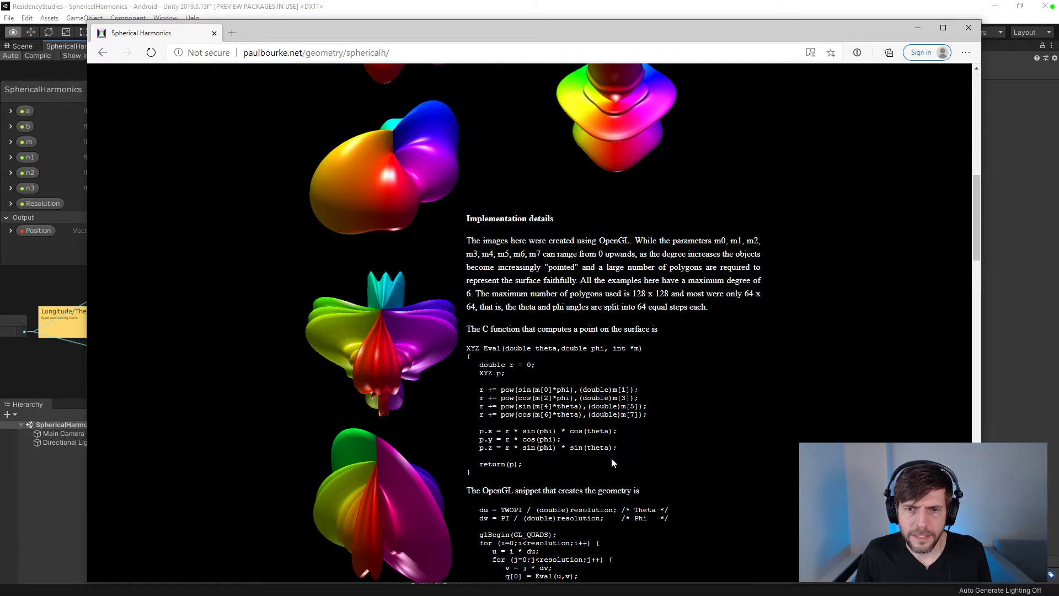
pyautogui.hotkey('alt', 'Tab')
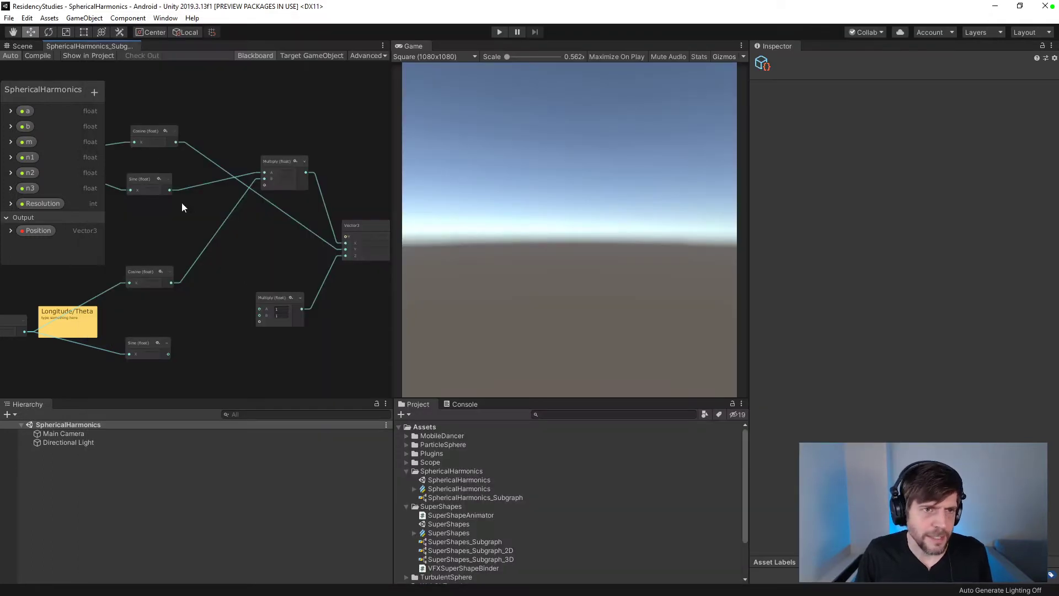
pyautogui.moveTo(169, 189); pyautogui.dragTo(260, 309)
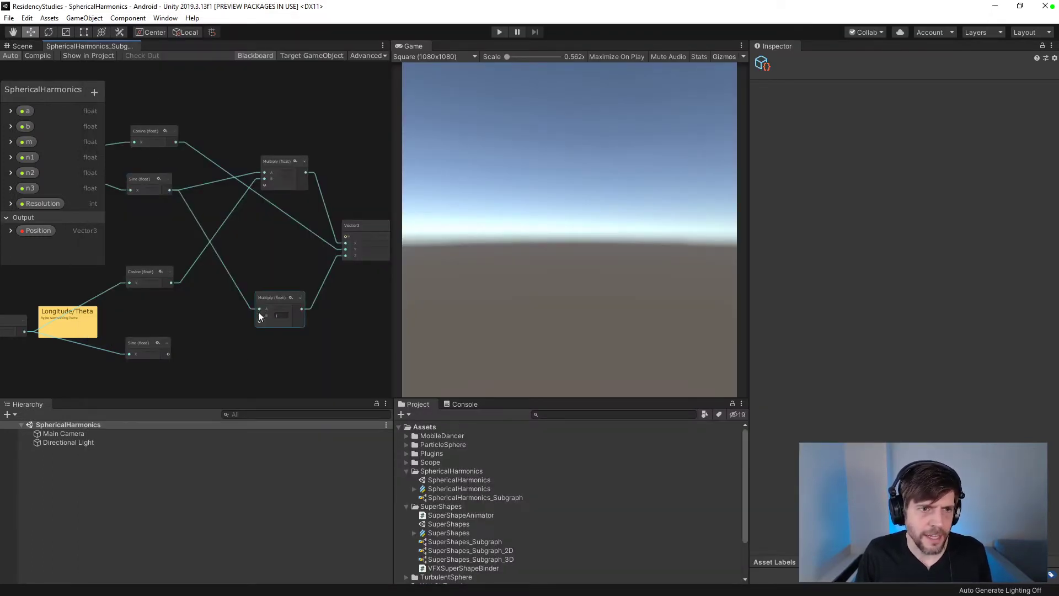
pyautogui.moveTo(168, 354); pyautogui.dragTo(260, 302)
# - Examine the whole subgraph from the Position output back through both Remap branches to the Resolution inputs
pyautogui.scroll(-4, 200, 324)
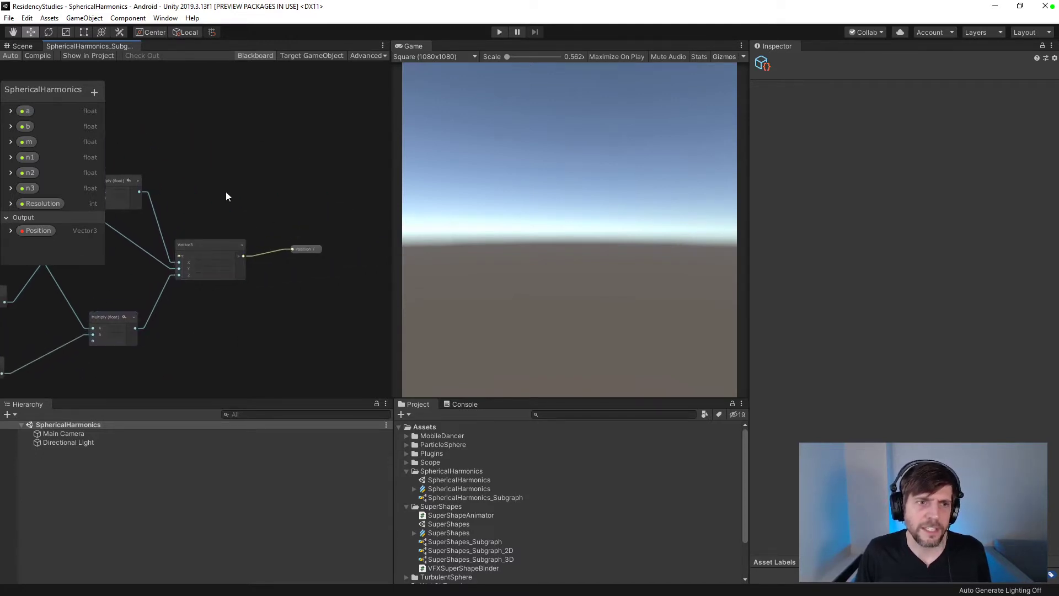
pyautogui.scroll(-2, 234, 197)
pyautogui.moveTo(234, 196); pyautogui.dragTo(414, 271, button='middle')
pyautogui.scroll(3, 203, 273)
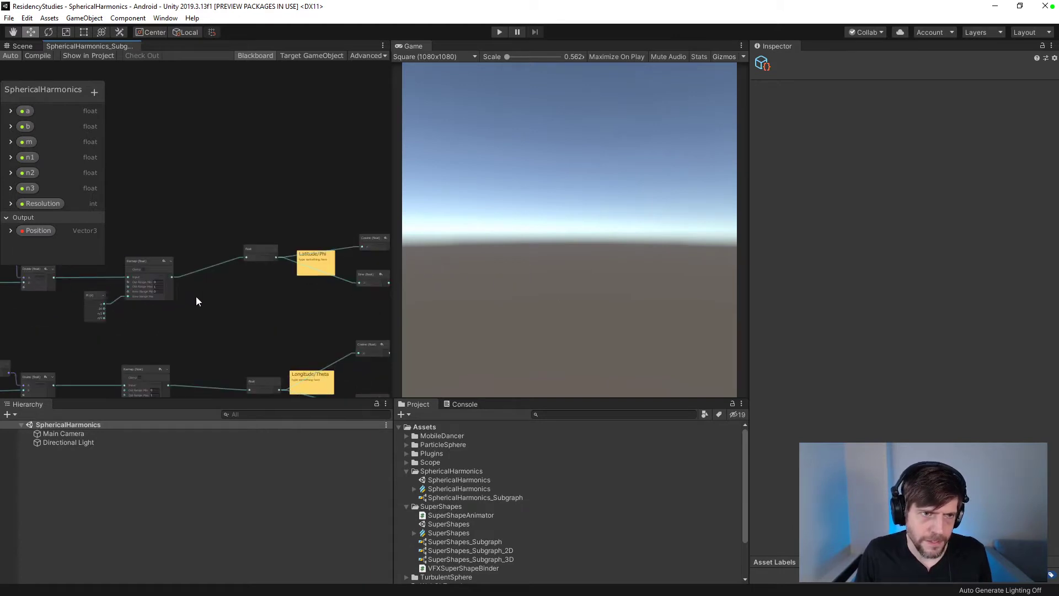
pyautogui.moveTo(196, 297); pyautogui.dragTo(362, 264, button='middle')
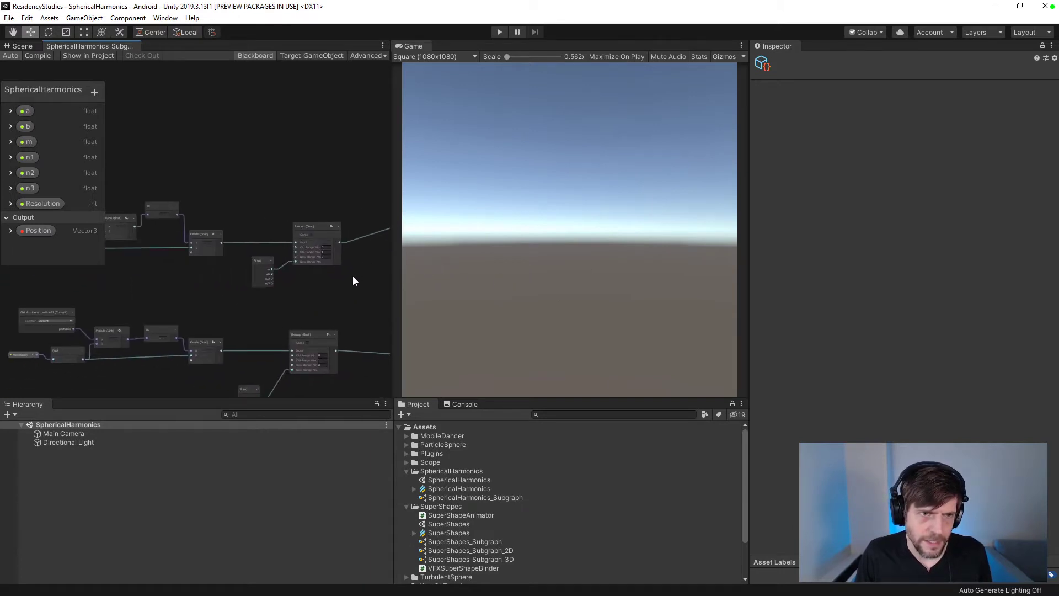
pyautogui.scroll(2, 353, 275)
pyautogui.moveTo(213, 299); pyautogui.dragTo(347, 284, button='middle')
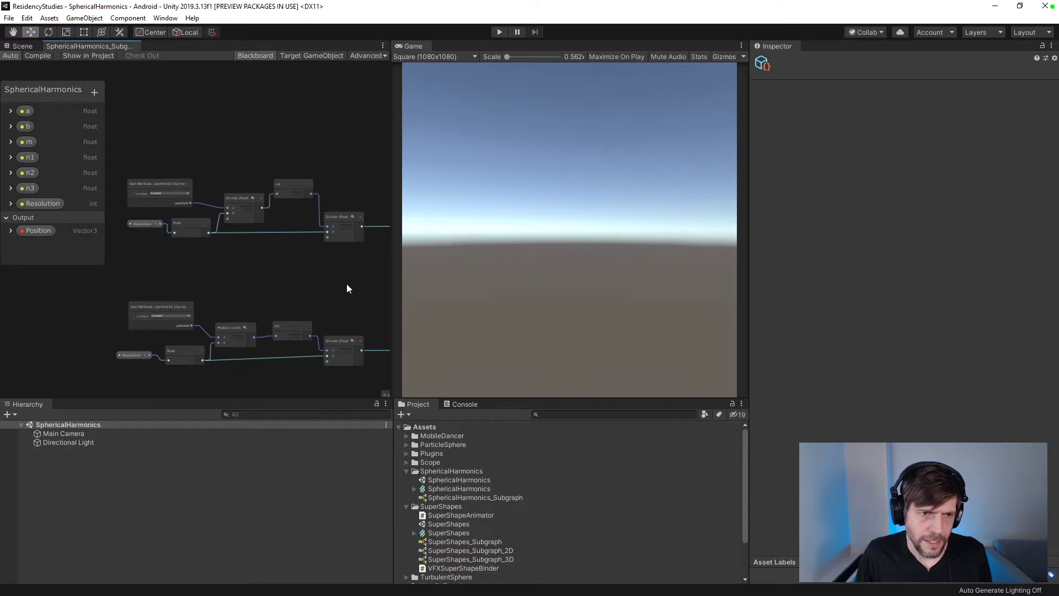
pyautogui.scroll(-5, 347, 283)
pyautogui.scroll(3, 283, 271)
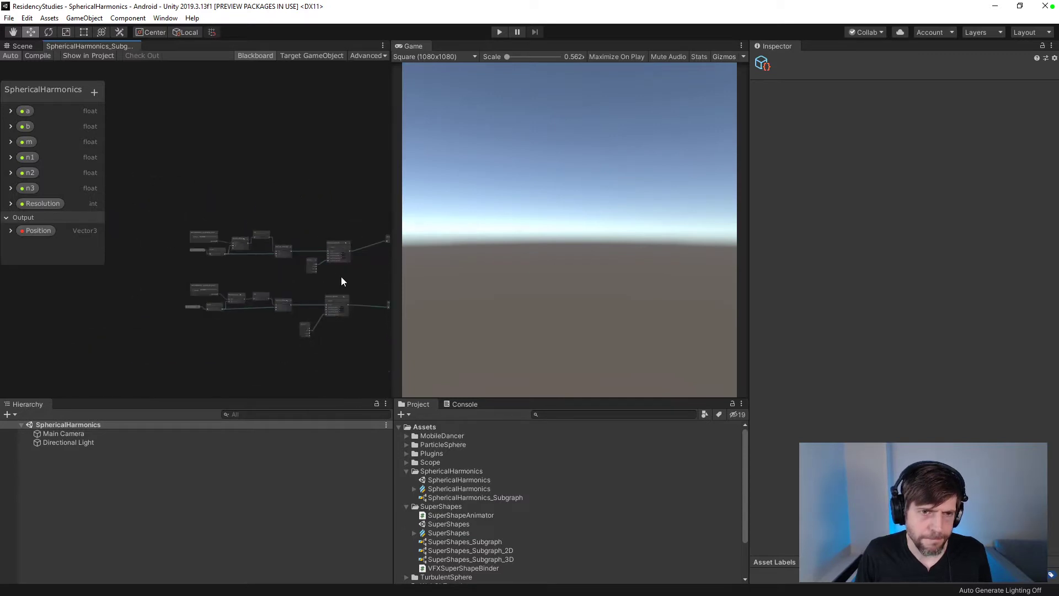
pyautogui.moveTo(319, 282); pyautogui.dragTo(215, 323, button='middle')
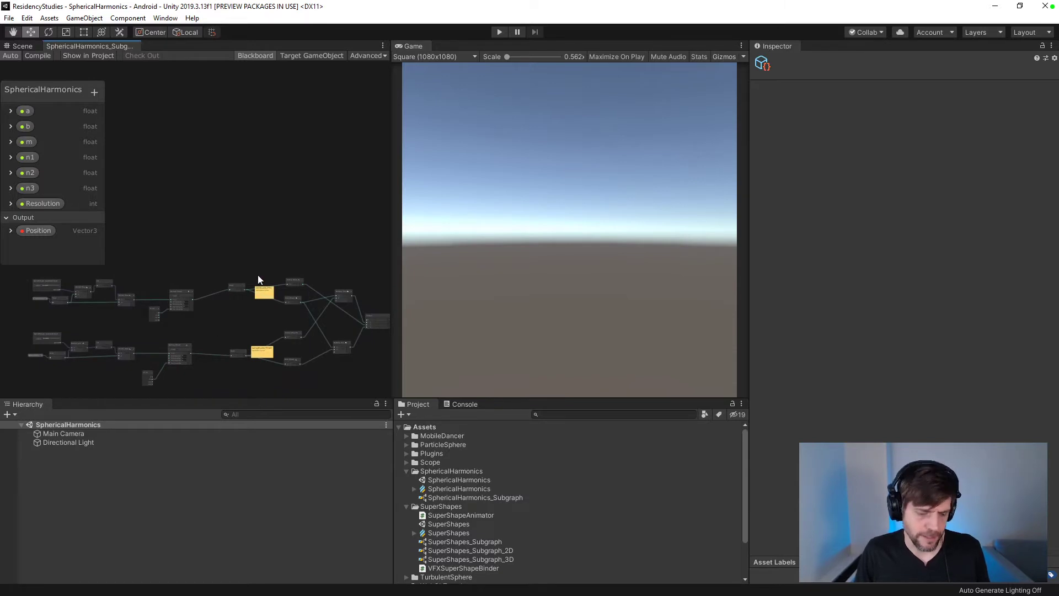
# - Open the SphericalHarmonics VFX graph and add the SphericalHarmonics_Subgraph node beside the Update Particle context
pyautogui.click(23, 46)
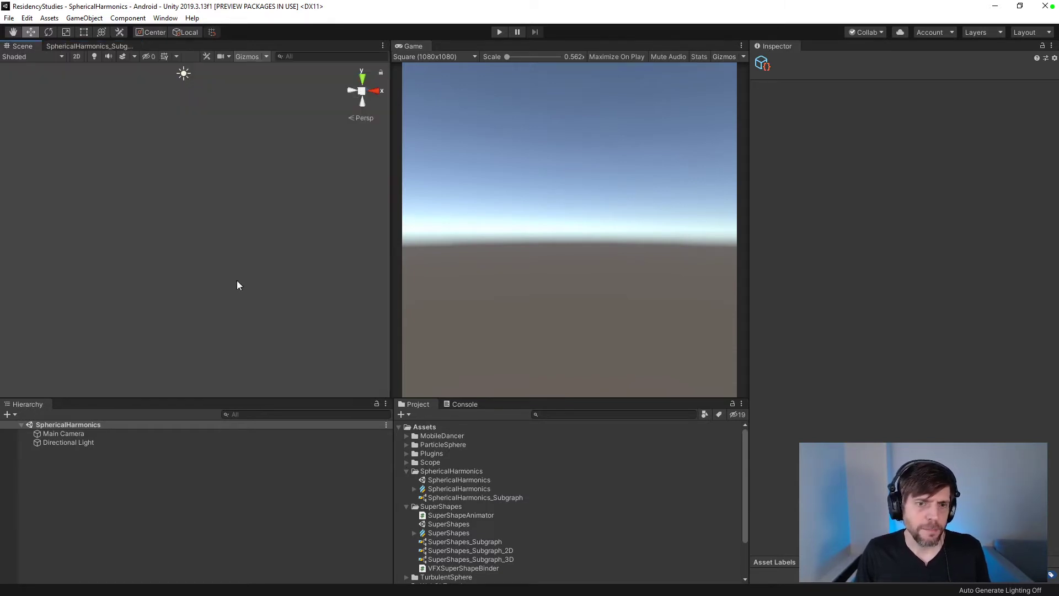
pyautogui.click(445, 489)
pyautogui.doubleClick(446, 490)
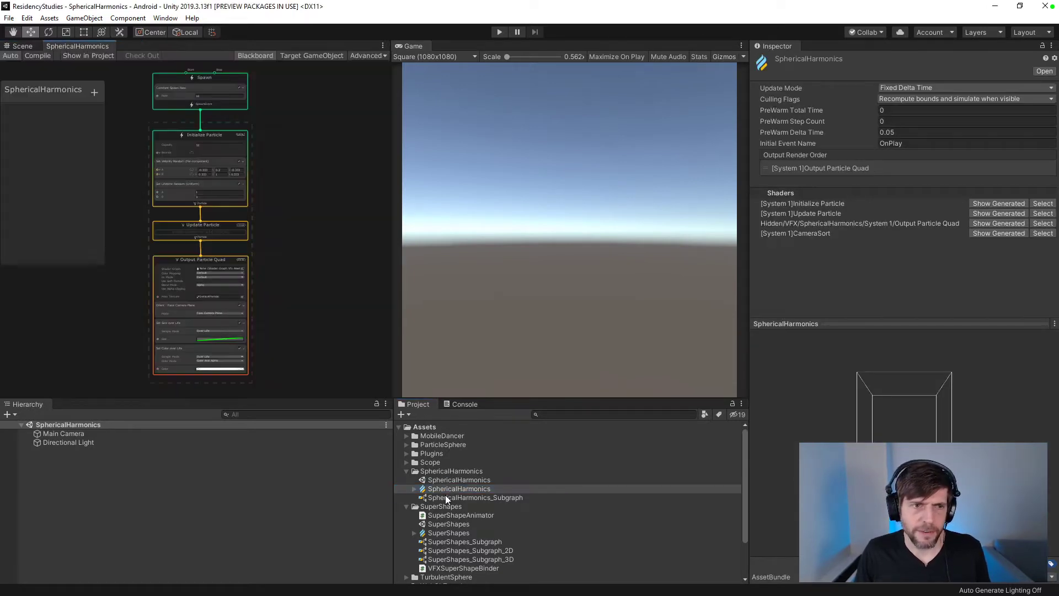
pyautogui.moveTo(447, 499); pyautogui.dragTo(67, 298)
pyautogui.moveTo(126, 269); pyautogui.dragTo(223, 315, button='middle')
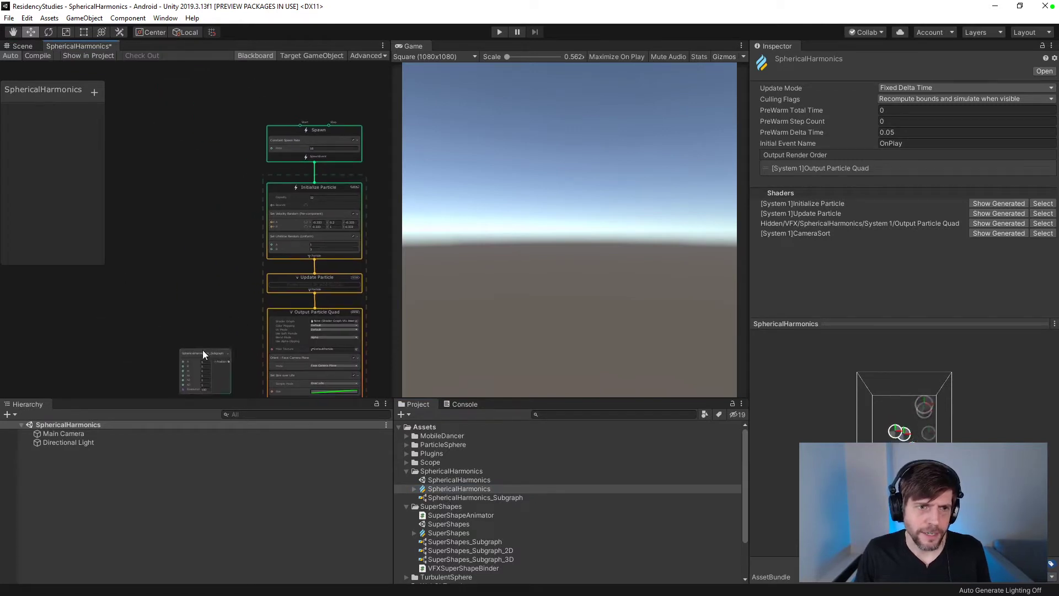
pyautogui.moveTo(203, 353); pyautogui.dragTo(200, 268)
# - Add a Set Position block to the Update Particle context
pyautogui.scroll(2, 229, 292)
pyautogui.click(306, 280)
pyautogui.rightClick(306, 281)
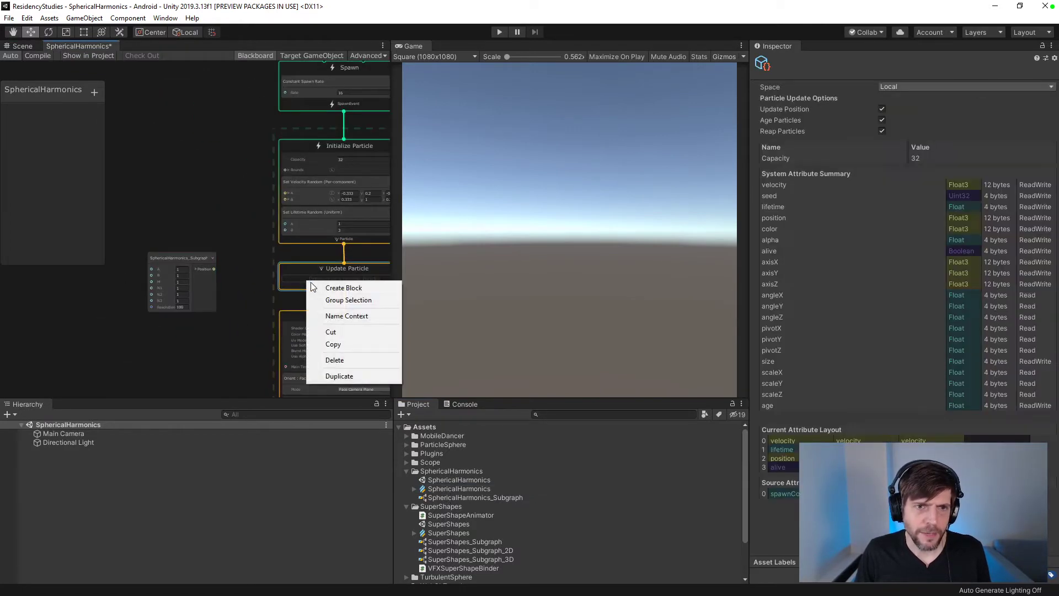
pyautogui.click(344, 288)
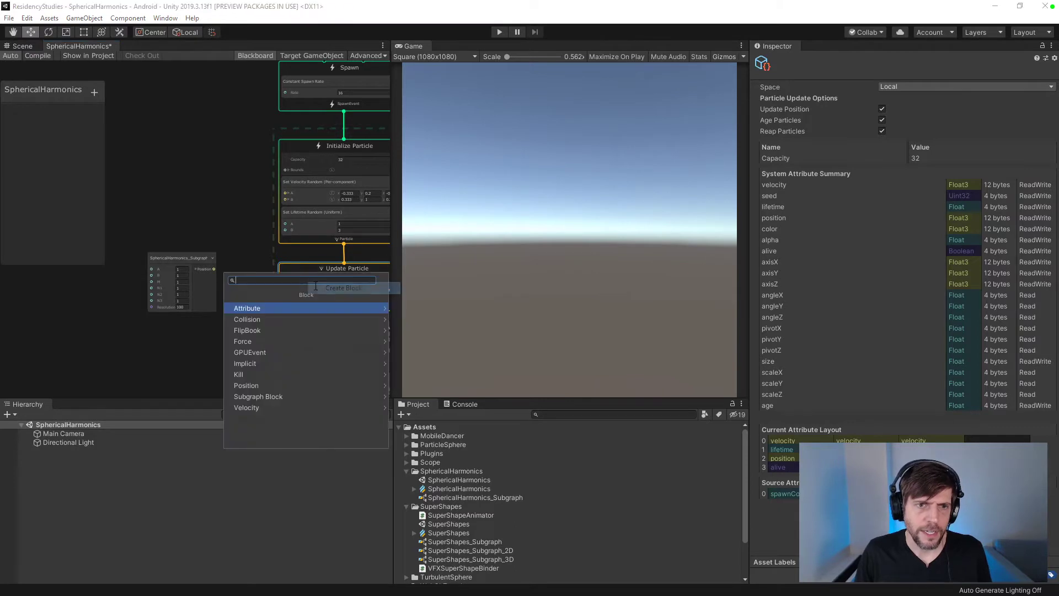
pyautogui.write('set pos')
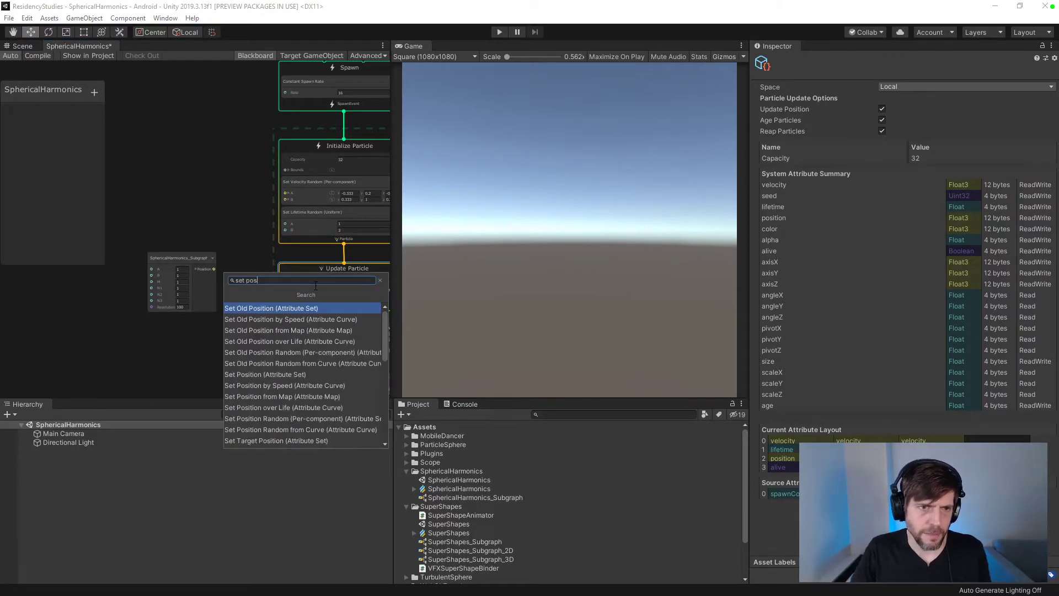
pyautogui.click(303, 371)
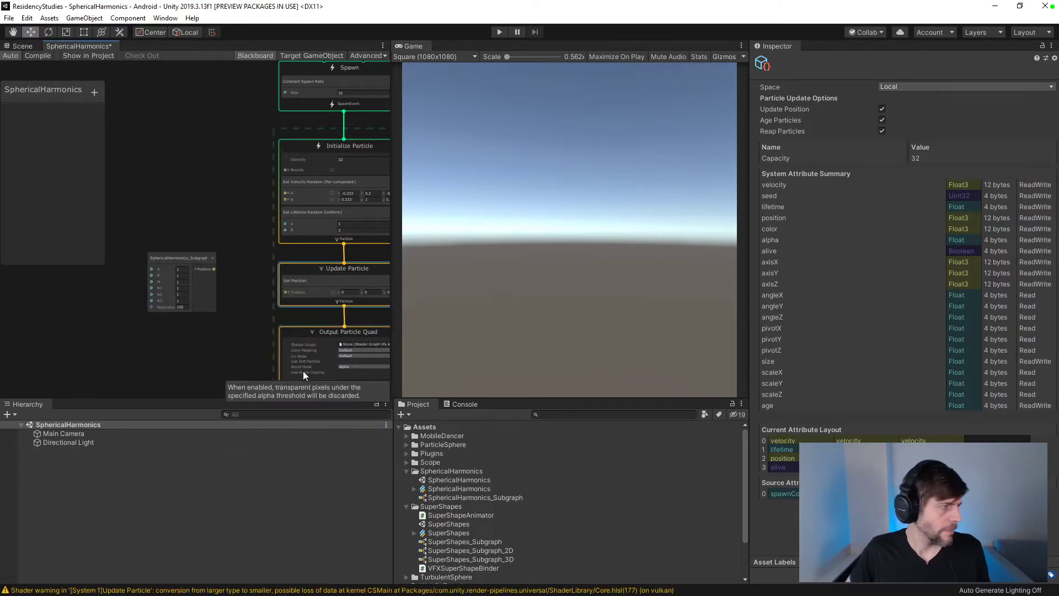
# - Connect the SphericalHarmonics_Subgraph node's Position output to the Position input of the Set Position block
pyautogui.scroll(1, 240, 326)
pyautogui.moveTo(240, 326); pyautogui.dragTo(203, 378, button='middle')
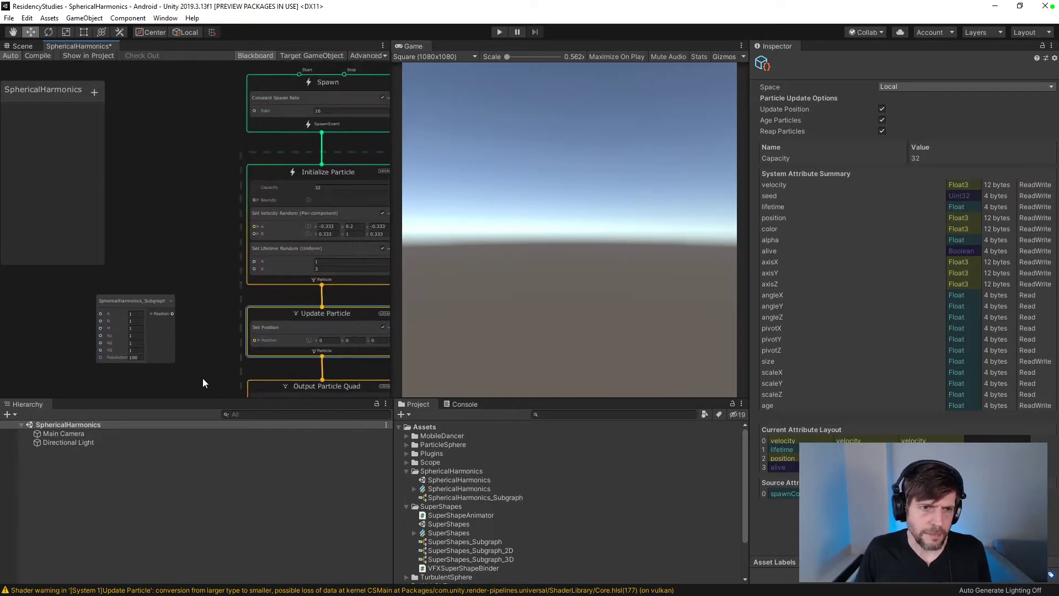
pyautogui.moveTo(173, 314); pyautogui.dragTo(255, 339)
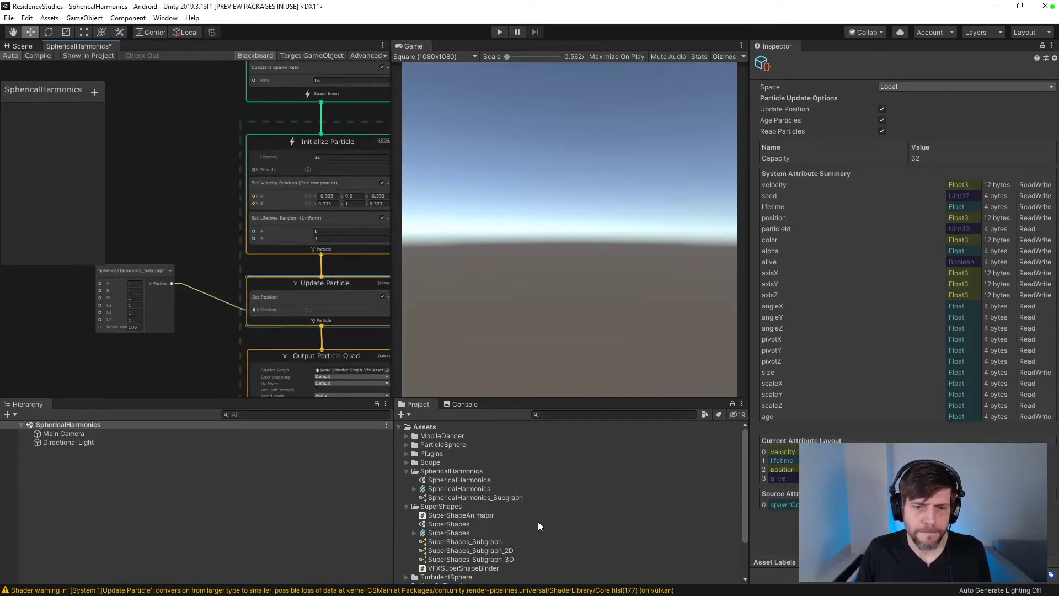
# - Open SphericalHarmonics_Subgraph, delete the unused properties n3, n2, n1, m, b and a, and compile it
pyautogui.click(462, 489)
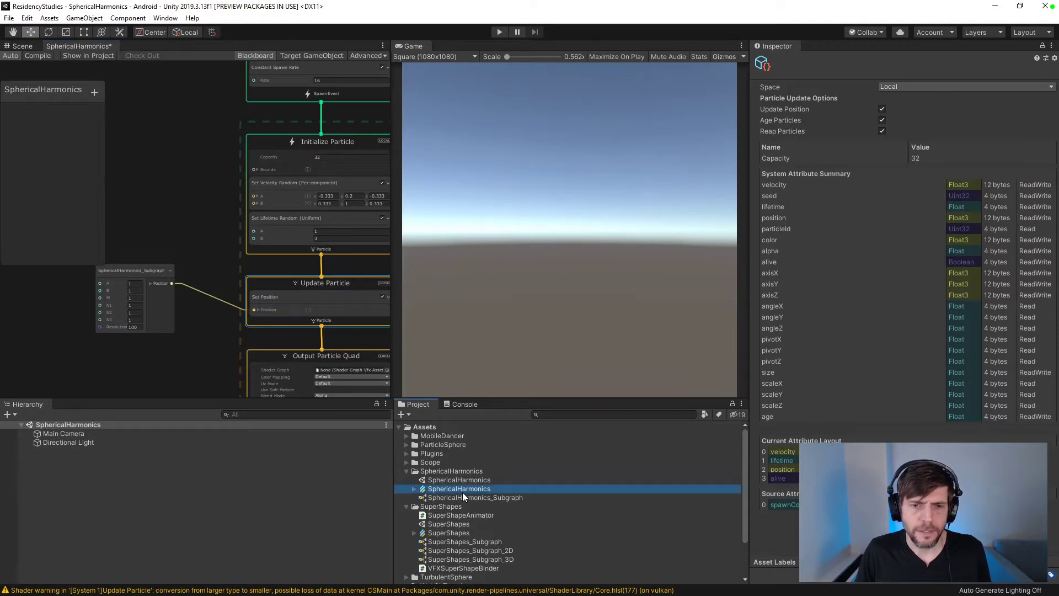
pyautogui.click(462, 496)
pyautogui.doubleClick(462, 496)
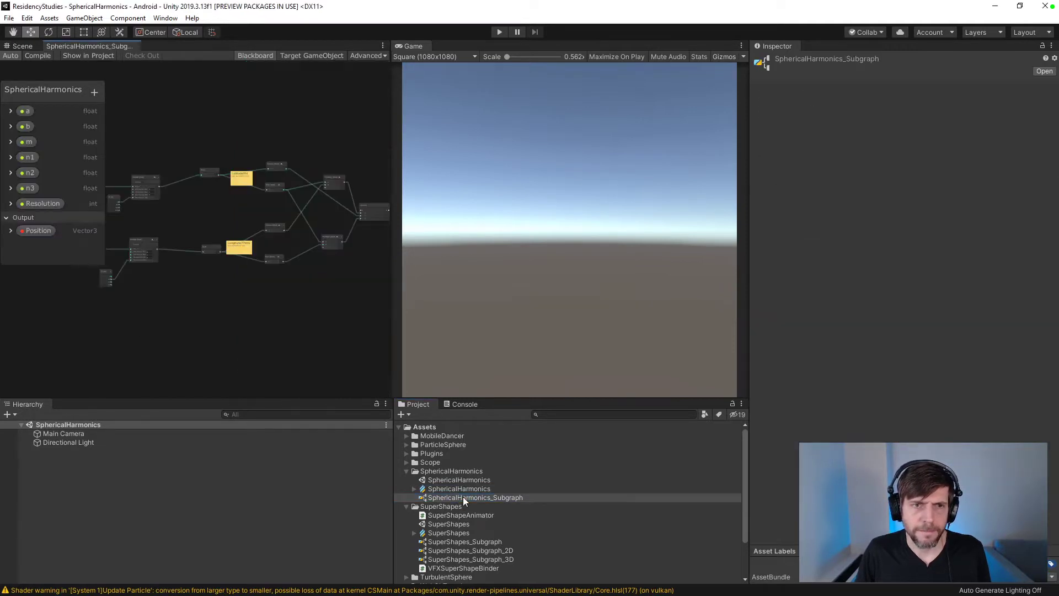
pyautogui.click(34, 188)
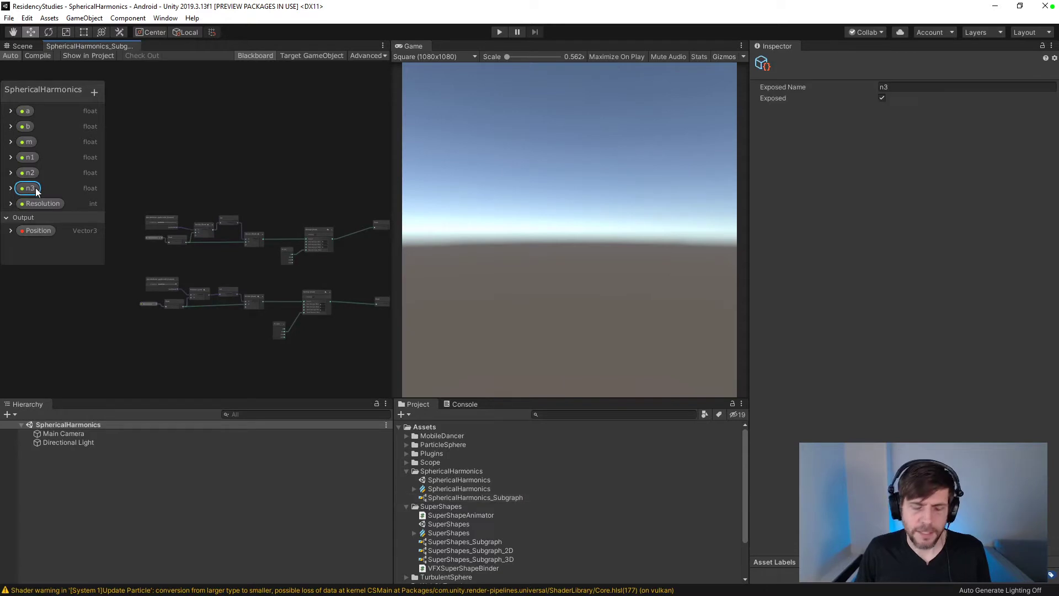
pyautogui.press('Delete')
pyautogui.click(30, 173)
pyautogui.press('Delete')
pyautogui.click(29, 158)
pyautogui.press('Delete')
pyautogui.click(29, 143)
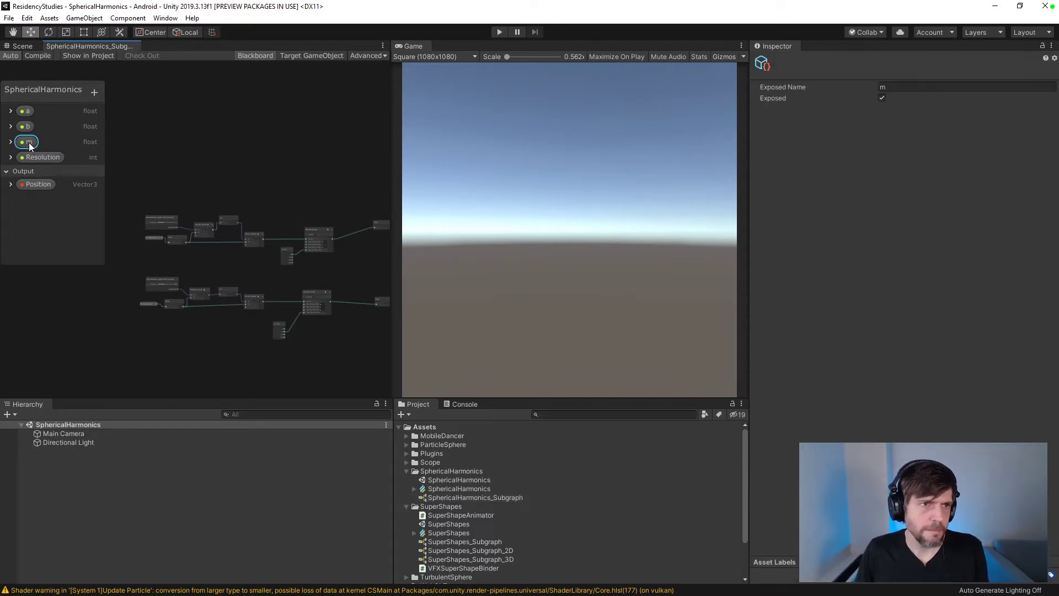
pyautogui.press('Delete')
pyautogui.click(26, 126)
pyautogui.press('Delete')
pyautogui.click(25, 111)
pyautogui.press('Delete')
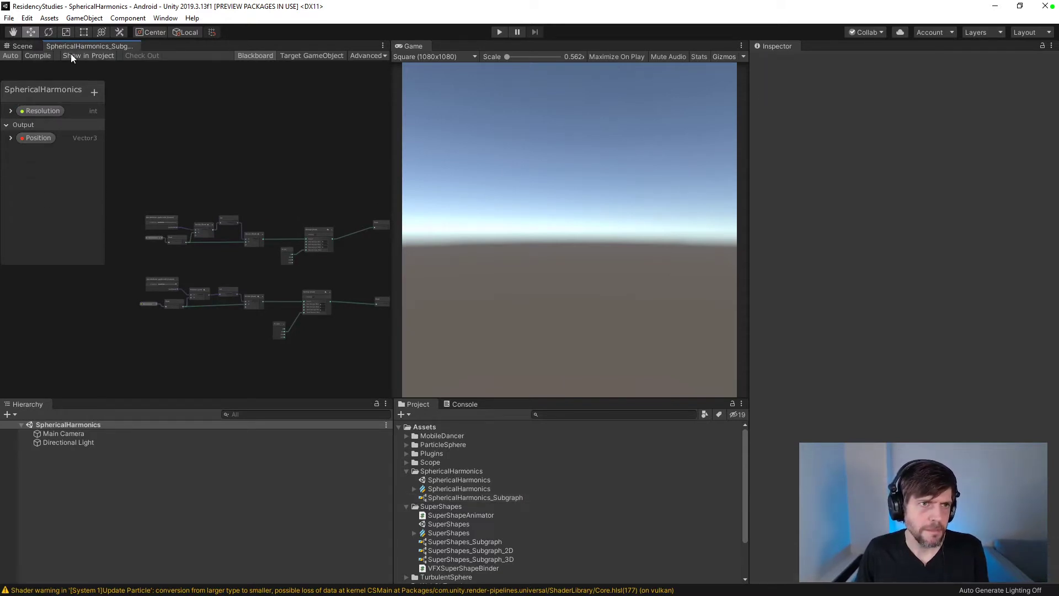
pyautogui.click(38, 55)
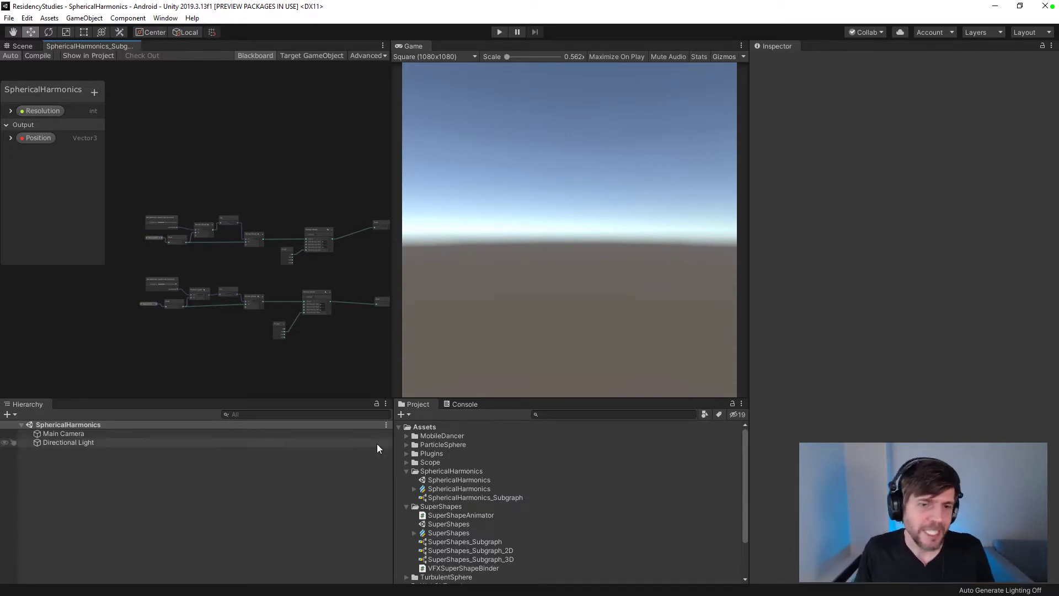
# - Reopen the SphericalHarmonics VFX graph, widen the graph area, and move the subgraph node slightly closer to Update Particle
pyautogui.doubleClick(458, 488)
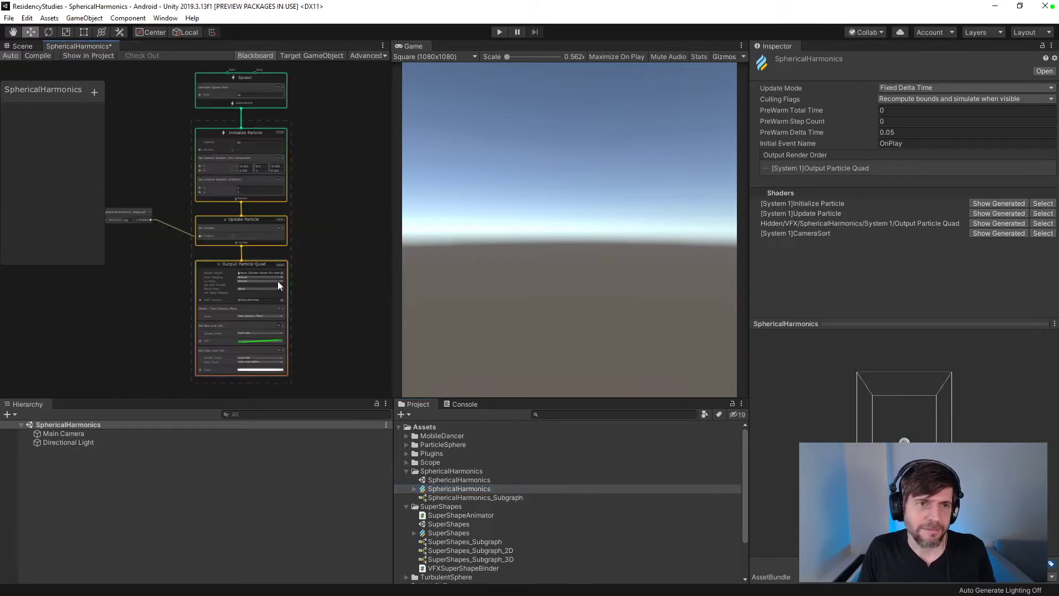
pyautogui.scroll(4, 277, 281)
pyautogui.moveTo(110, 258); pyautogui.dragTo(189, 303, button='middle')
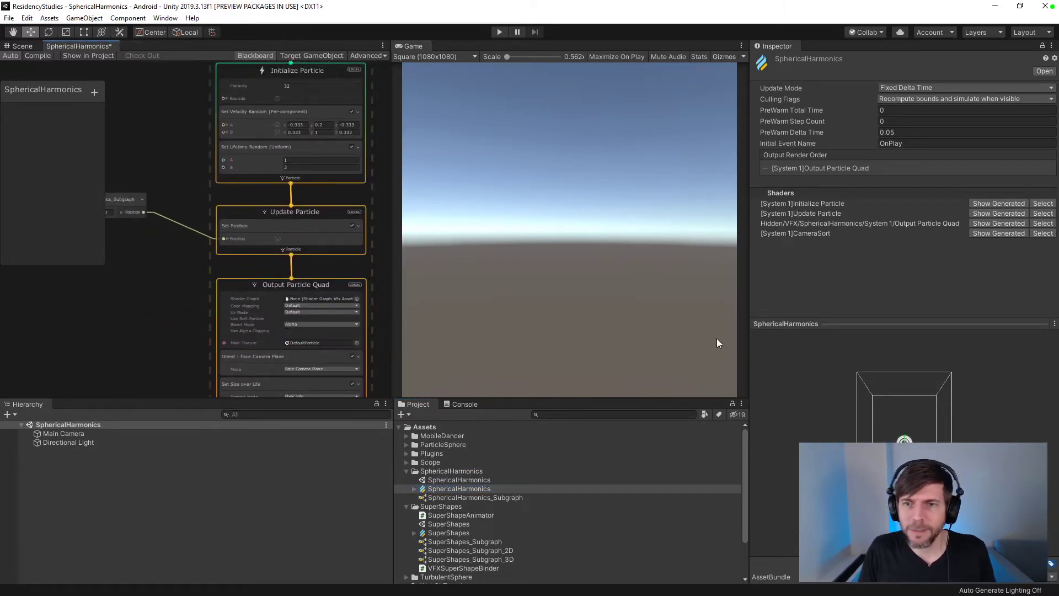
pyautogui.moveTo(749, 351); pyautogui.dragTo(845, 348)
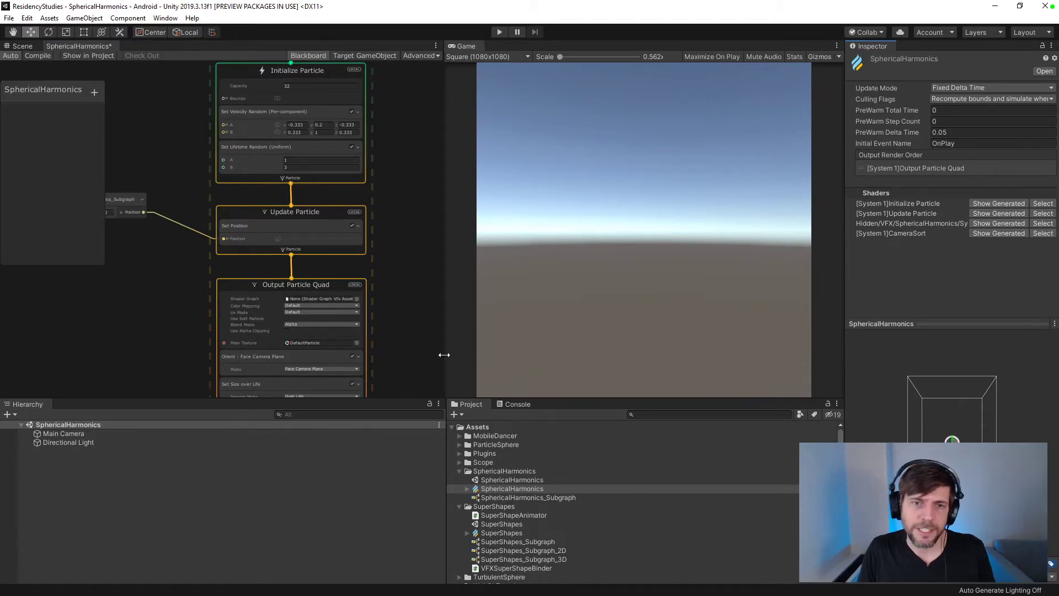
pyautogui.moveTo(445, 352); pyautogui.dragTo(472, 351)
pyautogui.moveTo(447, 427); pyautogui.dragTo(476, 427)
pyautogui.moveTo(168, 333); pyautogui.dragTo(282, 356, button='middle')
pyautogui.moveTo(195, 227)
pyautogui.mouseDown()
pyautogui.moveTo(210, 250)
pyautogui.moveTo(213, 223)
pyautogui.mouseUp()
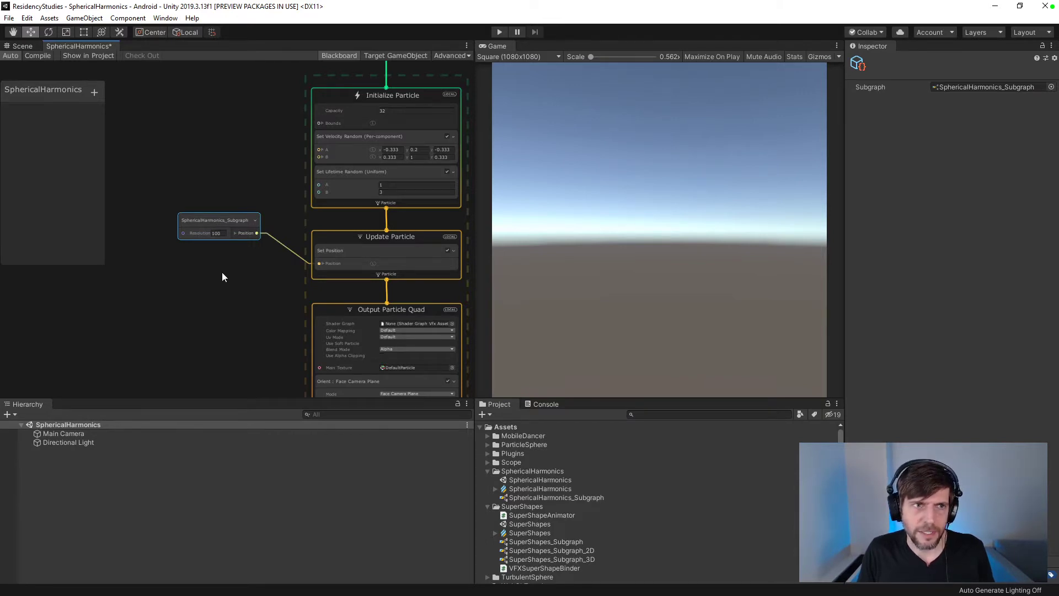
# - Open SuperShapes_Subgraph_3D and examine how its particleId attribute and Resolution inputs feed the Modulo node
pyautogui.doubleClick(556, 558)
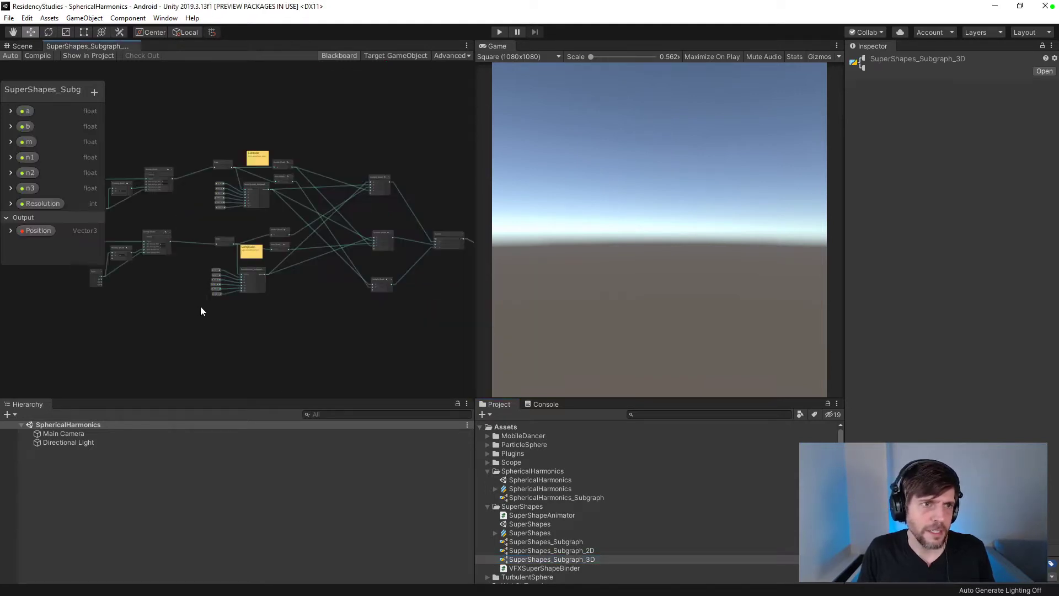
pyautogui.moveTo(180, 314); pyautogui.dragTo(395, 343, button='middle')
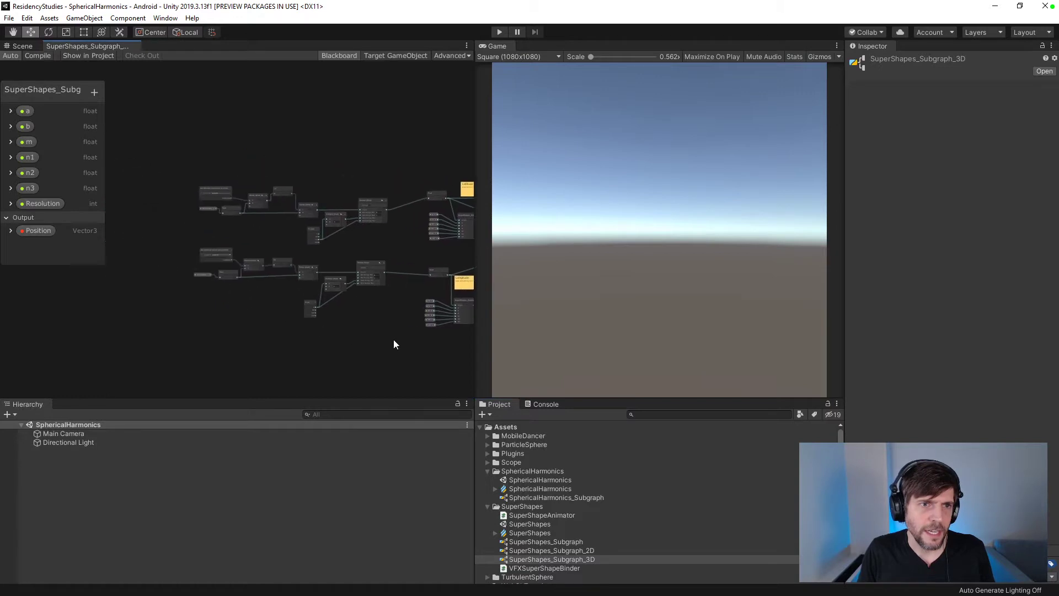
pyautogui.scroll(5, 206, 317)
pyautogui.scroll(3, 253, 330)
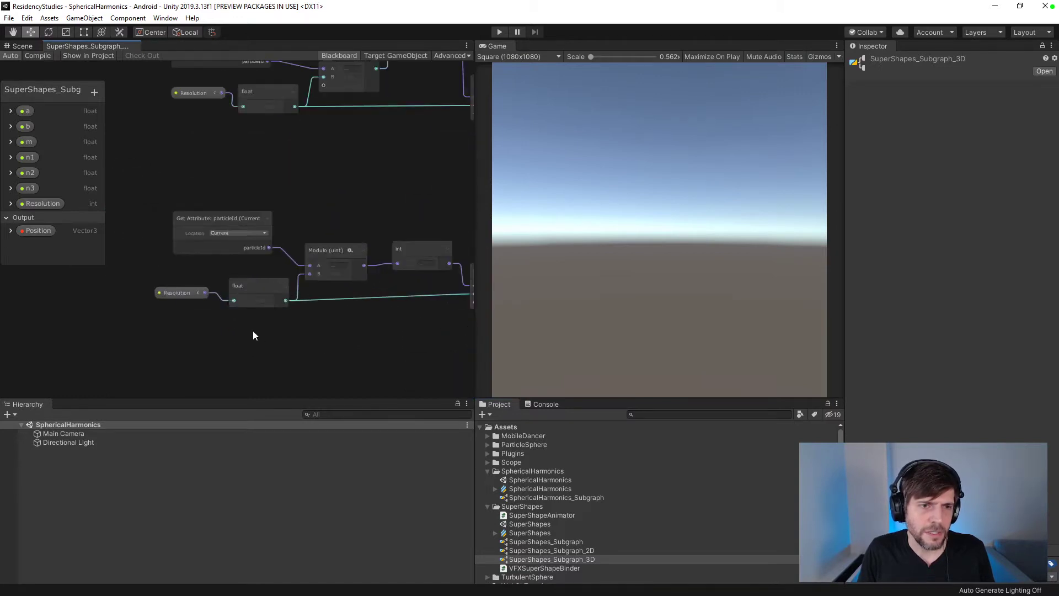
pyautogui.click(223, 223)
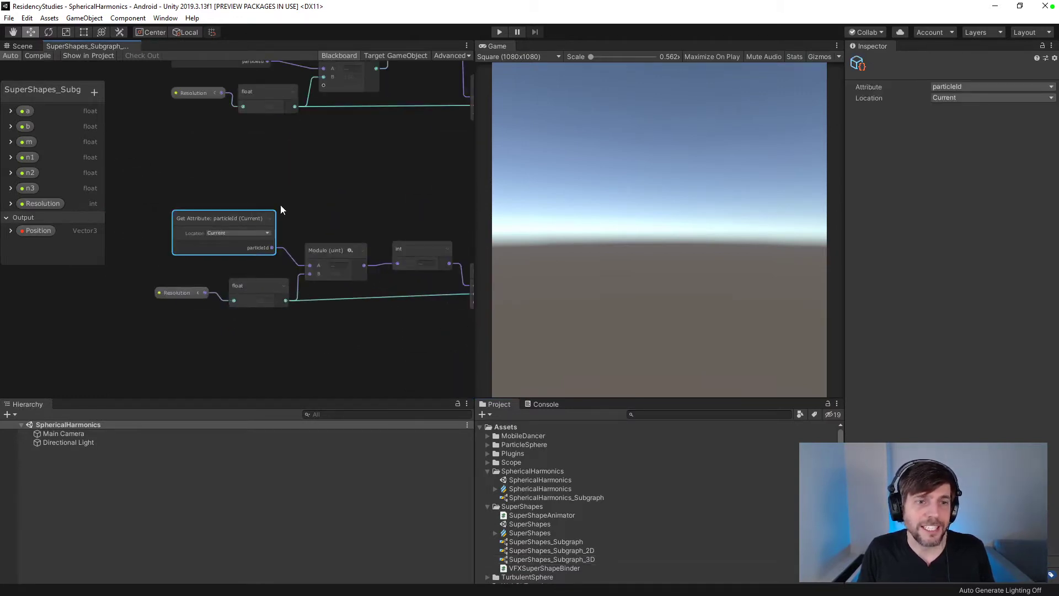
pyautogui.click(25, 47)
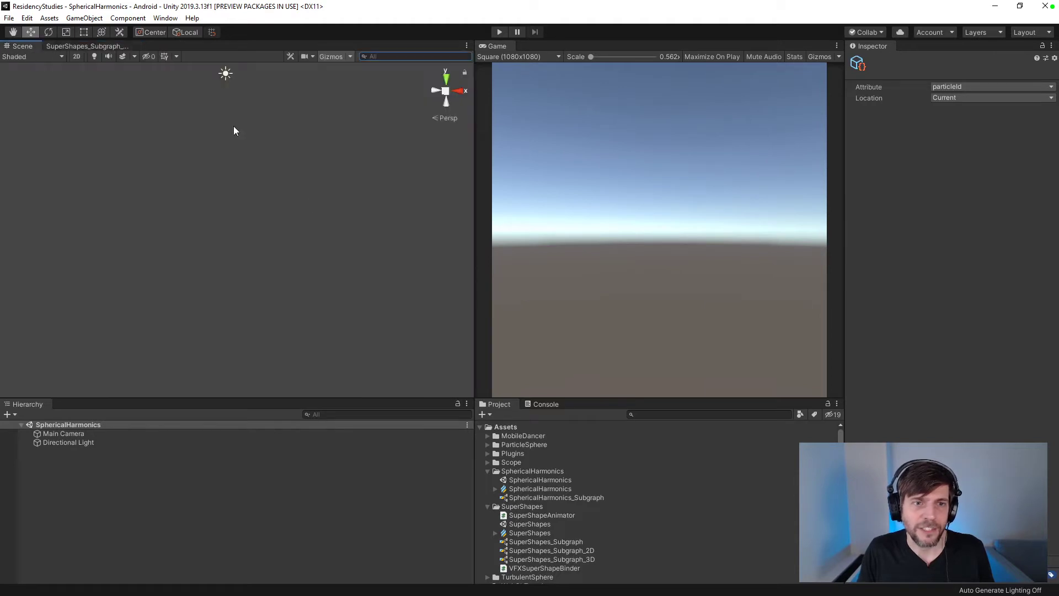
pyautogui.click(87, 47)
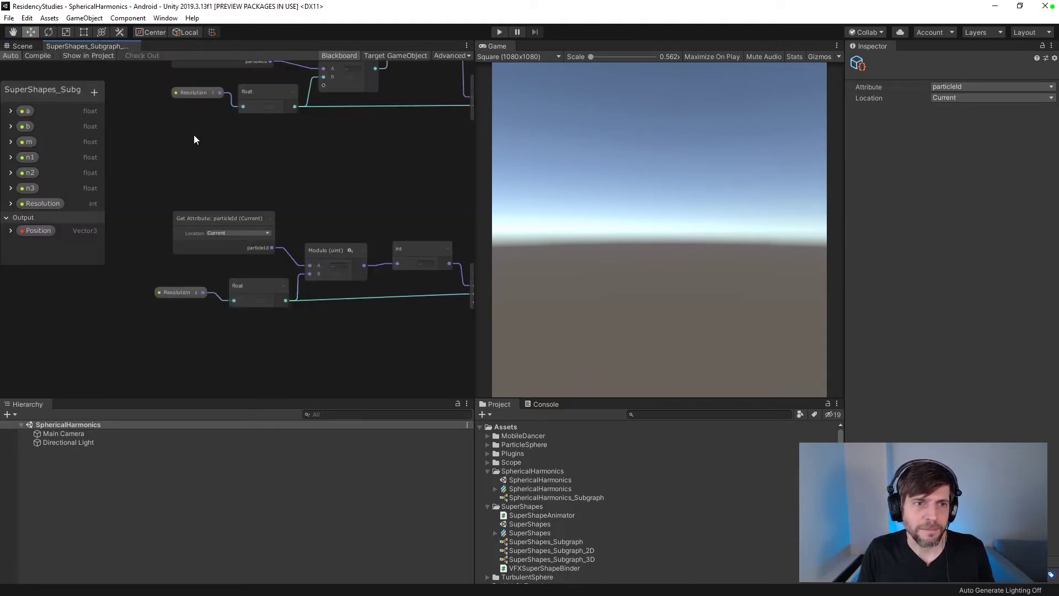
# - Reopen the SphericalHarmonics VFX graph, switch to the scene, and add the SphericalHarmonics visual effect to the scene hierarchy
pyautogui.doubleClick(522, 489)
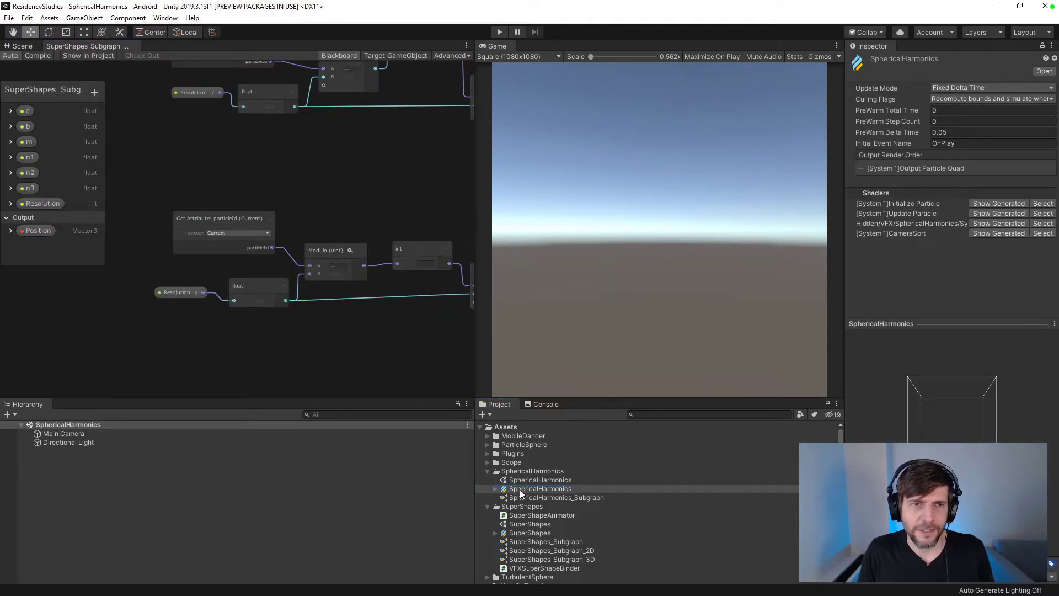
pyautogui.scroll(2, 183, 291)
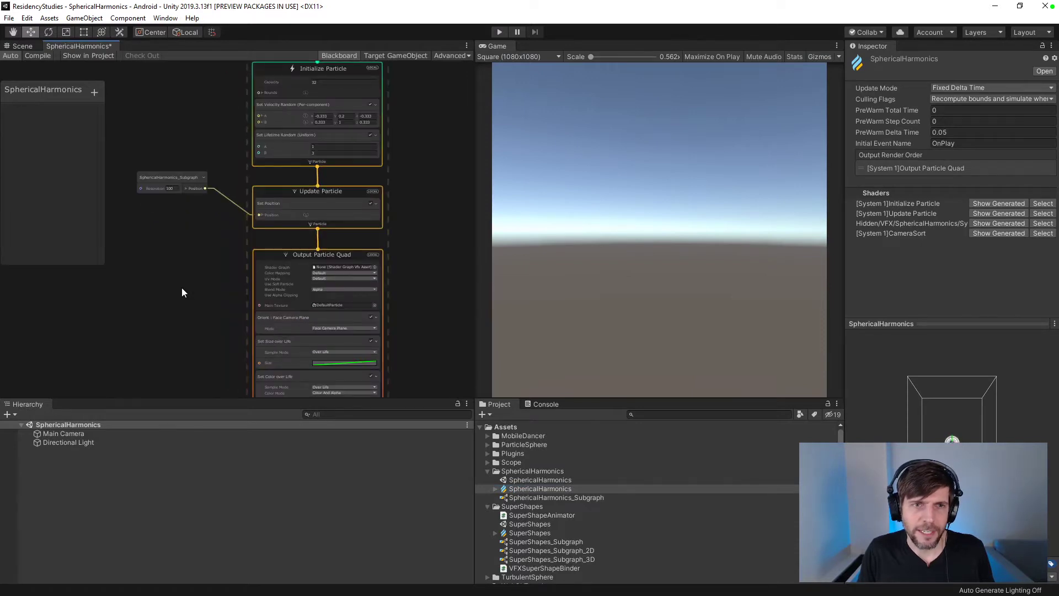
pyautogui.moveTo(182, 293)
pyautogui.mouseDown(button='middle')
pyautogui.moveTo(246, 355)
pyautogui.moveTo(217, 265)
pyautogui.moveTo(187, 267)
pyautogui.moveTo(187, 290)
pyautogui.mouseUp(button='middle')
pyautogui.click(22, 46)
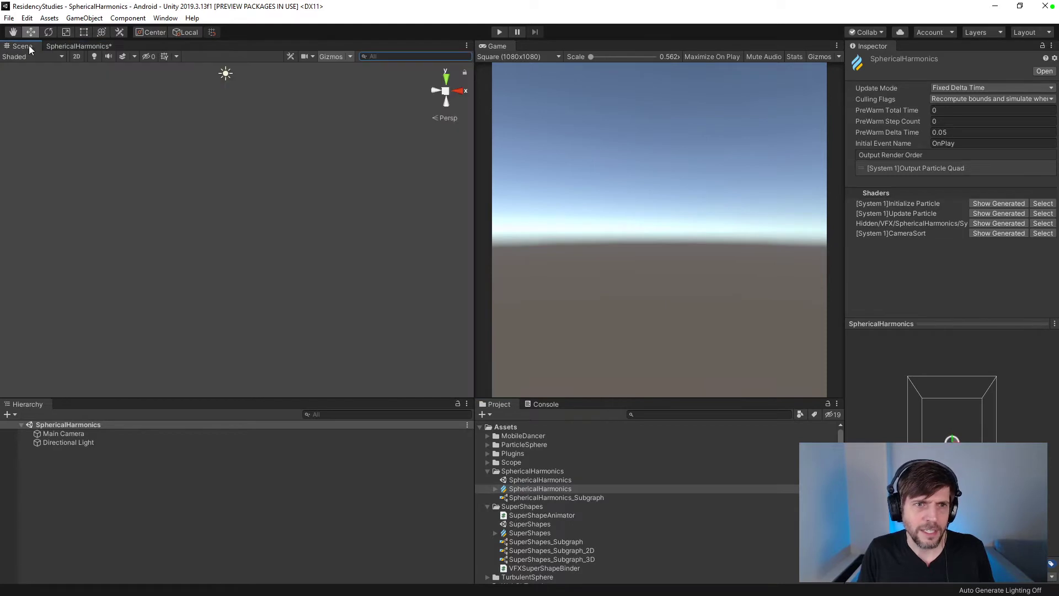
pyautogui.click(78, 434)
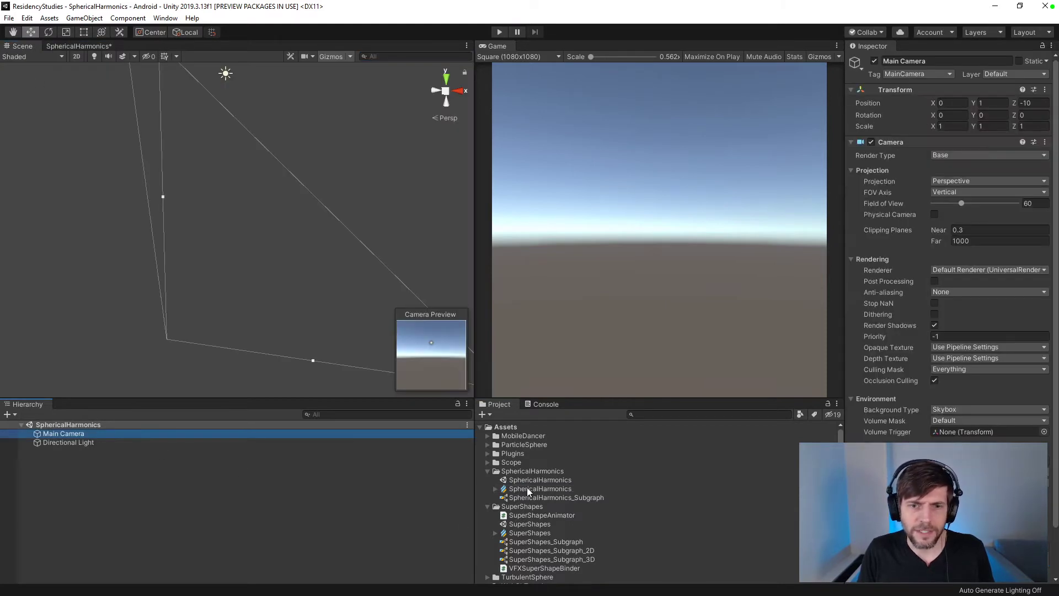
pyautogui.click(562, 489)
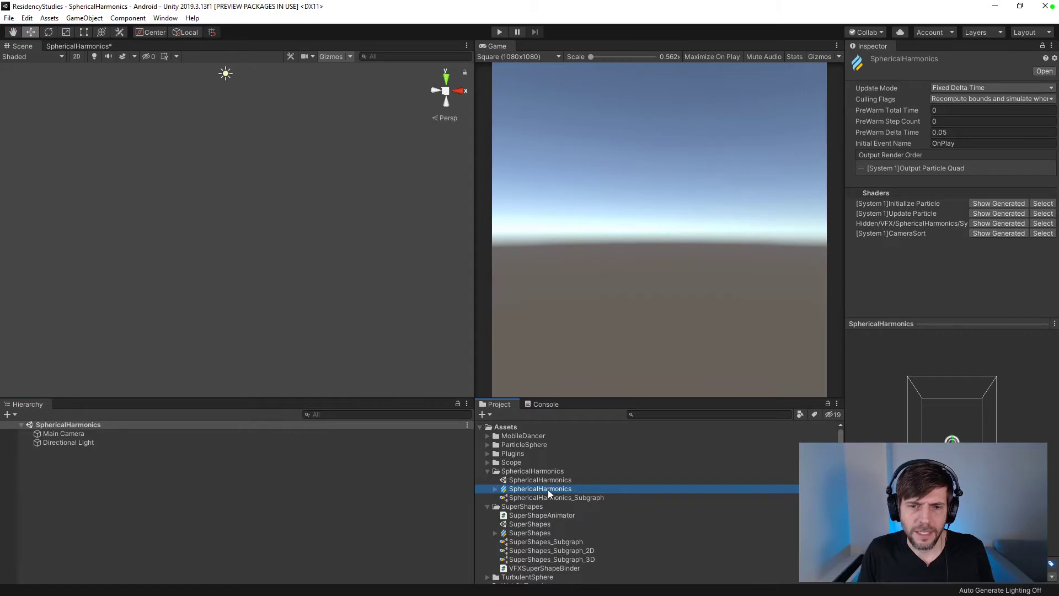
pyautogui.moveTo(547, 489); pyautogui.dragTo(314, 521)
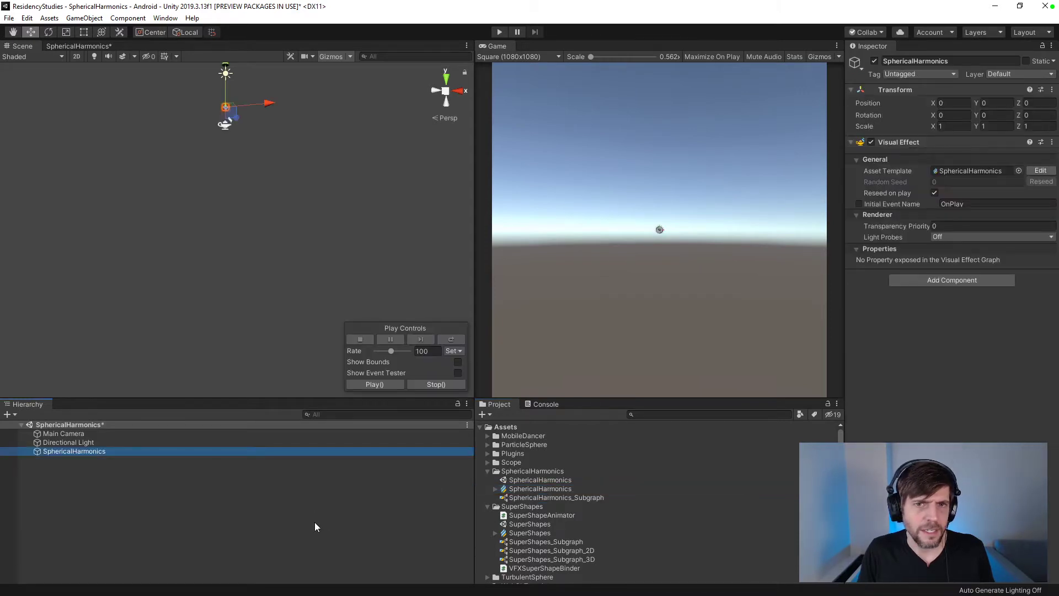
# - In the VFX graph's Spawn context, replace the Constant Spawn Rate block with a Single Burst block
pyautogui.click(78, 46)
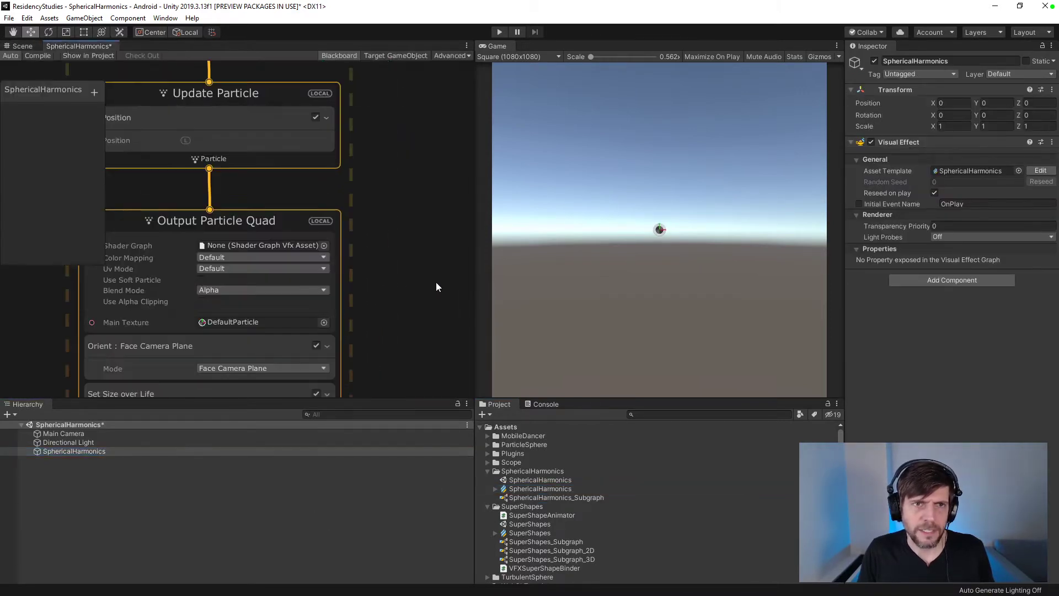
pyautogui.scroll(-2, 436, 283)
pyautogui.moveTo(422, 246); pyautogui.dragTo(467, 361, button='middle')
pyautogui.moveTo(449, 278); pyautogui.dragTo(455, 369, button='middle')
pyautogui.scroll(-1, 455, 369)
pyautogui.click(321, 193)
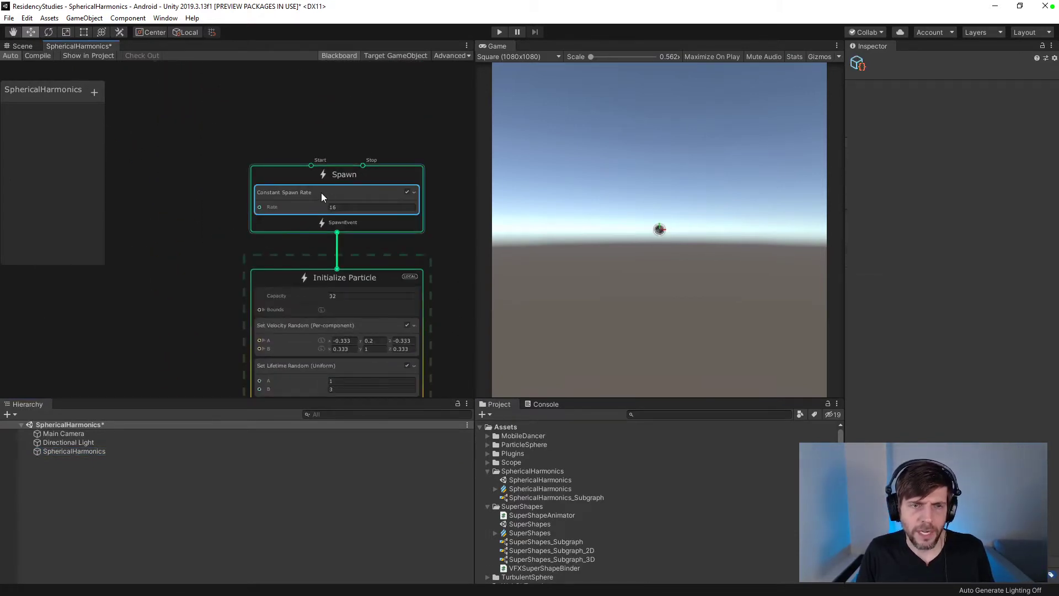
pyautogui.press('Delete')
pyautogui.click(326, 199)
pyautogui.press('space')
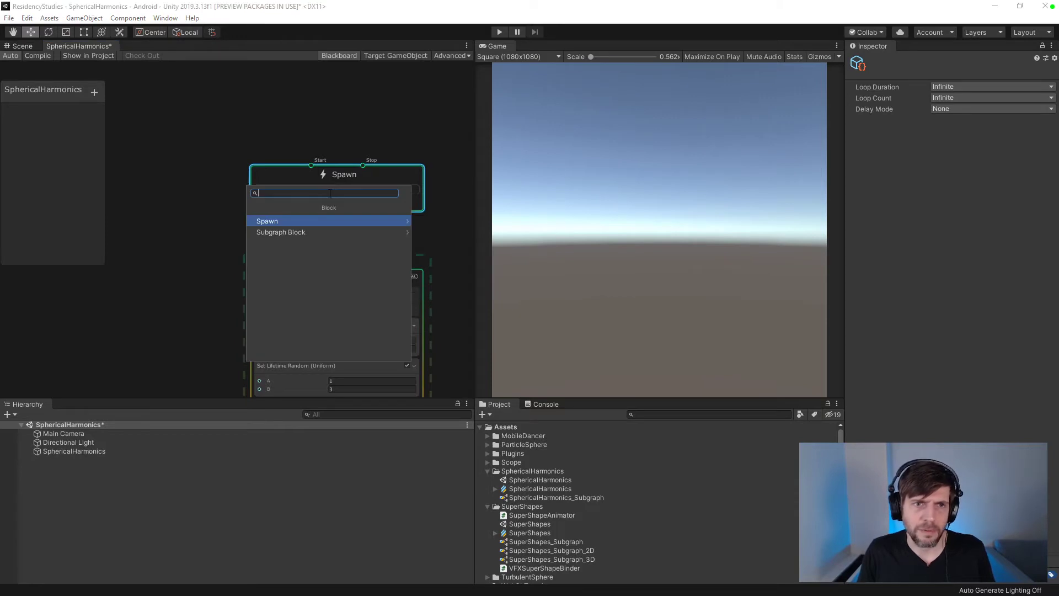
pyautogui.click(329, 220)
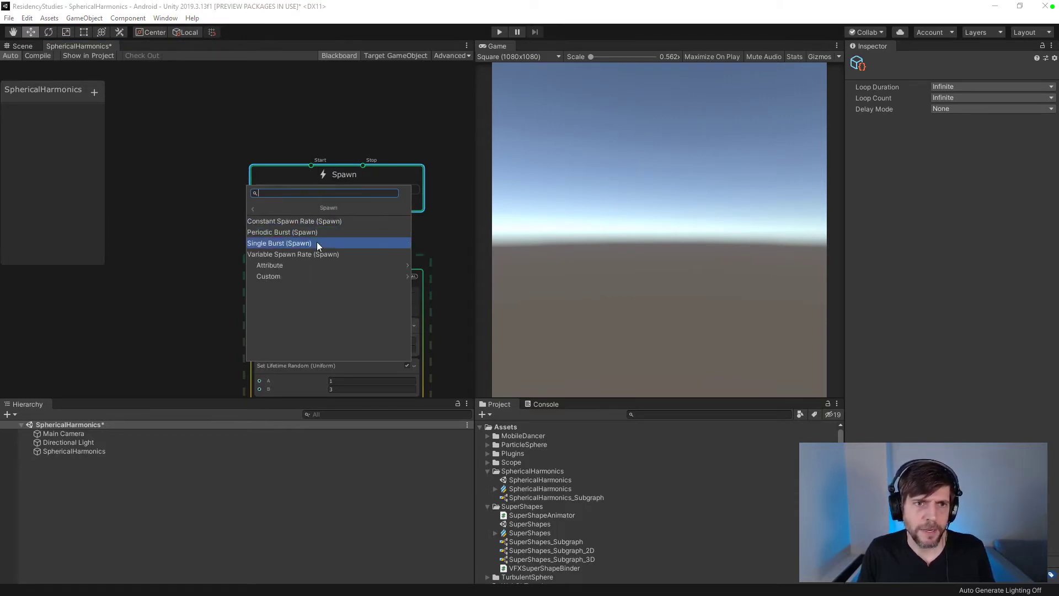
pyautogui.click(317, 243)
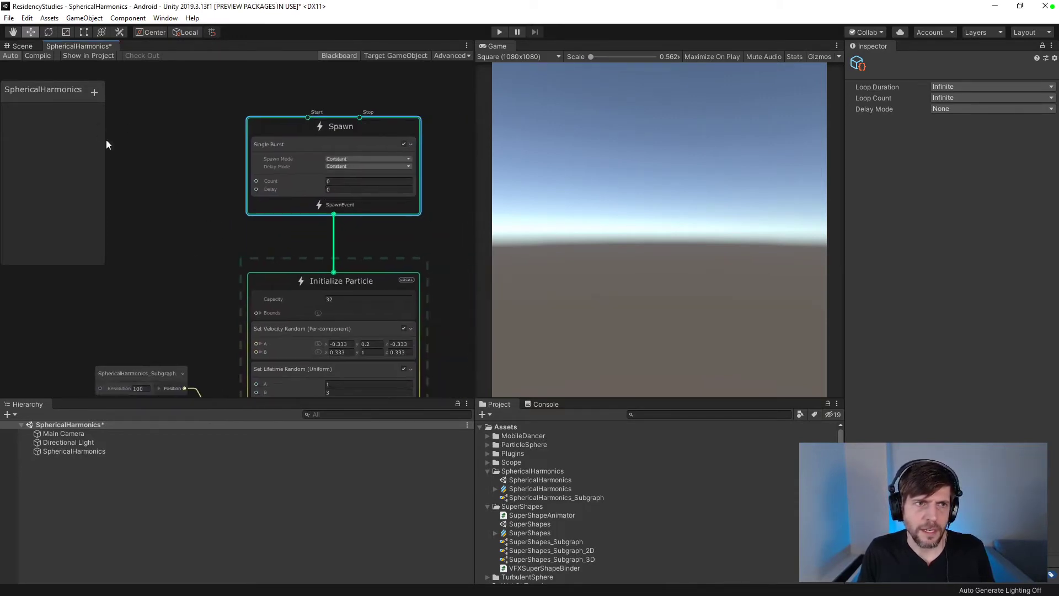
# - Add a new float property to the SphericalHarmonics VFX graph
pyautogui.scroll(-2, 177, 208)
pyautogui.click(93, 93)
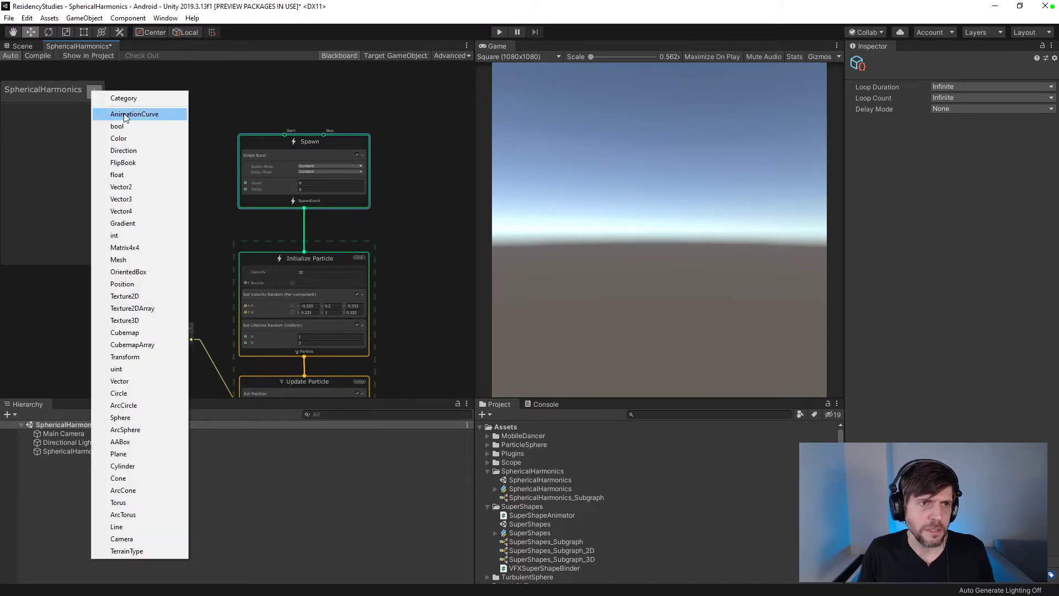
pyautogui.click(134, 175)
pyautogui.click(132, 184)
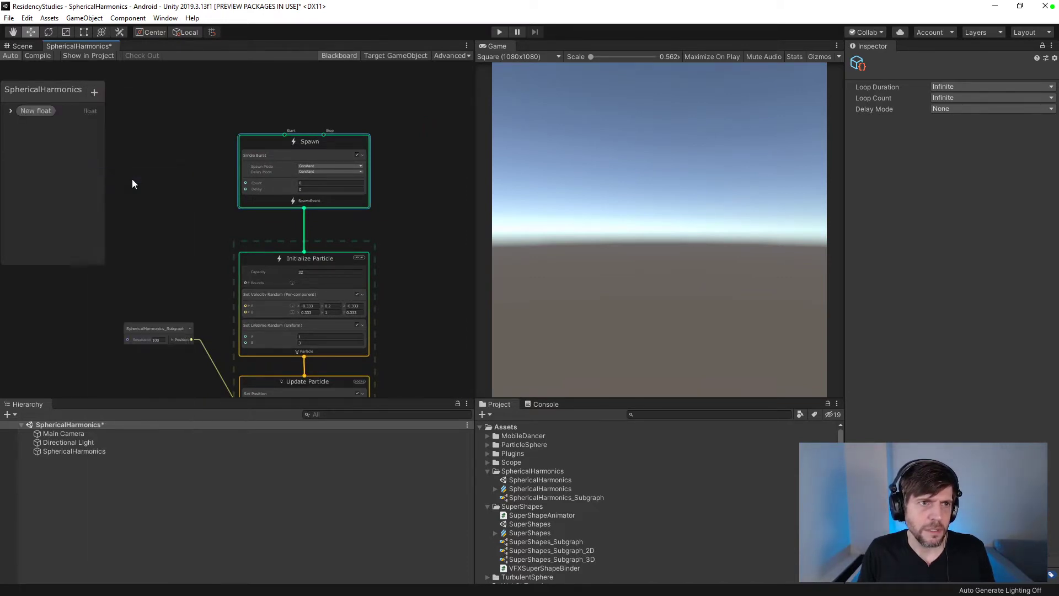
# - Replace the float property with a uint property named Resolution and place its node beside the Spawn context
pyautogui.click(44, 113)
pyautogui.press('Delete')
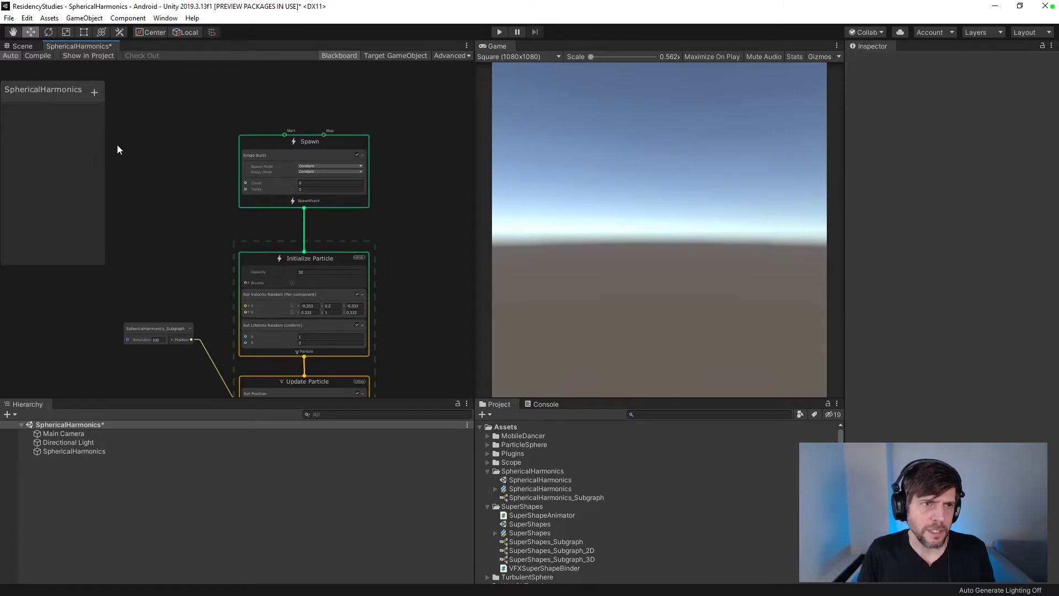
pyautogui.click(95, 94)
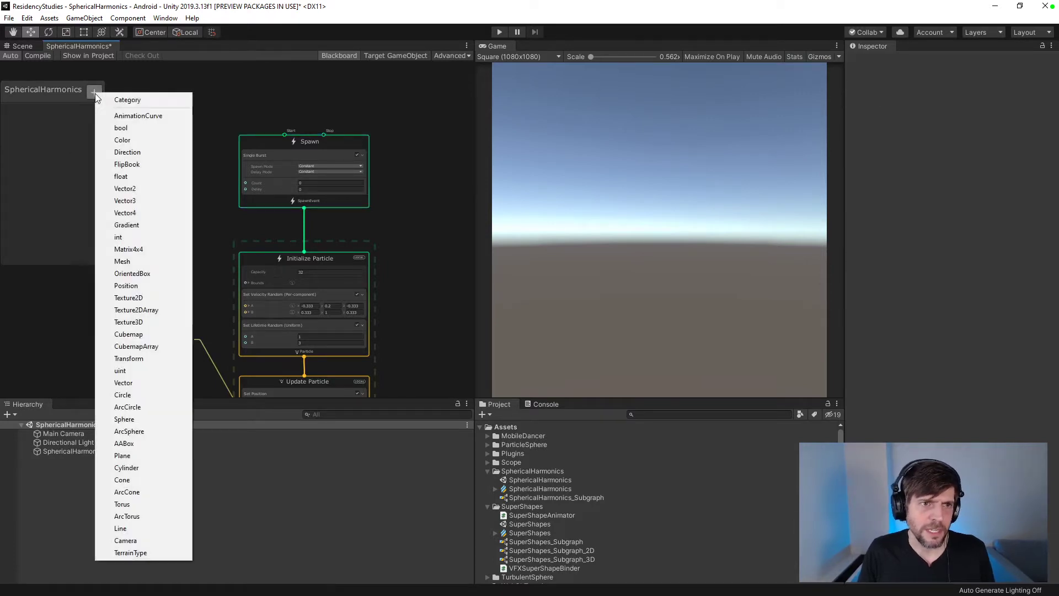
pyautogui.click(130, 372)
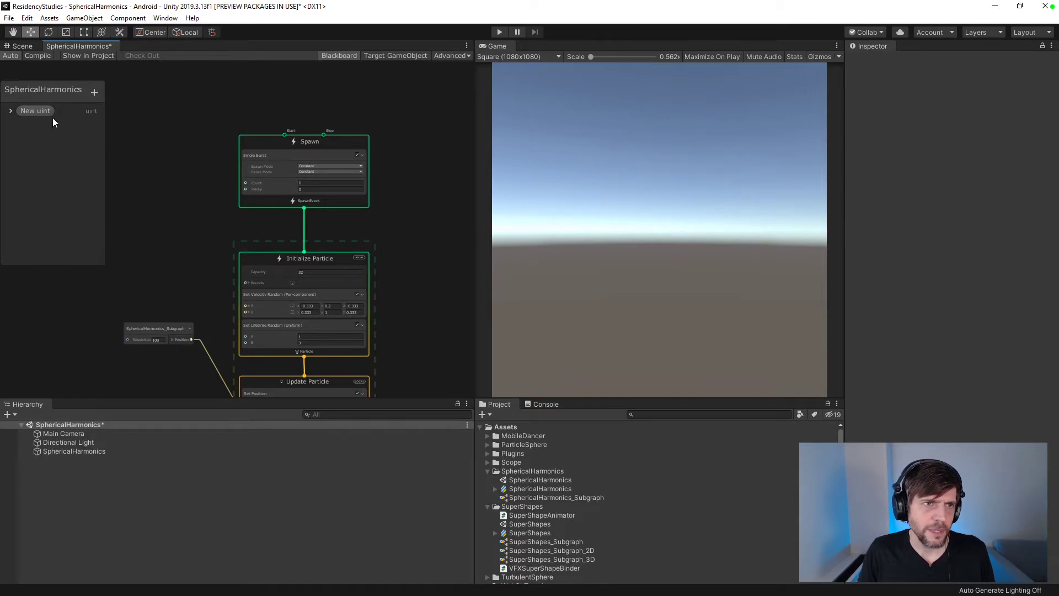
pyautogui.moveTo(51, 114); pyautogui.dragTo(155, 148)
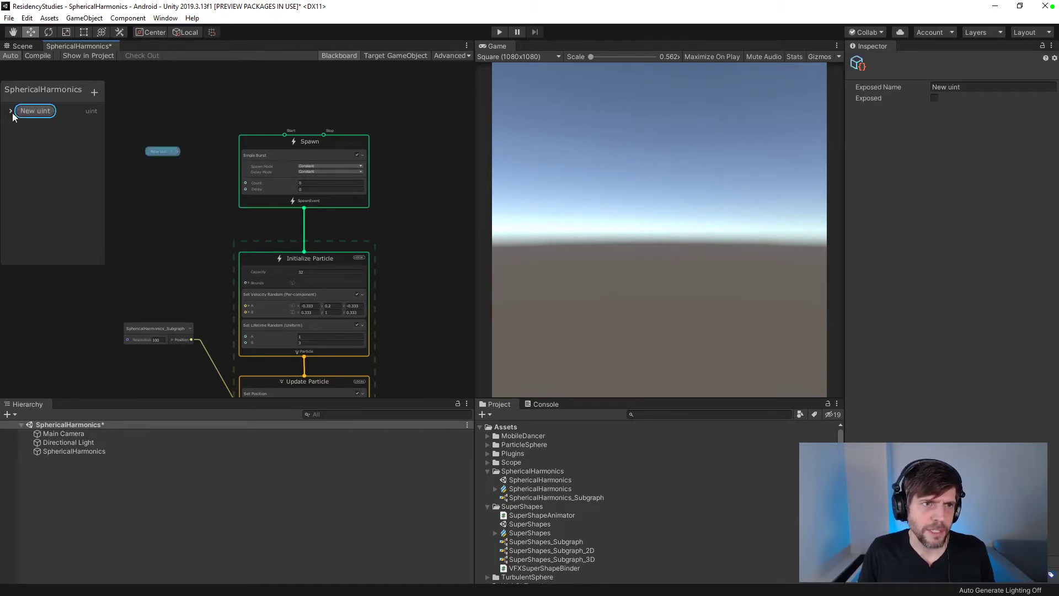
pyautogui.doubleClick(41, 112)
pyautogui.write('Resolution')
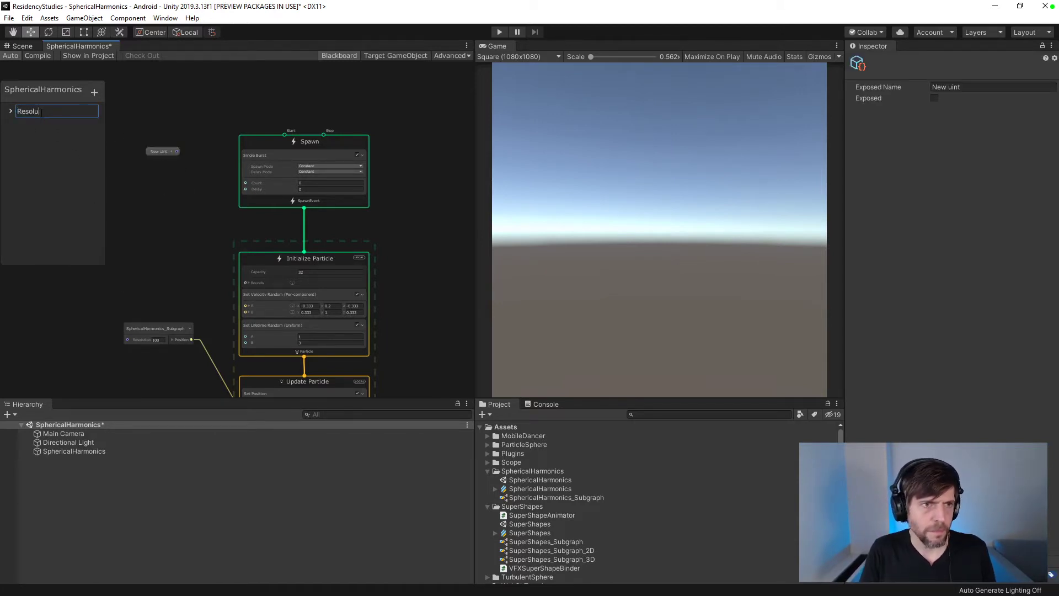
pyautogui.press('Return')
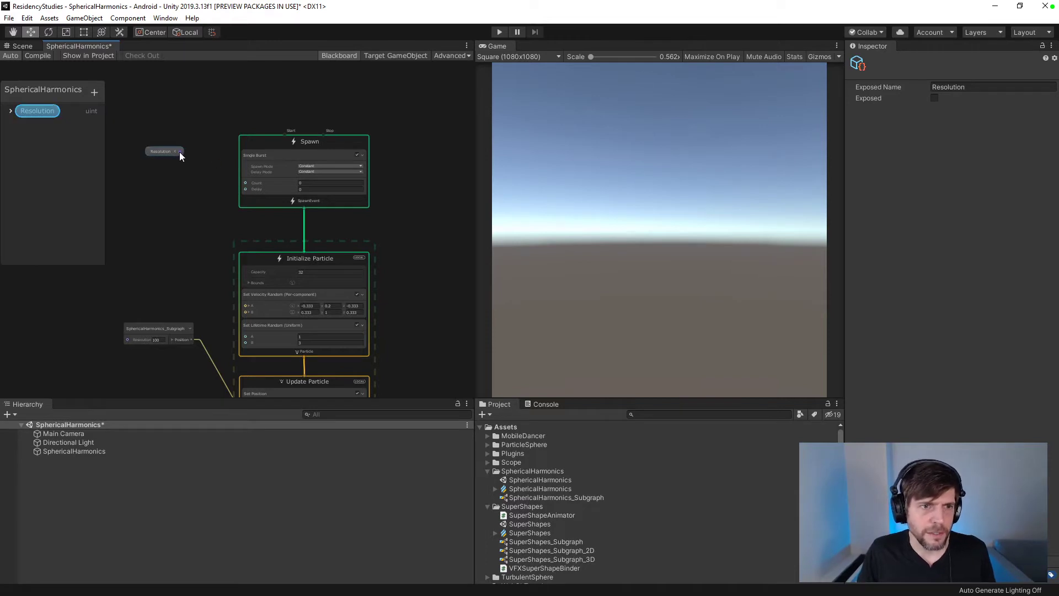
# - Connect the Resolution node to the Single Burst Count and to the Resolution input of SphericalHarmonics_Subgraph
pyautogui.moveTo(180, 151); pyautogui.dragTo(242, 182)
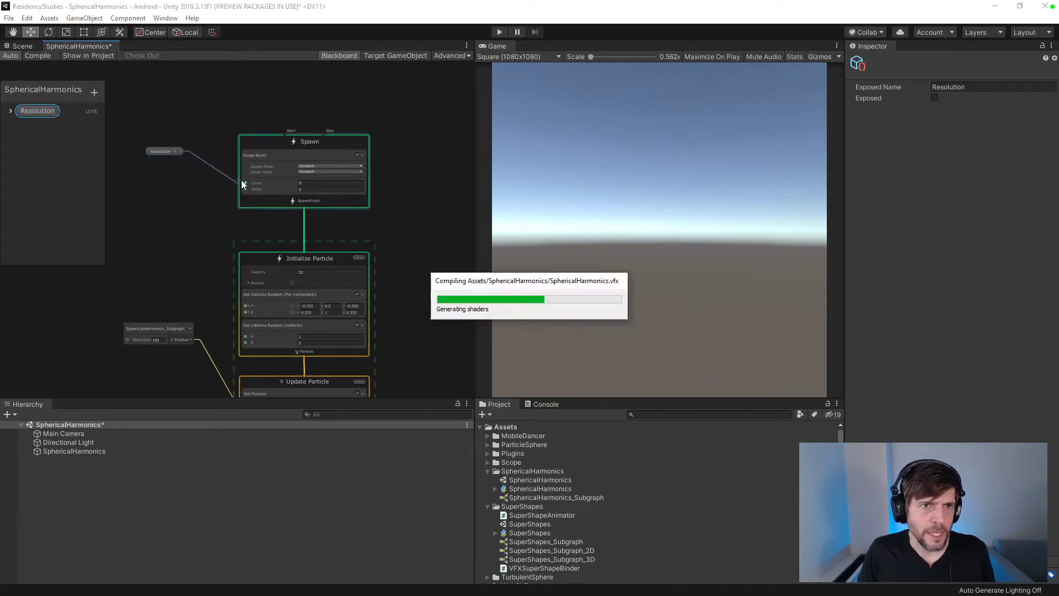
pyautogui.moveTo(180, 152); pyautogui.dragTo(127, 337)
pyautogui.moveTo(164, 151); pyautogui.dragTo(97, 168)
pyautogui.moveTo(158, 197); pyautogui.dragTo(231, 220, button='middle')
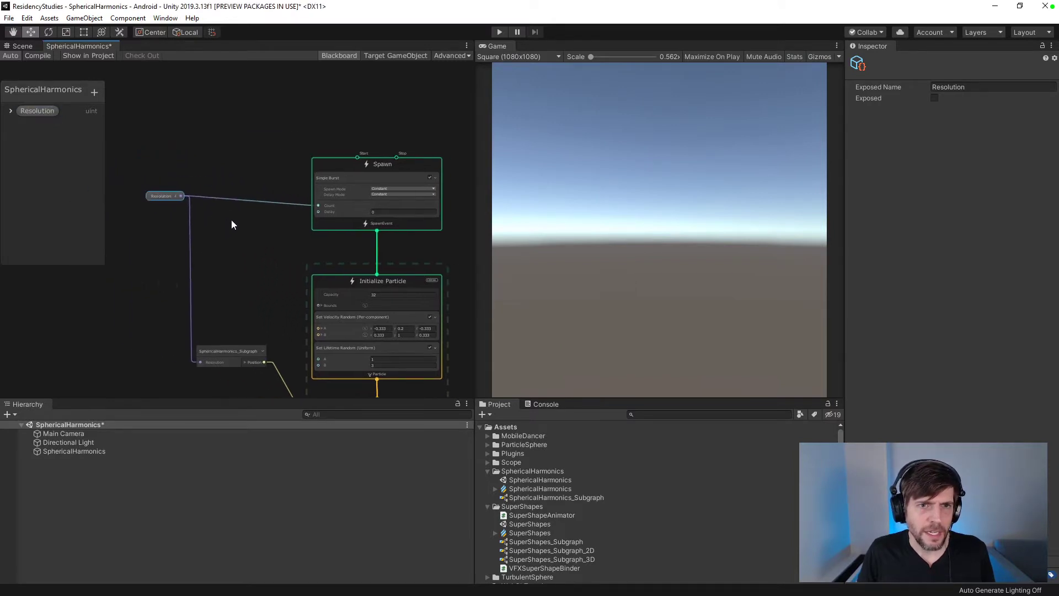
# - Set the Initialize Particle capacity to 1024 and reposition the Resolution node
pyautogui.click(396, 295)
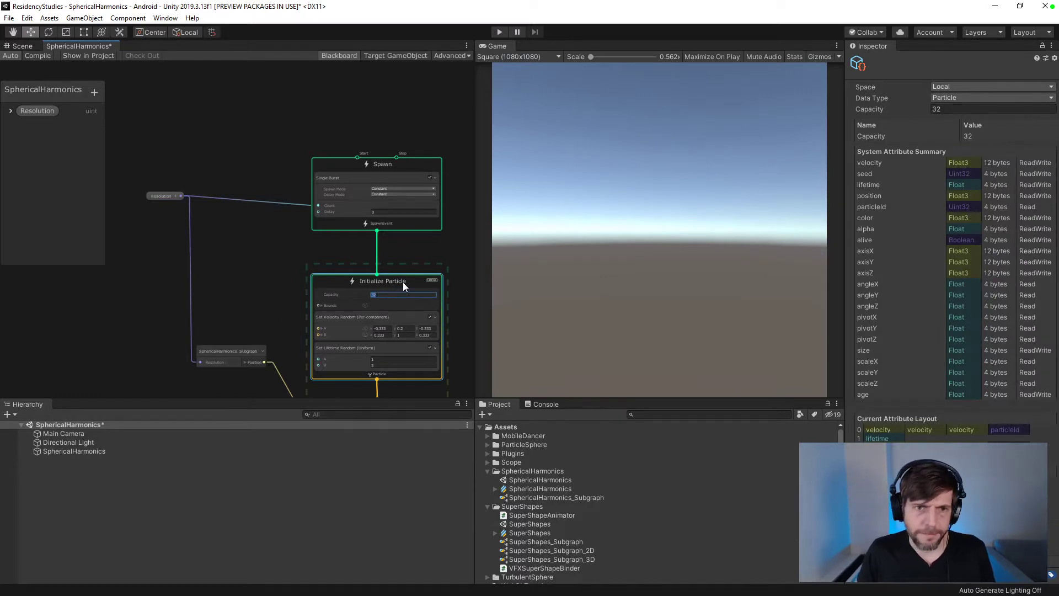
pyautogui.write('1024')
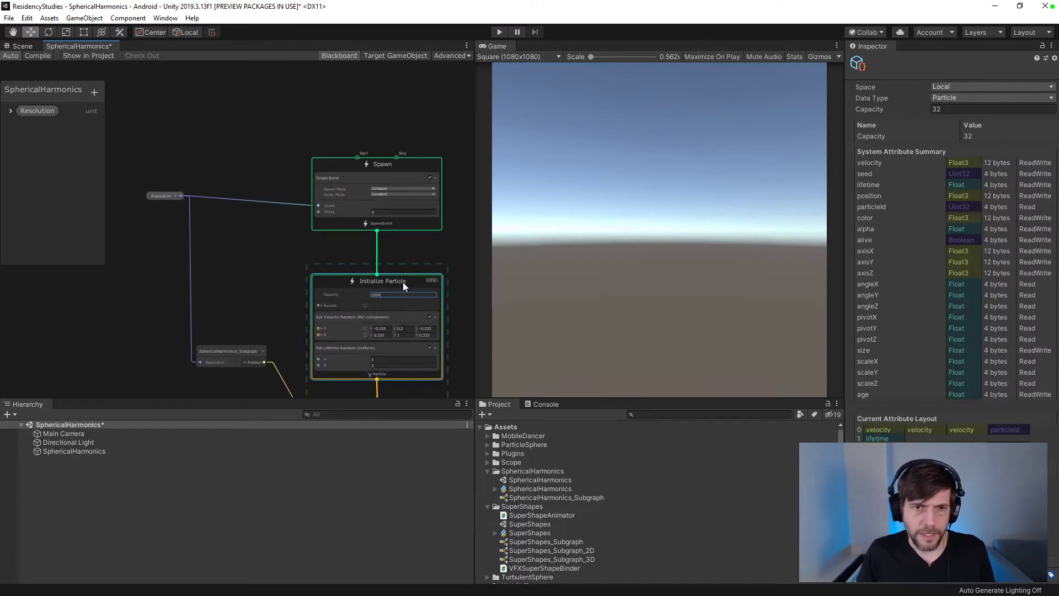
pyautogui.press('Return')
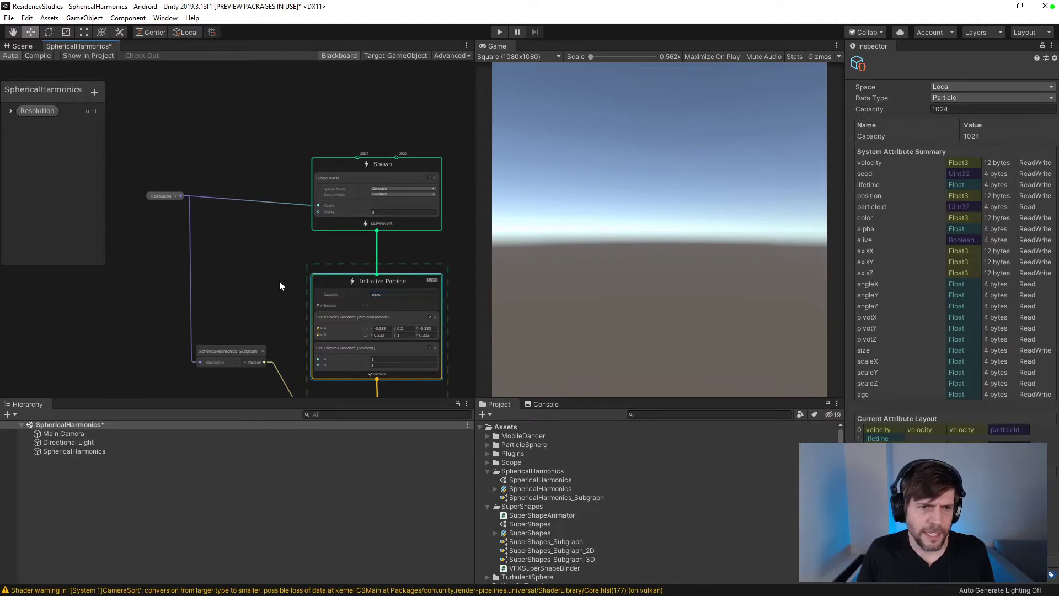
pyautogui.click(171, 177)
pyautogui.moveTo(177, 176); pyautogui.dragTo(170, 178)
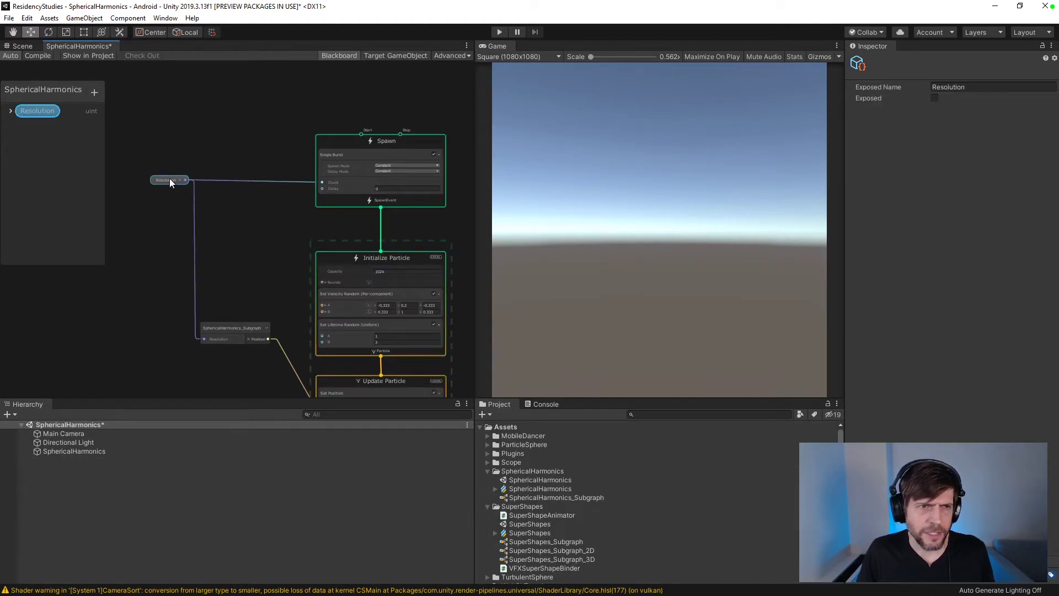
# - Set the Resolution property's value to 100 and compile the SphericalHarmonics graph
pyautogui.click(62, 452)
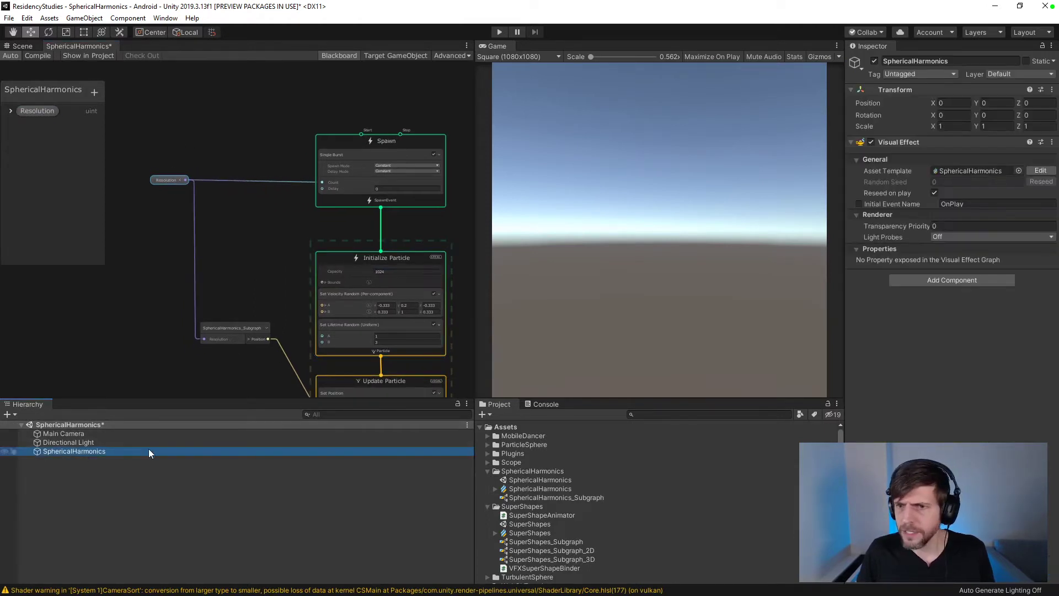
pyautogui.click(12, 111)
pyautogui.click(11, 112)
pyautogui.click(73, 134)
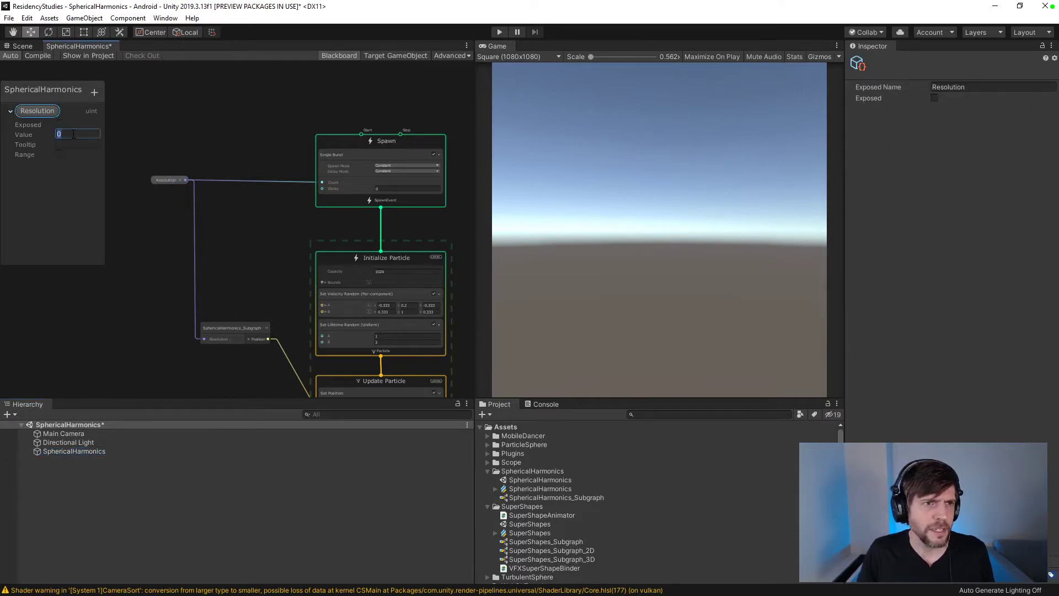
pyautogui.write('100')
pyautogui.click(153, 237)
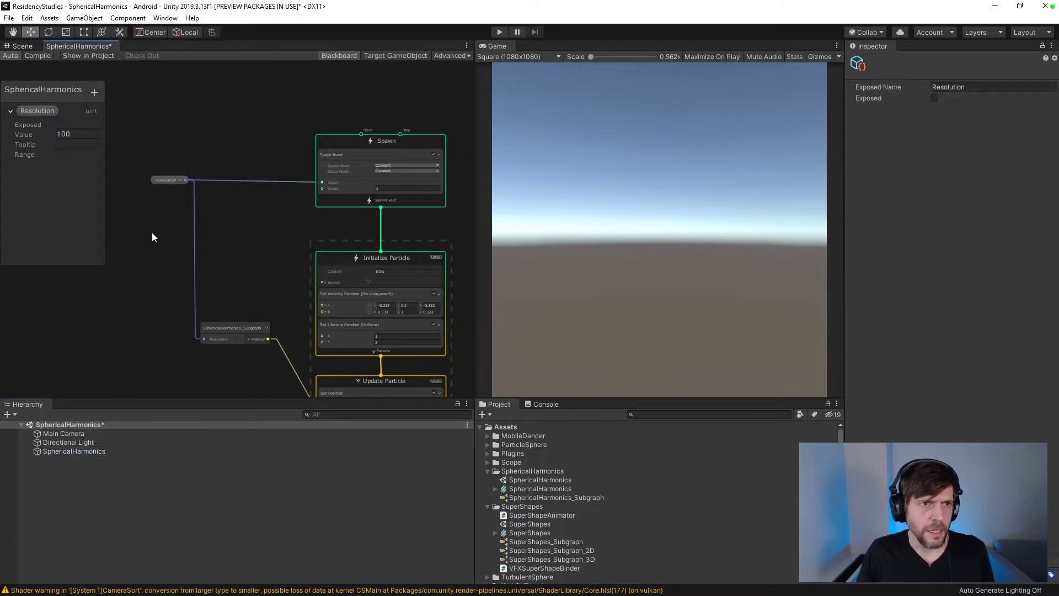
pyautogui.click(38, 55)
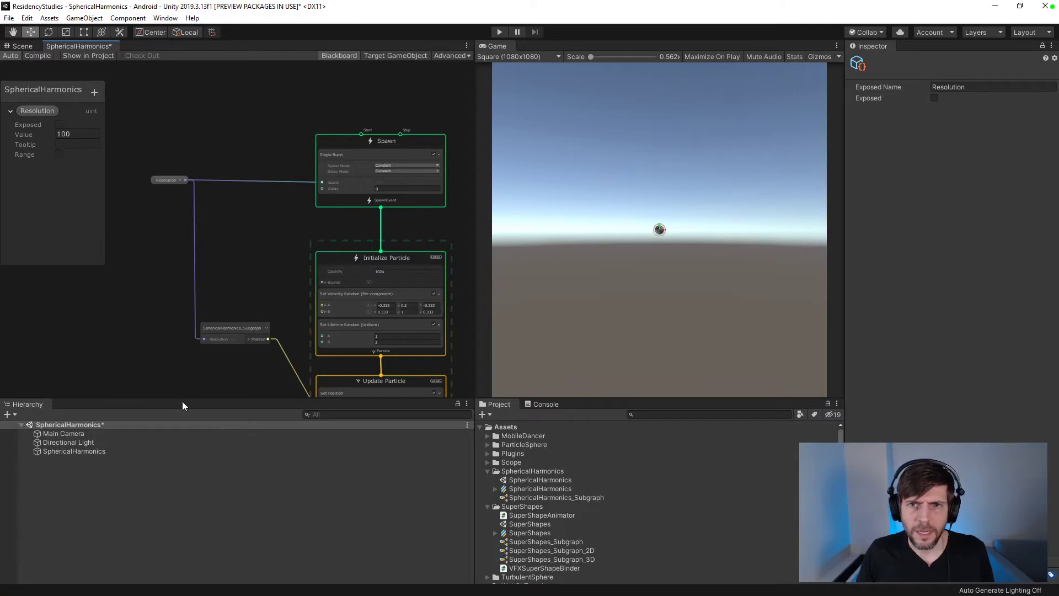
# - Delete the Set Lifetime Random and Set Velocity Random blocks from Initialize Particle and recompile the graph
pyautogui.moveTo(269, 368); pyautogui.dragTo(227, 309, button='middle')
pyautogui.scroll(3, 317, 246)
pyautogui.click(322, 243)
pyautogui.press('Delete')
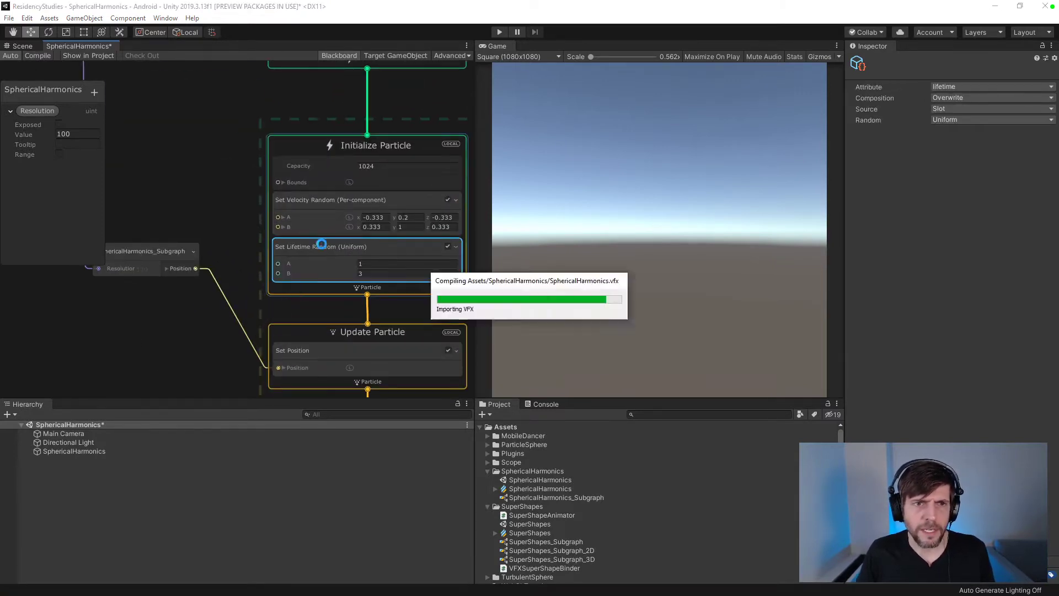
pyautogui.click(325, 199)
pyautogui.press('Delete')
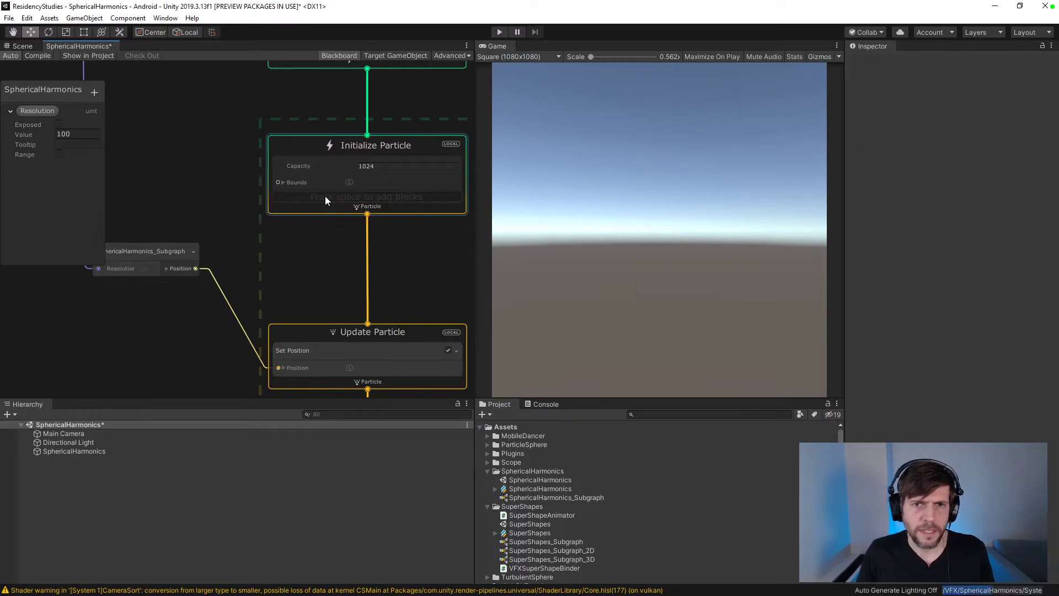
pyautogui.click(42, 55)
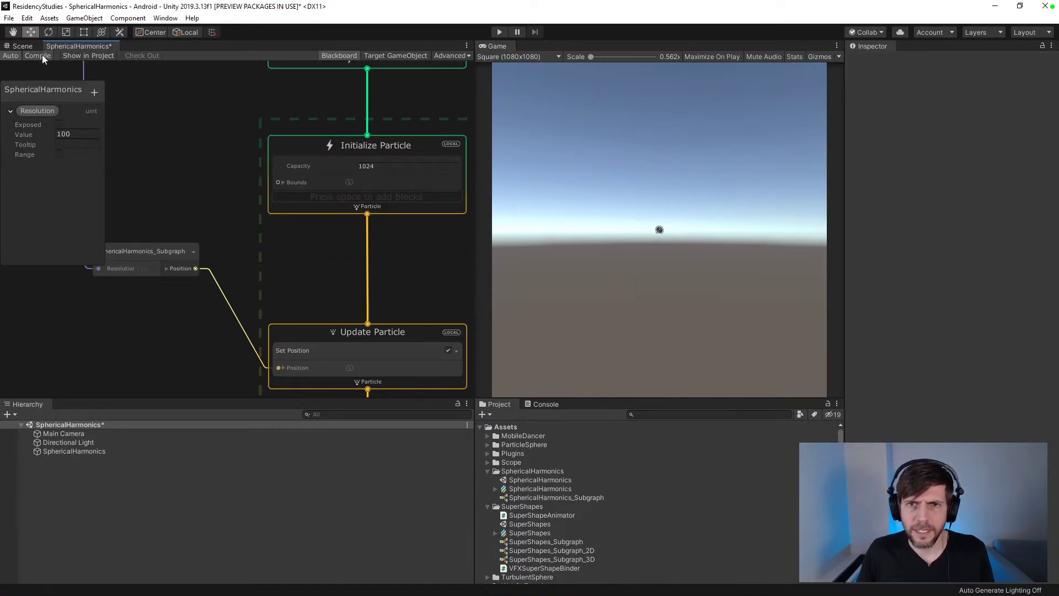
# - Delete the Set Size over Life and Set Color over Life blocks from Output Particle Quad and recompile the graph
pyautogui.moveTo(152, 122); pyautogui.dragTo(165, 147, button='middle')
pyautogui.scroll(-2, 276, 275)
pyautogui.moveTo(276, 275); pyautogui.dragTo(278, 188, button='middle')
pyautogui.scroll(3, 288, 234)
pyautogui.click(274, 262)
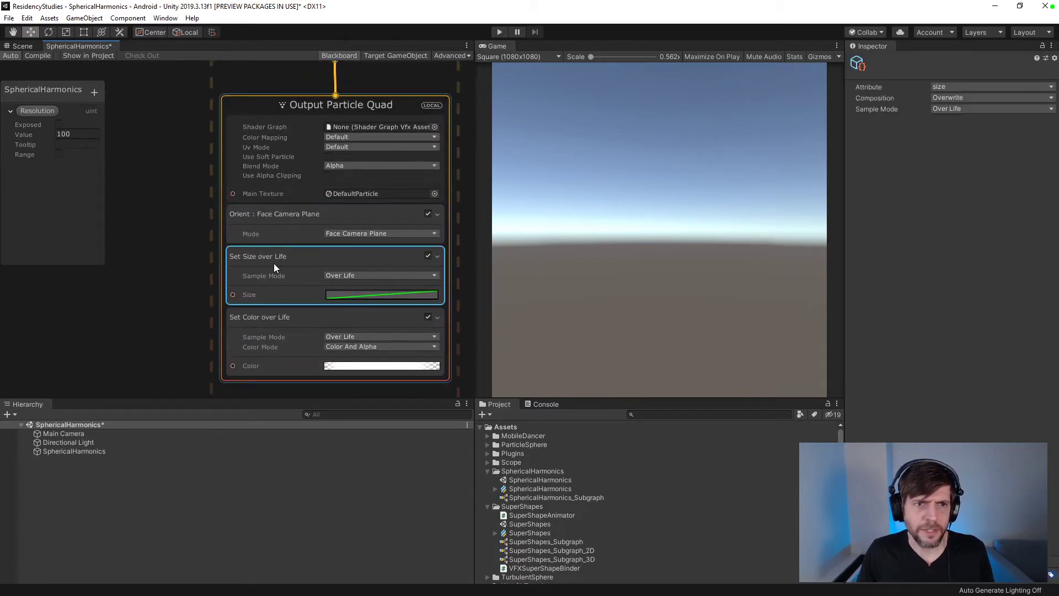
pyautogui.press('Delete')
pyautogui.click(279, 251)
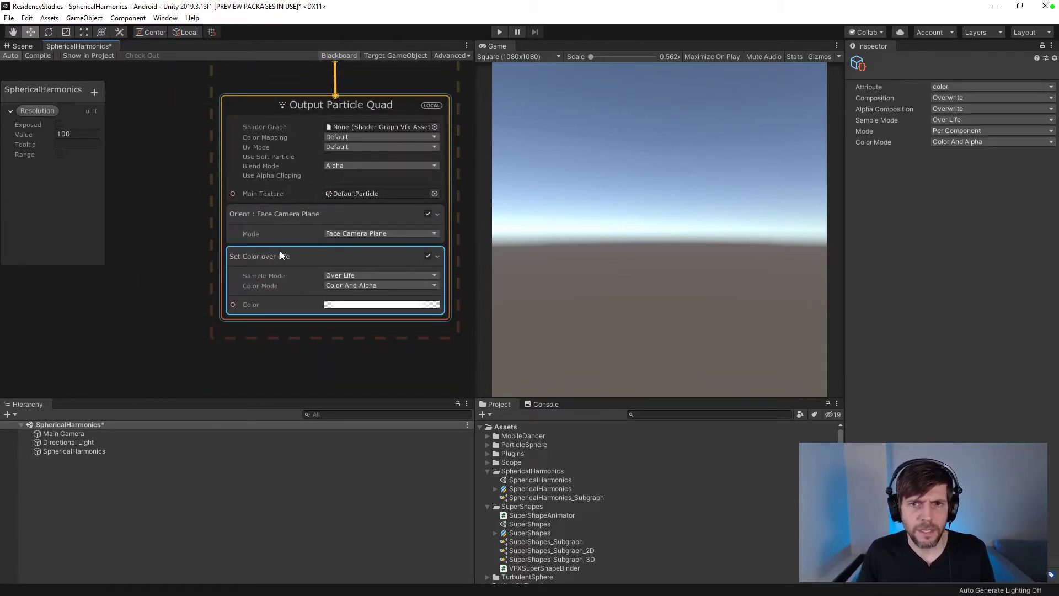
pyautogui.press('Delete')
pyautogui.scroll(2, 273, 287)
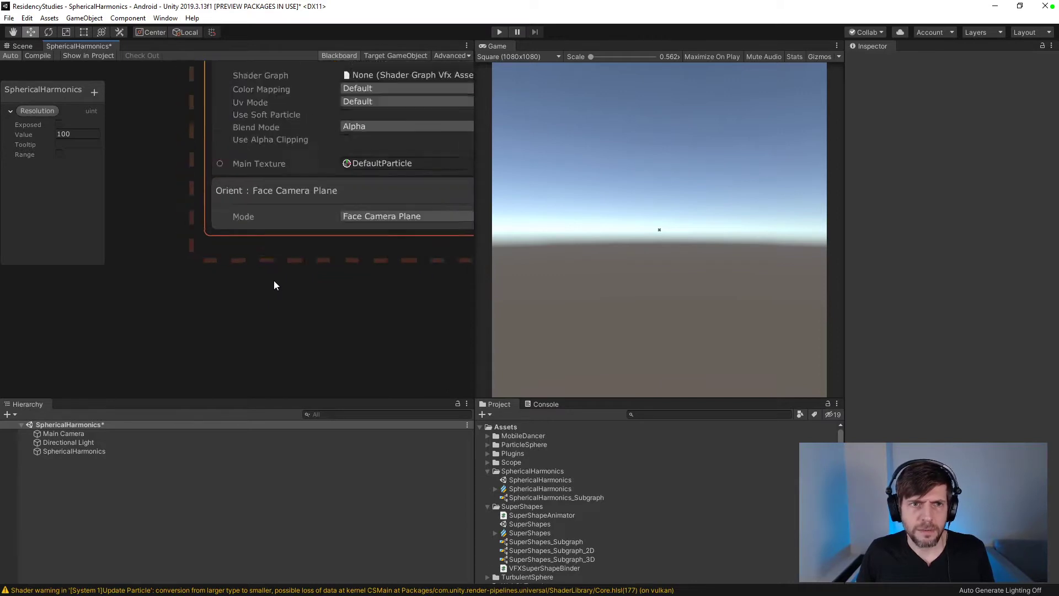
pyautogui.scroll(-4, 274, 280)
pyautogui.moveTo(274, 281); pyautogui.dragTo(314, 421, button='middle')
pyautogui.moveTo(204, 238); pyautogui.dragTo(232, 289, button='middle')
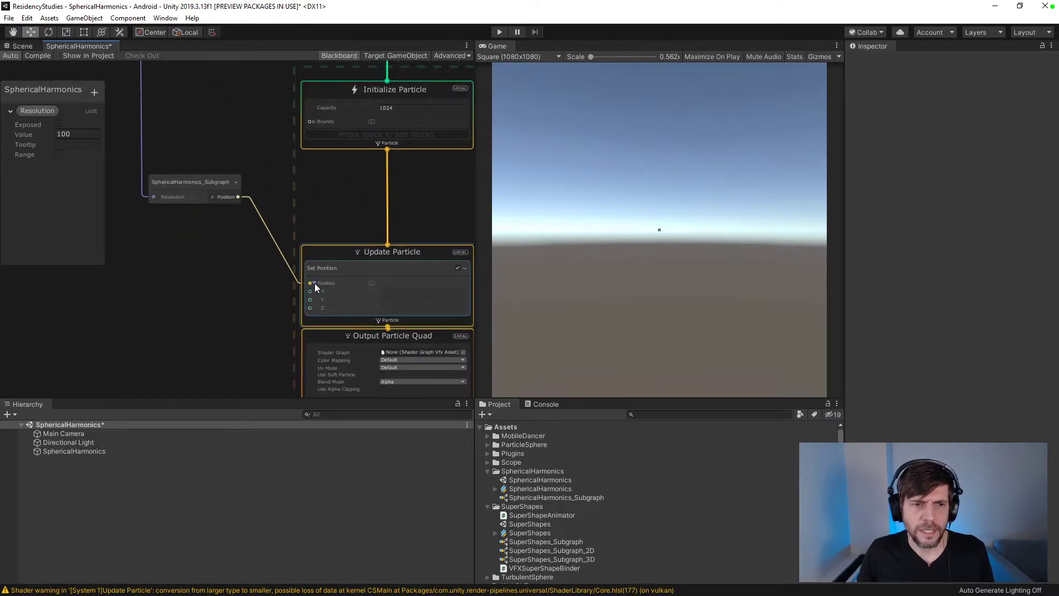
pyautogui.click(31, 55)
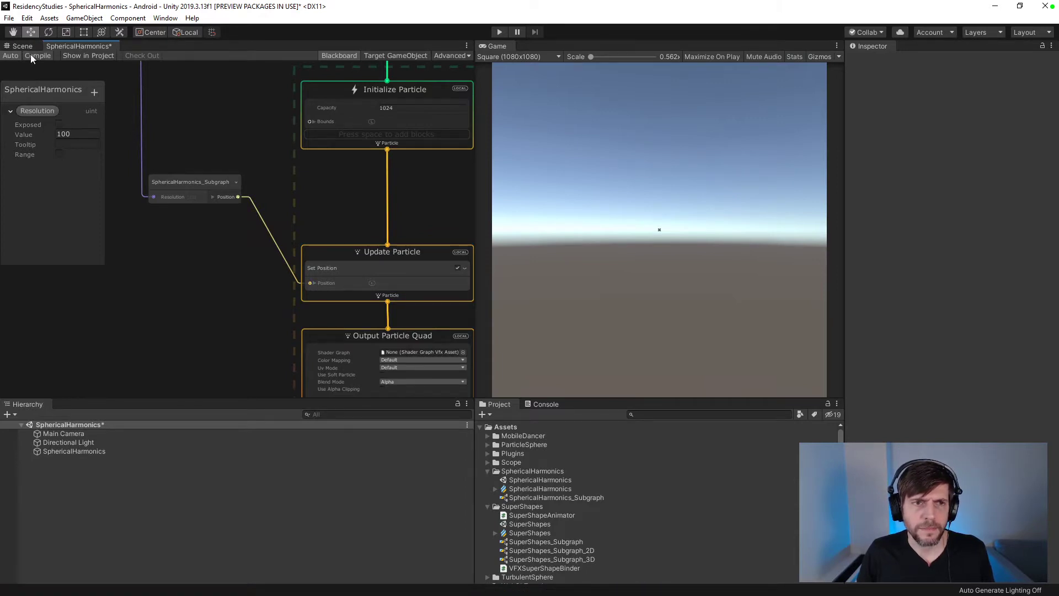
# - Open the SuperShapes VFX graph and examine its Update Particle blocks, particle capacity, and how Resolution drives the Single Burst count
pyautogui.doubleClick(542, 534)
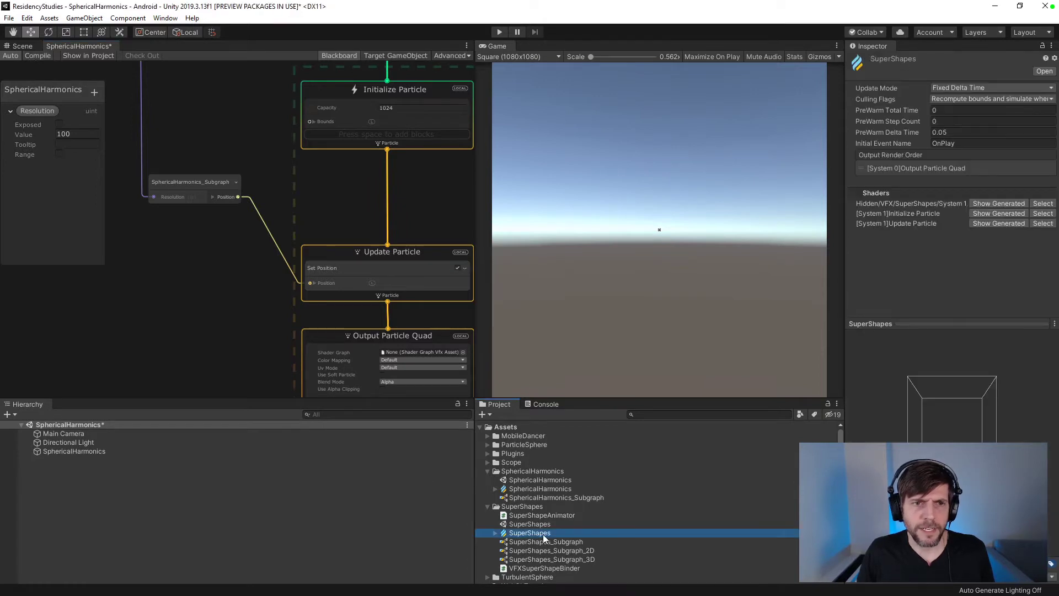
pyautogui.scroll(8, 206, 263)
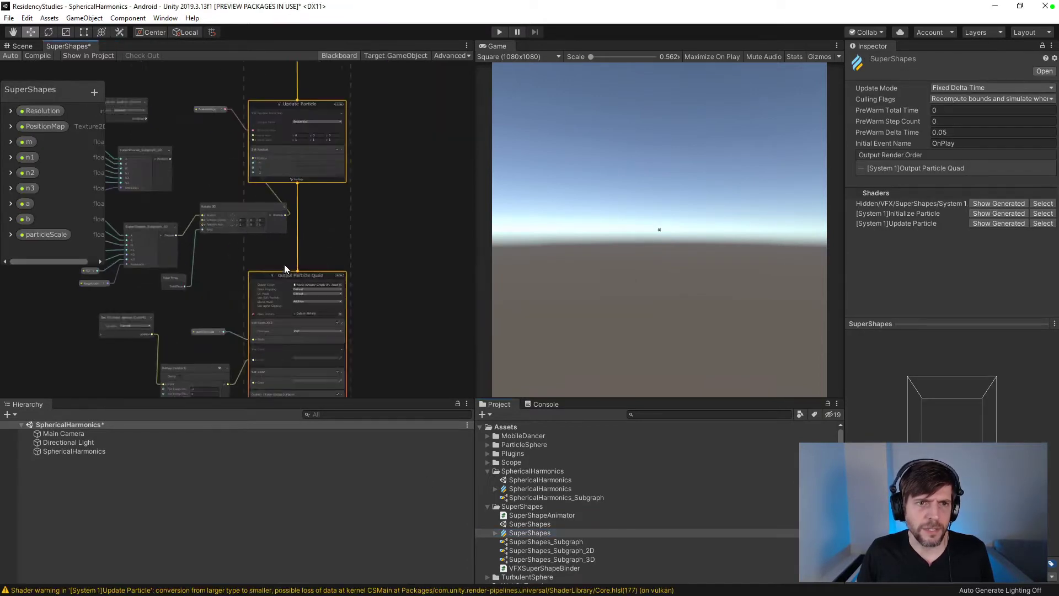
pyautogui.moveTo(341, 277); pyautogui.dragTo(207, 282, button='middle')
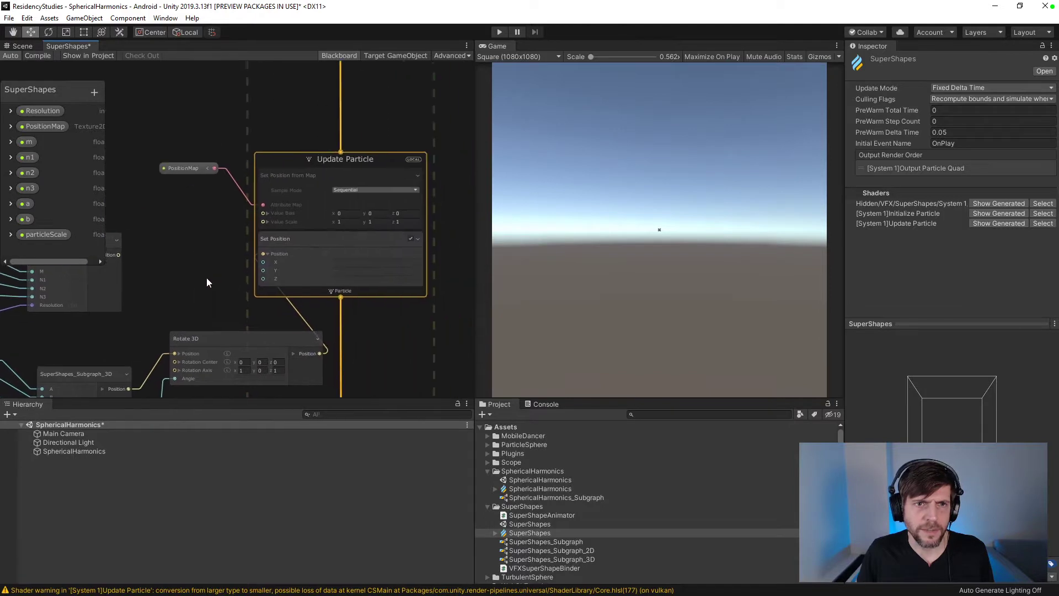
pyautogui.scroll(-1, 206, 277)
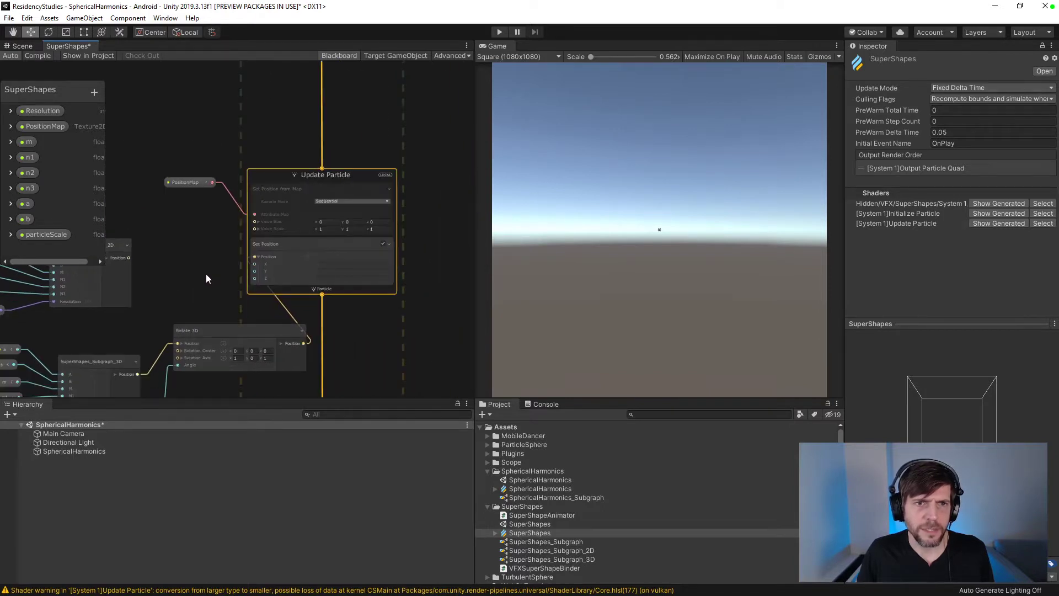
pyautogui.moveTo(251, 143); pyautogui.dragTo(281, 363, button='middle')
pyautogui.click(347, 238)
pyautogui.click(231, 183)
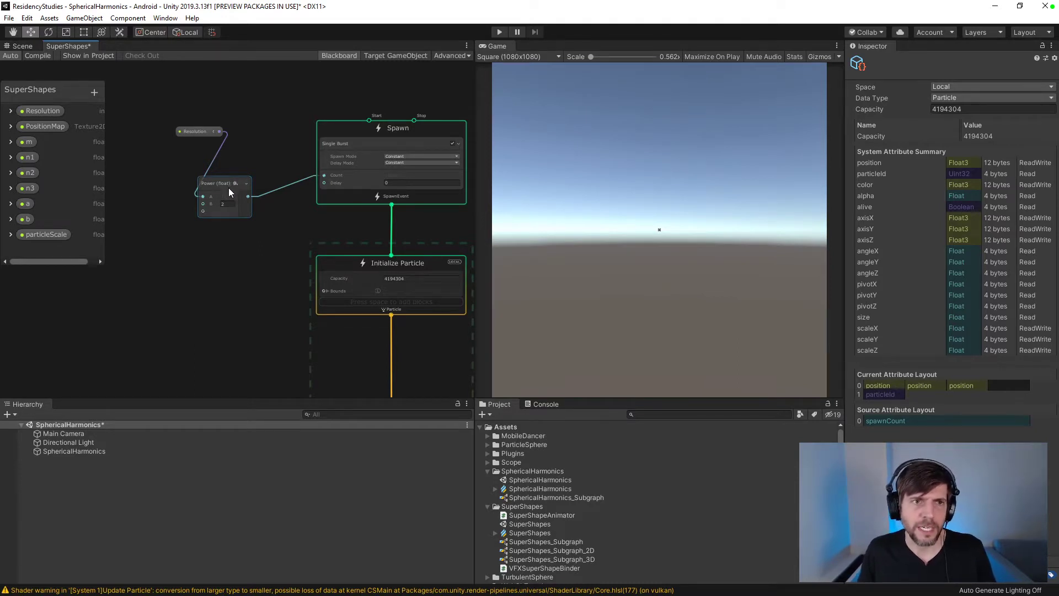
# - Examine how the 2D and 3D SuperShapes subgraphs, Rotate 3D and Remap nodes are wired into the update and output contexts
pyautogui.scroll(-4, 224, 259)
pyautogui.scroll(1, 204, 333)
pyautogui.moveTo(204, 333); pyautogui.dragTo(268, 189, button='middle')
pyautogui.scroll(3, 241, 242)
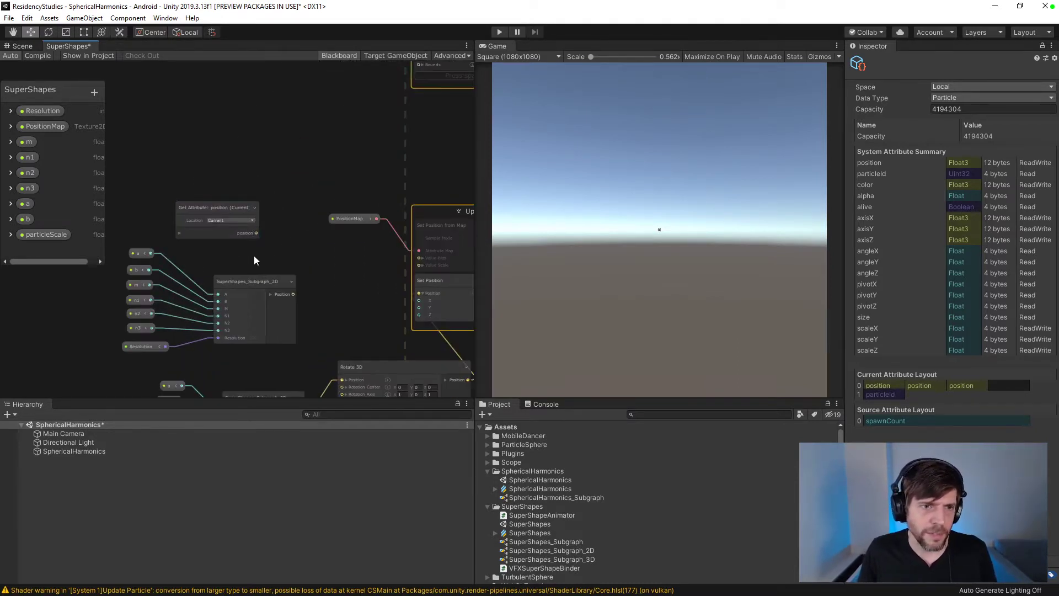
pyautogui.moveTo(254, 256); pyautogui.dragTo(292, 148, button='middle')
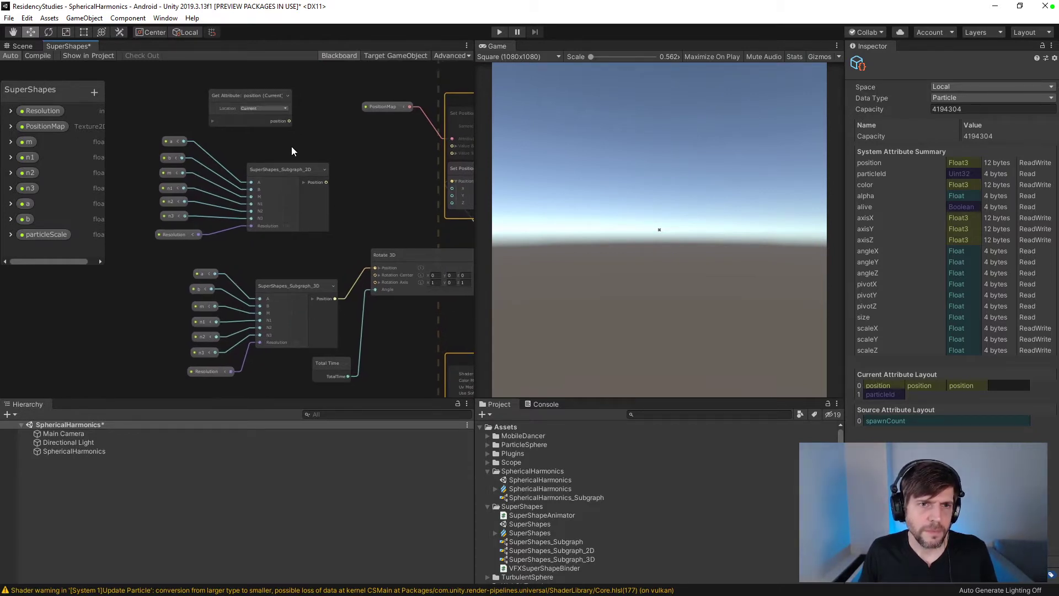
pyautogui.moveTo(339, 211); pyautogui.dragTo(326, 191, button='middle')
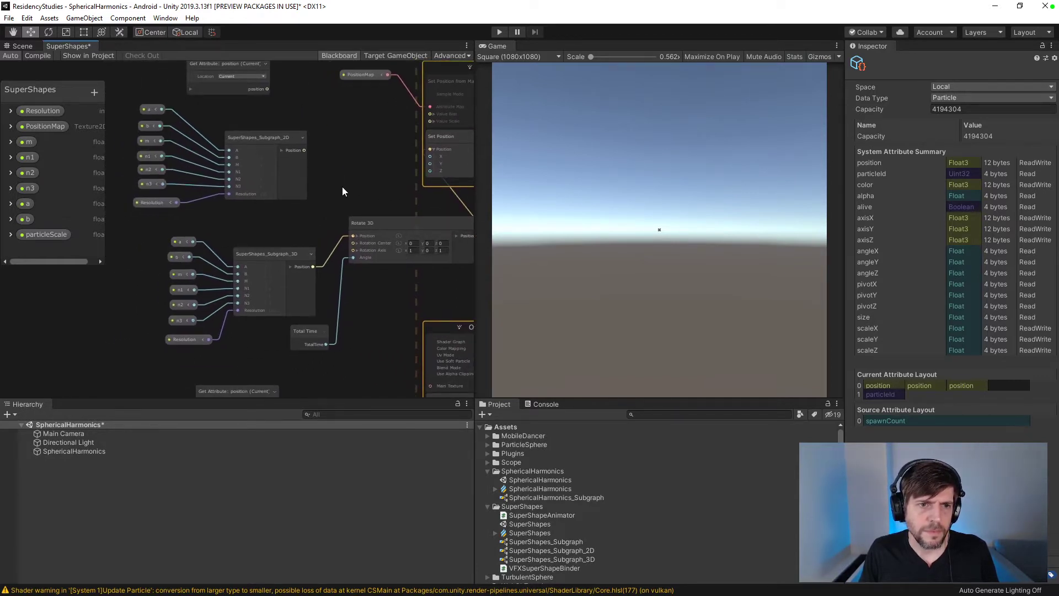
pyautogui.scroll(-1, 342, 186)
pyautogui.moveTo(339, 200); pyautogui.dragTo(319, 123, button='middle')
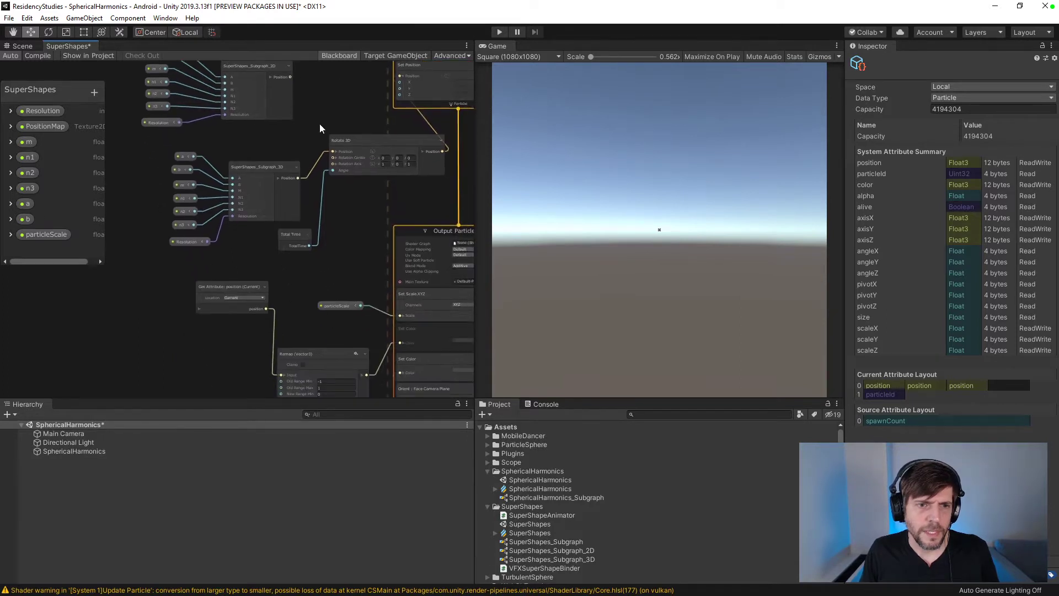
pyautogui.moveTo(287, 299); pyautogui.dragTo(323, 388, button='middle')
pyautogui.scroll(-1, 253, 211)
pyautogui.scroll(3, 253, 212)
pyautogui.moveTo(356, 186); pyautogui.dragTo(316, 198, button='middle')
pyautogui.scroll(-1, 346, 323)
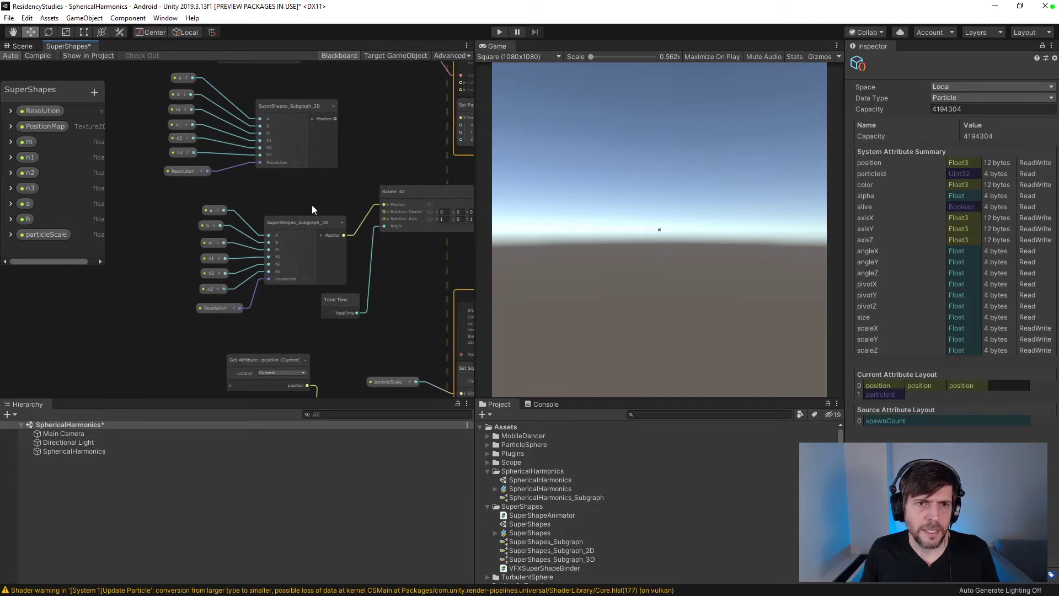
pyautogui.moveTo(316, 197); pyautogui.dragTo(319, 128, button='middle')
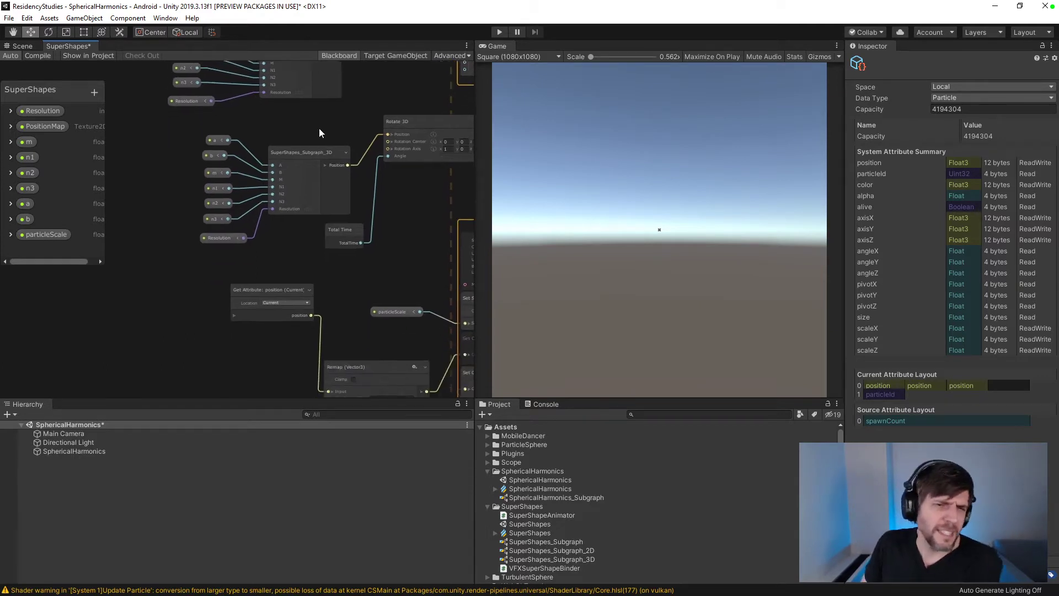
# - Check how Resolution connects to the SuperShapes_Subgraph_3D node and enter that subgraph
pyautogui.moveTo(345, 294); pyautogui.dragTo(349, 367, button='middle')
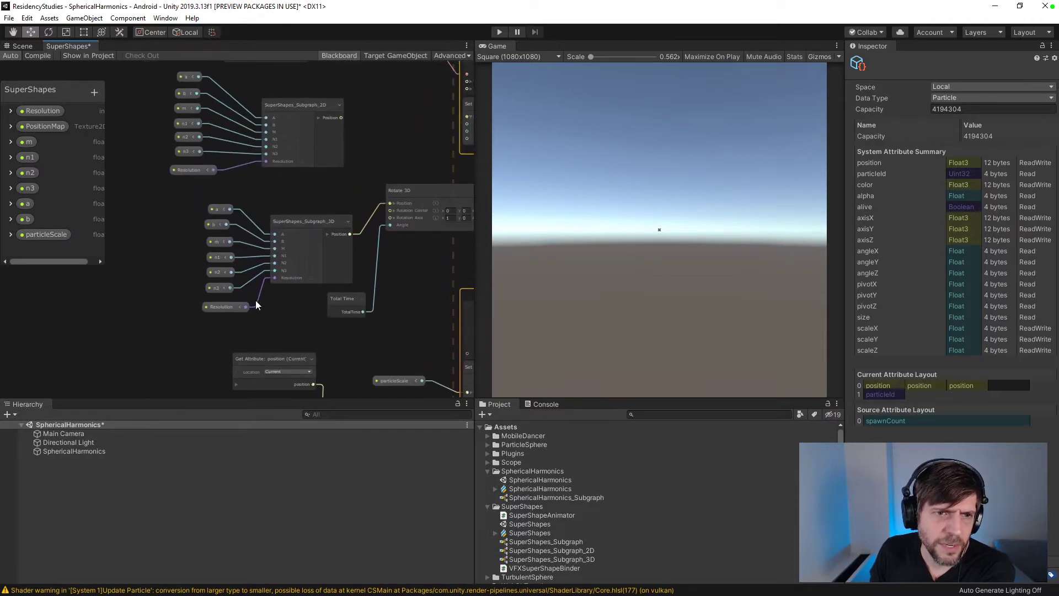
pyautogui.click(225, 306)
pyautogui.scroll(3, 225, 307)
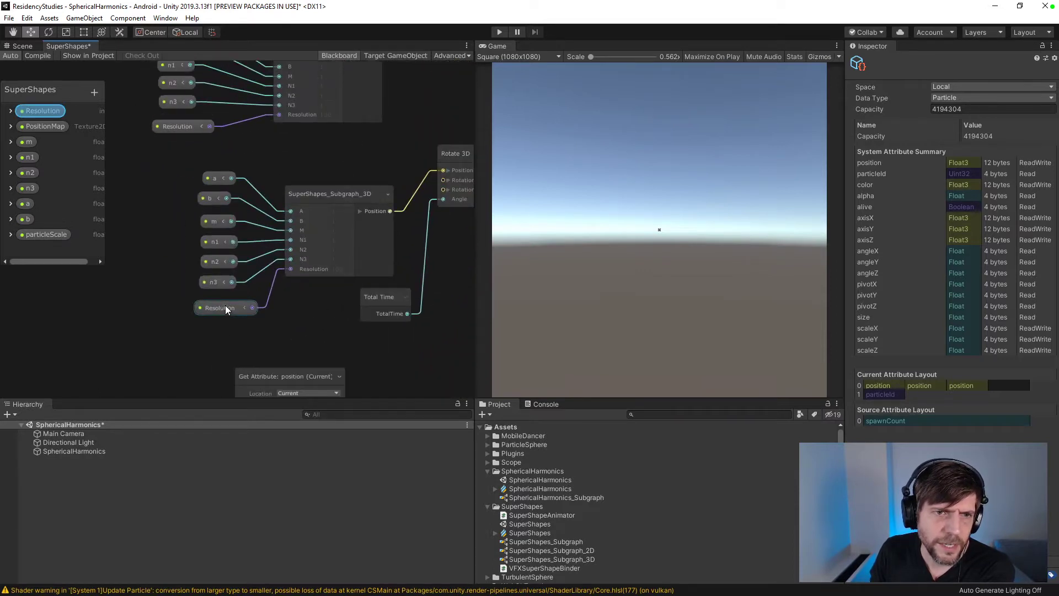
pyautogui.click(268, 300)
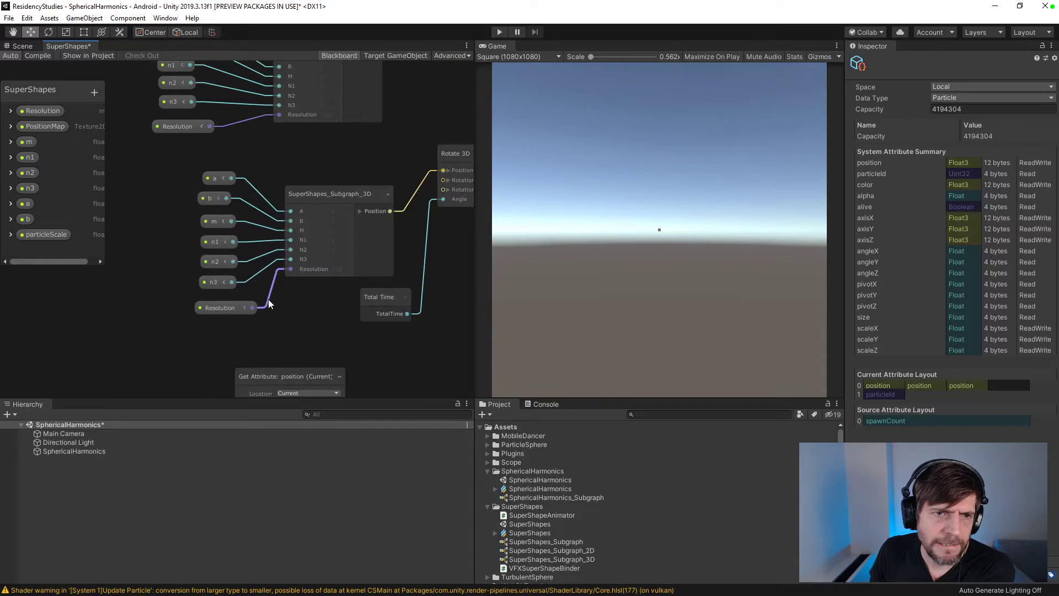
pyautogui.click(342, 203)
pyautogui.rightClick(334, 190)
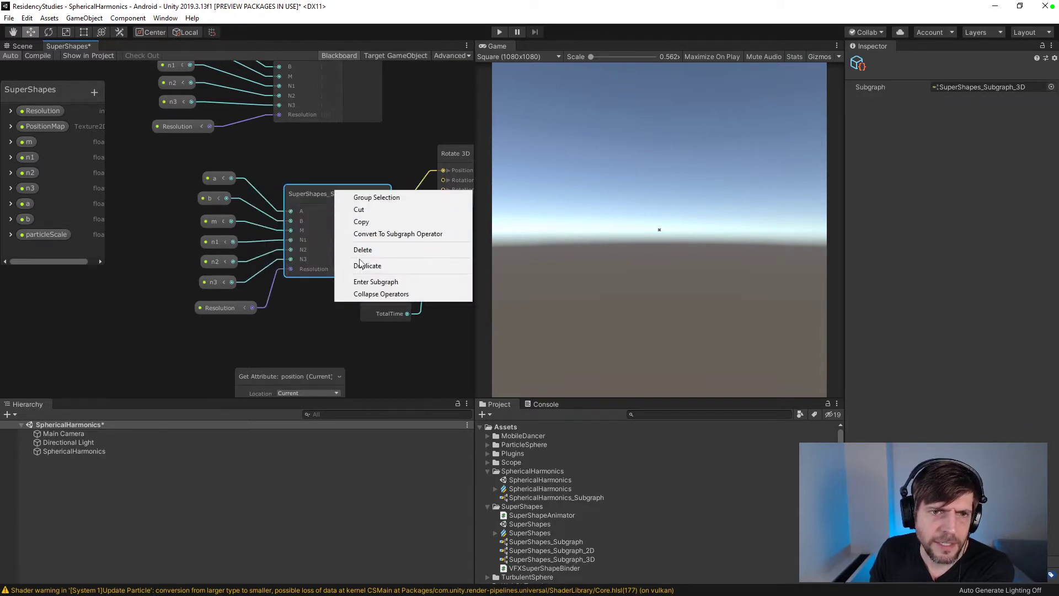
pyautogui.click(369, 277)
# - Examine how particleId and Resolution feed the Divide, Modulo and Remap nodes through to the Latitude and Longitude branches of the subgraph
pyautogui.moveTo(204, 224); pyautogui.dragTo(384, 246, button='middle')
pyautogui.scroll(5, 236, 241)
pyautogui.scroll(2, 183, 238)
pyautogui.moveTo(174, 240); pyautogui.dragTo(304, 215, button='middle')
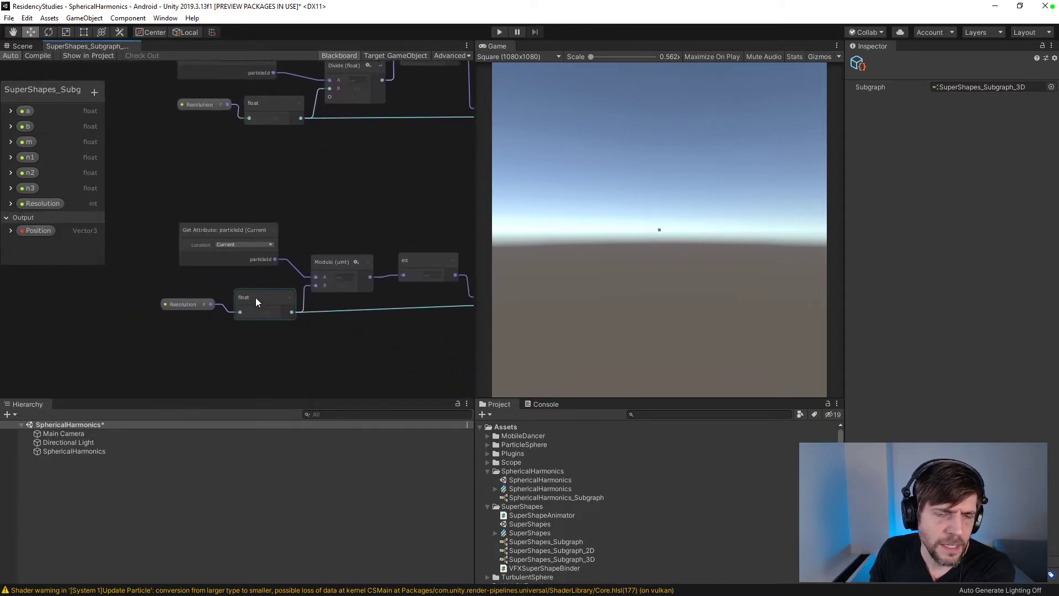
pyautogui.scroll(-1, 345, 235)
pyautogui.moveTo(334, 159); pyautogui.dragTo(327, 237, button='middle')
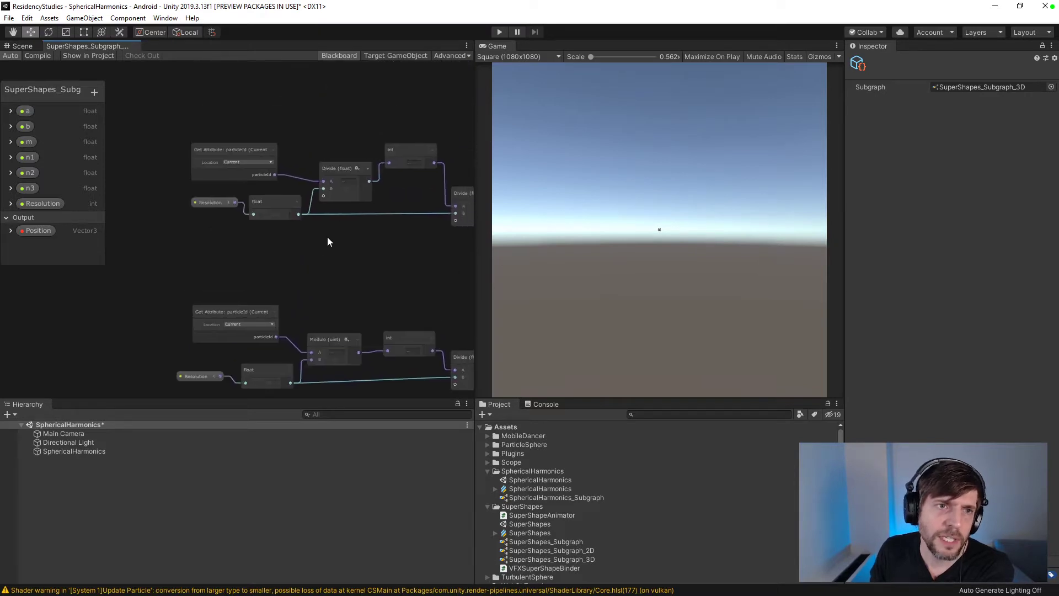
pyautogui.scroll(-4, 400, 270)
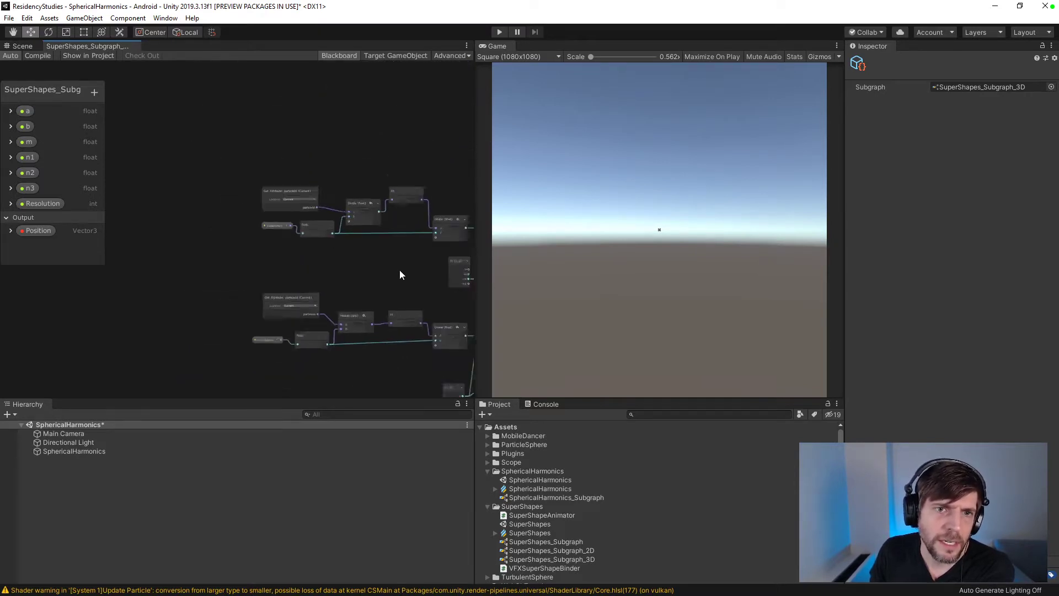
pyautogui.moveTo(412, 266); pyautogui.dragTo(177, 222, button='middle')
pyautogui.moveTo(338, 240); pyautogui.dragTo(155, 228, button='middle')
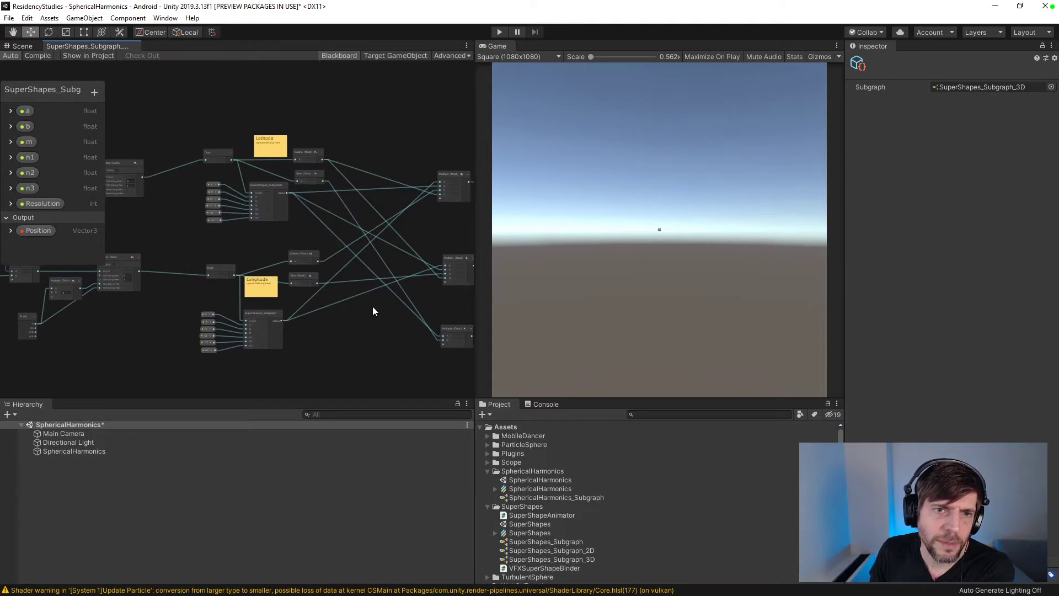
pyautogui.moveTo(377, 328); pyautogui.dragTo(443, 315, button='middle')
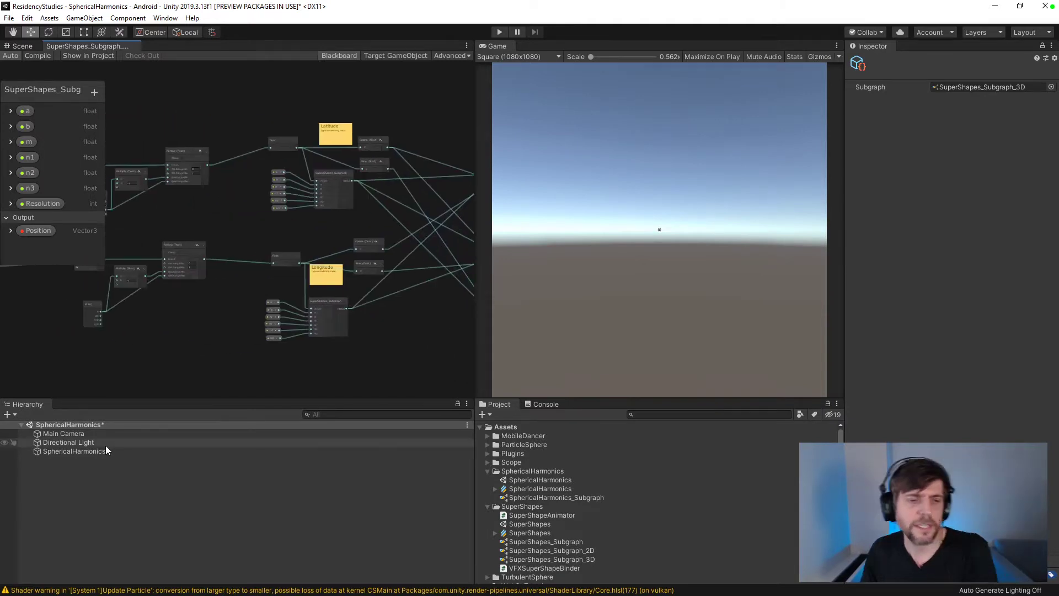
# - Add a Power node with an exponent of 2 beside the Resolution property in the SphericalHarmonics graph
pyautogui.click(521, 488)
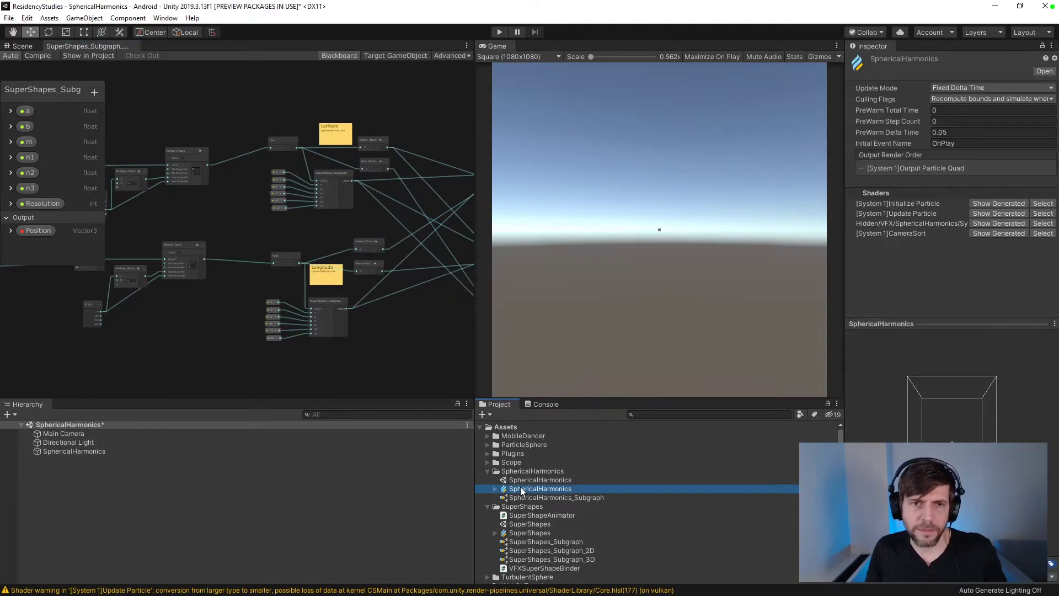
pyautogui.scroll(3, 270, 208)
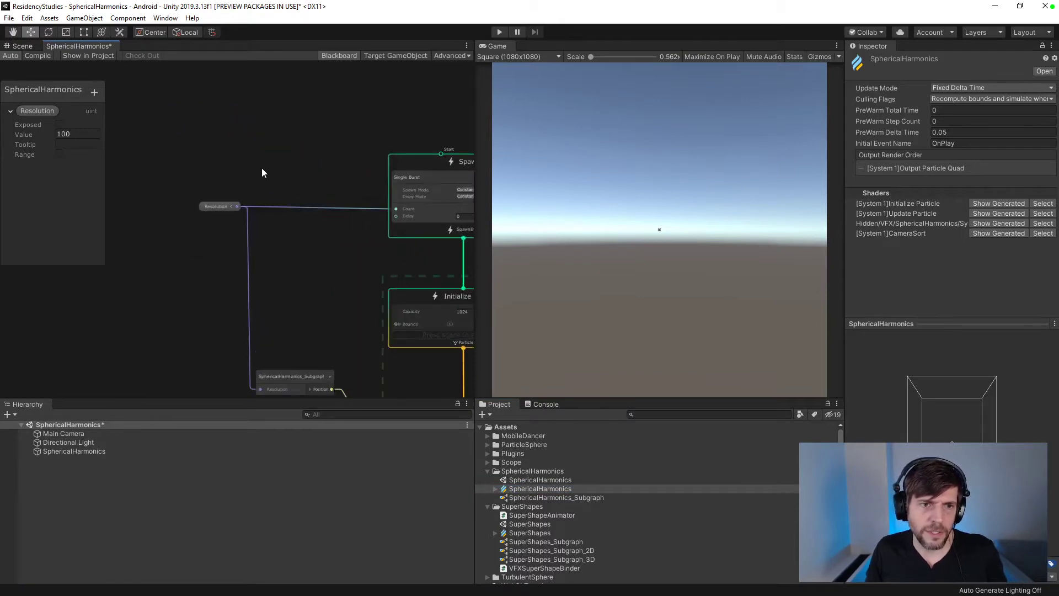
pyautogui.rightClick(260, 161)
pyautogui.click(272, 162)
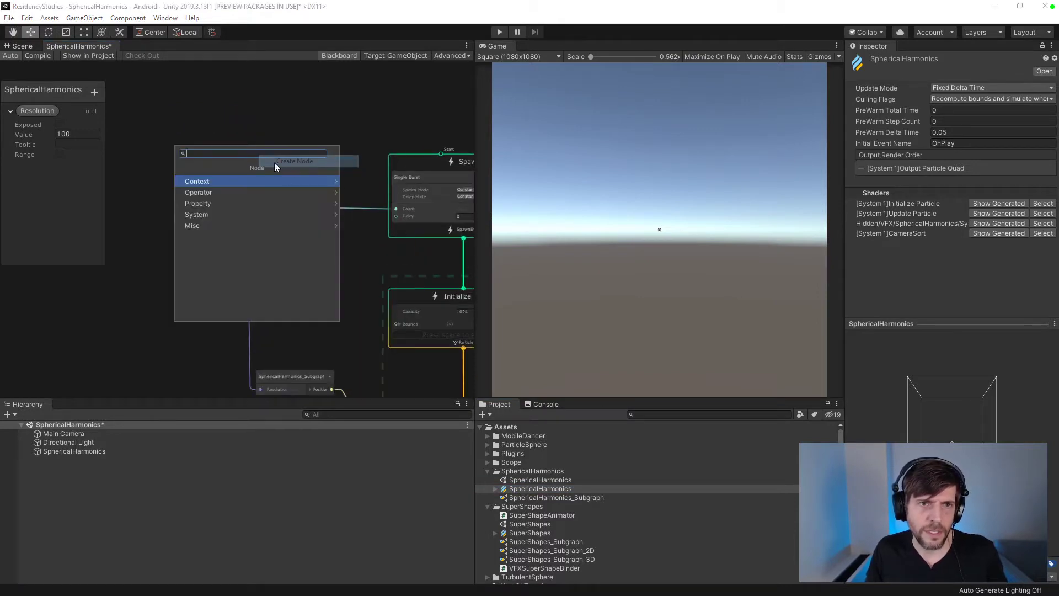
pyautogui.write('power')
pyautogui.click(297, 181)
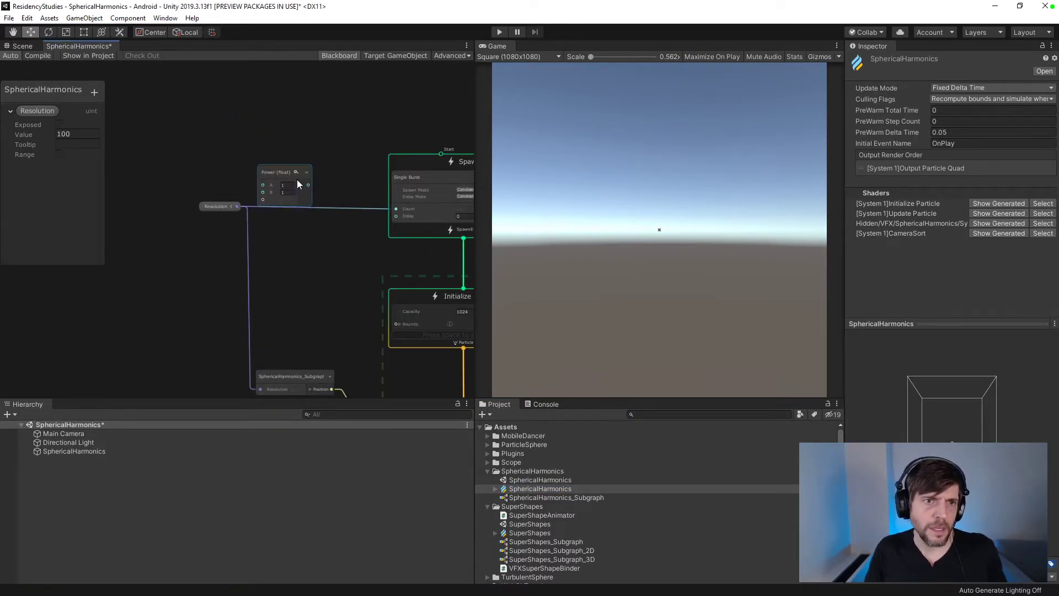
pyautogui.click(286, 192)
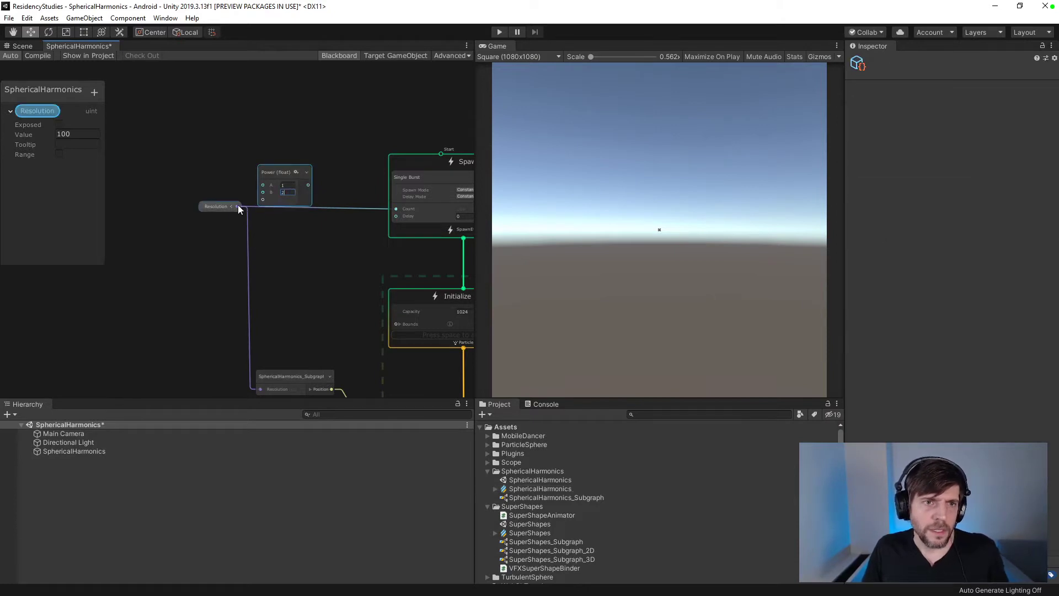
# - Wire Resolution through the Power node into the Single Burst Count, recompile the graph and align the Resolution node with the Power node
pyautogui.moveTo(237, 206); pyautogui.dragTo(396, 209)
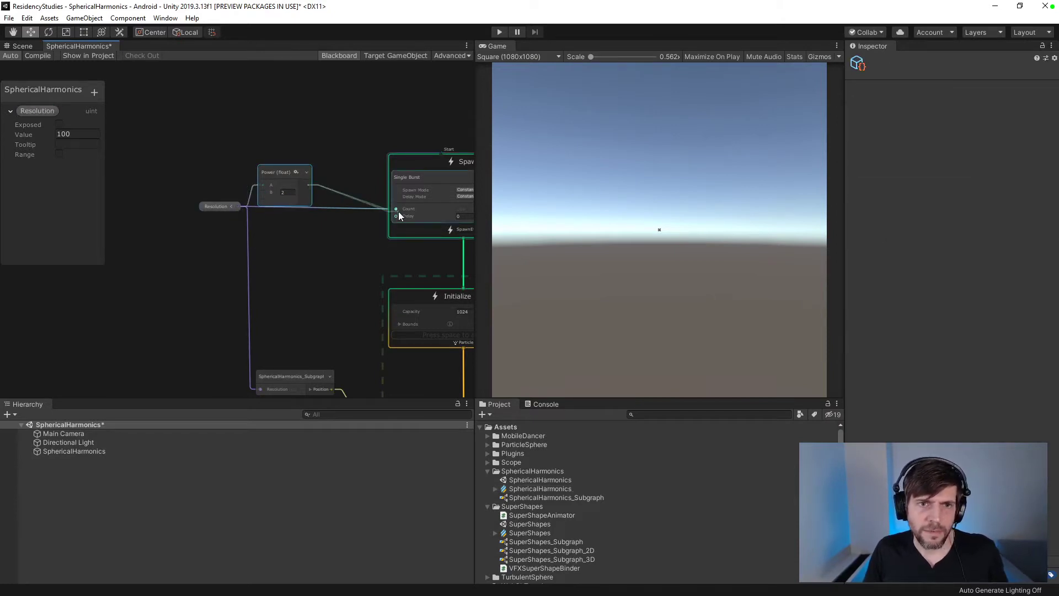
pyautogui.click(32, 55)
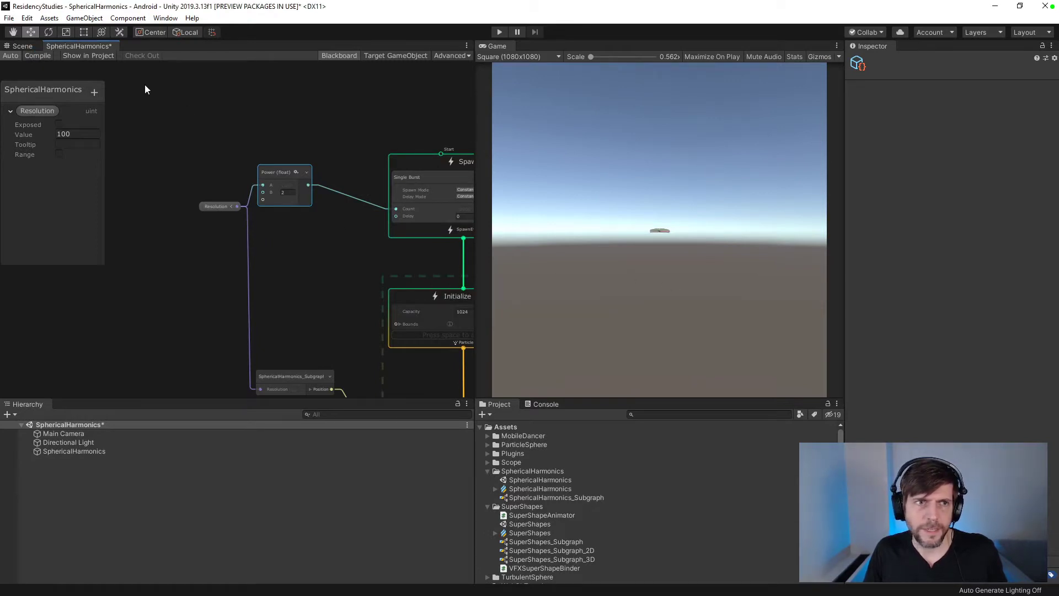
pyautogui.moveTo(239, 206); pyautogui.dragTo(217, 184)
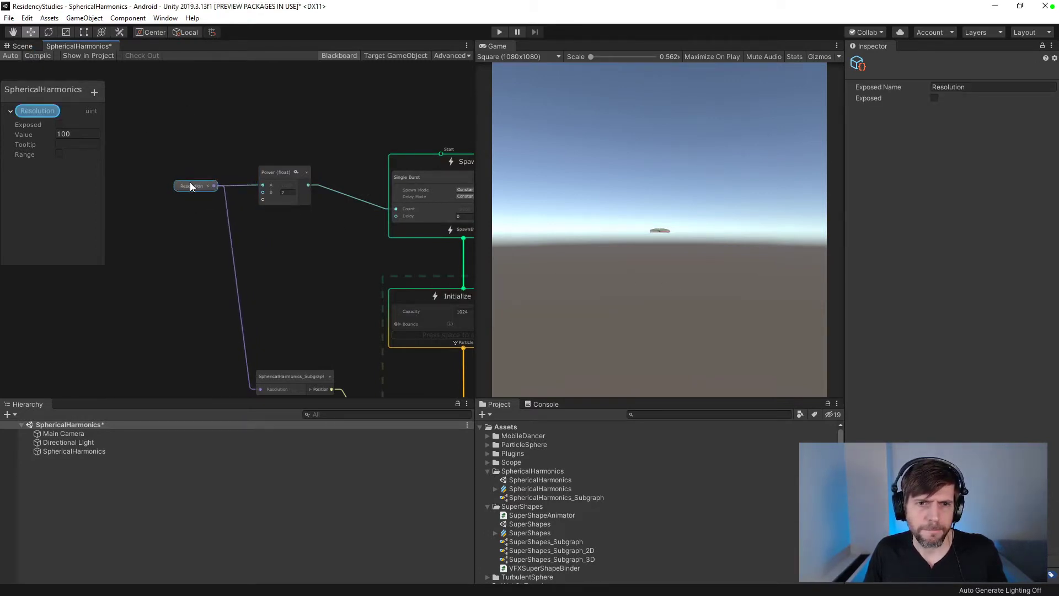
# - Open the SuperShapes VFX graph and check the particle capacity of its Initialize Particle context
pyautogui.moveTo(343, 253); pyautogui.dragTo(238, 213, button='middle')
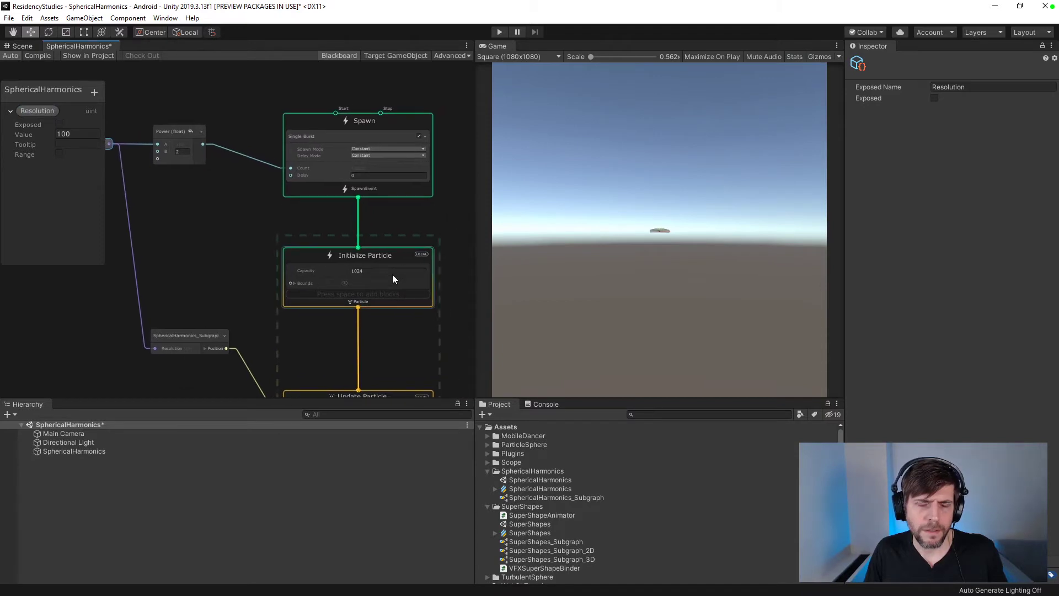
pyautogui.click(507, 487)
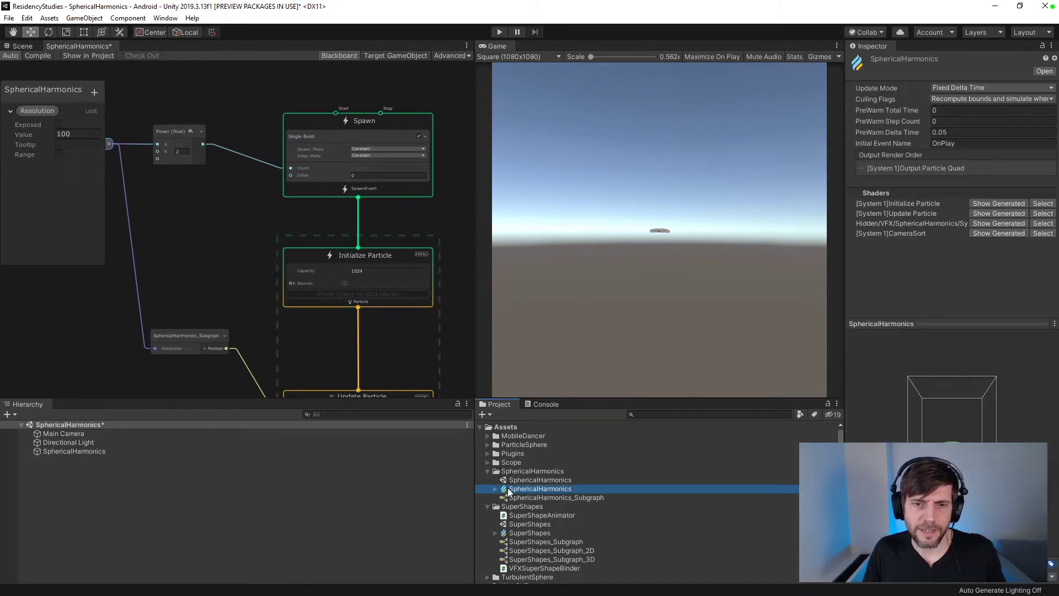
pyautogui.click(531, 541)
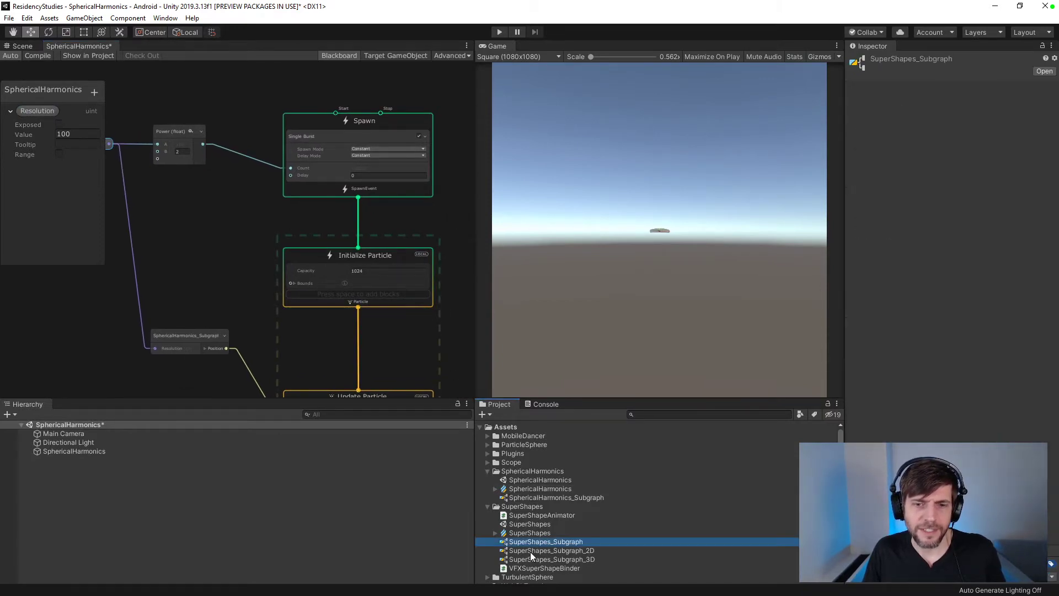
pyautogui.doubleClick(529, 532)
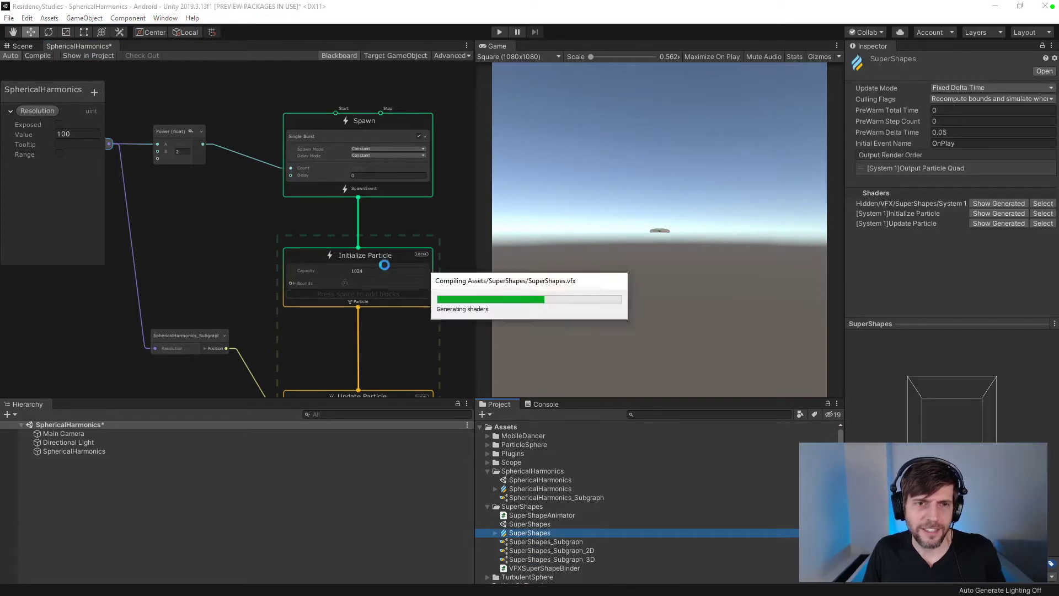
pyautogui.scroll(5, 353, 174)
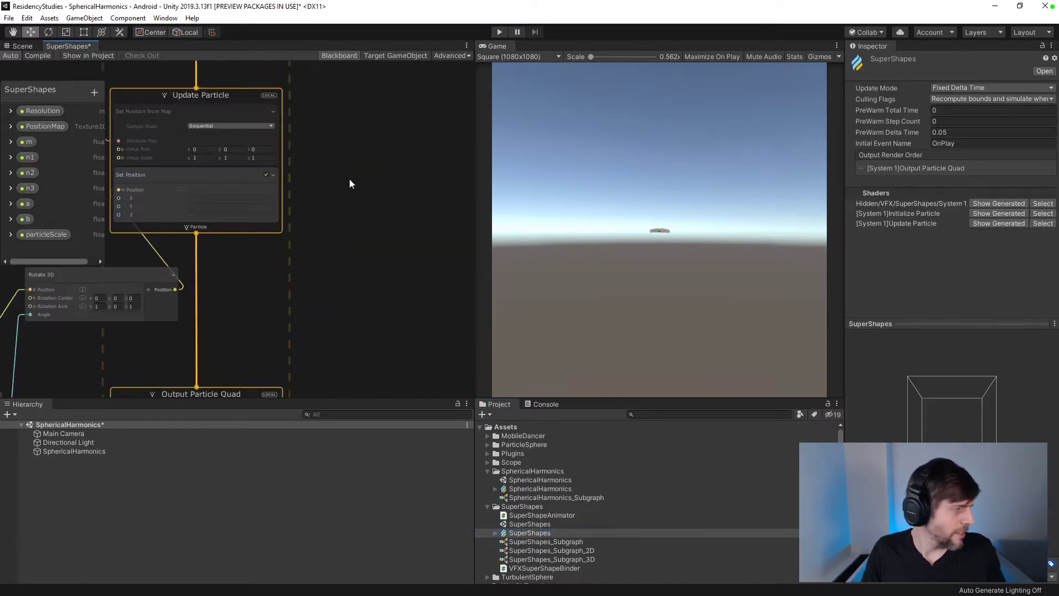
pyautogui.moveTo(374, 218); pyautogui.dragTo(444, 424, button='middle')
pyautogui.moveTo(332, 99); pyautogui.dragTo(335, 191, button='middle')
pyautogui.click(336, 191)
# - Reopen the SphericalHarmonics graph and set the Initialize Particle capacity to 4194304
pyautogui.doubleClick(546, 489)
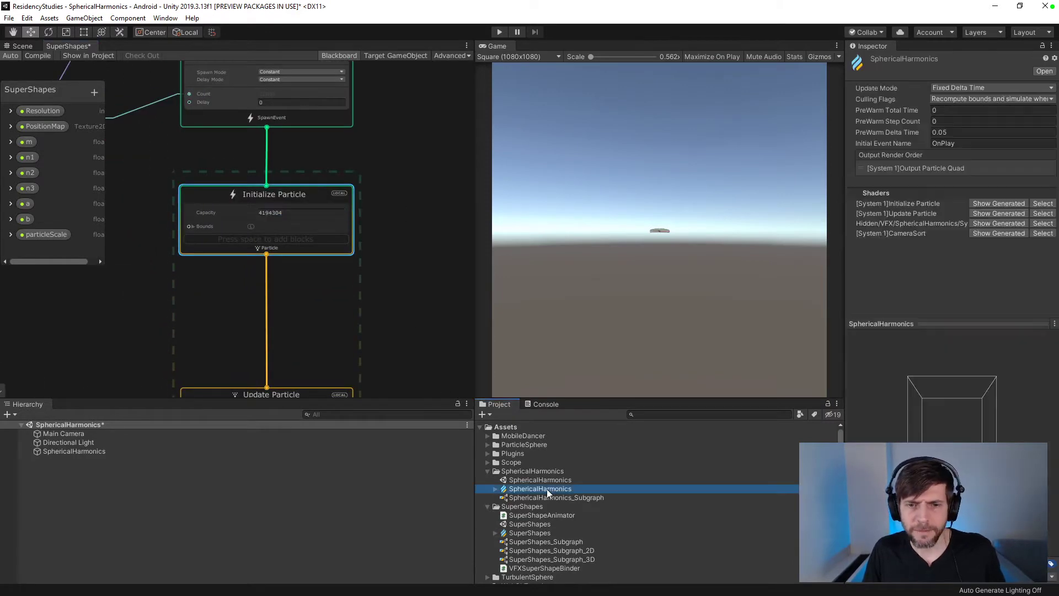
pyautogui.click(327, 180)
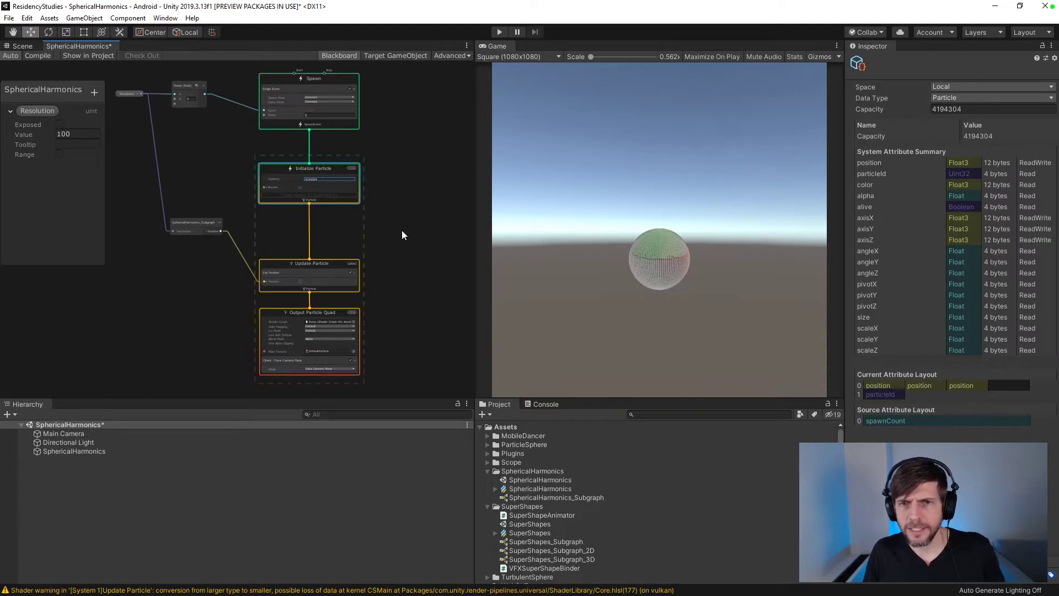
pyautogui.scroll(4, 431, 253)
pyautogui.moveTo(375, 268); pyautogui.dragTo(462, 156, button='middle')
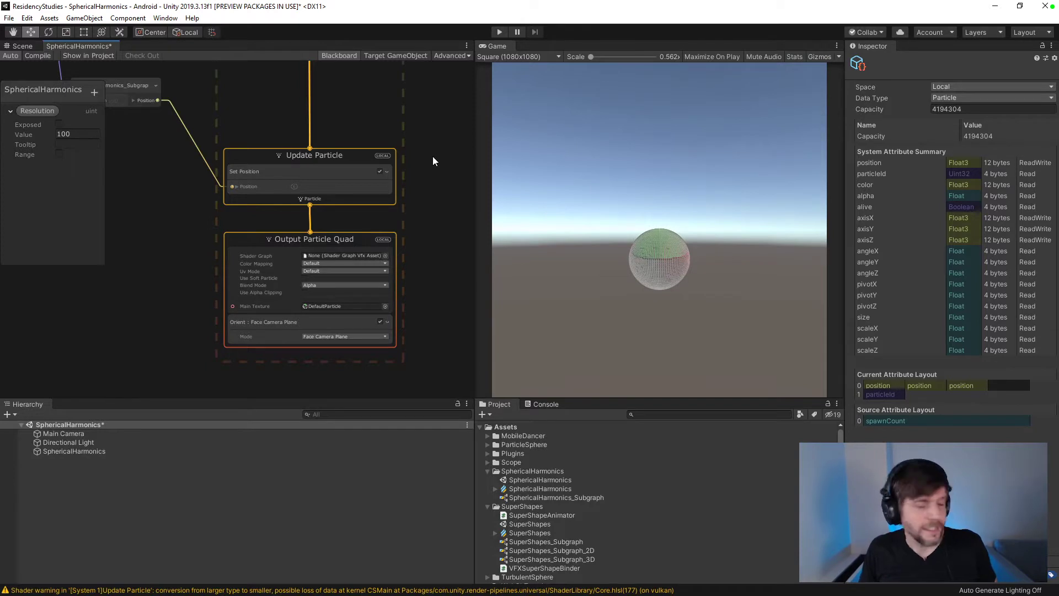
pyautogui.scroll(1, 436, 157)
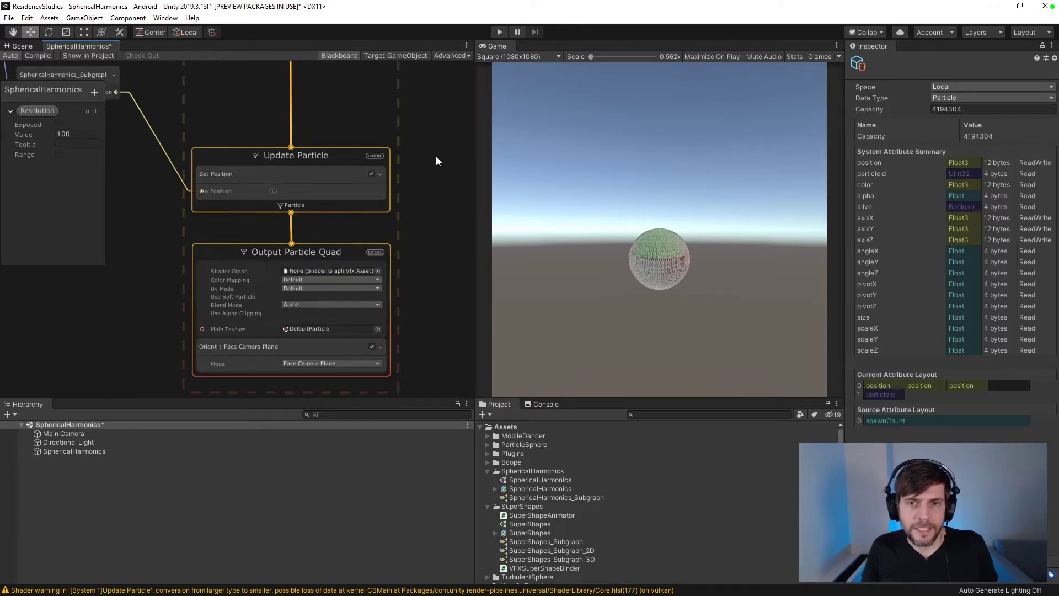
# - Set the Main Camera's position to Y 0 and Z -2.5, and check the result in the Scene view
pyautogui.click(131, 433)
pyautogui.click(999, 103)
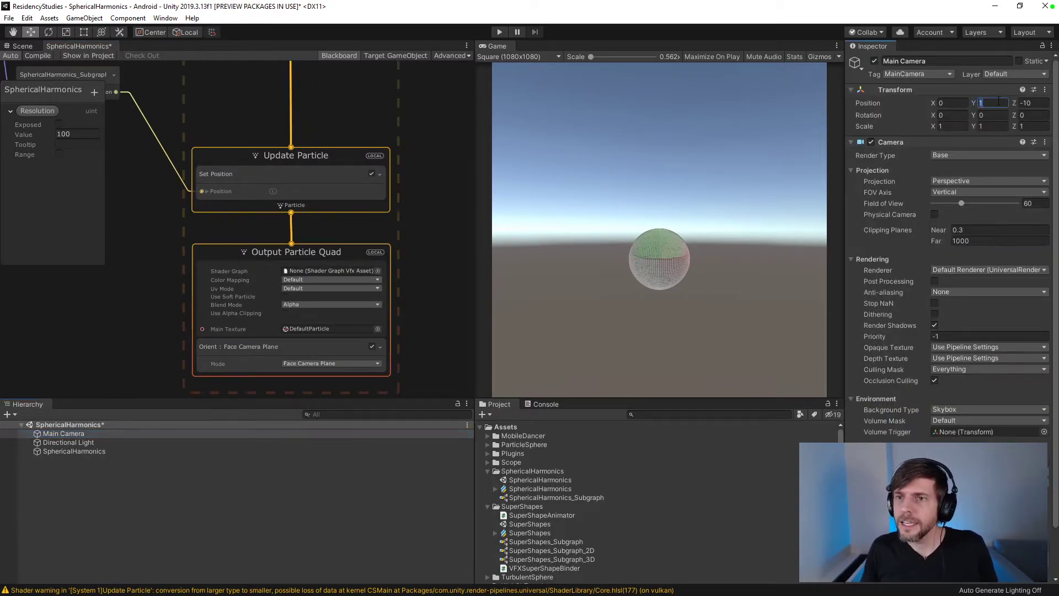
pyautogui.write('0')
pyautogui.press('Tab')
pyautogui.write('-2')
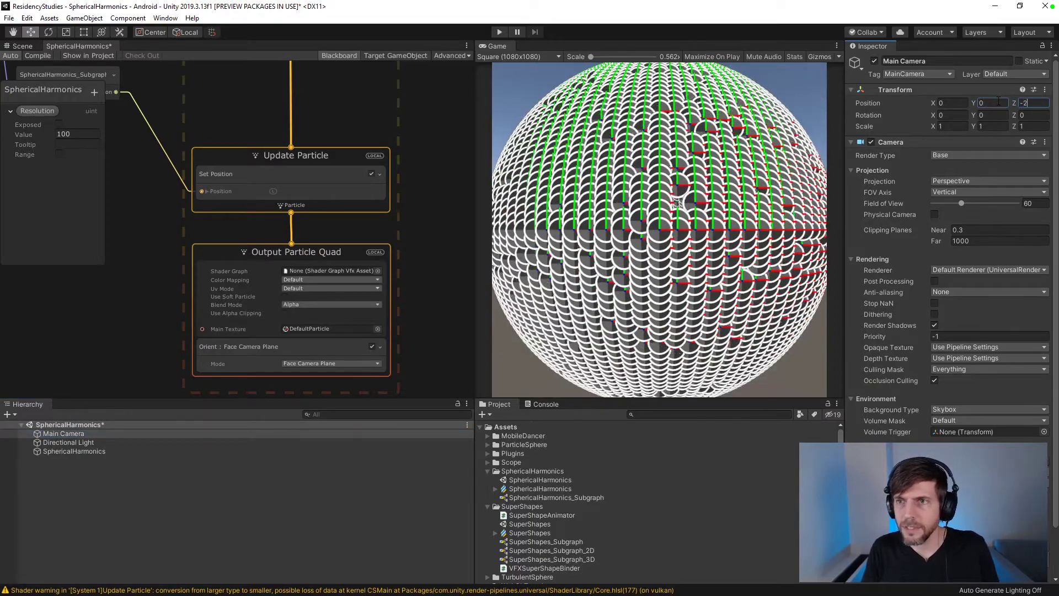
pyautogui.press('BackSpace')
pyautogui.write('3')
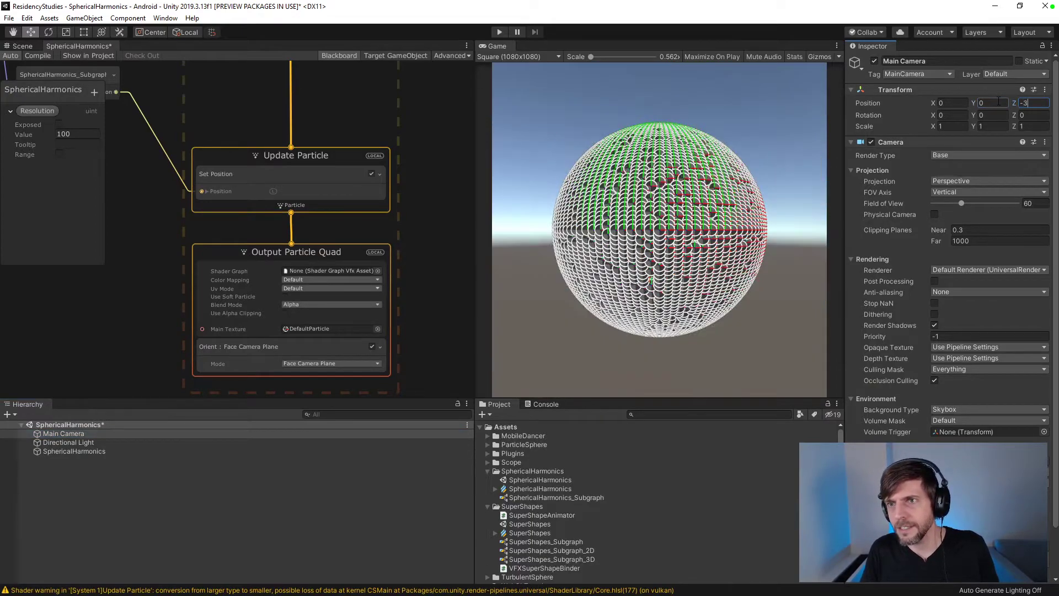
pyautogui.press('BackSpace')
pyautogui.write('4')
pyautogui.press('BackSpace')
pyautogui.write('25')
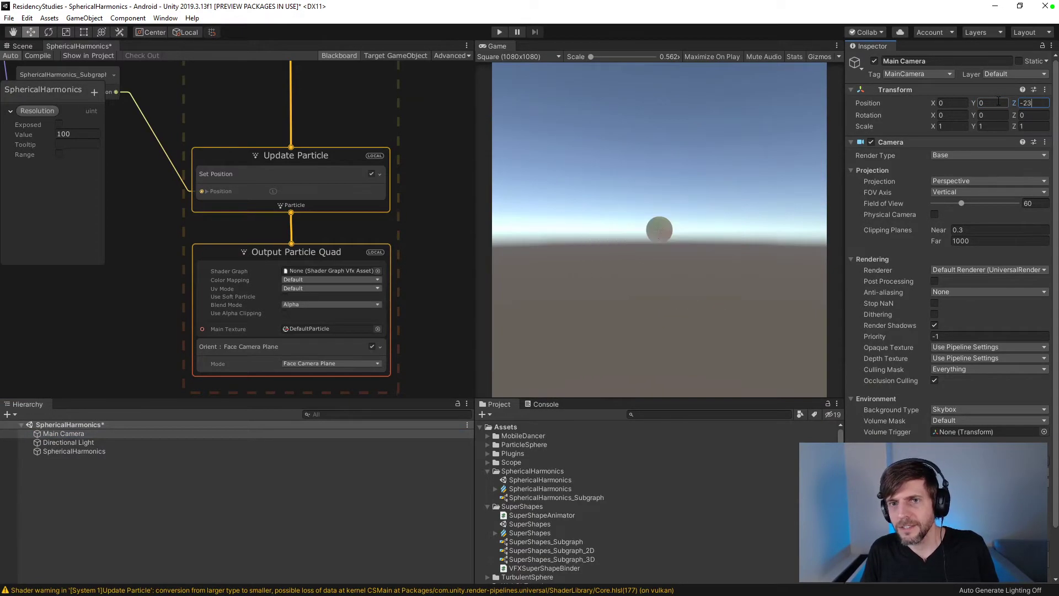
pyautogui.press('BackSpace')
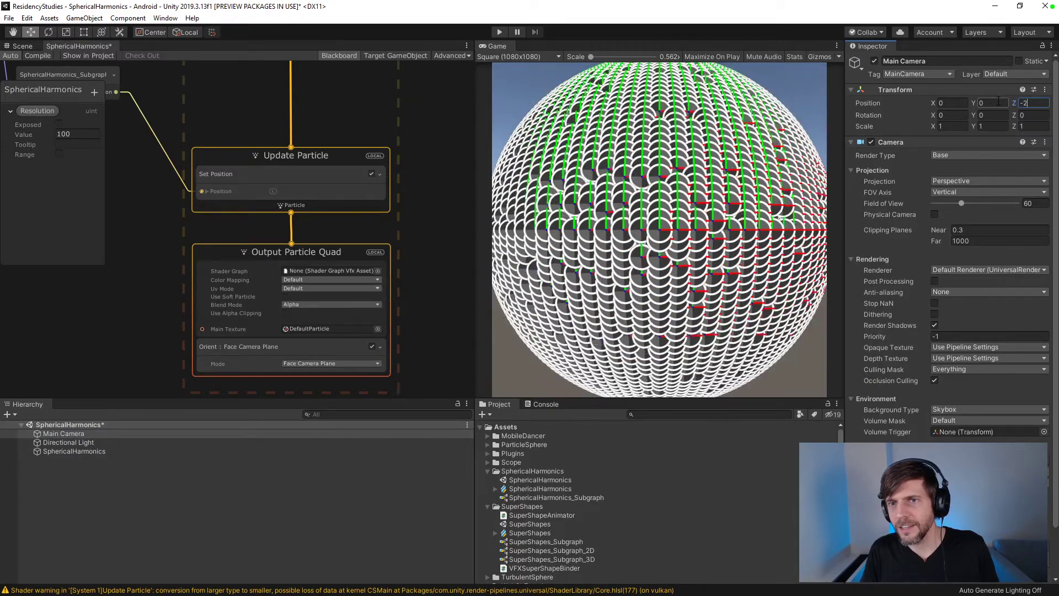
pyautogui.write('.5')
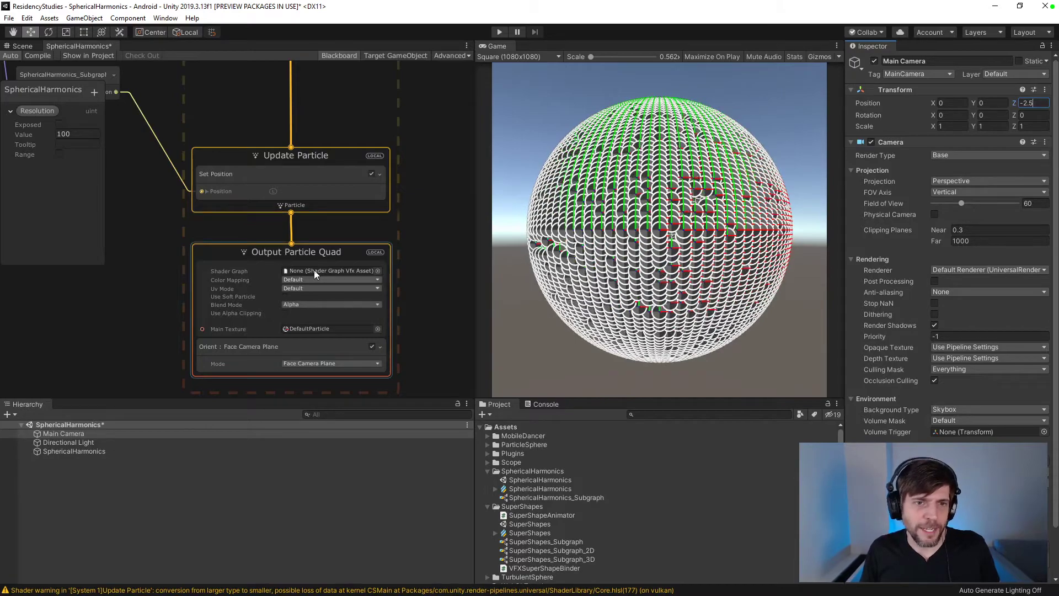
pyautogui.click(30, 45)
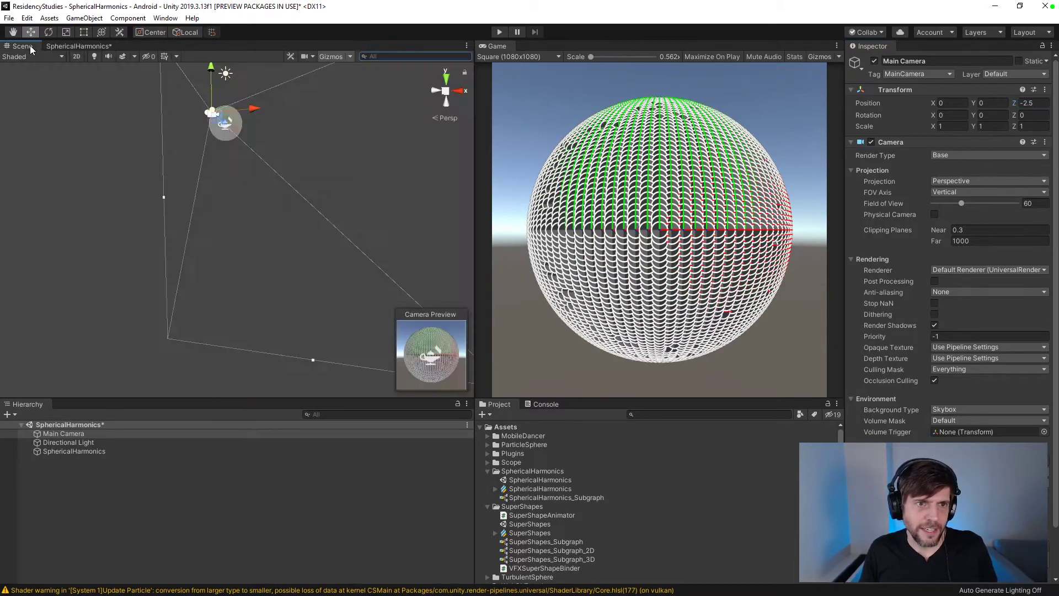
pyautogui.click(76, 46)
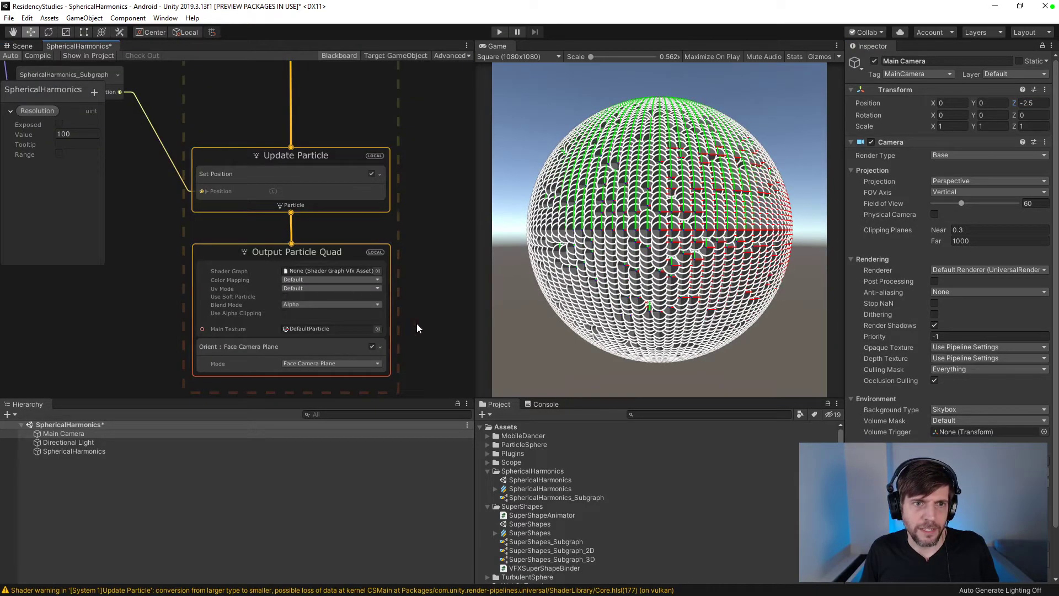
# - Save the scene and clear the Main Texture of the Output Particle Quad context
pyautogui.hotkey('ctrl', 's')
pyautogui.click(336, 327)
pyautogui.press('Delete')
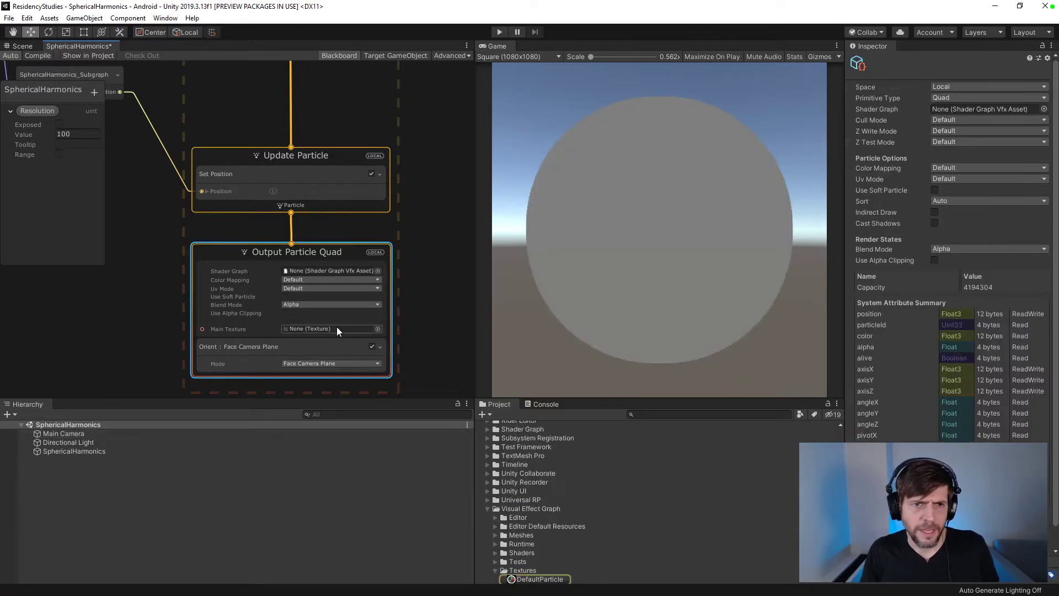
# - Try Knob as the Main Texture of the Output Particle Quad context, and settle on Default-Particle
pyautogui.click(378, 329)
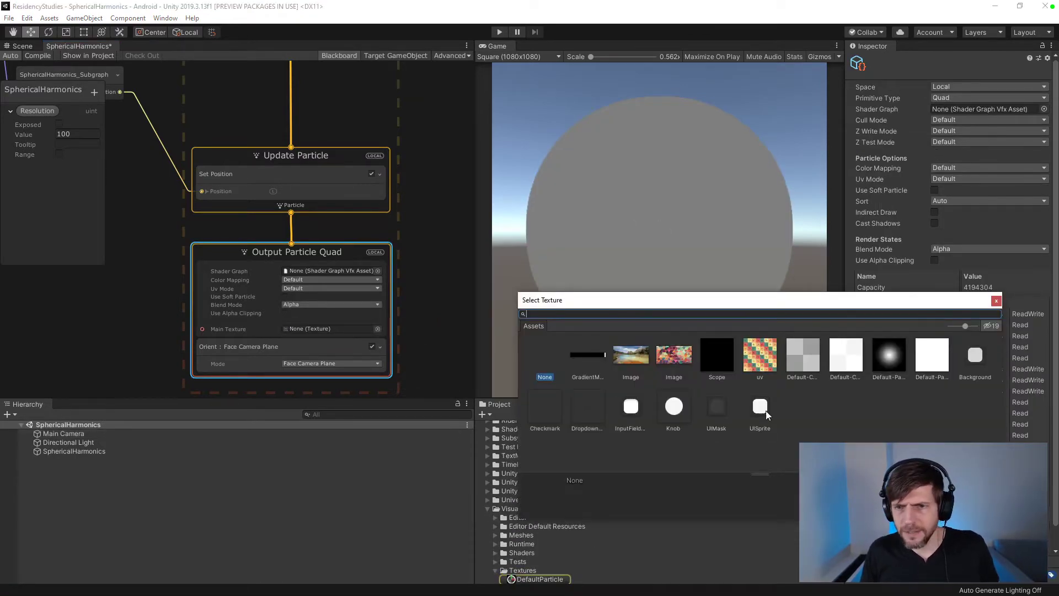
pyautogui.doubleClick(673, 407)
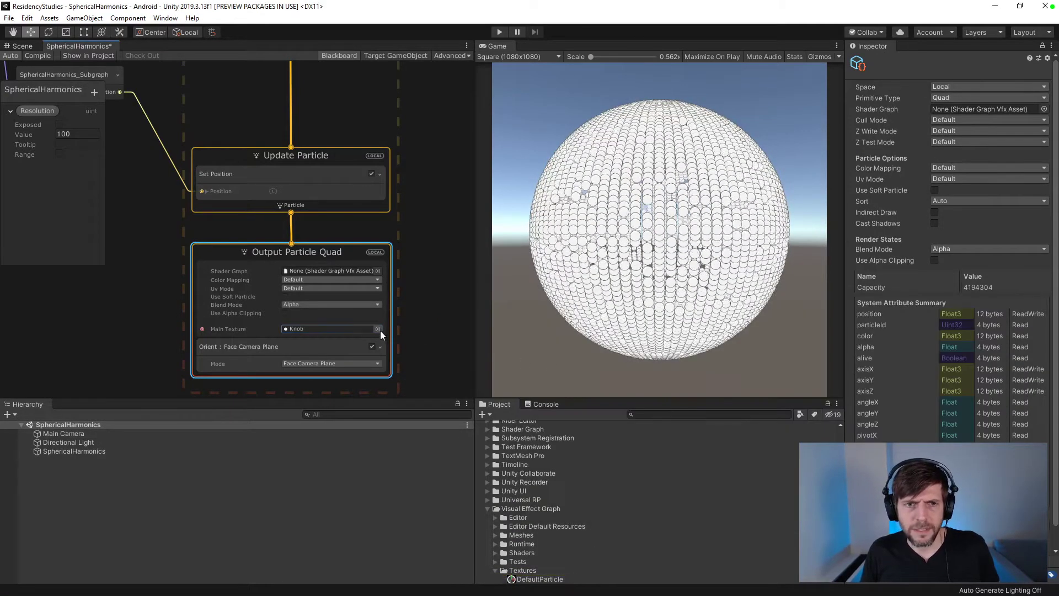
pyautogui.click(378, 329)
pyautogui.doubleClick(889, 363)
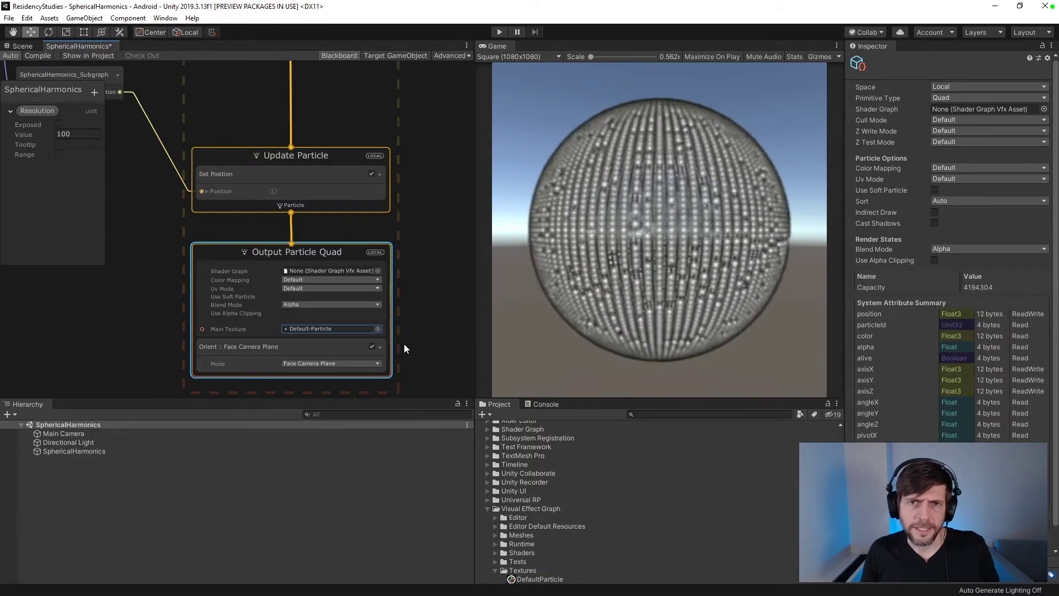
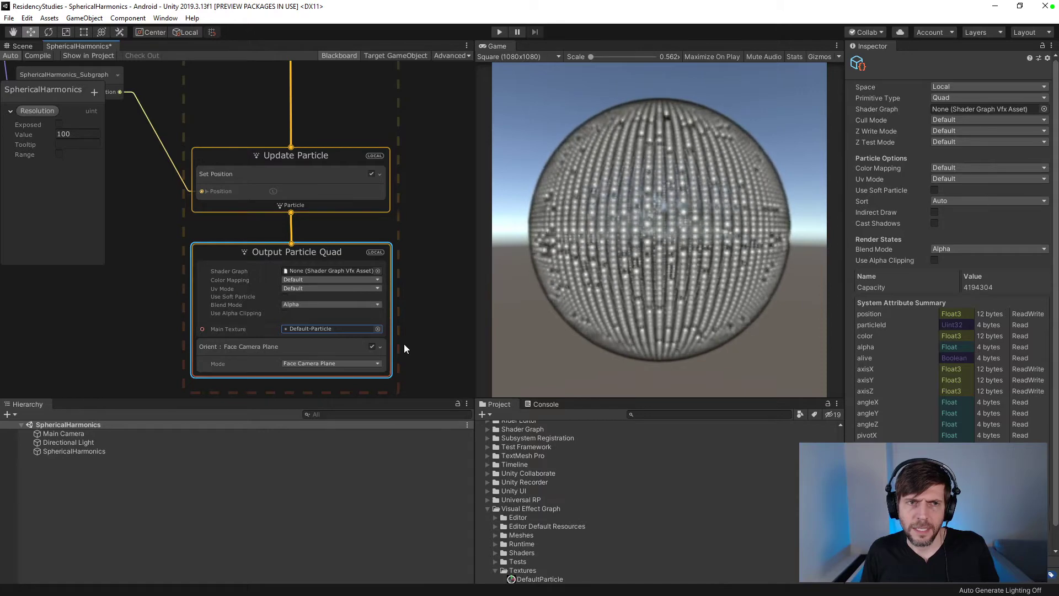
# - Expose the Resolution property, override it with 128 on the SphericalHarmonics object, and restart its Visual Effect component
pyautogui.moveTo(167, 231); pyautogui.dragTo(266, 363, button='middle')
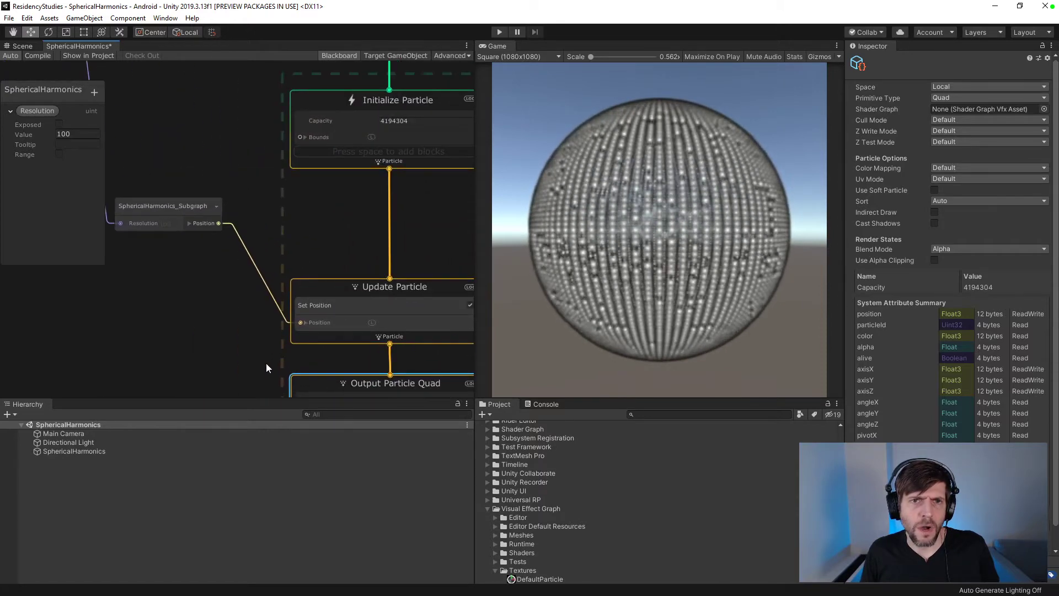
pyautogui.click(81, 450)
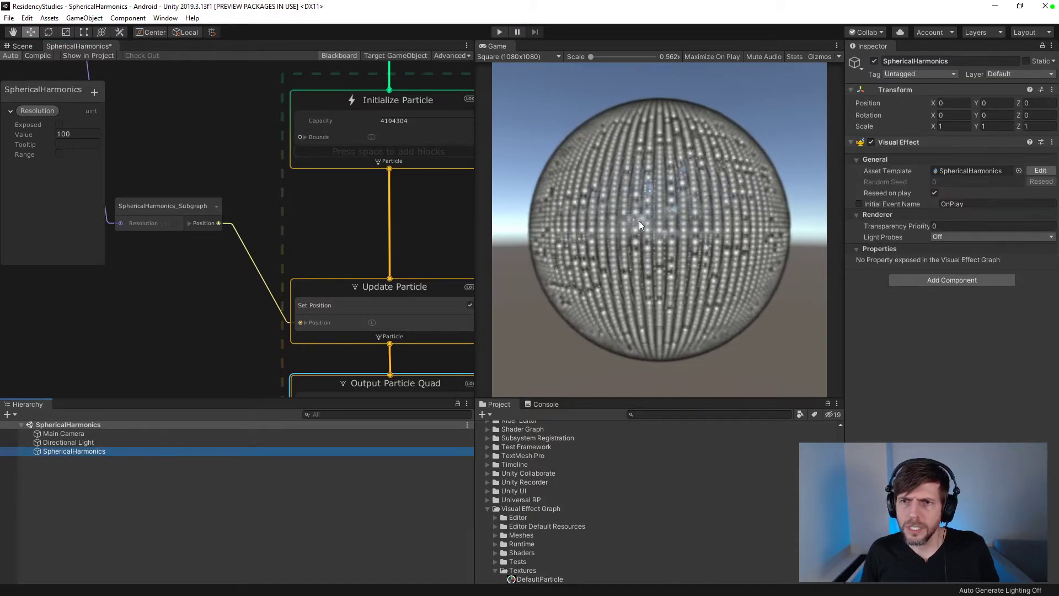
pyautogui.click(59, 124)
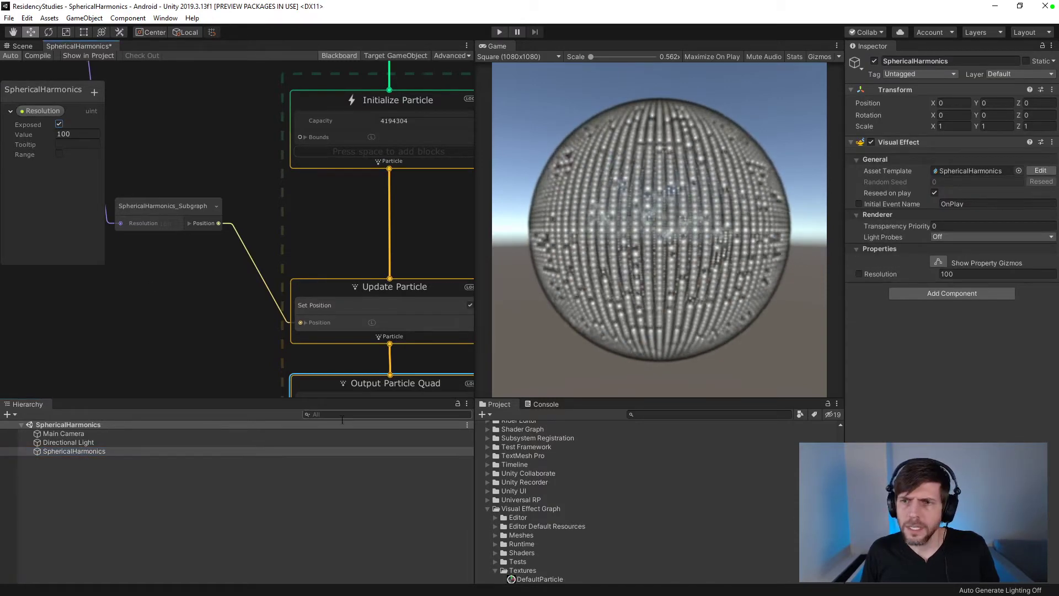
pyautogui.click(860, 274)
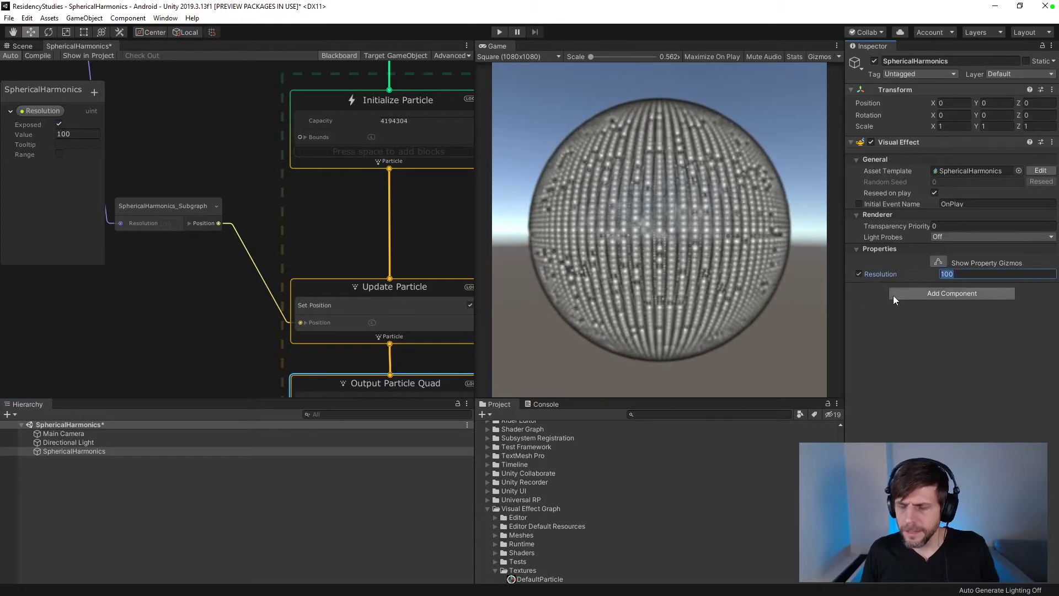
pyautogui.write('128')
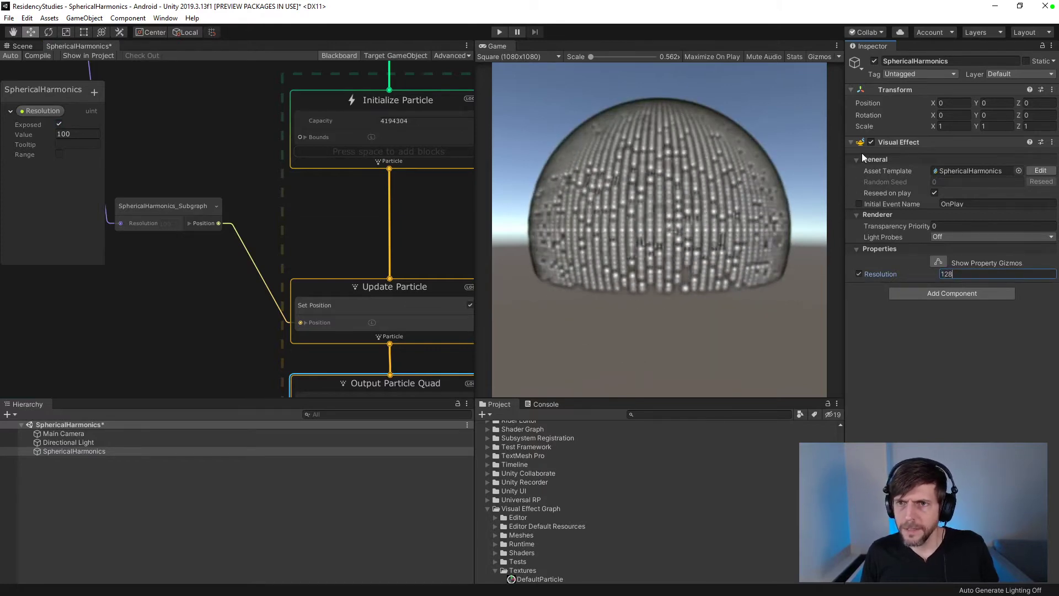
pyautogui.click(871, 141)
pyautogui.click(871, 141)
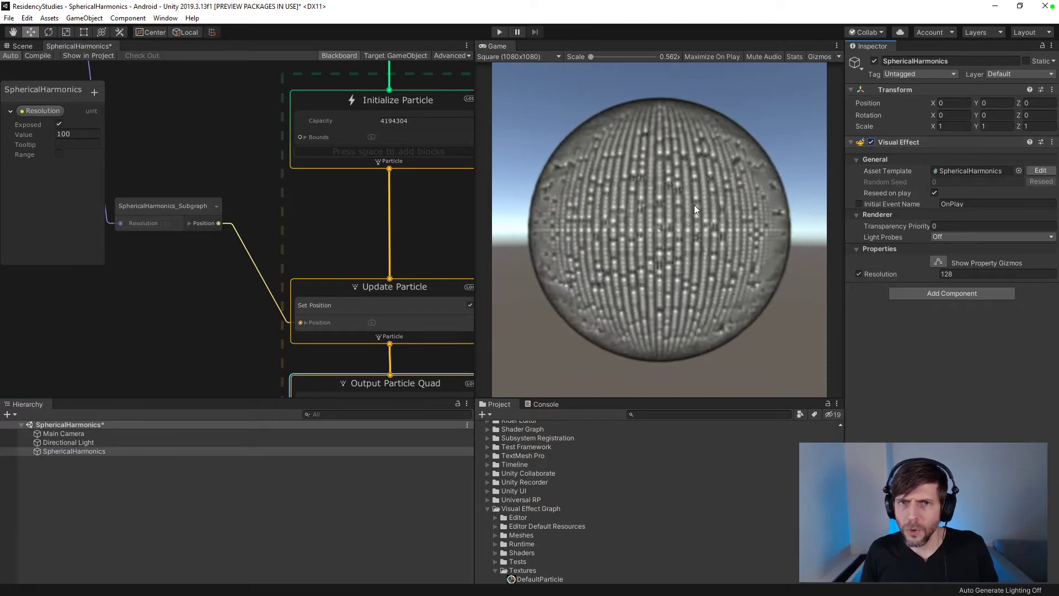
# - Create a material named SphericalHarmonicsParticles, store it in the SphericalHarmonics folder, and assign it to the SphericalHarmonics object
pyautogui.click(487, 509)
pyautogui.scroll(7, 523, 512)
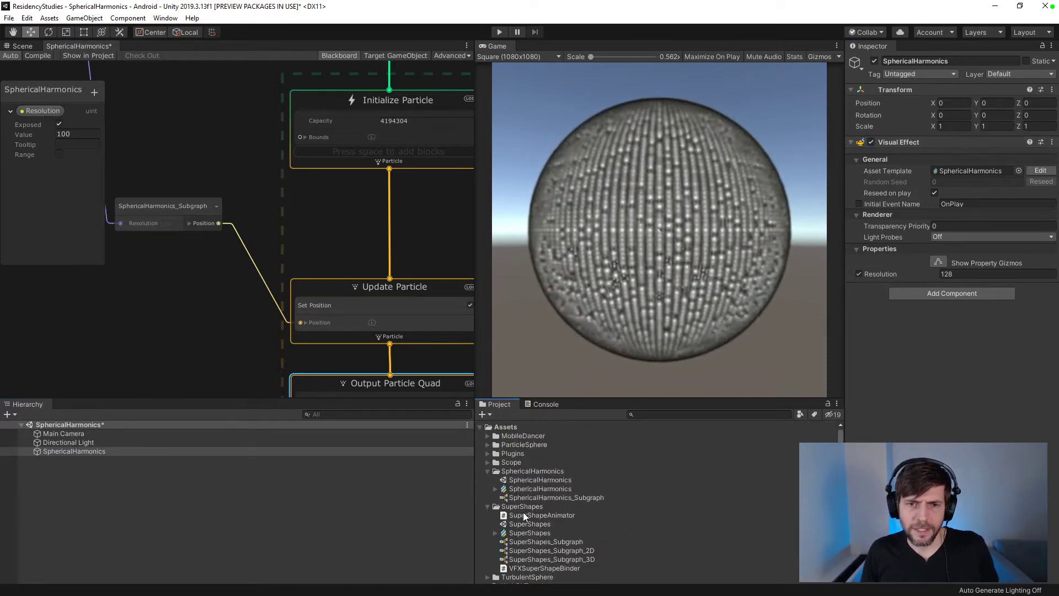
pyautogui.click(520, 507)
pyautogui.click(483, 415)
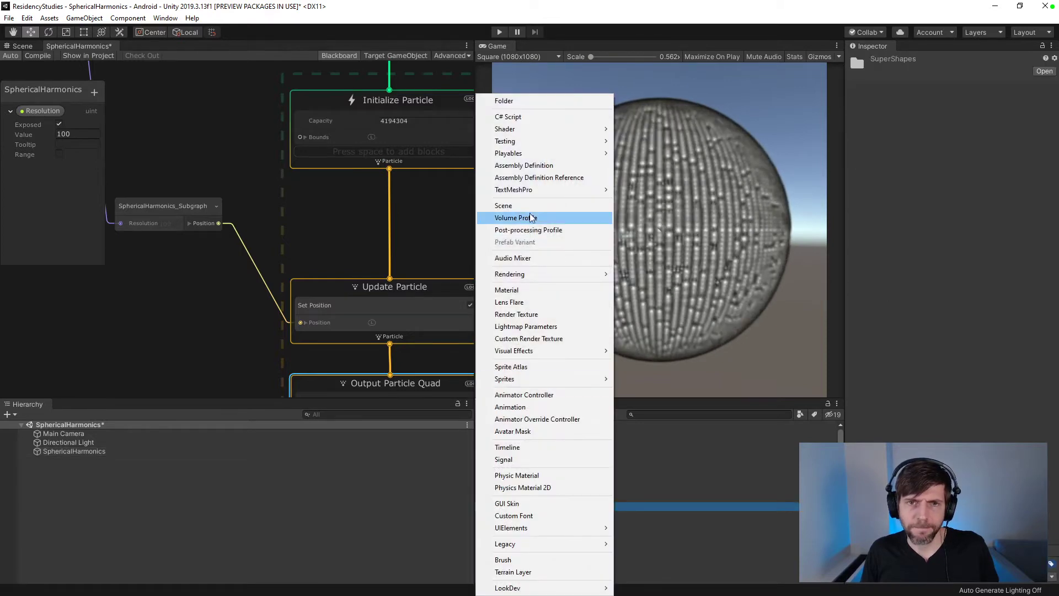
pyautogui.click(528, 289)
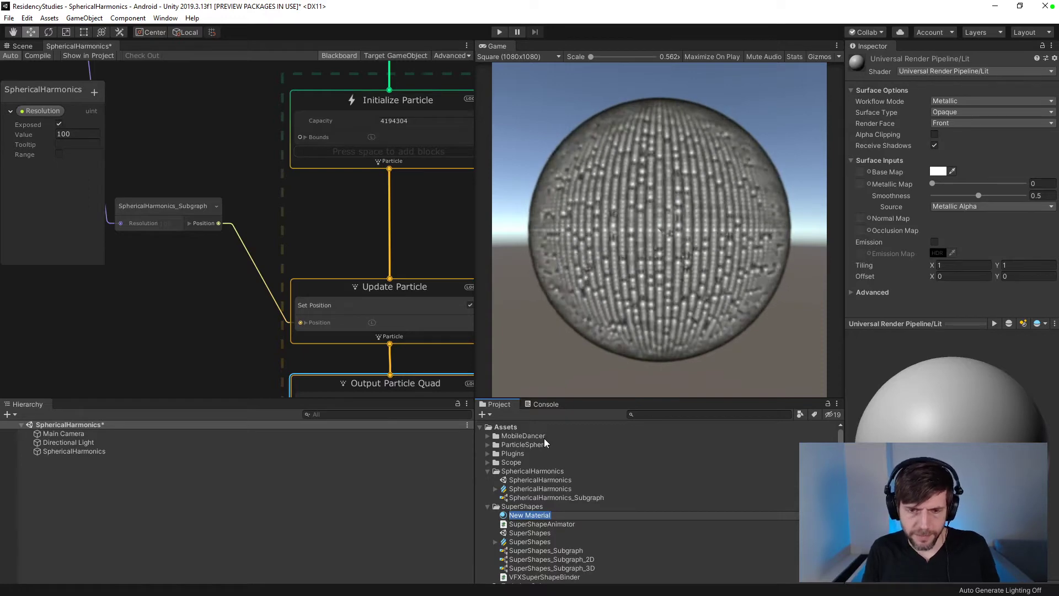
pyautogui.write('SphericalH')
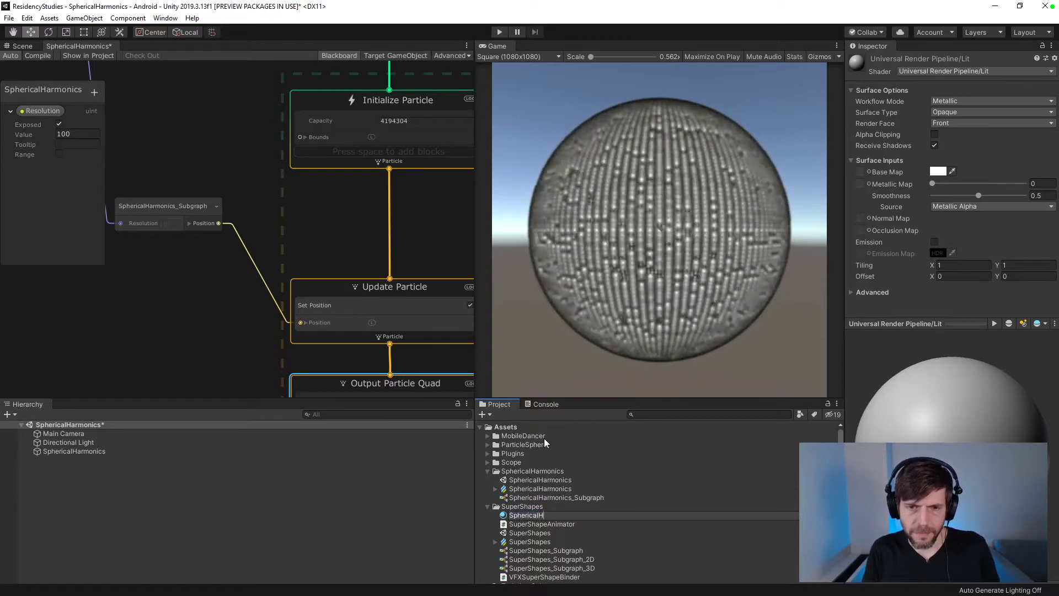
pyautogui.write('armonicsParticles')
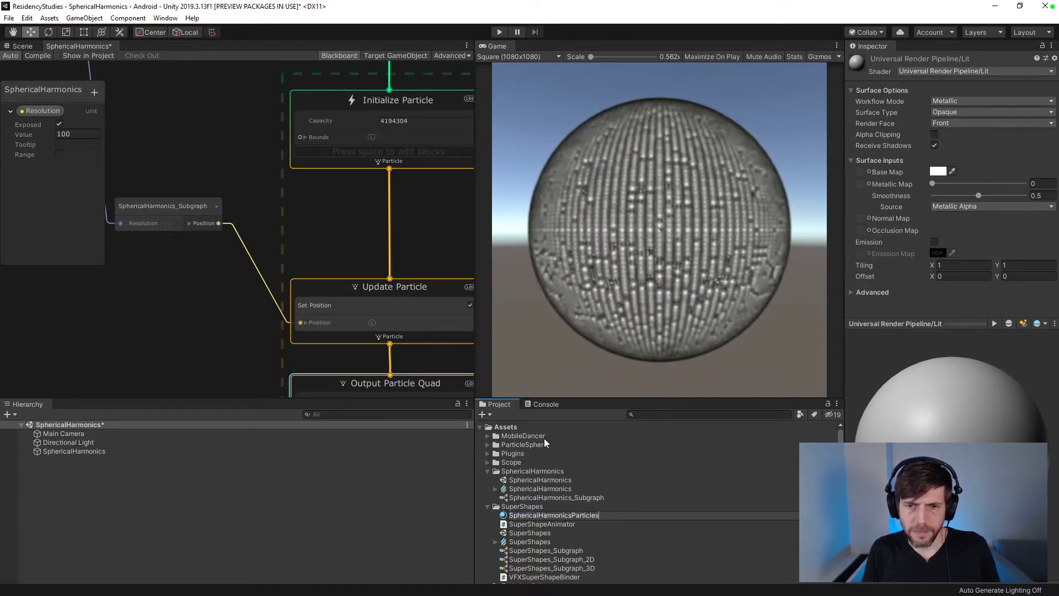
pyautogui.press('Return')
pyautogui.moveTo(552, 515); pyautogui.dragTo(91, 452)
pyautogui.click(487, 516)
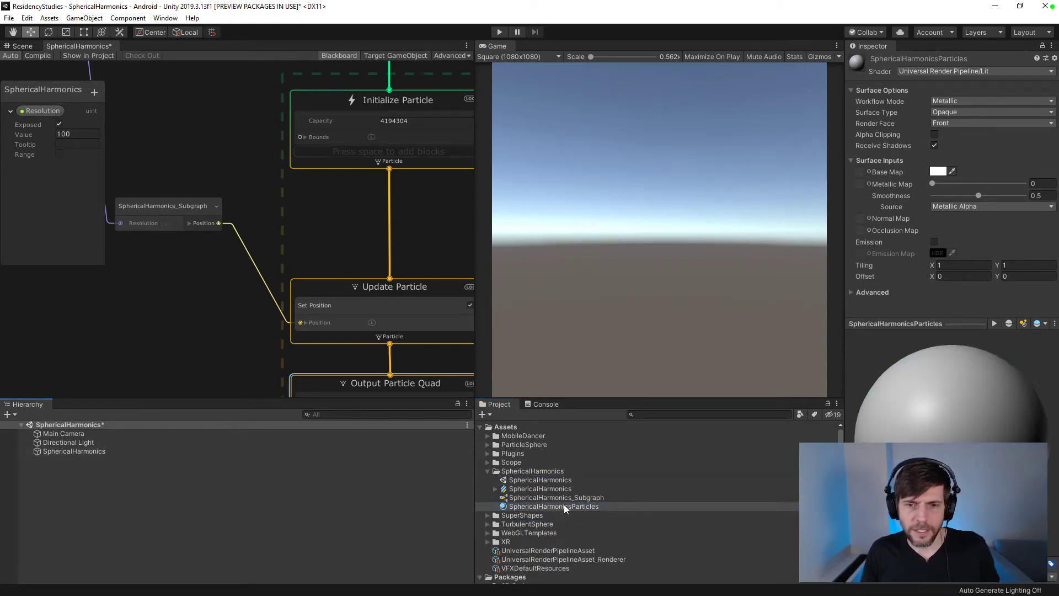
# - Change the SphericalHarmonicsParticles material's shader to Universal Render Pipeline/Particles/Unlit
pyautogui.click(566, 507)
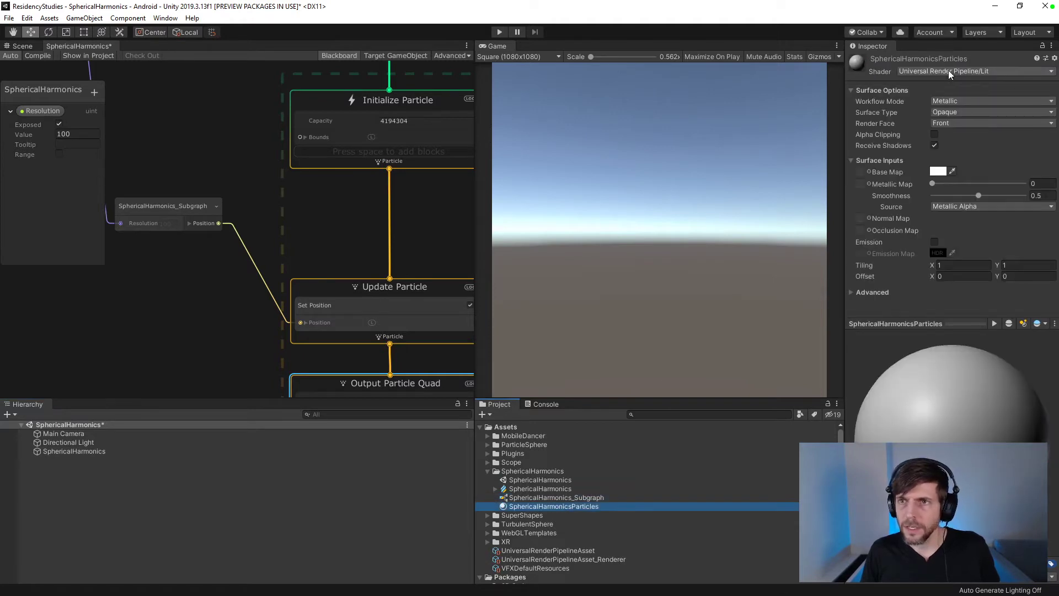
pyautogui.click(948, 71)
pyautogui.click(921, 138)
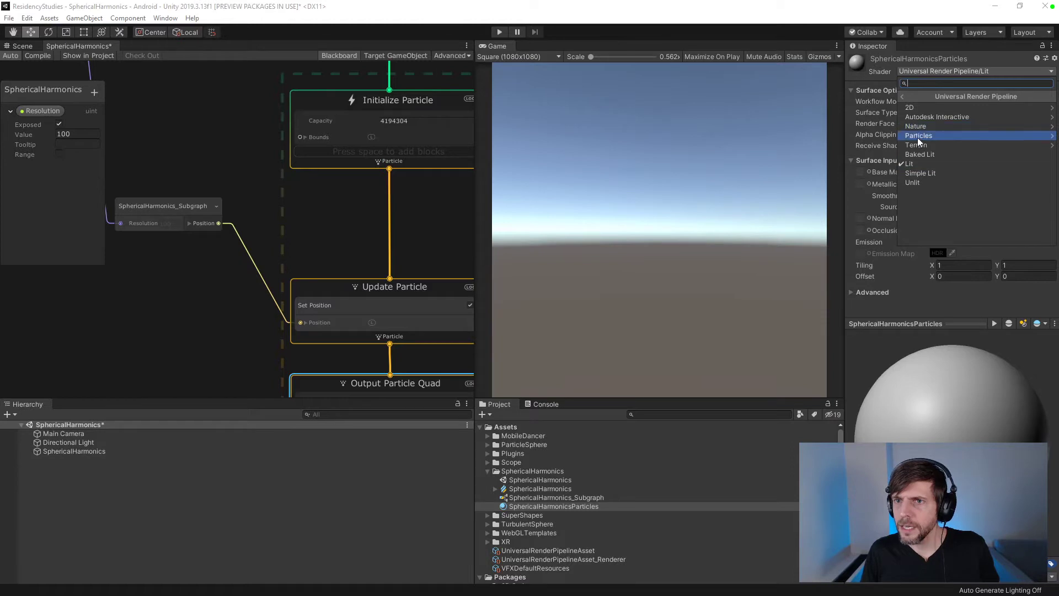
pyautogui.click(918, 137)
pyautogui.click(918, 126)
# - Make the material Transparent with Additive blending, and assign the Default-Particle texture as its Base Map
pyautogui.click(948, 102)
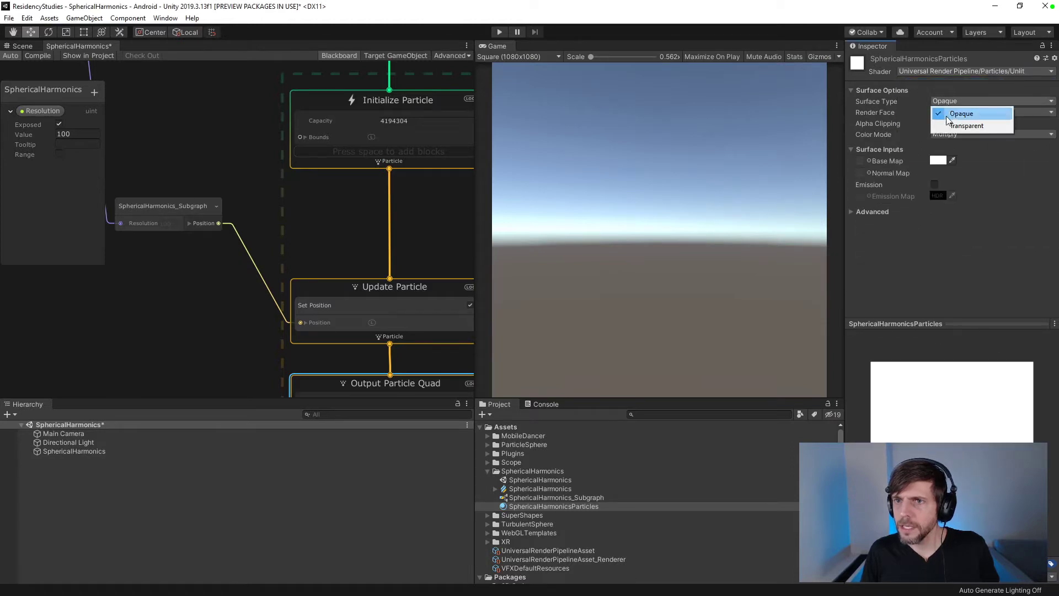
pyautogui.click(948, 125)
pyautogui.click(948, 113)
pyautogui.click(948, 149)
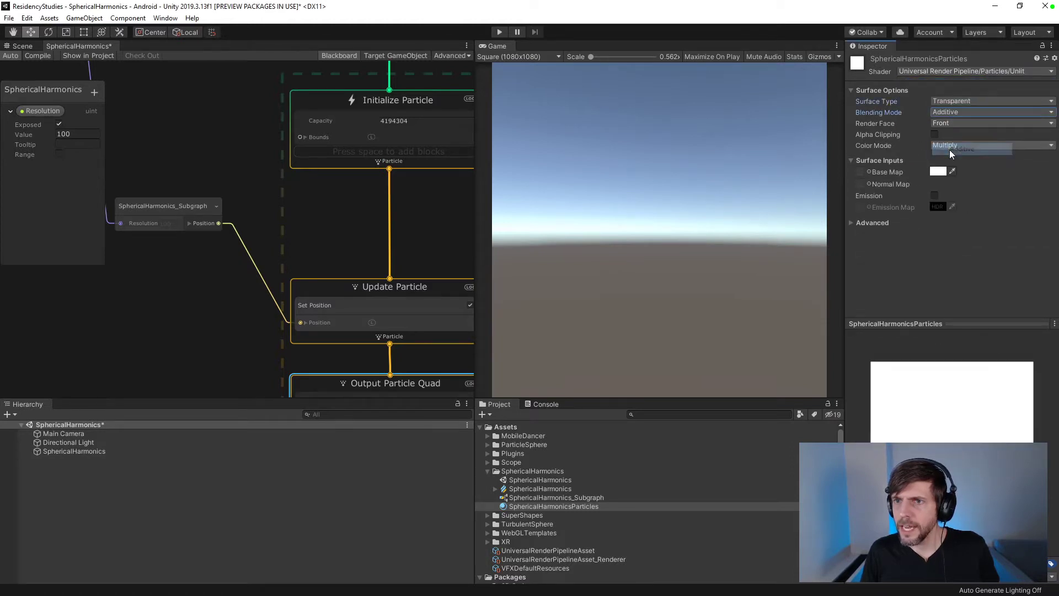
pyautogui.click(870, 172)
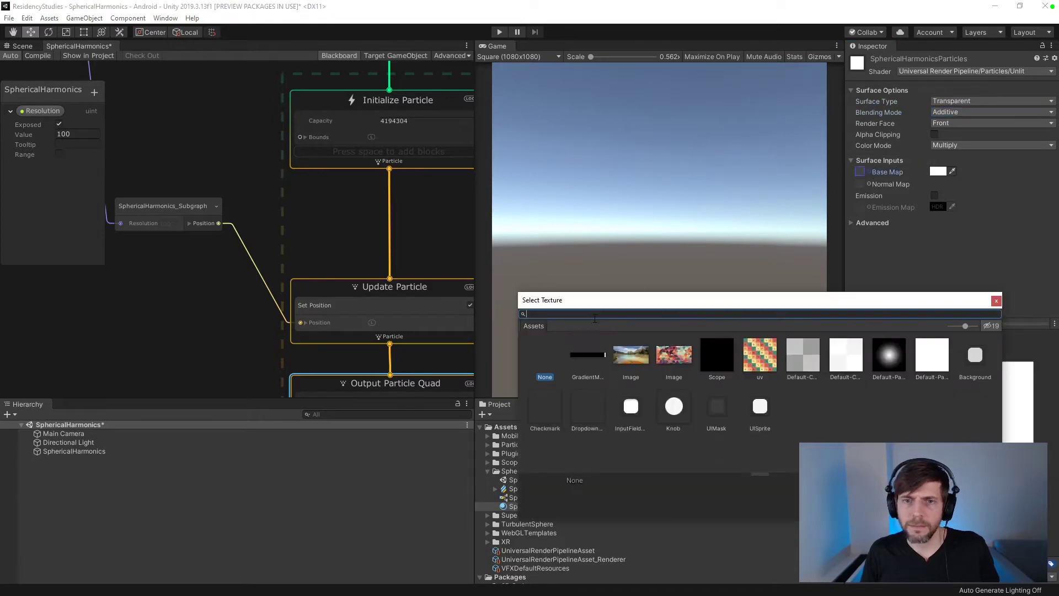
pyautogui.doubleClick(890, 359)
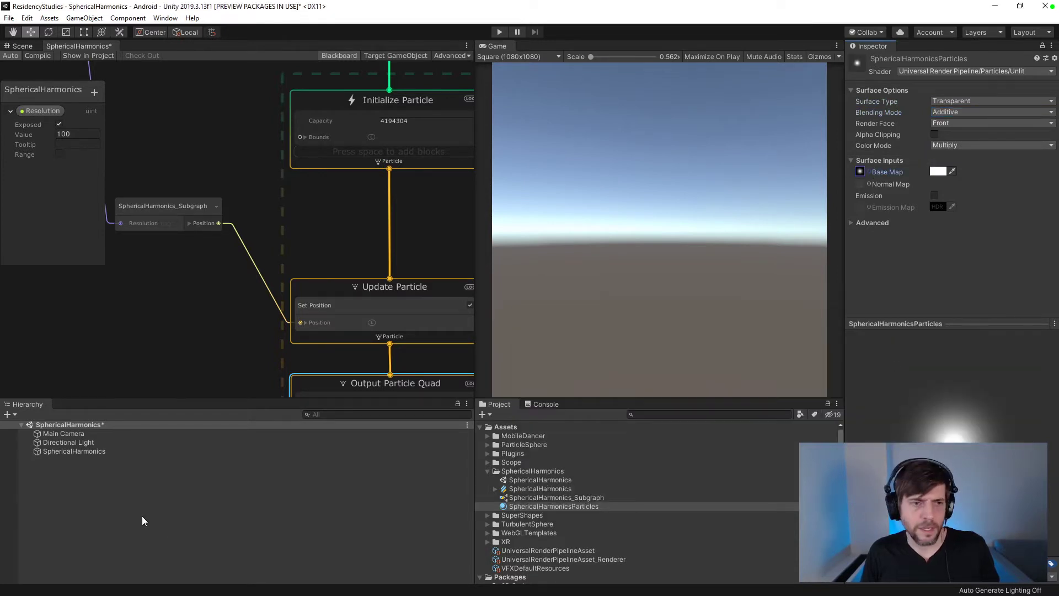
# - Give the Main Camera a Solid Color background in dark grey, hexadecimal 353535
pyautogui.click(68, 433)
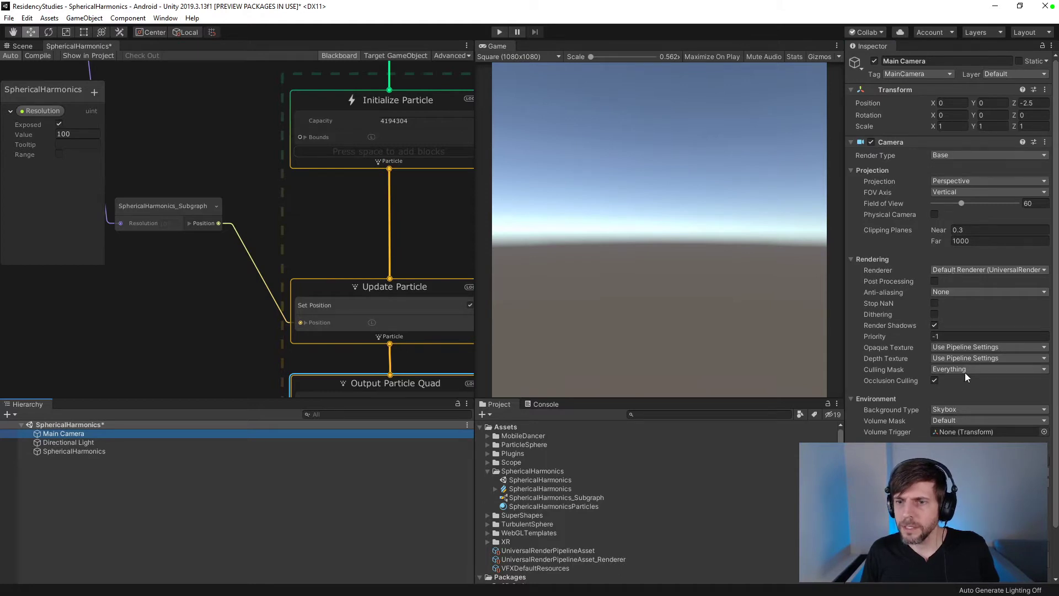
pyautogui.click(966, 409)
pyautogui.click(959, 431)
pyautogui.click(956, 421)
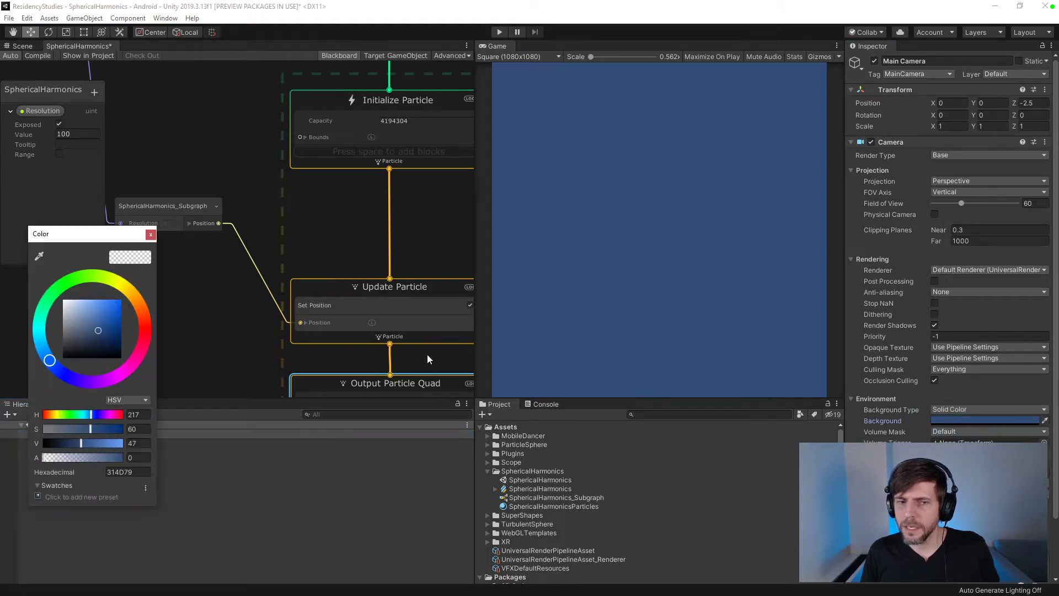
pyautogui.moveTo(98, 313)
pyautogui.mouseDown()
pyautogui.moveTo(50, 376)
pyautogui.moveTo(48, 349)
pyautogui.mouseUp()
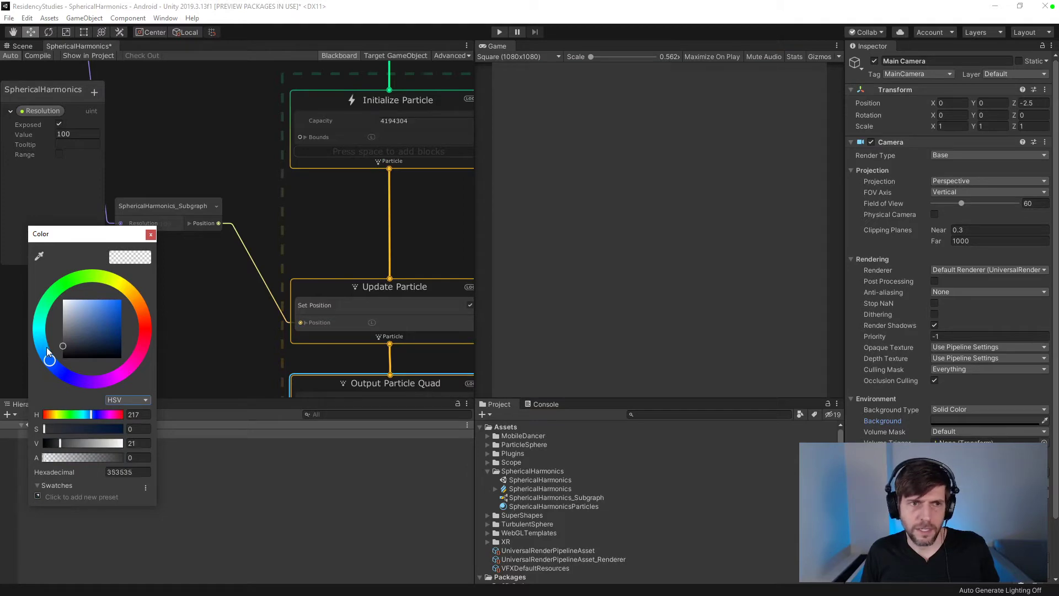
pyautogui.click(150, 234)
# - Remove the SphericalHarmonicsParticles material from the SphericalHarmonics object and recompile the graph
pyautogui.click(92, 451)
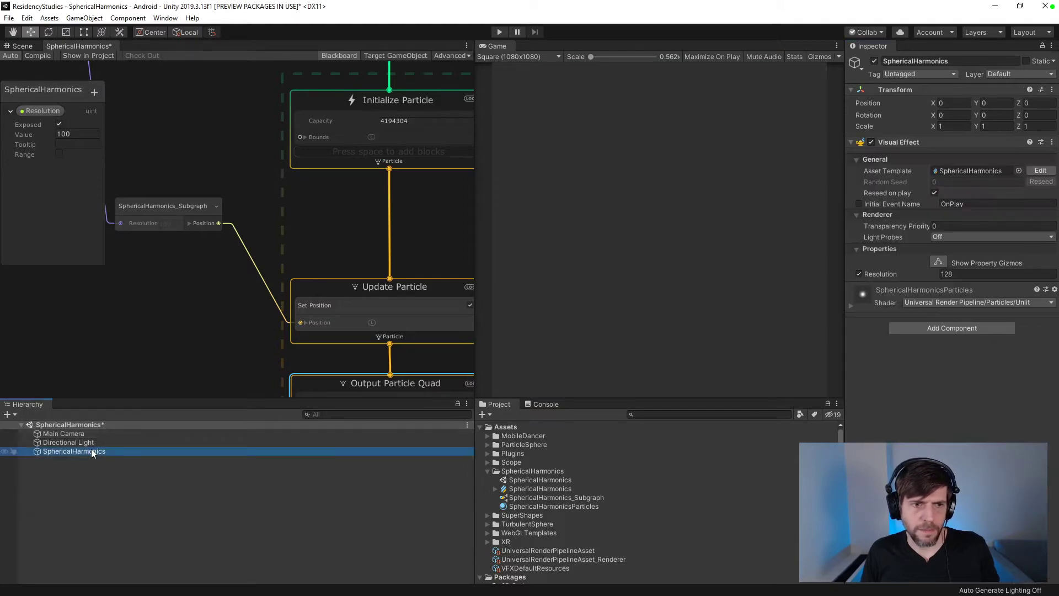
pyautogui.click(39, 55)
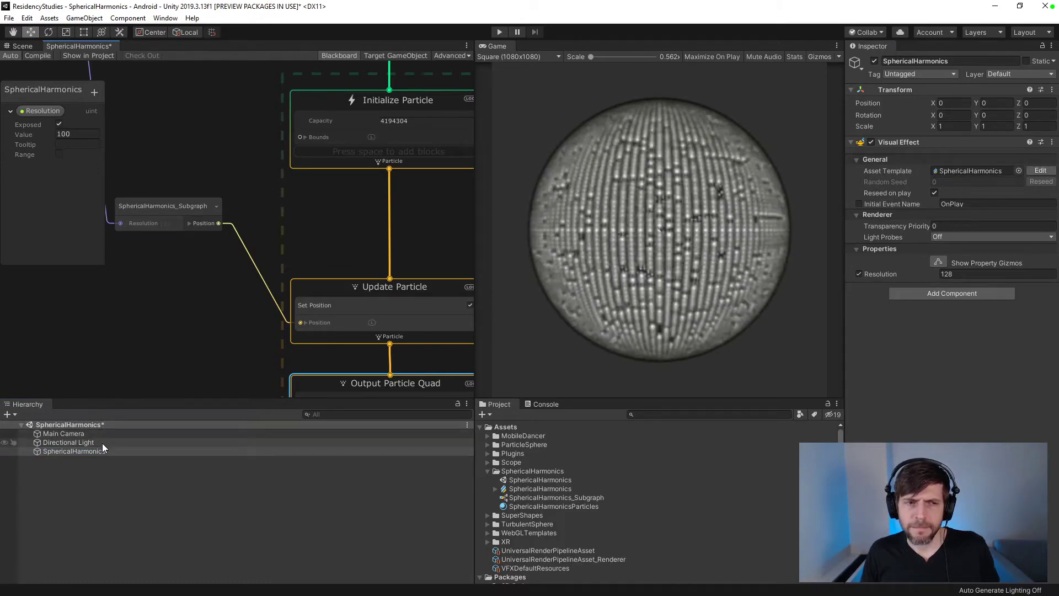
# - Set the Blend Mode of the Output Particle Quad context to Additive
pyautogui.moveTo(229, 376); pyautogui.dragTo(168, 241, button='middle')
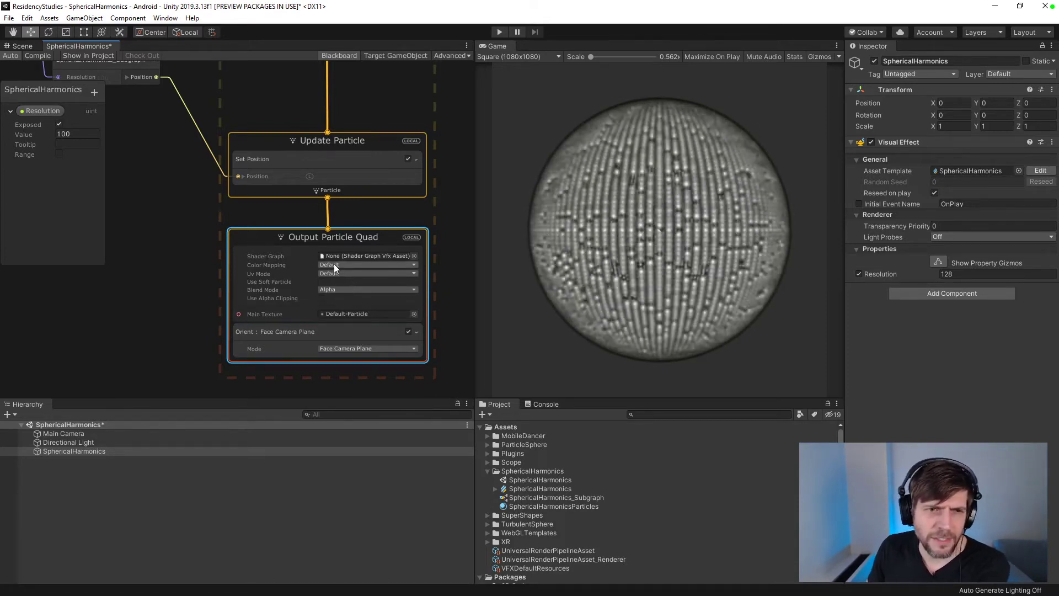
pyautogui.click(339, 290)
pyautogui.click(338, 300)
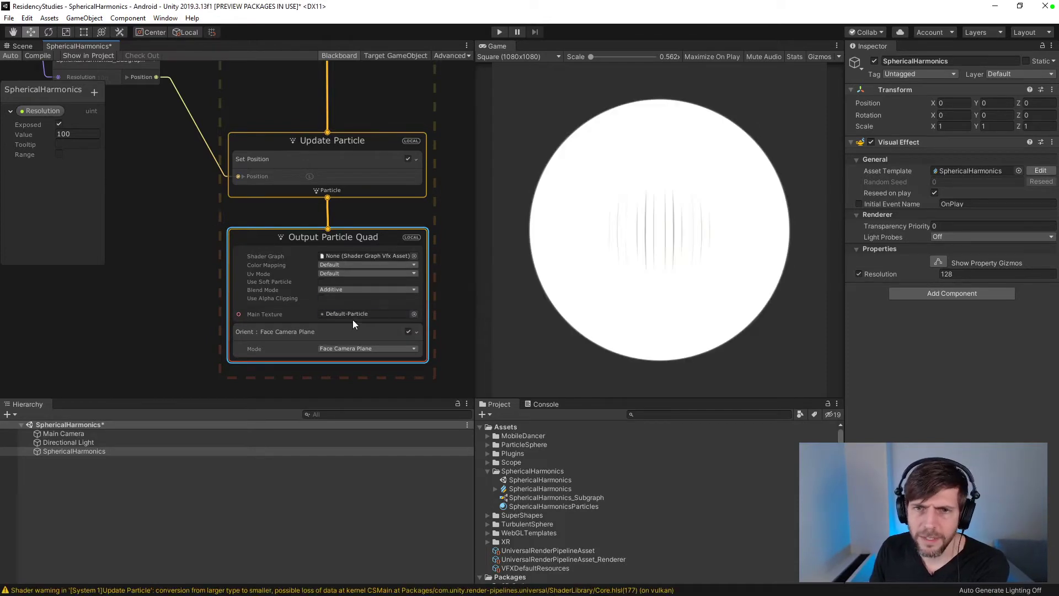
# - Delete the SphericalHarmonicsParticles material from the project
pyautogui.click(541, 506)
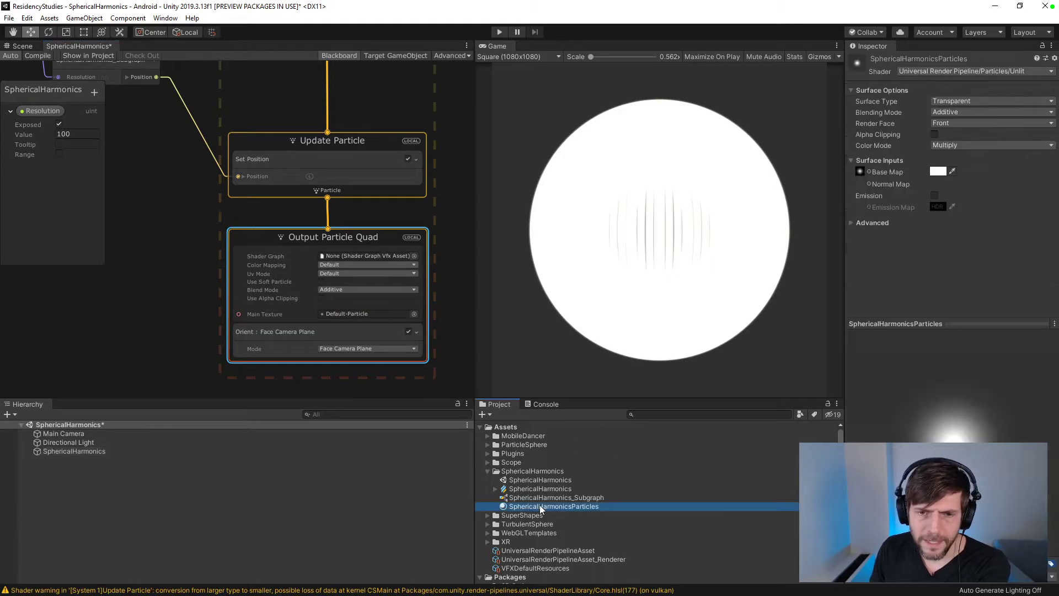
pyautogui.press('Delete')
pyautogui.click(567, 326)
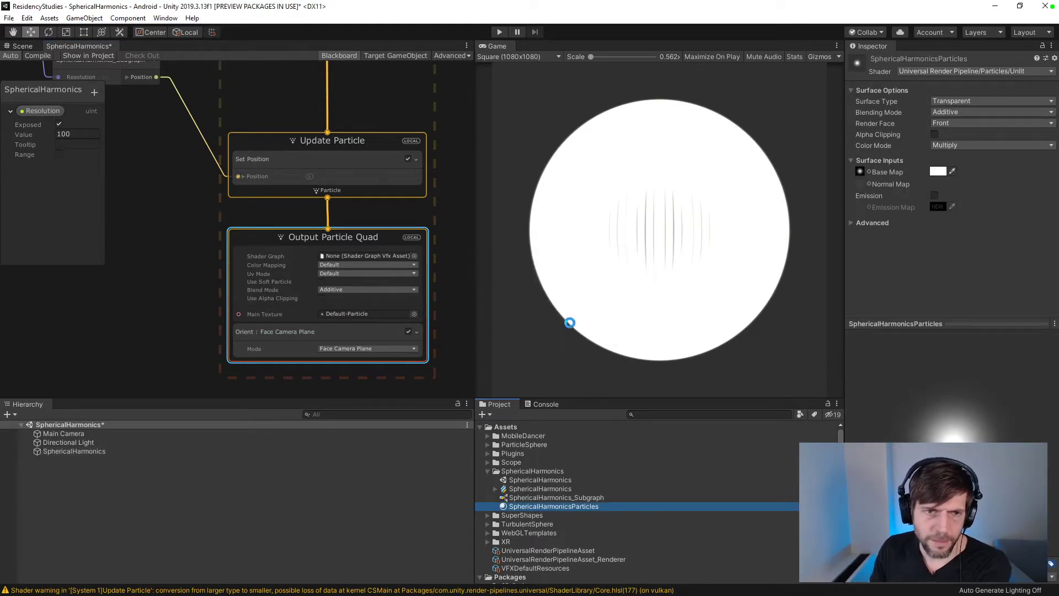
# - Add a Set Scale block above the Orient block in the Output Particle Quad context
pyautogui.click(295, 334)
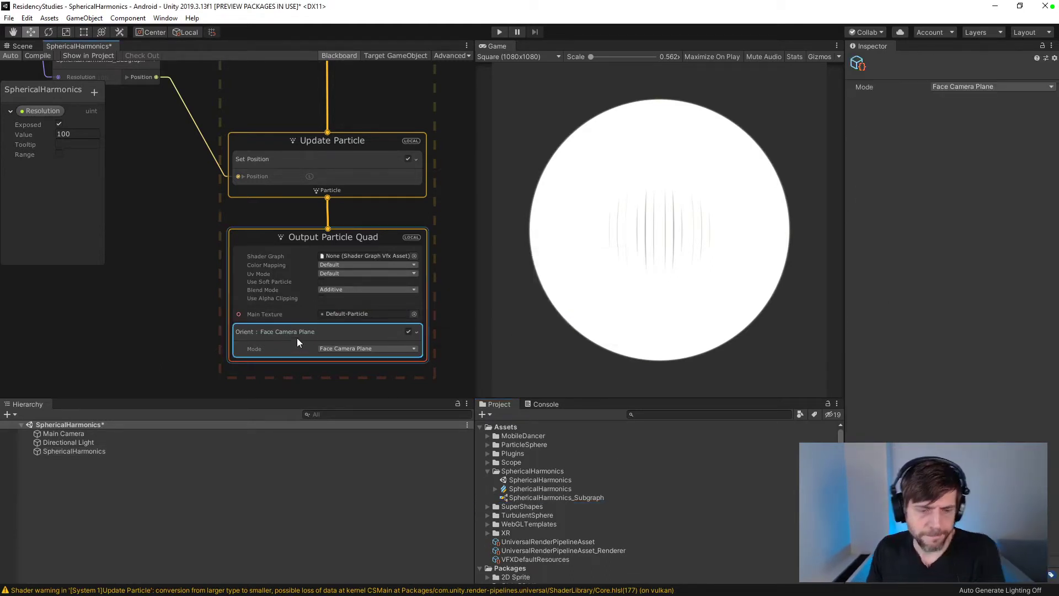
pyautogui.press('space')
pyautogui.write('sca;e')
pyautogui.press('BackSpace')
pyautogui.press('BackSpace')
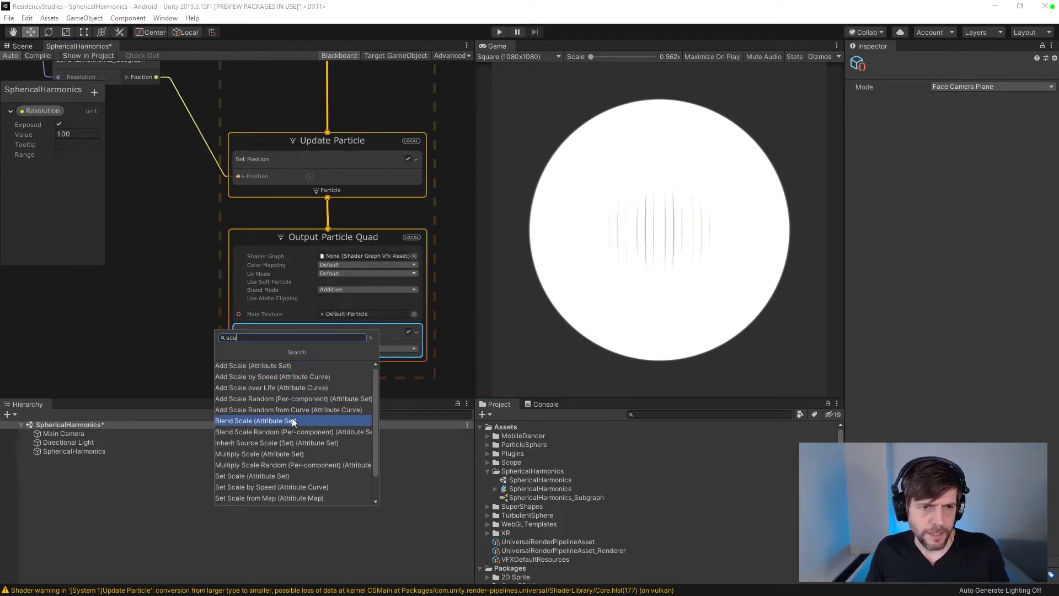
pyautogui.click(283, 472)
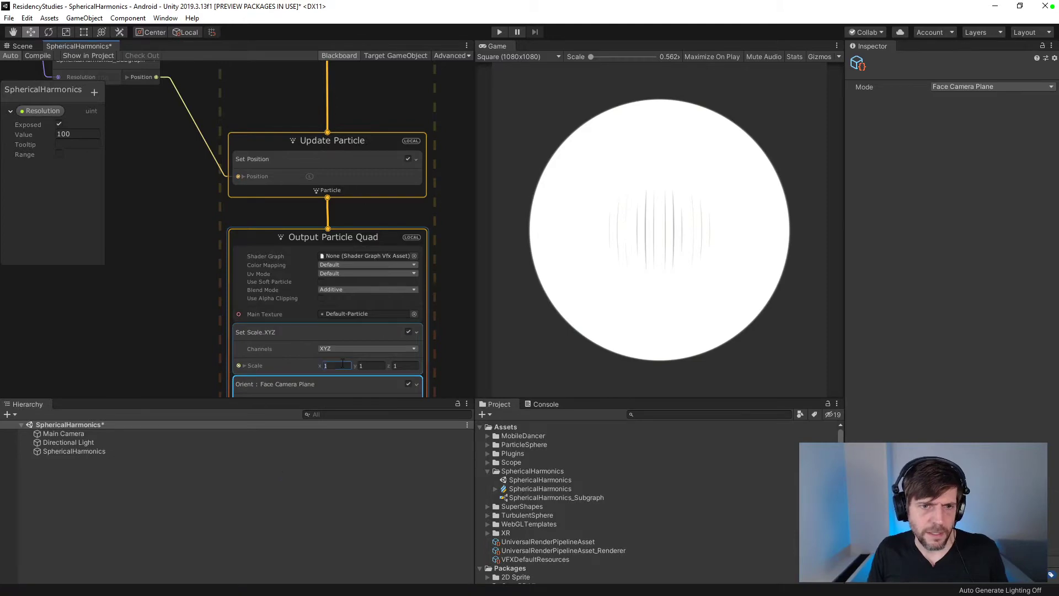
# - Set the particle scale to 0.2 on X, Y and Z
pyautogui.click(342, 365)
pyautogui.write('0.2')
pyautogui.press('Tab')
pyautogui.write('0.2')
pyautogui.press('Tab')
pyautogui.write('0.2')
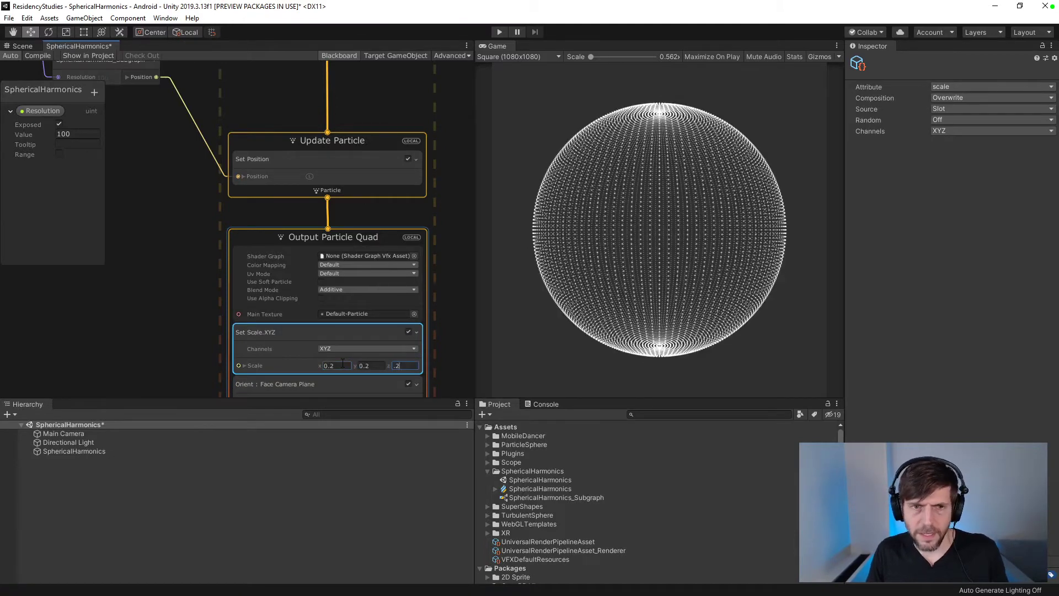
# - Try a particle scale of 0.5 on X, Y and Z in the Set Scale block
pyautogui.press('Tab')
pyautogui.write('.5')
pyautogui.press('Tab')
pyautogui.write('.5')
pyautogui.press('Tab')
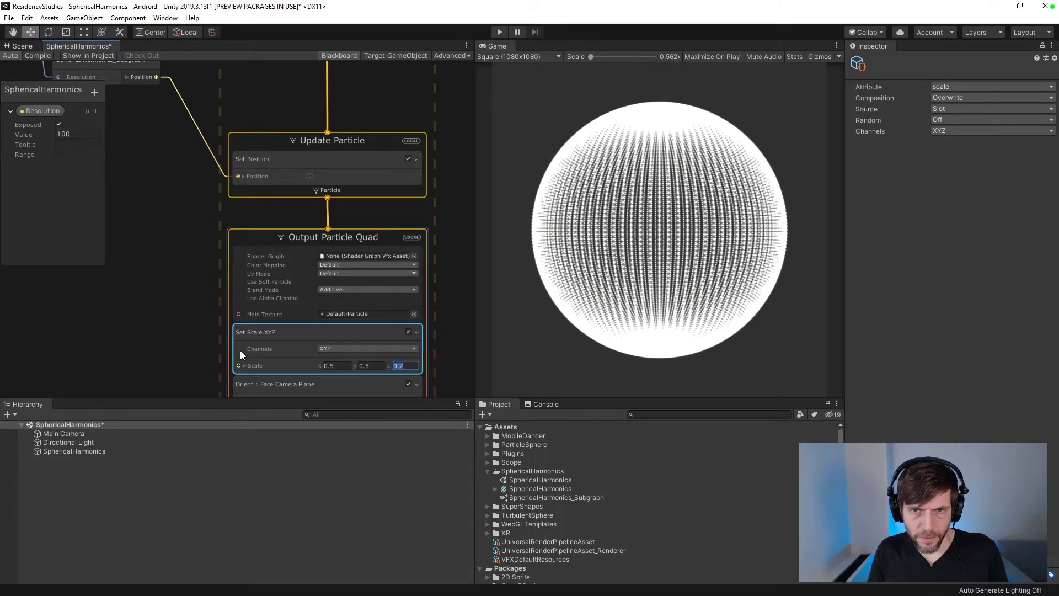
pyautogui.write('.5')
# - Set the particle scale to 0.25 on X, Y and Z
pyautogui.press('Tab')
pyautogui.write('.25')
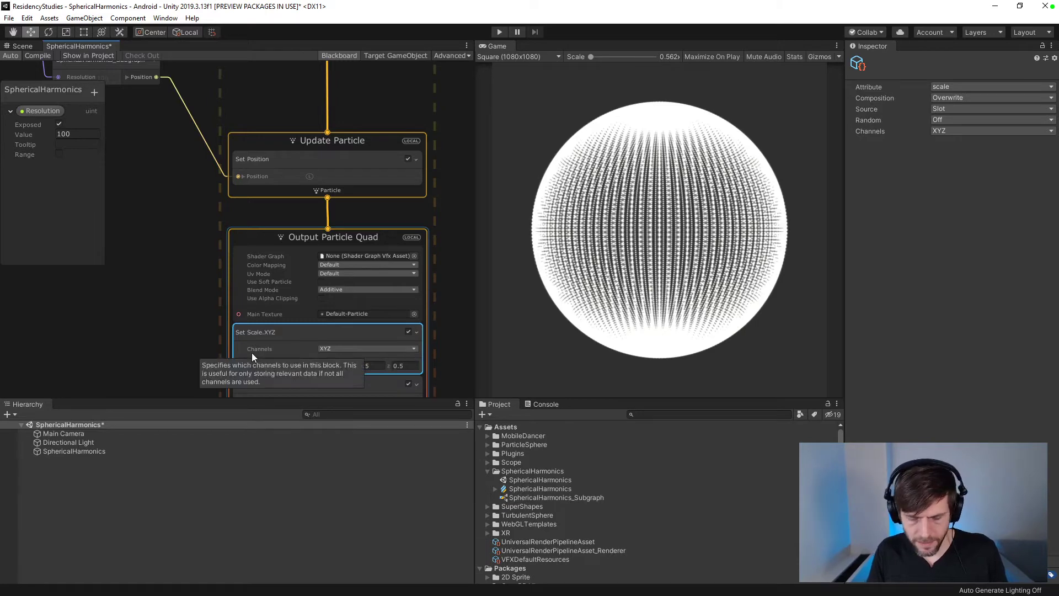
pyautogui.press('Tab')
pyautogui.write('.25')
pyautogui.press('Tab')
pyautogui.write('.25')
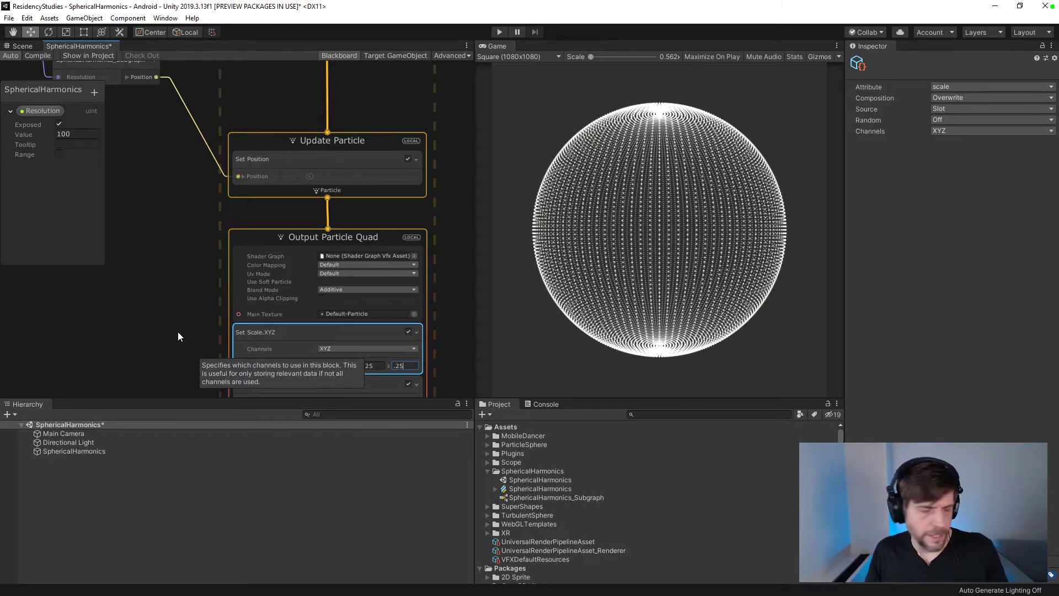
pyautogui.press('Return')
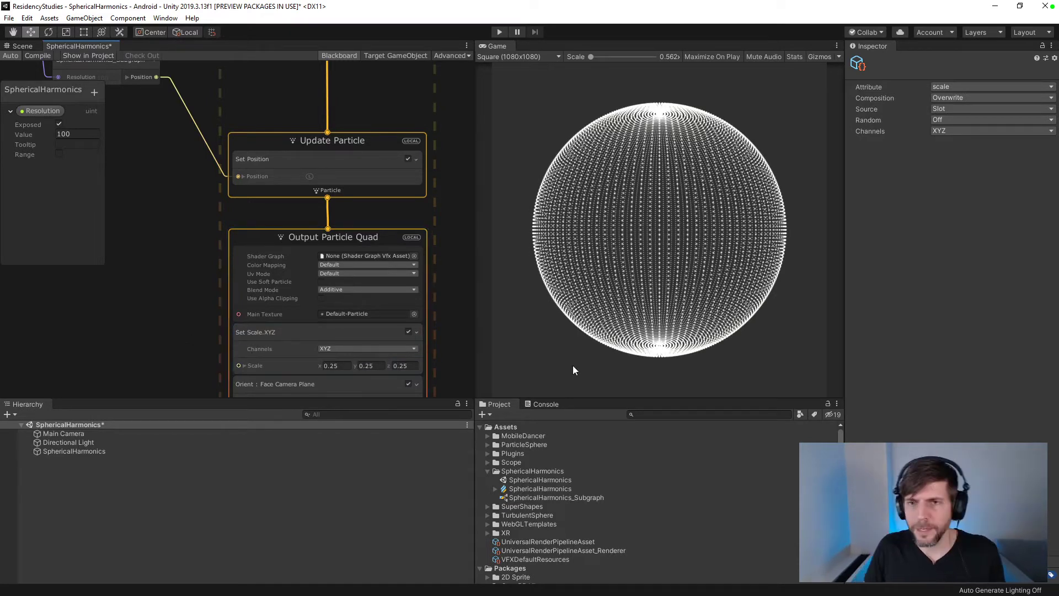
# - Tidy the graph by aligning the subgraph node with Update Particle and the Power and Resolution nodes with the Spawn context
pyautogui.scroll(-6, 293, 303)
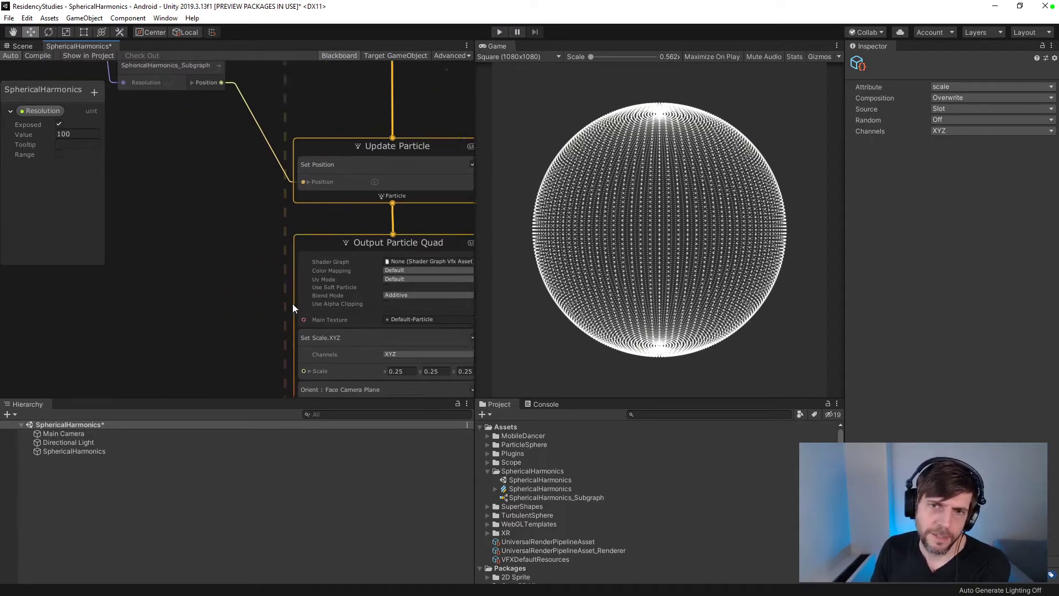
pyautogui.scroll(-3, 333, 293)
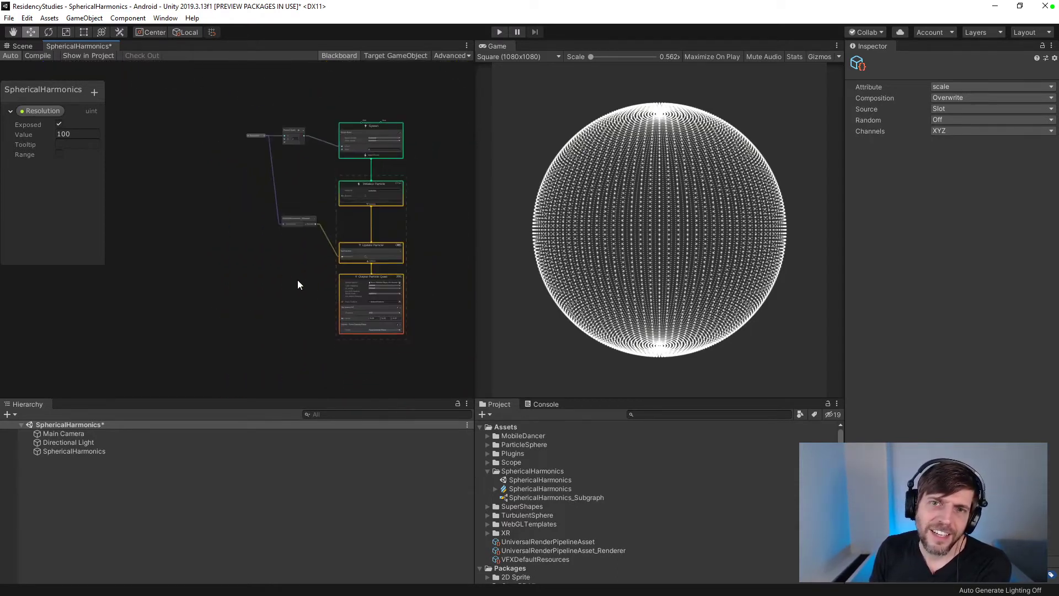
pyautogui.scroll(2, 297, 281)
pyautogui.moveTo(299, 270); pyautogui.dragTo(269, 316, button='middle')
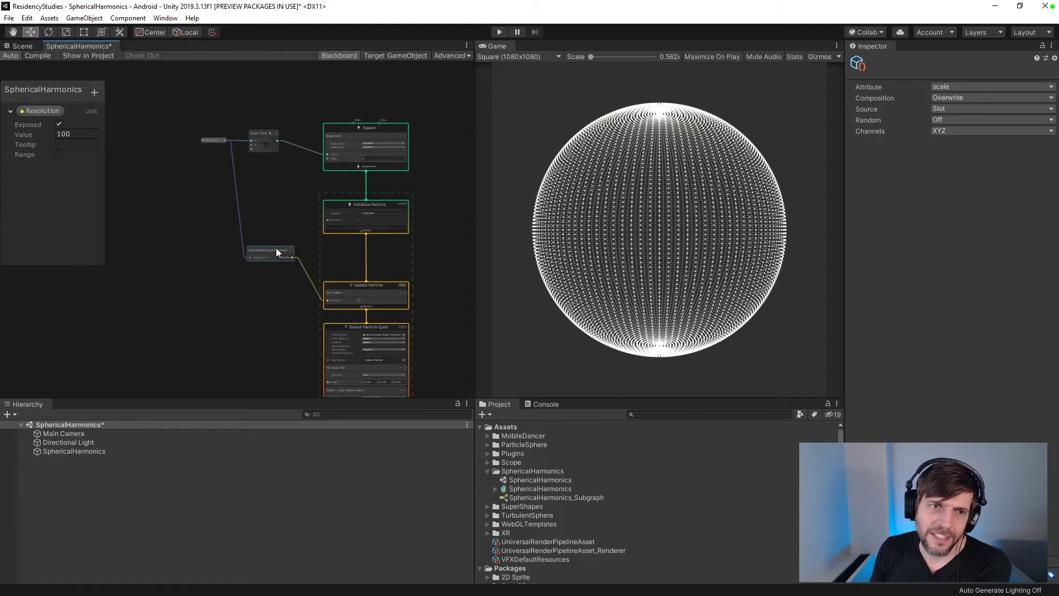
pyautogui.moveTo(277, 250); pyautogui.dragTo(288, 296)
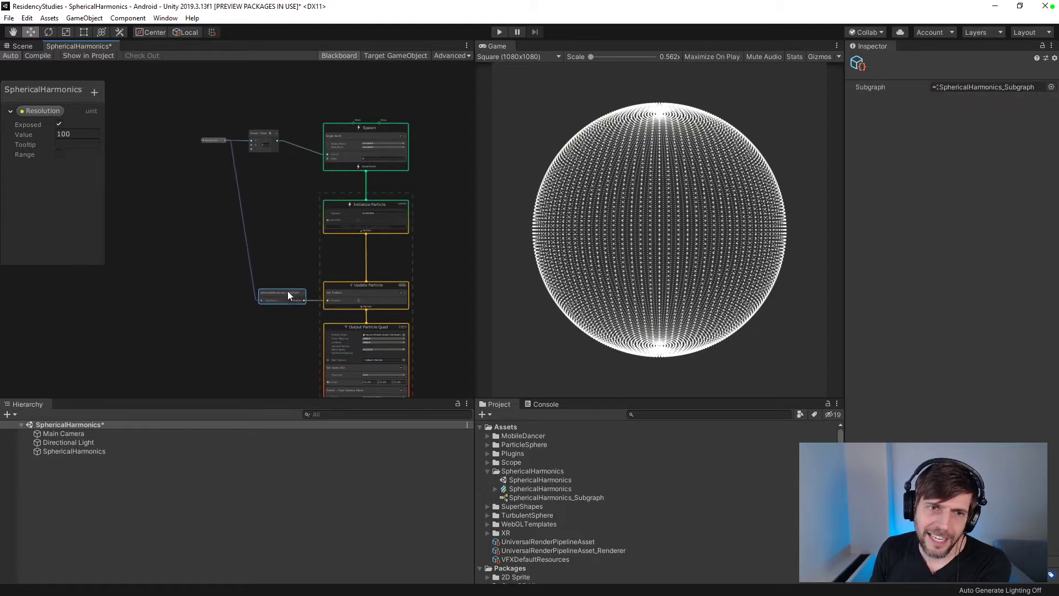
pyautogui.moveTo(259, 133); pyautogui.dragTo(284, 148)
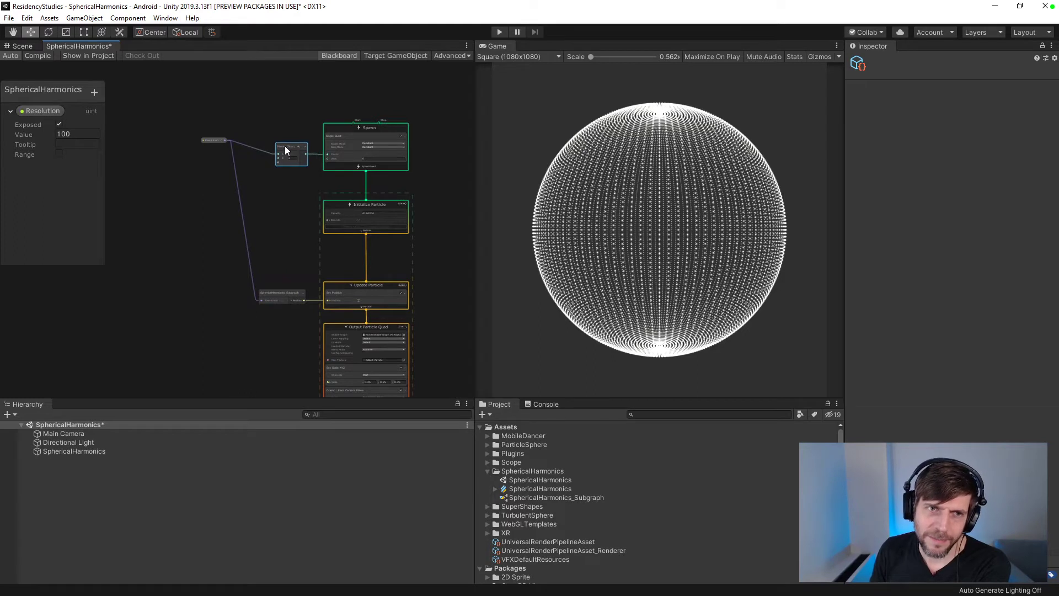
pyautogui.moveTo(220, 140); pyautogui.dragTo(244, 154)
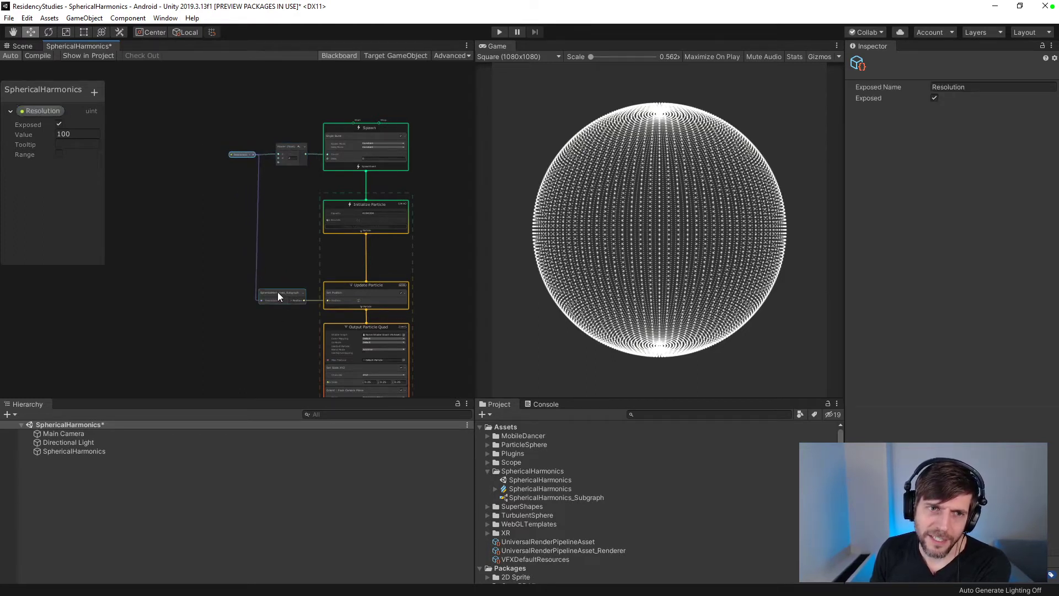
pyautogui.moveTo(278, 296); pyautogui.dragTo(281, 296)
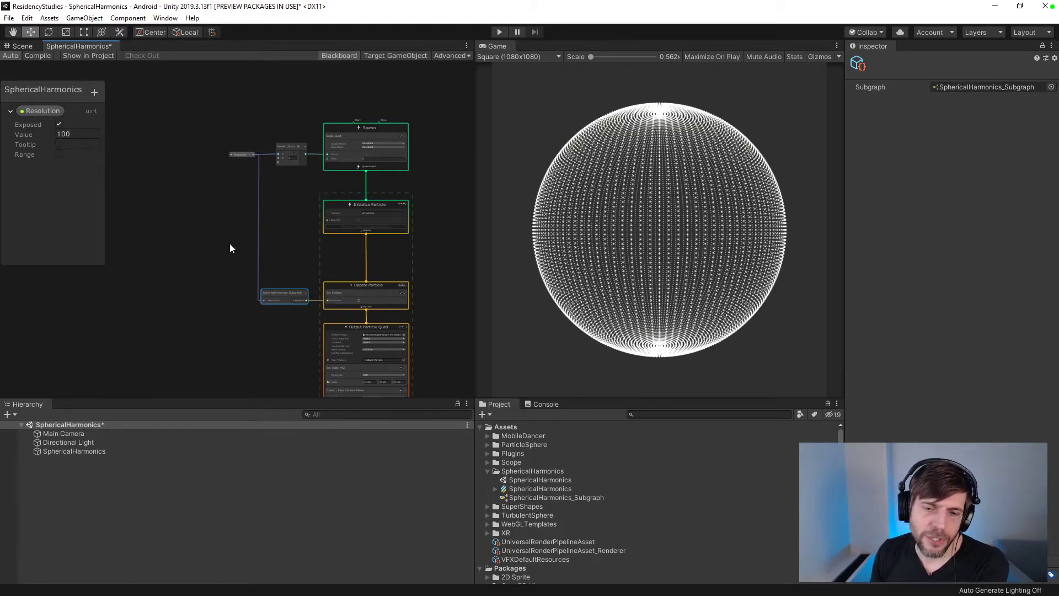
# - Open SphericalHarmonics_Subgraph and move both Resolution-to-Remap node chains closer to the float nodes beside the sticky notes
pyautogui.click(540, 489)
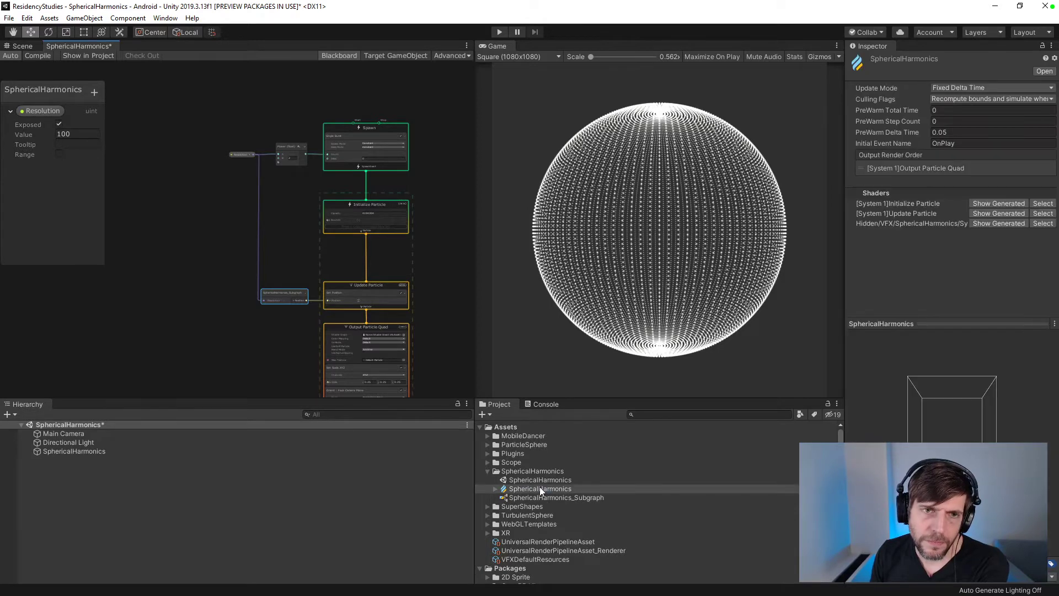
pyautogui.doubleClick(542, 498)
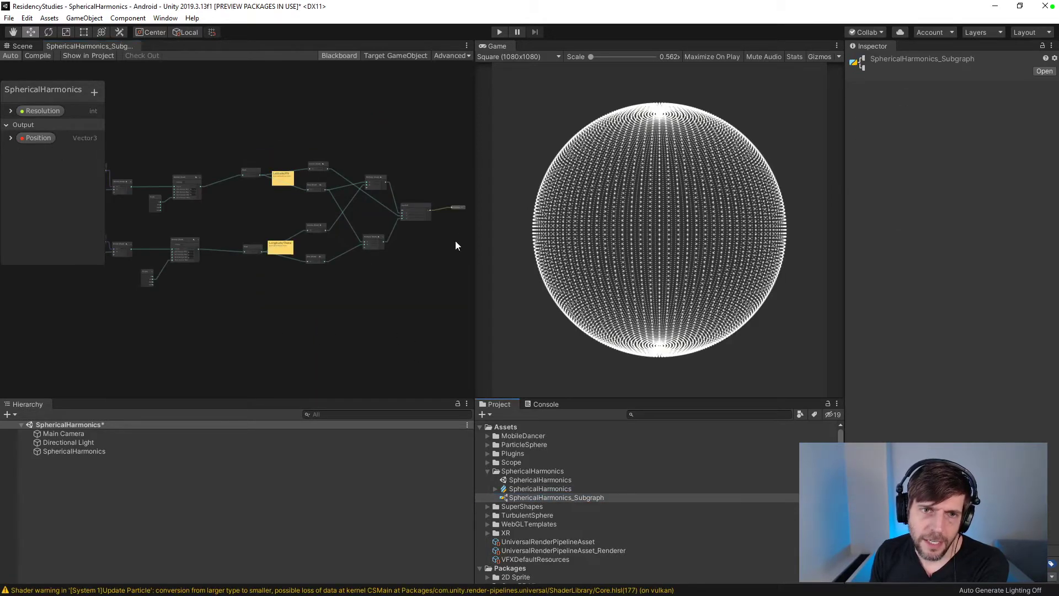
pyautogui.moveTo(378, 303); pyautogui.dragTo(505, 342, button='middle')
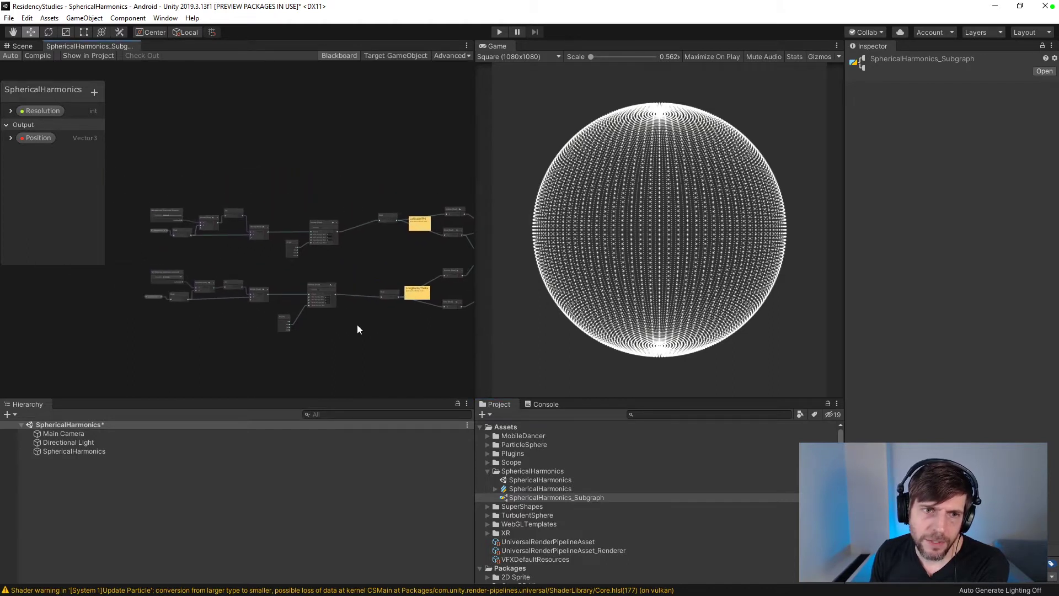
pyautogui.moveTo(356, 325); pyautogui.dragTo(405, 327, button='middle')
pyautogui.moveTo(385, 158); pyautogui.dragTo(188, 353)
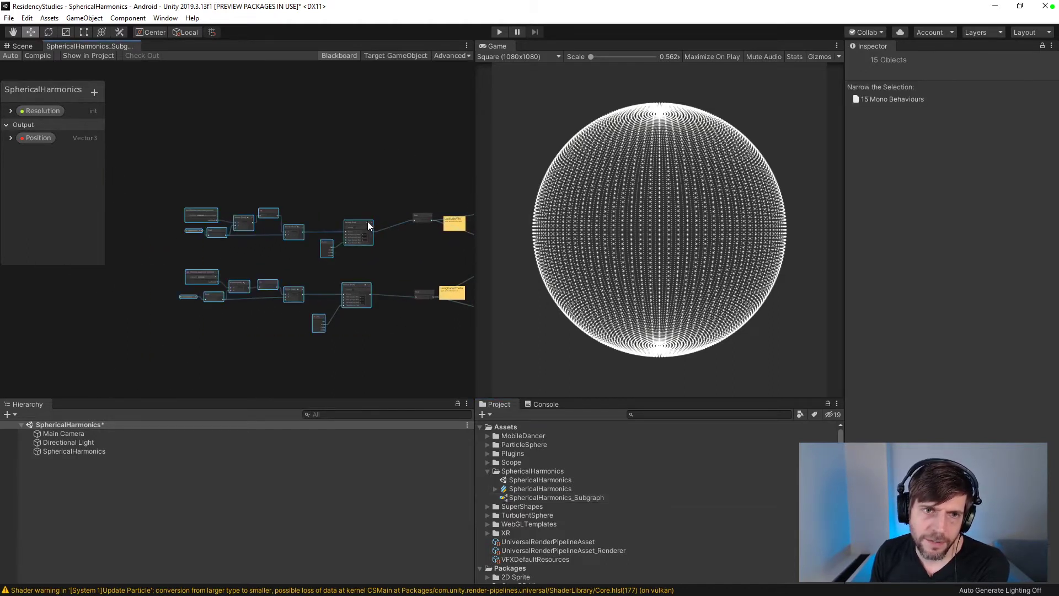
pyautogui.moveTo(356, 226); pyautogui.dragTo(397, 220)
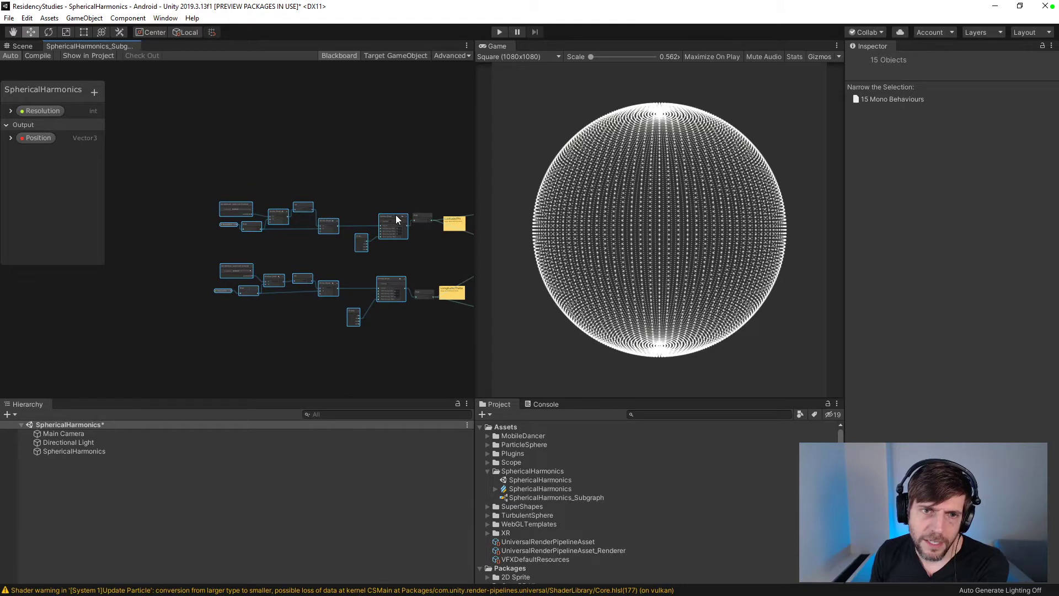
pyautogui.click(398, 254)
pyautogui.moveTo(437, 258); pyautogui.dragTo(365, 242, button='middle')
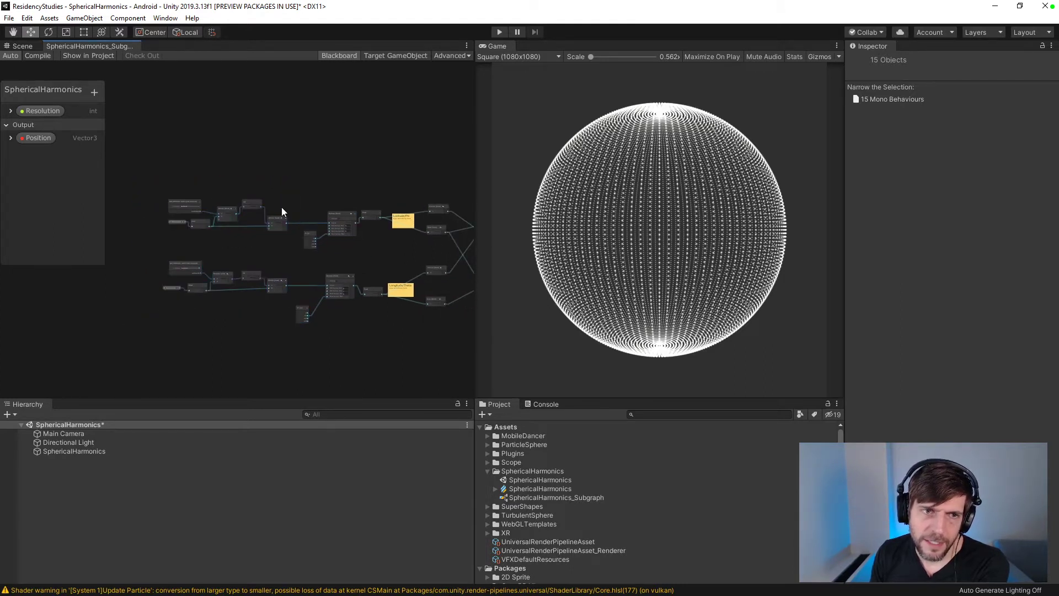
# - Move the nodes feeding the two Remap nodes, including the Pi nodes, closer to them
pyautogui.moveTo(232, 240); pyautogui.dragTo(142, 293)
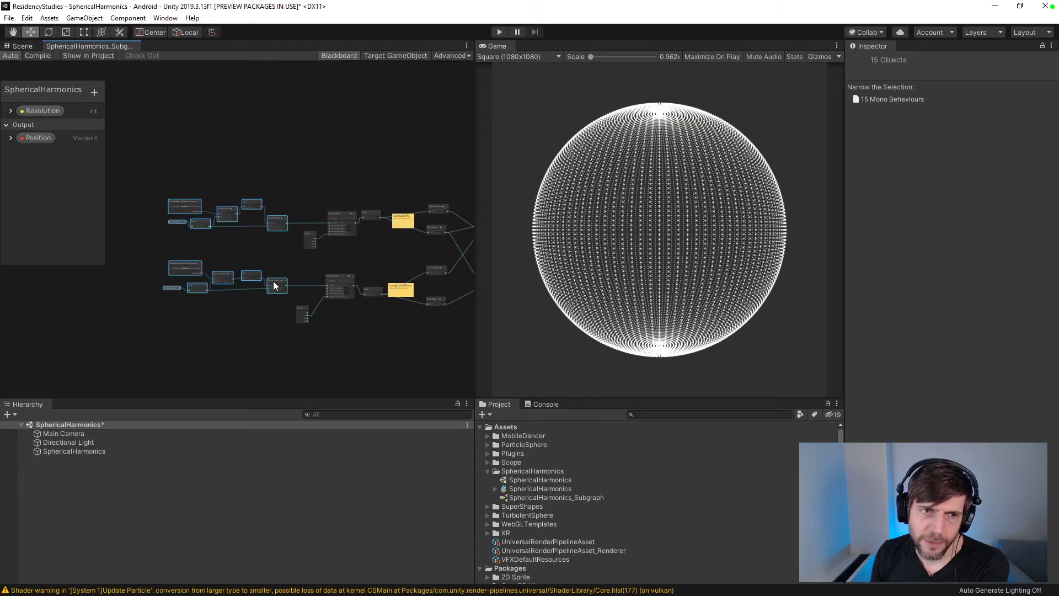
pyautogui.moveTo(277, 286); pyautogui.dragTo(315, 301)
pyautogui.moveTo(313, 234); pyautogui.dragTo(315, 235)
pyautogui.click(331, 195)
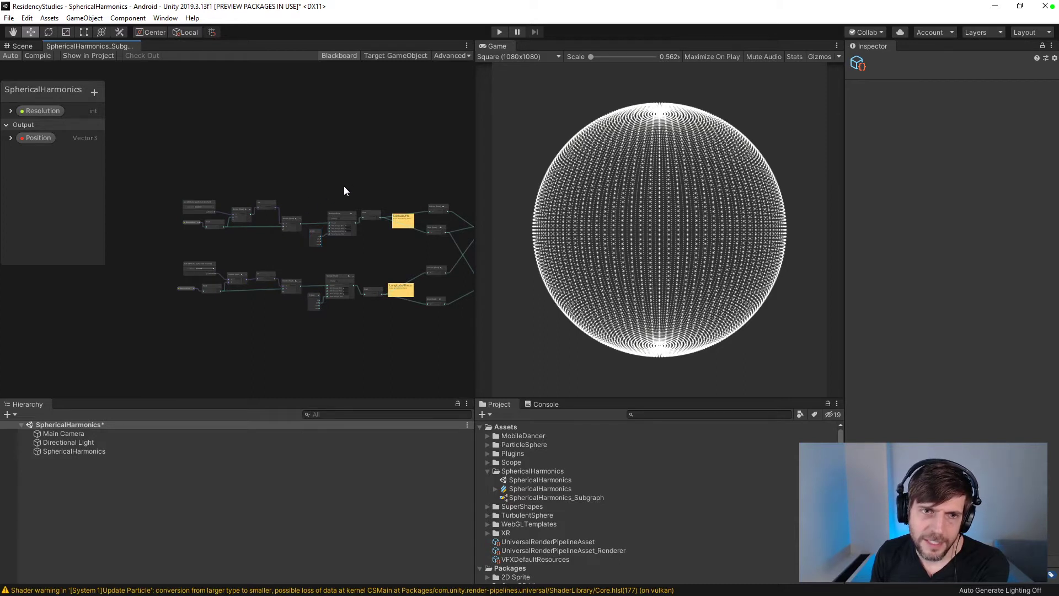
# - Nudge the Divide node in the lower chain into line with its input and save the subgraph
pyautogui.moveTo(397, 182); pyautogui.dragTo(262, 192, button='middle')
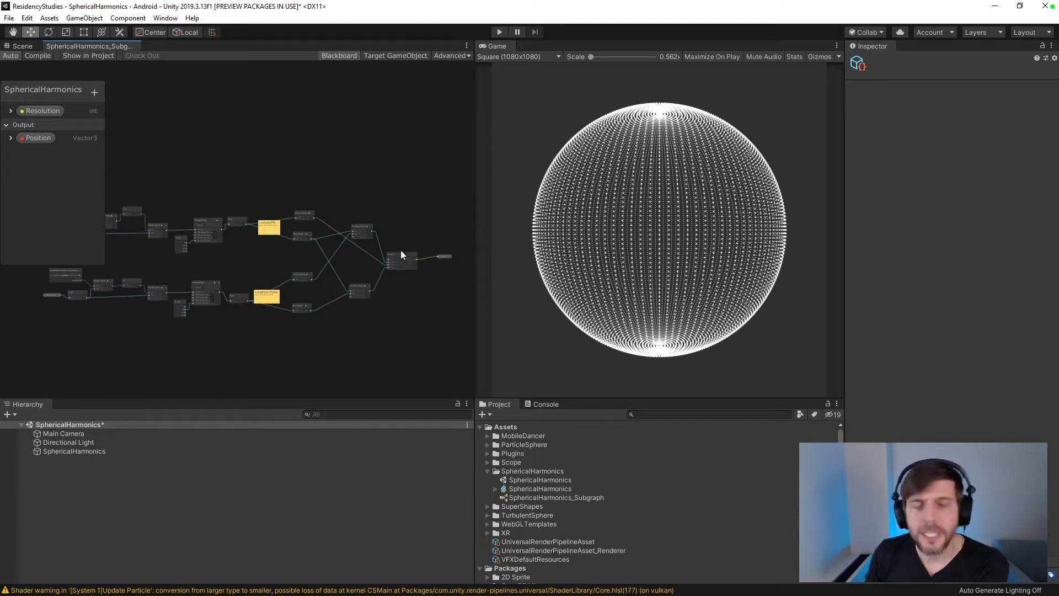
pyautogui.scroll(6, 307, 347)
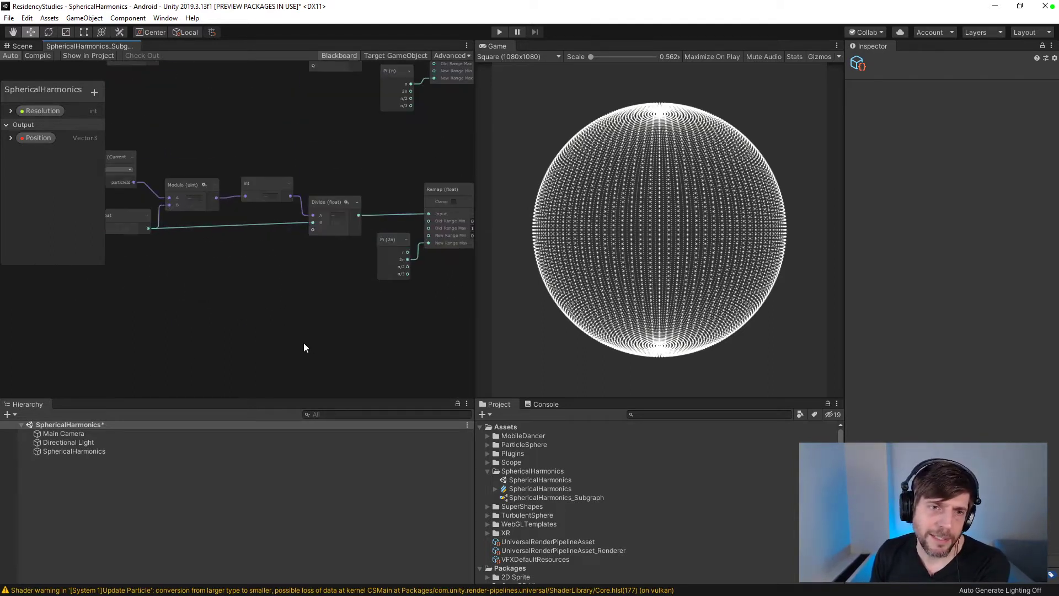
pyautogui.moveTo(359, 332); pyautogui.dragTo(396, 364, button='middle')
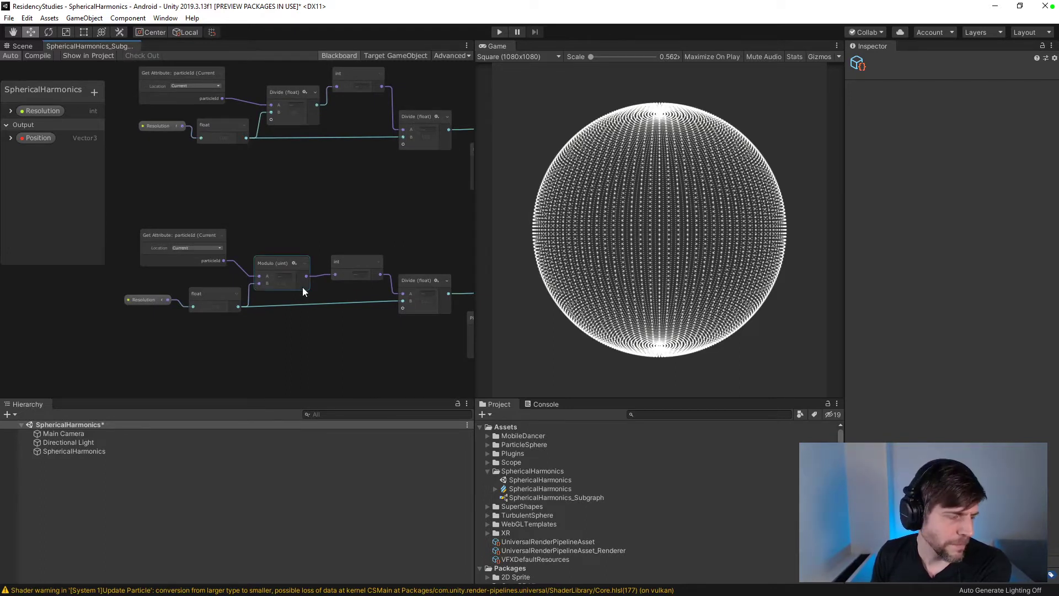
pyautogui.scroll(-3, 367, 308)
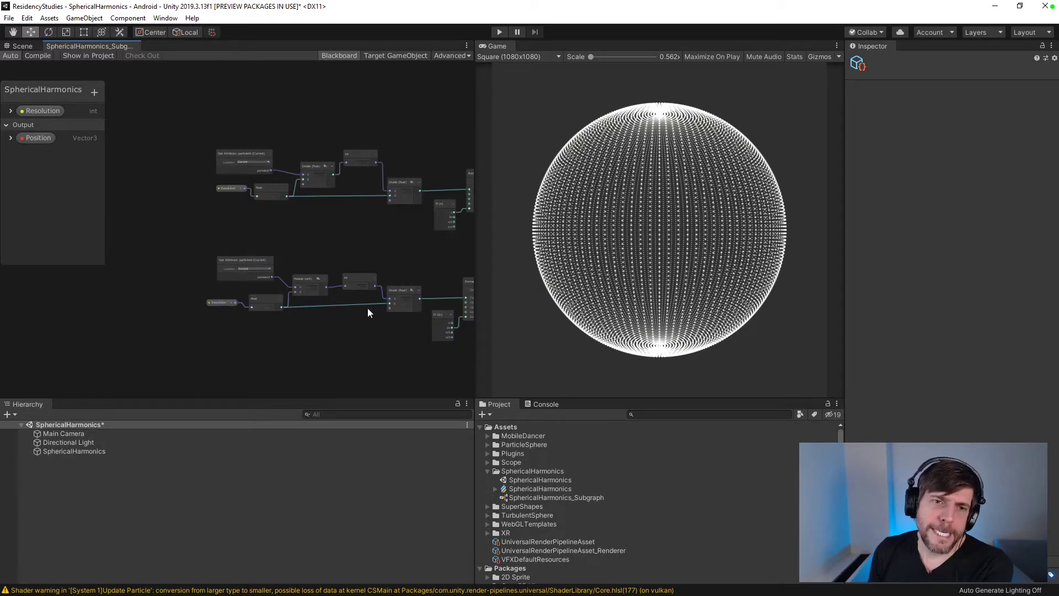
pyautogui.moveTo(396, 290); pyautogui.dragTo(396, 294)
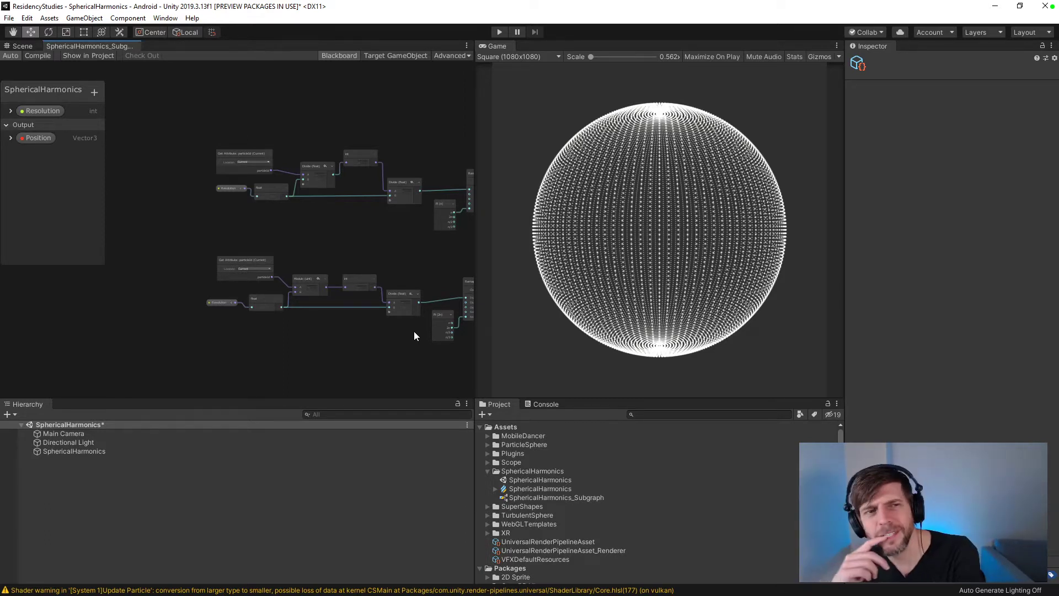
pyautogui.hotkey('ctrl', 's')
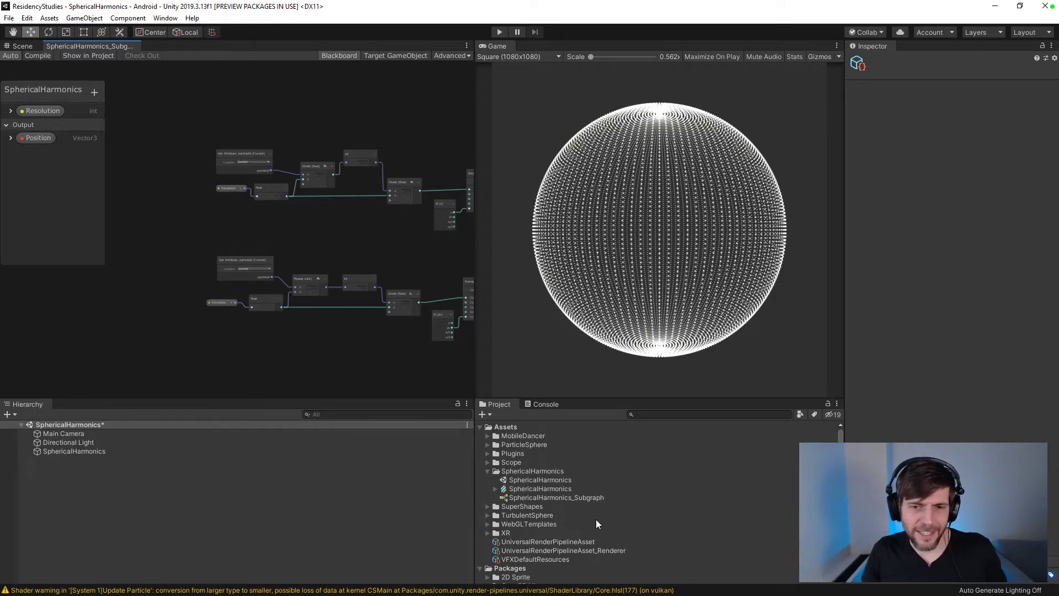
# - Reopen the SphericalHarmonics VFX graph and compile it
pyautogui.click(542, 489)
pyautogui.doubleClick(542, 489)
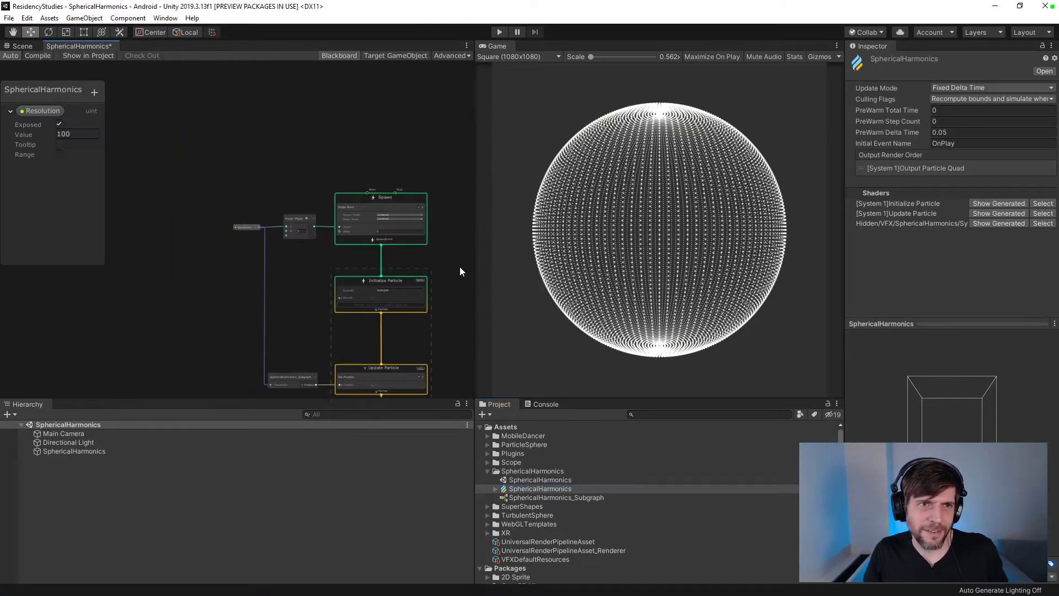
pyautogui.click(309, 241)
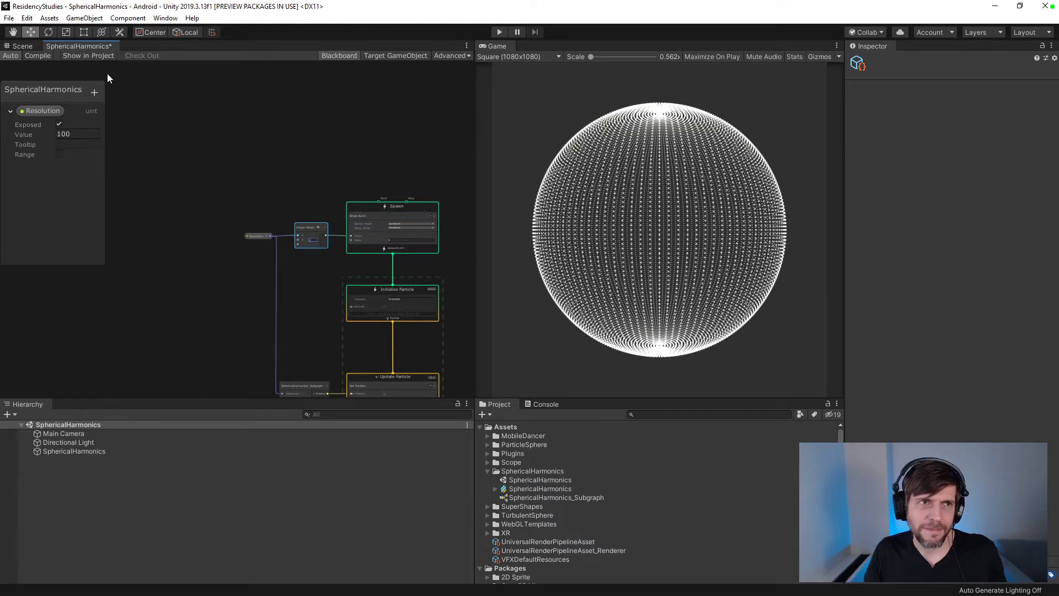
pyautogui.click(37, 55)
pyautogui.scroll(4, 283, 216)
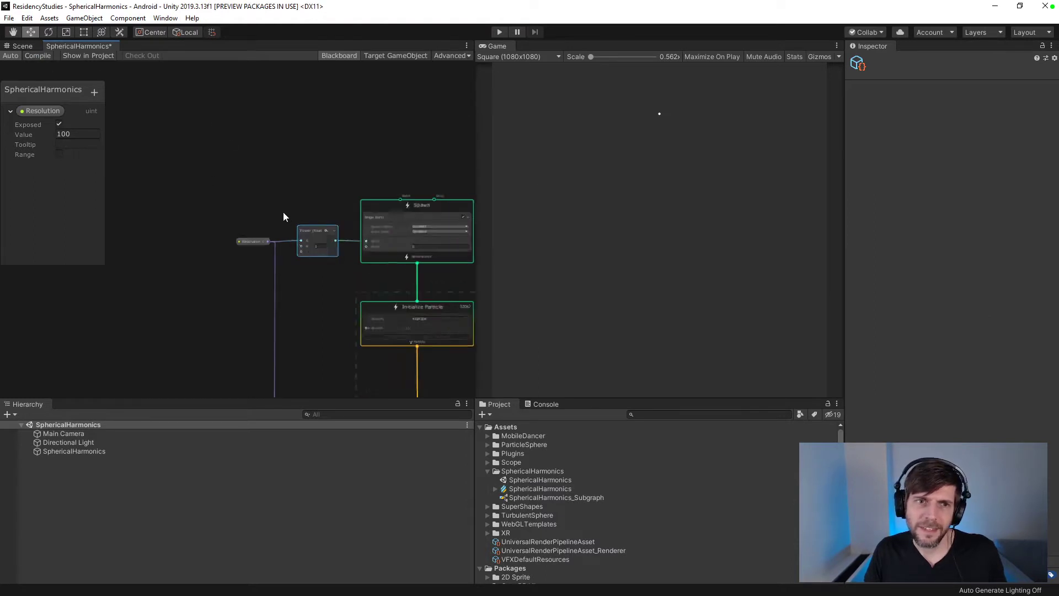
# - Try replacing the Power node with a direct link from Resolution to the Single Burst Count, and undo it
pyautogui.click(334, 263)
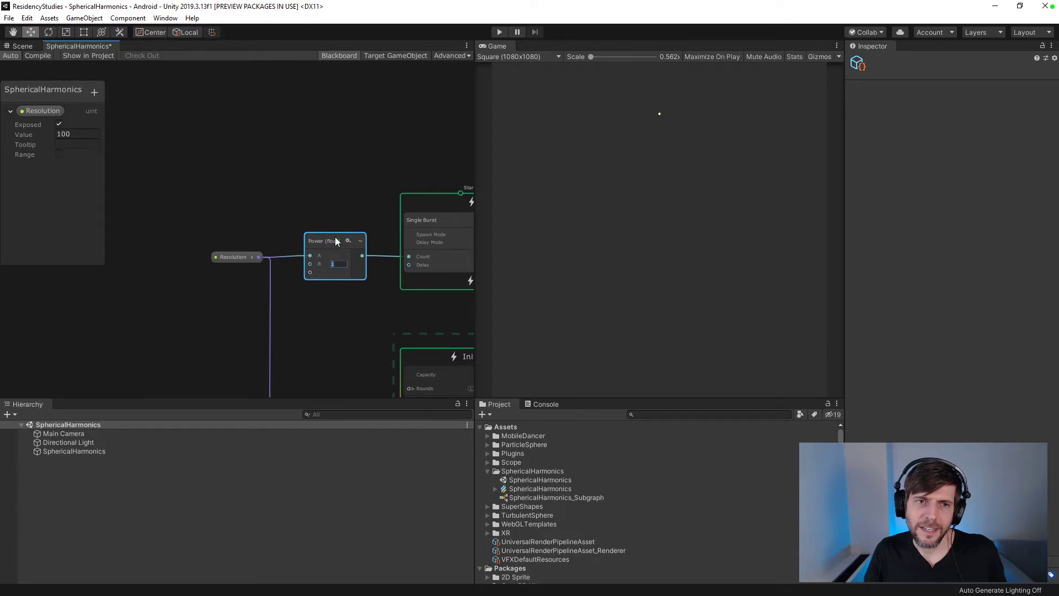
pyautogui.press('Delete')
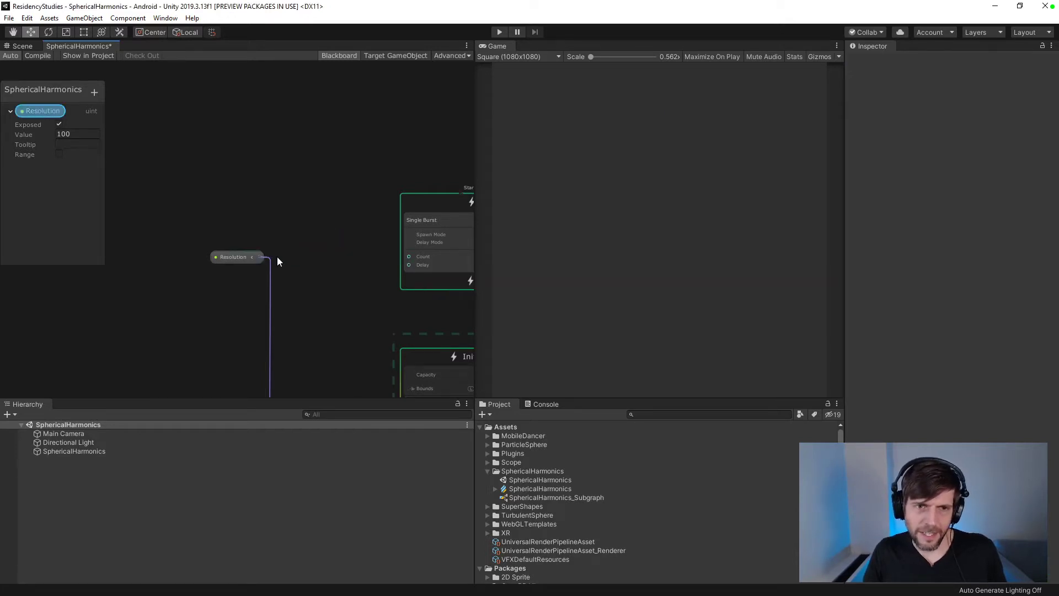
pyautogui.moveTo(260, 257); pyautogui.dragTo(409, 257)
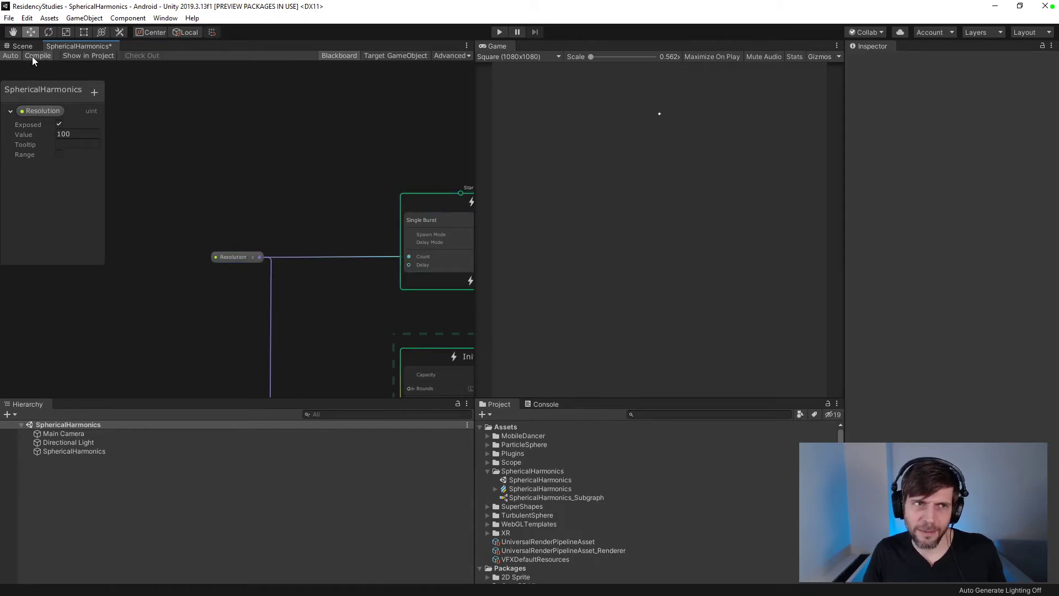
pyautogui.hotkey('ctrl', 'z')
pyautogui.hotkey('ctrl', 'z')
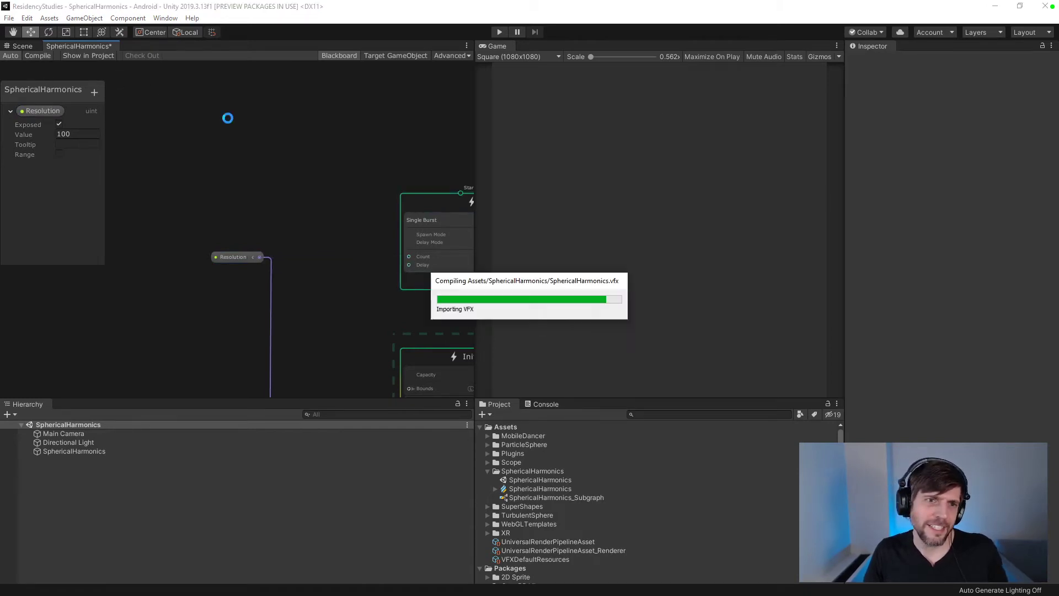
# - Set input B of the Power node to 2 and recompile the graph
pyautogui.click(333, 265)
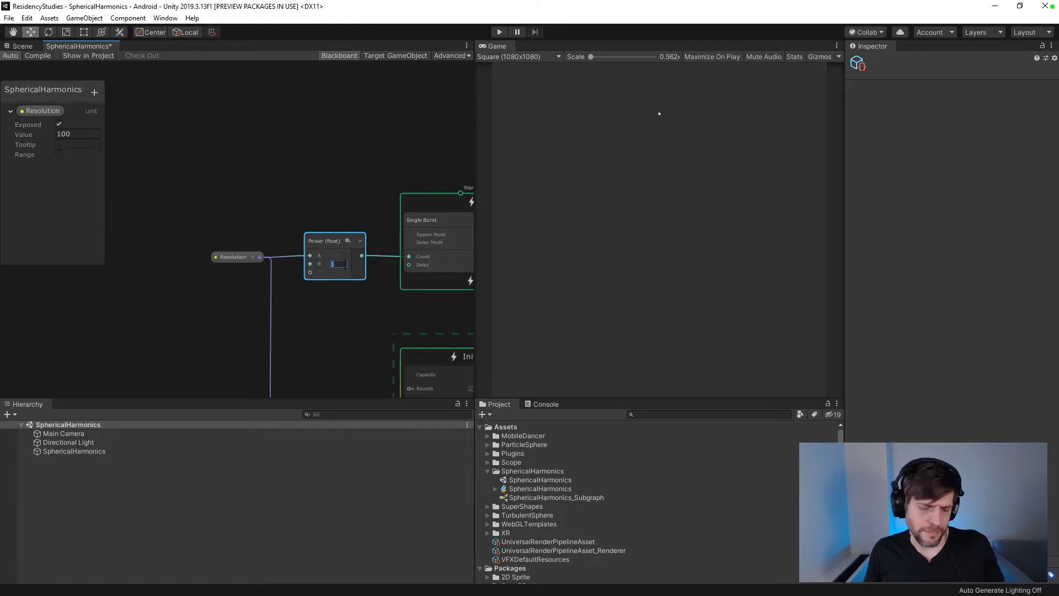
pyautogui.write('2')
pyautogui.press('Return')
pyautogui.click(38, 56)
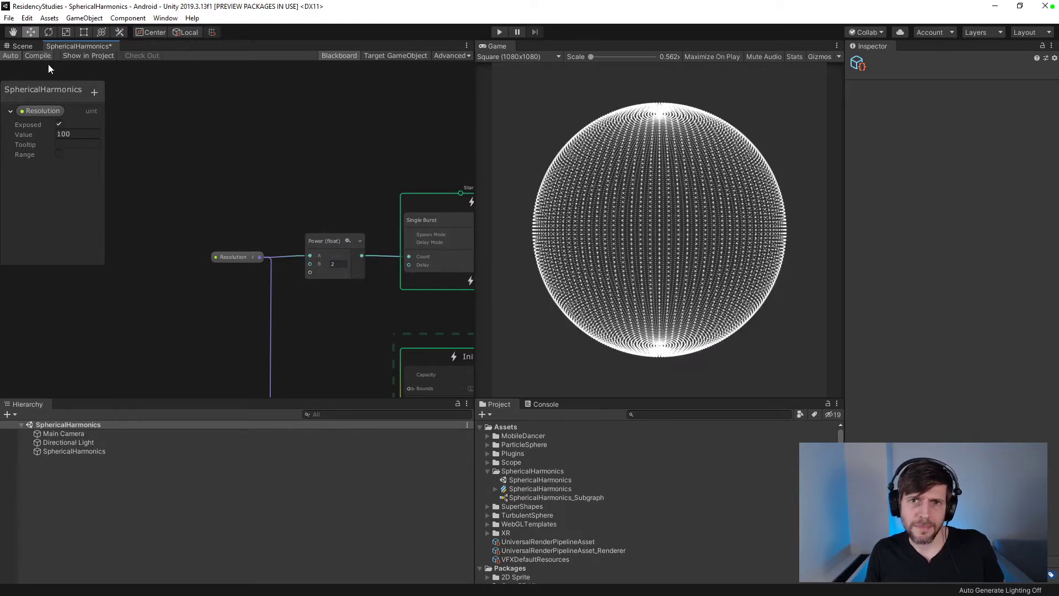
pyautogui.click(521, 488)
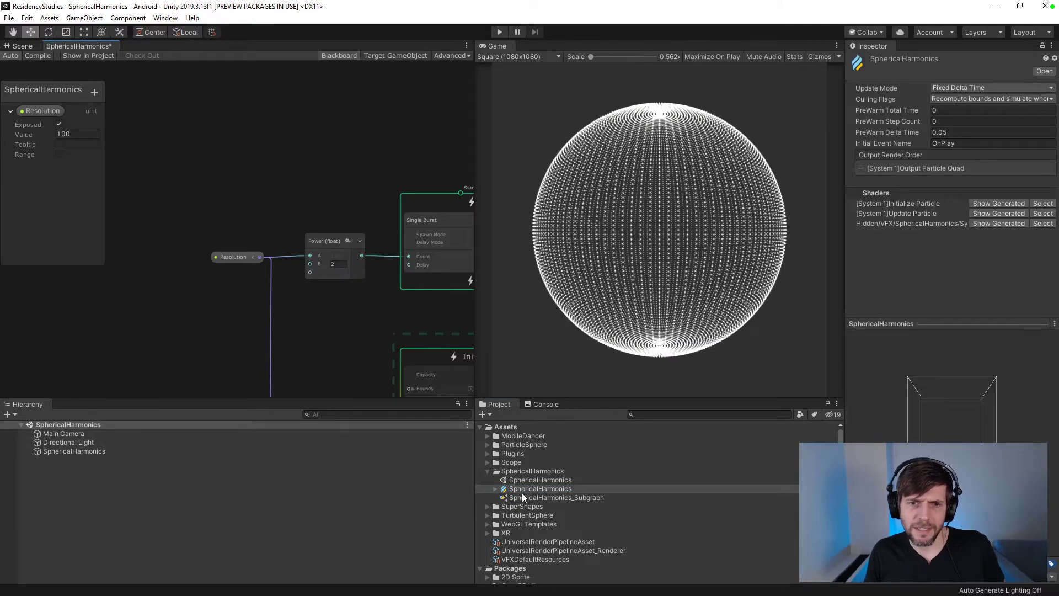
# - Open SphericalHarmonics_Subgraph and examine the latitude and longitude node chains
pyautogui.doubleClick(523, 497)
pyautogui.scroll(9, 173, 337)
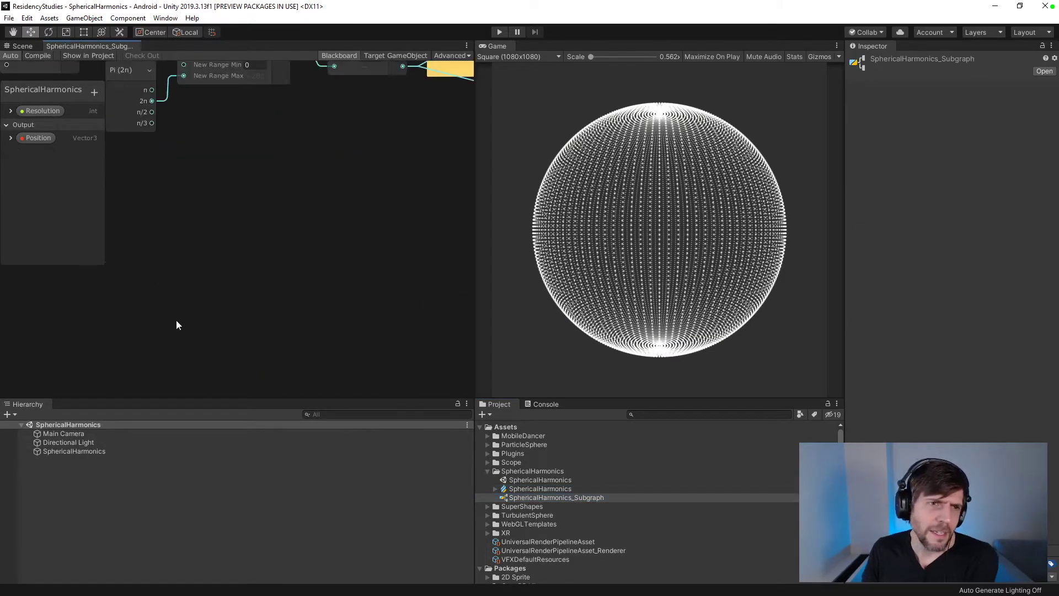
pyautogui.moveTo(164, 276); pyautogui.dragTo(458, 425, button='middle')
pyautogui.moveTo(430, 340); pyautogui.dragTo(408, 376, button='middle')
pyautogui.moveTo(221, 316)
pyautogui.mouseDown(button='middle')
pyautogui.moveTo(306, 340)
pyautogui.moveTo(437, 354)
pyautogui.mouseUp(button='middle')
pyautogui.moveTo(259, 332)
pyautogui.mouseDown(button='middle')
pyautogui.moveTo(359, 336)
pyautogui.moveTo(316, 354)
pyautogui.mouseUp(button='middle')
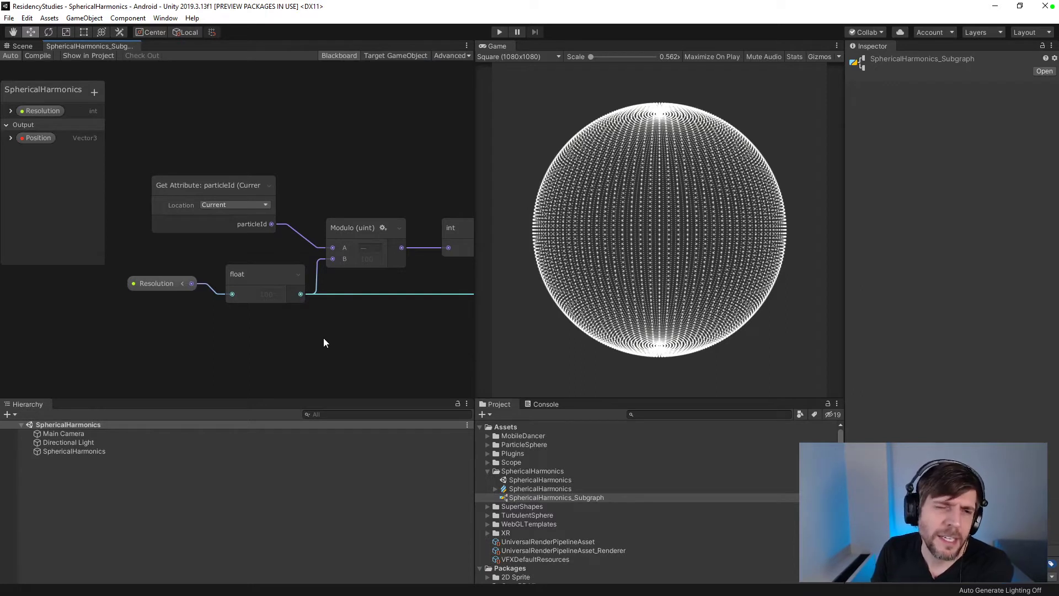
pyautogui.scroll(-5, 325, 342)
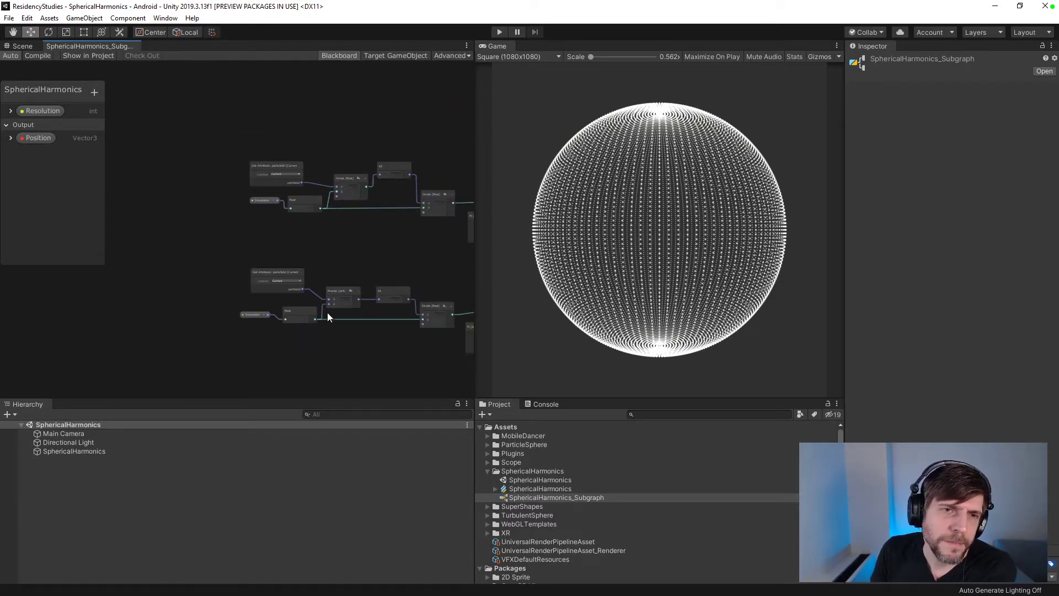
pyautogui.moveTo(387, 274); pyautogui.dragTo(178, 241, button='middle')
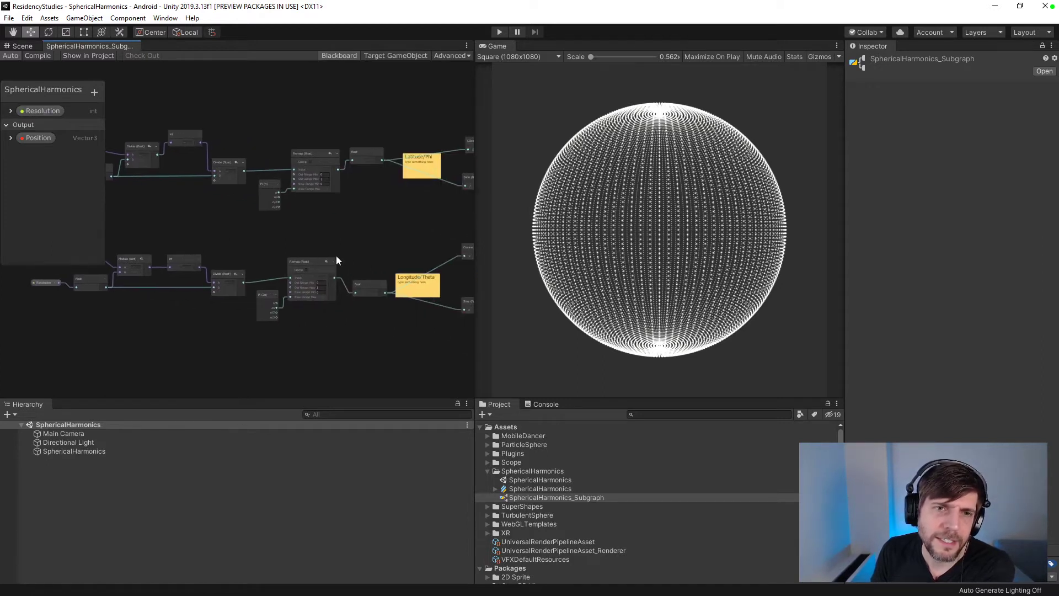
pyautogui.scroll(-3, 357, 258)
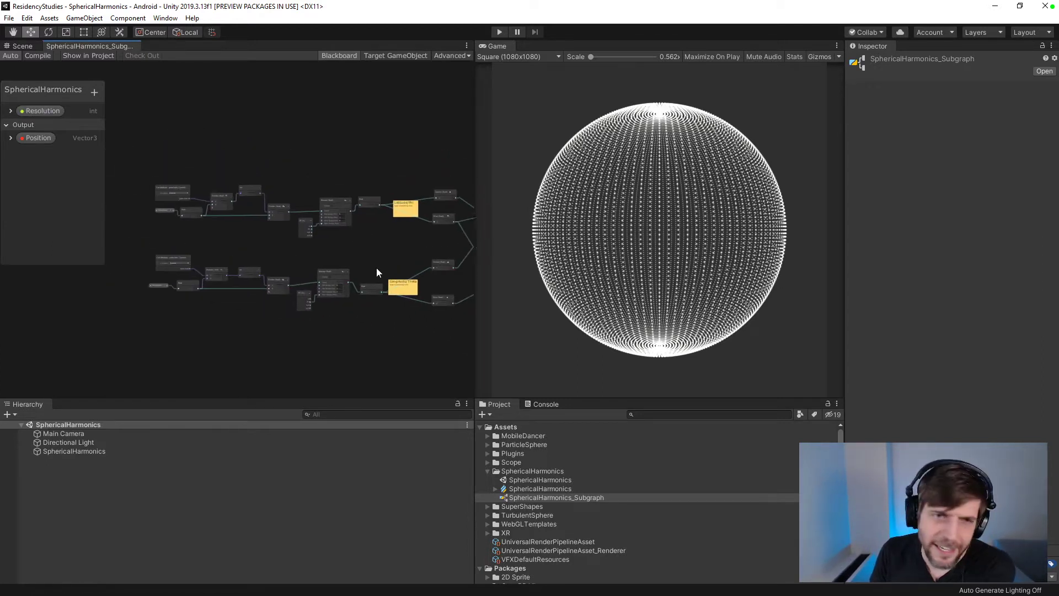
pyautogui.moveTo(376, 273); pyautogui.dragTo(287, 274, button='middle')
# - Move the Sine and Cosine nodes of both chains closer to the Latitude/Phi and Longitude/Theta notes
pyautogui.click(356, 301)
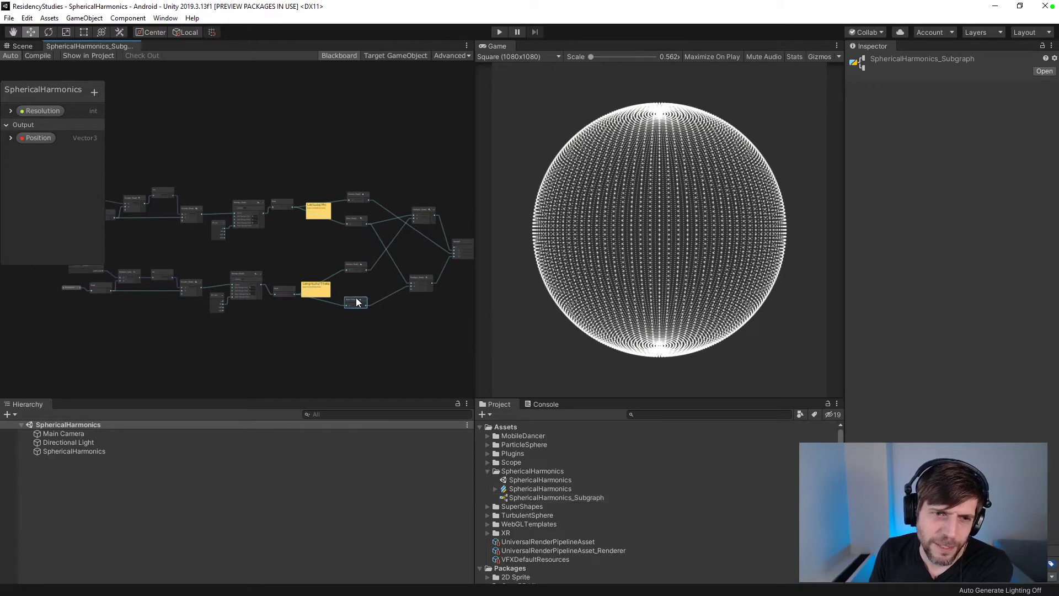
pyautogui.moveTo(356, 302); pyautogui.dragTo(346, 306)
pyautogui.moveTo(357, 265); pyautogui.dragTo(345, 270)
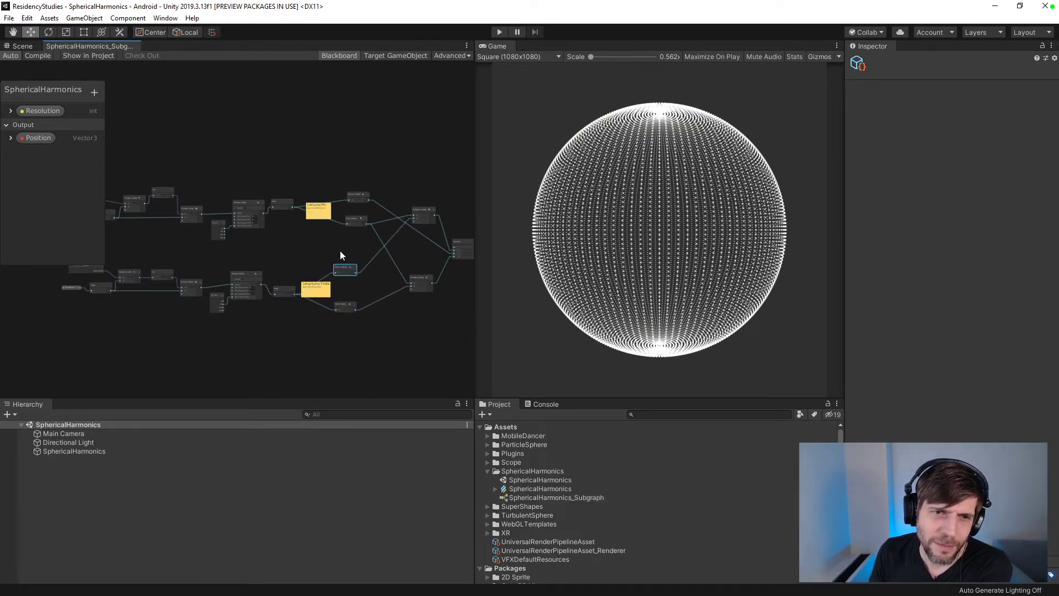
pyautogui.moveTo(351, 219); pyautogui.dragTo(349, 195)
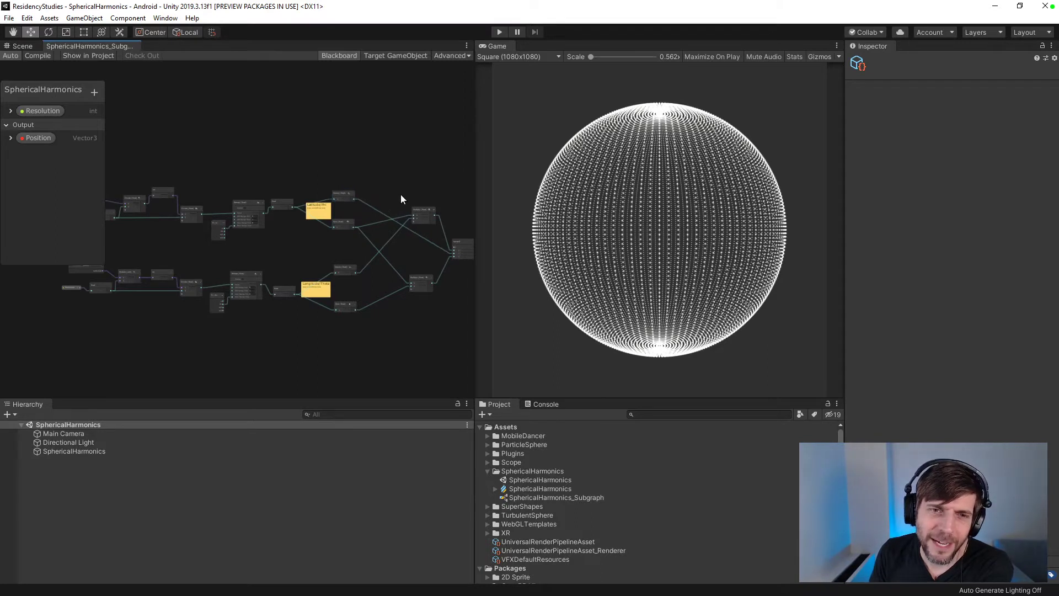
# - Move both Multiply nodes and the Vector3 node closer to the Sine and Cosine nodes feeding them
pyautogui.moveTo(401, 195); pyautogui.dragTo(322, 195, button='middle')
pyautogui.moveTo(343, 275); pyautogui.dragTo(326, 279)
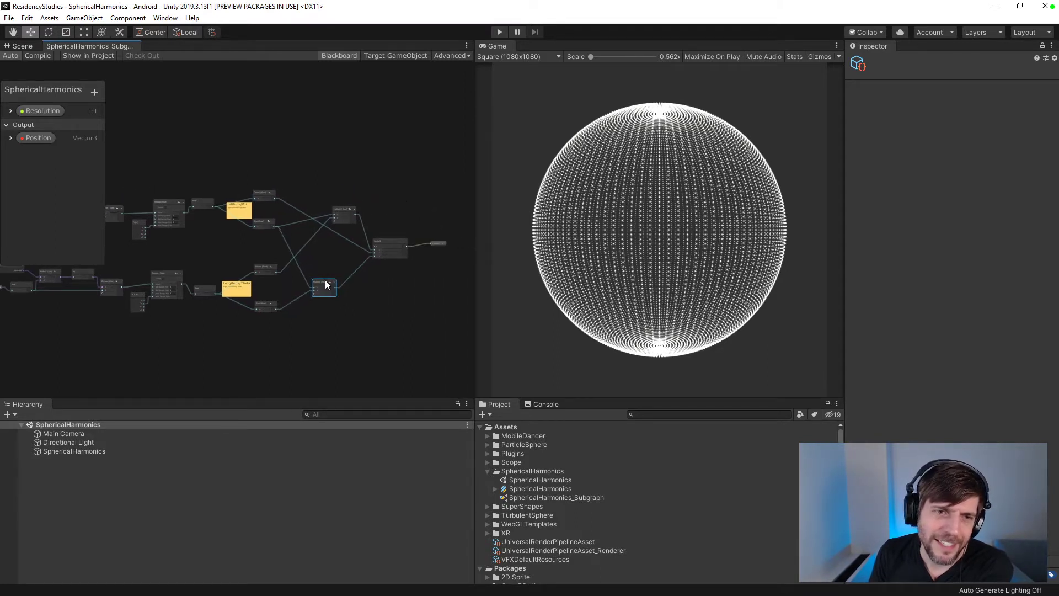
pyautogui.moveTo(343, 214); pyautogui.dragTo(320, 210)
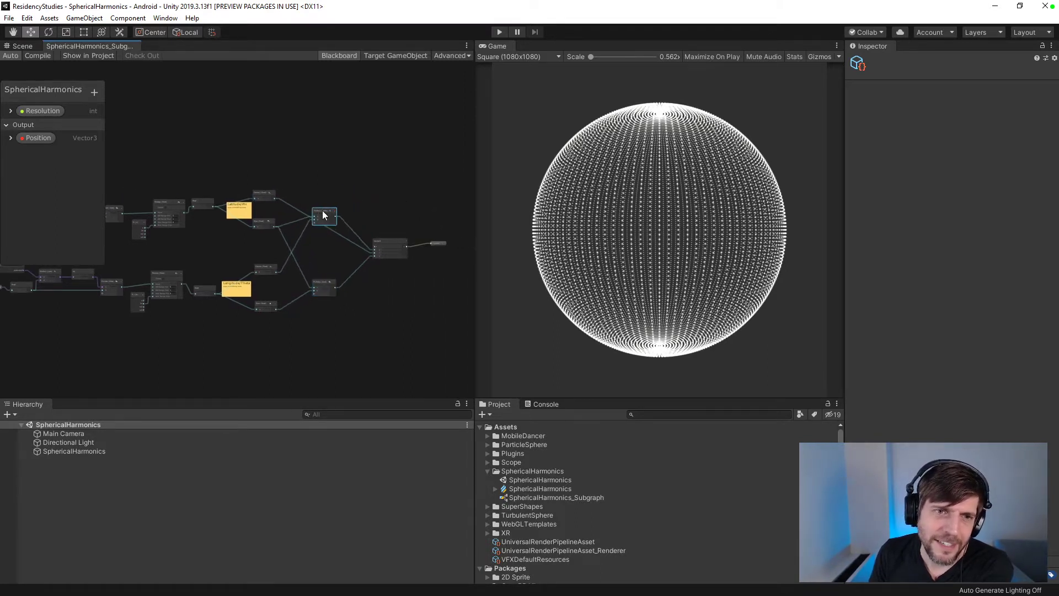
pyautogui.moveTo(392, 244); pyautogui.dragTo(380, 254)
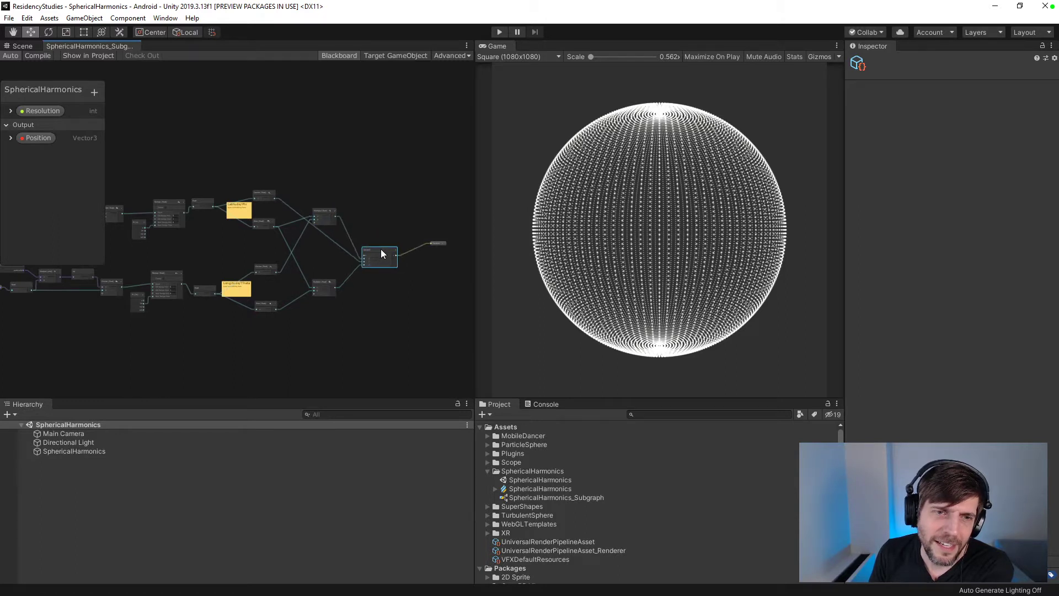
# - Place the latitude Sine node above its Cosine node, and raise the Vector3 and both Multiply nodes to untangle the links
pyautogui.scroll(2, 363, 259)
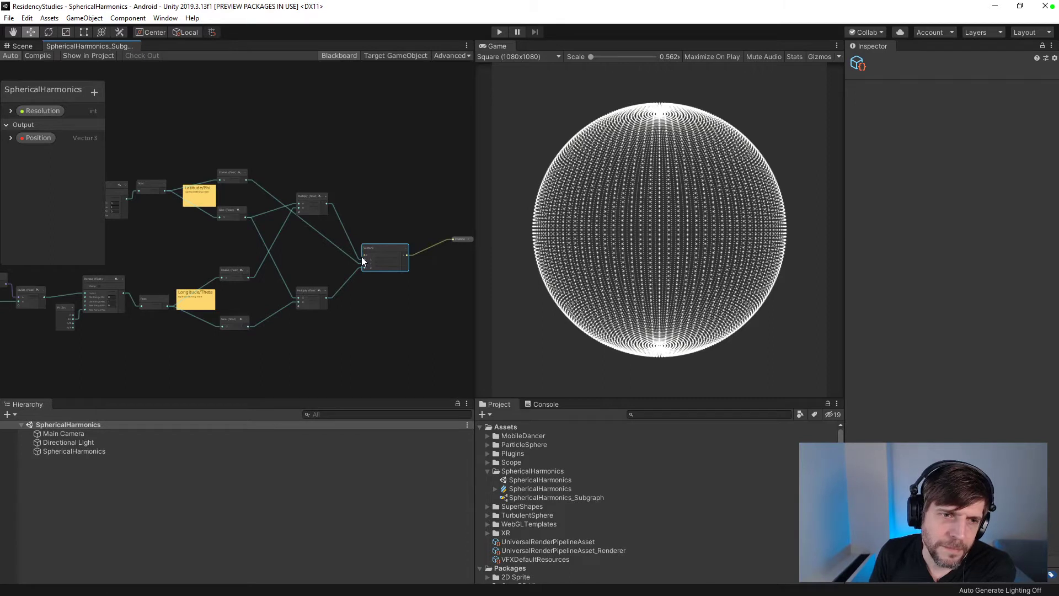
pyautogui.moveTo(228, 172)
pyautogui.mouseDown()
pyautogui.moveTo(226, 243)
pyautogui.moveTo(230, 173)
pyautogui.mouseUp()
pyautogui.moveTo(230, 238); pyautogui.dragTo(231, 220)
pyautogui.moveTo(383, 247); pyautogui.dragTo(379, 216)
pyautogui.moveTo(303, 196); pyautogui.dragTo(308, 173)
pyautogui.moveTo(306, 289); pyautogui.dragTo(311, 262)
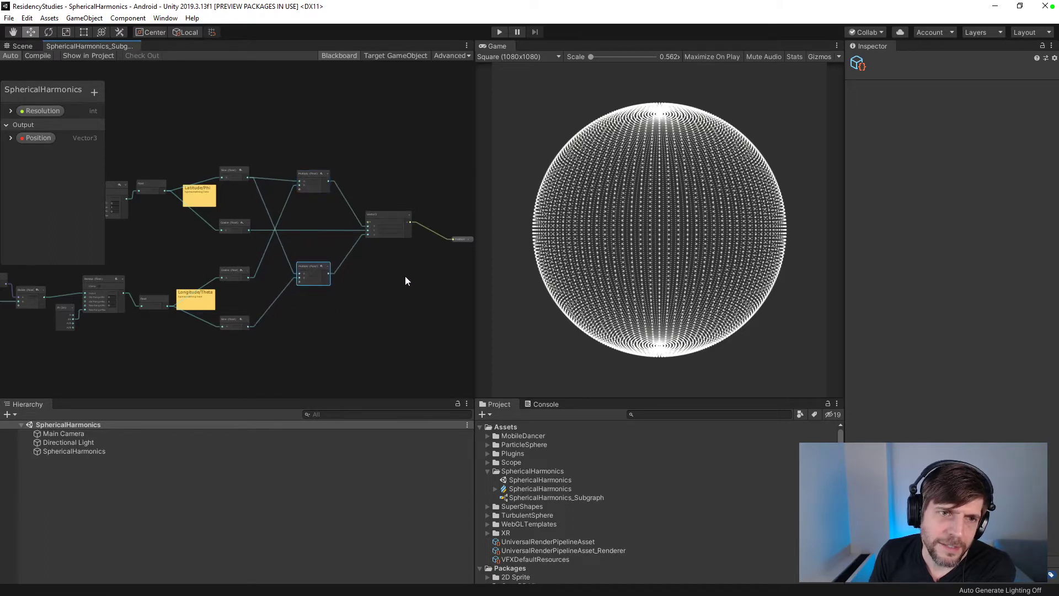
# - Nudge the Position output node toward alignment with the Vector3 node and compile the subgraph
pyautogui.moveTo(405, 276); pyautogui.dragTo(288, 294, button='middle')
pyautogui.click(345, 243)
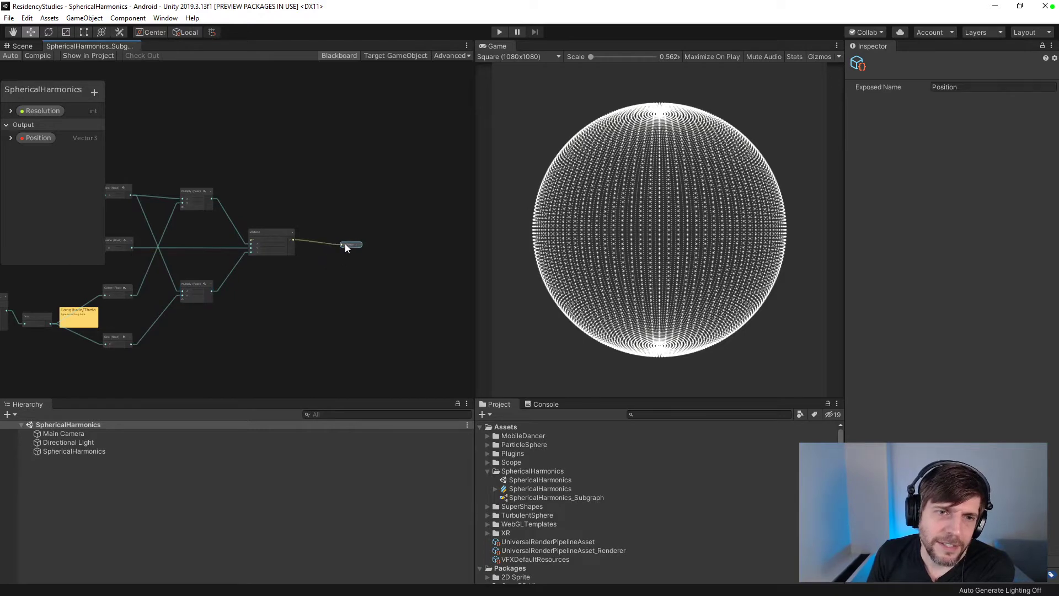
pyautogui.click(353, 284)
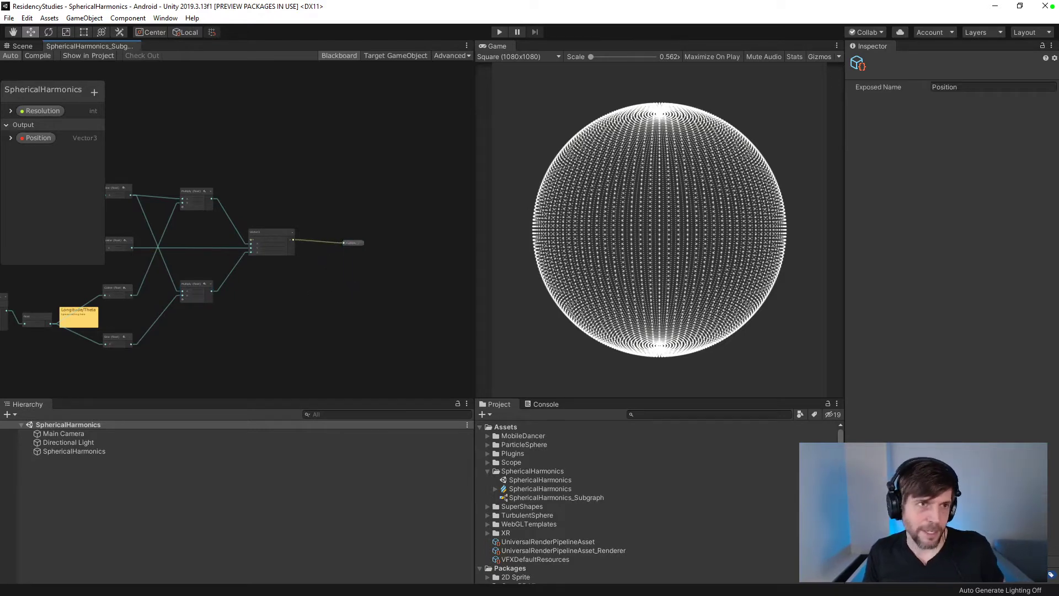
pyautogui.click(37, 54)
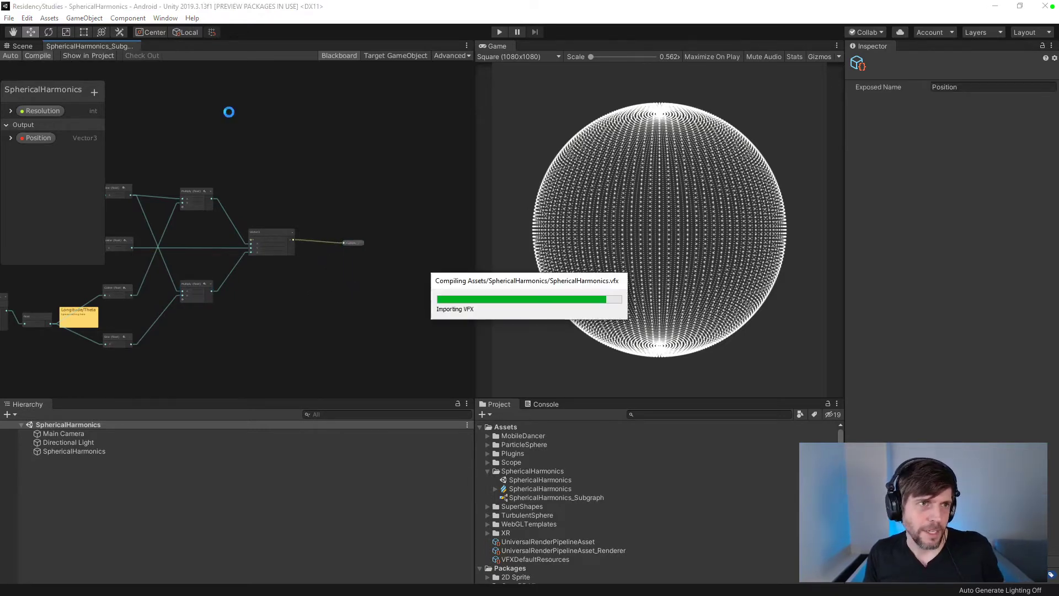
# - Switch to the Spherical Harmonics page in the browser and review the radius formula
pyautogui.hotkey('alt', 'Tab')
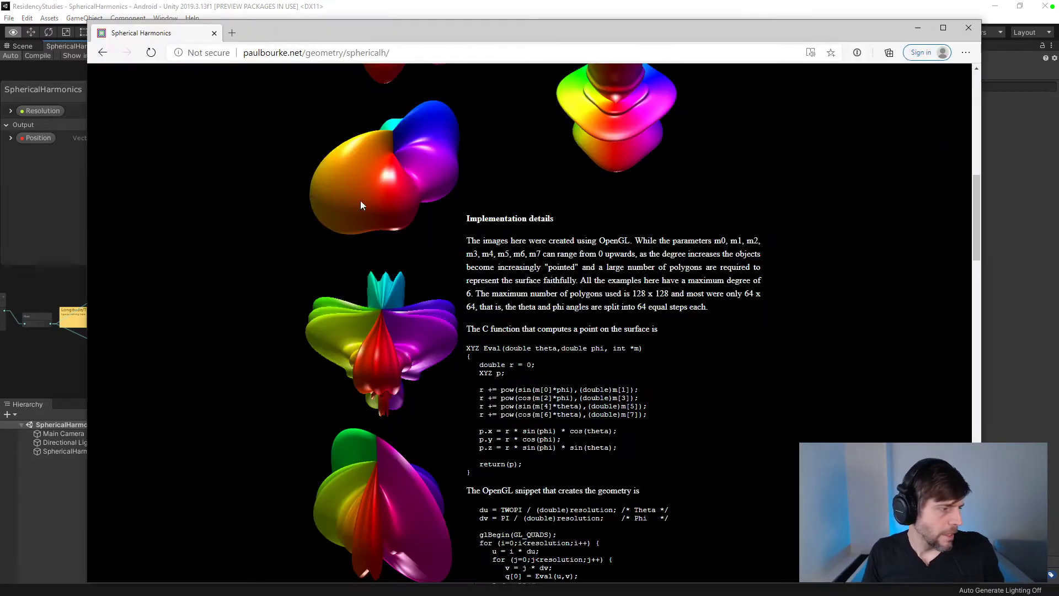
pyautogui.scroll(7, 702, 275)
pyautogui.scroll(-5, 773, 266)
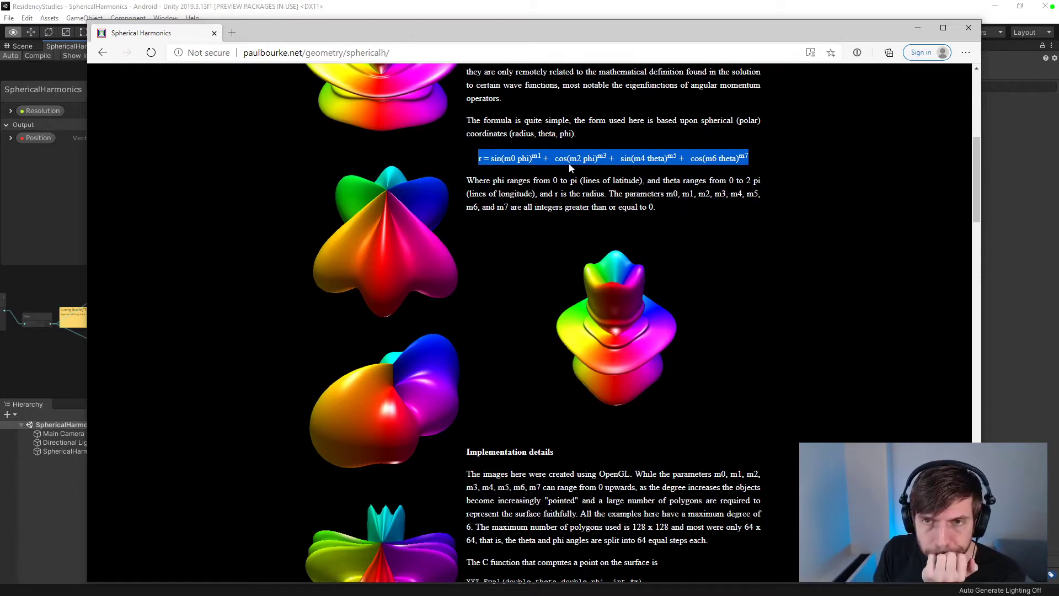
pyautogui.click(747, 232)
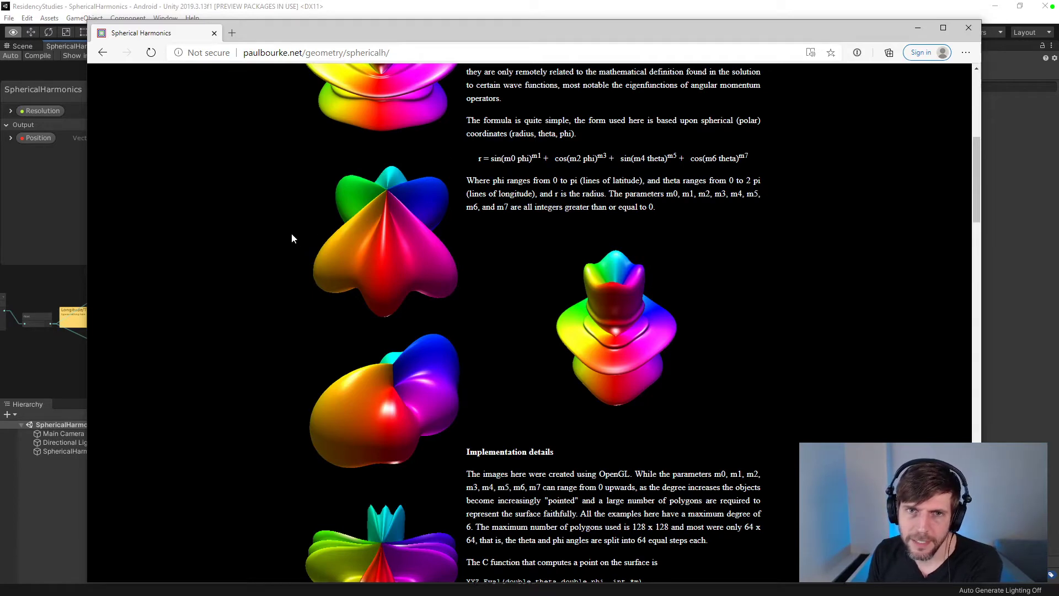
# - Return to Unity and create an Add node in the empty area below the longitude chain
pyautogui.click(94, 329)
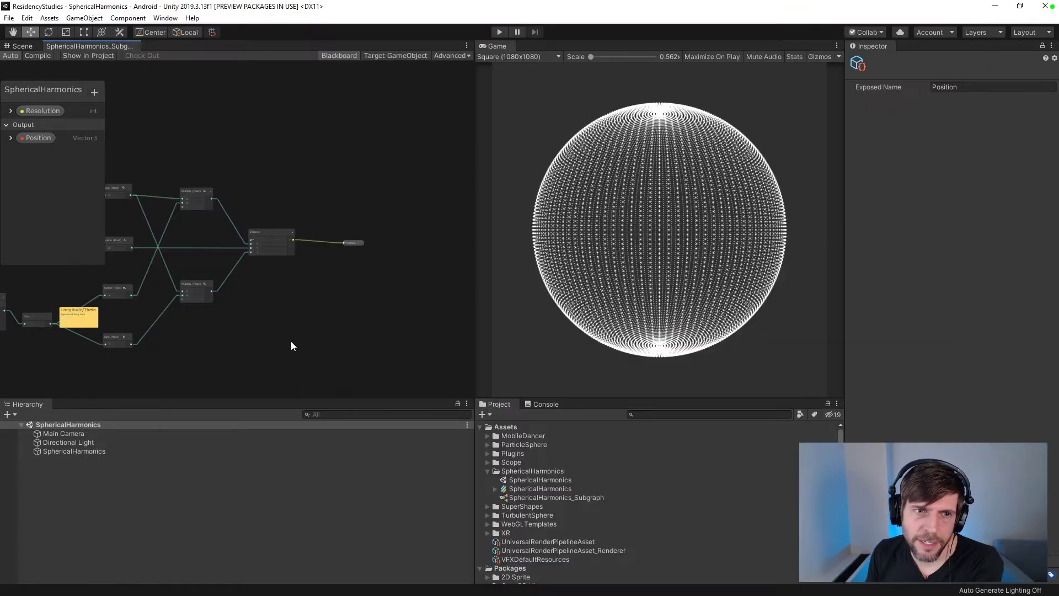
pyautogui.moveTo(291, 345); pyautogui.dragTo(321, 230, button='middle')
pyautogui.rightClick(246, 280)
pyautogui.click(265, 287)
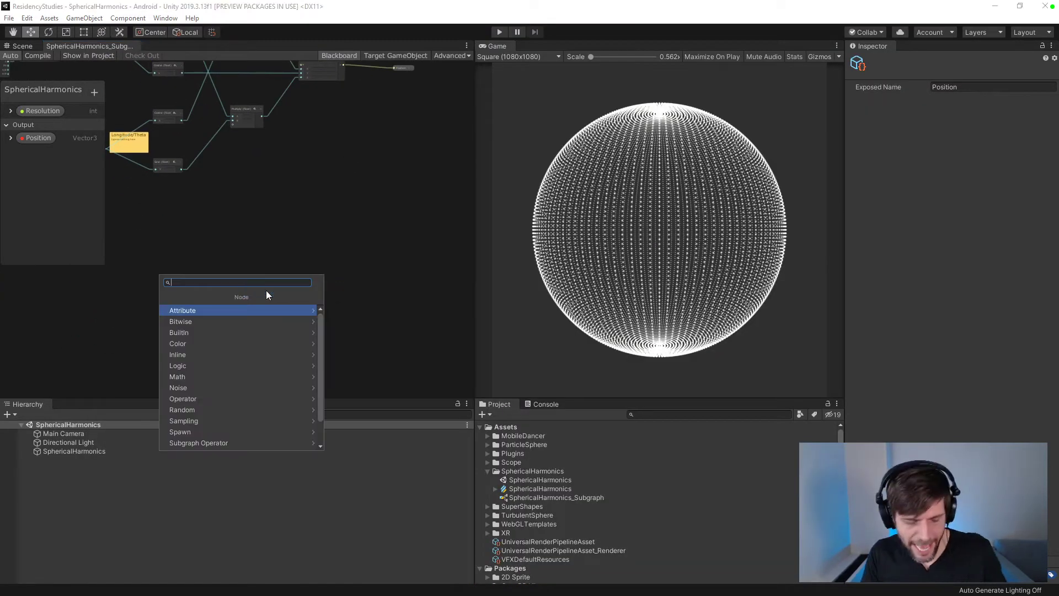
pyautogui.write('add')
pyautogui.press('Return')
# - Create a float node beside the Add node and connect the Add output to it
pyautogui.rightClick(309, 270)
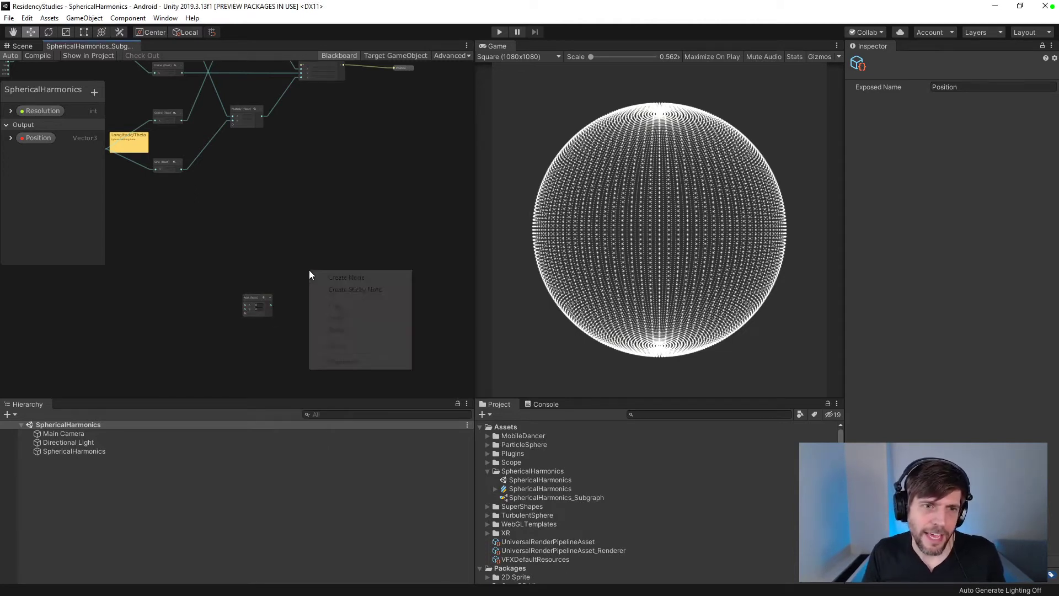
pyautogui.click(317, 276)
pyautogui.write('float')
pyautogui.press('Return')
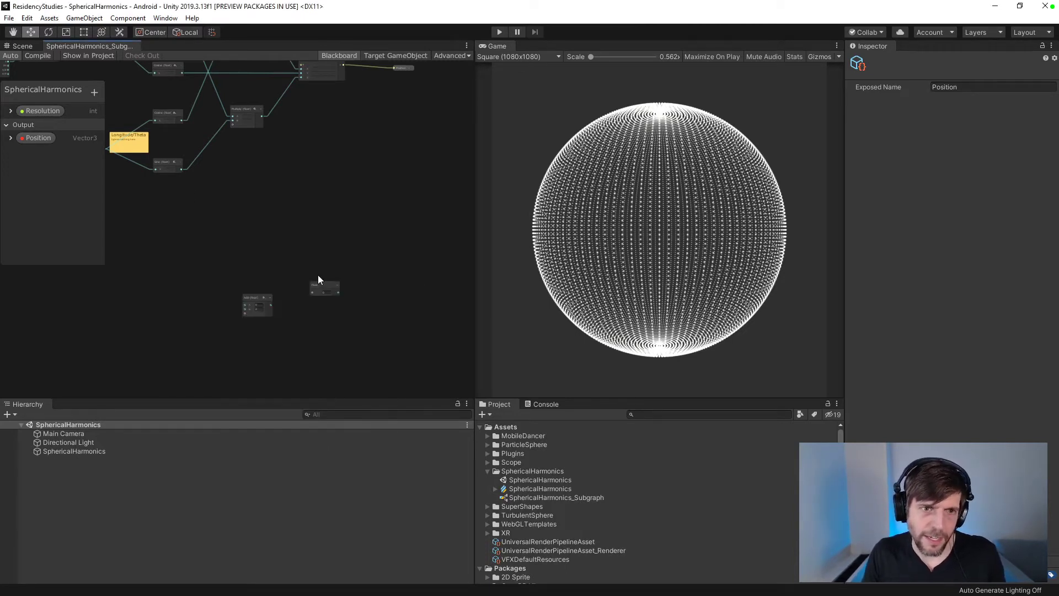
pyautogui.moveTo(270, 304); pyautogui.dragTo(347, 249)
# - Switch to the browser and compare the formula's sin(m0 phi)^m1 term with the pow(sin(m[0]*phi)) line of the C function
pyautogui.hotkey('alt', 'Tab')
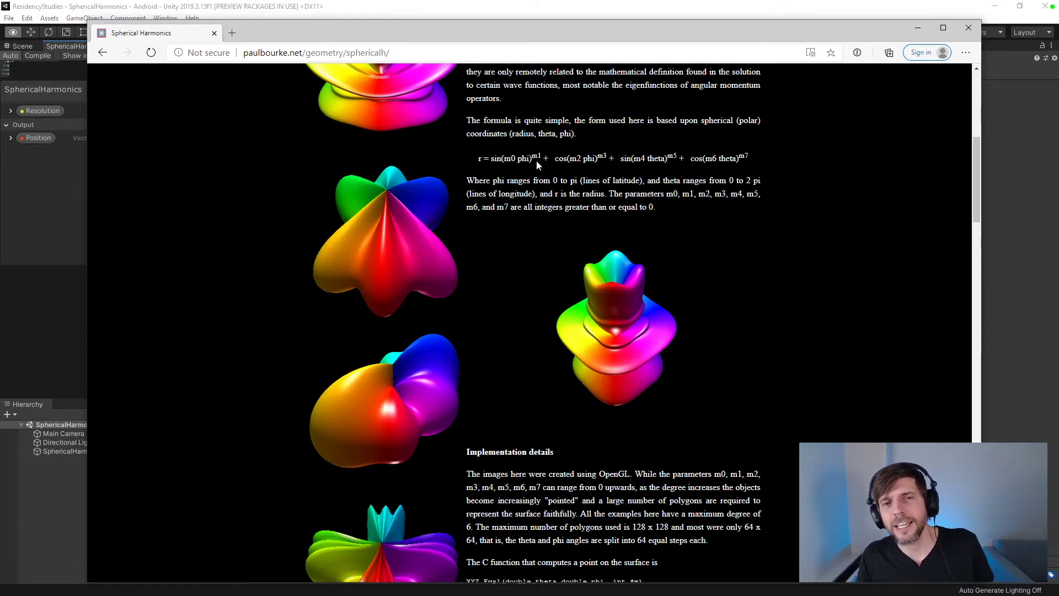
pyautogui.scroll(-7, 564, 319)
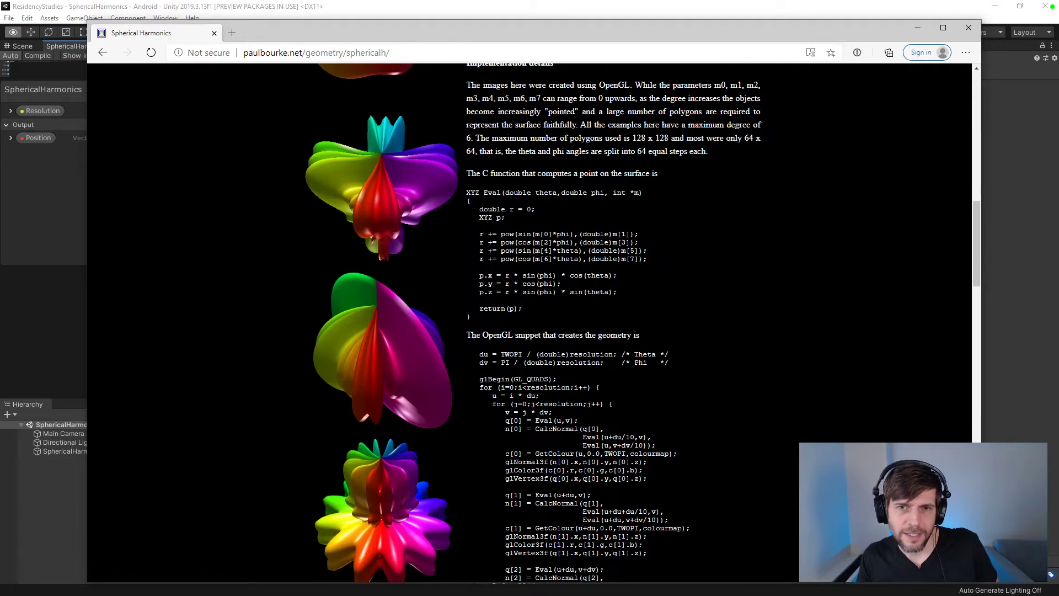
pyautogui.scroll(12, 600, 290)
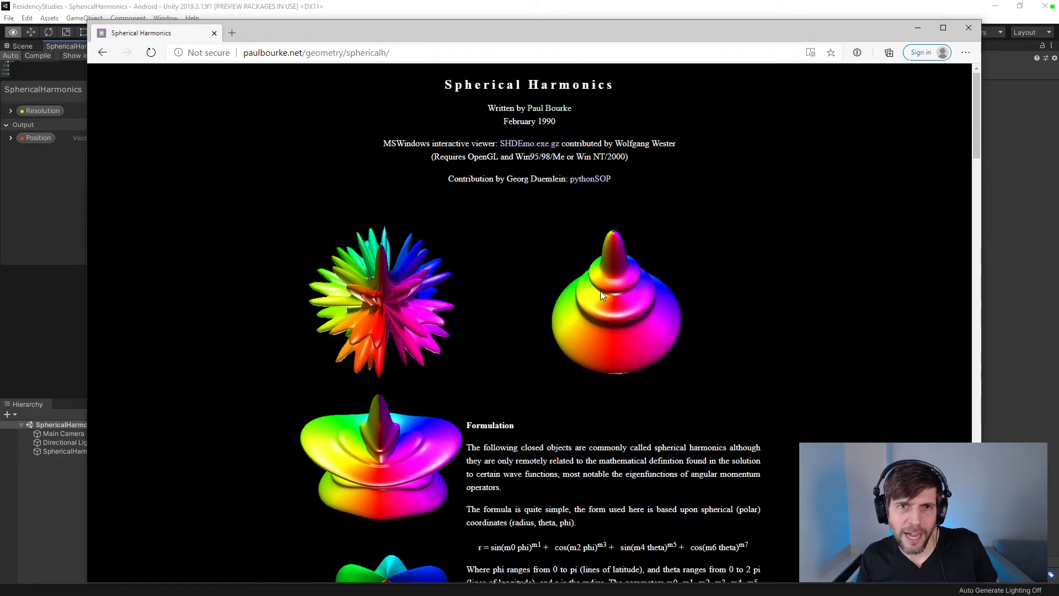
pyautogui.scroll(-14, 600, 290)
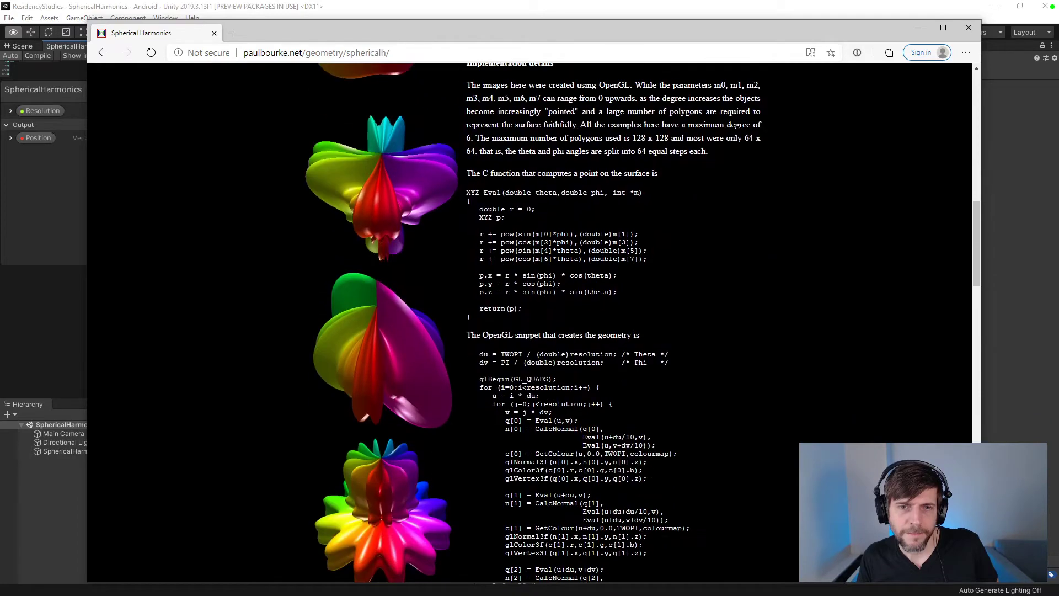
pyautogui.scroll(10, 602, 292)
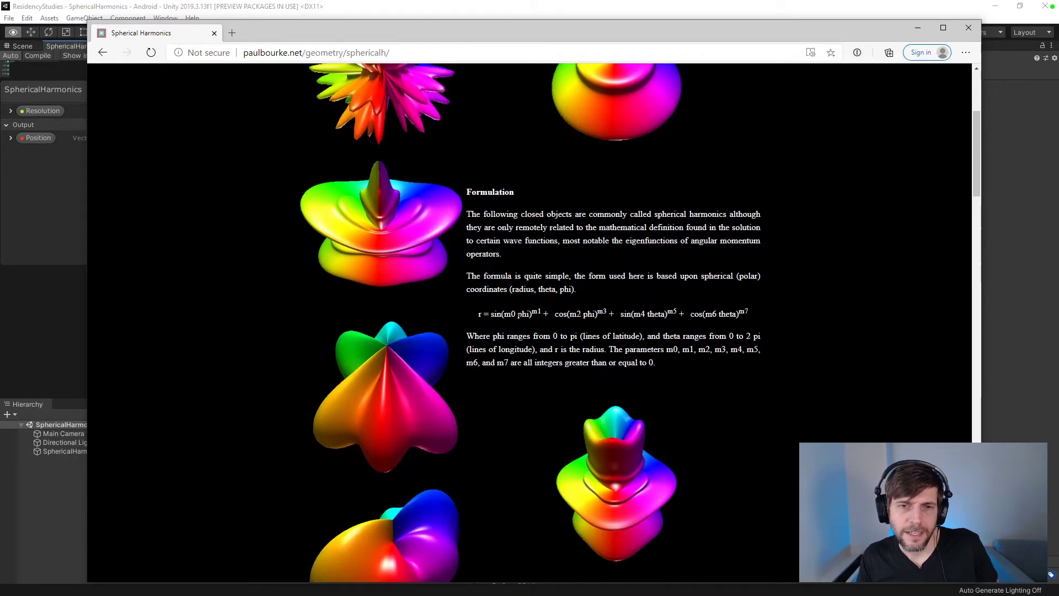
pyautogui.moveTo(542, 315); pyautogui.dragTo(491, 314)
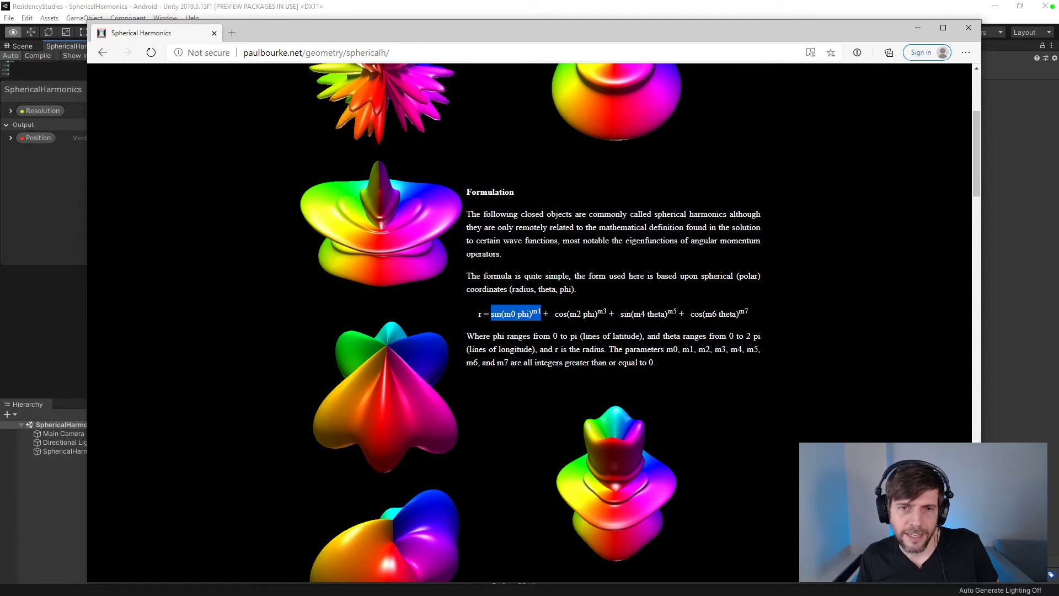
pyautogui.scroll(-7, 554, 317)
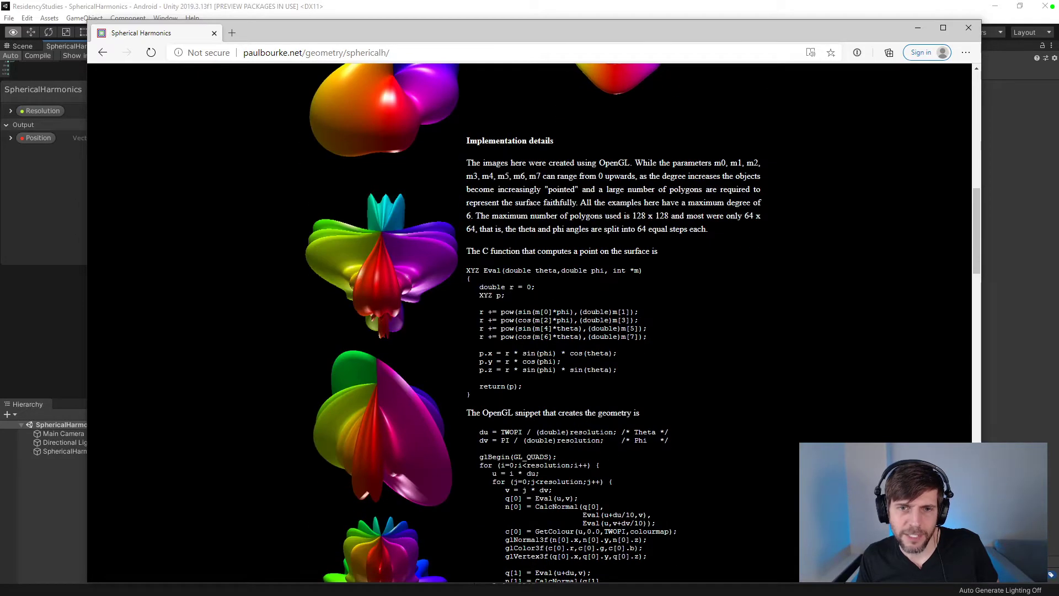
pyautogui.moveTo(518, 312); pyautogui.dragTo(570, 313)
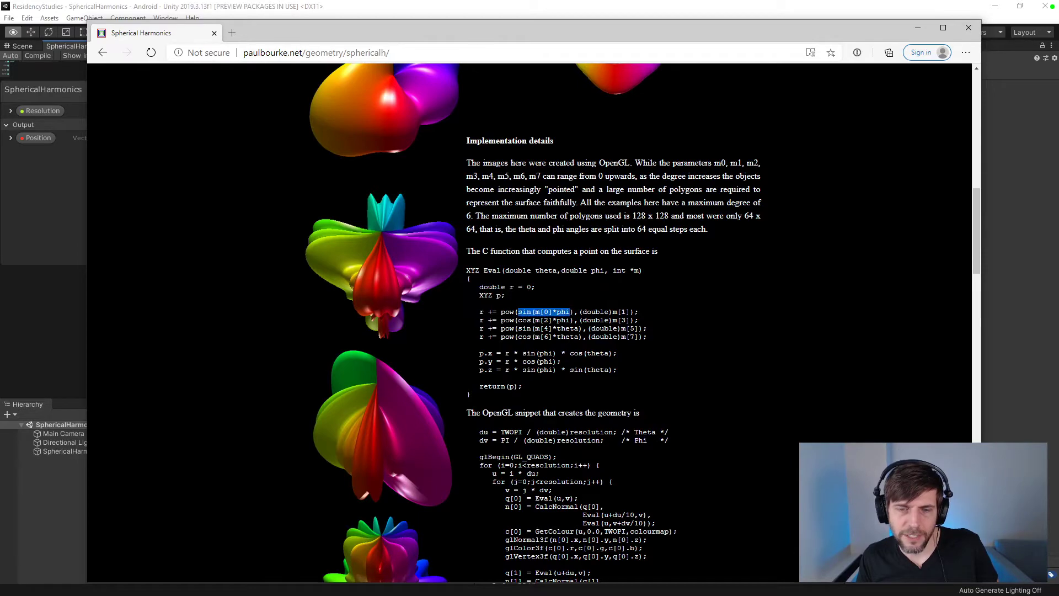
pyautogui.hotkey('alt', 'Tab')
pyautogui.hotkey('alt', 'Tab')
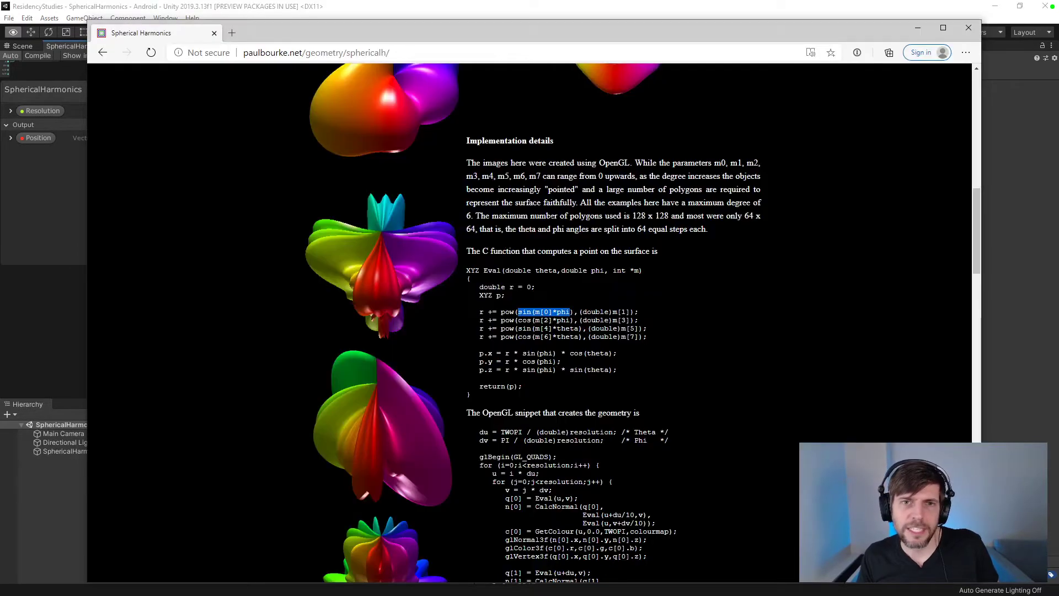
pyautogui.scroll(6, 548, 223)
pyautogui.scroll(5, 547, 228)
pyautogui.scroll(-5, 550, 226)
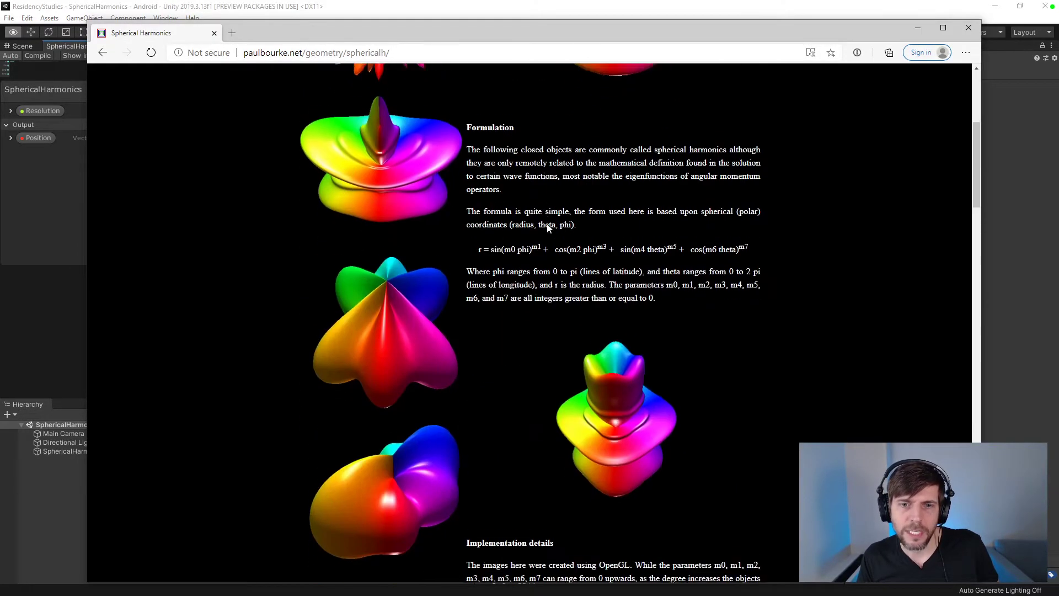
# - Return to Unity, create a Power node beside the Add node, and switch back to the formula page in the browser
pyautogui.click(56, 321)
pyautogui.rightClick(205, 322)
pyautogui.click(242, 327)
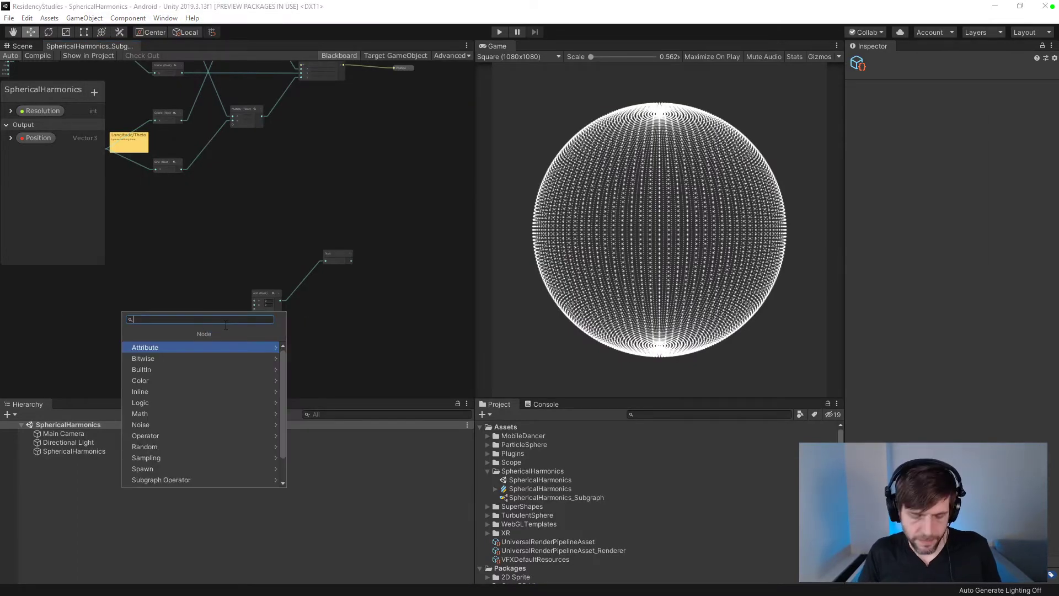
pyautogui.write('power')
pyautogui.press('Return')
pyautogui.hotkey('alt', 'Tab')
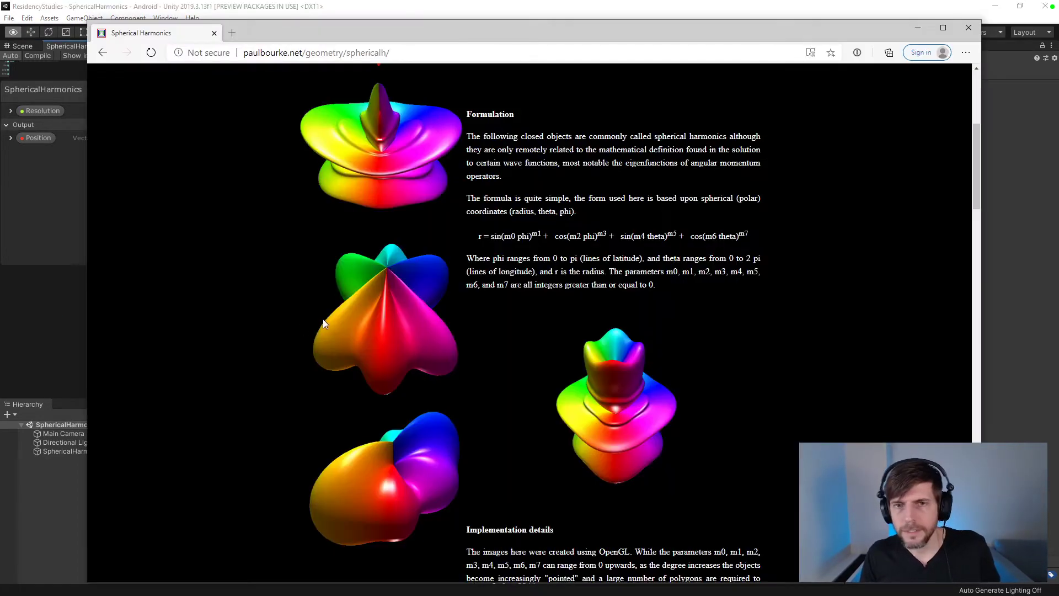
# - Return to Unity, duplicate the Power node until there are four, and arrange them in an evenly spaced column beside the Add node
pyautogui.hotkey('alt', 'Tab')
pyautogui.moveTo(215, 336); pyautogui.dragTo(187, 303)
pyautogui.hotkey('ctrl', 'd')
pyautogui.hotkey('ctrl', 'd')
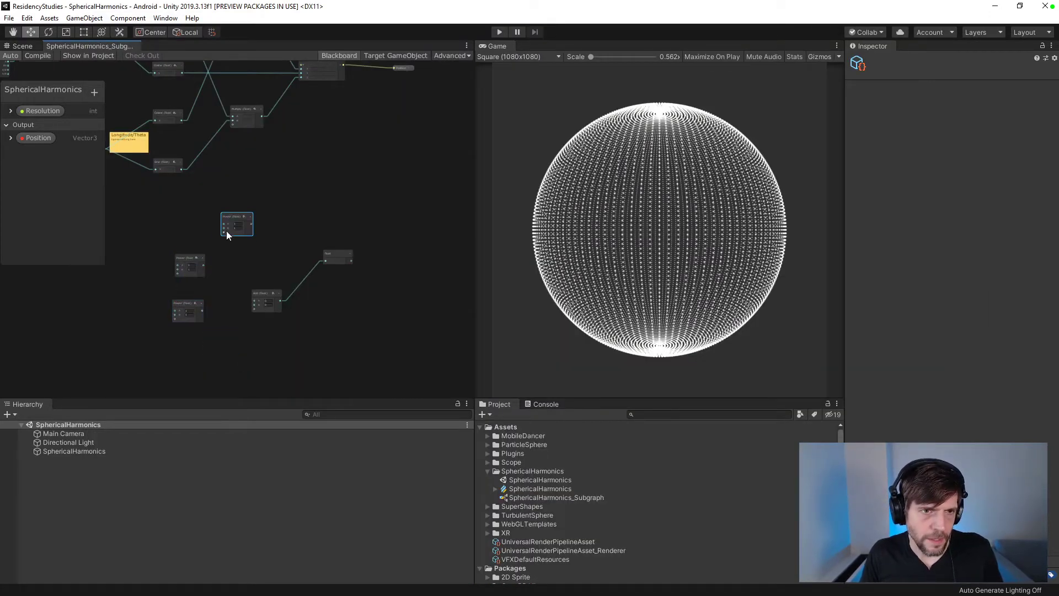
pyautogui.moveTo(226, 230); pyautogui.dragTo(187, 345)
pyautogui.hotkey('ctrl', 'd')
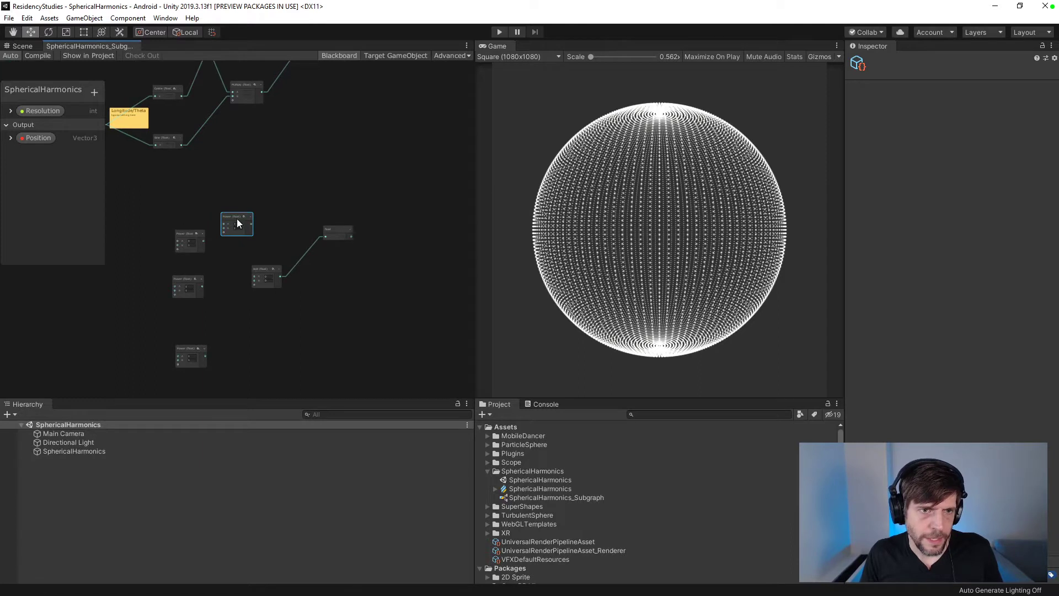
pyautogui.moveTo(239, 221); pyautogui.dragTo(191, 310)
pyautogui.moveTo(192, 236); pyautogui.dragTo(193, 250)
pyautogui.moveTo(189, 190); pyautogui.dragTo(192, 193)
pyautogui.click(199, 157)
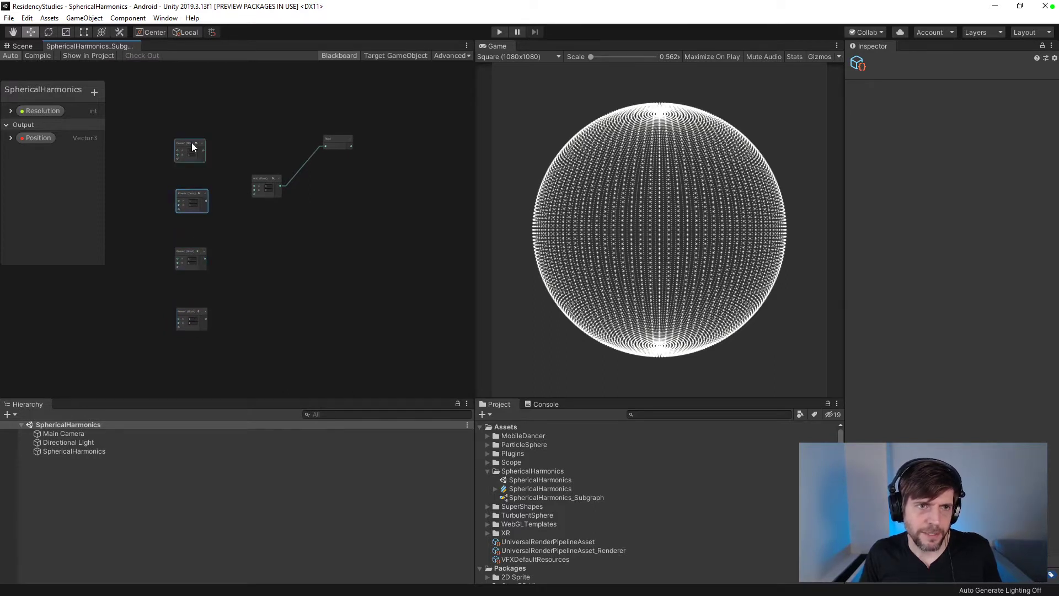
# - Connect the outputs of all four Power nodes to separate inputs of the Add node
pyautogui.moveTo(196, 149); pyautogui.dragTo(255, 189)
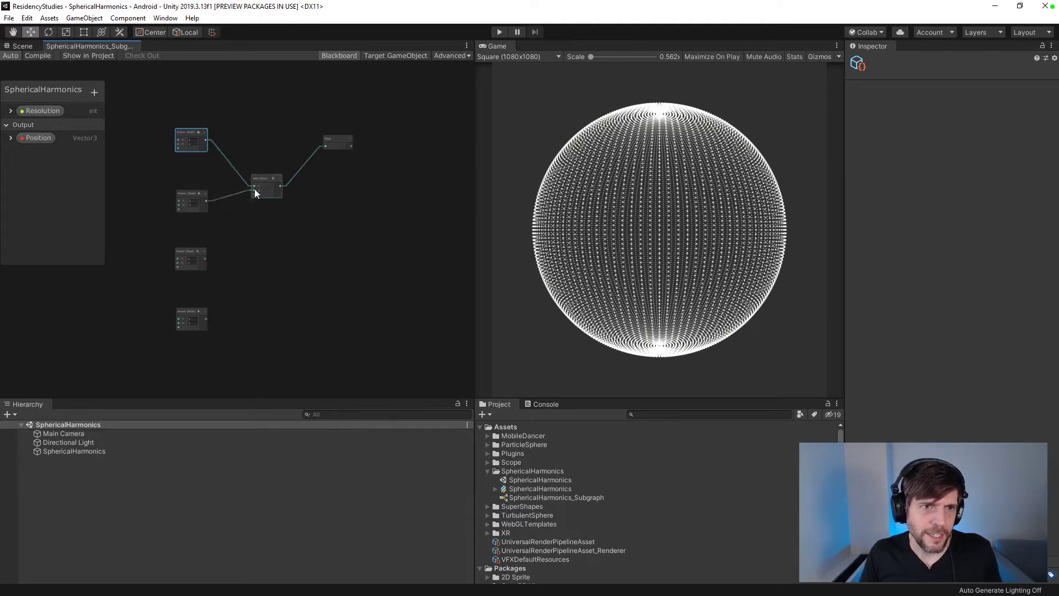
pyautogui.moveTo(205, 258); pyautogui.dragTo(253, 197)
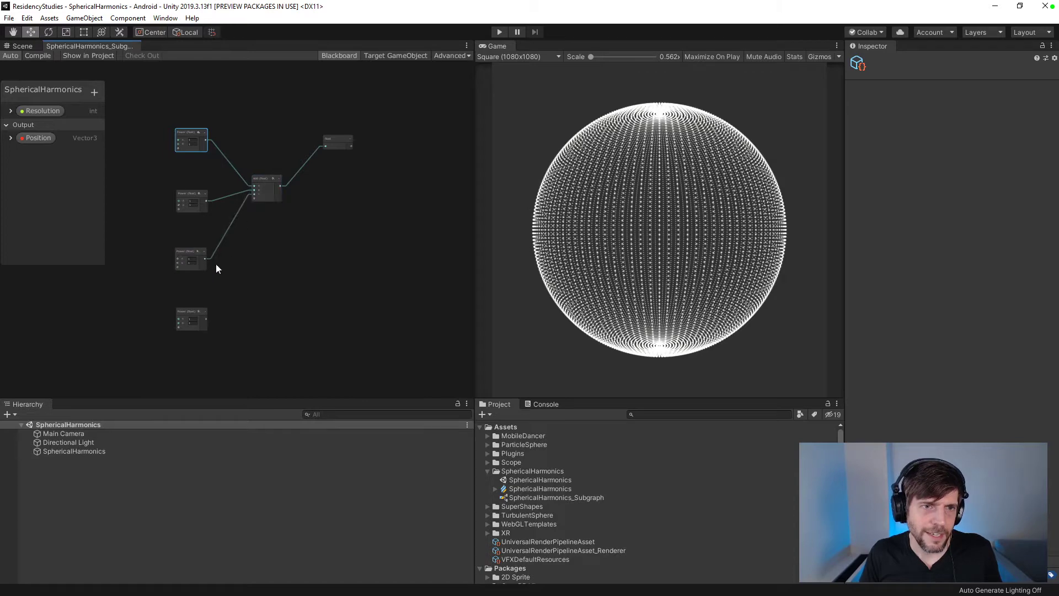
pyautogui.moveTo(206, 319); pyautogui.dragTo(250, 200)
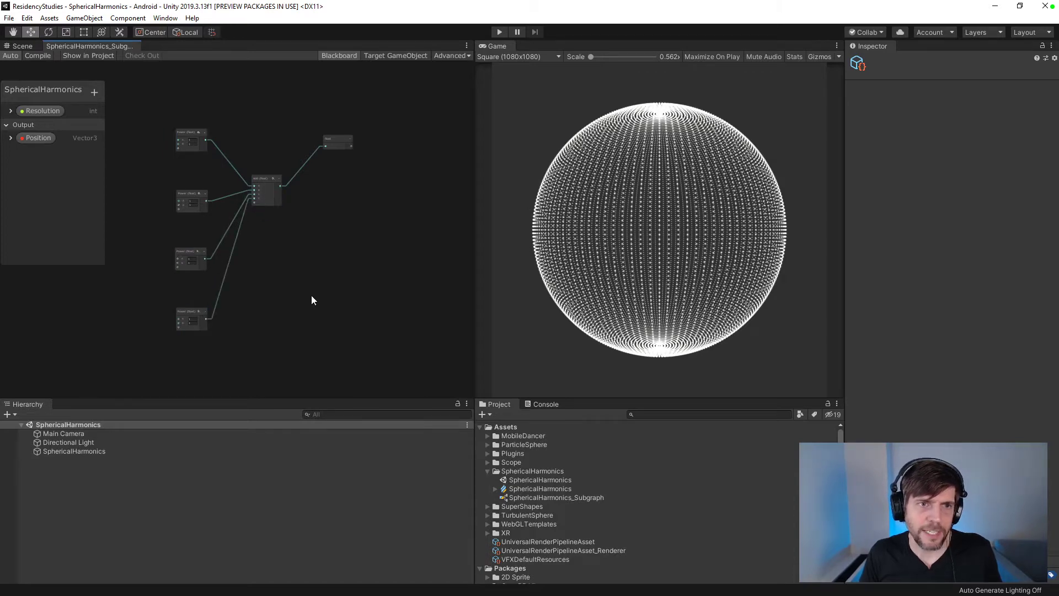
# - Consult the formula page in the browser for the parameters m0 to m7 and their permitted number type, and return to Unity
pyautogui.hotkey('alt', 'Tab')
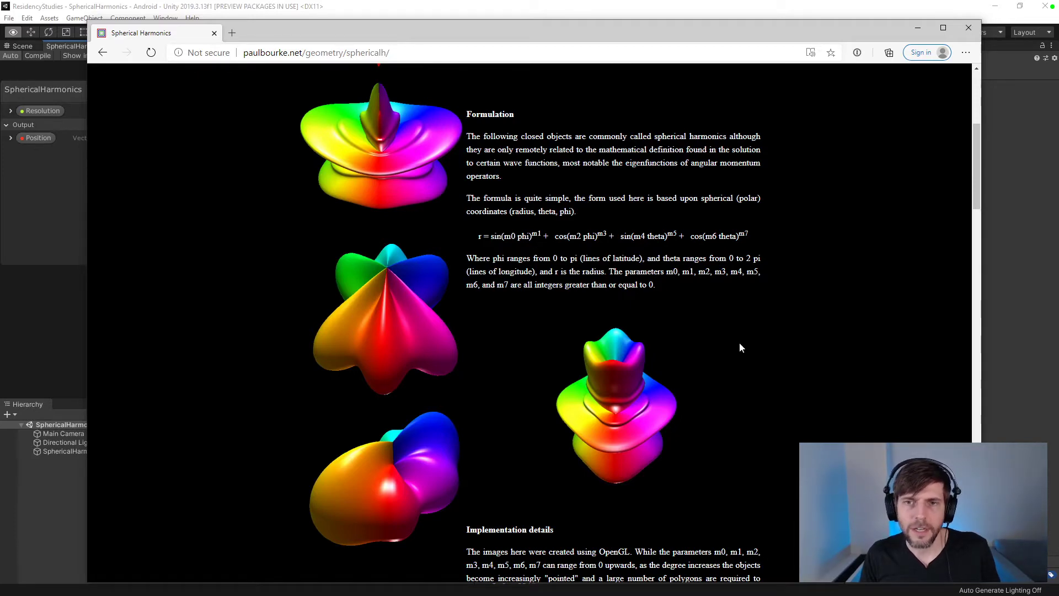
pyautogui.hotkey('alt', 'Tab')
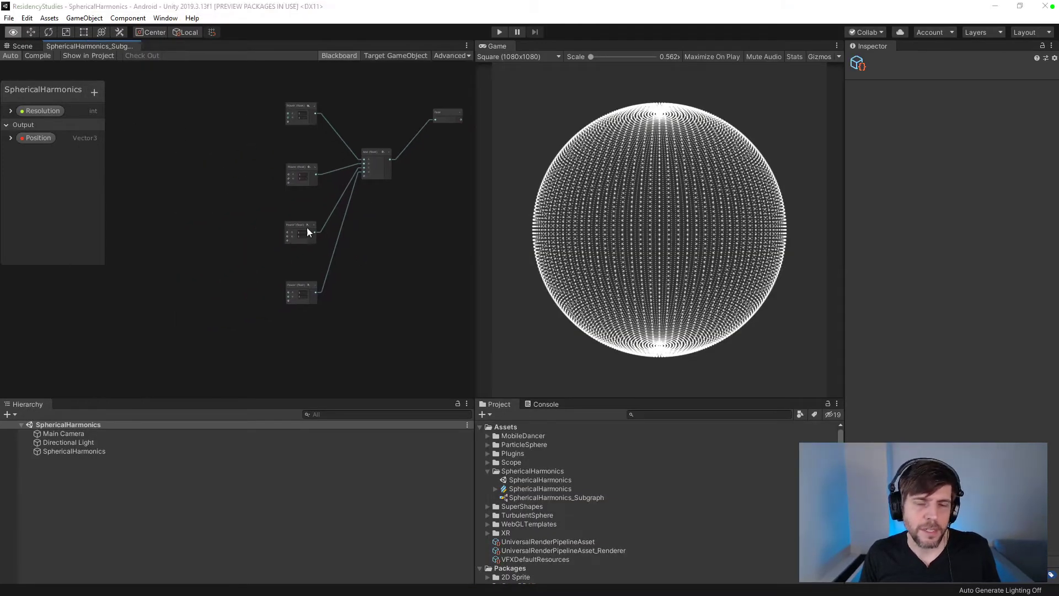
pyautogui.hotkey('alt', 'Tab')
pyautogui.hotkey('alt', 'Tab')
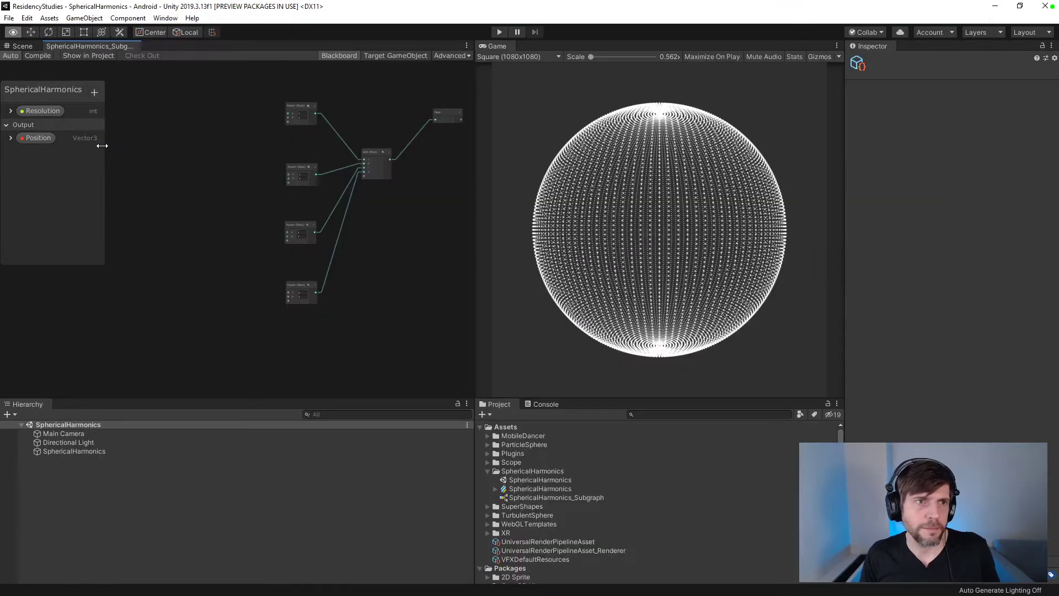
pyautogui.click(94, 92)
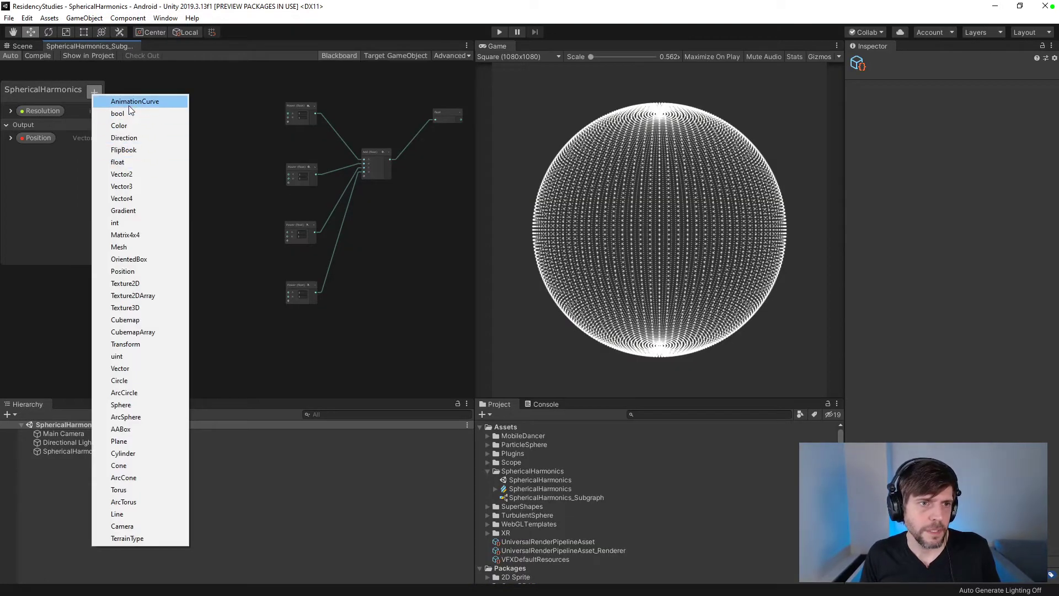
pyautogui.hotkey('alt', 'Tab')
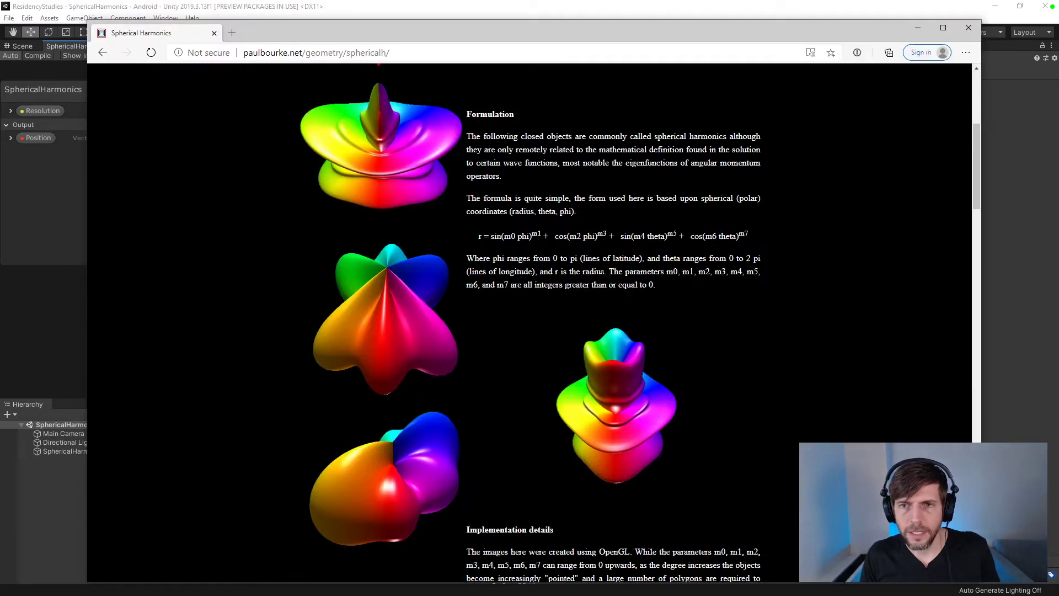
pyautogui.scroll(-1, 599, 281)
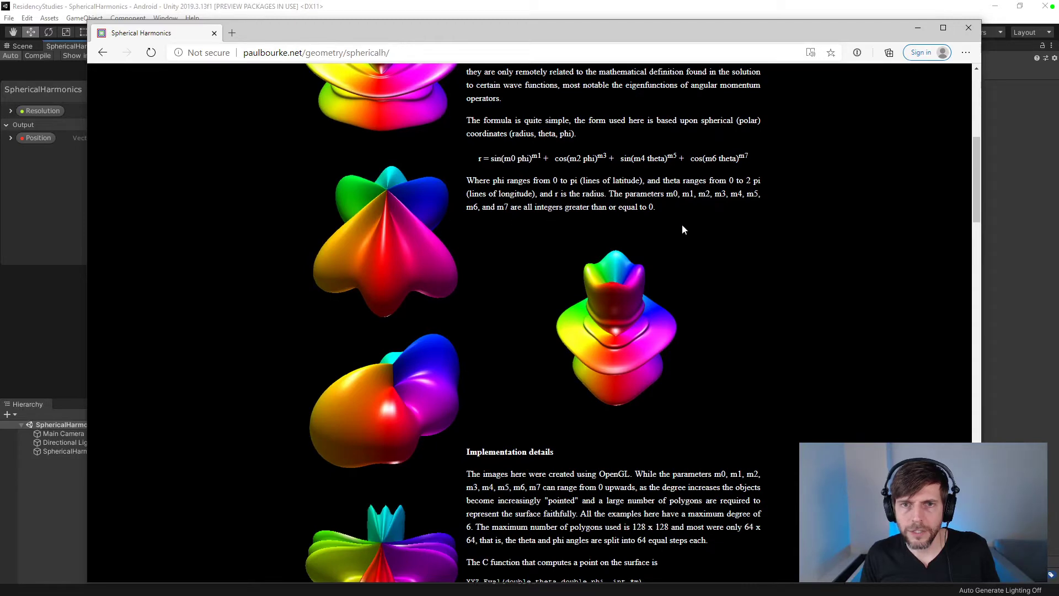
pyautogui.click(40, 204)
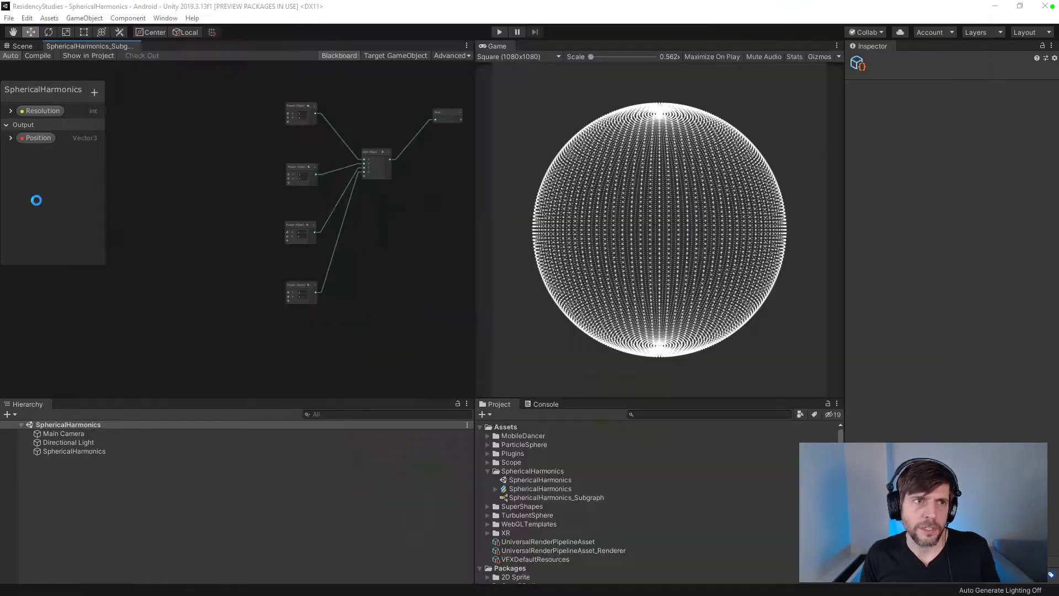
# - Add a uint property to the SphericalHarmonics subgraph's blackboard and begin adding another property
pyautogui.click(91, 93)
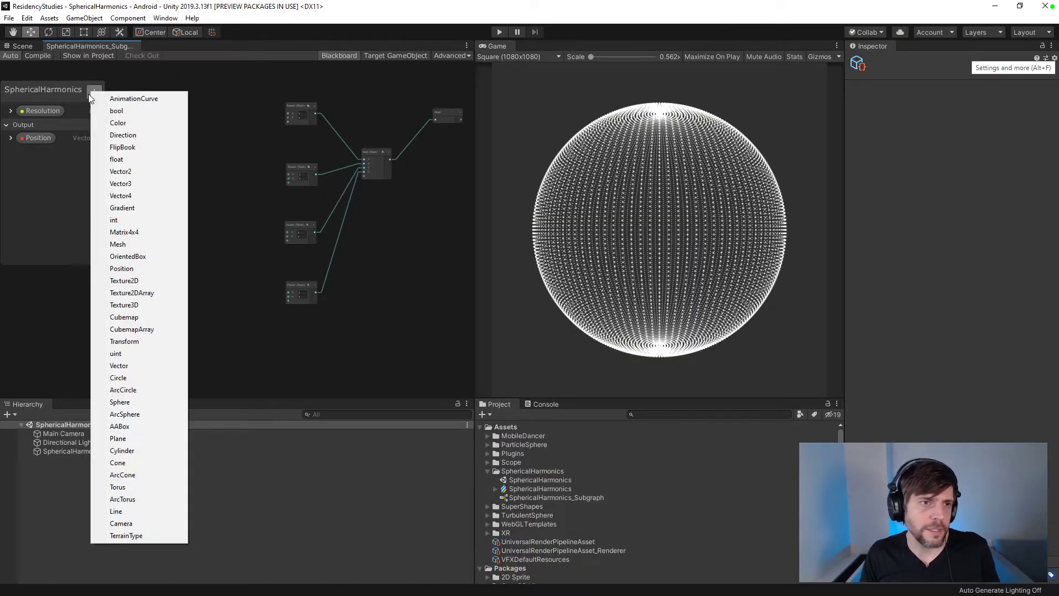
pyautogui.click(136, 354)
pyautogui.click(61, 127)
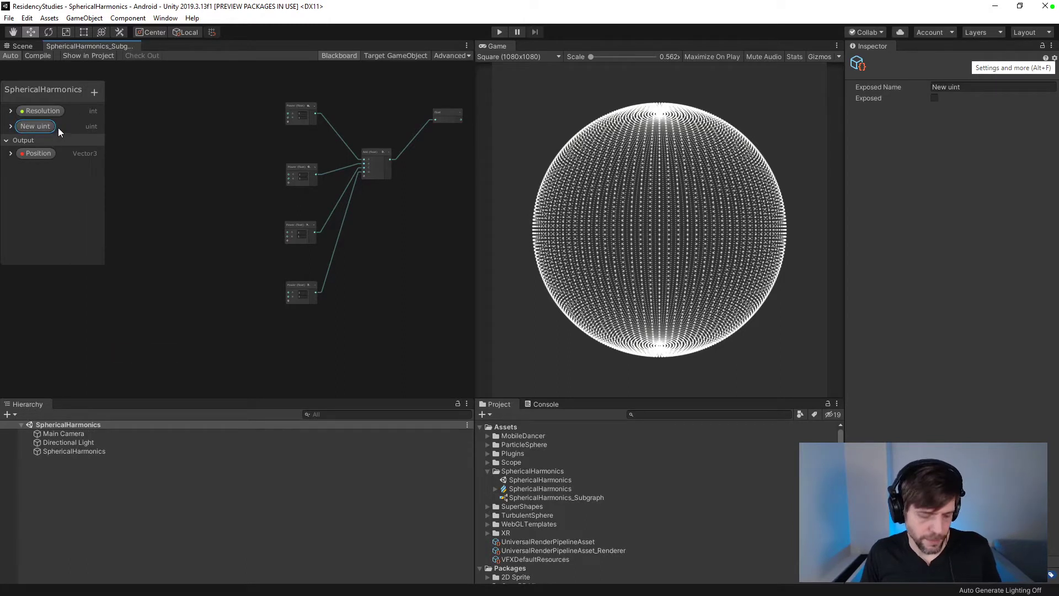
pyautogui.click(94, 93)
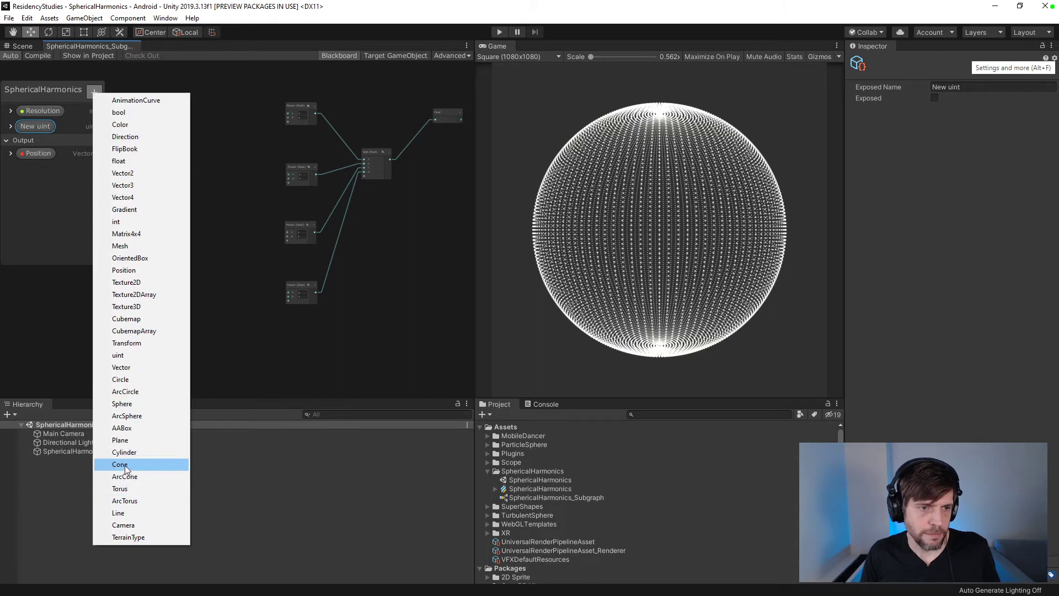
# - Add seven more uint parameters to the SphericalHarmonics subgraph's blackboard
pyautogui.click(118, 355)
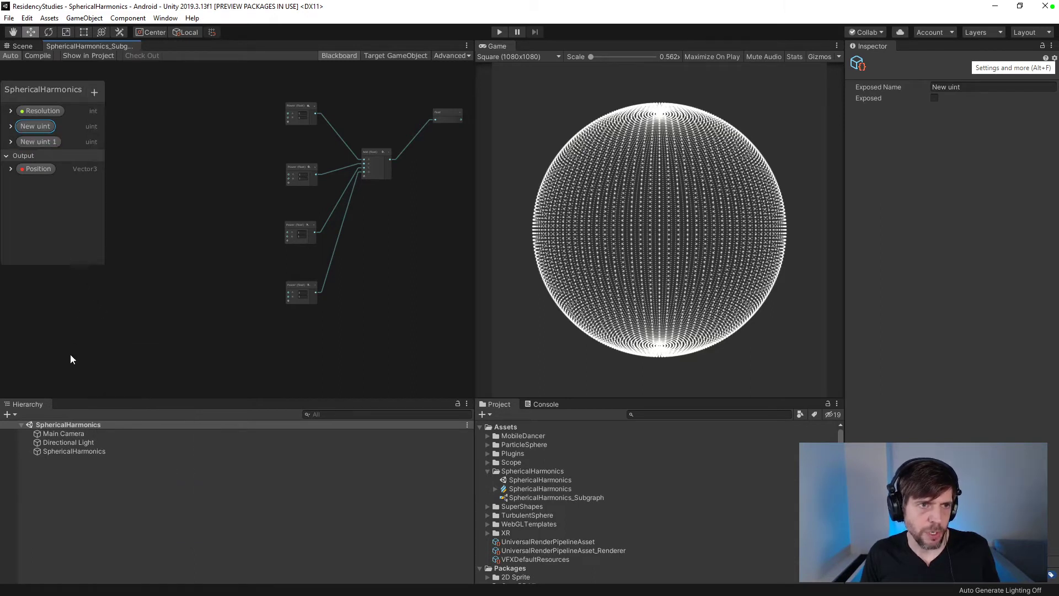
pyautogui.click(94, 94)
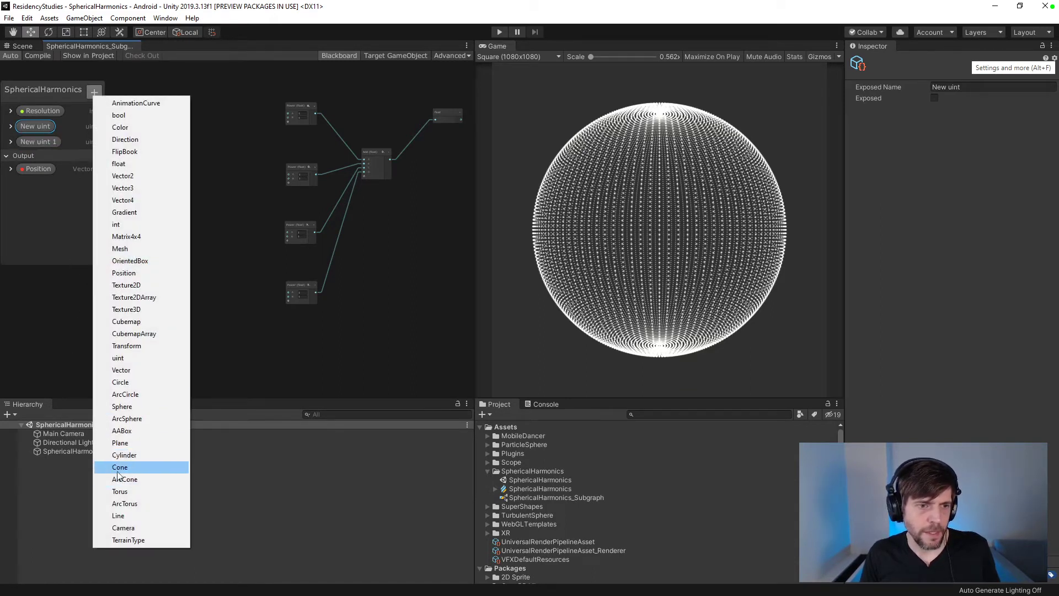
pyautogui.click(118, 358)
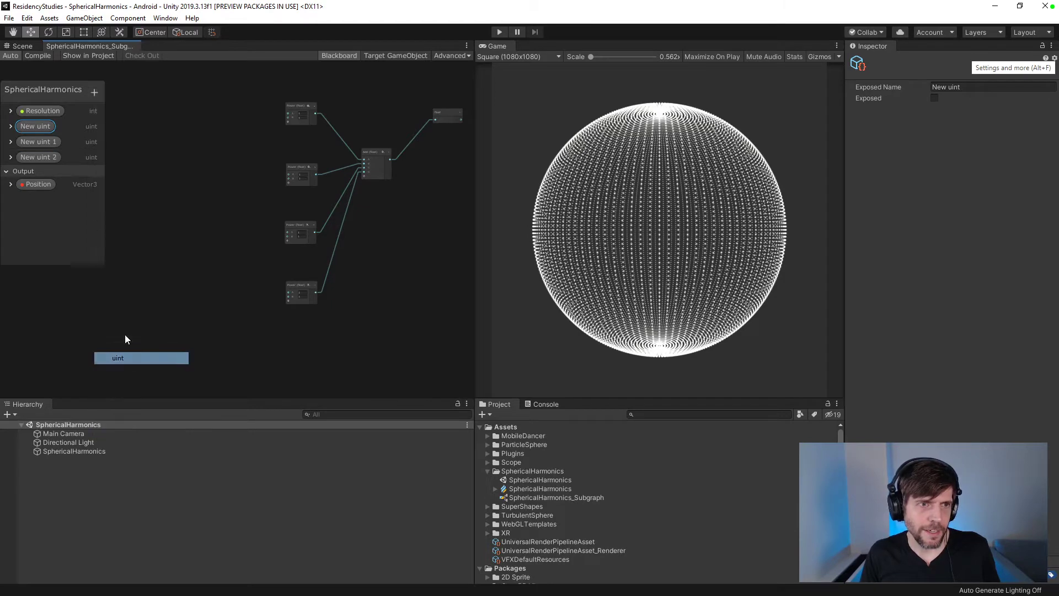
pyautogui.click(93, 92)
pyautogui.click(118, 357)
pyautogui.click(94, 92)
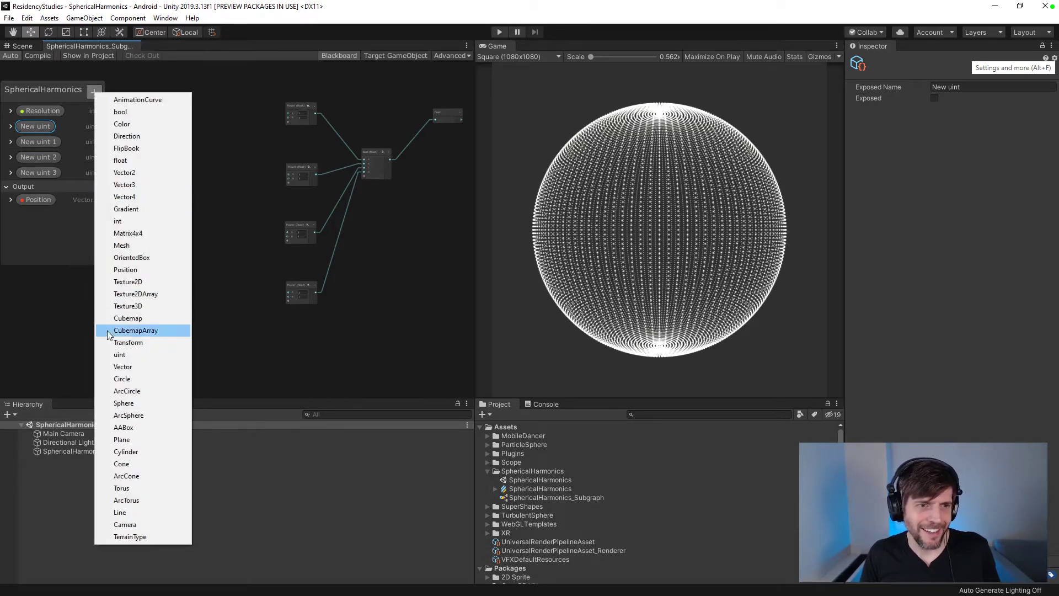
pyautogui.click(118, 356)
pyautogui.click(94, 92)
pyautogui.click(118, 356)
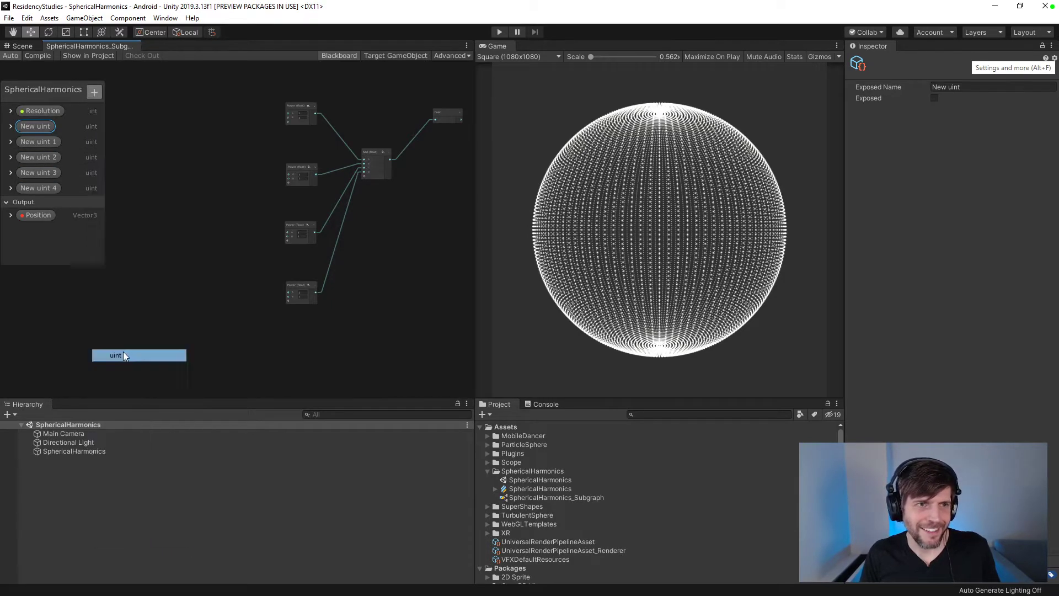
pyautogui.click(94, 92)
pyautogui.click(118, 355)
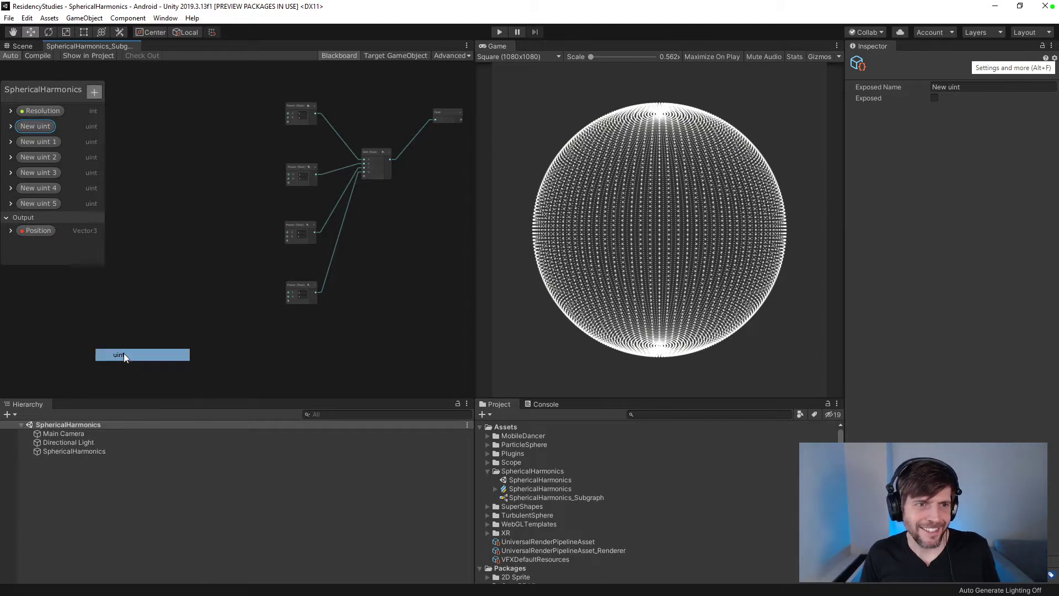
pyautogui.click(94, 92)
pyautogui.click(118, 356)
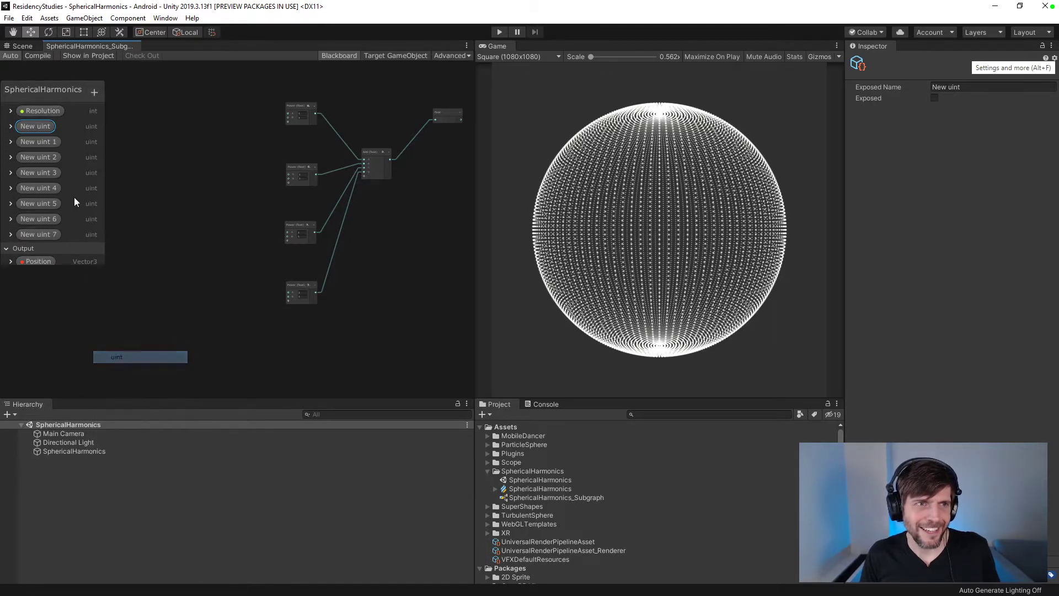
# - Rename the first four uint parameters in order as m0, m1, m2 and m3
pyautogui.doubleClick(37, 126)
pyautogui.write('m0')
pyautogui.press('Return')
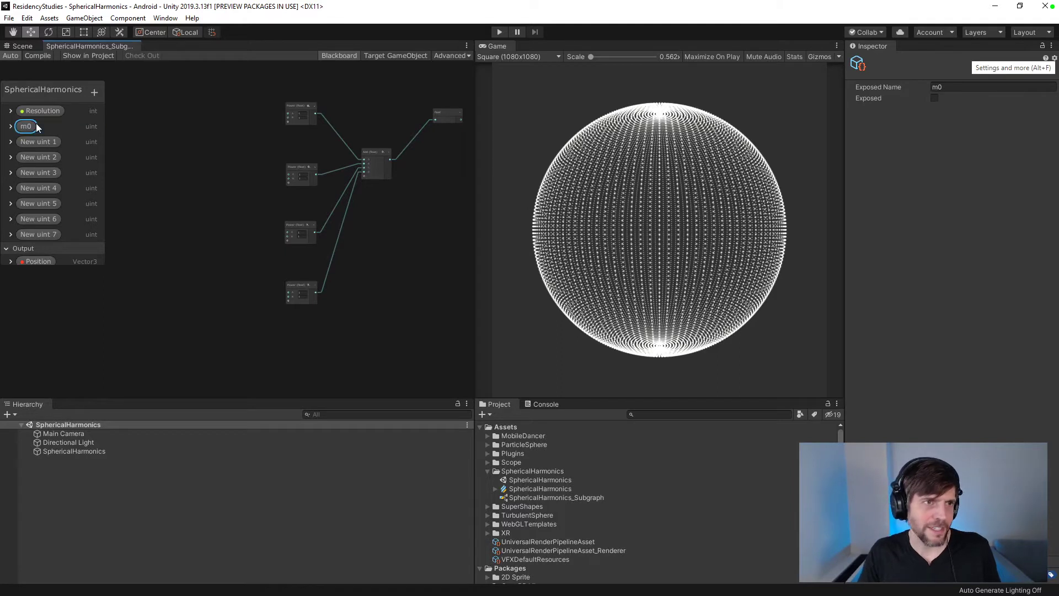
pyautogui.doubleClick(42, 142)
pyautogui.write('m1')
pyautogui.press('Return')
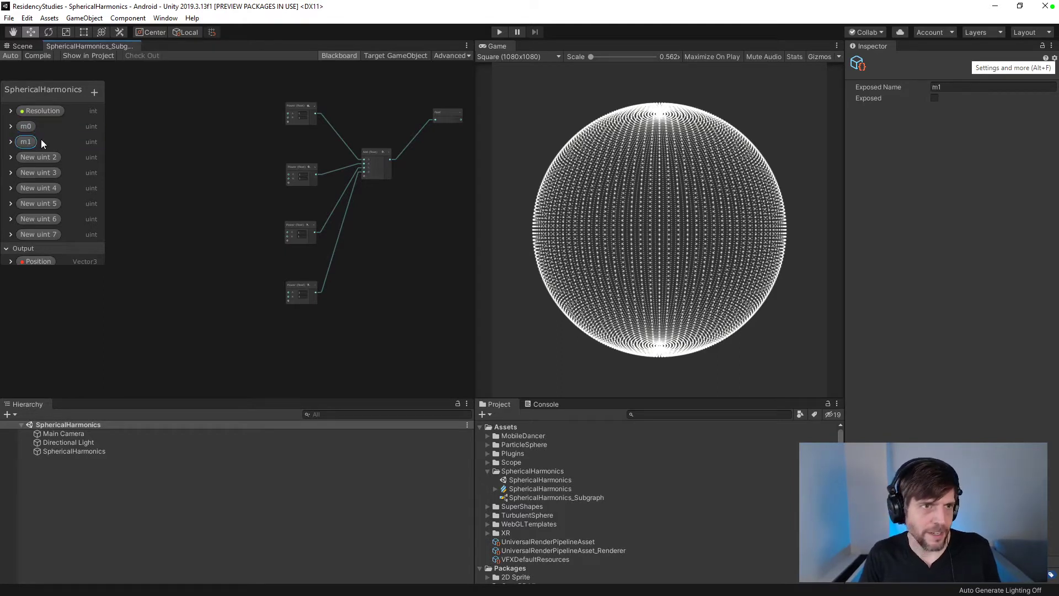
pyautogui.doubleClick(45, 157)
pyautogui.write('m2')
pyautogui.press('Return')
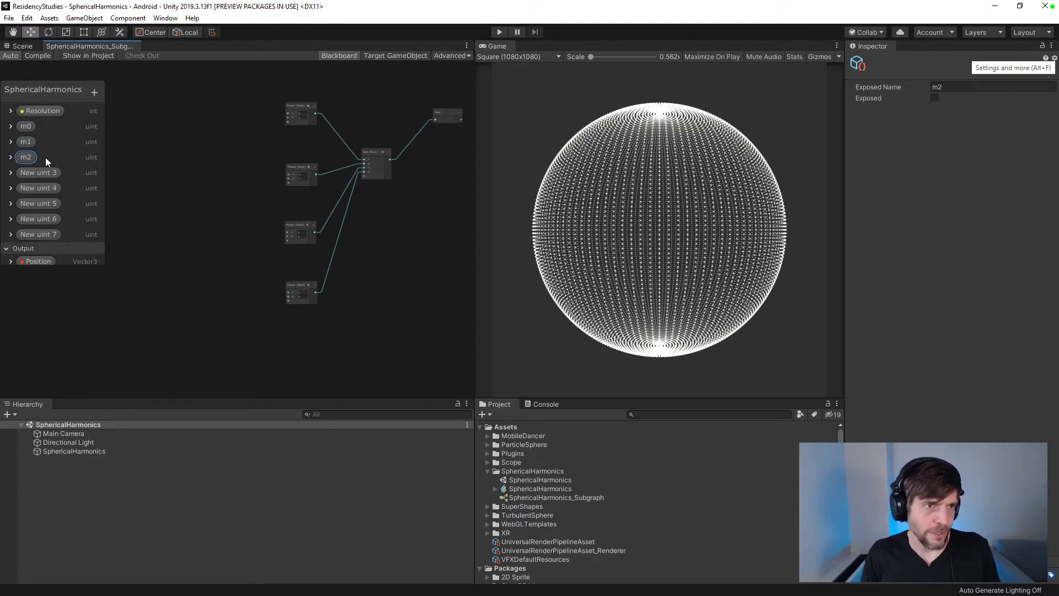
pyautogui.doubleClick(46, 173)
pyautogui.write('m3')
pyautogui.press('Return')
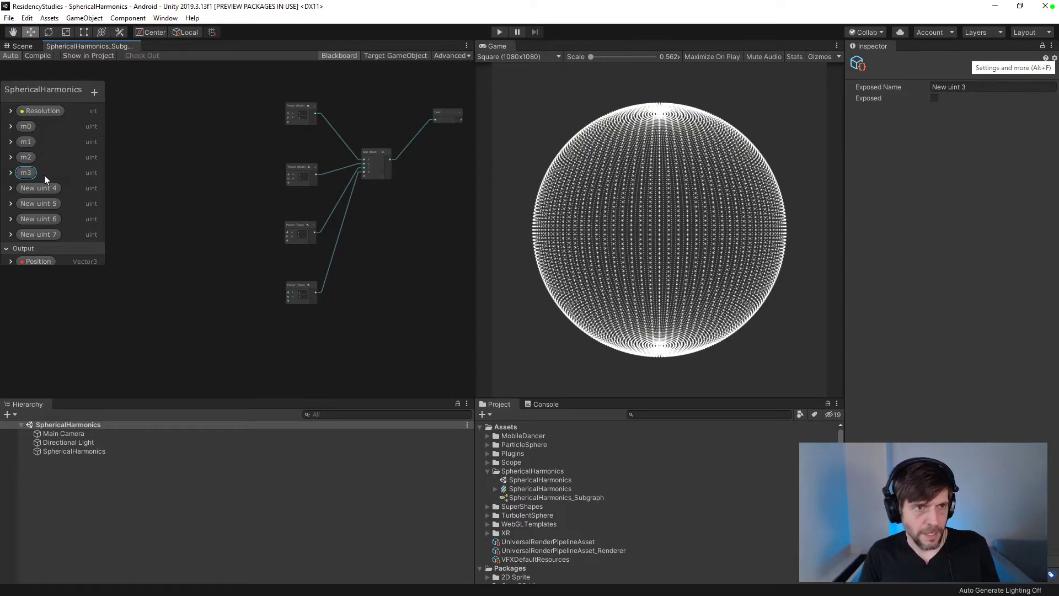
# - Rename the remaining four uint parameters in order as m4, m5, m6 and m7
pyautogui.doubleClick(45, 188)
pyautogui.write('m4')
pyautogui.press('Return')
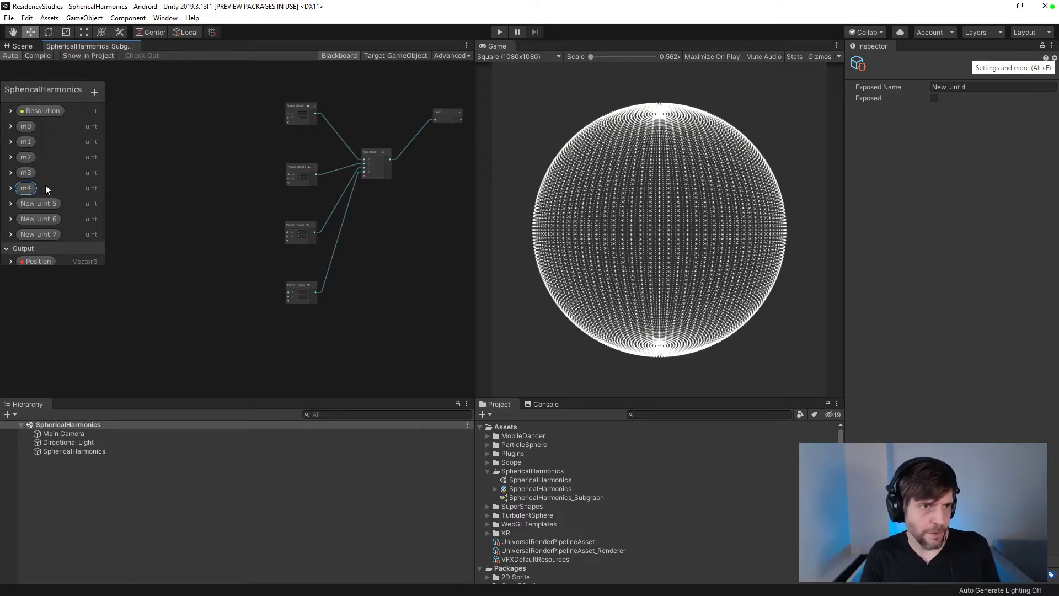
pyautogui.doubleClick(34, 204)
pyautogui.write('m5')
pyautogui.press('Return')
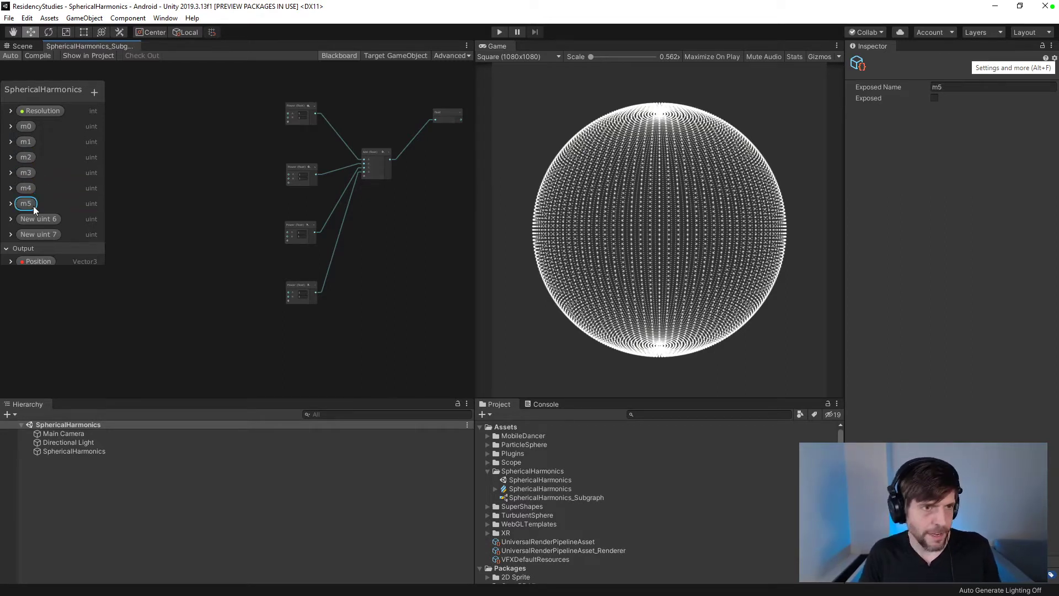
pyautogui.doubleClick(36, 219)
pyautogui.write('m6')
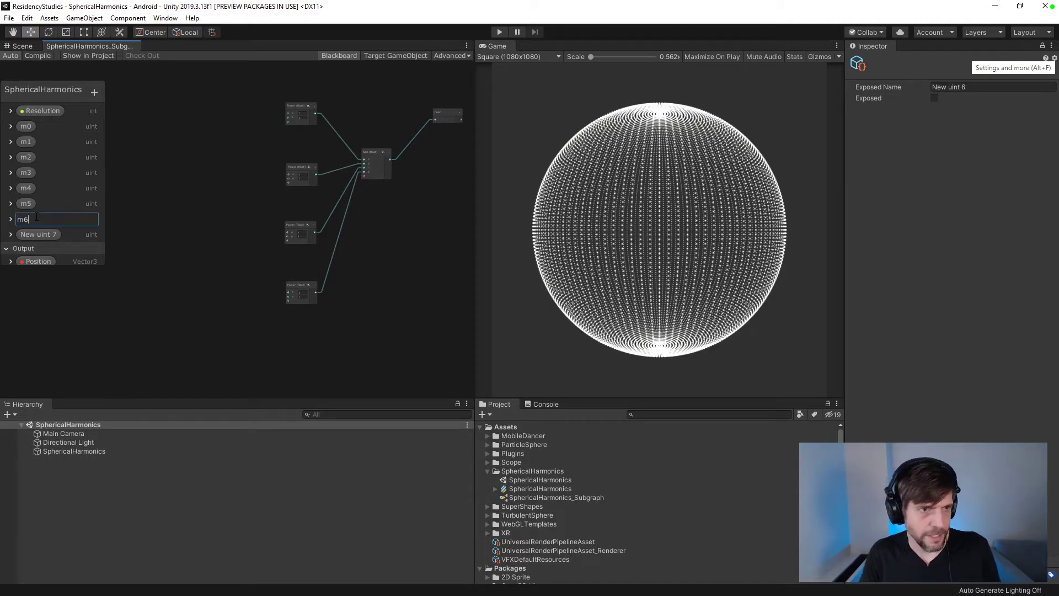
pyautogui.press('Return')
pyautogui.doubleClick(38, 235)
pyautogui.write('m7')
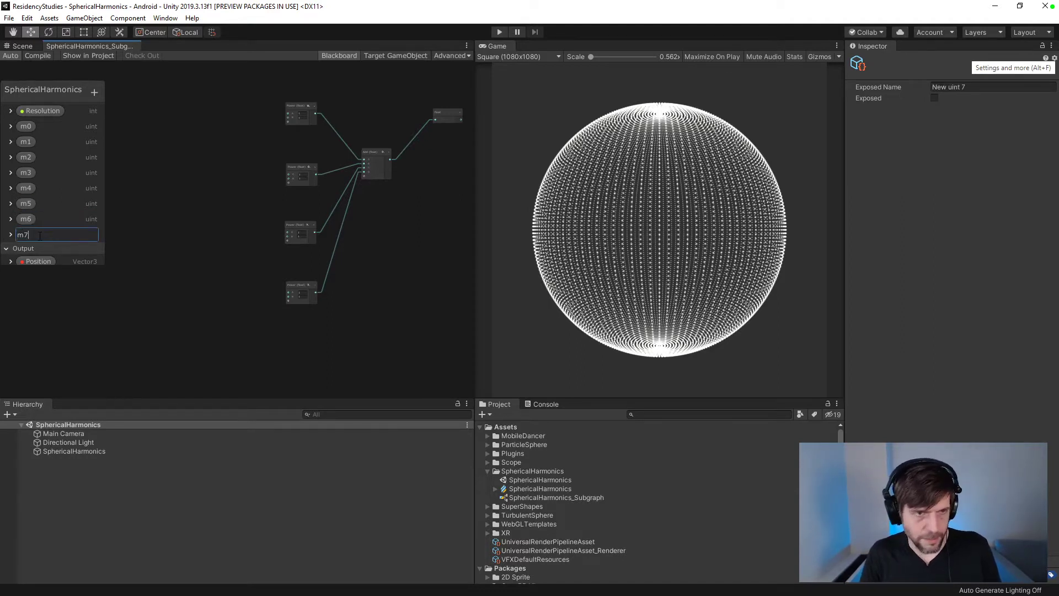
pyautogui.press('Return')
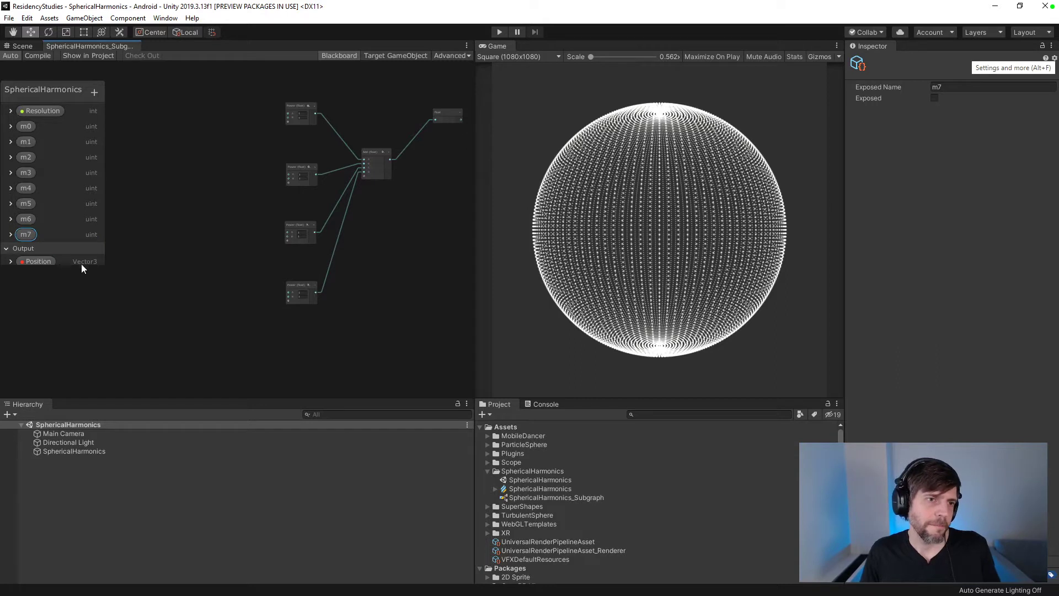
pyautogui.moveTo(105, 260)
pyautogui.mouseDown()
pyautogui.moveTo(115, 299)
pyautogui.moveTo(94, 284)
pyautogui.moveTo(104, 280)
pyautogui.mouseUp()
pyautogui.click(105, 281)
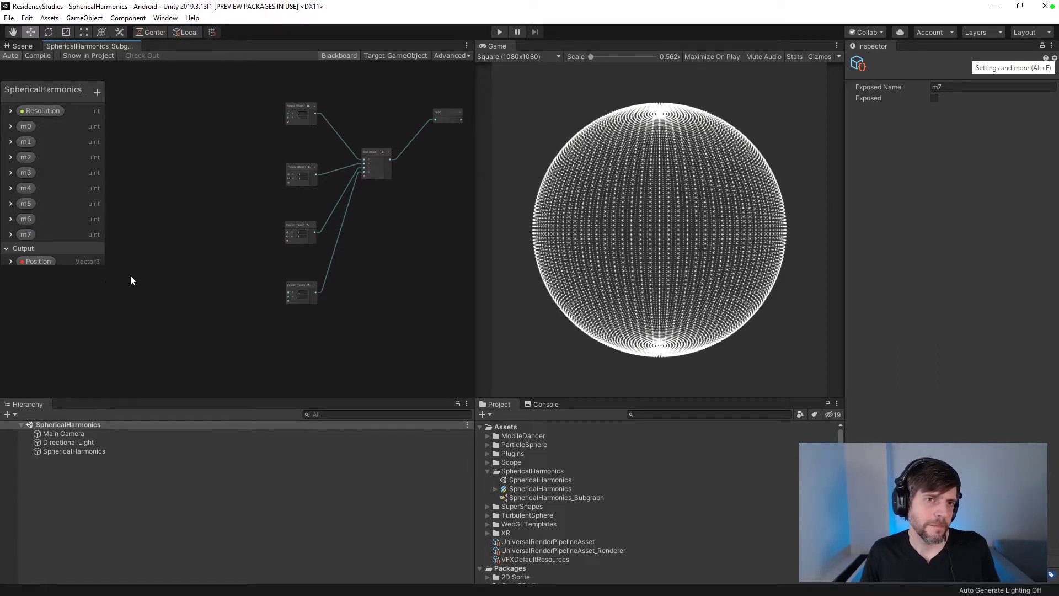
# - Check the radius formula on the Spherical Harmonics web page and place parameters m1, m3, m5 and m7 beside the four Power nodes
pyautogui.hotkey('alt', 'Tab')
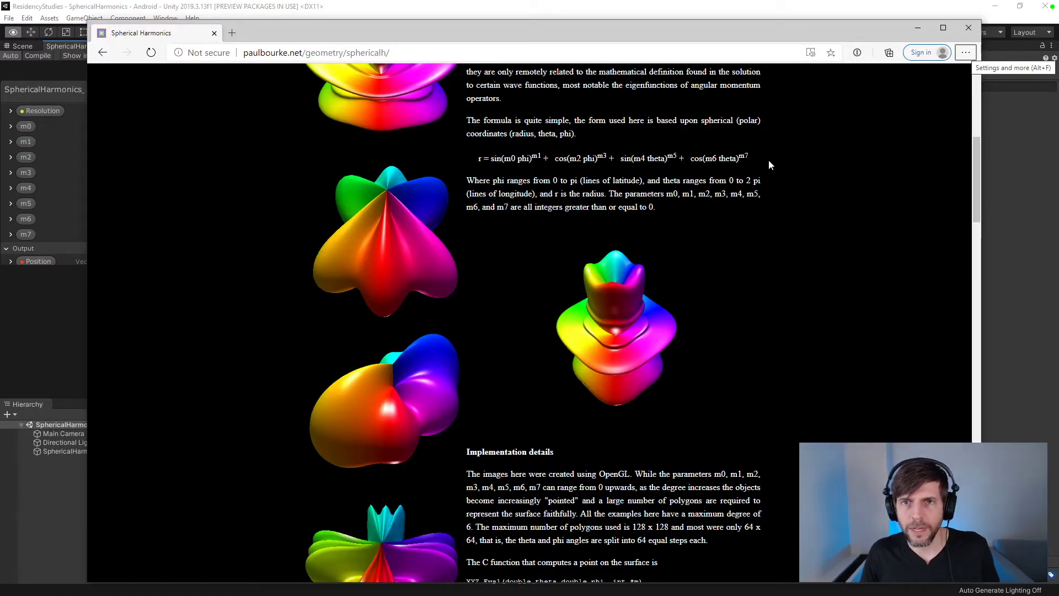
pyautogui.hotkey('alt', 'Tab')
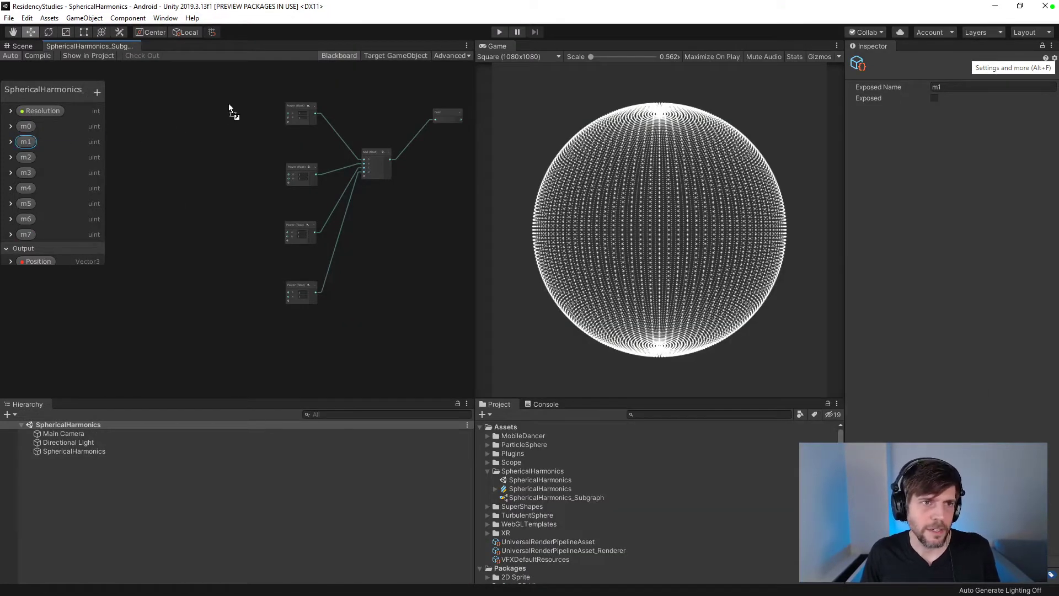
pyautogui.moveTo(25, 172); pyautogui.dragTo(244, 191)
pyautogui.moveTo(25, 203); pyautogui.dragTo(122, 232)
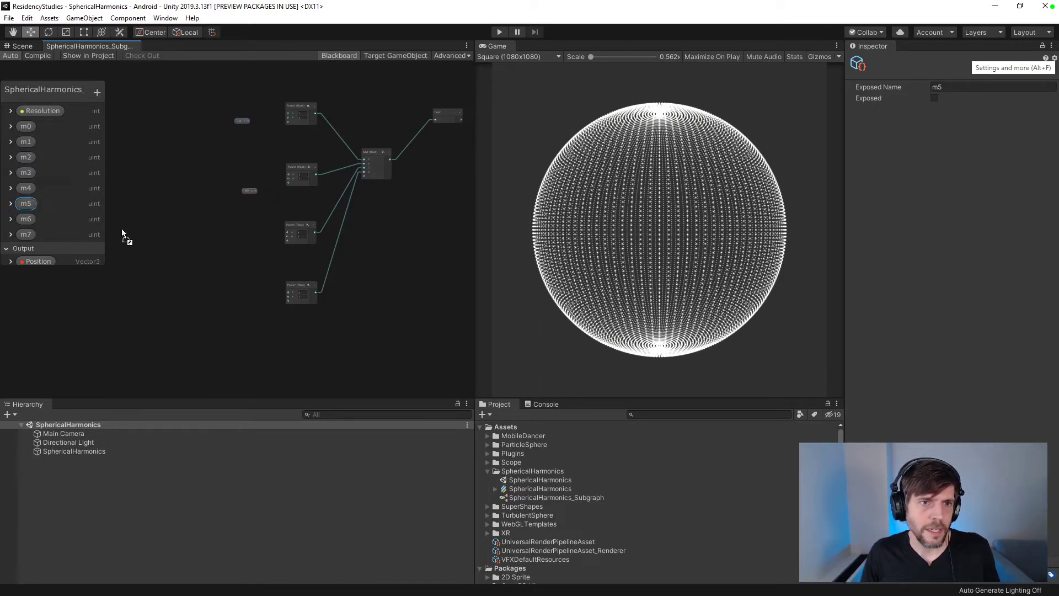
pyautogui.moveTo(33, 237); pyautogui.dragTo(253, 314)
# - Connect m7 and m5 to input B of the fourth and third Power nodes and place them close by
pyautogui.scroll(4, 348, 284)
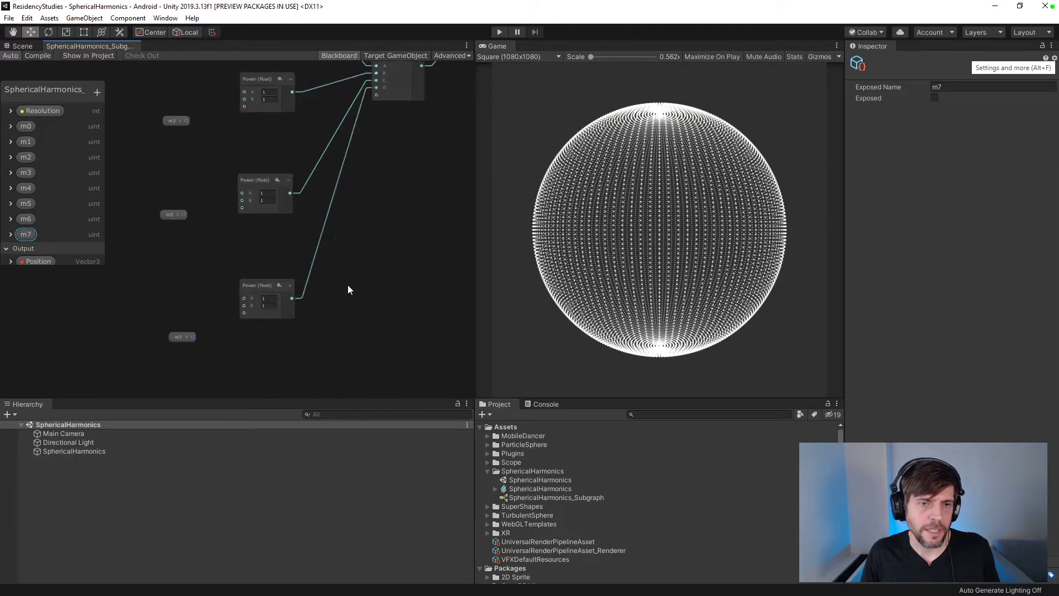
pyautogui.moveTo(180, 331); pyautogui.dragTo(243, 299)
pyautogui.moveTo(190, 214); pyautogui.dragTo(242, 200)
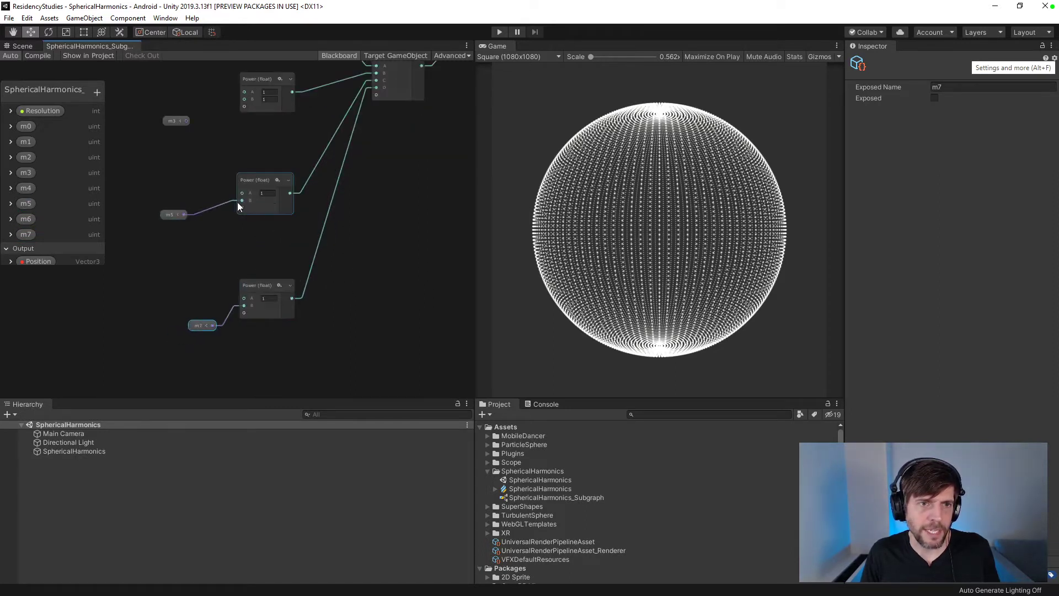
pyautogui.click(170, 212)
pyautogui.moveTo(170, 214); pyautogui.dragTo(202, 210)
# - Connect m3 and m1 to input B of the second and first Power nodes, aligning the parameter nodes beside them
pyautogui.moveTo(186, 121); pyautogui.dragTo(244, 134)
pyautogui.moveTo(176, 154); pyautogui.dragTo(207, 151)
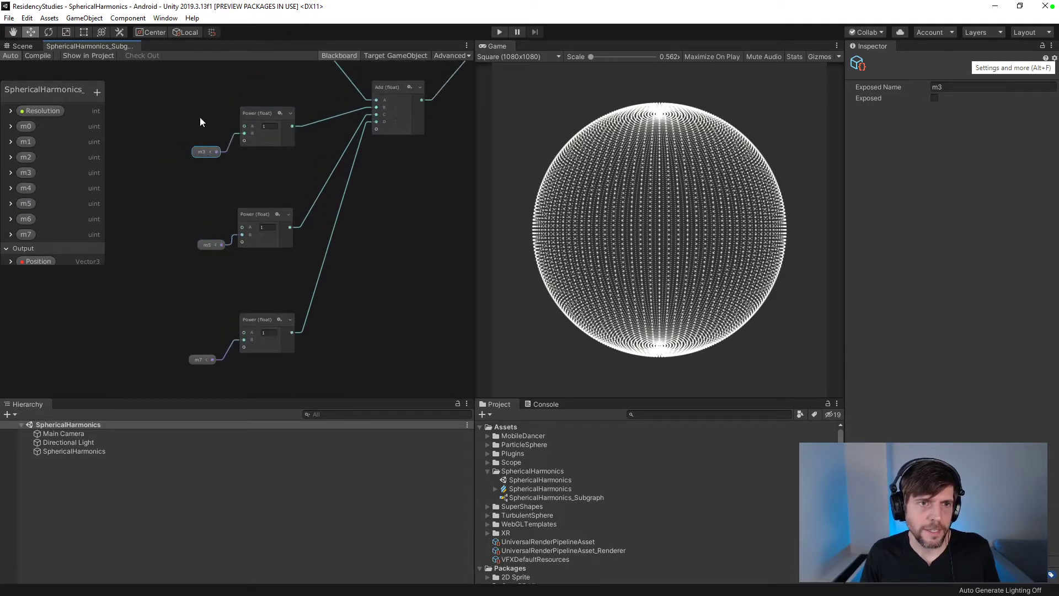
pyautogui.moveTo(199, 116)
pyautogui.mouseDown(button='middle')
pyautogui.moveTo(210, 168)
pyautogui.moveTo(195, 102)
pyautogui.mouseUp(button='middle')
pyautogui.moveTo(189, 363); pyautogui.dragTo(202, 304)
pyautogui.moveTo(193, 160); pyautogui.dragTo(211, 289, button='middle')
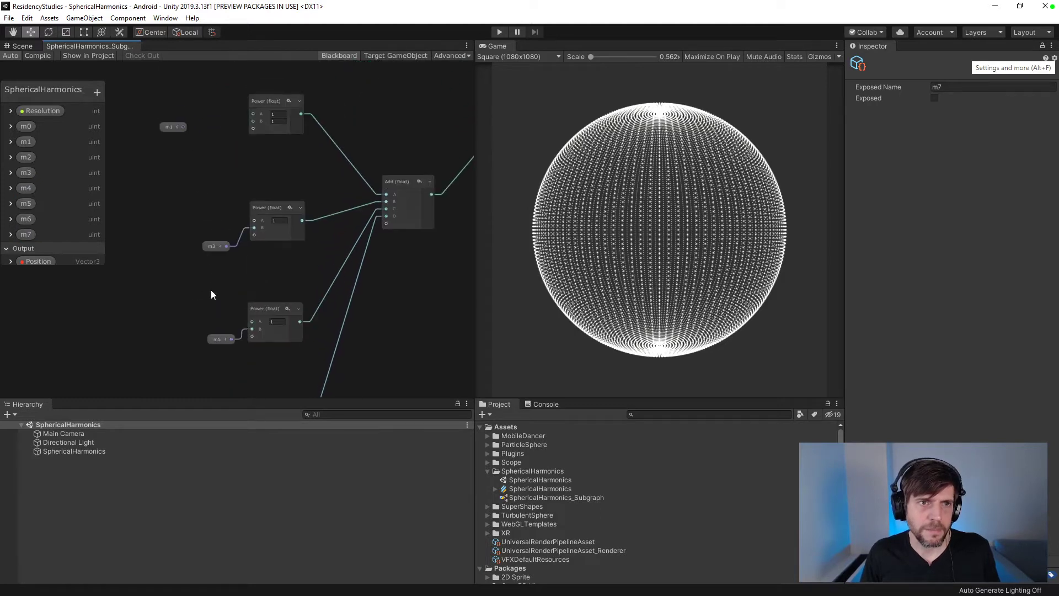
pyautogui.moveTo(214, 131)
pyautogui.mouseDown()
pyautogui.moveTo(252, 122)
pyautogui.moveTo(209, 131)
pyautogui.mouseUp()
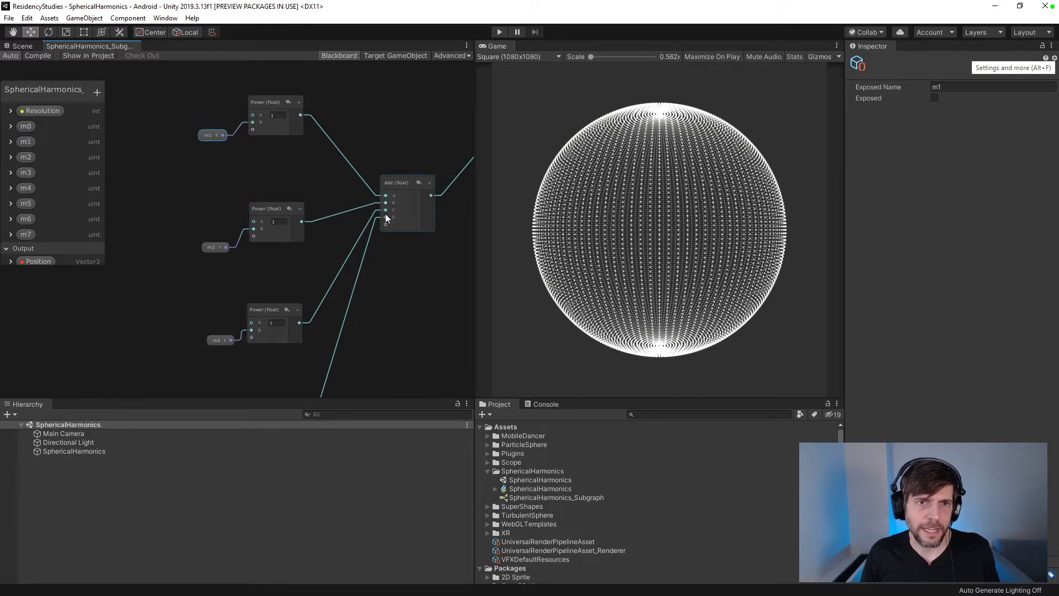
# - Move the Add node lower so it sits centred vertically among the four Power nodes
pyautogui.scroll(-2, 389, 240)
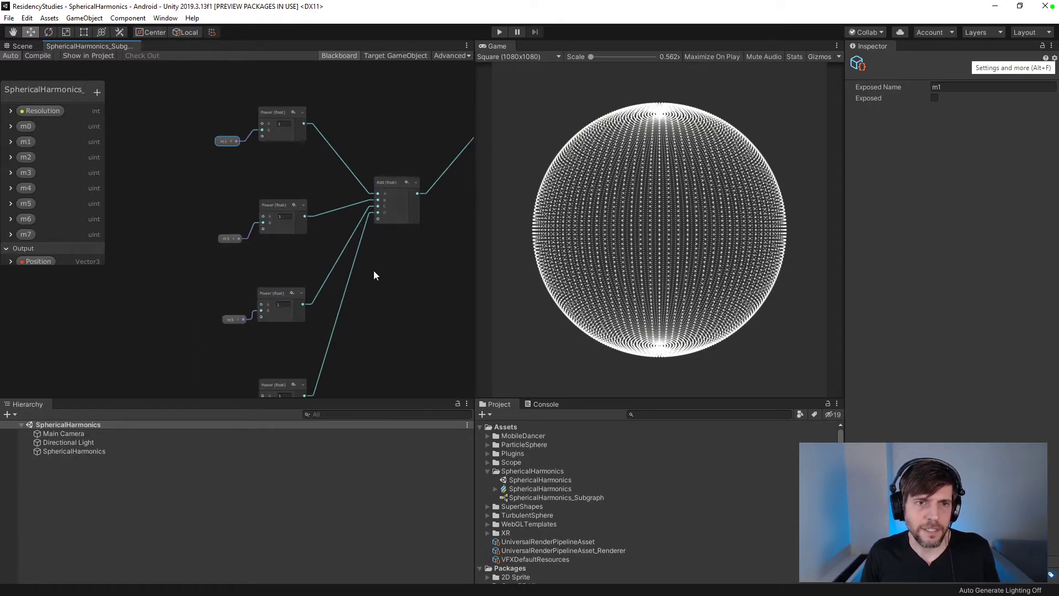
pyautogui.moveTo(386, 193); pyautogui.dragTo(420, 254)
pyautogui.moveTo(419, 254); pyautogui.dragTo(394, 246, button='middle')
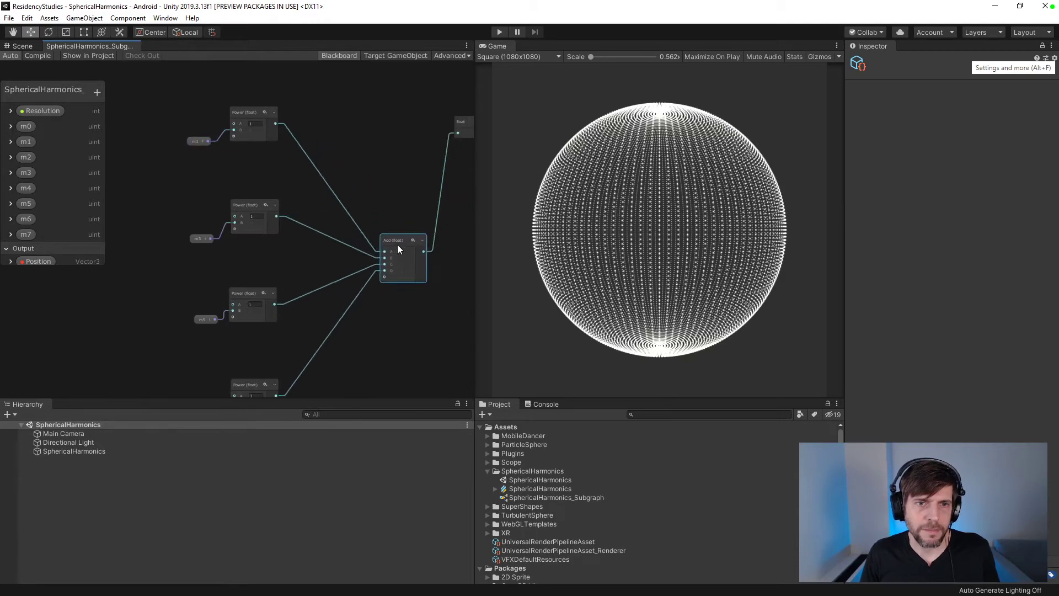
# - Consult the C function on the Spherical Harmonics web page and connect a new Sine node to input A of the m1 Power node
pyautogui.moveTo(147, 260); pyautogui.dragTo(216, 232, button='middle')
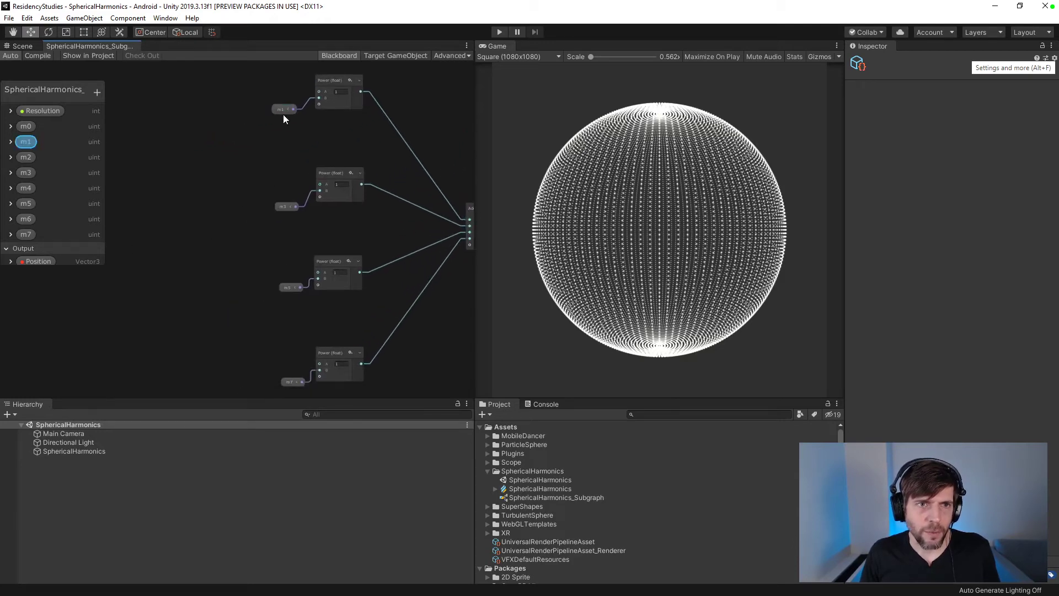
pyautogui.hotkey('alt', 'Tab')
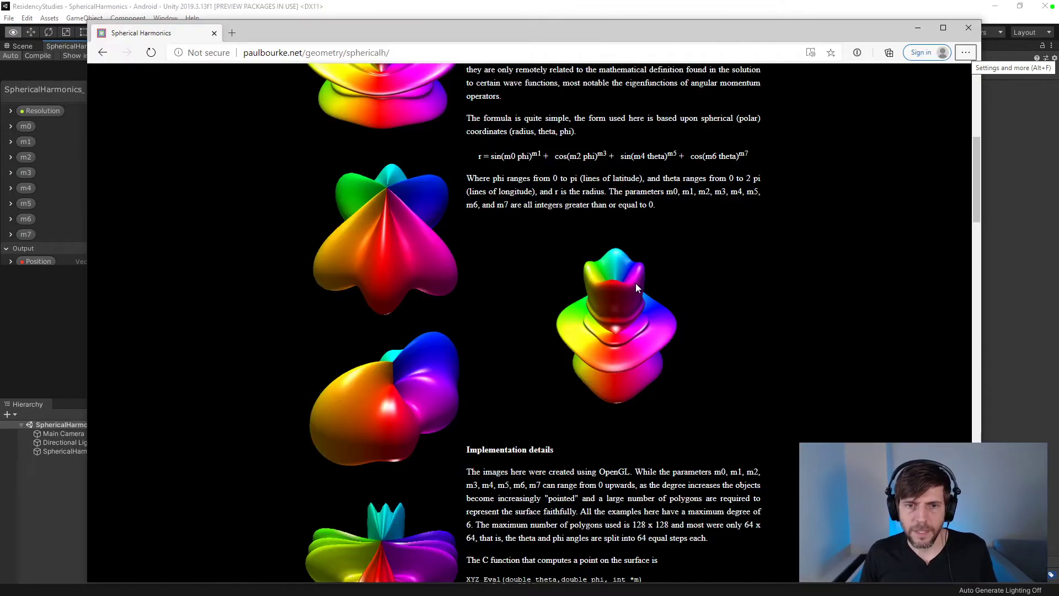
pyautogui.scroll(-12, 635, 283)
pyautogui.scroll(5, 637, 284)
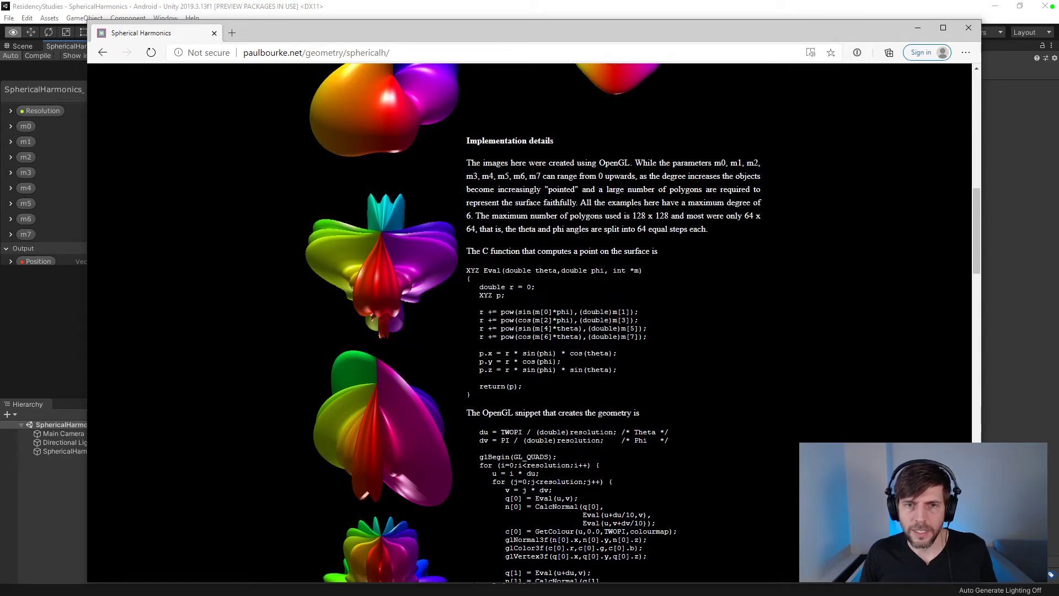
pyautogui.click(55, 320)
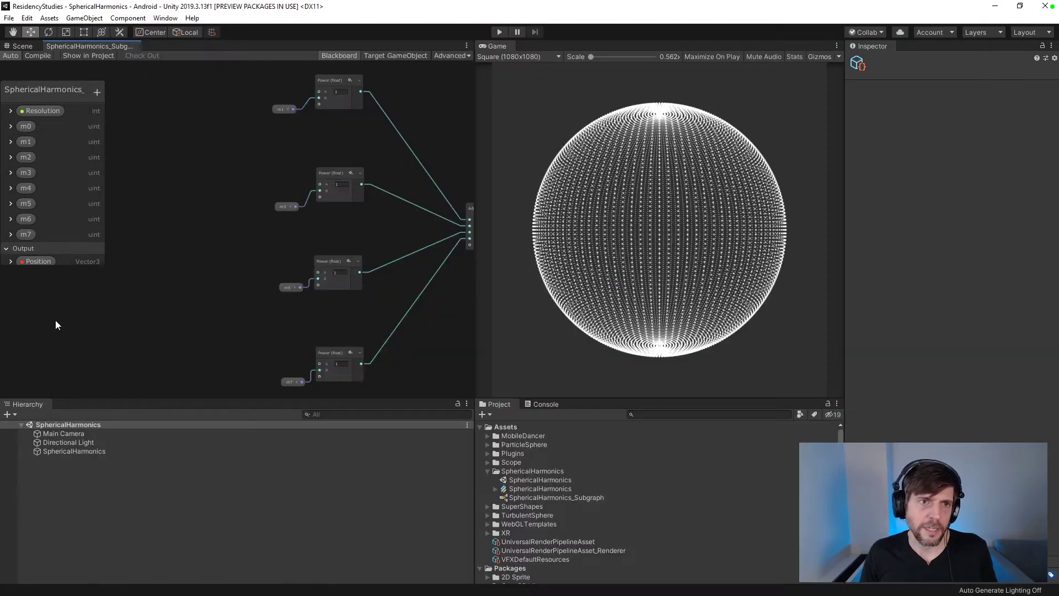
pyautogui.rightClick(200, 117)
pyautogui.click(224, 125)
pyautogui.write('sine')
pyautogui.press('Return')
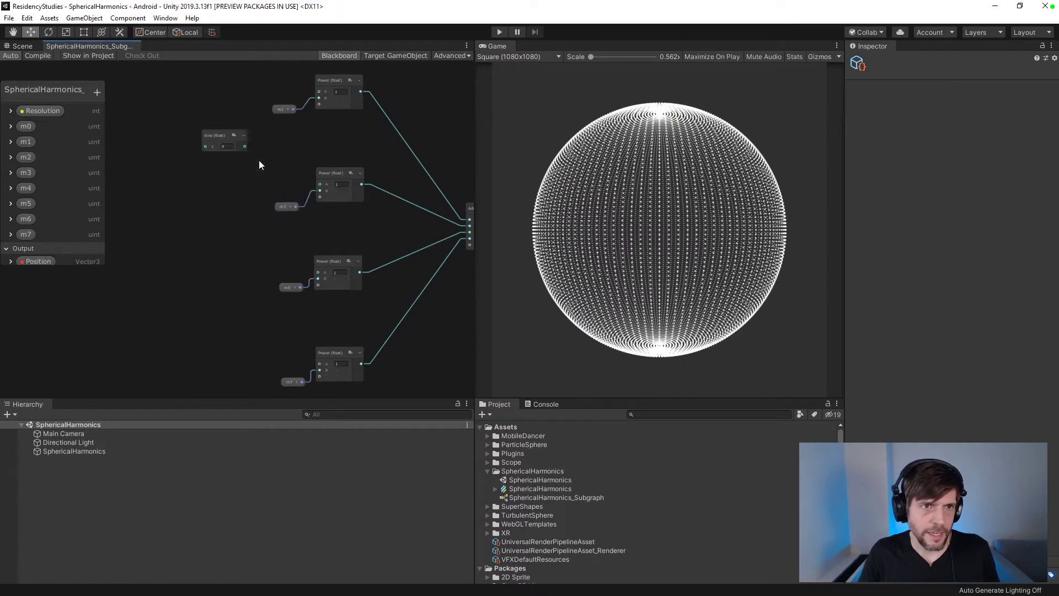
pyautogui.moveTo(226, 108); pyautogui.dragTo(319, 128)
# - Add a Cosine node beside the second Power node and connect it to input A of the m3 Power node
pyautogui.rightClick(219, 204)
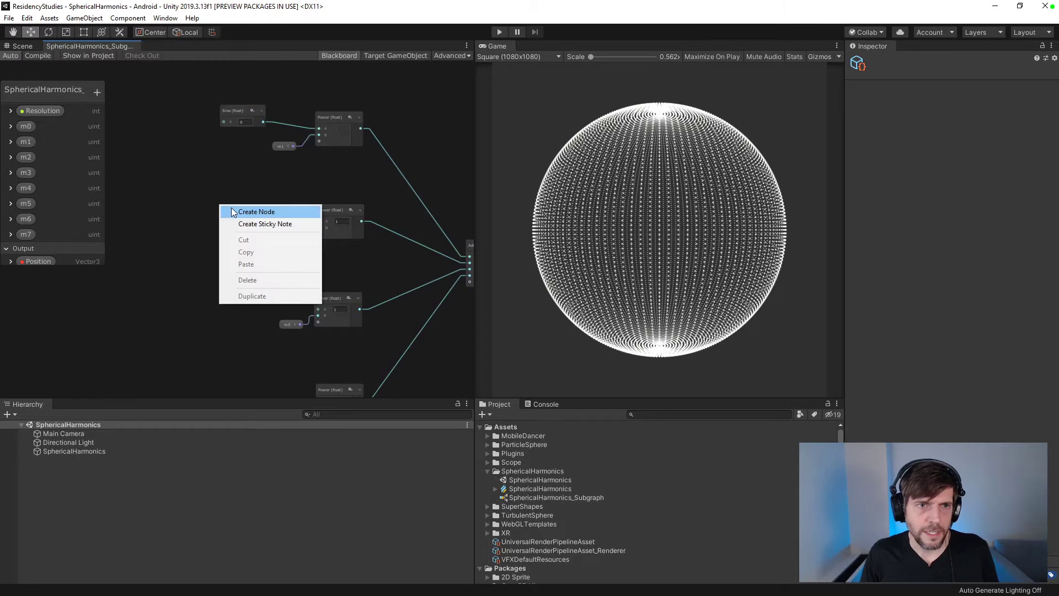
pyautogui.click(257, 212)
pyautogui.write('cosine')
pyautogui.press('Return')
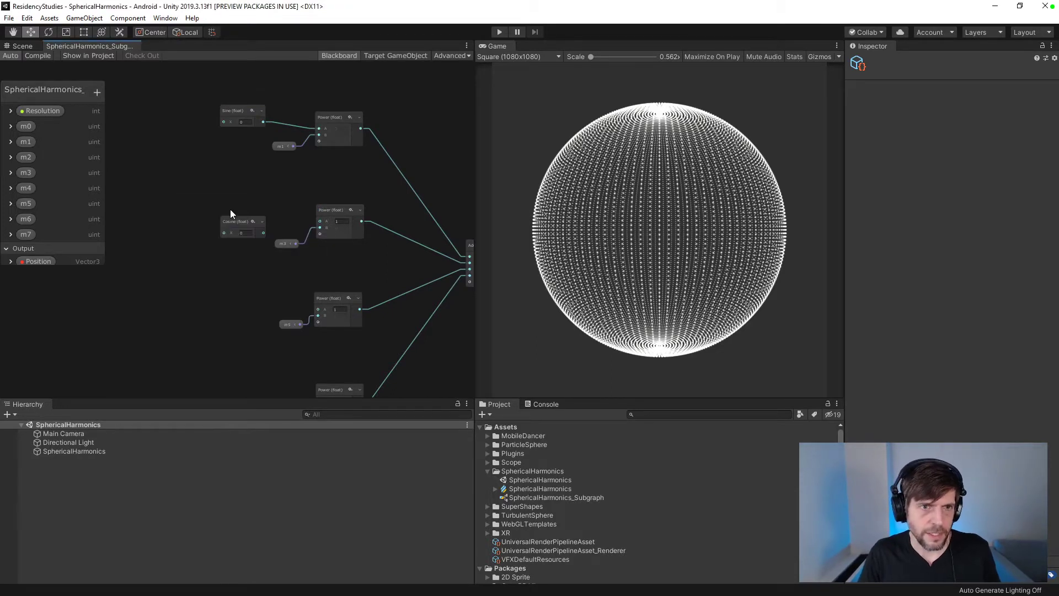
pyautogui.moveTo(237, 204); pyautogui.dragTo(235, 203)
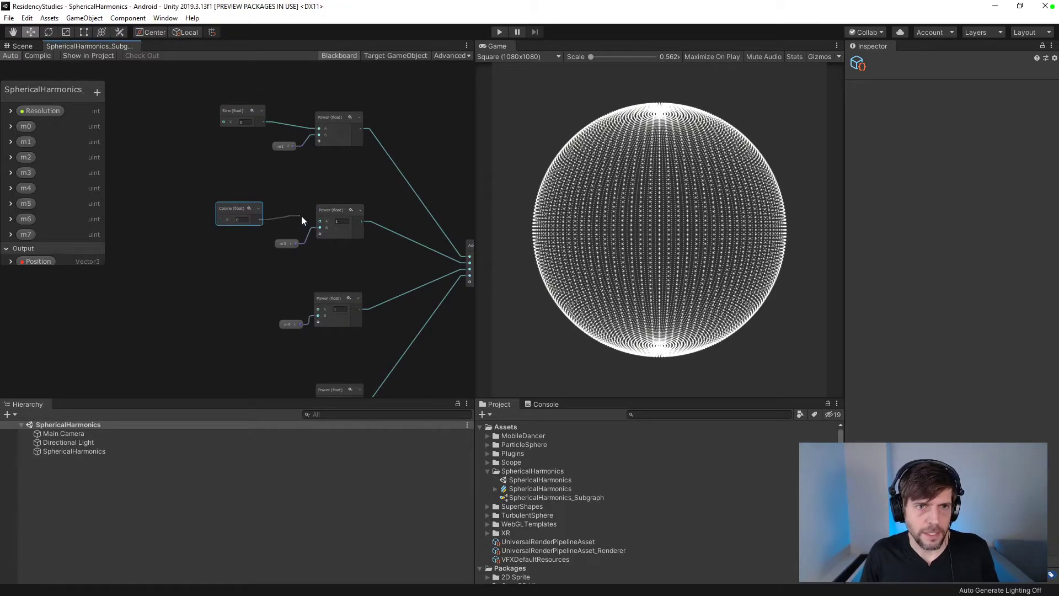
pyautogui.moveTo(301, 216); pyautogui.dragTo(319, 220)
# - Duplicate the Sine and Cosine nodes and connect the copies to input A of the m5 and m7 Power nodes
pyautogui.moveTo(231, 84); pyautogui.dragTo(177, 245)
pyautogui.hotkey('ctrl', 'd')
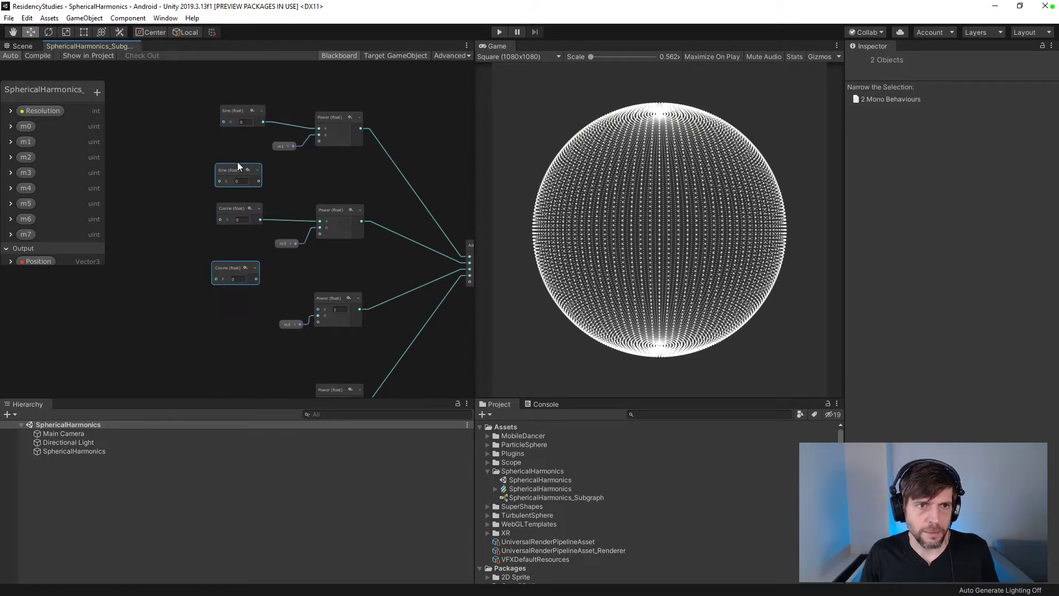
pyautogui.moveTo(237, 166); pyautogui.dragTo(314, 307)
pyautogui.moveTo(272, 290); pyautogui.dragTo(257, 223, button='middle')
pyautogui.moveTo(211, 326); pyautogui.dragTo(303, 332)
pyautogui.moveTo(214, 318); pyautogui.dragTo(220, 317)
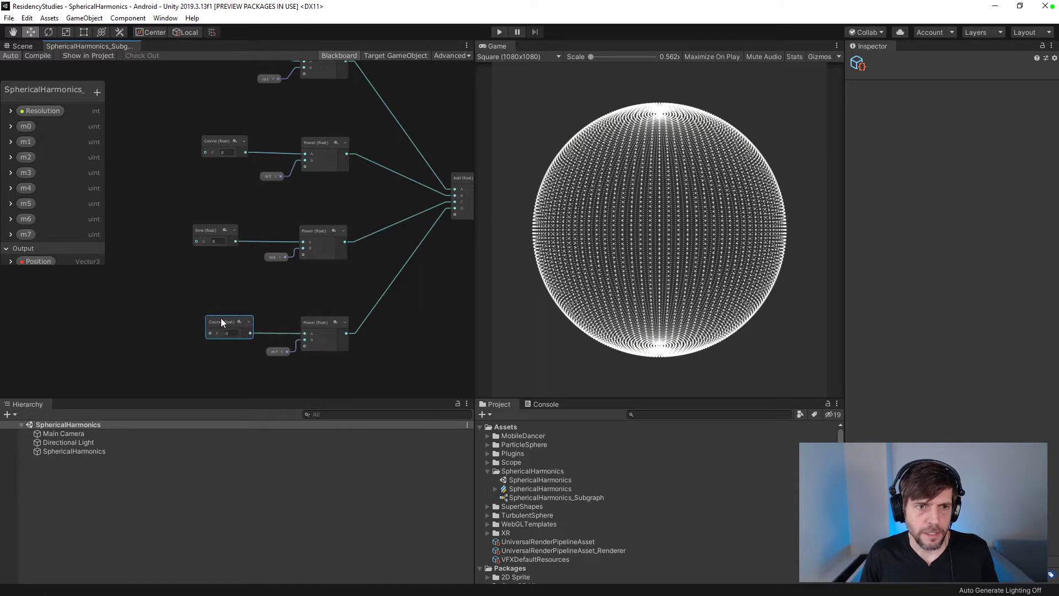
# - Align the Sine and Cosine nodes in a column and check the C function on the Spherical Harmonics web page
pyautogui.moveTo(210, 230); pyautogui.dragTo(224, 230)
pyautogui.moveTo(222, 142); pyautogui.dragTo(228, 142)
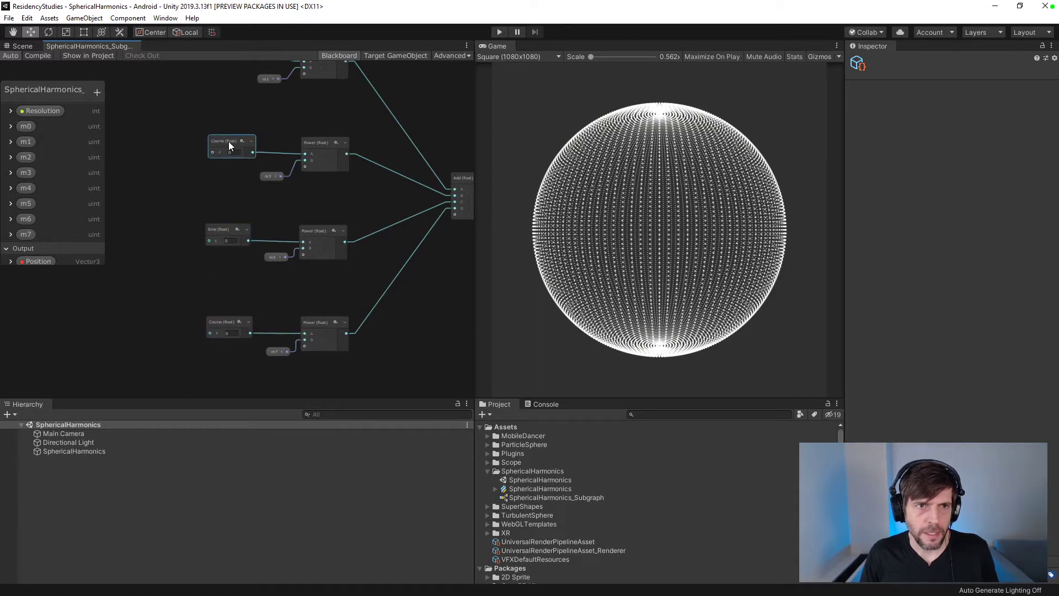
pyautogui.moveTo(232, 127); pyautogui.dragTo(259, 148, button='middle')
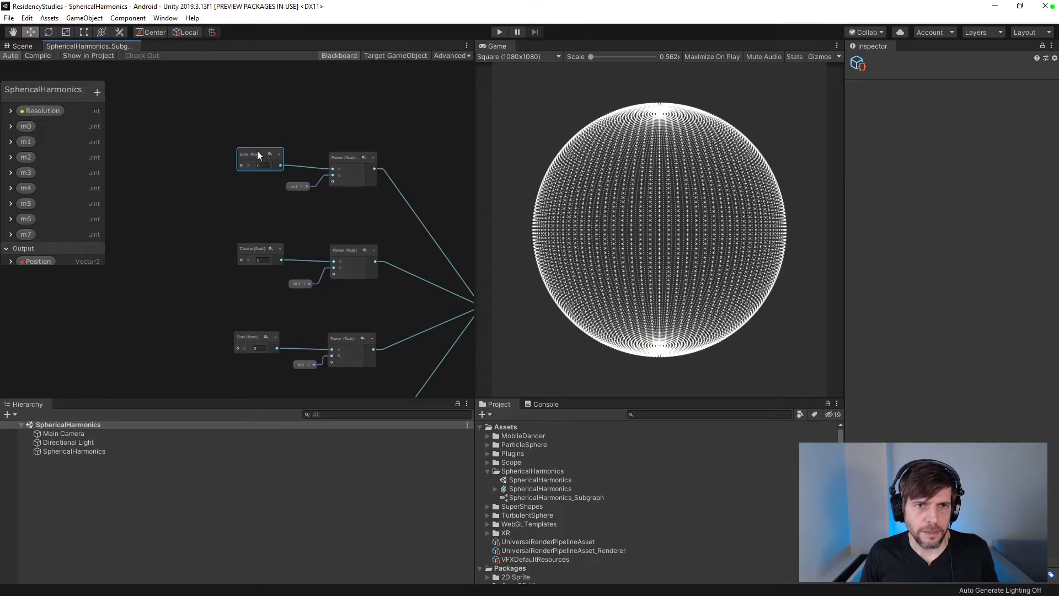
pyautogui.hotkey('alt', 'Tab')
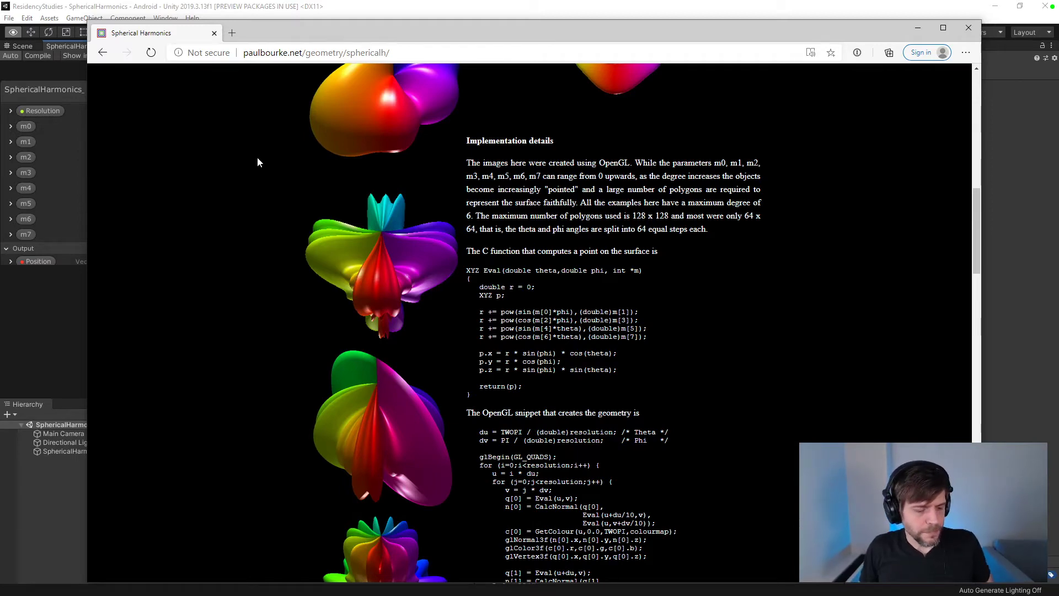
pyautogui.hotkey('alt', 'Tab')
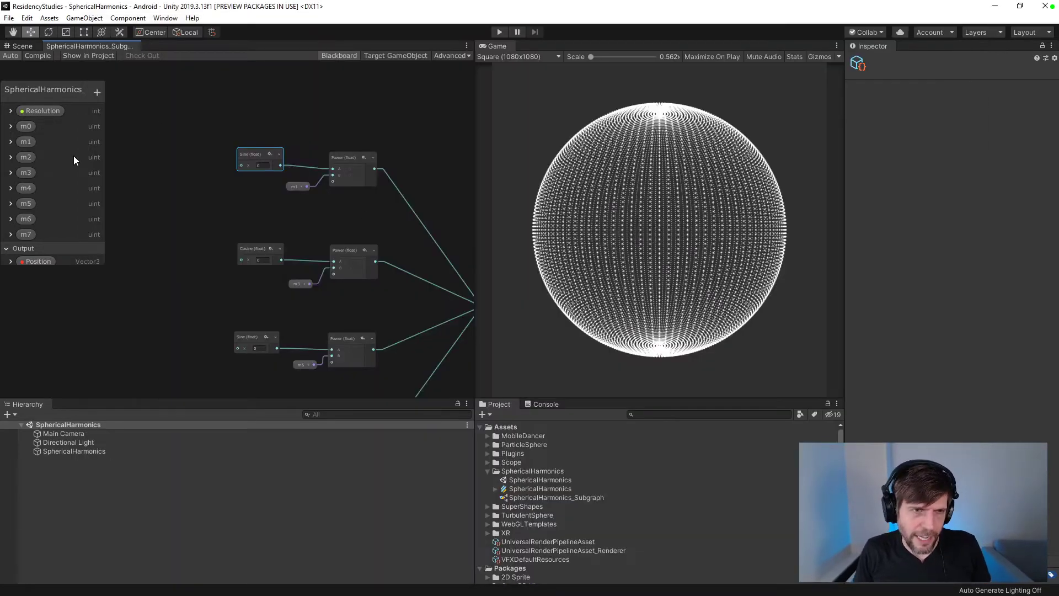
pyautogui.rightClick(166, 175)
pyautogui.click(170, 182)
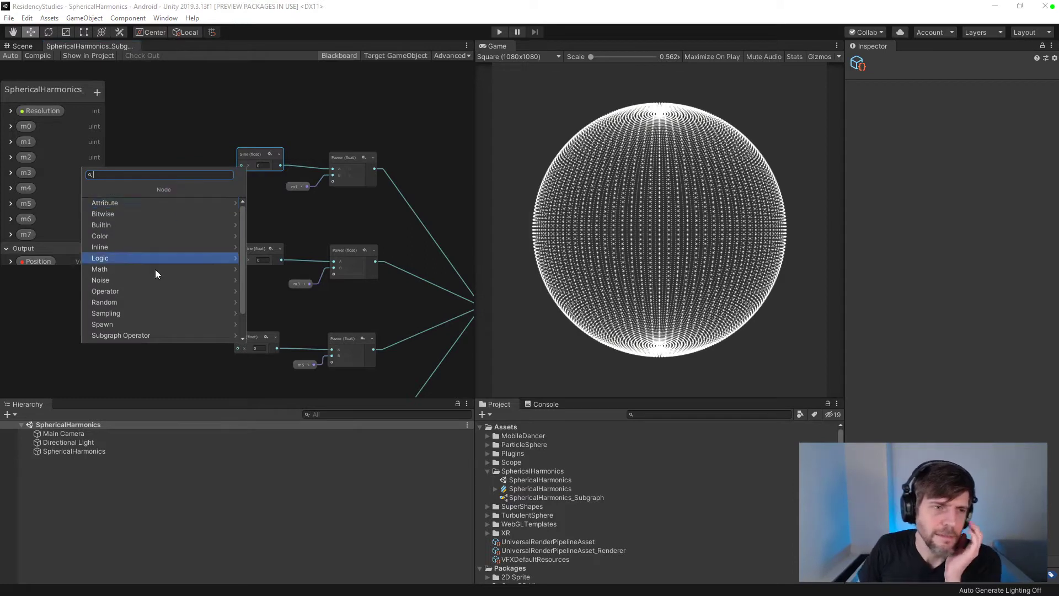
pyautogui.scroll(-1, 154, 292)
pyautogui.click(156, 326)
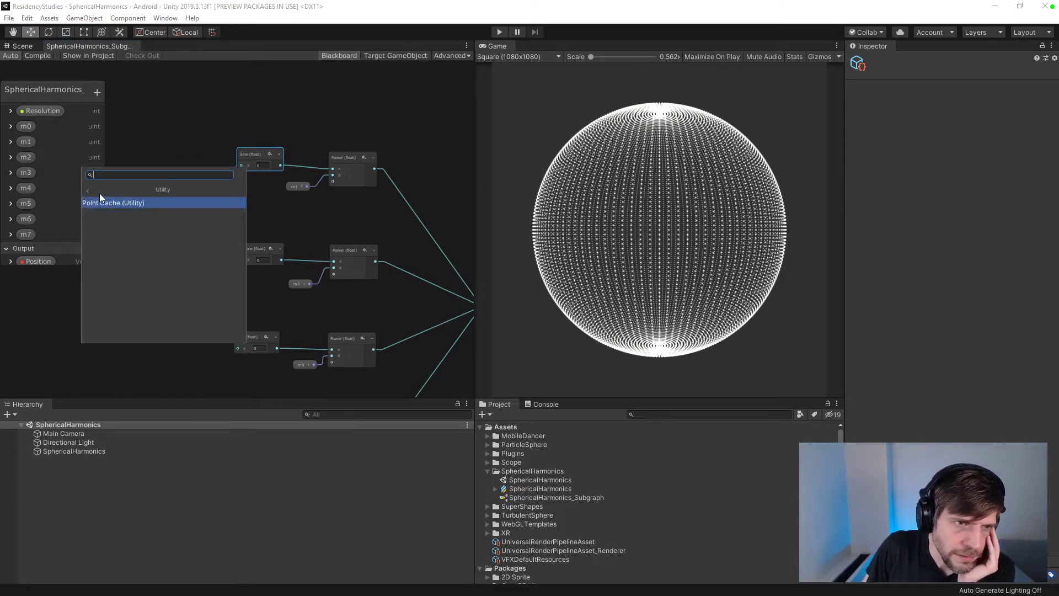
pyautogui.click(94, 193)
pyautogui.click(119, 336)
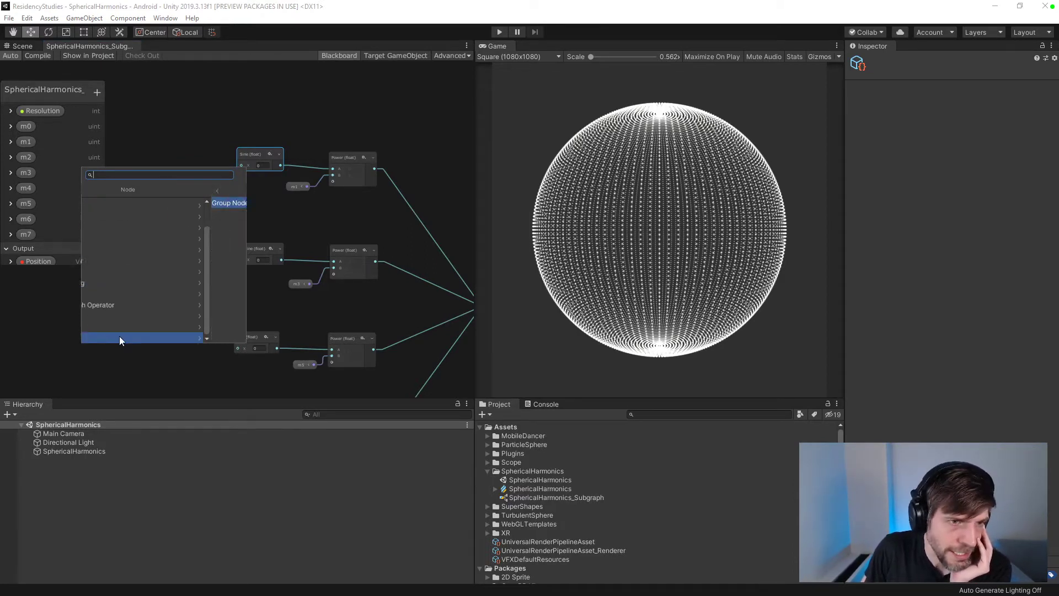
pyautogui.click(92, 202)
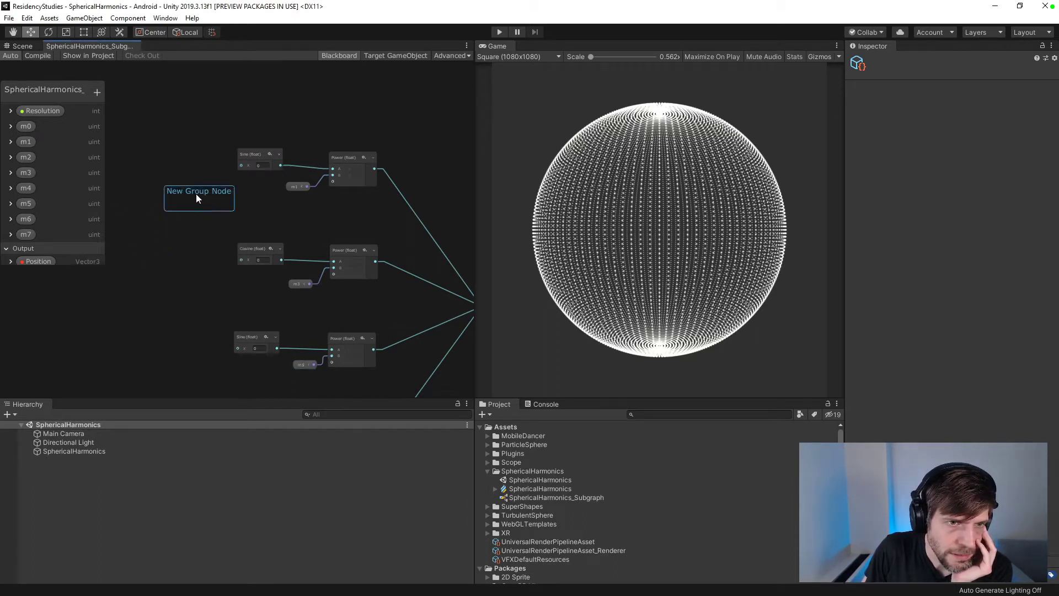
pyautogui.moveTo(197, 194); pyautogui.dragTo(169, 168)
pyautogui.moveTo(249, 155); pyautogui.dragTo(276, 142)
pyautogui.click(170, 169)
pyautogui.press('Delete')
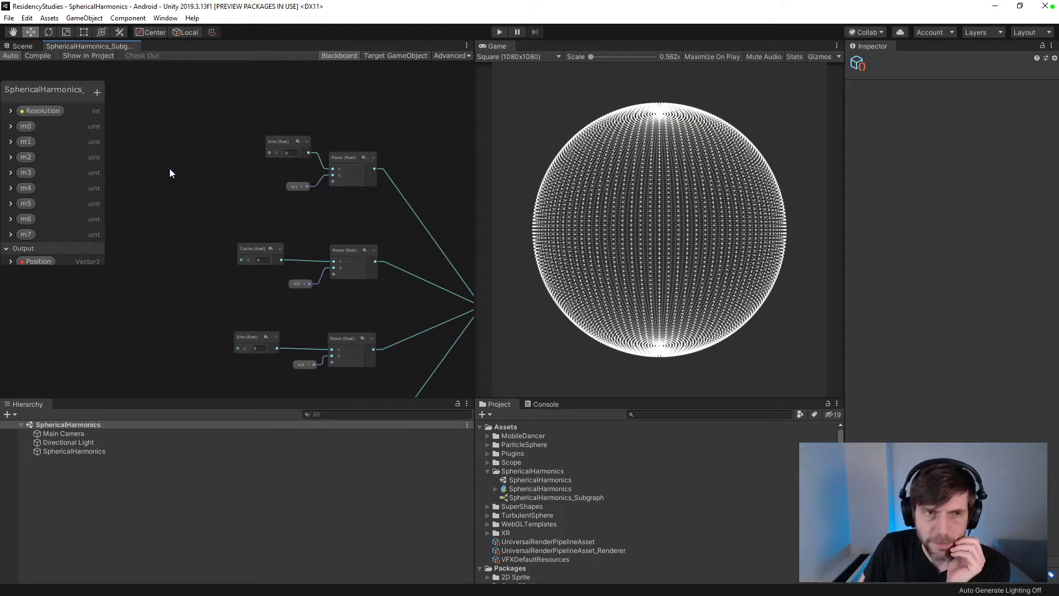
pyautogui.moveTo(274, 142); pyautogui.dragTo(248, 151)
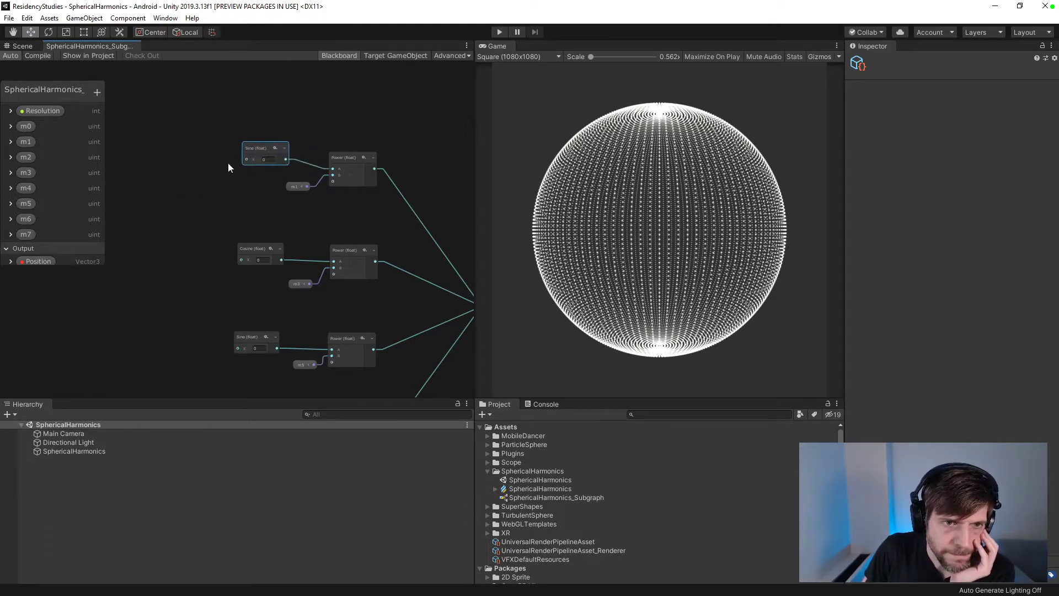
pyautogui.rightClick(183, 197)
pyautogui.click(221, 206)
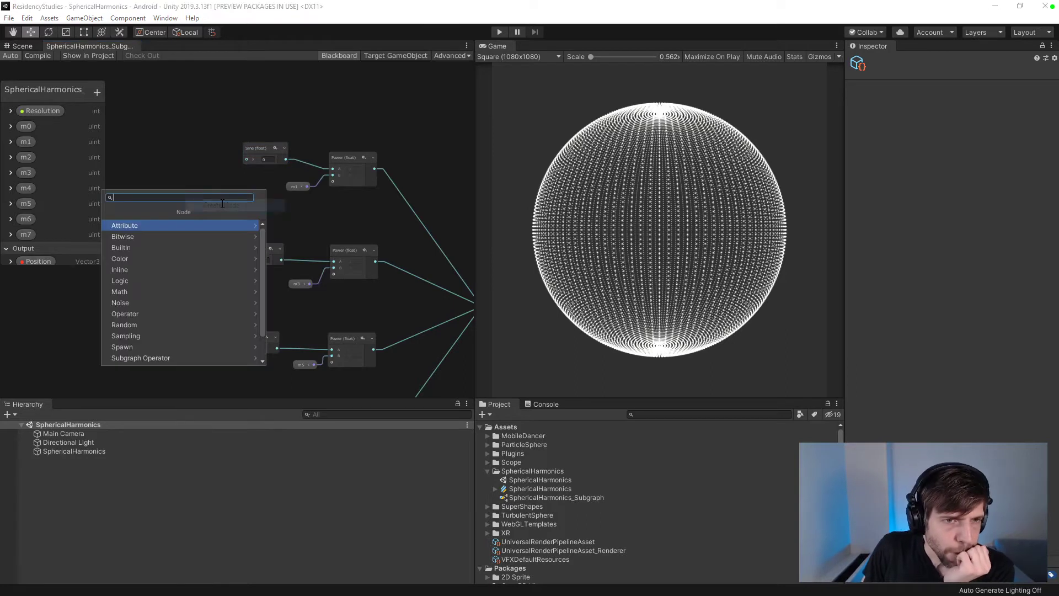
pyautogui.moveTo(262, 270); pyautogui.dragTo(260, 298)
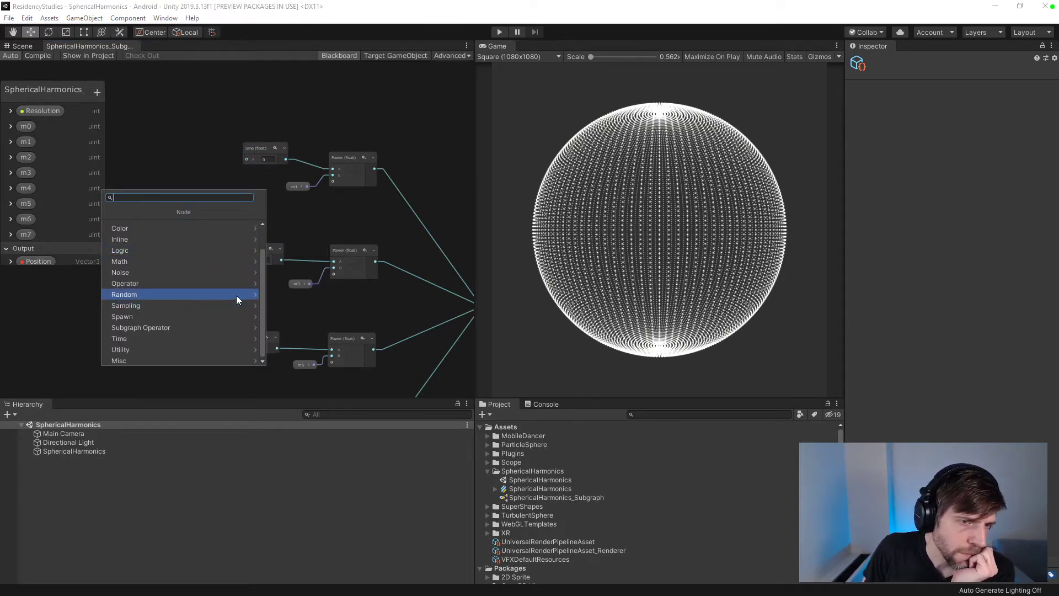
pyautogui.click(64, 298)
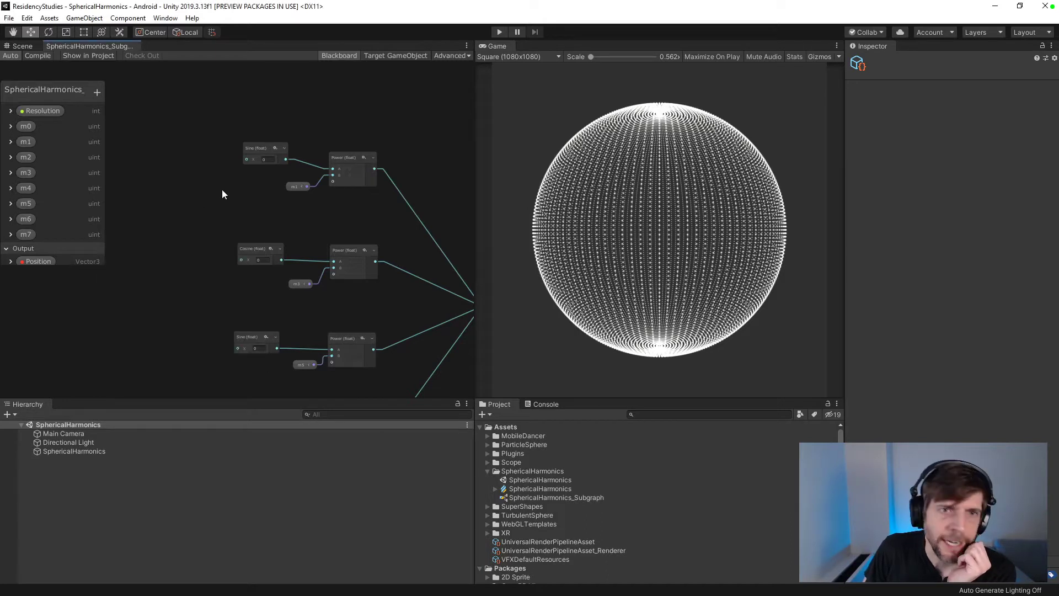
# - Review the latitude and longitude node network and compare it with the radius formula on the Spherical Harmonics web page
pyautogui.scroll(-6, 217, 206)
pyautogui.scroll(3, 217, 212)
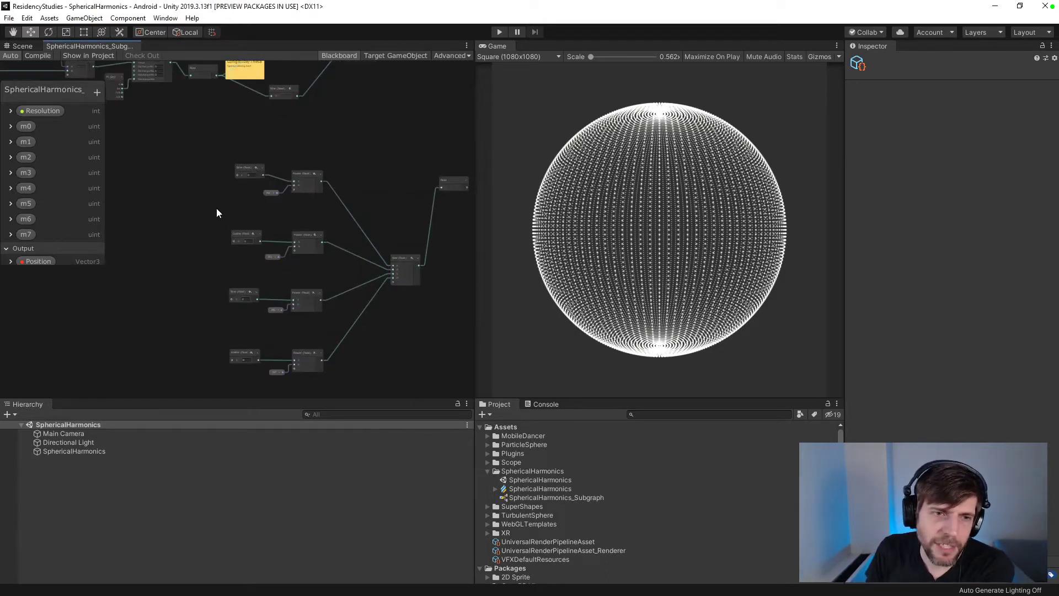
pyautogui.moveTo(365, 138); pyautogui.dragTo(349, 316, button='middle')
pyautogui.scroll(-1, 349, 316)
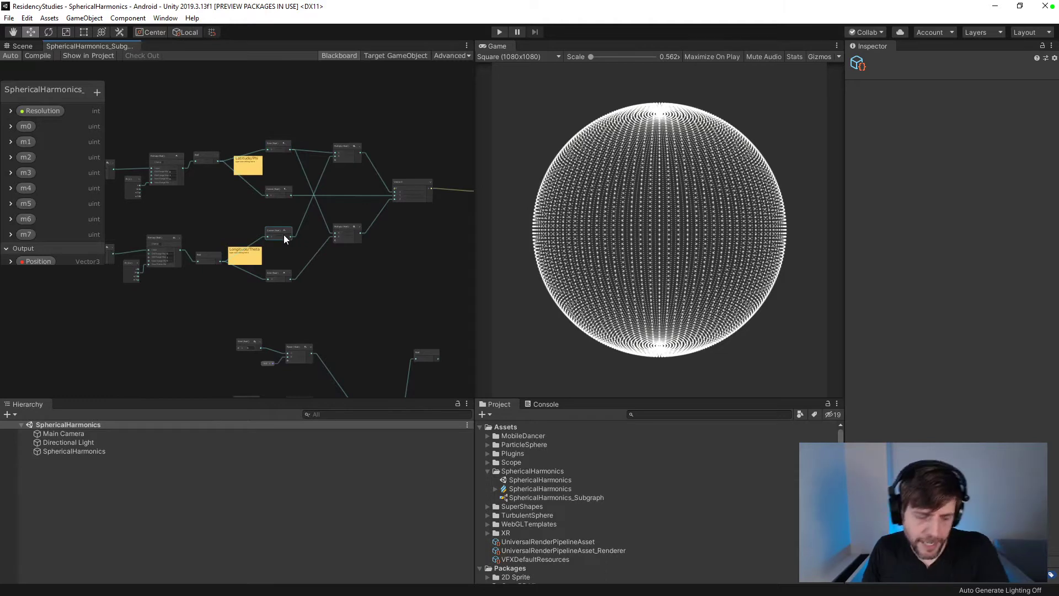
pyautogui.hotkey('alt', 'Tab')
pyautogui.scroll(10, 697, 280)
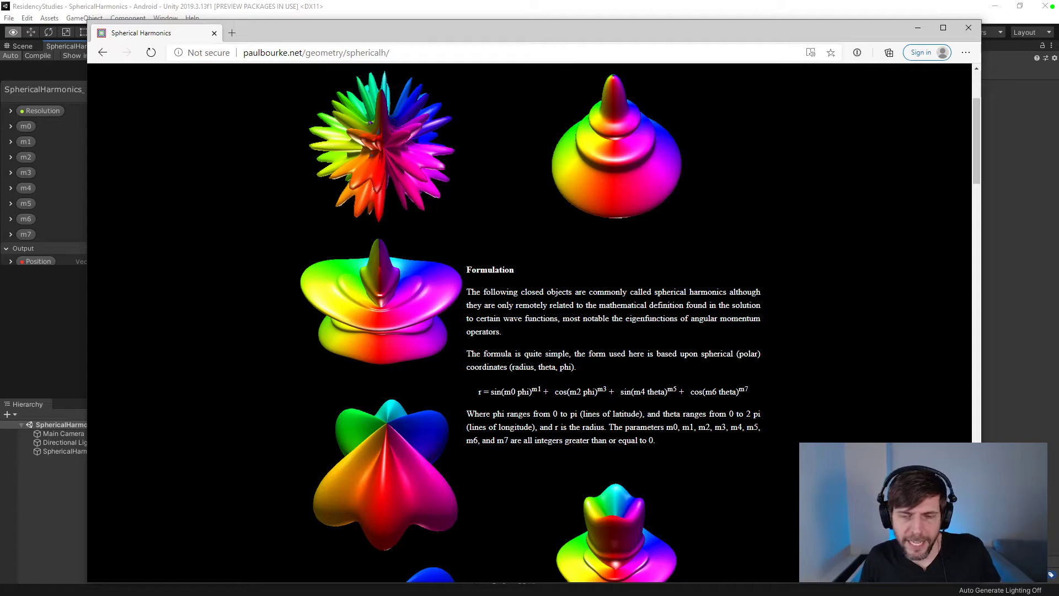
pyautogui.hotkey('alt', 'Tab')
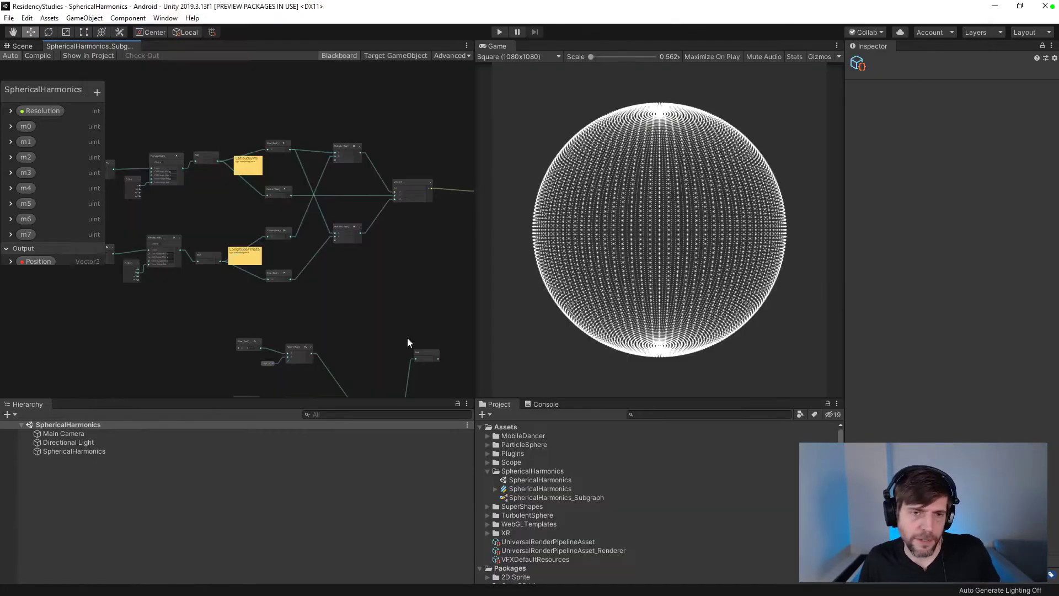
pyautogui.hotkey('alt', 'Tab')
pyautogui.hotkey('alt', 'Tab')
# - Add a Multiply node before the first Sine node and check the C function on the Spherical Harmonics web page
pyautogui.moveTo(270, 288); pyautogui.dragTo(350, 171, button='middle')
pyautogui.scroll(4, 262, 261)
pyautogui.rightClick(271, 211)
pyautogui.click(287, 218)
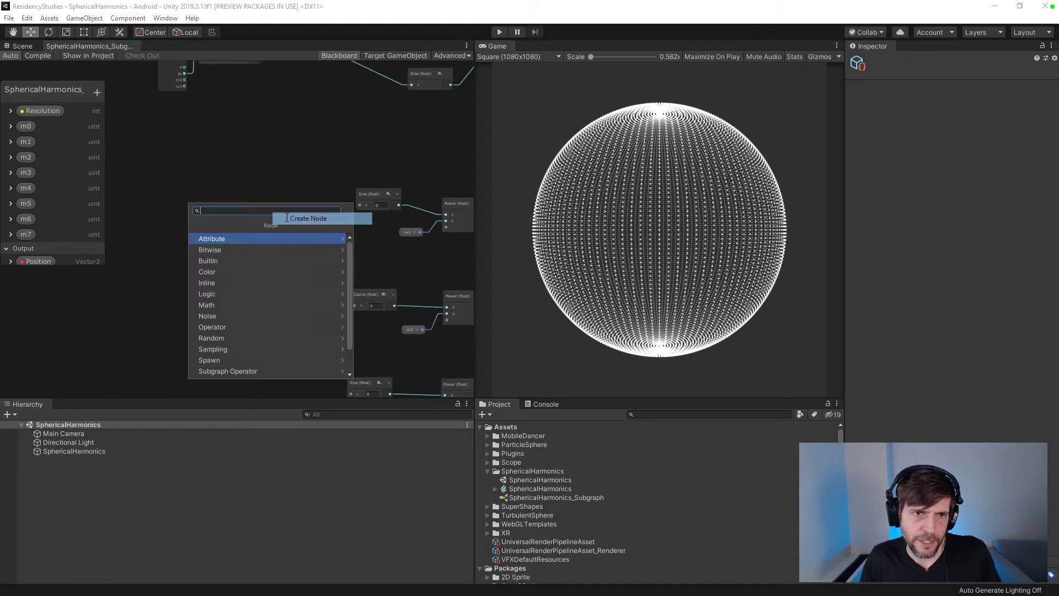
pyautogui.write('mult')
pyautogui.press('Return')
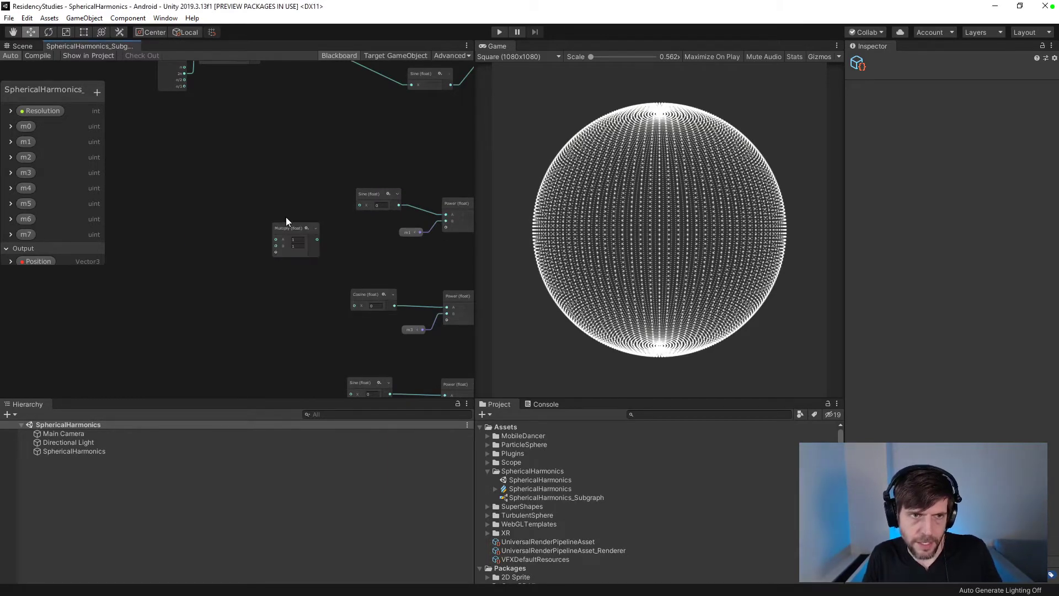
pyautogui.moveTo(289, 226); pyautogui.dragTo(284, 184)
pyautogui.hotkey('alt', 'Tab')
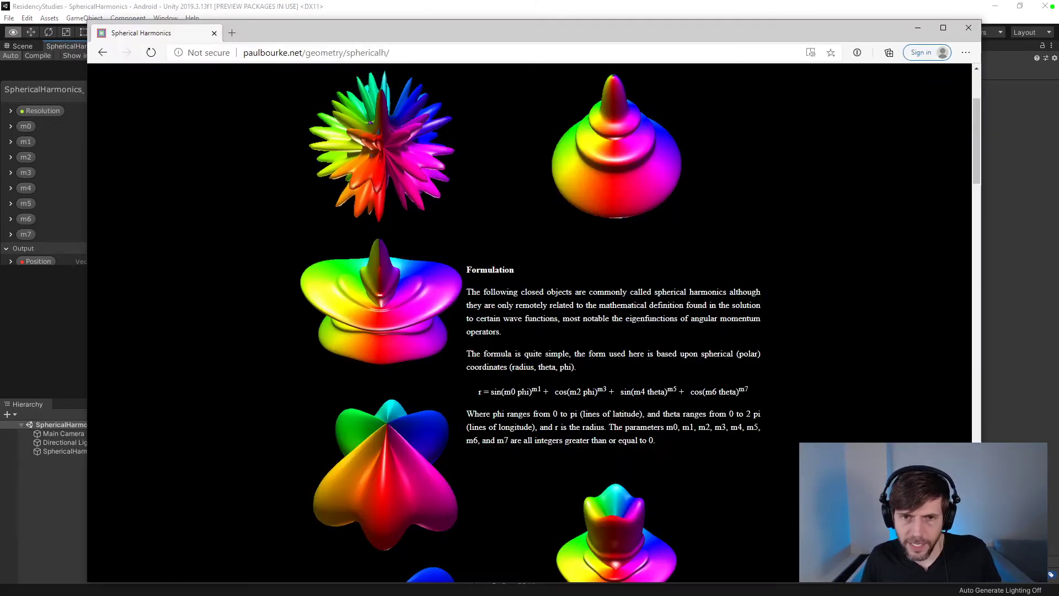
pyautogui.scroll(-8, 529, 323)
pyautogui.hotkey('alt', 'Tab')
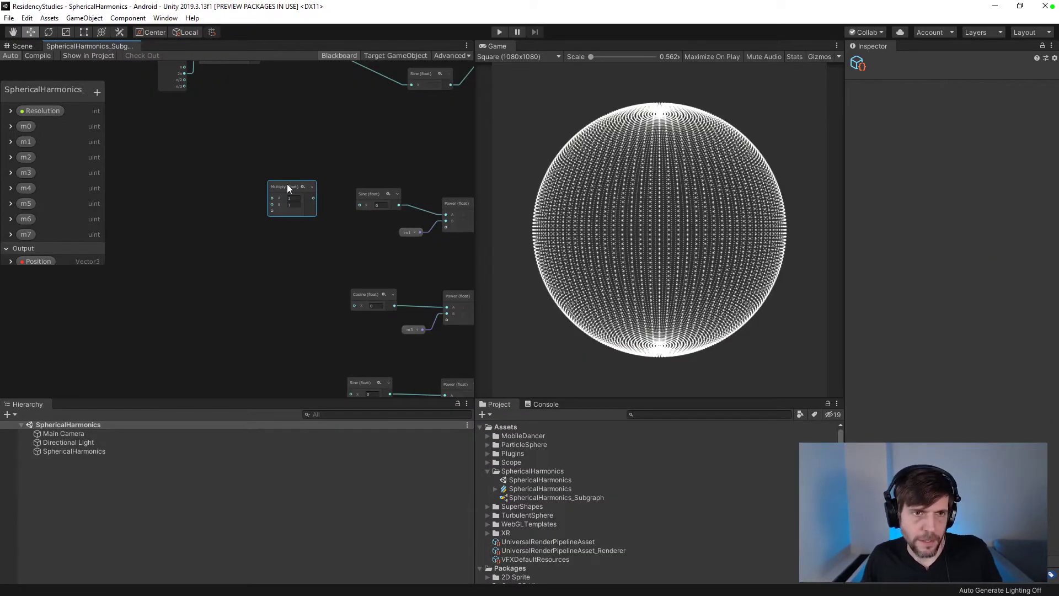
# - Duplicate the Multiply node three times and place one copy before each of the remaining Cosine, Sine and Cosine nodes
pyautogui.hotkey('ctrl', 'd')
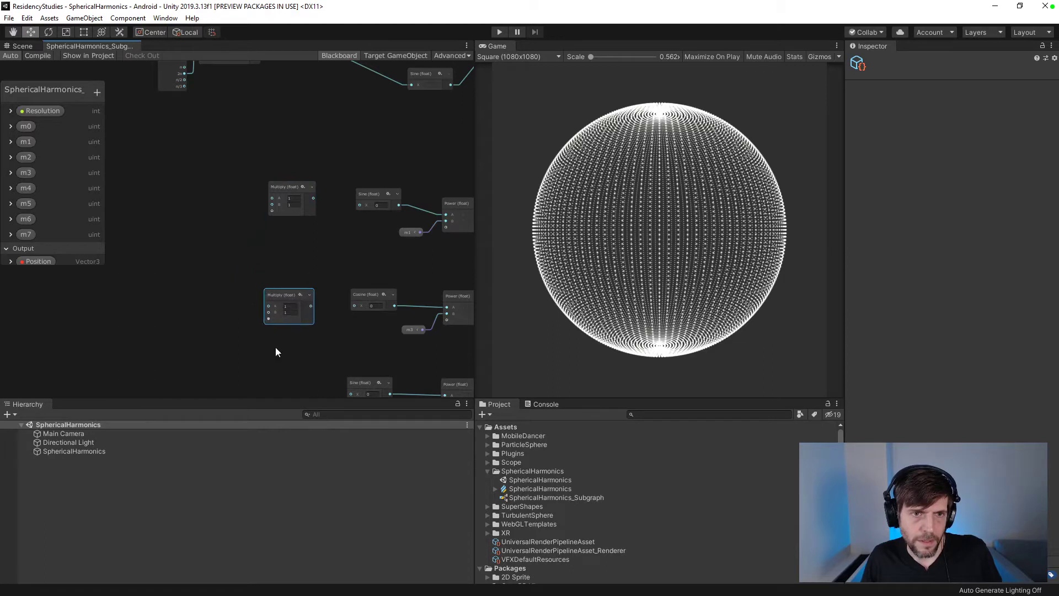
pyautogui.hotkey('ctrl', 'd')
pyautogui.scroll(-2, 275, 352)
pyautogui.moveTo(243, 241); pyautogui.dragTo(288, 337)
pyautogui.moveTo(248, 316); pyautogui.dragTo(185, 193, button='middle')
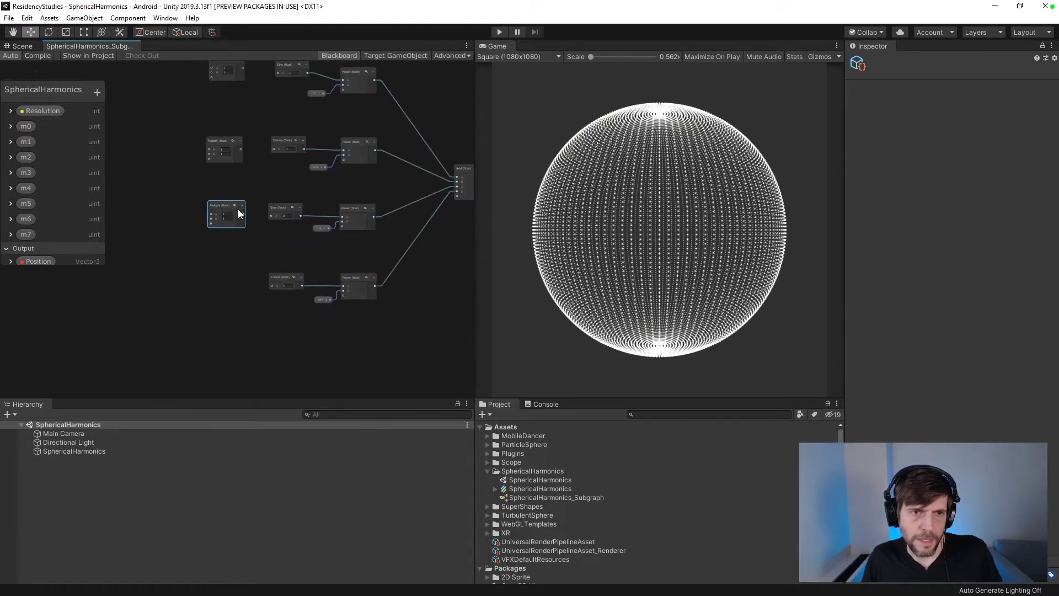
pyautogui.hotkey('ctrl', 'd')
pyautogui.moveTo(237, 236); pyautogui.dragTo(275, 313)
# - Connect the output of each Multiply node to the input of its neighbouring Sine or Cosine node
pyautogui.scroll(3, 263, 250)
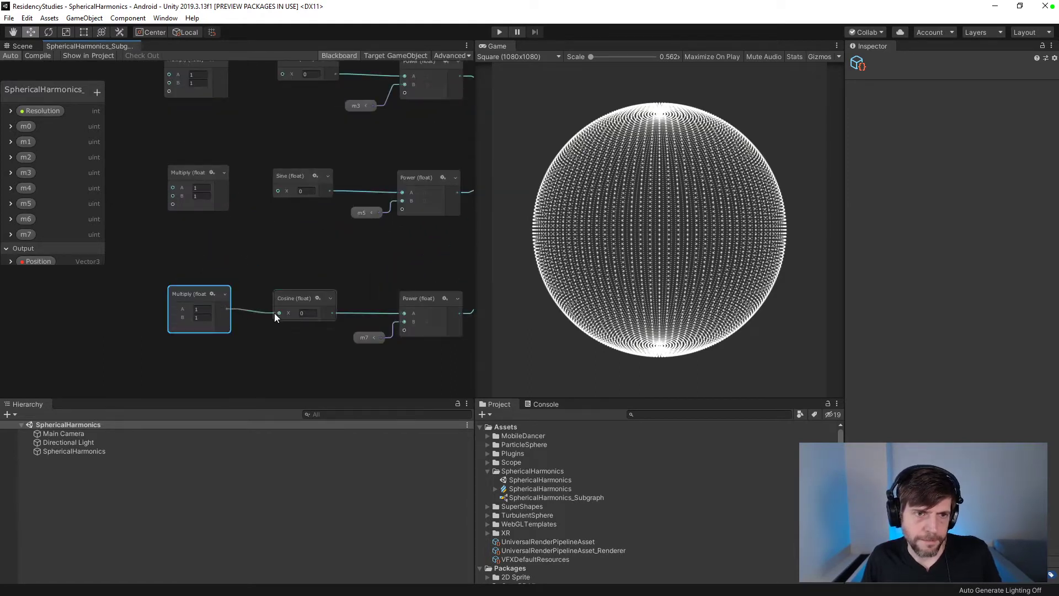
pyautogui.moveTo(260, 127); pyautogui.dragTo(270, 227, button='middle')
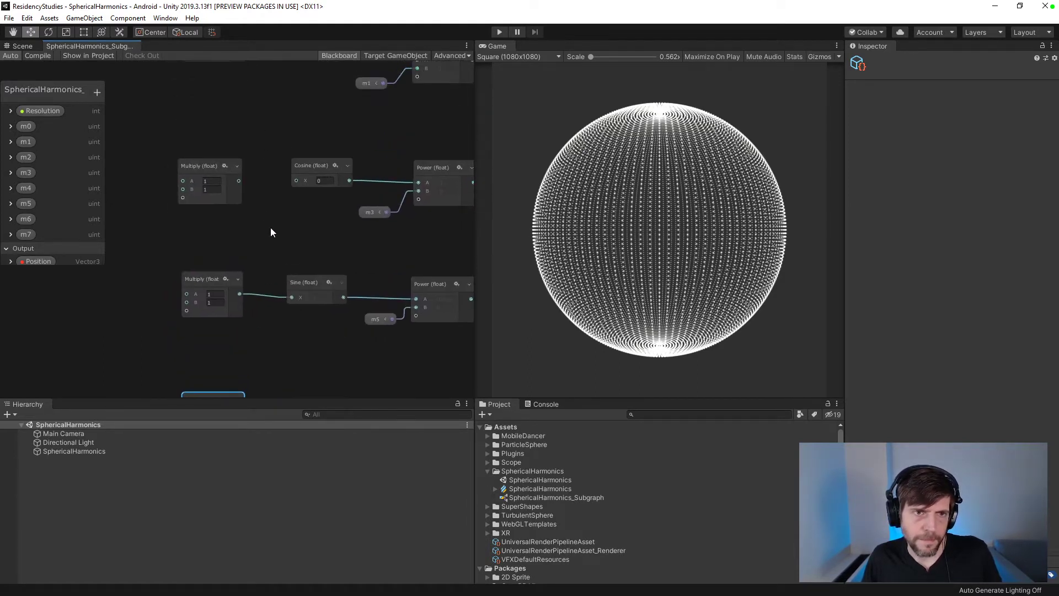
pyautogui.moveTo(240, 180); pyautogui.dragTo(296, 180)
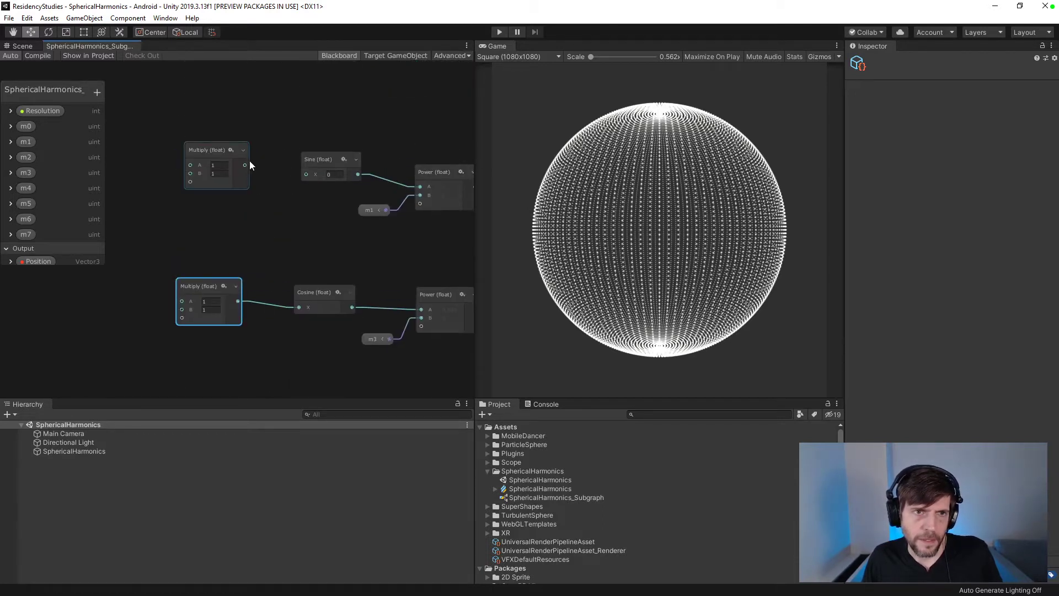
pyautogui.moveTo(249, 160); pyautogui.dragTo(306, 174)
# - Consult the radius formula on the Spherical Harmonics web page for the factors inside each sine and cosine term
pyautogui.hotkey('alt', 'Tab')
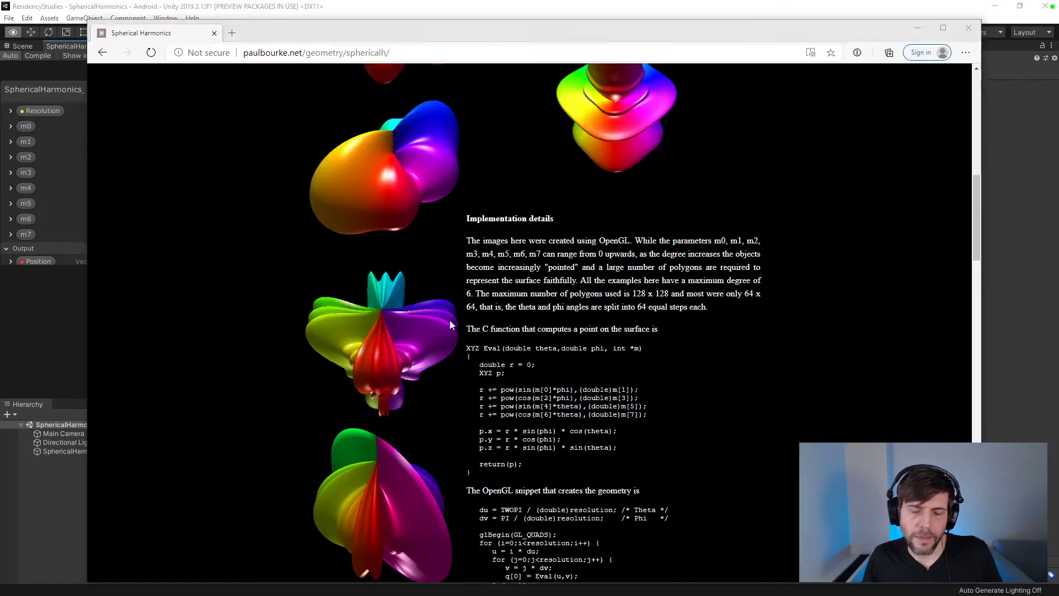
pyautogui.scroll(6, 547, 326)
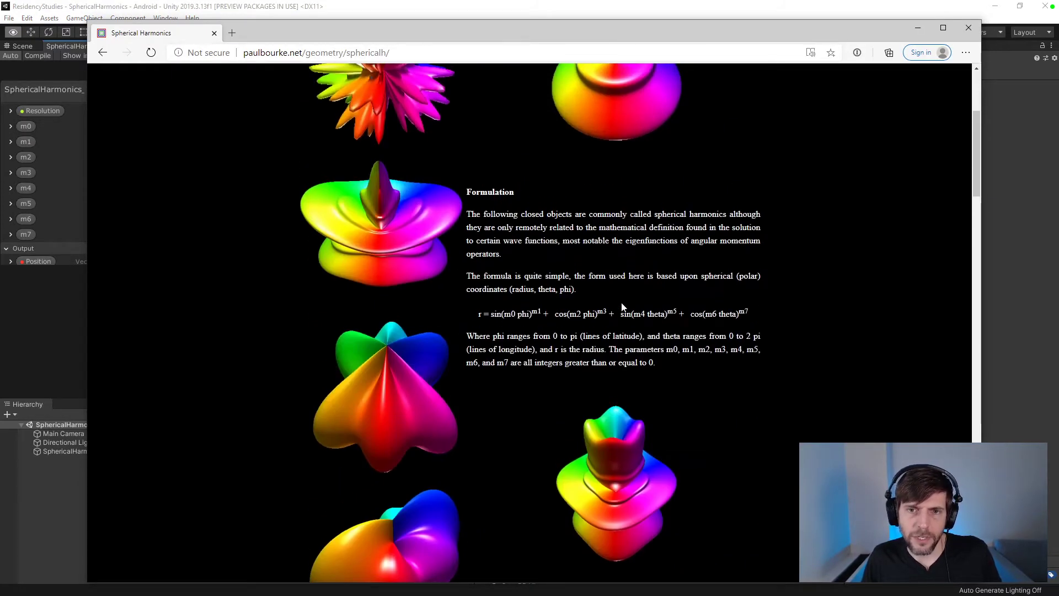
pyautogui.hotkey('alt', 'Tab')
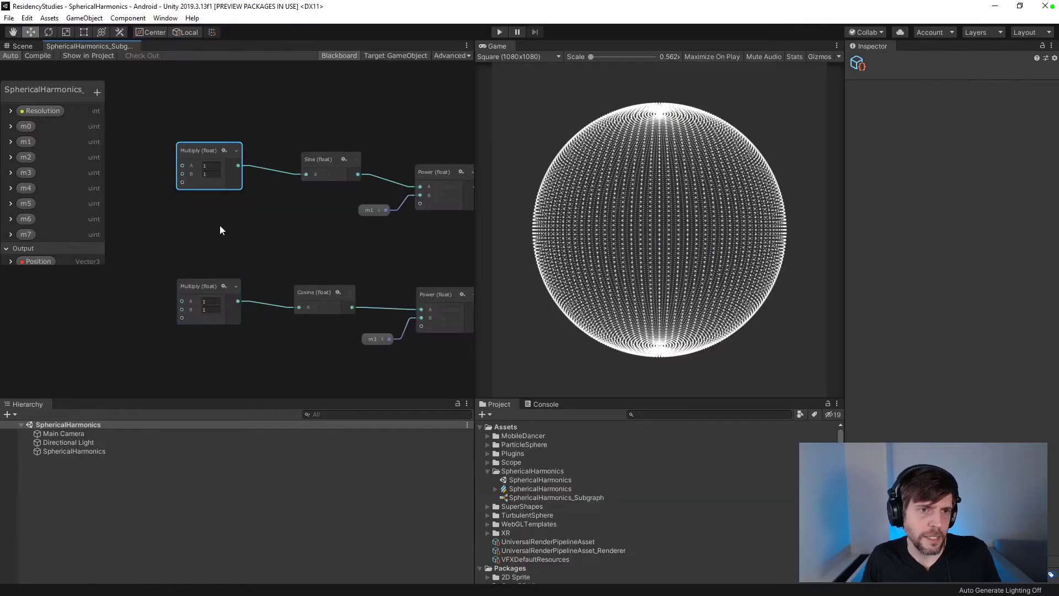
pyautogui.moveTo(239, 235); pyautogui.dragTo(322, 232, button='middle')
pyautogui.scroll(-1, 248, 226)
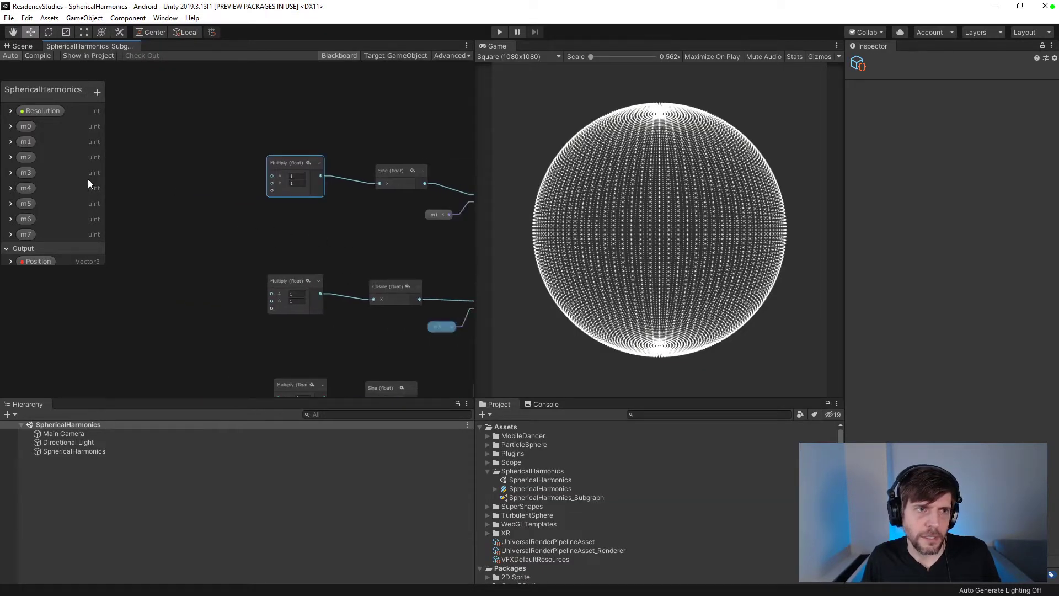
# - Add the parameters m0, m2, m4 and m6 to the graph and connect each to the first input of its corresponding Multiply node
pyautogui.moveTo(26, 126); pyautogui.dragTo(272, 175)
pyautogui.moveTo(29, 152); pyautogui.dragTo(271, 294)
pyautogui.moveTo(234, 326); pyautogui.dragTo(205, 222, button='middle')
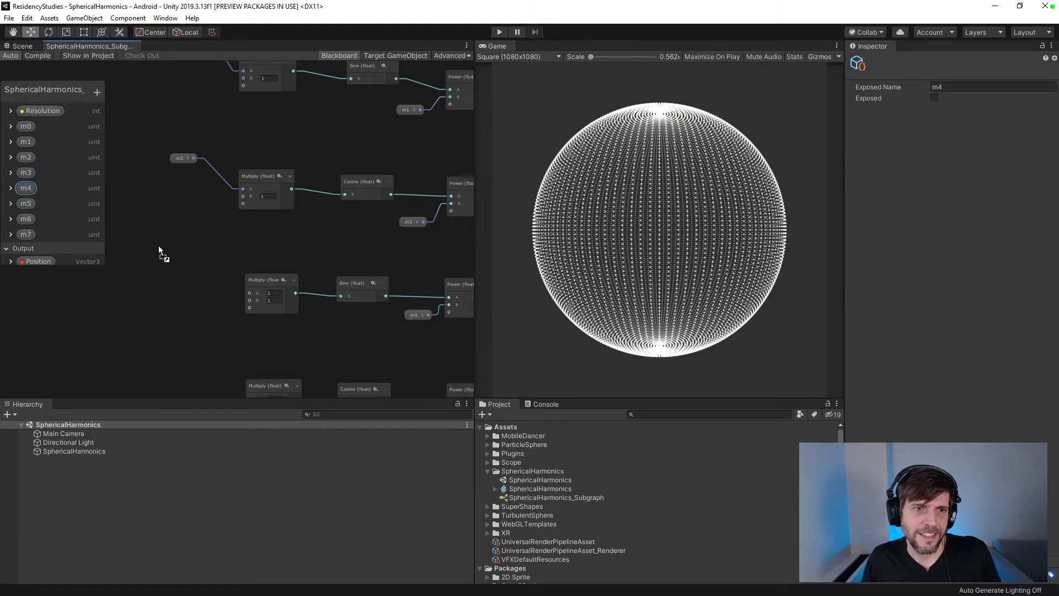
pyautogui.moveTo(186, 255); pyautogui.dragTo(249, 293)
pyautogui.moveTo(26, 218); pyautogui.dragTo(164, 320)
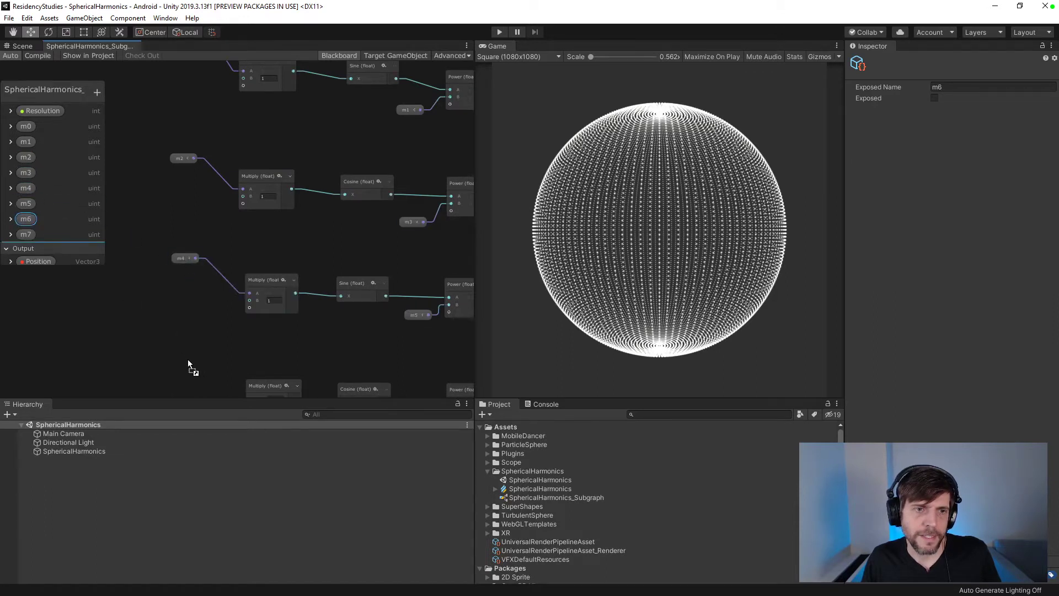
pyautogui.moveTo(188, 362); pyautogui.dragTo(248, 302)
# - Move the two coordinate Multiply nodes, the Vector3 node and the Position output farther away from the upper sine and cosine nodes
pyautogui.press('a')
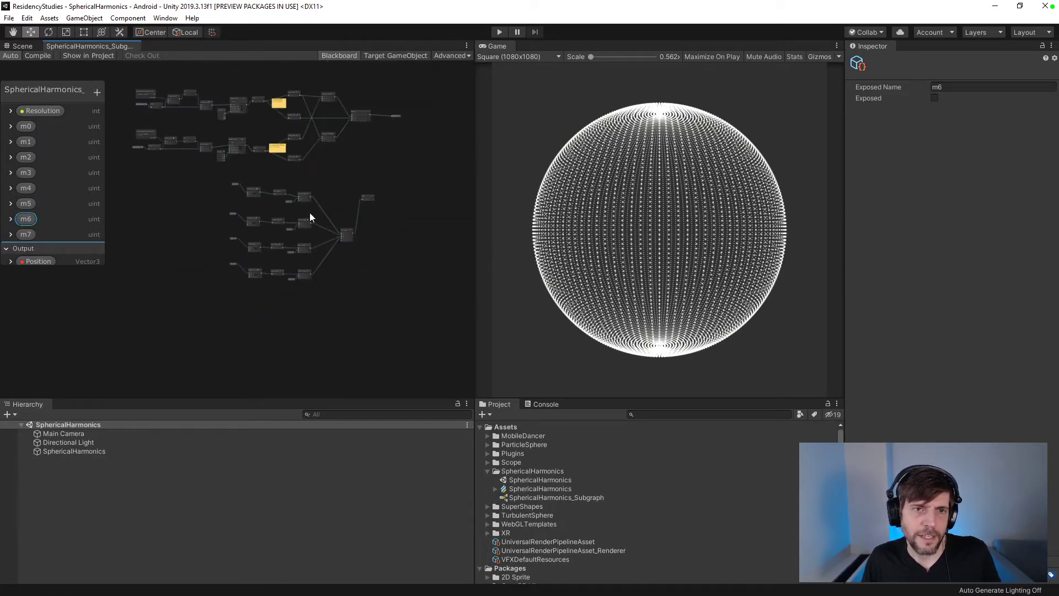
pyautogui.moveTo(309, 217); pyautogui.dragTo(287, 273, button='middle')
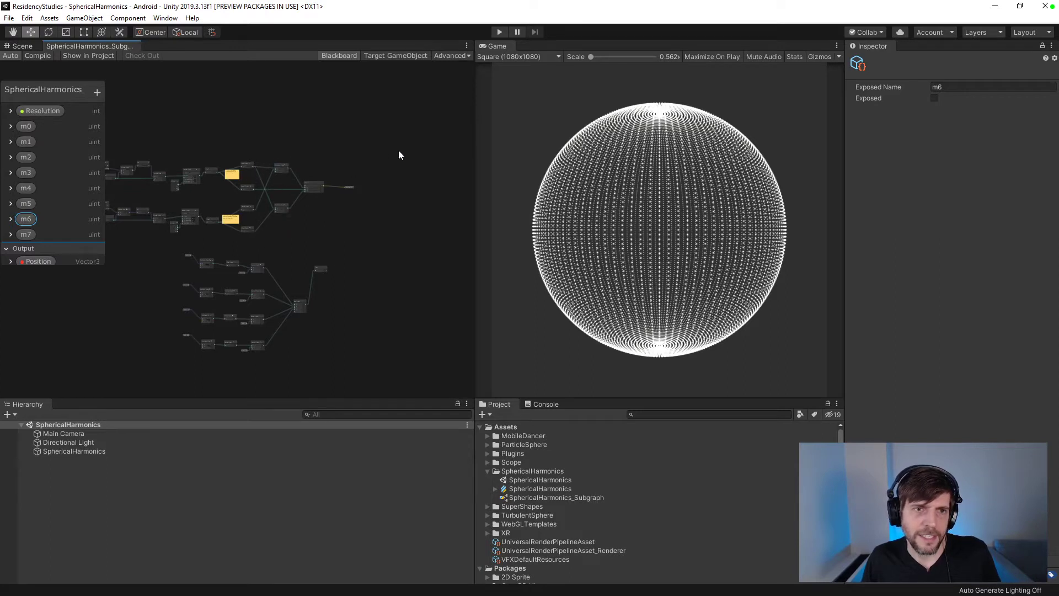
pyautogui.moveTo(381, 146); pyautogui.dragTo(311, 173)
pyautogui.moveTo(355, 240); pyautogui.dragTo(181, 372)
pyautogui.moveTo(207, 258); pyautogui.dragTo(280, 250)
# - Shift the whole radius network to the right and bring its Add node and final node closer to the Power nodes
pyautogui.moveTo(167, 246); pyautogui.dragTo(347, 367)
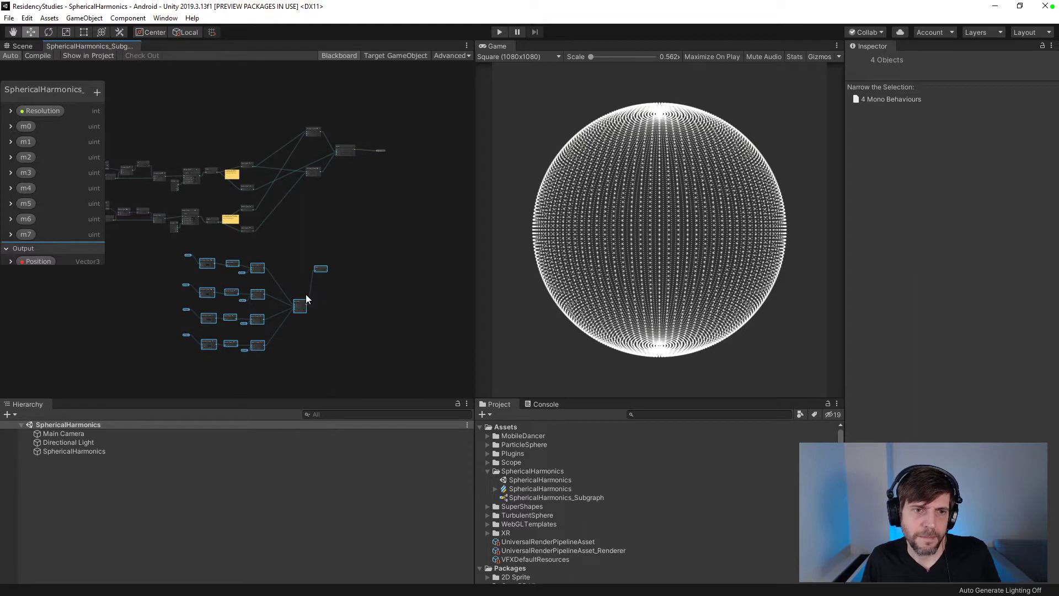
pyautogui.moveTo(307, 299); pyautogui.dragTo(401, 268)
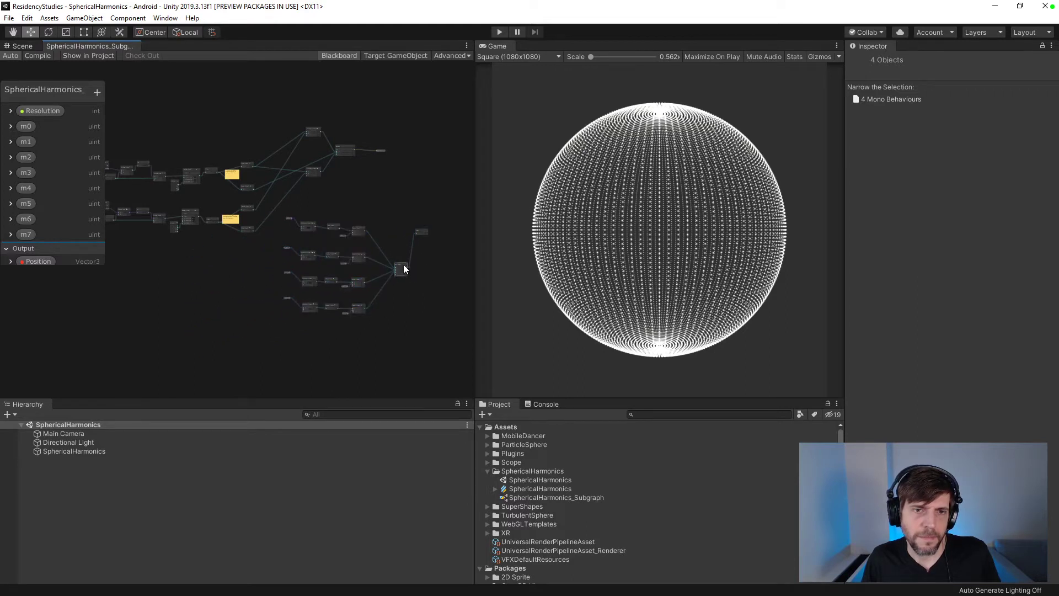
pyautogui.moveTo(401, 269); pyautogui.dragTo(387, 270)
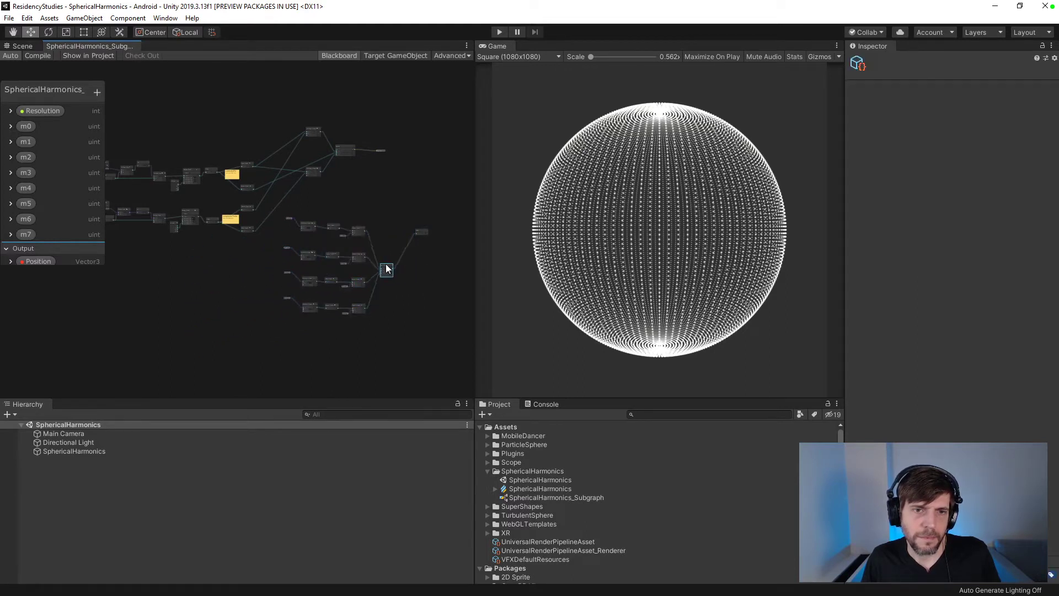
pyautogui.moveTo(421, 233); pyautogui.dragTo(398, 266)
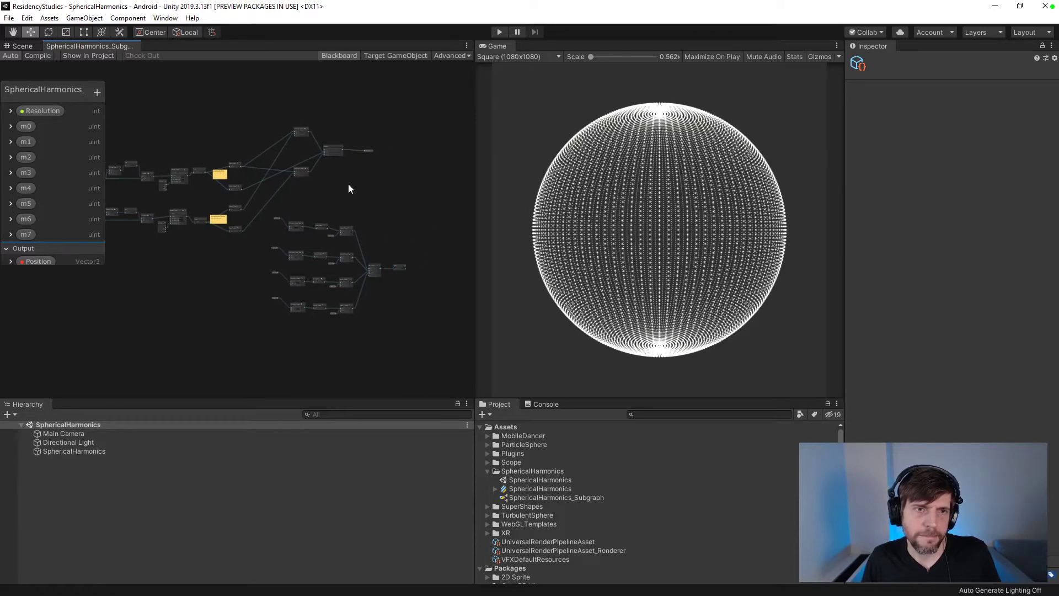
# - Regroup the Vector3 node and its two Multiply nodes, and consult the radius formula on the Spherical Harmonics web page
pyautogui.moveTo(299, 169); pyautogui.dragTo(337, 187)
pyautogui.moveTo(303, 149)
pyautogui.mouseDown()
pyautogui.moveTo(299, 180)
pyautogui.moveTo(298, 167)
pyautogui.mouseUp()
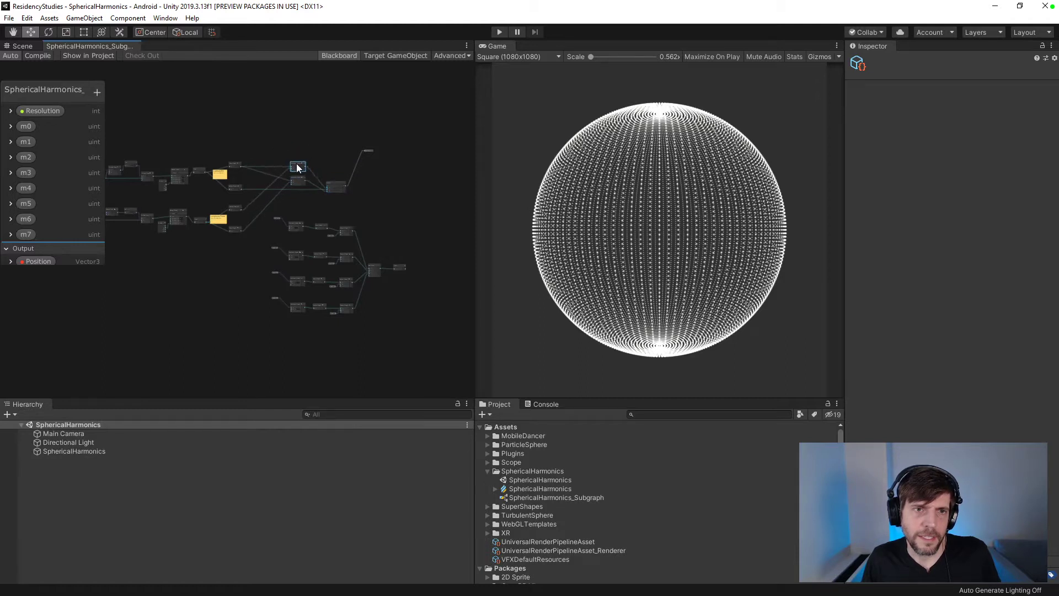
pyautogui.scroll(2, 313, 150)
pyautogui.scroll(4, 313, 151)
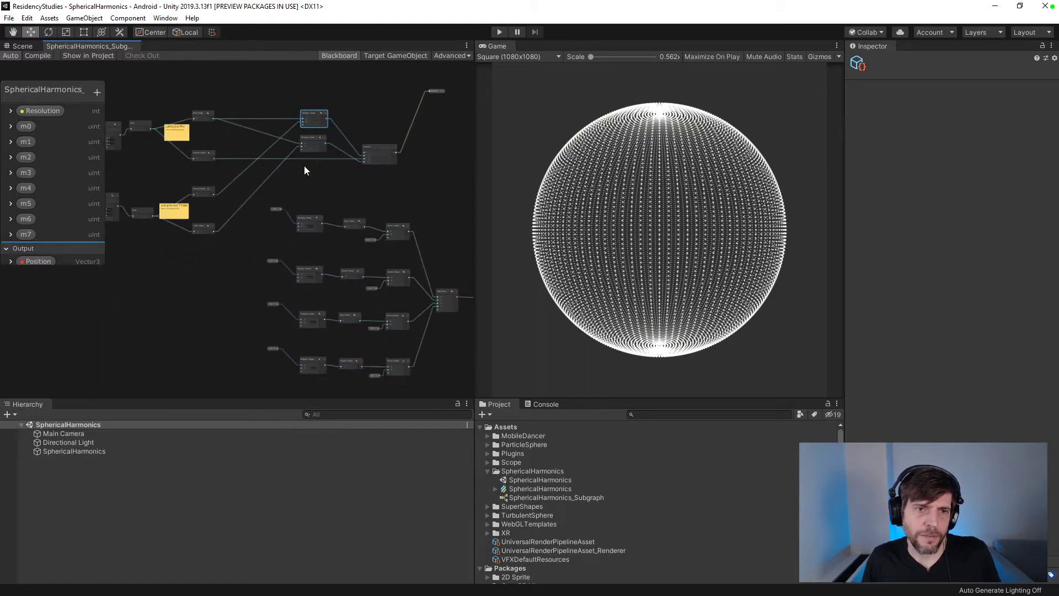
pyautogui.hotkey('alt', 'Tab')
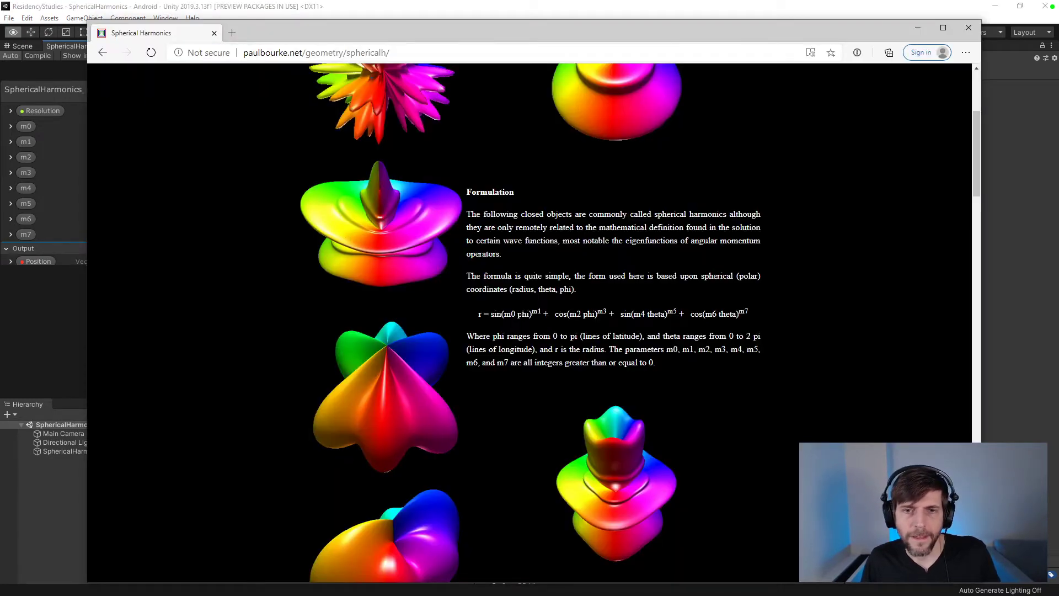
pyautogui.hotkey('alt', 'Tab')
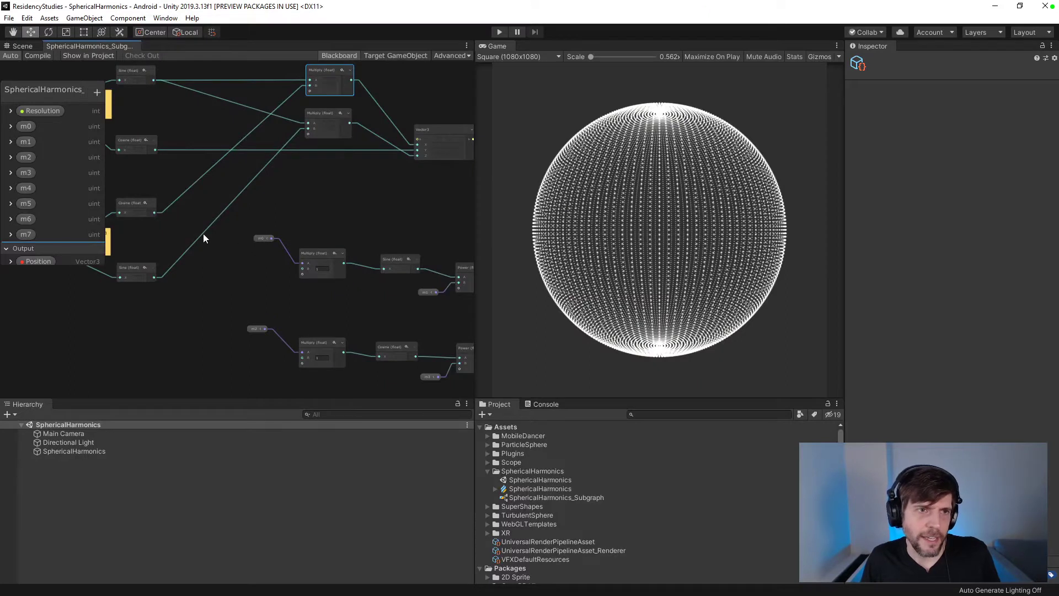
# - Move the complete radius network below the Longitude/Theta branch and recheck the radius formula on the Spherical Harmonics web page
pyautogui.moveTo(391, 200); pyautogui.dragTo(327, 189, button='middle')
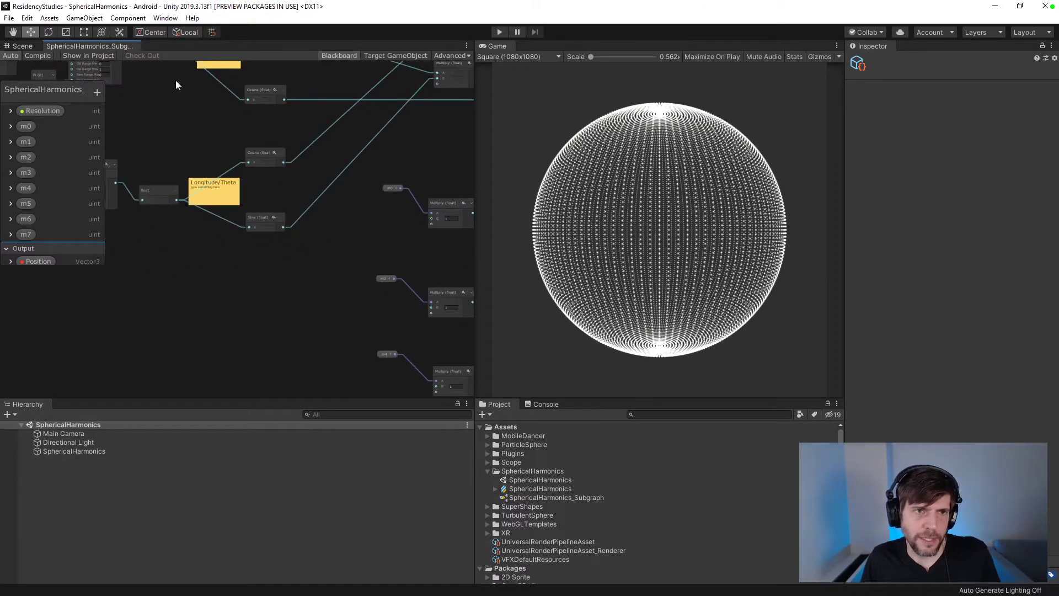
pyautogui.scroll(-8, 181, 123)
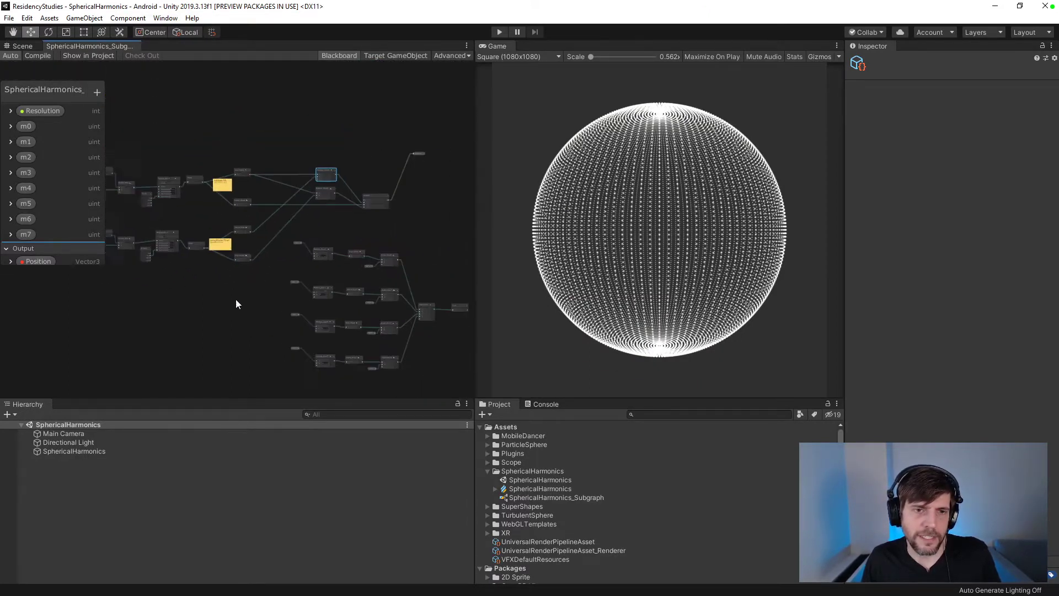
pyautogui.moveTo(236, 299); pyautogui.dragTo(232, 240, button='middle')
pyautogui.moveTo(278, 184); pyautogui.dragTo(428, 326)
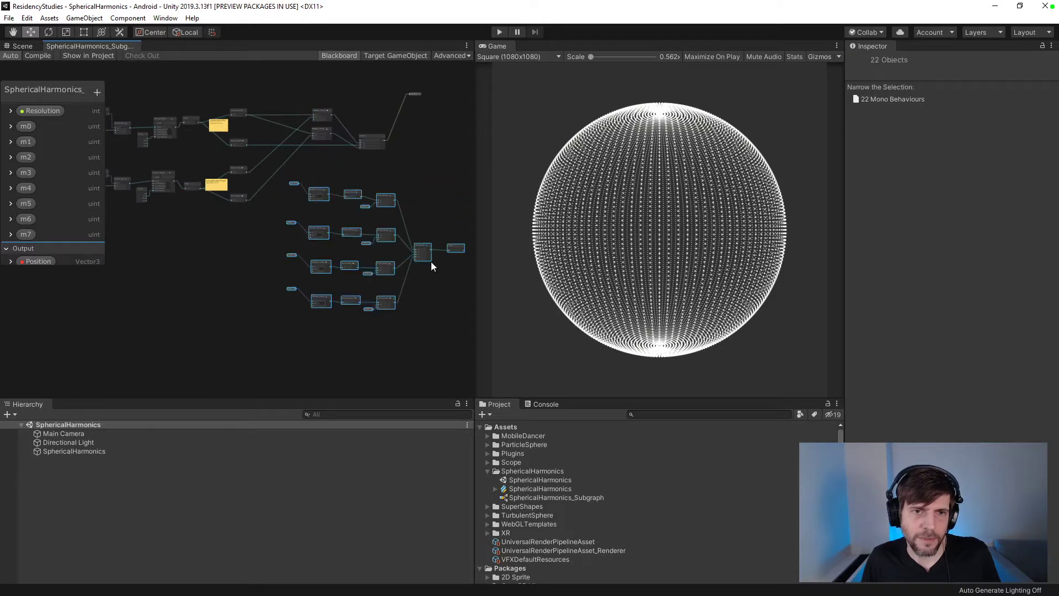
pyautogui.moveTo(423, 253); pyautogui.dragTo(336, 308)
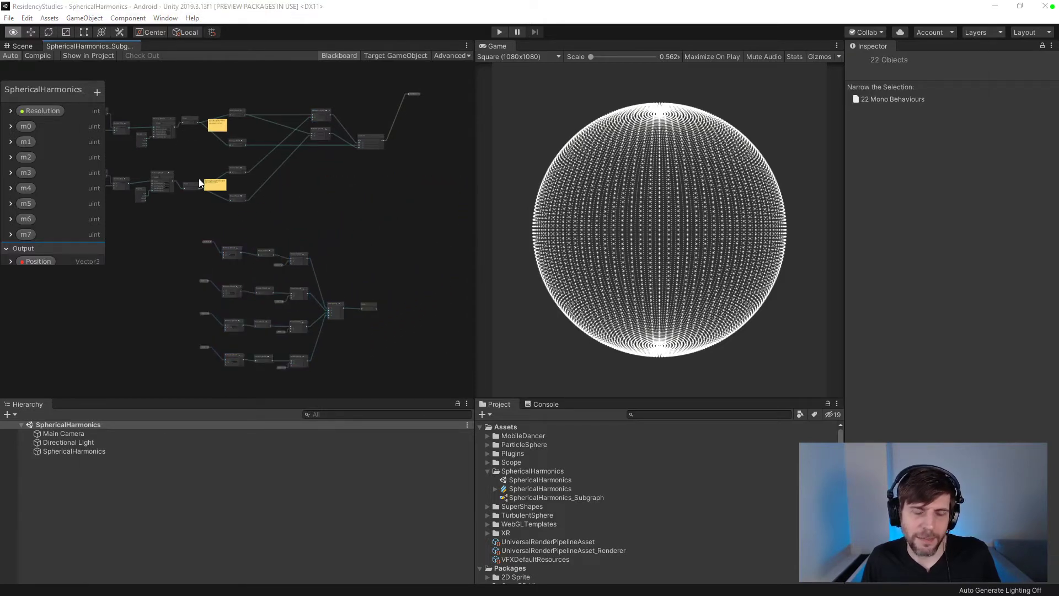
pyautogui.hotkey('alt', 'Tab')
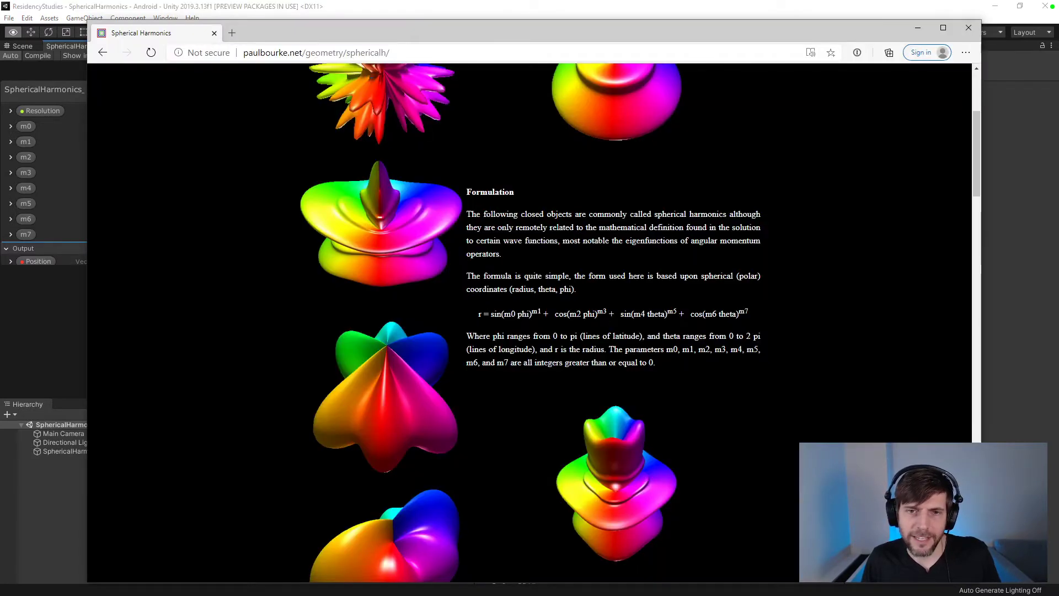
pyautogui.hotkey('alt', 'Tab')
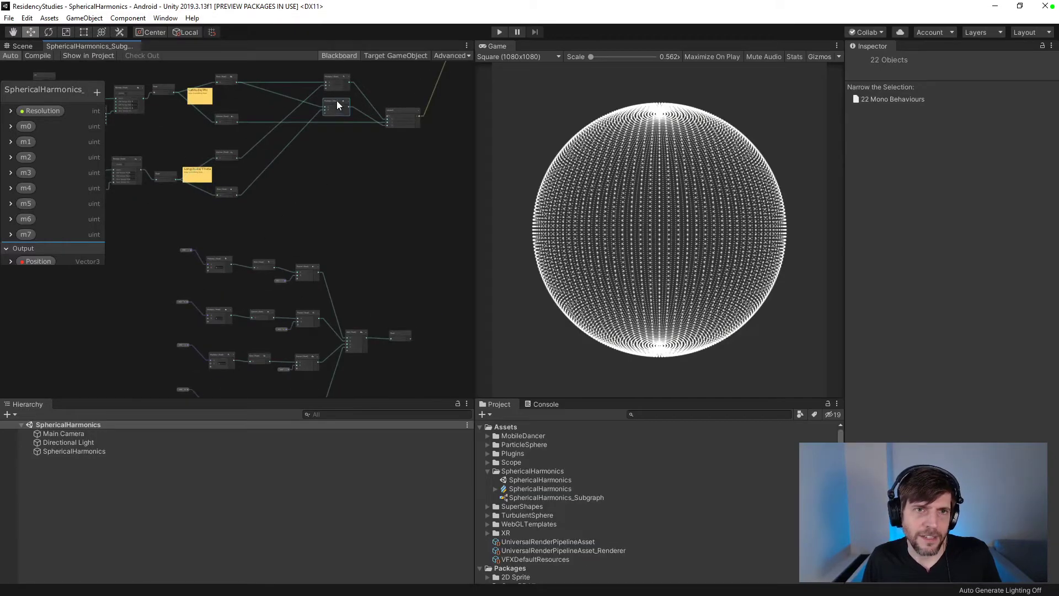
# - Space the two coordinate Multiply nodes apart vertically, place the Vector3 node just after them, and align the Position output with it
pyautogui.moveTo(336, 102); pyautogui.dragTo(326, 161)
pyautogui.moveTo(335, 82); pyautogui.dragTo(324, 150)
pyautogui.click(403, 162)
pyautogui.moveTo(404, 164); pyautogui.dragTo(370, 167)
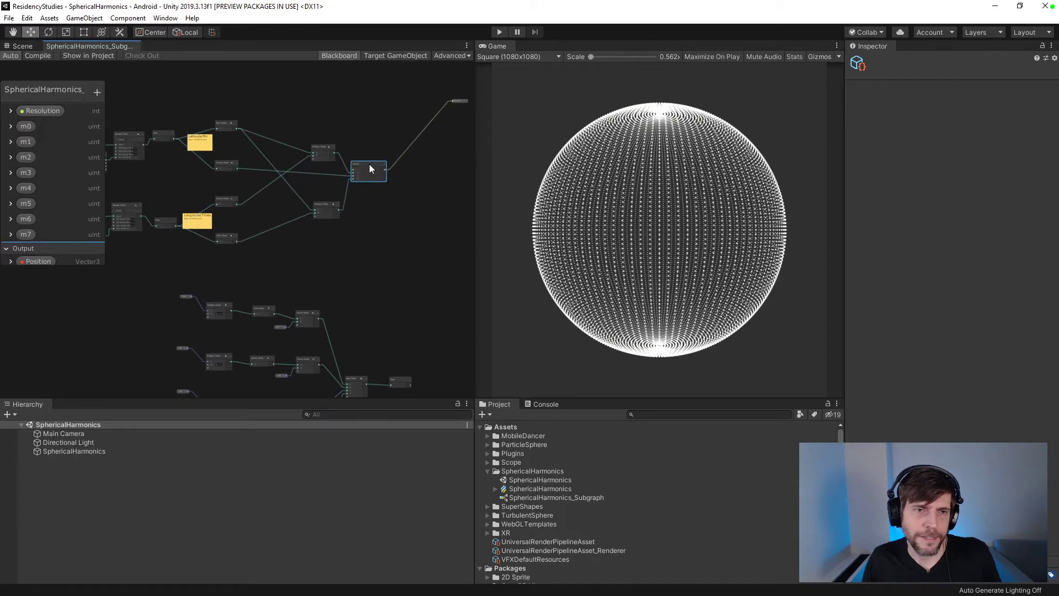
pyautogui.moveTo(370, 124); pyautogui.dragTo(328, 210)
pyautogui.moveTo(366, 163); pyautogui.dragTo(320, 137)
pyautogui.click(356, 124)
pyautogui.moveTo(427, 114); pyautogui.dragTo(386, 140, button='middle')
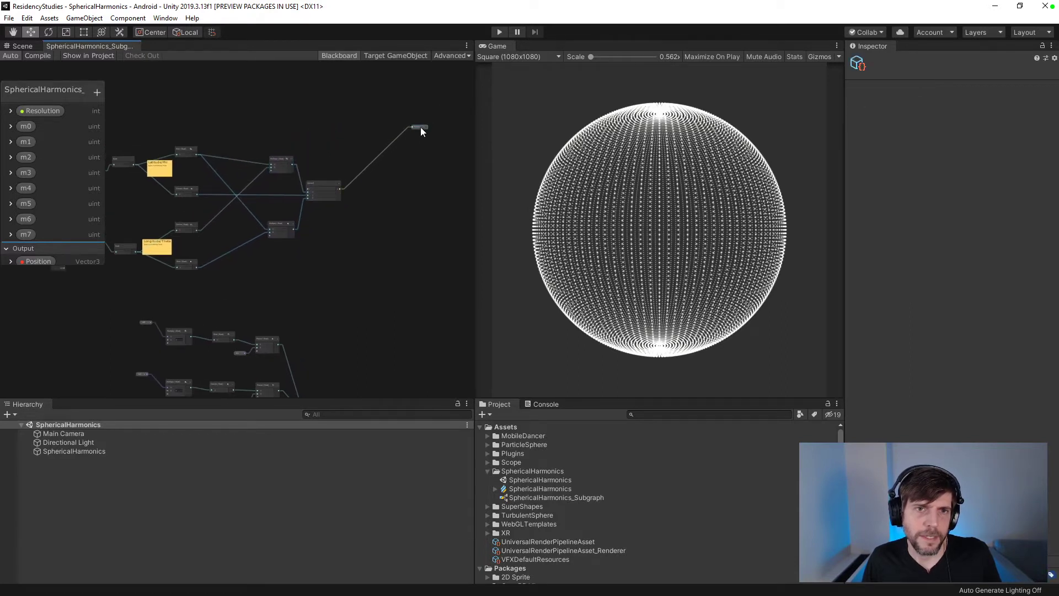
pyautogui.moveTo(420, 128); pyautogui.dragTo(414, 189)
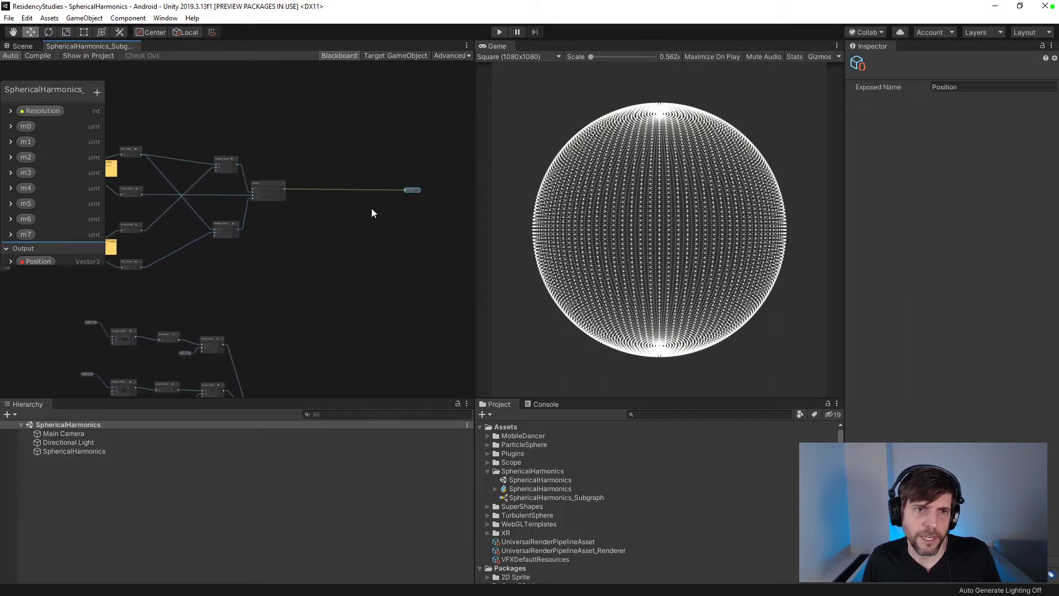
# - Insert a Multiply node between the Vector3 node and the Position output, wire it in, and line the three up closely
pyautogui.rightClick(333, 215)
pyautogui.click(358, 219)
pyautogui.write('mul')
pyautogui.press('Return')
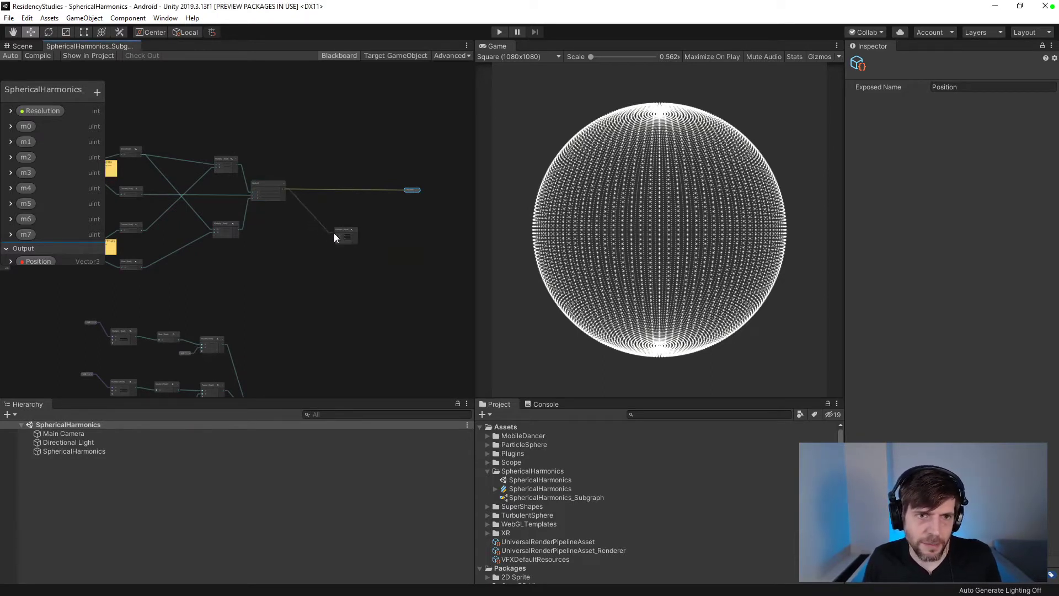
pyautogui.moveTo(369, 235); pyautogui.dragTo(407, 190)
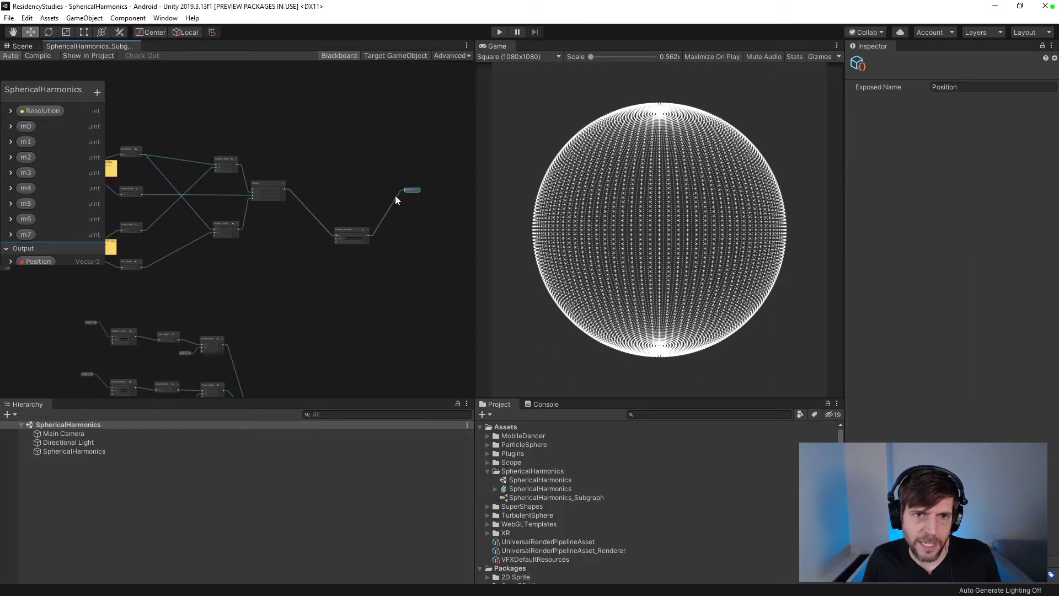
pyautogui.moveTo(347, 228); pyautogui.dragTo(332, 190)
pyautogui.click(409, 190)
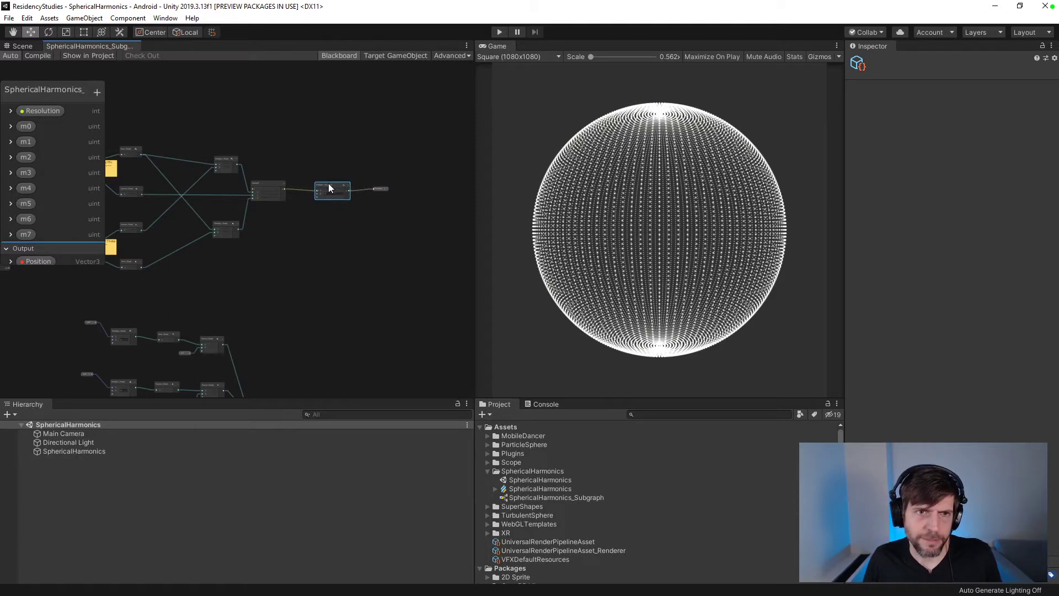
# - Connect the radius network's final output to the second input of the Multiply node before the Position output
pyautogui.scroll(5, 303, 260)
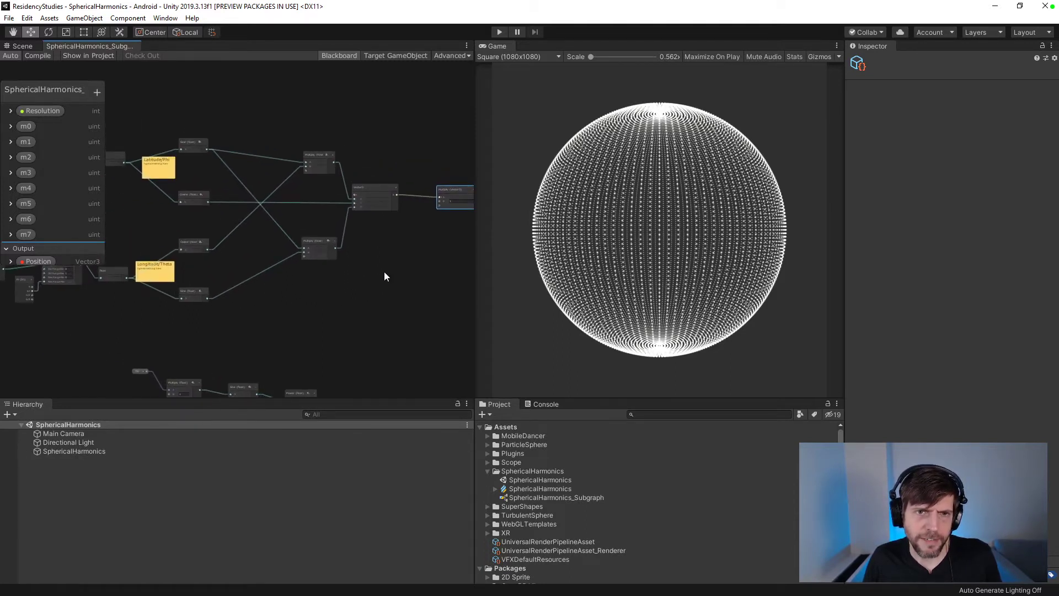
pyautogui.moveTo(366, 325); pyautogui.dragTo(308, 143, button='middle')
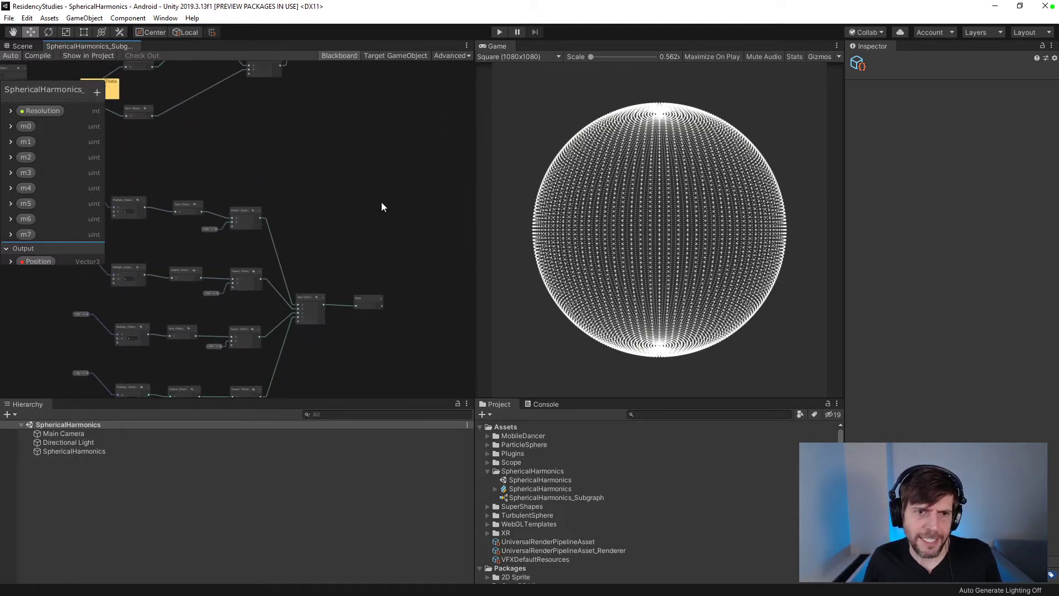
pyautogui.moveTo(381, 202); pyautogui.dragTo(251, 275, button='middle')
pyautogui.moveTo(249, 379); pyautogui.dragTo(249, 129)
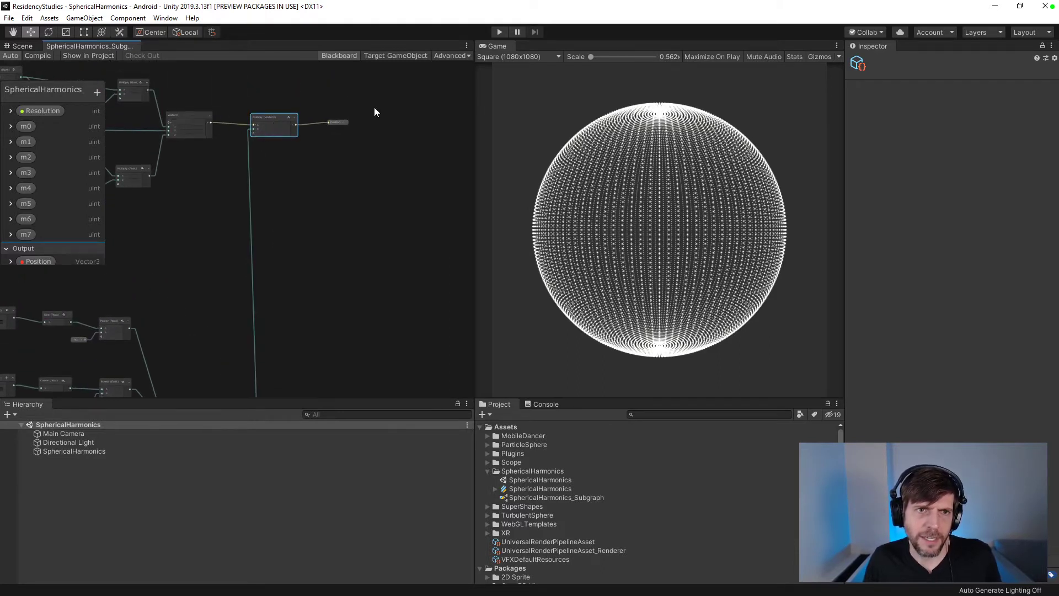
pyautogui.moveTo(374, 107); pyautogui.dragTo(296, 118)
pyautogui.click(259, 184)
# - Recheck the phi and theta terms in the web page's radius formula and make the graph area taller
pyautogui.moveTo(252, 219); pyautogui.dragTo(411, 201, button='middle')
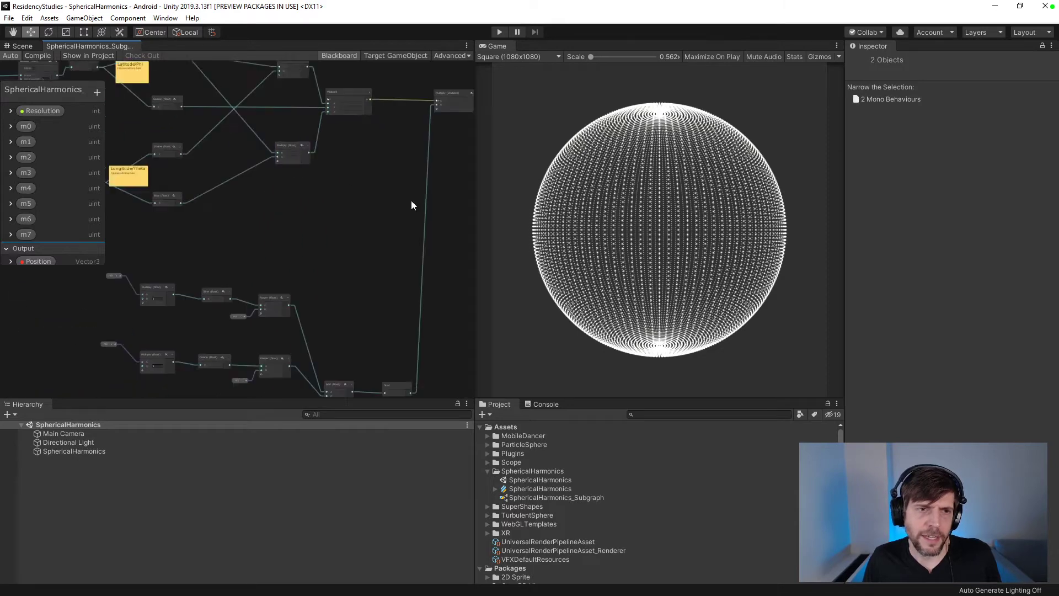
pyautogui.moveTo(356, 221); pyautogui.dragTo(413, 213, button='middle')
pyautogui.hotkey('alt', 'Tab')
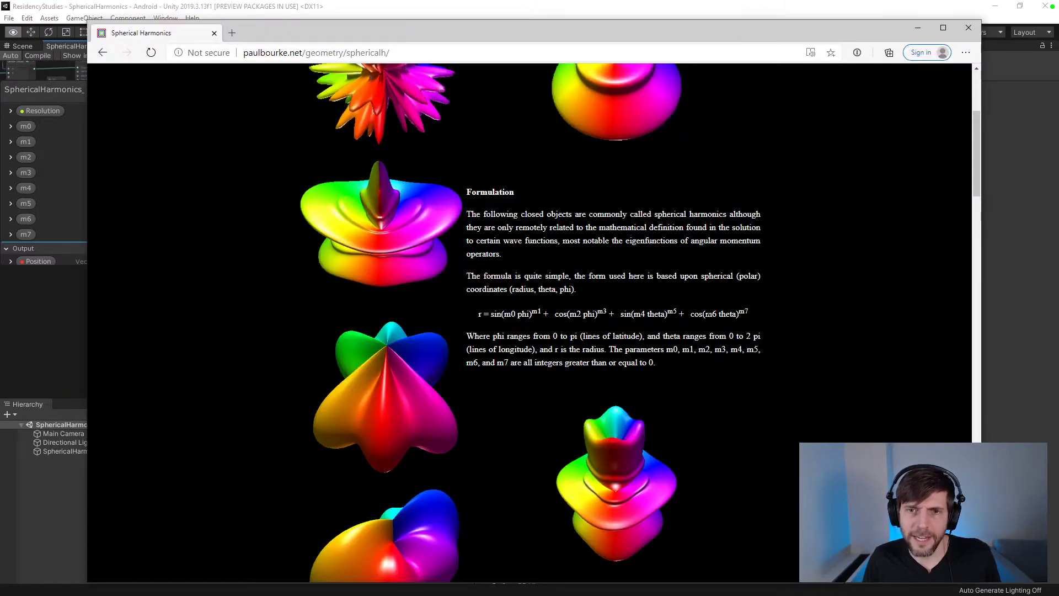
pyautogui.hotkey('alt', 'Tab')
pyautogui.moveTo(220, 268); pyautogui.dragTo(306, 310, button='middle')
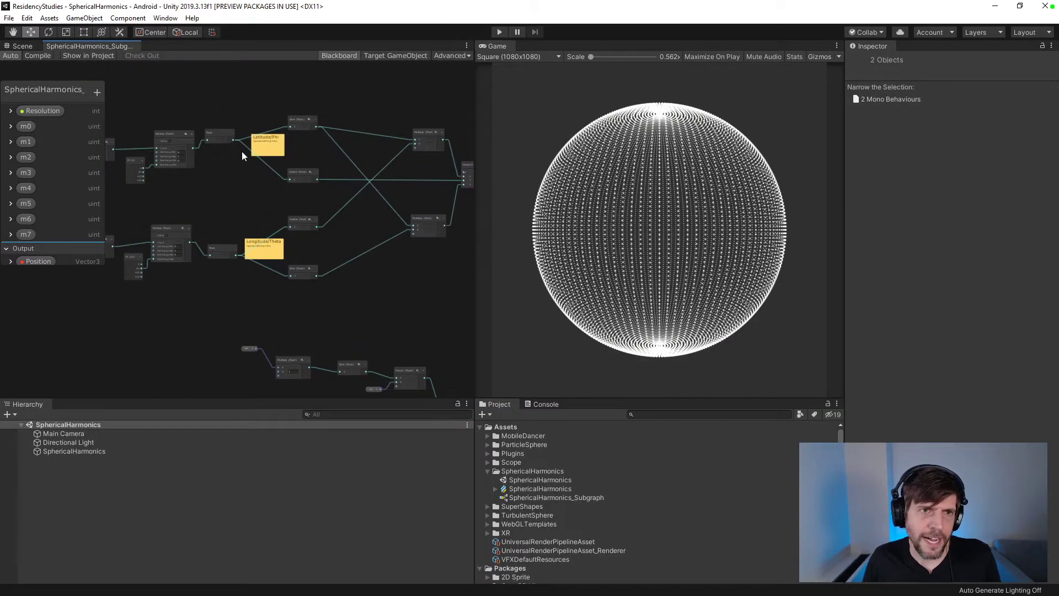
pyautogui.moveTo(242, 151); pyautogui.dragTo(230, 82, button='middle')
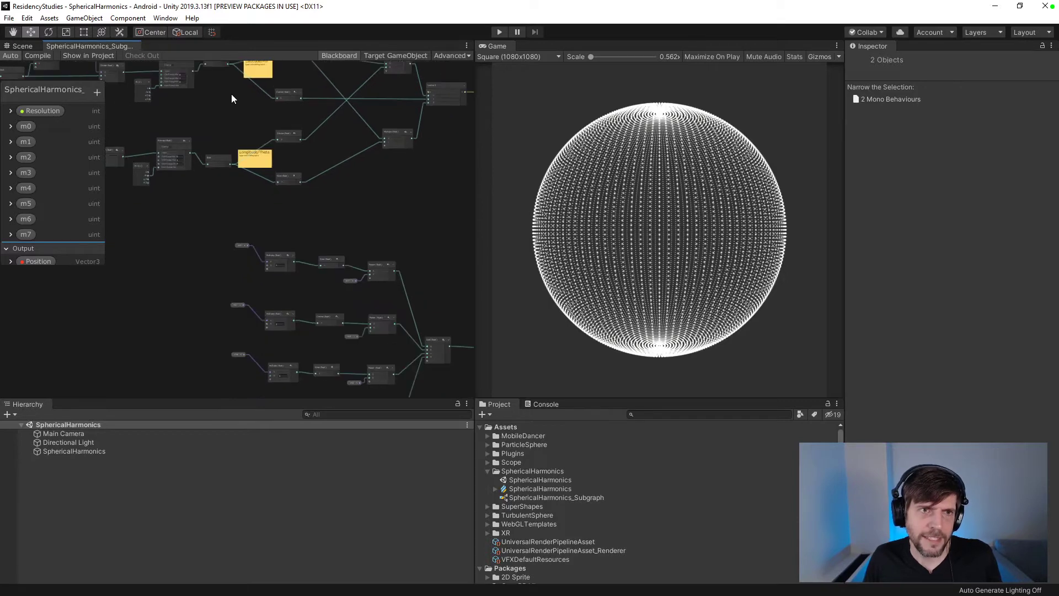
pyautogui.moveTo(306, 397); pyautogui.dragTo(306, 434)
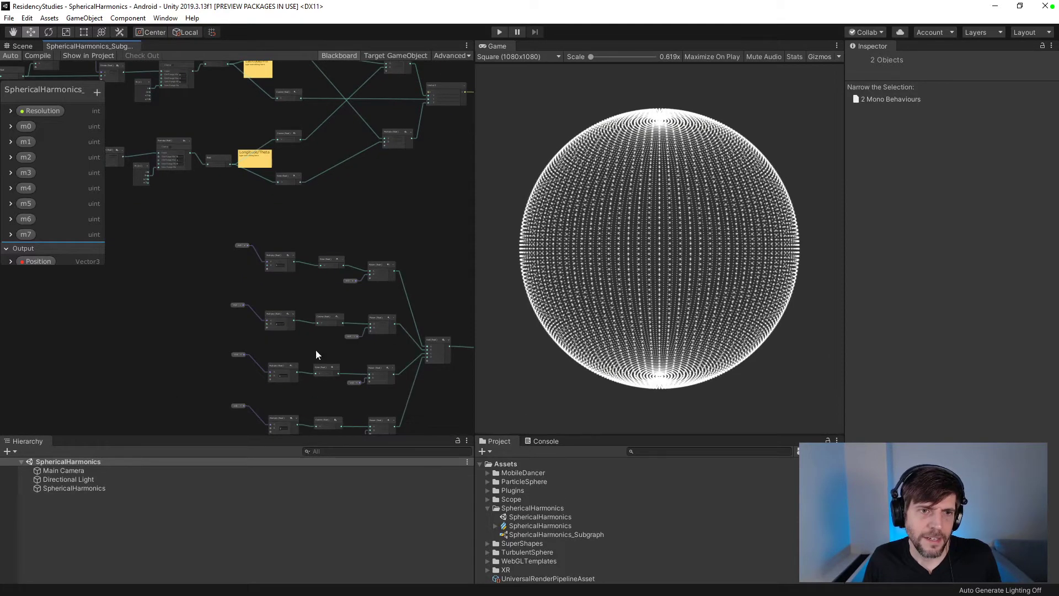
# - Try to connect the Latitude/Phi value to the second inputs of the m0 and m2 Multiply nodes, and undo both connections
pyautogui.moveTo(213, 107); pyautogui.dragTo(251, 309)
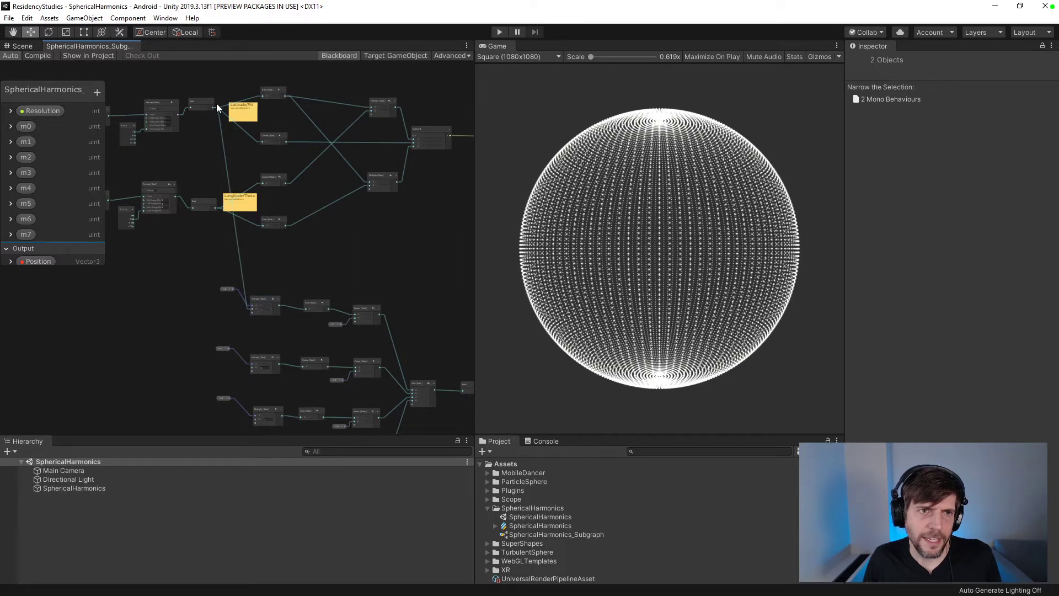
pyautogui.moveTo(211, 108); pyautogui.dragTo(248, 366)
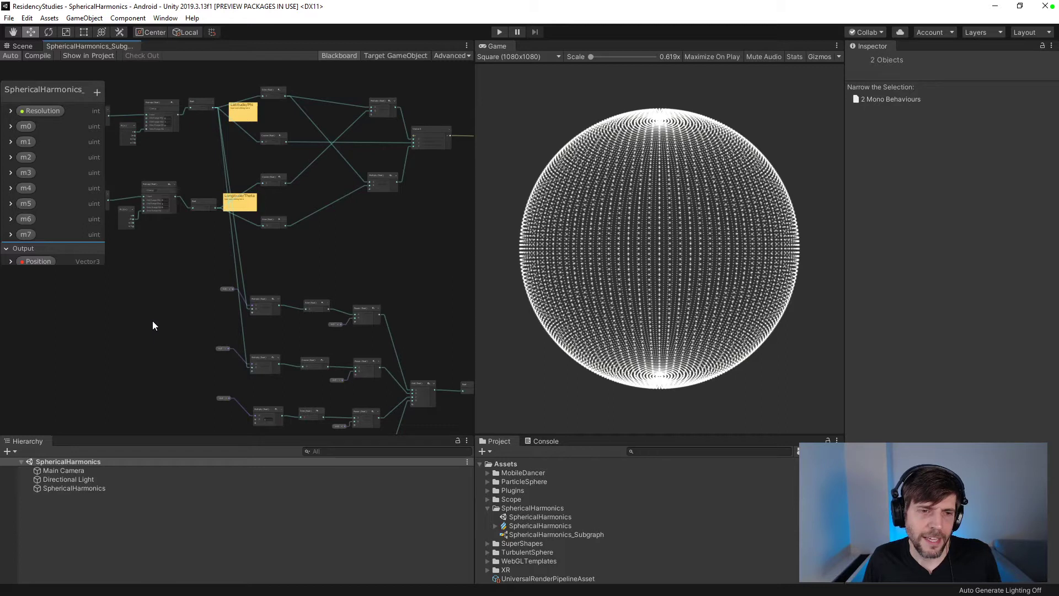
pyautogui.hotkey('ctrl', 'z')
pyautogui.hotkey('ctrl', 'z')
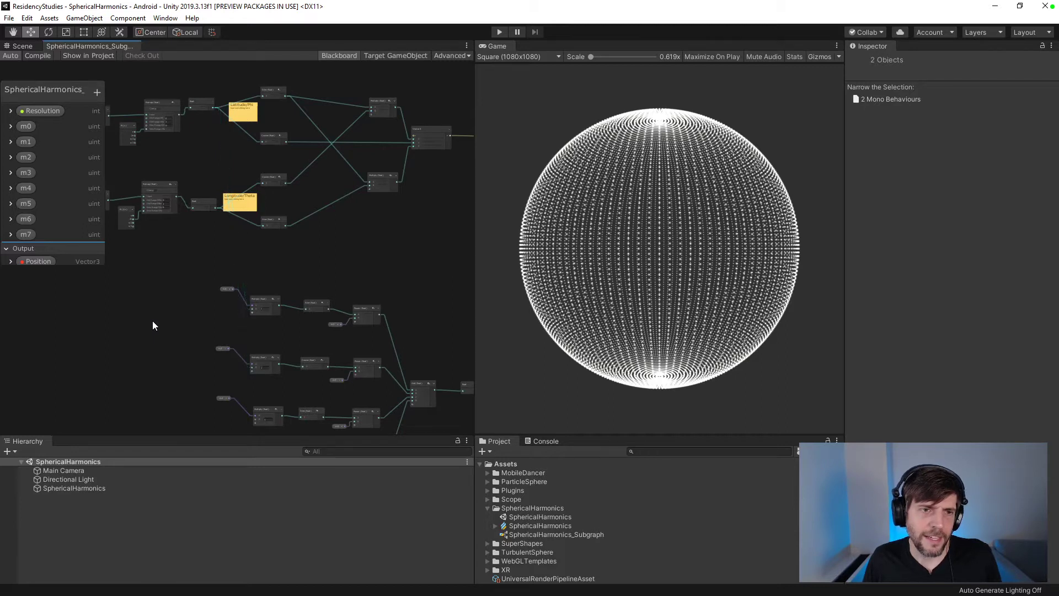
# - Add an inline float node and connect its output to the second inputs of the m0 and m2 Multiply nodes
pyautogui.rightClick(201, 304)
pyautogui.click(214, 310)
pyautogui.write('float')
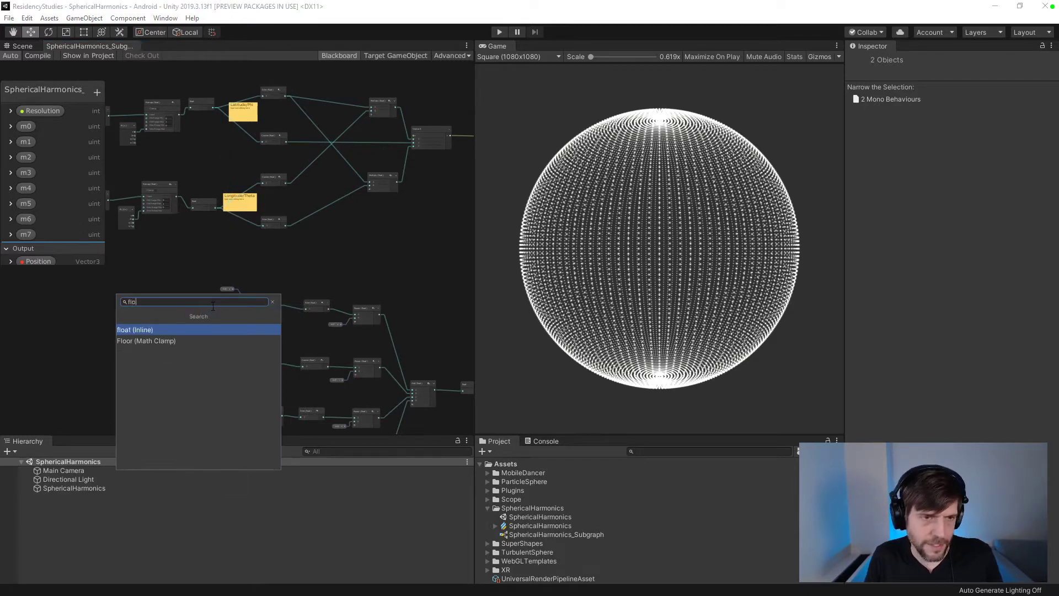
pyautogui.press('Return')
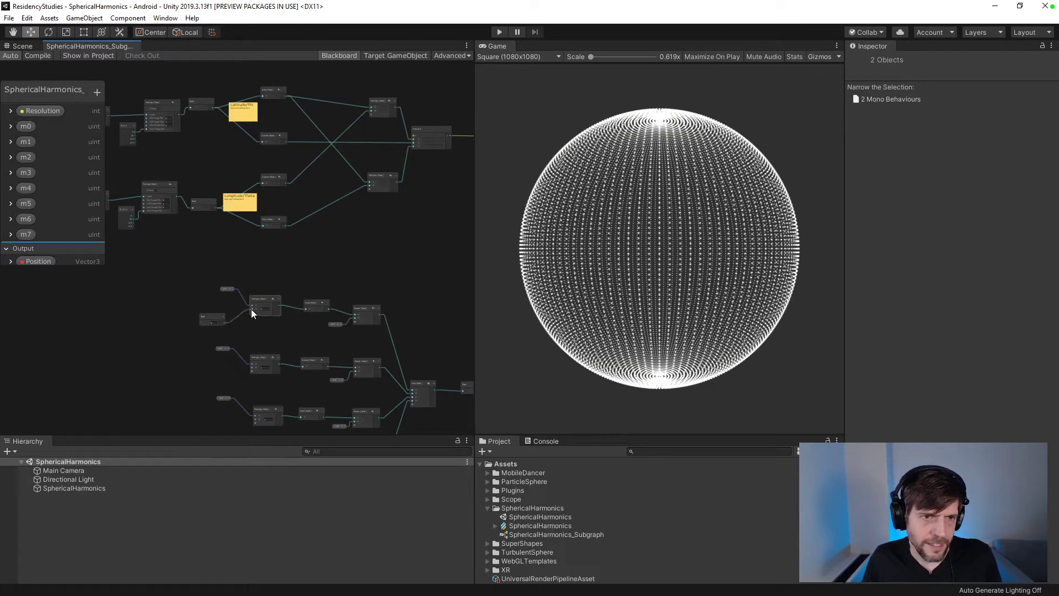
pyautogui.moveTo(251, 371); pyautogui.dragTo(251, 367)
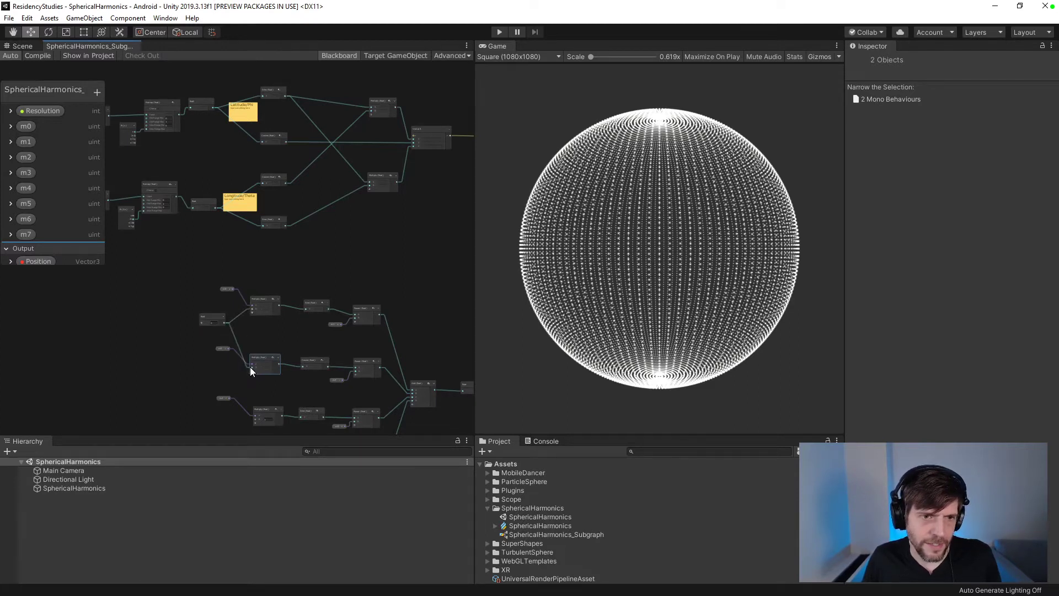
# - Move the m0, m2, m4 and m6 property nodes closer to their Multiply nodes, clear of the float node's wires
pyautogui.moveTo(179, 359); pyautogui.dragTo(252, 266, button='middle')
pyautogui.moveTo(278, 226); pyautogui.dragTo(307, 251)
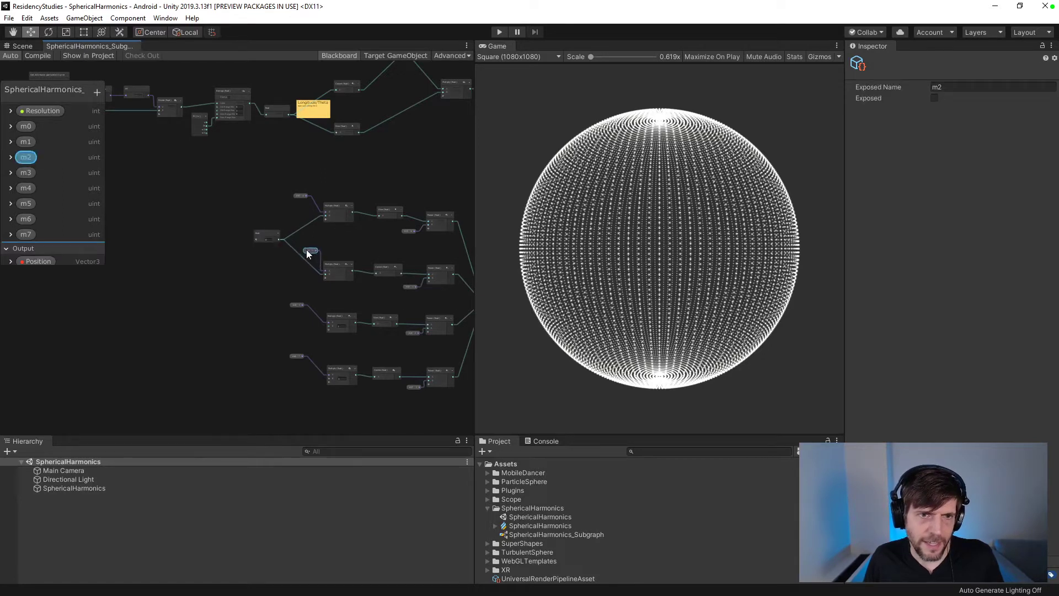
pyautogui.moveTo(302, 199); pyautogui.dragTo(312, 201)
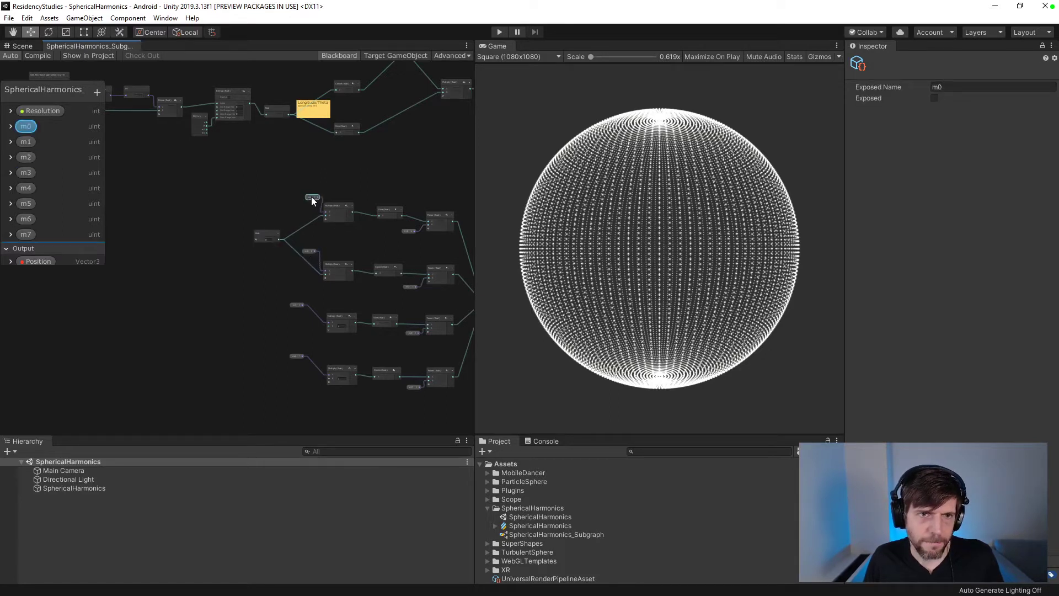
pyautogui.moveTo(295, 307); pyautogui.dragTo(303, 304)
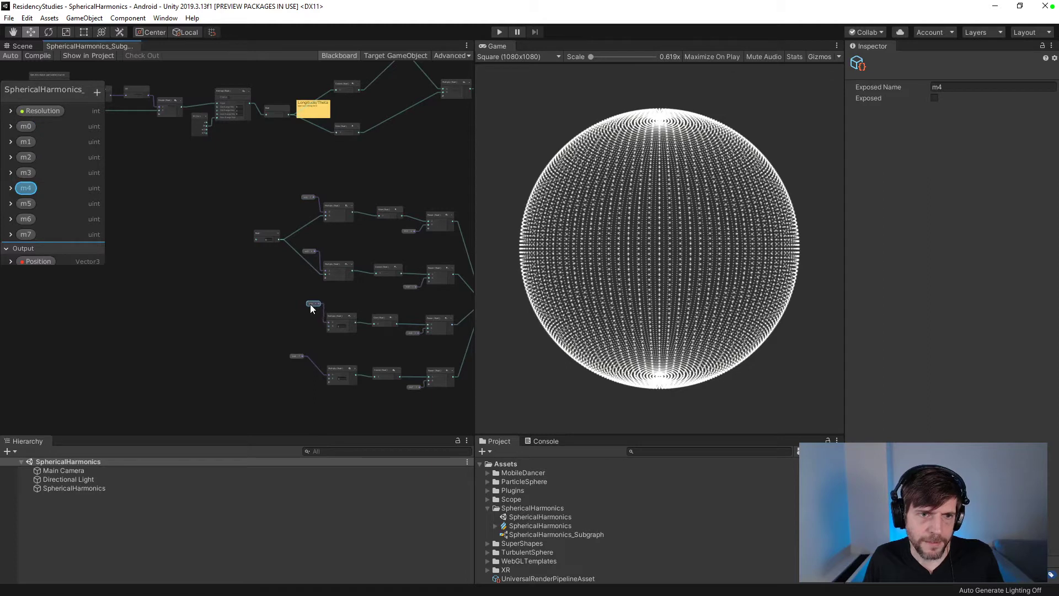
pyautogui.click(298, 356)
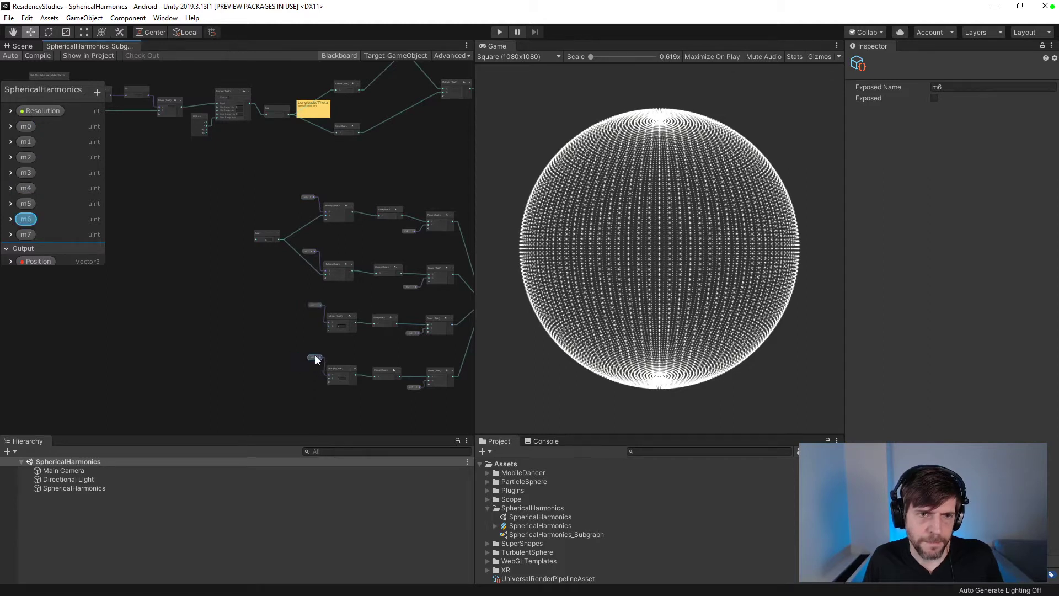
pyautogui.click(262, 343)
# - Duplicate the inline float node, place the copy beside the lower rows, and connect it to the m4 and m6 Multiply nodes
pyautogui.click(267, 233)
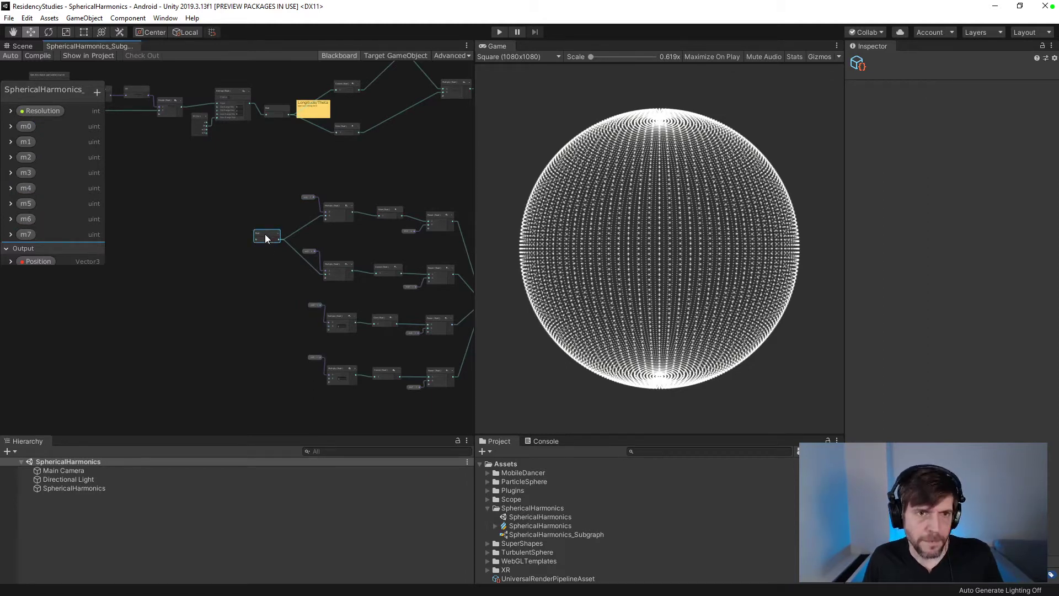
pyautogui.hotkey('ctrl', 'd')
pyautogui.moveTo(241, 243); pyautogui.dragTo(326, 359)
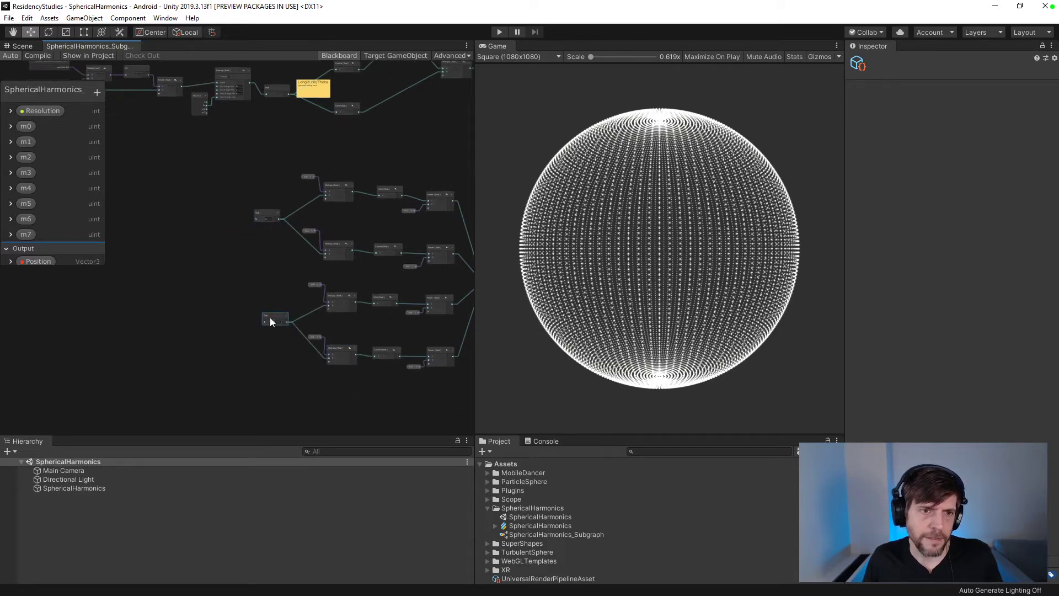
pyautogui.moveTo(270, 317); pyautogui.dragTo(267, 317)
pyautogui.click(244, 230)
# - Connect the Latitude/Phi value to the upper float node and the Longitude/Theta value to the lower one
pyautogui.moveTo(245, 228); pyautogui.dragTo(222, 309, button='middle')
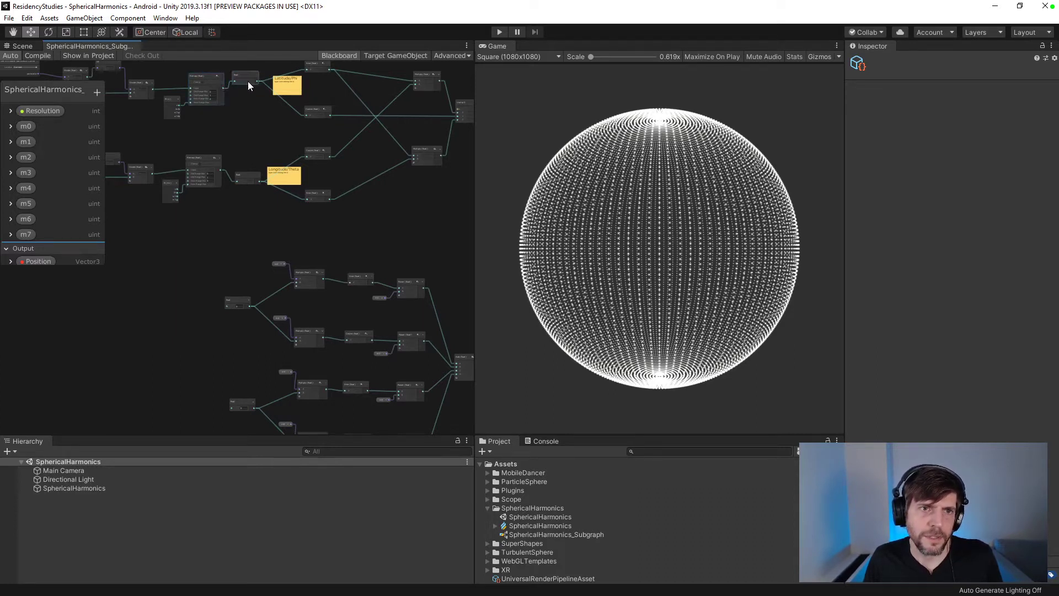
pyautogui.moveTo(257, 81); pyautogui.dragTo(226, 318)
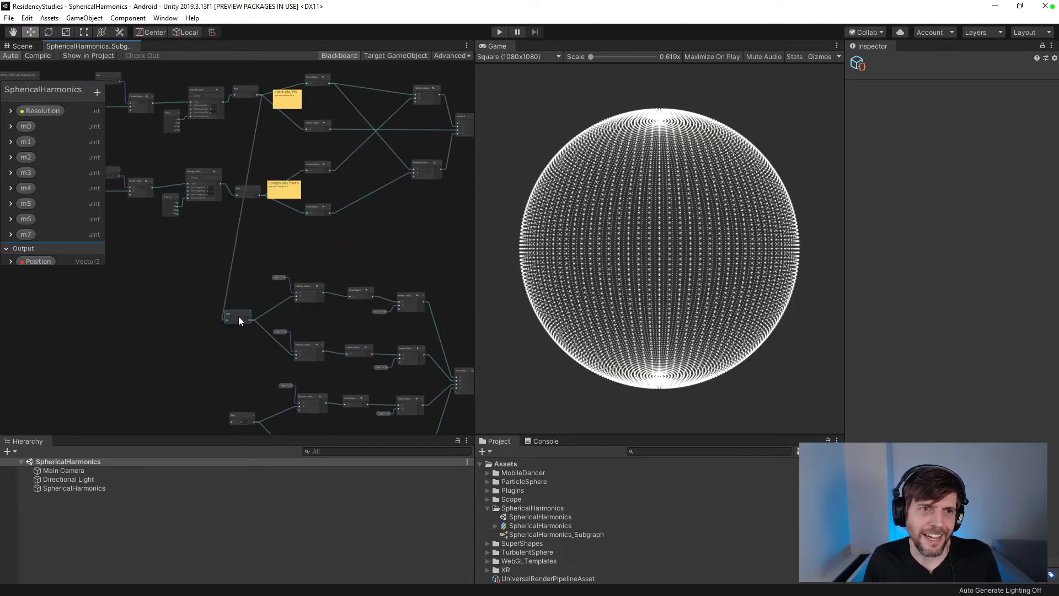
pyautogui.moveTo(221, 184); pyautogui.dragTo(228, 380)
pyautogui.moveTo(229, 379); pyautogui.dragTo(231, 353, button='middle')
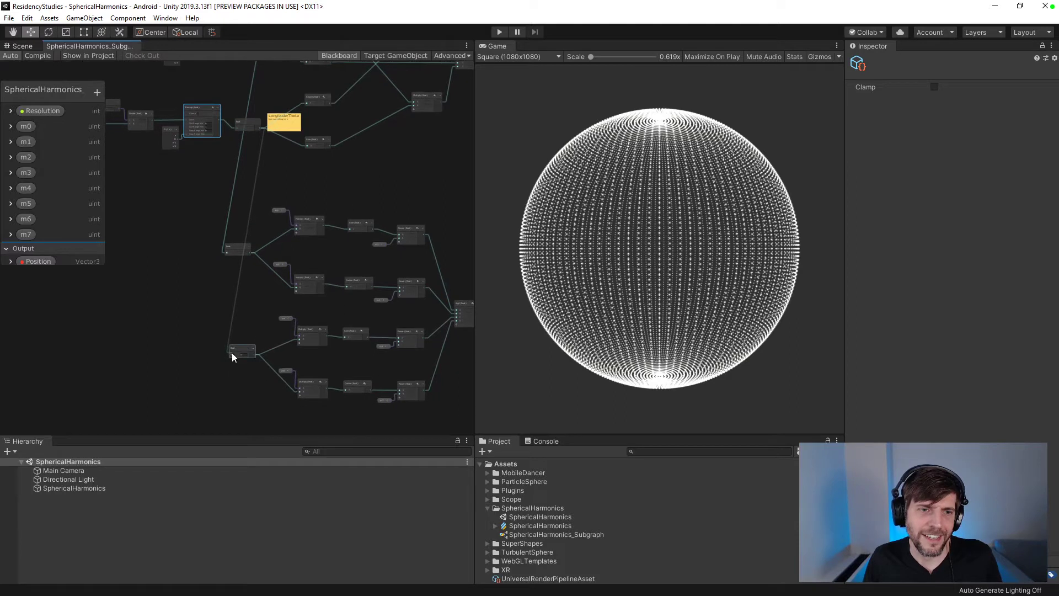
# - Shift the whole radius network and the final Multiply node slightly towards the Position output to straighten the long connecting wires
pyautogui.scroll(-4, 192, 300)
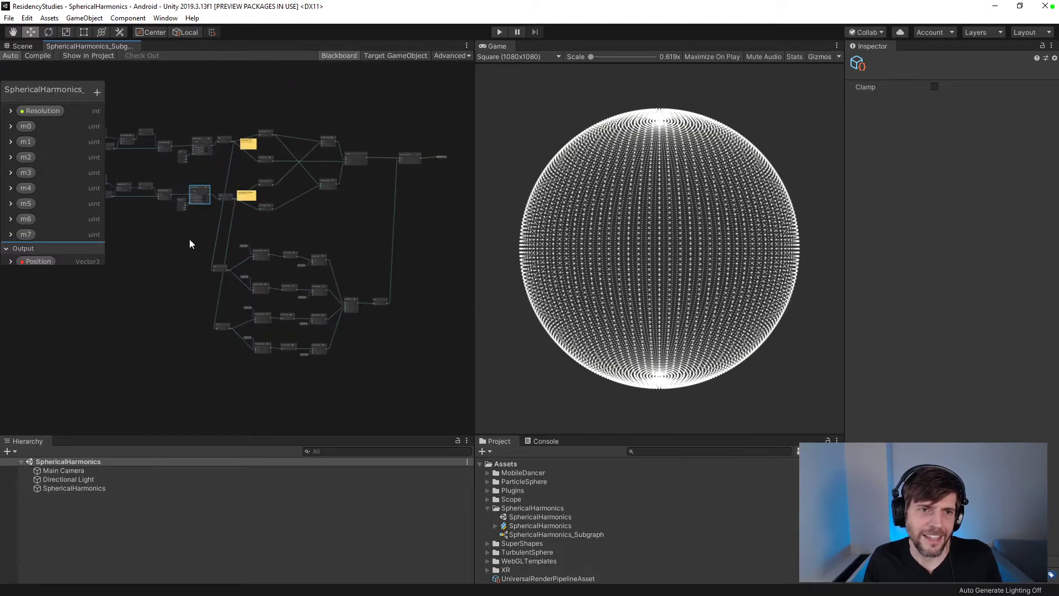
pyautogui.moveTo(183, 242); pyautogui.dragTo(370, 299)
pyautogui.moveTo(426, 242); pyautogui.dragTo(177, 386)
pyautogui.moveTo(379, 302); pyautogui.dragTo(389, 299)
pyautogui.click(373, 234)
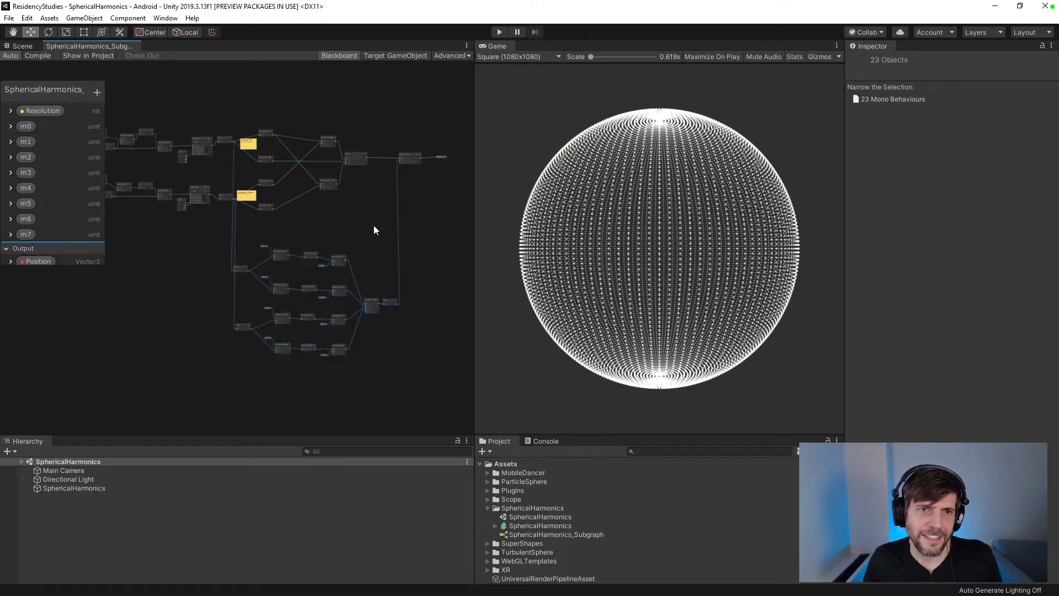
pyautogui.moveTo(405, 158); pyautogui.dragTo(411, 158)
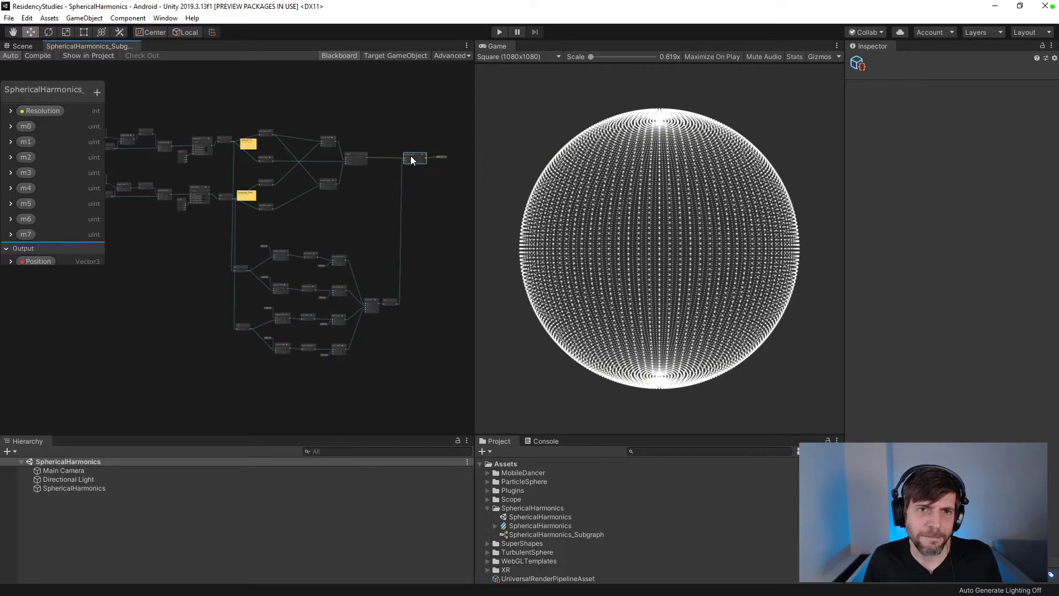
# - Compile the subgraph and set the Main Camera's Z position to -10
pyautogui.click(28, 55)
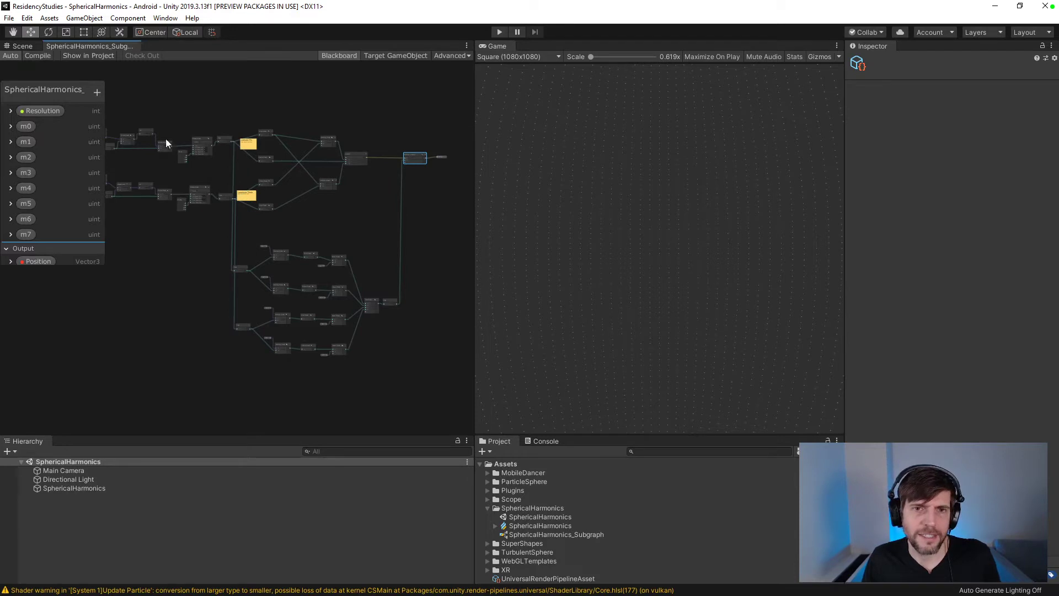
pyautogui.click(138, 472)
pyautogui.click(1030, 102)
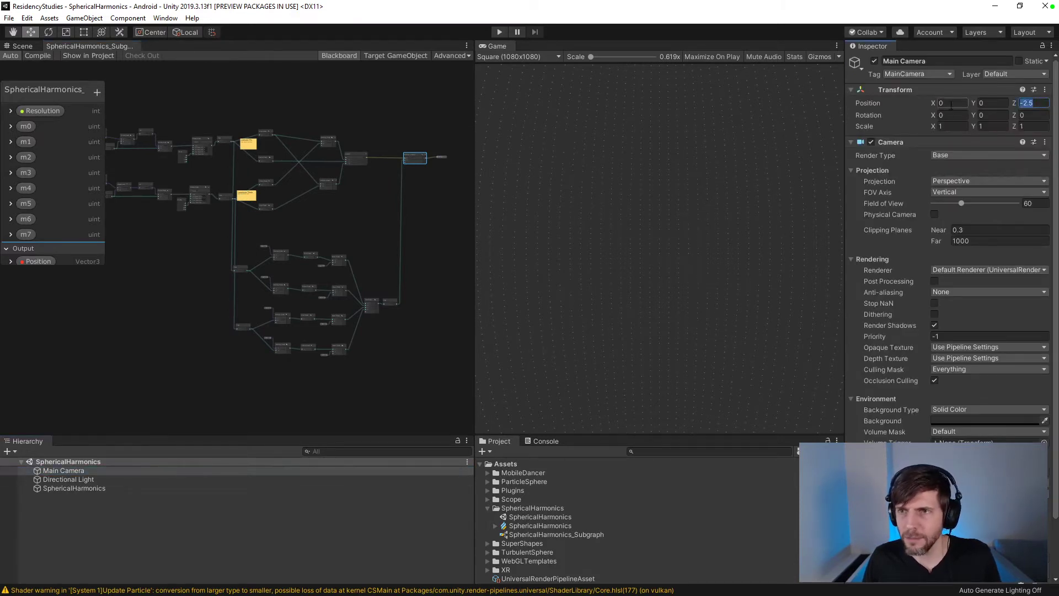
pyautogui.write('-5')
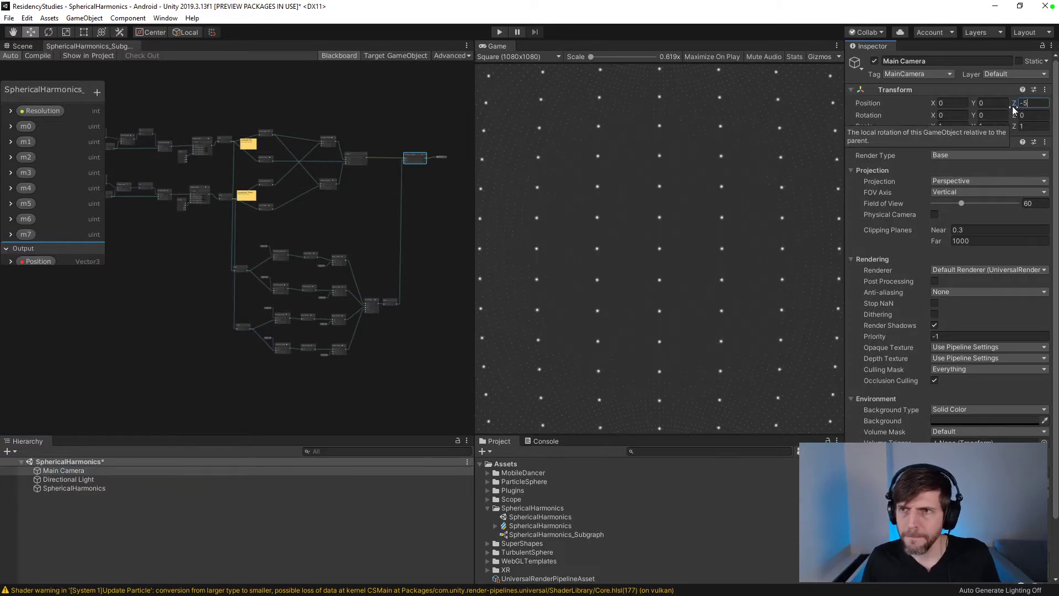
pyautogui.moveTo(1012, 103); pyautogui.dragTo(927, 114)
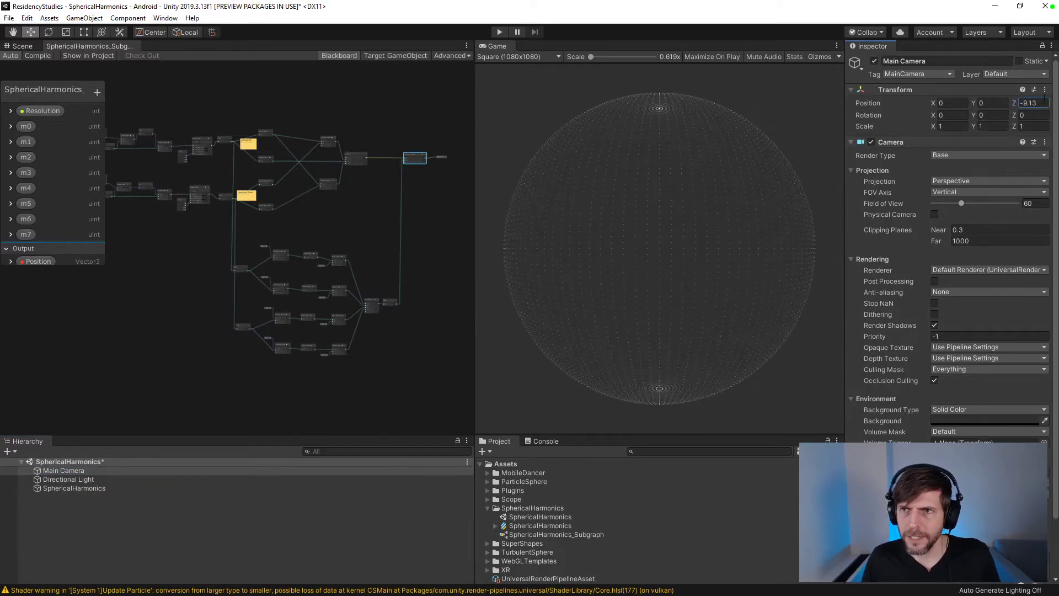
pyautogui.click(1024, 103)
pyautogui.write('-')
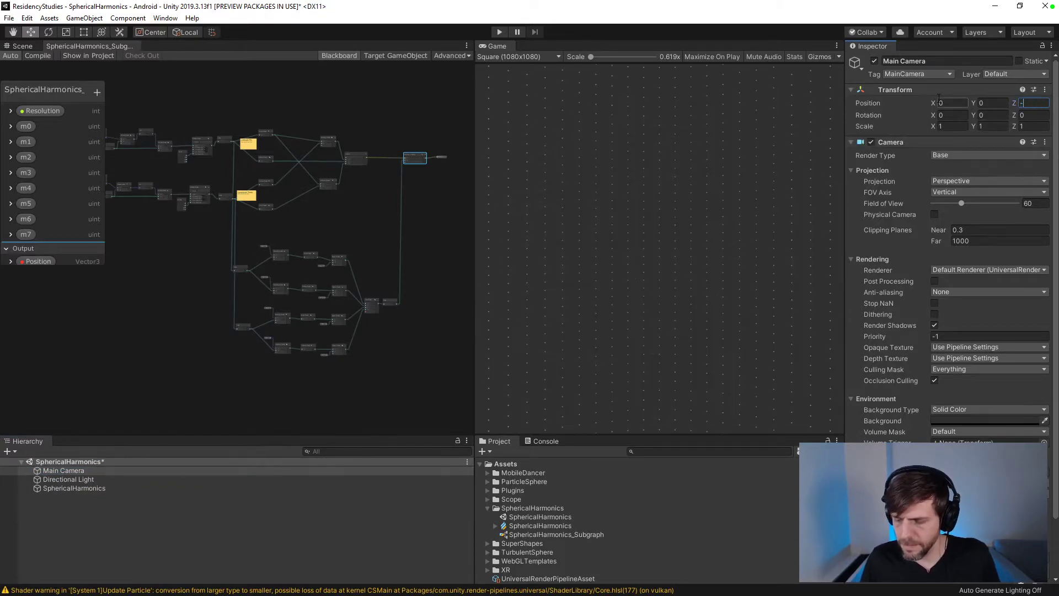
pyautogui.write('10')
pyautogui.click(182, 479)
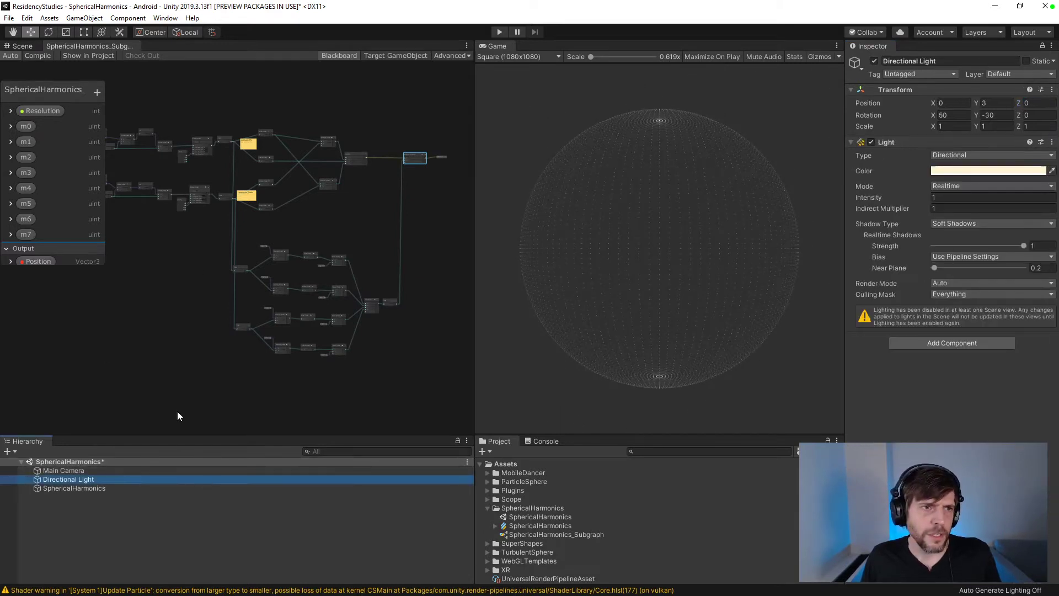
# - Mark the m0, m1, m2 and m3 properties as exposed and collapse their settings
pyautogui.click(11, 126)
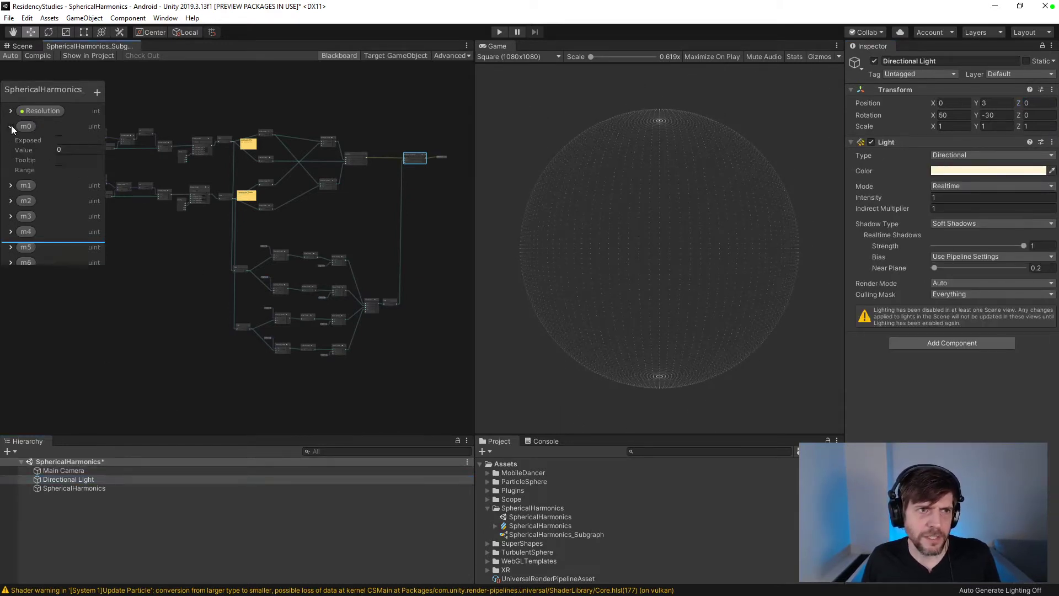
pyautogui.moveTo(25, 150); pyautogui.dragTo(43, 151)
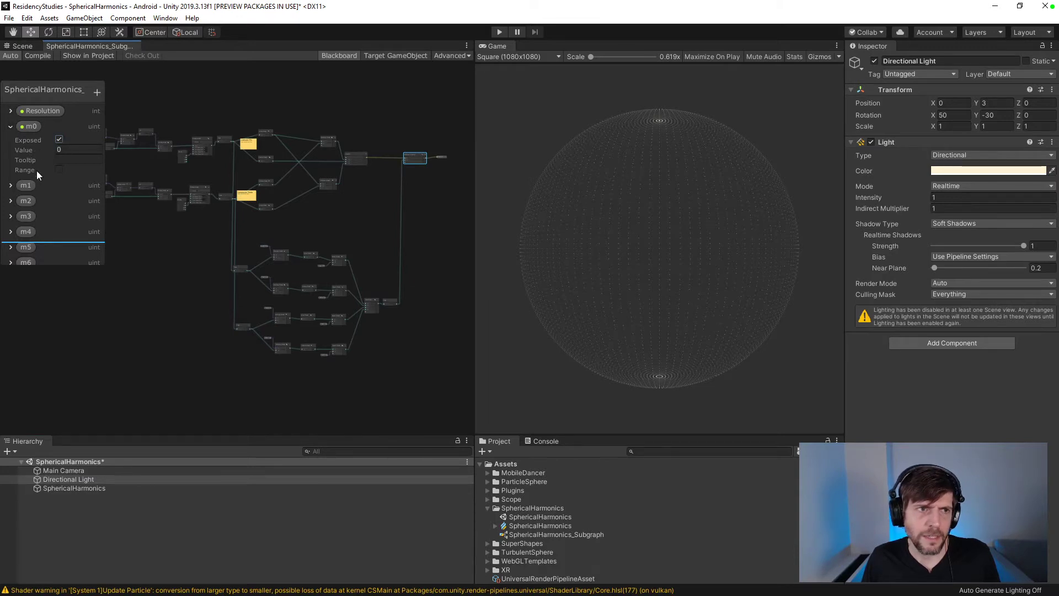
pyautogui.click(11, 185)
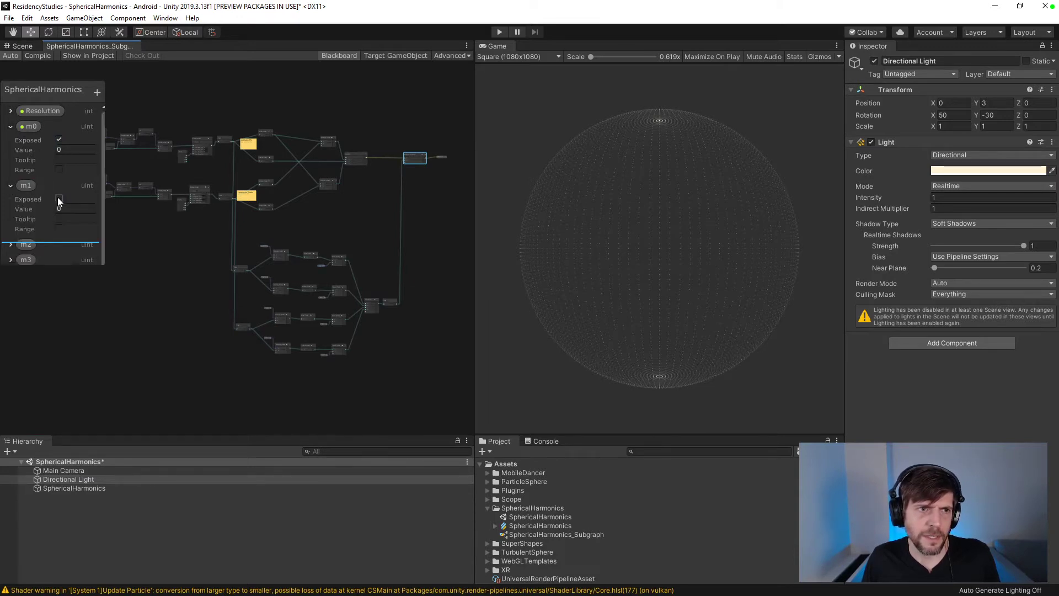
pyautogui.click(11, 244)
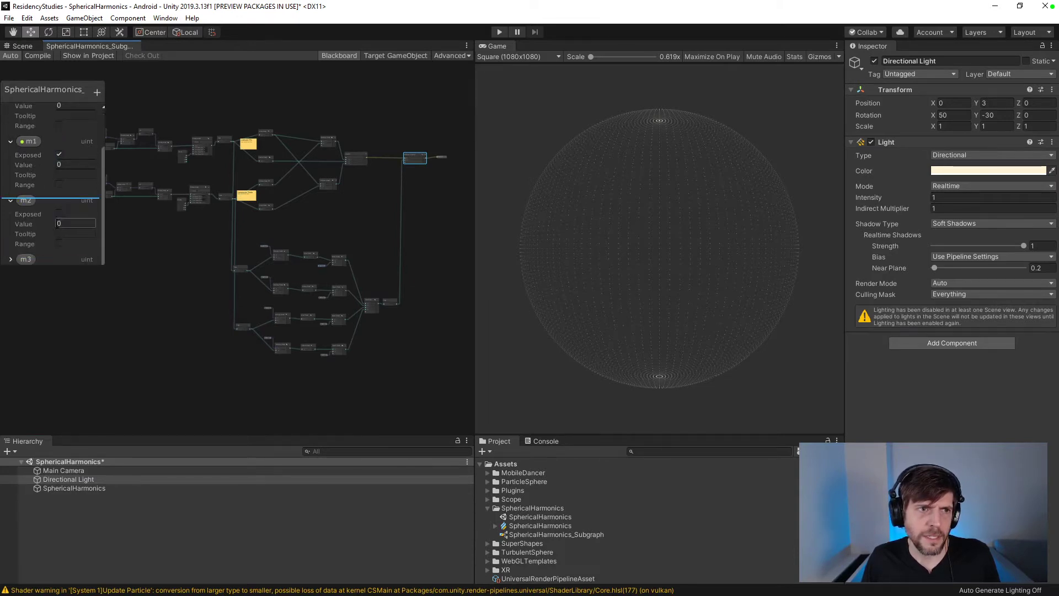
pyautogui.click(58, 213)
pyautogui.click(10, 259)
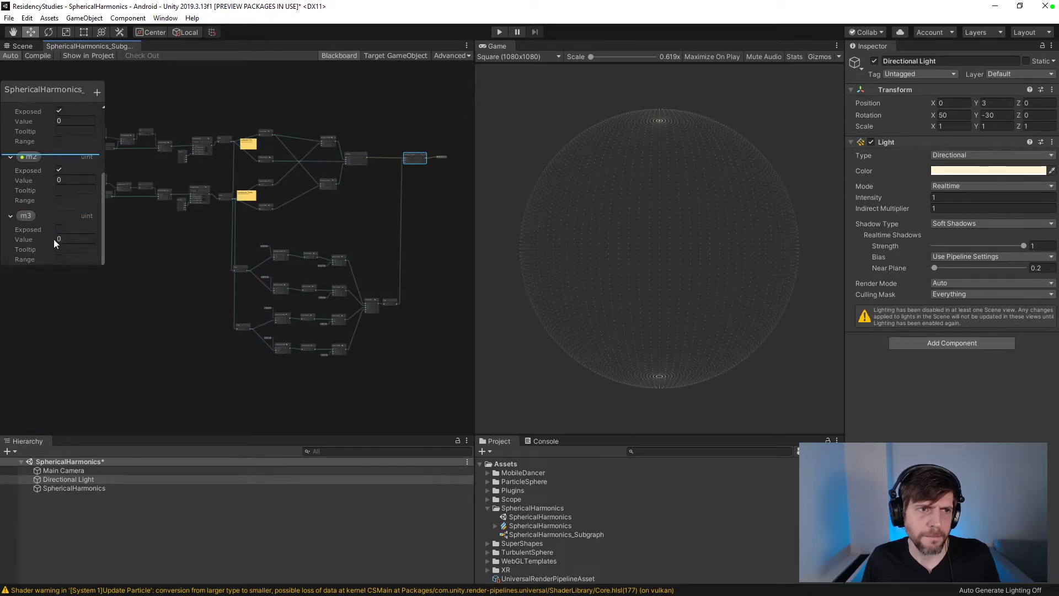
pyautogui.click(58, 228)
pyautogui.scroll(3, 22, 233)
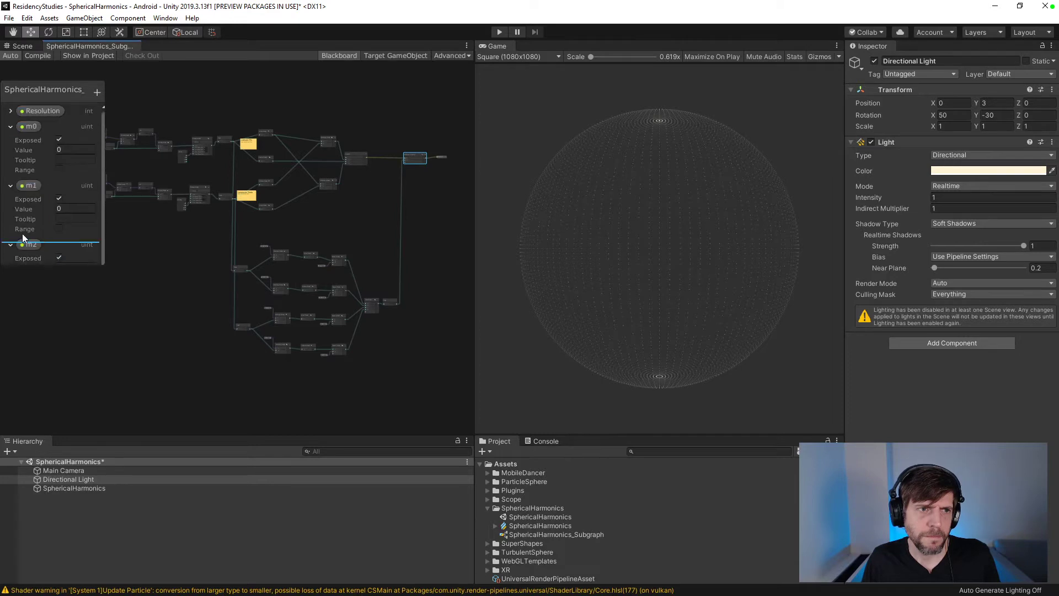
pyautogui.click(12, 127)
pyautogui.click(11, 142)
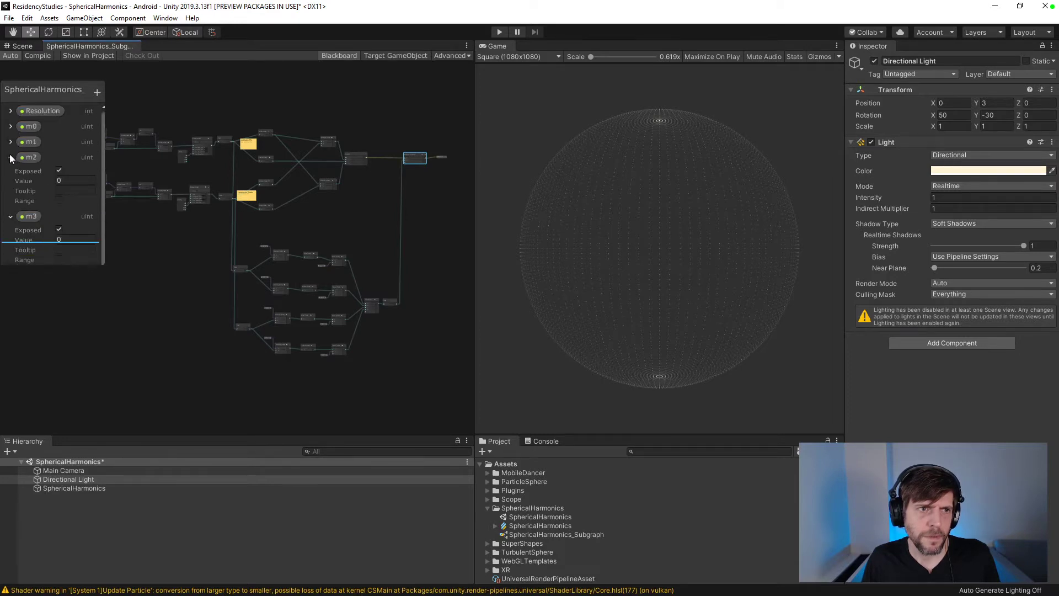
pyautogui.click(10, 158)
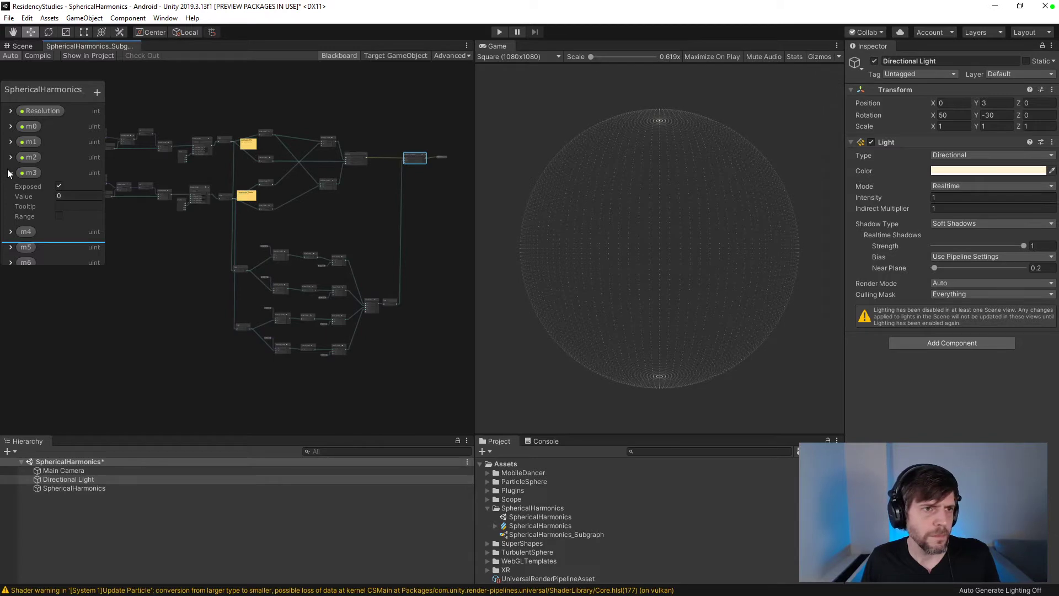
pyautogui.click(10, 173)
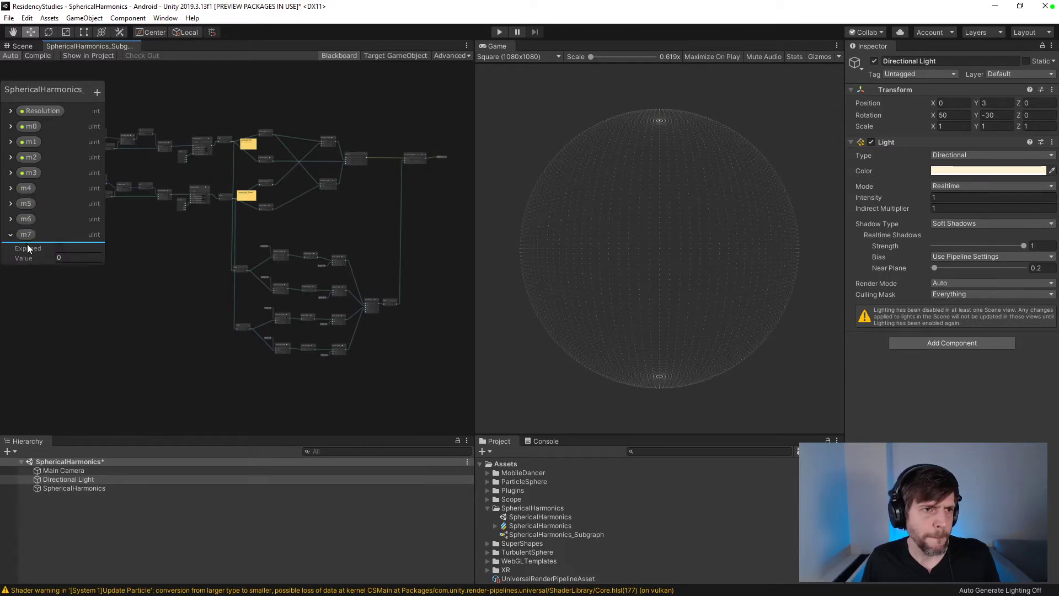
# - Mark the m7, m6, m5 and m4 properties as exposed, collapse m4 to m6, and compile the subgraph
pyautogui.click(58, 248)
pyautogui.click(11, 219)
pyautogui.click(58, 231)
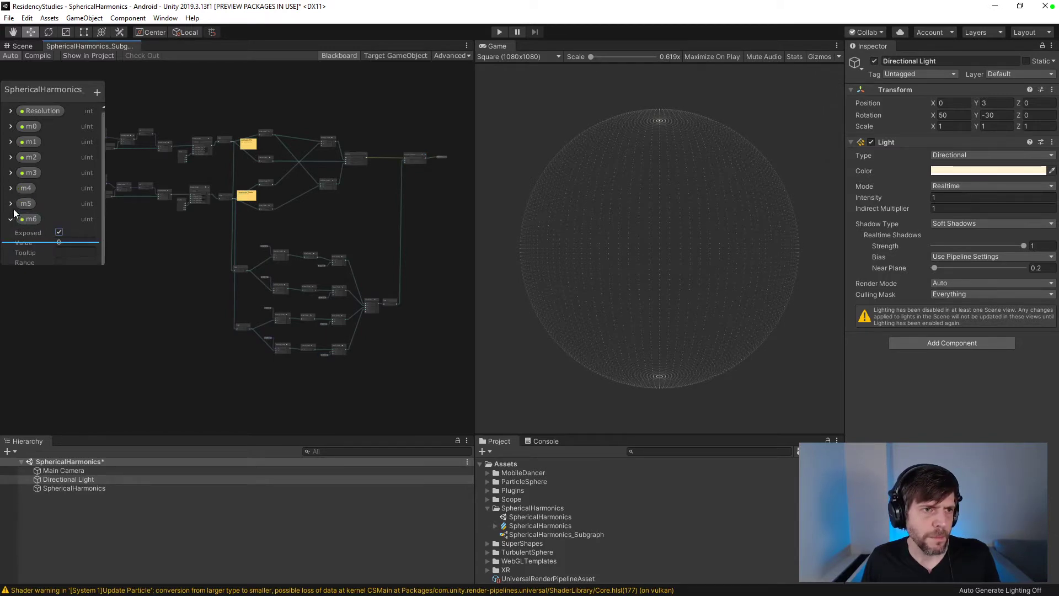
pyautogui.click(11, 203)
pyautogui.click(59, 217)
pyautogui.click(10, 188)
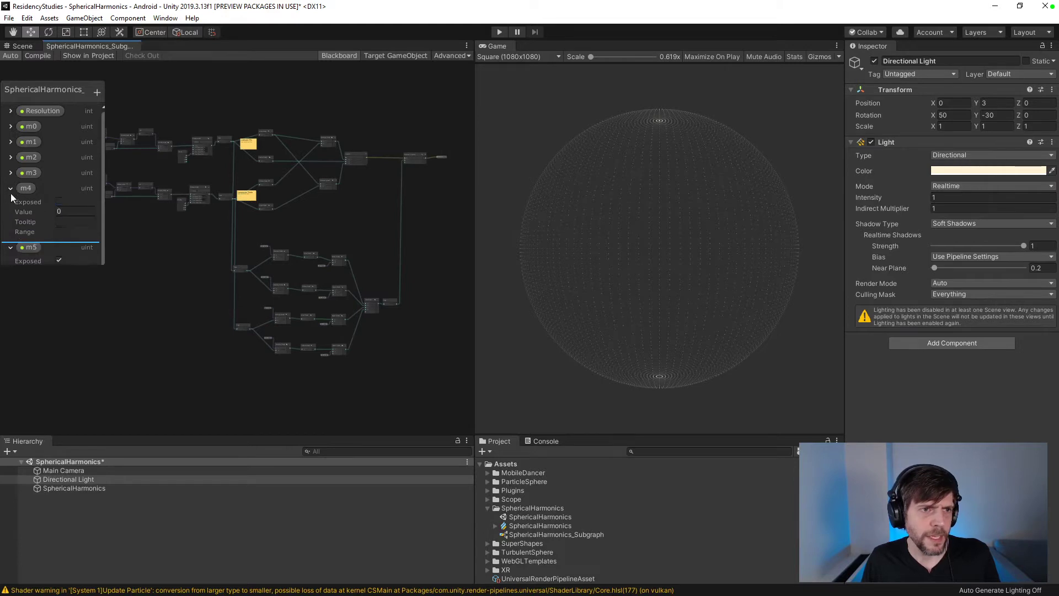
pyautogui.click(59, 202)
pyautogui.click(11, 188)
pyautogui.click(11, 204)
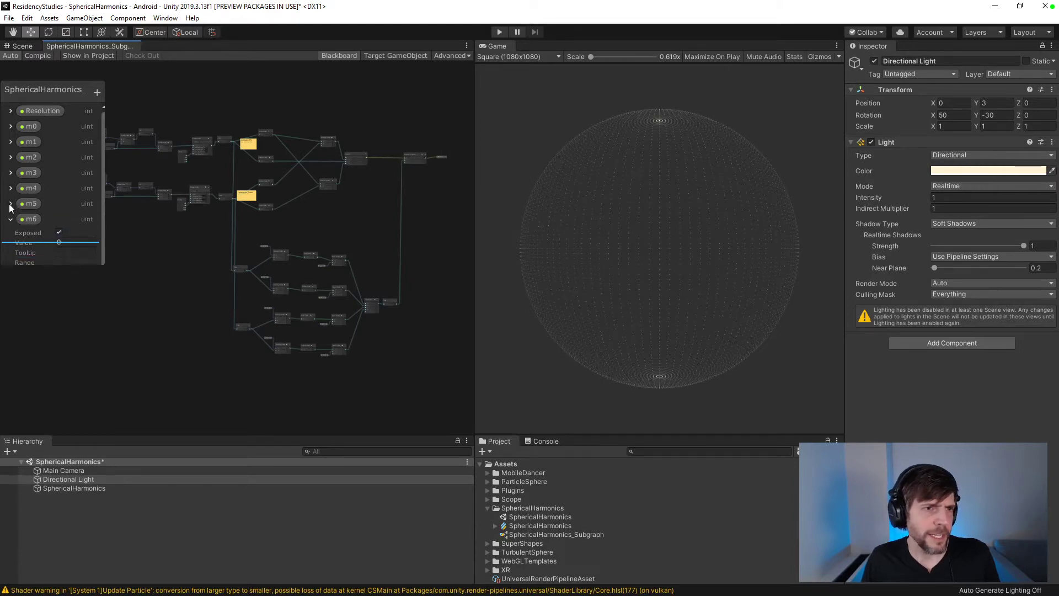
pyautogui.click(10, 219)
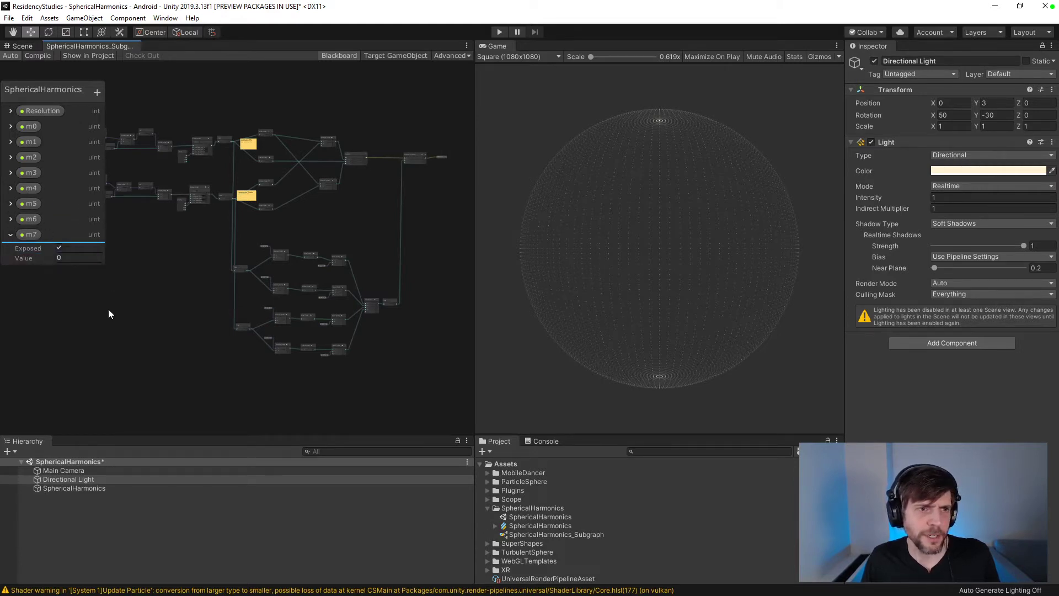
pyautogui.click(36, 55)
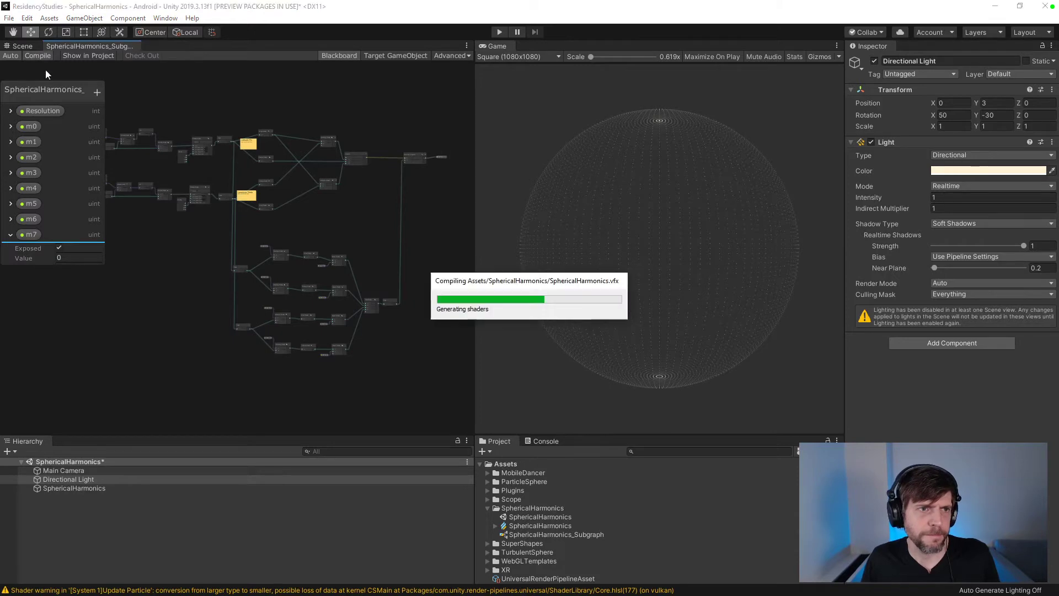
# - Collapse the m7 settings, inspect the SphericalHarmonics object's Visual Effect properties, and save the scene
pyautogui.click(11, 234)
pyautogui.click(95, 470)
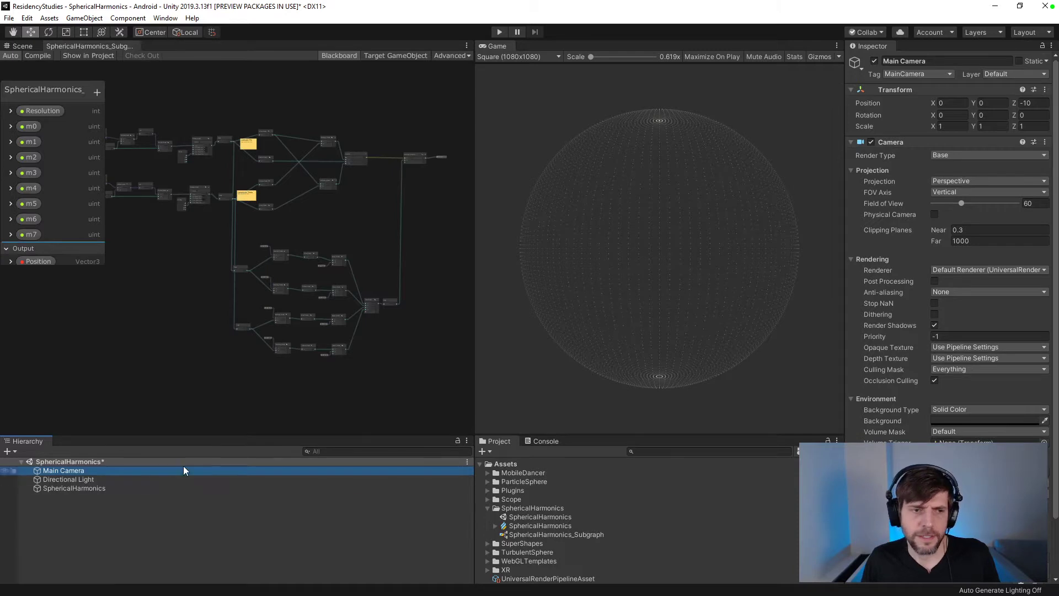
pyautogui.click(158, 479)
pyautogui.click(156, 488)
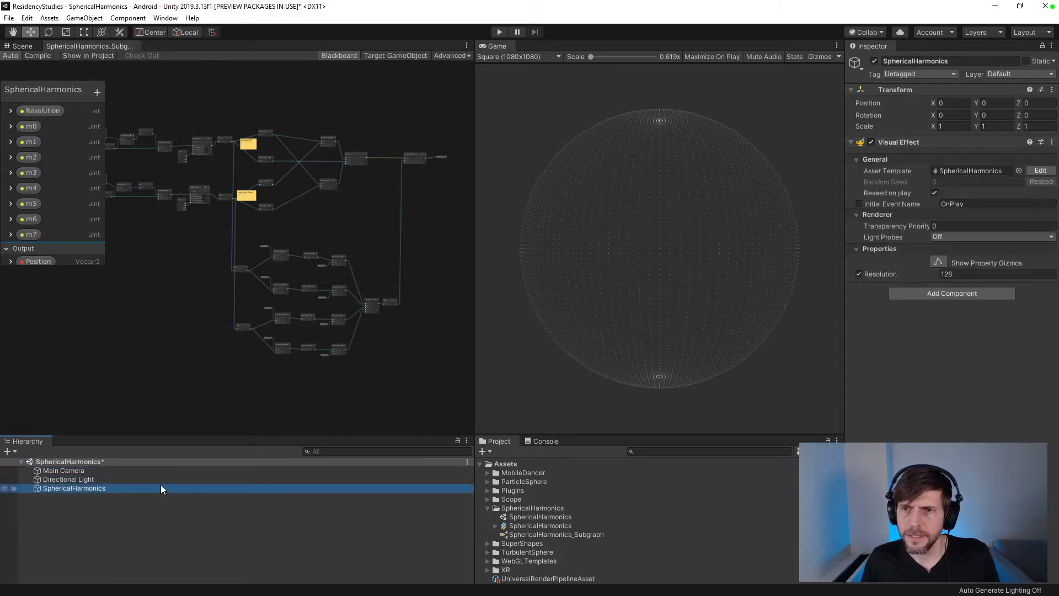
pyautogui.click(859, 274)
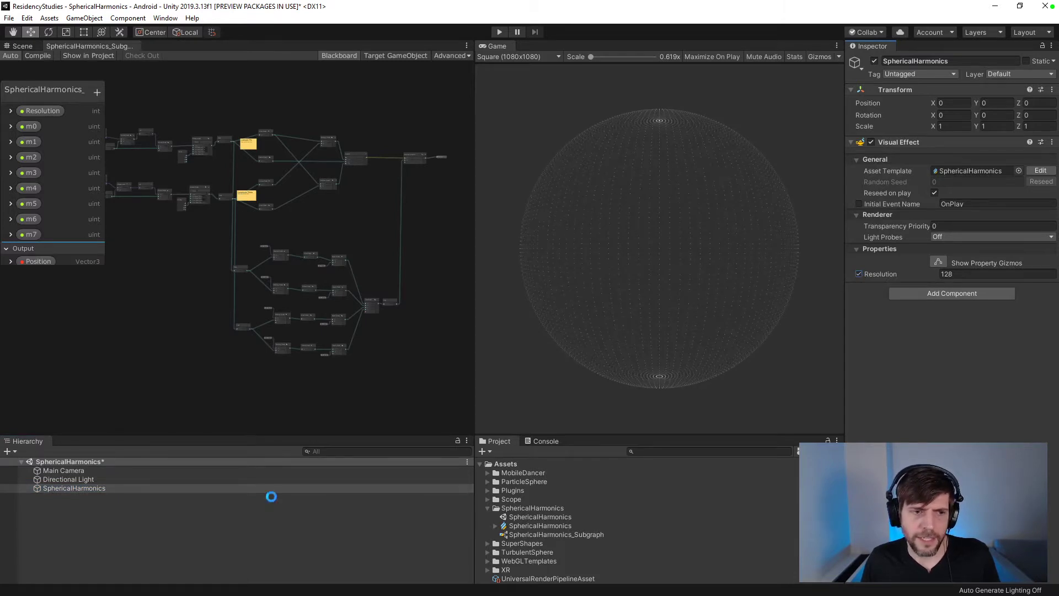
pyautogui.hotkey('ctrl', 's')
# - Open the main SphericalHarmonics VFX graph from the SphericalHarmonics asset folder
pyautogui.scroll(-3, 167, 369)
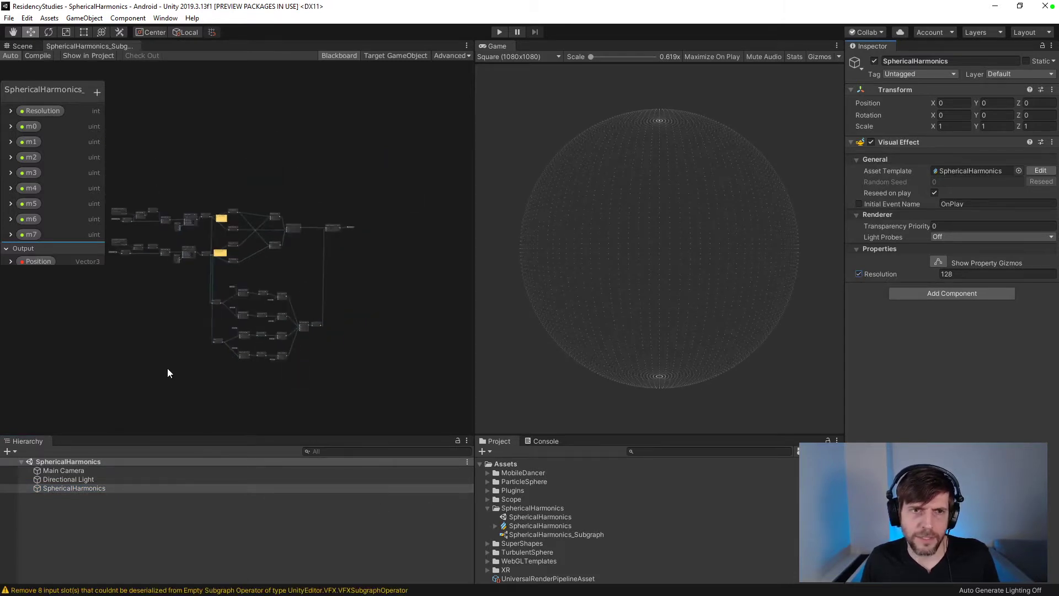
pyautogui.scroll(2, 169, 369)
pyautogui.moveTo(169, 369); pyautogui.dragTo(219, 397, button='middle')
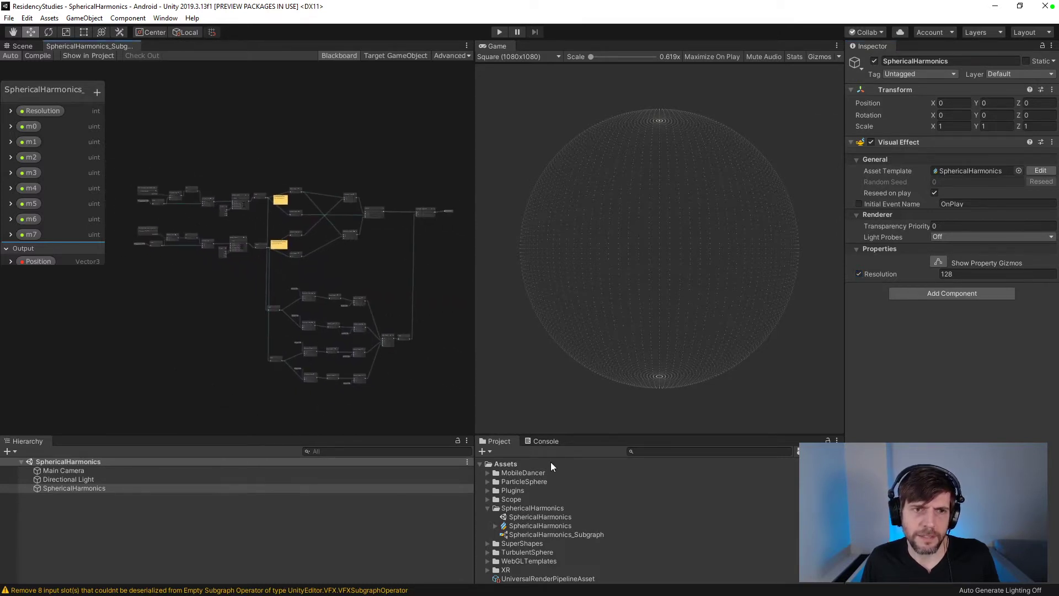
pyautogui.doubleClick(540, 525)
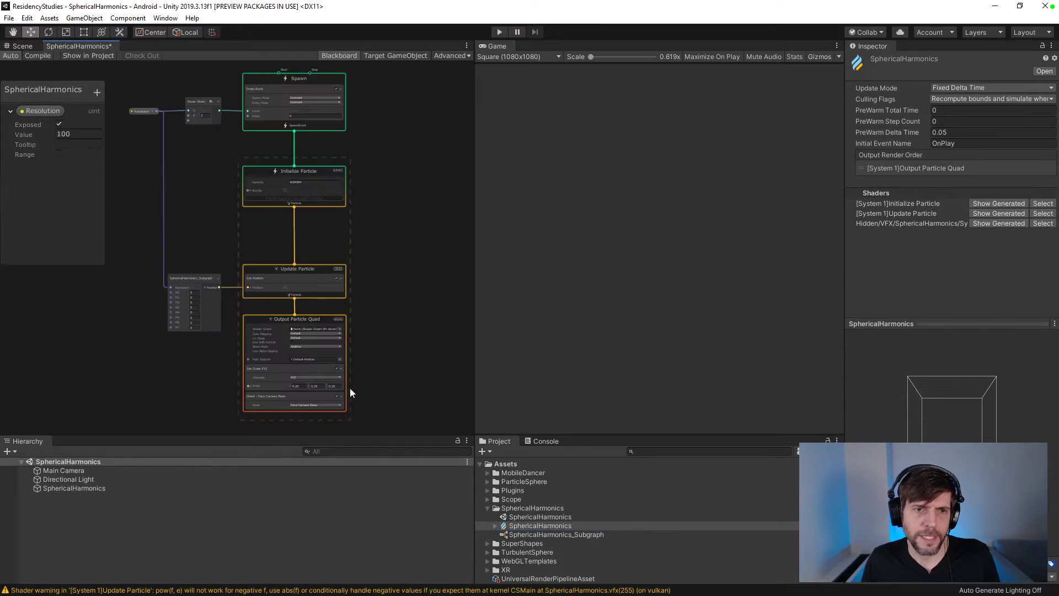
pyautogui.moveTo(138, 312); pyautogui.dragTo(232, 307, button='middle')
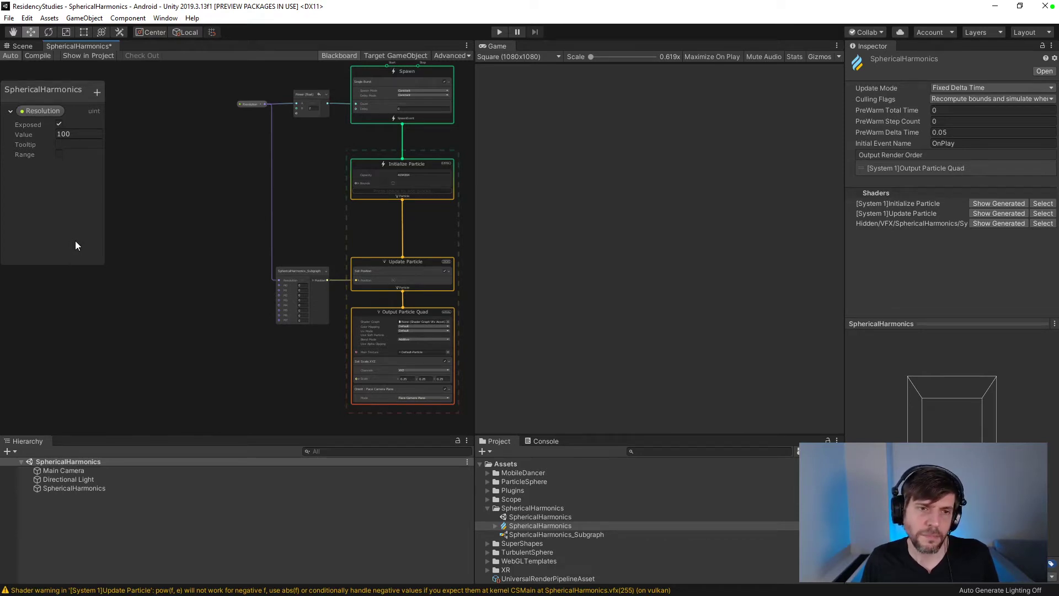
# - Try M0 at 17 on the SphericalHarmonics_Subgraph node and reset it to 0
pyautogui.scroll(4, 126, 243)
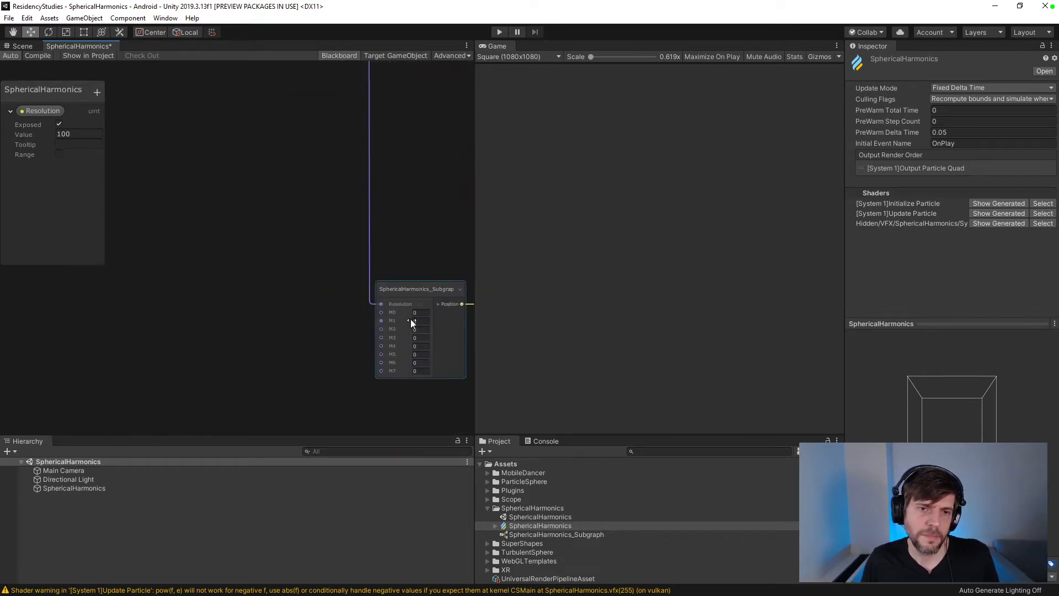
pyautogui.moveTo(393, 312); pyautogui.dragTo(419, 310)
pyautogui.click(421, 313)
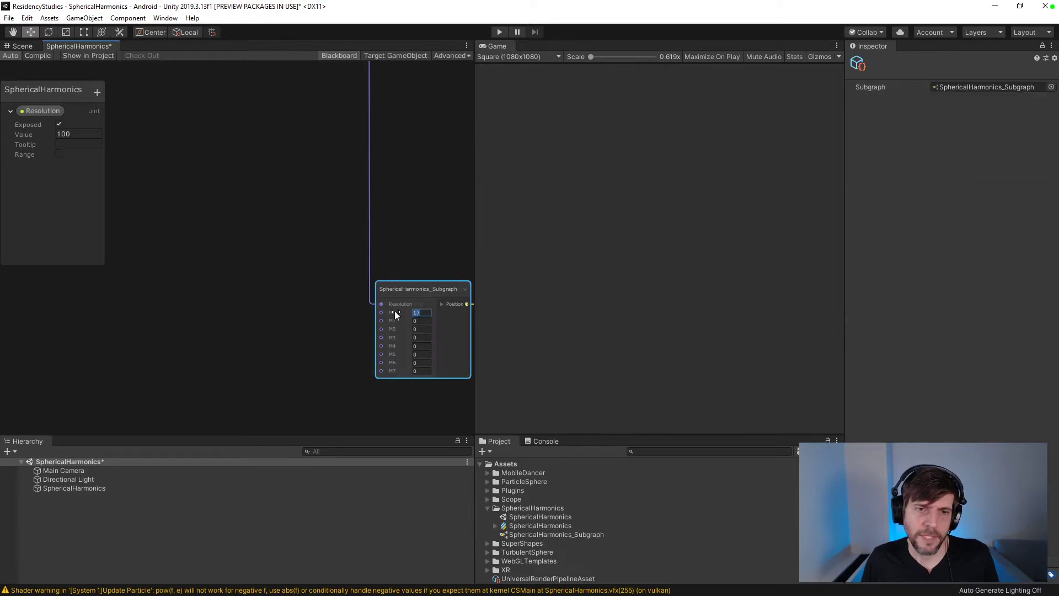
pyautogui.write('0')
pyautogui.click(285, 216)
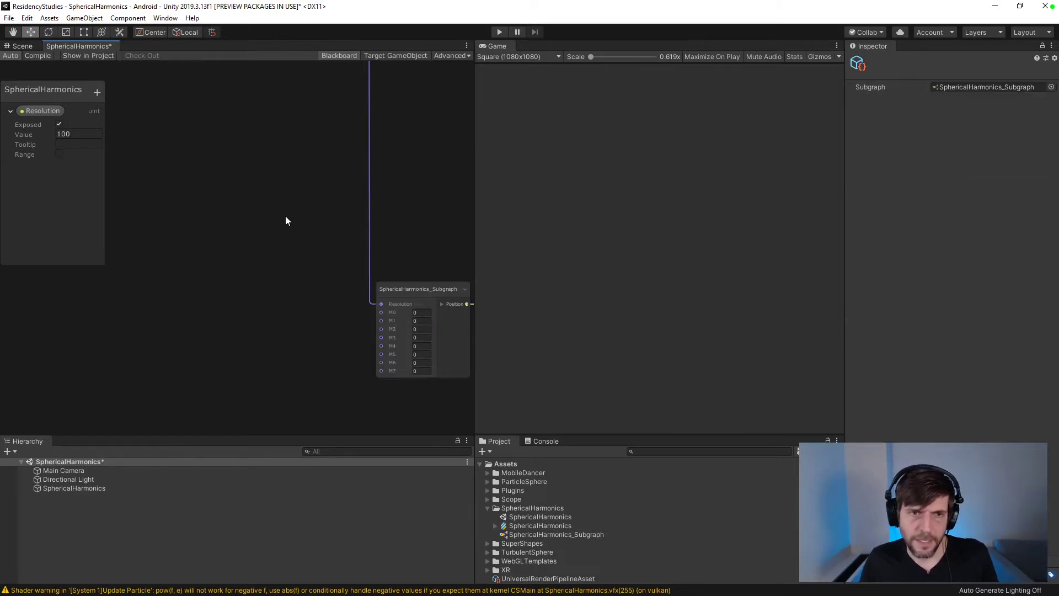
# - Compile the main SphericalHarmonics graph and save the scene
pyautogui.click(35, 55)
pyautogui.scroll(-5, 284, 205)
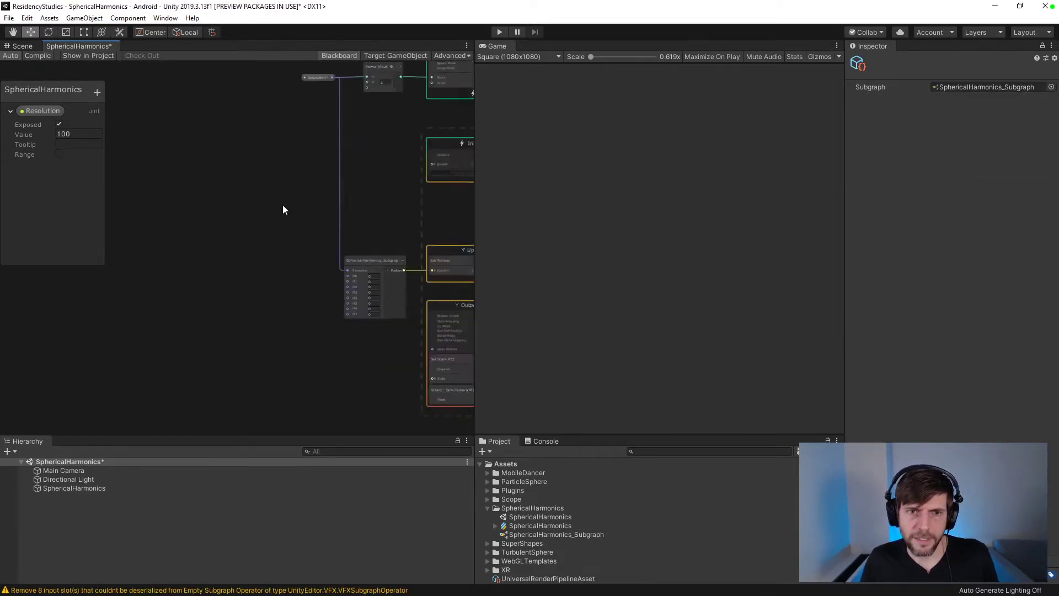
pyautogui.moveTo(281, 205); pyautogui.dragTo(201, 242, button='middle')
pyautogui.click(84, 480)
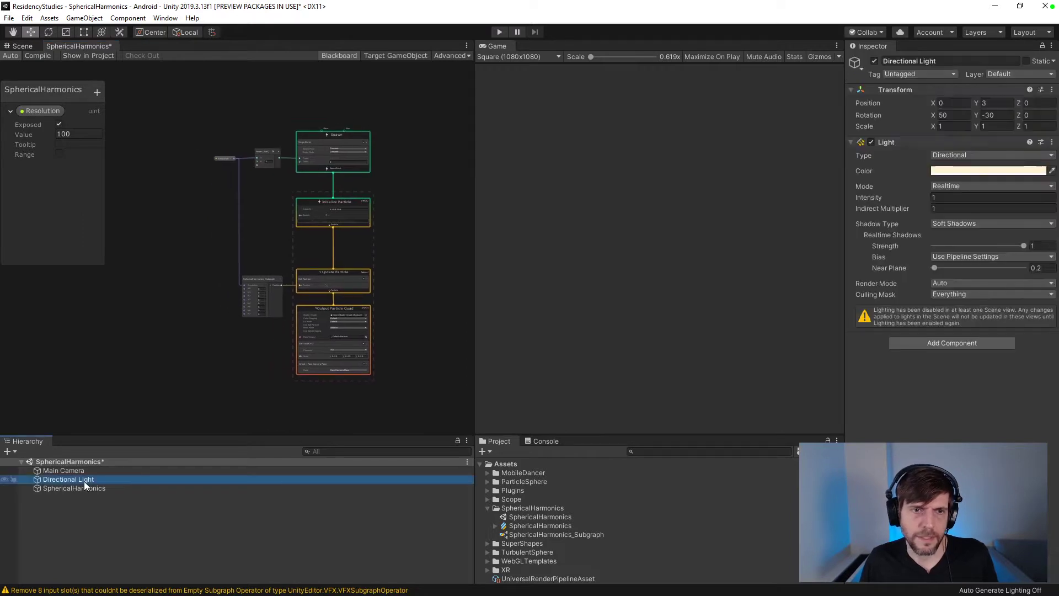
pyautogui.click(88, 494)
pyautogui.hotkey('ctrl', 's')
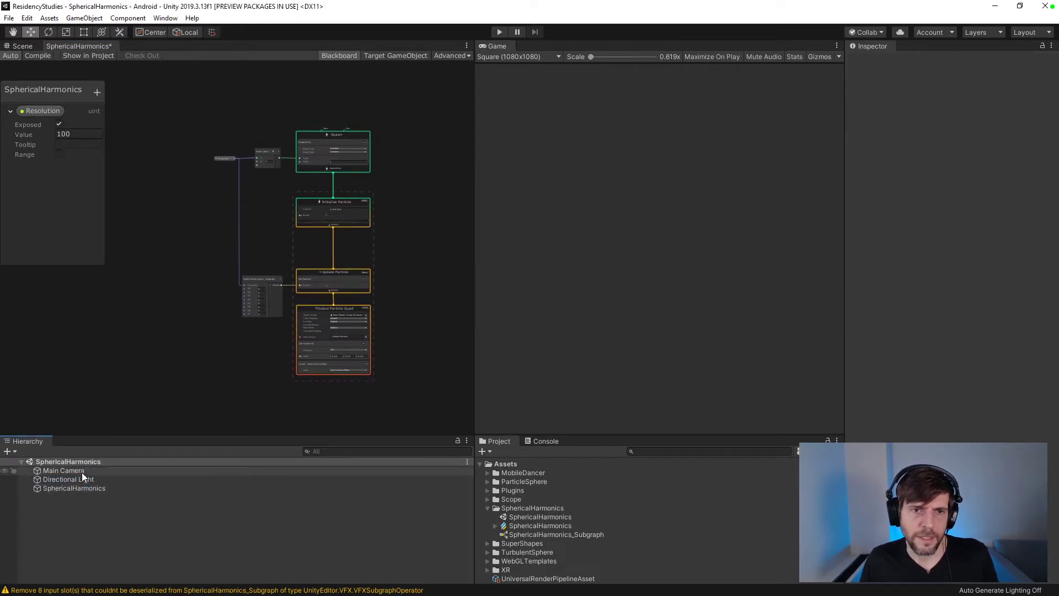
# - Open the subgraph for editing from the SphericalHarmonics_Subgraph node in the main graph
pyautogui.click(82, 472)
pyautogui.scroll(3, 219, 383)
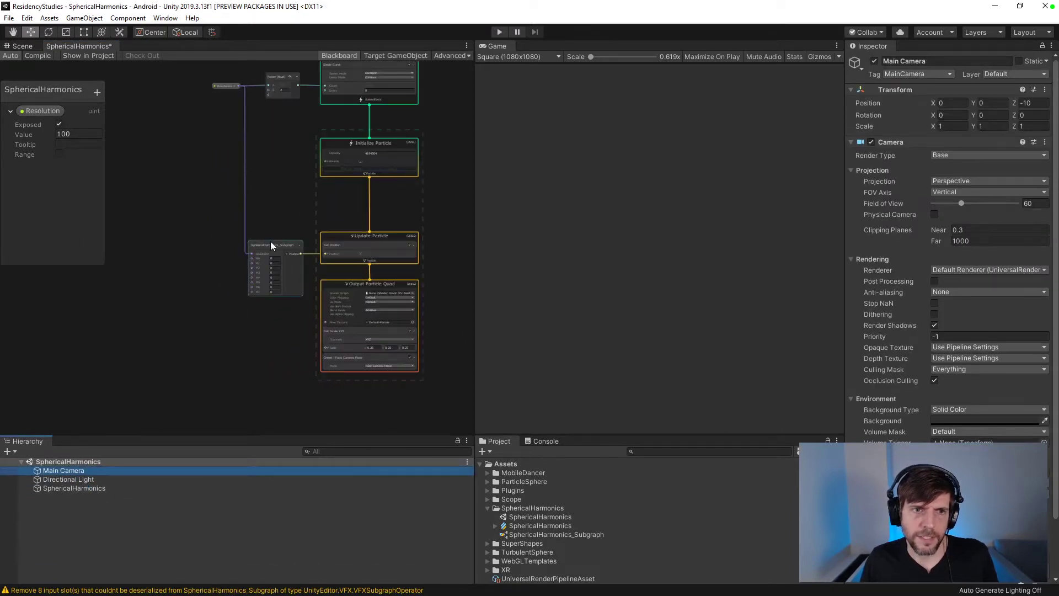
pyautogui.scroll(3, 273, 269)
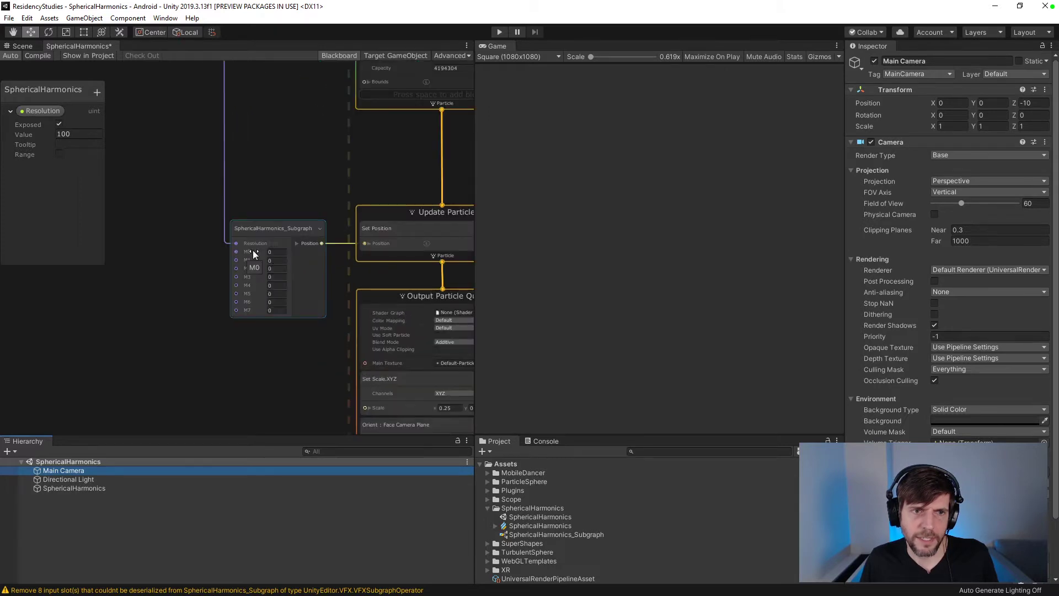
pyautogui.rightClick(270, 224)
pyautogui.click(295, 317)
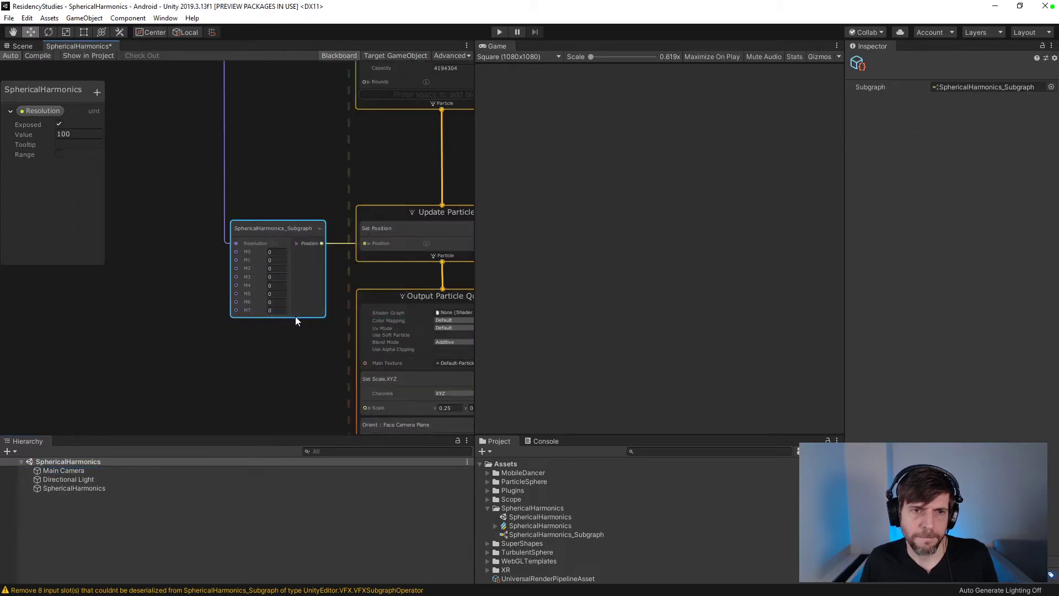
# - Compile the subgraph with the radius wire removed from the final Multiply node, and undo the removal and recompile
pyautogui.moveTo(340, 246); pyautogui.dragTo(229, 262, button='middle')
pyautogui.scroll(4, 336, 216)
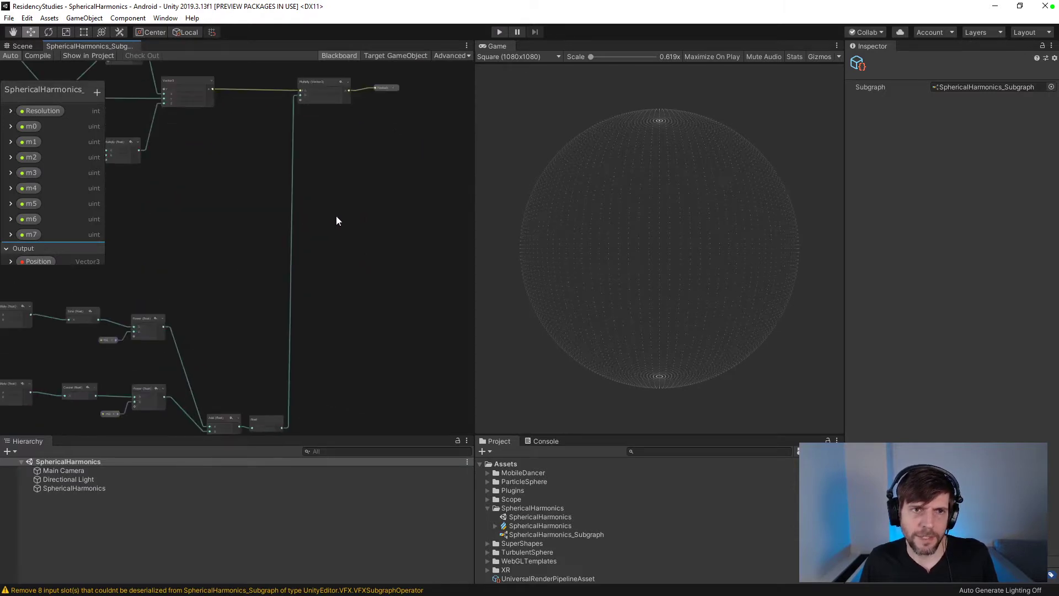
pyautogui.moveTo(346, 165); pyautogui.dragTo(330, 306, button='middle')
pyautogui.scroll(3, 318, 288)
pyautogui.click(249, 271)
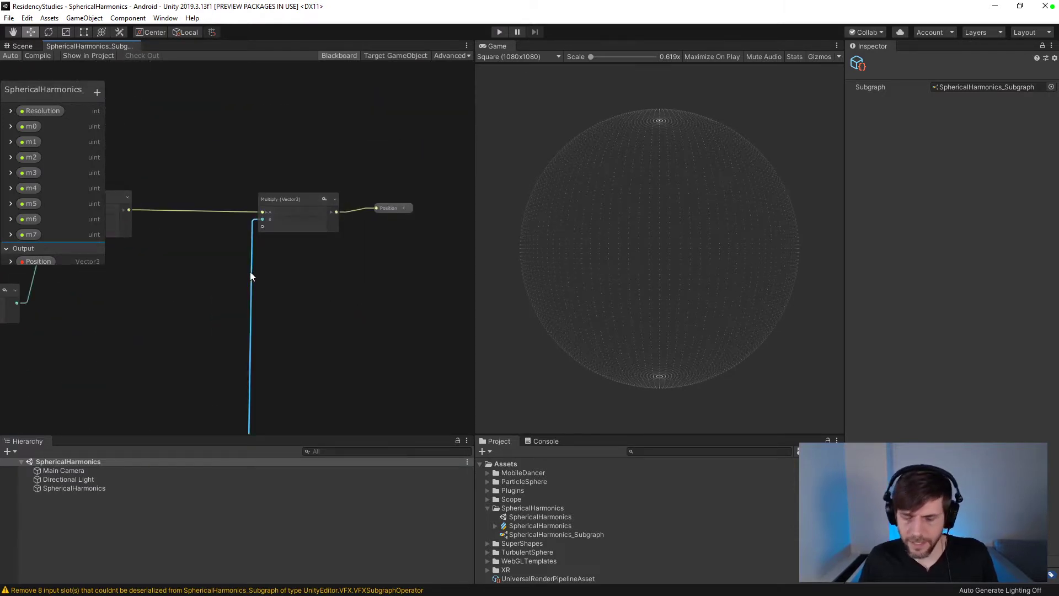
pyautogui.press('Delete')
pyautogui.click(42, 59)
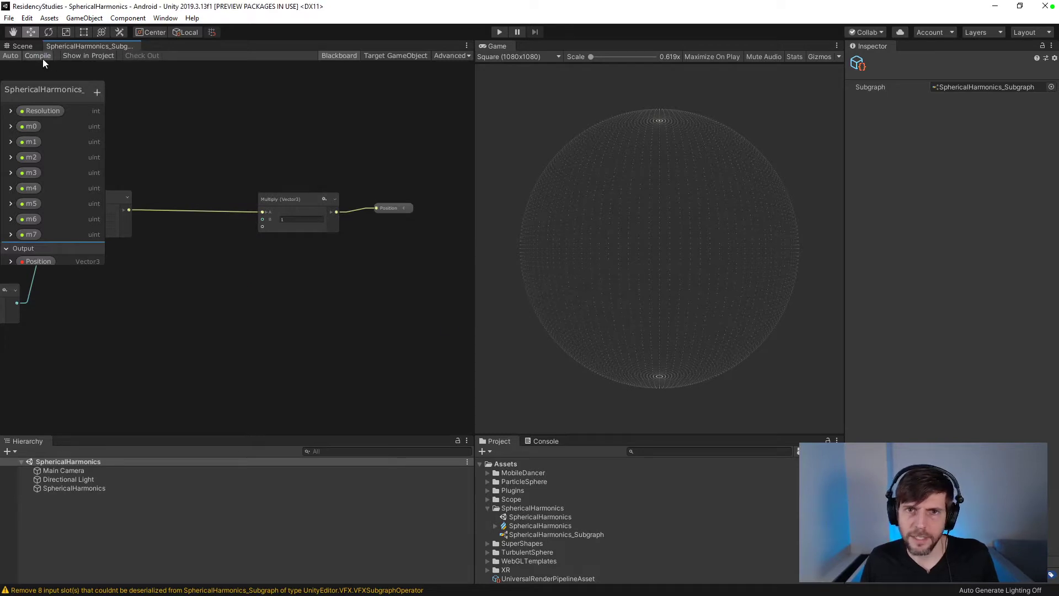
pyautogui.hotkey('ctrl', 'z')
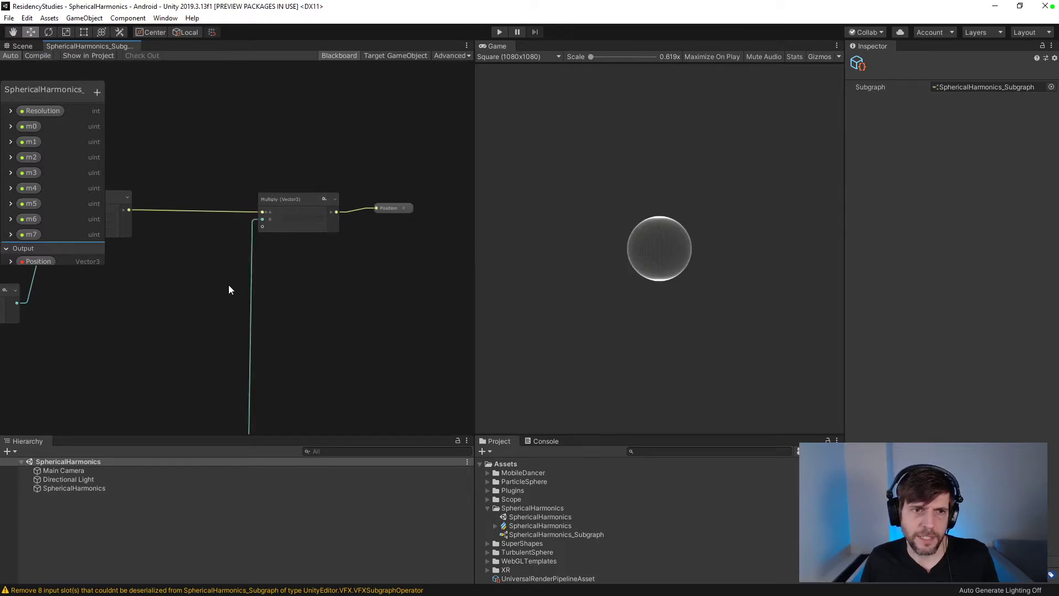
pyautogui.click(35, 55)
# - Review the radius network's Sine, Cosine and Power branches and how they feed the Add node
pyautogui.scroll(-3, 243, 333)
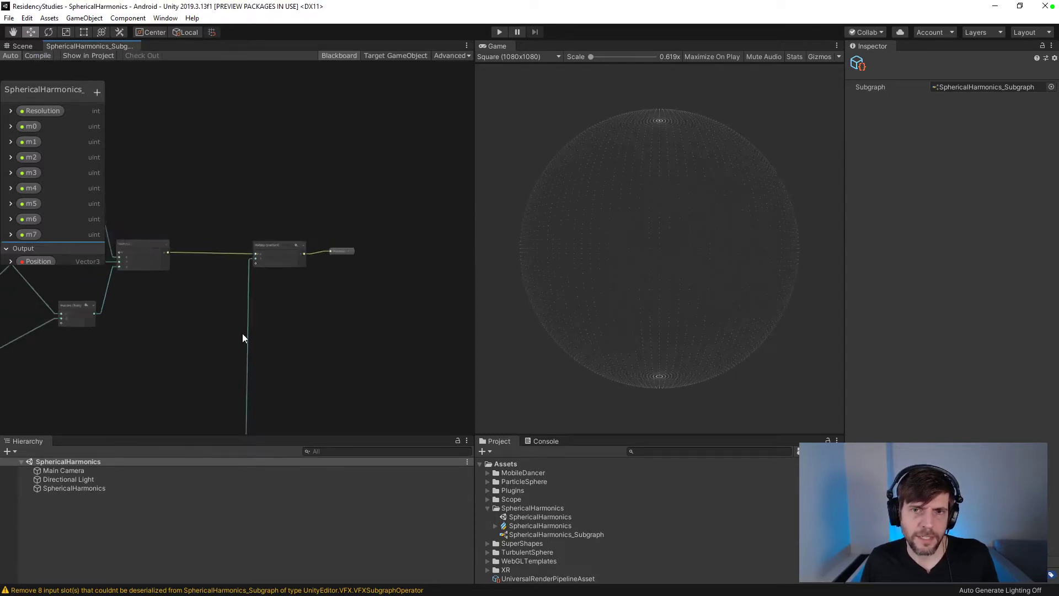
pyautogui.moveTo(243, 333); pyautogui.dragTo(289, 236, button='middle')
pyautogui.scroll(-2, 356, 186)
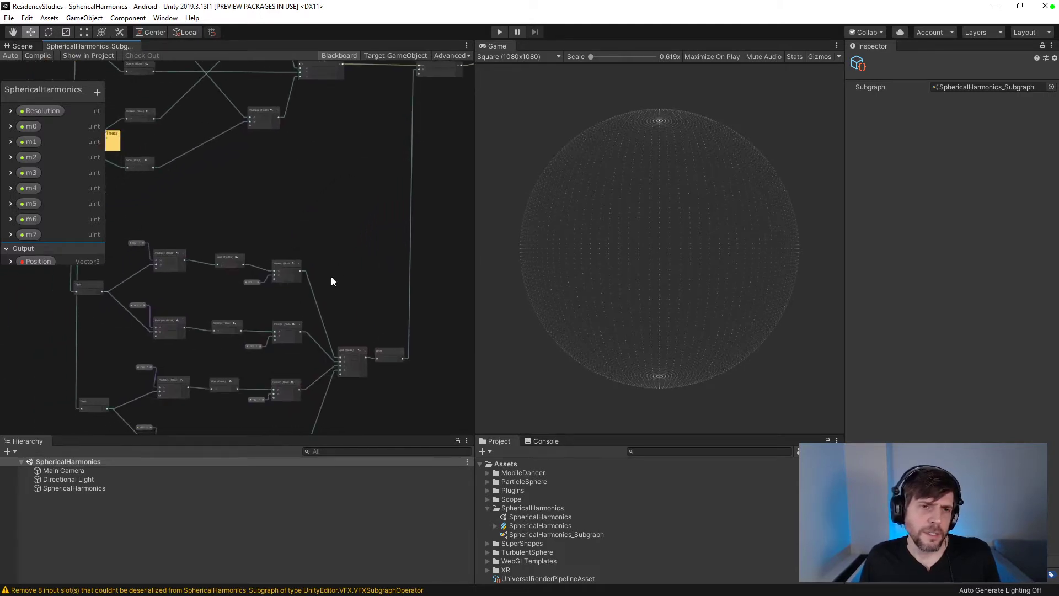
pyautogui.scroll(2, 331, 279)
pyautogui.scroll(3, 348, 210)
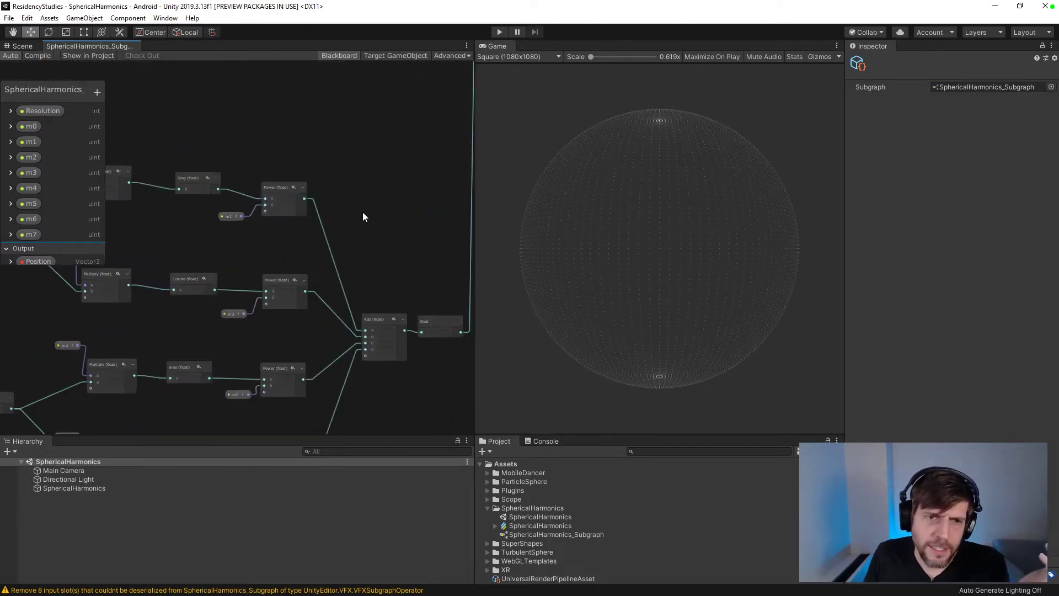
pyautogui.scroll(-2, 388, 173)
pyautogui.scroll(2, 347, 173)
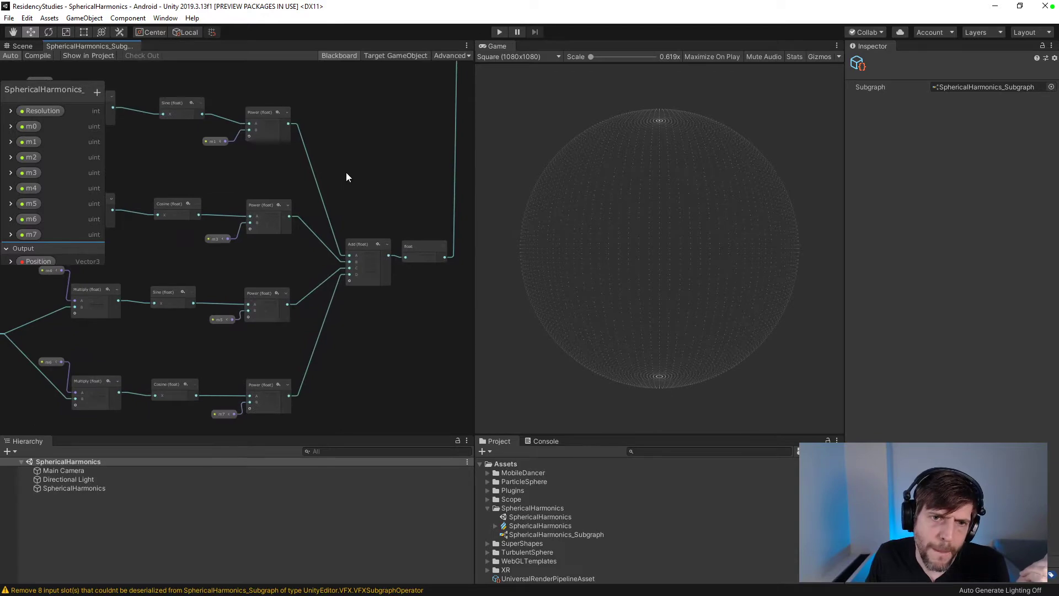
# - Switch to the Spherical Harmonics page in the browser and examine the radius formula and the four pow lines in the C function
pyautogui.hotkey('alt', 'Tab')
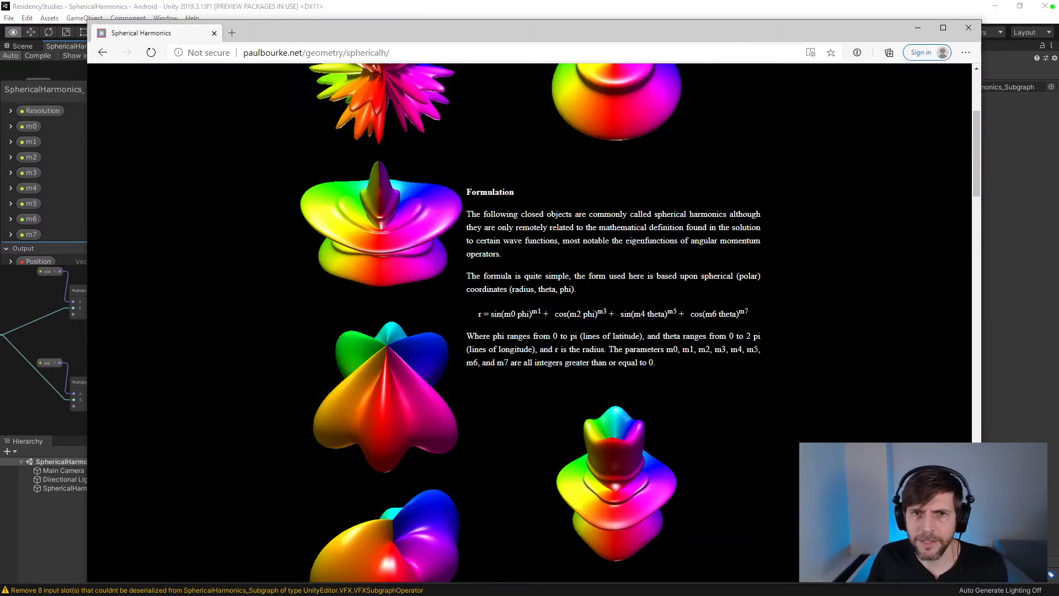
pyautogui.scroll(3, 623, 236)
pyautogui.scroll(-8, 623, 235)
pyautogui.scroll(4, 624, 236)
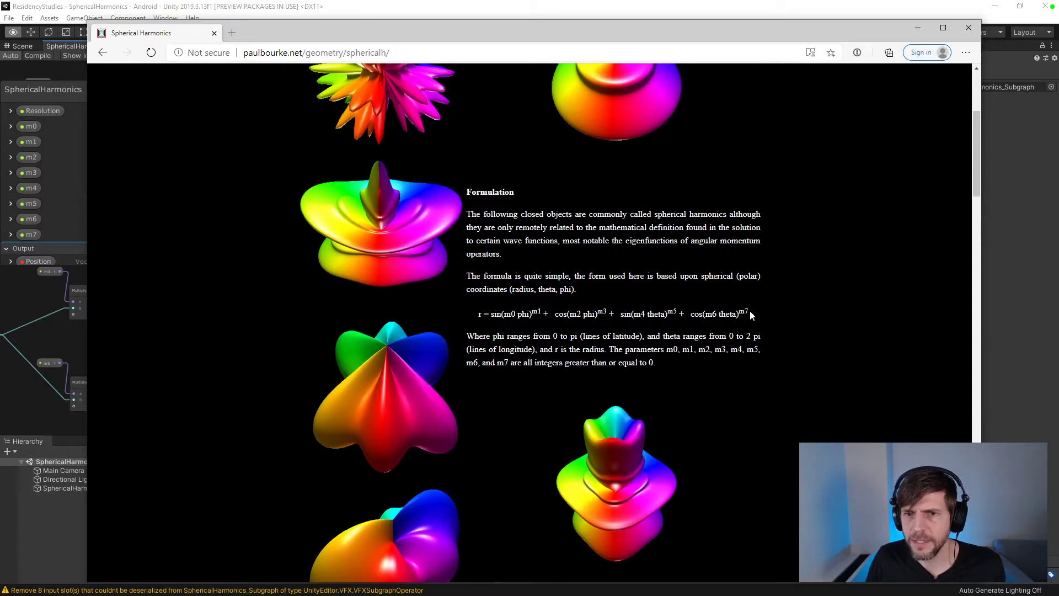
pyautogui.scroll(-7, 656, 308)
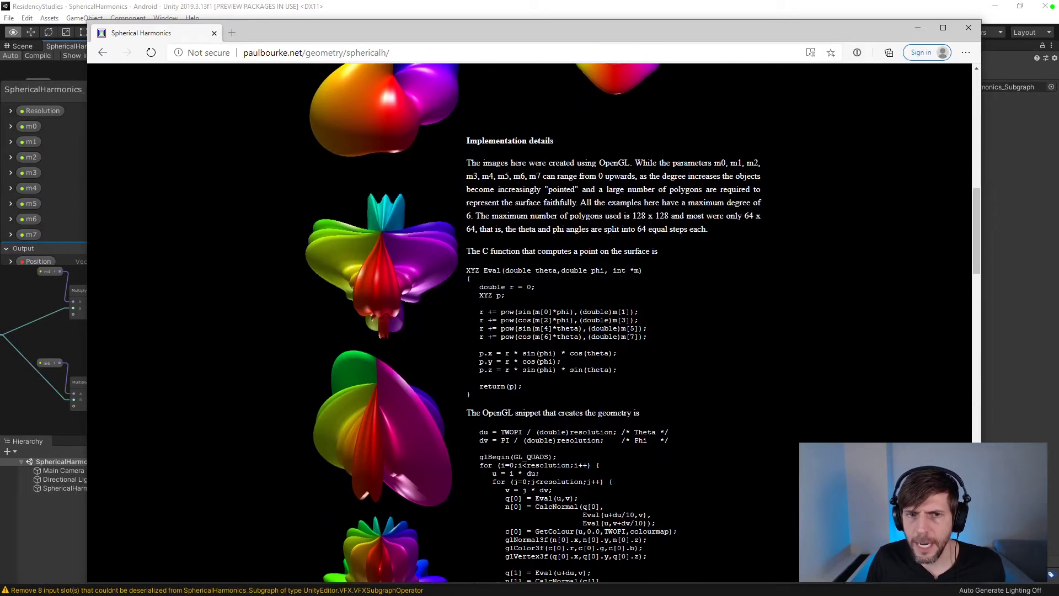
pyautogui.moveTo(484, 312); pyautogui.dragTo(648, 336)
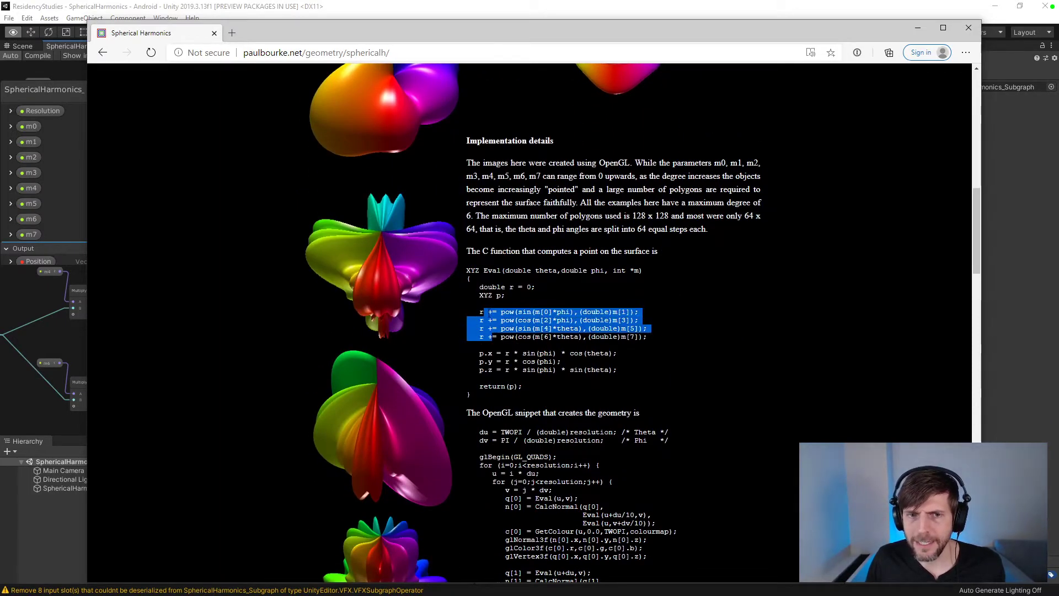
pyautogui.click(648, 336)
# - Compare the subgraph's radius branches in Unity with the web page's C function for computing a surface point
pyautogui.hotkey('alt', 'Tab')
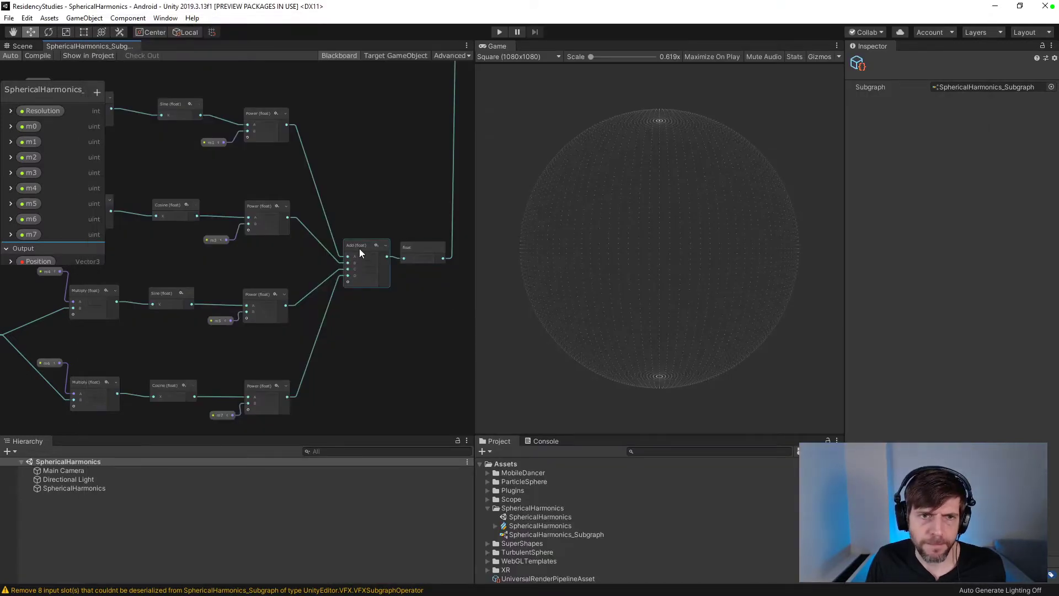
pyautogui.moveTo(346, 227); pyautogui.dragTo(411, 223, button='middle')
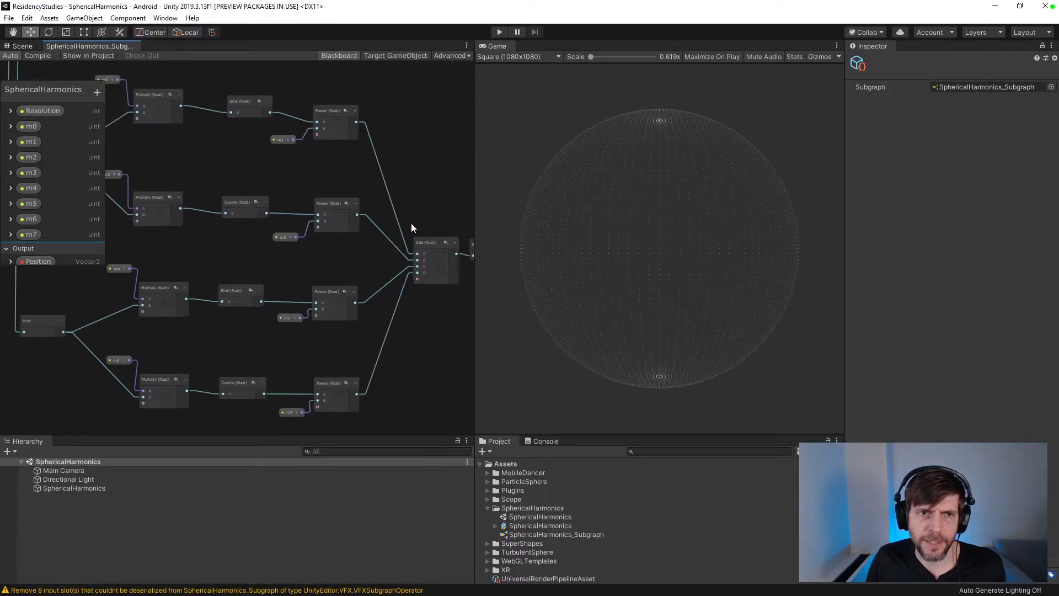
pyautogui.hotkey('alt', 'Tab')
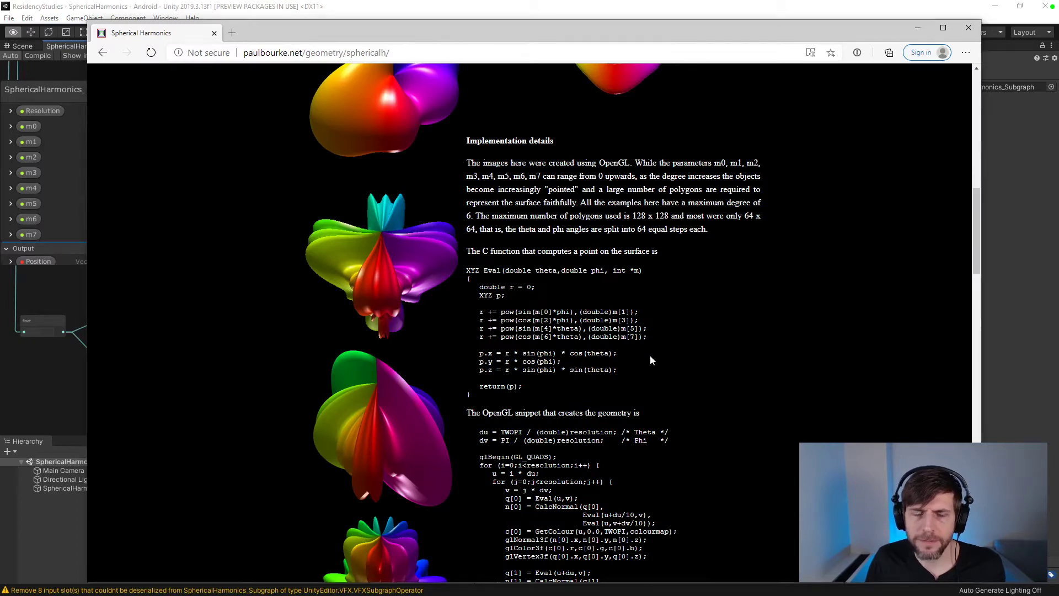
pyautogui.hotkey('alt', 'Tab')
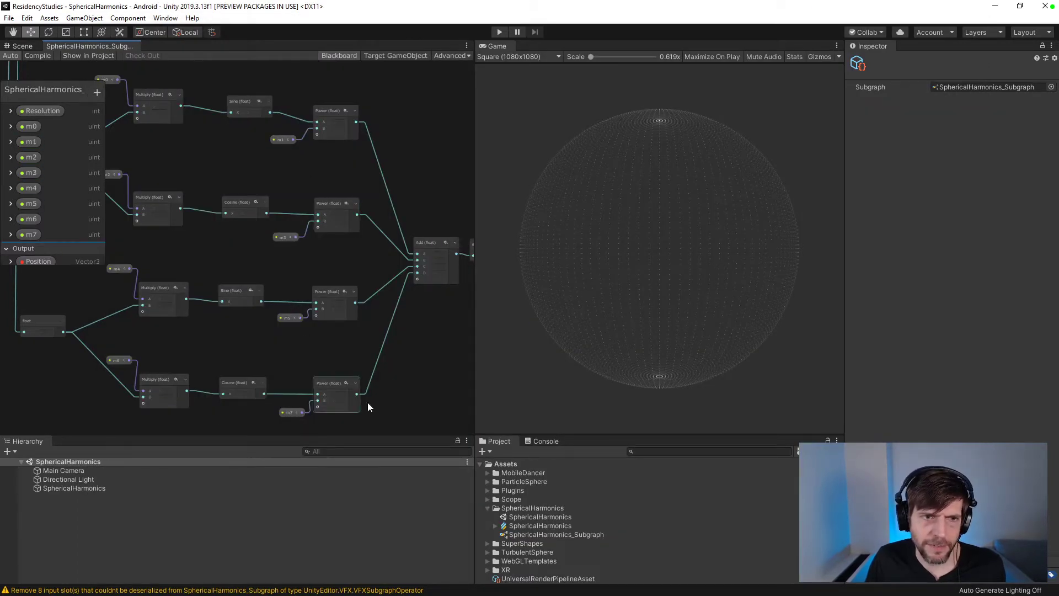
pyautogui.hotkey('alt', 'Tab')
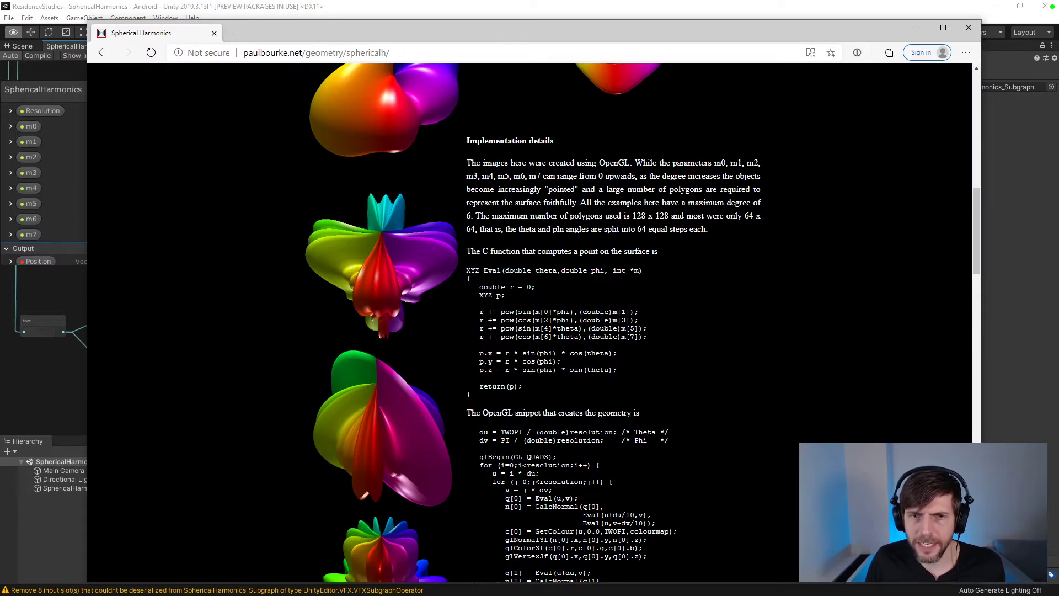
pyautogui.hotkey('alt', 'Tab')
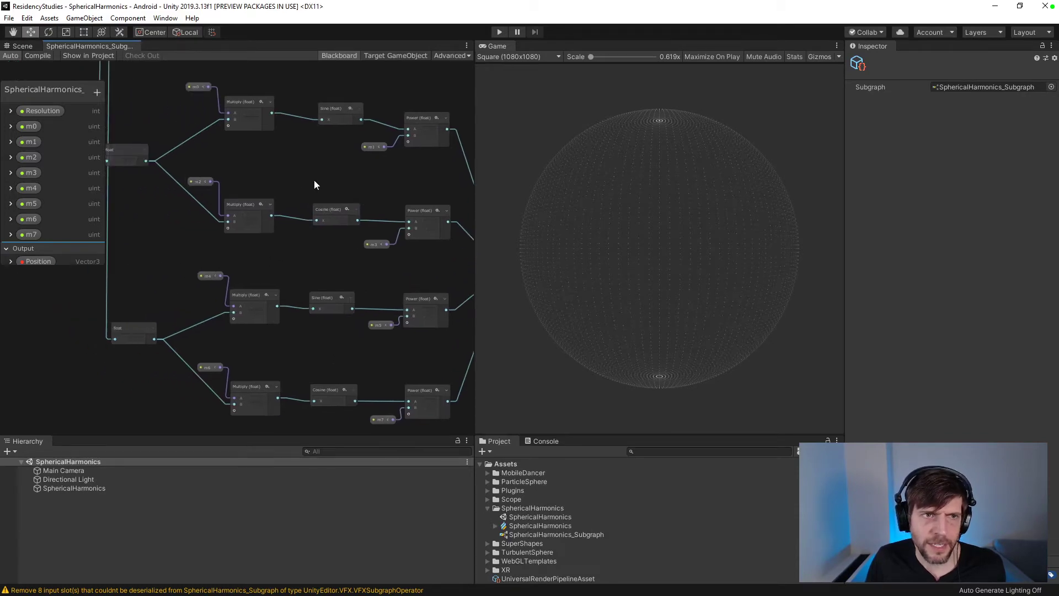
pyautogui.hotkey('alt', 'Tab')
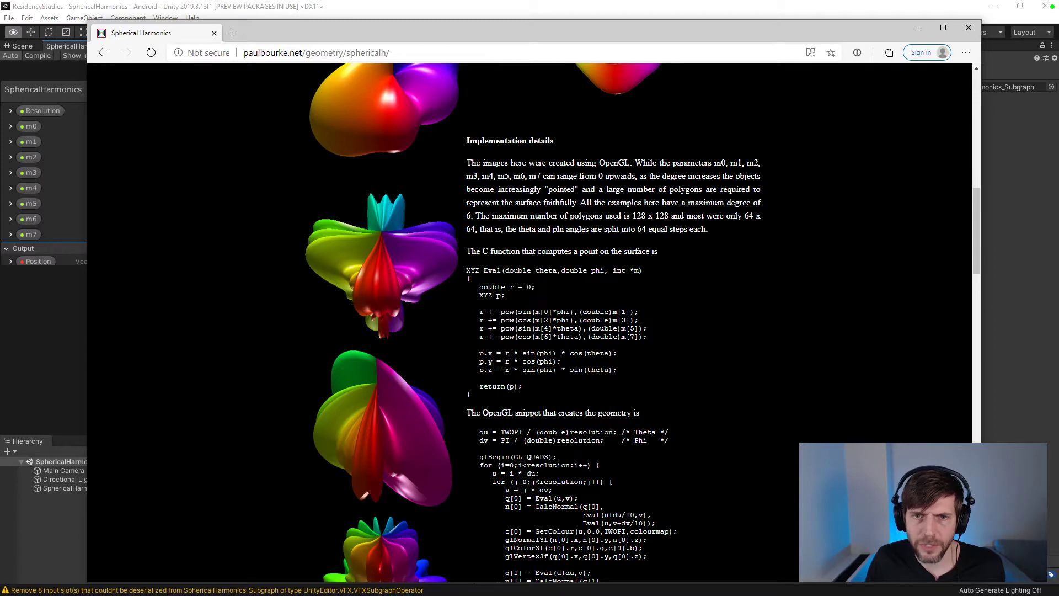
# - Check the page's pow lines against how the Latitude/Phi and Longitude/Theta float nodes feed the subgraph's radius branches
pyautogui.hotkey('alt', 'Tab')
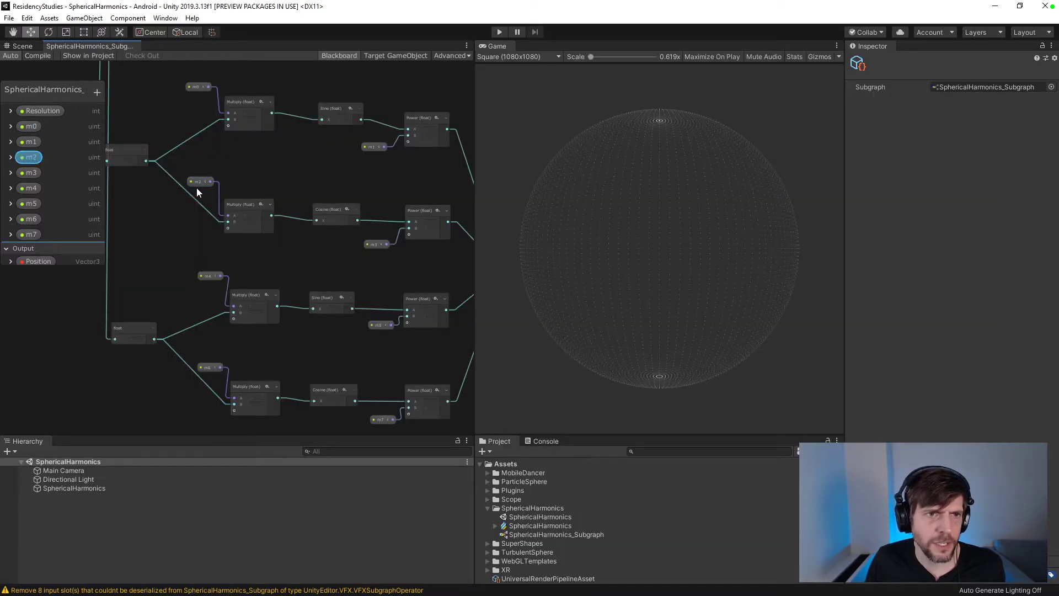
pyautogui.hotkey('alt', 'Tab')
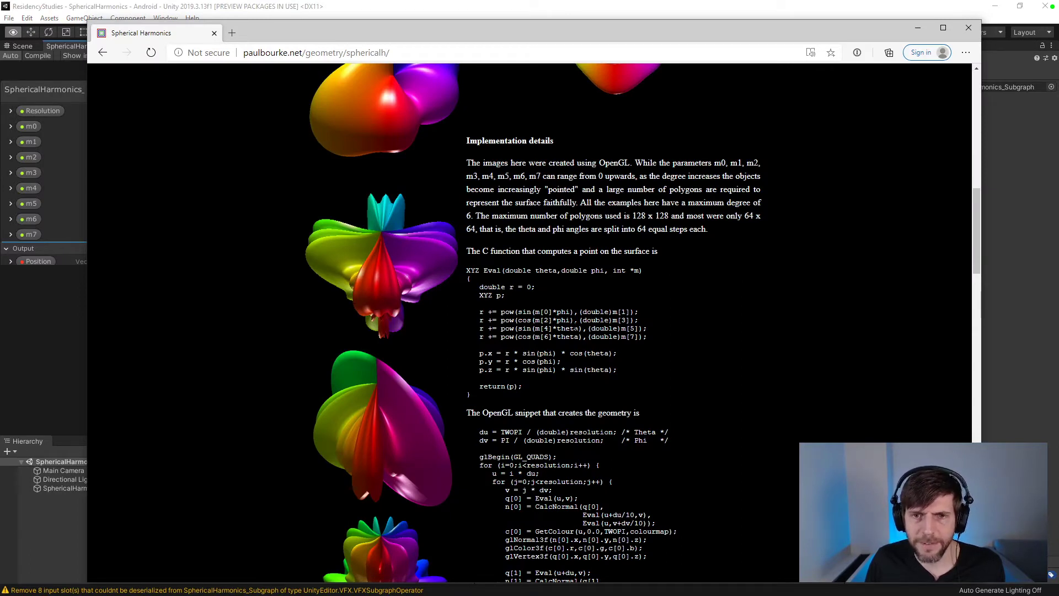
pyautogui.hotkey('alt', 'Tab')
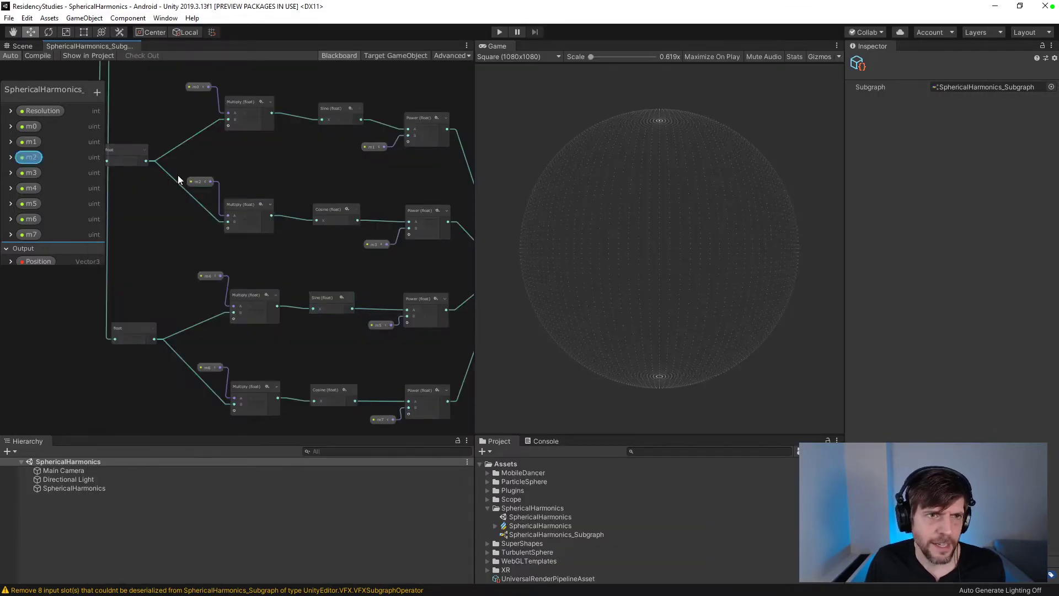
pyautogui.moveTo(178, 174); pyautogui.dragTo(376, 227, button='middle')
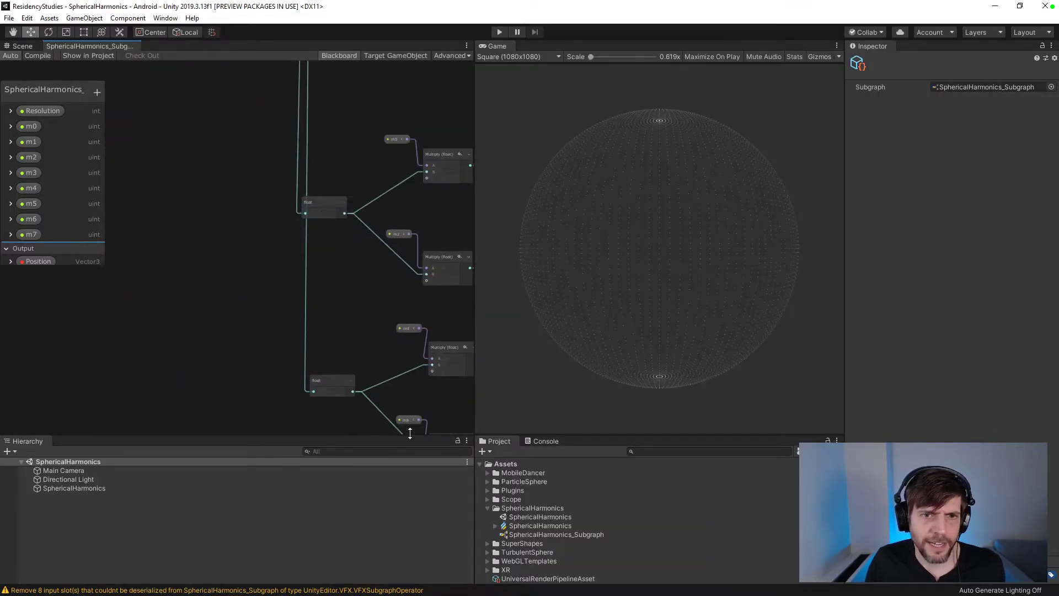
pyautogui.scroll(5, 323, 195)
pyautogui.moveTo(323, 194); pyautogui.dragTo(338, 385, button='middle')
pyautogui.moveTo(328, 212); pyautogui.dragTo(334, 458, button='middle')
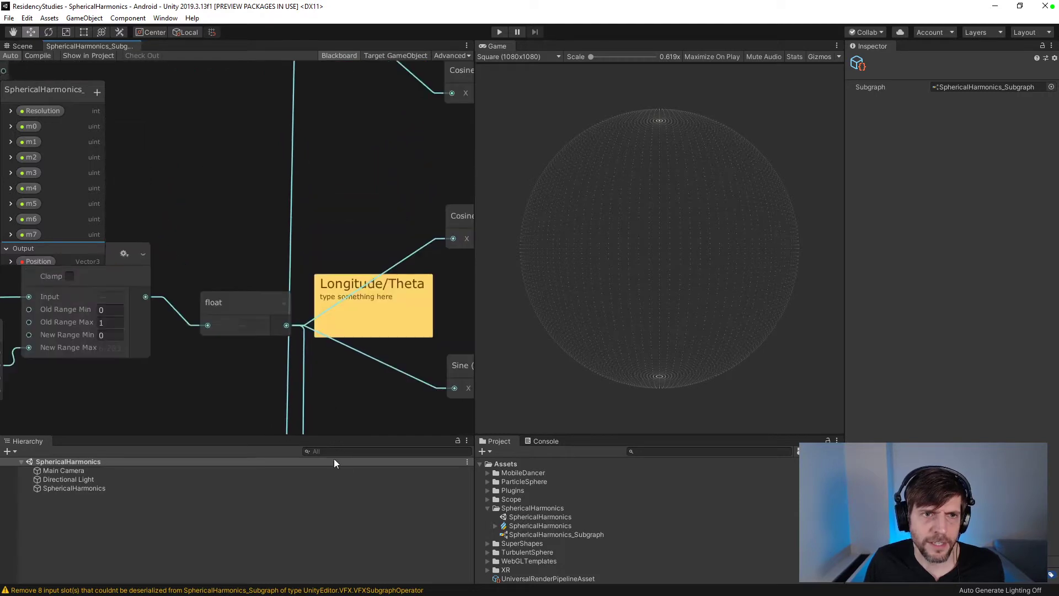
pyautogui.scroll(-8, 322, 316)
pyautogui.moveTo(331, 365); pyautogui.dragTo(283, 230, button='middle')
pyautogui.moveTo(276, 331); pyautogui.dragTo(279, 335)
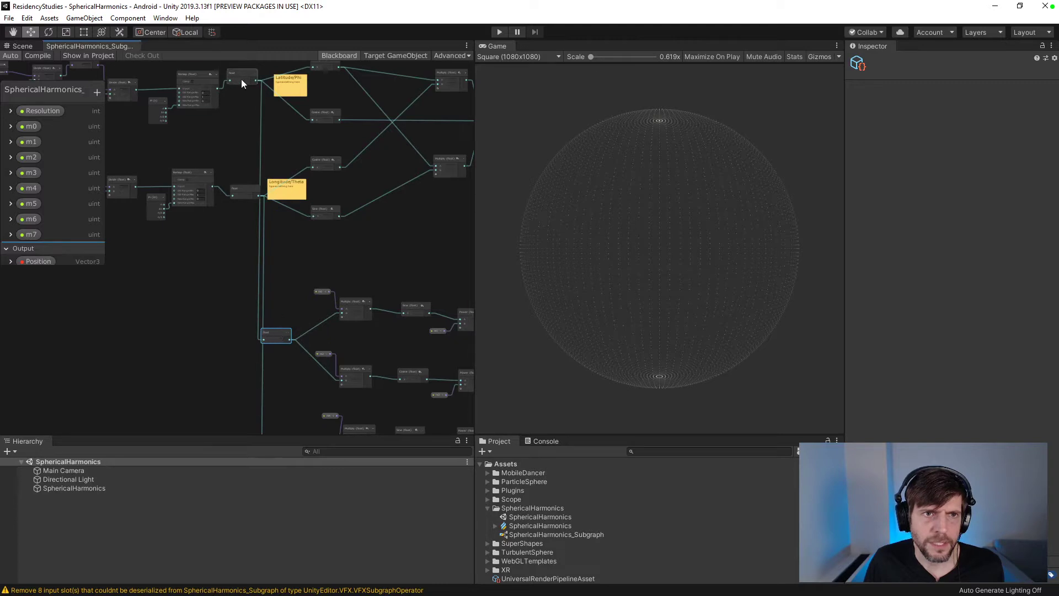
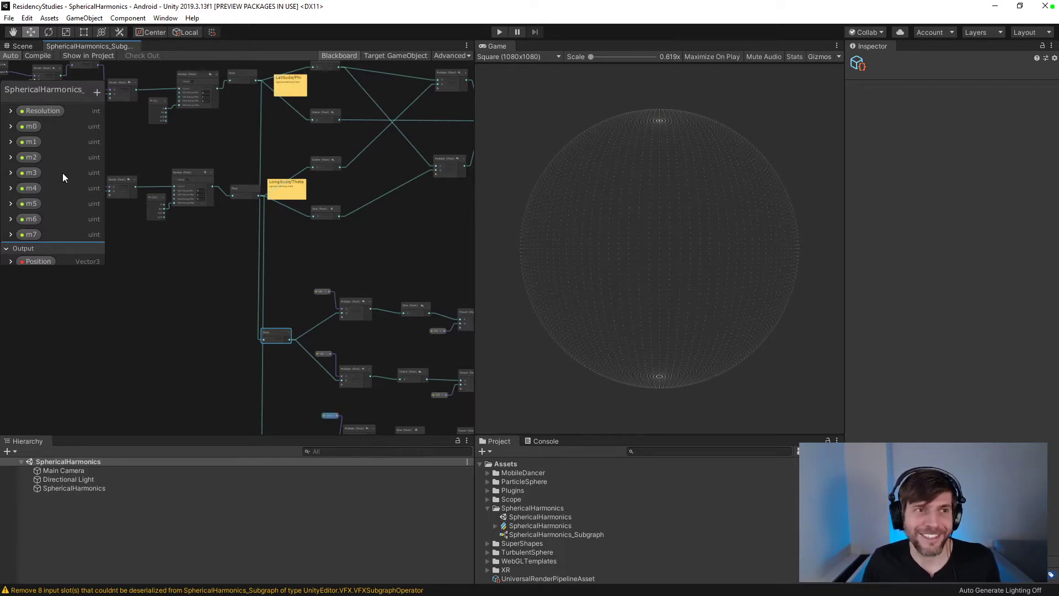
# - Try a default value of 6 for the m0 property and compile the subgraph
pyautogui.click(10, 126)
pyautogui.click(88, 150)
pyautogui.moveTo(88, 152); pyautogui.dragTo(56, 149)
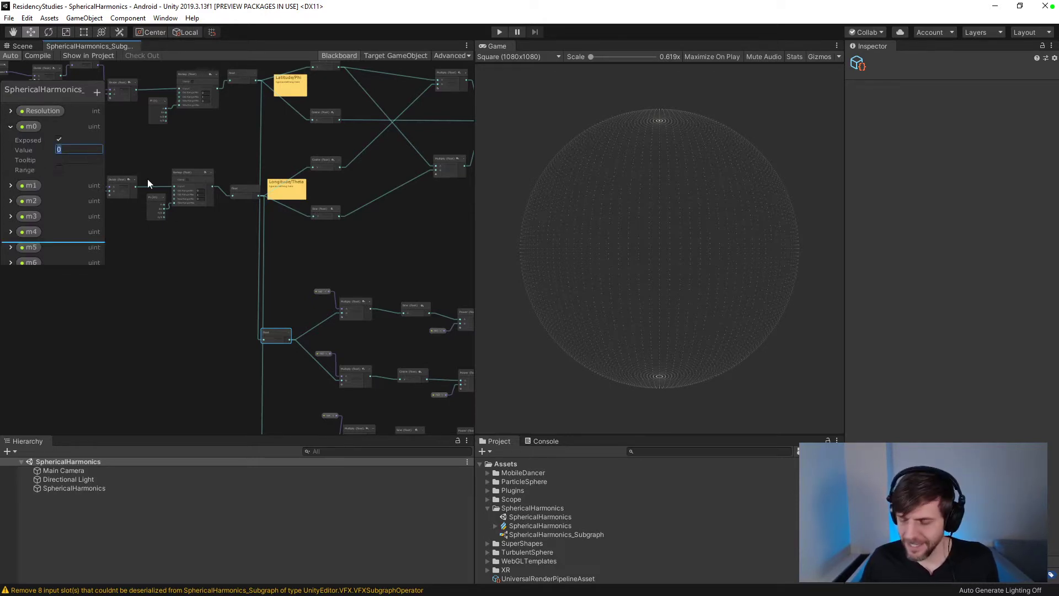
pyautogui.write('6')
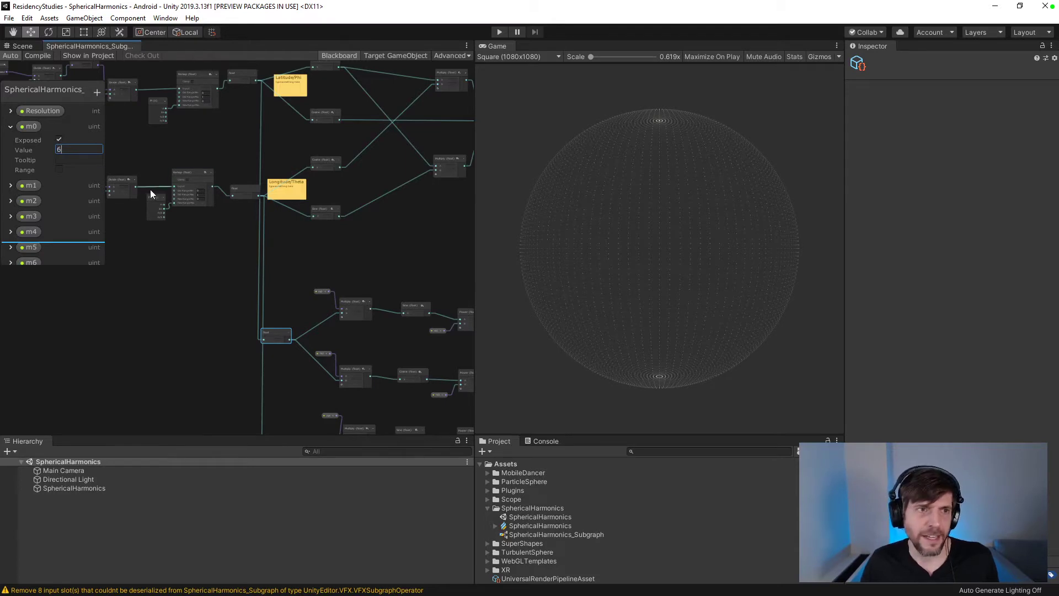
pyautogui.click(112, 285)
pyautogui.click(38, 55)
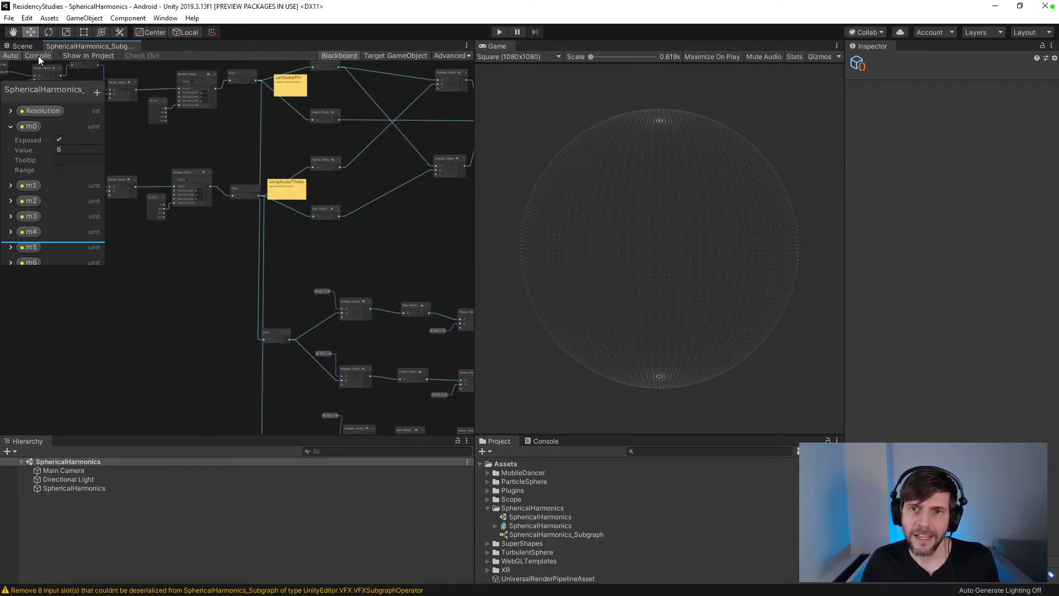
# - Set the m0 property's value back to 0 and recompile the subgraph
pyautogui.click(57, 150)
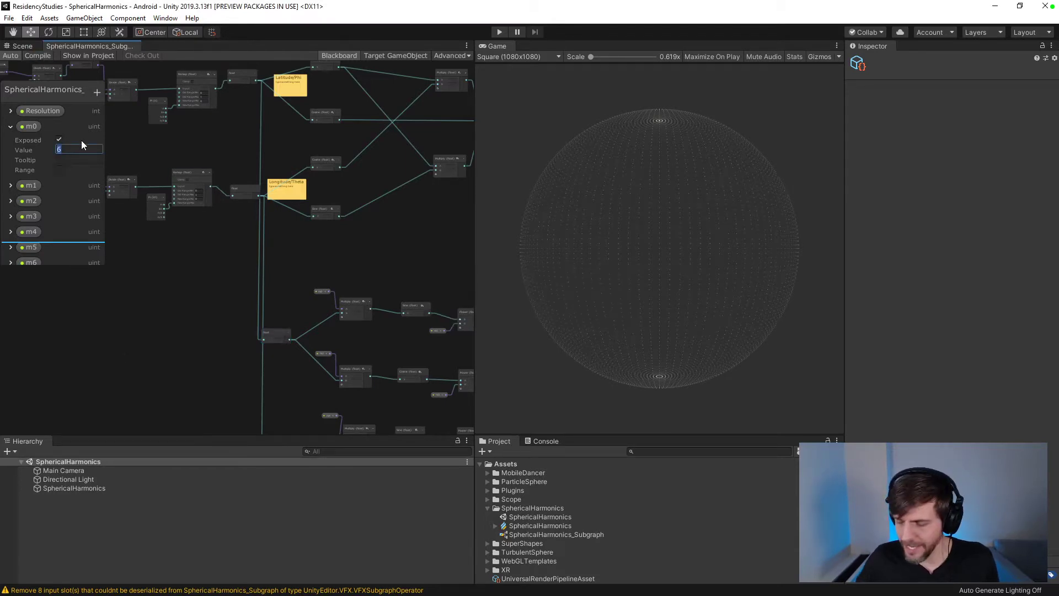
pyautogui.write('0')
pyautogui.click(111, 173)
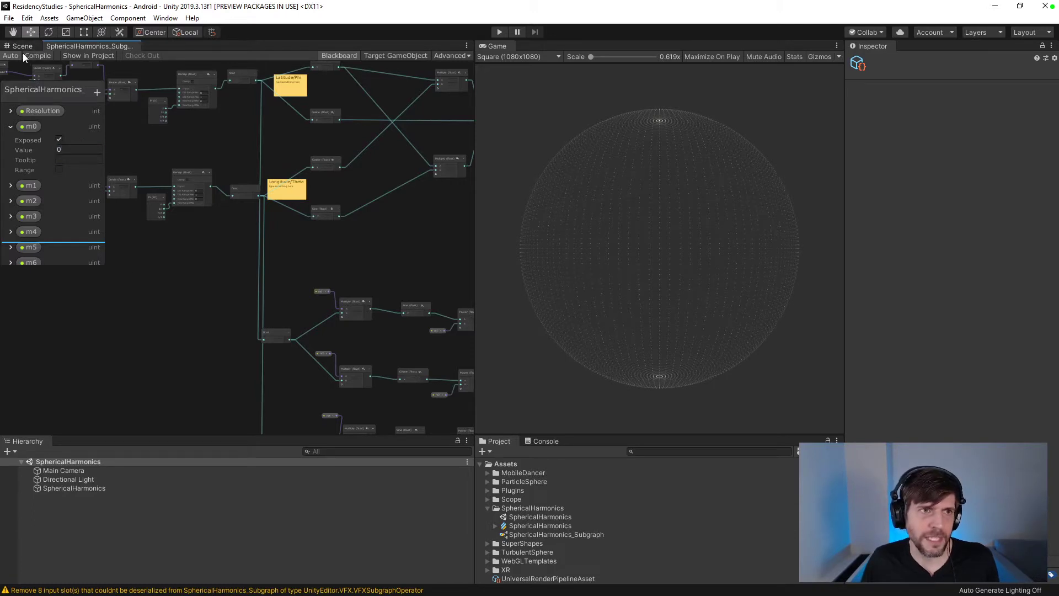
pyautogui.click(37, 55)
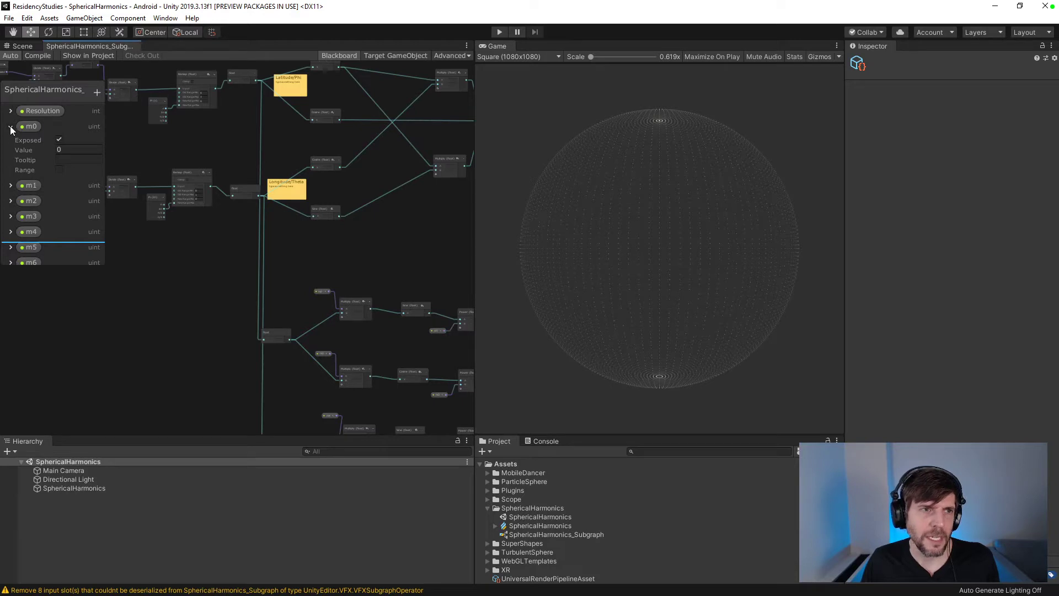
# - Enable a value range for m0 with a maximum of 6, and collapse its settings
pyautogui.click(59, 169)
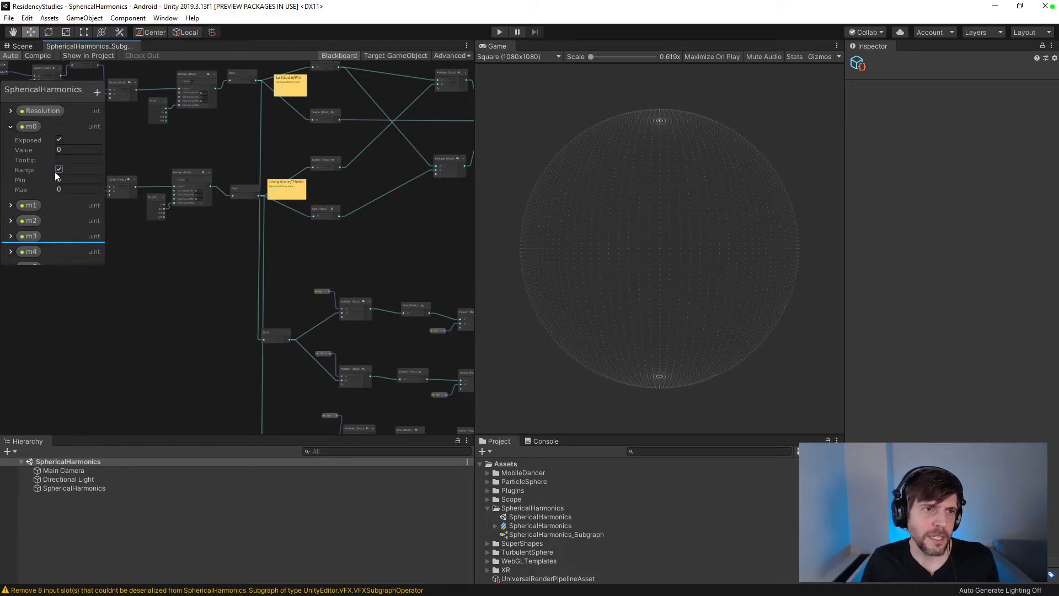
pyautogui.click(26, 189)
pyautogui.write('6')
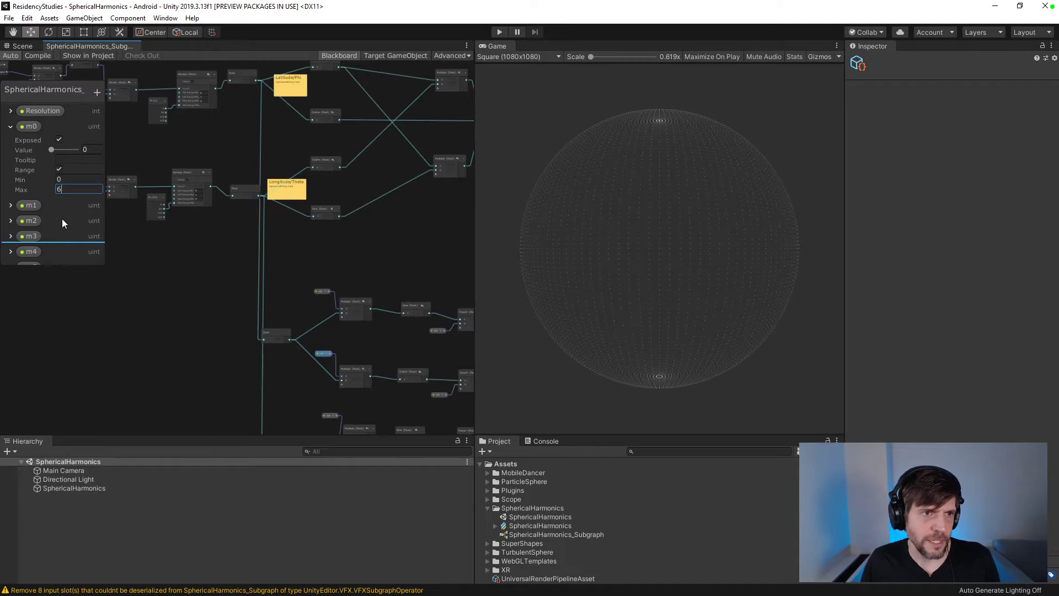
pyautogui.click(14, 127)
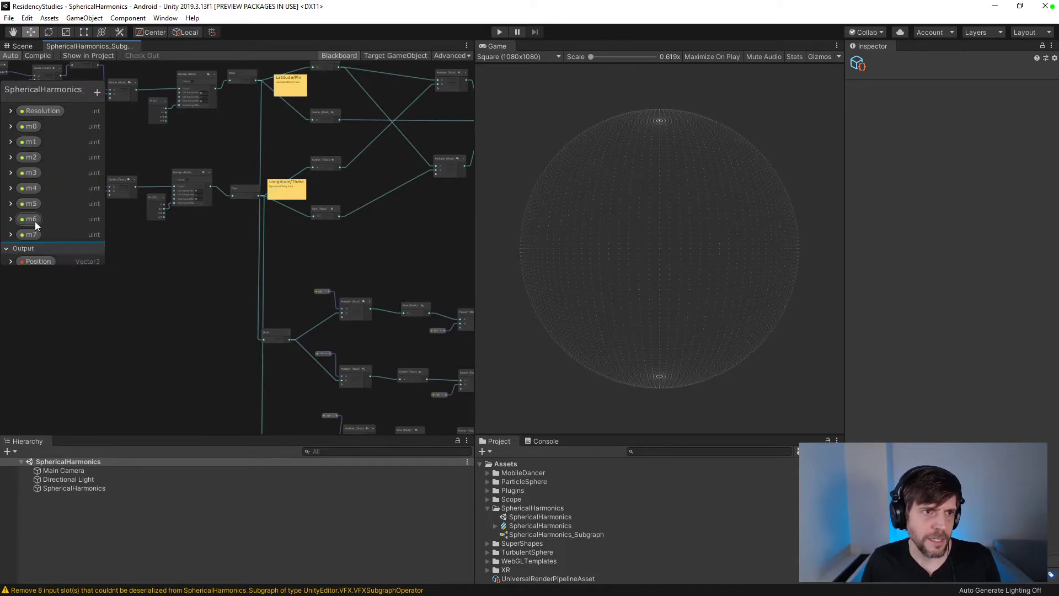
# - Expand the m7 property's settings, and reposition and resize the blackboard over the graph
pyautogui.click(10, 235)
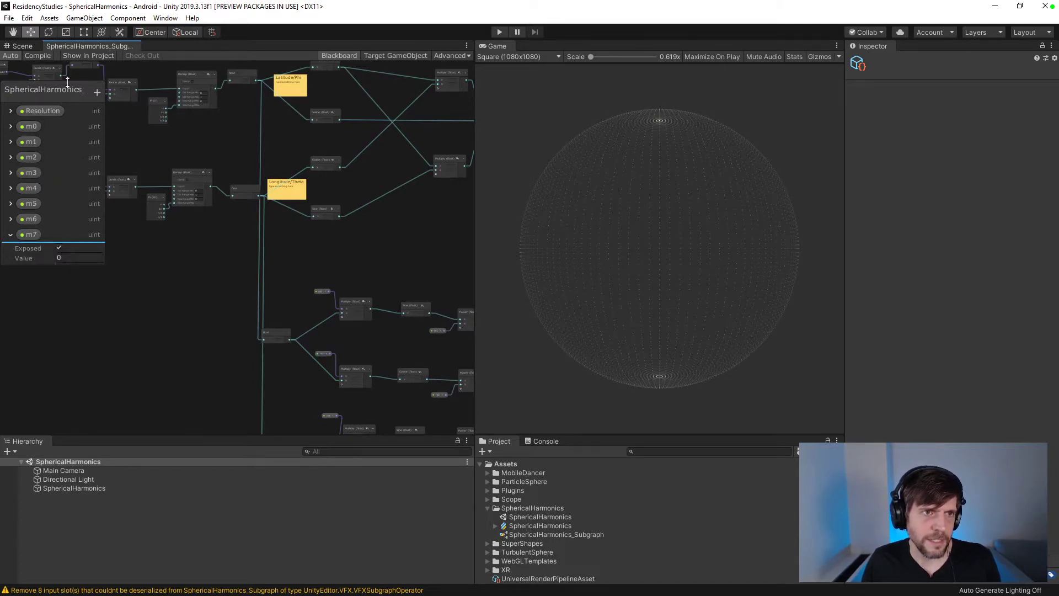
pyautogui.moveTo(64, 89); pyautogui.dragTo(122, 176)
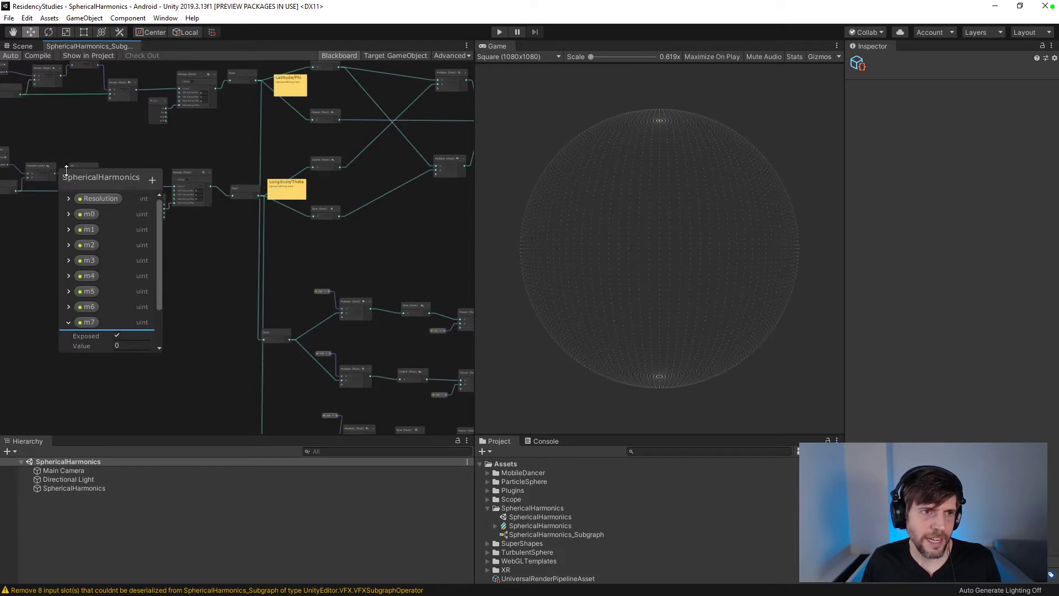
pyautogui.moveTo(51, 134); pyautogui.dragTo(68, 181)
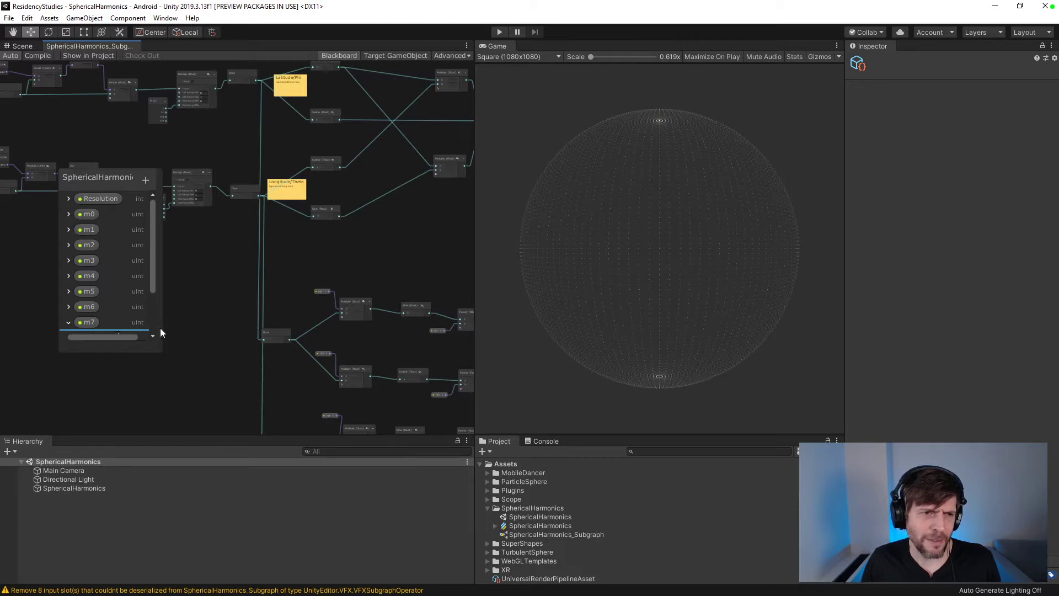
pyautogui.moveTo(160, 351); pyautogui.dragTo(111, 284)
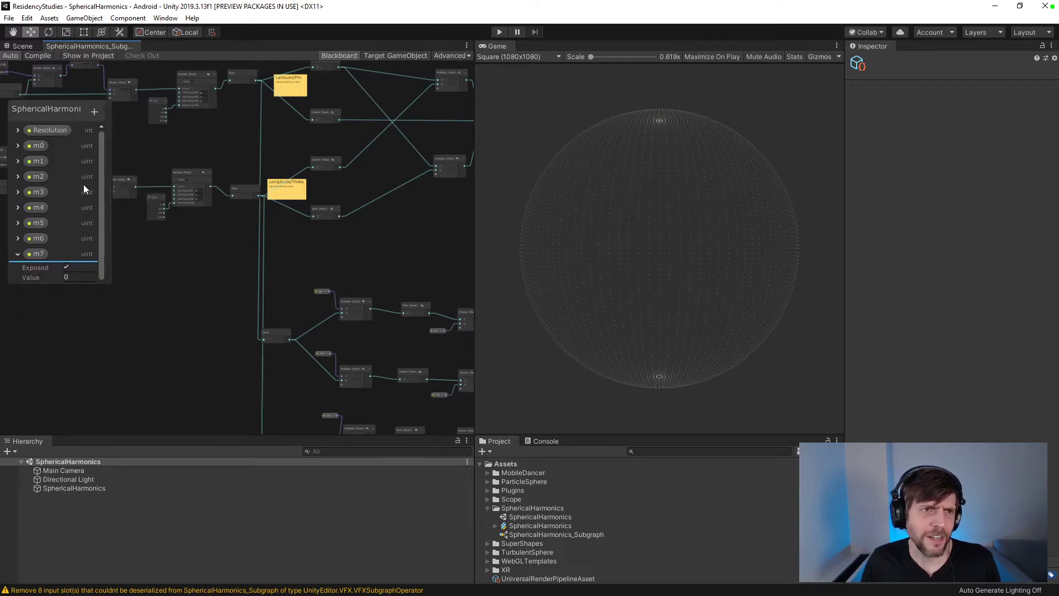
pyautogui.moveTo(53, 111)
pyautogui.mouseDown()
pyautogui.moveTo(97, 102)
pyautogui.moveTo(66, 108)
pyautogui.mouseUp()
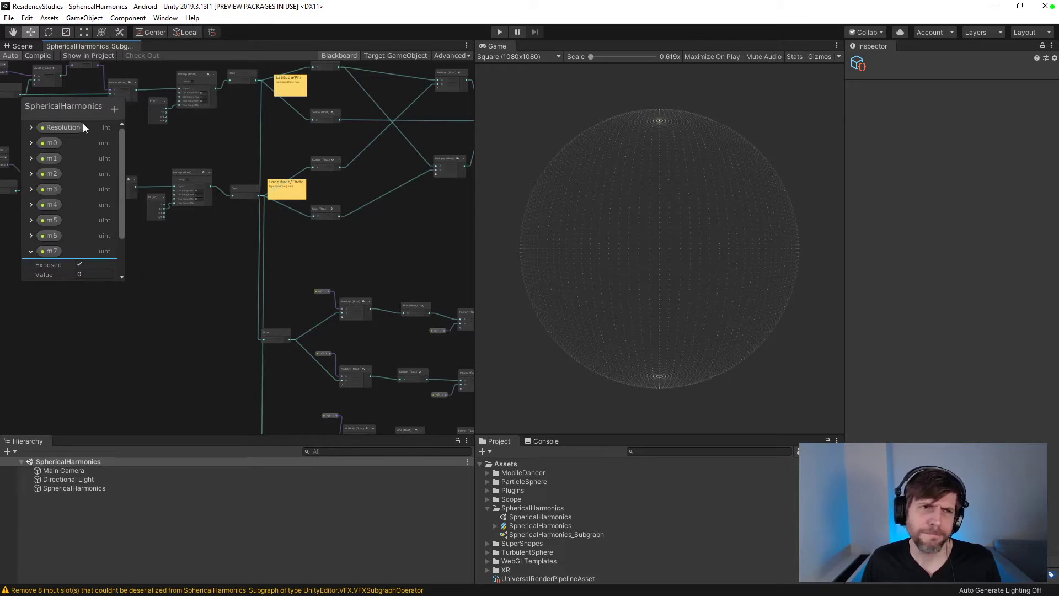
pyautogui.click(115, 109)
pyautogui.press('Escape')
# - Enable a value range for m7 and set its maximum
pyautogui.scroll(-1, 68, 220)
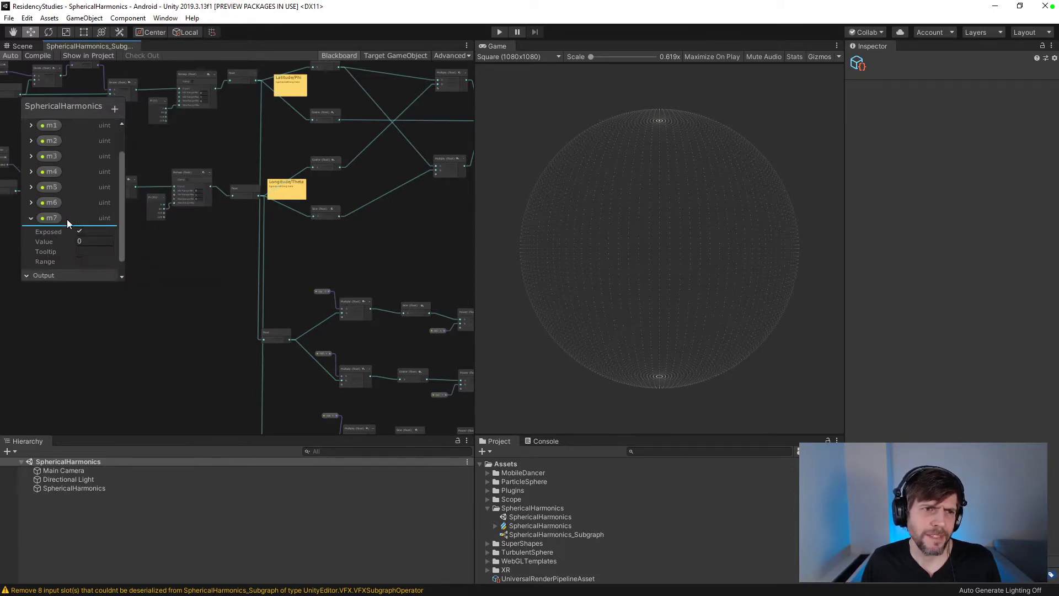
pyautogui.scroll(-1, 68, 223)
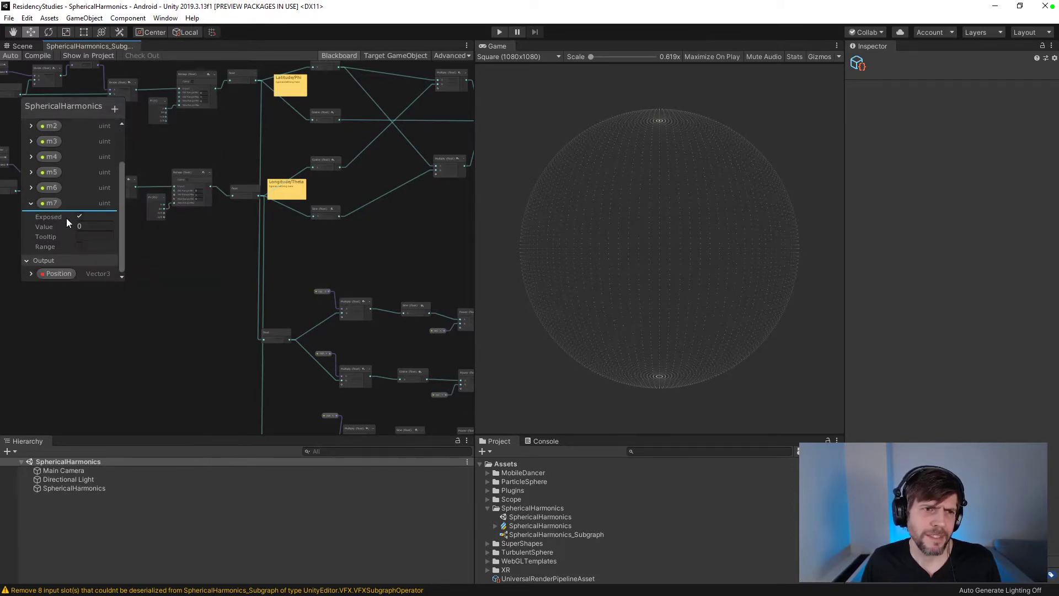
pyautogui.click(80, 246)
pyautogui.click(82, 265)
# - Enable value ranges for the m6 and m5 properties, each with a maximum of 6
pyautogui.click(31, 189)
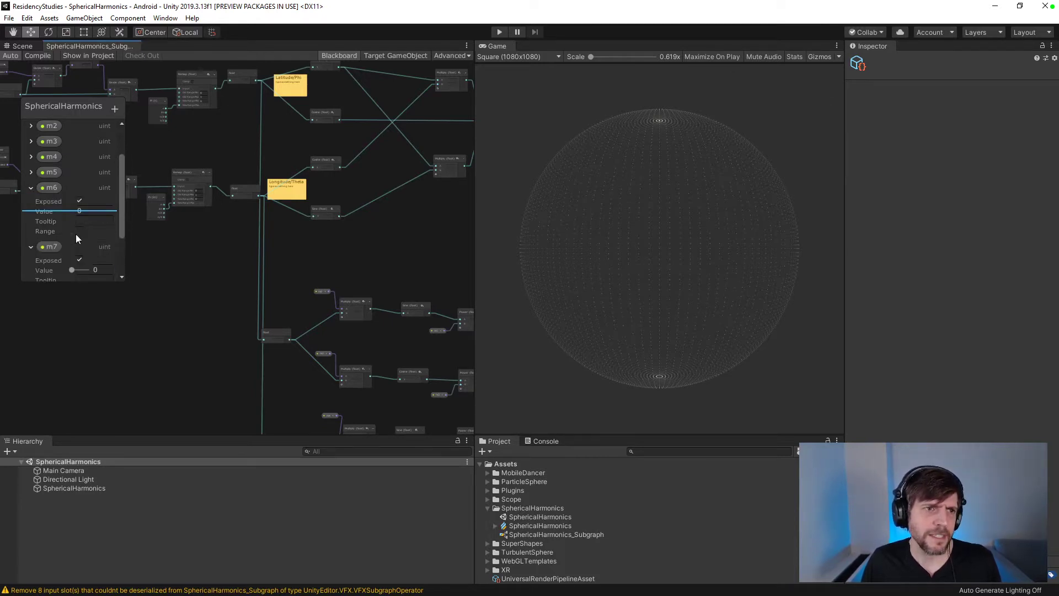
pyautogui.click(79, 231)
pyautogui.click(91, 251)
pyautogui.write('6')
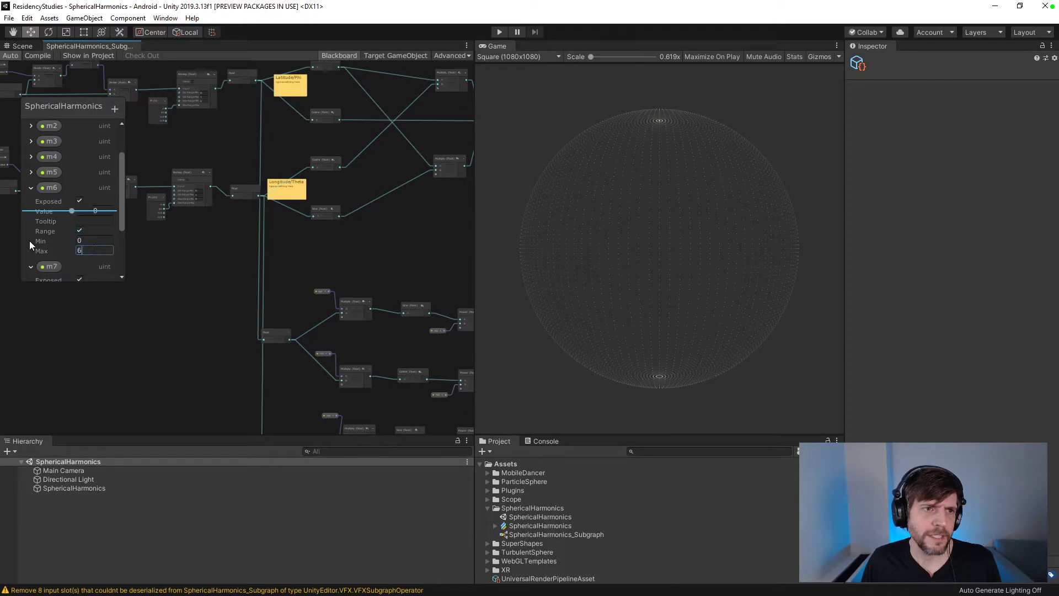
pyautogui.click(31, 172)
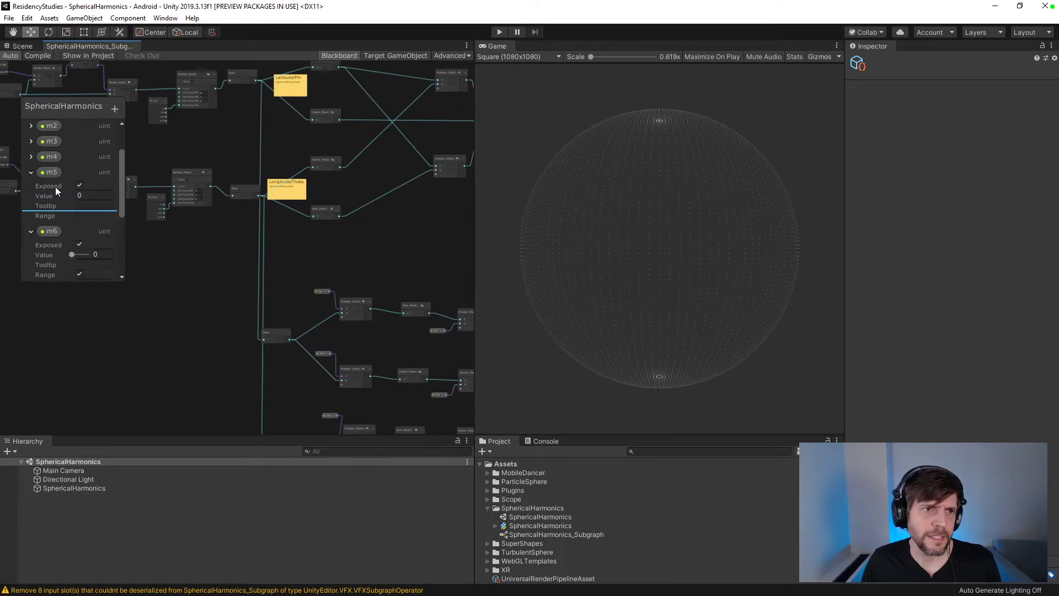
pyautogui.click(80, 215)
pyautogui.click(91, 235)
pyautogui.write('6')
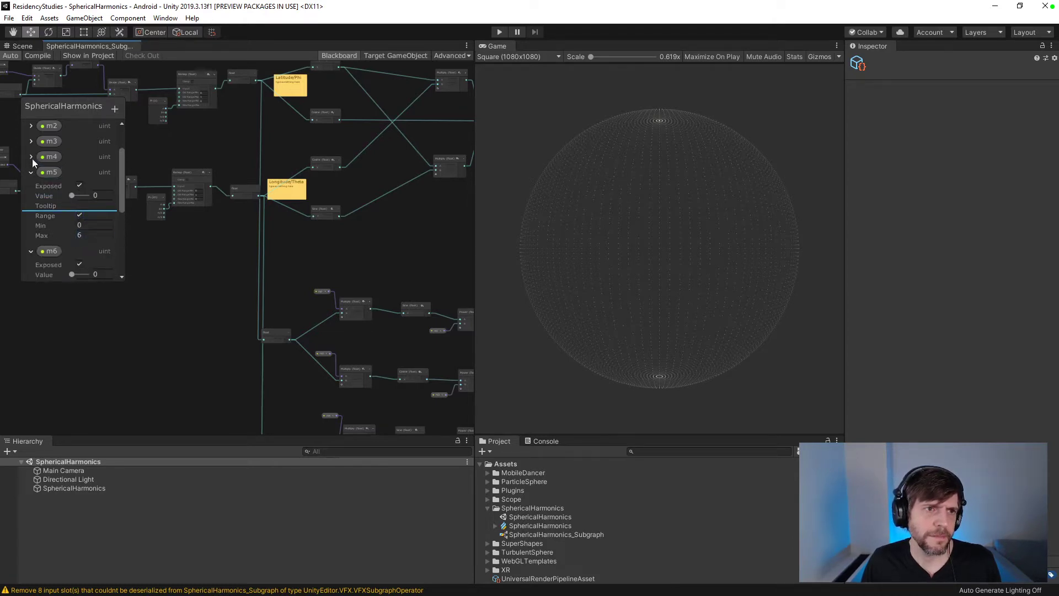
# - Enable value ranges for the m4 and m3 properties, each with a maximum of 6
pyautogui.click(31, 156)
pyautogui.click(79, 199)
pyautogui.click(91, 219)
pyautogui.write('6')
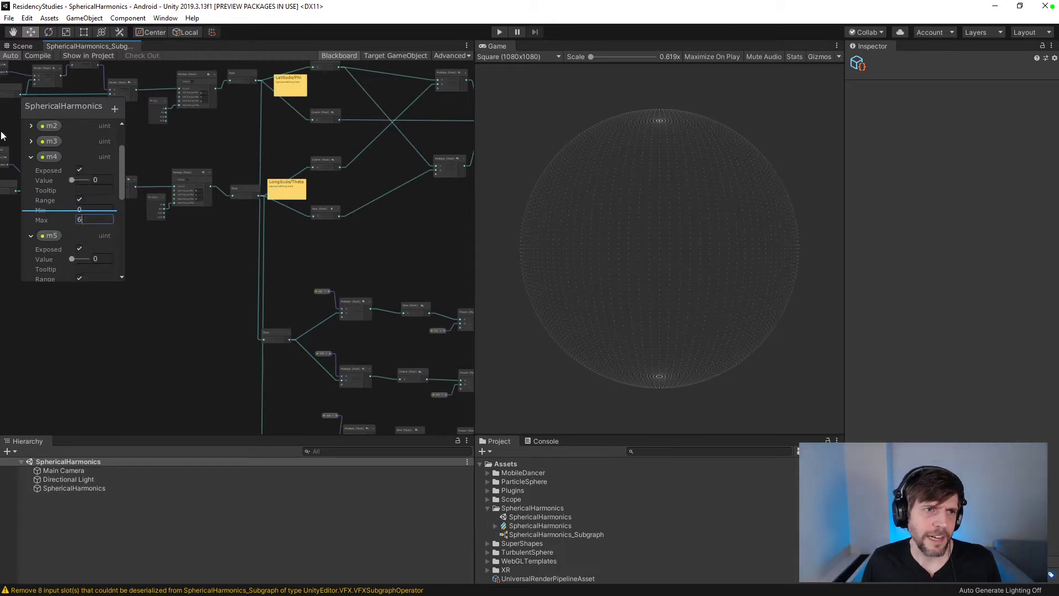
pyautogui.click(31, 141)
pyautogui.click(79, 184)
pyautogui.click(95, 204)
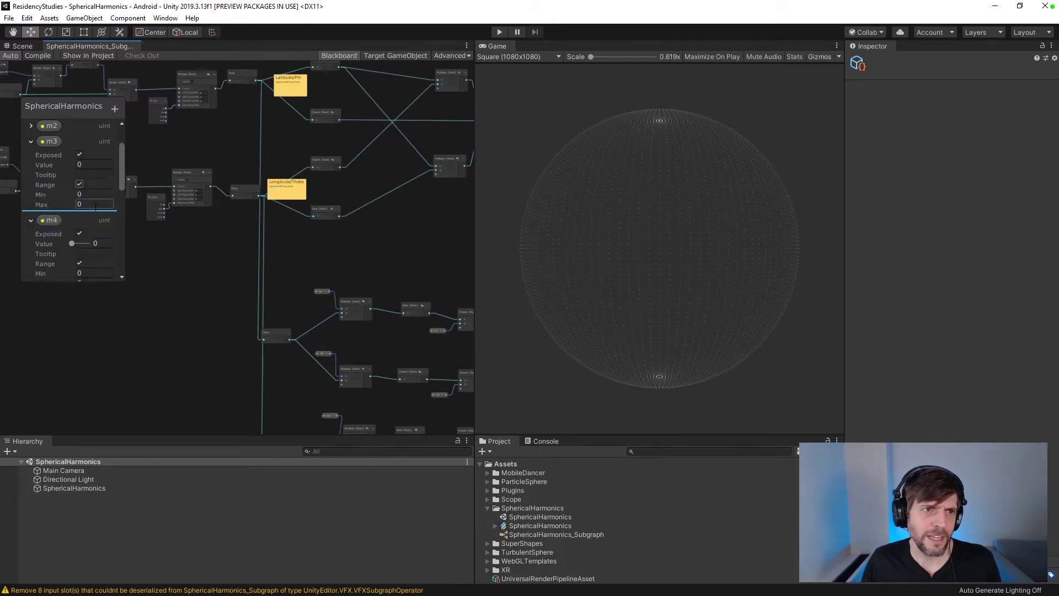
pyautogui.write('6')
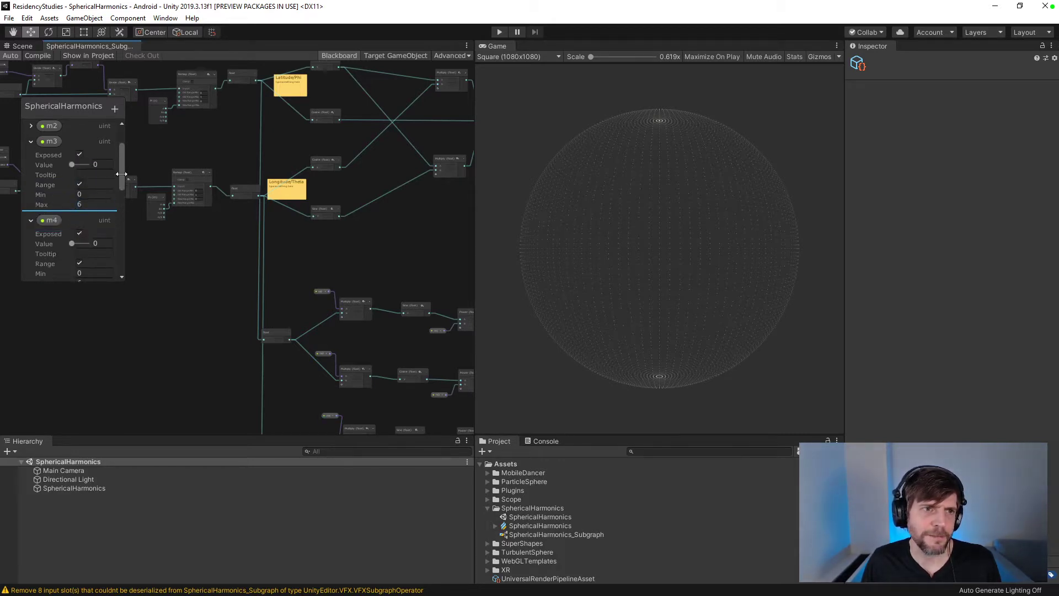
# - Enable value ranges for the m2 and m1 properties, each with a maximum of 6
pyautogui.scroll(3, 61, 165)
pyautogui.click(31, 173)
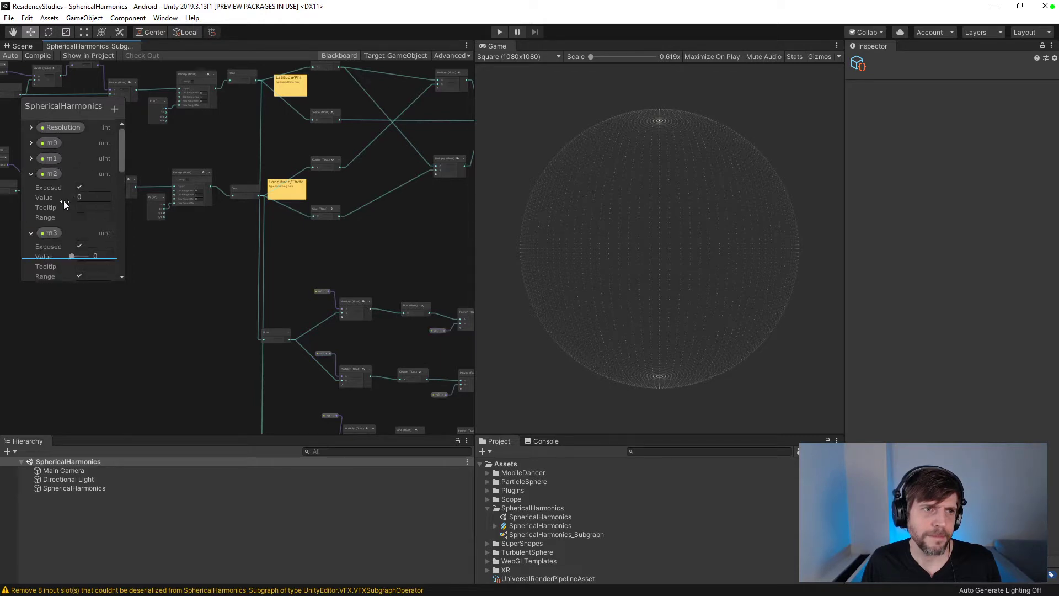
pyautogui.click(79, 218)
pyautogui.click(93, 236)
pyautogui.write('6')
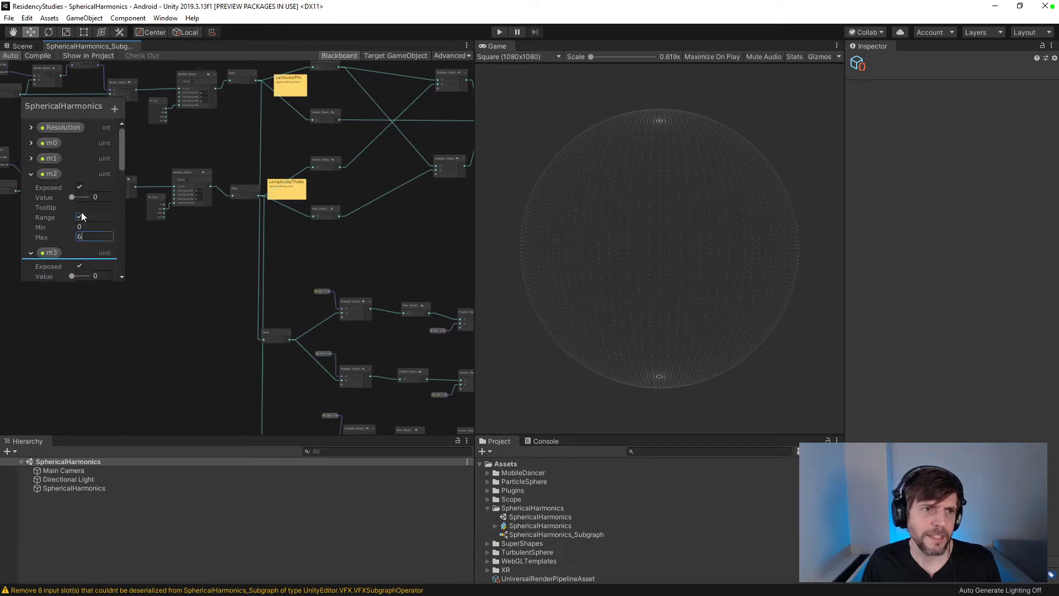
pyautogui.click(32, 158)
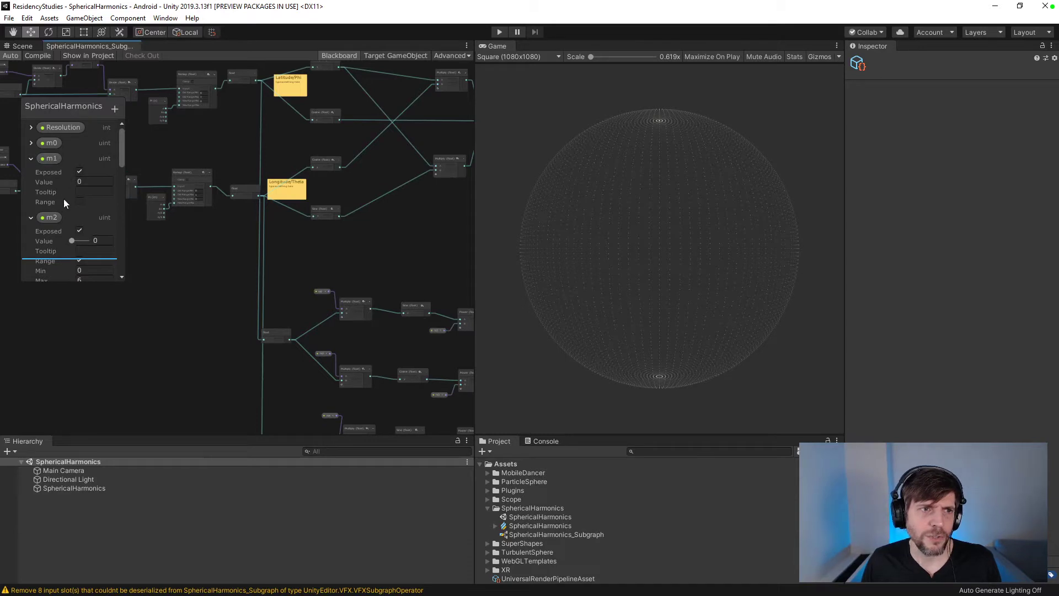
pyautogui.click(80, 201)
pyautogui.click(95, 221)
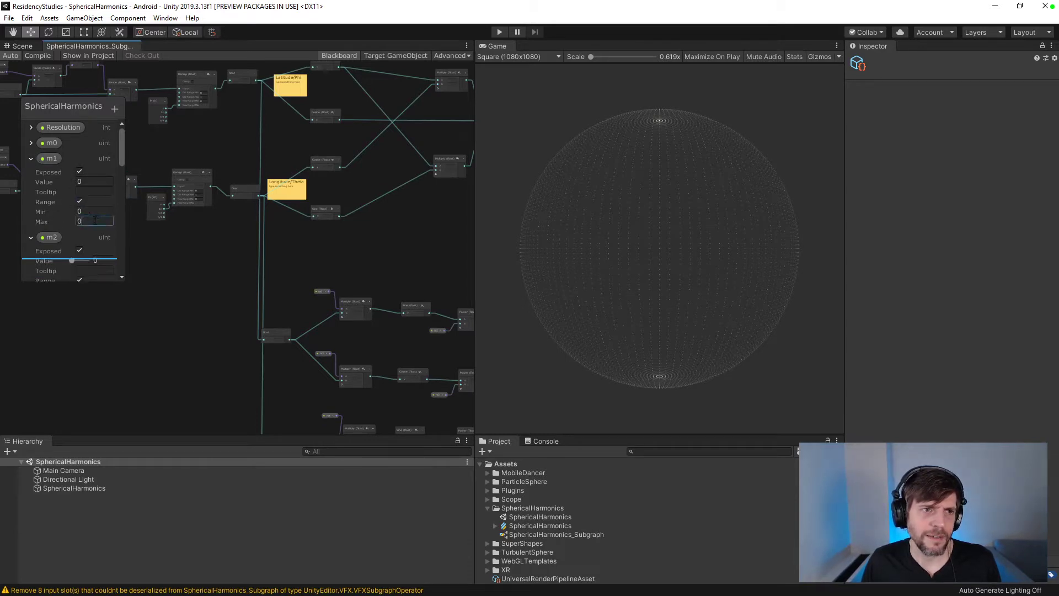
pyautogui.write('6')
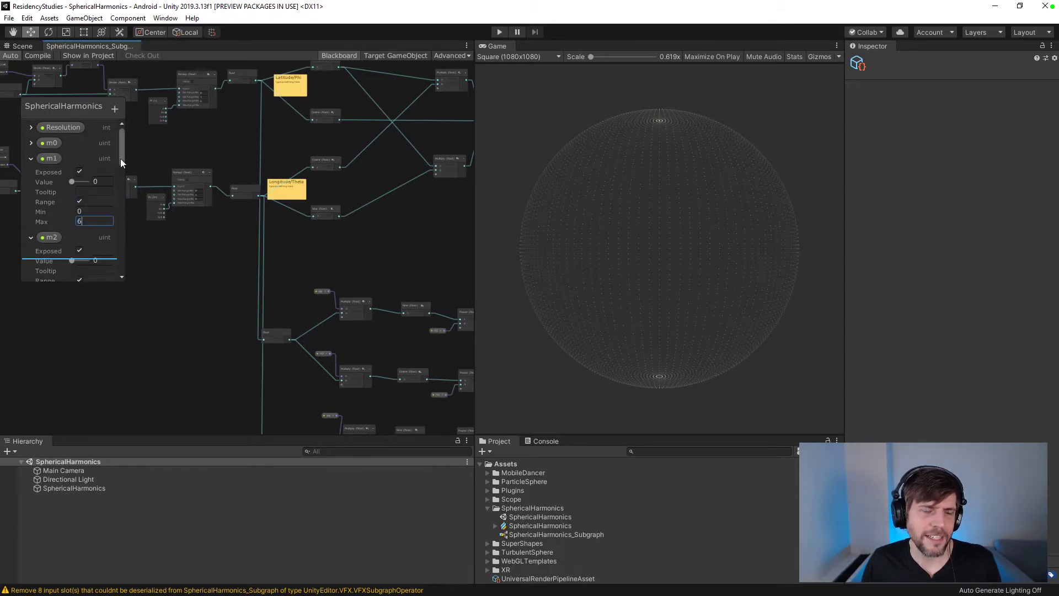
# - Expand the m0 property to check its value range settings, and compile the subgraph
pyautogui.click(32, 144)
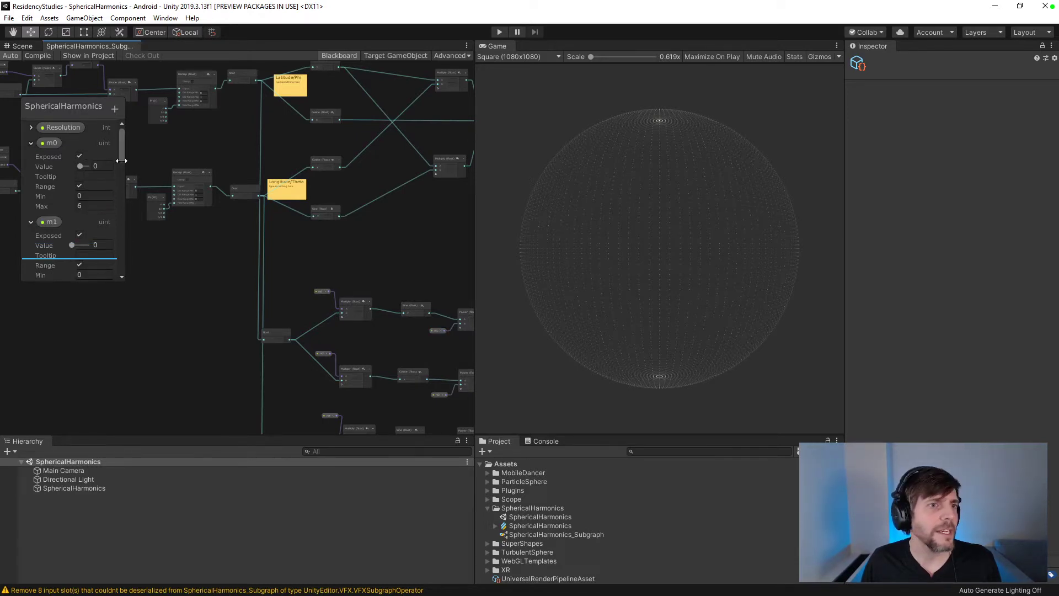
pyautogui.moveTo(119, 151); pyautogui.dragTo(42, 82)
pyautogui.click(34, 55)
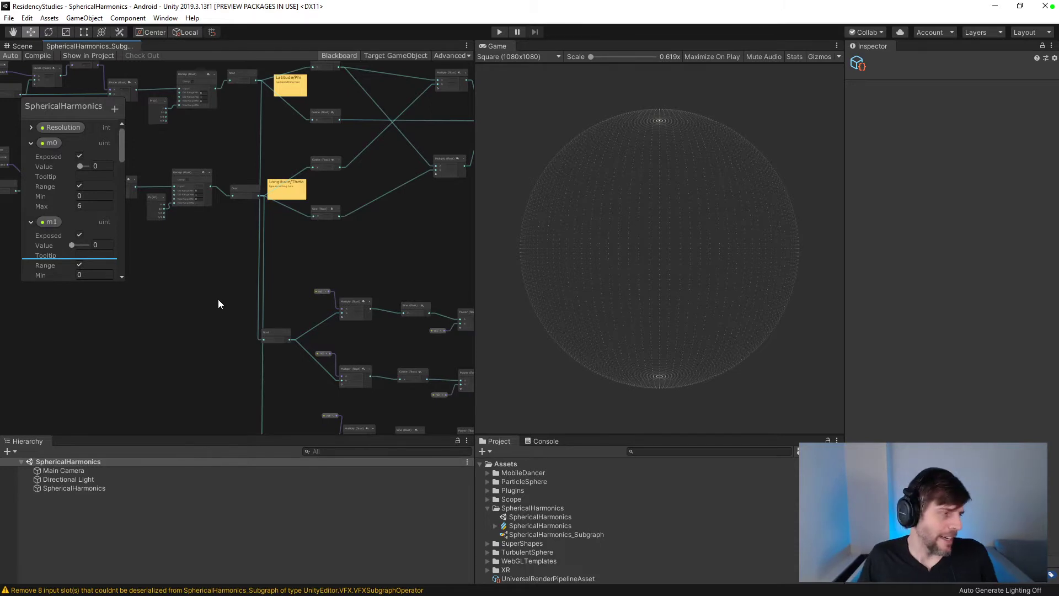
# - Open the main SphericalHarmonics effect graph and add four uint properties to its blackboard
pyautogui.doubleClick(515, 525)
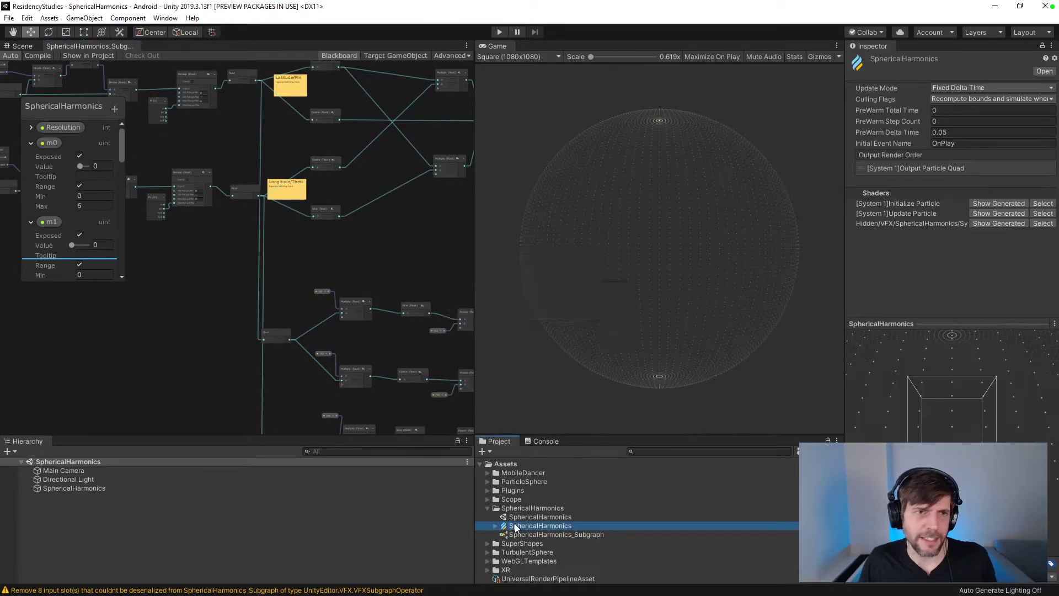
pyautogui.click(32, 127)
pyautogui.click(112, 128)
pyautogui.click(114, 109)
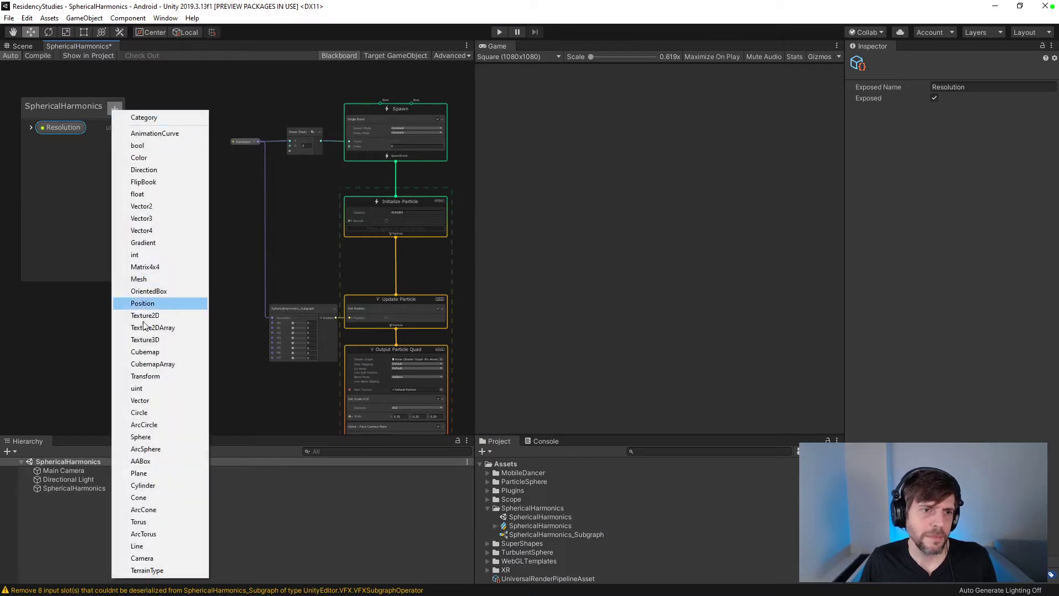
pyautogui.click(136, 388)
pyautogui.click(114, 109)
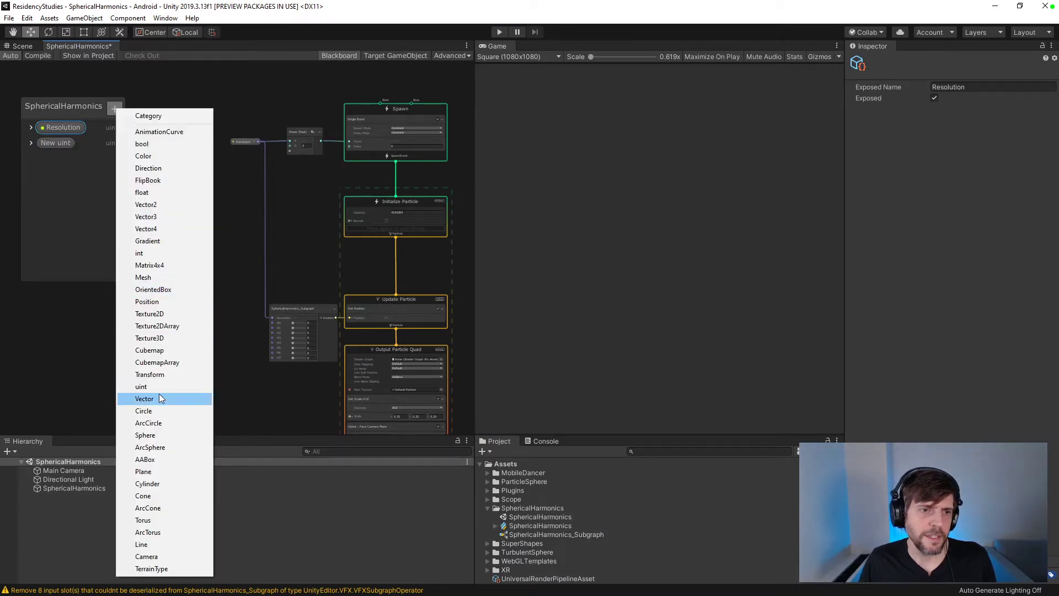
pyautogui.click(136, 389)
pyautogui.click(114, 110)
pyautogui.click(139, 390)
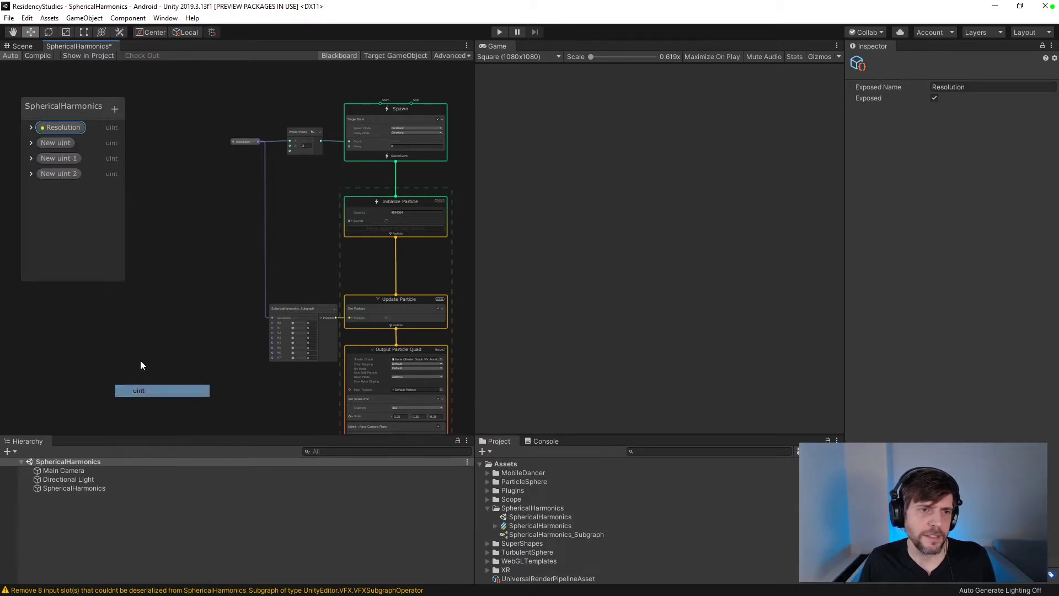
pyautogui.click(114, 110)
pyautogui.click(140, 390)
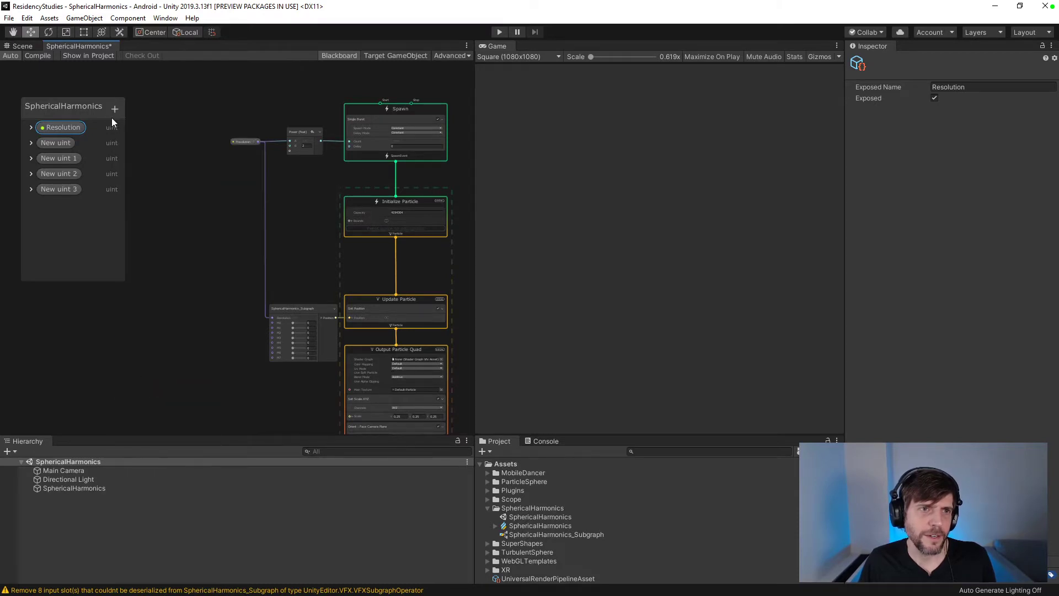
# - Add four more uint properties to the blackboard, making eight new ones in all
pyautogui.click(114, 109)
pyautogui.click(145, 388)
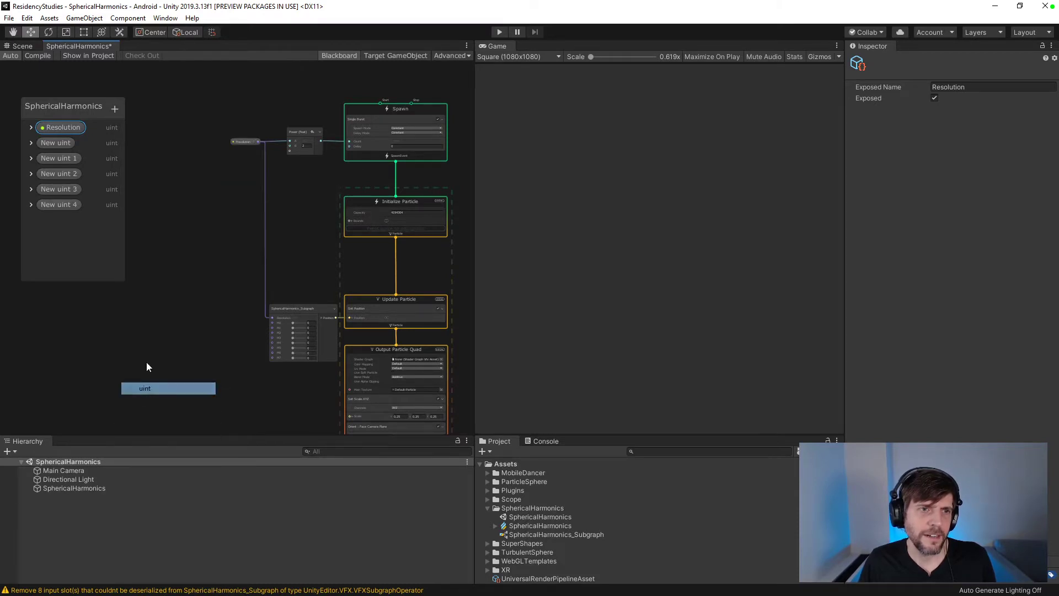
pyautogui.click(115, 111)
pyautogui.click(142, 391)
pyautogui.click(114, 110)
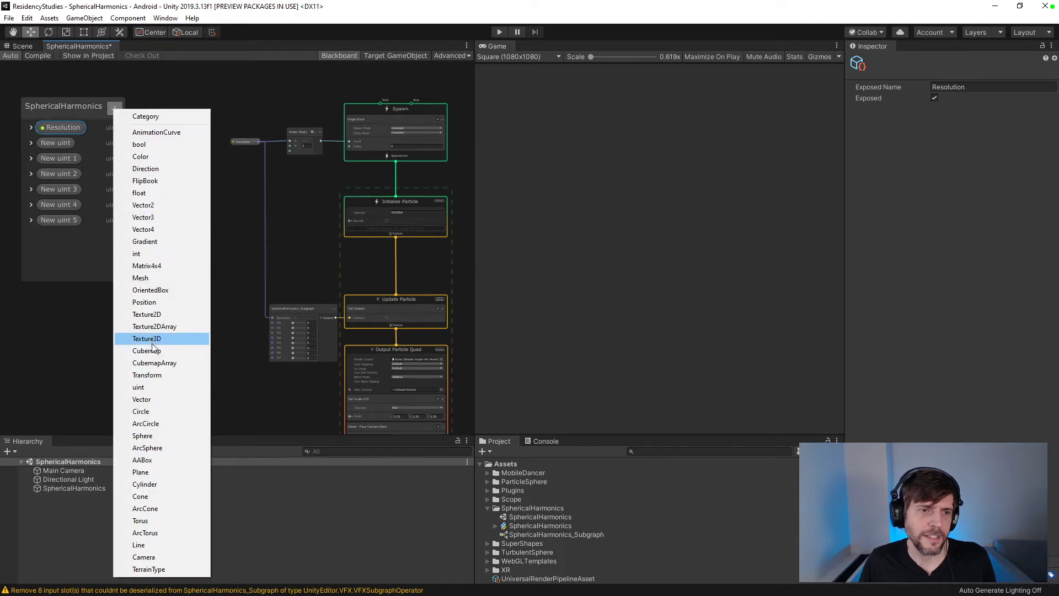
pyautogui.click(155, 392)
pyautogui.click(115, 109)
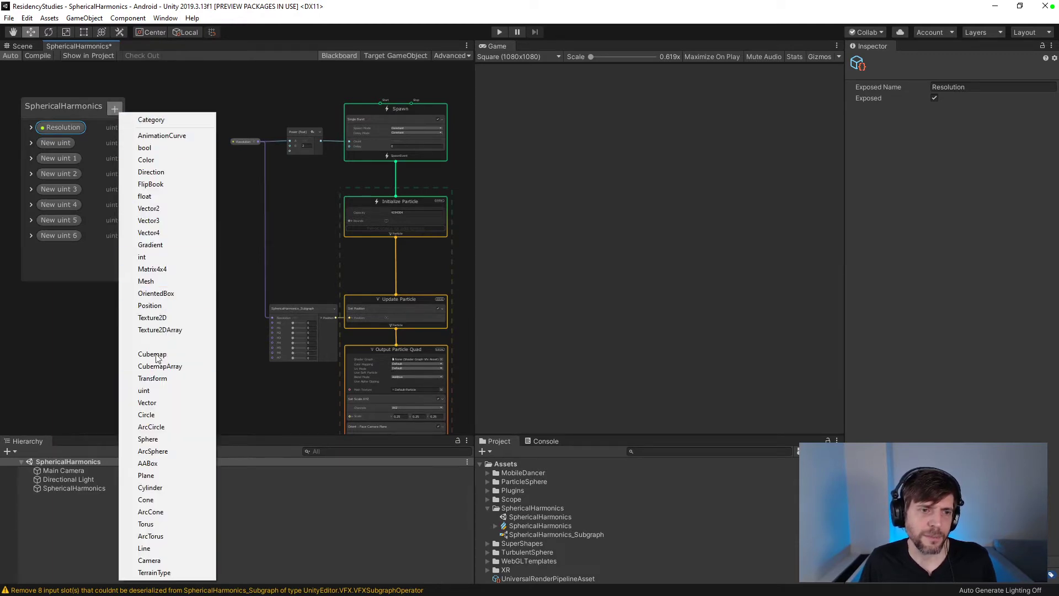
pyautogui.click(165, 391)
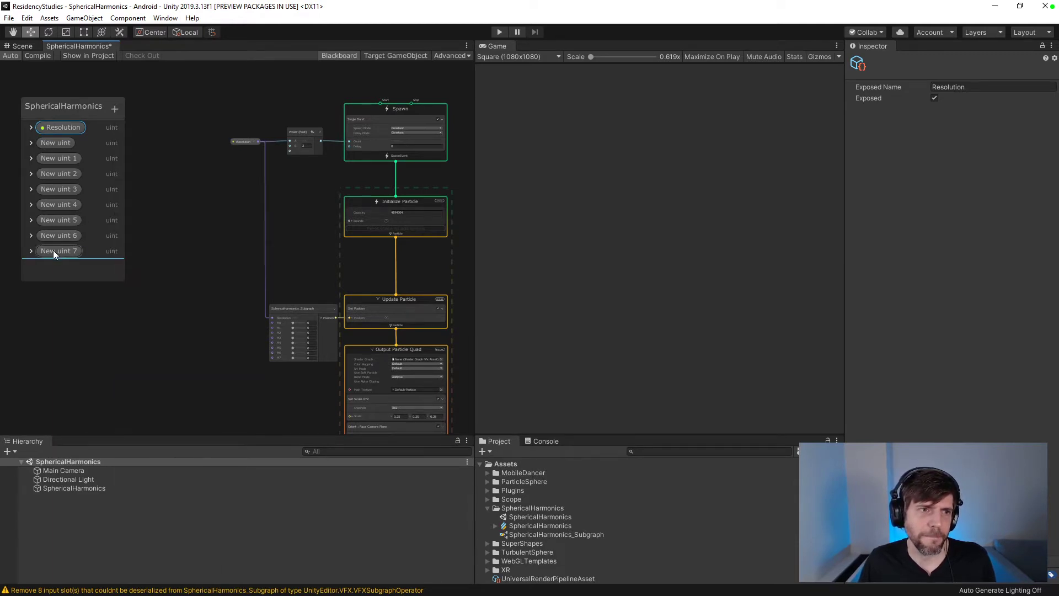
# - Rename the first three new uint properties as m0, m1 and m2
pyautogui.doubleClick(63, 143)
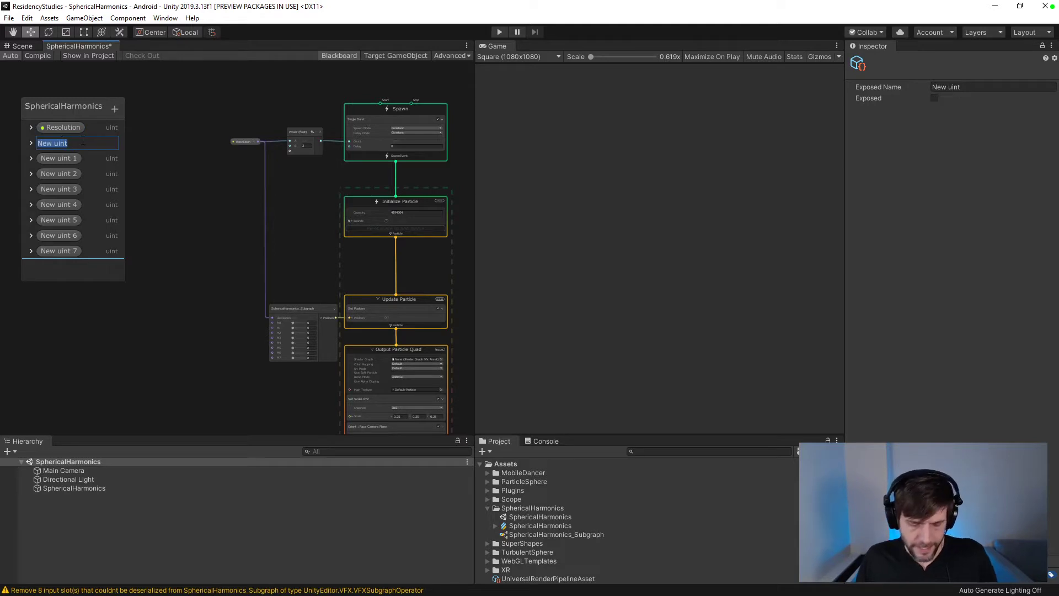
pyautogui.write('m0')
pyautogui.doubleClick(66, 158)
pyautogui.write('m1')
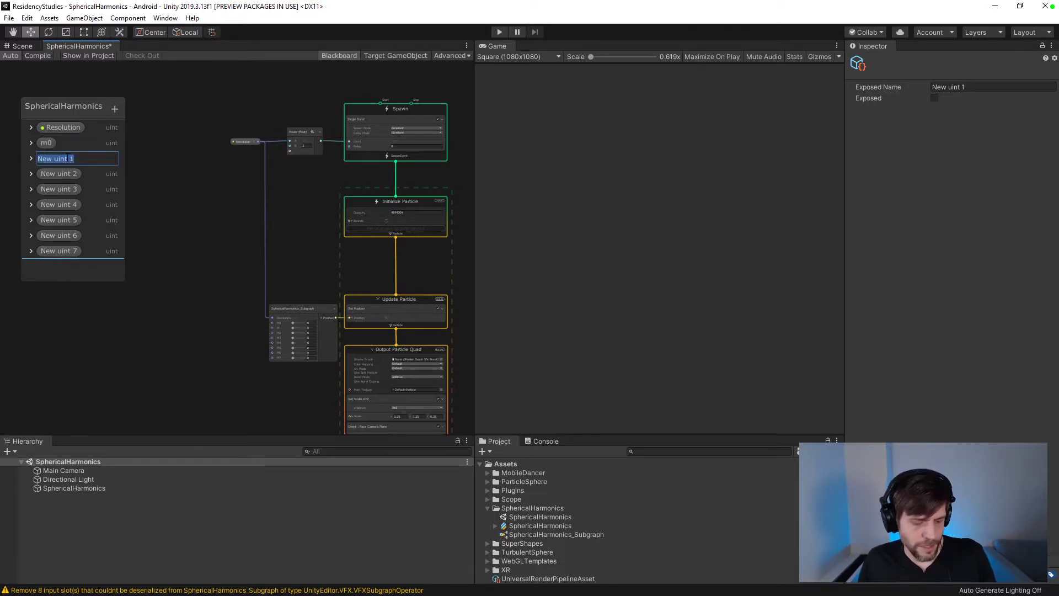
pyautogui.press('Return')
pyautogui.doubleClick(65, 173)
pyautogui.write('m22')
pyautogui.click(61, 191)
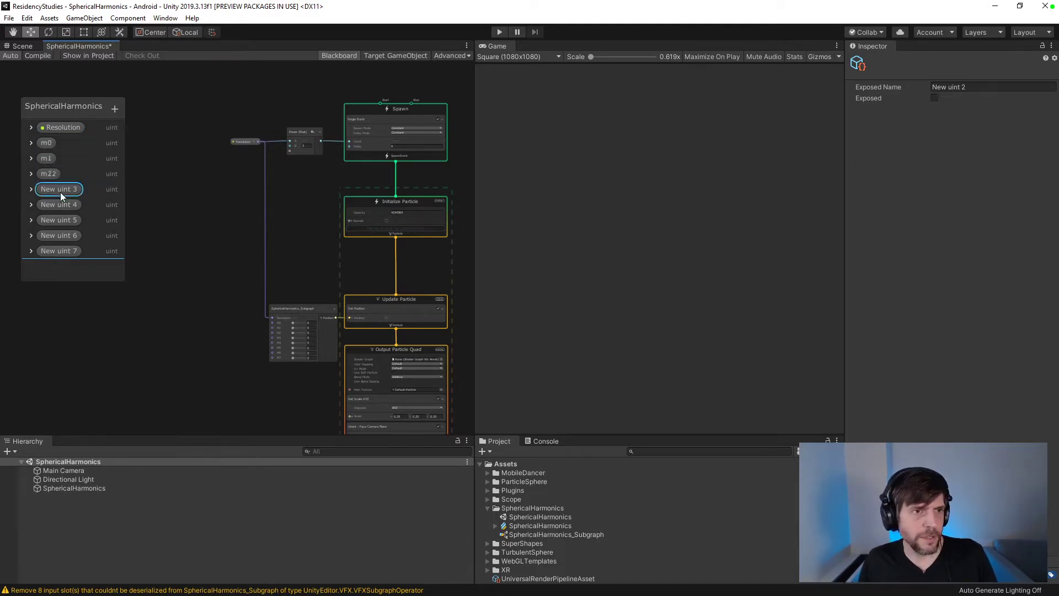
pyautogui.doubleClick(56, 173)
pyautogui.write('m2')
# - Rename the fourth, fifth and sixth new uint properties as m3, m4 and m5
pyautogui.doubleClick(58, 190)
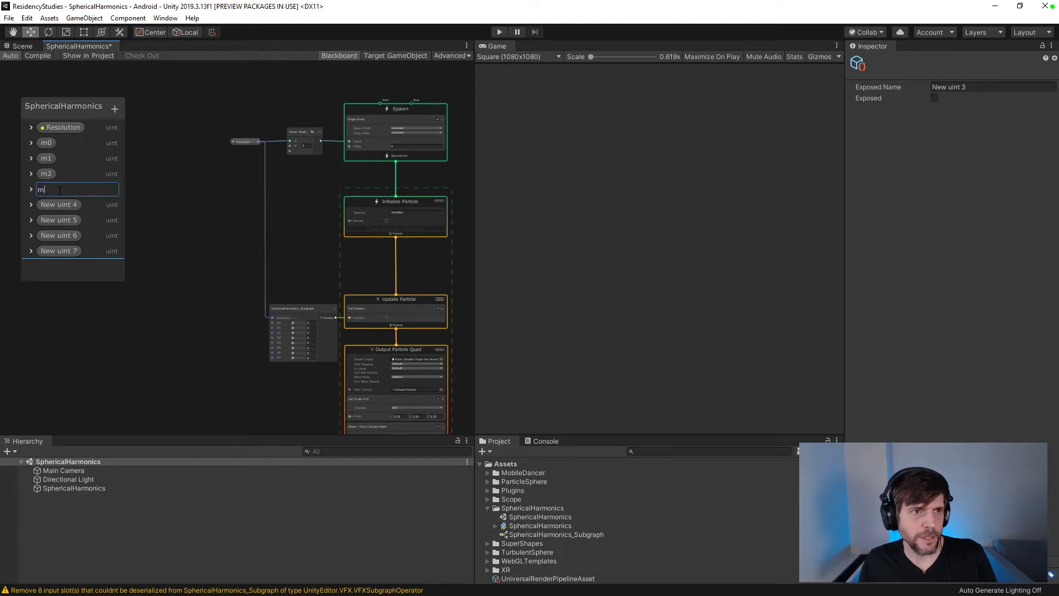
pyautogui.write('m3')
pyautogui.doubleClick(60, 204)
pyautogui.write('m4')
pyautogui.doubleClick(61, 220)
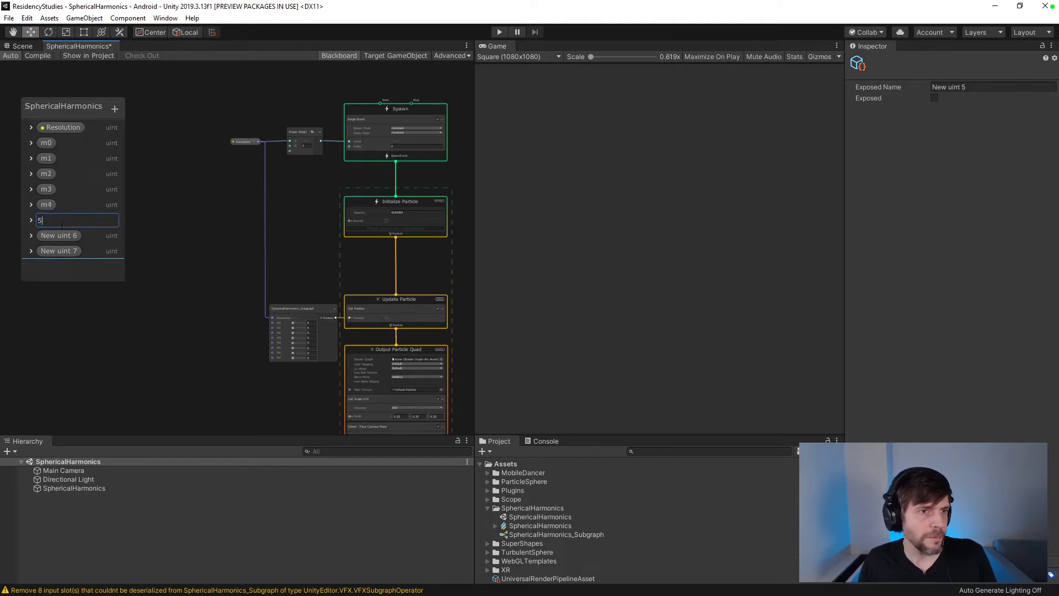
pyautogui.write('5')
pyautogui.doubleClick(66, 236)
pyautogui.doubleClick(44, 219)
pyautogui.write('m5')
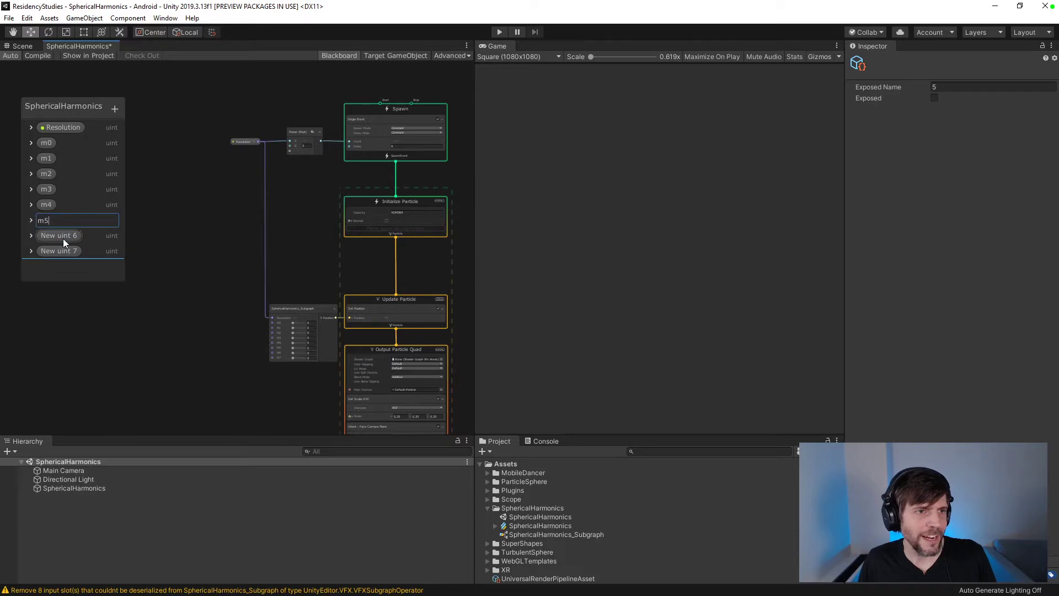
# - Rename the last two new uint properties as m6 and m7
pyautogui.doubleClick(63, 236)
pyautogui.write('m6')
pyautogui.doubleClick(66, 251)
pyautogui.write('m7')
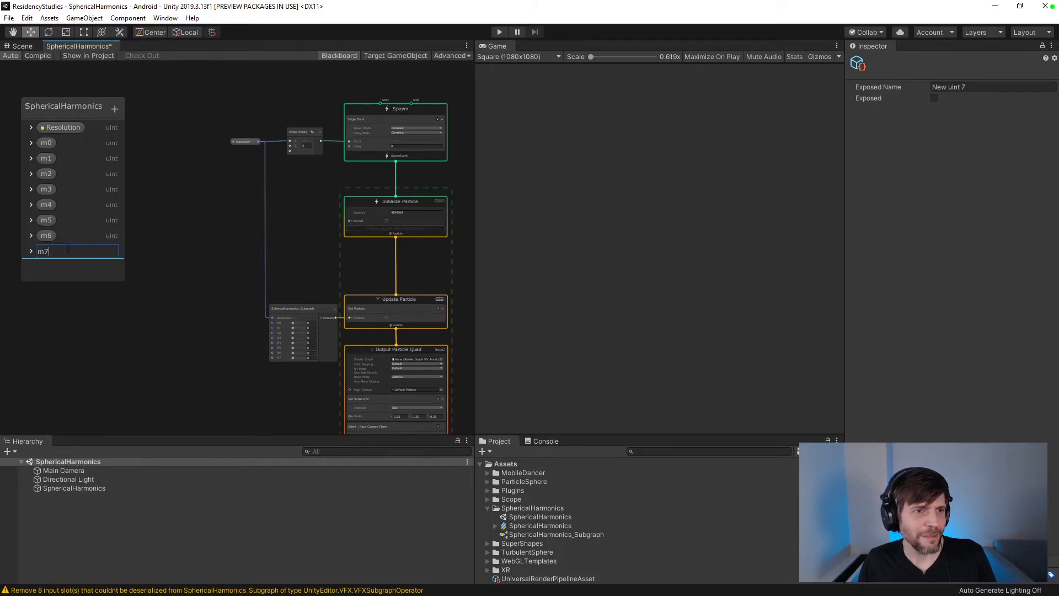
pyautogui.press('Return')
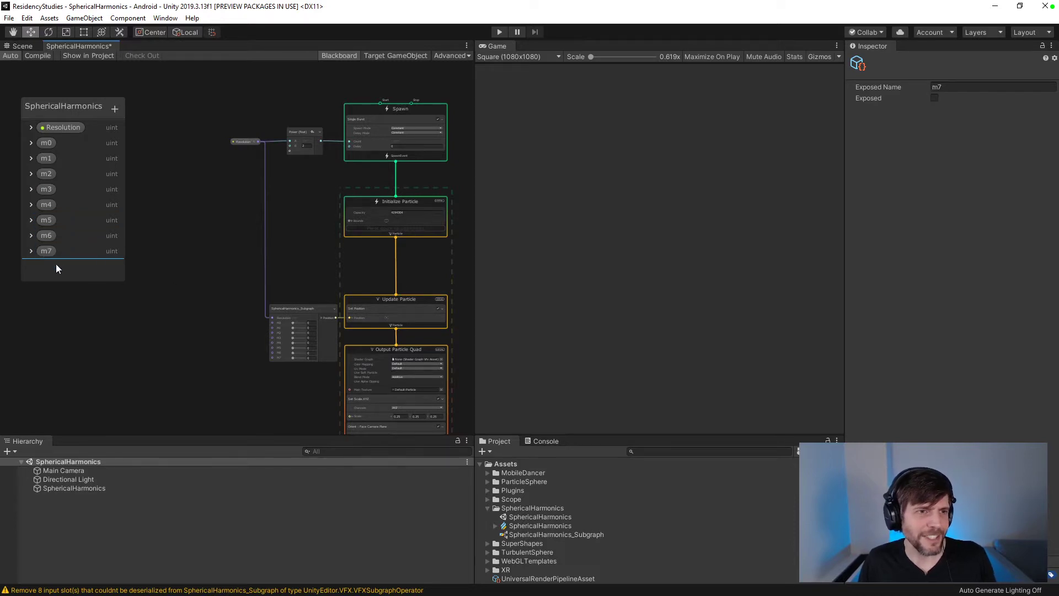
# - Expose the m7 property and enable its value range with a maximum of 6
pyautogui.click(31, 250)
pyautogui.click(79, 243)
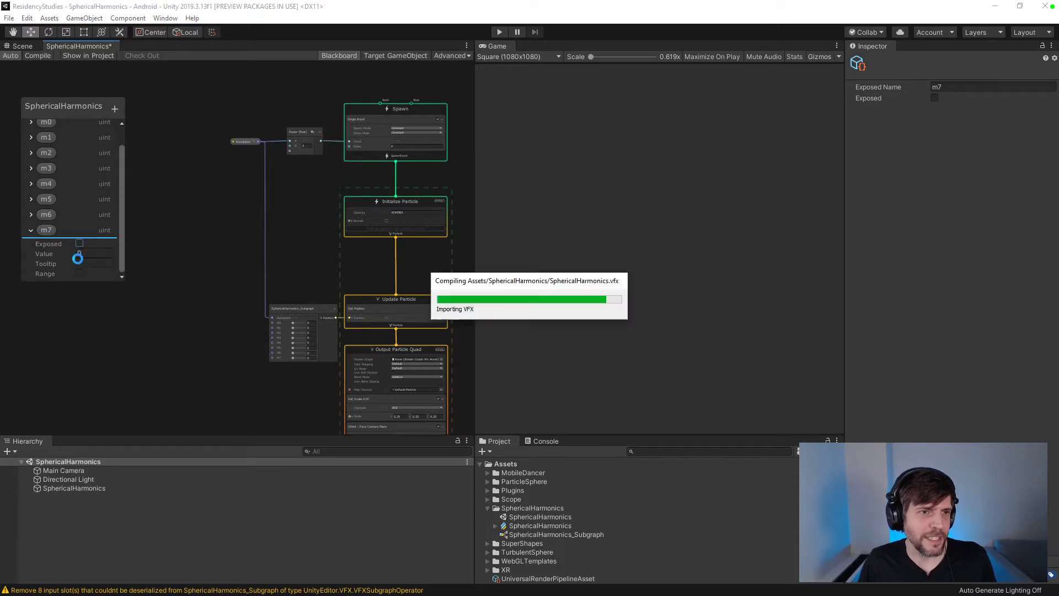
pyautogui.click(79, 272)
pyautogui.scroll(-2, 79, 270)
pyautogui.moveTo(86, 273); pyautogui.dragTo(21, 260)
pyautogui.write('6')
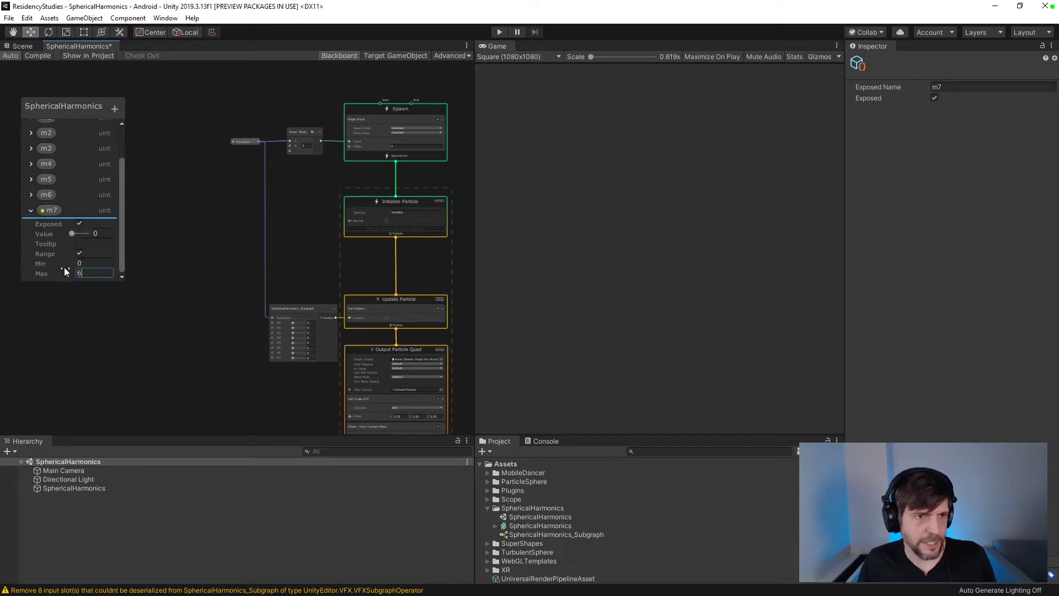
# - Expose the m6 property and enable its value range with a maximum of 6
pyautogui.click(31, 196)
pyautogui.click(80, 208)
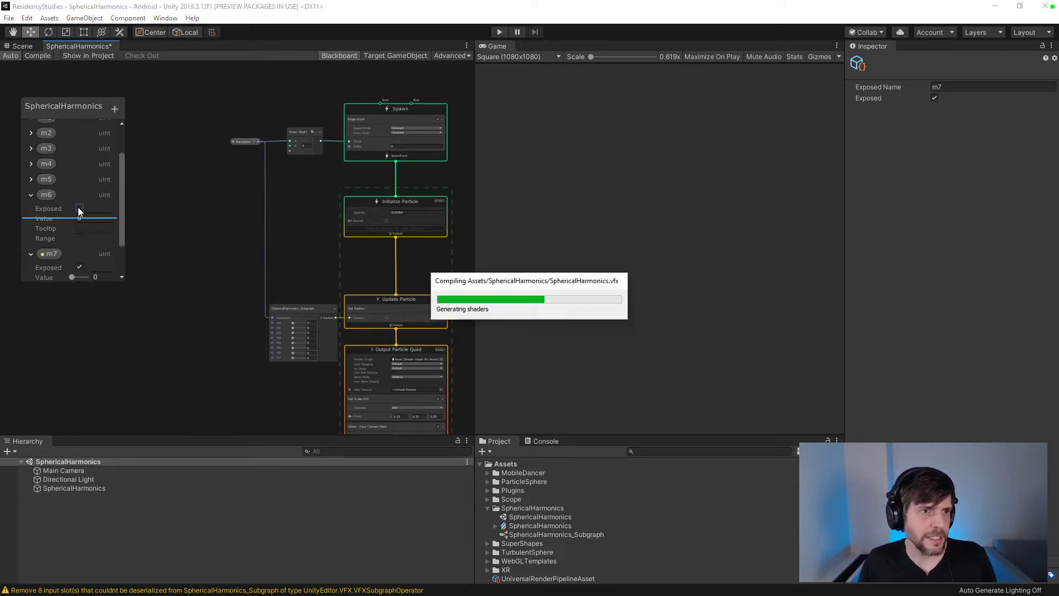
pyautogui.click(79, 237)
pyautogui.click(94, 257)
pyautogui.write('6')
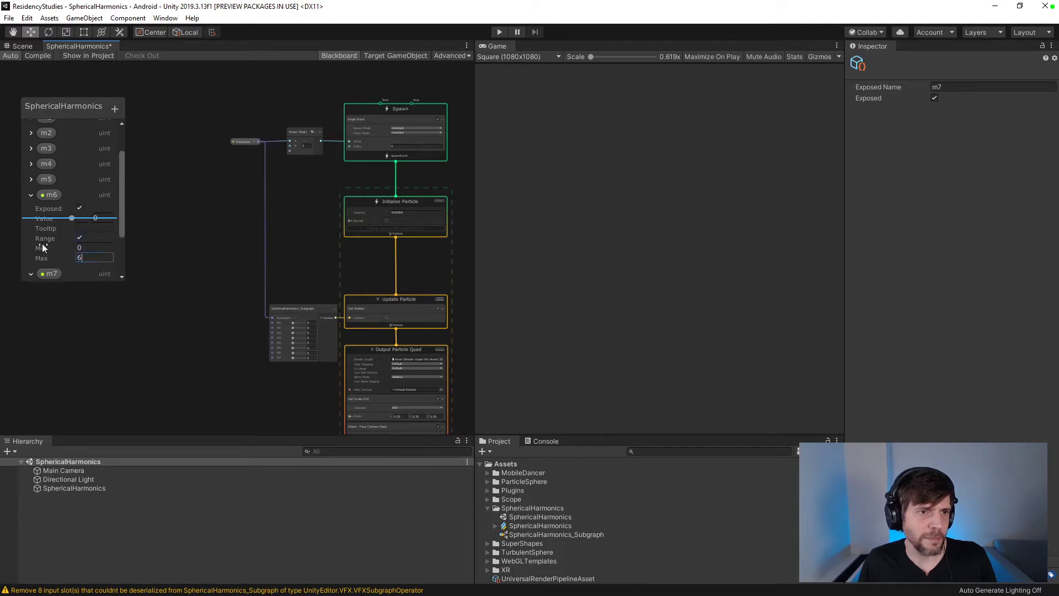
# - Expose the m5 property and enable its value range with a maximum of 6
pyautogui.click(31, 179)
pyautogui.click(79, 192)
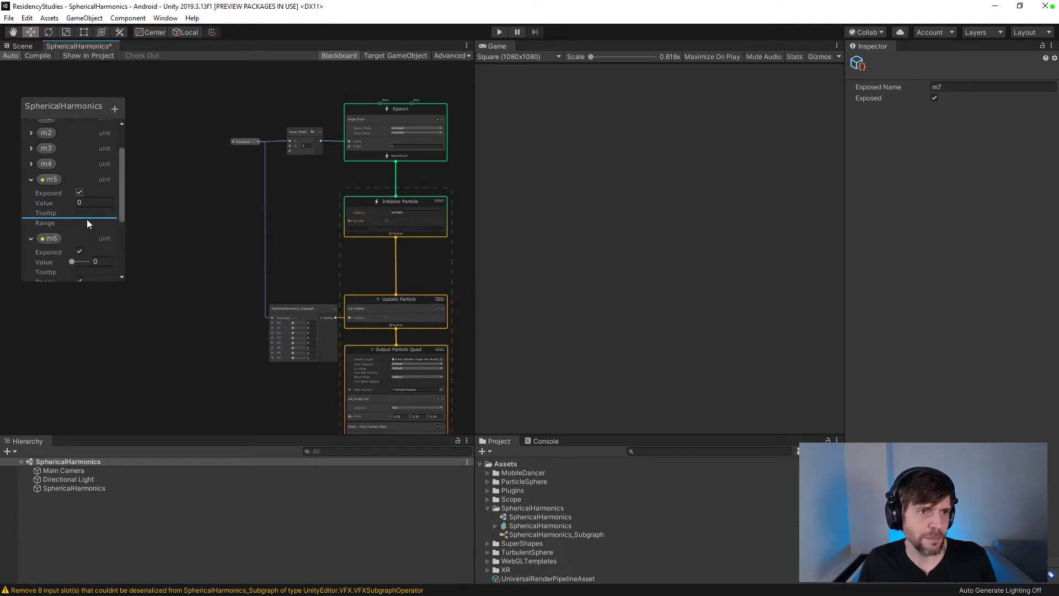
pyautogui.click(79, 223)
pyautogui.click(95, 243)
pyautogui.write('6')
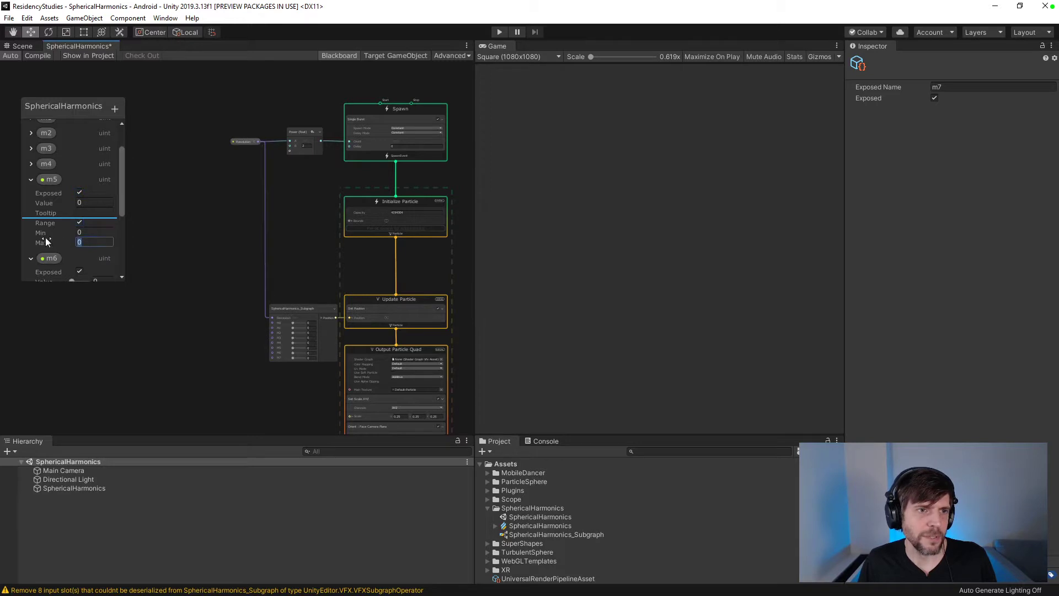
# - Expose the m4 property with a value range up to 6, and expand the settings of m3
pyautogui.click(31, 164)
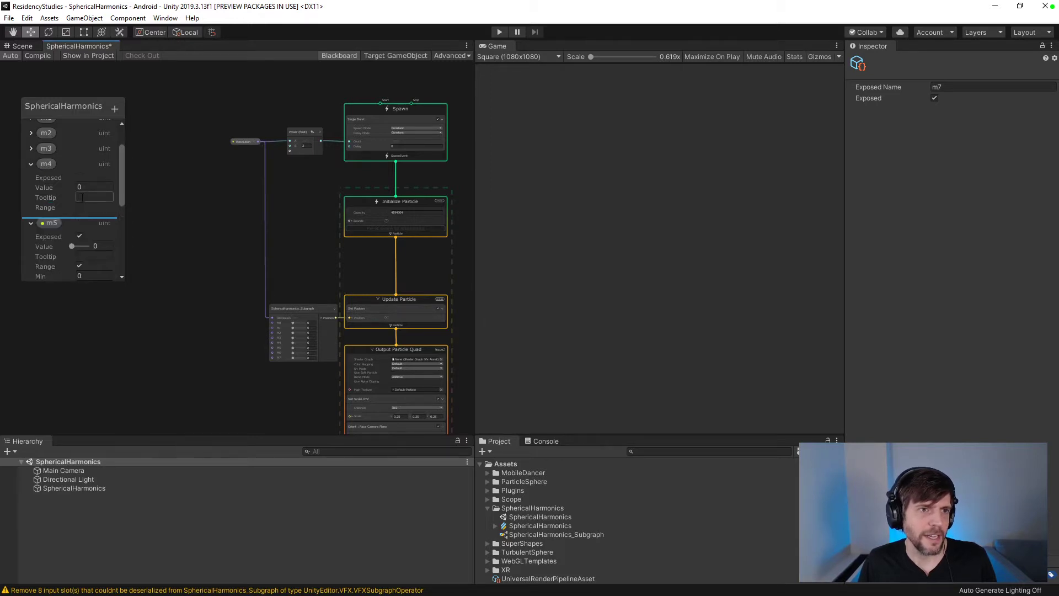
pyautogui.click(80, 179)
pyautogui.click(79, 207)
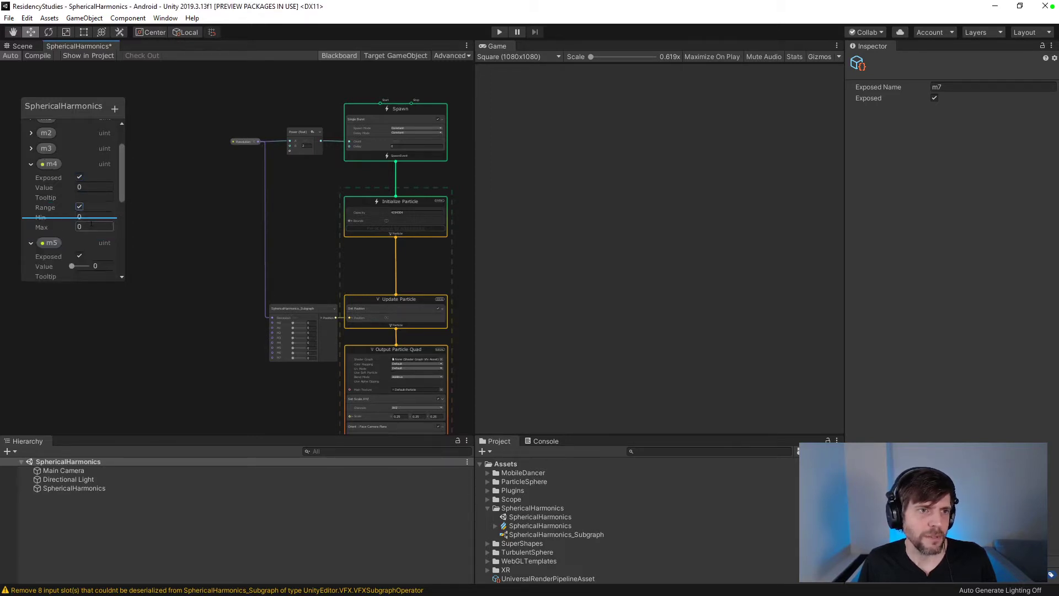
pyautogui.click(79, 226)
pyautogui.click(32, 147)
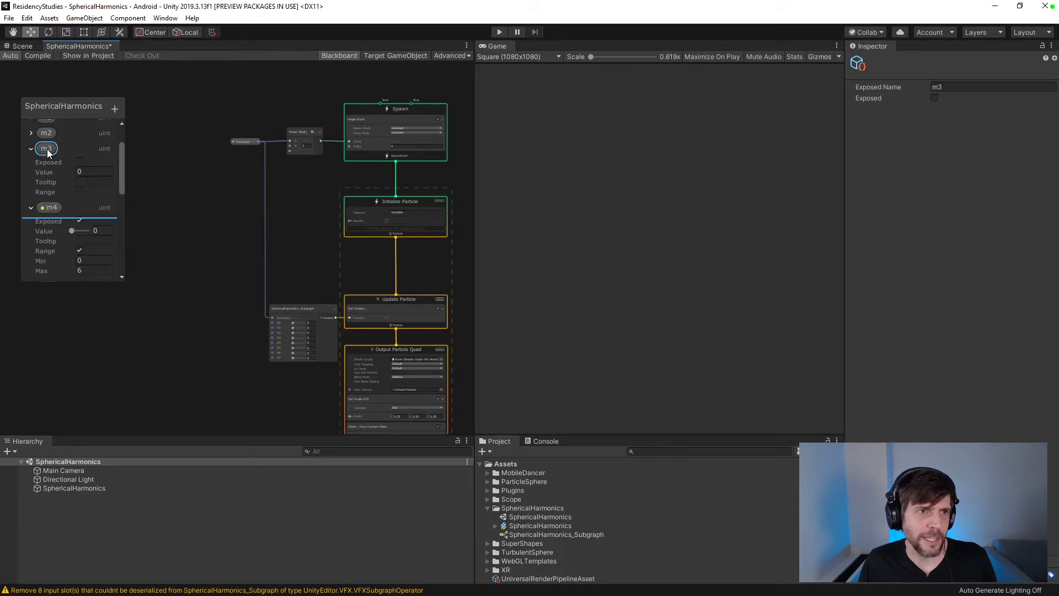
pyautogui.click(46, 148)
pyautogui.hotkey('ctrl', 'v')
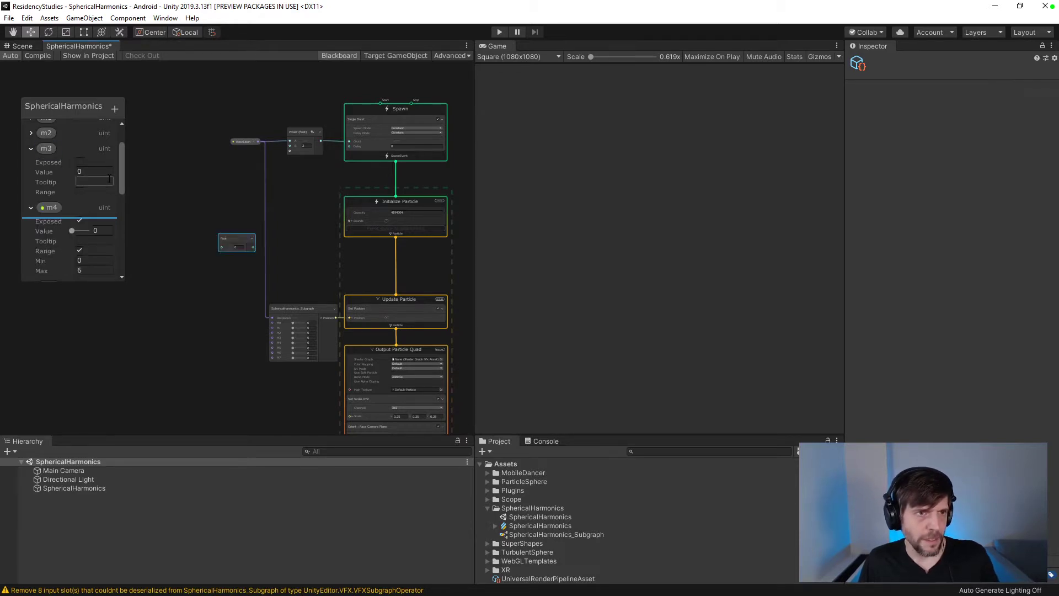
pyautogui.press('Delete')
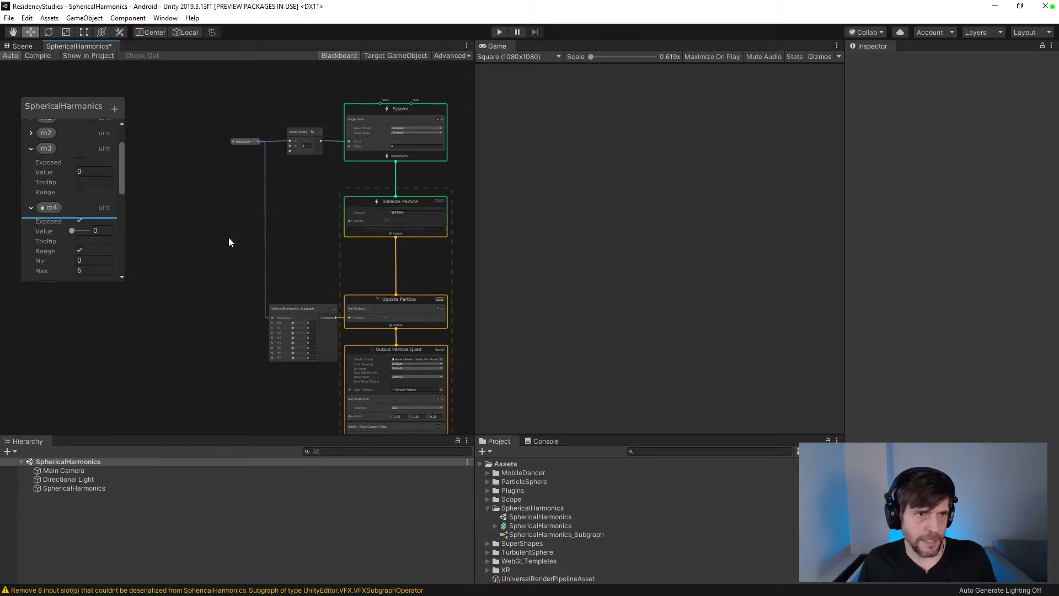
# - Expose the m3 property and enable its value range with a maximum of 6
pyautogui.click(79, 191)
pyautogui.click(79, 162)
pyautogui.click(94, 211)
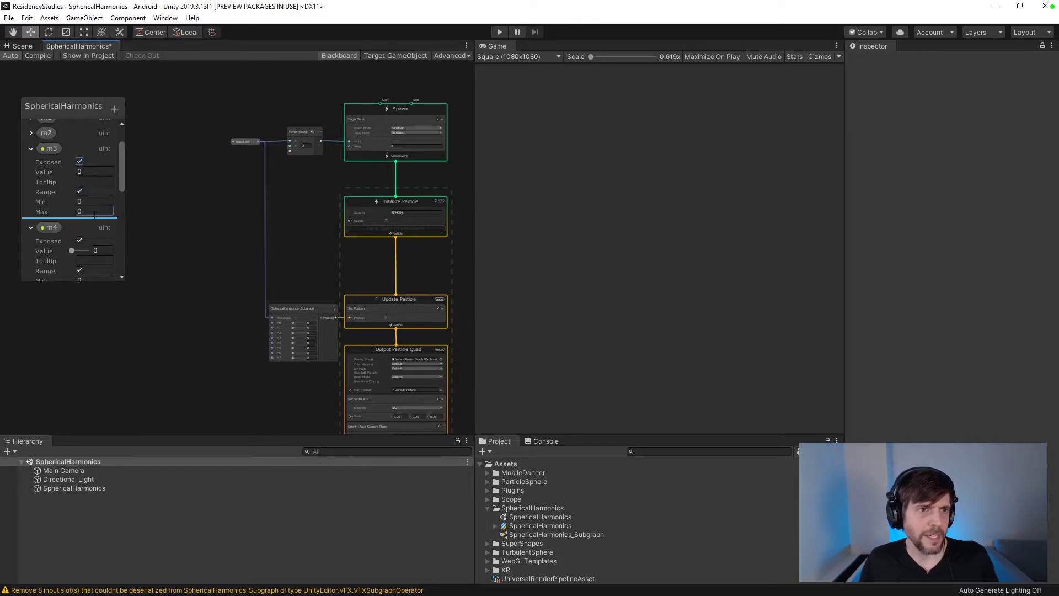
pyautogui.hotkey('ctrl', 'a')
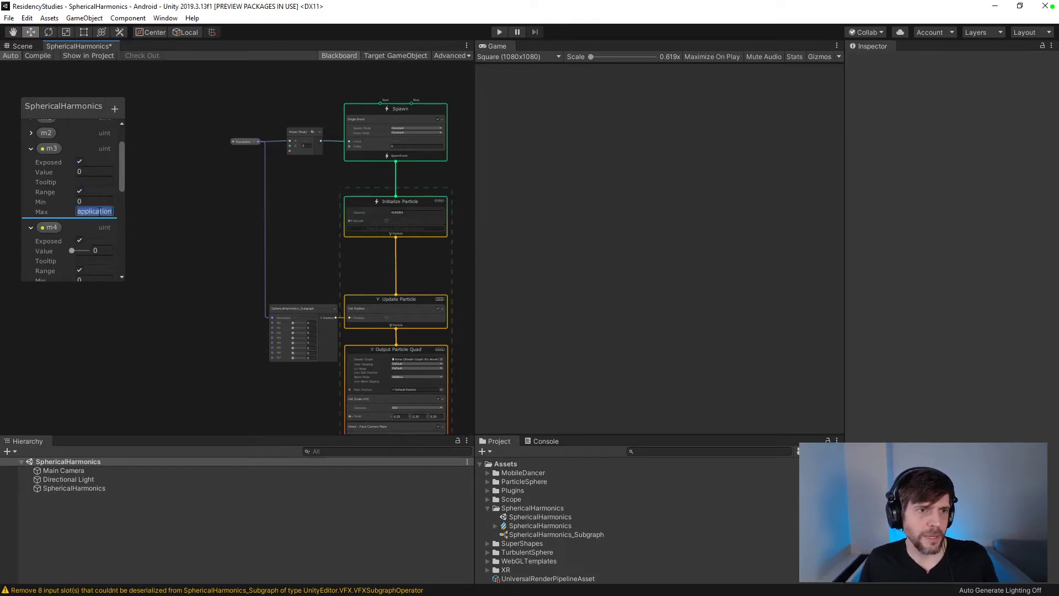
pyautogui.write('6')
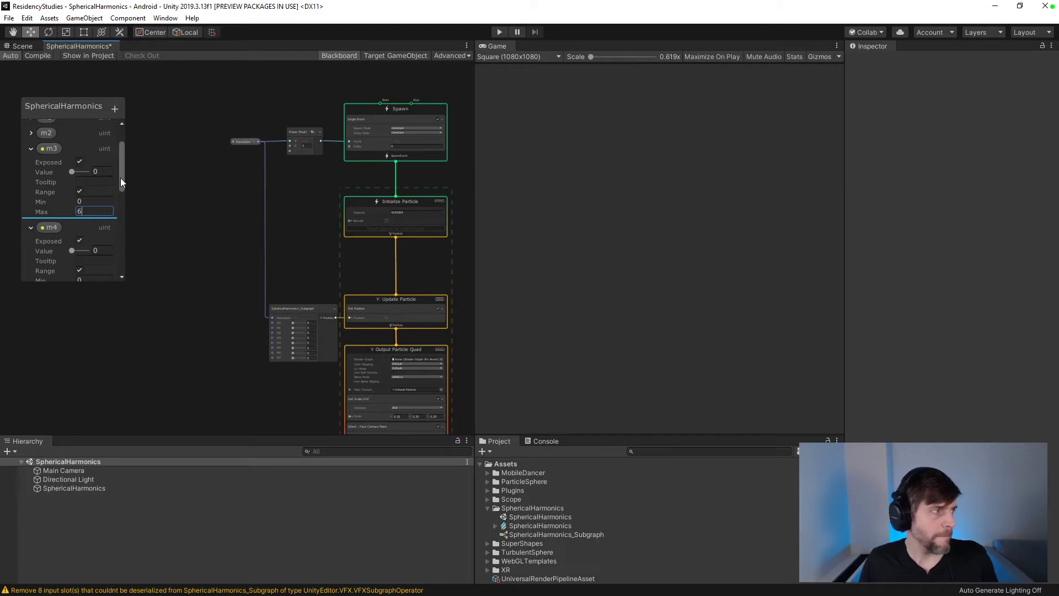
pyautogui.press('Return')
# - Expose the m2 property and enable its value range with a maximum of 6
pyautogui.scroll(3, 120, 177)
pyautogui.click(32, 174)
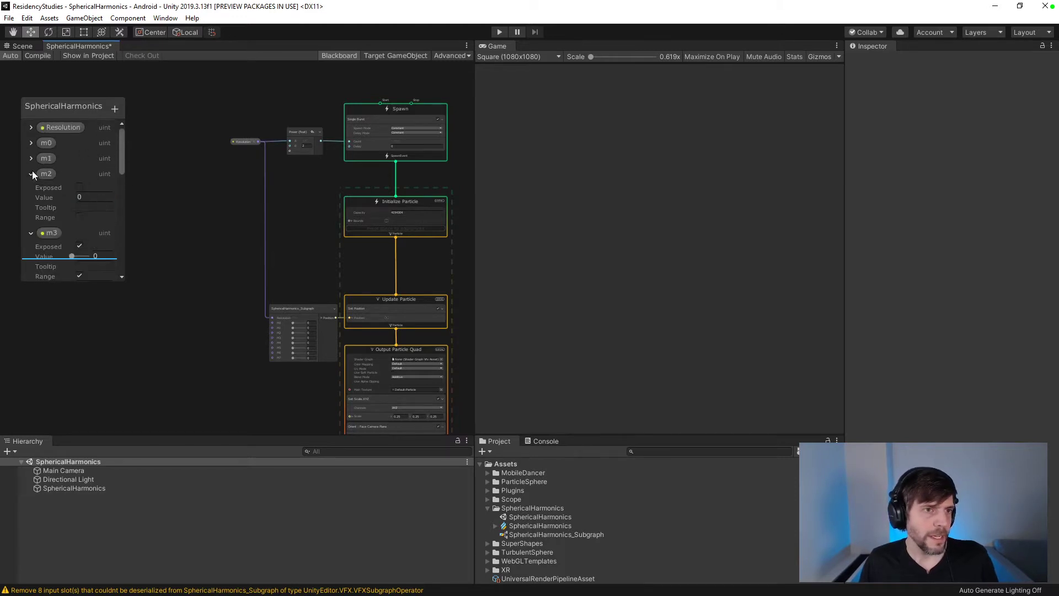
pyautogui.click(79, 187)
pyautogui.click(78, 217)
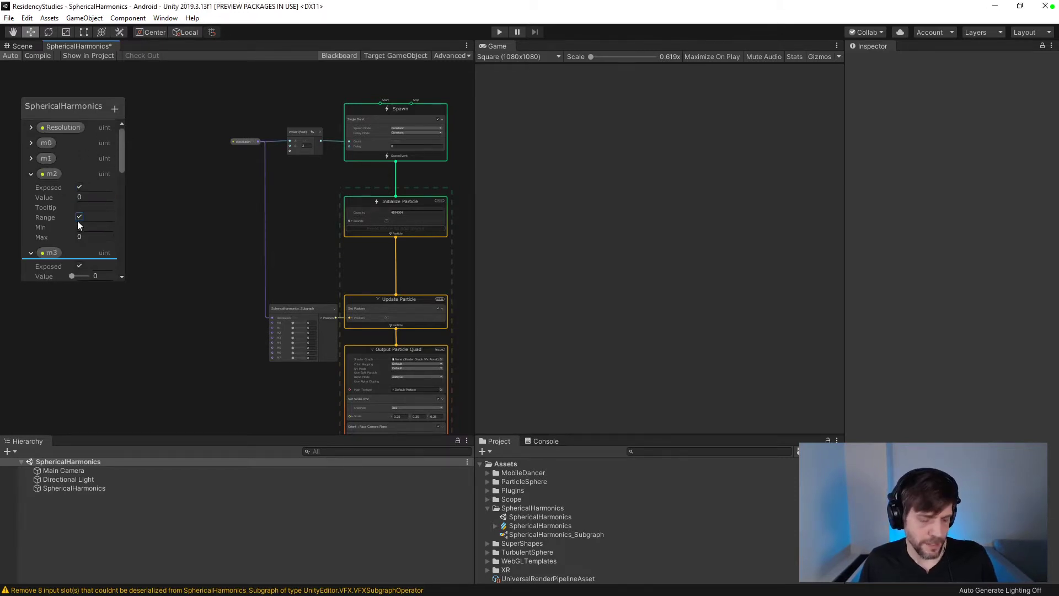
pyautogui.click(89, 236)
# - Expose the m1 property and enable its value range with a maximum of 6
pyautogui.click(32, 159)
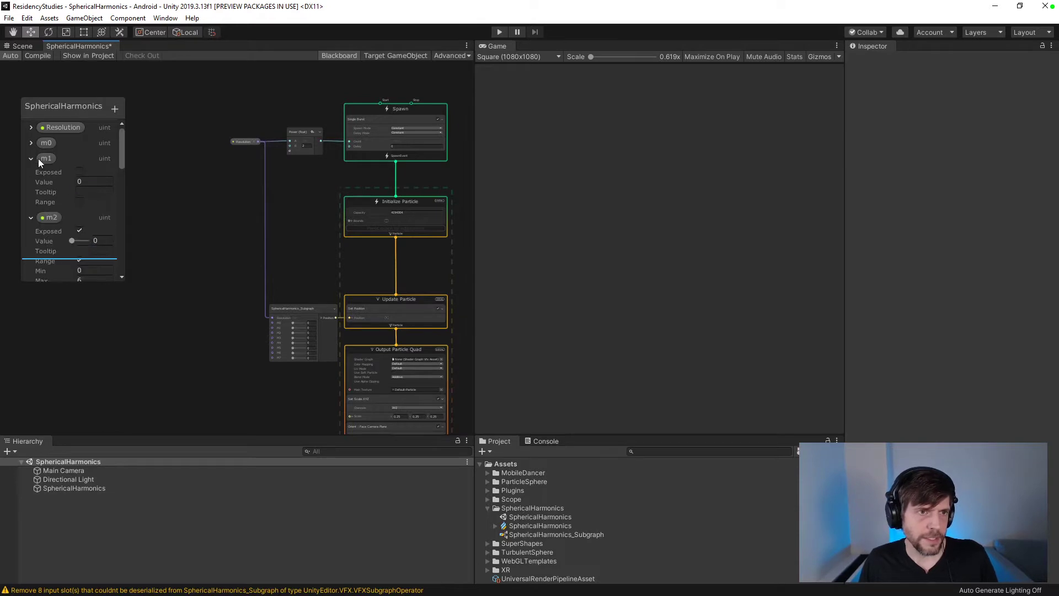
pyautogui.click(79, 172)
pyautogui.click(79, 202)
pyautogui.click(89, 221)
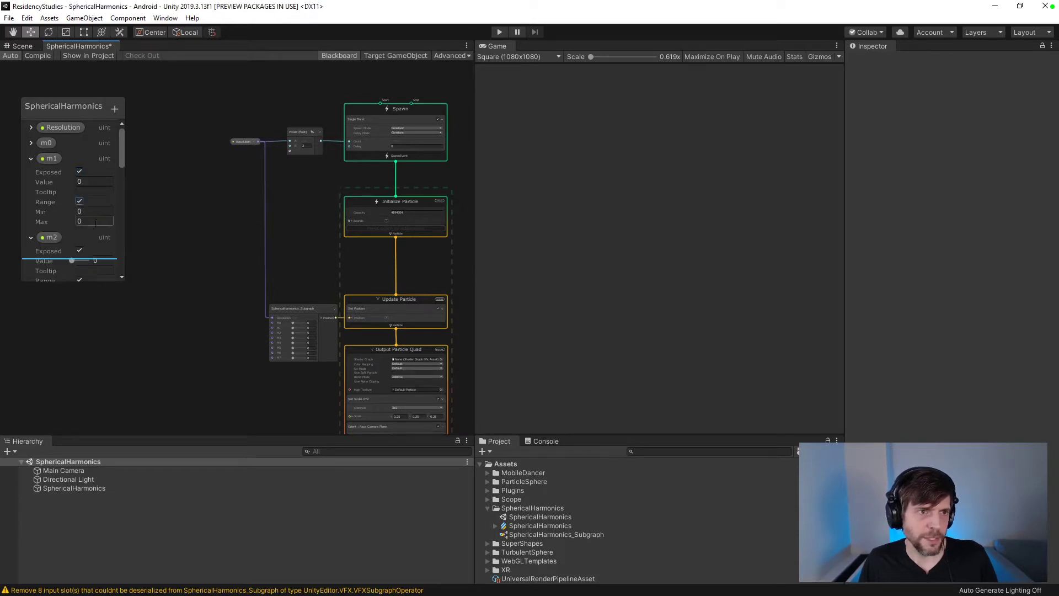
pyautogui.write('6')
pyautogui.press('Return')
# - Expose the m0 property and enable its value range with a maximum of 6
pyautogui.click(31, 143)
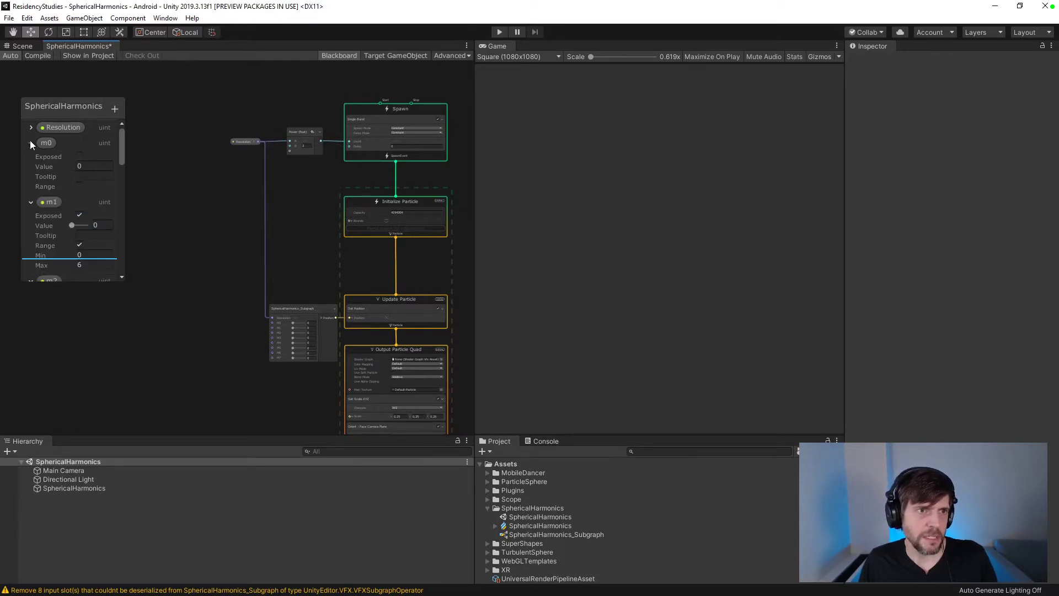
pyautogui.click(79, 157)
pyautogui.click(79, 187)
pyautogui.click(88, 206)
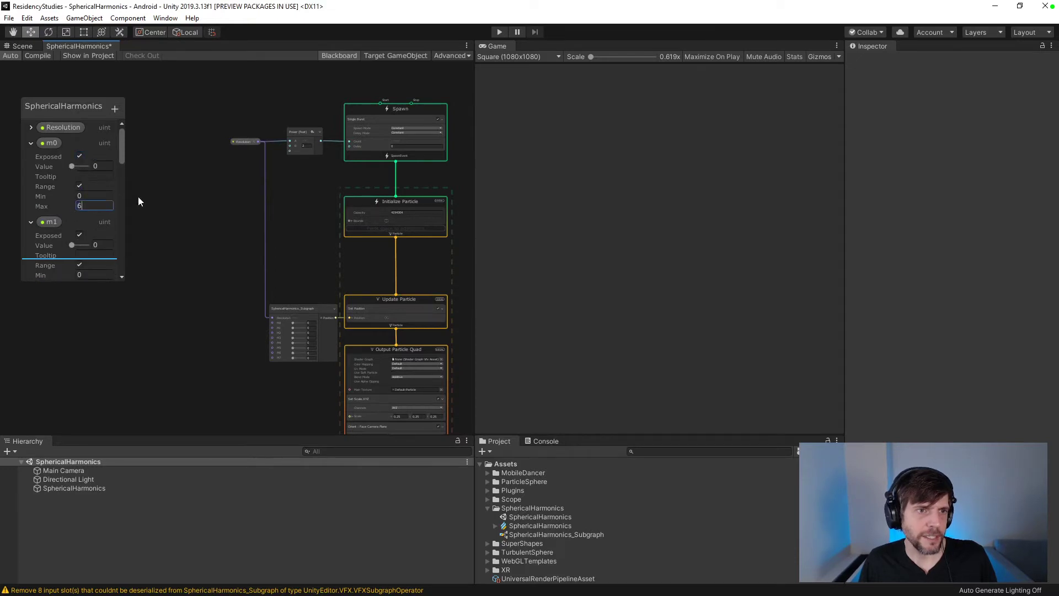
pyautogui.press('Return')
# - Collapse the settings of the m0 to m7 properties in the Blackboard
pyautogui.click(31, 143)
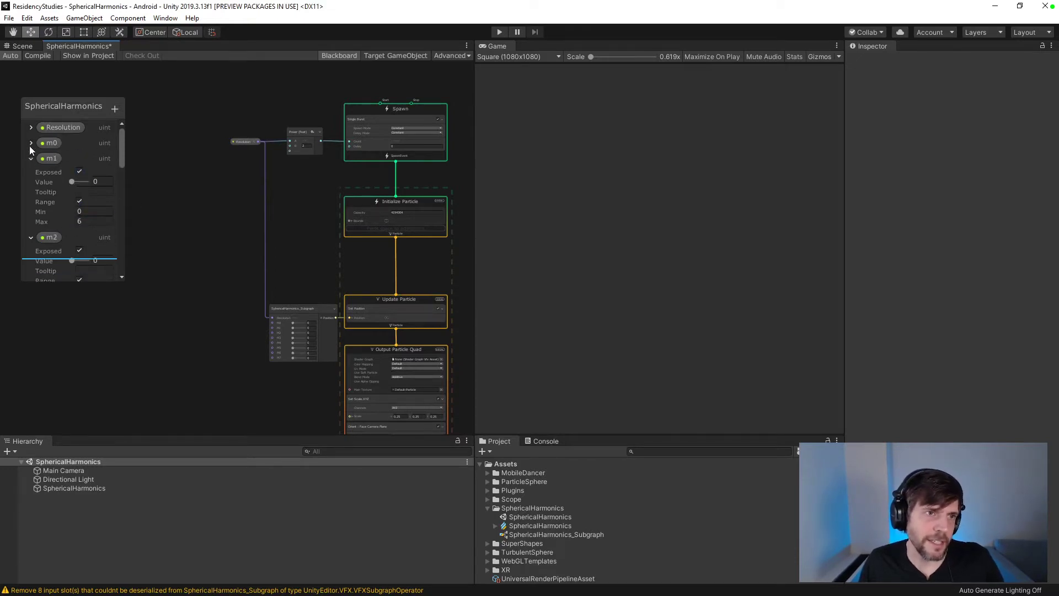
pyautogui.click(30, 159)
pyautogui.click(30, 173)
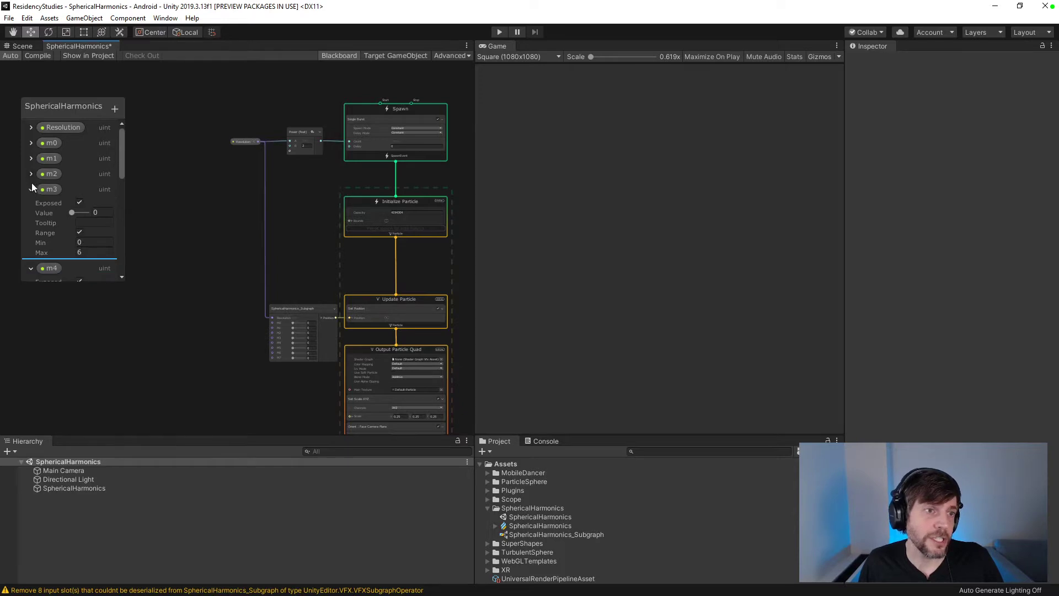
pyautogui.click(31, 189)
pyautogui.click(31, 204)
pyautogui.click(30, 220)
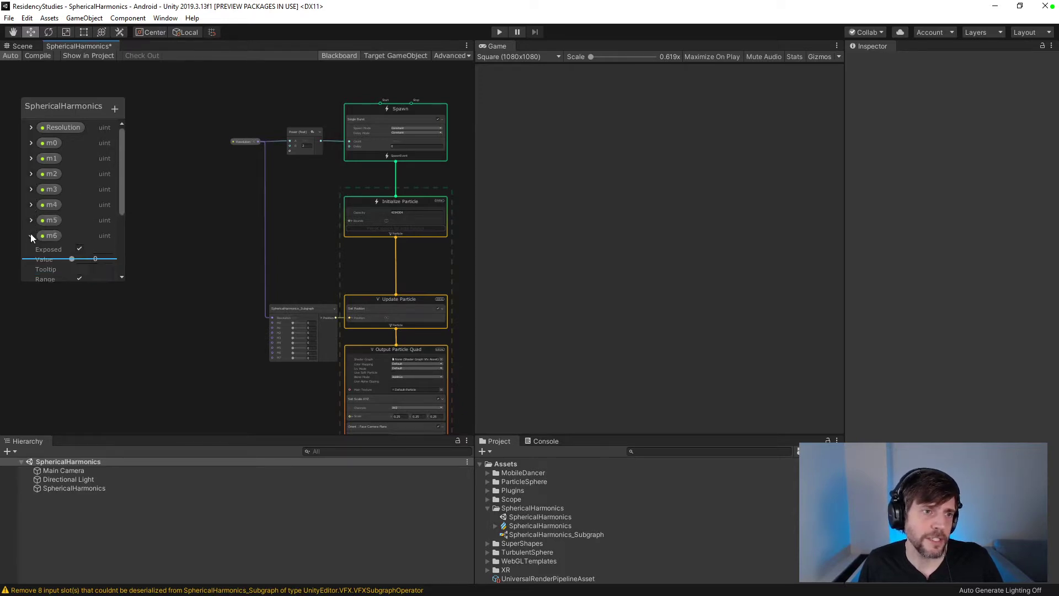
pyautogui.click(31, 235)
pyautogui.click(31, 251)
# - Add nodes for the m7 down to m0 properties to the graph, stacked beside the subgraph node
pyautogui.moveTo(55, 251); pyautogui.dragTo(196, 351)
pyautogui.moveTo(106, 255); pyautogui.dragTo(204, 342)
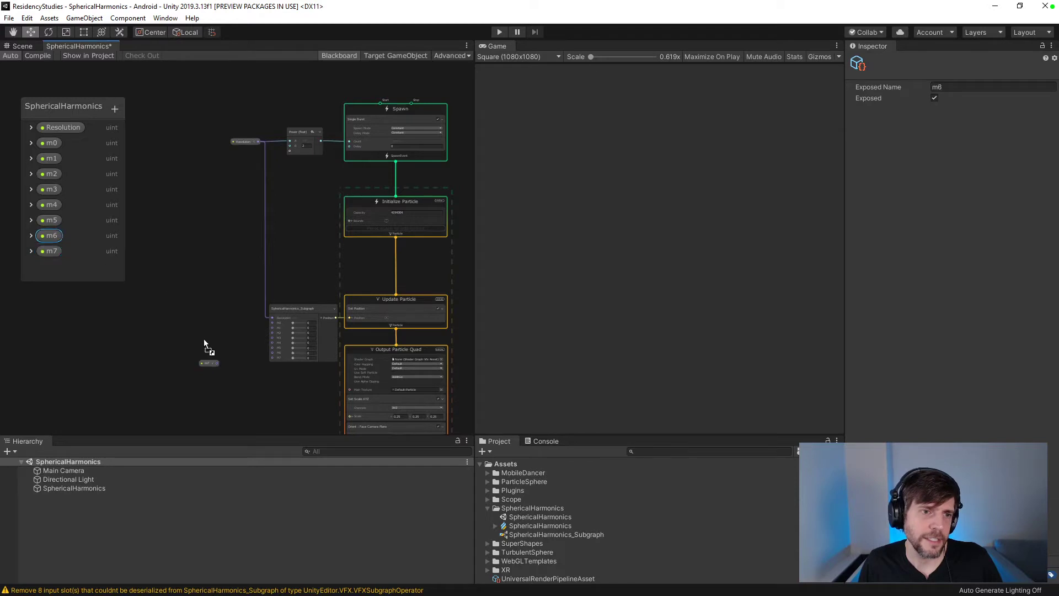
pyautogui.moveTo(51, 220); pyautogui.dragTo(200, 316)
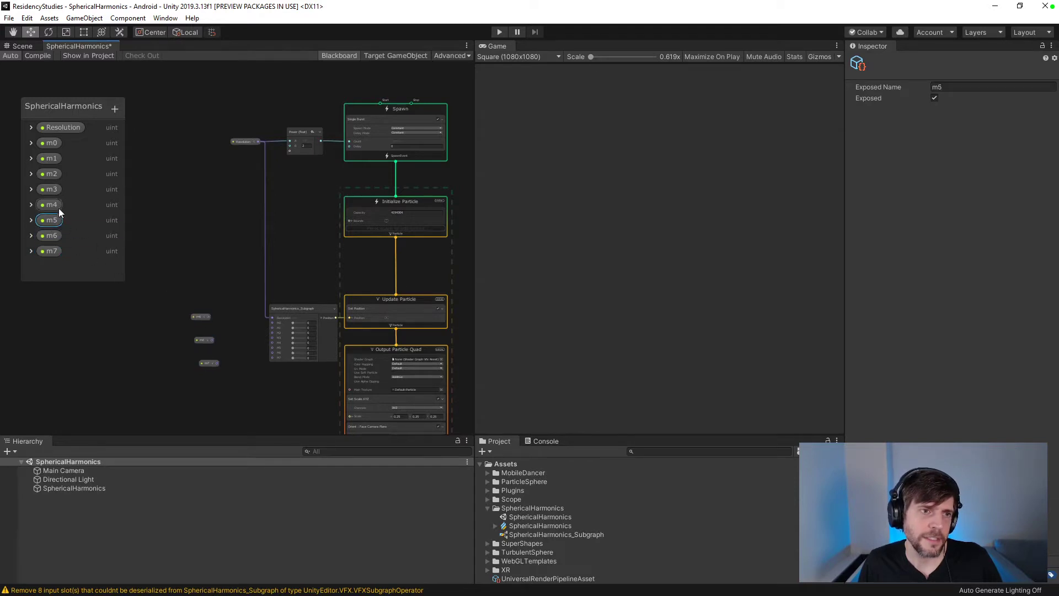
pyautogui.moveTo(51, 205); pyautogui.dragTo(195, 293)
pyautogui.moveTo(74, 178); pyautogui.dragTo(183, 240)
pyautogui.moveTo(51, 159); pyautogui.dragTo(185, 226)
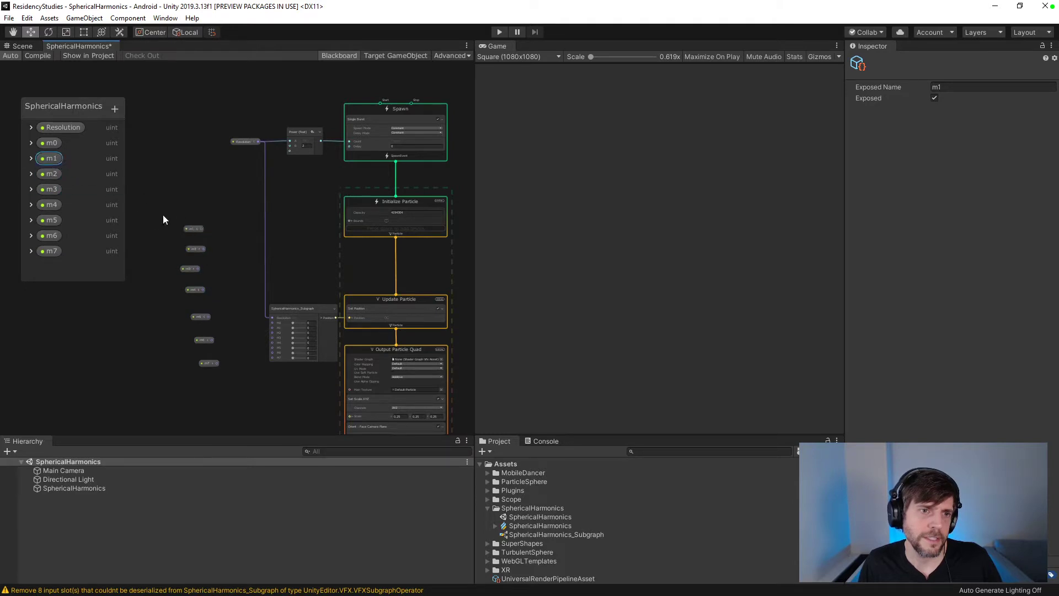
pyautogui.moveTo(51, 143); pyautogui.dragTo(174, 189)
# - Connect the m7, m6 and m5 nodes to the matching inputs of the SphericalHarmonics_Subgraph node
pyautogui.scroll(2, 247, 230)
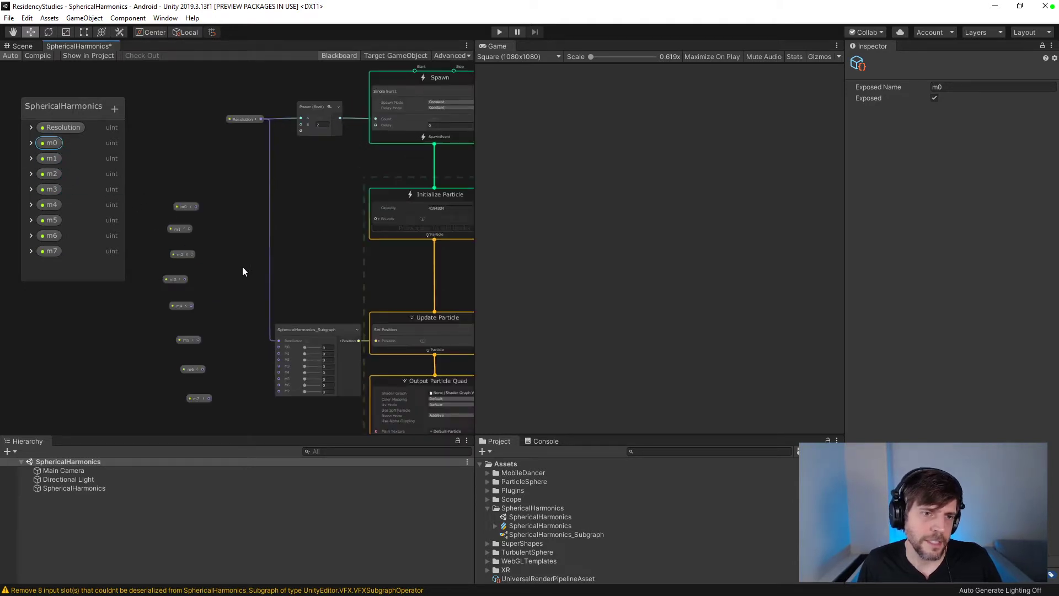
pyautogui.moveTo(242, 266); pyautogui.dragTo(235, 201, button='middle')
pyautogui.moveTo(201, 334); pyautogui.dragTo(220, 358)
pyautogui.moveTo(184, 304); pyautogui.dragTo(269, 314)
pyautogui.click(177, 274)
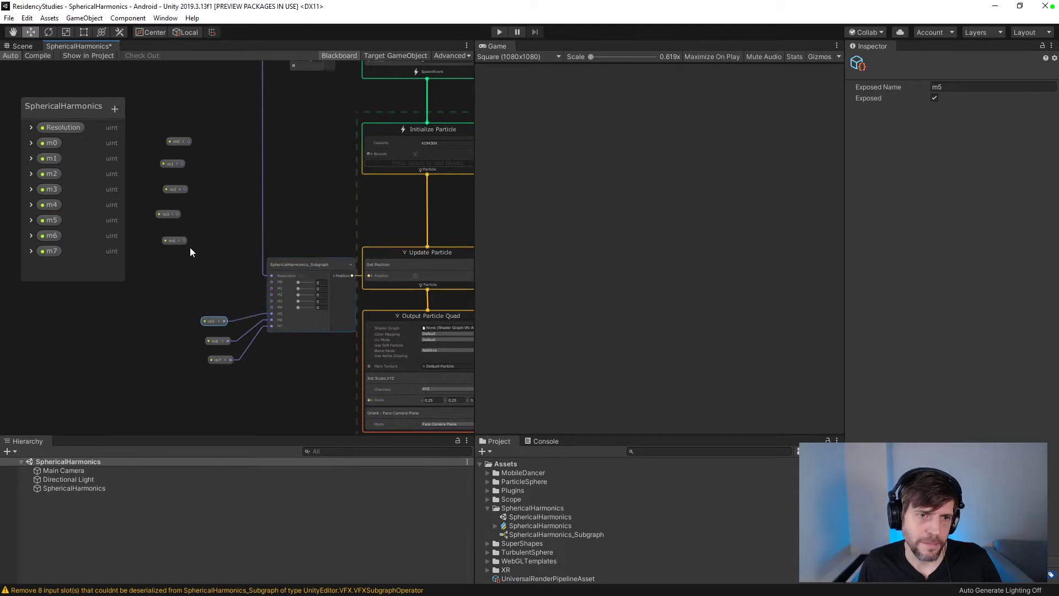
# - Connect the m4, m3, m2, m1 and m0 nodes to their matching inputs on the SphericalHarmonics_Subgraph node
pyautogui.click(177, 242)
pyautogui.moveTo(177, 243); pyautogui.dragTo(271, 308)
pyautogui.click(169, 215)
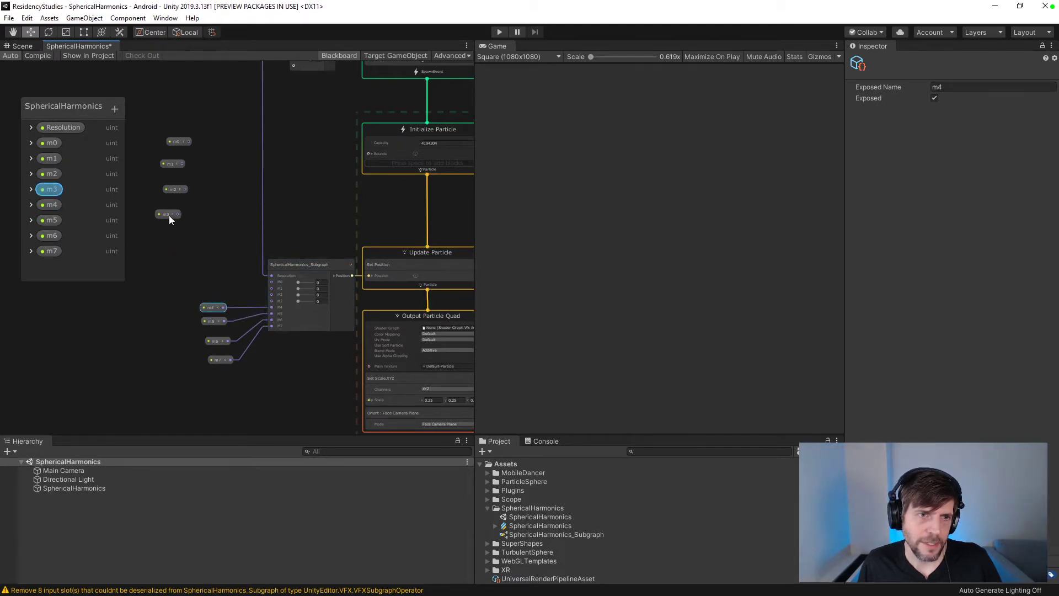
pyautogui.moveTo(168, 215); pyautogui.dragTo(271, 300)
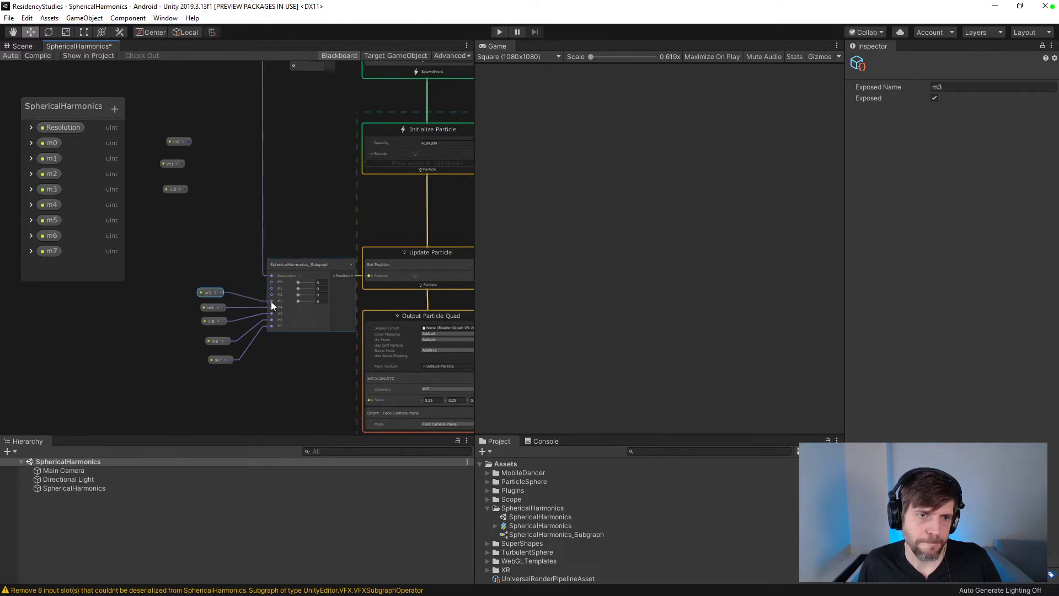
pyautogui.moveTo(176, 188); pyautogui.dragTo(270, 294)
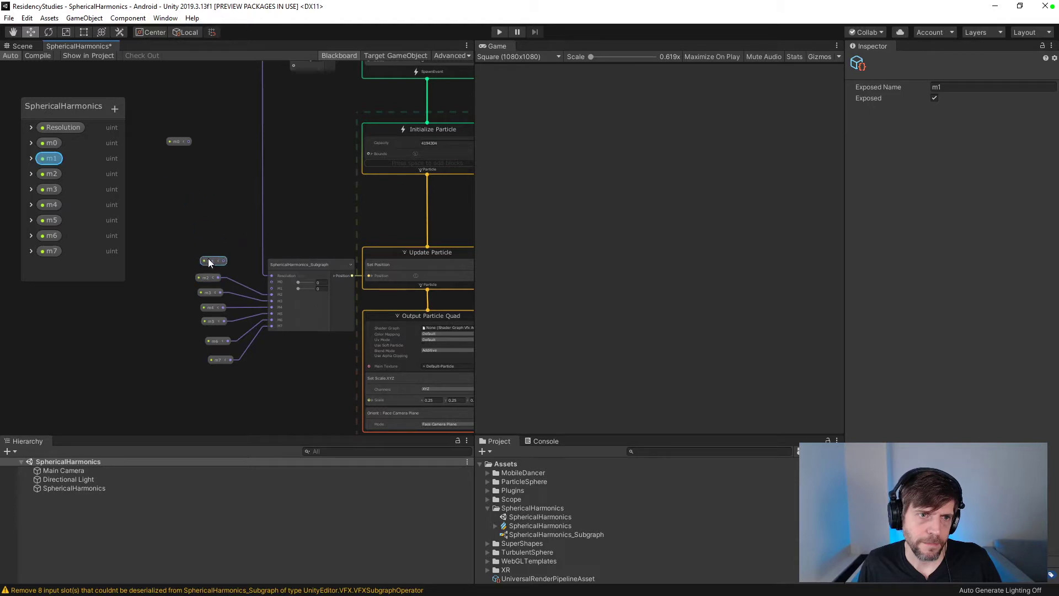
pyautogui.moveTo(209, 261); pyautogui.dragTo(271, 288)
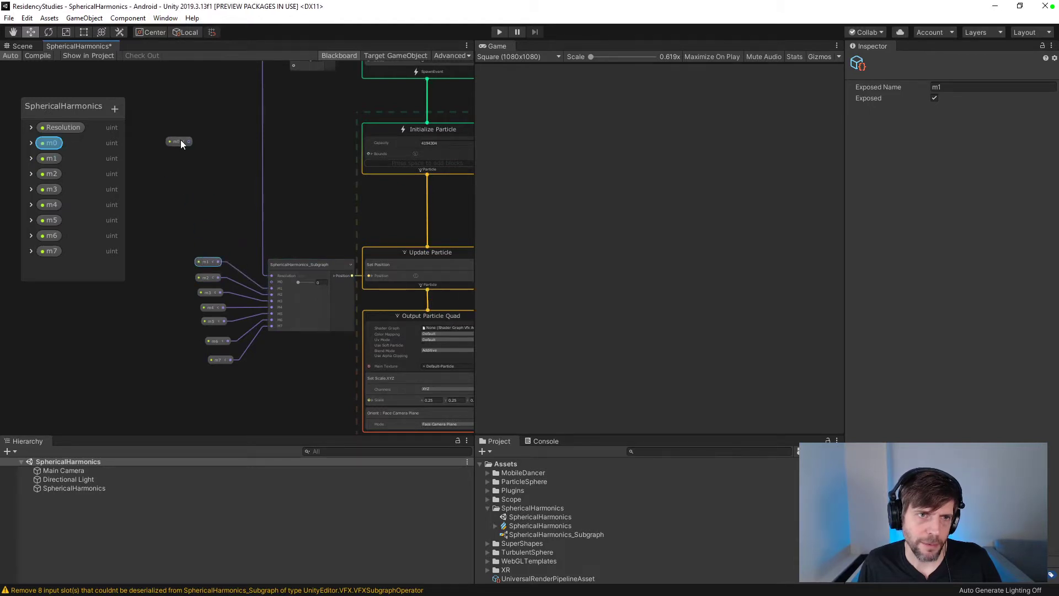
pyautogui.moveTo(180, 143); pyautogui.dragTo(215, 243)
pyautogui.moveTo(266, 280); pyautogui.dragTo(271, 282)
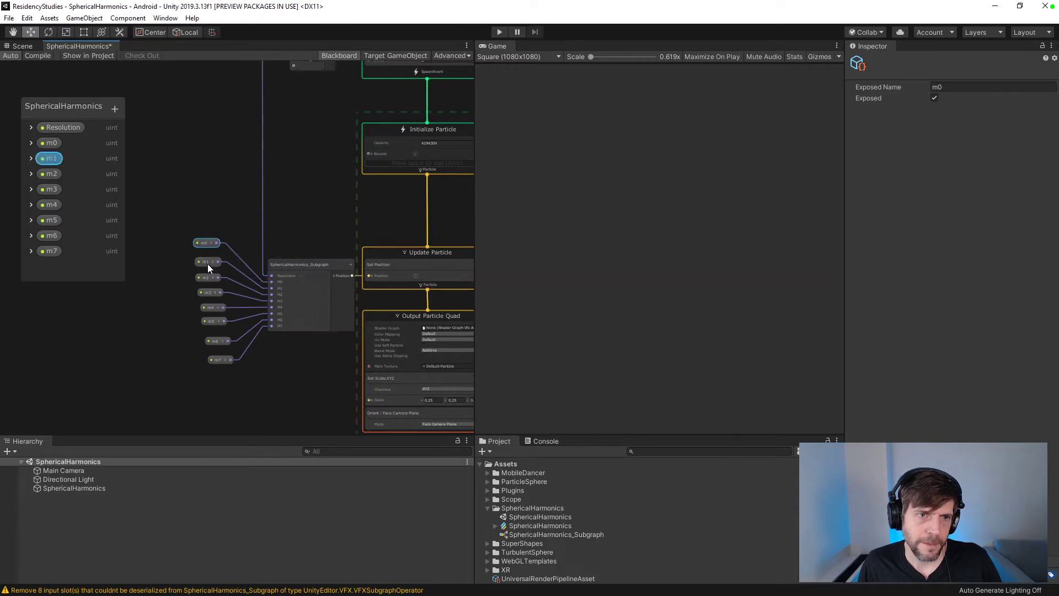
# - Compile the graph and line up the m0 to m7 nodes in a tidy column beside the subgraph node
pyautogui.click(46, 55)
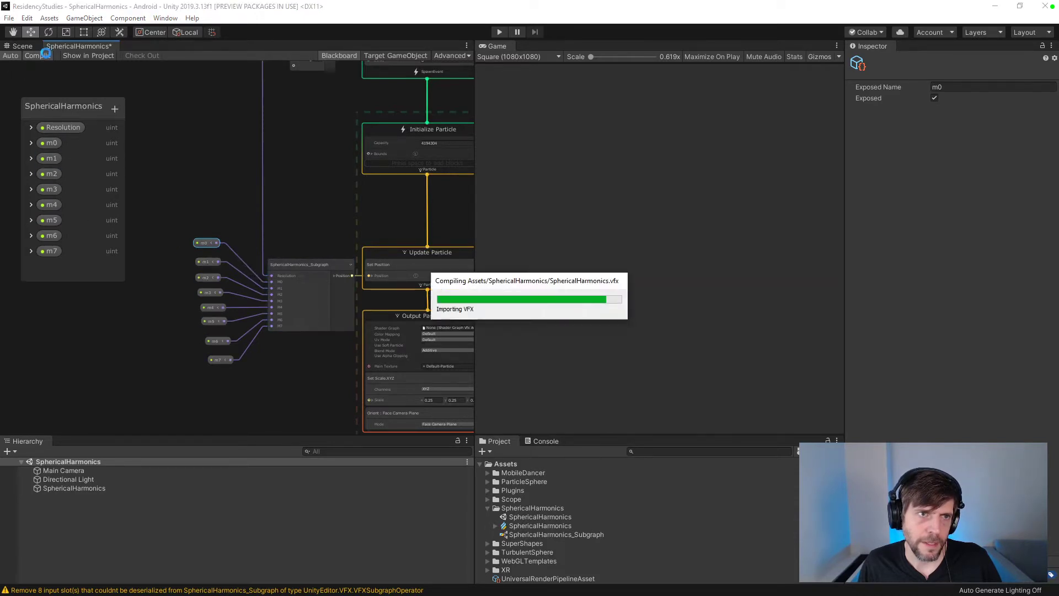
pyautogui.moveTo(212, 362); pyautogui.dragTo(200, 243)
pyautogui.click(203, 242)
pyautogui.click(129, 334)
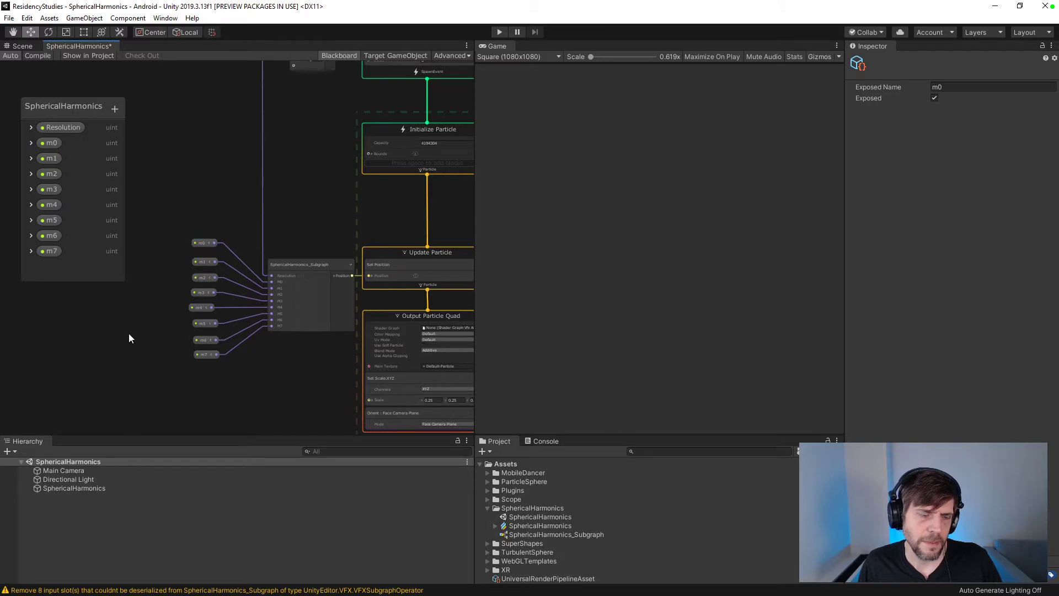
# - Widen the Game view slightly, enter play mode, and select the SphericalHarmonics object in the scene
pyautogui.click(558, 252)
pyautogui.moveTo(475, 227)
pyautogui.mouseDown()
pyautogui.moveTo(449, 227)
pyautogui.moveTo(466, 227)
pyautogui.mouseUp()
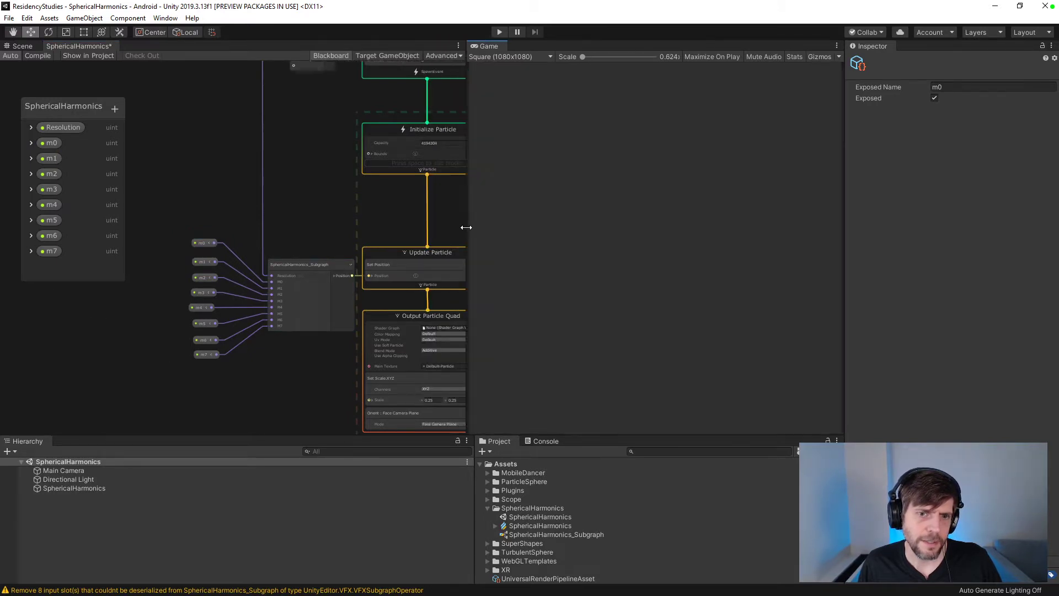
pyautogui.click(499, 32)
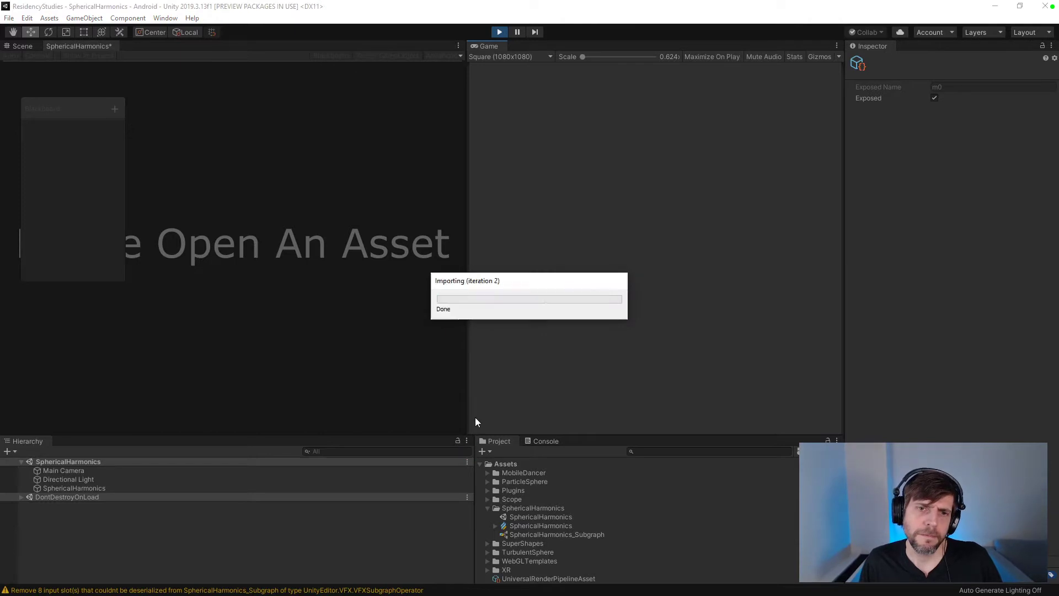
pyautogui.click(71, 488)
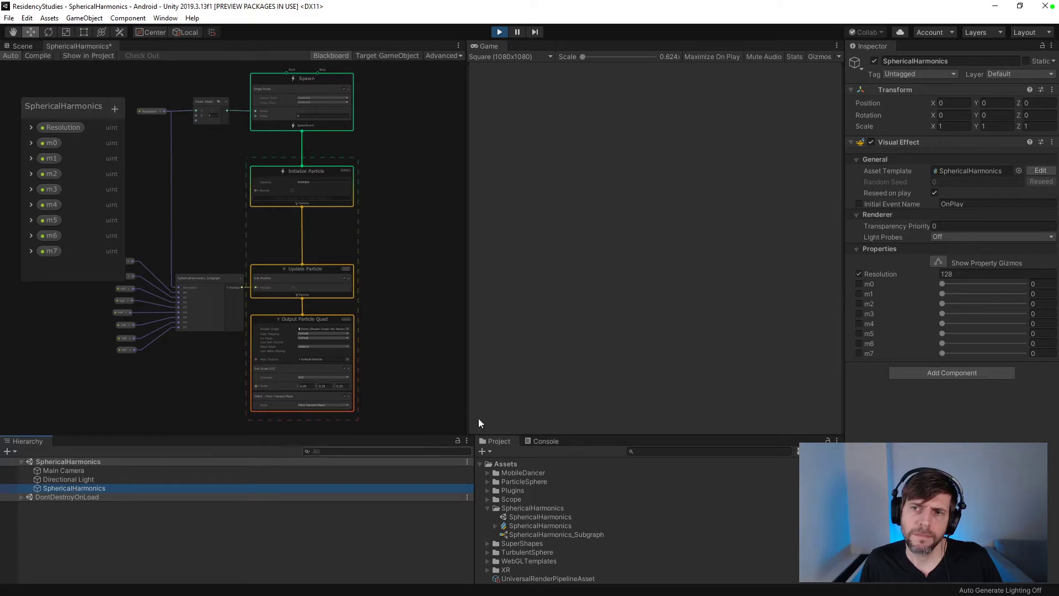
# - Enable the m0 to m7 overrides on the Visual Effect component and try out different values, such as 4 for m0
pyautogui.click(859, 284)
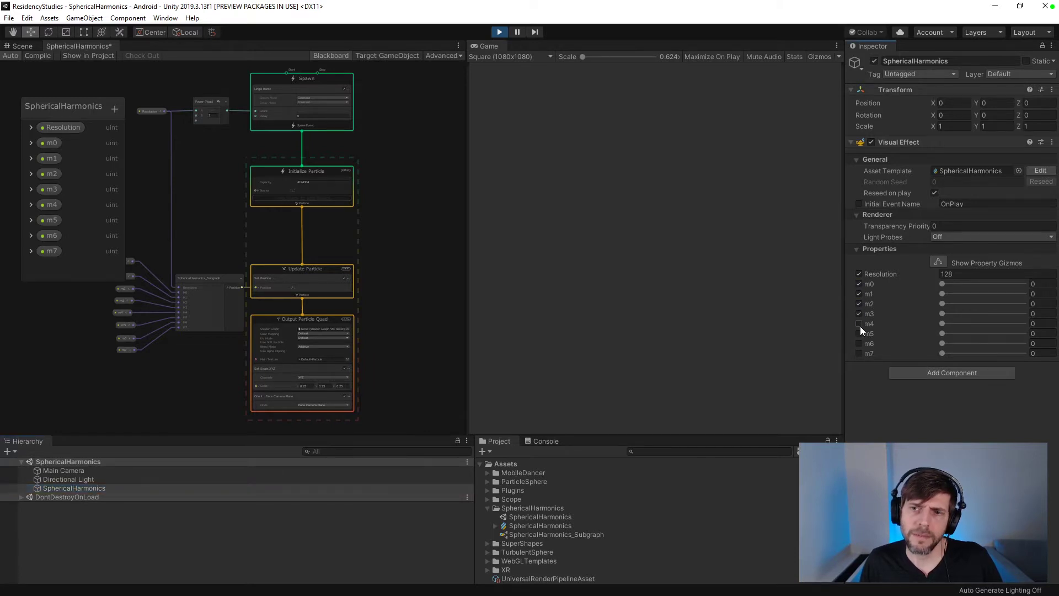
pyautogui.moveTo(943, 284); pyautogui.dragTo(1008, 285)
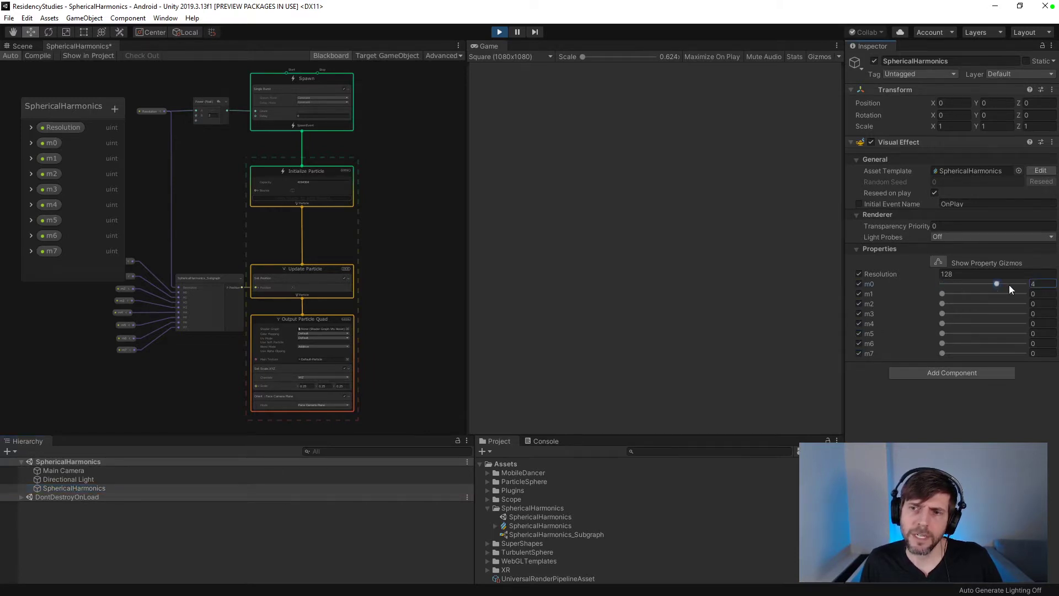
pyautogui.moveTo(942, 293)
pyautogui.mouseDown()
pyautogui.moveTo(980, 294)
pyautogui.moveTo(942, 294)
pyautogui.mouseUp()
pyautogui.moveTo(943, 304); pyautogui.dragTo(969, 314)
pyautogui.moveTo(943, 323)
pyautogui.mouseDown()
pyautogui.moveTo(983, 333)
pyautogui.moveTo(974, 352)
pyautogui.moveTo(923, 350)
pyautogui.moveTo(949, 343)
pyautogui.moveTo(938, 343)
pyautogui.mouseUp()
pyautogui.moveTo(983, 334); pyautogui.dragTo(938, 303)
# - Check the spherical harmonics reference page in the browser for the allowed m0 to m7 values and return to Unity
pyautogui.hotkey('alt', 'Tab')
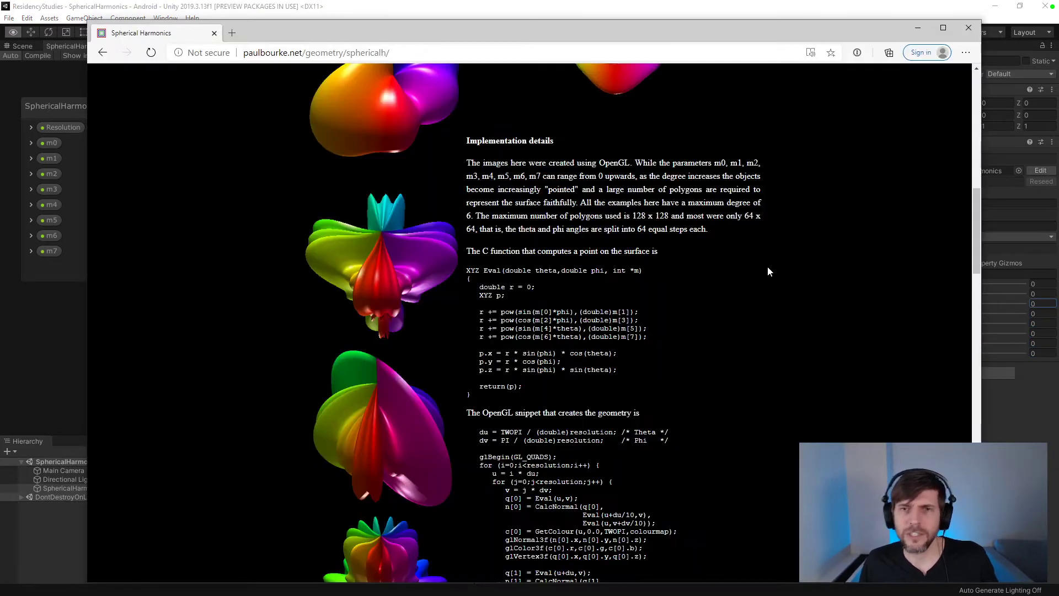
pyautogui.scroll(5, 654, 235)
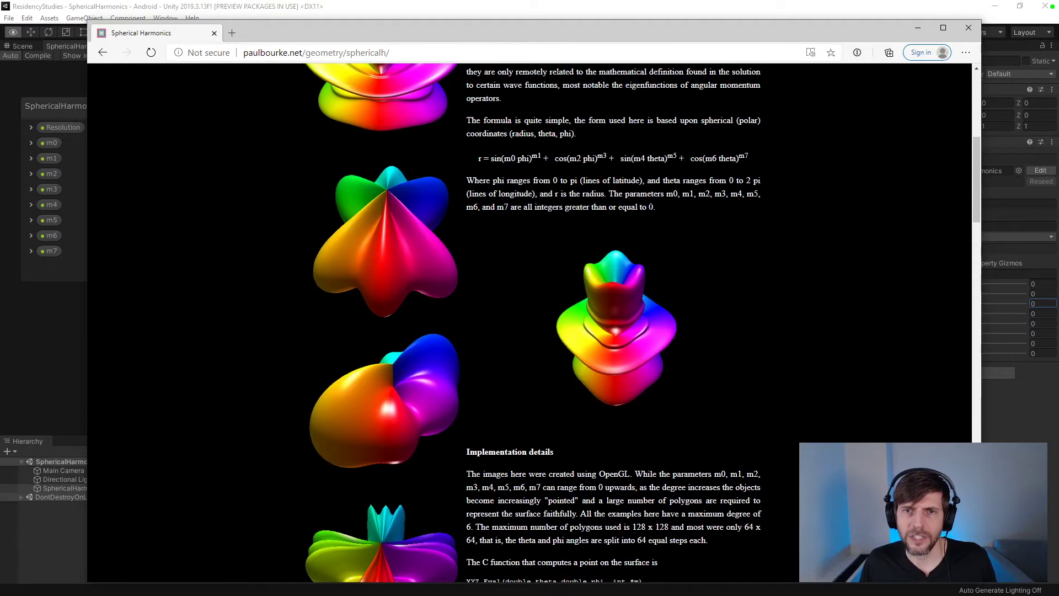
pyautogui.moveTo(655, 207); pyautogui.dragTo(610, 194)
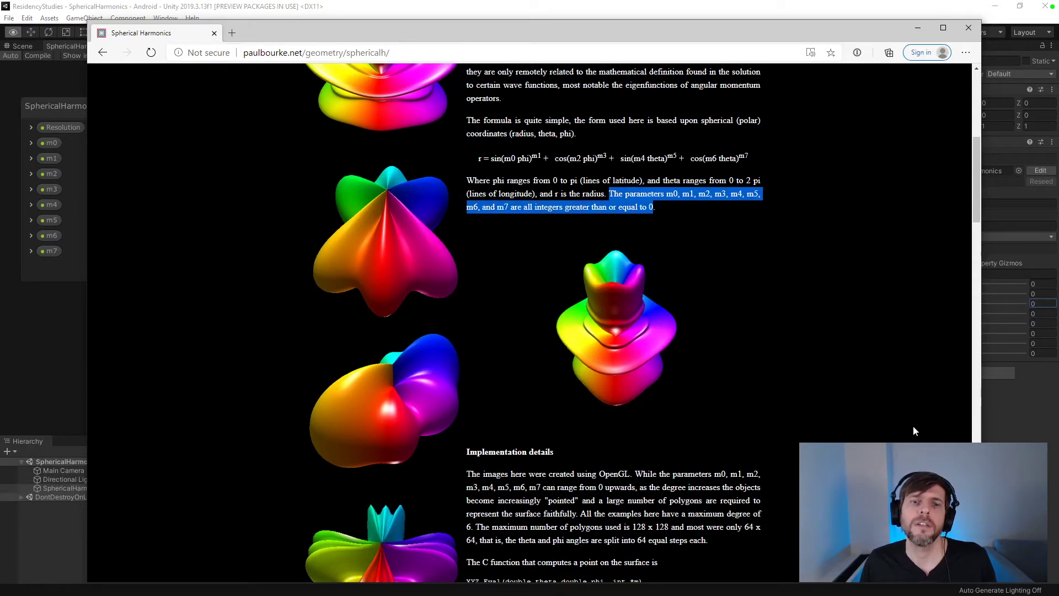
pyautogui.hotkey('alt', 'Tab')
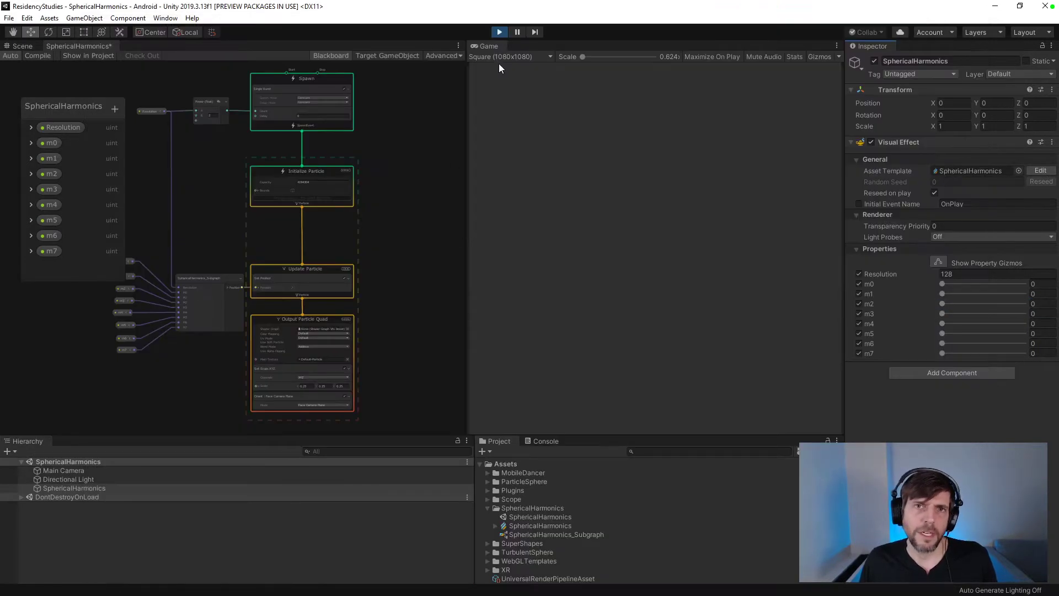
# - Exit play mode and restart the effect by disabling and re-enabling its Visual Effect component
pyautogui.click(498, 32)
pyautogui.click(498, 32)
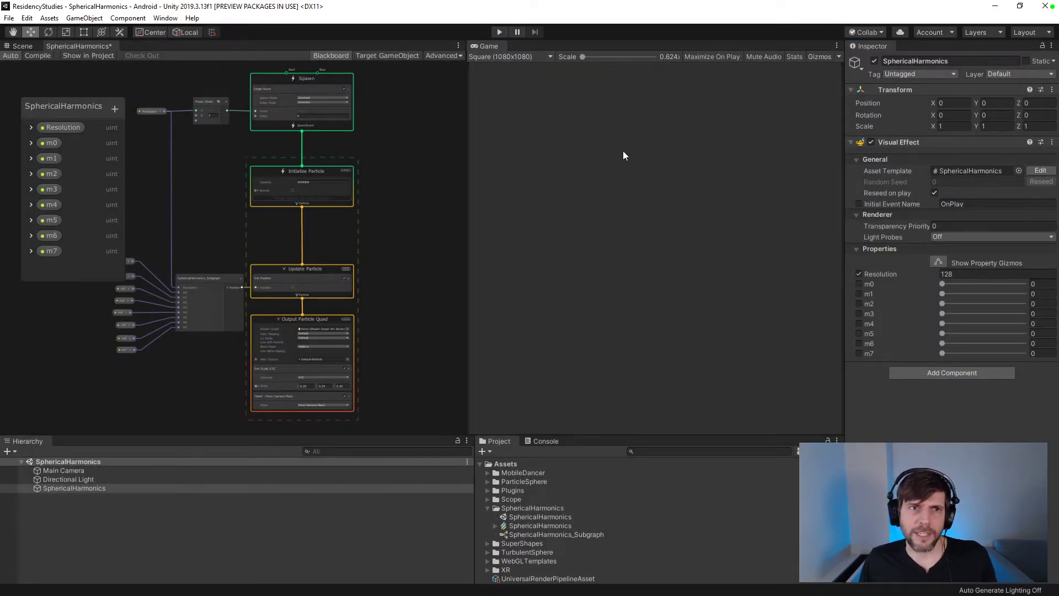
pyautogui.moveTo(415, 142); pyautogui.dragTo(461, 164, button='middle')
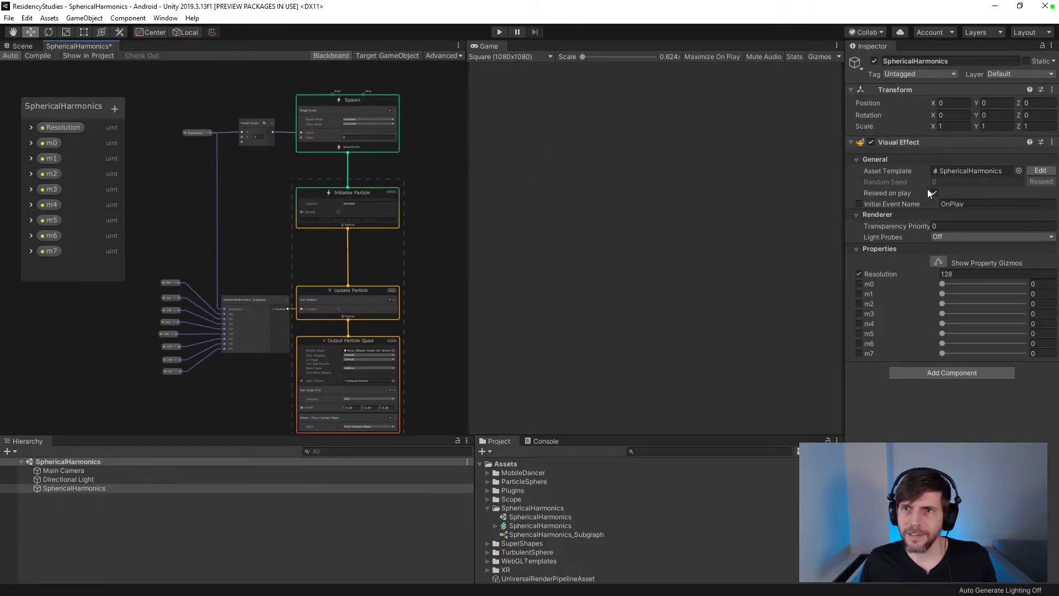
pyautogui.click(870, 141)
pyautogui.click(871, 141)
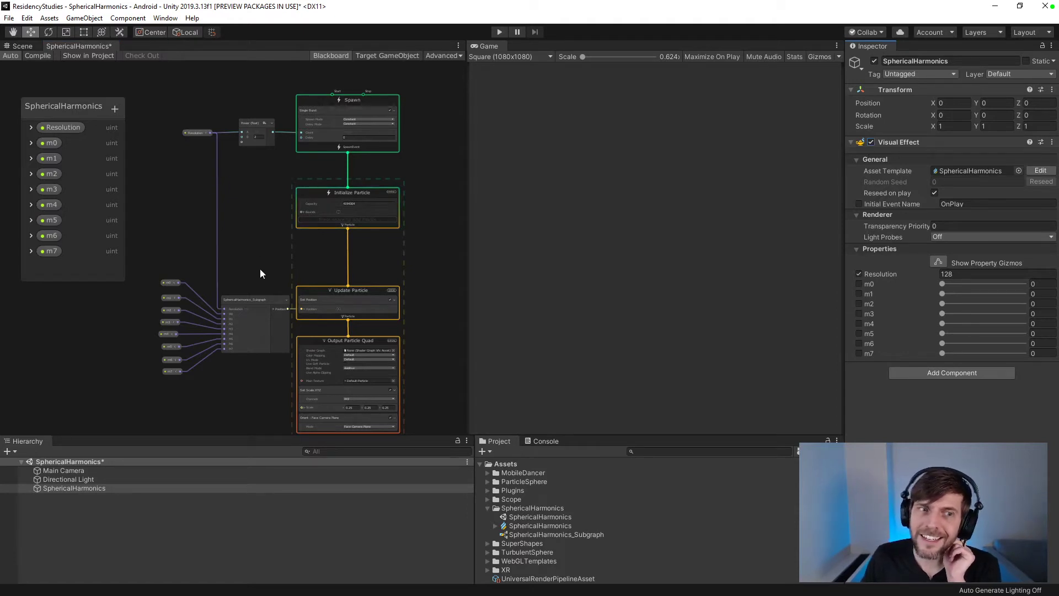
# - Check the m7 parameter's settings in the blackboard, and open SphericalHarmonics_Subgraph for editing
pyautogui.scroll(3, 229, 276)
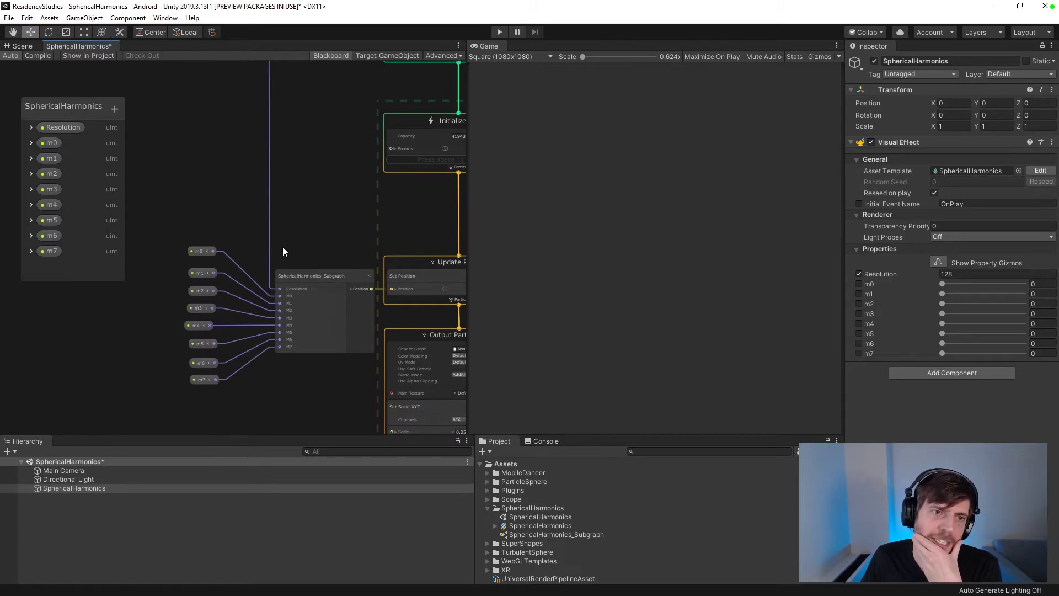
pyautogui.scroll(1, 215, 264)
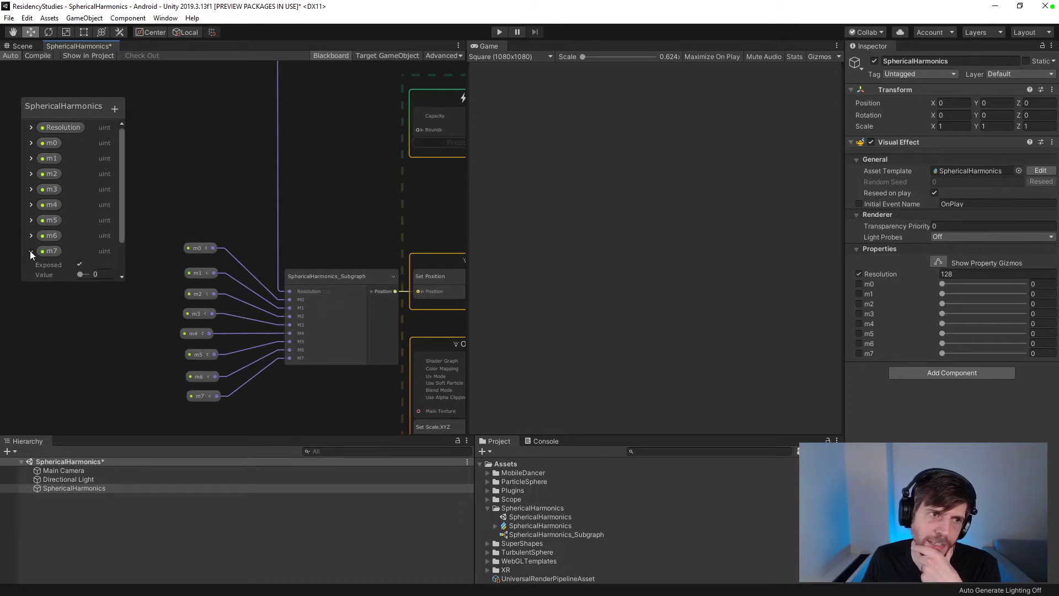
pyautogui.click(556, 525)
pyautogui.doubleClick(556, 525)
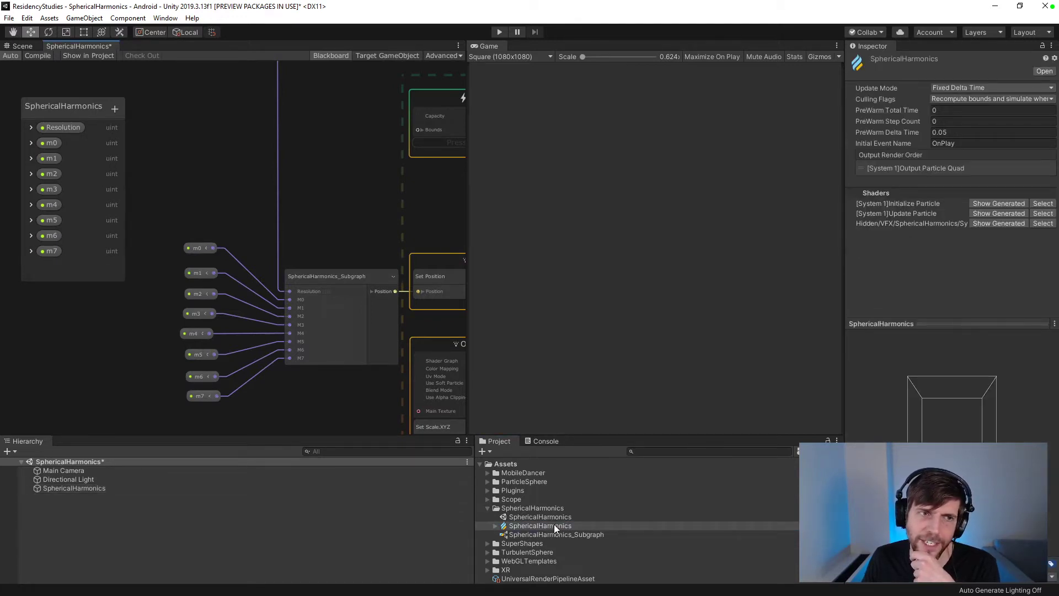
pyautogui.doubleClick(554, 533)
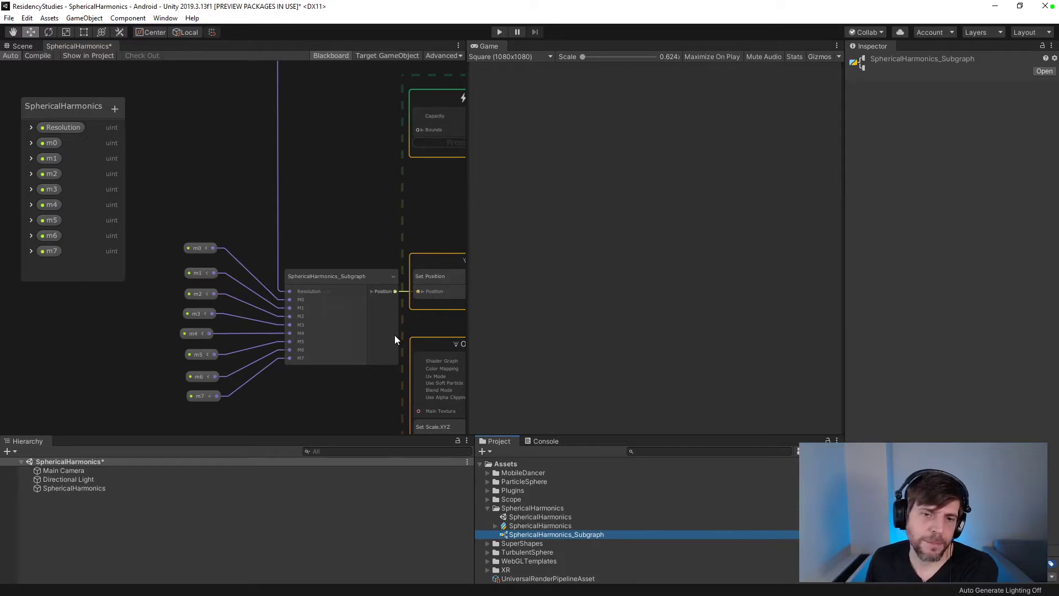
pyautogui.scroll(3, 376, 216)
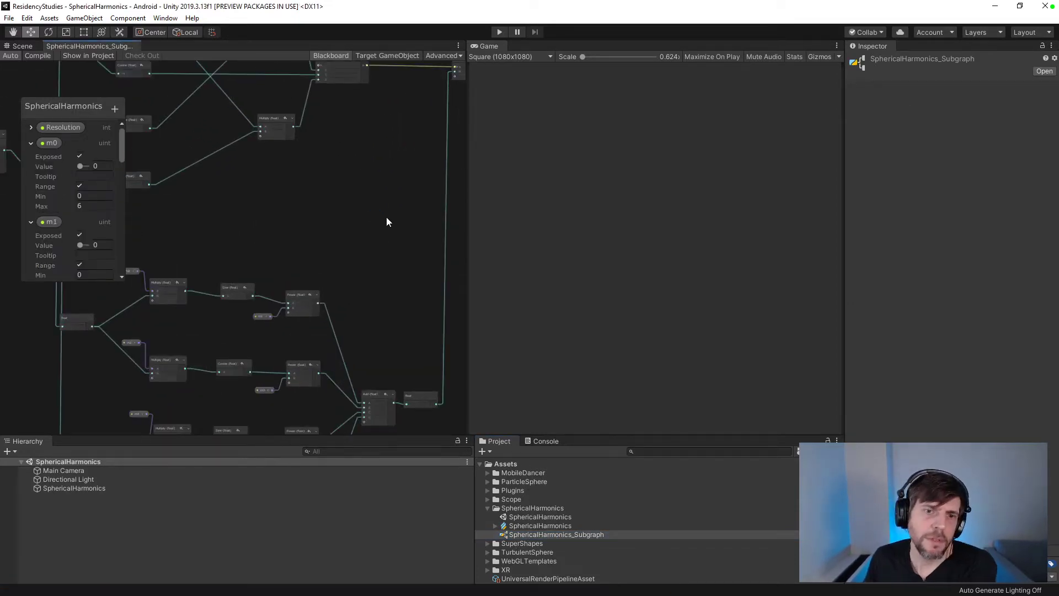
# - Remove and reconnect the link from the summed radius to the final Multiply node, and move Multiply and the Position output lower
pyautogui.moveTo(428, 210); pyautogui.dragTo(351, 229, button='middle')
pyautogui.click(367, 214)
pyautogui.press('Delete')
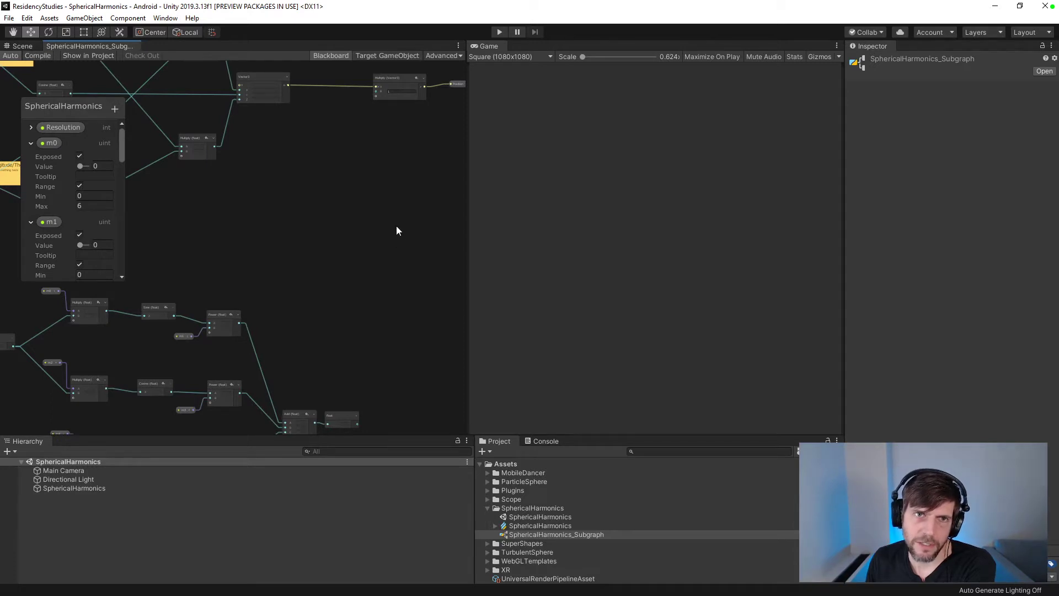
pyautogui.scroll(-4, 397, 226)
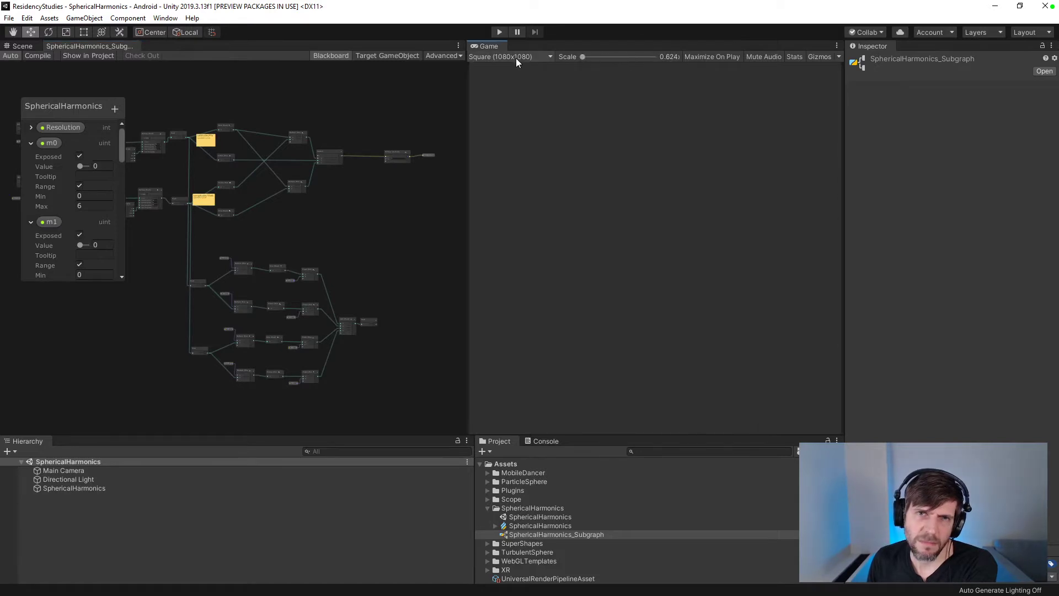
pyautogui.moveTo(374, 325); pyautogui.dragTo(400, 227)
pyautogui.moveTo(429, 154); pyautogui.dragTo(369, 236)
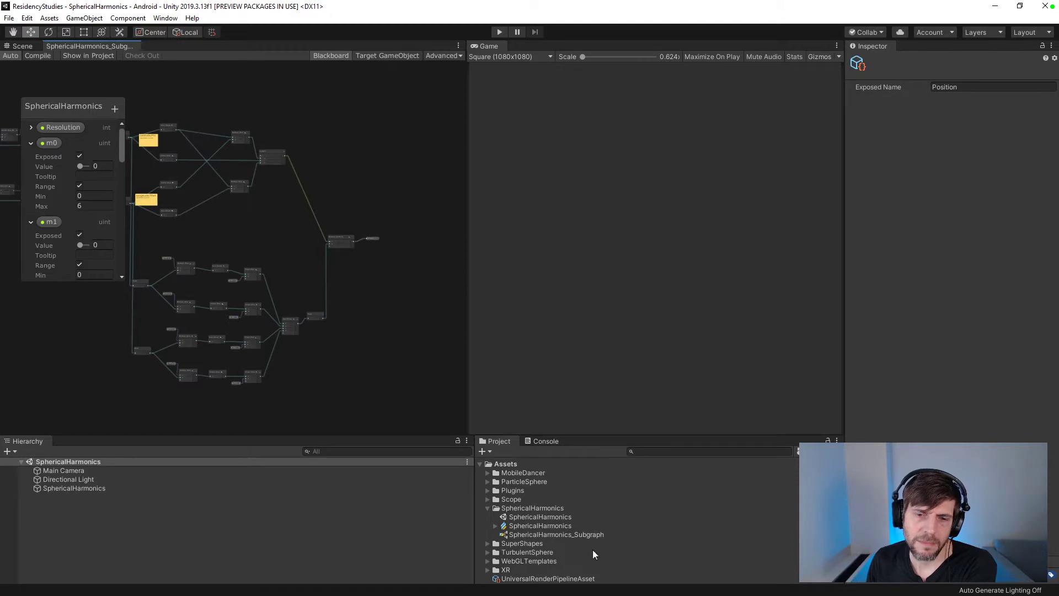
# - Reload the SphericalHarmonics scene by creating a new empty scene and reopening the saved one
pyautogui.click(514, 516)
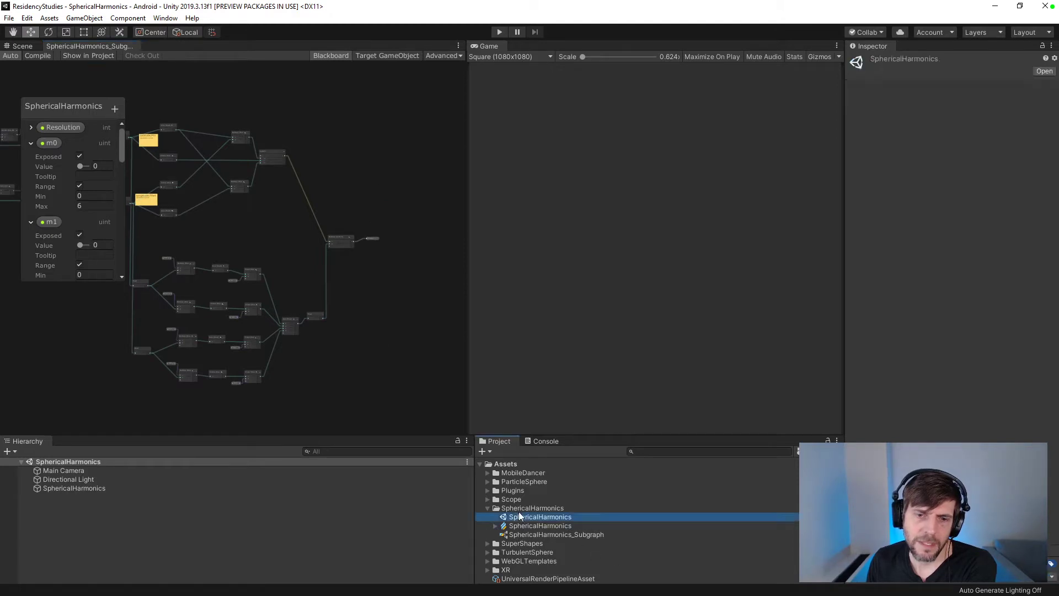
pyautogui.scroll(-4, 516, 529)
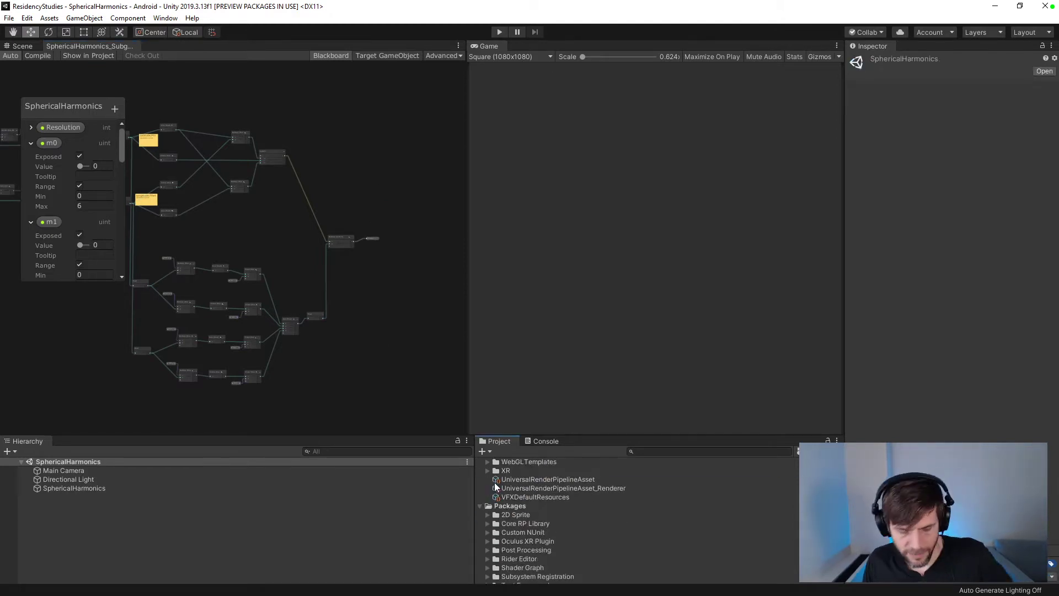
pyautogui.hotkey('ctrl', 'n')
pyautogui.scroll(4, 602, 513)
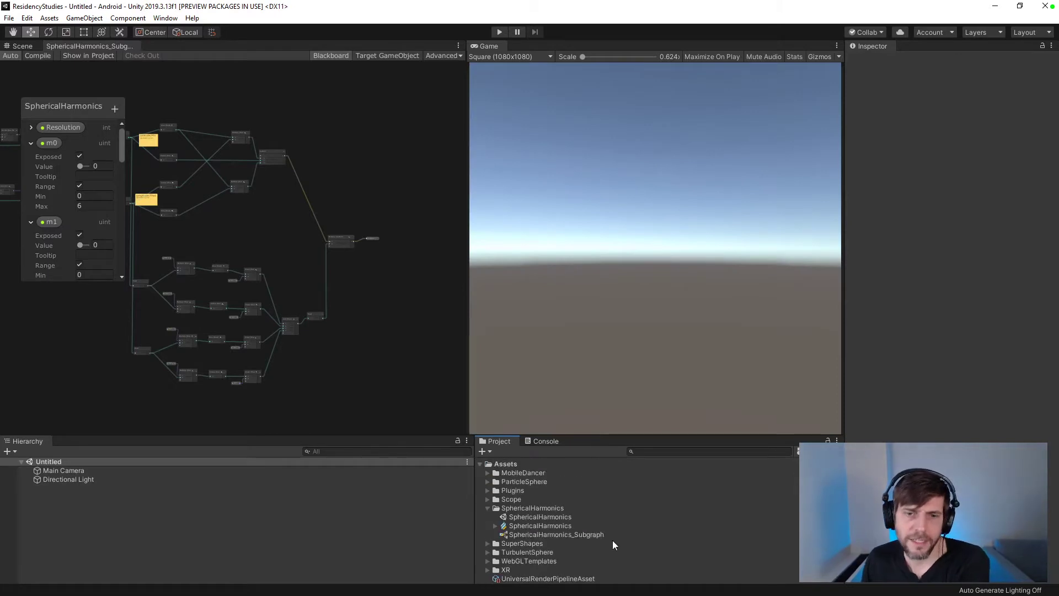
pyautogui.doubleClick(527, 517)
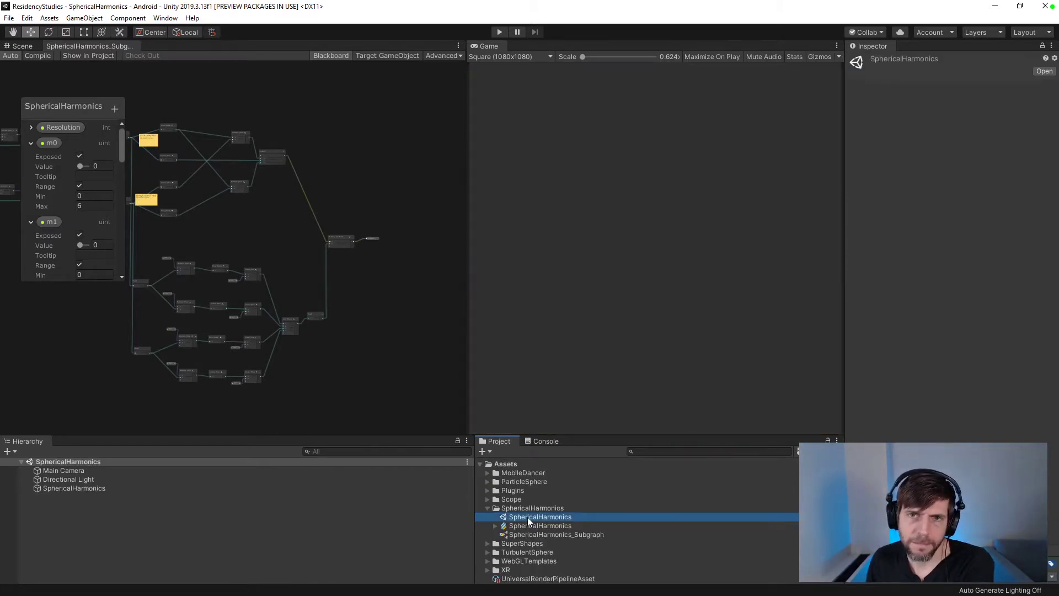
# - Close the subgraph editor, and widen the Game view and the Project and Console area
pyautogui.click(137, 43)
pyautogui.click(458, 45)
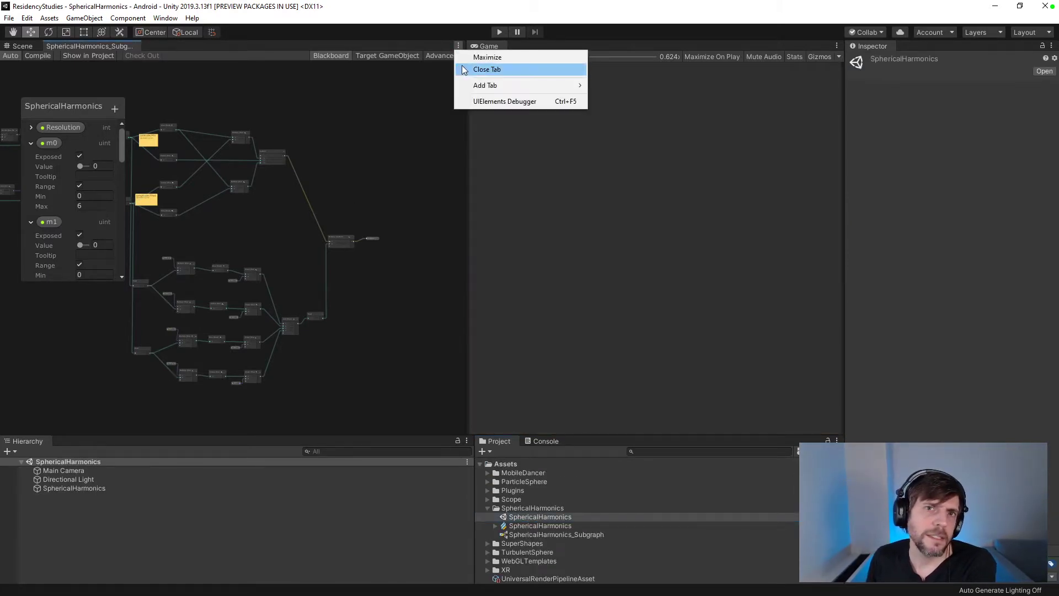
pyautogui.click(485, 70)
pyautogui.click(538, 441)
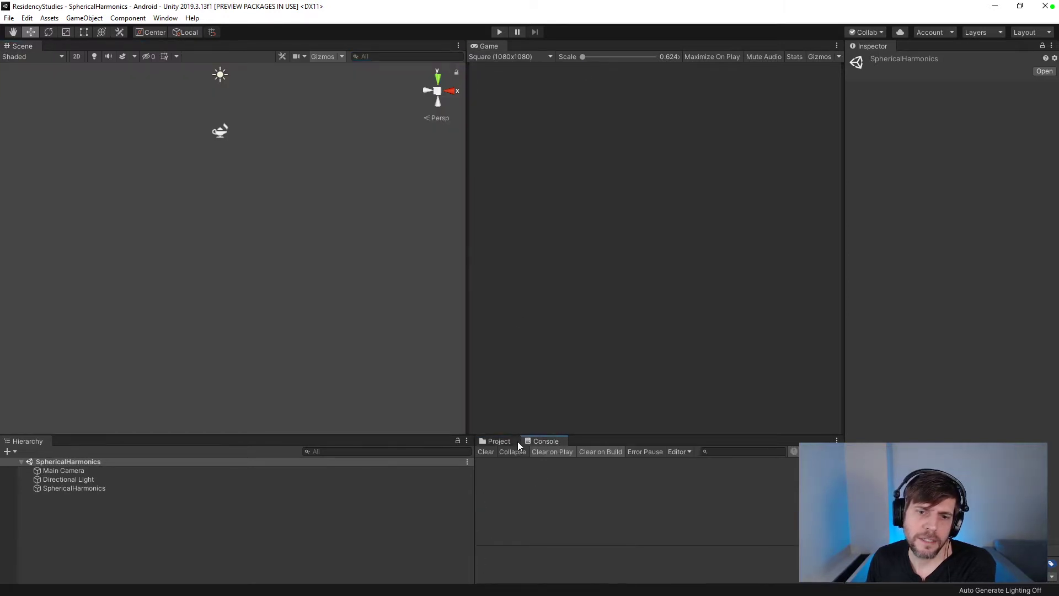
pyautogui.moveTo(467, 411); pyautogui.dragTo(440, 411)
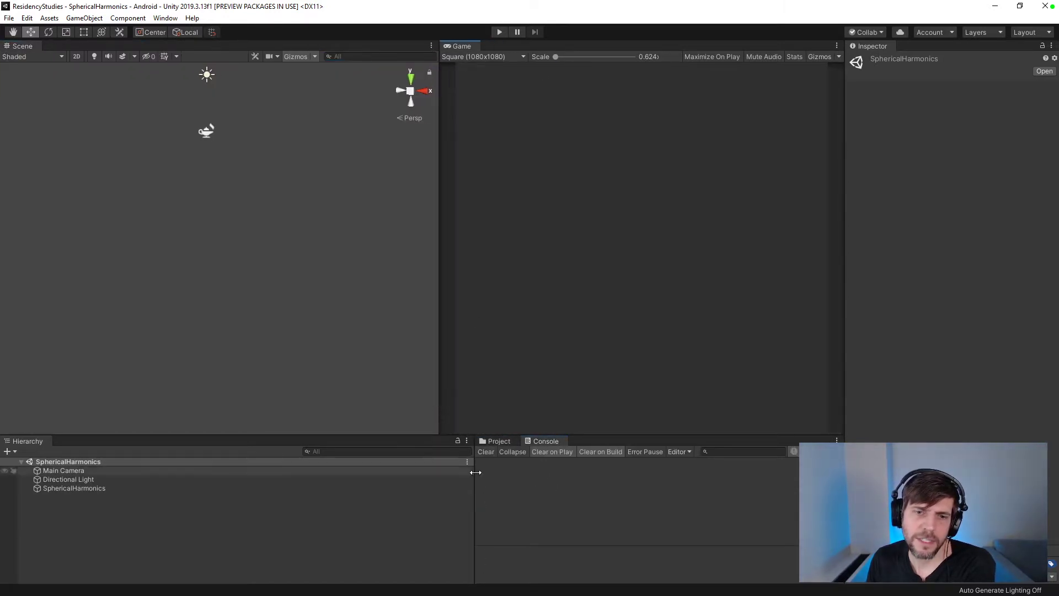
pyautogui.moveTo(471, 475); pyautogui.dragTo(417, 449)
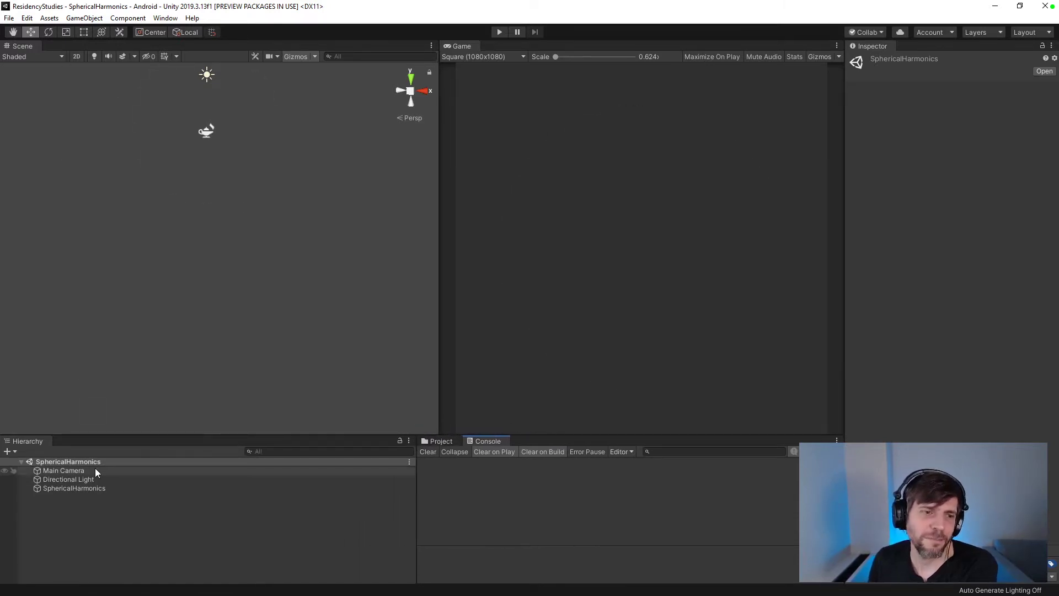
pyautogui.click(441, 440)
# - Delete the Directional Light from the SphericalHarmonics scene
pyautogui.click(101, 471)
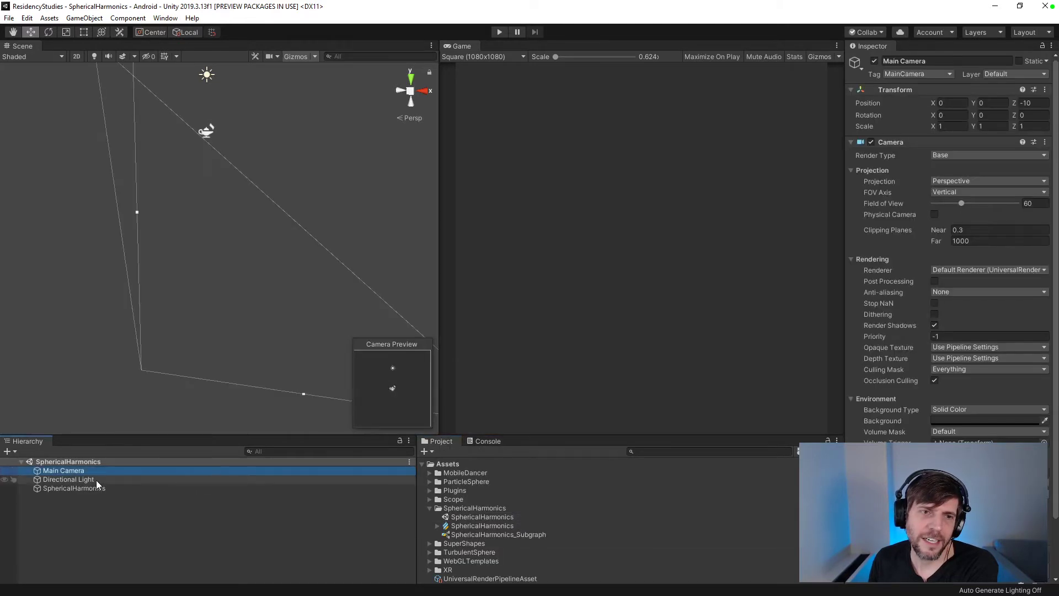
pyautogui.click(95, 478)
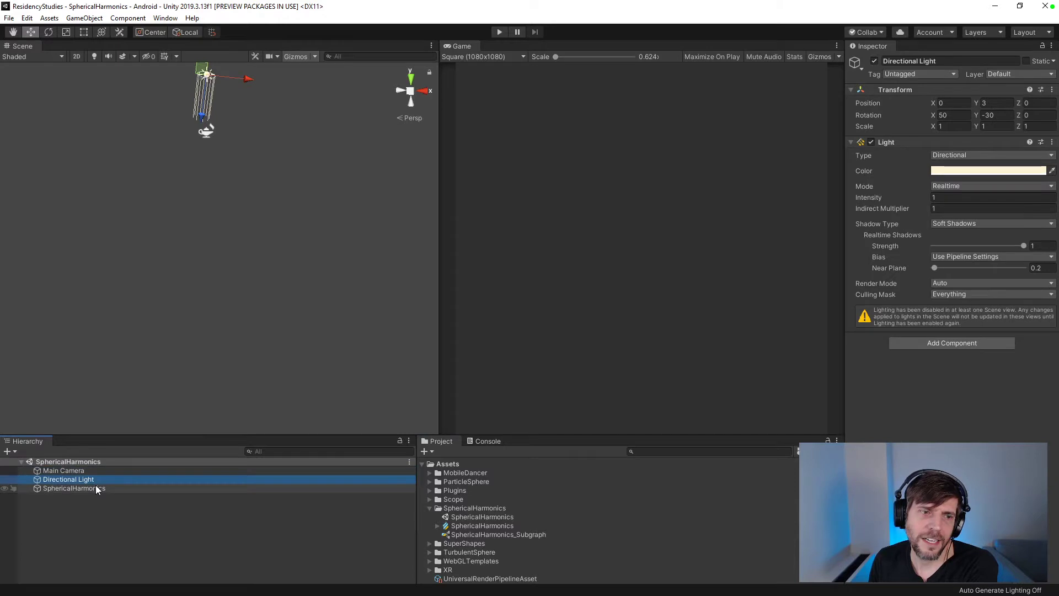
pyautogui.press('F2')
pyautogui.press('BackSpace')
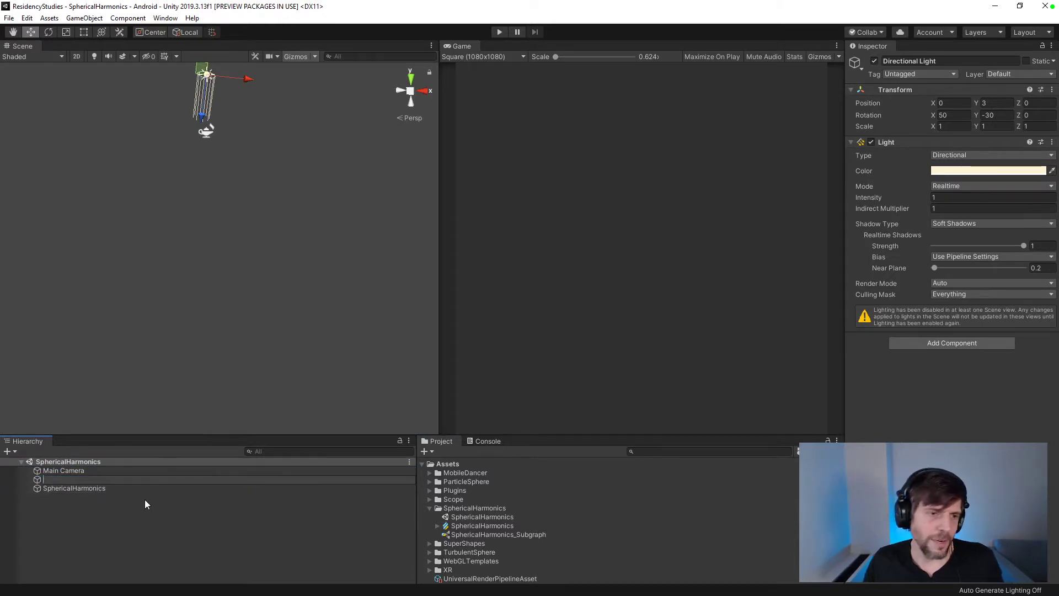
pyautogui.press('Escape')
pyautogui.press('Delete')
# - Inspect where the SphericalHarmonics effect sits in the Scene view relative to the Main Camera
pyautogui.click(113, 480)
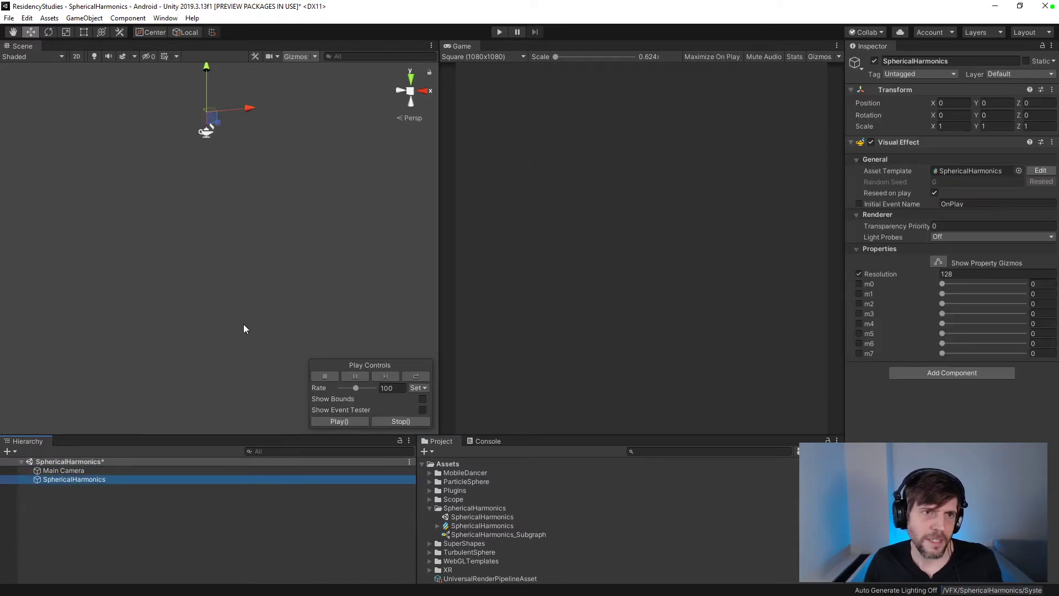
pyautogui.press('f')
pyautogui.click(128, 470)
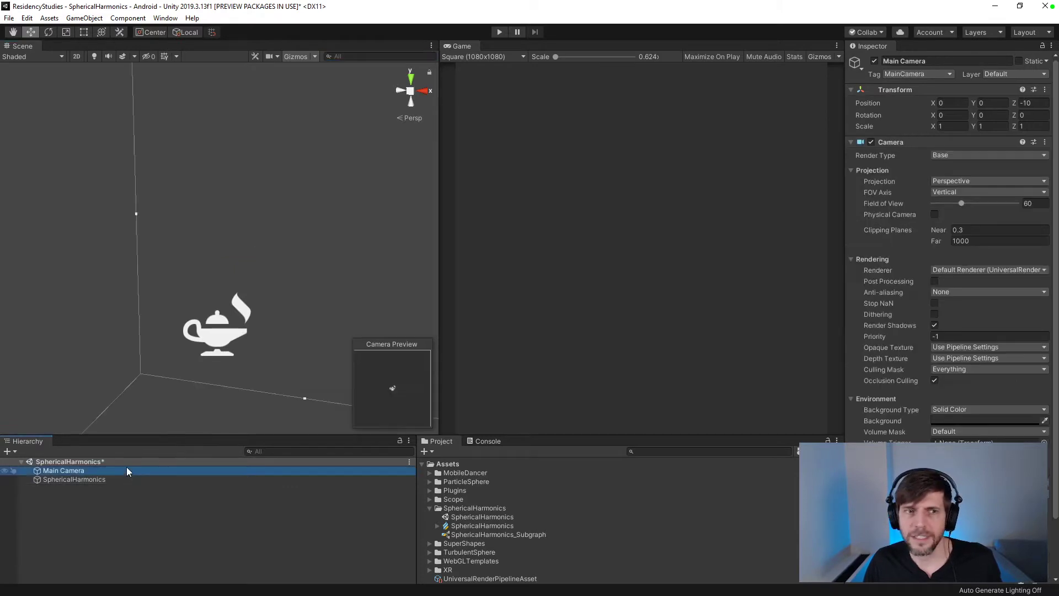
pyautogui.keyDown('alt'); pyautogui.moveTo(170, 312); pyautogui.dragTo(337, 316); pyautogui.keyUp('alt')
pyautogui.scroll(-8, 335, 320)
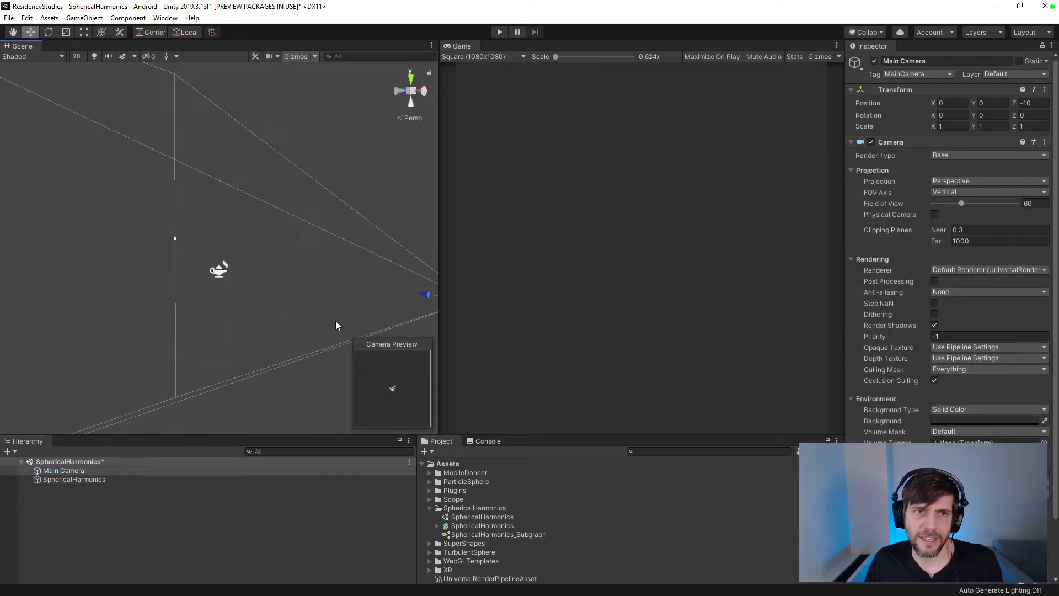
pyautogui.scroll(-3, 336, 321)
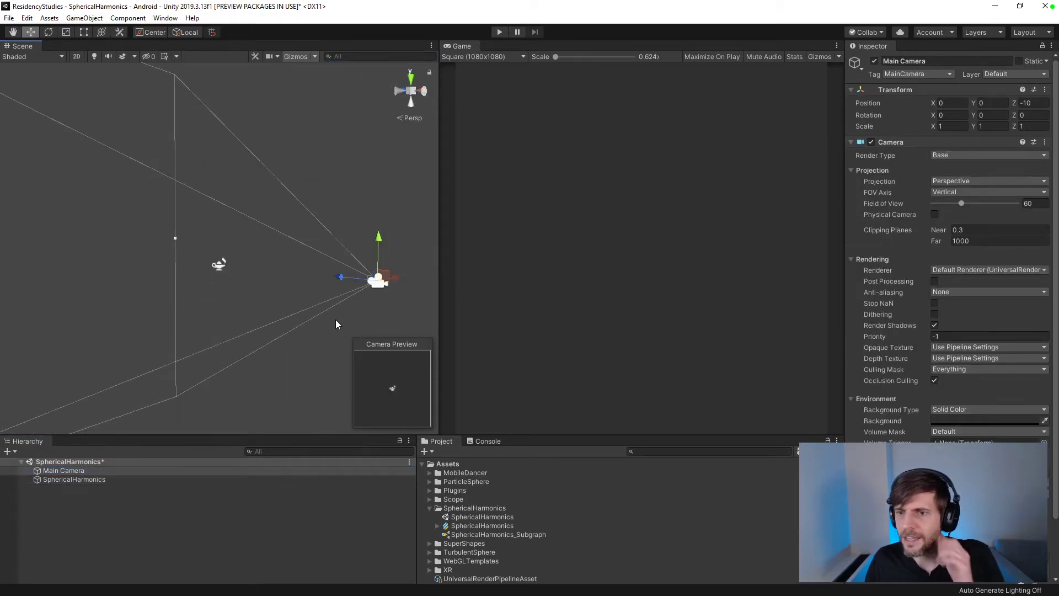
# - Check the Console for errors and widen the Game view slightly, keeping the Main Camera selected
pyautogui.click(487, 441)
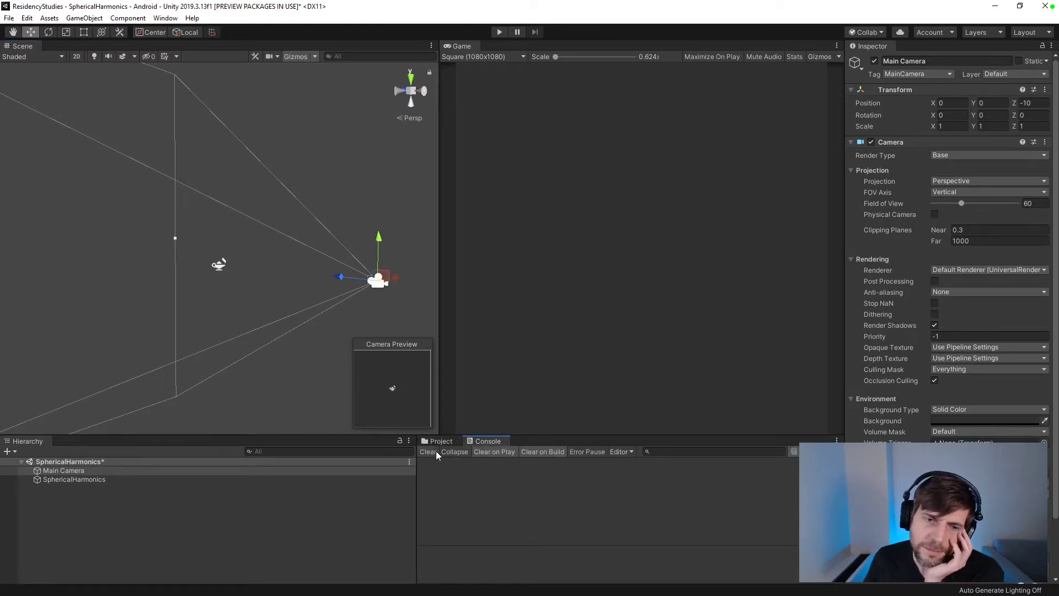
pyautogui.moveTo(440, 340); pyautogui.dragTo(413, 342)
pyautogui.click(378, 470)
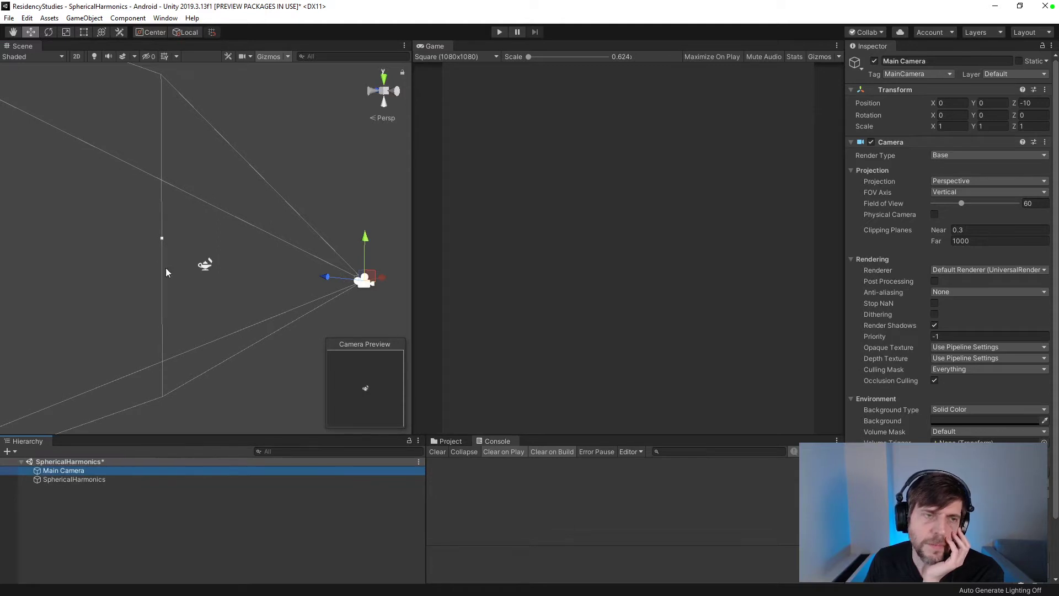
# - Reopen the SphericalHarmonics VFX graph, dock it beside the Scene view, and review its particle contexts and subgraph connections
pyautogui.click(461, 440)
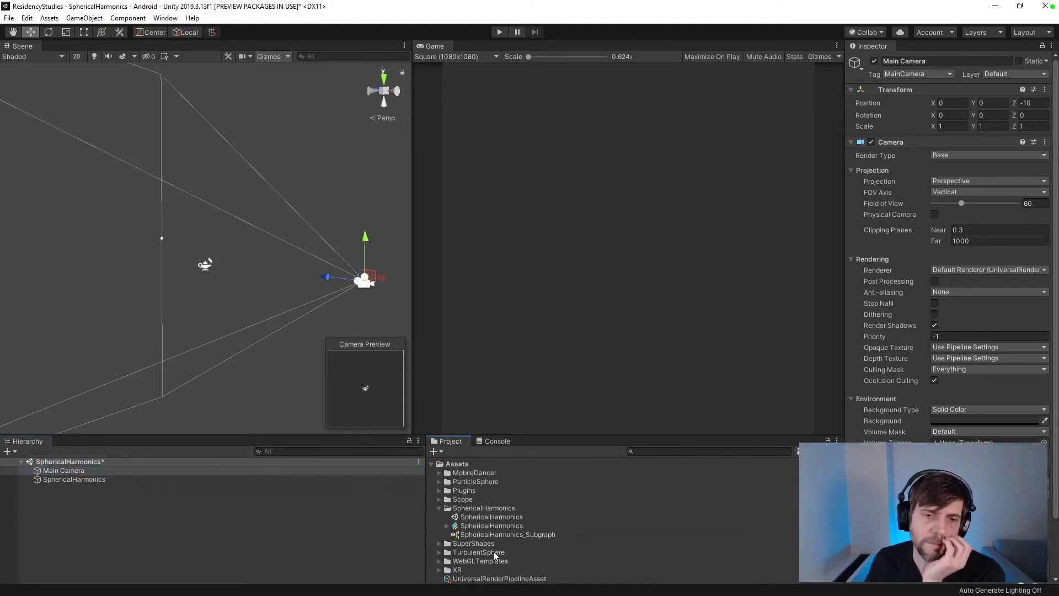
pyautogui.click(495, 525)
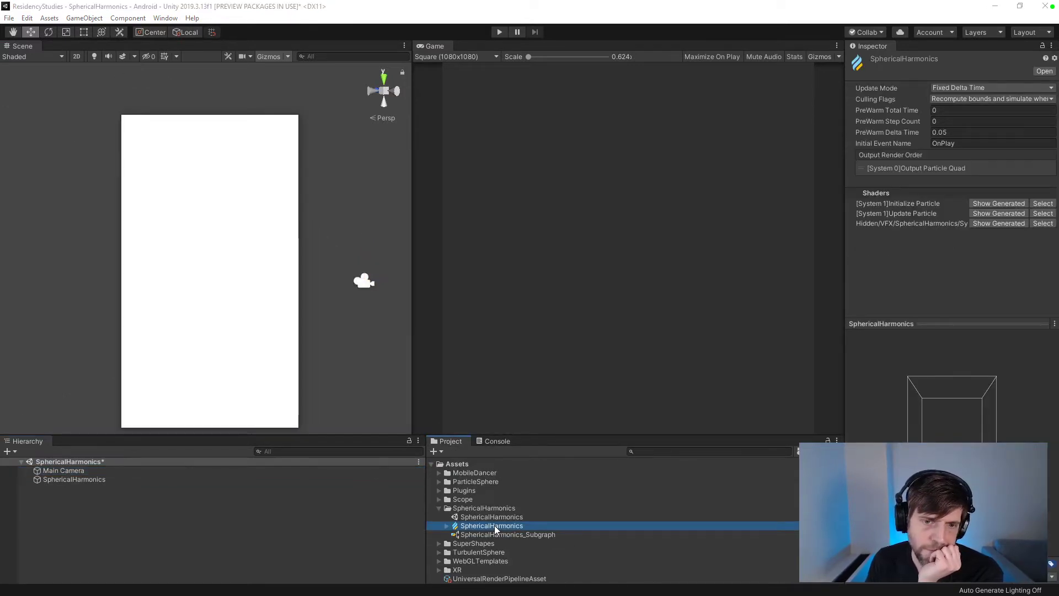
pyautogui.doubleClick(494, 525)
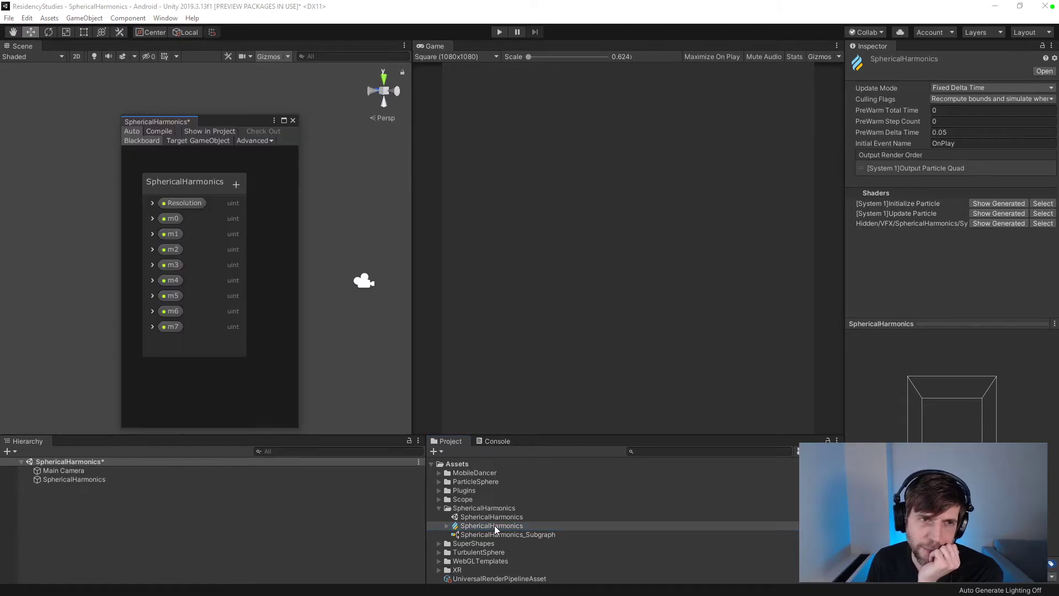
pyautogui.moveTo(167, 125); pyautogui.dragTo(118, 56)
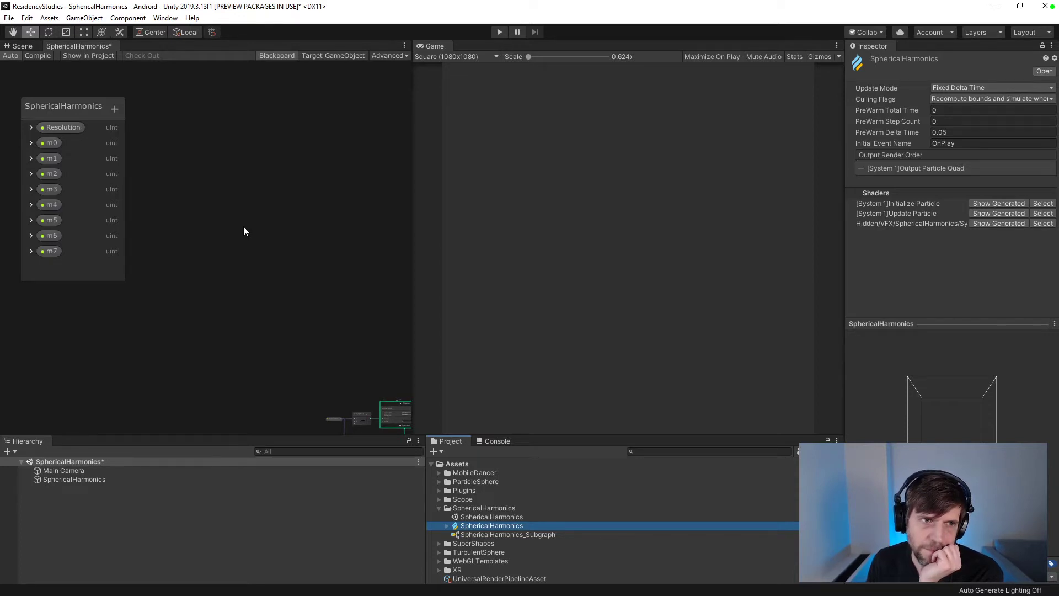
pyautogui.scroll(-3, 244, 226)
pyautogui.scroll(5, 283, 244)
pyautogui.scroll(-3, 276, 297)
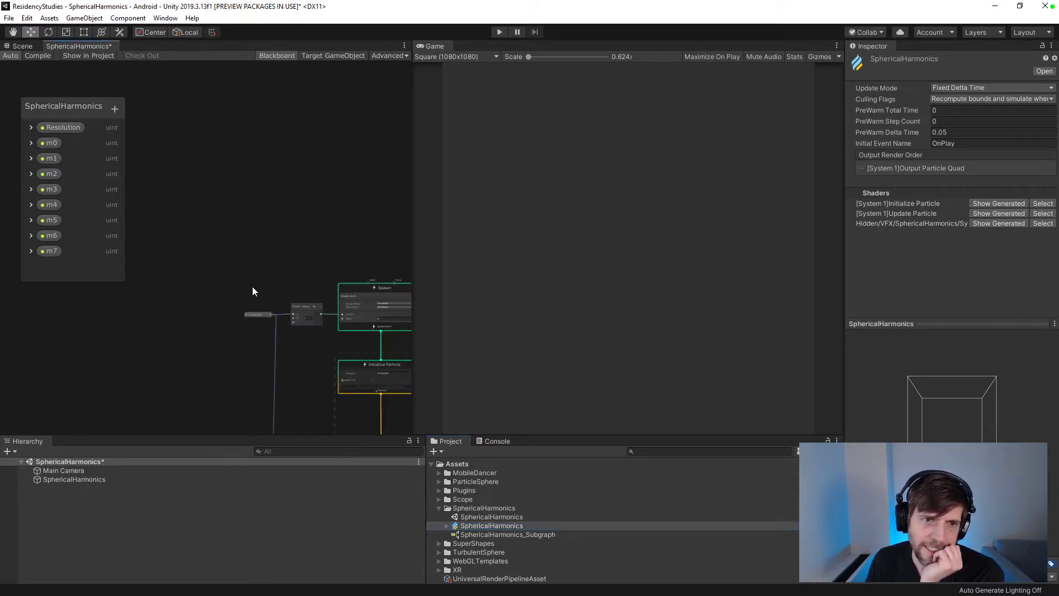
pyautogui.scroll(2, 177, 157)
pyautogui.scroll(2, 188, 171)
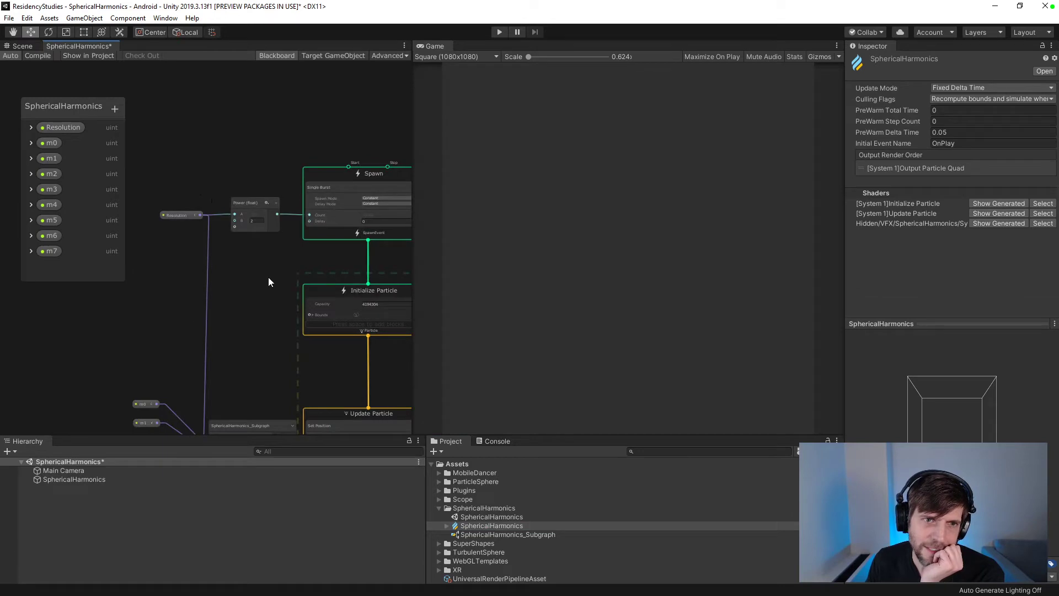
pyautogui.moveTo(269, 276); pyautogui.dragTo(239, 179, button='middle')
pyautogui.moveTo(256, 219); pyautogui.dragTo(267, 165, button='middle')
# - Try a Resolution of 100 on the SphericalHarmonics object's Visual Effect component and restore it to 128
pyautogui.click(73, 480)
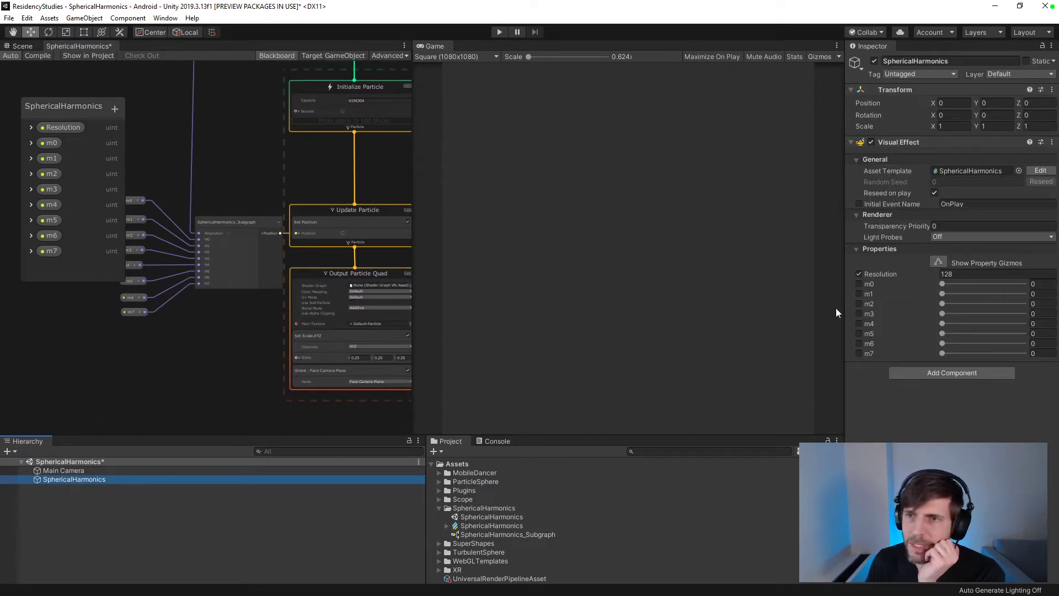
pyautogui.click(950, 274)
pyautogui.write('100')
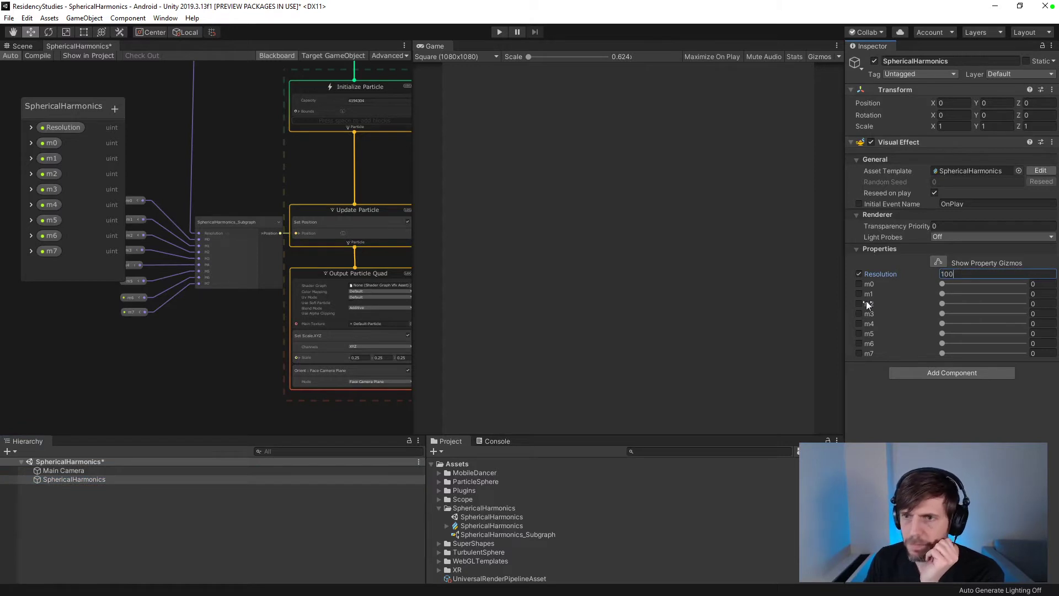
pyautogui.press('Return')
pyautogui.moveTo(960, 274); pyautogui.dragTo(879, 253)
pyautogui.write('128')
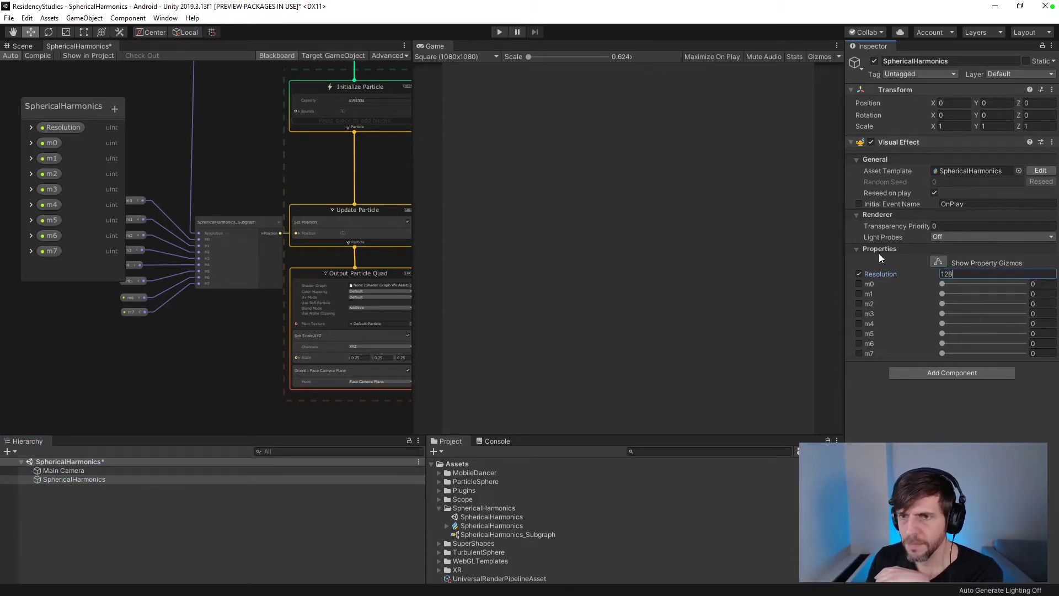
pyautogui.press('Return')
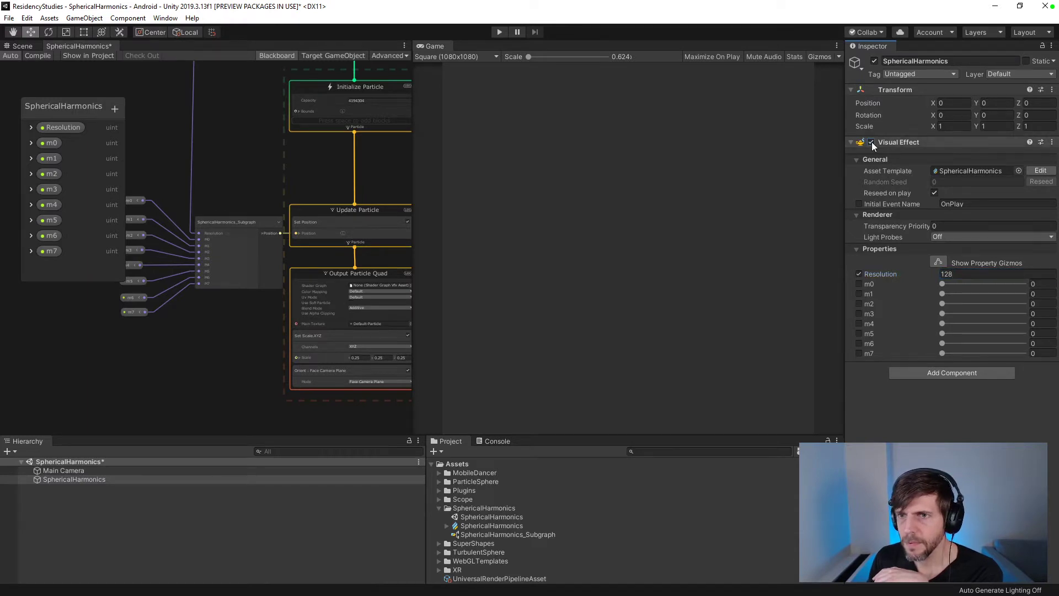
# - Set the Output Particle Quad's XYZ scale to 1, 1, 1, compile the graph, and slightly resize the lower panels
pyautogui.click(948, 424)
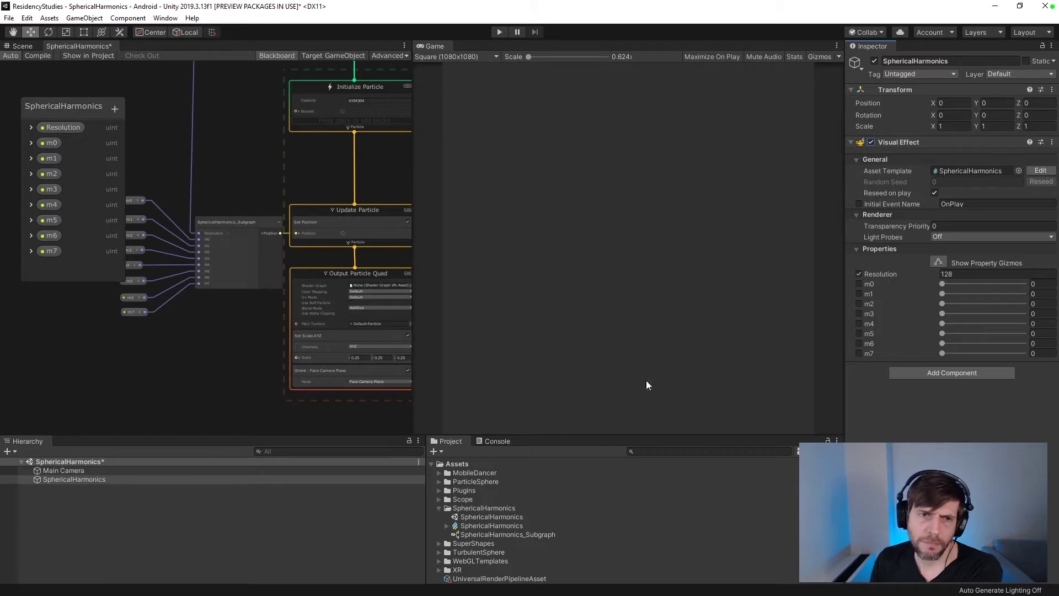
pyautogui.scroll(4, 277, 322)
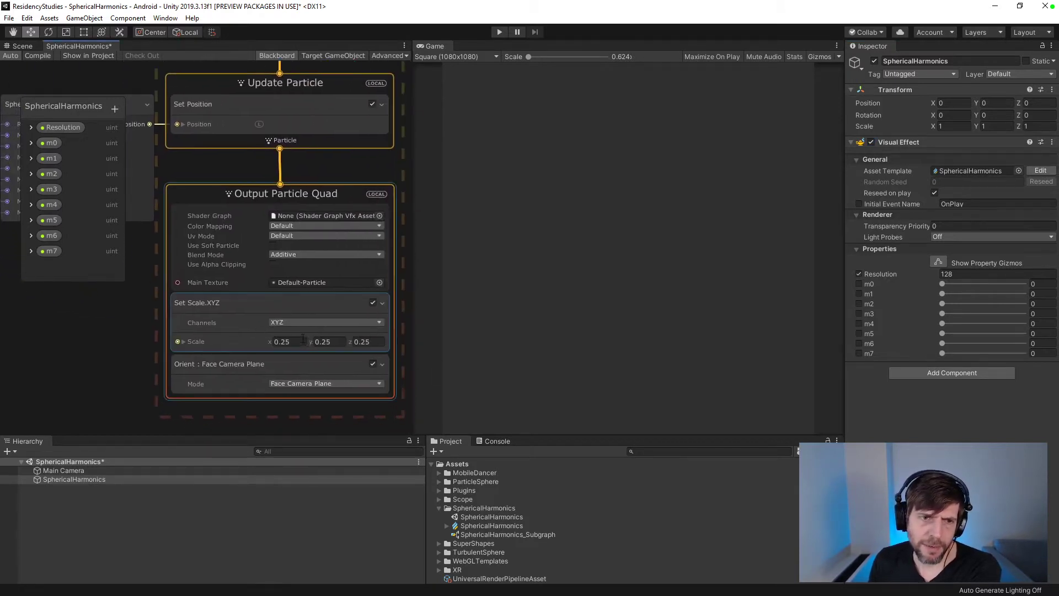
pyautogui.click(288, 342)
pyautogui.write('0.')
pyautogui.press('BackSpace')
pyautogui.press('BackSpace')
pyautogui.write('1')
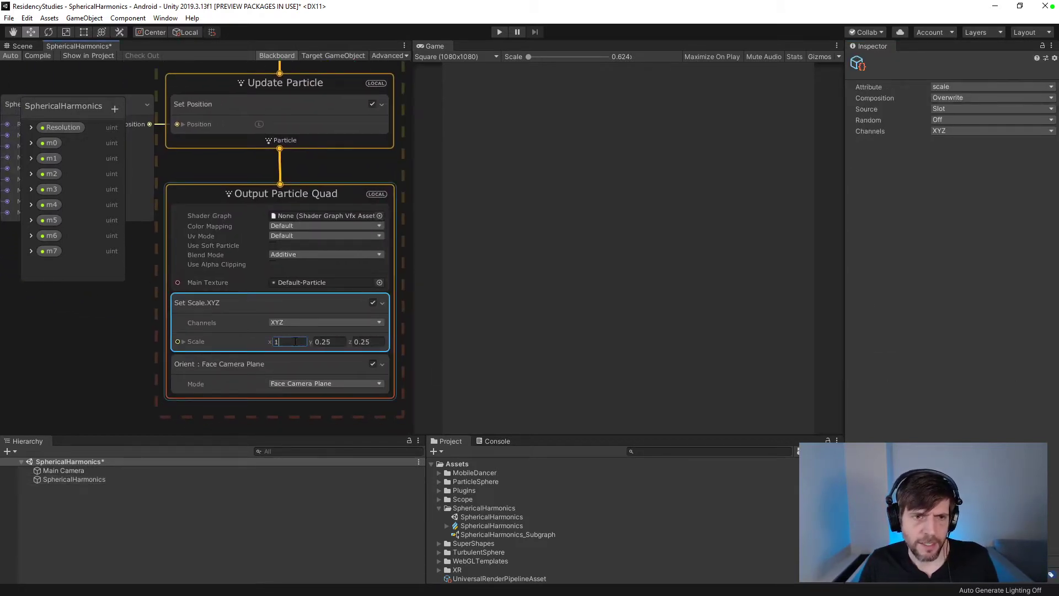
pyautogui.press('Tab')
pyautogui.write('1')
pyautogui.press('Tab')
pyautogui.write('1')
pyautogui.click(38, 54)
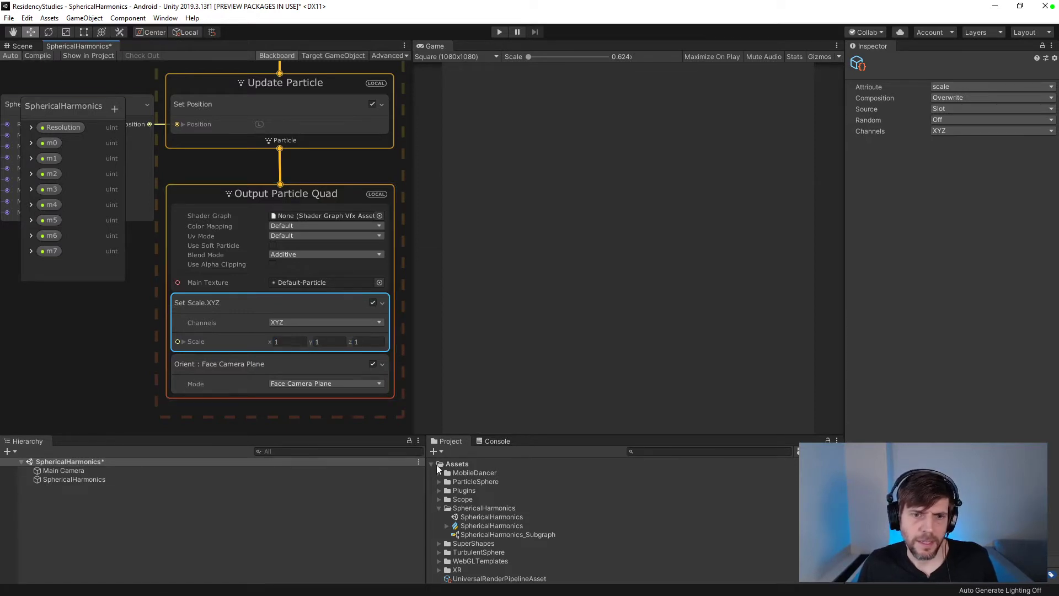
pyautogui.moveTo(426, 467); pyautogui.dragTo(414, 466)
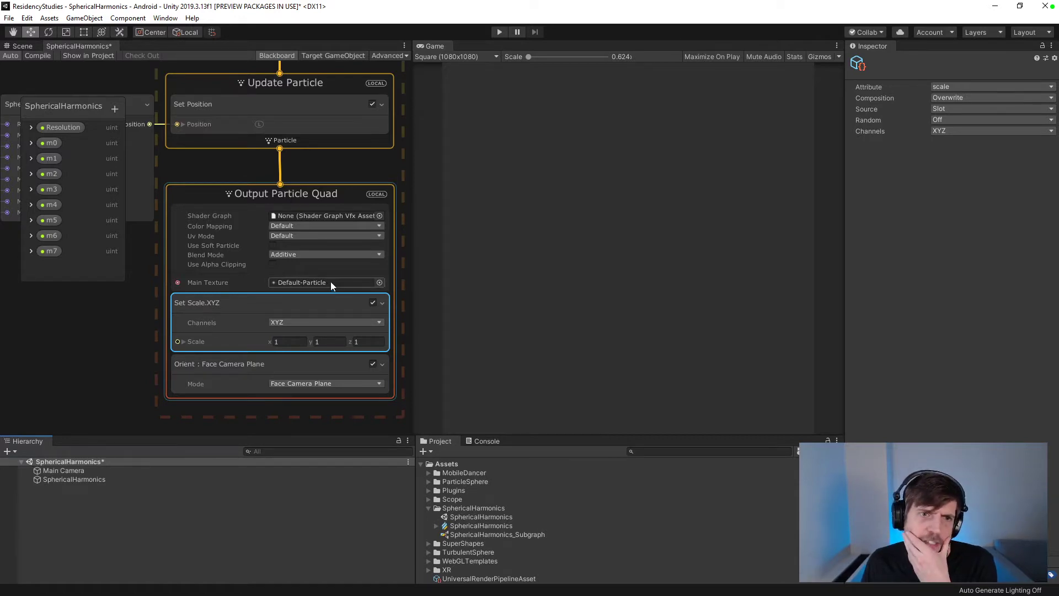
# - Try the Image texture as the Output Particle Quad's Main Texture and undo the change
pyautogui.click(380, 283)
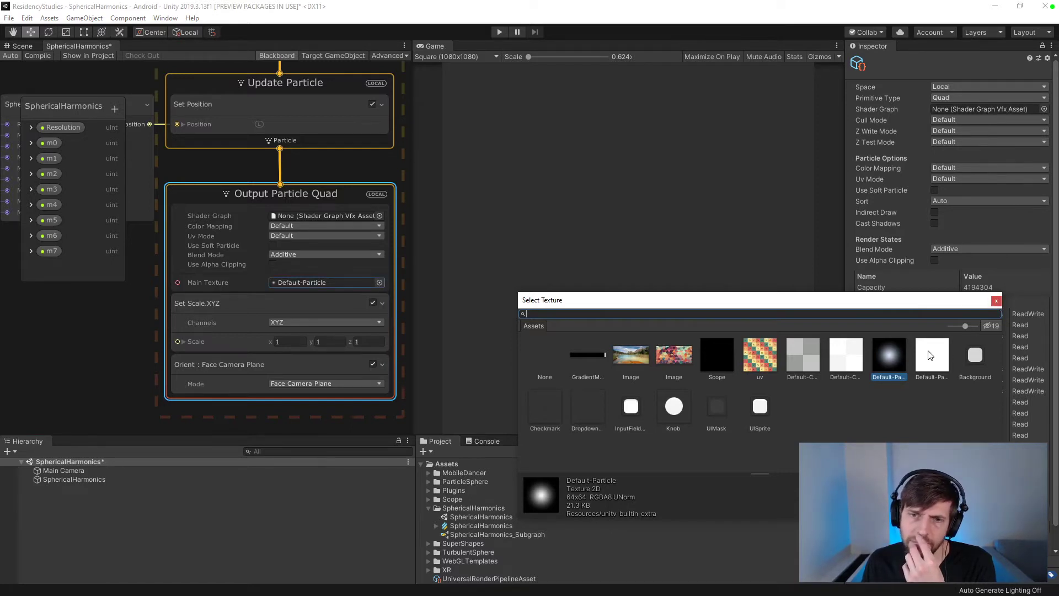
pyautogui.doubleClick(674, 354)
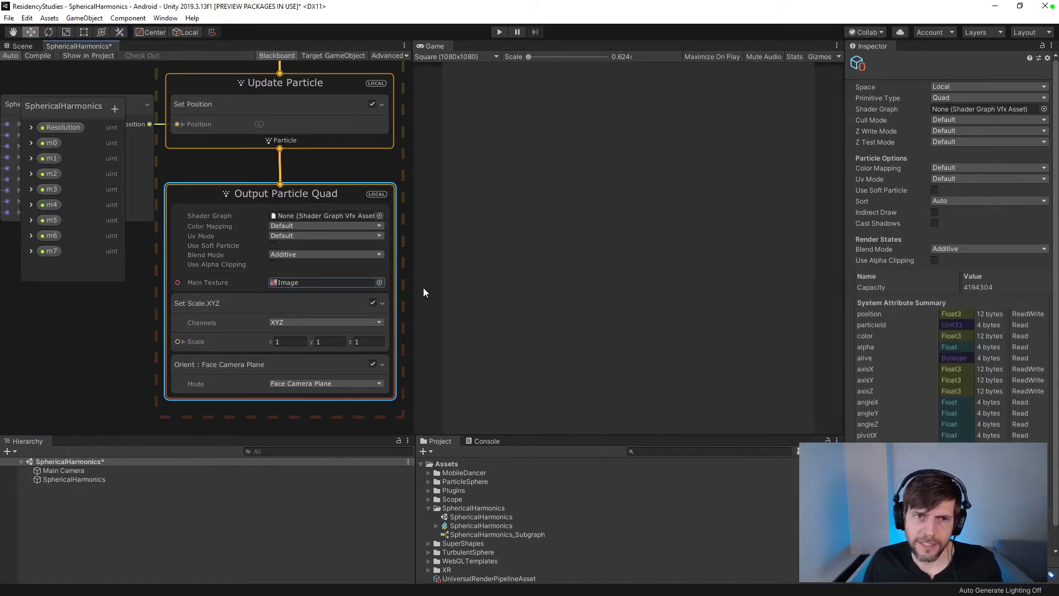
pyautogui.moveTo(414, 276)
pyautogui.mouseDown()
pyautogui.moveTo(438, 270)
pyautogui.moveTo(414, 276)
pyautogui.mouseUp()
pyautogui.hotkey('ctrl', 'z')
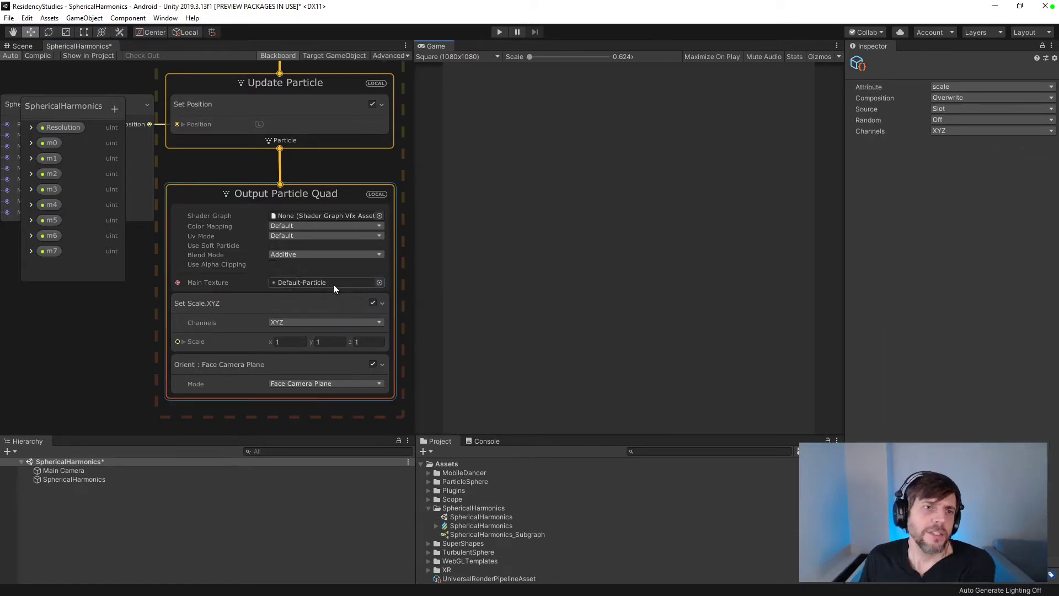
# - Try the Alpha blend mode twice on the Output Particle Quad, refreshing the Game view, and return it to Additive
pyautogui.click(302, 254)
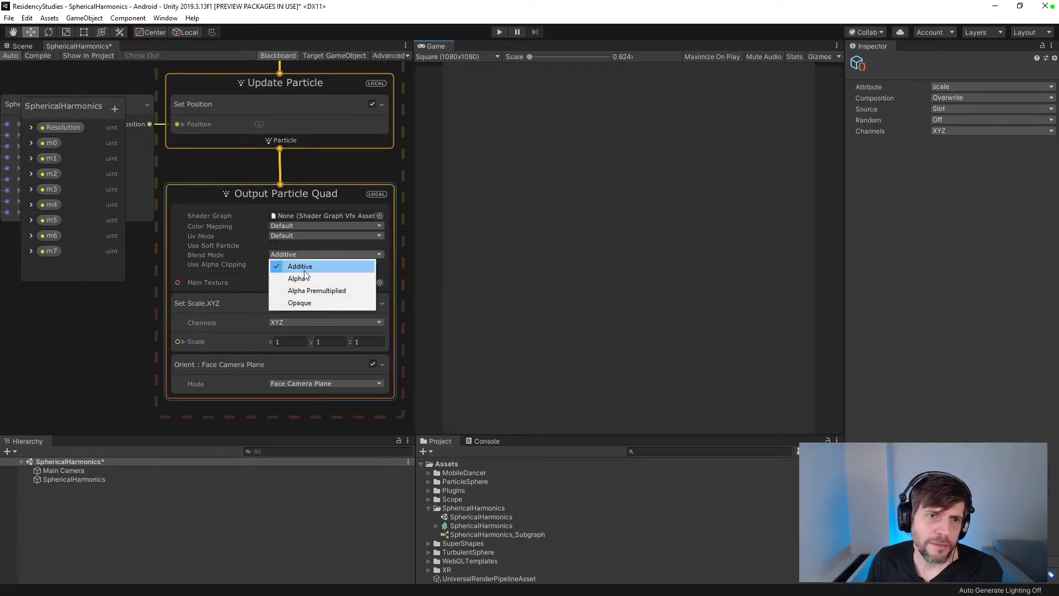
pyautogui.click(309, 277)
pyautogui.moveTo(413, 267)
pyautogui.mouseDown()
pyautogui.moveTo(473, 272)
pyautogui.moveTo(402, 276)
pyautogui.moveTo(426, 279)
pyautogui.mouseUp()
pyautogui.moveTo(415, 510); pyautogui.dragTo(414, 489)
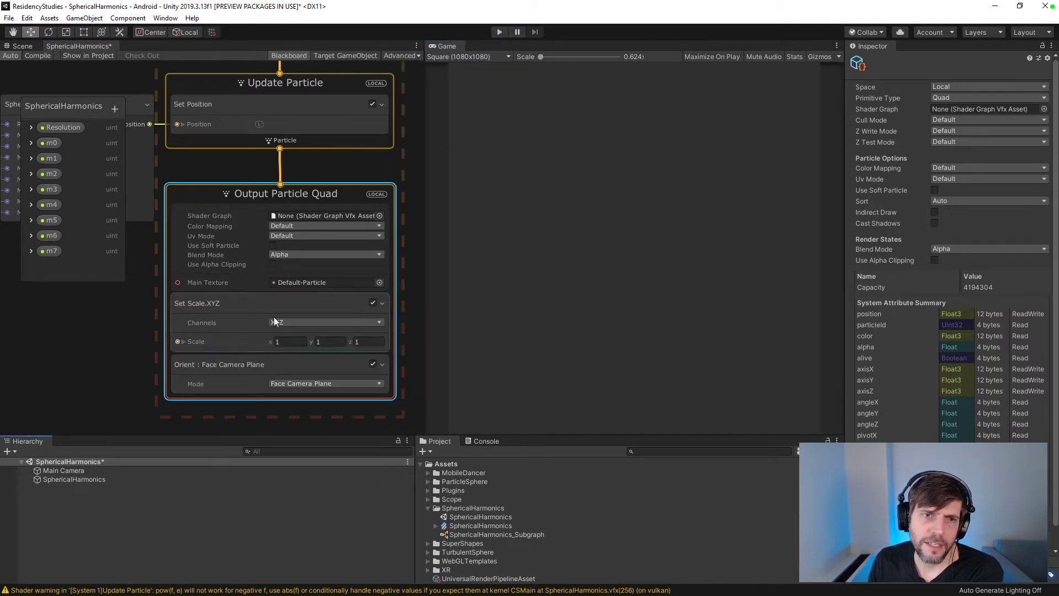
pyautogui.click(306, 254)
pyautogui.click(306, 267)
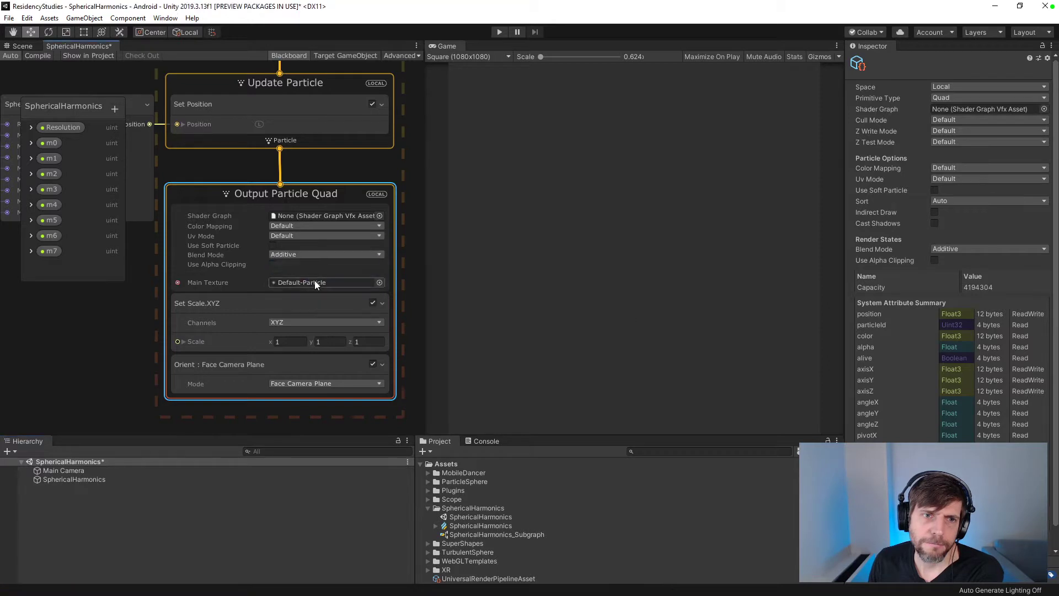
pyautogui.click(297, 254)
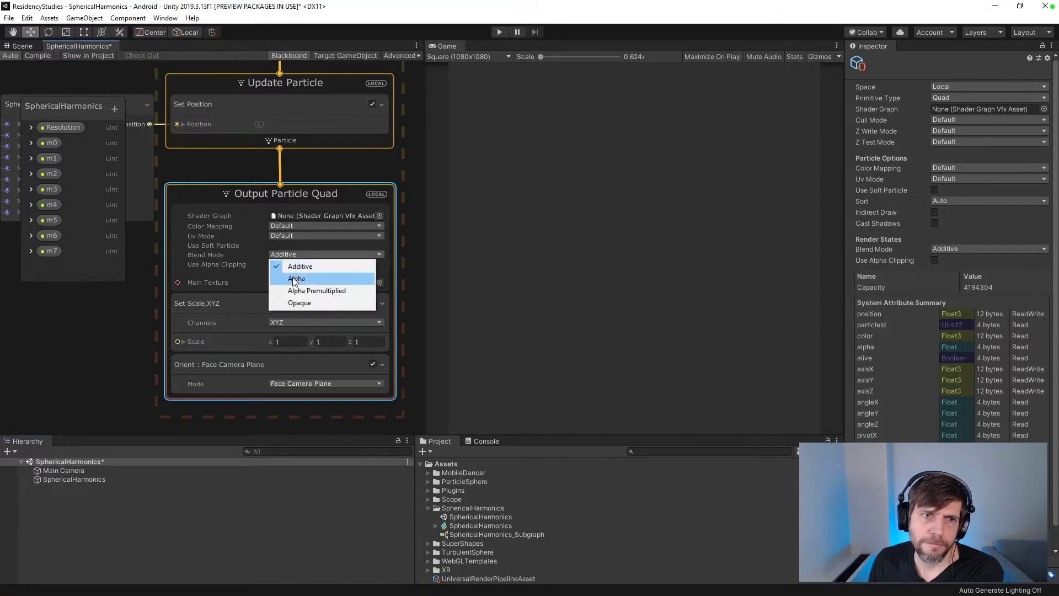
pyautogui.click(303, 278)
pyautogui.moveTo(423, 404); pyautogui.dragTo(417, 408)
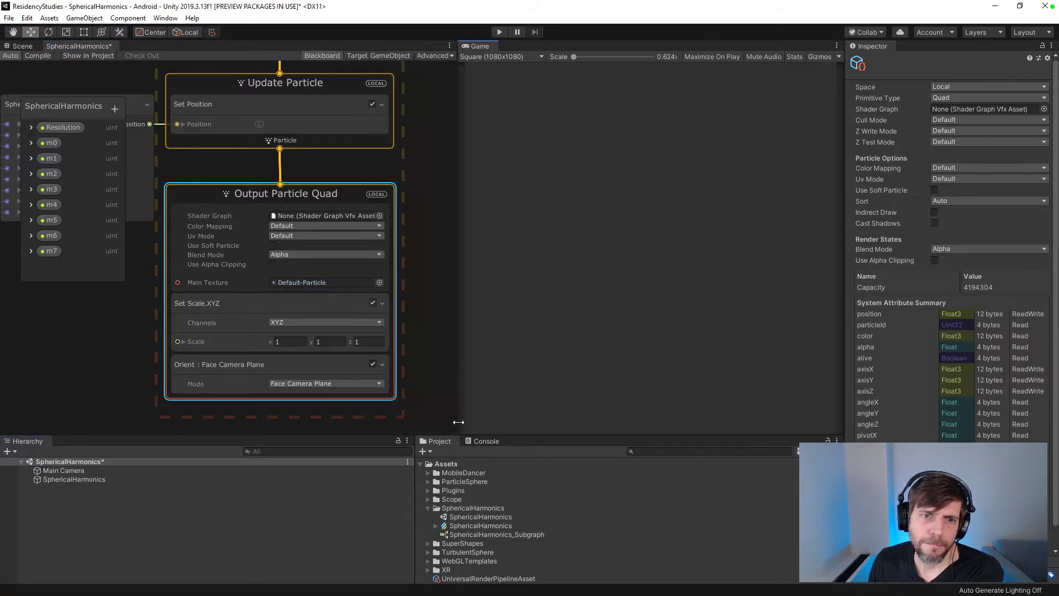
pyautogui.moveTo(414, 456); pyautogui.dragTo(422, 456)
pyautogui.click(316, 253)
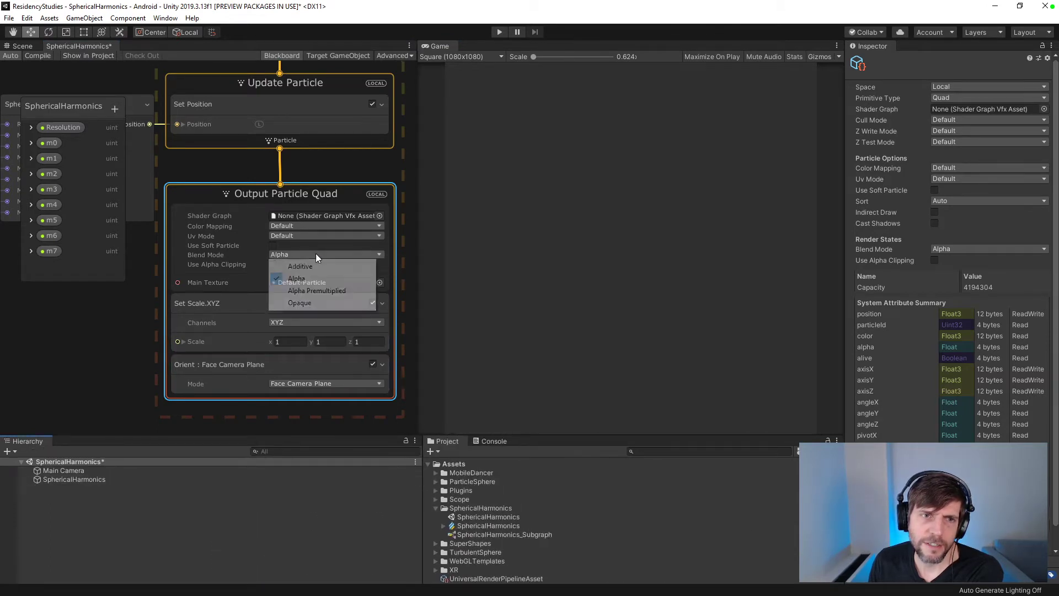
pyautogui.click(314, 264)
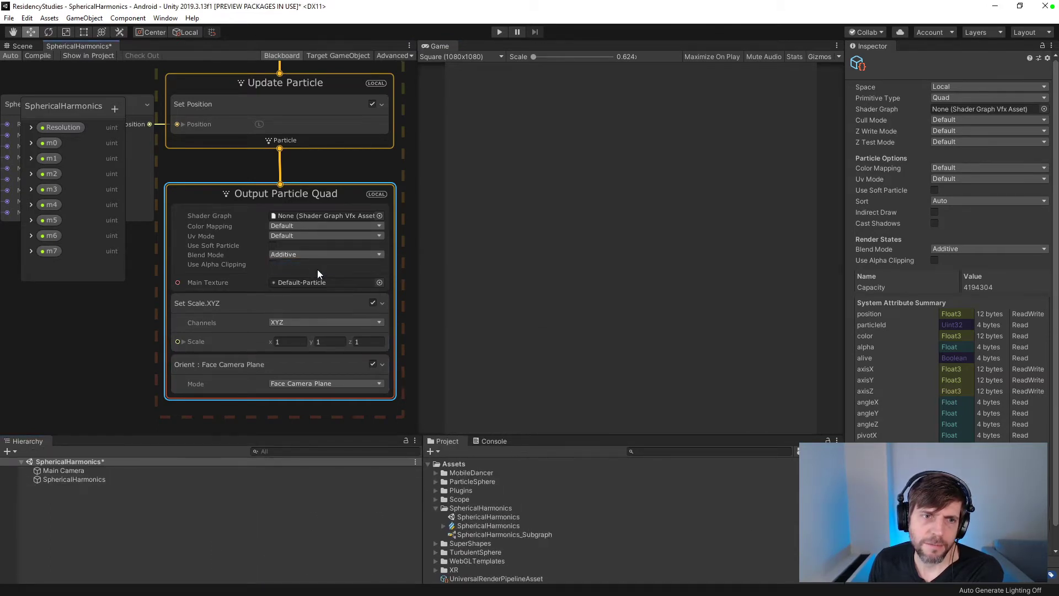
# - Check the Scene view, close the Unity editor to restart it, and close the spherical harmonics reference page in the browser
pyautogui.click(39, 47)
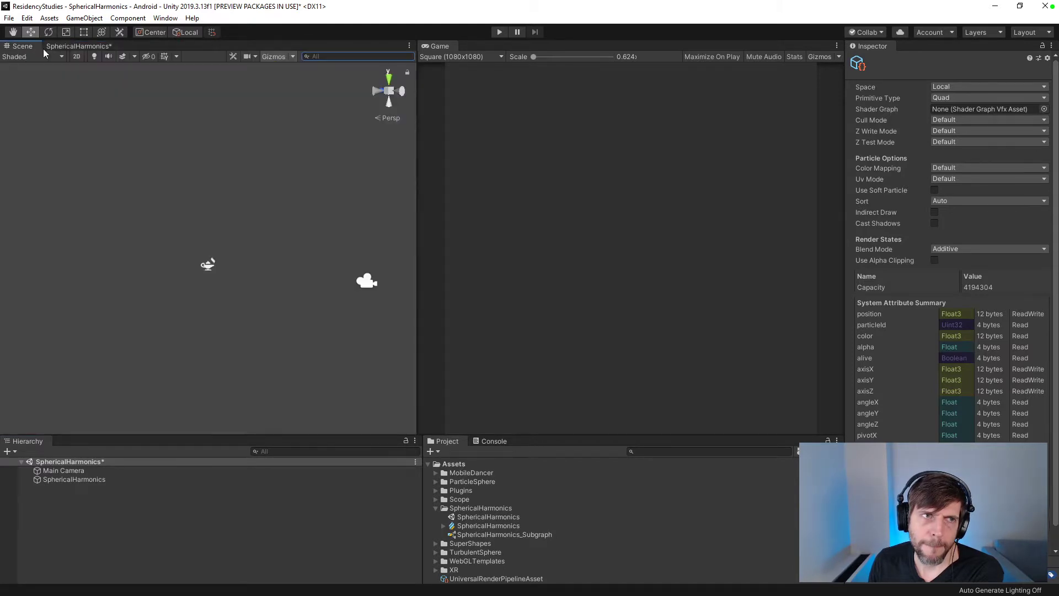
pyautogui.click(61, 45)
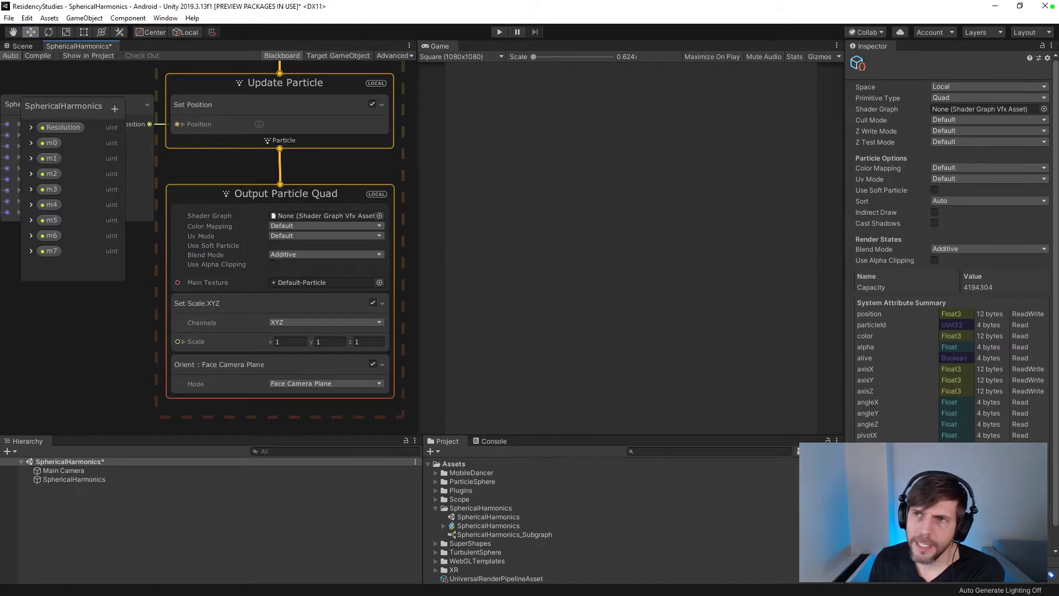
pyautogui.click(1044, 6)
pyautogui.click(517, 327)
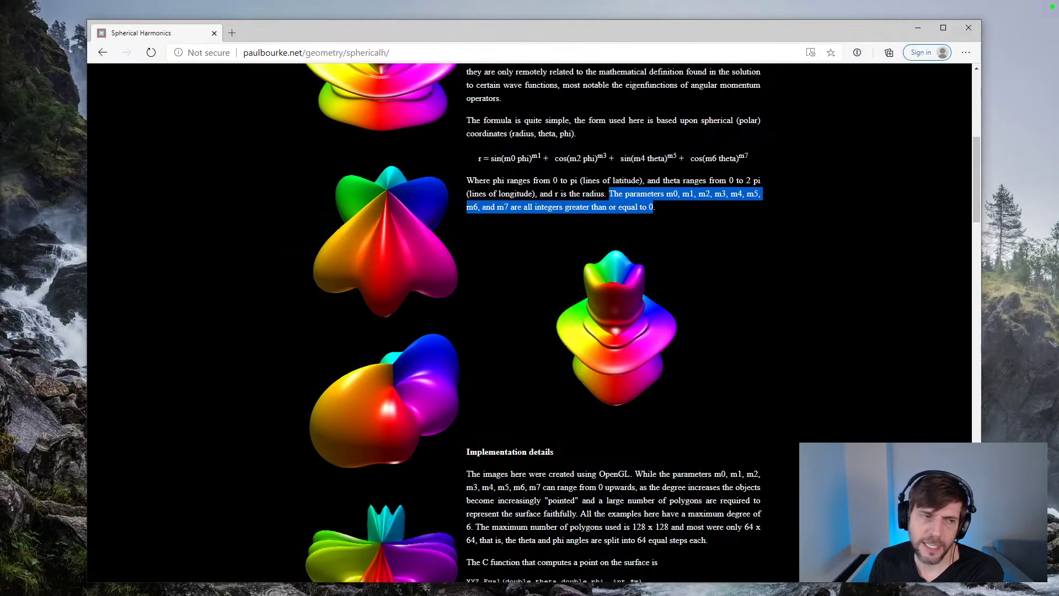
pyautogui.click(968, 27)
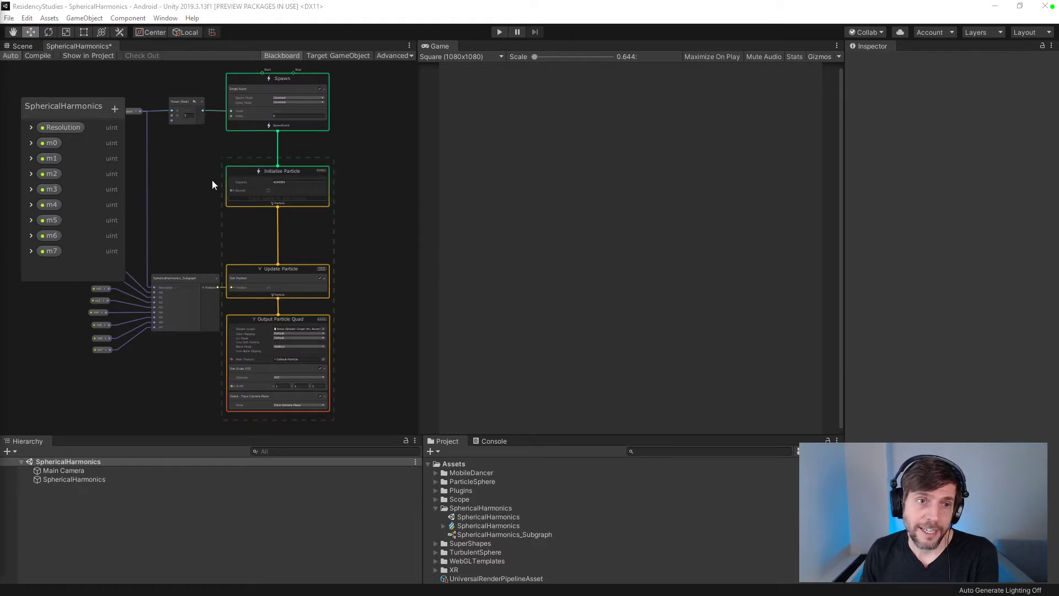
# - Review how the Resolution and m parameters feed the spawn count and SphericalHarmonics_Subgraph node in the reopened graph
pyautogui.moveTo(211, 180); pyautogui.dragTo(244, 250, button='middle')
pyautogui.scroll(3, 245, 254)
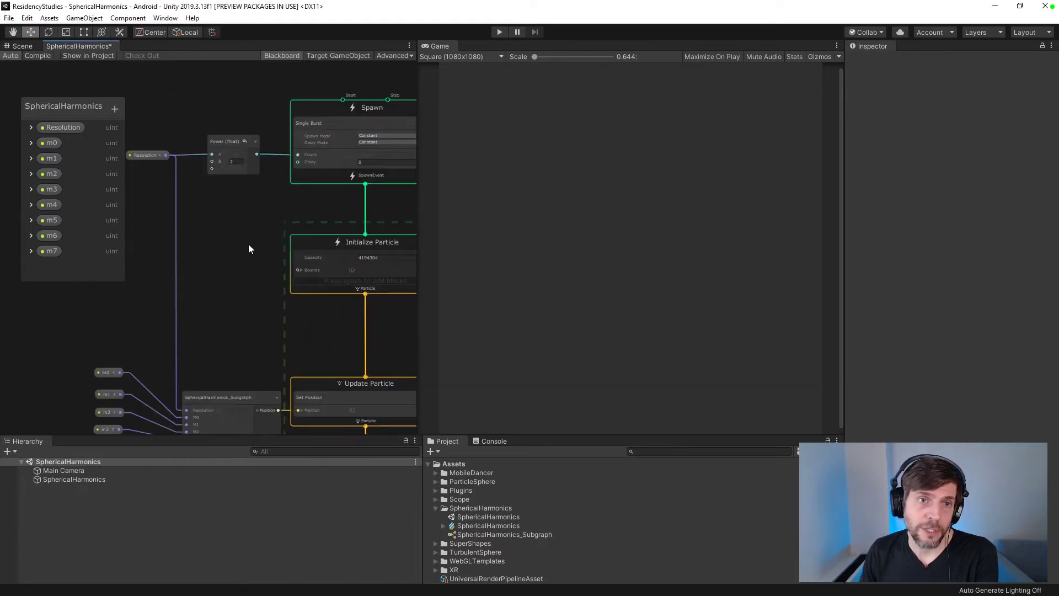
pyautogui.moveTo(150, 154); pyautogui.dragTo(154, 150)
pyautogui.click(214, 179)
pyautogui.scroll(-4, 237, 213)
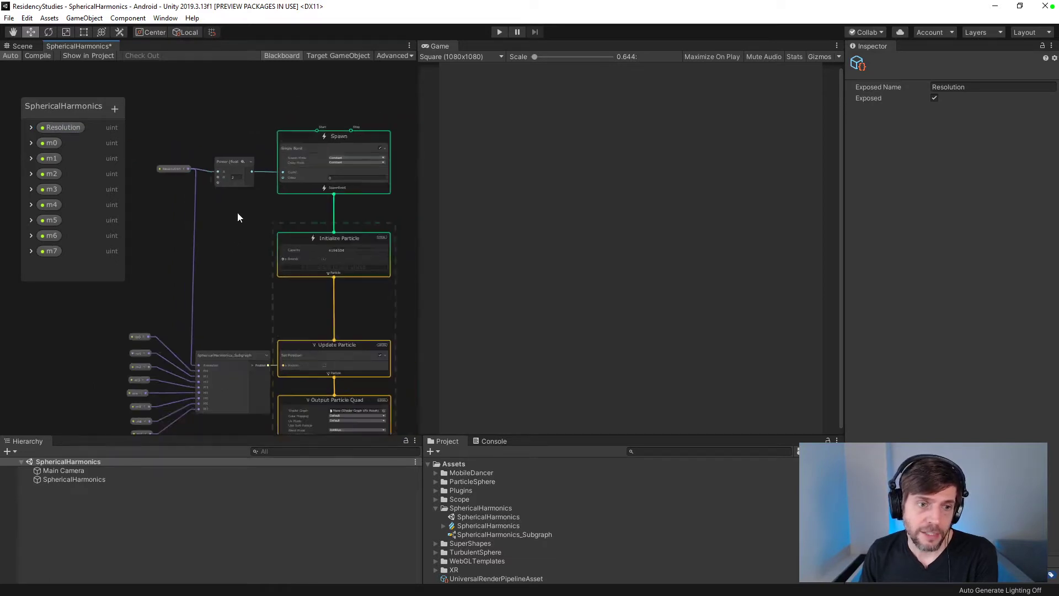
pyautogui.scroll(3, 245, 217)
pyautogui.scroll(2, 253, 248)
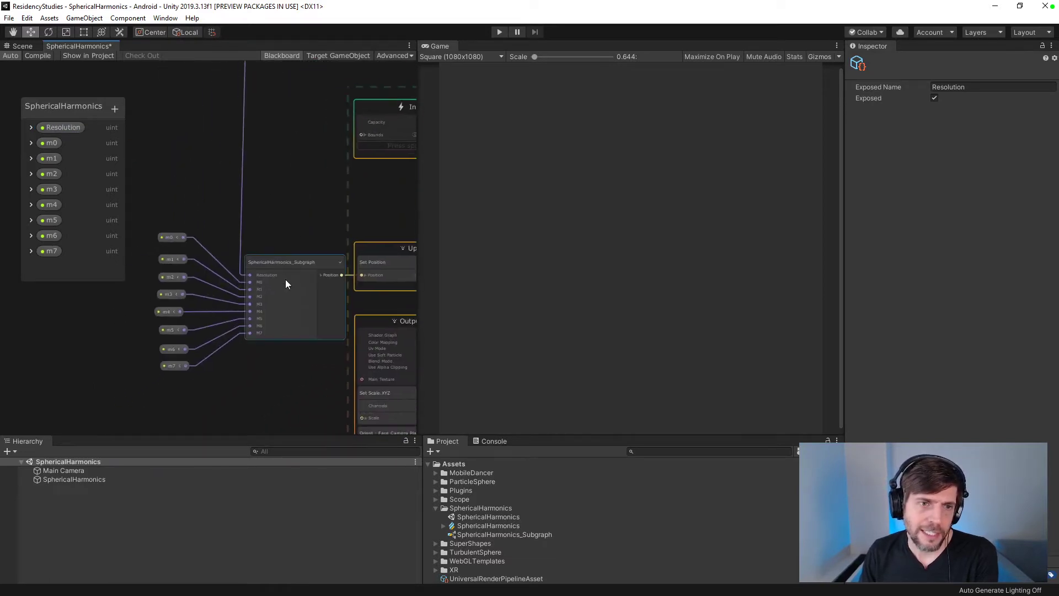
pyautogui.click(288, 265)
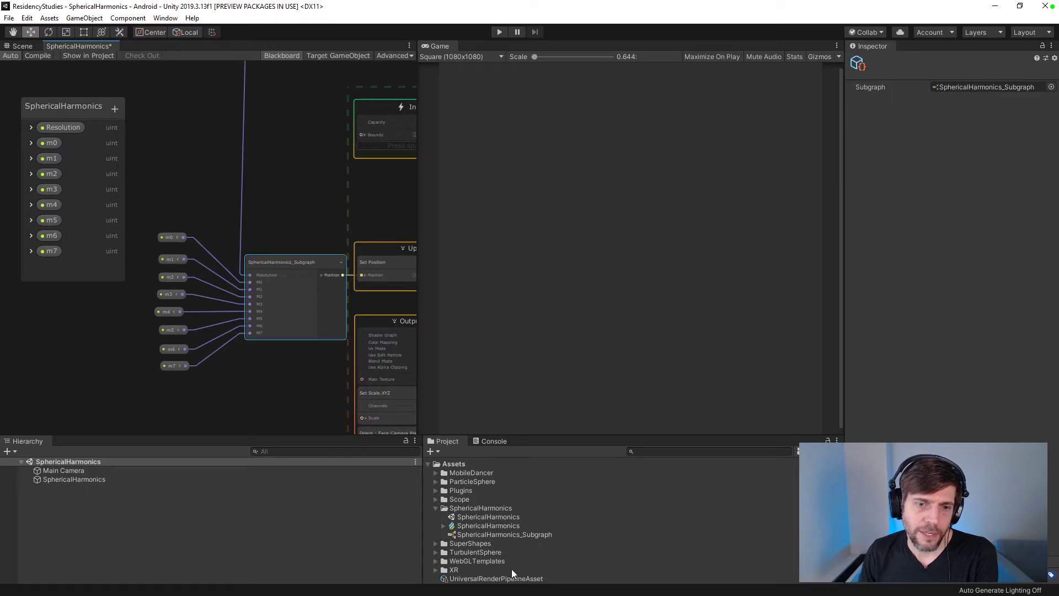
# - Open SphericalHarmonics_Subgraph and examine its particleId, Resolution, Modulo and Divide node chains
pyautogui.doubleClick(489, 533)
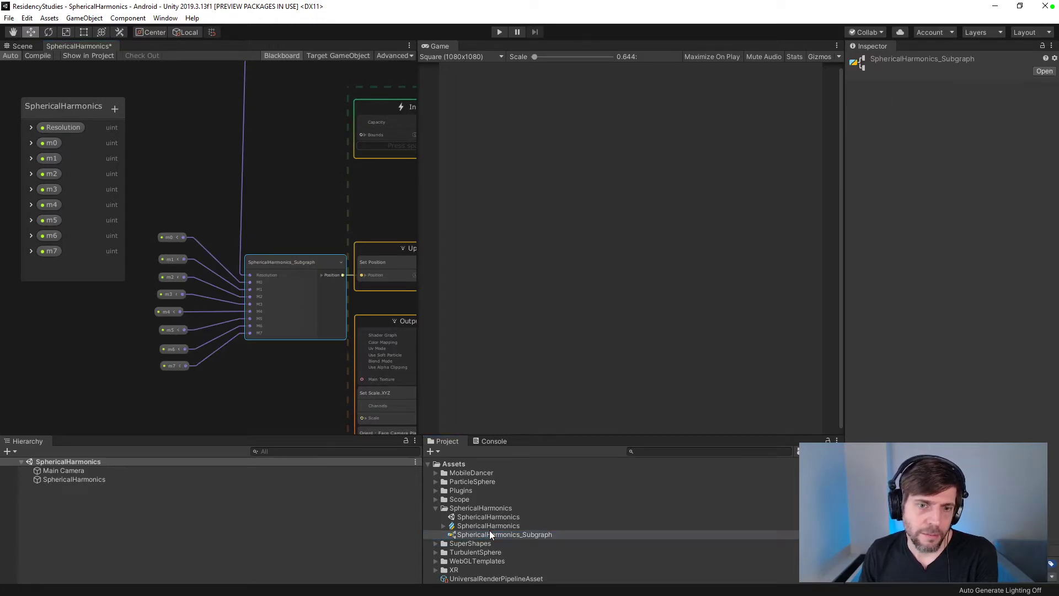
pyautogui.moveTo(132, 306); pyautogui.dragTo(323, 353, button='middle')
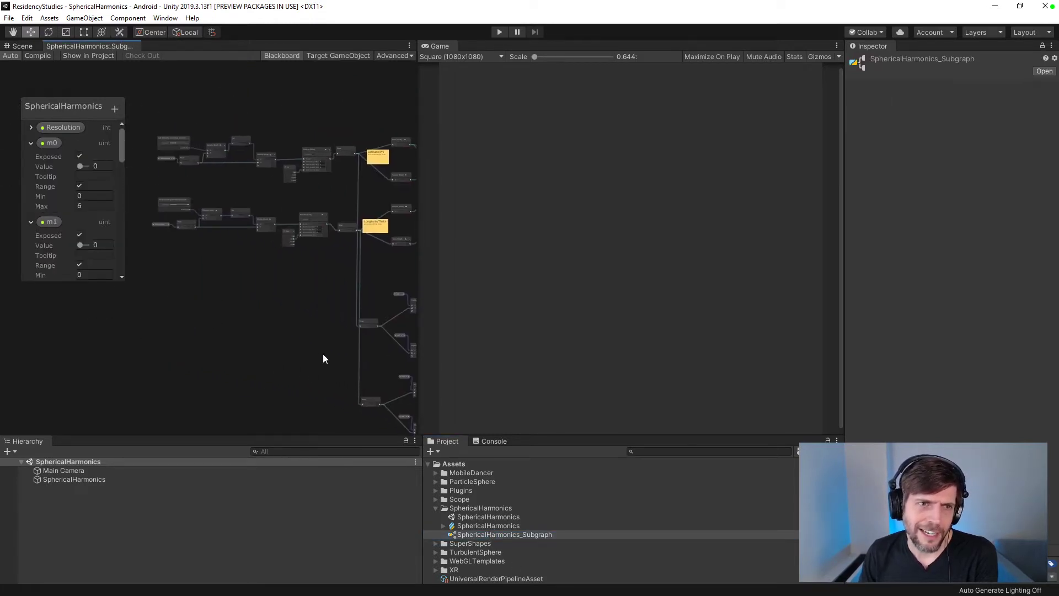
pyautogui.scroll(5, 251, 323)
pyautogui.moveTo(225, 256); pyautogui.dragTo(351, 403, button='middle')
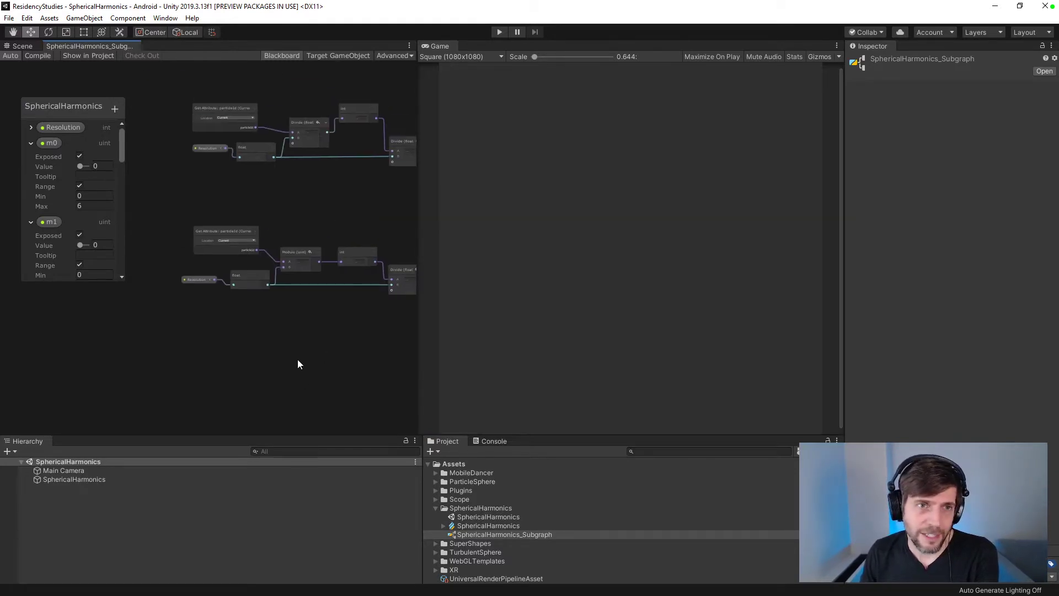
pyautogui.moveTo(297, 361); pyautogui.dragTo(273, 384, button='middle')
pyautogui.scroll(5, 272, 371)
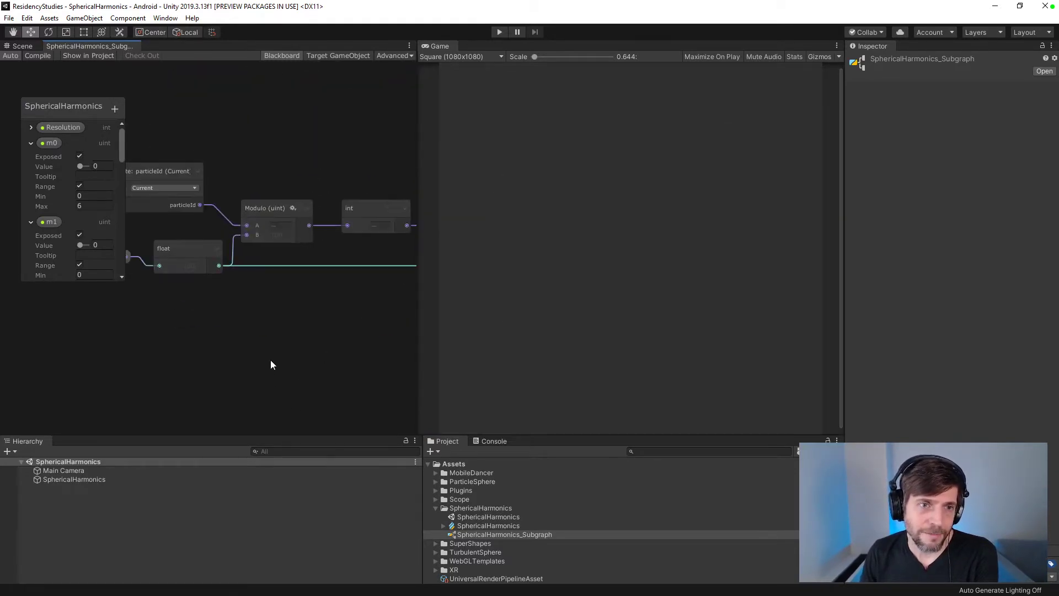
pyautogui.moveTo(351, 392); pyautogui.dragTo(237, 346, button='middle')
pyautogui.scroll(-5, 314, 369)
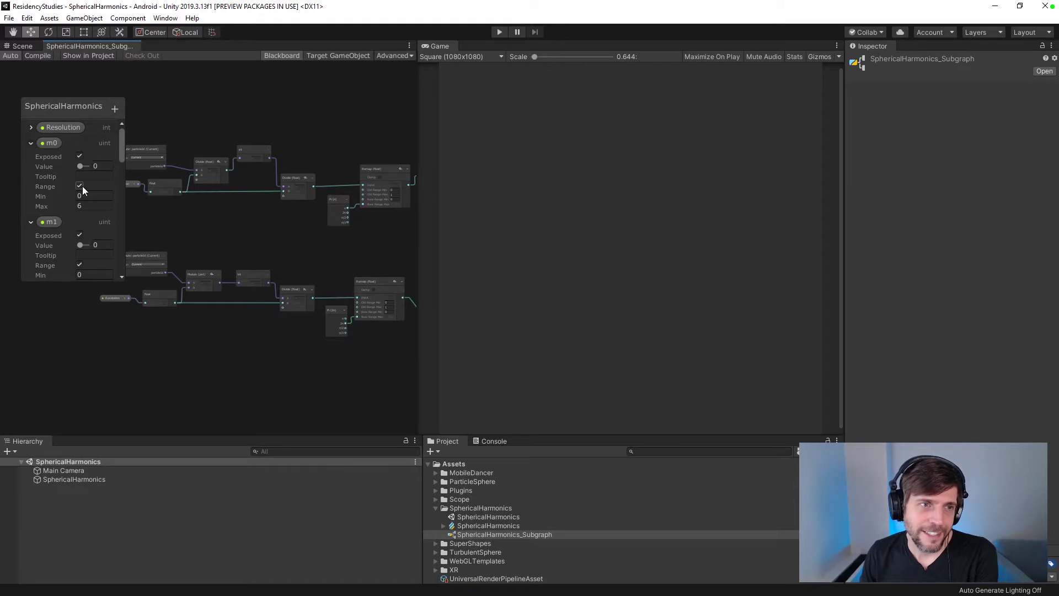
# - Turn off the Range option on the subgraph's m parameters through m7 and collapse the m0 to m7 blackboard entries
pyautogui.click(31, 142)
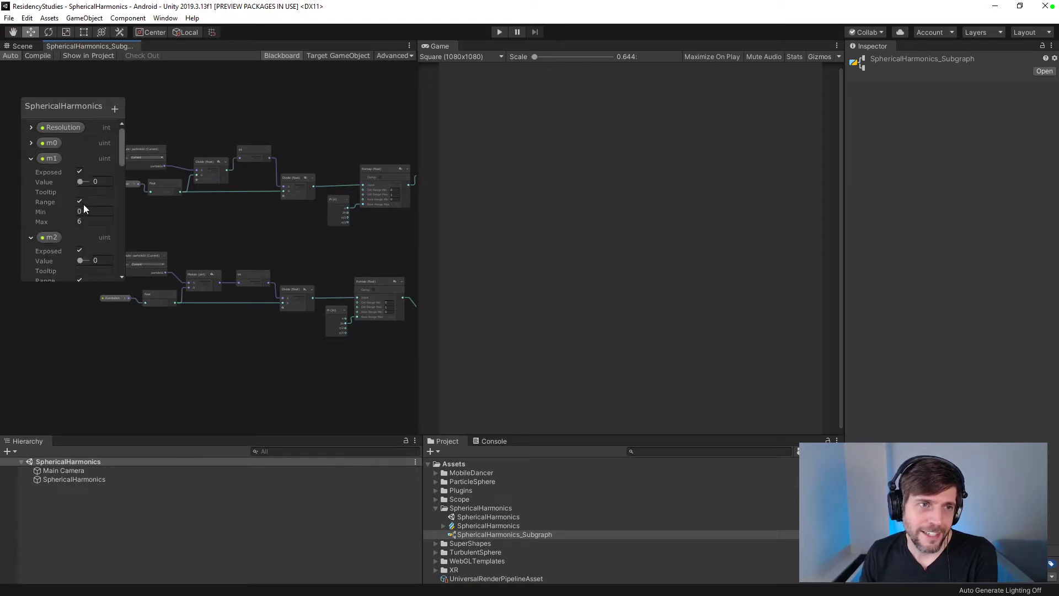
pyautogui.click(31, 159)
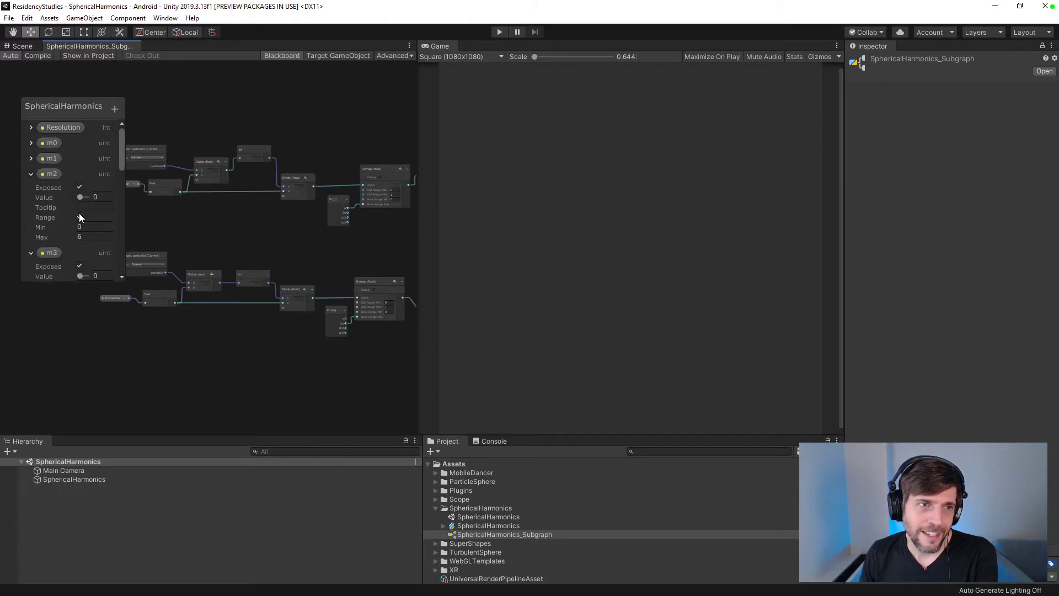
pyautogui.click(31, 174)
pyautogui.click(80, 232)
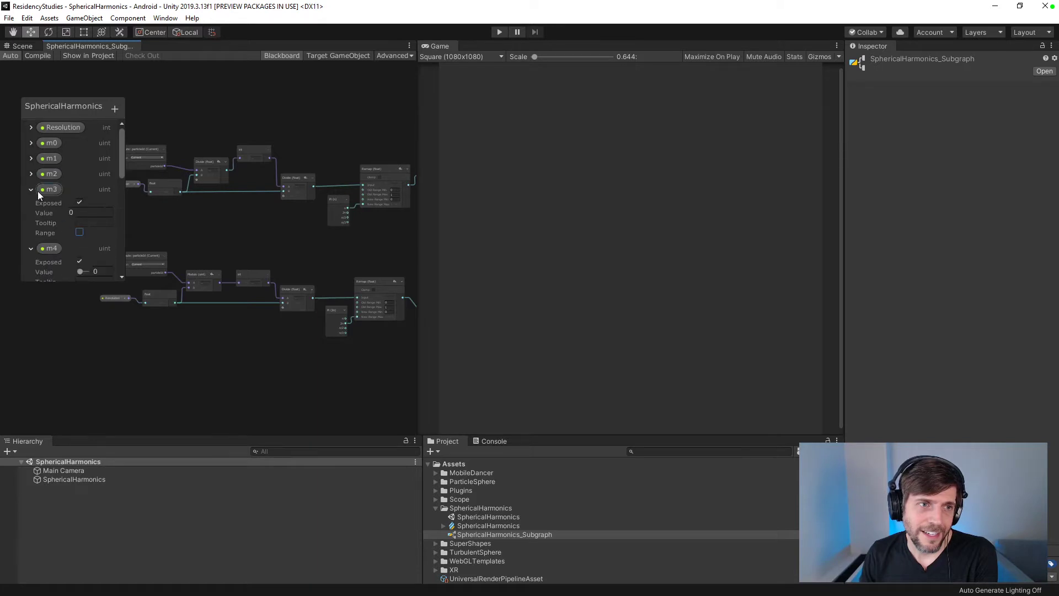
pyautogui.click(31, 189)
pyautogui.click(80, 248)
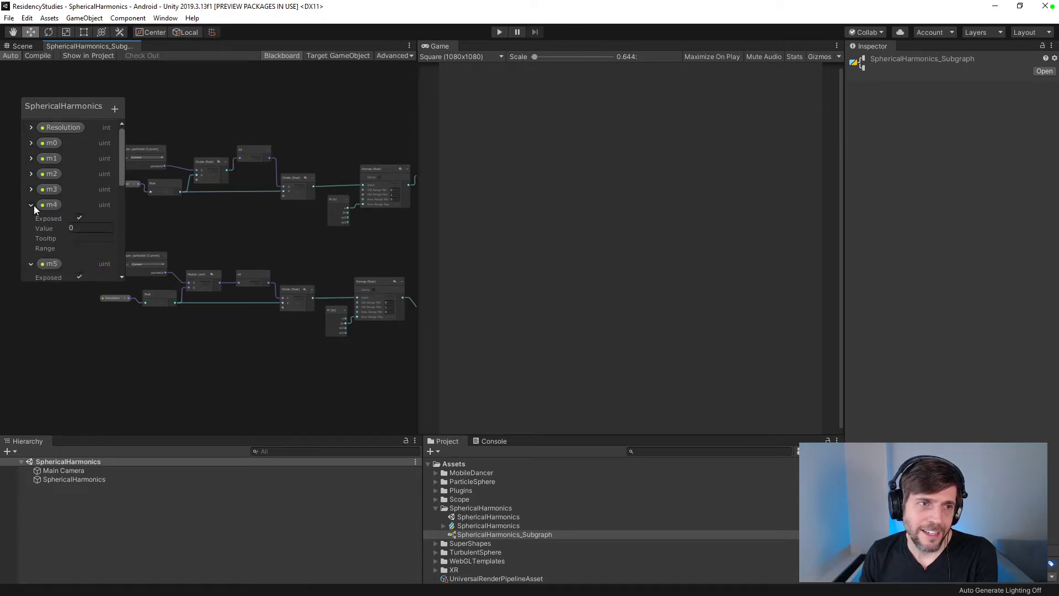
pyautogui.click(31, 205)
pyautogui.click(80, 264)
pyautogui.click(34, 219)
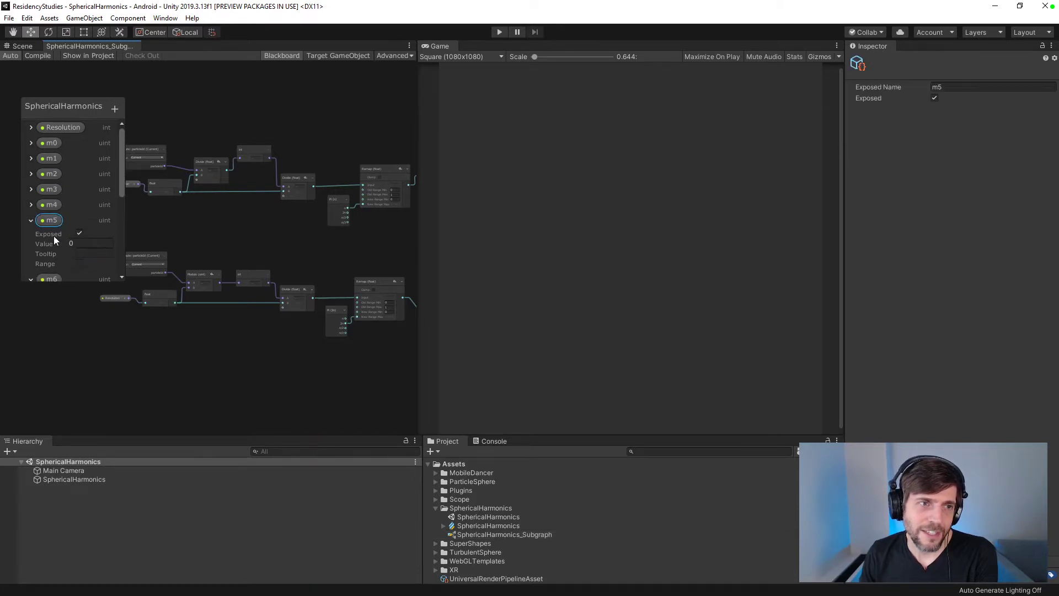
pyautogui.click(31, 220)
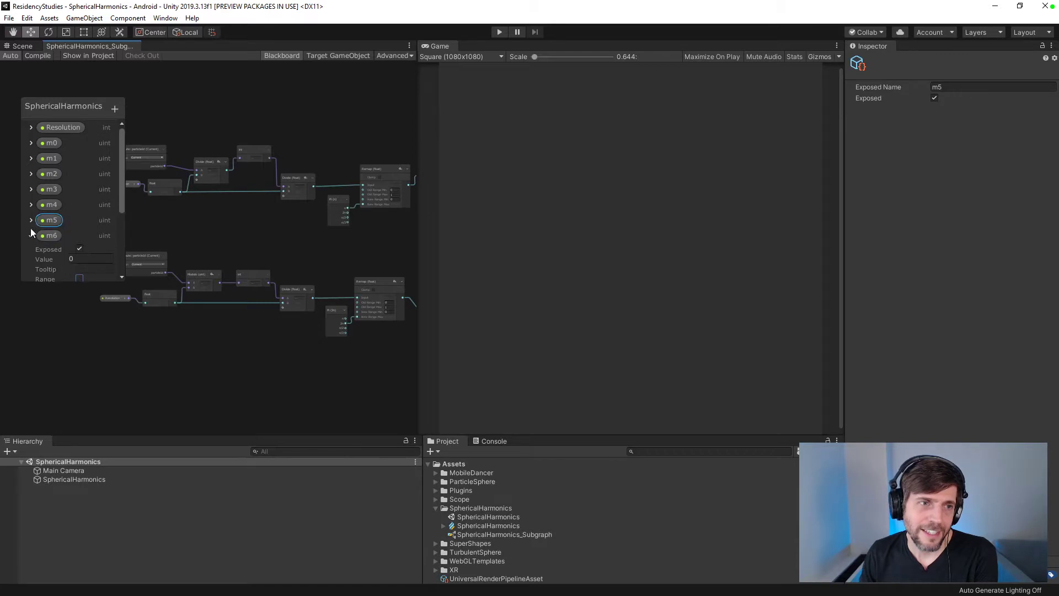
pyautogui.click(31, 236)
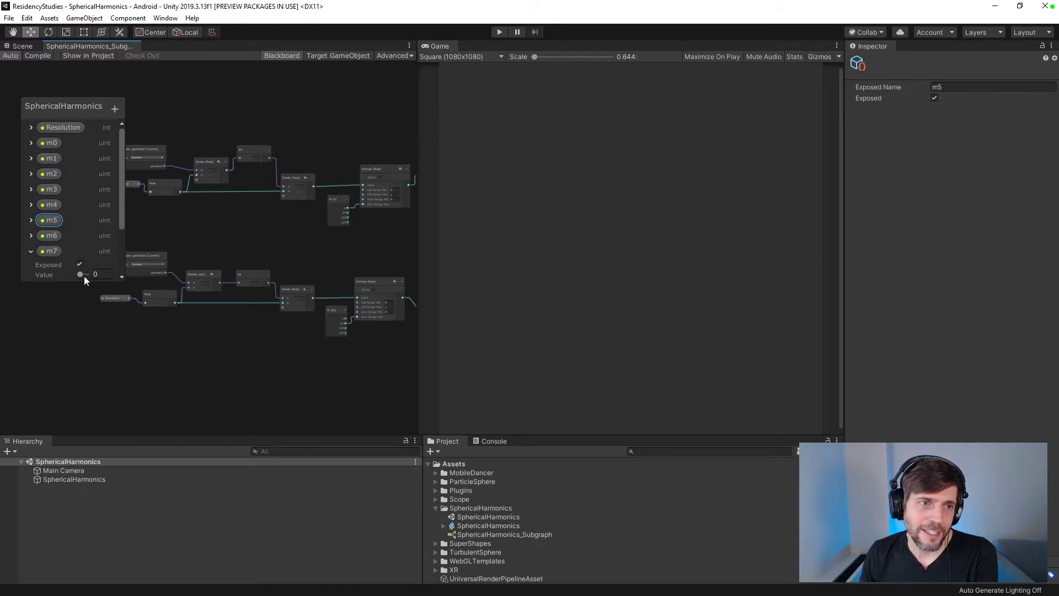
pyautogui.scroll(-3, 77, 224)
pyautogui.scroll(1, 34, 194)
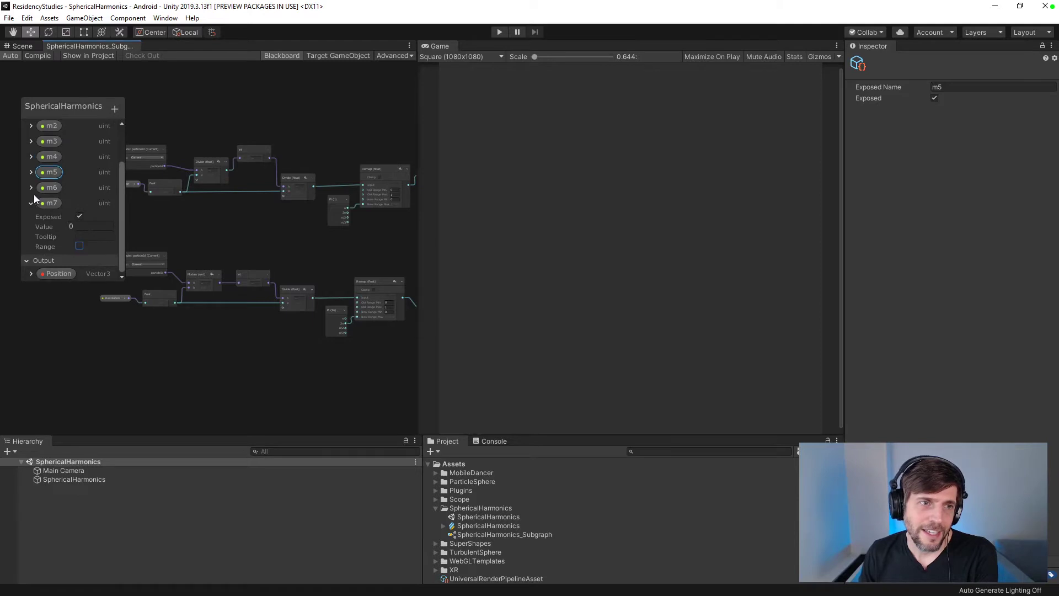
pyautogui.click(31, 203)
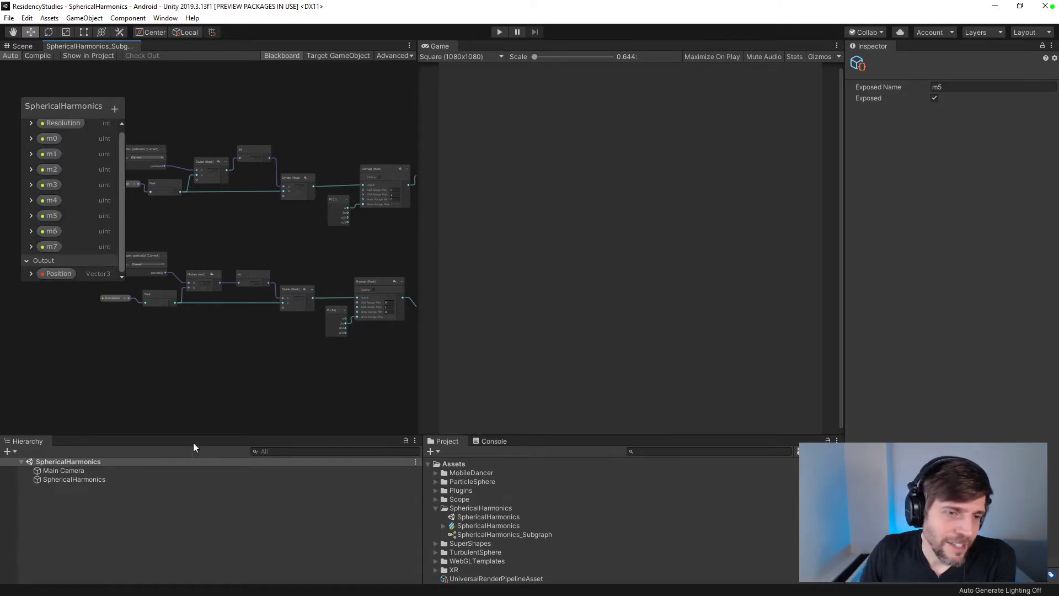
# - Examine the rest of the SphericalHarmonics_Subgraph network, following the node chains beyond the remap nodes
pyautogui.moveTo(318, 366); pyautogui.dragTo(390, 406, button='middle')
pyautogui.scroll(4, 289, 369)
pyautogui.moveTo(289, 368); pyautogui.dragTo(123, 378, button='middle')
pyautogui.scroll(-2, 336, 381)
pyautogui.moveTo(336, 381); pyautogui.dragTo(137, 349, button='middle')
pyautogui.moveTo(277, 368); pyautogui.dragTo(248, 299, button='middle')
pyautogui.scroll(-3, 241, 345)
pyautogui.scroll(2, 249, 298)
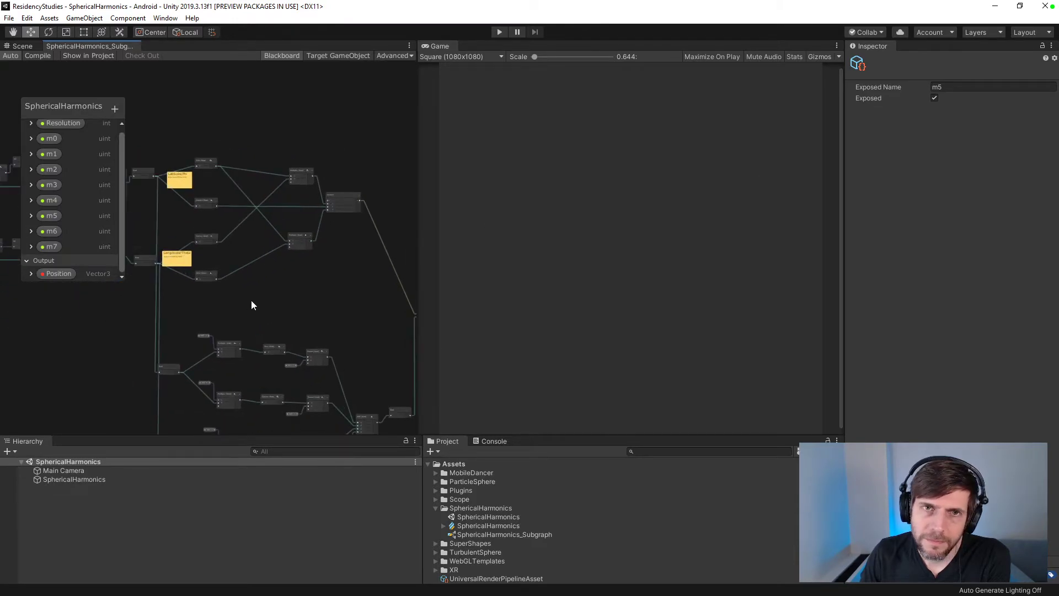
# - Switch the project's build platform to PC, Mac & Linux Standalone
pyautogui.hotkey('ctrl', 'shift', 'b')
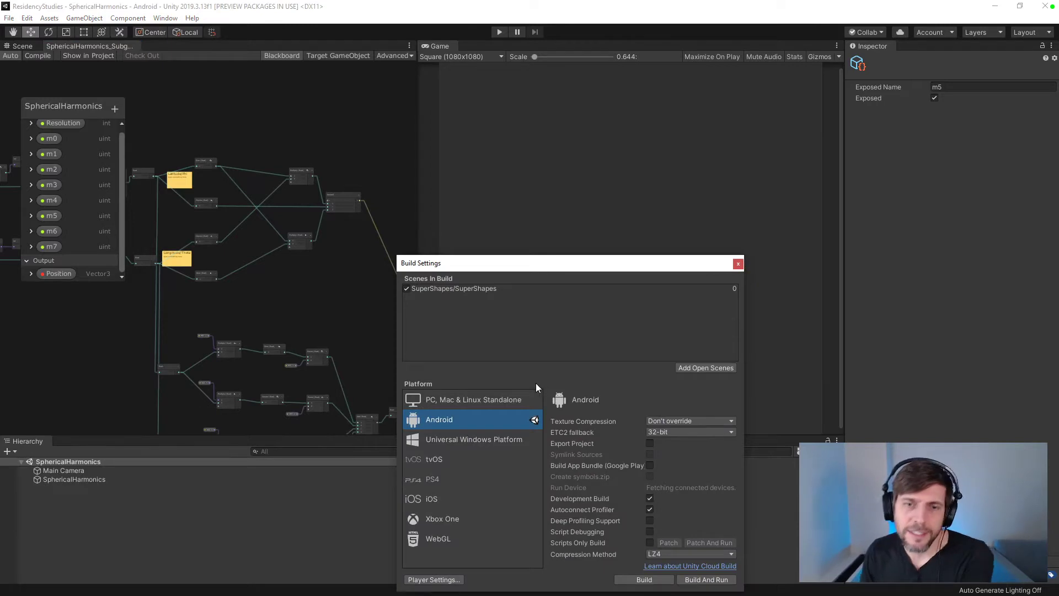
pyautogui.click(473, 403)
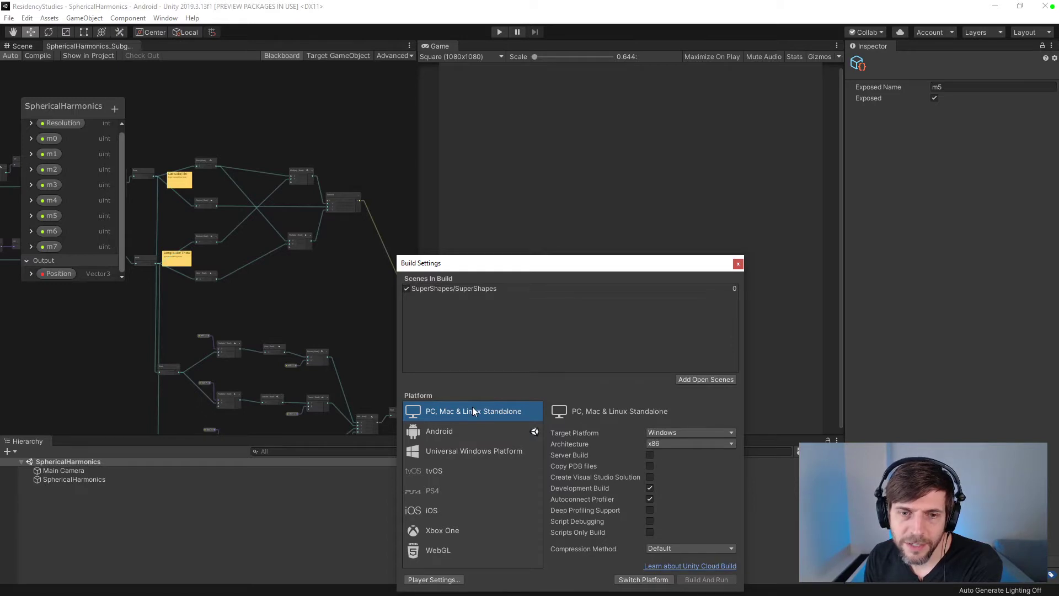
pyautogui.click(643, 580)
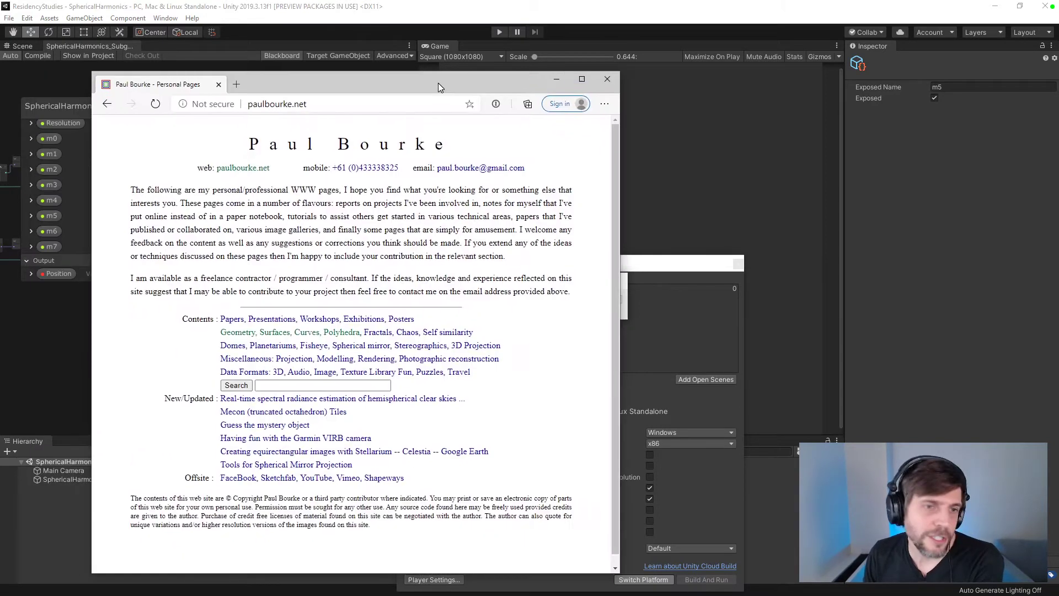
# - Enlarge the browser window over the editor and load the site's Geometry, Fractals and Domes sections in background tabs
pyautogui.moveTo(438, 84); pyautogui.dragTo(417, 39)
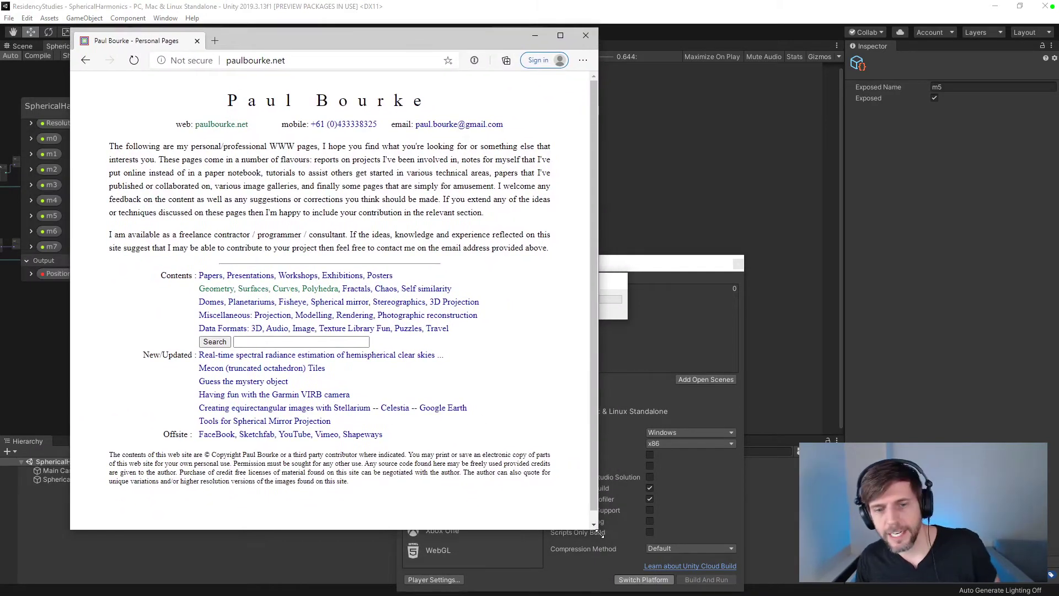
pyautogui.moveTo(597, 528); pyautogui.dragTo(963, 569)
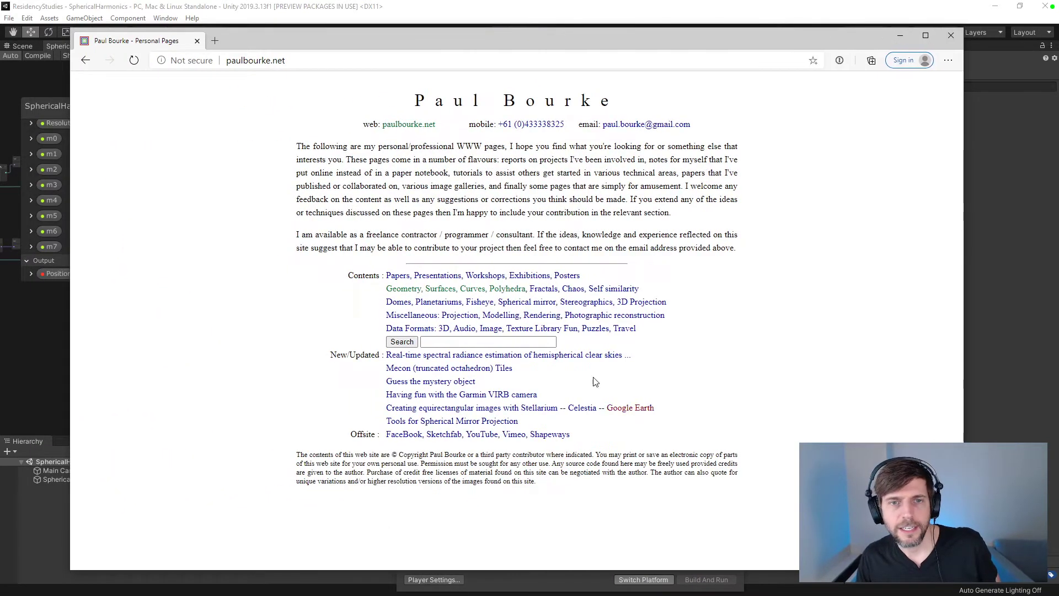
pyautogui.middleClick(488, 289)
pyautogui.middleClick(571, 289)
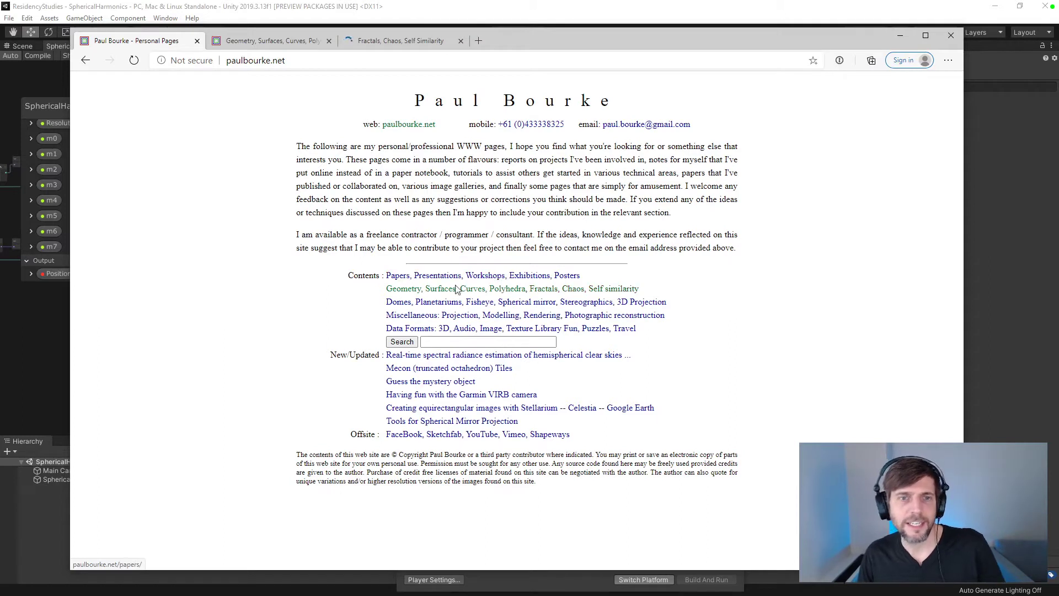
pyautogui.middleClick(453, 304)
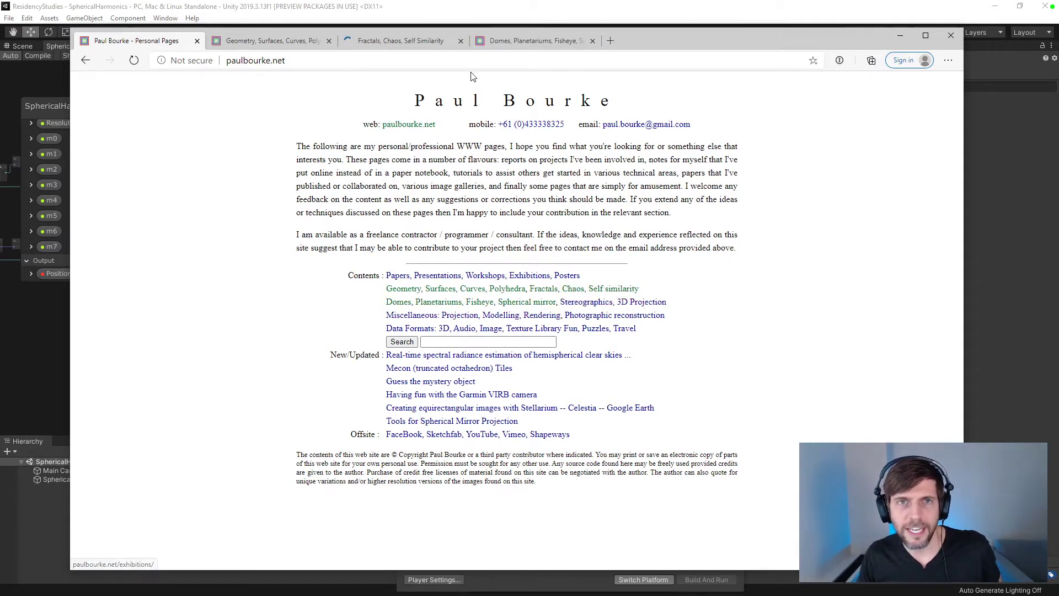
# - View the Domes page and the Fractals, Chaos, Self-Similarity page, placing the fractals tab last
pyautogui.click(529, 42)
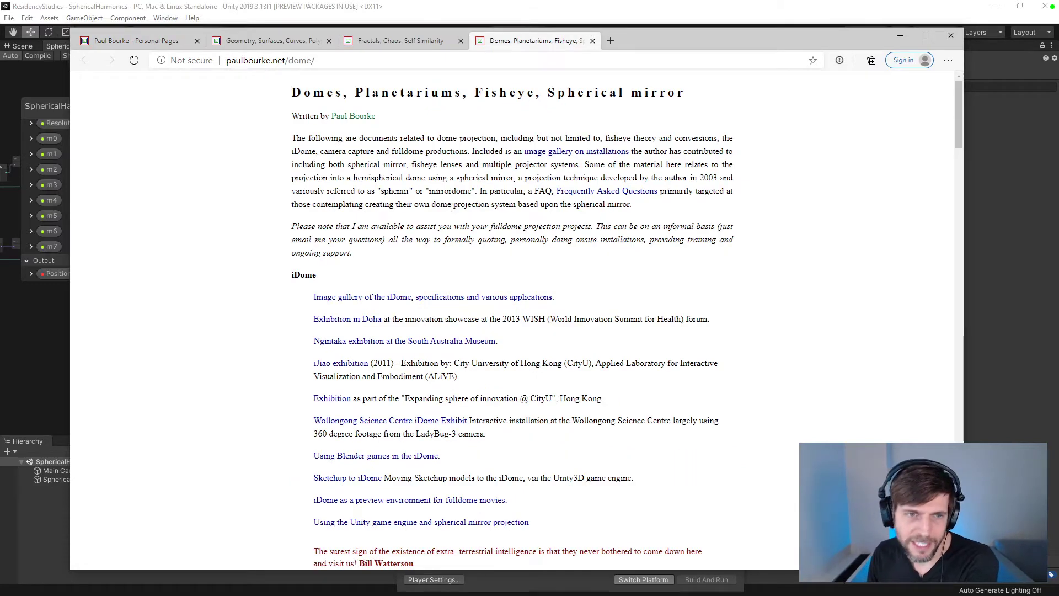
pyautogui.click(387, 43)
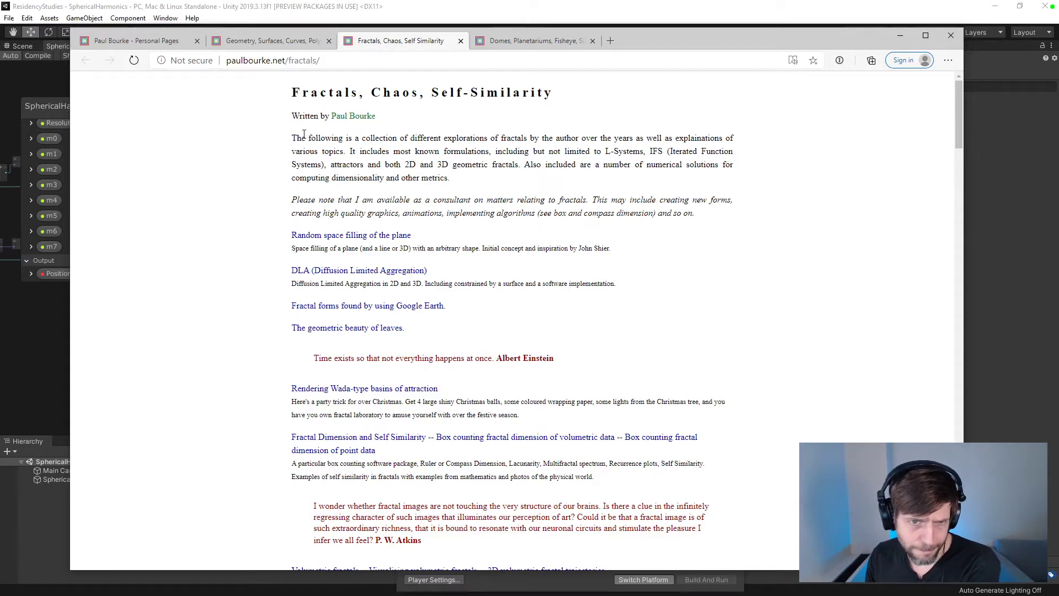
pyautogui.moveTo(440, 42); pyautogui.dragTo(539, 48)
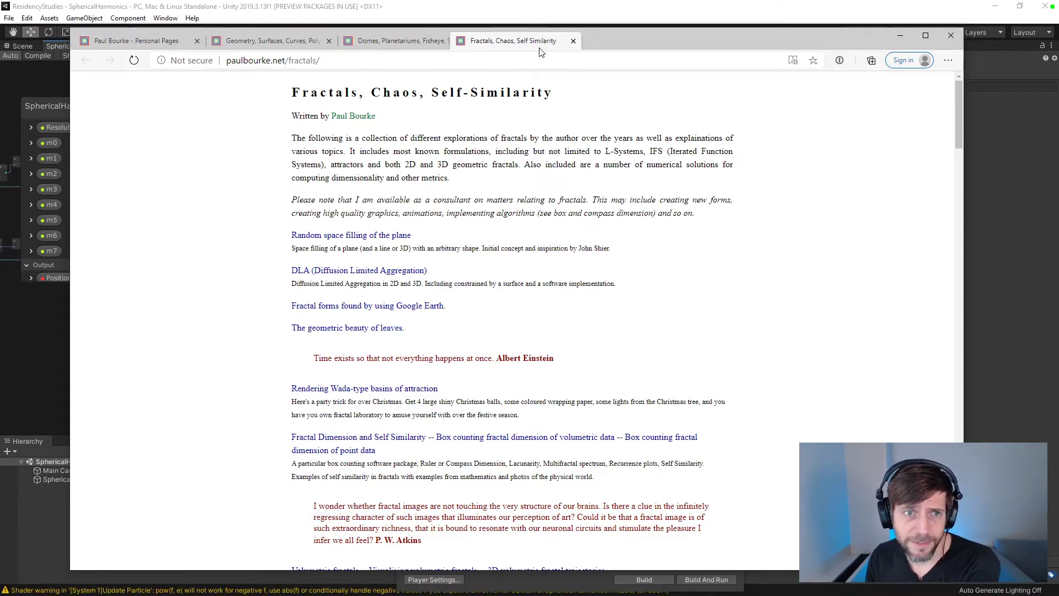
pyautogui.scroll(-1, 267, 218)
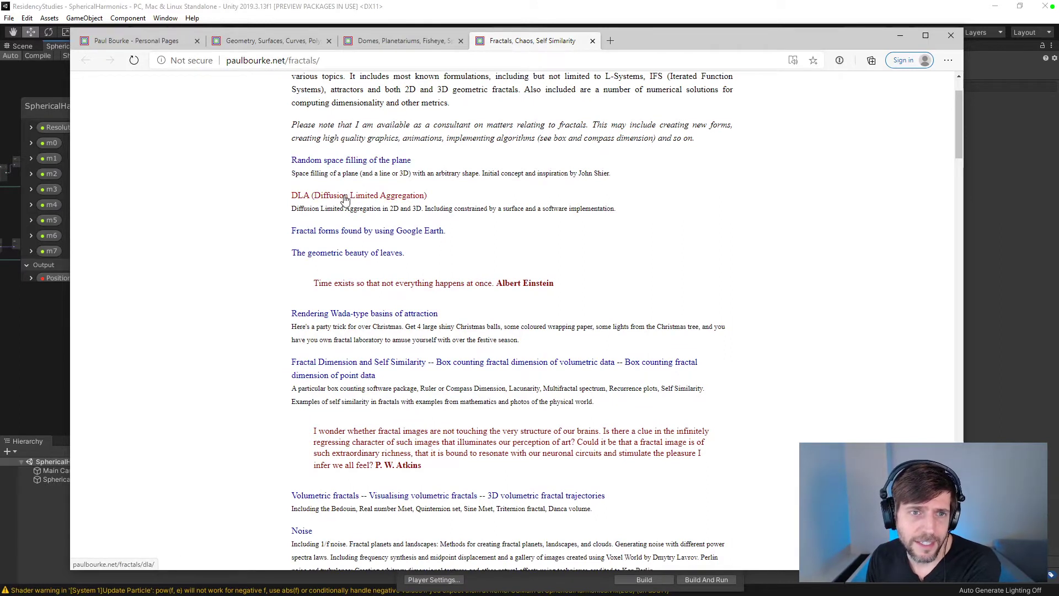
# - Open "The geometric beauty of leaves" in a new tab, browse its leaf images, and close the page
pyautogui.rightClick(335, 255)
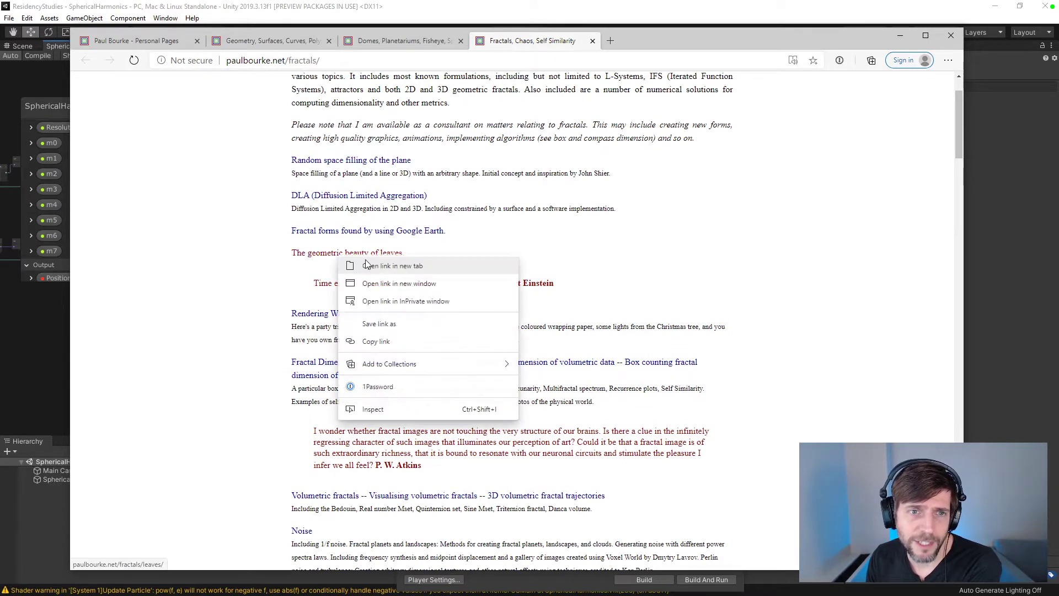
pyautogui.click(367, 262)
pyautogui.click(658, 42)
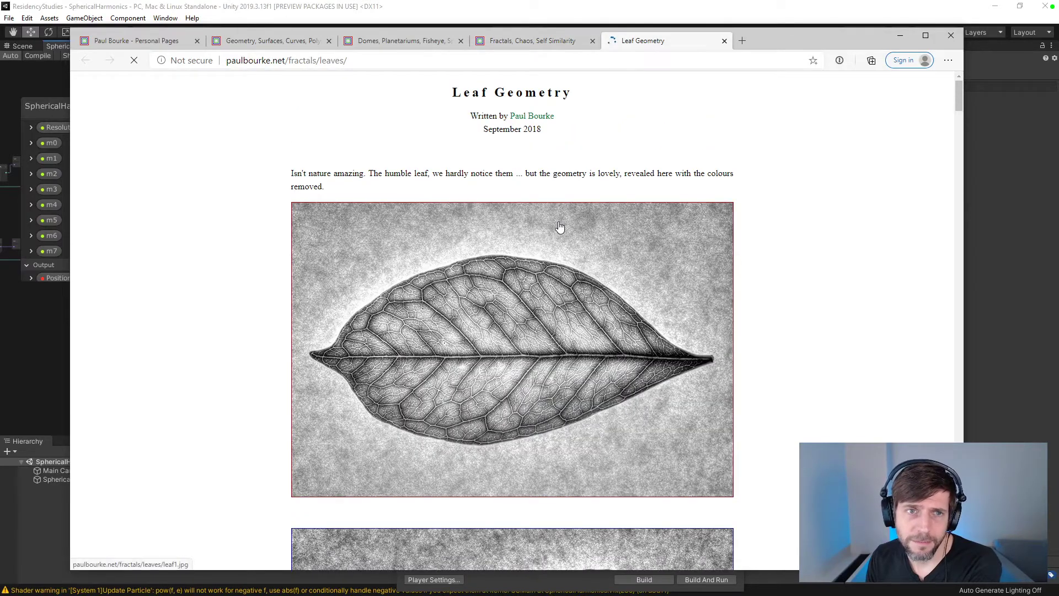
pyautogui.scroll(-9, 561, 229)
pyautogui.scroll(-12, 560, 226)
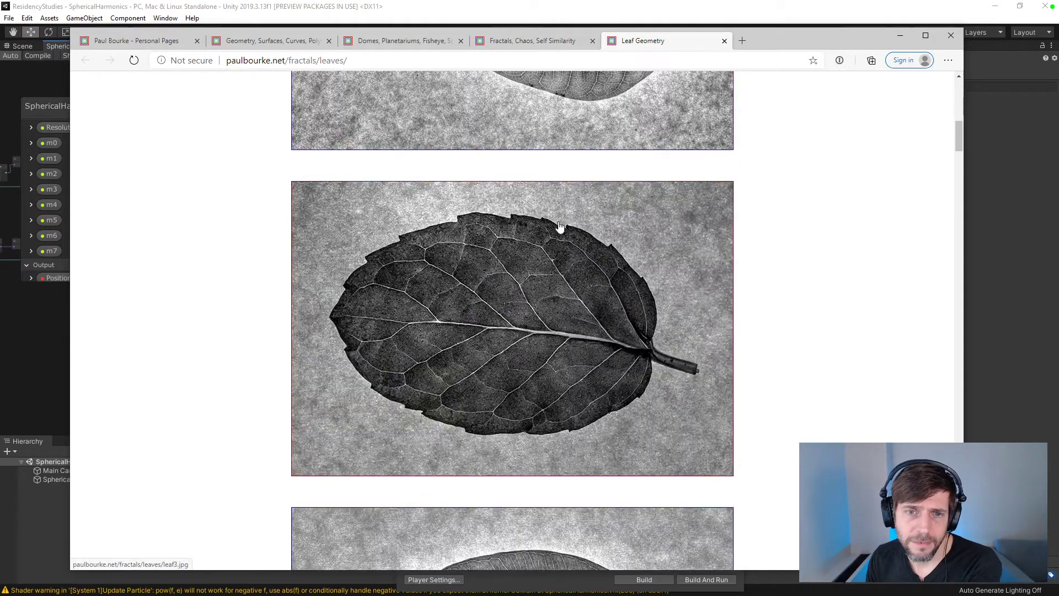
pyautogui.scroll(-18, 560, 226)
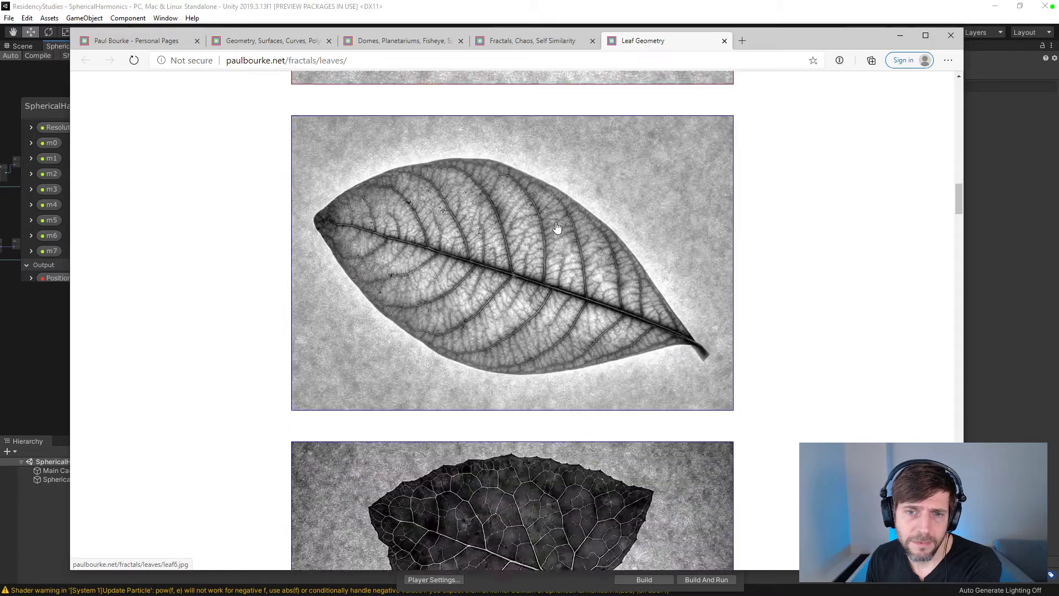
pyautogui.scroll(-18, 557, 226)
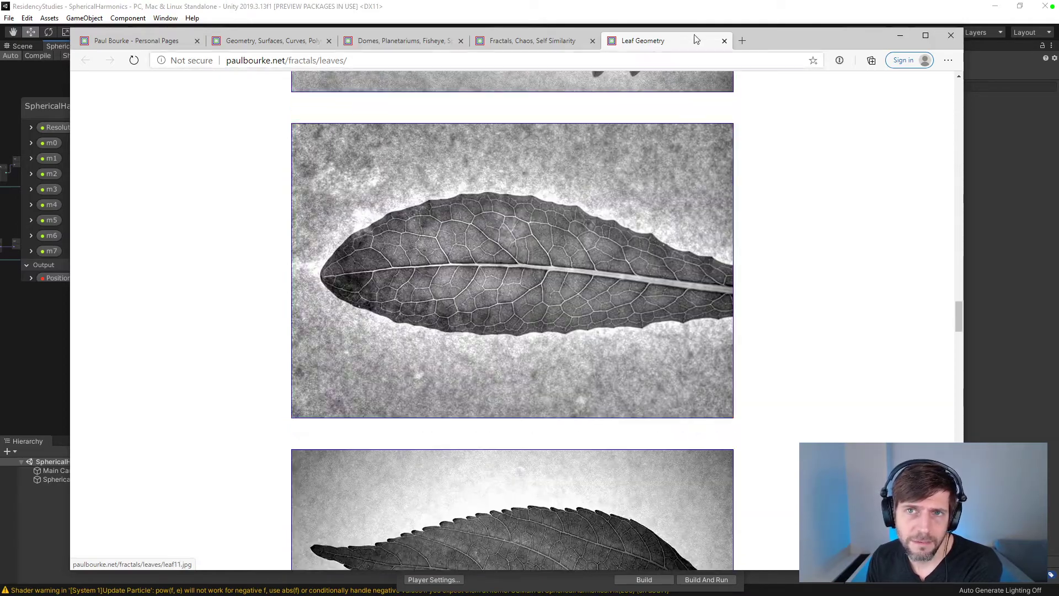
pyautogui.click(725, 40)
# - Load the Wada-type basins of attraction and Visualising volumetric fractals links from the fractals page in background tabs
pyautogui.scroll(-1, 454, 248)
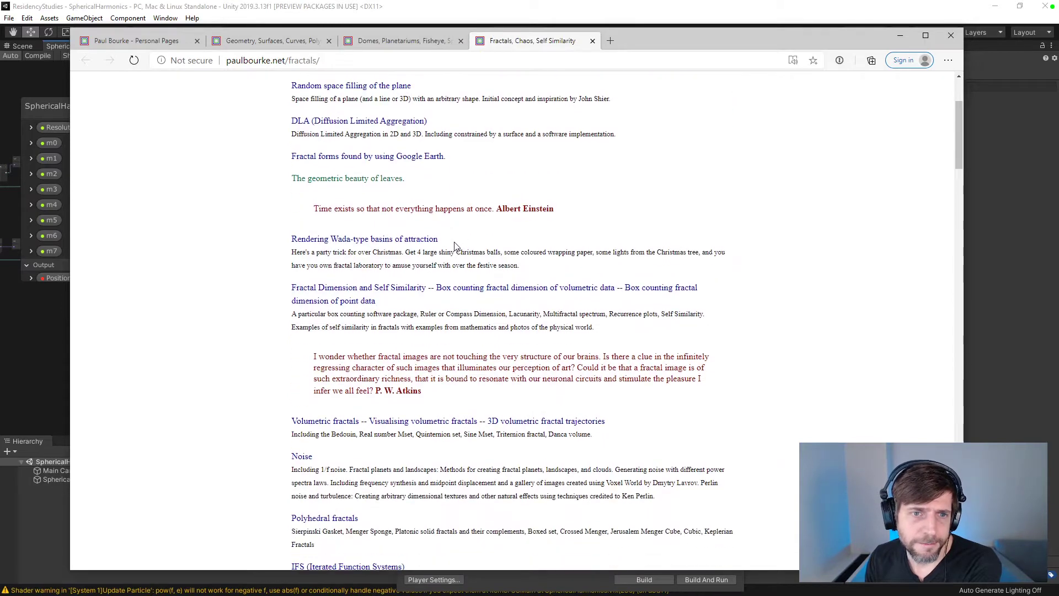
pyautogui.rightClick(400, 243)
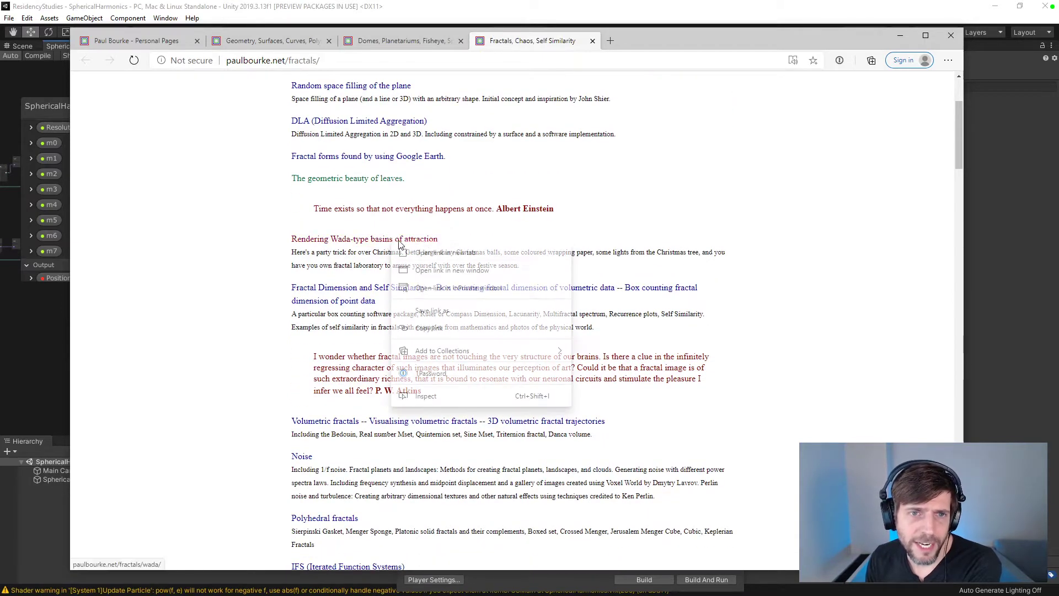
pyautogui.click(439, 252)
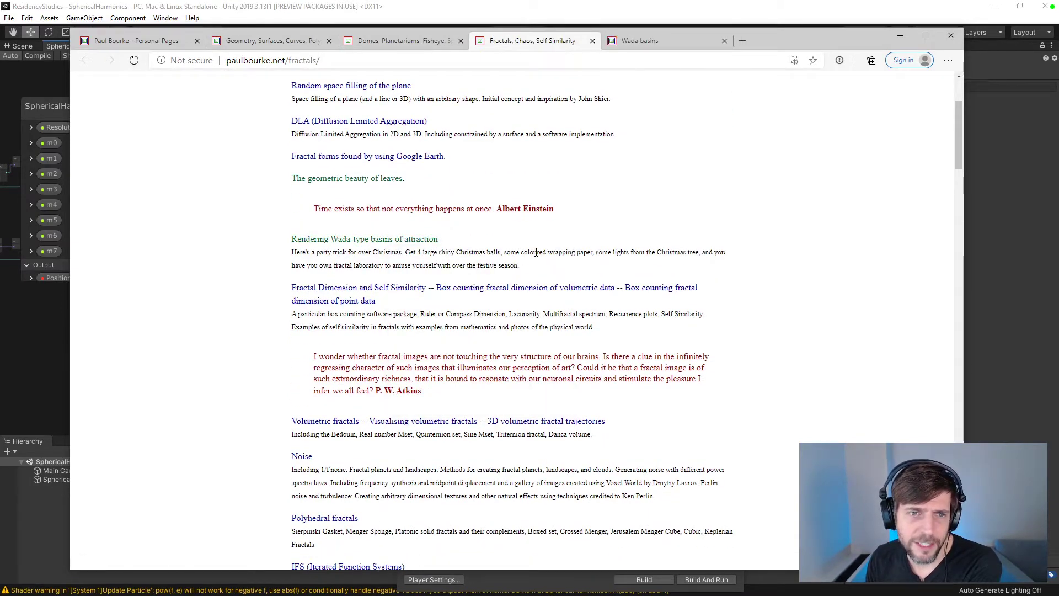
pyautogui.scroll(-2, 536, 252)
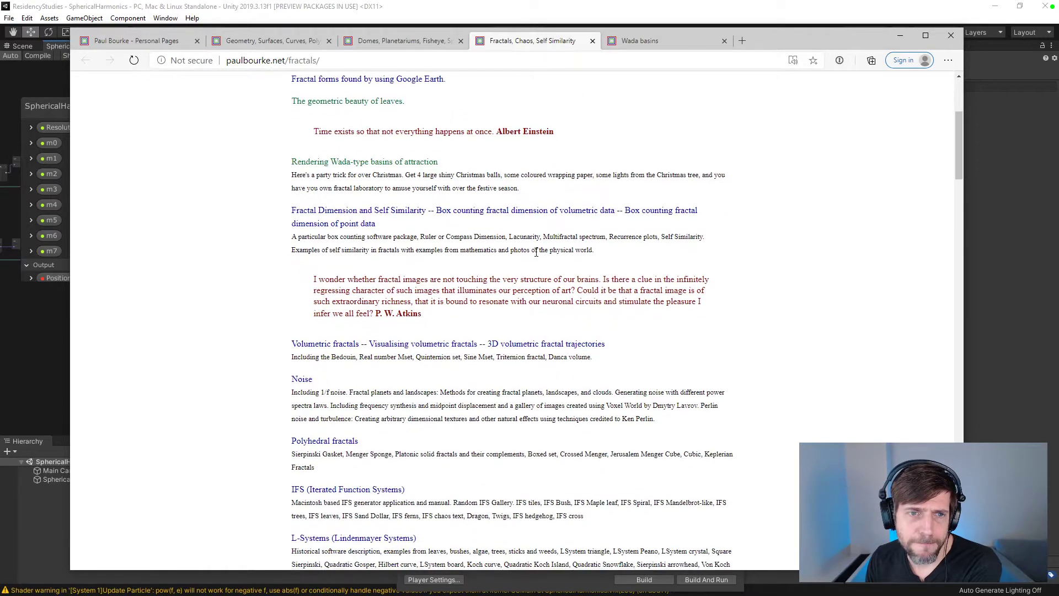
pyautogui.rightClick(401, 271)
pyautogui.click(436, 281)
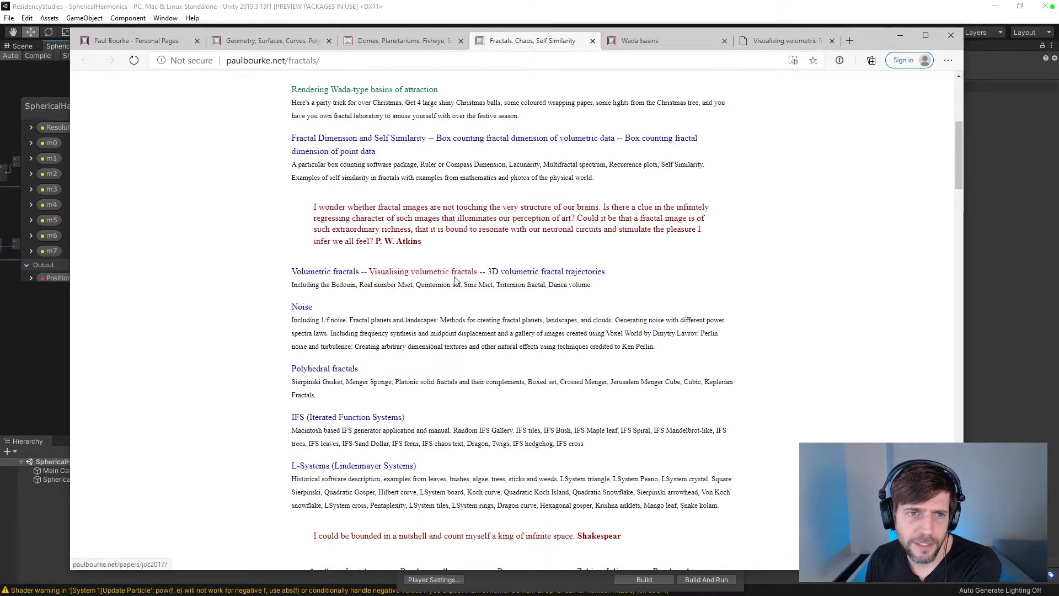
# - Load the Noise and Polyhedral fractals links from the fractals page in background tabs
pyautogui.scroll(-1, 333, 246)
pyautogui.rightClick(301, 232)
pyautogui.click(337, 242)
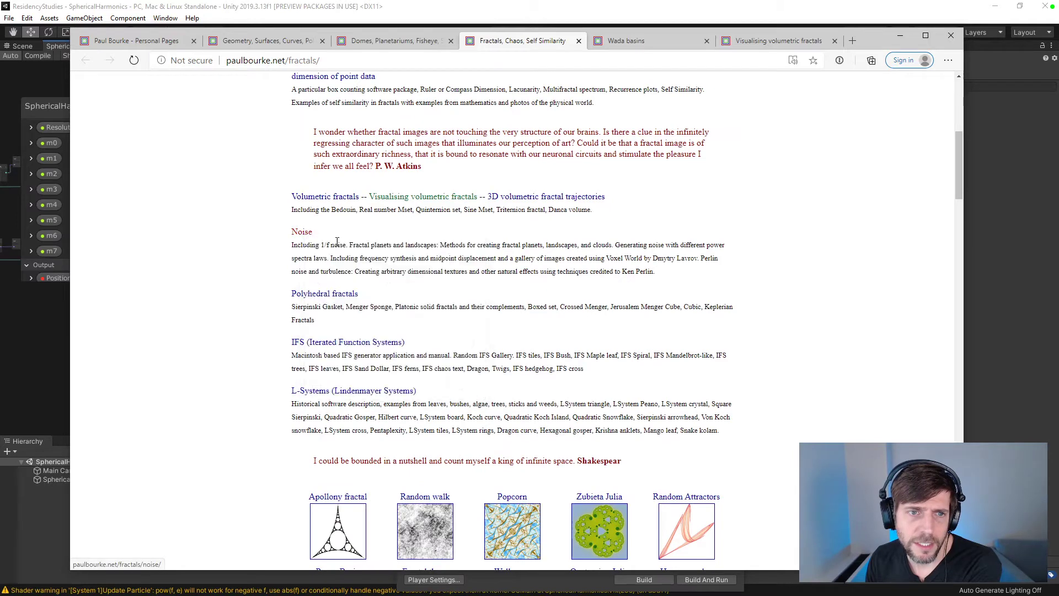
pyautogui.scroll(-2, 457, 259)
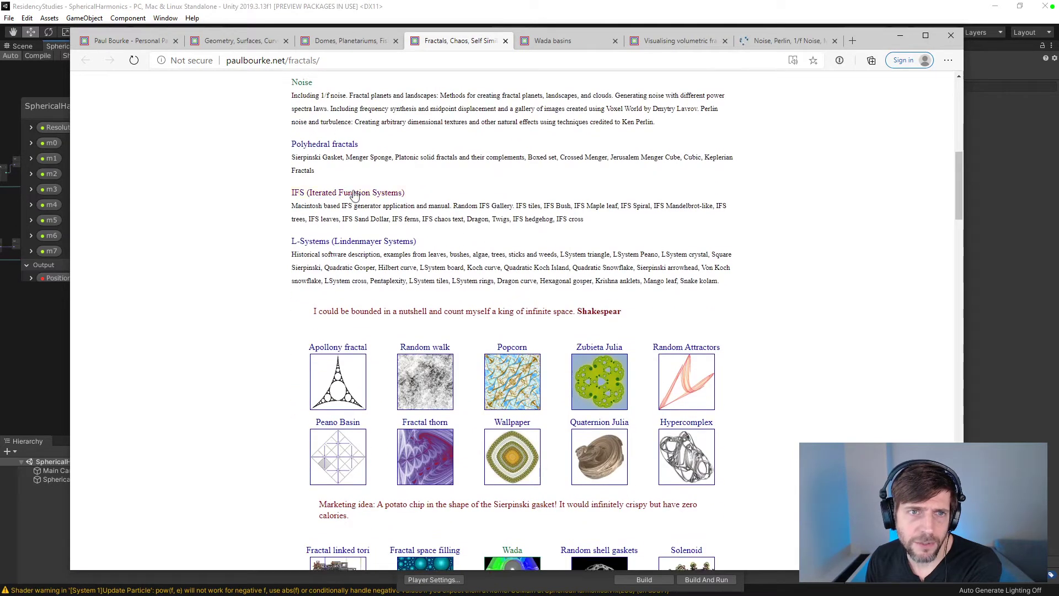
pyautogui.rightClick(331, 149)
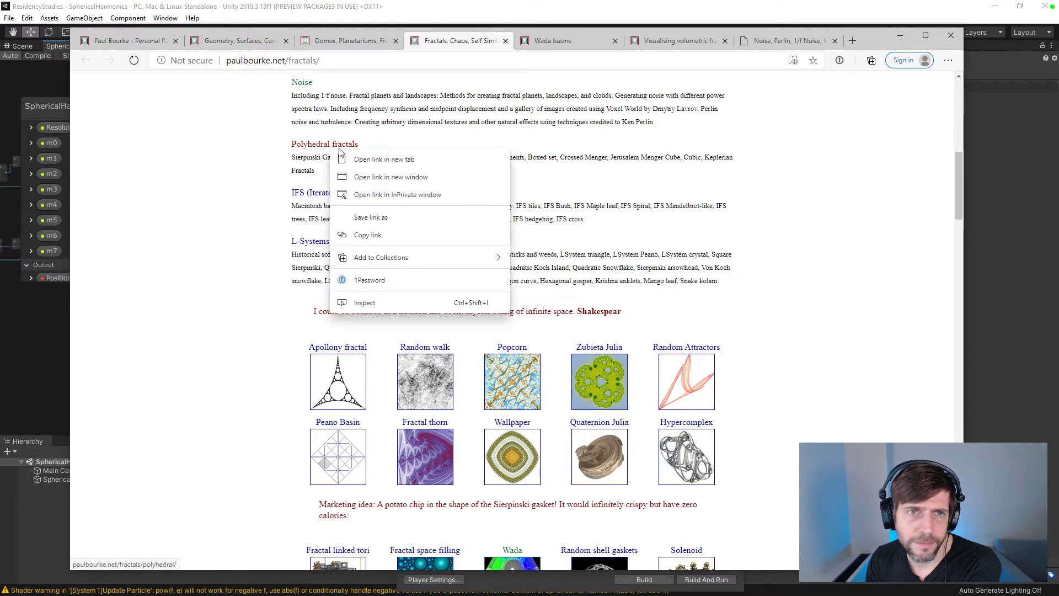
pyautogui.click(367, 158)
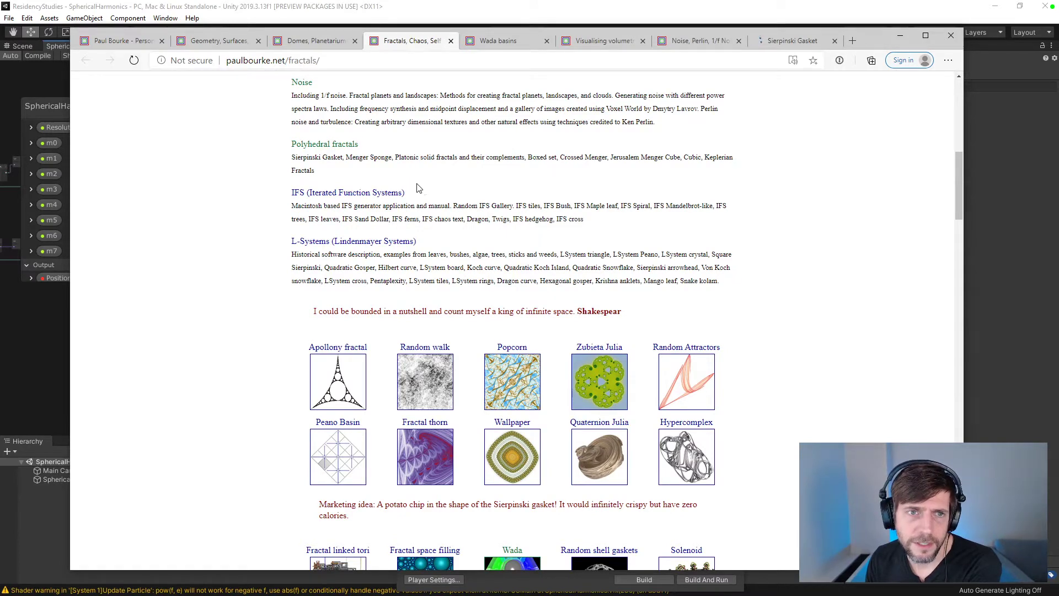
# - Load the IFS (Iterated Function Systems) and L-Systems (Lindenmayer Systems) links from the fractals page in background tabs
pyautogui.rightClick(379, 194)
pyautogui.click(419, 203)
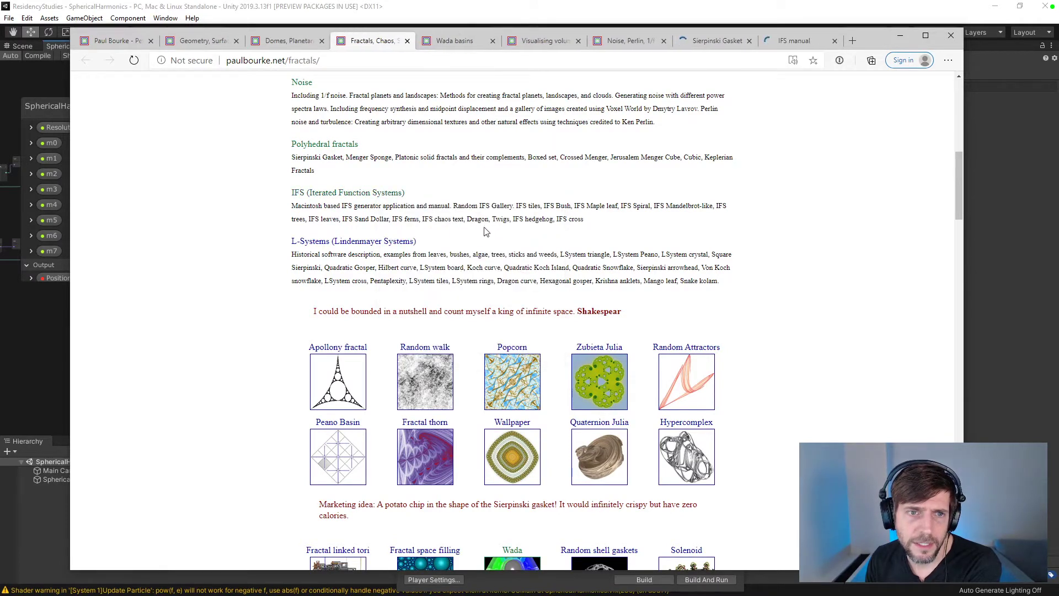
pyautogui.rightClick(339, 243)
pyautogui.click(380, 251)
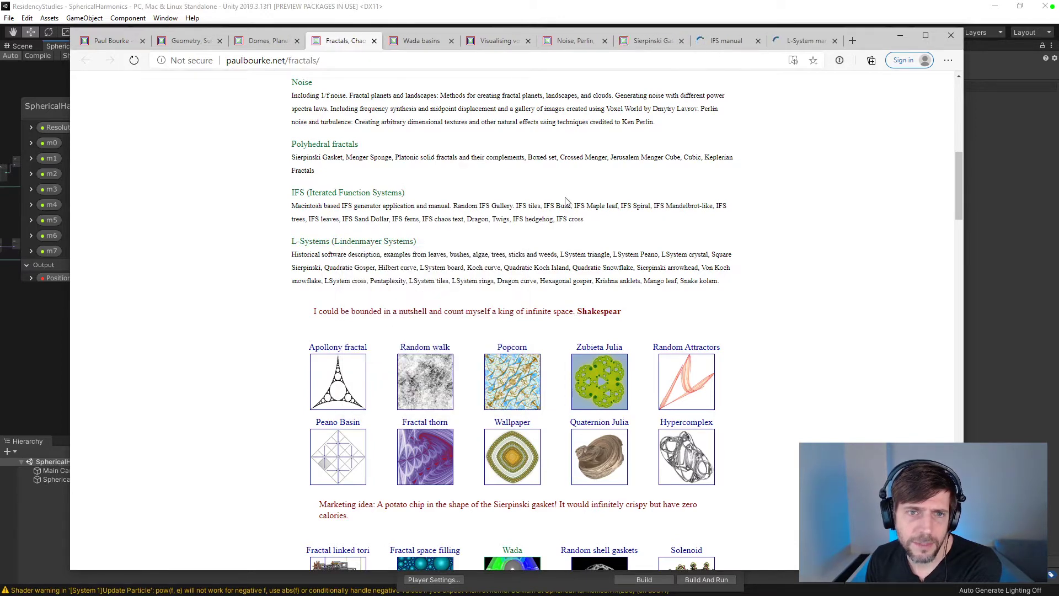
# - Load the Fractal linked tori and Random shell gaskets links from the fractals page in background tabs
pyautogui.scroll(-3, 565, 202)
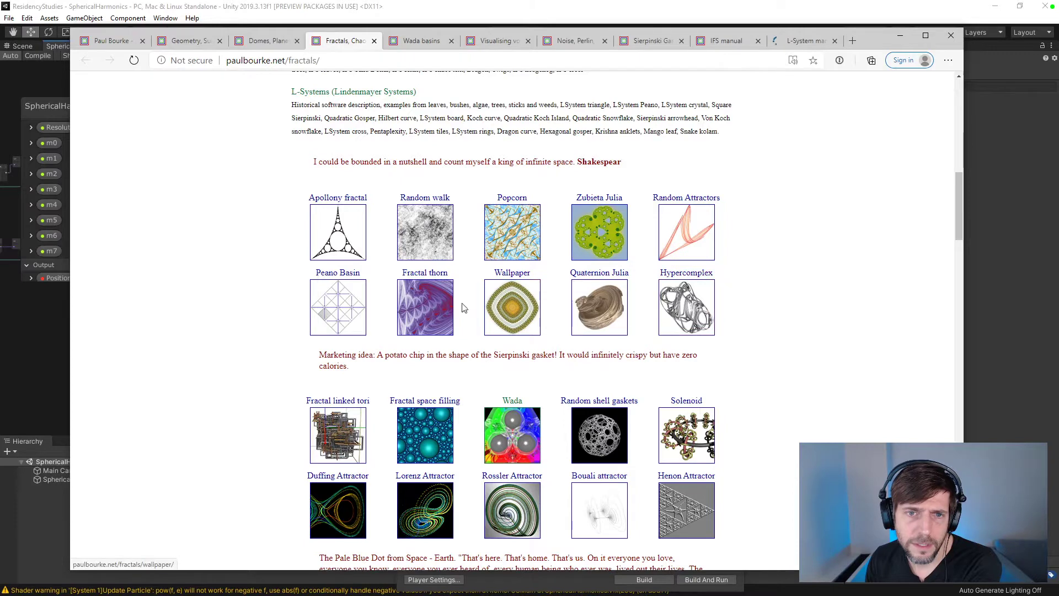
pyautogui.scroll(-3, 385, 287)
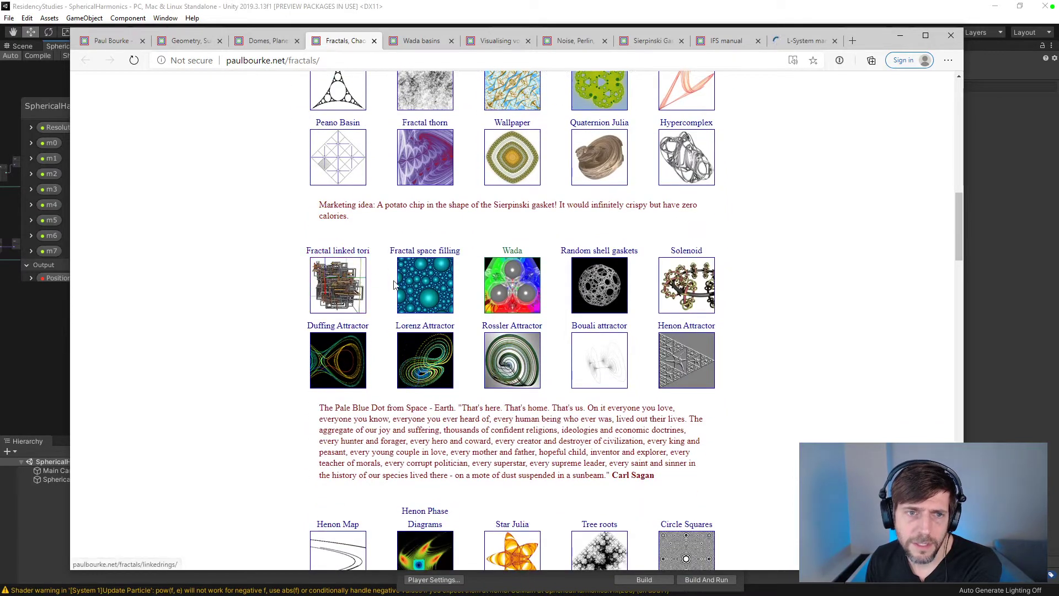
pyautogui.rightClick(340, 254)
pyautogui.click(362, 261)
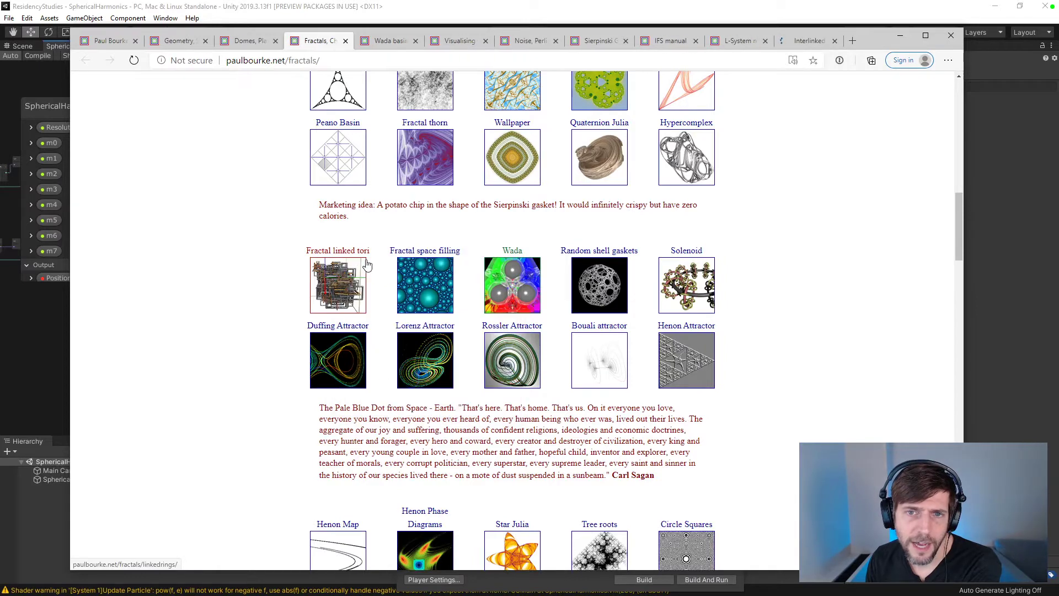
pyautogui.rightClick(586, 255)
pyautogui.click(624, 264)
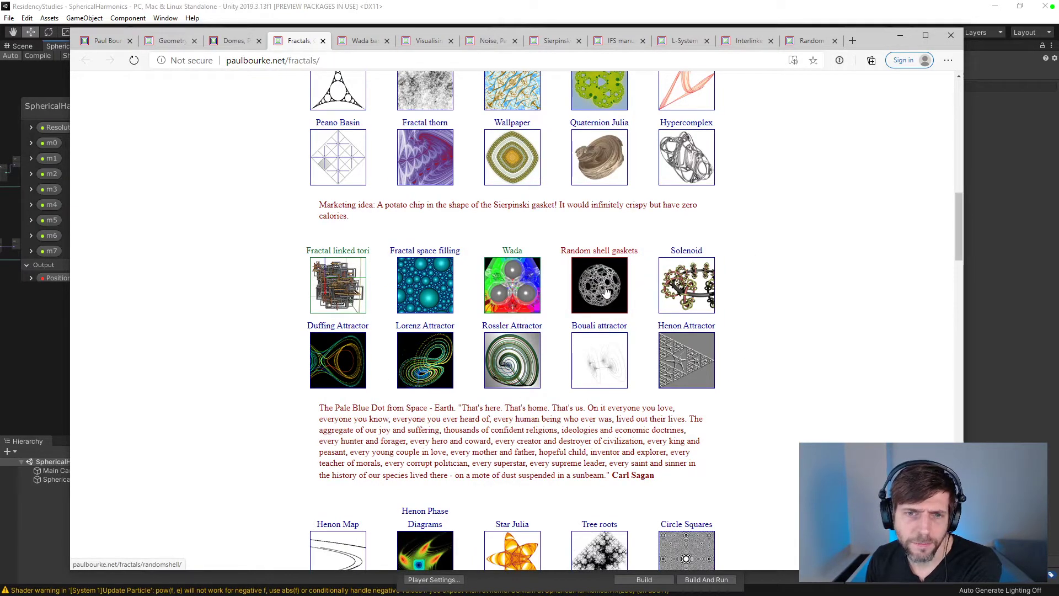
# - Look through the remaining fractal thumbnails, from the attractors and Julia sets down to the links ending the fractals page
pyautogui.scroll(-4, 605, 291)
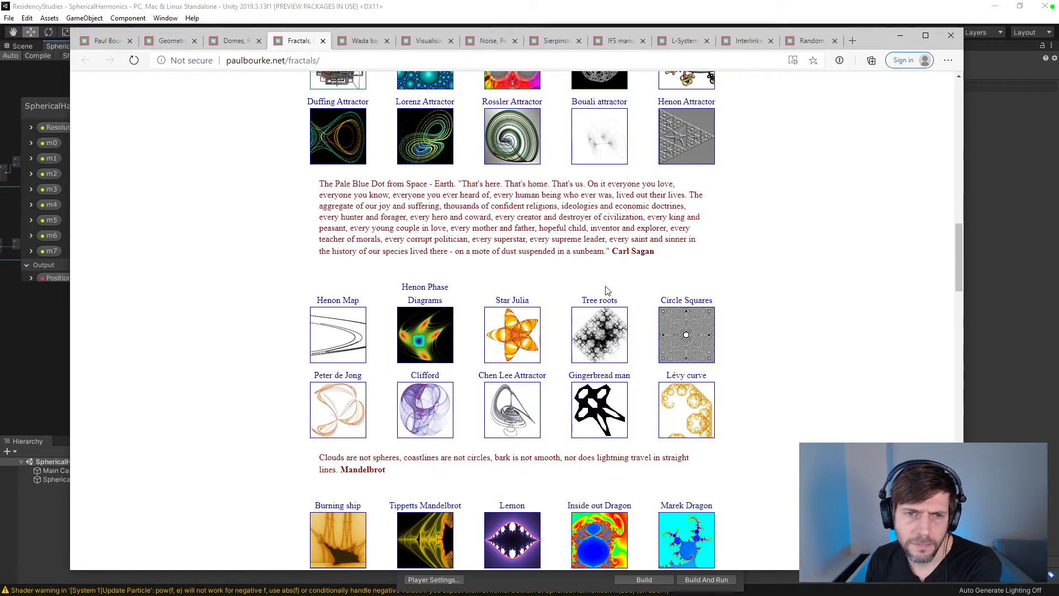
pyautogui.scroll(-4, 605, 291)
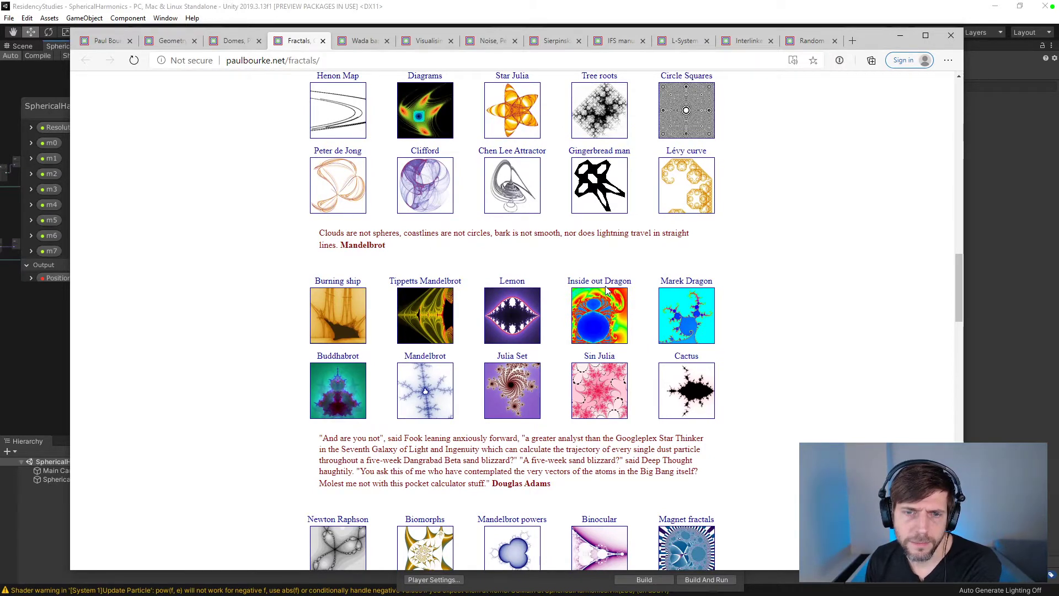
pyautogui.scroll(-4, 606, 291)
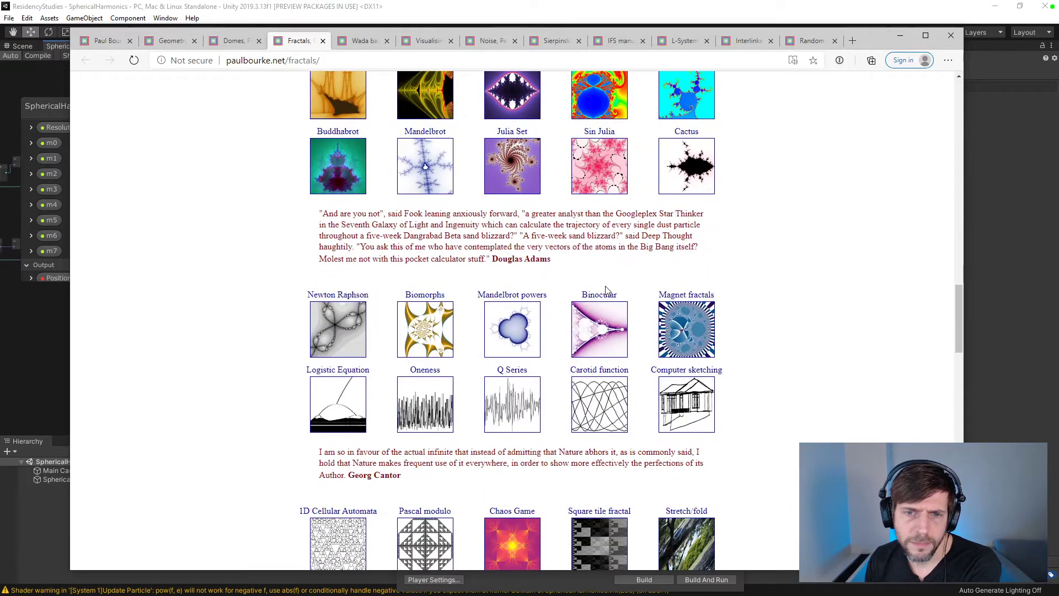
pyautogui.scroll(-4, 606, 290)
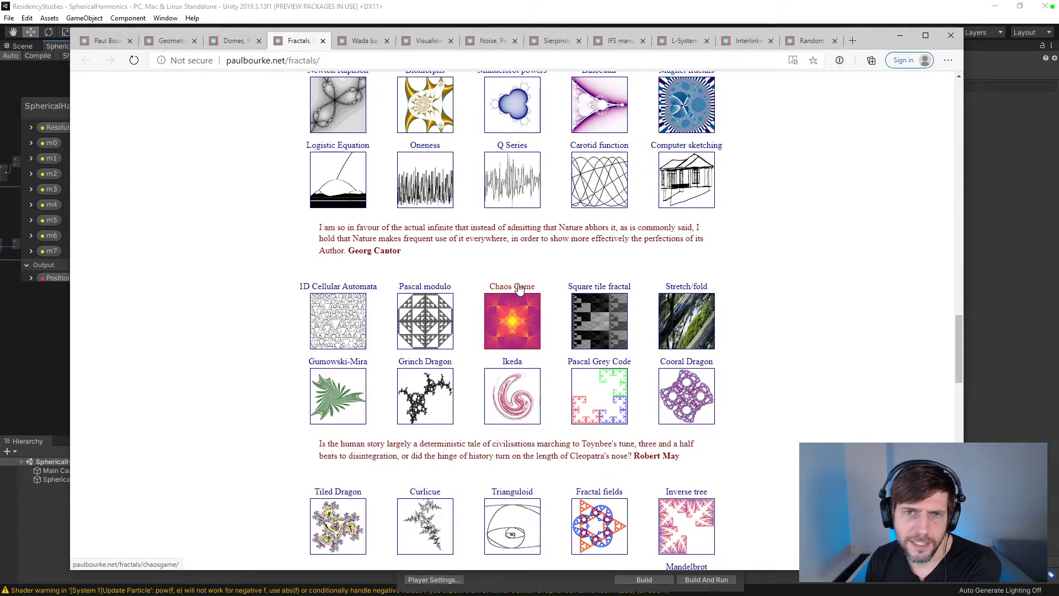
pyautogui.scroll(4, 519, 289)
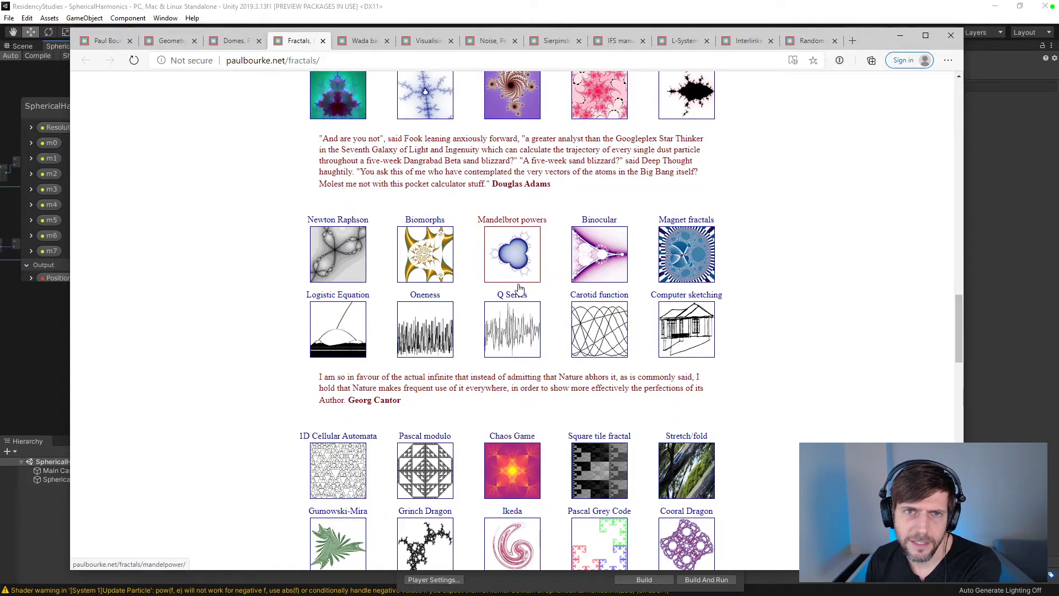
pyautogui.scroll(-5, 519, 289)
pyautogui.scroll(-1, 519, 289)
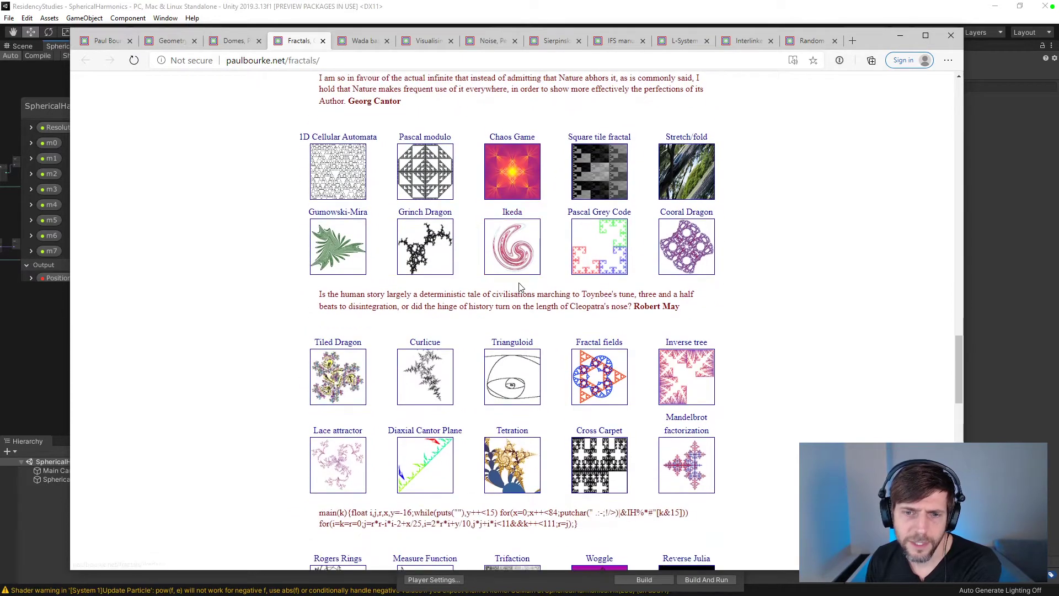
pyautogui.scroll(-3, 519, 286)
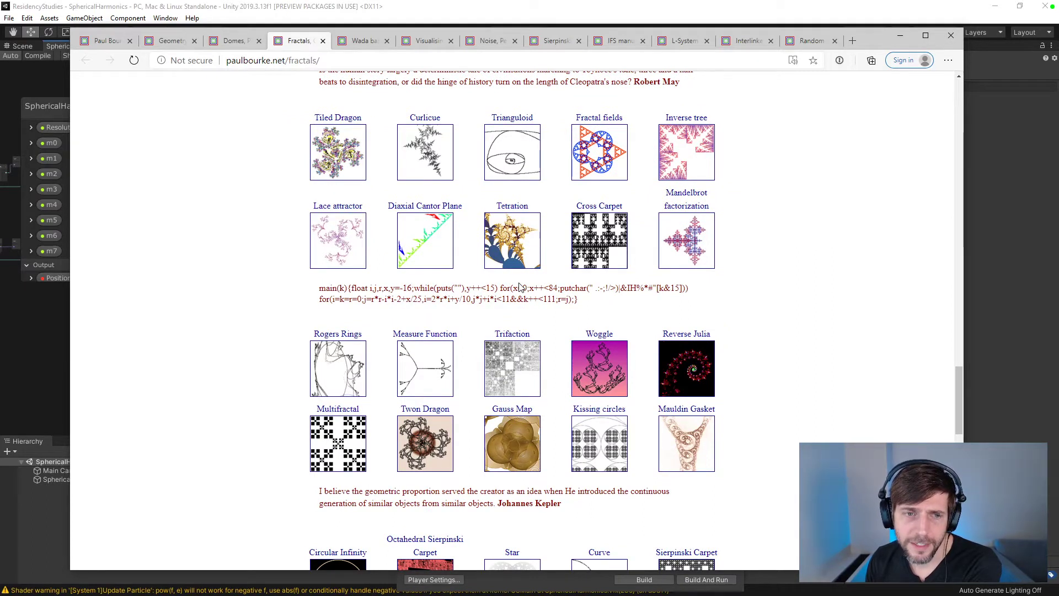
pyautogui.scroll(-2, 519, 287)
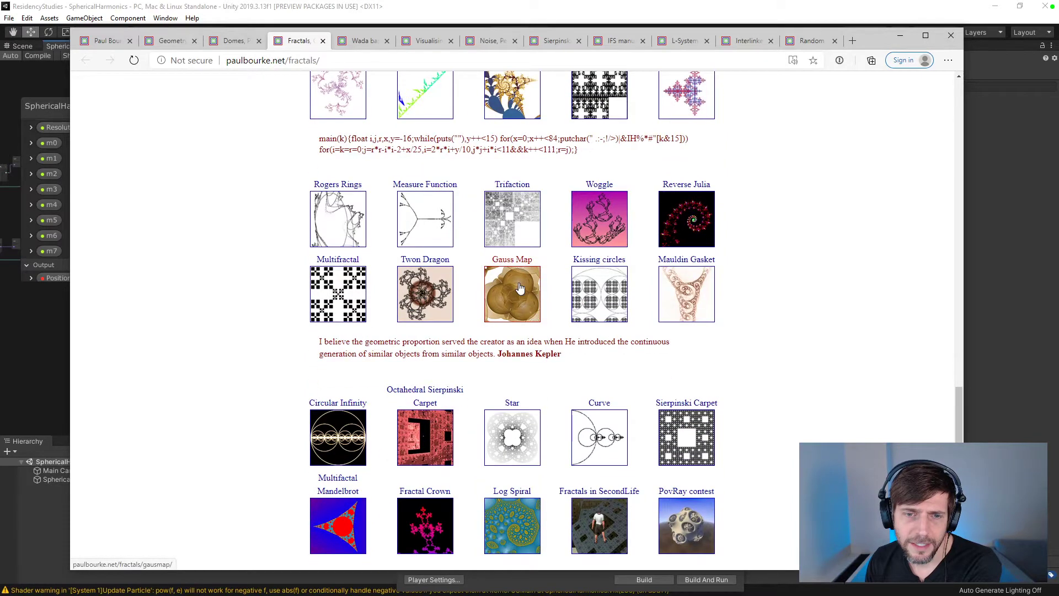
pyautogui.scroll(-2, 519, 287)
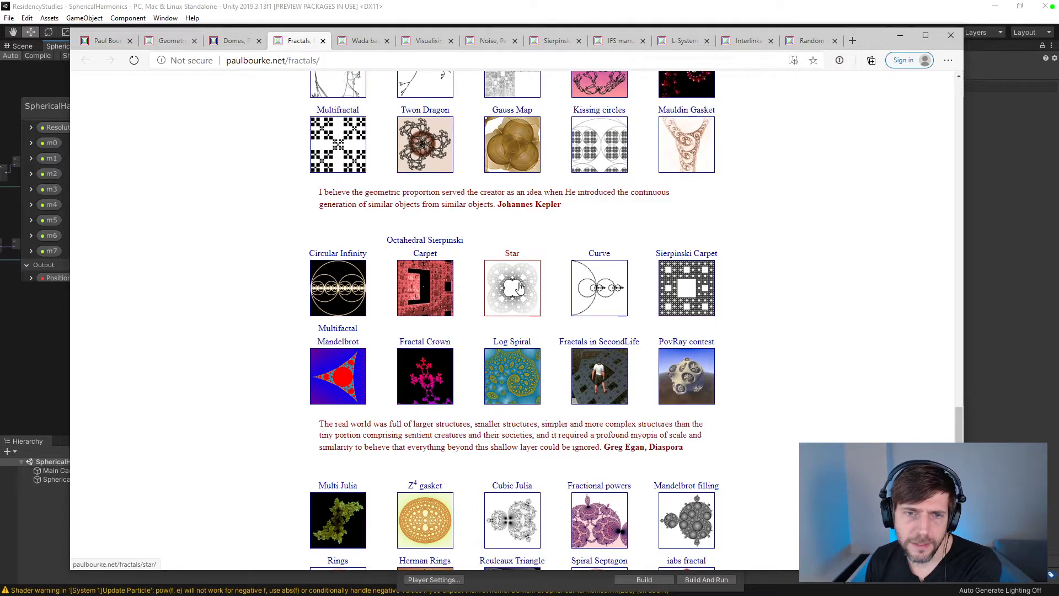
pyautogui.scroll(-3, 519, 287)
pyautogui.scroll(-2, 519, 283)
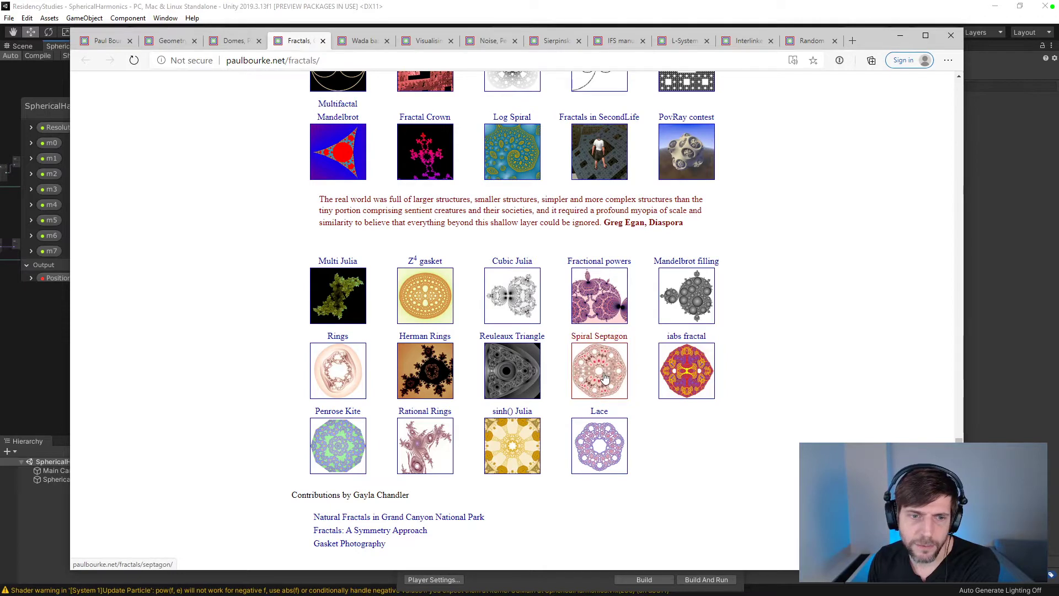
pyautogui.scroll(-4, 605, 377)
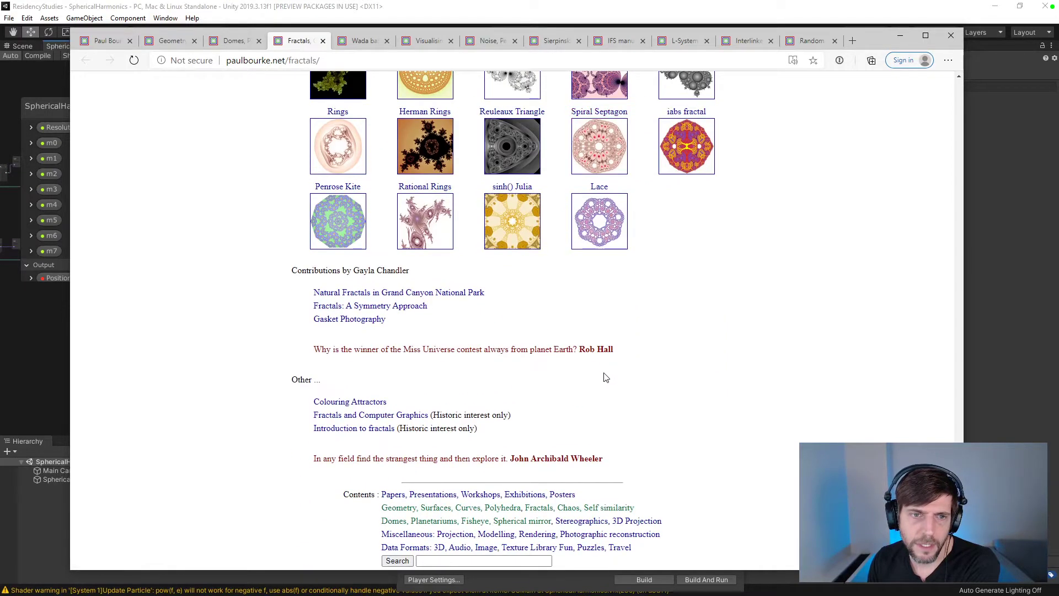
pyautogui.scroll(4, 605, 376)
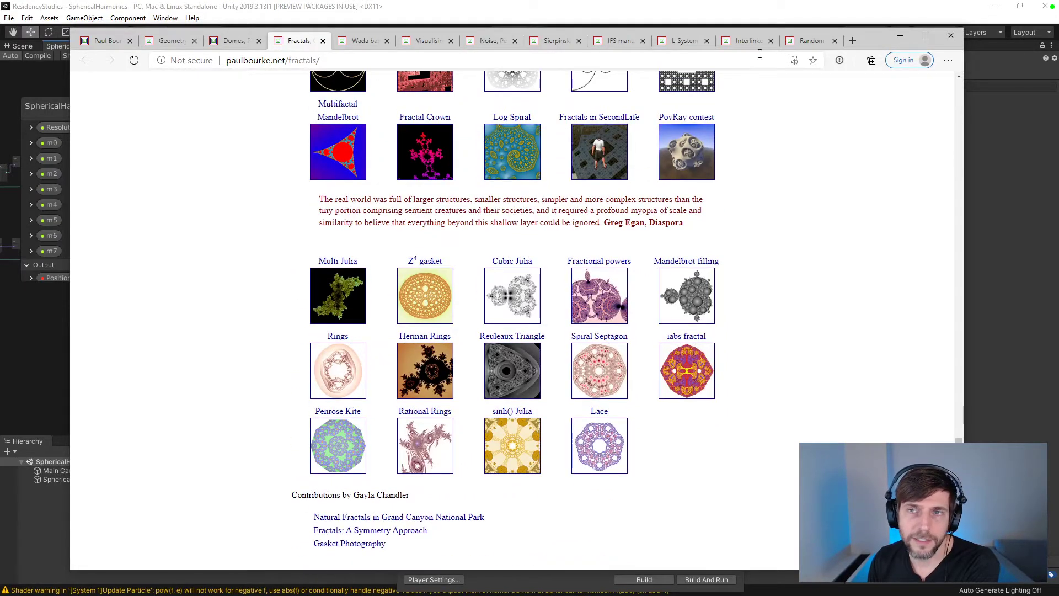
# - View the Random Shell Gaskets page's images down to the procedure description, and close the page
pyautogui.click(809, 41)
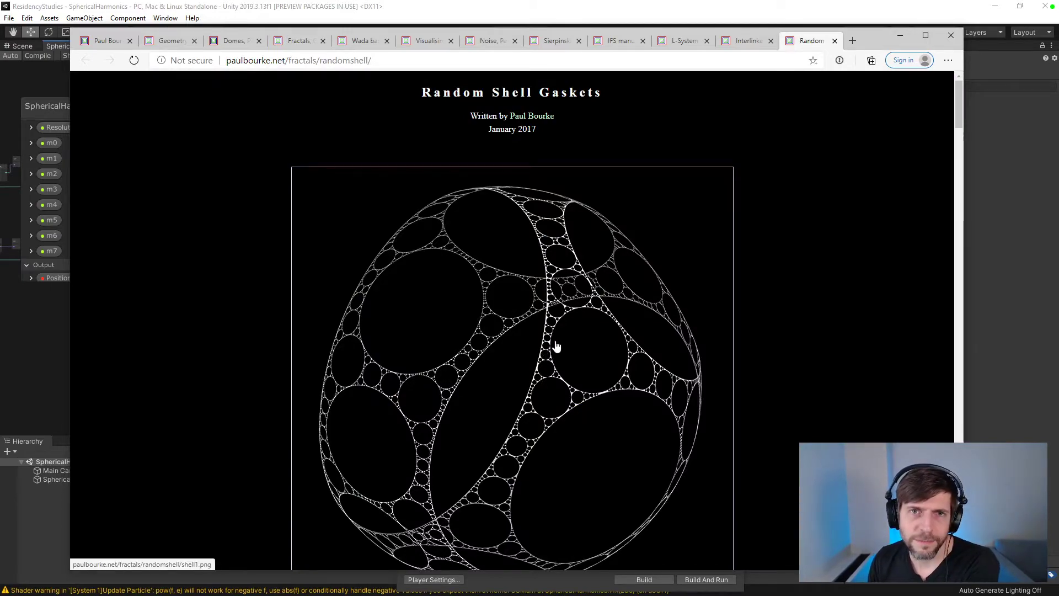
pyautogui.scroll(-15, 556, 345)
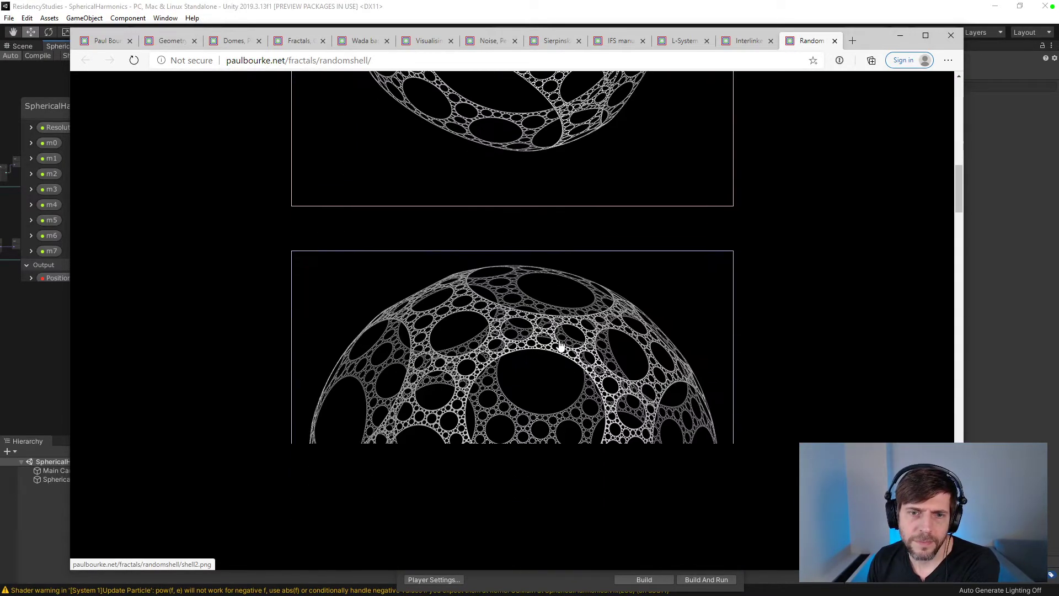
pyautogui.scroll(-20, 559, 345)
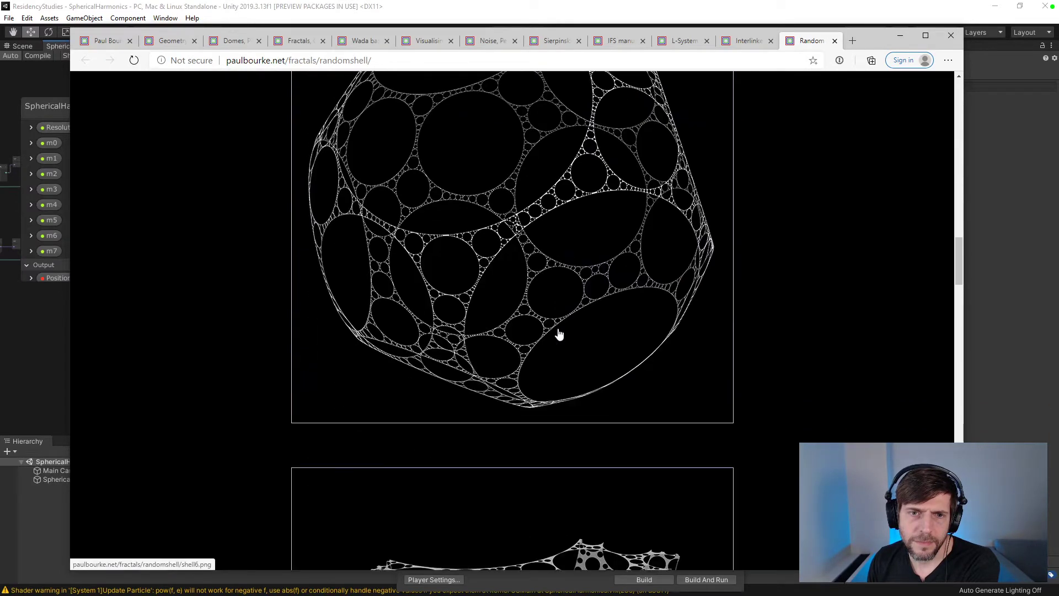
pyautogui.scroll(-7, 559, 334)
pyautogui.scroll(-10, 559, 331)
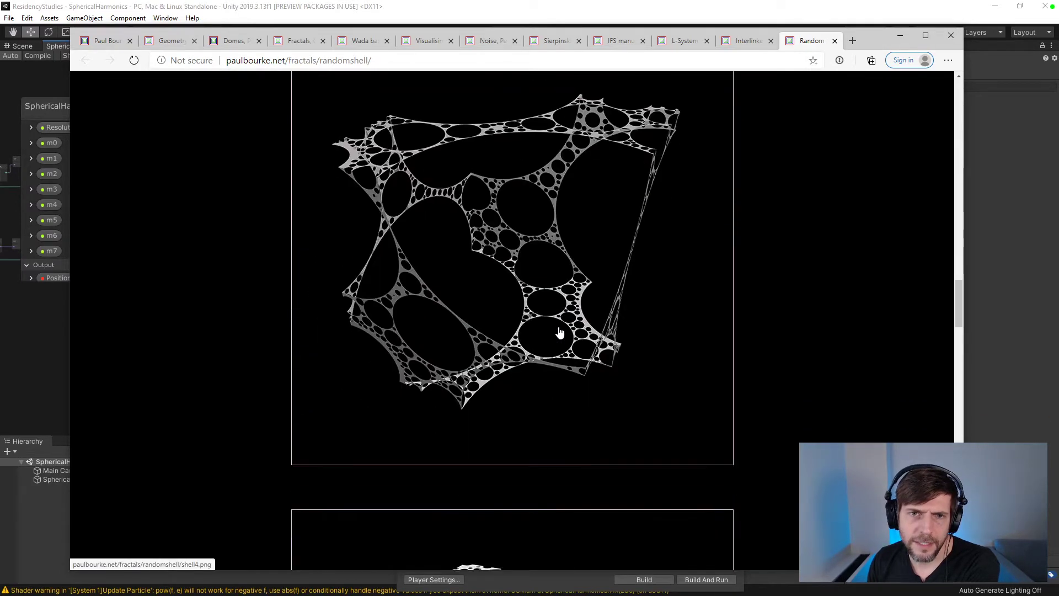
pyautogui.scroll(-20, 560, 330)
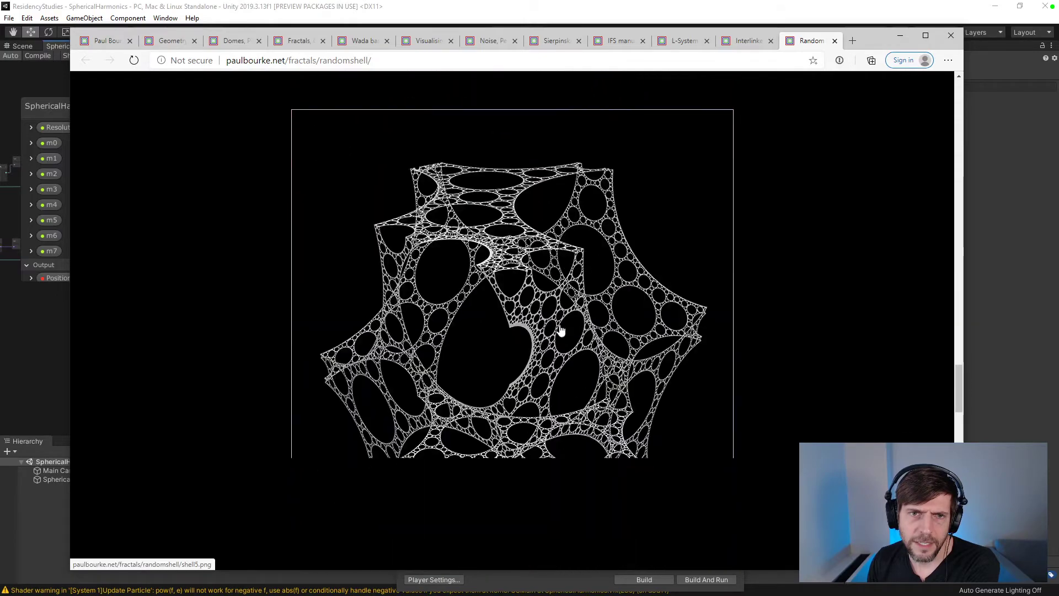
pyautogui.scroll(-11, 560, 329)
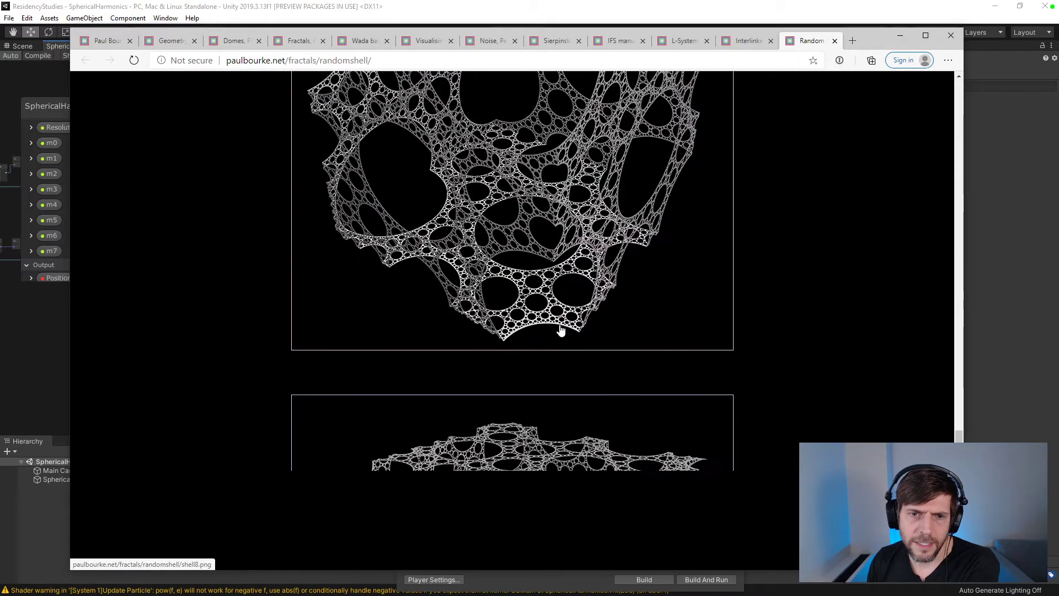
pyautogui.scroll(-10, 560, 330)
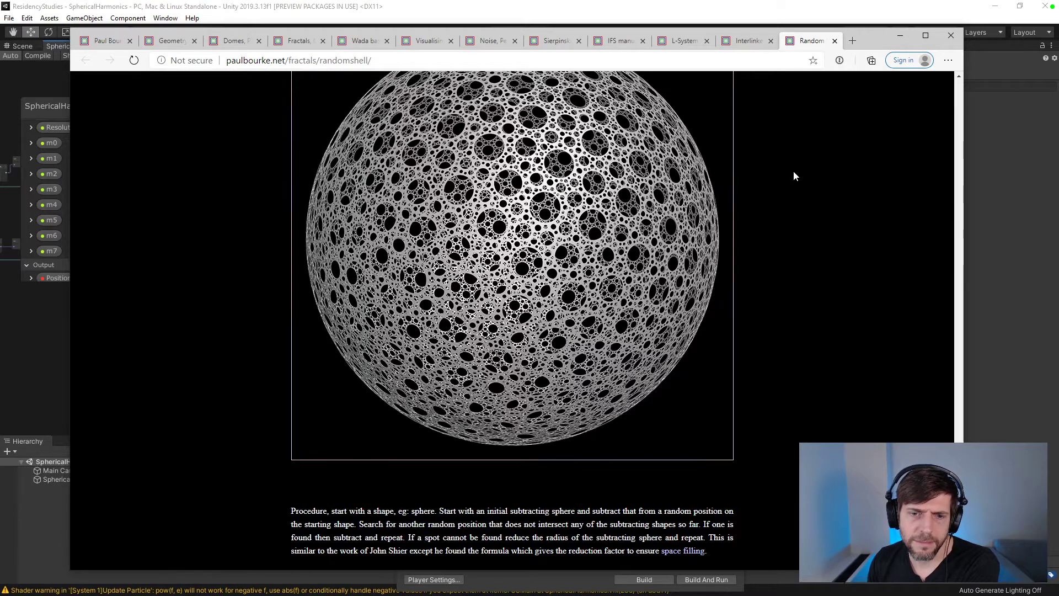
pyautogui.click(835, 41)
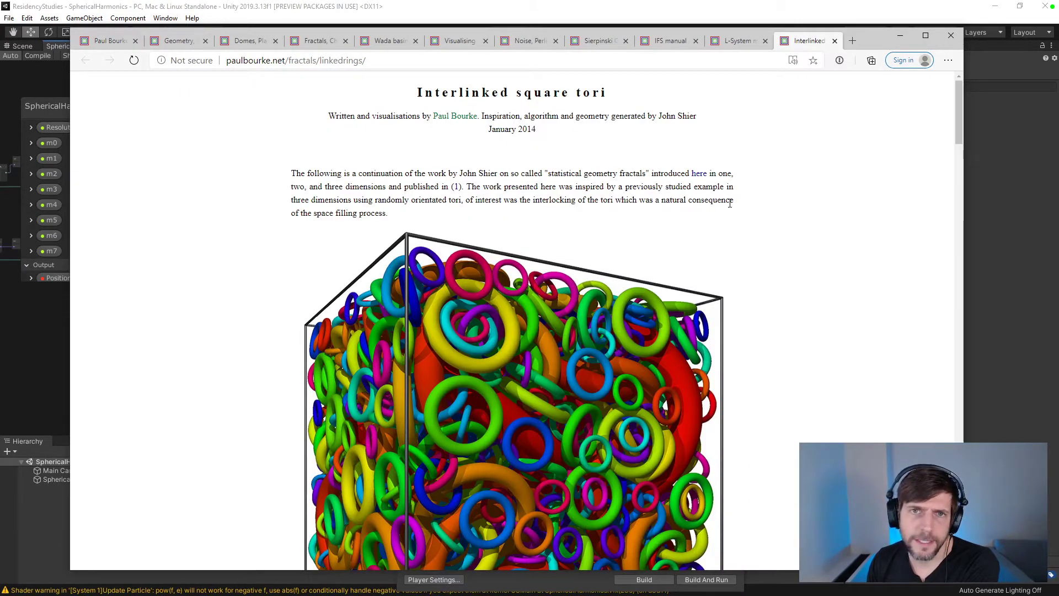
# - Look through the renders, linked-tori set and 3D-print photos in the Interlinked square tori article, then close that page
pyautogui.scroll(-15, 729, 204)
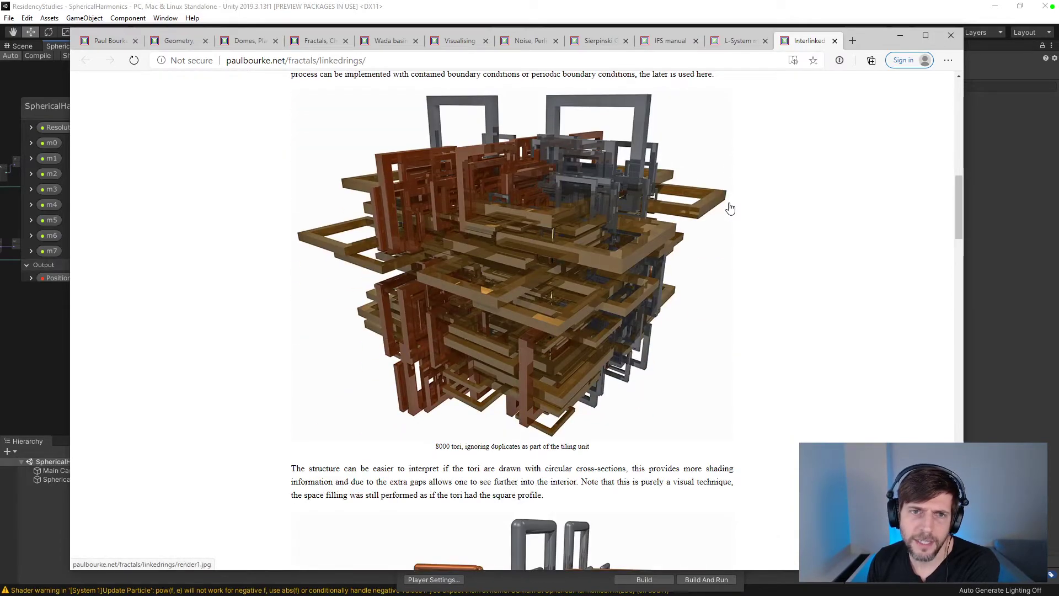
pyautogui.scroll(-5, 730, 207)
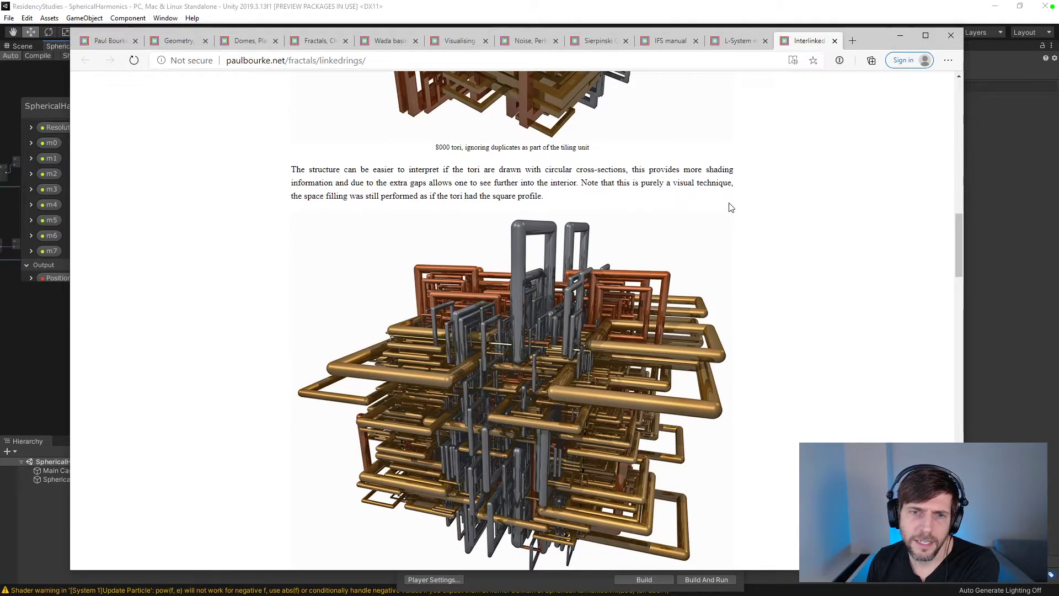
pyautogui.scroll(-2, 731, 208)
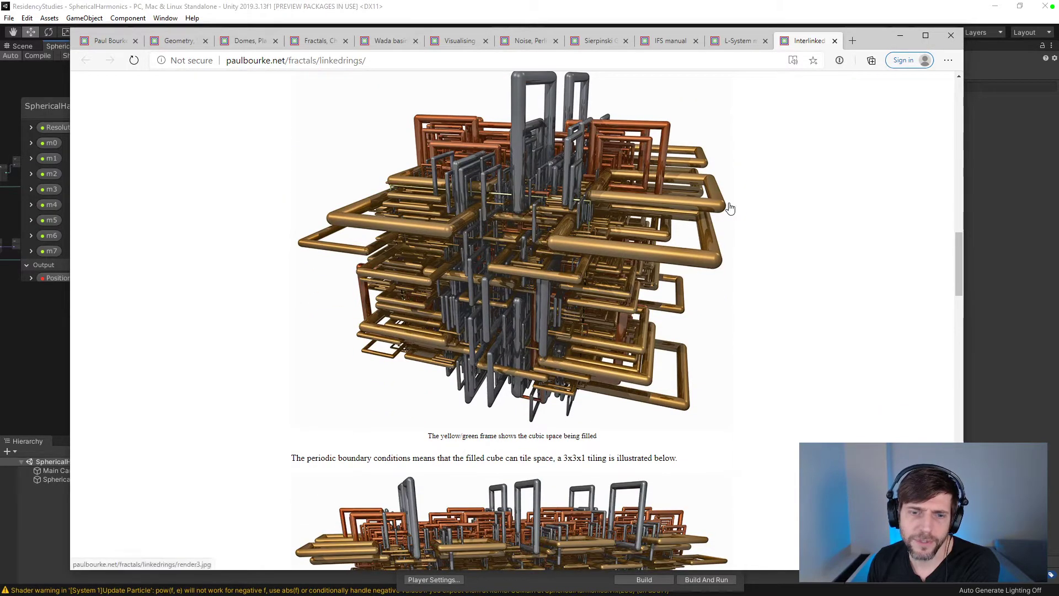
pyautogui.scroll(20, 730, 208)
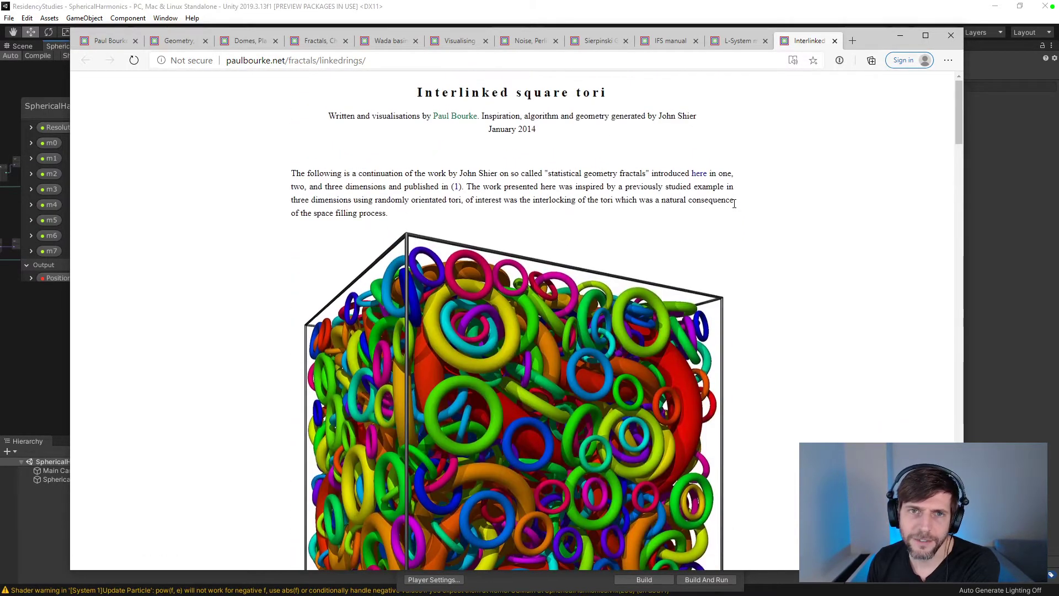
pyautogui.scroll(-2, 734, 204)
pyautogui.scroll(-18, 734, 204)
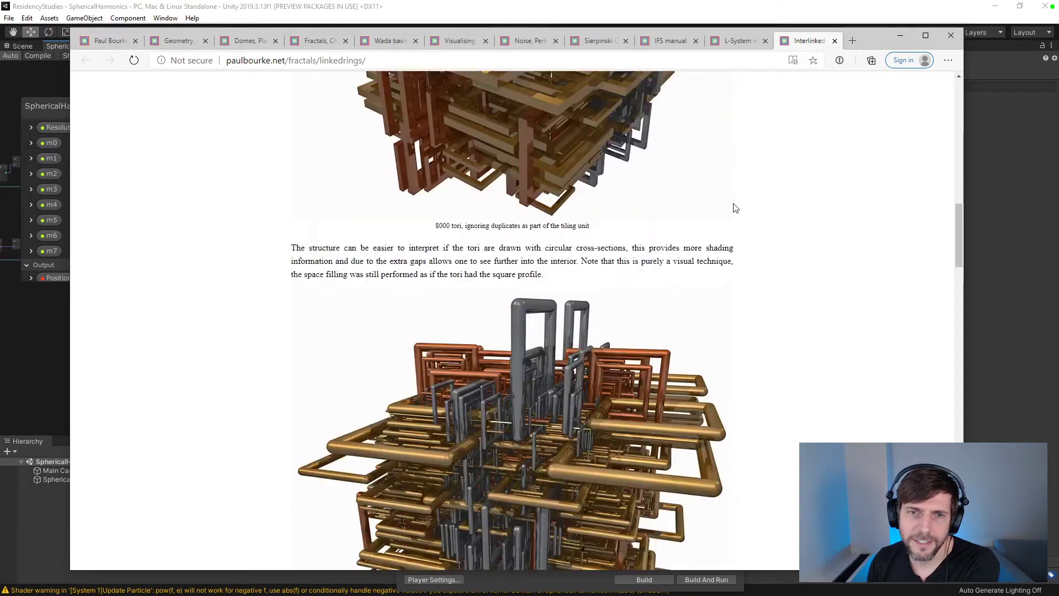
pyautogui.scroll(-14, 736, 207)
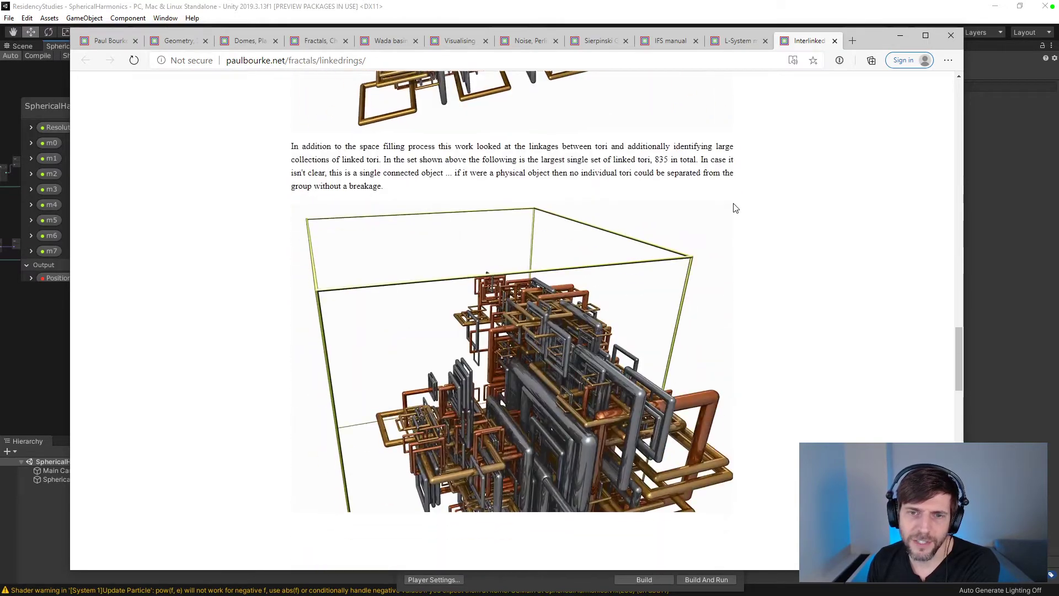
pyautogui.scroll(-7, 735, 208)
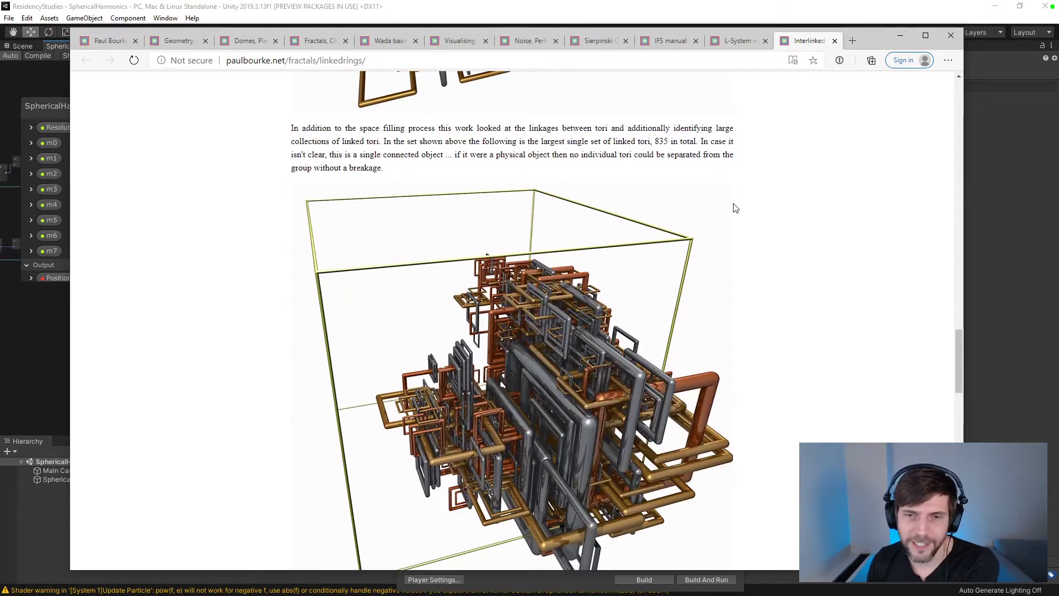
pyautogui.scroll(-3, 735, 208)
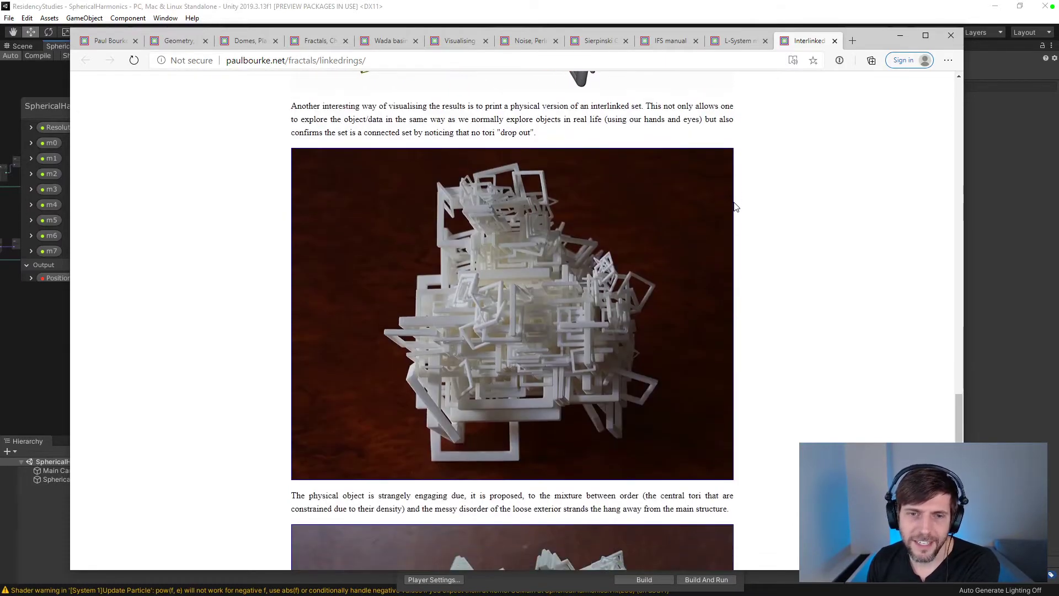
pyautogui.scroll(-5, 736, 208)
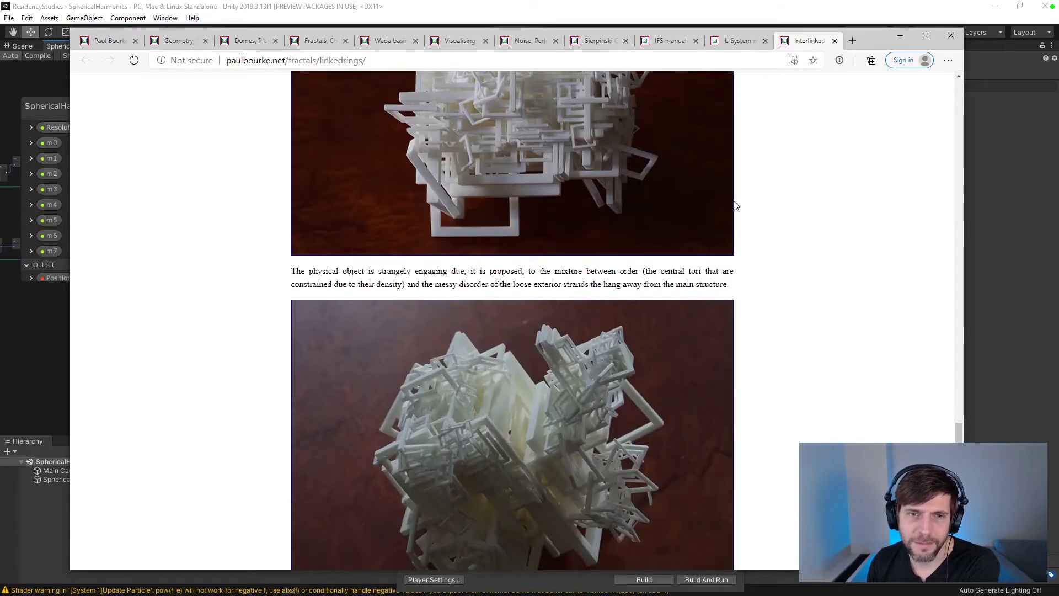
pyautogui.scroll(-12, 735, 207)
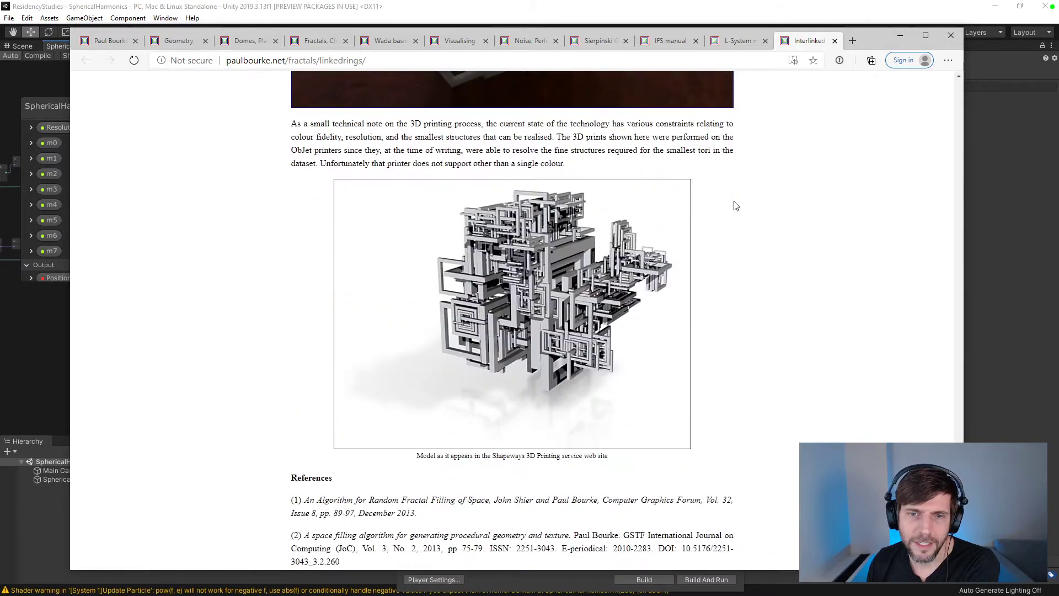
pyautogui.click(834, 42)
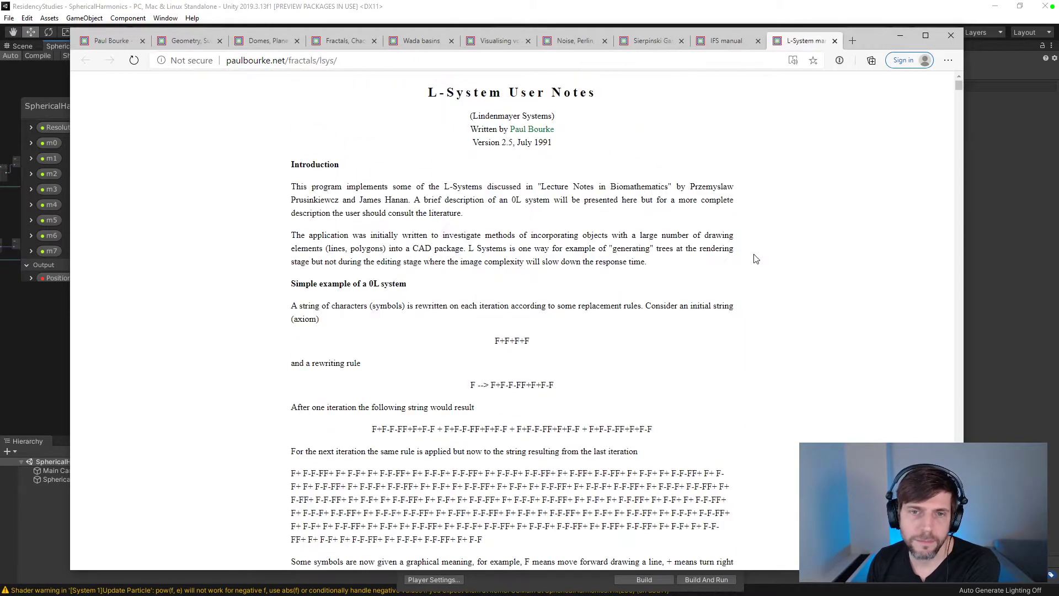
# - Examine the rewriting-rule examples, symbol table and program notes in the L-System User Notes
pyautogui.scroll(-9, 782, 268)
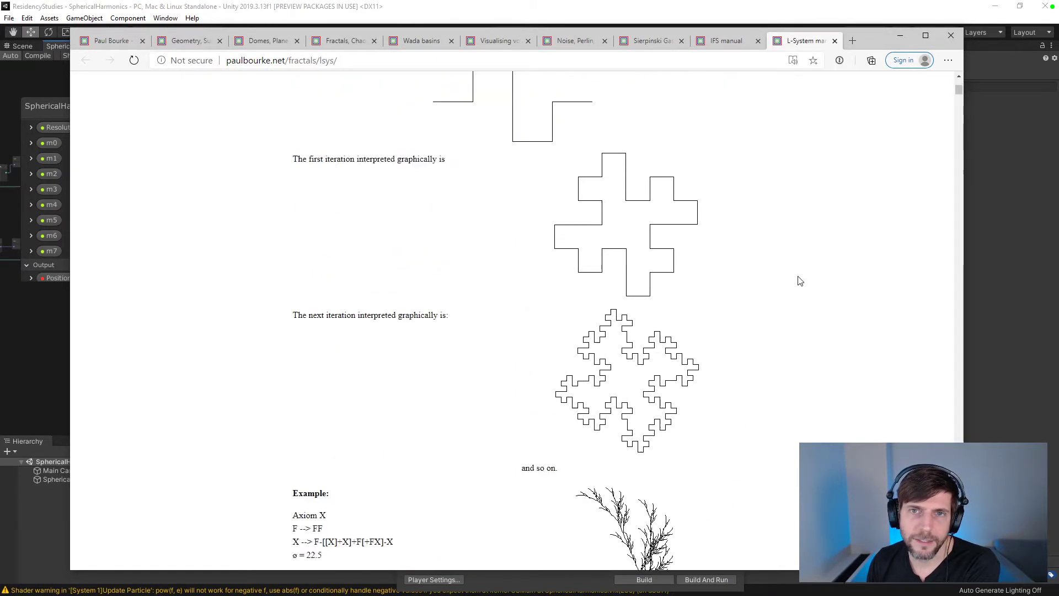
pyautogui.scroll(-12, 800, 280)
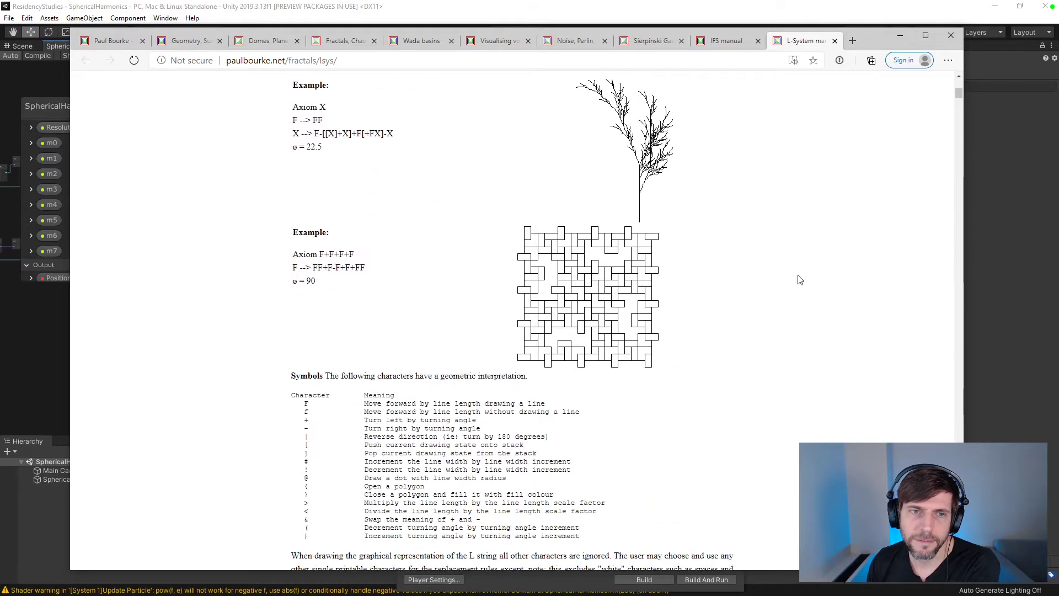
pyautogui.scroll(-10, 801, 279)
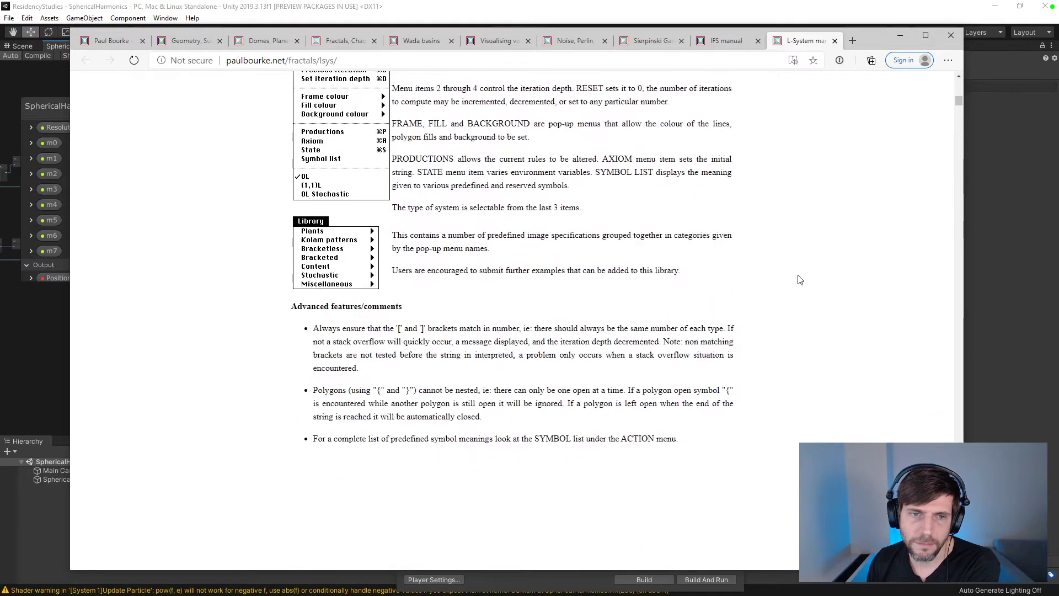
pyautogui.scroll(20, 801, 280)
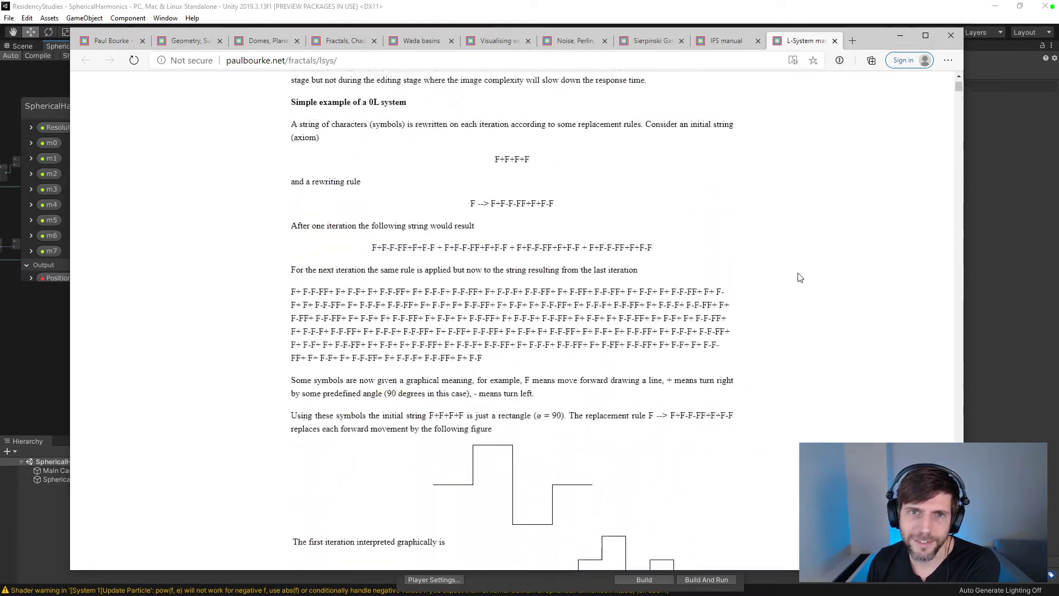
pyautogui.scroll(-20, 800, 278)
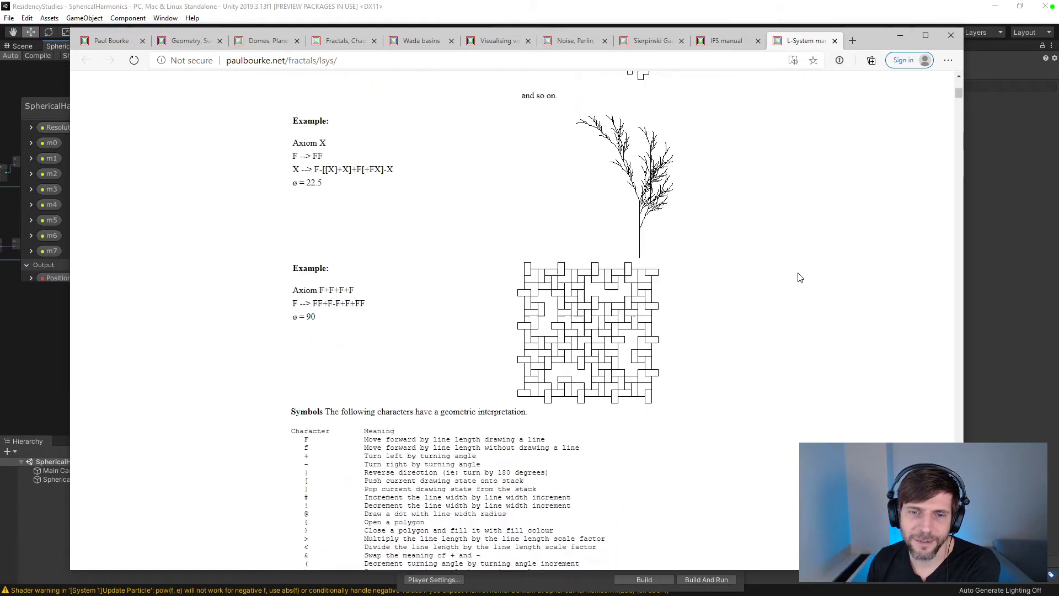
pyautogui.scroll(-20, 800, 278)
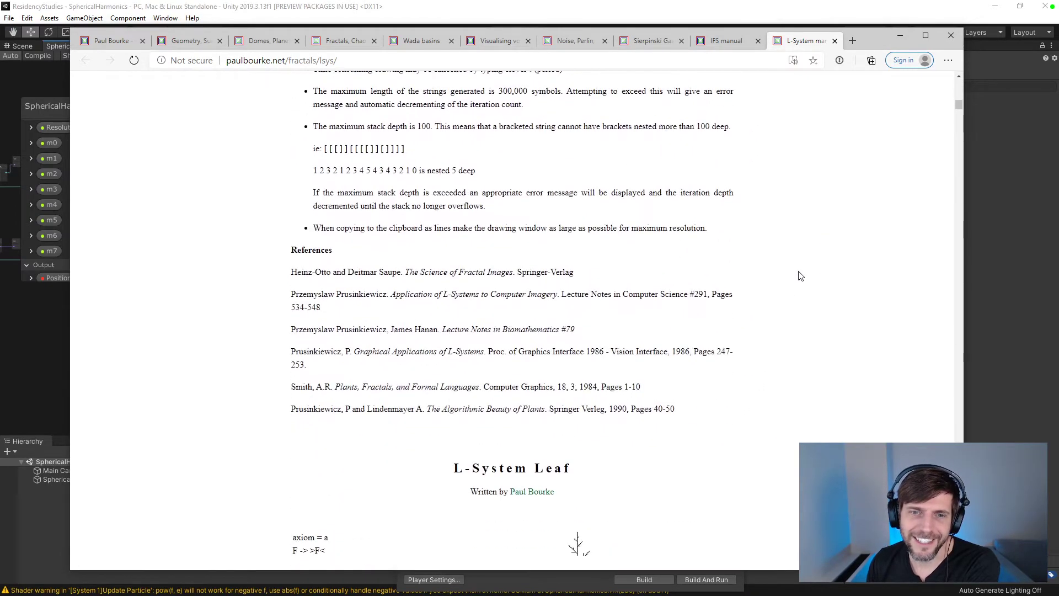
# - Examine the plant-like L-System examples on the page, from the leaf and bushes through the sticks and algae
pyautogui.scroll(-12, 800, 274)
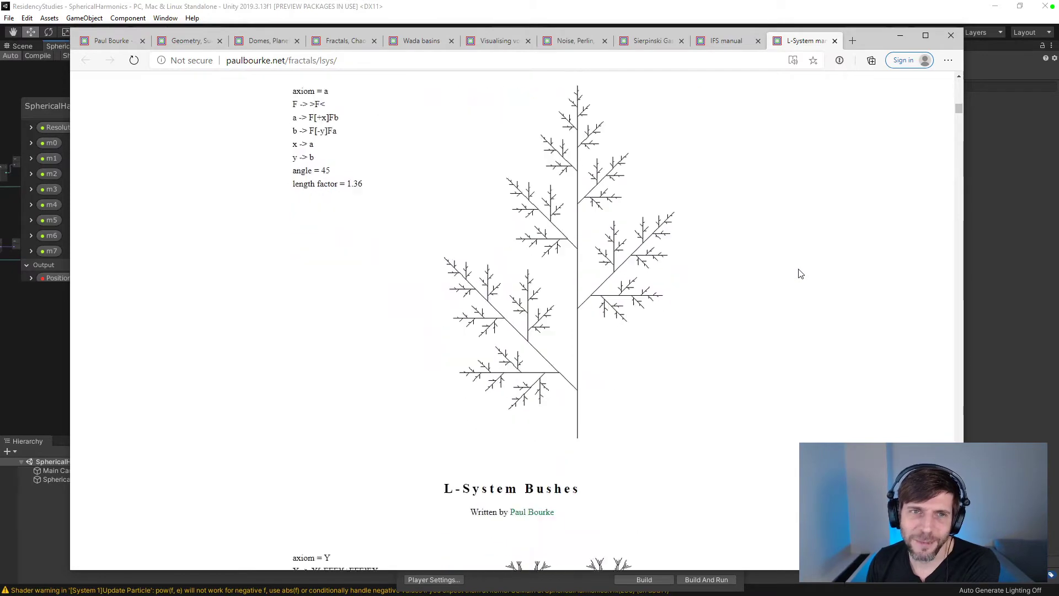
pyautogui.scroll(-9, 800, 274)
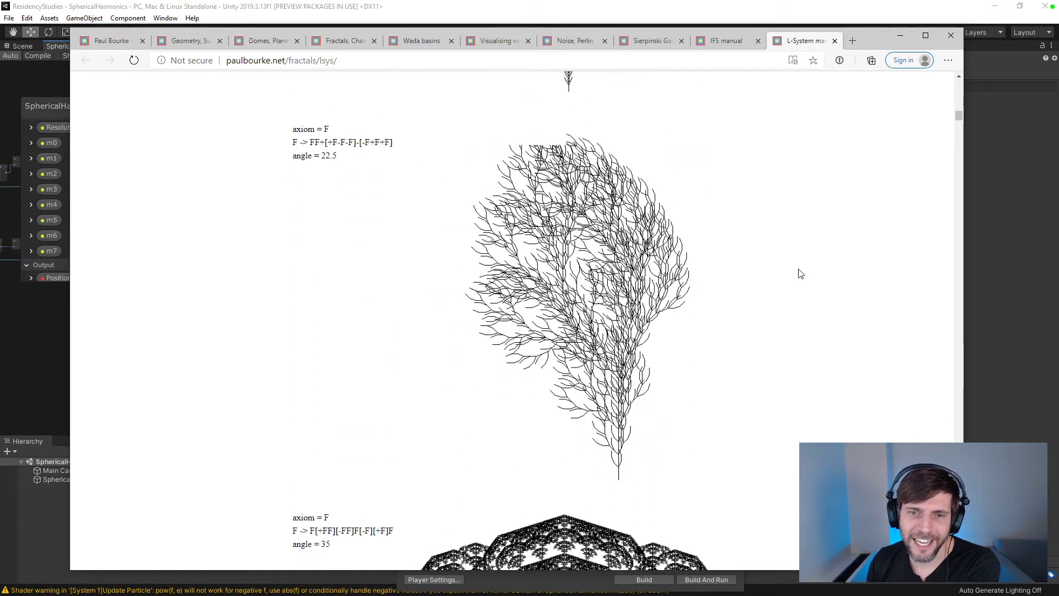
pyautogui.scroll(-4, 800, 274)
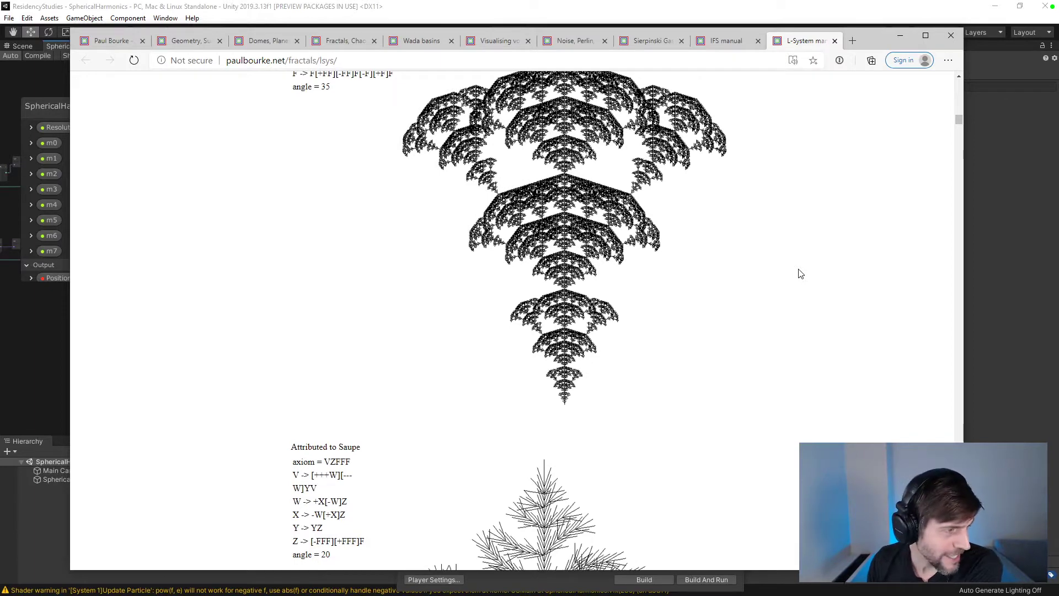
pyautogui.scroll(-5, 800, 274)
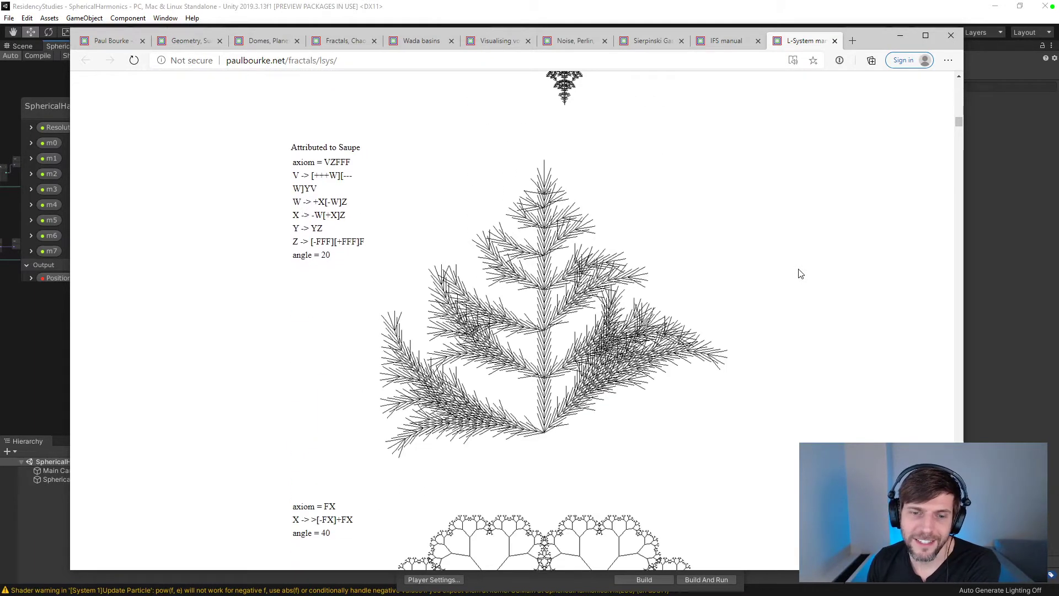
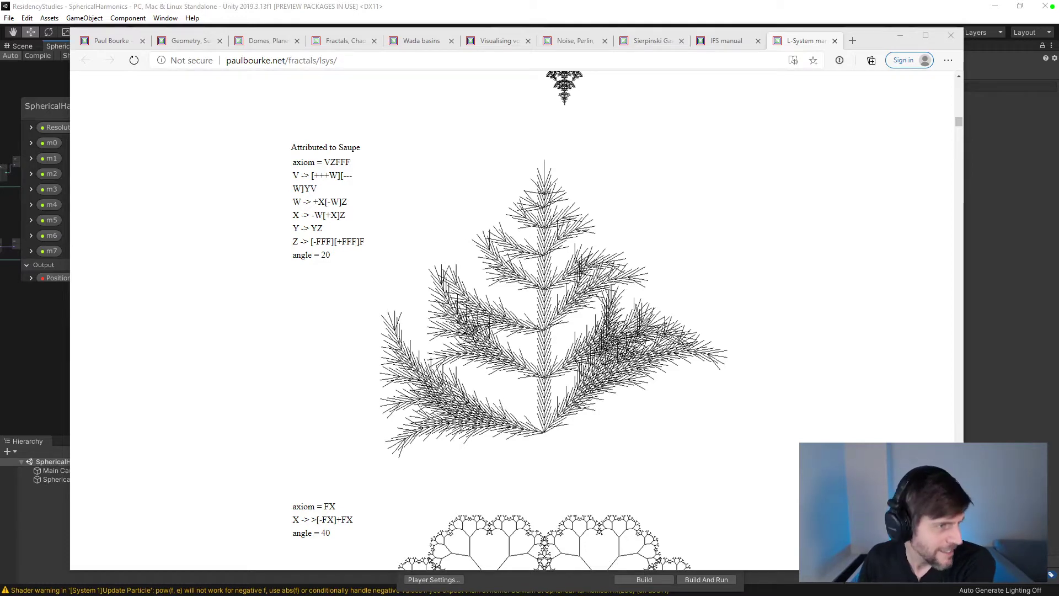
pyautogui.scroll(-4, 333, 151)
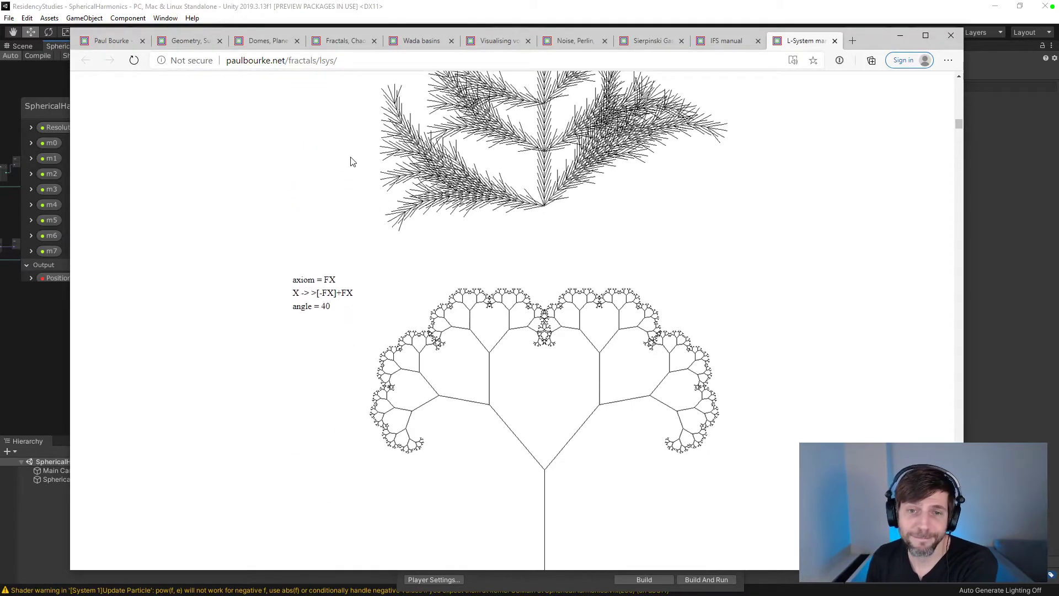
pyautogui.scroll(-15, 353, 161)
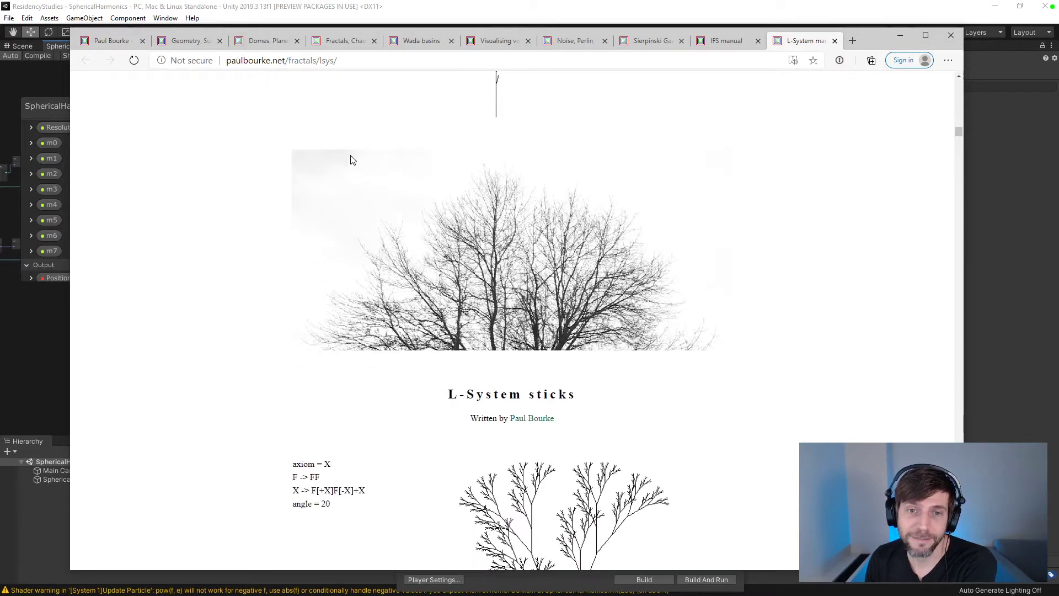
pyautogui.scroll(-11, 354, 161)
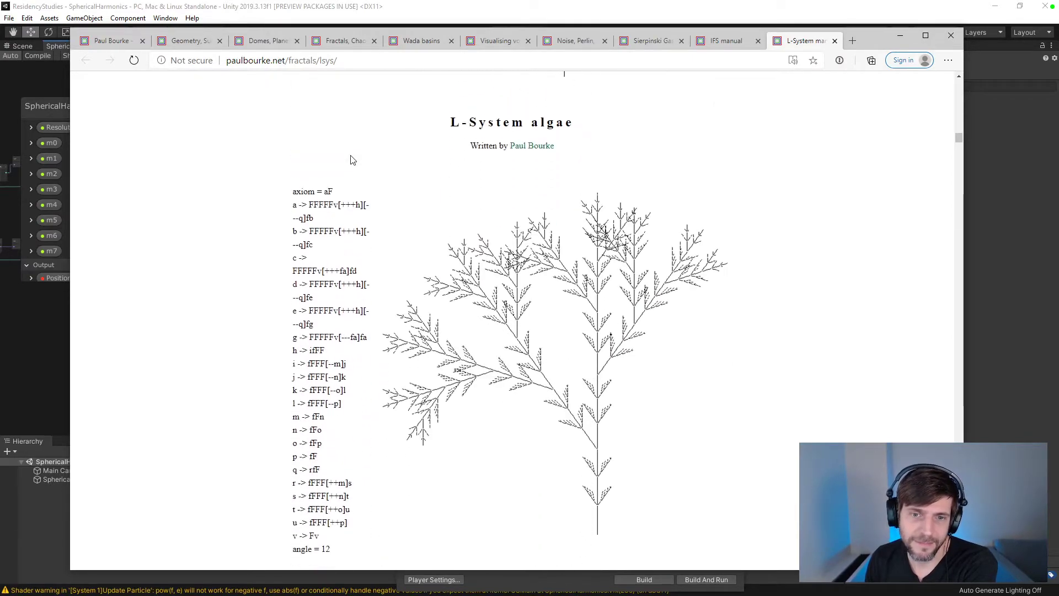
pyautogui.scroll(-10, 353, 160)
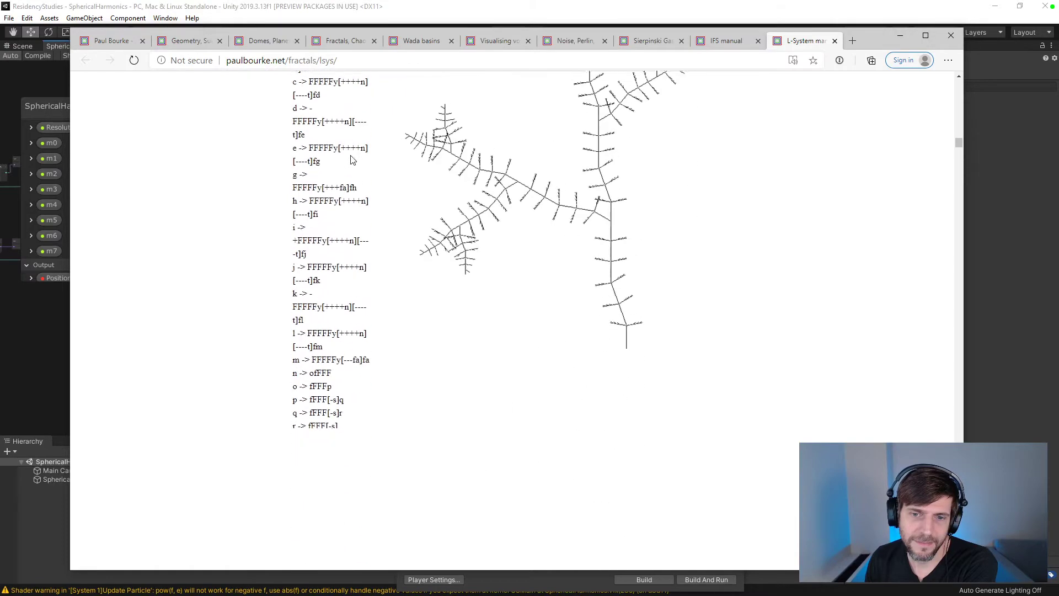
pyautogui.scroll(-13, 353, 160)
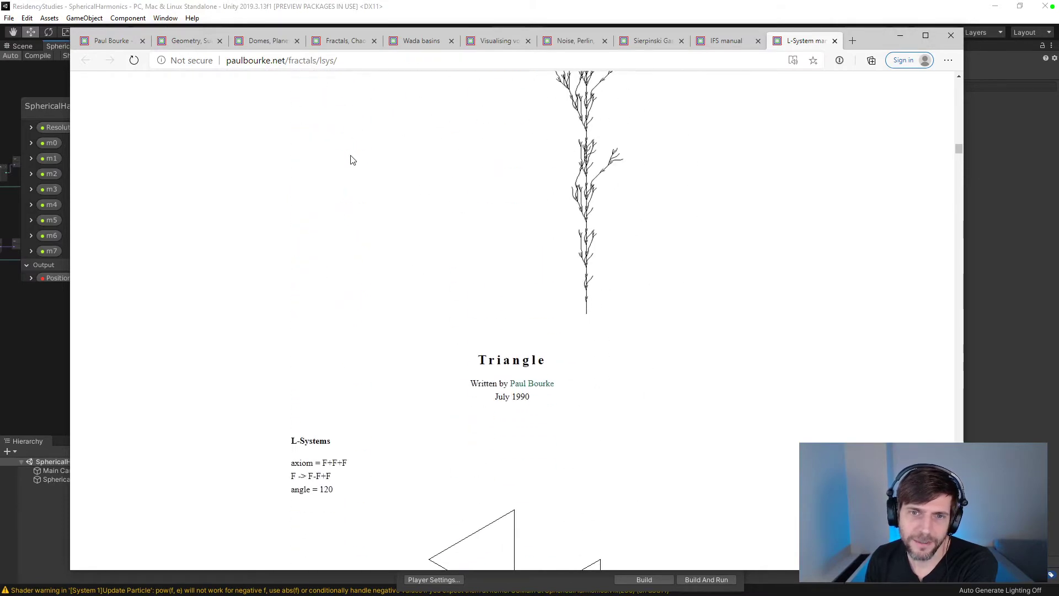
# - Examine the geometric L-System examples, from the Triangle and Square Sierpinski curves to the figures much further down the page
pyautogui.scroll(-19, 353, 160)
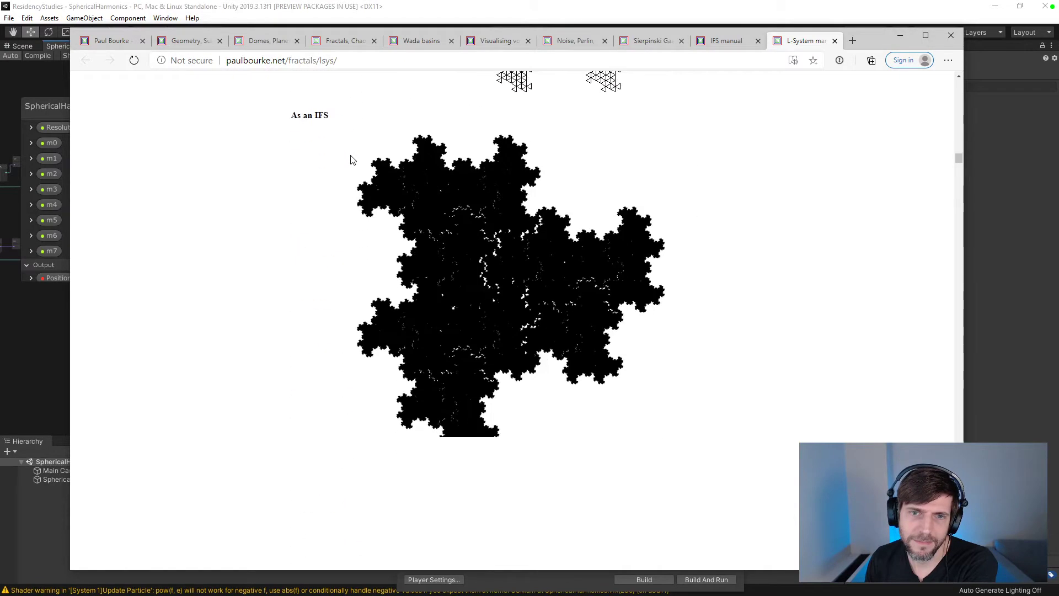
pyautogui.scroll(-20, 353, 161)
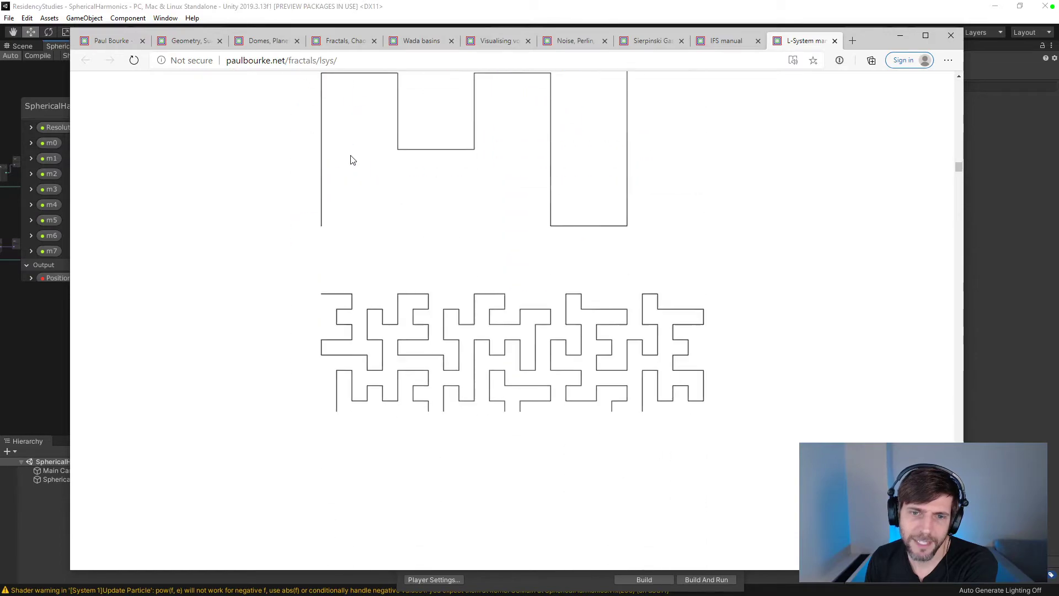
pyautogui.scroll(-18, 353, 160)
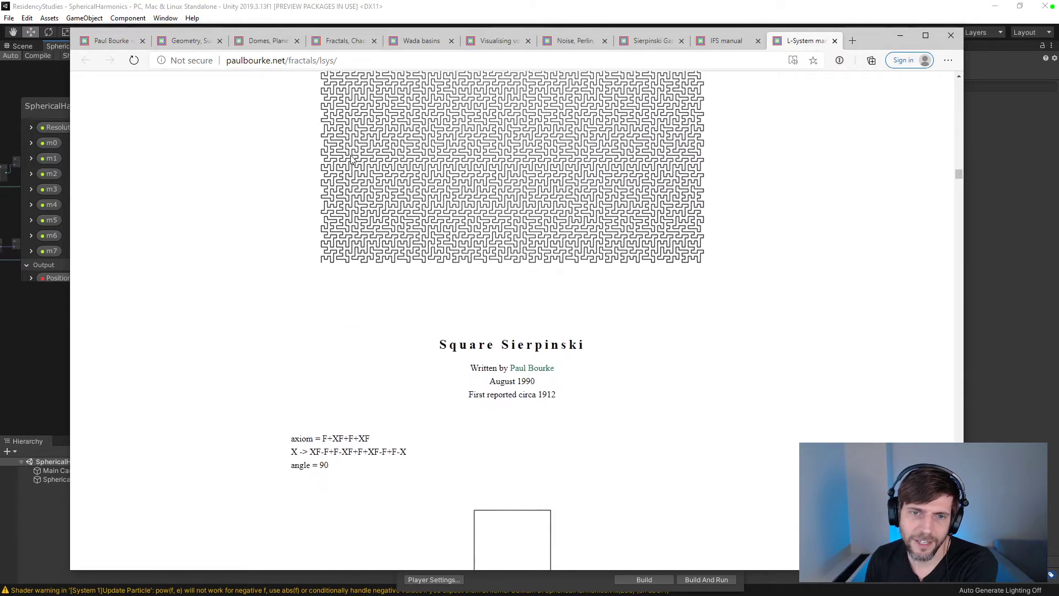
pyautogui.scroll(-19, 353, 161)
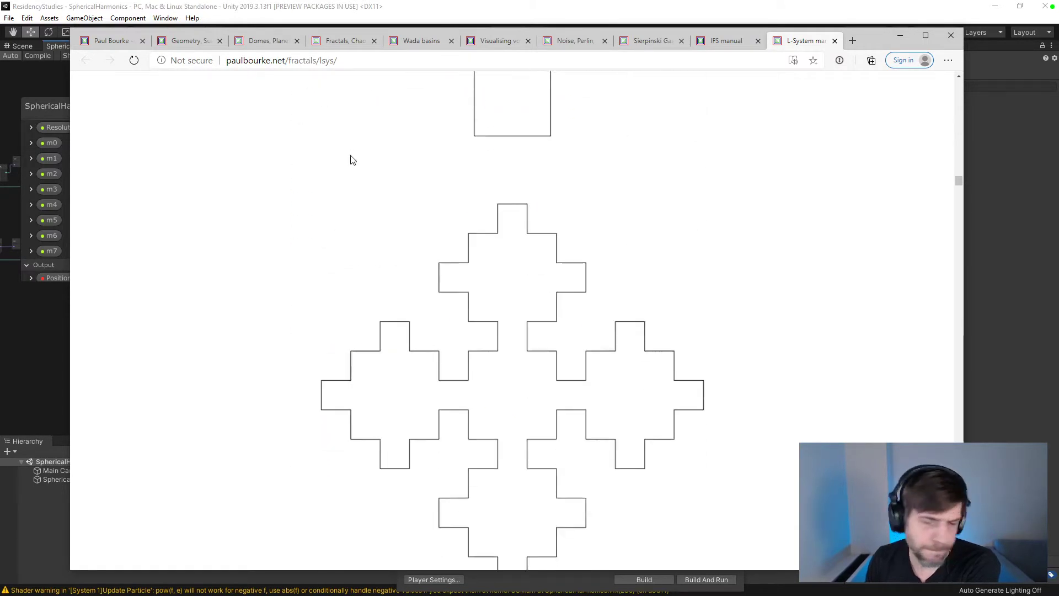
pyautogui.scroll(-18, 353, 161)
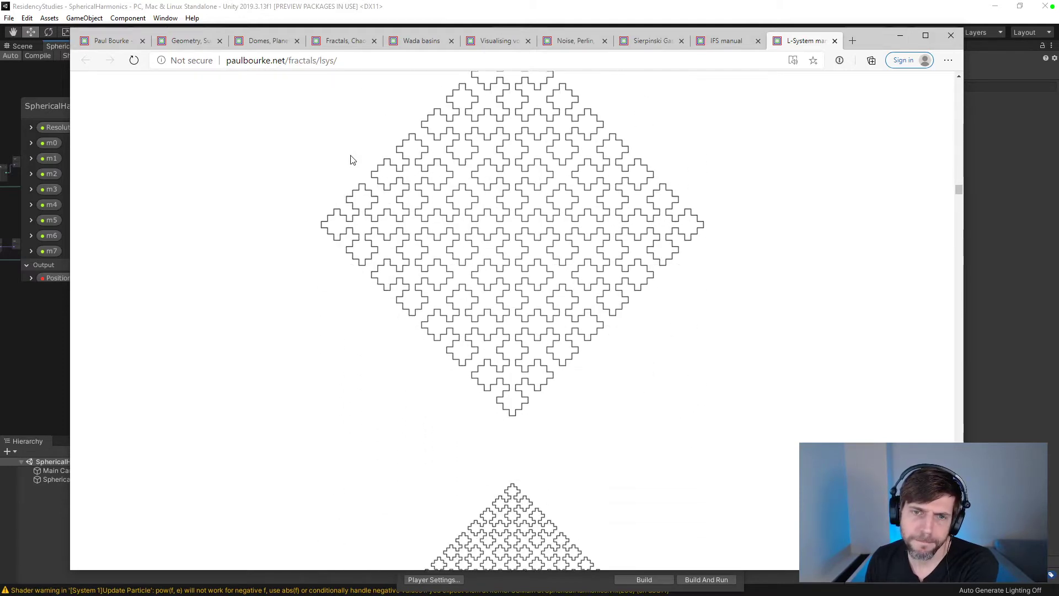
pyautogui.scroll(-18, 353, 160)
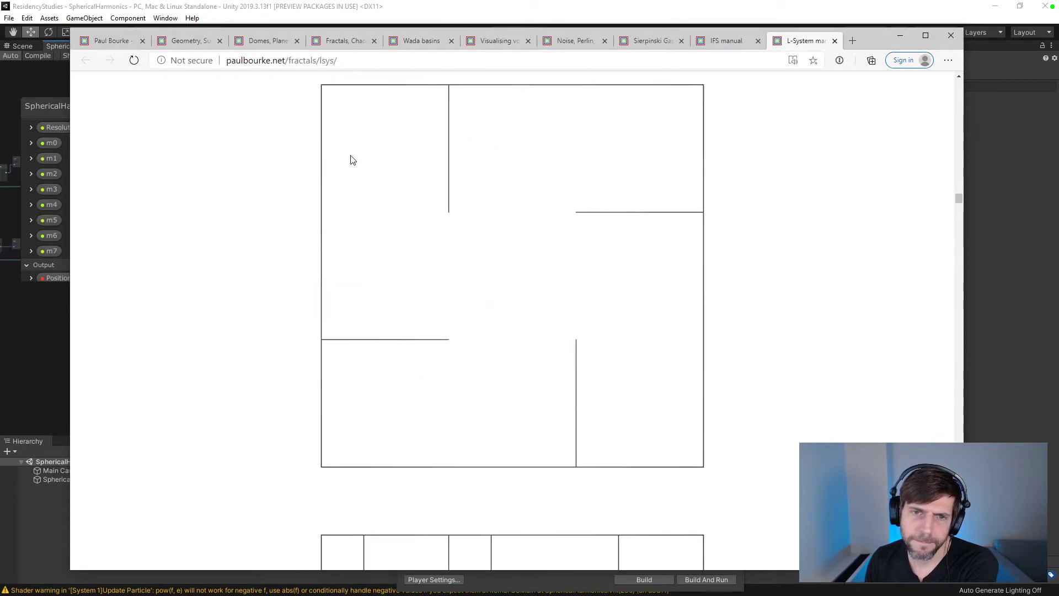
pyautogui.scroll(-13, 353, 161)
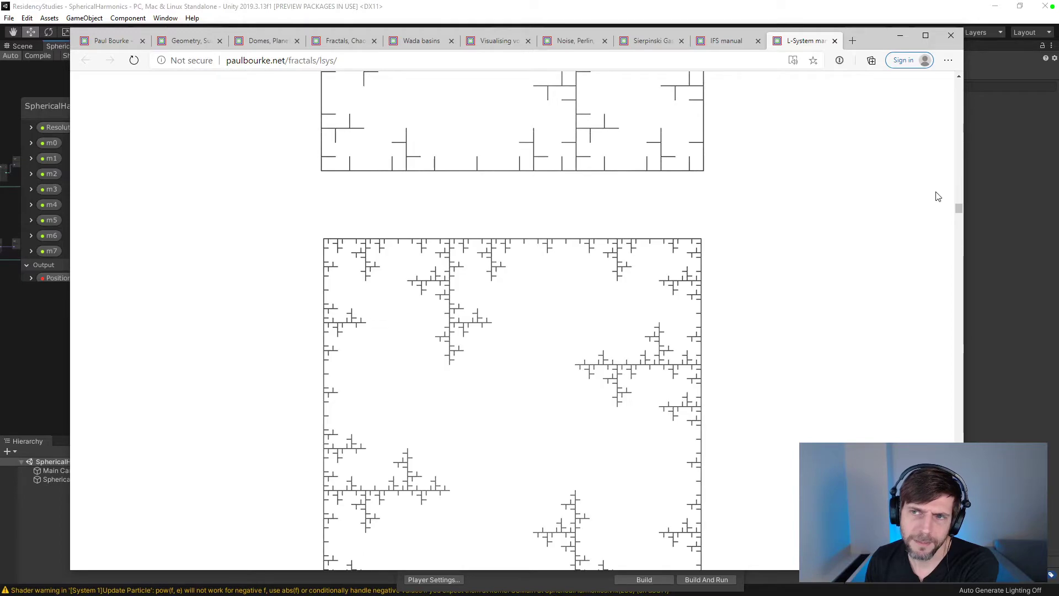
pyautogui.moveTo(958, 207); pyautogui.dragTo(957, 475)
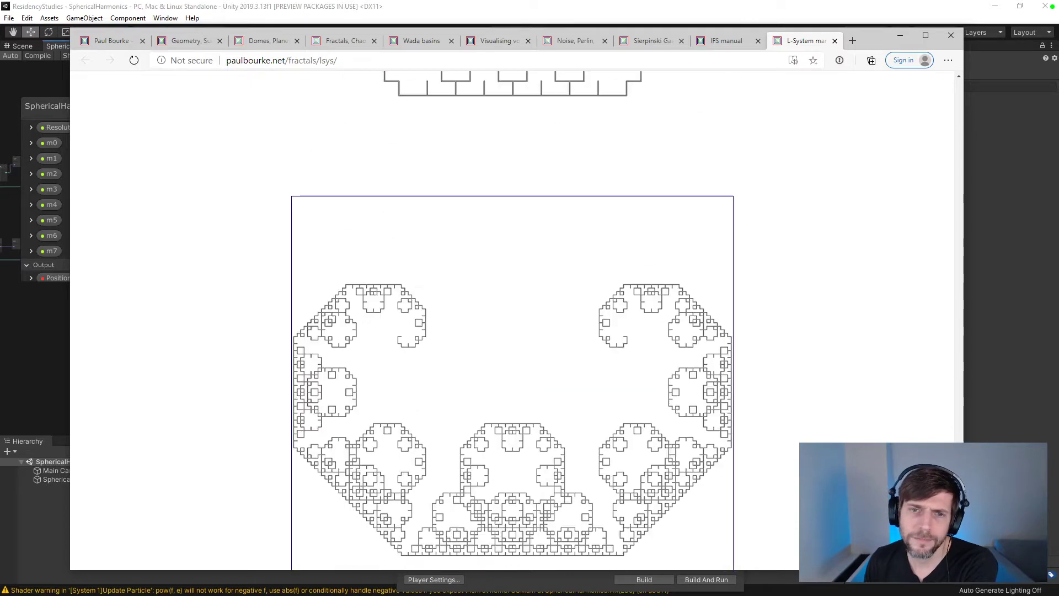
# - Examine the remaining L-System figures, from the Classic Sierpinski Curve and Krishna Anklets through to the Kolams from India
pyautogui.scroll(-5, 512, 320)
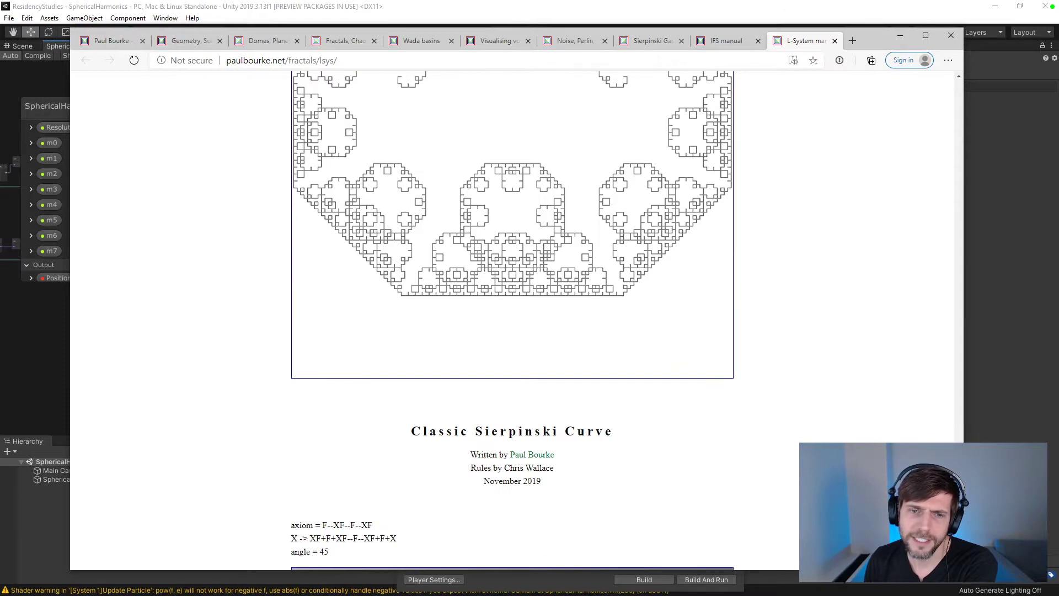
pyautogui.scroll(-7, 512, 320)
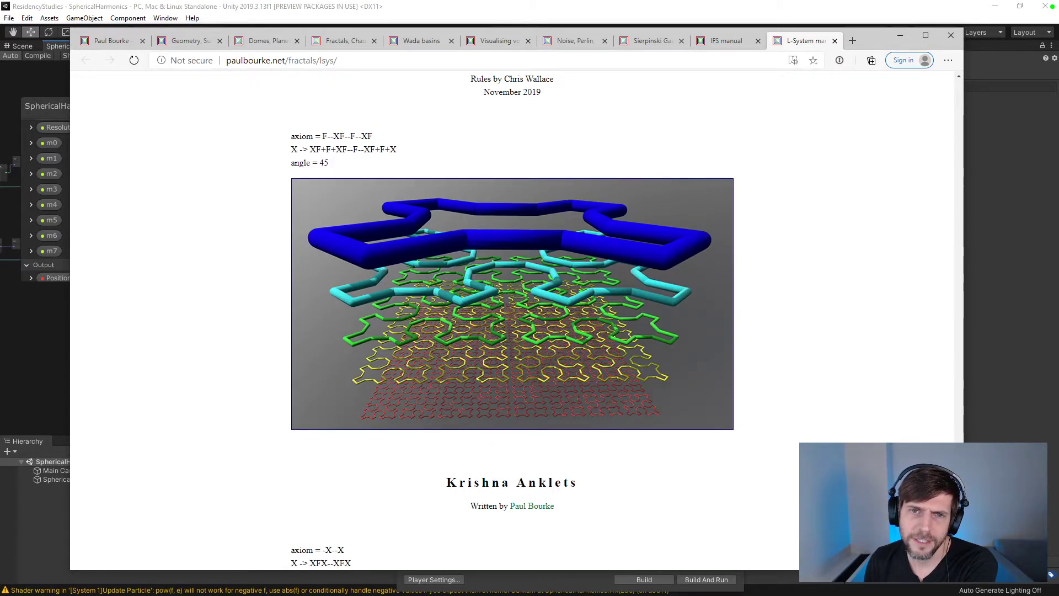
pyautogui.scroll(-20, 512, 319)
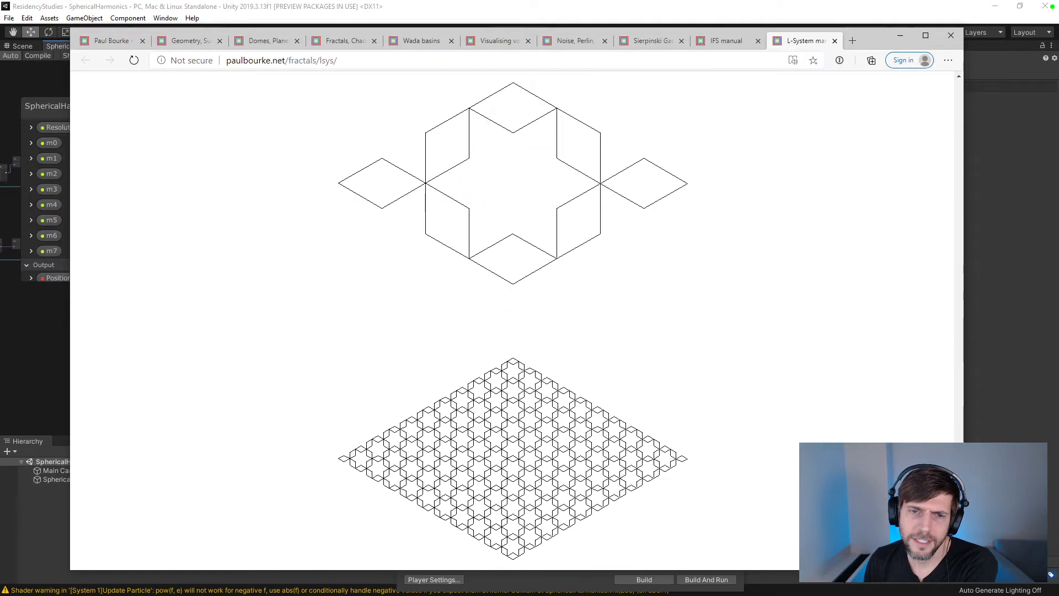
pyautogui.scroll(-15, 512, 320)
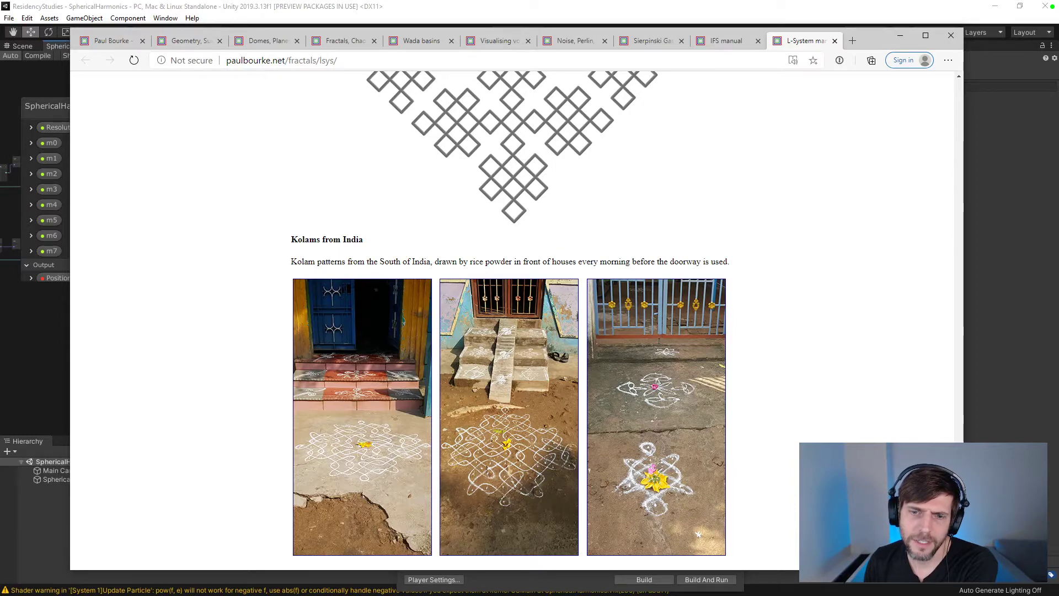
# - Review the L-System introduction again, following the rewriting rule, its graphical iterations and the table of symbol meanings
pyautogui.moveTo(958, 556); pyautogui.dragTo(951, 72)
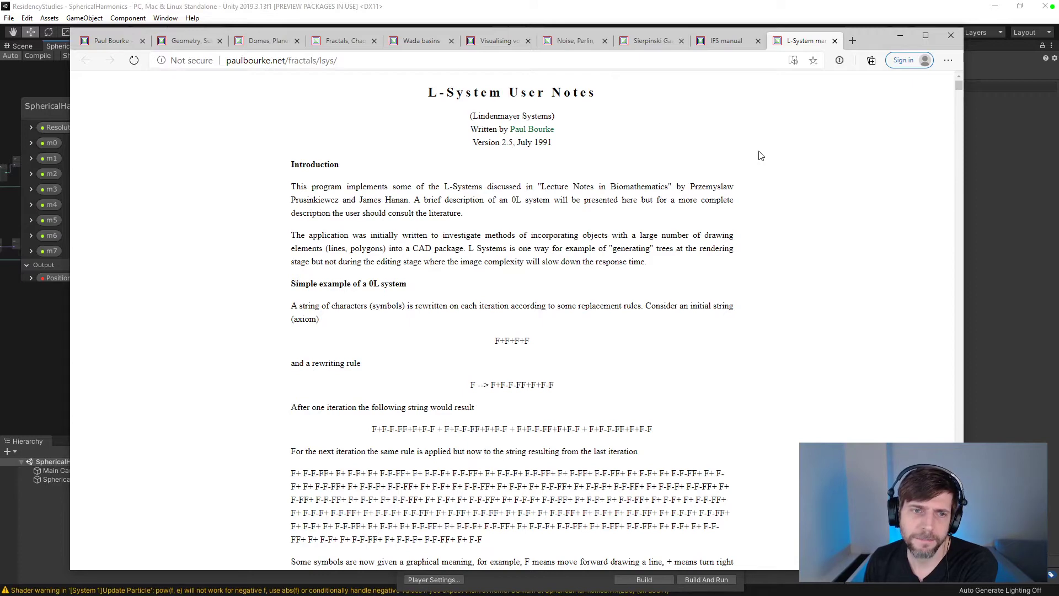
pyautogui.scroll(-4, 761, 156)
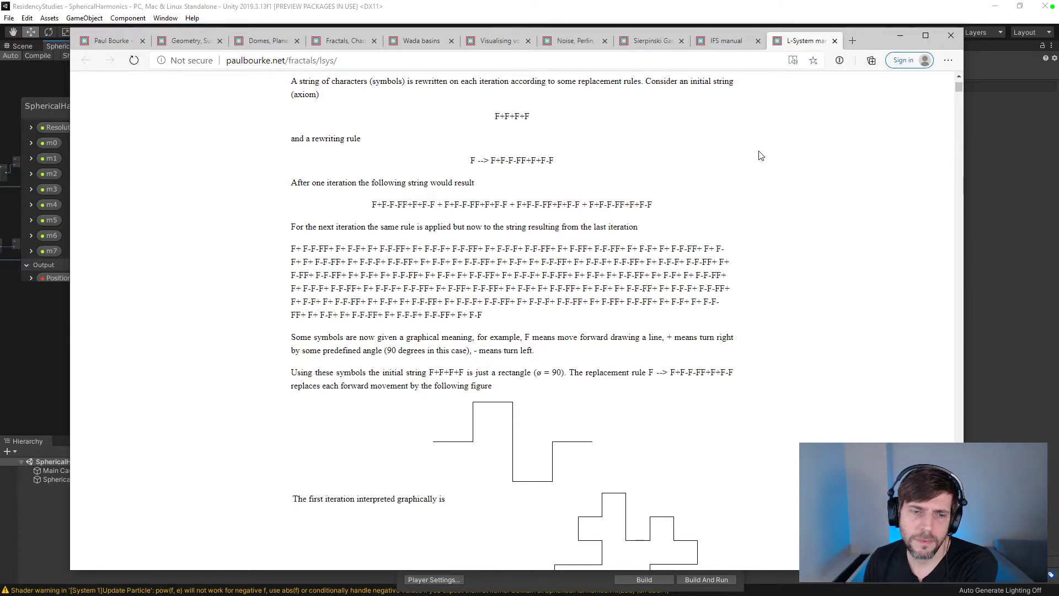
pyautogui.scroll(-4, 761, 156)
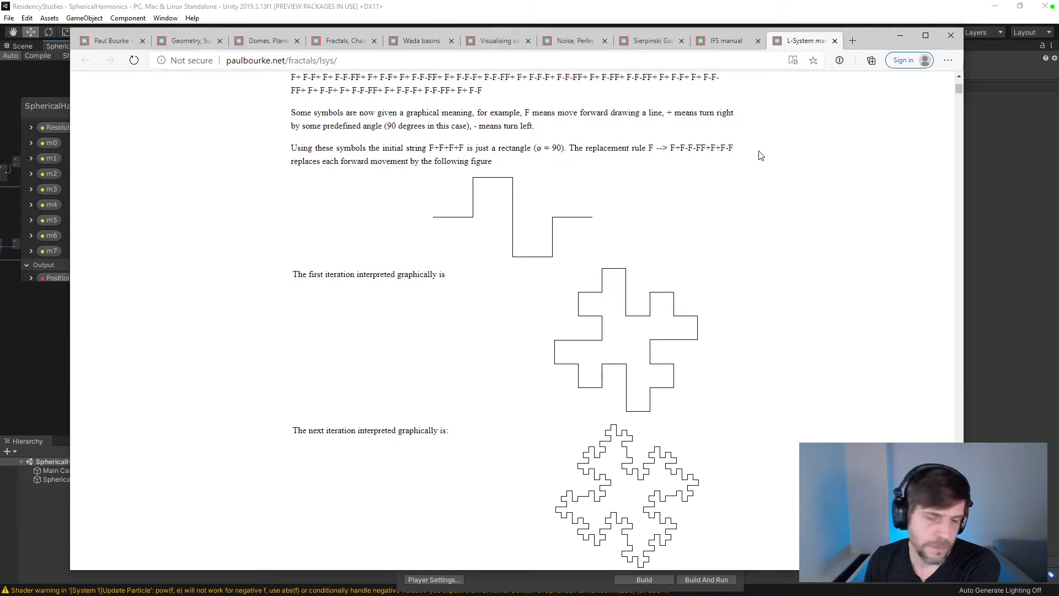
pyautogui.scroll(-4, 761, 156)
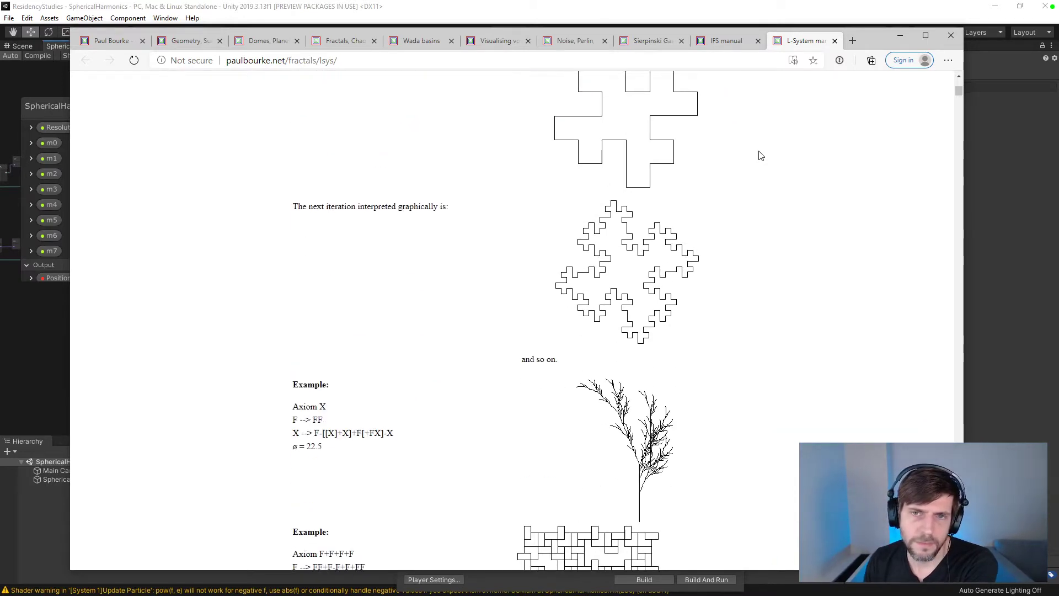
pyautogui.scroll(4, 761, 155)
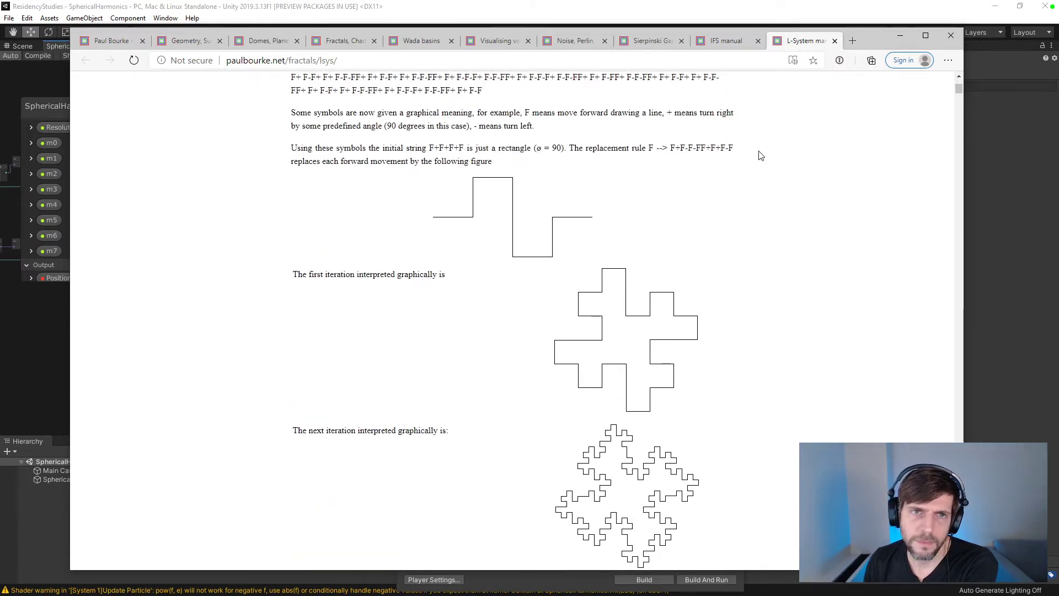
pyautogui.scroll(-5, 761, 155)
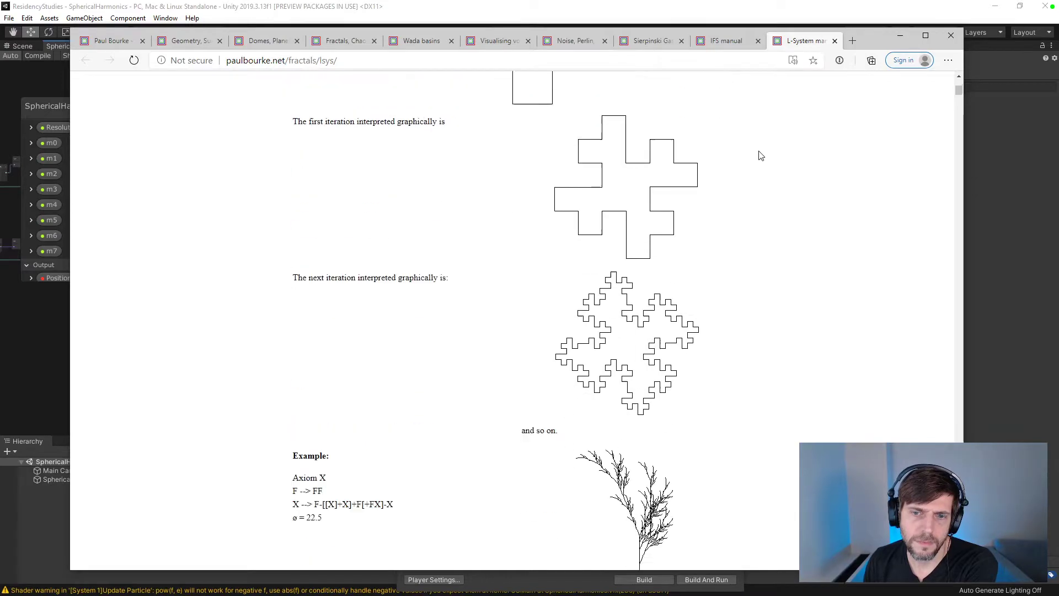
pyautogui.scroll(-12, 761, 156)
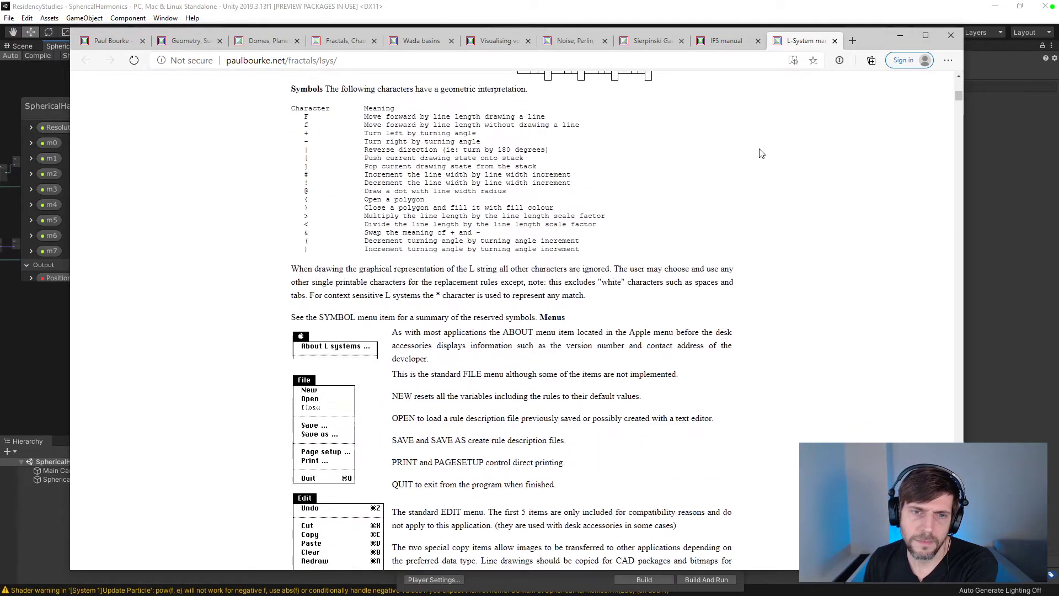
# - Look through the Macintosh IFS manual, including its maple leaf example, references and contractive mapping conditions, then close that page
pyautogui.click(724, 41)
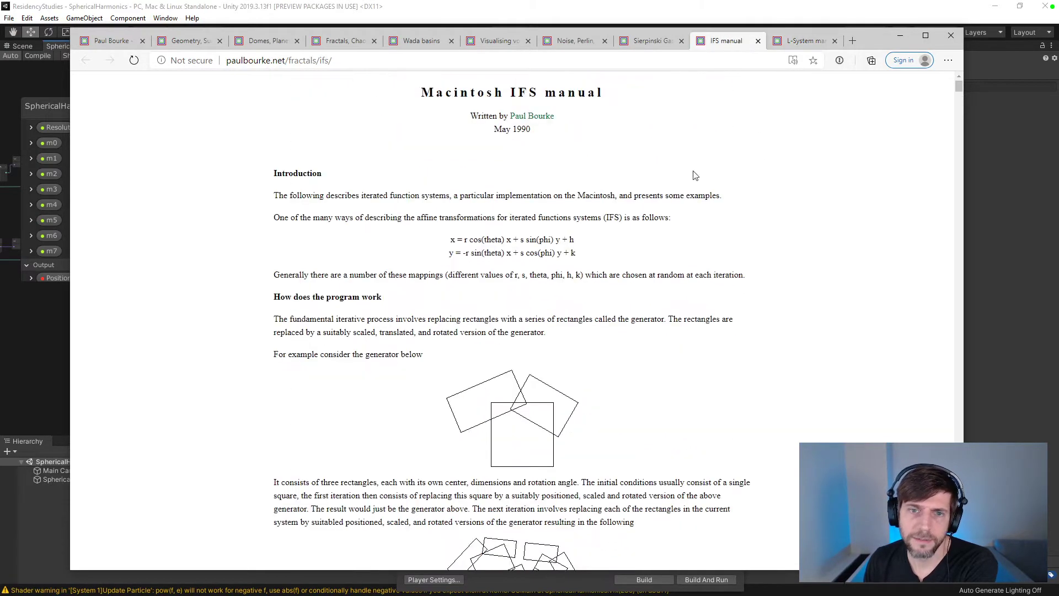
pyautogui.scroll(-10, 722, 182)
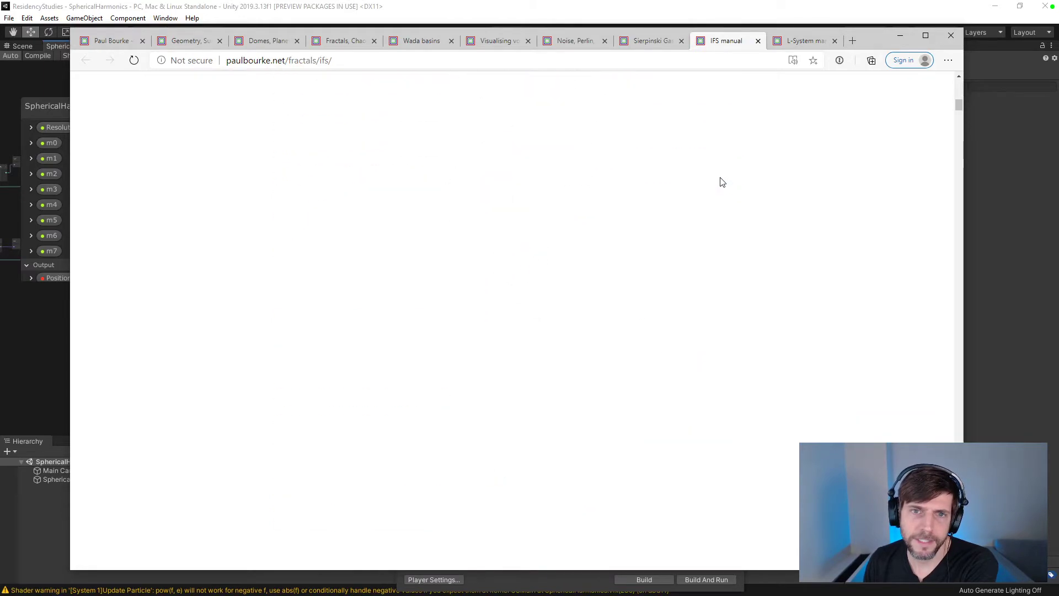
pyautogui.scroll(-10, 723, 182)
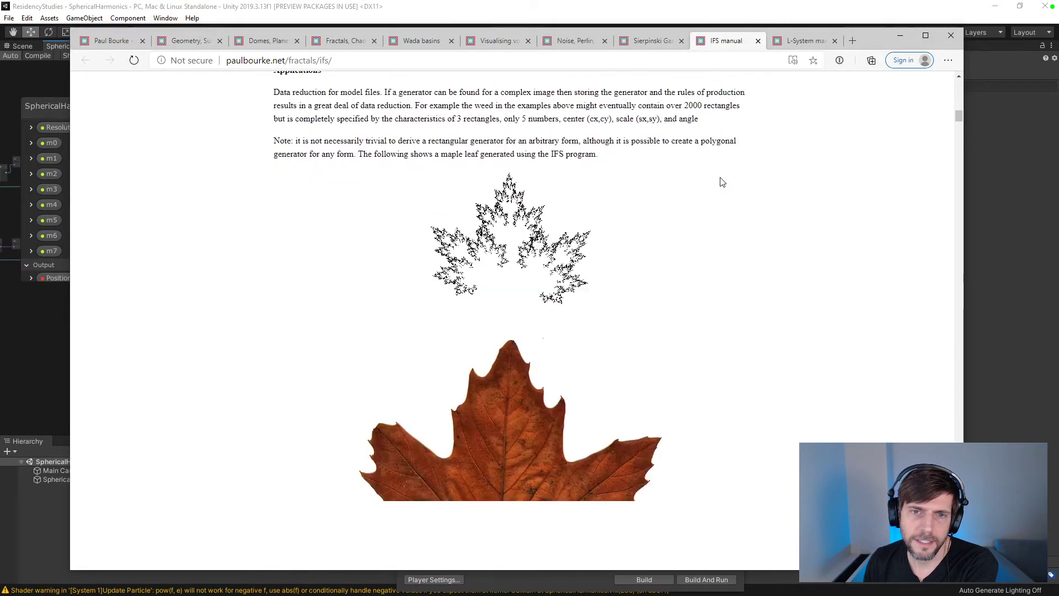
pyautogui.scroll(-10, 723, 182)
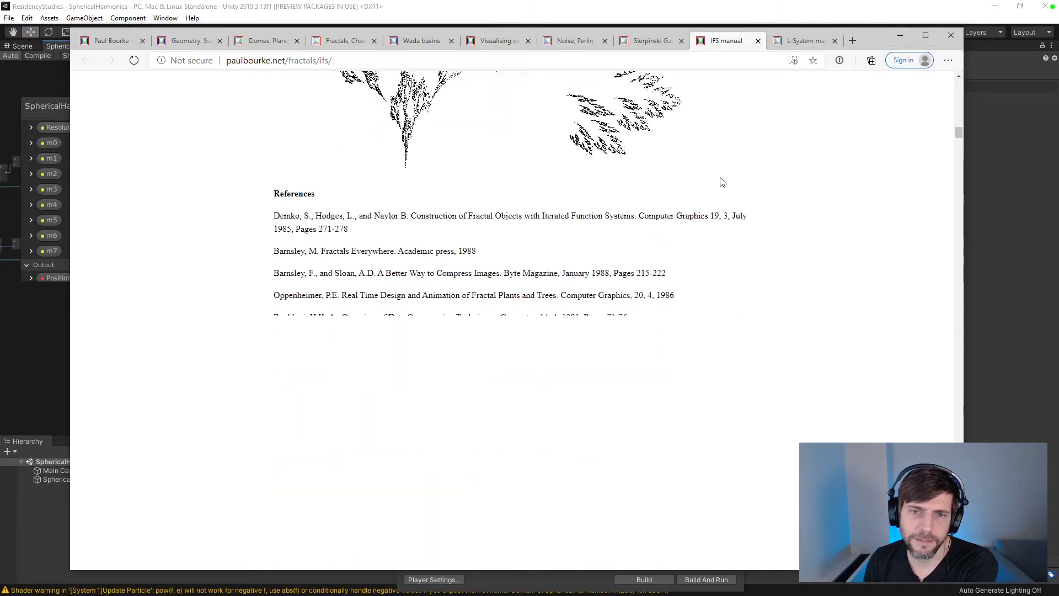
pyautogui.scroll(-8, 721, 181)
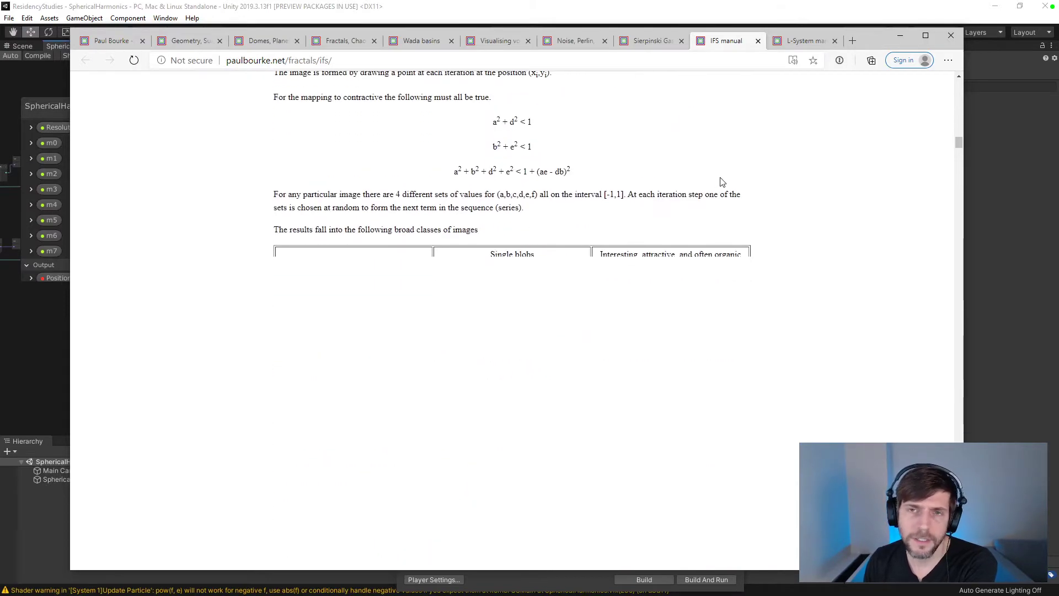
pyautogui.click(758, 41)
# - Look through the Sierpinski Gasket article, from the Cantor set to the 3D gasket and Menger sponge, then close that page
pyautogui.click(660, 41)
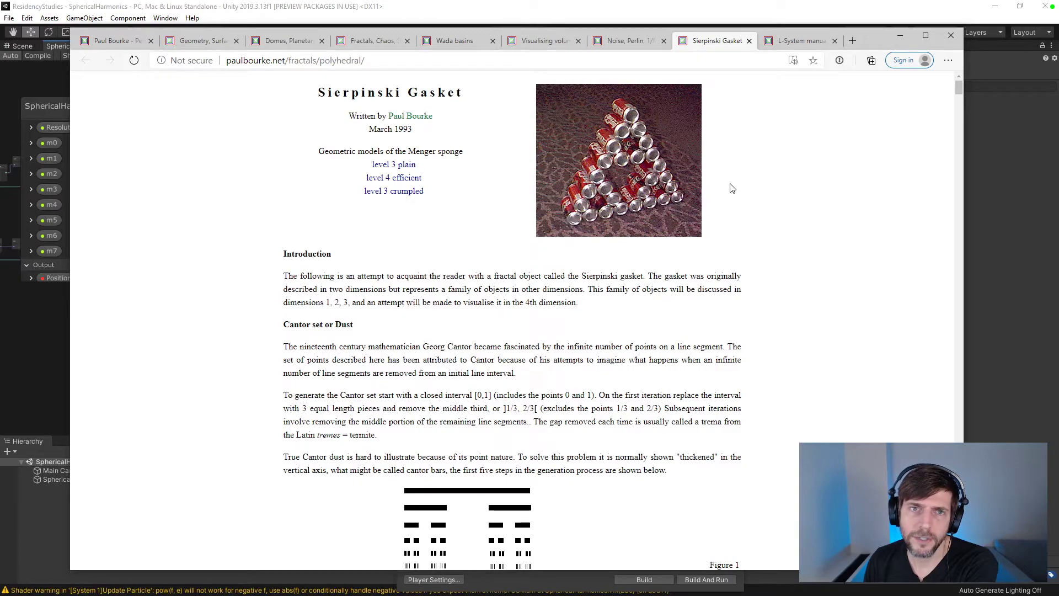
pyautogui.scroll(-7, 731, 188)
pyautogui.scroll(-15, 731, 188)
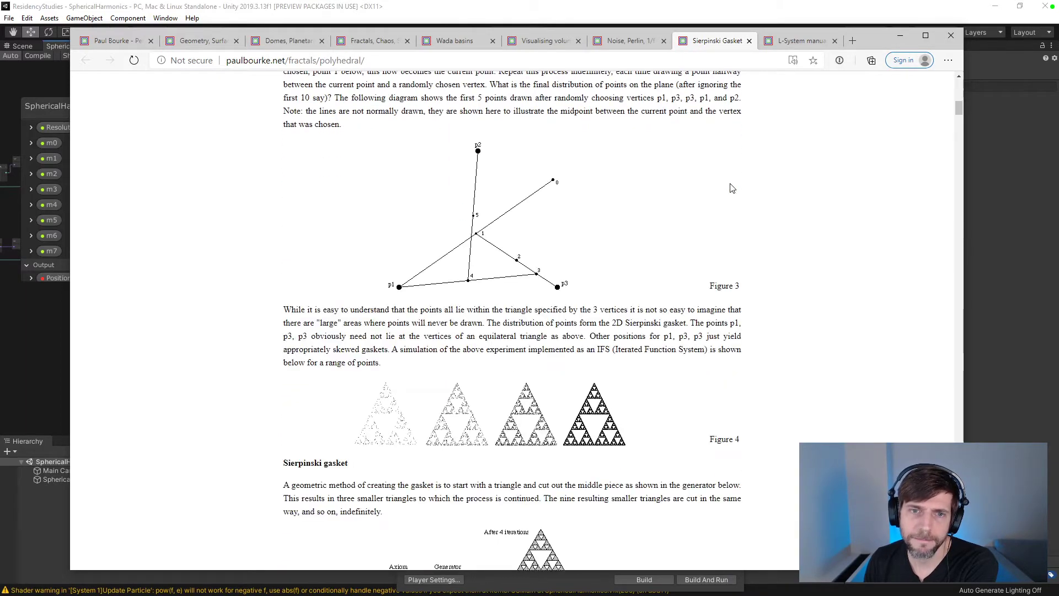
pyautogui.scroll(-20, 731, 184)
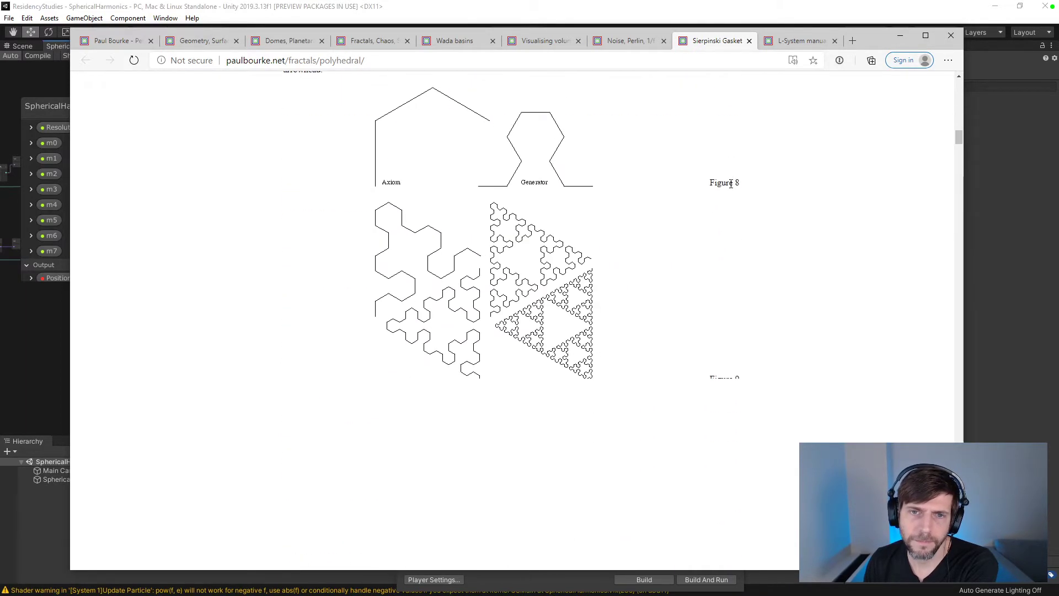
pyautogui.scroll(-18, 731, 187)
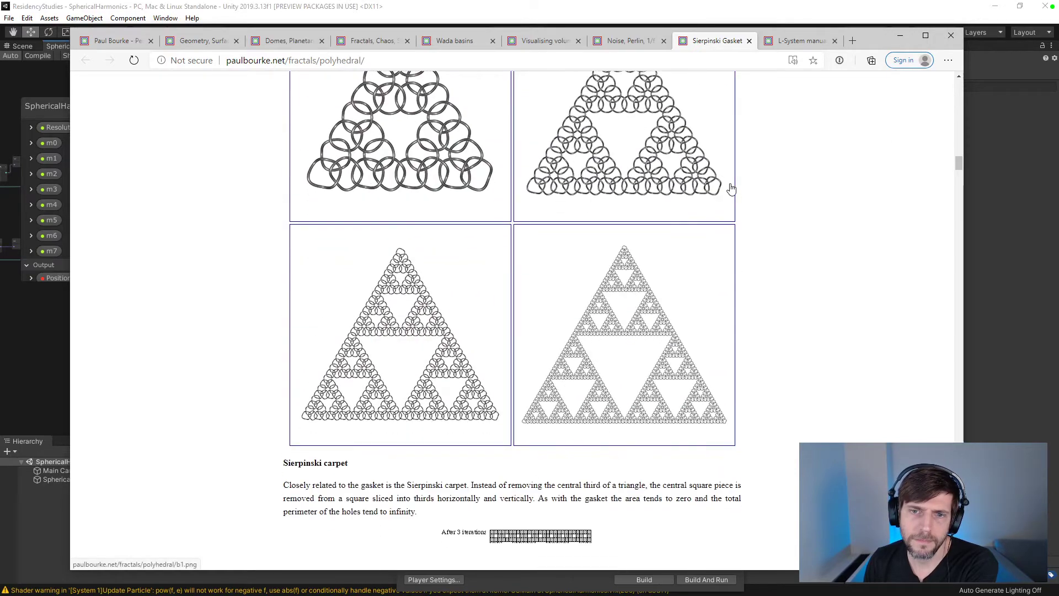
pyautogui.scroll(-1, 731, 184)
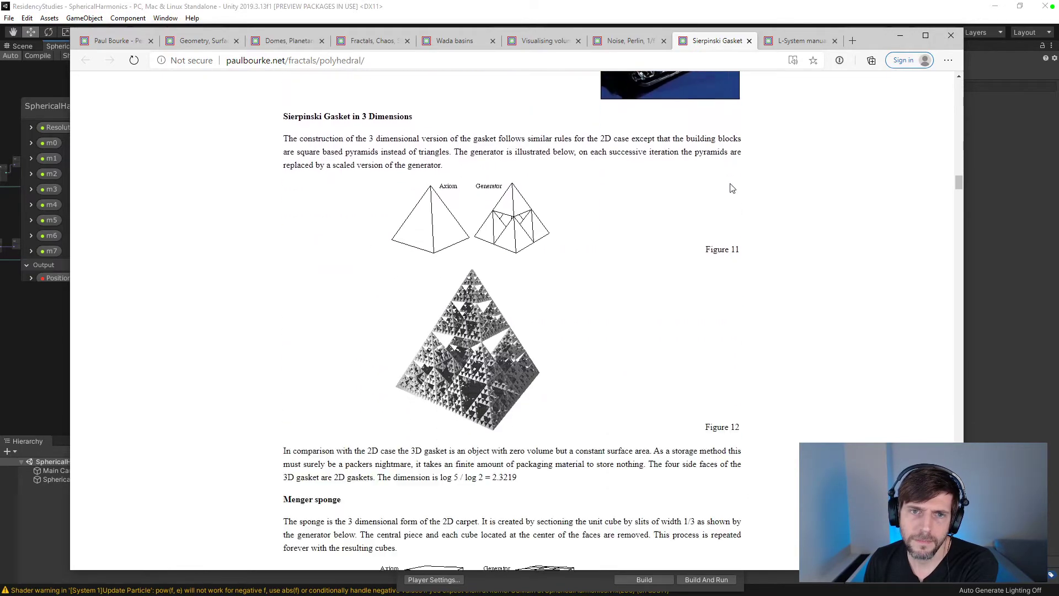
pyautogui.scroll(3, 731, 188)
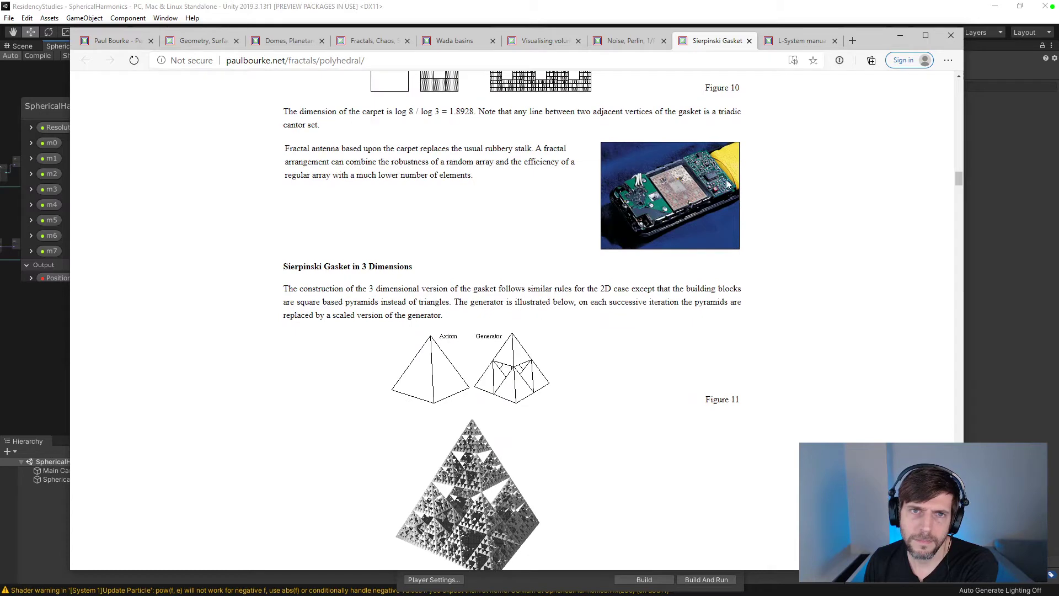
pyautogui.scroll(-7, 715, 173)
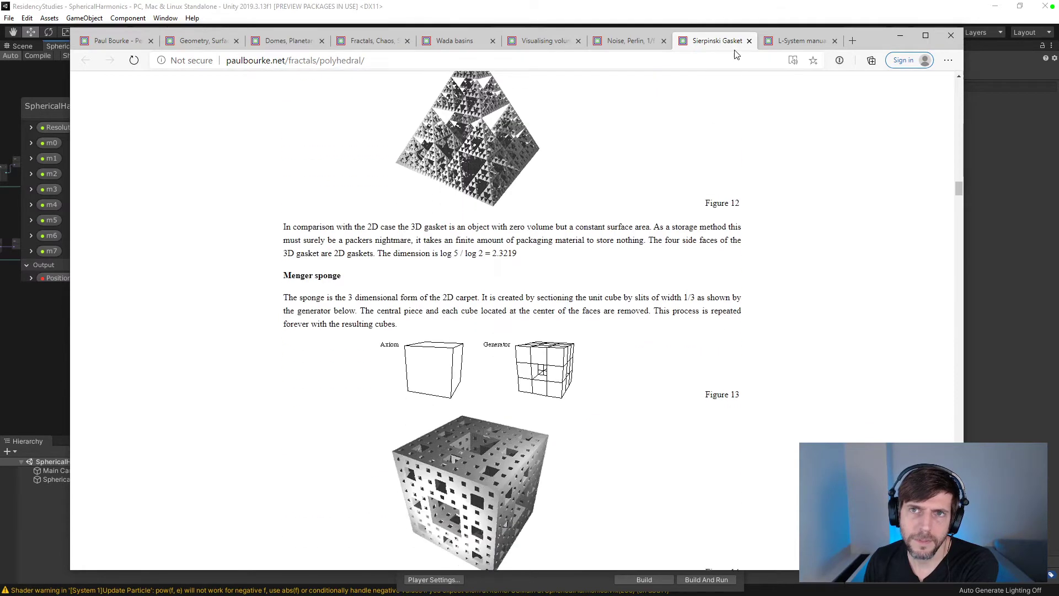
pyautogui.click(749, 41)
# - Examine the noise article's white, Brownian and beta-value examples and the section on deterministic 1/f noise
pyautogui.click(634, 41)
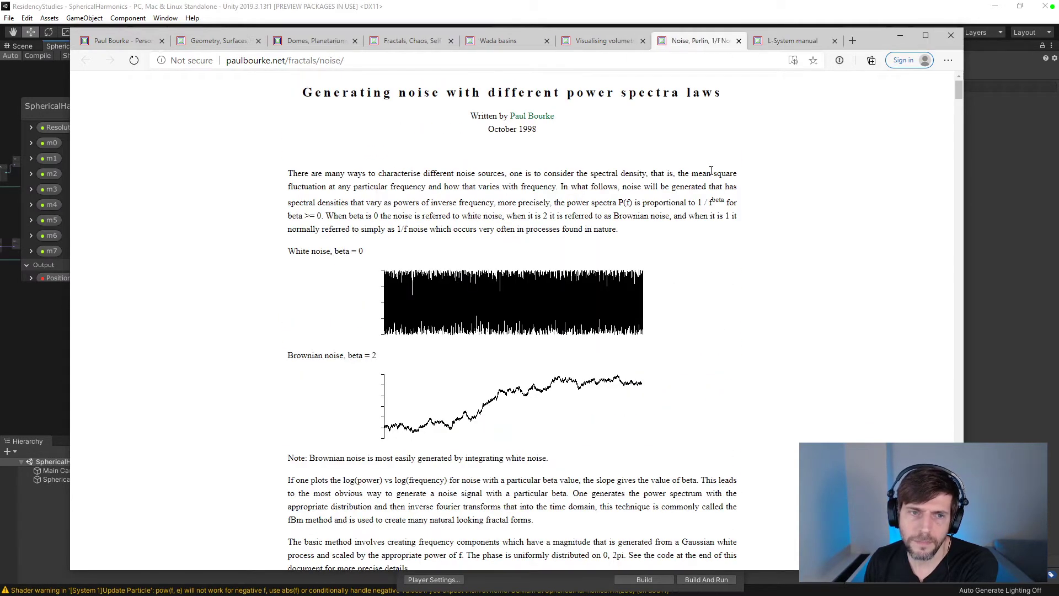
pyautogui.scroll(-12, 711, 171)
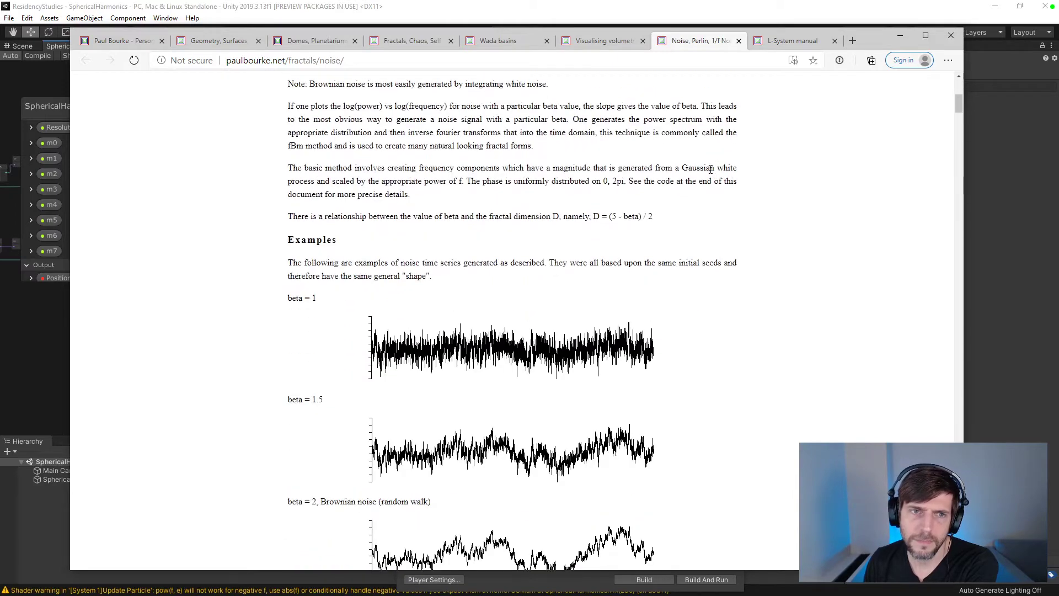
pyautogui.scroll(-10, 710, 169)
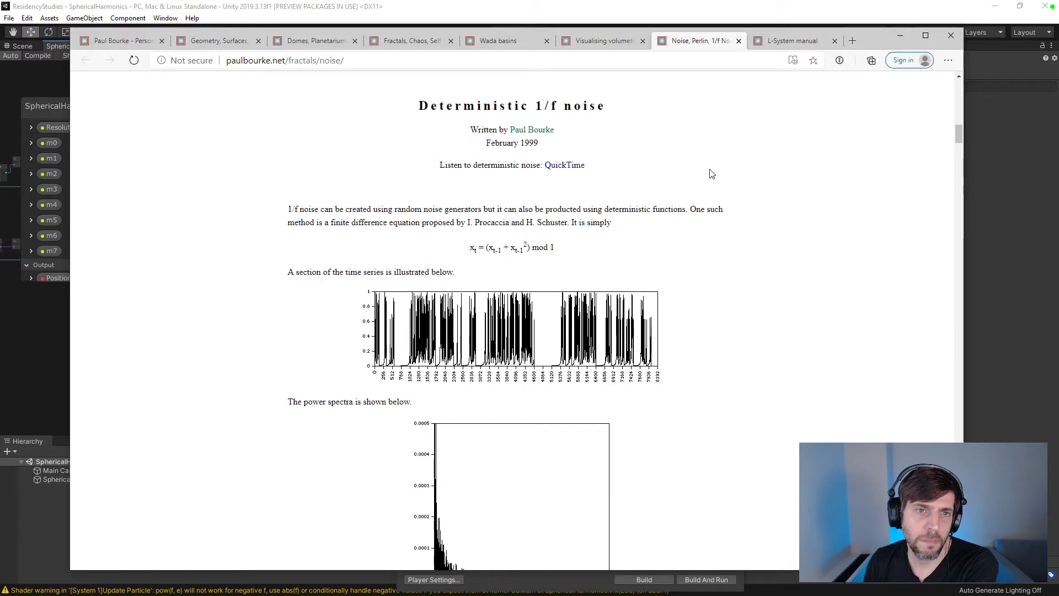
pyautogui.scroll(-5, 711, 174)
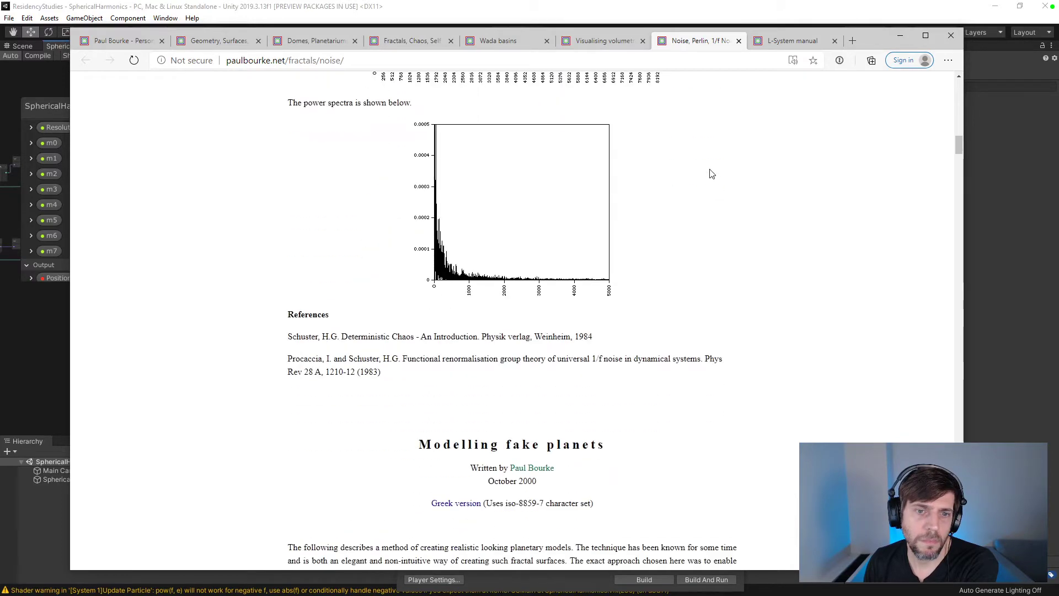
# - Examine the Modelling fake planets section, following the sphere iterations and the other planet examples
pyautogui.scroll(-4, 712, 174)
pyautogui.scroll(-10, 711, 174)
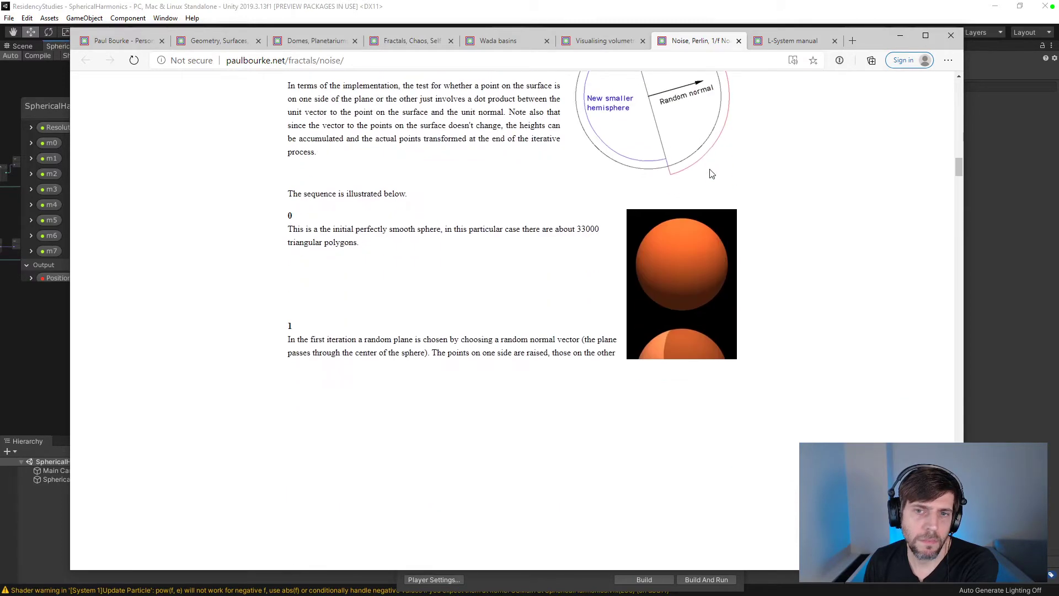
pyautogui.scroll(-9, 696, 174)
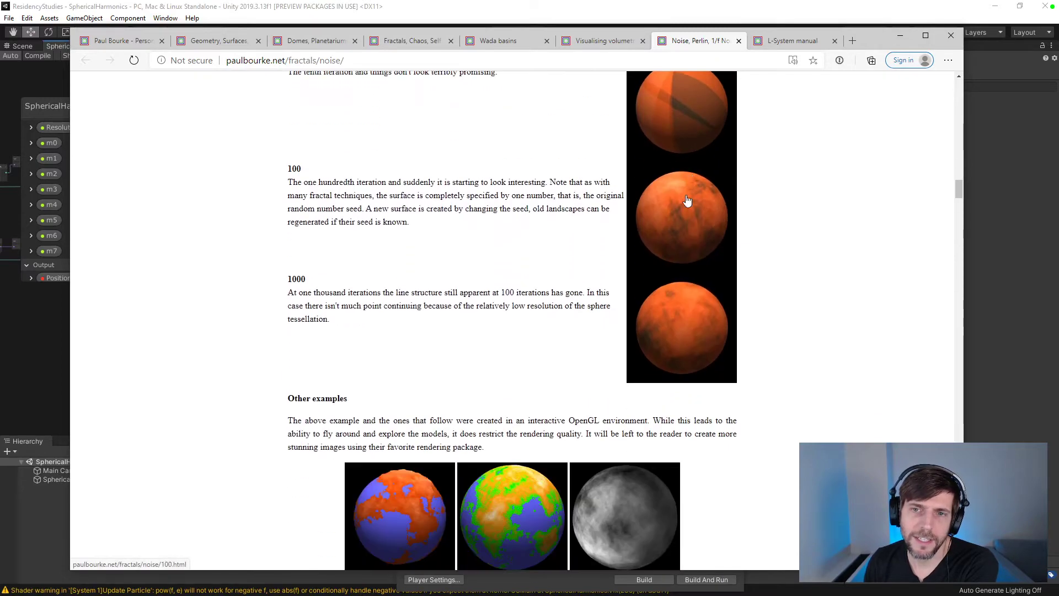
pyautogui.scroll(-18, 671, 262)
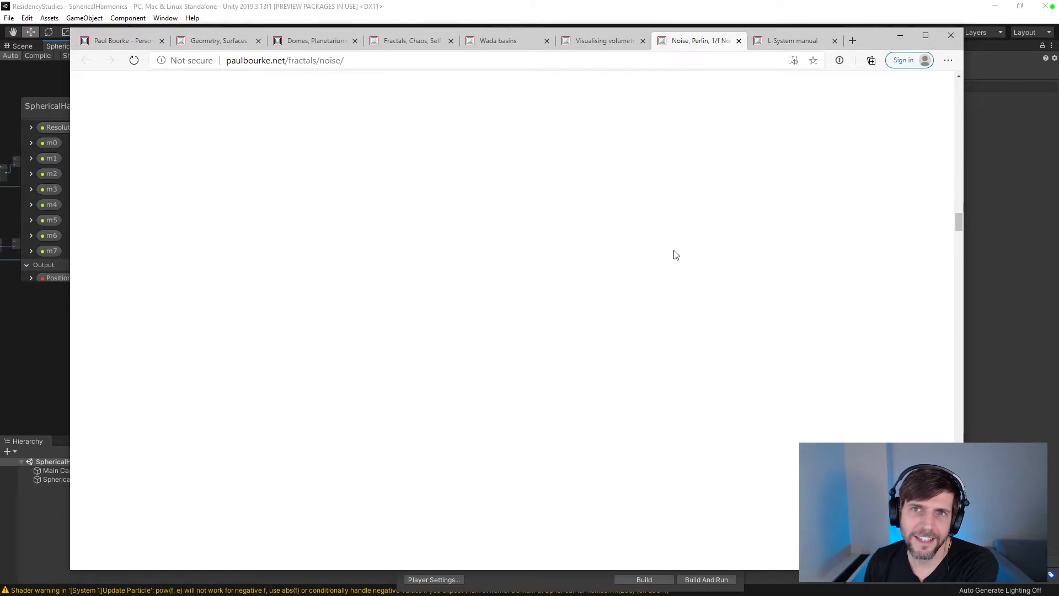
# - Look over the Fractal Landscapes introduction and the one-dimensional Perlin noise section, then close the noise page
pyautogui.scroll(-10, 882, 256)
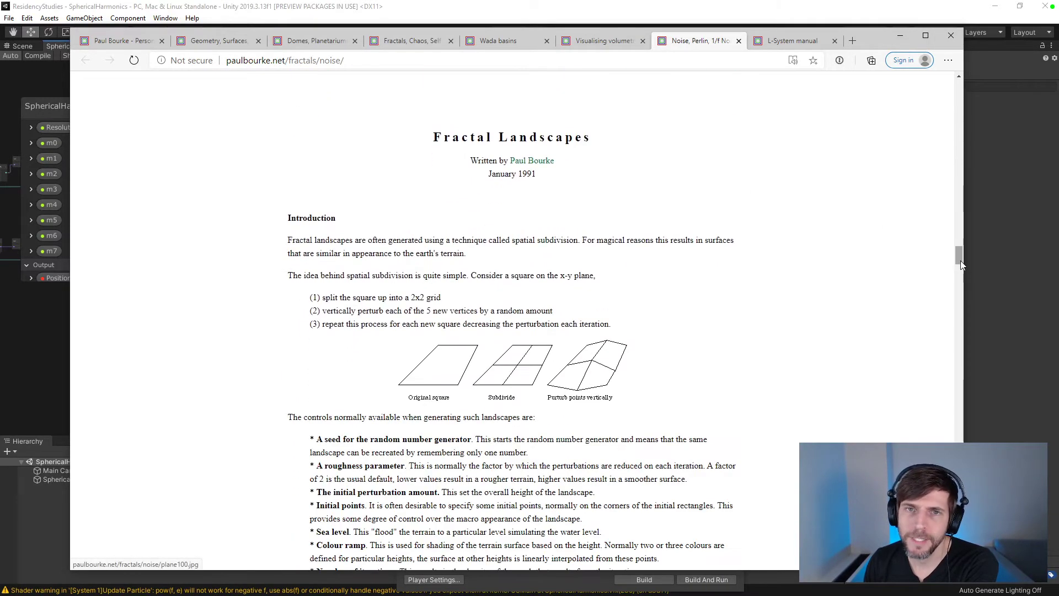
pyautogui.moveTo(960, 266); pyautogui.dragTo(951, 513)
pyautogui.scroll(15, 706, 98)
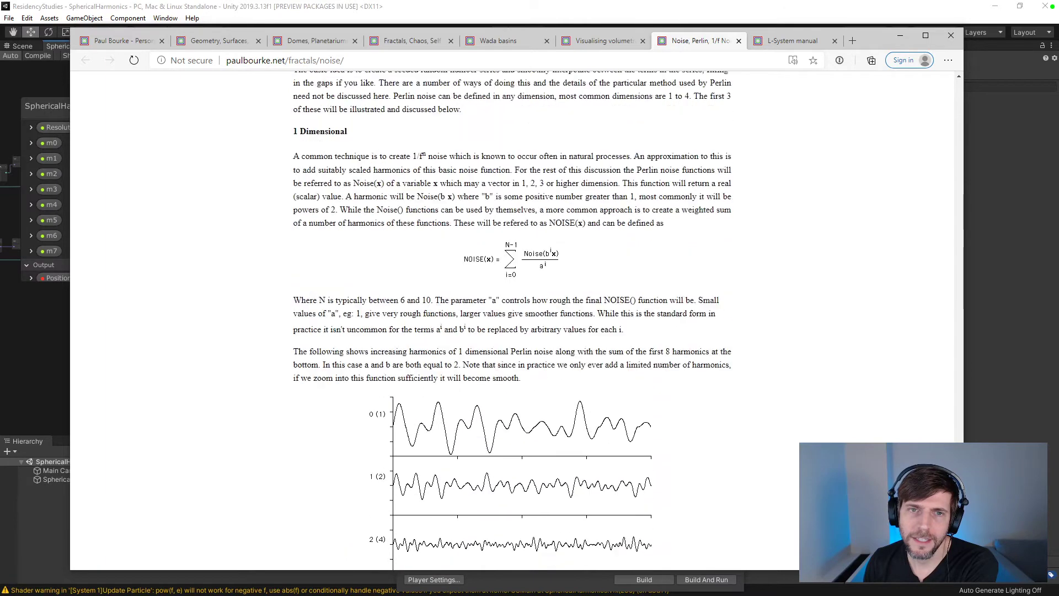
pyautogui.click(739, 41)
# - Glance at the Visualising volumetric fractals page and close it, then look through the Wada basins article and close that page too
pyautogui.click(604, 38)
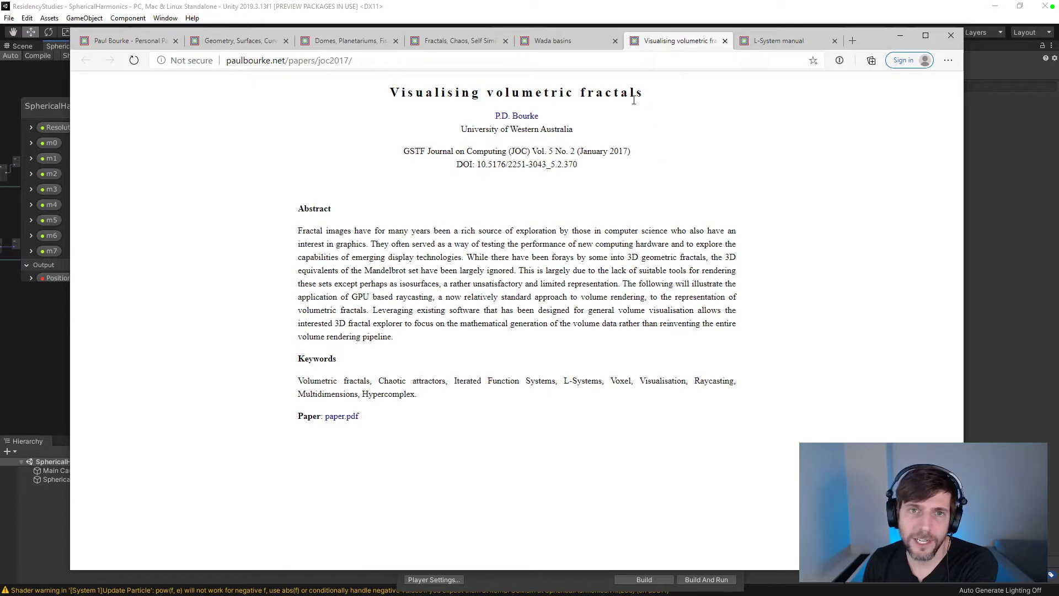
pyautogui.click(725, 41)
pyautogui.click(561, 36)
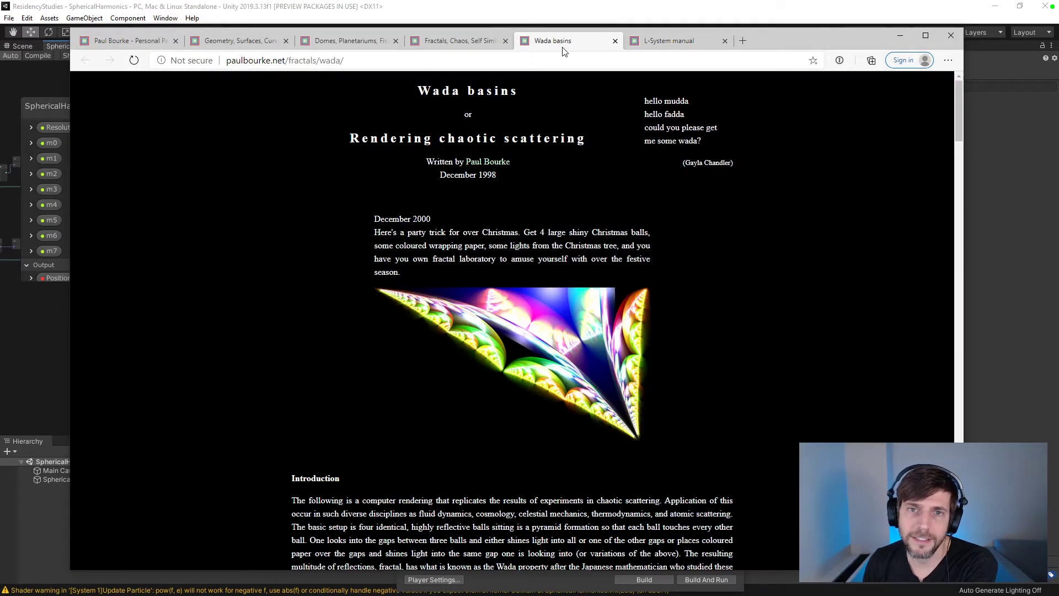
pyautogui.scroll(-15, 735, 192)
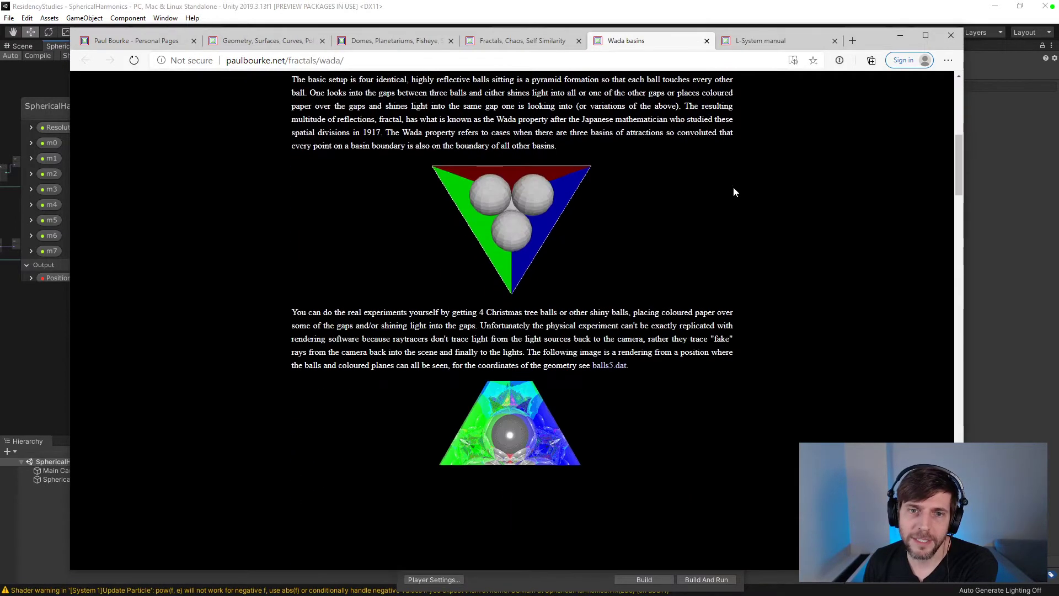
pyautogui.scroll(-7, 733, 193)
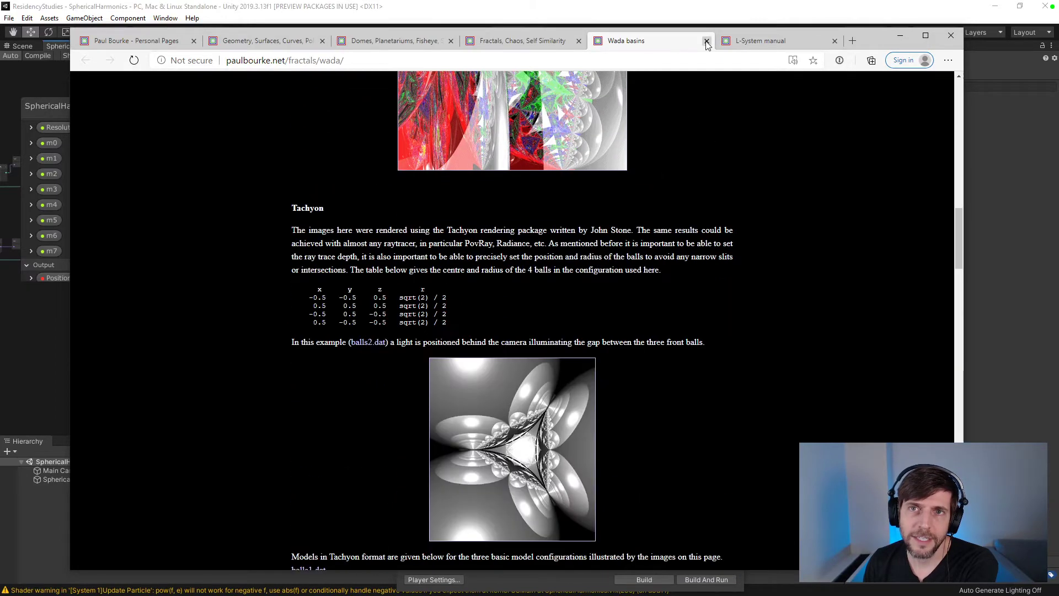
pyautogui.click(707, 41)
# - Reorder the browser tabs so the L-System manual sits before the Fractals index, and return to the Fractals index
pyautogui.click(534, 41)
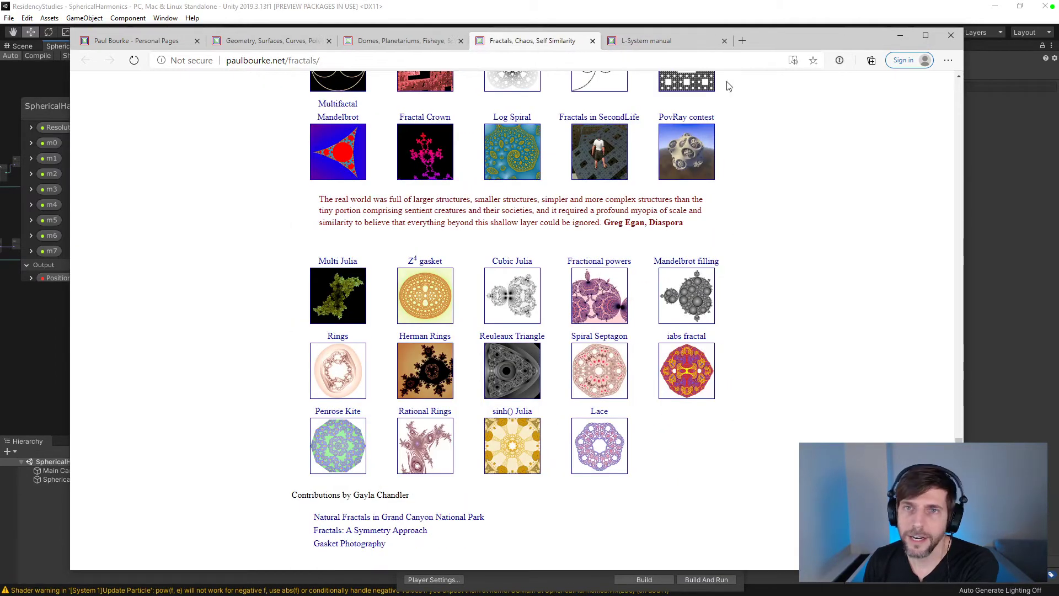
pyautogui.moveTo(709, 42); pyautogui.dragTo(536, 44)
pyautogui.click(664, 42)
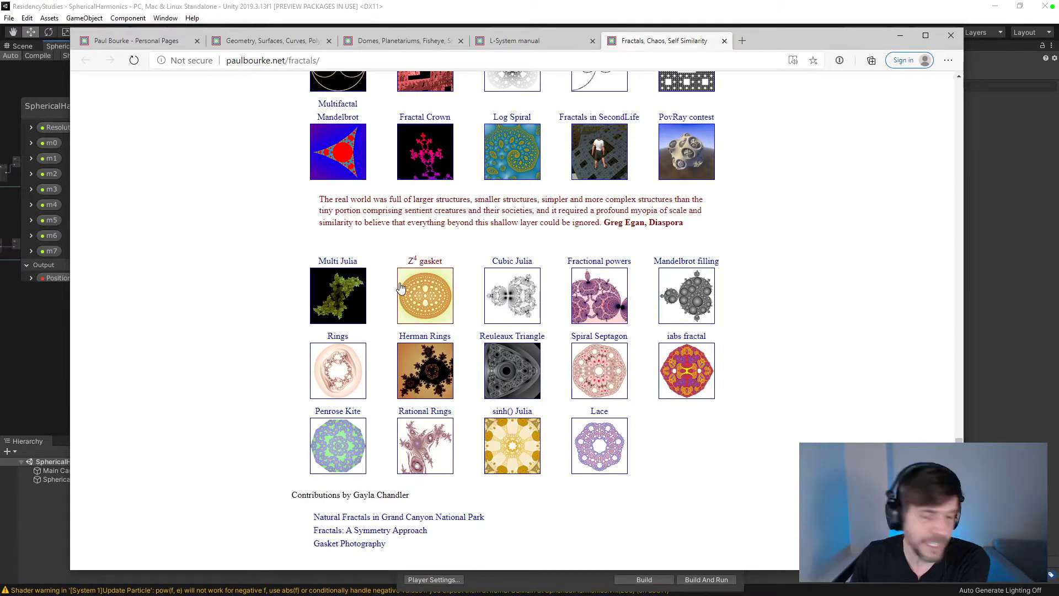
# - Run an image search for "diatome" in a new tab, and correct the query to "diatom"
pyautogui.hotkey('ctrl', 't')
pyautogui.write('diatom')
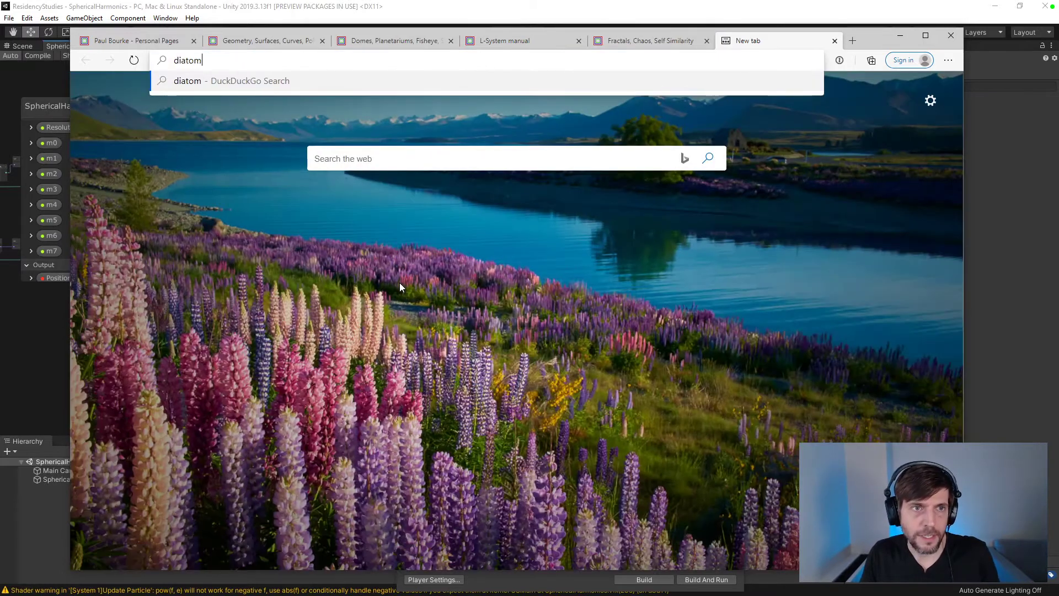
pyautogui.write('e')
pyautogui.press('Return')
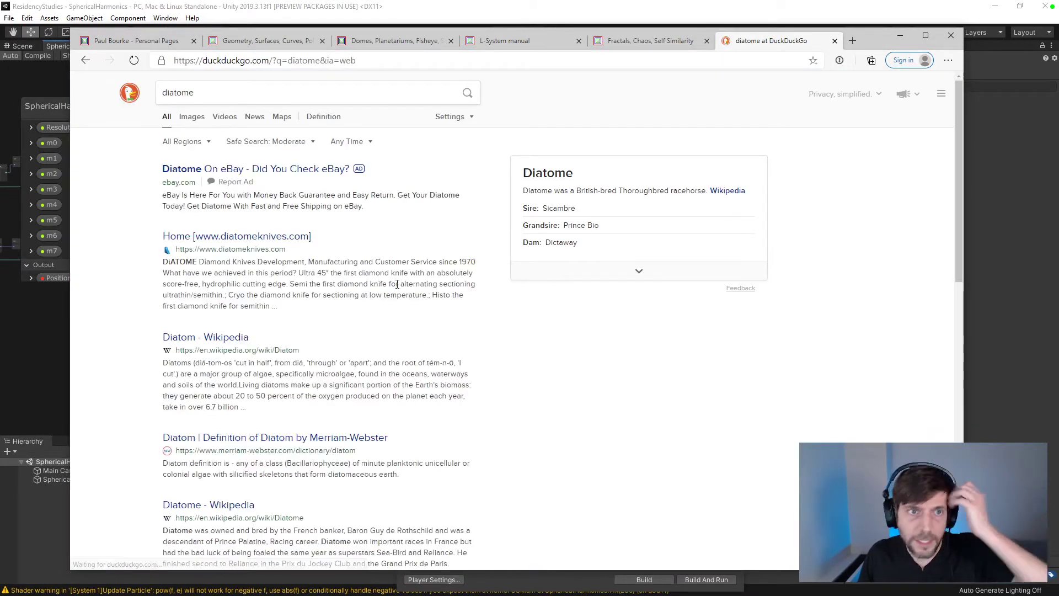
pyautogui.click(192, 116)
pyautogui.click(218, 98)
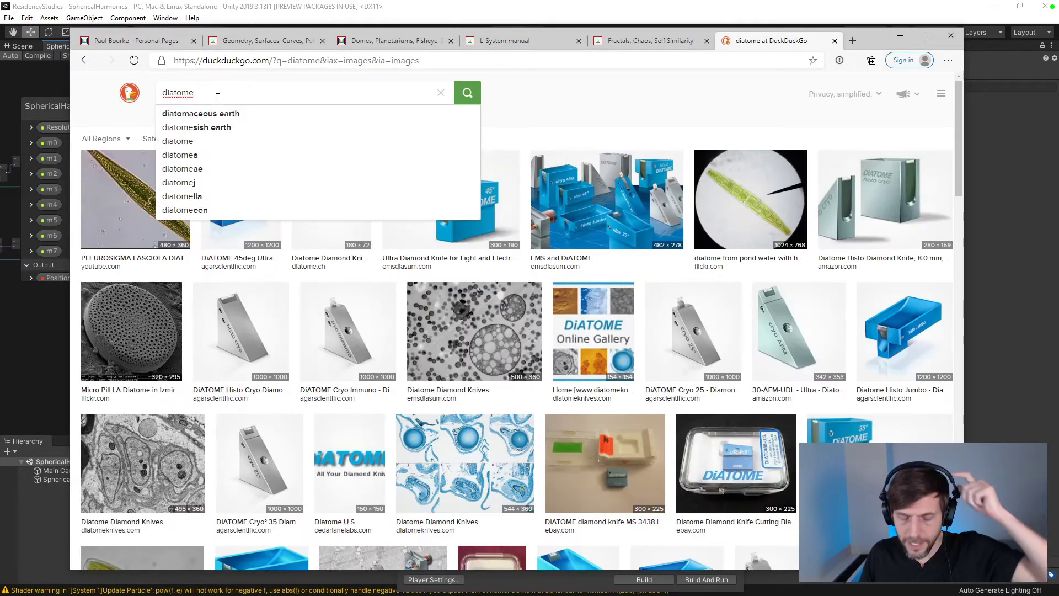
pyautogui.press('BackSpace')
pyautogui.press('Return')
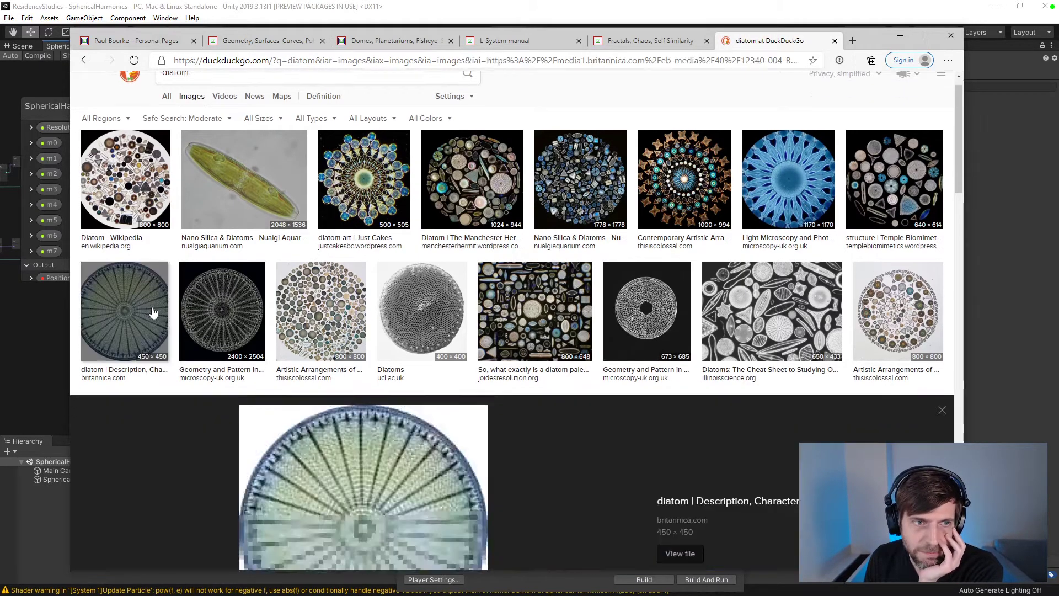
# - Examine enlarged diatom images, including the Britannica radial diatom, an artistic arrangement of microscopic diatoms and Neophyte Seeking Cretaceous Diatoms
pyautogui.click(155, 313)
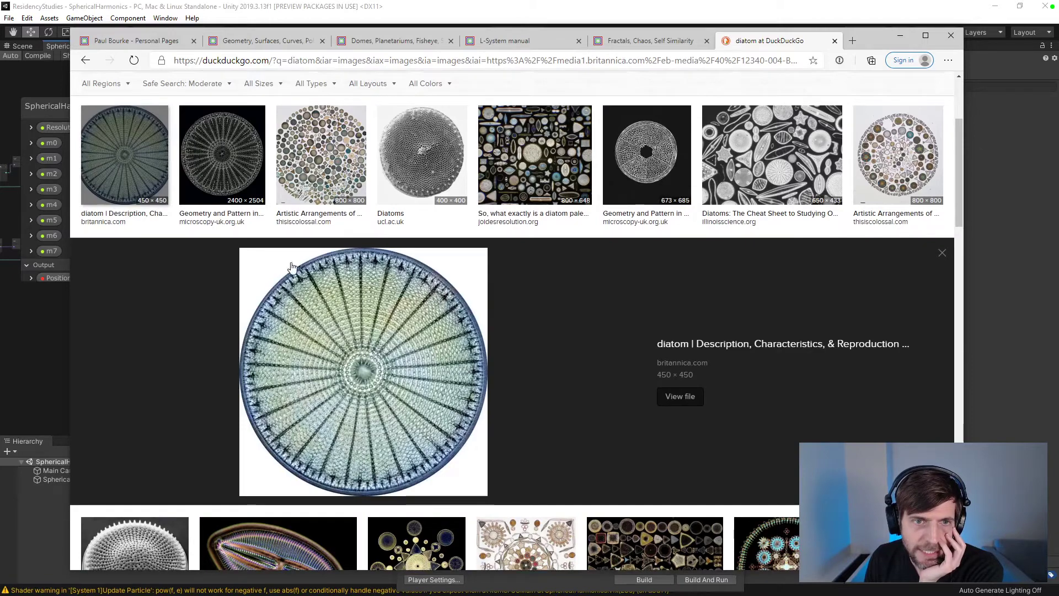
pyautogui.scroll(-5, 375, 364)
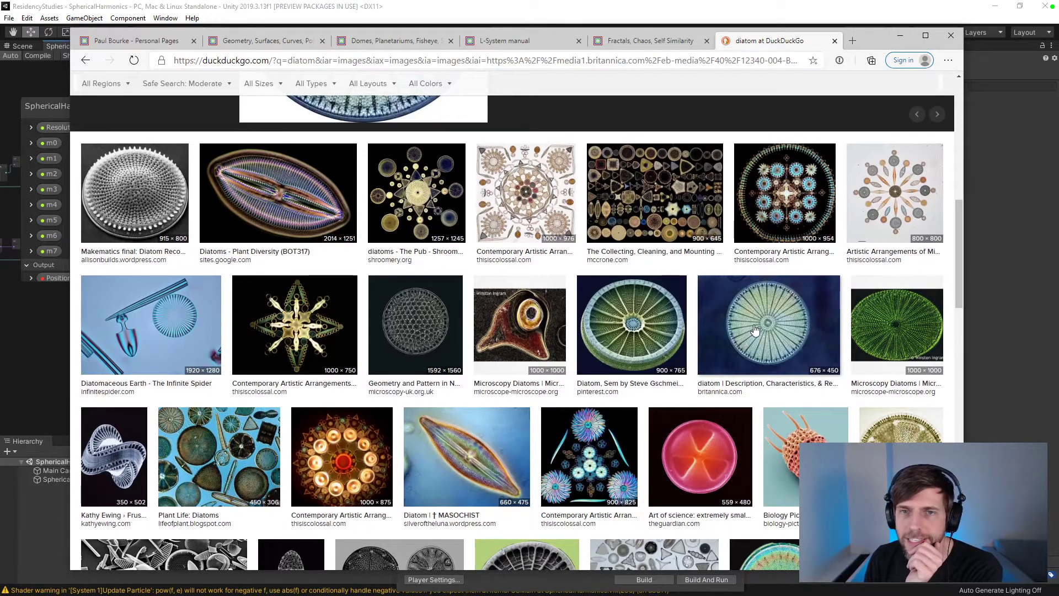
pyautogui.click(411, 328)
pyautogui.click(367, 388)
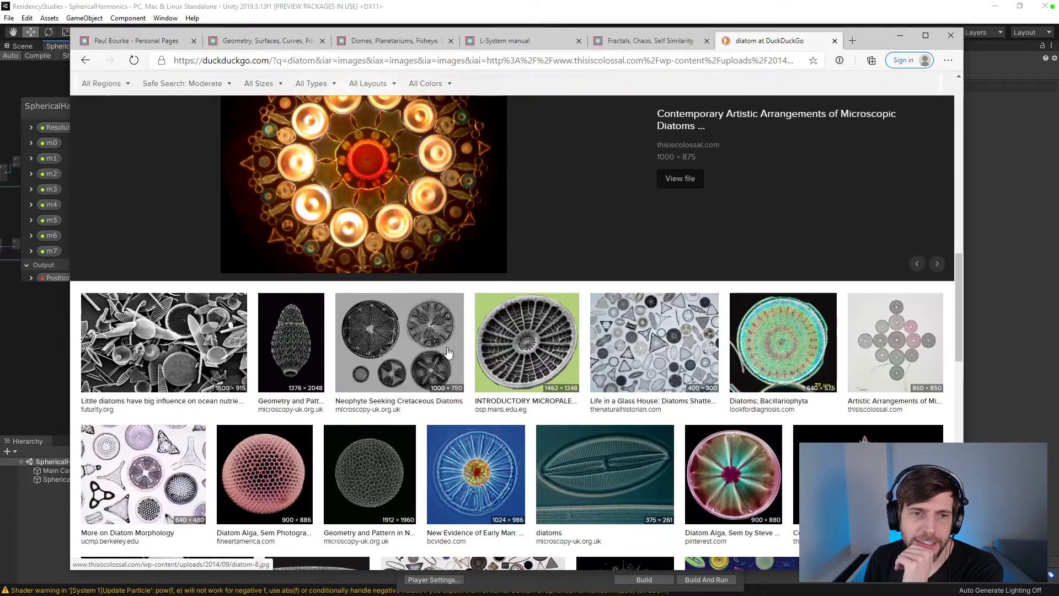
pyautogui.click(448, 352)
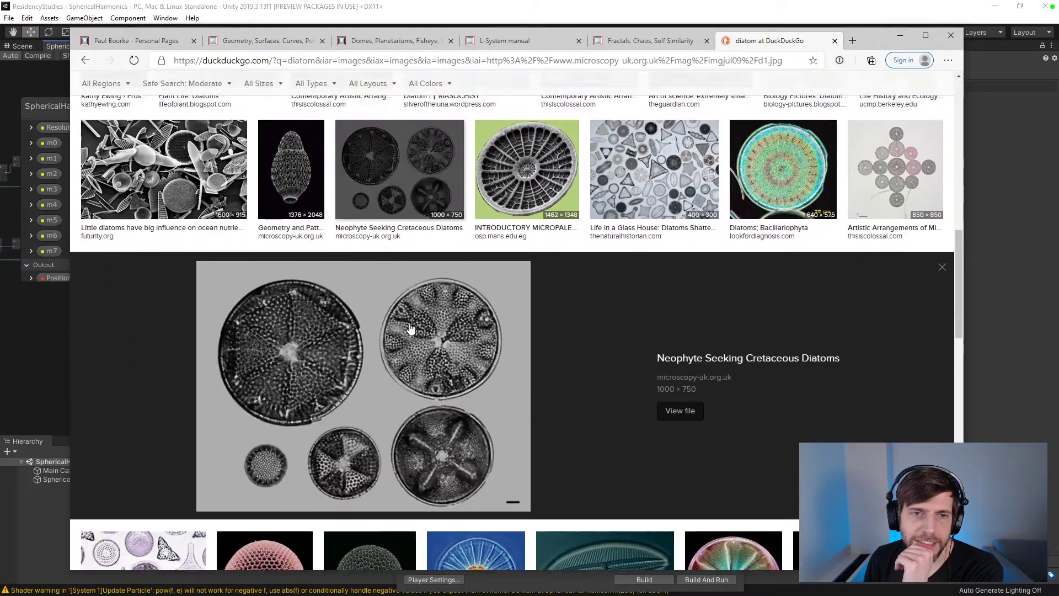
# - Place the diatom search tab before the Fractals index tab and return to the Fractals index
pyautogui.click(643, 43)
pyautogui.moveTo(743, 43); pyautogui.dragTo(629, 43)
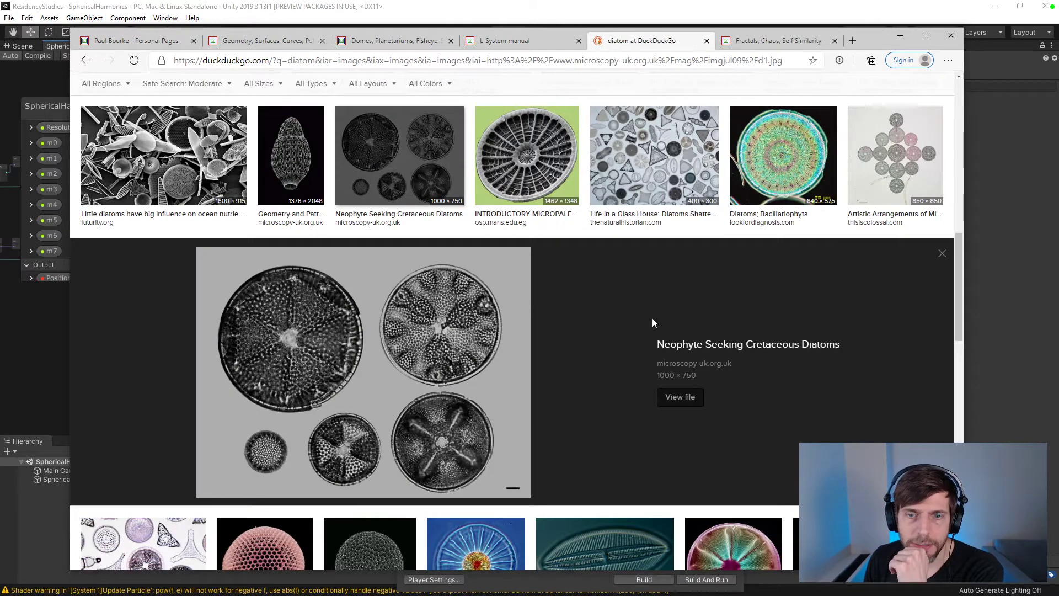
pyautogui.click(768, 49)
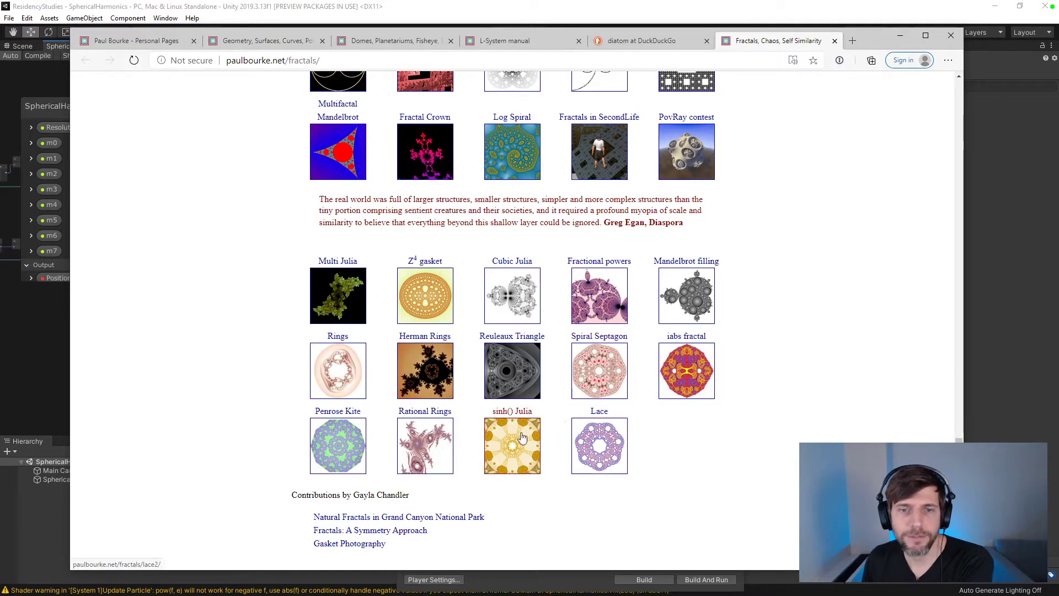
# - Look over the end of the Fractals index, open Fractals: A Symmetry Approach in a new tab and open its PDF presentation
pyautogui.scroll(-3, 514, 452)
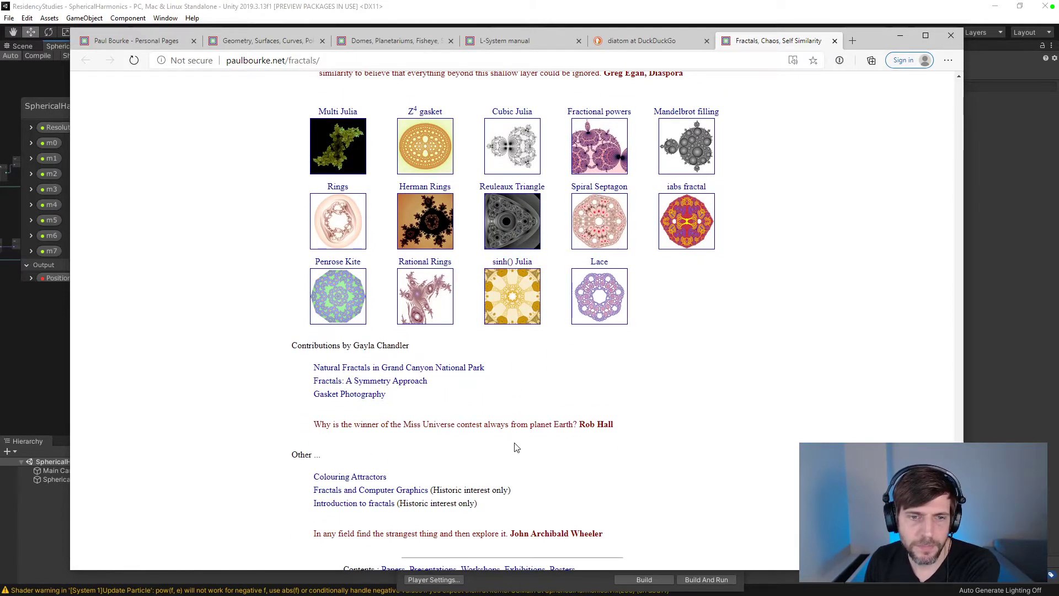
pyautogui.scroll(-3, 515, 447)
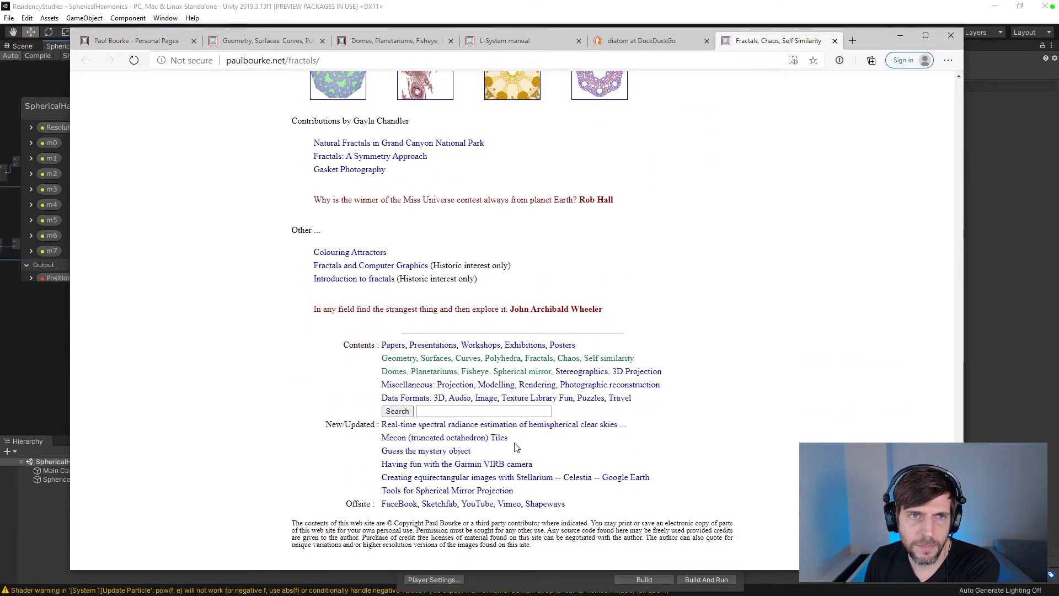
pyautogui.scroll(5, 516, 447)
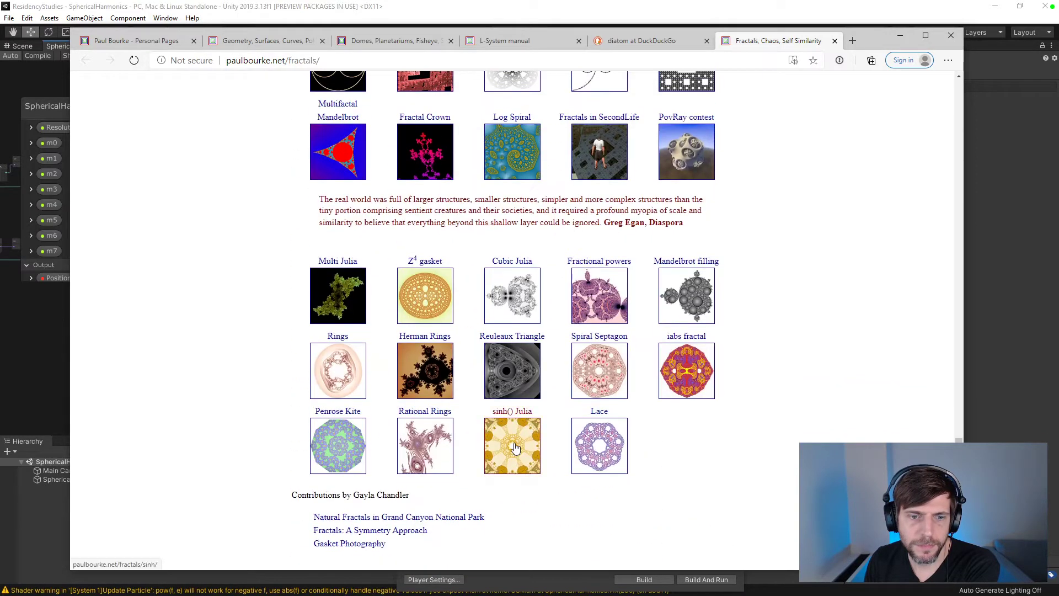
pyautogui.rightClick(401, 531)
pyautogui.click(465, 378)
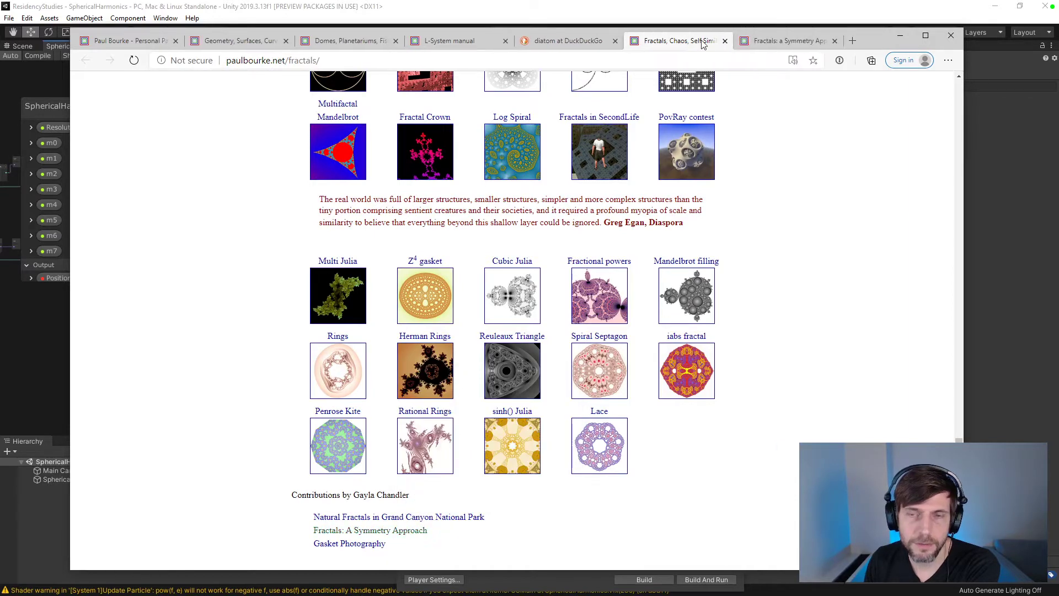
pyautogui.click(791, 45)
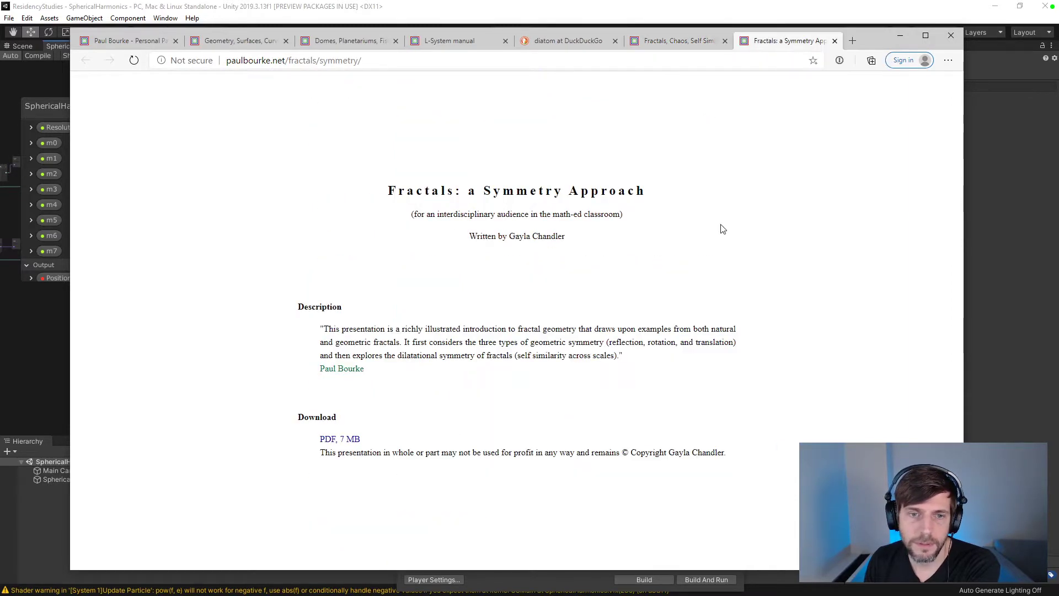
pyautogui.click(346, 438)
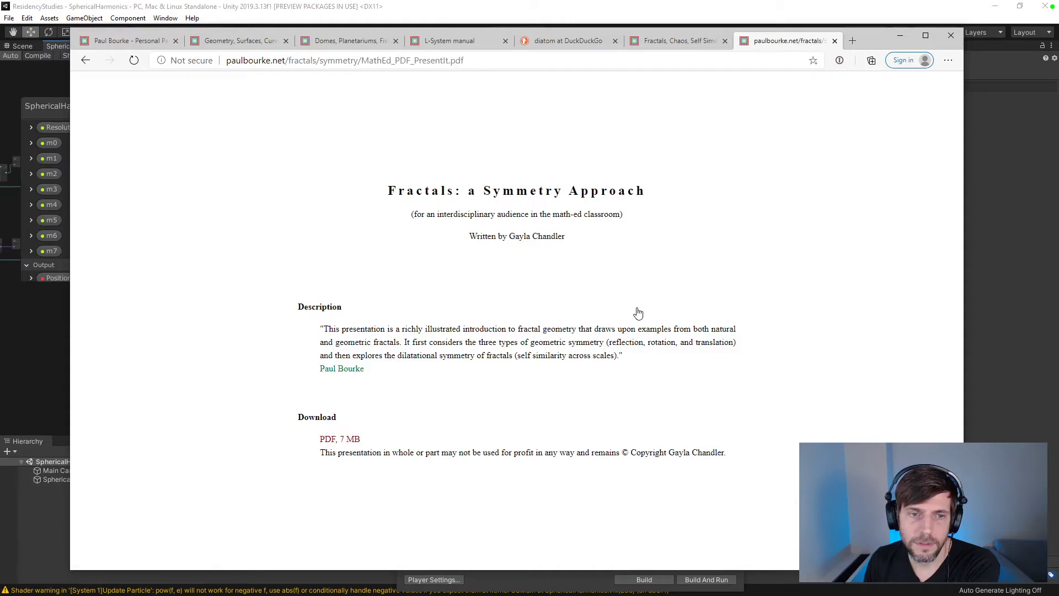
# - Skim the symmetry presentation from its opening slides to the Menger Sponge slides near the end, then close it
pyautogui.scroll(-1, 689, 242)
pyautogui.scroll(-5, 688, 243)
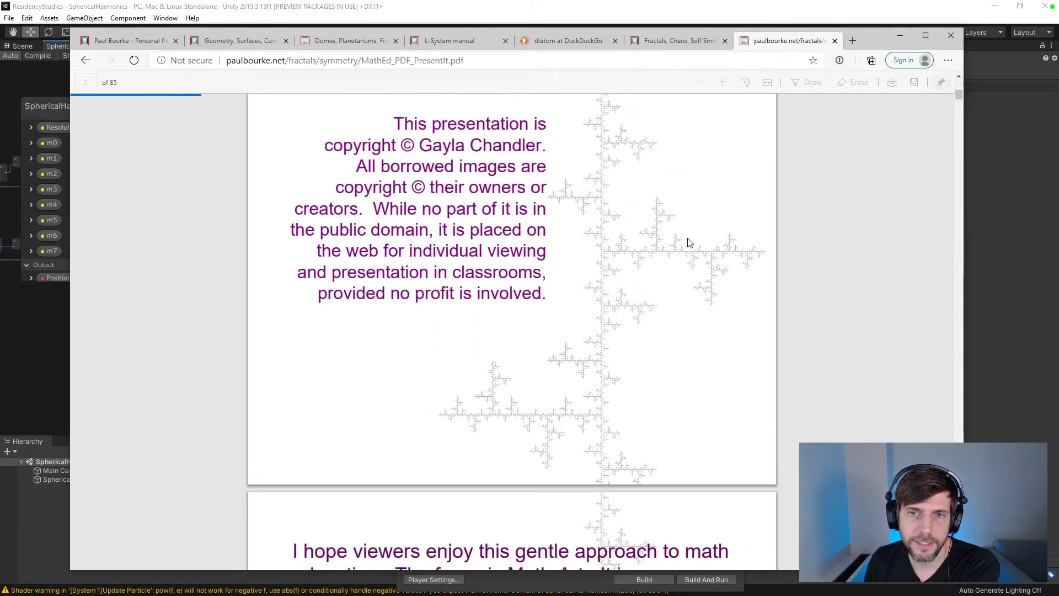
pyautogui.moveTo(960, 99); pyautogui.dragTo(920, 550)
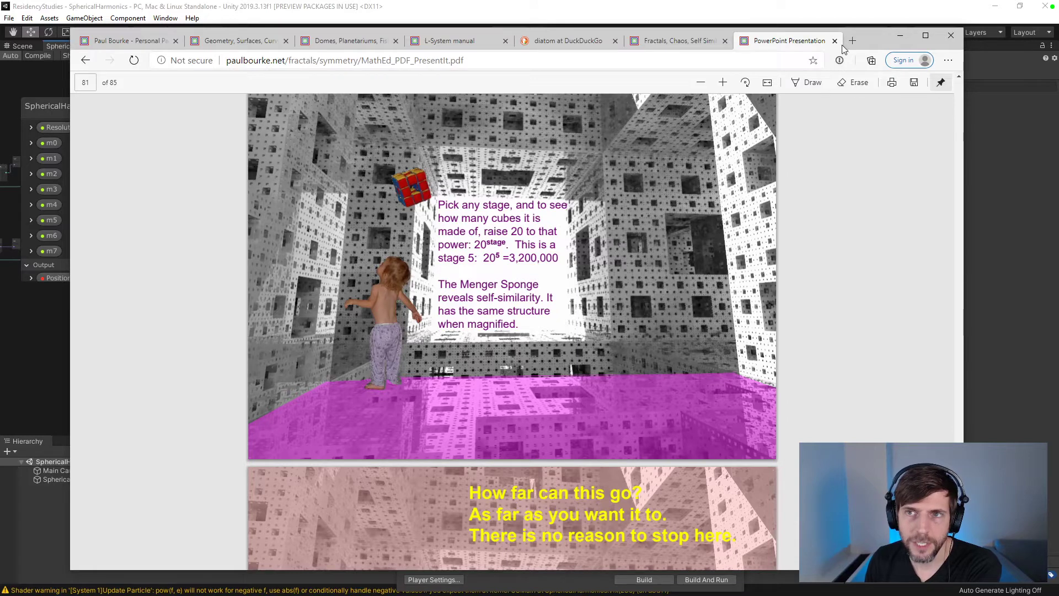
pyautogui.click(836, 42)
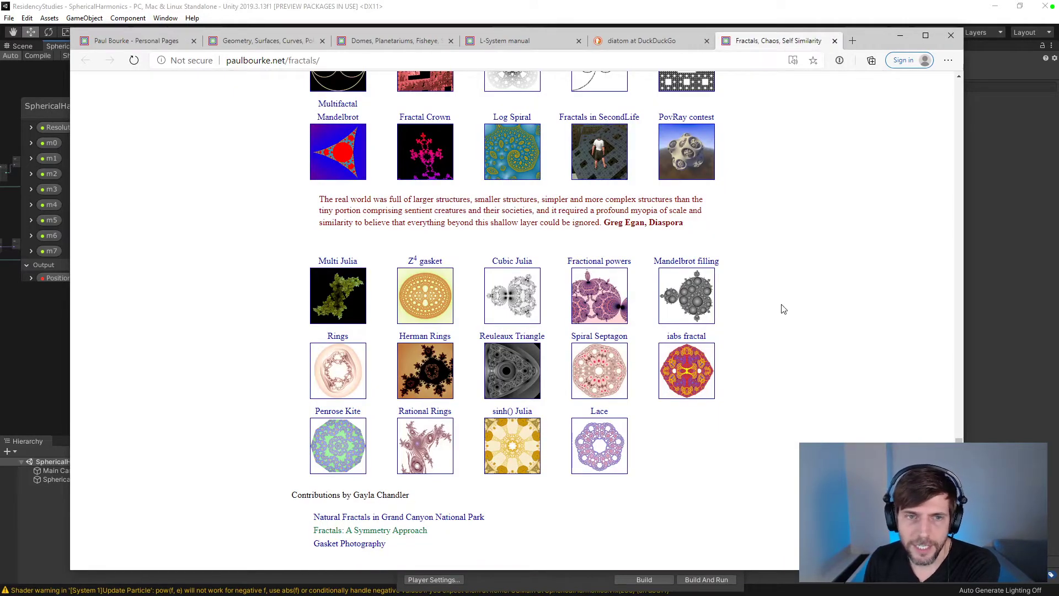
# - Open the Z4 gasket, iabs fractal, Spiral Septagon and Reuleaux Triangle pages from the Fractals index in separate new tabs
pyautogui.rightClick(512, 297)
pyautogui.click(546, 307)
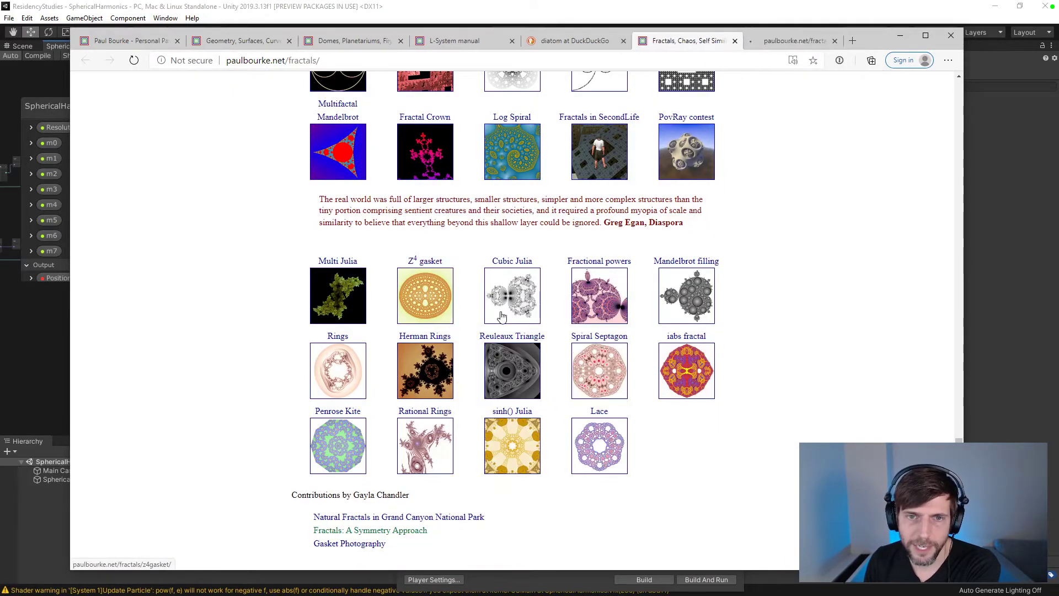
pyautogui.rightClick(686, 396)
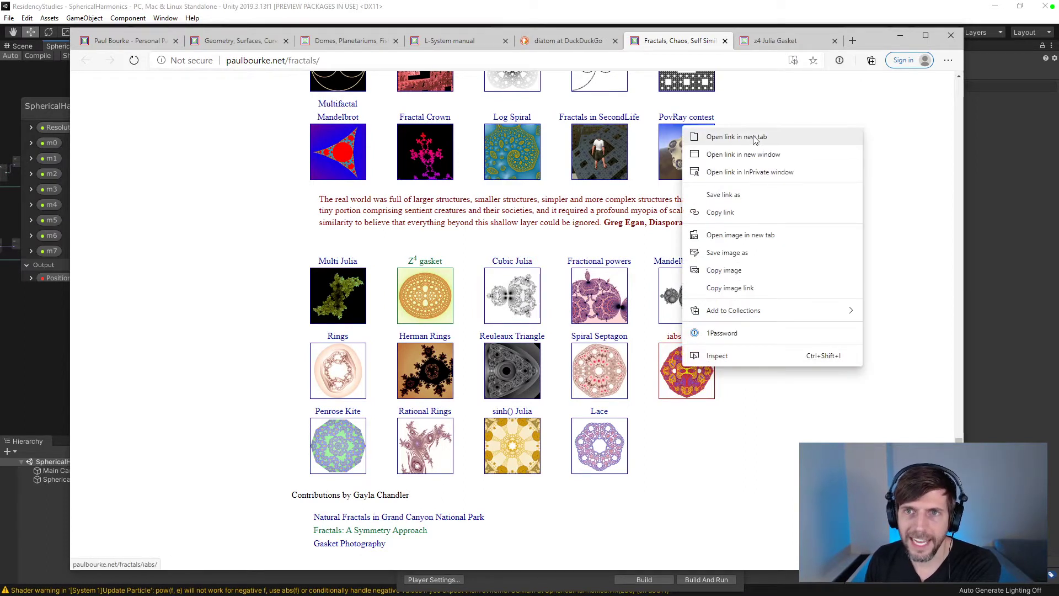
pyautogui.click(711, 136)
pyautogui.rightClick(610, 365)
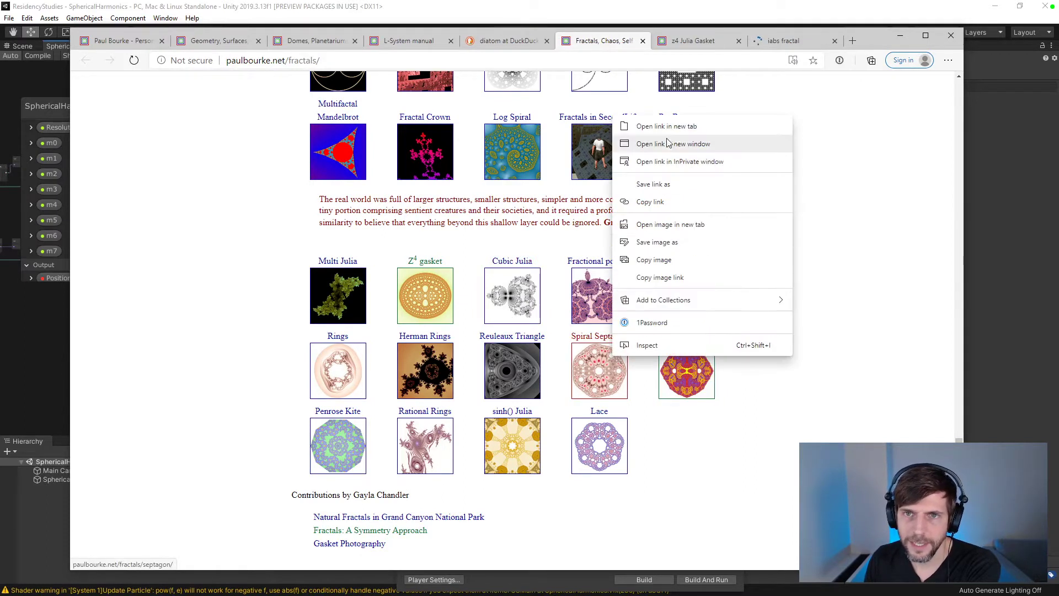
pyautogui.click(649, 125)
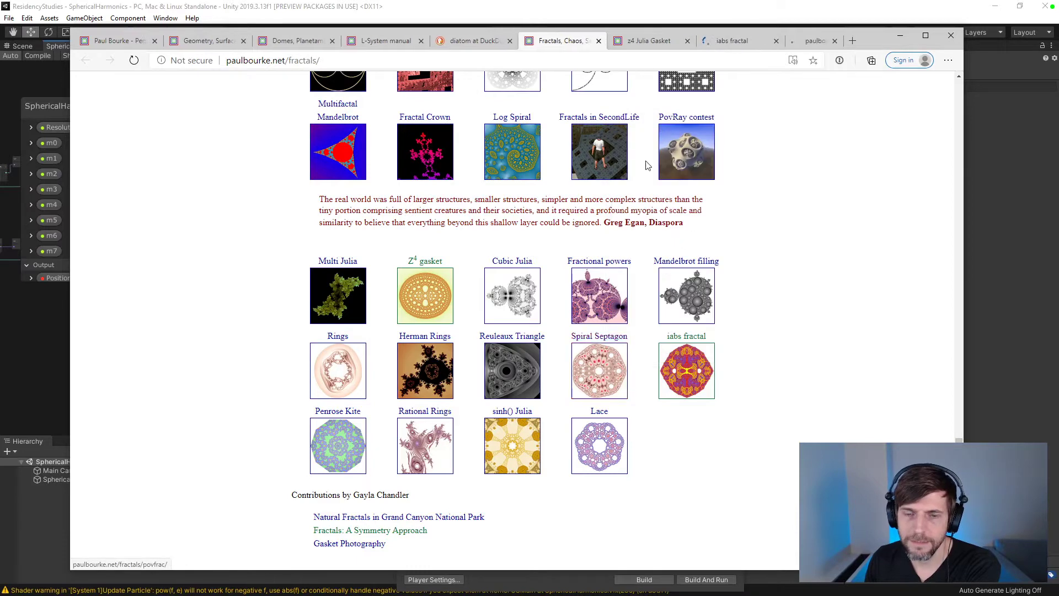
pyautogui.rightClick(514, 358)
pyautogui.click(557, 365)
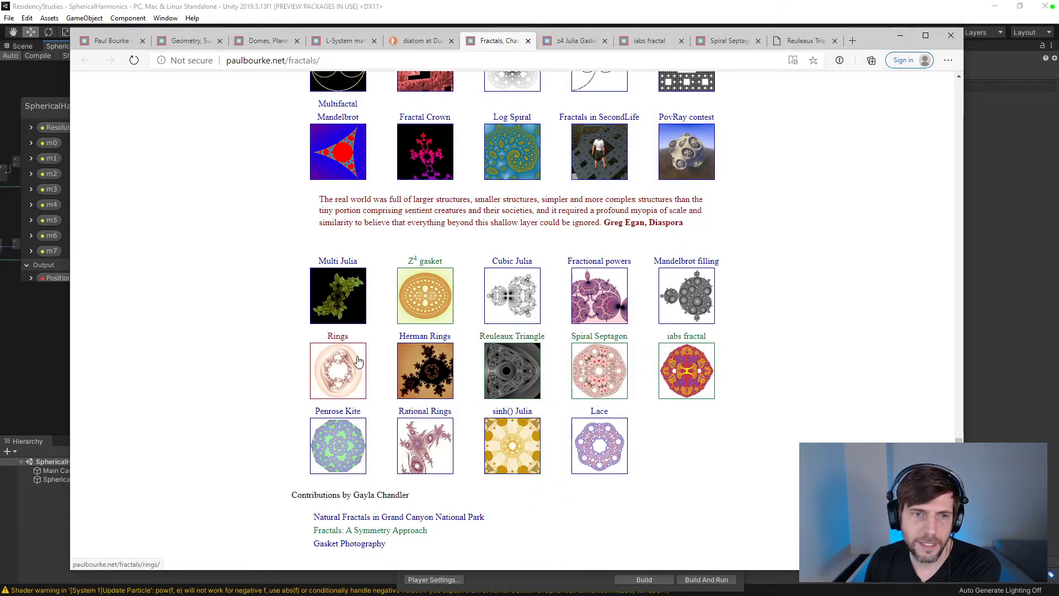
# - Open the Penrose Kite, sinh() Julia and Lace pages from the Fractals index in separate new tabs
pyautogui.rightClick(355, 443)
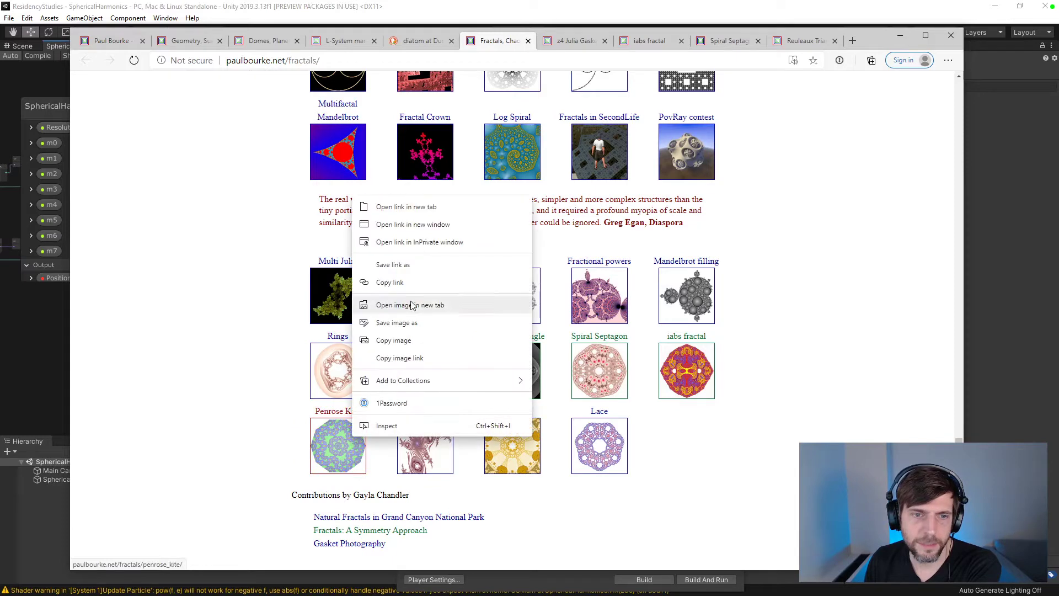
pyautogui.click(437, 207)
pyautogui.rightClick(529, 431)
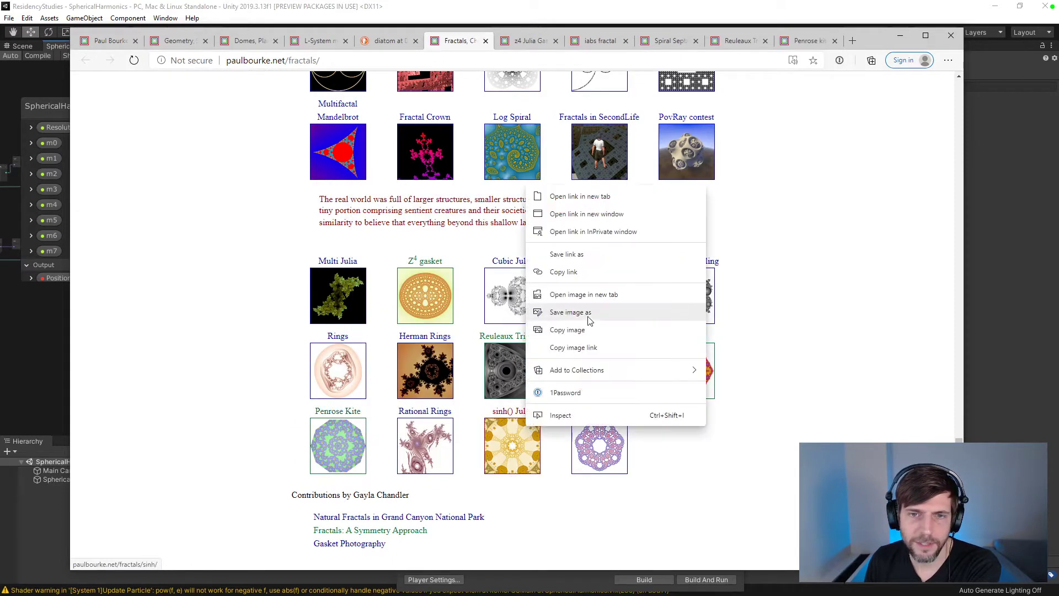
pyautogui.click(574, 200)
pyautogui.rightClick(593, 436)
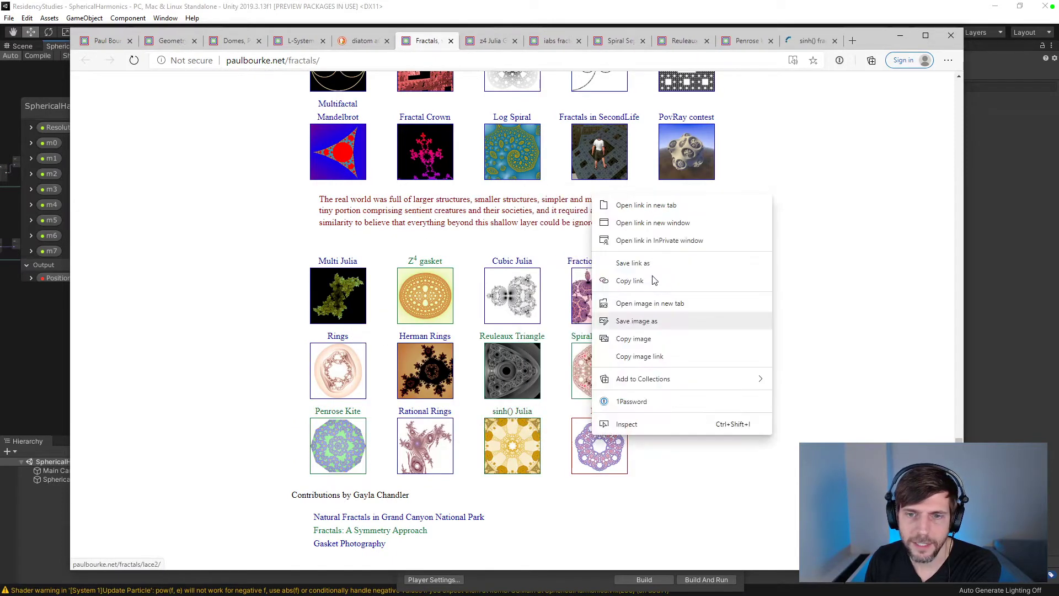
pyautogui.click(646, 205)
# - Switch to the z4 Julia Gasket page and look over its formula and both gasket images
pyautogui.click(464, 47)
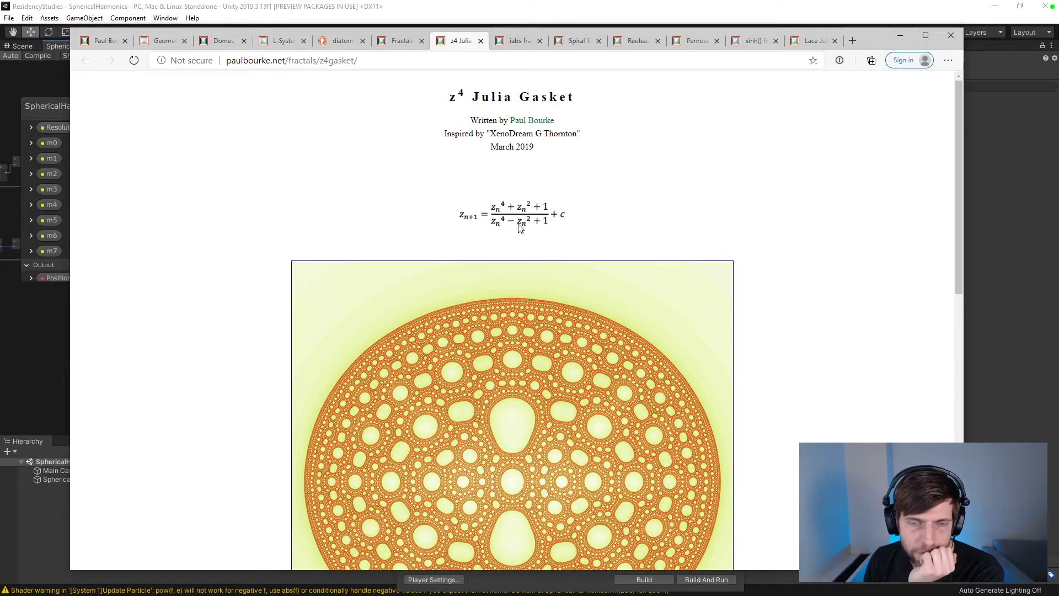
pyautogui.scroll(-10, 565, 241)
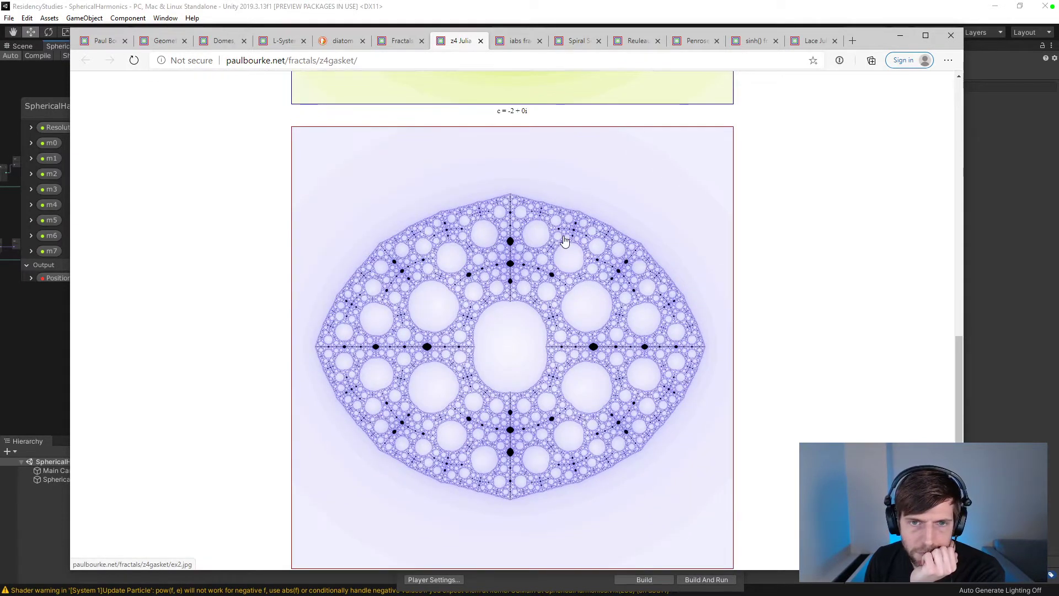
pyautogui.scroll(-1, 564, 240)
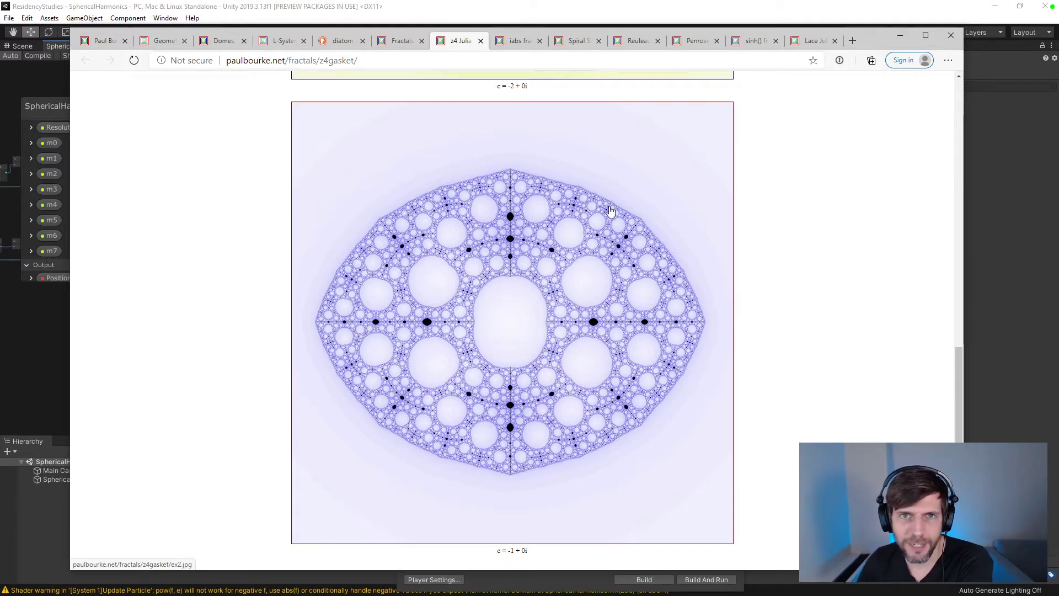
pyautogui.scroll(15, 610, 212)
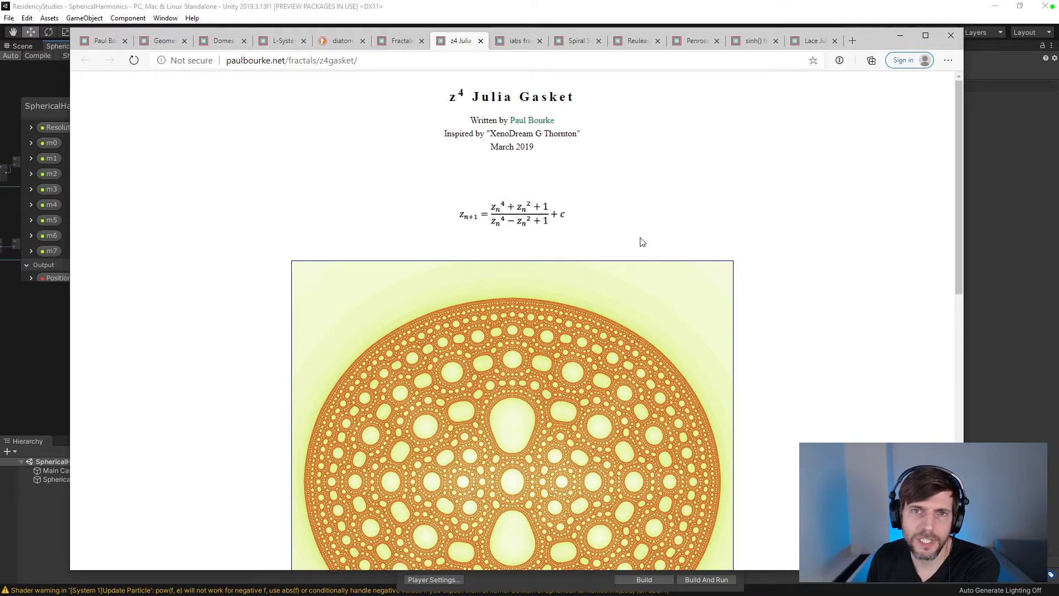
# - Copy the name credited as the z4 gasket's inspiration and search the web for it in a new window
pyautogui.moveTo(577, 135); pyautogui.dragTo(494, 135)
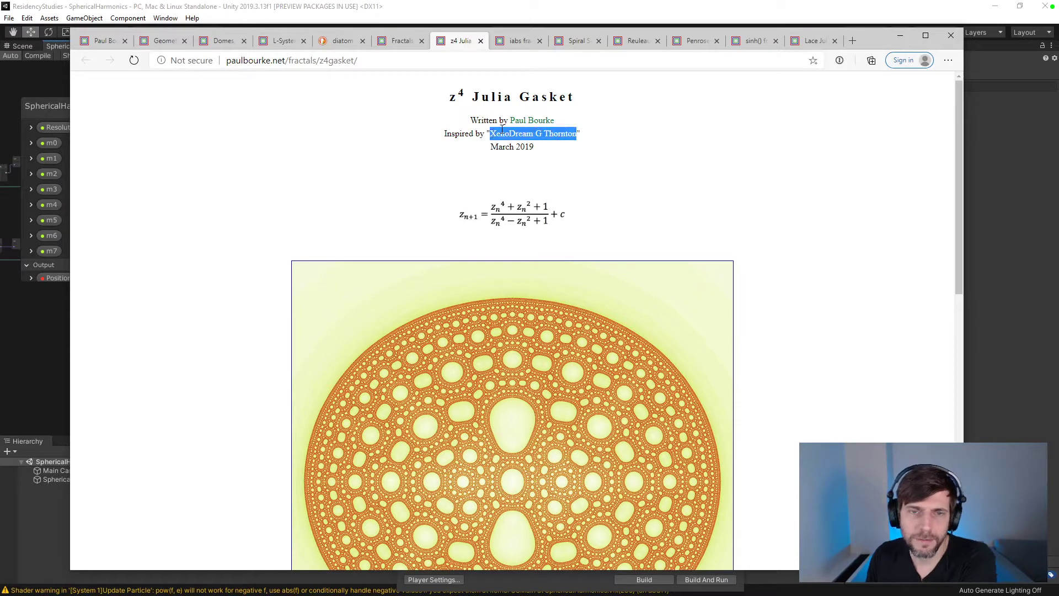
pyautogui.hotkey('ctrl', 'c')
pyautogui.hotkey('ctrl', 'n')
pyautogui.hotkey('ctrl', 'v')
pyautogui.press('Return')
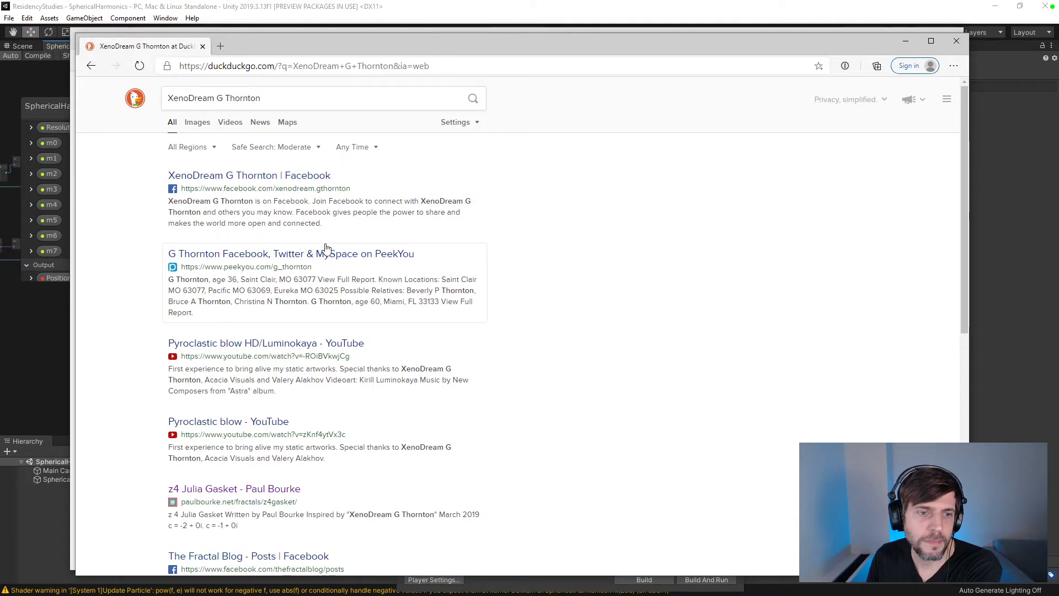
# - Check the z4 Julia Gasket search result, return to the result list and skim it for the credited artist
pyautogui.click(267, 495)
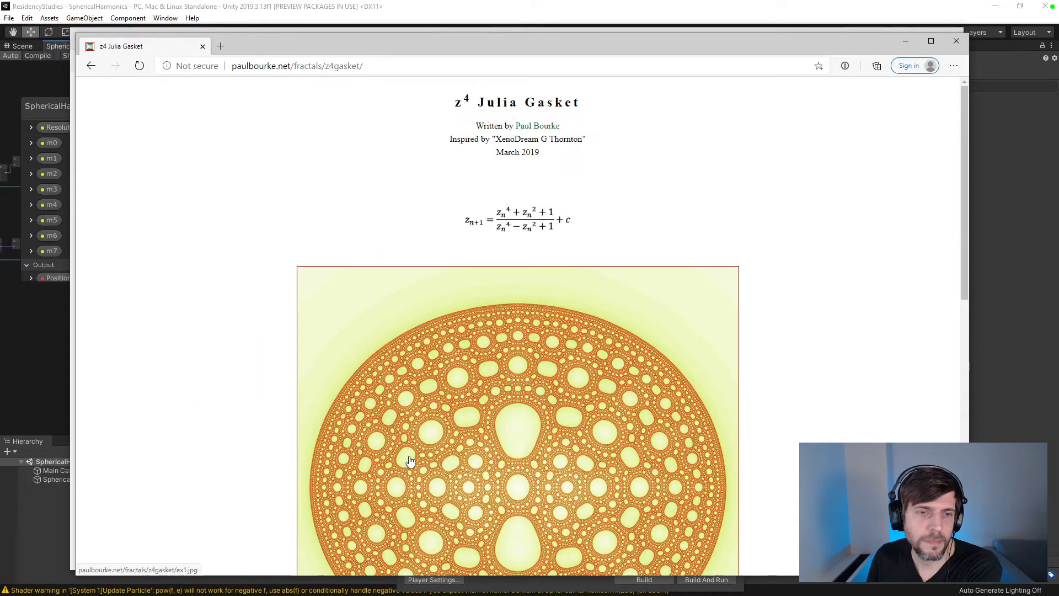
pyautogui.click(91, 66)
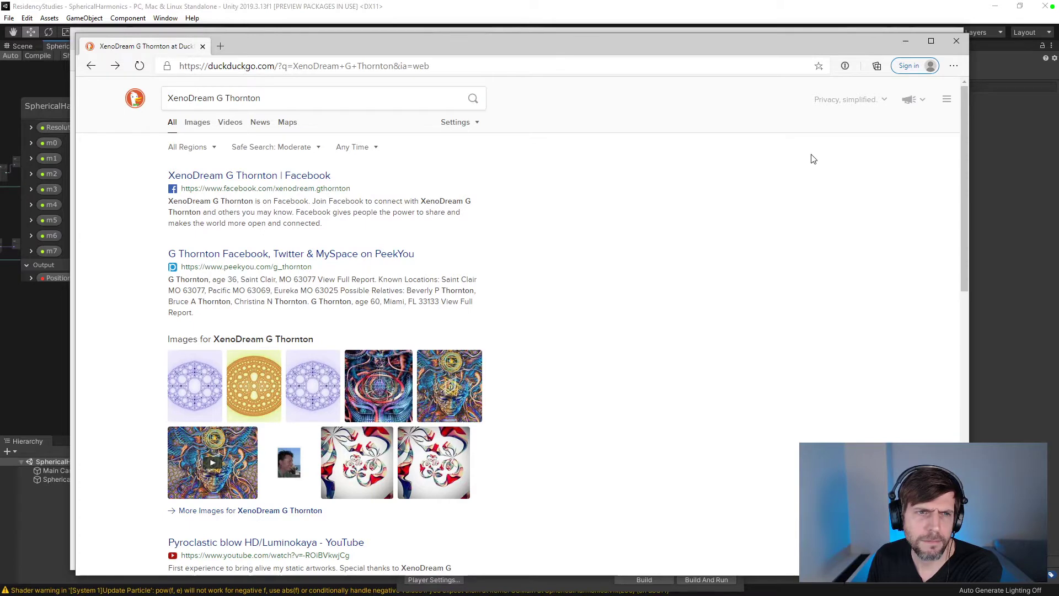
pyautogui.scroll(-3, 812, 158)
pyautogui.scroll(-6, 812, 159)
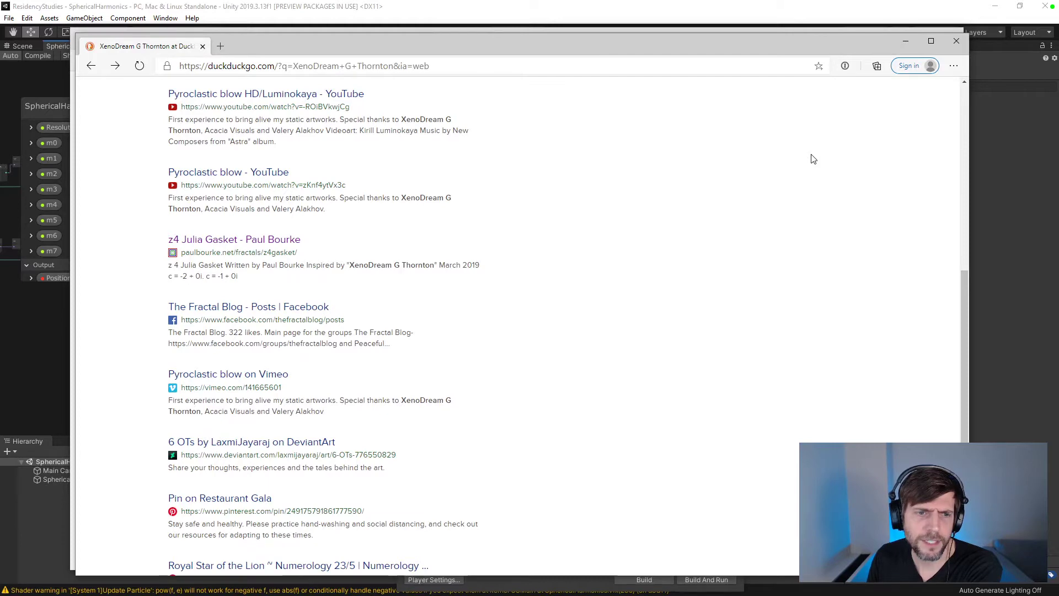
pyautogui.scroll(9, 812, 159)
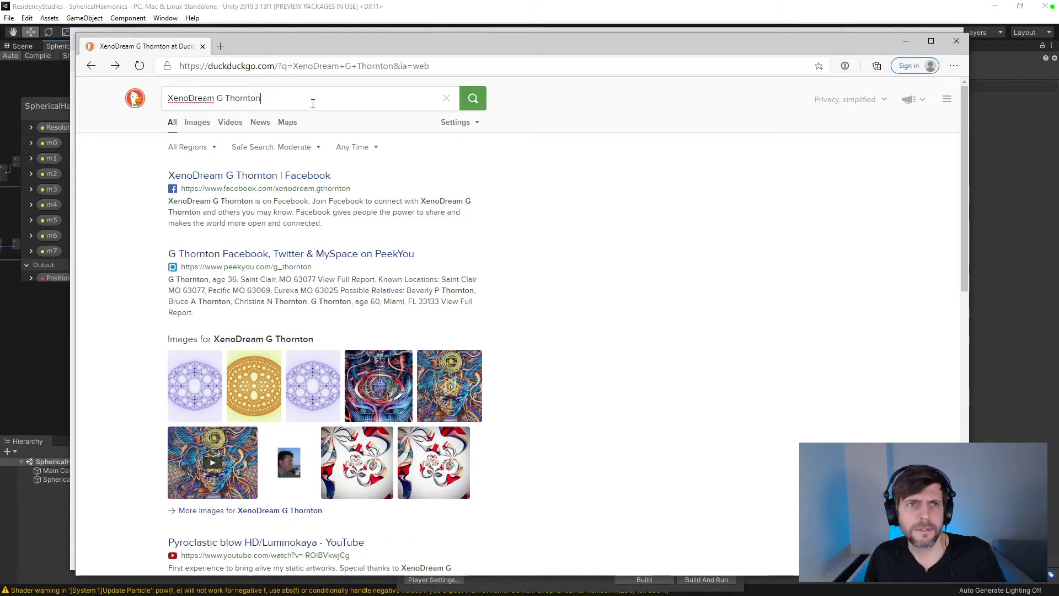
# - Repeat the search with the credited name in quotation marks, skim the results and close the search window
pyautogui.write('"')
pyautogui.press('Home')
pyautogui.write('"')
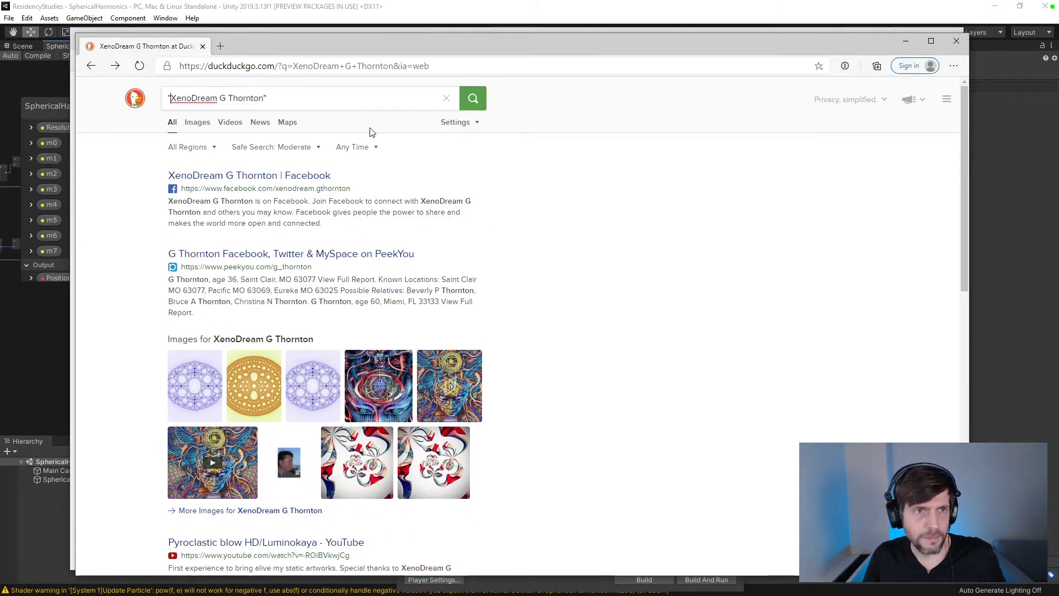
pyautogui.press('Return')
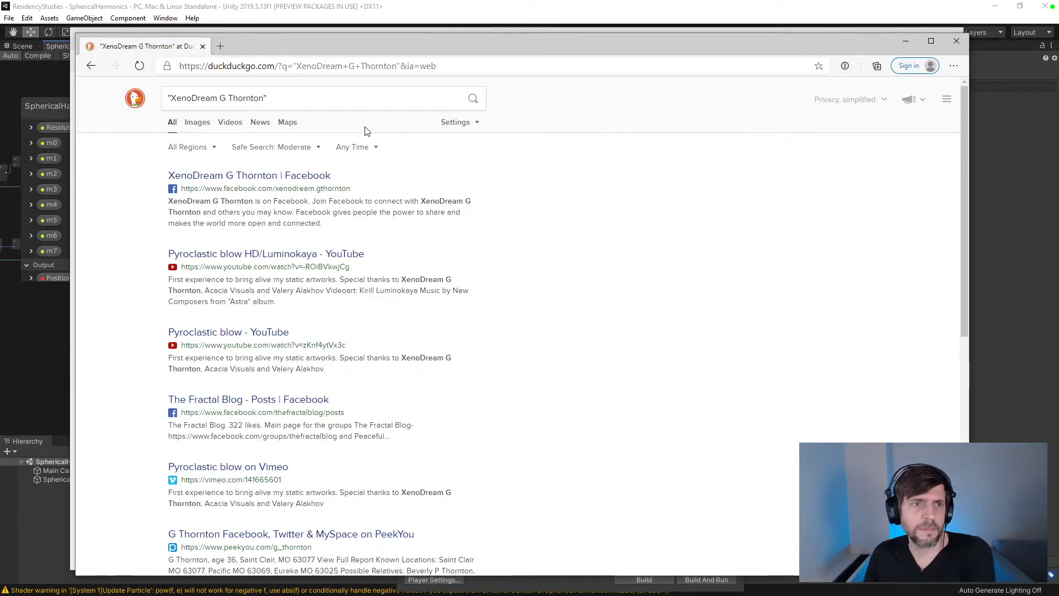
pyautogui.scroll(-3, 387, 149)
pyautogui.scroll(-3, 399, 156)
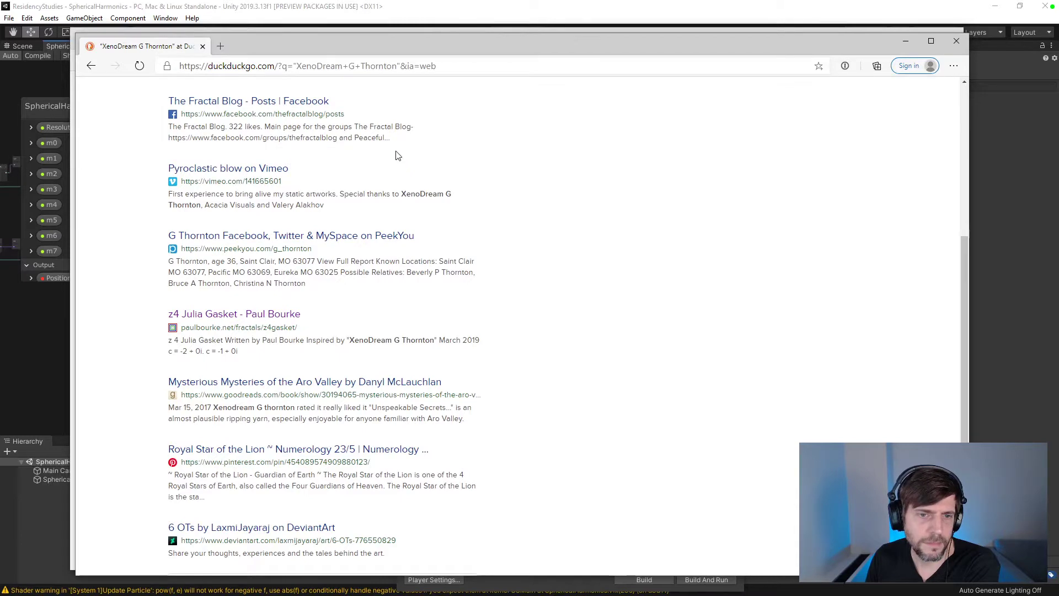
pyautogui.scroll(-3, 430, 151)
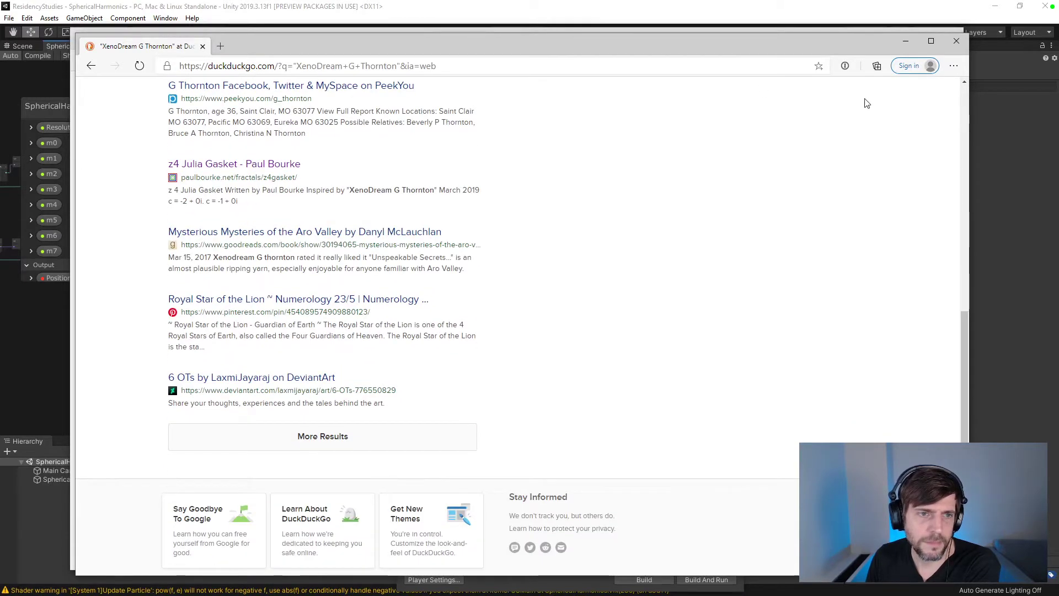
pyautogui.click(956, 41)
# - Compare the orange and purple images on the z4 Julia Gasket page with the formula at its start
pyautogui.scroll(-2, 639, 254)
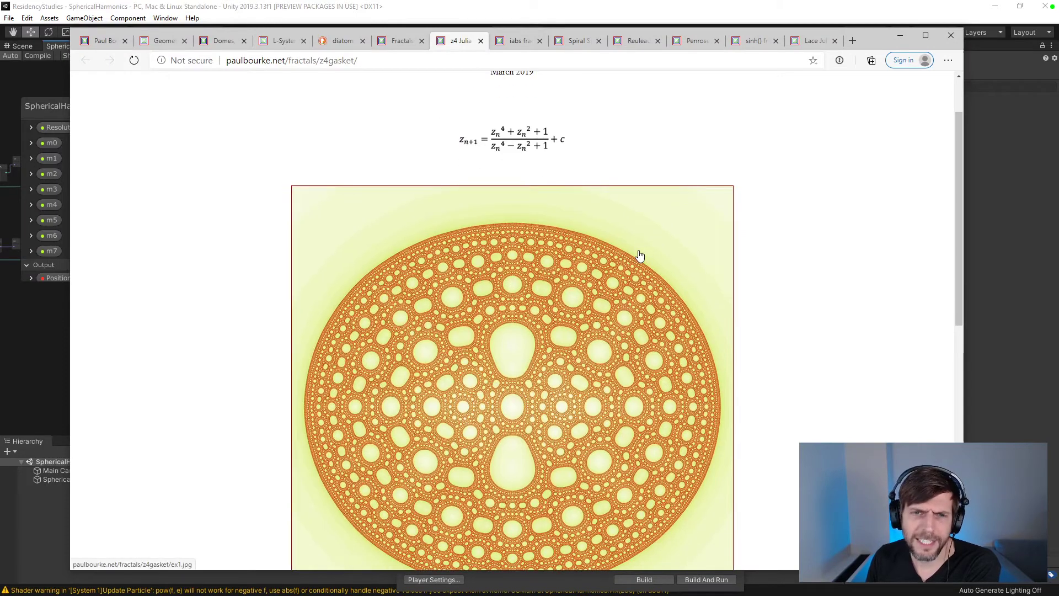
pyautogui.scroll(2, 594, 181)
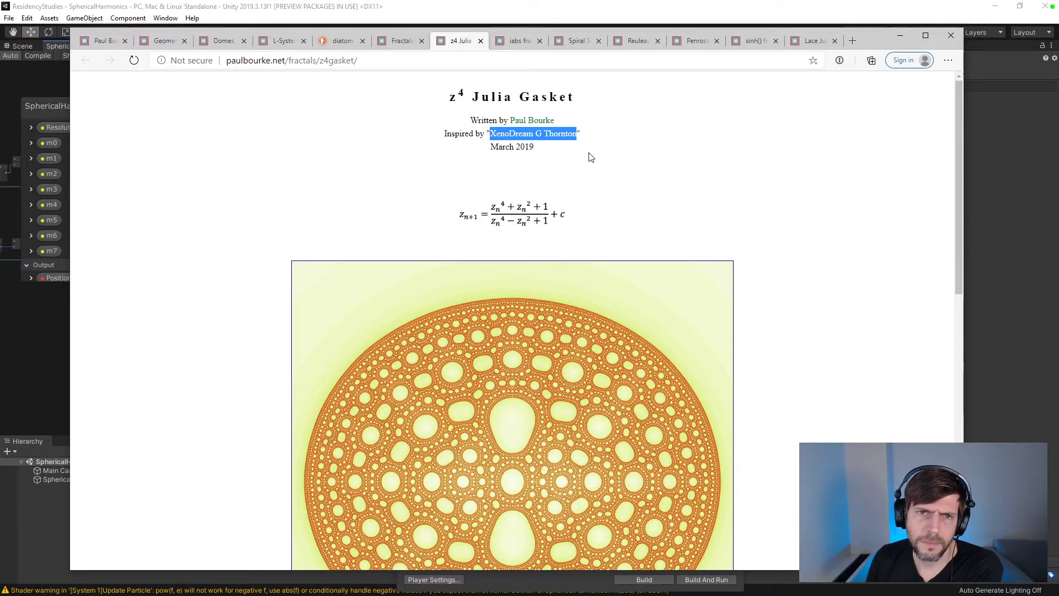
pyautogui.scroll(-6, 591, 160)
pyautogui.scroll(6, 592, 176)
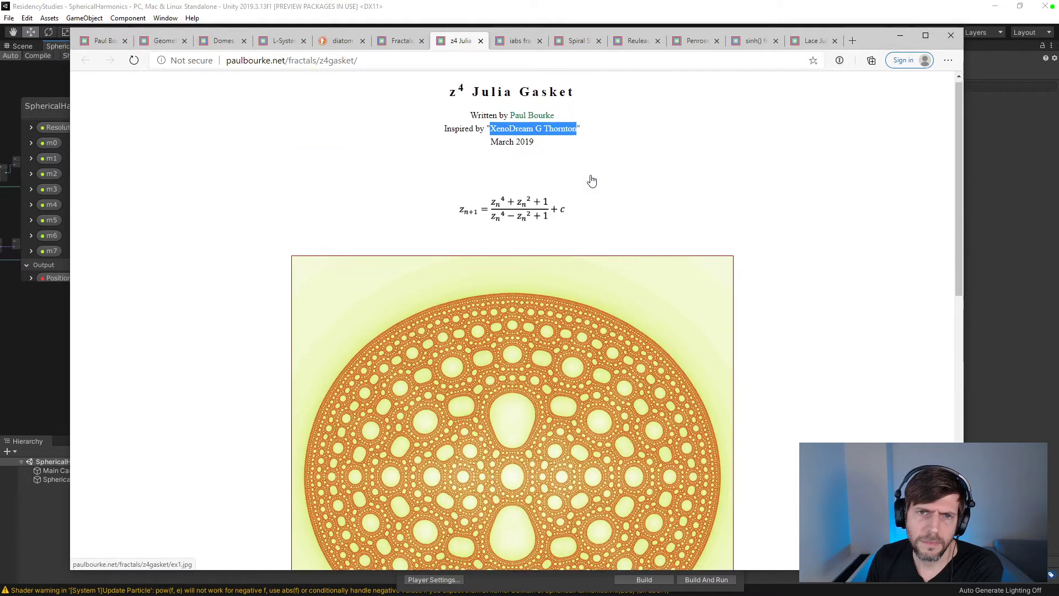
pyautogui.scroll(-4, 592, 181)
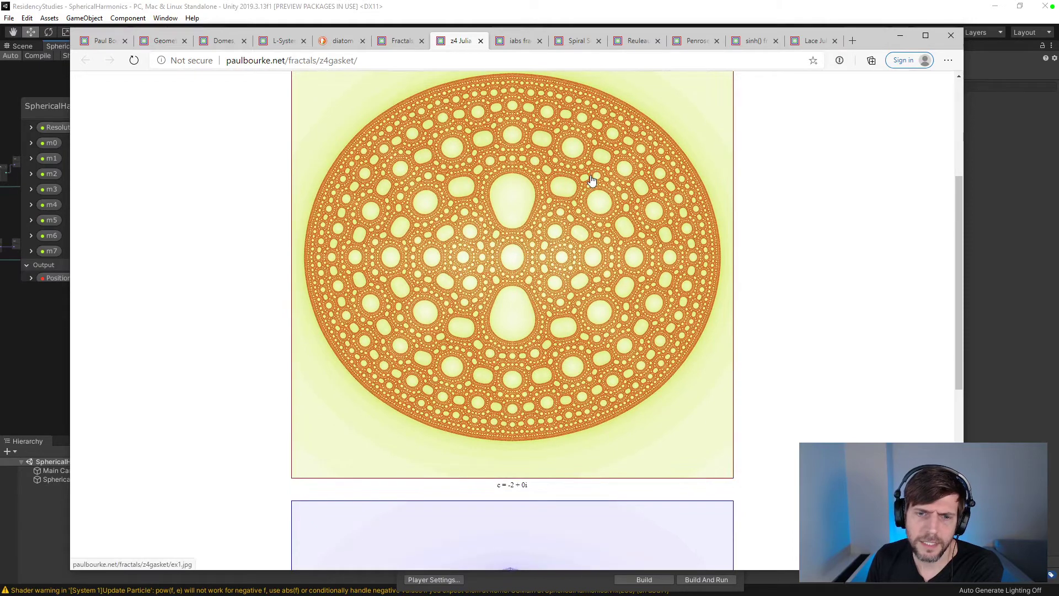
pyautogui.scroll(-7, 591, 180)
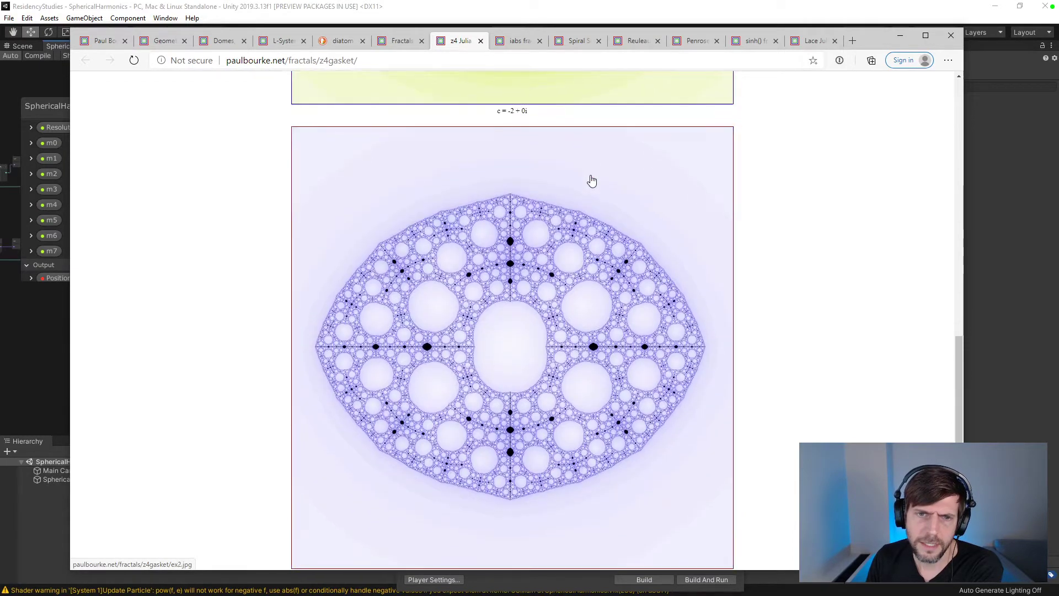
pyautogui.scroll(-1, 591, 181)
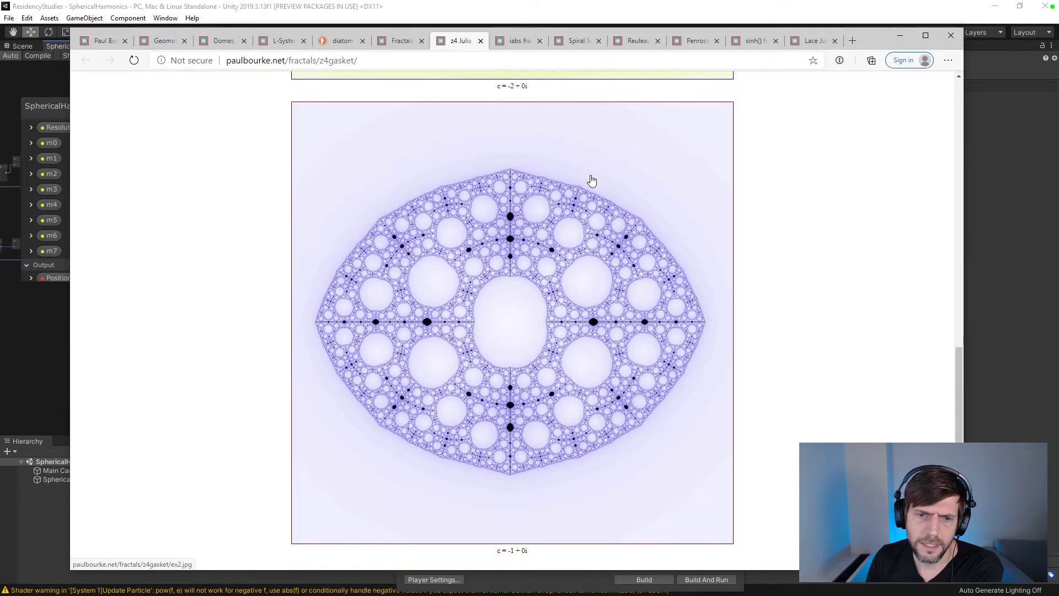
pyautogui.scroll(12, 592, 181)
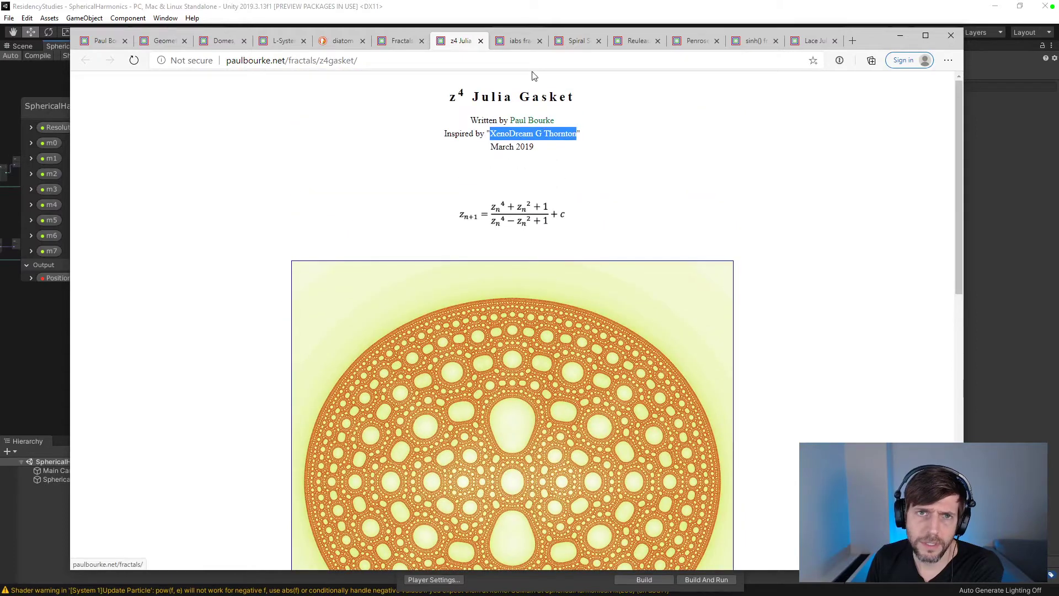
# - Switch to the iabs fractal page and look through its images from the opening formula to the orange-and-blue spiral pattern
pyautogui.click(521, 43)
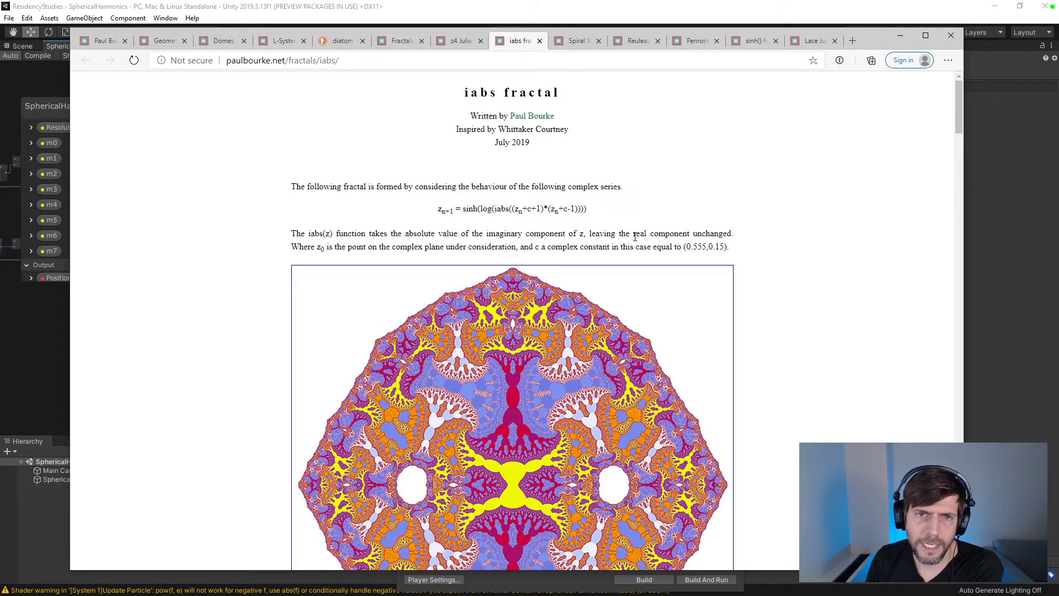
pyautogui.scroll(-12, 634, 236)
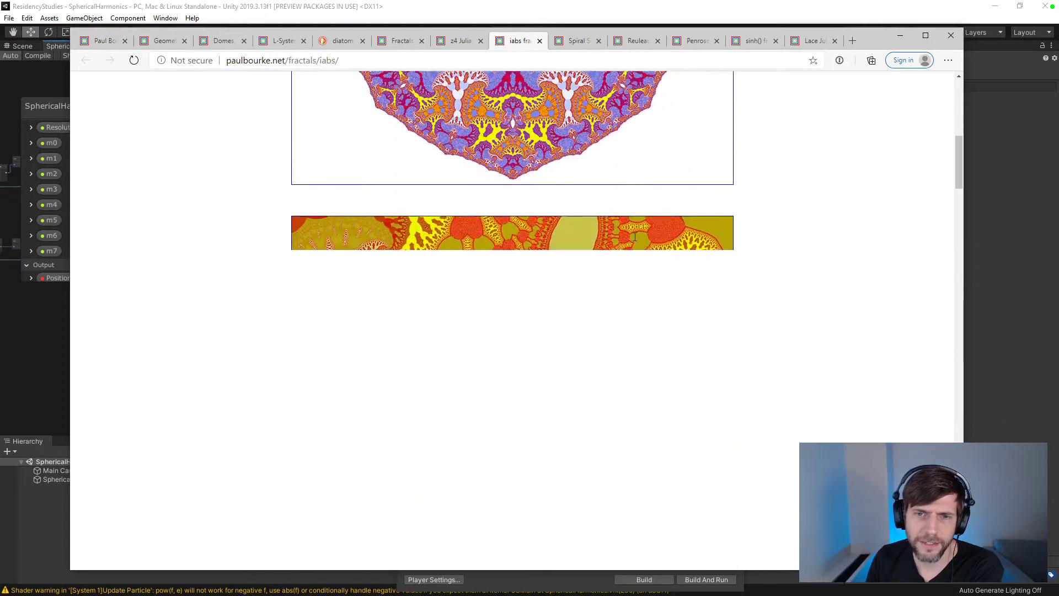
pyautogui.scroll(-15, 635, 242)
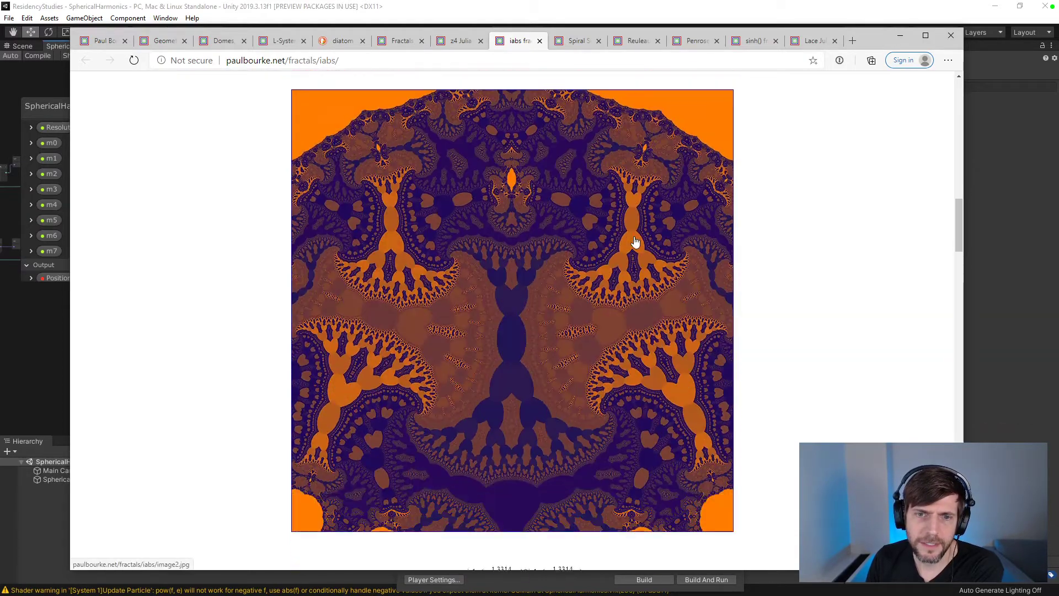
pyautogui.scroll(-2, 637, 248)
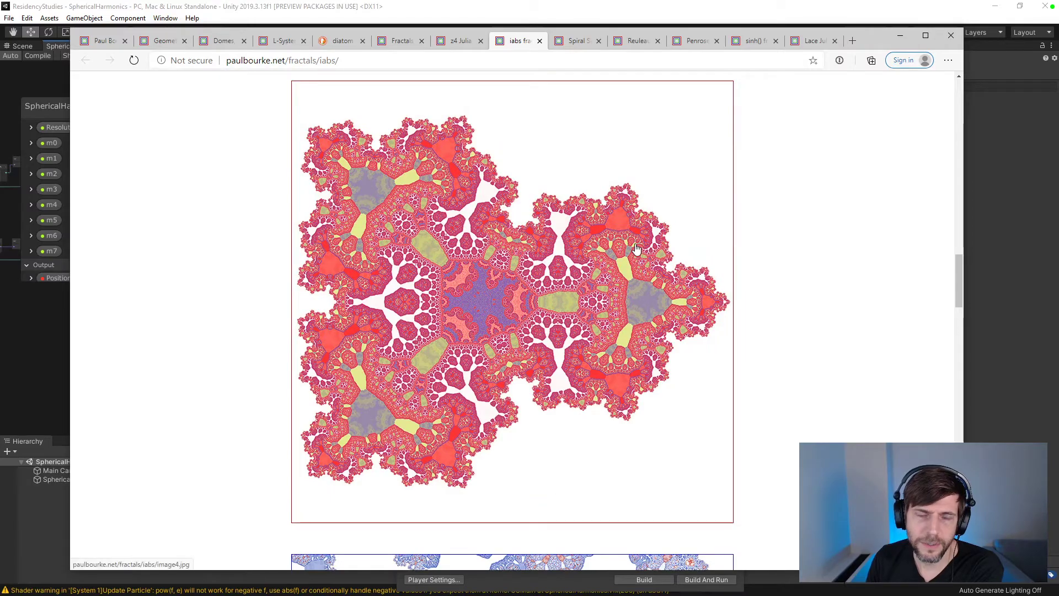
pyautogui.scroll(-5, 637, 248)
pyautogui.scroll(-11, 637, 248)
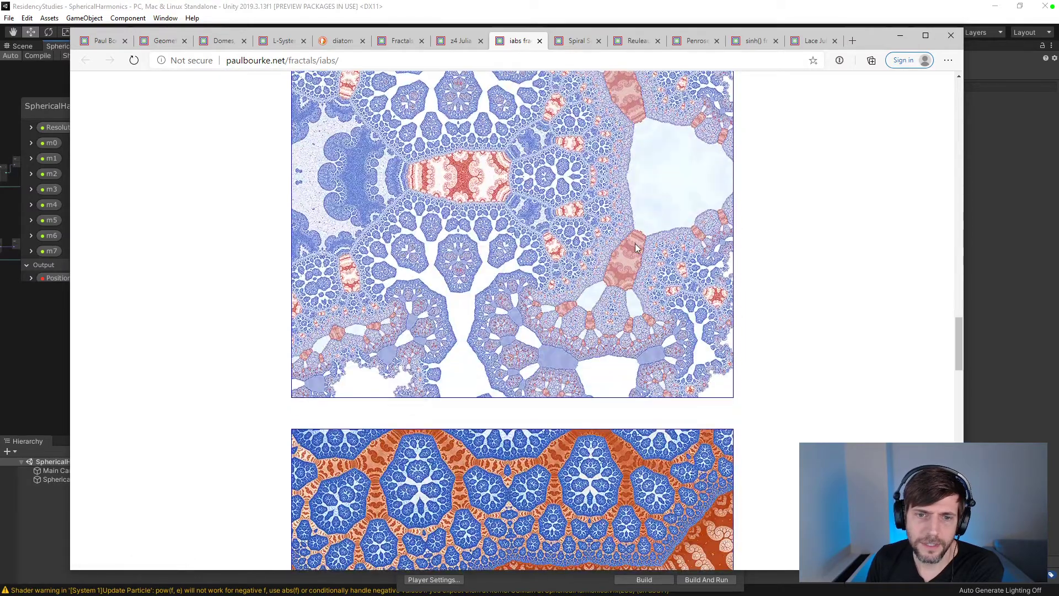
pyautogui.scroll(-6, 637, 248)
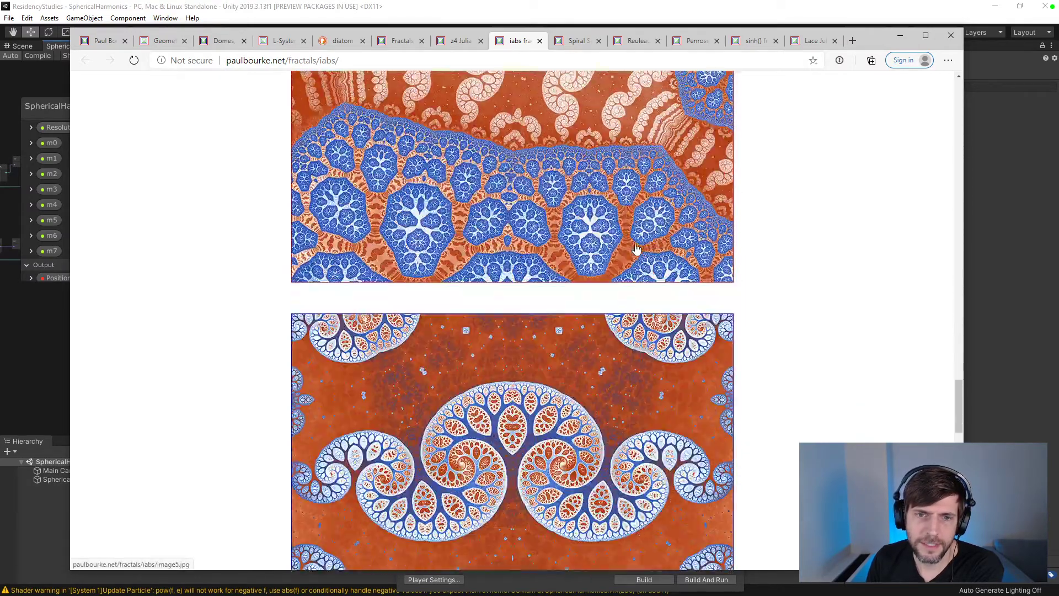
pyautogui.scroll(-2, 637, 248)
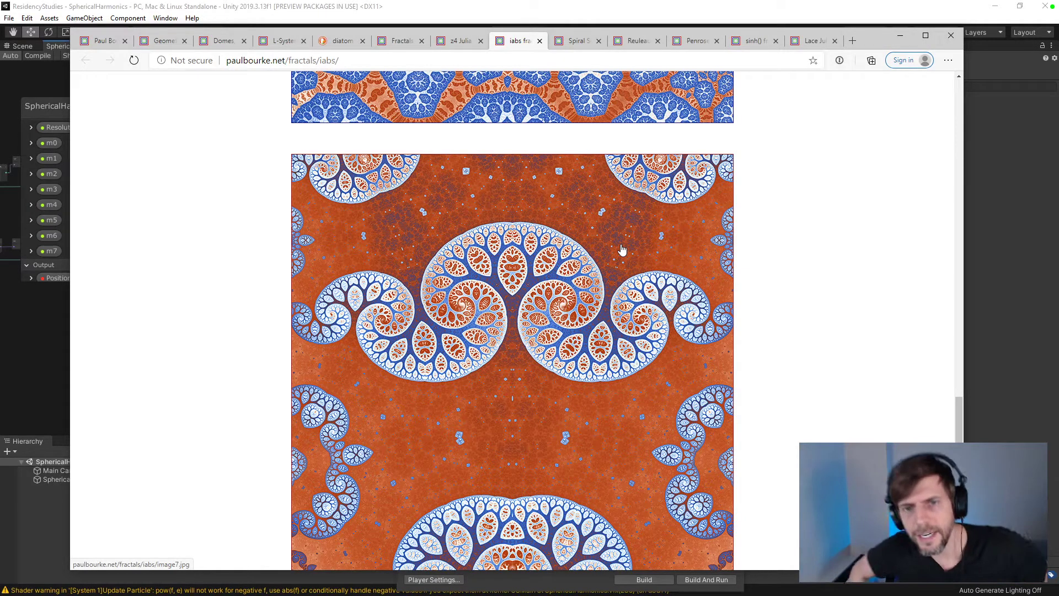
# - Examine the iabs formula with the -0.555 exponents, highlighting its first z term and the value of c, and view its spiral images
pyautogui.scroll(-10, 433, 175)
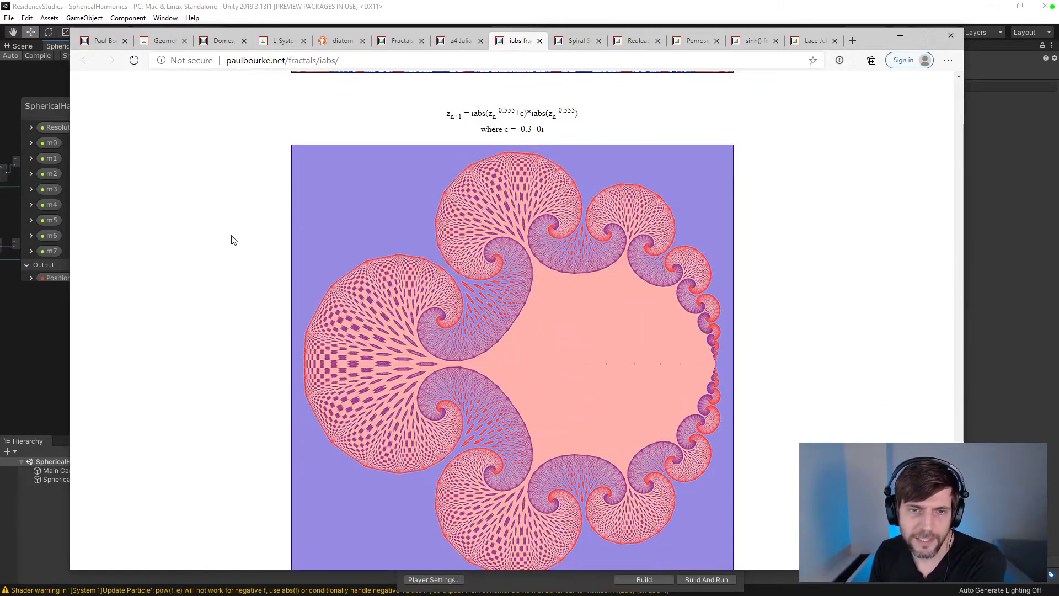
pyautogui.scroll(-4, 237, 226)
pyautogui.scroll(5, 236, 227)
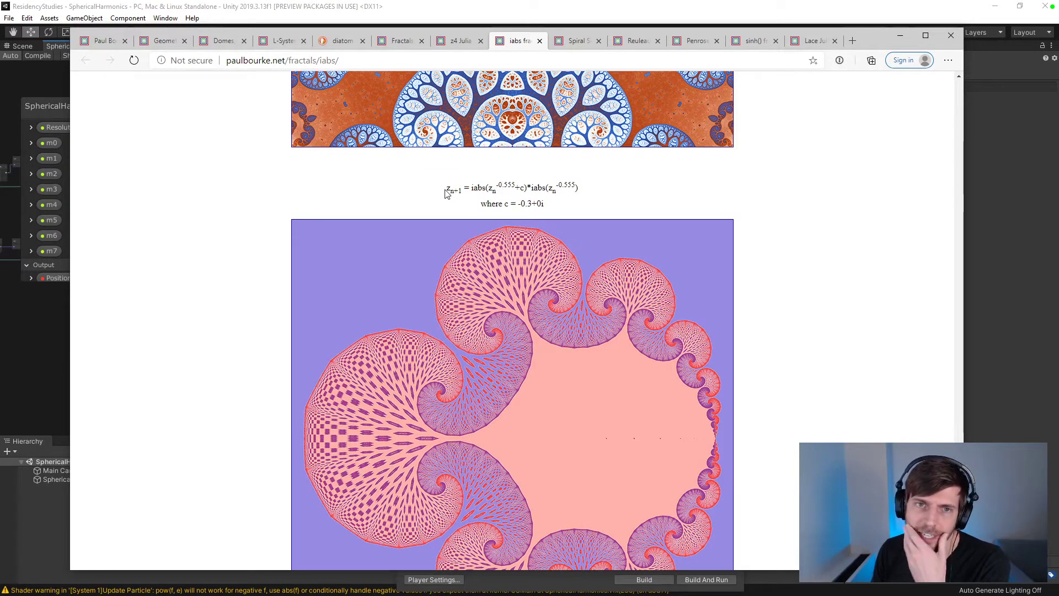
pyautogui.moveTo(496, 191); pyautogui.dragTo(488, 189)
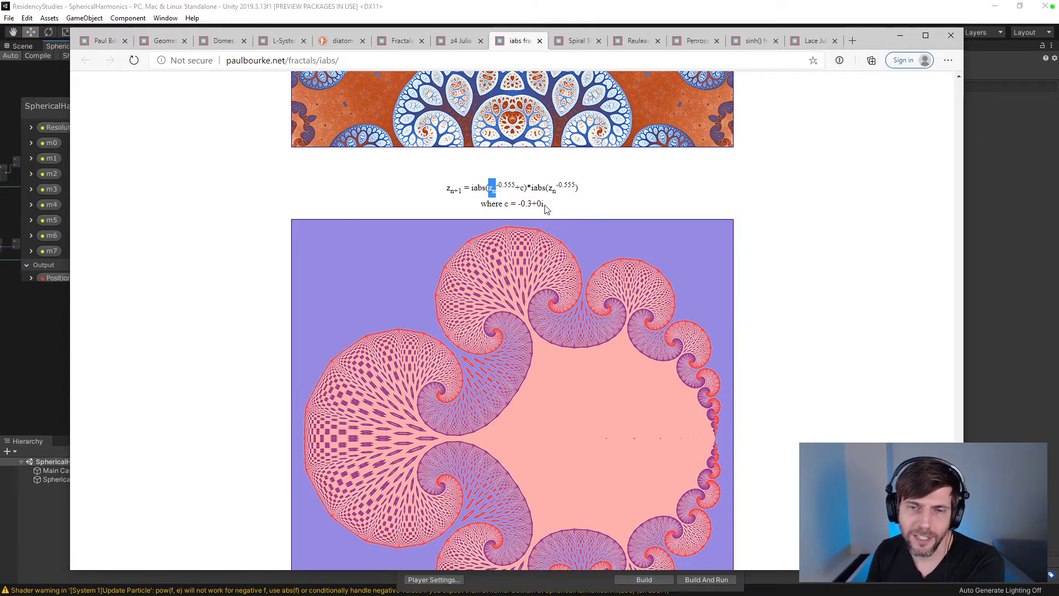
pyautogui.moveTo(545, 204); pyautogui.dragTo(518, 203)
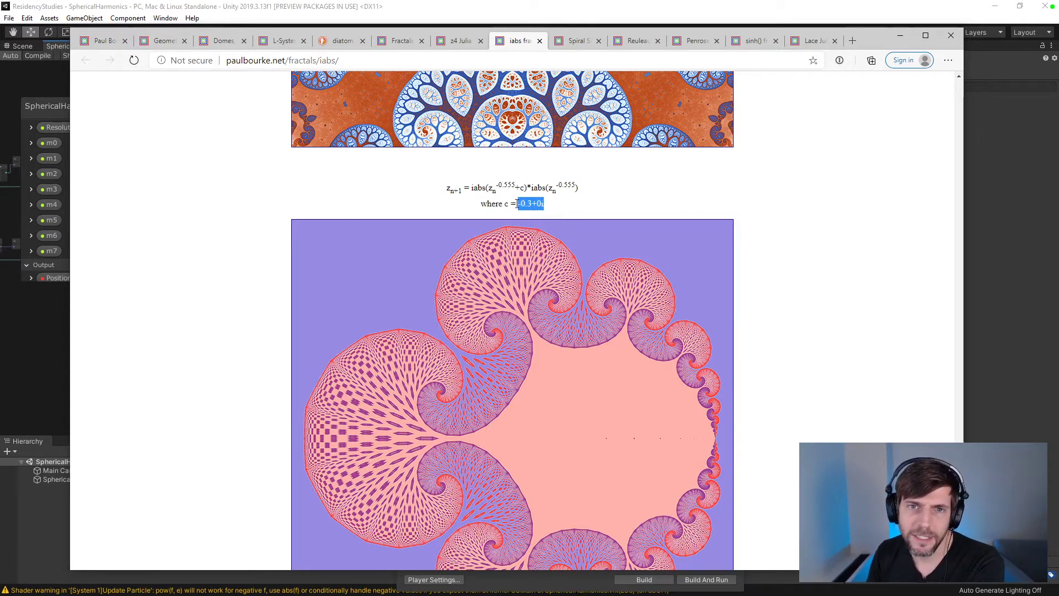
pyautogui.scroll(-8, 530, 249)
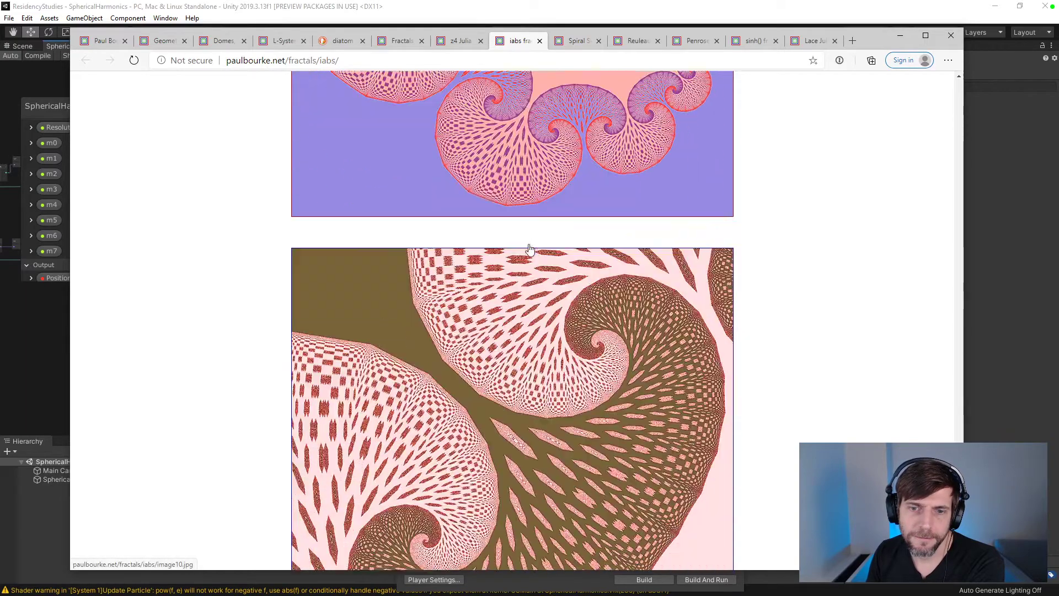
pyautogui.scroll(-3, 528, 249)
# - Revisit the z4 Julia Gasket page to compare its orange and purple images, and return to the iabs fractal page
pyautogui.click(461, 41)
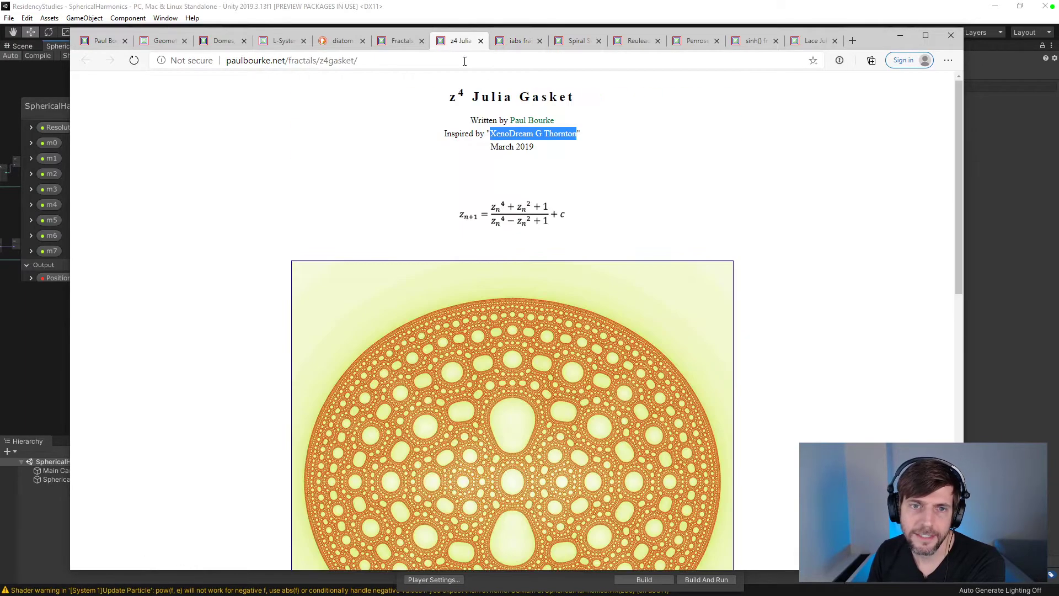
pyautogui.scroll(-8, 496, 159)
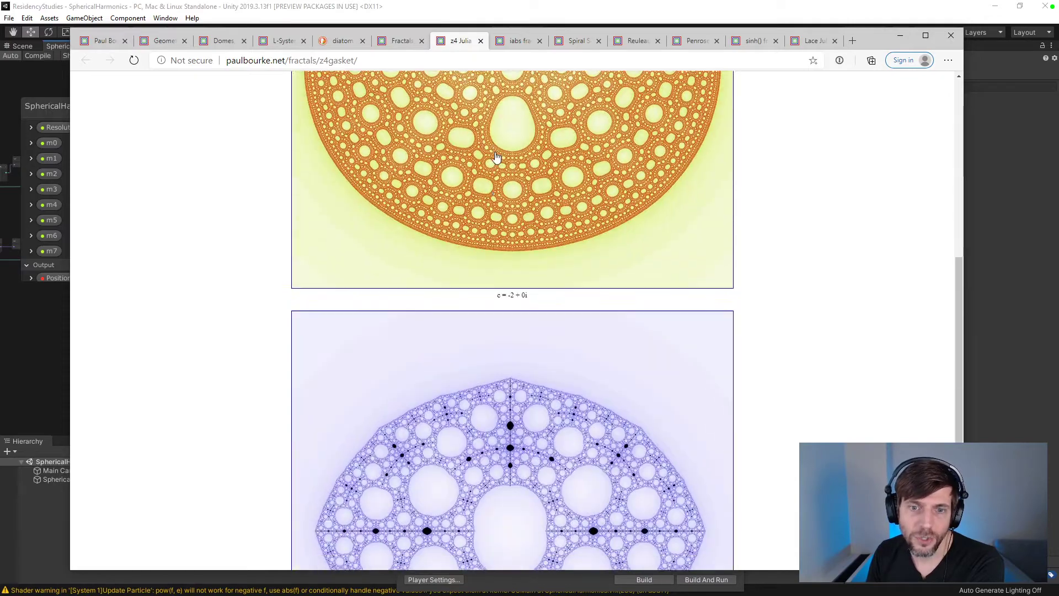
pyautogui.scroll(5, 496, 166)
pyautogui.click(518, 40)
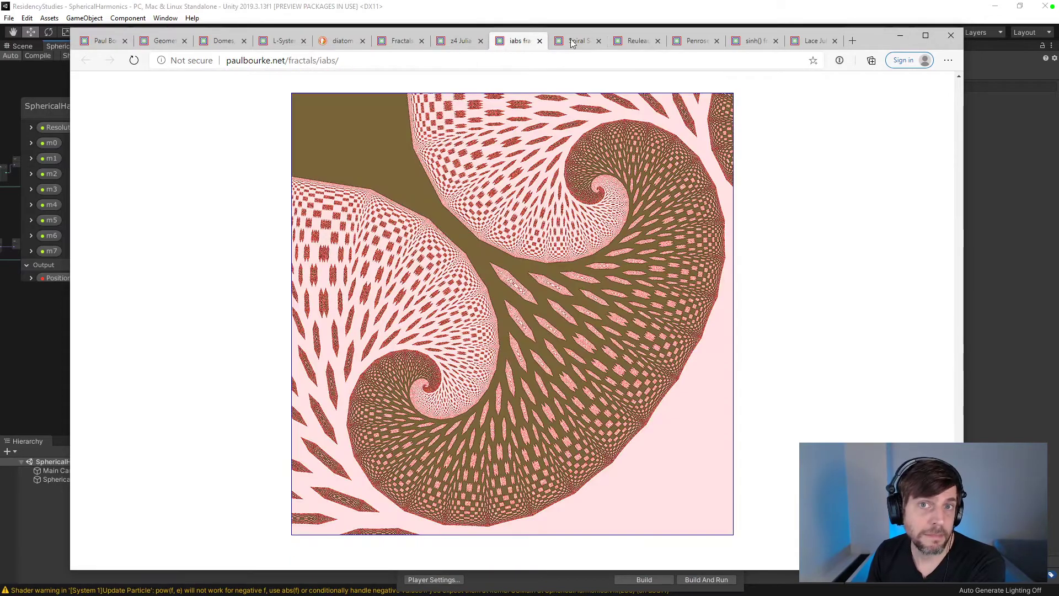
# - Switch to the Spiral Septagon fractal page and study the complex series formula and its phi value above the first image
pyautogui.click(576, 41)
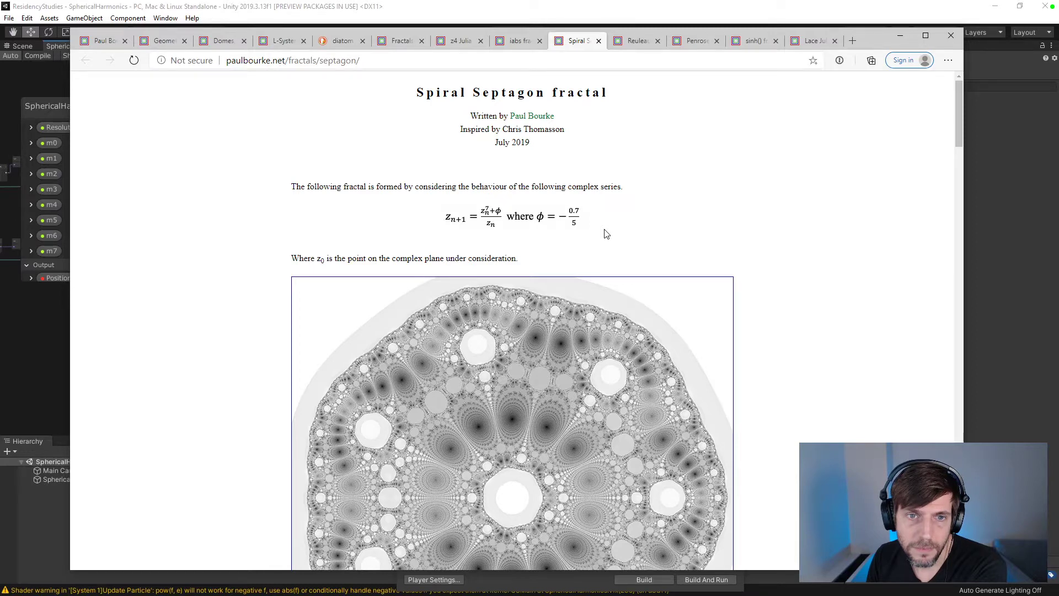
pyautogui.scroll(-1, 605, 215)
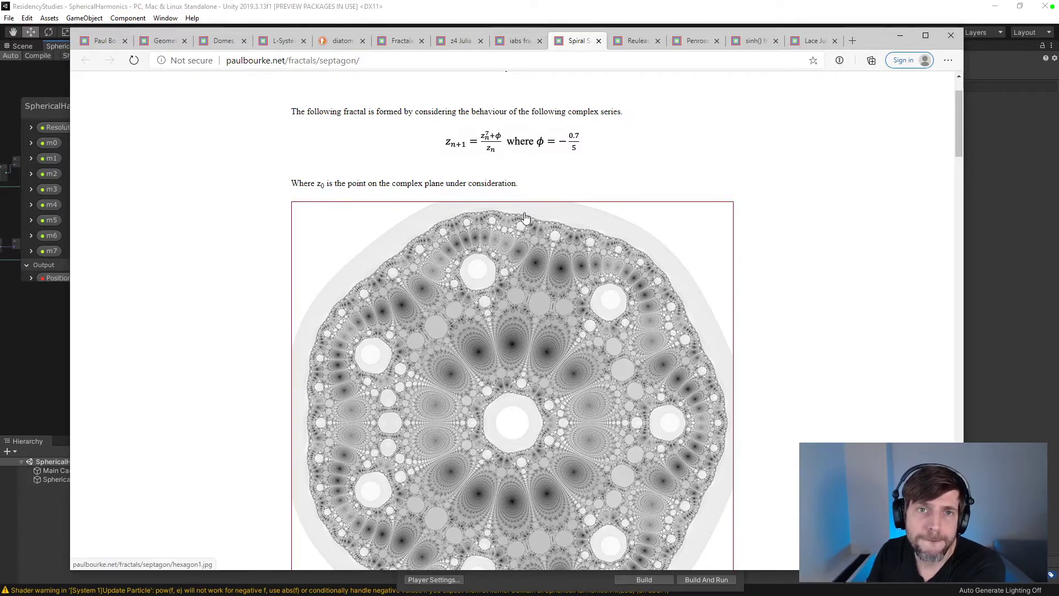
pyautogui.moveTo(538, 145)
pyautogui.mouseDown()
pyautogui.moveTo(567, 138)
pyautogui.moveTo(524, 140)
pyautogui.mouseUp()
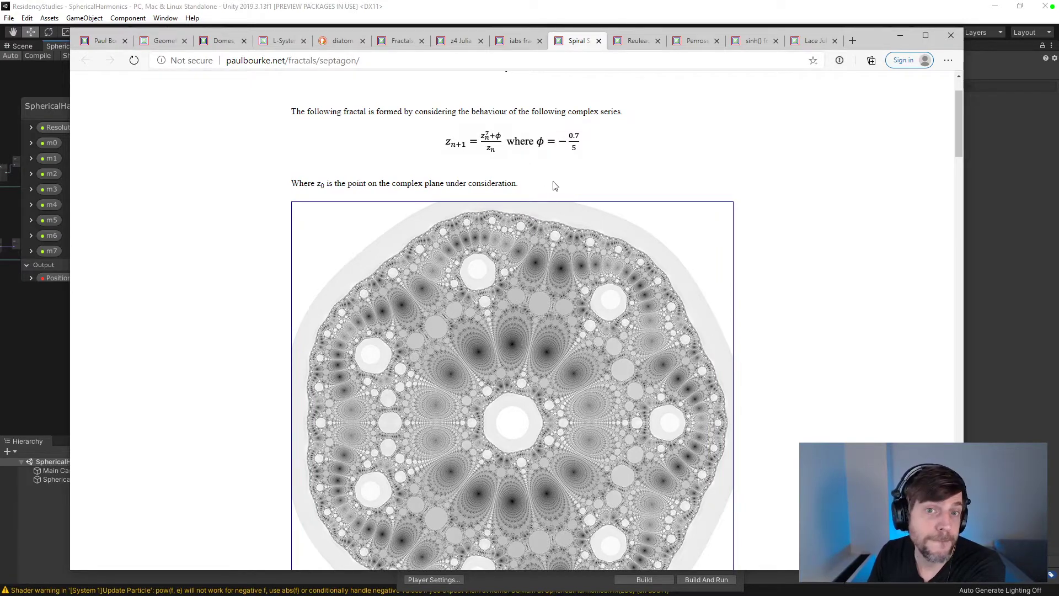
# - Look through the Spiral Septagon images from the greyscale overview to the 0.01-unit zoom and final red detail, and return to the page's start
pyautogui.scroll(-8, 555, 186)
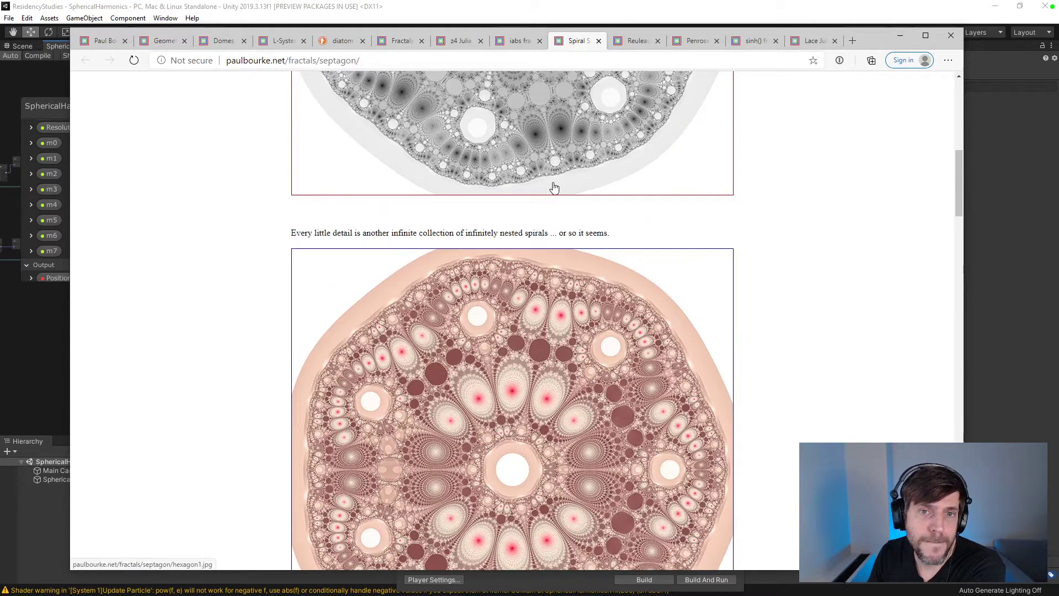
pyautogui.scroll(-4, 555, 187)
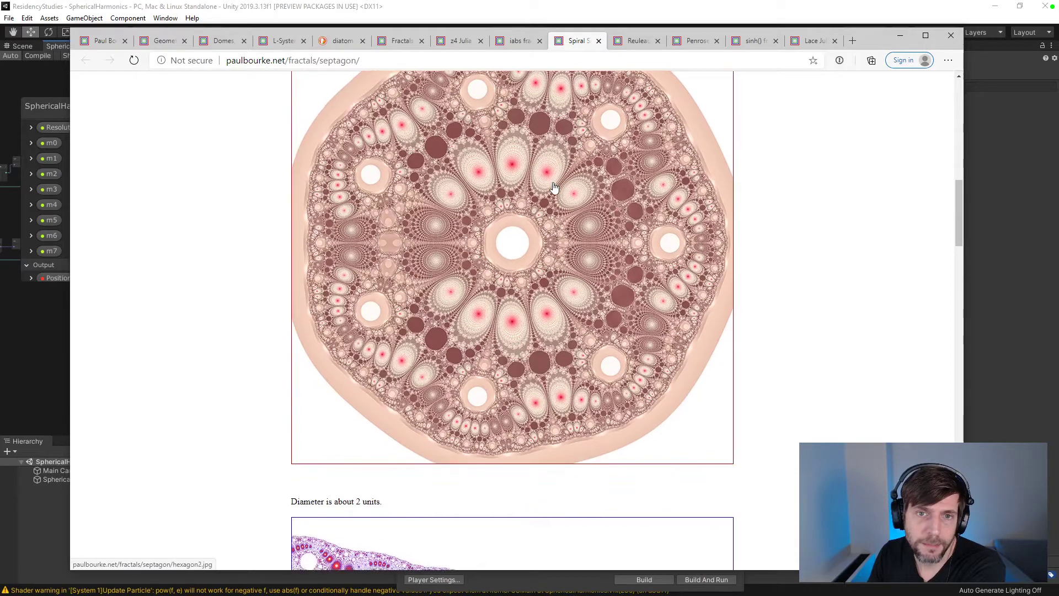
pyautogui.scroll(-4, 554, 188)
pyautogui.scroll(-11, 554, 188)
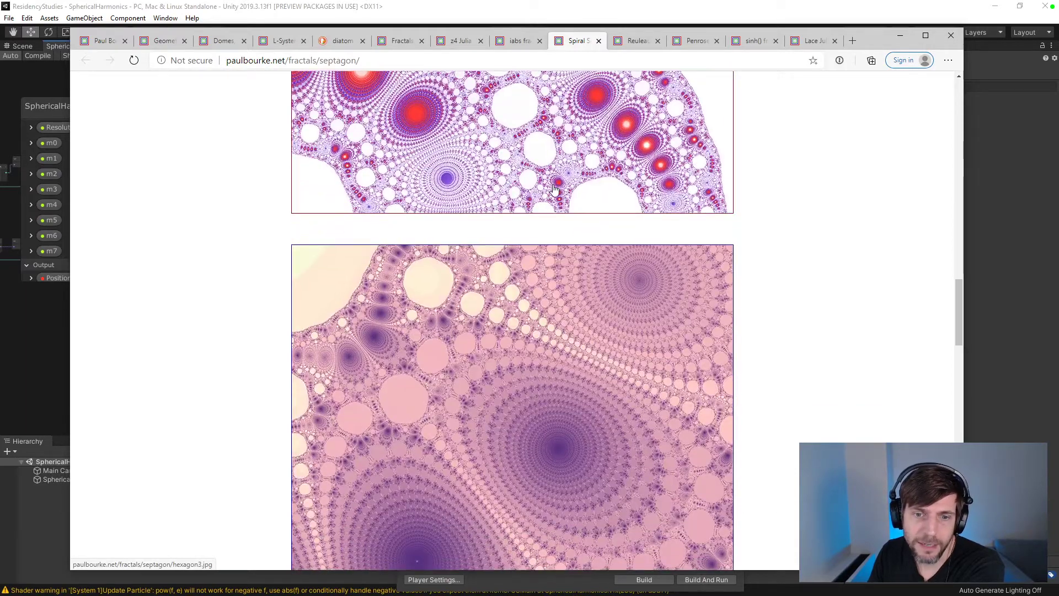
pyautogui.scroll(-4, 554, 189)
pyautogui.scroll(-7, 554, 188)
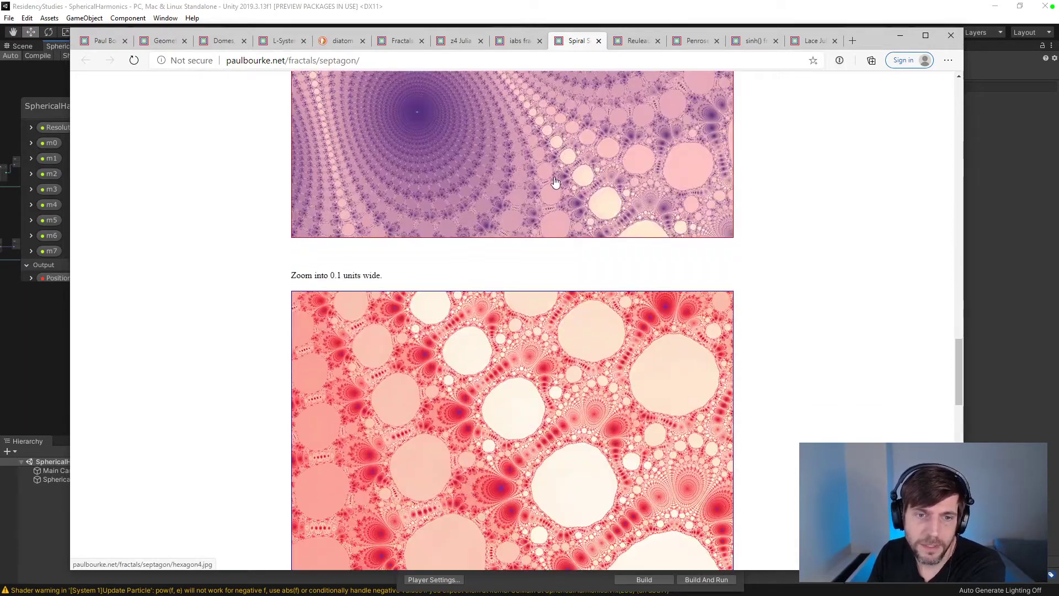
pyautogui.scroll(-9, 555, 182)
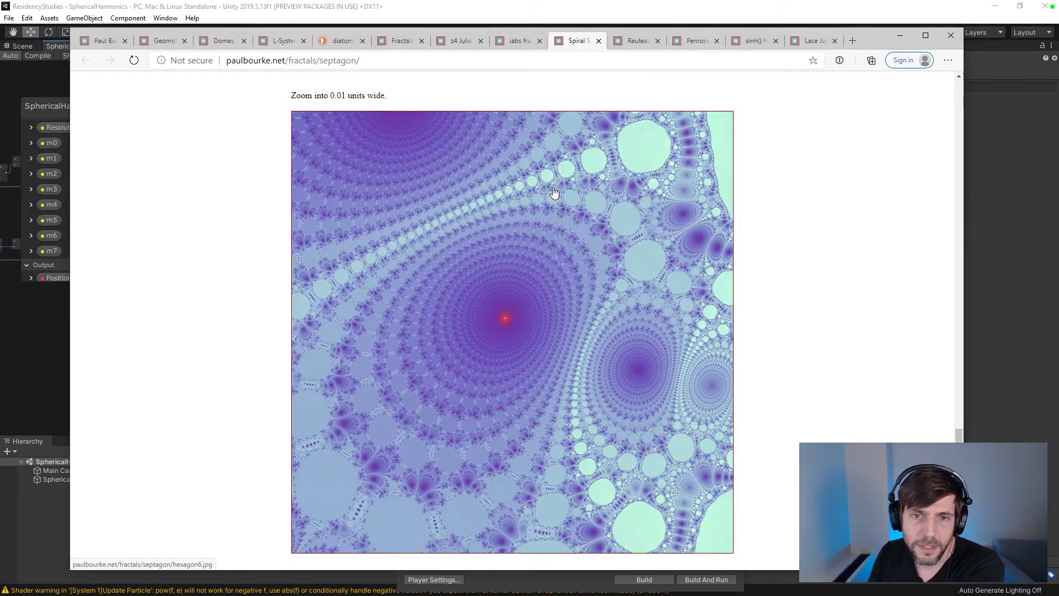
pyautogui.scroll(-7, 555, 187)
pyautogui.scroll(-2, 555, 187)
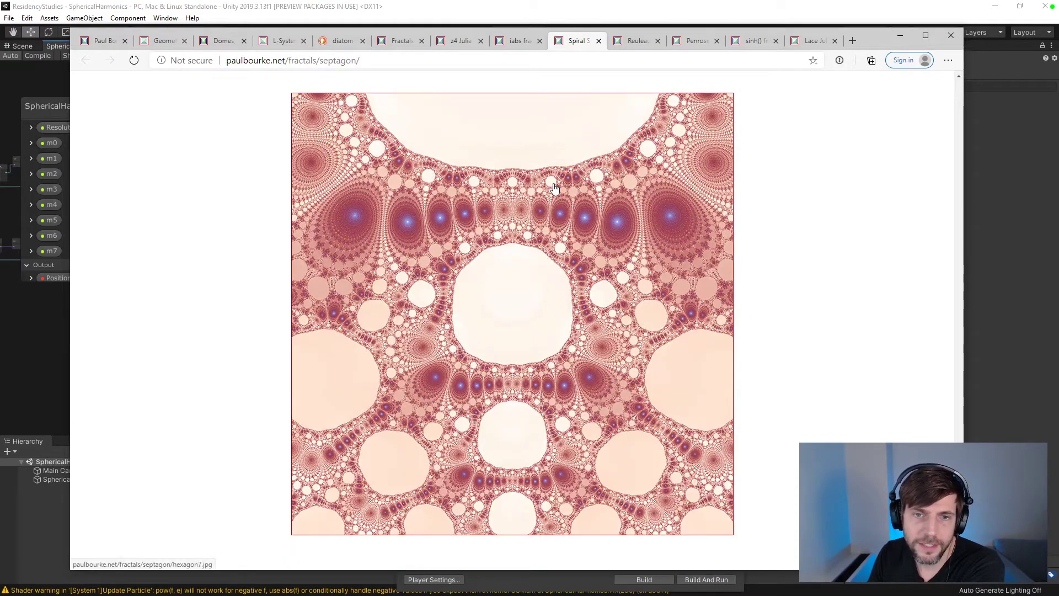
pyautogui.scroll(7, 557, 189)
pyautogui.scroll(20, 558, 189)
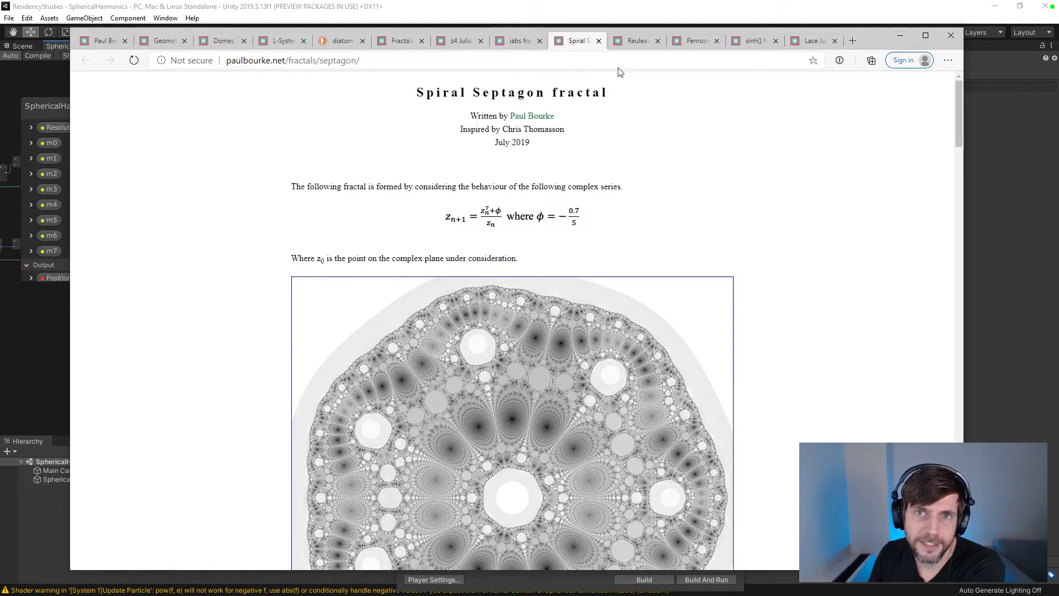
# - View the formula and the grey and purple images on the Reuleaux Triangle fractal page, and close that page
pyautogui.click(637, 44)
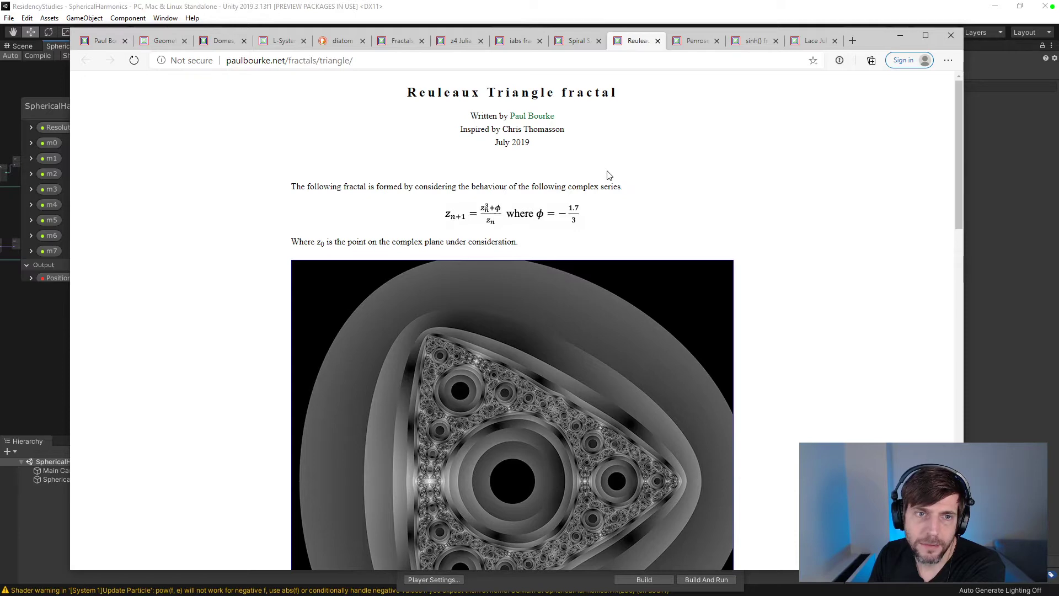
pyautogui.scroll(-11, 609, 176)
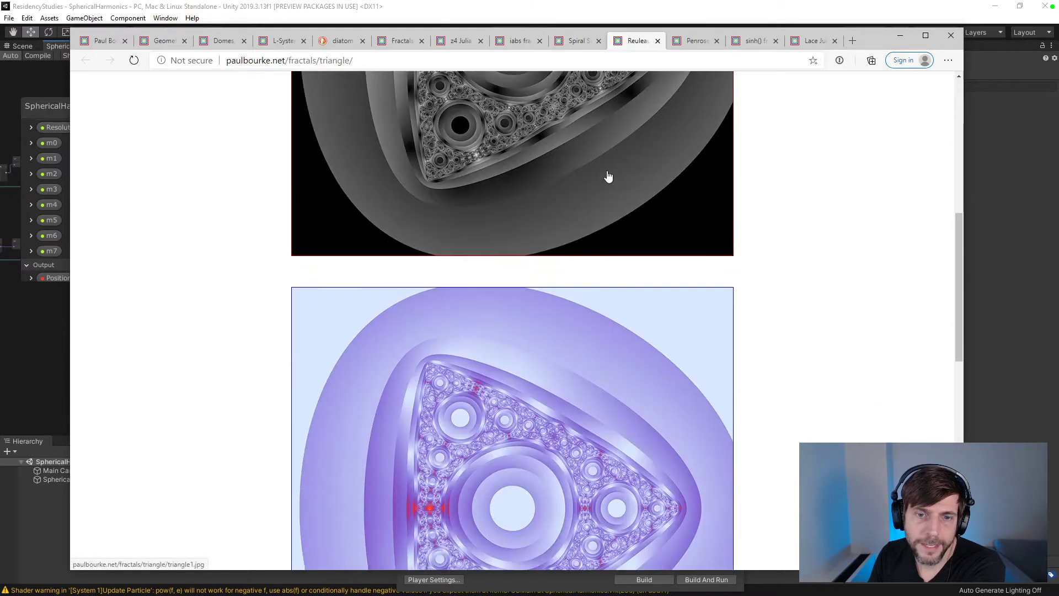
pyautogui.scroll(-6, 609, 175)
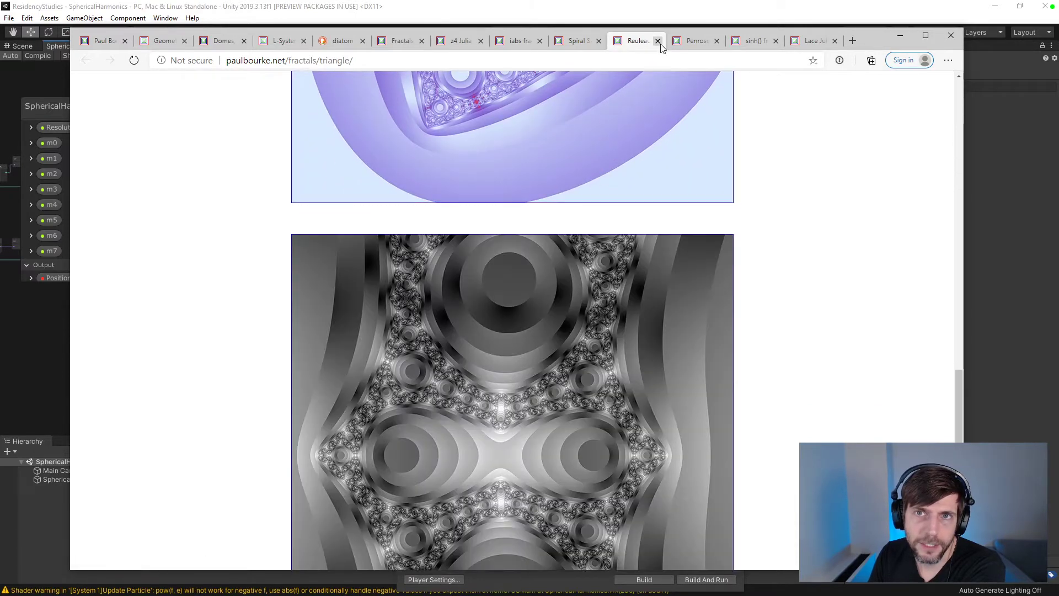
pyautogui.click(658, 42)
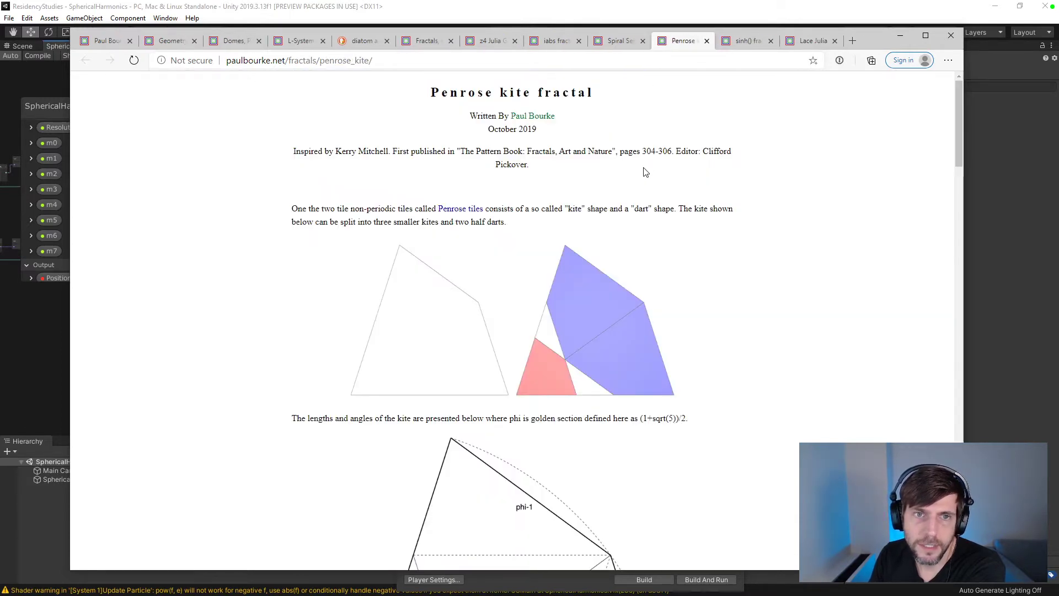
# - Examine the Penrose kite geometry diagram, its recursive blue-and-red subdivisions and the outline pattern formed by rotating the kites
pyautogui.scroll(-4, 645, 172)
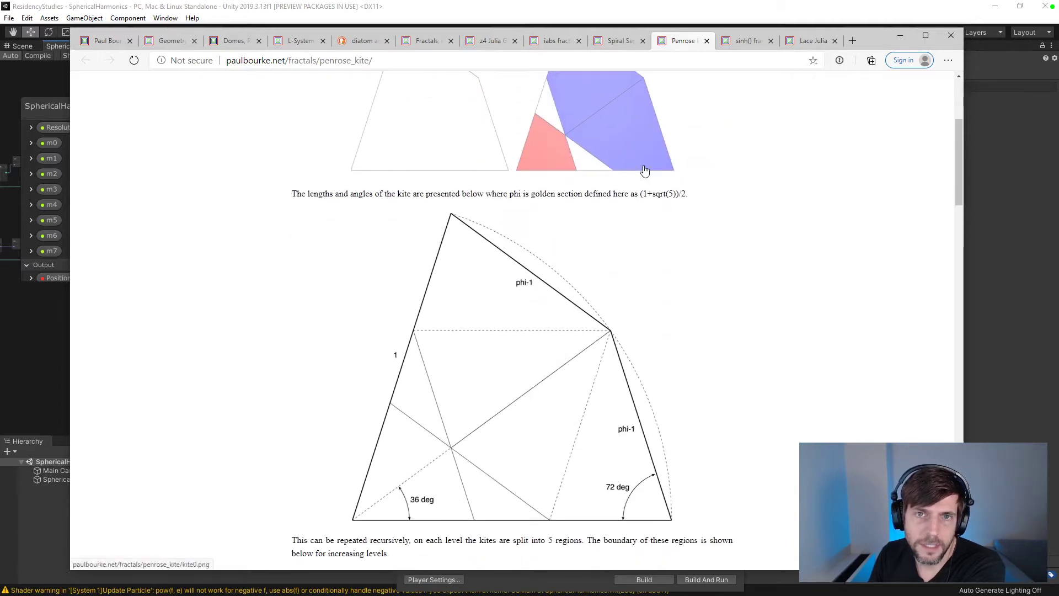
pyautogui.scroll(-10, 644, 170)
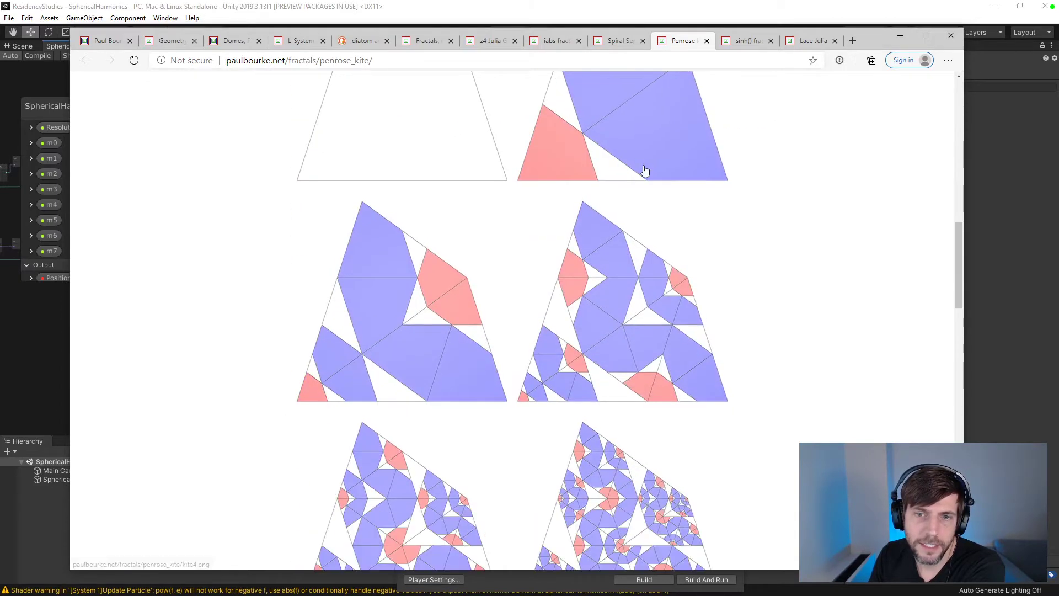
pyautogui.scroll(-4, 644, 170)
pyautogui.scroll(-1, 644, 170)
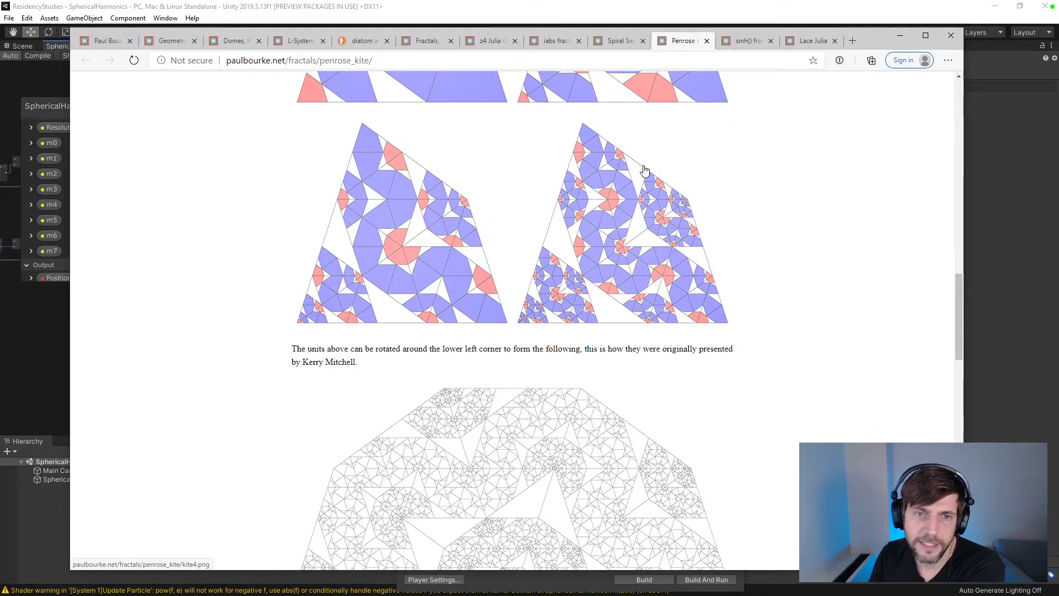
pyautogui.scroll(-4, 645, 171)
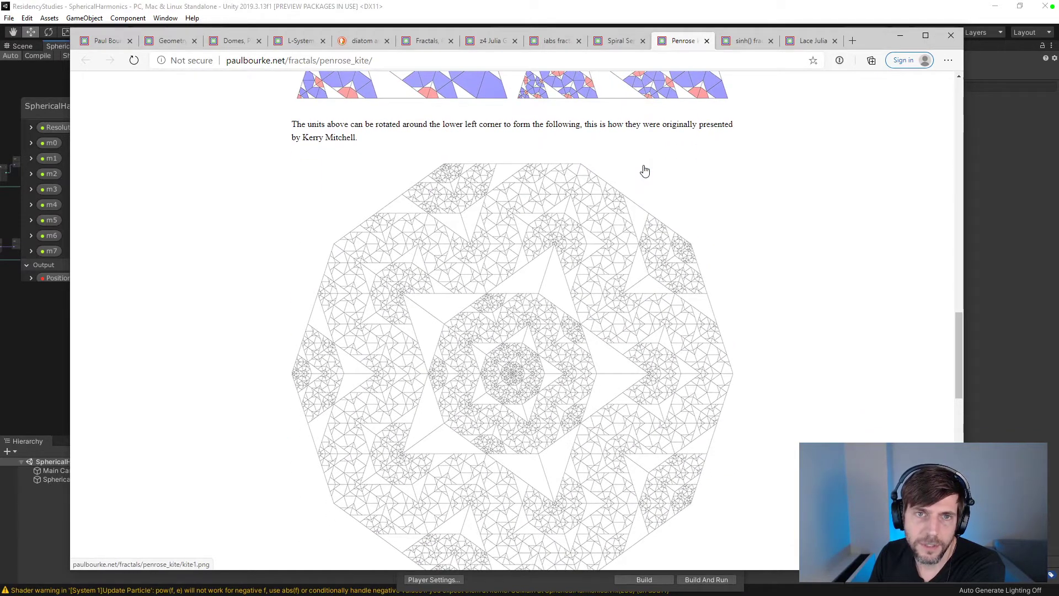
pyautogui.scroll(4, 645, 171)
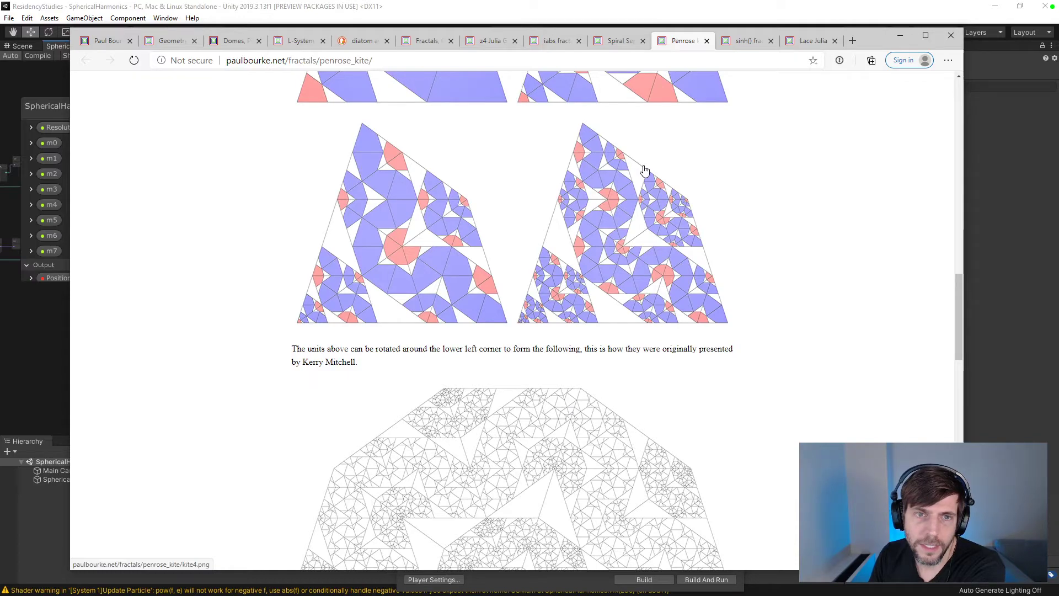
# - Compare the coloured rotated Penrose pattern and the dense kite outline with the earlier subdivision levels, and close the Penrose kite page
pyautogui.scroll(-11, 644, 171)
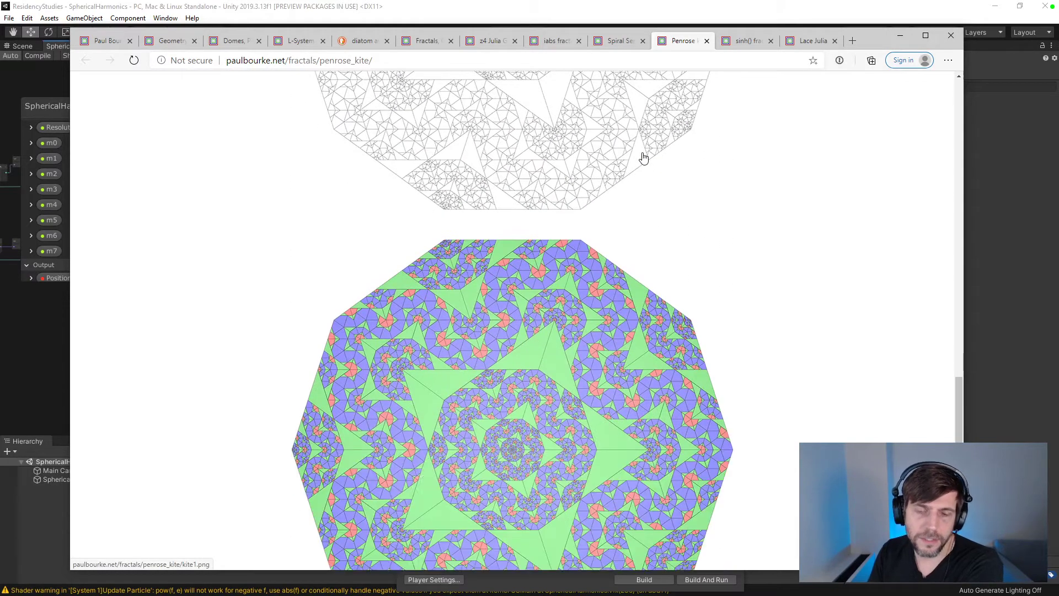
pyautogui.scroll(-5, 642, 158)
pyautogui.scroll(4, 639, 154)
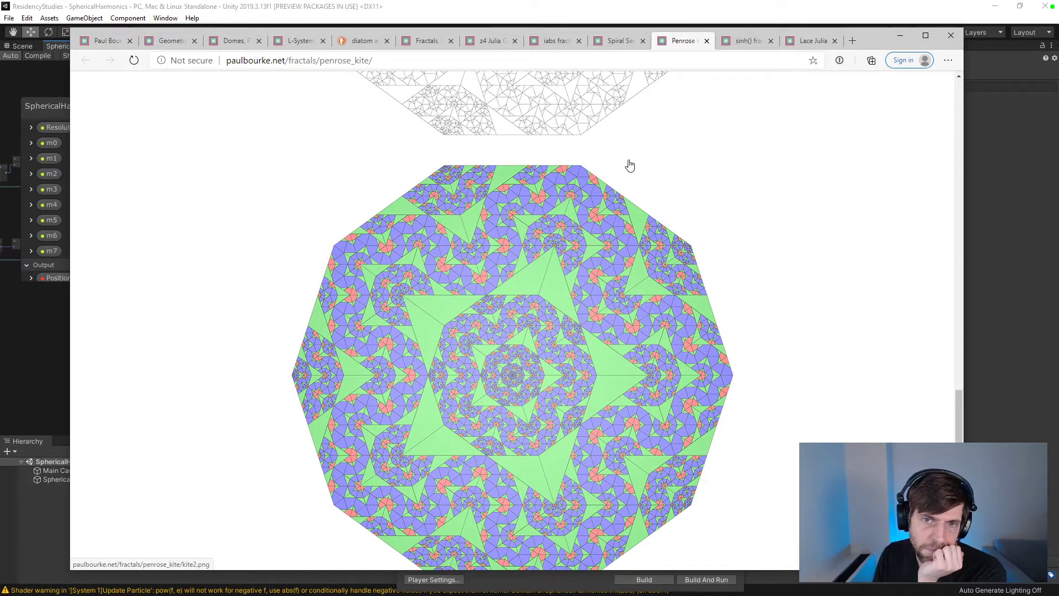
pyautogui.scroll(-8, 635, 154)
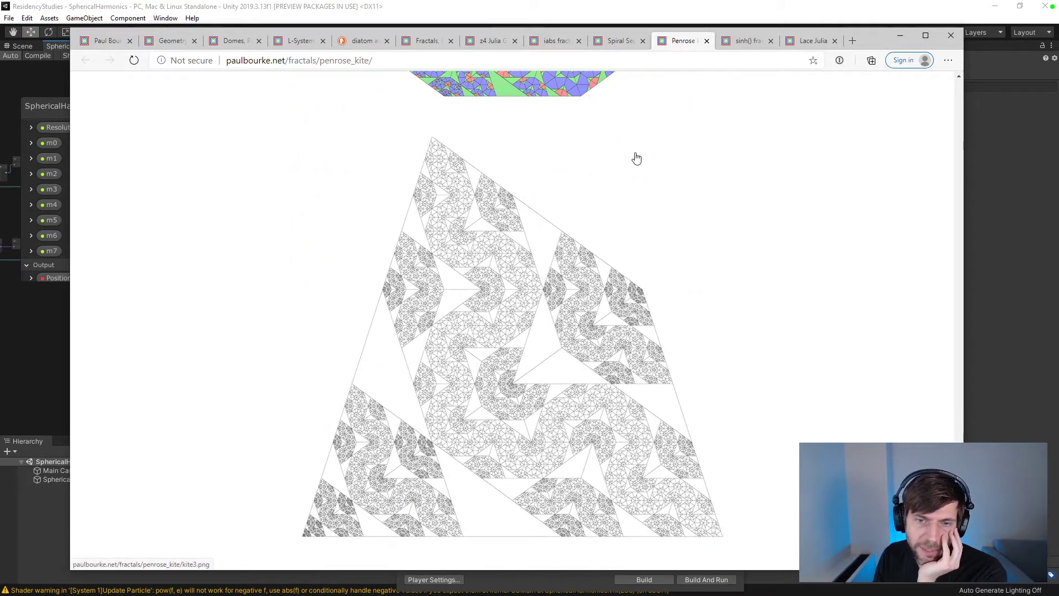
pyautogui.scroll(4, 637, 156)
pyautogui.scroll(15, 637, 155)
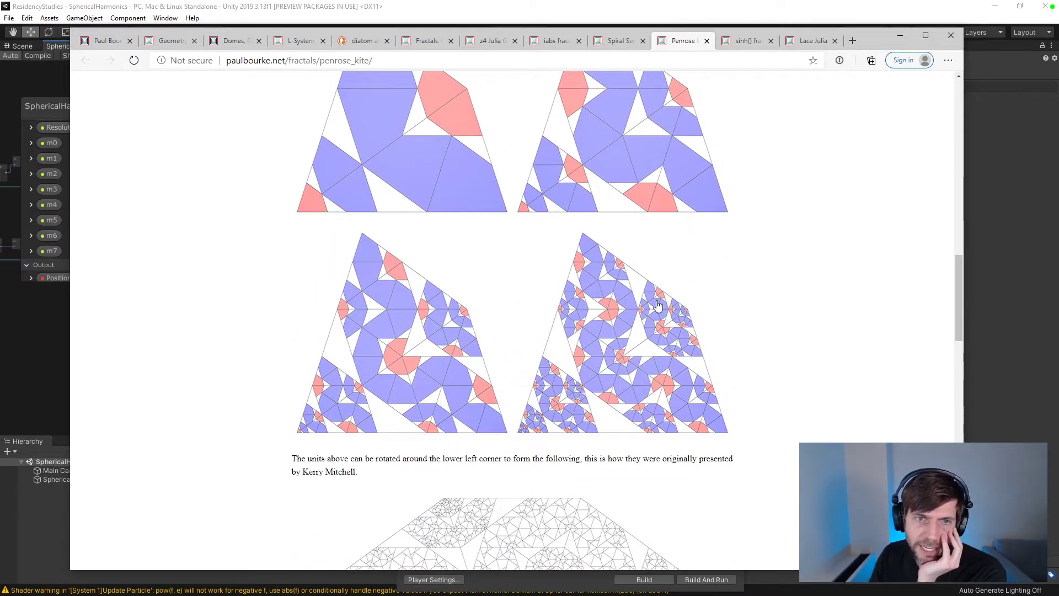
pyautogui.scroll(-16, 658, 305)
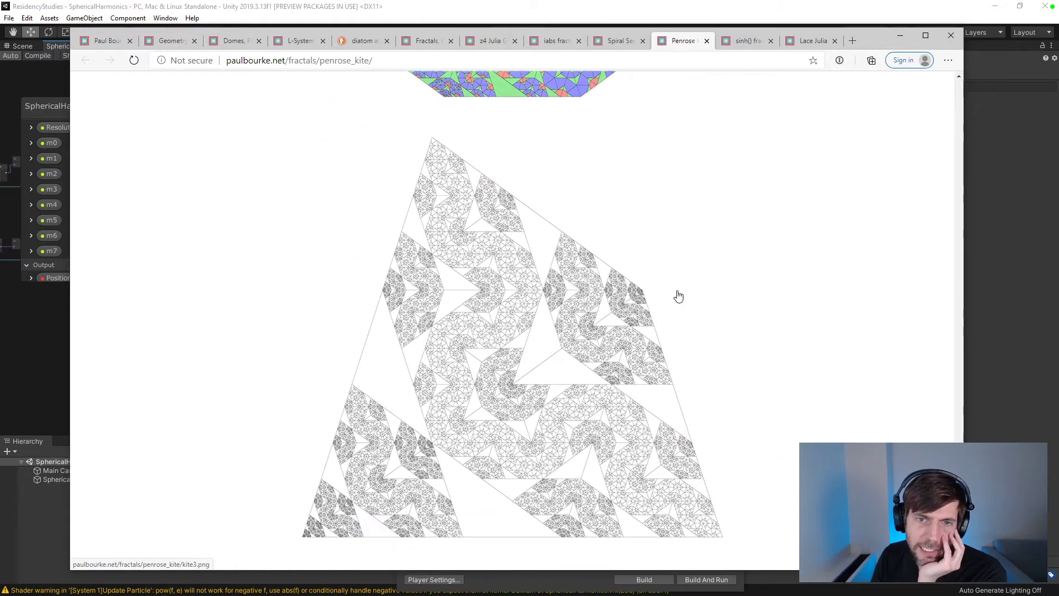
pyautogui.click(707, 41)
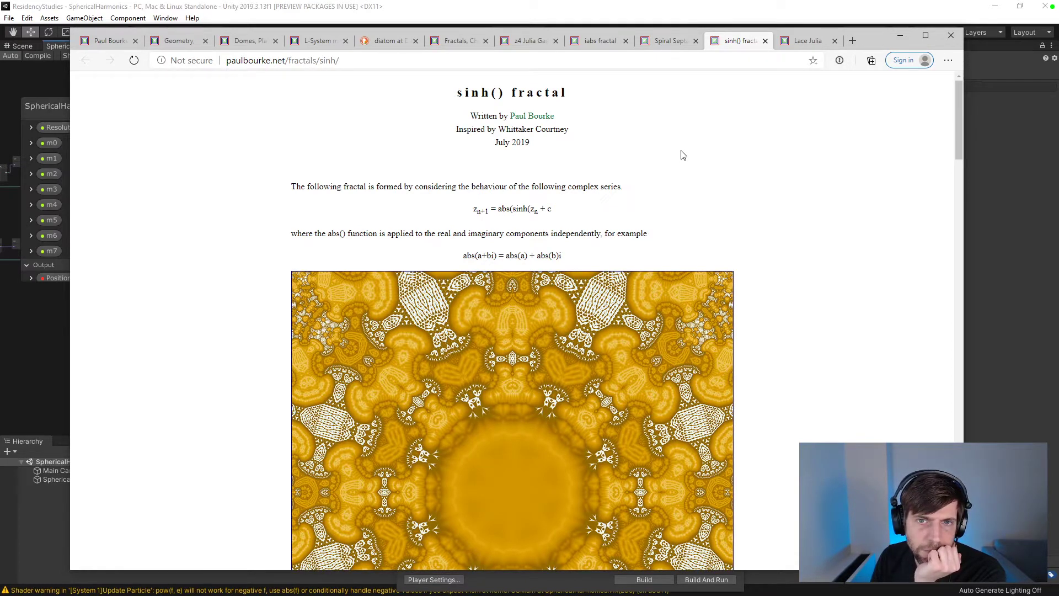
# - Look through the sinh() fractal images from the golden variations below the formula to the red-and-purple radial pattern
pyautogui.scroll(-10, 683, 155)
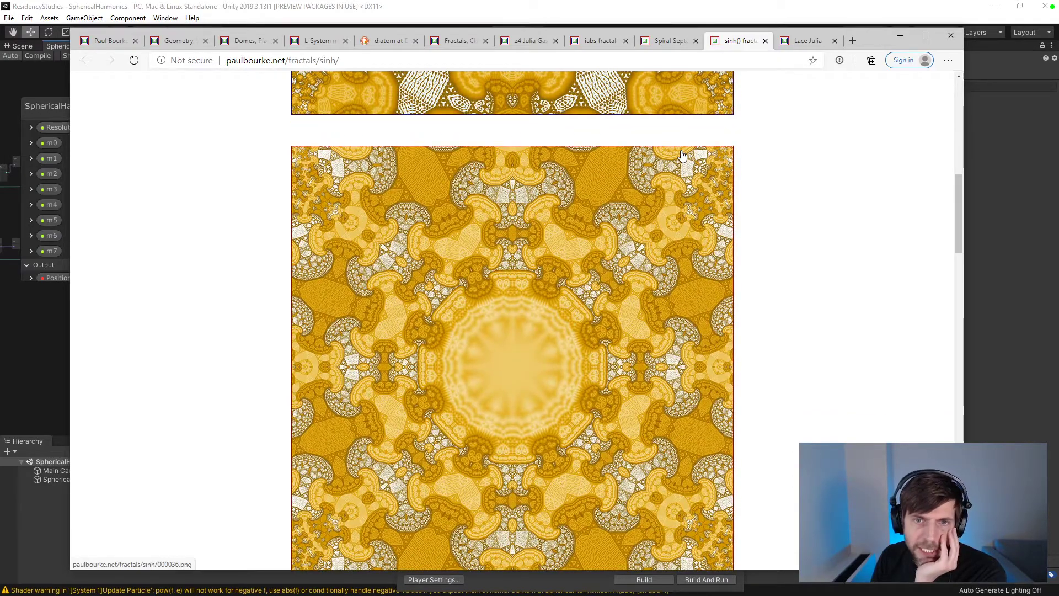
pyautogui.scroll(4, 371, 202)
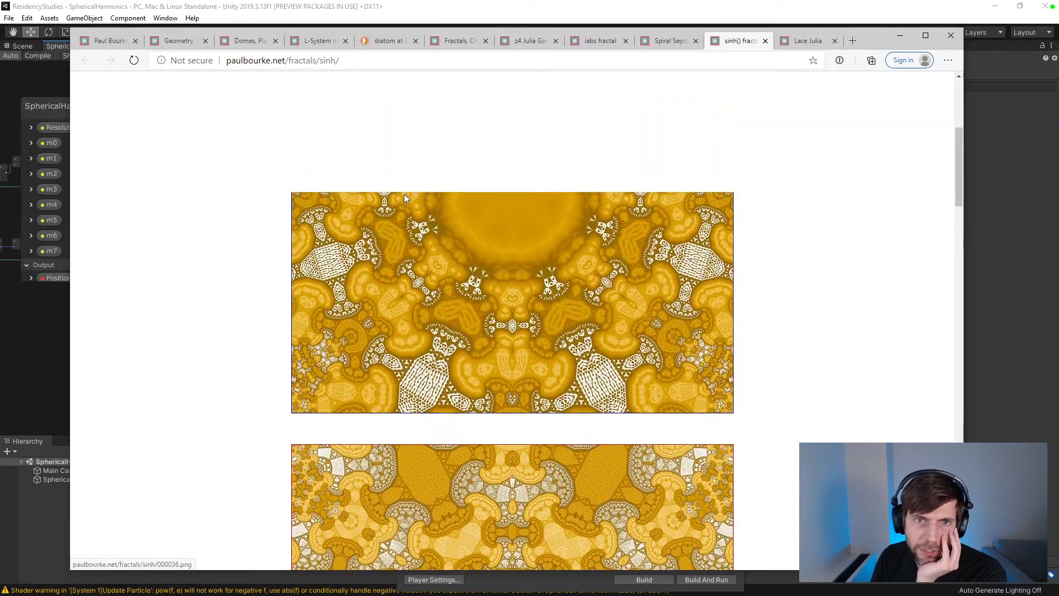
pyautogui.scroll(-5, 505, 248)
pyautogui.scroll(-4, 506, 251)
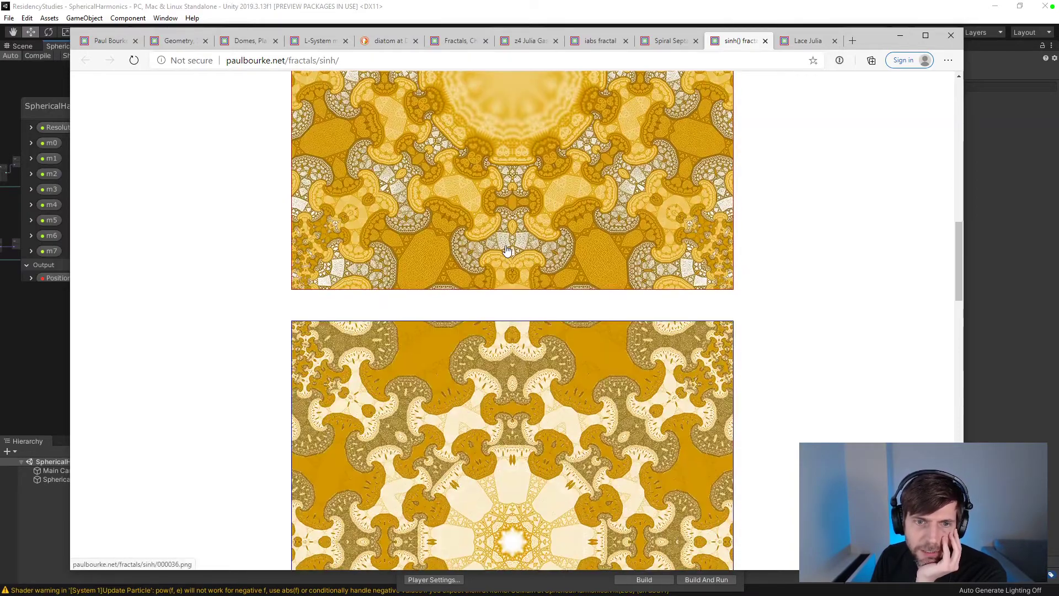
pyautogui.scroll(-4, 507, 250)
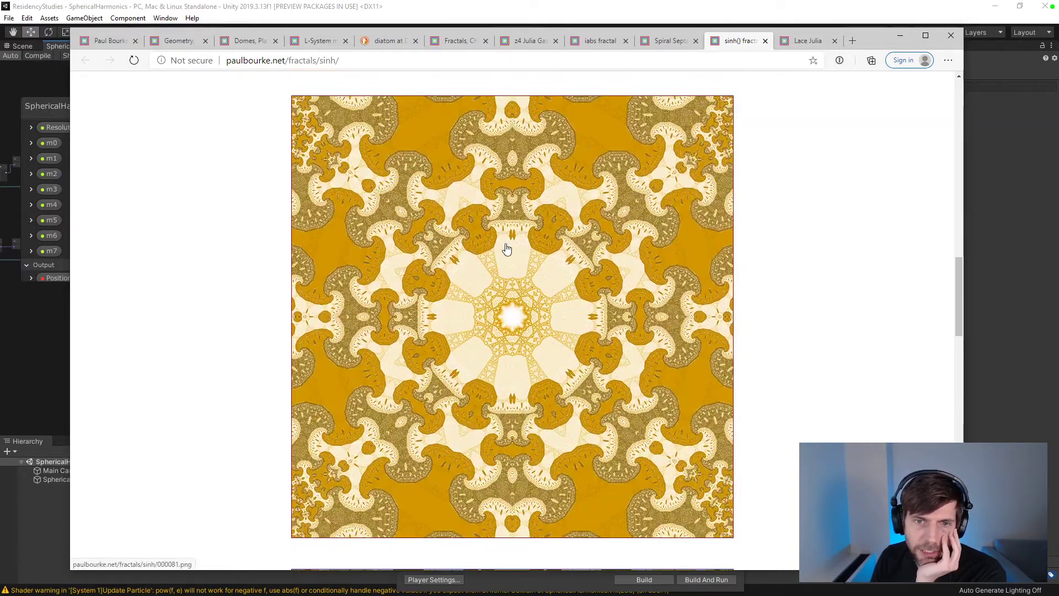
pyautogui.scroll(-20, 506, 249)
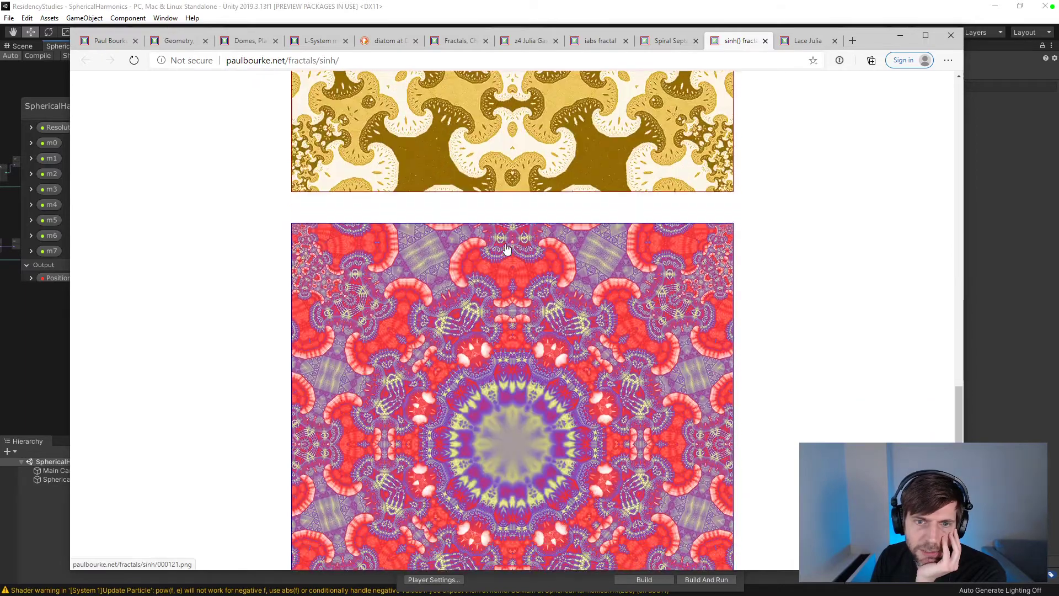
pyautogui.scroll(-4, 506, 249)
pyautogui.scroll(1, 506, 250)
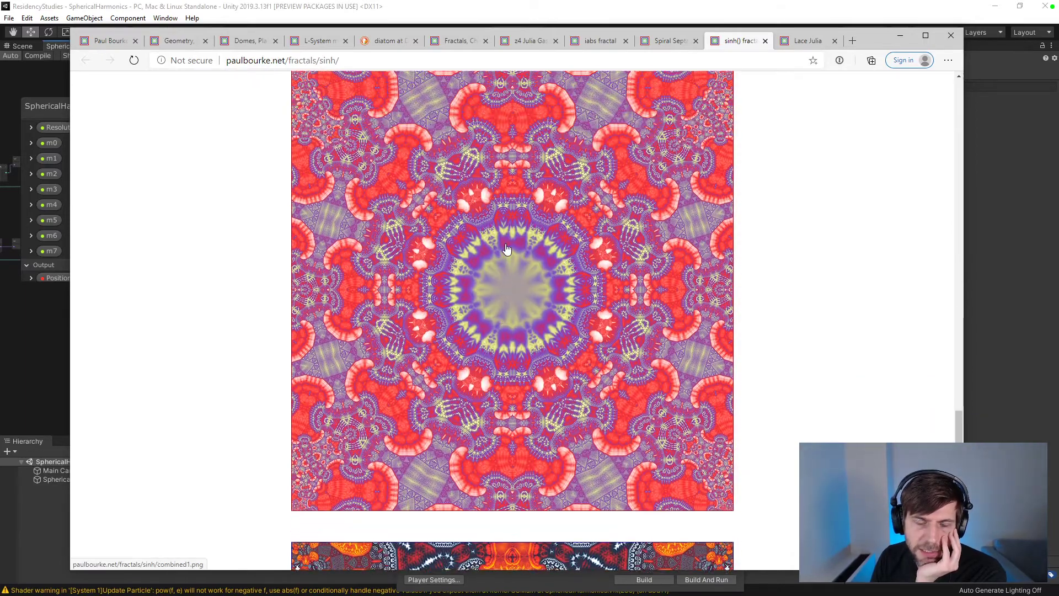
pyautogui.scroll(1, 506, 249)
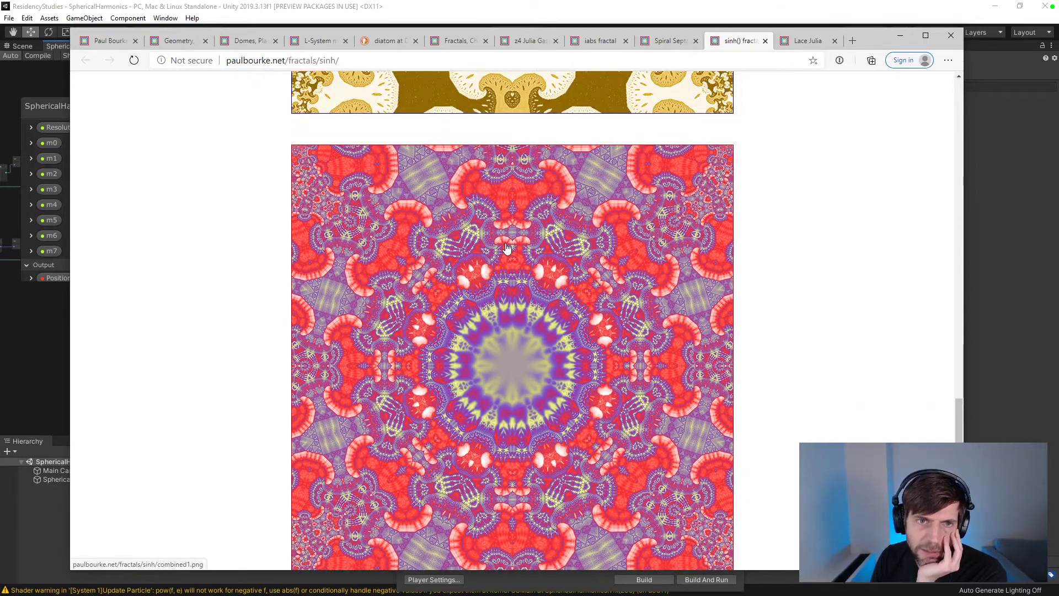
# - Compare the orange-and-dark radial sinh() image with the red-and-purple one, and return to the formula at the start of the page
pyautogui.scroll(-8, 507, 249)
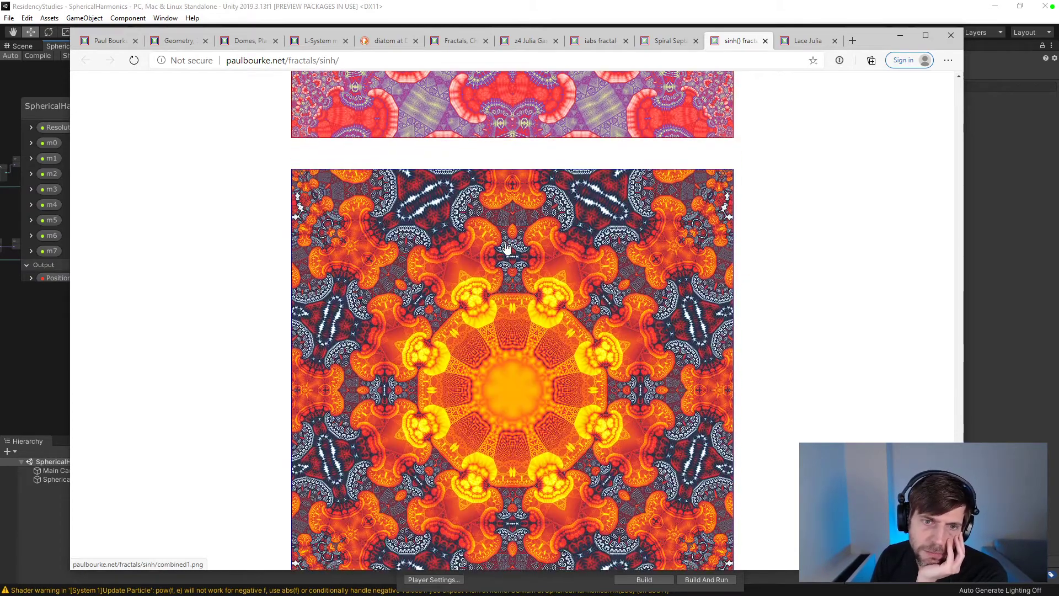
pyautogui.scroll(-1, 507, 250)
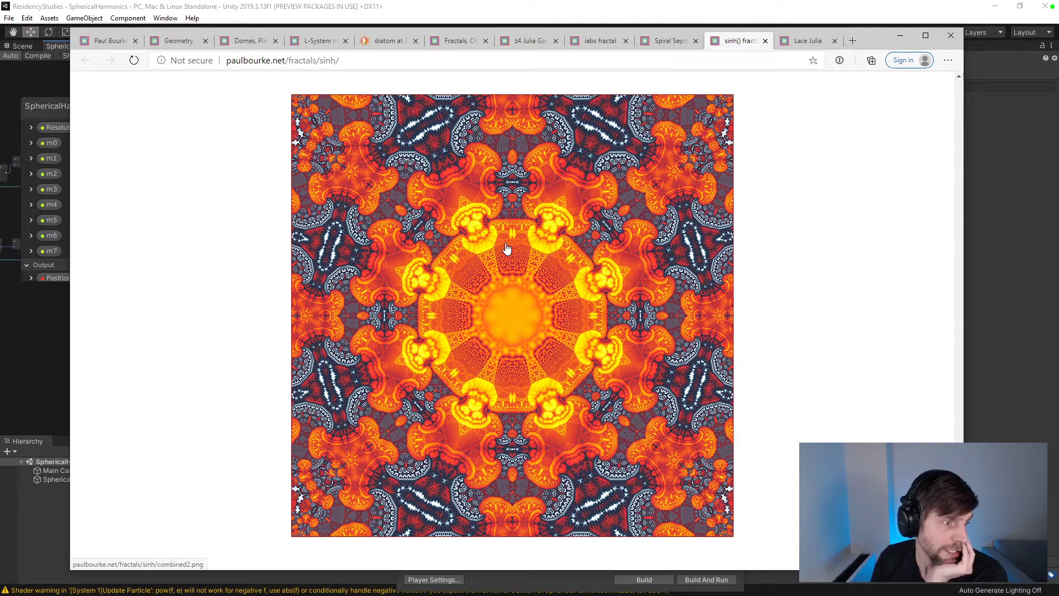
pyautogui.scroll(17, 506, 249)
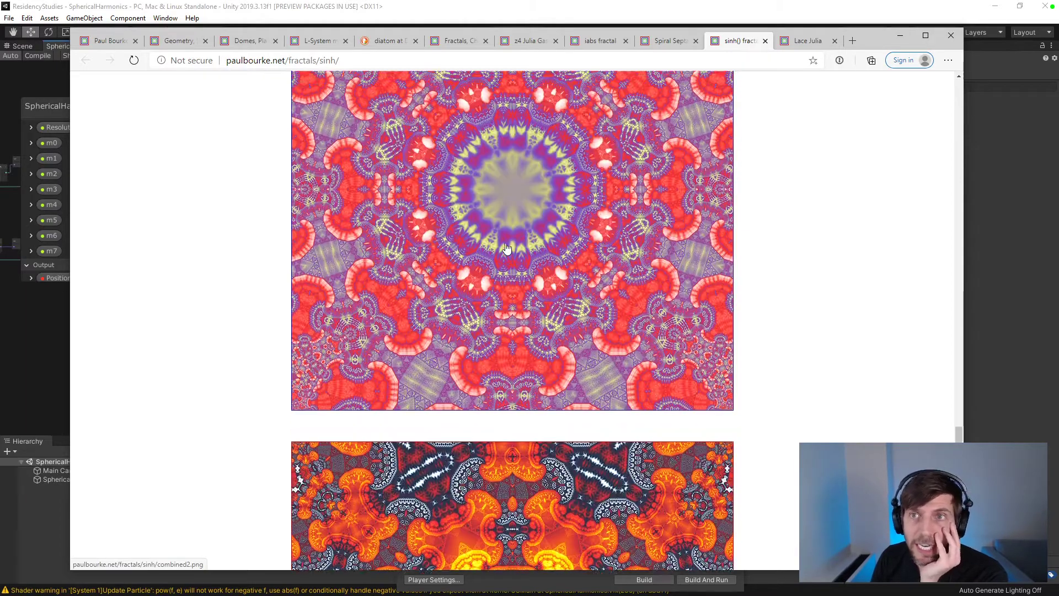
pyautogui.scroll(18, 507, 249)
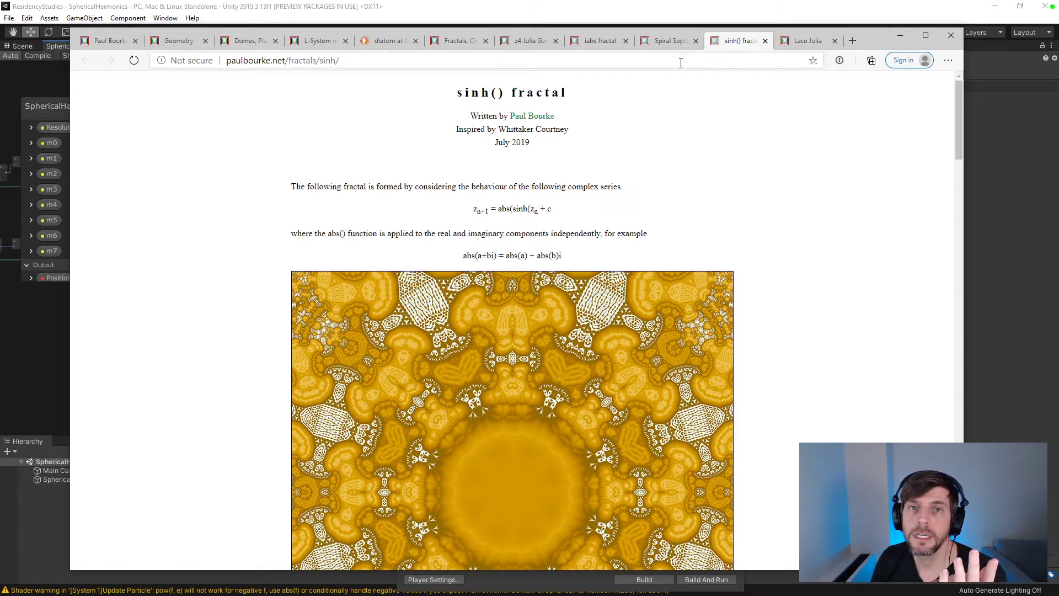
# - Search the web in a new tab for the name of the artist credited as inspiration, together with the word "fractal"
pyautogui.moveTo(578, 130); pyautogui.dragTo(520, 130)
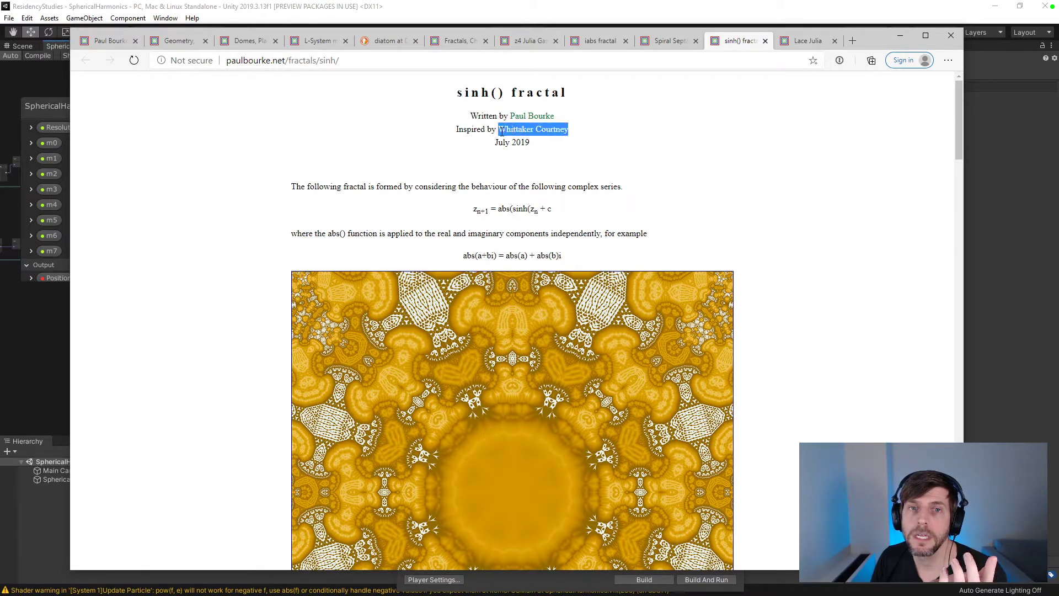
pyautogui.hotkey('ctrl', 't')
pyautogui.write('Whittaker Courtney')
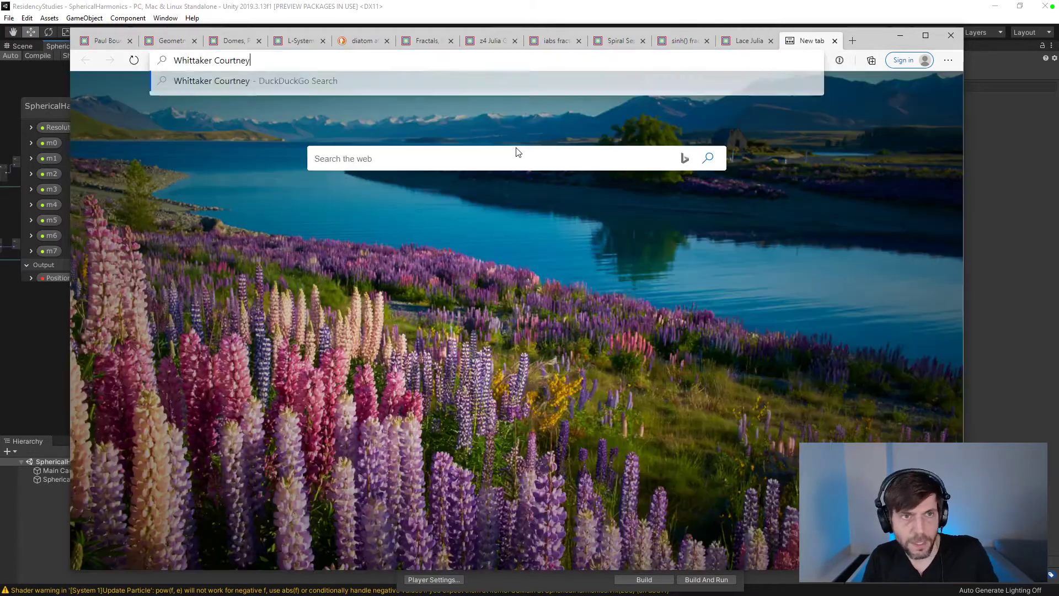
pyautogui.write('fractal')
pyautogui.press('Return')
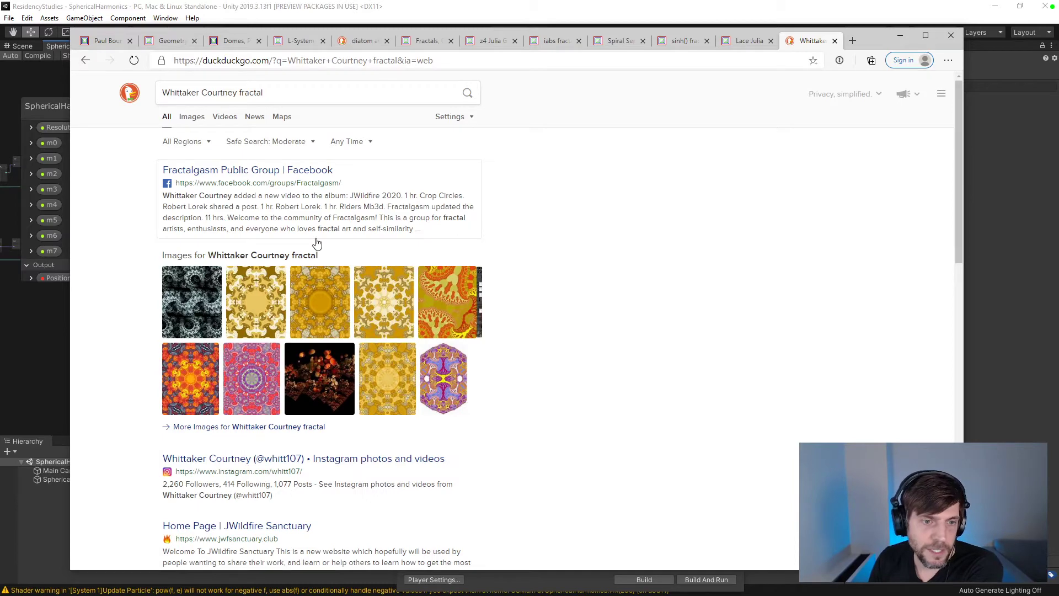
# - View the artist's Instagram profile and the iabs fractal page from the search results, and close that tab
pyautogui.click(363, 458)
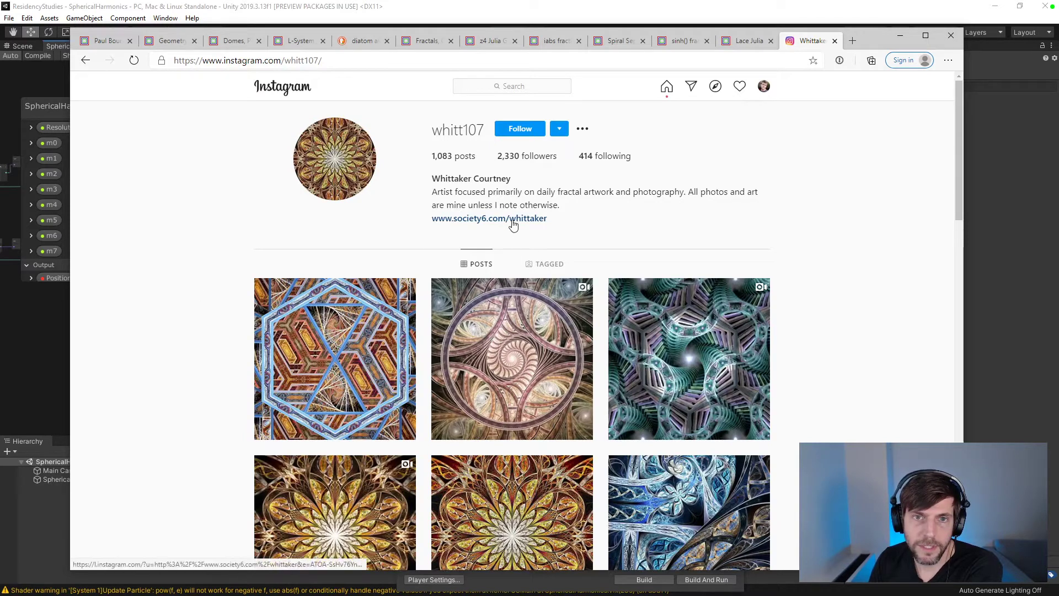
pyautogui.click(86, 60)
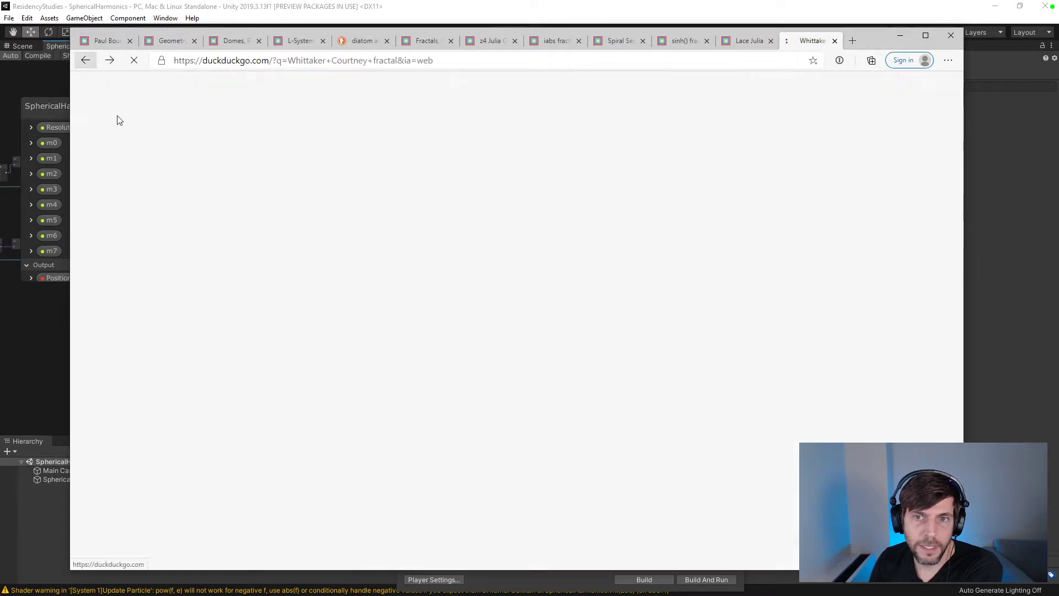
pyautogui.scroll(-3, 173, 265)
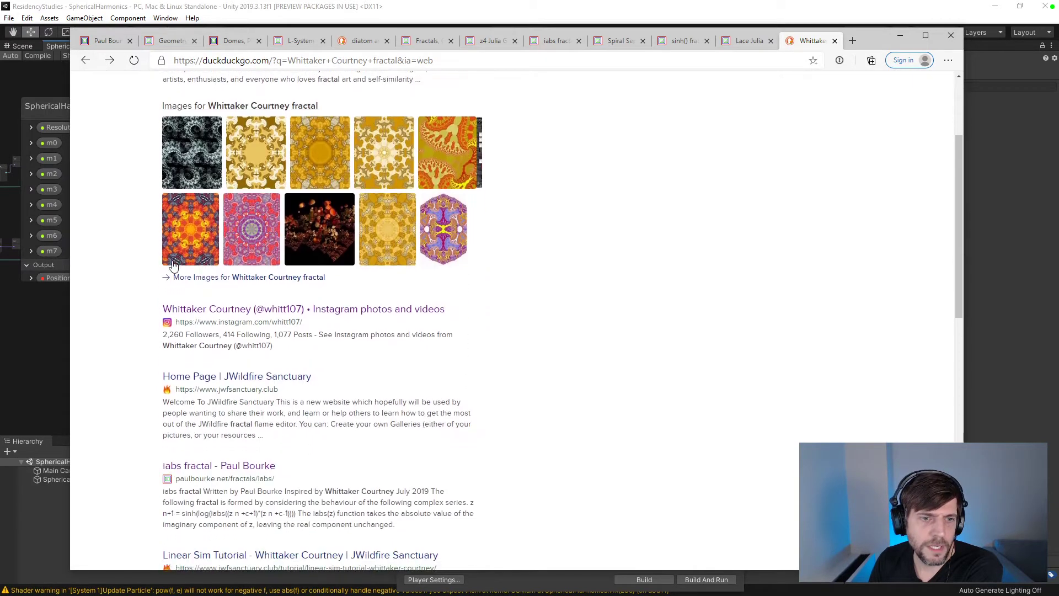
pyautogui.click(251, 470)
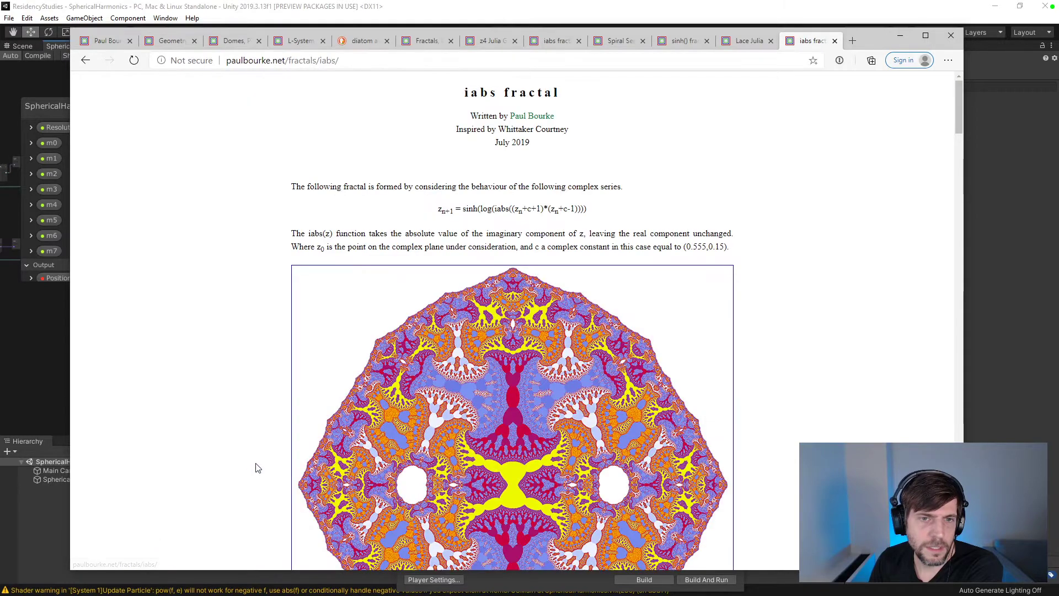
pyautogui.click(835, 41)
# - View the Lace Julia page's formula and its blue-and-red and orange lace images
pyautogui.click(804, 48)
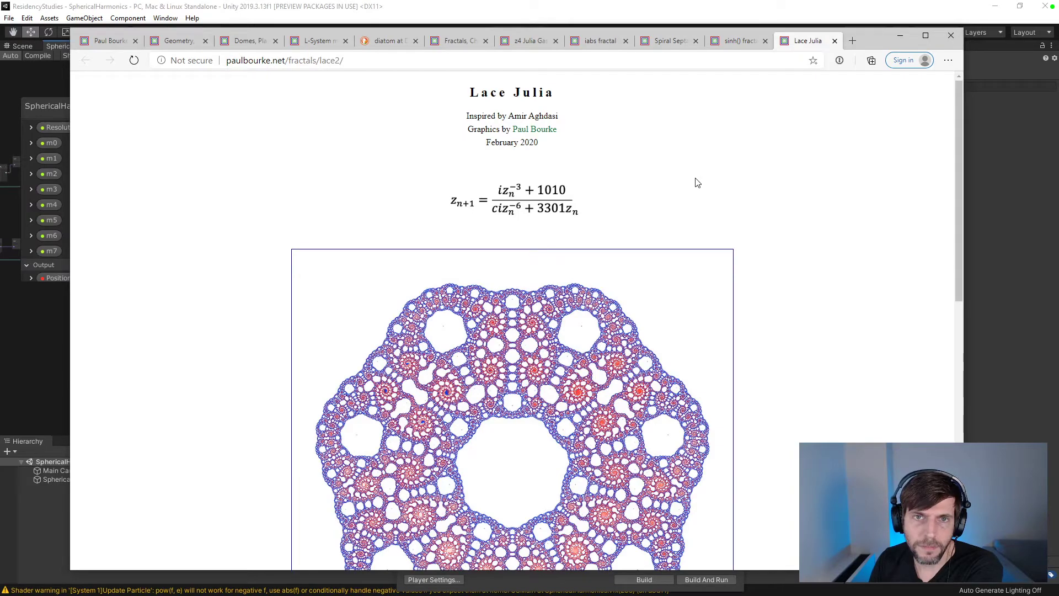
pyautogui.scroll(-10, 697, 183)
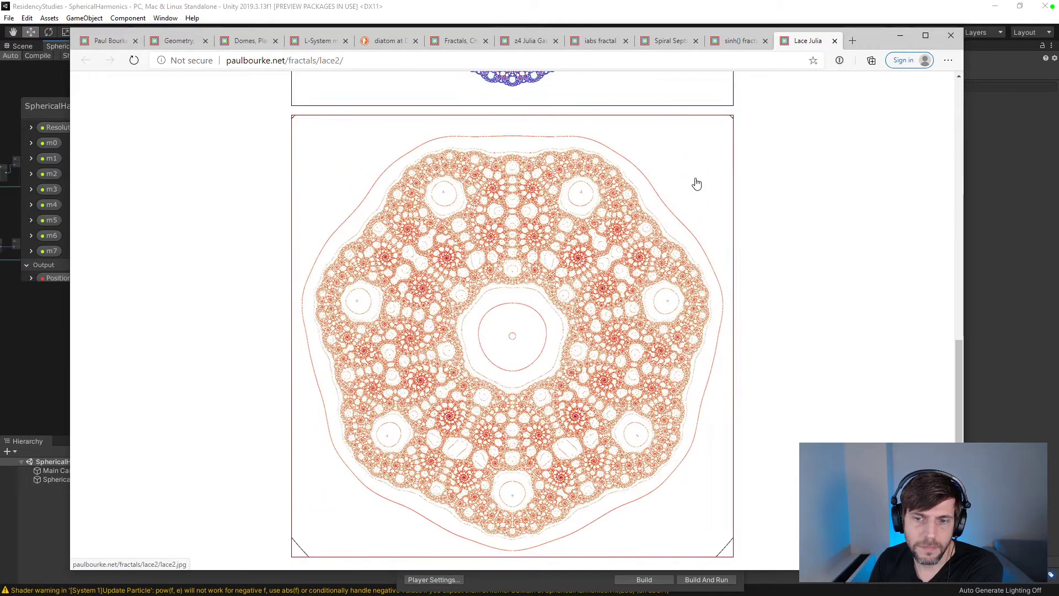
pyautogui.scroll(10, 696, 183)
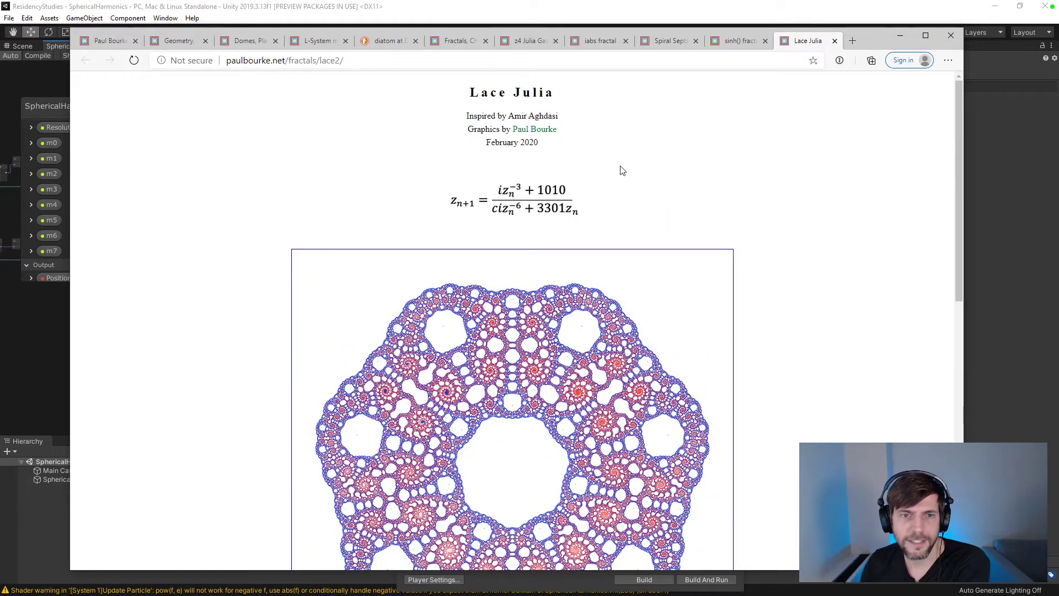
# - Search the web for "writing fractals" in a new tab and open the Wikipedia article on fractals
pyautogui.hotkey('ctrl', 't')
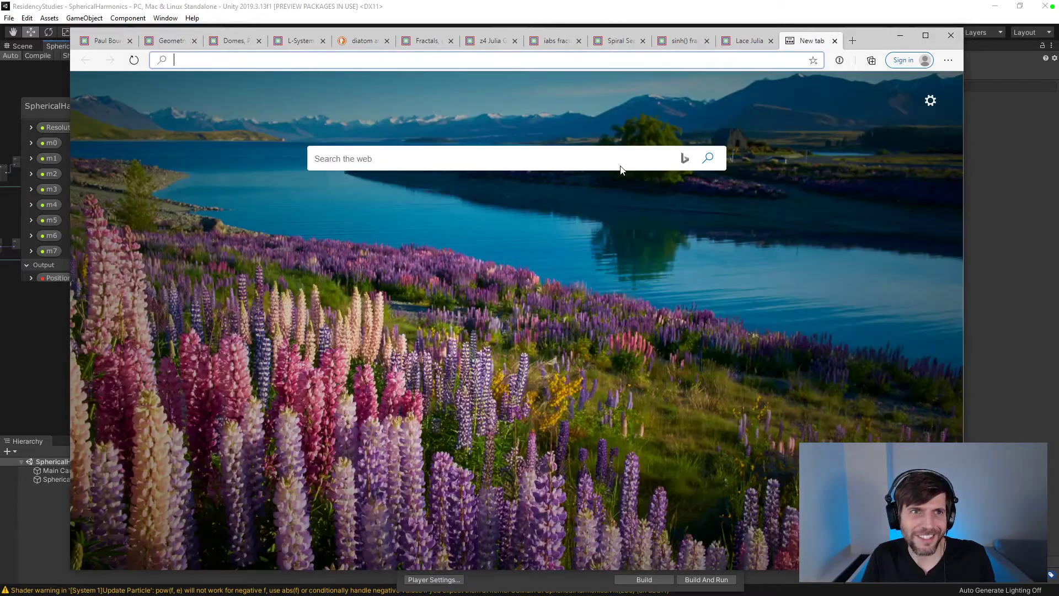
pyautogui.write('writing fractas')
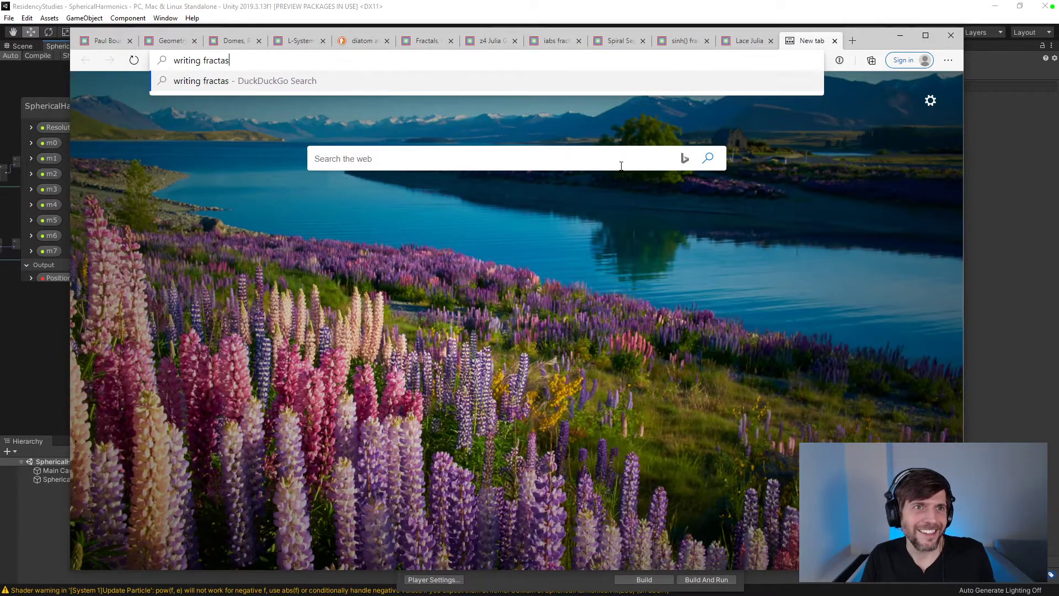
pyautogui.press('BackSpace')
pyautogui.write('ls')
pyautogui.press('Return')
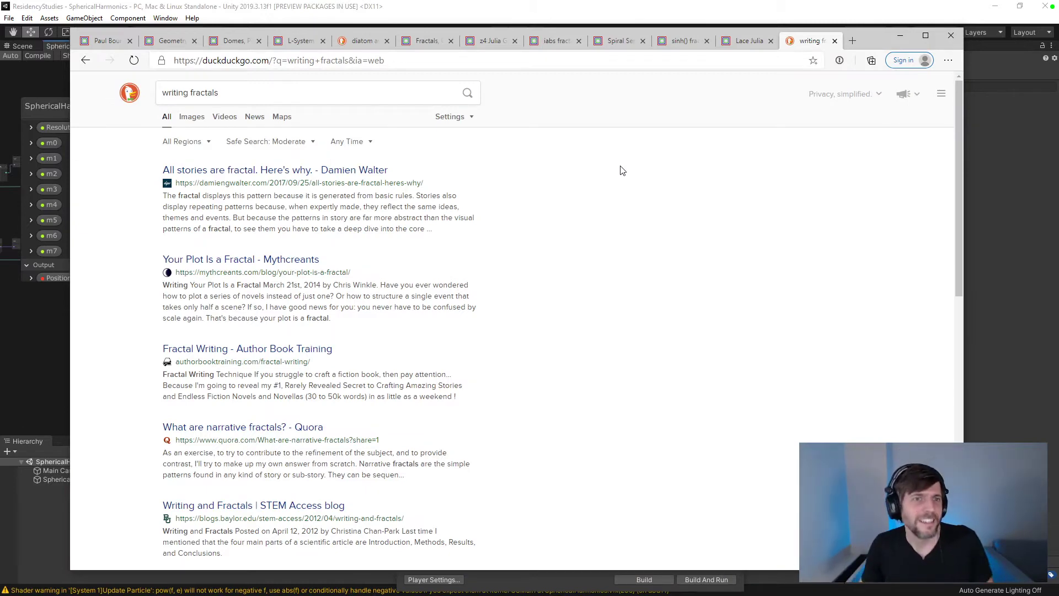
pyautogui.scroll(-3, 242, 232)
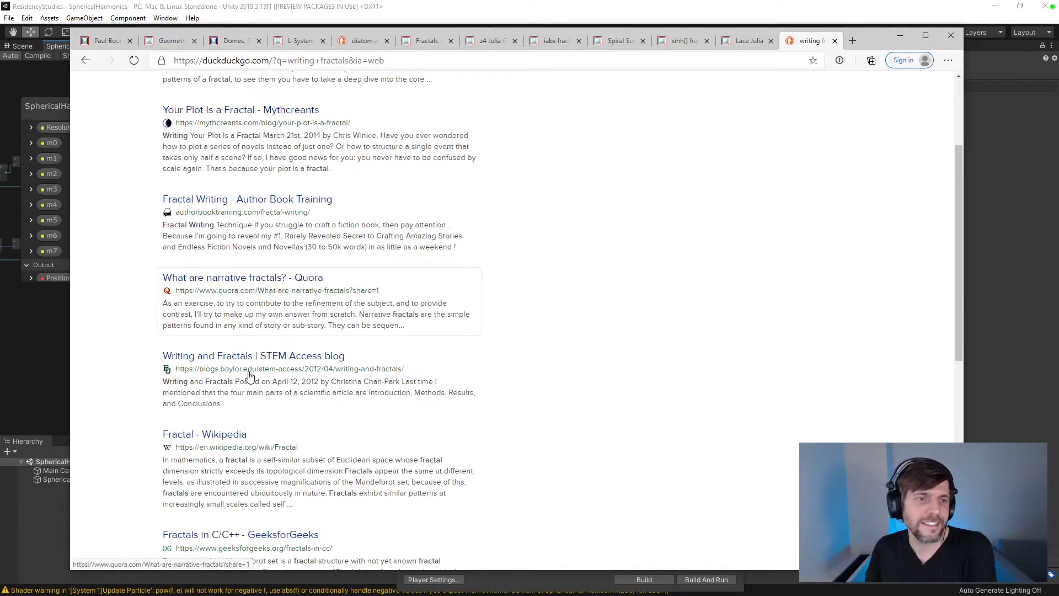
pyautogui.click(215, 435)
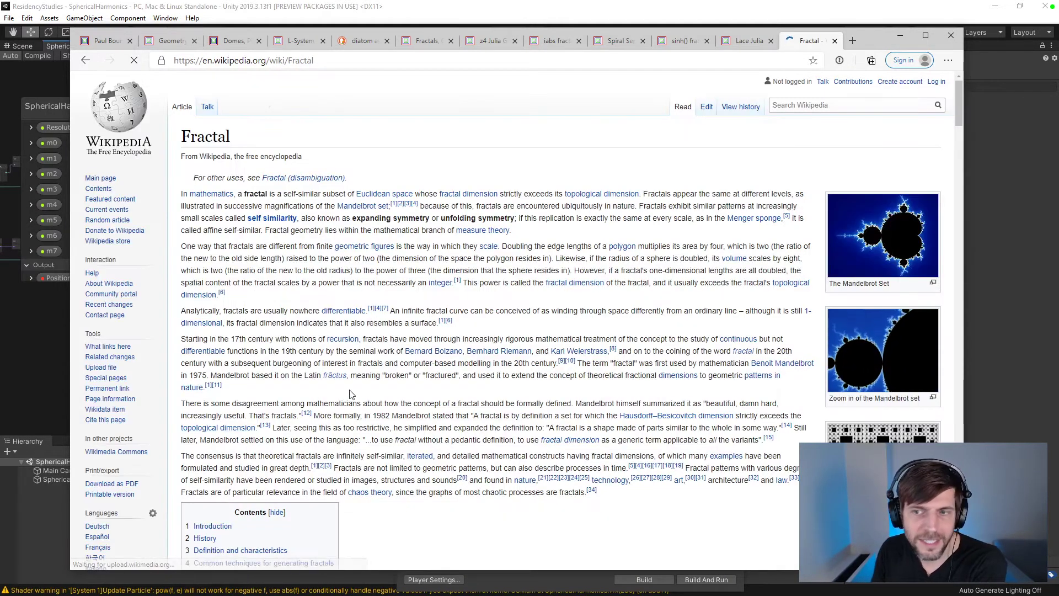
# - Skim the Fractal article from the introduction through the definition, common generating techniques and simulated fractals
pyautogui.scroll(-7, 456, 422)
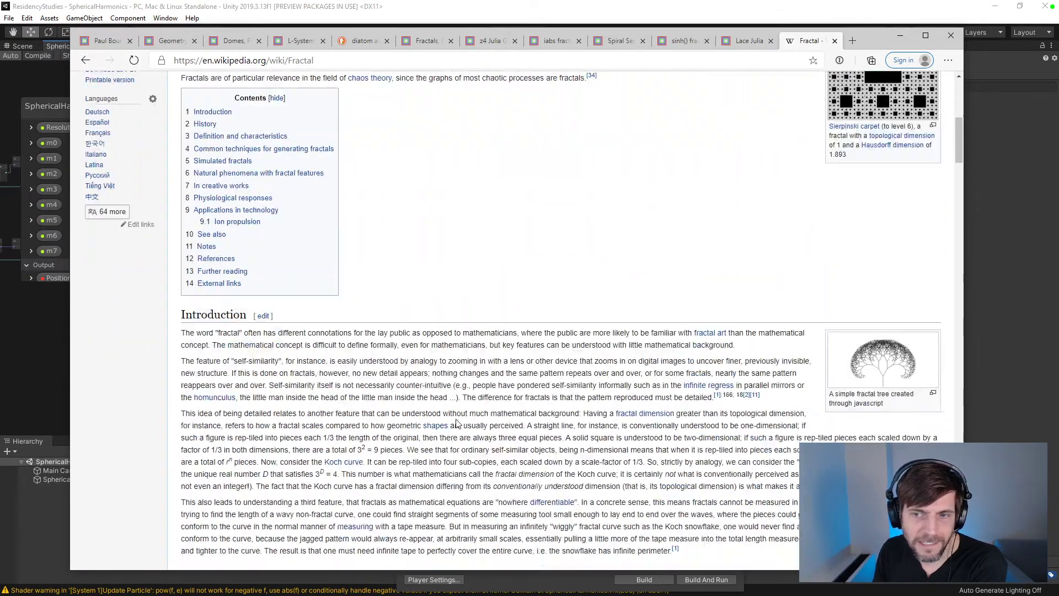
pyautogui.scroll(-12, 456, 422)
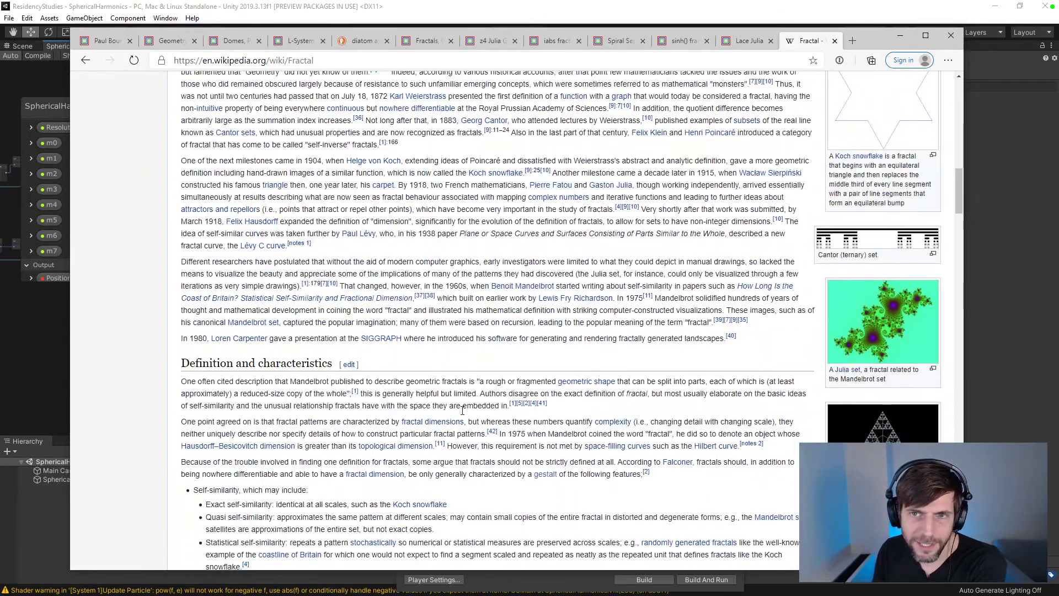
pyautogui.scroll(-5, 462, 408)
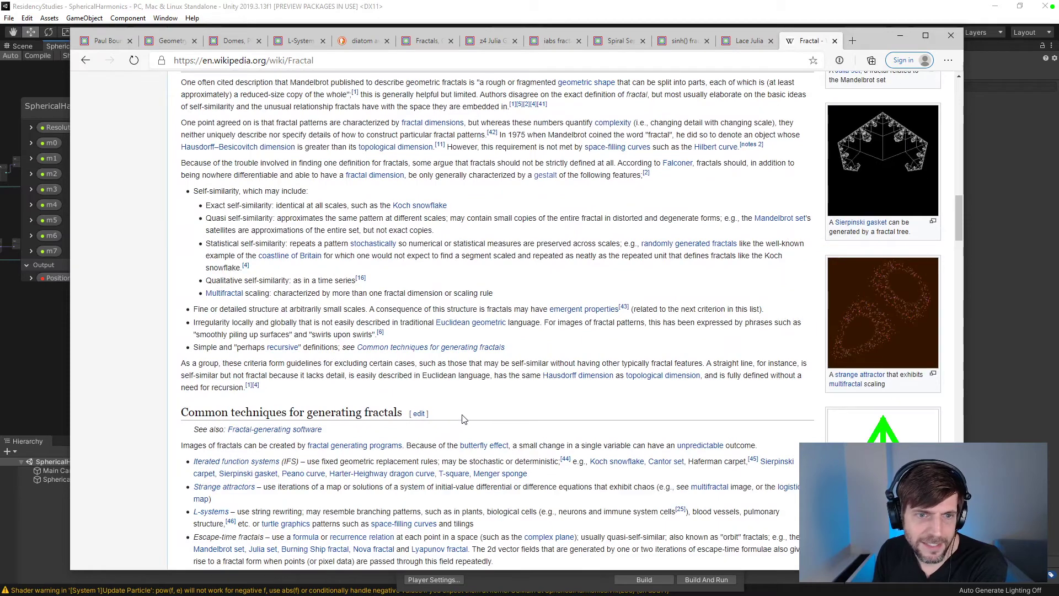
pyautogui.scroll(-3, 463, 417)
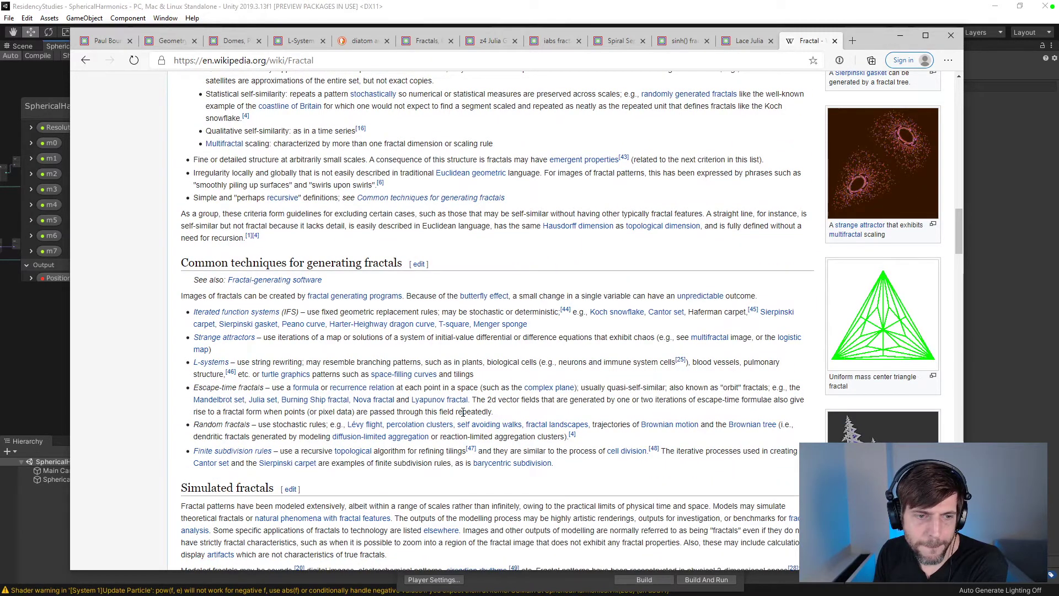
pyautogui.scroll(-4, 462, 412)
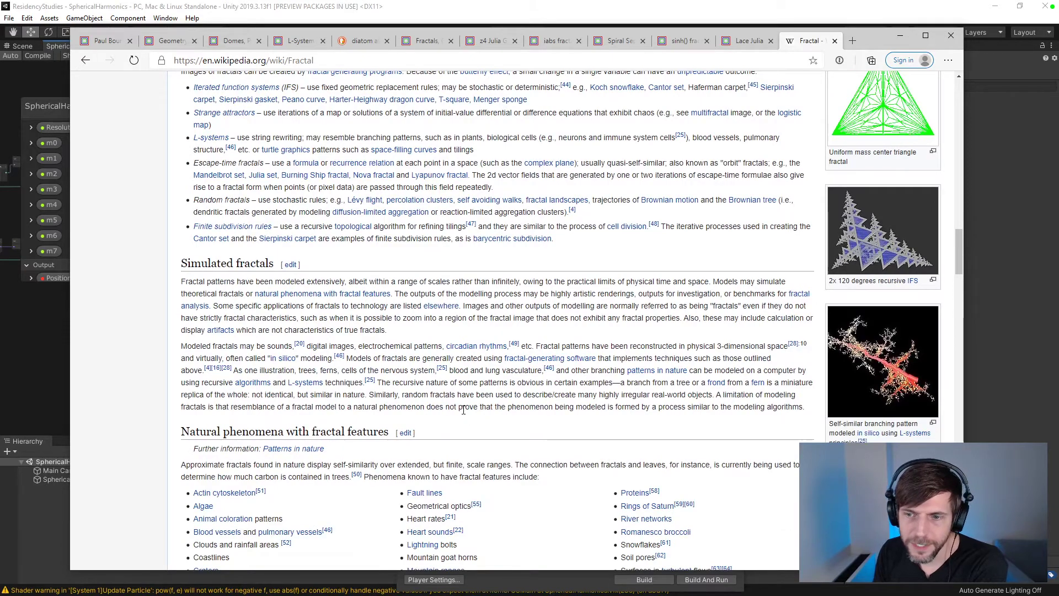
# - Look through the article's natural phenomena list, the photos of fractals in nature and the creative works section
pyautogui.scroll(-4, 463, 411)
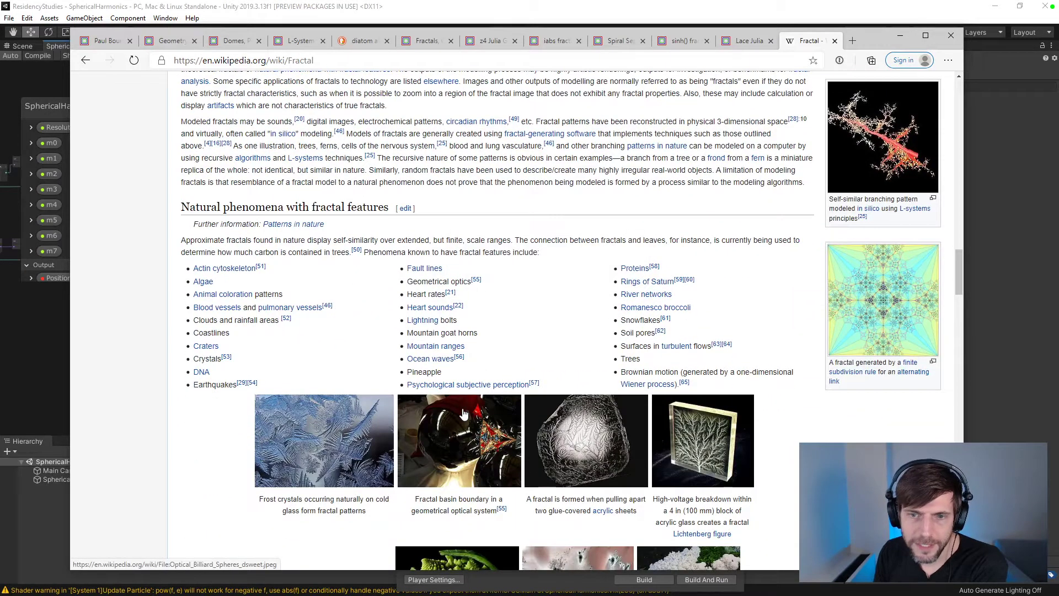
pyautogui.scroll(-5, 463, 421)
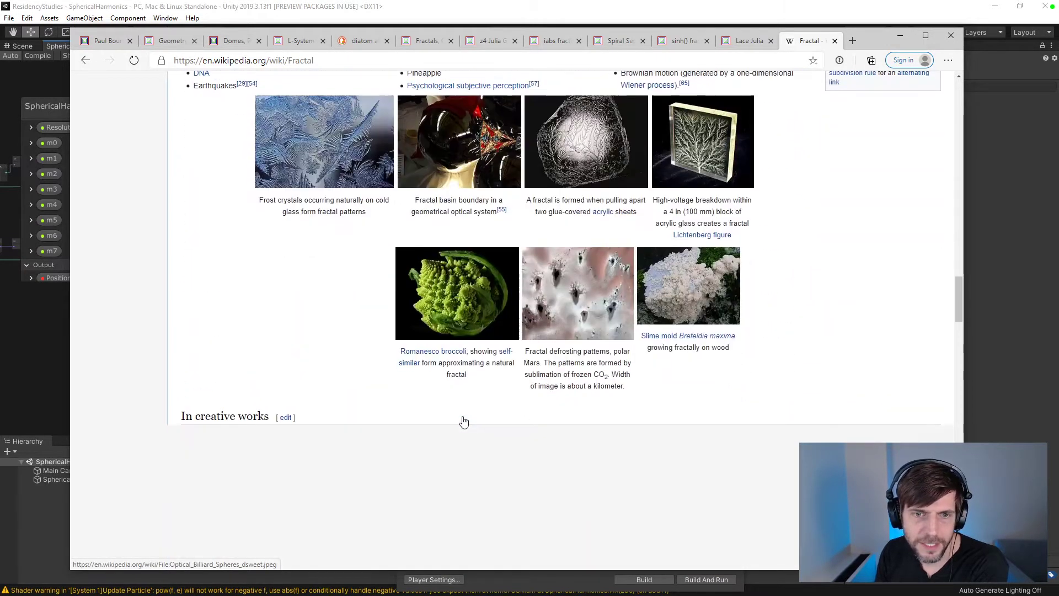
pyautogui.scroll(-5, 463, 419)
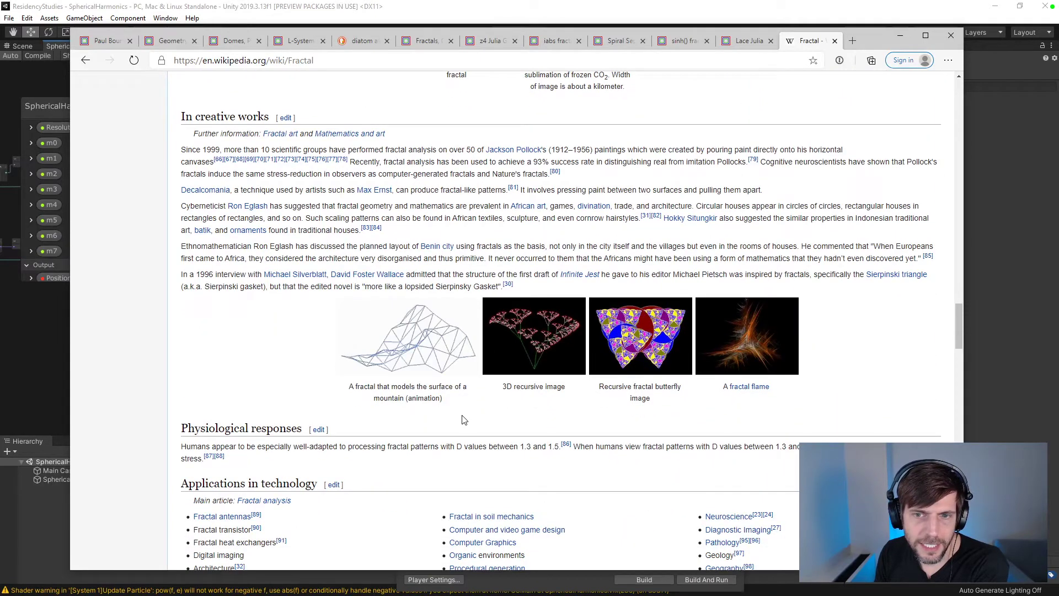
pyautogui.scroll(5, 463, 416)
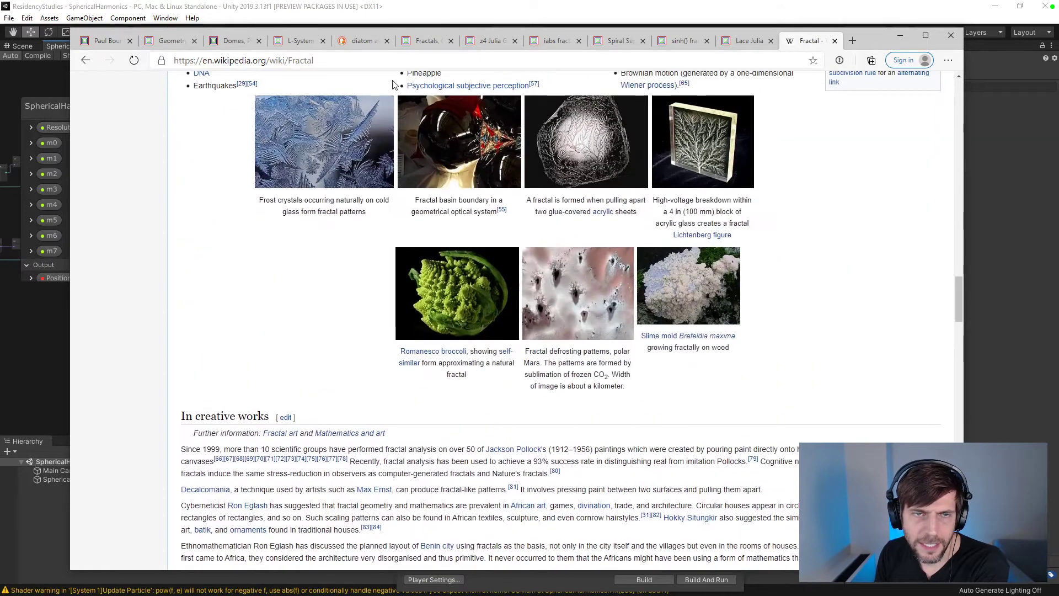
# - Search the web for "p5.js fractal" and open the Medium article "Learn p5.js by Making Fractals"
pyautogui.click(374, 59)
pyautogui.write('p')
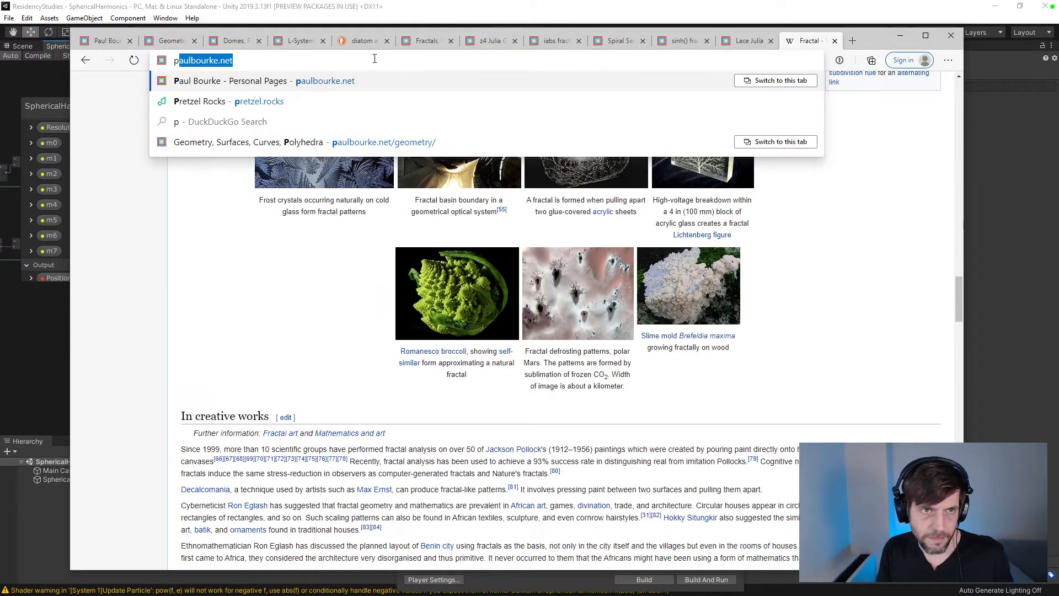
pyautogui.write('6')
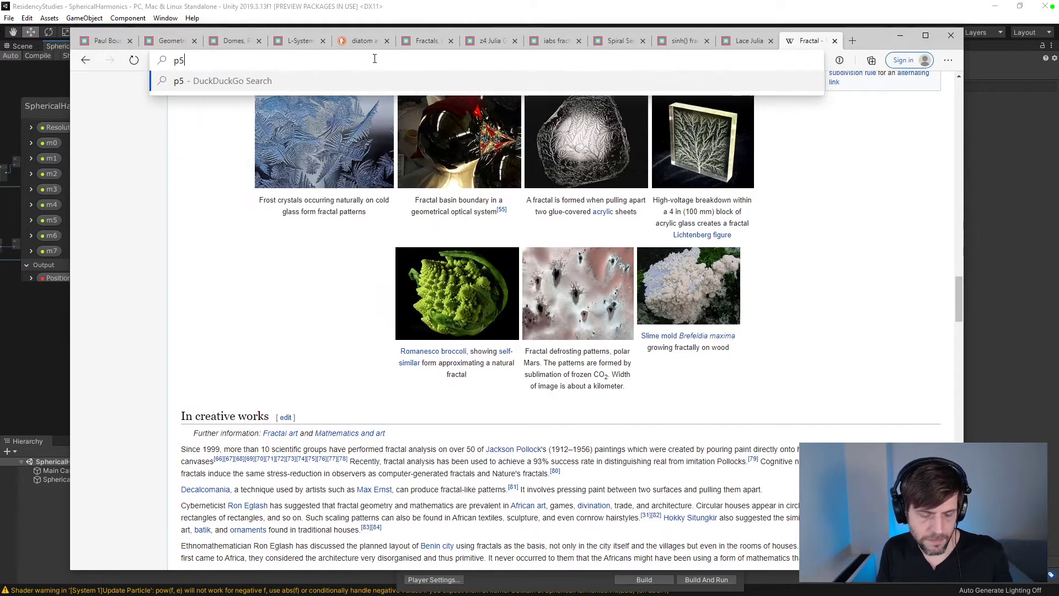
pyautogui.write('.js fractal')
pyautogui.press('Return')
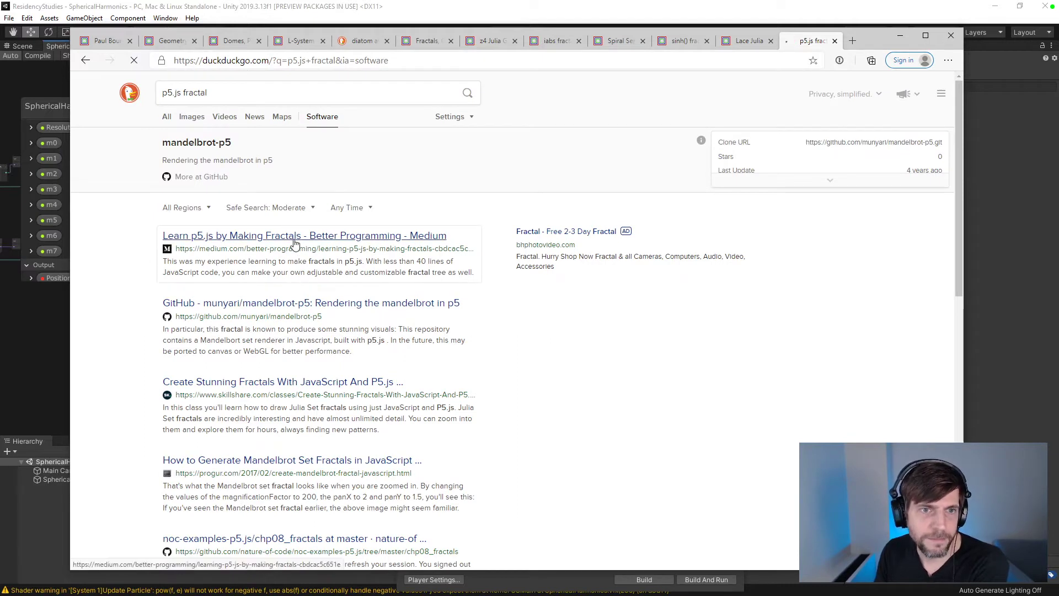
pyautogui.click(295, 236)
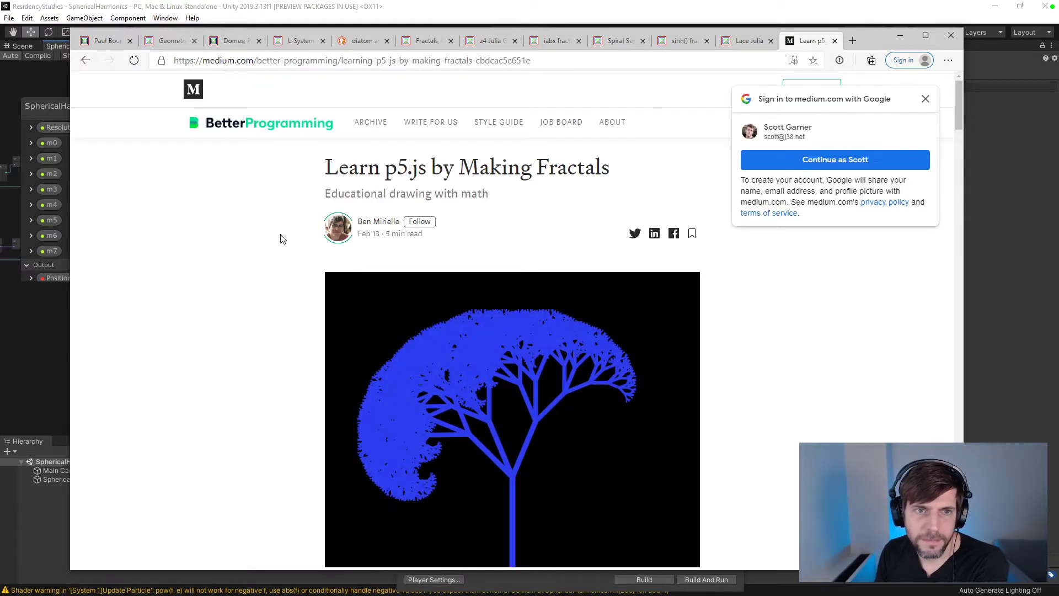
# - Skim the fractal tree article from its introduction down to the setup, draw and branch code samples
pyautogui.scroll(-8, 282, 238)
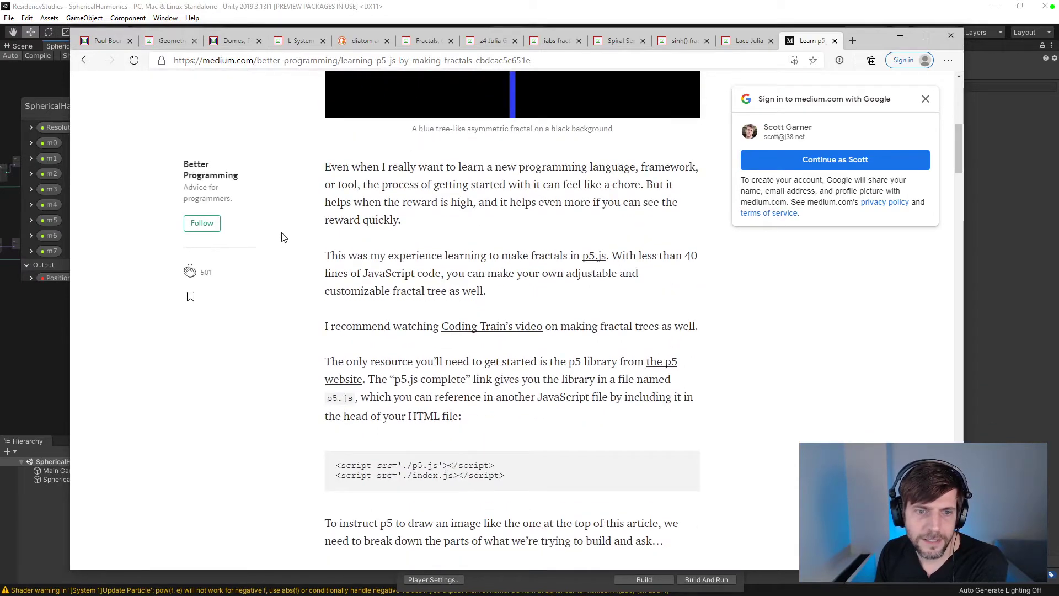
pyautogui.scroll(-14, 282, 237)
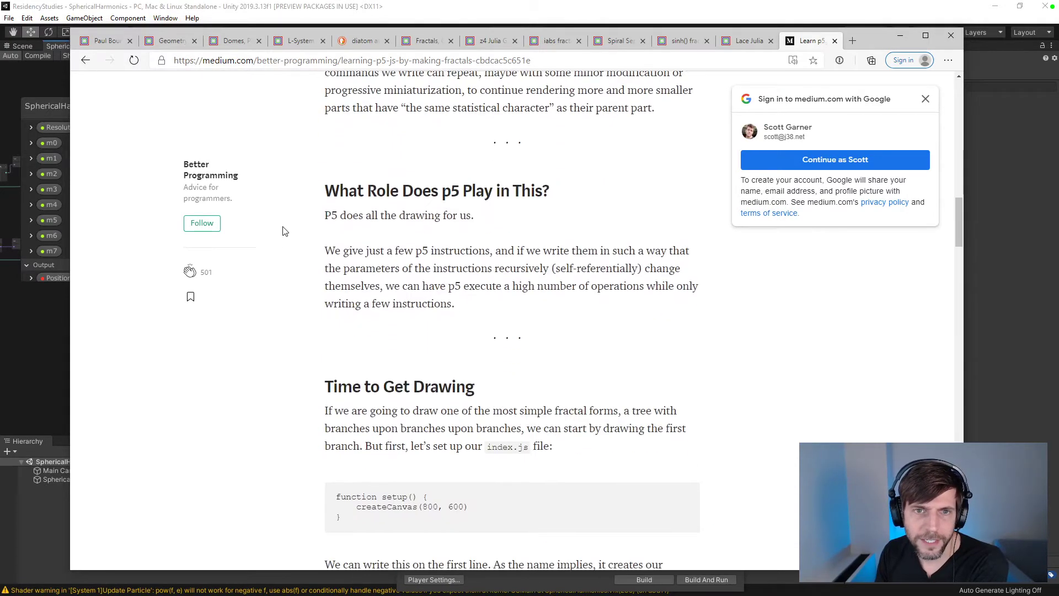
pyautogui.scroll(-4, 284, 231)
pyautogui.scroll(-13, 284, 231)
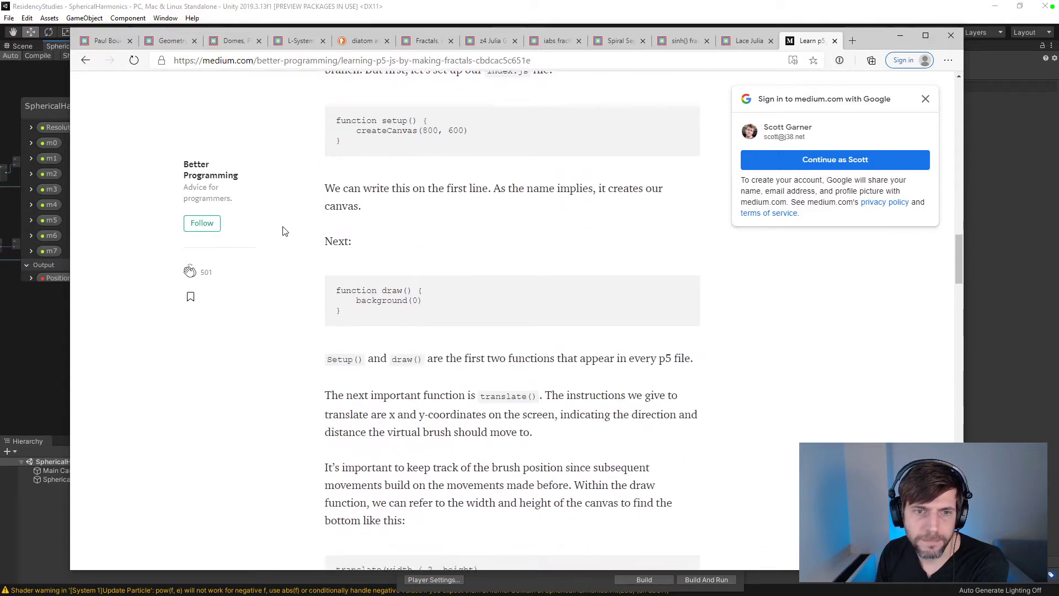
pyautogui.scroll(-3, 284, 230)
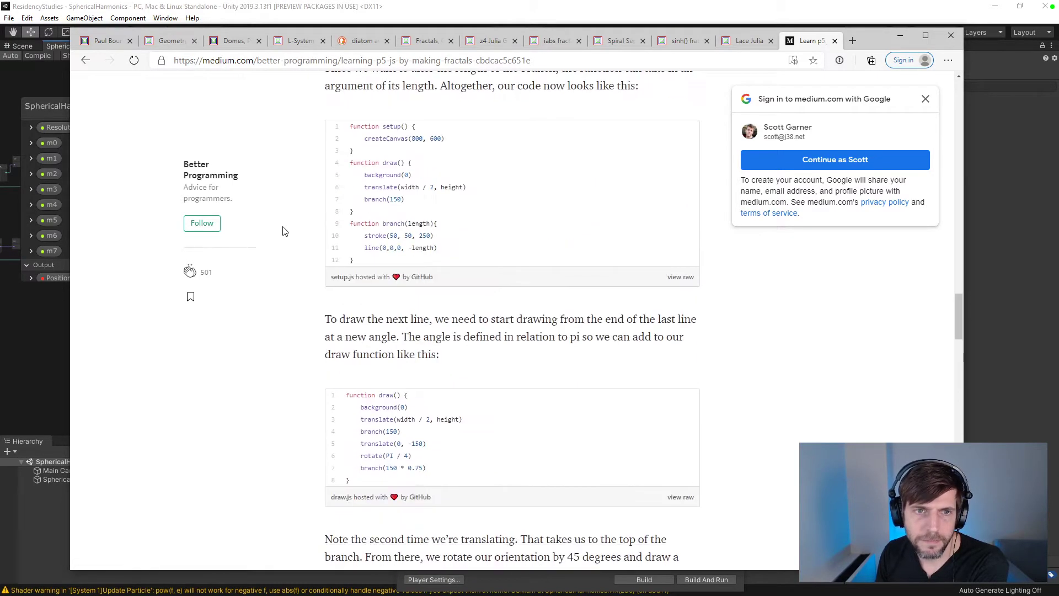
# - Return to the "p5.js fractal" search results, open the video "Coding Challenge #21: Mandelbrot Set with p5.js" and skip its ads
pyautogui.click(96, 59)
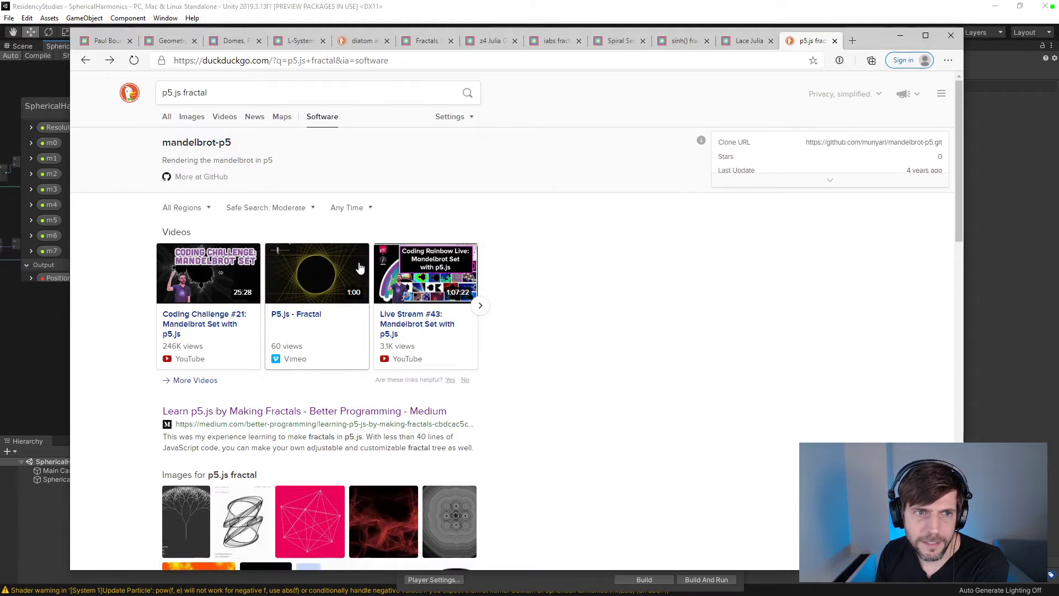
pyautogui.click(207, 326)
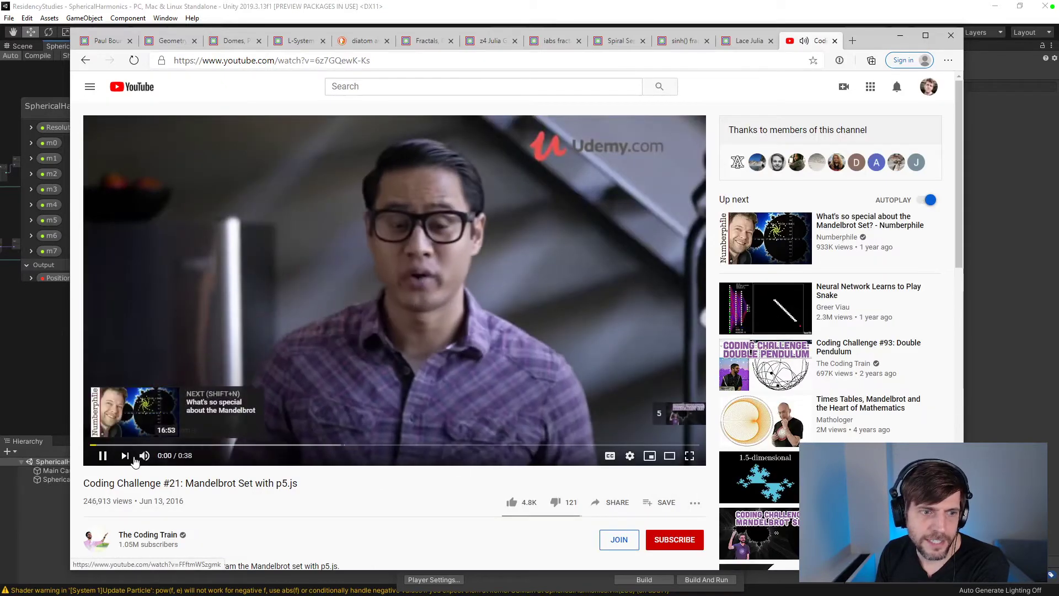
pyautogui.scroll(-5, 544, 496)
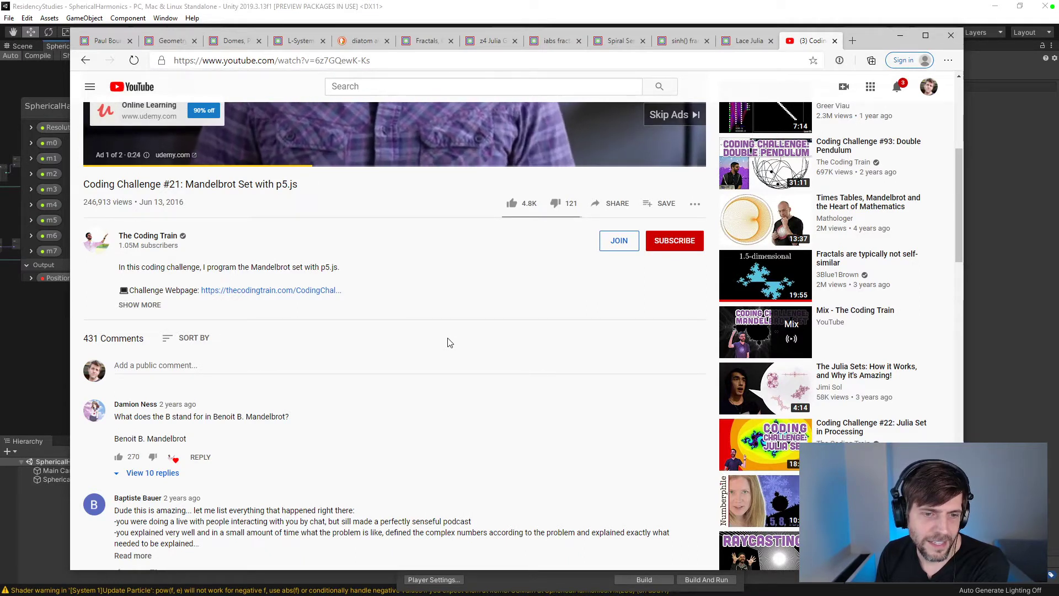
pyautogui.scroll(4, 447, 342)
pyautogui.click(674, 336)
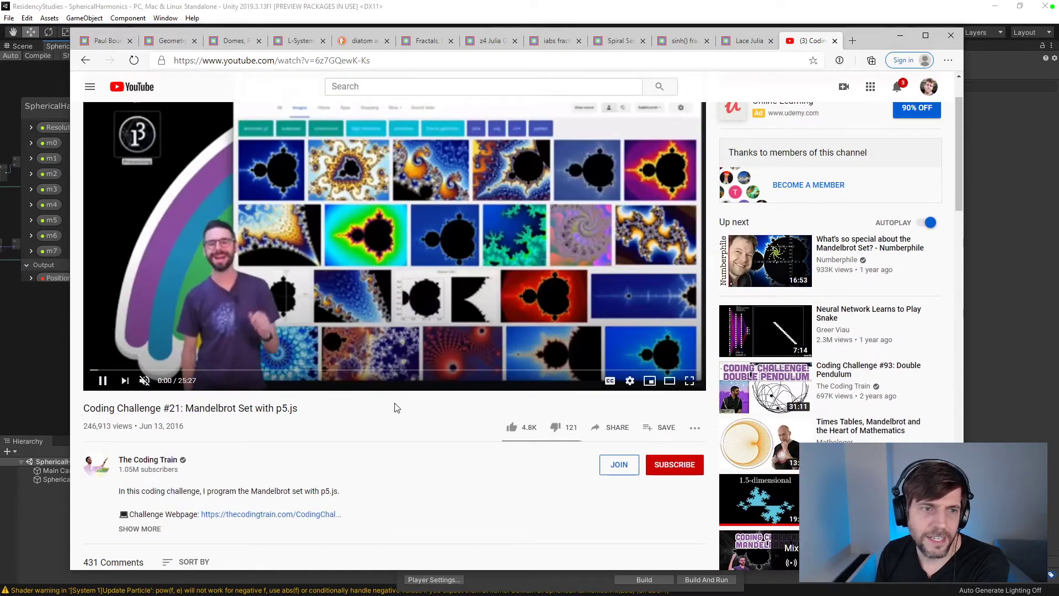
pyautogui.scroll(1, 256, 427)
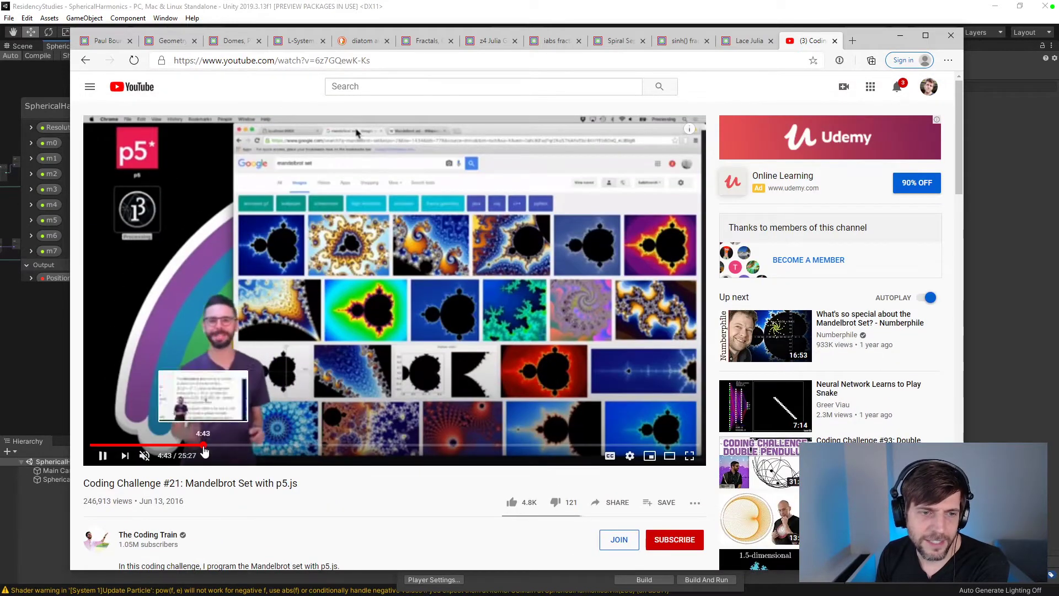
# - Skim the Mandelbrot video from 4:43 through the complex number whiteboard explanation to the pixel loop code at 8:37
pyautogui.click(204, 444)
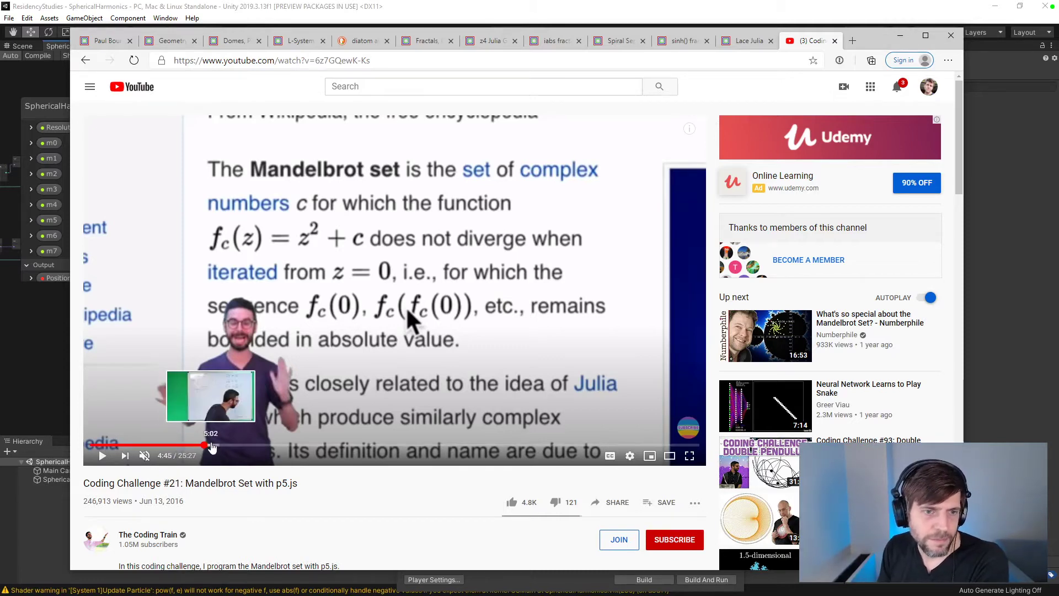
pyautogui.click(215, 445)
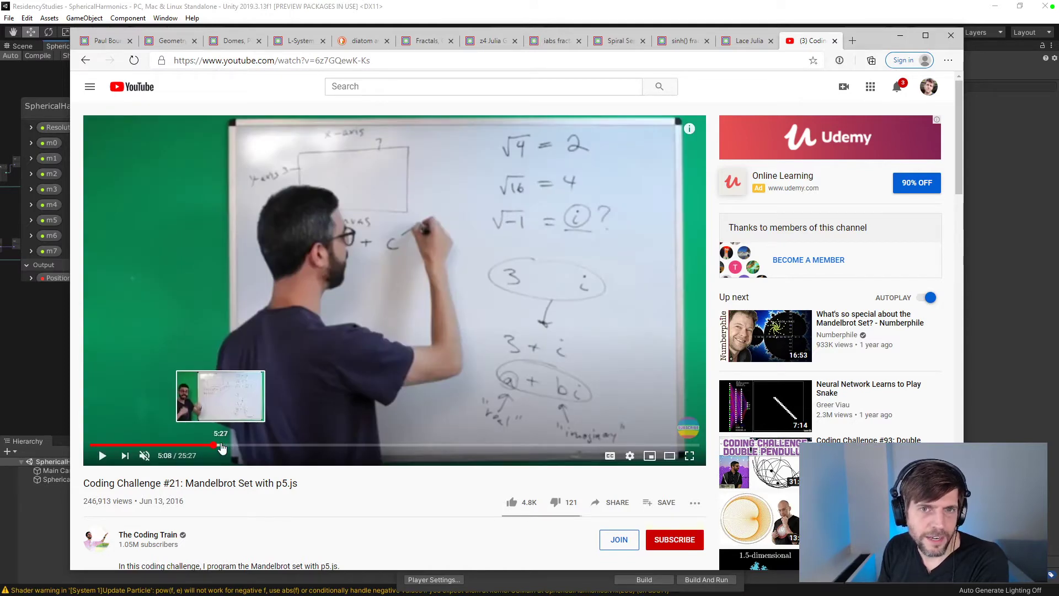
pyautogui.click(222, 446)
pyautogui.click(237, 446)
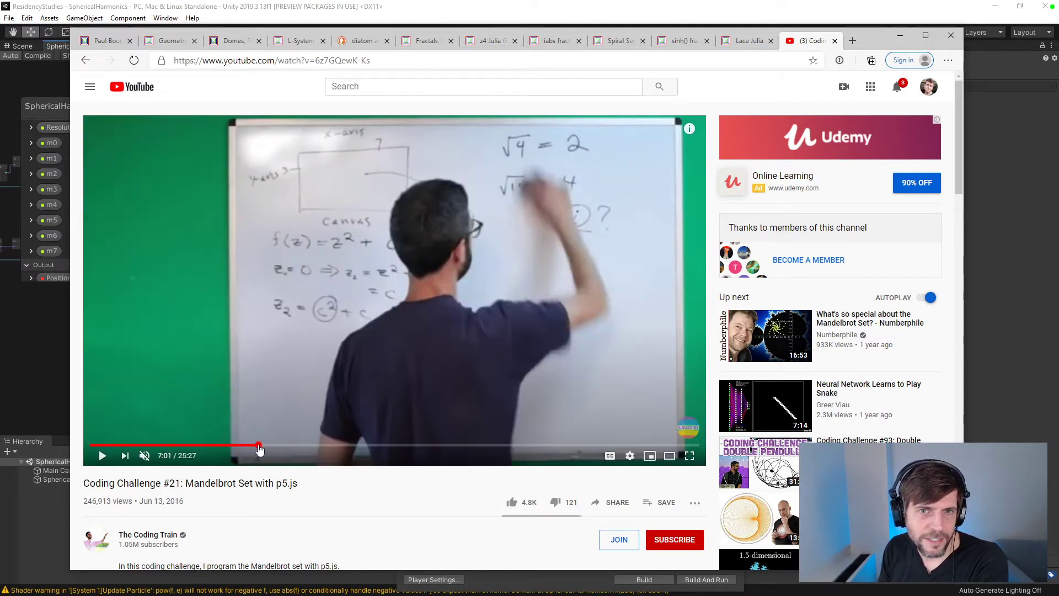
pyautogui.click(280, 446)
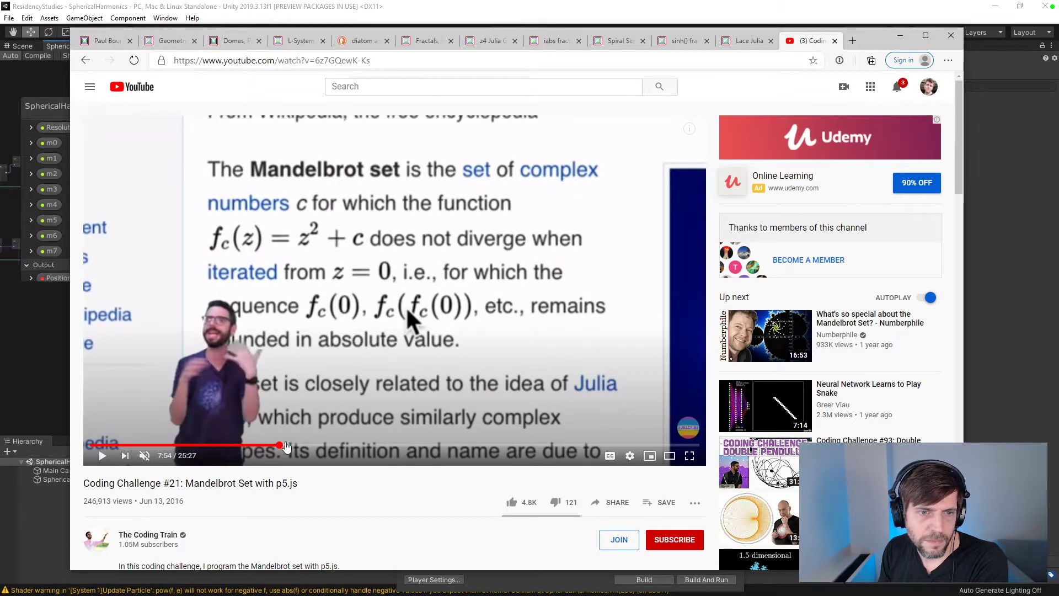
pyautogui.click(297, 446)
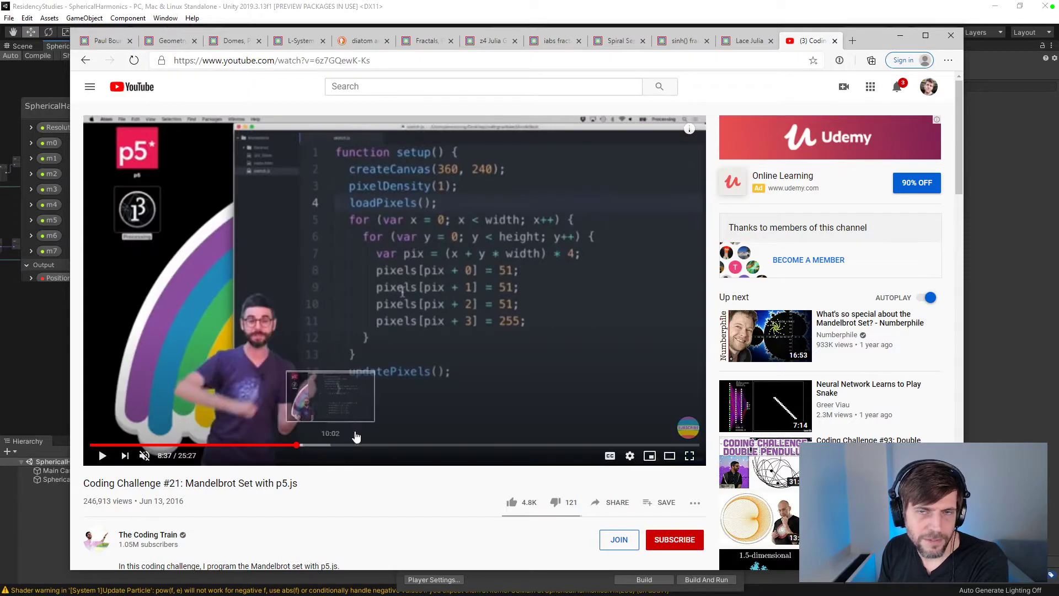
# - Switch to Unity, close the Build Settings window and briefly run the SphericalHarmonics scene in play mode
pyautogui.click(901, 36)
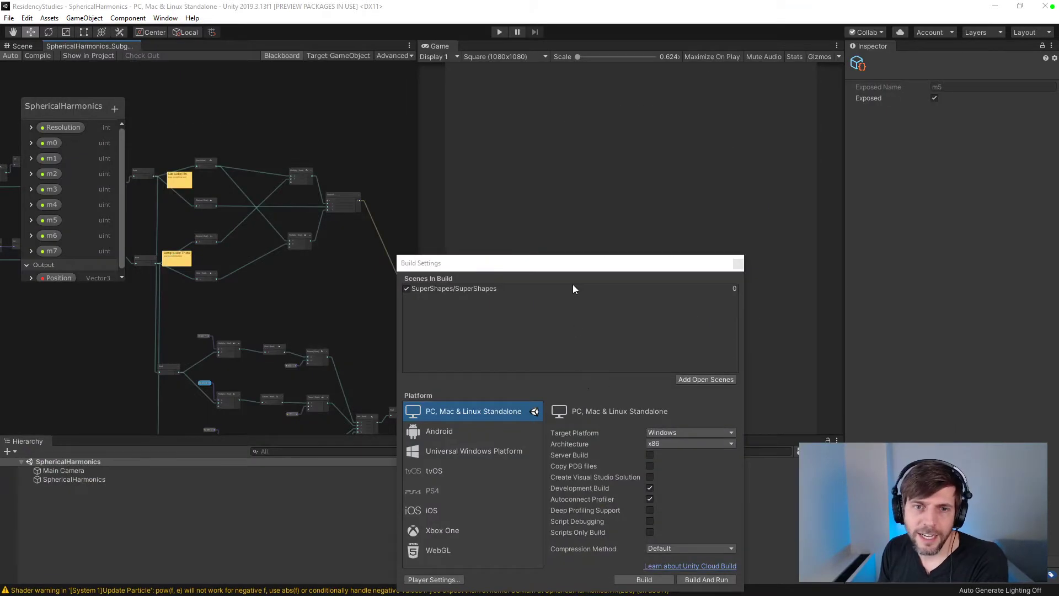
pyautogui.moveTo(571, 268); pyautogui.dragTo(481, 228)
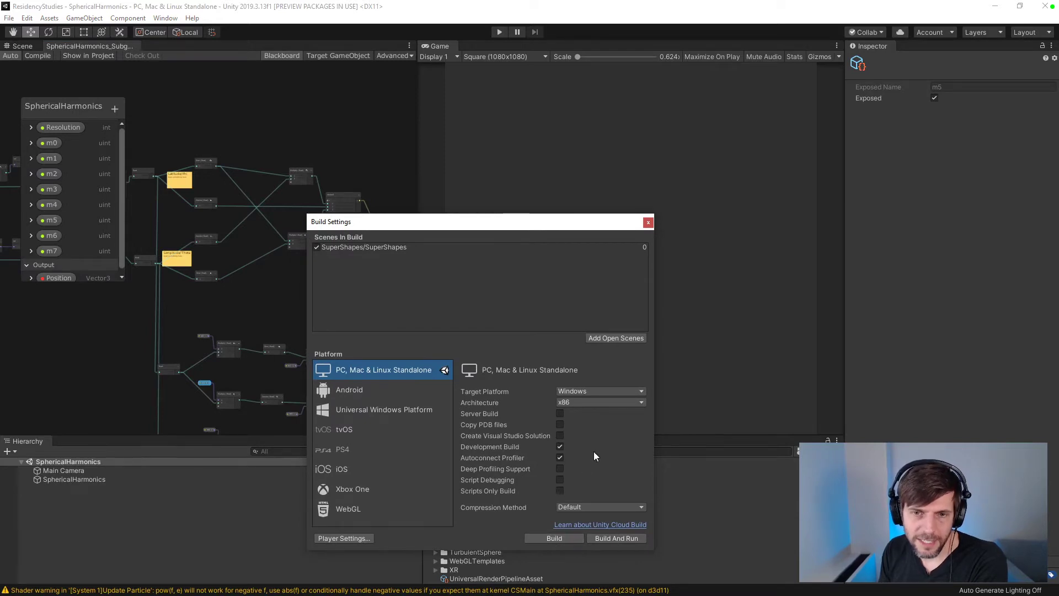
pyautogui.click(649, 223)
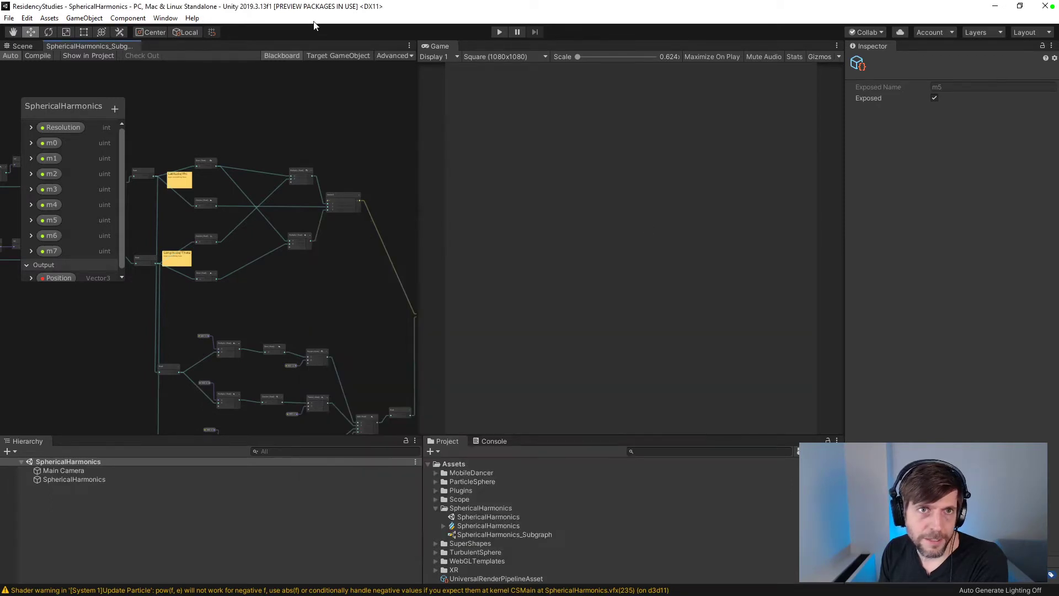
pyautogui.click(498, 33)
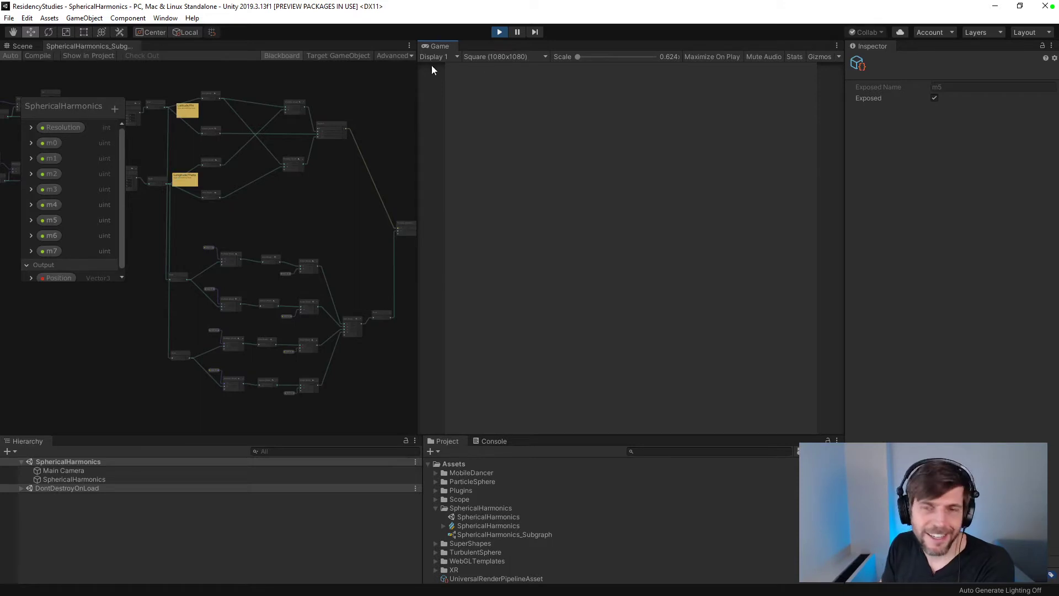
pyautogui.click(498, 33)
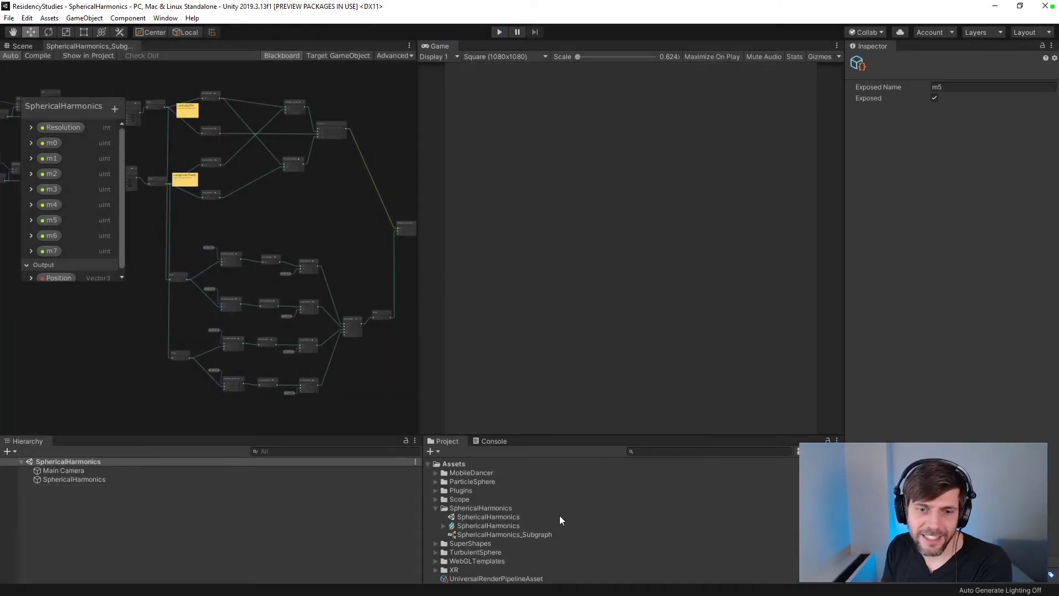
# - Open the SuperShapes scene from its asset folder to check its rendering, and reopen the SphericalHarmonics scene
pyautogui.scroll(-2, 557, 518)
pyautogui.scroll(2, 497, 547)
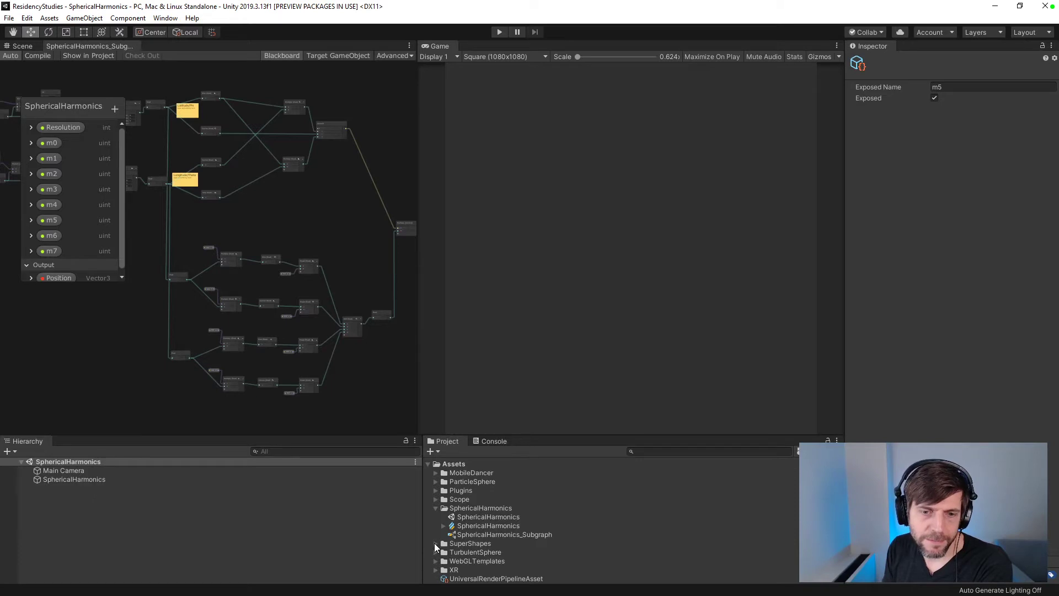
pyautogui.click(436, 544)
pyautogui.scroll(-2, 468, 546)
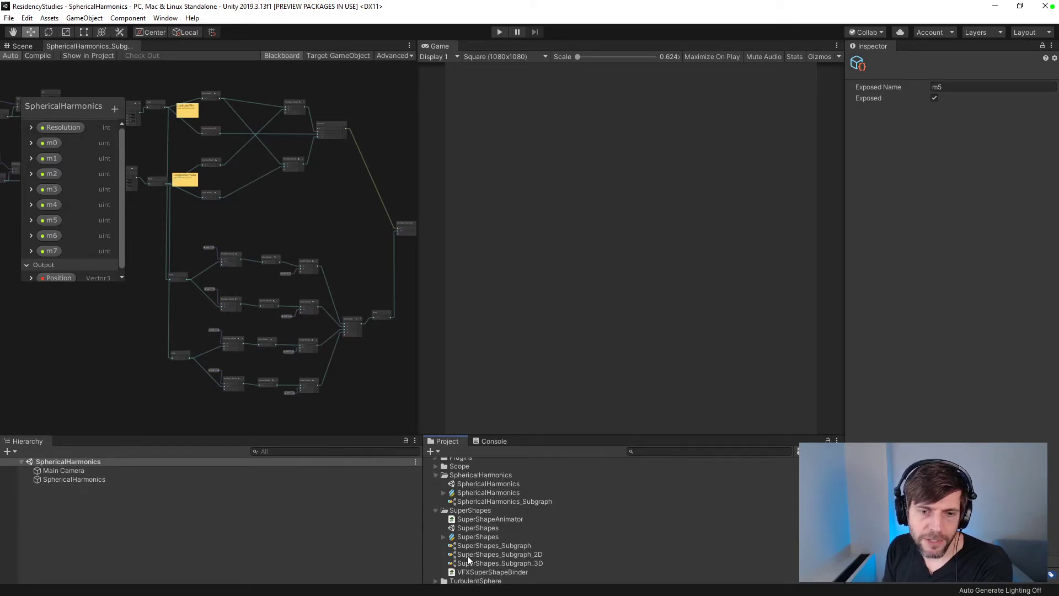
pyautogui.doubleClick(464, 530)
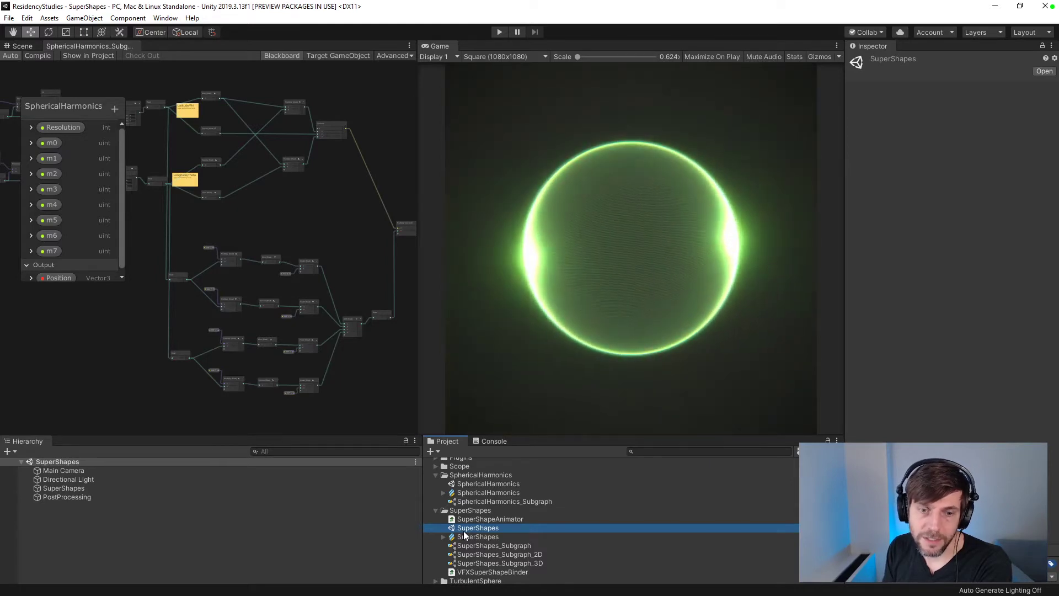
pyautogui.doubleClick(479, 483)
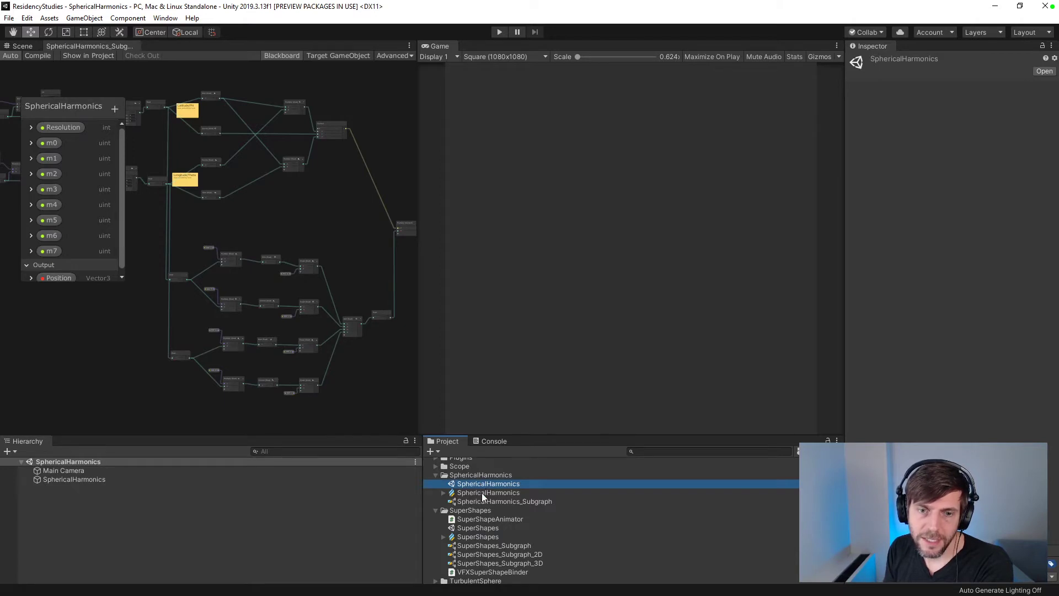
# - In SphericalHarmonics_Subgraph, disconnect the latitude and longitude values from the lower group's two input nodes and compile the graph
pyautogui.click(482, 493)
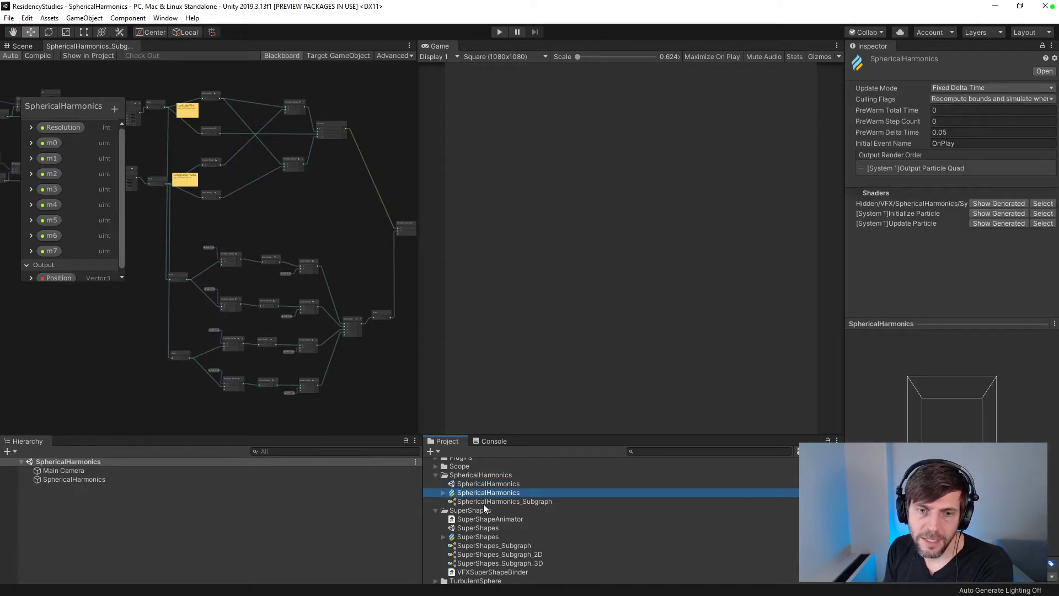
pyautogui.doubleClick(484, 504)
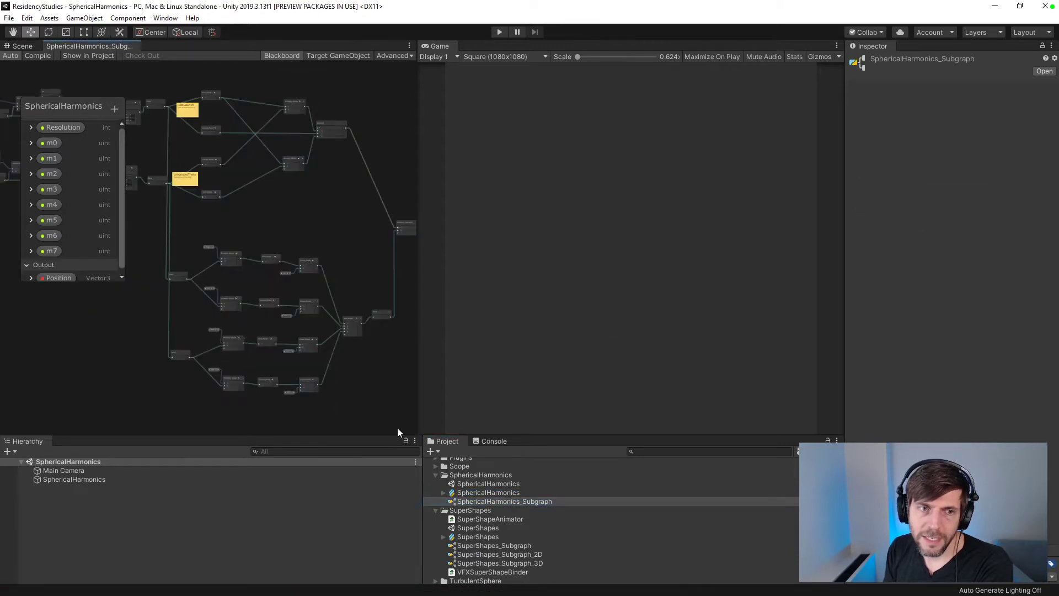
pyautogui.scroll(2, 362, 415)
pyautogui.scroll(2, 382, 387)
pyautogui.scroll(1, 389, 390)
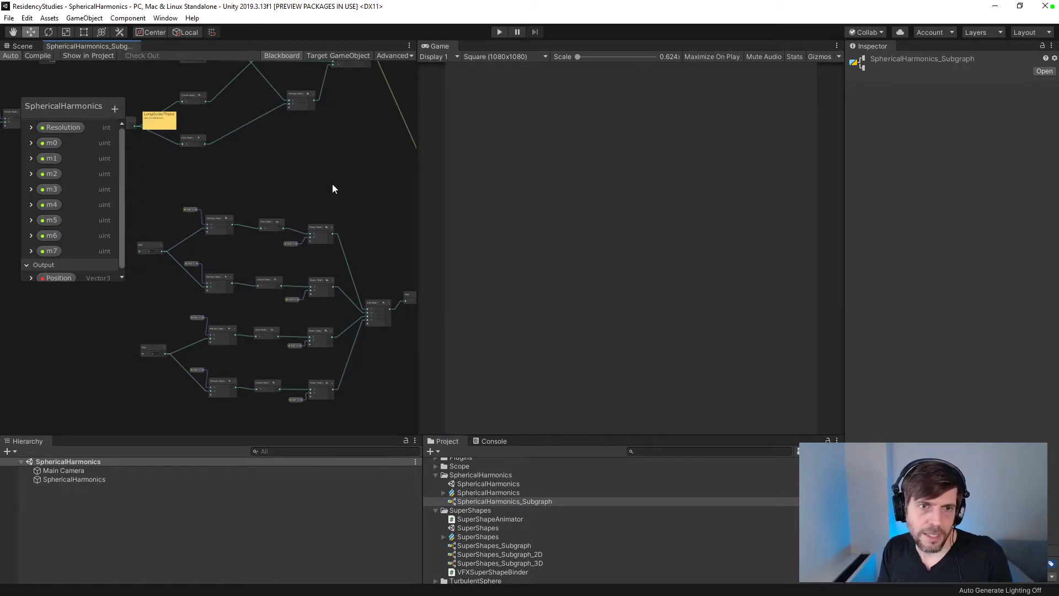
pyautogui.moveTo(332, 184); pyautogui.dragTo(213, 250, button='middle')
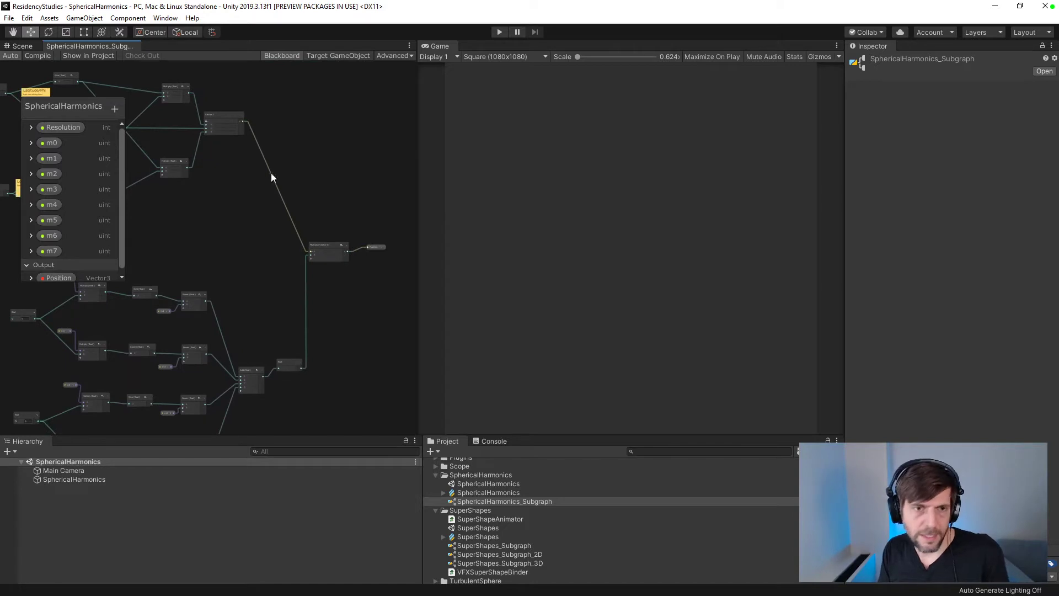
pyautogui.click(35, 57)
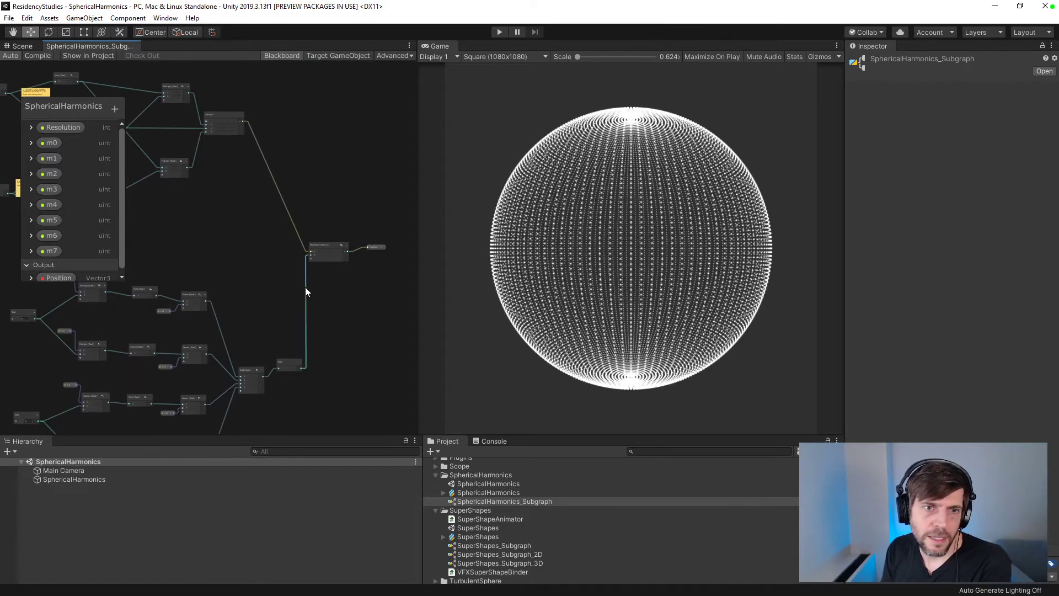
# - Reconnect the latitude value to the upper input node of the subgraph's lower node group and recompile
pyautogui.scroll(5, 336, 229)
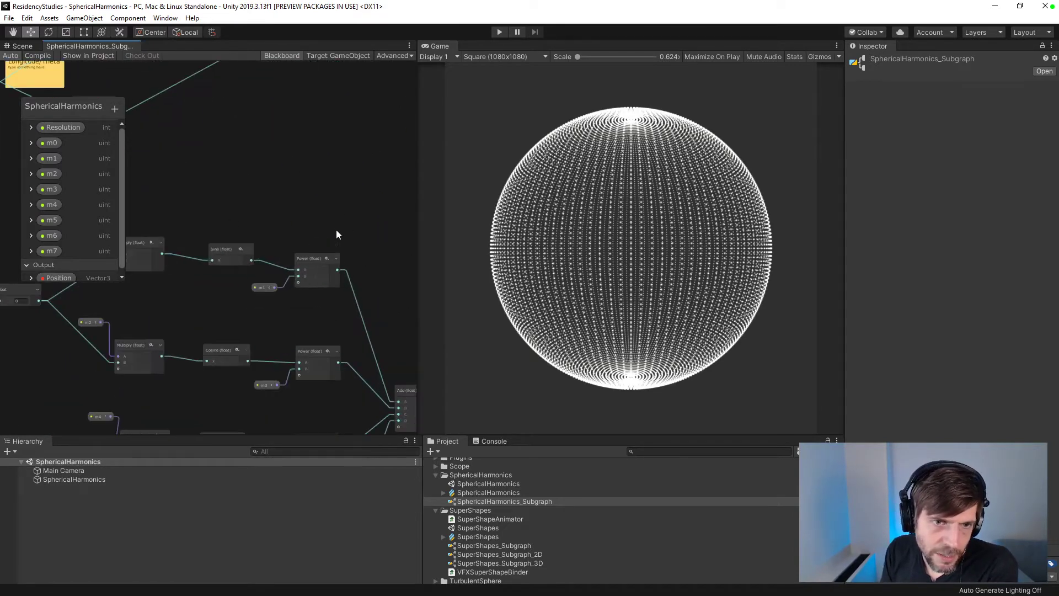
pyautogui.scroll(-5, 212, 247)
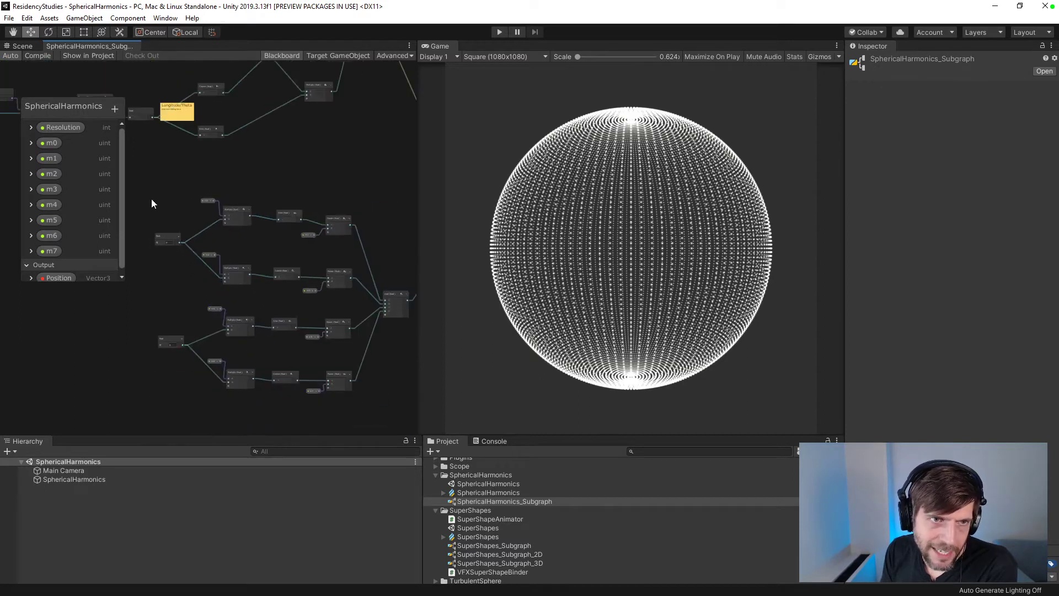
pyautogui.moveTo(209, 230); pyautogui.dragTo(204, 264, button='middle')
pyautogui.scroll(-1, 206, 189)
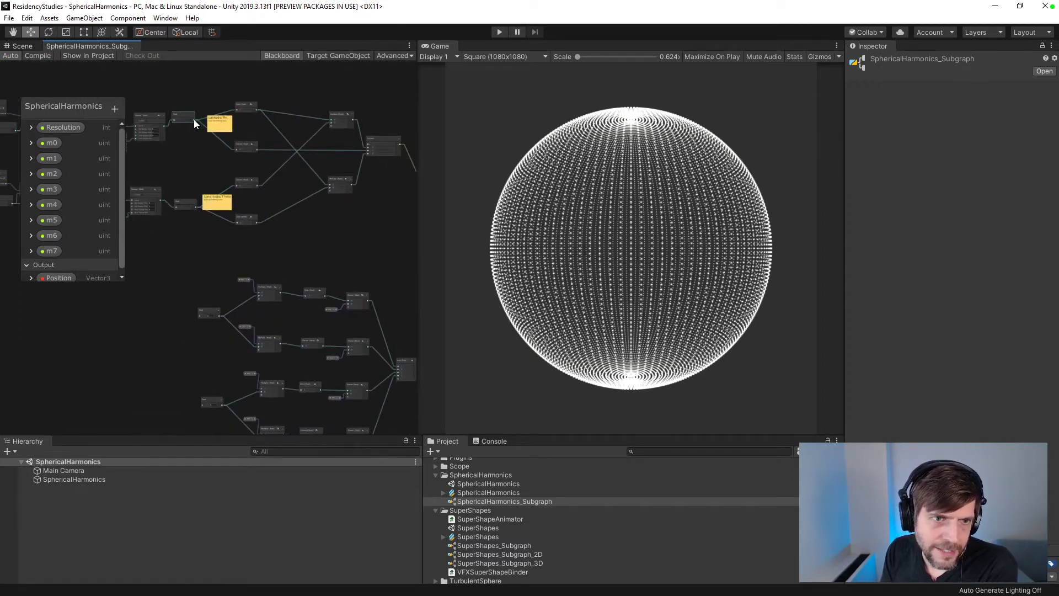
pyautogui.moveTo(194, 119); pyautogui.dragTo(200, 316)
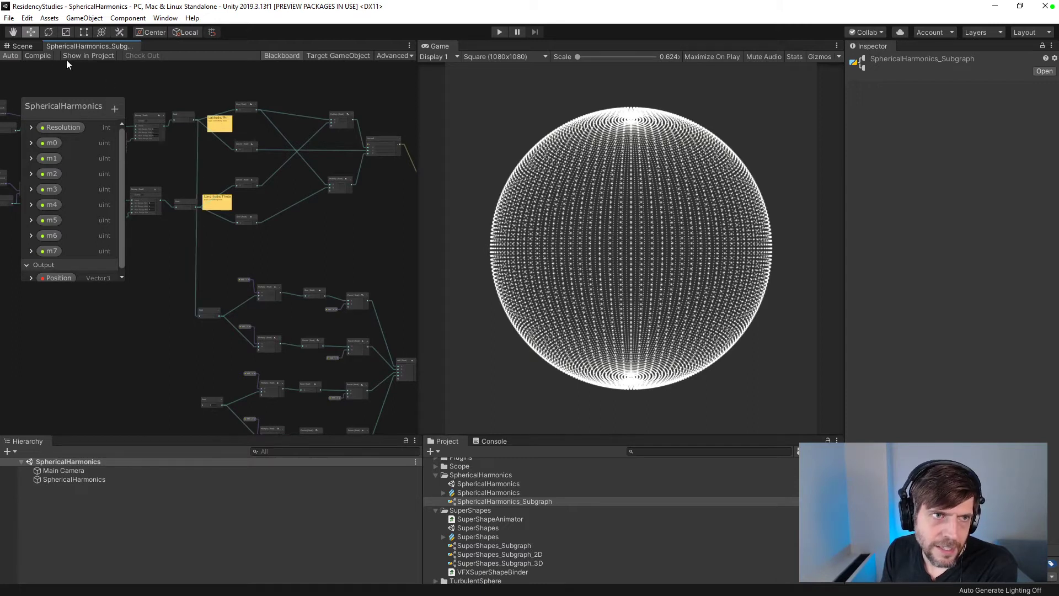
pyautogui.click(37, 55)
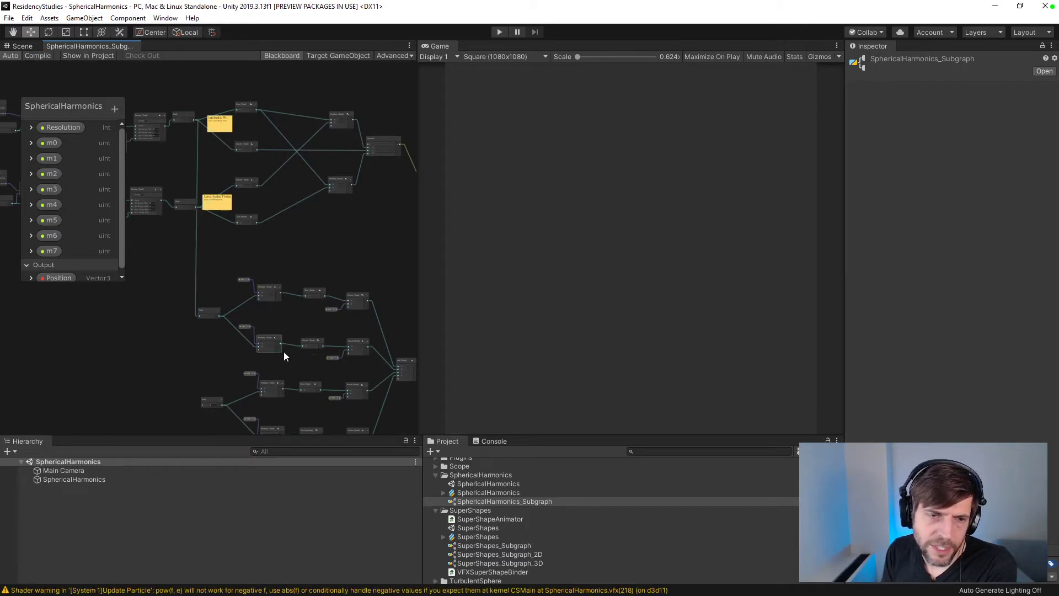
# - Examine the Multiply, Sine, Cosine and Power chains fed by m0 to m3 in the subgraph's lower node group
pyautogui.scroll(8, 298, 357)
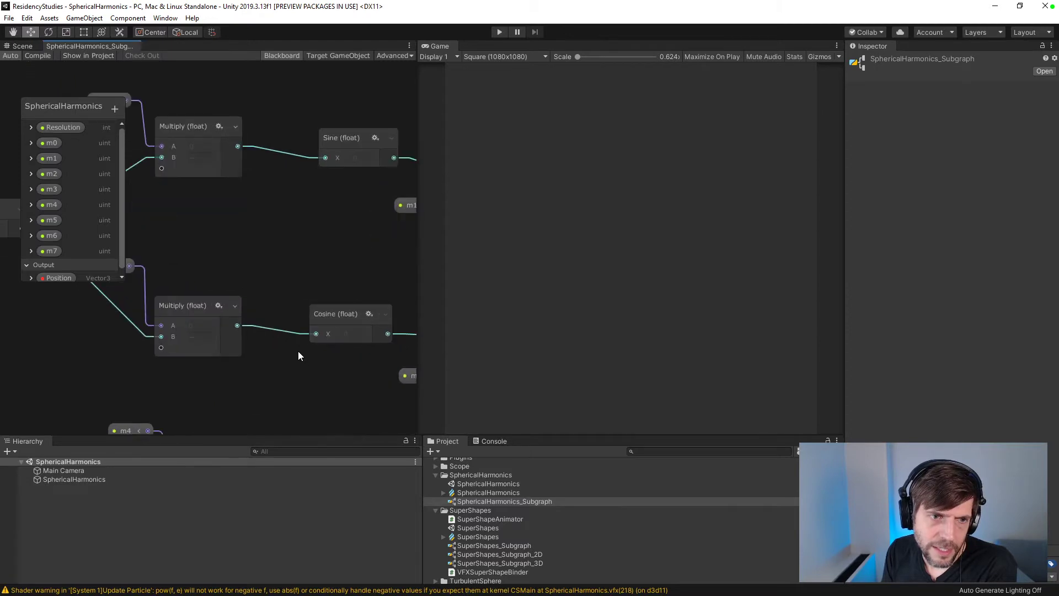
pyautogui.moveTo(225, 276); pyautogui.dragTo(216, 316, button='middle')
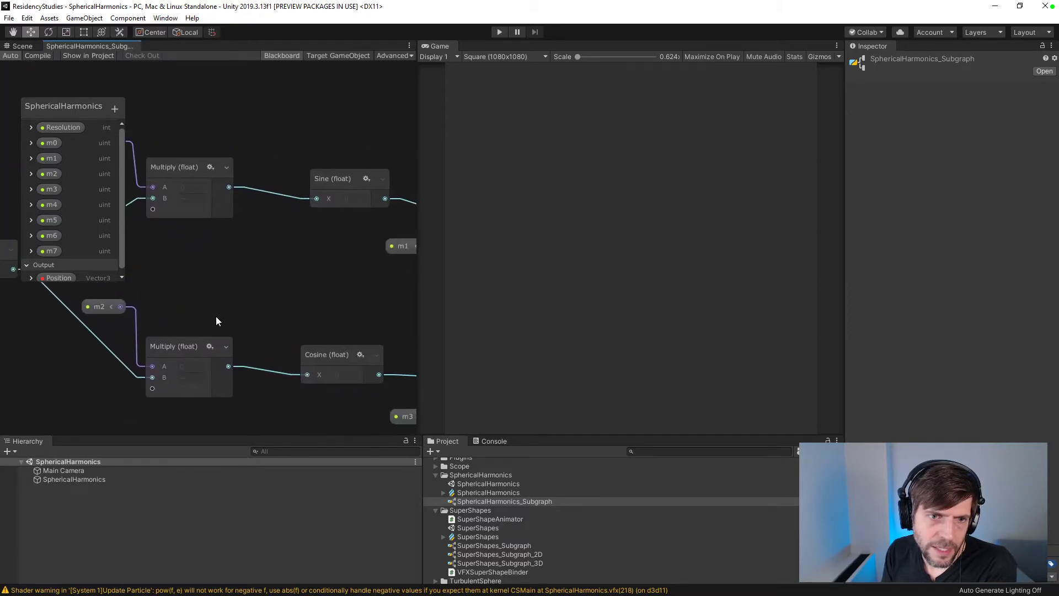
pyautogui.moveTo(374, 329); pyautogui.dragTo(226, 303, button='middle')
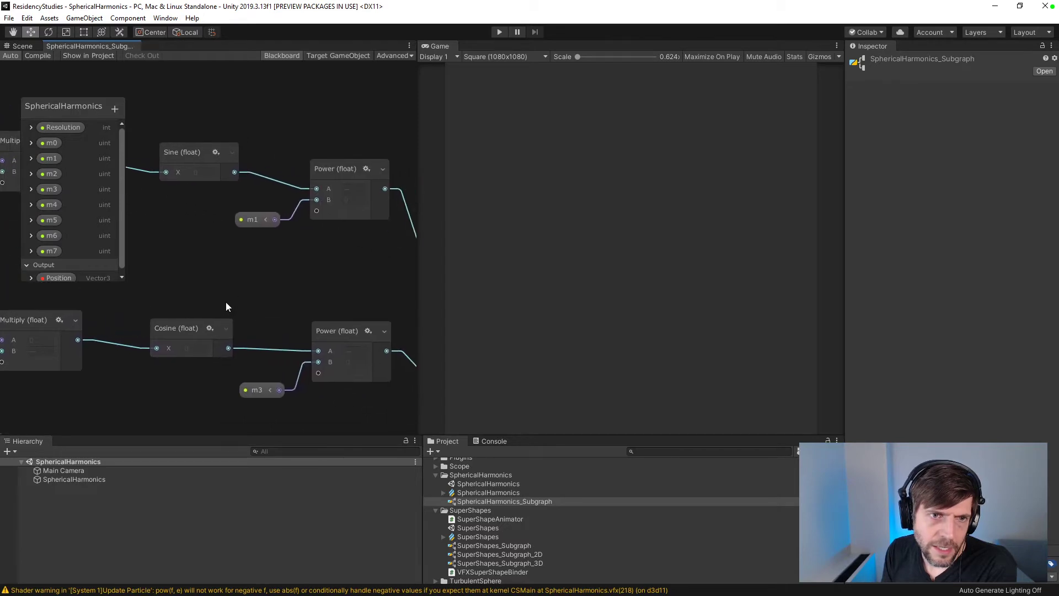
pyautogui.scroll(-2, 331, 304)
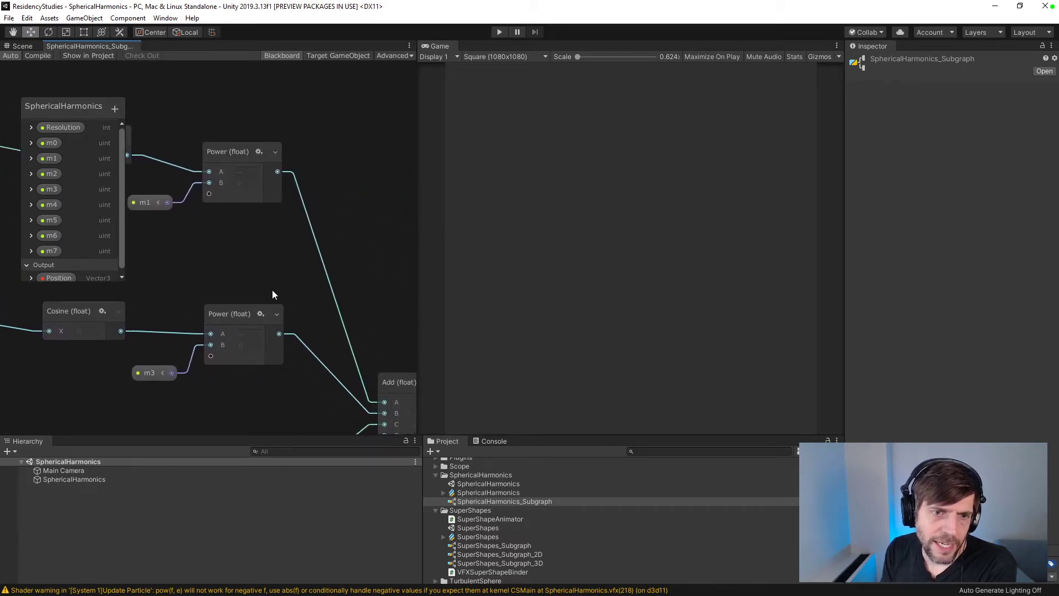
pyautogui.scroll(-2, 331, 265)
pyautogui.moveTo(346, 301); pyautogui.dragTo(363, 273, button='middle')
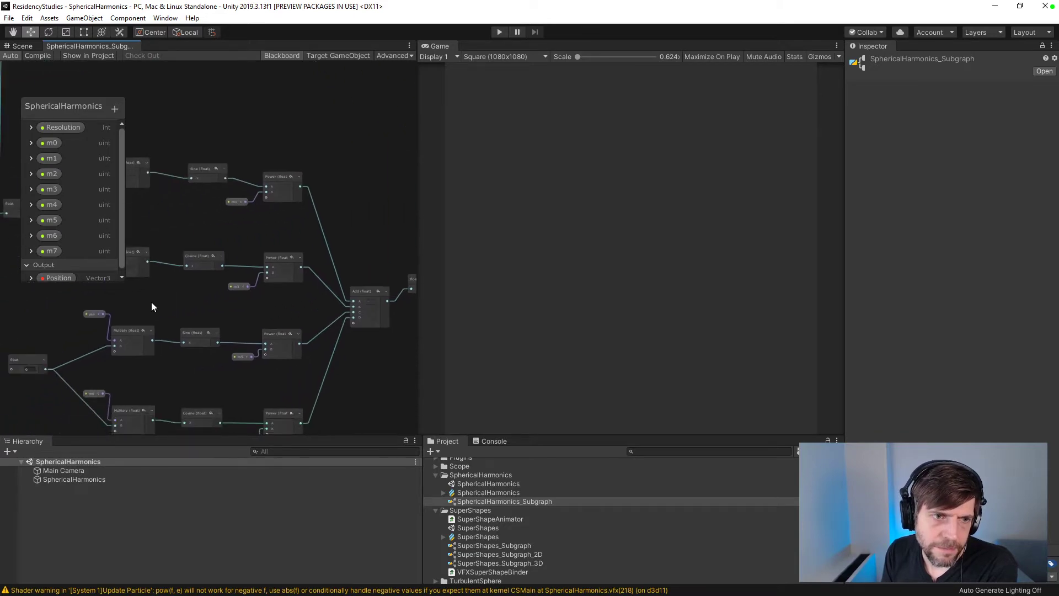
# - Move the upper float input node of the lower node group slightly up and away from the blackboard
pyautogui.moveTo(151, 302); pyautogui.dragTo(315, 329, button='middle')
pyautogui.moveTo(200, 187); pyautogui.dragTo(249, 293, button='middle')
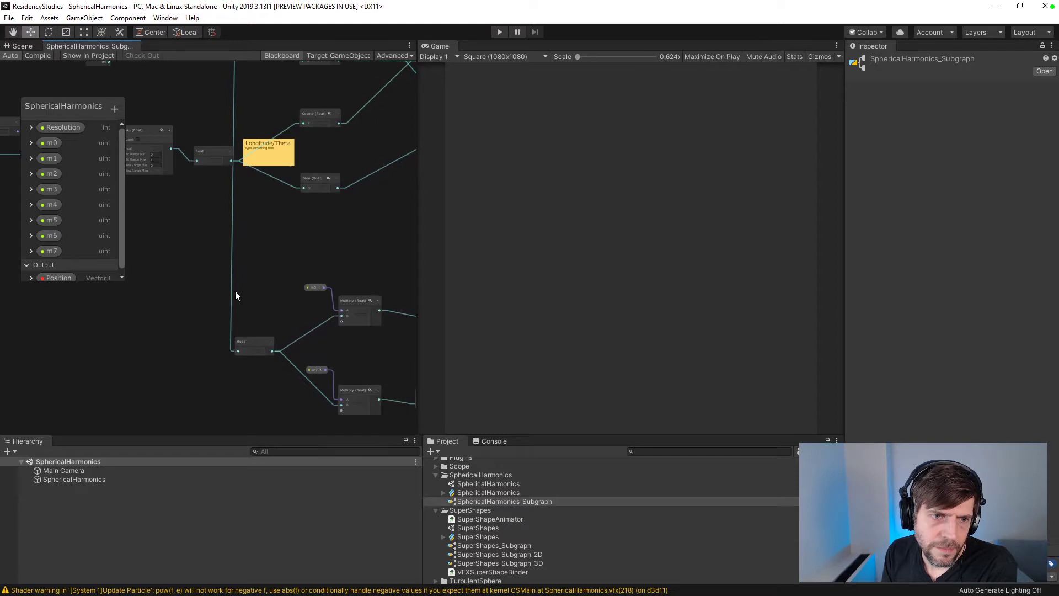
pyautogui.moveTo(251, 338); pyautogui.dragTo(254, 333)
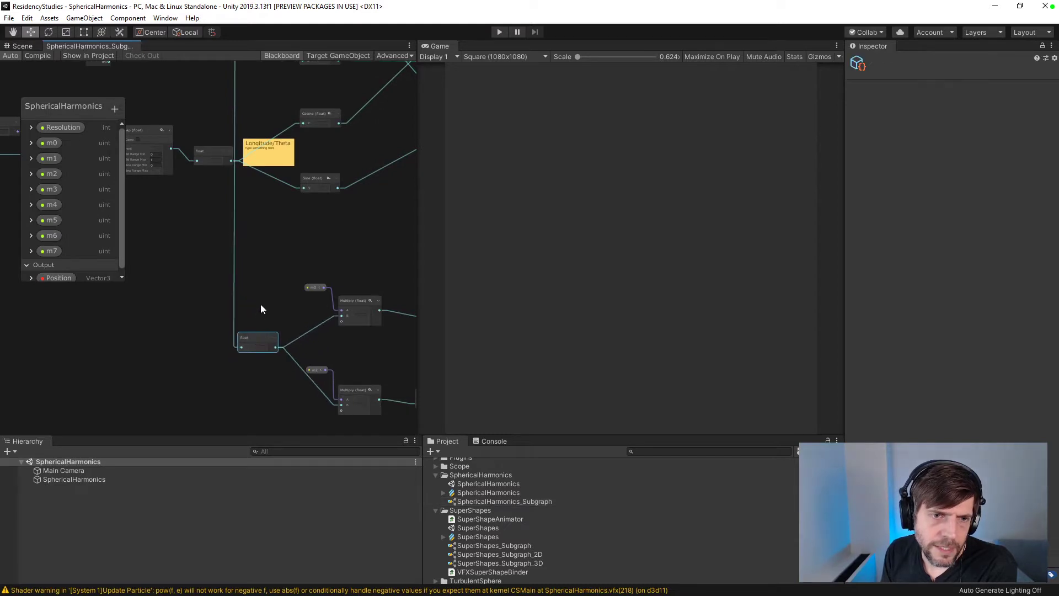
pyautogui.click(262, 307)
# - Disconnect the latitude value from the upper float input node of the lower group and compile the graph
pyautogui.scroll(2, 262, 309)
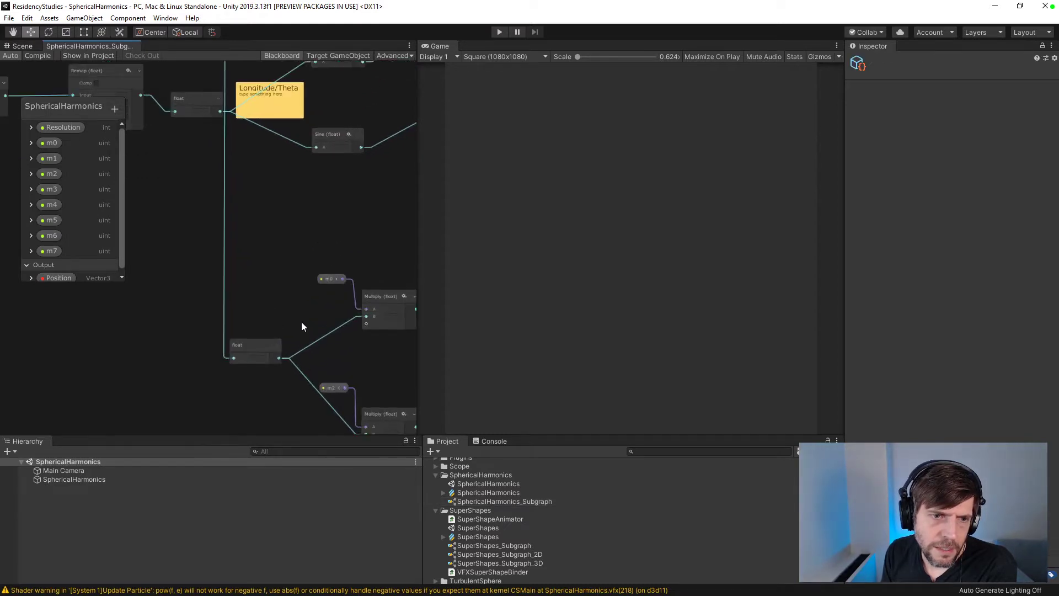
pyautogui.moveTo(301, 322); pyautogui.dragTo(233, 304, button='middle')
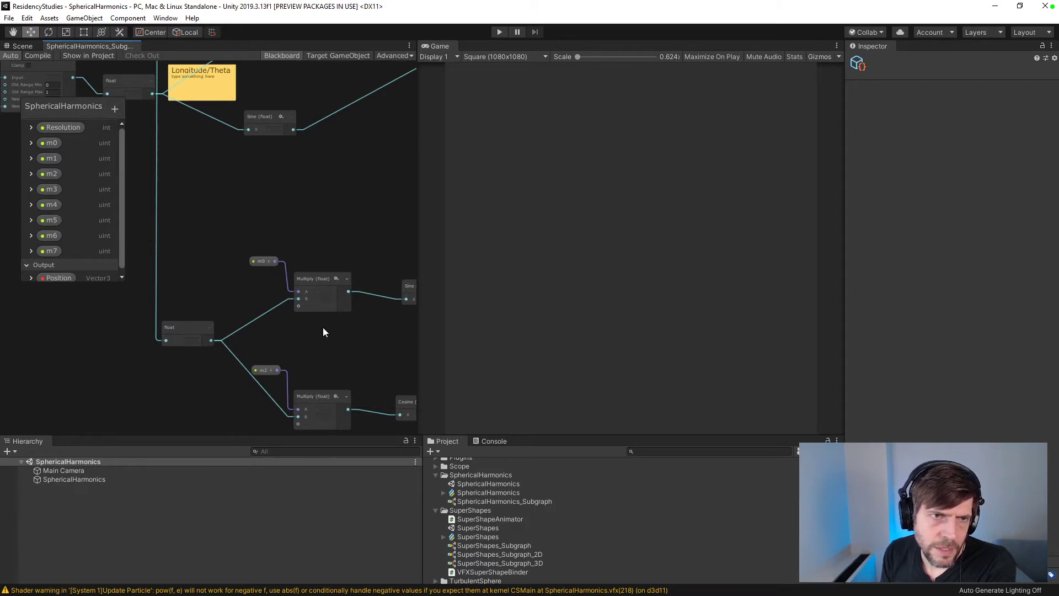
pyautogui.moveTo(324, 331); pyautogui.dragTo(223, 334, button='middle')
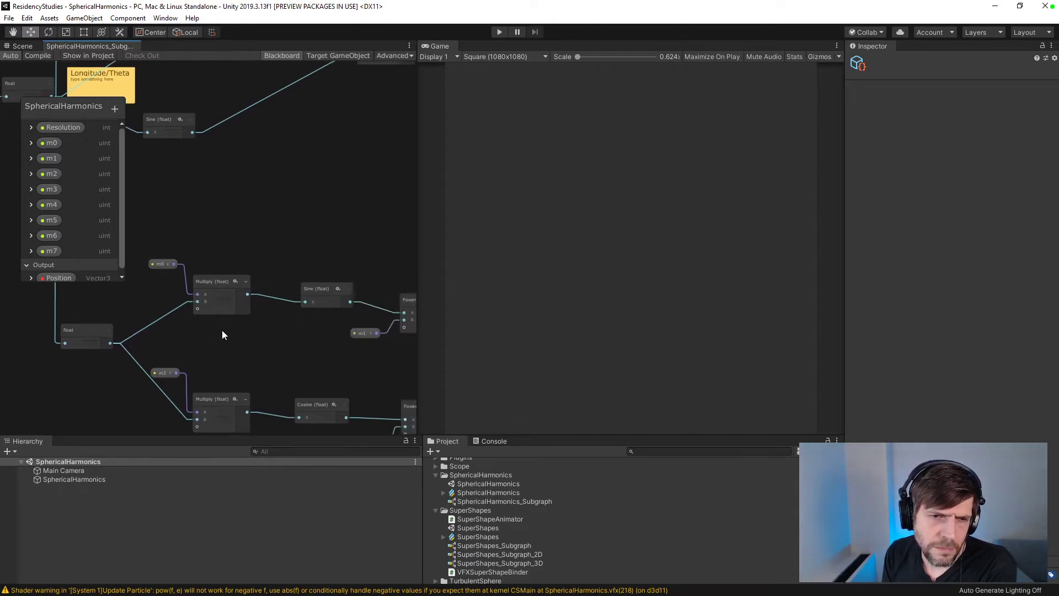
pyautogui.scroll(-2, 323, 352)
pyautogui.moveTo(329, 356); pyautogui.dragTo(341, 256, button='middle')
pyautogui.scroll(-3, 245, 219)
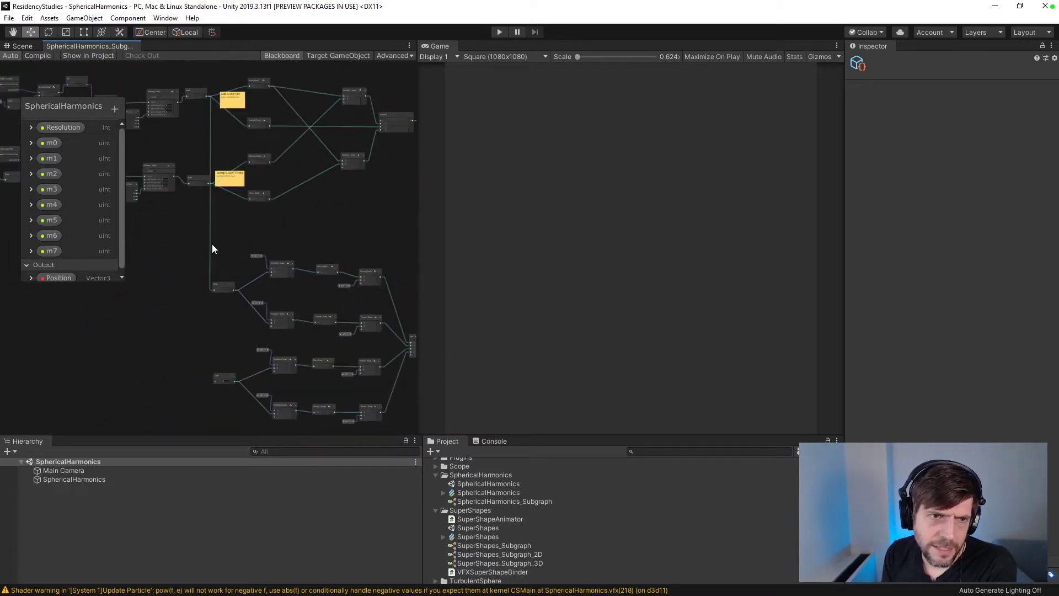
pyautogui.click(212, 243)
pyautogui.press('Delete')
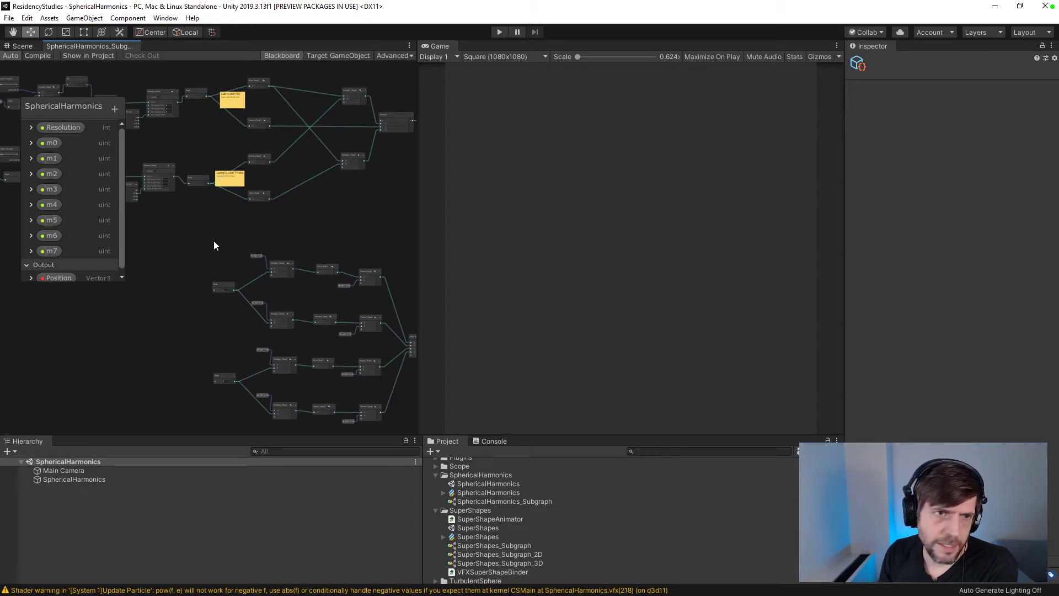
pyautogui.click(34, 55)
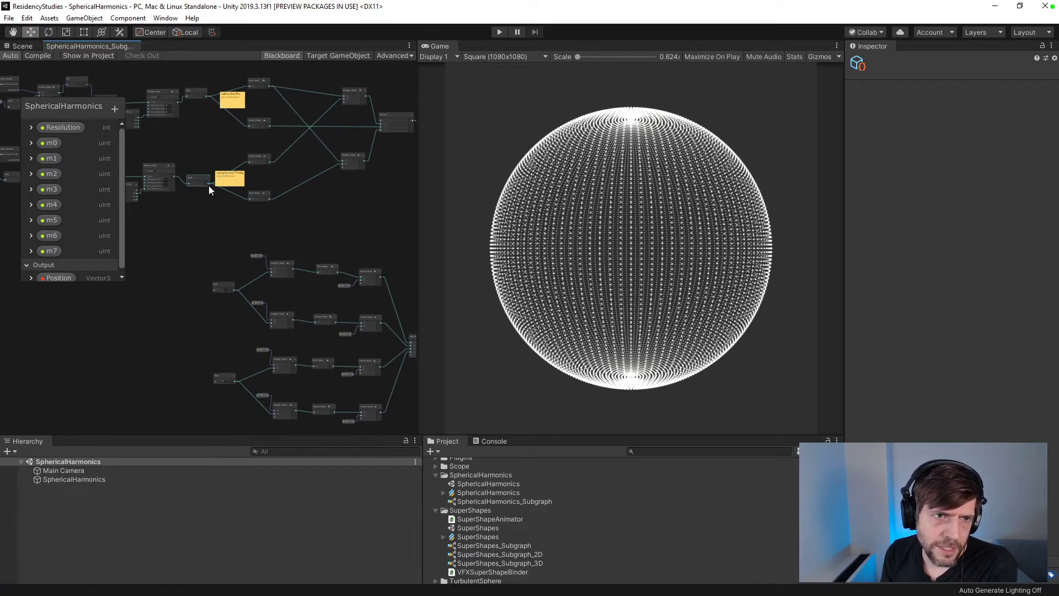
# - Connect the longitude value to the lower group's second float input node, recompile, and inspect the first shader warning in the Console
pyautogui.moveTo(208, 183); pyautogui.dragTo(213, 340)
pyautogui.click(47, 54)
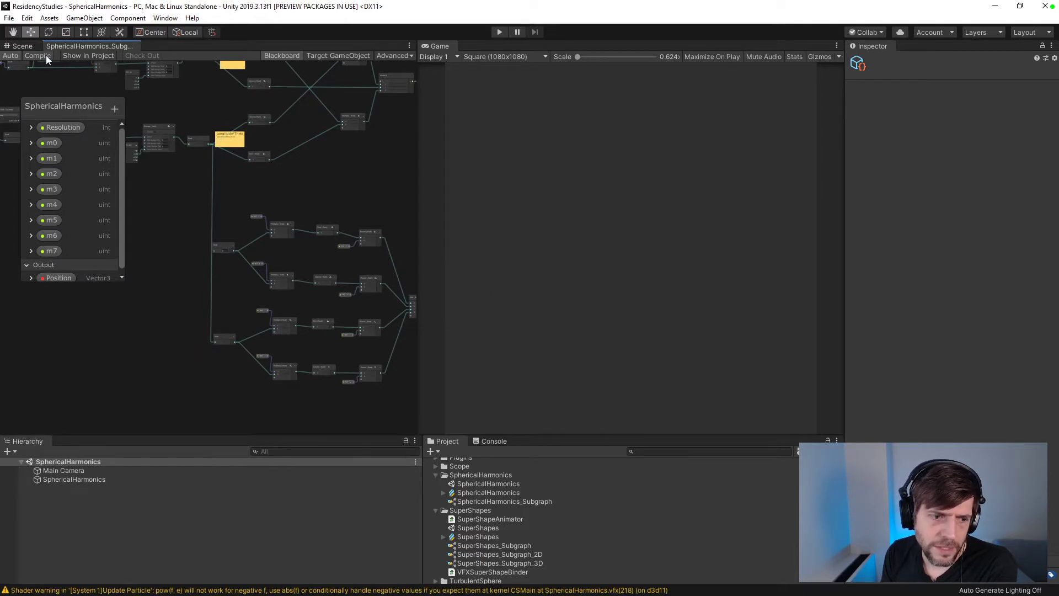
pyautogui.click(496, 441)
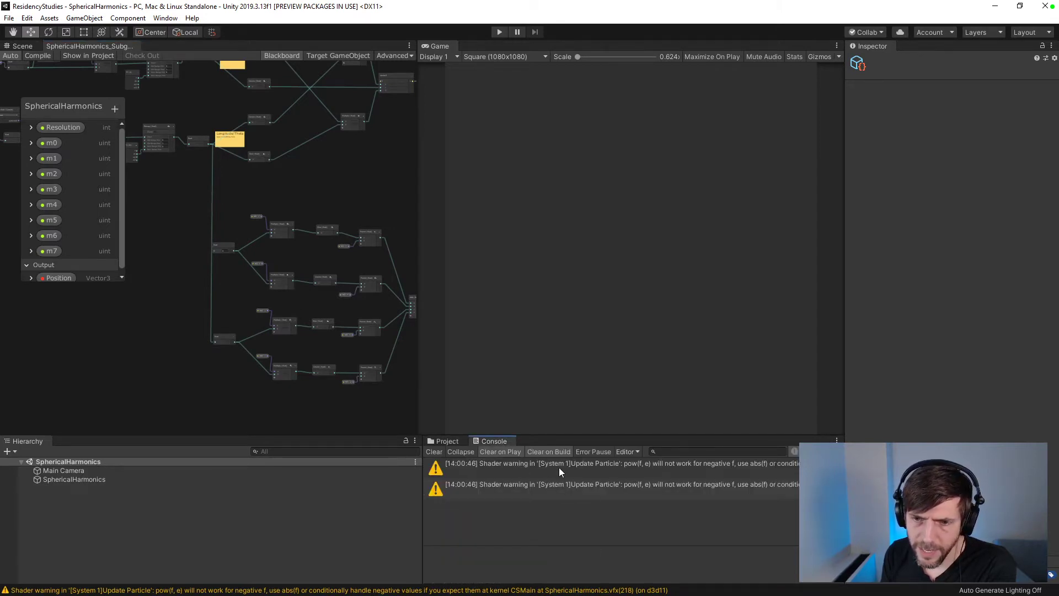
pyautogui.click(638, 469)
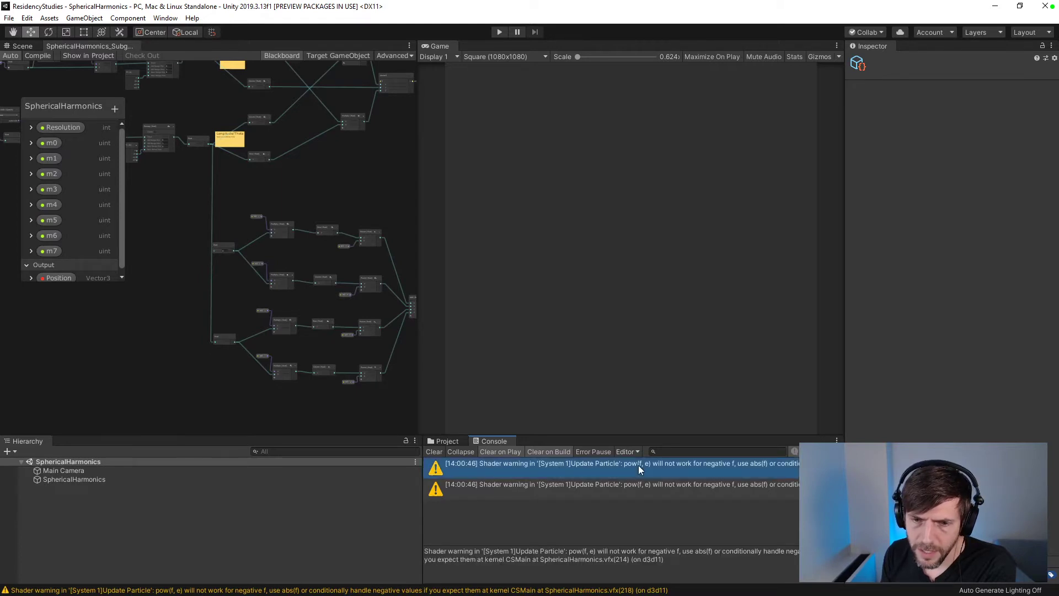
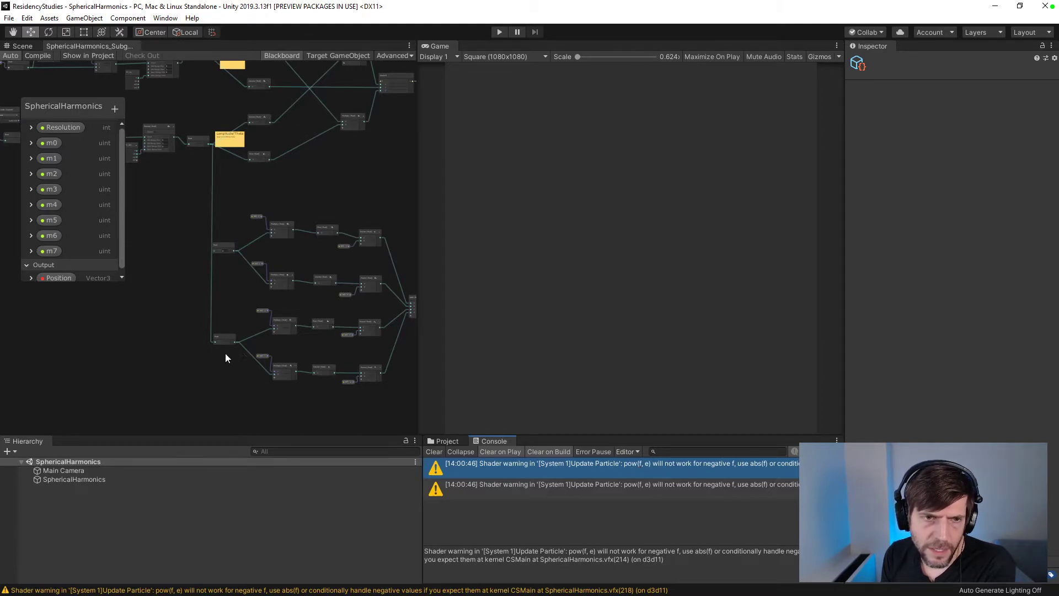
# - Reconnect the latitude value to the upper float input node of the lower node group
pyautogui.scroll(3, 226, 354)
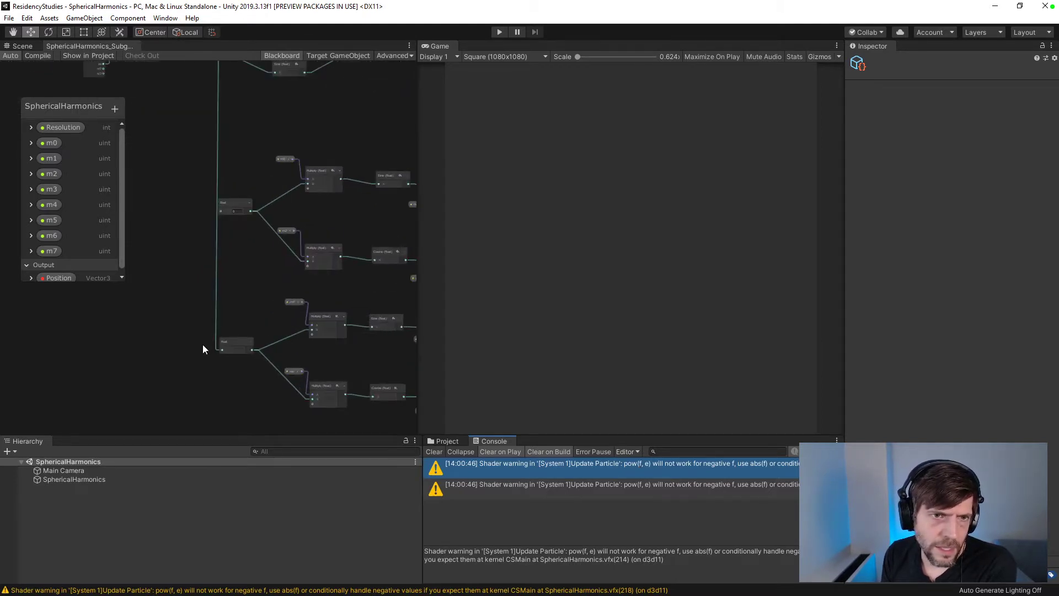
pyautogui.moveTo(239, 193); pyautogui.dragTo(253, 386, button='middle')
pyautogui.scroll(-1, 239, 251)
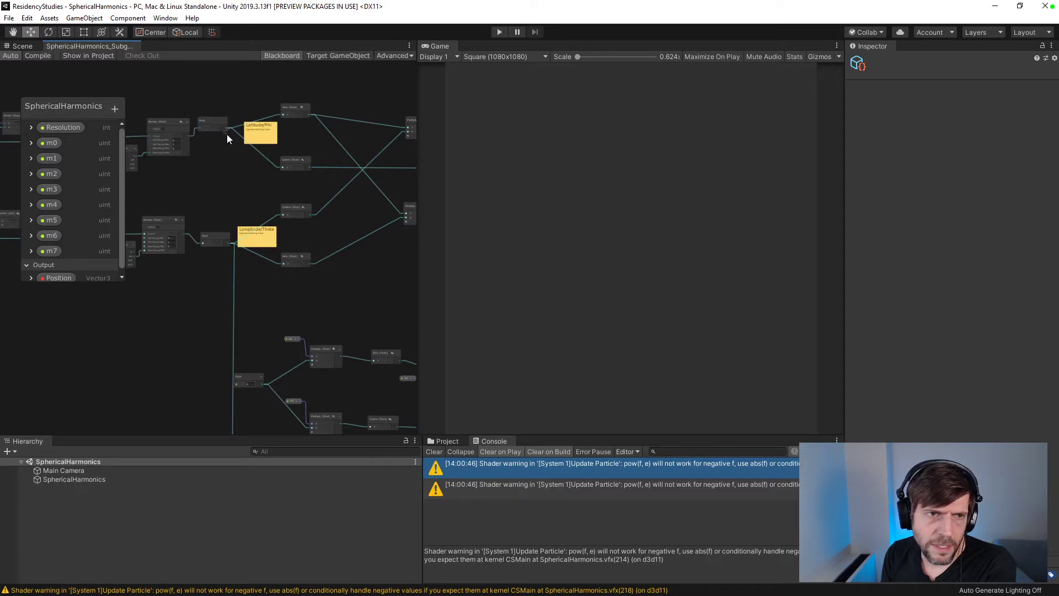
pyautogui.moveTo(228, 222); pyautogui.dragTo(237, 357)
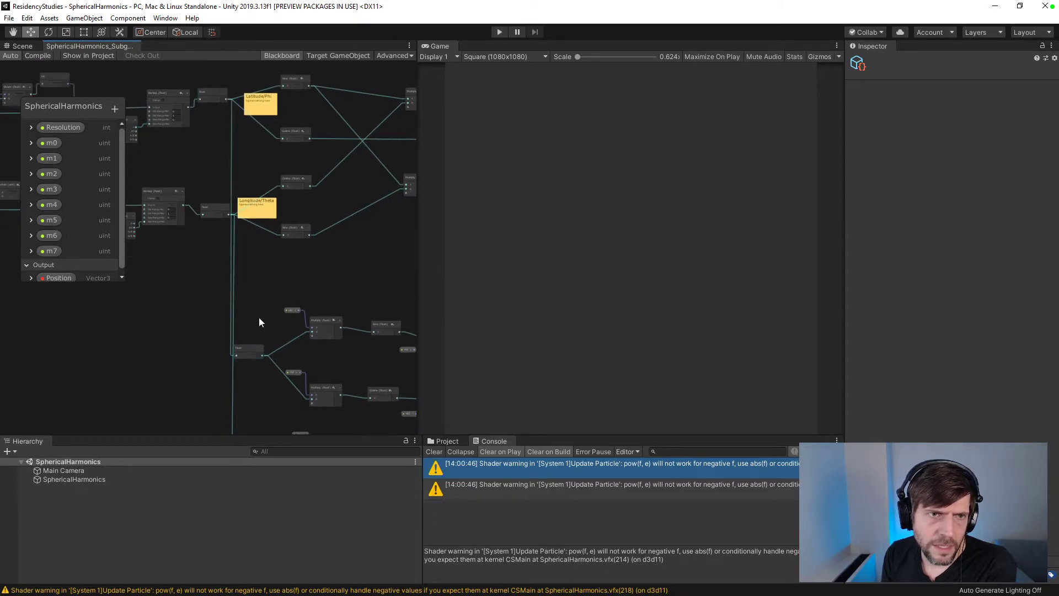
# - Examine the latitude and longitude Remap nodes and trace their values through the lower group to the first Sine node
pyautogui.scroll(8, 260, 323)
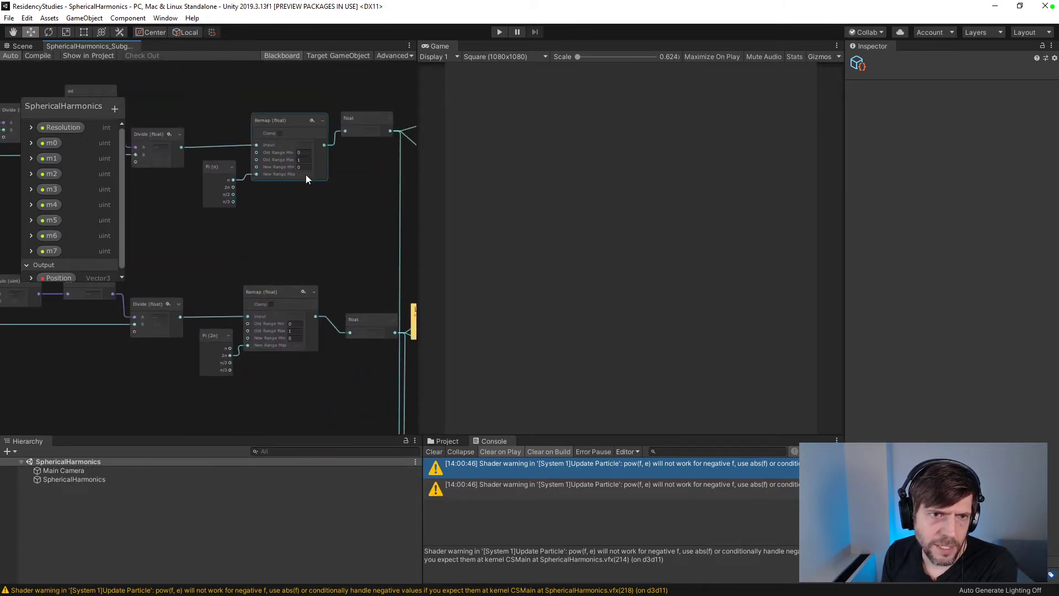
pyautogui.scroll(-1, 325, 391)
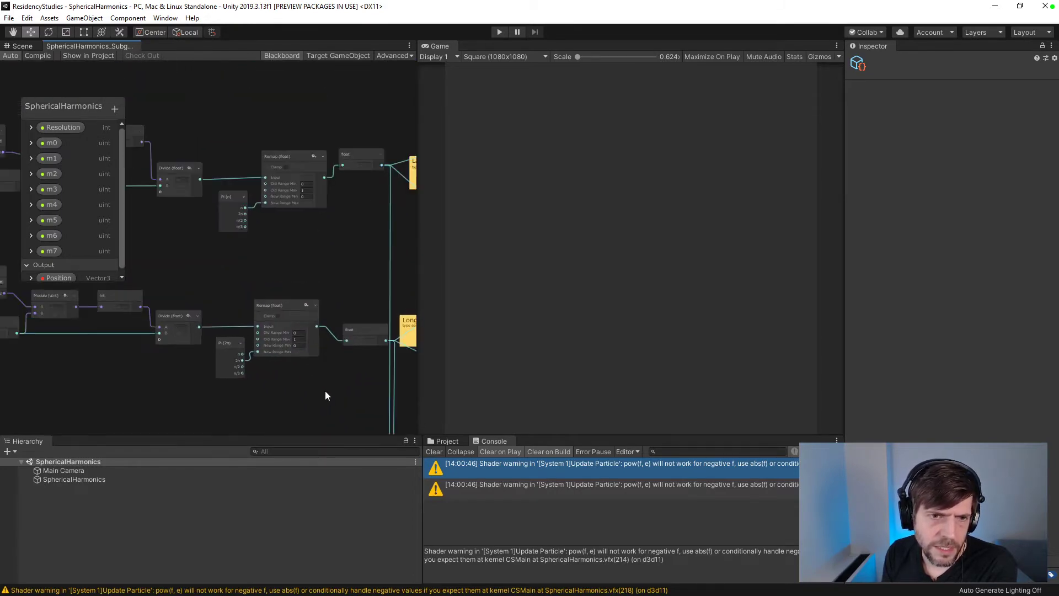
pyautogui.moveTo(344, 395); pyautogui.dragTo(205, 184, button='middle')
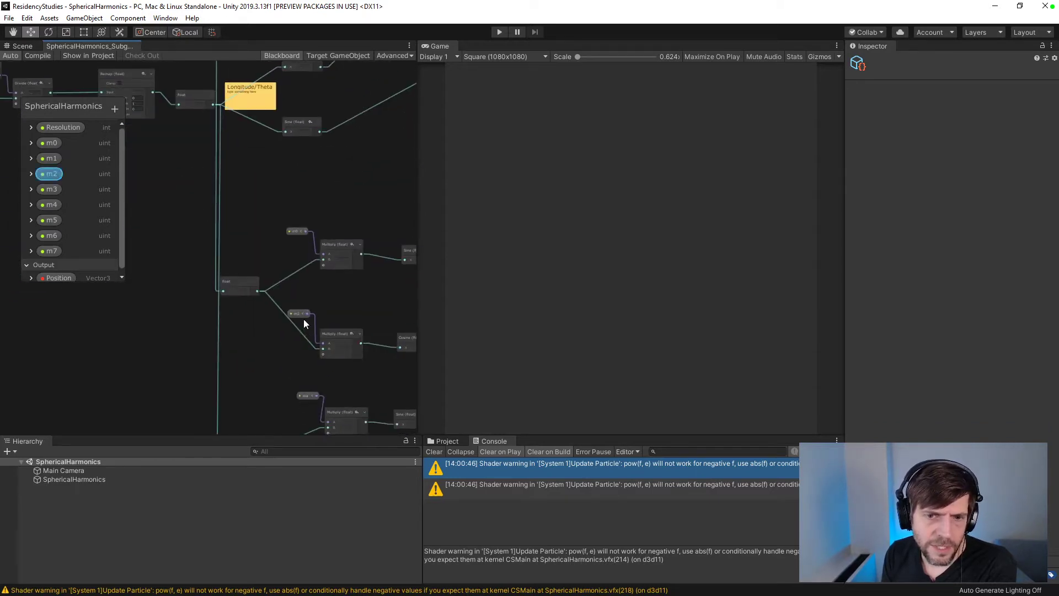
pyautogui.moveTo(303, 324); pyautogui.dragTo(276, 307, button='middle')
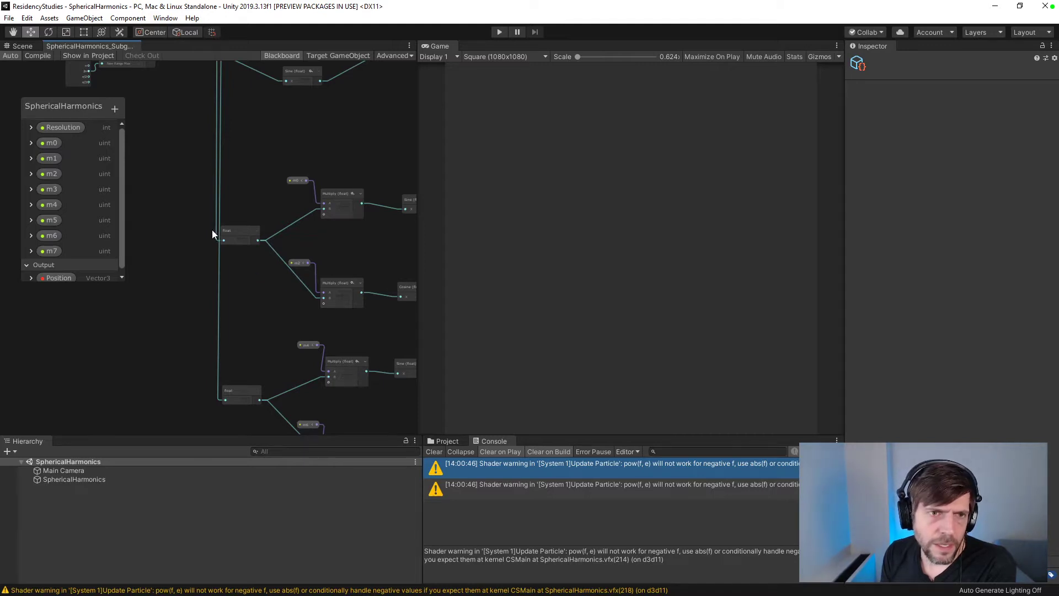
pyautogui.moveTo(249, 172); pyautogui.dragTo(196, 250, button='middle')
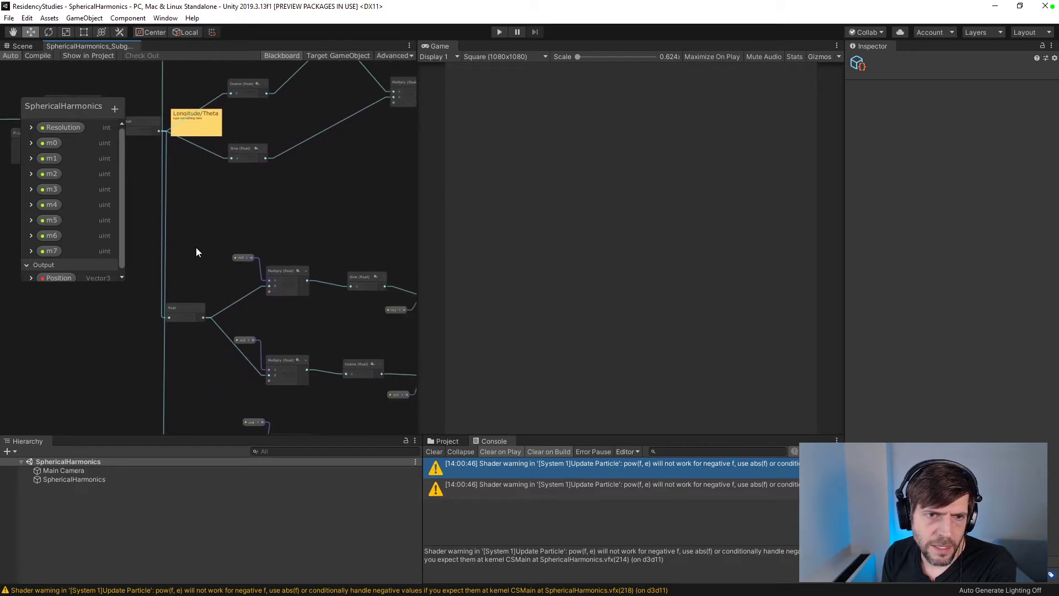
pyautogui.moveTo(297, 316); pyautogui.dragTo(326, 305, button='middle')
pyautogui.moveTo(293, 251); pyautogui.dragTo(280, 253)
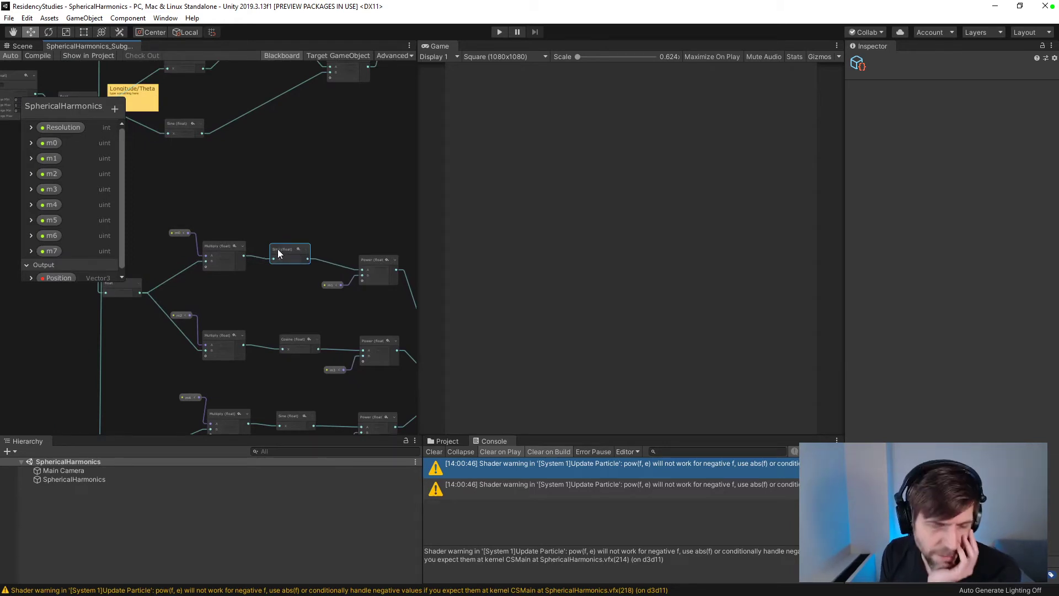
# - Switch to the browser, load paulbourke.net in a new tab and open the Spherical Harmonics page from its geometry section
pyautogui.hotkey('alt', 'Tab')
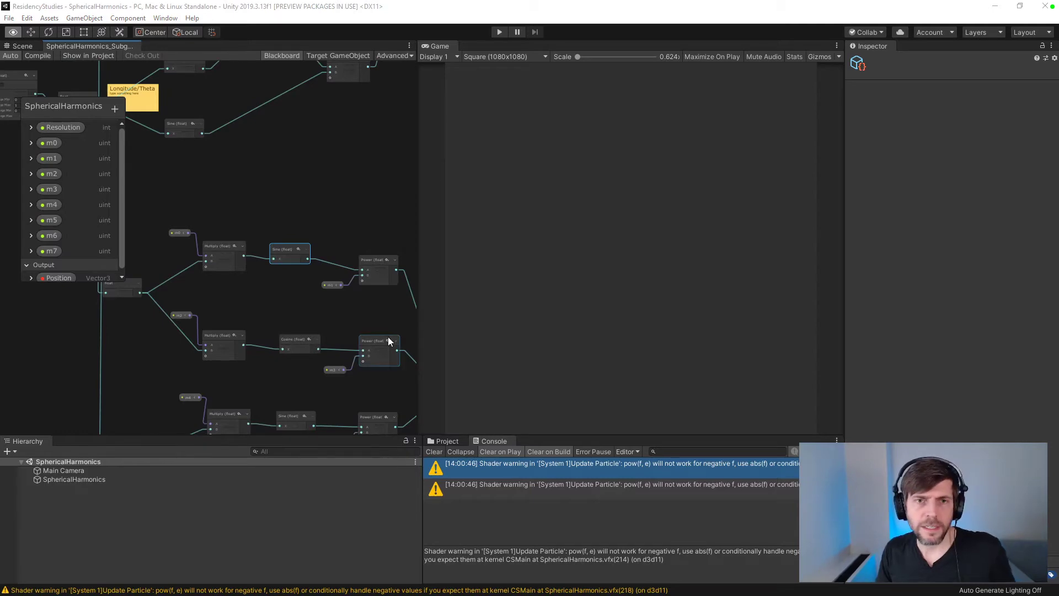
pyautogui.hotkey('alt', 'Tab')
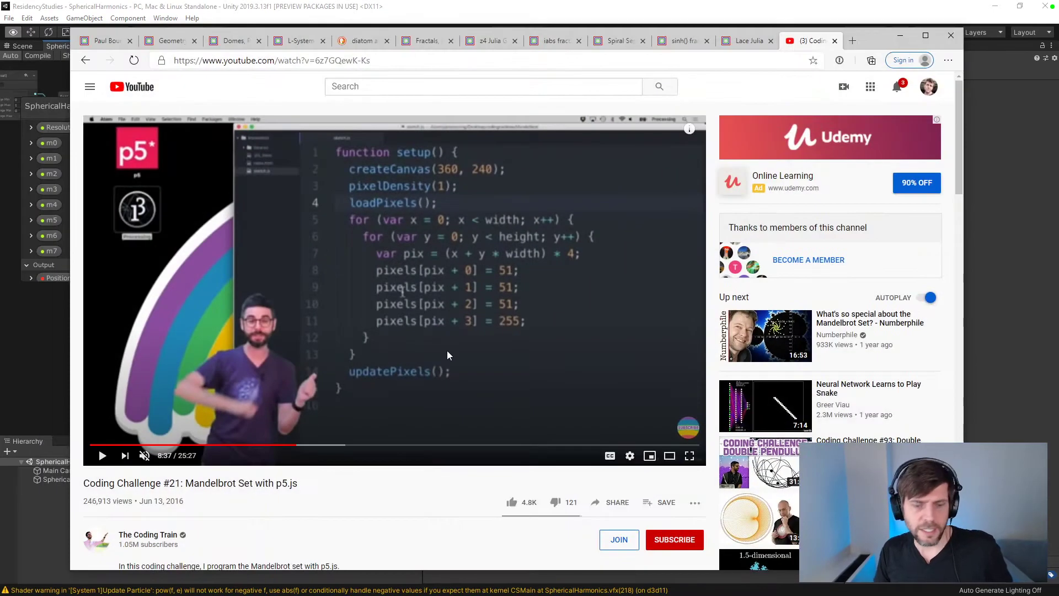
pyautogui.hotkey('ctrl', 't')
pyautogui.write('paulbourke.net')
pyautogui.press('Return')
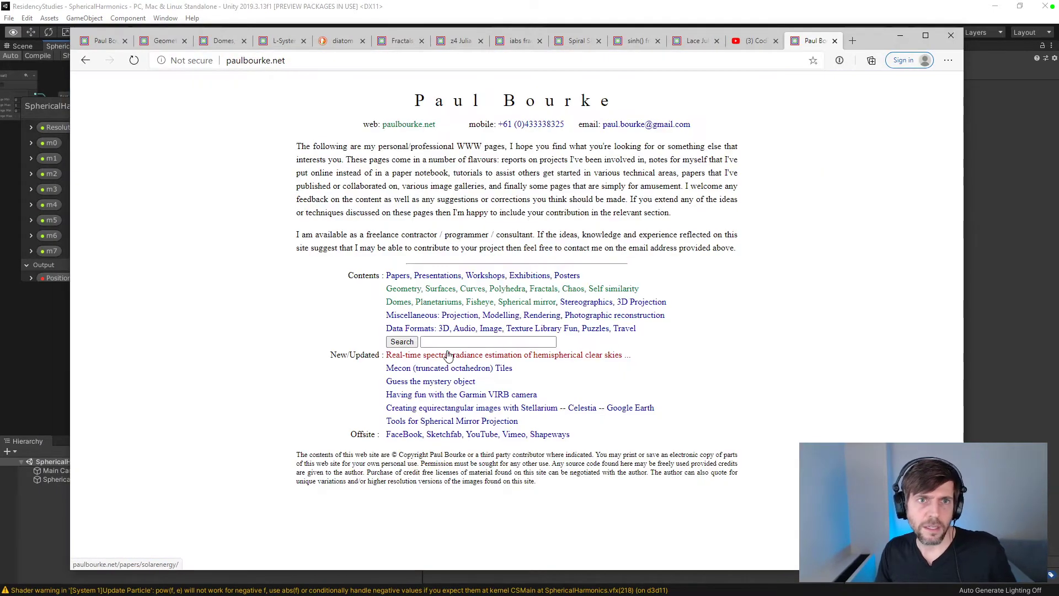
pyautogui.click(454, 298)
pyautogui.scroll(-6, 455, 296)
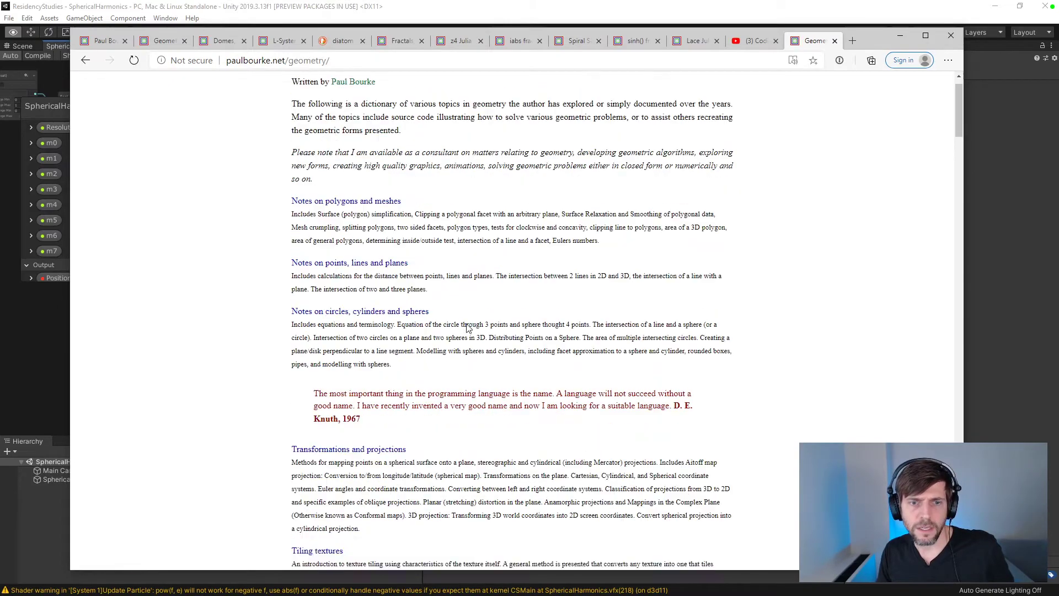
pyautogui.scroll(-10, 470, 330)
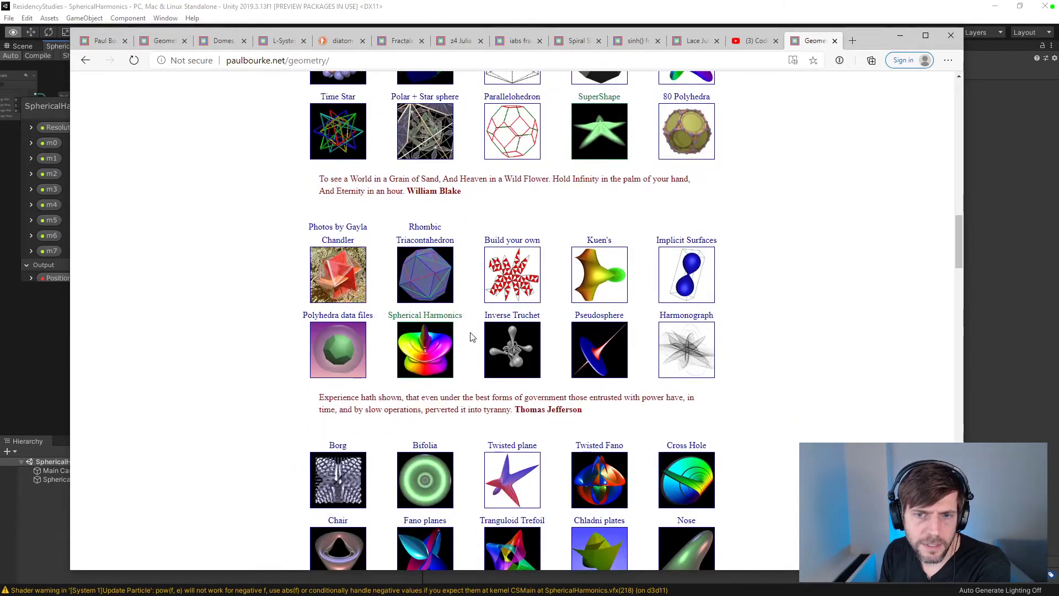
pyautogui.click(446, 349)
# - Review the spherical harmonics formula and C function, and search the page for "abs"
pyautogui.scroll(-5, 603, 379)
pyautogui.scroll(-2, 604, 383)
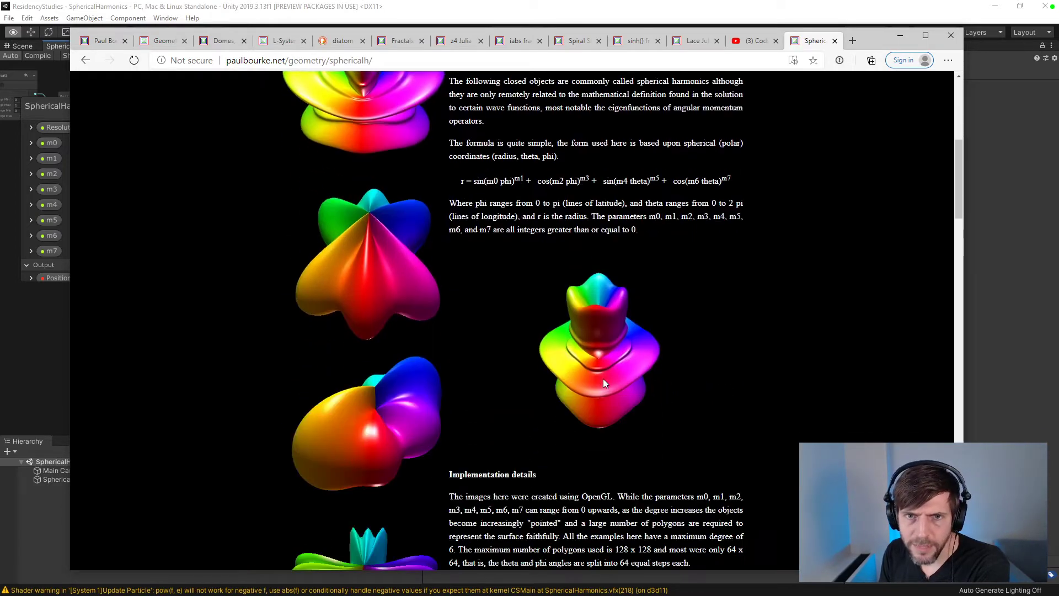
pyautogui.scroll(-5, 603, 383)
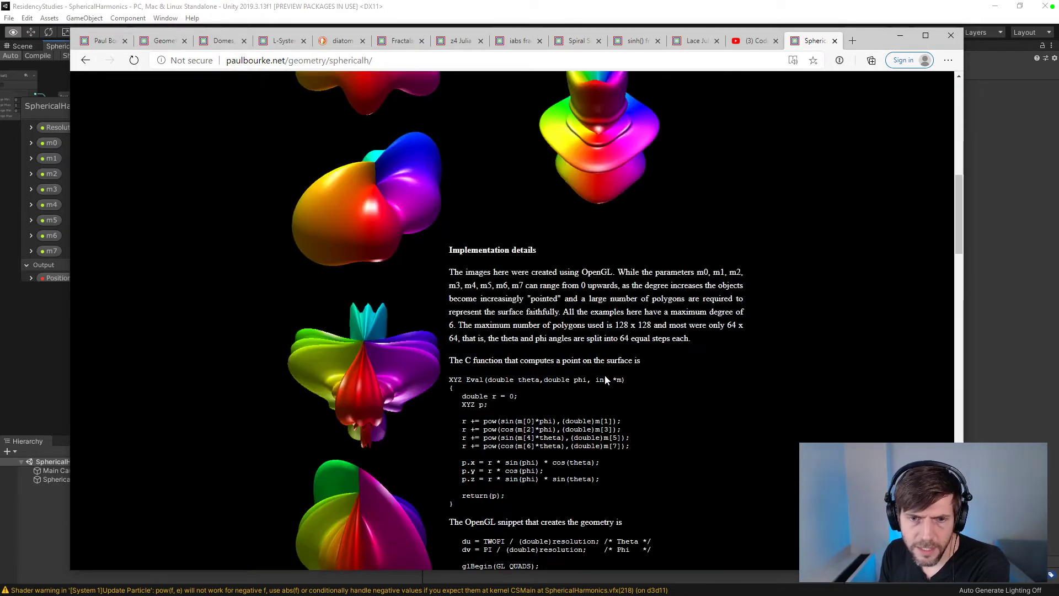
pyautogui.hotkey('ctrl', 'f')
pyautogui.write('abs')
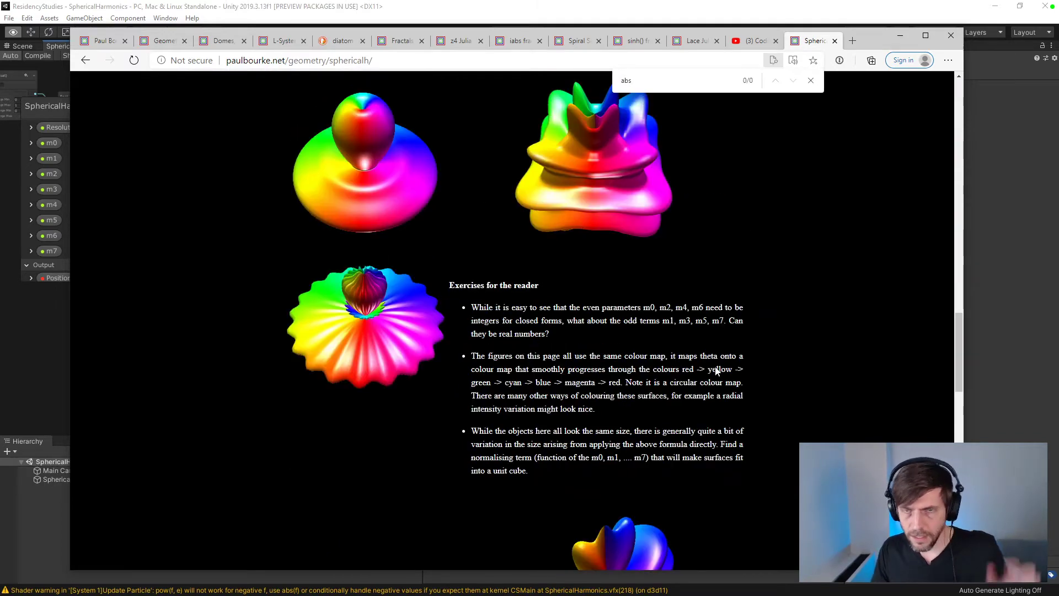
pyautogui.scroll(-6, 667, 406)
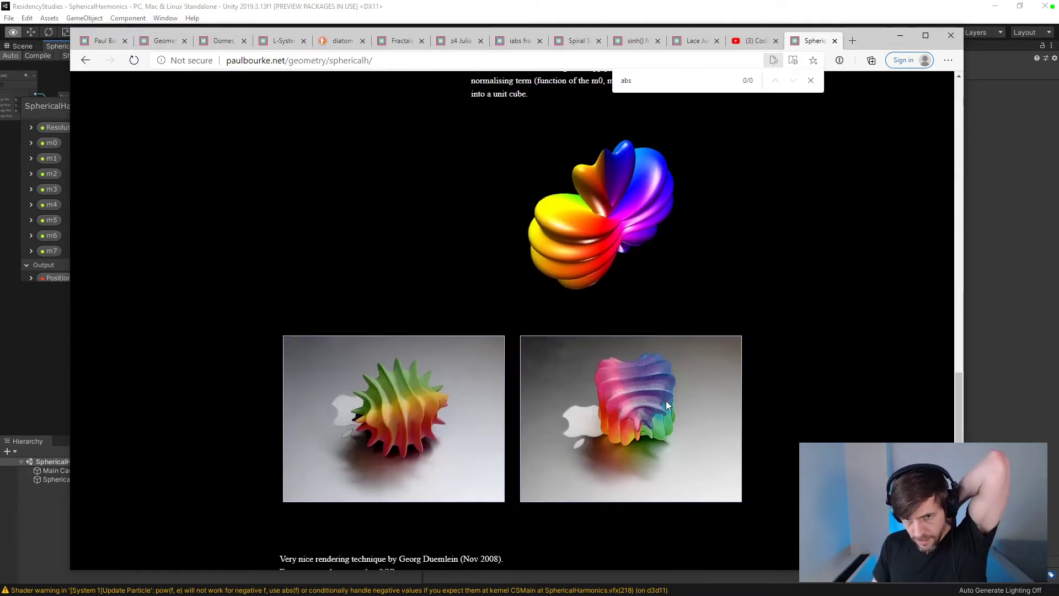
# - Close the page search and examine the C function's power terms, highlighting sin(m[0]*phi) in the first one
pyautogui.click(810, 80)
pyautogui.scroll(10, 776, 257)
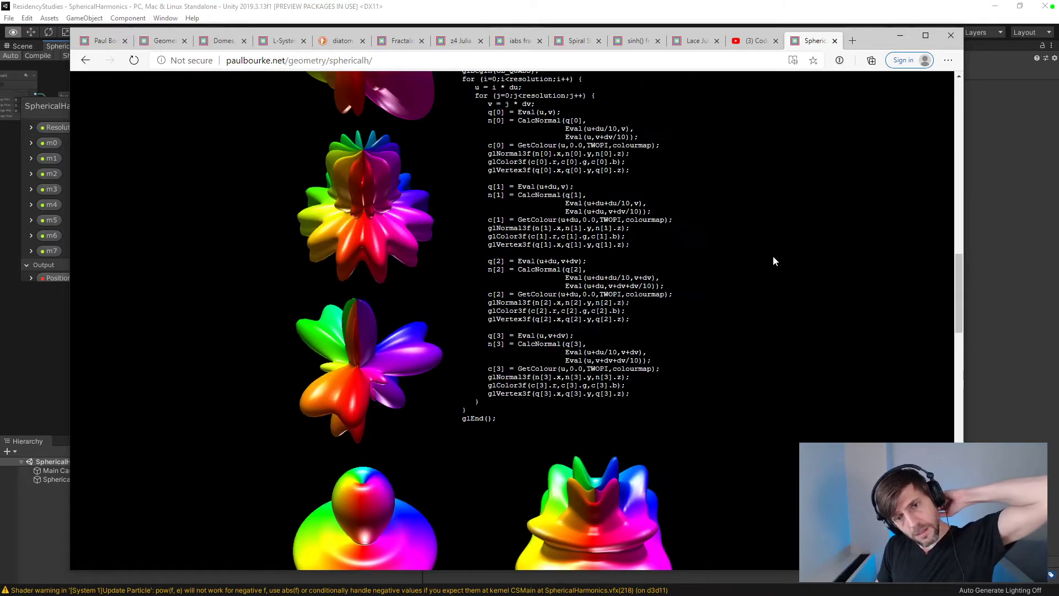
pyautogui.scroll(5, 773, 256)
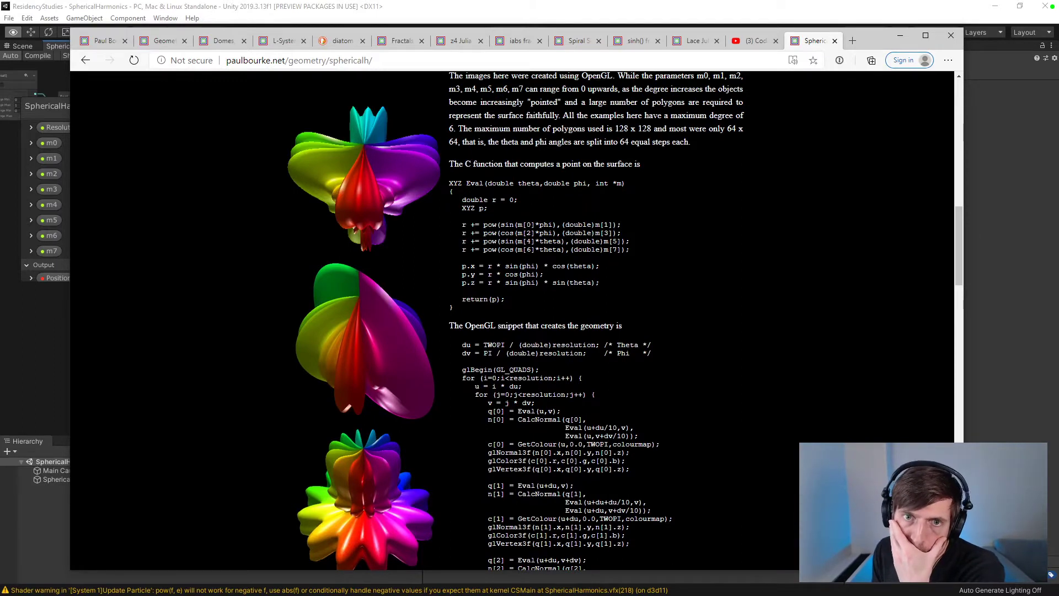
pyautogui.doubleClick(546, 225)
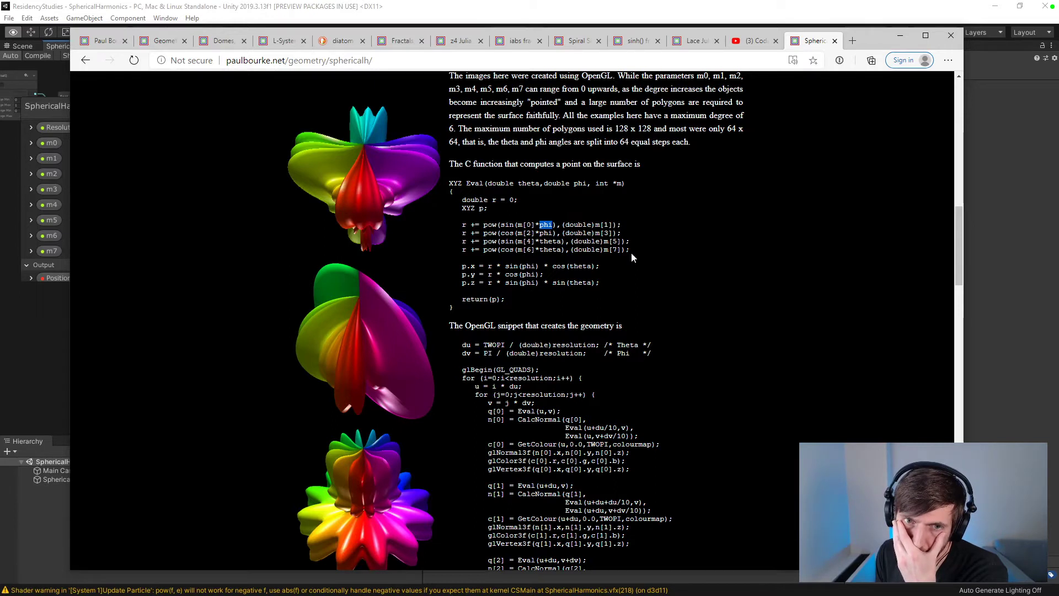
pyautogui.click(499, 224)
pyautogui.moveTo(500, 225); pyautogui.dragTo(557, 225)
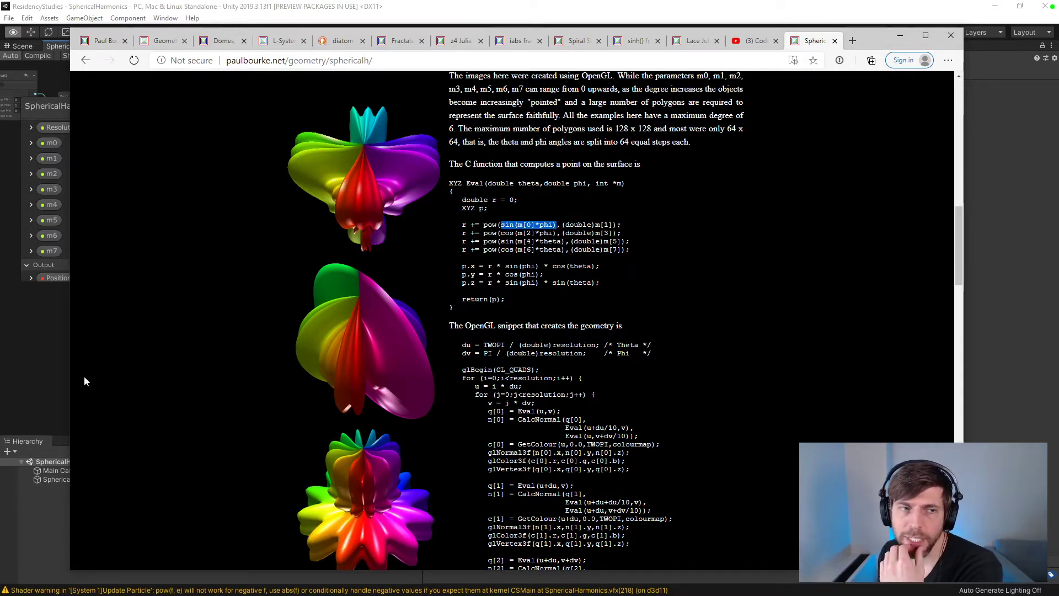
# - Switch back to Unity and insert an Absolute node between the first Sine node and its Power node
pyautogui.click(38, 353)
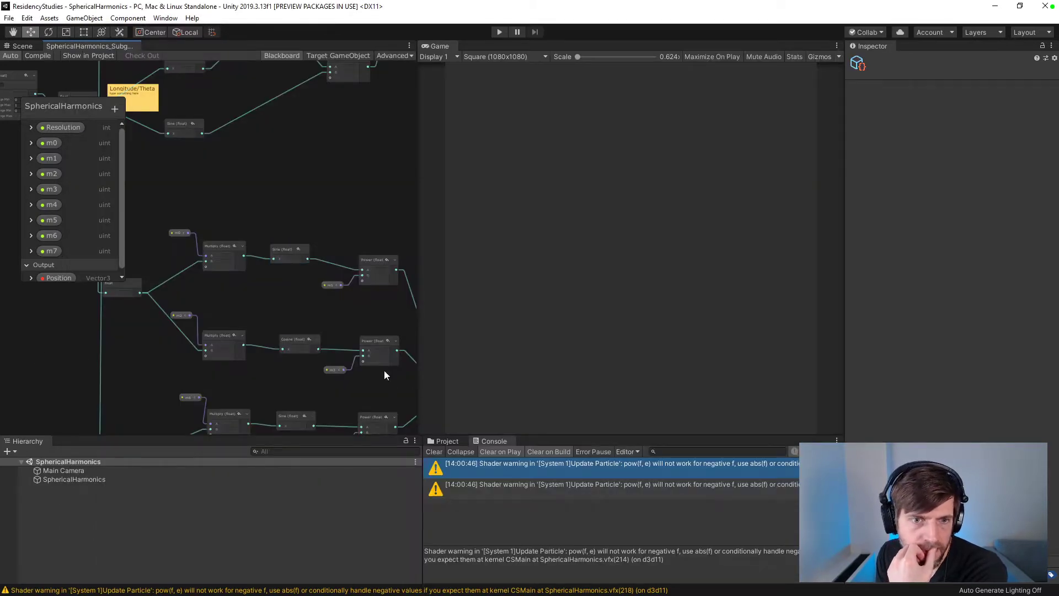
pyautogui.moveTo(336, 319); pyautogui.dragTo(329, 359, button='middle')
pyautogui.rightClick(335, 241)
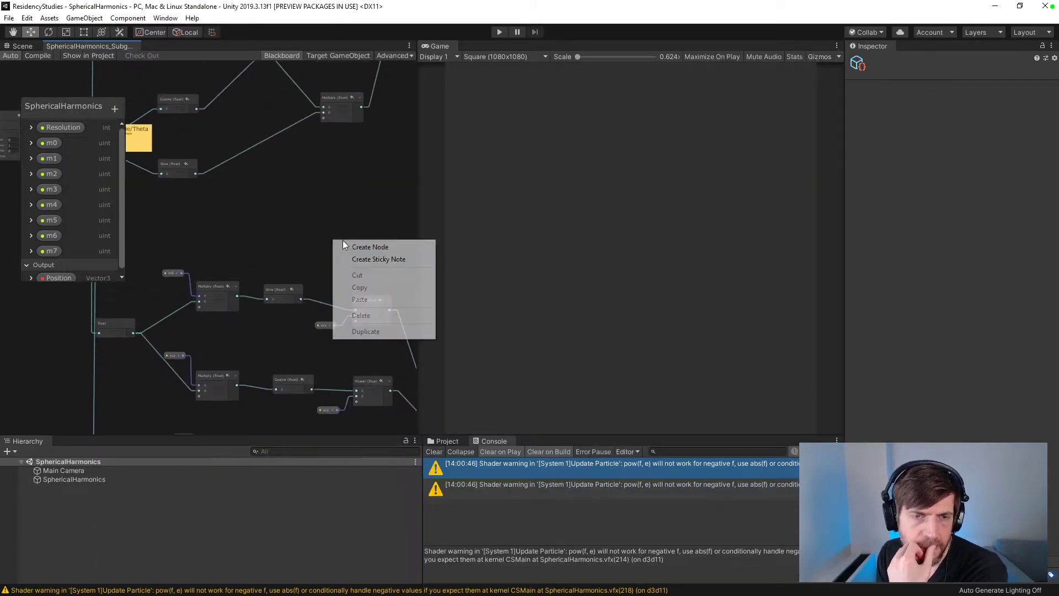
pyautogui.click(364, 247)
pyautogui.write('abs')
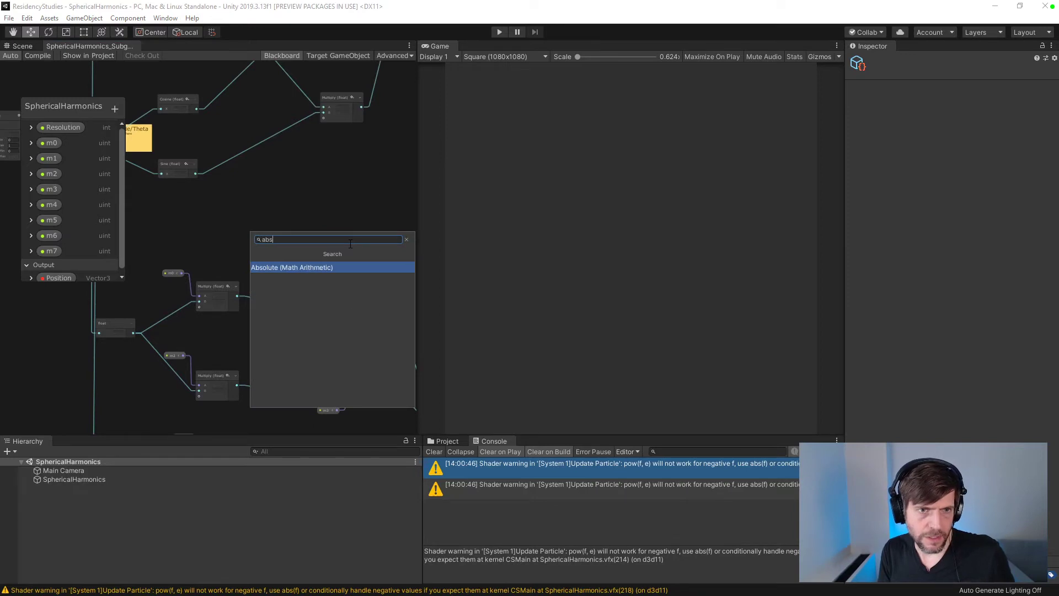
pyautogui.press('Return')
pyautogui.moveTo(350, 257); pyautogui.dragTo(319, 255)
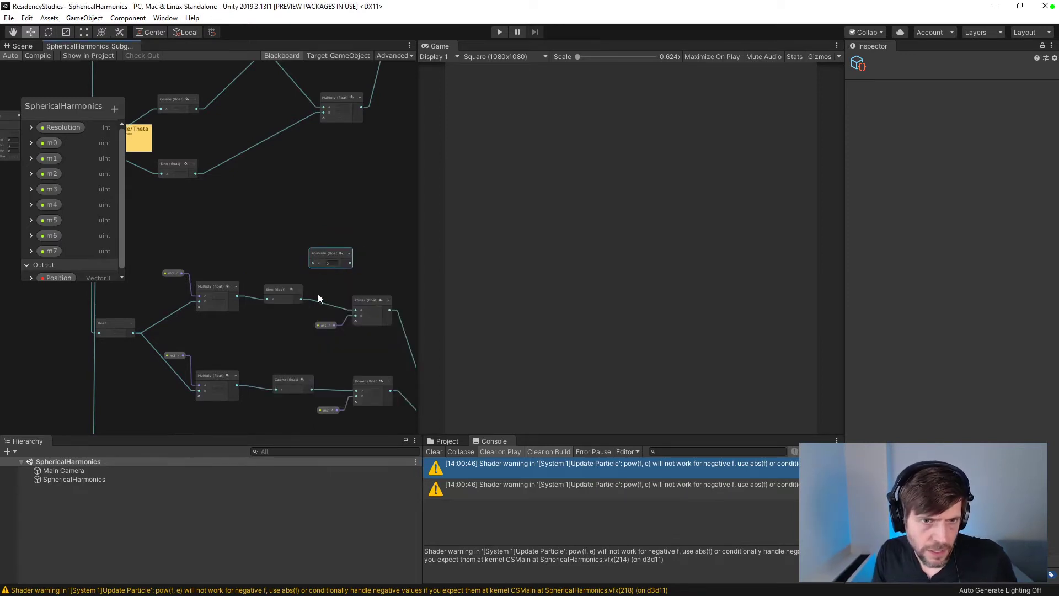
pyautogui.moveTo(302, 299); pyautogui.dragTo(356, 310)
# - Duplicate the Absolute node for the next two branches, inserting one after the upper Cosine node and one after the lower Sine node, before their Power nodes
pyautogui.hotkey('ctrl', 'd')
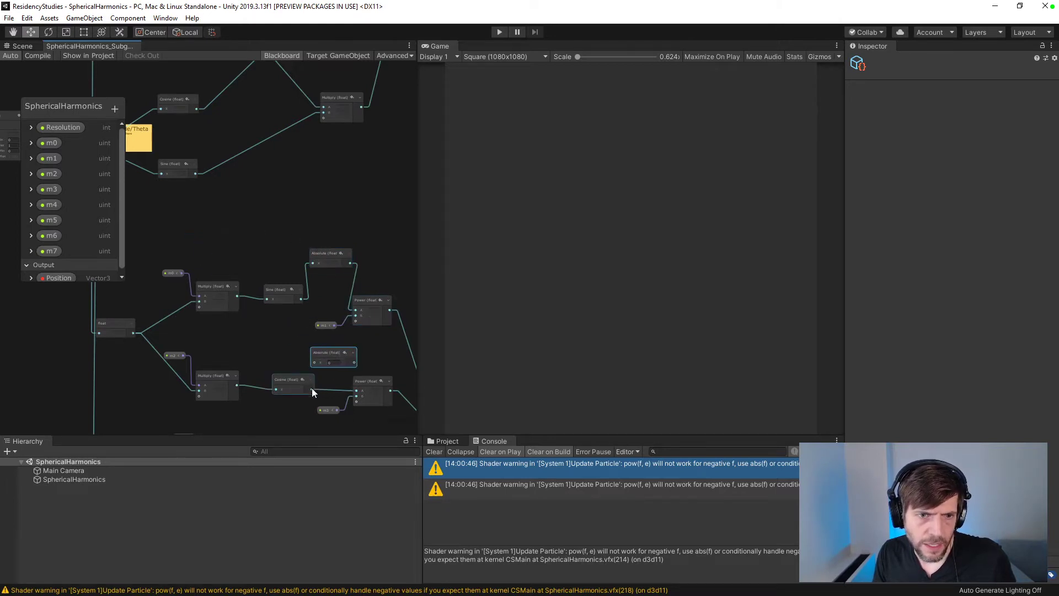
pyautogui.moveTo(312, 388); pyautogui.dragTo(355, 386)
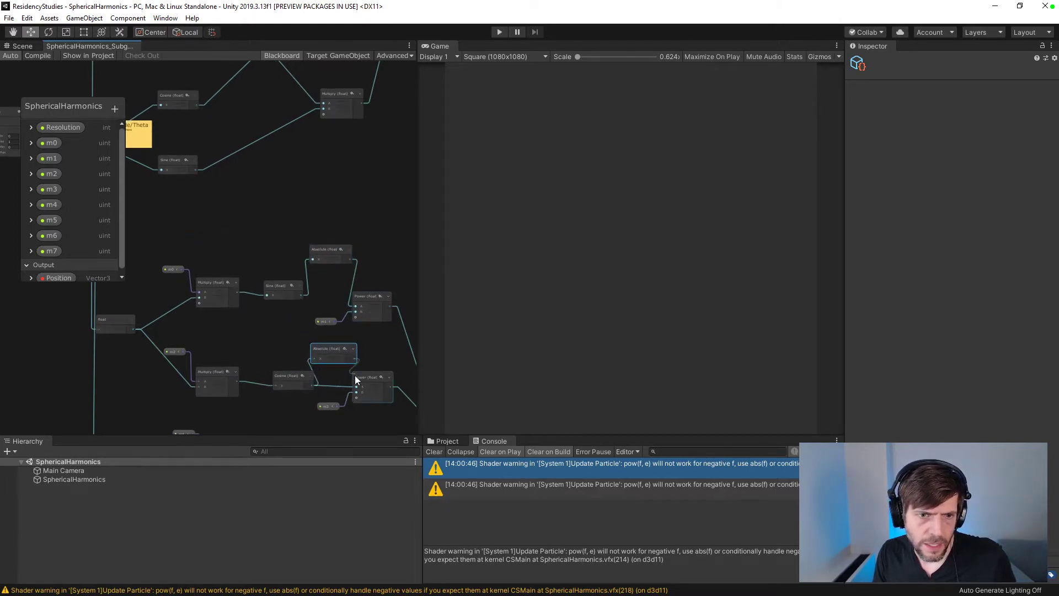
pyautogui.scroll(-2, 359, 362)
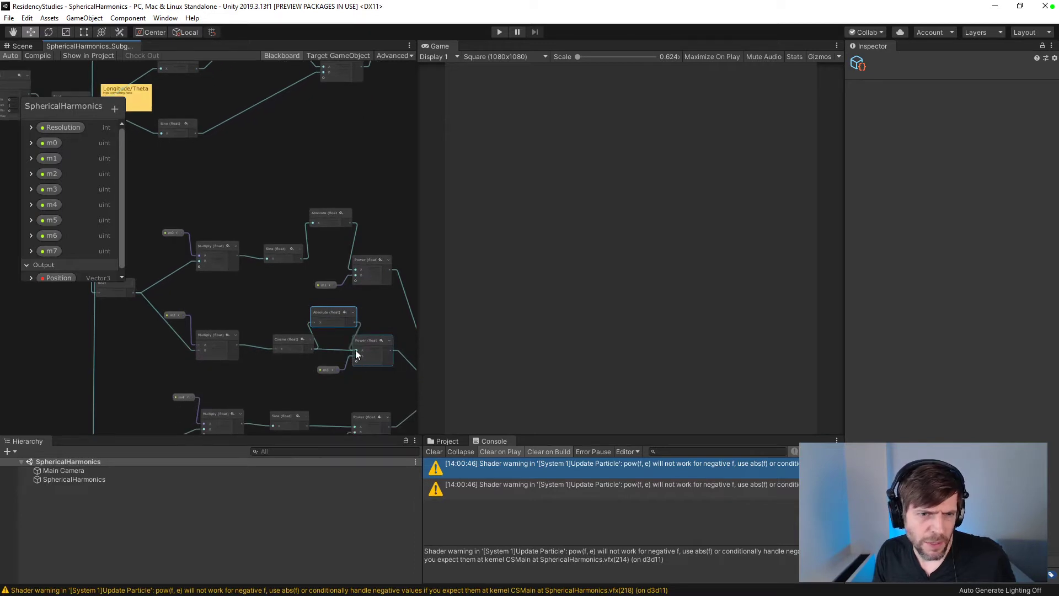
pyautogui.moveTo(369, 385); pyautogui.dragTo(342, 282, button='middle')
pyautogui.hotkey('ctrl', 'd')
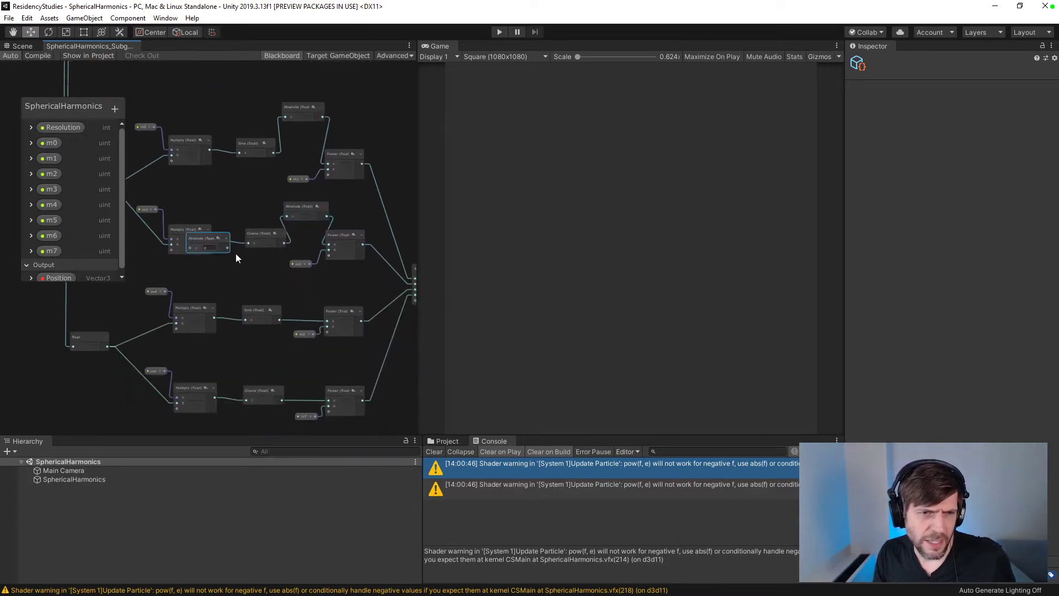
pyautogui.moveTo(302, 285); pyautogui.dragTo(299, 289)
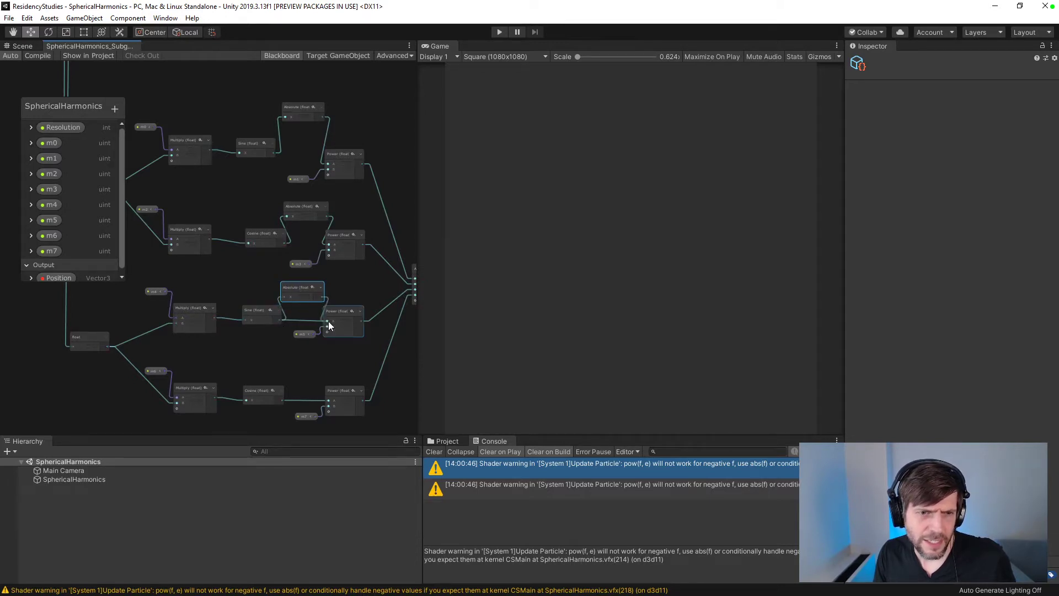
# - Insert another Absolute duplicate between the lowest Cosine node and its Power node, and compile the graph
pyautogui.moveTo(310, 356); pyautogui.dragTo(310, 300, button='middle')
pyautogui.hotkey('ctrl', 'd')
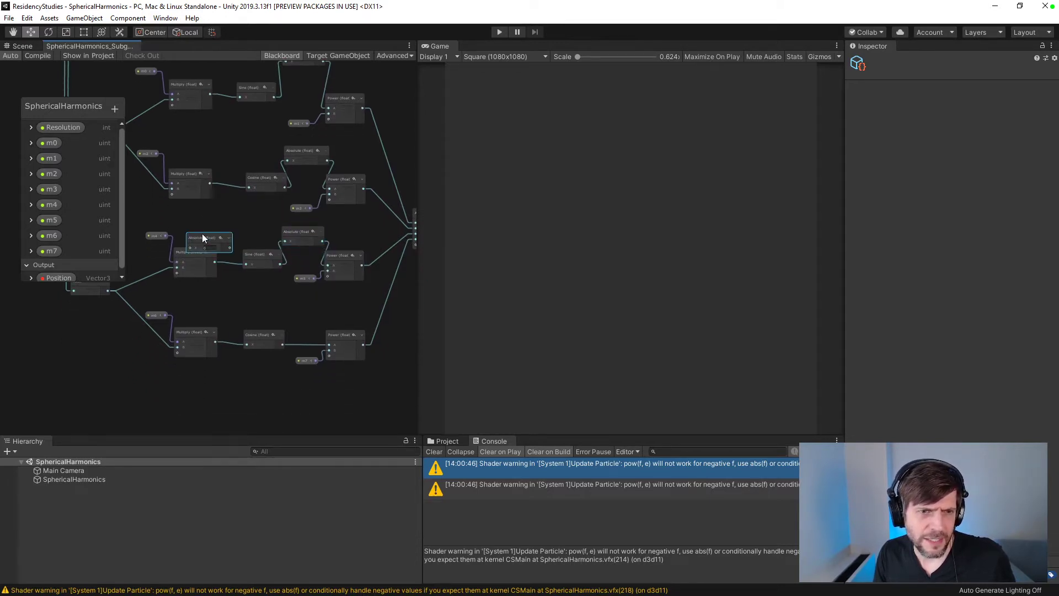
pyautogui.moveTo(296, 308); pyautogui.dragTo(300, 310)
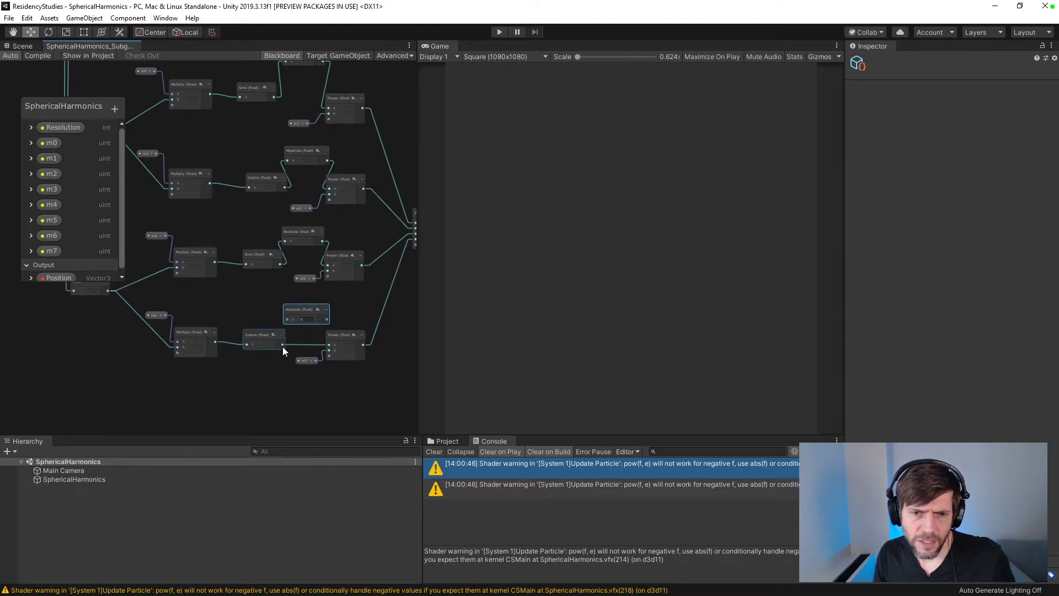
pyautogui.moveTo(282, 345); pyautogui.dragTo(328, 345)
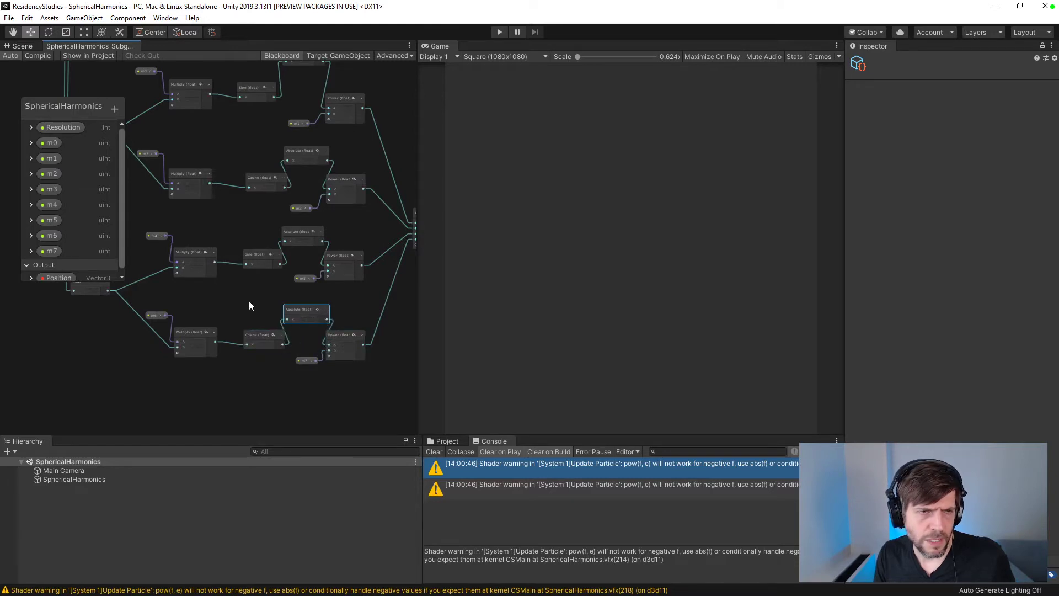
pyautogui.click(36, 58)
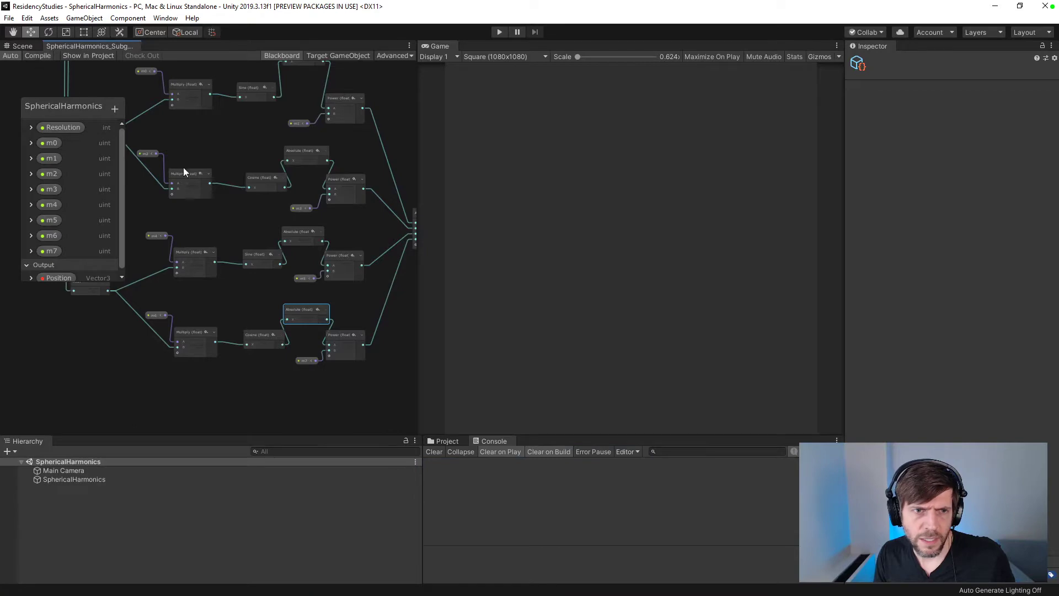
# - Space out the Cosine, Absolute, Power and m1 nodes across the four power branches for a tidier layout
pyautogui.click(246, 289)
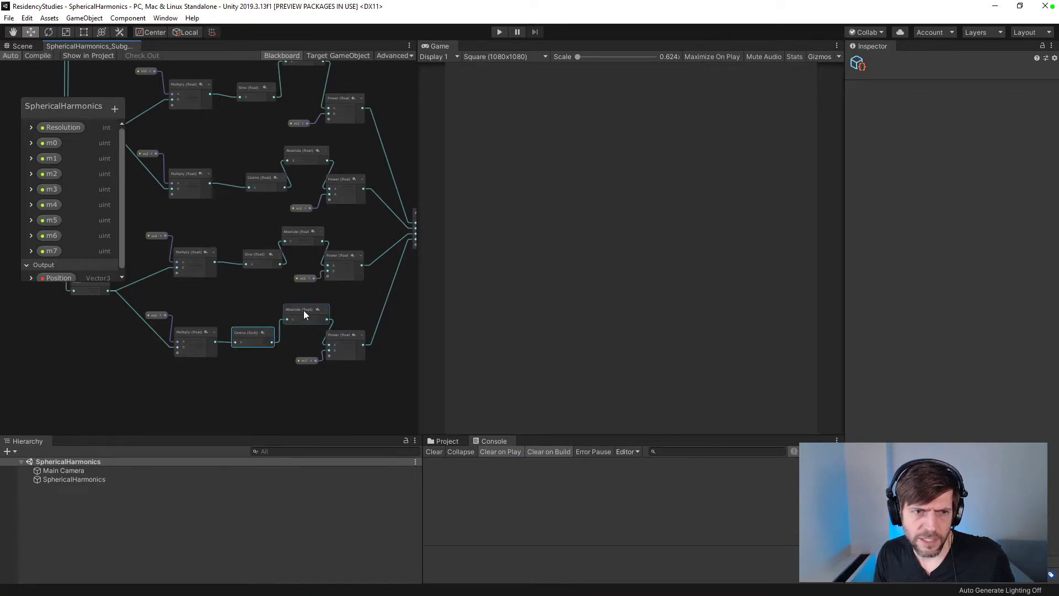
pyautogui.moveTo(300, 306); pyautogui.dragTo(296, 307)
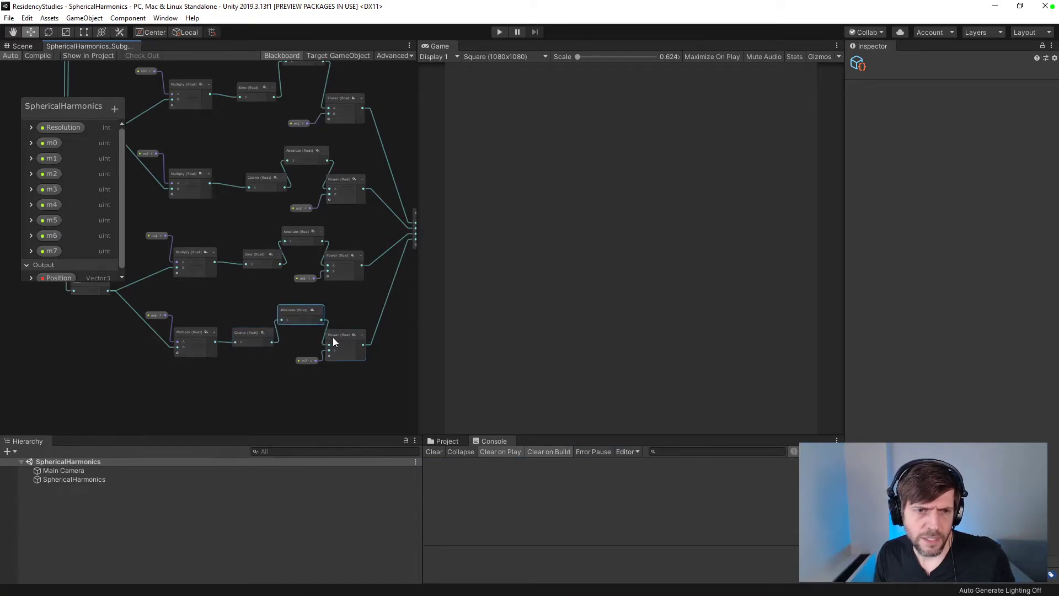
pyautogui.moveTo(333, 342); pyautogui.dragTo(344, 340)
pyautogui.moveTo(339, 258); pyautogui.dragTo(355, 258)
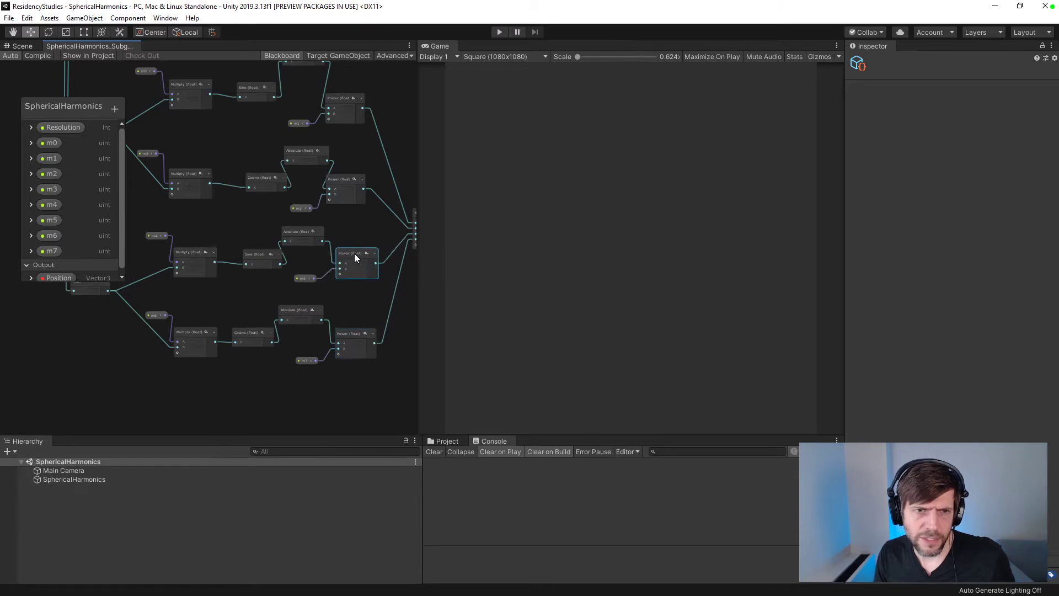
pyautogui.moveTo(334, 179); pyautogui.dragTo(345, 177)
pyautogui.moveTo(333, 100); pyautogui.dragTo(346, 141)
pyautogui.moveTo(297, 185); pyautogui.dragTo(299, 175)
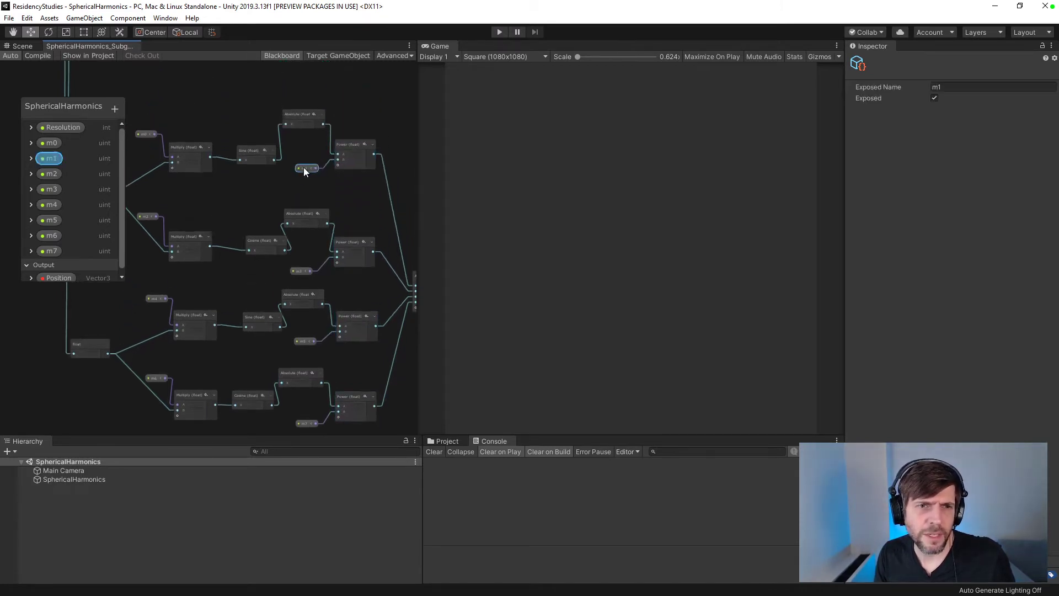
# - Align the lower float node beneath the upper float node
pyautogui.scroll(-3, 286, 194)
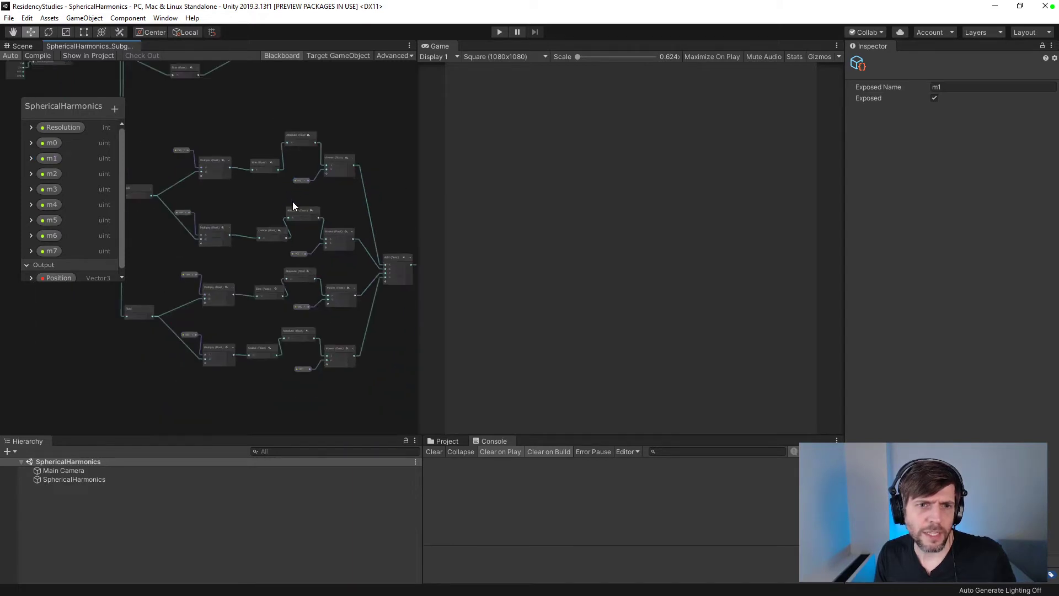
pyautogui.moveTo(200, 193); pyautogui.dragTo(268, 243, button='middle')
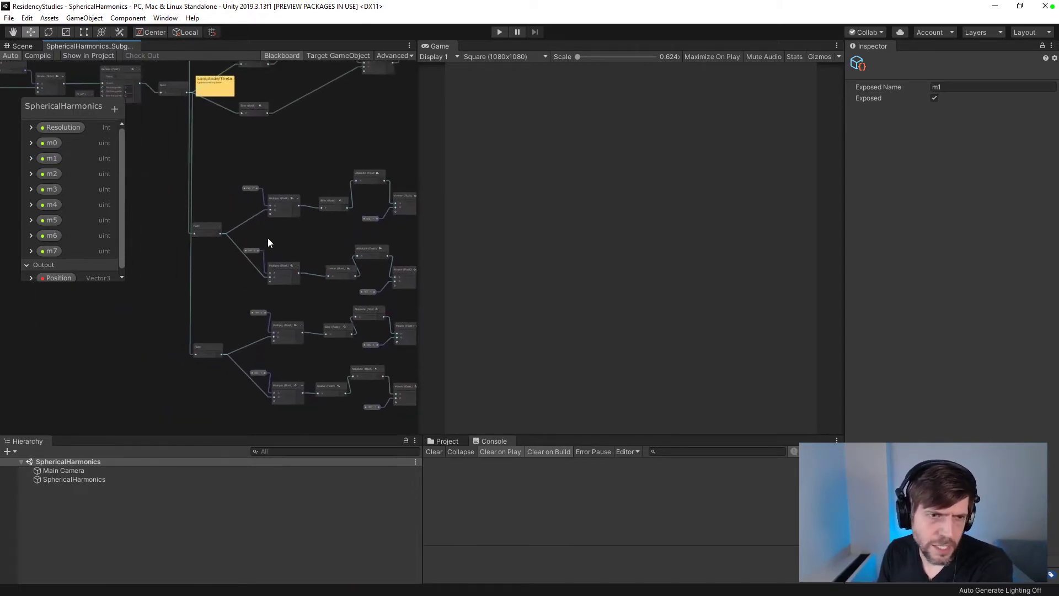
pyautogui.click(210, 347)
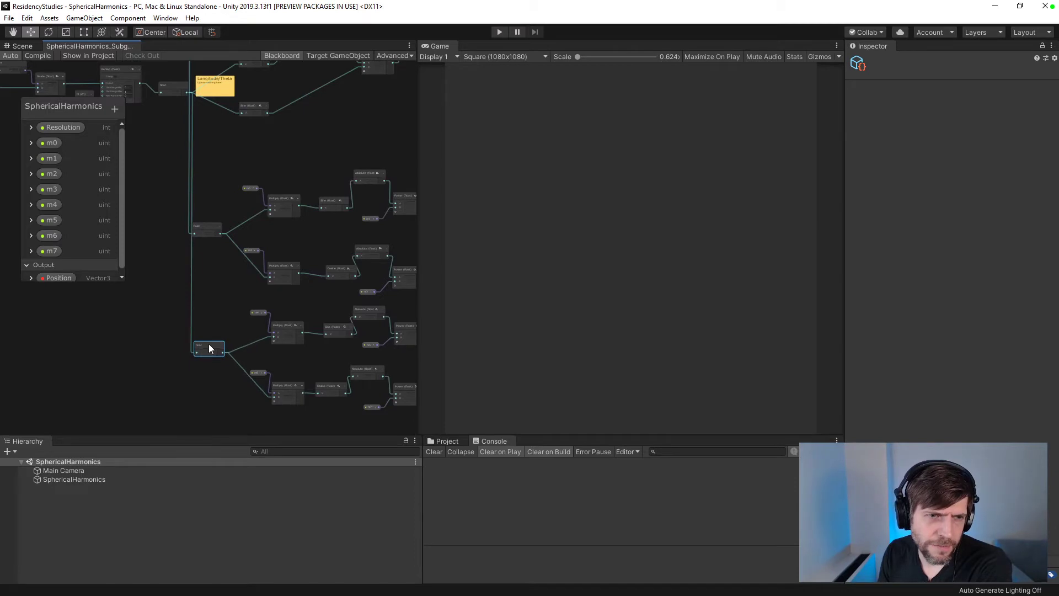
pyautogui.moveTo(210, 348); pyautogui.dragTo(207, 348)
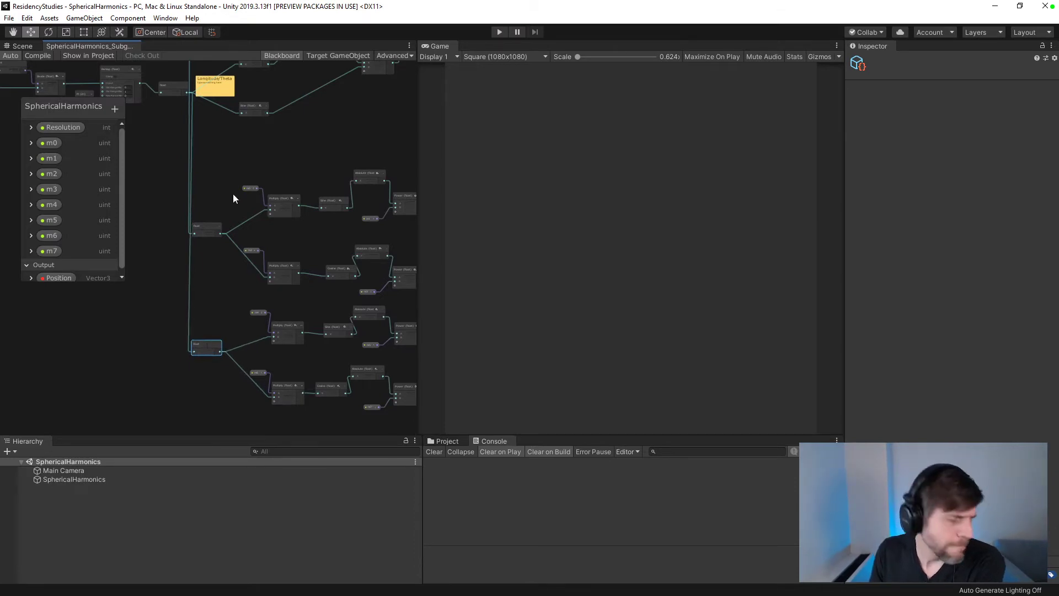
# - Enable Runtime Mode (Forced) and Shader Validation (Forced) for the graph, and recompile it
pyautogui.scroll(3, 230, 218)
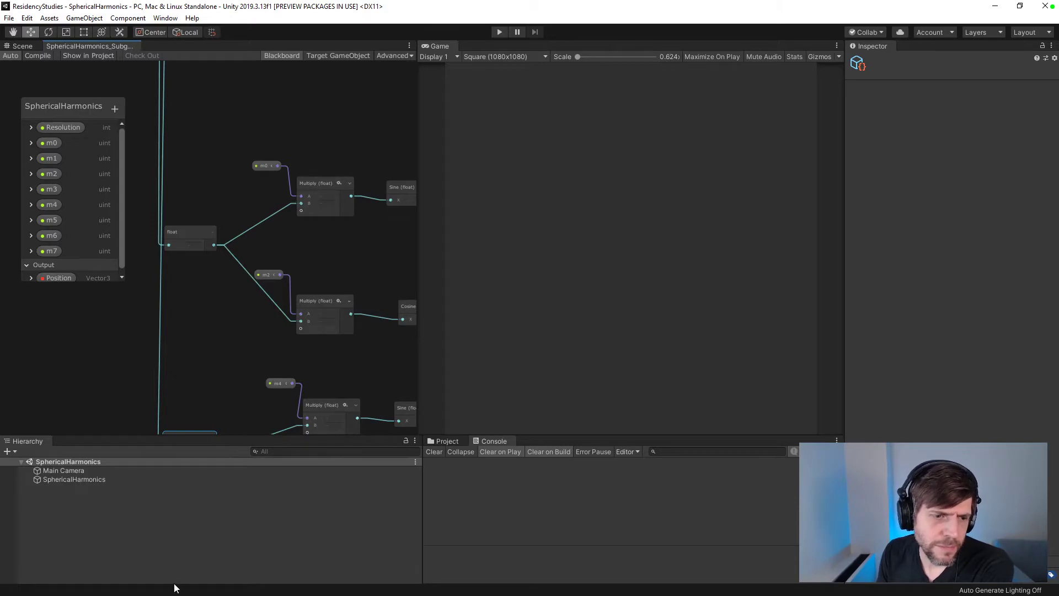
pyautogui.moveTo(207, 355); pyautogui.dragTo(209, 279, button='middle')
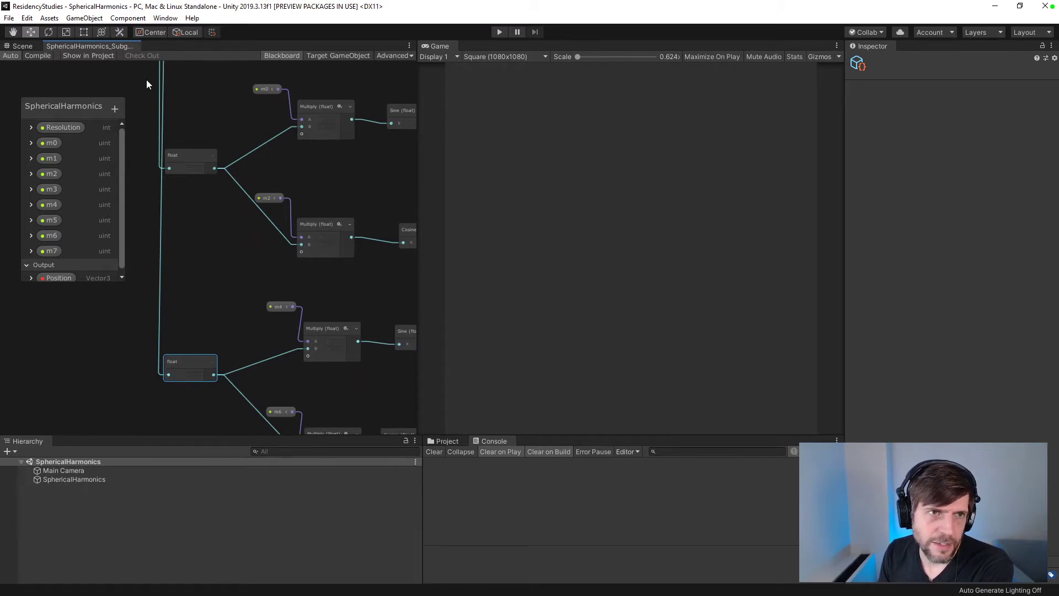
pyautogui.click(38, 55)
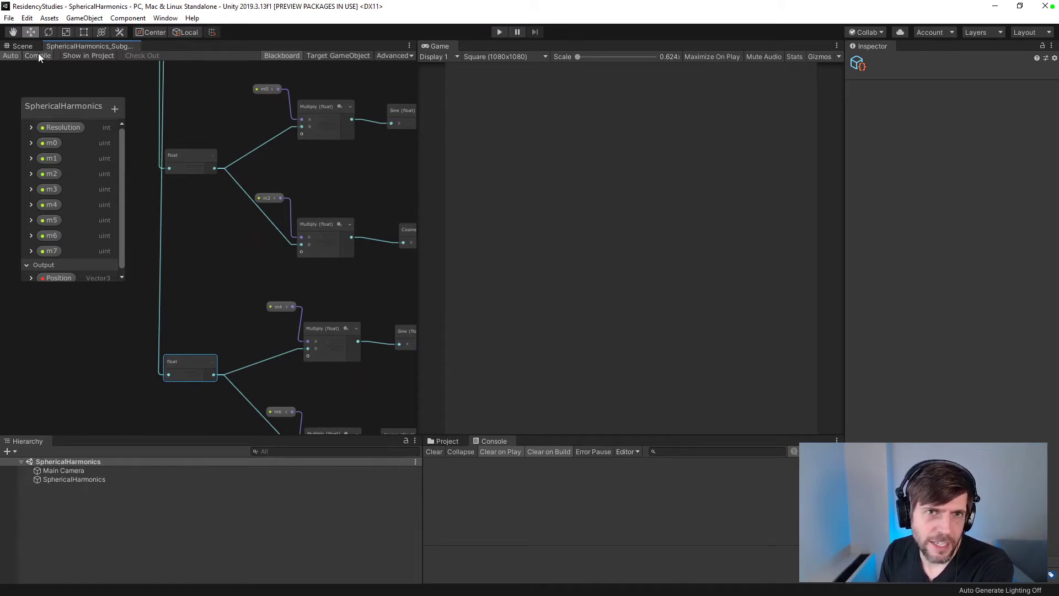
pyautogui.click(389, 55)
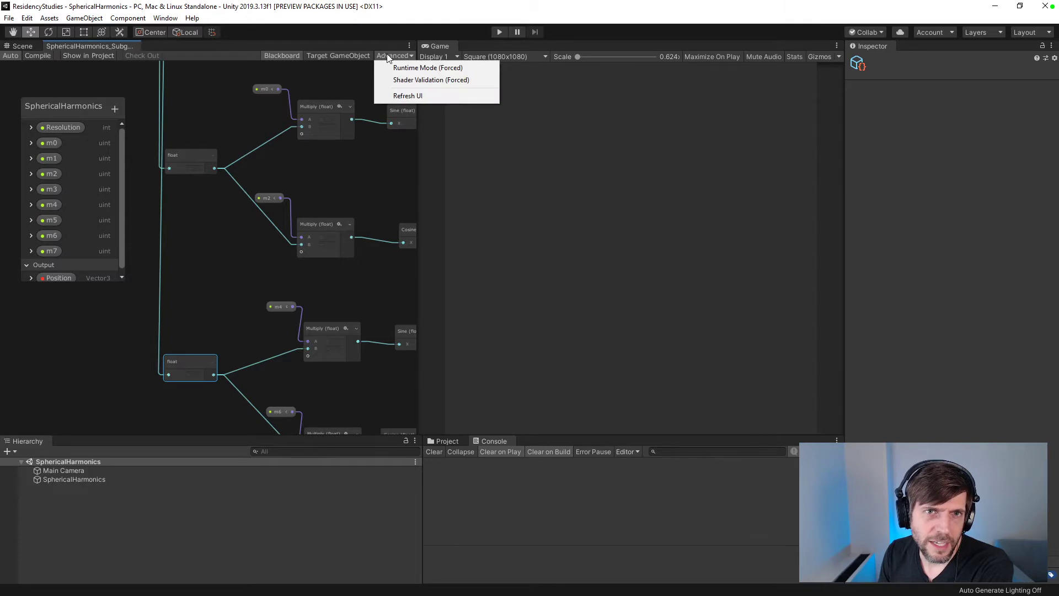
pyautogui.click(394, 67)
pyautogui.click(394, 55)
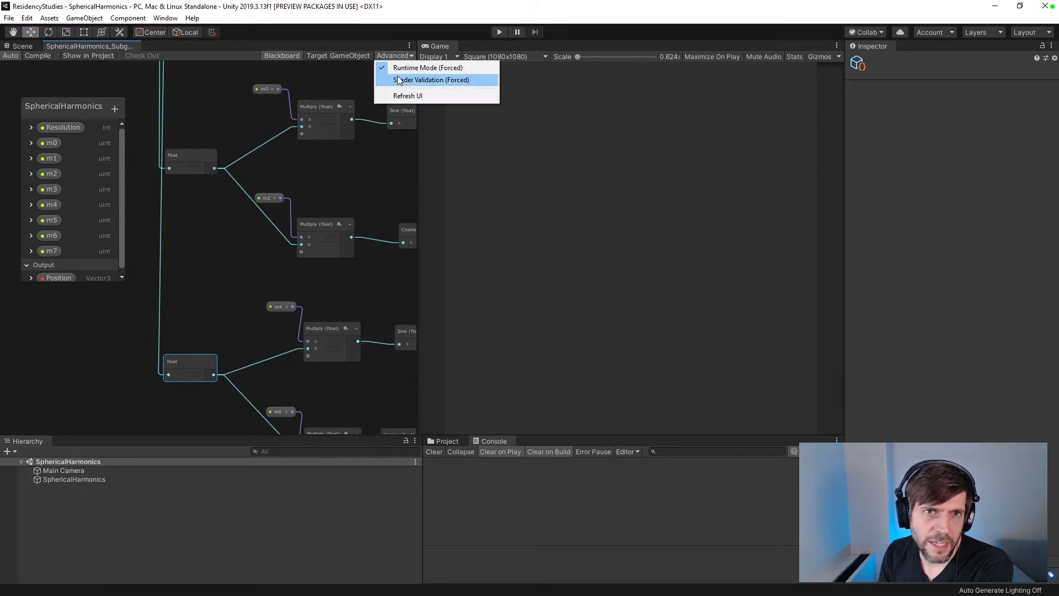
pyautogui.click(397, 80)
pyautogui.click(38, 55)
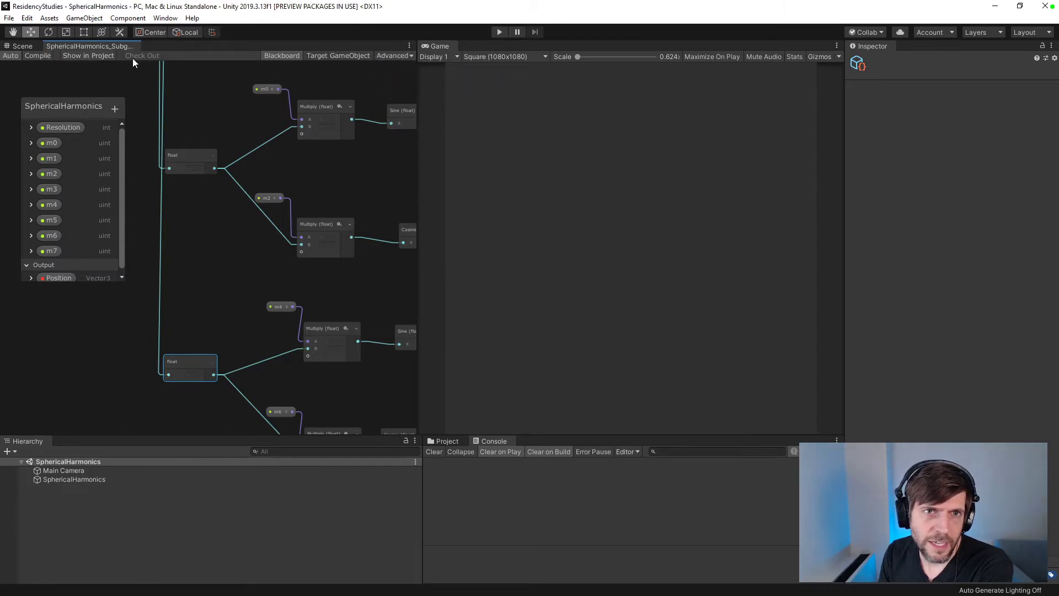
# - Refresh the graph UI, recompile the subgraph, and slightly widen the Hierarchy area
pyautogui.click(395, 56)
pyautogui.click(391, 95)
pyautogui.click(42, 55)
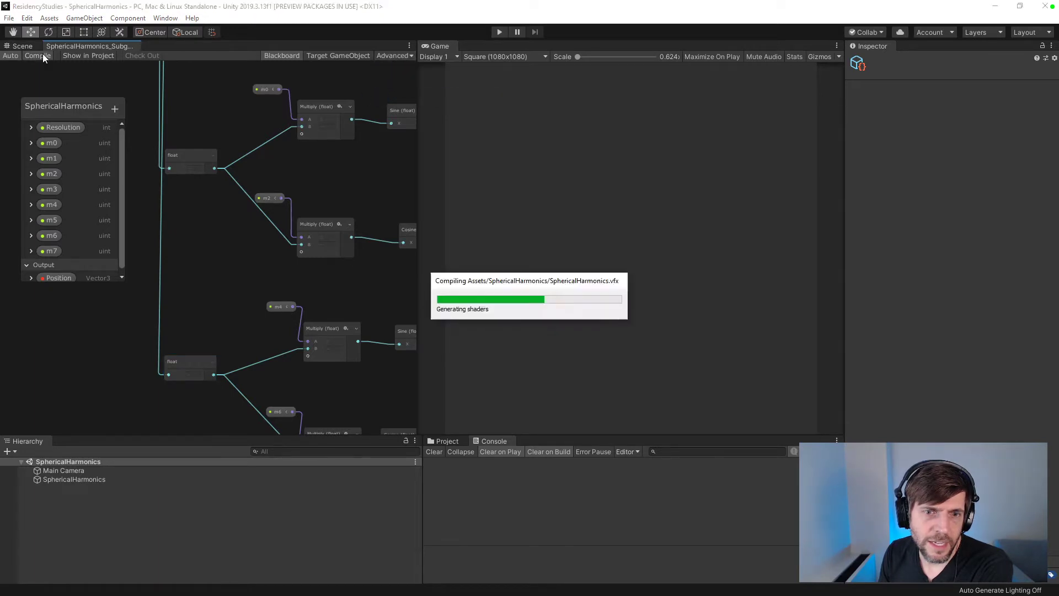
pyautogui.moveTo(420, 505)
pyautogui.mouseDown()
pyautogui.moveTo(463, 504)
pyautogui.moveTo(432, 505)
pyautogui.mouseUp()
# - Delete the connections feeding the upper and lower float nodes, and bring up the Scene view
pyautogui.moveTo(293, 386); pyautogui.dragTo(345, 374, button='middle')
pyautogui.moveTo(266, 330); pyautogui.dragTo(297, 369, button='middle')
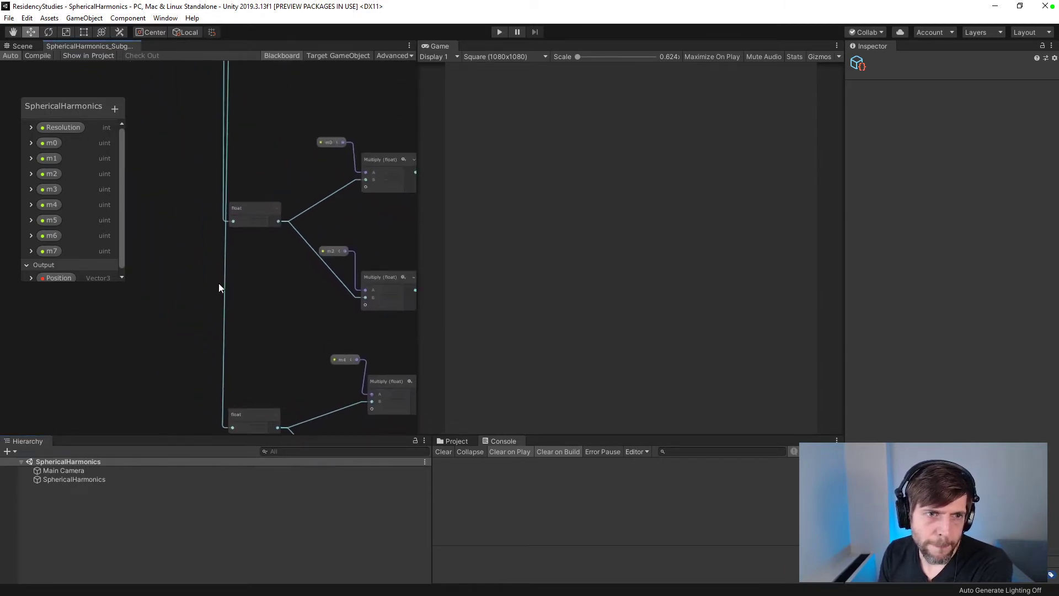
pyautogui.click(224, 189)
pyautogui.press('Delete')
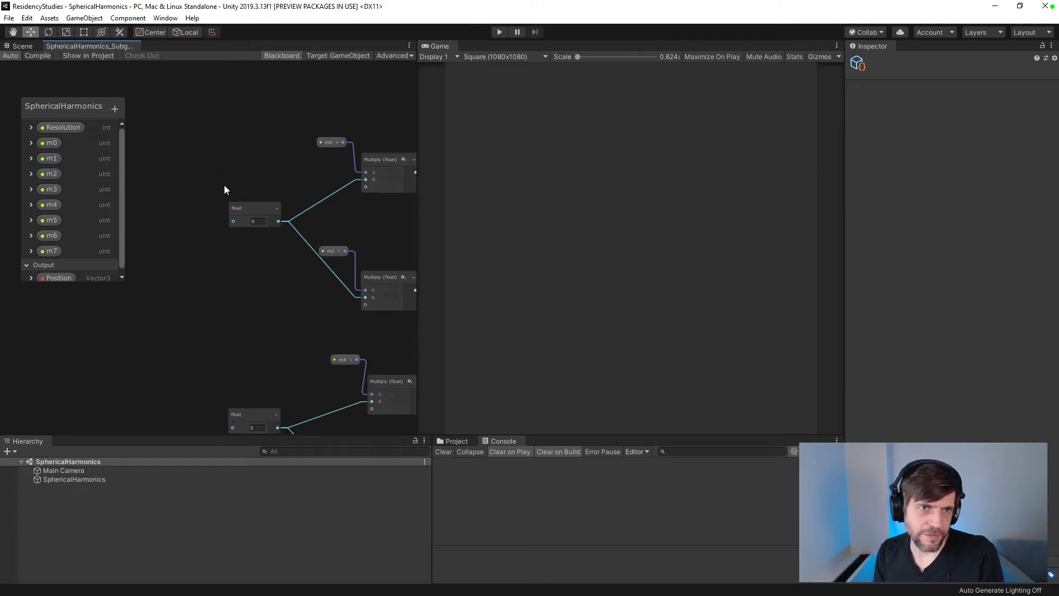
pyautogui.click(25, 47)
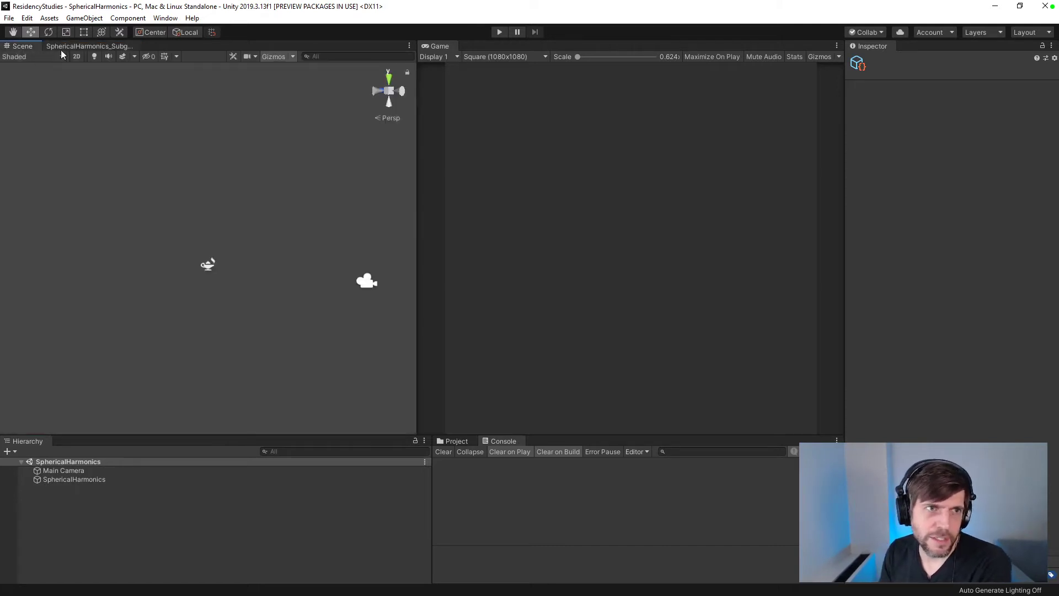
# - Return to the SphericalHarmonics subgraph and recompile it
pyautogui.click(61, 47)
pyautogui.click(45, 55)
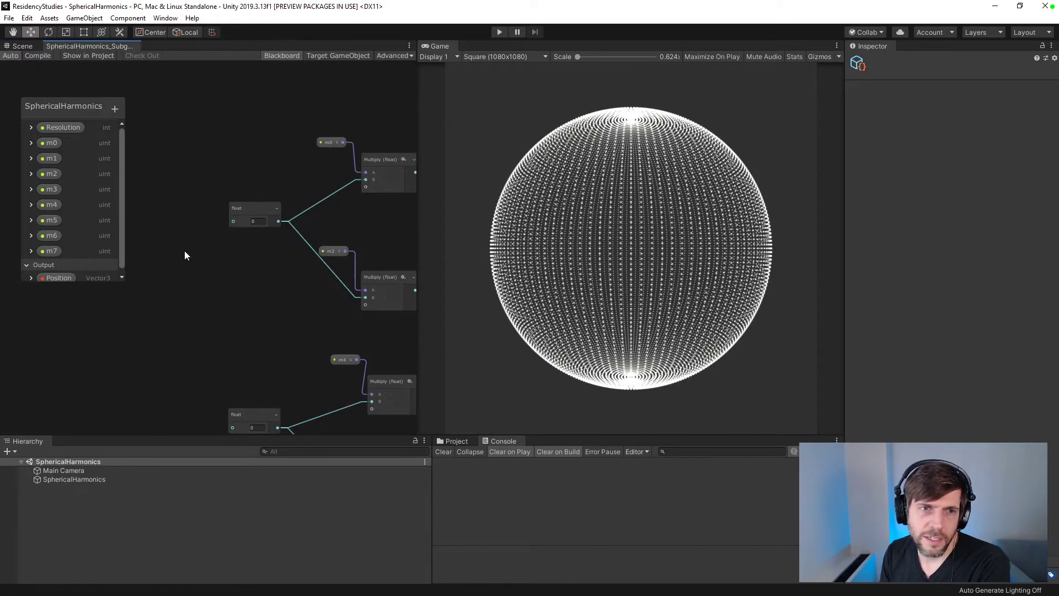
pyautogui.scroll(-3, 188, 251)
pyautogui.moveTo(198, 253); pyautogui.dragTo(232, 378, button='middle')
pyautogui.scroll(-1, 233, 353)
pyautogui.scroll(2, 247, 304)
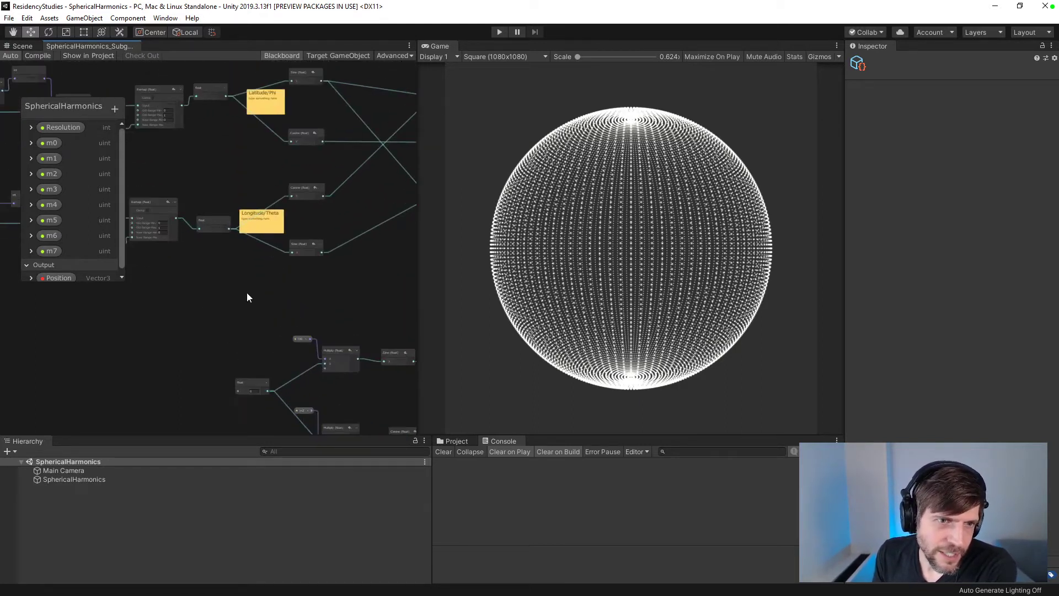
pyautogui.moveTo(230, 288); pyautogui.dragTo(283, 311, button='middle')
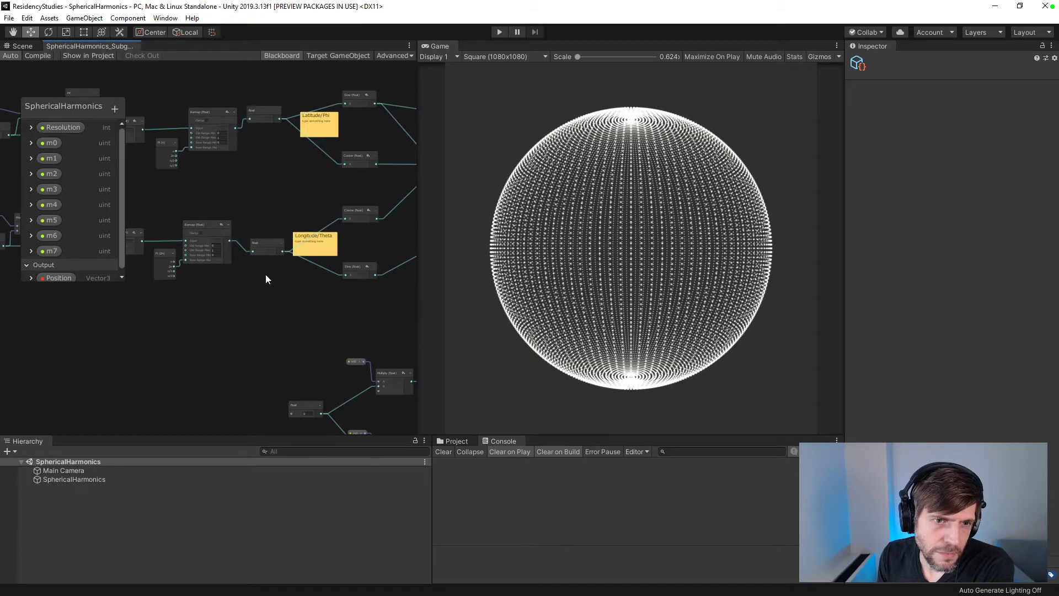
pyautogui.moveTo(266, 275); pyautogui.dragTo(213, 205, button='middle')
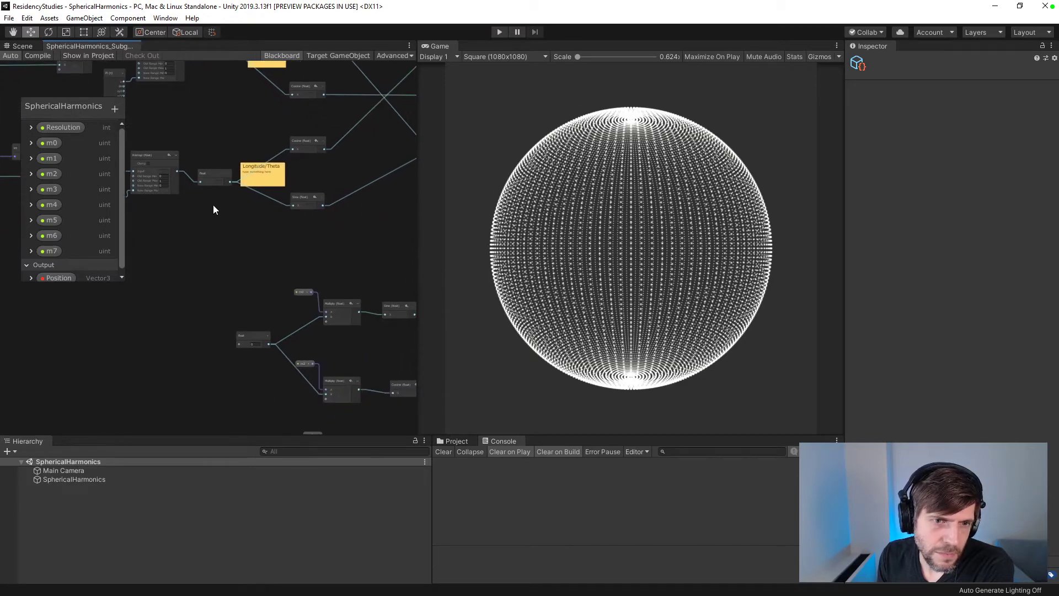
pyautogui.scroll(-1, 213, 209)
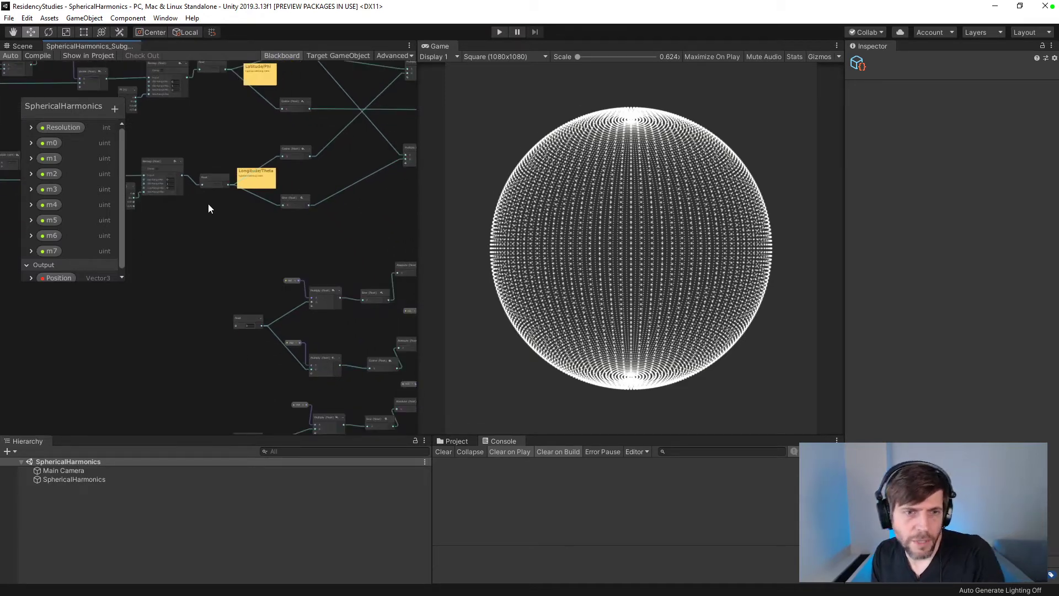
# - Compare the subgraph's multiply, sine/cosine and power chains with the C Eval function on the paulbourke.net spherical harmonics page
pyautogui.hotkey('alt', 'Tab')
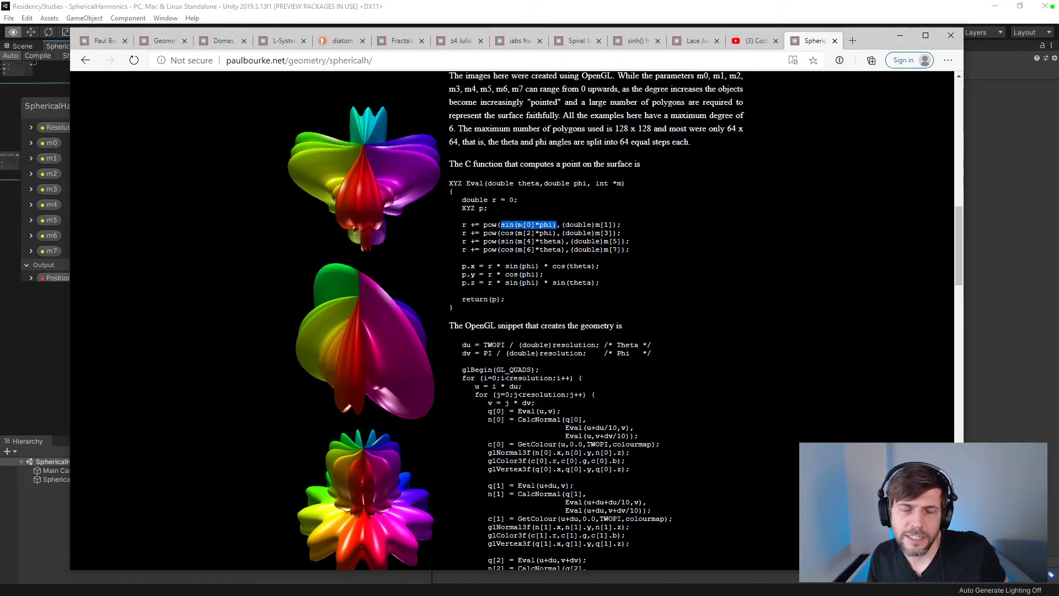
pyautogui.hotkey('alt', 'Tab')
pyautogui.hotkey('alt', 'Tab')
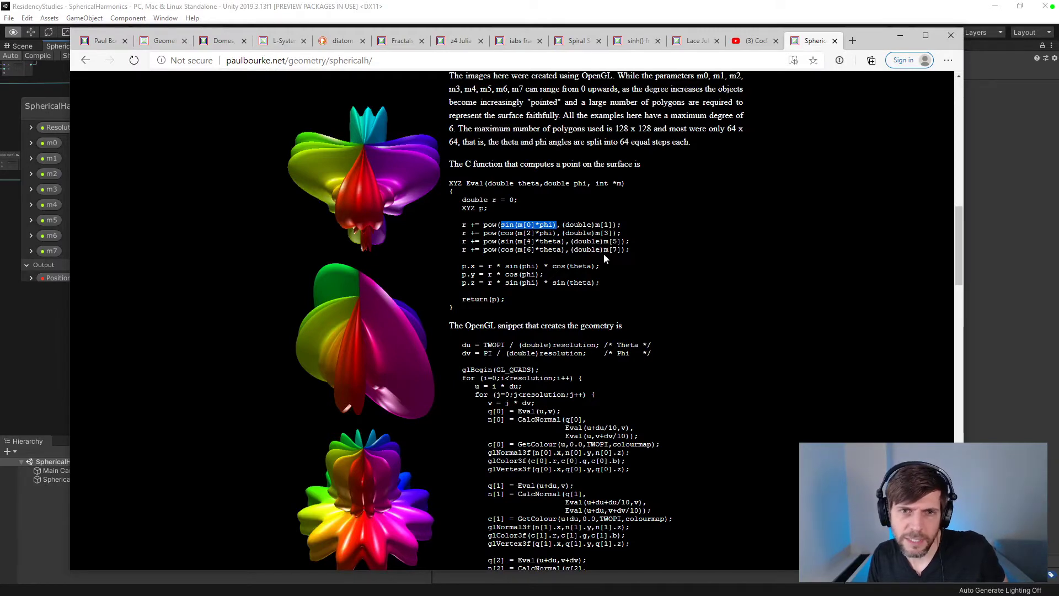
pyautogui.hotkey('alt', 'Tab')
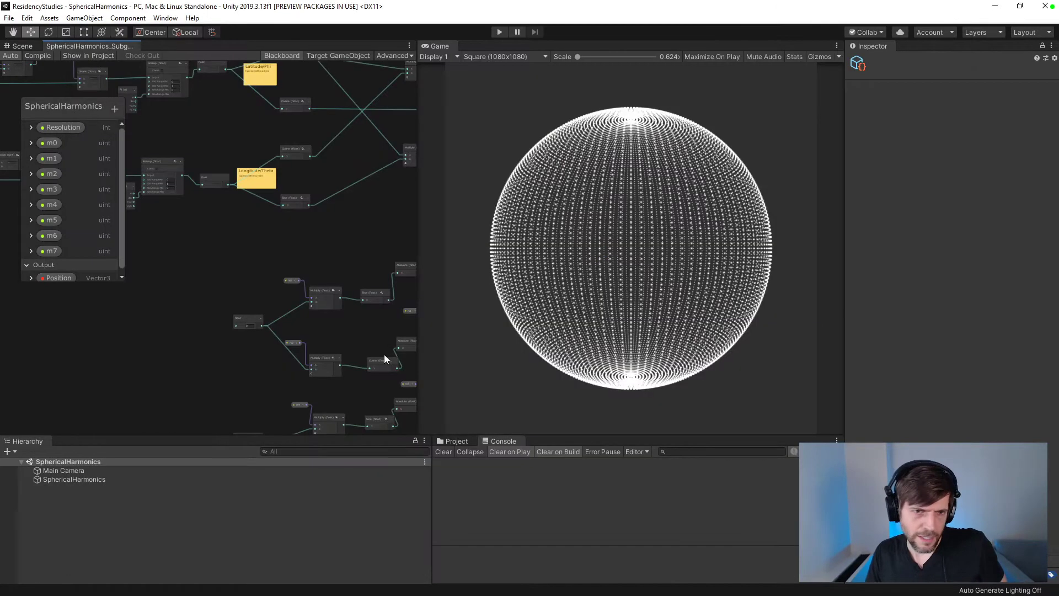
pyautogui.moveTo(338, 323); pyautogui.dragTo(231, 325, button='middle')
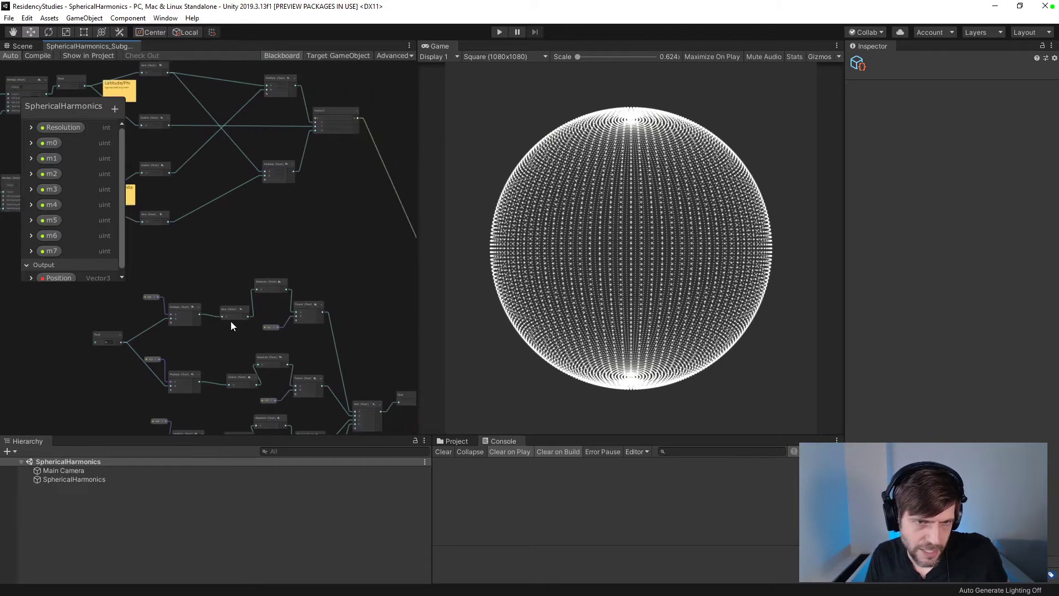
pyautogui.moveTo(317, 334); pyautogui.dragTo(245, 309, button='middle')
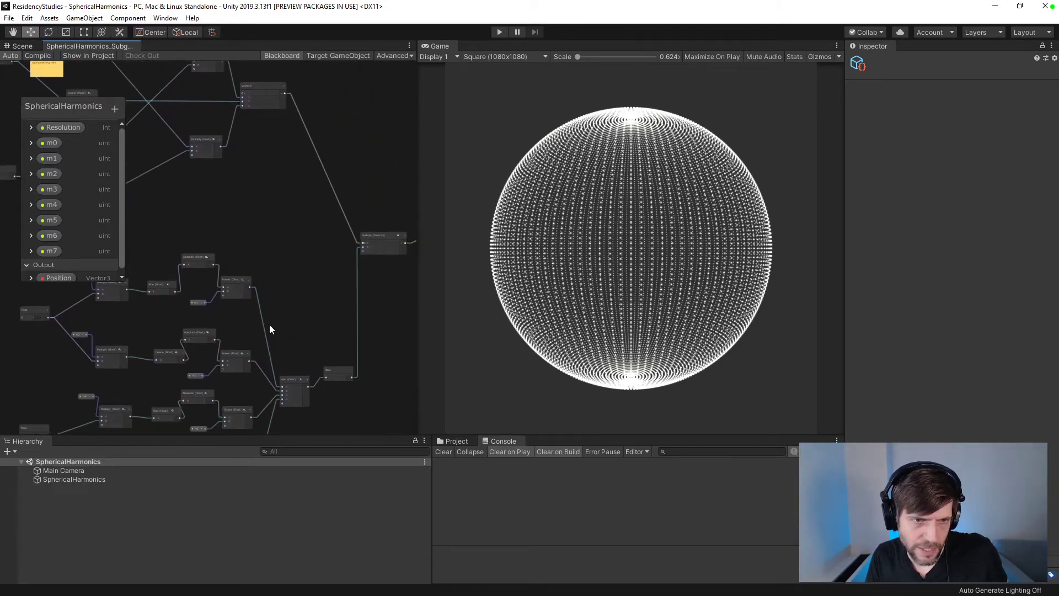
pyautogui.hotkey('alt', 'Tab')
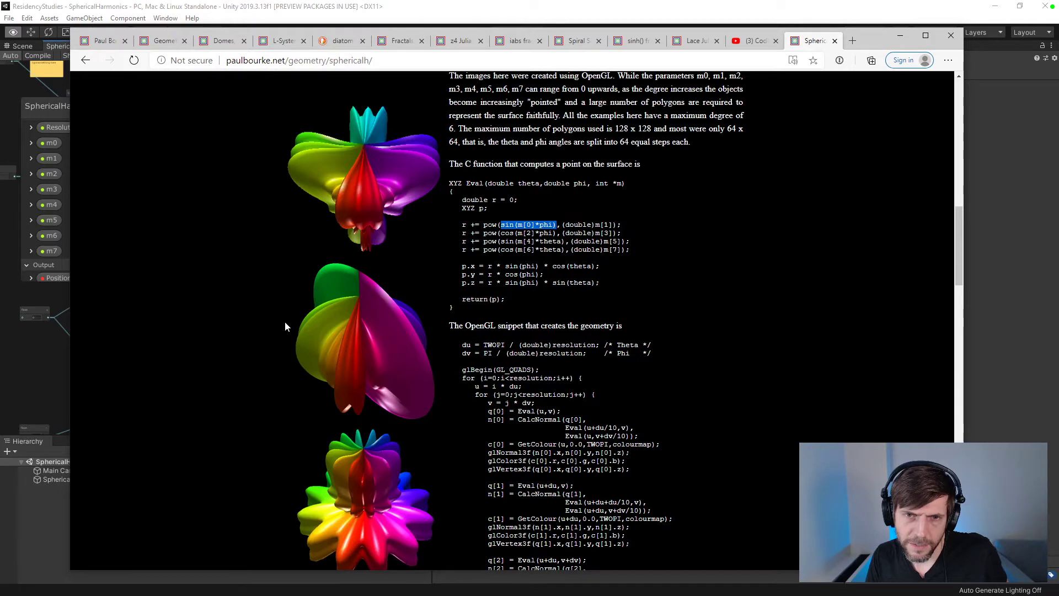
pyautogui.press('alt')
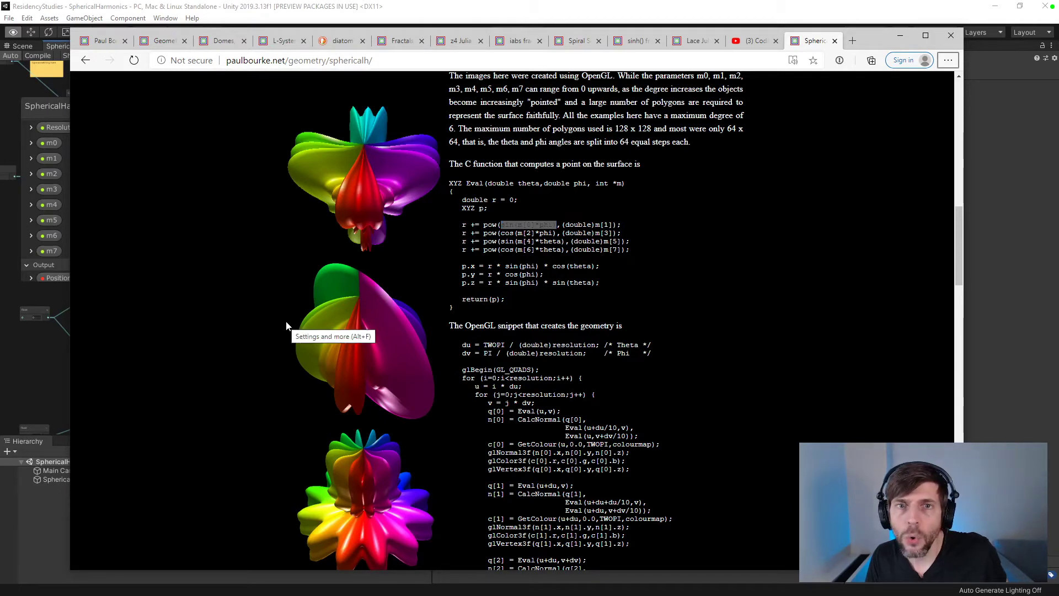
pyautogui.scroll(1, 658, 299)
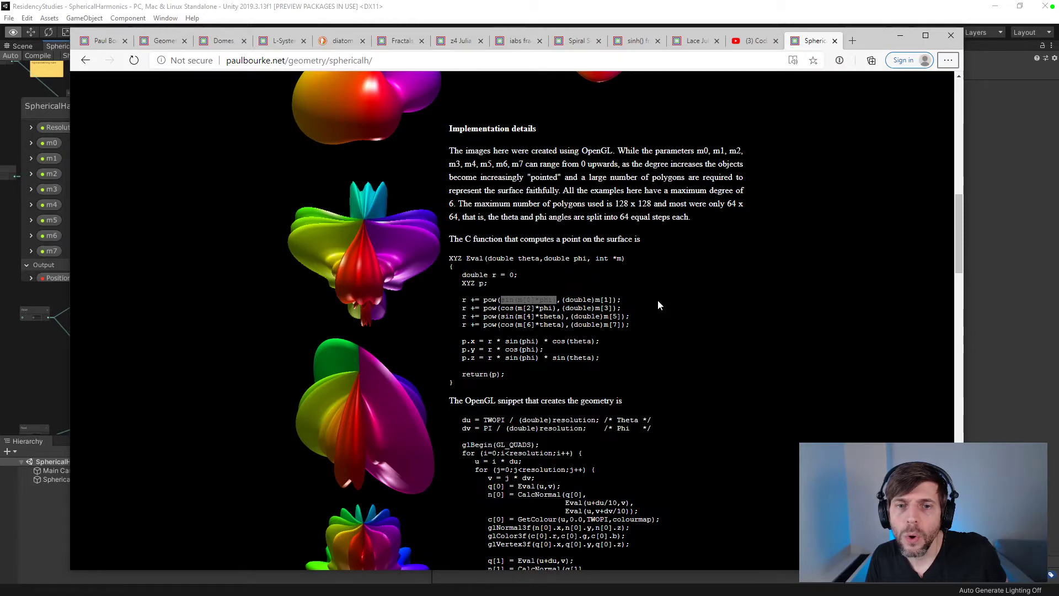
pyautogui.click(44, 334)
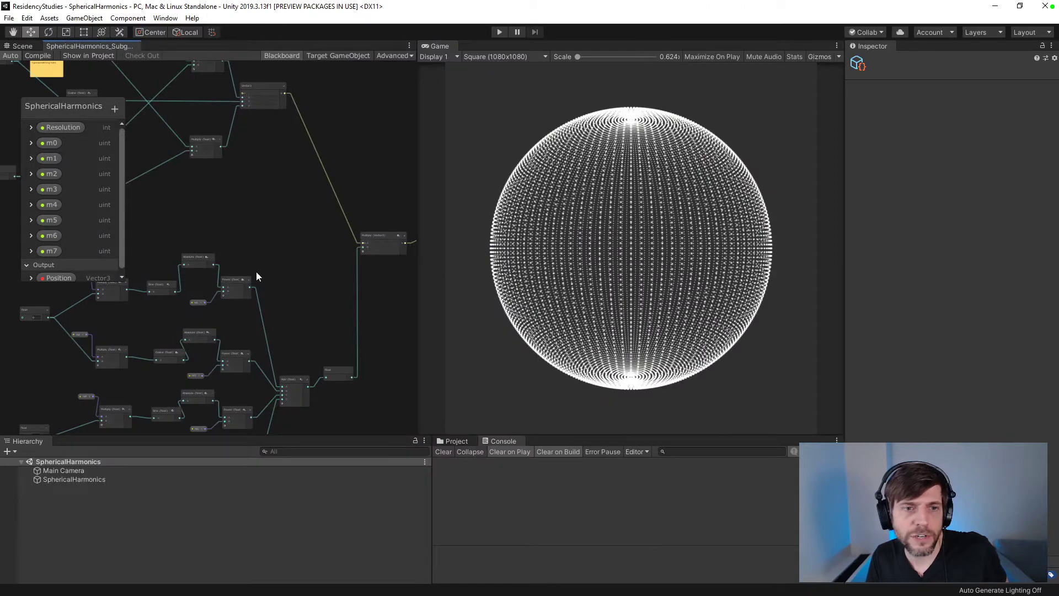
pyautogui.hotkey('alt', 'Tab')
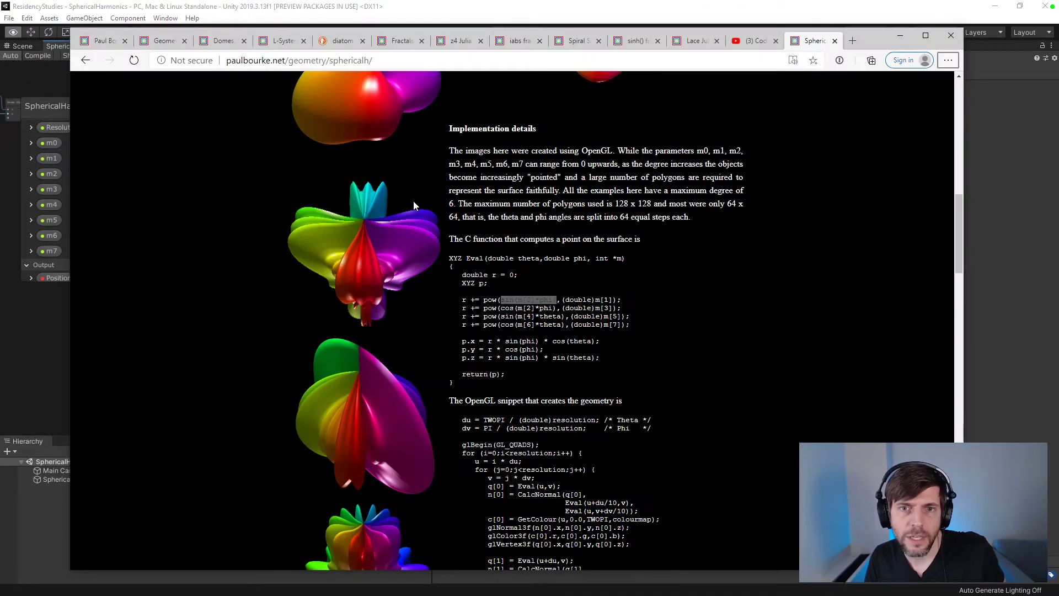
pyautogui.hotkey('alt', 'Tab')
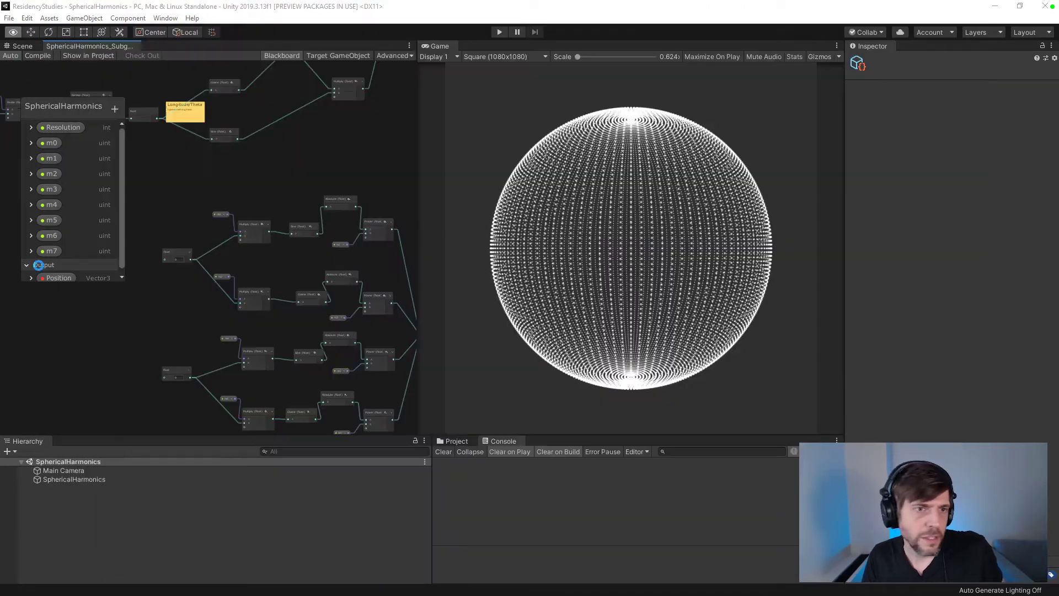
# - Connect the output of the Latitude/Phi float node to the upper float node feeding the power chains
pyautogui.moveTo(149, 346); pyautogui.dragTo(200, 330, button='middle')
pyautogui.moveTo(169, 196); pyautogui.dragTo(200, 238, button='middle')
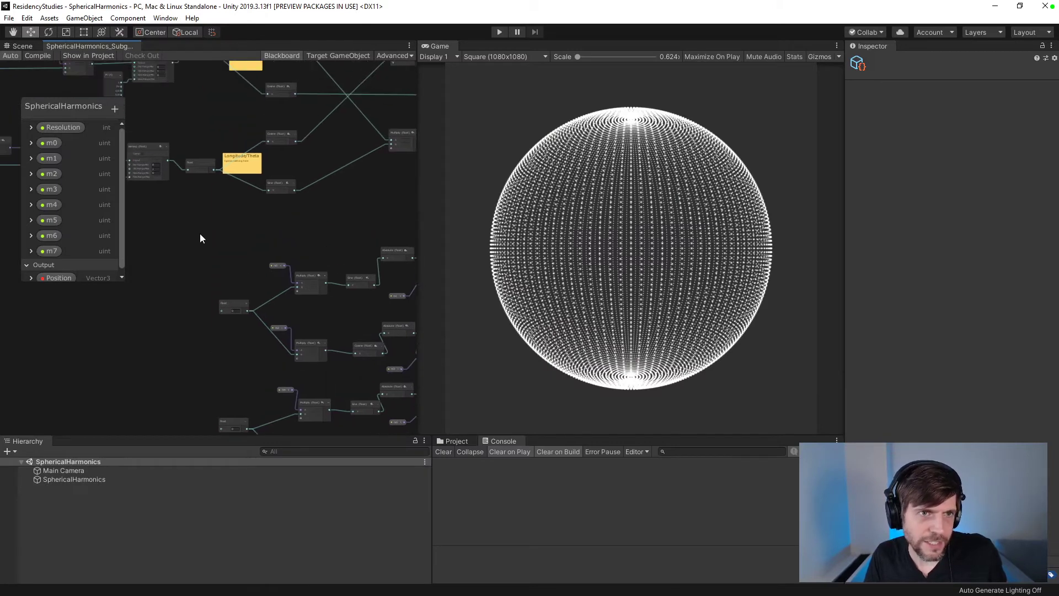
pyautogui.scroll(-3, 193, 170)
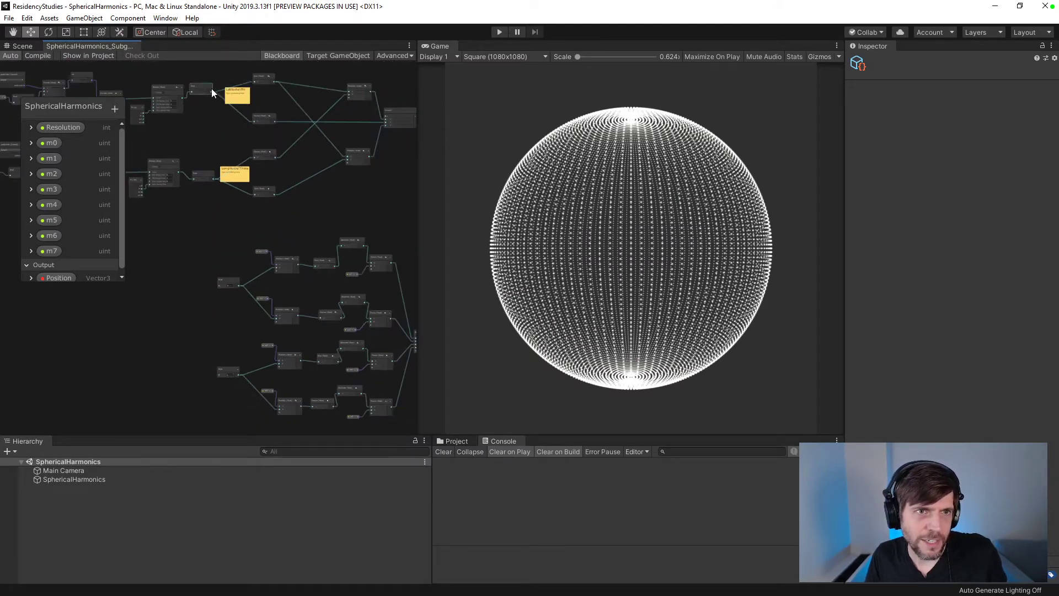
pyautogui.moveTo(211, 89); pyautogui.dragTo(214, 134)
pyautogui.moveTo(183, 211); pyautogui.dragTo(181, 186, button='middle')
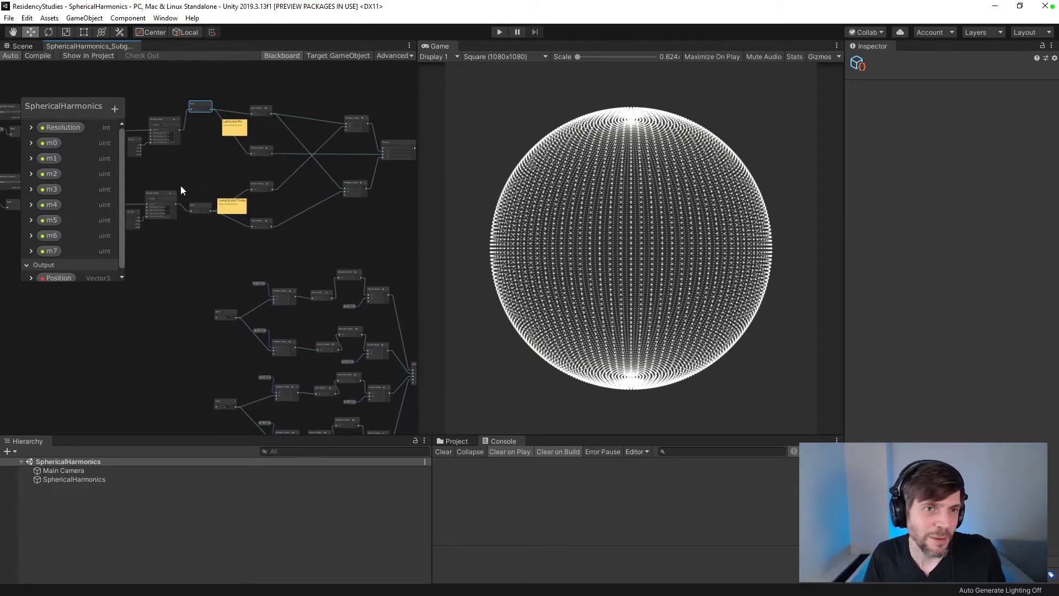
pyautogui.moveTo(210, 108); pyautogui.dragTo(235, 321)
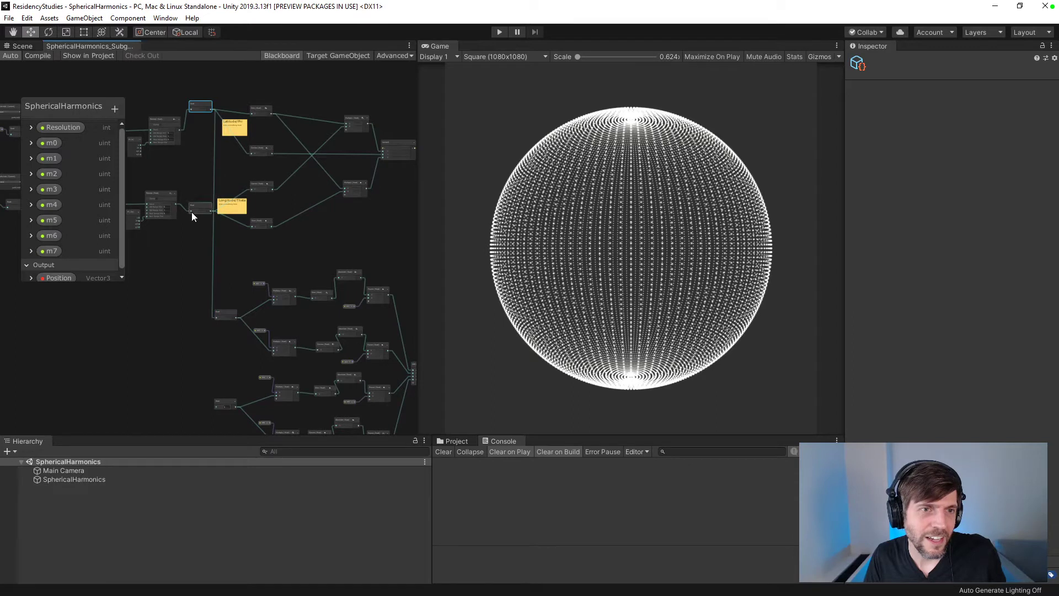
# - Connect the output of the Longitude/Theta float node to the lower float node feeding the power chains
pyautogui.moveTo(193, 216); pyautogui.dragTo(183, 284)
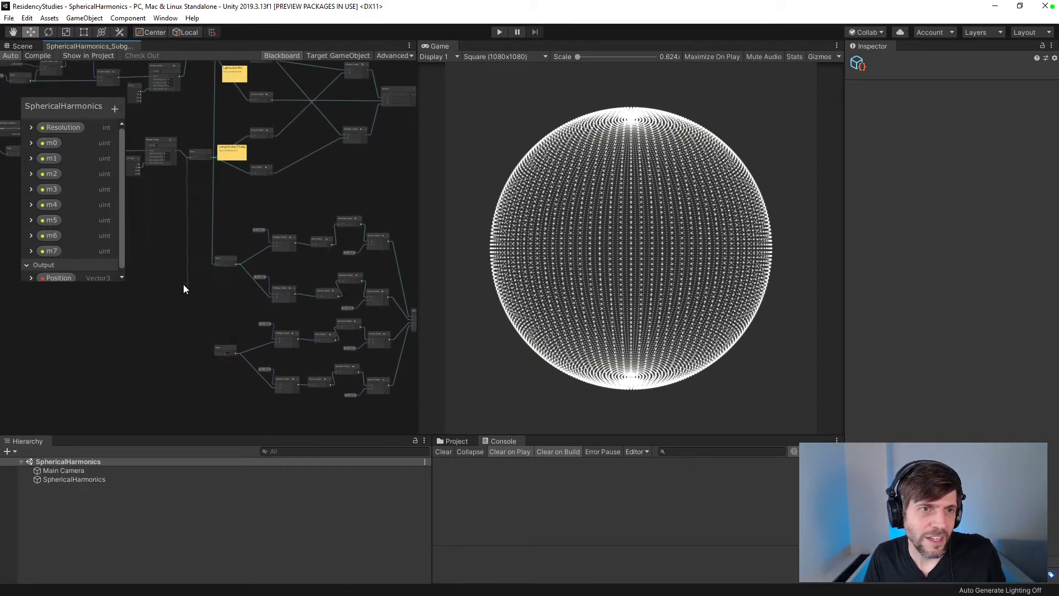
pyautogui.click(202, 176)
pyautogui.moveTo(193, 189); pyautogui.dragTo(186, 231, button='middle')
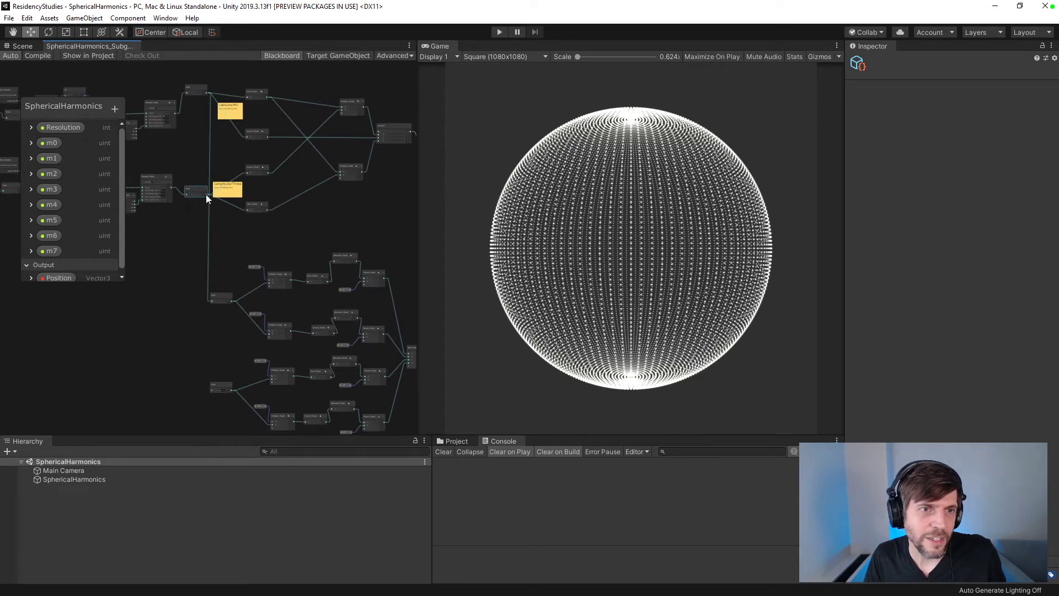
pyautogui.moveTo(204, 195); pyautogui.dragTo(211, 357)
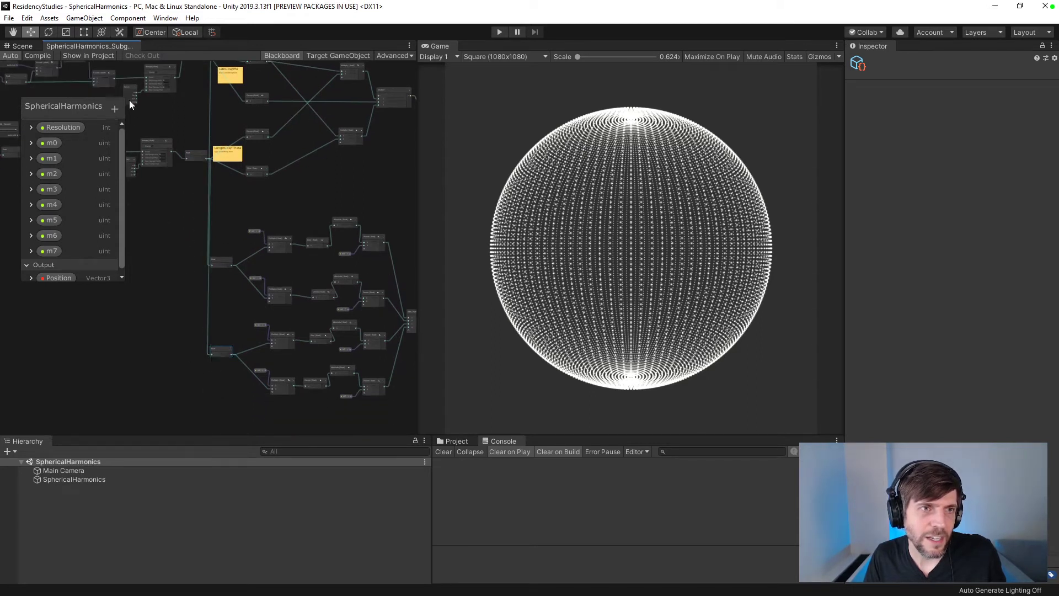
# - Recompile the subgraph and set the SphericalHarmonics object's m0, m1, m2 and m3 properties to 1
pyautogui.click(42, 56)
pyautogui.click(88, 478)
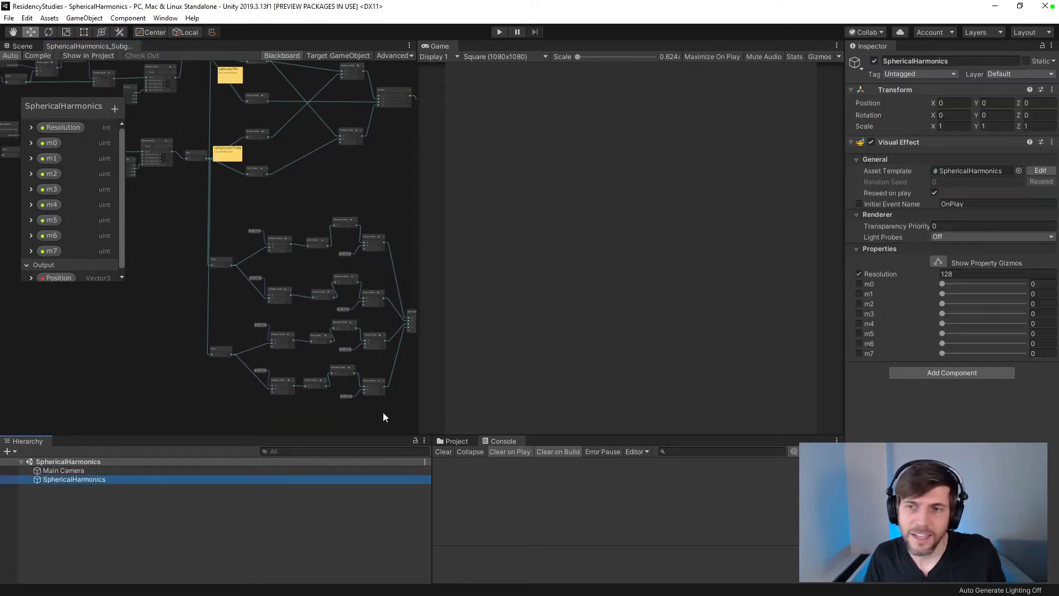
pyautogui.click(1040, 284)
pyautogui.write('1')
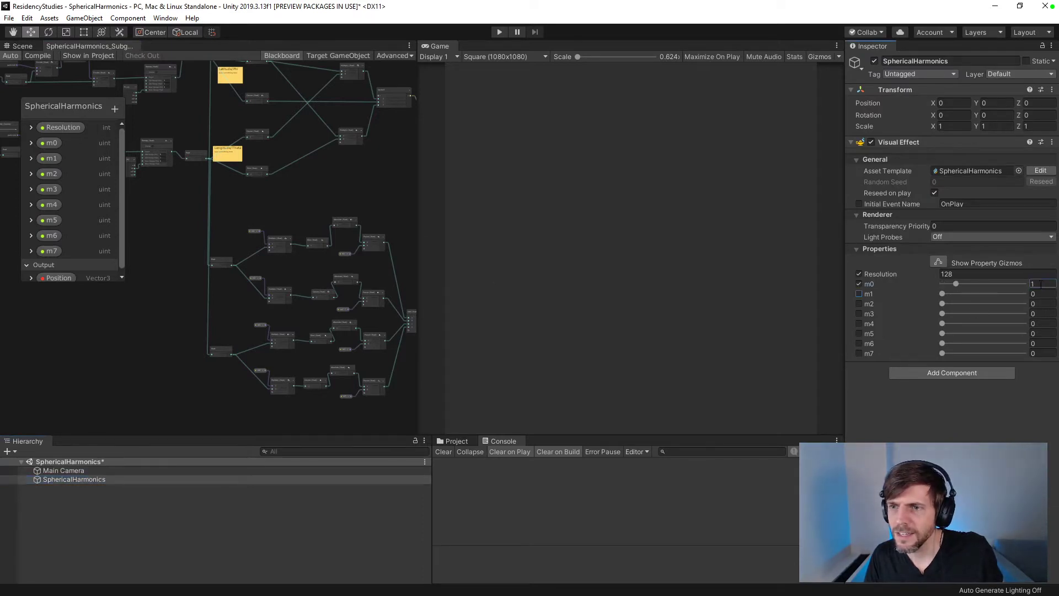
pyautogui.click(1042, 293)
pyautogui.write('1')
pyautogui.click(1043, 304)
pyautogui.write('1')
pyautogui.click(1043, 313)
pyautogui.write('1')
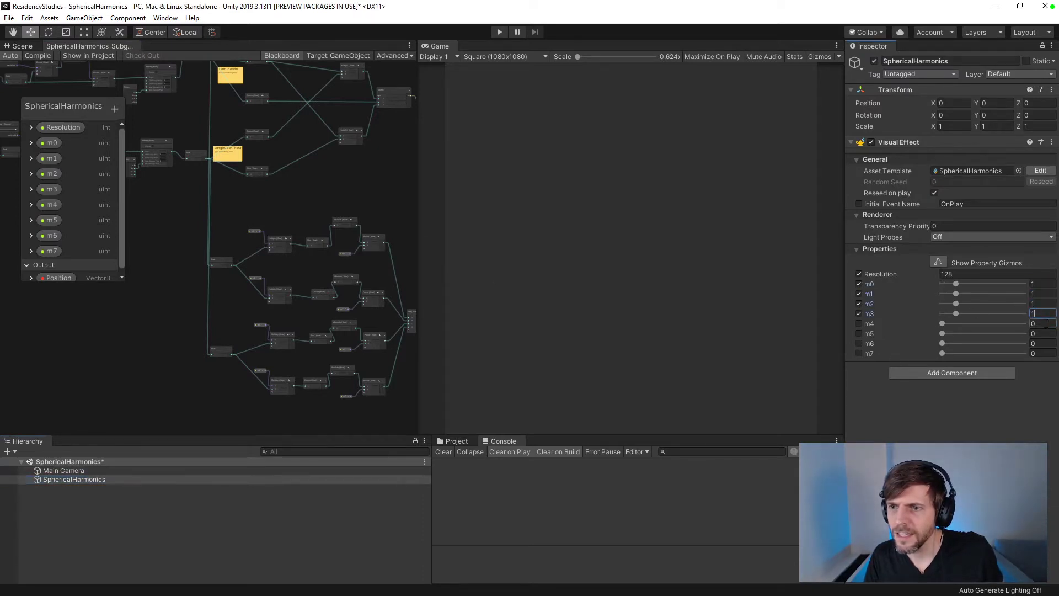
# - Set the m4, m5, m6 and m7 properties of the visual effect to 1
pyautogui.write('1')
pyautogui.press('Tab')
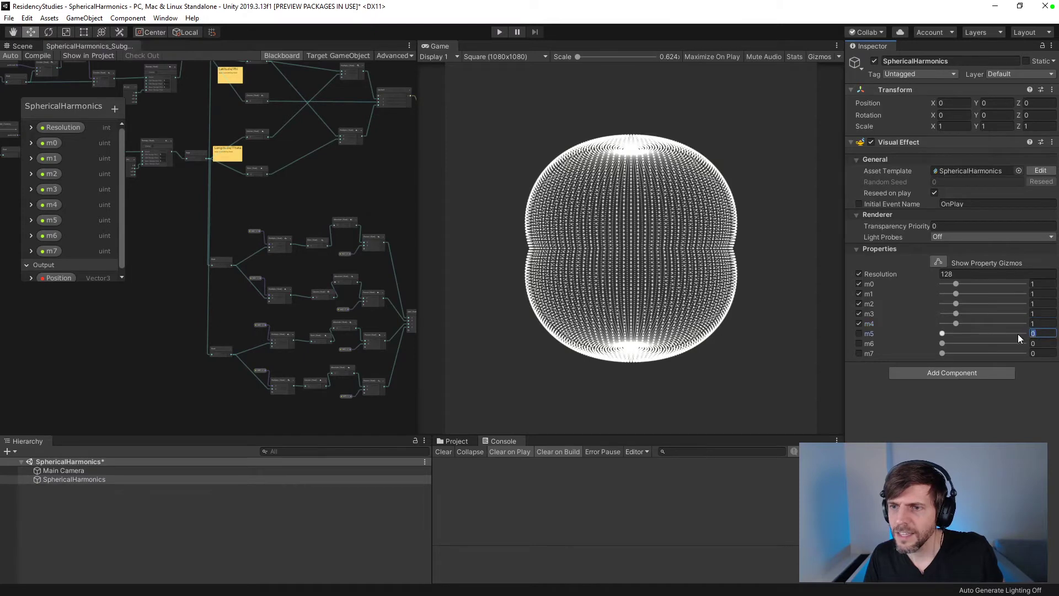
pyautogui.write('1')
pyautogui.press('Tab')
pyautogui.write('1')
pyautogui.press('Tab')
pyautogui.write('1')
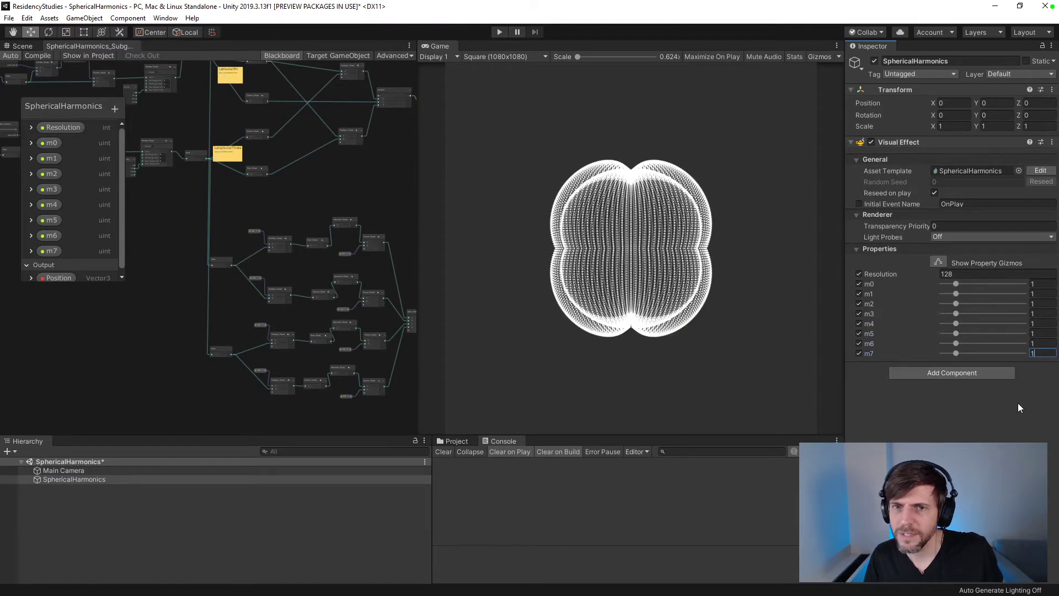
# - Set the even-numbered properties m0, m2, m4 and m6 to 0, with m3 at 1
pyautogui.click(1043, 283)
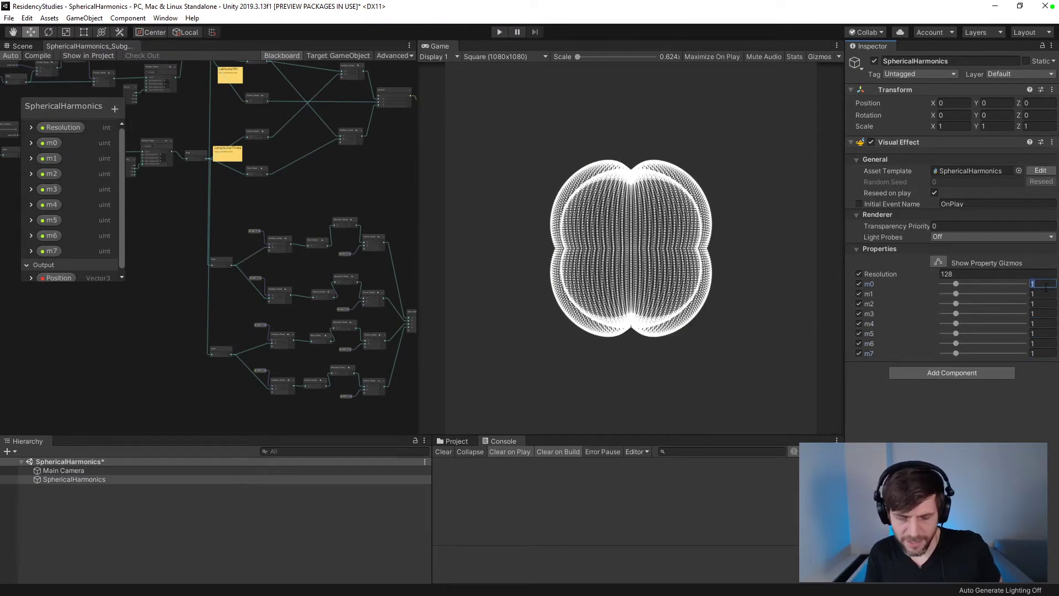
pyautogui.write('0')
pyautogui.press('Tab')
pyautogui.press('Tab')
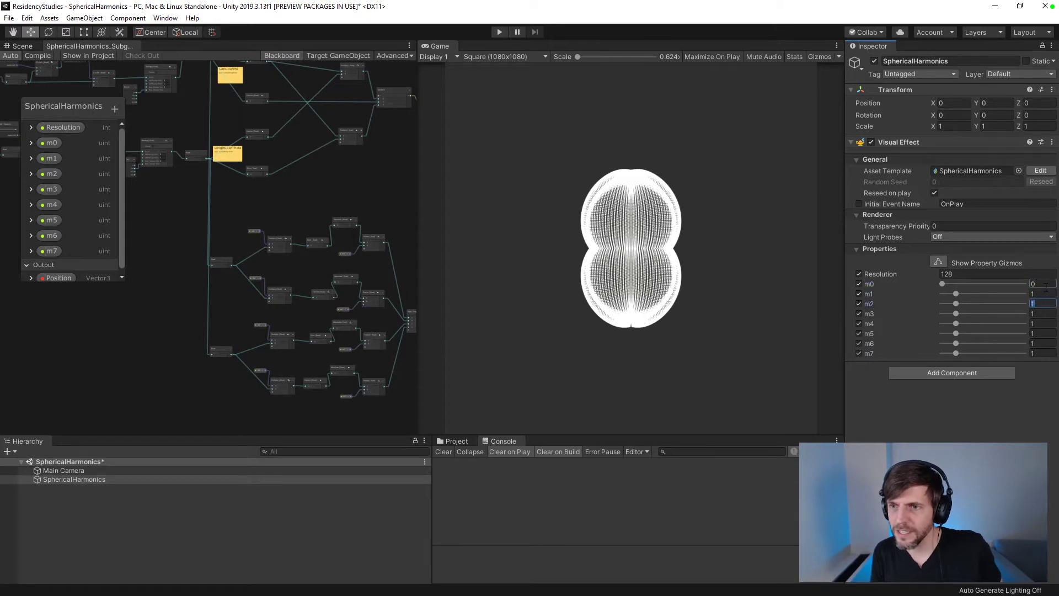
pyautogui.write('0')
pyautogui.press('Tab')
pyautogui.write('1')
pyautogui.press('Tab')
pyautogui.write('0')
pyautogui.press('Tab')
pyautogui.press('Tab')
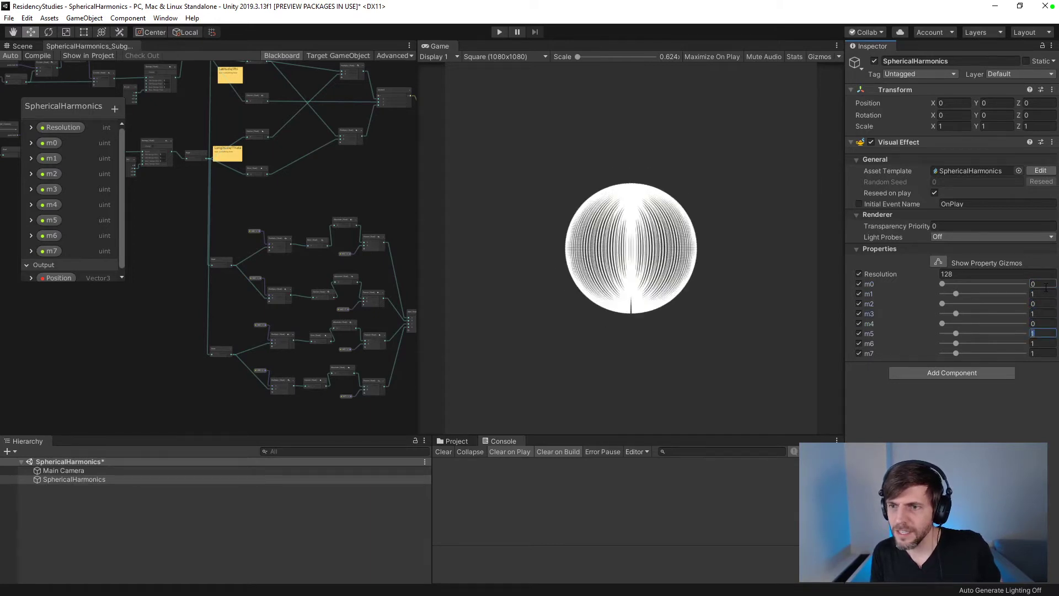
pyautogui.write('0')
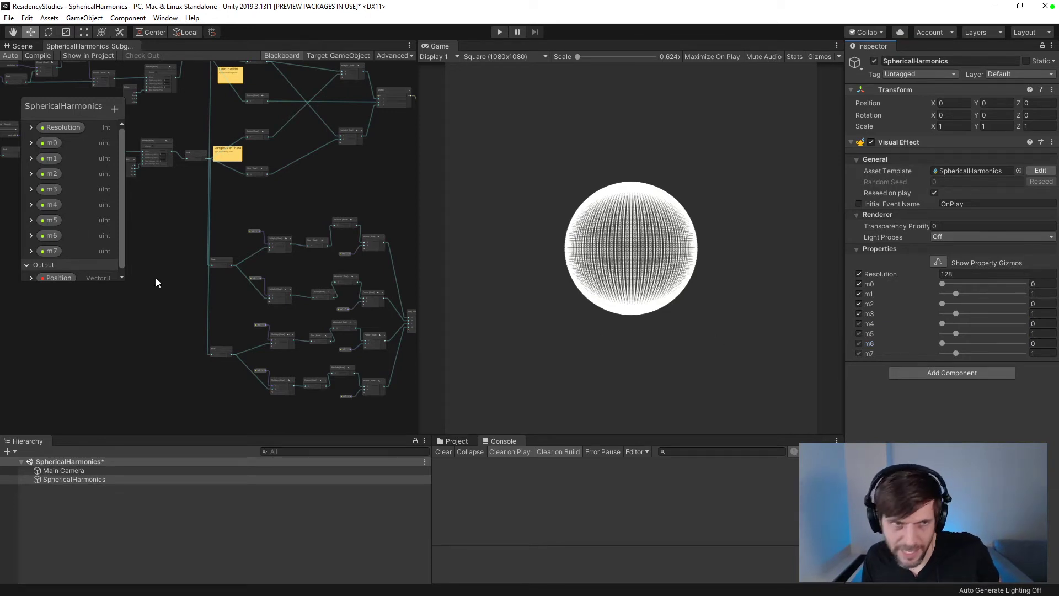
# - Examine the particle shape up close and from another angle in the Scene view
pyautogui.click(23, 46)
pyautogui.scroll(5, 249, 251)
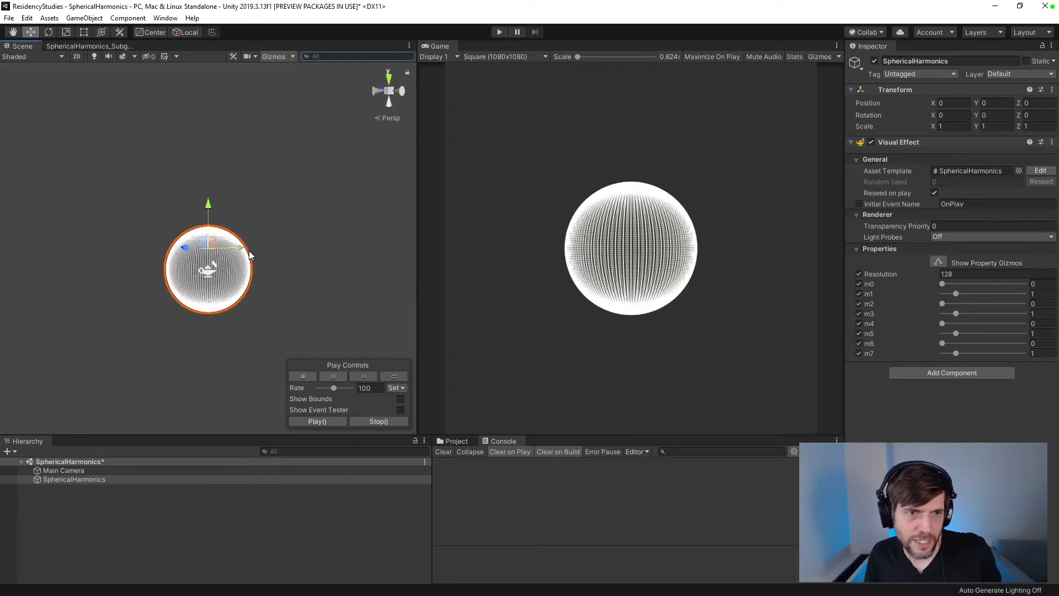
pyautogui.keyDown('alt'); pyautogui.moveTo(270, 206); pyautogui.dragTo(287, 299); pyautogui.keyUp('alt')
pyautogui.scroll(7, 278, 276)
pyautogui.scroll(8, 278, 280)
pyautogui.scroll(-8, 287, 299)
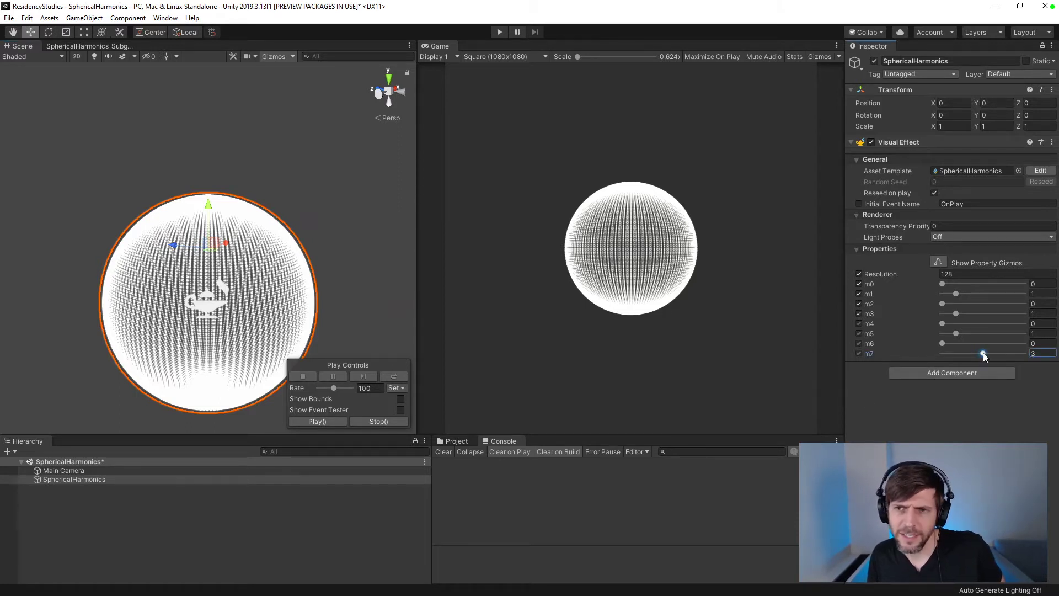
# - Set the visual effect's m7 property to 1
pyautogui.click(956, 354)
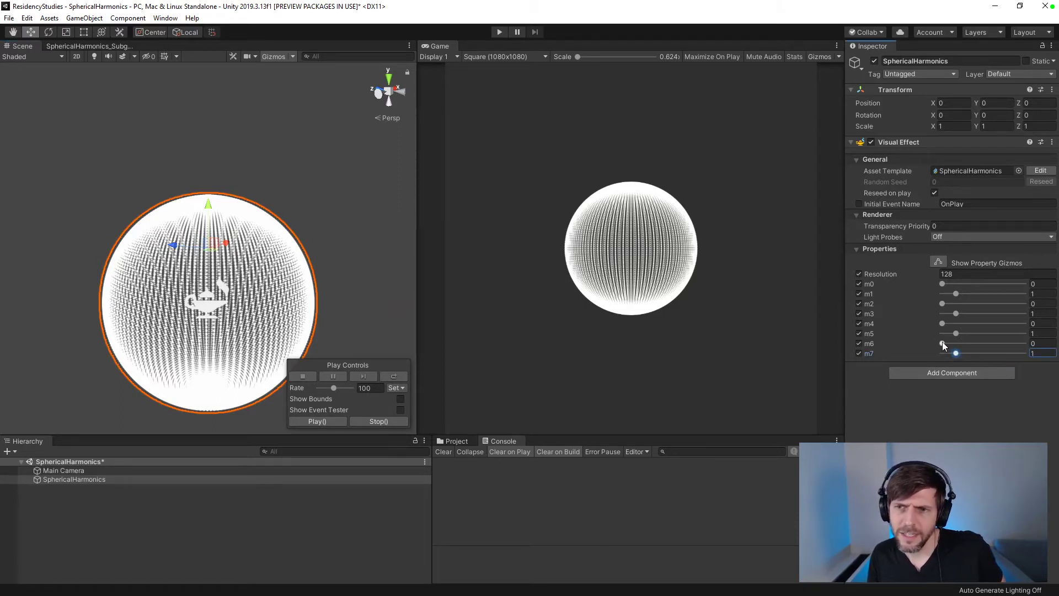
# - Set the visual effect's m6 property to 2 and its Resolution to 512
pyautogui.moveTo(942, 342); pyautogui.dragTo(958, 363)
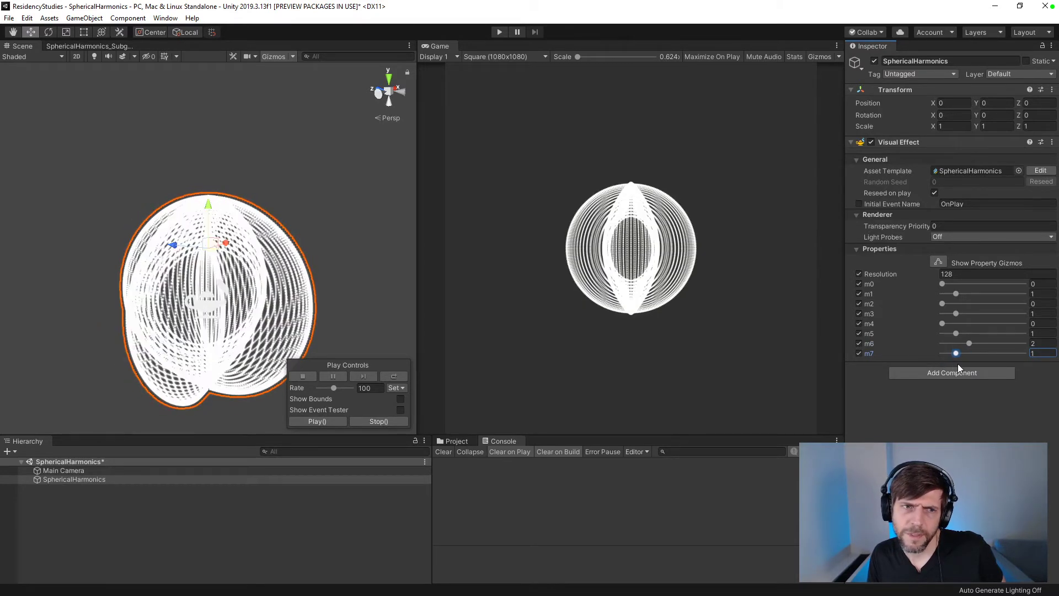
pyautogui.click(963, 274)
pyautogui.write('512')
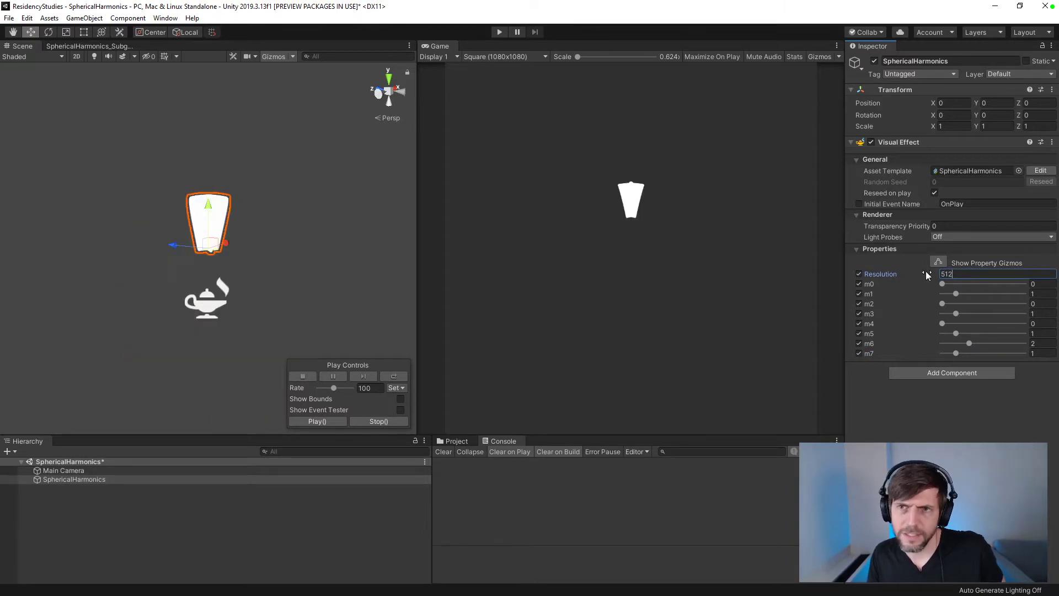
pyautogui.press('Return')
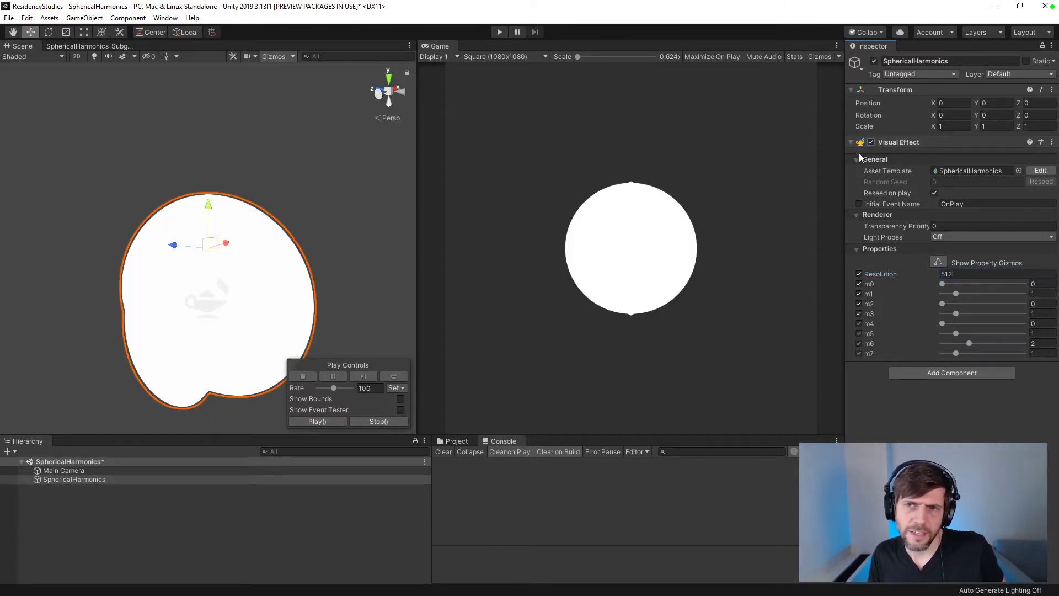
# - Switch to the browser and read the m0–m7 parameter range and the radius formula on the spherical harmonics page
pyautogui.click(88, 46)
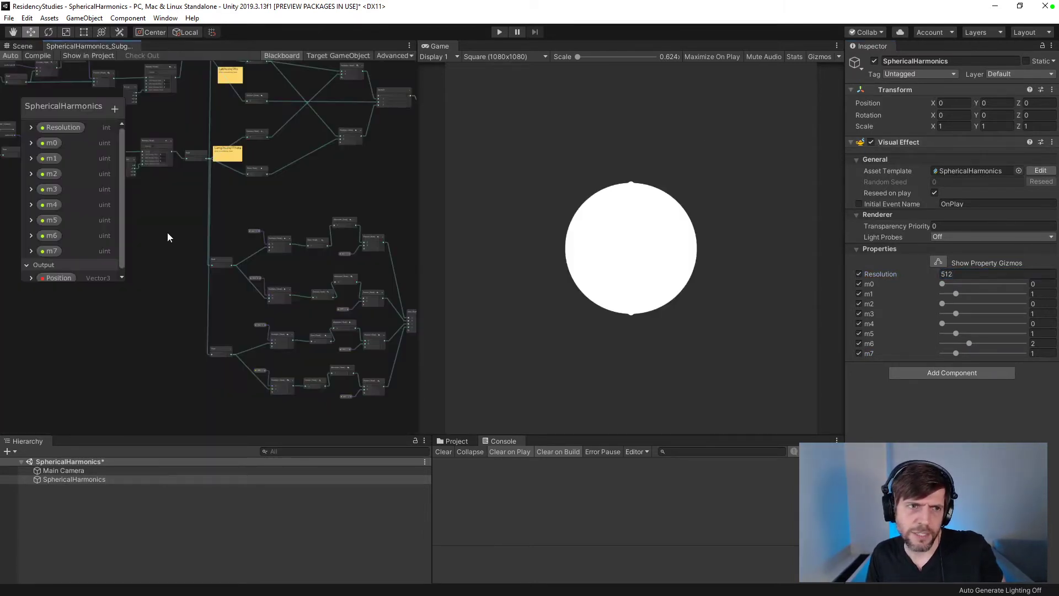
pyautogui.click(59, 470)
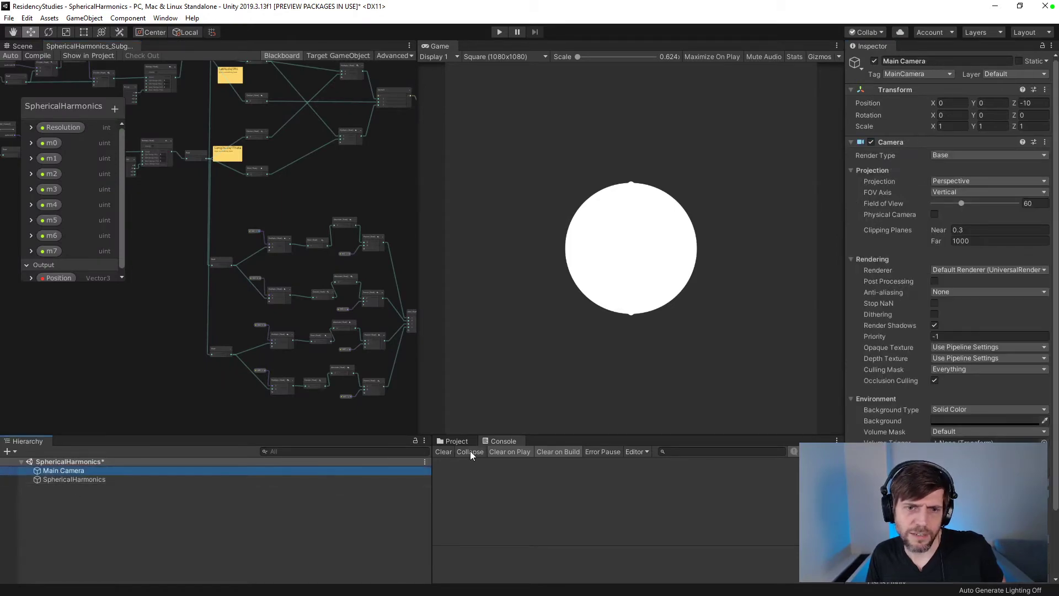
pyautogui.click(456, 441)
pyautogui.hotkey('alt', 'Tab')
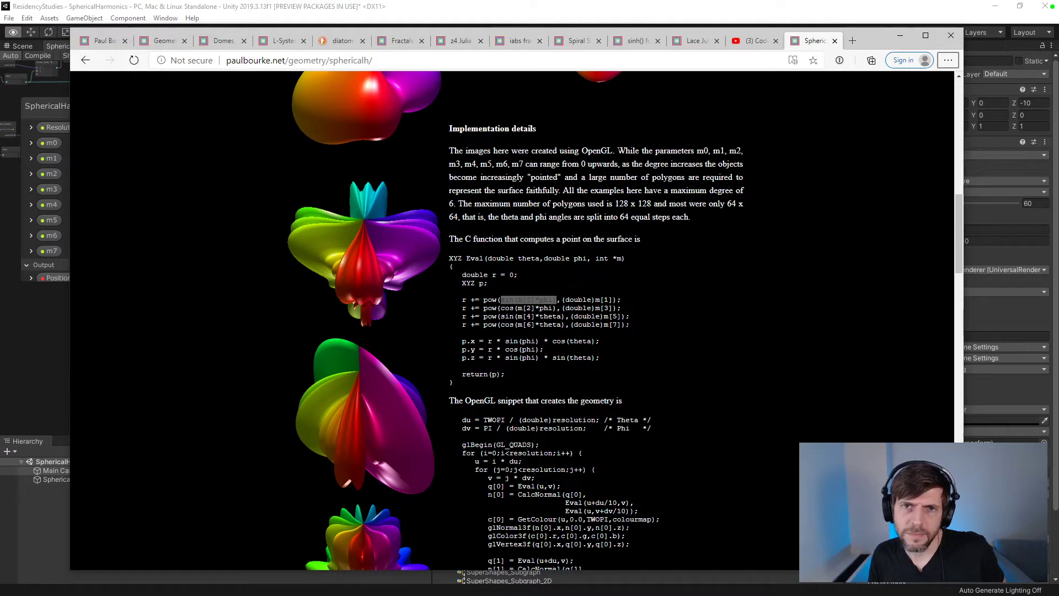
pyautogui.moveTo(618, 151); pyautogui.dragTo(569, 187)
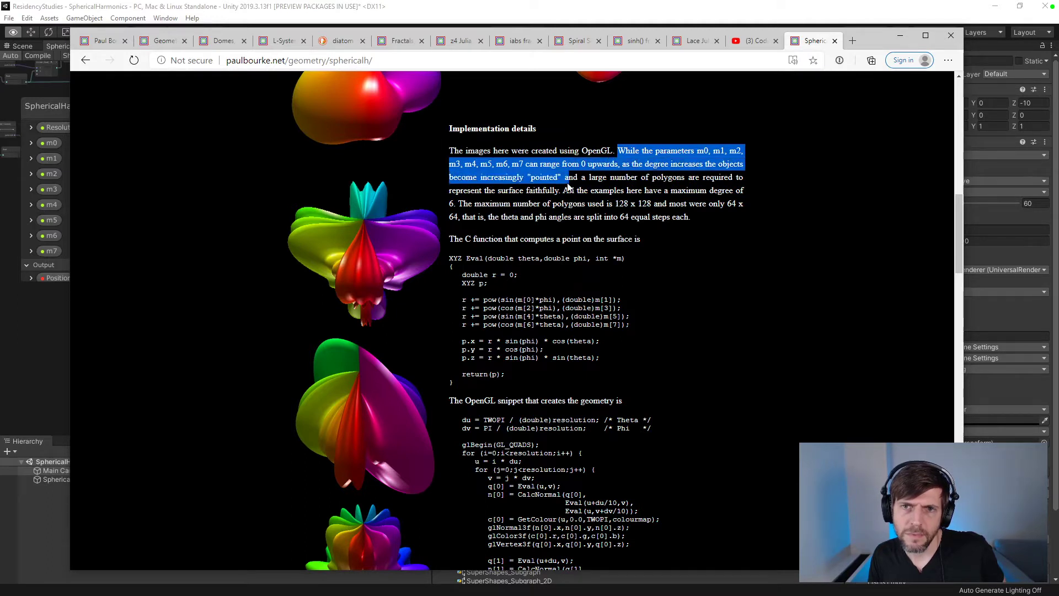
pyautogui.scroll(10, 637, 215)
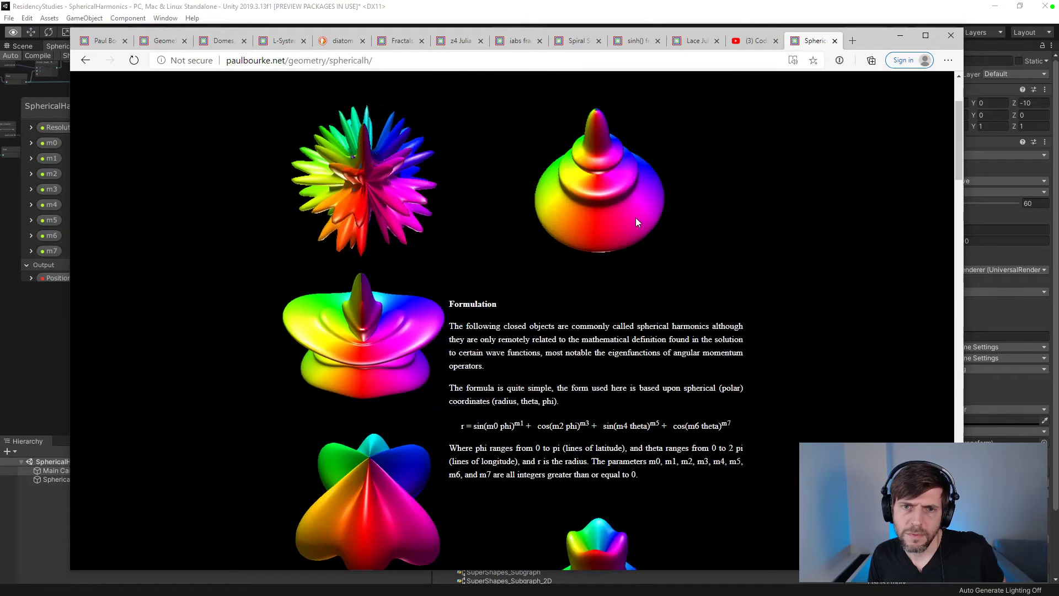
pyautogui.scroll(-4, 635, 217)
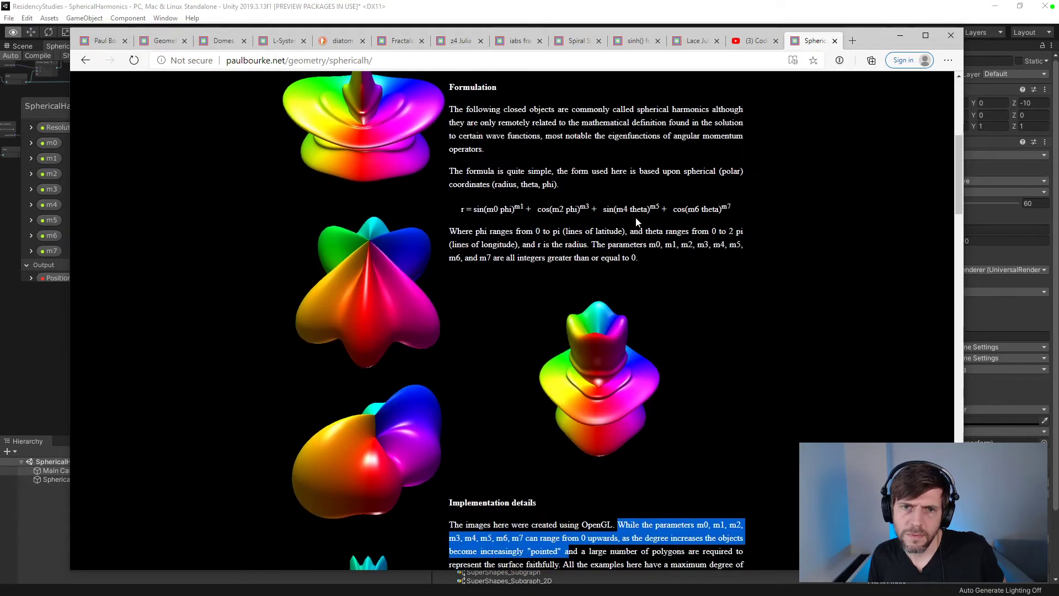
pyautogui.hotkey('alt', 'Tab')
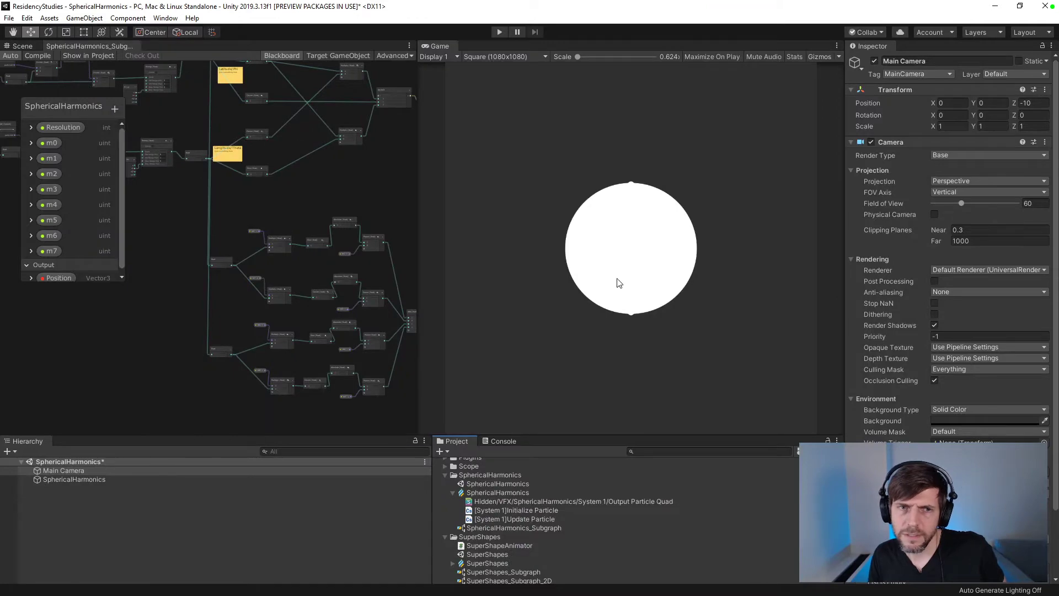
pyautogui.hotkey('alt', 'Tab')
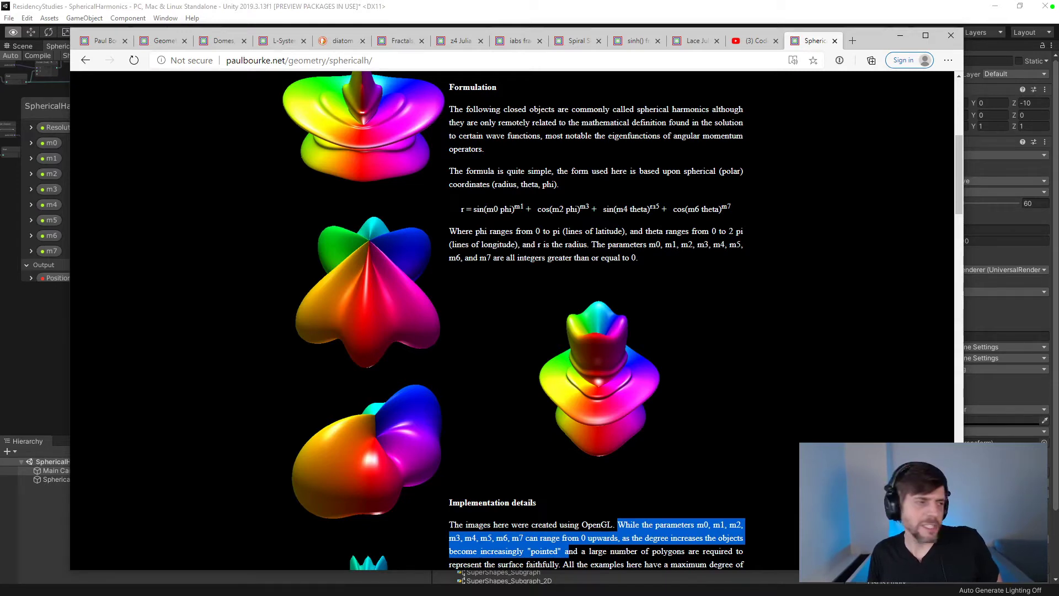
pyautogui.hotkey('alt', 'Tab')
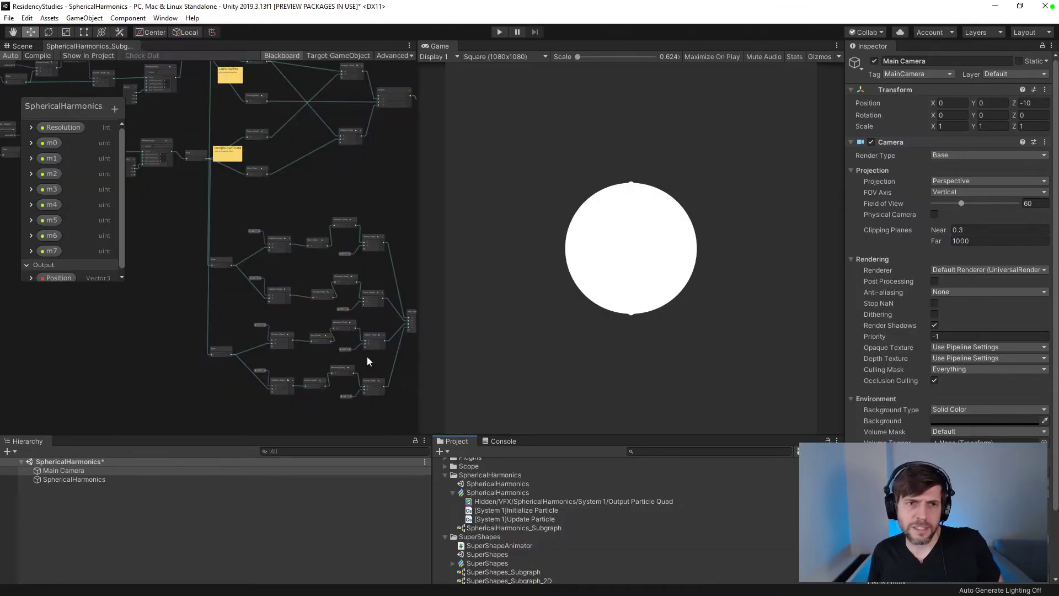
# - Compare the subgraph with the web page's Eval function and OpenGL geometry snippet, checking the initial radius and the type of m
pyautogui.scroll(3, 274, 294)
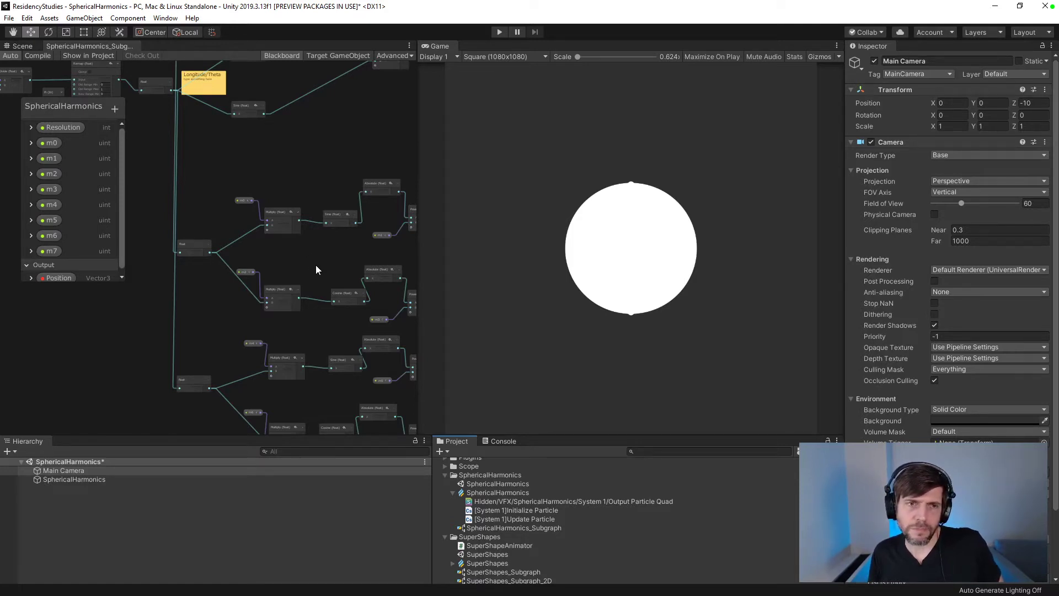
pyautogui.hotkey('alt', 'Tab')
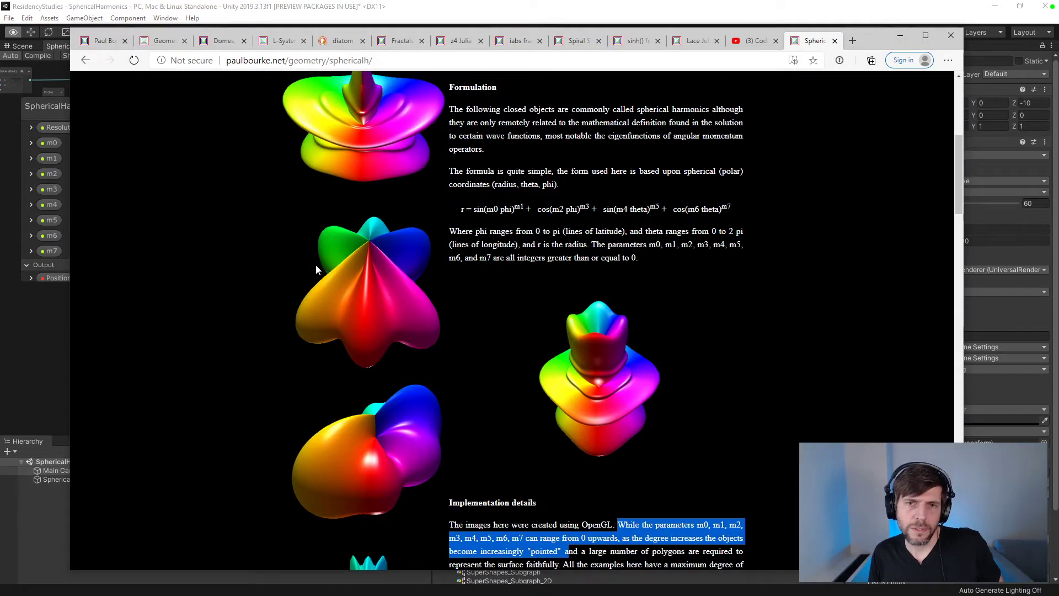
pyautogui.scroll(-7, 316, 265)
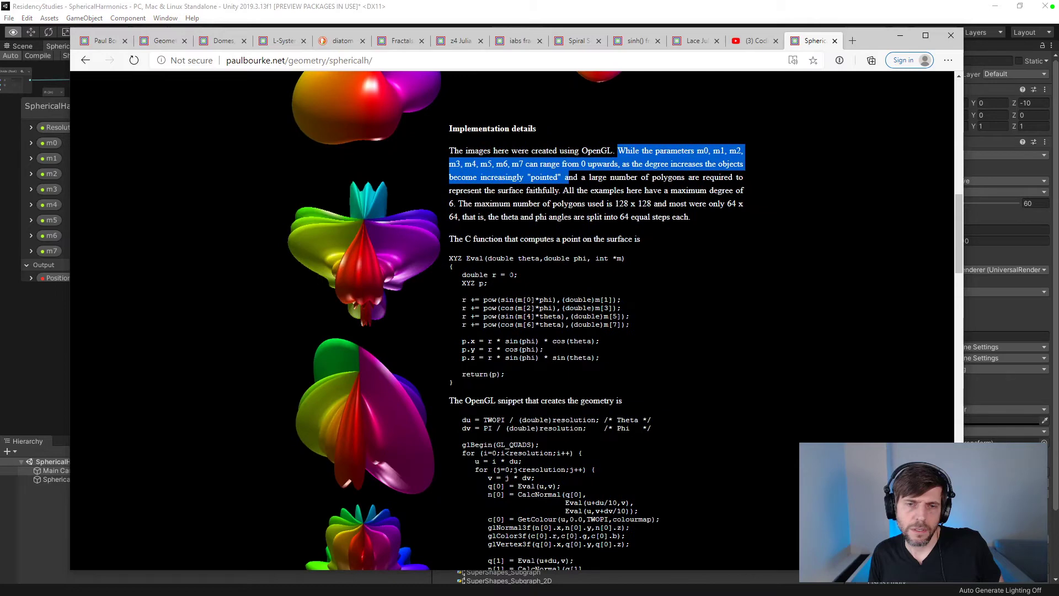
pyautogui.moveTo(520, 275); pyautogui.dragTo(462, 275)
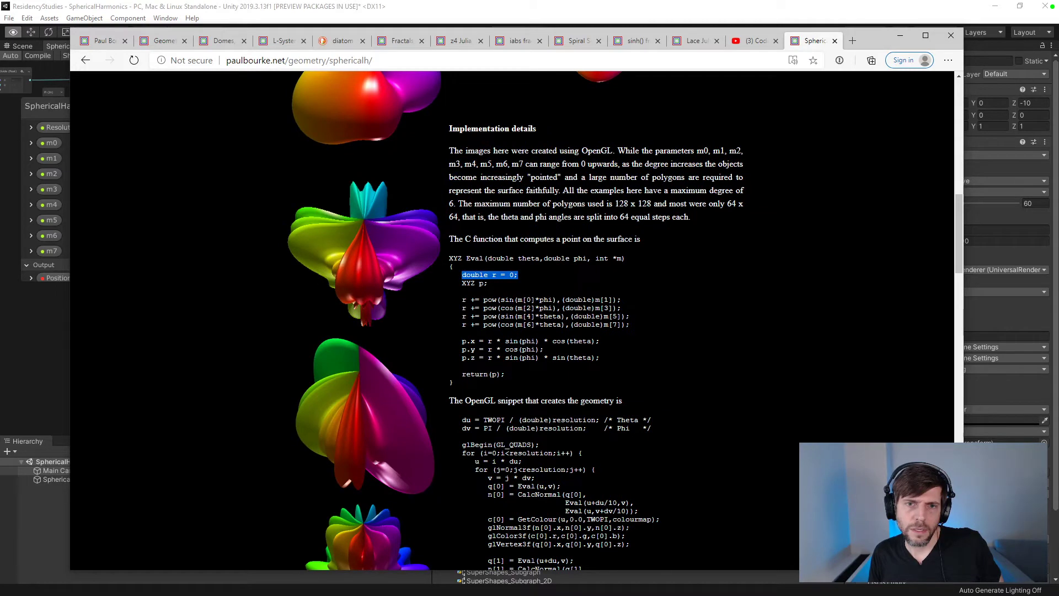
pyautogui.click(516, 300)
pyautogui.scroll(-2, 538, 341)
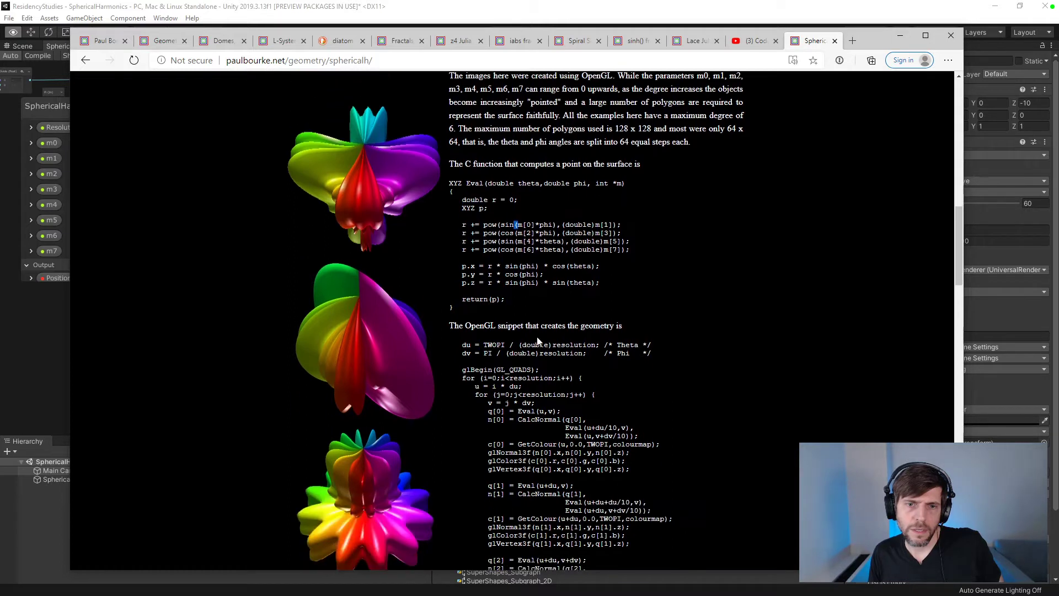
pyautogui.doubleClick(602, 183)
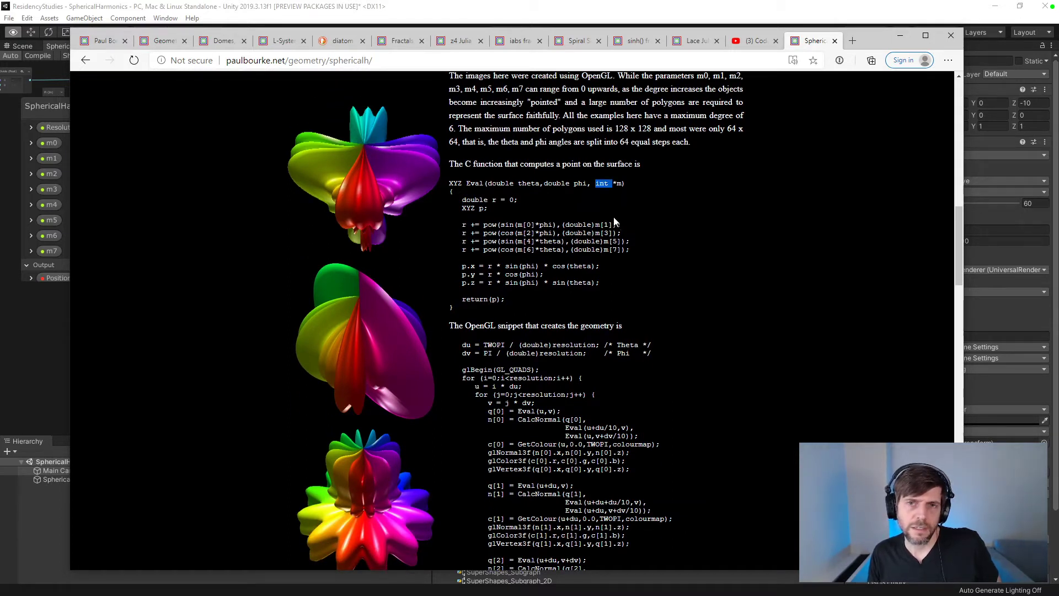
pyautogui.scroll(-6, 613, 217)
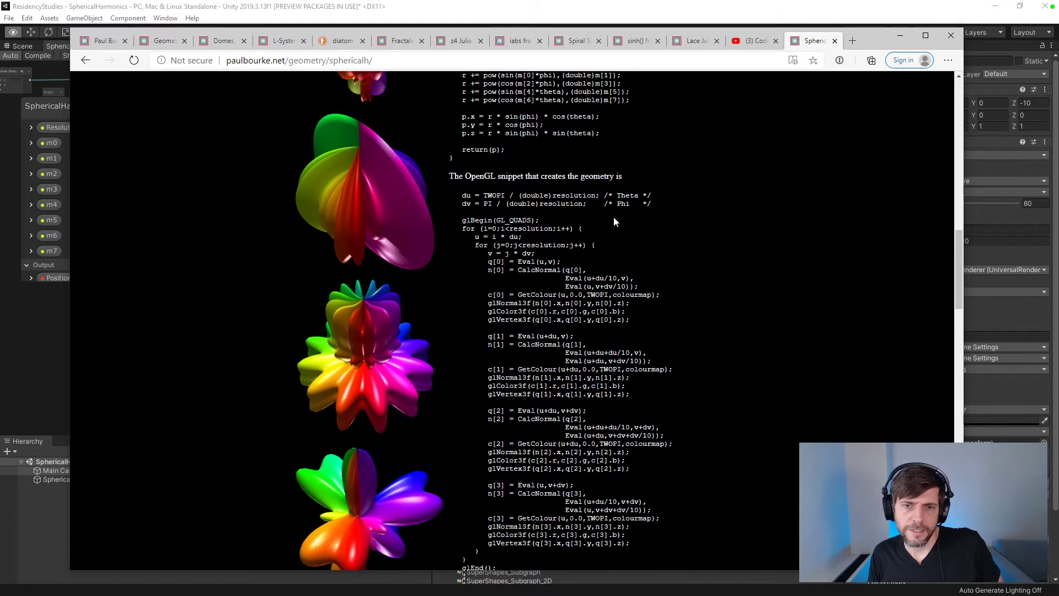
pyautogui.hotkey('alt', 'Tab')
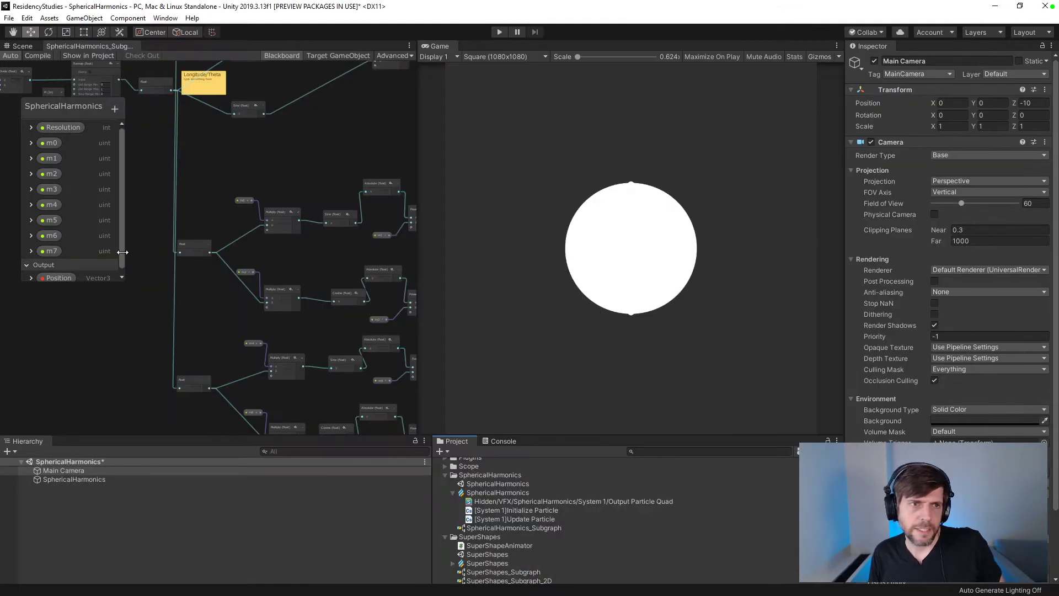
pyautogui.click(31, 142)
pyautogui.click(31, 142)
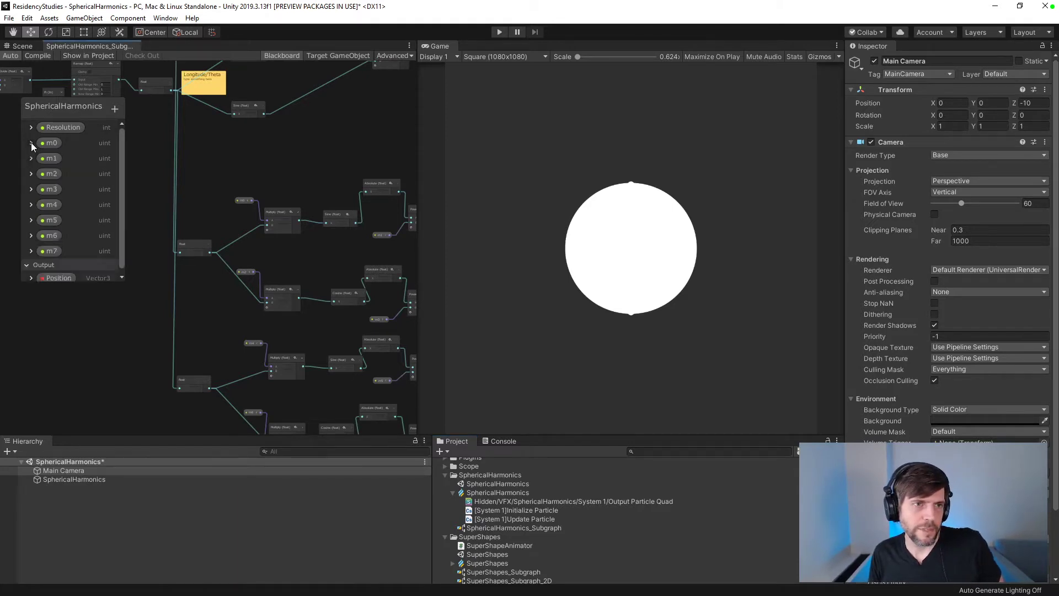
pyautogui.click(31, 143)
pyautogui.click(31, 142)
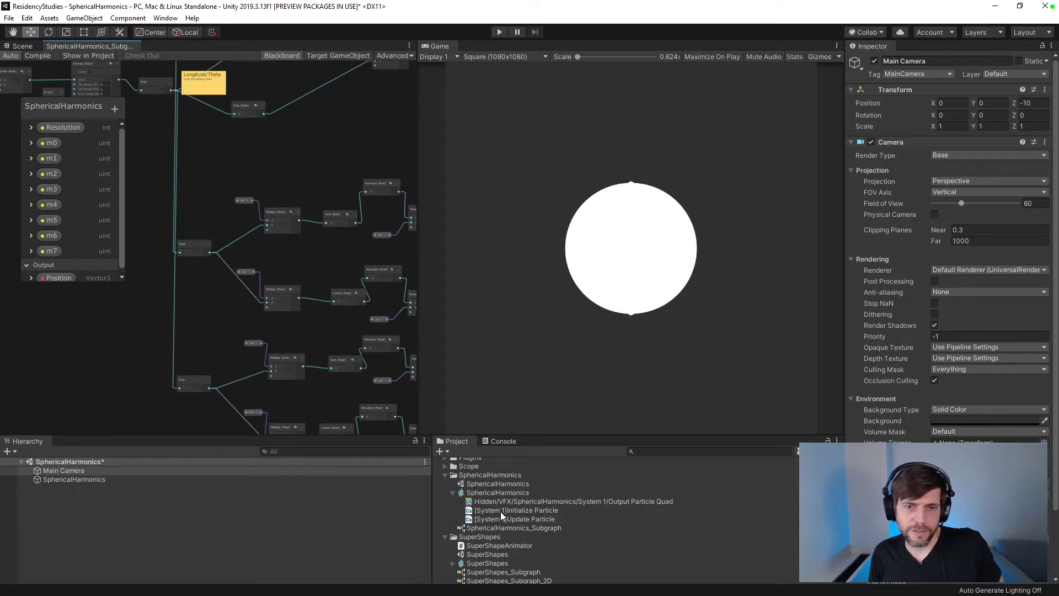
# - Collapse the SuperShapes folder and open the SphericalHarmonics visual effect graph
pyautogui.doubleClick(489, 563)
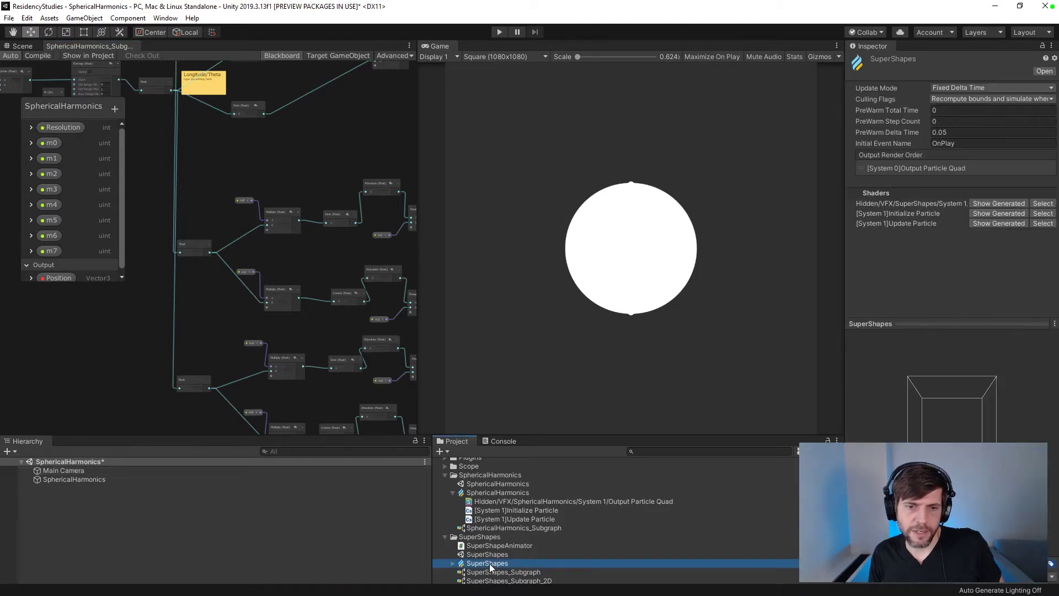
pyautogui.click(445, 537)
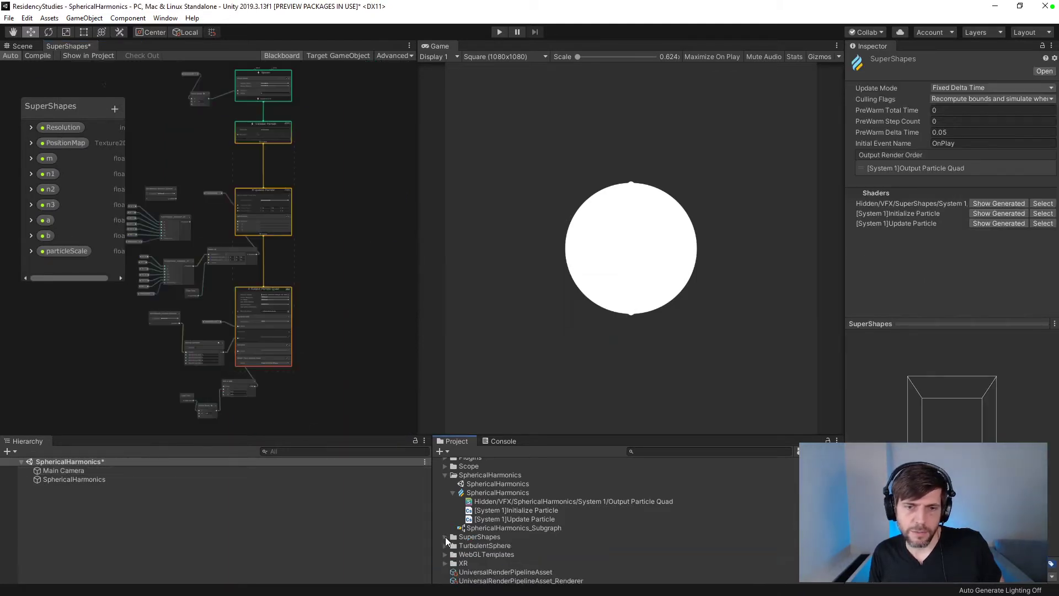
pyautogui.doubleClick(499, 492)
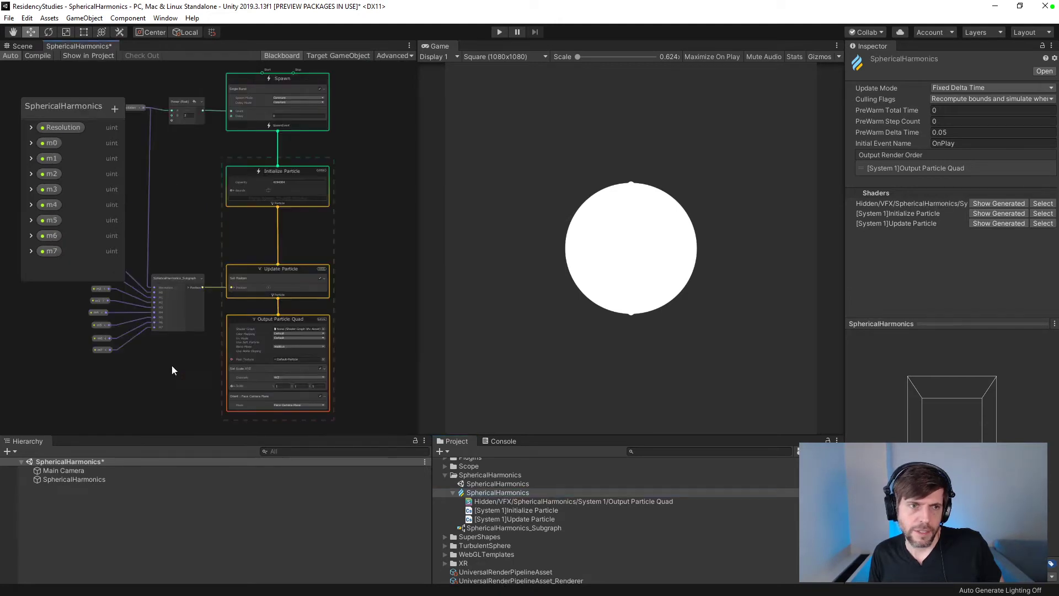
# - Set the Output Particle Quad's Set Scale.XYZ values to 0.1 for X, Y and Z
pyautogui.scroll(6, 187, 373)
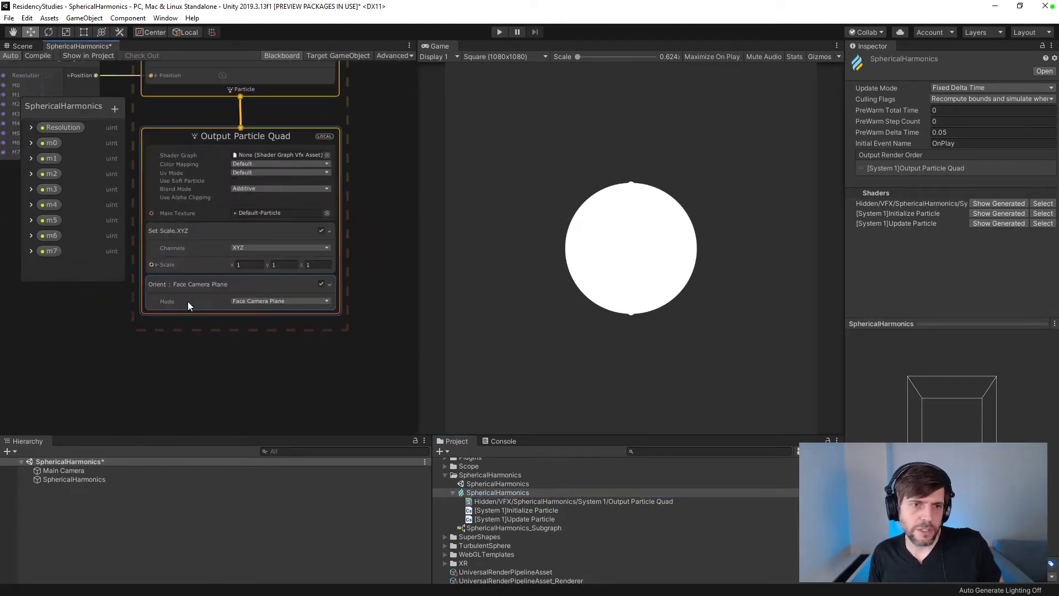
pyautogui.click(251, 265)
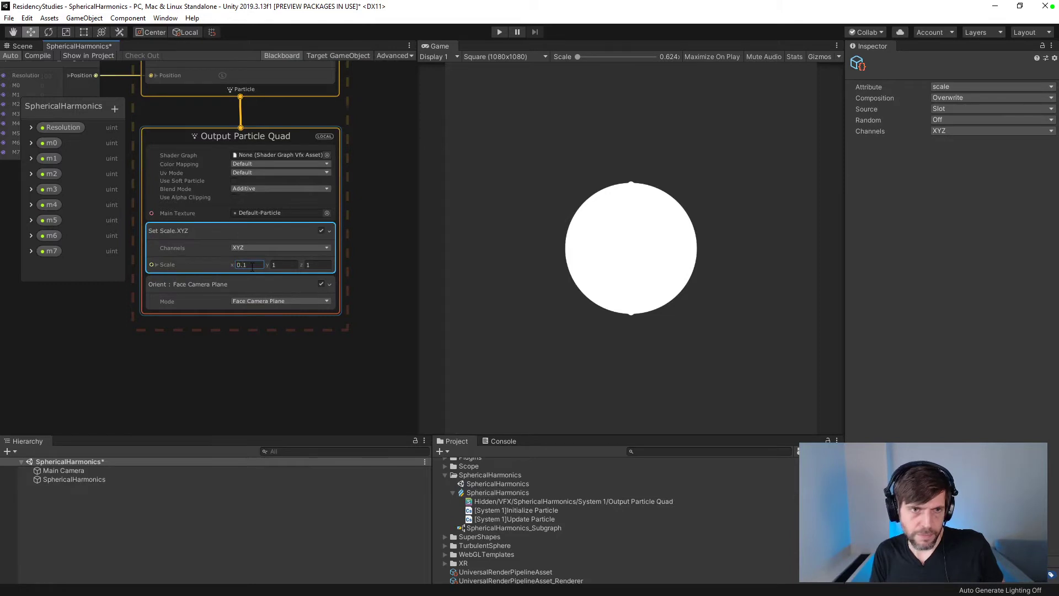
pyautogui.write('0.1')
pyautogui.press('Tab')
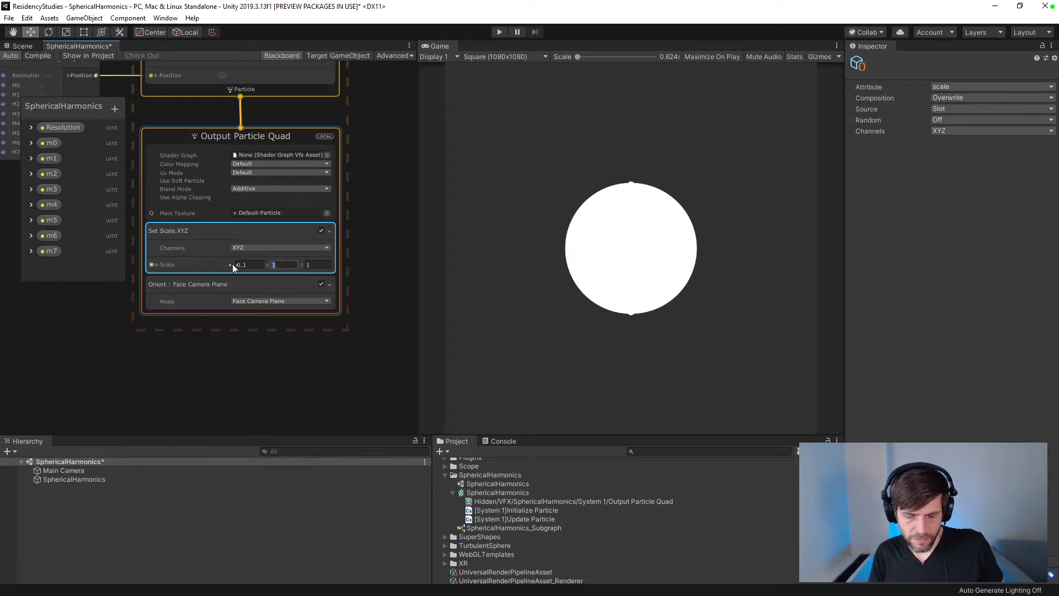
pyautogui.write('0.1')
pyautogui.press('Tab')
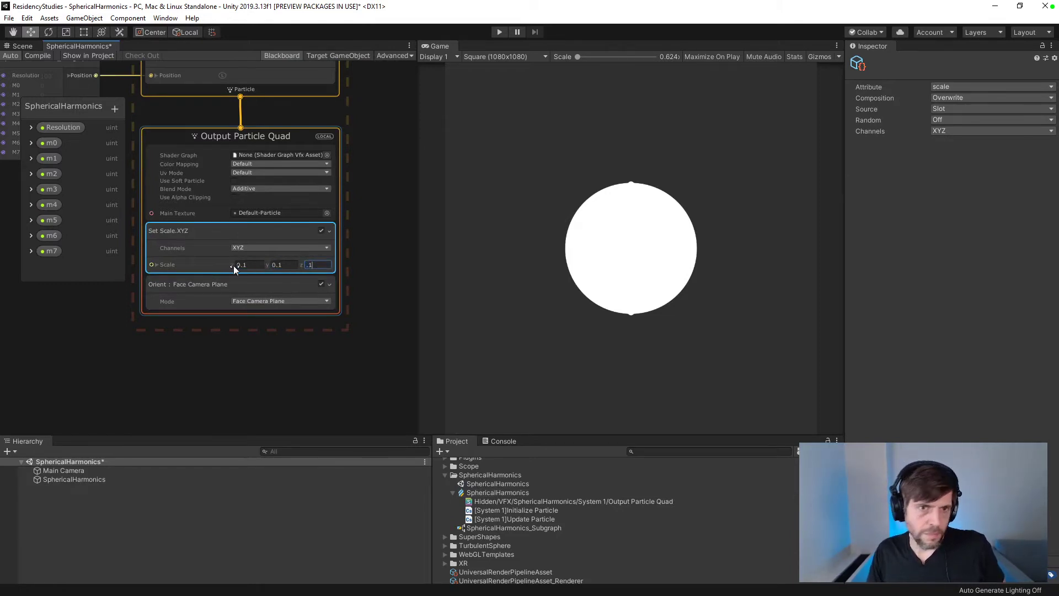
pyautogui.write('.1')
pyautogui.press('Return')
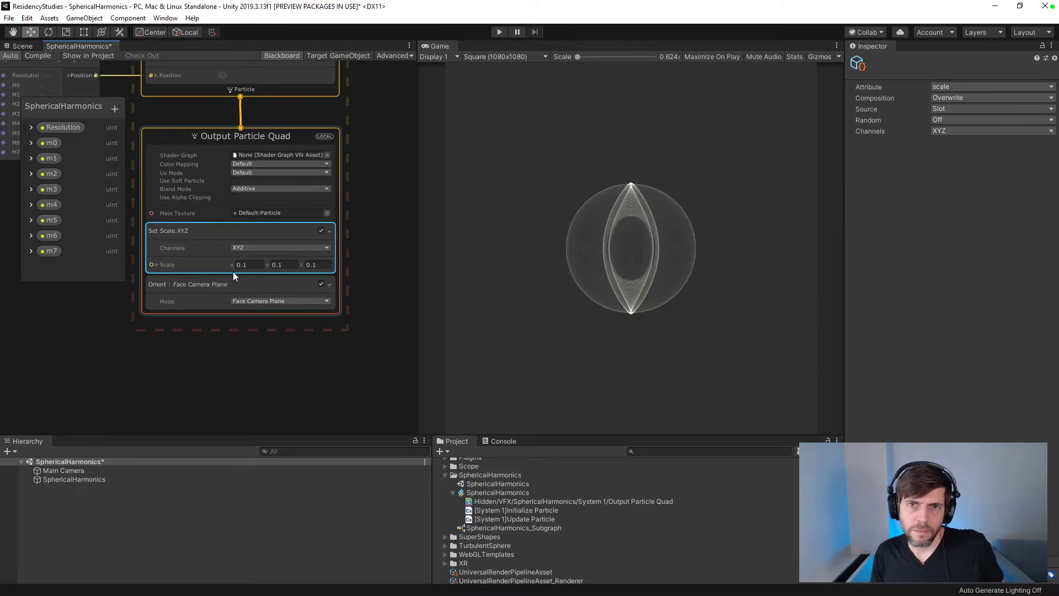
# - Set the Main Camera's Z position to -5
pyautogui.moveTo(197, 302); pyautogui.dragTo(304, 413, button='middle')
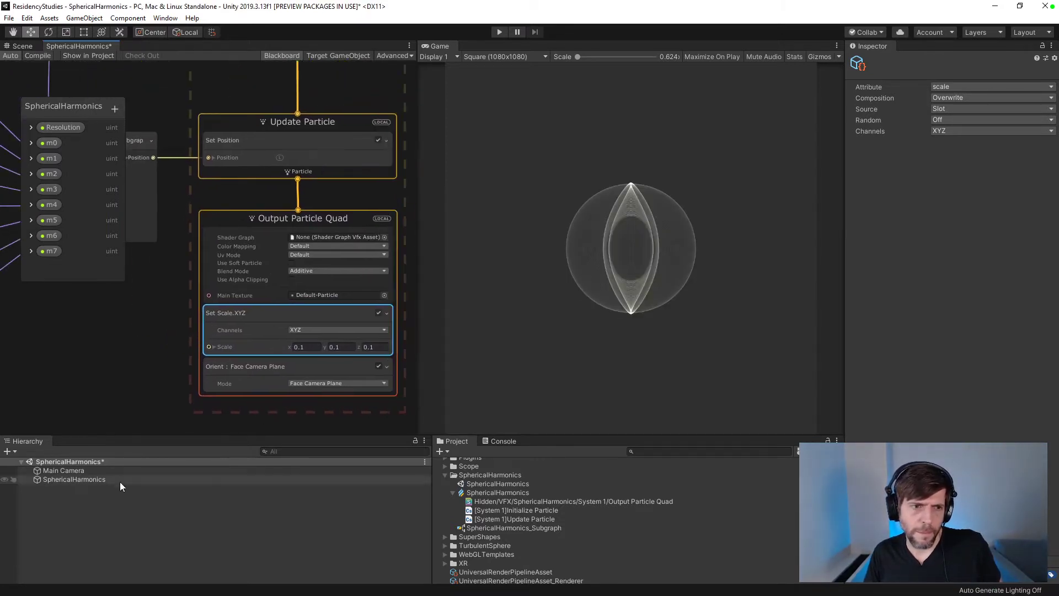
pyautogui.click(106, 472)
pyautogui.click(1039, 104)
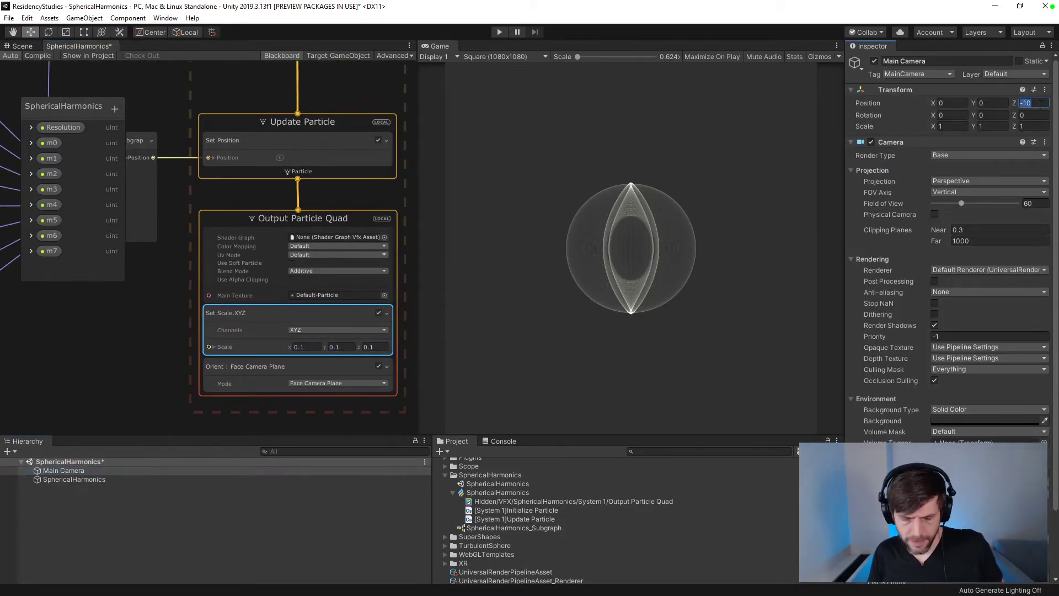
pyautogui.write('-5')
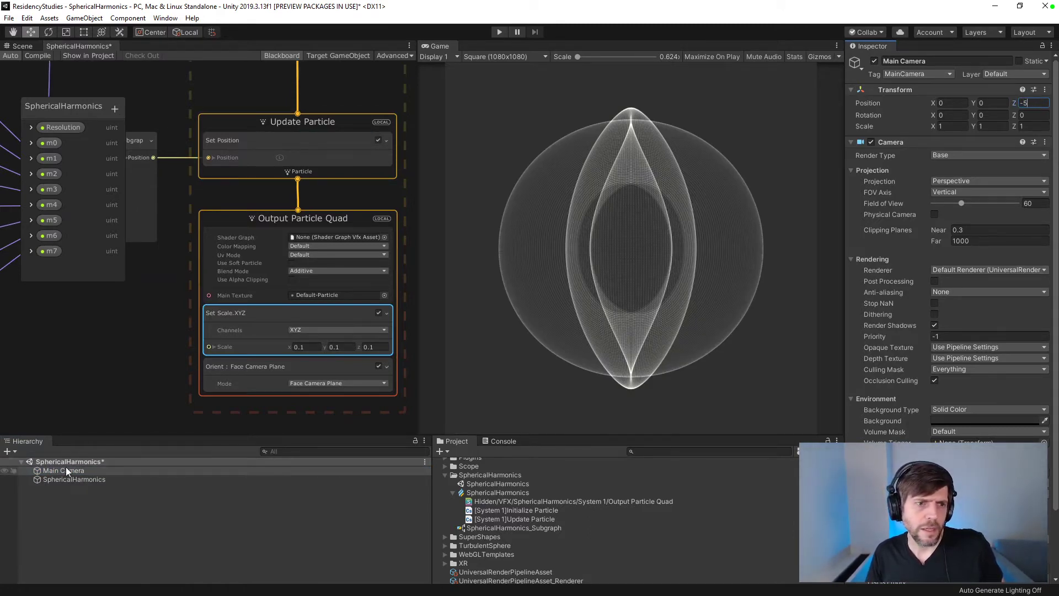
# - Show the Scene view, set the SphericalHarmonics effect's Resolution to 1024, and switch its Visual Effect component off and back on
pyautogui.click(74, 479)
pyautogui.click(30, 48)
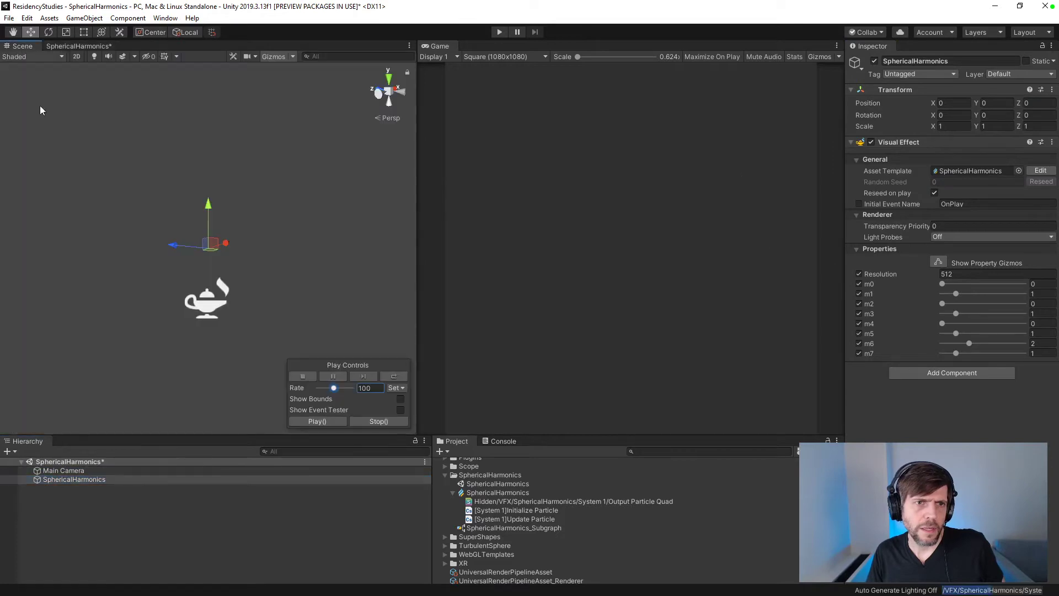
pyautogui.click(87, 471)
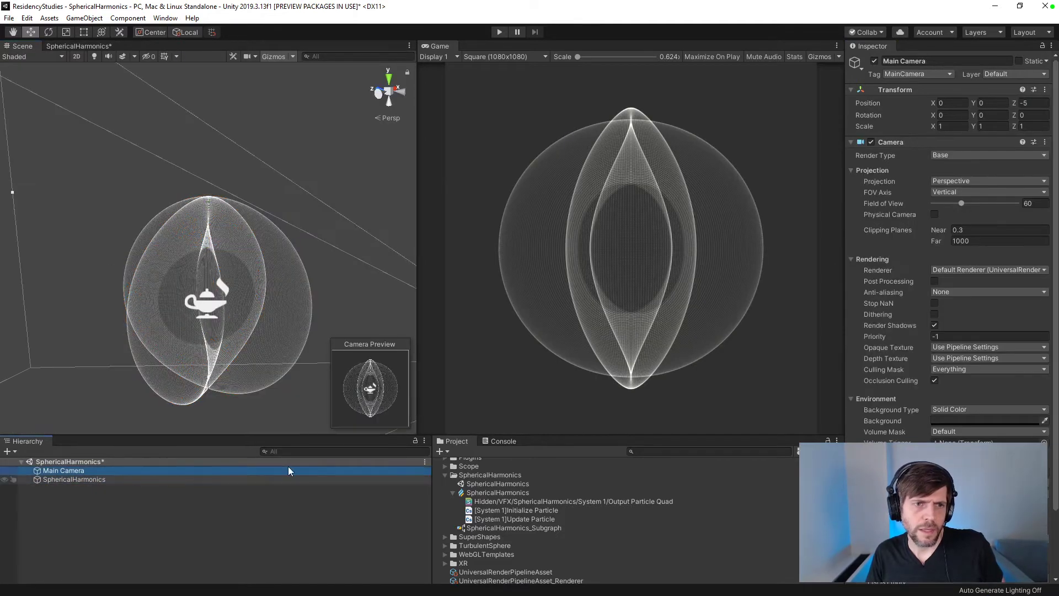
pyautogui.click(72, 479)
pyautogui.click(977, 273)
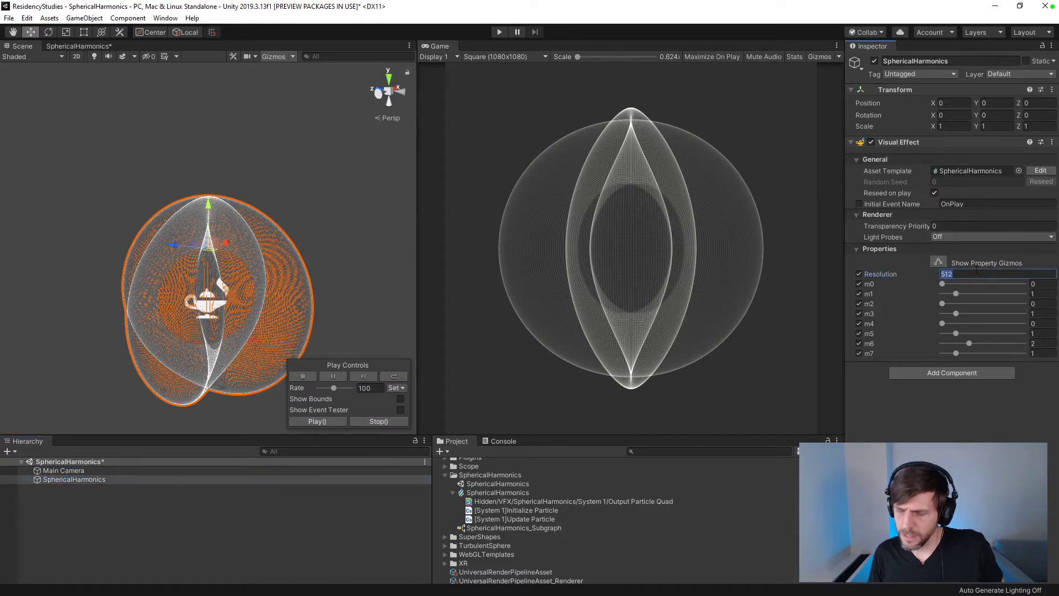
pyautogui.write('1024')
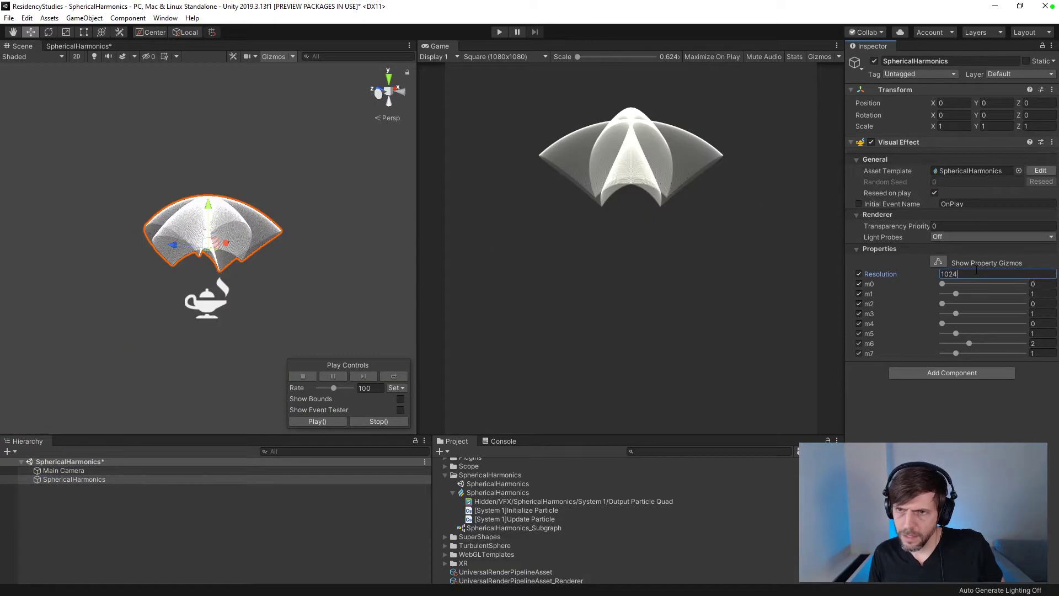
pyautogui.click(871, 143)
pyautogui.click(872, 143)
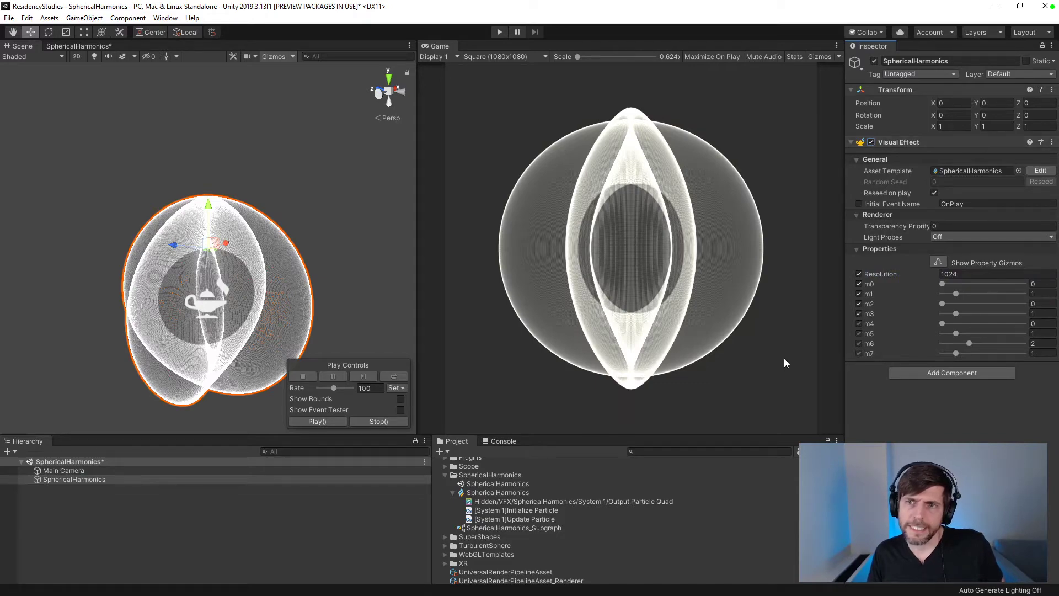
# - Try the effect with m0, m1, m2 and m4 at 3, m3 at 5, m6 at 1 and m7 at 6
pyautogui.moveTo(943, 283); pyautogui.dragTo(1008, 309)
pyautogui.click(949, 303)
pyautogui.moveTo(942, 323); pyautogui.dragTo(1021, 350)
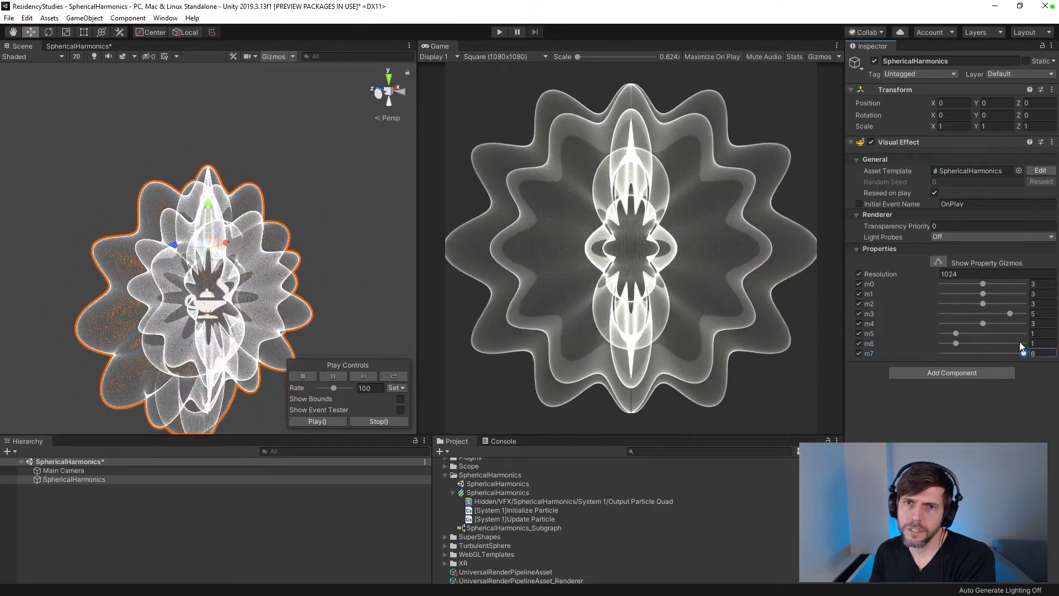
# - Lower m0, m1 and m3 to 1 and m2 to 2
pyautogui.click(982, 284)
pyautogui.moveTo(982, 283); pyautogui.dragTo(955, 313)
pyautogui.click(971, 303)
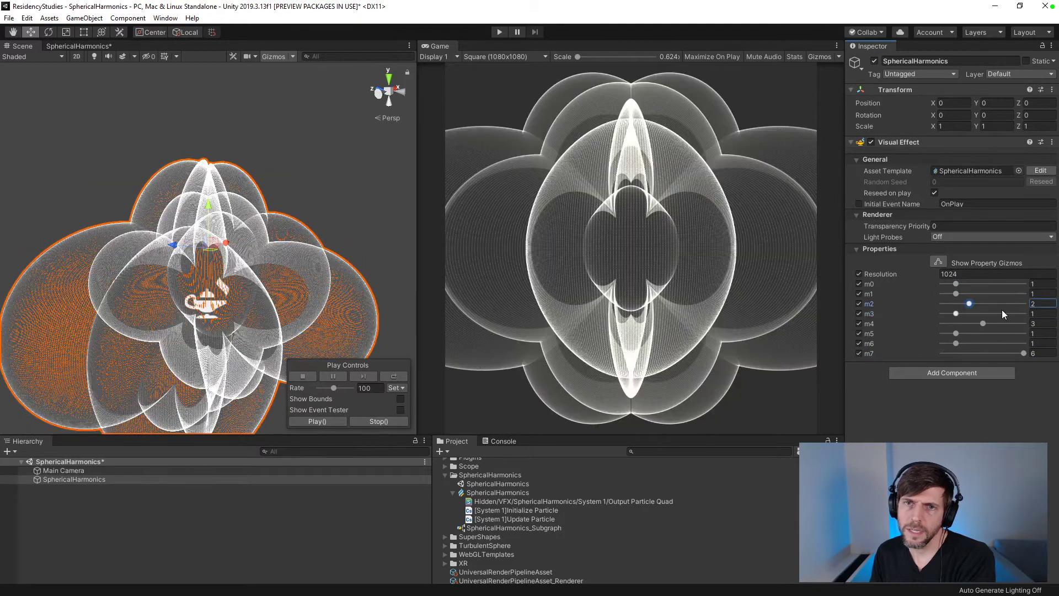
# - Set m3 and m5 to 4, m6 to 5 and m7 to 3
pyautogui.click(1000, 313)
pyautogui.click(997, 333)
pyautogui.click(995, 344)
pyautogui.click(990, 353)
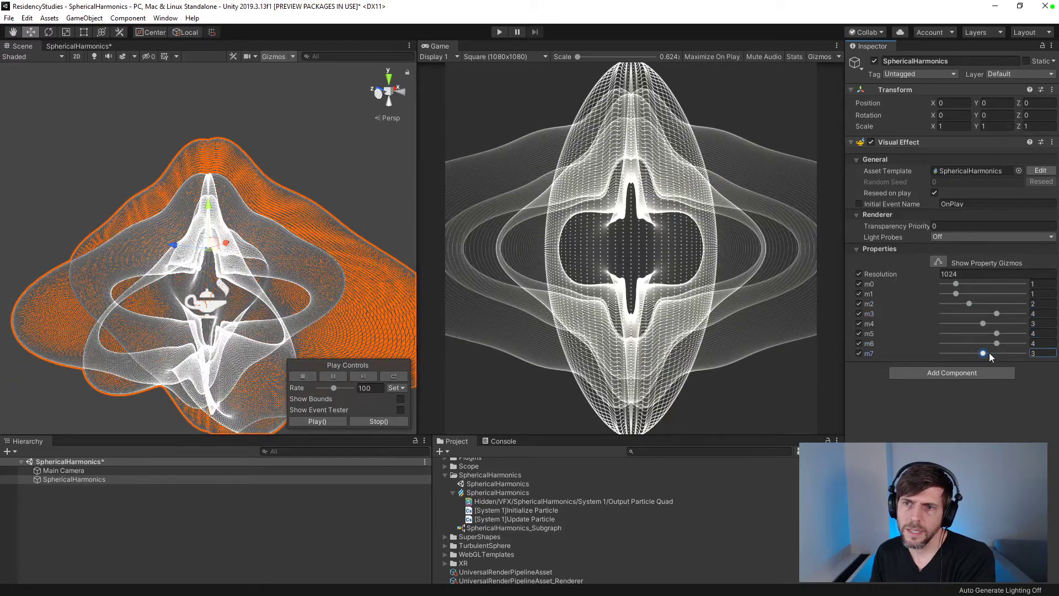
pyautogui.click(1010, 344)
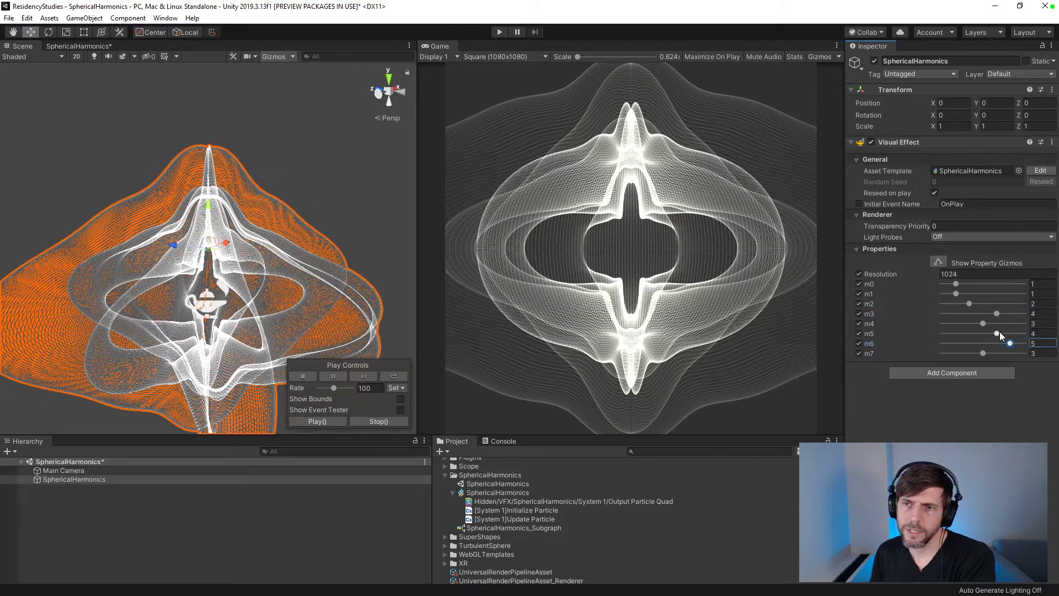
# - Reduce m5 to 2, and m4 and m2 to 1
pyautogui.moveTo(998, 333); pyautogui.dragTo(969, 333)
pyautogui.click(956, 323)
pyautogui.click(956, 303)
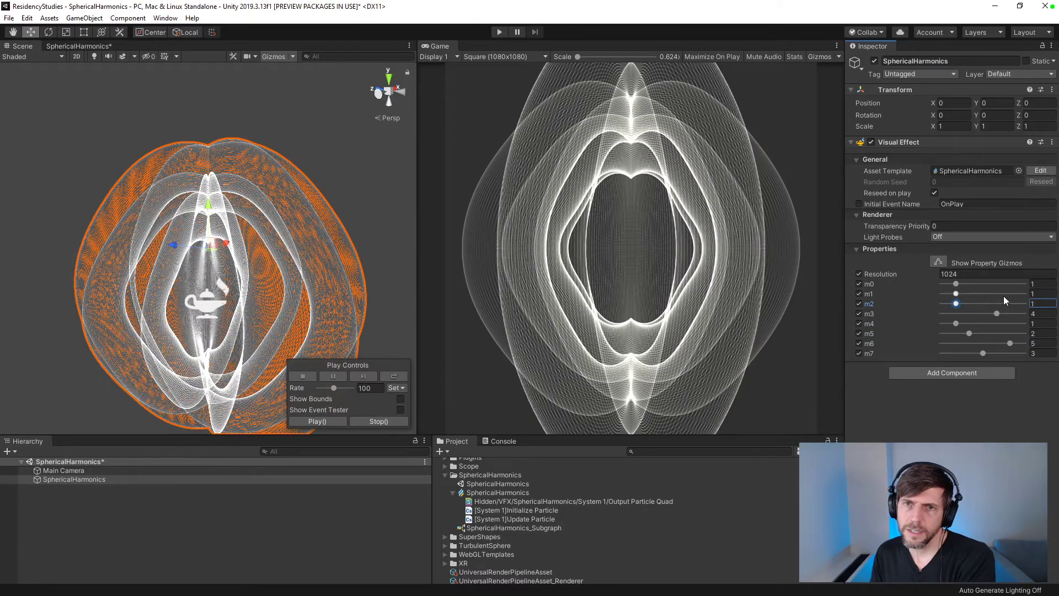
# - Set m0 to 2, m1 to 5, m2 to 4 and m3 to 5
pyautogui.click(1000, 294)
pyautogui.click(1000, 284)
pyautogui.moveTo(1001, 283); pyautogui.dragTo(977, 315)
pyautogui.moveTo(987, 313); pyautogui.dragTo(1007, 313)
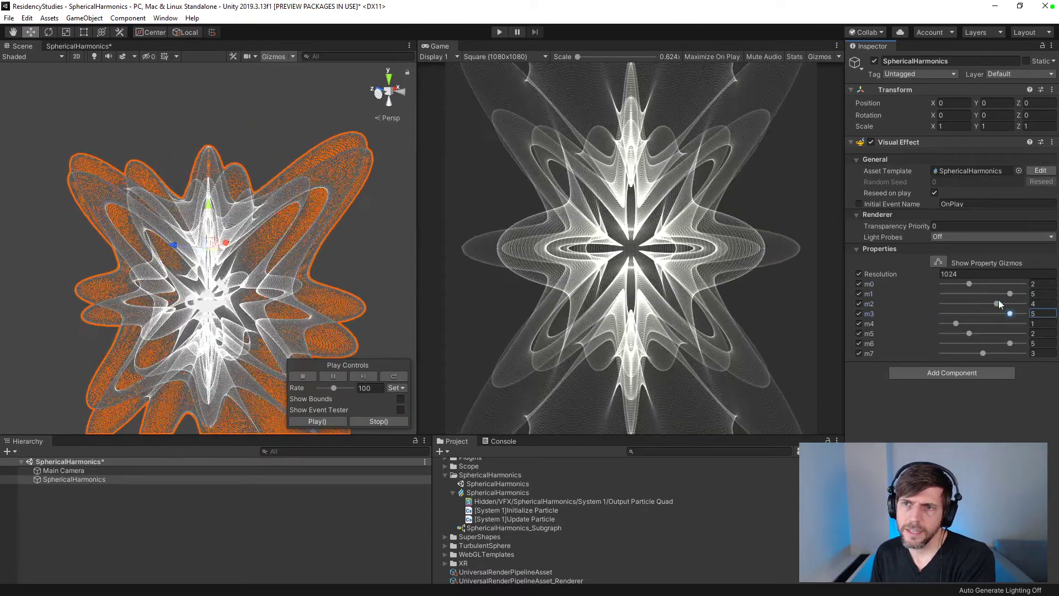
# - Try a Resolution of 2048 on the effect, switching its Visual Effect component off and on to respawn the particles
pyautogui.click(968, 272)
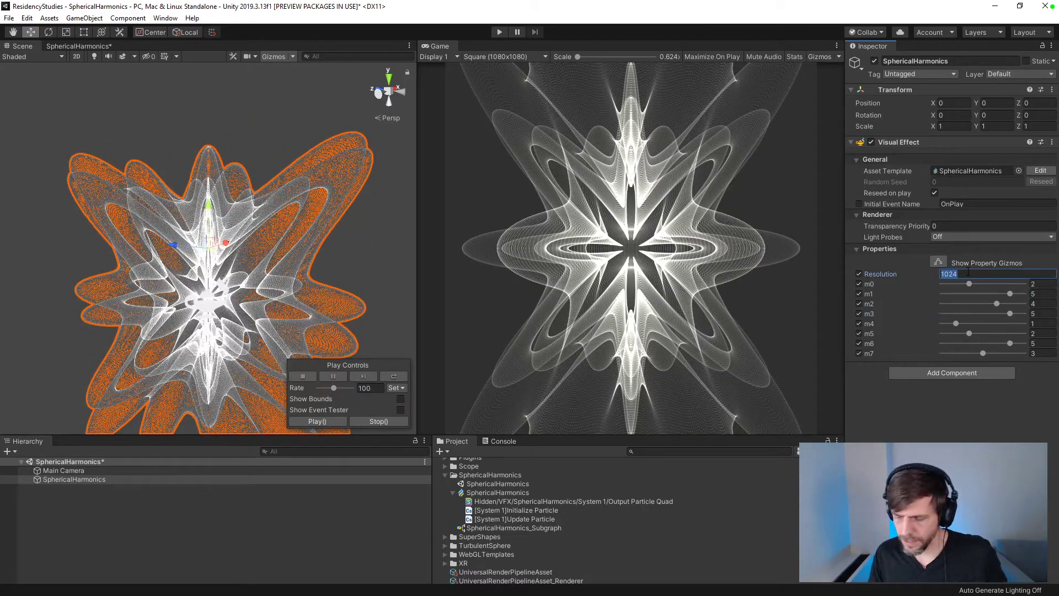
pyautogui.write('2048')
pyautogui.press('Return')
pyautogui.click(872, 142)
pyautogui.click(872, 142)
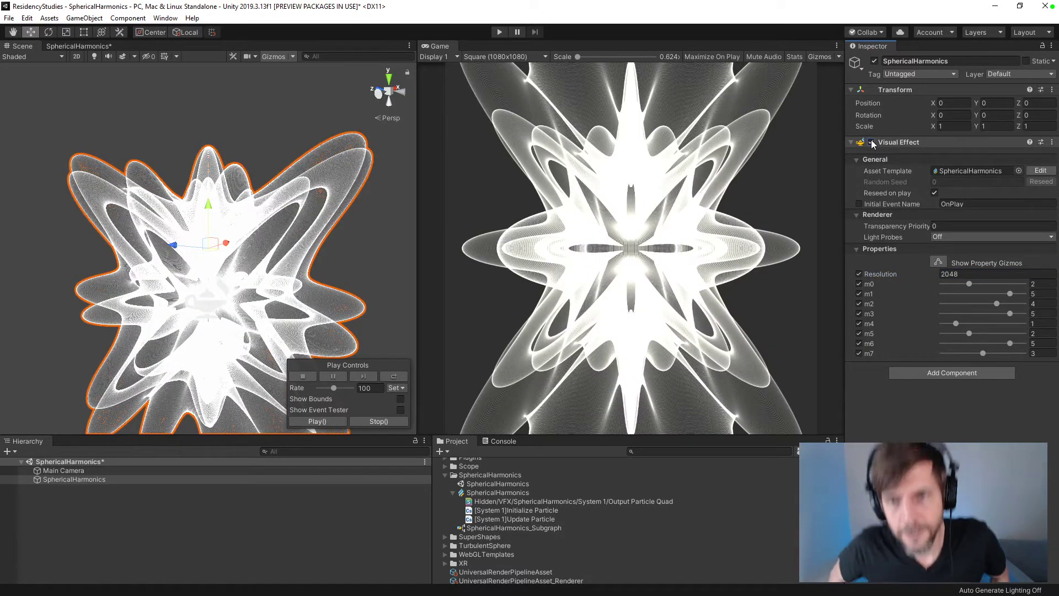
# - Return the Resolution to 1024, switch the Visual Effect component off and on, and save the scene
pyautogui.click(895, 274)
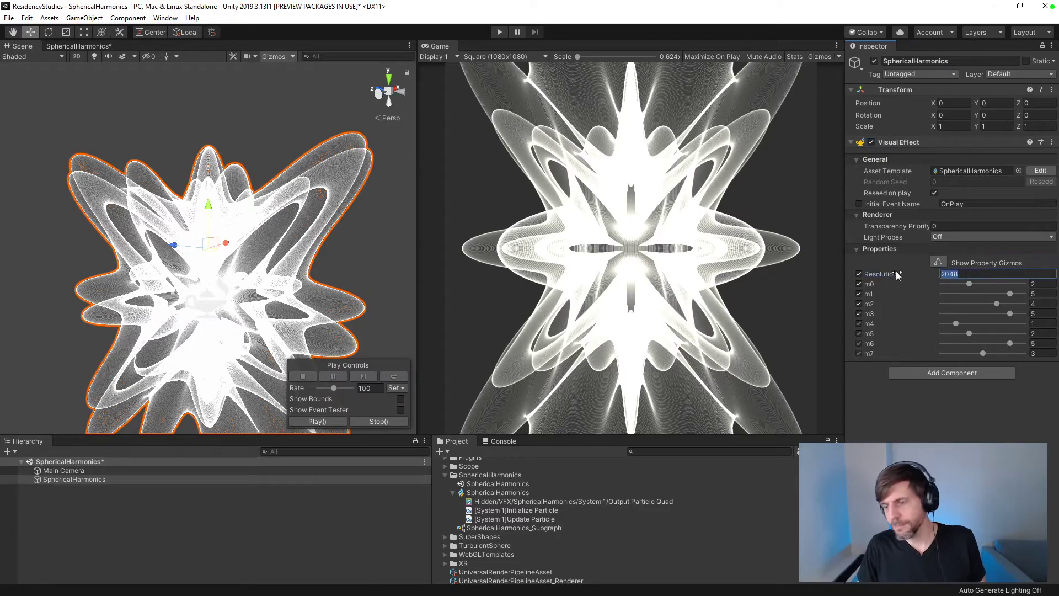
pyautogui.write('1024')
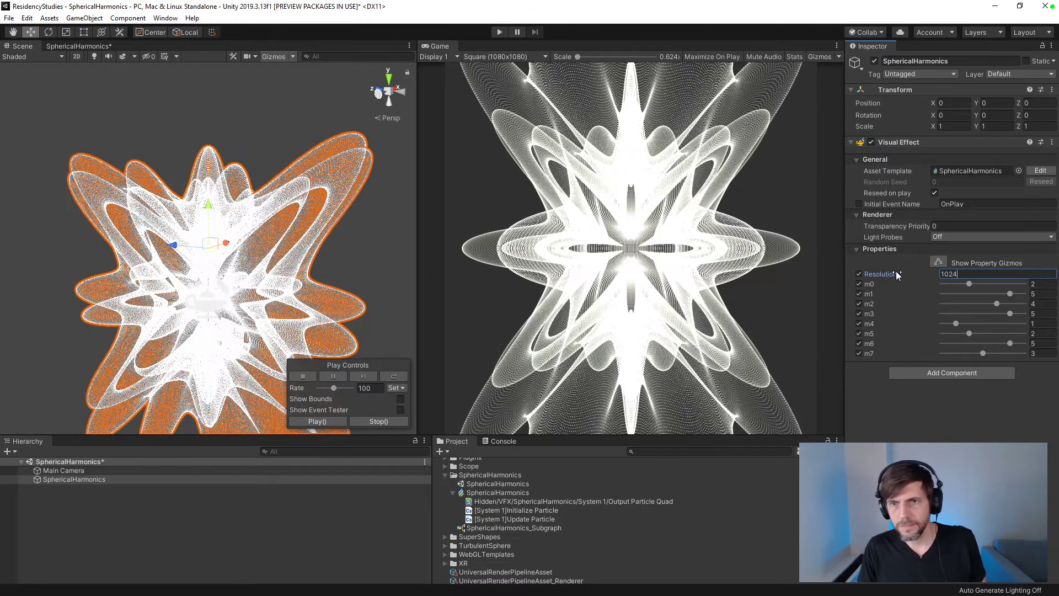
pyautogui.click(871, 142)
pyautogui.click(871, 142)
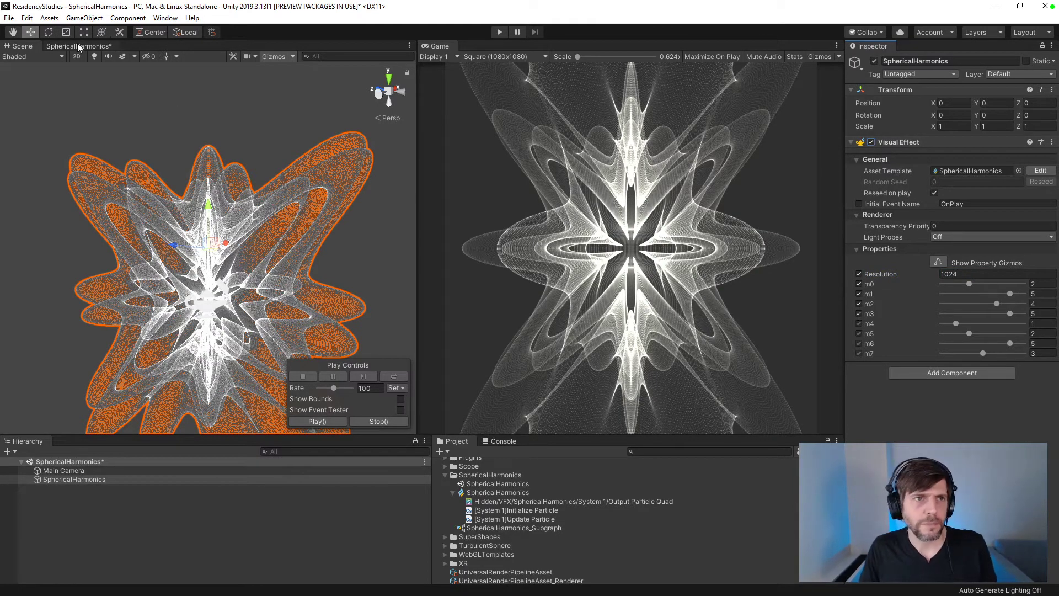
pyautogui.hotkey('ctrl', 's')
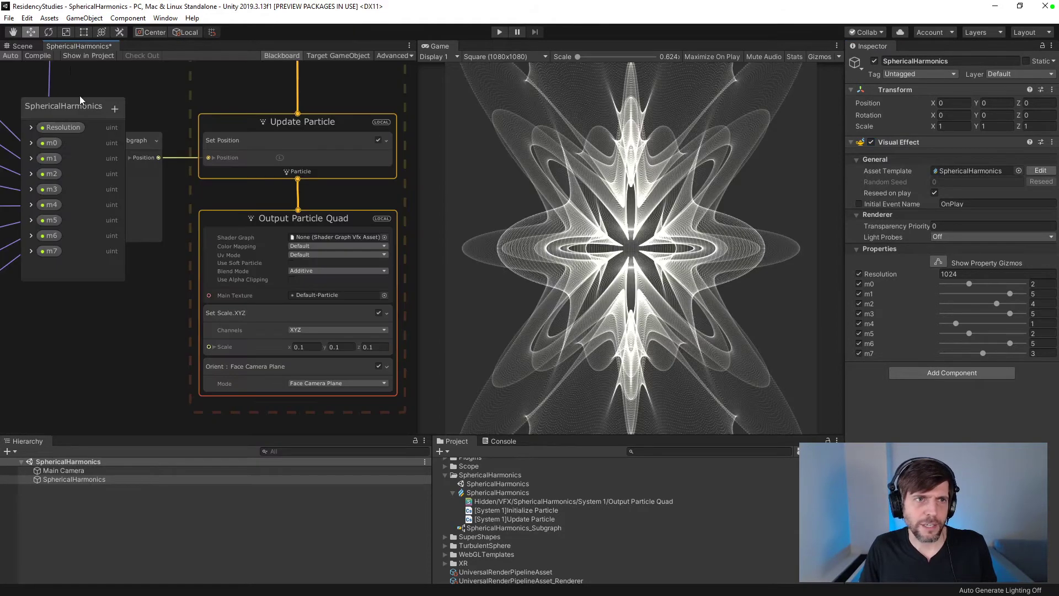
# - Open the SphericalHarmonics graph and check the settings of the m0 property feeding the subgraph node
pyautogui.click(79, 47)
pyautogui.moveTo(123, 260); pyautogui.dragTo(341, 375, button='middle')
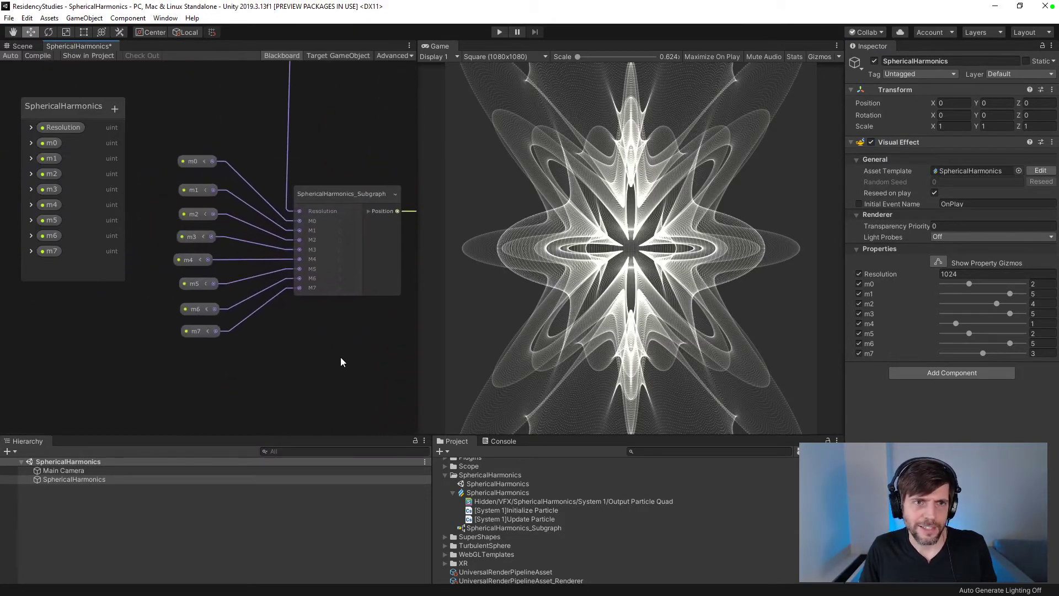
pyautogui.click(191, 161)
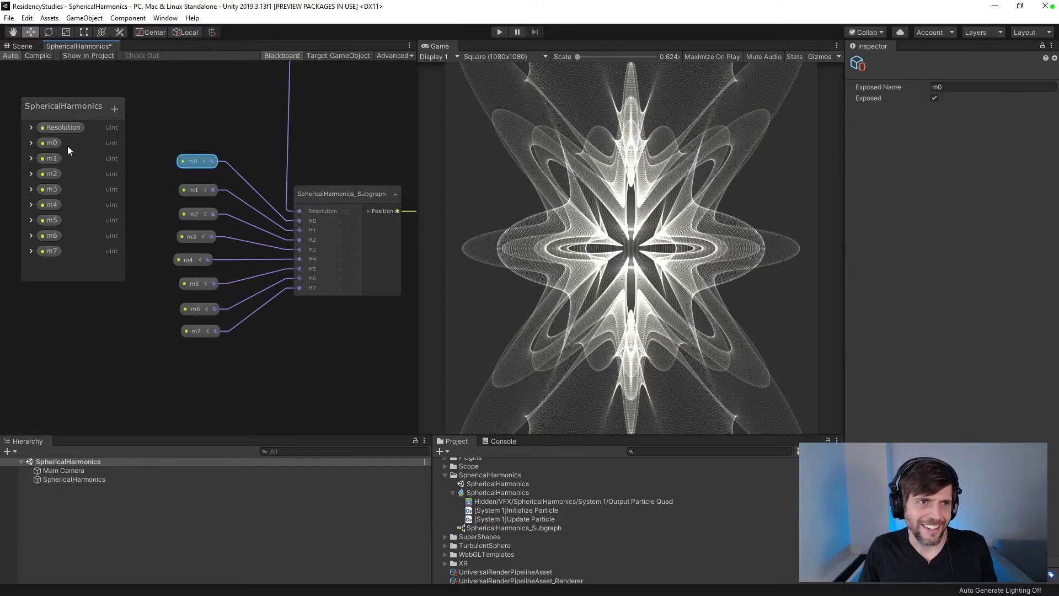
pyautogui.click(32, 143)
pyautogui.click(31, 143)
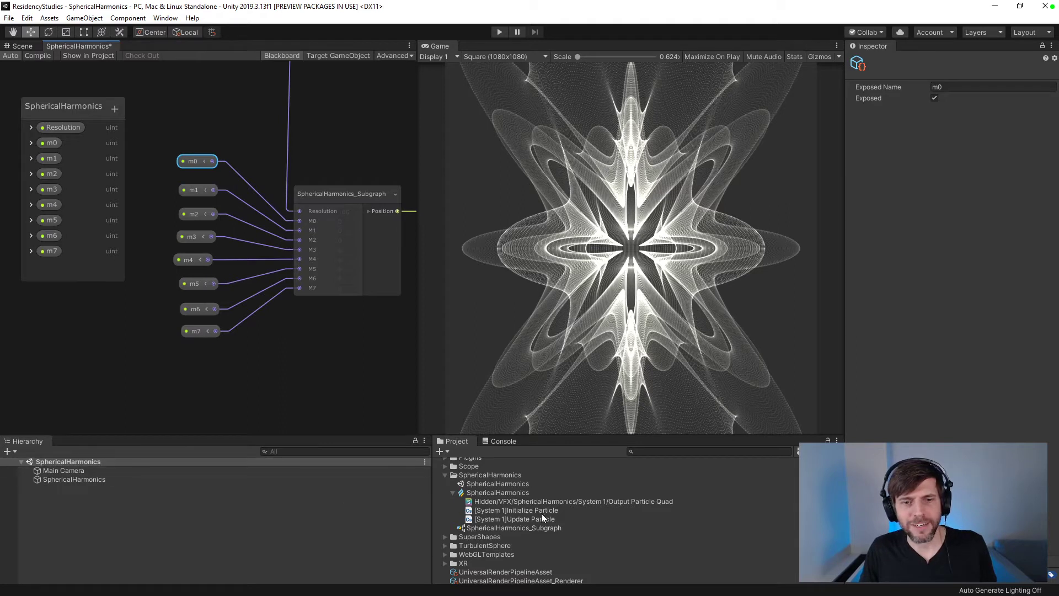
# - Collapse the SphericalHarmonics effect's sub-assets and open SphericalHarmonics_Subgraph at the nodes that use the m values
pyautogui.click(496, 491)
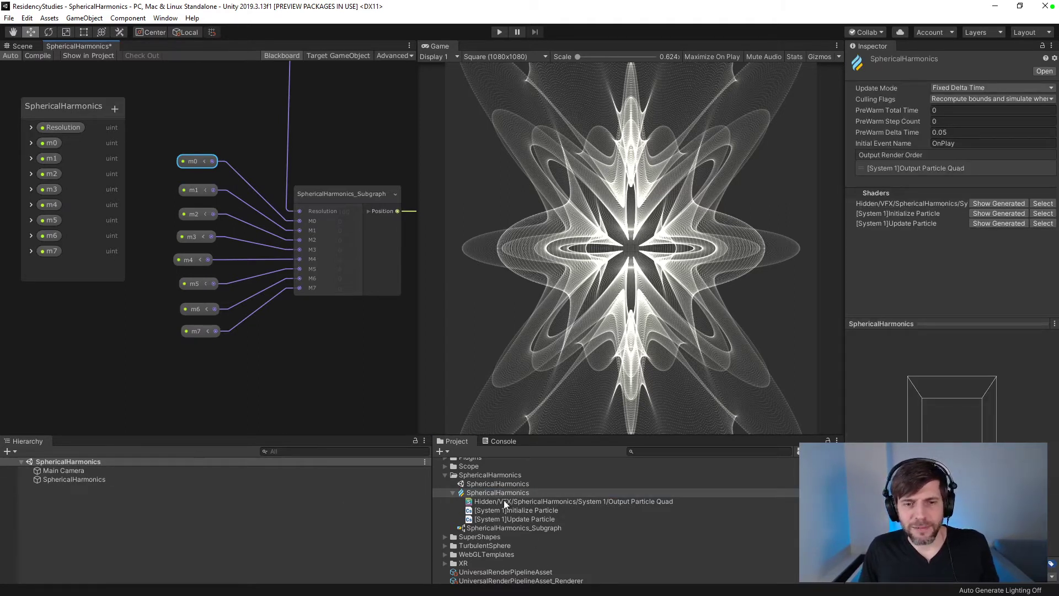
pyautogui.click(501, 501)
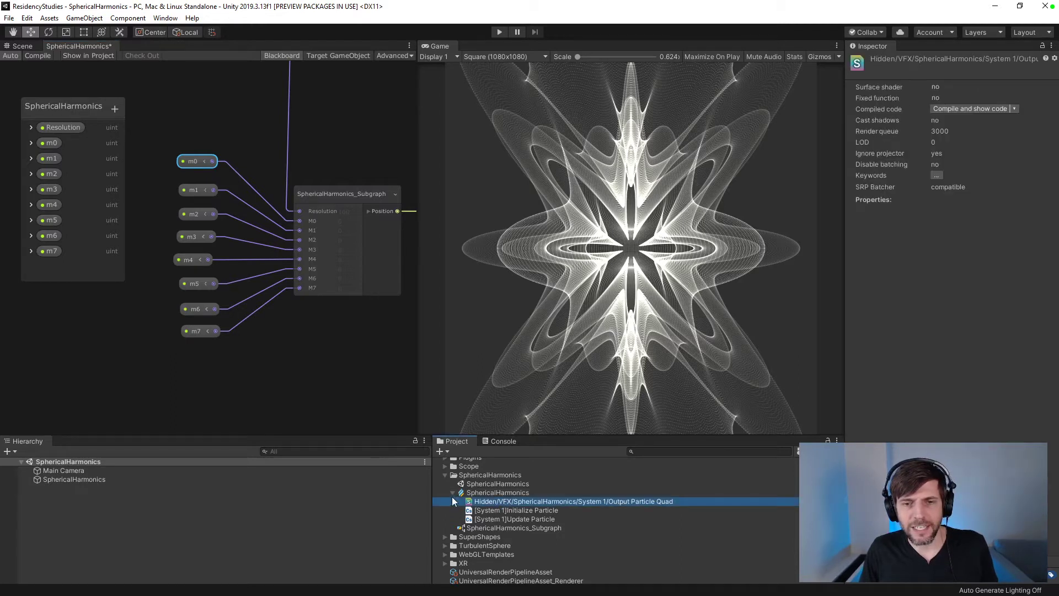
pyautogui.click(453, 492)
pyautogui.click(491, 509)
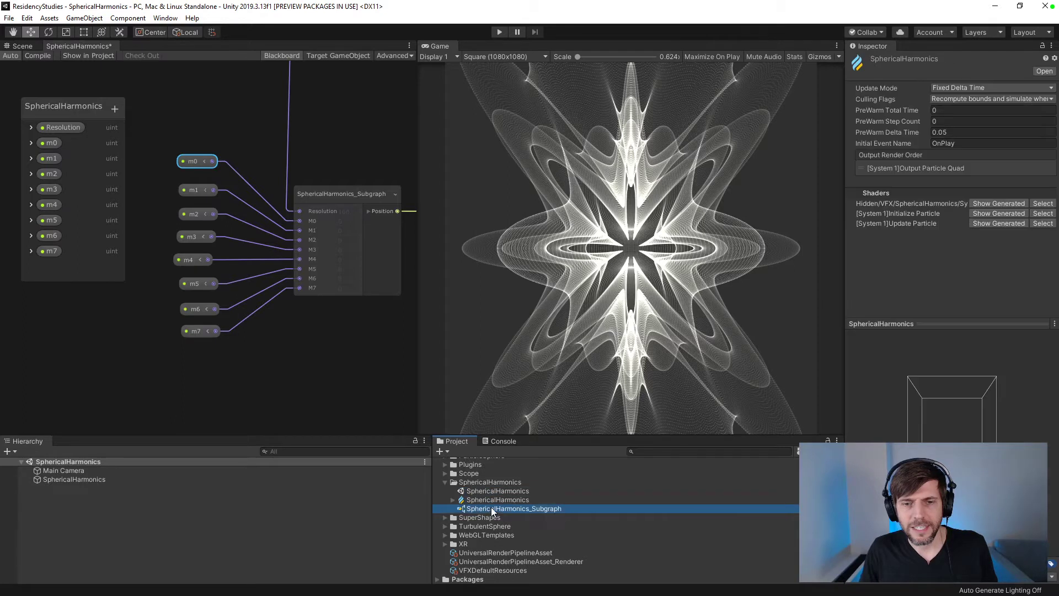
pyautogui.doubleClick(492, 509)
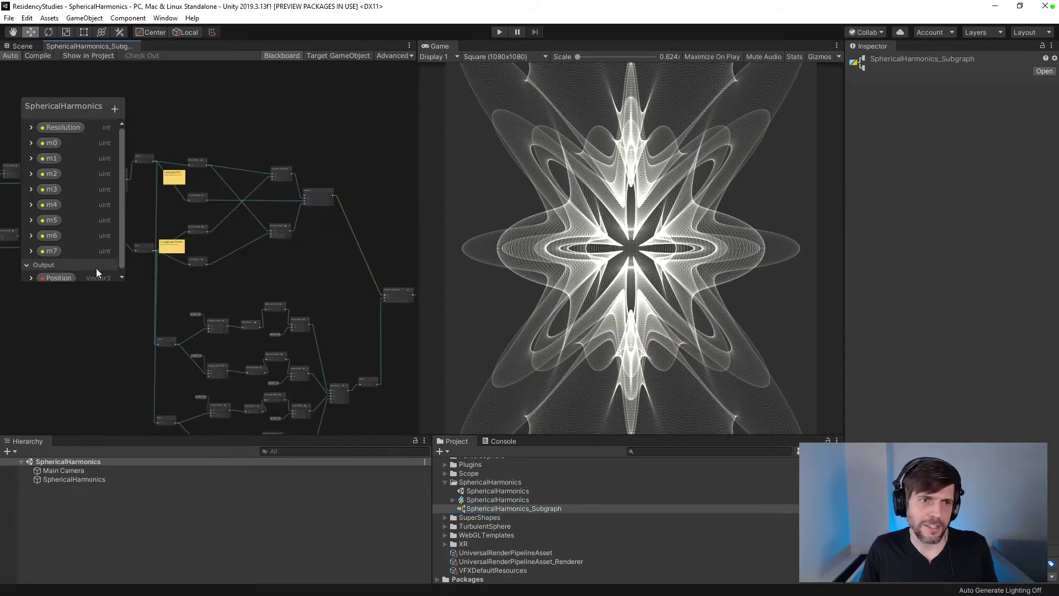
pyautogui.moveTo(115, 300); pyautogui.dragTo(445, 336, button='middle')
pyautogui.scroll(8, 199, 138)
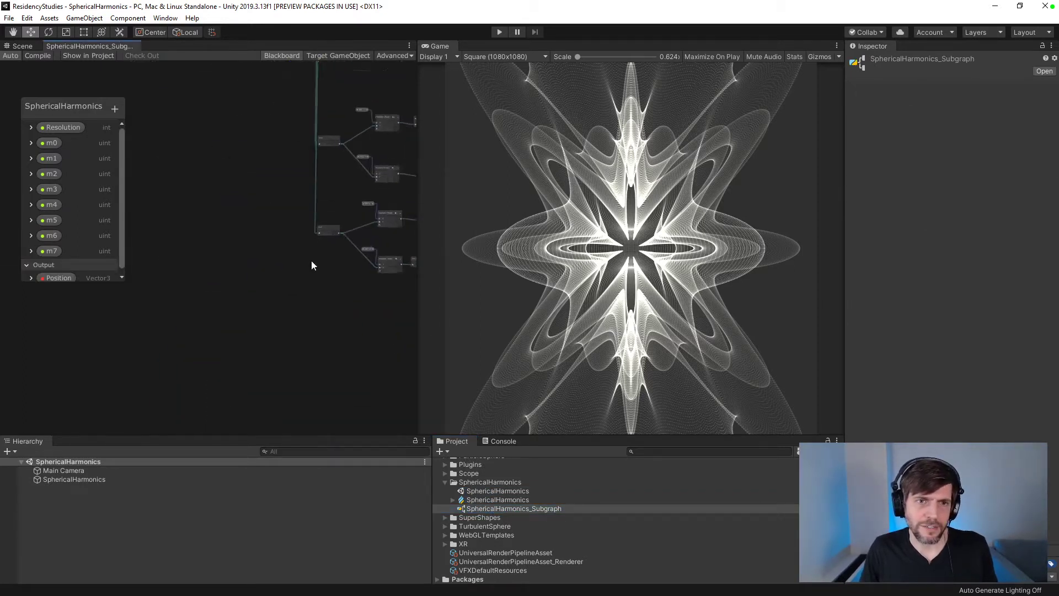
pyautogui.moveTo(175, 352); pyautogui.dragTo(209, 375, button='middle')
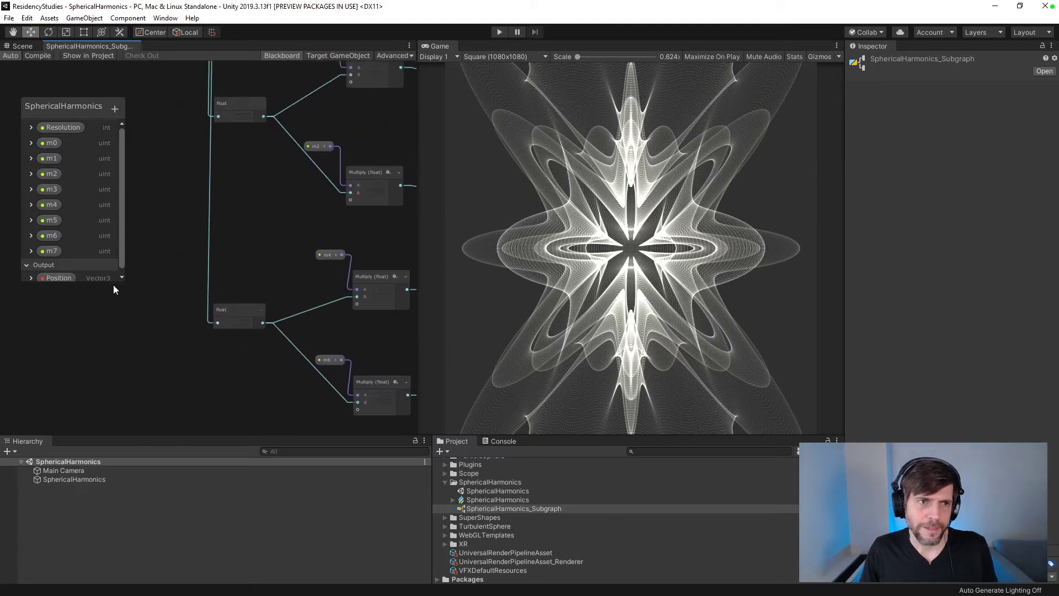
# - Enlarge the subgraph's blackboard so the full property list and the Output section fit inside it
pyautogui.moveTo(111, 282); pyautogui.dragTo(154, 393)
pyautogui.moveTo(125, 350); pyautogui.dragTo(174, 353)
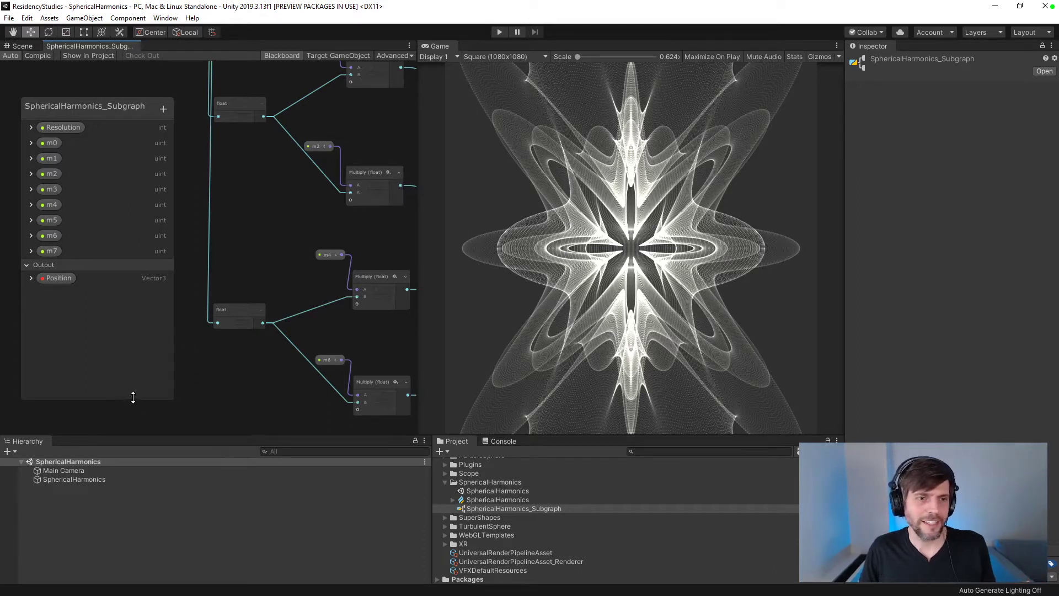
pyautogui.moveTo(135, 402)
pyautogui.mouseDown()
pyautogui.moveTo(144, 236)
pyautogui.moveTo(138, 434)
pyautogui.moveTo(136, 422)
pyautogui.mouseUp()
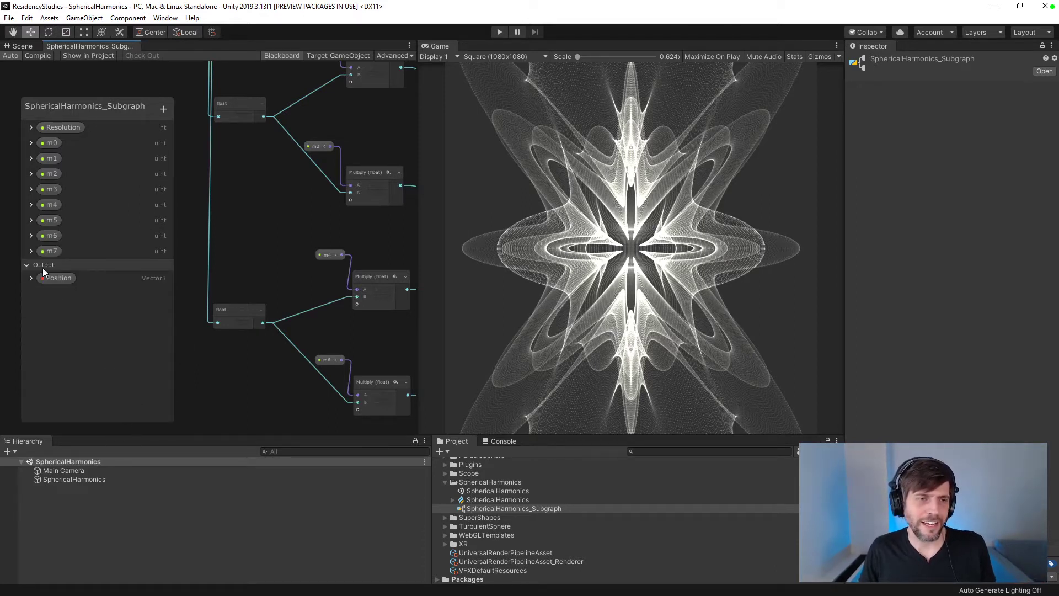
# - Delete the uint properties m7, m6, m5 and m4 from the SphericalHarmonics_Subgraph blackboard
pyautogui.click(31, 251)
pyautogui.click(51, 251)
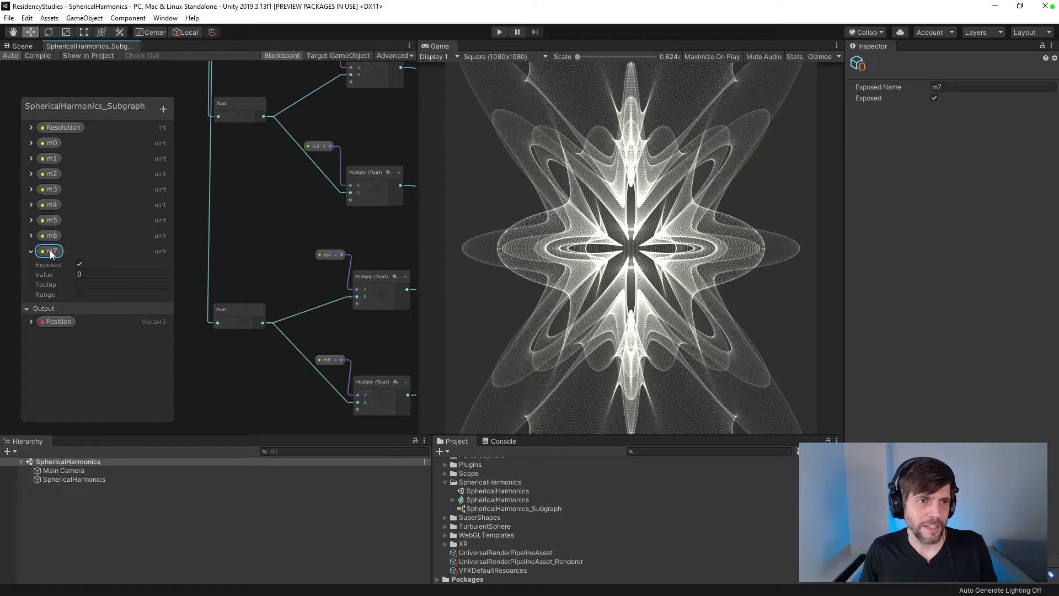
pyautogui.rightClick(51, 251)
pyautogui.click(79, 271)
pyautogui.click(50, 236)
pyautogui.rightClick(51, 236)
pyautogui.click(79, 251)
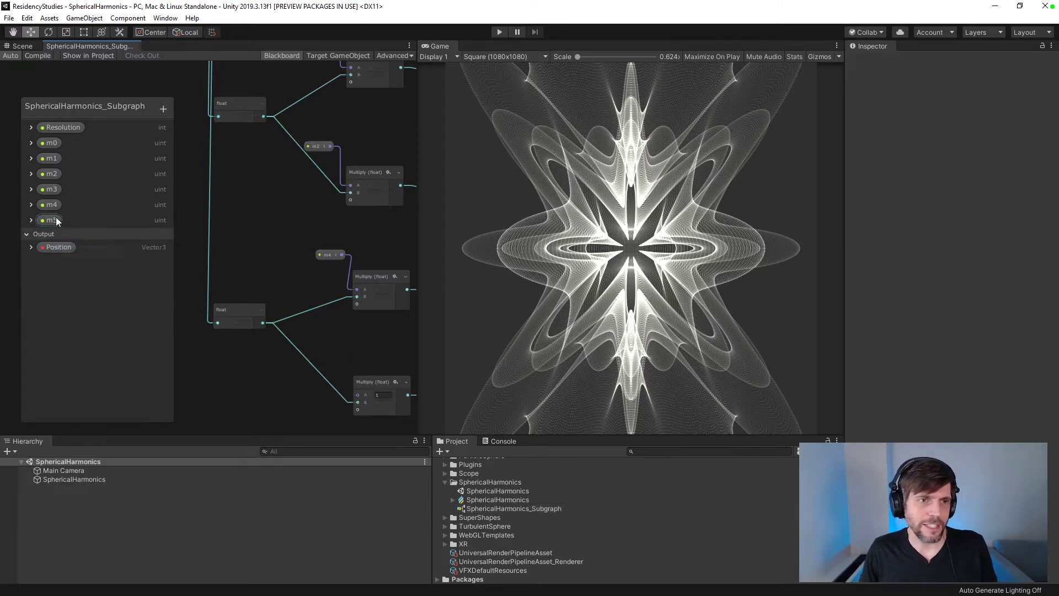
pyautogui.rightClick(51, 220)
pyautogui.click(80, 235)
pyautogui.rightClick(51, 204)
pyautogui.click(83, 223)
# - Delete the remaining uint properties m3, m2, m1 and m0 from the subgraph's blackboard, keeping Resolution
pyautogui.rightClick(51, 190)
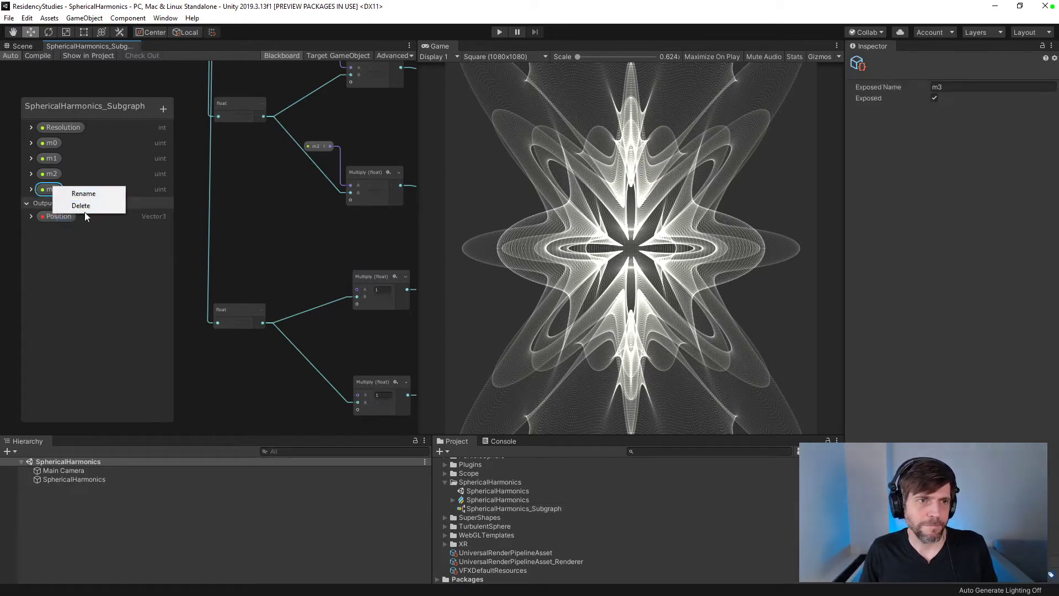
pyautogui.click(83, 208)
pyautogui.click(51, 174)
pyautogui.rightClick(51, 174)
pyautogui.click(82, 192)
pyautogui.click(48, 158)
pyautogui.rightClick(46, 158)
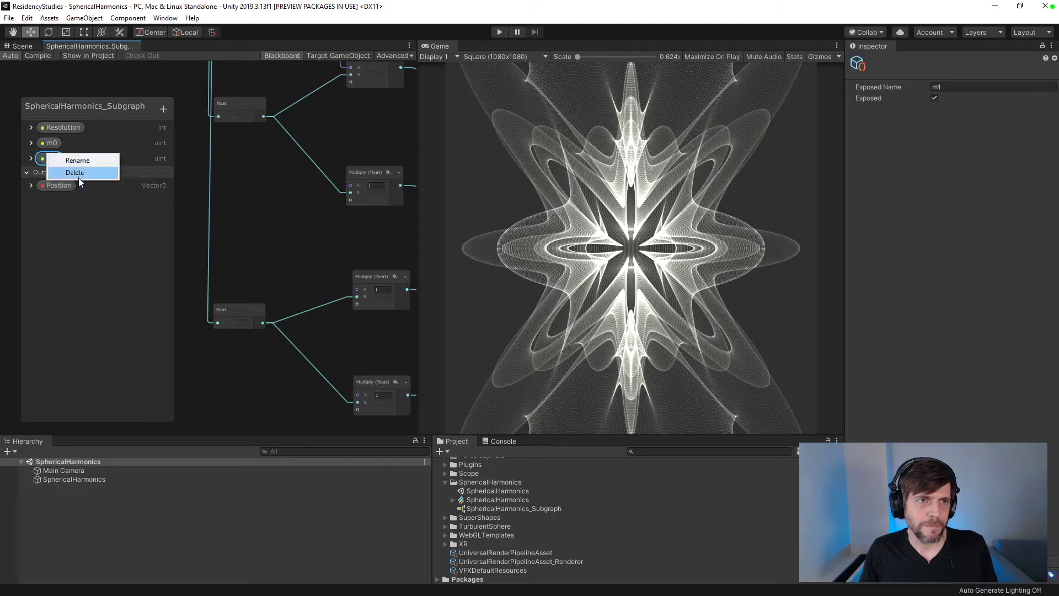
pyautogui.click(78, 178)
pyautogui.click(47, 142)
pyautogui.rightClick(48, 142)
pyautogui.click(69, 159)
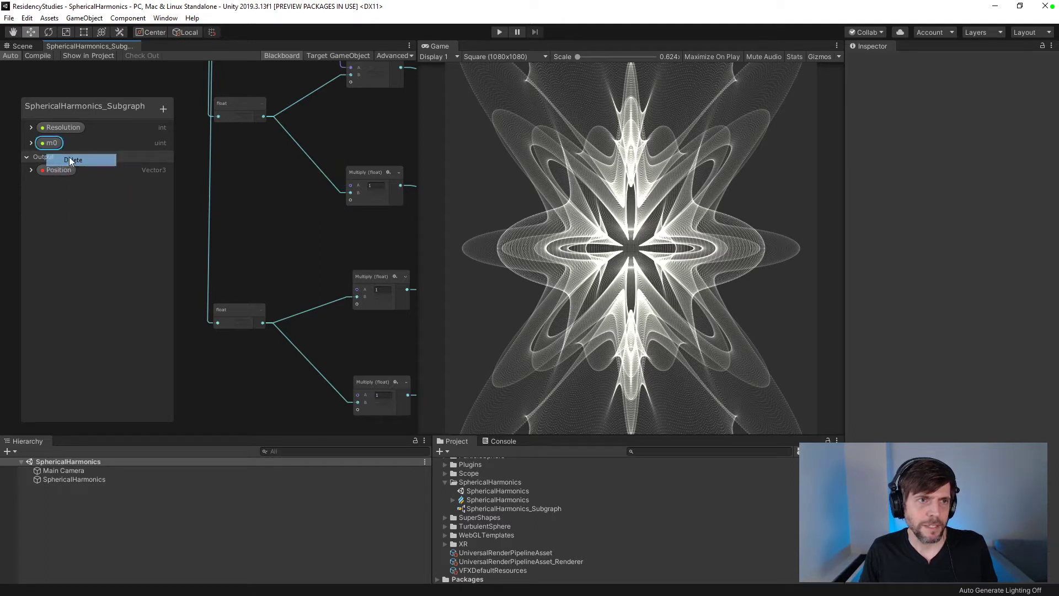
# - Add eight new float properties to the subgraph's blackboard
pyautogui.click(167, 108)
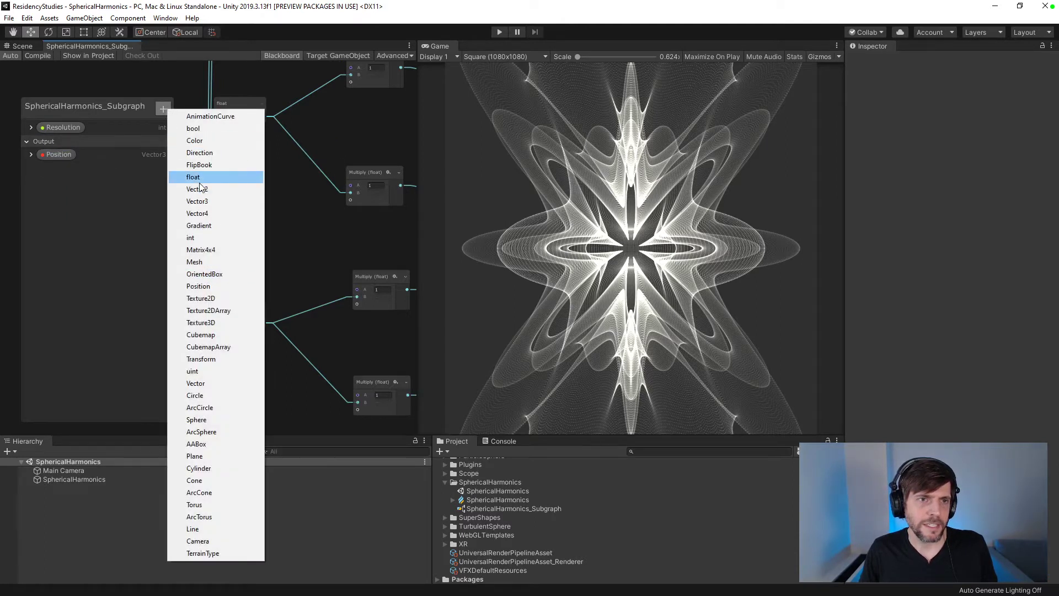
pyautogui.click(193, 176)
pyautogui.click(164, 108)
pyautogui.click(193, 177)
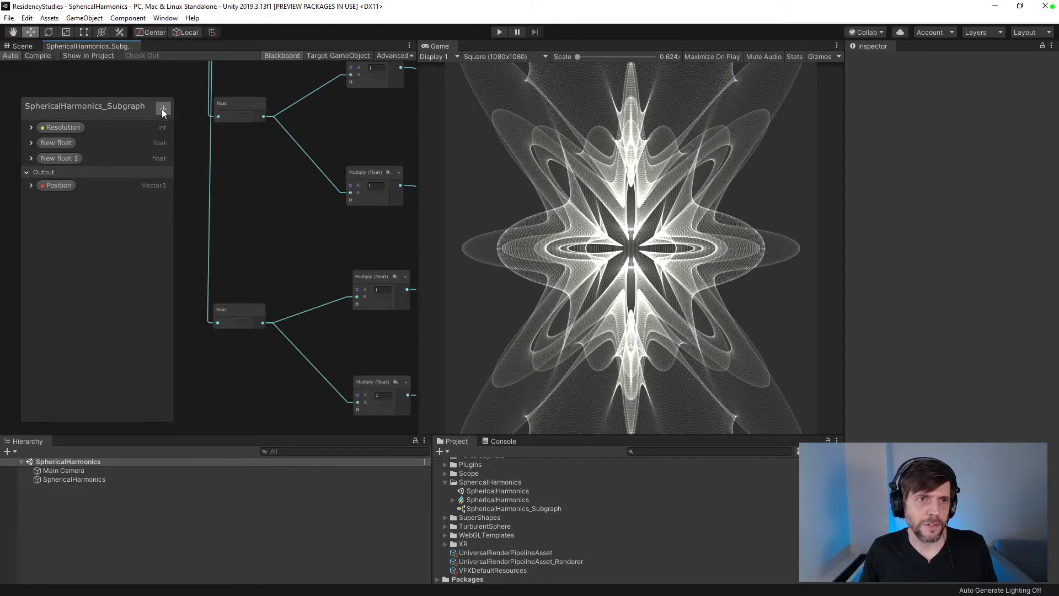
pyautogui.click(164, 108)
pyautogui.click(190, 176)
pyautogui.click(164, 108)
pyautogui.click(190, 177)
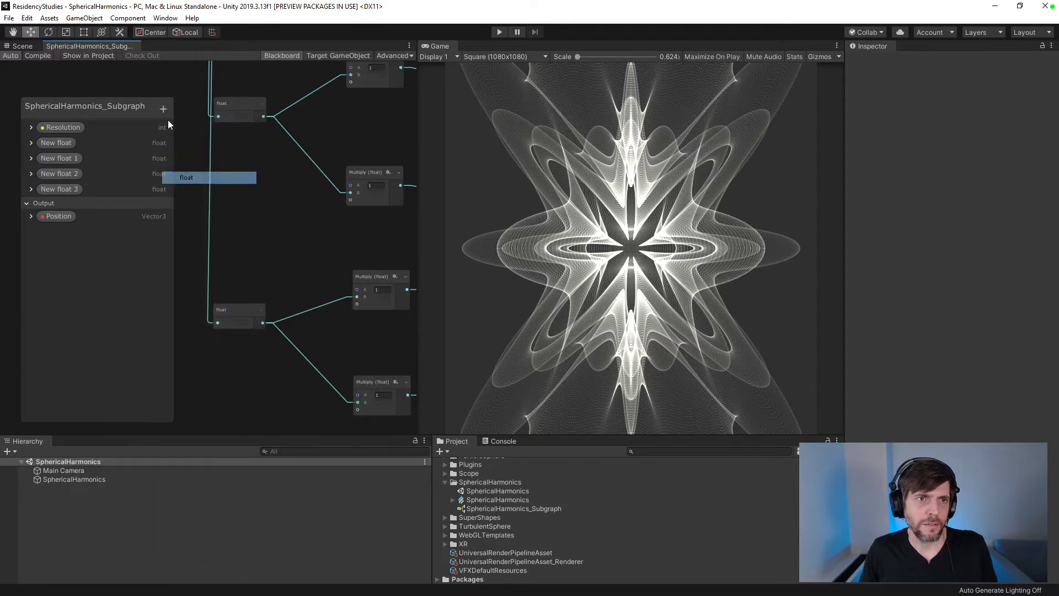
pyautogui.click(163, 108)
pyautogui.click(190, 176)
pyautogui.click(166, 108)
pyautogui.click(194, 177)
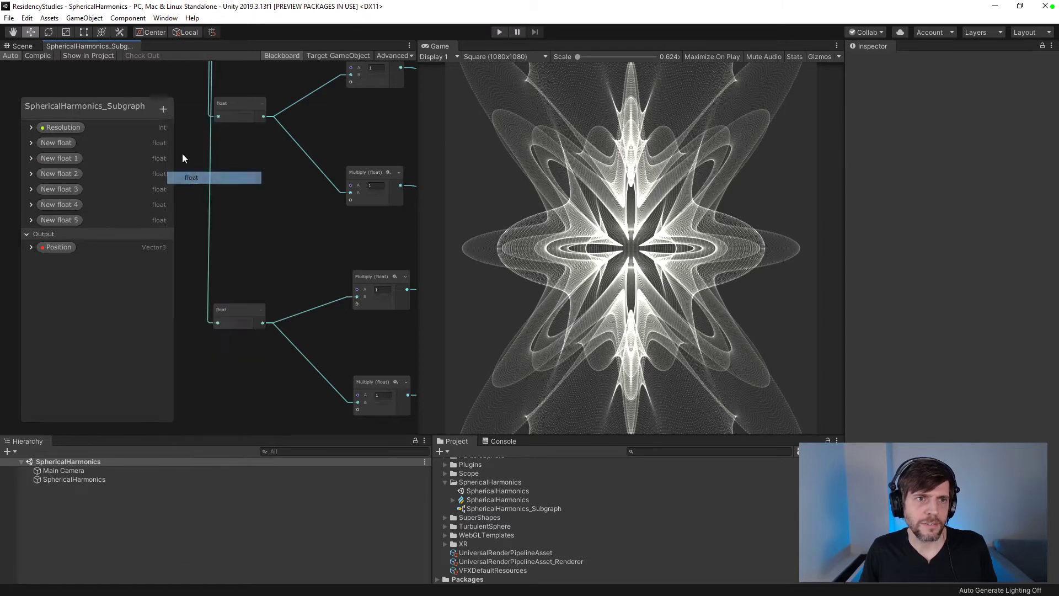
pyautogui.click(164, 108)
pyautogui.click(190, 177)
pyautogui.click(163, 108)
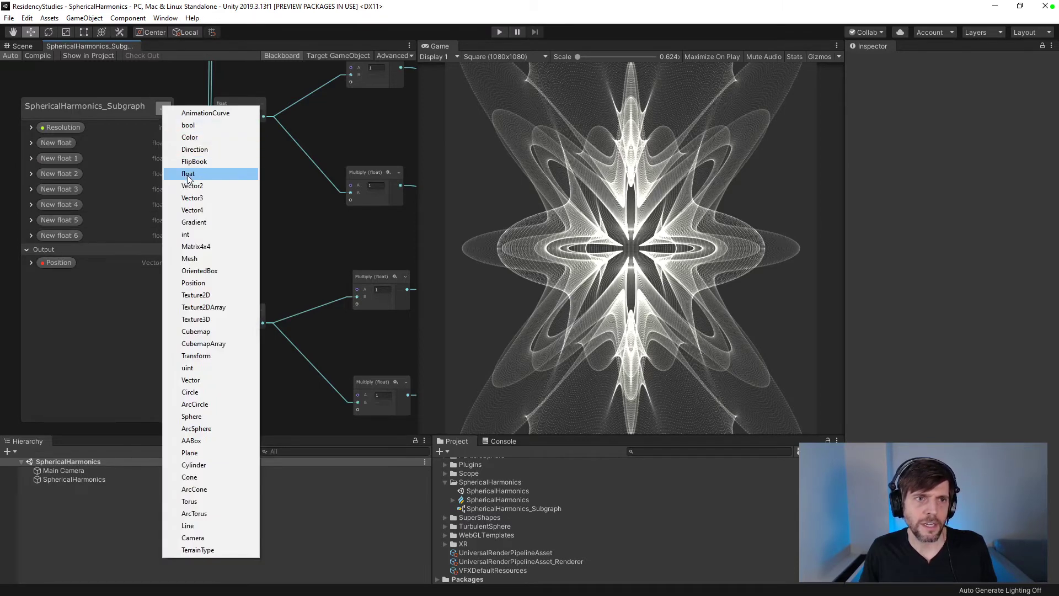
pyautogui.click(188, 175)
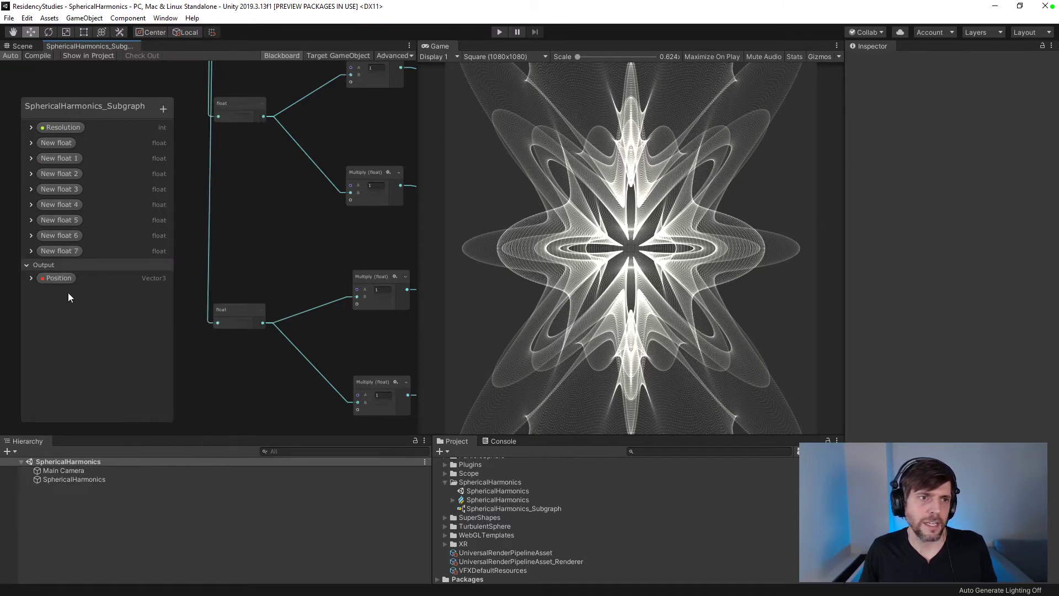
# - Rename the first five new float properties, in order, as m0, m1, m2, m3 and m4
pyautogui.doubleClick(57, 147)
pyautogui.write('m0')
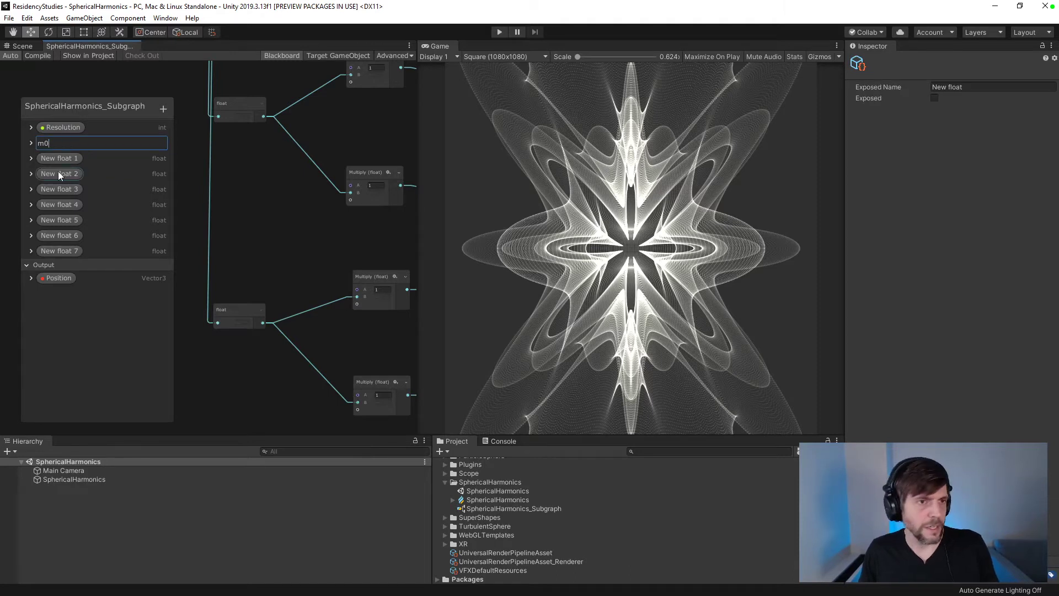
pyautogui.click(58, 159)
pyautogui.doubleClick(58, 158)
pyautogui.write('m1')
pyautogui.doubleClick(60, 173)
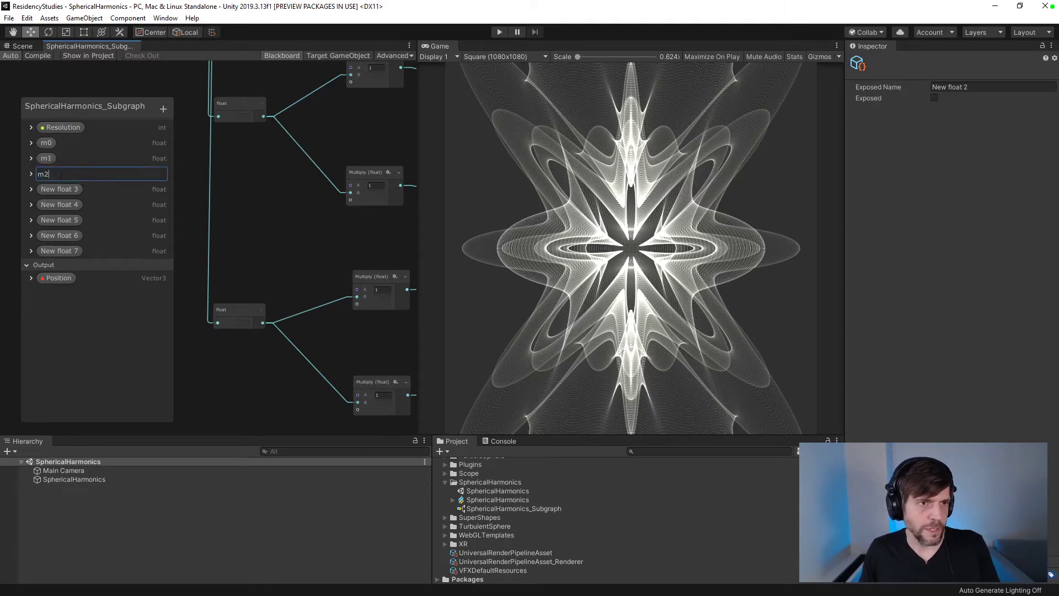
pyautogui.write('m2')
pyautogui.doubleClick(60, 189)
pyautogui.write('m3')
pyautogui.doubleClick(59, 204)
pyautogui.write('m4')
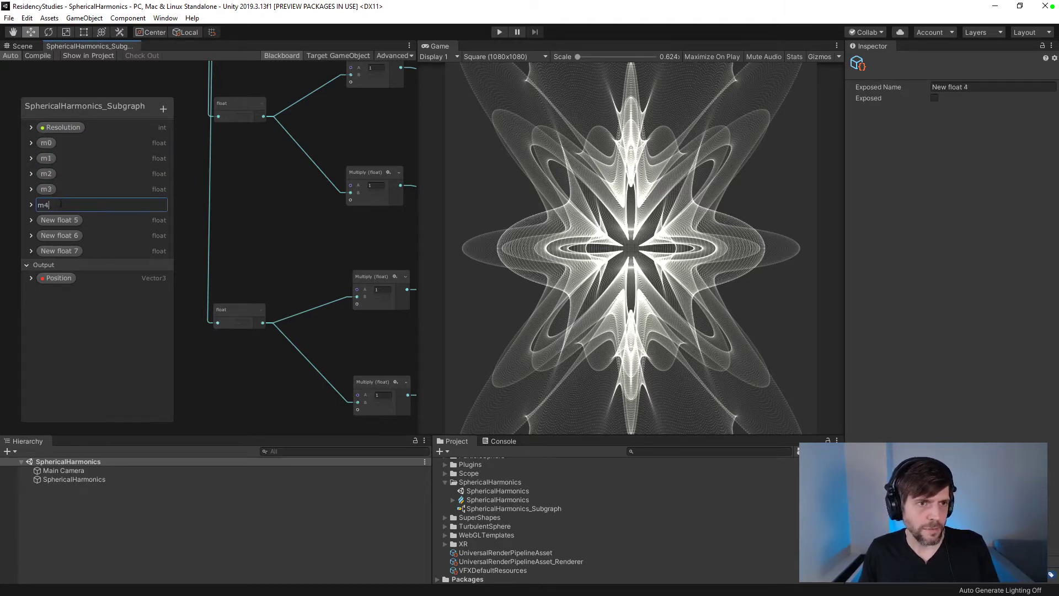
# - Rename the last three new float properties, in order, as m5, m6 and m7
pyautogui.doubleClick(61, 220)
pyautogui.write('m5')
pyautogui.doubleClick(67, 235)
pyautogui.write('m6')
pyautogui.doubleClick(69, 251)
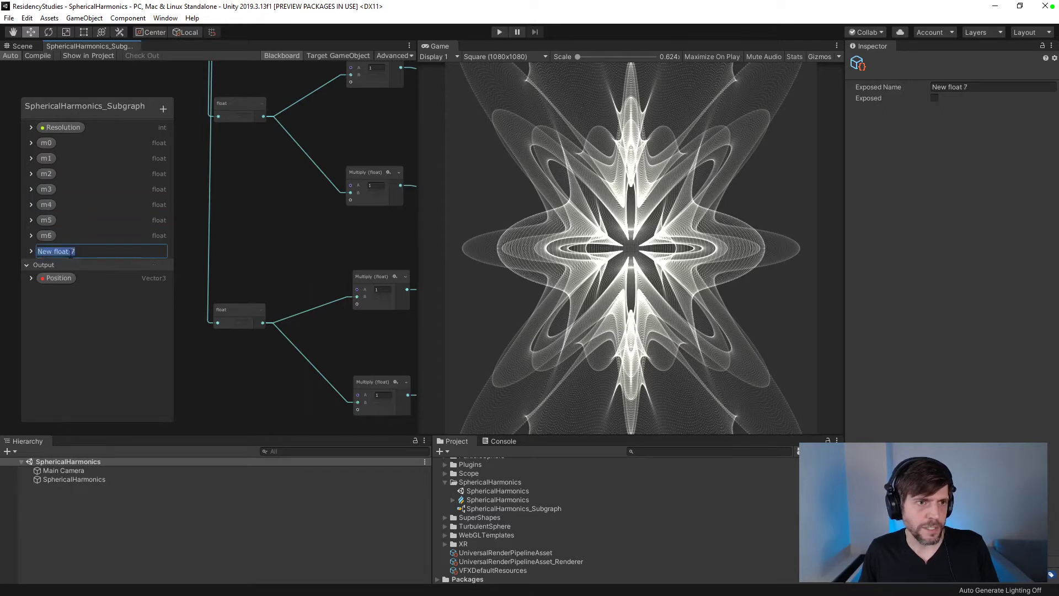
pyautogui.write('m7')
pyautogui.press('Return')
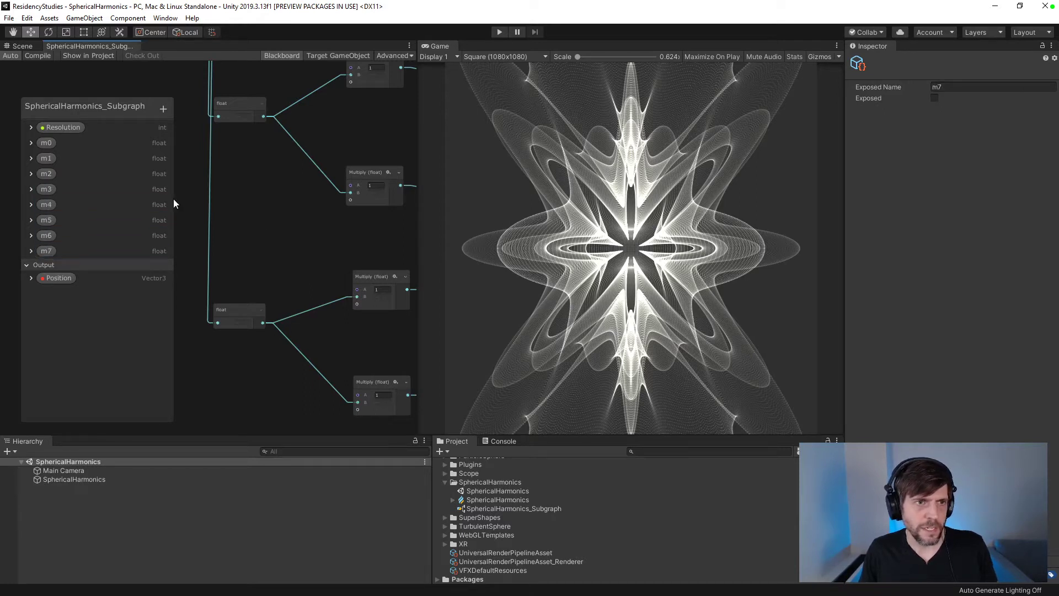
# - Place the m0, m2, m4 and m6 properties in the graph and connect each to input A of its Multiply node, in order
pyautogui.click(47, 142)
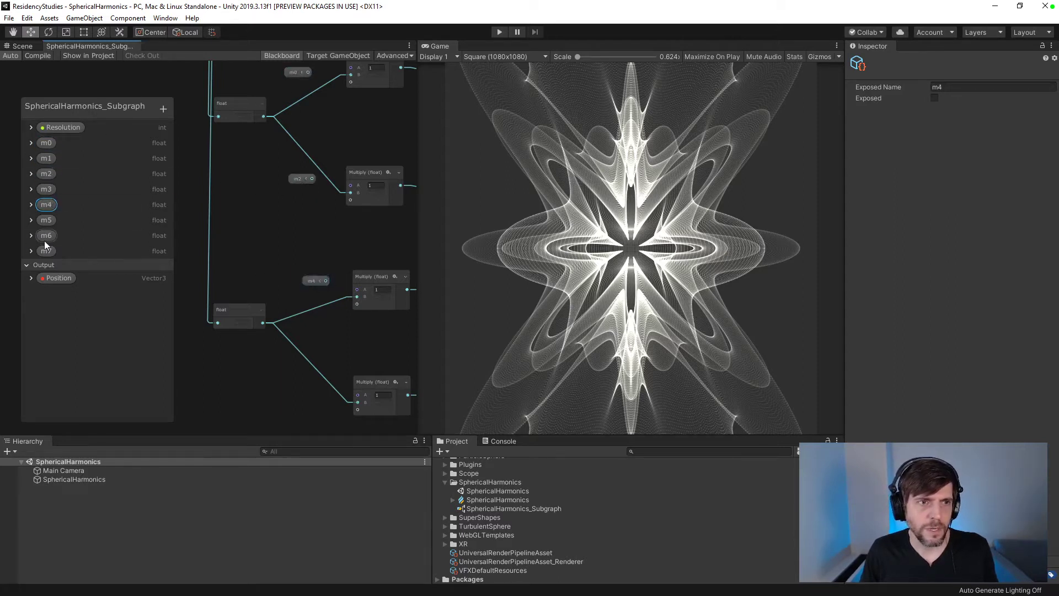
pyautogui.moveTo(46, 235); pyautogui.dragTo(358, 358)
pyautogui.moveTo(327, 244)
pyautogui.mouseDown()
pyautogui.moveTo(356, 254)
pyautogui.moveTo(323, 234)
pyautogui.mouseUp()
pyautogui.moveTo(312, 142)
pyautogui.mouseDown()
pyautogui.moveTo(351, 149)
pyautogui.moveTo(319, 124)
pyautogui.mouseUp()
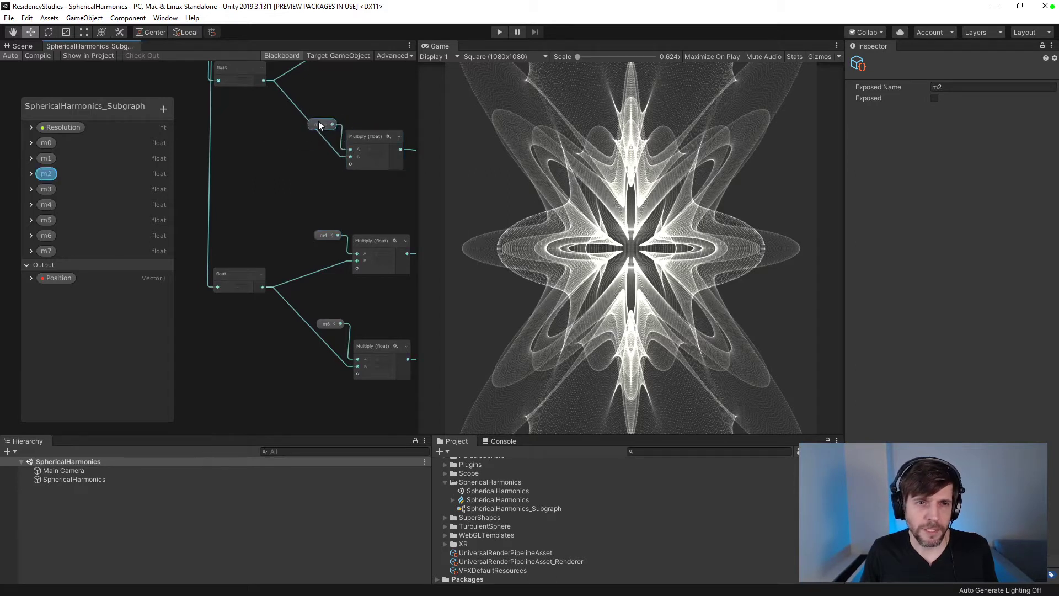
pyautogui.moveTo(322, 106); pyautogui.dragTo(280, 230, button='middle')
pyautogui.moveTo(267, 162); pyautogui.dragTo(310, 158)
pyautogui.click(250, 164)
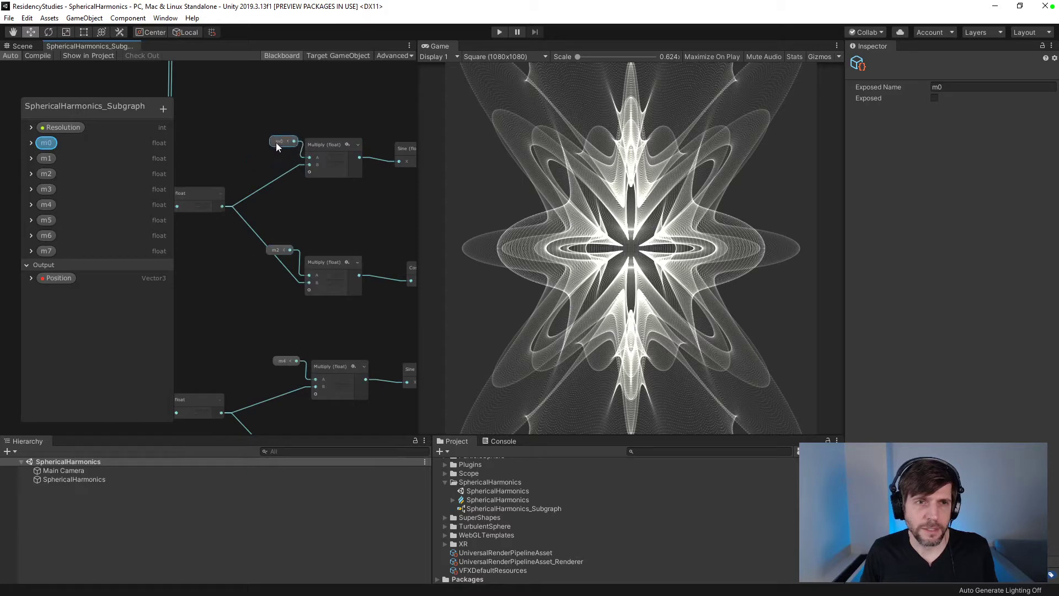
# - Place the m1, m3, m5 and m7 properties in the graph and connect each to input B of its Power node, in order
pyautogui.moveTo(375, 234); pyautogui.dragTo(247, 226, button='middle')
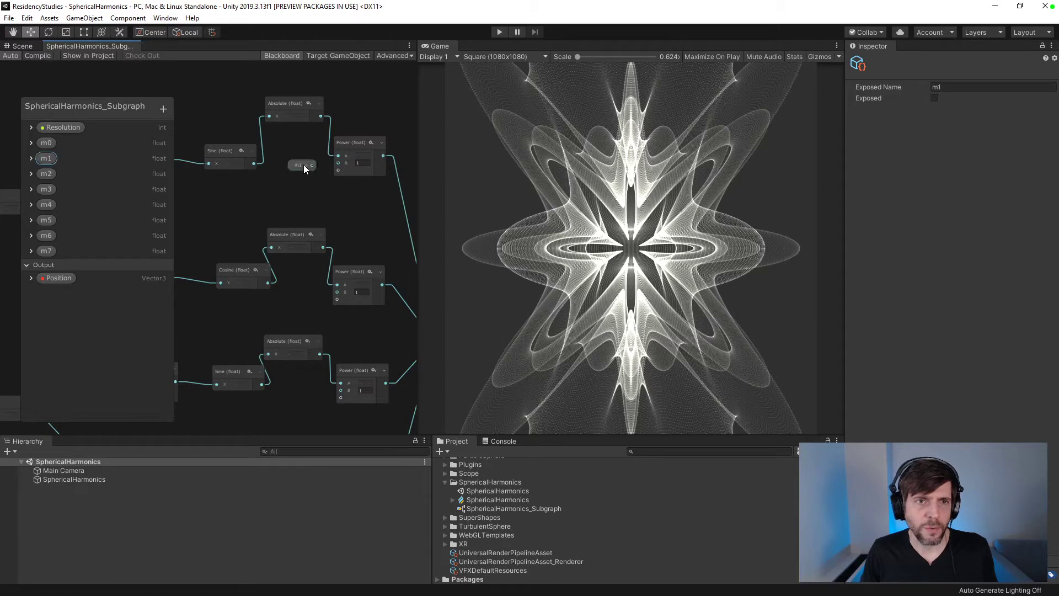
pyautogui.moveTo(312, 165); pyautogui.dragTo(327, 164)
pyautogui.moveTo(52, 188); pyautogui.dragTo(337, 292)
pyautogui.moveTo(319, 314); pyautogui.dragTo(301, 206, button='middle')
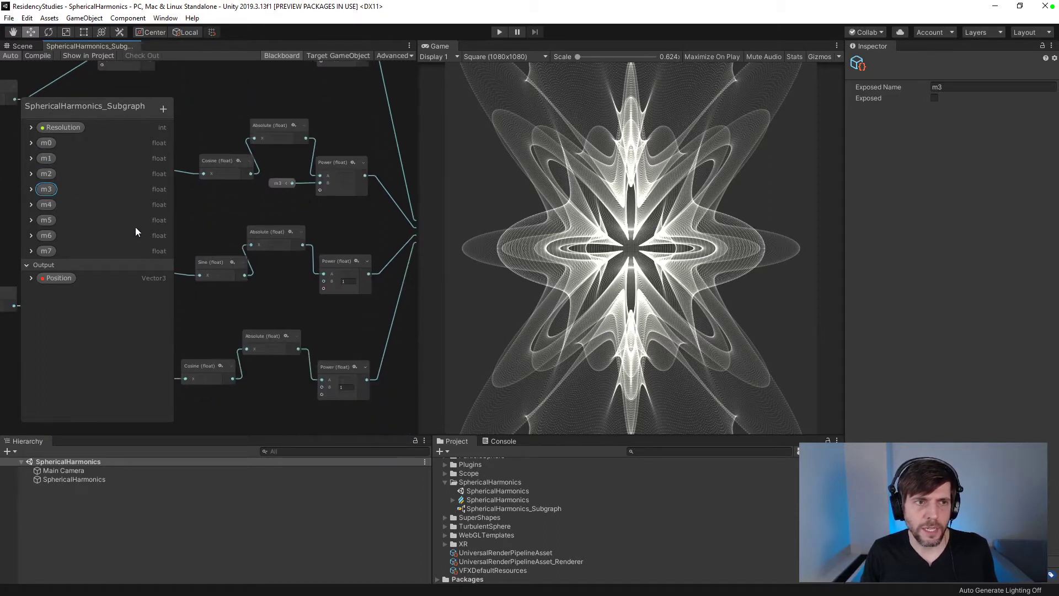
pyautogui.moveTo(47, 223); pyautogui.dragTo(324, 281)
pyautogui.moveTo(47, 252); pyautogui.dragTo(197, 348)
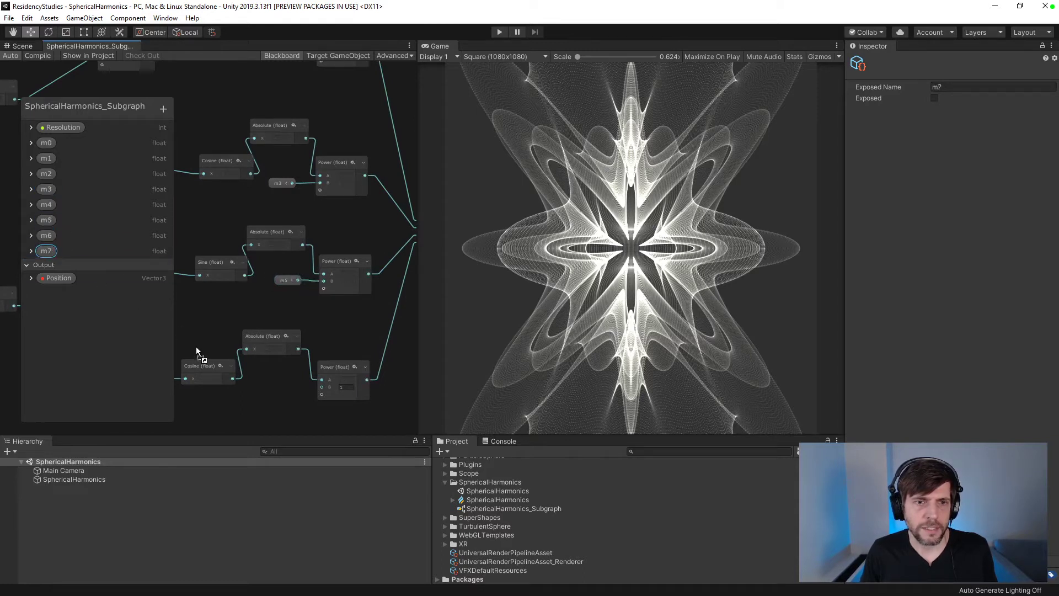
pyautogui.moveTo(297, 392); pyautogui.dragTo(321, 360)
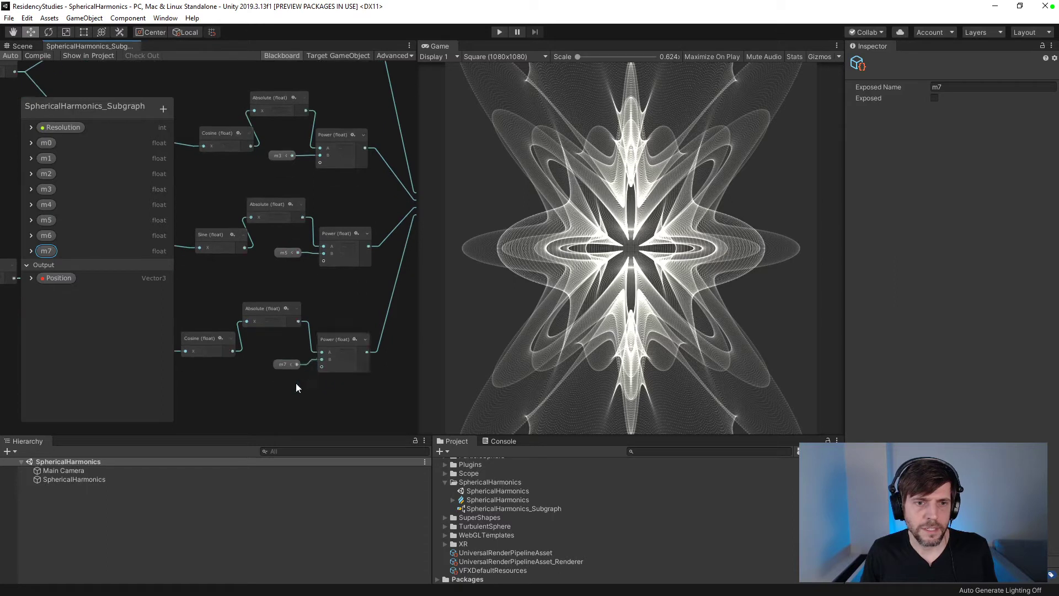
# - Compile the SphericalHarmonics_Subgraph with its new float properties
pyautogui.click(34, 252)
pyautogui.click(32, 252)
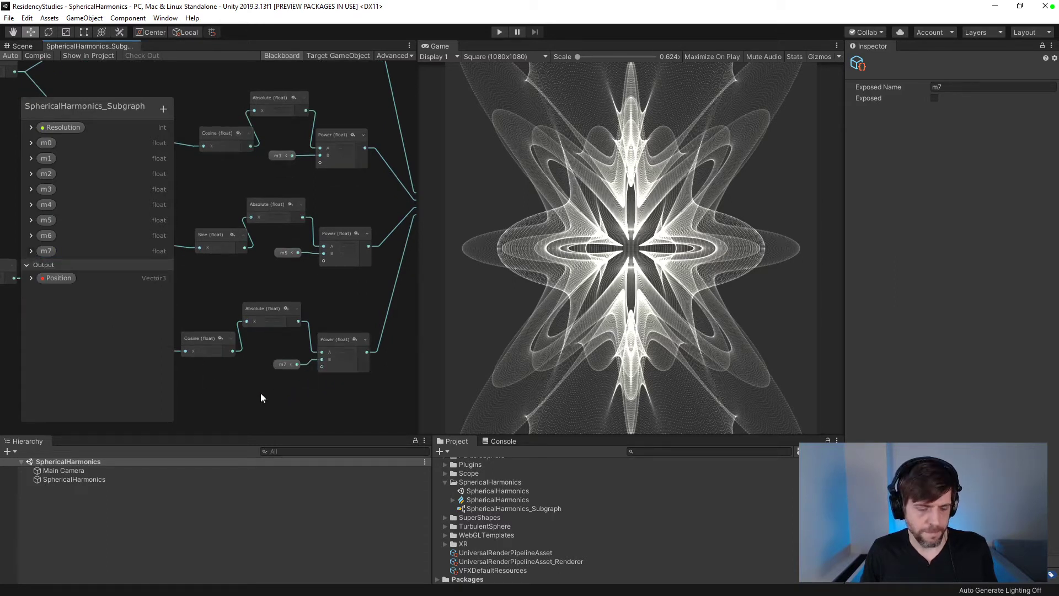
pyautogui.click(37, 57)
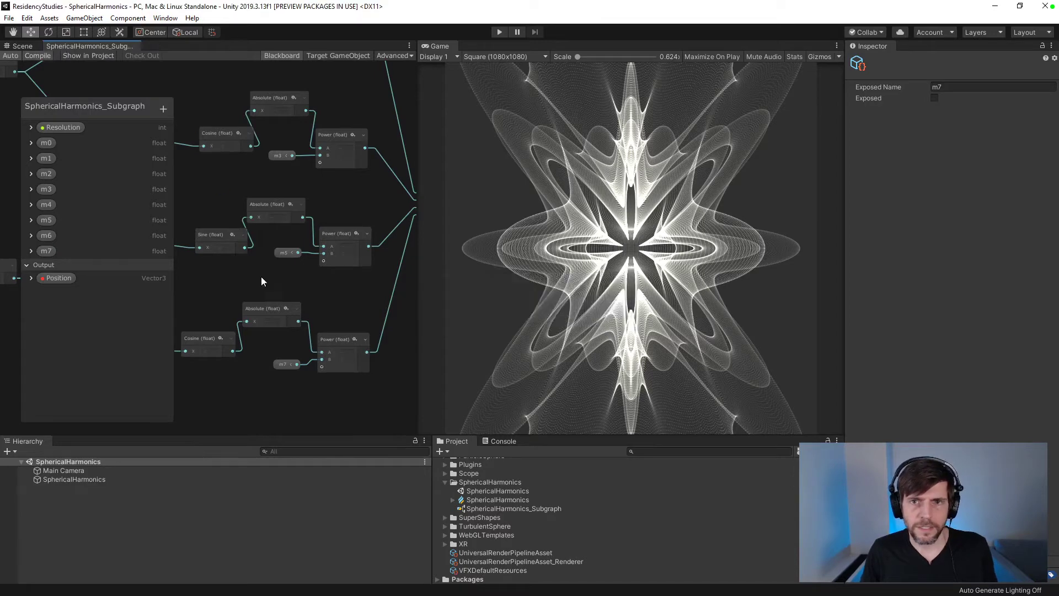
# - Open the main SphericalHarmonics VFX graph and delete the eight unconnected m0 to m7 property nodes beside the subgraph node
pyautogui.doubleClick(499, 499)
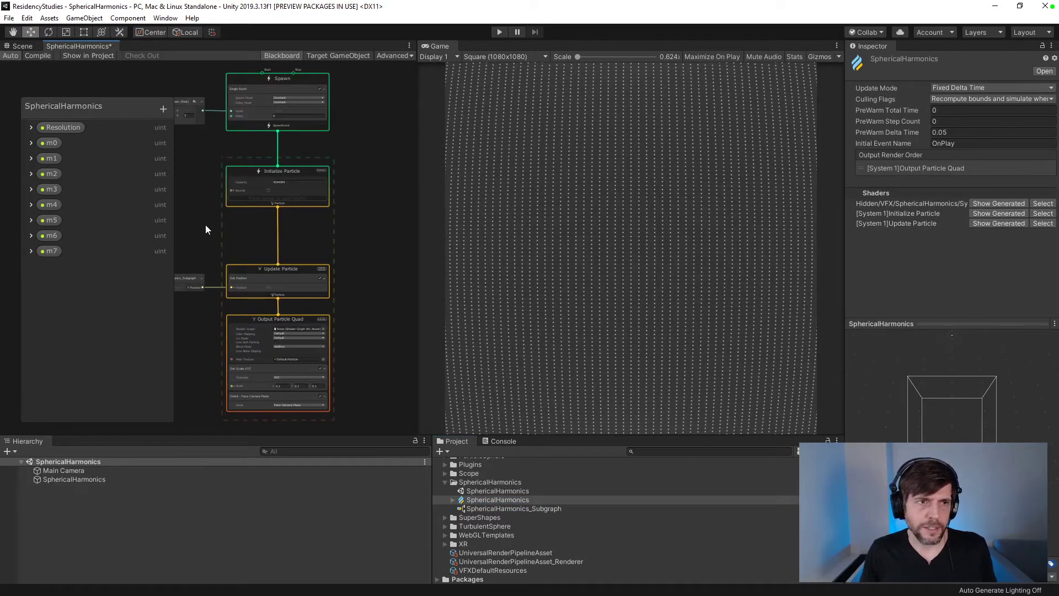
pyautogui.moveTo(205, 224); pyautogui.dragTo(319, 259, button='middle')
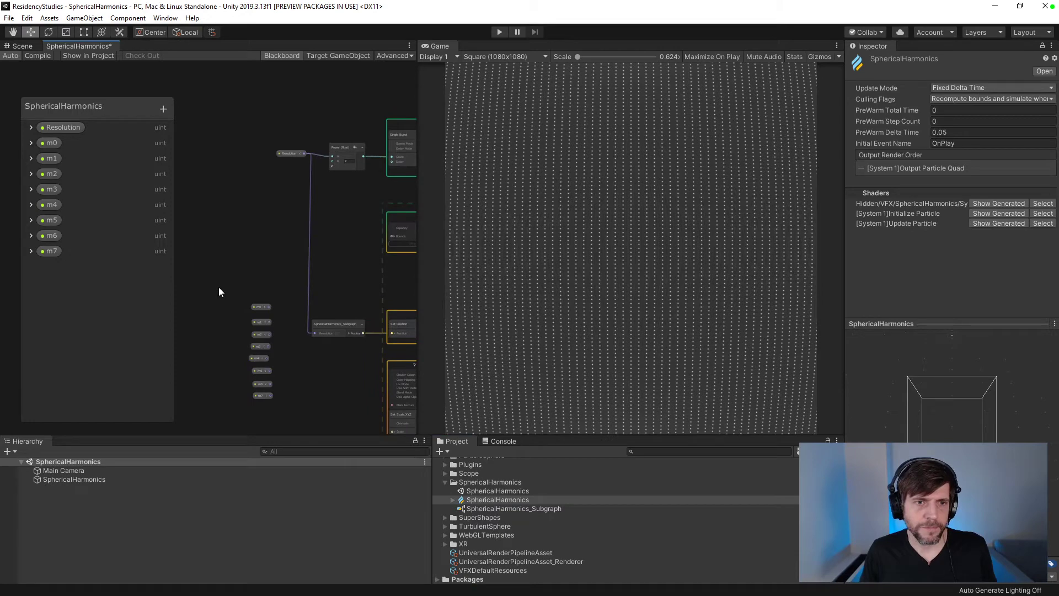
pyautogui.moveTo(212, 282); pyautogui.dragTo(280, 410)
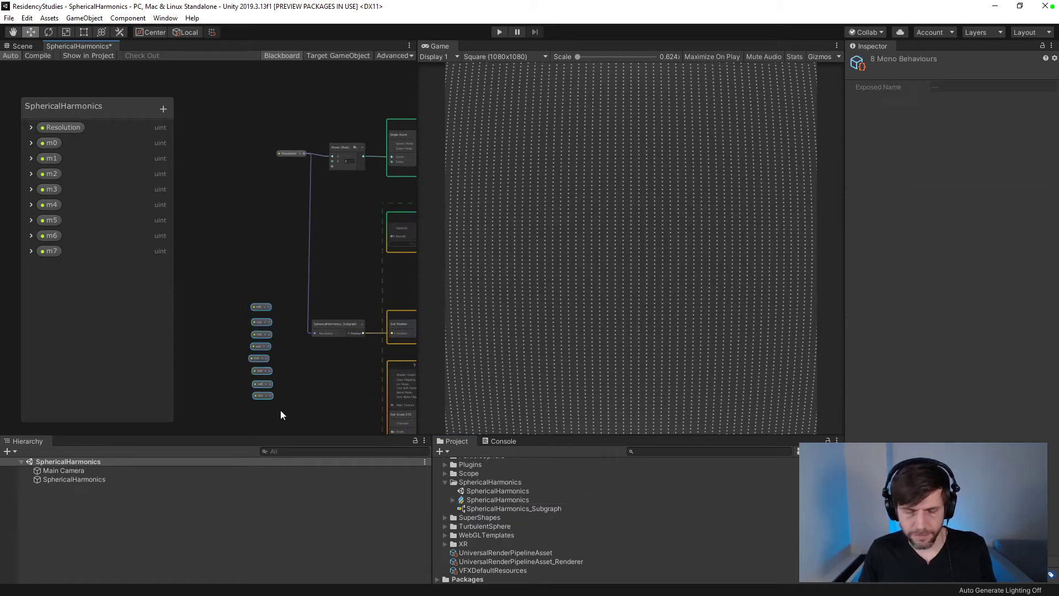
pyautogui.press('Delete')
# - Delete all the uint properties from m7 down to m0 from the main graph's blackboard, keeping Resolution
pyautogui.moveTo(76, 284); pyautogui.dragTo(118, 270)
pyautogui.click(93, 237)
pyautogui.press('Delete')
pyautogui.click(80, 244)
pyautogui.press('Delete')
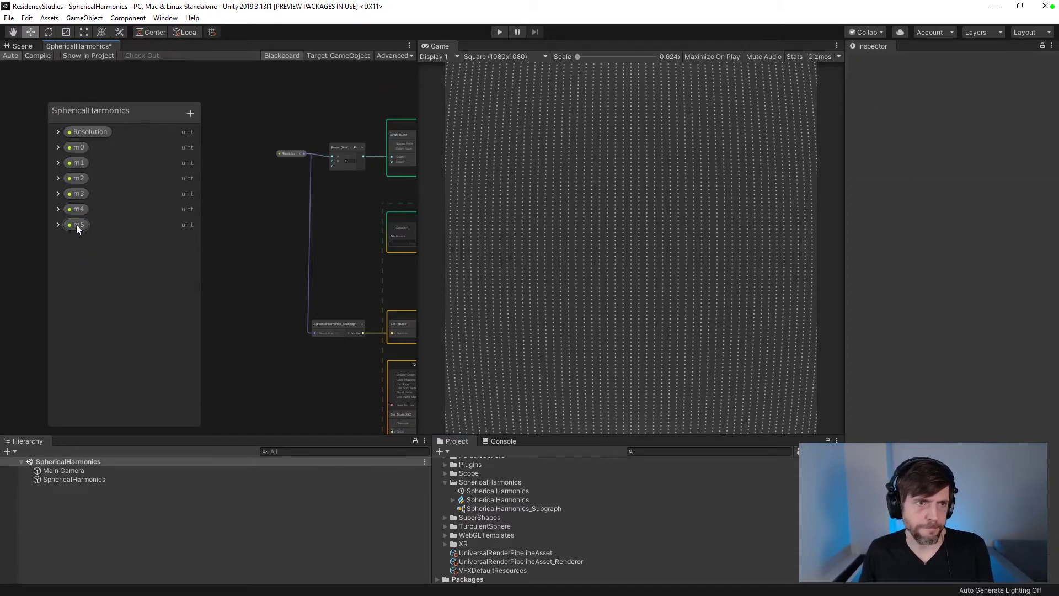
pyautogui.click(77, 225)
pyautogui.press('Delete')
pyautogui.click(78, 211)
pyautogui.press('Delete')
pyautogui.click(79, 195)
pyautogui.press('Delete')
pyautogui.click(77, 161)
pyautogui.press('Delete')
pyautogui.click(87, 146)
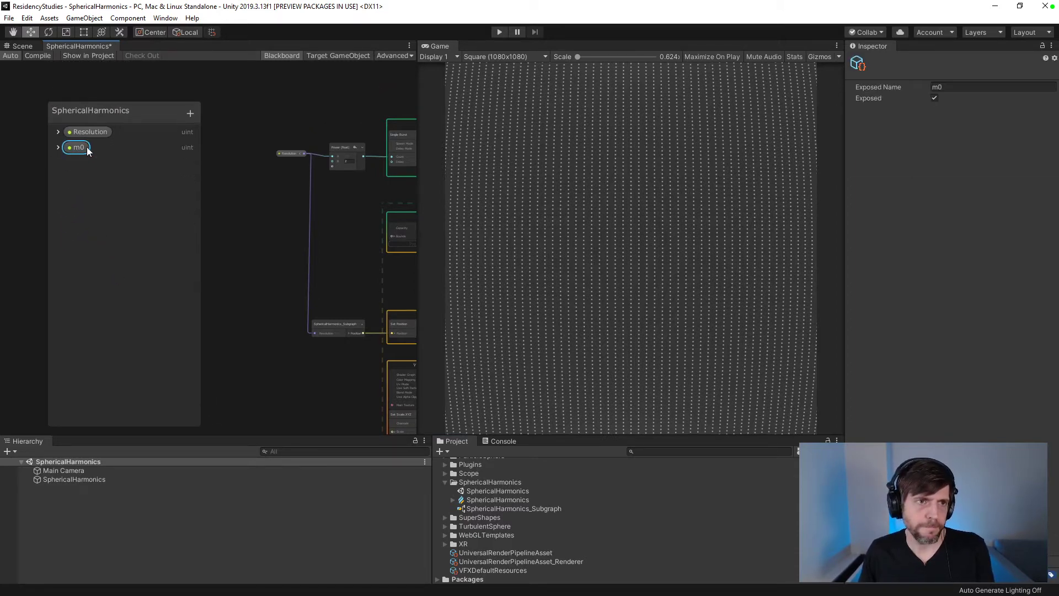
pyautogui.press('Delete')
# - Add eight new float properties to the main SphericalHarmonics graph's blackboard
pyautogui.click(190, 114)
pyautogui.click(230, 193)
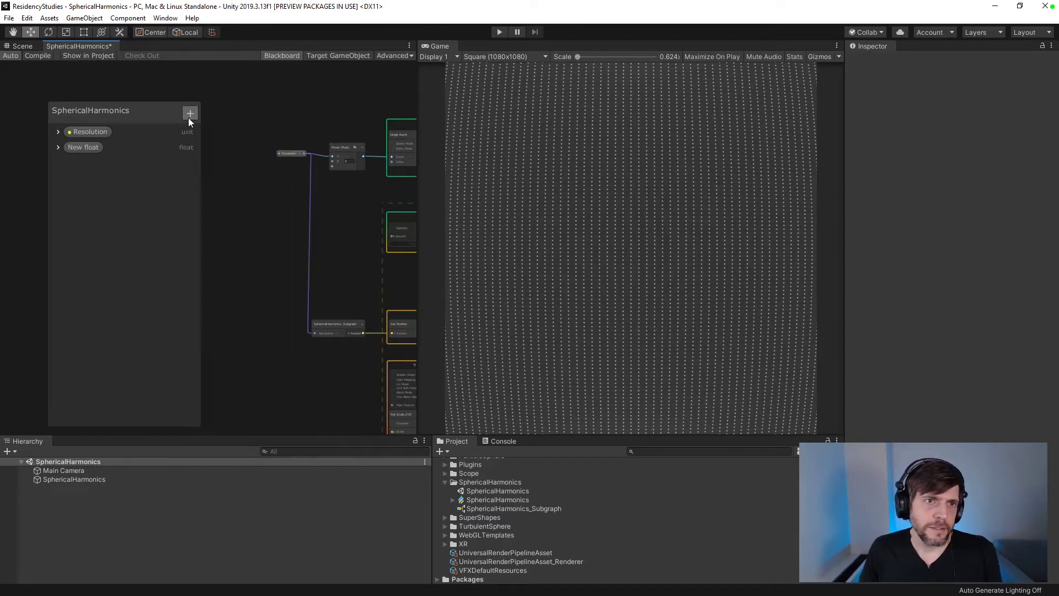
pyautogui.click(188, 115)
pyautogui.click(227, 194)
pyautogui.click(190, 114)
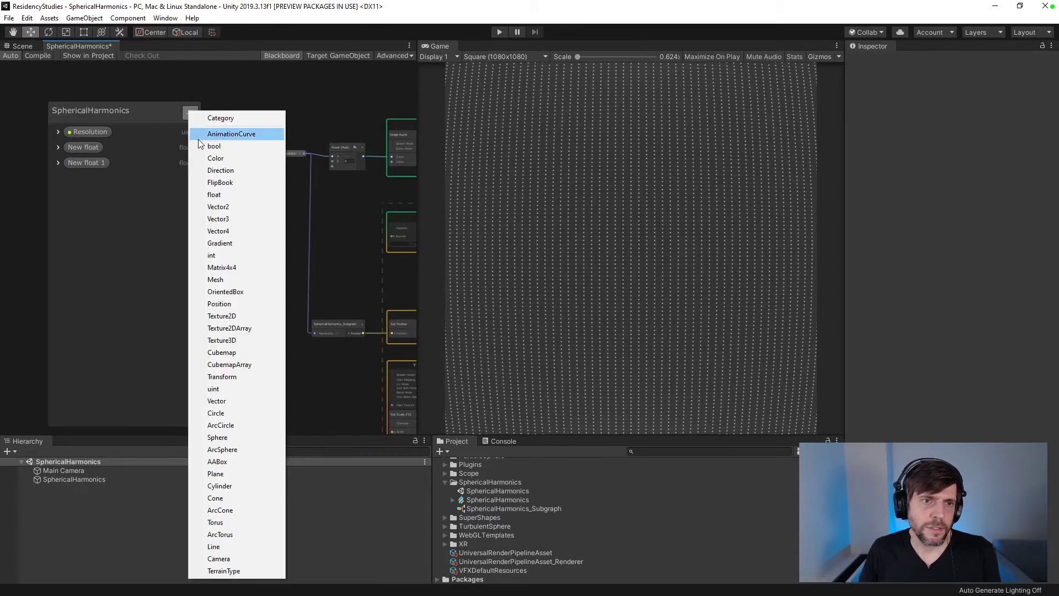
pyautogui.click(222, 195)
pyautogui.click(190, 114)
pyautogui.click(224, 203)
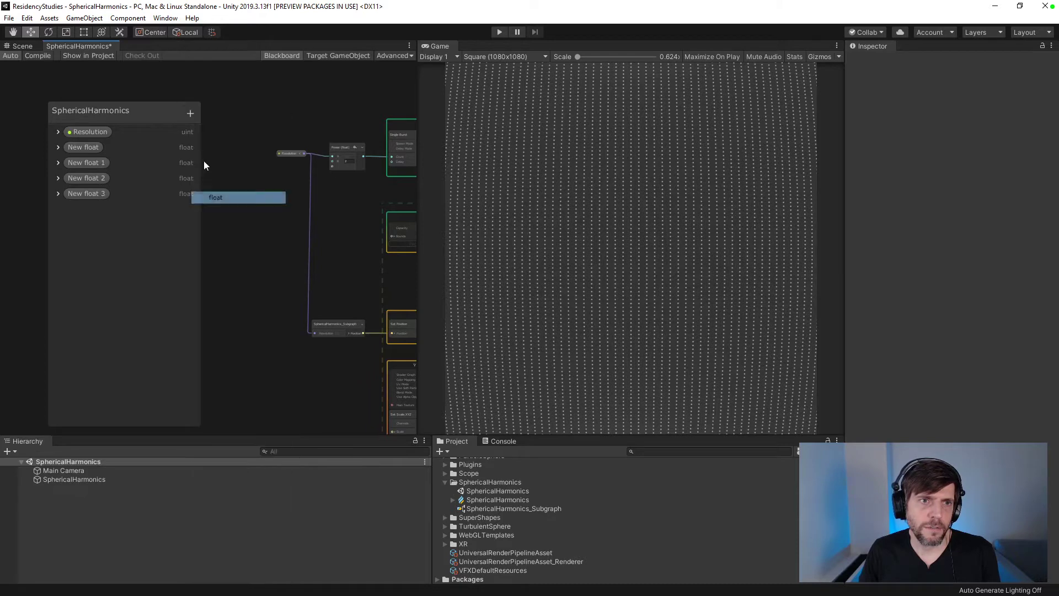
pyautogui.click(191, 116)
pyautogui.click(220, 203)
pyautogui.click(190, 114)
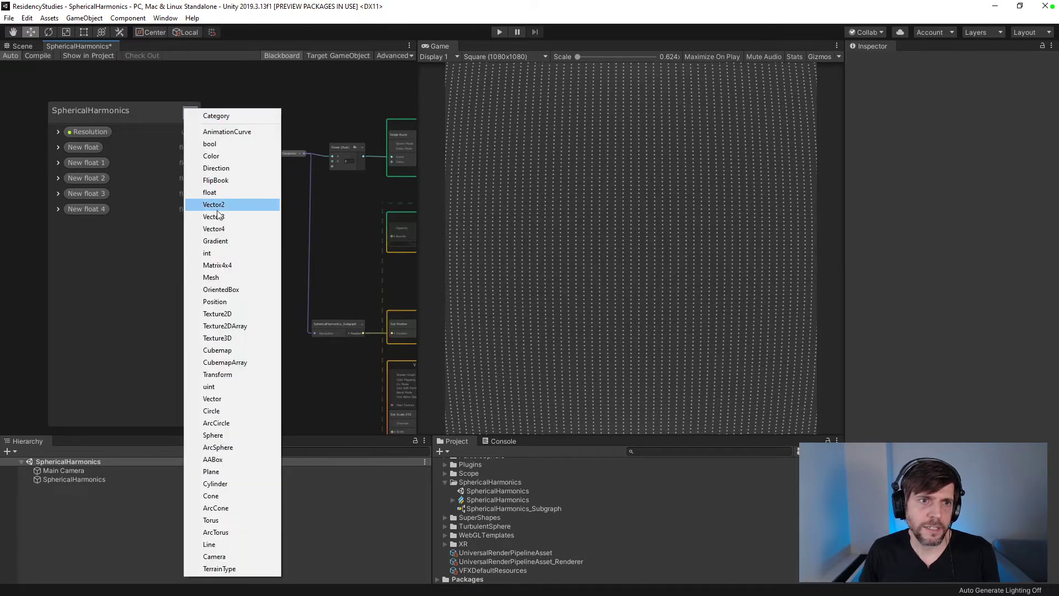
pyautogui.click(217, 198)
pyautogui.click(194, 115)
pyautogui.click(217, 195)
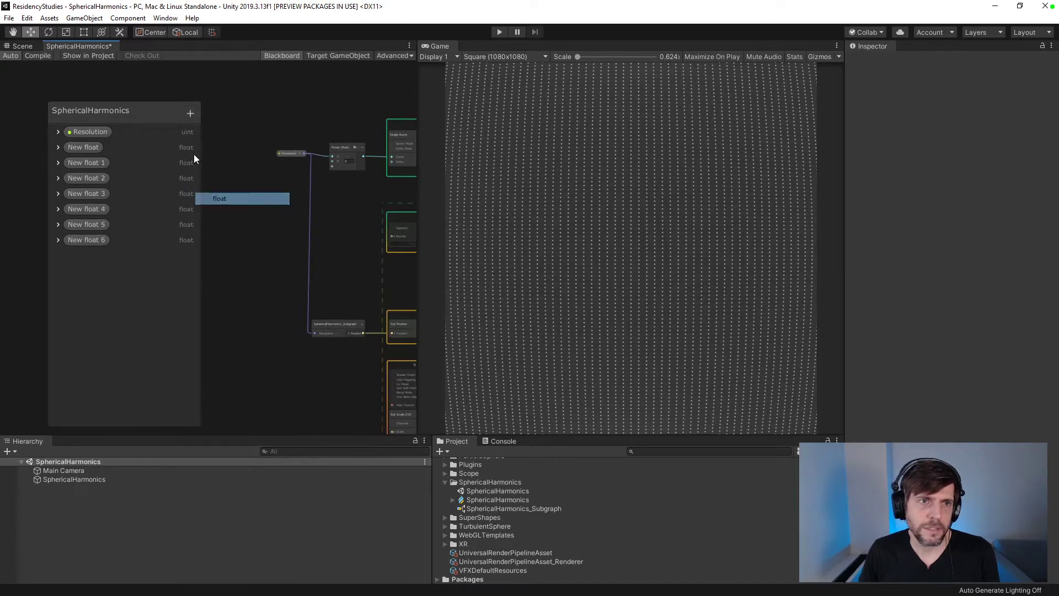
pyautogui.click(192, 115)
pyautogui.click(212, 194)
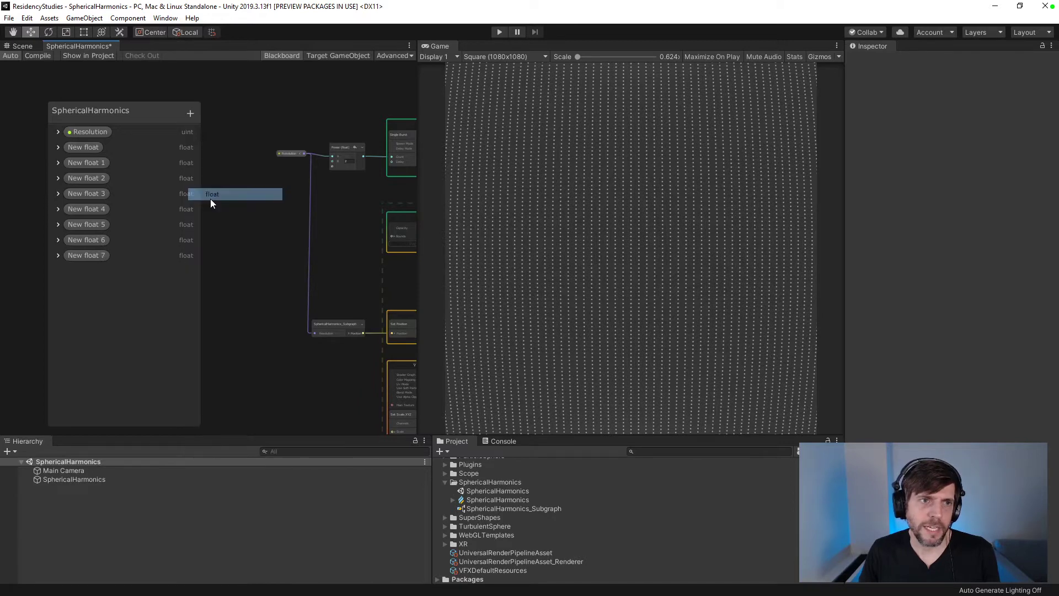
# - Enter the SphericalHarmonics_Subgraph from its node in the main graph
pyautogui.moveTo(281, 276); pyautogui.dragTo(225, 214, button='middle')
pyautogui.click(275, 265)
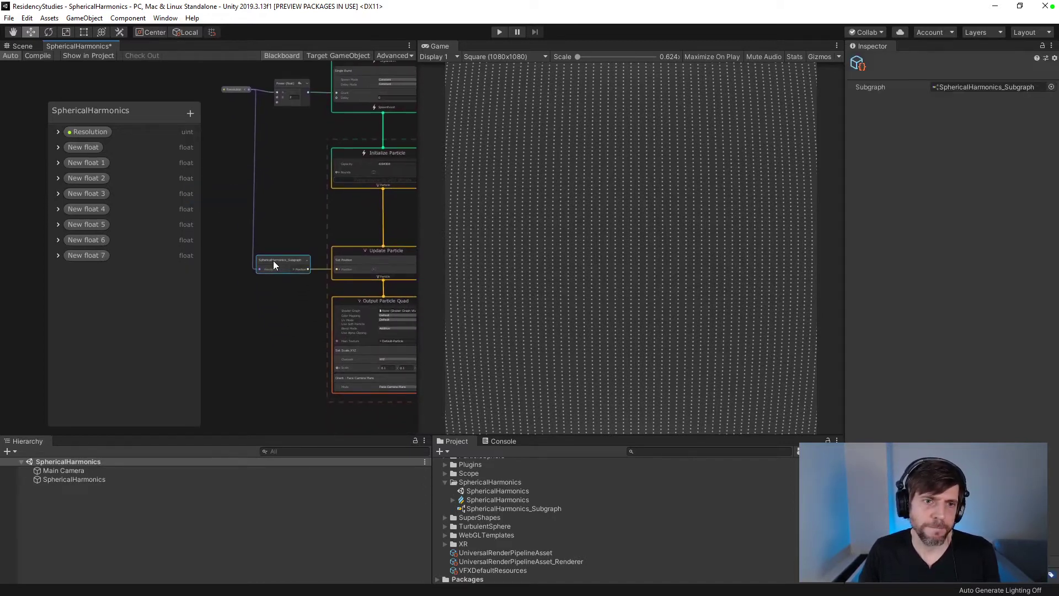
pyautogui.rightClick(273, 259)
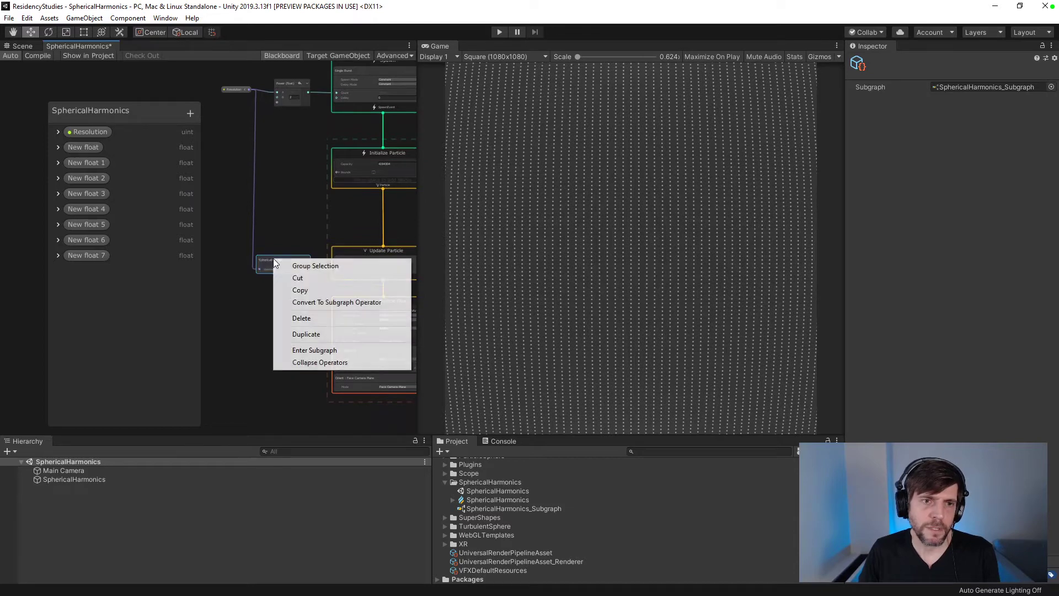
pyautogui.click(317, 348)
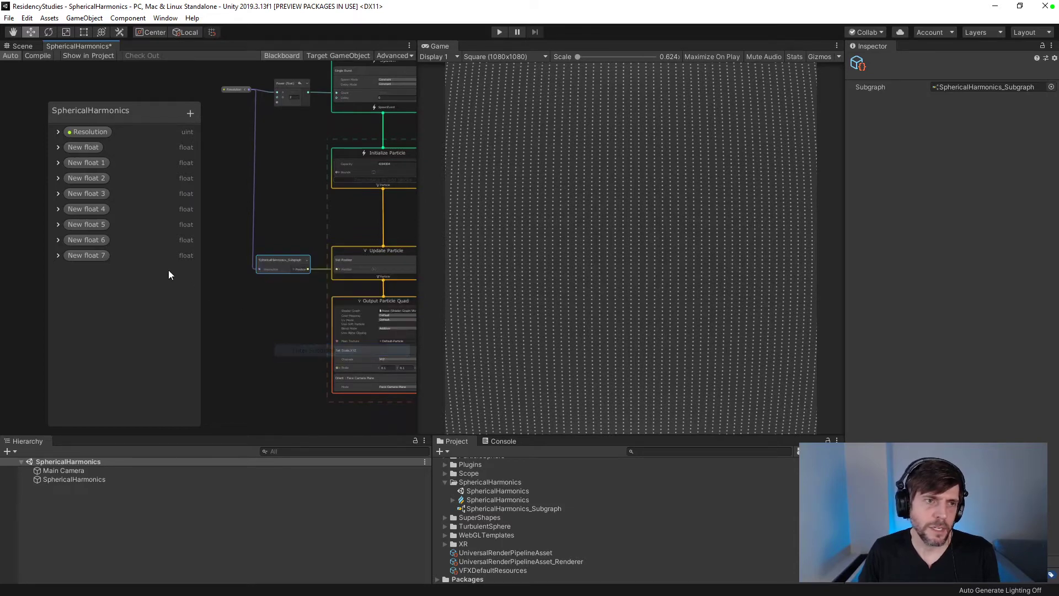
# - Expose the float properties m7, m6, m5 and m4 in the subgraph's blackboard
pyautogui.click(58, 256)
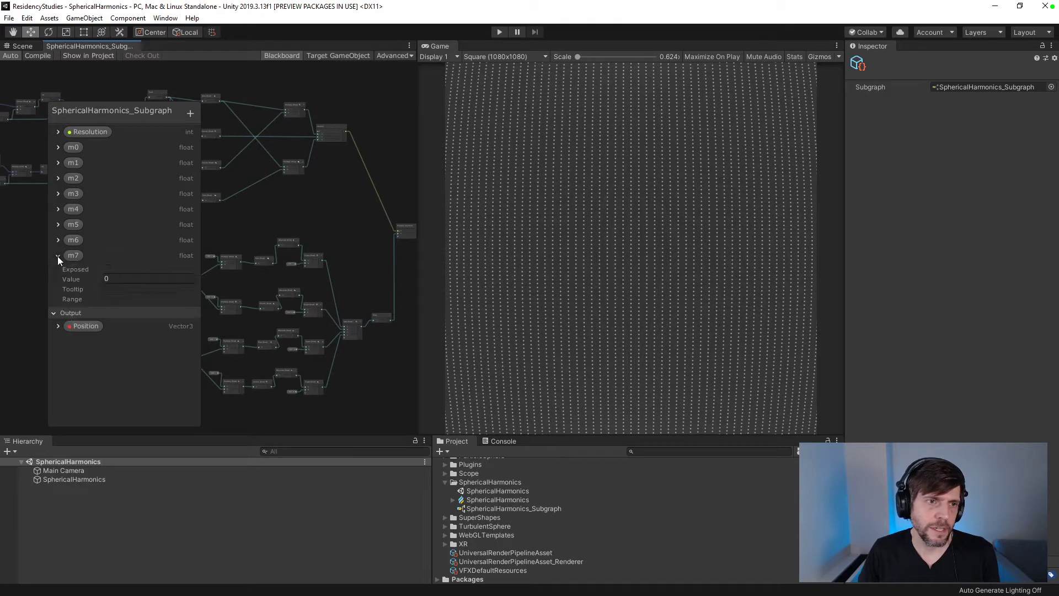
pyautogui.click(106, 269)
pyautogui.click(58, 240)
pyautogui.click(106, 252)
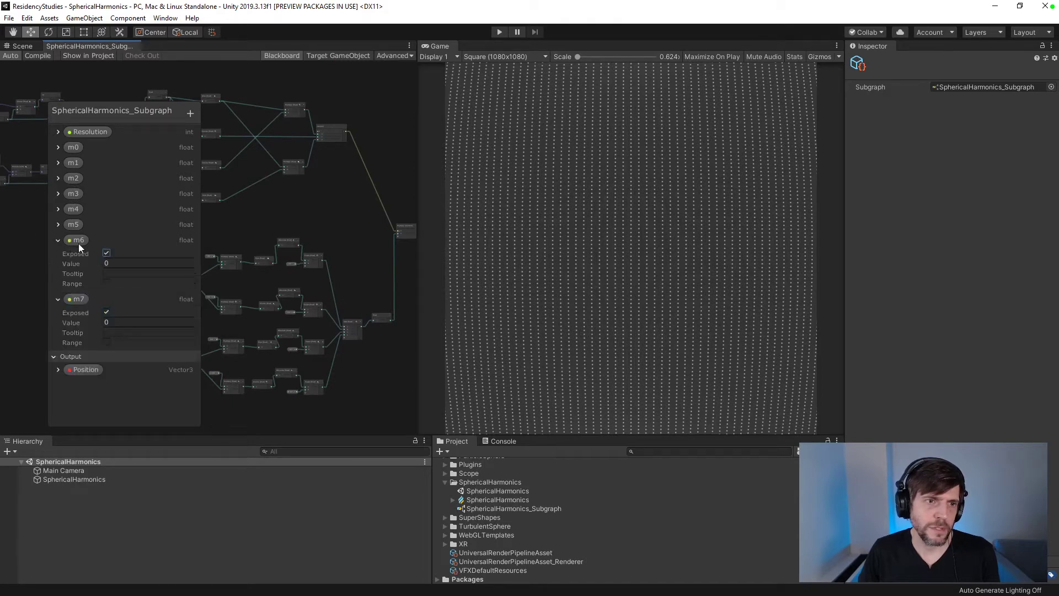
pyautogui.click(58, 224)
pyautogui.click(106, 238)
pyautogui.click(58, 209)
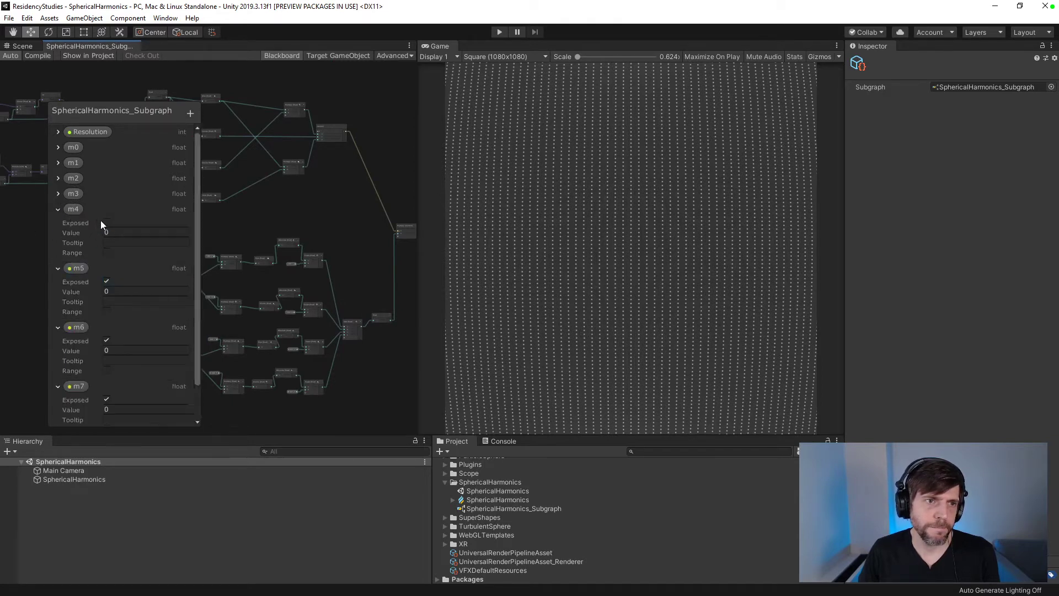
# - Expose the subgraph's m3, m2, m1 and m0 properties and compile the subgraph
pyautogui.click(58, 193)
pyautogui.click(106, 207)
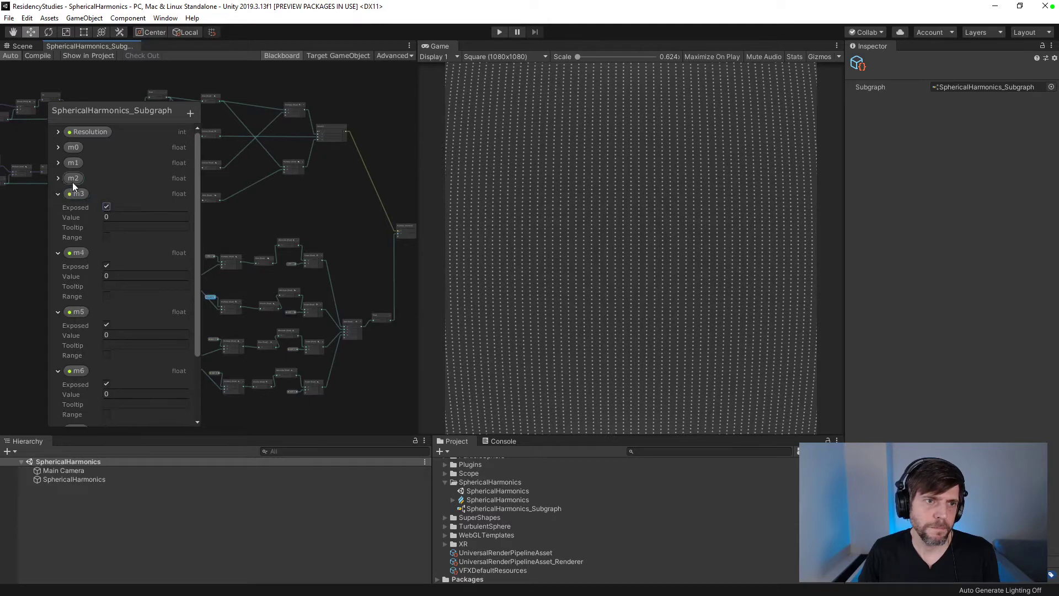
pyautogui.click(58, 178)
pyautogui.click(106, 191)
pyautogui.click(58, 162)
pyautogui.click(106, 177)
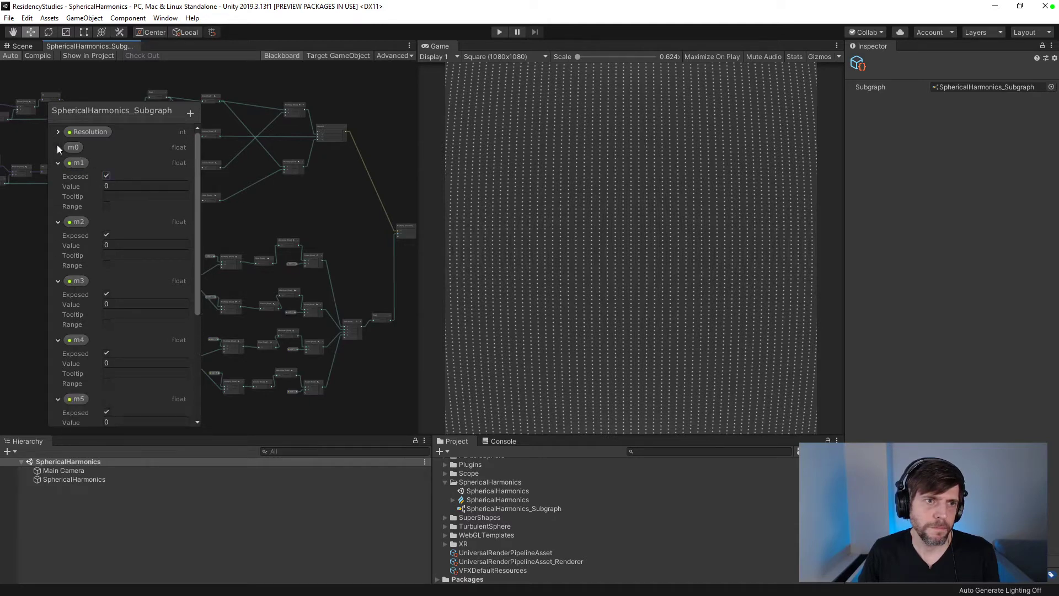
pyautogui.click(58, 147)
pyautogui.click(40, 57)
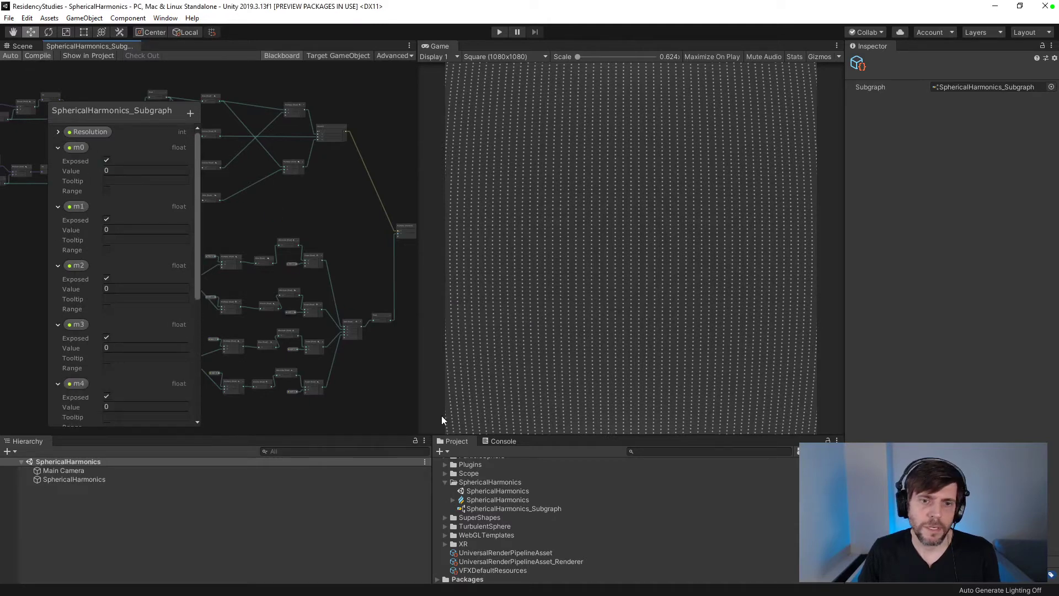
# - Open the main SphericalHarmonics VFX graph from the project's SphericalHarmonics folder
pyautogui.doubleClick(473, 500)
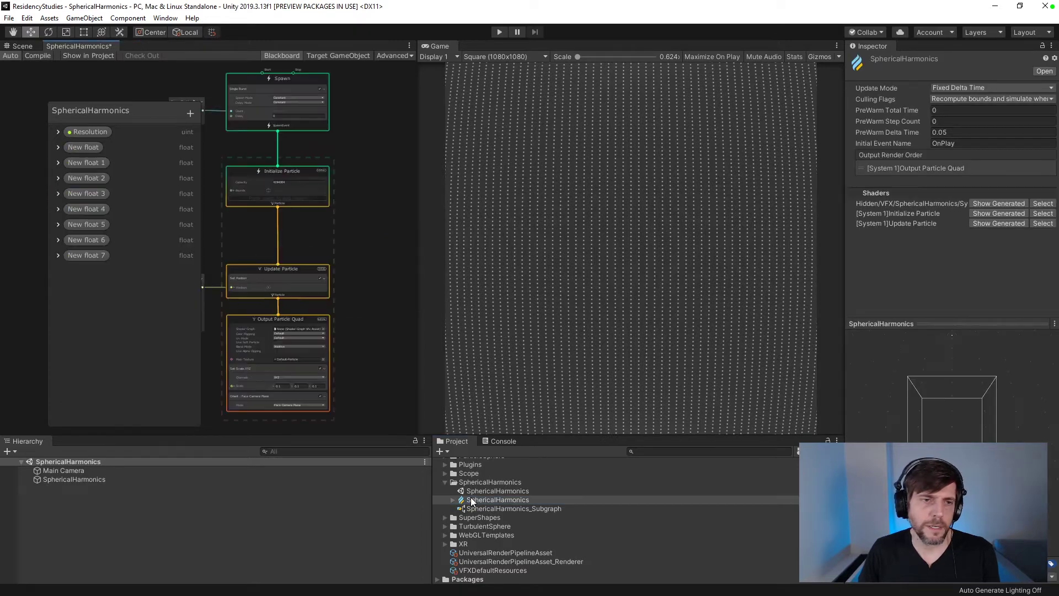
pyautogui.moveTo(394, 311); pyautogui.dragTo(496, 307, button='middle')
pyautogui.moveTo(202, 304); pyautogui.dragTo(258, 286, button='middle')
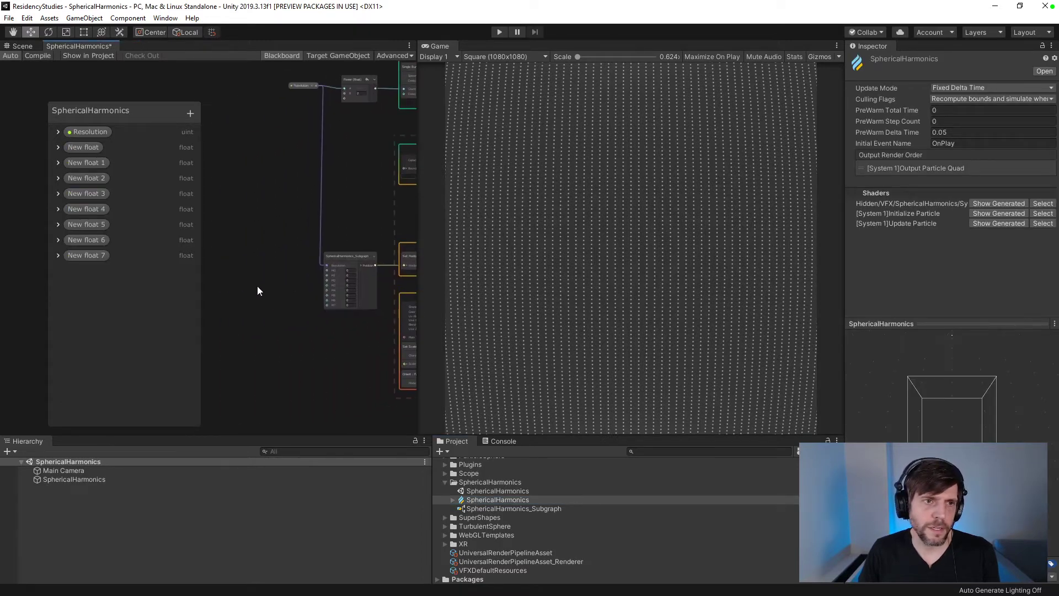
pyautogui.scroll(3, 237, 259)
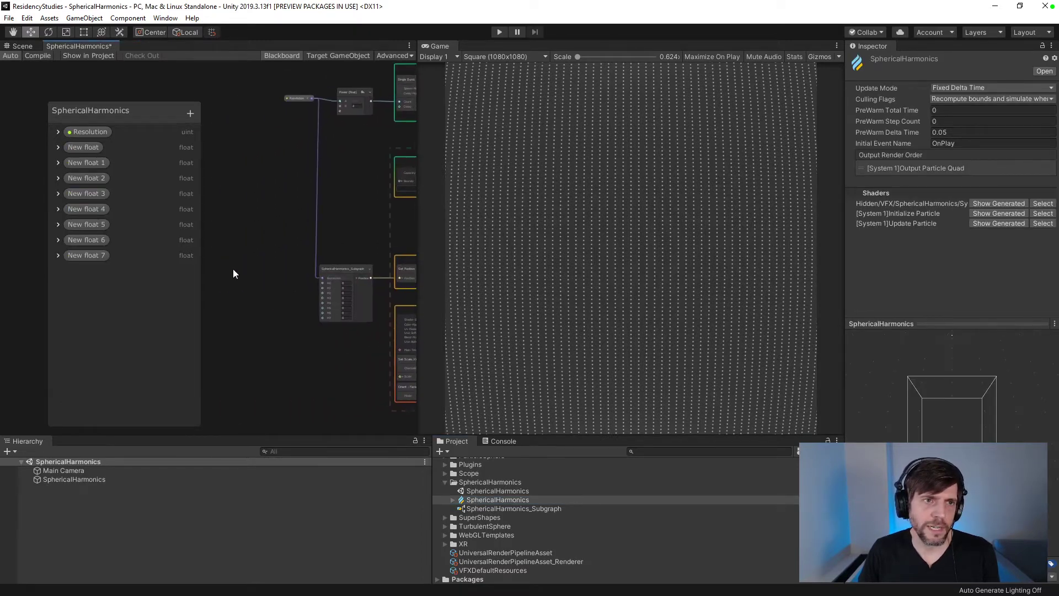
# - Rename the first five new float properties on the main graph's blackboard m0, m1, m2, m3 and m4, in order
pyautogui.doubleClick(91, 147)
pyautogui.write('m0')
pyautogui.click(91, 162)
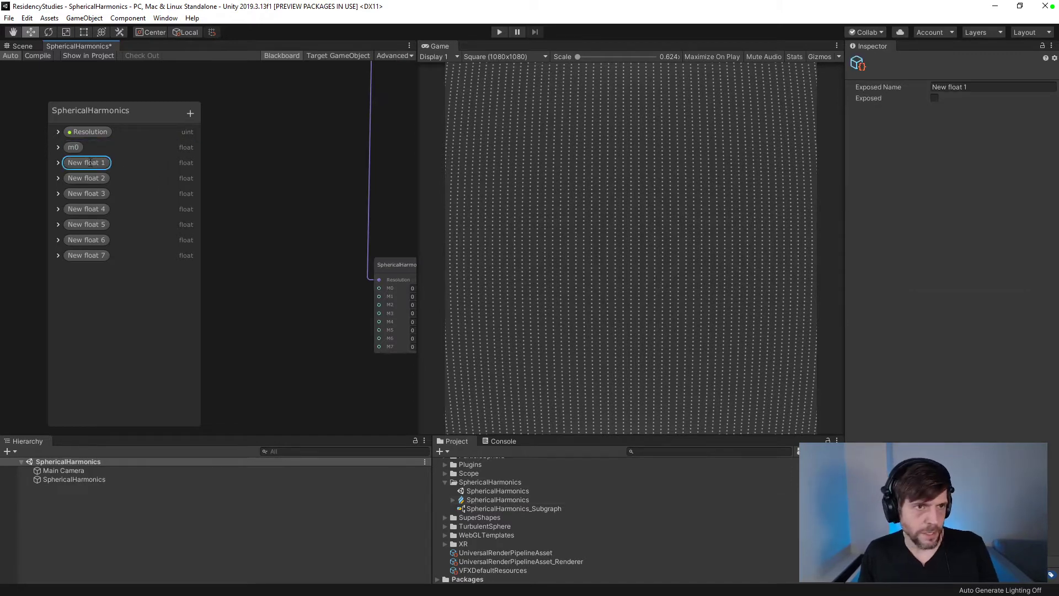
pyautogui.doubleClick(91, 162)
pyautogui.write('m1')
pyautogui.doubleClick(91, 178)
pyautogui.write('m2')
pyautogui.click(91, 194)
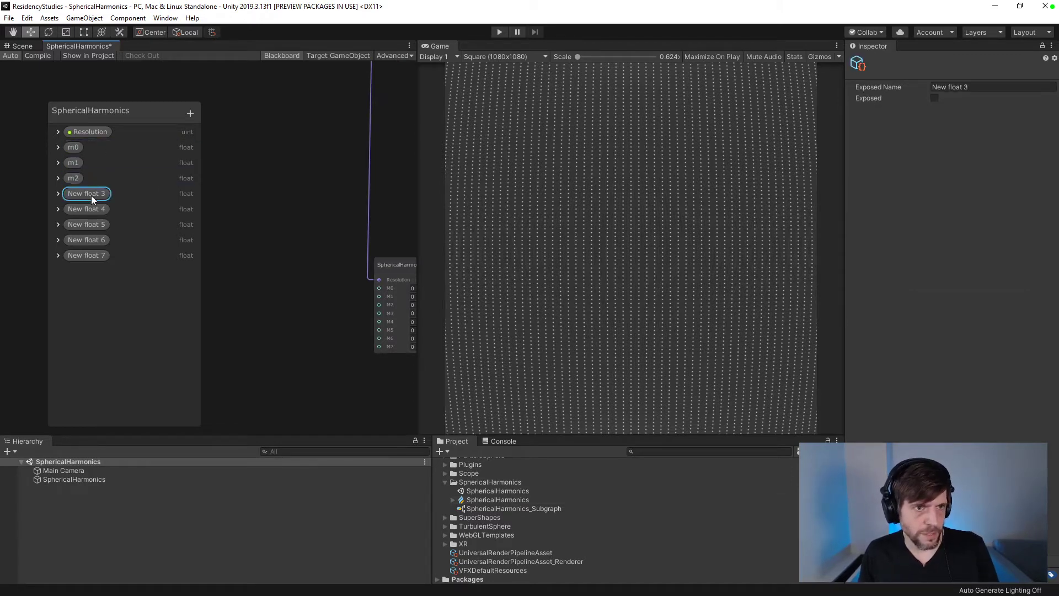
pyautogui.doubleClick(91, 193)
pyautogui.write('m3')
pyautogui.doubleClick(91, 209)
pyautogui.write('m4')
# - Rename the remaining three new float properties m5, m6 and m7, in order
pyautogui.click(89, 224)
pyautogui.doubleClick(88, 224)
pyautogui.write('m')
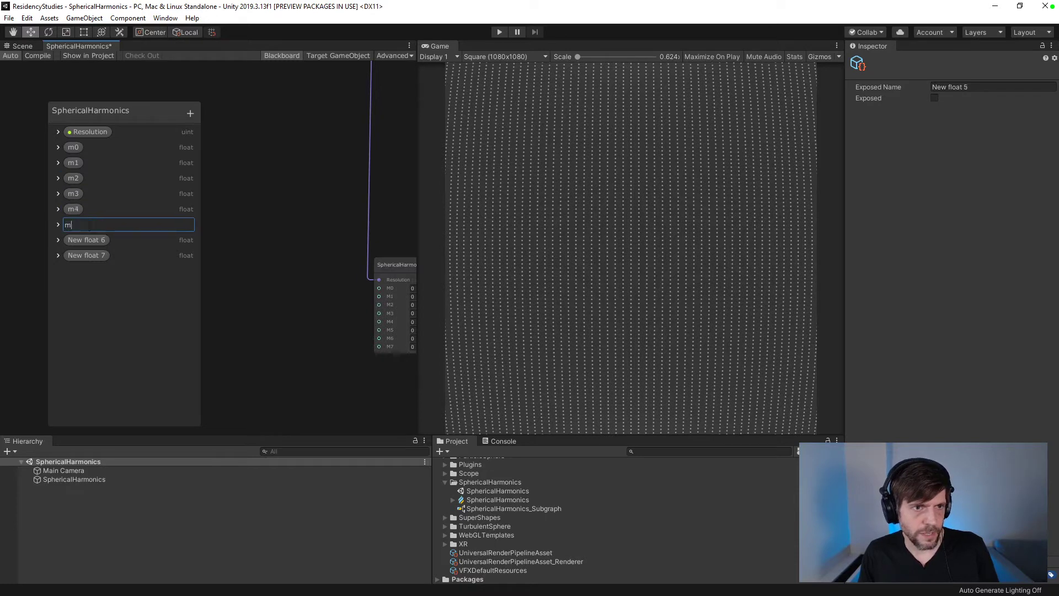
pyautogui.write('5')
pyautogui.doubleClick(91, 240)
pyautogui.write('m6')
pyautogui.doubleClick(90, 255)
pyautogui.write('m7')
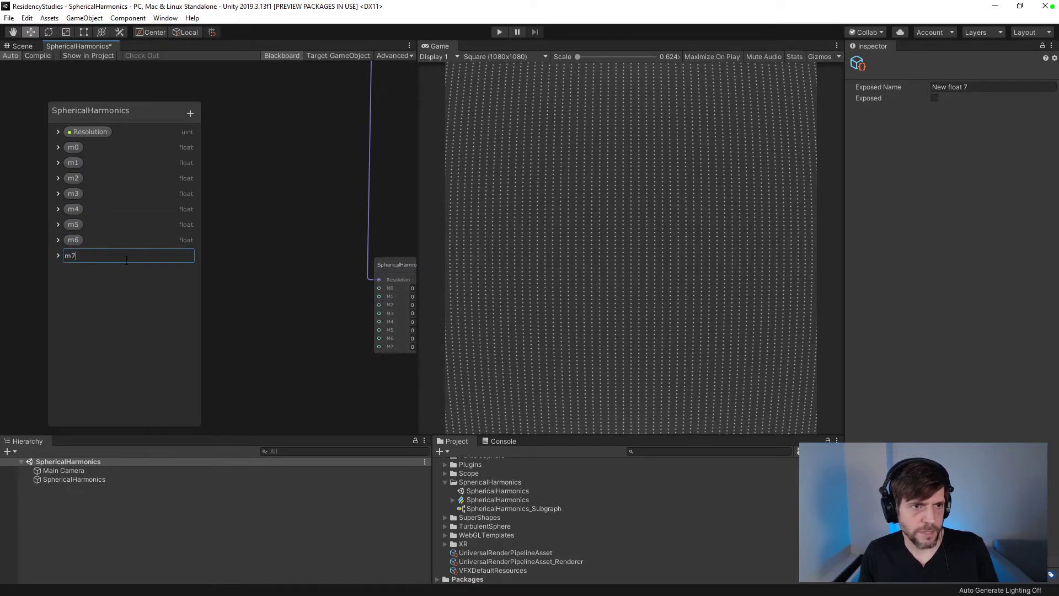
pyautogui.press('Return')
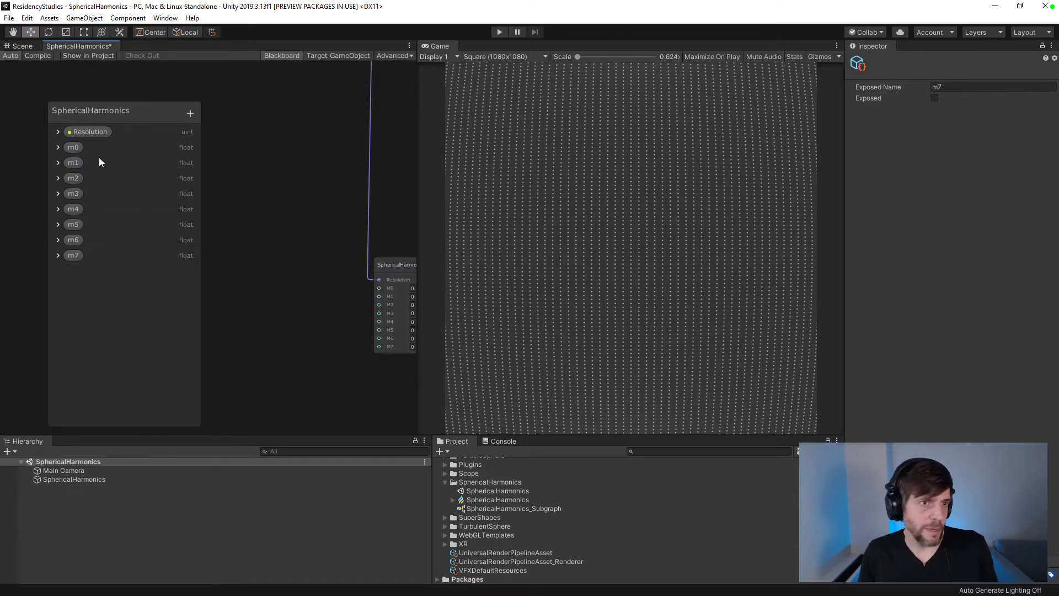
# - Expose the main graph's m7 property and enable a value range for it with a maximum of 6
pyautogui.click(58, 255)
pyautogui.click(107, 268)
pyautogui.click(107, 298)
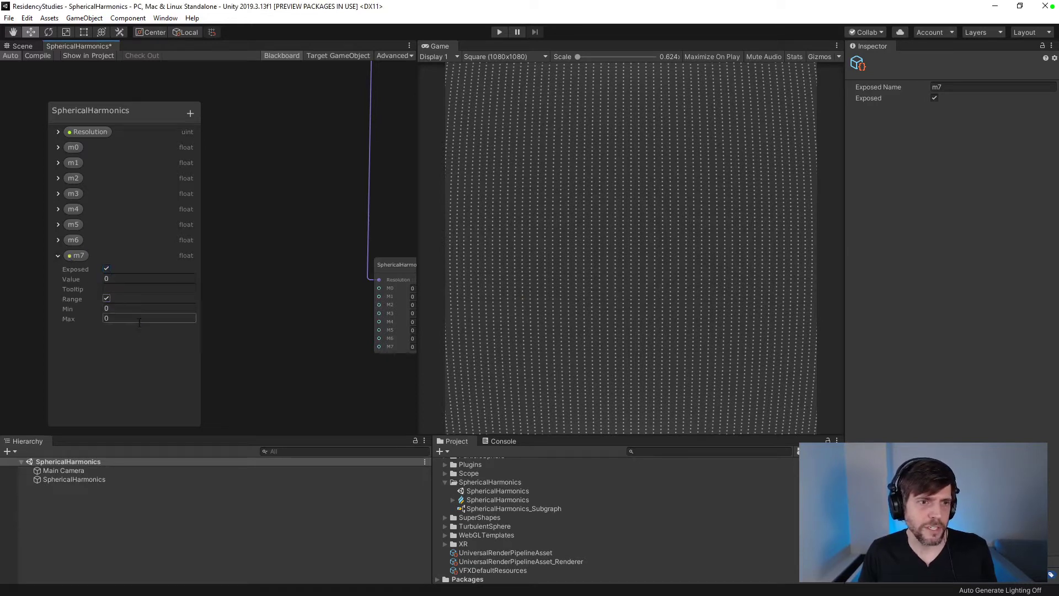
pyautogui.click(139, 319)
pyautogui.write('6')
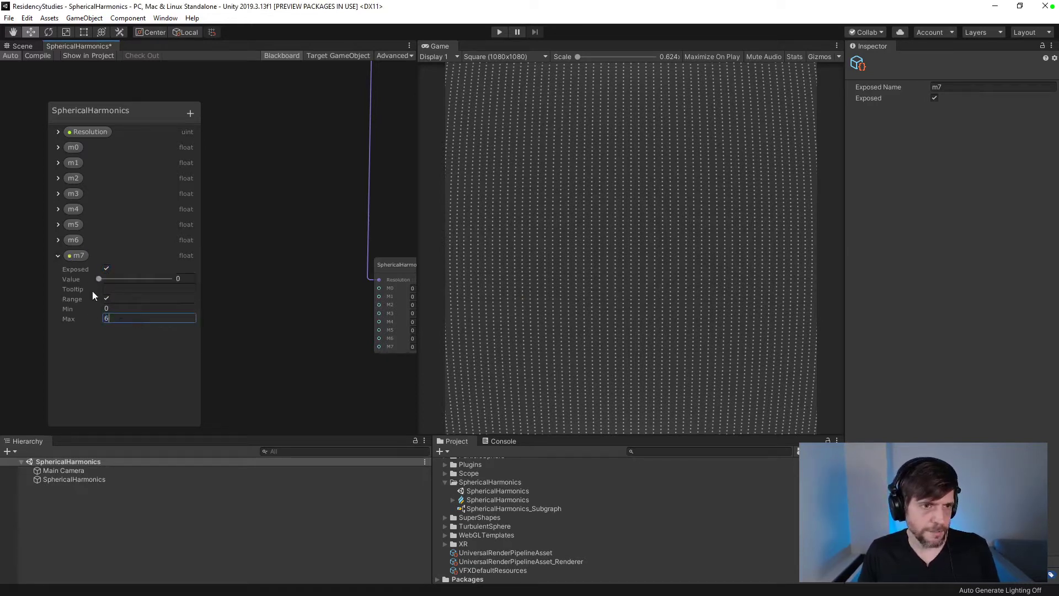
# - Expose the m6 property and enable its value range with a maximum of 6
pyautogui.click(58, 240)
pyautogui.click(106, 254)
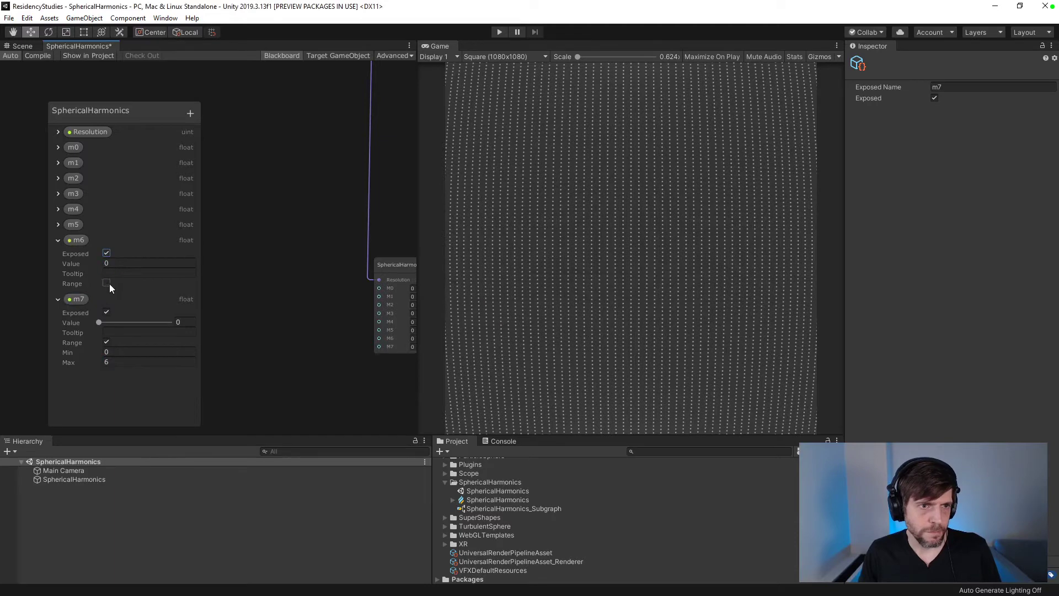
pyautogui.click(107, 283)
pyautogui.click(119, 302)
pyautogui.write('6')
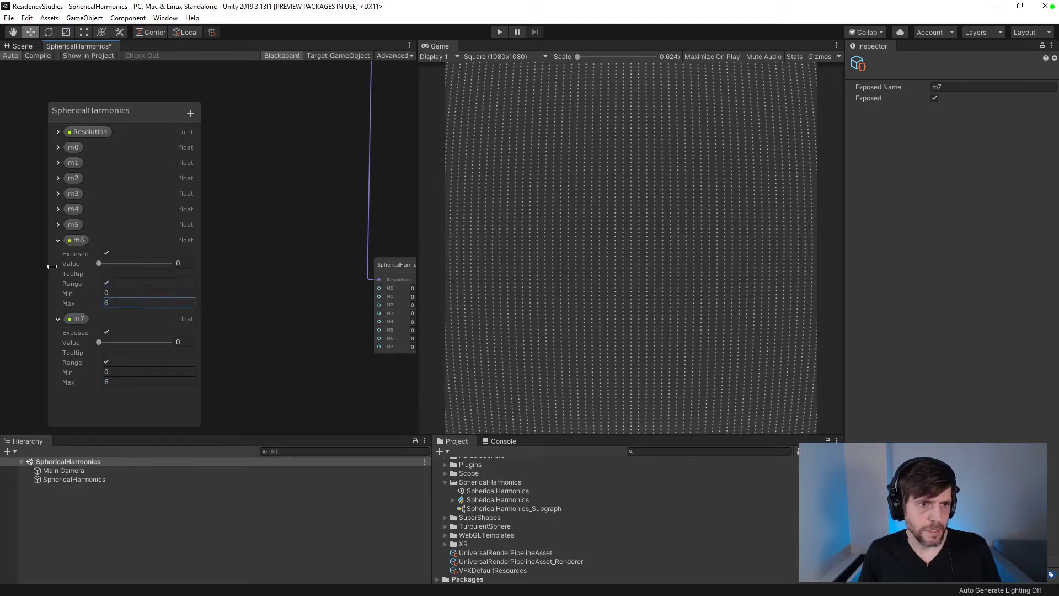
# - Expose the m5 property and enable its value range with a maximum of 6
pyautogui.click(58, 223)
pyautogui.click(106, 237)
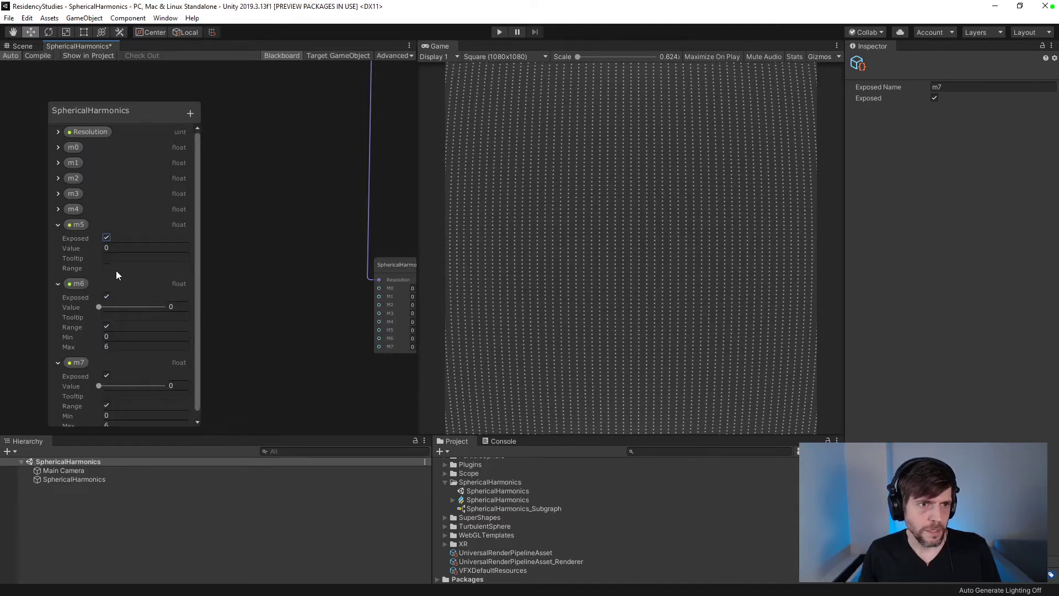
pyautogui.click(106, 268)
pyautogui.click(125, 288)
pyautogui.write('6')
# - Expose the m4 property and enable its value range with a maximum of 6
pyautogui.click(58, 209)
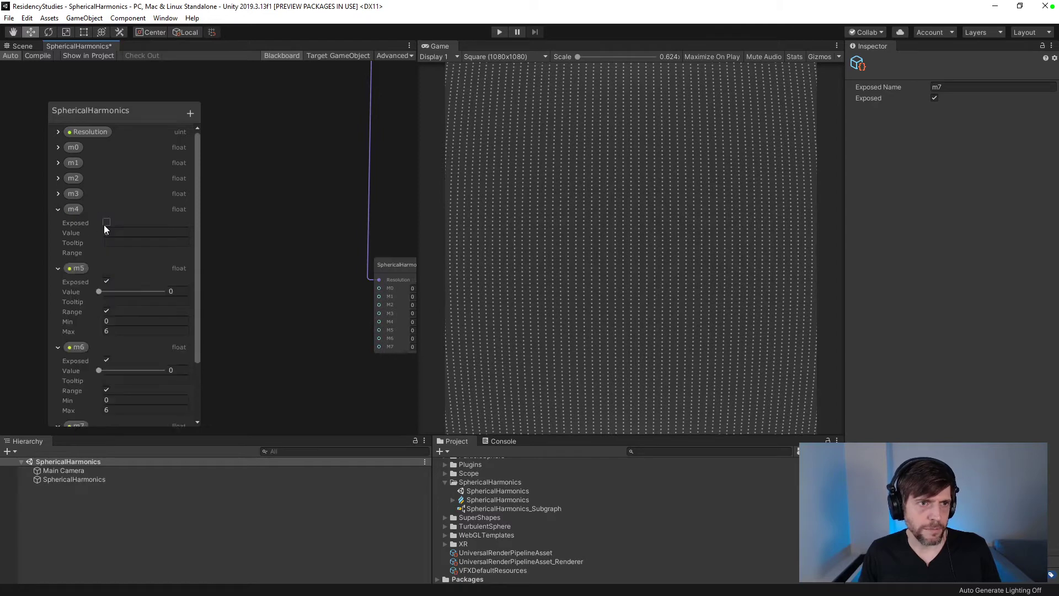
pyautogui.click(106, 222)
pyautogui.click(106, 252)
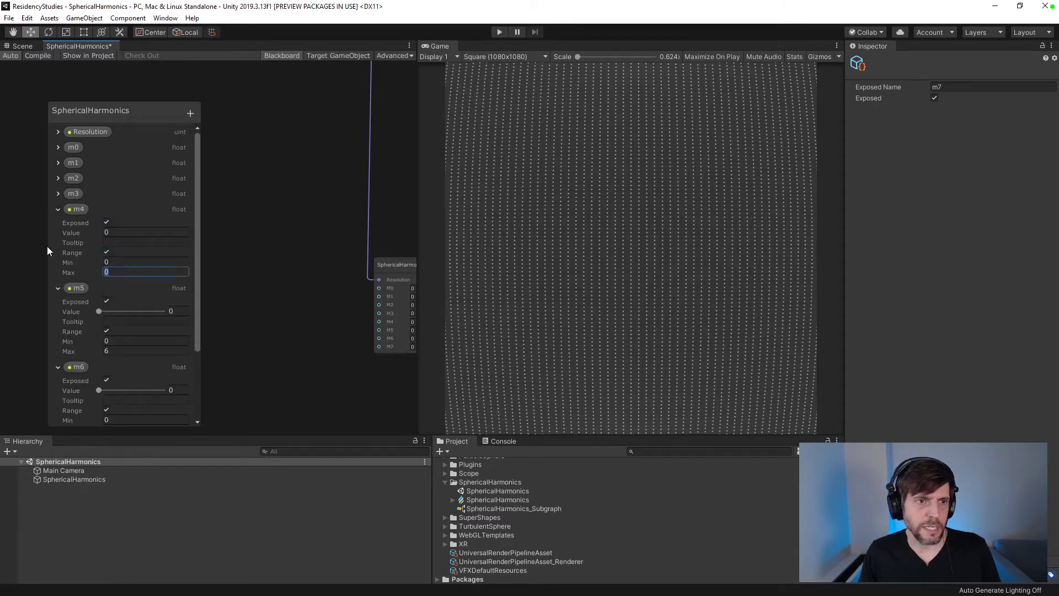
pyautogui.write('6')
# - Expose the m3 property and enable its value range with a maximum of 6
pyautogui.click(58, 193)
pyautogui.click(107, 207)
pyautogui.click(107, 237)
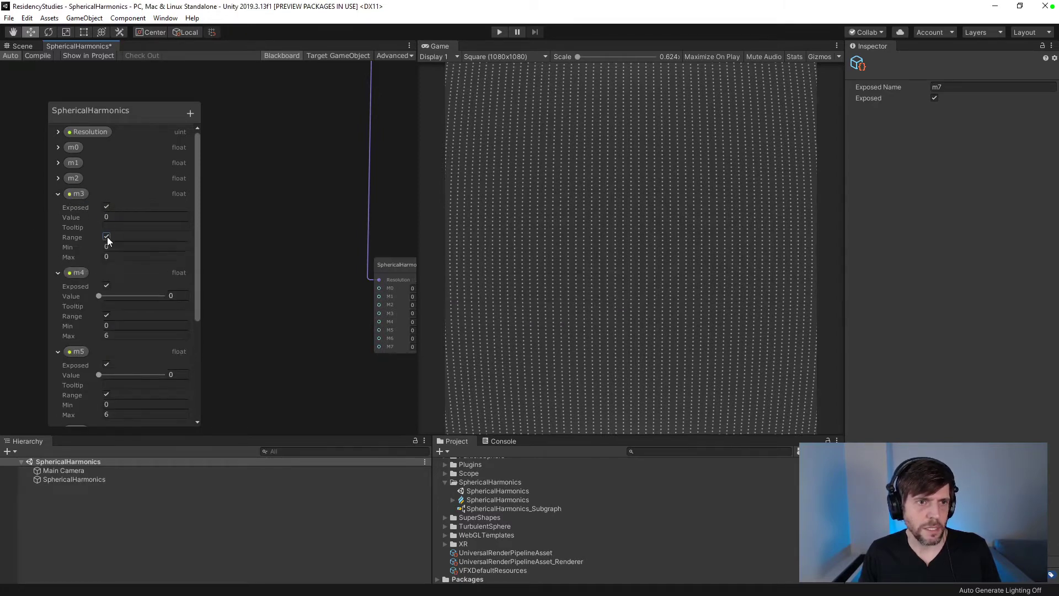
pyautogui.click(126, 256)
pyautogui.write('6')
# - Expose the m2 property and enable its value range with a maximum of 6
pyautogui.click(65, 178)
pyautogui.click(58, 178)
pyautogui.click(107, 191)
pyautogui.click(107, 221)
pyautogui.click(121, 241)
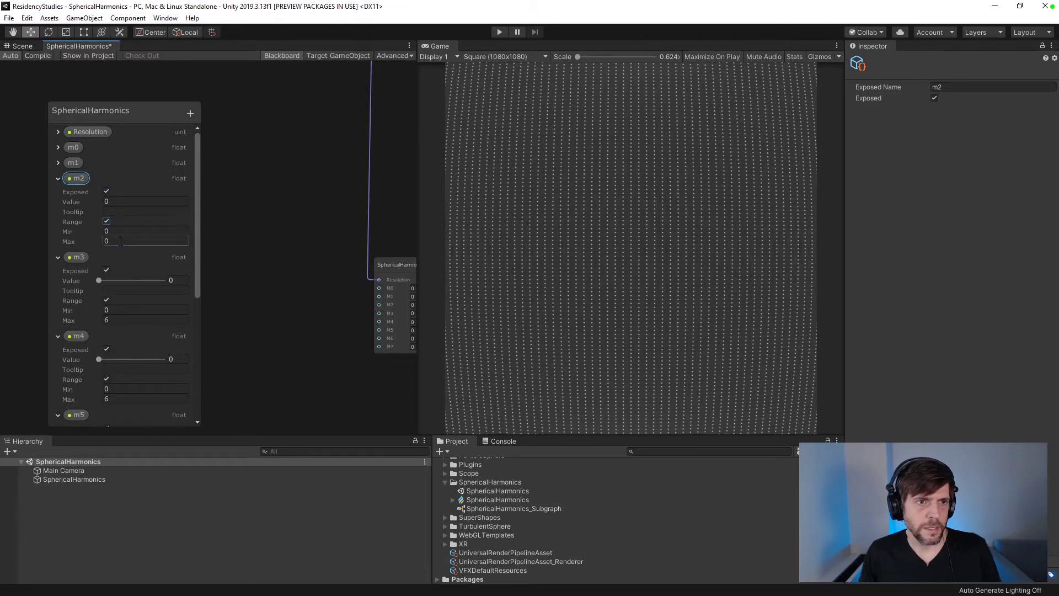
pyautogui.write('6')
# - Expose the m1 property and enable its value range with a maximum of 6
pyautogui.click(58, 163)
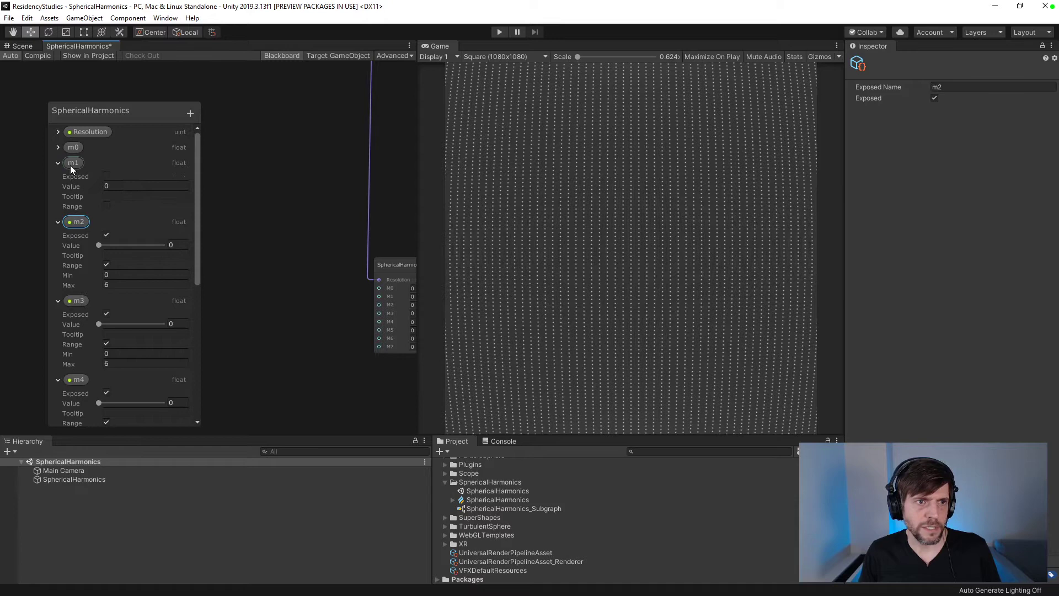
pyautogui.click(106, 176)
pyautogui.click(106, 206)
pyautogui.click(140, 225)
pyautogui.write('6')
pyautogui.press('Return')
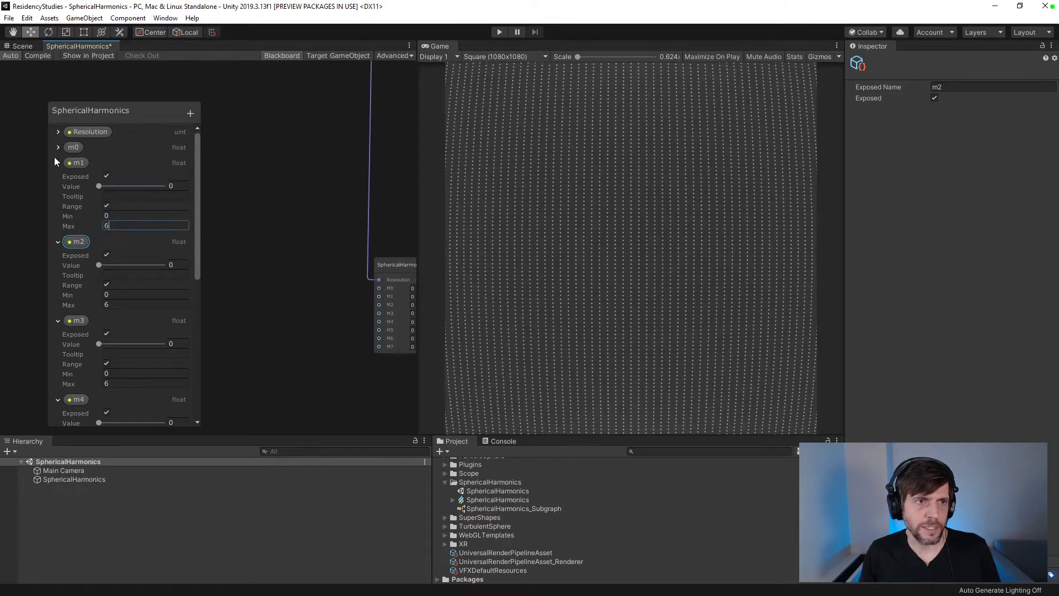
# - Expose the m0 property and enable its value range with a maximum of 6
pyautogui.click(58, 148)
pyautogui.click(106, 160)
pyautogui.click(105, 190)
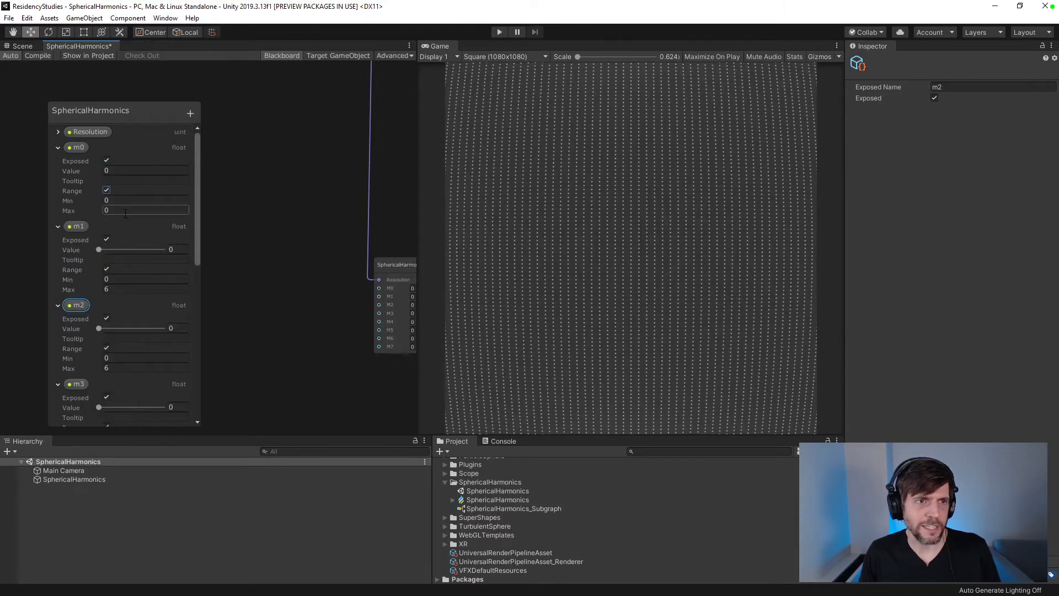
pyautogui.click(106, 210)
pyautogui.write('6')
# - Enable the Resolution property's value range with a maximum of 6 and lower its value to 0
pyautogui.click(57, 132)
pyautogui.click(107, 175)
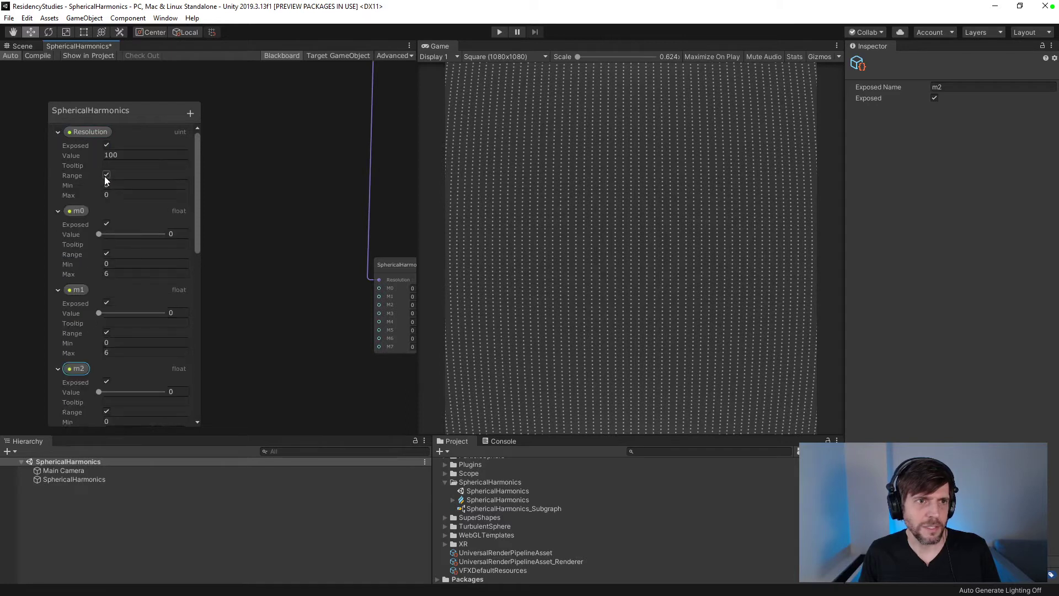
pyautogui.click(144, 195)
pyautogui.write('6')
pyautogui.click(284, 252)
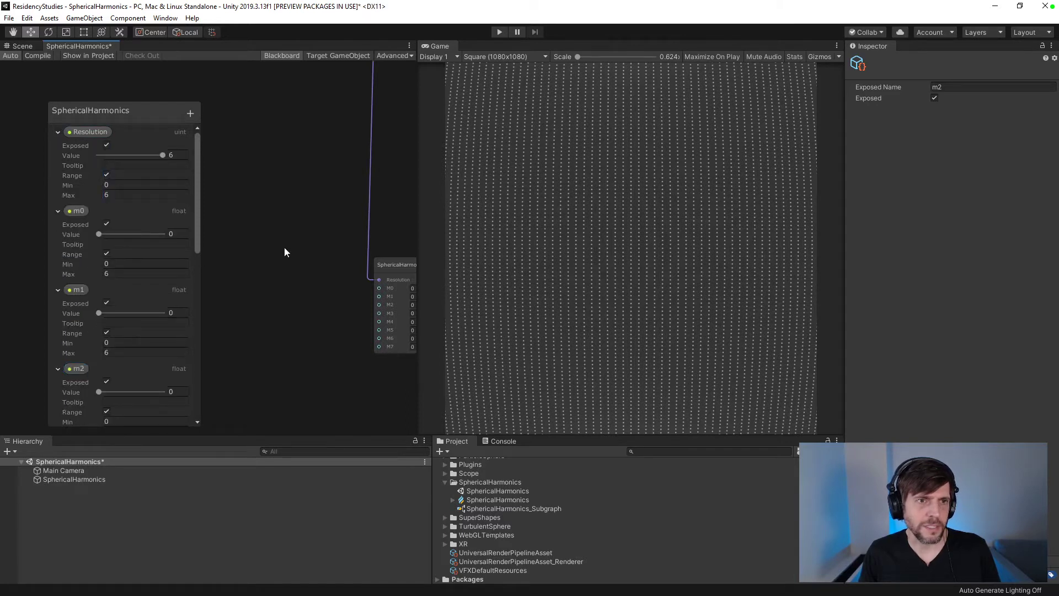
pyautogui.click(126, 195)
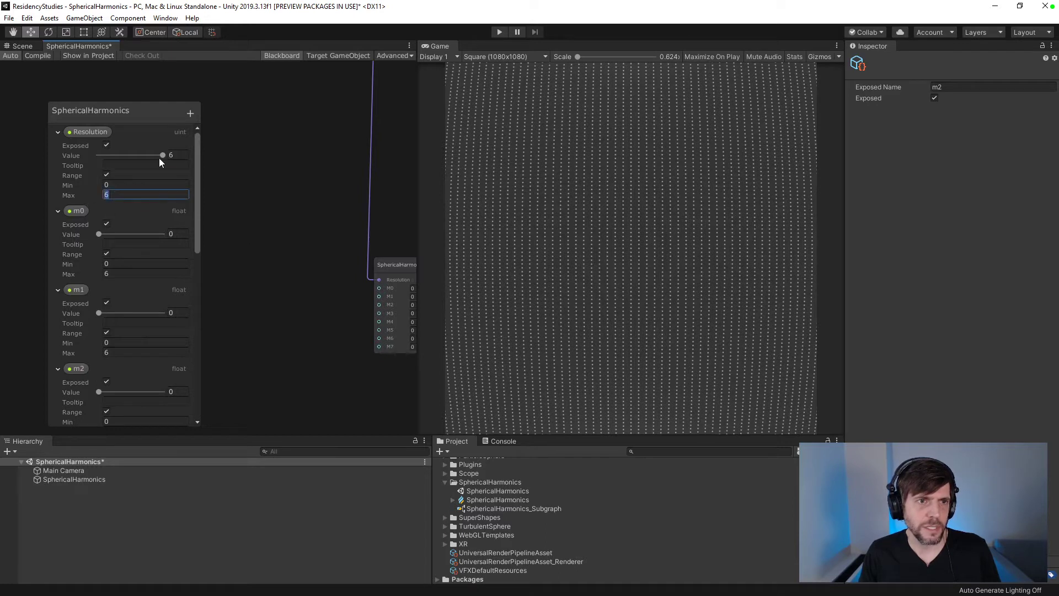
pyautogui.moveTo(160, 157); pyautogui.dragTo(66, 158)
# - Compile the graph and collapse the settings of m7 through m0 and Resolution in the blackboard
pyautogui.moveTo(196, 200); pyautogui.dragTo(210, 379)
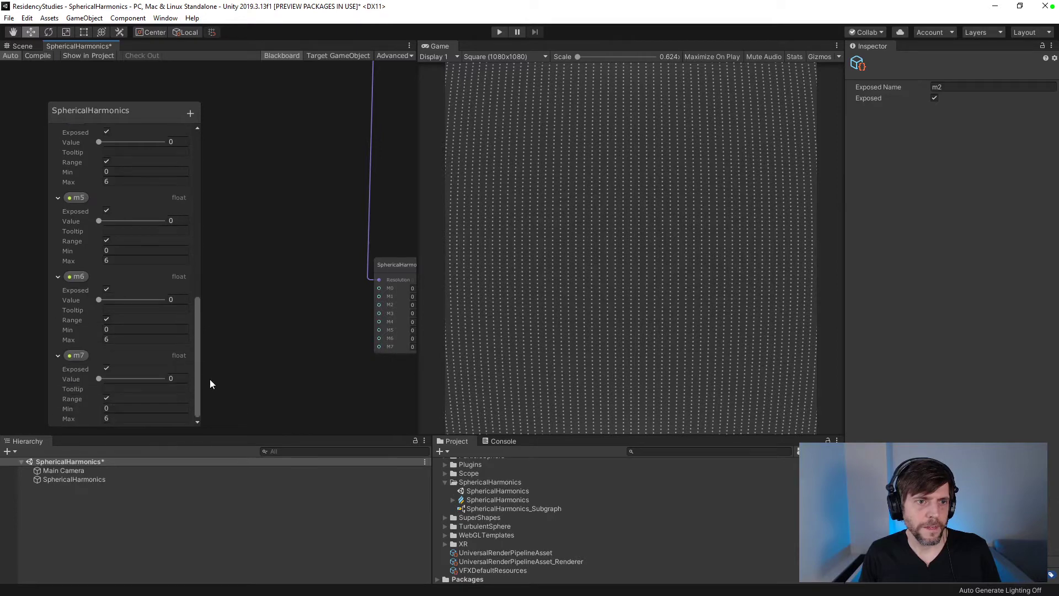
pyautogui.click(37, 56)
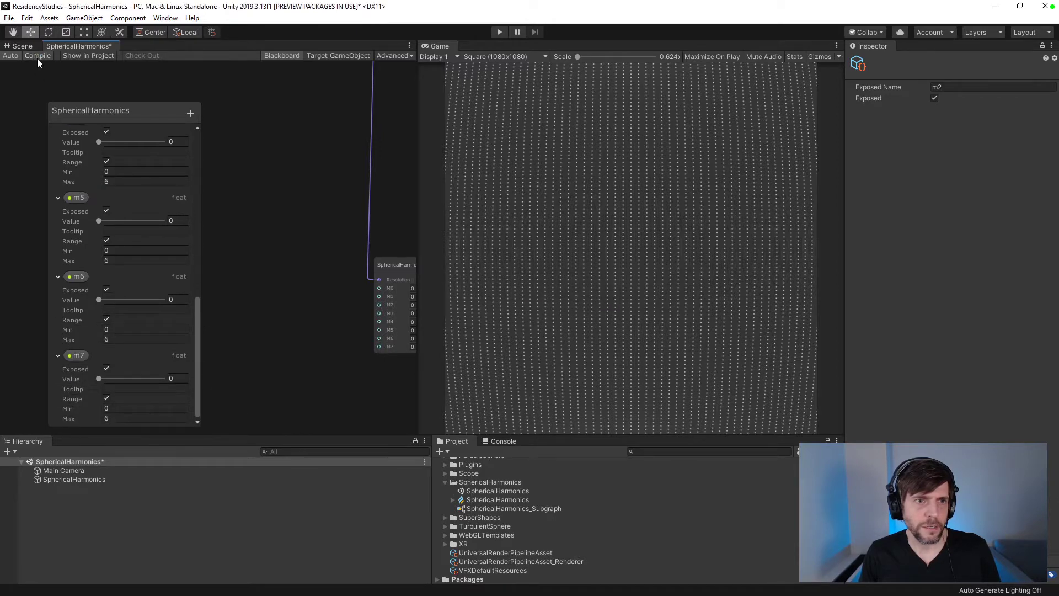
pyautogui.click(58, 355)
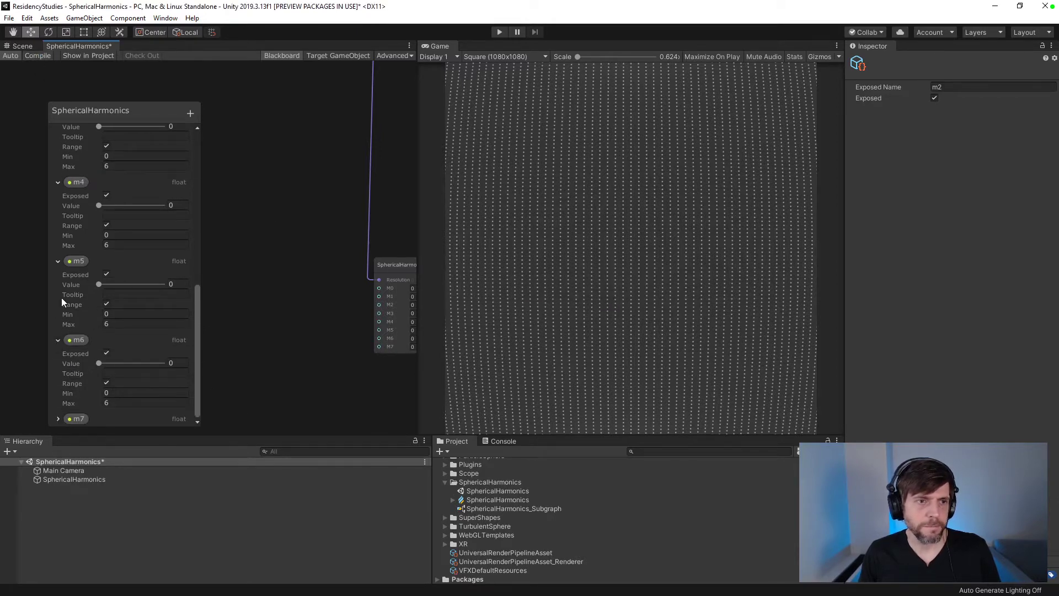
pyautogui.click(57, 340)
pyautogui.click(57, 326)
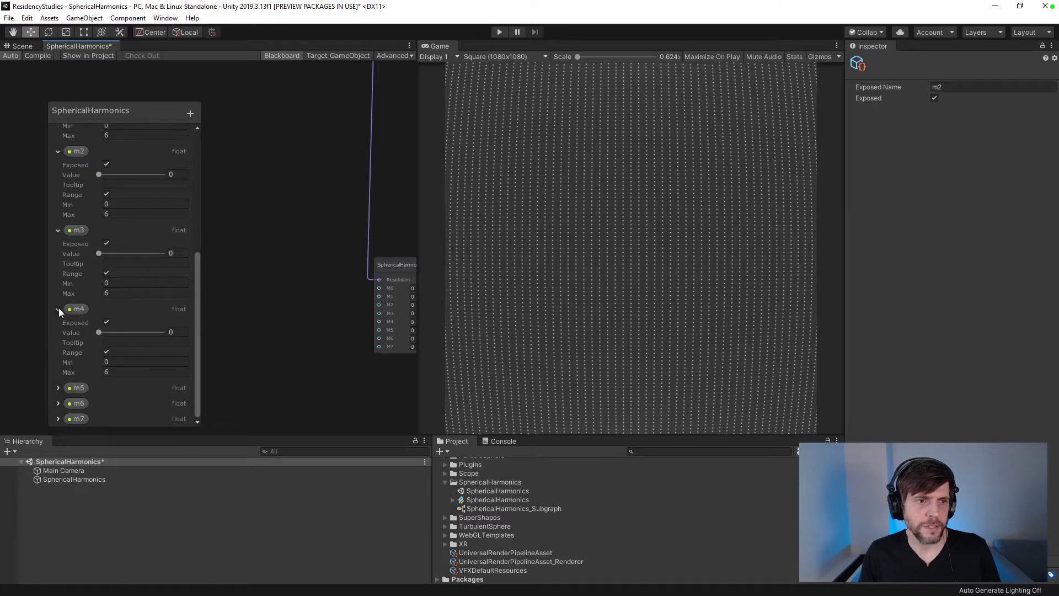
pyautogui.click(58, 308)
pyautogui.click(56, 282)
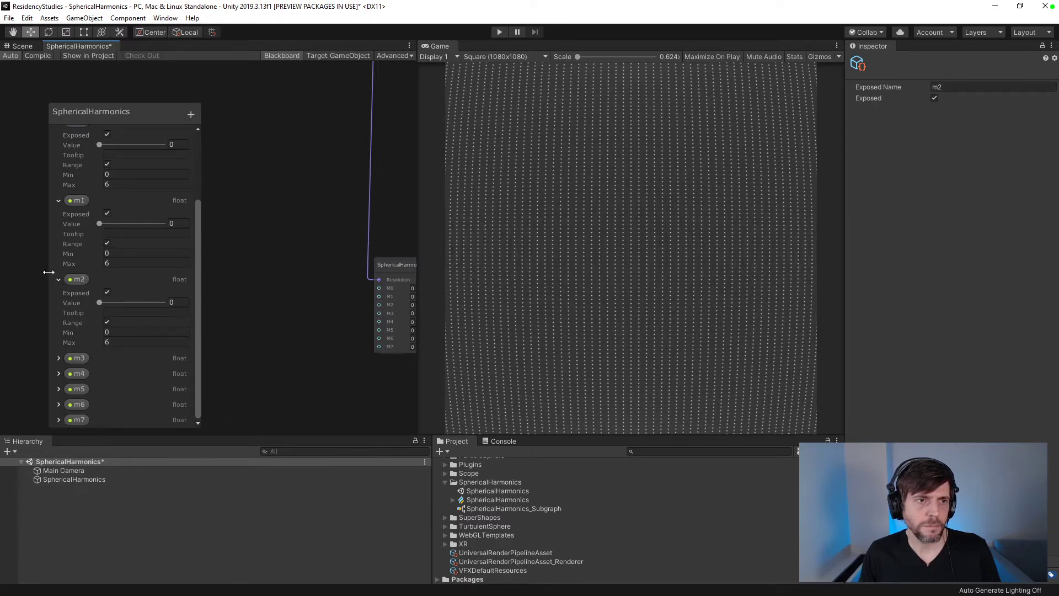
pyautogui.click(58, 279)
pyautogui.click(58, 264)
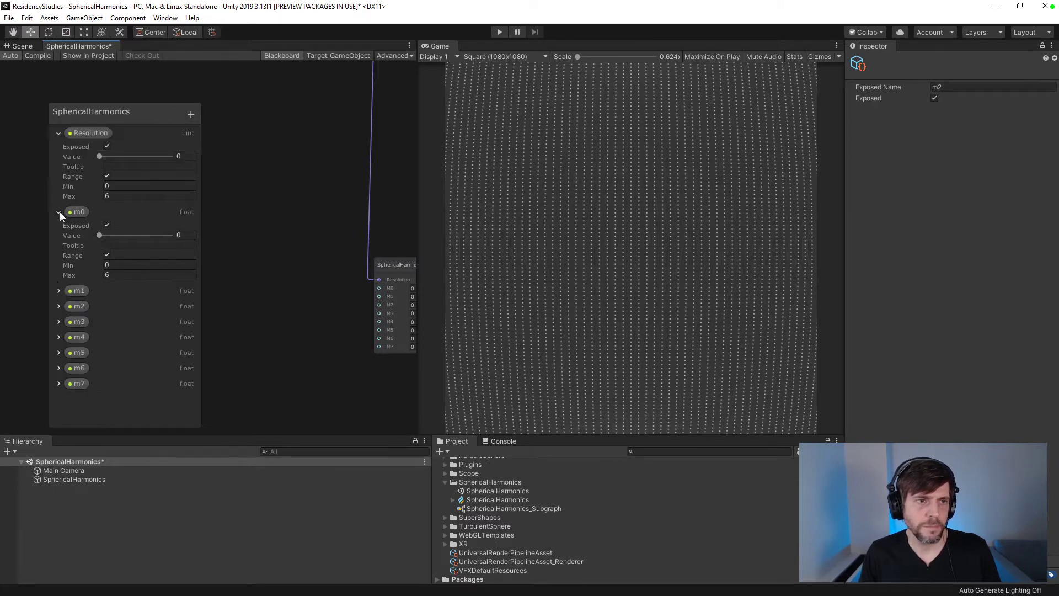
pyautogui.click(59, 212)
pyautogui.click(59, 132)
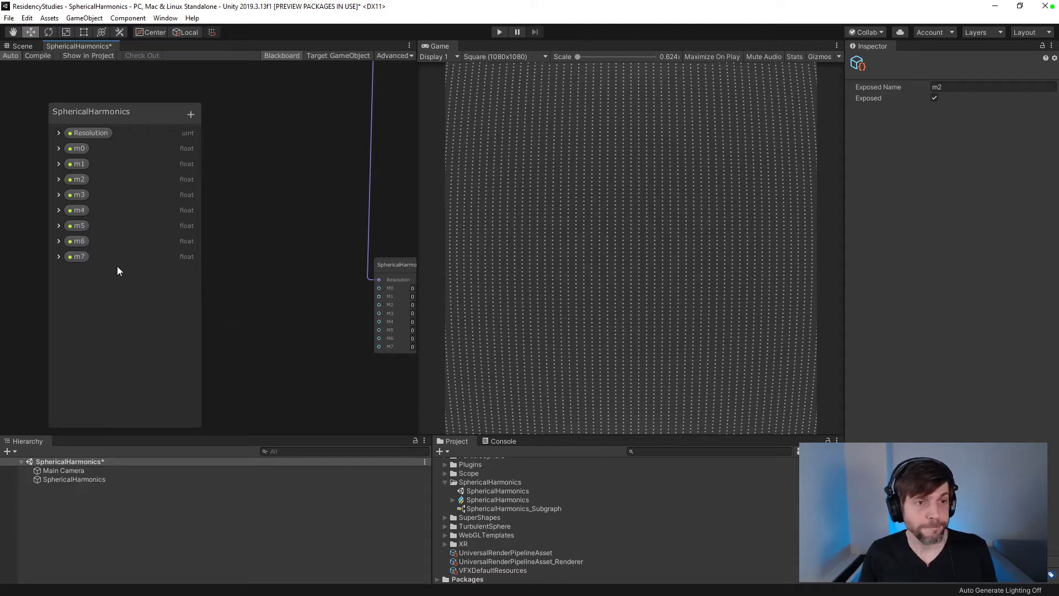
# - Place nodes for the m0 to m7 properties in the graph beside the SphericalHarmonics_Subgraph node
pyautogui.click(77, 256)
pyautogui.moveTo(77, 246); pyautogui.dragTo(327, 333)
pyautogui.moveTo(80, 226); pyautogui.dragTo(320, 312)
pyautogui.moveTo(78, 210); pyautogui.dragTo(315, 234)
pyautogui.moveTo(78, 164); pyautogui.dragTo(286, 196)
pyautogui.moveTo(79, 148); pyautogui.dragTo(314, 196)
# - Connect the m7, m6, m5 and m4 nodes to the matching subgraph inputs and line them up beside it
pyautogui.moveTo(347, 363); pyautogui.dragTo(254, 386)
pyautogui.moveTo(295, 324); pyautogui.dragTo(256, 361)
pyautogui.moveTo(292, 306); pyautogui.dragTo(262, 337)
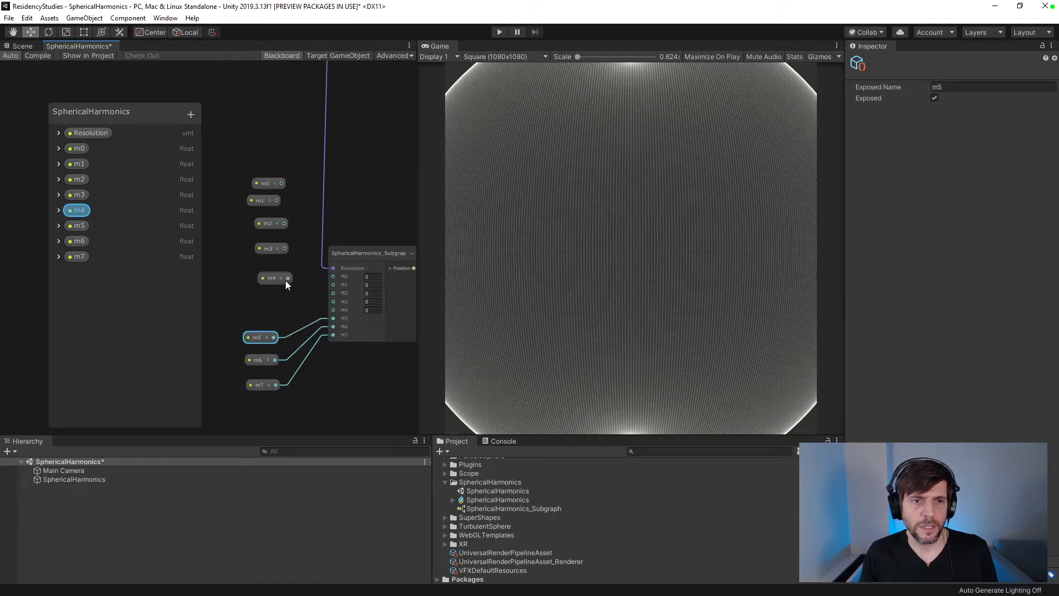
pyautogui.moveTo(288, 278); pyautogui.dragTo(259, 312)
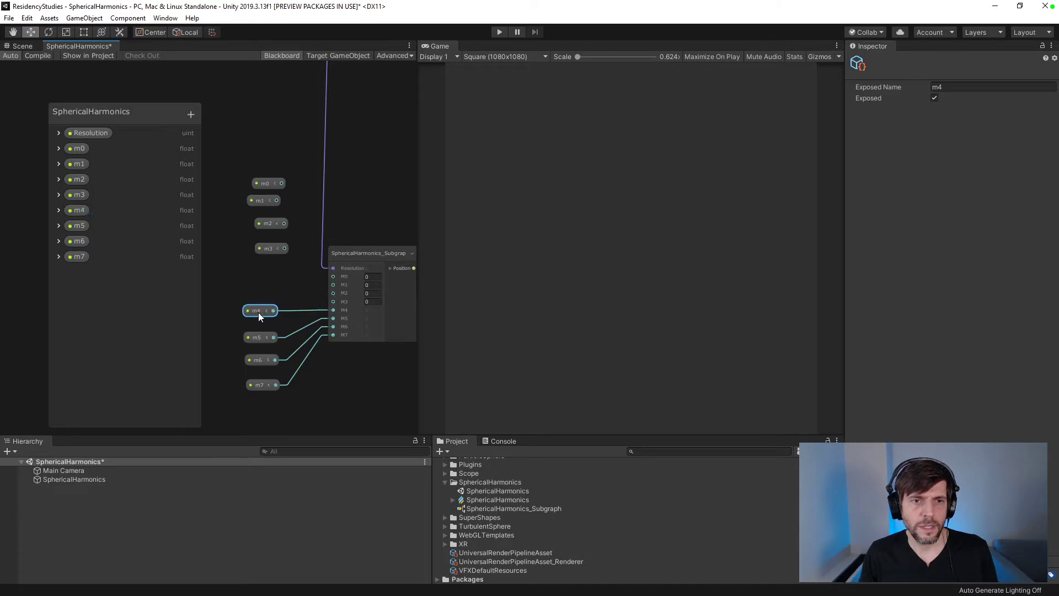
# - Connect the m3, m2, m1 and m0 nodes to the matching subgraph inputs and stack them in order above m4
pyautogui.moveTo(287, 248); pyautogui.dragTo(333, 301)
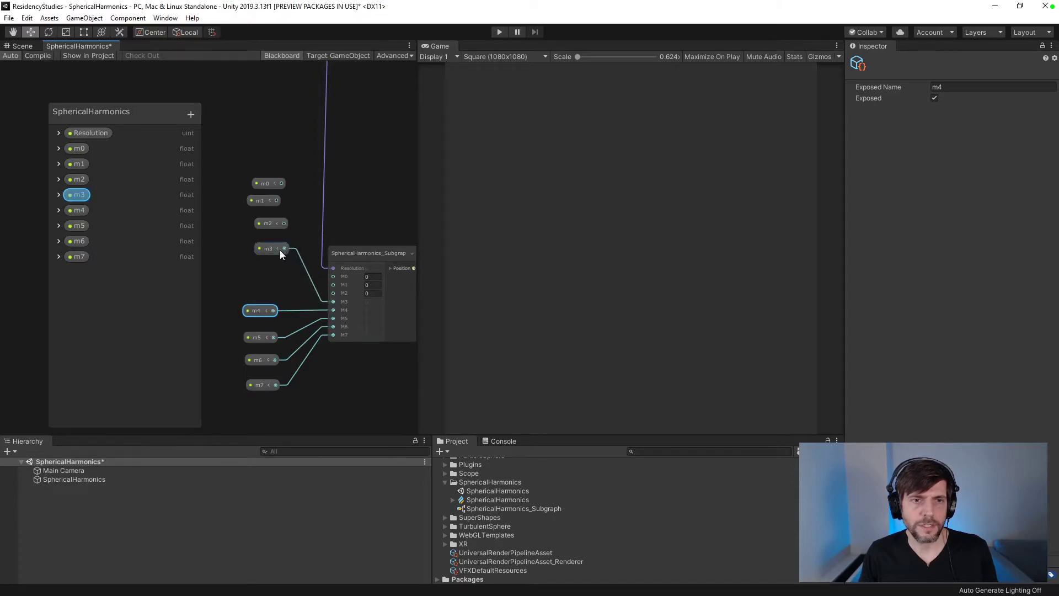
pyautogui.moveTo(280, 250); pyautogui.dragTo(258, 284)
pyautogui.moveTo(284, 223); pyautogui.dragTo(254, 263)
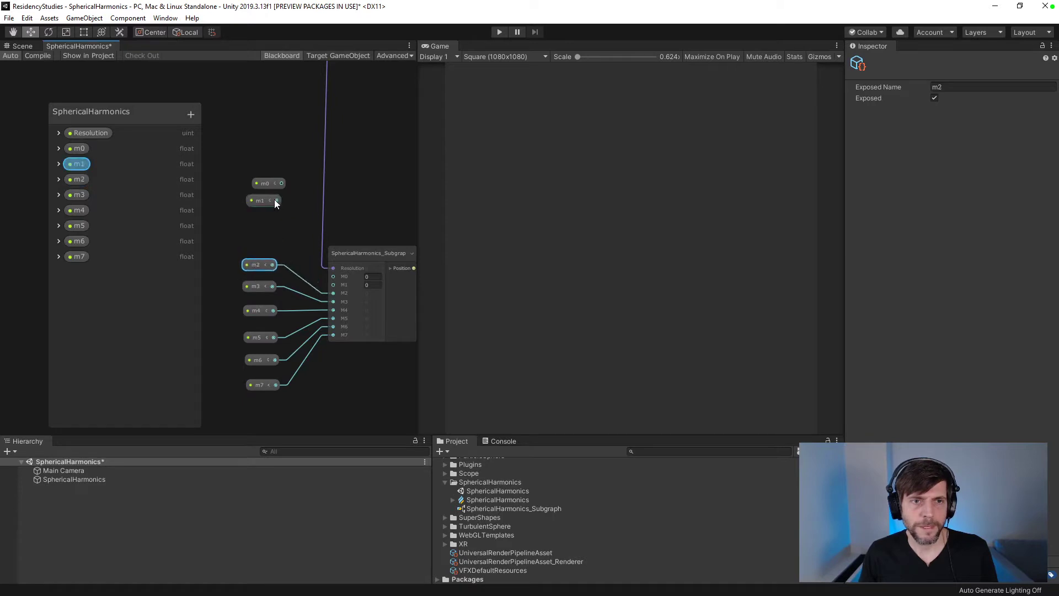
pyautogui.moveTo(277, 200); pyautogui.dragTo(333, 277)
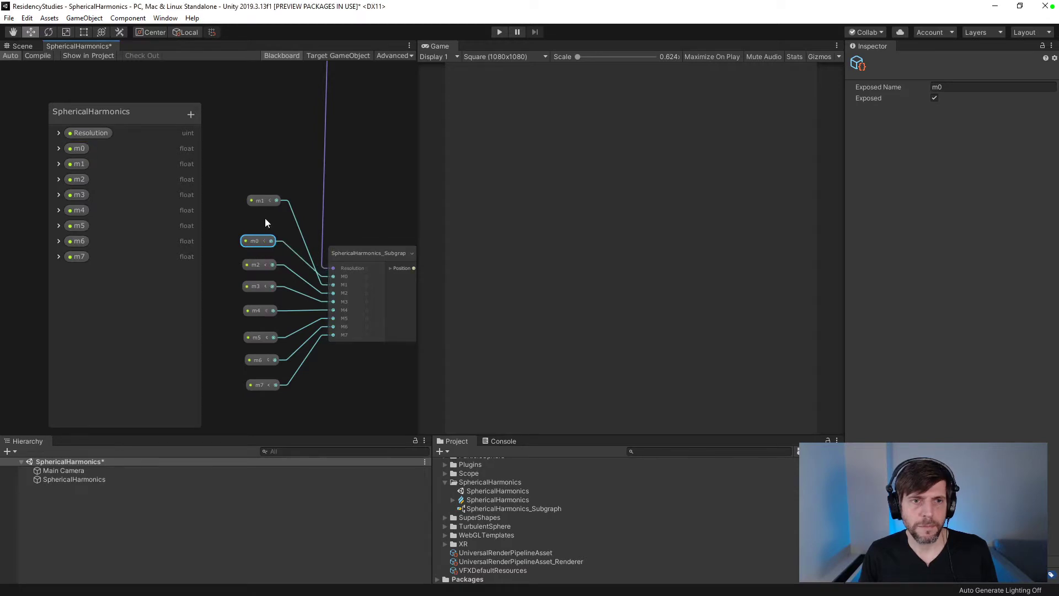
pyautogui.moveTo(256, 237)
pyautogui.mouseDown()
pyautogui.moveTo(256, 223)
pyautogui.moveTo(258, 243)
pyautogui.mouseUp()
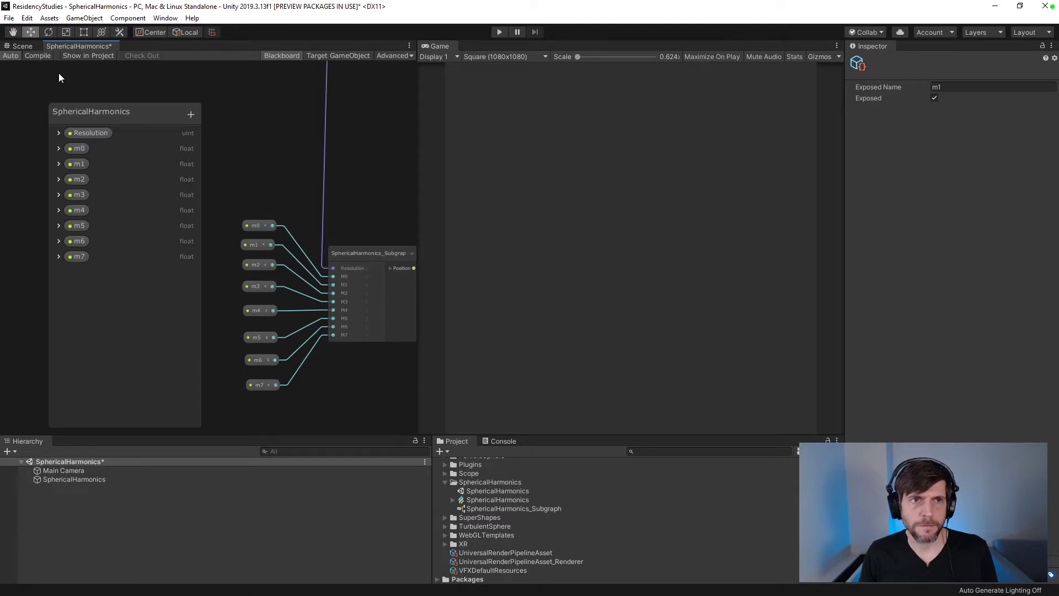
# - Select the SphericalHarmonics object and set m0 to about 1.38, m1 to 2.43, m2 to 2.27 and m3 to 2.11
pyautogui.click(76, 479)
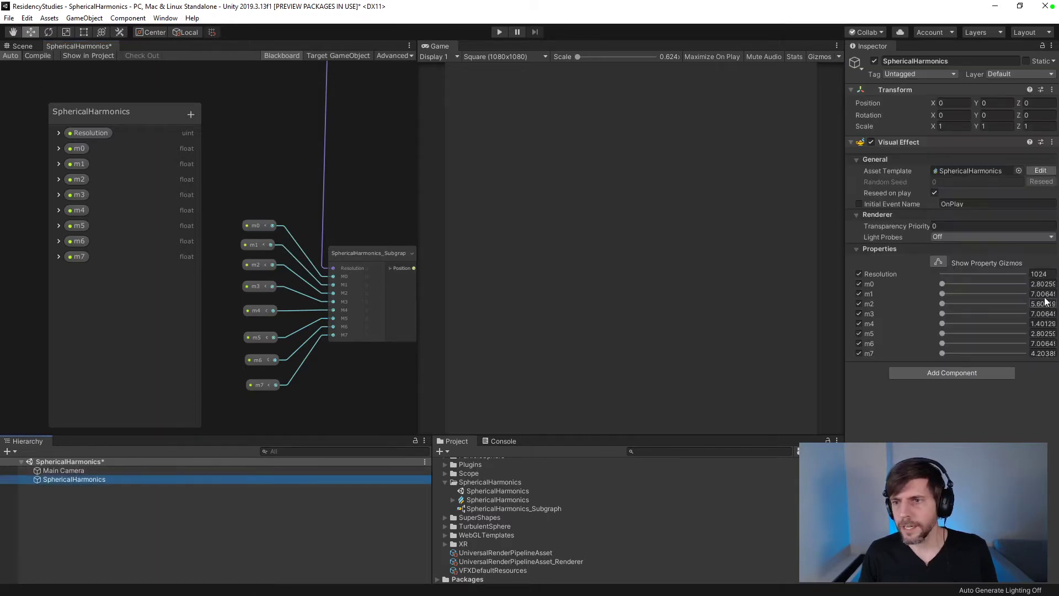
pyautogui.moveTo(942, 284); pyautogui.dragTo(975, 291)
pyautogui.click(975, 293)
pyautogui.click(973, 303)
pyautogui.click(971, 313)
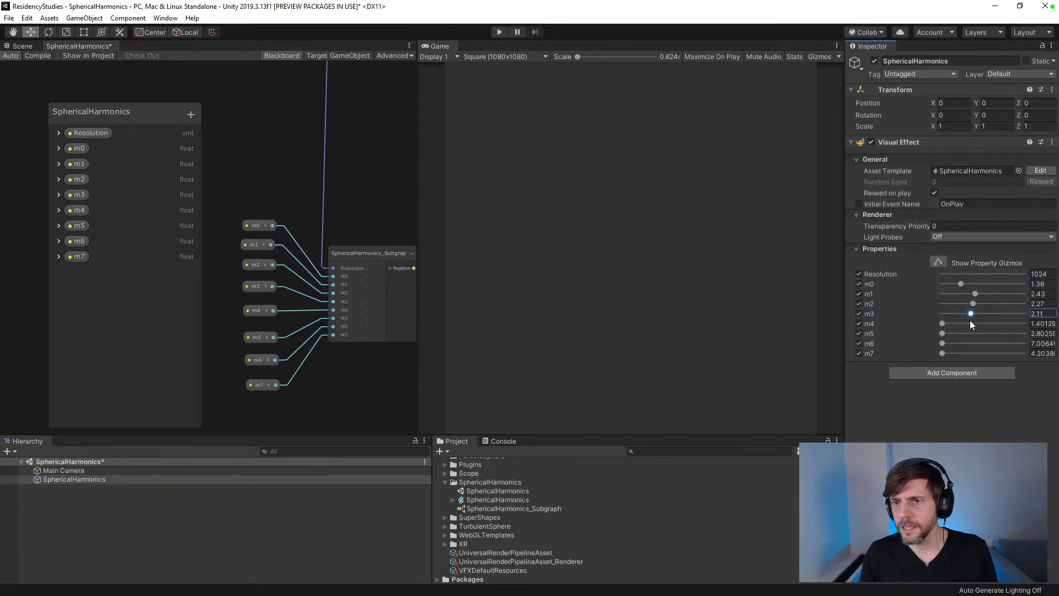
# - Set m4 to about 2.03, m5 to 2.79, m6 to 1.94 and m7 to 1.99
pyautogui.click(969, 324)
pyautogui.click(968, 333)
pyautogui.click(968, 343)
pyautogui.click(969, 353)
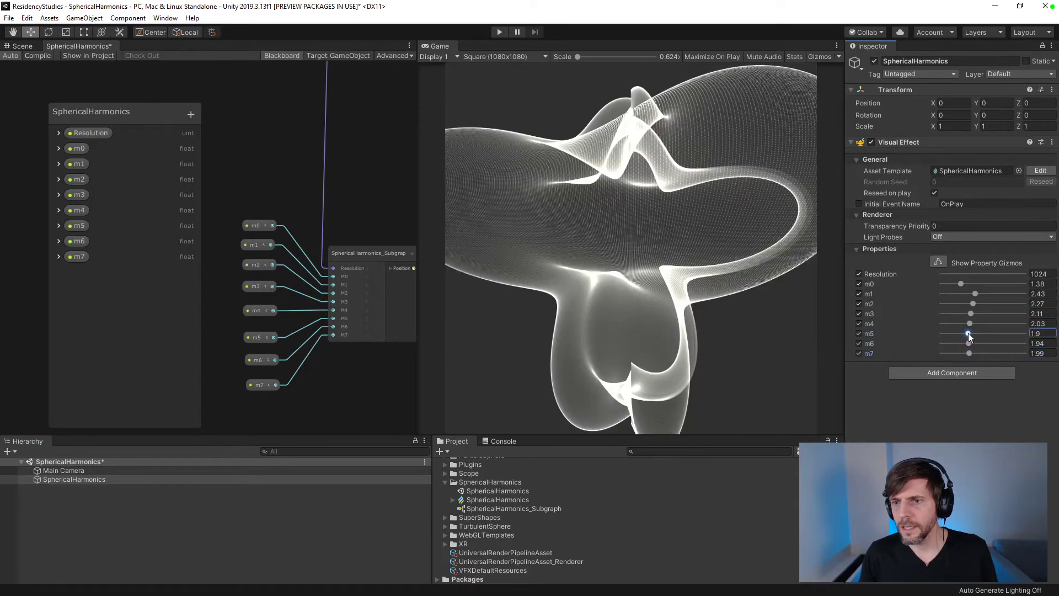
pyautogui.moveTo(968, 333)
pyautogui.mouseDown()
pyautogui.moveTo(998, 333)
pyautogui.moveTo(927, 343)
pyautogui.moveTo(1022, 341)
pyautogui.moveTo(981, 344)
pyautogui.mouseUp()
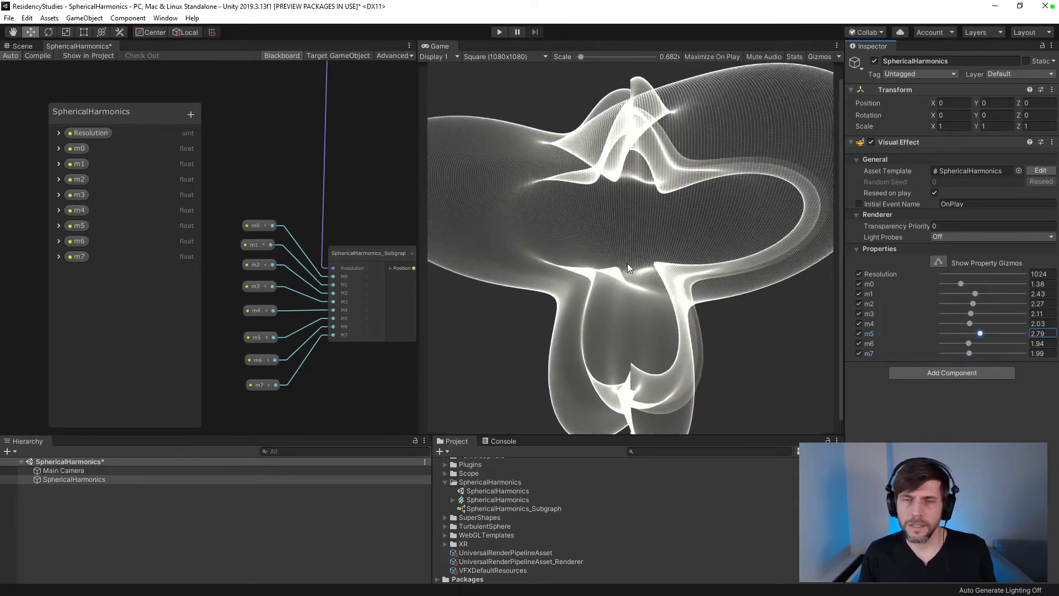
# - Show the effect in the Scene view and set m0–m7 to about 2.51, 2.67, 2.88, 5.23, 1.95, 1.09, 2.39 and 2.68
pyautogui.click(22, 46)
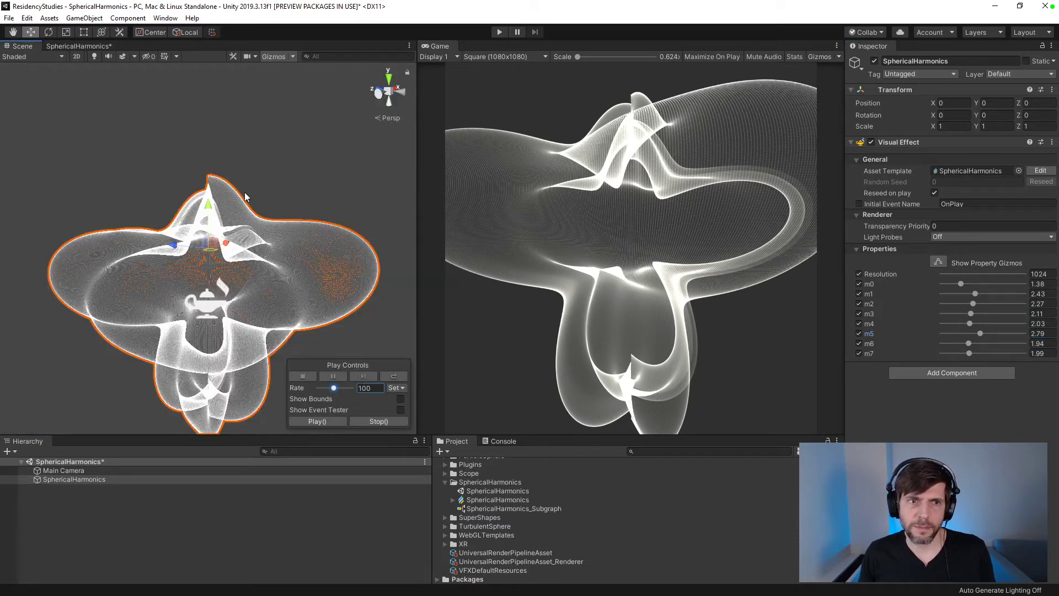
pyautogui.keyDown('alt'); pyautogui.moveTo(232, 221); pyautogui.dragTo(969, 325); pyautogui.keyUp('alt')
pyautogui.moveTo(980, 333)
pyautogui.mouseDown()
pyautogui.moveTo(1036, 338)
pyautogui.moveTo(945, 336)
pyautogui.moveTo(1022, 350)
pyautogui.moveTo(978, 350)
pyautogui.mouseUp()
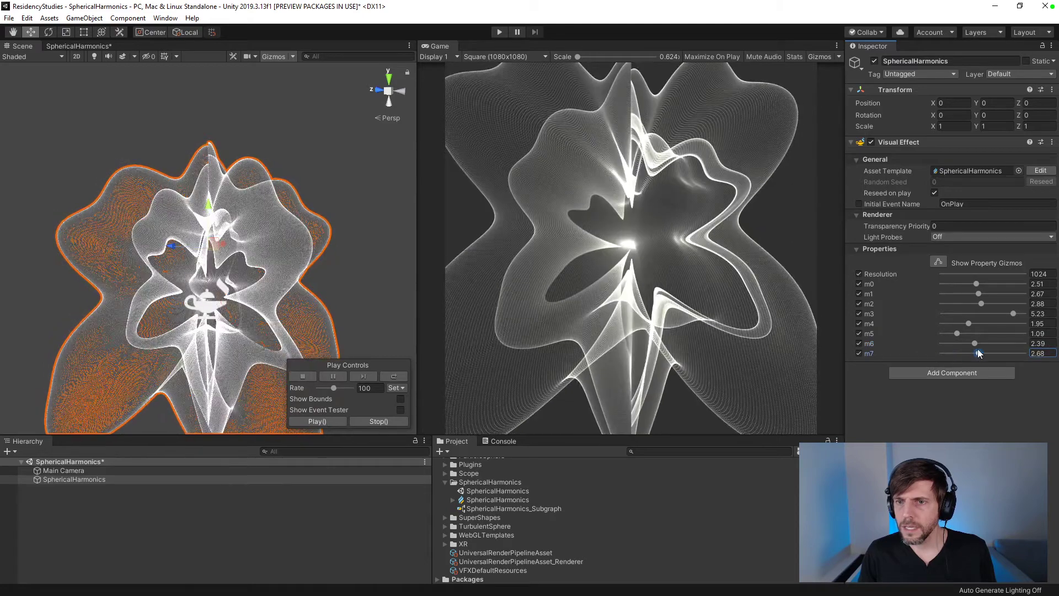
# - Set the m0, m2, m4 and m6 properties of the effect to 1
pyautogui.click(1050, 282)
pyautogui.write('2')
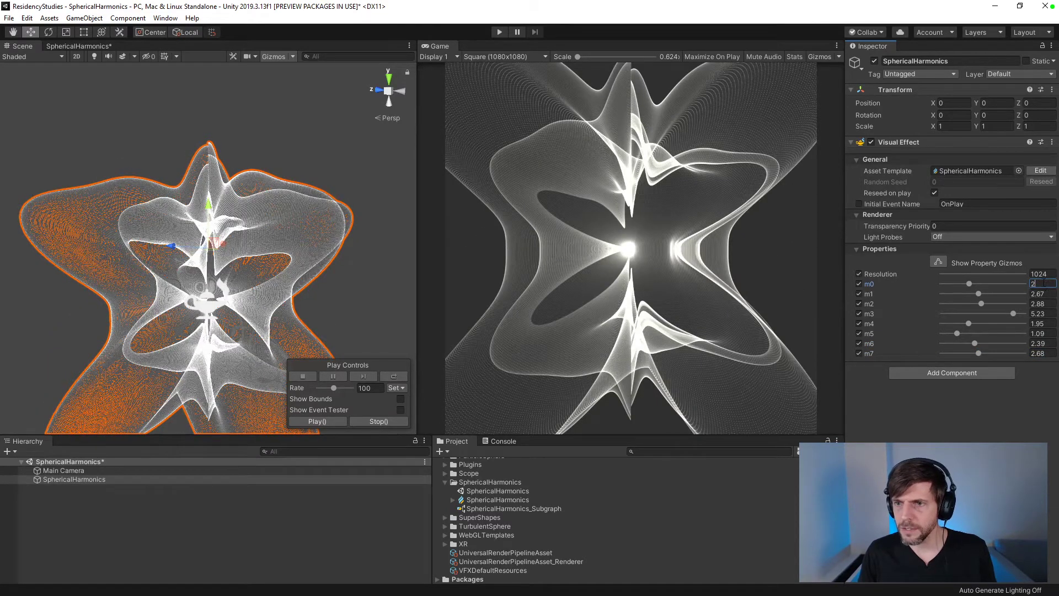
pyautogui.write('1')
pyautogui.moveTo(1052, 302); pyautogui.dragTo(1024, 340)
pyautogui.write('111')
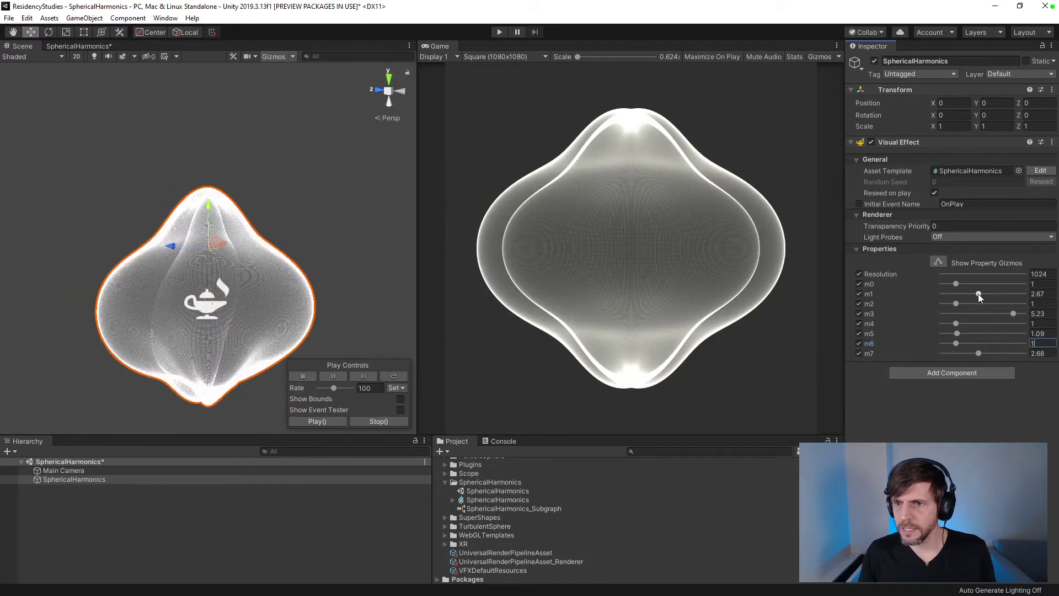
# - Set m0, m2, m4 and m6 to 0, m1 to 0.01, m3 to about 3.69, m5 to 2.71 and m7 to 3.16
pyautogui.moveTo(979, 293); pyautogui.dragTo(973, 353)
pyautogui.moveTo(956, 284); pyautogui.dragTo(937, 294)
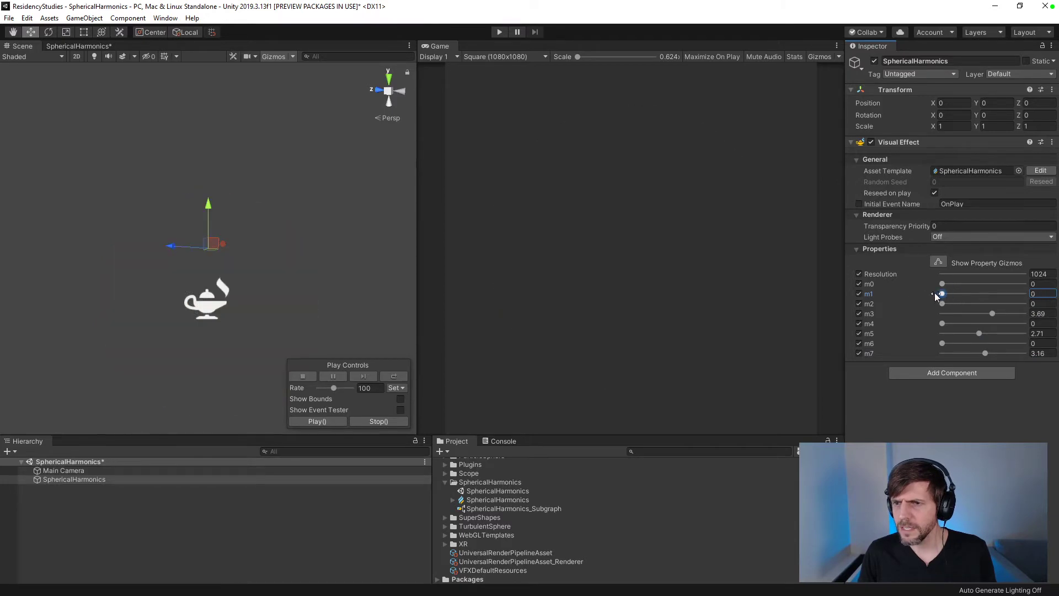
pyautogui.click(1033, 292)
pyautogui.press('BackSpace')
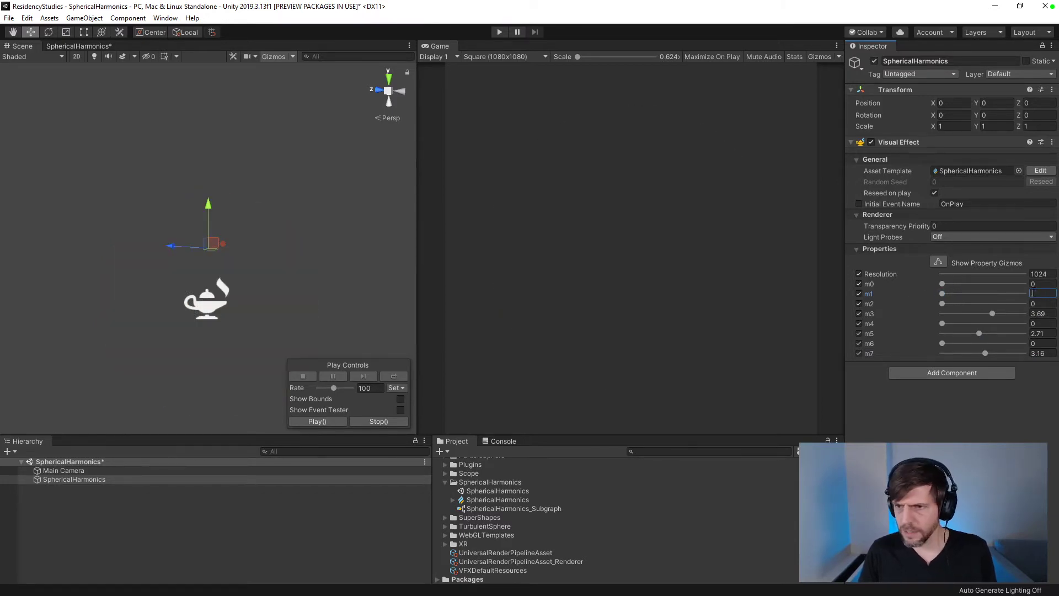
pyautogui.write('0.01')
pyautogui.press('Return')
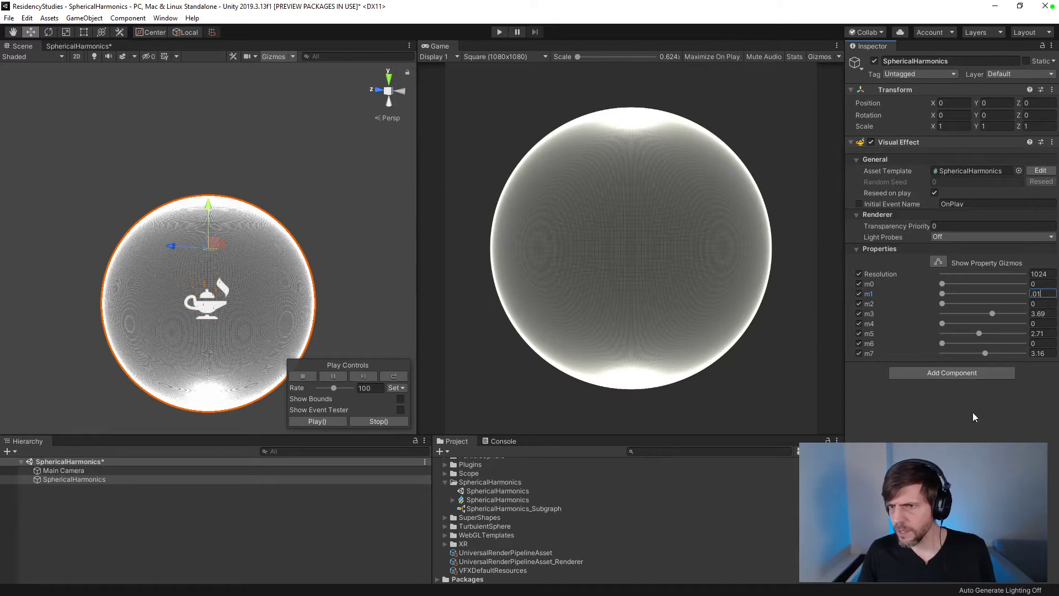
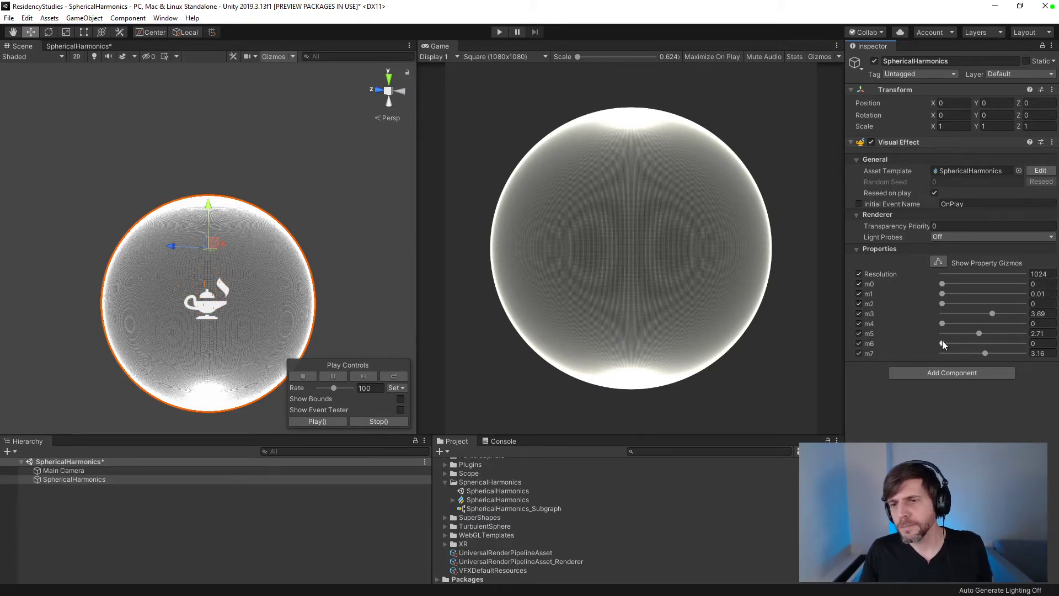
# - Raise m0 to about 2.03, m2 to 0.85 and m4 to 0.16 to deform the sphere
pyautogui.moveTo(942, 343); pyautogui.dragTo(938, 299)
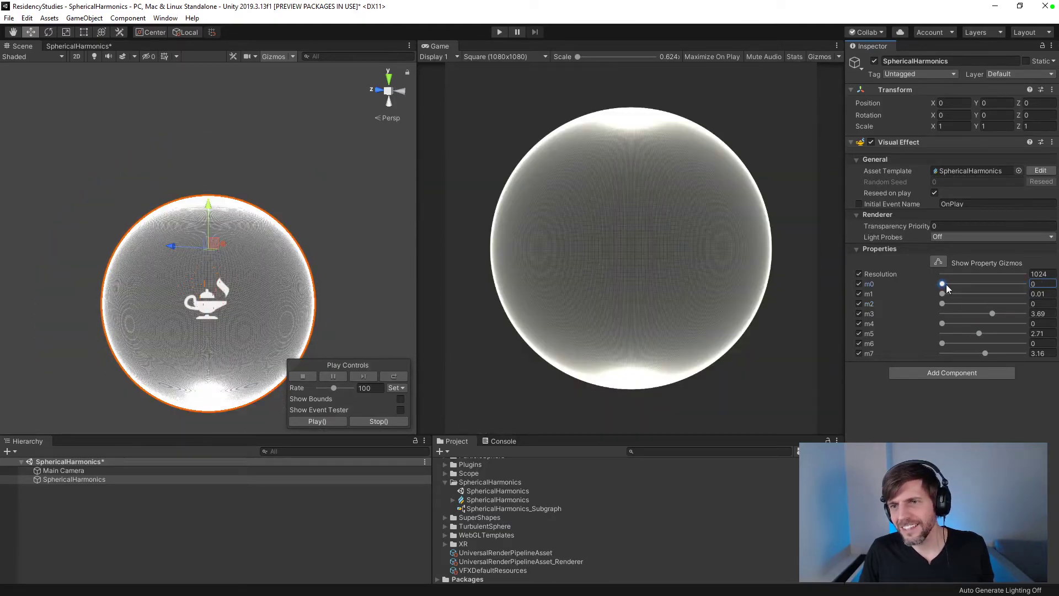
pyautogui.moveTo(943, 284); pyautogui.dragTo(944, 323)
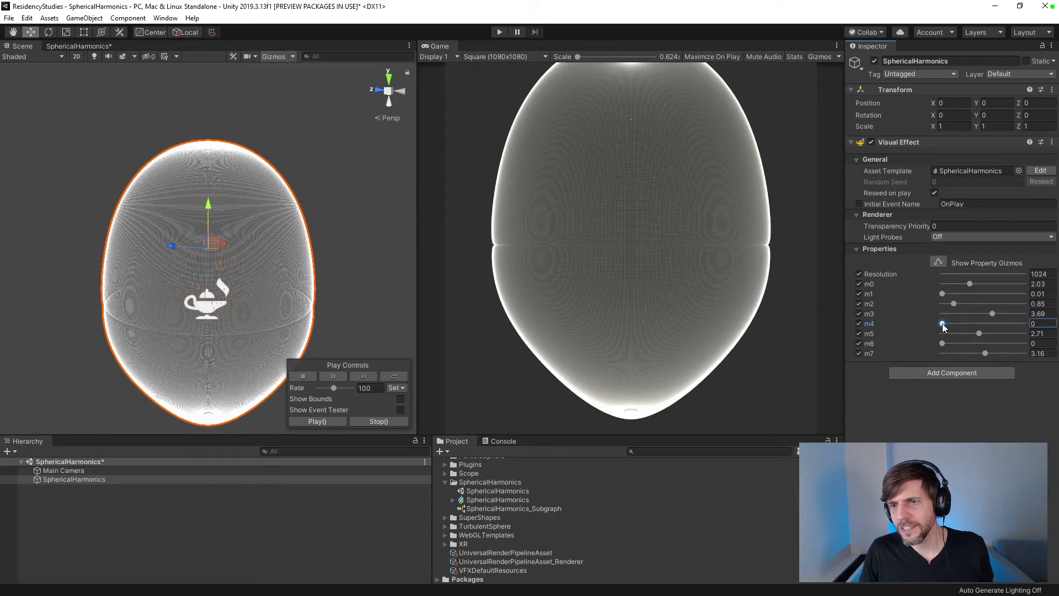
pyautogui.moveTo(942, 323); pyautogui.dragTo(944, 323)
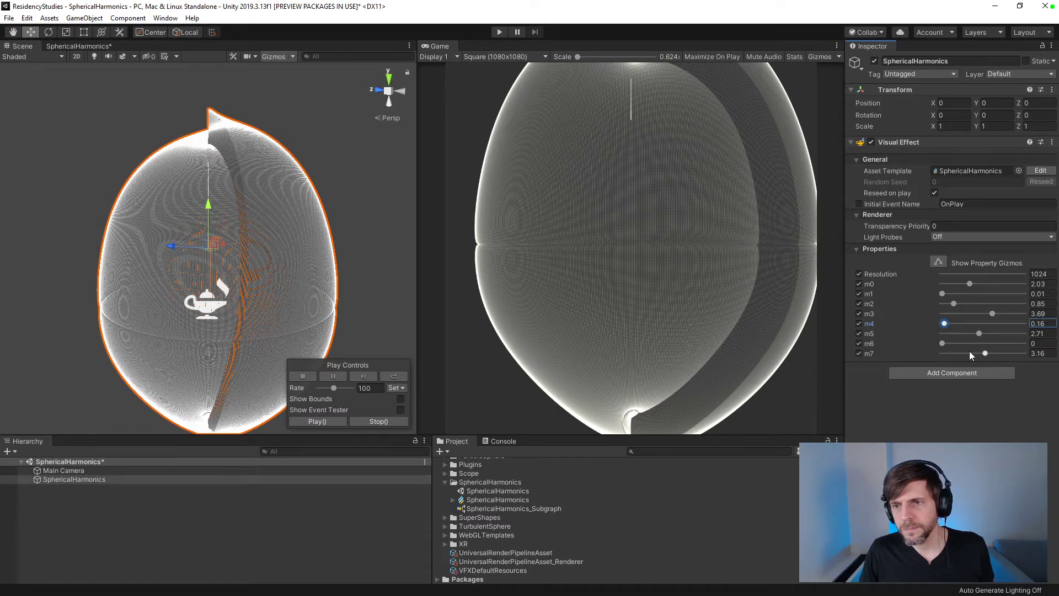
# - Set m0–m7 to about 2.52, 4.55, 3.73, 4.42, 4.22, 4.66, 1.21 and 3 for a more complex shape
pyautogui.moveTo(943, 343); pyautogui.dragTo(973, 323)
pyautogui.moveTo(993, 314); pyautogui.dragTo(982, 356)
pyautogui.click(1002, 314)
# - Set the effect's m0, m1, m2, m3 and m4 properties to 1
pyautogui.click(1049, 284)
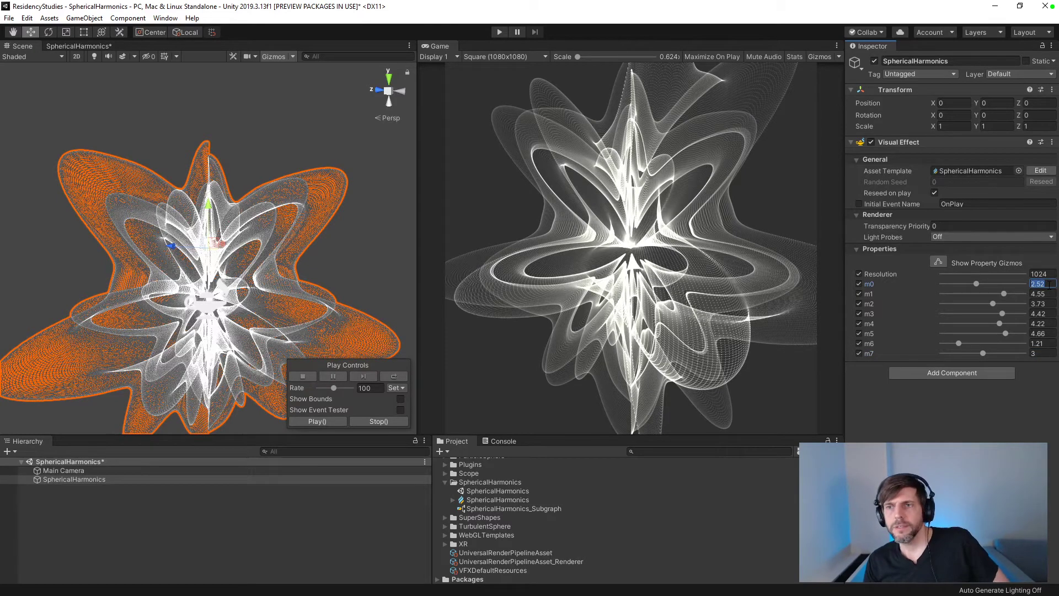
pyautogui.write('1')
pyautogui.press('Tab')
pyautogui.write('1')
pyautogui.press('Tab')
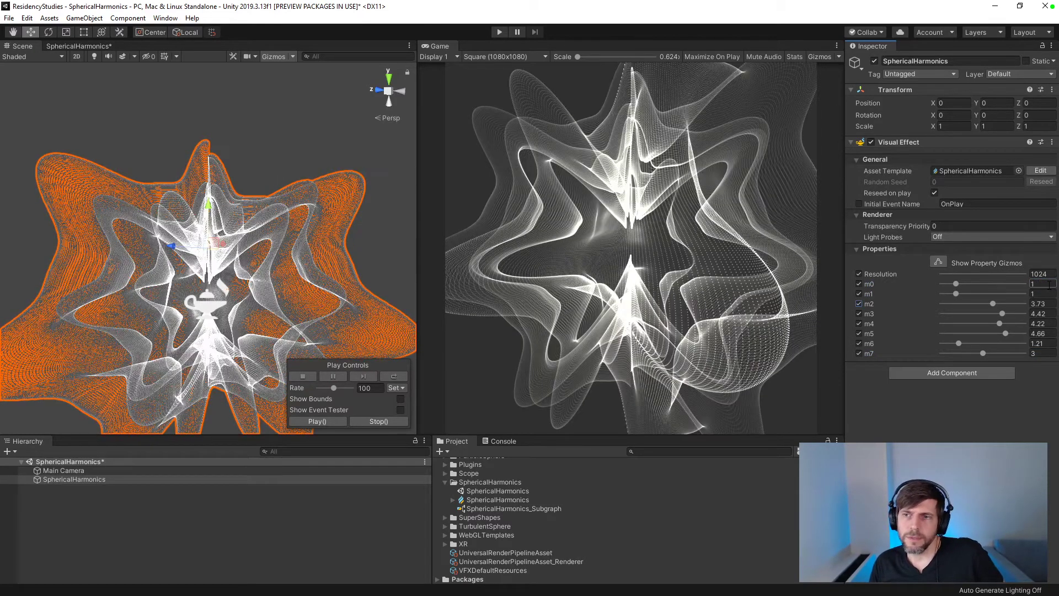
pyautogui.write('1')
pyautogui.press('Tab')
pyautogui.write('1')
pyautogui.press('Tab')
pyautogui.write('1')
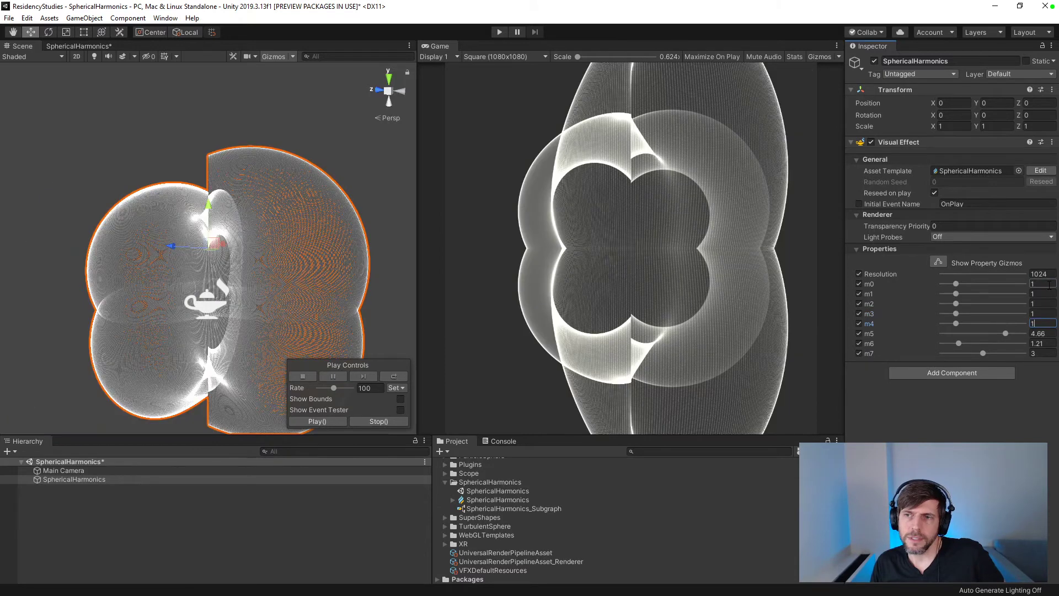
# - Set the effect's m5, m6 and m7 properties to 1
pyautogui.press('Tab')
pyautogui.write('1')
pyautogui.press('Tab')
pyautogui.write('1')
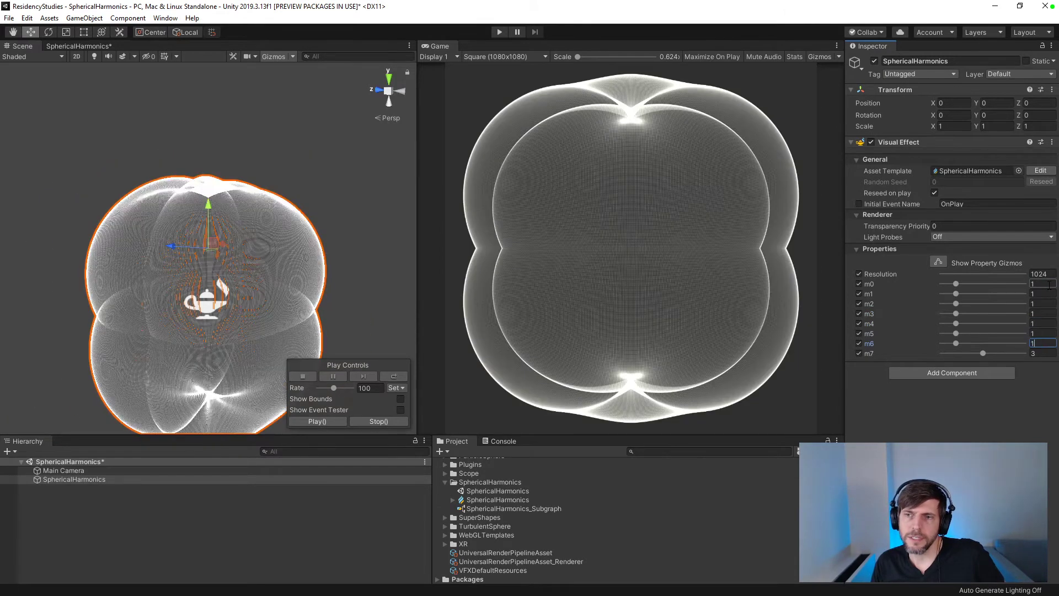
pyautogui.press('Tab')
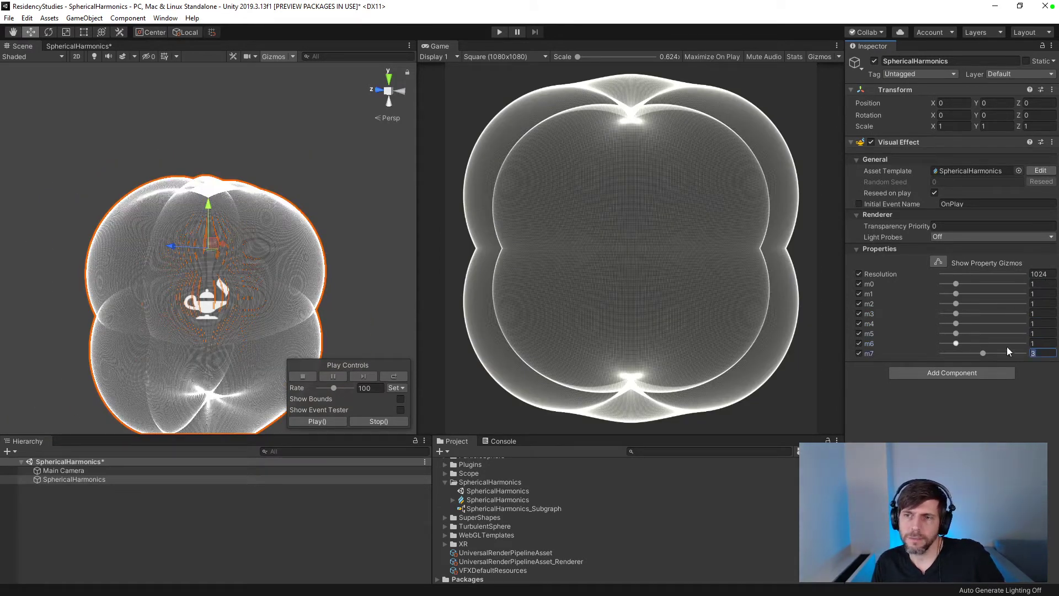
pyautogui.write('1')
# - Set the effect's m0, m1, m2 and m3 properties to 2
pyautogui.click(1039, 284)
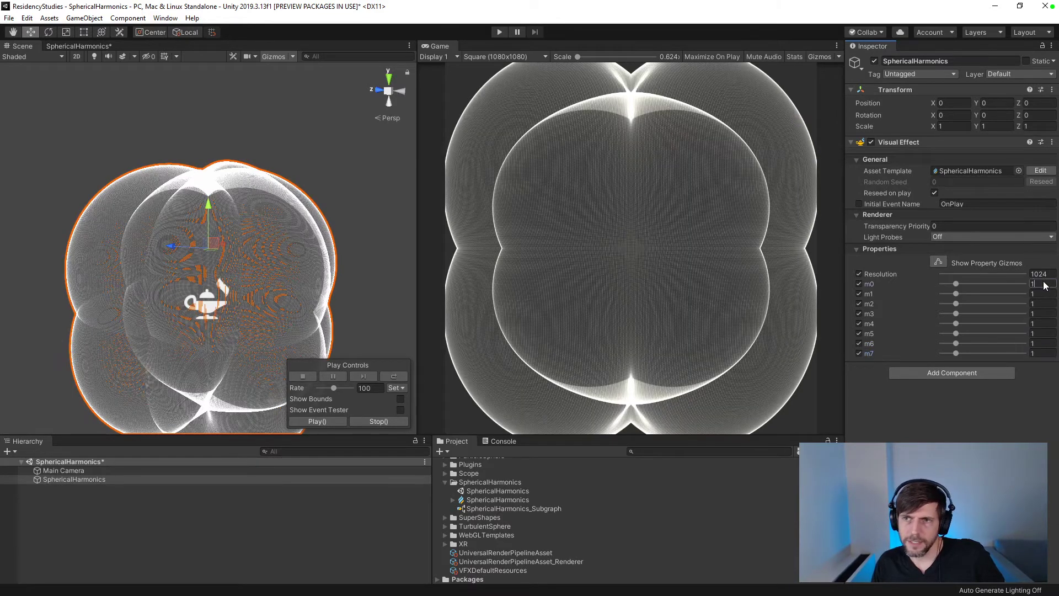
pyautogui.write('2')
pyautogui.press('Tab')
pyautogui.press('Tab')
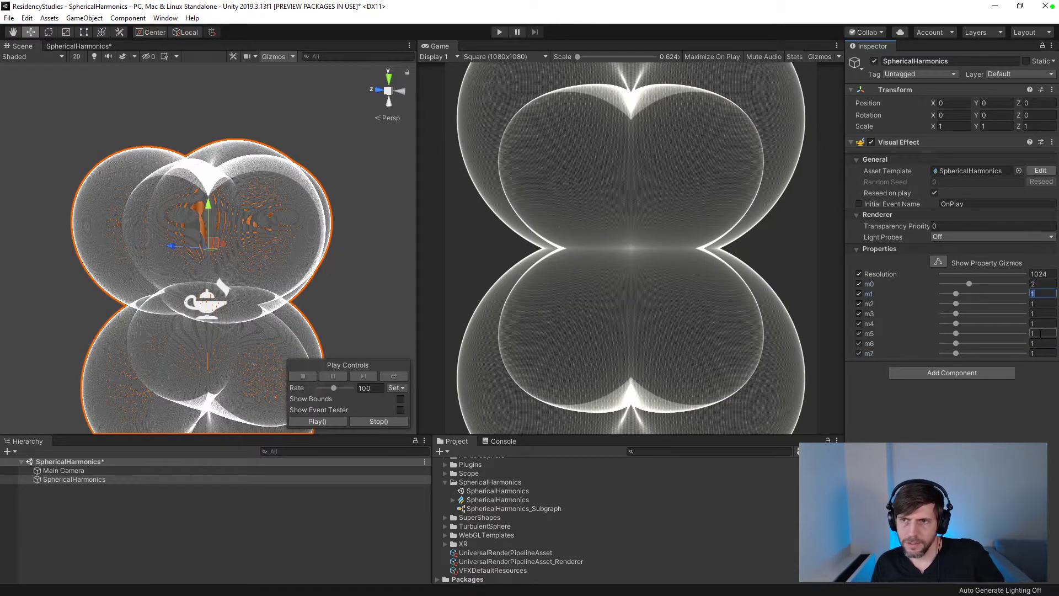
pyautogui.write('2')
pyautogui.press('Tab')
pyautogui.press('Tab')
pyautogui.write('2')
pyautogui.press('Tab')
pyautogui.press('Tab')
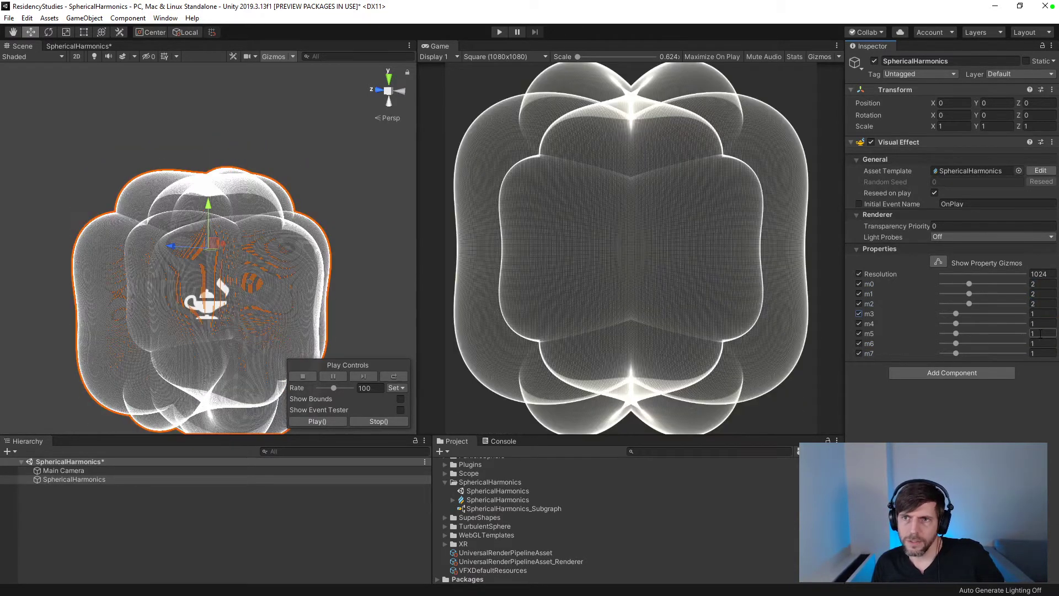
pyautogui.write('2')
pyautogui.press('Tab')
pyautogui.press('Tab')
# - Set the effect's m4, m5, m6 and m7 properties to 2
pyautogui.write('2')
pyautogui.press('Tab')
pyautogui.press('Tab')
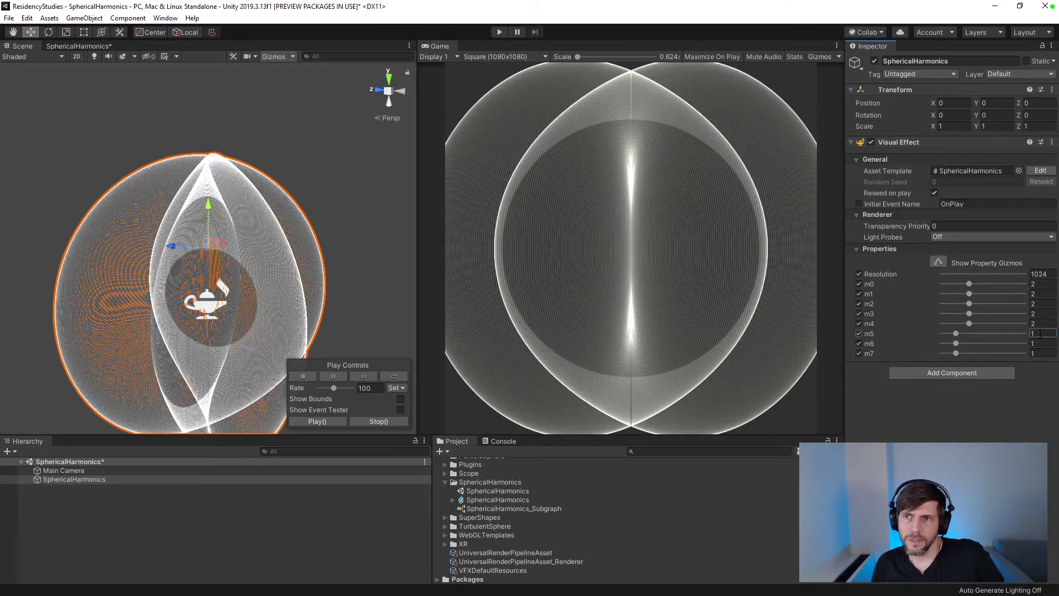
pyautogui.write('2')
pyautogui.press('Tab')
pyautogui.press('Tab')
pyautogui.write('2')
pyautogui.press('Tab')
pyautogui.press('Tab')
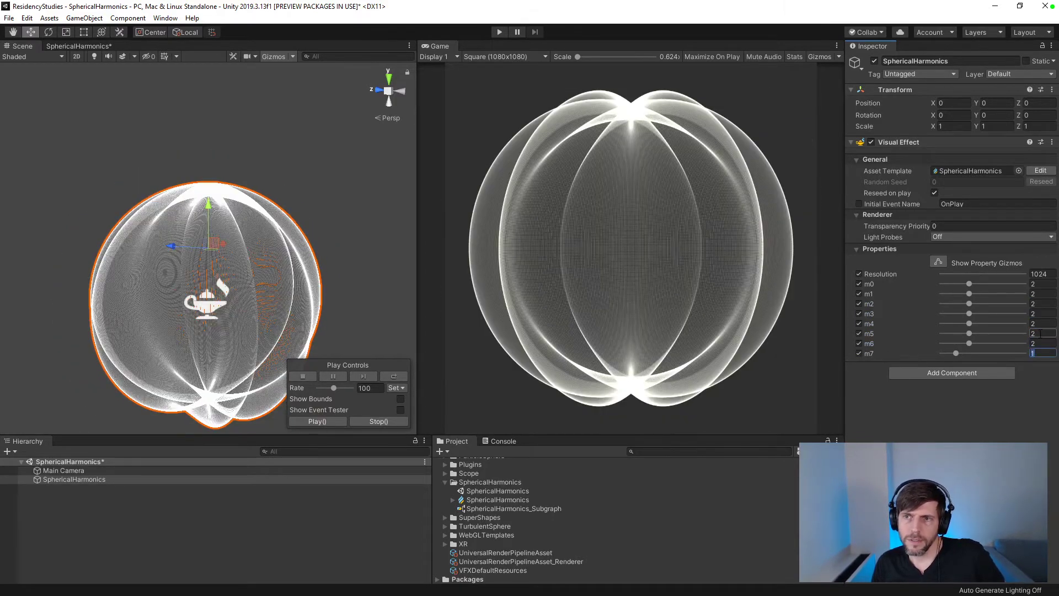
pyautogui.write('2')
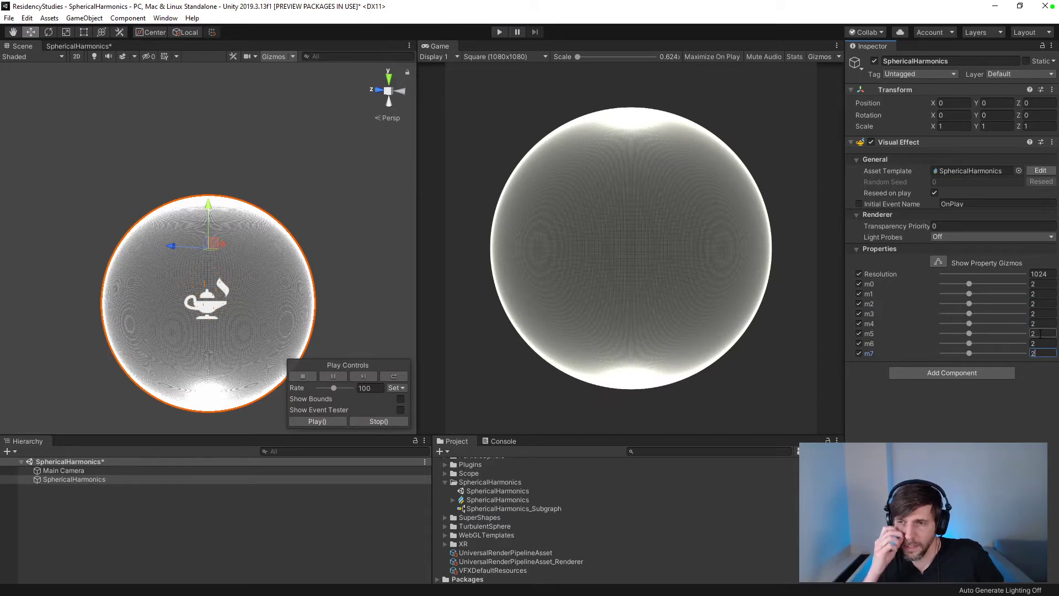
# - Set m0 to 1, m2 to 3, m3 to 4 and m4 to 5
pyautogui.click(1043, 283)
pyautogui.write('1')
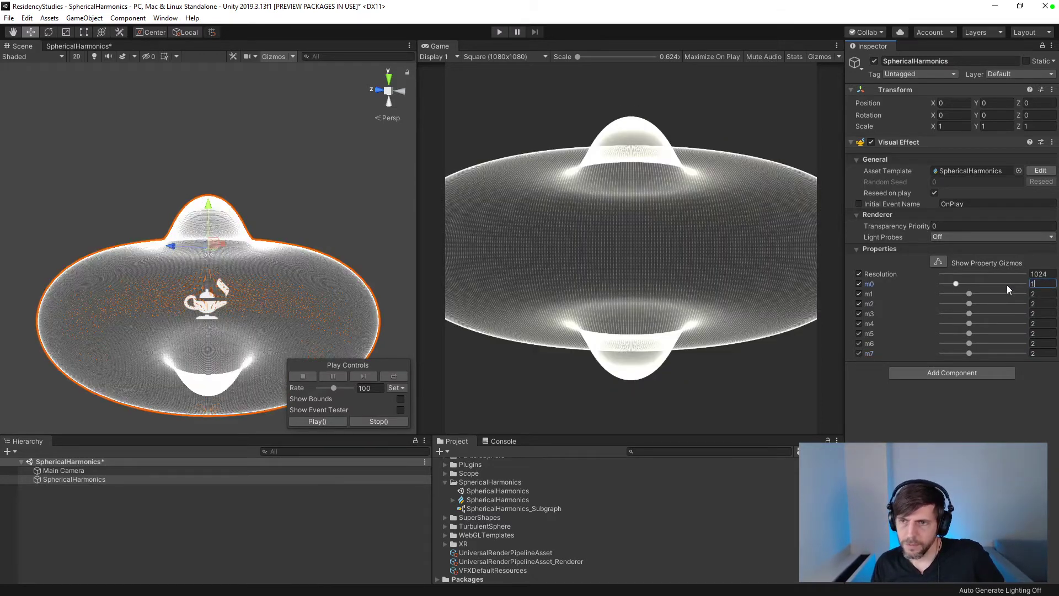
pyautogui.press('Tab')
pyautogui.press('Tab')
pyautogui.press('Tab')
pyautogui.press('Tab')
pyautogui.write('3')
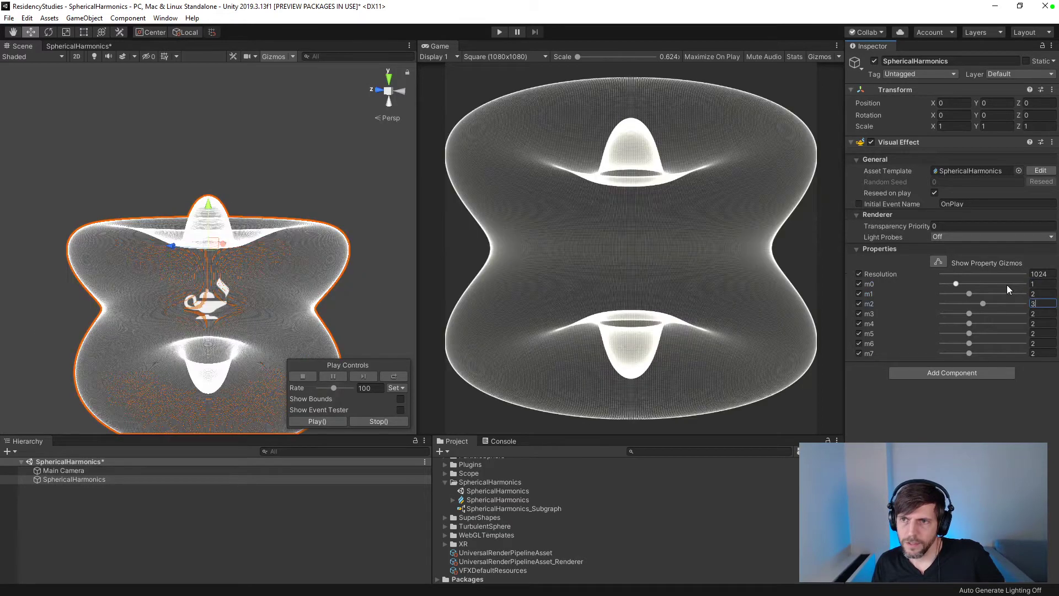
pyautogui.press('Tab')
pyautogui.press('Tab')
pyautogui.write('4')
pyautogui.press('Tab')
pyautogui.press('Tab')
pyautogui.write('5')
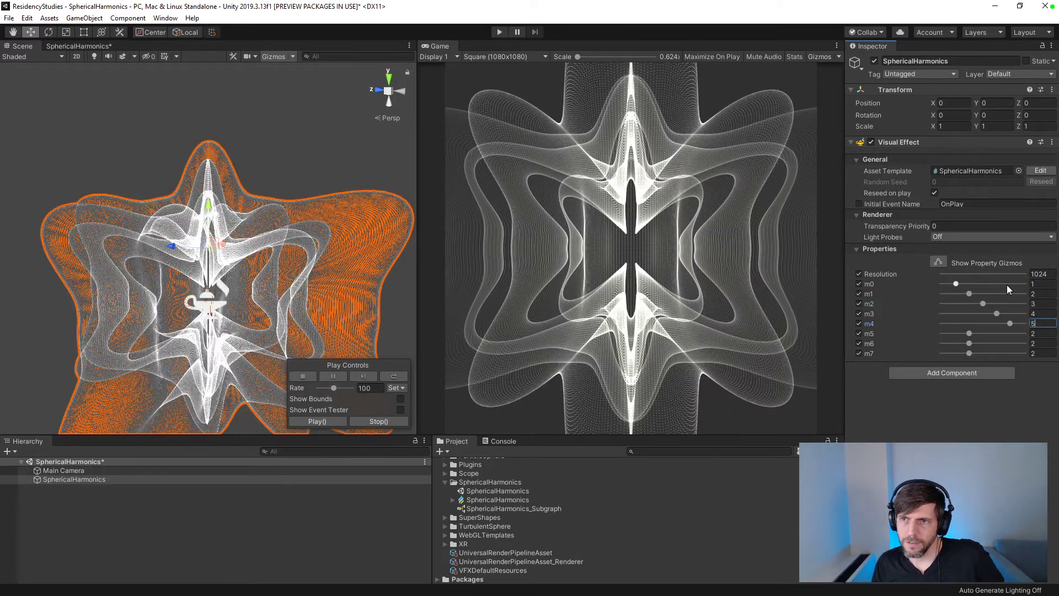
# - Set m5 and m6 to 6 and m7 to 8, and deselect the effect object
pyautogui.press('Tab')
pyautogui.press('Tab')
pyautogui.write('6')
pyautogui.press('Tab')
pyautogui.press('Tab')
pyautogui.write('8')
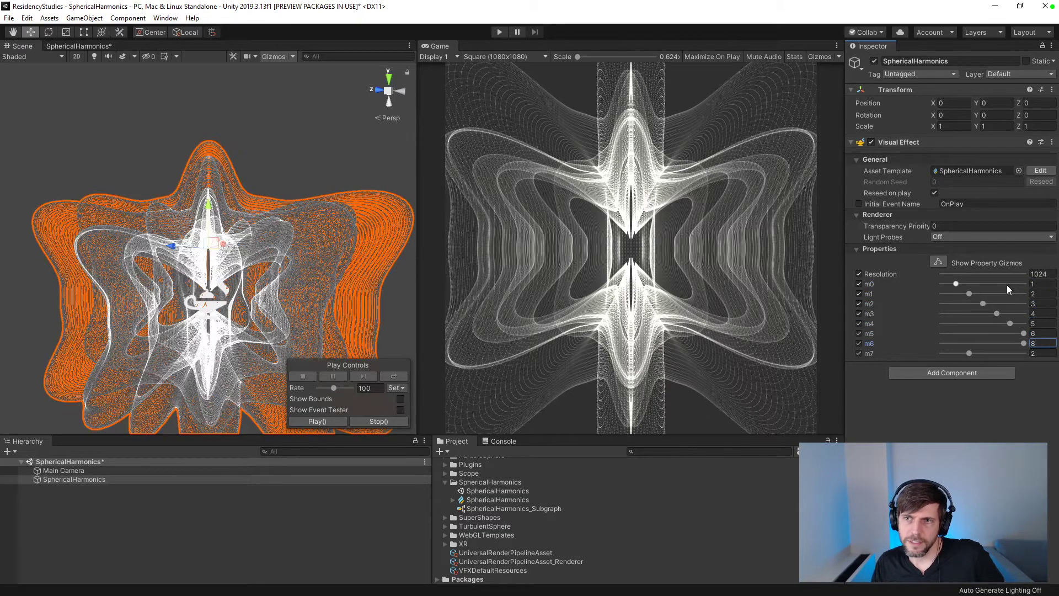
pyautogui.press('BackSpace')
pyautogui.write('6')
pyautogui.press('Tab')
pyautogui.press('Tab')
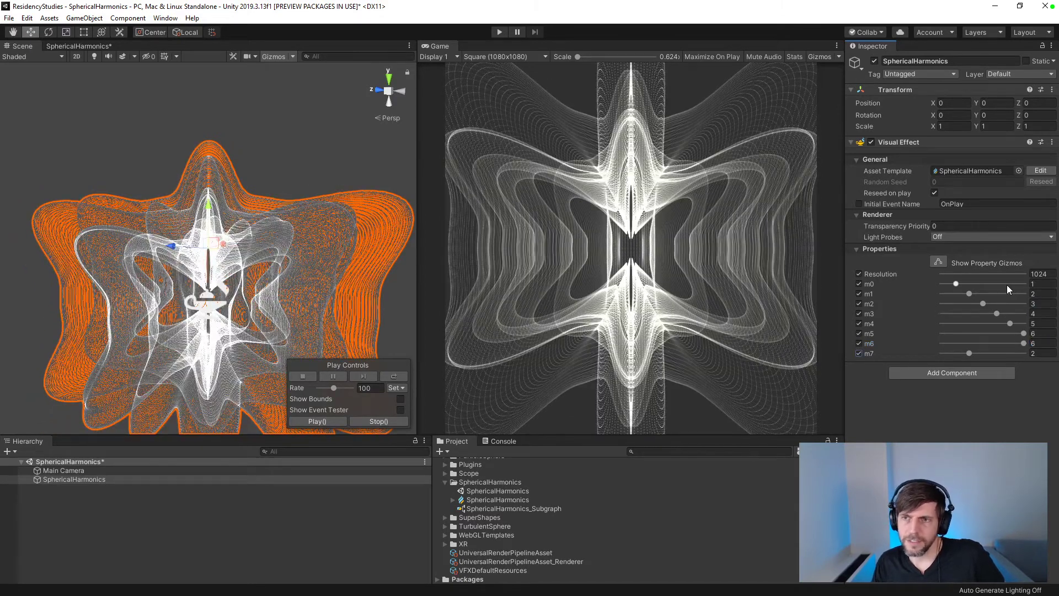
pyautogui.write('8')
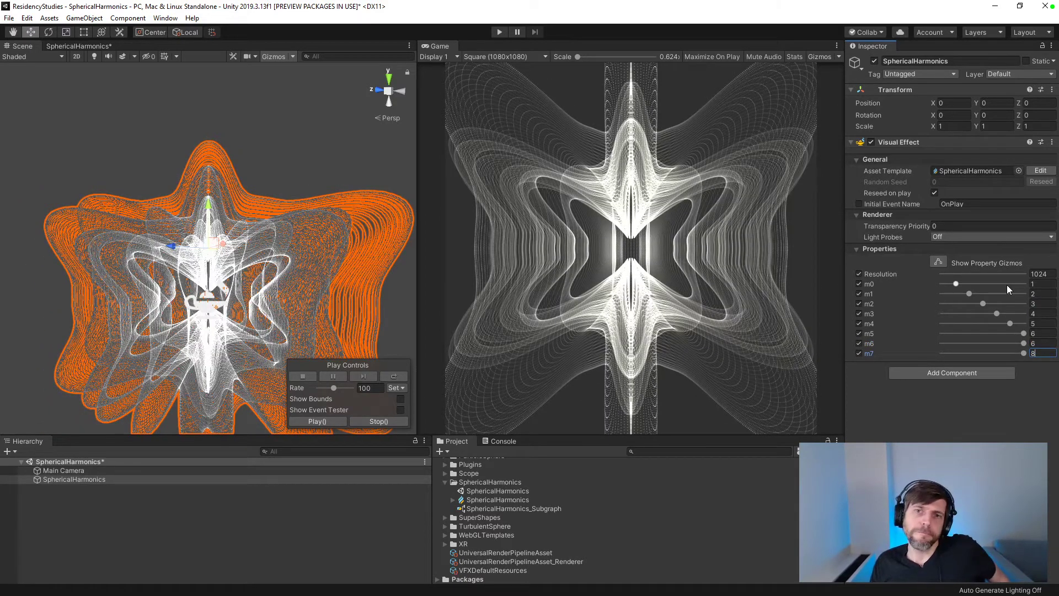
pyautogui.click(333, 173)
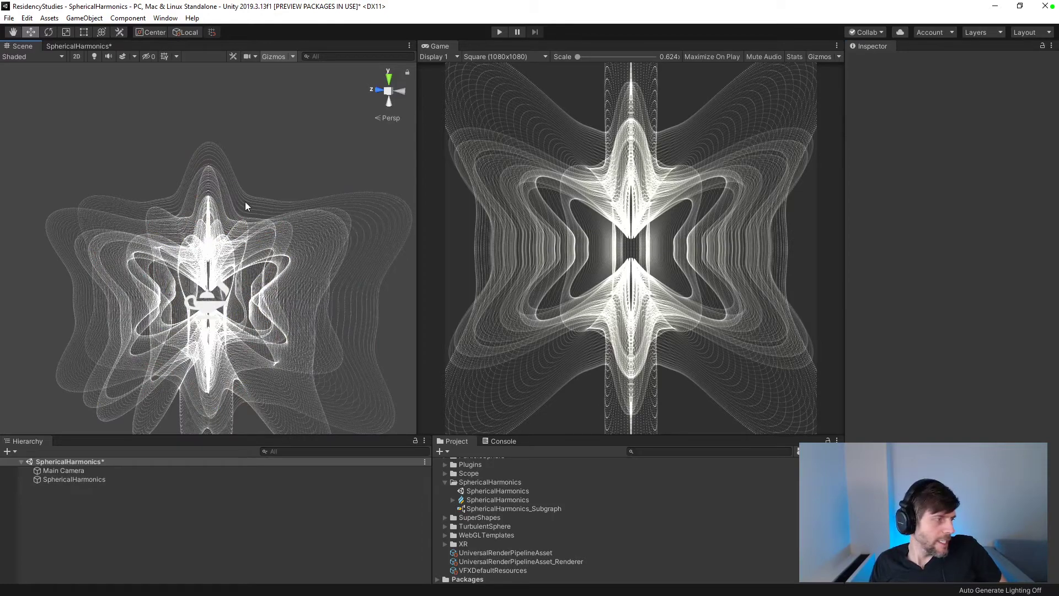
pyautogui.keyDown('alt'); pyautogui.moveTo(245, 200); pyautogui.dragTo(334, 282); pyautogui.keyUp('alt')
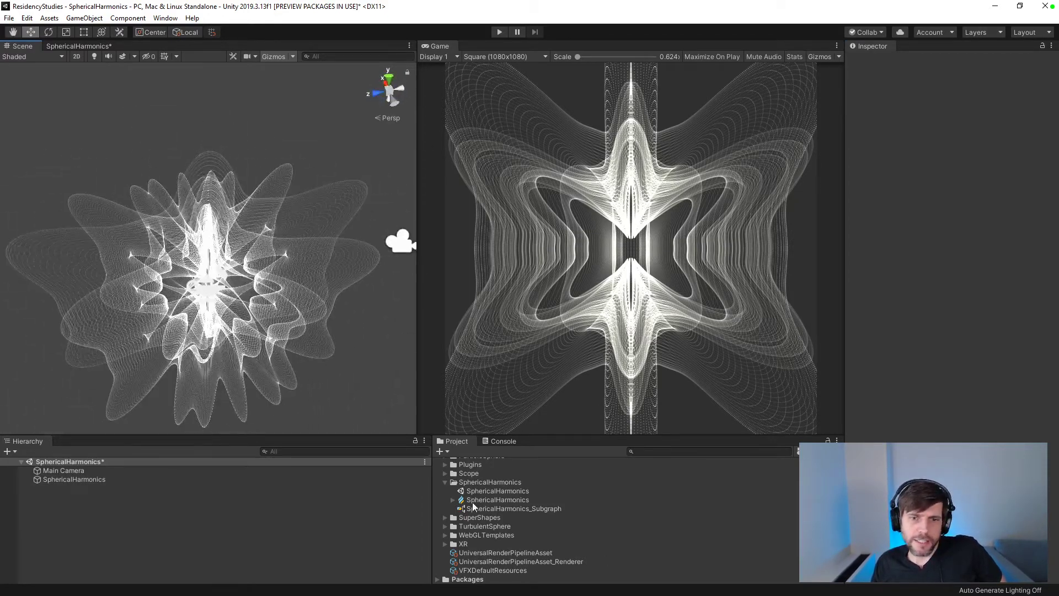
pyautogui.click(472, 484)
pyautogui.click(447, 452)
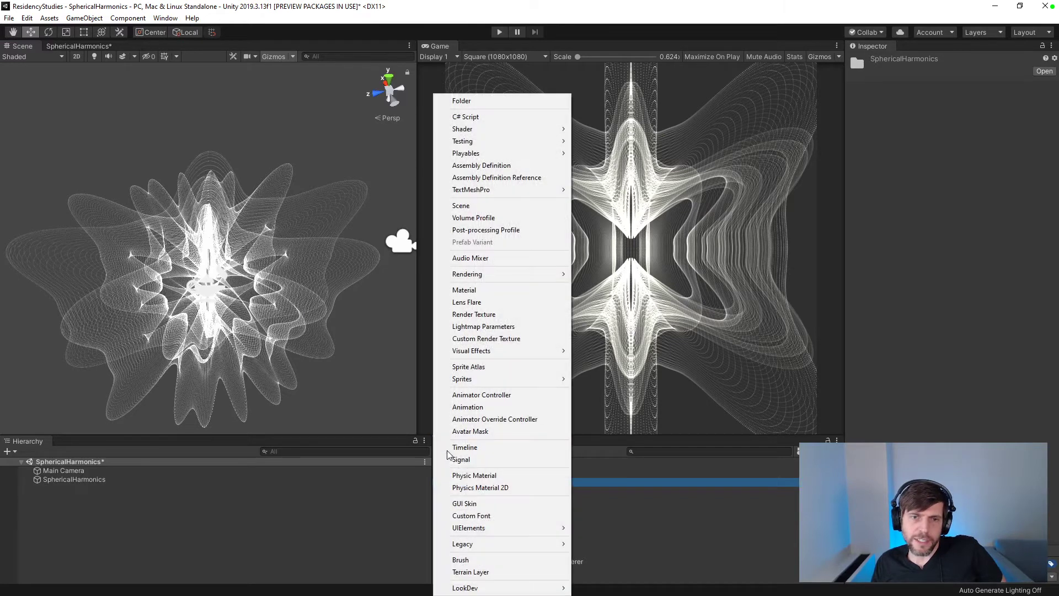
pyautogui.click(485, 230)
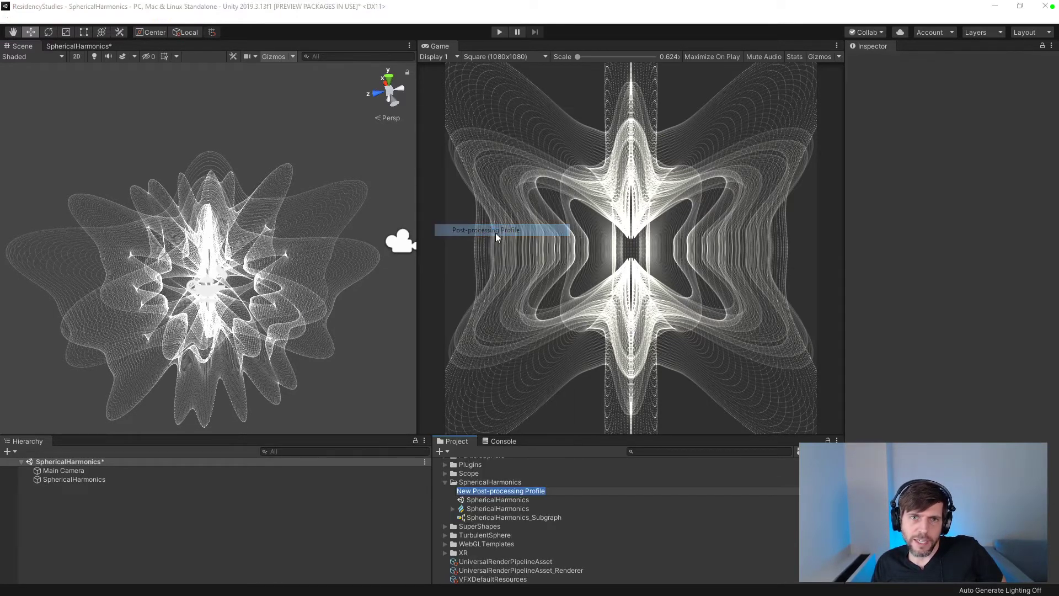
pyautogui.press('Return')
pyautogui.click(490, 491)
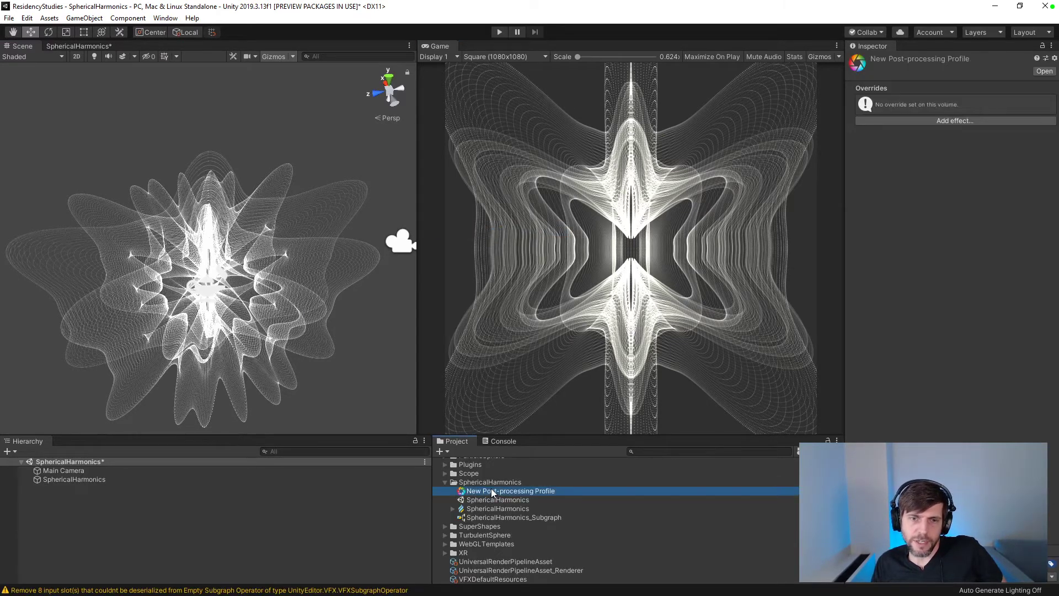
pyautogui.press('Delete')
pyautogui.click(561, 326)
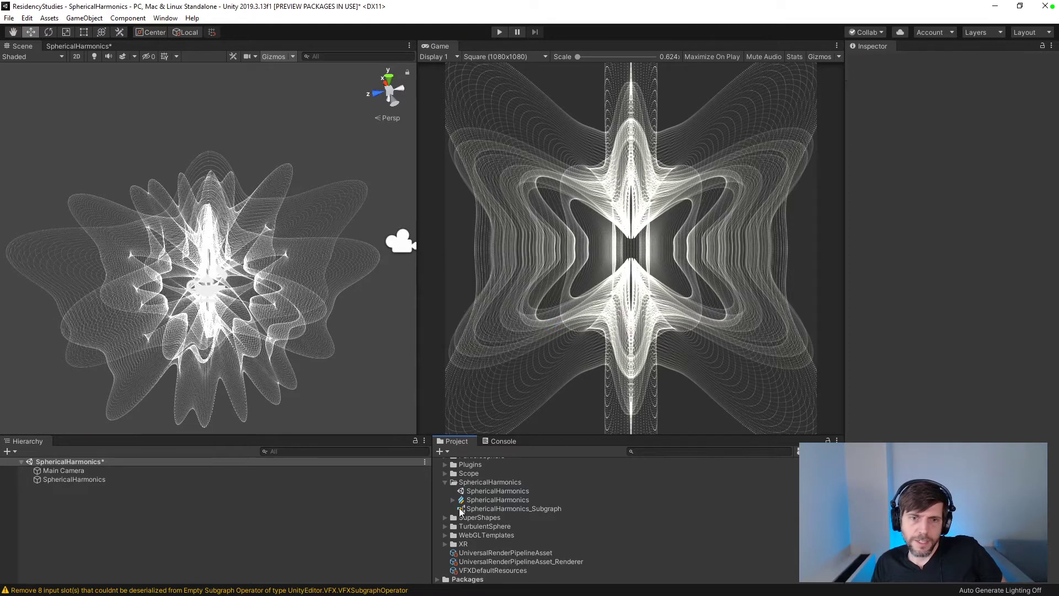
# - Create a Volume Profile asset with its default name in the SphericalHarmonics project folder
pyautogui.click(479, 483)
pyautogui.click(440, 448)
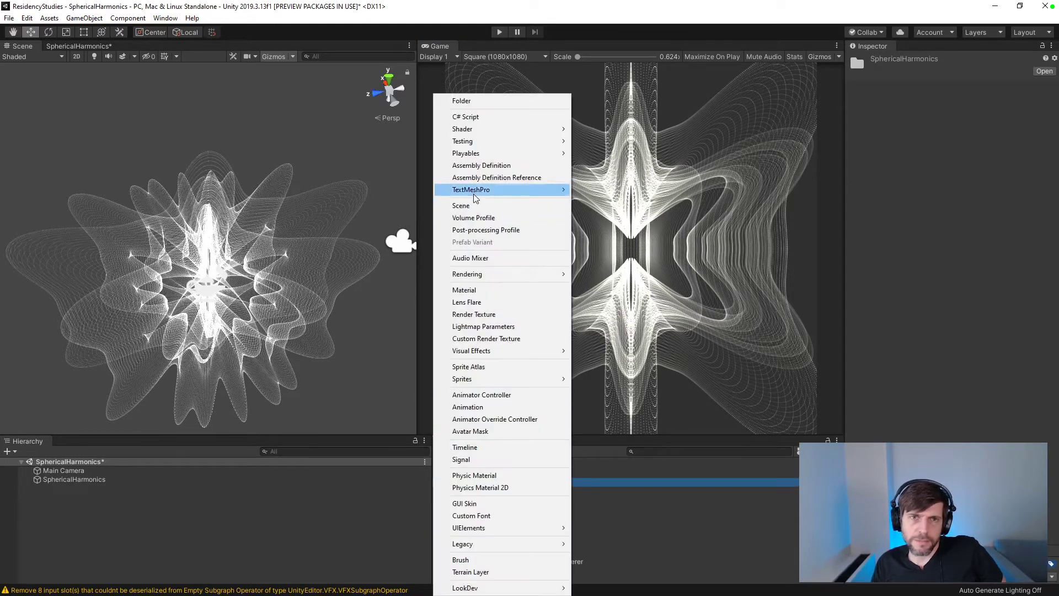
pyautogui.click(480, 217)
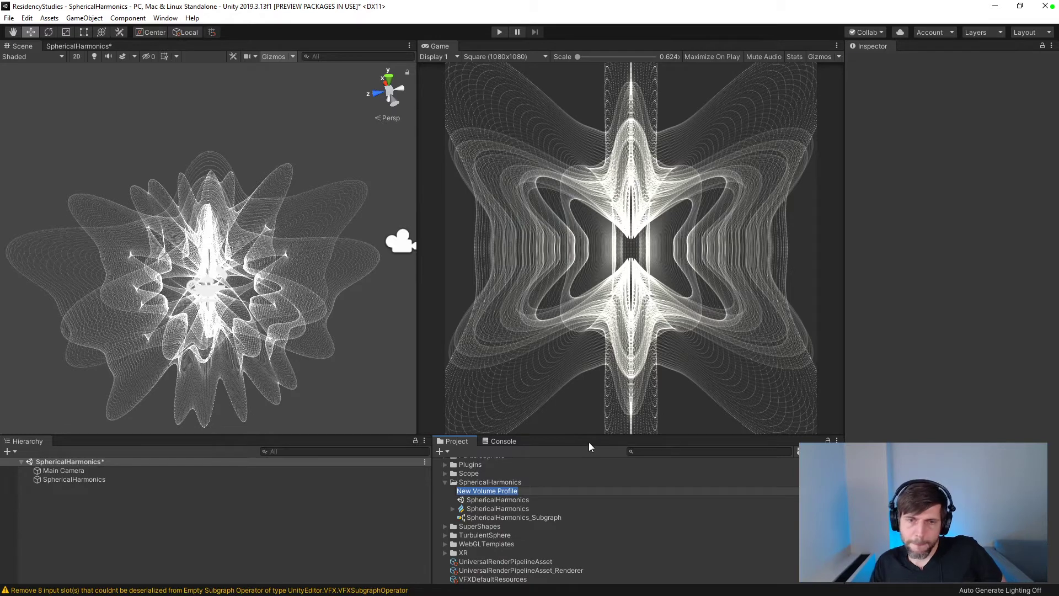
pyautogui.press('Return')
pyautogui.rightClick(47, 486)
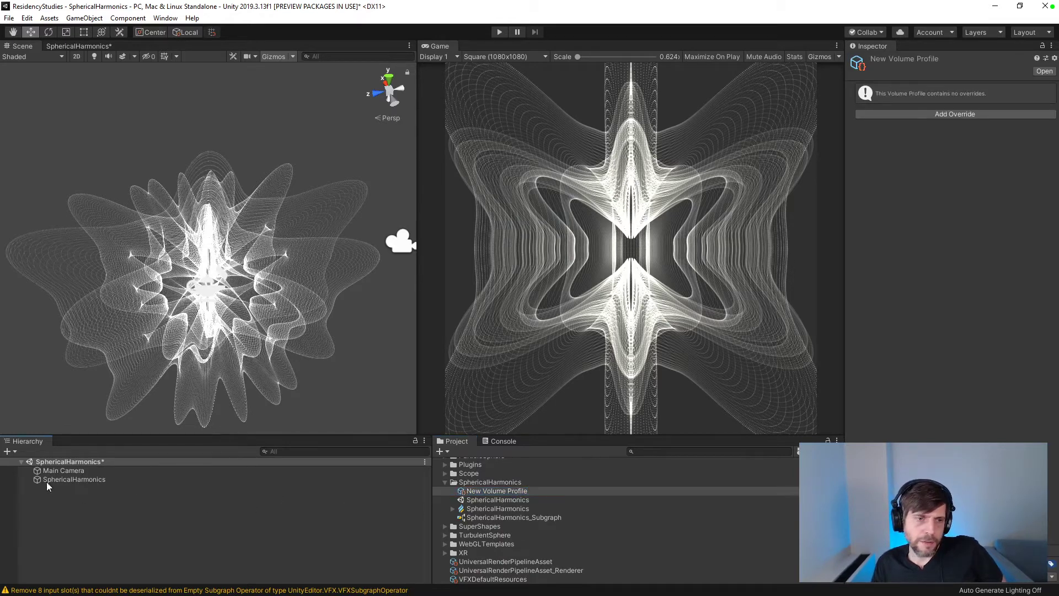
pyautogui.click(10, 452)
pyautogui.click(57, 495)
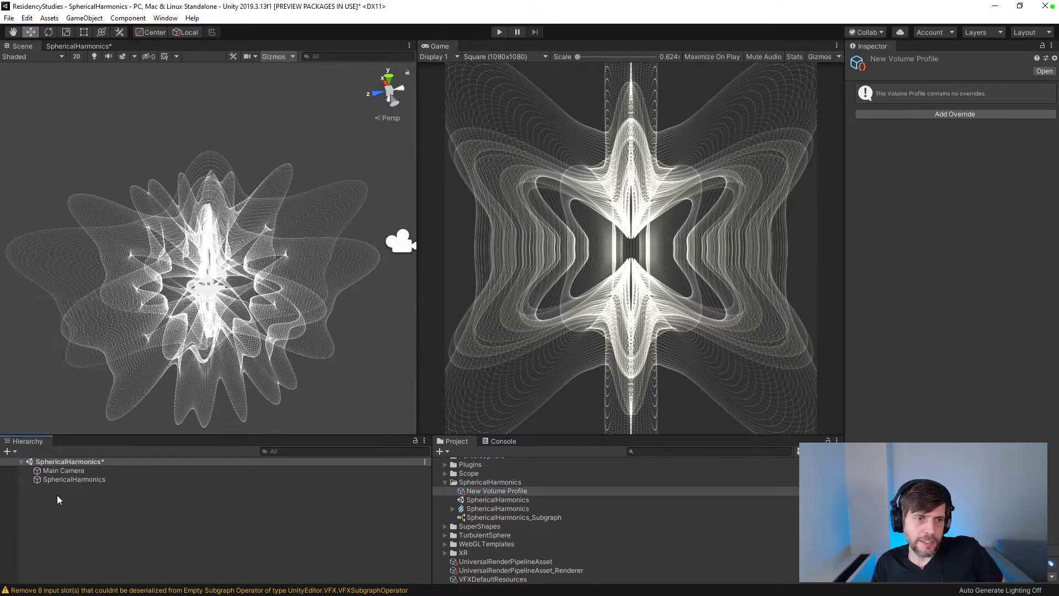
# - Add a Volume component to the Main Camera and assign the new volume profile to it
pyautogui.click(63, 469)
pyautogui.click(851, 142)
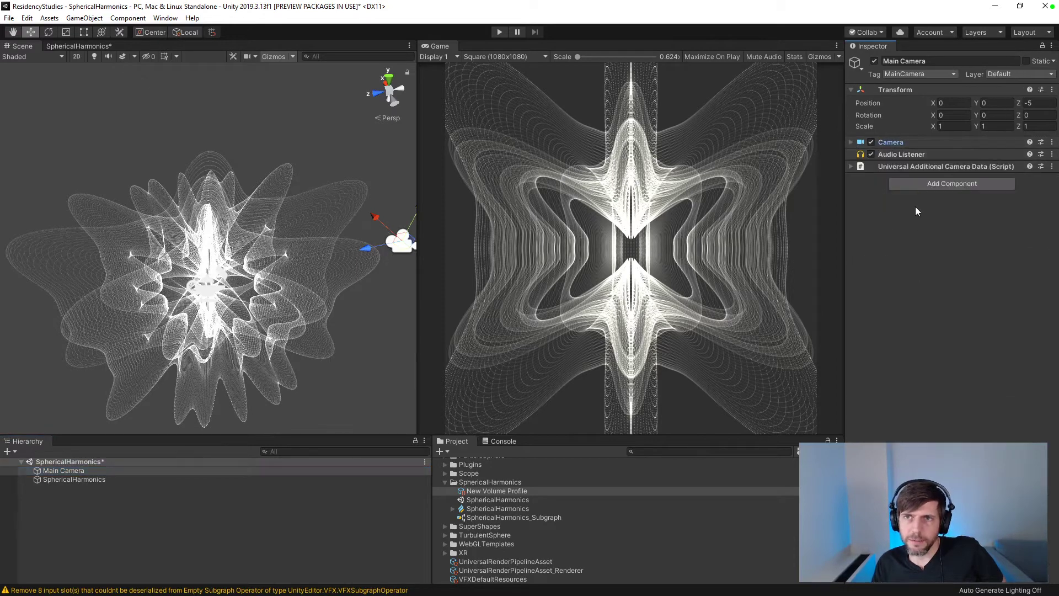
pyautogui.click(938, 183)
pyautogui.press('Return')
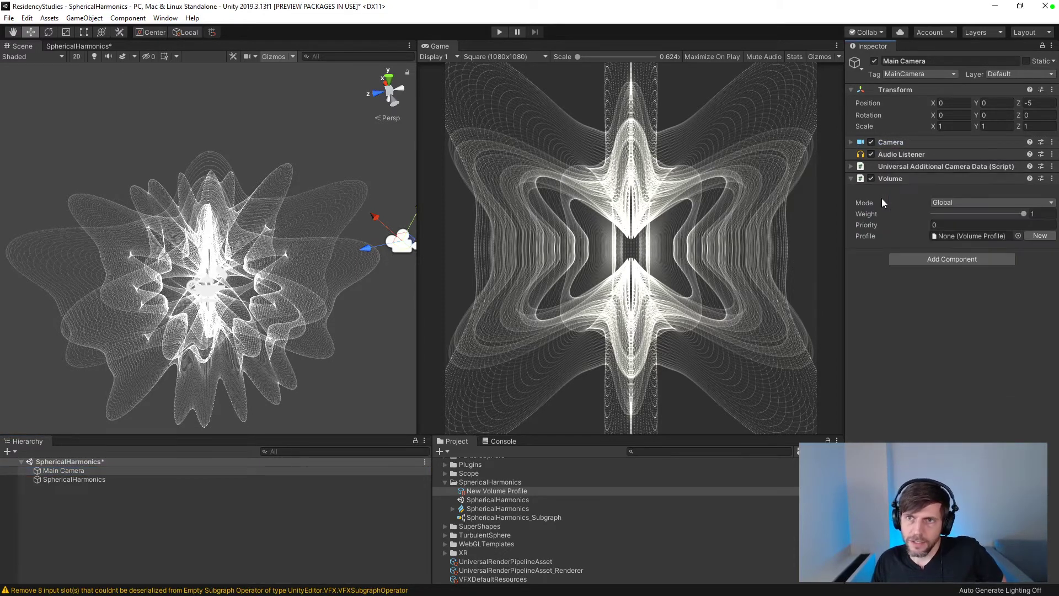
pyautogui.moveTo(489, 494); pyautogui.dragTo(972, 236)
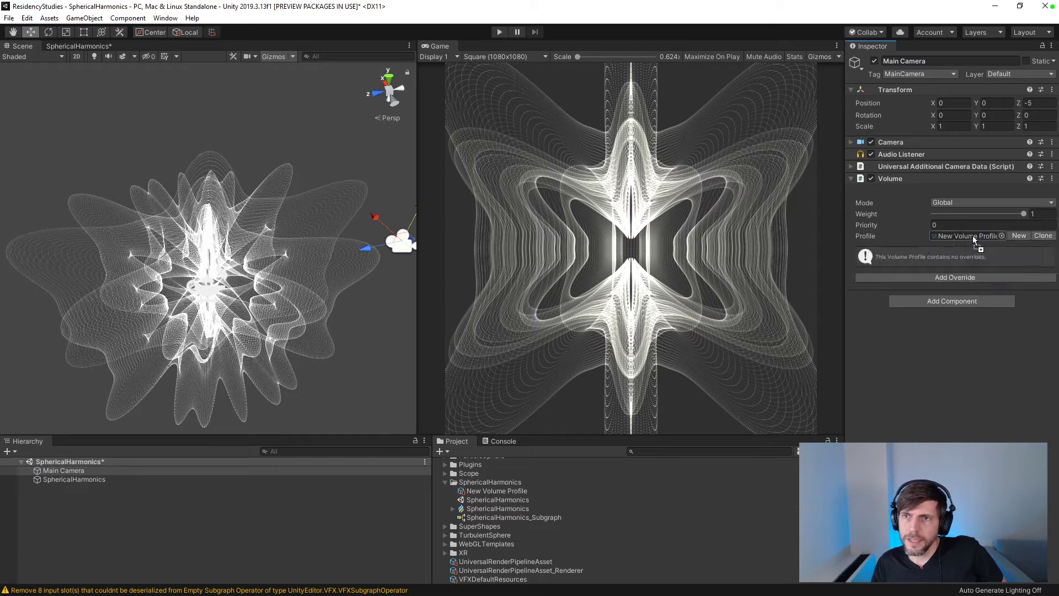
# - Check the Post Processing option in the Main Camera's rendering settings and return to its Volume component
pyautogui.click(852, 142)
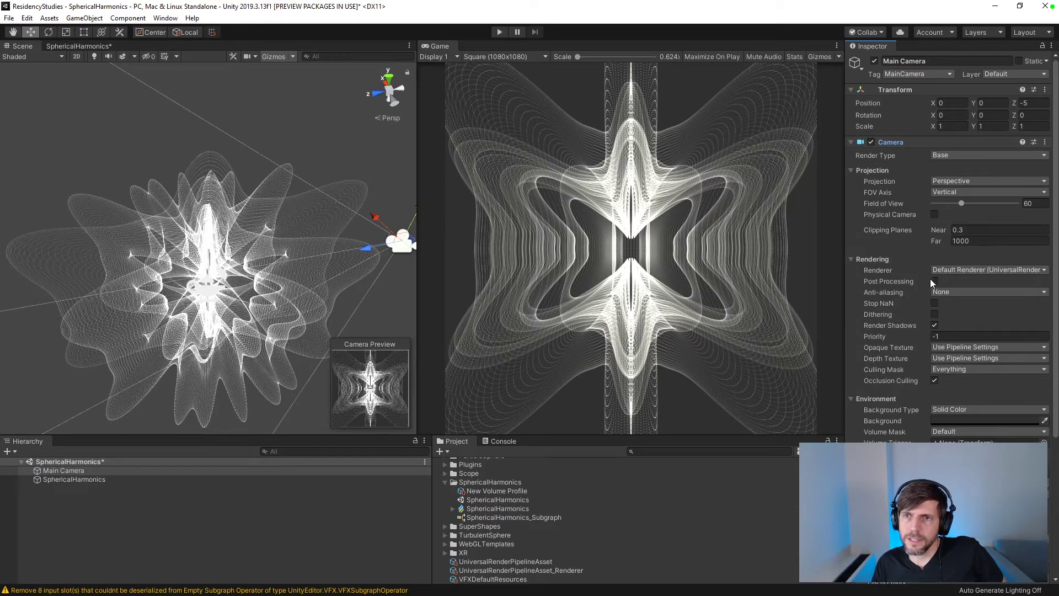
pyautogui.click(850, 143)
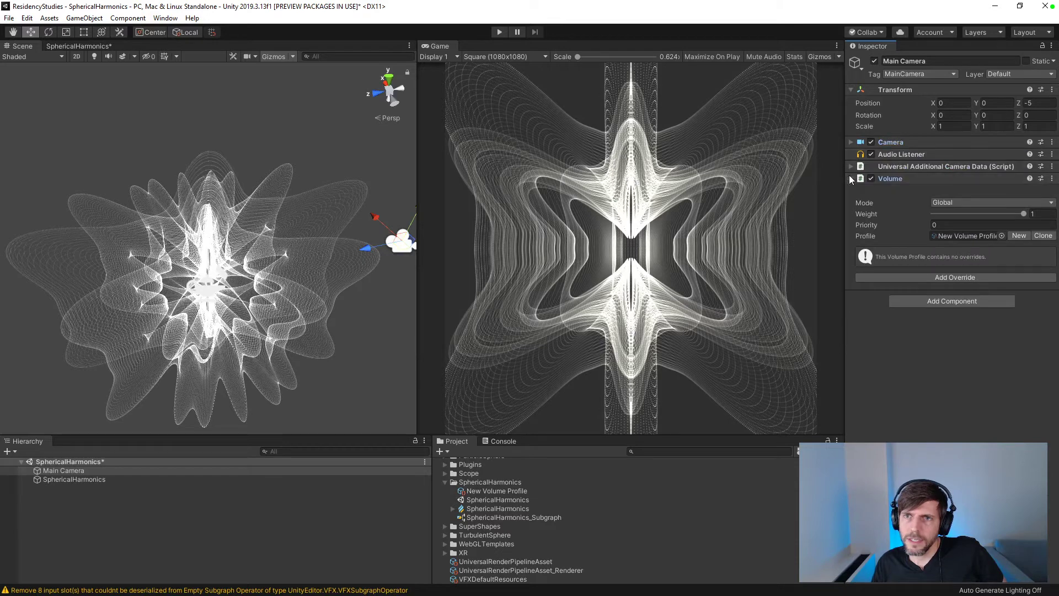
pyautogui.click(850, 178)
pyautogui.click(852, 179)
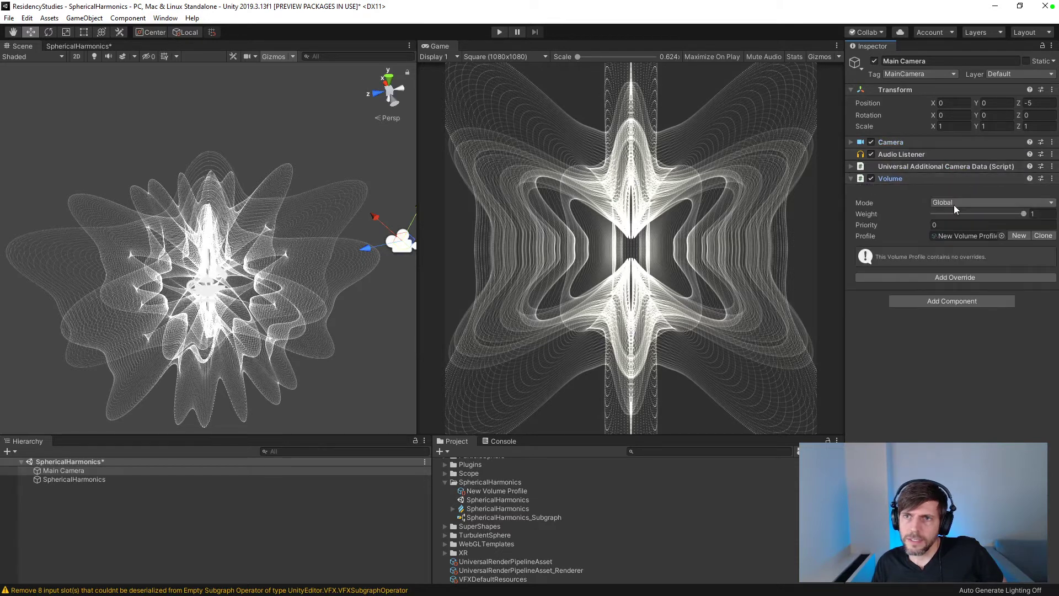
# - Add a Bloom override to the camera's volume and enable its Threshold and Intensity parameters
pyautogui.click(942, 277)
pyautogui.click(919, 323)
pyautogui.press('Escape')
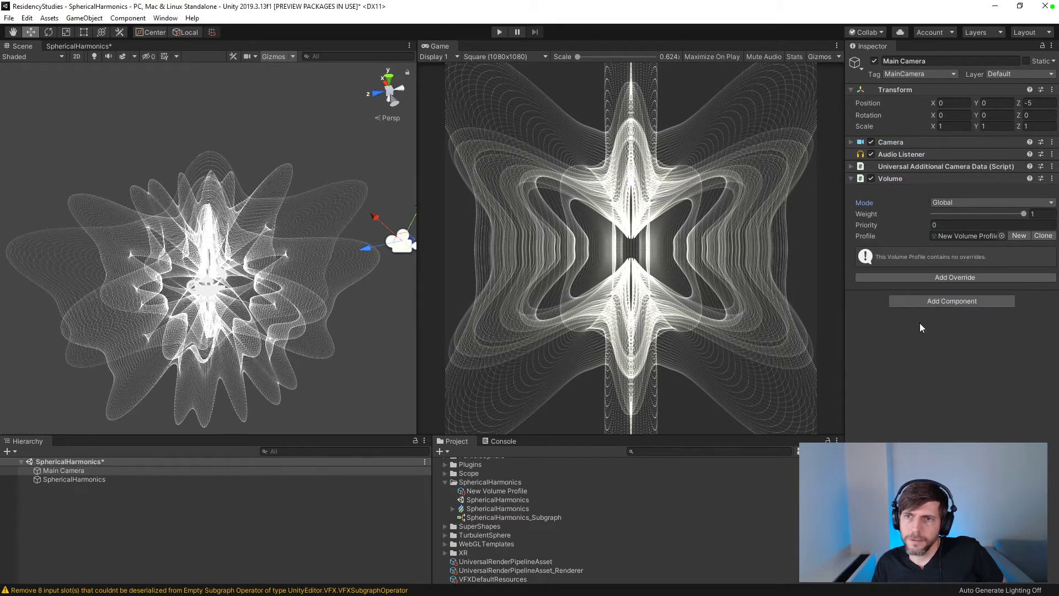
pyautogui.click(859, 281)
pyautogui.click(859, 290)
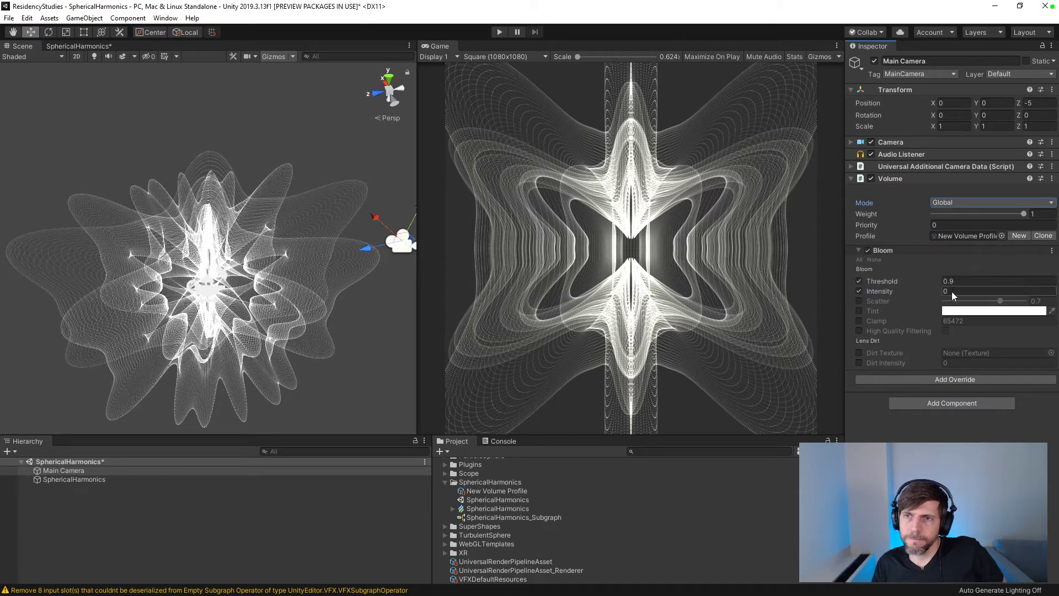
# - Try a Bloom intensity of 4, set the threshold to 0.75, and reduce the intensity to 2
pyautogui.click(952, 291)
pyautogui.write('4')
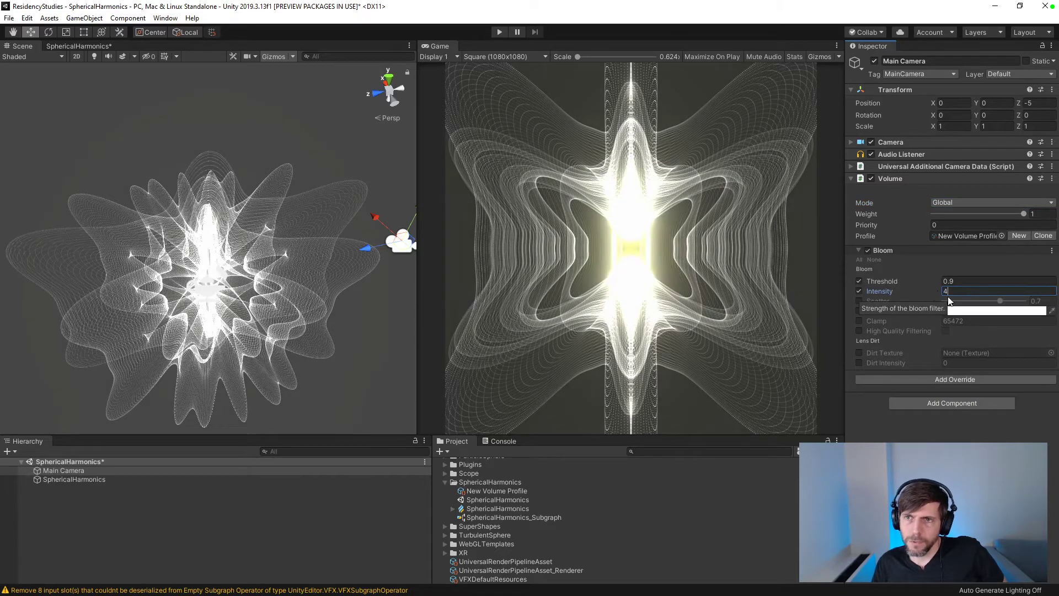
pyautogui.click(958, 283)
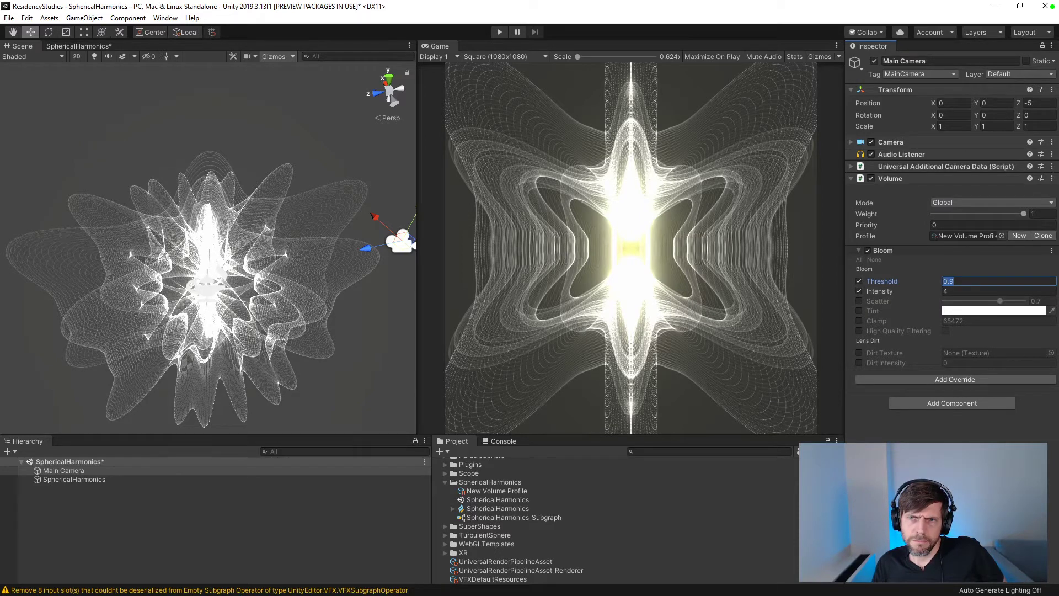
pyautogui.write('.75')
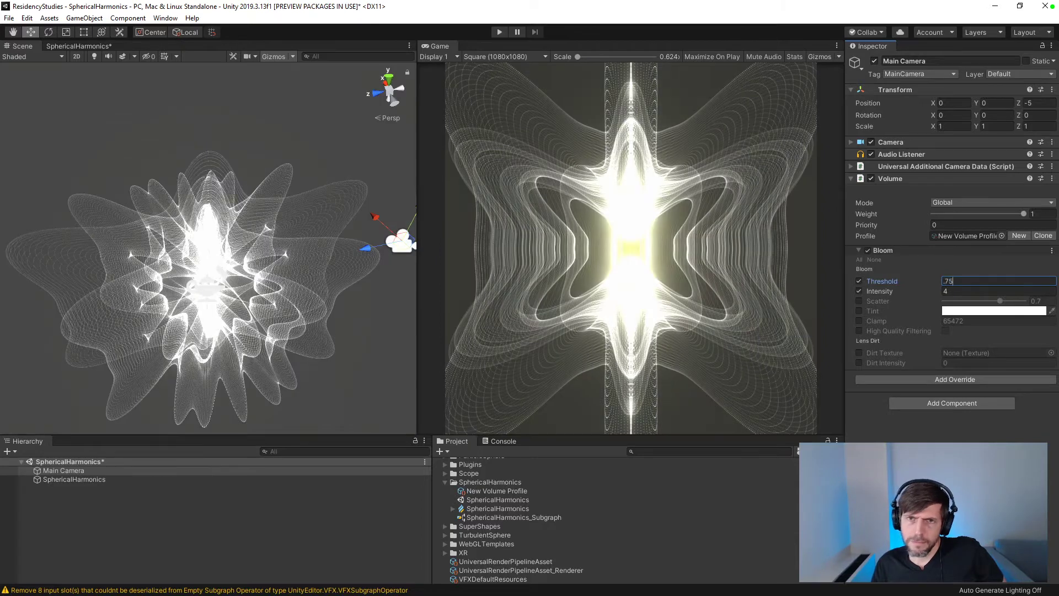
pyautogui.press('Tab')
pyautogui.write('2')
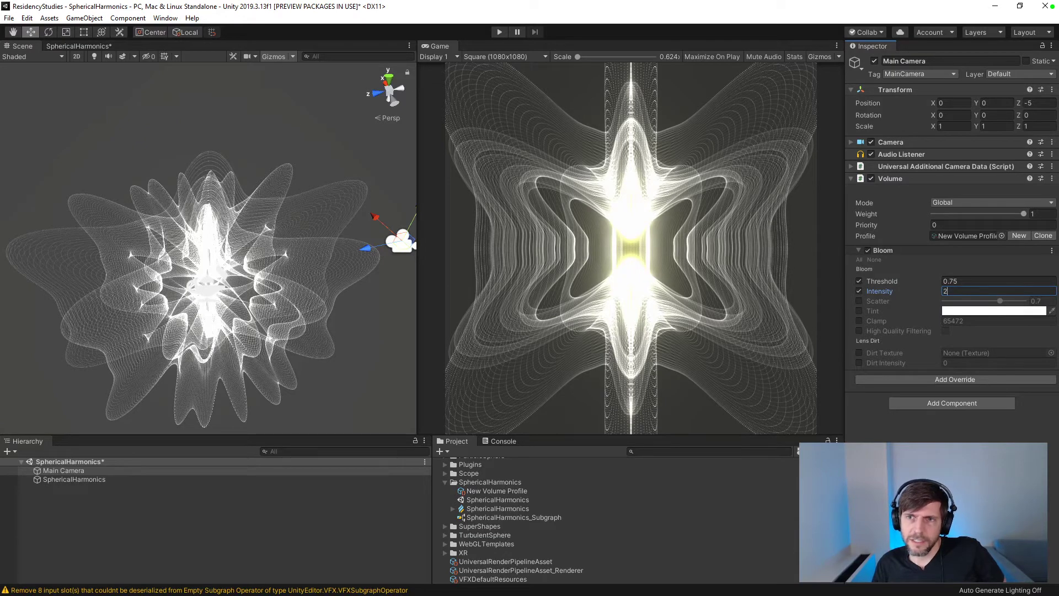
# - Check the Main Camera's Camera settings and lower the Bloom threshold to 0.5
pyautogui.click(851, 142)
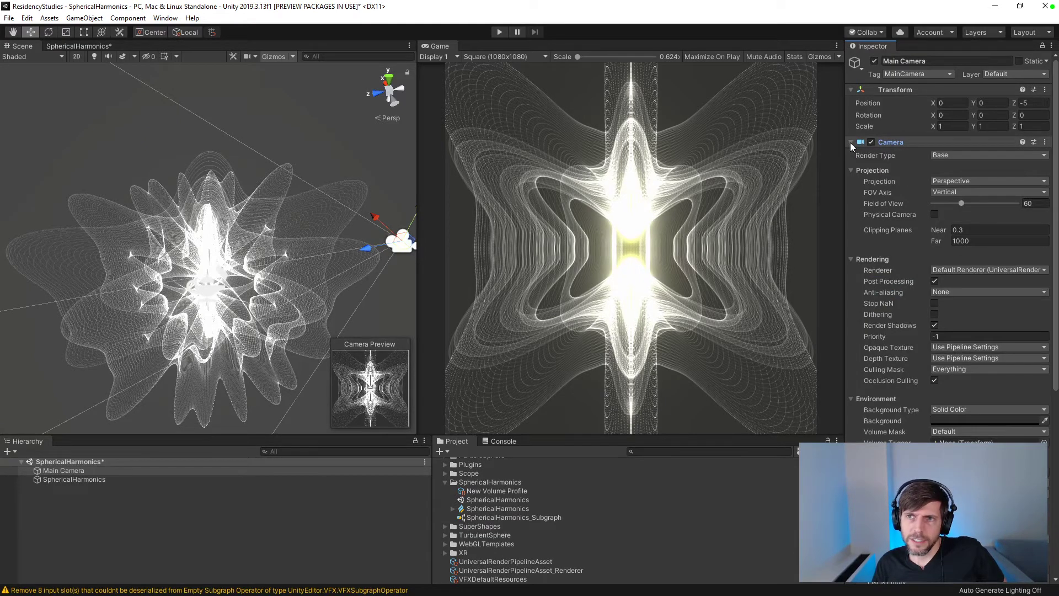
pyautogui.click(851, 142)
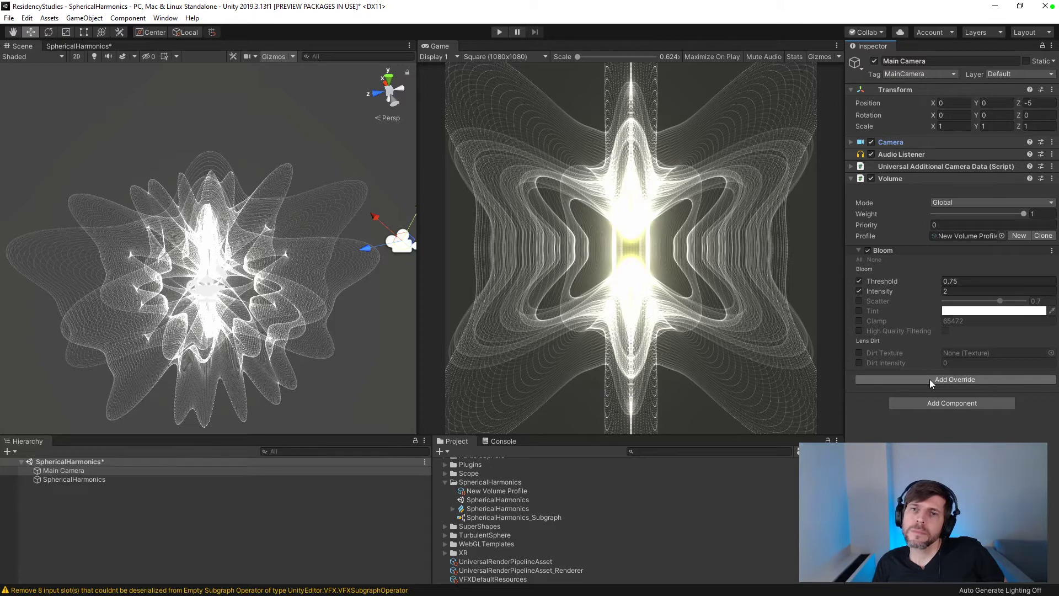
pyautogui.click(972, 280)
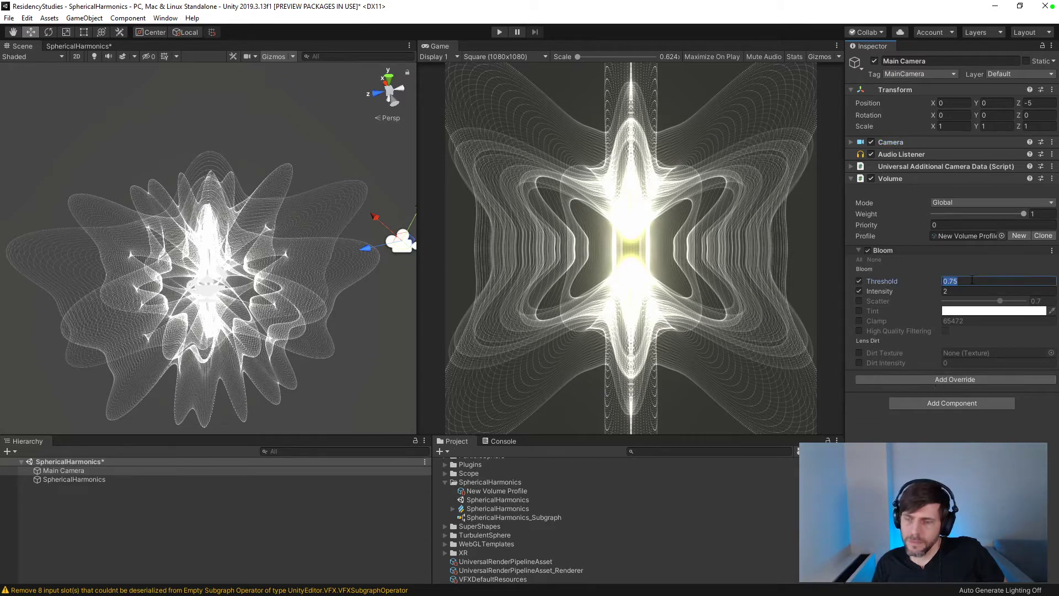
pyautogui.write('.5')
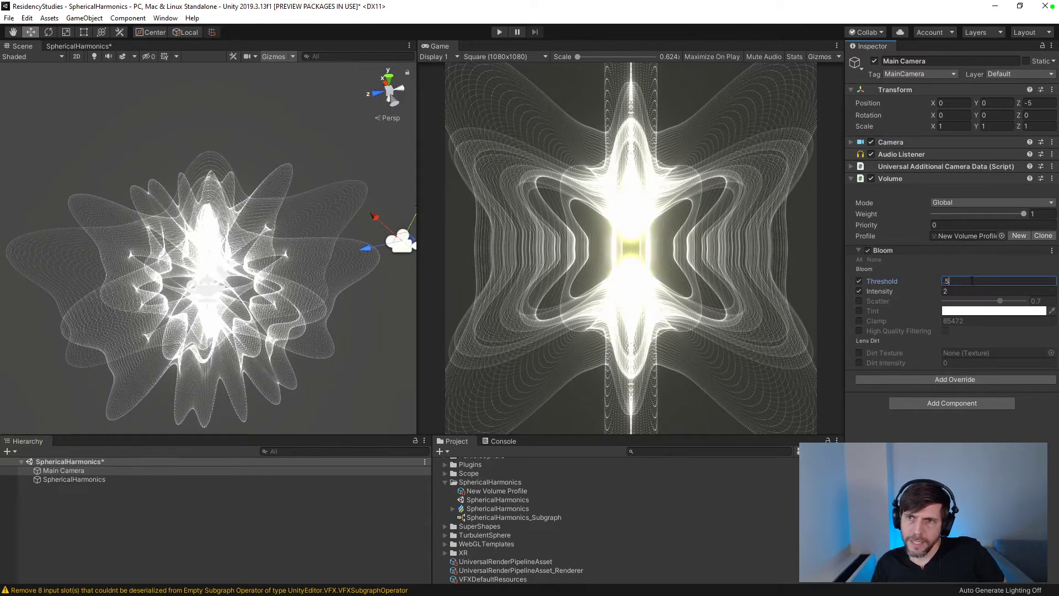
# - Add a Chromatic Aberration override to the camera's volume and enable its Intensity at 1
pyautogui.click(957, 379)
pyautogui.click(950, 423)
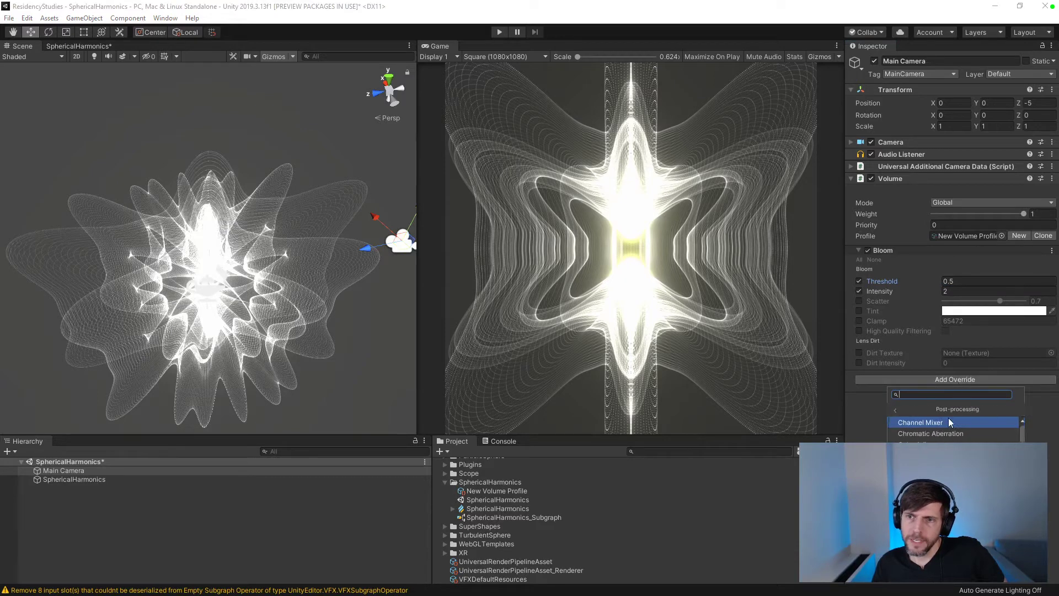
pyautogui.click(937, 434)
pyautogui.click(864, 385)
pyautogui.moveTo(957, 395); pyautogui.dragTo(1029, 395)
# - Add a Film Grain override to the volume, enable its Type and Intensity, and set the intensity to 1
pyautogui.click(944, 411)
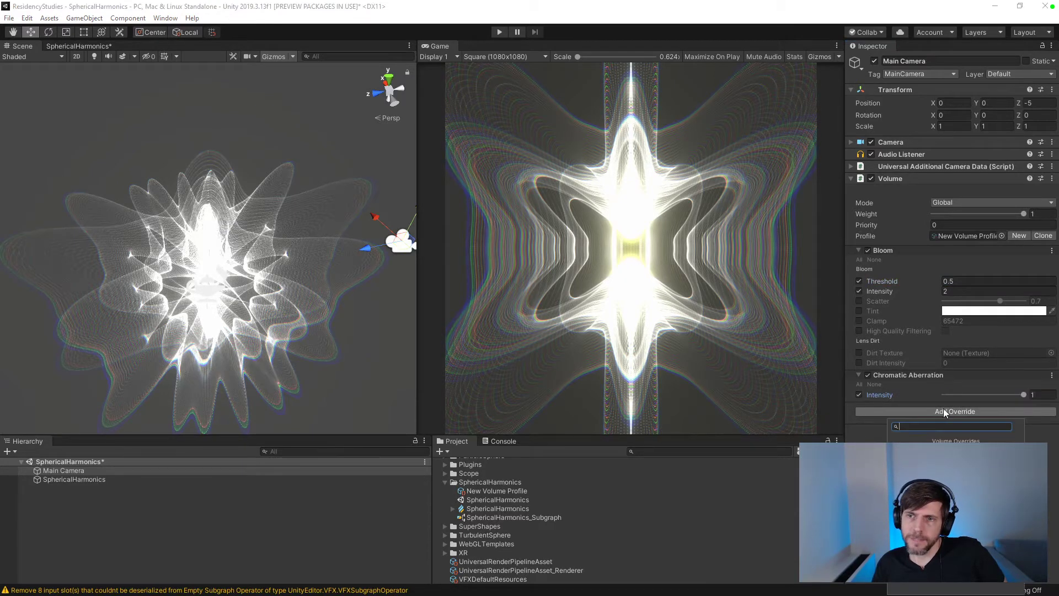
pyautogui.click(894, 411)
pyautogui.click(927, 454)
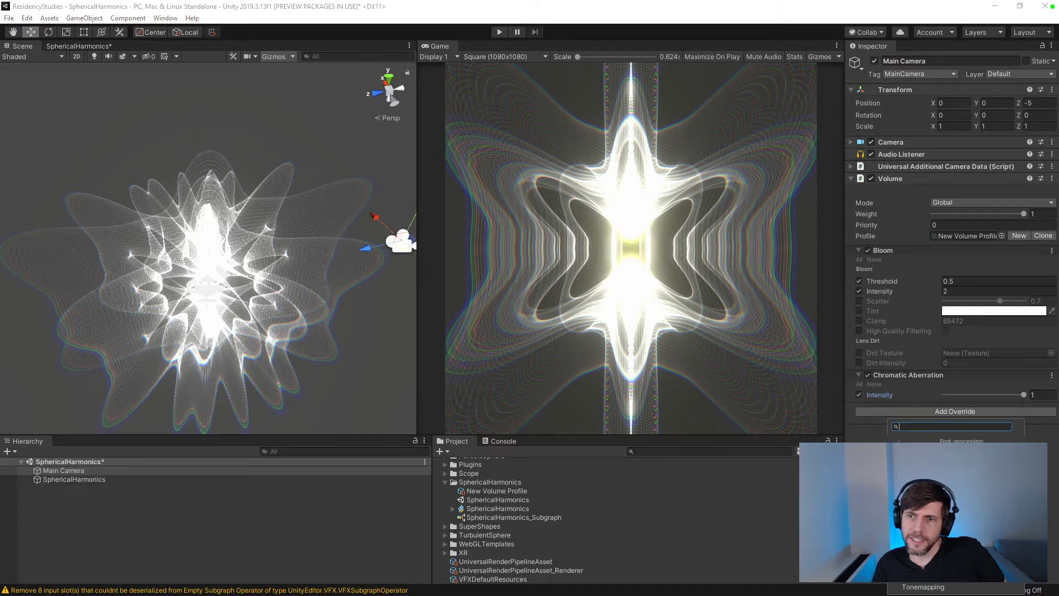
pyautogui.click(927, 502)
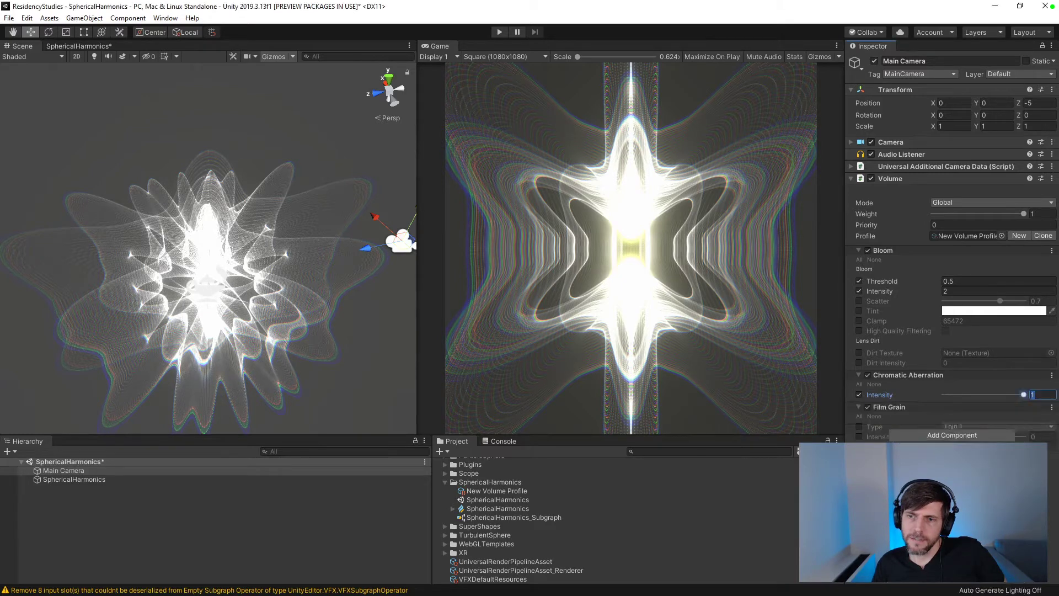
pyautogui.click(859, 426)
pyautogui.click(859, 436)
pyautogui.moveTo(945, 436); pyautogui.dragTo(1054, 446)
# - Try a large grain type for the Film Grain override and settle on Thin 2
pyautogui.click(986, 429)
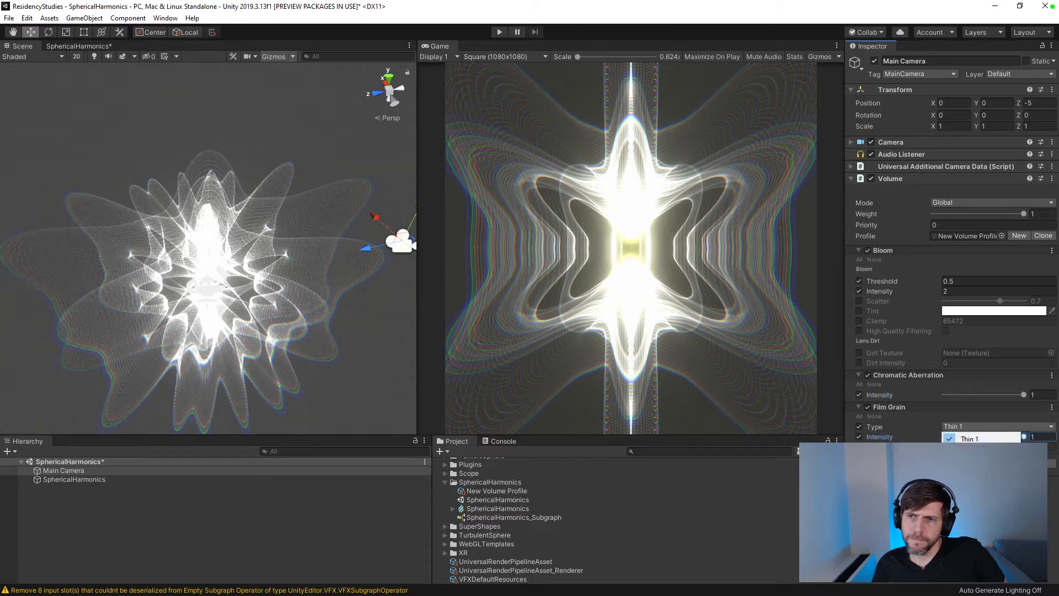
pyautogui.click(971, 531)
pyautogui.click(964, 426)
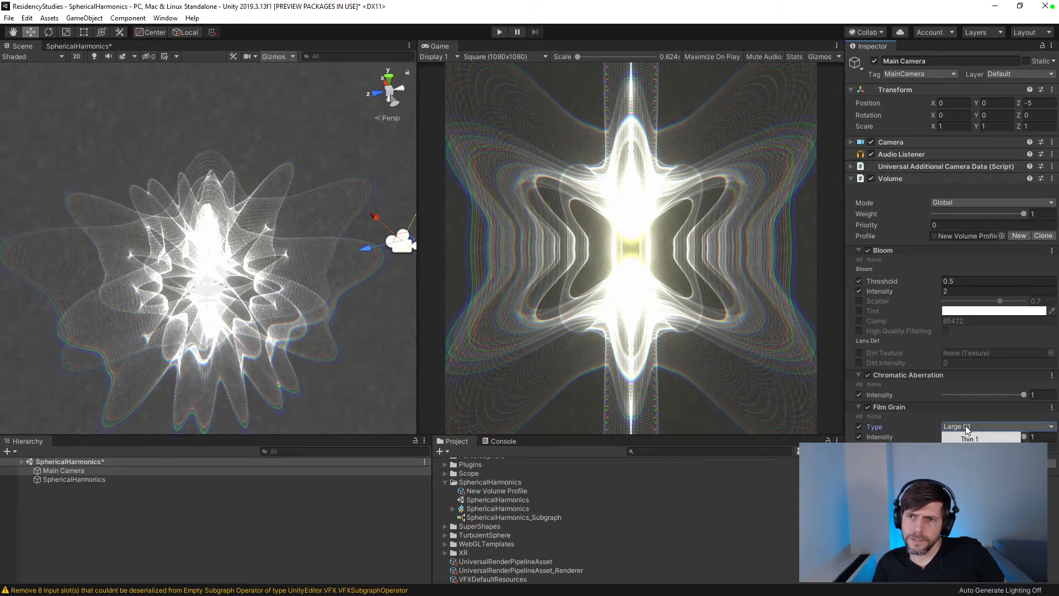
pyautogui.click(970, 450)
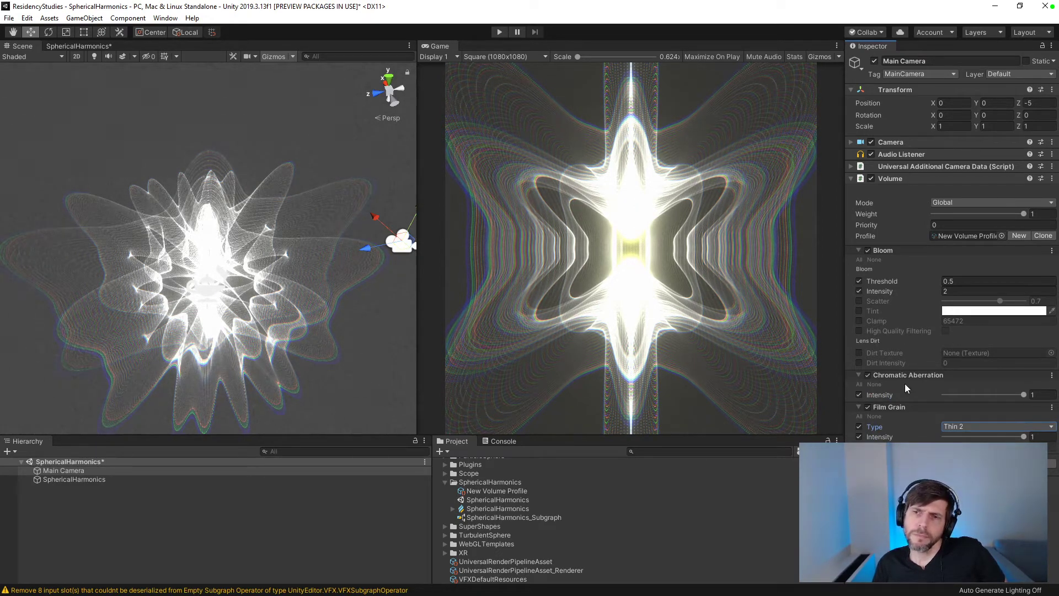
# - Add a Depth Of Field override to the volume in Bokeh mode with a focus distance of 2.55
pyautogui.click(956, 463)
pyautogui.click(944, 329)
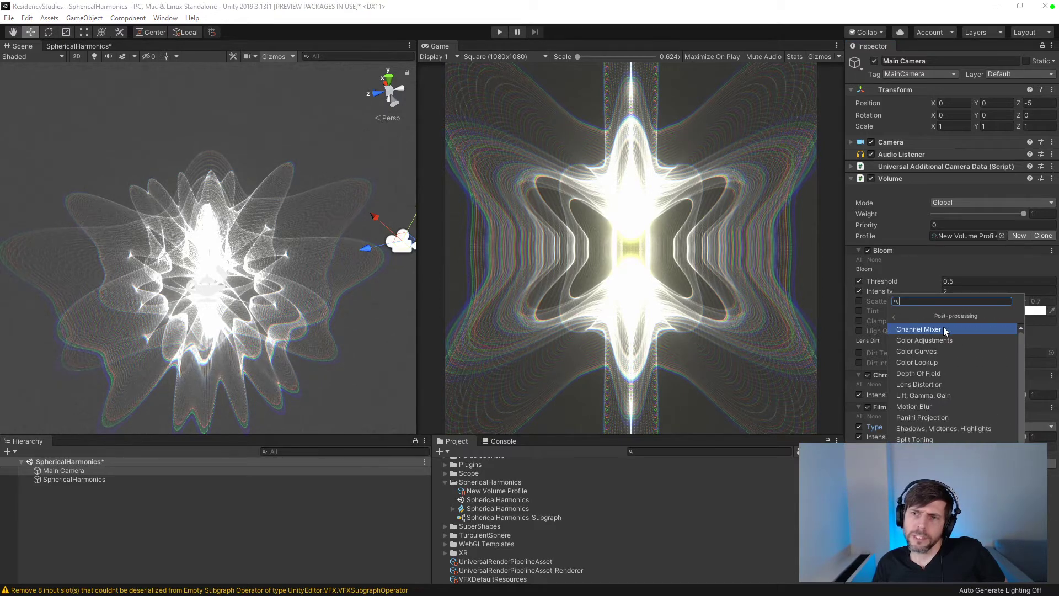
pyautogui.click(942, 374)
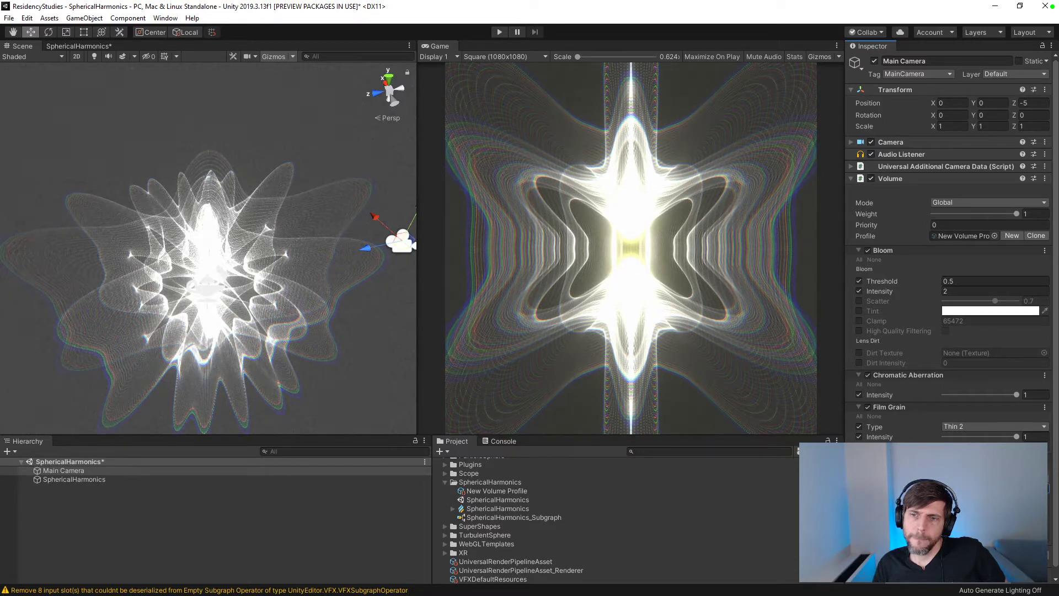
# - Add a Vignette override to the camera's volume below Depth Of Field
pyautogui.click(952, 488)
pyautogui.click(903, 421)
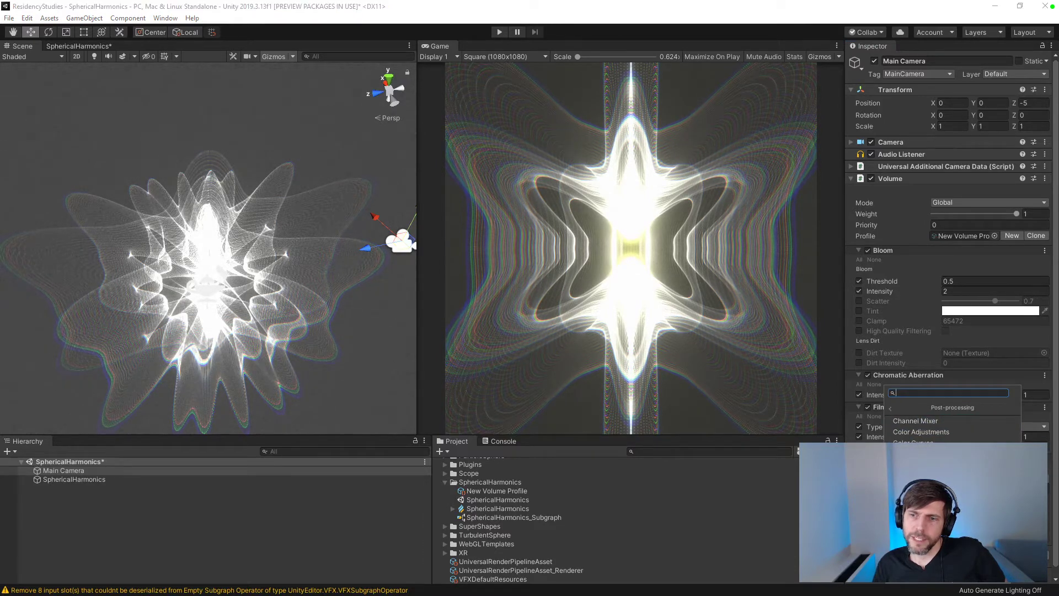
pyautogui.press('Escape')
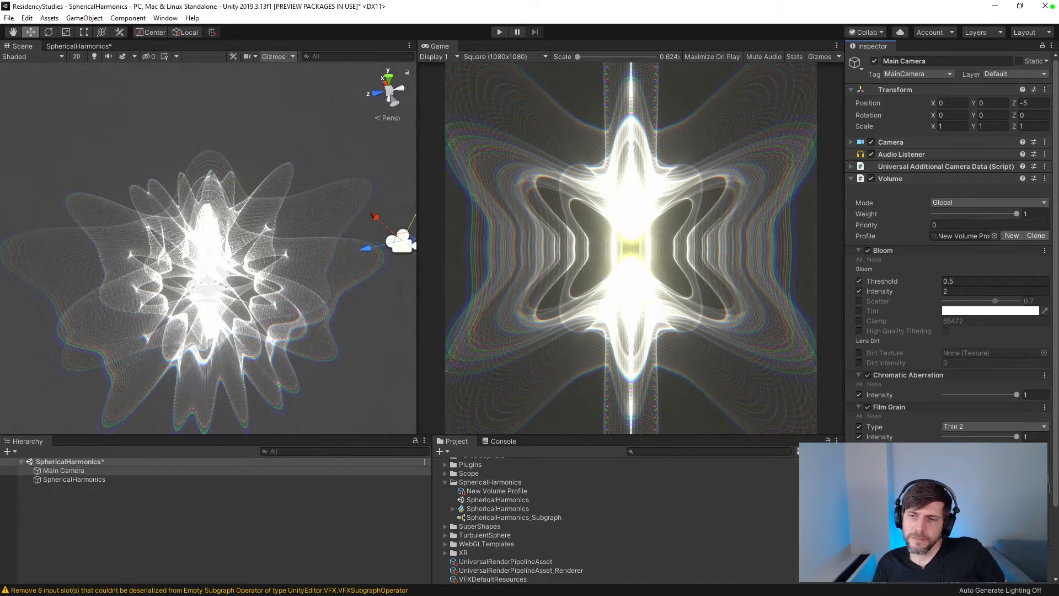
pyautogui.scroll(-3, 949, 276)
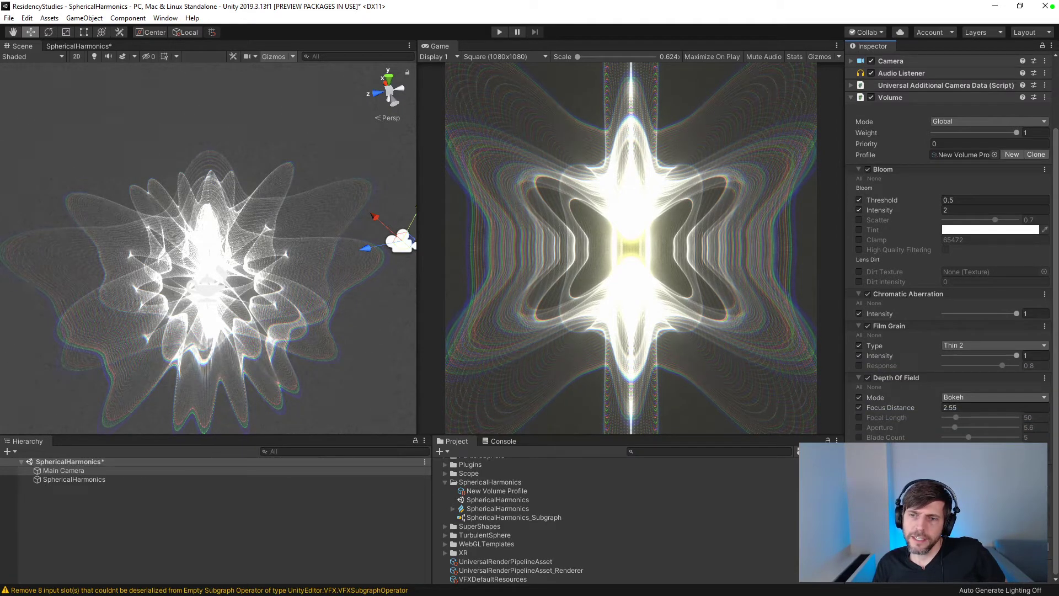
# - Remove the Bloom override from the volume and restore it with its threshold of 0.5 and intensity of 2
pyautogui.click(882, 170)
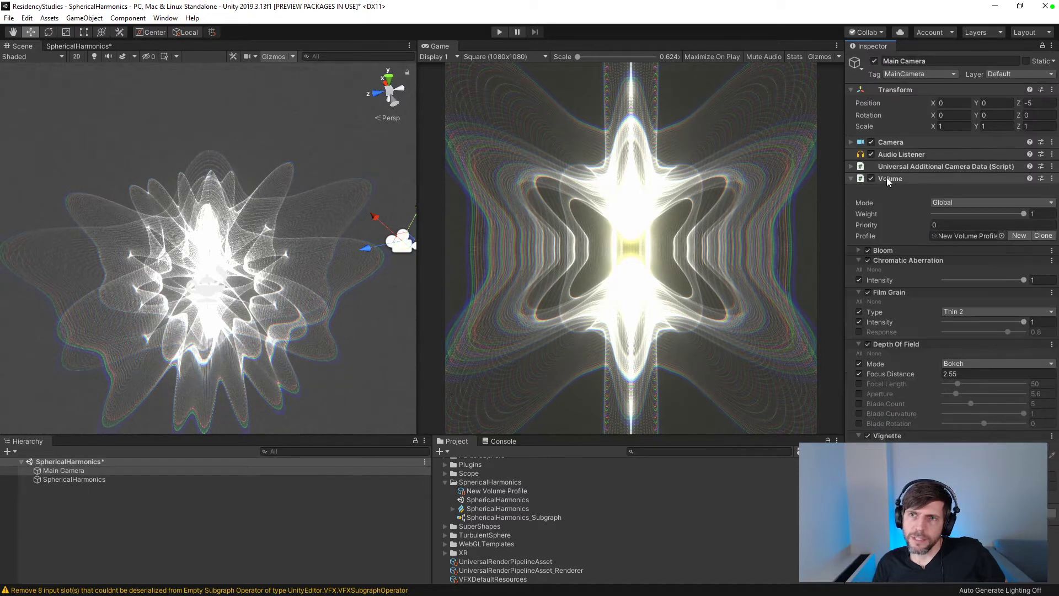
pyautogui.click(1050, 253)
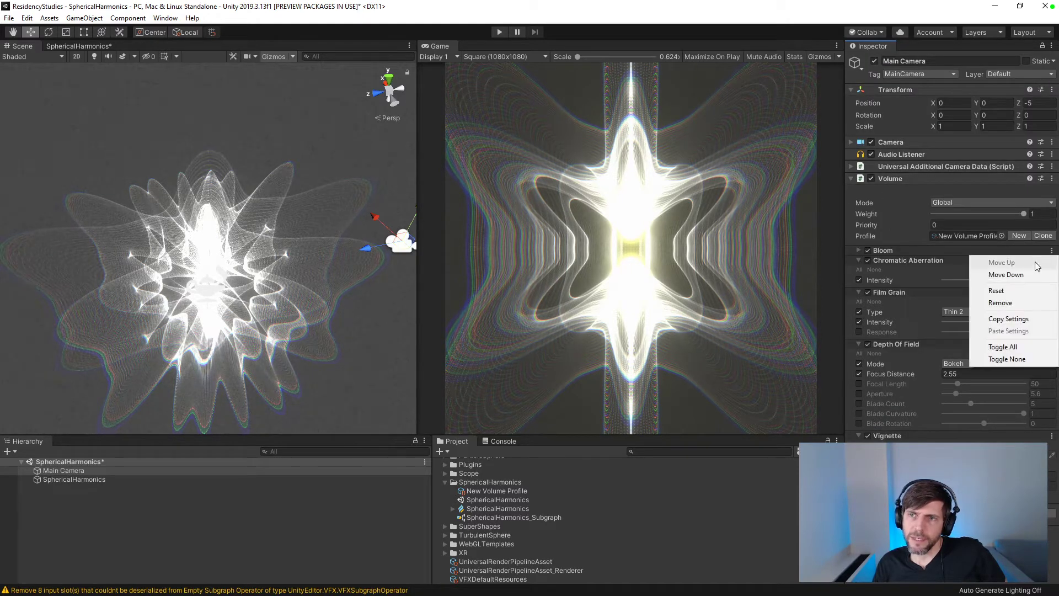
pyautogui.click(1015, 303)
pyautogui.click(955, 503)
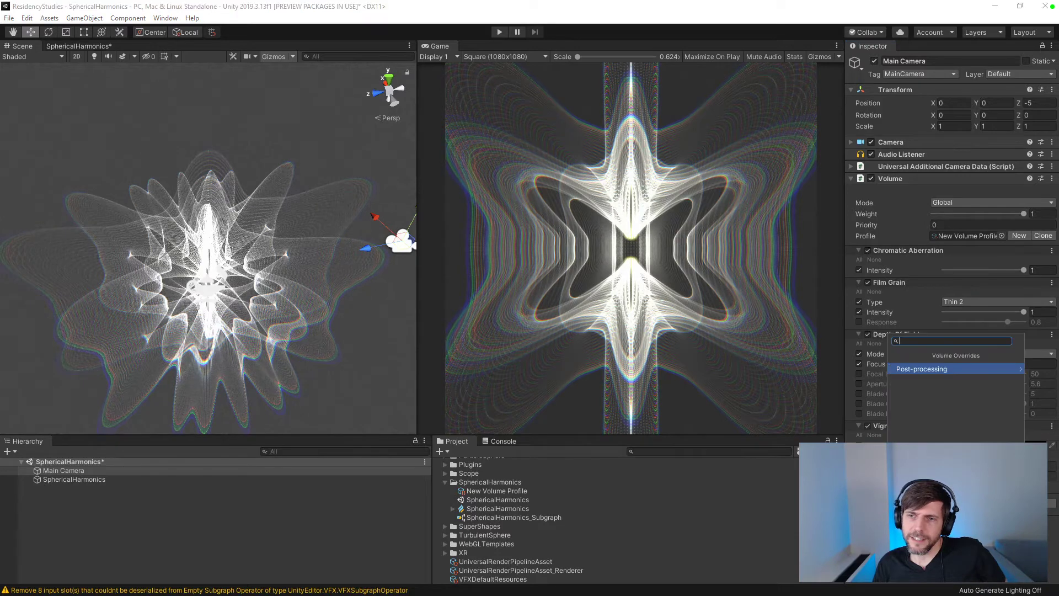
pyautogui.click(912, 369)
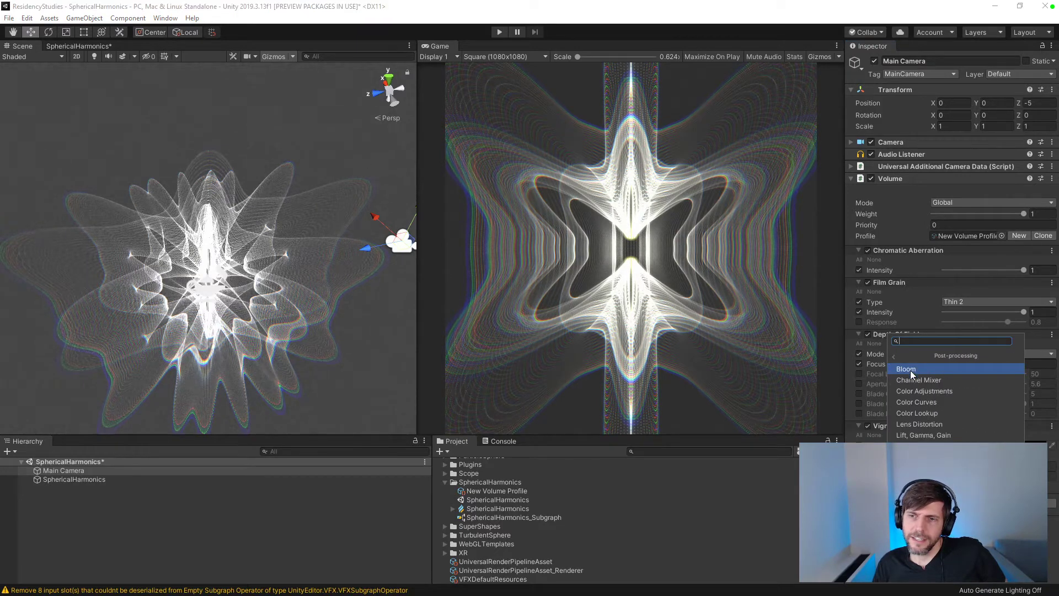
pyautogui.click(912, 369)
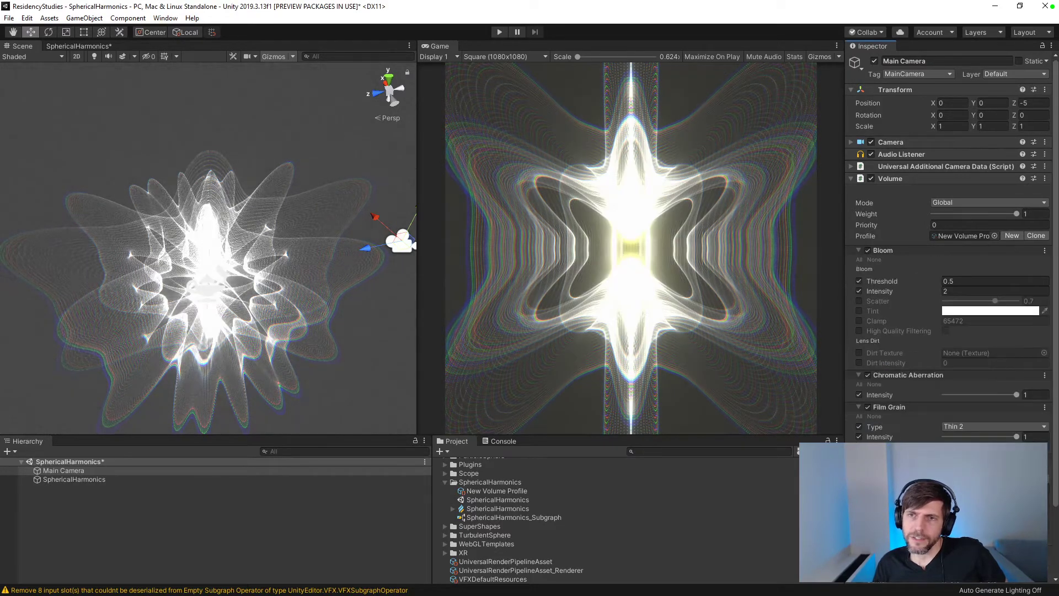
pyautogui.scroll(-3, 1055, 410)
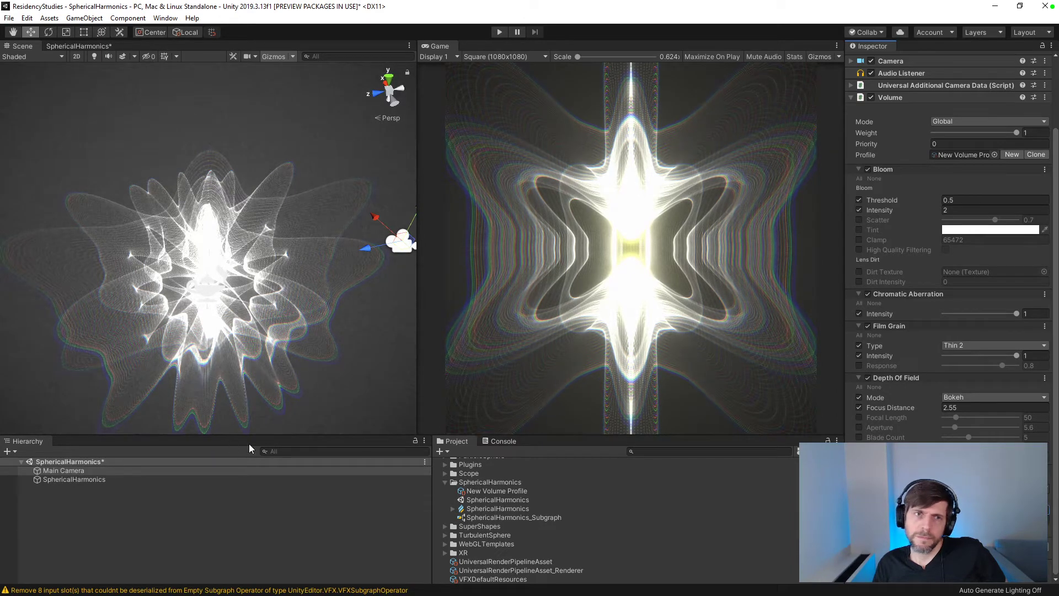
# - Vary the SphericalHarmonics object's parameters to about m0 1.9, m1 3.4, m2 1.74, m3 4.18, m4 3.97, m5 2.19, m6 0.85 and m7 0.4
pyautogui.click(90, 478)
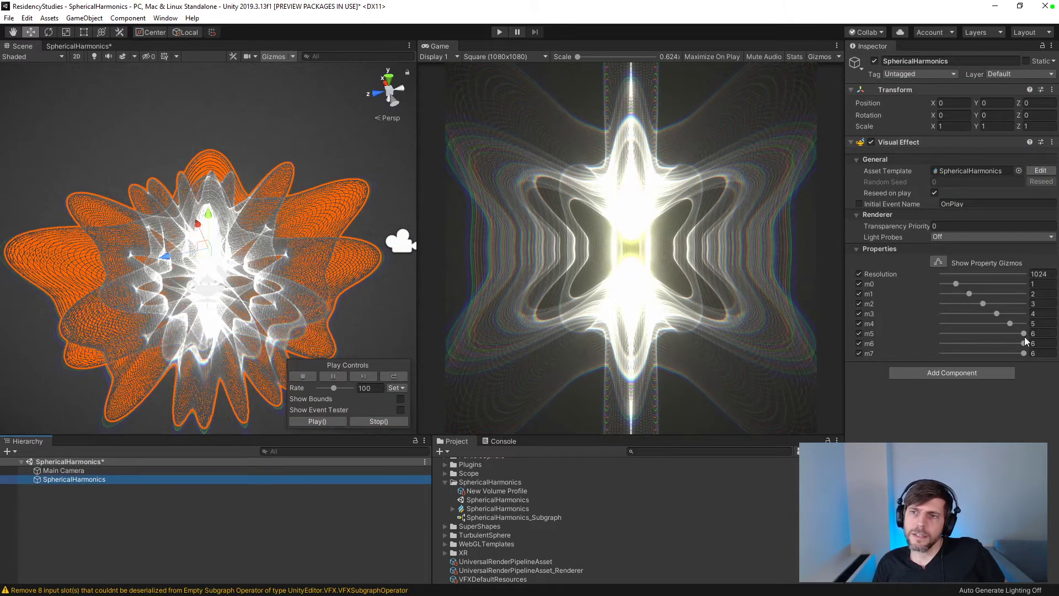
pyautogui.moveTo(1022, 333); pyautogui.dragTo(975, 353)
pyautogui.moveTo(996, 314); pyautogui.dragTo(1026, 309)
pyautogui.moveTo(968, 292); pyautogui.dragTo(948, 352)
pyautogui.moveTo(1012, 343); pyautogui.dragTo(979, 323)
pyautogui.moveTo(980, 313)
pyautogui.mouseDown()
pyautogui.moveTo(1003, 302)
pyautogui.moveTo(965, 303)
pyautogui.moveTo(1010, 294)
pyautogui.moveTo(956, 281)
pyautogui.moveTo(989, 294)
pyautogui.moveTo(996, 323)
pyautogui.mouseUp()
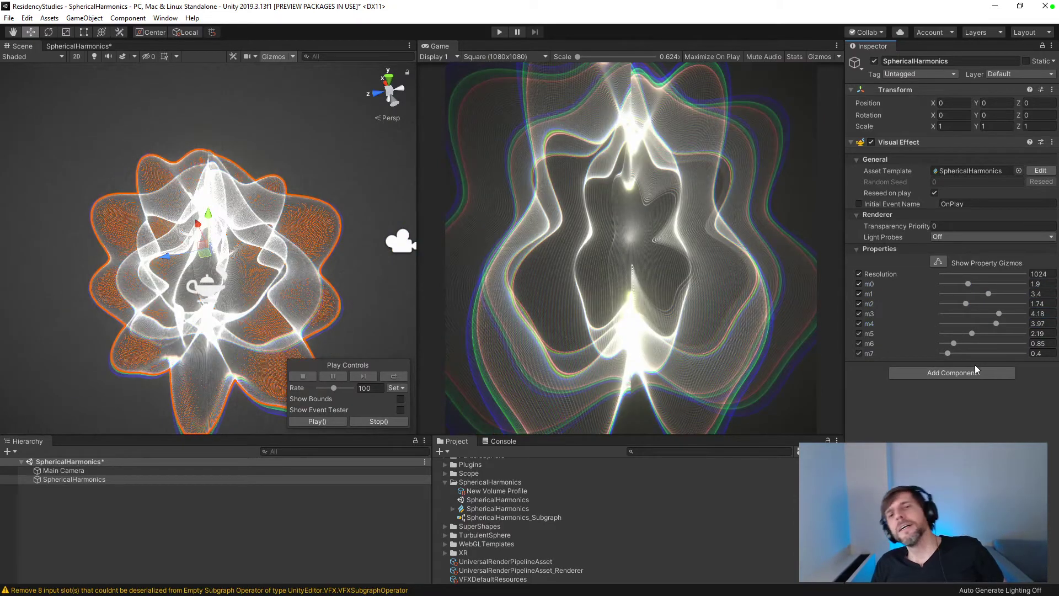
# - Set all of the SphericalHarmonics parameters from m0 through m7 to 1
pyautogui.click(1045, 284)
pyautogui.write('1')
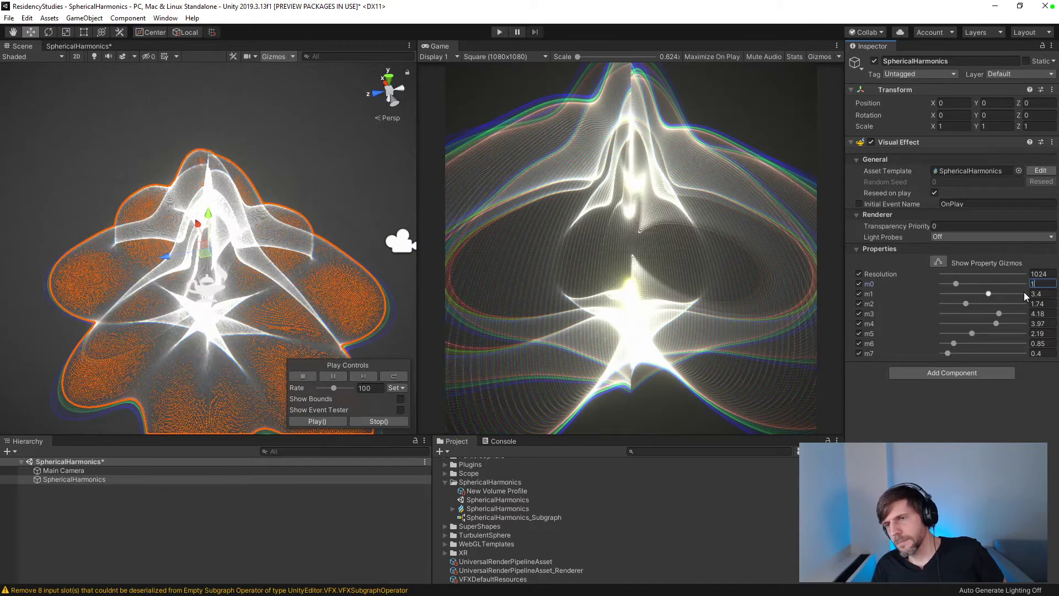
pyautogui.press('Tab')
pyautogui.write('1')
pyautogui.press('Tab')
pyautogui.write('1')
pyautogui.press('Tab')
pyautogui.write('1')
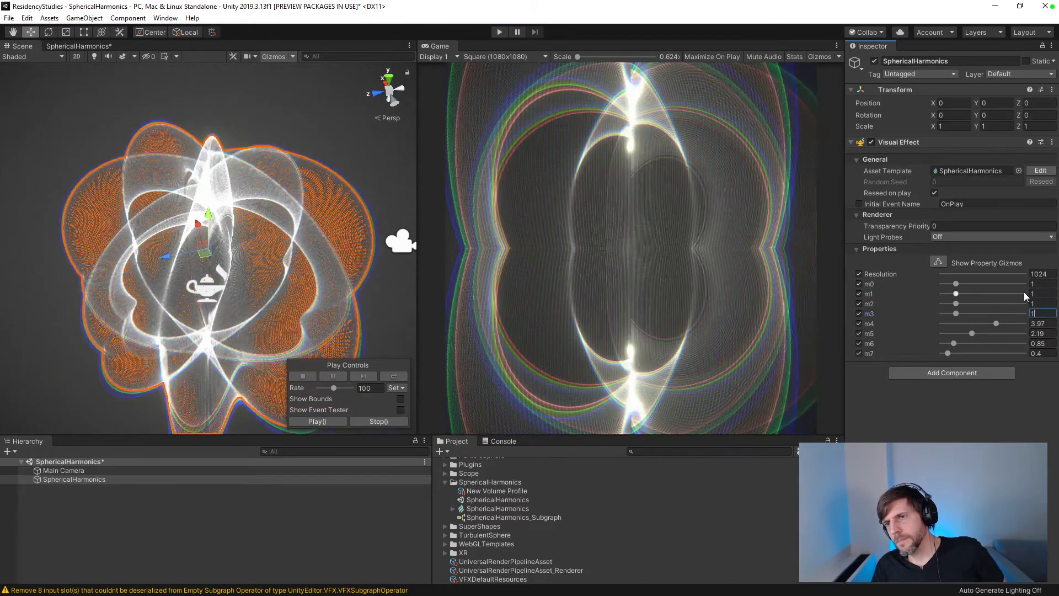
pyautogui.press('Tab')
pyautogui.write('1')
pyautogui.press('Tab')
pyautogui.write('1')
pyautogui.press('Tab')
pyautogui.write('1')
pyautogui.press('Tab')
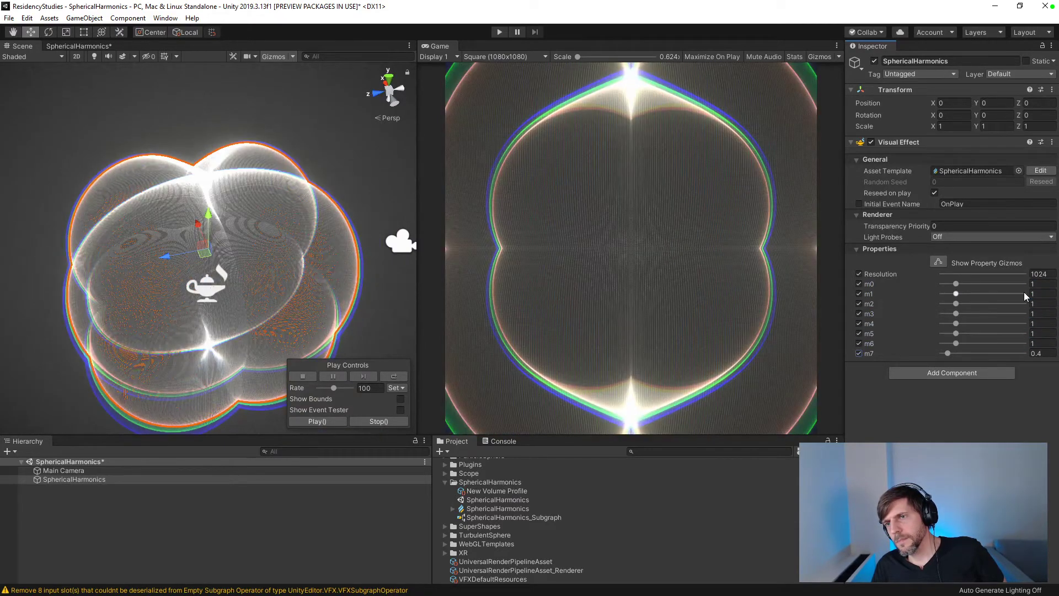
pyautogui.write('1')
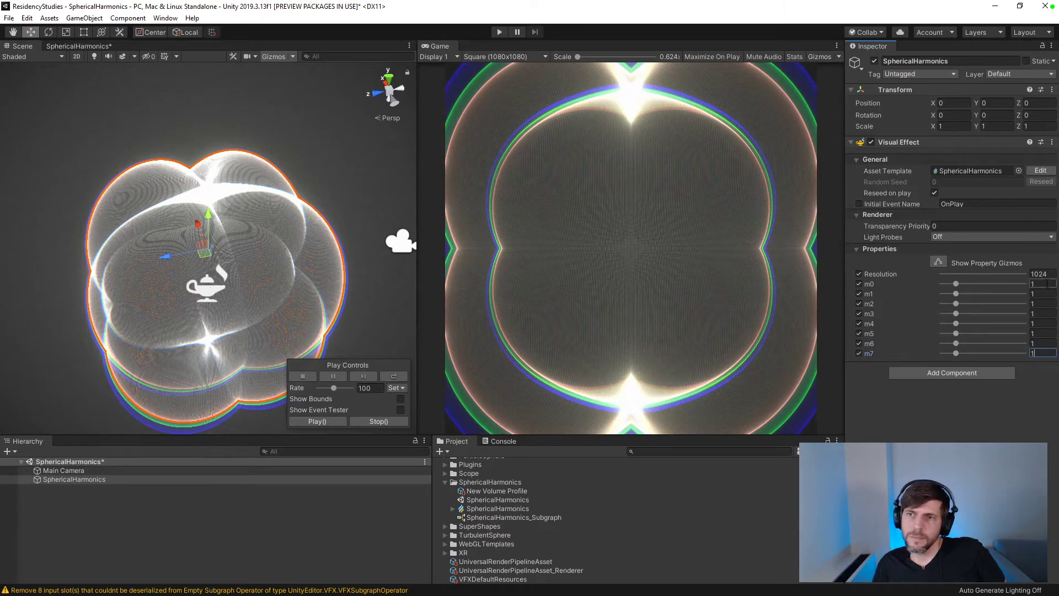
# - Set the even-numbered parameters m0, m2, m4 and m6 to 0 to shape the form into a sphere
pyautogui.click(1038, 283)
pyautogui.write('0')
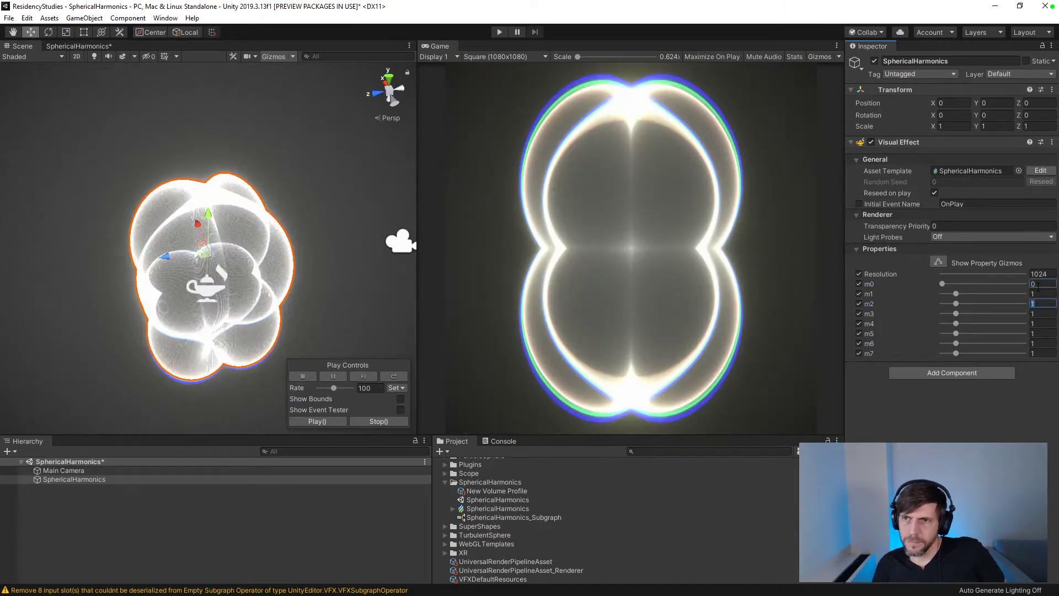
pyautogui.write('0')
pyautogui.press('Tab')
pyautogui.press('Tab')
pyautogui.write('0')
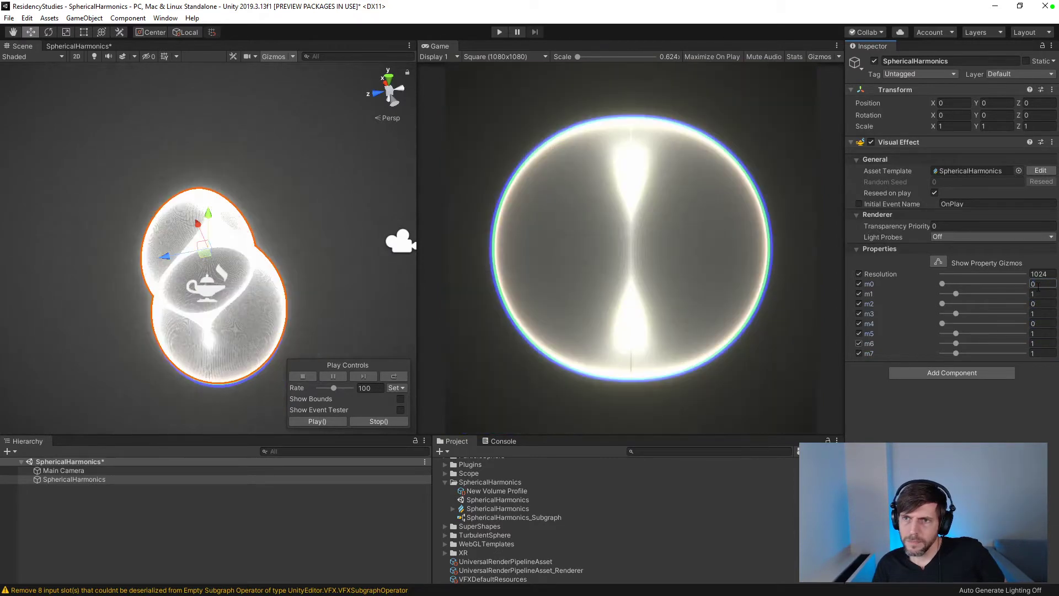
pyautogui.write('0')
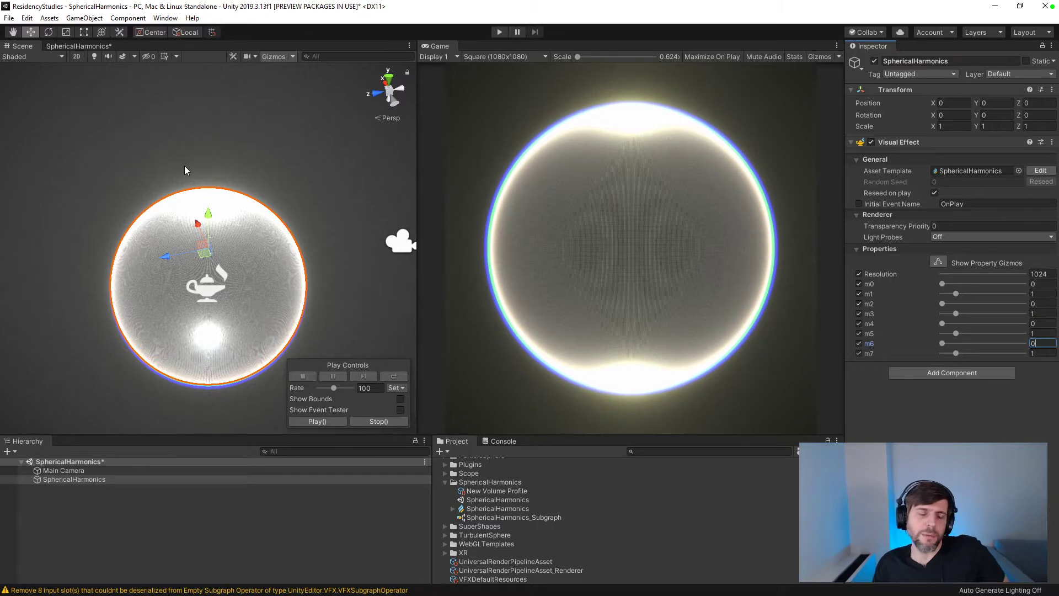
# - In the SphericalHarmonics graph, set the range minimum of parameters m7, m5 and m3 to 1
pyautogui.click(84, 47)
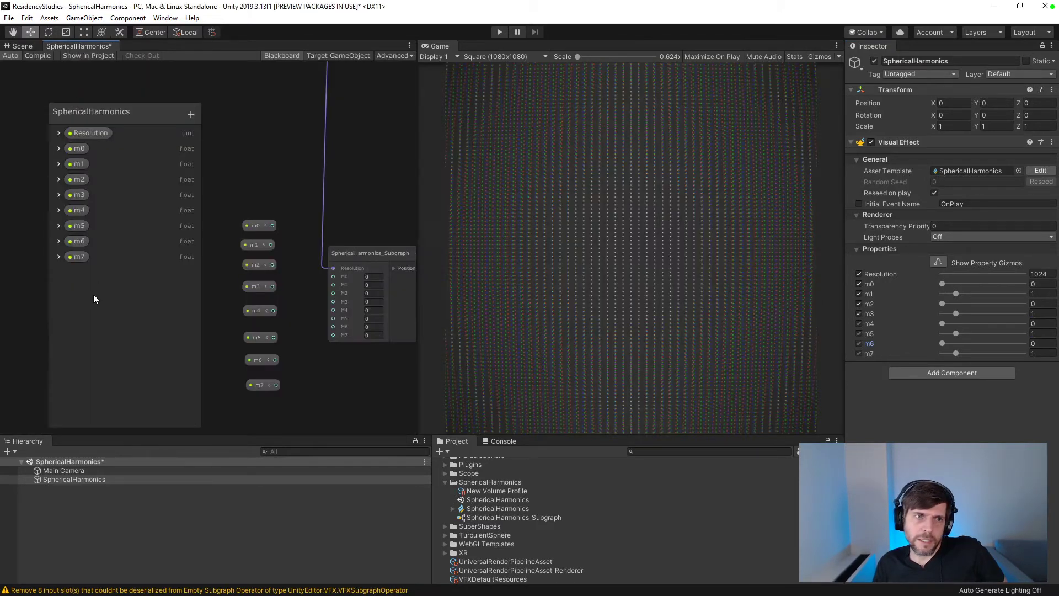
pyautogui.click(58, 257)
pyautogui.click(109, 309)
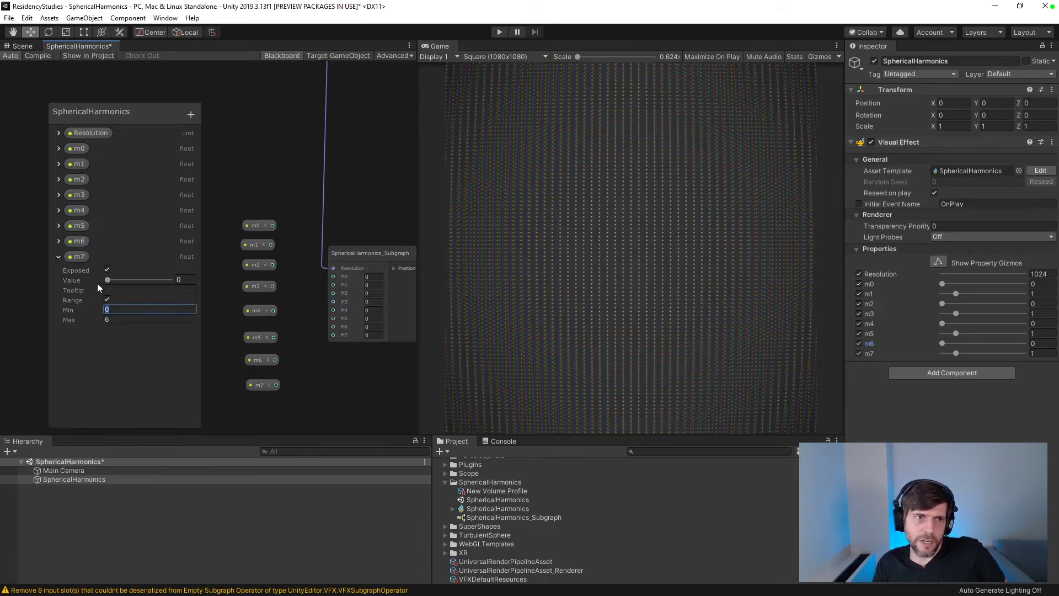
pyautogui.write('1')
pyautogui.click(58, 226)
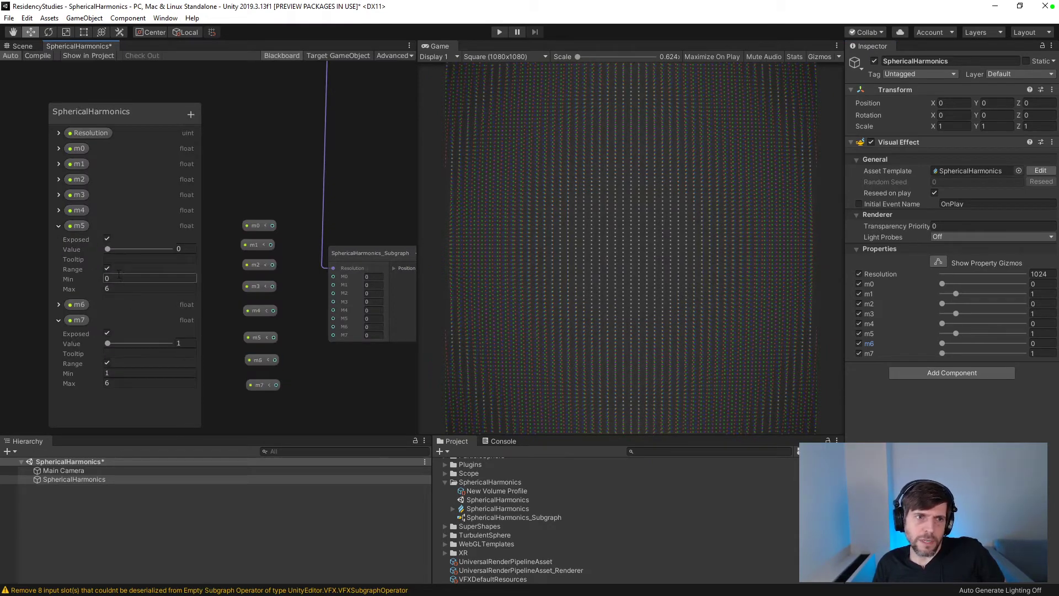
pyautogui.click(58, 194)
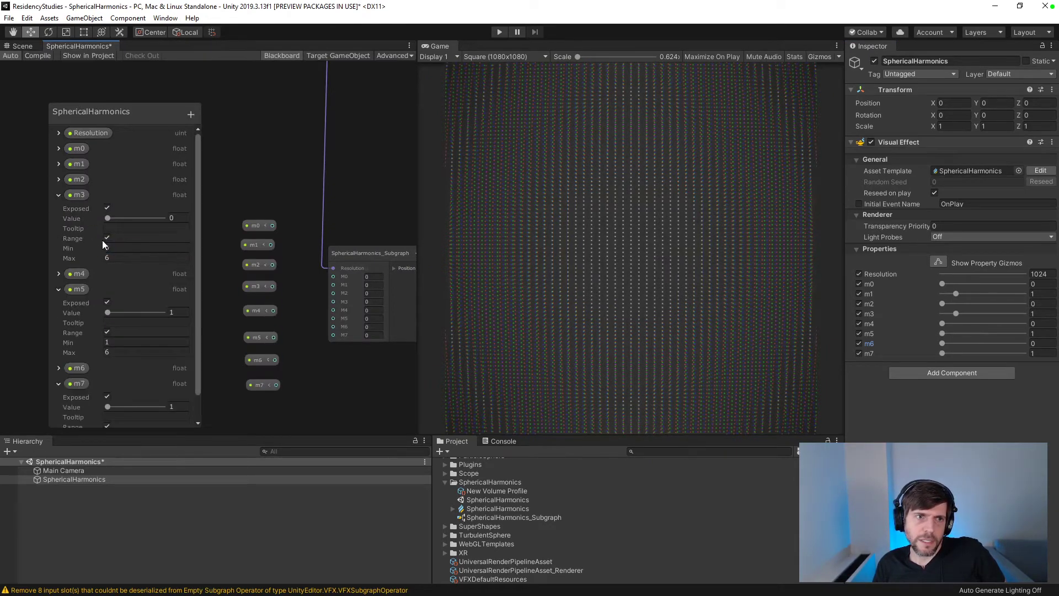
pyautogui.click(130, 248)
pyautogui.write('1')
# - Set the range minimum of the m2 and m1 parameters to 1
pyautogui.click(58, 179)
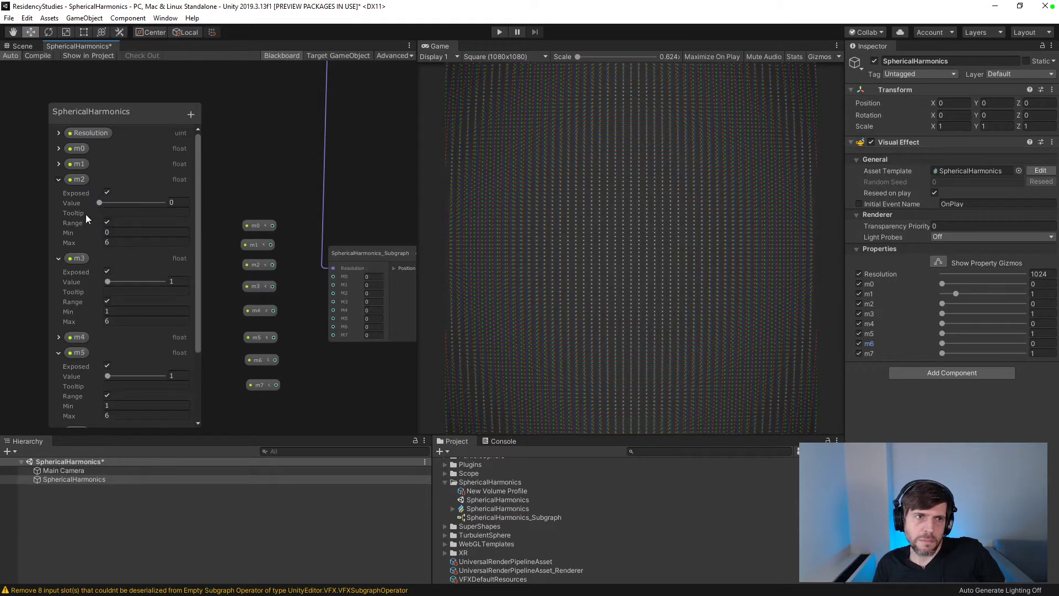
pyautogui.click(130, 232)
pyautogui.write('1')
pyautogui.click(58, 164)
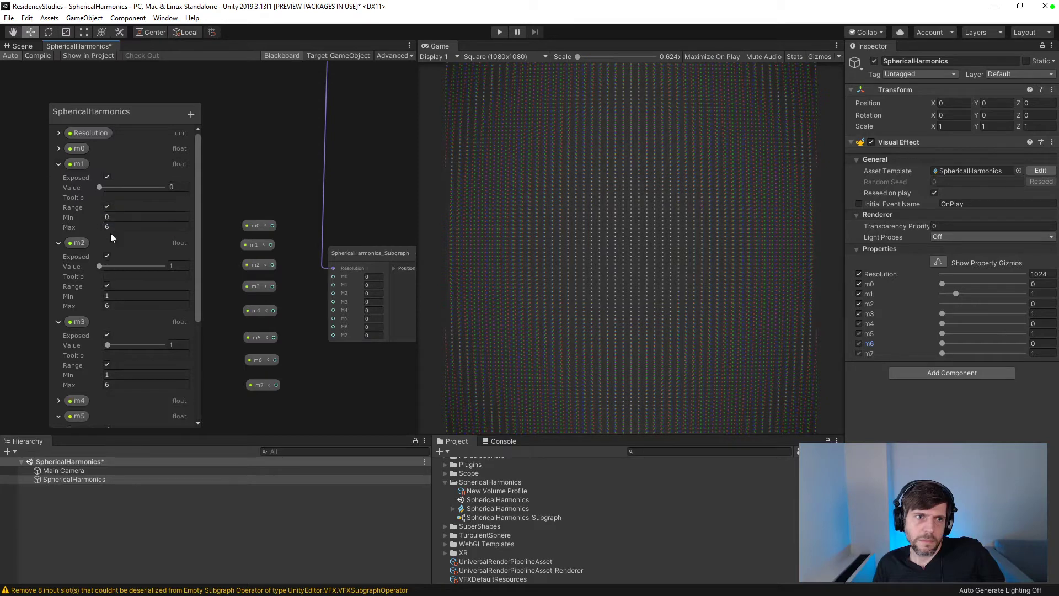
pyautogui.click(129, 217)
pyautogui.write('1')
# - Set the range minimum of the m0 and m2 parameters to 0
pyautogui.click(59, 148)
pyautogui.click(124, 201)
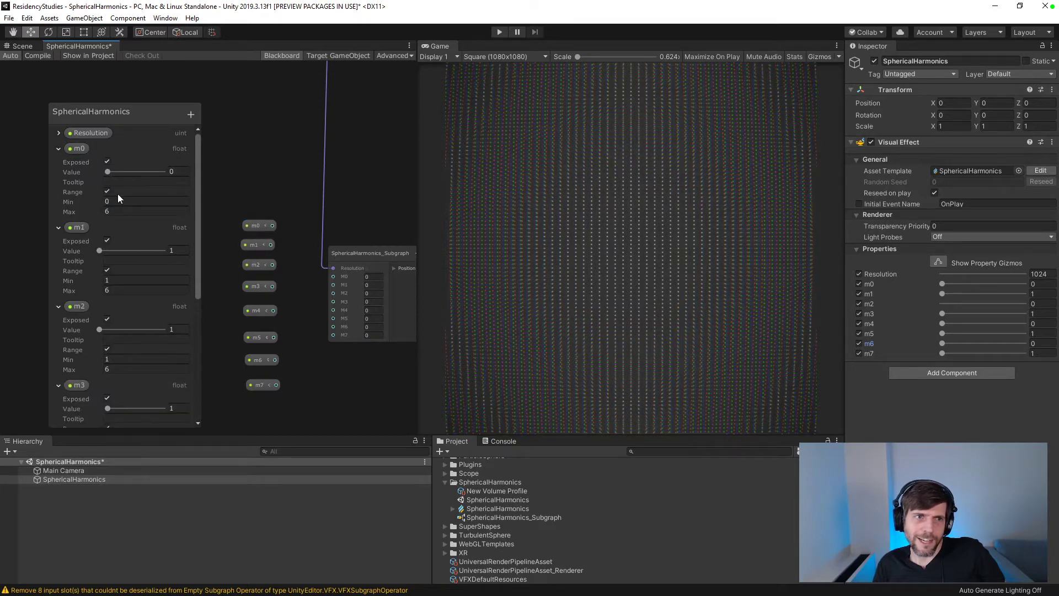
pyautogui.write('1')
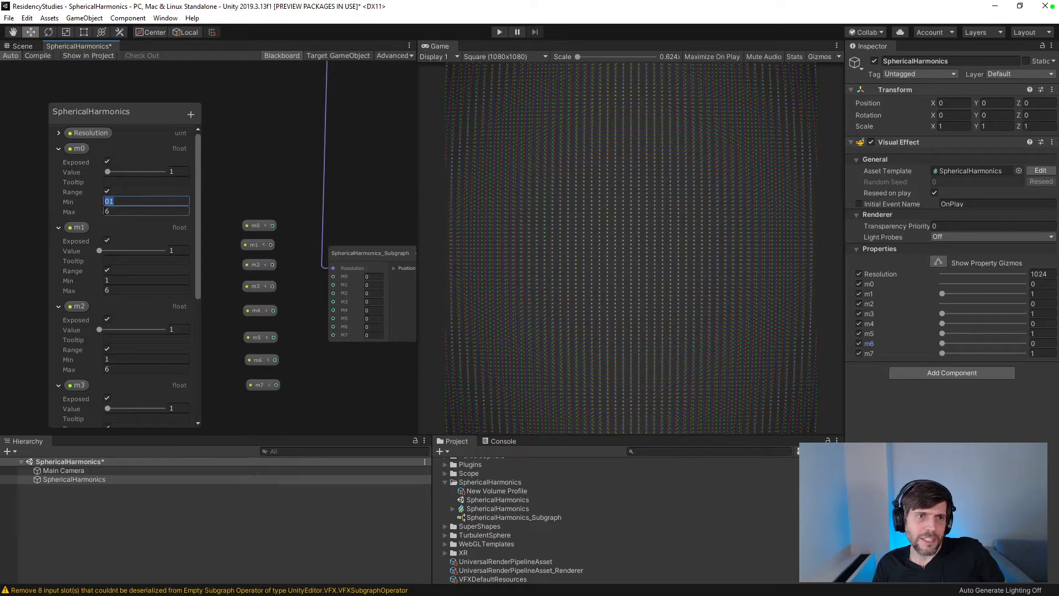
pyautogui.write('0')
pyautogui.click(146, 359)
pyautogui.write('0')
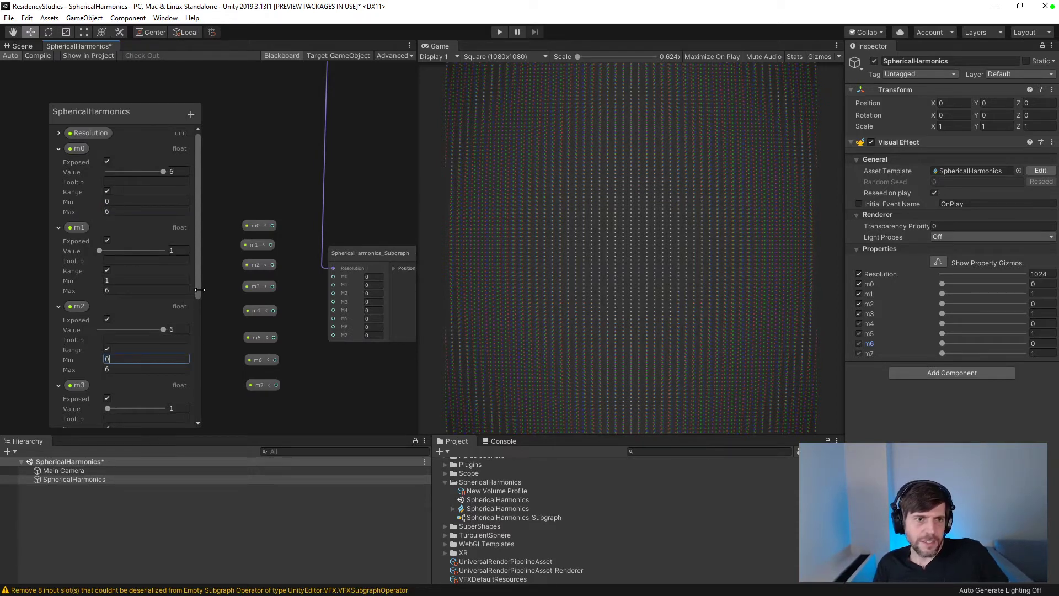
# - Narrow the graph's blackboard slightly and collapse the expanded details of all its parameters
pyautogui.moveTo(199, 290); pyautogui.dragTo(195, 292)
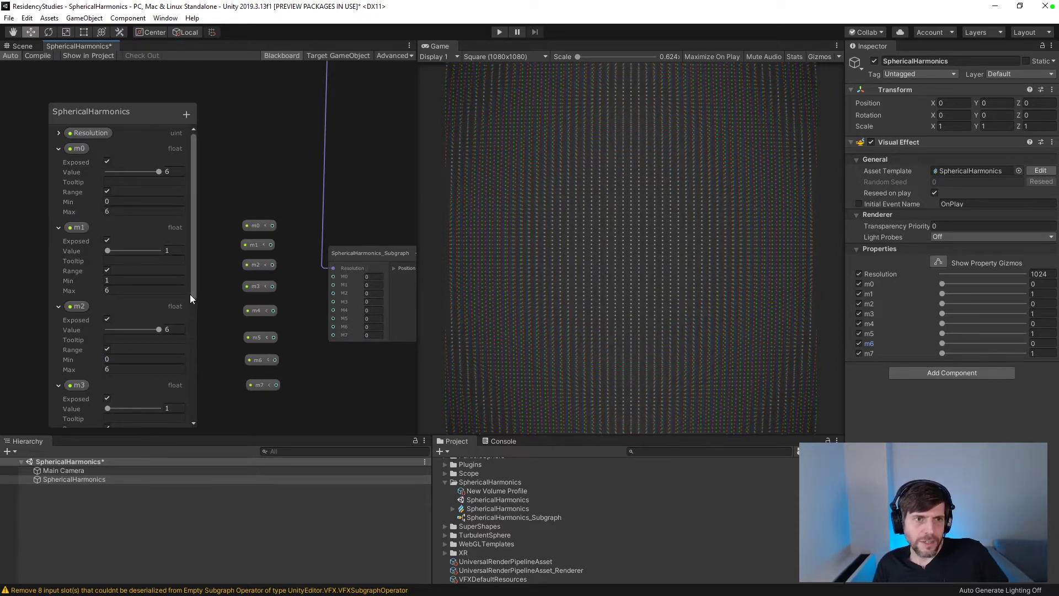
pyautogui.scroll(-5, 190, 293)
pyautogui.scroll(-3, 190, 418)
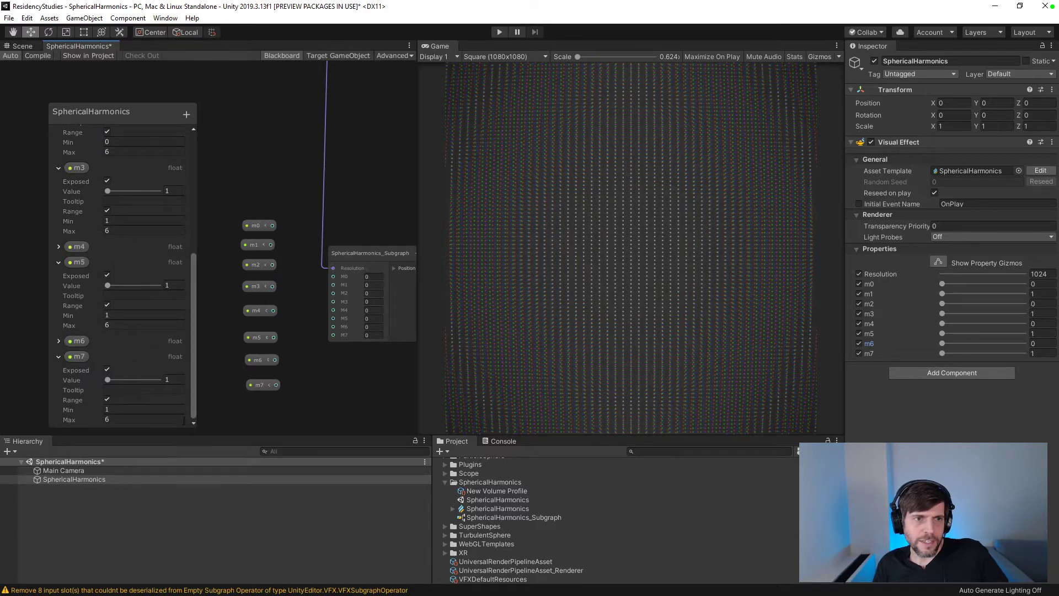
pyautogui.click(59, 357)
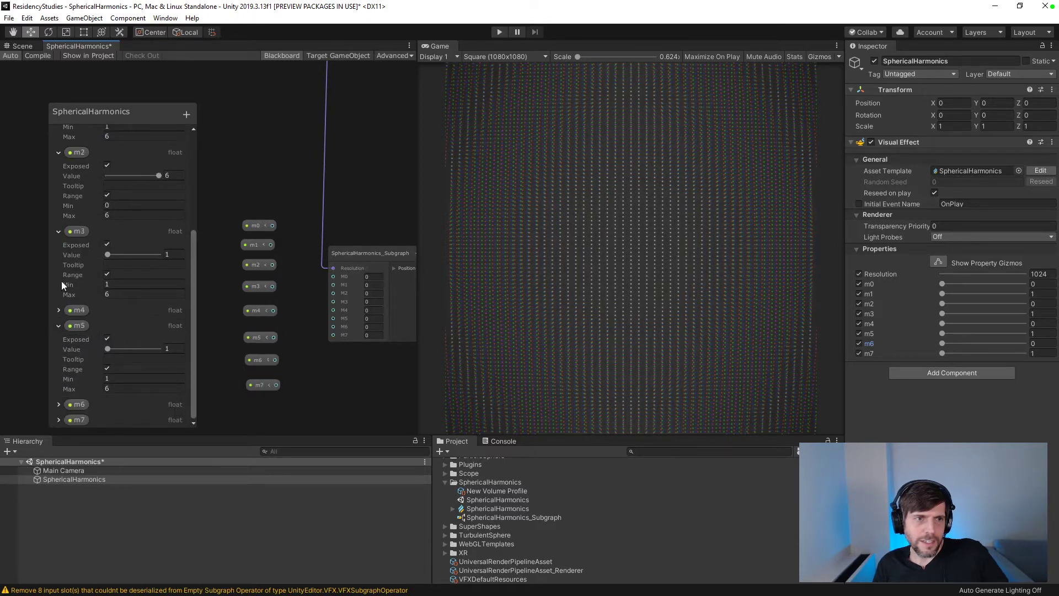
pyautogui.click(59, 325)
pyautogui.click(58, 294)
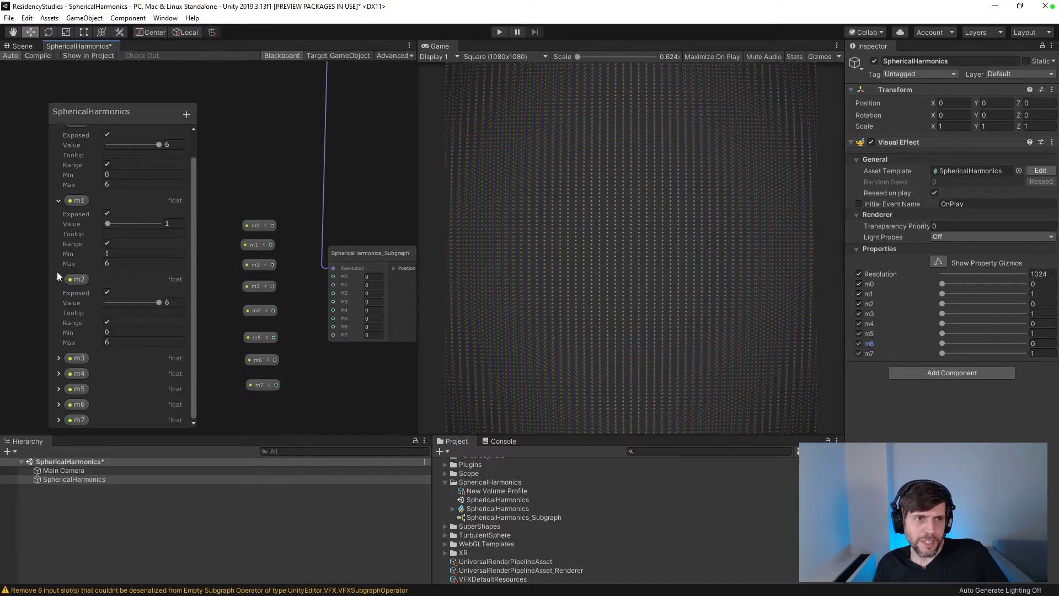
pyautogui.click(58, 278)
pyautogui.click(58, 227)
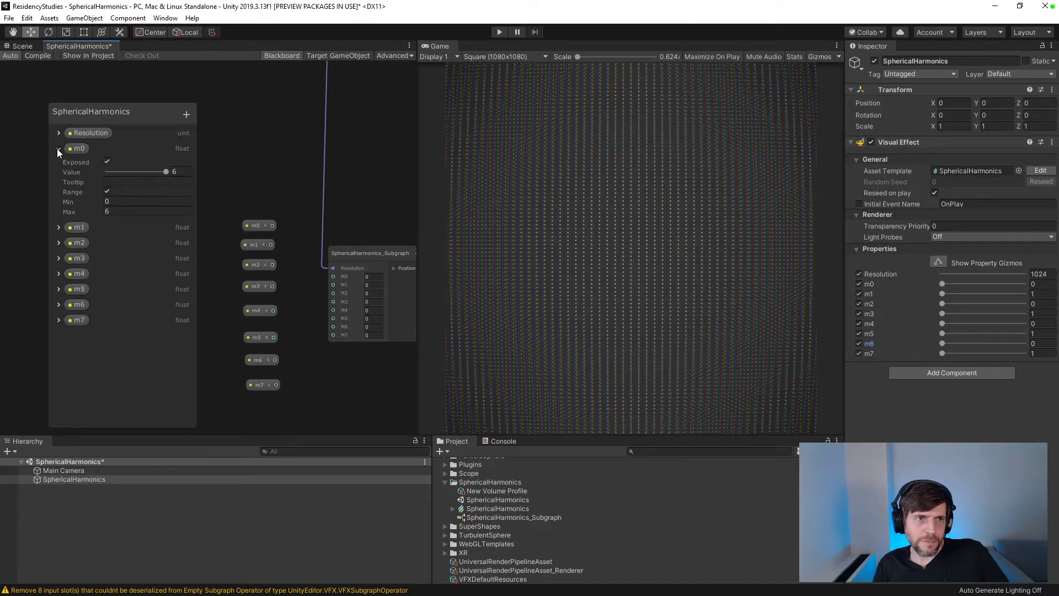
pyautogui.click(59, 148)
# - Check the range settings of m6, m4 and m2, then those of the odd-numbered parameters m7, m5, m3 and m1
pyautogui.click(58, 241)
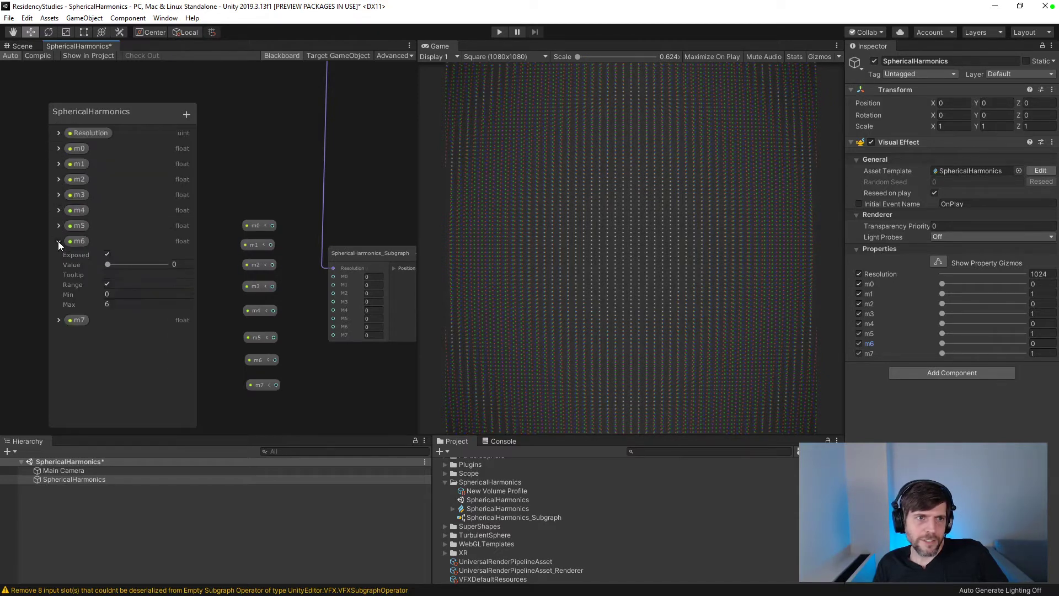
pyautogui.click(58, 210)
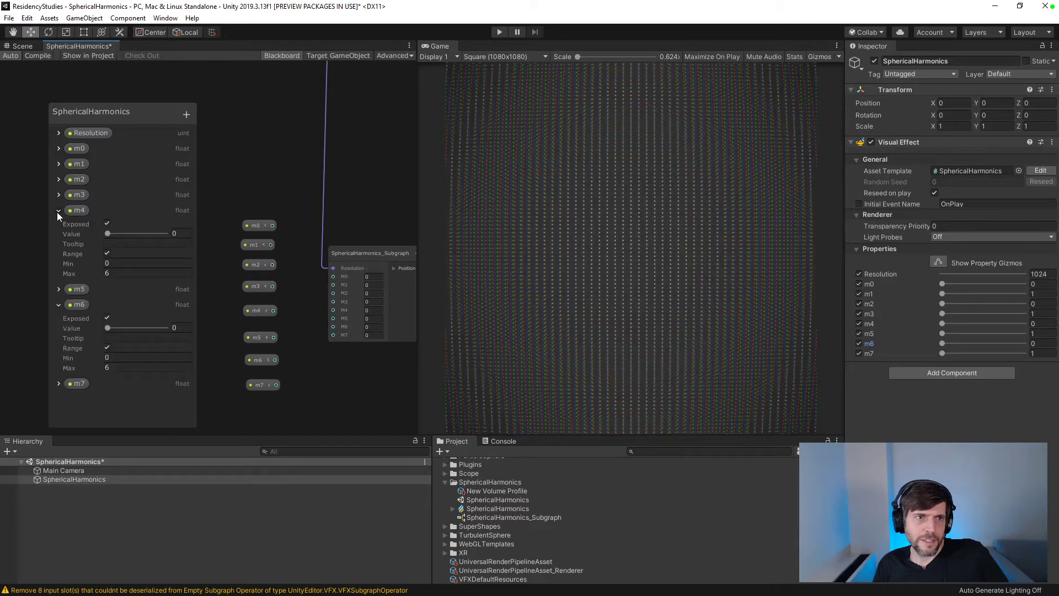
pyautogui.click(62, 176)
pyautogui.click(58, 178)
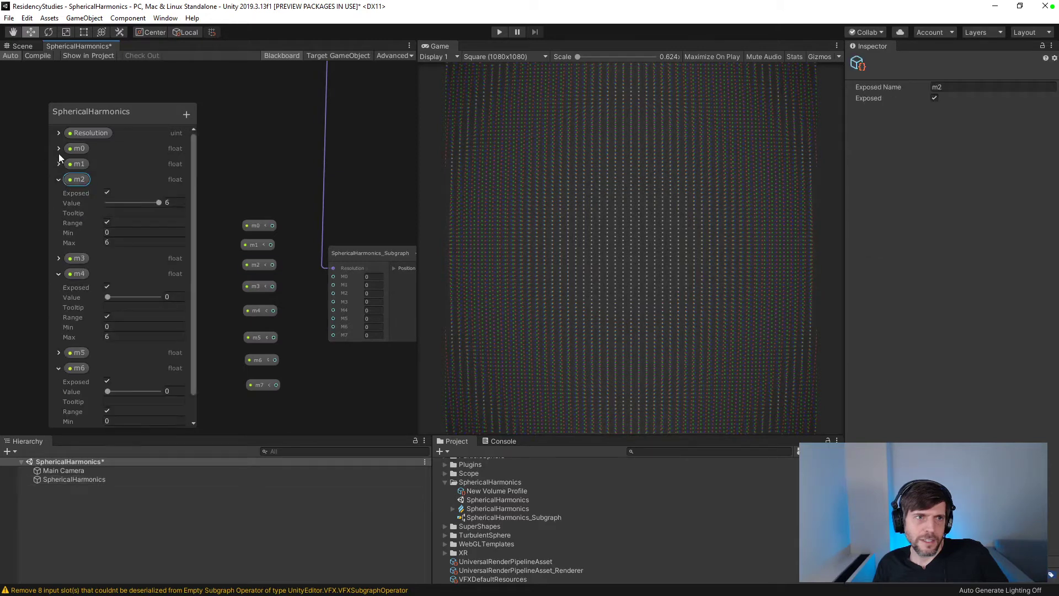
pyautogui.click(58, 179)
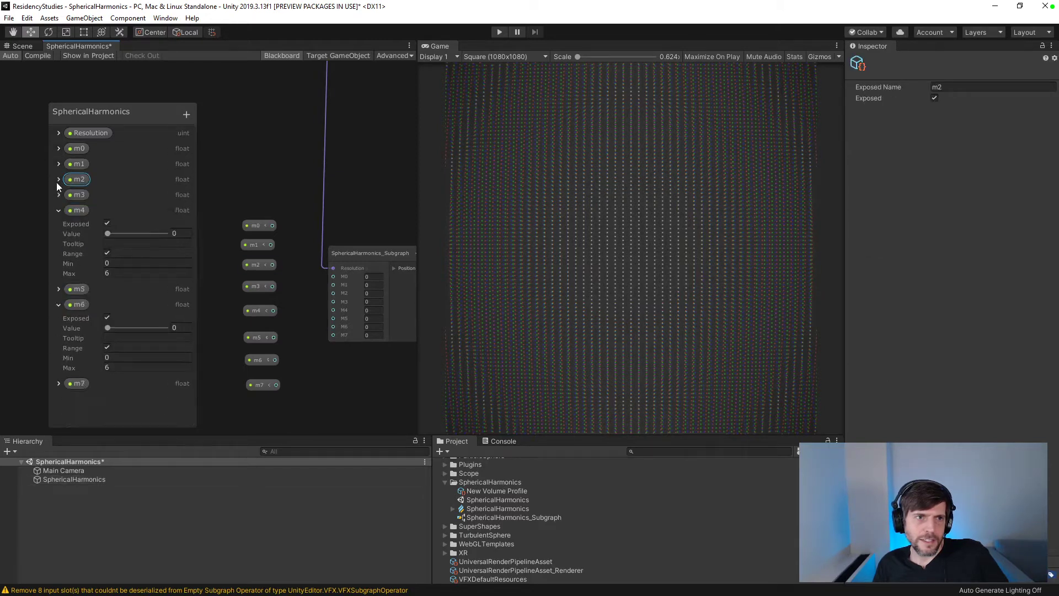
pyautogui.click(58, 210)
pyautogui.click(58, 240)
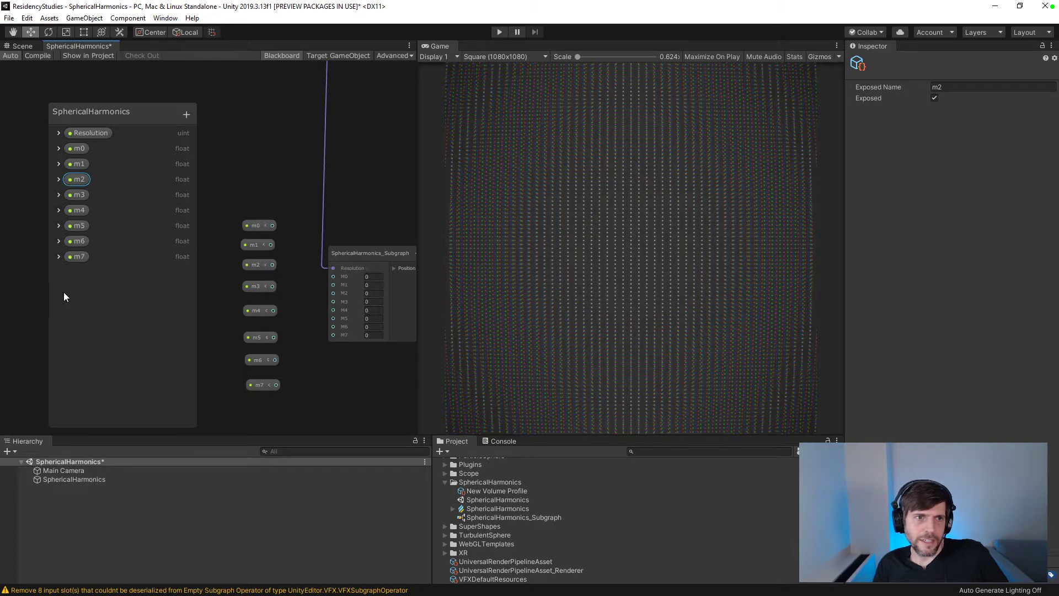
pyautogui.click(58, 256)
pyautogui.click(58, 226)
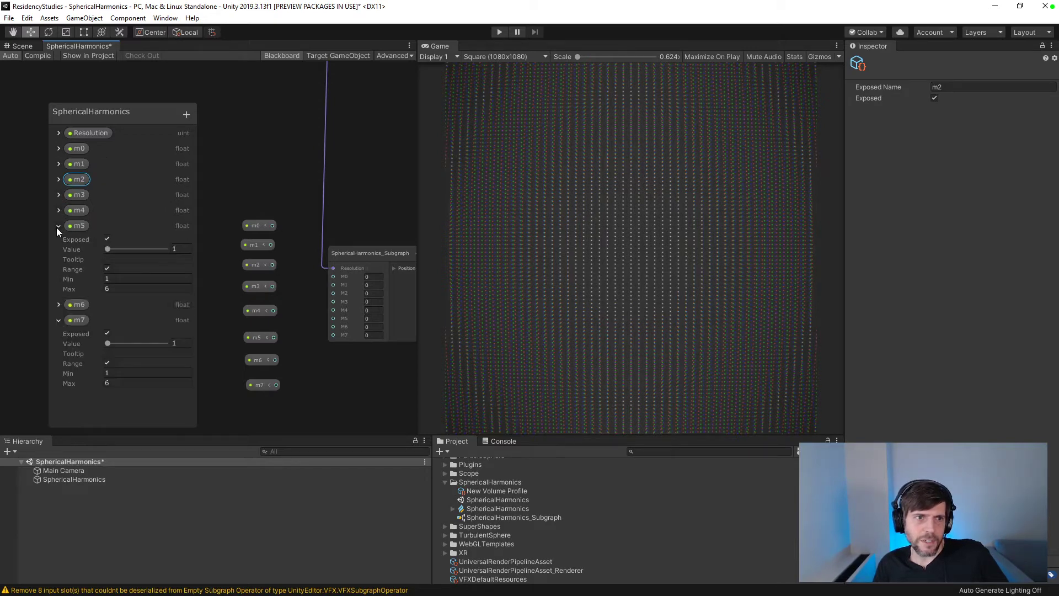
pyautogui.click(58, 195)
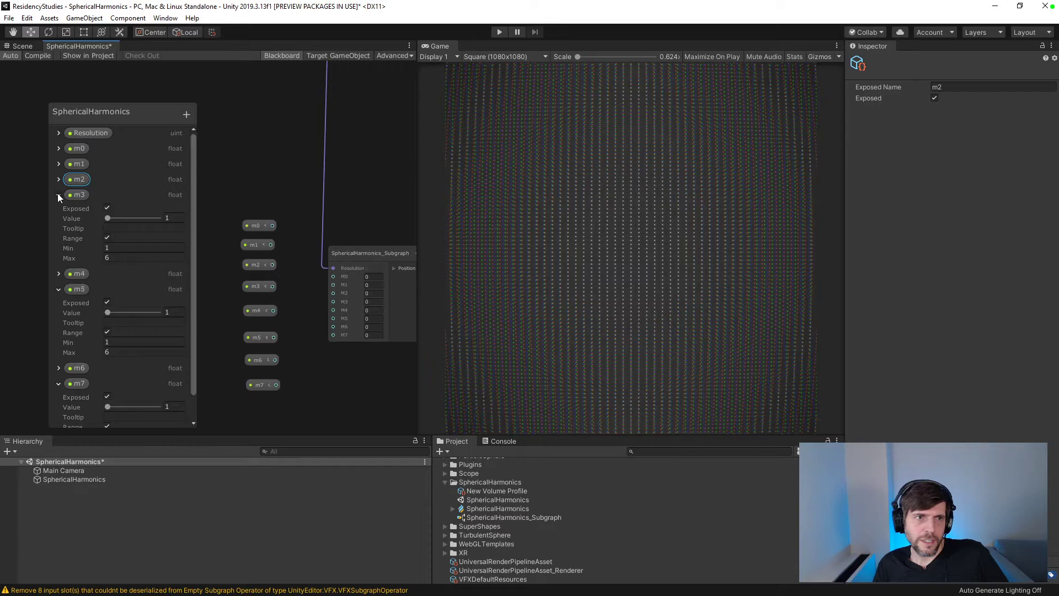
pyautogui.click(58, 164)
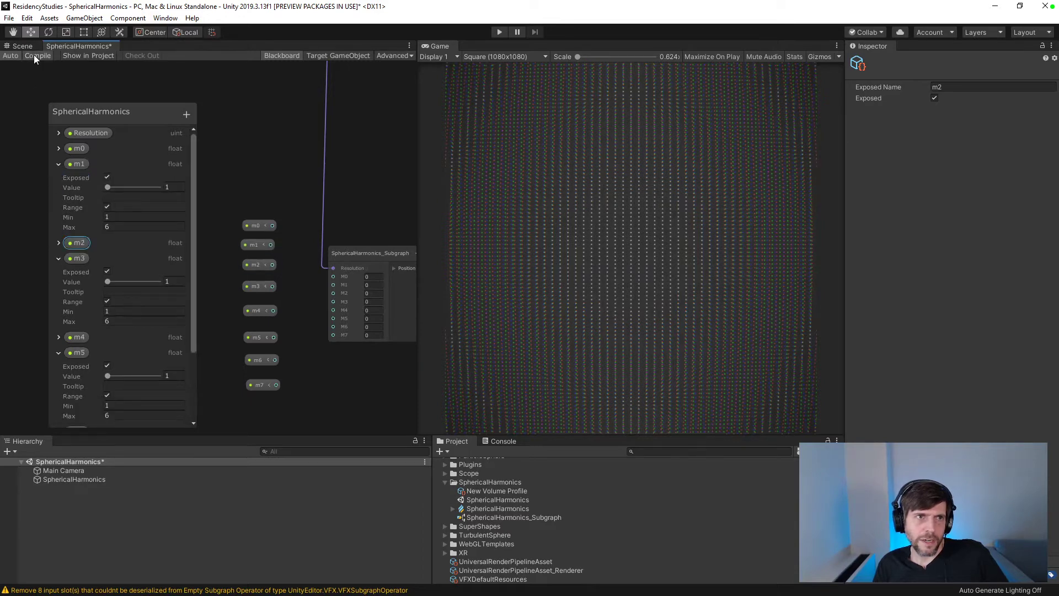
# - On the SphericalHarmonics object, set m4 to about 2.23, m5 to 4.31, m6 to 3.97 and m7 to 1.13
pyautogui.click(59, 470)
pyautogui.click(60, 479)
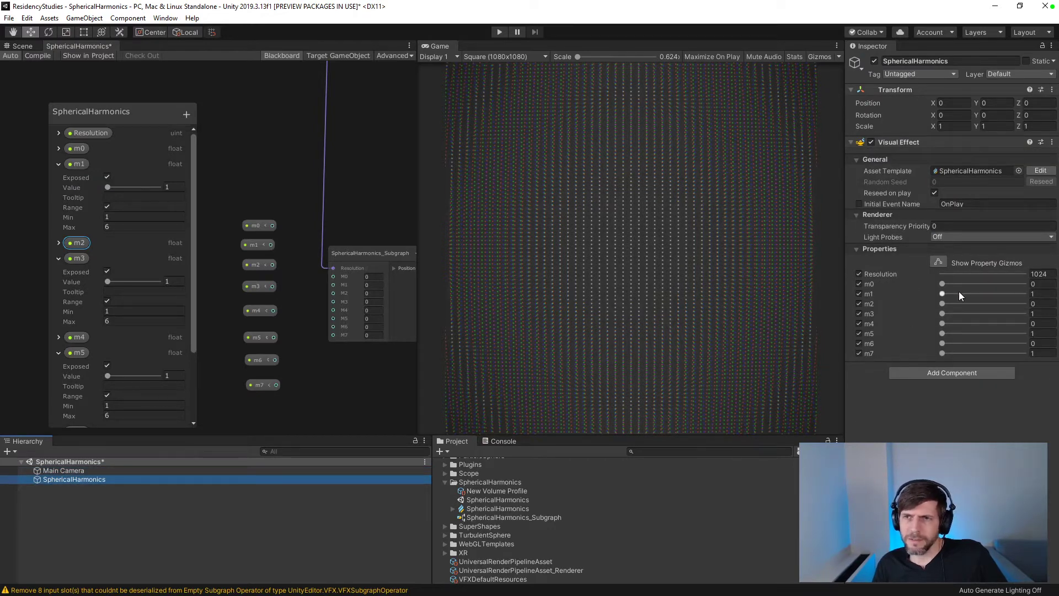
pyautogui.moveTo(942, 293); pyautogui.dragTo(1001, 298)
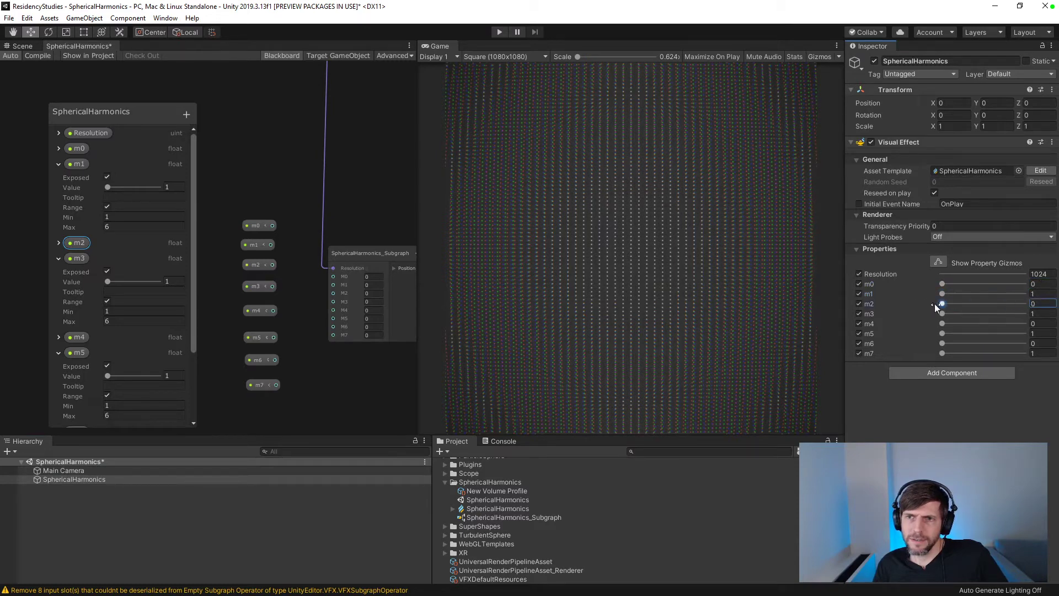
pyautogui.moveTo(943, 323); pyautogui.dragTo(1020, 324)
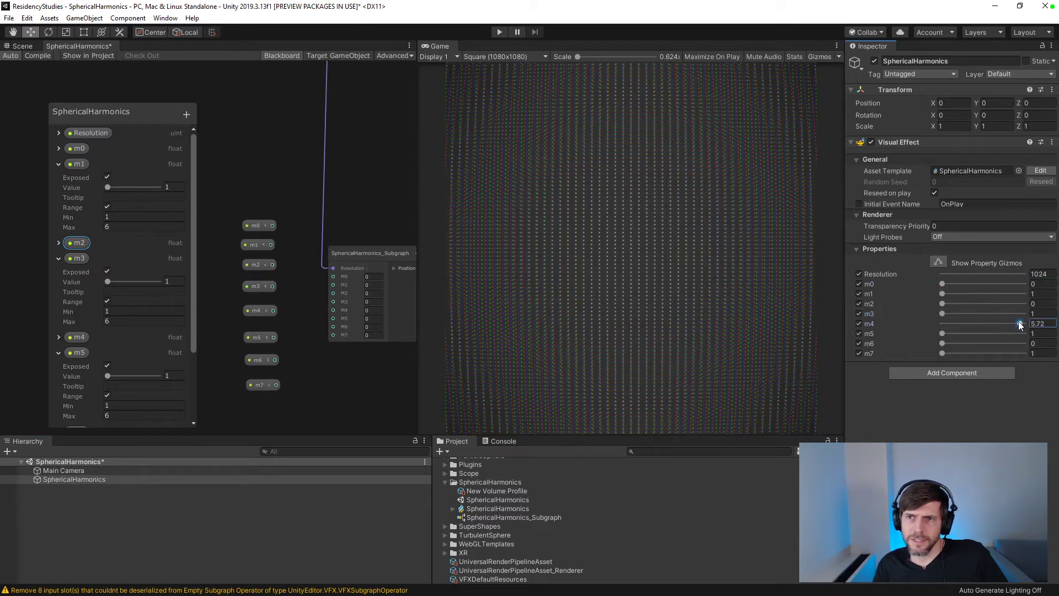
pyautogui.click(985, 333)
pyautogui.click(997, 353)
pyautogui.click(945, 343)
pyautogui.moveTo(996, 353); pyautogui.dragTo(944, 353)
pyautogui.click(997, 343)
pyautogui.click(997, 333)
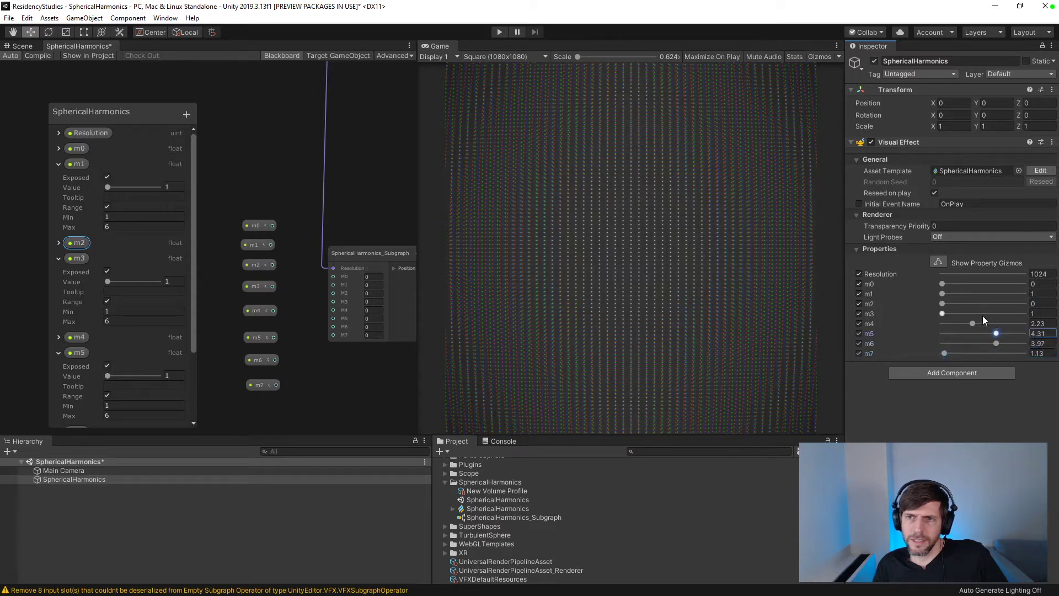
# - Set the object's m3 to about 3.47, m2 to 2.59, m1 to 2.79 and m0 to 1.62
pyautogui.click(982, 314)
pyautogui.click(974, 303)
pyautogui.click(972, 293)
pyautogui.click(965, 273)
pyautogui.click(964, 283)
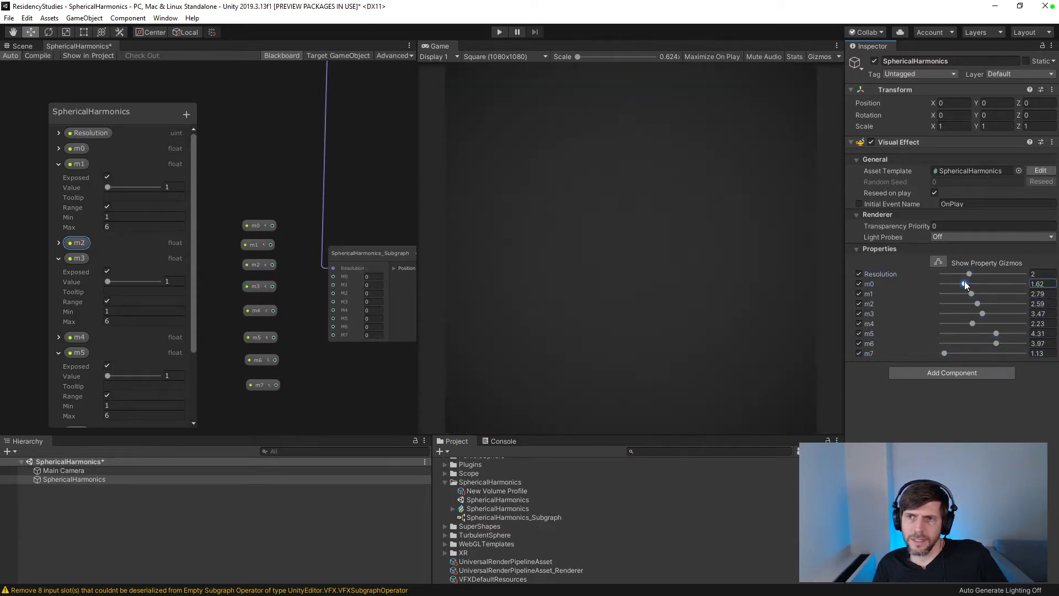
# - Try to raise the object's Resolution within its limited range, up to 5
pyautogui.click(941, 273)
pyautogui.moveTo(971, 275); pyautogui.dragTo(1015, 275)
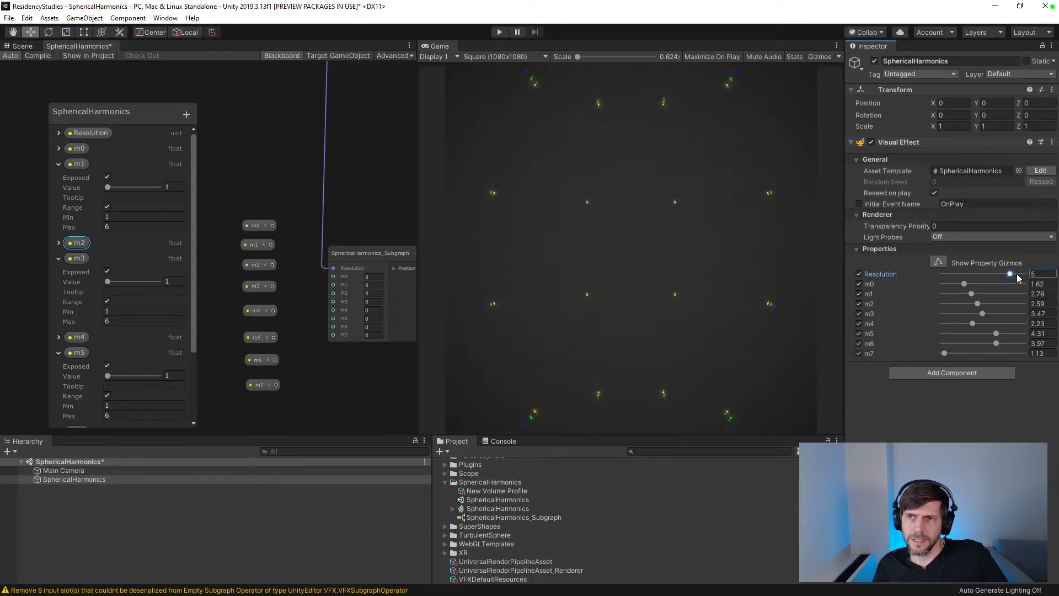
pyautogui.click(1045, 273)
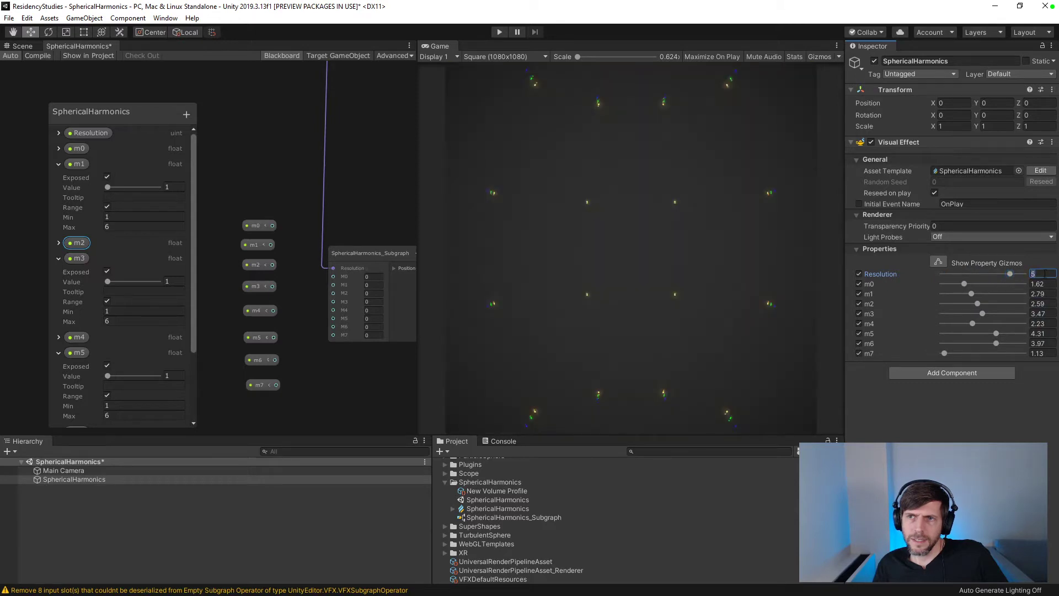
# - Turn off the range limit on the graph's Resolution parameter and compile the graph
pyautogui.click(57, 129)
pyautogui.click(59, 133)
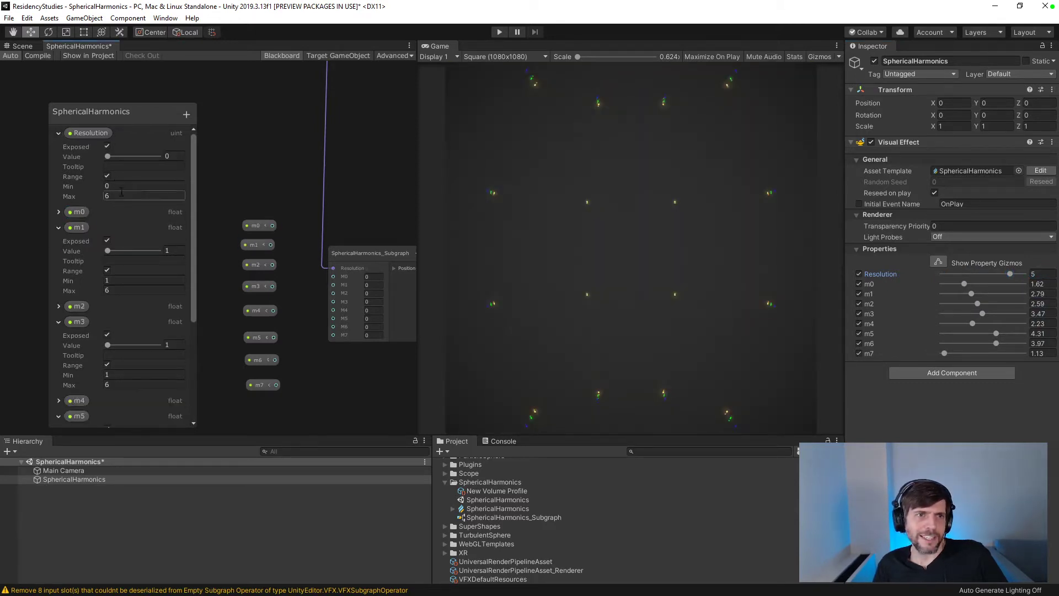
pyautogui.click(107, 176)
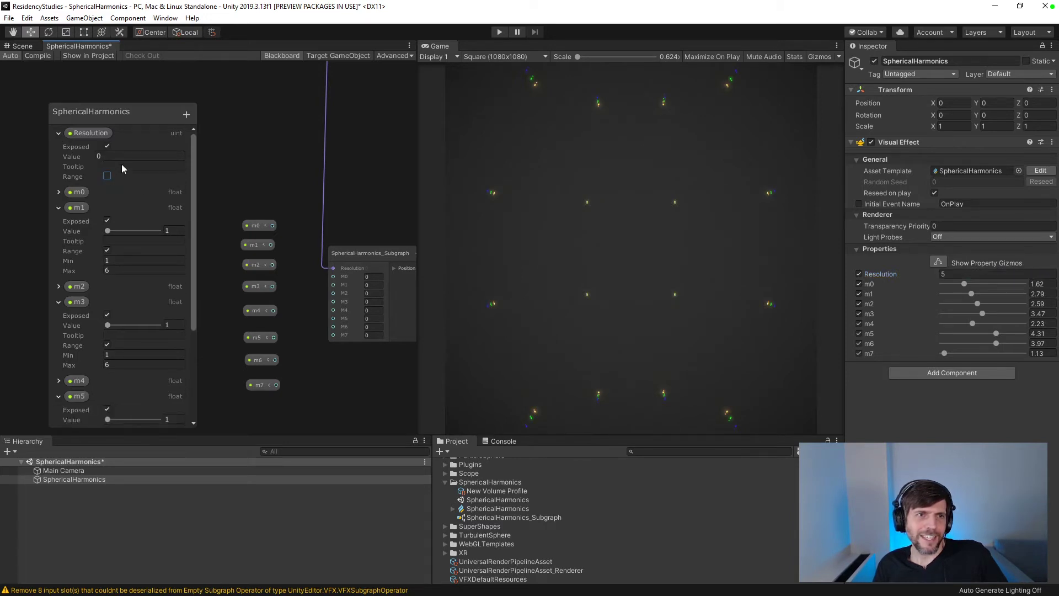
pyautogui.click(36, 56)
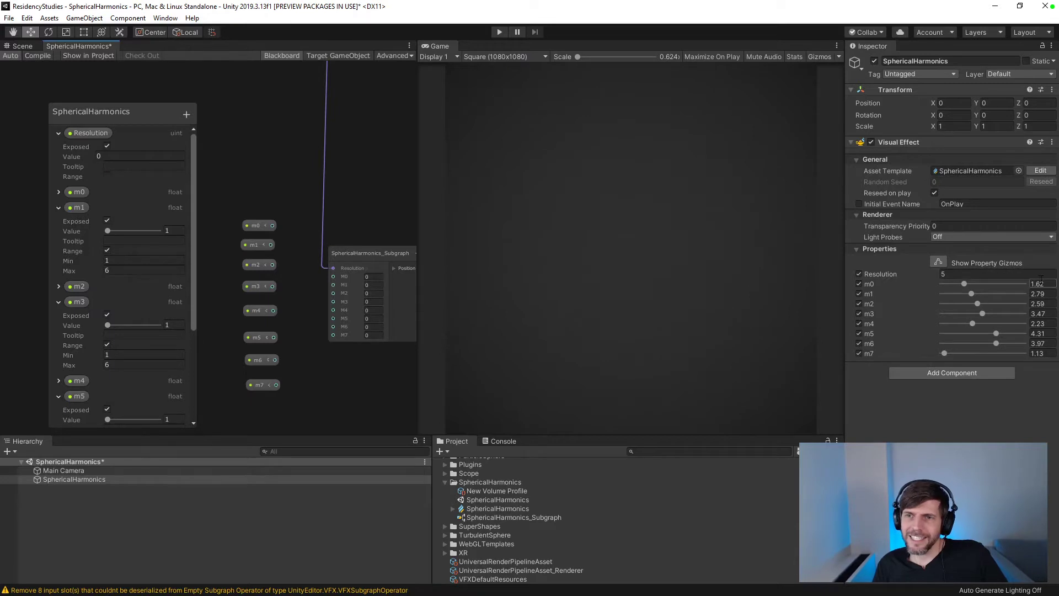
# - Set the object's Resolution to 1024 and restart its Visual Effect component by disabling and re-enabling it
pyautogui.click(1001, 277)
pyautogui.write('1')
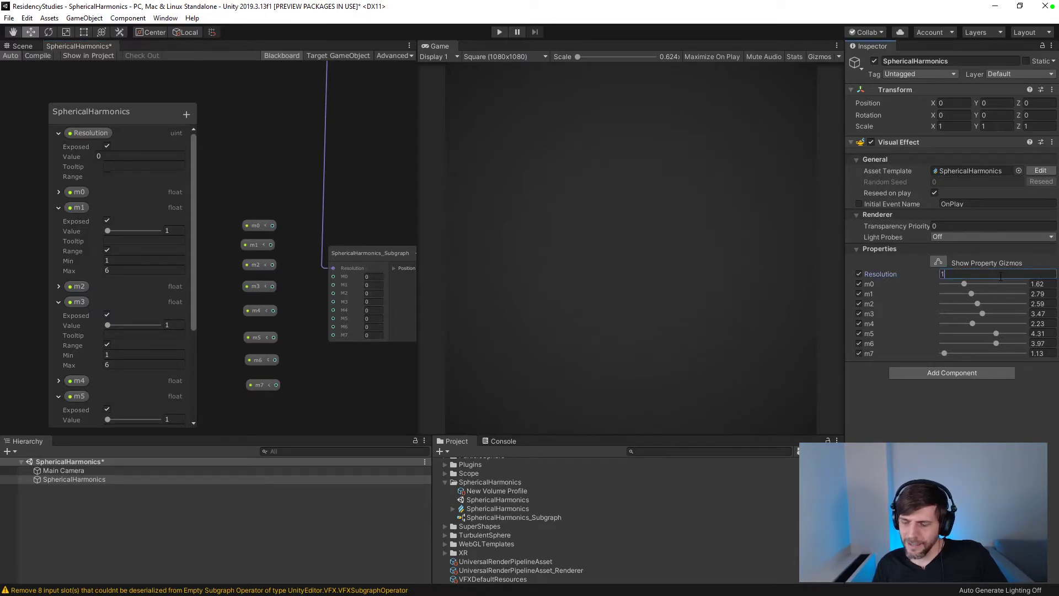
pyautogui.write('024')
pyautogui.press('Return')
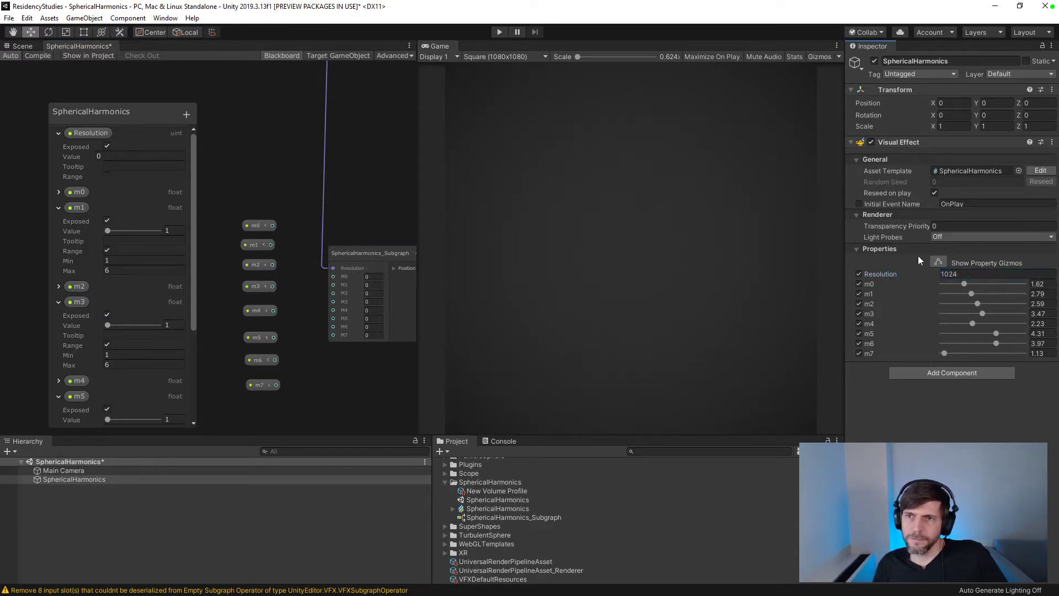
pyautogui.click(872, 141)
pyautogui.click(873, 142)
pyautogui.click(872, 141)
pyautogui.click(872, 141)
# - Set m3 to about 2.55 and m4 to about 3.73, and show the effect in the Scene view
pyautogui.moveTo(982, 314)
pyautogui.mouseDown()
pyautogui.moveTo(967, 314)
pyautogui.moveTo(993, 323)
pyautogui.mouseUp()
pyautogui.click(22, 47)
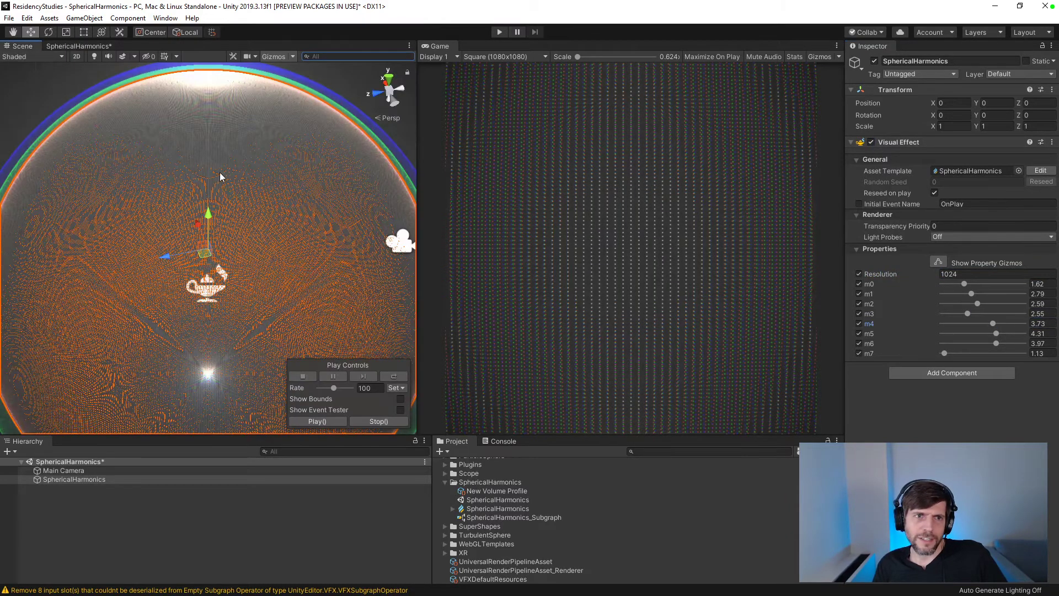
# - Set the SphericalHarmonics object's m3 and m5 to 1, m4 to about 1.78, m6 to 0 and m7 to about 4.75
pyautogui.scroll(-5, 241, 175)
pyautogui.click(353, 262)
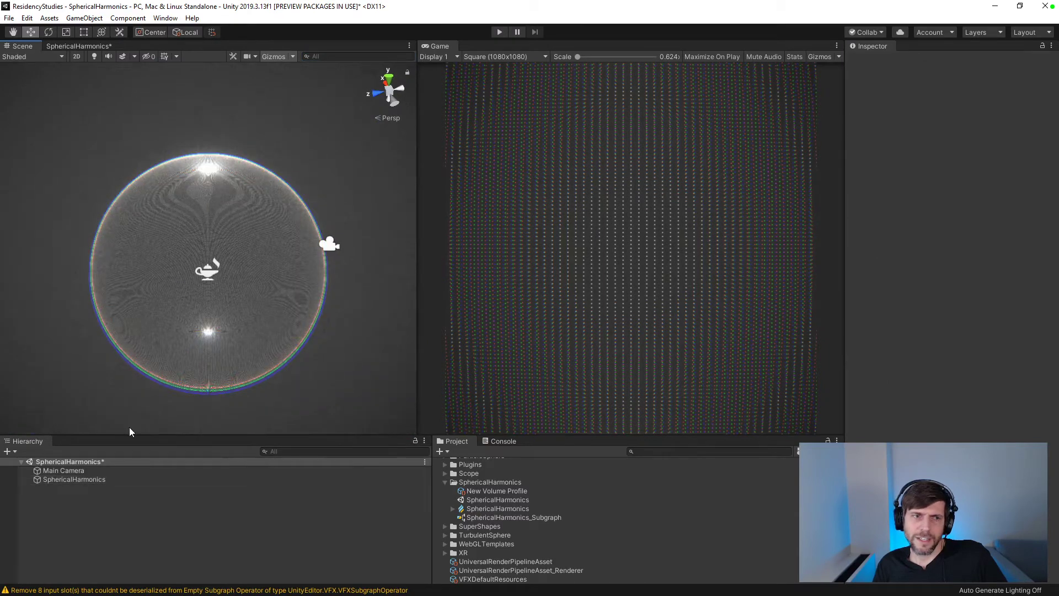
pyautogui.click(87, 470)
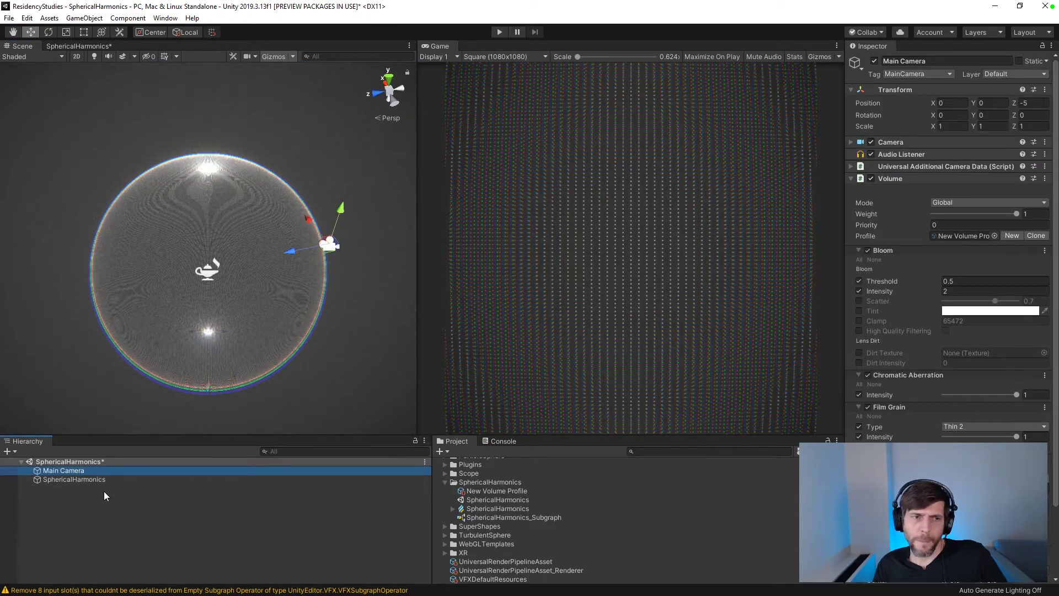
pyautogui.click(104, 479)
pyautogui.moveTo(998, 343); pyautogui.dragTo(955, 341)
pyautogui.moveTo(996, 333); pyautogui.dragTo(966, 333)
pyautogui.moveTo(992, 323); pyautogui.dragTo(966, 321)
pyautogui.moveTo(967, 313); pyautogui.dragTo(903, 320)
pyautogui.moveTo(963, 333); pyautogui.dragTo(941, 343)
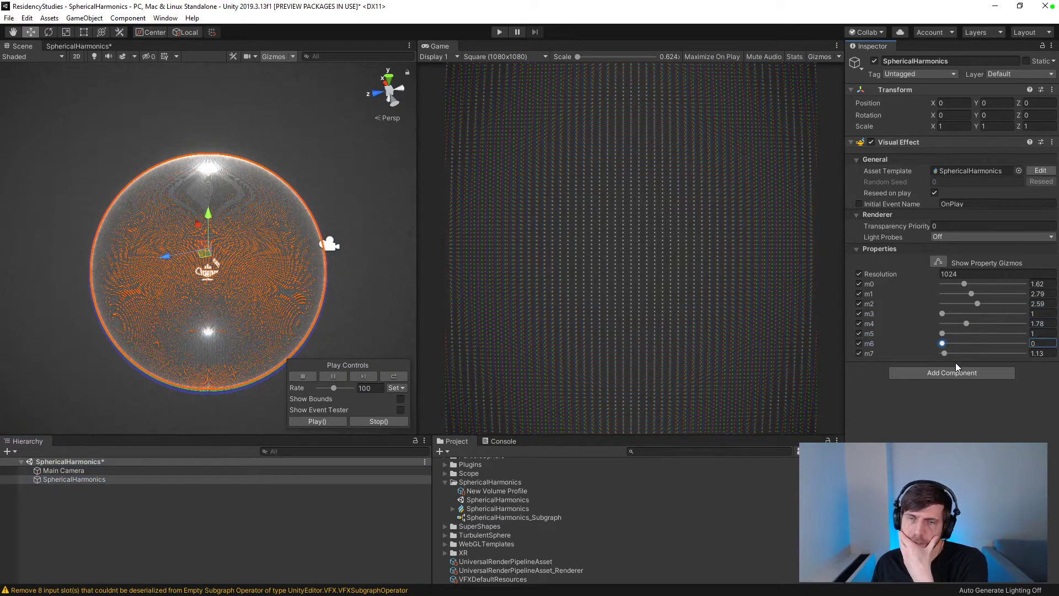
# - Connect graph parameters m0–m7 to the matching inputs of the SphericalHarmonics_Subgraph node, compile the graph and save
pyautogui.click(82, 47)
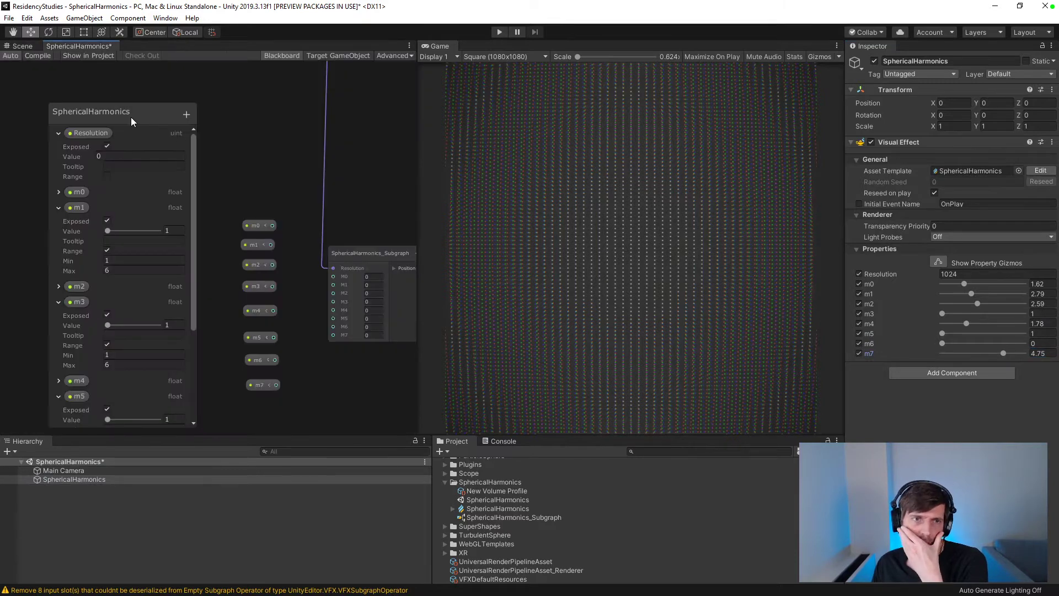
pyautogui.moveTo(276, 380); pyautogui.dragTo(329, 331)
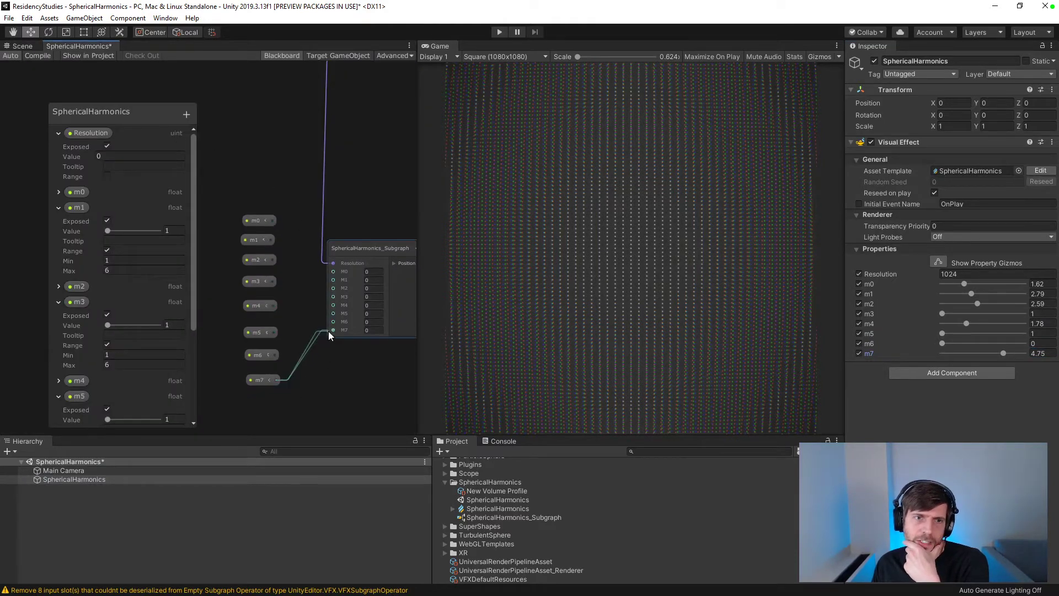
pyautogui.moveTo(275, 353); pyautogui.dragTo(333, 297)
pyautogui.moveTo(276, 260); pyautogui.dragTo(330, 284)
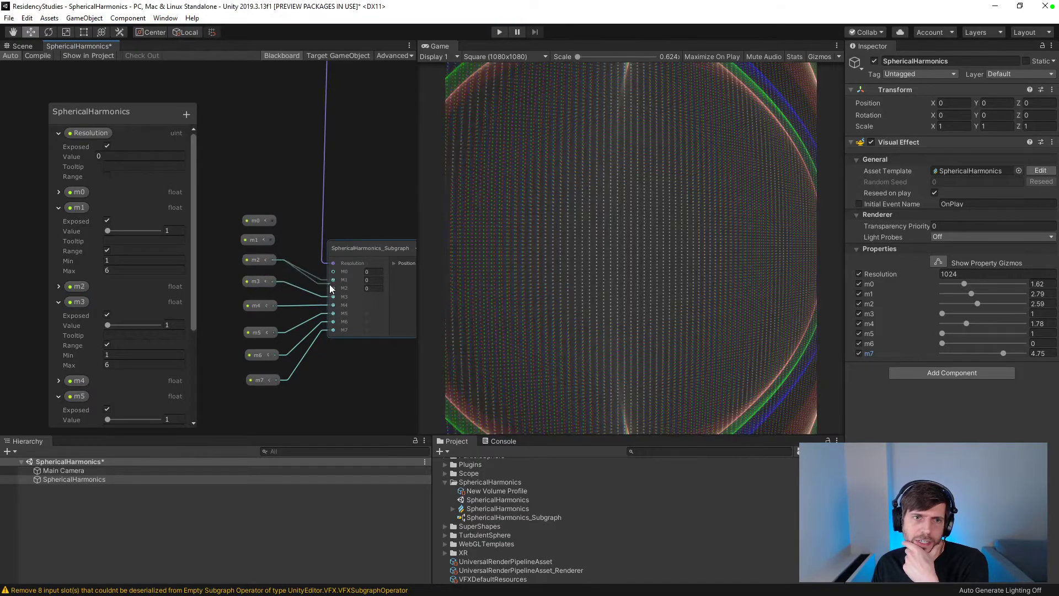
pyautogui.moveTo(275, 239); pyautogui.dragTo(331, 280)
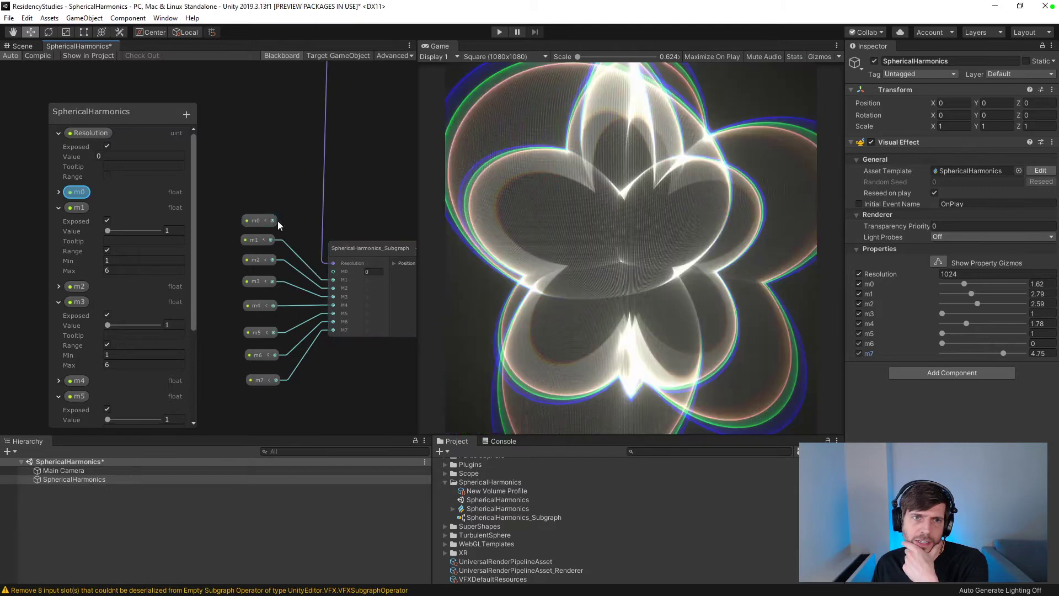
pyautogui.moveTo(281, 237); pyautogui.dragTo(333, 271)
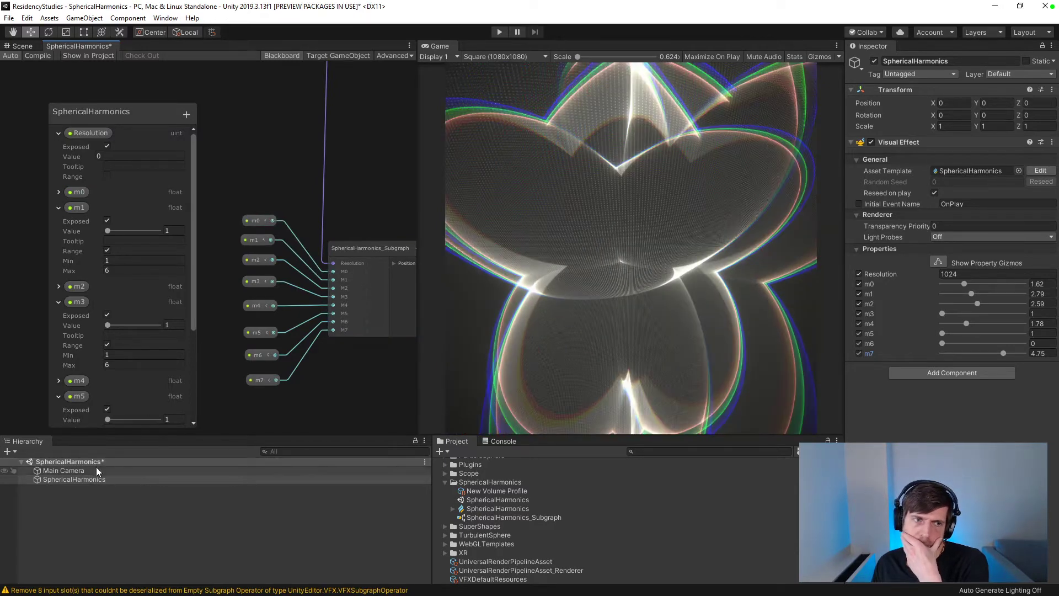
pyautogui.click(34, 56)
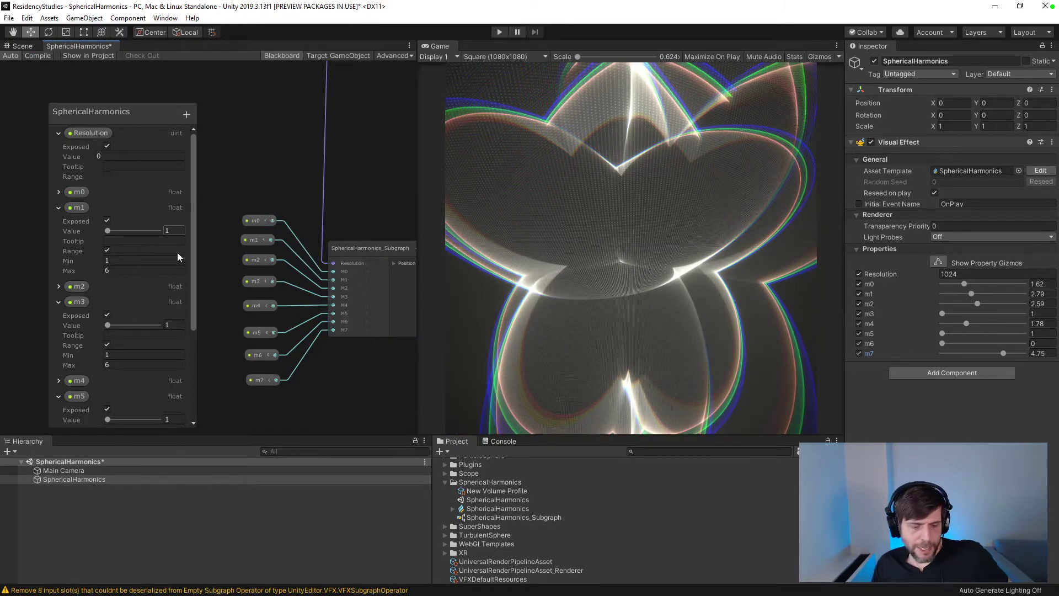
pyautogui.hotkey('ctrl', 's')
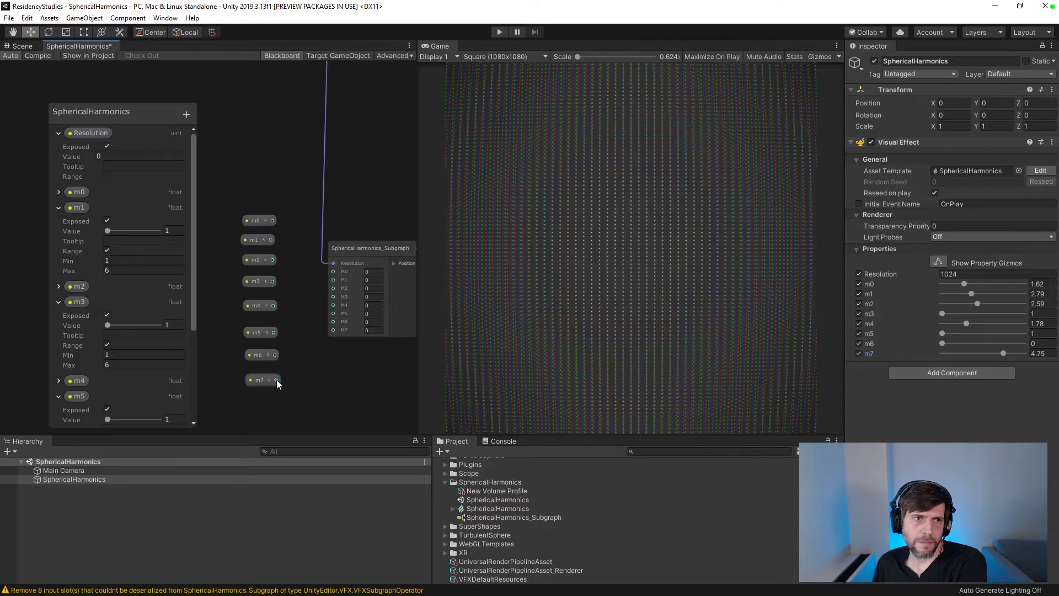
# - Reconnect parameters m0 through m7 to inputs M0–M7 of the SphericalHarmonics_Subgraph node
pyautogui.moveTo(276, 379); pyautogui.dragTo(314, 346)
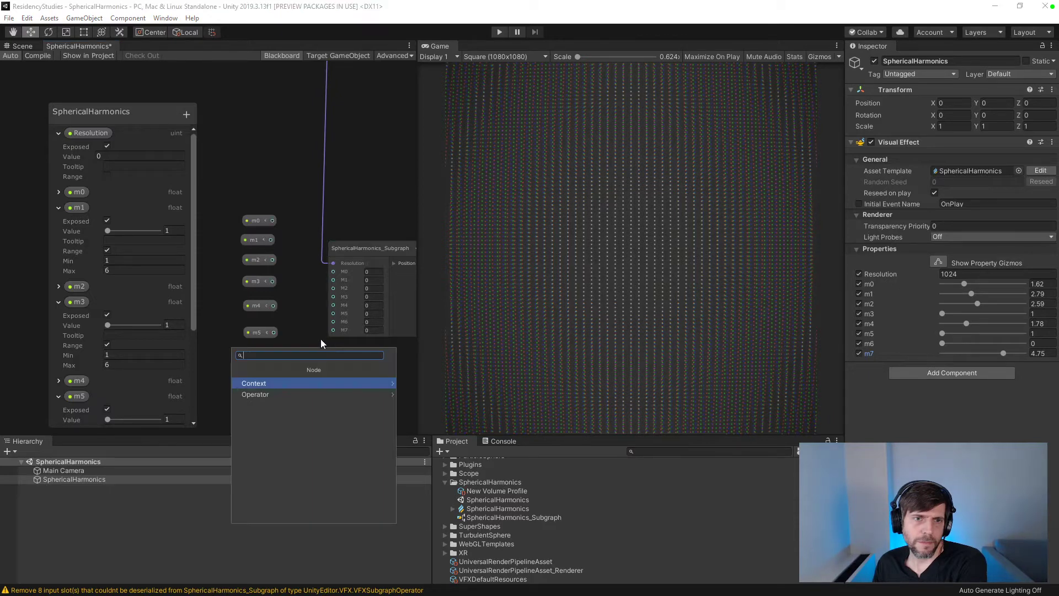
pyautogui.click(320, 338)
pyautogui.moveTo(275, 380); pyautogui.dragTo(333, 330)
pyautogui.moveTo(276, 355); pyautogui.dragTo(333, 305)
pyautogui.moveTo(273, 281); pyautogui.dragTo(333, 297)
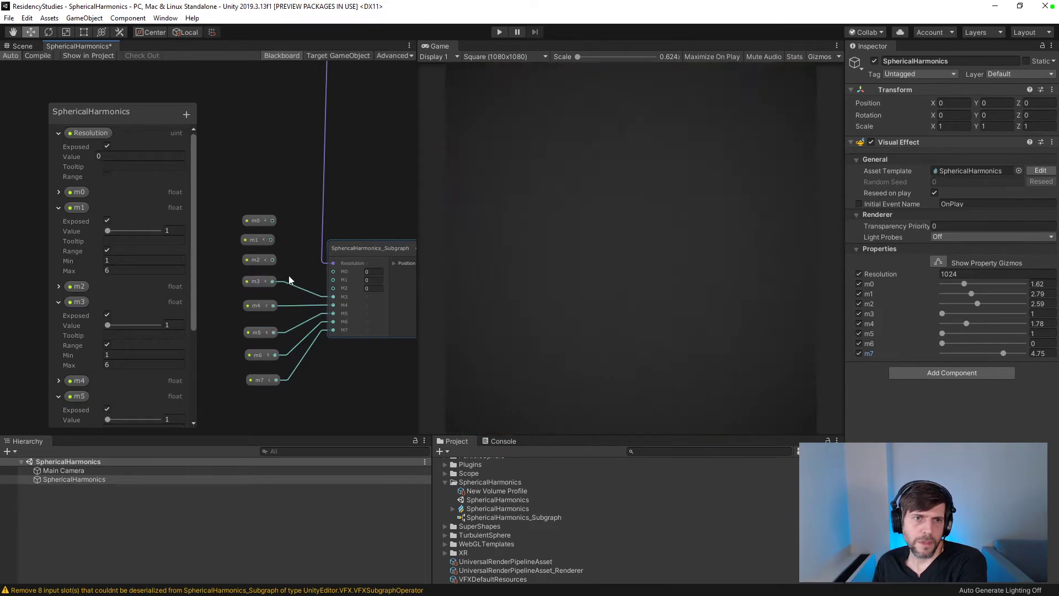
pyautogui.moveTo(272, 260); pyautogui.dragTo(333, 288)
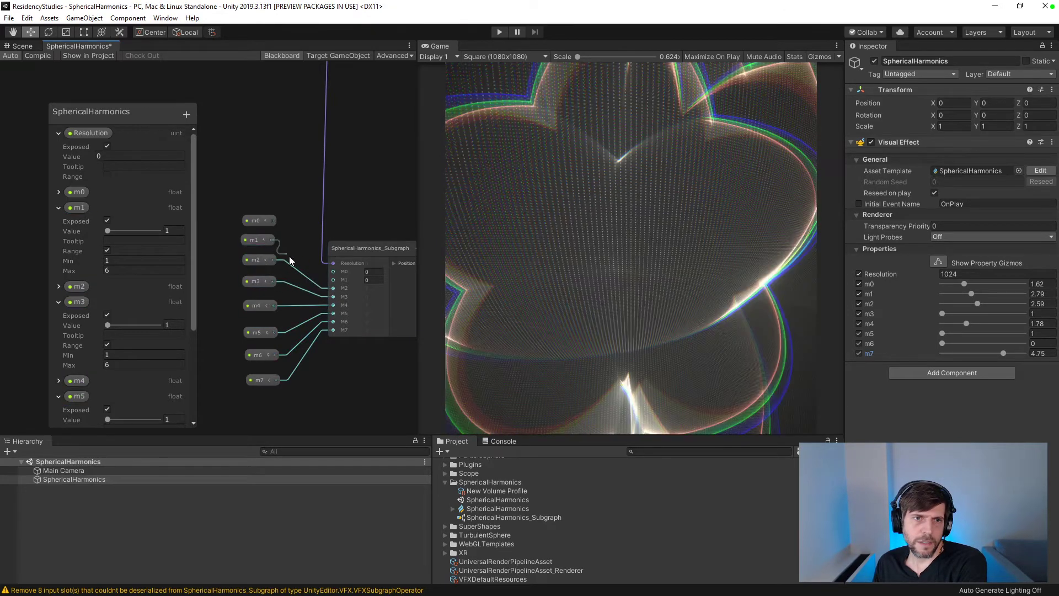
pyautogui.moveTo(271, 239); pyautogui.dragTo(333, 280)
pyautogui.moveTo(273, 221); pyautogui.dragTo(333, 272)
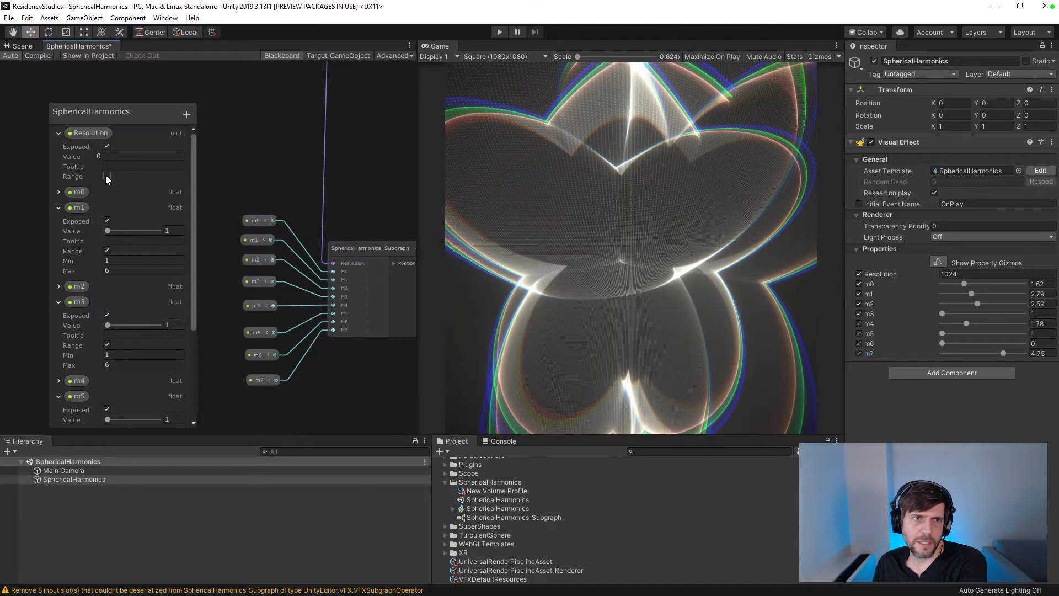
# - Set parameter m0's default value to 0, expand m4's settings to check its range, and compile the graph
pyautogui.click(58, 192)
pyautogui.moveTo(156, 215); pyautogui.dragTo(83, 210)
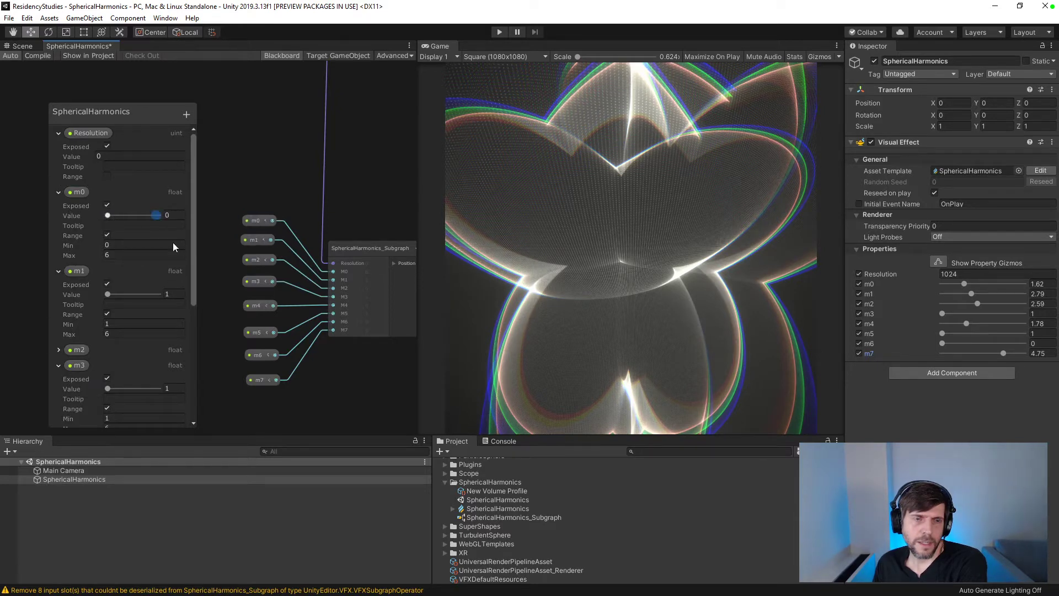
pyautogui.moveTo(193, 291); pyautogui.dragTo(185, 409)
pyautogui.click(59, 342)
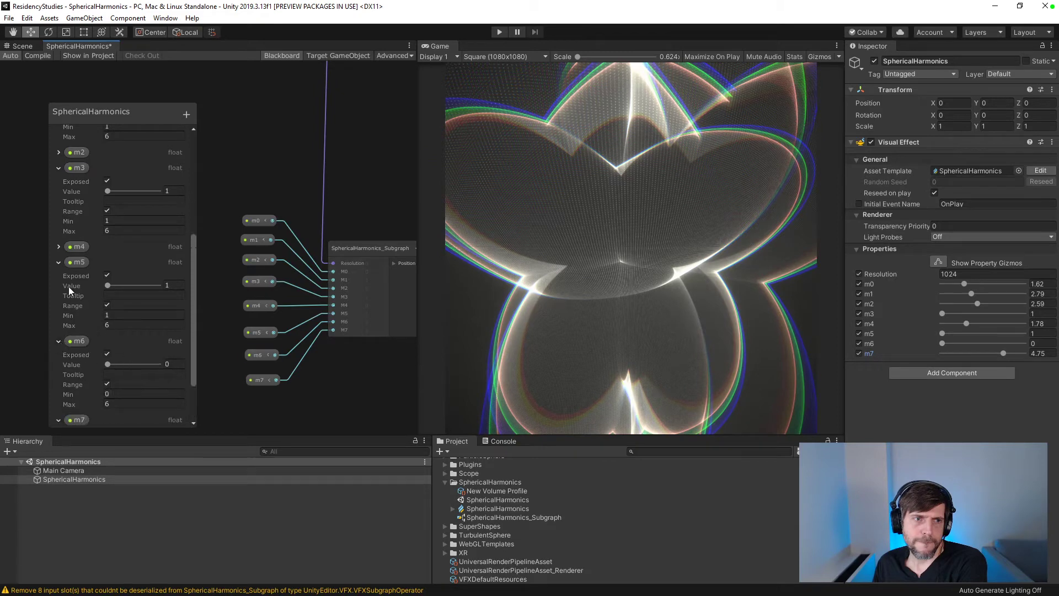
pyautogui.click(59, 247)
pyautogui.click(36, 55)
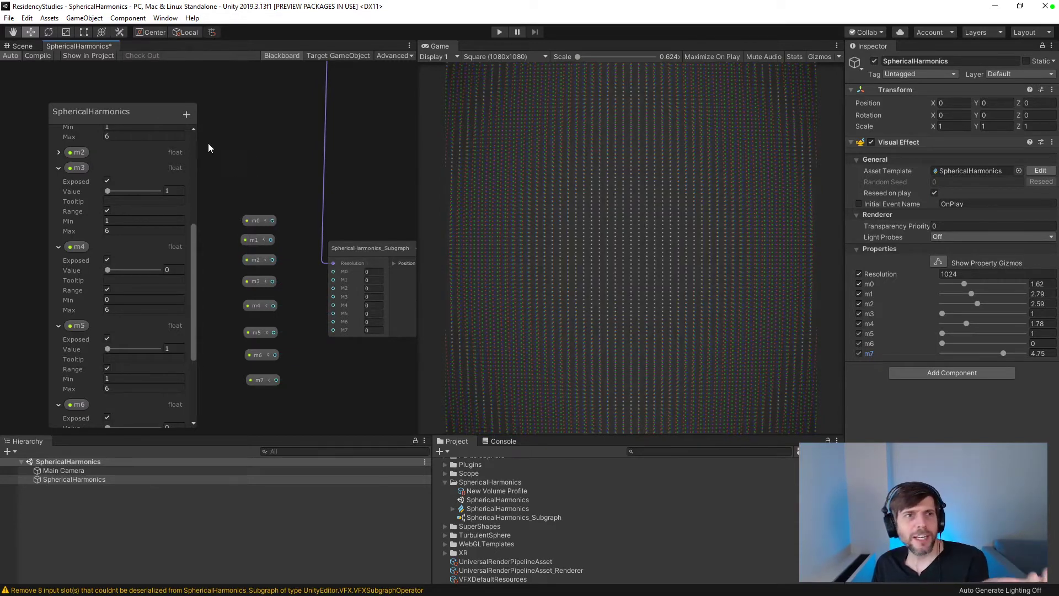
# - Close the SphericalHarmonics graph, reopen it from the project files and dock it beside the Scene view
pyautogui.click(410, 45)
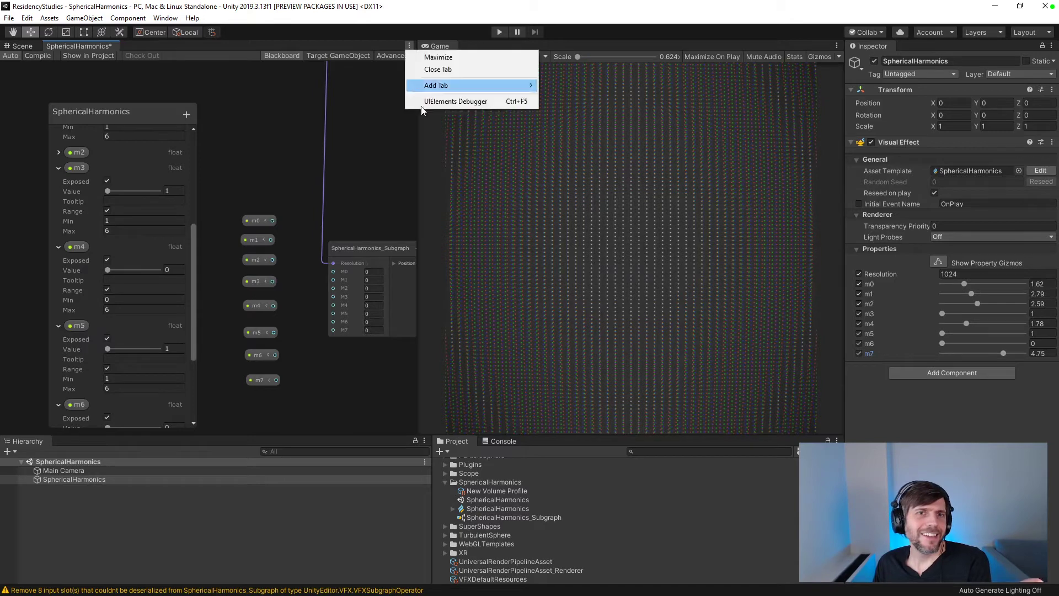
pyautogui.click(438, 70)
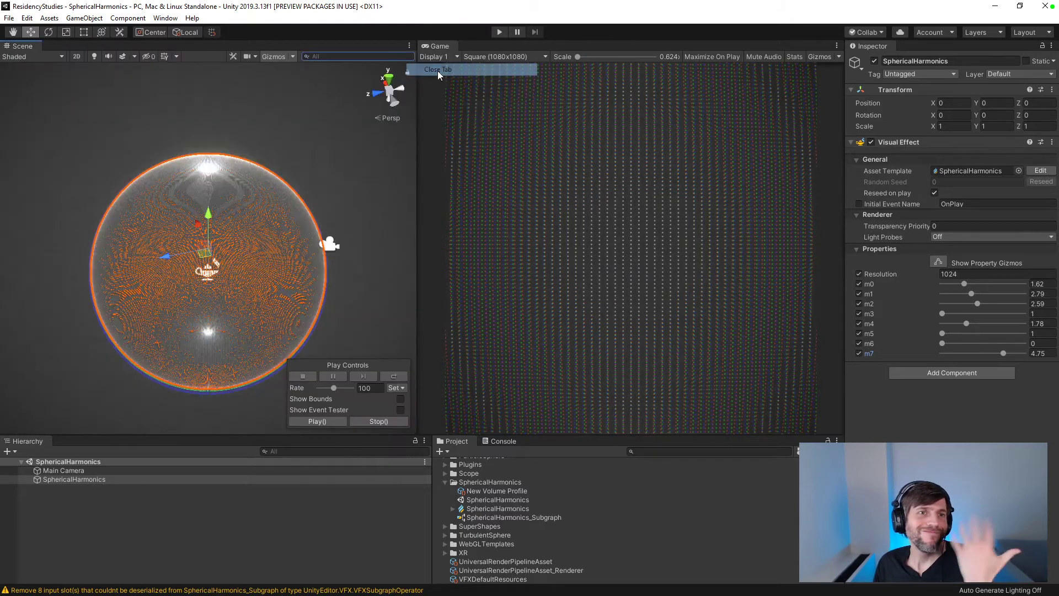
pyautogui.click(496, 508)
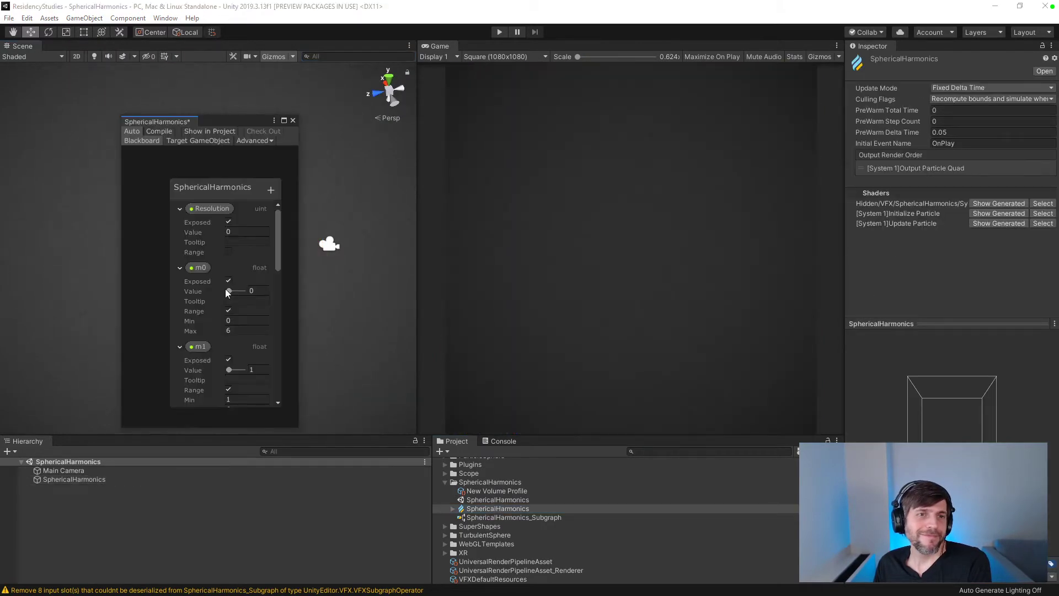
pyautogui.moveTo(186, 122); pyautogui.dragTo(83, 46)
# - Wire m0–m7 to the subgraph node's M0–M7 inputs once more and save the project
pyautogui.moveTo(276, 379); pyautogui.dragTo(333, 330)
pyautogui.moveTo(273, 353); pyautogui.dragTo(334, 304)
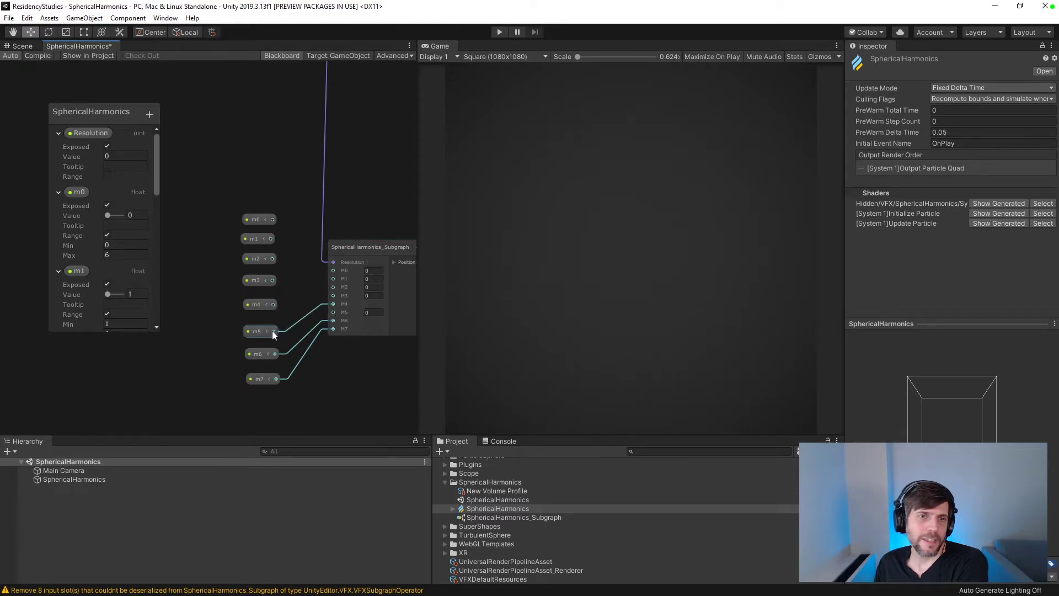
pyautogui.moveTo(273, 331); pyautogui.dragTo(333, 305)
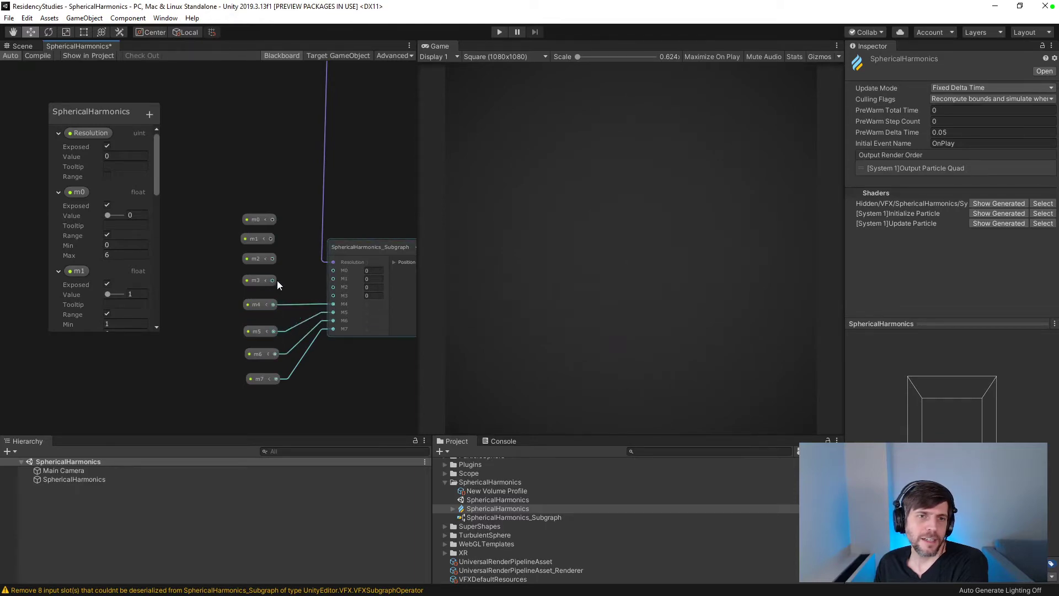
pyautogui.moveTo(277, 280); pyautogui.dragTo(333, 295)
pyautogui.moveTo(272, 259); pyautogui.dragTo(333, 287)
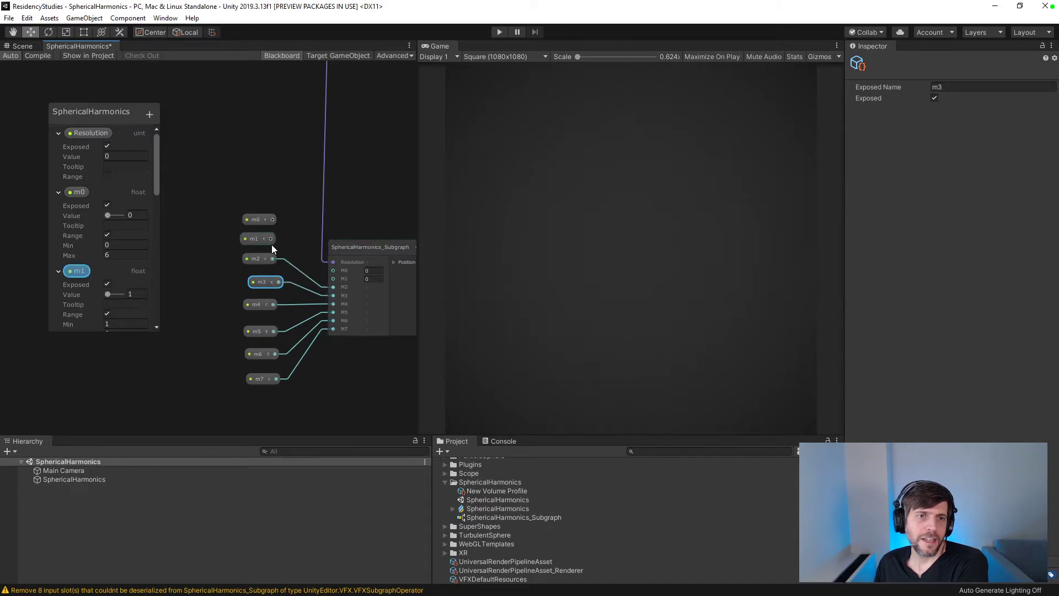
pyautogui.moveTo(271, 238); pyautogui.dragTo(333, 278)
pyautogui.moveTo(273, 220); pyautogui.dragTo(333, 271)
pyautogui.click(9, 18)
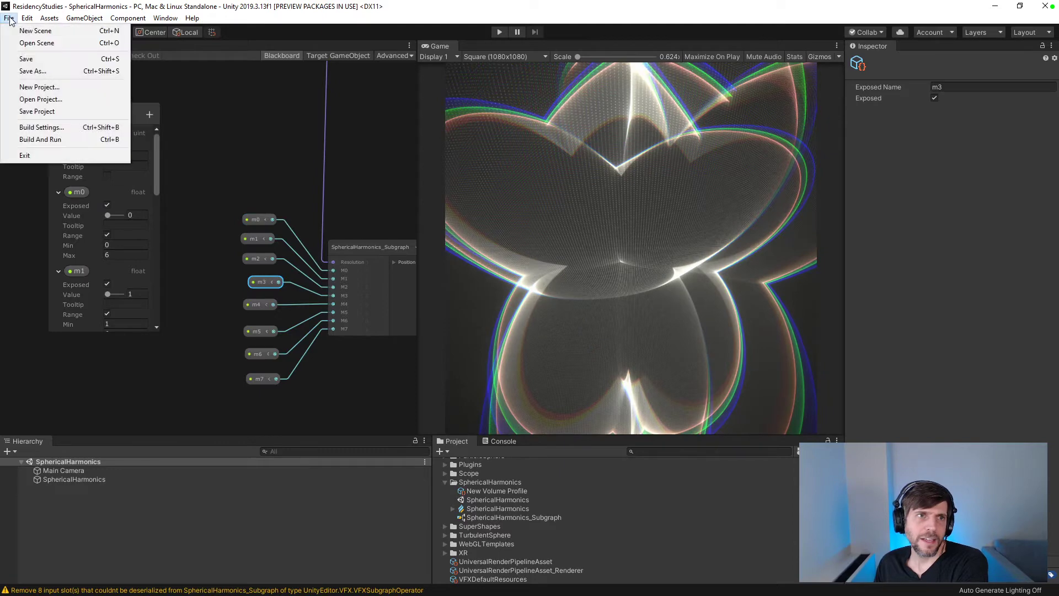
pyautogui.click(30, 111)
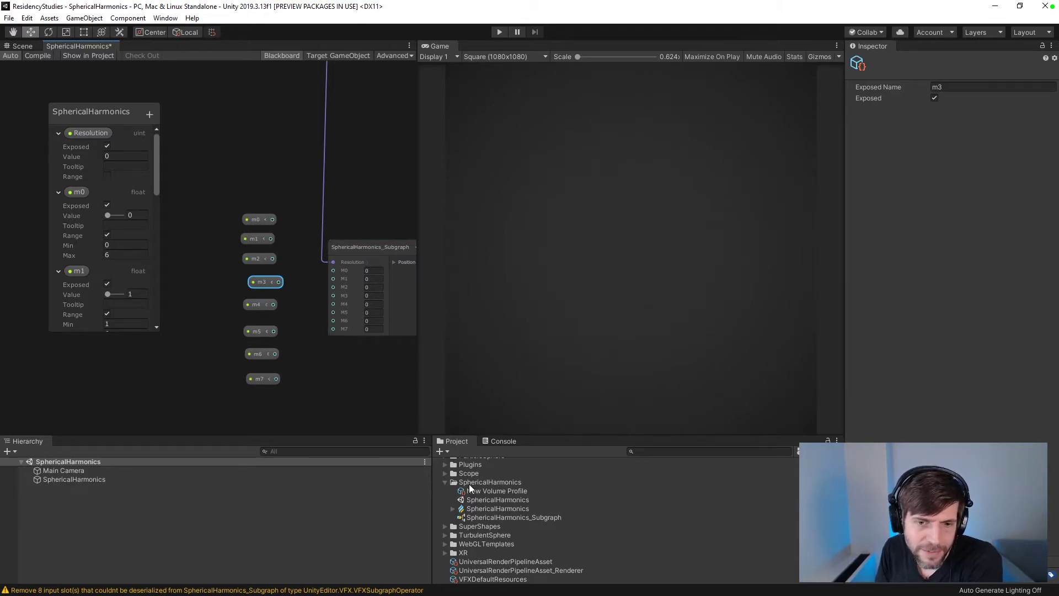
# - Open SphericalHarmonics_Subgraph and examine how its m parameters feed the Multiply, Sine and Cosine nodes
pyautogui.click(492, 518)
pyautogui.doubleClick(492, 517)
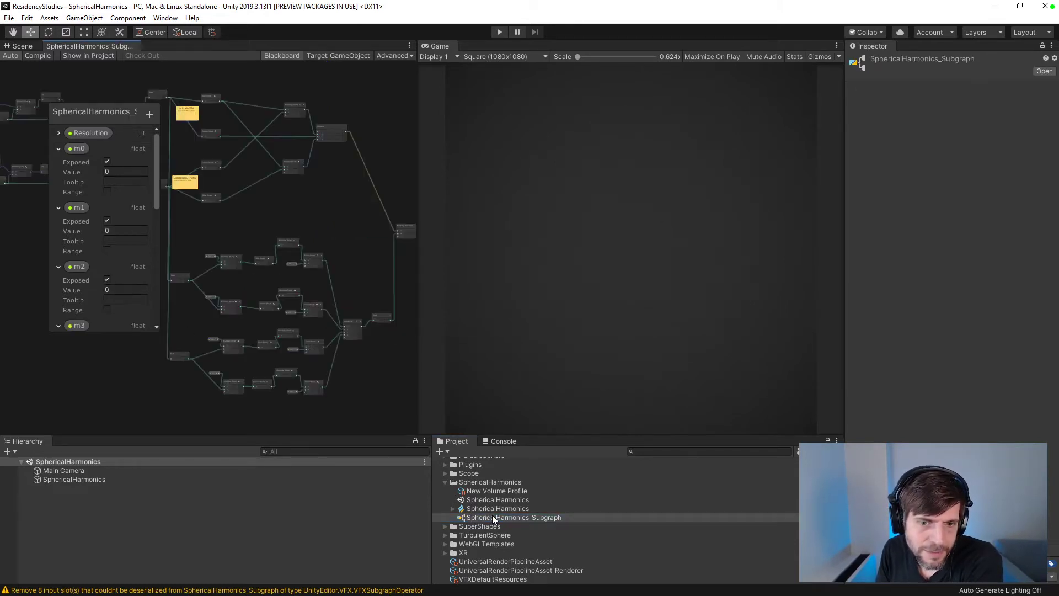
pyautogui.moveTo(111, 360); pyautogui.dragTo(318, 386, button='middle')
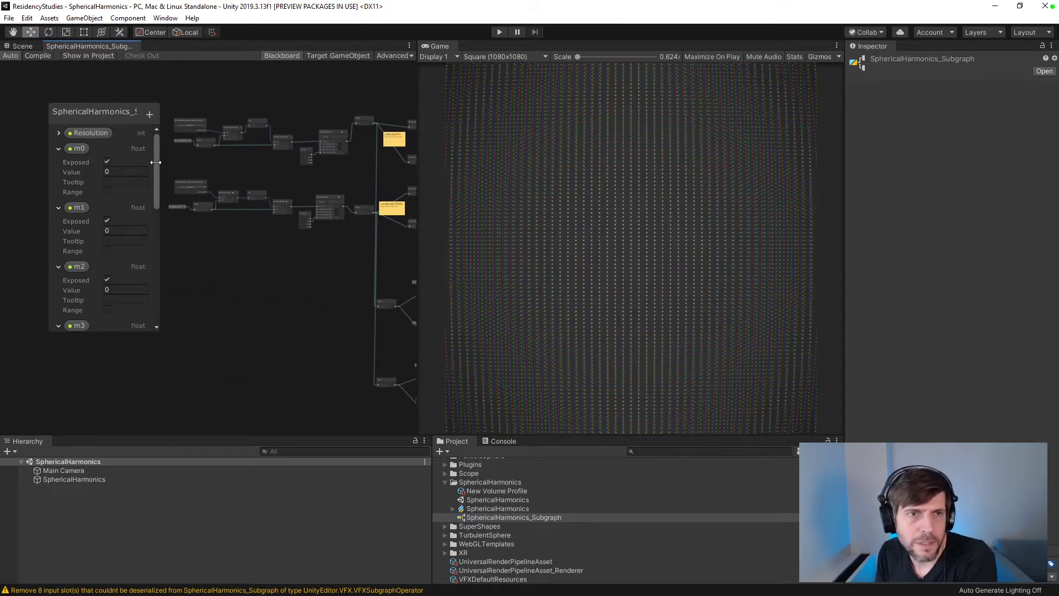
pyautogui.moveTo(285, 288); pyautogui.dragTo(138, 261, button='middle')
pyautogui.scroll(6, 290, 298)
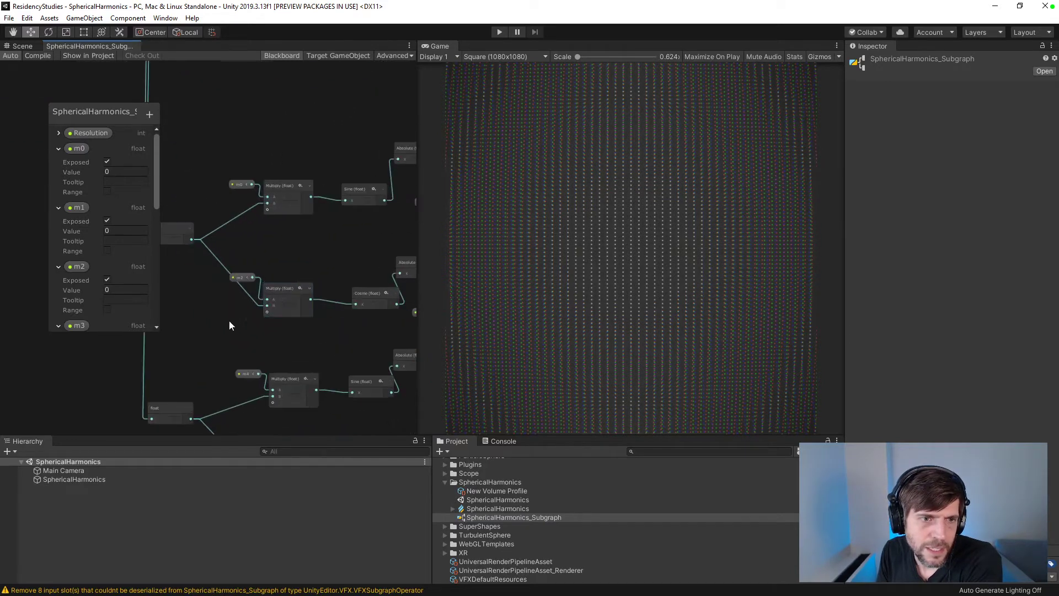
pyautogui.moveTo(196, 323); pyautogui.dragTo(437, 320, button='middle')
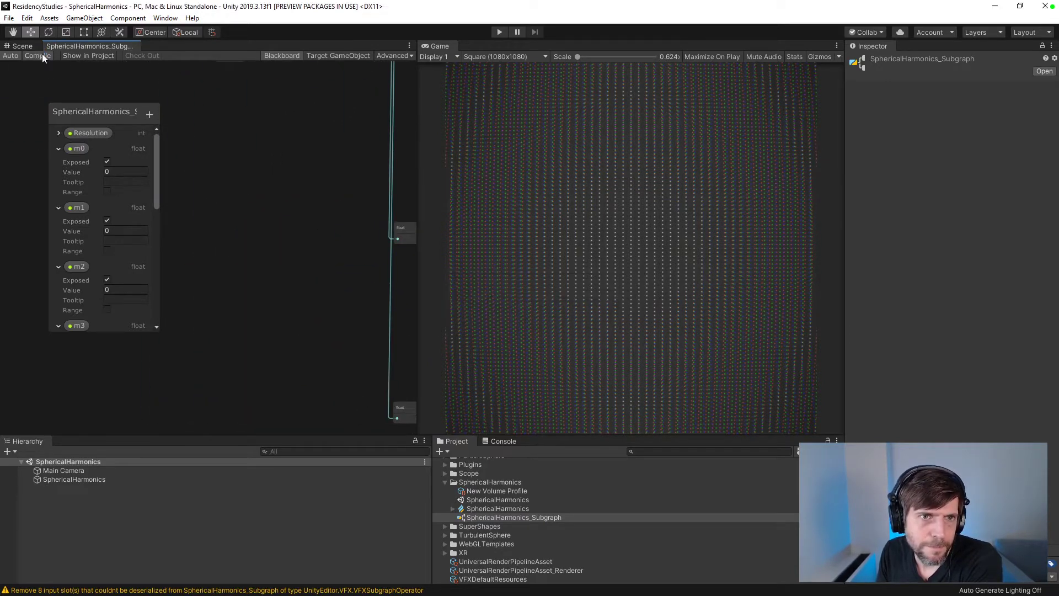
pyautogui.moveTo(283, 247); pyautogui.dragTo(337, 233, button='middle')
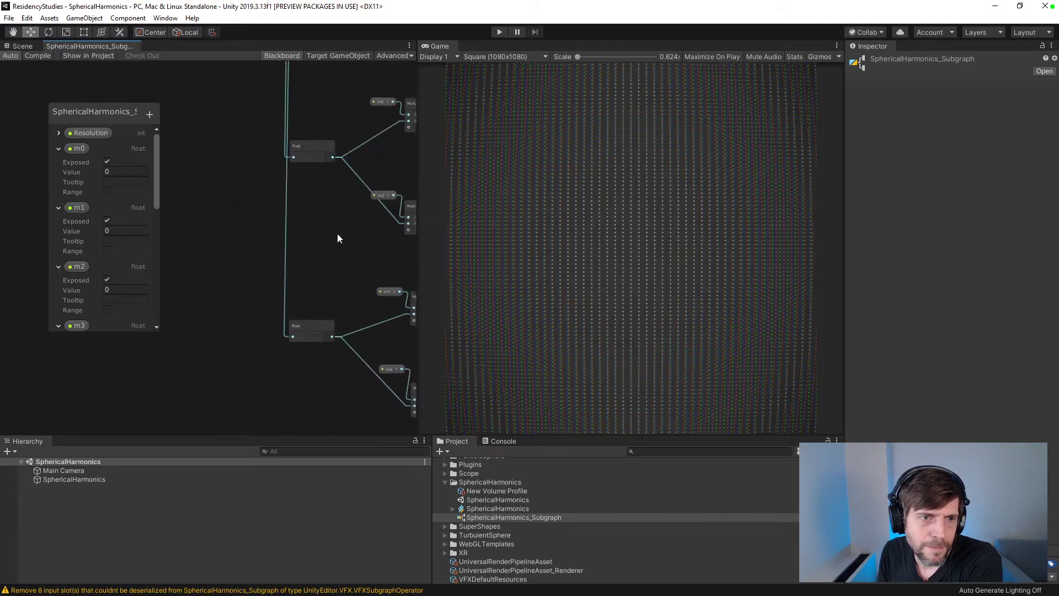
# - Set the default values of the subgraph's m0, m1 and m2 parameters to 1
pyautogui.click(125, 171)
pyautogui.write('1')
pyautogui.click(126, 231)
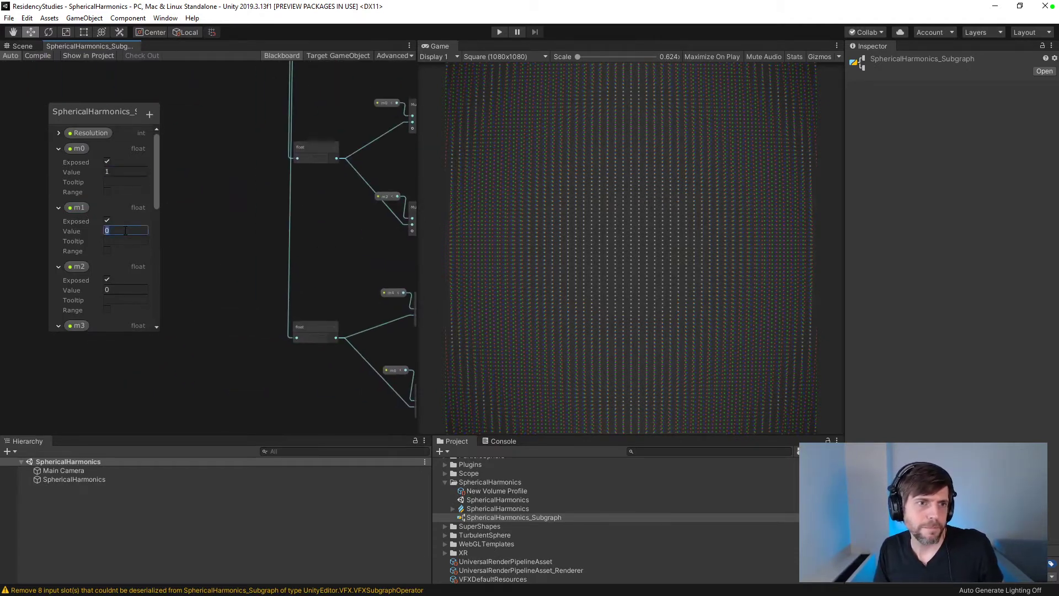
pyautogui.write('1')
pyautogui.moveTo(156, 199)
pyautogui.mouseDown()
pyautogui.moveTo(154, 241)
pyautogui.moveTo(155, 195)
pyautogui.mouseUp()
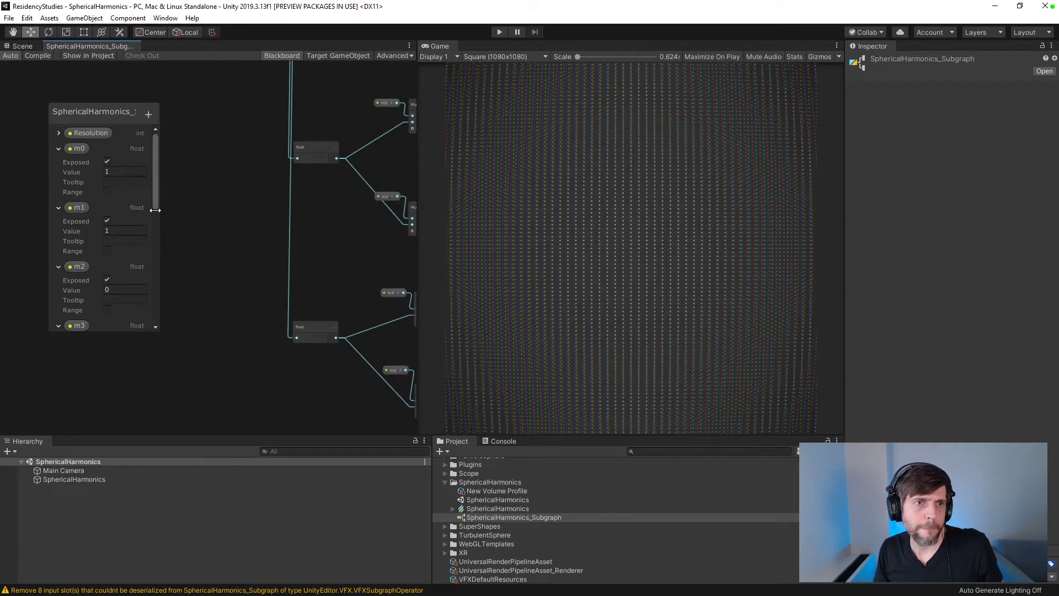
pyautogui.scroll(-4, 153, 221)
pyautogui.click(125, 175)
pyautogui.write('1')
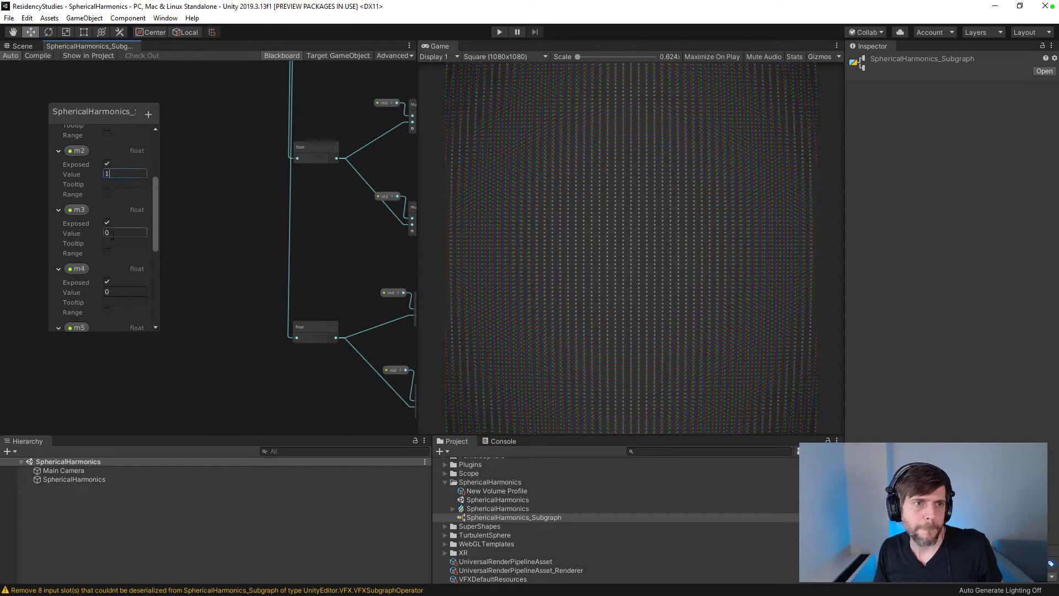
# - Set the default values of the subgraph's m3, m4, m5, m6 and m7 parameters to 1
pyautogui.click(111, 234)
pyautogui.write('1')
pyautogui.click(116, 288)
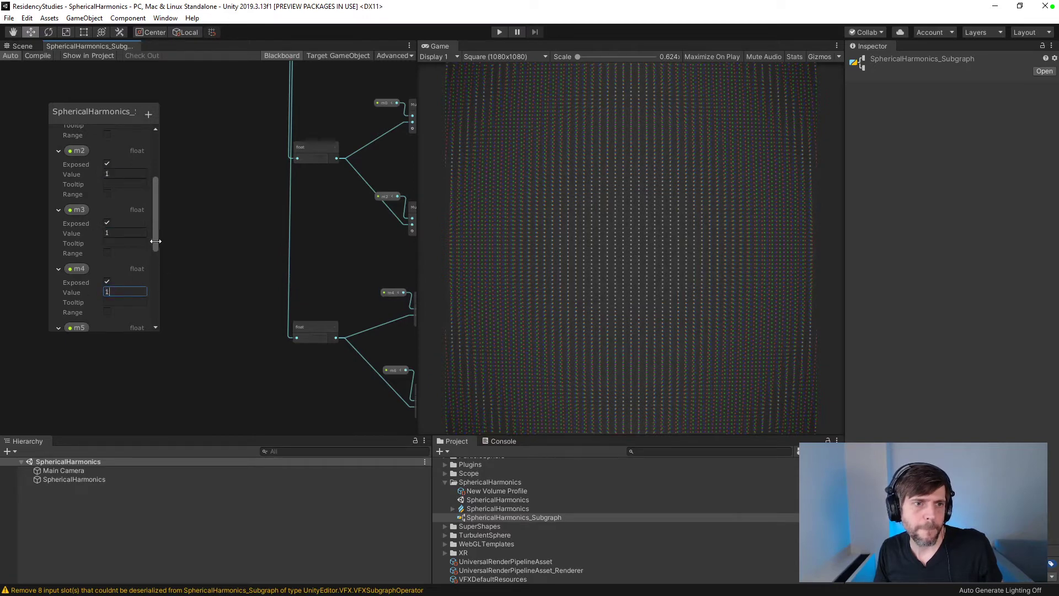
pyautogui.write('1')
pyautogui.scroll(-2, 148, 254)
pyautogui.click(123, 243)
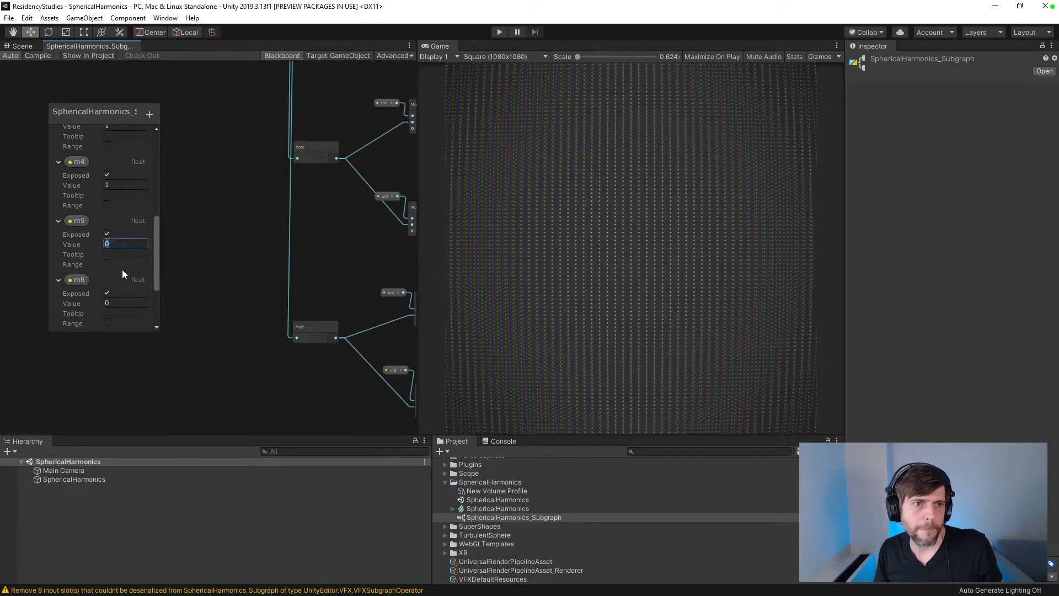
pyautogui.write('1')
pyautogui.click(123, 302)
pyautogui.write('1')
pyautogui.moveTo(156, 273); pyautogui.dragTo(152, 318)
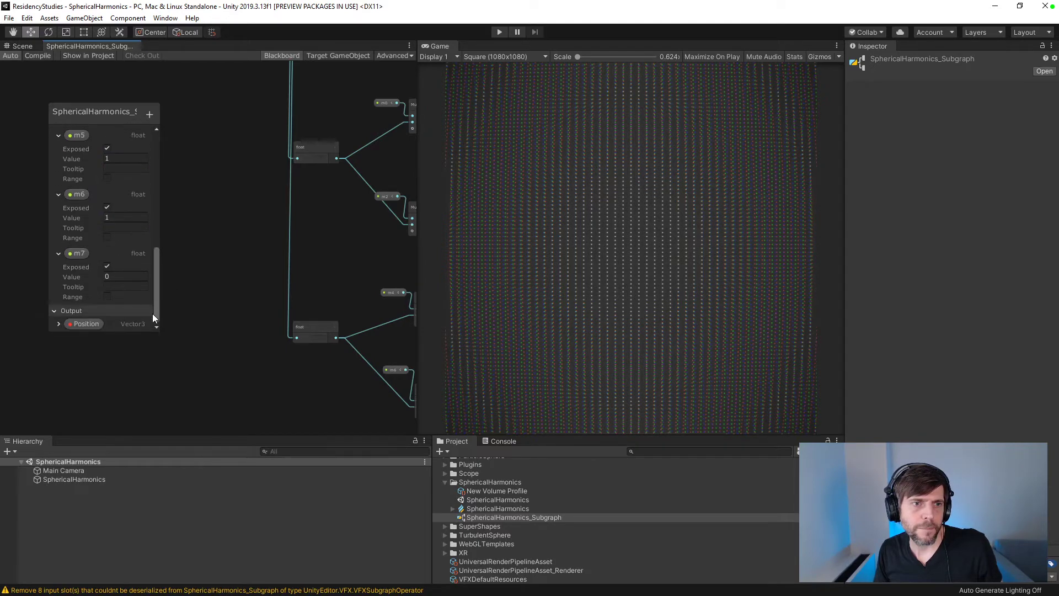
pyautogui.click(121, 277)
pyautogui.write('1')
# - Compile SphericalHarmonics_Subgraph with its new default values and save the project
pyautogui.moveTo(153, 282); pyautogui.dragTo(168, 140)
pyautogui.click(37, 56)
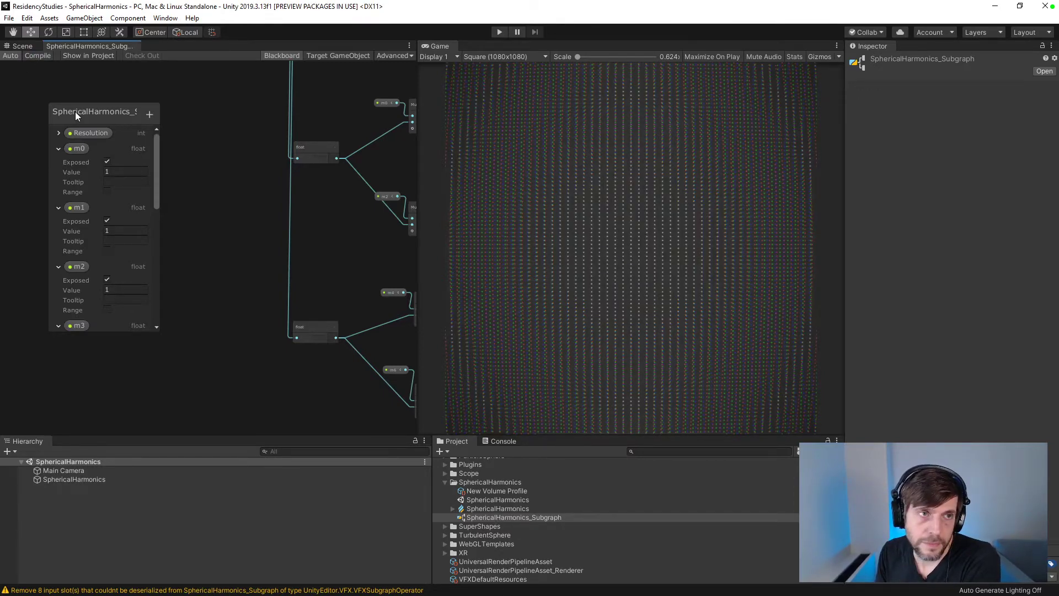
pyautogui.click(9, 17)
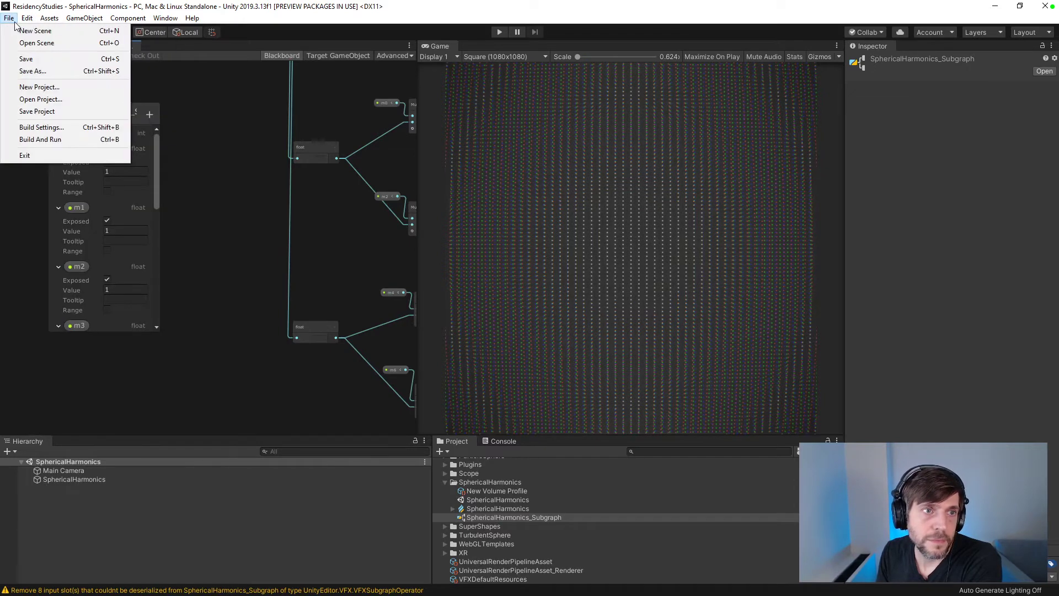
pyautogui.moveTo(25, 19)
pyautogui.click(34, 111)
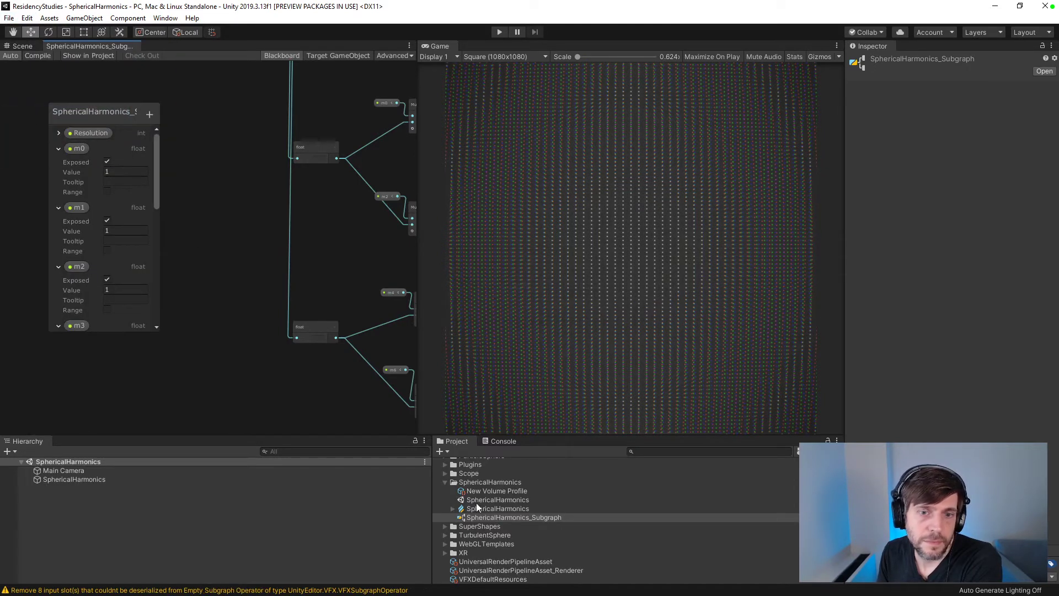
# - Reopen the SphericalHarmonics graph, connect m0 to the subgraph node's M0 input and save
pyautogui.doubleClick(490, 508)
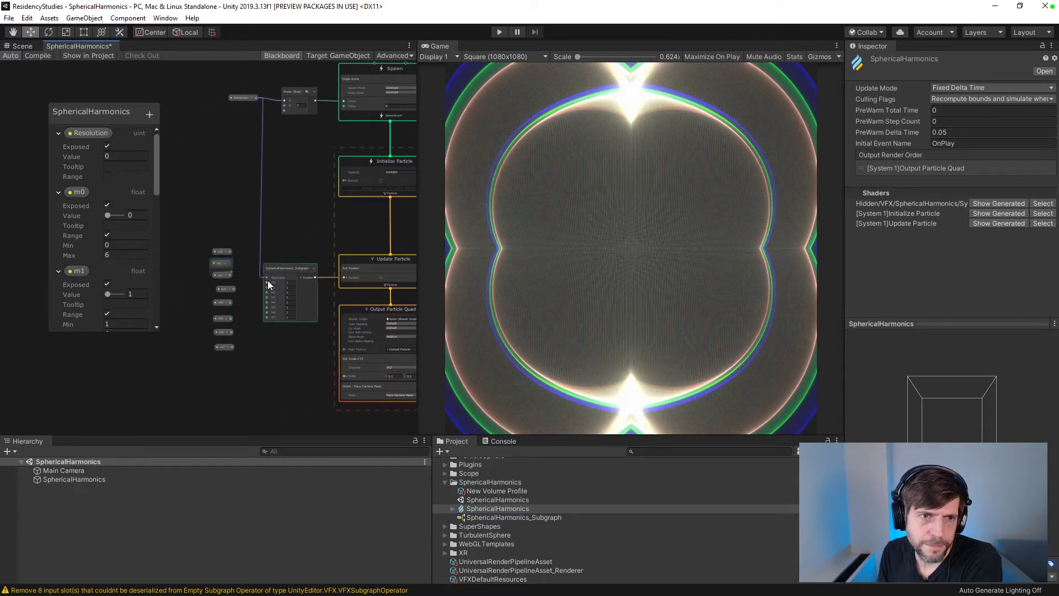
pyautogui.scroll(1, 253, 269)
pyautogui.scroll(2, 226, 263)
pyautogui.click(235, 229)
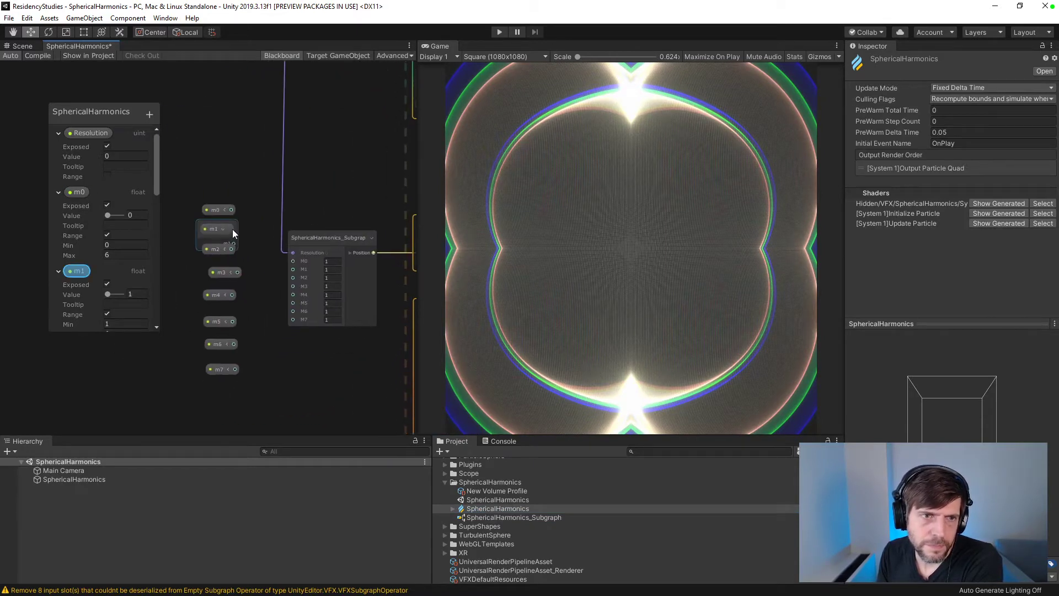
pyautogui.moveTo(231, 209); pyautogui.dragTo(293, 260)
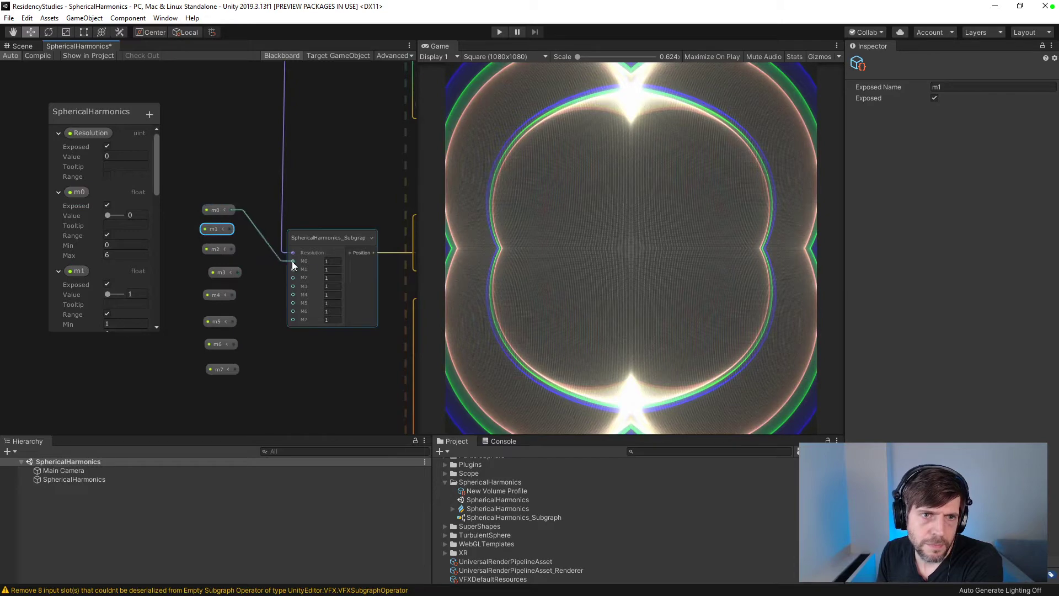
pyautogui.click(9, 17)
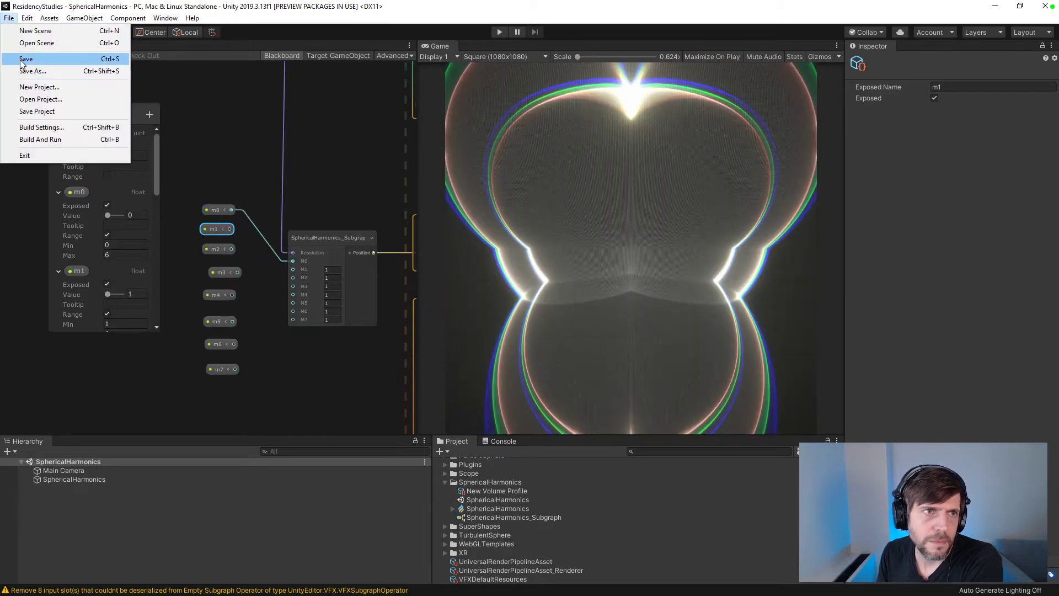
pyautogui.click(19, 60)
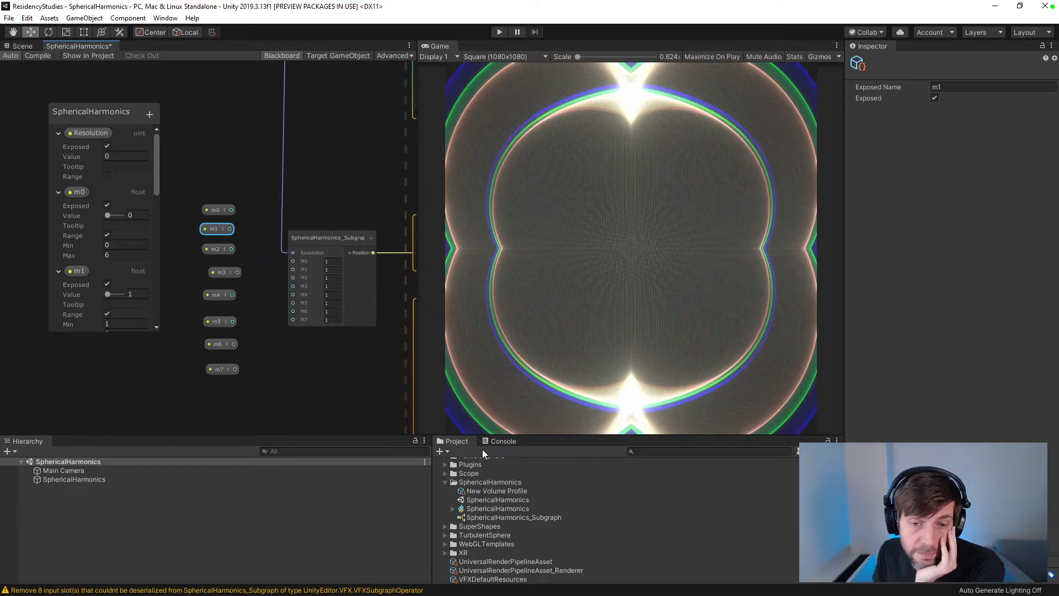
# - Read through the logged slot warnings in the console and clear them
pyautogui.click(502, 441)
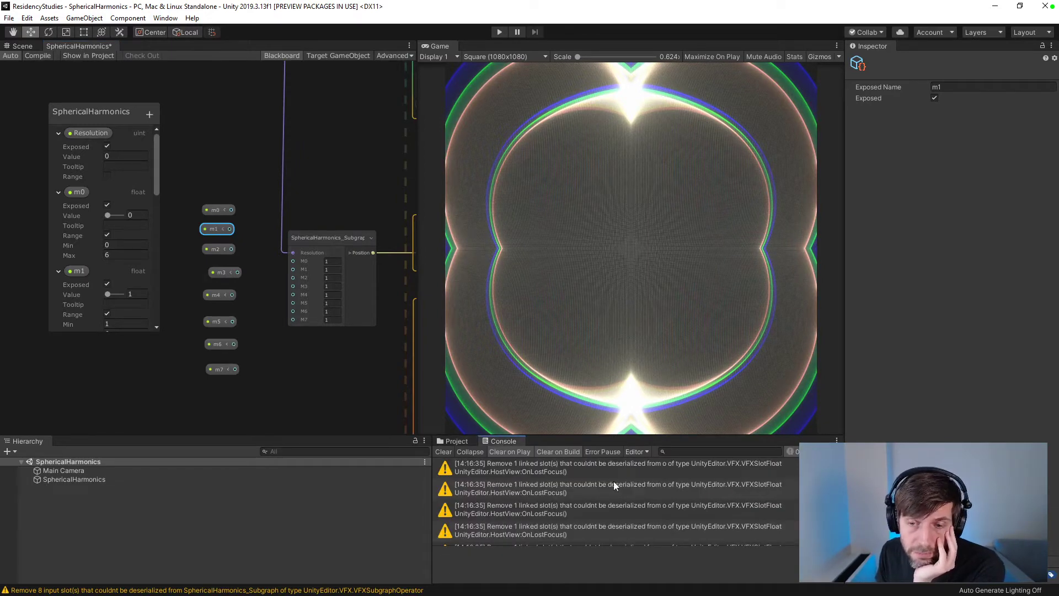
pyautogui.scroll(-3, 613, 481)
pyautogui.scroll(-8, 615, 479)
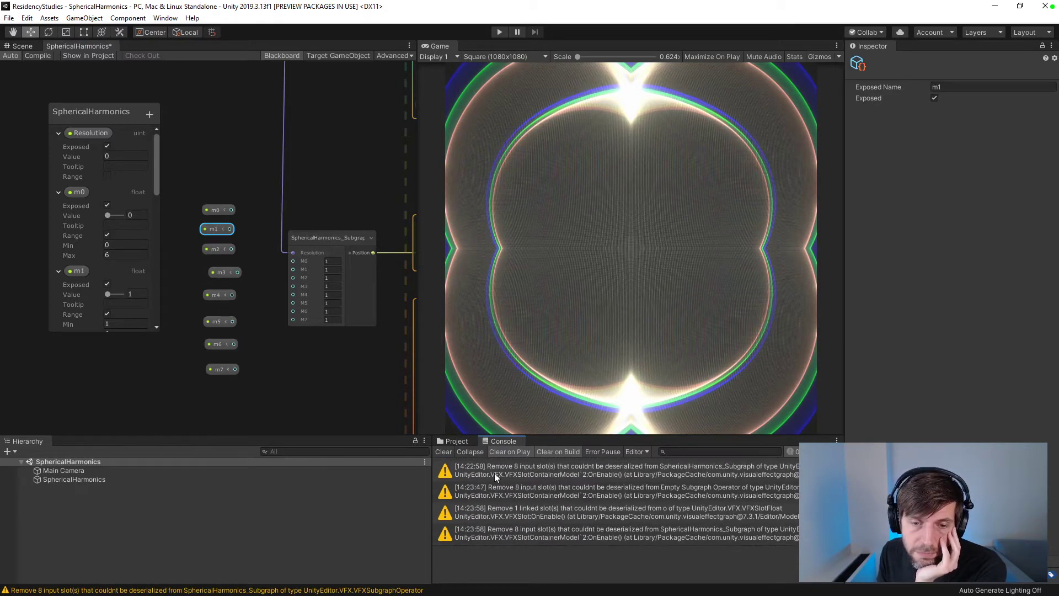
pyautogui.click(443, 453)
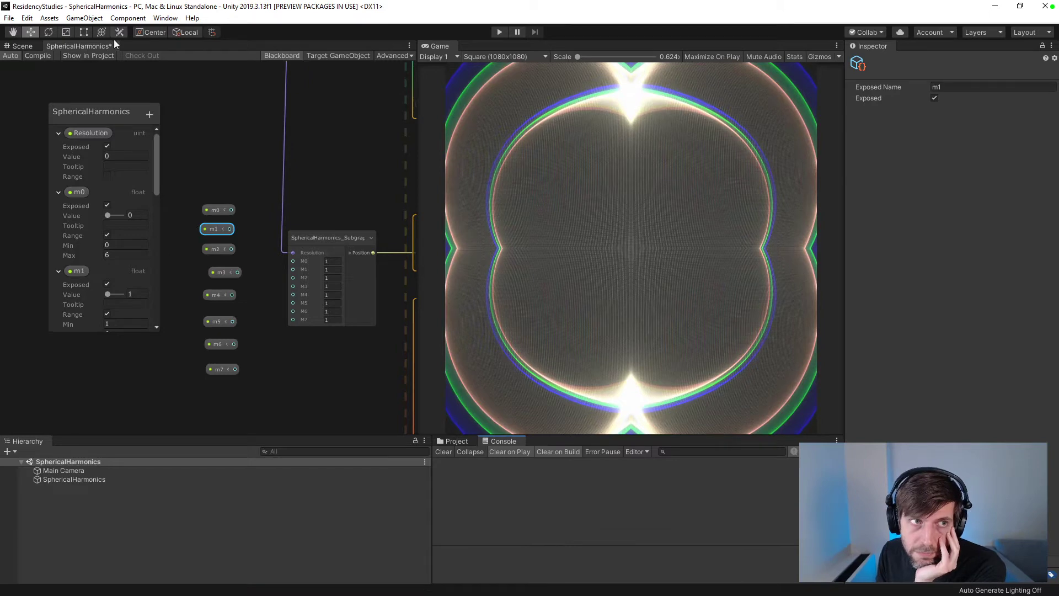
# - Save the project again and examine the details of the resulting console warning
pyautogui.click(12, 18)
pyautogui.click(47, 111)
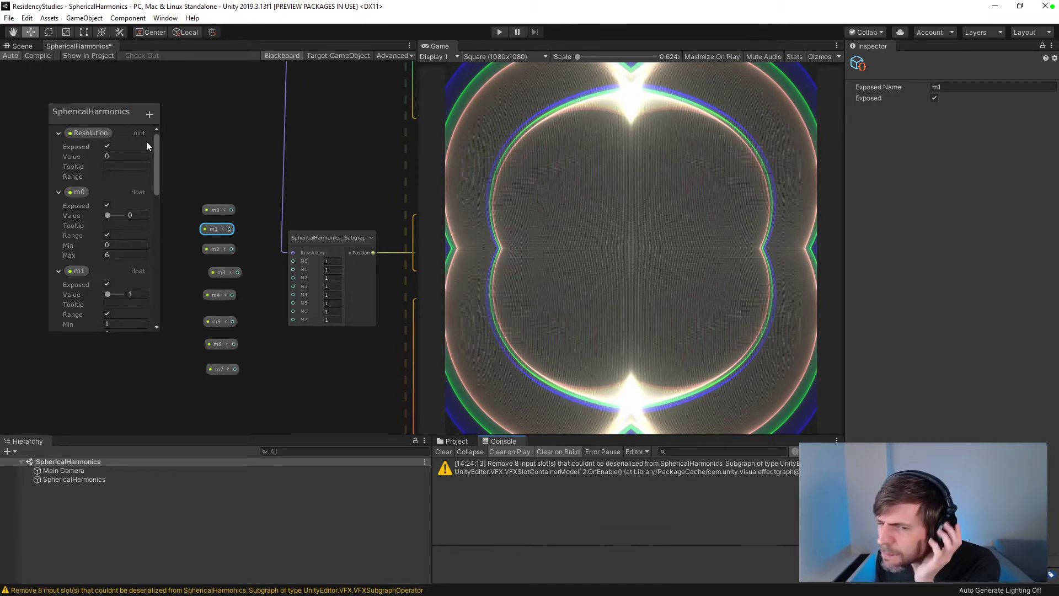
pyautogui.click(696, 468)
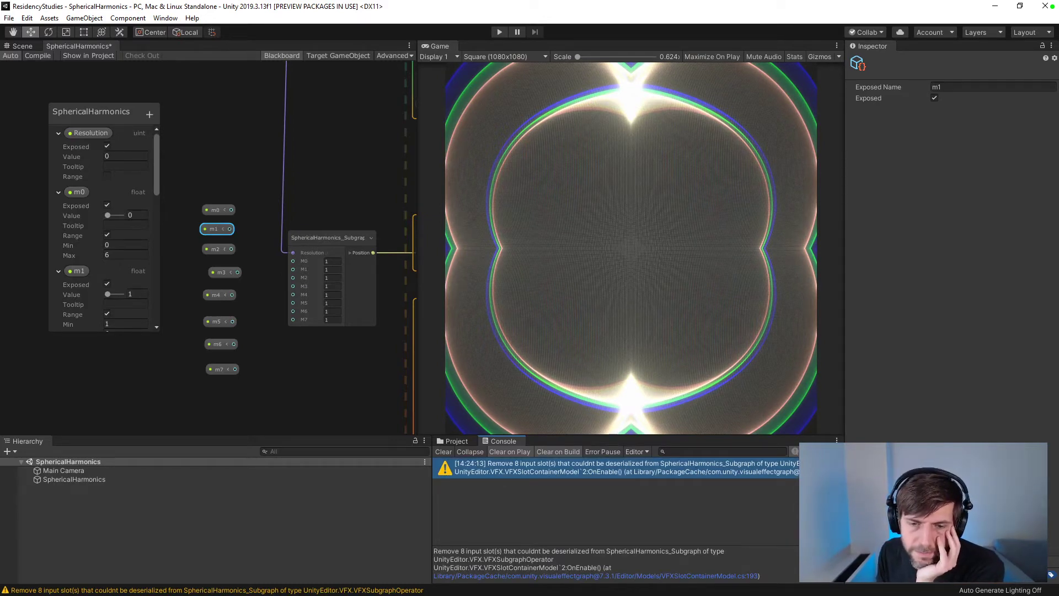
pyautogui.scroll(-1, 595, 560)
pyautogui.scroll(1, 596, 560)
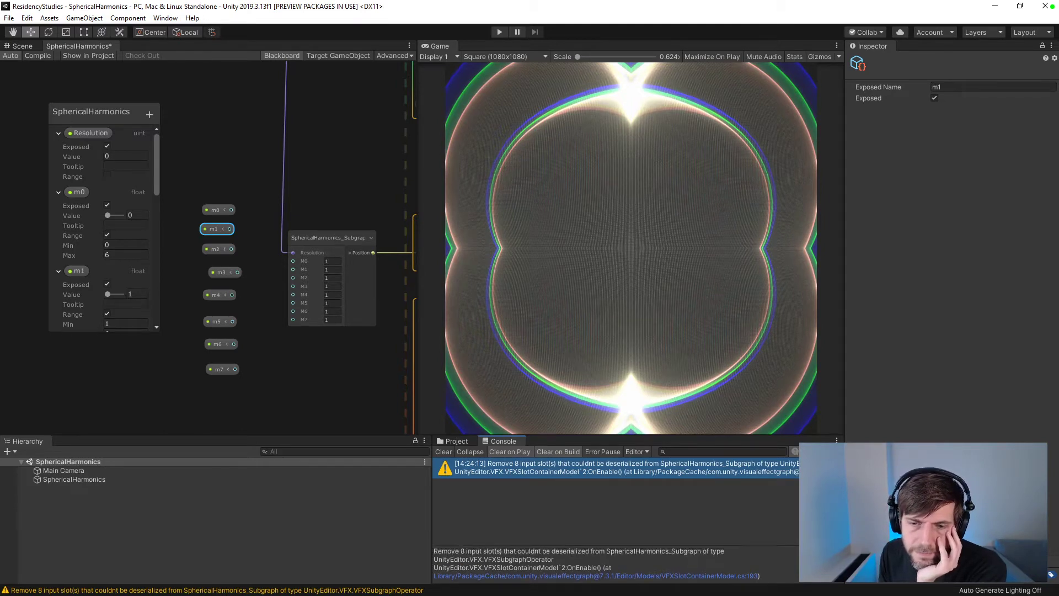
# - Open SphericalHarmonics_Subgraph from the project files and look over its nodes back to the Resolution inputs
pyautogui.click(452, 441)
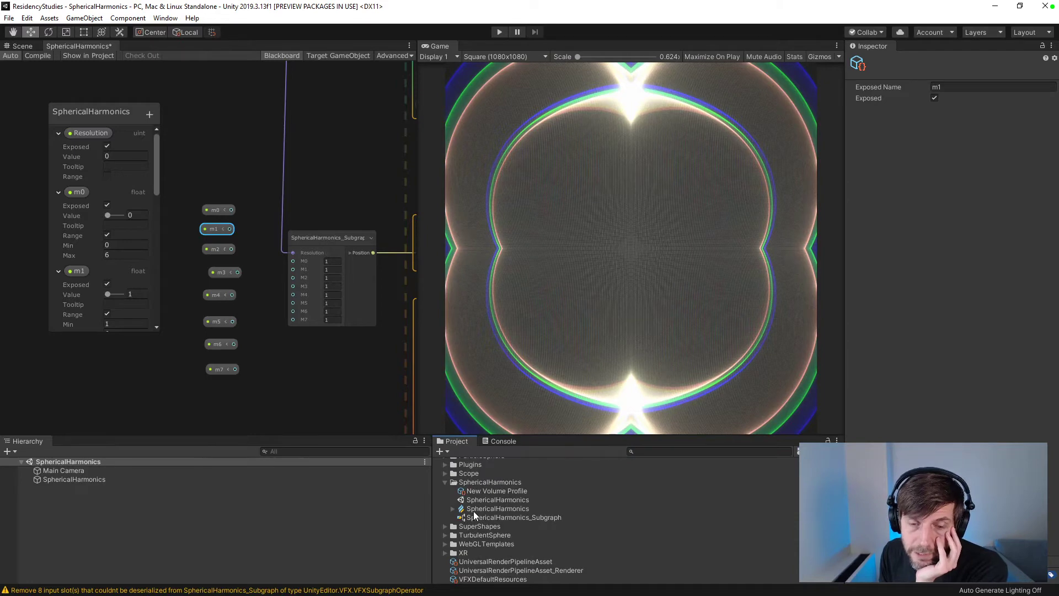
pyautogui.doubleClick(474, 515)
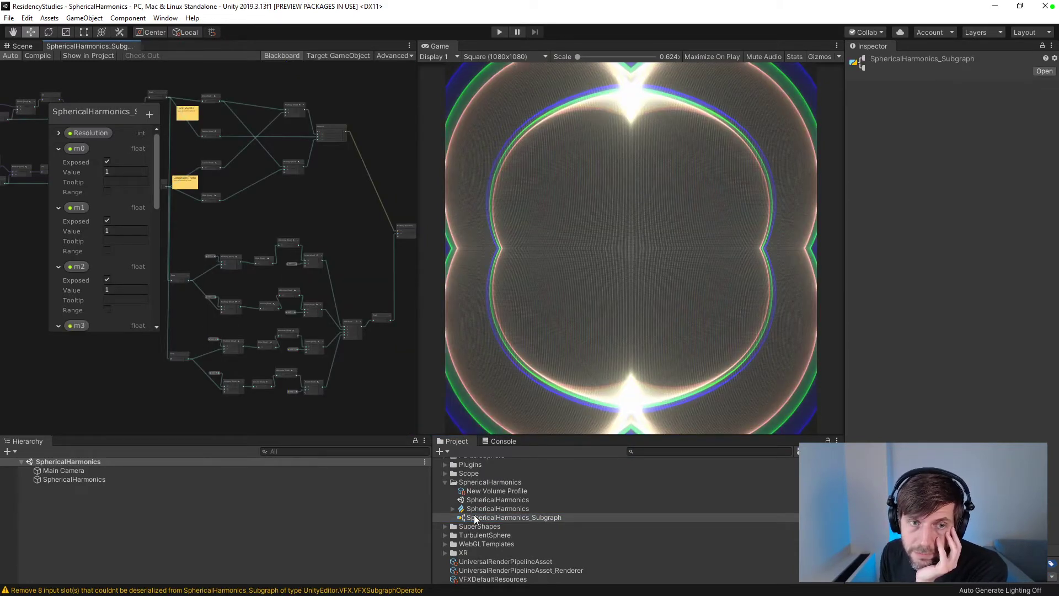
pyautogui.moveTo(178, 386); pyautogui.dragTo(306, 398, button='middle')
pyautogui.scroll(6, 306, 394)
pyautogui.moveTo(248, 226); pyautogui.dragTo(297, 312, button='middle')
pyautogui.moveTo(244, 245); pyautogui.dragTo(374, 385, button='middle')
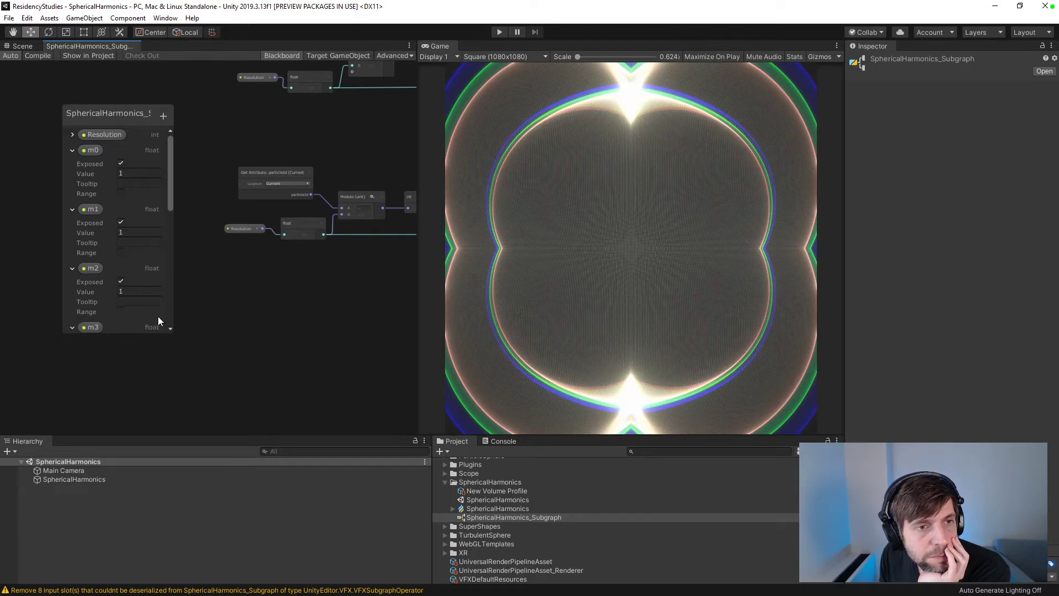
# - Reposition the subgraph's Blackboard and collapse the details of parameters m0 through m7
pyautogui.moveTo(172, 331); pyautogui.dragTo(149, 314)
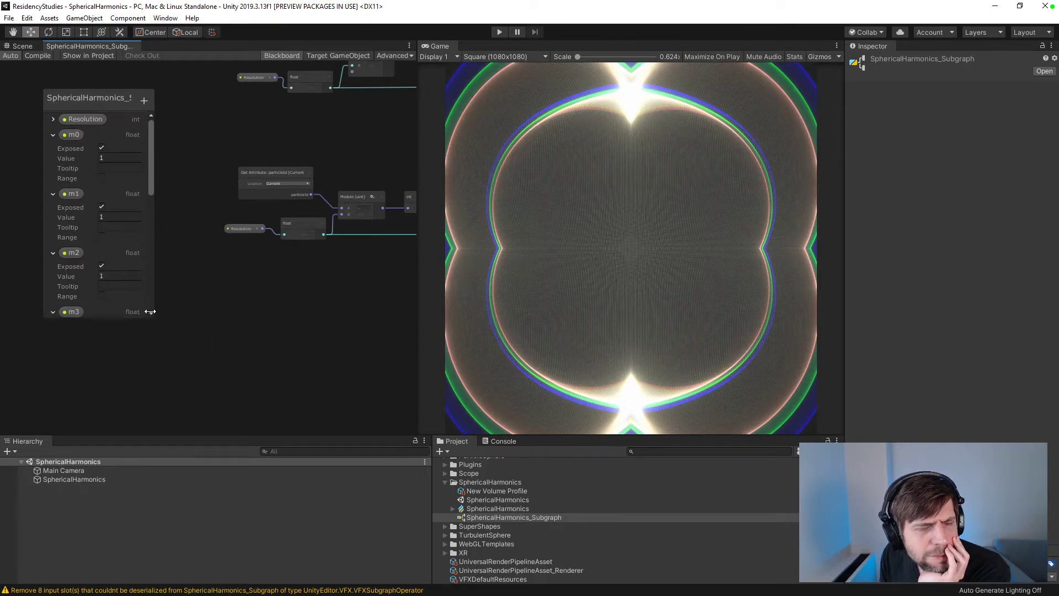
pyautogui.click(51, 135)
pyautogui.click(50, 151)
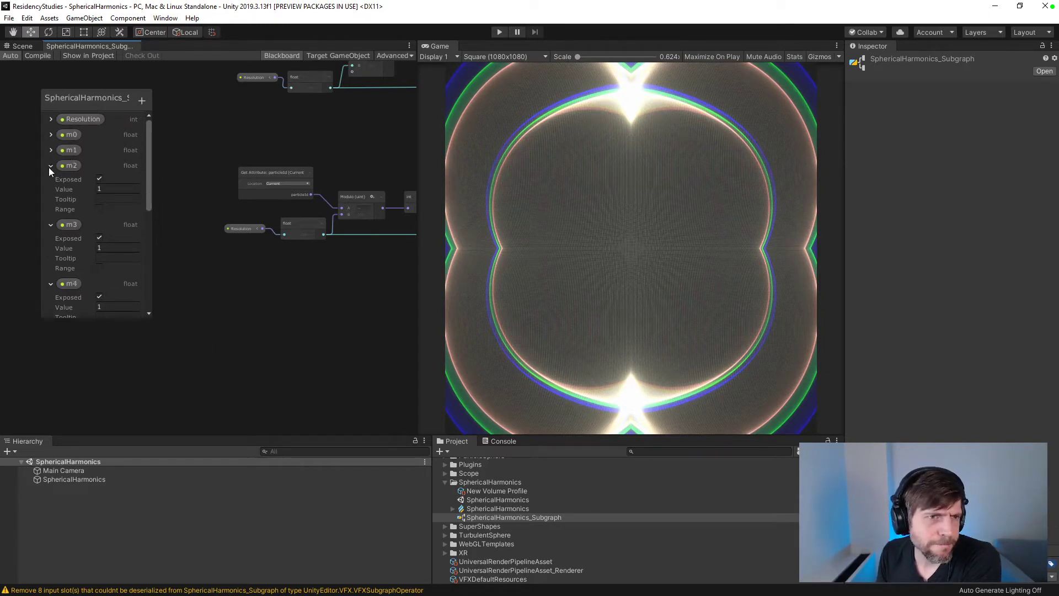
pyautogui.click(51, 166)
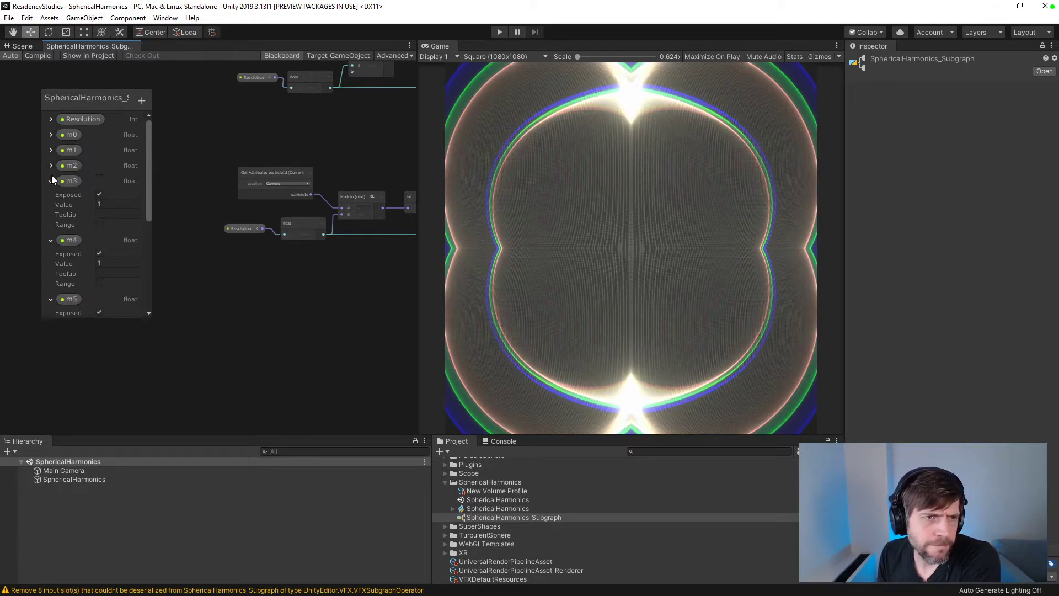
pyautogui.click(51, 181)
pyautogui.click(51, 196)
pyautogui.click(50, 213)
pyautogui.click(51, 226)
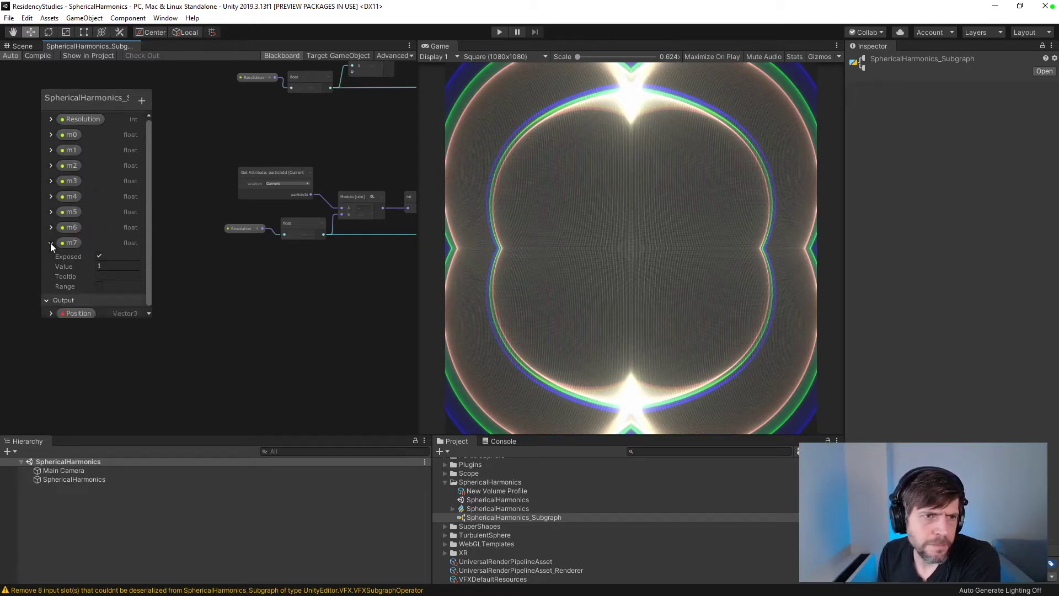
pyautogui.click(51, 243)
# - Turn off Exposed for the subgraph's m7 parameter, then save the project and check the console for warnings
pyautogui.click(52, 243)
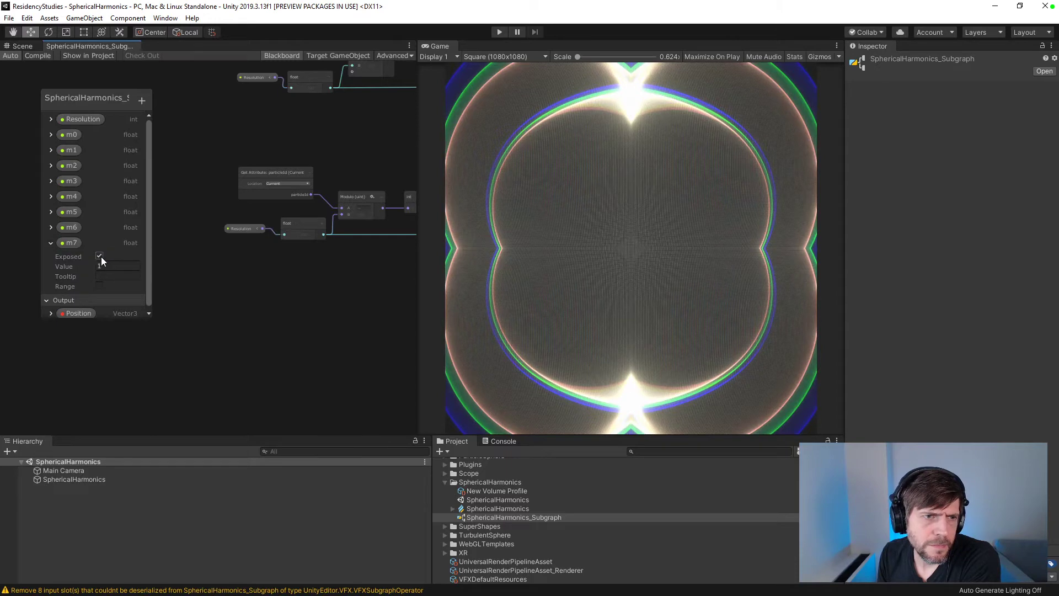
pyautogui.click(21, 18)
pyautogui.moveTo(11, 21)
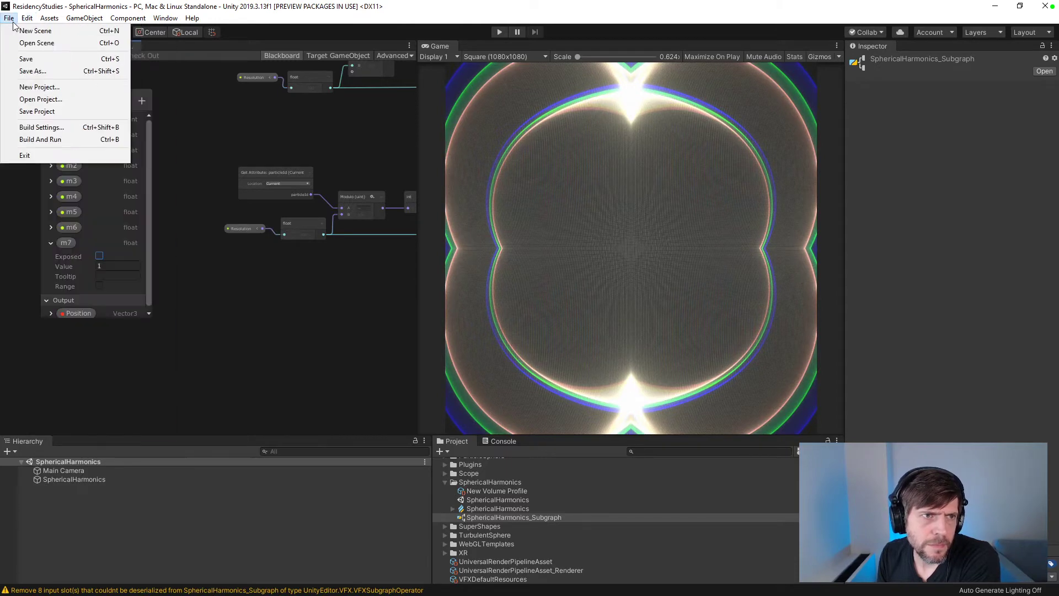
pyautogui.click(44, 111)
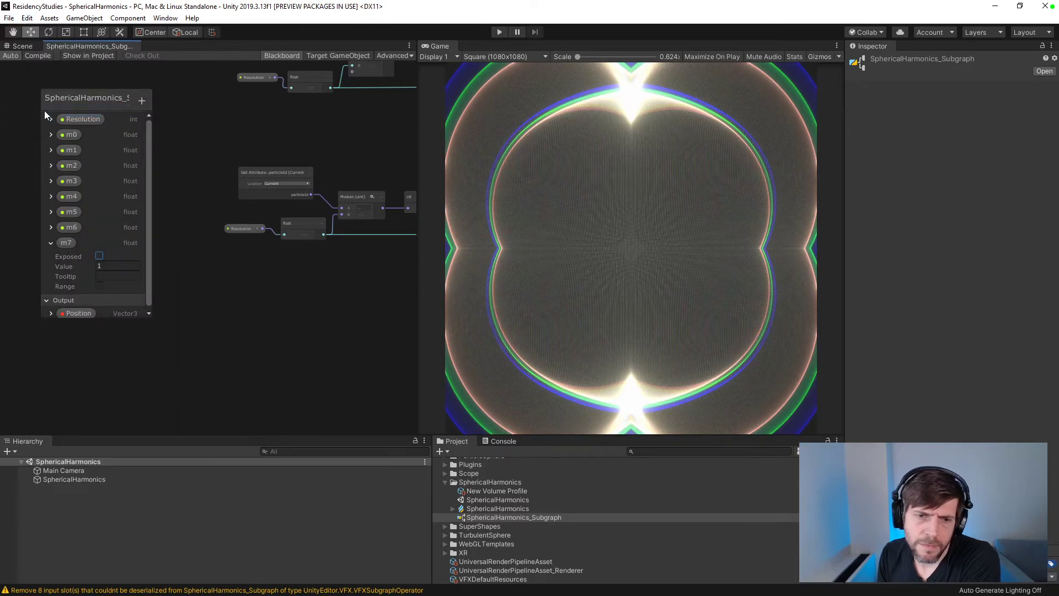
pyautogui.click(502, 441)
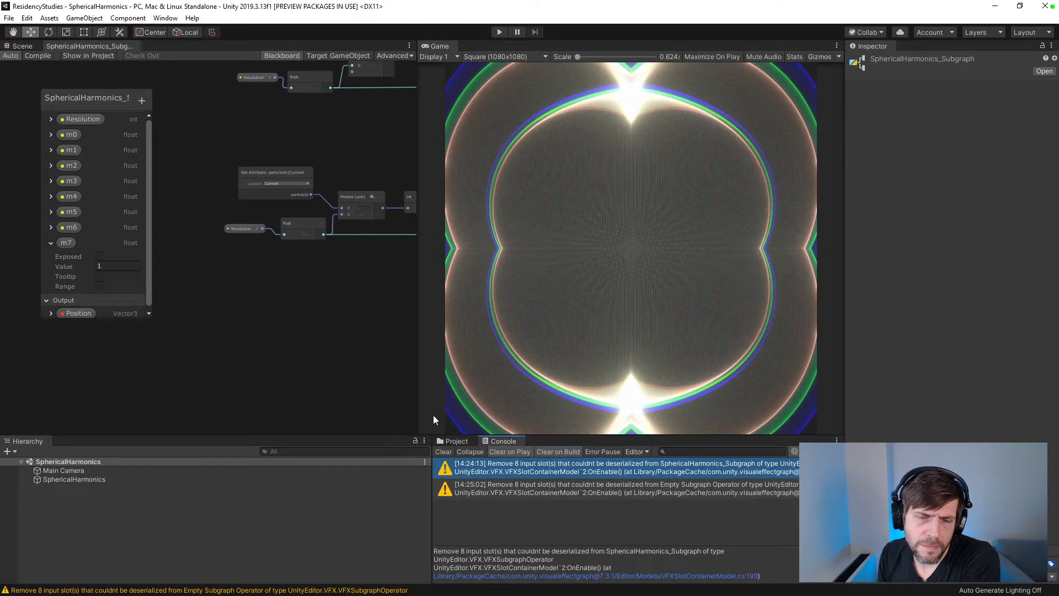
# - Turn off Exposed for the subgraph's remaining m parameters, from m6 down to m0
pyautogui.click(51, 228)
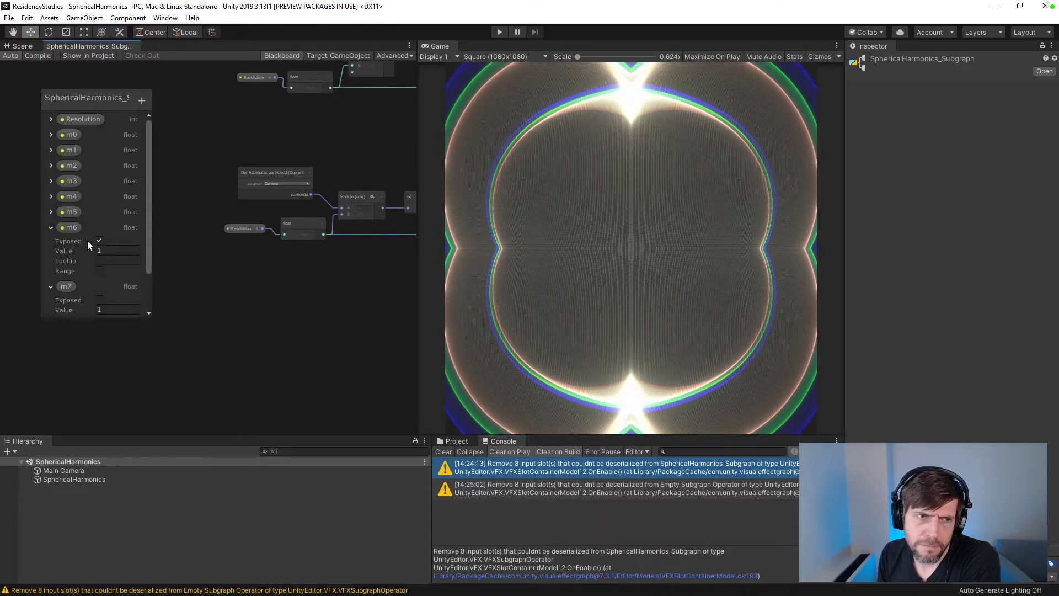
pyautogui.click(51, 213)
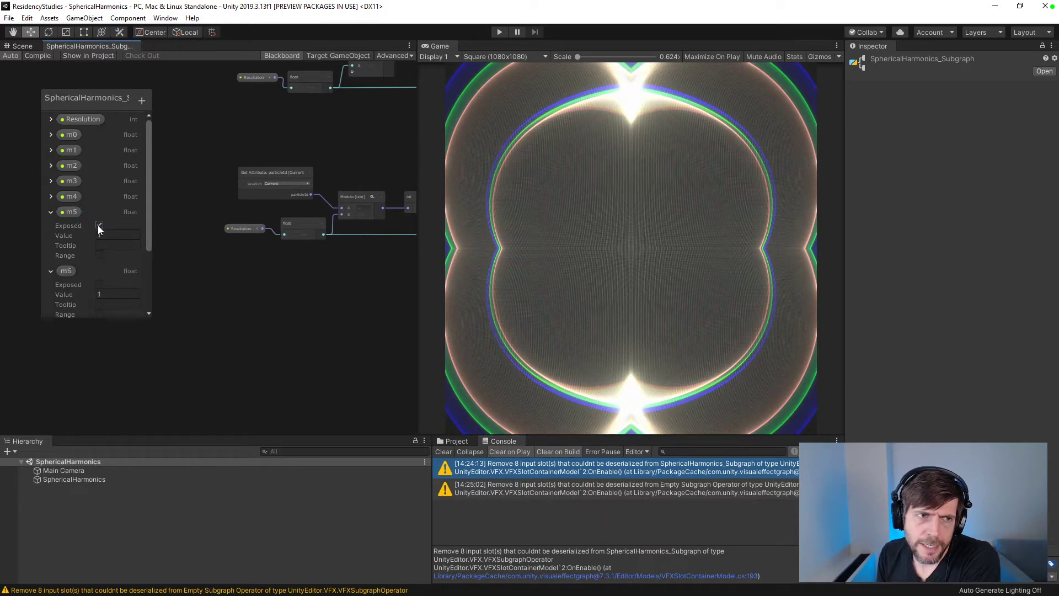
pyautogui.click(51, 197)
pyautogui.click(50, 181)
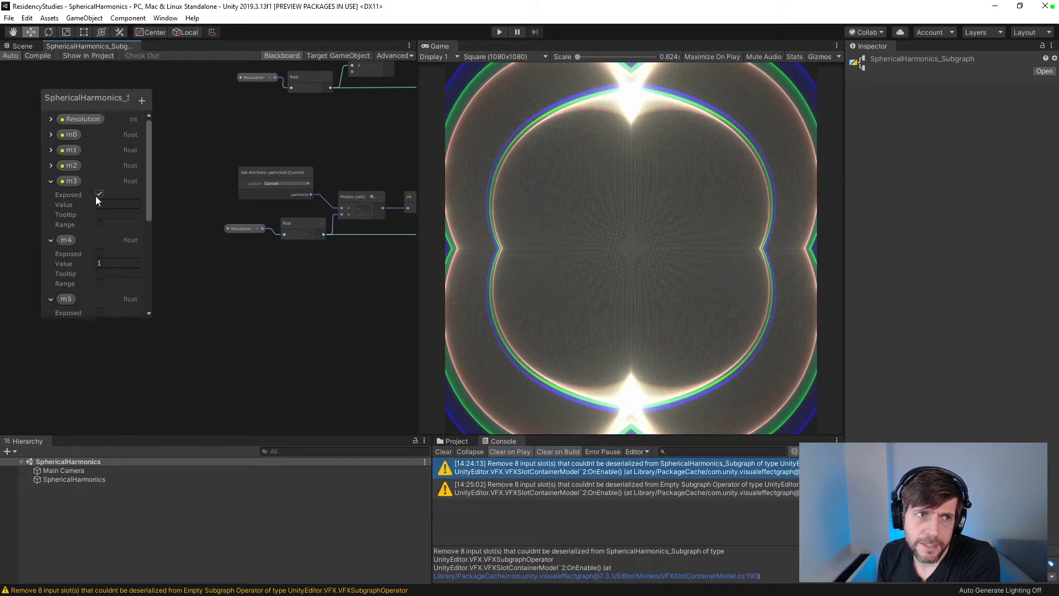
pyautogui.click(99, 195)
pyautogui.click(50, 165)
pyautogui.click(99, 180)
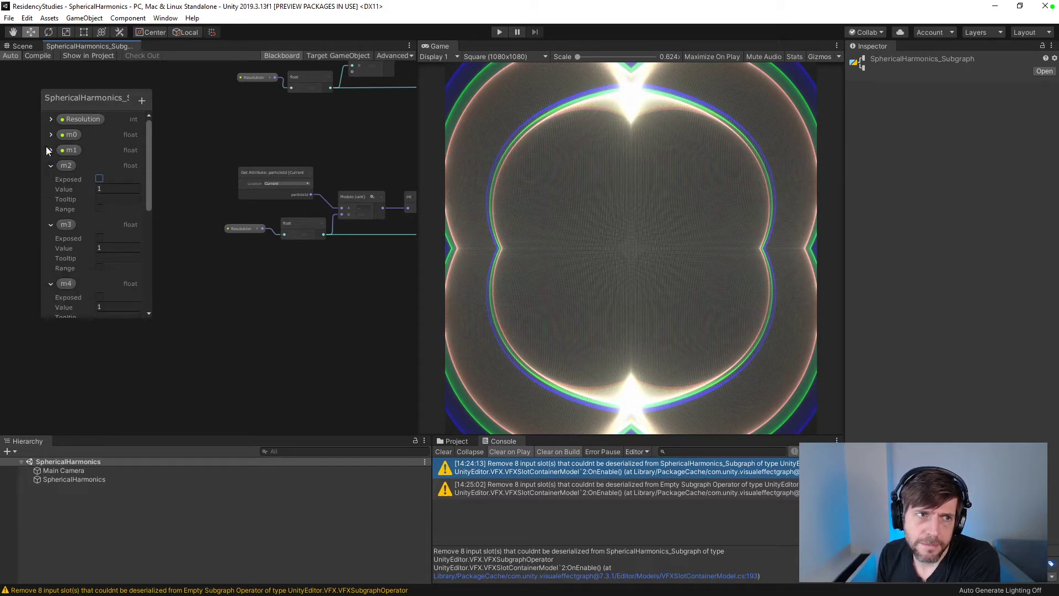
pyautogui.click(50, 149)
pyautogui.click(52, 134)
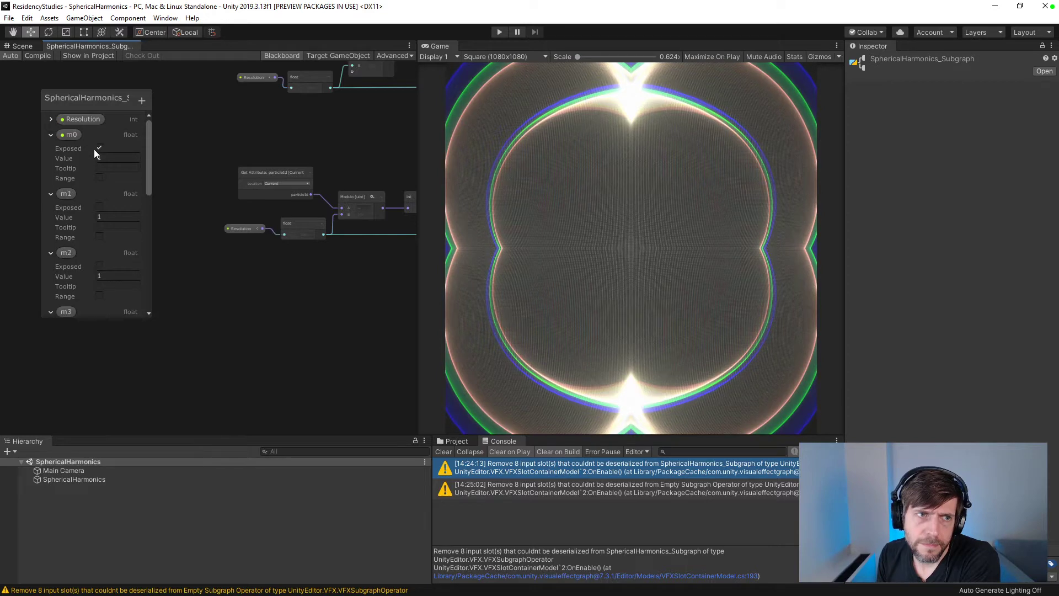
# - Save the project and compile the subgraph with its m parameters unexposed
pyautogui.click(9, 18)
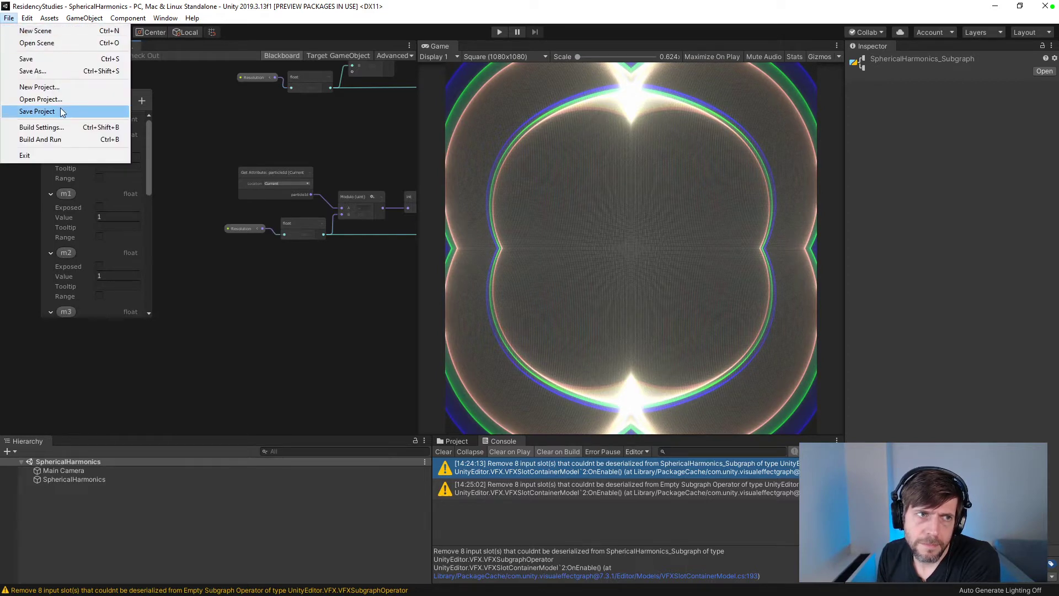
pyautogui.click(33, 110)
pyautogui.click(38, 55)
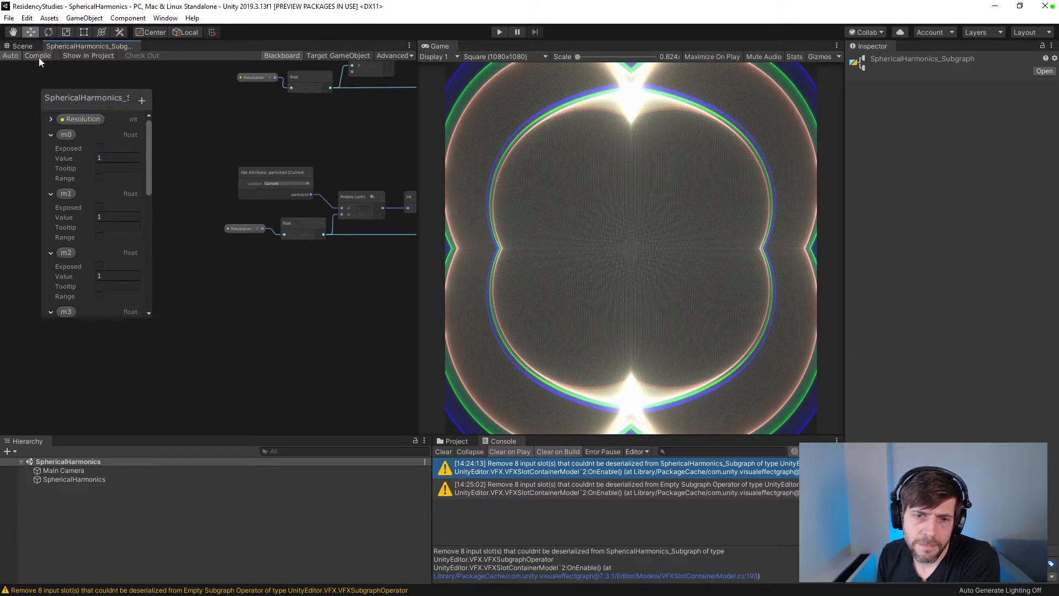
# - Clear the console messages and save the project with the subgraph's m parameters unexposed
pyautogui.click(442, 451)
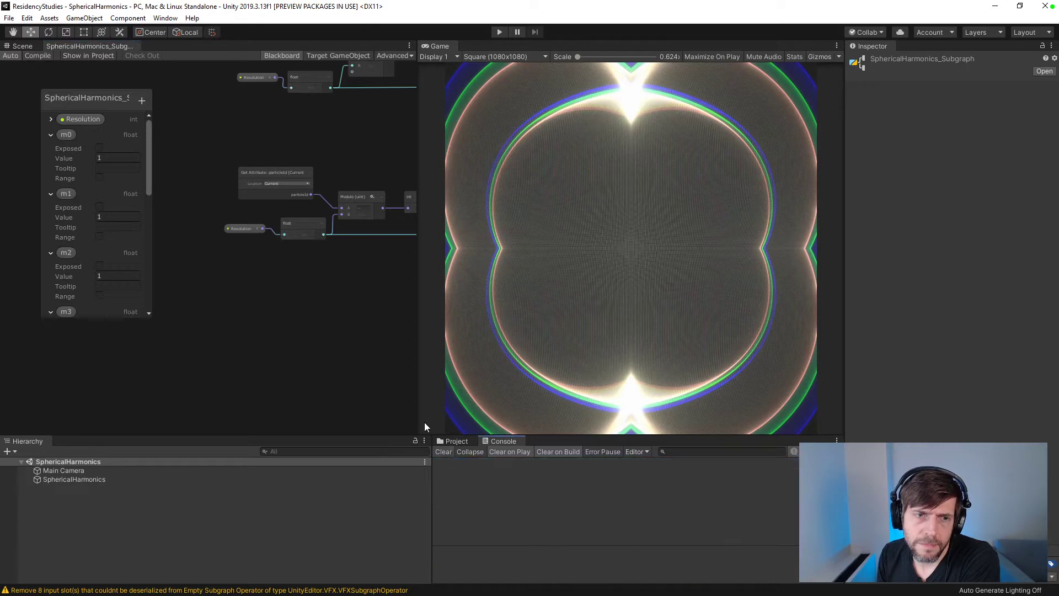
pyautogui.click(9, 17)
pyautogui.moveTo(27, 18)
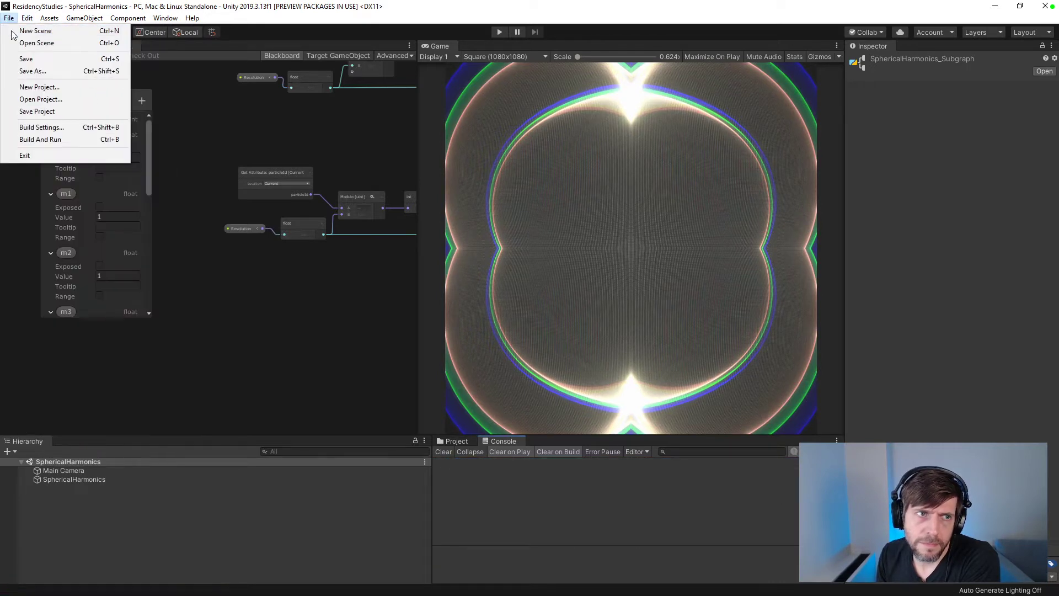
pyautogui.click(33, 109)
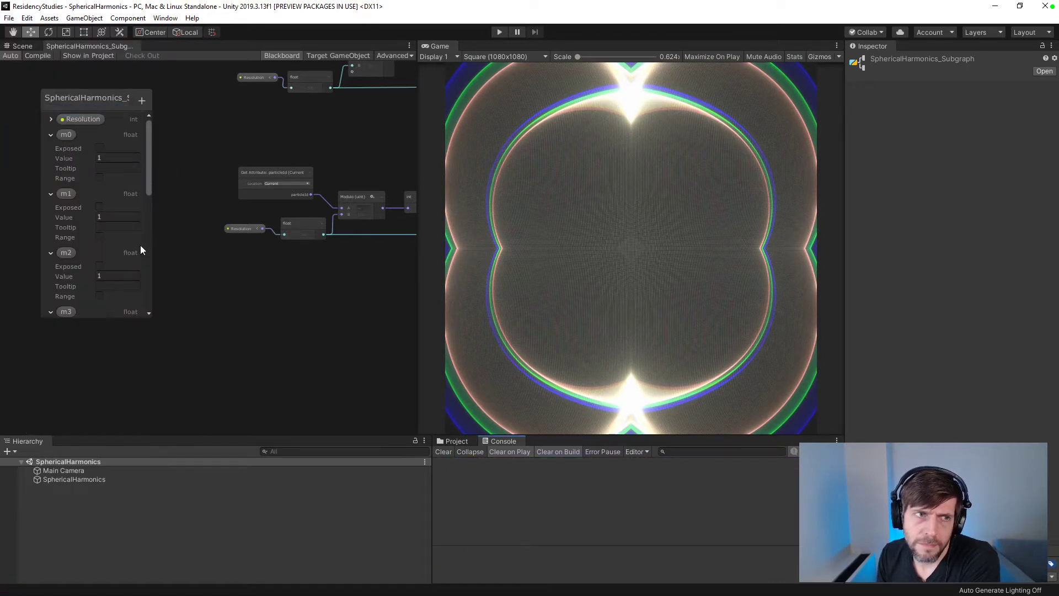
pyautogui.click(9, 18)
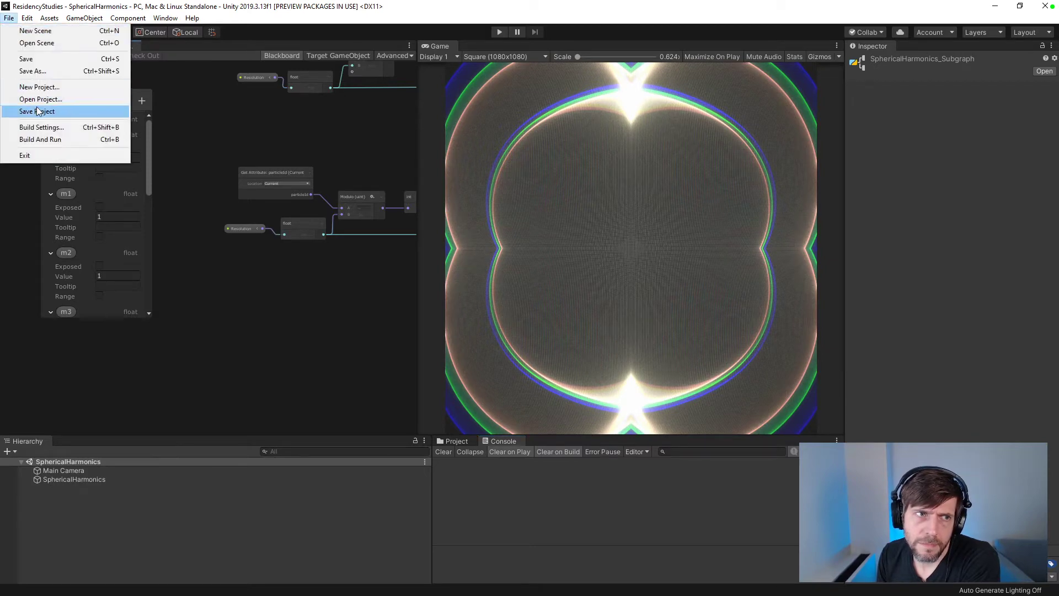
pyautogui.click(39, 111)
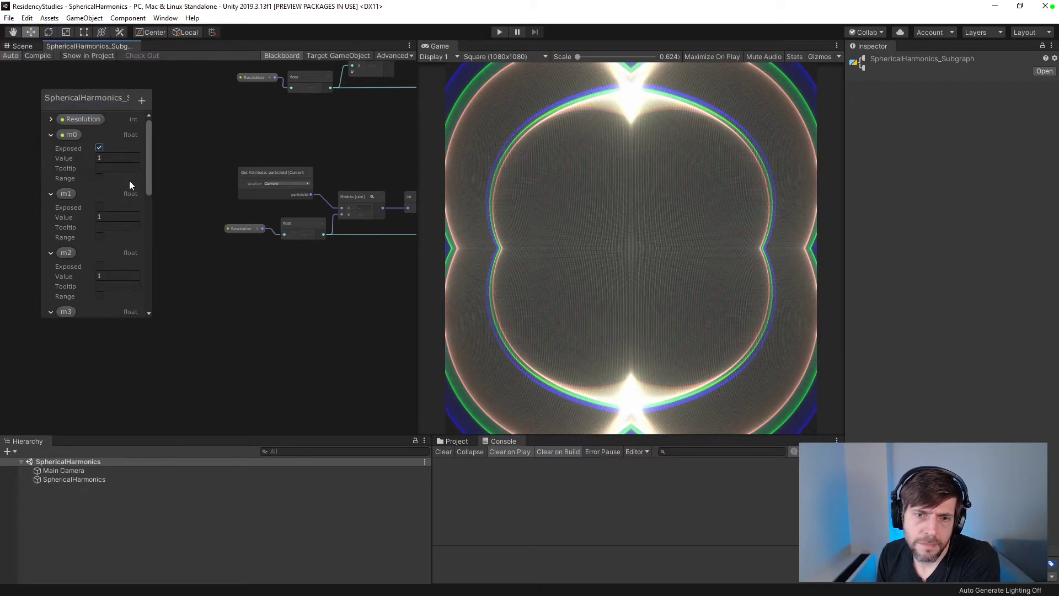
# - Turn Exposed back on for the subgraph's m parameters, from m0 up to m7
pyautogui.click(98, 207)
pyautogui.click(100, 265)
pyautogui.scroll(-2, 147, 208)
pyautogui.scroll(-2, 147, 208)
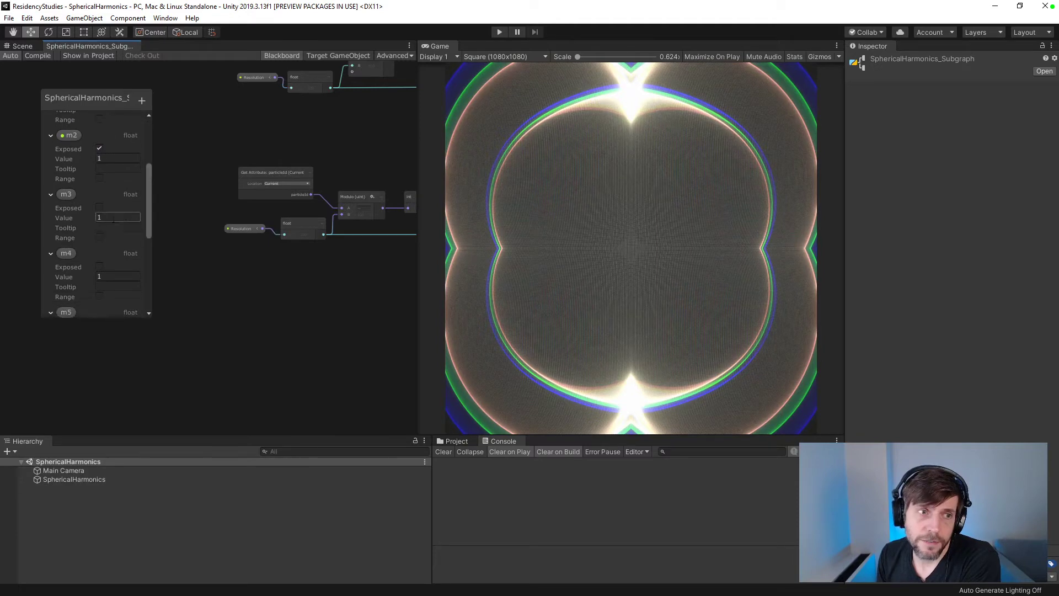
pyautogui.click(100, 207)
pyautogui.click(99, 266)
pyautogui.scroll(-4, 149, 225)
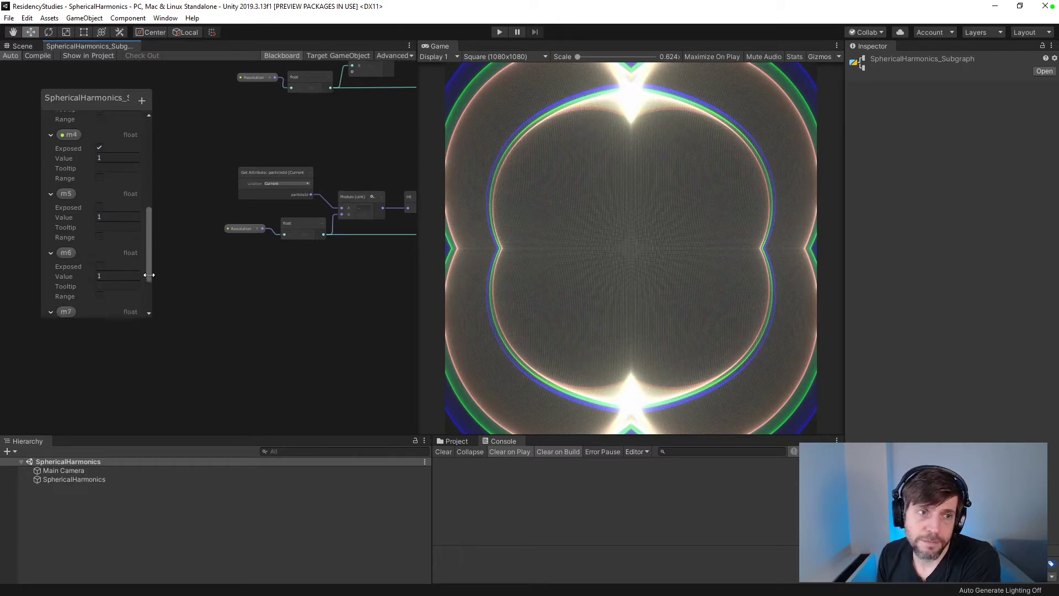
pyautogui.click(100, 265)
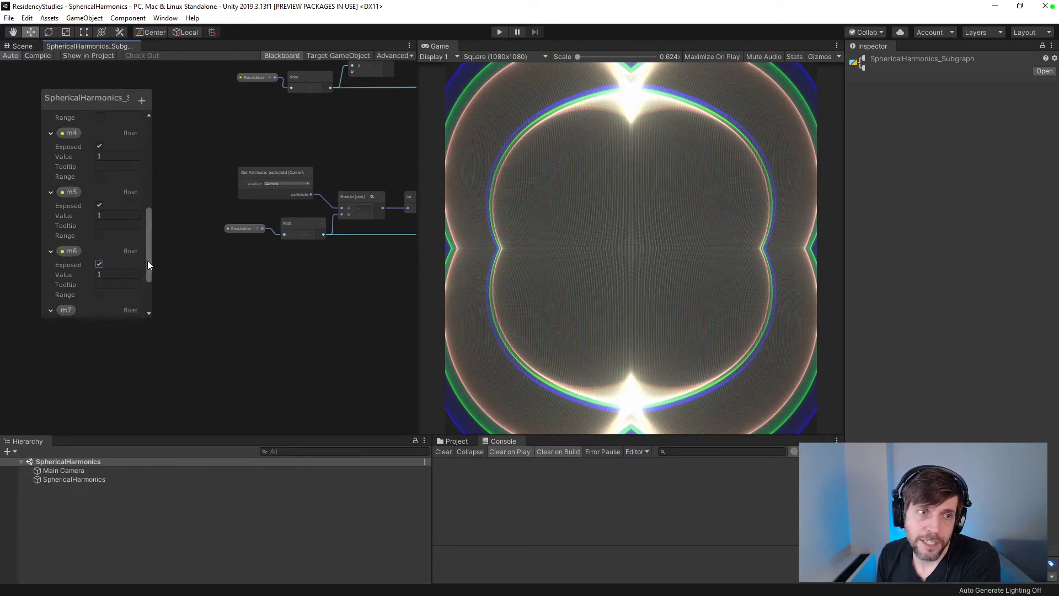
pyautogui.scroll(-2, 147, 260)
pyautogui.click(100, 243)
pyautogui.click(99, 252)
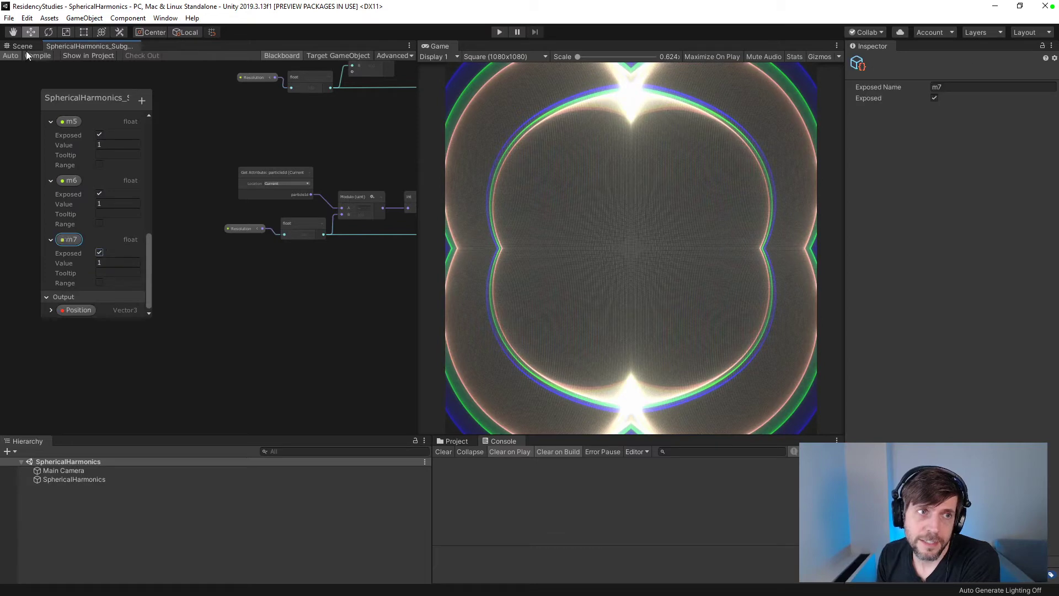
# - Save the project and open the SphericalHarmonics visual effect graph at its subgraph node
pyautogui.click(9, 20)
pyautogui.click(9, 19)
pyautogui.click(9, 20)
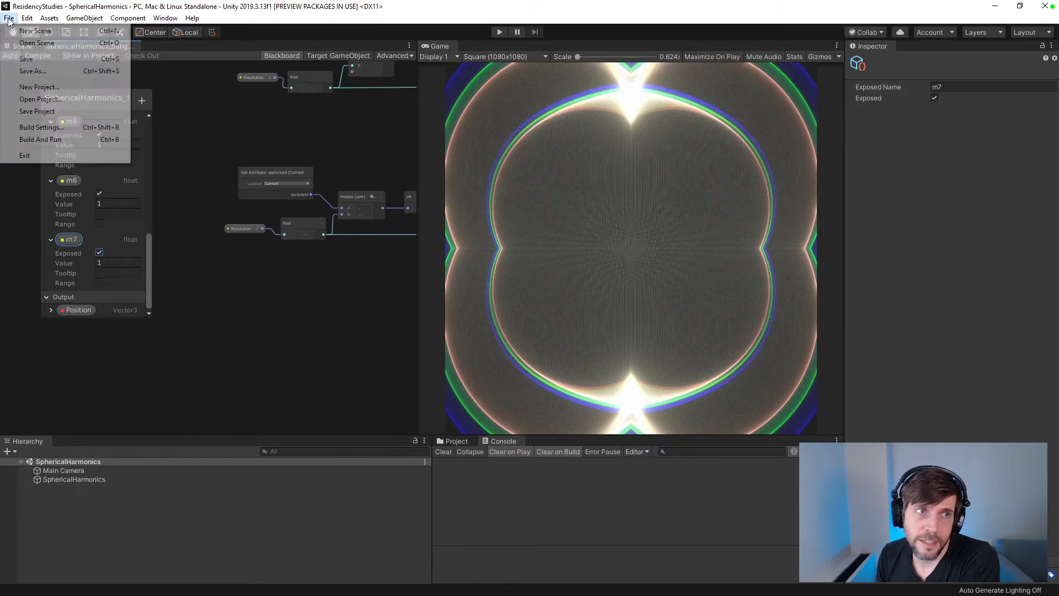
pyautogui.click(37, 111)
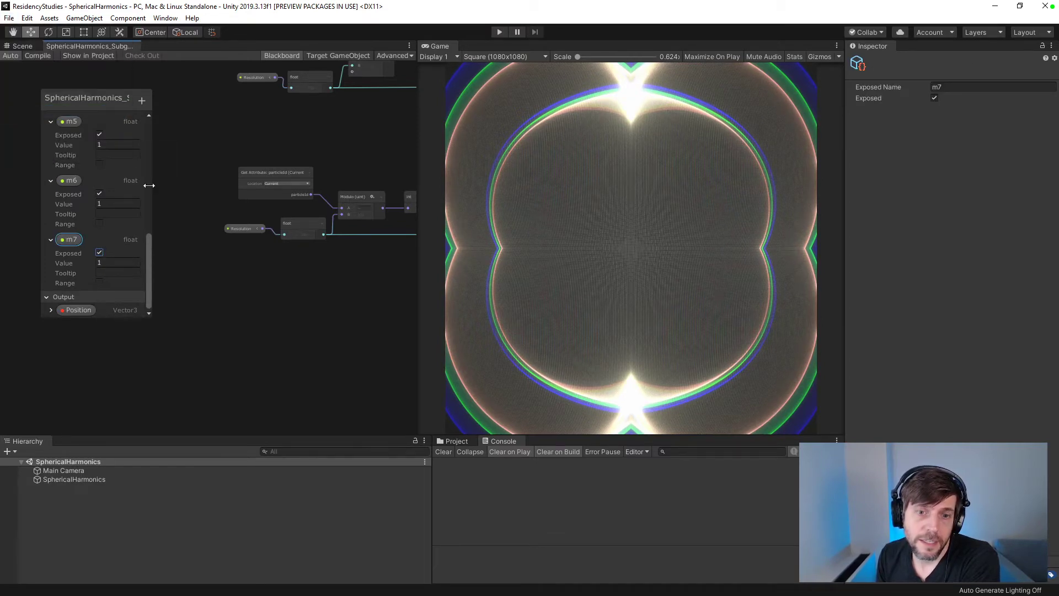
pyautogui.click(464, 442)
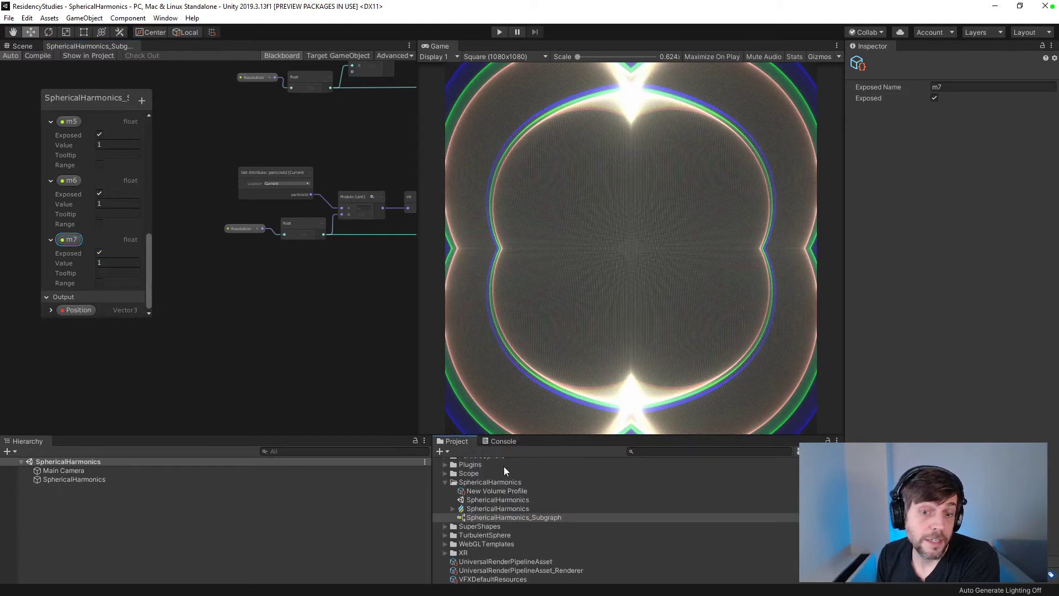
pyautogui.doubleClick(498, 508)
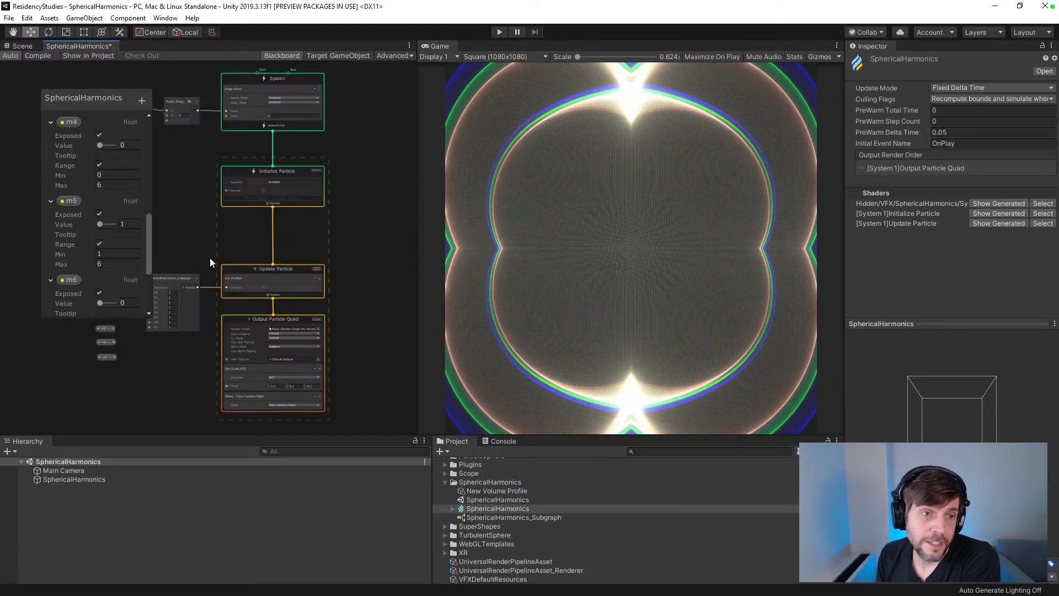
pyautogui.moveTo(210, 258); pyautogui.dragTo(356, 293, button='middle')
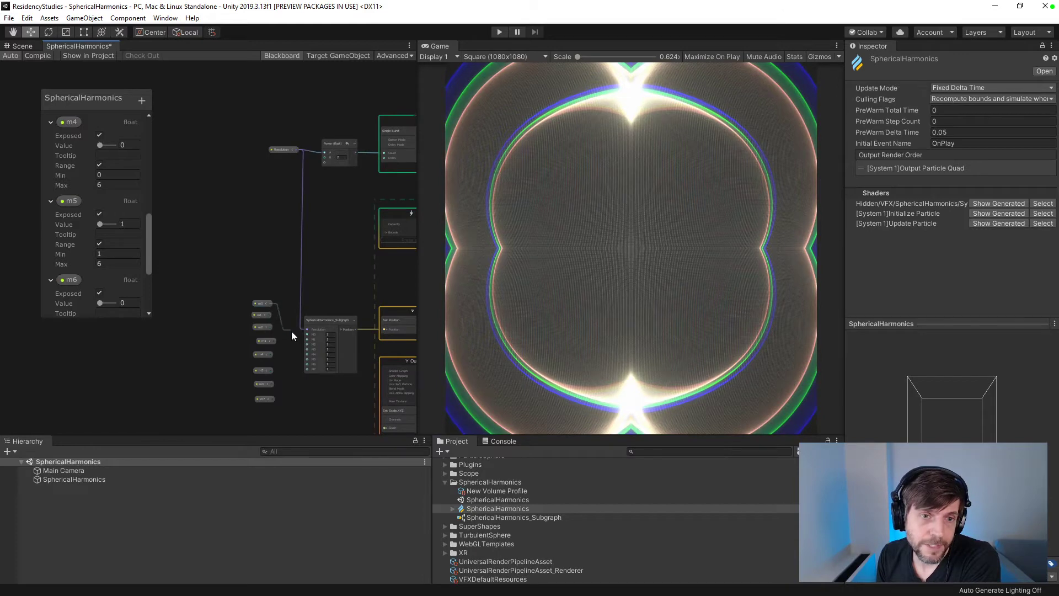
# - Try to connect the m0 parameter to the subgraph node's M0 input and save the project
pyautogui.moveTo(291, 331); pyautogui.dragTo(307, 334)
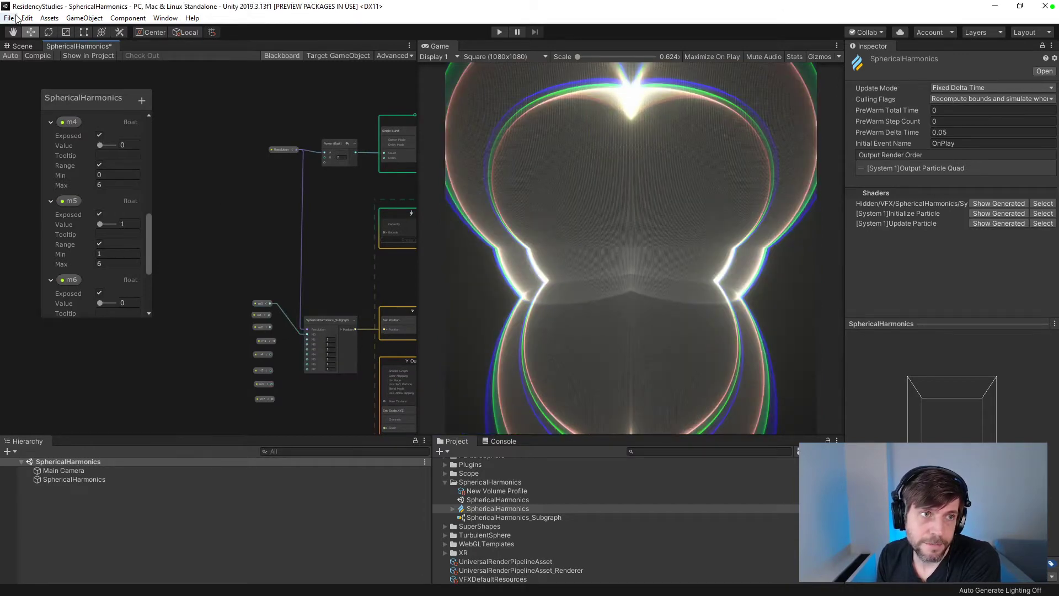
pyautogui.click(11, 17)
pyautogui.click(49, 114)
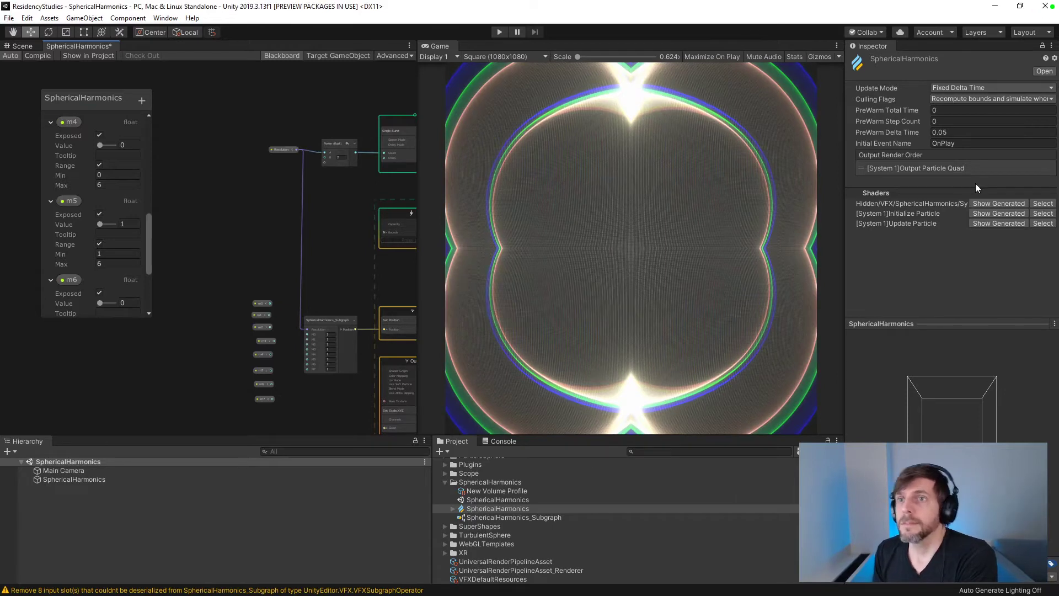
pyautogui.press('ctrl+super+Left')
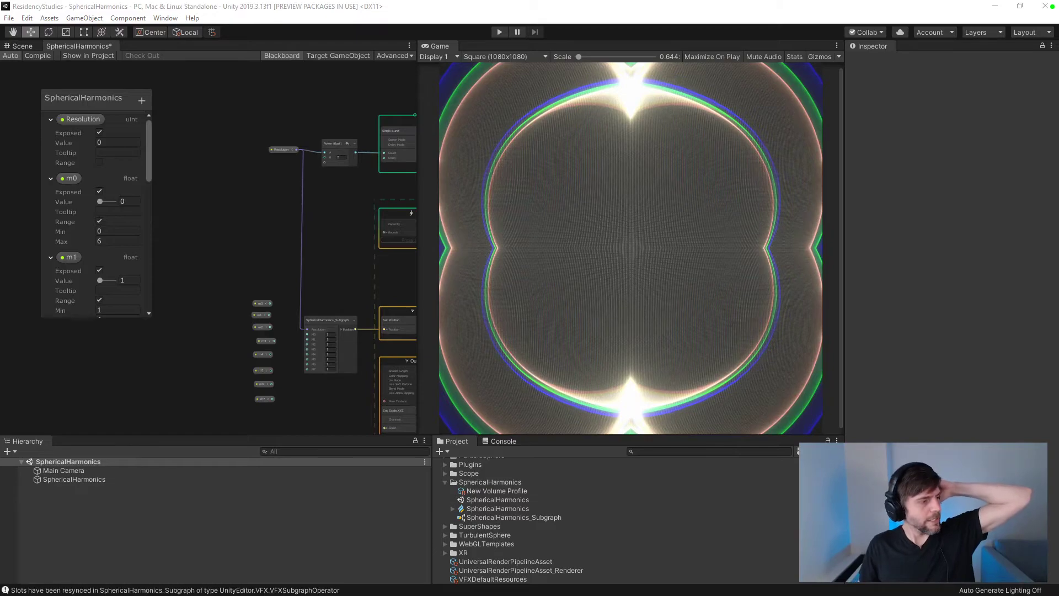
pyautogui.hotkey('alt', 'Tab')
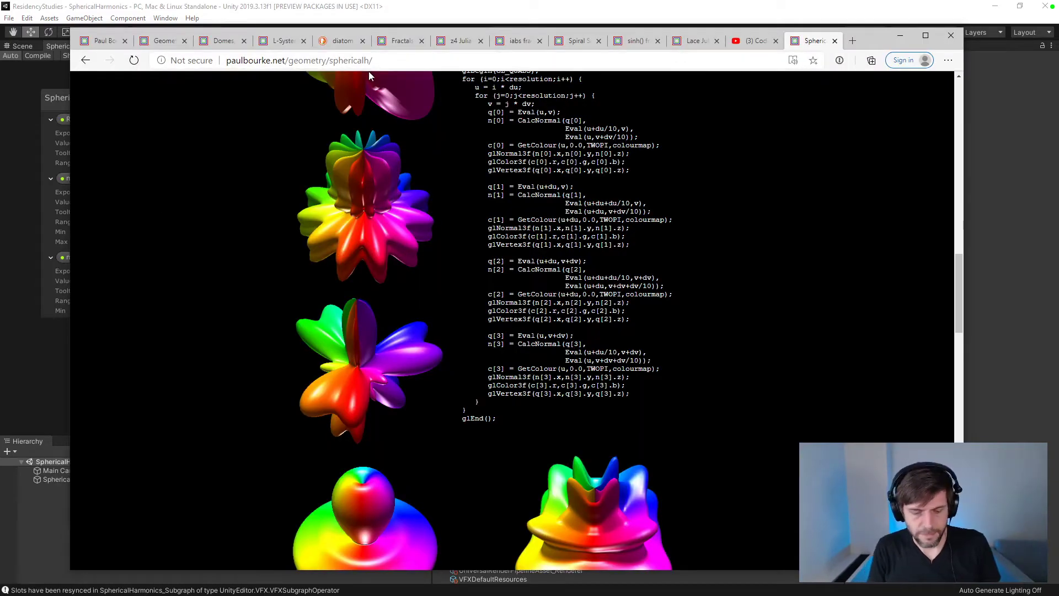
pyautogui.hotkey('ctrl', 'n')
pyautogui.hotkey('ctrl', 'w')
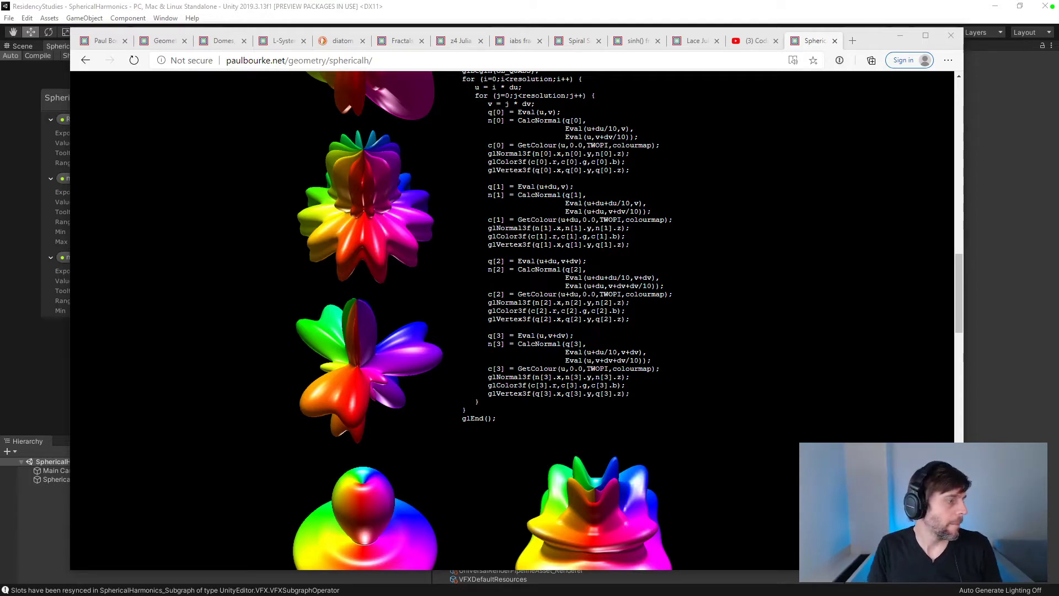
pyautogui.hotkey('alt', 'Tab')
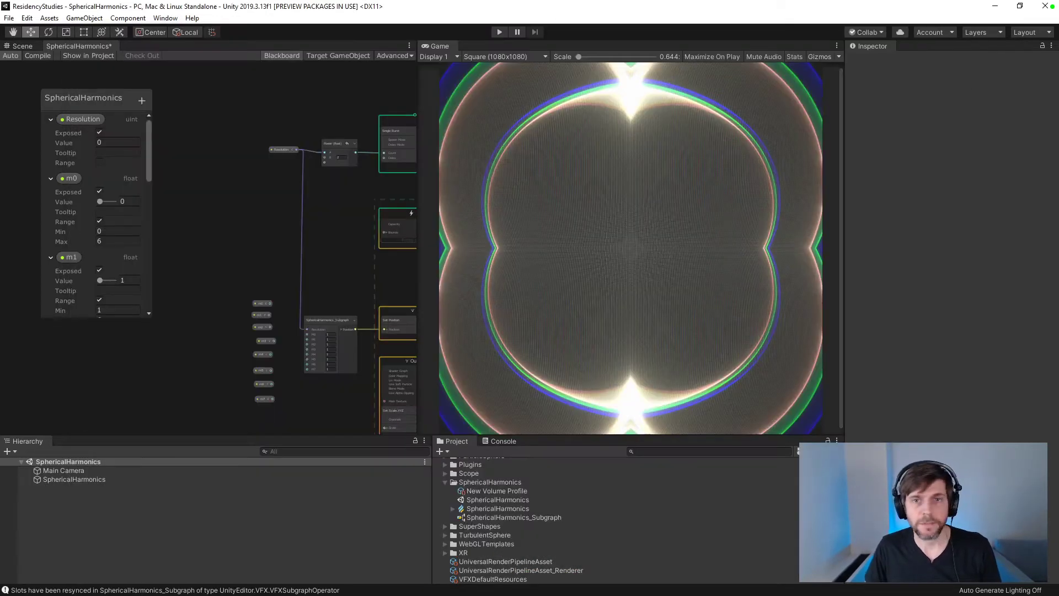
# - Connect m0 to the subgraph node's M0 input, save the project and check the console for warnings
pyautogui.moveTo(270, 304); pyautogui.dragTo(307, 334)
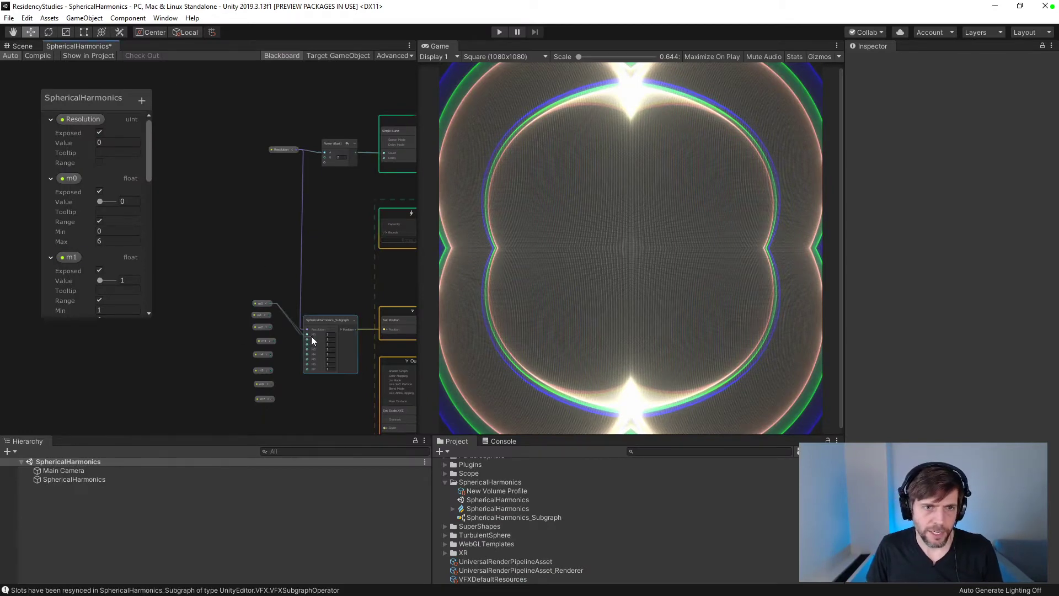
pyautogui.click(9, 18)
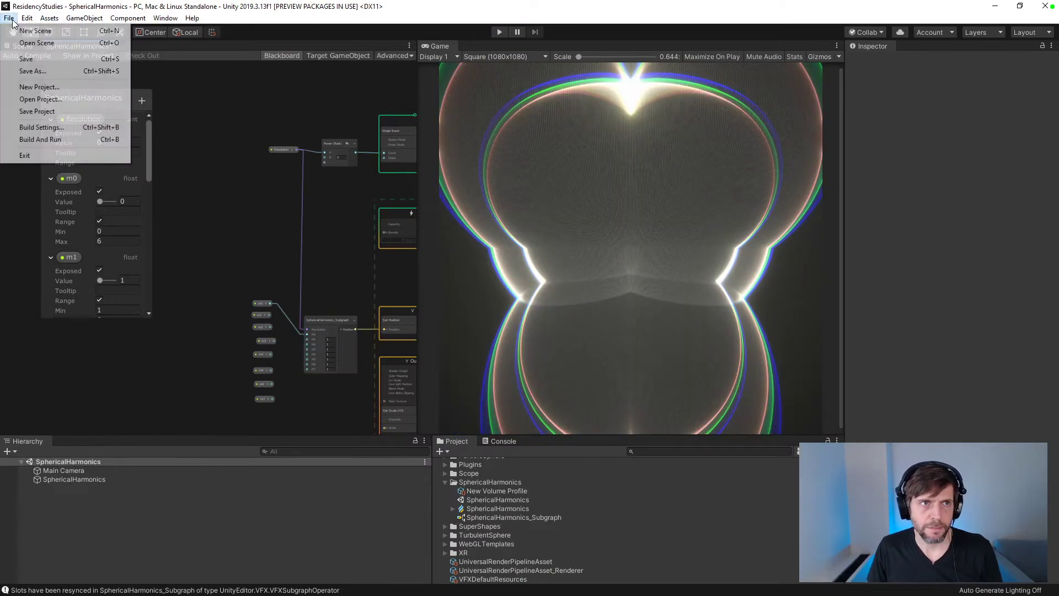
pyautogui.click(37, 112)
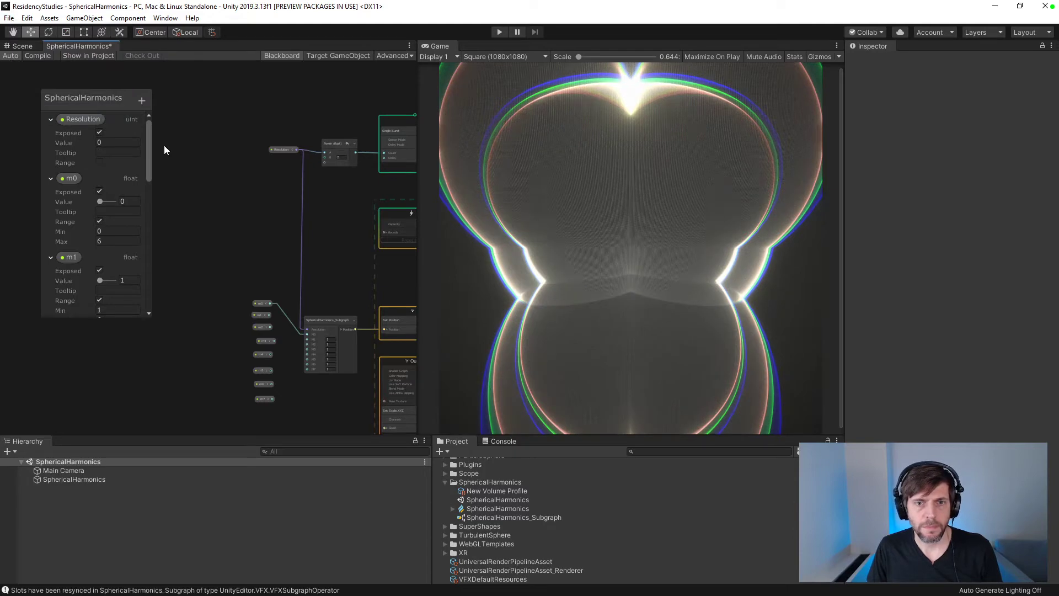
pyautogui.click(511, 447)
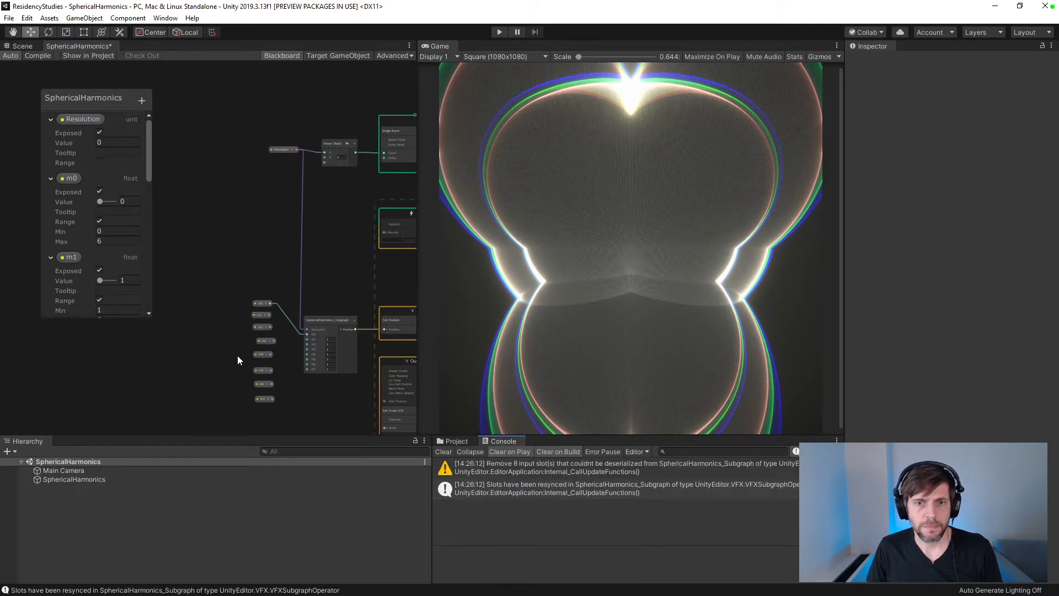
# - Connect the parameters m1 through m7 to the subgraph node's matching M1 to M7 inputs
pyautogui.scroll(3, 238, 355)
pyautogui.moveTo(249, 359); pyautogui.dragTo(200, 249, button='middle')
pyautogui.moveTo(234, 177); pyautogui.dragTo(298, 217)
pyautogui.moveTo(237, 197); pyautogui.dragTo(297, 242)
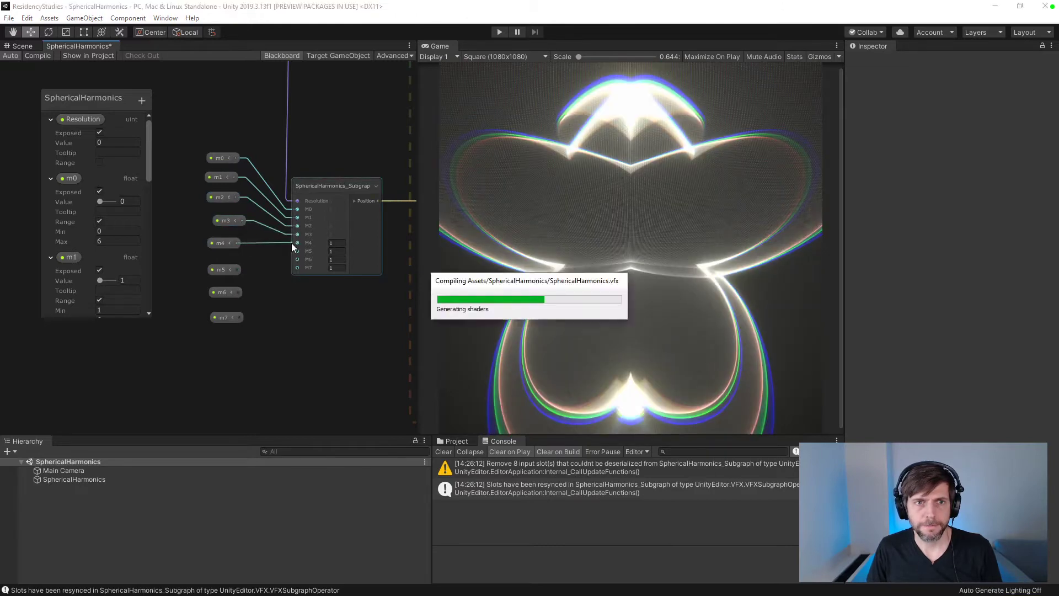
pyautogui.moveTo(237, 270); pyautogui.dragTo(297, 251)
pyautogui.moveTo(238, 292); pyautogui.dragTo(297, 259)
pyautogui.moveTo(239, 317); pyautogui.dragTo(297, 268)
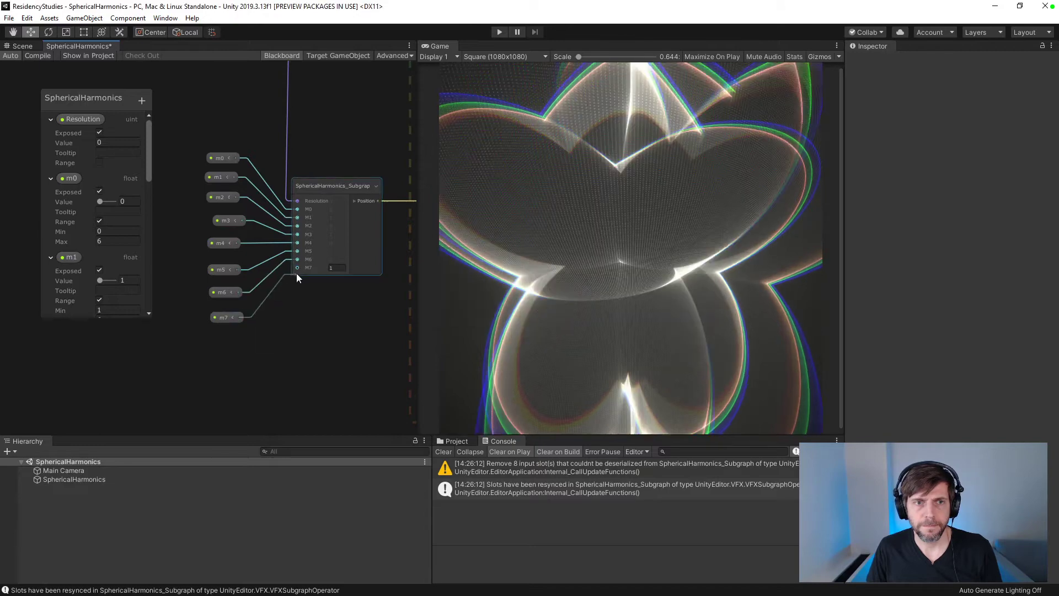
# - Save the project and the scene with all m parameters connected to the subgraph node
pyautogui.click(9, 18)
pyautogui.click(47, 109)
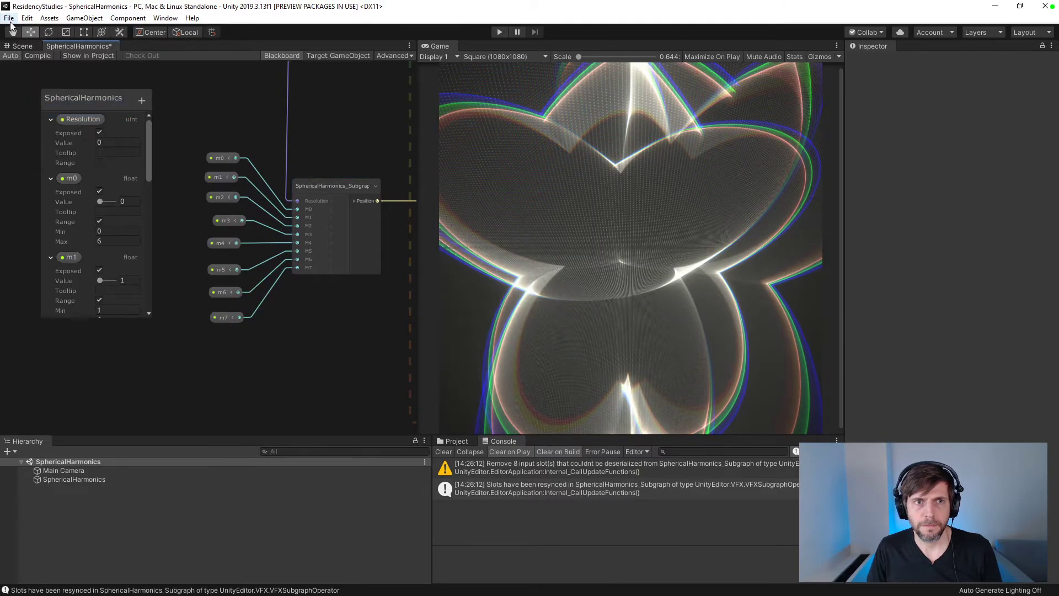
pyautogui.click(9, 20)
pyautogui.click(26, 59)
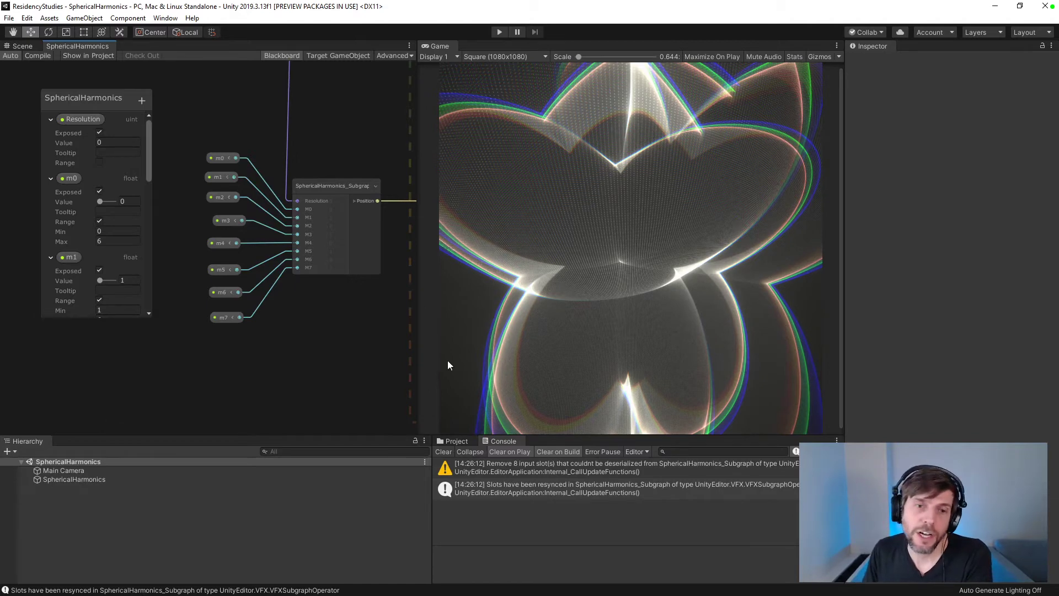
# - Narrow the Hierarchy area and vary the SphericalHarmonics object's m0 to m7 properties to reshape the form, with m0 at about 5.55
pyautogui.moveTo(416, 351)
pyautogui.mouseDown()
pyautogui.moveTo(402, 351)
pyautogui.moveTo(418, 351)
pyautogui.mouseUp()
pyautogui.moveTo(433, 524); pyautogui.dragTo(397, 524)
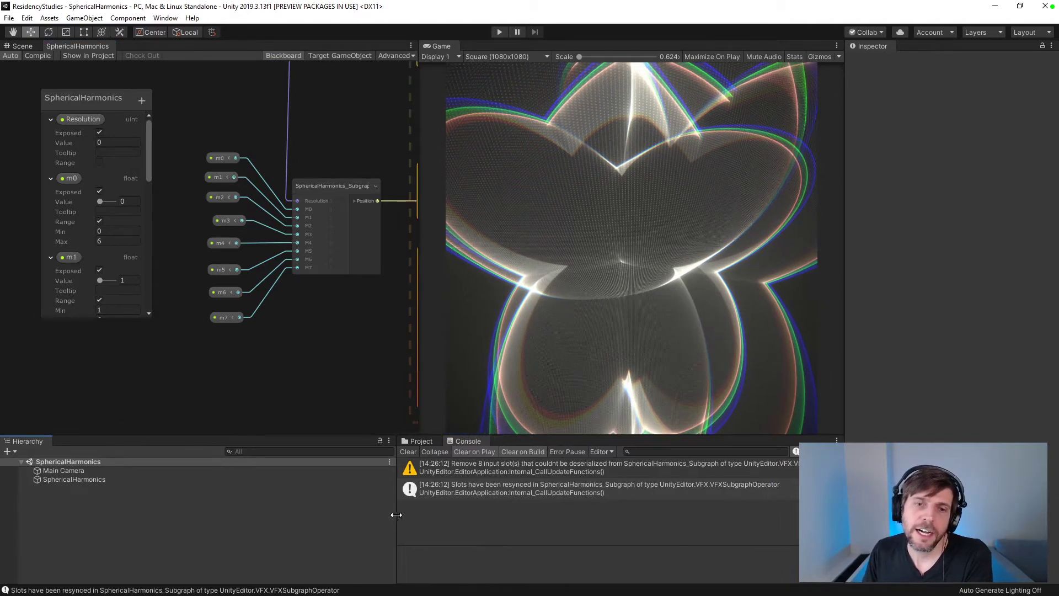
pyautogui.click(60, 480)
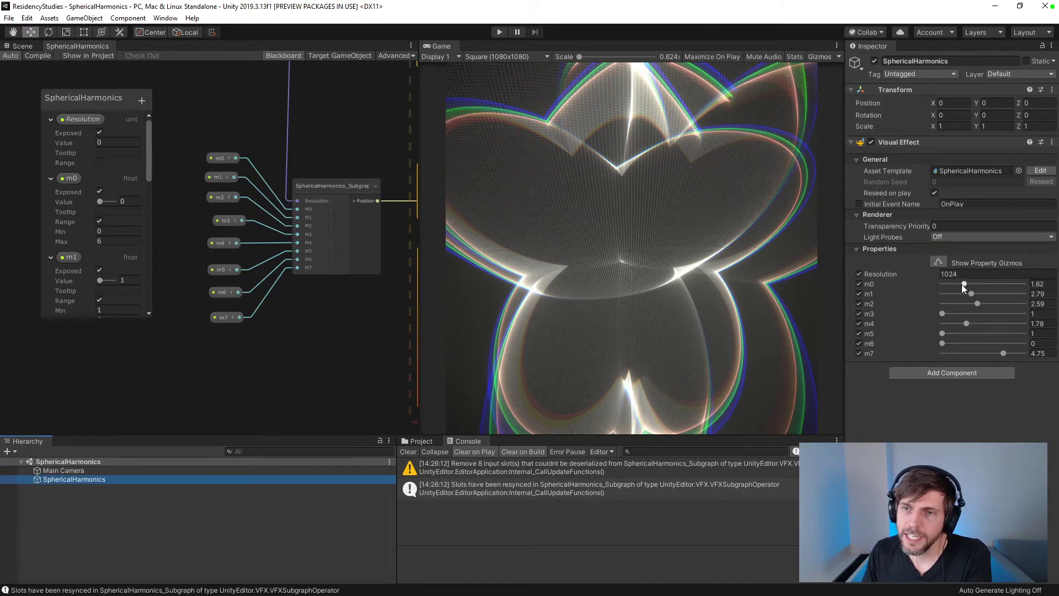
pyautogui.moveTo(962, 283)
pyautogui.mouseDown()
pyautogui.moveTo(948, 283)
pyautogui.moveTo(1027, 287)
pyautogui.moveTo(920, 284)
pyautogui.moveTo(968, 286)
pyautogui.mouseUp()
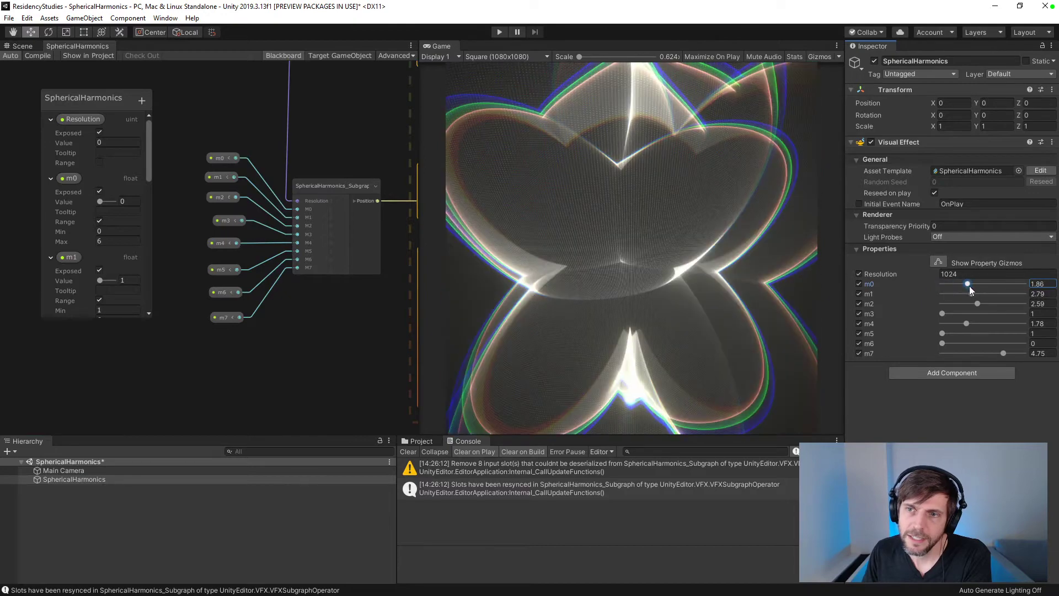
pyautogui.moveTo(942, 343); pyautogui.dragTo(1008, 294)
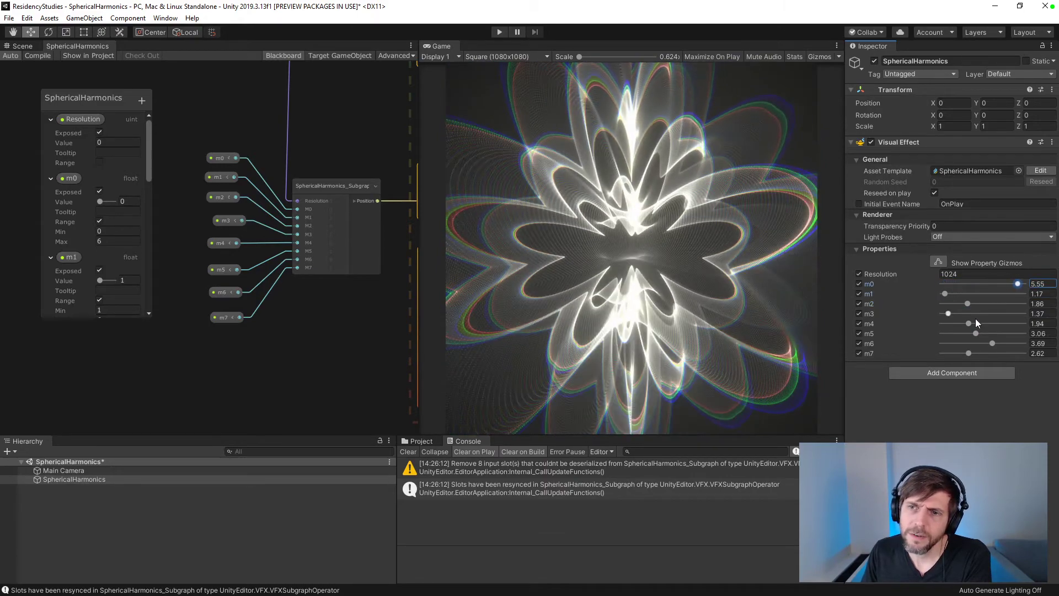
pyautogui.moveTo(969, 323); pyautogui.dragTo(1022, 342)
pyautogui.moveTo(968, 353)
pyautogui.mouseDown()
pyautogui.moveTo(1014, 352)
pyautogui.moveTo(971, 353)
pyautogui.mouseUp()
# - Move the Main Camera back to a Z position of -8
pyautogui.click(64, 471)
pyautogui.click(1032, 103)
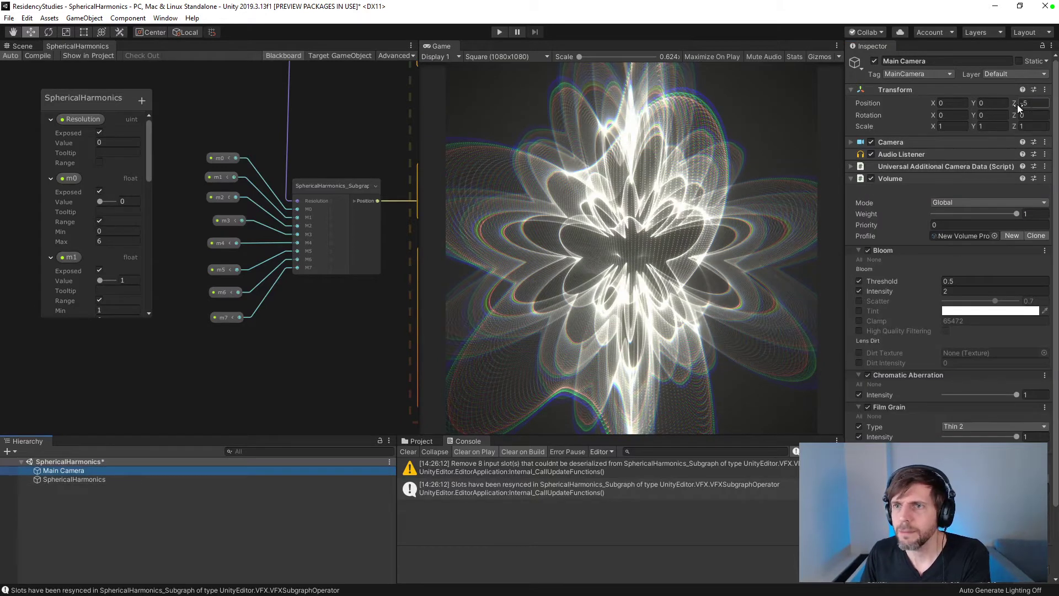
pyautogui.write('-10')
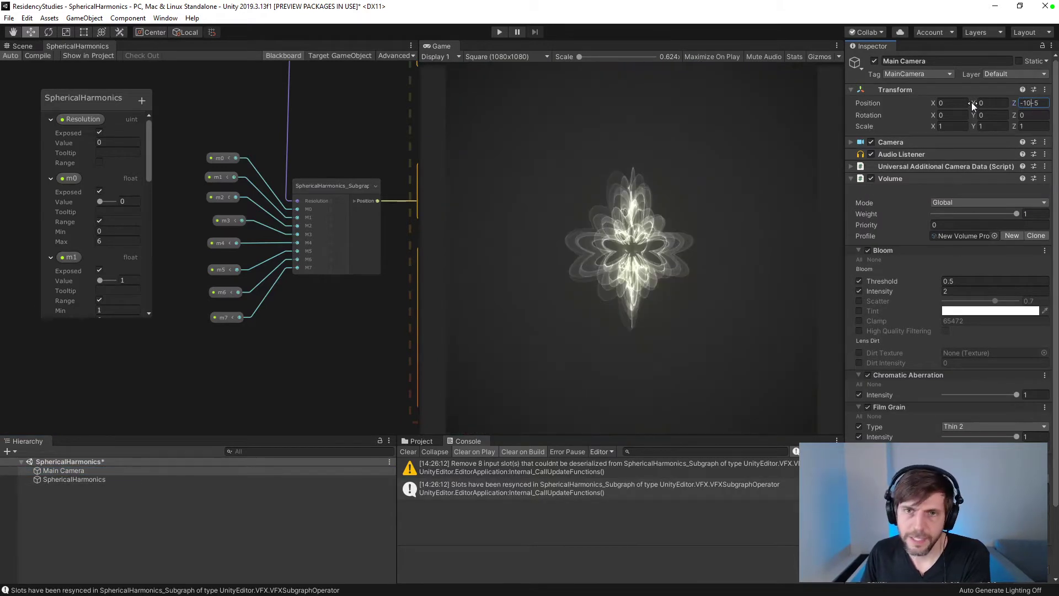
pyautogui.press('Delete')
pyautogui.press('Delete')
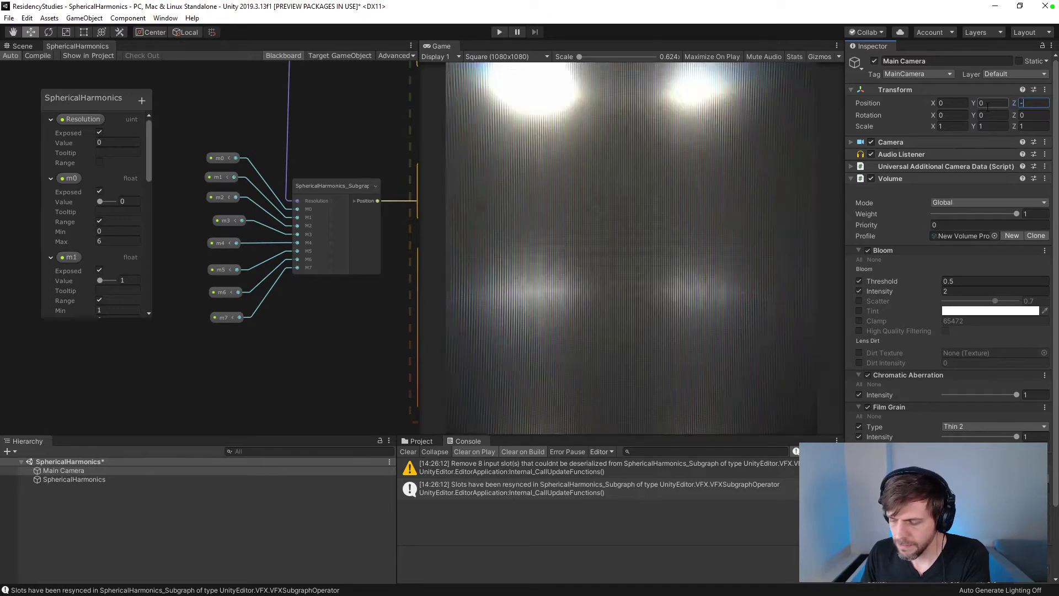
pyautogui.press('BackSpace')
pyautogui.press('BackSpace')
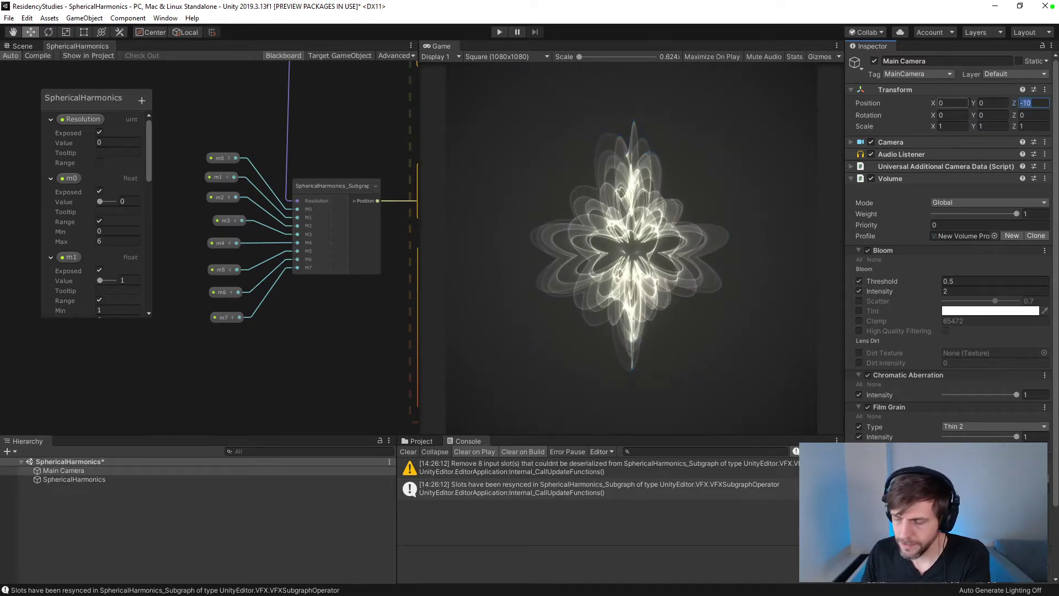
pyautogui.write('8')
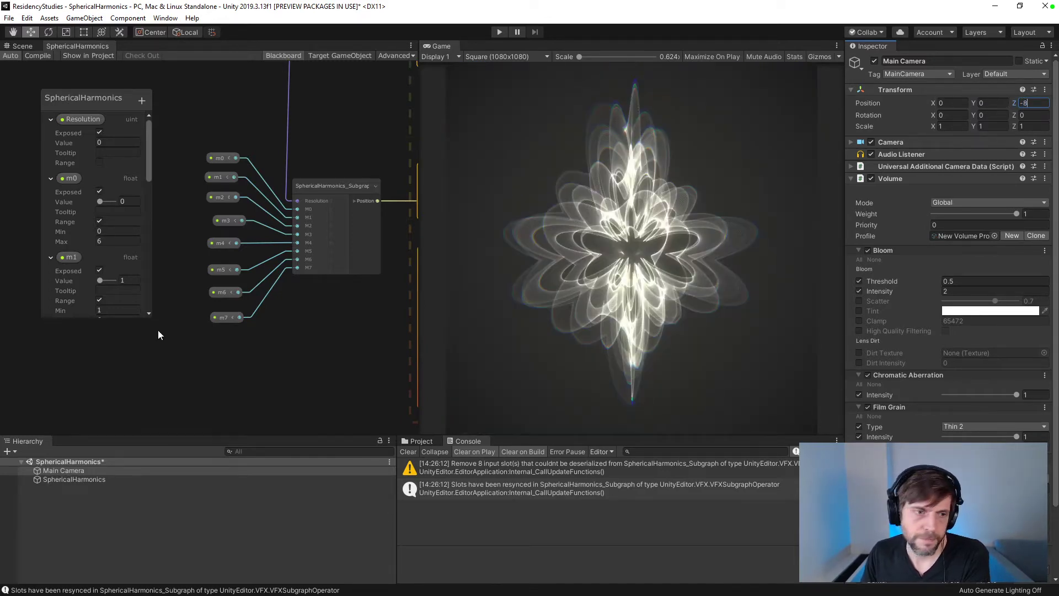
# - Vary the SphericalHarmonics object's m0 to m7 properties freely to explore different forms, leaving m0 at about 1.13 and m3 at about 5.05
pyautogui.click(74, 479)
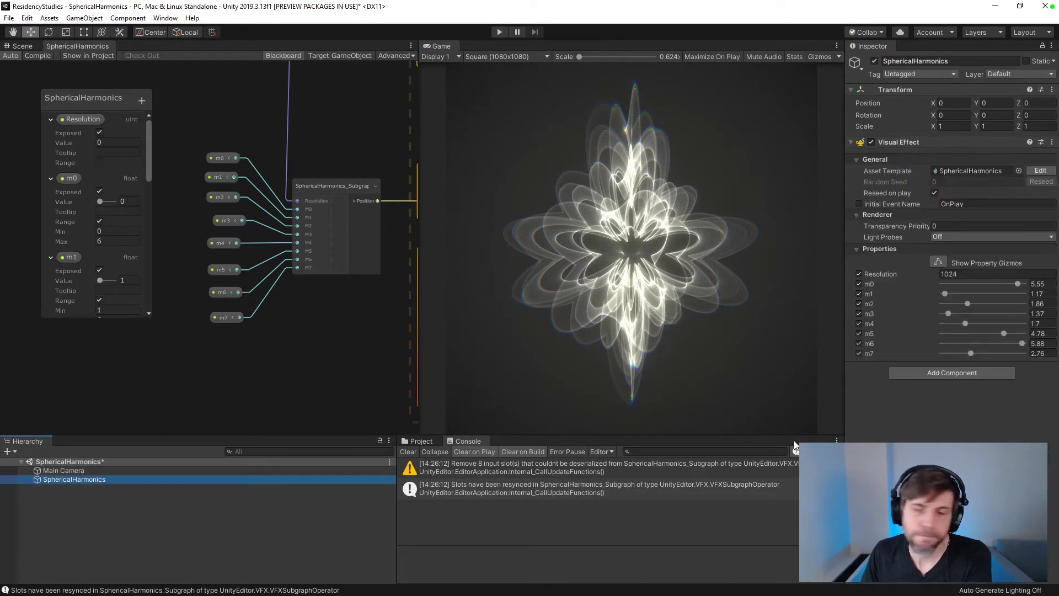
pyautogui.moveTo(974, 303)
pyautogui.mouseDown()
pyautogui.moveTo(1017, 303)
pyautogui.moveTo(952, 304)
pyautogui.moveTo(986, 313)
pyautogui.mouseUp()
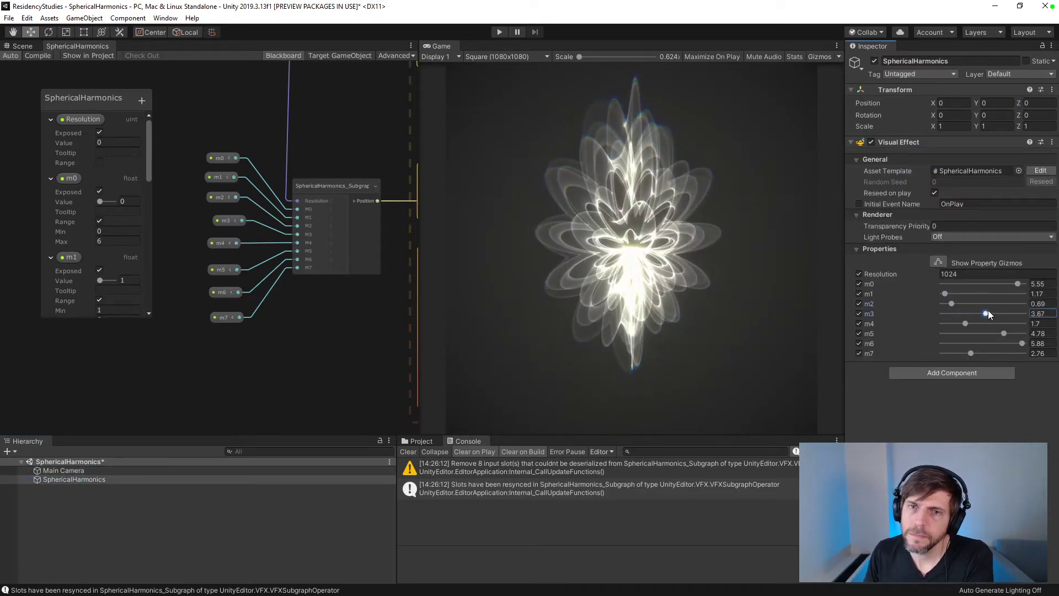
pyautogui.moveTo(1057, 318); pyautogui.dragTo(961, 304)
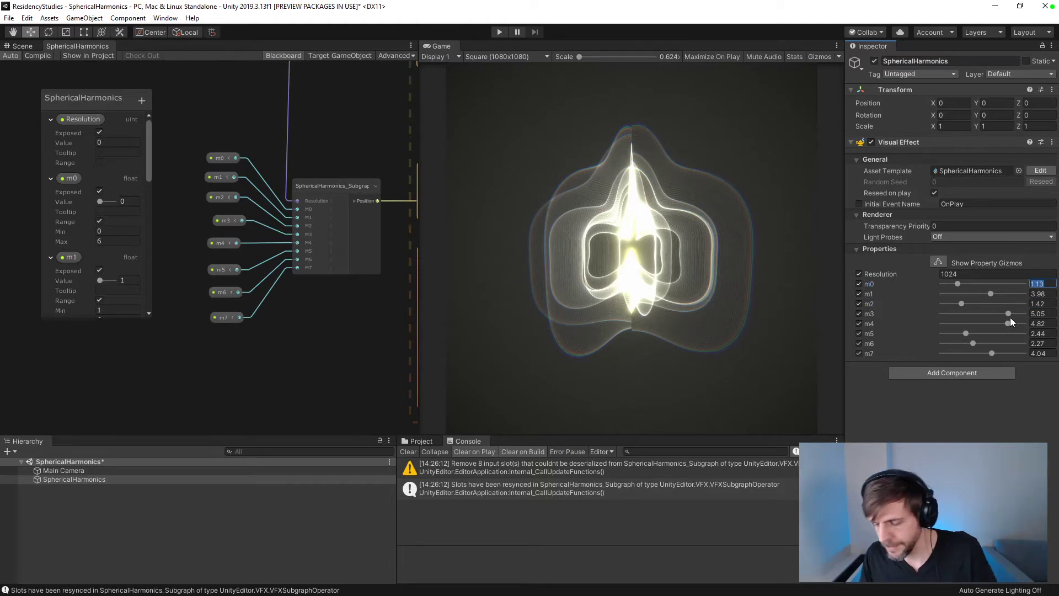
# - Set the SphericalHarmonics properties m0 to 3, m1 to 5, m2 to 4 and m3 to 1
pyautogui.write('3')
pyautogui.press('Tab')
pyautogui.press('Tab')
pyautogui.press('Tab')
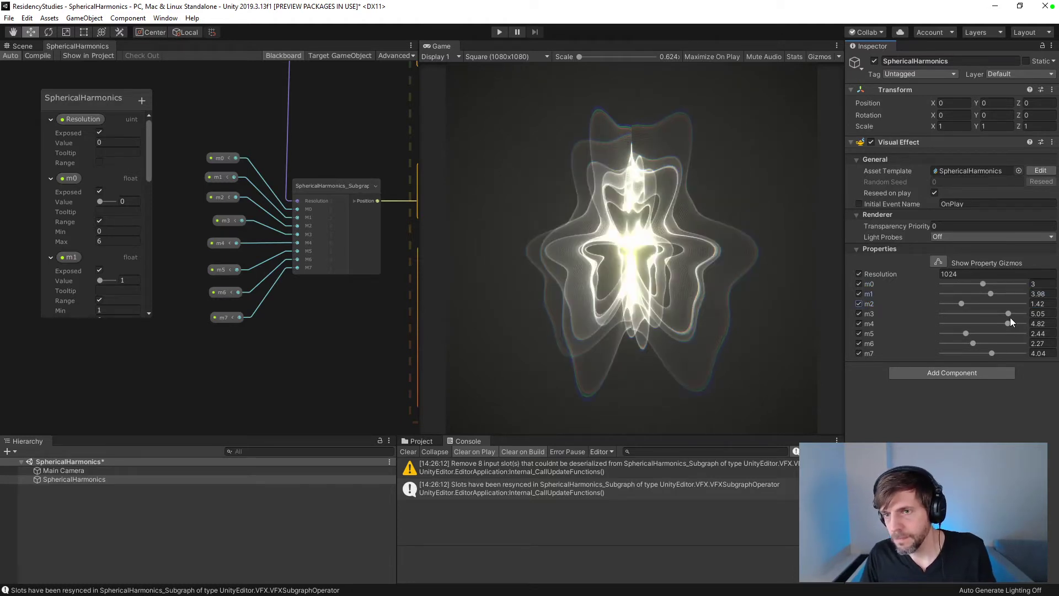
pyautogui.hotkey('shift', 'Tab')
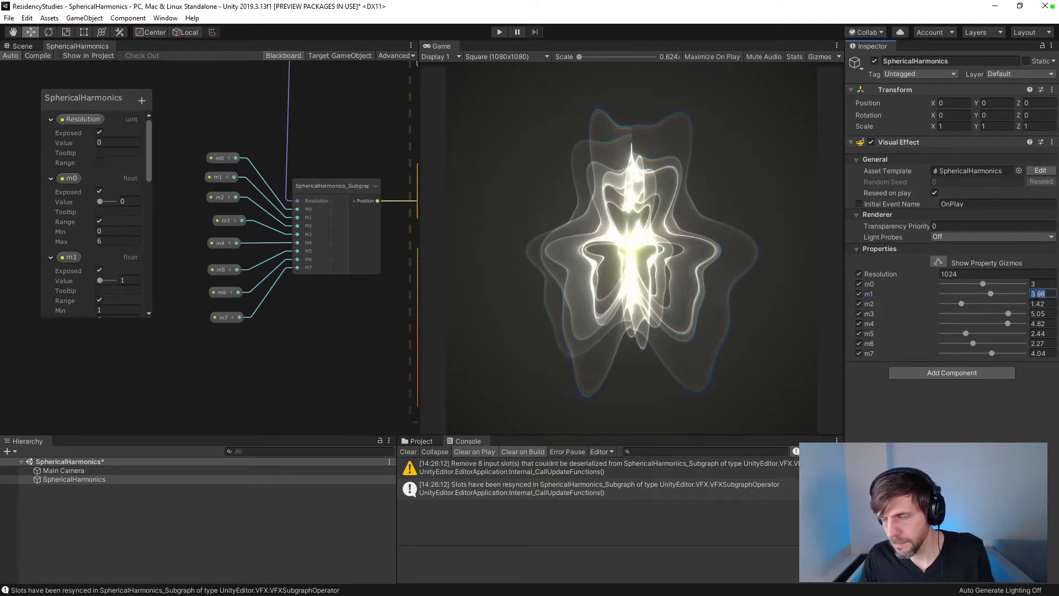
pyautogui.write('5')
pyautogui.press('Tab')
pyautogui.press('Tab')
pyautogui.write('4')
pyautogui.press('Tab')
pyautogui.press('Tab')
pyautogui.write('1')
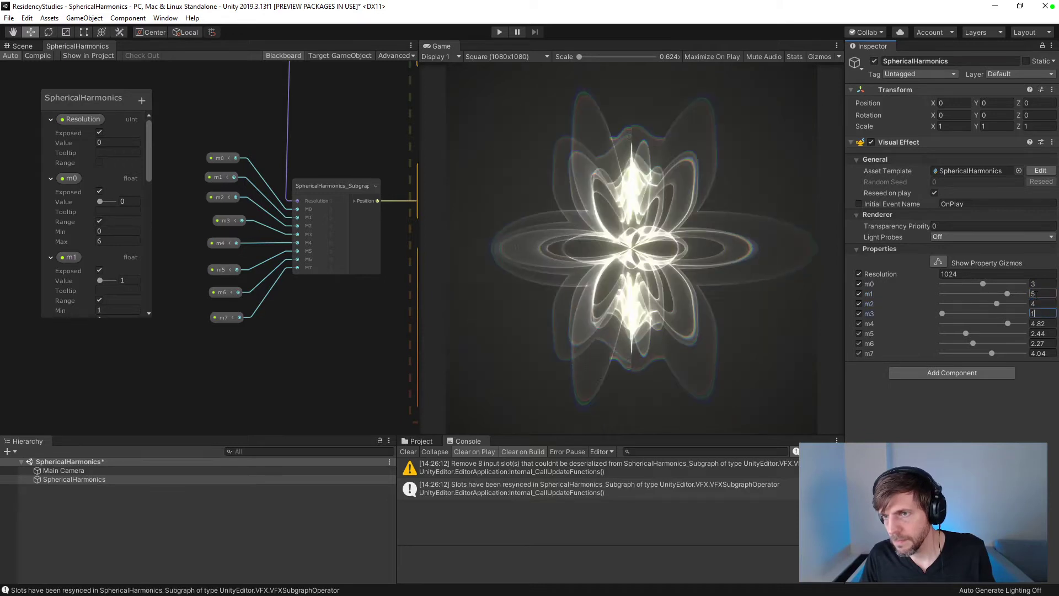
# - Set the SphericalHarmonics properties m4 to 6, m5 to 6, m6 to 4 and m7 to 2
pyautogui.press('Tab')
pyautogui.press('Tab')
pyautogui.write('6')
pyautogui.press('Tab')
pyautogui.press('Tab')
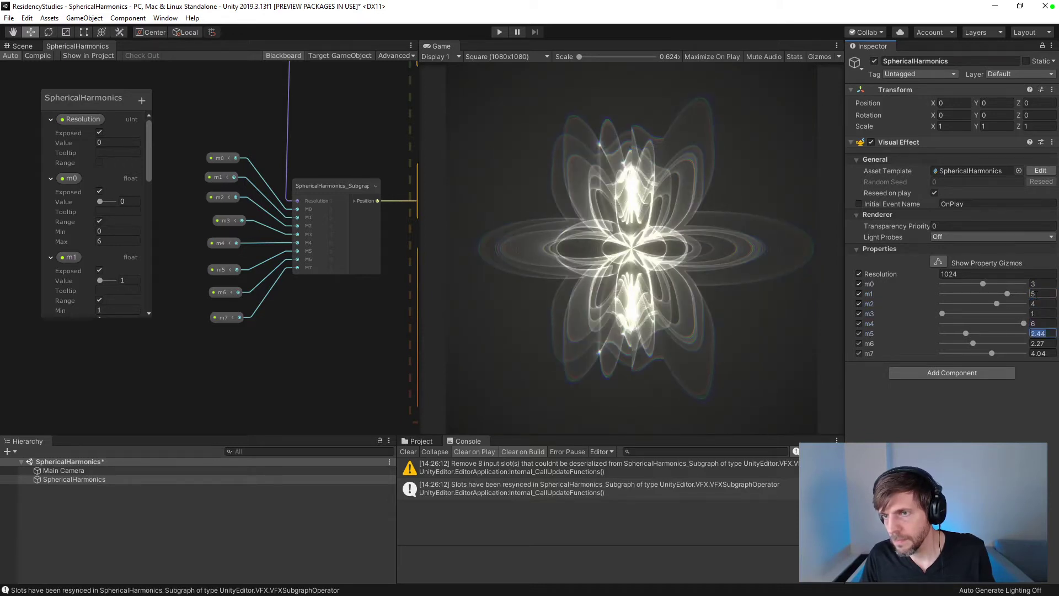
pyautogui.write('6')
pyautogui.press('Tab')
pyautogui.press('Tab')
pyautogui.write('4')
pyautogui.press('Tab')
pyautogui.press('Tab')
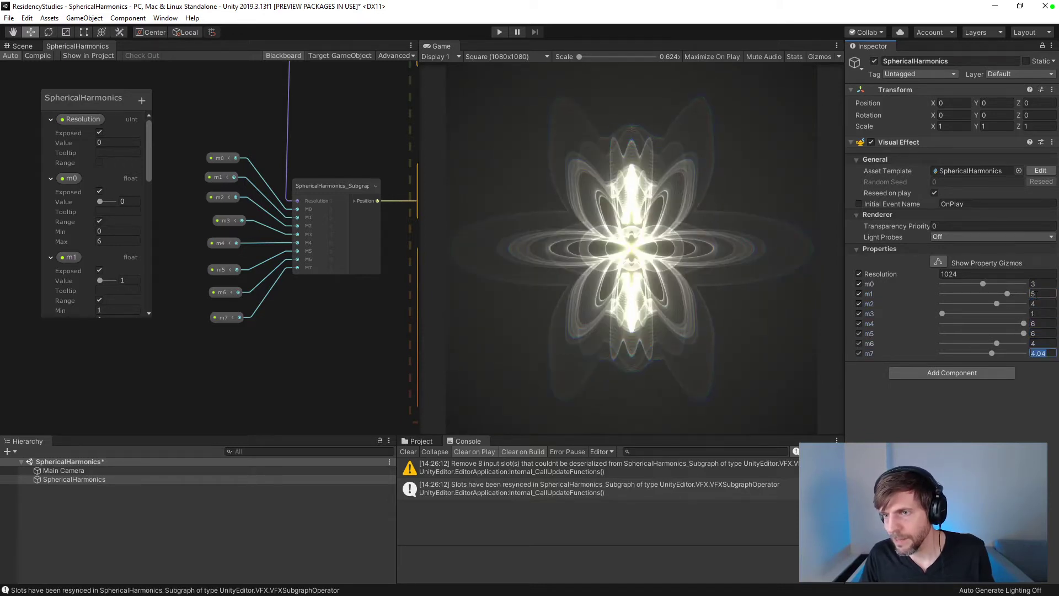
pyautogui.write('2')
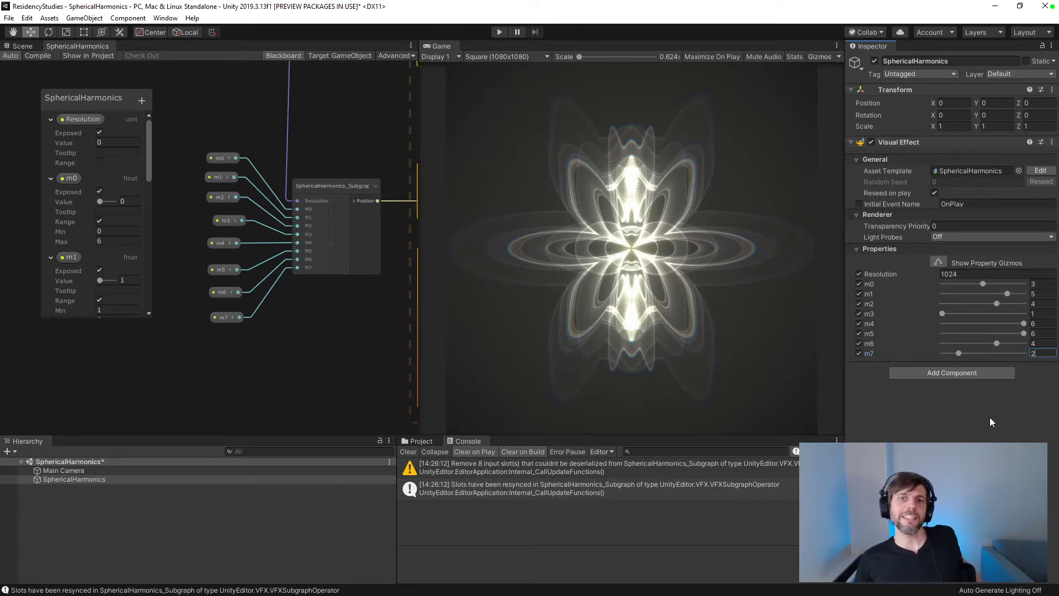
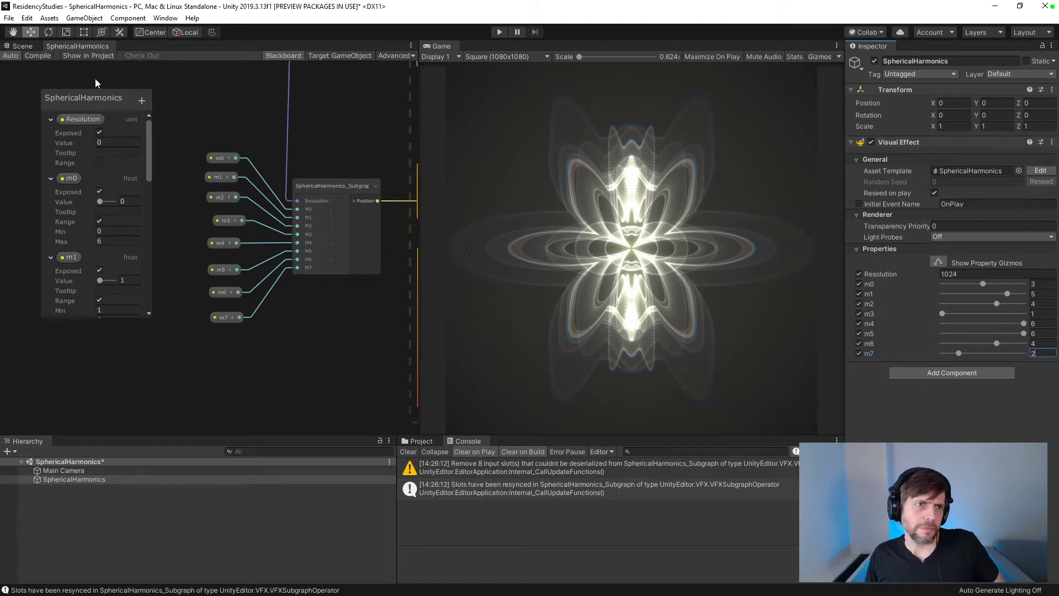
# - Inspect the form from another angle in the Scene view and set the SphericalHarmonics object's X rotation to -90
pyautogui.click(22, 45)
pyautogui.click(337, 269)
pyautogui.keyDown('alt'); pyautogui.moveTo(338, 269); pyautogui.dragTo(260, 351); pyautogui.keyUp('alt')
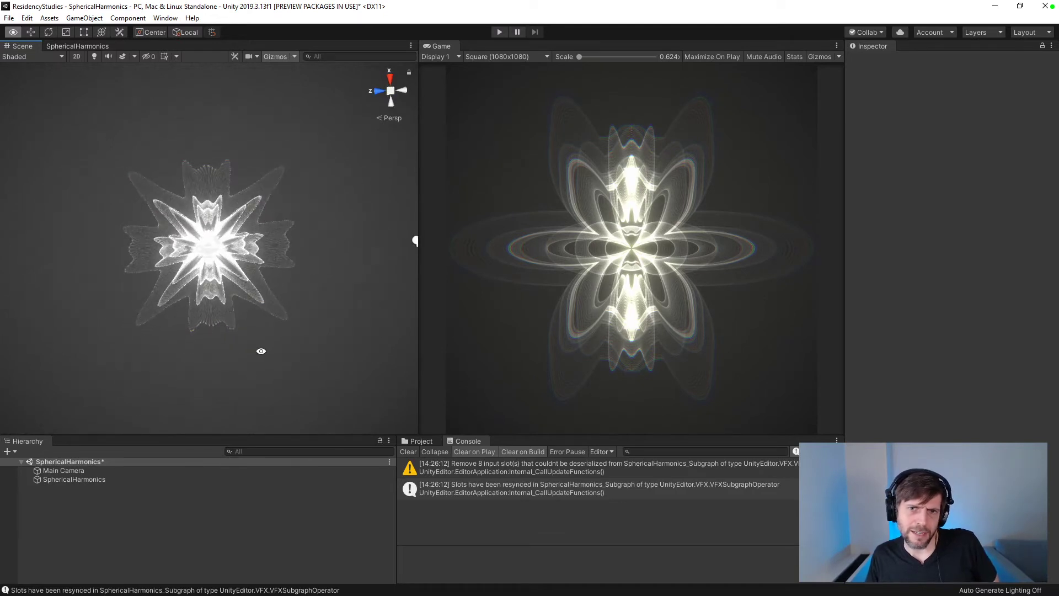
pyautogui.click(65, 480)
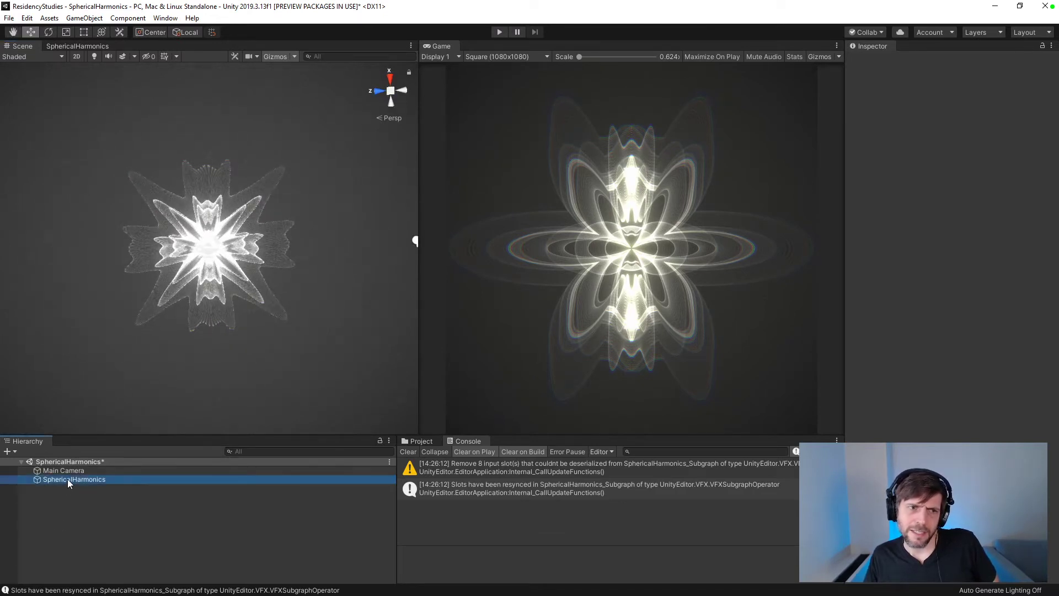
pyautogui.click(946, 115)
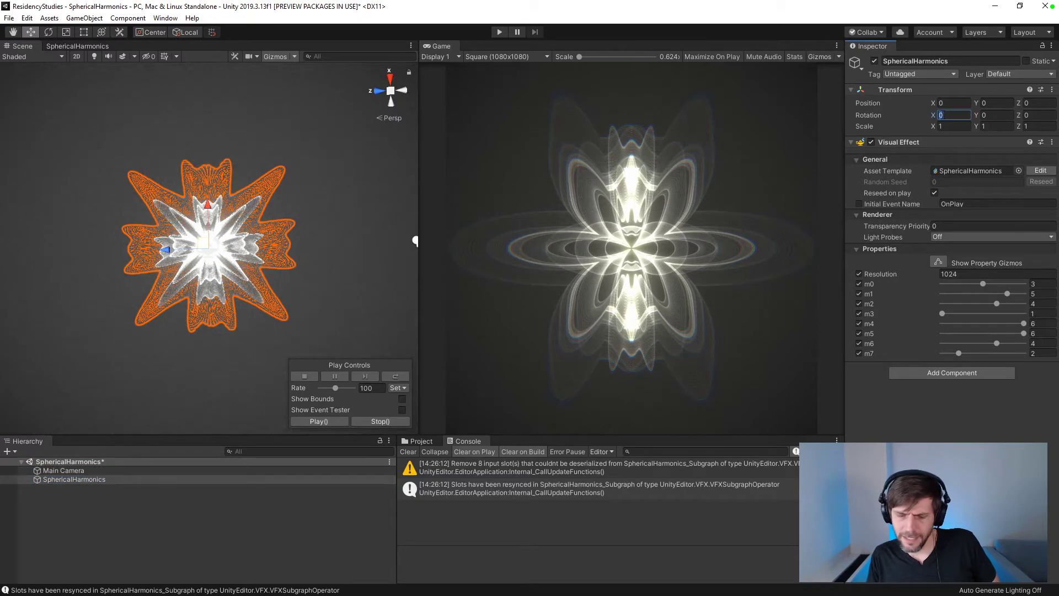
pyautogui.click(64, 471)
pyautogui.click(182, 480)
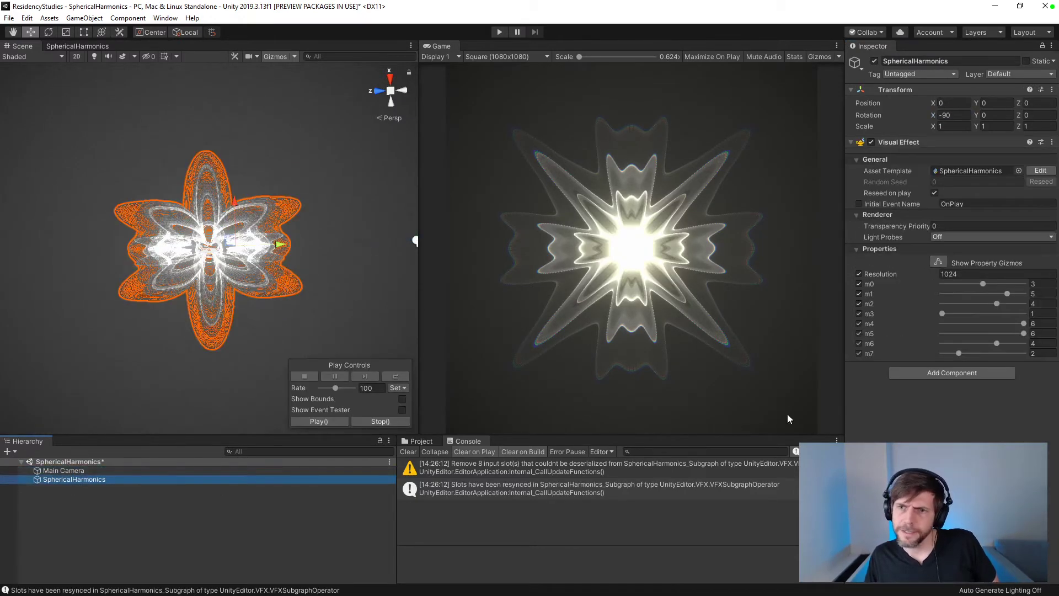
# - Reshape the rotated form by varying m0 to m7, with m2 at about 5.55, m5 at 1 and m7 at about 1.4
pyautogui.moveTo(982, 284); pyautogui.dragTo(994, 315)
pyautogui.moveTo(993, 323); pyautogui.dragTo(941, 334)
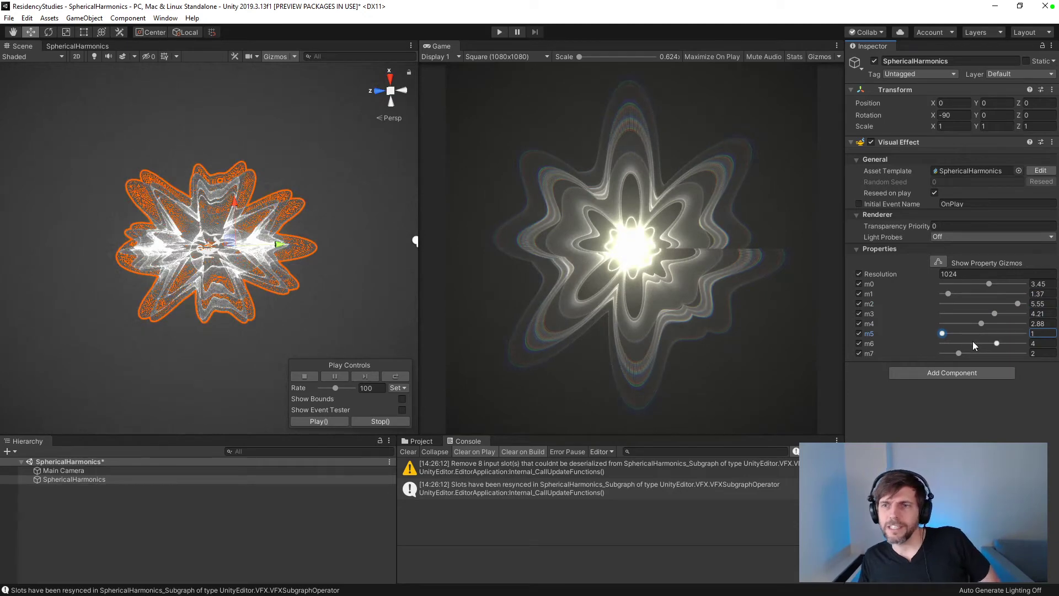
pyautogui.click(972, 343)
pyautogui.moveTo(1004, 353); pyautogui.dragTo(948, 353)
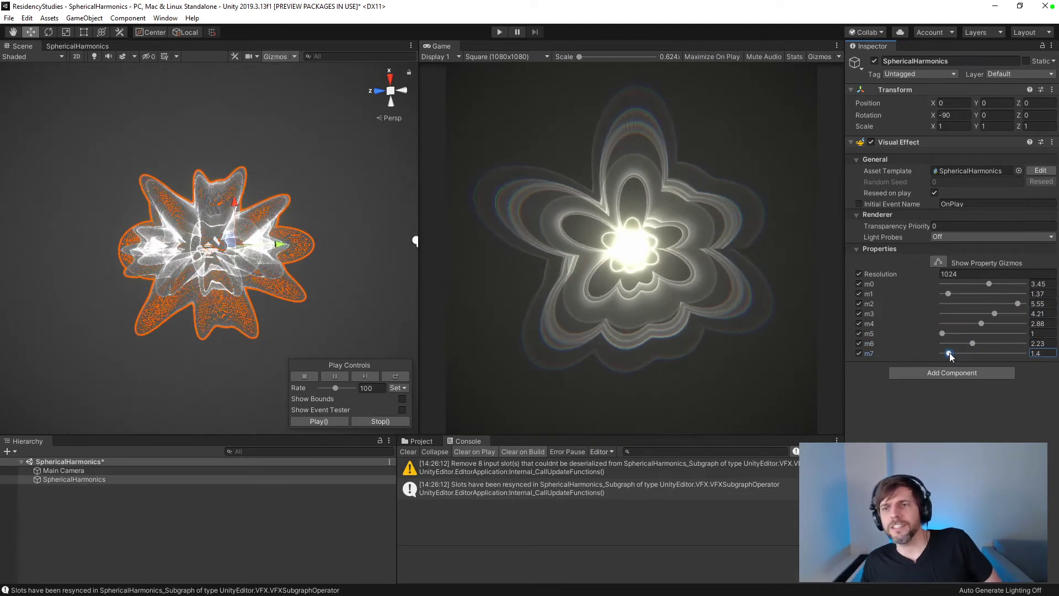
# - Lower m0 and m2 to m6 to between about 0.7 and 1.9, and set m1 to about 2.72
pyautogui.click(952, 343)
pyautogui.click(956, 333)
pyautogui.click(954, 323)
pyautogui.click(954, 314)
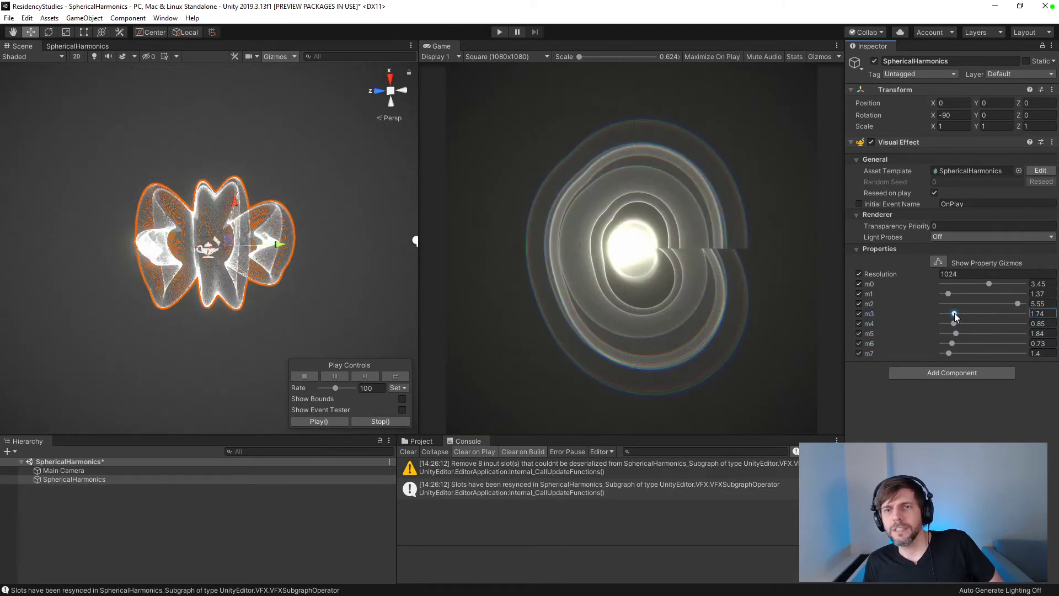
pyautogui.click(958, 293)
pyautogui.click(959, 303)
pyautogui.click(970, 294)
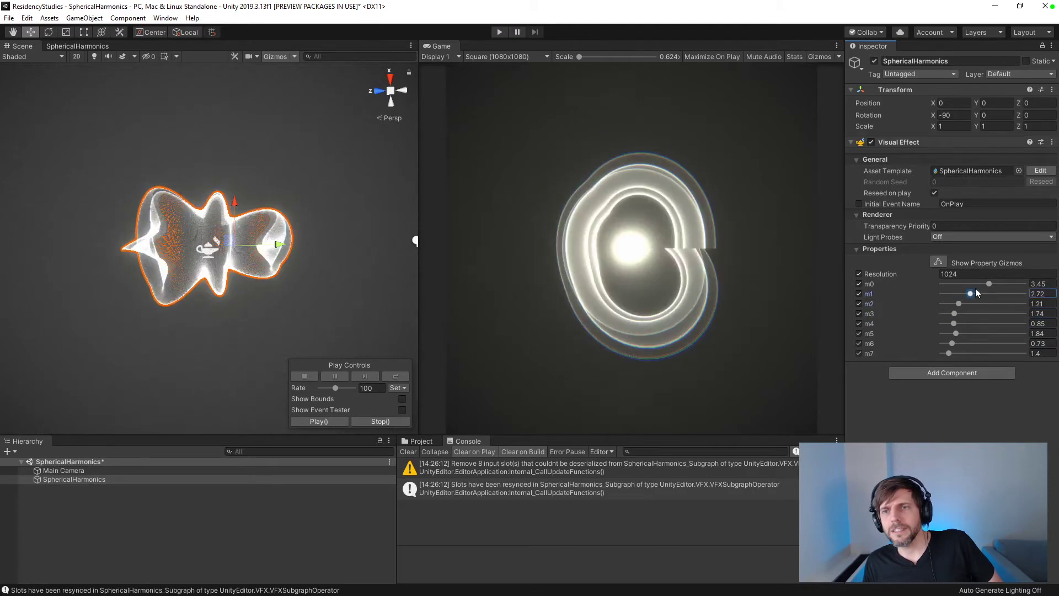
pyautogui.click(955, 283)
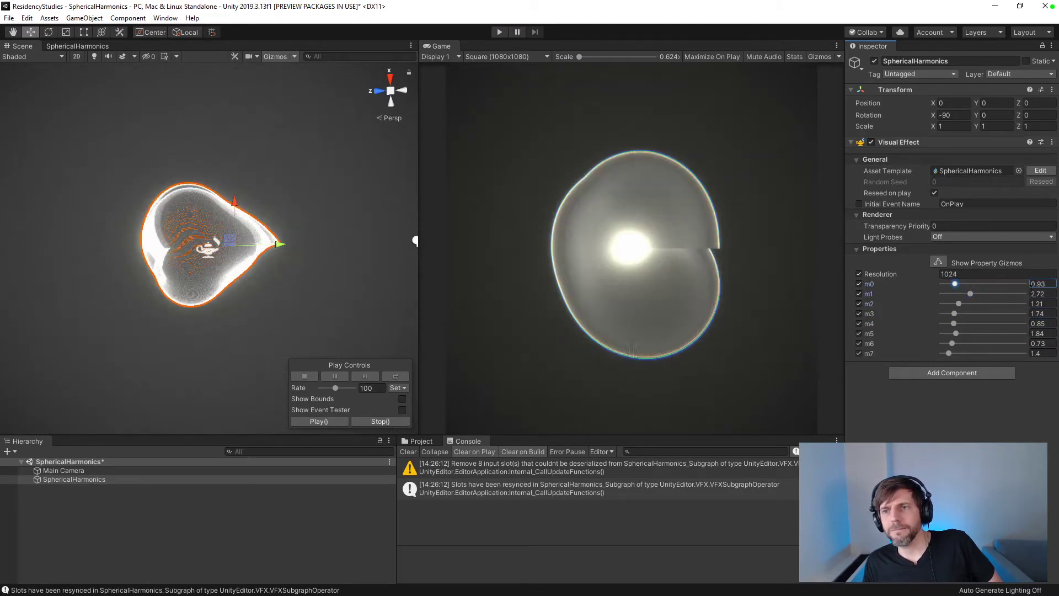
# - Set m0, m2, m4 and m6 to 1 and m1, m3, m5 and m7 to 2 to form a sphere
pyautogui.click(1046, 283)
pyautogui.write('1')
pyautogui.press('Tab')
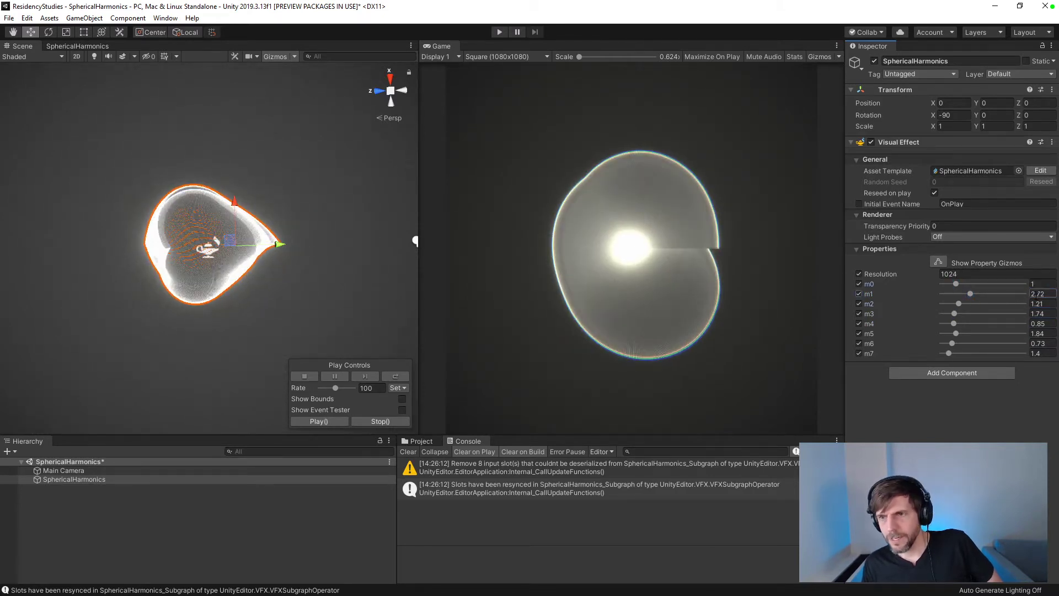
pyautogui.write('2')
pyautogui.press('Tab')
pyautogui.write('1')
pyautogui.press('Tab')
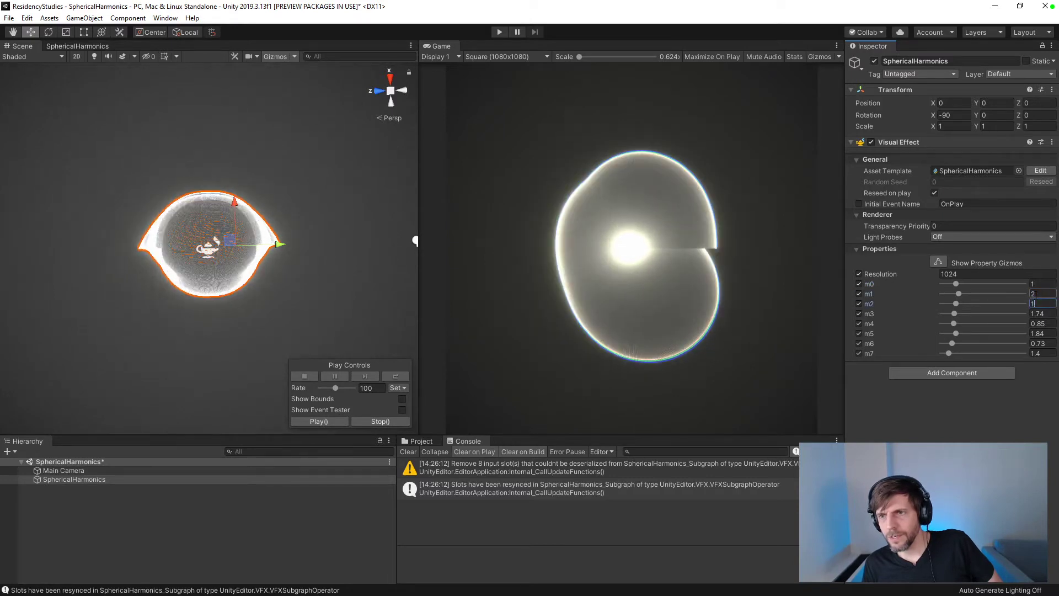
pyautogui.write('2')
pyautogui.press('Tab')
pyautogui.write('1')
pyautogui.press('Tab')
pyautogui.write('2')
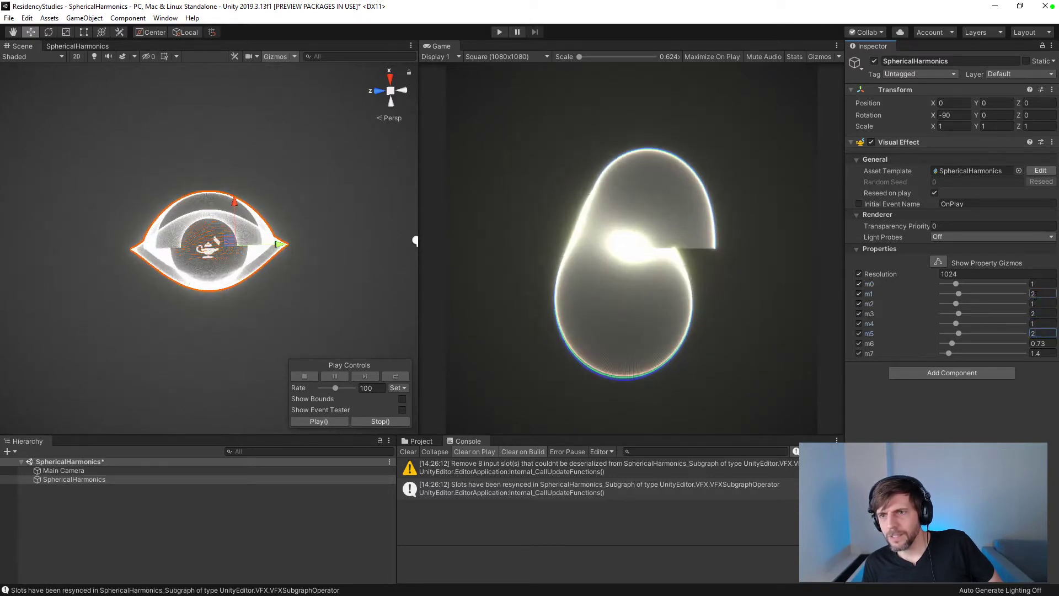
pyautogui.press('Tab')
pyautogui.write('1')
pyautogui.press('Tab')
pyautogui.write('2')
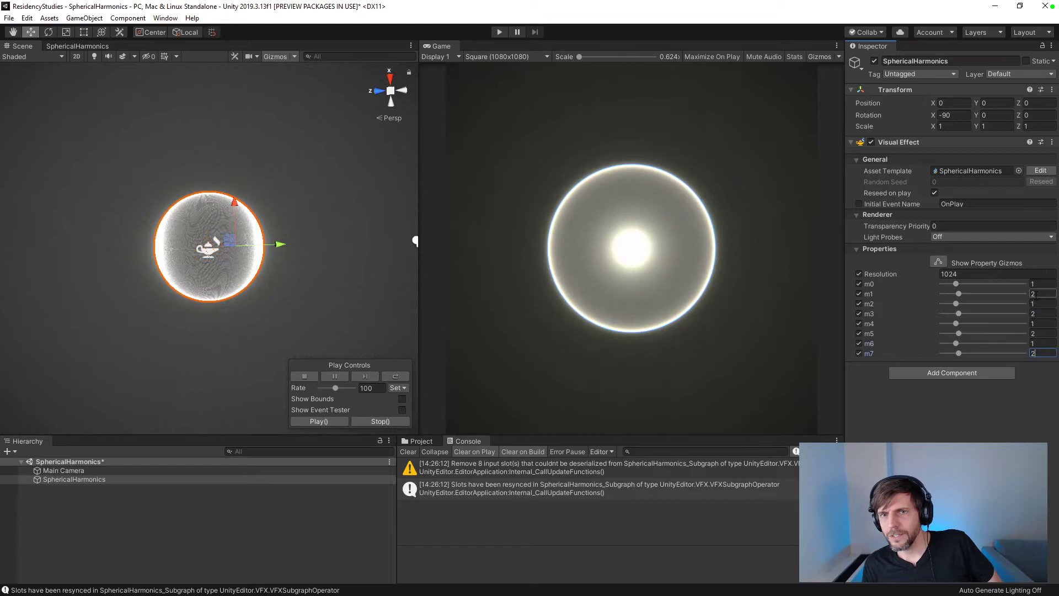
# - Set m2 to 3, m3 to 4, m4 to 5, m5 to 6, m6 to 5 and m7 to 4
pyautogui.click(1041, 284)
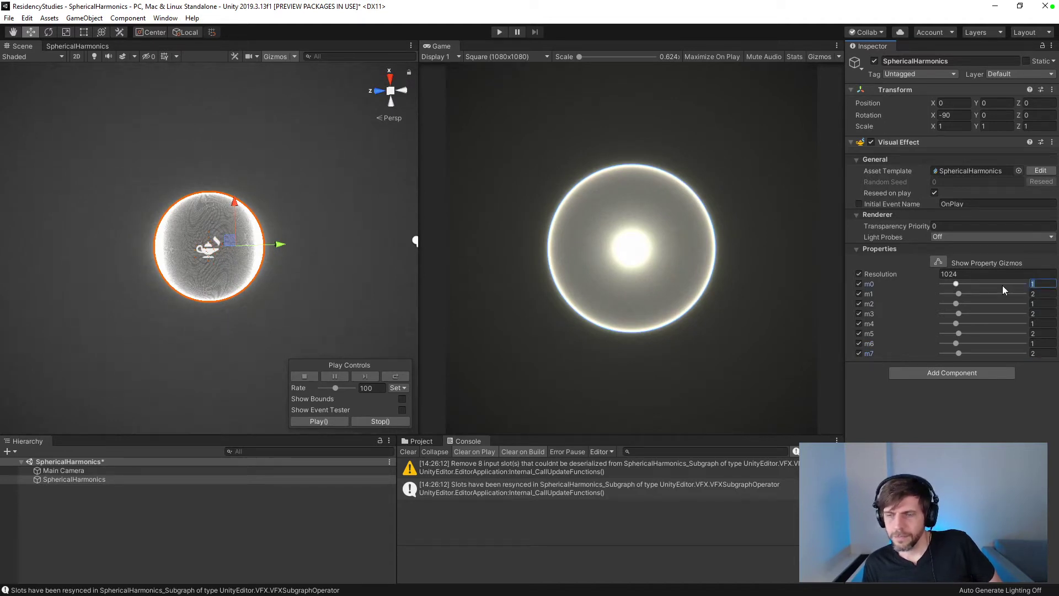
pyautogui.press('Tab')
pyautogui.press('Tab')
pyautogui.write('3')
pyautogui.press('Return')
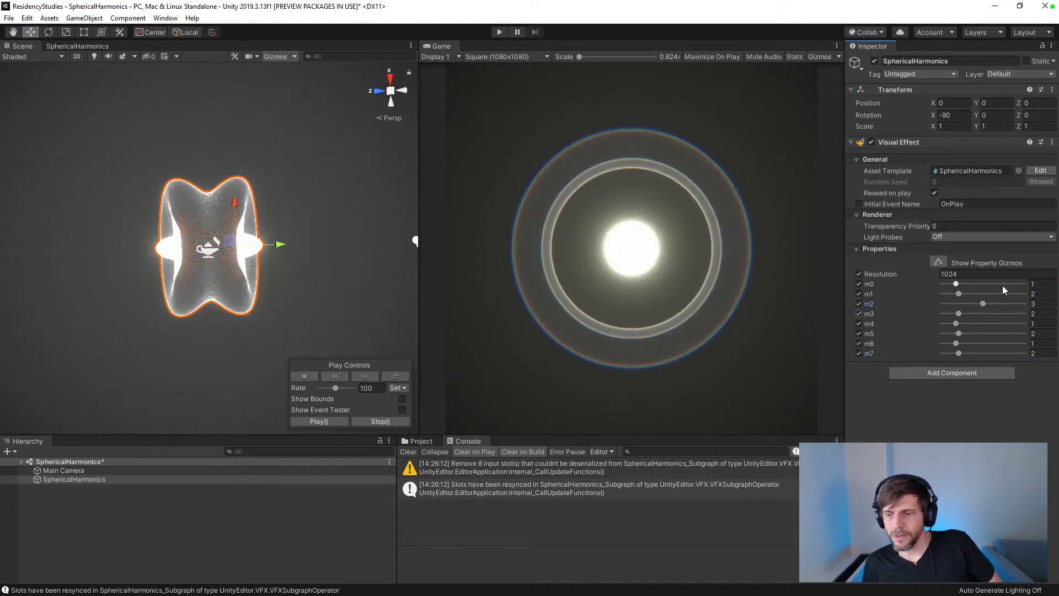
pyautogui.press('Tab')
pyautogui.write('4')
pyautogui.press('Tab')
pyautogui.write('5')
pyautogui.press('Tab')
pyautogui.write('6')
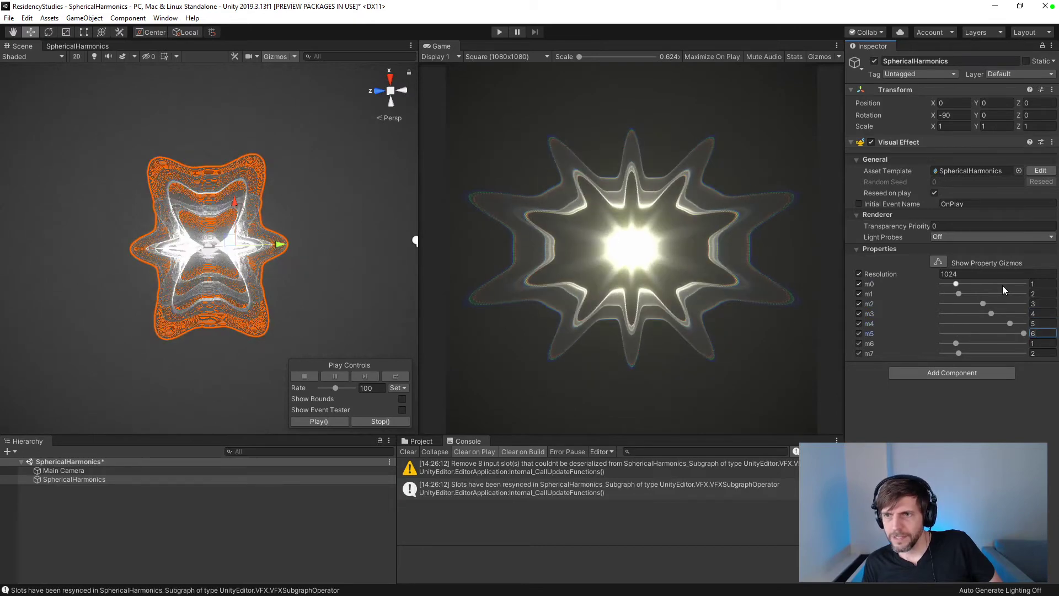
pyautogui.press('Tab')
pyautogui.write('5')
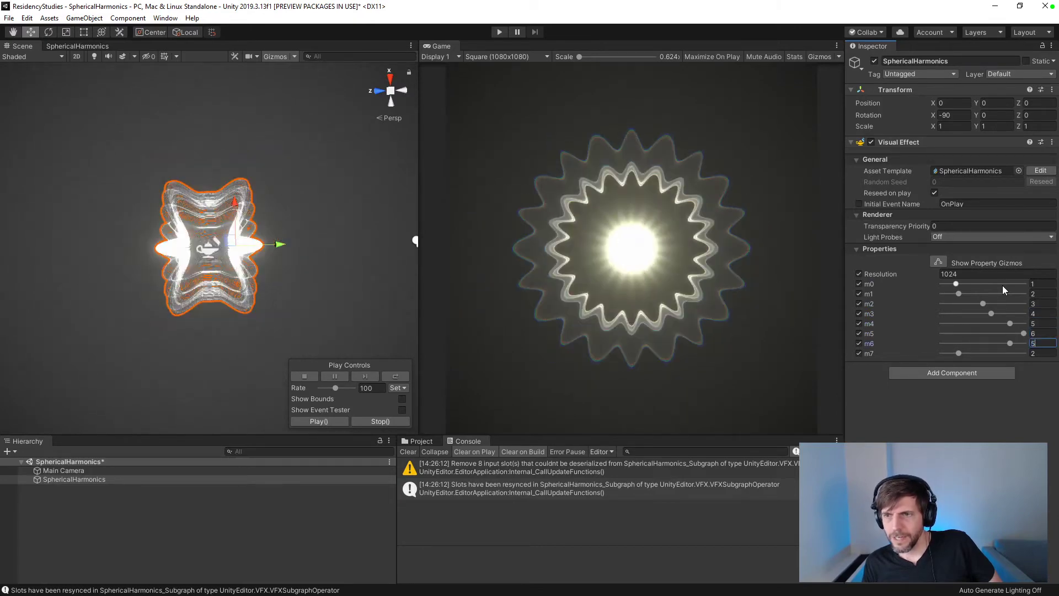
pyautogui.press('Tab')
pyautogui.write('4')
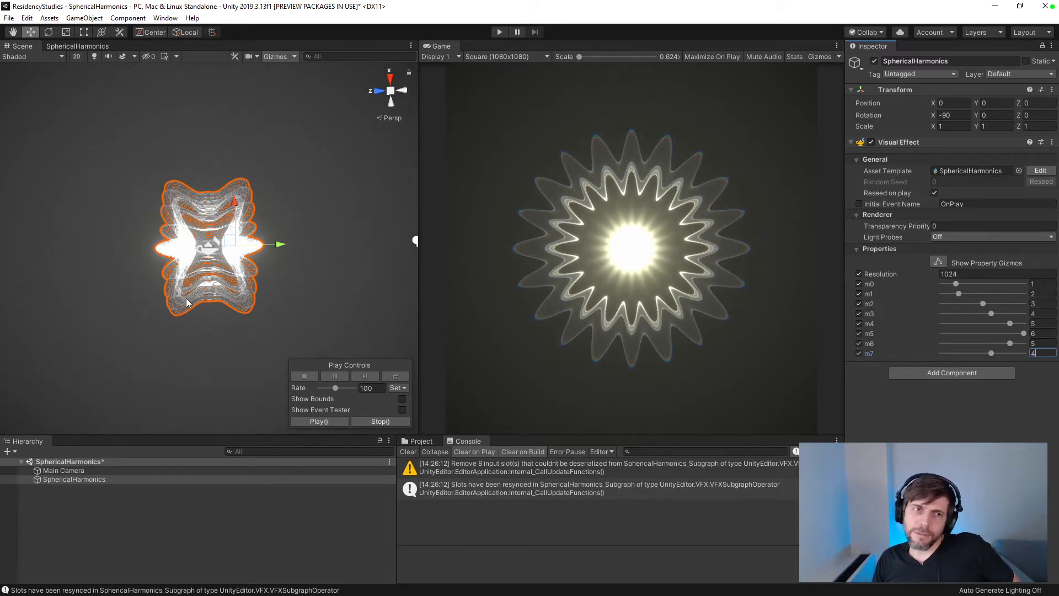
# - Rotate the SphericalHarmonics object about its Y axis to about 31.64 degrees
pyautogui.click(156, 348)
pyautogui.keyDown('alt'); pyautogui.moveTo(156, 347); pyautogui.dragTo(144, 298); pyautogui.keyUp('alt')
pyautogui.click(81, 480)
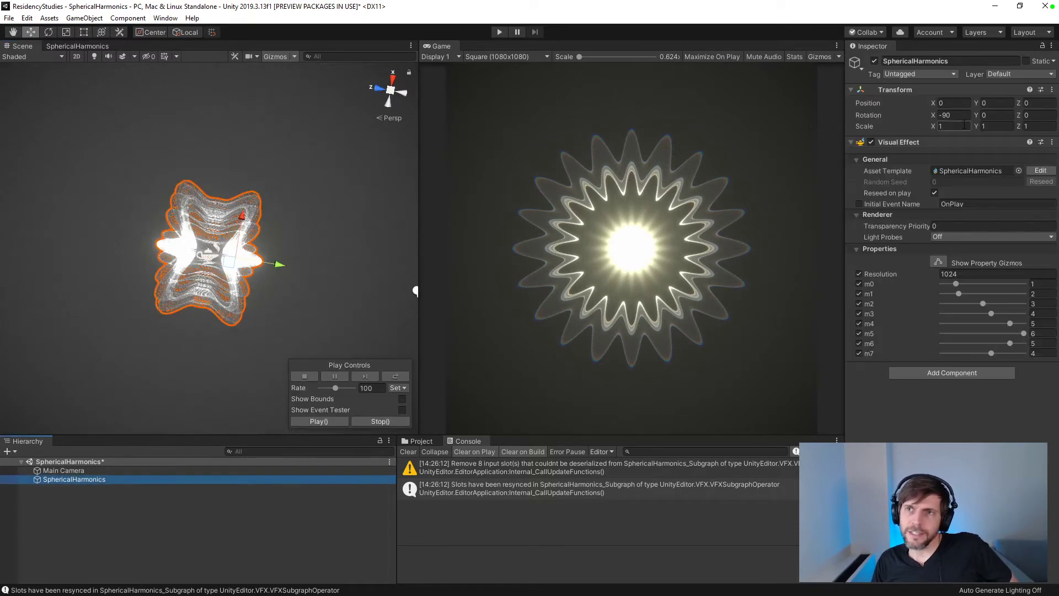
pyautogui.moveTo(979, 117); pyautogui.dragTo(490, 175)
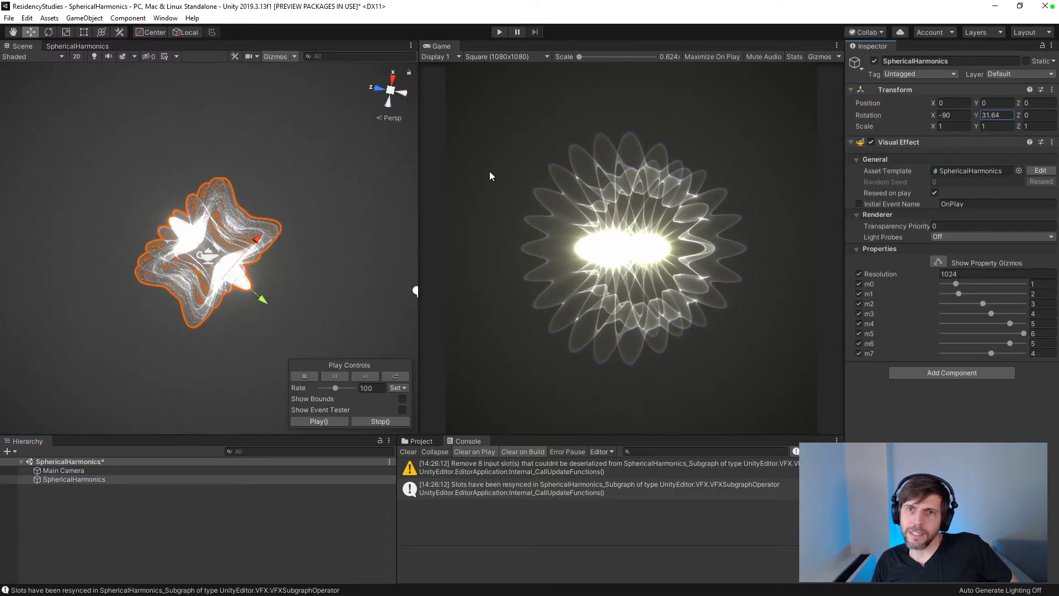
# - Try tilting the SphericalHarmonics object to about Y 27.29 and Z -23.01 degrees and rotating it freely in the scene, and undo the rotations
pyautogui.moveTo(1019, 115); pyautogui.dragTo(1050, 142)
pyautogui.moveTo(977, 115); pyautogui.dragTo(880, 152)
pyautogui.press('r')
pyautogui.press('e')
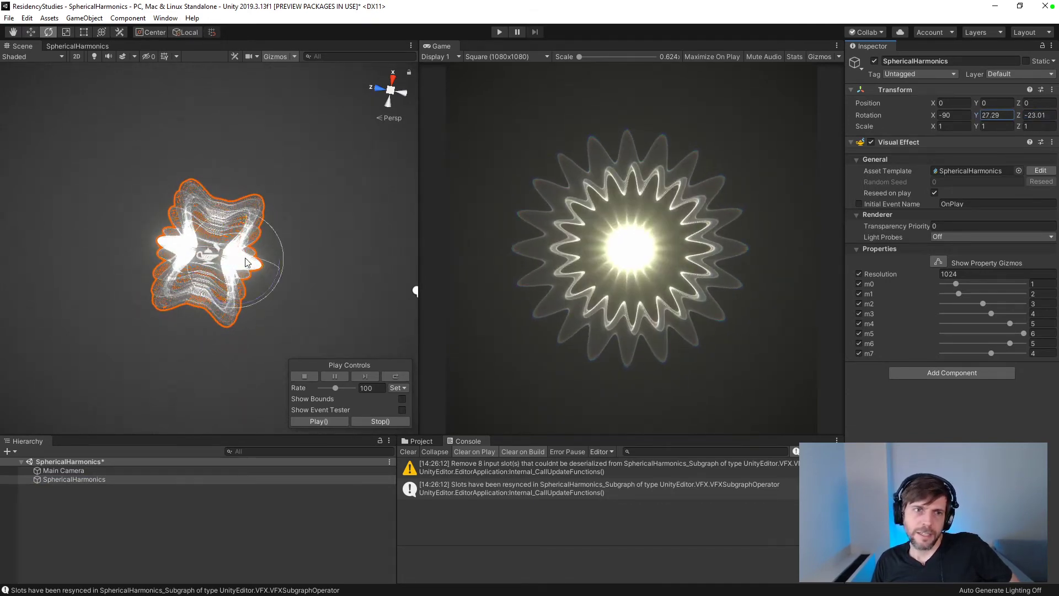
pyautogui.moveTo(242, 238); pyautogui.dragTo(372, 301)
pyautogui.hotkey('ctrl', 'z')
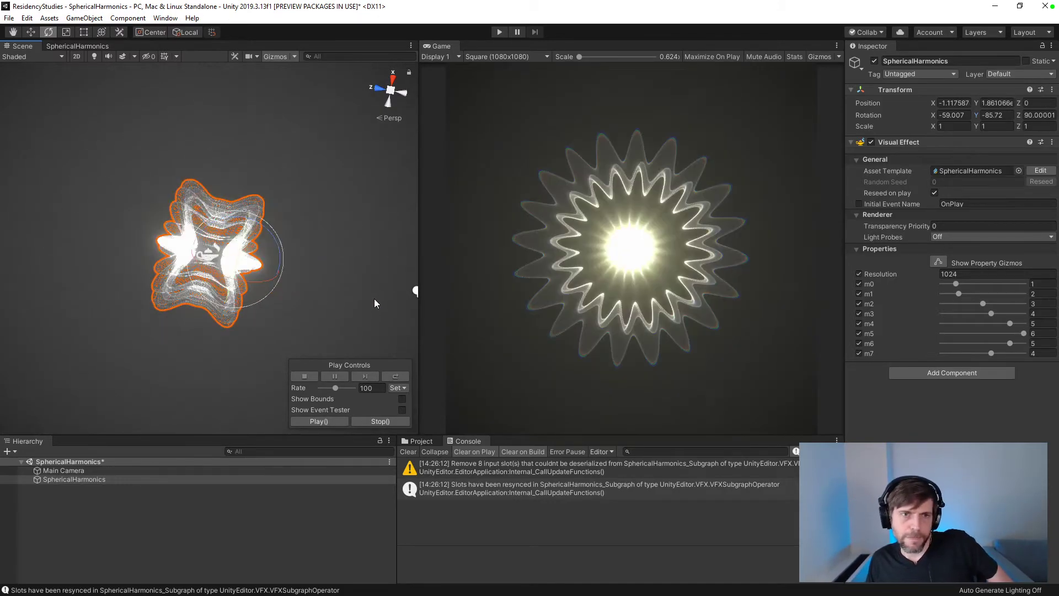
pyautogui.click(374, 299)
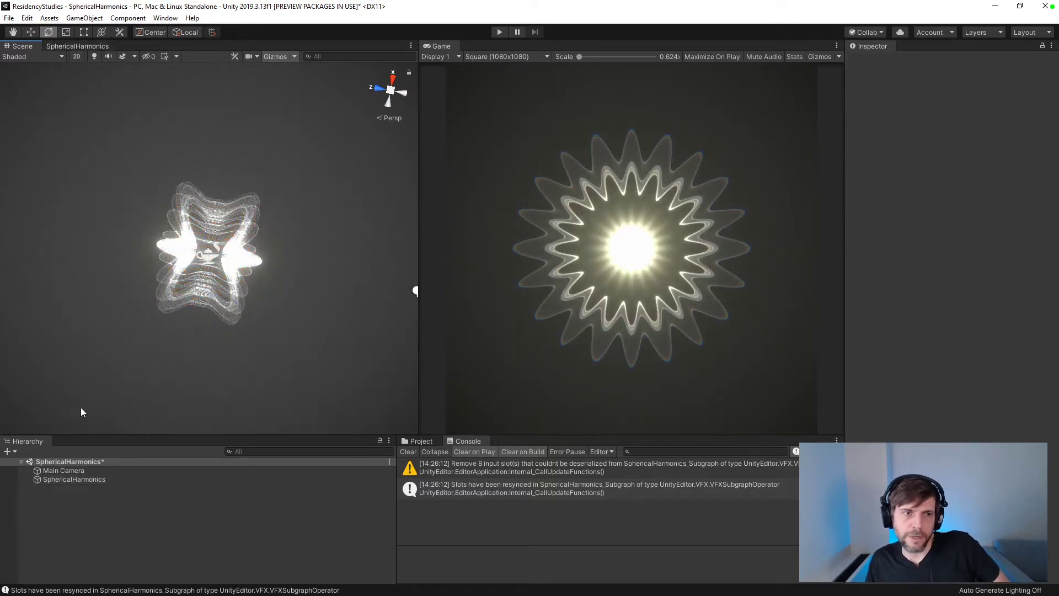
# - Set the SphericalHarmonics object's X rotation to 0
pyautogui.click(111, 479)
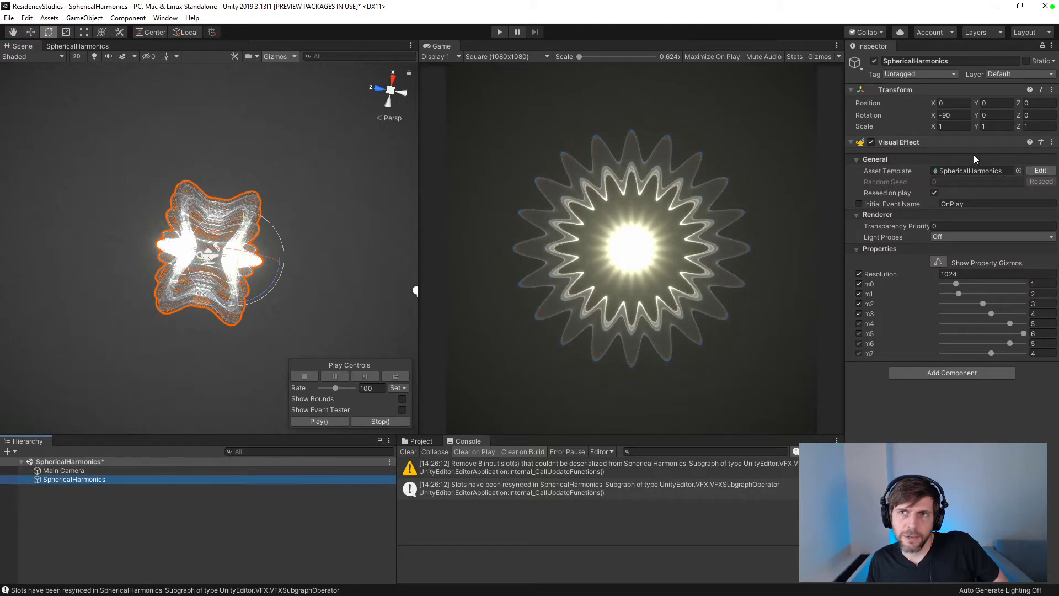
pyautogui.click(950, 115)
pyautogui.write('0')
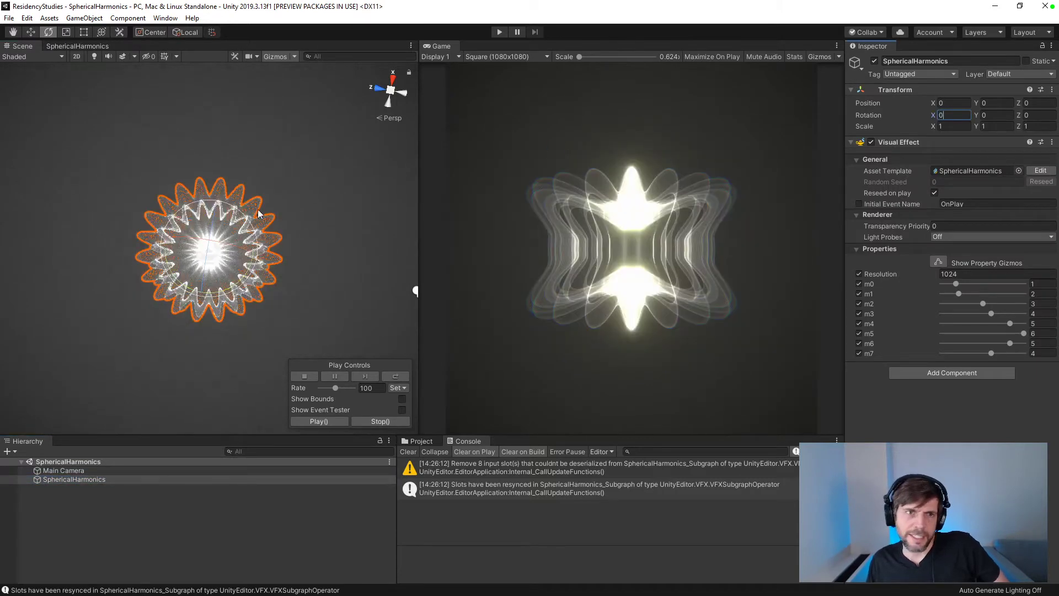
# - In the SphericalHarmonics graph, move the subgraph node and its m0–m7 inputs away from the Update context to make room
pyautogui.click(77, 46)
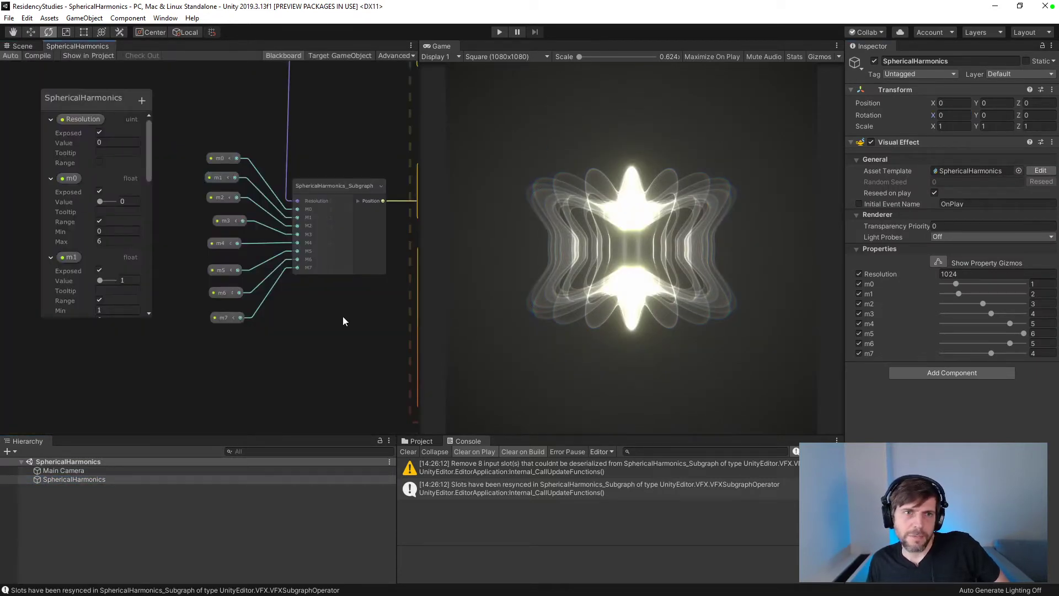
pyautogui.moveTo(342, 316); pyautogui.dragTo(347, 351, button='middle')
pyautogui.moveTo(345, 315); pyautogui.dragTo(304, 276, button='middle')
pyautogui.moveTo(199, 146); pyautogui.dragTo(297, 373)
pyautogui.moveTo(332, 199); pyautogui.dragTo(254, 194)
pyautogui.moveTo(310, 358); pyautogui.dragTo(279, 276, button='middle')
pyautogui.rightClick(224, 302)
pyautogui.click(257, 308)
pyautogui.write('rot')
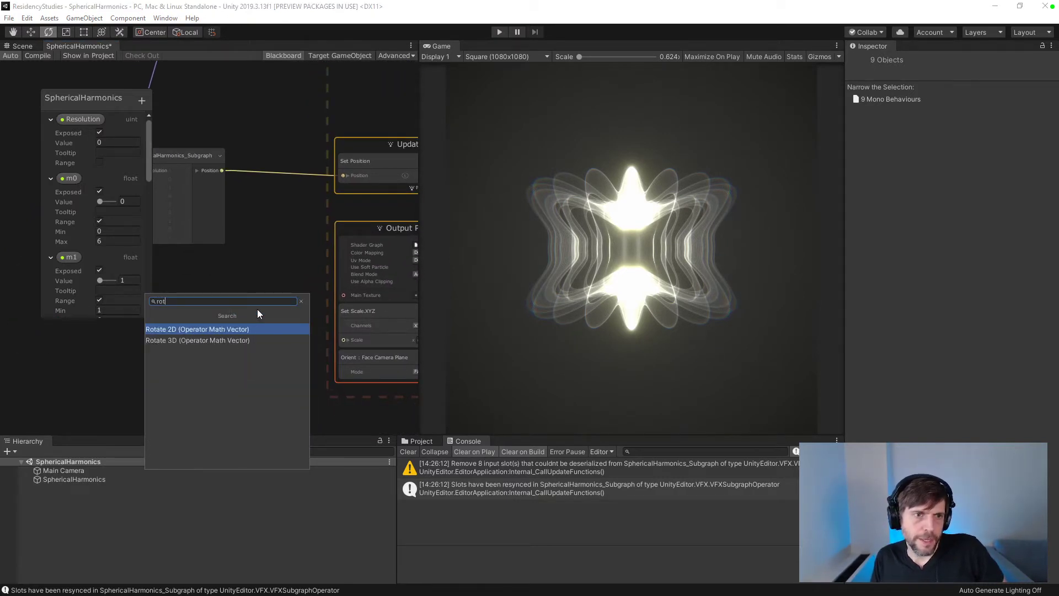
pyautogui.press('Return')
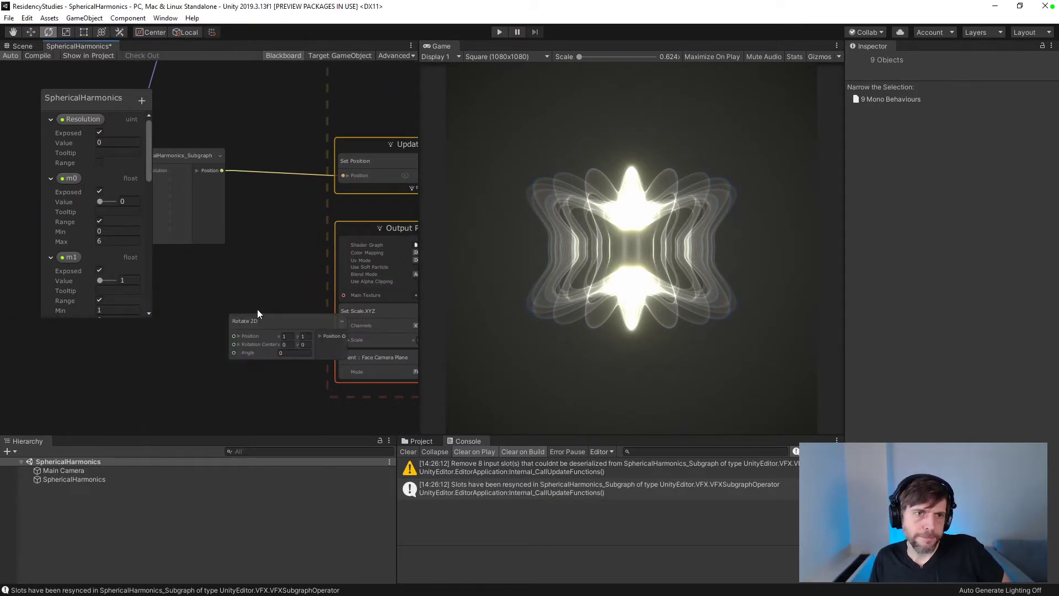
pyautogui.click(260, 320)
pyautogui.press('Delete')
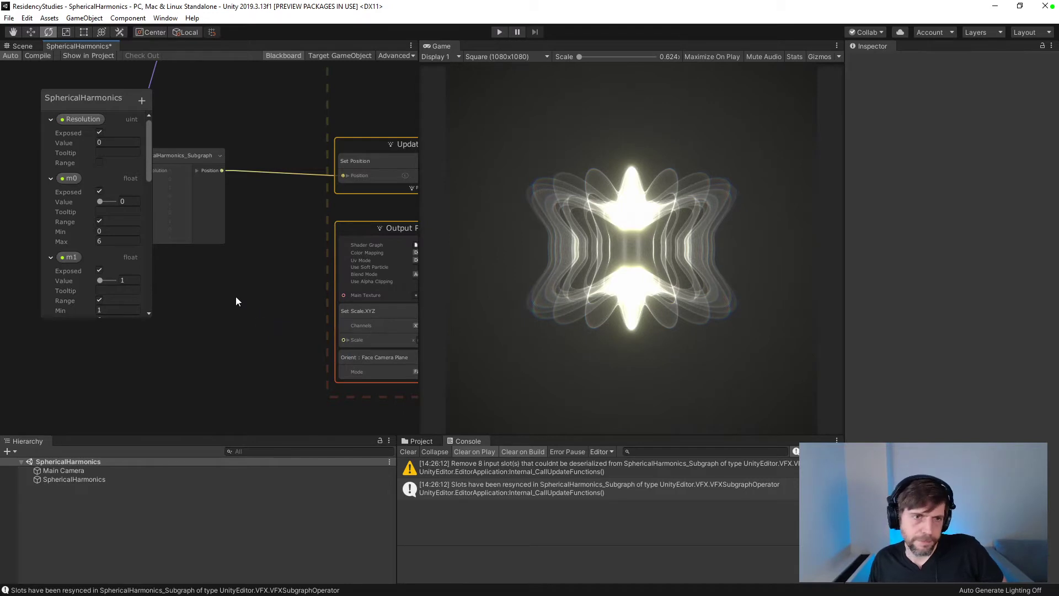
# - Add a Rotate 3D node and connect it between the subgraph's Position output and the Set Position block
pyautogui.rightClick(207, 270)
pyautogui.click(231, 278)
pyautogui.write('rotat')
pyautogui.press('Down')
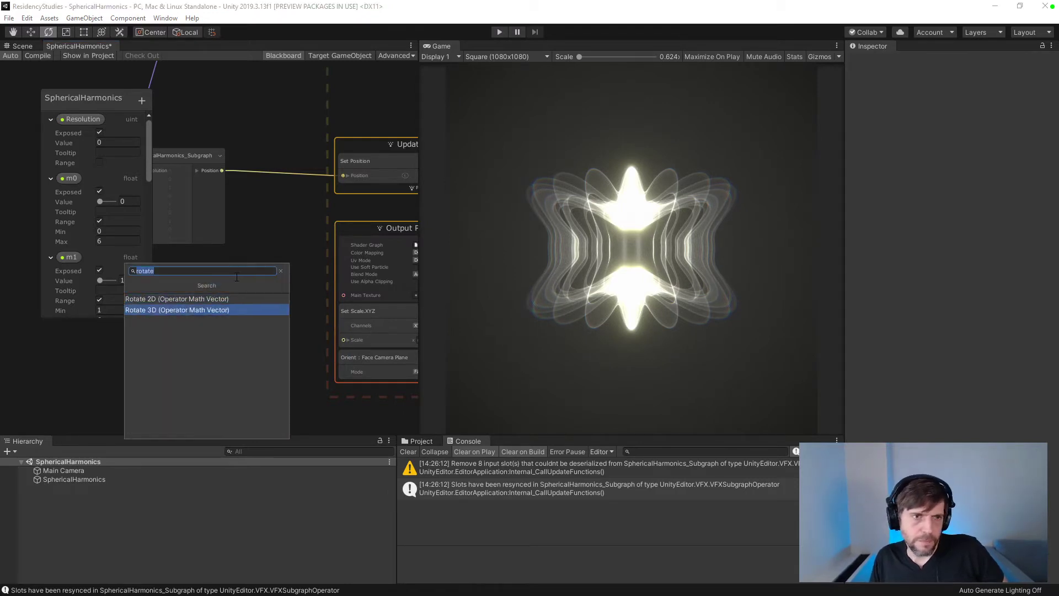
pyautogui.press('Return')
pyautogui.moveTo(231, 290); pyautogui.dragTo(182, 294)
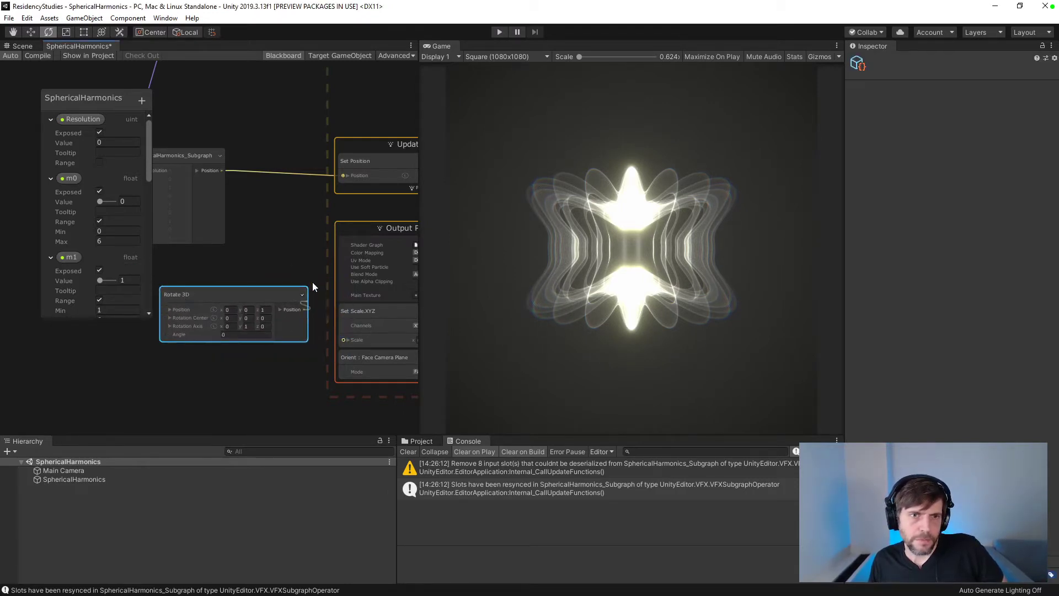
pyautogui.moveTo(305, 309); pyautogui.dragTo(229, 316)
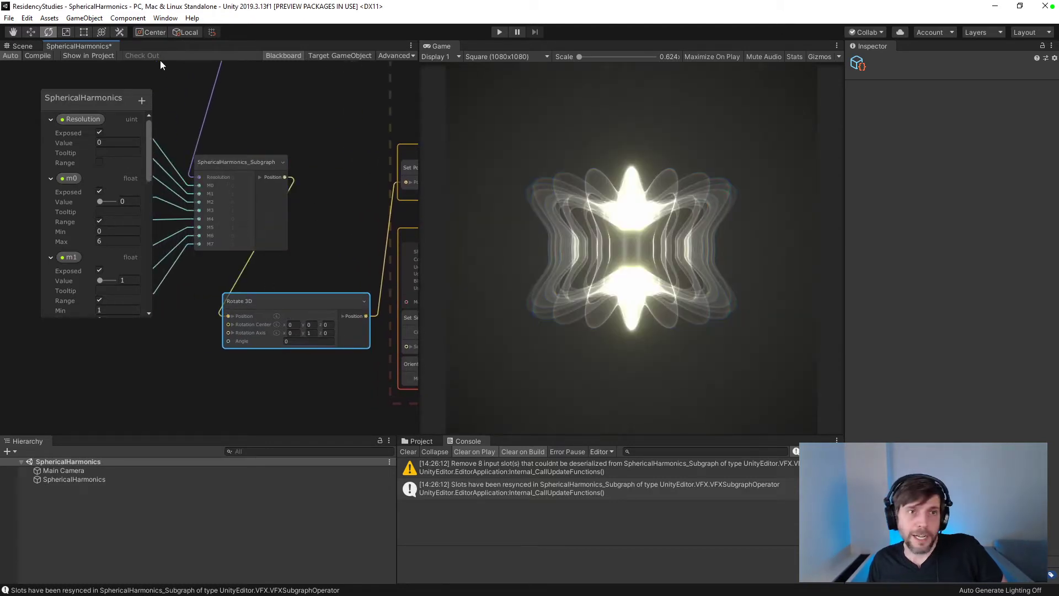
# - Add a Total Time node, connect it to the Rotate 3D node's Angle input and place it further from that node
pyautogui.click(316, 340)
pyautogui.press('Return')
pyautogui.press('space')
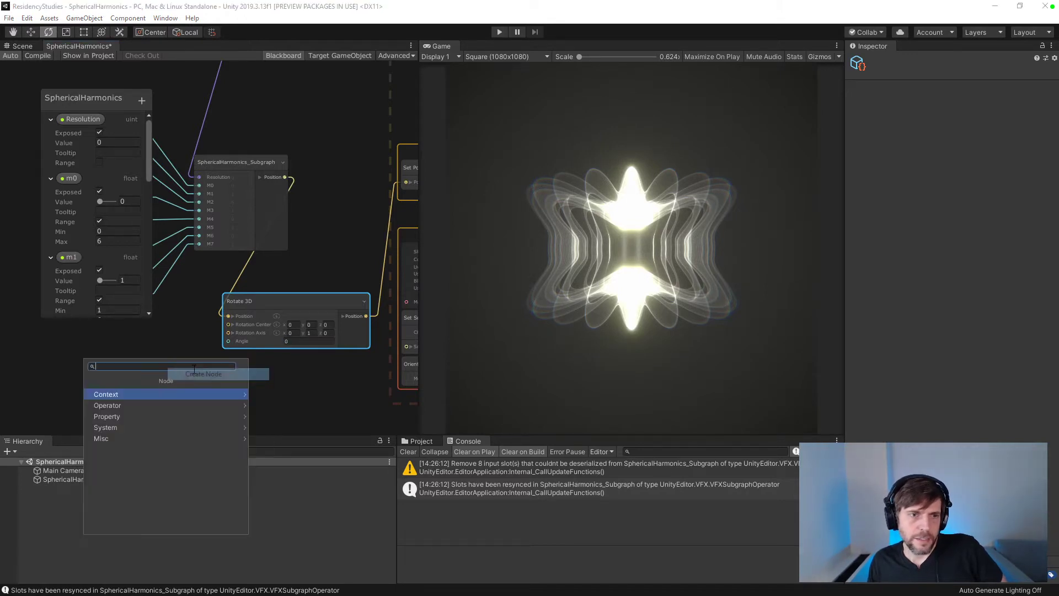
pyautogui.write('time')
pyautogui.click(173, 449)
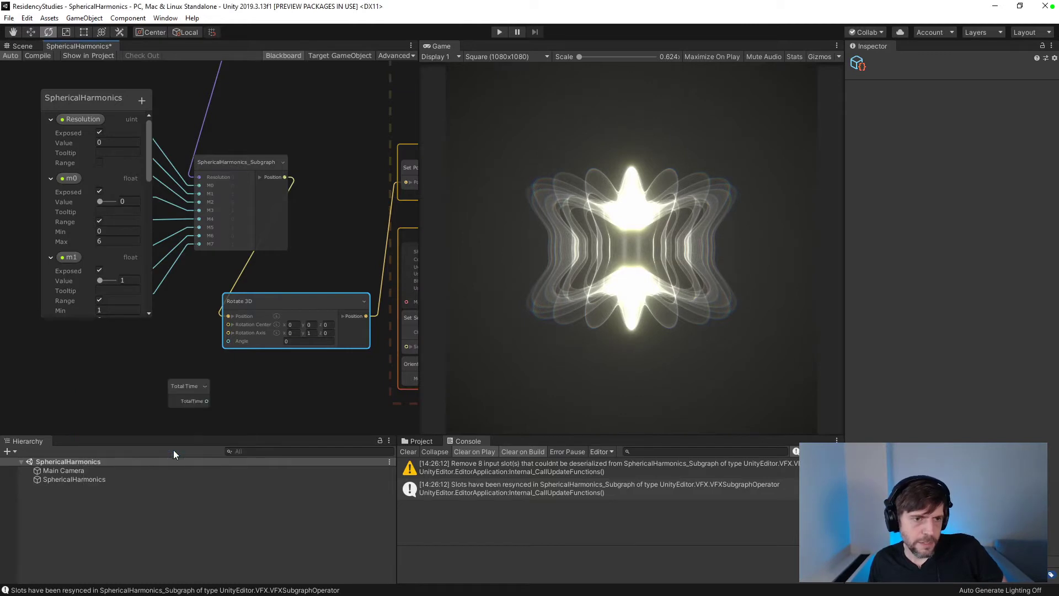
pyautogui.moveTo(206, 402); pyautogui.dragTo(228, 333)
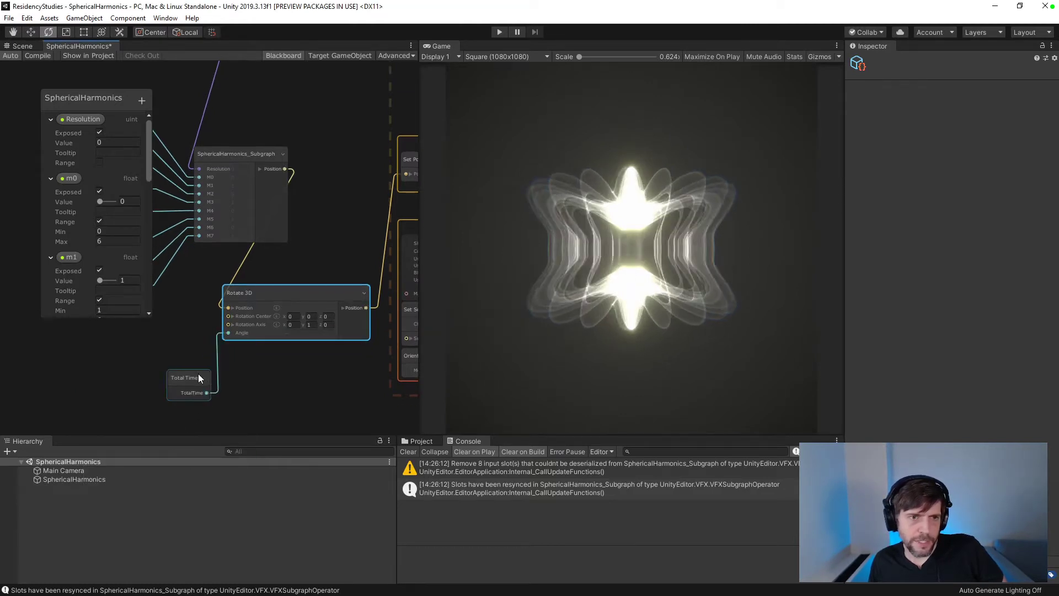
pyautogui.moveTo(197, 372); pyautogui.dragTo(150, 366)
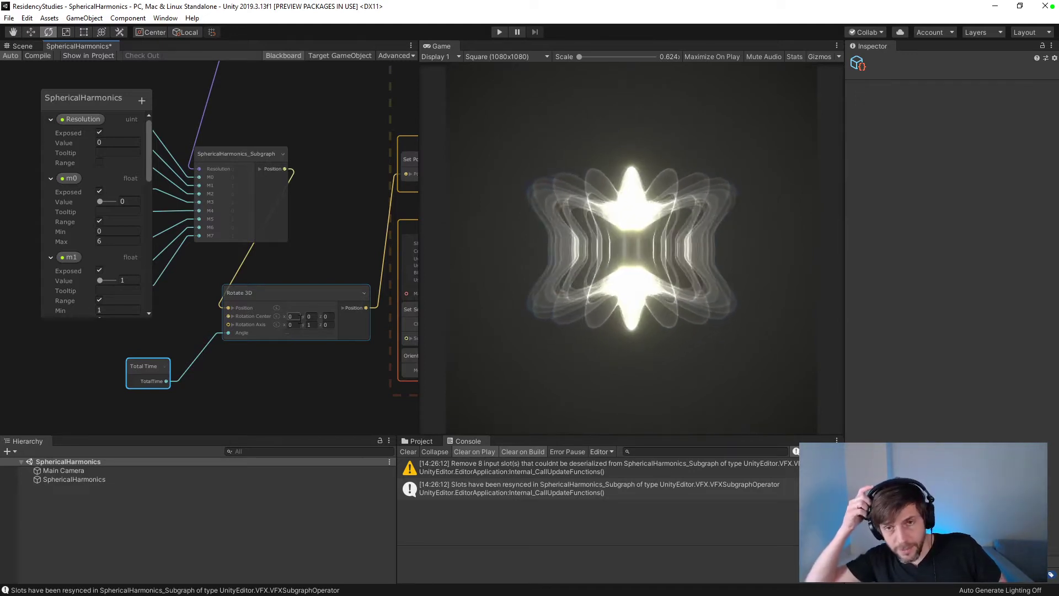
# - Try the rotation axes 1, 2, 3, then 1, 0, 0 and 0, 0, 1 on Rotate 3D, and return the axis to 0, 1, 0
pyautogui.click(299, 317)
pyautogui.click(299, 325)
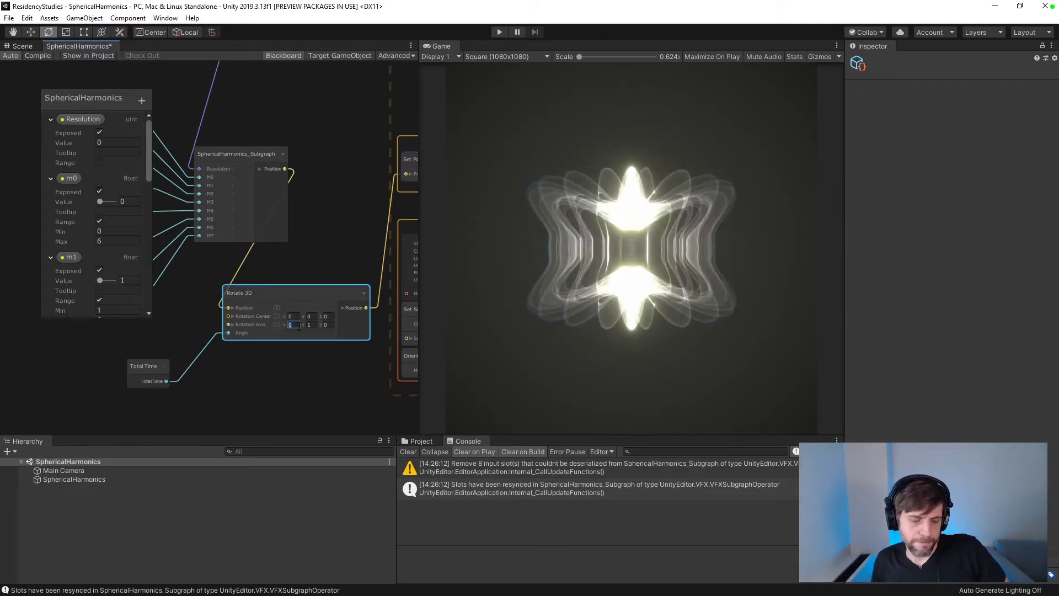
pyautogui.press('Tab')
pyautogui.write('3')
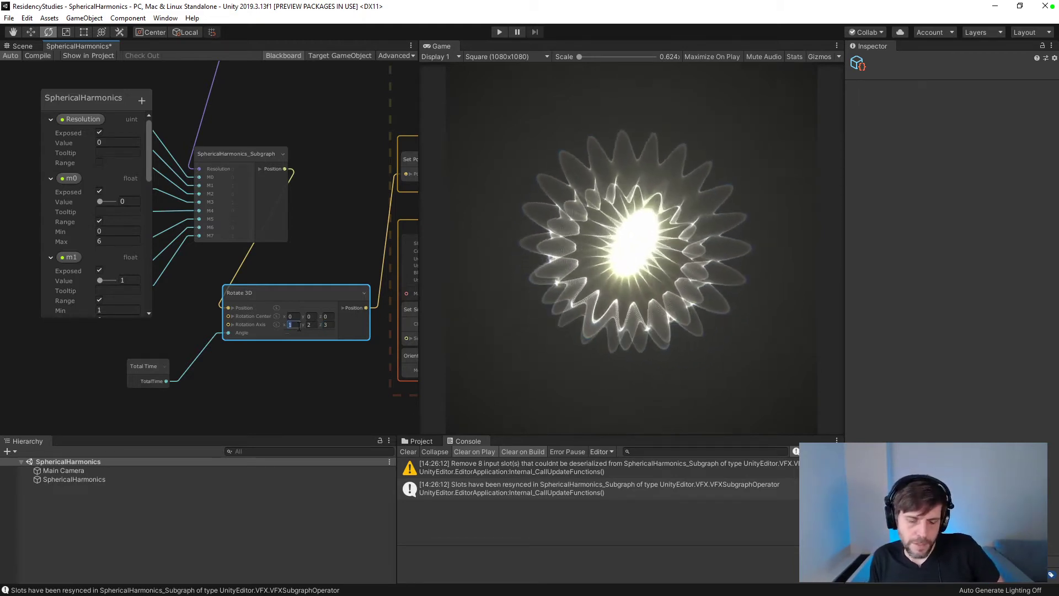
pyautogui.press('Tab')
pyautogui.write('0')
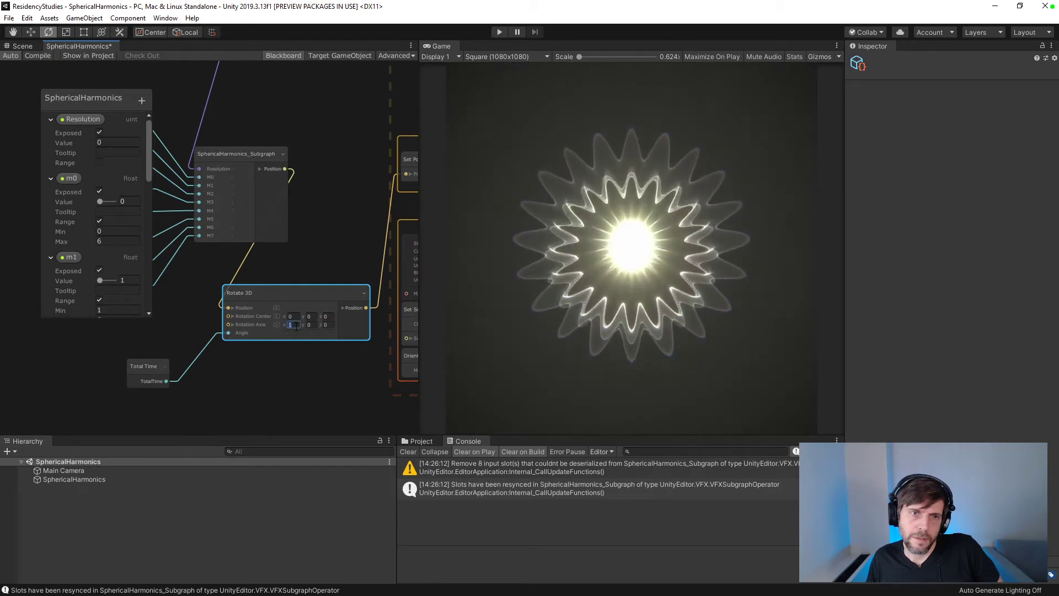
pyautogui.press('Tab')
pyautogui.write('1')
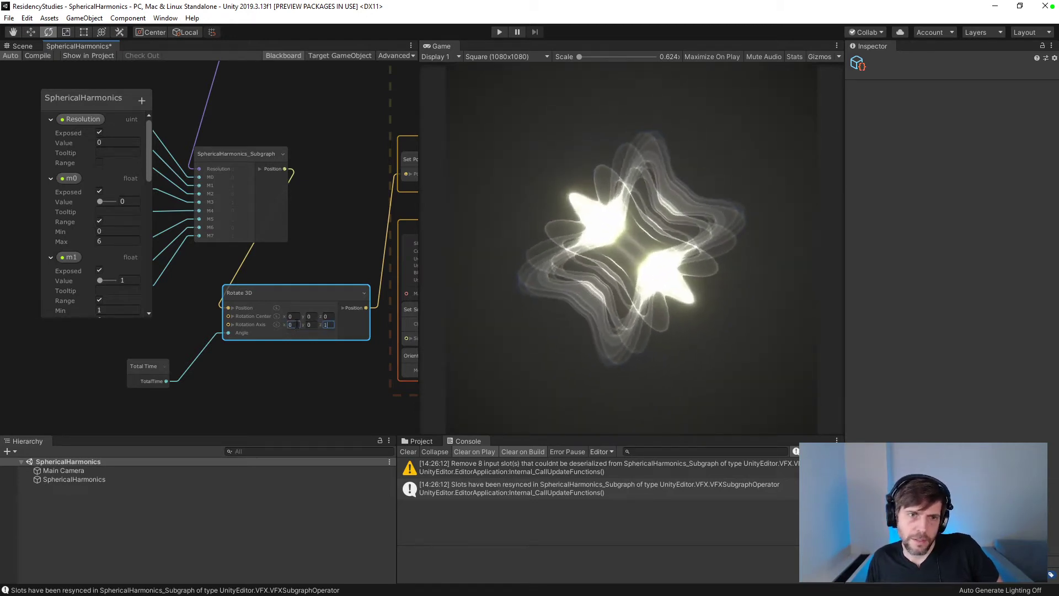
pyautogui.click(311, 324)
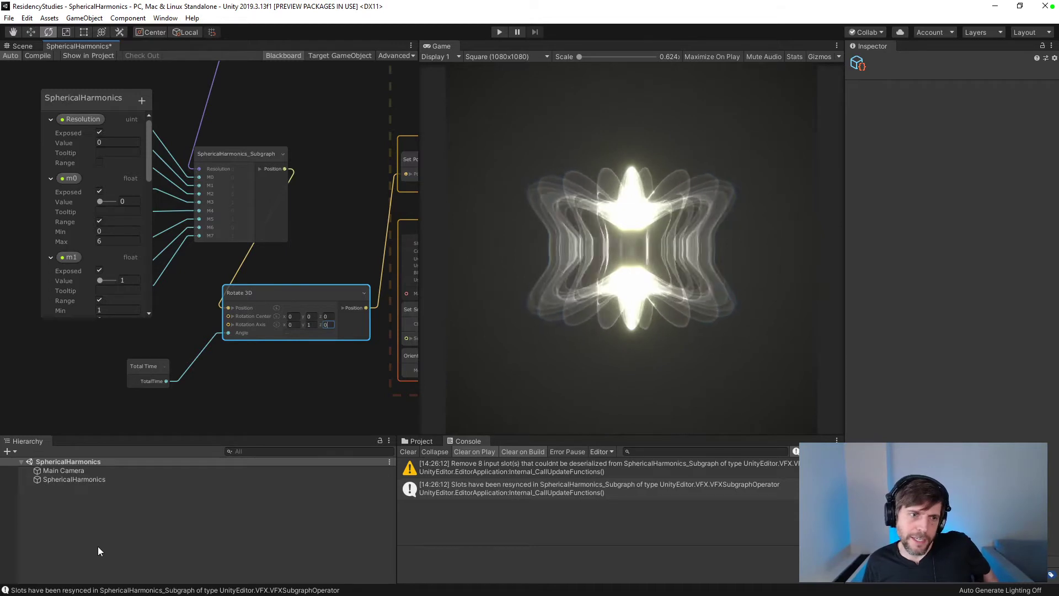
# - Set the SphericalHarmonics object's m0 to 4.2, m1 to 3.94, m2 to 3.77, m3 to 5.46, m4 to 1.13, m5 to 4.72, m6 to 3.53 and m7 to 5.12
pyautogui.click(84, 468)
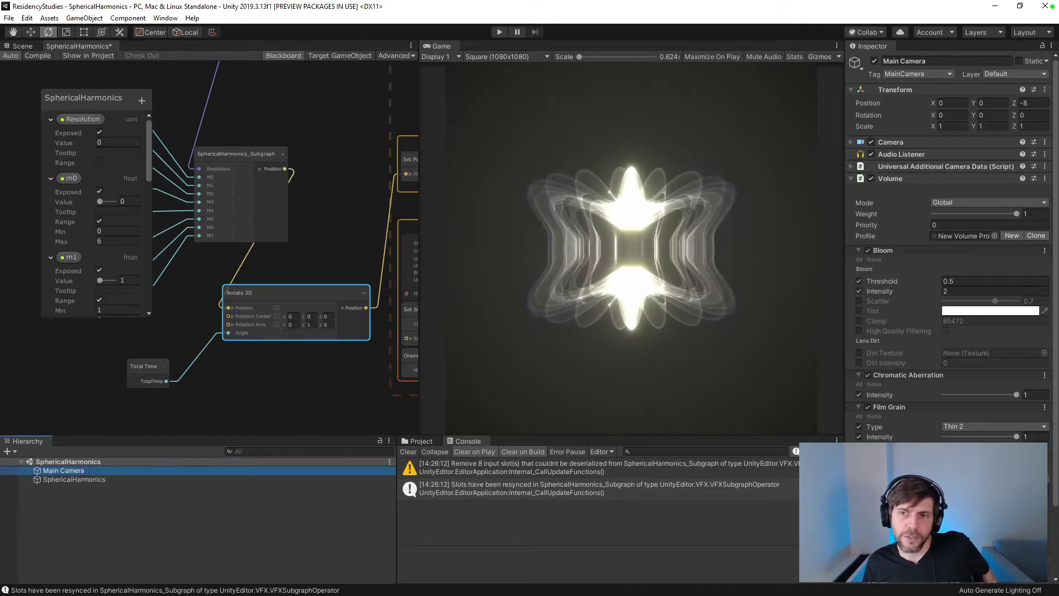
pyautogui.click(147, 479)
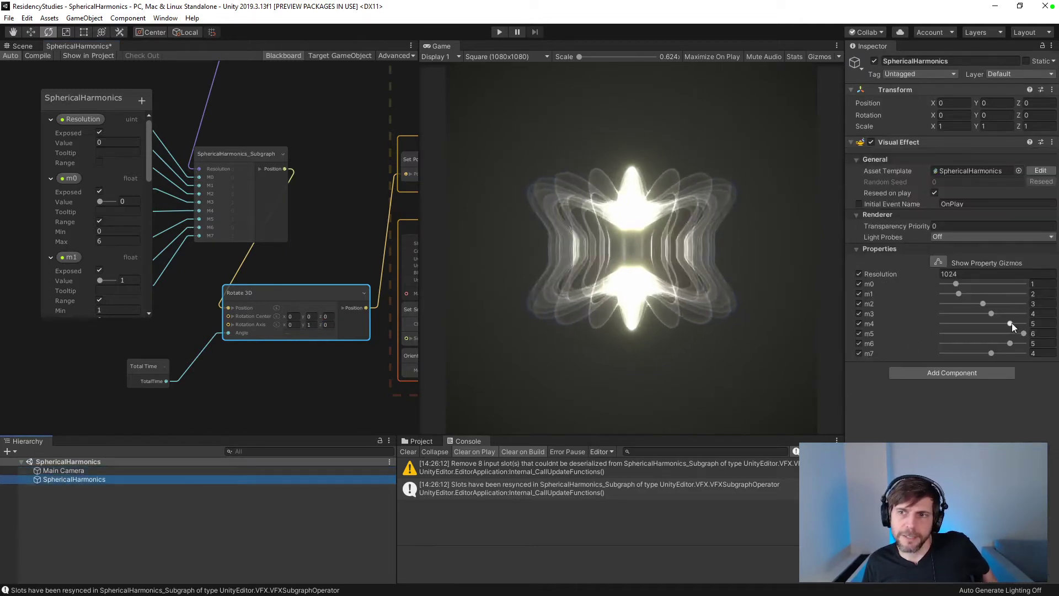
pyautogui.moveTo(1011, 323)
pyautogui.mouseDown()
pyautogui.moveTo(941, 330)
pyautogui.moveTo(1006, 304)
pyautogui.mouseUp()
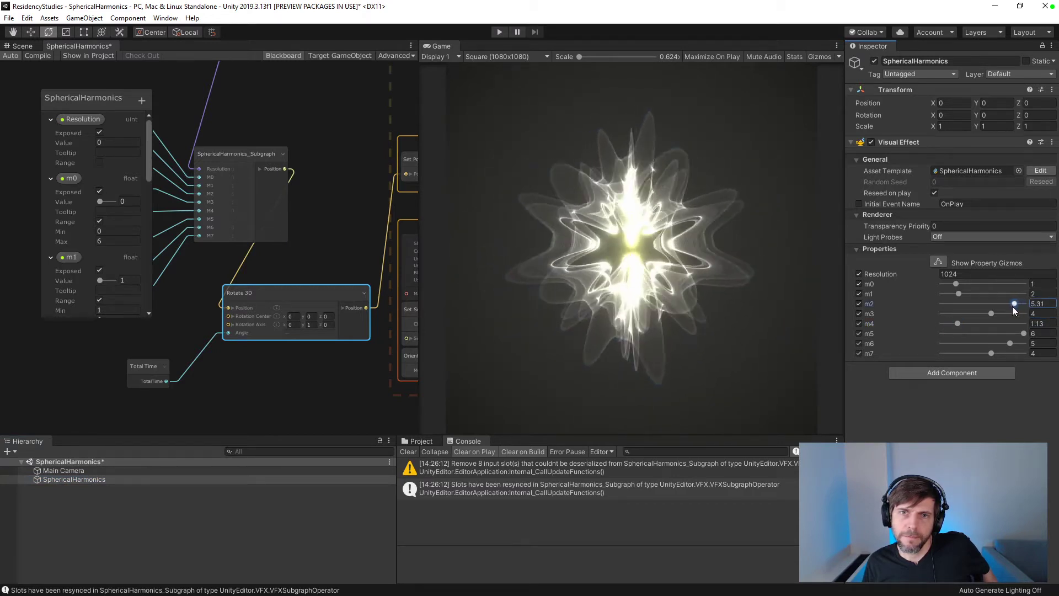
pyautogui.moveTo(991, 313); pyautogui.dragTo(1005, 346)
pyautogui.moveTo(991, 353); pyautogui.dragTo(1018, 334)
pyautogui.moveTo(964, 313); pyautogui.dragTo(991, 344)
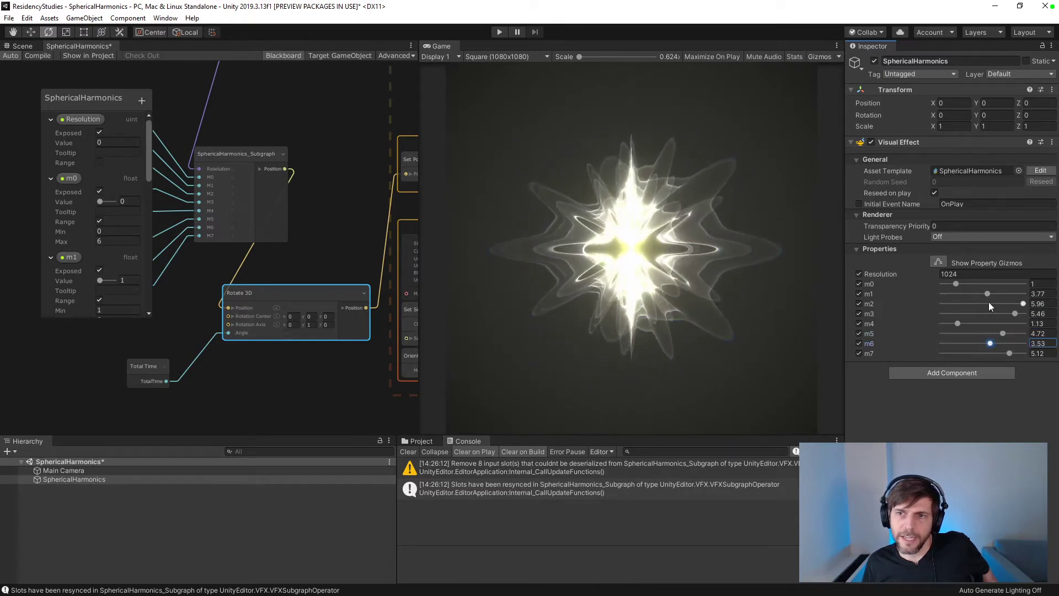
pyautogui.moveTo(1023, 303); pyautogui.dragTo(998, 293)
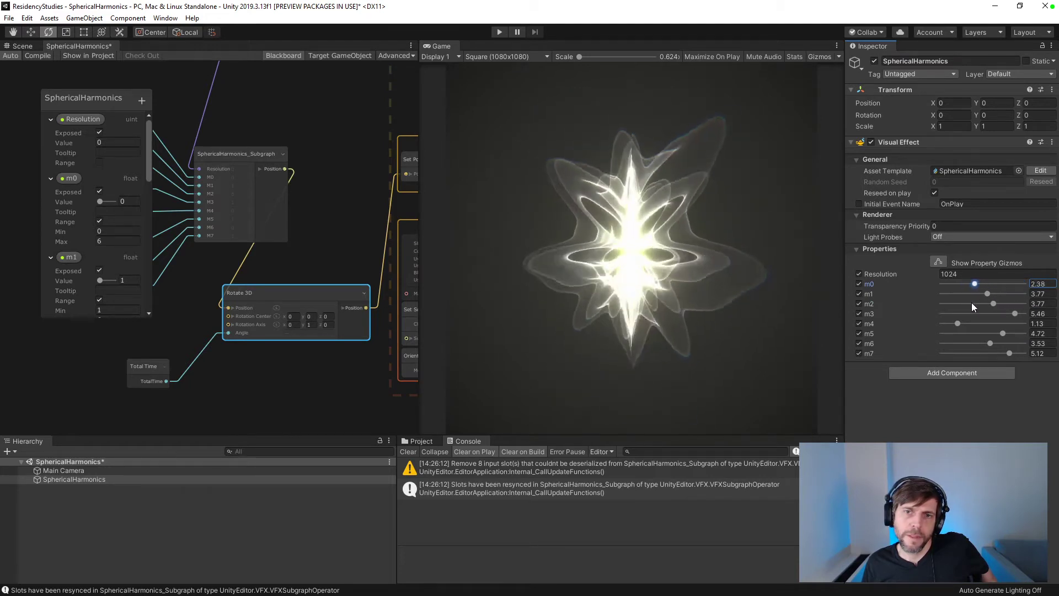
pyautogui.moveTo(1012, 305); pyautogui.dragTo(990, 297)
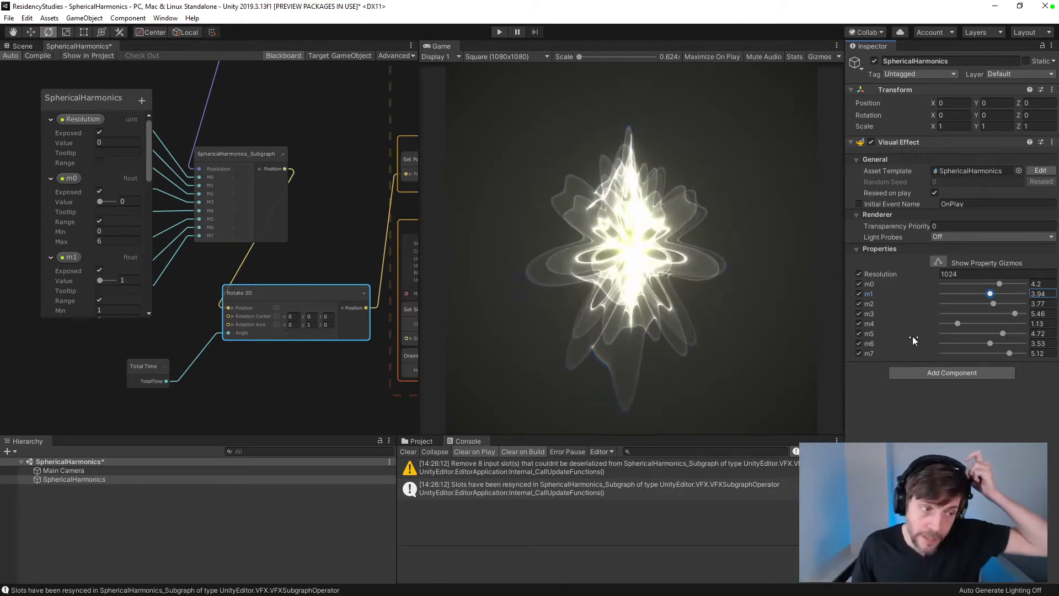
# - Duplicate the SuperShapeAnimator script from the SuperShapes folder and move the copy into the SphericalHarmonics folder
pyautogui.click(432, 441)
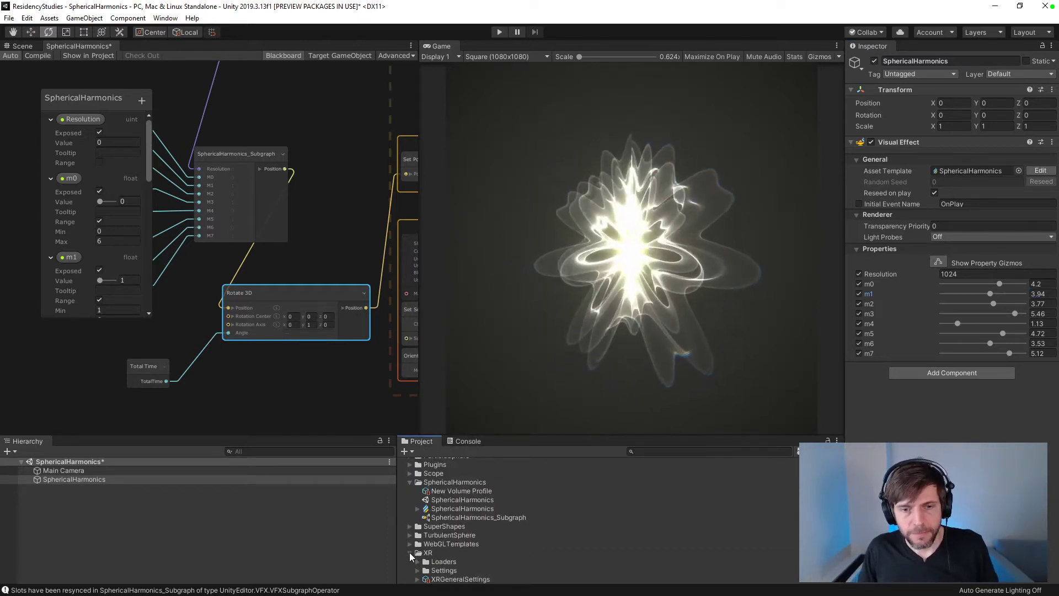
pyautogui.click(410, 526)
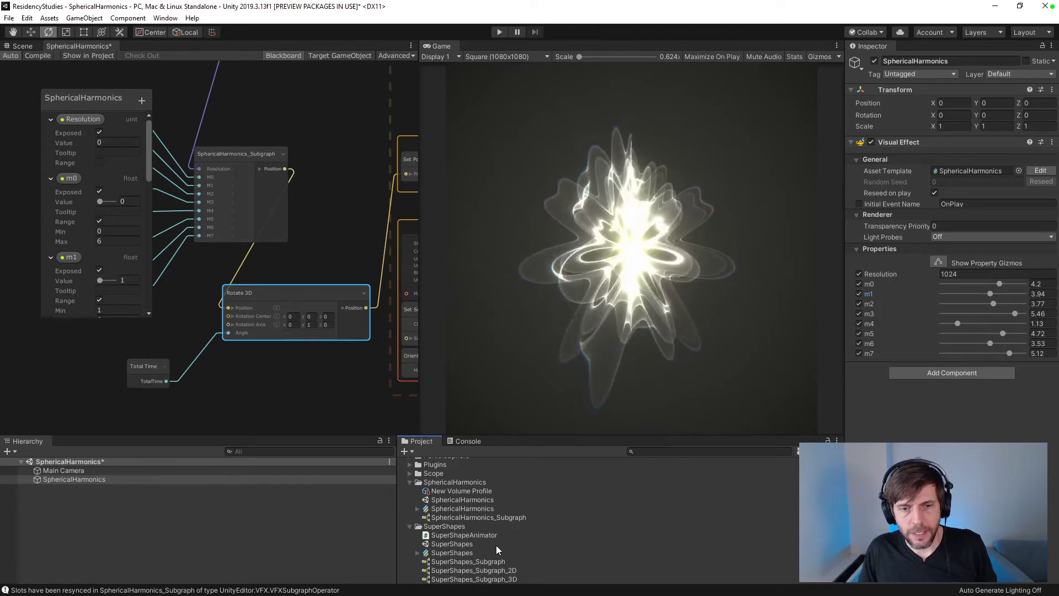
pyautogui.click(483, 535)
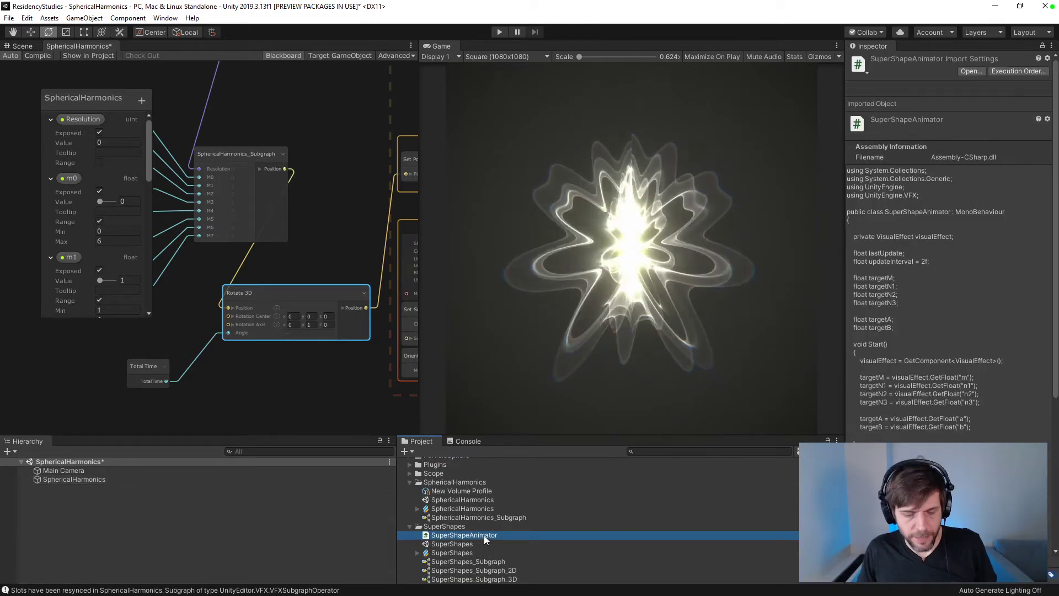
pyautogui.doubleClick(480, 535)
pyautogui.hotkey('ctrl', 'd')
pyautogui.moveTo(465, 544); pyautogui.dragTo(452, 486)
pyautogui.click(410, 533)
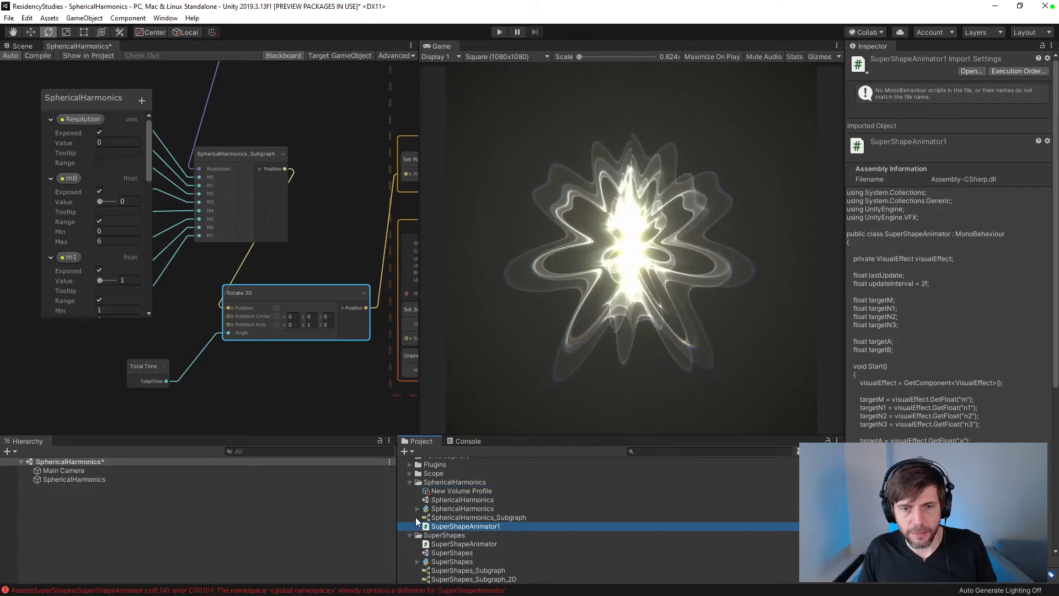
# - Rename the New Volume Profile asset in the SphericalHarmonics folder as SphericalHarmonics
pyautogui.click(461, 490)
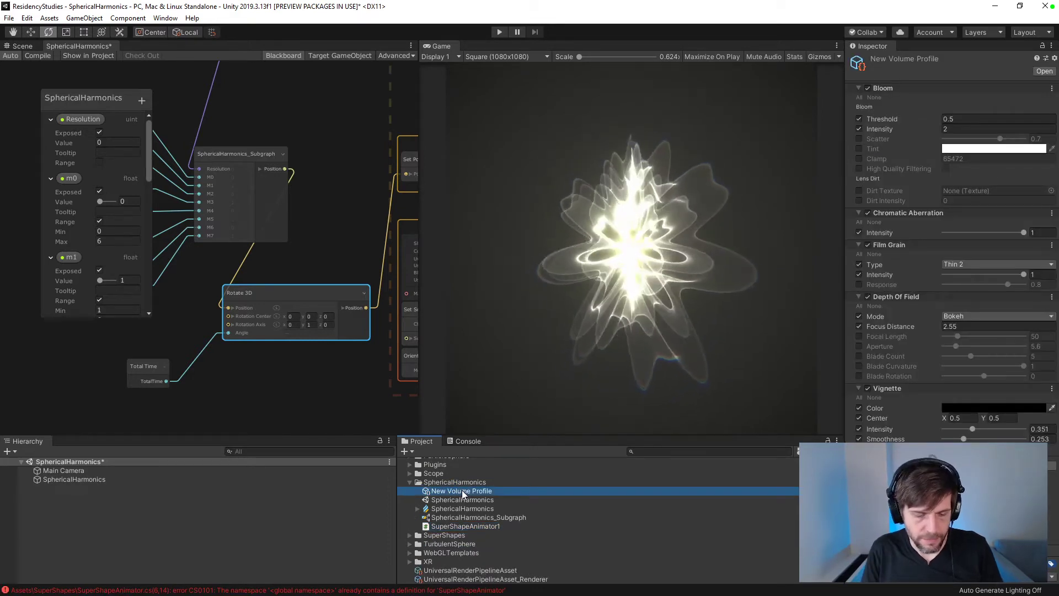
pyautogui.click(462, 490)
pyautogui.write('Spherical')
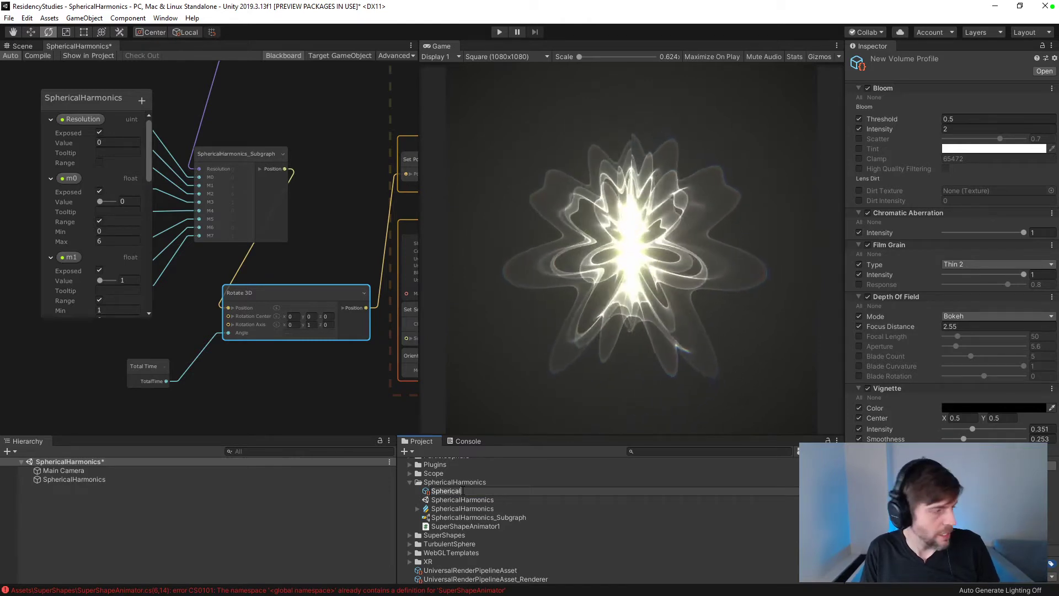
pyautogui.write('Harmonics')
pyautogui.press('Return')
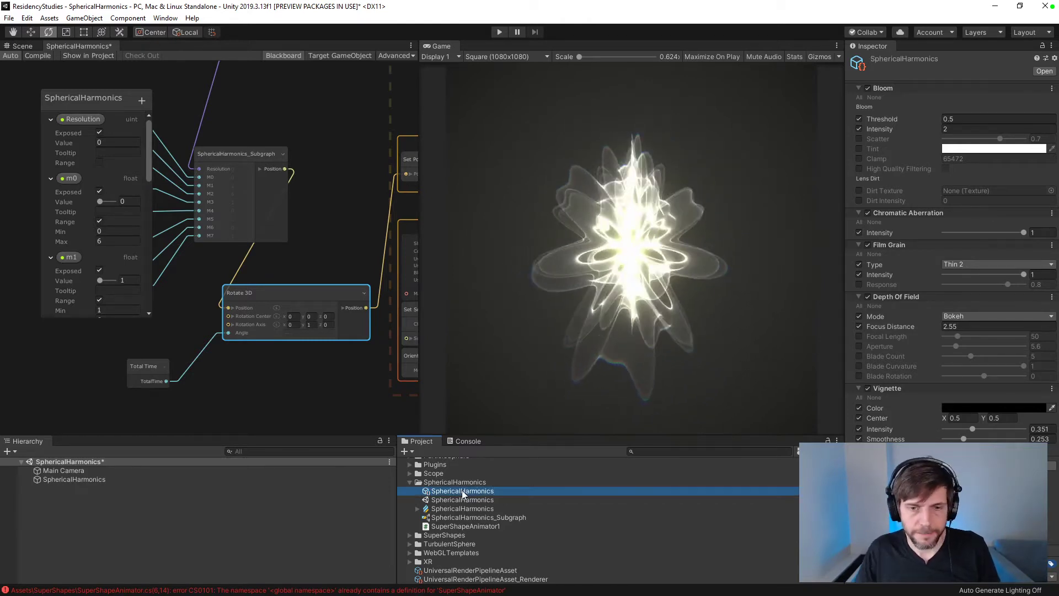
# - Rename the SuperShapeAnimator1 script in the SphericalHarmonics folder as SphericalHarmonics
pyautogui.click(485, 527)
pyautogui.click(485, 527)
pyautogui.write('Sph')
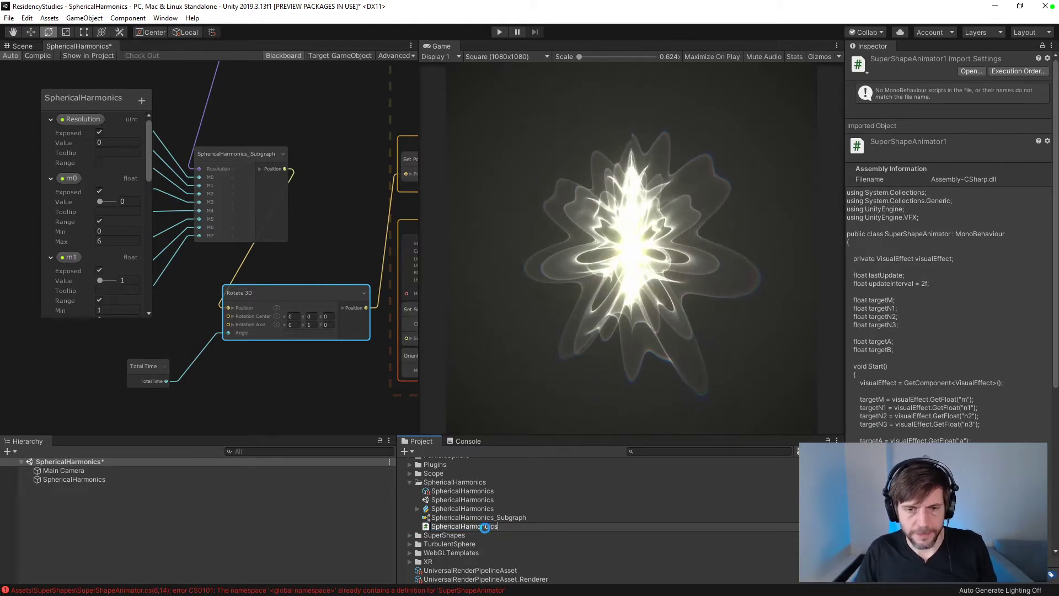
pyautogui.write('ericalHarmonics')
pyautogui.press('Return')
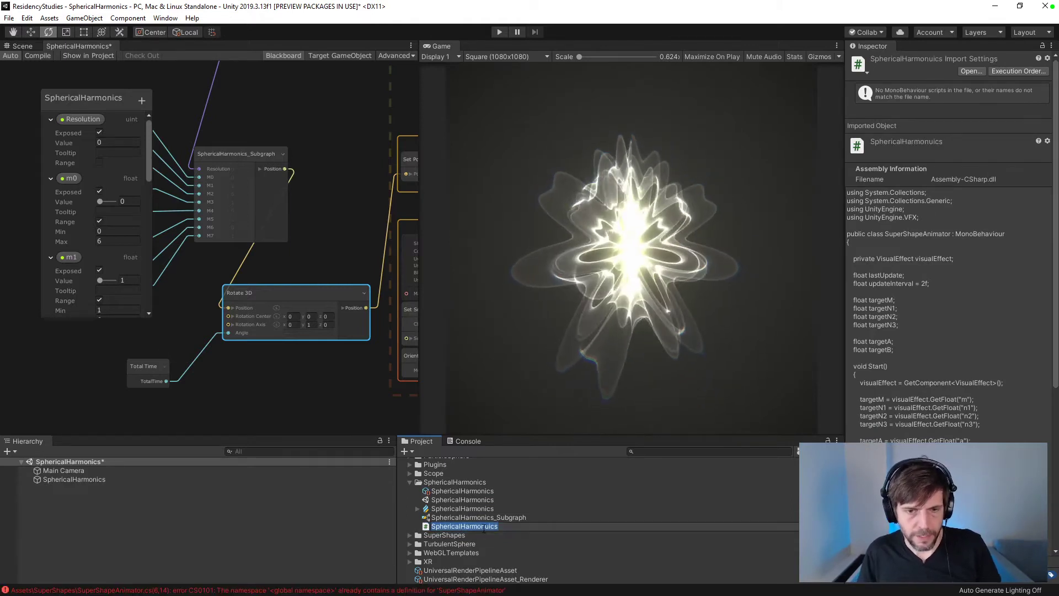
pyautogui.press('Right')
pyautogui.press('BackSpace')
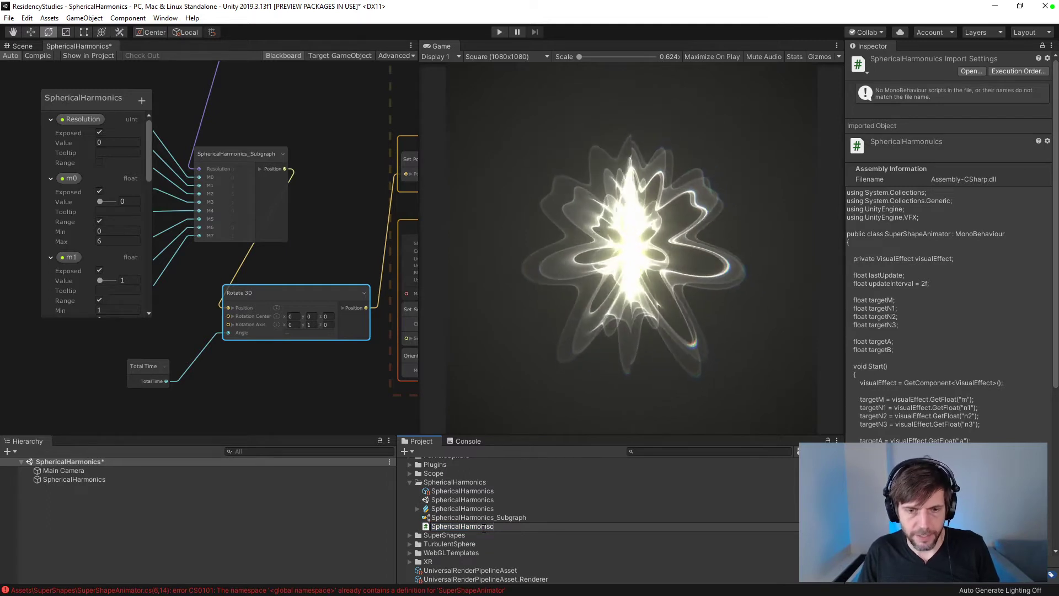
pyautogui.hotkey('ctrl', 'a')
pyautogui.write('c')
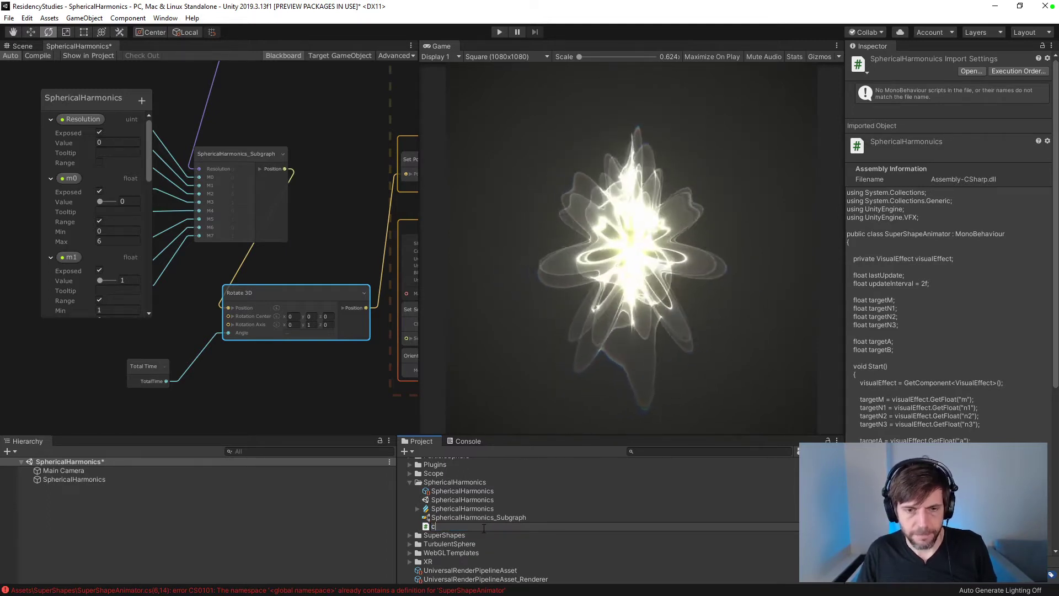
pyautogui.press('Escape')
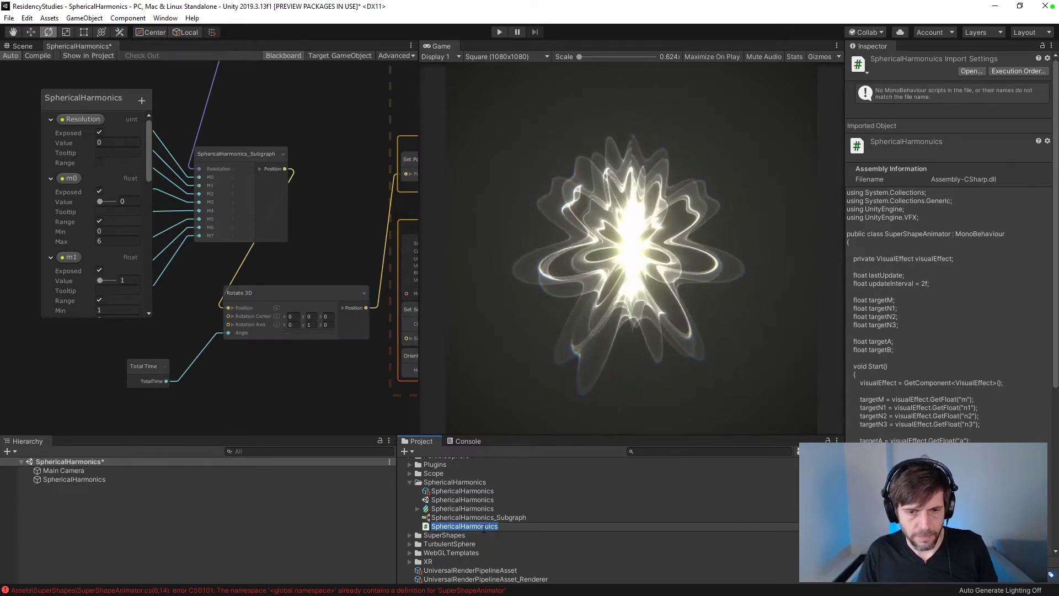
pyautogui.click(478, 528)
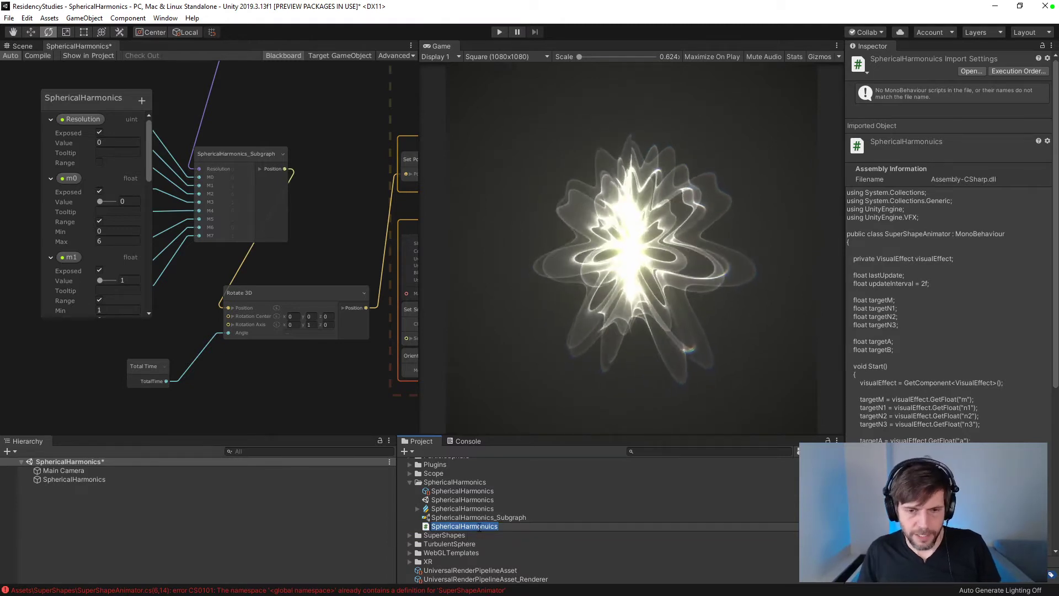
pyautogui.click(479, 526)
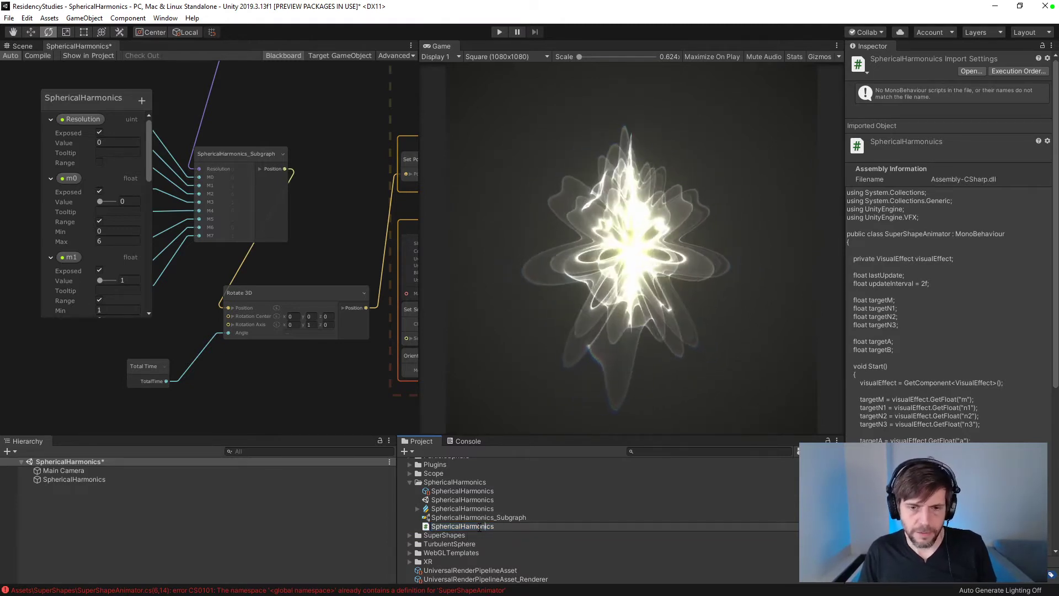
pyautogui.doubleClick(479, 526)
pyautogui.hotkey('ctrl', 'c')
pyautogui.doubleClick(478, 527)
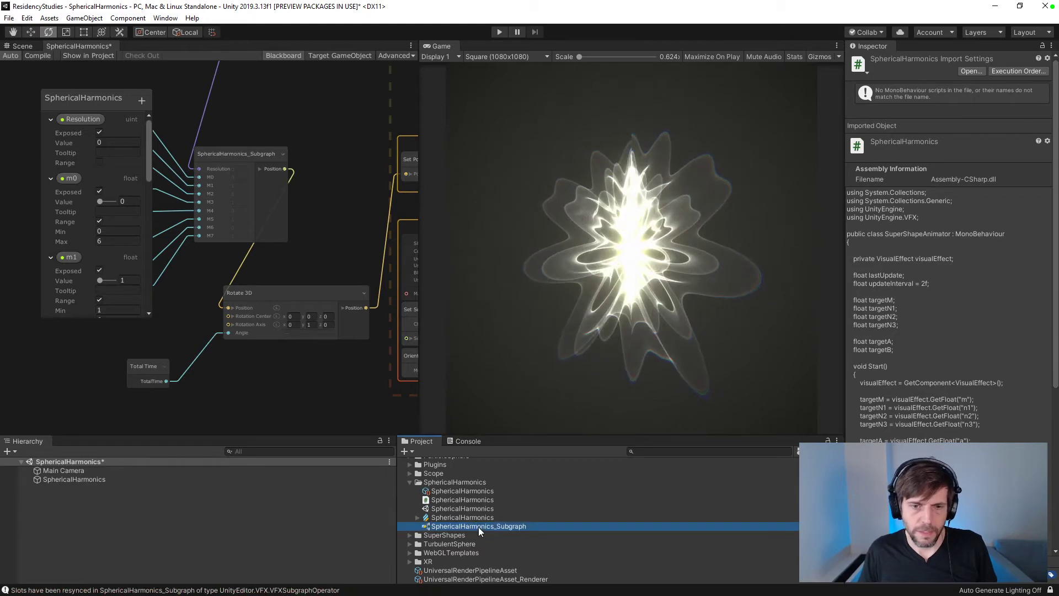
# - Open the SphericalHarmonics script in Visual Studio Code and rename its class to SphericalHarmonicsAnimator
pyautogui.click(476, 499)
pyautogui.doubleClick(475, 500)
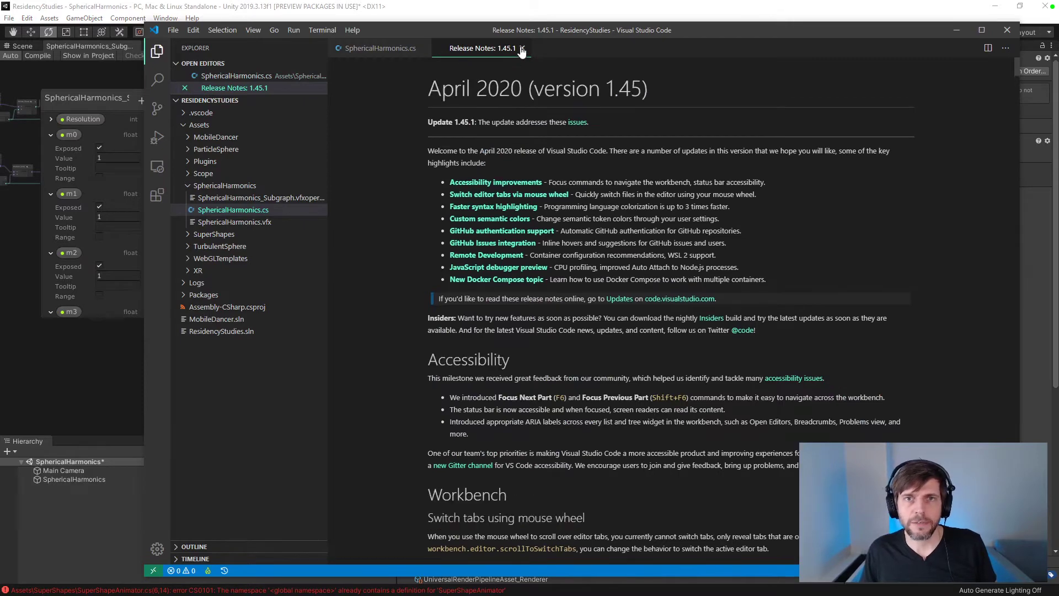
pyautogui.click(522, 49)
pyautogui.doubleClick(491, 142)
pyautogui.hotkey('ctrl', 'v')
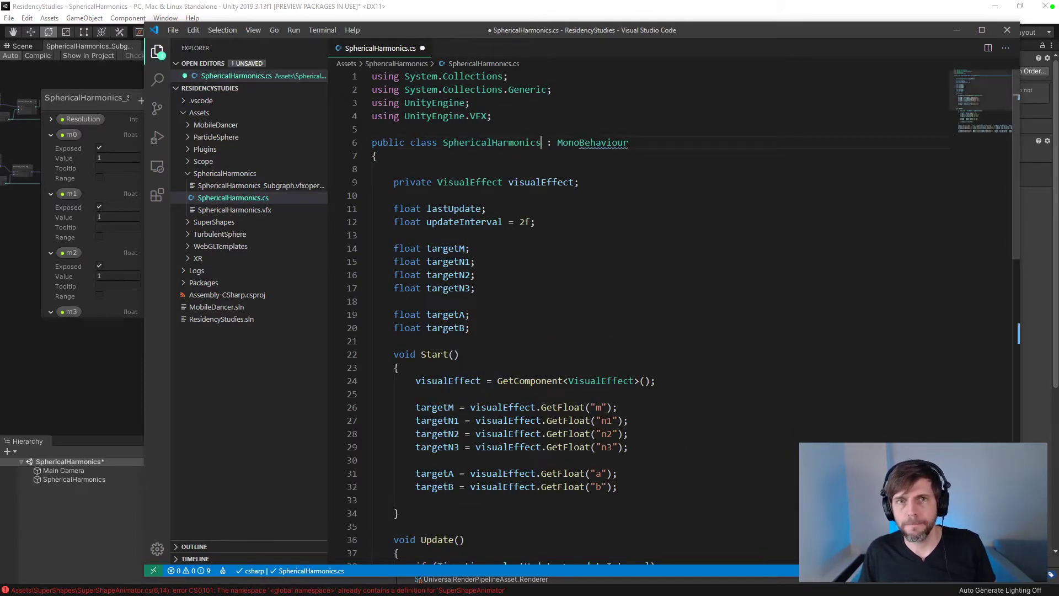
pyautogui.write('Animator')
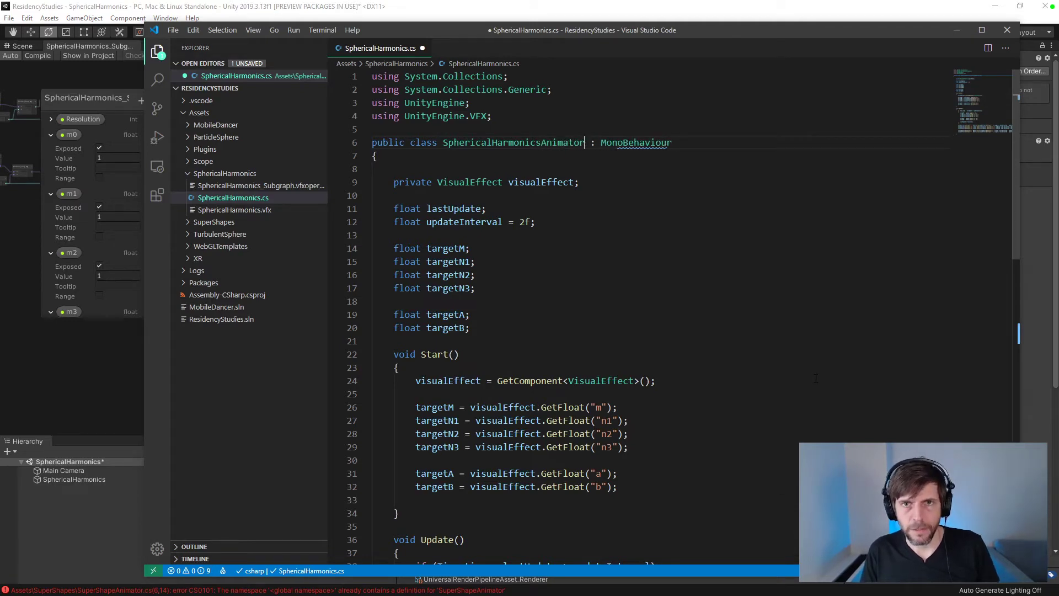
# - Switch back to Unity and rename the SphericalHarmonics script file as SphericalHarmonicsAnimator to match its class
pyautogui.doubleClick(547, 145)
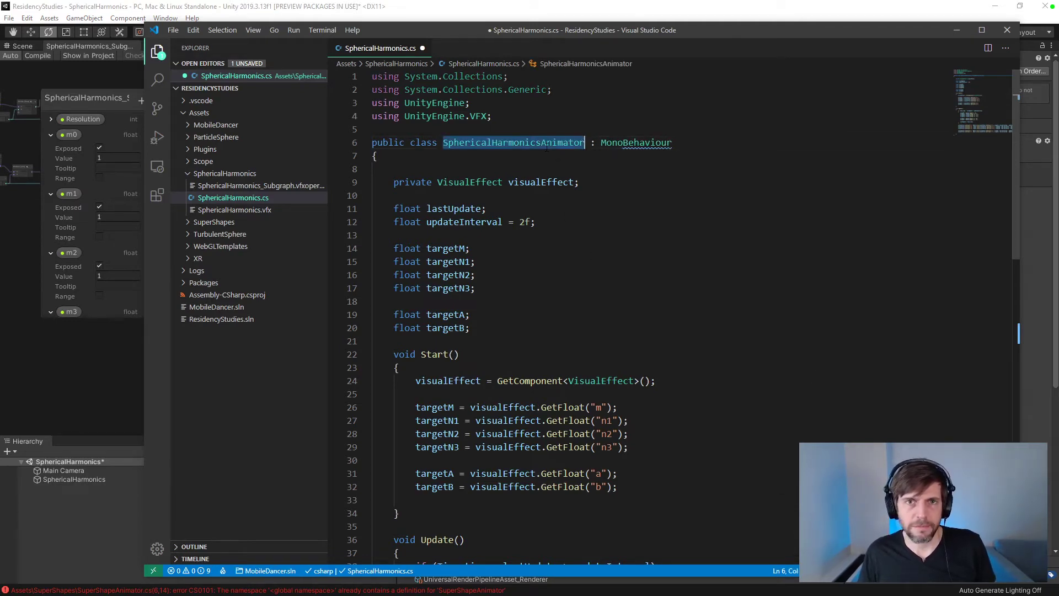
pyautogui.click(513, 8)
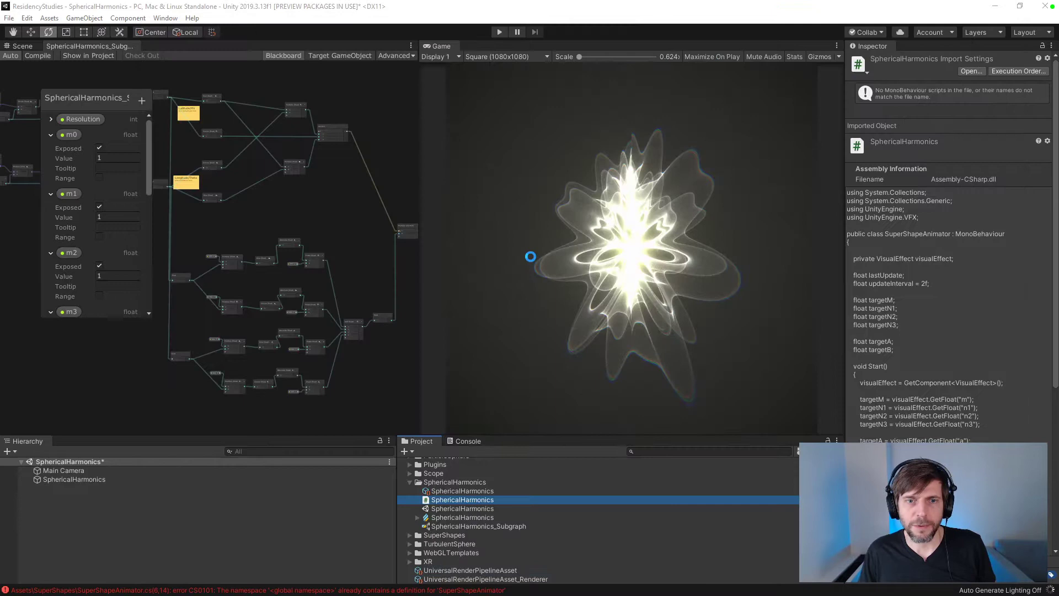
pyautogui.click(469, 500)
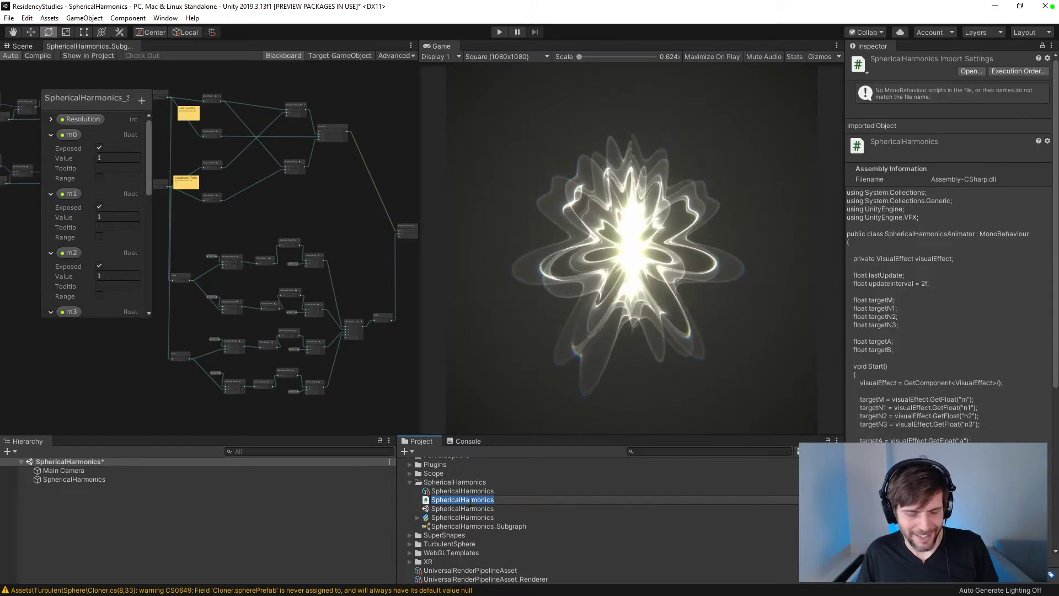
pyautogui.press('End')
pyautogui.write('Animator')
pyautogui.press('Return')
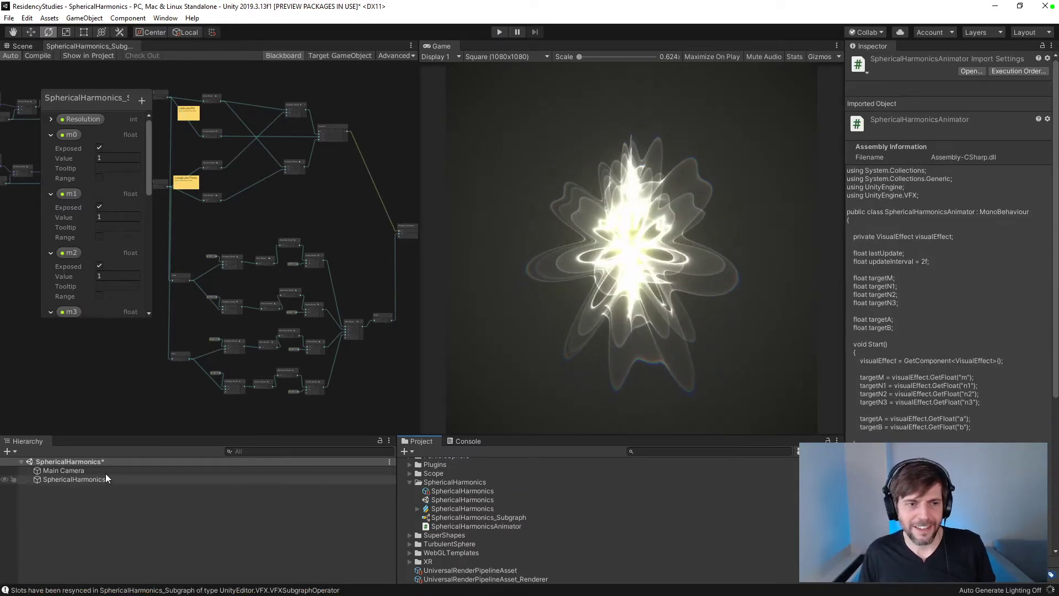
# - Attach the SphericalHarmonicsAnimator script to the SphericalHarmonics object and open the script in Visual Studio Code
pyautogui.click(78, 477)
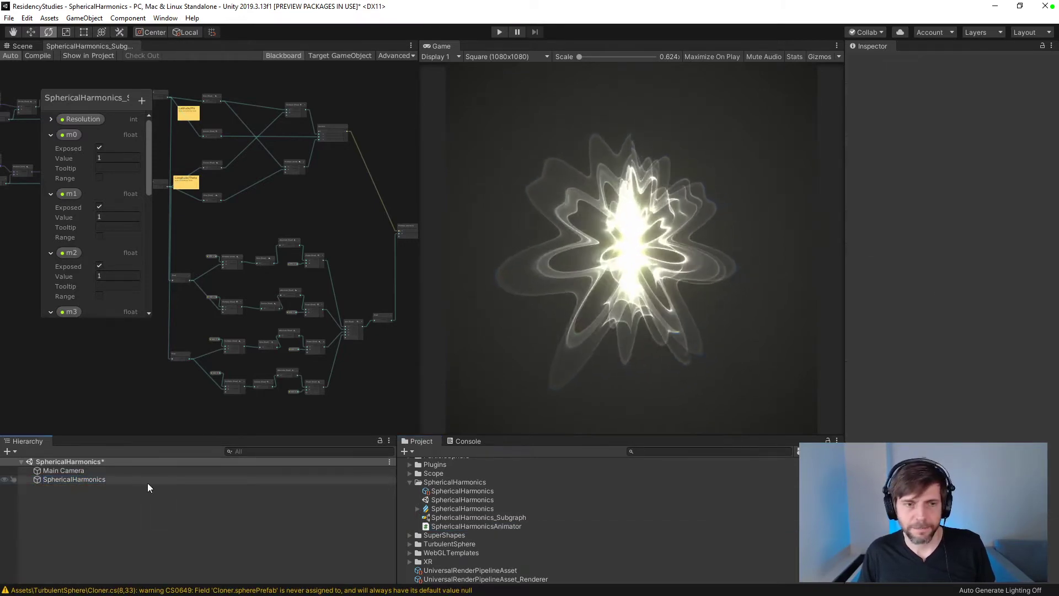
pyautogui.moveTo(479, 526); pyautogui.dragTo(949, 486)
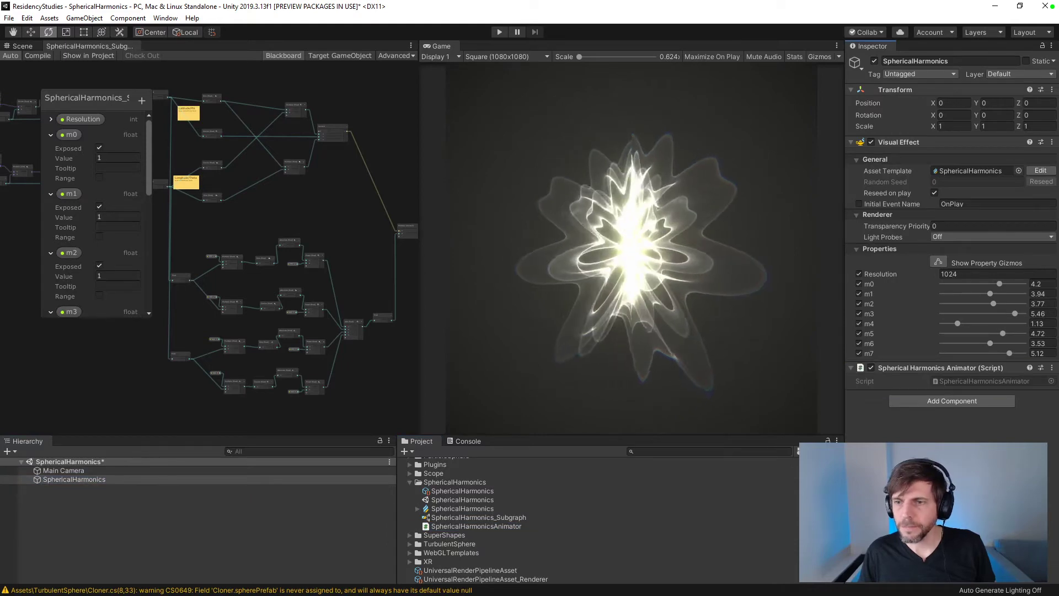
pyautogui.doubleClick(957, 381)
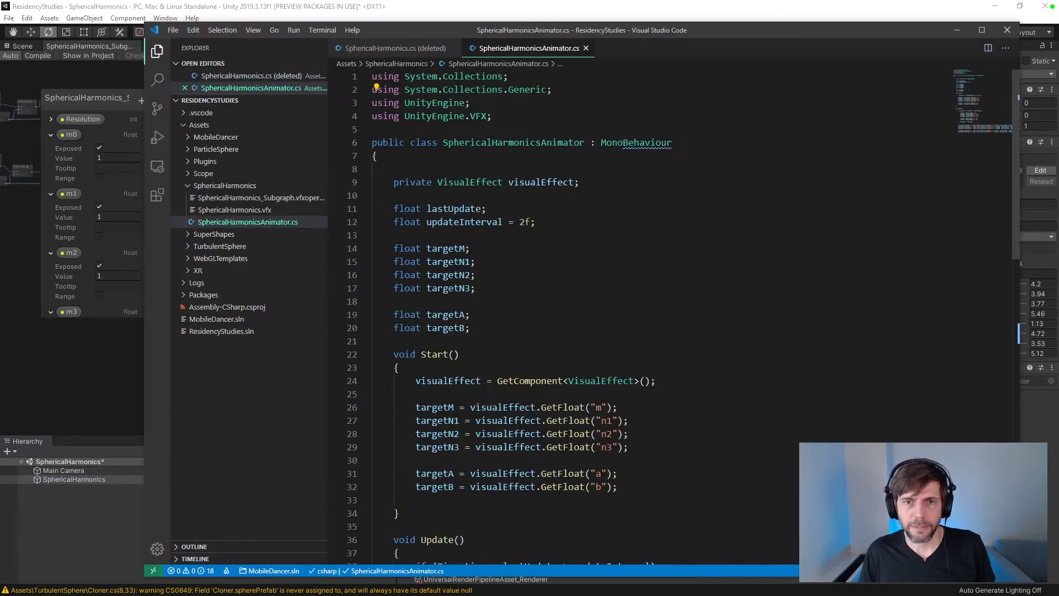
# - Delete the targetN1, targetN2, targetN3, targetA and targetB float declarations from the SphericalHarmonicsAnimator class
pyautogui.scroll(-2, 563, 371)
pyautogui.scroll(1, 492, 300)
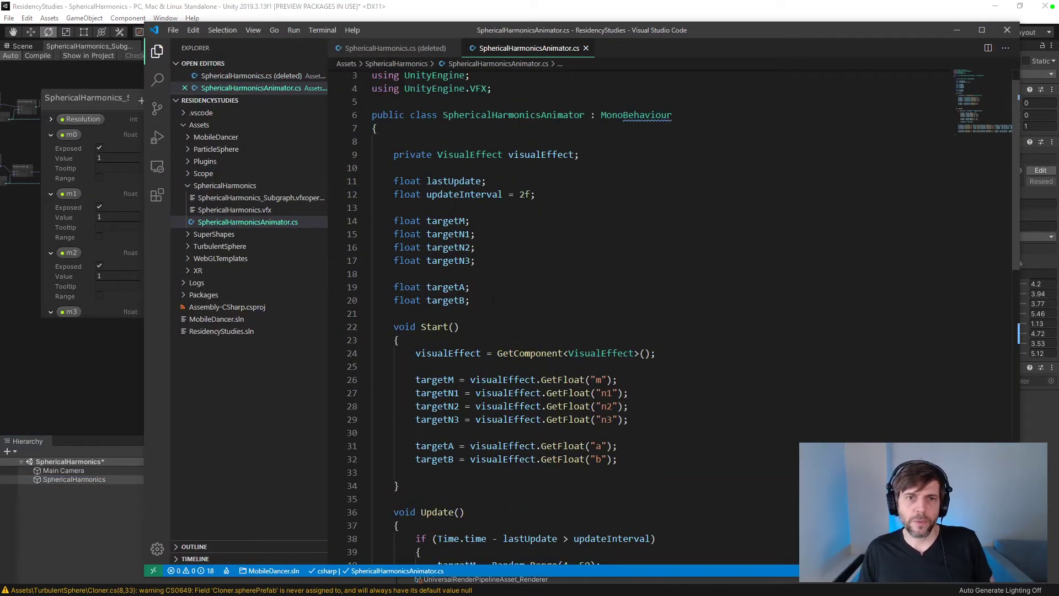
pyautogui.moveTo(477, 300); pyautogui.dragTo(339, 234)
pyautogui.press('BackSpace')
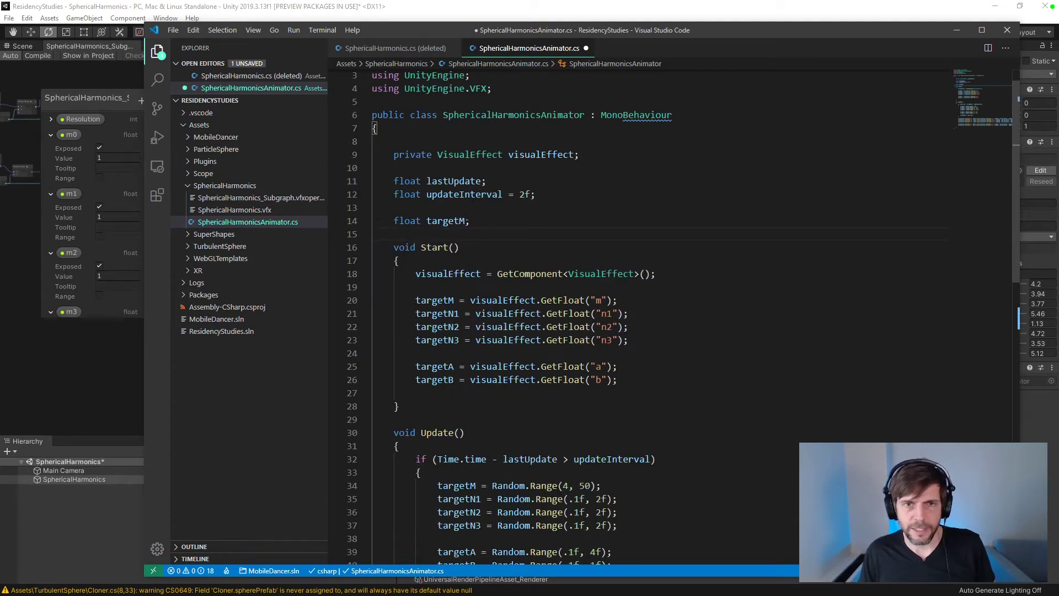
# - Duplicate the float targetM declaration on new lines until the class has seven of them
pyautogui.moveTo(473, 220); pyautogui.dragTo(373, 220)
pyautogui.hotkey('ctrl', 'c')
pyautogui.press('End')
pyautogui.press('Return')
pyautogui.hotkey('ctrl', 'v')
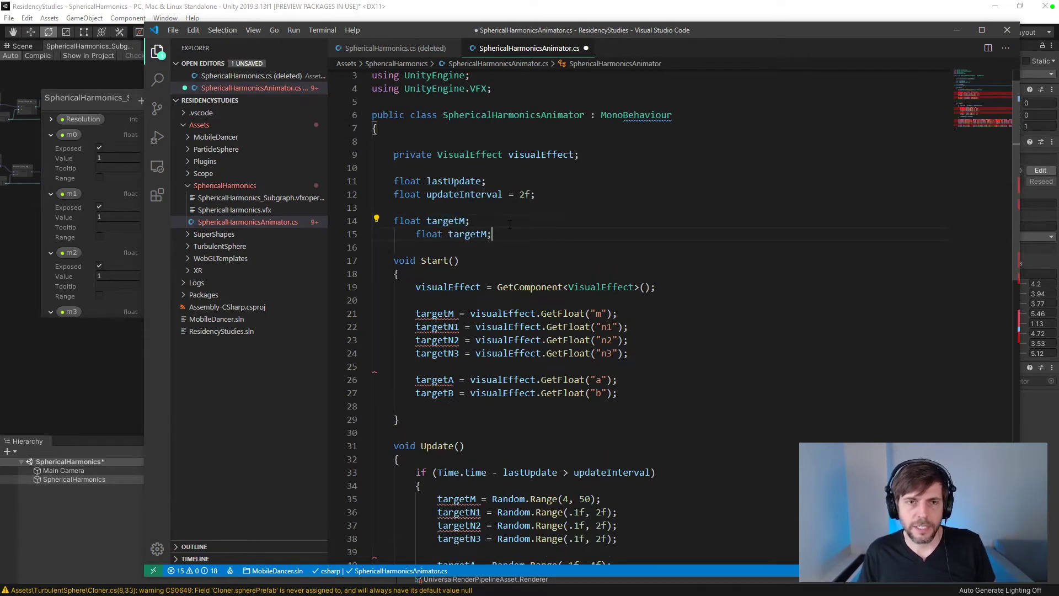
pyautogui.press('Return')
pyautogui.hotkey('ctrl', 'v')
pyautogui.press('Return')
pyautogui.hotkey('ctrl', 'v')
pyautogui.press('Return')
pyautogui.hotkey('ctrl', 'v')
pyautogui.press('Return')
pyautogui.hotkey('ctrl', 'v')
pyautogui.press('Return')
pyautogui.hotkey('ctrl', 'v')
# - Reformat the indentation of the whole SphericalHarmonicsAnimator script and save it
pyautogui.hotkey('ctrl', 'a')
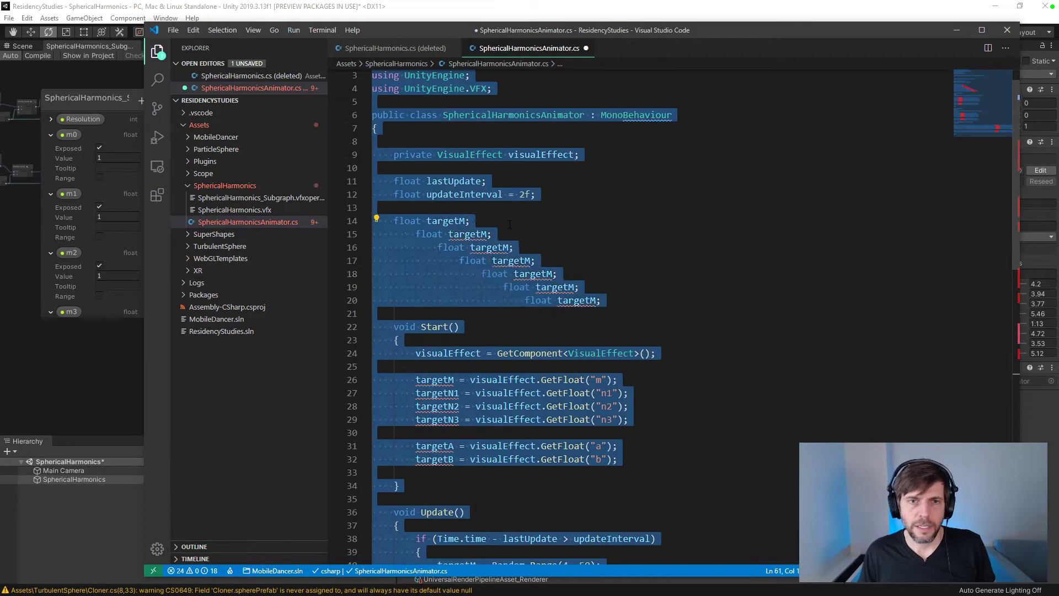
pyautogui.hotkey('ctrl', 'k')
pyautogui.hotkey('ctrl', 'f')
pyautogui.hotkey('ctrl', 's')
# - Number the seven float declarations targetM1, targetM2, targetM3, targetM4, targetM5, targetM6 and targetM7
pyautogui.click(470, 260)
pyautogui.press('Up')
pyautogui.press('Up')
pyautogui.press('Up')
pyautogui.press('Left')
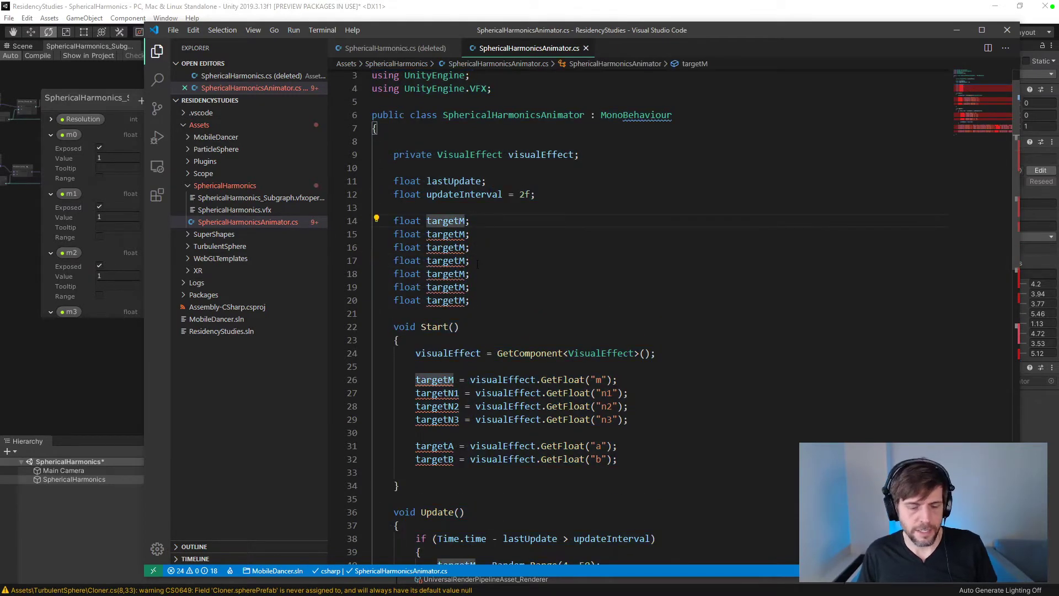
pyautogui.write('1')
pyautogui.press('Down')
pyautogui.press('Left')
pyautogui.write('2')
pyautogui.press('Down')
pyautogui.press('Left')
pyautogui.write('3')
pyautogui.press('Down')
pyautogui.write('5')
pyautogui.press('Down')
pyautogui.press('Left')
pyautogui.write('6')
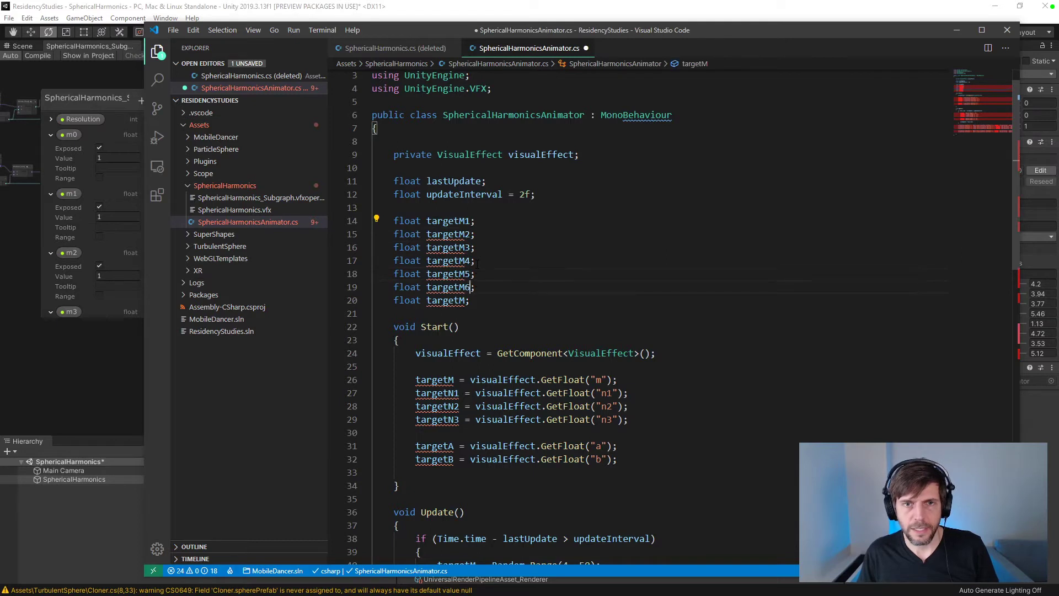
pyautogui.press('Down')
pyautogui.press('Left')
pyautogui.write('7')
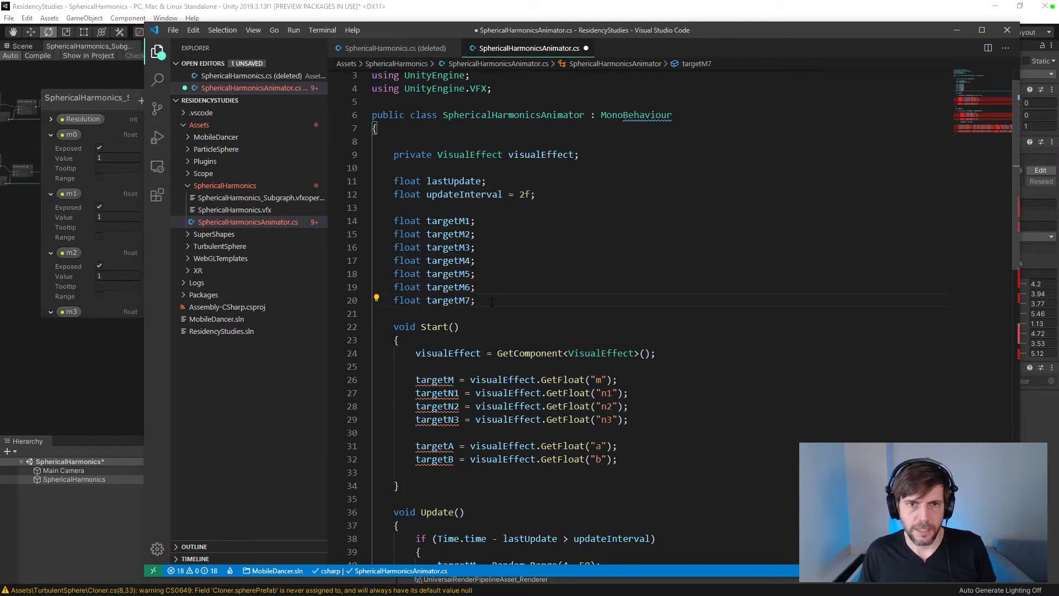
# - Declare a float field targetM0 above targetM1 in the SphericalHarmonicsAnimator class
pyautogui.moveTo(492, 302); pyautogui.dragTo(369, 308)
pyautogui.hotkey('ctrl', 'c')
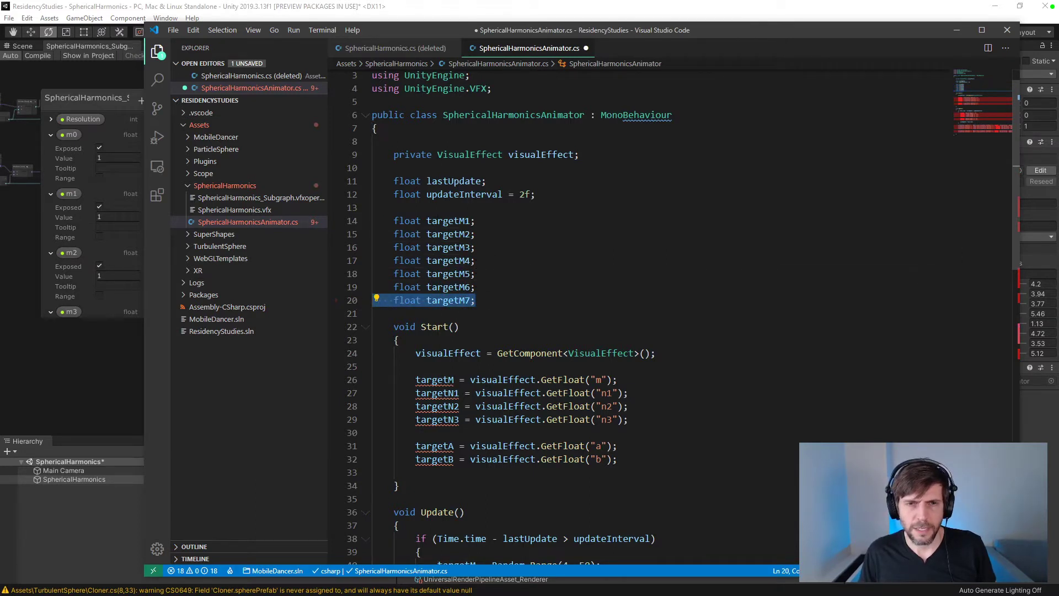
pyautogui.click(430, 211)
pyautogui.press('Return')
pyautogui.hotkey('ctrl', 'v')
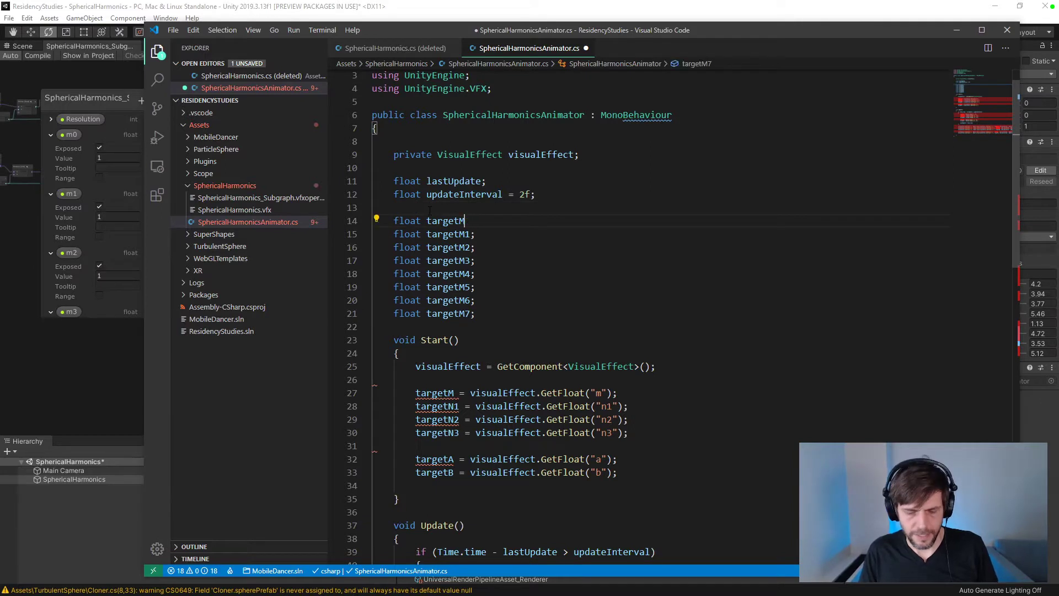
pyautogui.write(';')
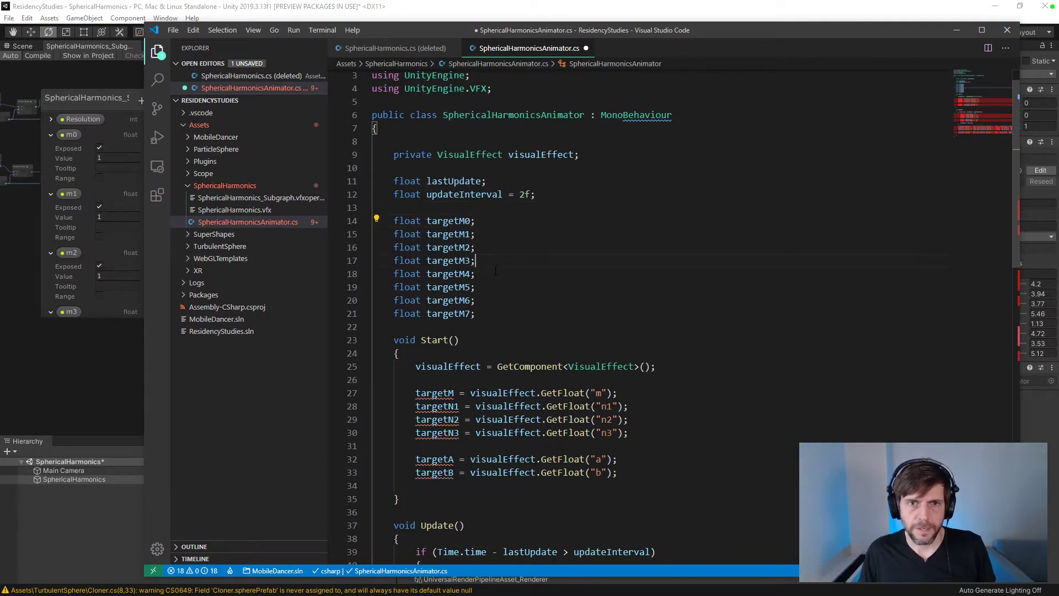
# - Delete the targetN1, targetN2, targetN3, targetA and targetB assignments from Start()
pyautogui.scroll(-2, 501, 288)
pyautogui.moveTo(618, 418); pyautogui.dragTo(359, 349)
pyautogui.press('BackSpace')
# - Duplicate the targetM GetFloat("m") assignment in Start() until there are eight copies
pyautogui.moveTo(619, 337); pyautogui.dragTo(302, 339)
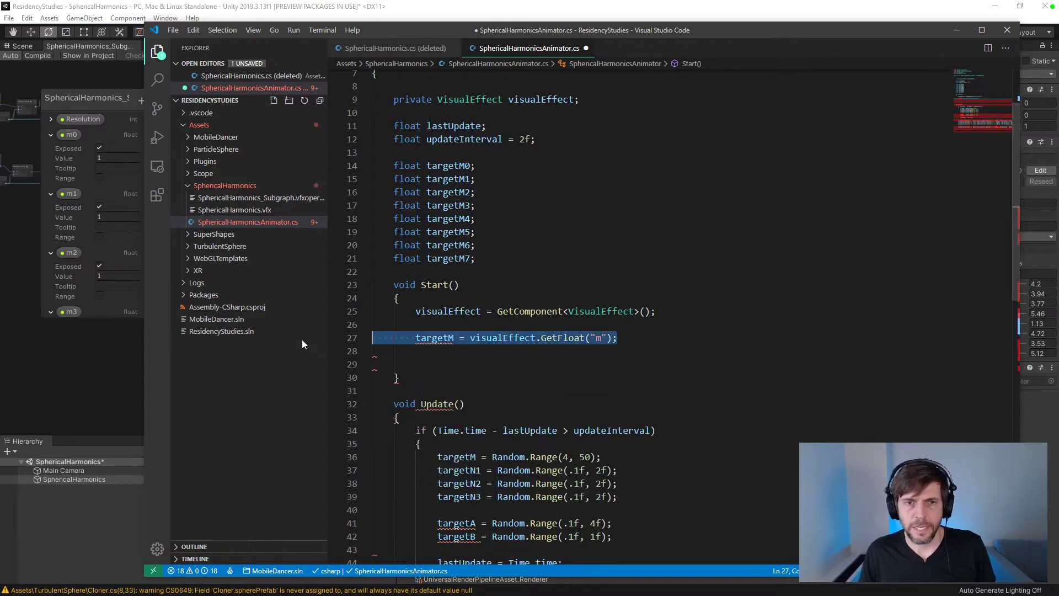
pyautogui.hotkey('ctrl', 'c')
pyautogui.click(625, 339)
pyautogui.press('Return')
pyautogui.hotkey('ctrl', 'v')
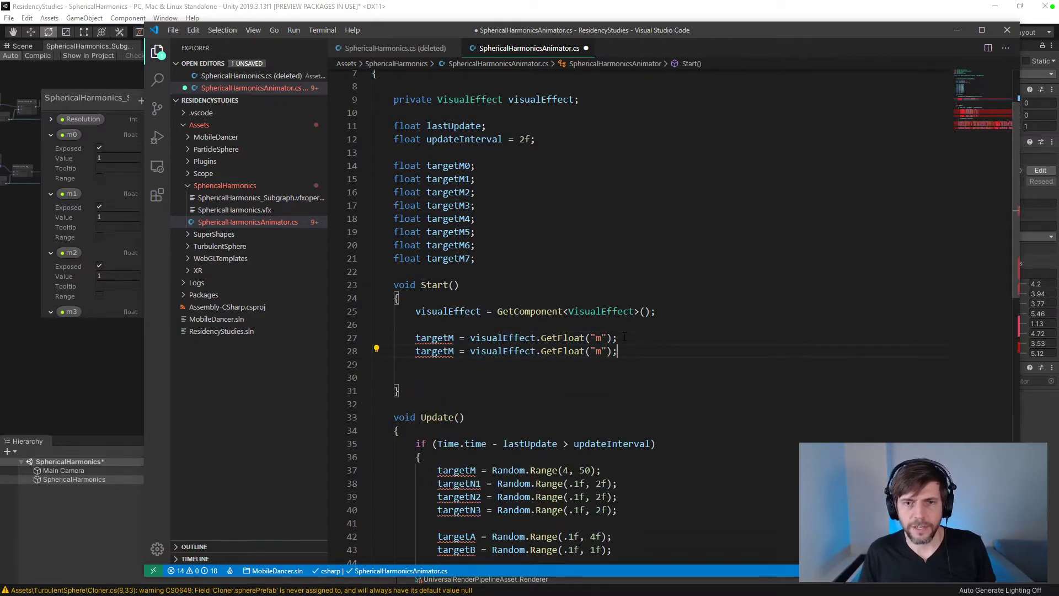
pyautogui.press('Return')
pyautogui.hotkey('ctrl', 'v')
pyautogui.press('Return')
pyautogui.hotkey('ctrl', 'v')
pyautogui.press('Return')
pyautogui.hotkey('ctrl', 'v')
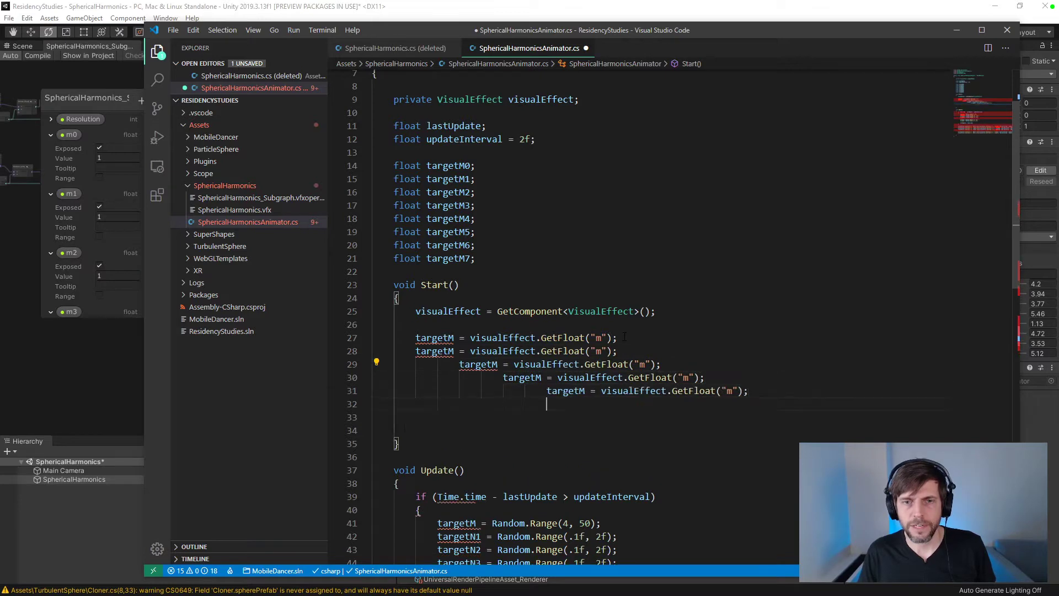
pyautogui.press('Return')
pyautogui.hotkey('ctrl', 'v')
pyautogui.press('Return')
pyautogui.hotkey('ctrl', 'v')
pyautogui.press('Return')
pyautogui.hotkey('ctrl', 'v')
# - Auto-format the whole script to align the indentation and save the file
pyautogui.hotkey('ctrl', 'a')
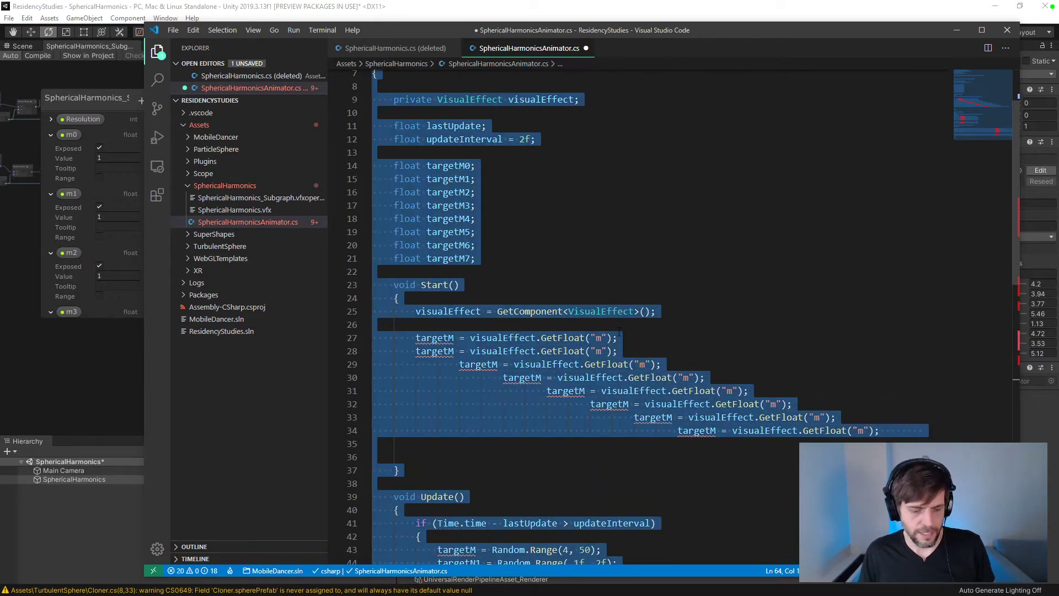
pyautogui.hotkey('shift', 'alt', 'f')
pyautogui.click(618, 351)
pyautogui.hotkey('ctrl', 's')
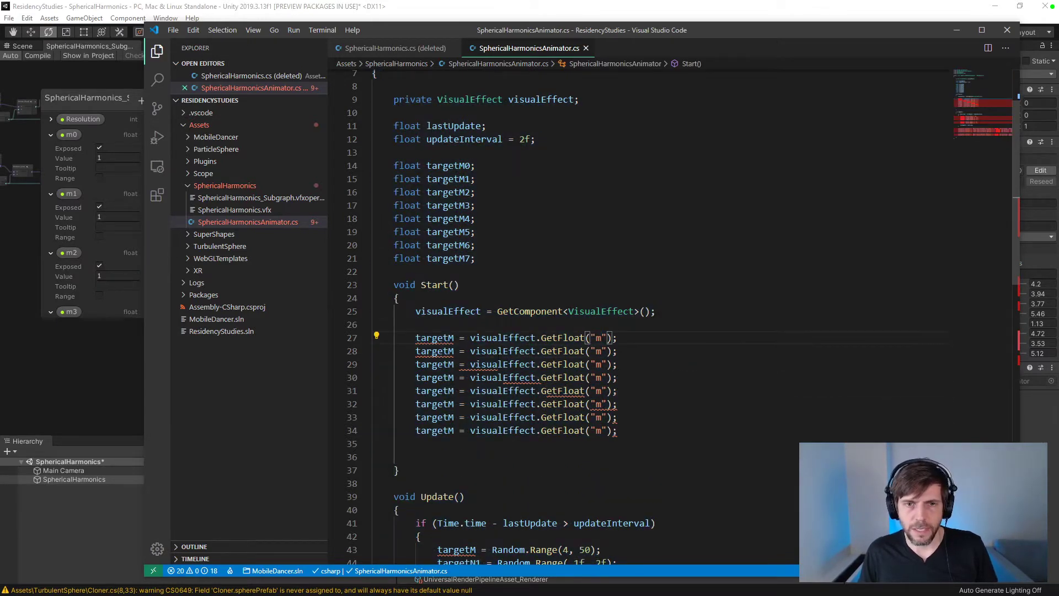
# - Number the assigned variables in the eight Start() lines targetM0 through targetM7
pyautogui.click(453, 338)
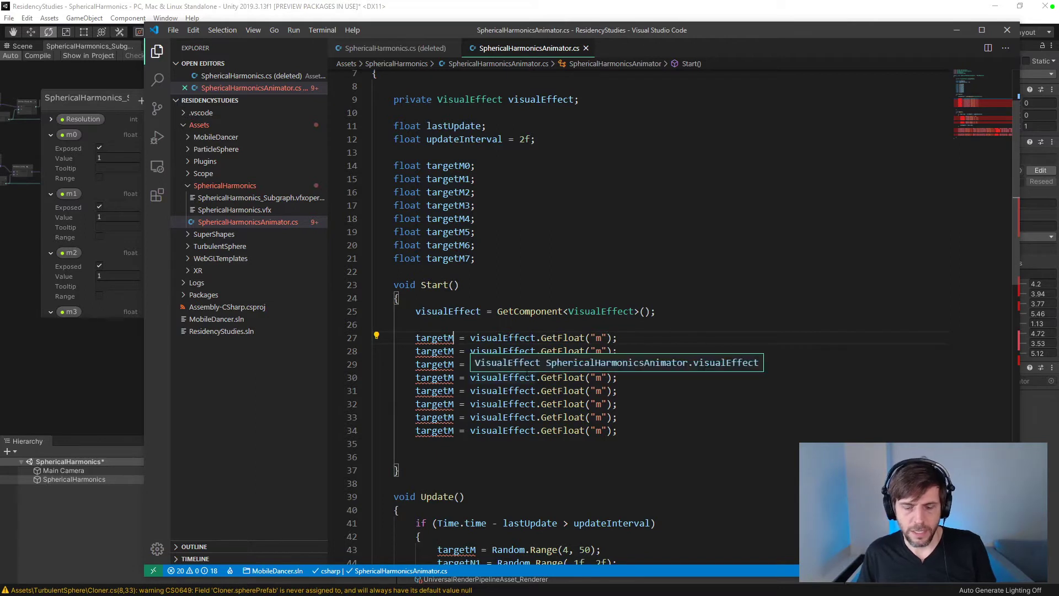
pyautogui.write('0')
pyautogui.press('Down')
pyautogui.press('Left')
pyautogui.write('1')
pyautogui.press('Down')
pyautogui.press('Left')
pyautogui.write('2')
pyautogui.press('Down')
pyautogui.press('Left')
pyautogui.write('3')
pyautogui.press('Down')
pyautogui.press('Left')
pyautogui.write('4')
pyautogui.press('Down')
pyautogui.press('Left')
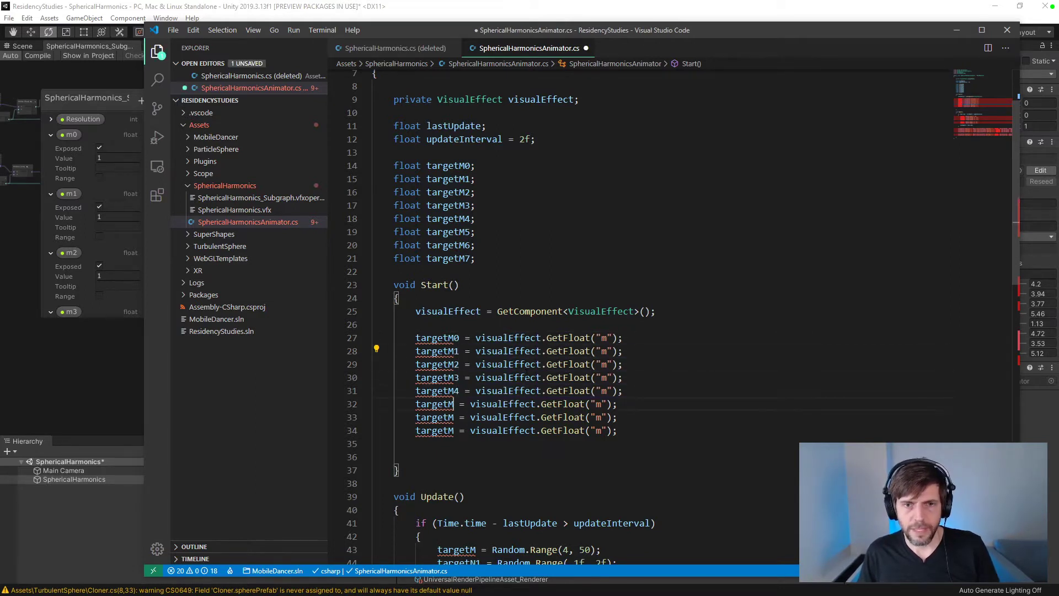
pyautogui.write('5')
pyautogui.press('Down')
pyautogui.press('Left')
pyautogui.write('6')
pyautogui.press('Down')
pyautogui.press('Left')
pyautogui.write('7')
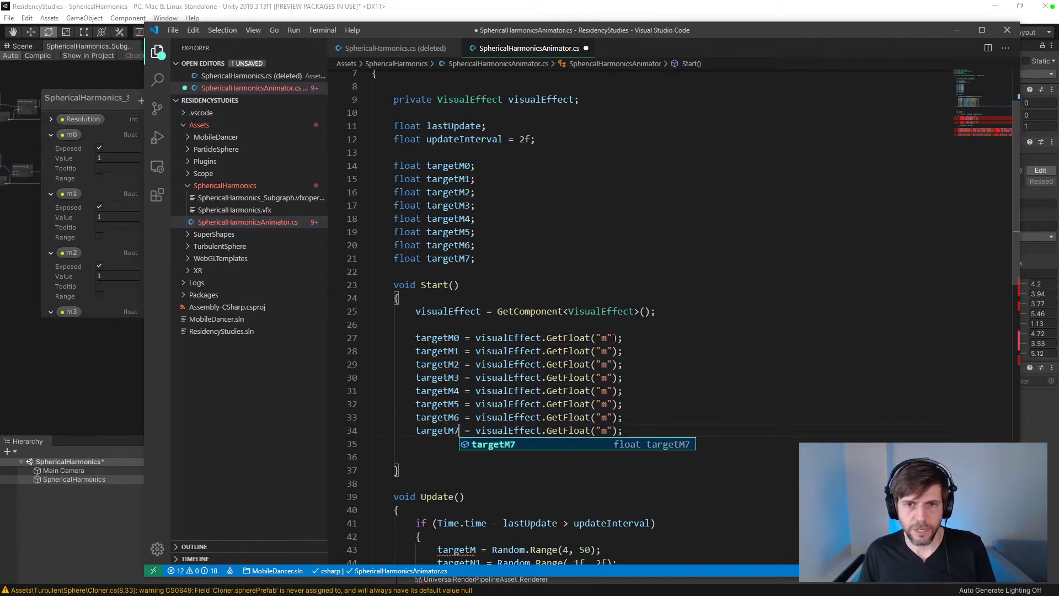
# - Number the GetFloat parameter names in Start() "m0" through "m7" to match their variables, and save the script
pyautogui.click(607, 338)
pyautogui.write('0')
pyautogui.press('Down')
pyautogui.press('Left')
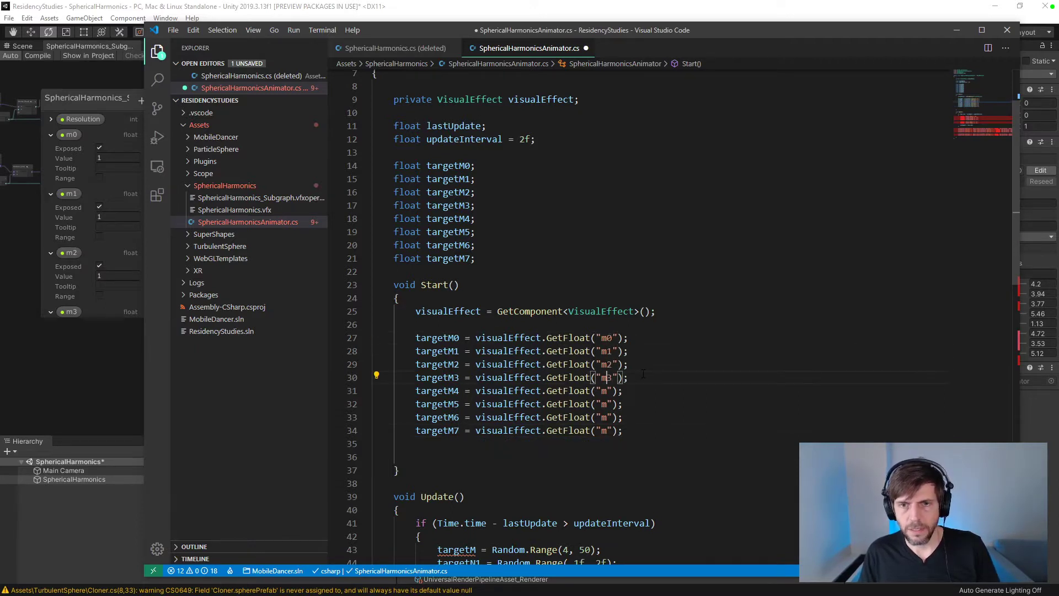
pyautogui.write('3')
pyautogui.press('Down')
pyautogui.press('Left')
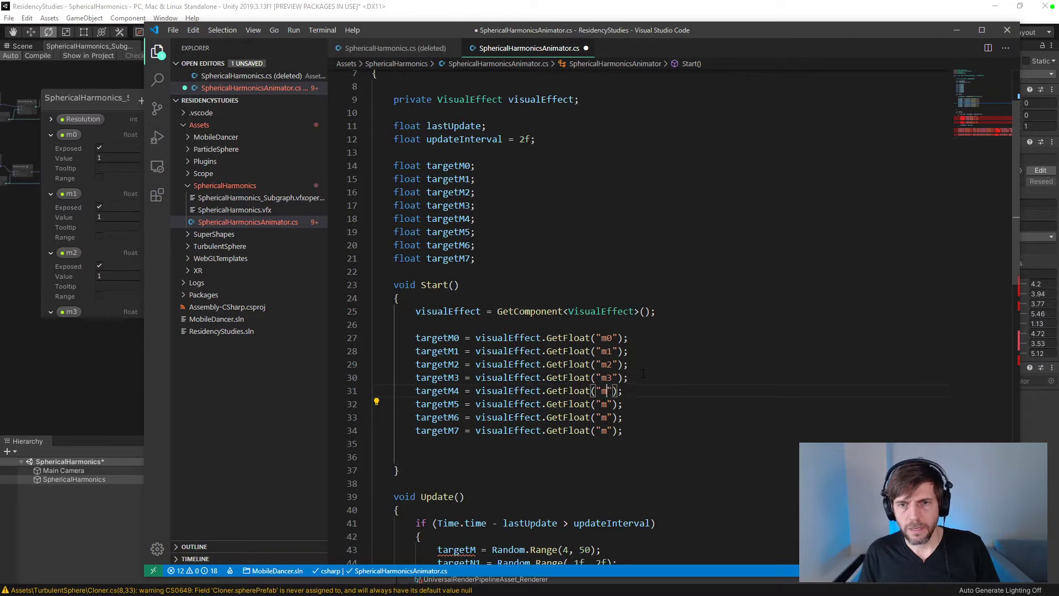
pyautogui.write('6')
pyautogui.press('Down')
pyautogui.press('Left')
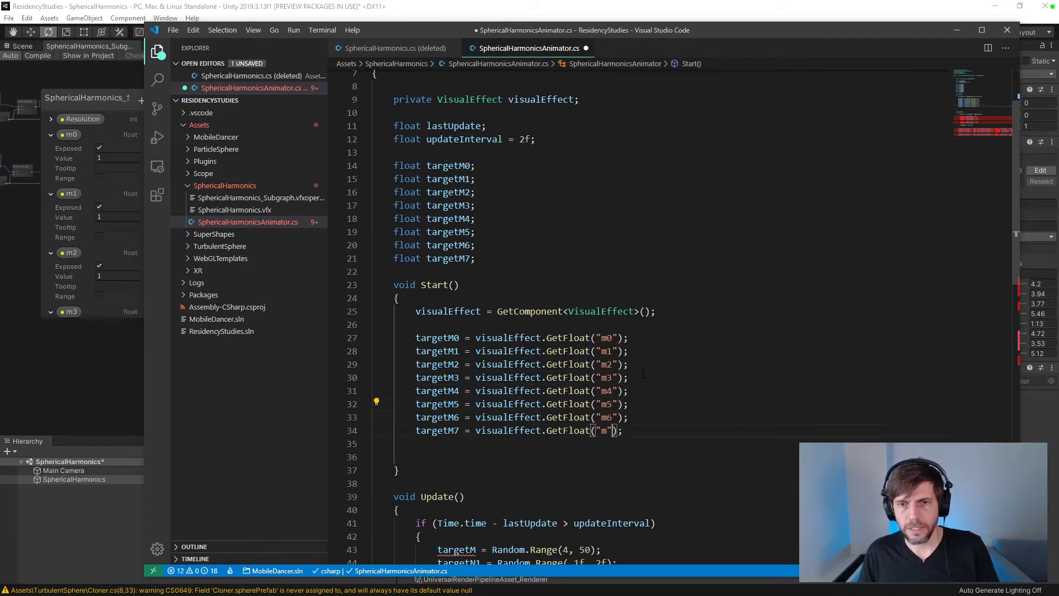
pyautogui.hotkey('ctrl', 's')
# - Remove the extra blank line at the end of the Start() method
pyautogui.scroll(-5, 643, 374)
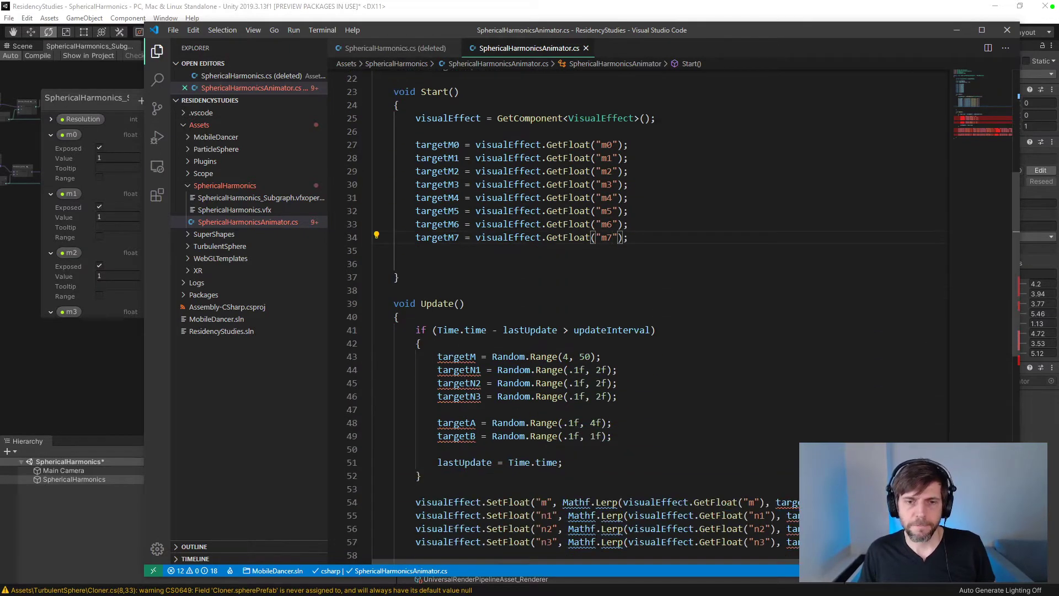
pyautogui.moveTo(631, 438); pyautogui.dragTo(329, 353)
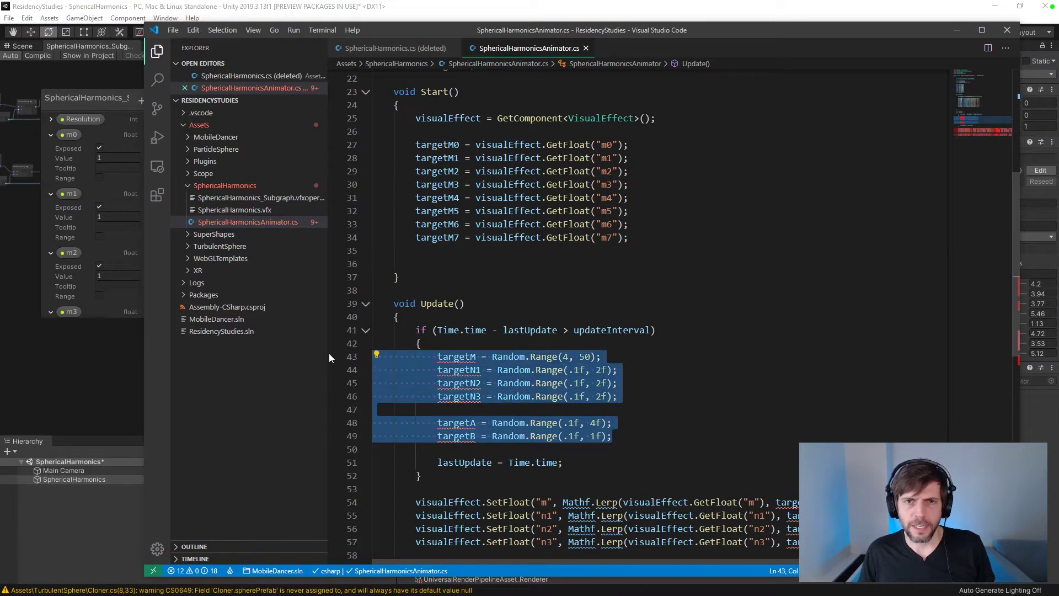
pyautogui.click(413, 262)
pyautogui.press('BackSpace')
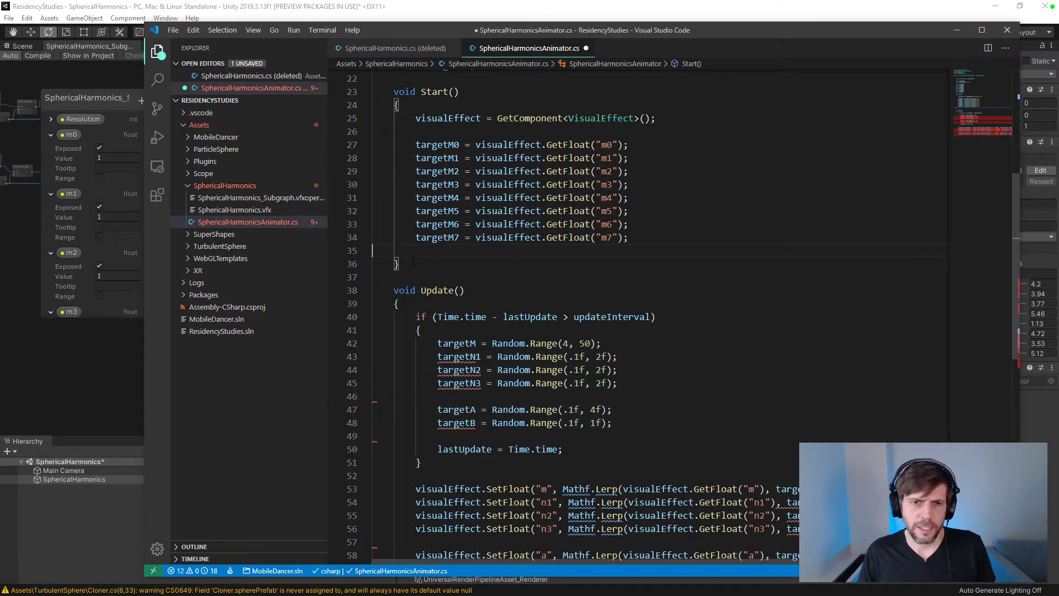
# - Replace the old random assignments inside Update()'s interval check with a copy of the targetM0 to targetM7 lines from Start()
pyautogui.click(606, 409)
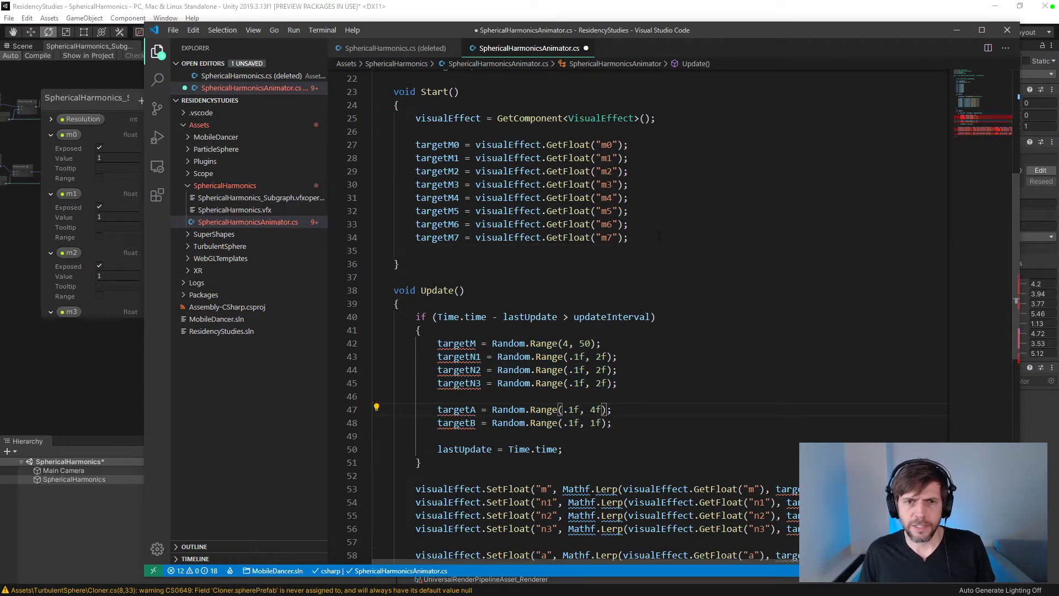
pyautogui.moveTo(659, 237); pyautogui.dragTo(322, 146)
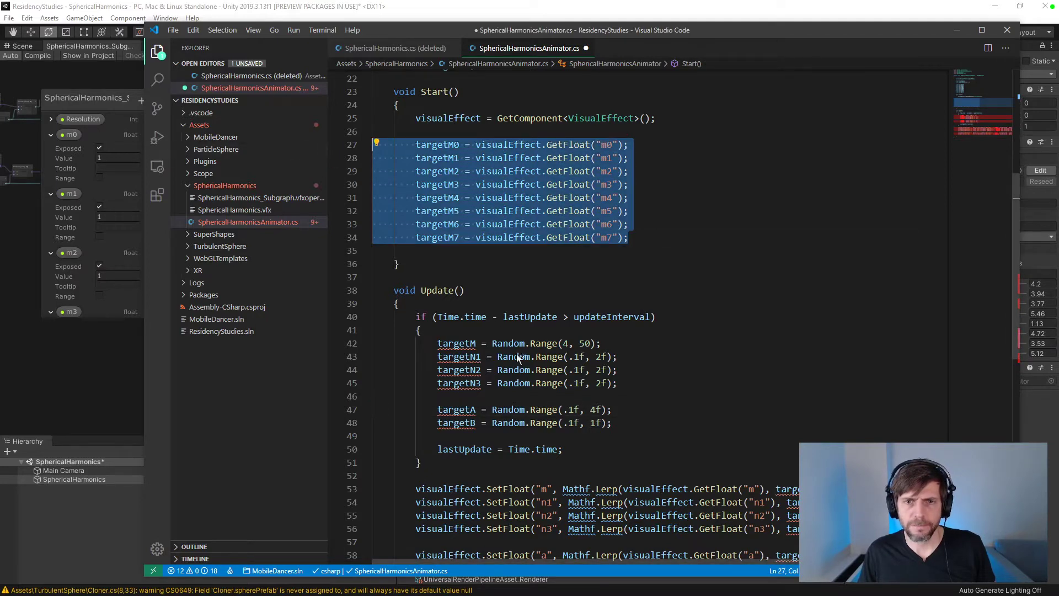
pyautogui.moveTo(623, 423); pyautogui.dragTo(296, 353)
pyautogui.hotkey('ctrl', 'v')
pyautogui.moveTo(601, 343); pyautogui.dragTo(491, 343)
pyautogui.click(371, 343)
pyautogui.press('Delete')
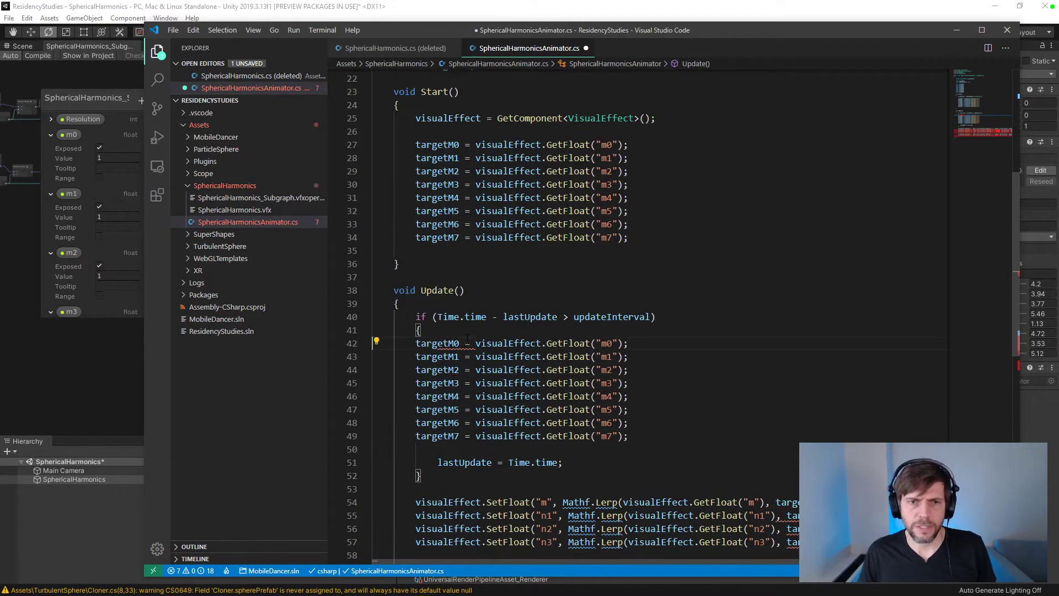
# - Replace the GetFloat calls in all eight Update() assignments with Random.Range(4, 50); and save the script
pyautogui.moveTo(622, 343); pyautogui.dragTo(485, 343)
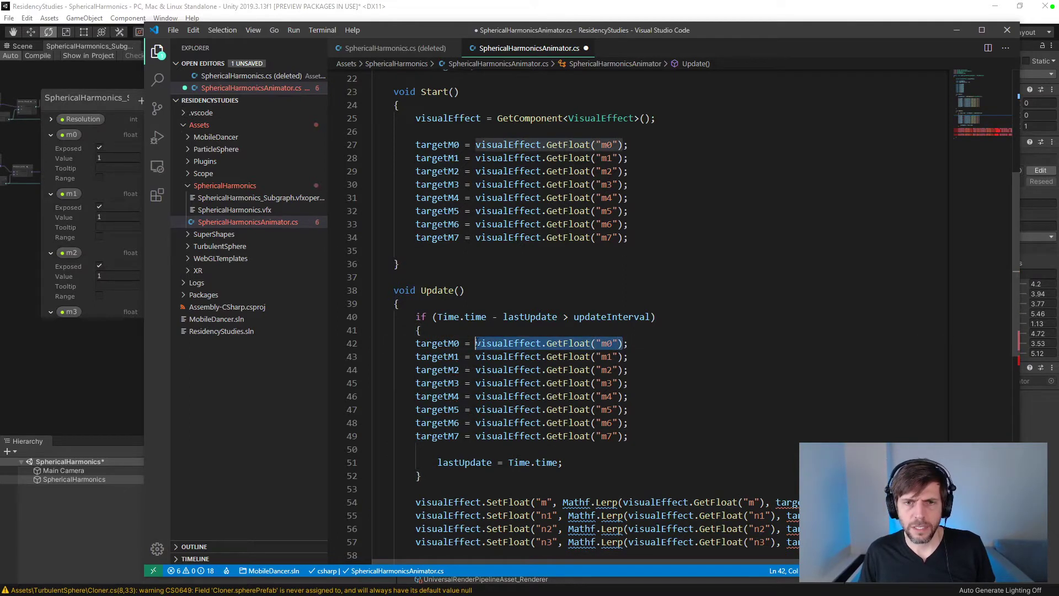
pyautogui.press('Down')
pyautogui.click(623, 436)
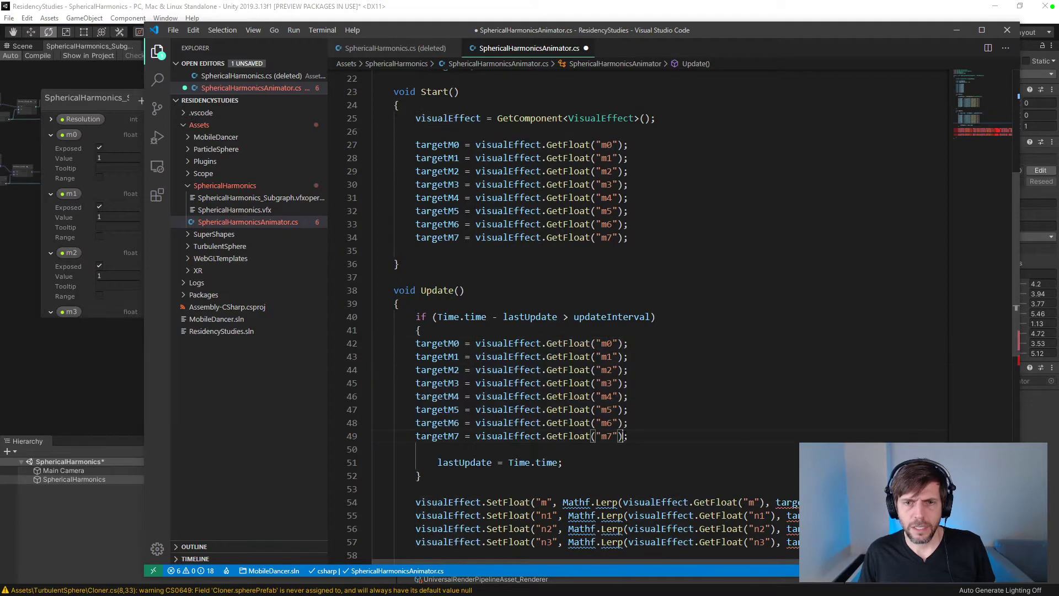
pyautogui.click(476, 344)
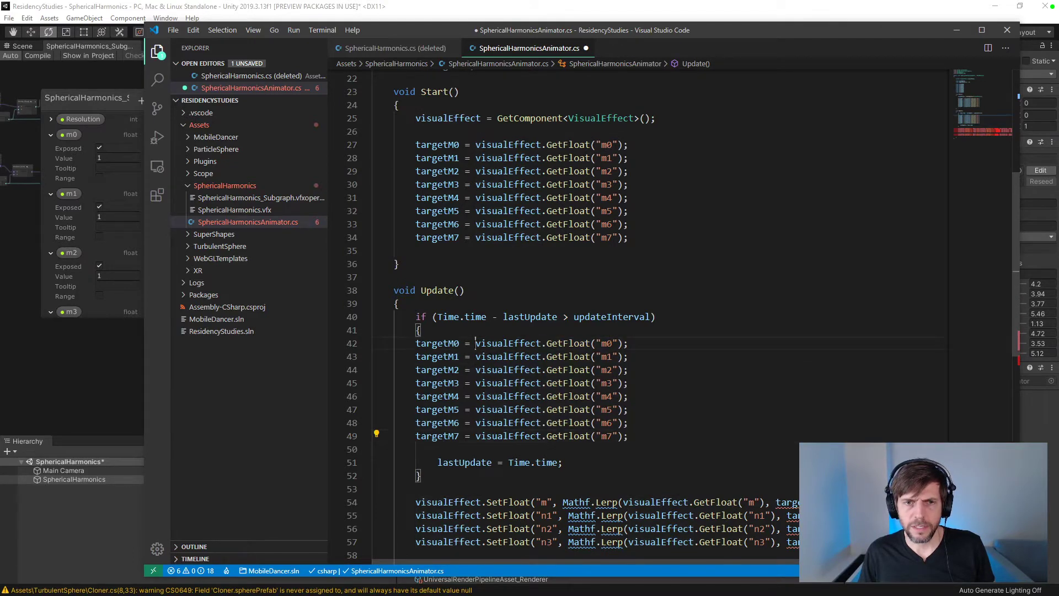
pyautogui.keyDown('alt'); pyautogui.keyDown('shift'); pyautogui.click(623, 436); pyautogui.keyUp('shift'); pyautogui.keyUp('alt')
pyautogui.hotkey('ctrl', 'v')
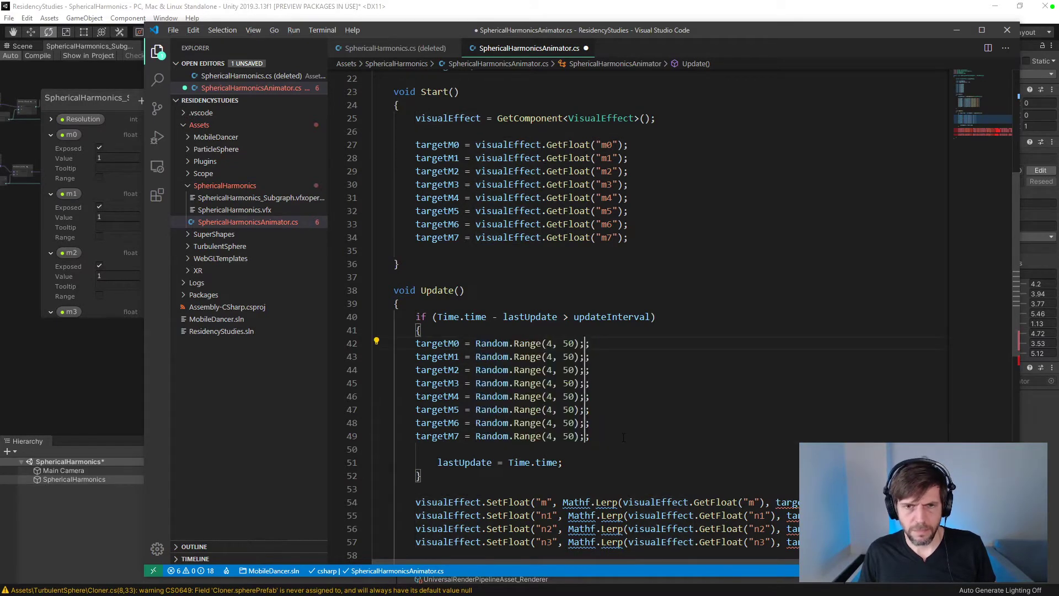
pyautogui.hotkey('ctrl', 's')
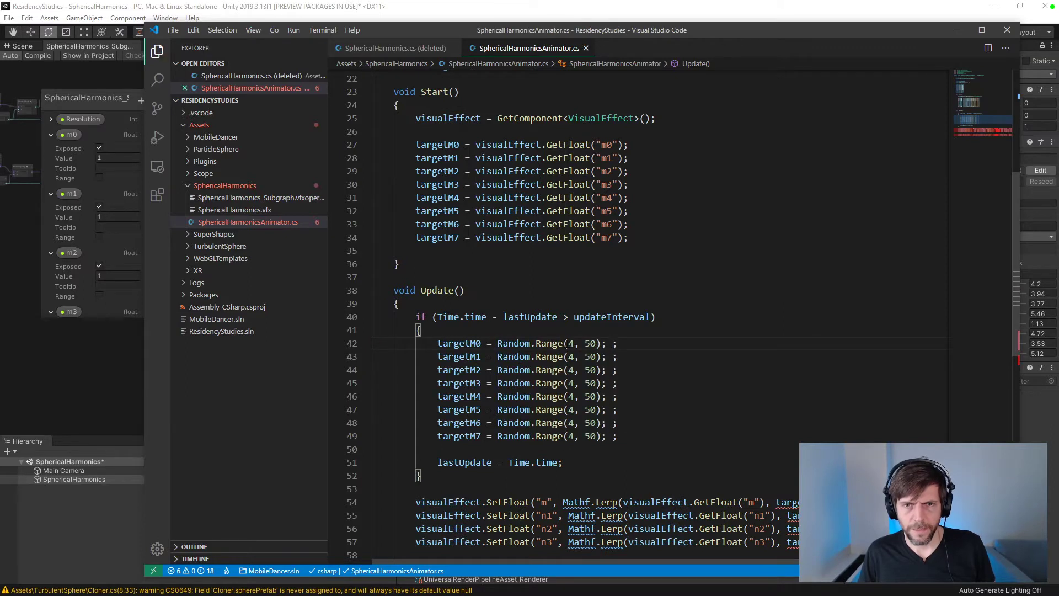
# - Change the Random.Range arguments in all eight Update() assignments to 1 and 6
pyautogui.press('Left')
pyautogui.press('Left')
pyautogui.press('Left')
pyautogui.press('BackSpace')
pyautogui.press('BackSpace')
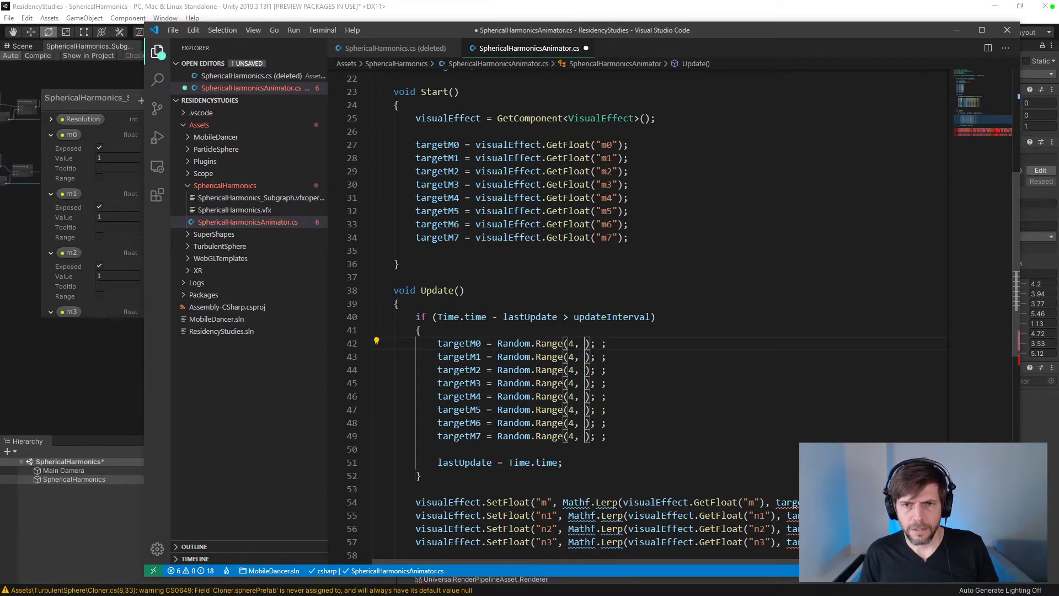
pyautogui.write('6')
pyautogui.press('Left')
pyautogui.press('Left')
pyautogui.press('Left')
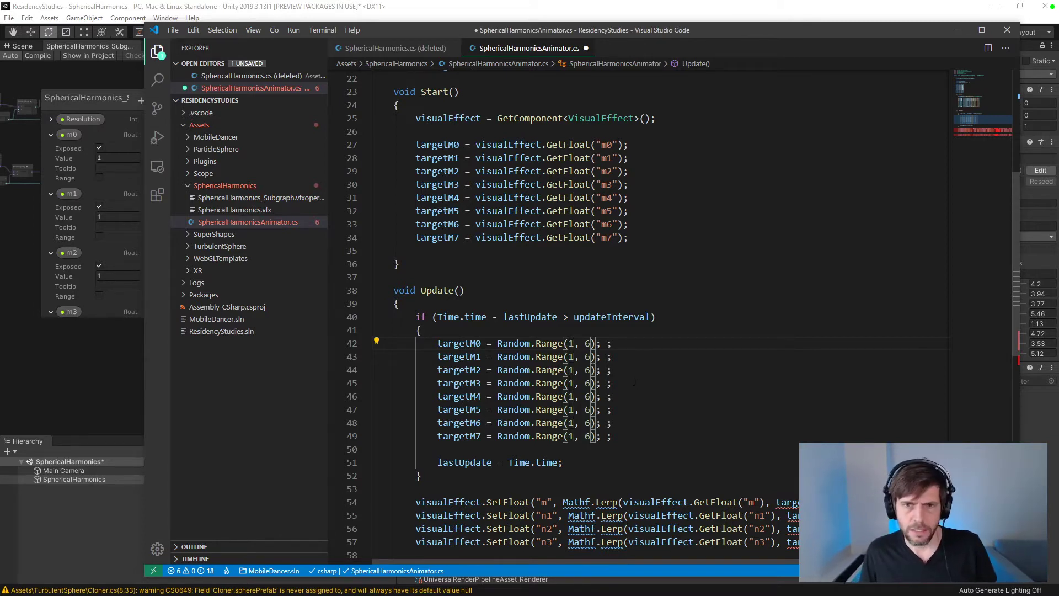
# - Set the Random.Range minimum to 0 for targetM0, targetM2, targetM4 and targetM6, and save the script
pyautogui.press('Escape')
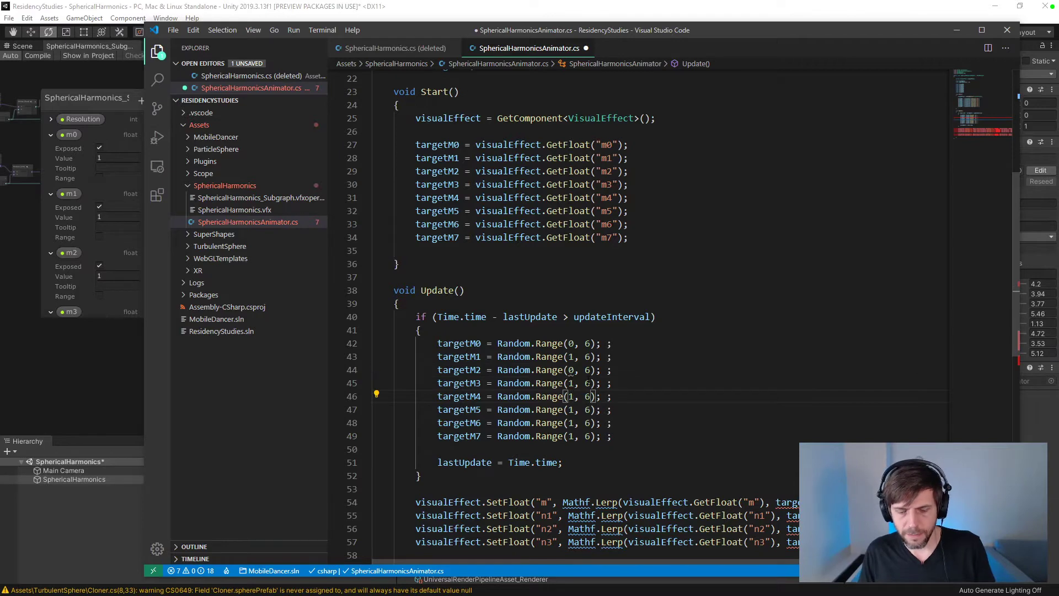
pyautogui.hotkey('ctrl', 's')
pyautogui.scroll(-2, 689, 370)
pyautogui.click(681, 366)
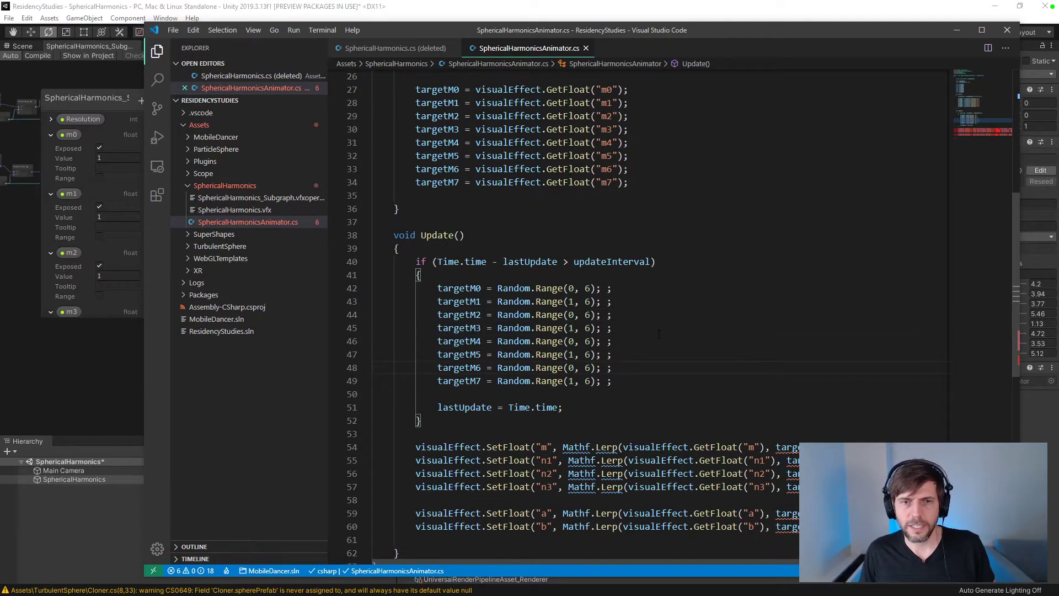
pyautogui.scroll(2, 659, 335)
pyautogui.scroll(-3, 659, 334)
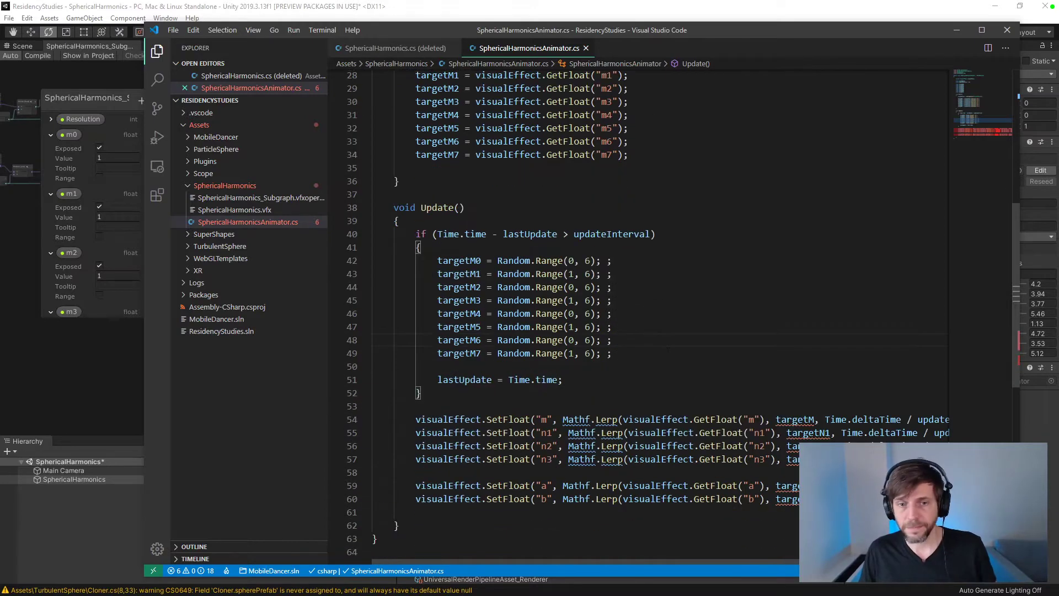
pyautogui.moveTo(373, 419); pyautogui.dragTo(370, 512)
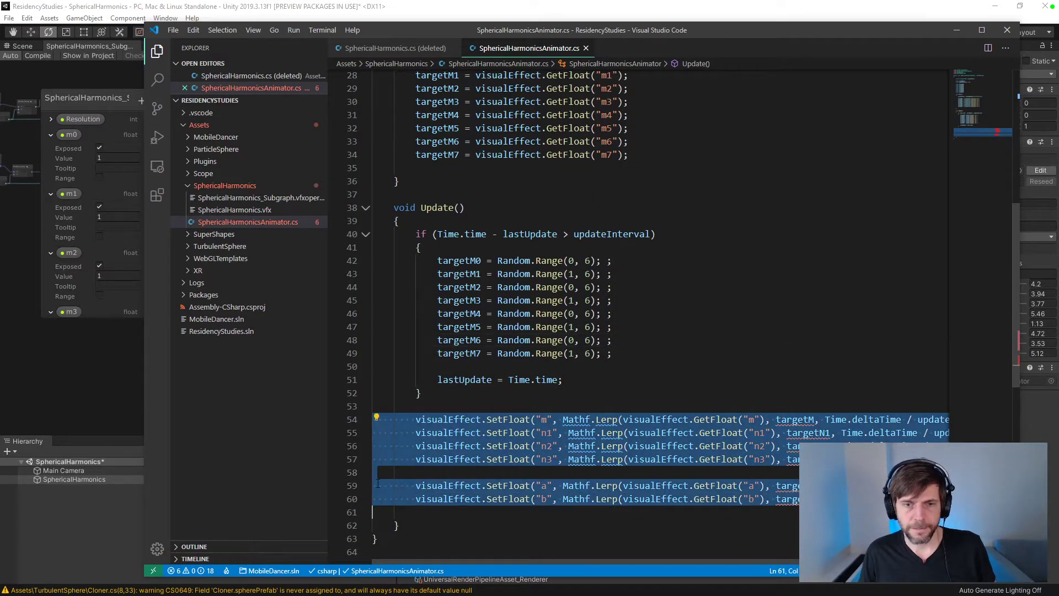
pyautogui.press('BackSpace')
pyautogui.hotkey('ctrl', 'z')
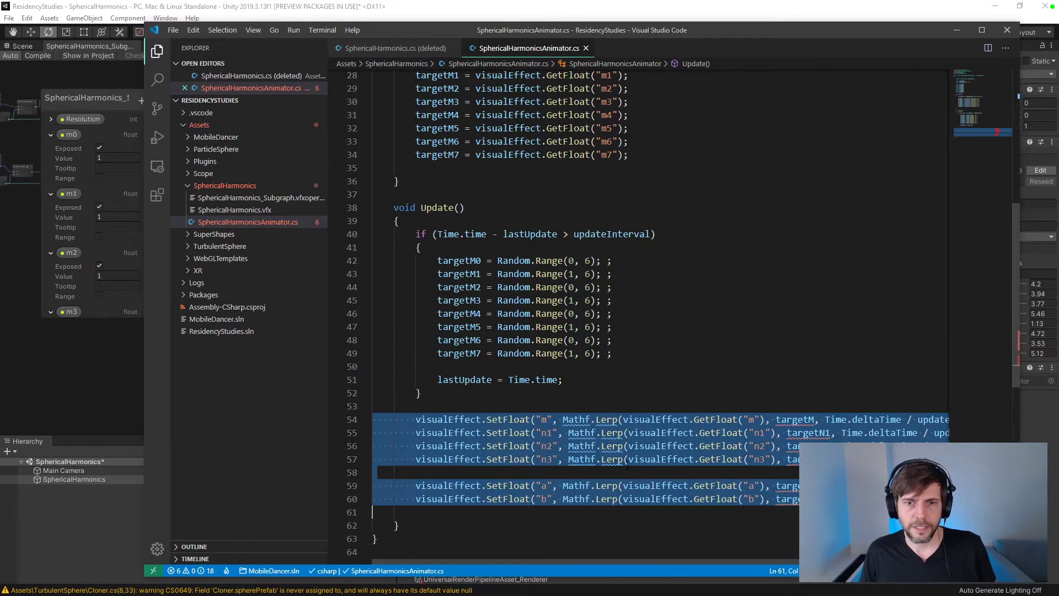
# - Delete the SetFloat lines for n1, n2, n3, a and b in Update(), keeping only the "m" line
pyautogui.click(479, 515)
pyautogui.moveTo(432, 509); pyautogui.dragTo(364, 434)
pyautogui.press('BackSpace')
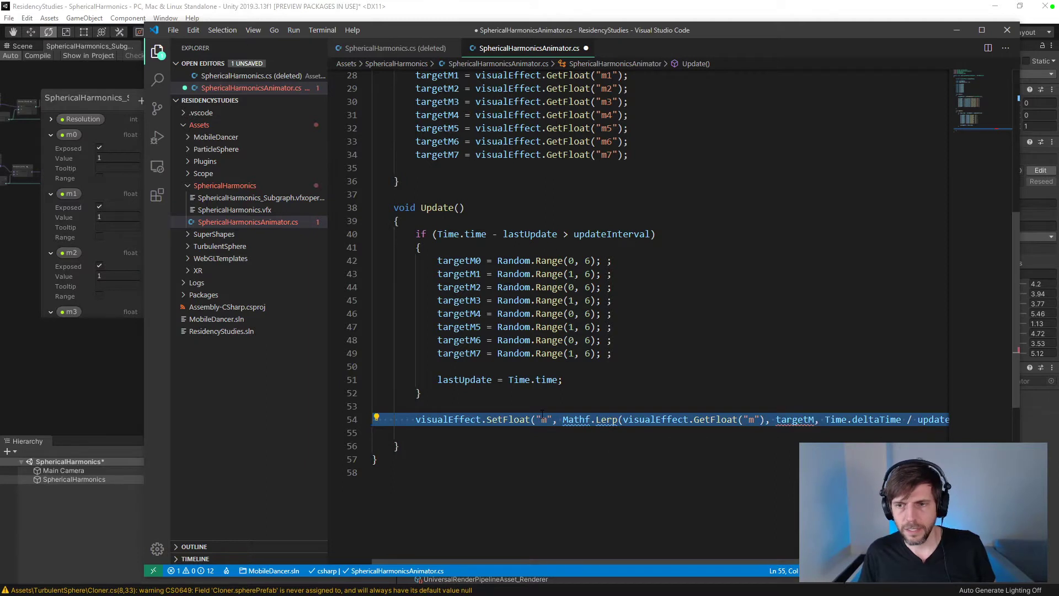
# - Widen the editor window, duplicate the SetFloat "m" line in Update() until there are eight copies, and save the script
pyautogui.moveTo(145, 442); pyautogui.dragTo(11, 440)
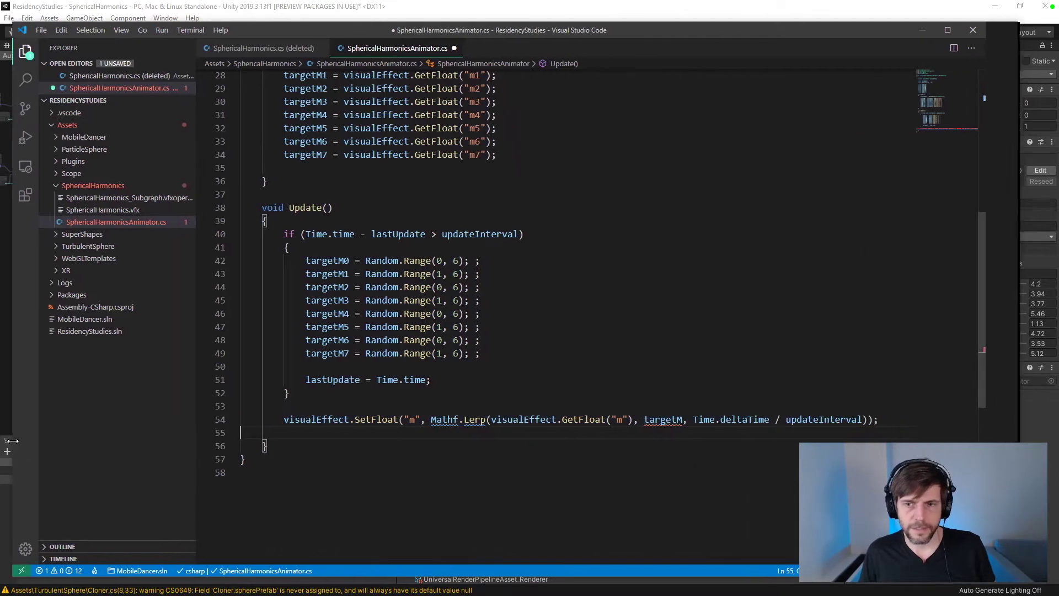
pyautogui.press('Return')
pyautogui.write('visualEffect.SetFloat("m", Mathf.Lerp(visualEffect.GetFloat("m"), targetM, Time.deltaTime / updateInterval));')
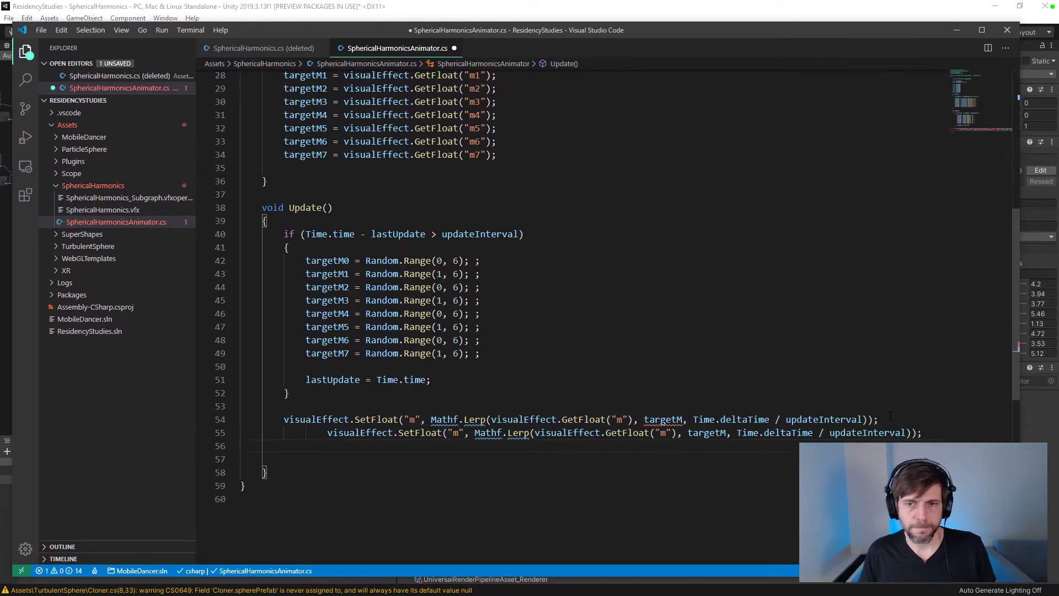
pyautogui.press('Return')
pyautogui.write('visualEffect.SetFloat("m", Mathf.Lerp(visualEffect.GetFloat("m"), targetM, Time.deltaTime / updateInterval));')
pyautogui.press('Return')
pyautogui.write('visualEffect.SetFloat("m", Mathf.Lerp(visualEffect.GetFloat("m"), targetM, Time.deltaTime / updateInterval));')
pyautogui.press('Return')
pyautogui.write('visualEffect.SetFloat("m", Mathf.Lerp(visualEffect.GetFloat("m"), targetM, Time.deltaTime / updateInterval));')
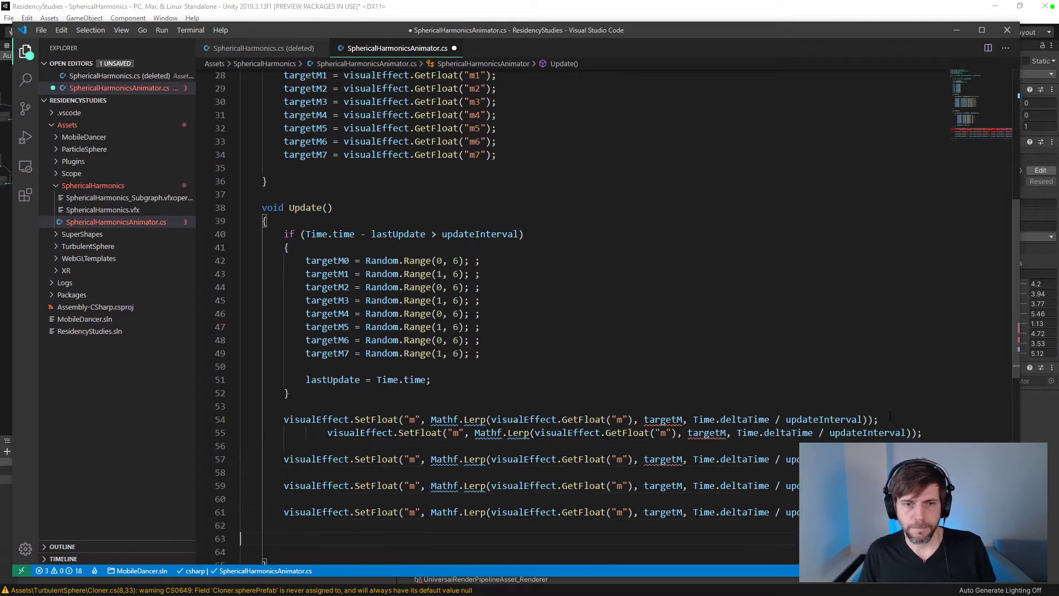
pyautogui.press('Return')
pyautogui.hotkey('ctrl', 'v')
pyautogui.press('Return')
pyautogui.hotkey('ctrl', 'v')
pyautogui.press('Return')
pyautogui.write('visualEffect.SetFloat("m", Mathf.Lerp(visualEffect.GetFloat("m"), targetM, Time.deltaTime / updateInterval));')
pyautogui.hotkey('ctrl', 's')
pyautogui.hotkey('ctrl', 'a')
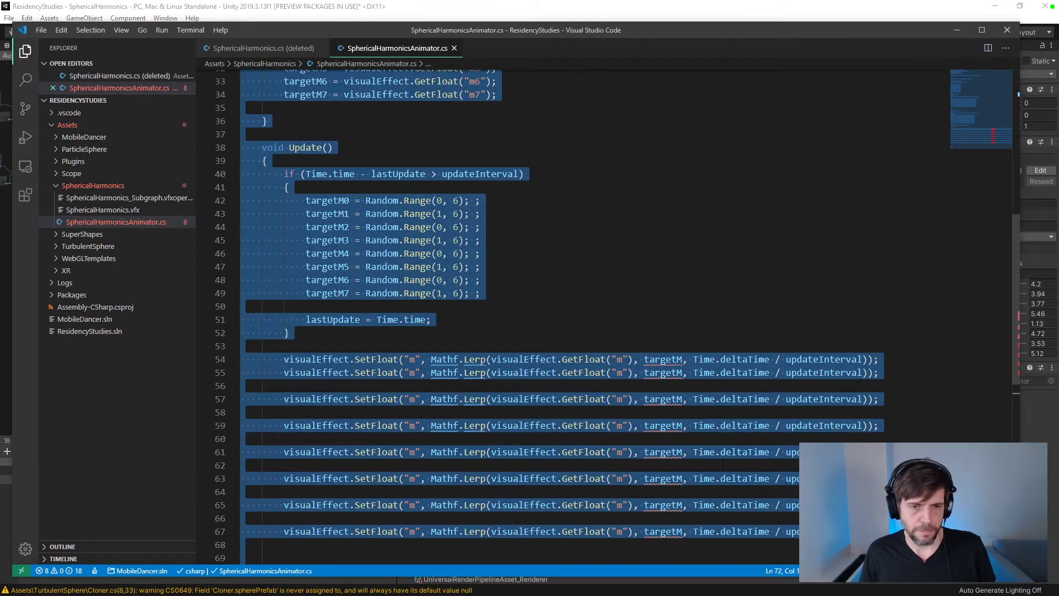
# - Remove the blank lines between the eight SetFloat lines in Update() and save the script
pyautogui.click(723, 465)
pyautogui.press('BackSpace')
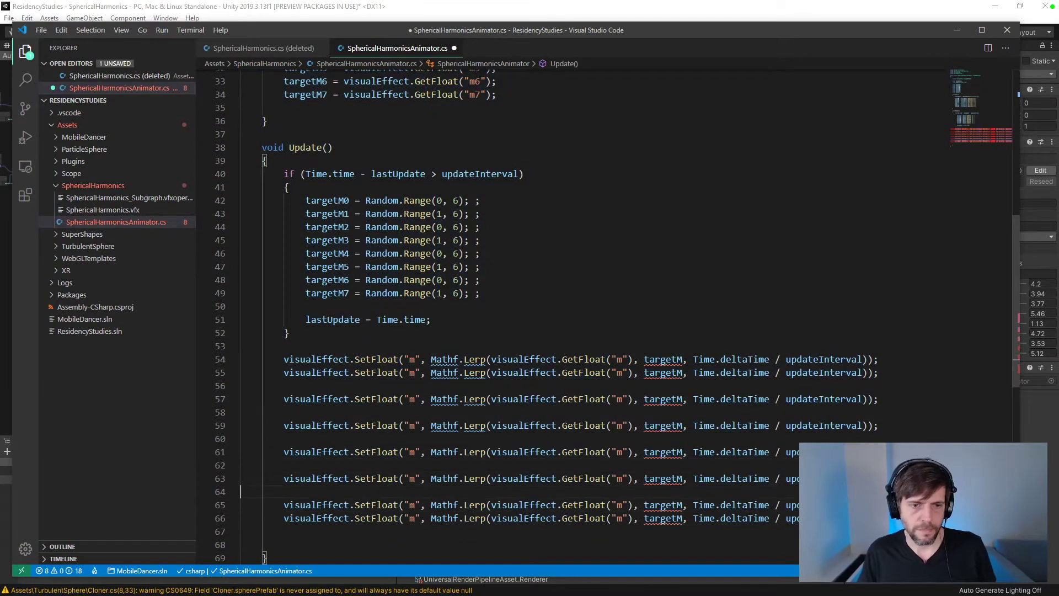
pyautogui.press('Up')
pyautogui.press('BackSpace')
pyautogui.press('Up')
pyautogui.press('BackSpace')
pyautogui.press('Up')
pyautogui.press('BackSpace')
pyautogui.press('Up')
pyautogui.press('BackSpace')
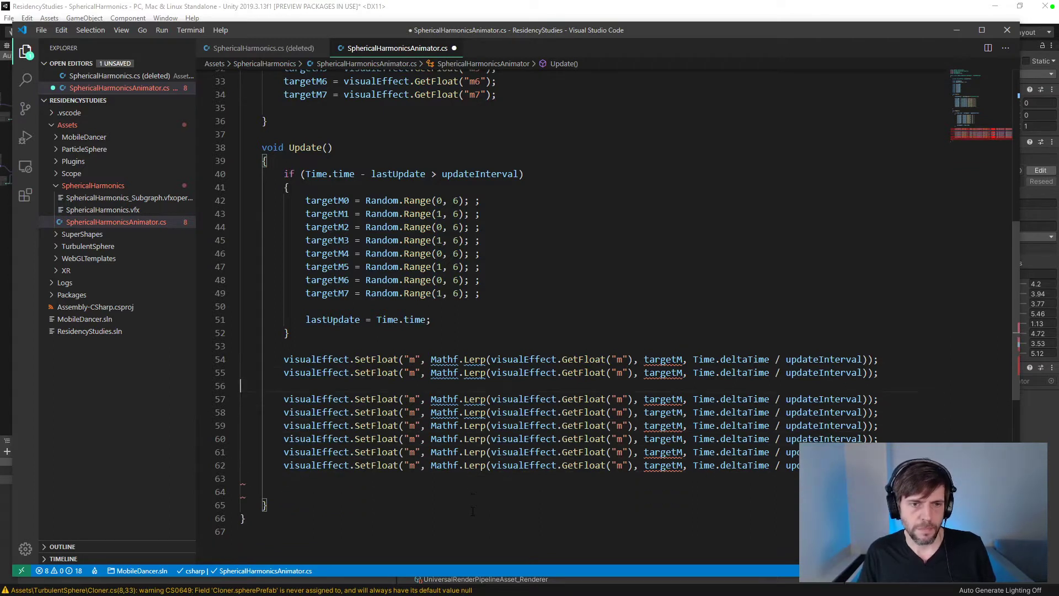
pyautogui.press('Up')
pyautogui.press('BackSpace')
pyautogui.hotkey('ctrl', 's')
pyautogui.click(415, 360)
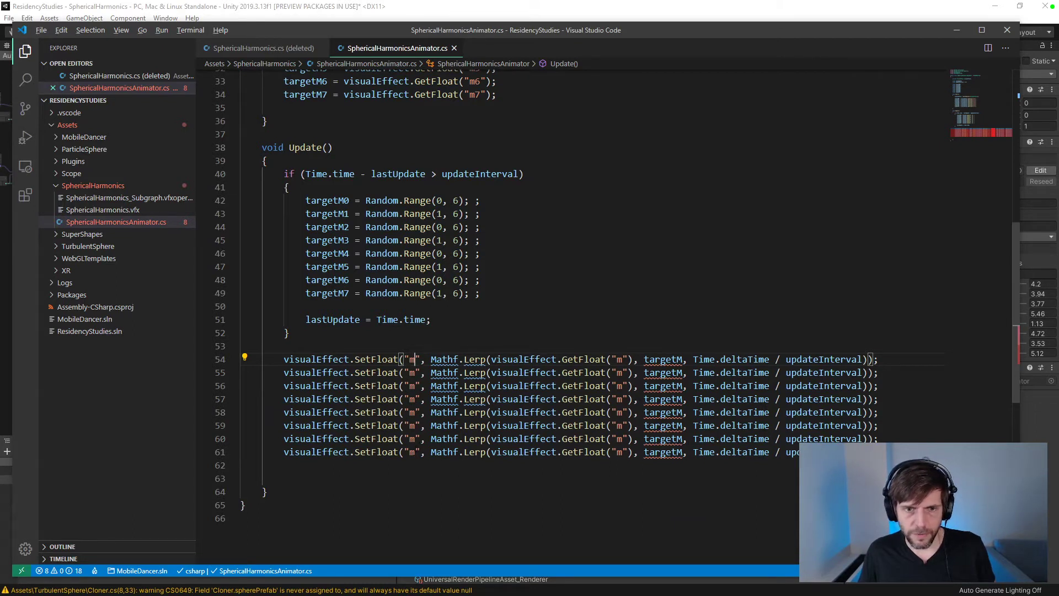
pyautogui.hotkey('ctrl', 'alt', 'Down')
pyautogui.hotkey('ctrl', 'alt', 'Down')
pyautogui.hotkey('ctrl', 'alt', 'Down')
pyautogui.hotkey('ctrl', 'alt', 'Down')
pyautogui.hotkey('ctrl', 'alt', 'Down')
pyautogui.hotkey('ctrl', 'alt', 'Down')
pyautogui.hotkey('ctrl', 'alt', 'Down')
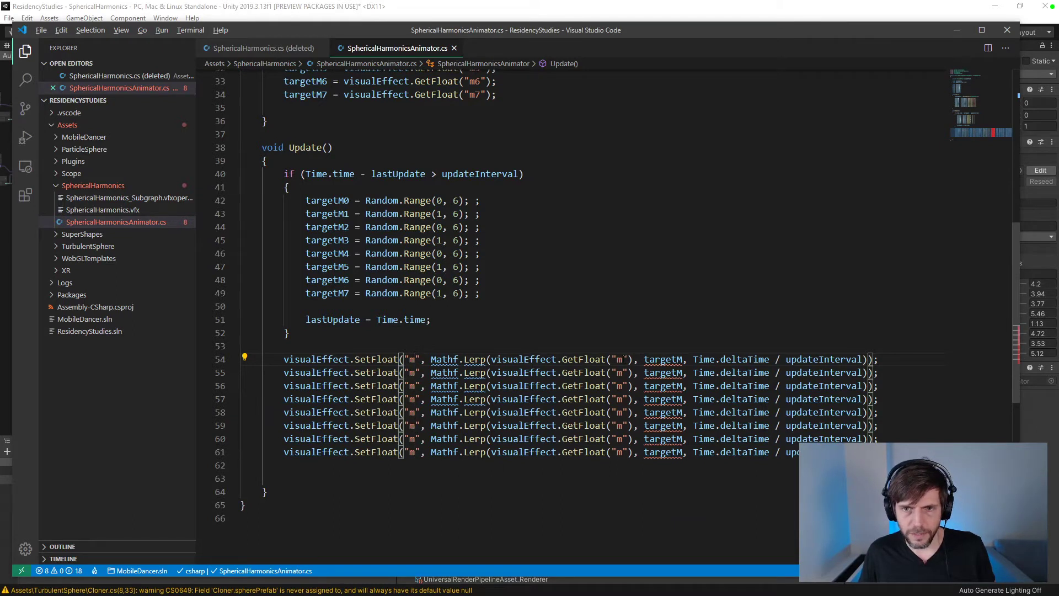
pyautogui.keyDown('shift'); pyautogui.click(624, 359); pyautogui.keyUp('shift')
pyautogui.click(628, 385)
pyautogui.click(414, 359)
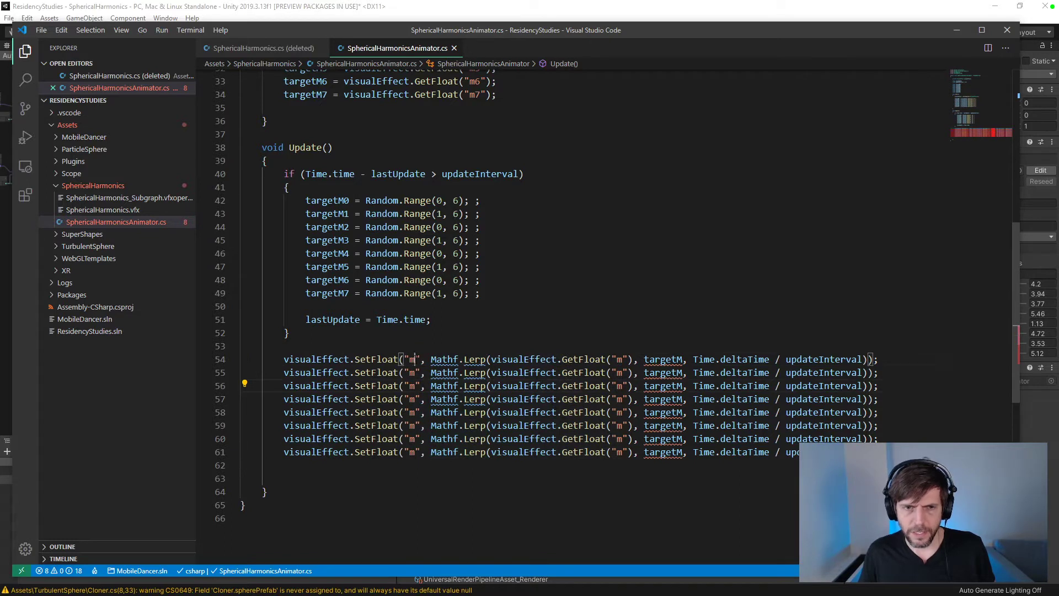
pyautogui.hotkey('ctrl', 'alt', 'Down')
pyautogui.hotkey('ctrl', 'alt', 'Down')
pyautogui.hotkey('ctrl', 'alt', 'Down')
pyautogui.hotkey('ctrl', 'alt', 'Down')
pyautogui.hotkey('ctrl', 'alt', 'Down')
pyautogui.hotkey('ctrl', 'alt', 'Down')
pyautogui.hotkey('ctrl', 'alt', 'Down')
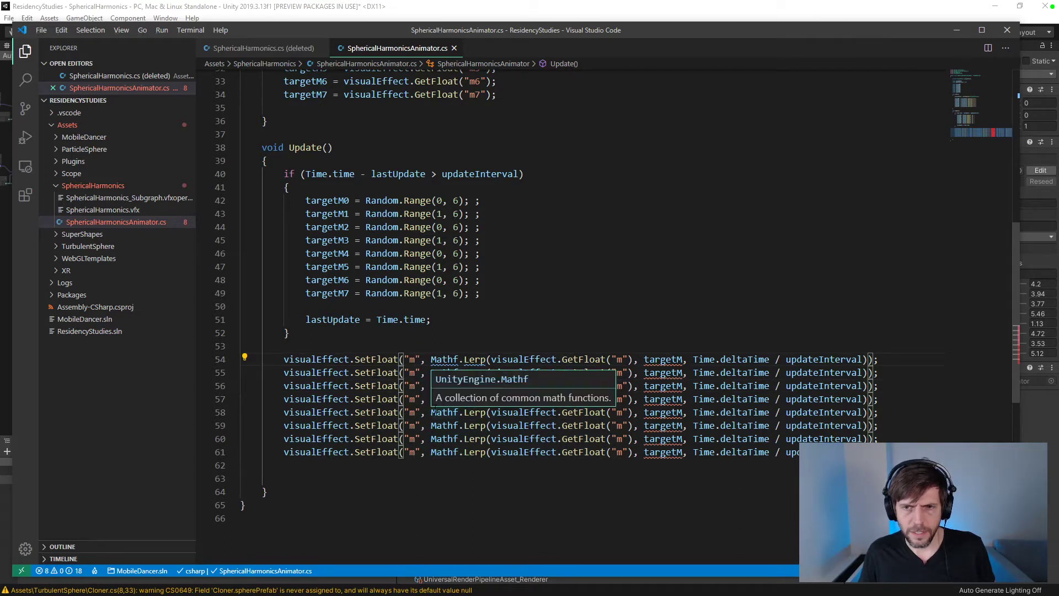
pyautogui.click(455, 412)
pyautogui.click(415, 359)
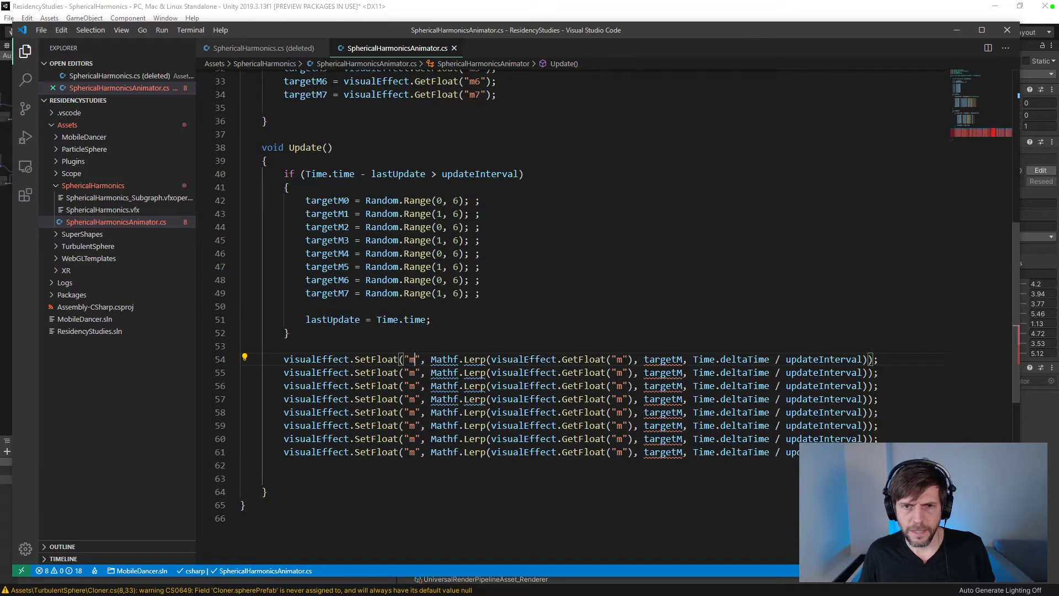
pyautogui.click(622, 359)
pyautogui.click(425, 372)
pyautogui.click(415, 359)
pyautogui.keyDown('shift'); pyautogui.click(623, 359); pyautogui.keyUp('shift')
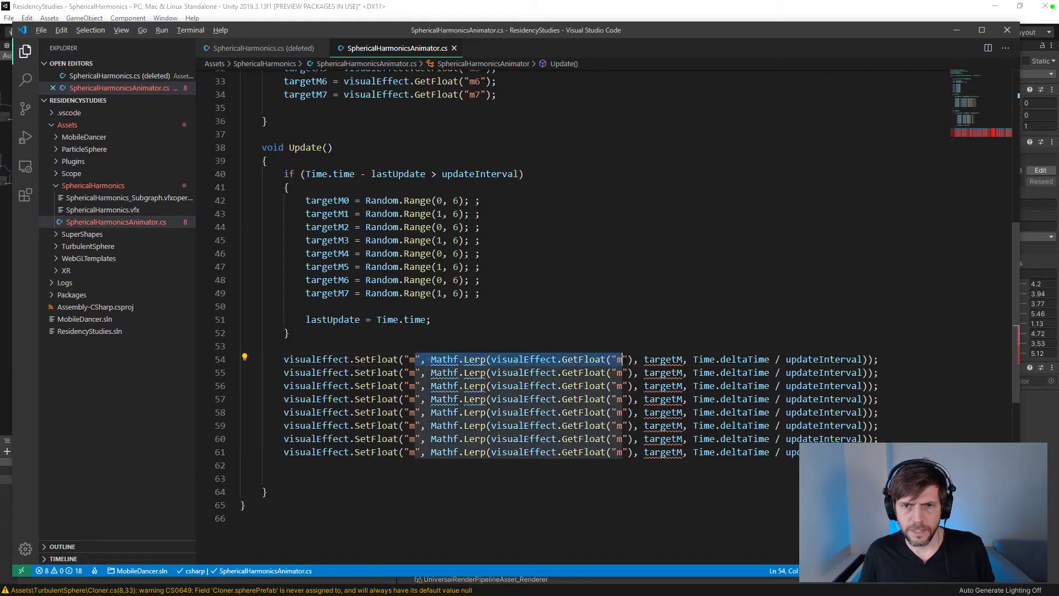
pyautogui.click(562, 386)
pyautogui.click(414, 359)
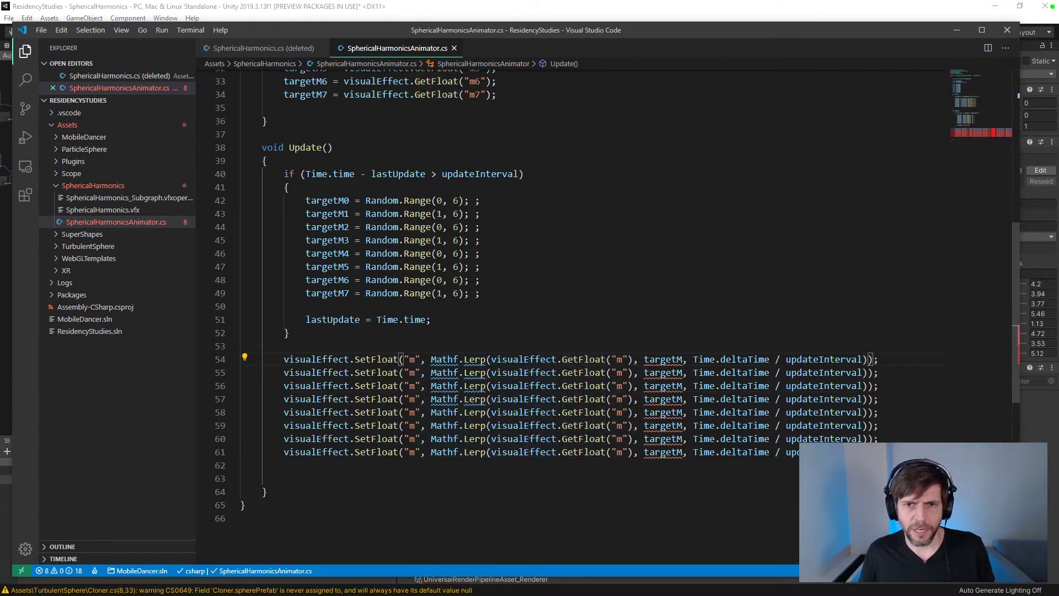
pyautogui.keyDown('shift'); pyautogui.click(622, 359); pyautogui.keyUp('shift')
pyautogui.click(623, 359)
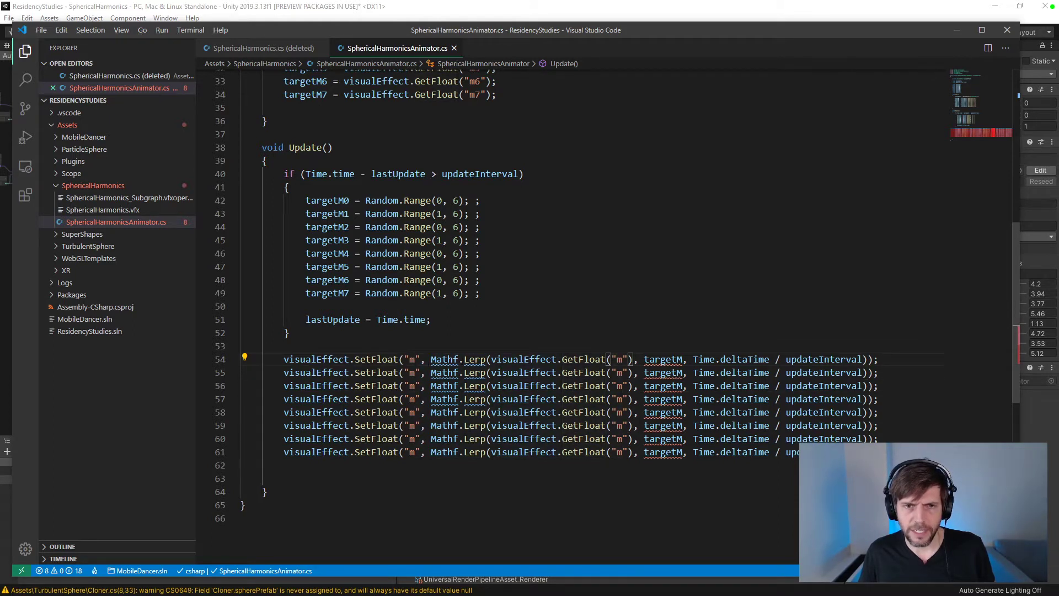
# - Try to append the numbers 0 to 7 line by line to both "m" names and targetM in the eight SetFloat lines
pyautogui.click(415, 359)
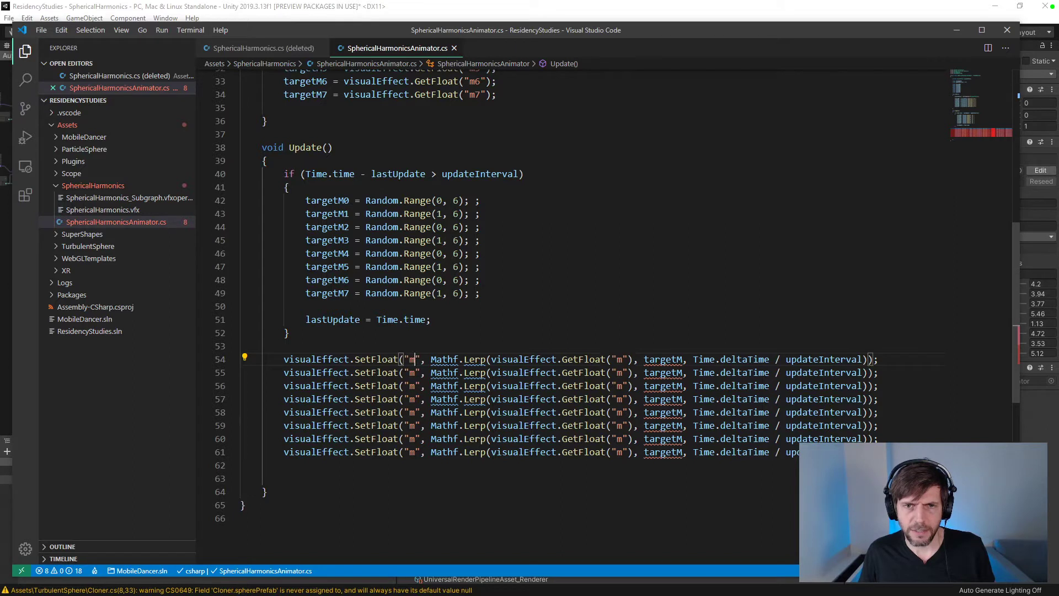
pyautogui.keyDown('alt'); pyautogui.click(622, 359); pyautogui.keyUp('alt')
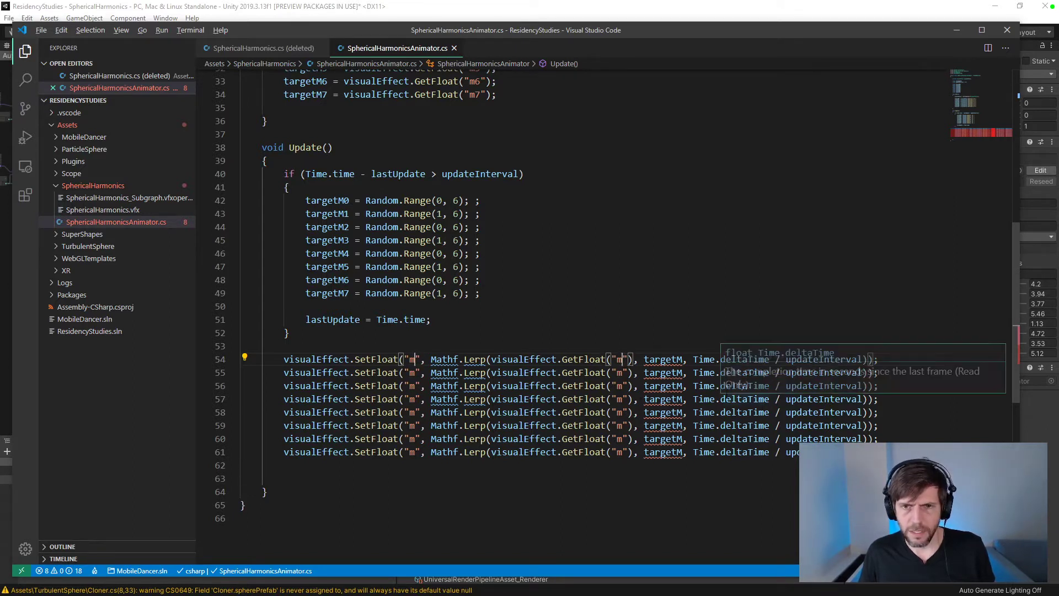
pyautogui.keyDown('alt'); pyautogui.click(683, 359); pyautogui.keyUp('alt')
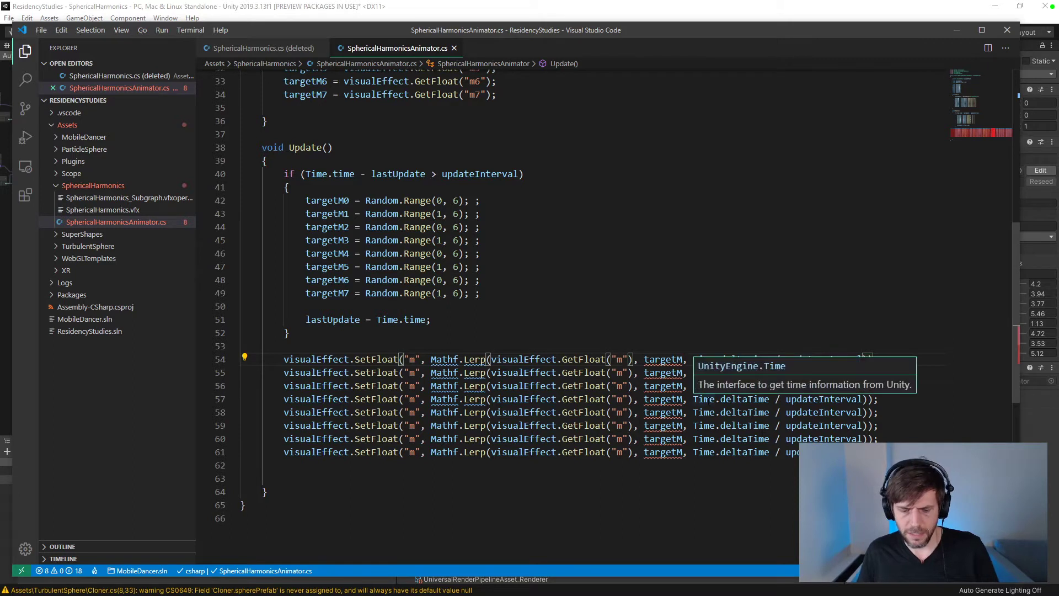
pyautogui.write('0')
pyautogui.press('Down')
pyautogui.write('1')
pyautogui.press('Down')
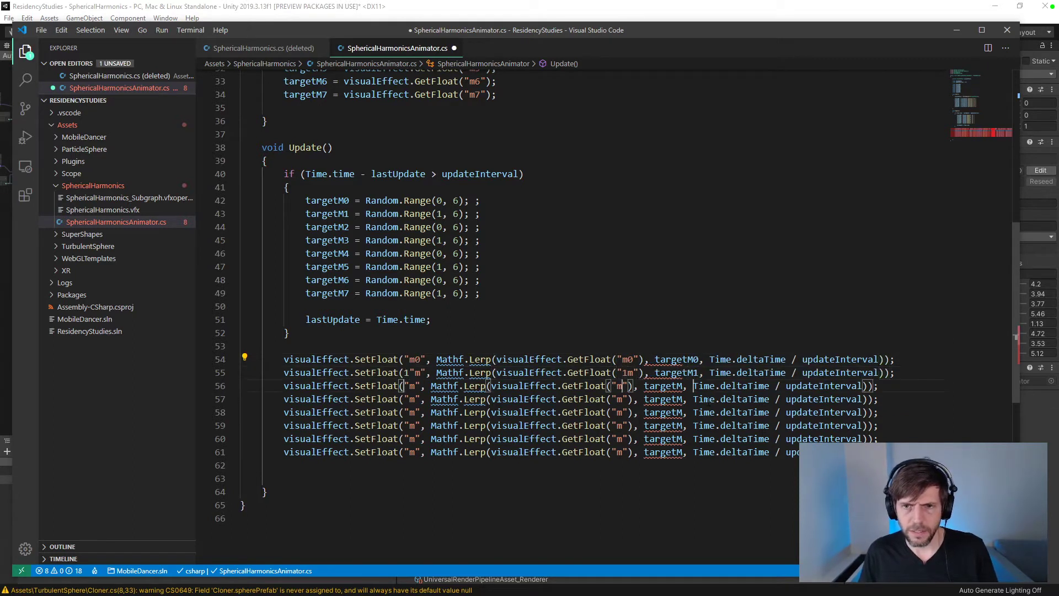
pyautogui.write('2')
pyautogui.press('Down')
pyautogui.write('3')
pyautogui.press('Down')
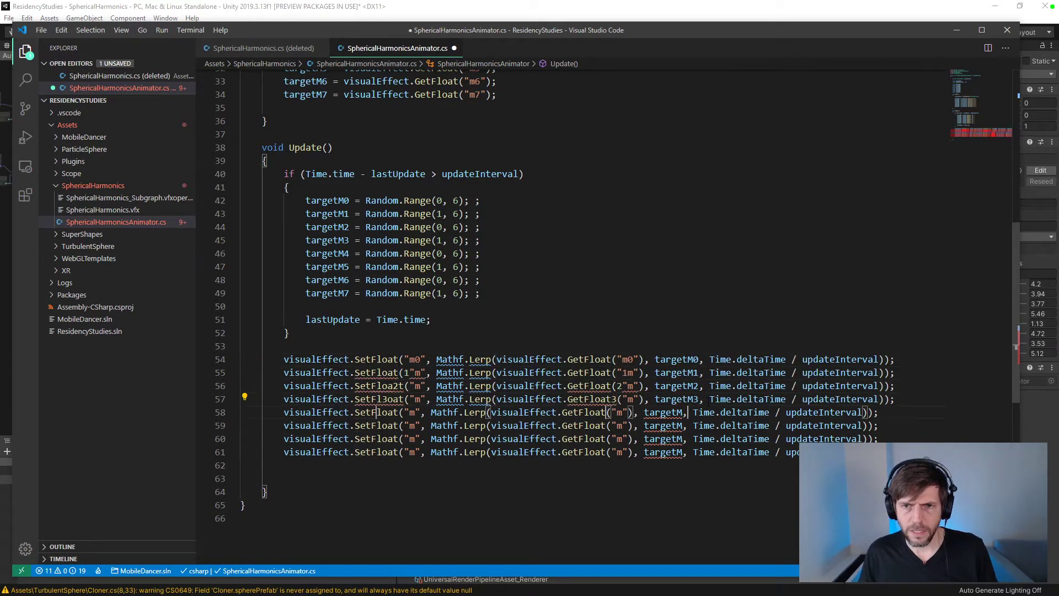
pyautogui.write('4')
pyautogui.press('Down')
pyautogui.write('5')
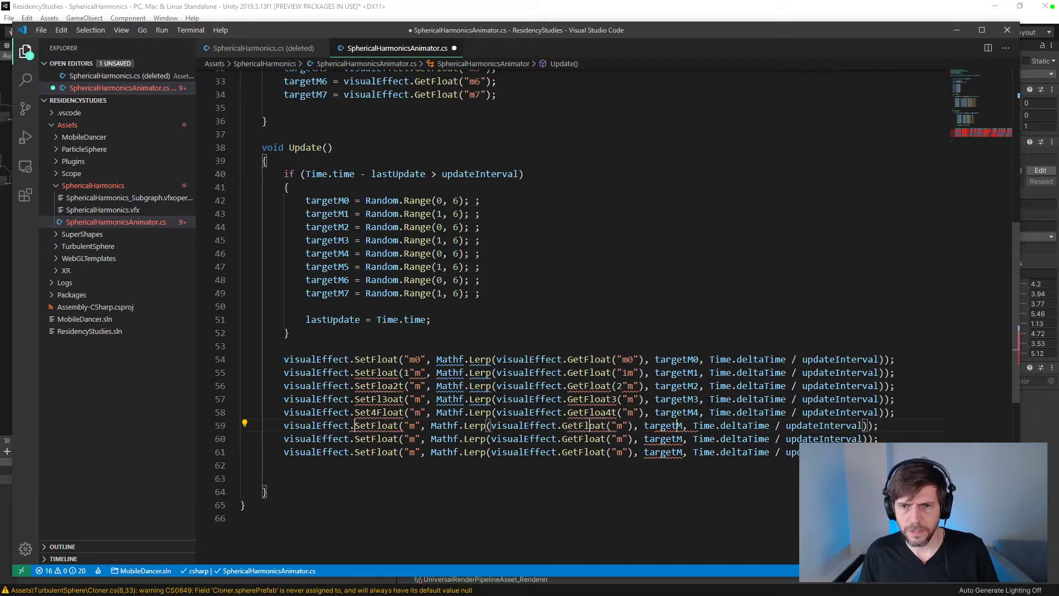
pyautogui.press('Down')
pyautogui.press('Left')
pyautogui.press('Left')
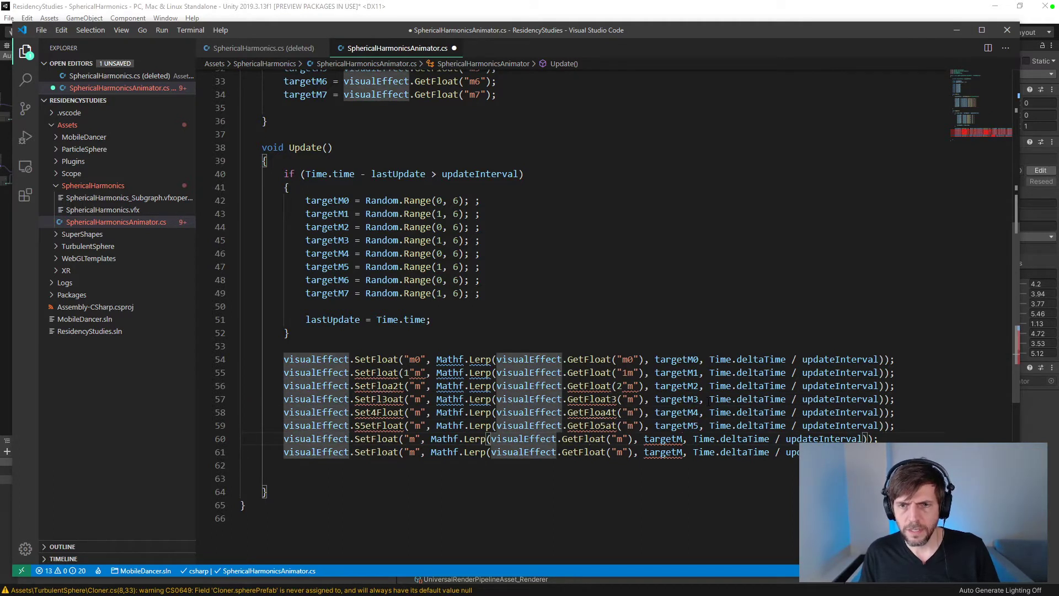
pyautogui.write('6')
pyautogui.press('Down')
pyautogui.press('BackSpace')
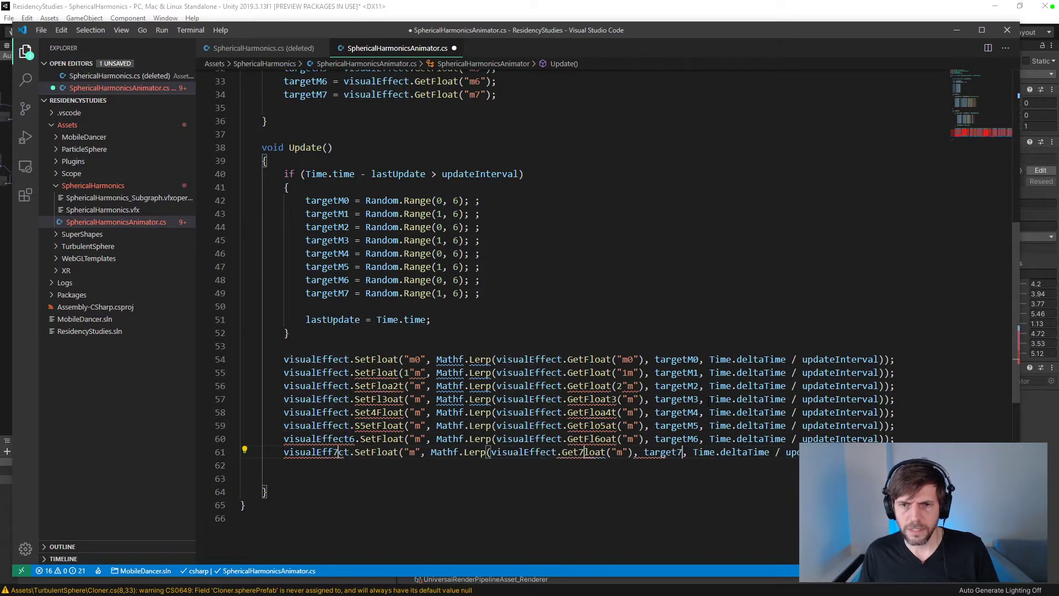
pyautogui.write('7')
pyautogui.press('BackSpace')
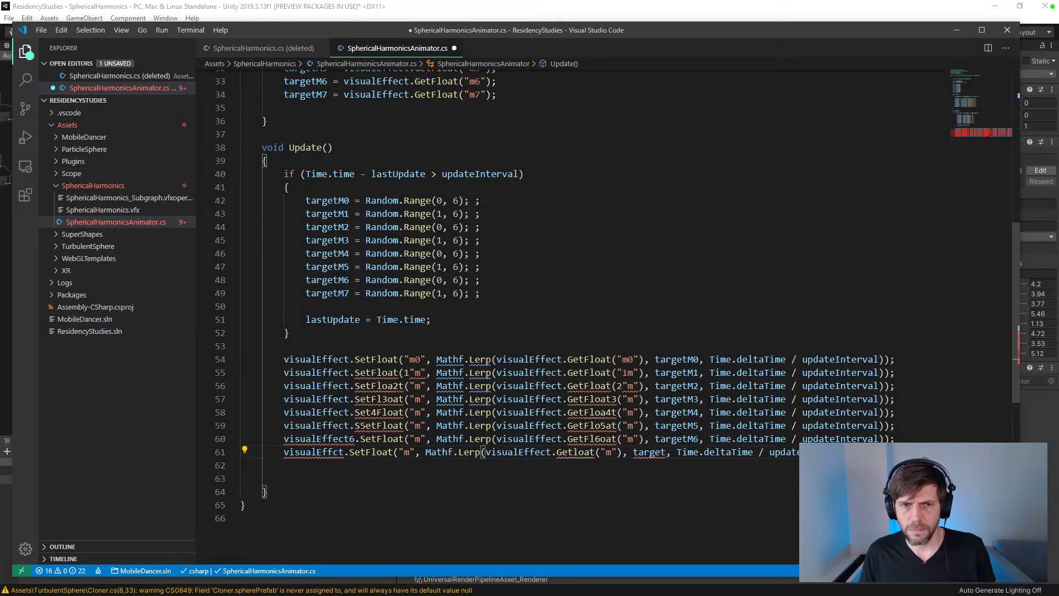
# - Undo all the numbering edits in the eight SetFloat lines
pyautogui.hotkey('ctrl', 'z')
pyautogui.press('Right')
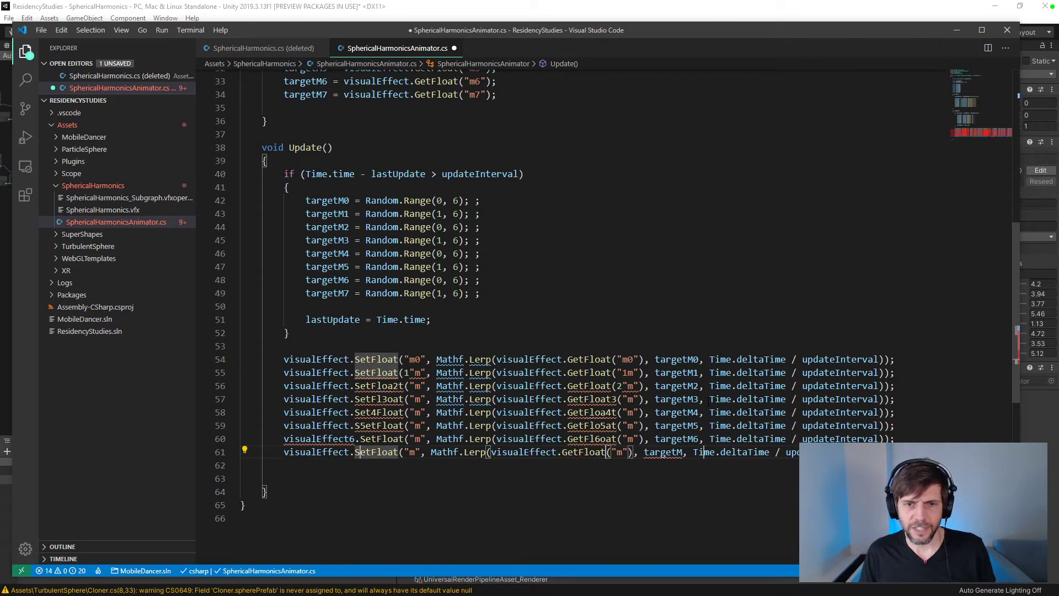
pyautogui.press('Right')
pyautogui.press('Right')
pyautogui.press('Right')
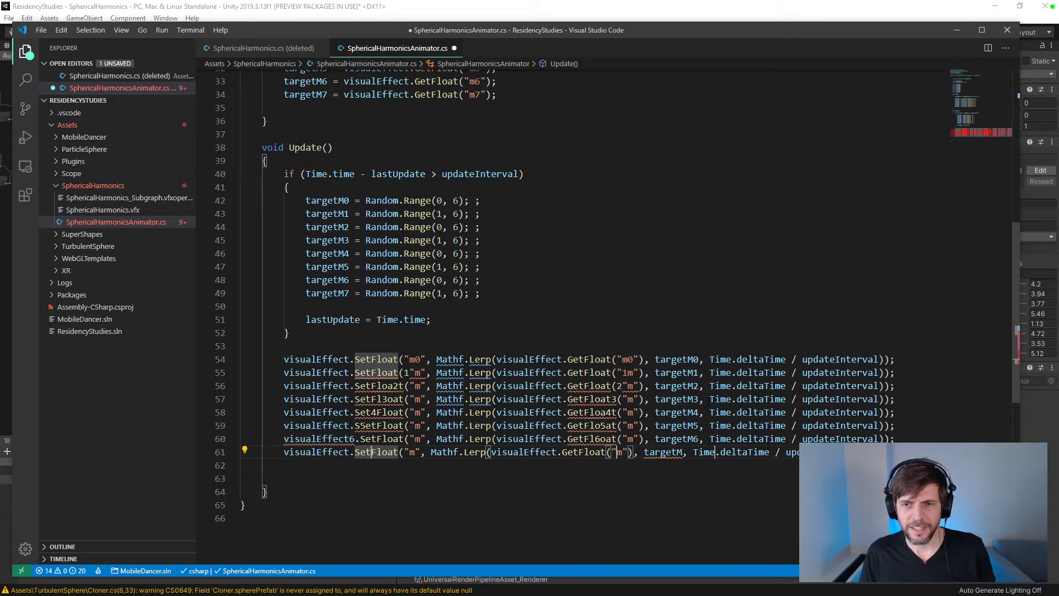
pyautogui.hotkey('ctrl', 'z')
pyautogui.hotkey('ctrl', 'z')
pyautogui.hotkey('ctrl', 'z')
pyautogui.hotkey('ctrl', 'z')
pyautogui.hotkey('ctrl', 'z')
pyautogui.hotkey('ctrl', 'z')
pyautogui.hotkey('ctrl', 'z')
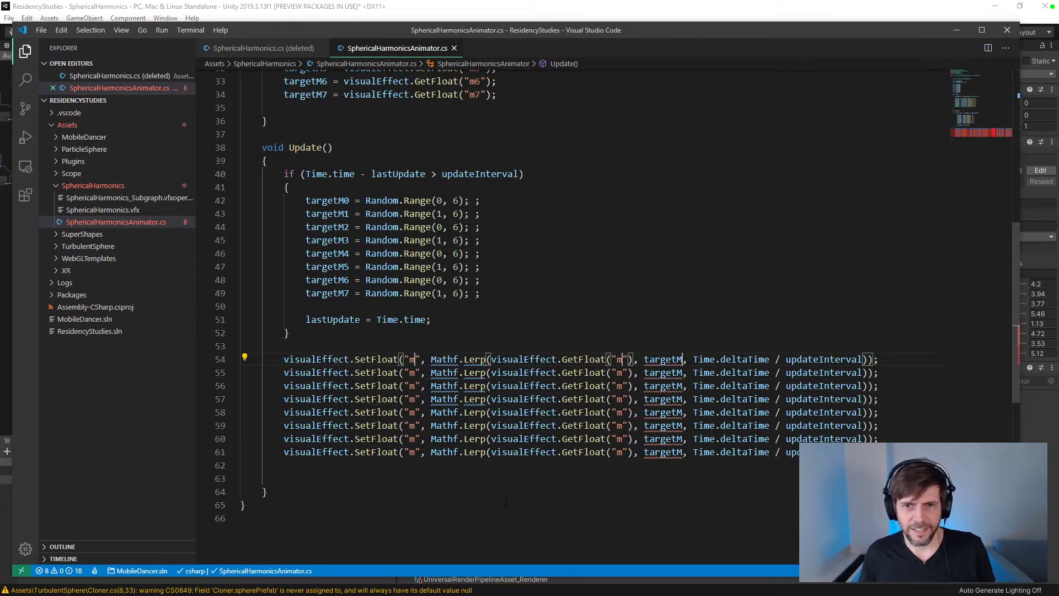
# - Try numbering the first SetFloat lines with 1 and 2 at all three places, and undo the attempts
pyautogui.write('1')
pyautogui.press('Down')
pyautogui.write('2')
pyautogui.press('Down')
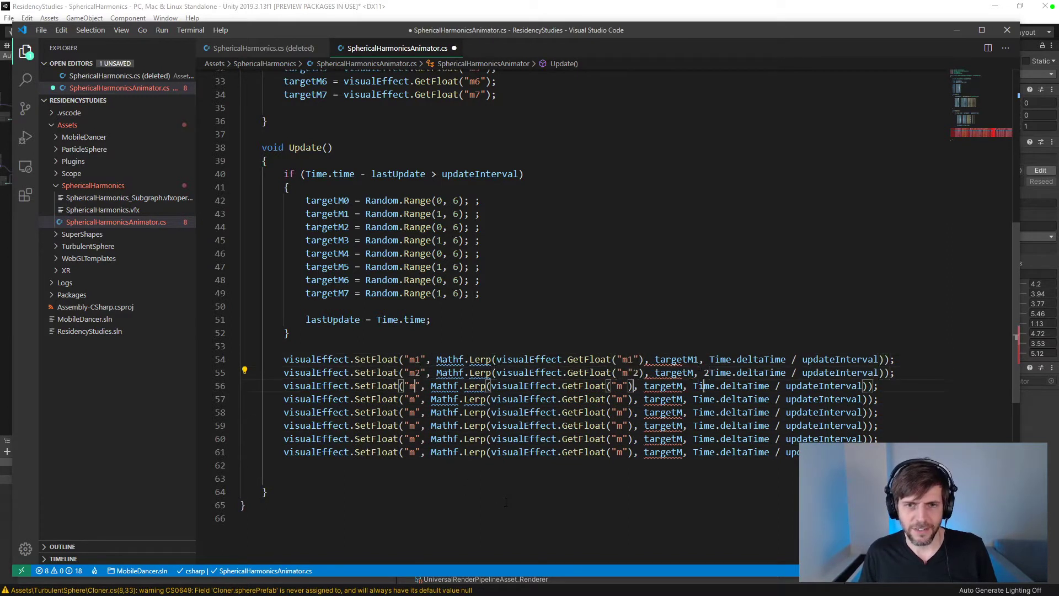
pyautogui.hotkey('ctrl', 'z')
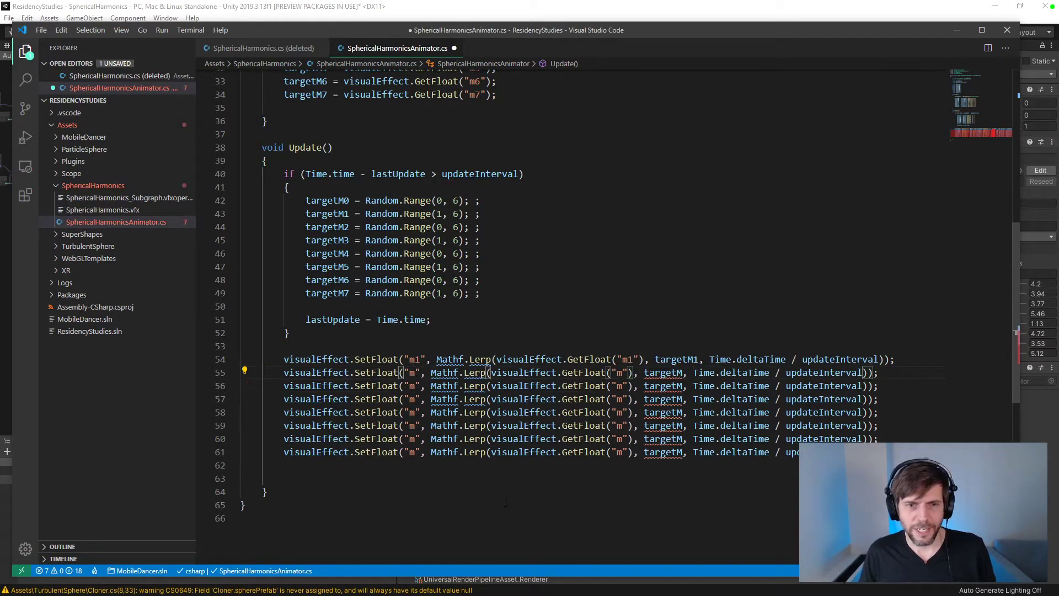
pyautogui.hotkey('ctrl', 'z')
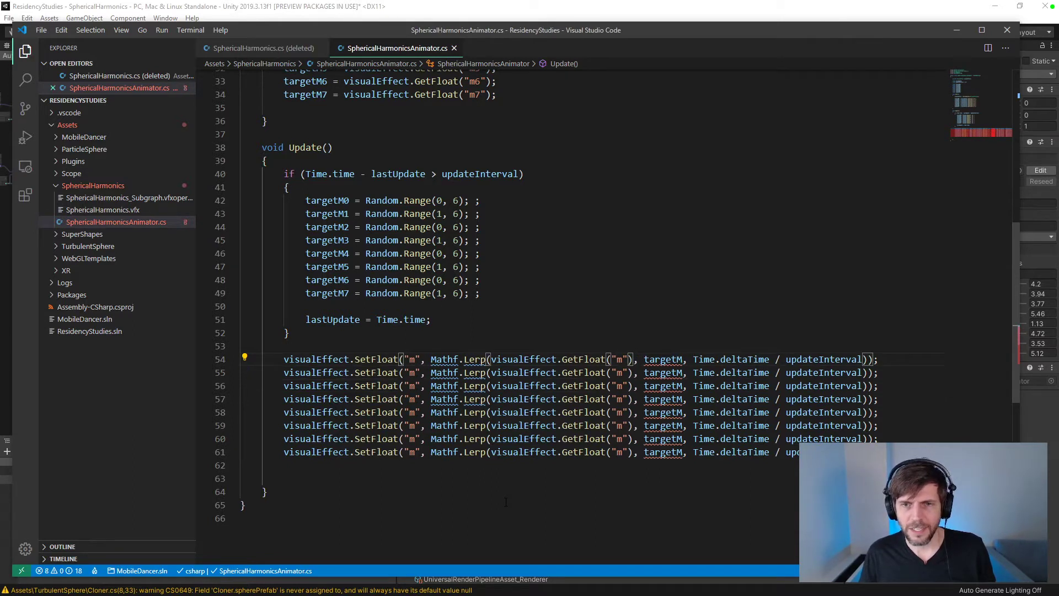
pyautogui.write('1')
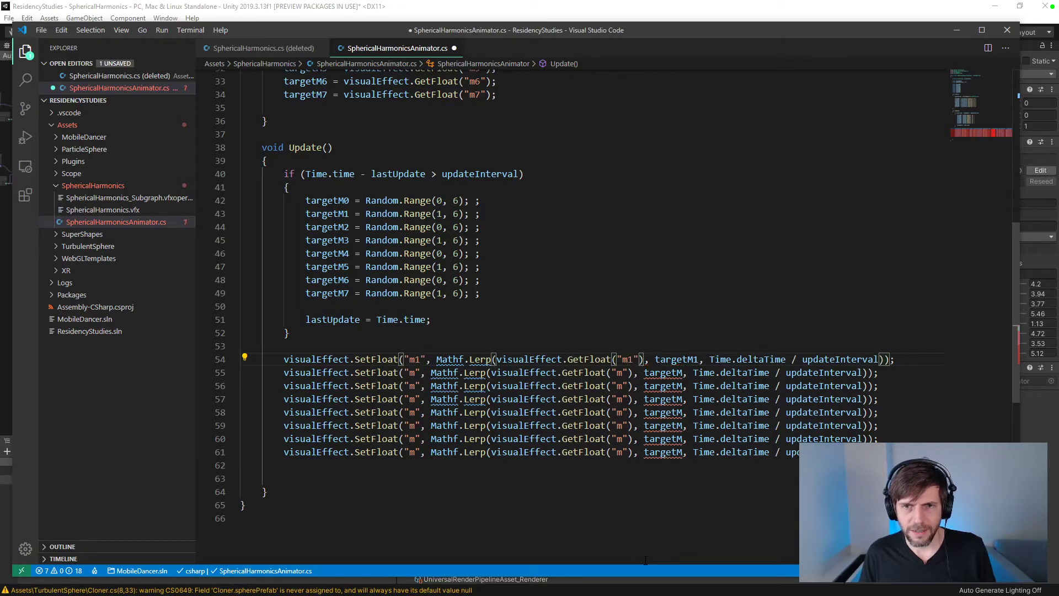
pyautogui.press('Down')
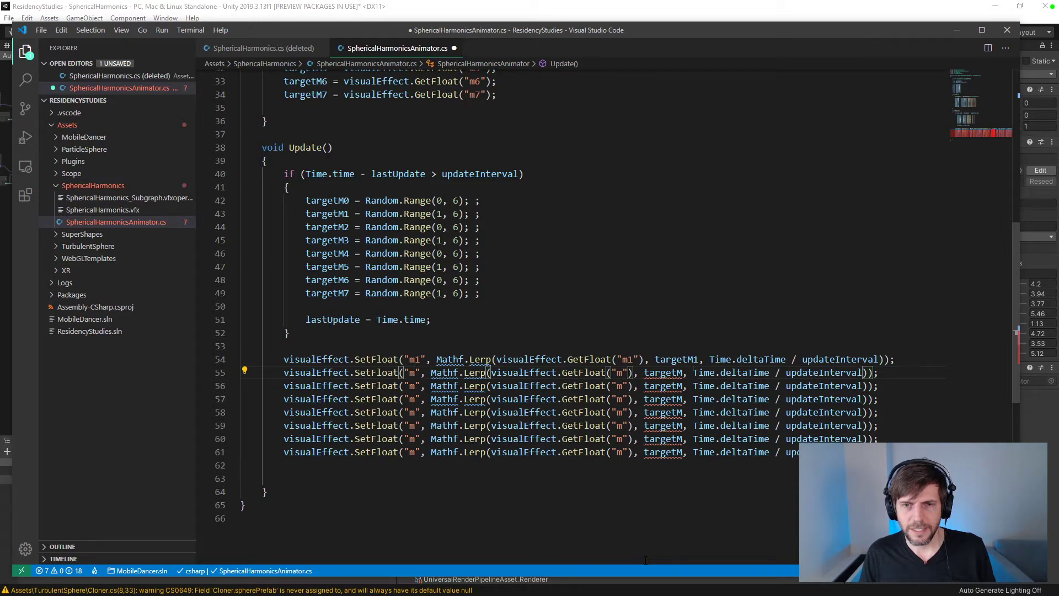
pyautogui.hotkey('ctrl', 'z')
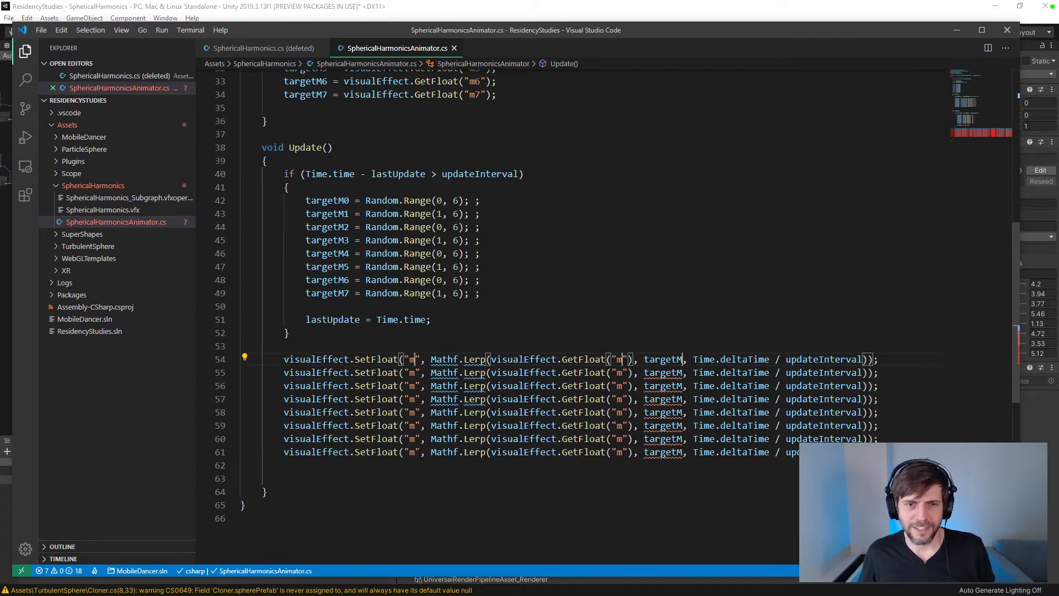
# - Append 0 to the "m" parameter name of SetFloat in all eight lines at once
pyautogui.click(414, 451)
pyautogui.press('Up')
pyautogui.press('Up')
pyautogui.press('Up')
pyautogui.press('Up')
pyautogui.press('Up')
pyautogui.press('Up')
pyautogui.press('Up')
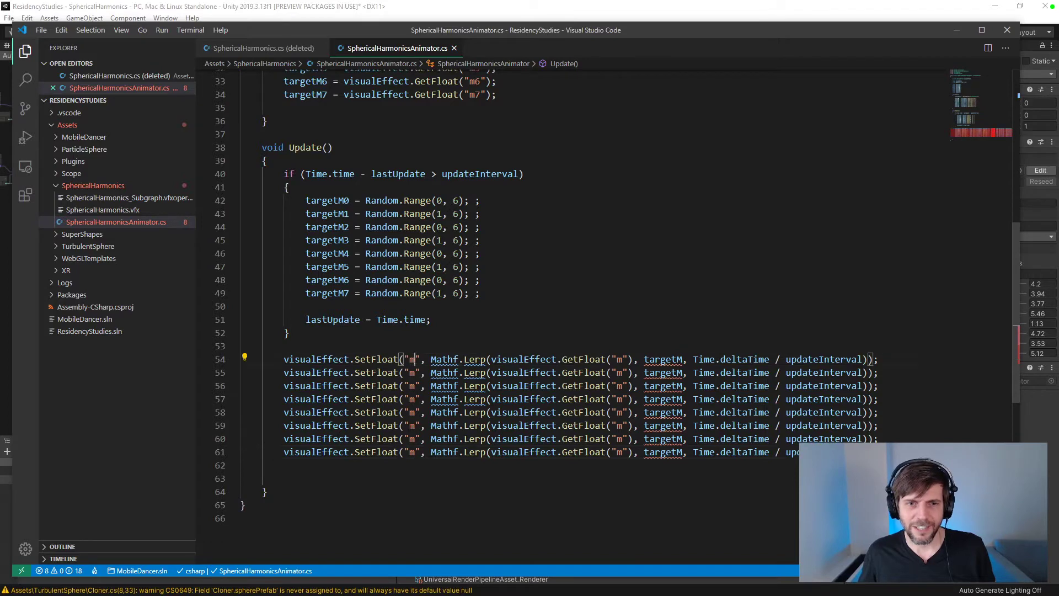
pyautogui.write('0')
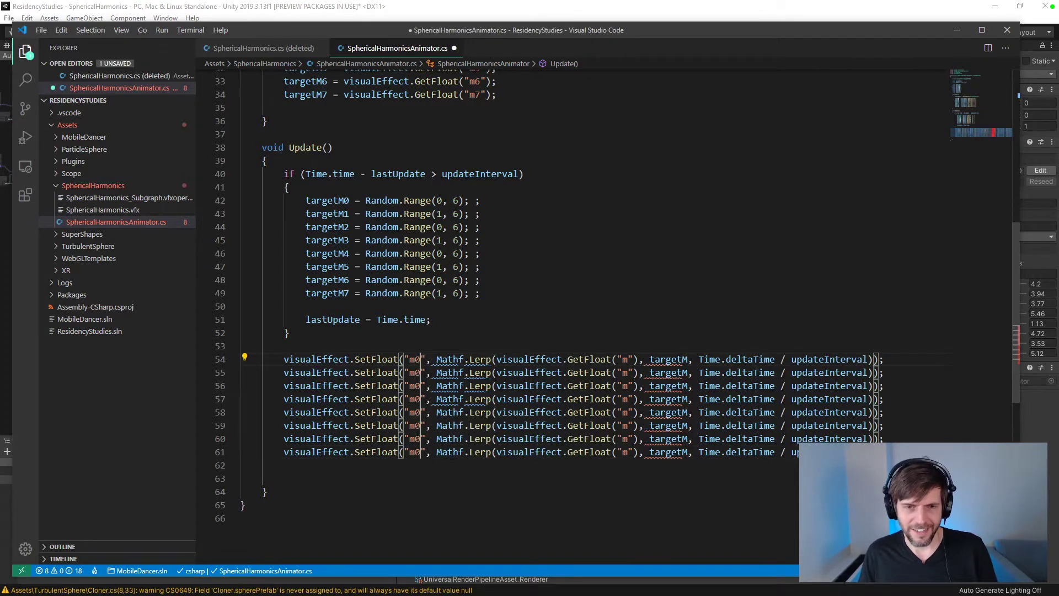
# - Append 0 to the "m" parameter name of GetFloat in all eight SetFloat lines at once
pyautogui.hotkey('ctrl', 'Right')
pyautogui.hotkey('ctrl', 'Right')
pyautogui.hotkey('ctrl', 'Right')
pyautogui.hotkey('ctrl', 'Right')
pyautogui.hotkey('ctrl', 'Right')
pyautogui.hotkey('ctrl', 'Right')
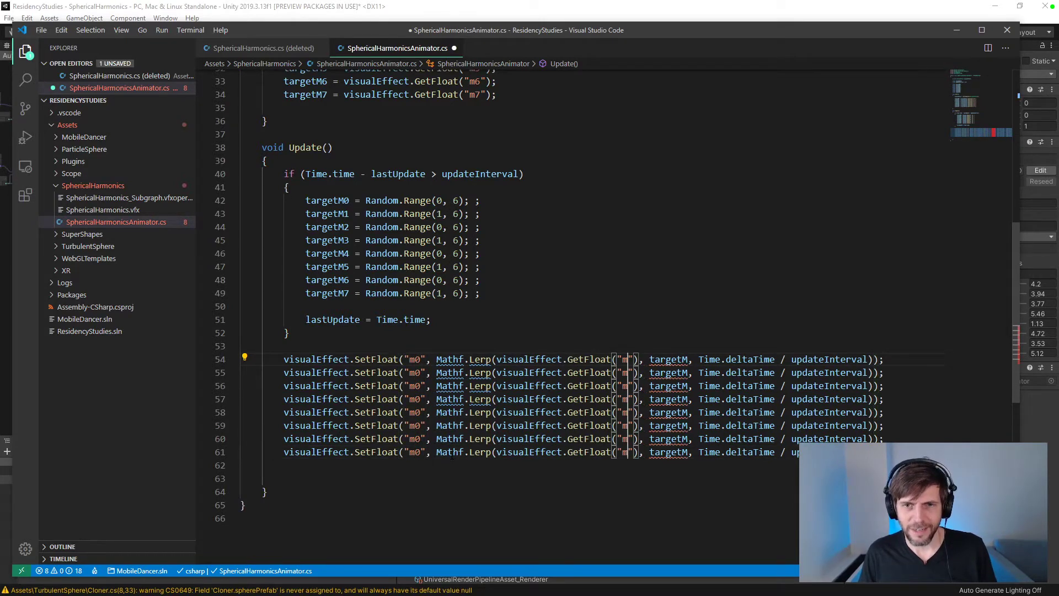
pyautogui.write('0')
# - Append 0 to targetM in all eight SetFloat lines so each reads targetM0
pyautogui.press('Right')
pyautogui.press('Right')
pyautogui.press('Right')
pyautogui.press('Right')
pyautogui.press('Right')
pyautogui.press('Right')
pyautogui.press('Right')
pyautogui.press('Right')
pyautogui.press('Right')
pyautogui.press('Right')
pyautogui.press('Right')
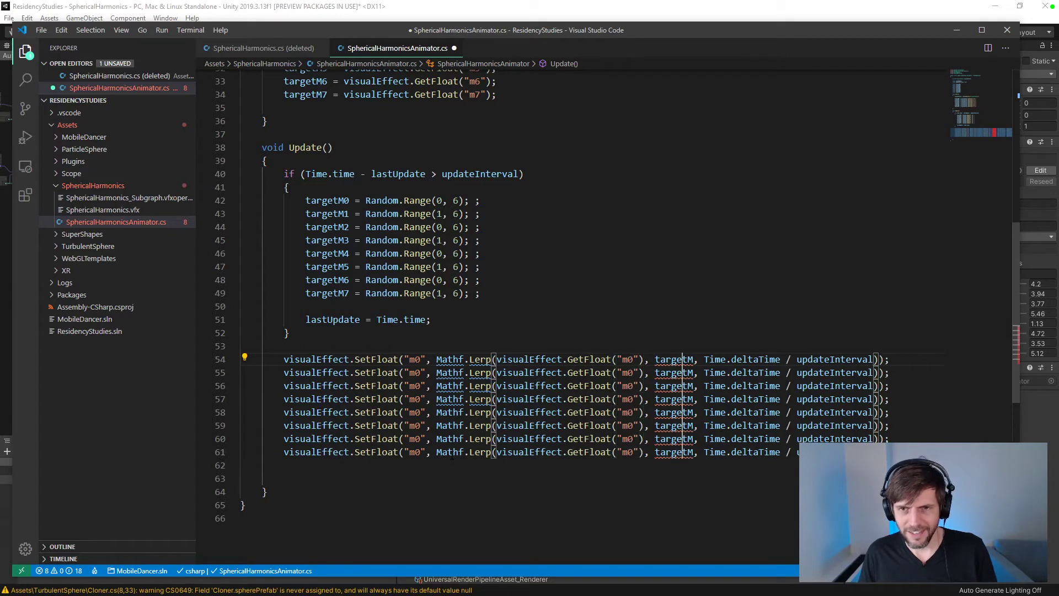
pyautogui.write('0')
pyautogui.click(515, 499)
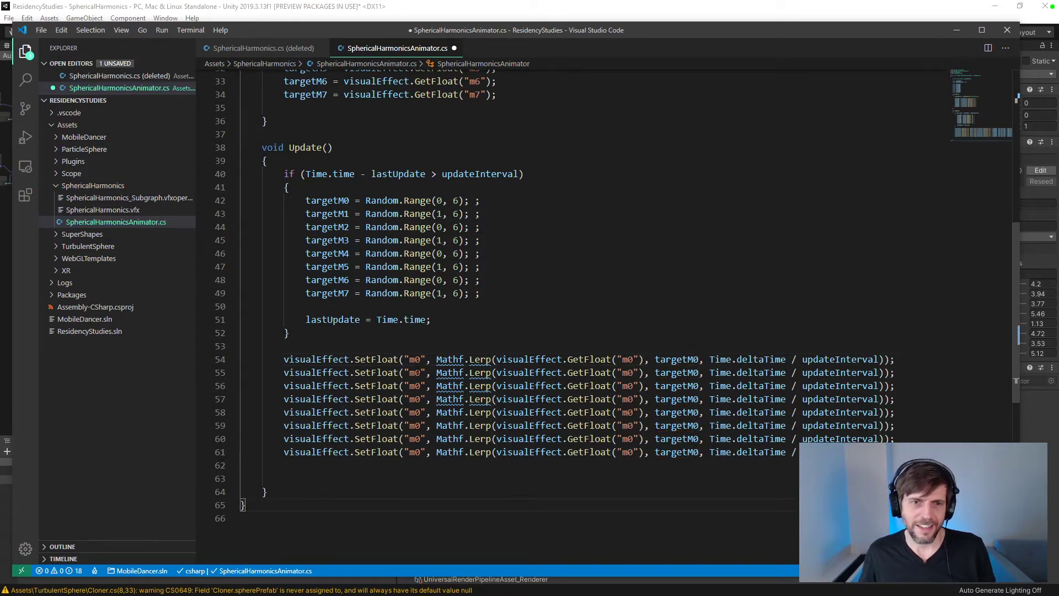
# - Renumber the second, third and fourth SetFloat lines to 1, 2 and 3 in both "m" names and the target variable
pyautogui.click(418, 373)
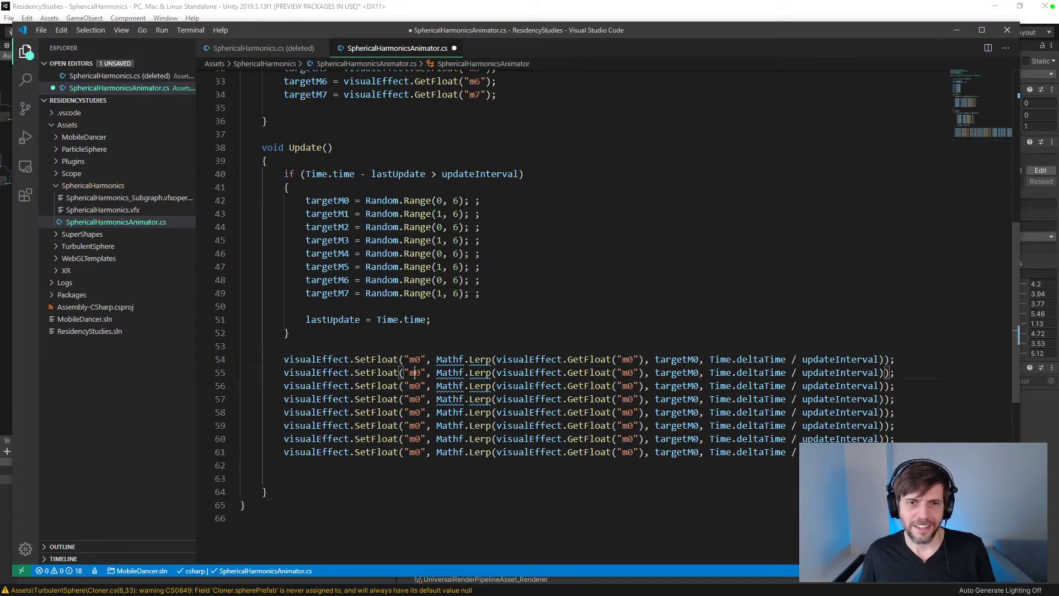
pyautogui.keyDown('alt'); pyautogui.click(628, 373); pyautogui.keyUp('alt')
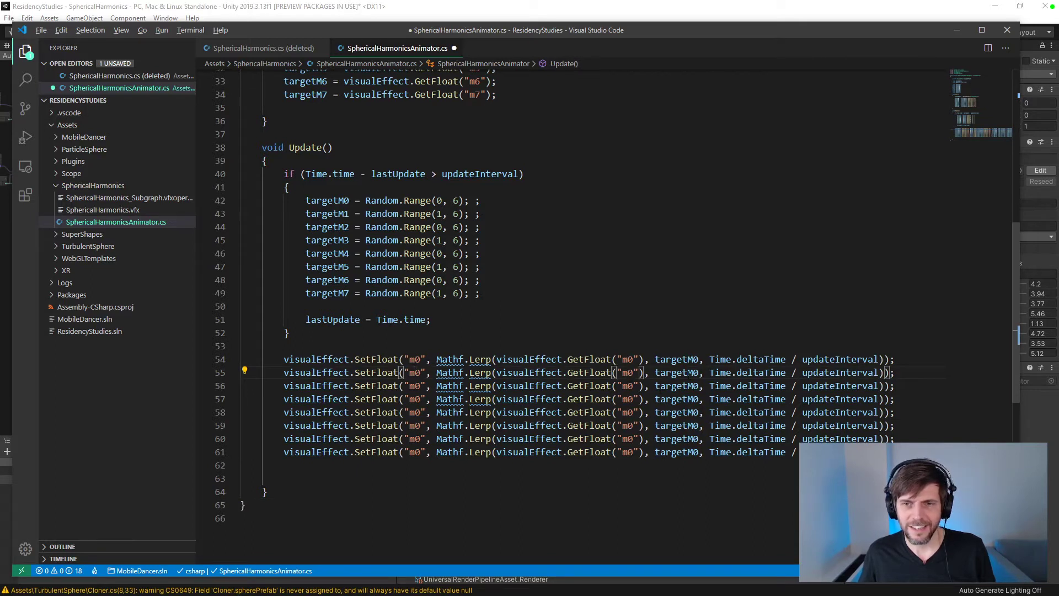
pyautogui.keyDown('alt'); pyautogui.click(697, 373); pyautogui.keyUp('alt')
pyautogui.press('BackSpace')
pyautogui.write('1')
pyautogui.press('Down')
pyautogui.press('BackSpace')
pyautogui.write('2')
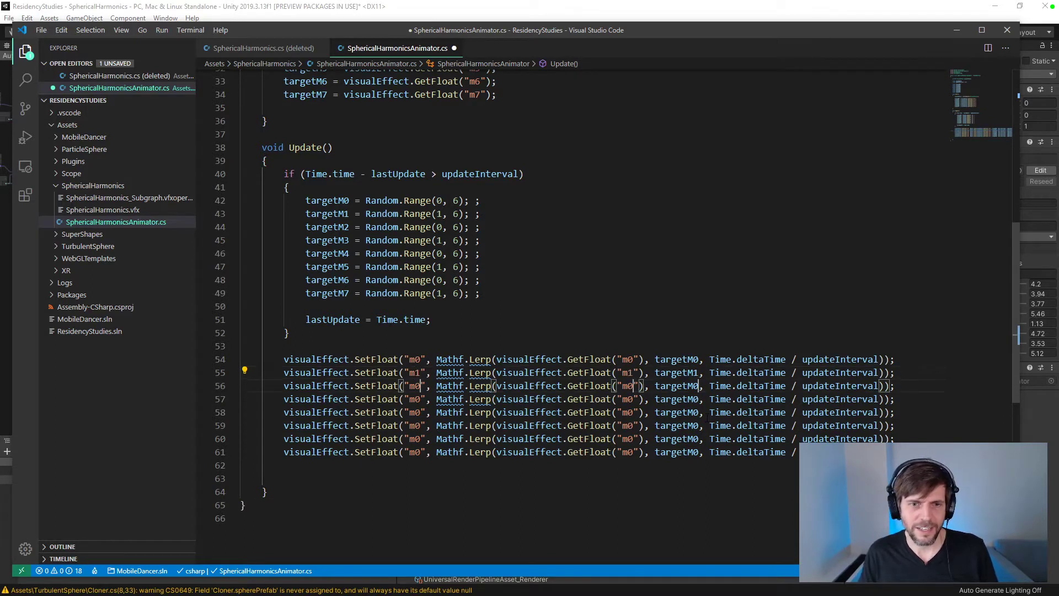
pyautogui.press('Down')
pyautogui.press('BackSpace')
pyautogui.write('3')
# - Renumber the remaining four SetFloat lines to 4, 5, 6 and 7 at all three places, and save the script
pyautogui.press('Down')
pyautogui.press('BackSpace')
pyautogui.write('4')
pyautogui.press('Down')
pyautogui.press('BackSpace')
pyautogui.write('5')
pyautogui.press('Down')
pyautogui.press('BackSpace')
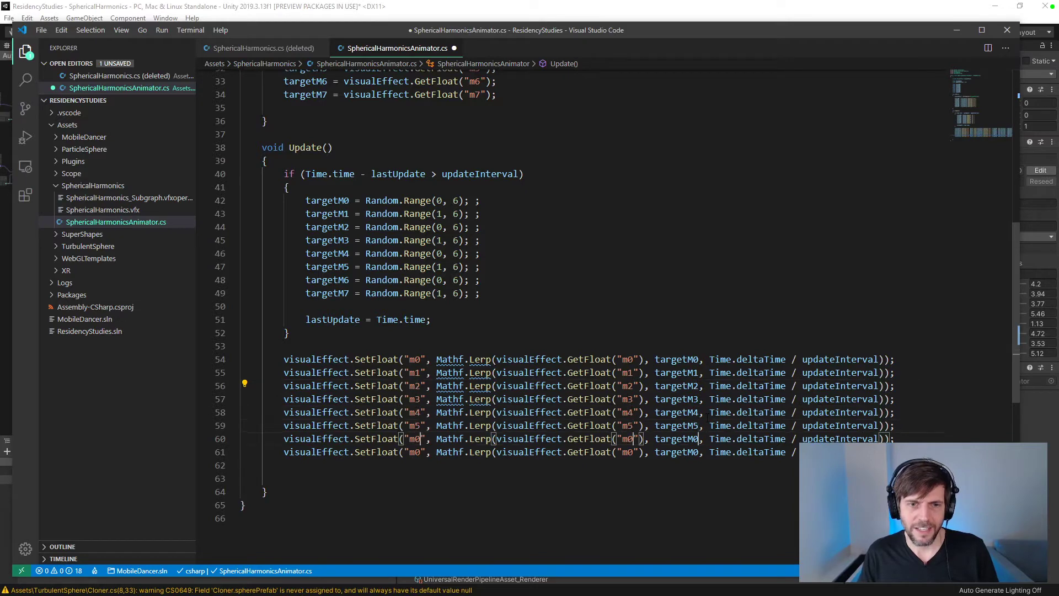
pyautogui.write('6')
pyautogui.press('Down')
pyautogui.press('BackSpace')
pyautogui.write('7')
pyautogui.hotkey('ctrl', 's')
pyautogui.click(777, 346)
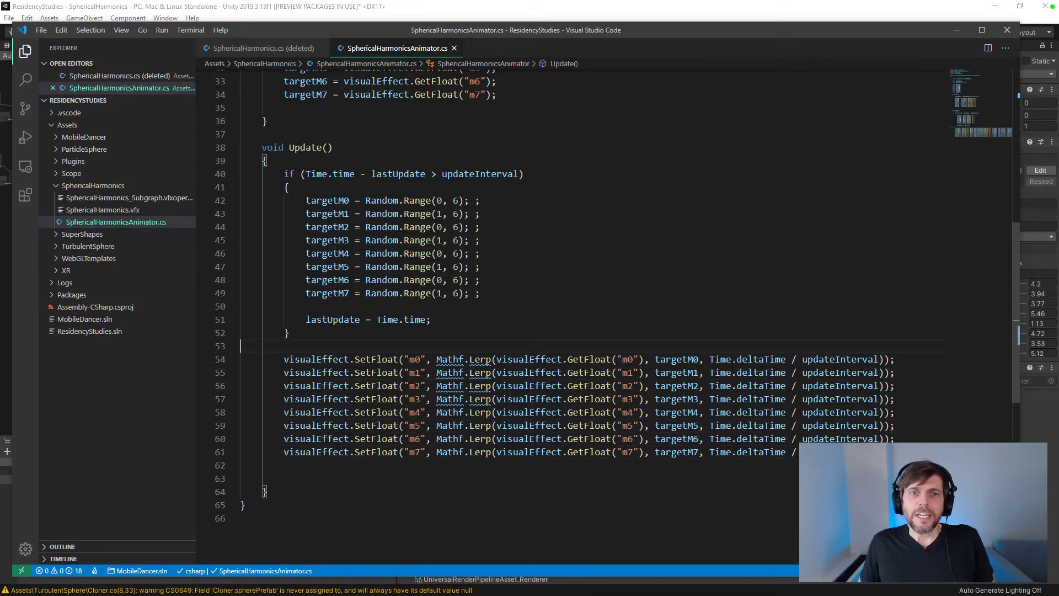
# - Set updateInterval to 5f and save the script
pyautogui.scroll(8, 732, 368)
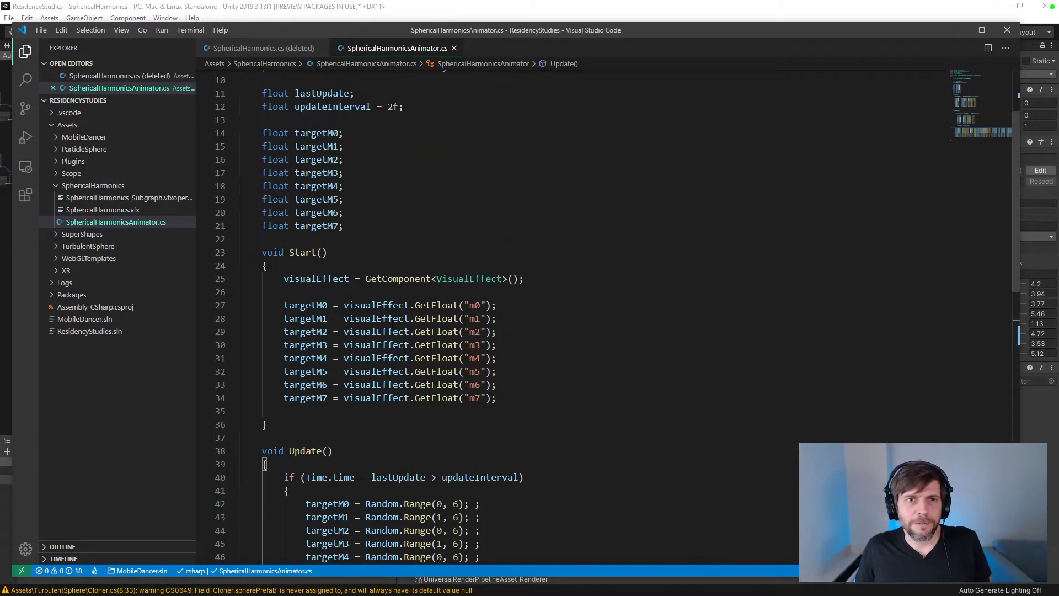
pyautogui.scroll(3, 399, 314)
pyautogui.click(395, 217)
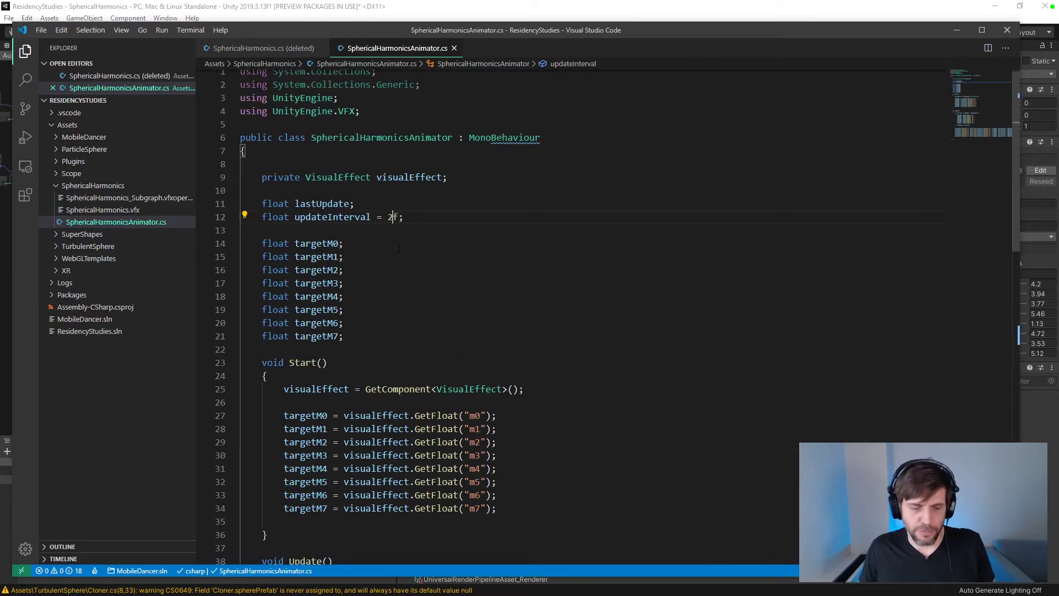
pyautogui.press('BackSpace')
pyautogui.write('5')
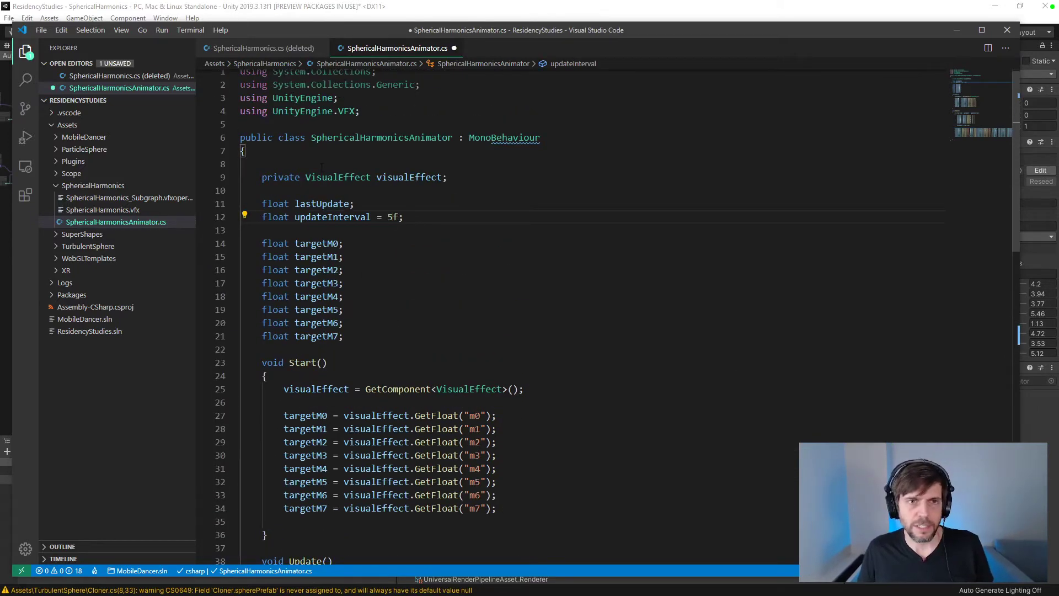
pyautogui.hotkey('ctrl', 's')
# - Switch to Unity, restart play mode to watch the parameter animation, and stop it again
pyautogui.hotkey('alt', 'Tab')
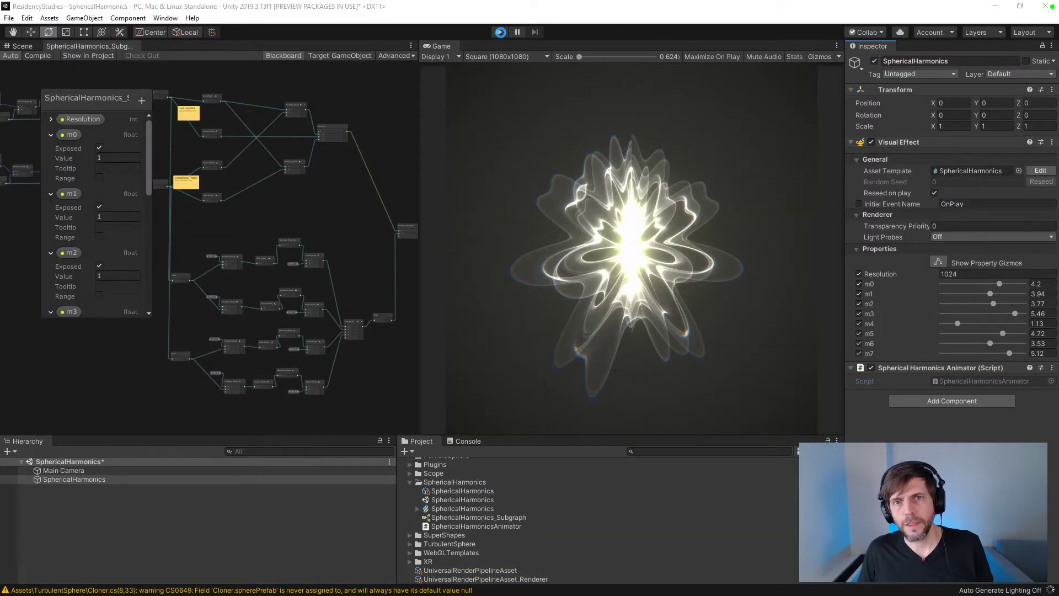
pyautogui.click(501, 32)
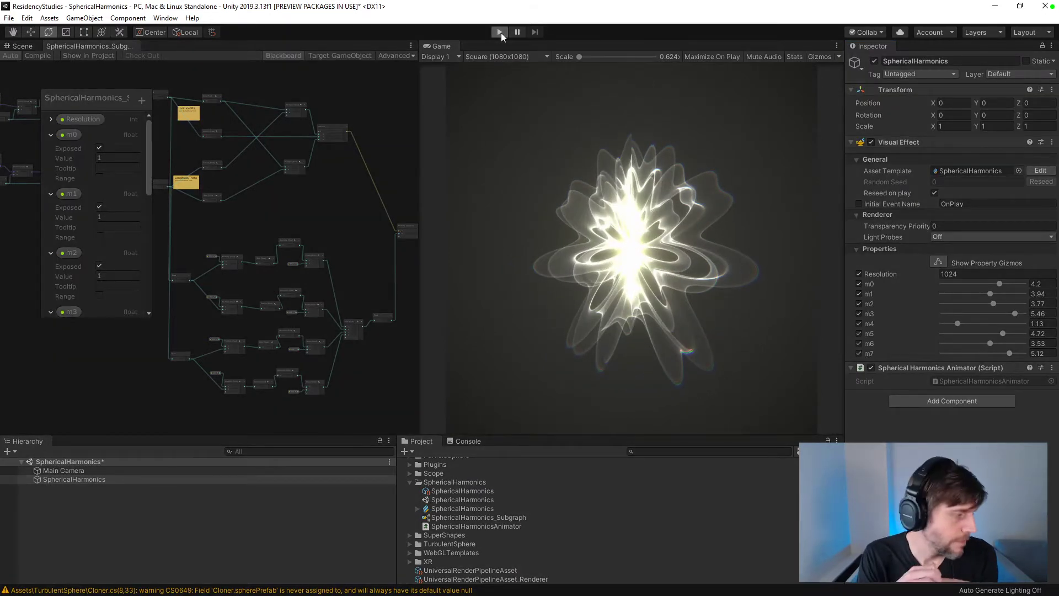
pyautogui.click(501, 32)
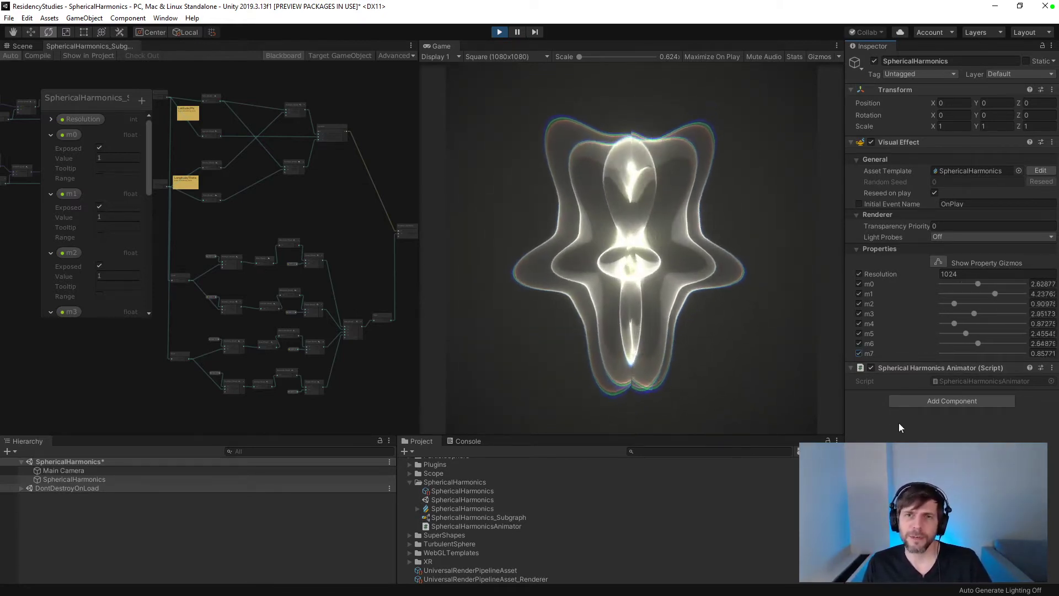
pyautogui.hotkey('ctrl', 'p')
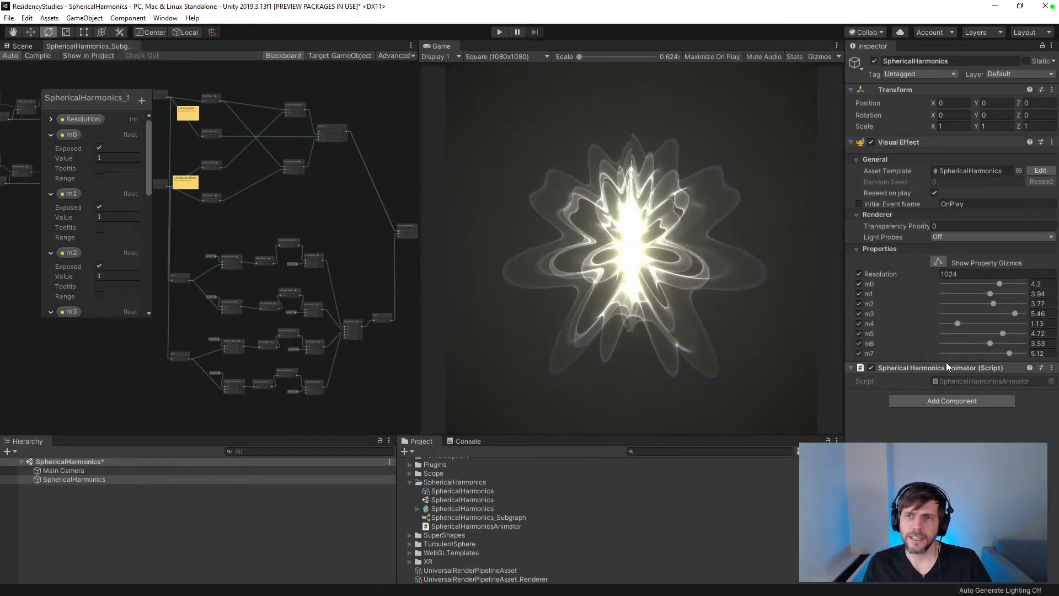
# - Try lower values on the visual effect, with m7 at 1, m6 at 0, m5 at 3.06 and m4 at 1.21
pyautogui.moveTo(1008, 354); pyautogui.dragTo(985, 352)
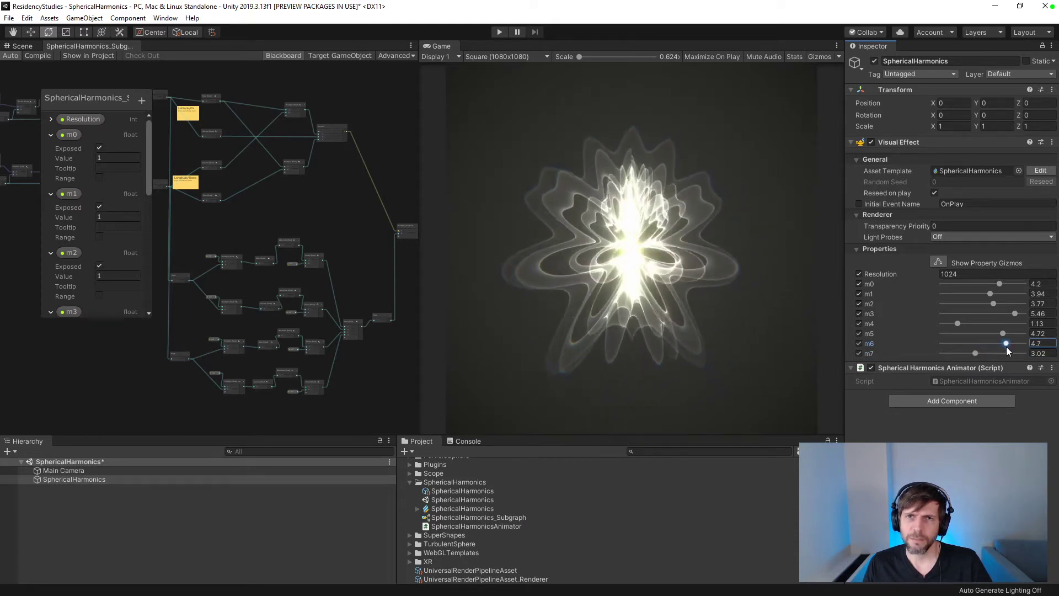
pyautogui.moveTo(1011, 349); pyautogui.dragTo(963, 355)
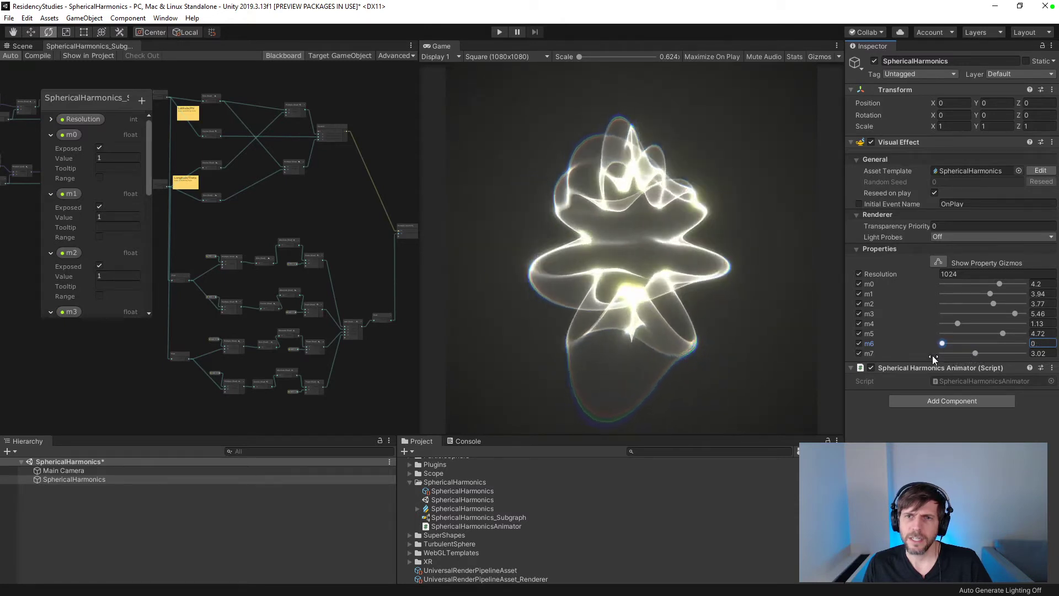
pyautogui.moveTo(1002, 333); pyautogui.dragTo(1024, 334)
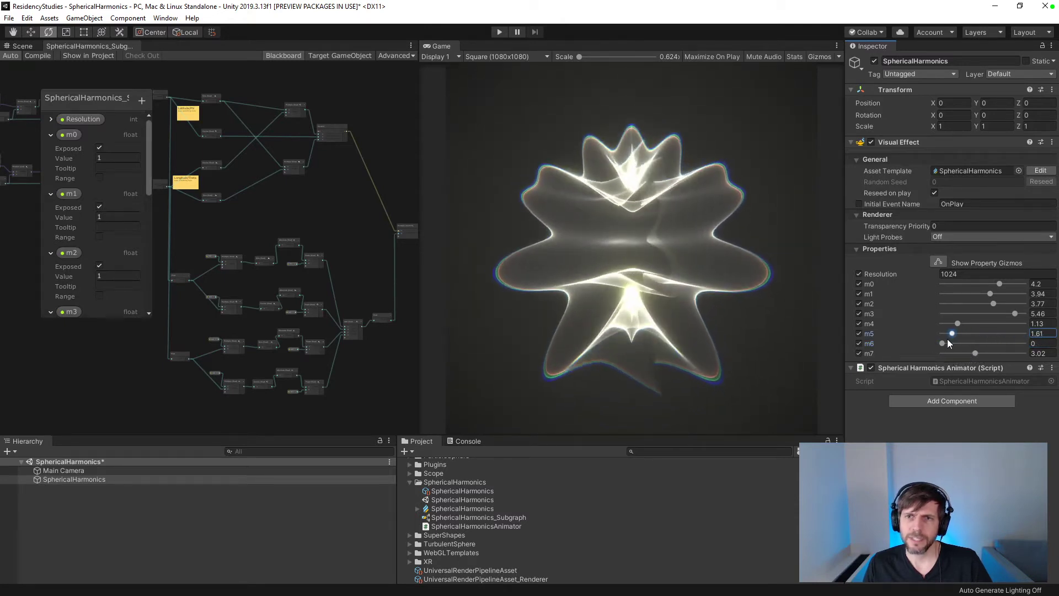
pyautogui.moveTo(947, 339)
pyautogui.mouseDown()
pyautogui.moveTo(982, 339)
pyautogui.moveTo(917, 341)
pyautogui.moveTo(1005, 341)
pyautogui.moveTo(980, 328)
pyautogui.moveTo(948, 333)
pyautogui.moveTo(1001, 339)
pyautogui.moveTo(971, 342)
pyautogui.moveTo(984, 342)
pyautogui.moveTo(975, 352)
pyautogui.moveTo(950, 334)
pyautogui.mouseUp()
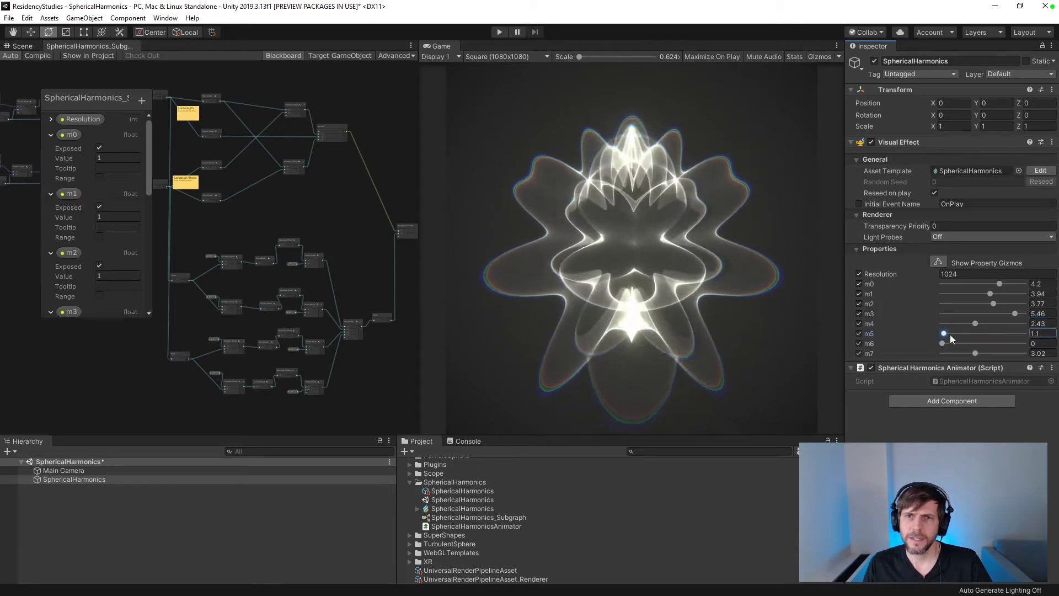
pyautogui.moveTo(1014, 343); pyautogui.dragTo(920, 354)
pyautogui.moveTo(992, 333); pyautogui.dragTo(918, 318)
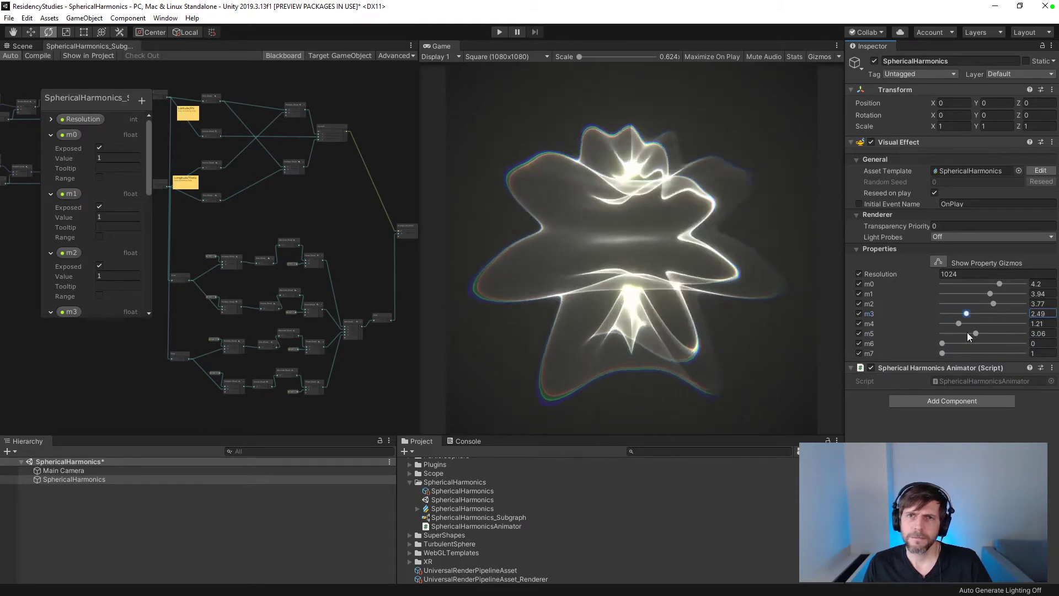
# - Try a simpler shape with m0 at 0.44, m1 at 2.28, m2 at 2.83, m3 at 2.32, m4 at 0 and m5 at 1
pyautogui.moveTo(967, 333); pyautogui.dragTo(1037, 323)
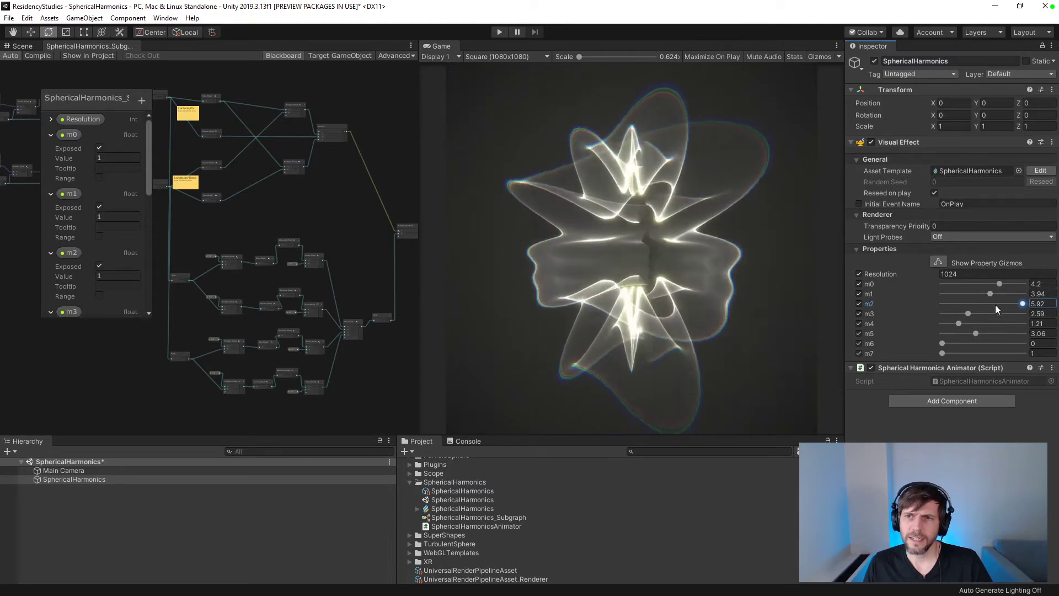
pyautogui.moveTo(989, 294); pyautogui.dragTo(954, 295)
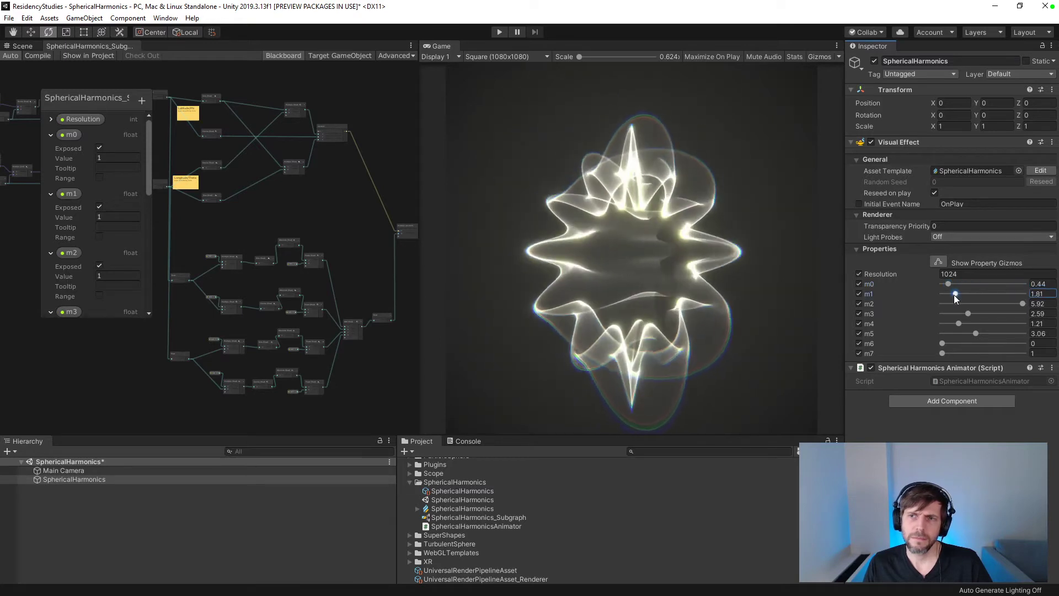
pyautogui.moveTo(1020, 304); pyautogui.dragTo(943, 333)
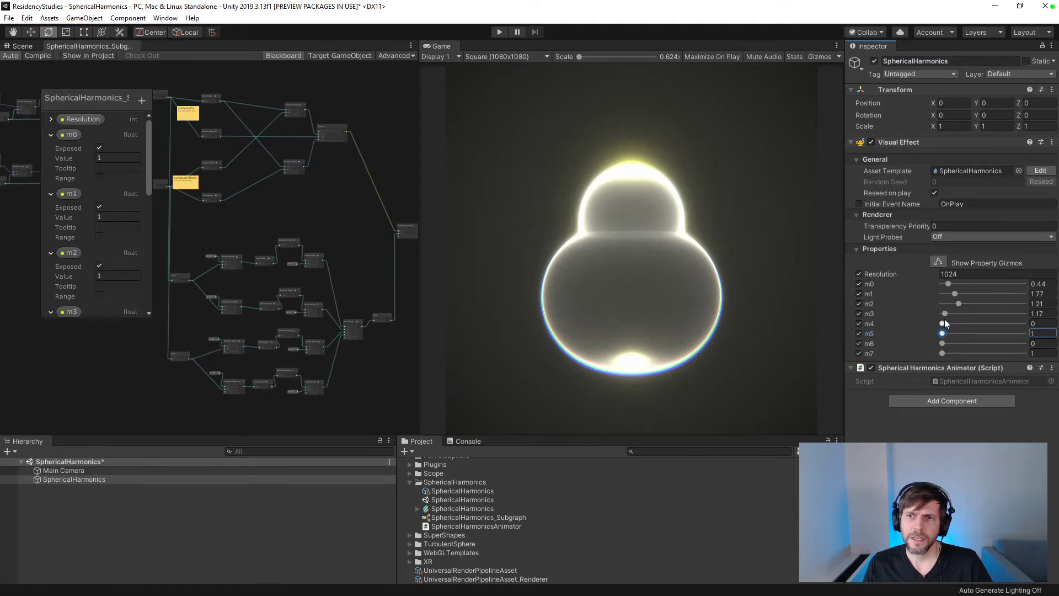
pyautogui.moveTo(945, 313); pyautogui.dragTo(1022, 294)
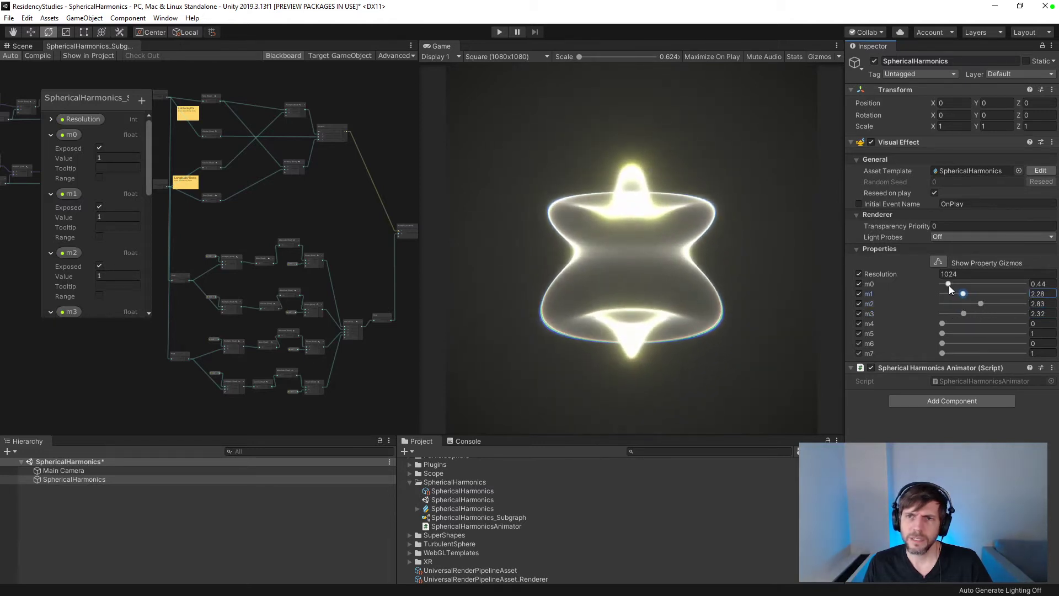
# - Try m0 at 4.01, m1 at 4.24, m2 at 1.73, m3 at 2.86, m4 at 2.6 and m5 at 2.11
pyautogui.moveTo(949, 286); pyautogui.dragTo(1024, 334)
pyautogui.click(985, 313)
pyautogui.moveTo(946, 324); pyautogui.dragTo(915, 320)
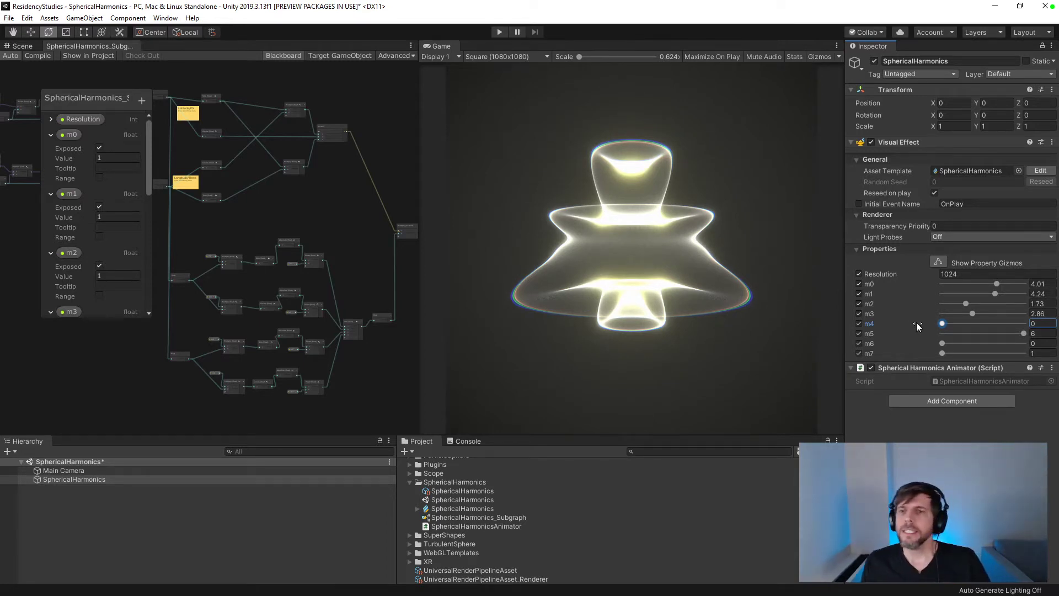
pyautogui.moveTo(942, 323)
pyautogui.mouseDown()
pyautogui.moveTo(966, 326)
pyautogui.moveTo(942, 324)
pyautogui.mouseUp()
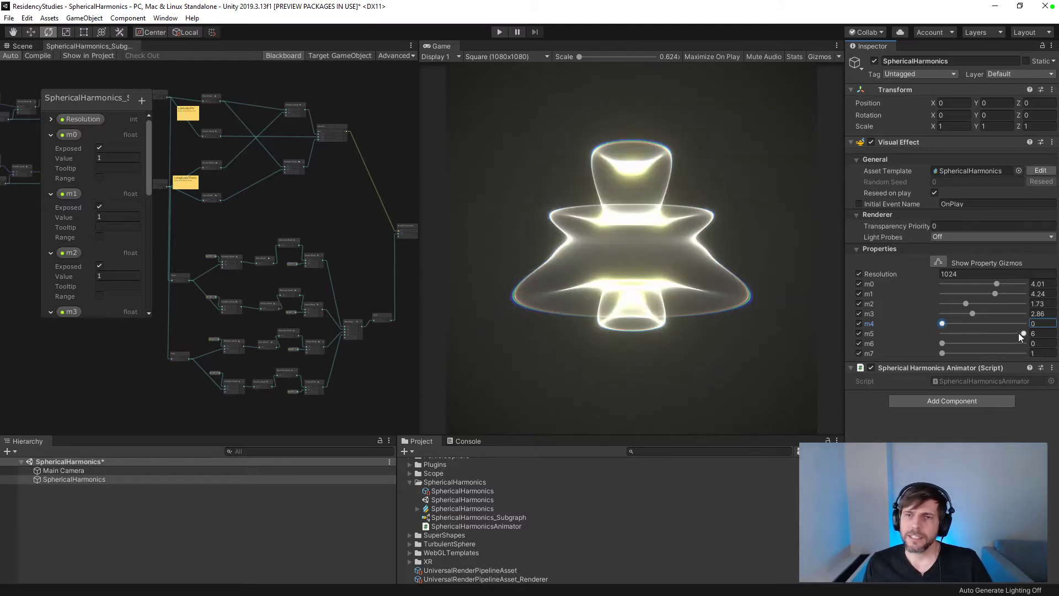
pyautogui.moveTo(1018, 333); pyautogui.dragTo(927, 346)
pyautogui.click(975, 344)
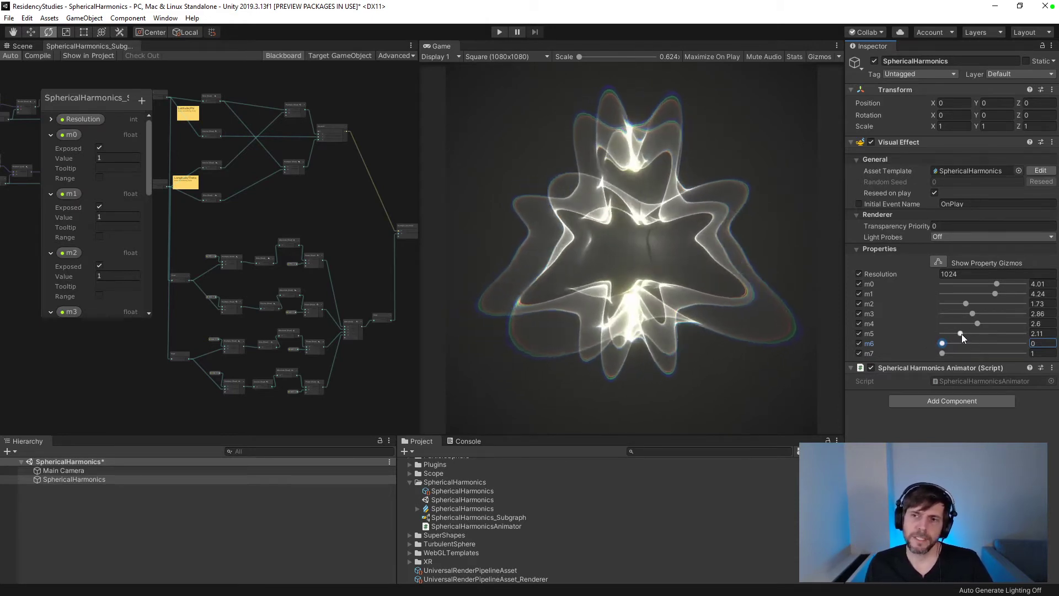
# - Set m0 to 0, m1 to 4.14, m2 to 4.7, m3 to 4.11, m4 to 5.02 and m5 to 3.67
pyautogui.moveTo(977, 323); pyautogui.dragTo(932, 293)
pyautogui.moveTo(997, 283); pyautogui.dragTo(938, 284)
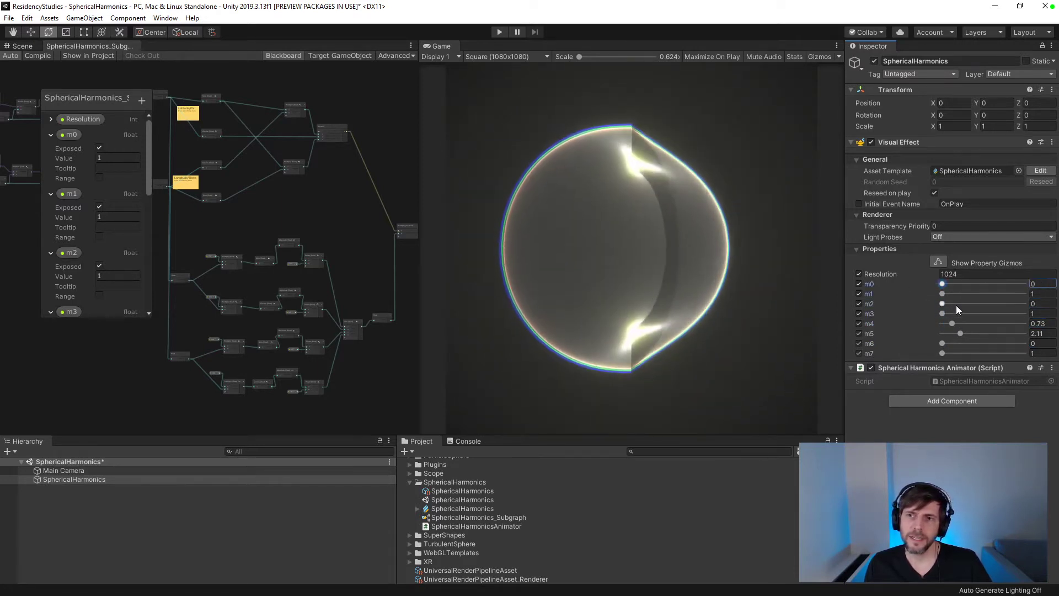
pyautogui.moveTo(952, 322); pyautogui.dragTo(993, 294)
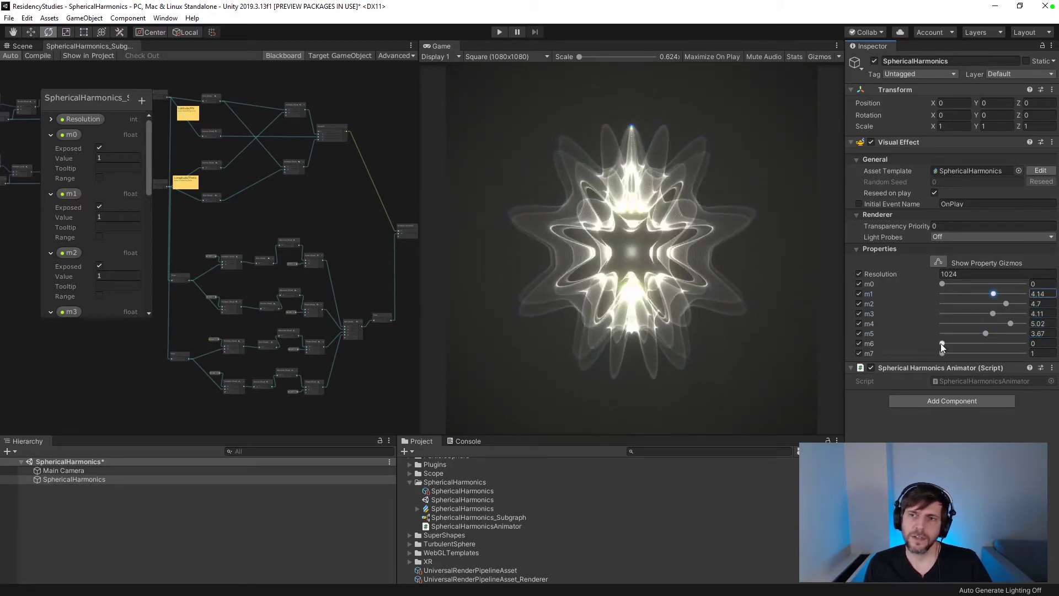
# - Vary m6 and m7 of the visual effect and set both to 6
pyautogui.moveTo(942, 353); pyautogui.dragTo(990, 344)
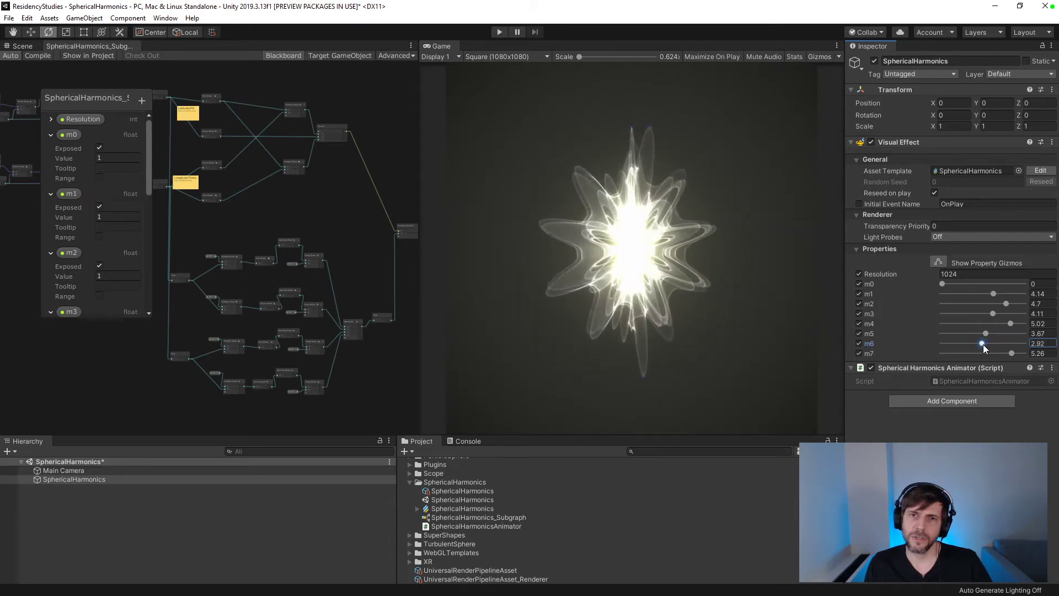
pyautogui.moveTo(983, 344); pyautogui.dragTo(850, 346)
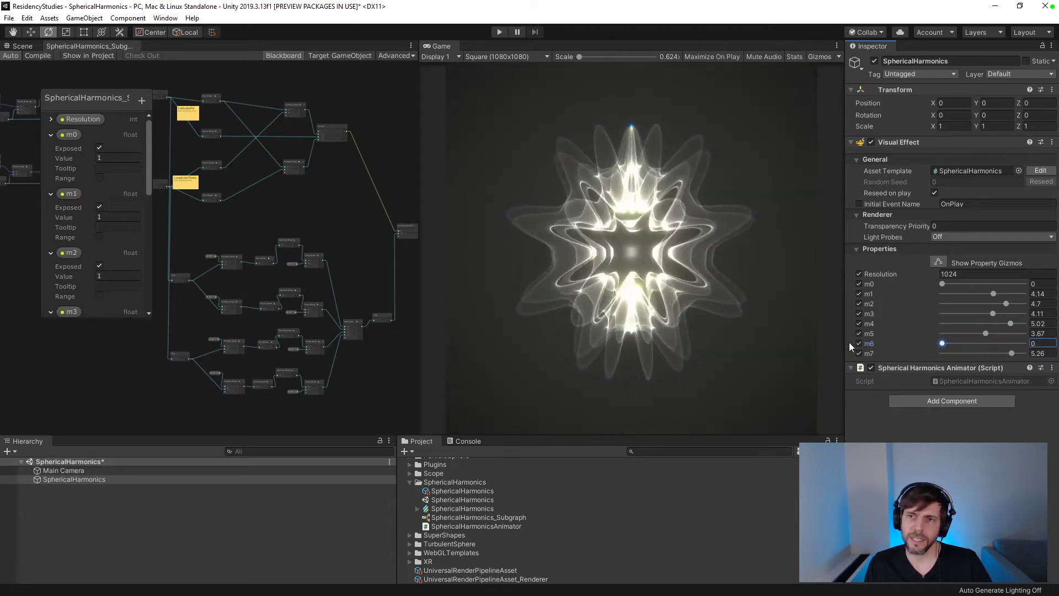
pyautogui.click(1011, 354)
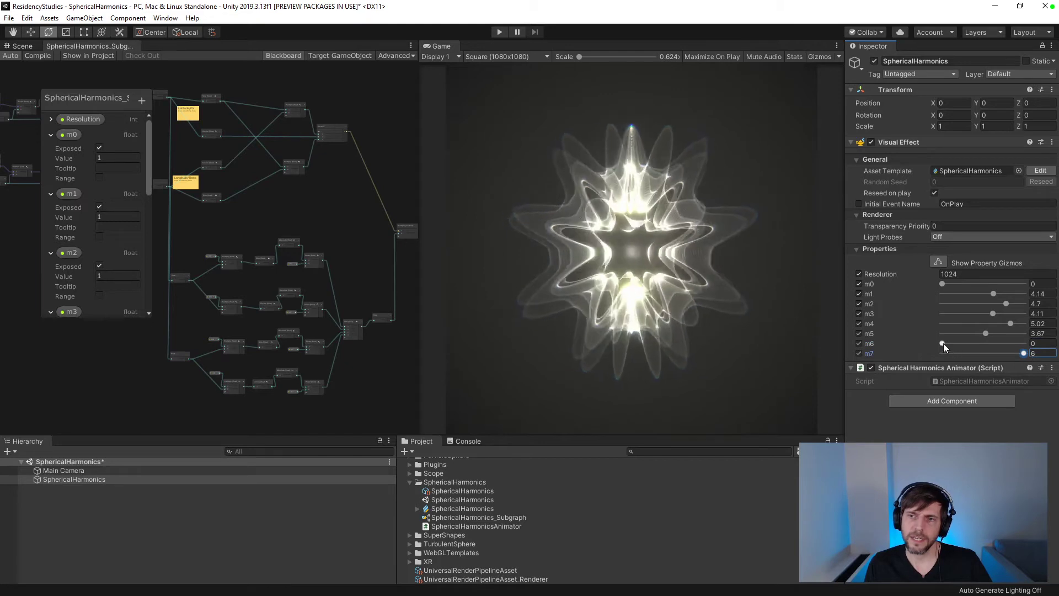
pyautogui.moveTo(944, 345); pyautogui.dragTo(1023, 345)
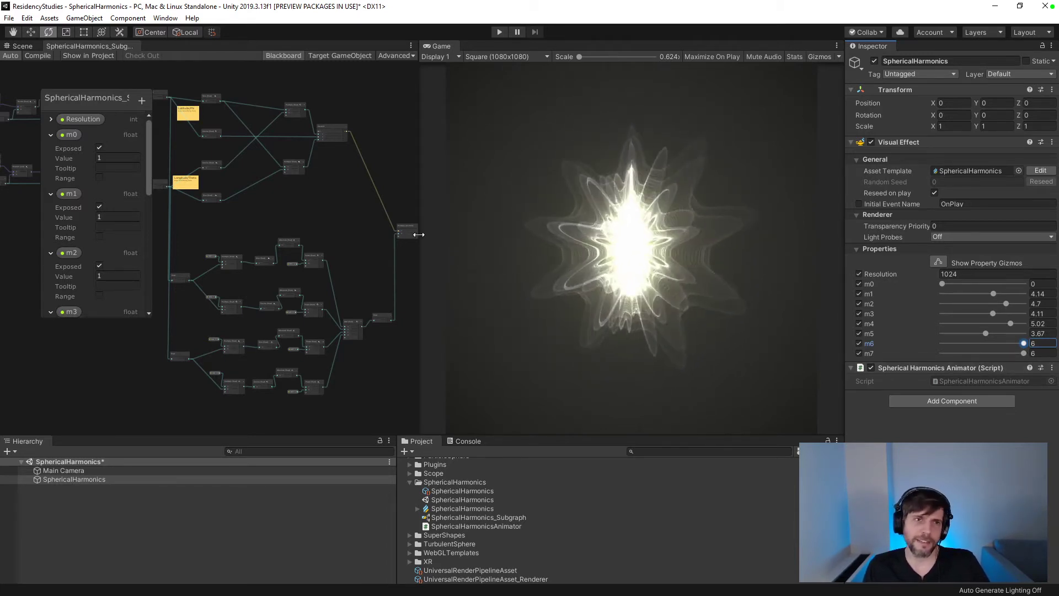
# - Examine the SphericalHarmonics effect from a different angle in the Scene view
pyautogui.click(21, 45)
pyautogui.click(280, 207)
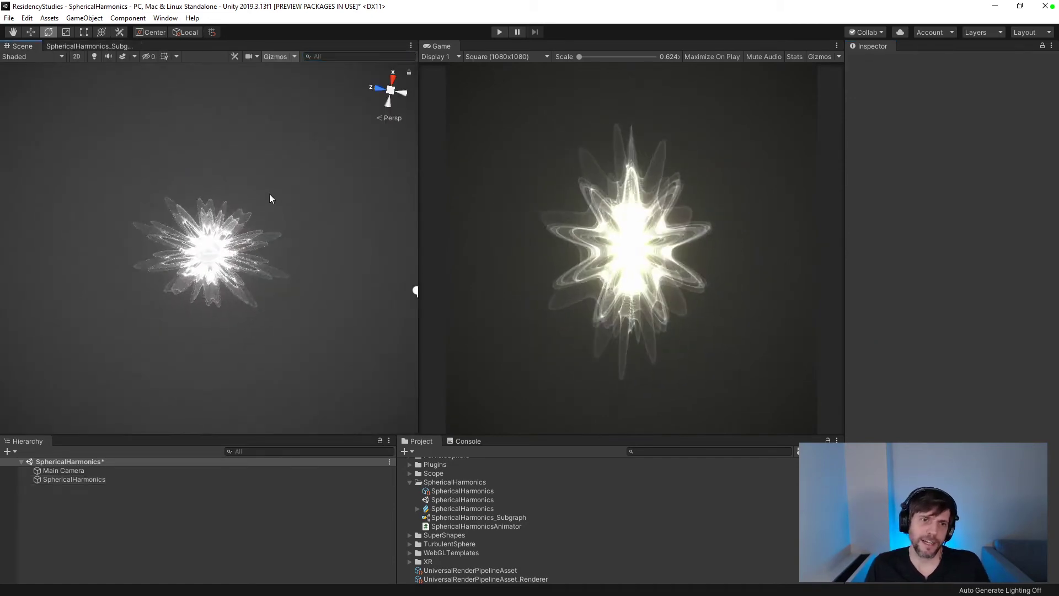
pyautogui.click(98, 480)
pyautogui.click(177, 360)
pyautogui.keyDown('alt'); pyautogui.moveTo(175, 362); pyautogui.dragTo(362, 340); pyautogui.keyUp('alt')
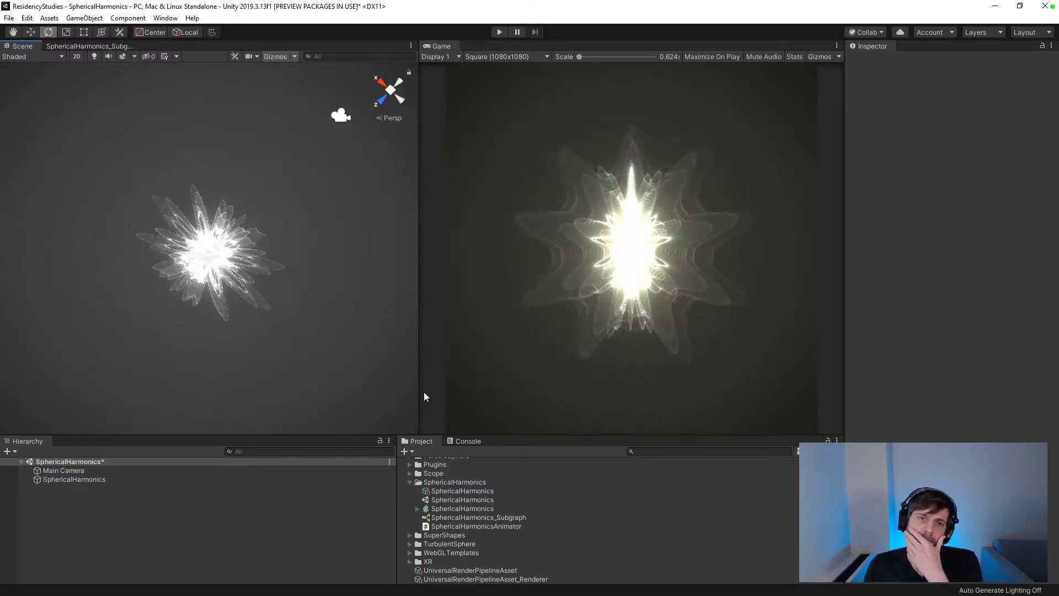
# - Widen the Game view against the Scene view and the Project window against the Hierarchy
pyautogui.moveTo(418, 380); pyautogui.dragTo(389, 382)
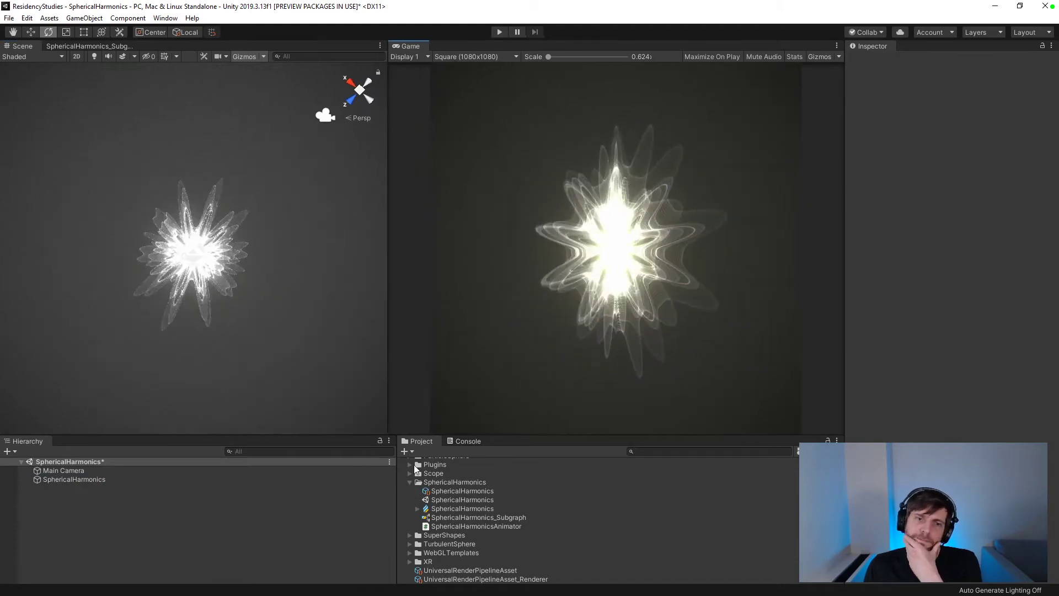
pyautogui.moveTo(396, 524); pyautogui.dragTo(374, 524)
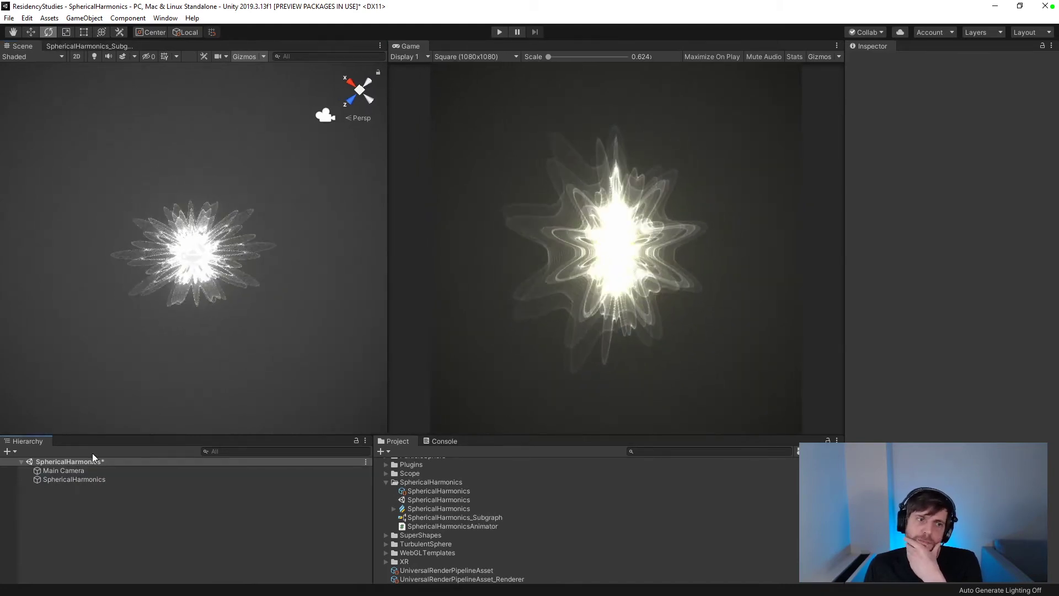
# - Set the SphericalHarmonics object's X rotation to 90 and play the scene
pyautogui.click(91, 479)
pyautogui.click(959, 115)
pyautogui.write('90')
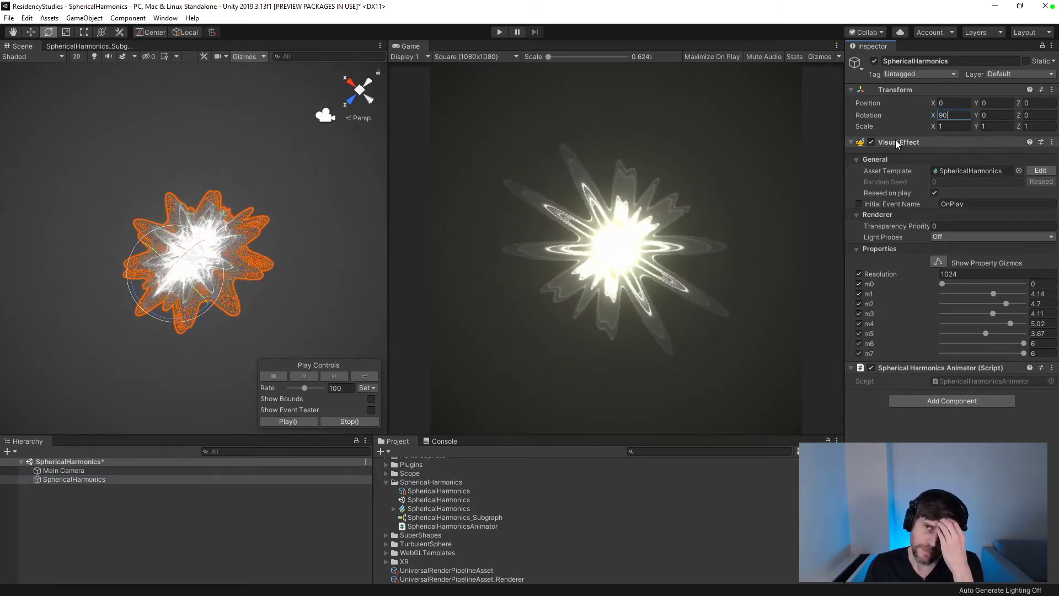
pyautogui.click(499, 31)
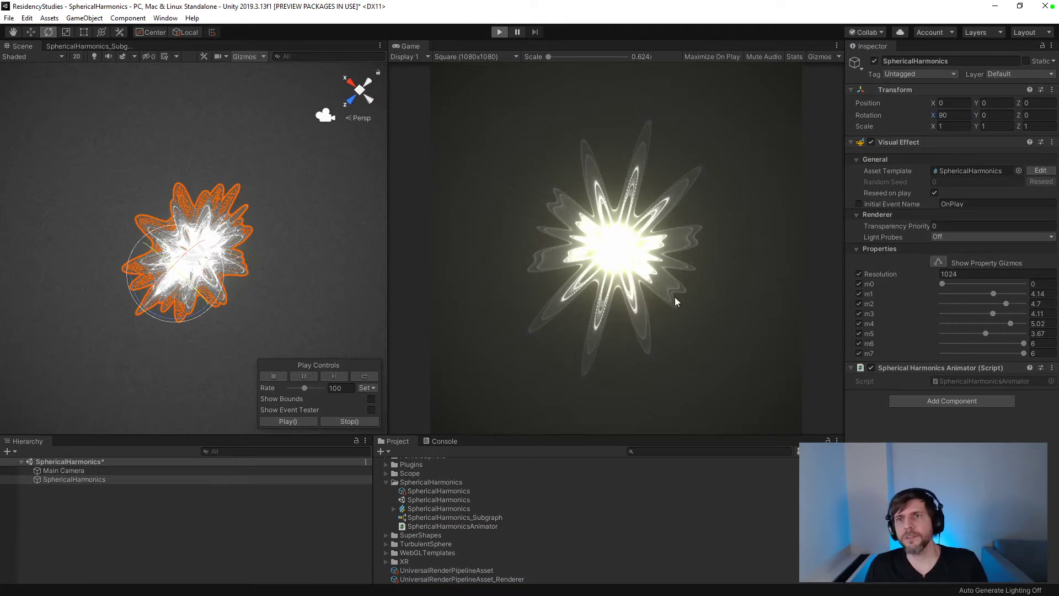
# - Switch to Visual Studio Code, comment out the m6 and m7 SetFloat lines in SphericalHarmonicsAnimator's Update method and save the script
pyautogui.hotkey('alt', 'Tab')
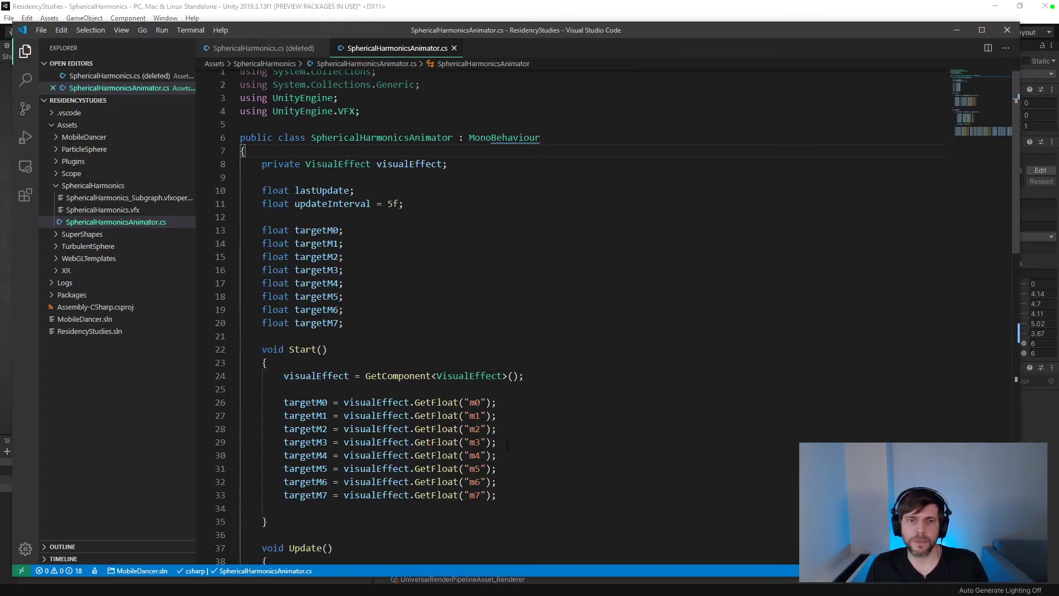
pyautogui.scroll(-4, 497, 445)
pyautogui.scroll(-6, 498, 444)
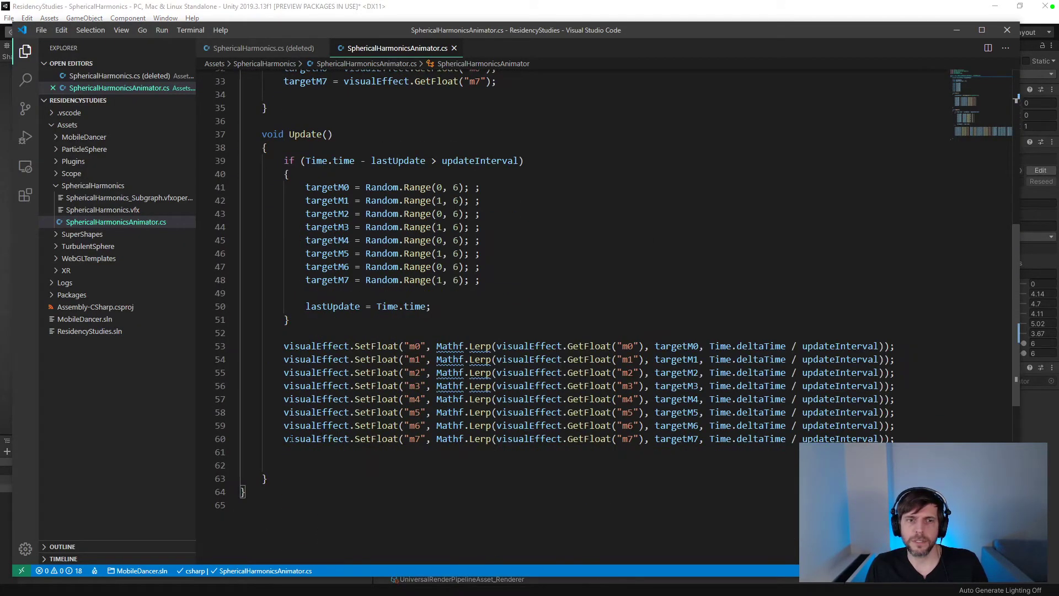
pyautogui.click(288, 438)
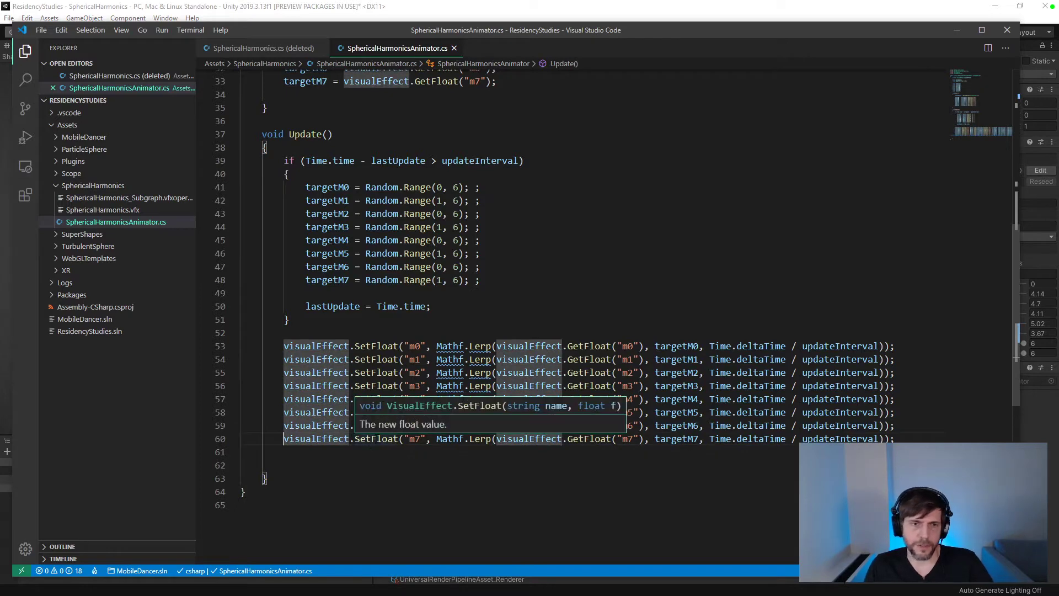
pyautogui.hotkey('ctrl', '/')
pyautogui.hotkey('ctrl', '/')
pyautogui.hotkey('ctrl', 's')
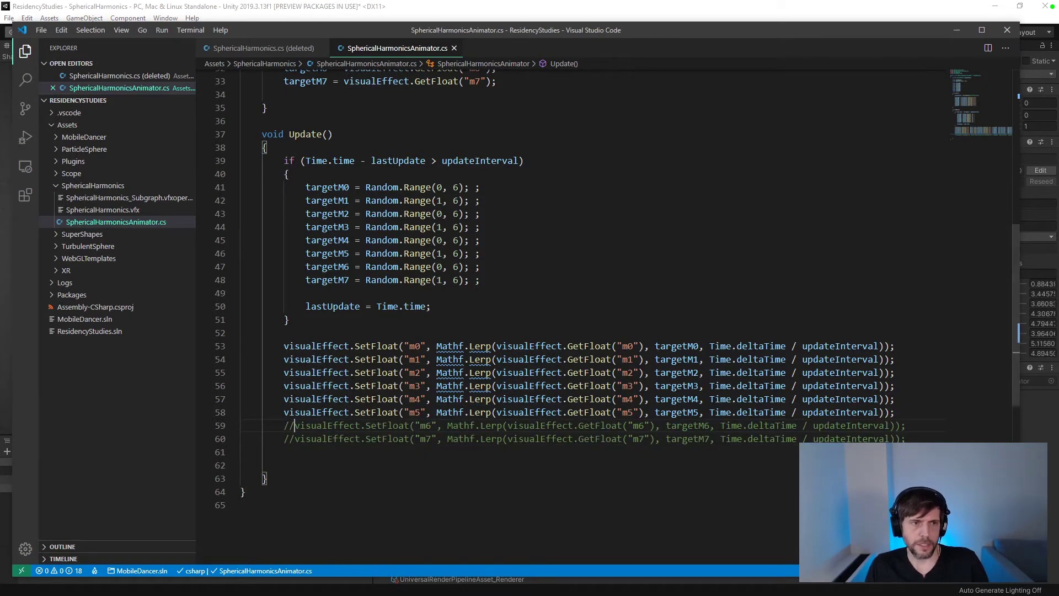
# - Switch back to Unity, set the SphericalHarmonics object's X rotation to 0 outside Play mode and replay the scene
pyautogui.click(7, 359)
pyautogui.click(499, 32)
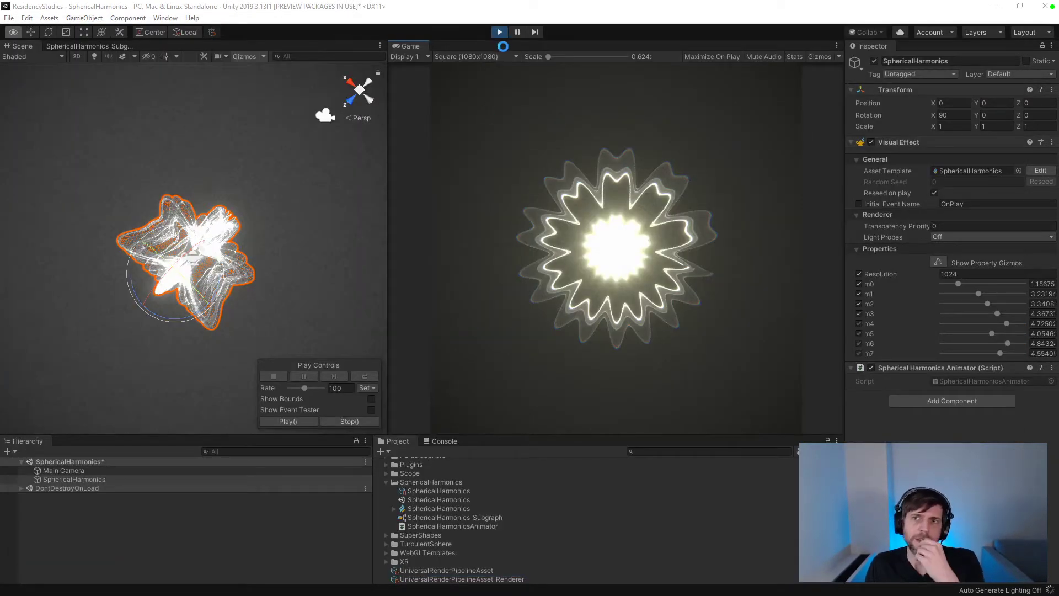
pyautogui.click(970, 114)
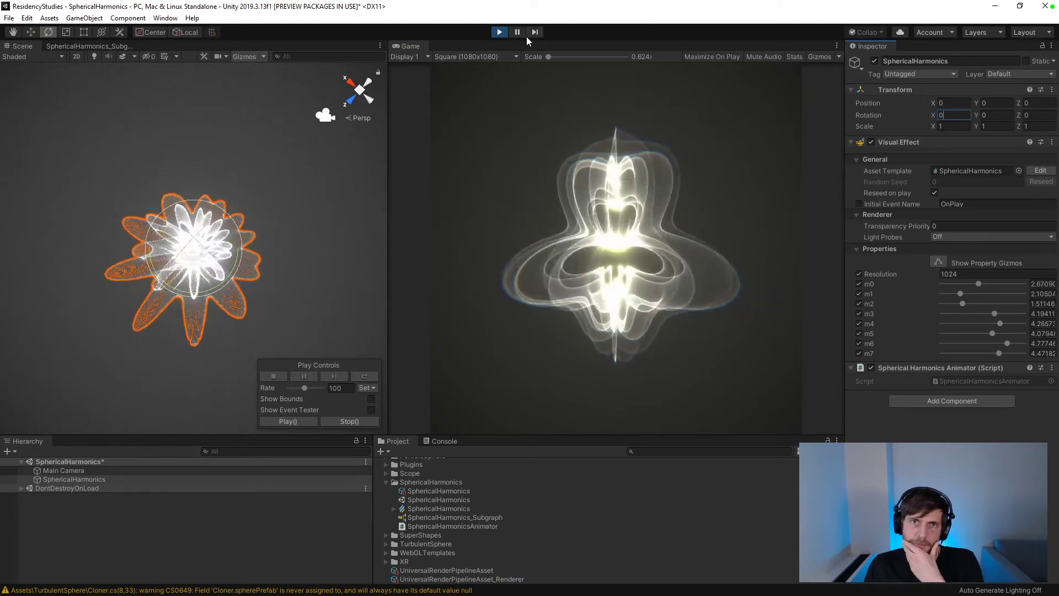
pyautogui.click(500, 32)
pyautogui.write('0')
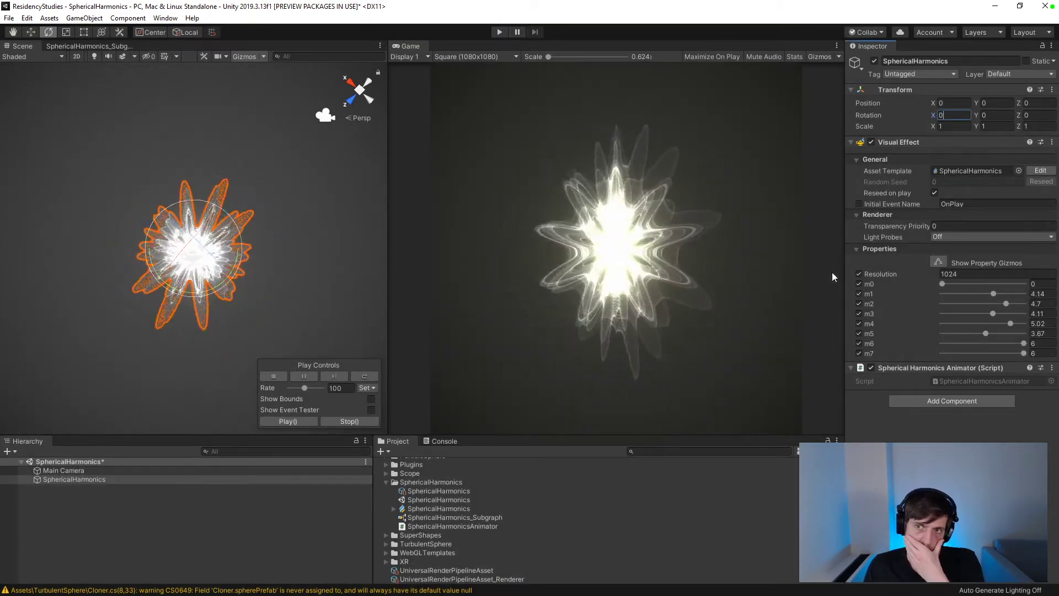
pyautogui.click(499, 32)
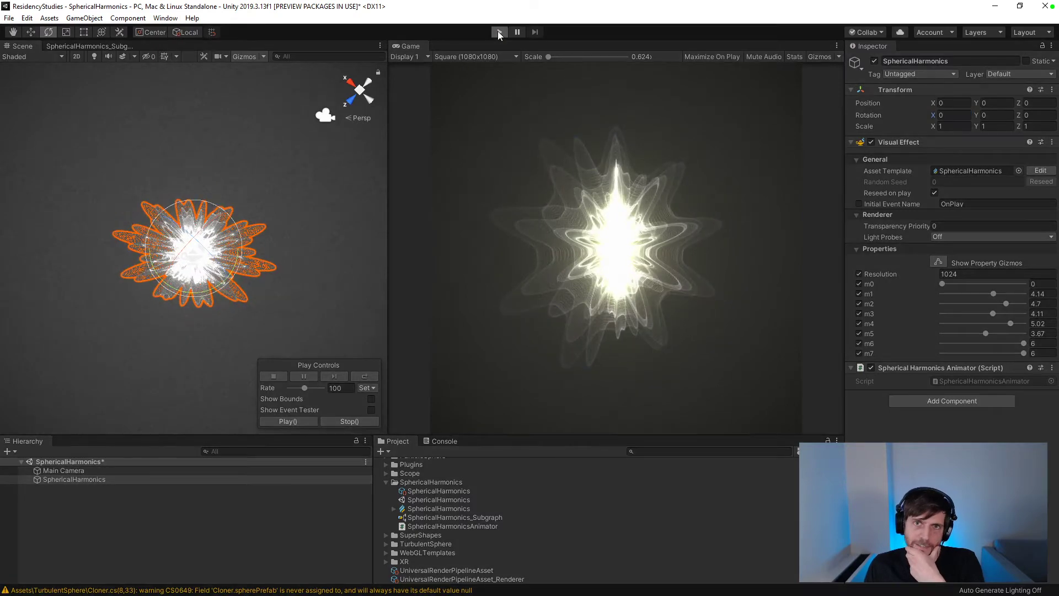
pyautogui.click(499, 34)
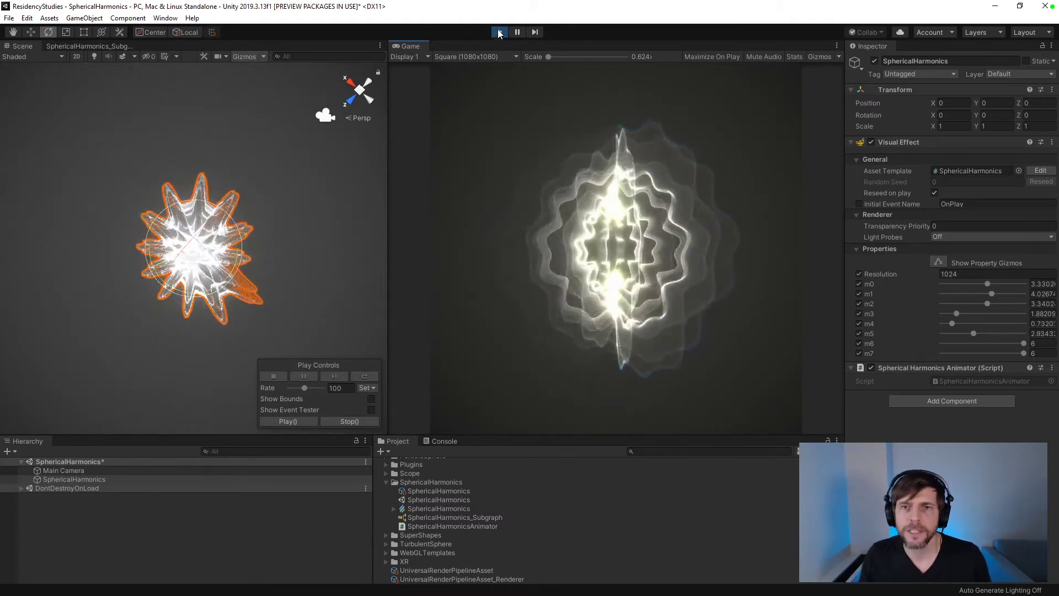
# - Vary m6 and m7 of the visual effect during playback, finishing with both at 5
pyautogui.moveTo(1024, 343); pyautogui.dragTo(936, 349)
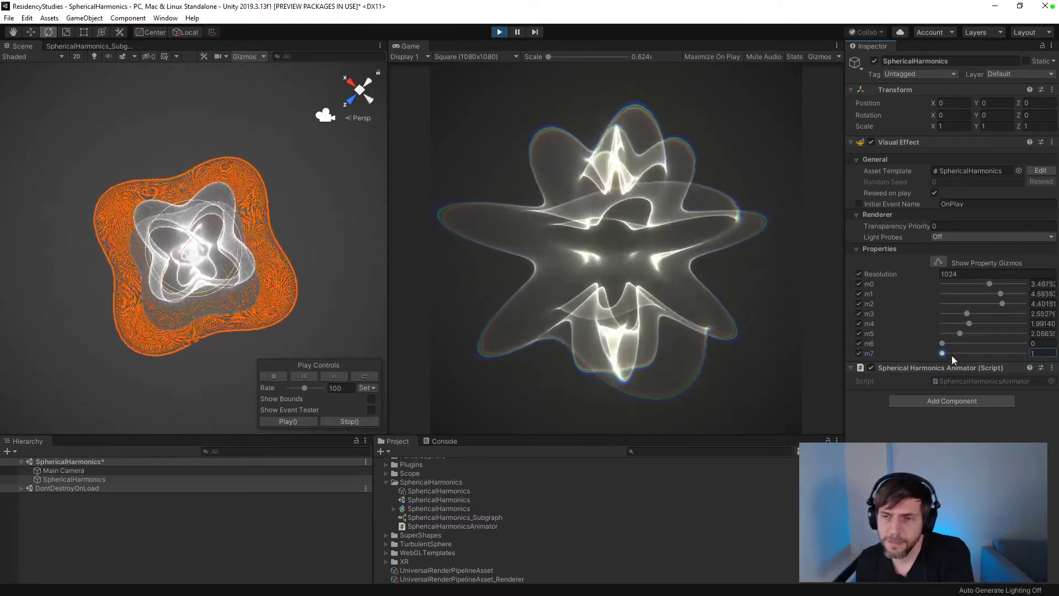
pyautogui.moveTo(943, 353); pyautogui.dragTo(995, 339)
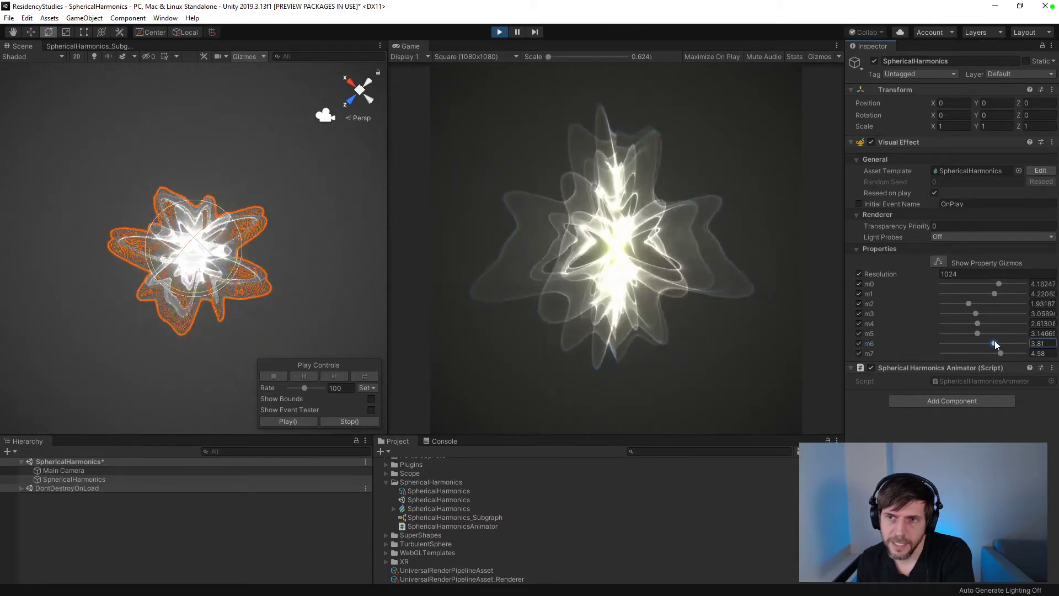
pyautogui.moveTo(995, 343); pyautogui.dragTo(1009, 344)
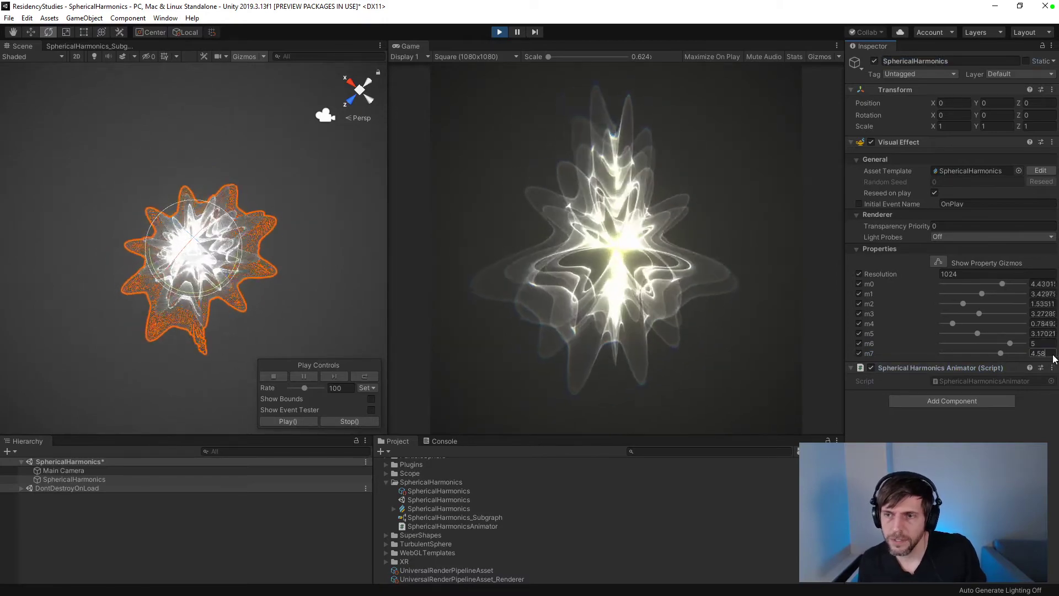
pyautogui.click(1000, 354)
pyautogui.write('5')
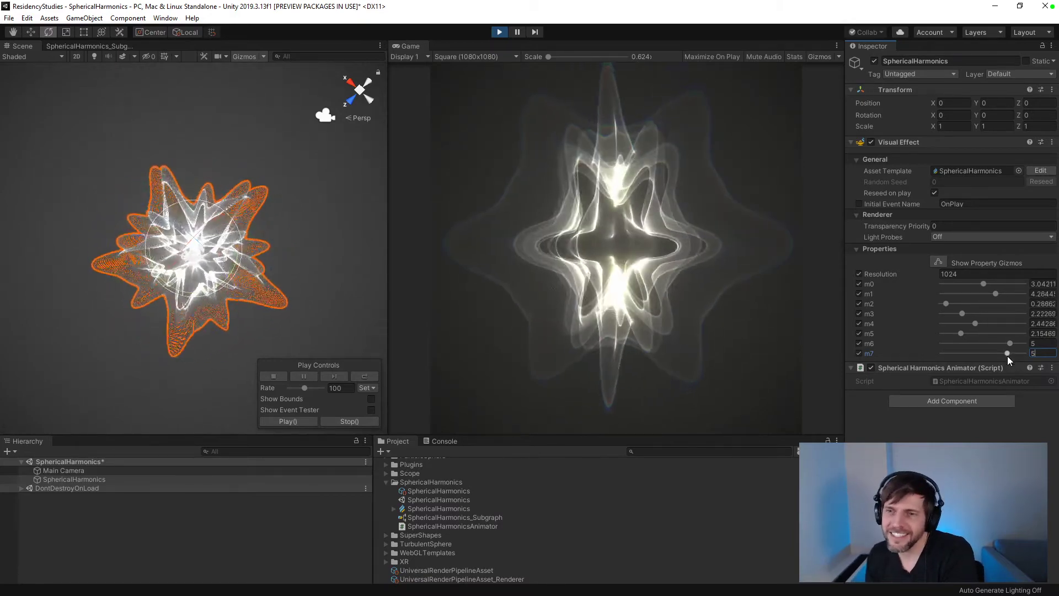
# - Try m7 at 1 and m6 at 0 while the scene plays, and stop Play mode
pyautogui.press('BackSpace')
pyautogui.write('1')
pyautogui.moveTo(1009, 343); pyautogui.dragTo(845, 332)
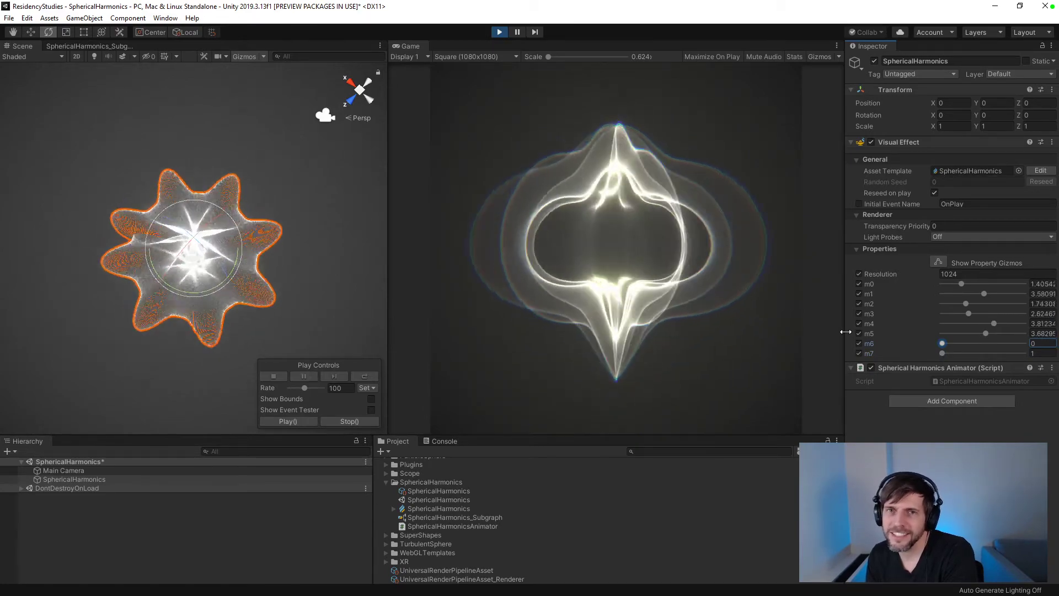
pyautogui.moveTo(942, 343); pyautogui.dragTo(845, 349)
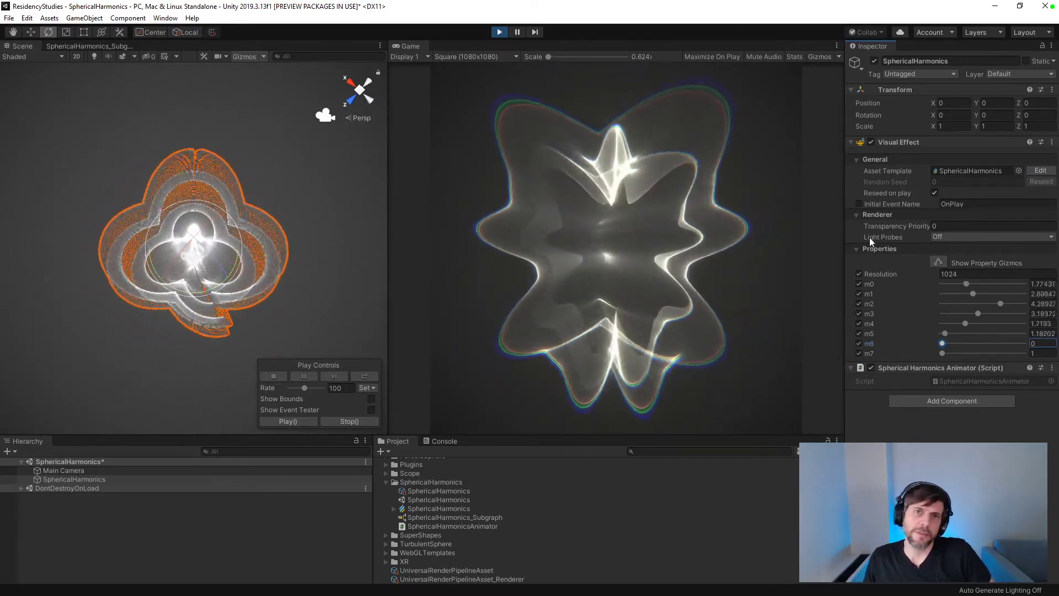
pyautogui.click(503, 34)
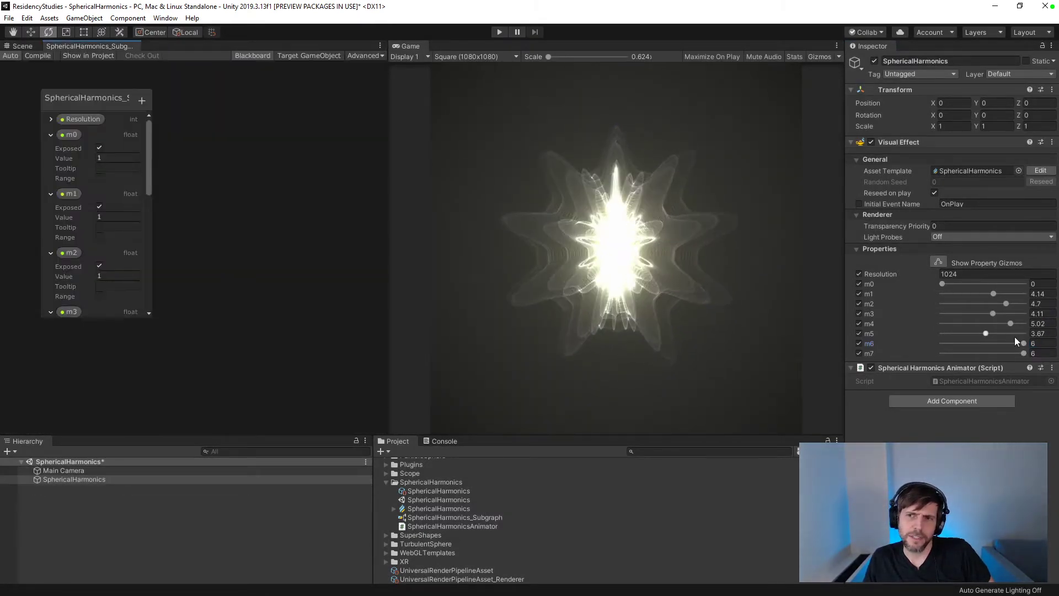
# - Set m1 through m5 of the visual effect to 6, m6 to 0 and m7 to 1
pyautogui.moveTo(1024, 343); pyautogui.dragTo(883, 344)
pyautogui.moveTo(1023, 353)
pyautogui.mouseDown()
pyautogui.moveTo(943, 353)
pyautogui.moveTo(1018, 343)
pyautogui.mouseUp()
pyautogui.moveTo(942, 353); pyautogui.dragTo(1029, 333)
pyautogui.moveTo(1010, 323); pyautogui.dragTo(1056, 298)
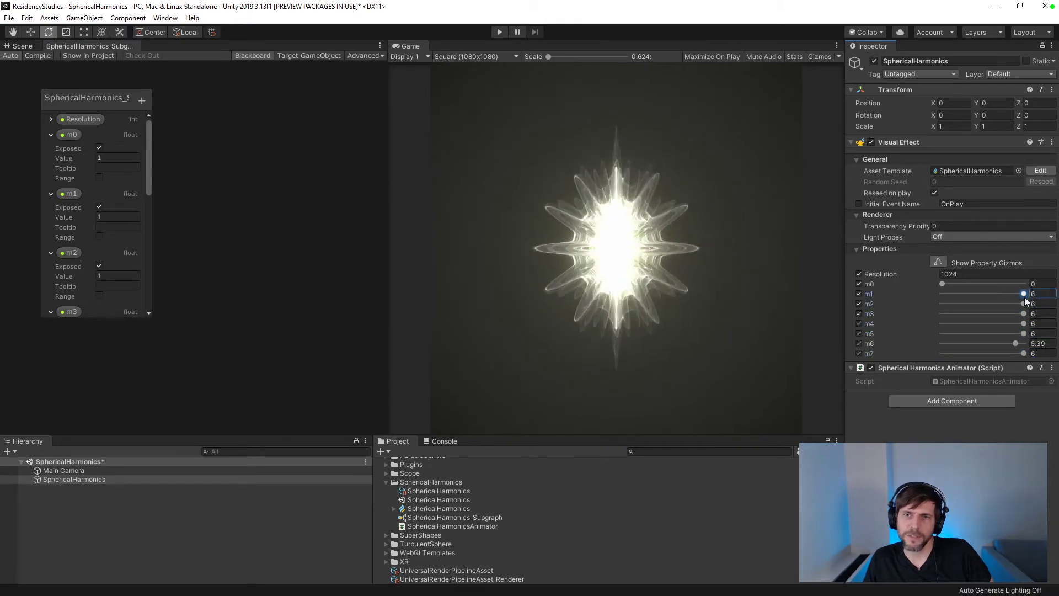
pyautogui.moveTo(1018, 343); pyautogui.dragTo(912, 358)
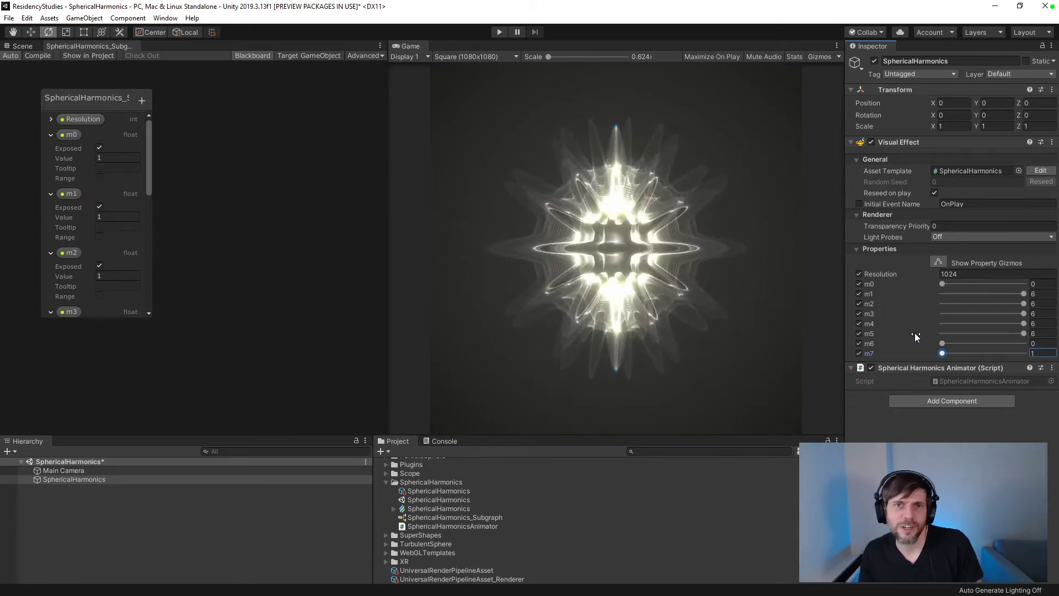
# - Collapse the details of the m0 to m7 properties in SphericalHarmonics_Subgraph's Blackboard
pyautogui.click(313, 270)
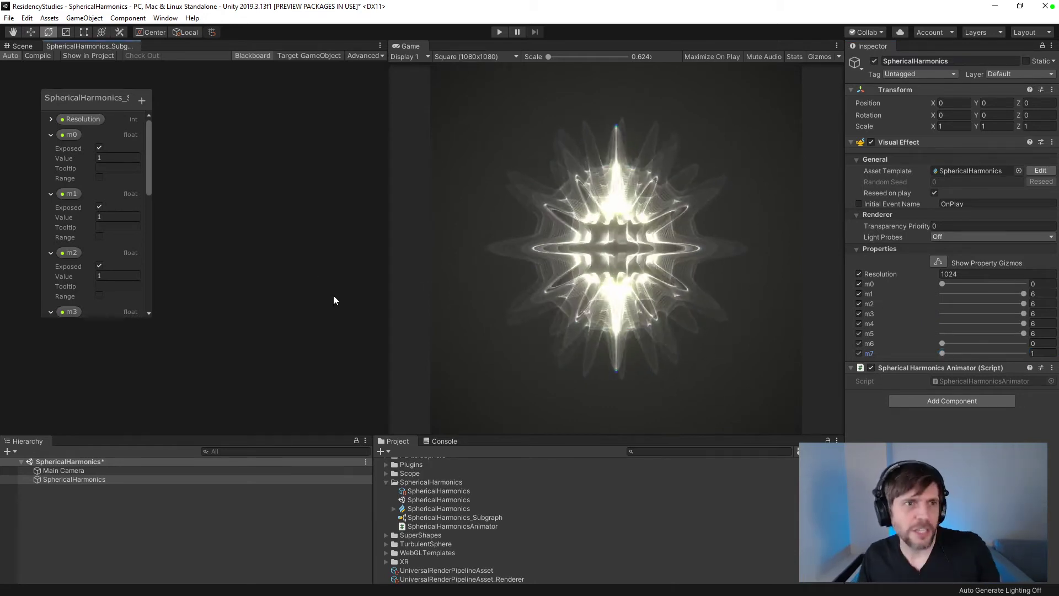
pyautogui.click(464, 519)
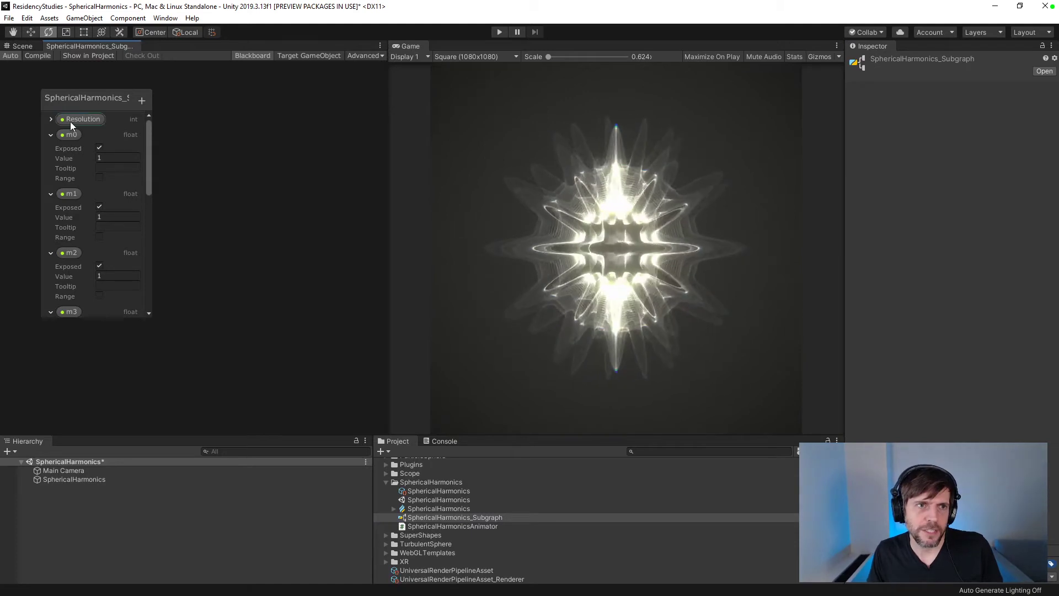
pyautogui.click(51, 135)
pyautogui.click(50, 150)
pyautogui.click(51, 165)
pyautogui.click(51, 181)
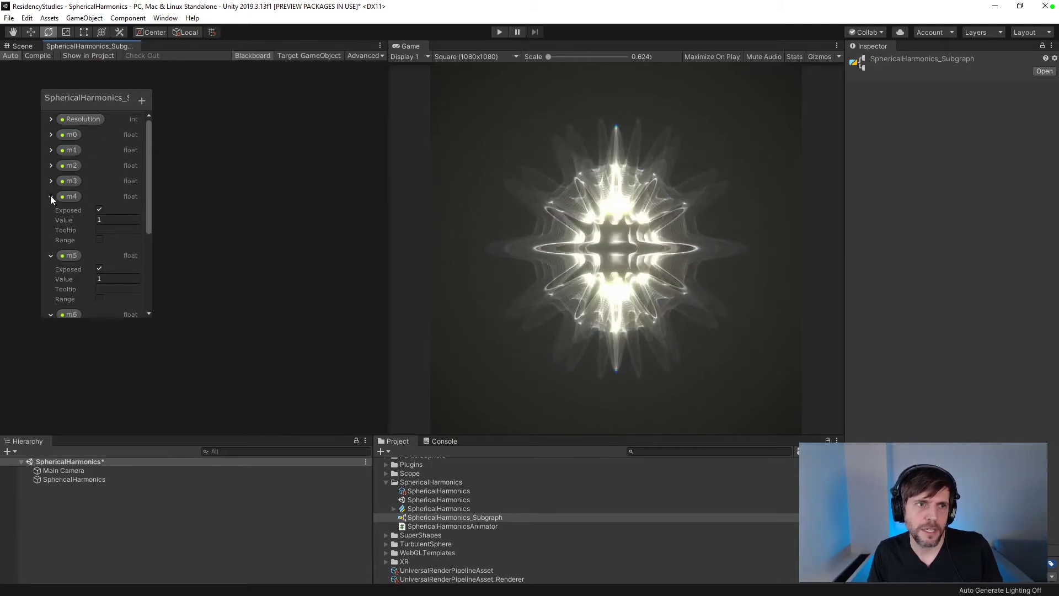
pyautogui.click(51, 197)
pyautogui.click(51, 212)
pyautogui.click(50, 227)
pyautogui.click(51, 243)
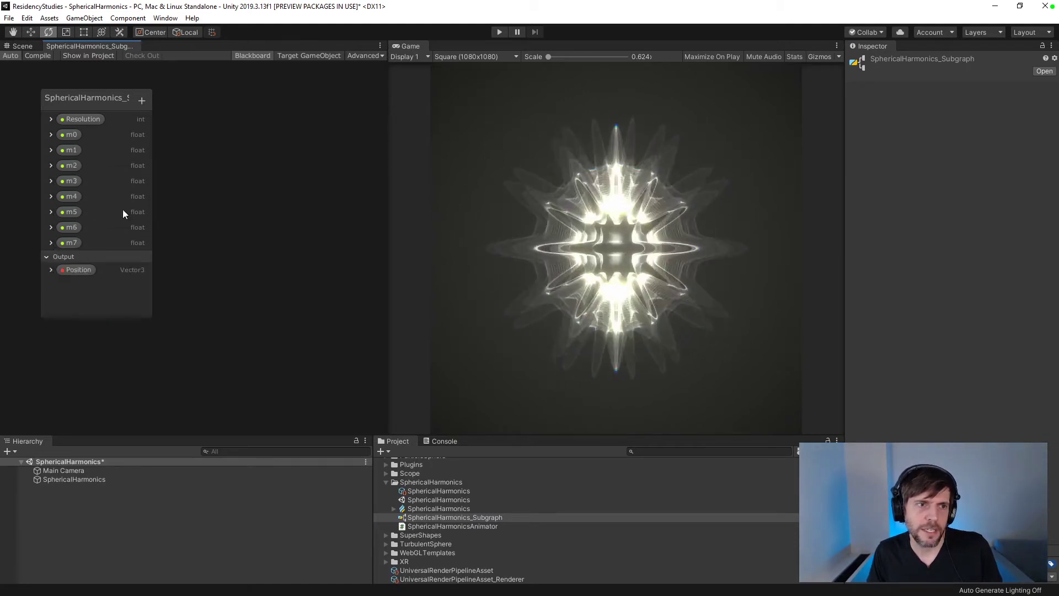
# - Add a float property to the subgraph's Blackboard, make it an output and rename it Radius
pyautogui.click(142, 100)
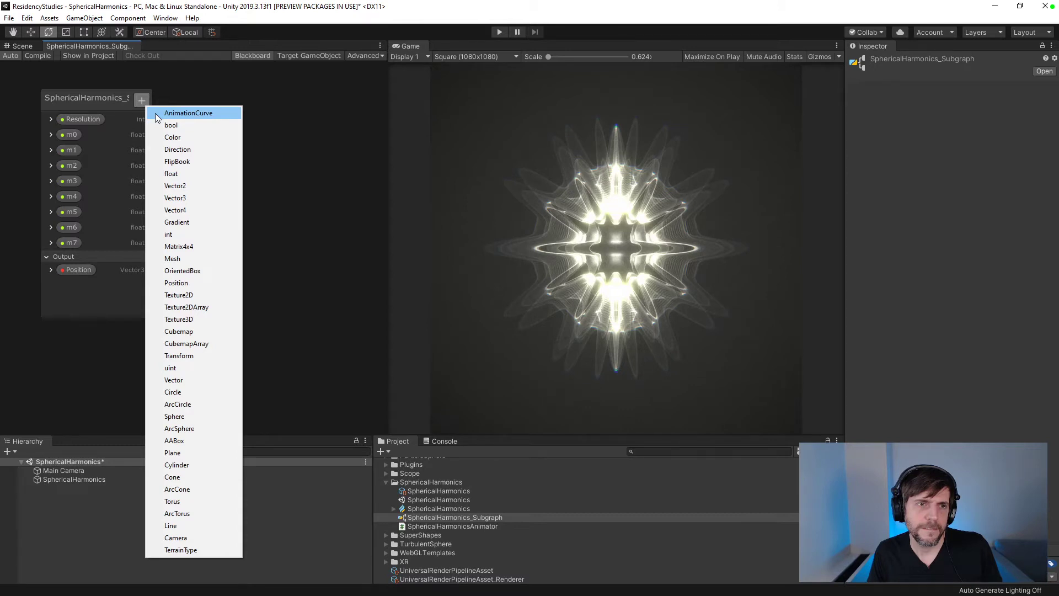
pyautogui.click(169, 174)
pyautogui.click(83, 260)
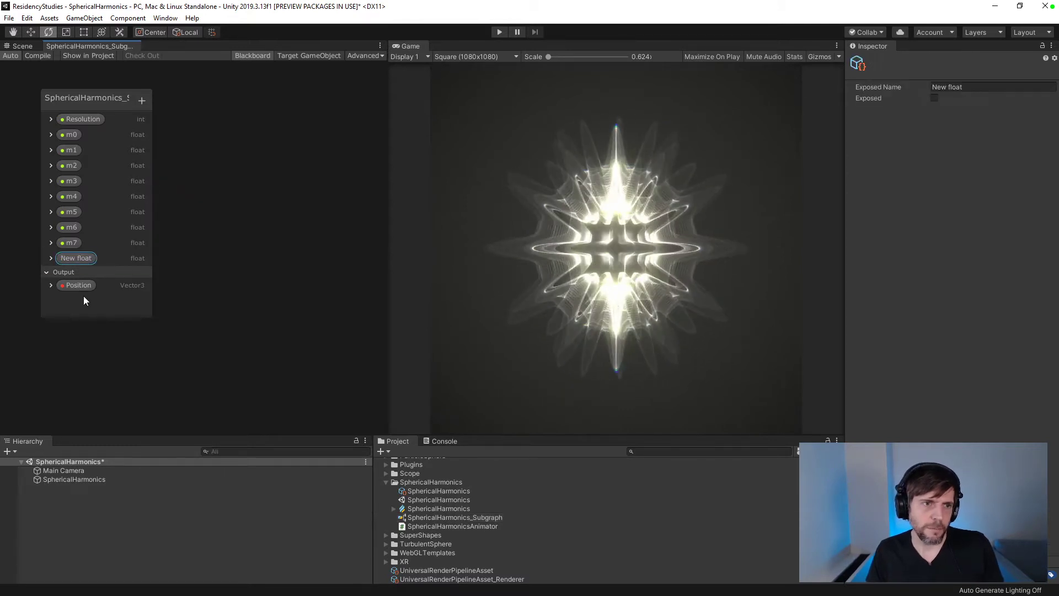
pyautogui.moveTo(75, 251); pyautogui.dragTo(81, 290)
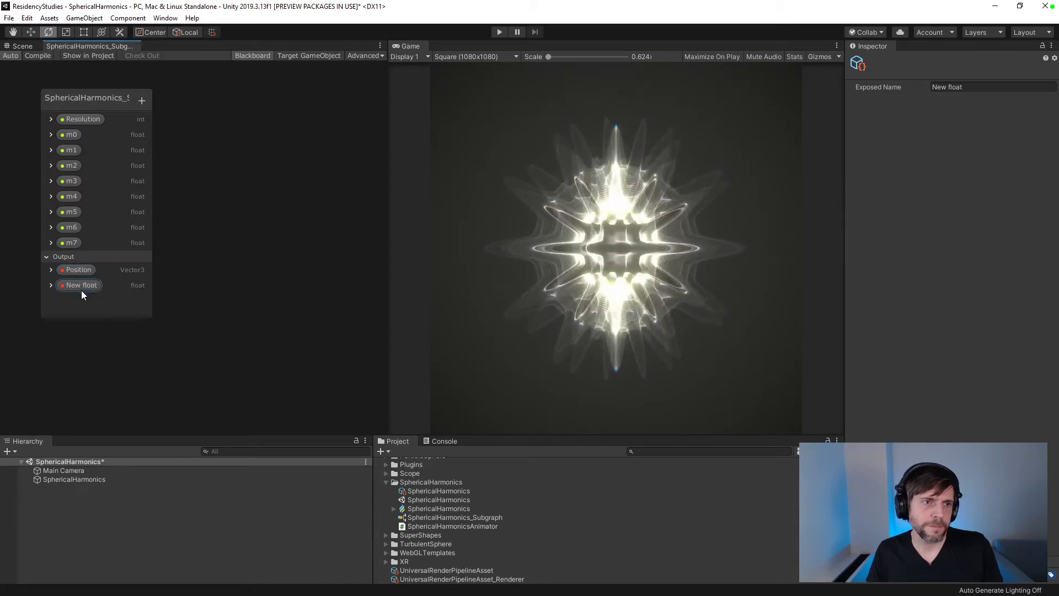
pyautogui.doubleClick(81, 286)
pyautogui.write('Radius')
pyautogui.press('Return')
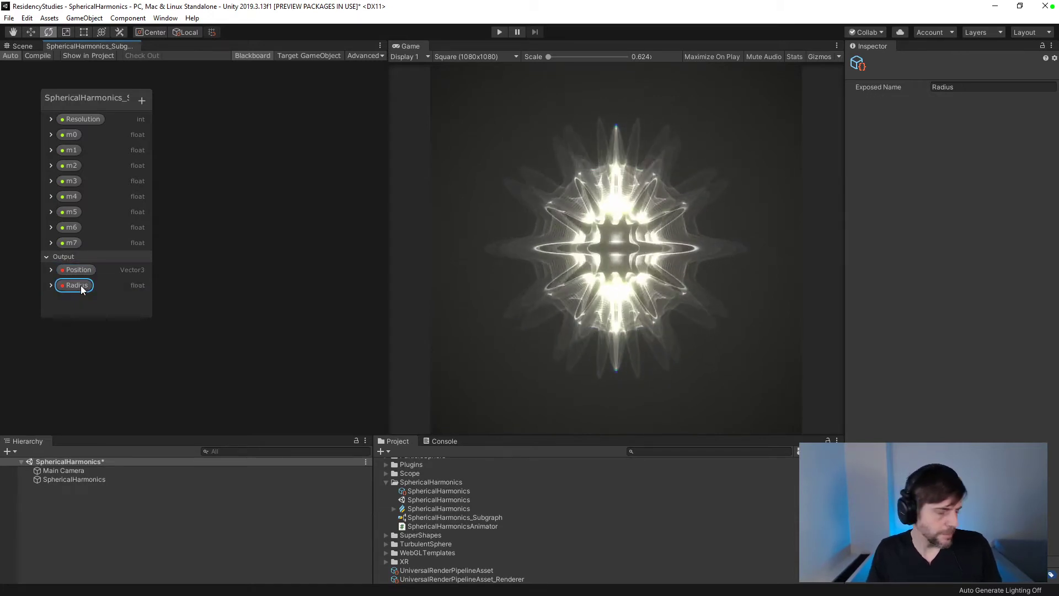
# - Open the SphericalHarmonics visual effect graph and examine the outputs of its subgraph node
pyautogui.click(441, 509)
pyautogui.doubleClick(441, 509)
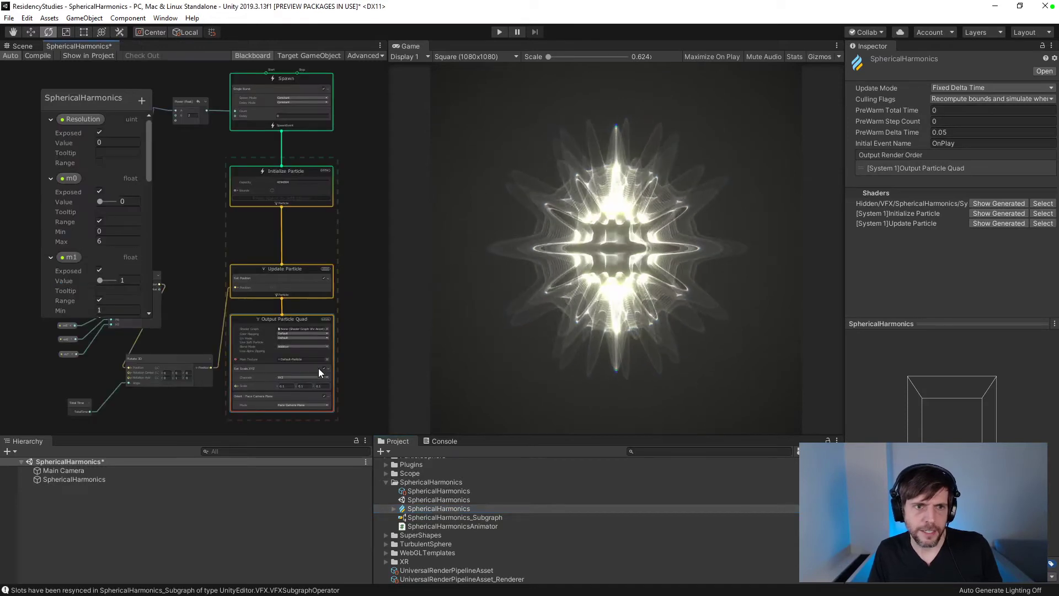
pyautogui.moveTo(219, 294); pyautogui.dragTo(293, 273, button='middle')
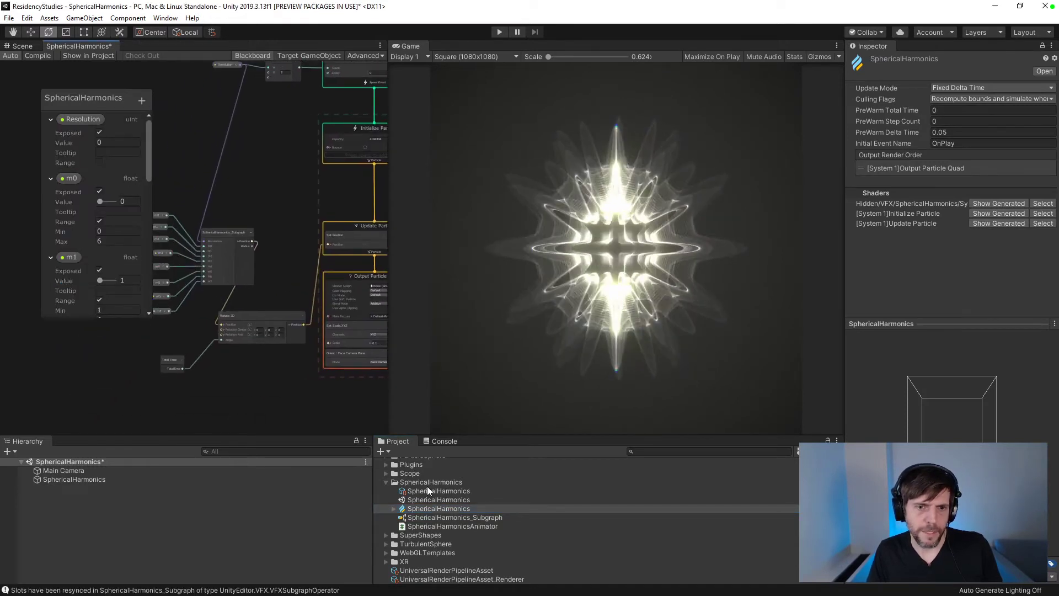
# - Reopen SphericalHarmonics_Subgraph and expand the details of its Position and Radius outputs
pyautogui.doubleClick(441, 517)
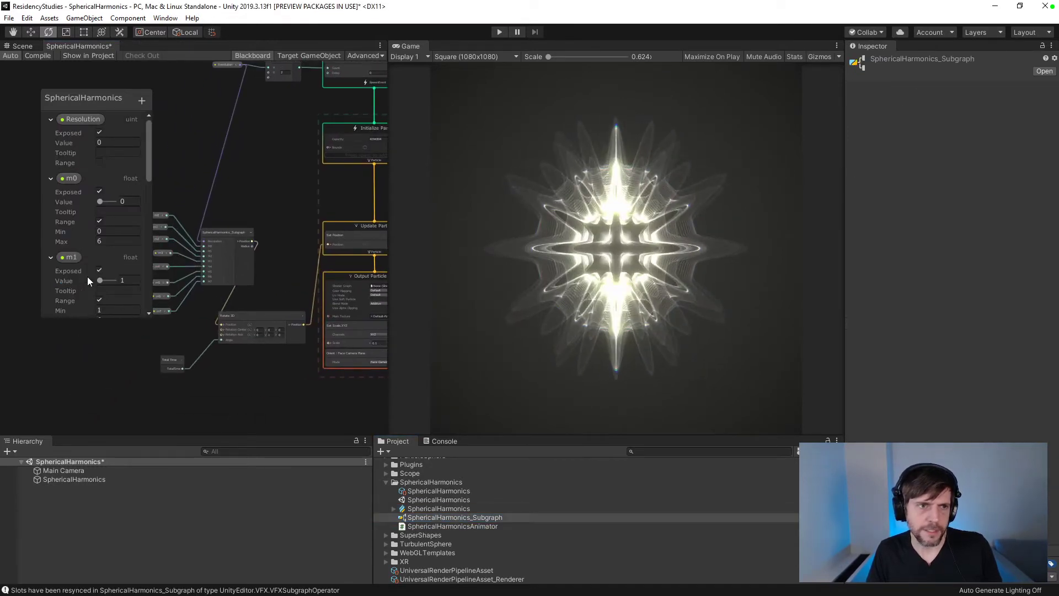
pyautogui.click(51, 270)
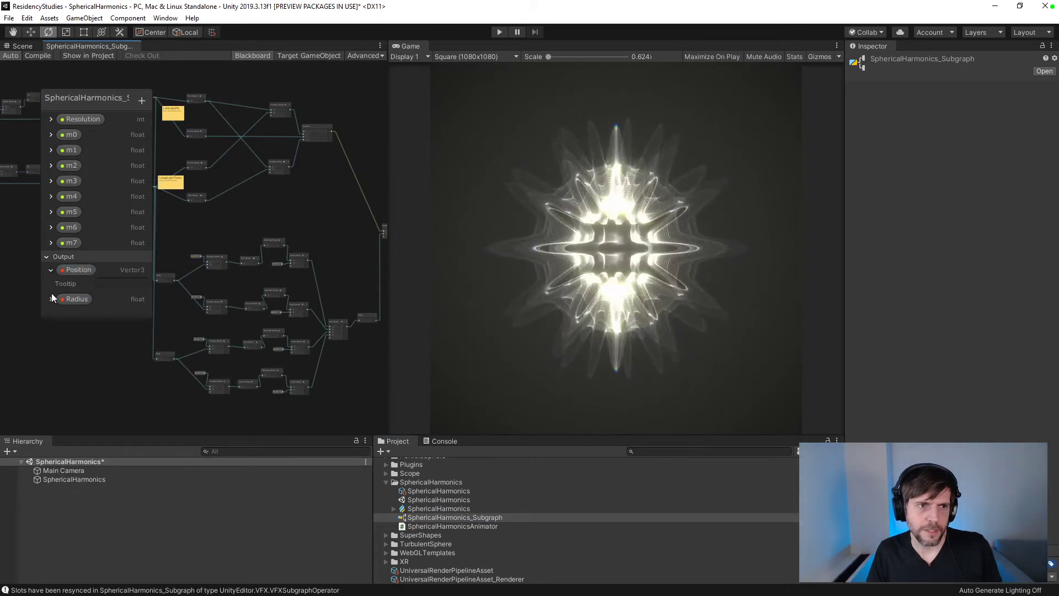
pyautogui.click(53, 297)
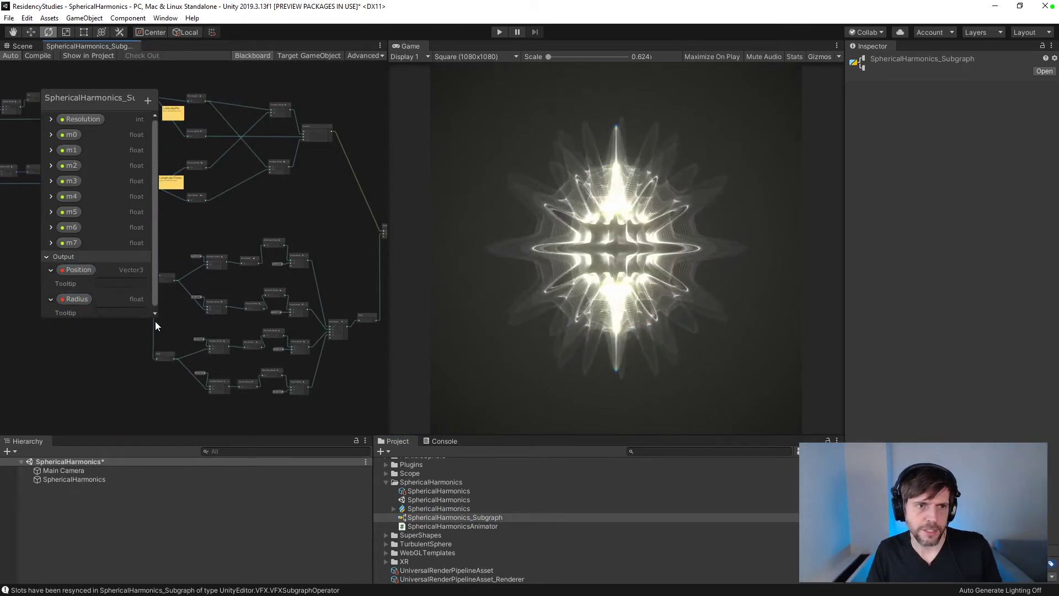
# - Compile the subgraph and open the SphericalHarmonics visual effect graph around its subgraph node
pyautogui.click(28, 55)
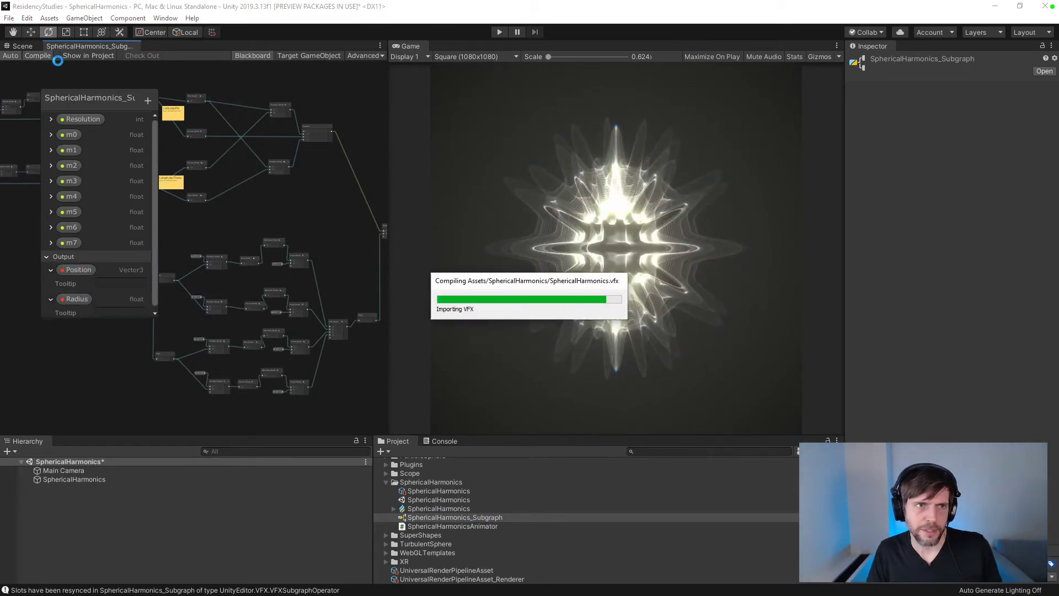
pyautogui.doubleClick(426, 508)
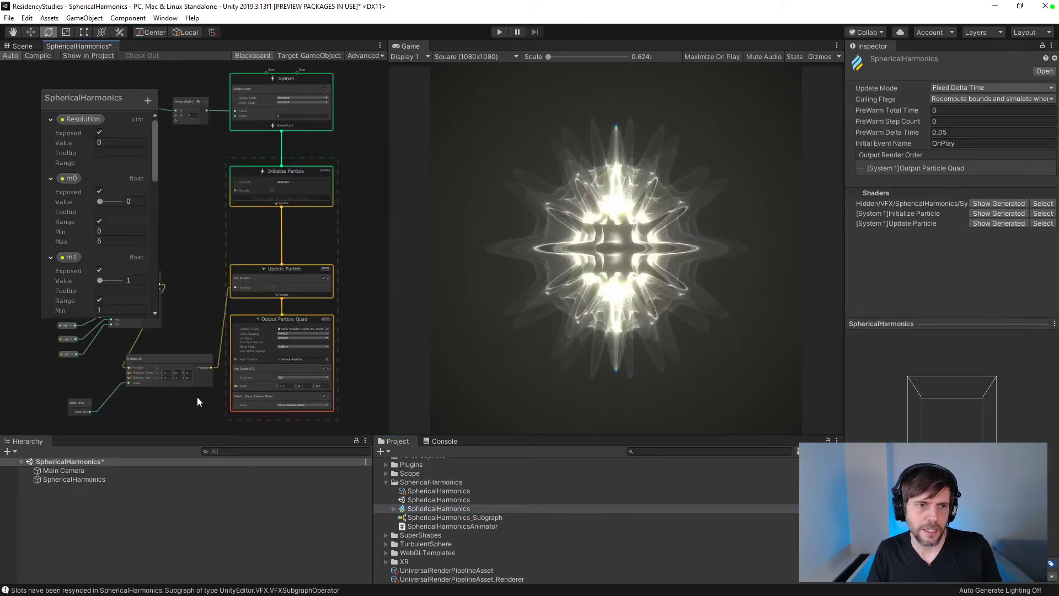
pyautogui.moveTo(198, 397); pyautogui.dragTo(281, 393, button='middle')
pyautogui.scroll(3, 290, 302)
pyautogui.moveTo(290, 302); pyautogui.dragTo(324, 222, button='middle')
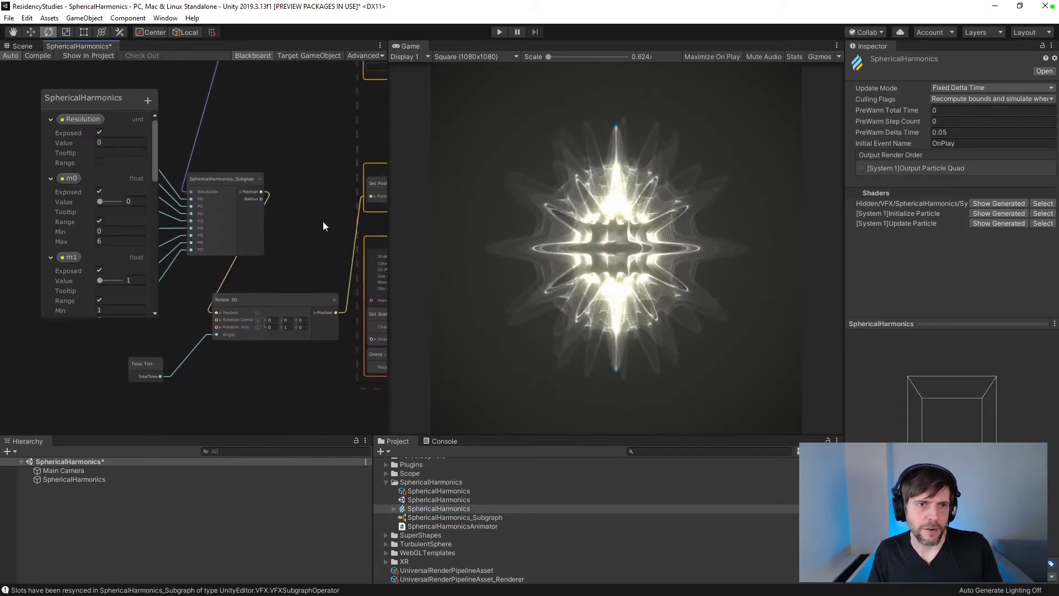
pyautogui.moveTo(228, 173); pyautogui.dragTo(206, 176, button='middle')
pyautogui.moveTo(281, 248); pyautogui.dragTo(253, 197, button='middle')
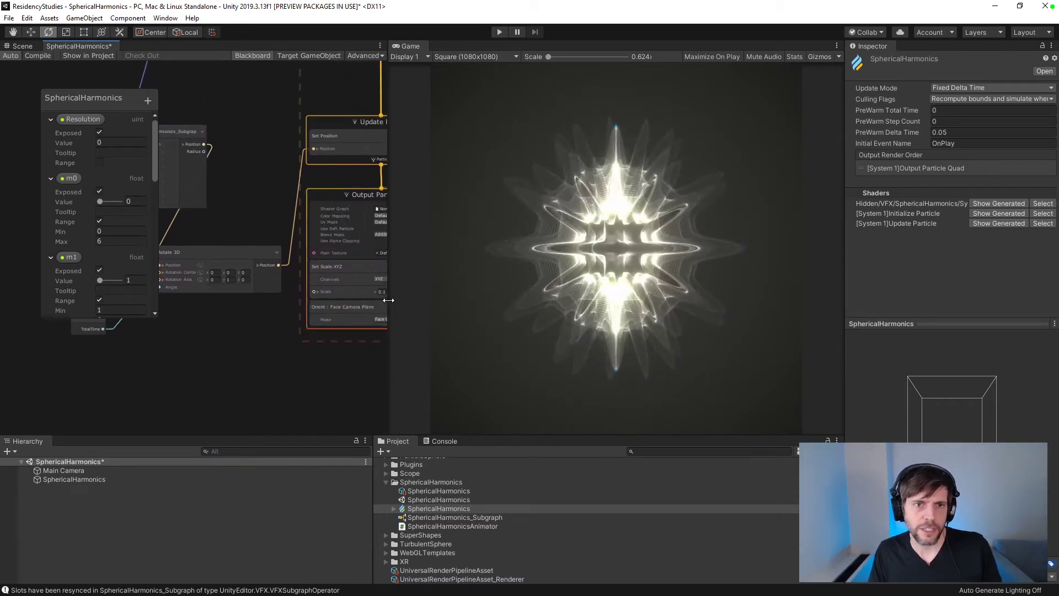
# - Widen the graph area and rearrange the subgraph node with its m0 to m7 inputs, the Rotate 3D node and the Total Time node
pyautogui.moveTo(388, 300); pyautogui.dragTo(524, 307)
pyautogui.moveTo(359, 345); pyautogui.dragTo(423, 339, button='middle')
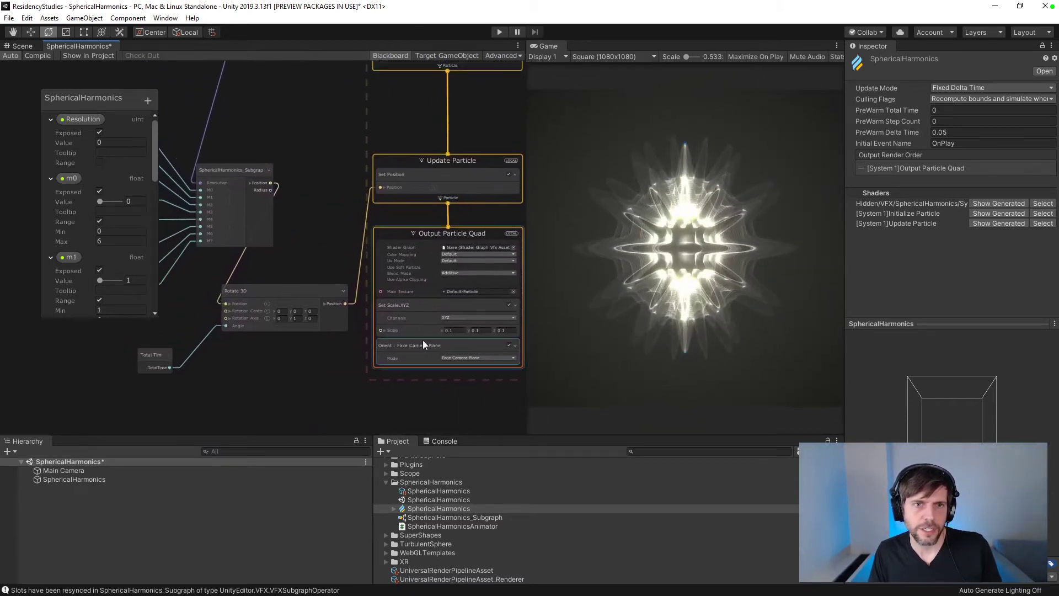
pyautogui.moveTo(396, 163); pyautogui.dragTo(399, 124)
pyautogui.moveTo(301, 211); pyautogui.dragTo(431, 220, button='middle')
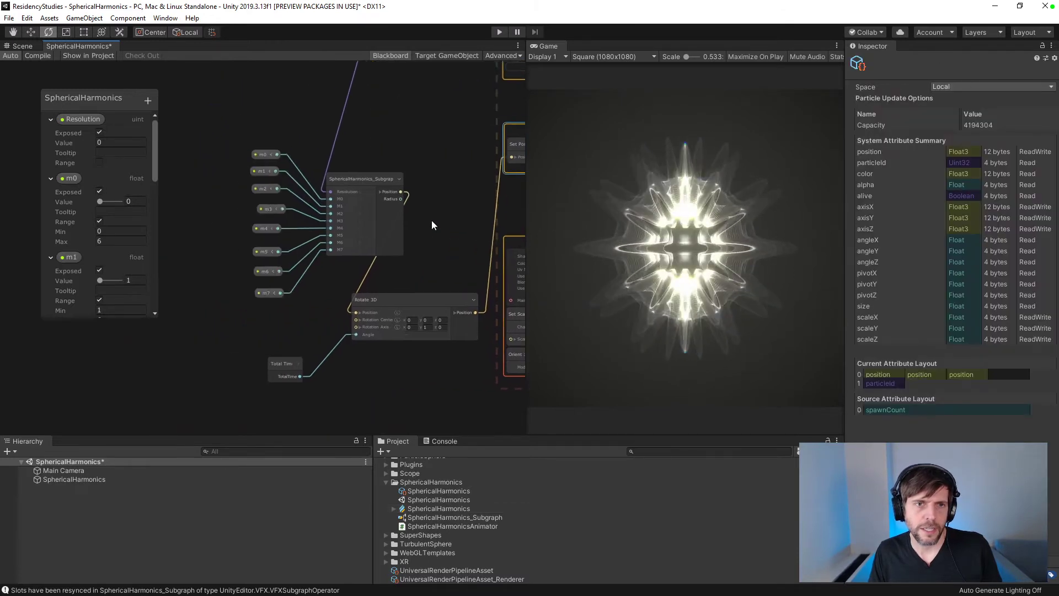
pyautogui.moveTo(223, 152); pyautogui.dragTo(315, 308)
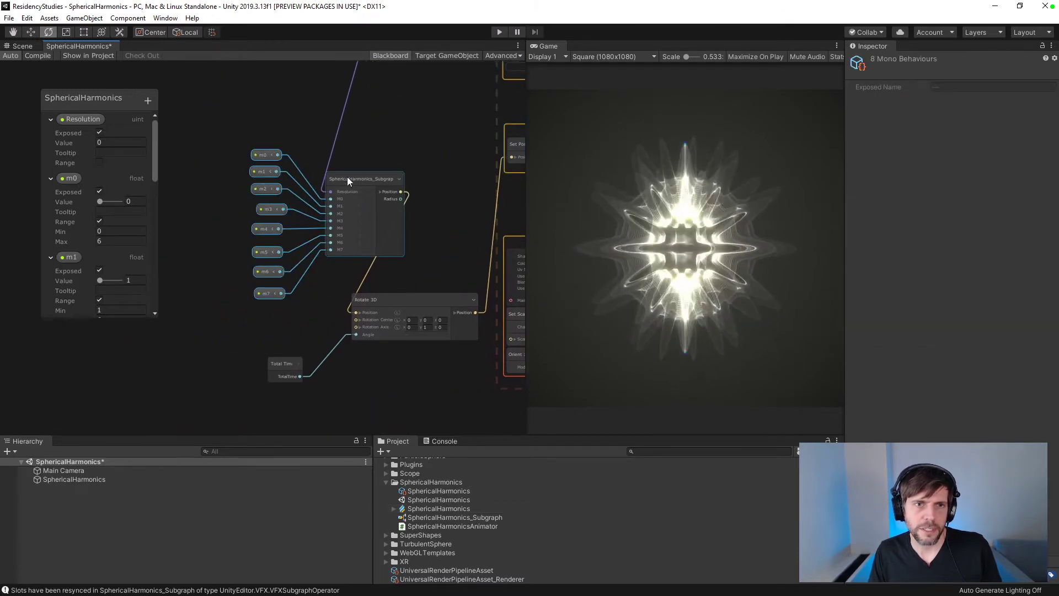
pyautogui.moveTo(198, 137); pyautogui.dragTo(338, 301)
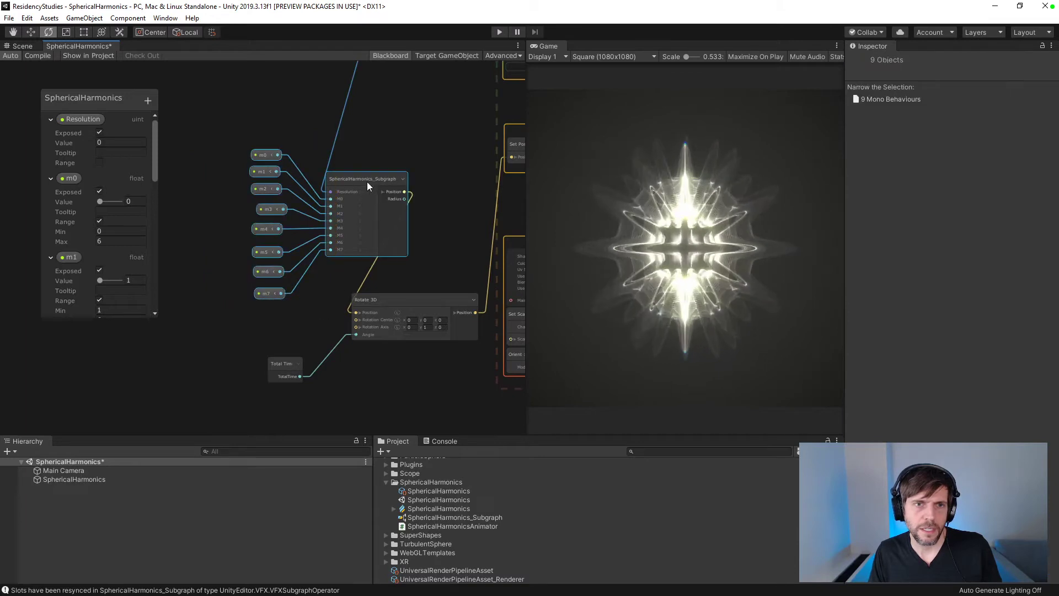
pyautogui.moveTo(366, 181); pyautogui.dragTo(249, 184)
pyautogui.moveTo(380, 305); pyautogui.dragTo(369, 124)
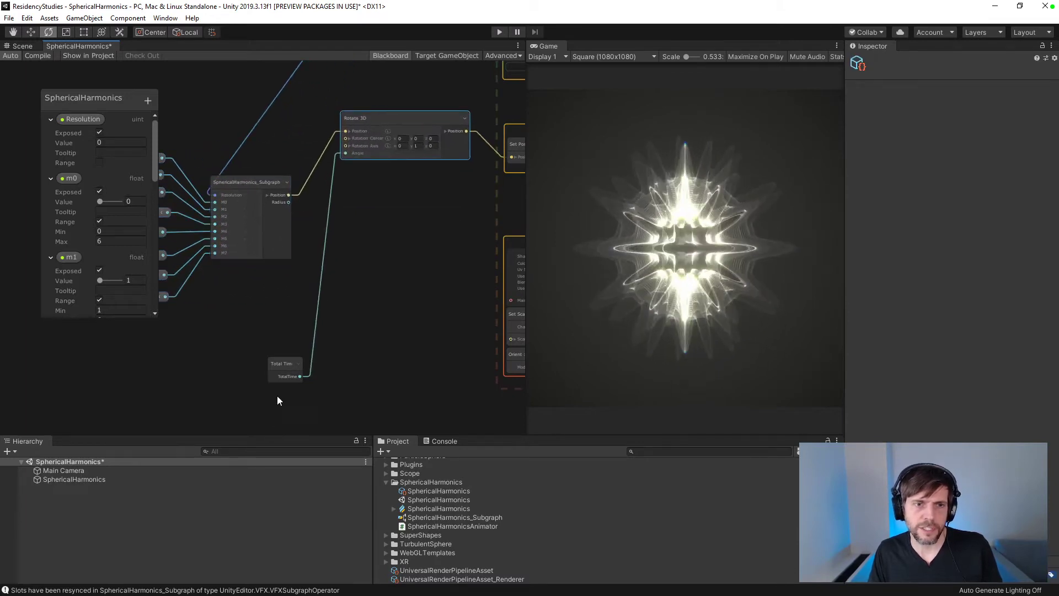
pyautogui.moveTo(276, 364); pyautogui.dragTo(326, 179)
# - Add a Lerp node below the Total Time node, near the subgraph node's outputs
pyautogui.rightClick(388, 250)
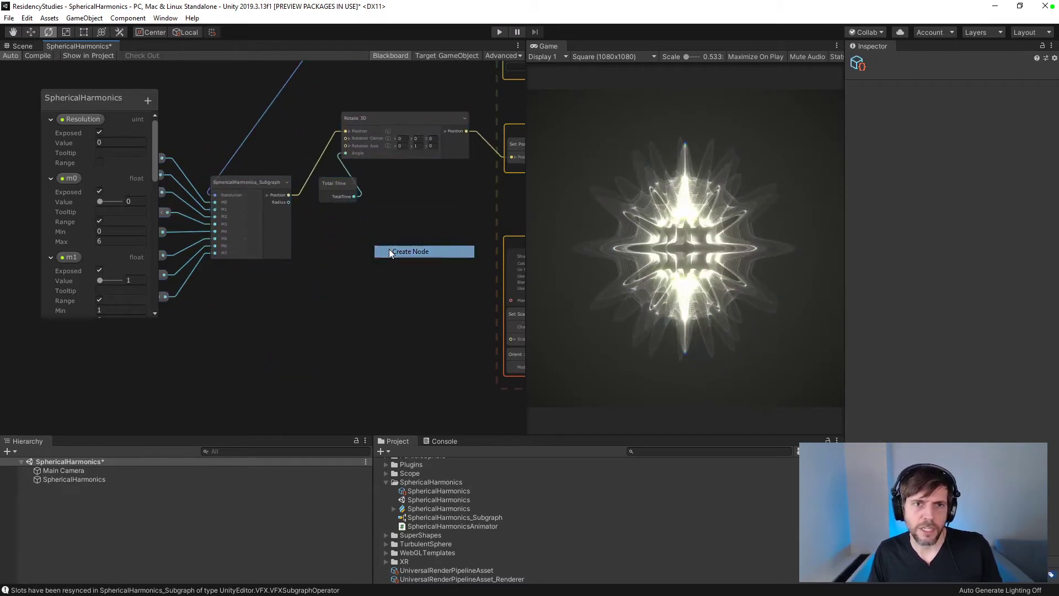
pyautogui.click(390, 251)
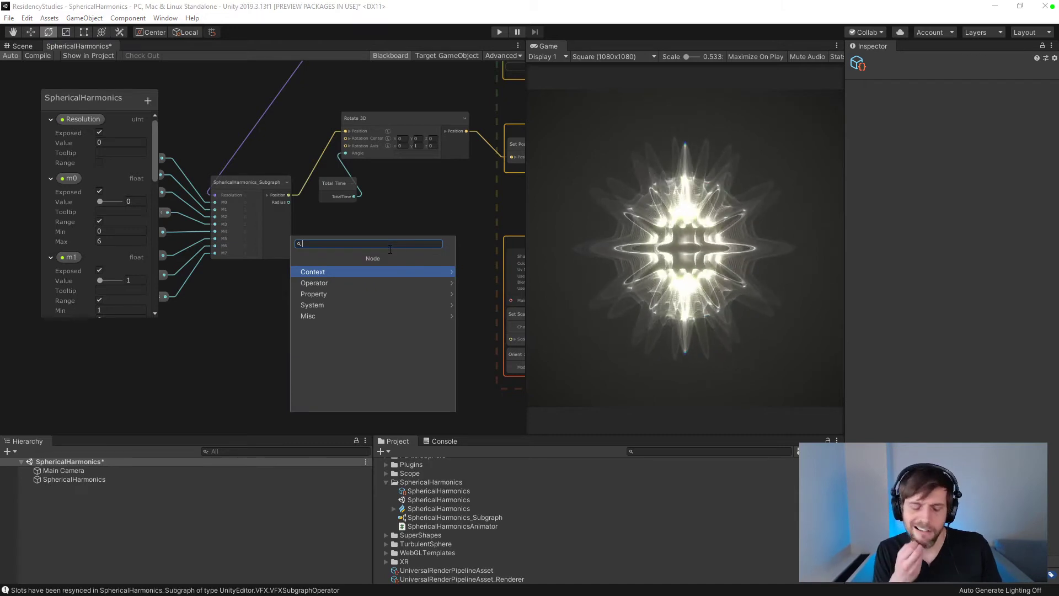
pyautogui.write('lerp')
pyautogui.press('Return')
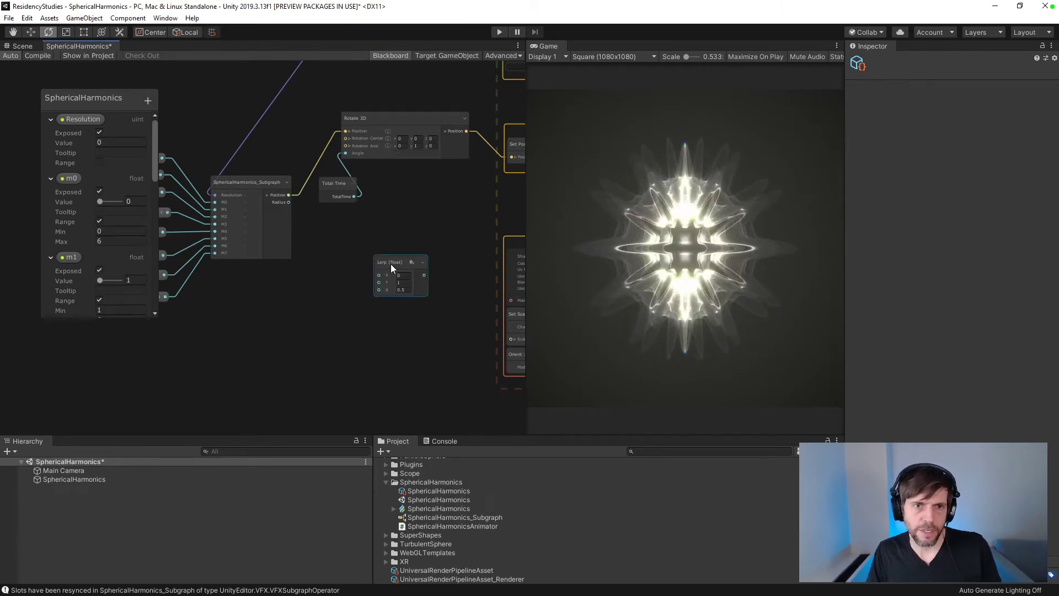
pyautogui.moveTo(388, 264); pyautogui.dragTo(352, 289)
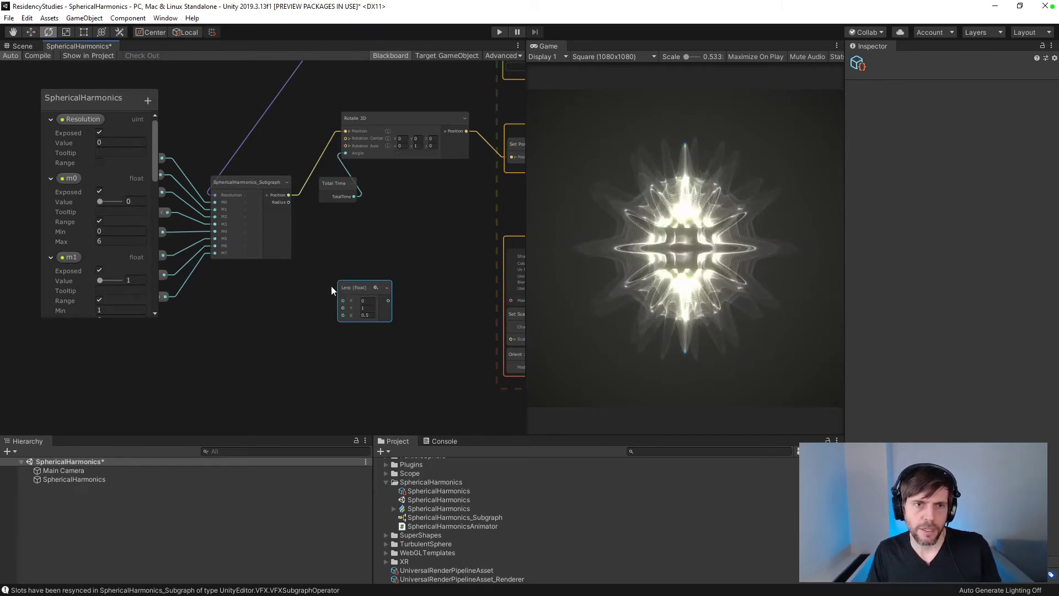
pyautogui.moveTo(289, 202); pyautogui.dragTo(343, 302)
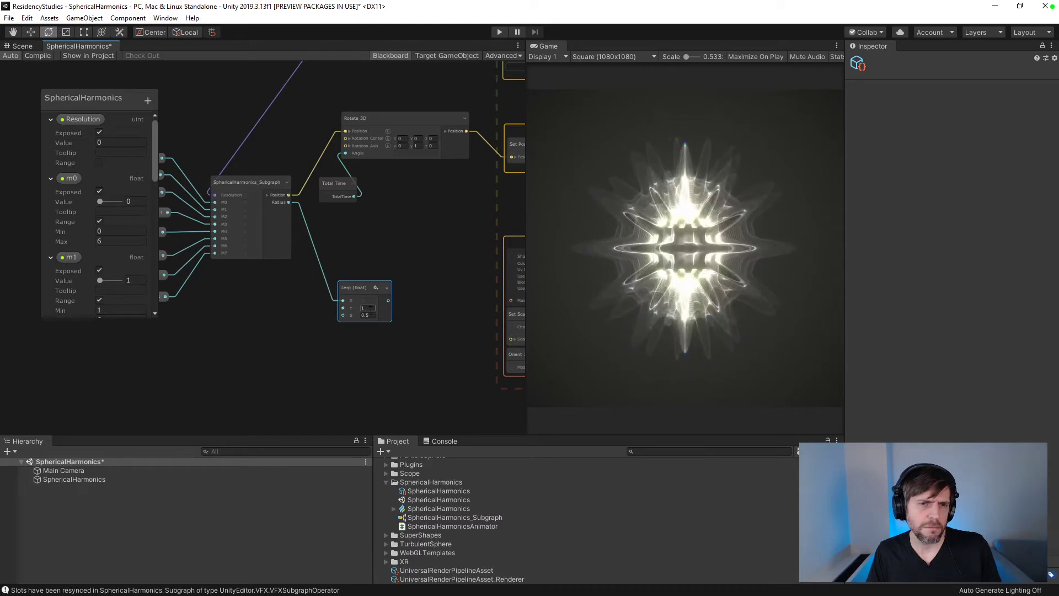
pyautogui.click(327, 277)
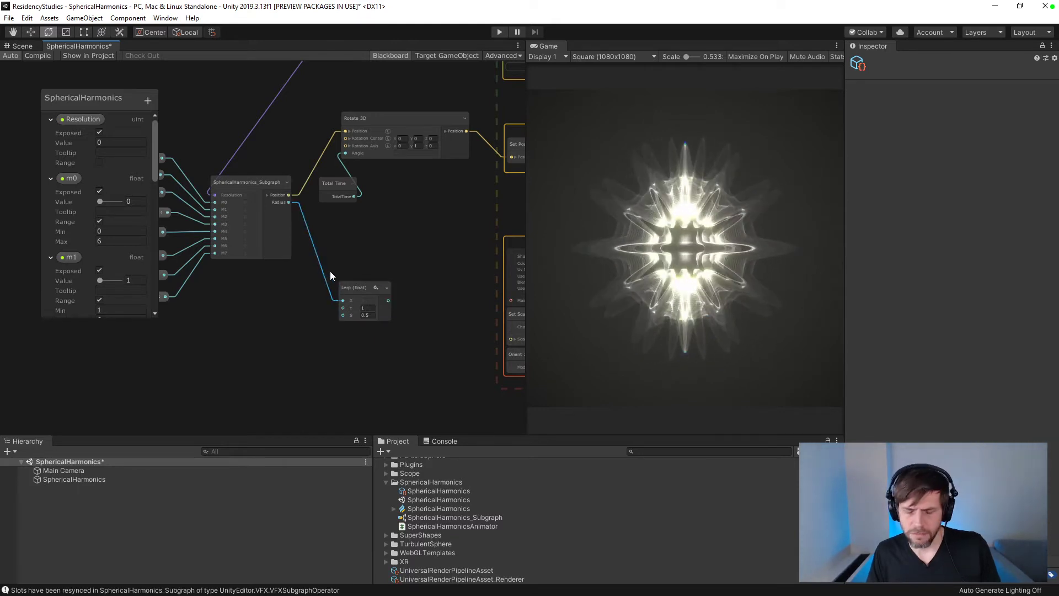
pyautogui.press('Delete')
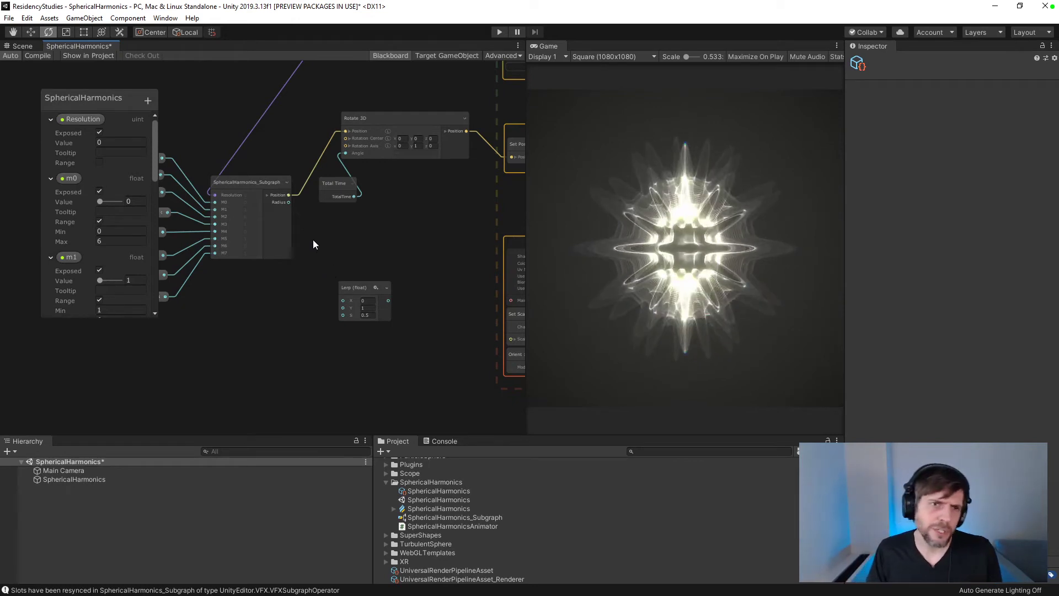
# - Connect the subgraph node's Radius output to the Lerp node's S input
pyautogui.moveTo(288, 202); pyautogui.dragTo(342, 315)
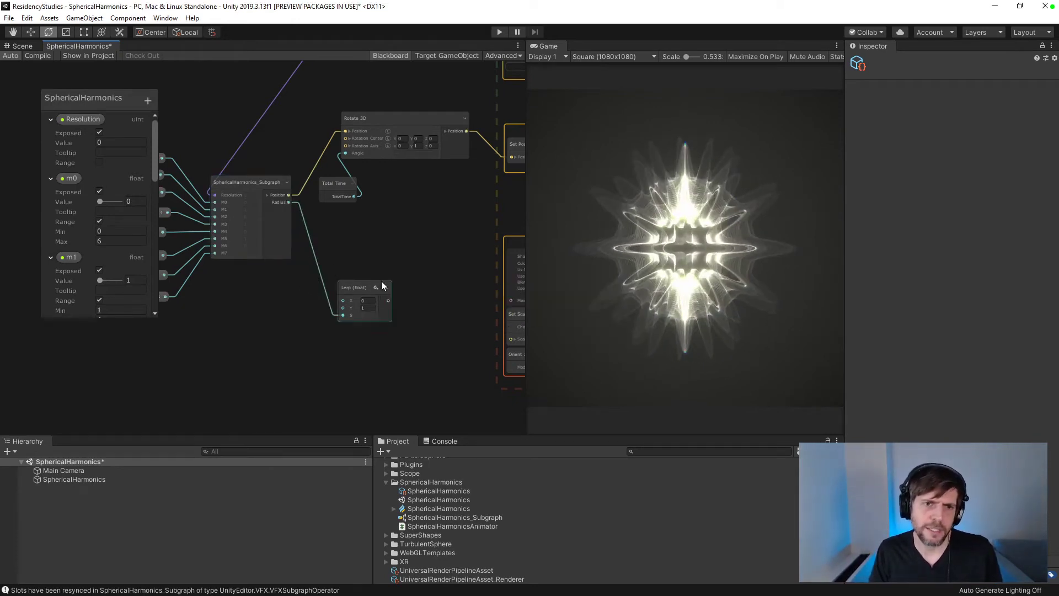
pyautogui.moveTo(382, 281); pyautogui.dragTo(328, 263, button='middle')
pyautogui.rightClick(350, 244)
pyautogui.click(365, 248)
pyautogui.write('setco')
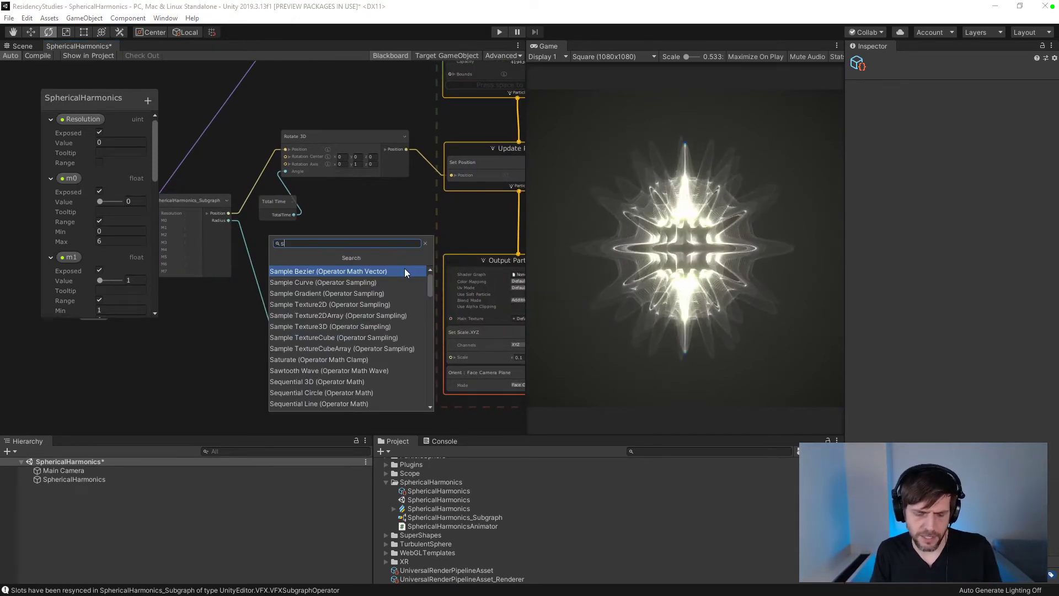
pyautogui.press('Escape')
pyautogui.press('Escape')
# - Add a Set Color block to the Update Particle context and connect the Lerp output to its Color input
pyautogui.click(510, 186)
pyautogui.press('space')
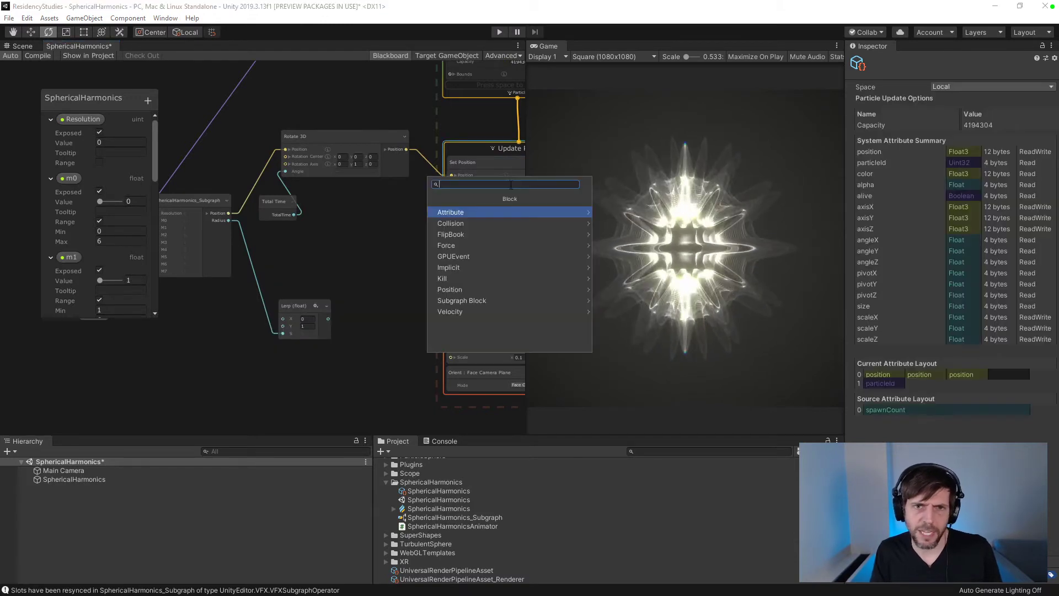
pyautogui.write('color')
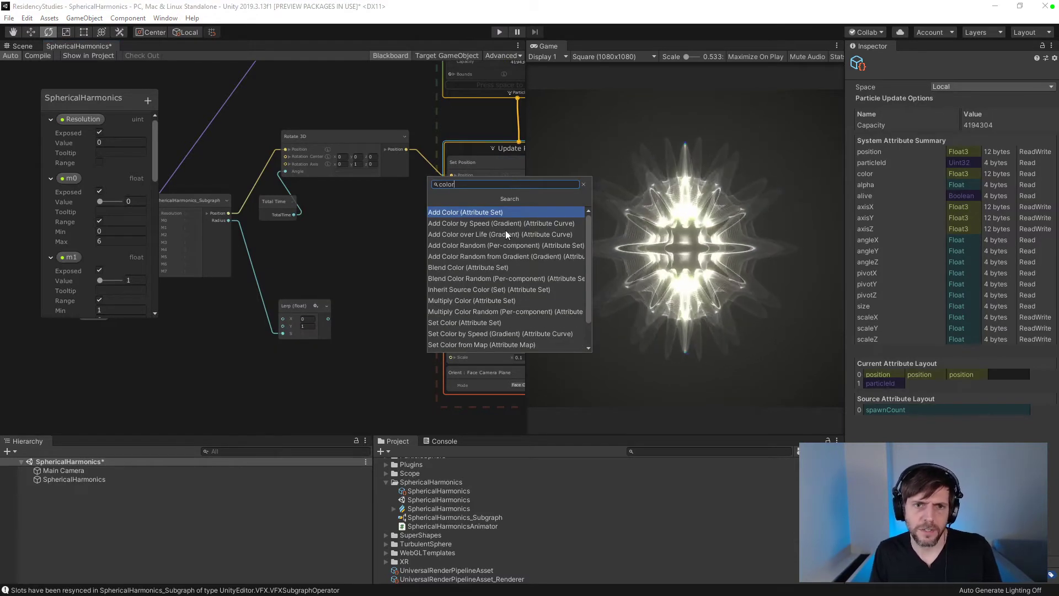
pyautogui.click(465, 323)
pyautogui.moveTo(329, 319); pyautogui.dragTo(452, 207)
pyautogui.moveTo(304, 302); pyautogui.dragTo(338, 269)
# - Add an inline Color node below the subgraph node and set it to yellow-green (R 159, G 255, B 0)
pyautogui.press('space')
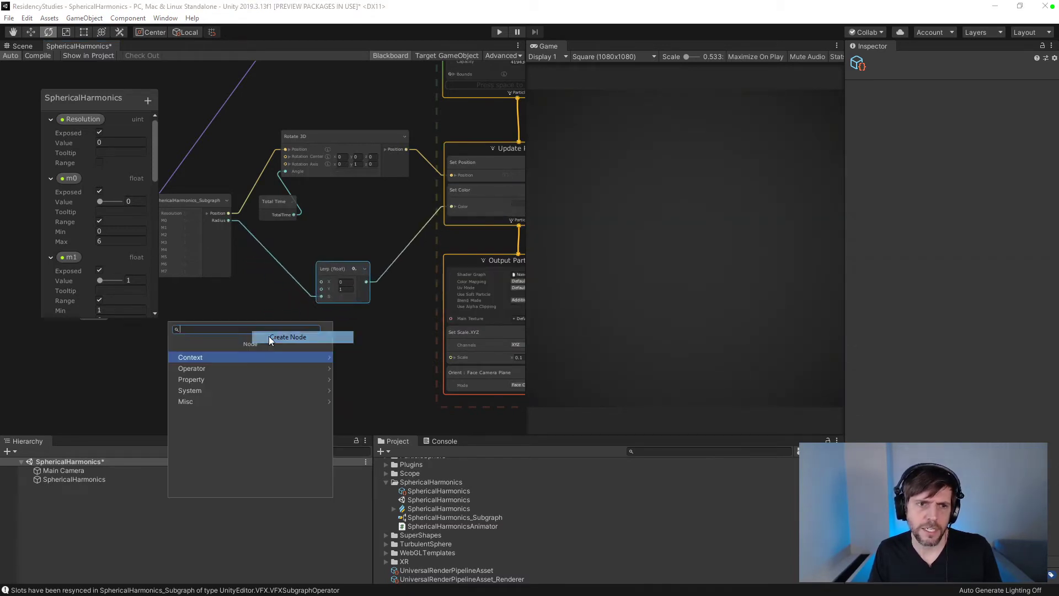
pyautogui.write('colo')
pyautogui.press('Return')
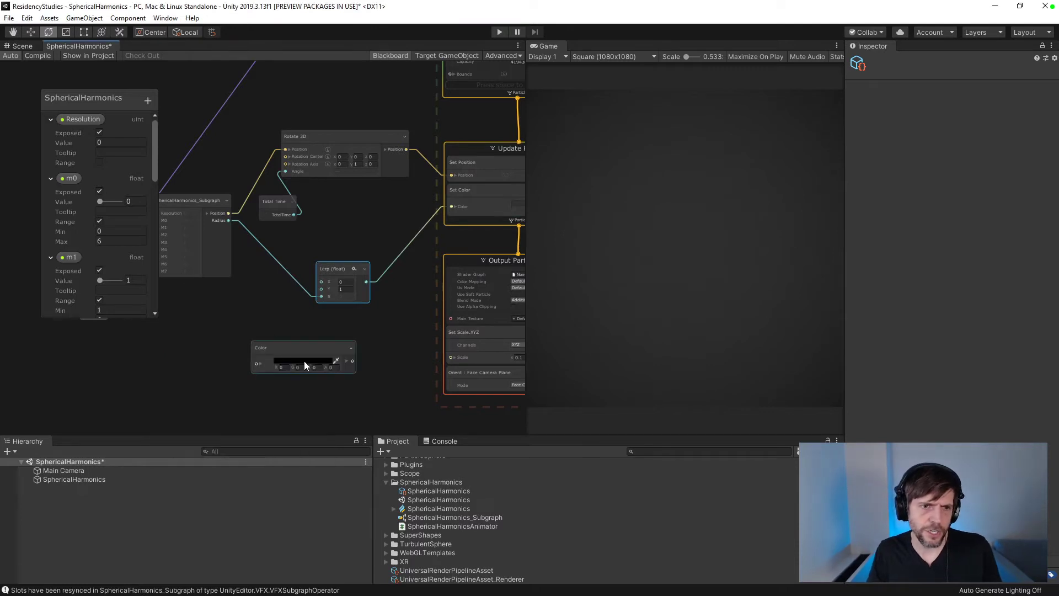
pyautogui.moveTo(293, 346); pyautogui.dragTo(204, 342)
pyautogui.click(229, 344)
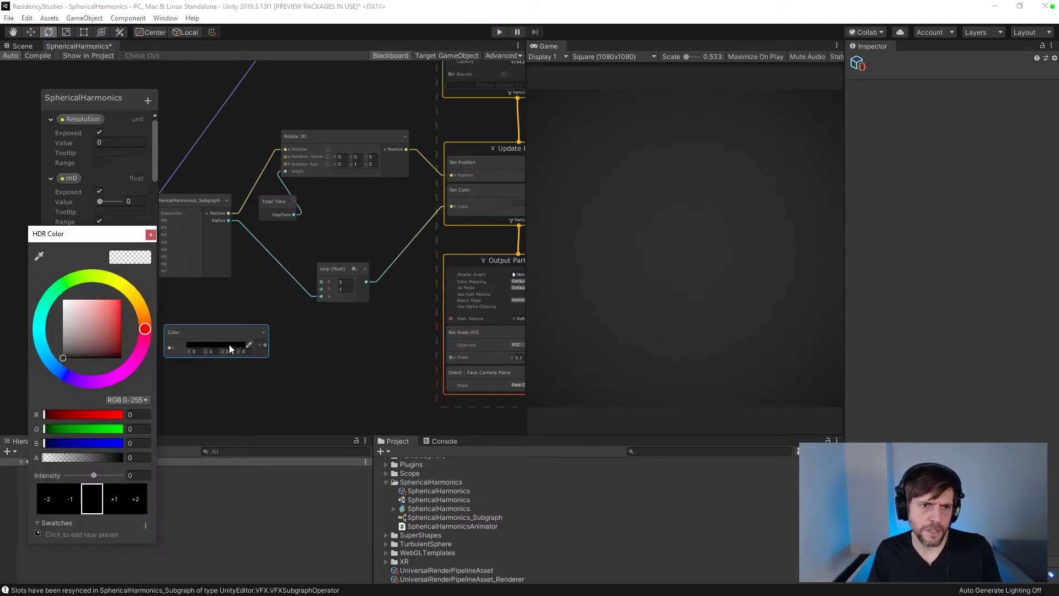
pyautogui.click(99, 276)
pyautogui.moveTo(108, 307); pyautogui.dragTo(123, 296)
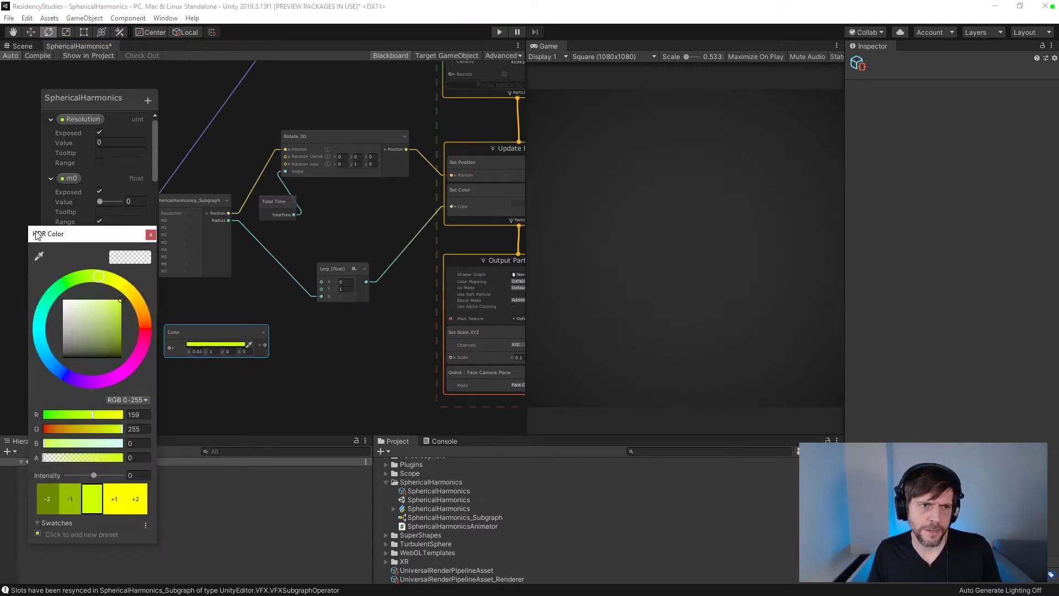
pyautogui.click(150, 235)
# - Connect the yellow-green Color node to the Lerp's X input and place the two nodes closer together
pyautogui.moveTo(266, 345); pyautogui.dragTo(321, 281)
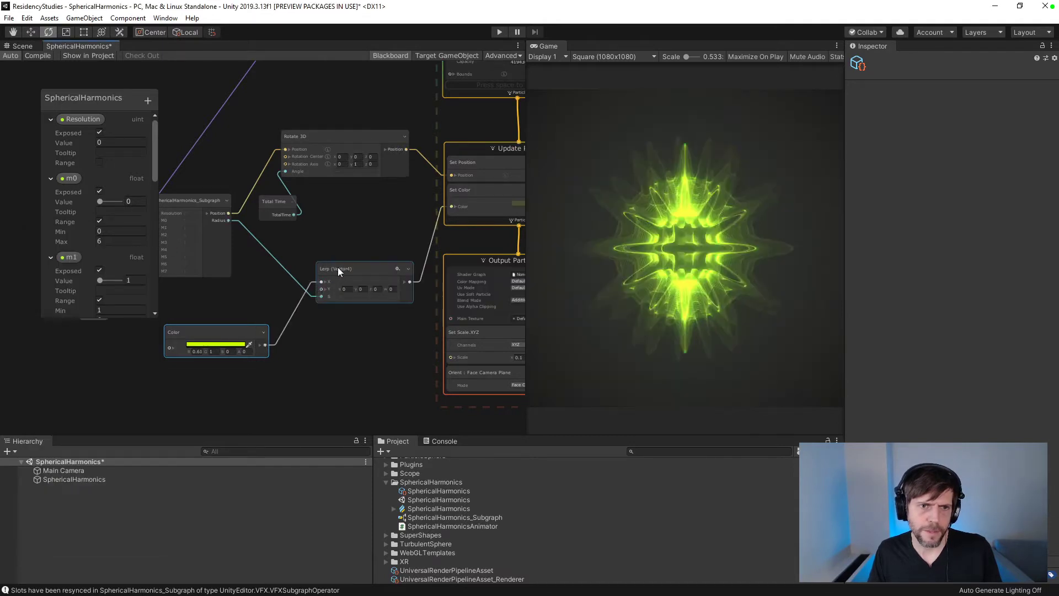
pyautogui.click(337, 268)
pyautogui.moveTo(255, 326); pyautogui.dragTo(276, 300)
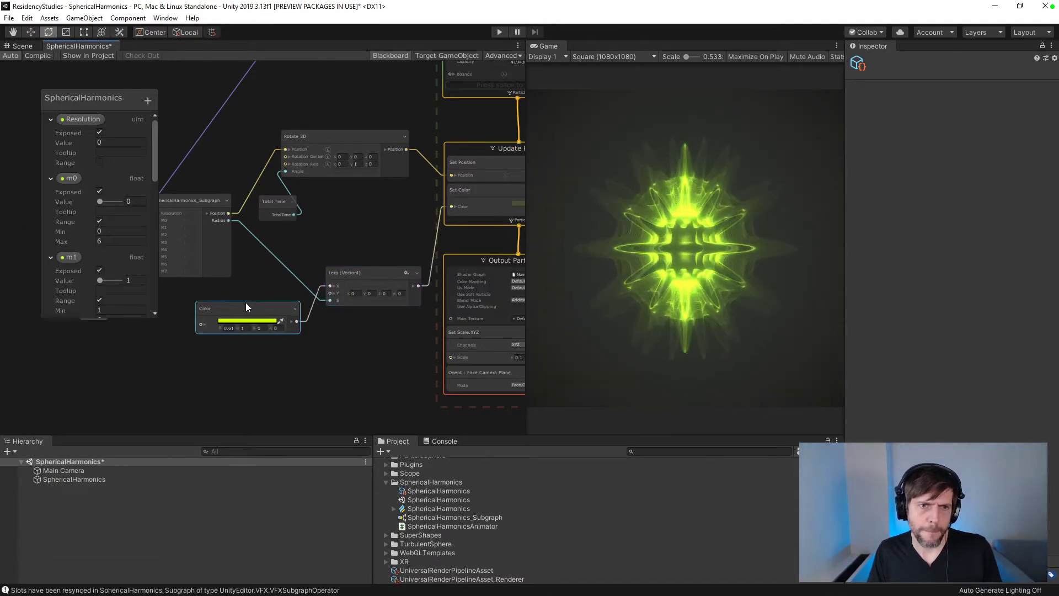
# - Add a second inline Color node below the first and connect it to the Lerp's Y input
pyautogui.rightClick(312, 363)
pyautogui.click(338, 371)
pyautogui.write('color')
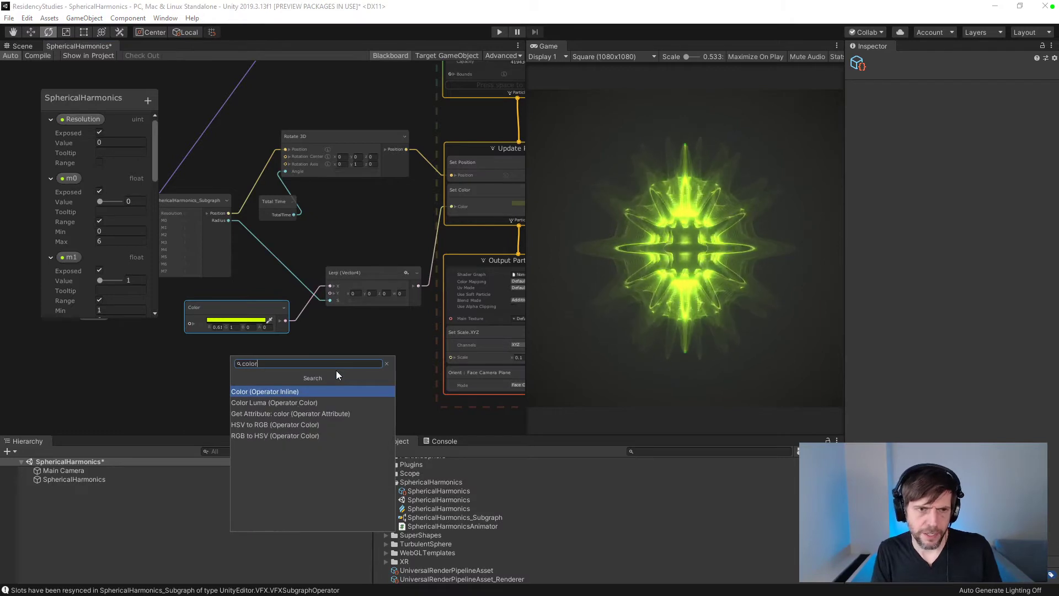
pyautogui.press('Return')
pyautogui.moveTo(361, 388); pyautogui.dragTo(255, 360)
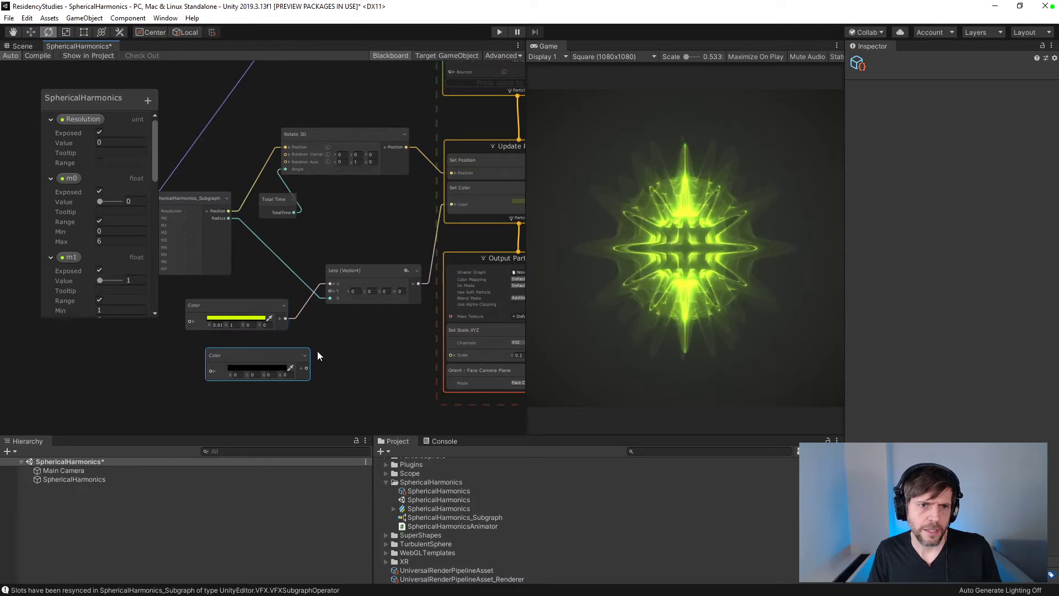
pyautogui.moveTo(306, 368); pyautogui.dragTo(330, 290)
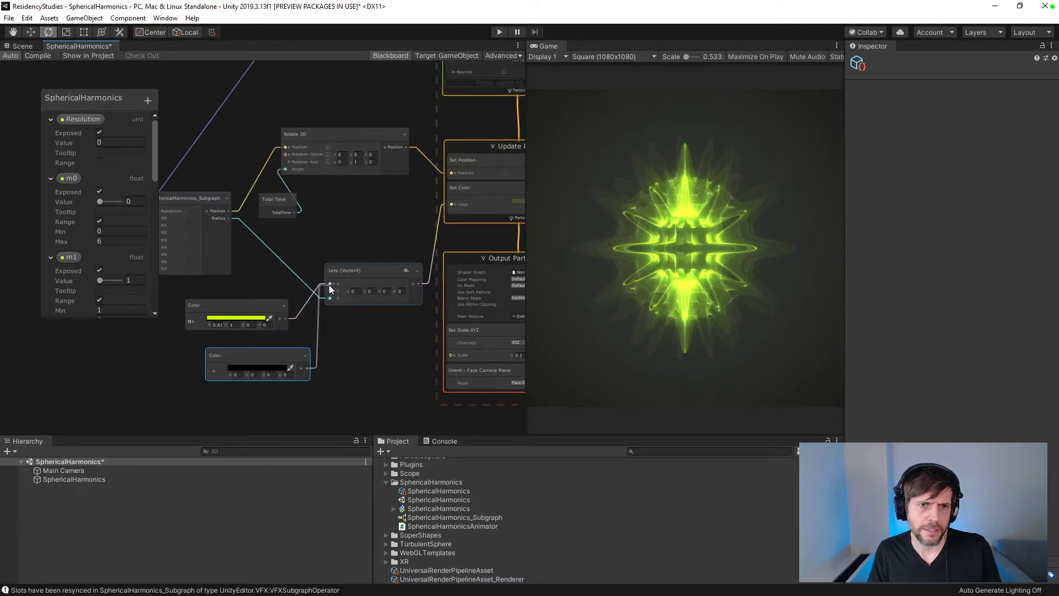
# - Set the second Color node to yellow (R 255, G 225, B 0)
pyautogui.click(266, 368)
pyautogui.click(122, 301)
pyautogui.moveTo(144, 328)
pyautogui.mouseDown()
pyautogui.moveTo(147, 356)
pyautogui.moveTo(121, 375)
pyautogui.moveTo(124, 285)
pyautogui.mouseUp()
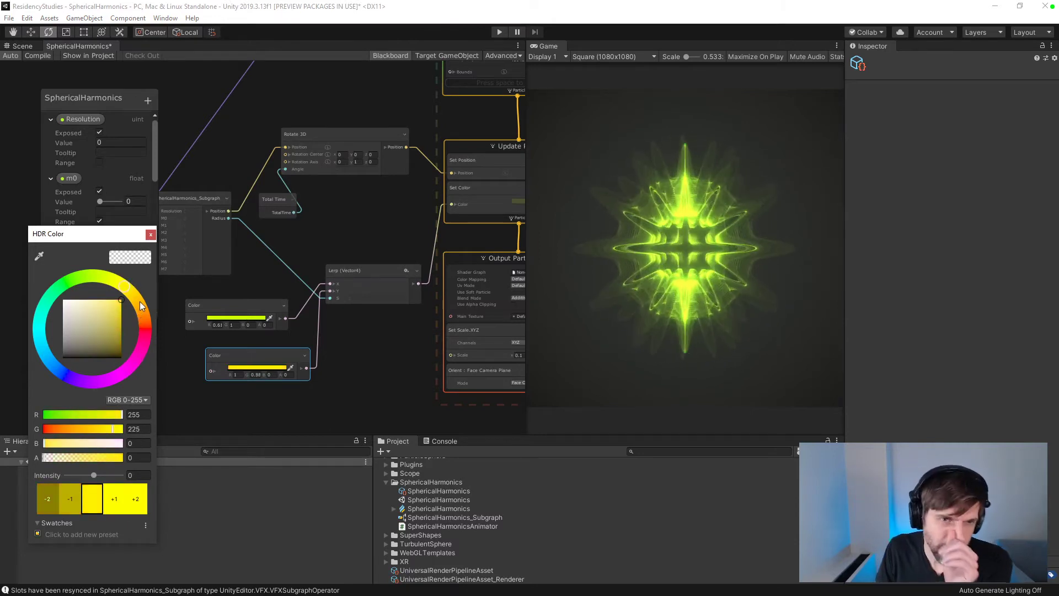
pyautogui.click(150, 234)
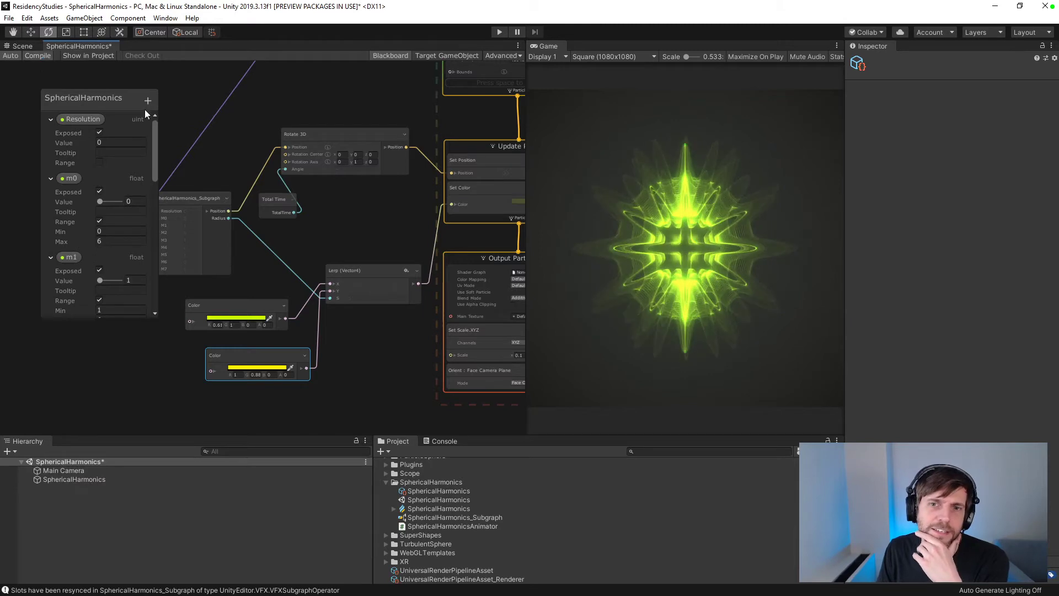
# - Add the Radius output node to SphericalHarmonics_Subgraph and connect the Float node that follows the Add node to it
pyautogui.click(432, 517)
pyautogui.doubleClick(433, 516)
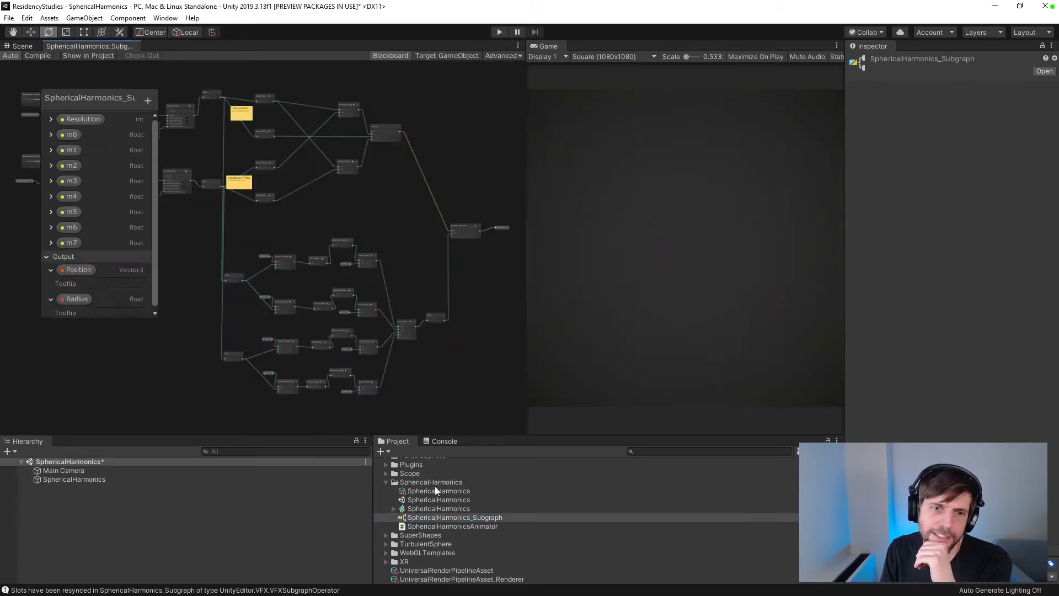
pyautogui.scroll(2, 474, 323)
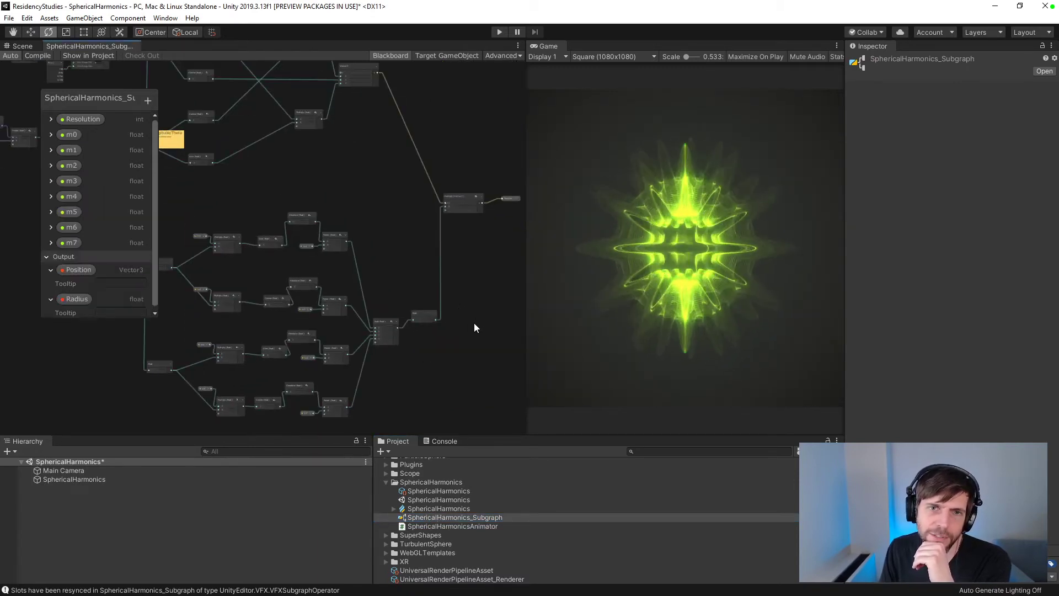
pyautogui.scroll(3, 474, 322)
pyautogui.scroll(-2, 474, 324)
pyautogui.moveTo(485, 331); pyautogui.dragTo(367, 317, button='middle')
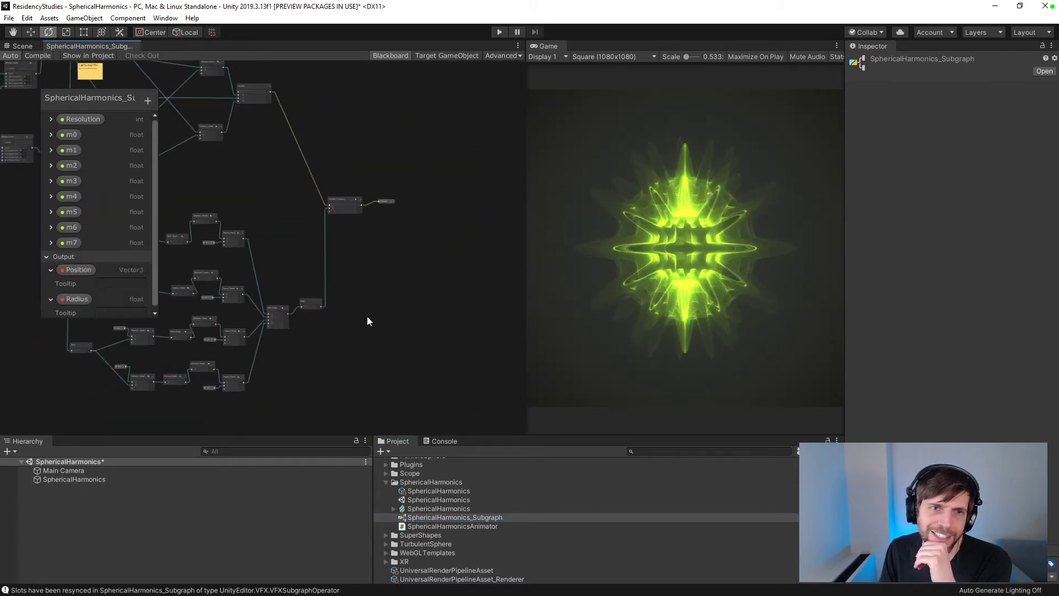
pyautogui.scroll(4, 366, 317)
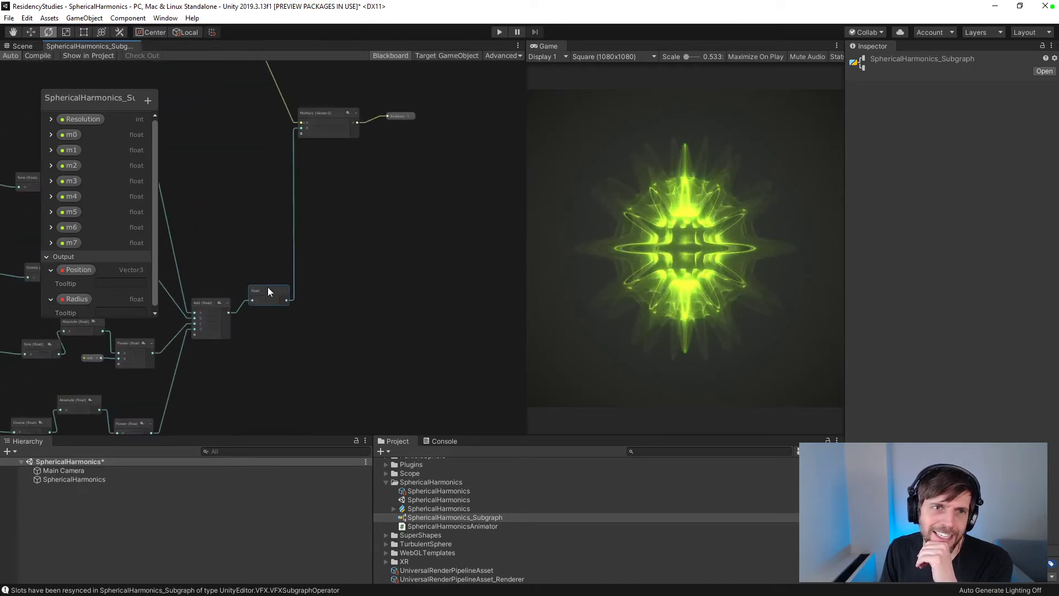
pyautogui.moveTo(78, 298); pyautogui.dragTo(348, 318)
pyautogui.click(48, 58)
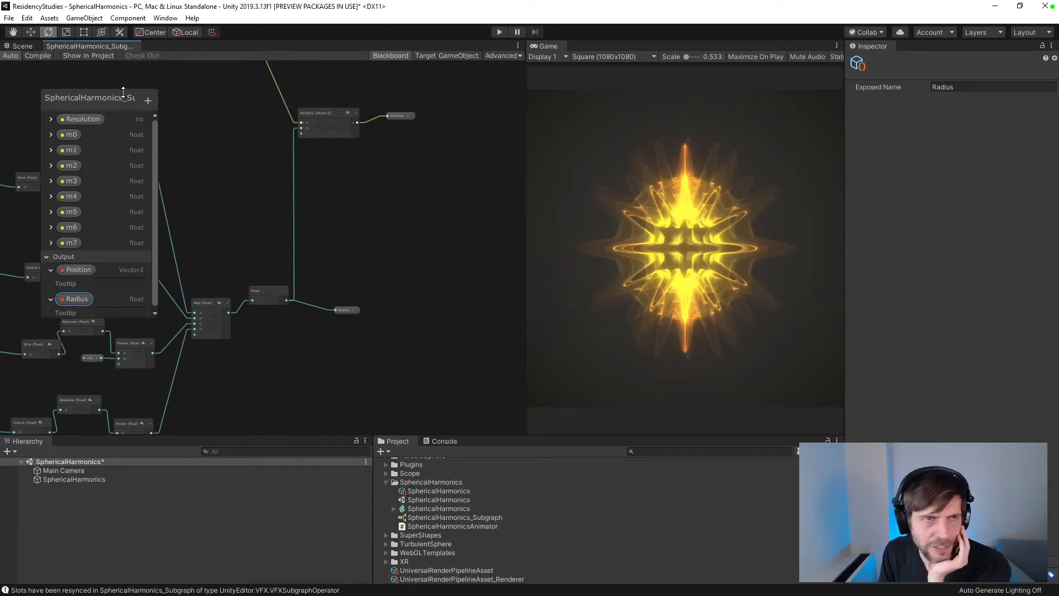
# - Compare the recolored effect in the Scene view with the subgraph's radius calculation nodes
pyautogui.click(20, 46)
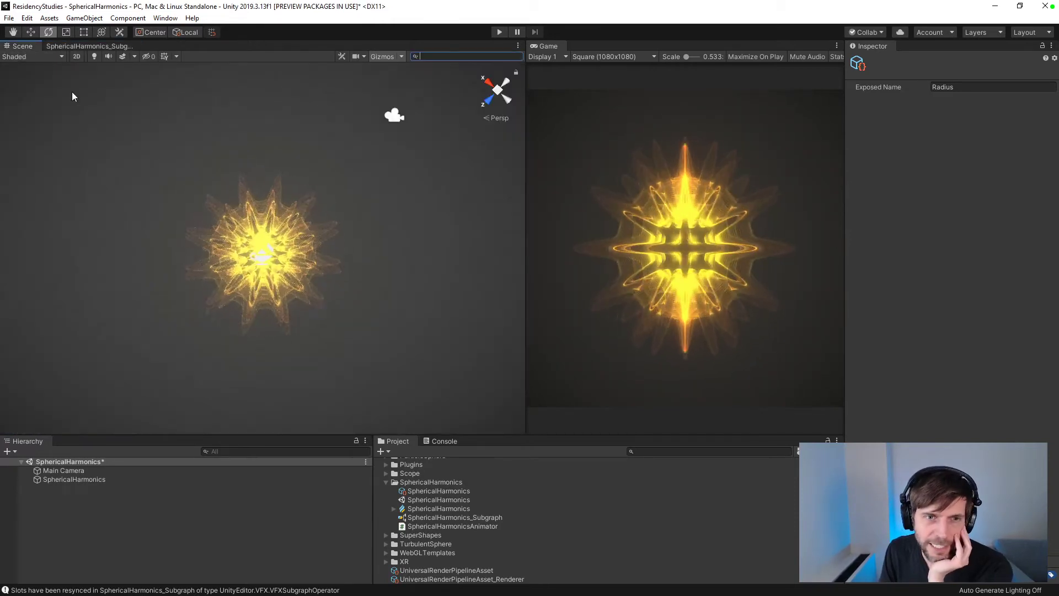
pyautogui.click(85, 46)
pyautogui.moveTo(287, 342); pyautogui.dragTo(392, 386, button='middle')
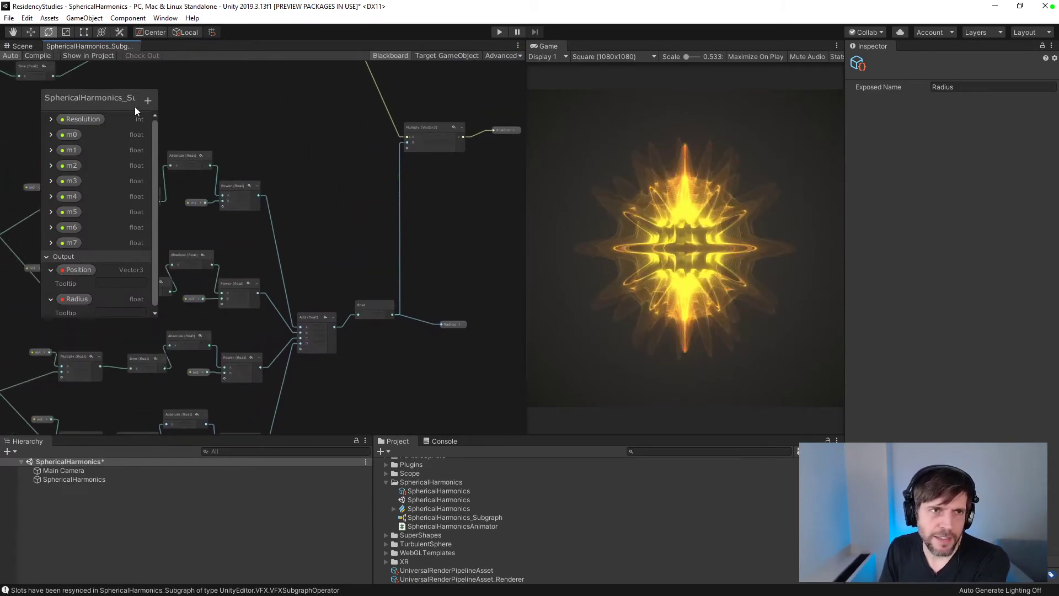
pyautogui.click(23, 47)
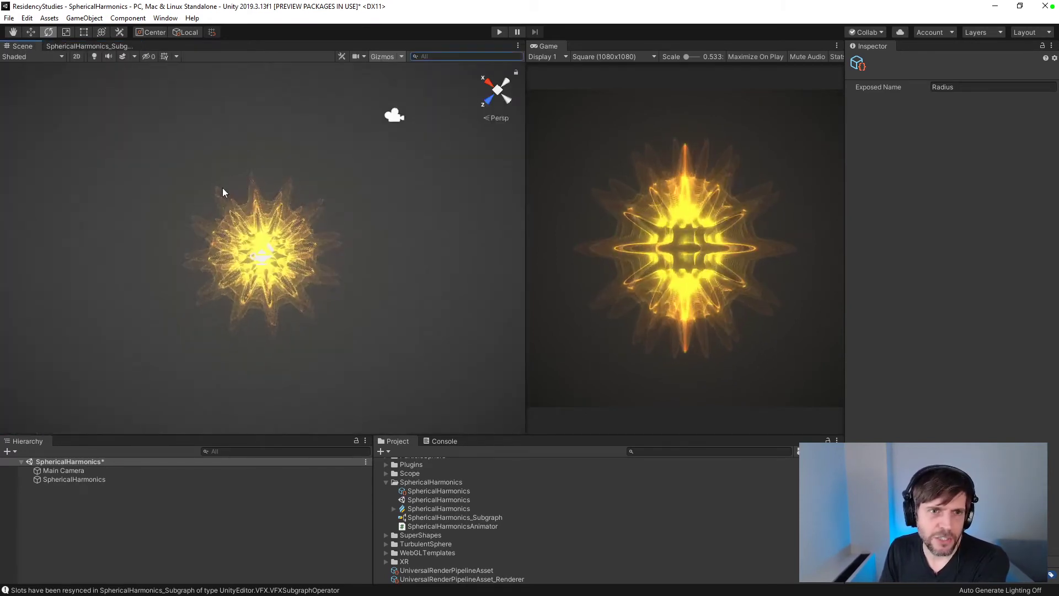
pyautogui.click(87, 46)
pyautogui.moveTo(359, 309); pyautogui.dragTo(447, 108, button='middle')
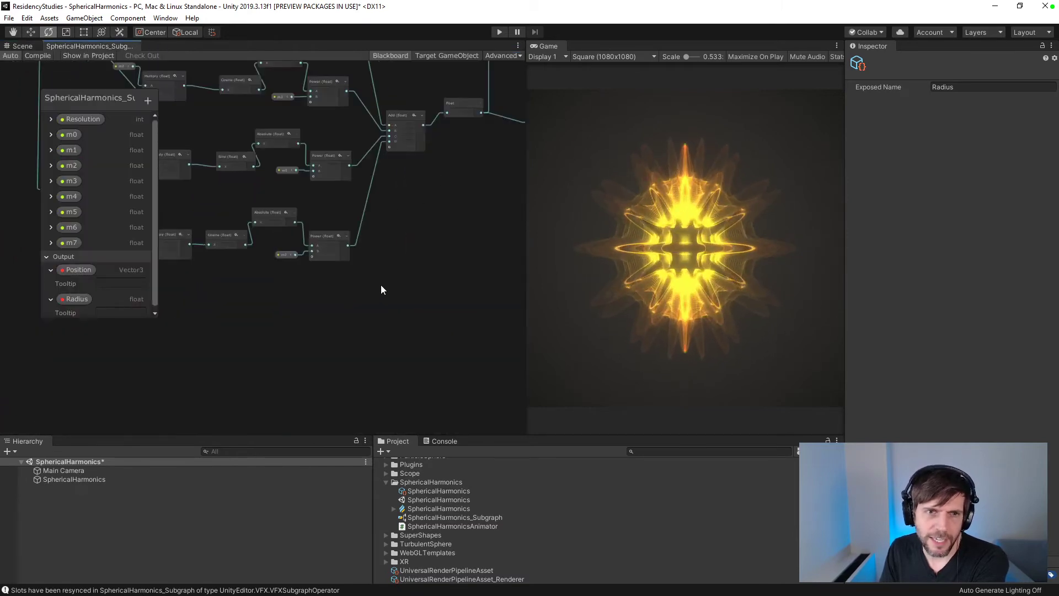
pyautogui.moveTo(381, 284); pyautogui.dragTo(357, 343, button='middle')
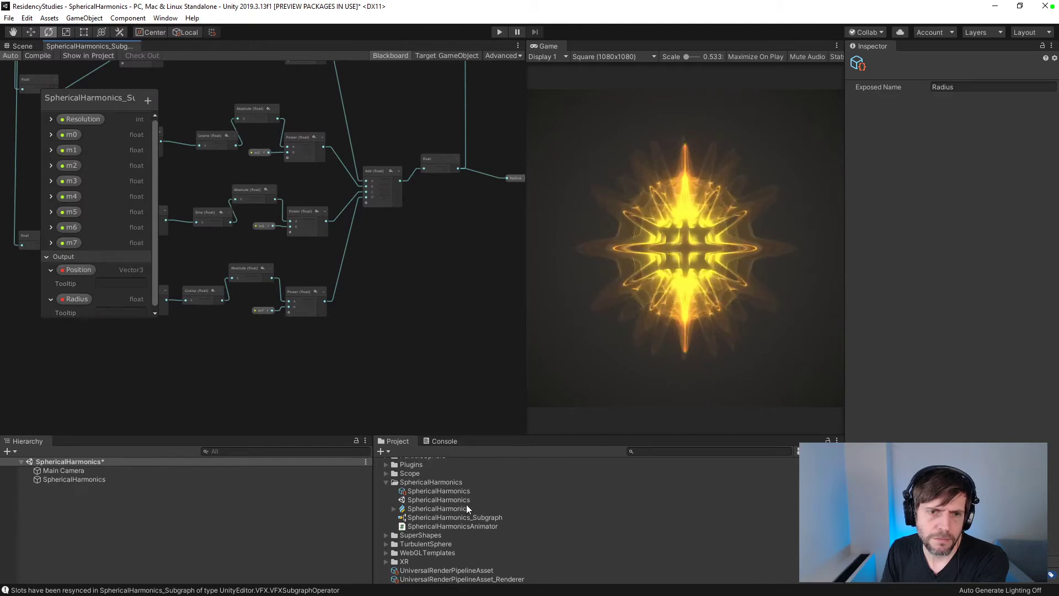
# - Reopen the SphericalHarmonics effect graph and set the second Color node to turquoise (R 0, G 255, B 161)
pyautogui.doubleClick(439, 508)
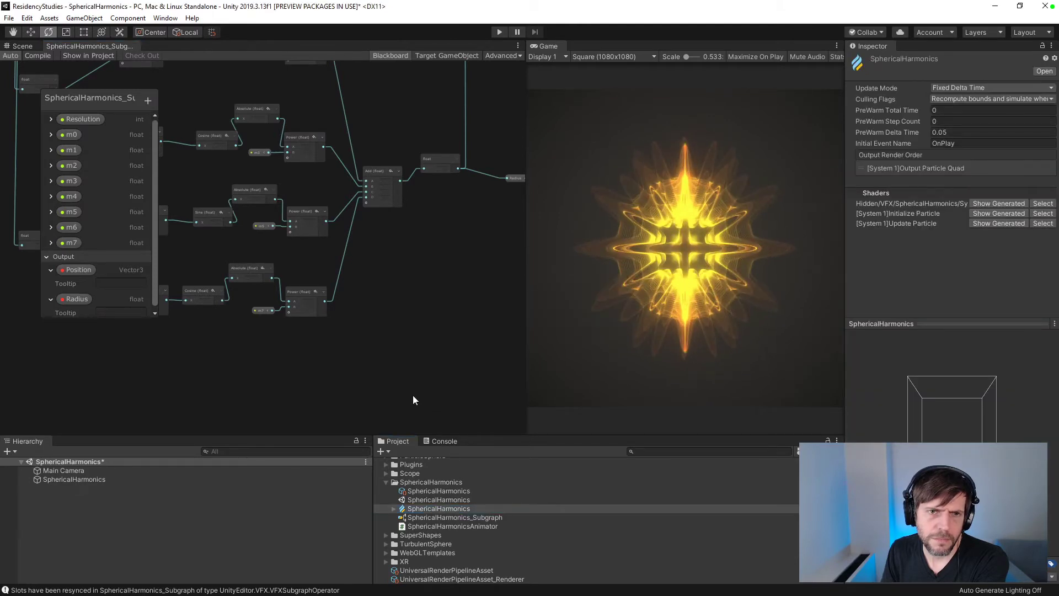
pyautogui.scroll(3, 345, 298)
pyautogui.click(294, 332)
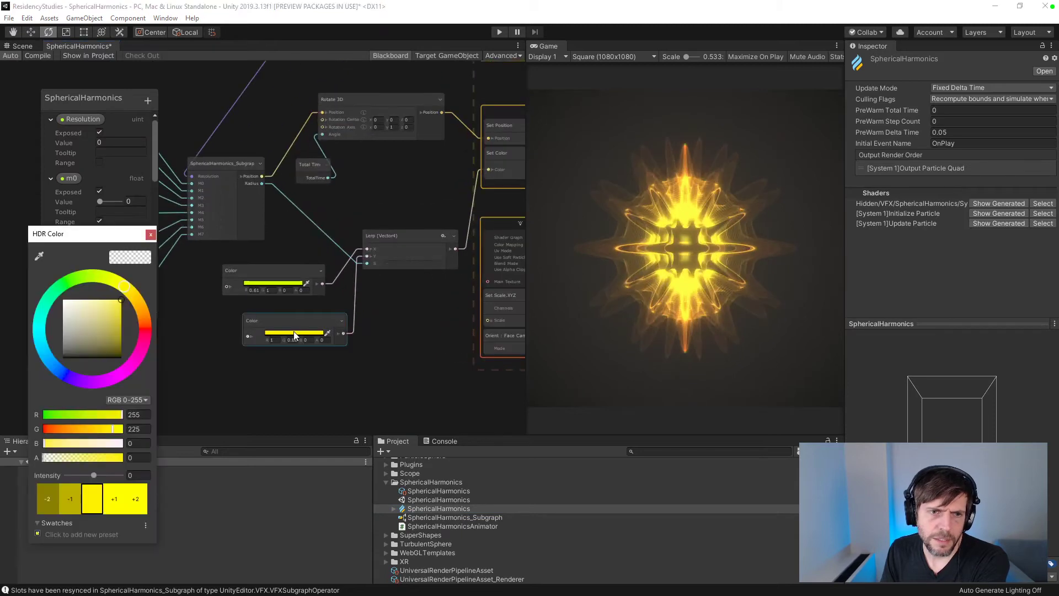
pyautogui.moveTo(61, 288); pyautogui.dragTo(39, 324)
pyautogui.moveTo(47, 305); pyautogui.dragTo(44, 307)
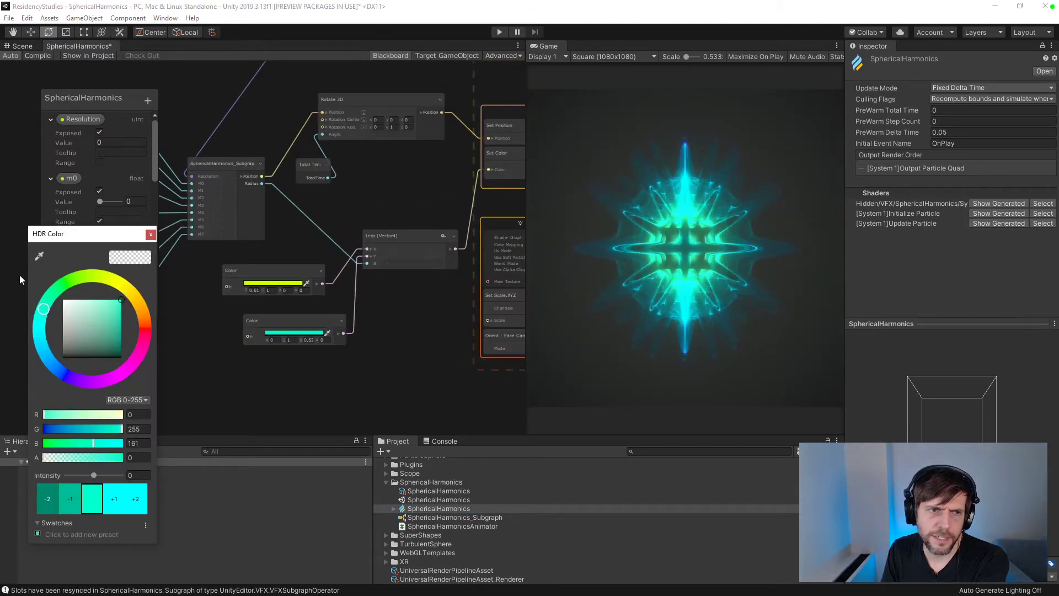
pyautogui.click(151, 235)
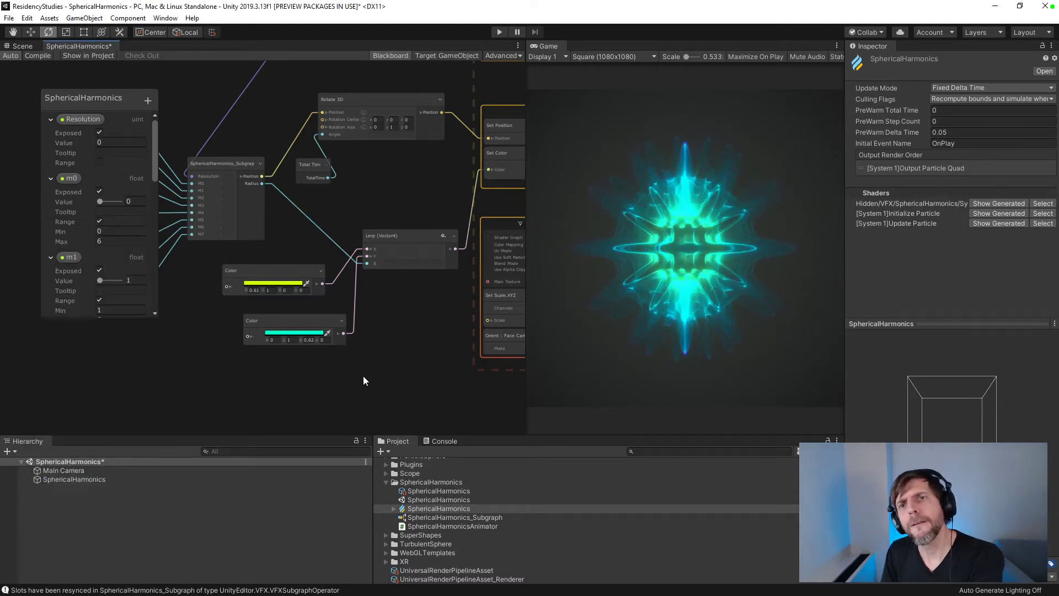
# - Shift the Lerp node and both Color nodes toward the subgraph node to free space before the Update Particle context
pyautogui.scroll(3, 362, 373)
pyautogui.scroll(-5, 370, 364)
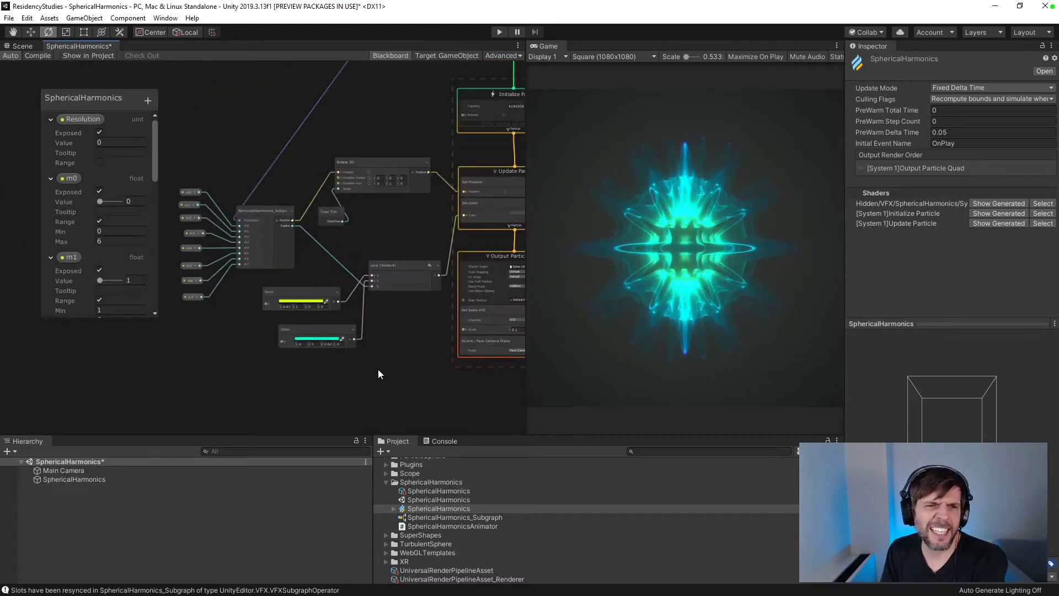
pyautogui.moveTo(379, 368); pyautogui.dragTo(416, 384, button='middle')
pyautogui.moveTo(430, 281); pyautogui.dragTo(393, 283)
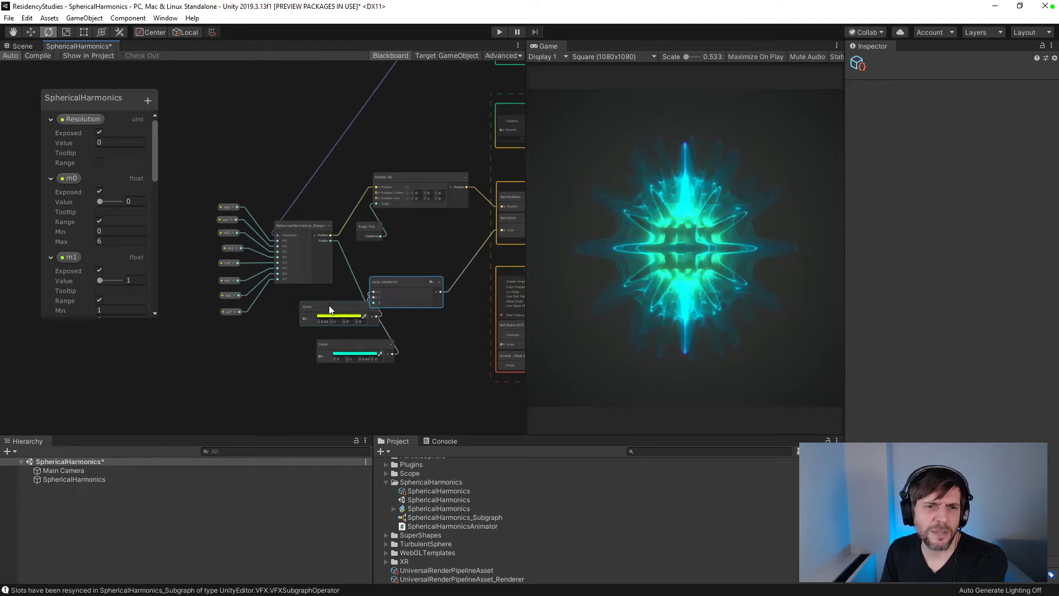
pyautogui.moveTo(330, 310); pyautogui.dragTo(302, 310)
pyautogui.moveTo(352, 345); pyautogui.dragTo(299, 343)
# - Add an HSV to RGB node and place it below the Lerp node
pyautogui.rightClick(413, 356)
pyautogui.click(427, 363)
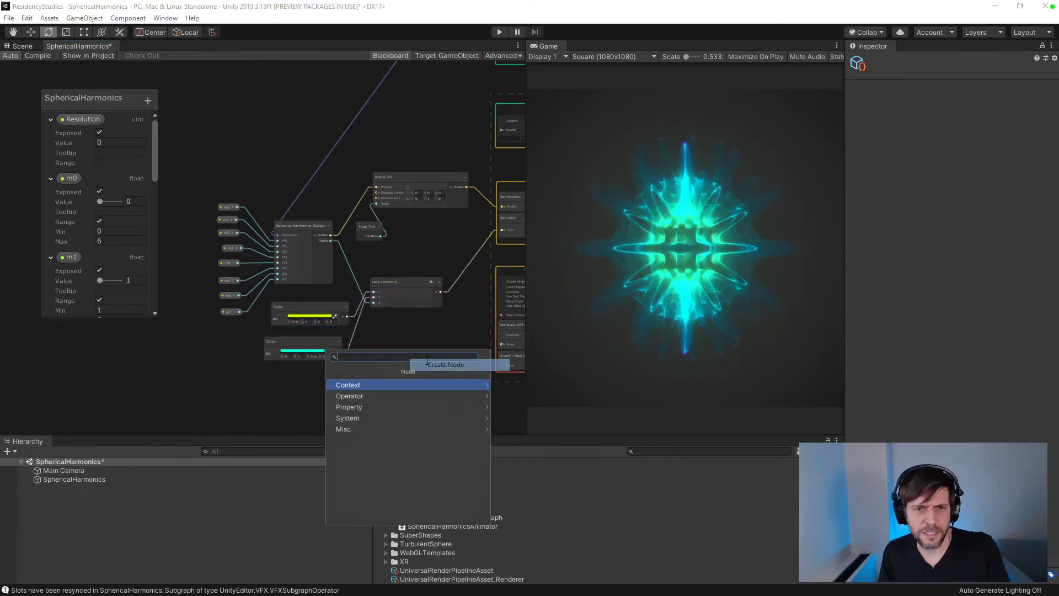
pyautogui.write('h')
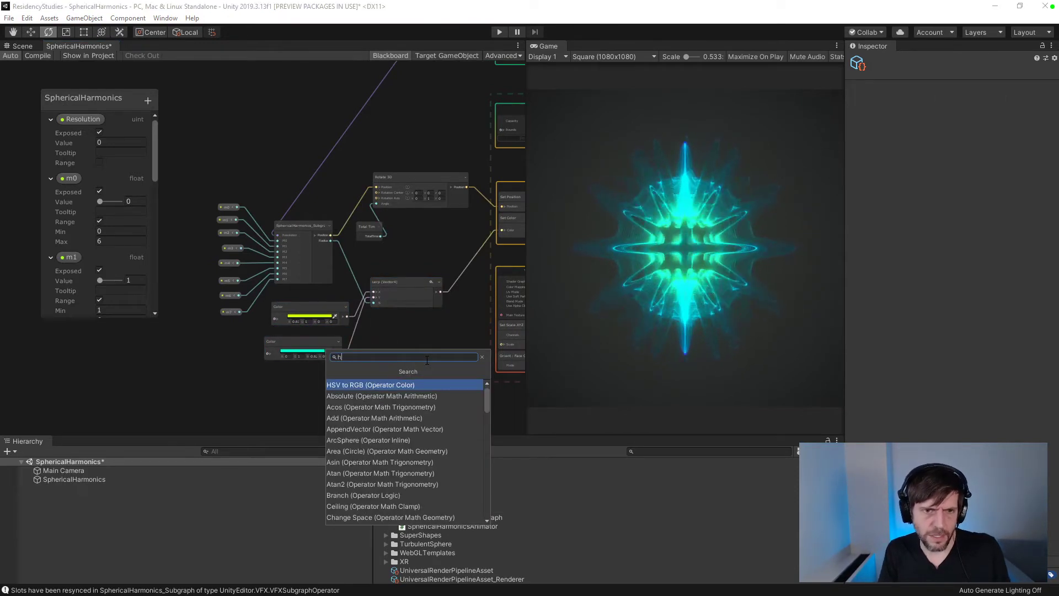
pyautogui.press('Return')
pyautogui.moveTo(437, 369); pyautogui.dragTo(412, 333)
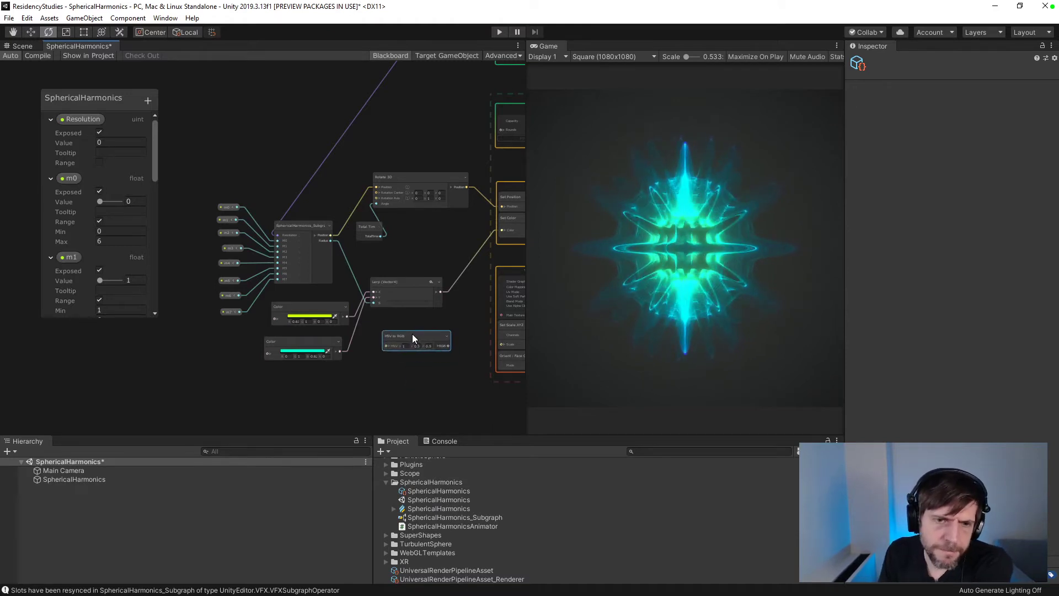
# - Add an RGB to HSV node and place it between the Lerp and HSV to RGB nodes
pyautogui.scroll(2, 416, 356)
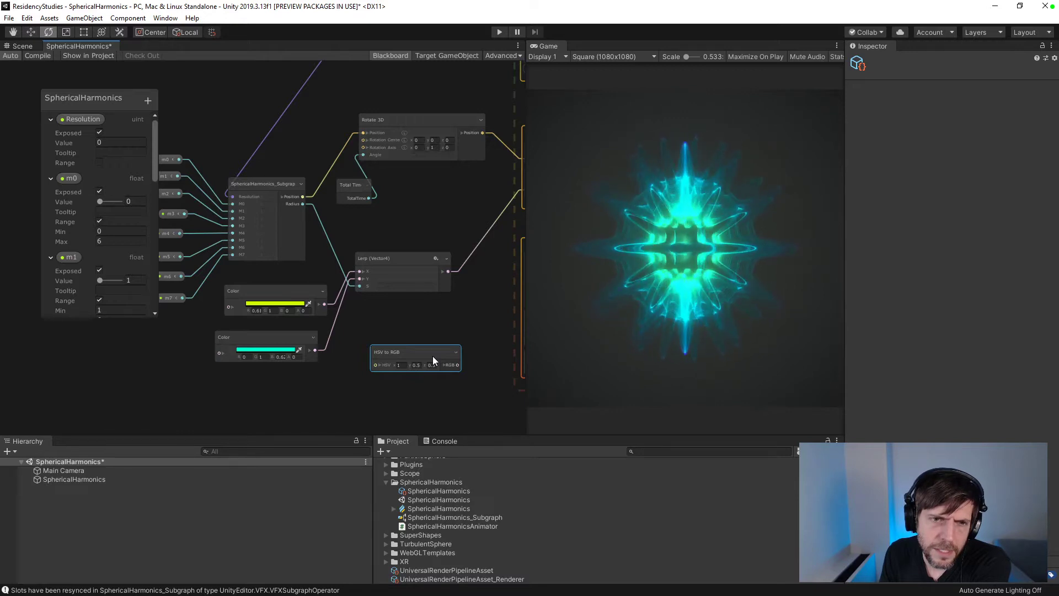
pyautogui.rightClick(403, 326)
pyautogui.click(410, 333)
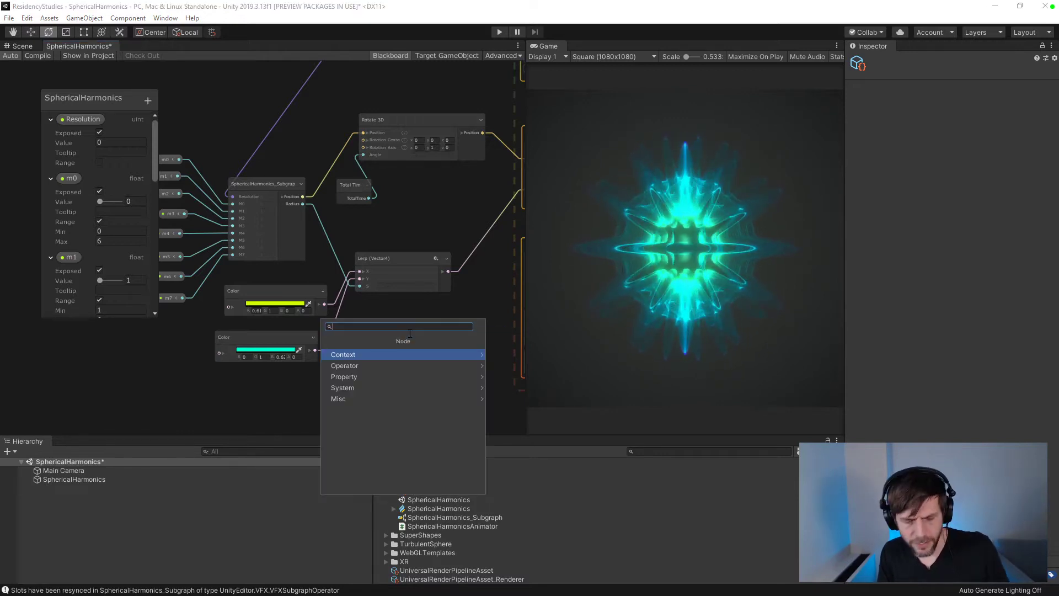
pyautogui.write('hue')
pyautogui.press('BackSpace')
pyautogui.press('BackSpace')
pyautogui.press('BackSpace')
pyautogui.write('co')
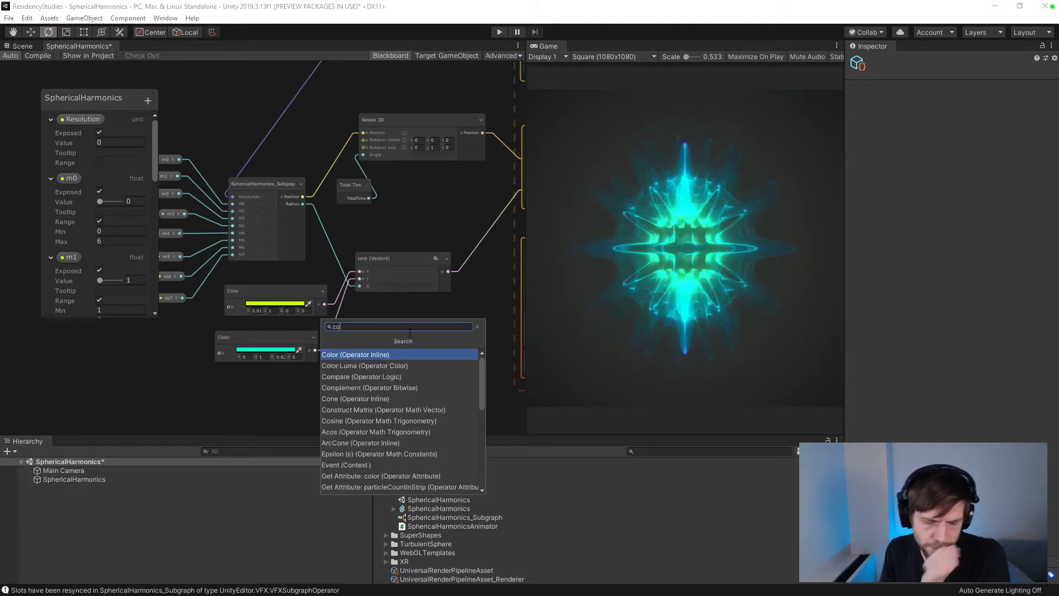
pyautogui.press('BackSpace')
pyautogui.press('BackSpace')
pyautogui.write('rgb')
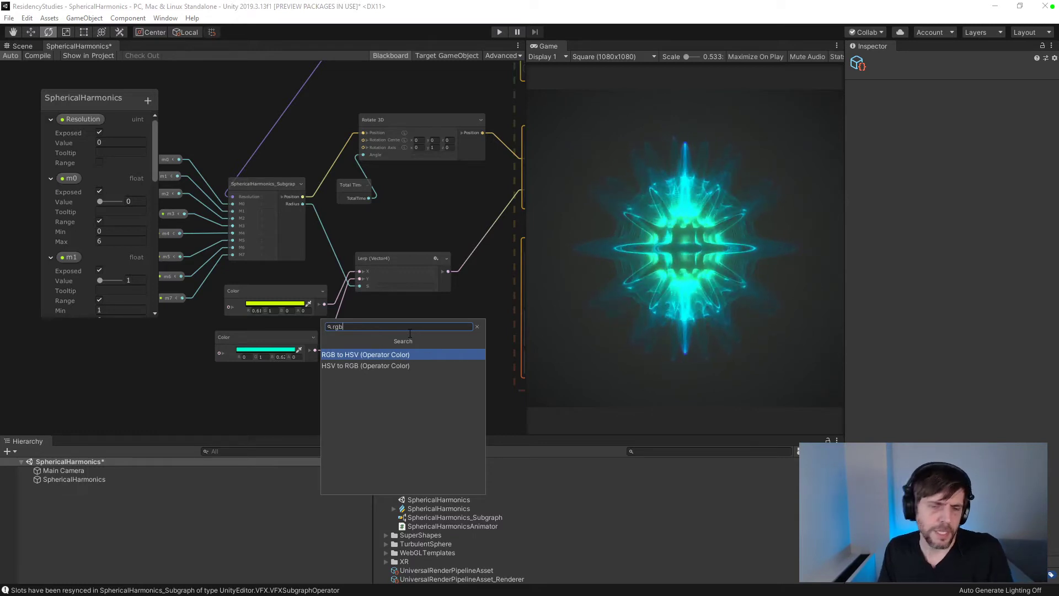
pyautogui.click(425, 355)
pyautogui.scroll(1, 436, 320)
pyautogui.scroll(-3, 435, 321)
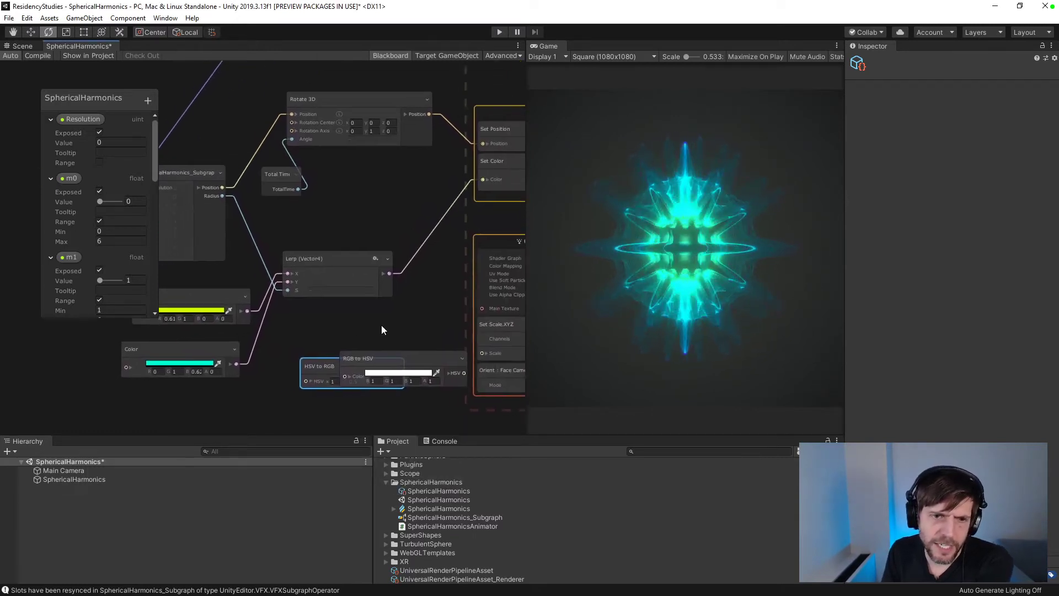
pyautogui.scroll(3, 382, 326)
pyautogui.moveTo(453, 365); pyautogui.dragTo(425, 326)
pyautogui.scroll(-2, 349, 313)
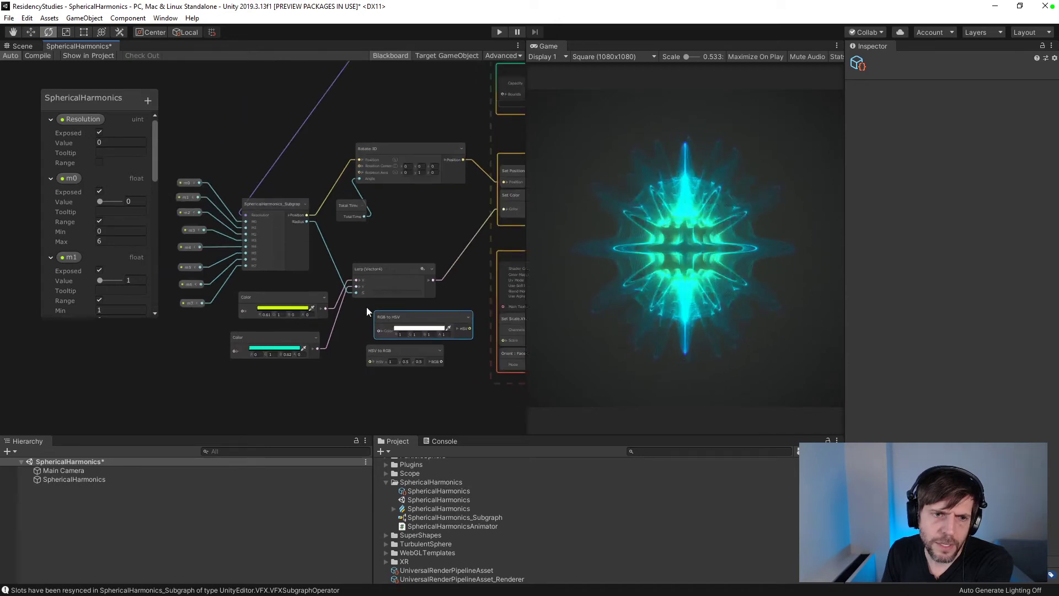
# - Move the Color nodes and the Lerp node farther from the particle contexts, below the subgraph node
pyautogui.moveTo(313, 278); pyautogui.dragTo(256, 305)
pyautogui.moveTo(417, 244); pyautogui.dragTo(383, 277)
pyautogui.moveTo(414, 244); pyautogui.dragTo(330, 240, button='middle')
pyautogui.scroll(-5, 331, 240)
# - Move the Spawn, Initialize, Update and Output contexts away from the operator nodes, keeping them aligned in one column
pyautogui.click(408, 165)
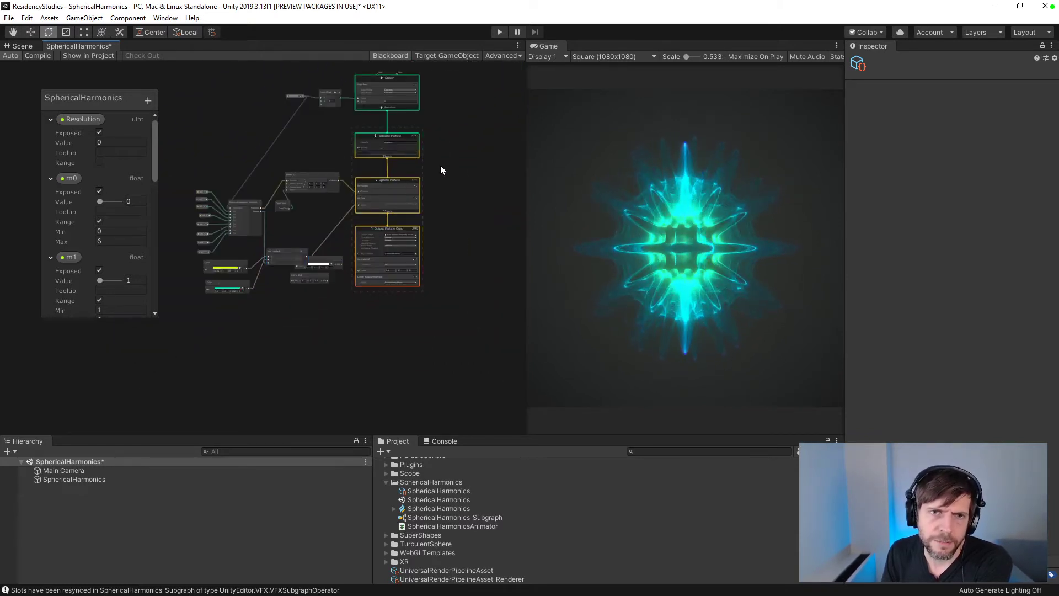
pyautogui.moveTo(393, 81); pyautogui.dragTo(428, 147)
pyautogui.moveTo(409, 201); pyautogui.dragTo(435, 208)
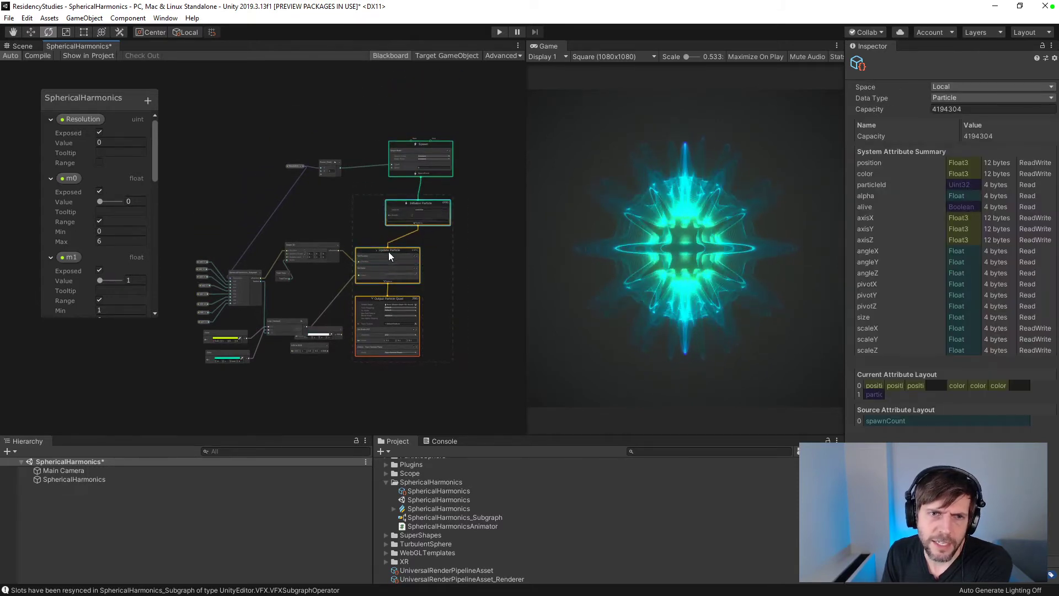
pyautogui.moveTo(388, 251); pyautogui.dragTo(417, 251)
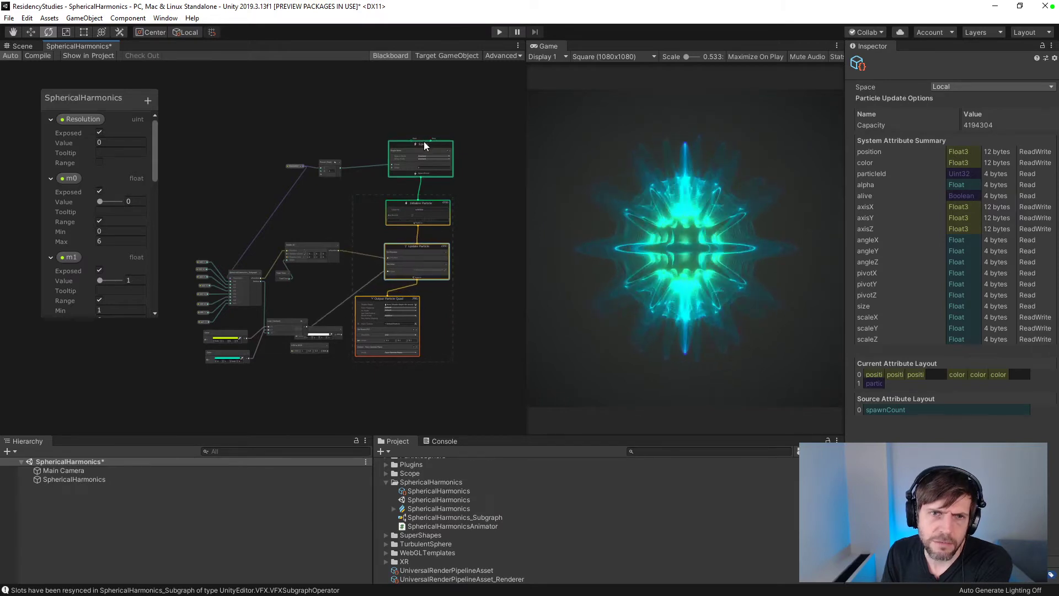
pyautogui.moveTo(402, 145); pyautogui.dragTo(399, 152)
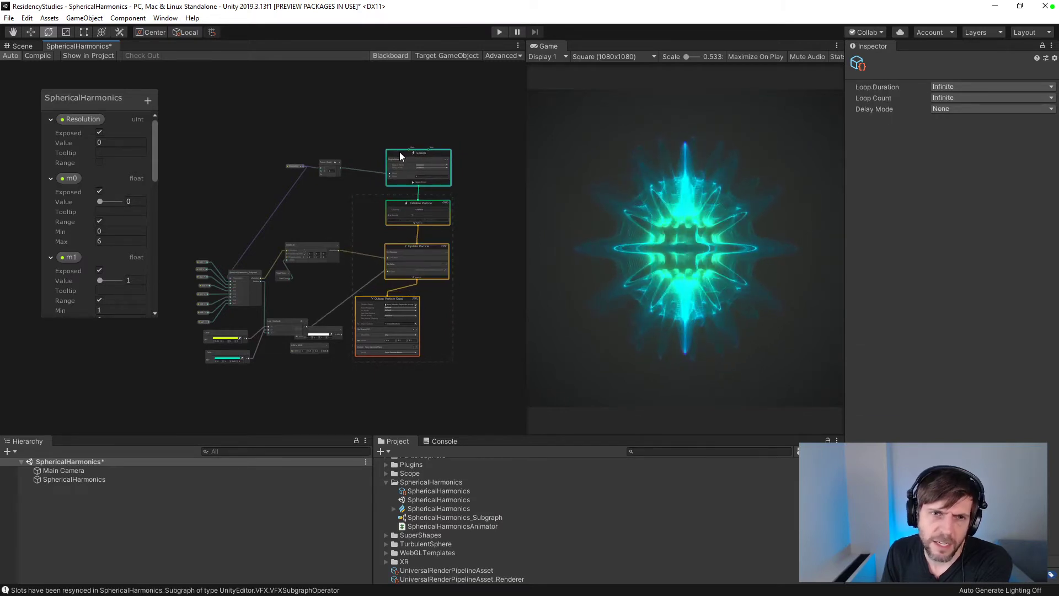
pyautogui.moveTo(369, 301); pyautogui.dragTo(396, 298)
# - Move the RGB to HSV node clear of the Lerp and connect the Lerp's output to its Color input
pyautogui.scroll(3, 316, 240)
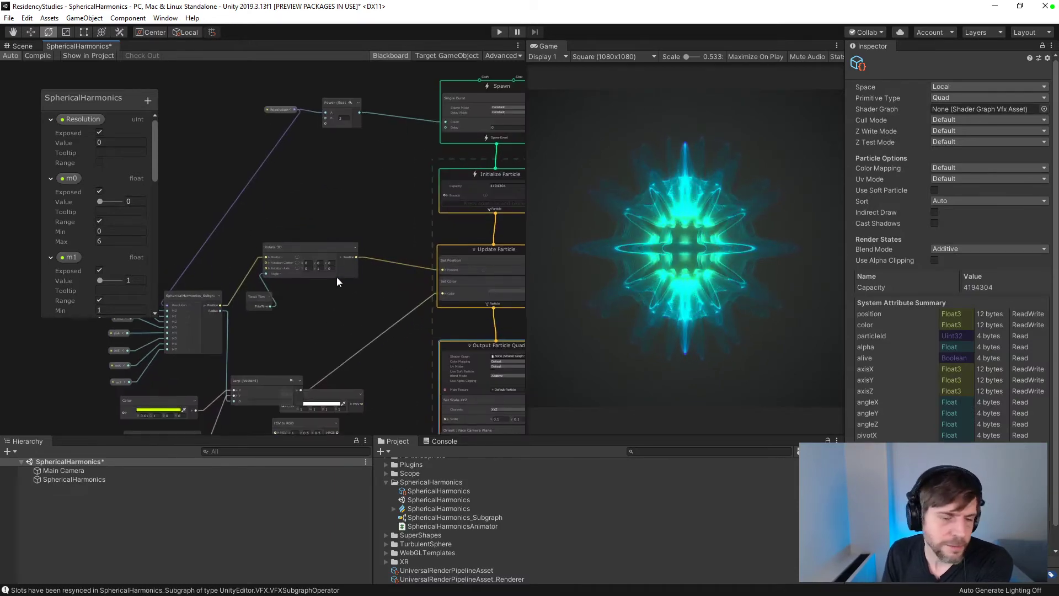
pyautogui.scroll(2, 375, 229)
pyautogui.scroll(-1, 381, 237)
pyautogui.scroll(3, 382, 237)
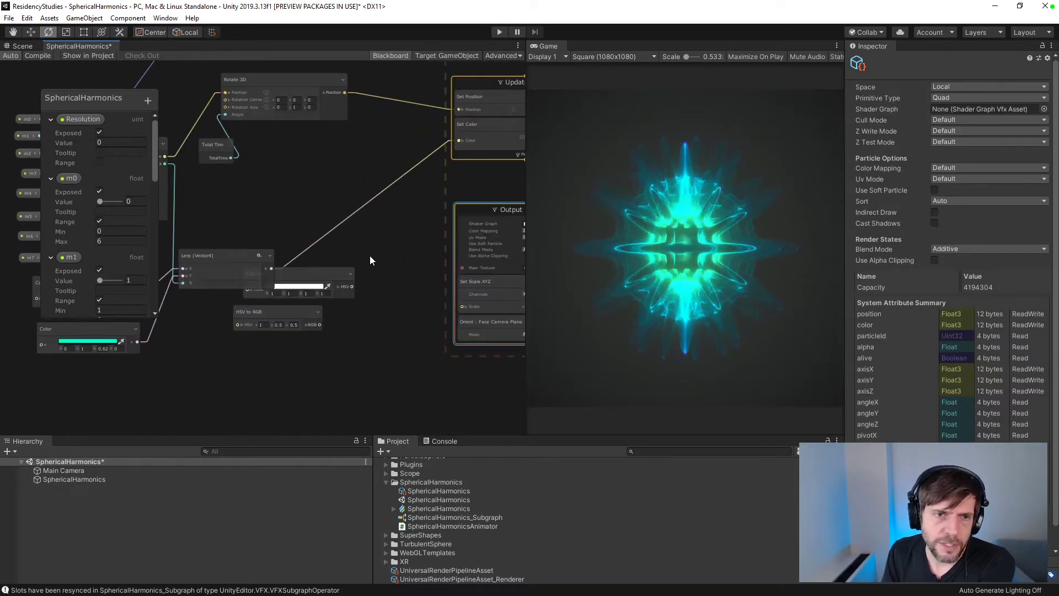
pyautogui.scroll(-2, 369, 256)
pyautogui.moveTo(369, 256); pyautogui.dragTo(396, 238, button='middle')
pyautogui.moveTo(359, 249); pyautogui.dragTo(367, 193)
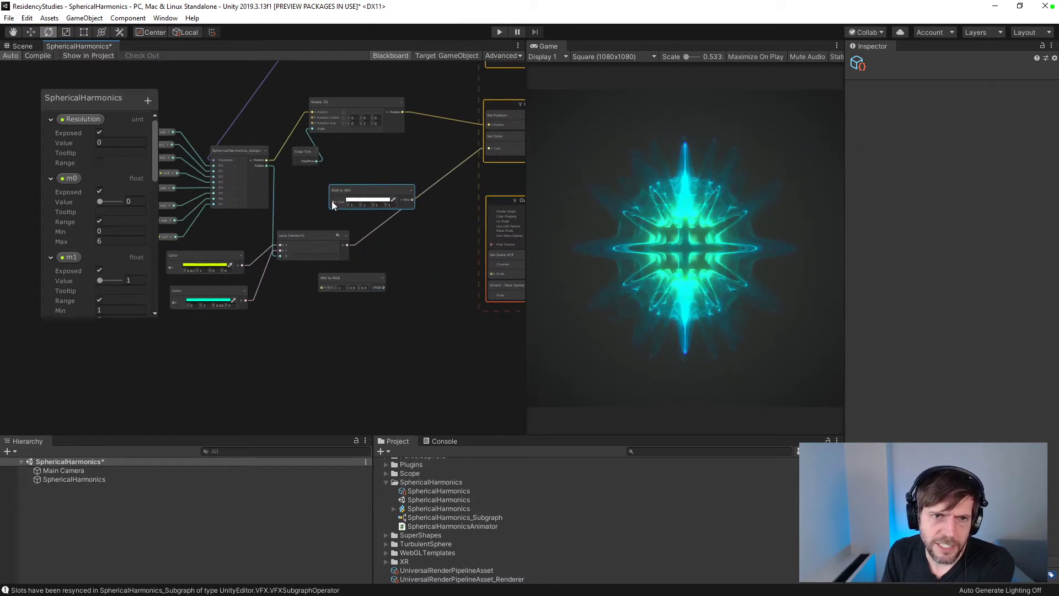
pyautogui.moveTo(347, 245); pyautogui.dragTo(423, 314)
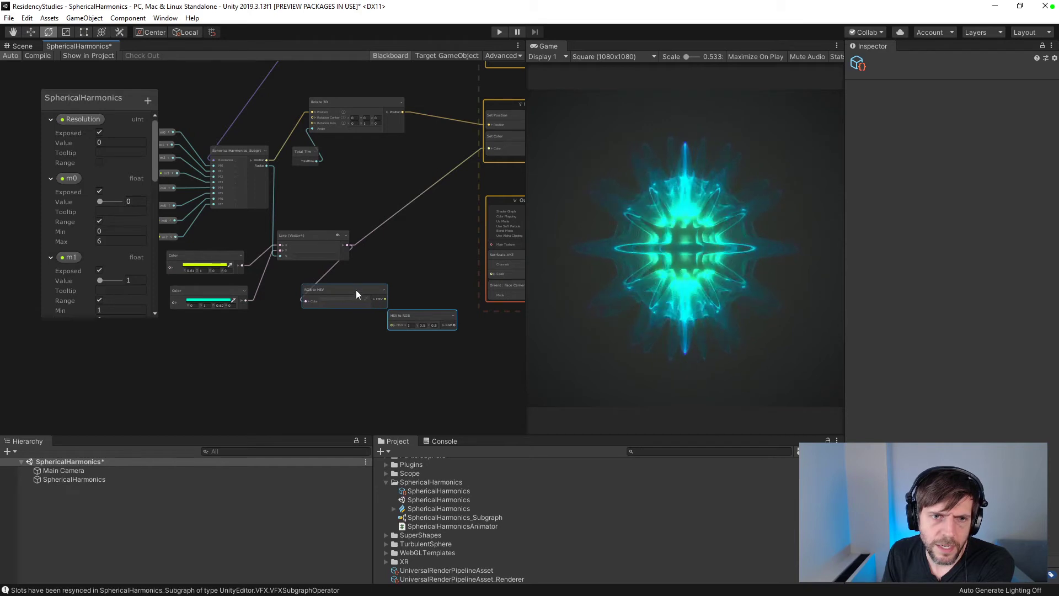
# - Expand the RGB to HSV output into its components and connect the HSV to RGB output to Set Color
pyautogui.click(374, 298)
pyautogui.moveTo(362, 292); pyautogui.dragTo(326, 296)
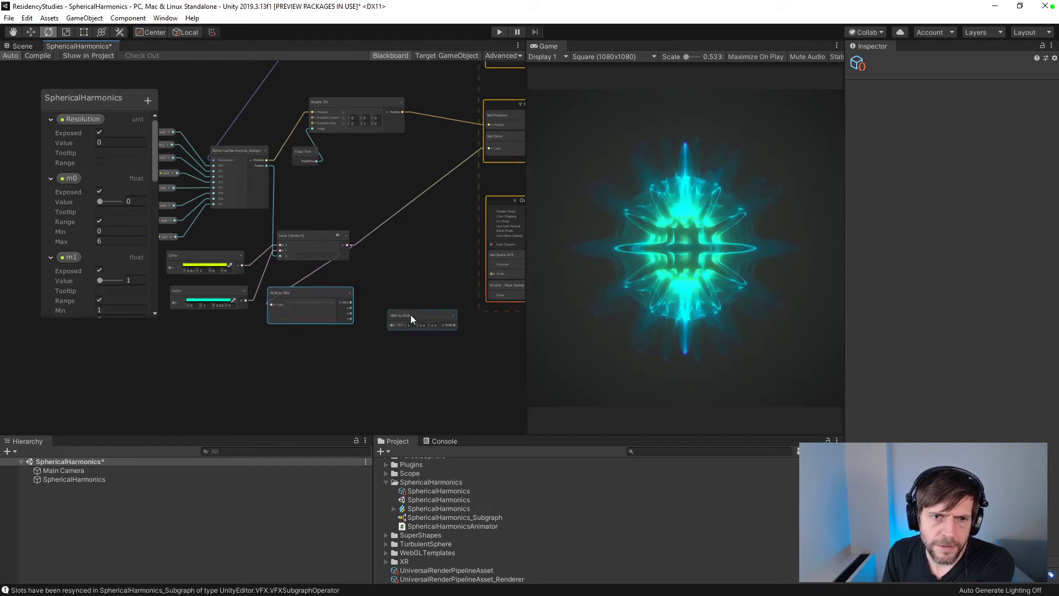
pyautogui.moveTo(407, 313); pyautogui.dragTo(445, 150)
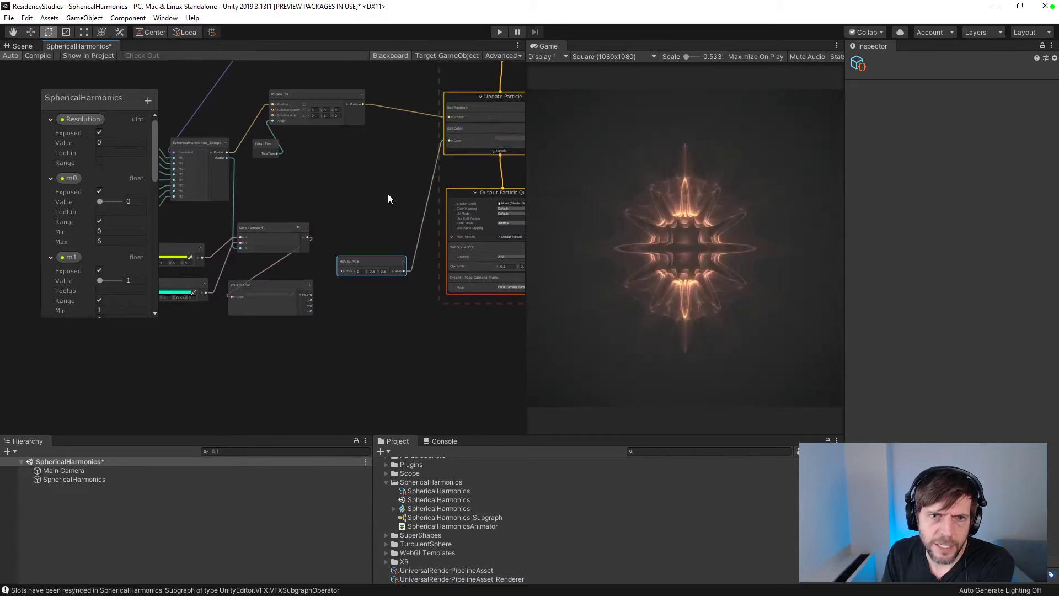
# - Expand the HSV to RGB input and connect the x, y and z outputs of RGB to HSV to its X, Y and Z inputs
pyautogui.moveTo(386, 209); pyautogui.dragTo(391, 237)
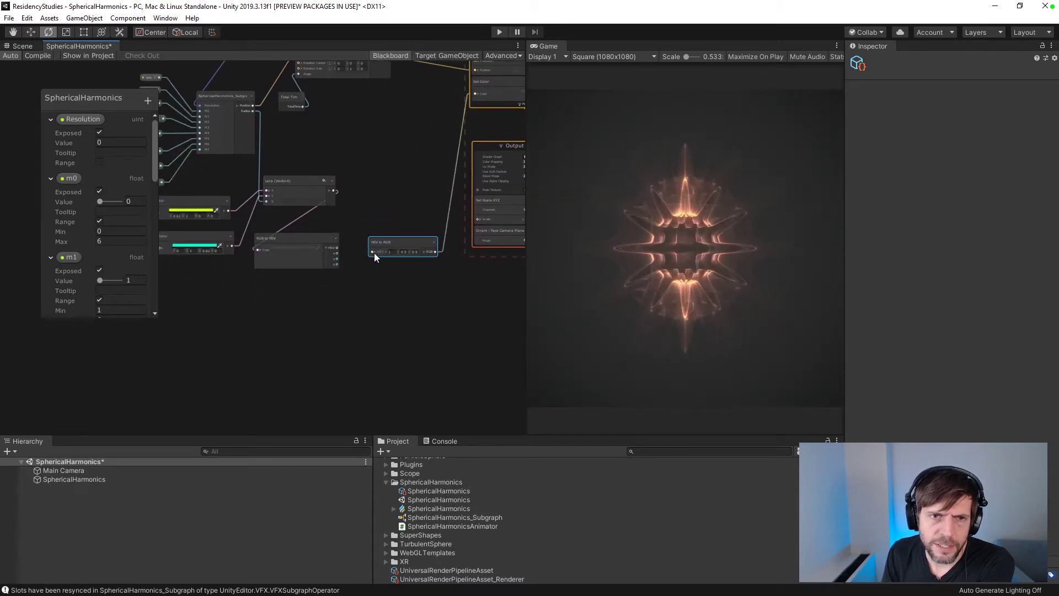
pyautogui.click(373, 251)
pyautogui.moveTo(336, 258); pyautogui.dragTo(398, 232)
pyautogui.moveTo(337, 252); pyautogui.dragTo(379, 247)
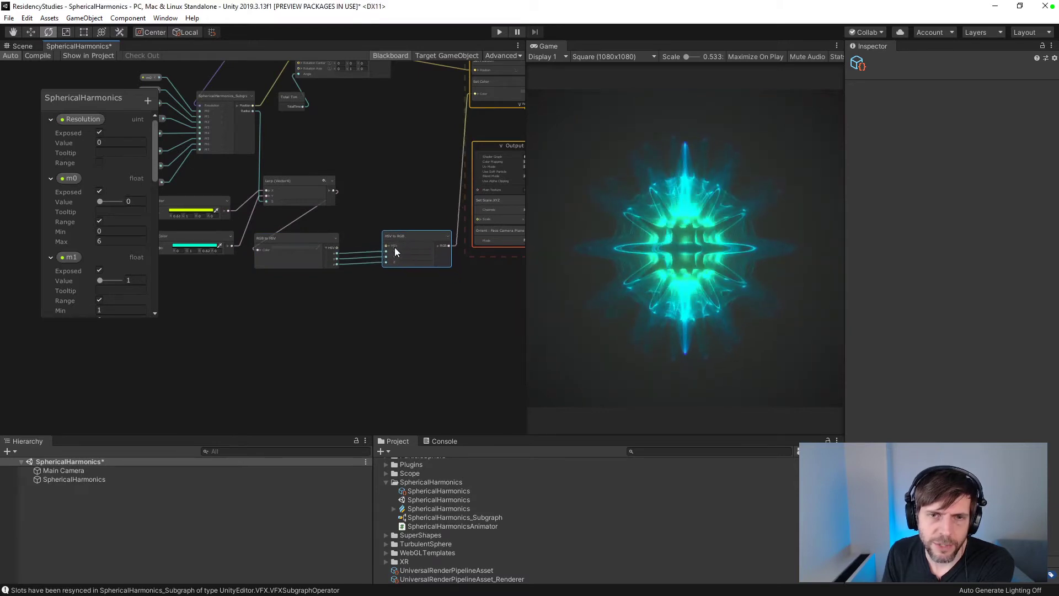
pyautogui.scroll(3, 380, 269)
pyautogui.moveTo(425, 205); pyautogui.dragTo(433, 208)
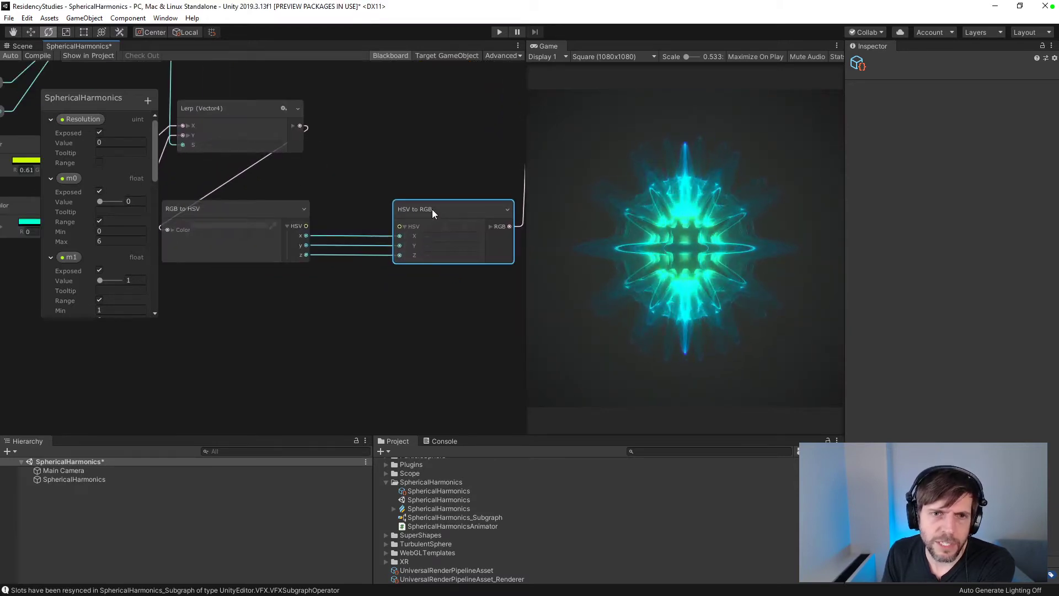
# - Insert an Add node between the x output of RGB to HSV and the X input of HSV to RGB, and vary its B value
pyautogui.rightClick(314, 315)
pyautogui.click(352, 317)
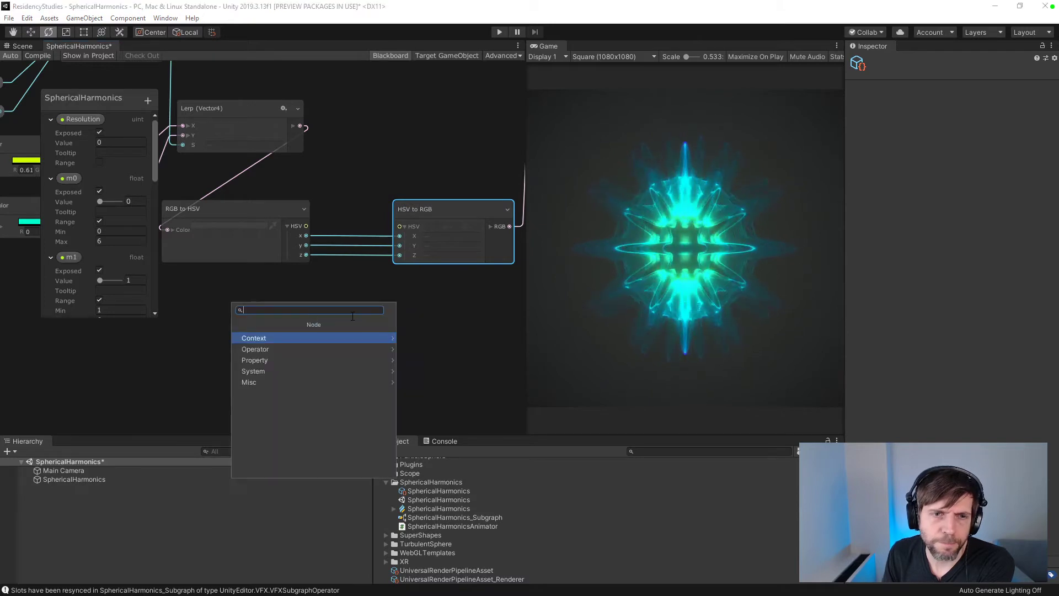
pyautogui.write('add')
pyautogui.press('Return')
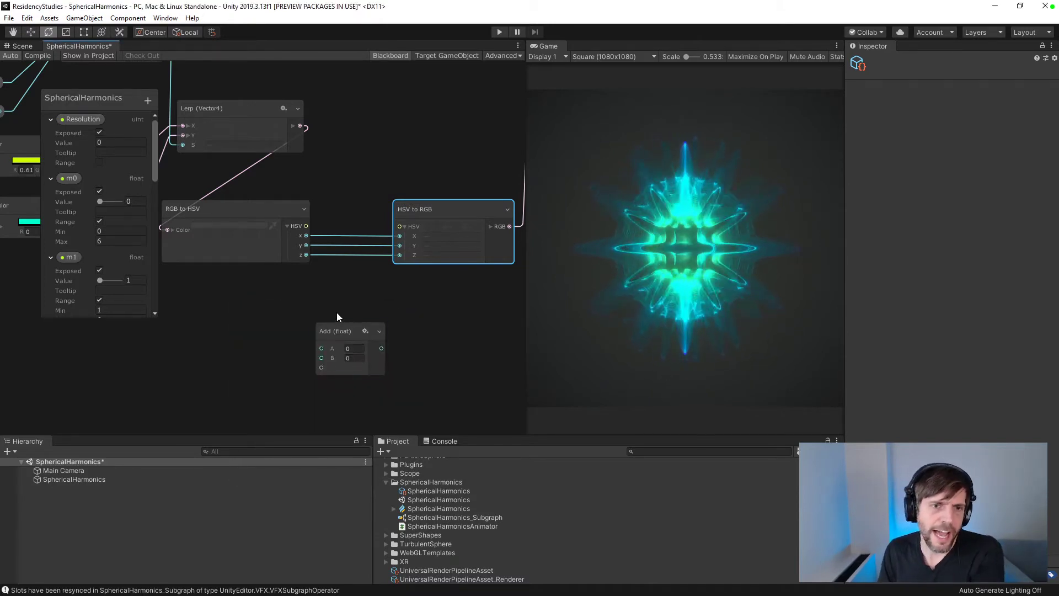
pyautogui.moveTo(306, 255); pyautogui.dragTo(400, 246)
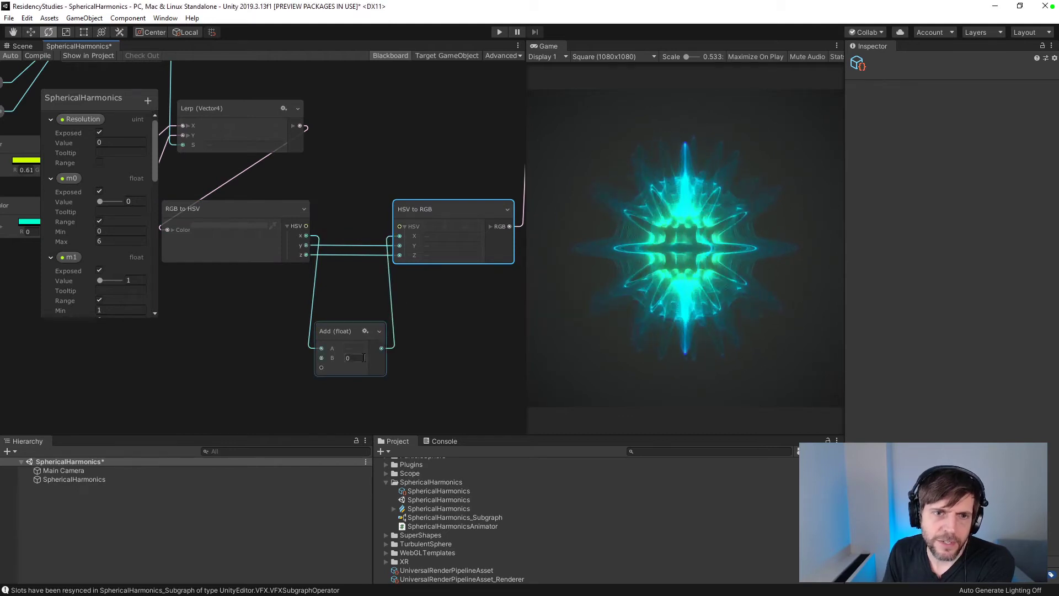
pyautogui.moveTo(331, 361)
pyautogui.mouseDown()
pyautogui.moveTo(408, 362)
pyautogui.moveTo(332, 359)
pyautogui.moveTo(349, 359)
pyautogui.mouseUp()
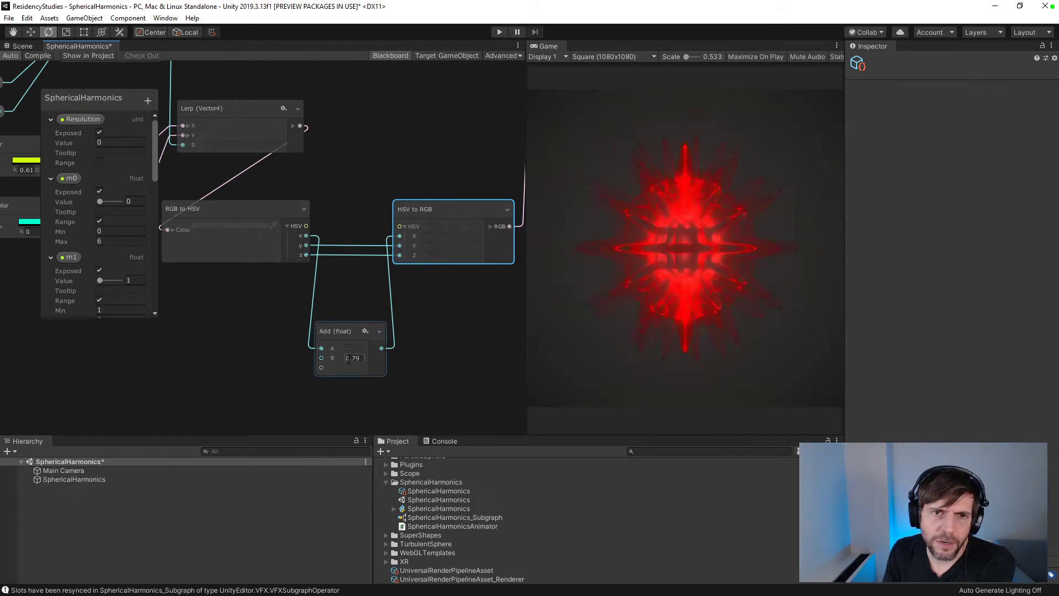
# - Insert a Modulo node between the Add output and the X input of HSV to RGB
pyautogui.moveTo(342, 329); pyautogui.dragTo(303, 321, button='middle')
pyautogui.rightClick(389, 330)
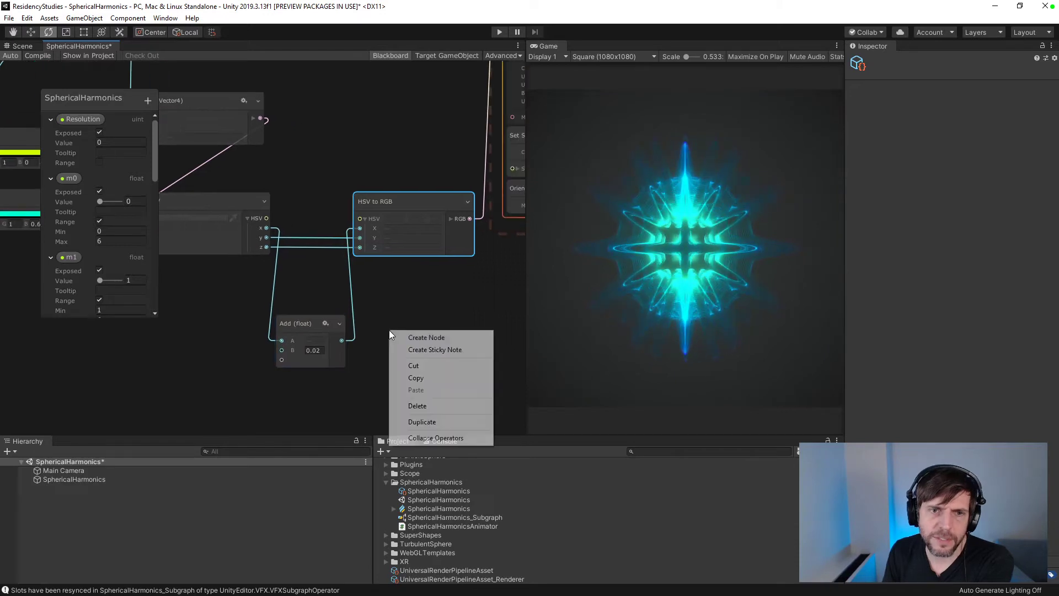
pyautogui.click(401, 338)
pyautogui.write('modulo')
pyautogui.press('Return')
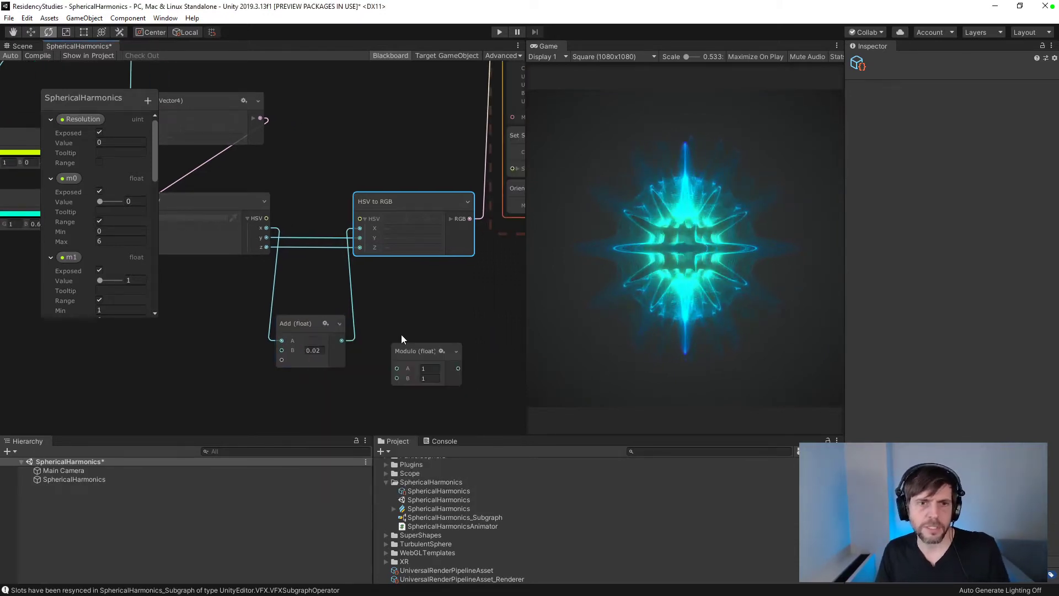
pyautogui.moveTo(342, 339); pyautogui.dragTo(359, 237)
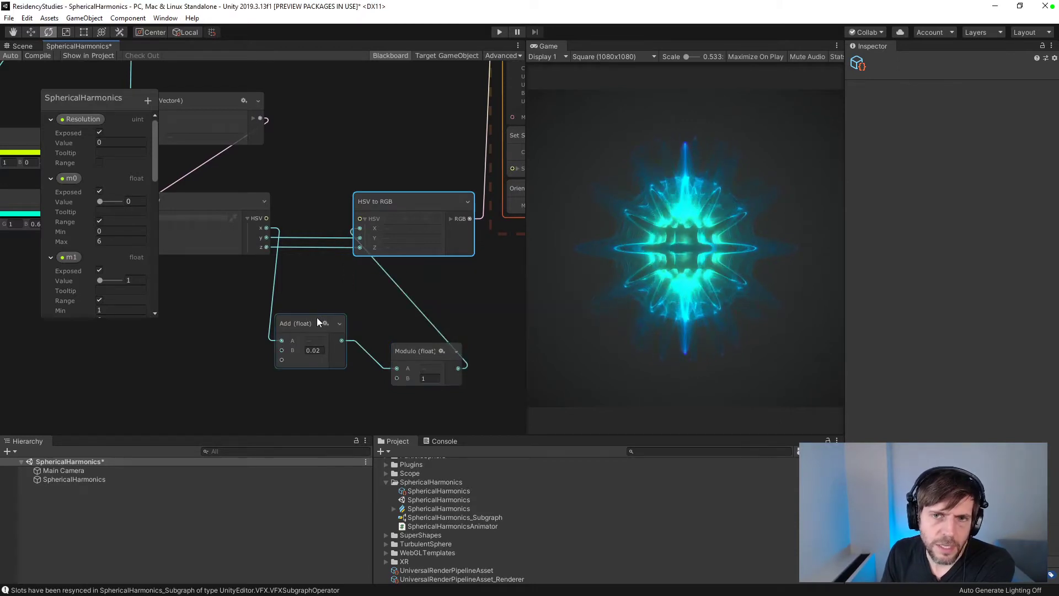
# - Align the Add and Modulo nodes side by side and raise the Add node's B value to 5
pyautogui.moveTo(316, 323); pyautogui.dragTo(282, 321)
pyautogui.moveTo(416, 348); pyautogui.dragTo(383, 319)
pyautogui.moveTo(257, 347); pyautogui.dragTo(346, 346)
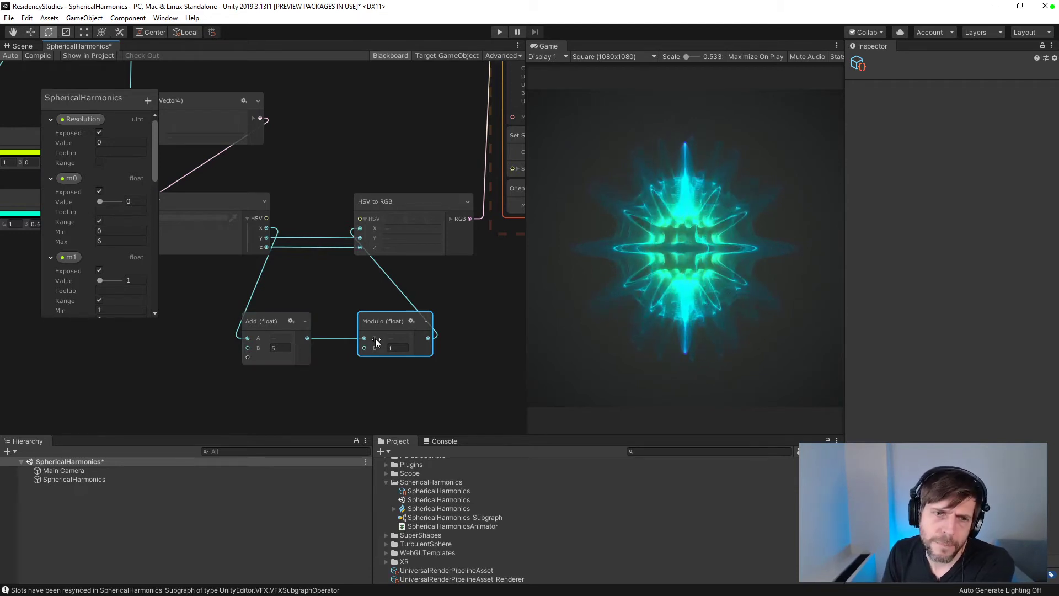
# - Create a Total Time node and connect its output to the Add node's B input
pyautogui.rightClick(330, 387)
pyautogui.click(353, 388)
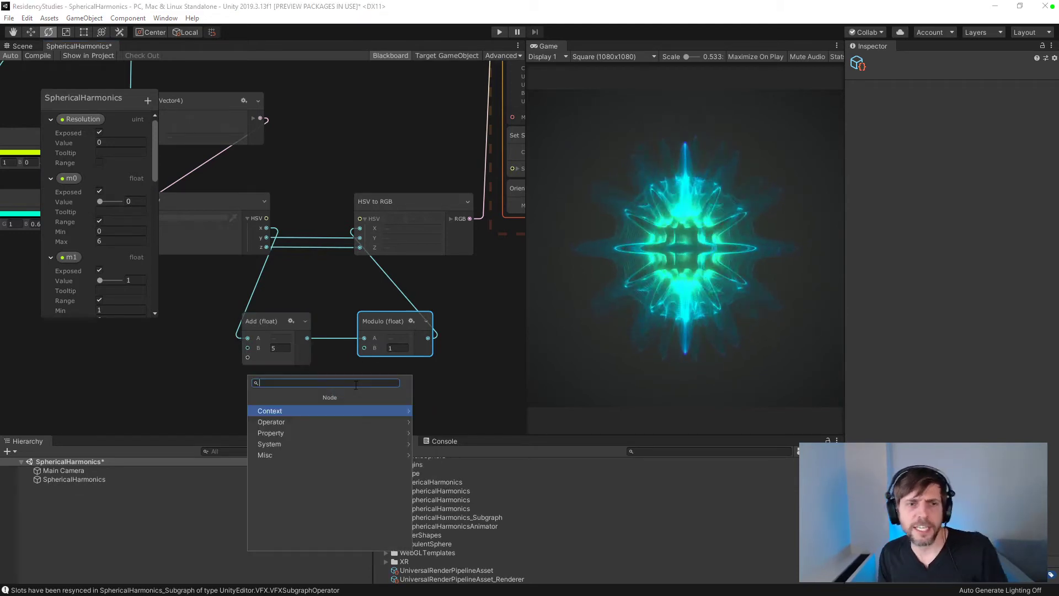
pyautogui.write('time')
pyautogui.press('Down')
pyautogui.press('Down')
pyautogui.press('Down')
pyautogui.press('Down')
pyautogui.press('Down')
pyautogui.press('Down')
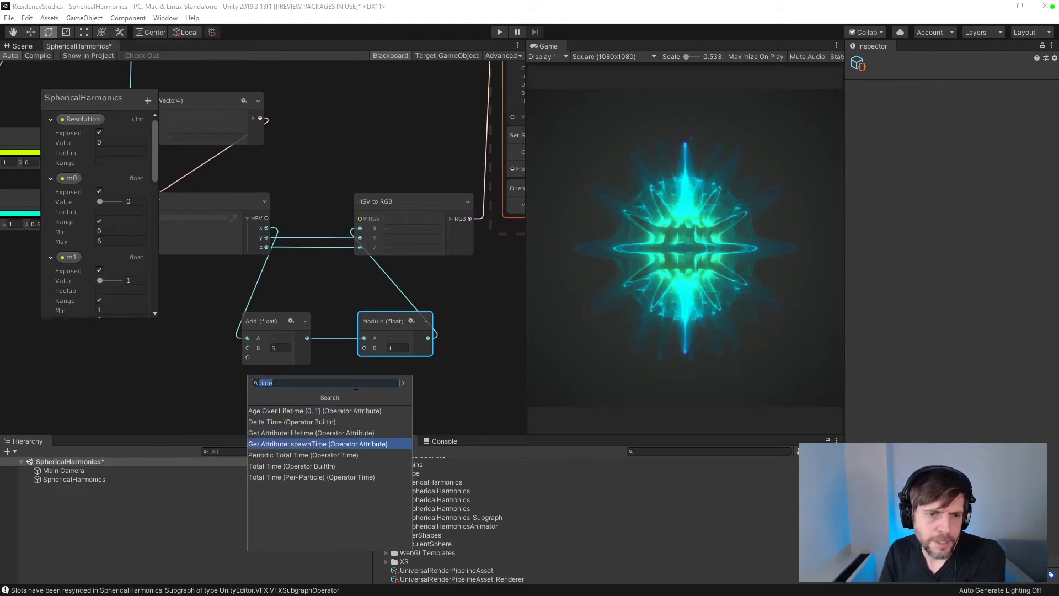
pyautogui.press('Up')
pyautogui.press('Return')
pyautogui.moveTo(353, 405); pyautogui.dragTo(246, 326)
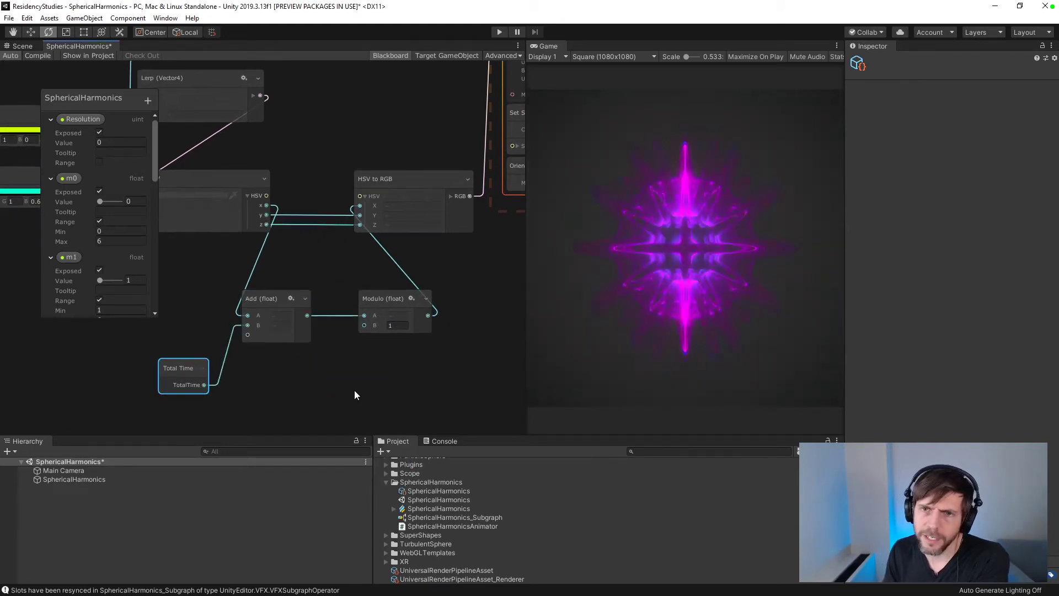
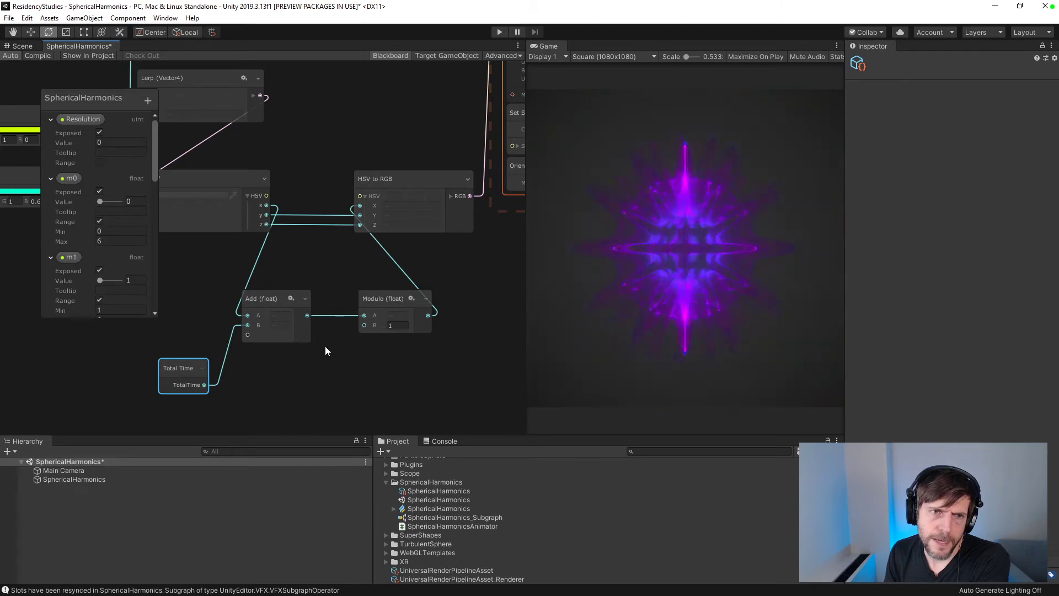
# - Connect hue x straight to X and reroute saturation y through the Add and Modulo nodes into the Y input of HSV to RGB
pyautogui.moveTo(275, 298); pyautogui.dragTo(301, 287)
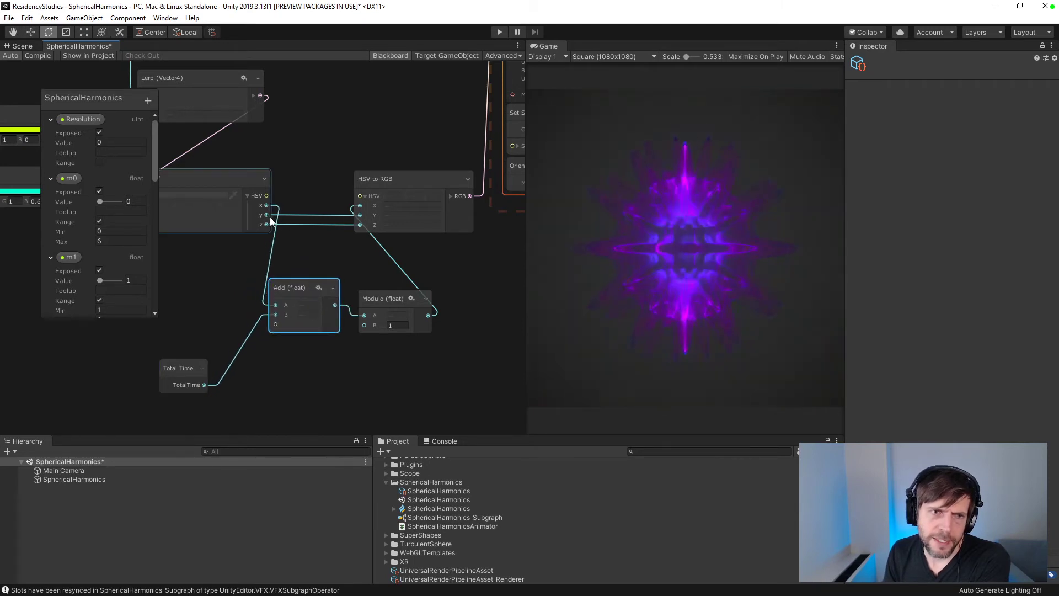
pyautogui.moveTo(268, 207); pyautogui.dragTo(360, 205)
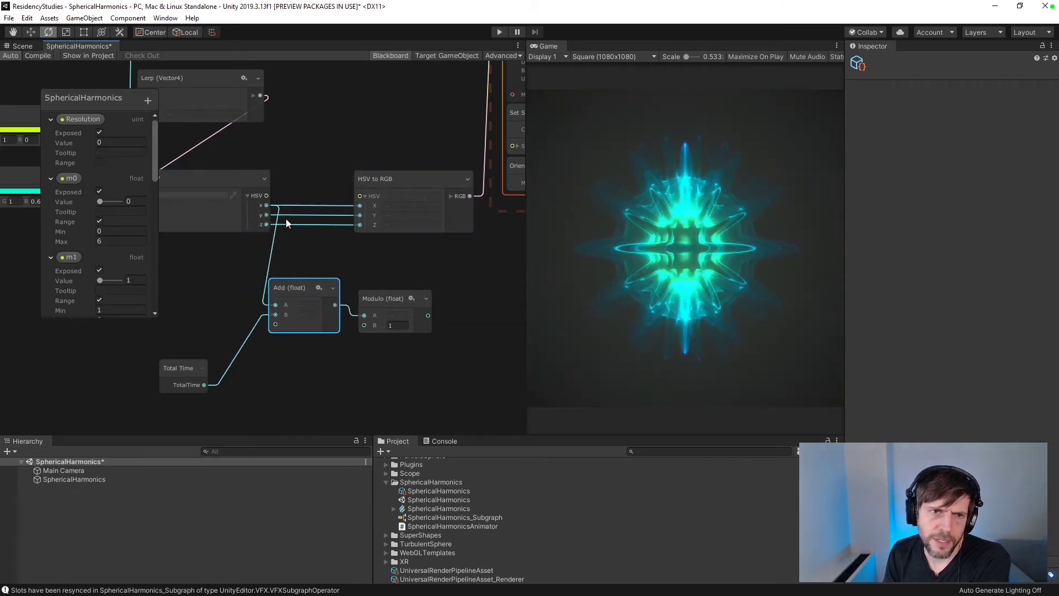
pyautogui.moveTo(267, 215); pyautogui.dragTo(276, 305)
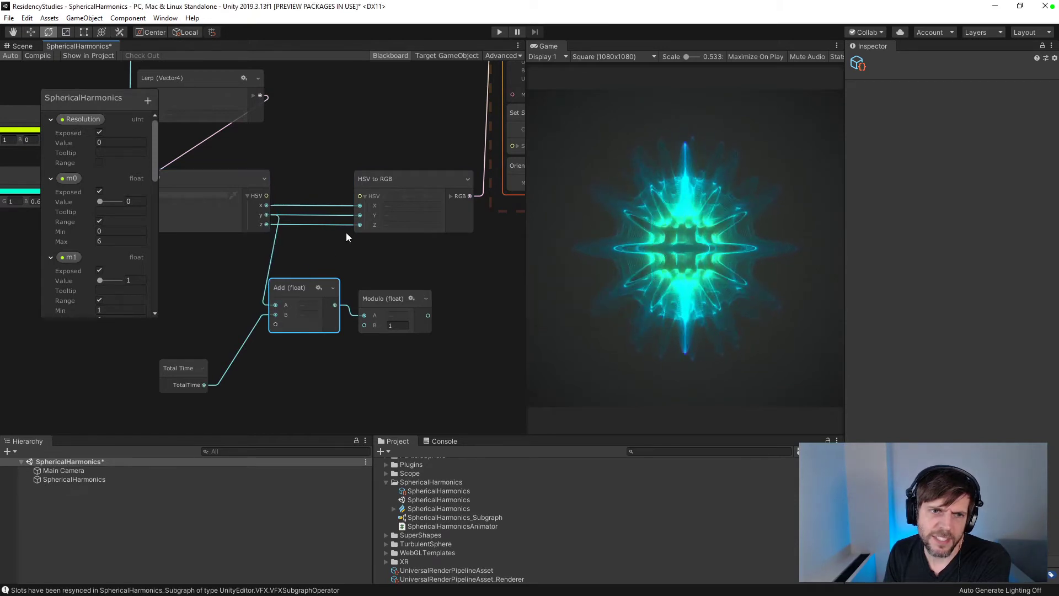
pyautogui.moveTo(428, 313); pyautogui.dragTo(360, 216)
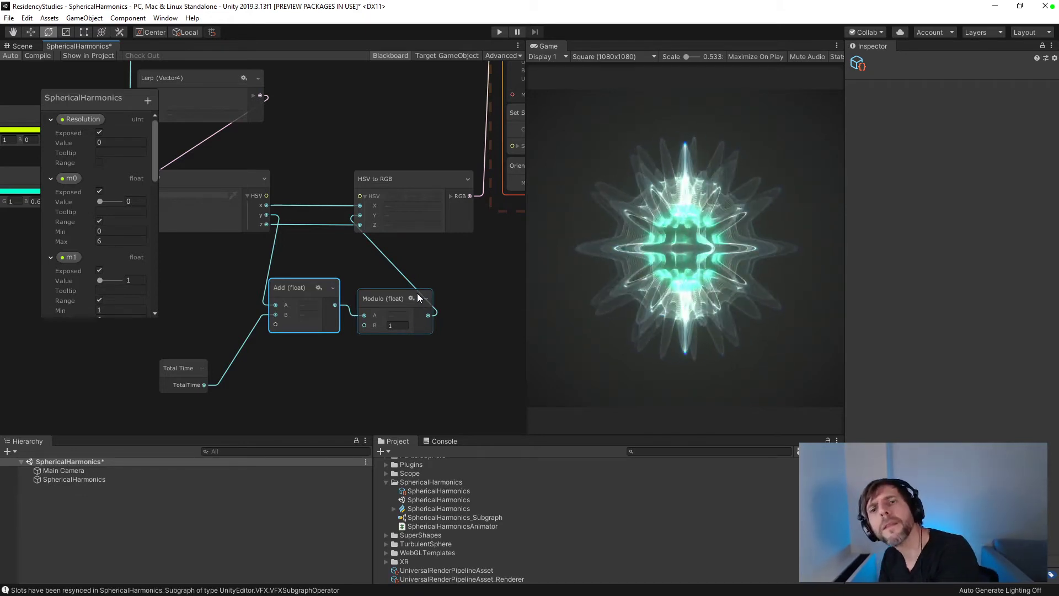
# - Shift the yellow-green Color node's hue closer to green
pyautogui.moveTo(247, 263); pyautogui.dragTo(488, 317, button='middle')
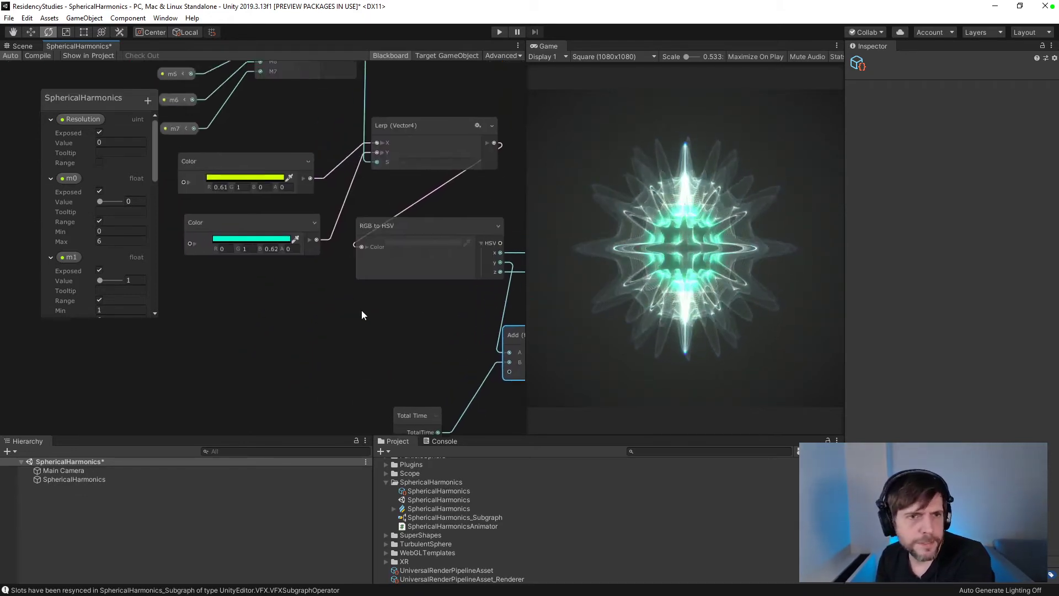
pyautogui.click(287, 186)
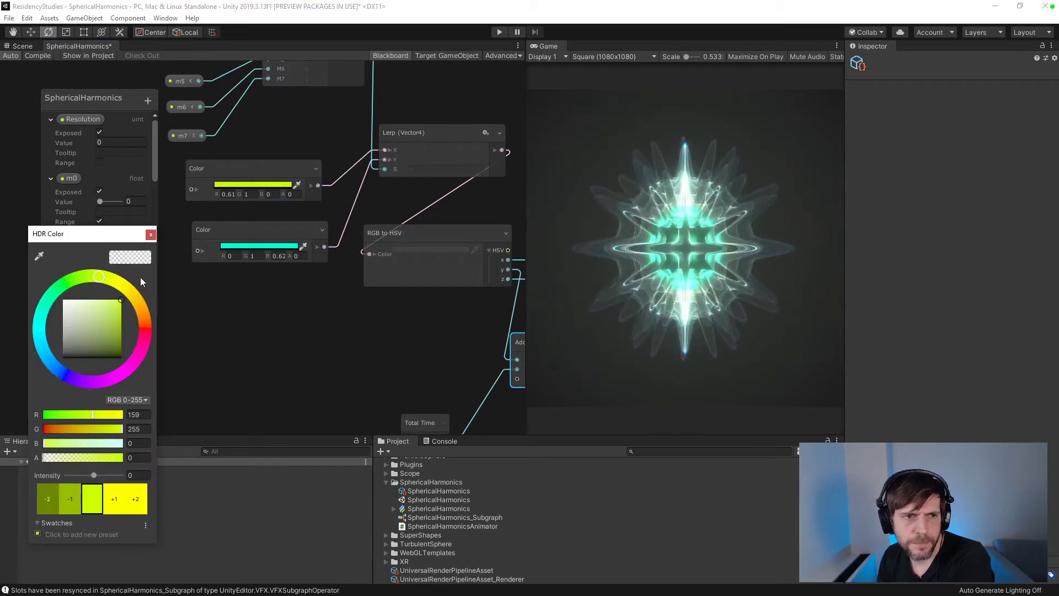
pyautogui.moveTo(99, 275); pyautogui.dragTo(87, 276)
pyautogui.click(150, 234)
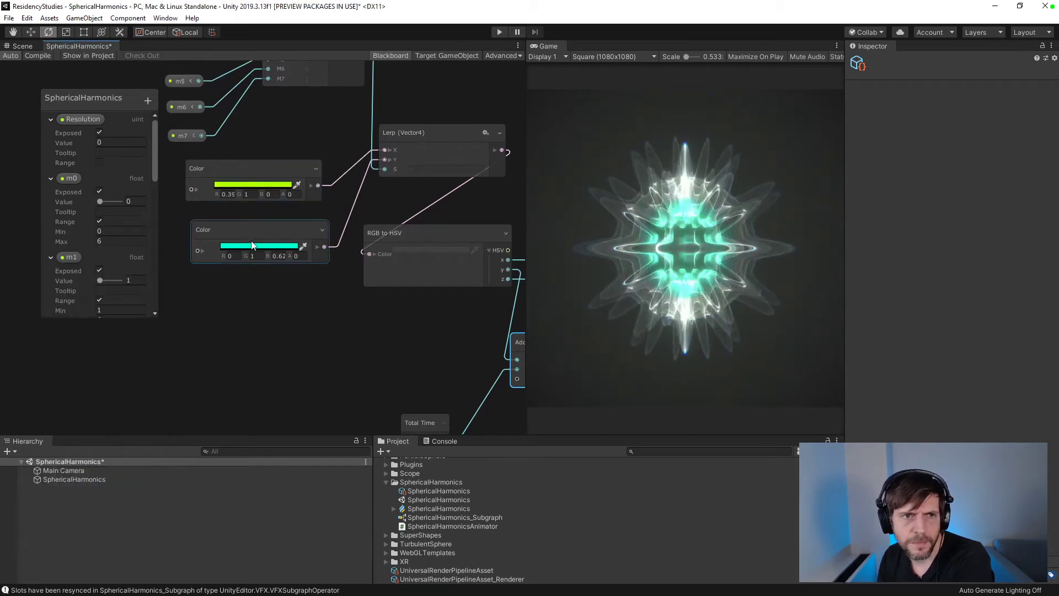
# - Shift the turquoise Color node's hue to cyan, with green at 255 and blue at 250
pyautogui.click(251, 246)
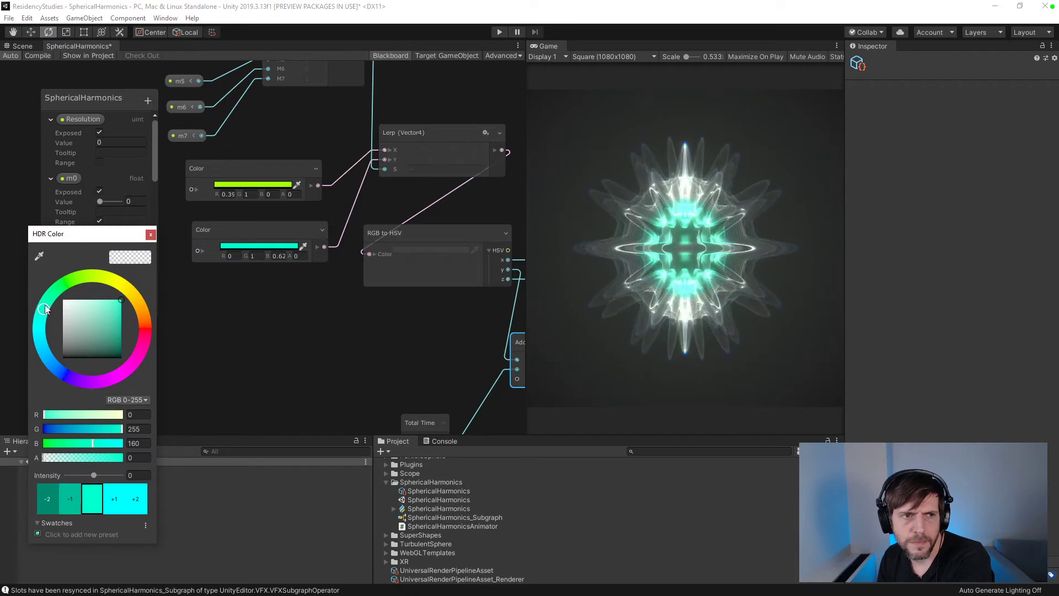
pyautogui.moveTo(44, 309)
pyautogui.mouseDown()
pyautogui.moveTo(48, 293)
pyautogui.moveTo(46, 328)
pyautogui.mouseUp()
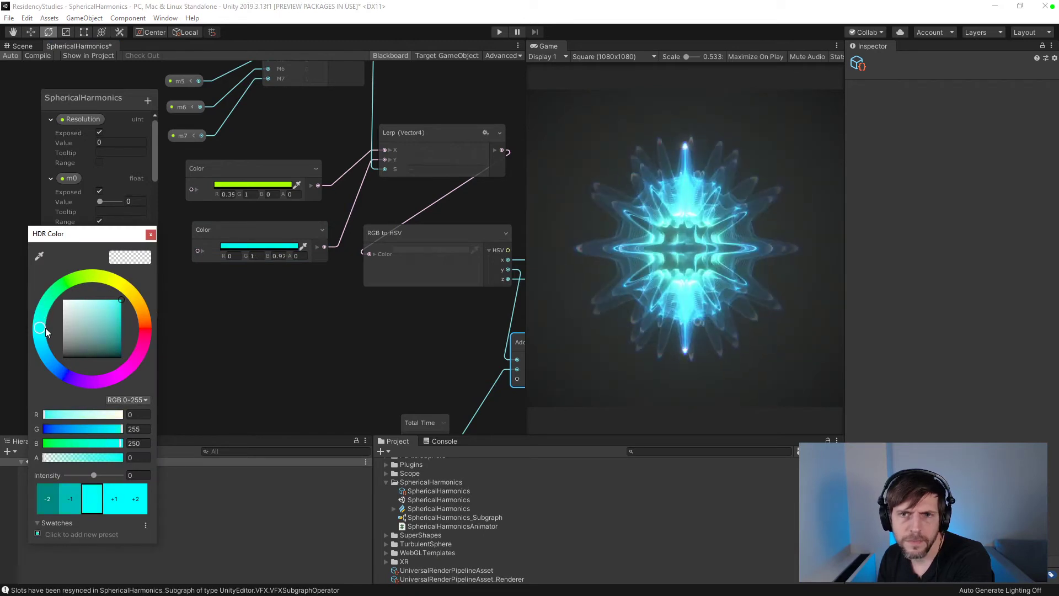
pyautogui.click(150, 234)
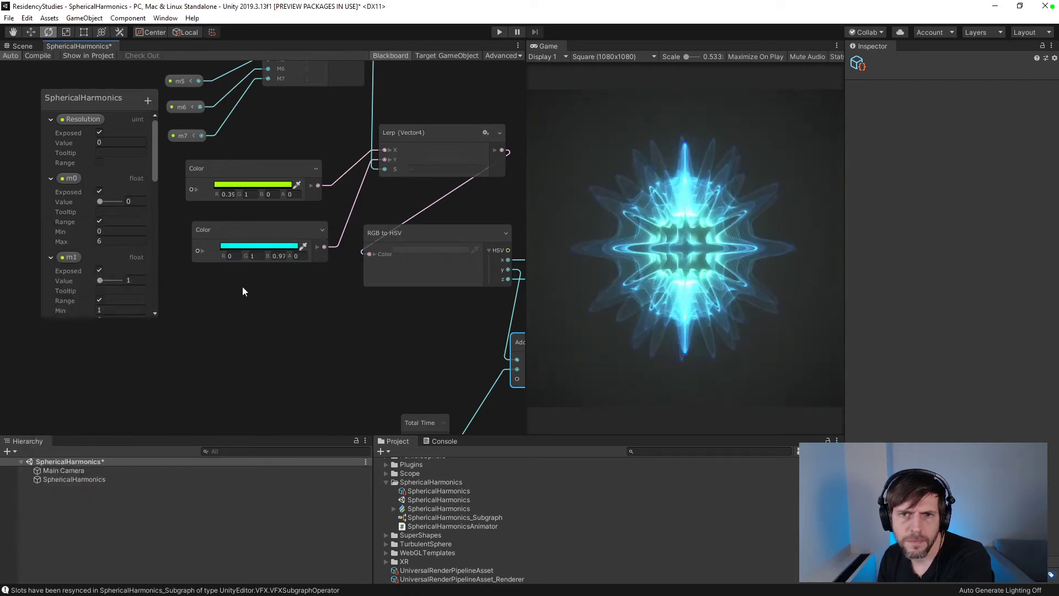
# - Shift the first Color node's hue back toward yellow-green, with red at about 0.58
pyautogui.click(260, 186)
pyautogui.moveTo(87, 276)
pyautogui.mouseDown()
pyautogui.moveTo(68, 280)
pyautogui.moveTo(98, 280)
pyautogui.mouseUp()
pyautogui.click(150, 234)
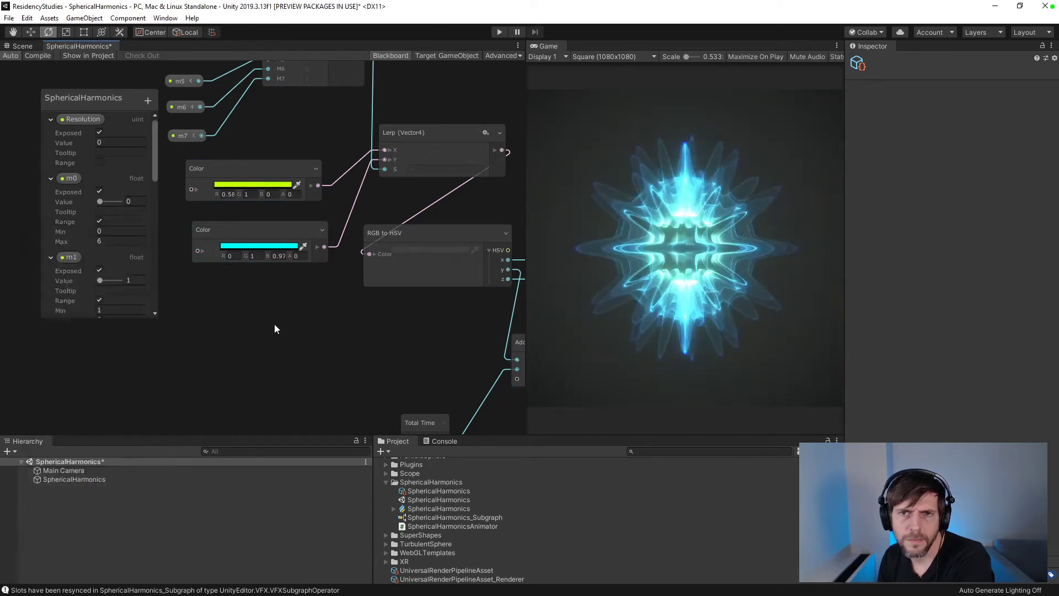
# - Spread out the Total Time, Add and Modulo nodes to make room below the HSV to RGB node
pyautogui.moveTo(320, 344); pyautogui.dragTo(275, 260, button='middle')
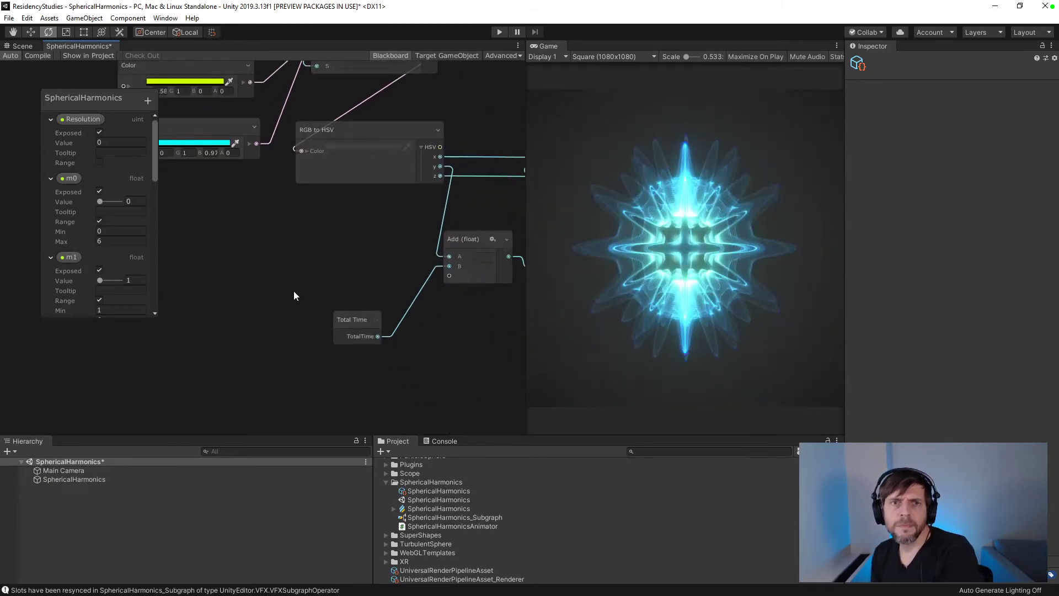
pyautogui.moveTo(336, 290); pyautogui.dragTo(212, 346, button='middle')
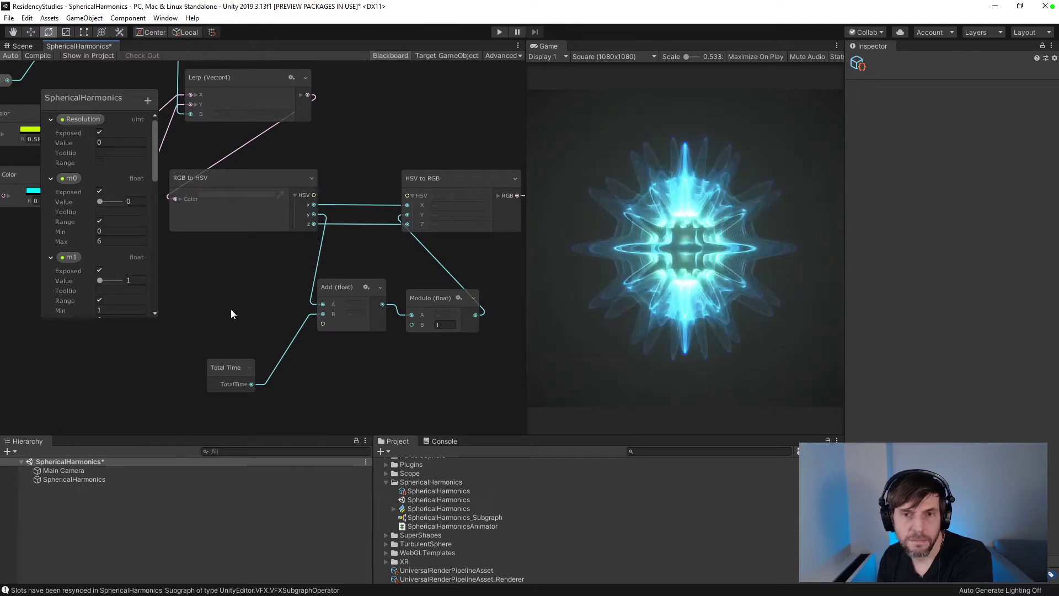
pyautogui.moveTo(230, 365); pyautogui.dragTo(189, 362)
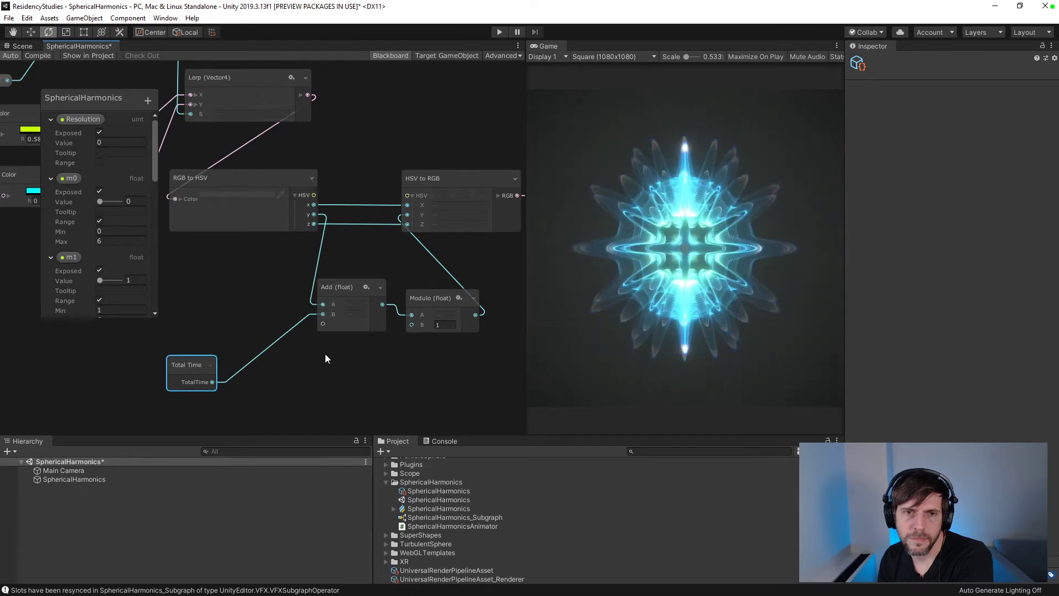
pyautogui.moveTo(347, 288); pyautogui.dragTo(364, 288, button='middle')
pyautogui.moveTo(353, 285); pyautogui.dragTo(316, 302)
pyautogui.moveTo(428, 296); pyautogui.dragTo(396, 337)
# - Add a Remap node below HSV to RGB and connect its output to the Y input of HSV to RGB
pyautogui.rightClick(395, 271)
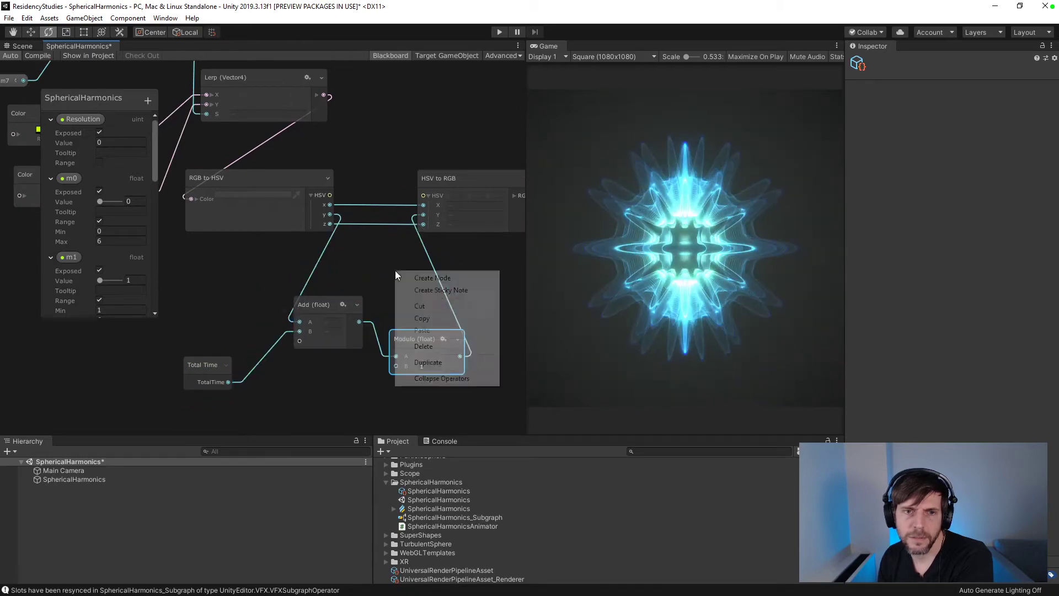
pyautogui.click(422, 280)
pyautogui.write('remap')
pyautogui.press('Return')
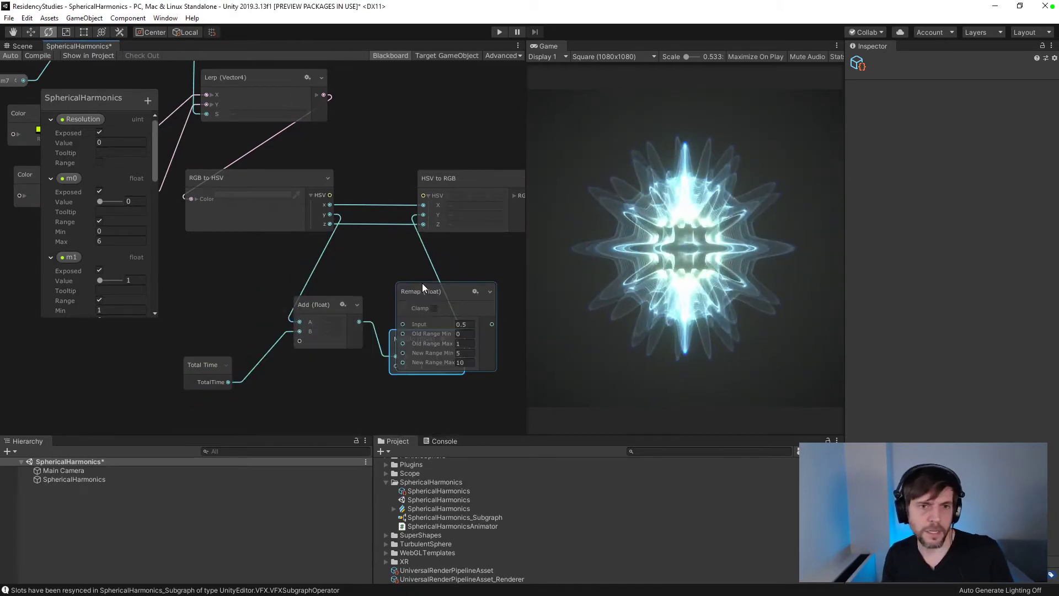
pyautogui.moveTo(422, 285); pyautogui.dragTo(436, 265)
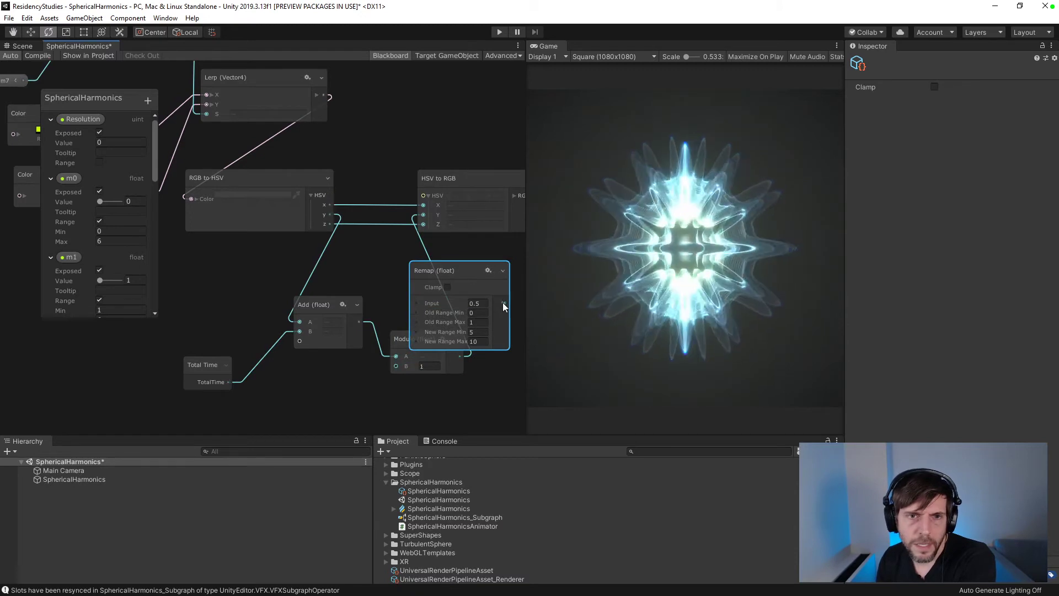
pyautogui.moveTo(502, 303); pyautogui.dragTo(416, 223)
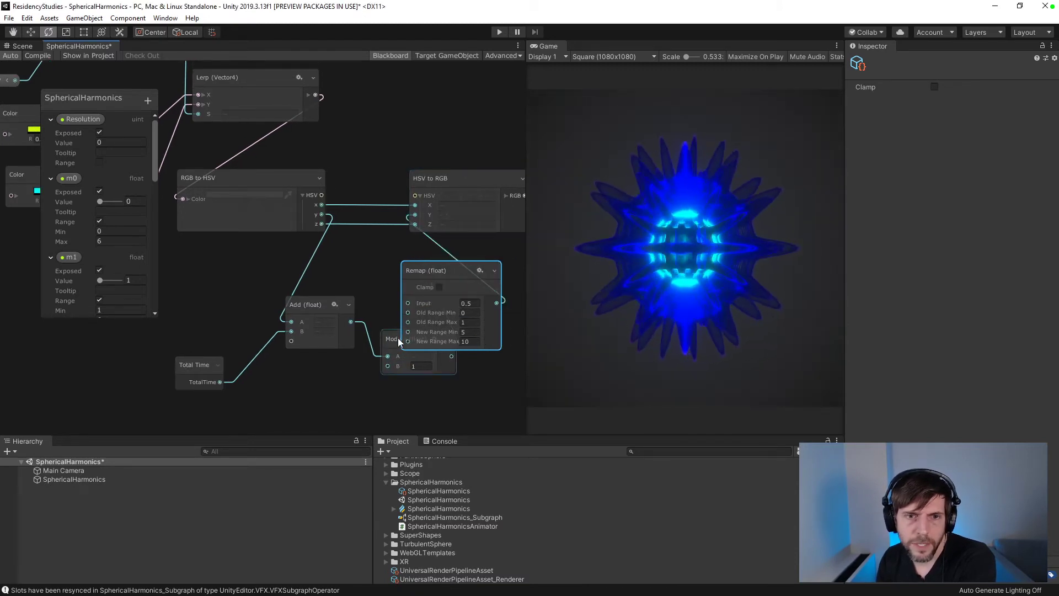
# - Move the Add and Modulo nodes clear of the Remap node and connect the Modulo output to the Remap Input
pyautogui.moveTo(320, 299); pyautogui.dragTo(297, 302)
pyautogui.moveTo(394, 332); pyautogui.dragTo(371, 358)
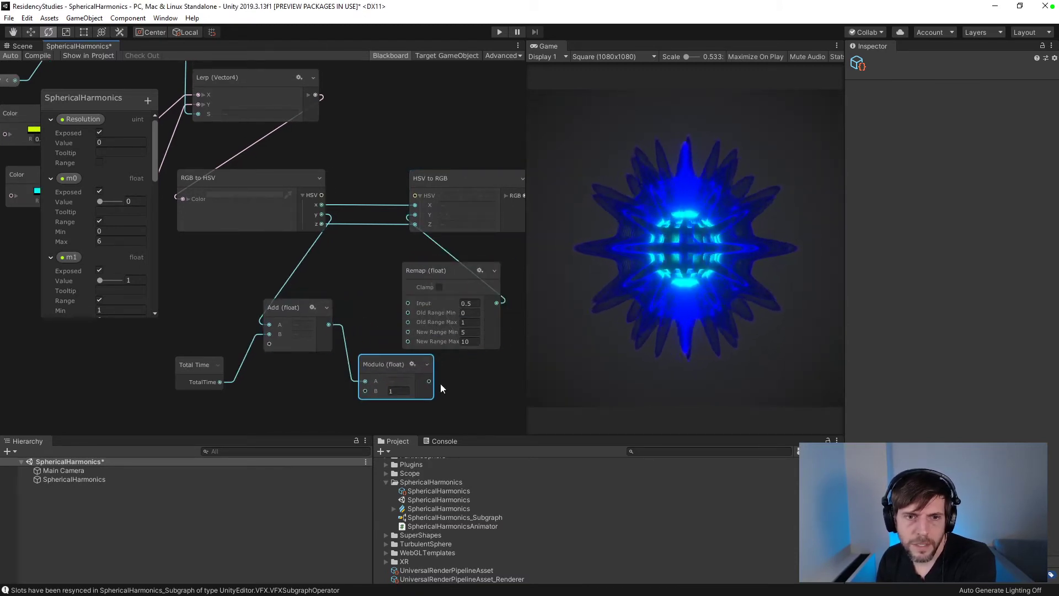
pyautogui.moveTo(428, 380); pyautogui.dragTo(408, 303)
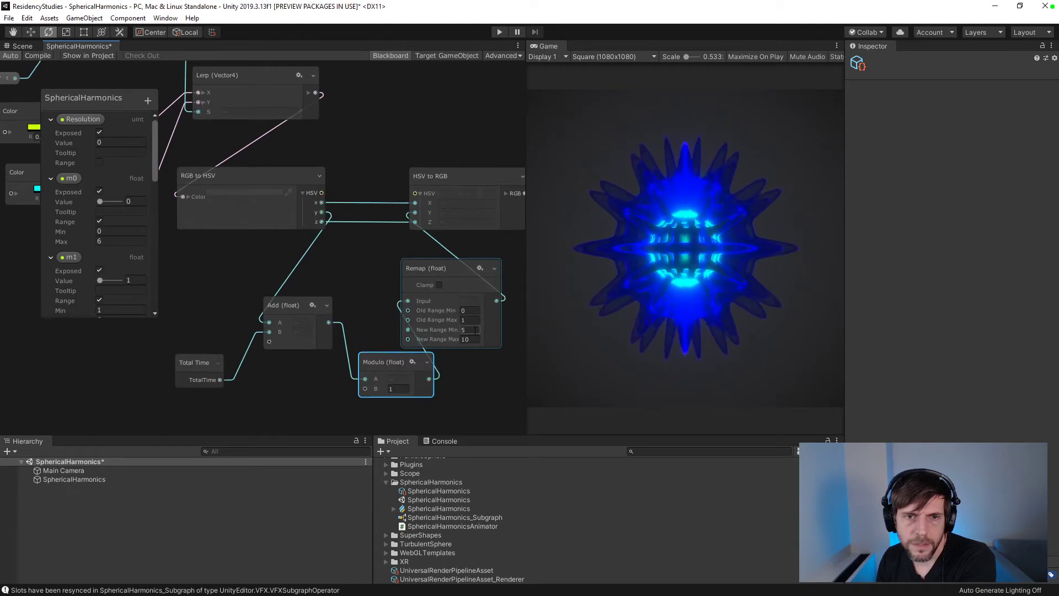
# - Spread the Modulo and Add nodes away from the Remap node and set the Remap's new range to 0–1
pyautogui.moveTo(386, 359); pyautogui.dragTo(365, 376)
pyautogui.moveTo(299, 302); pyautogui.dragTo(283, 293)
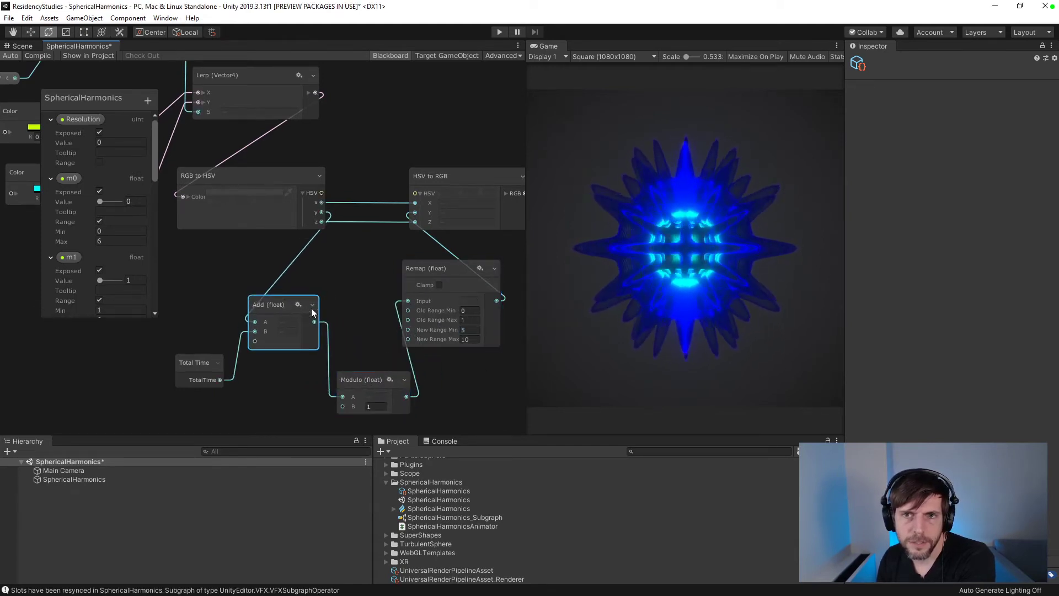
pyautogui.click(470, 330)
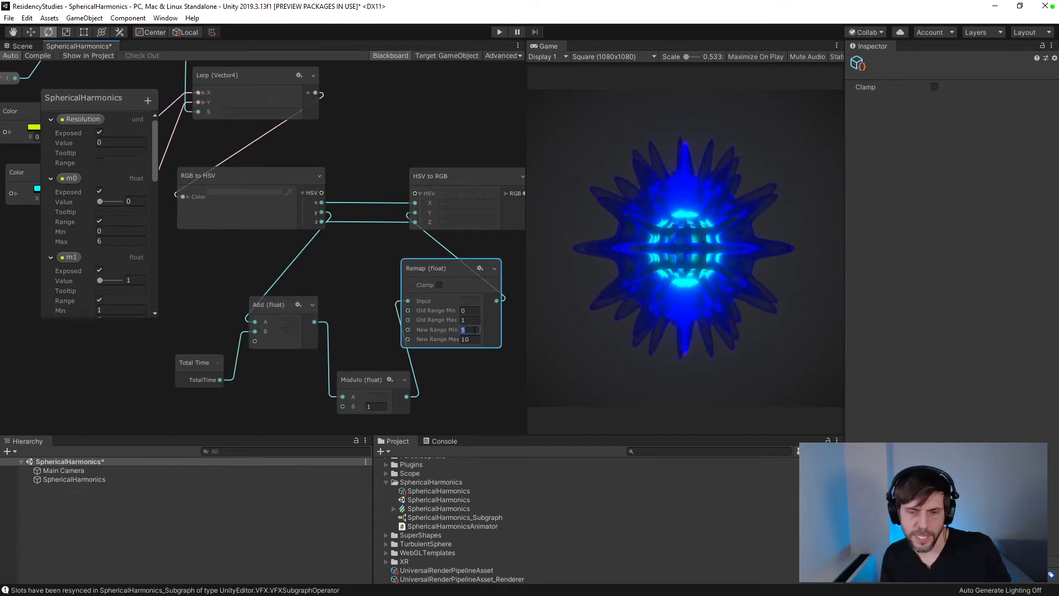
pyautogui.write('0')
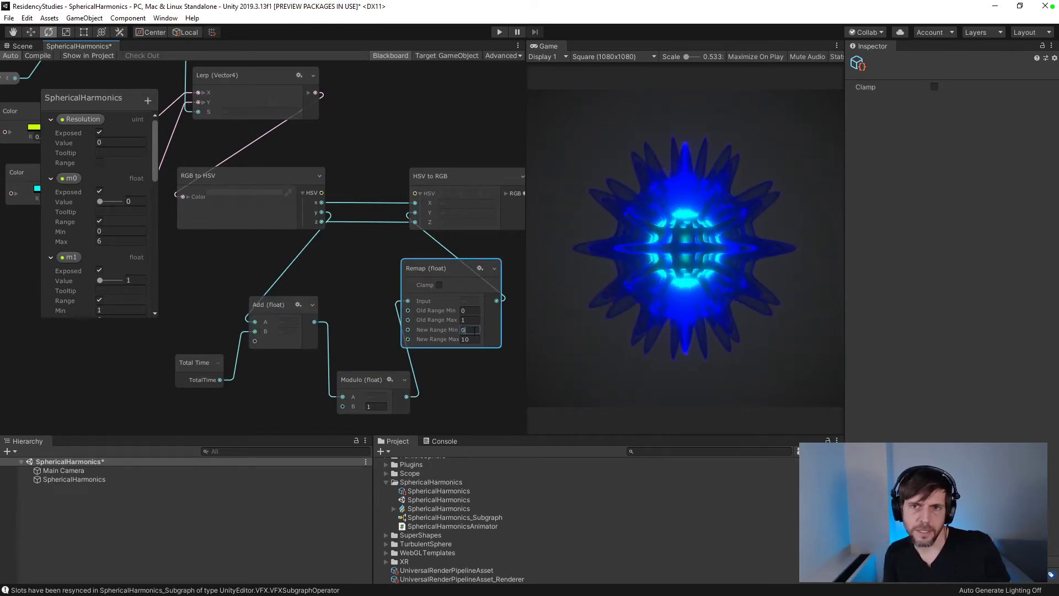
pyautogui.click(474, 338)
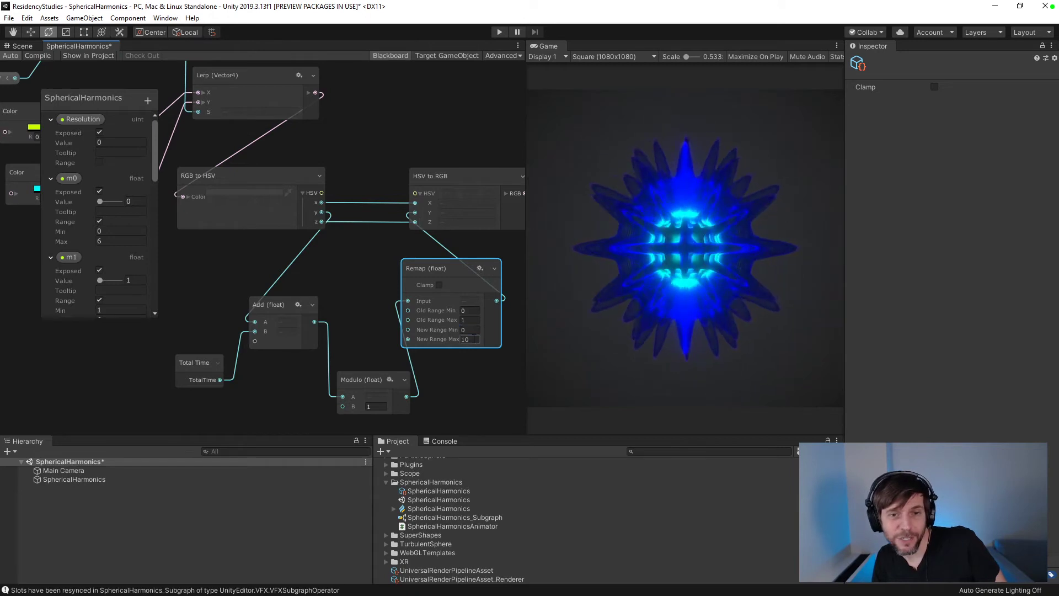
pyautogui.write('1')
# - Try 0.75 as the Remap's New Range Min, and reverse the new range with Min 1 and Max 0
pyautogui.click(477, 330)
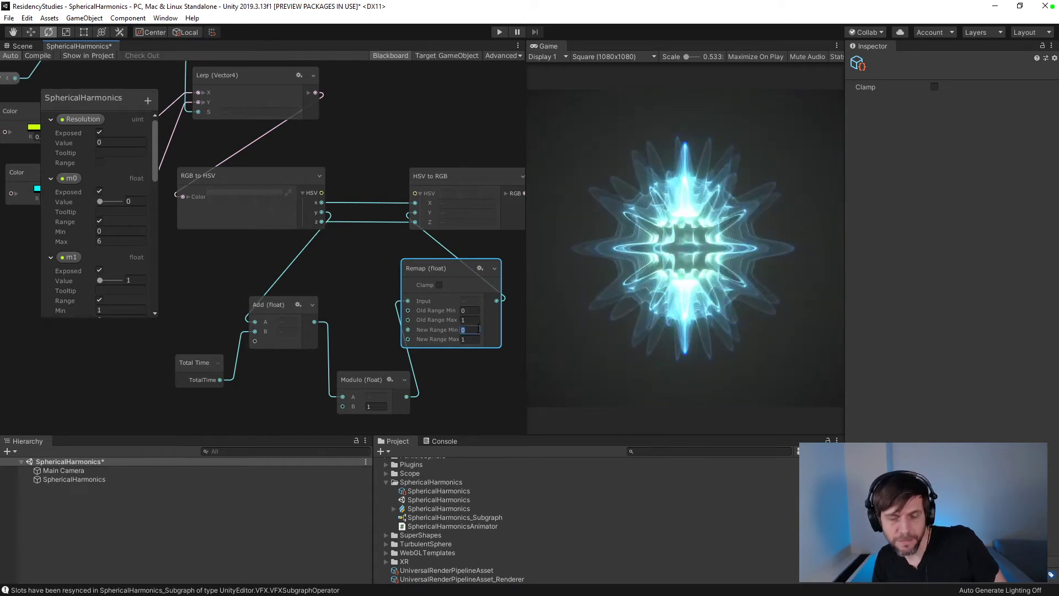
pyautogui.write('.5')
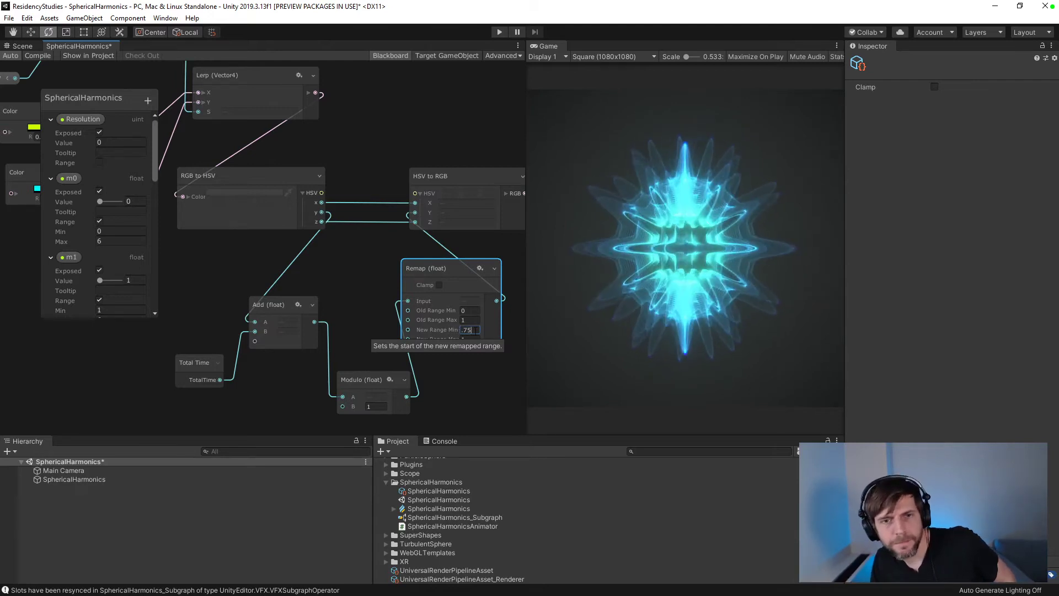
pyautogui.moveTo(473, 329); pyautogui.dragTo(441, 326)
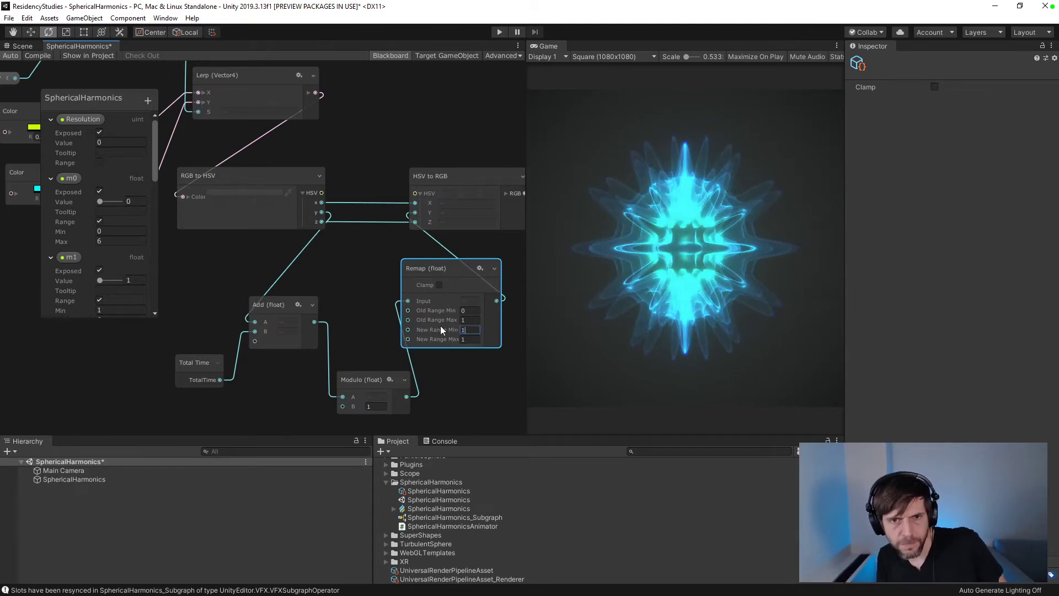
pyautogui.write('1')
pyautogui.press('Tab')
pyautogui.write('0')
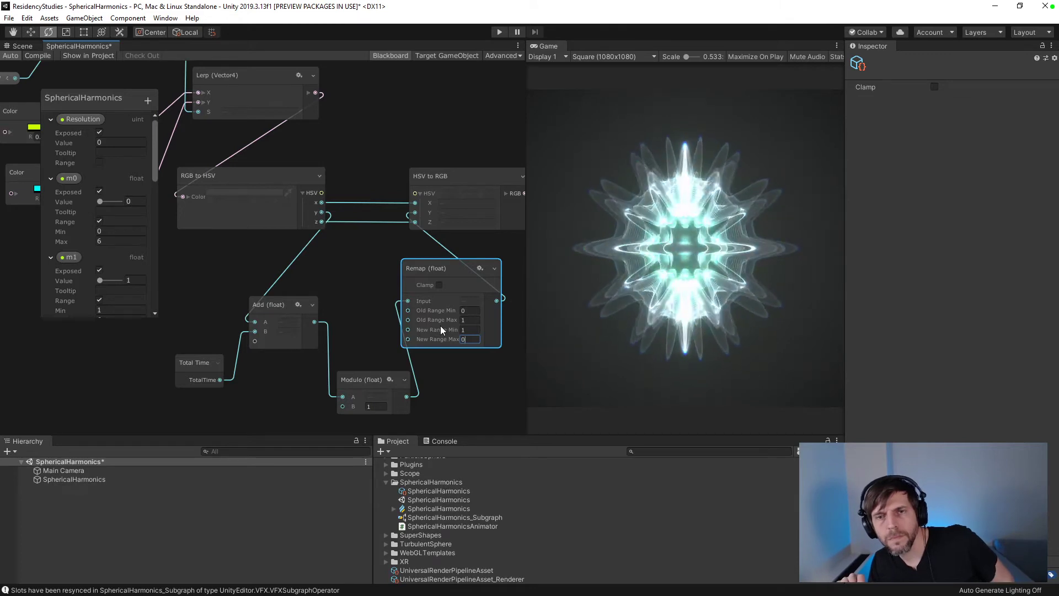
pyautogui.click(446, 356)
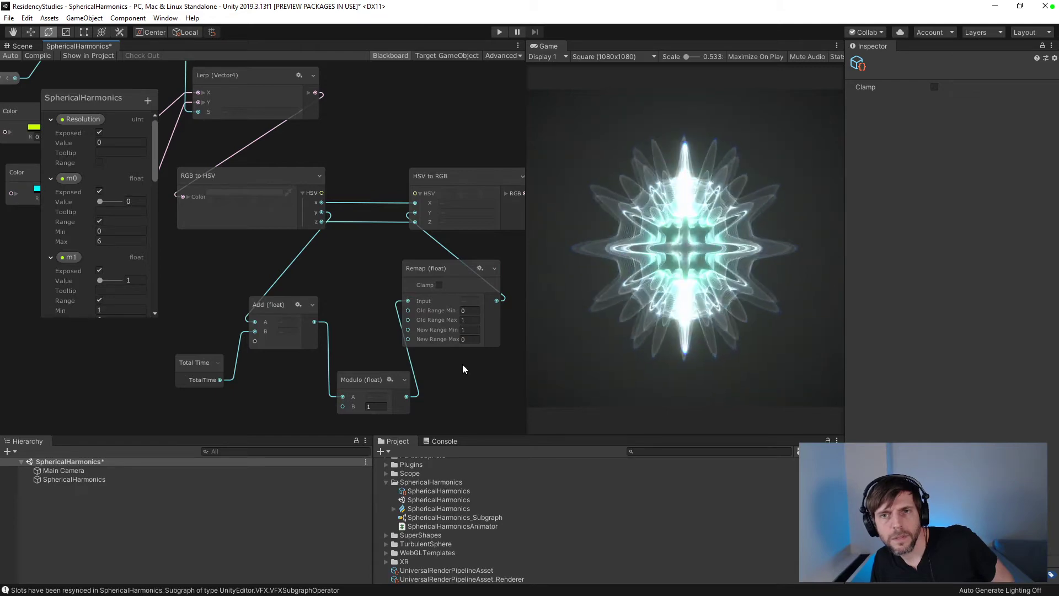
# - Connect the Lerp output directly to the Set Color input, bypassing the HSV conversion nodes
pyautogui.scroll(2, 462, 368)
pyautogui.scroll(-4, 468, 369)
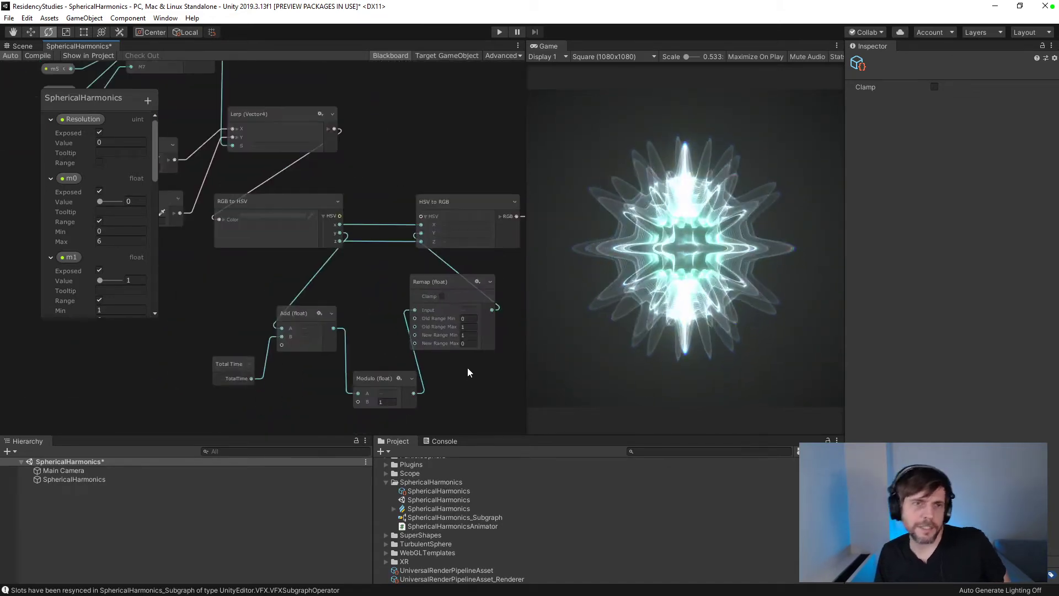
pyautogui.scroll(-4, 467, 368)
pyautogui.scroll(1, 470, 366)
pyautogui.moveTo(462, 369); pyautogui.dragTo(366, 374, button='middle')
pyautogui.moveTo(306, 252); pyautogui.dragTo(413, 180)
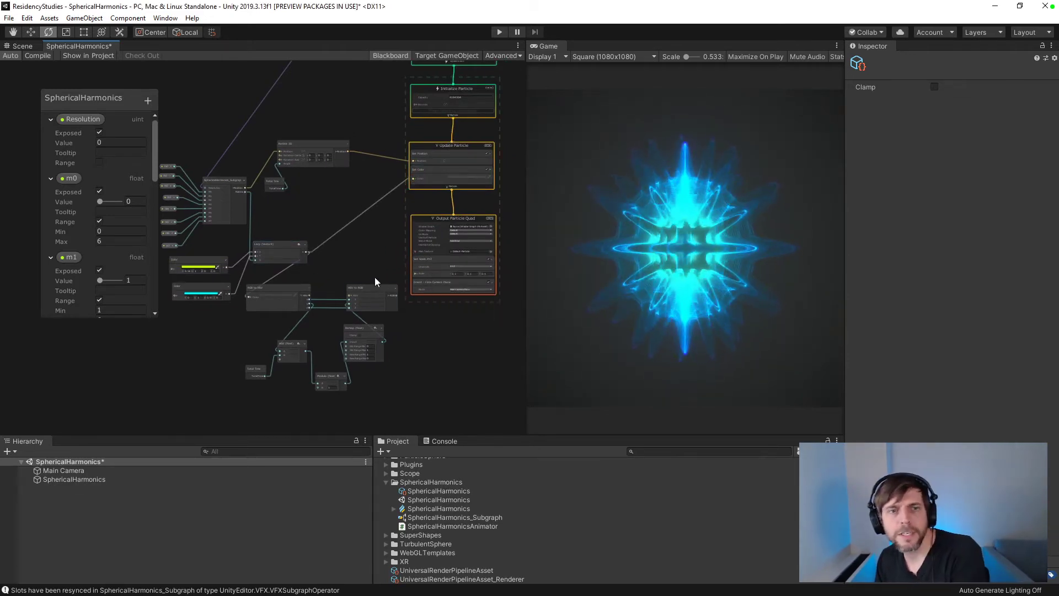
# - Delete the two Color nodes, the Lerp, both HSV conversion nodes and their Total Time, Add, Modulo and Remap nodes
pyautogui.moveTo(375, 277); pyautogui.dragTo(277, 409)
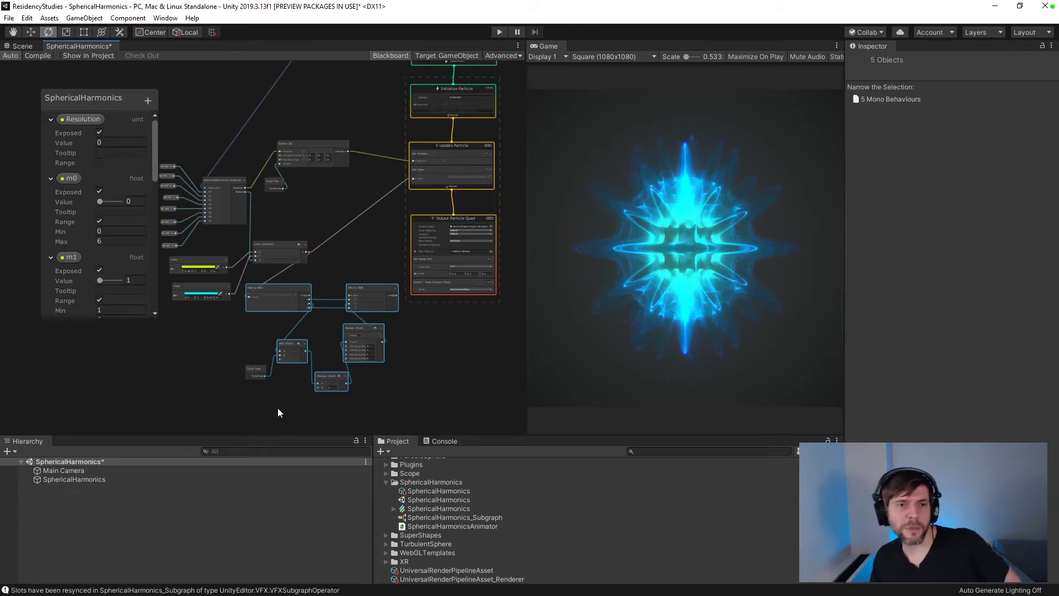
pyautogui.scroll(3, 278, 366)
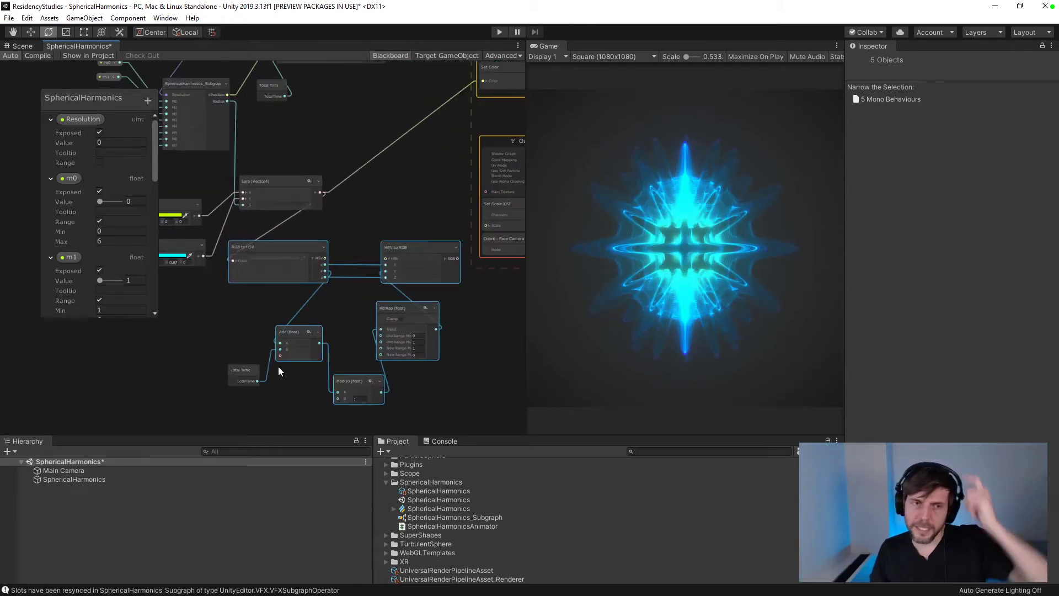
pyautogui.moveTo(304, 287); pyautogui.dragTo(389, 283, button='middle')
pyautogui.scroll(-1, 388, 283)
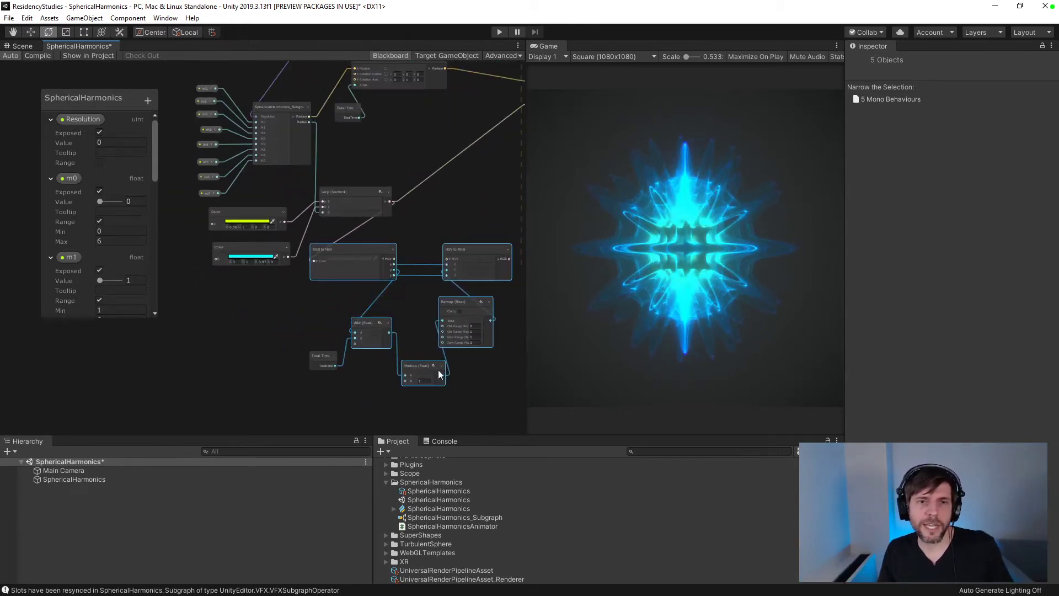
pyautogui.moveTo(472, 404); pyautogui.dragTo(276, 211)
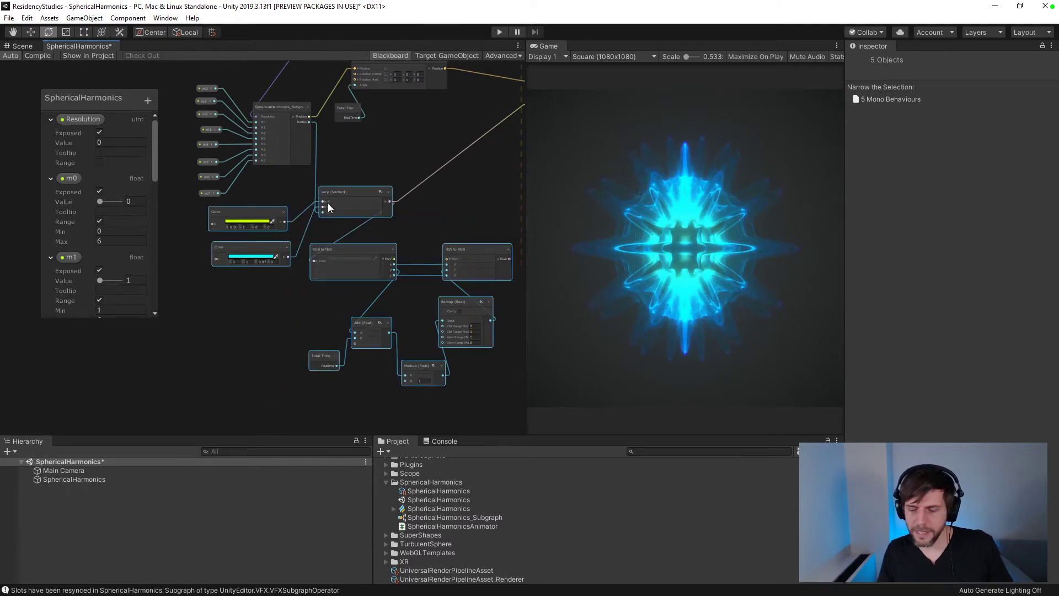
pyautogui.press('Delete')
# - Add a Gradient node and place it below the SphericalHarmonics subgraph node
pyautogui.moveTo(354, 252); pyautogui.dragTo(313, 270, button='middle')
pyautogui.rightClick(313, 273)
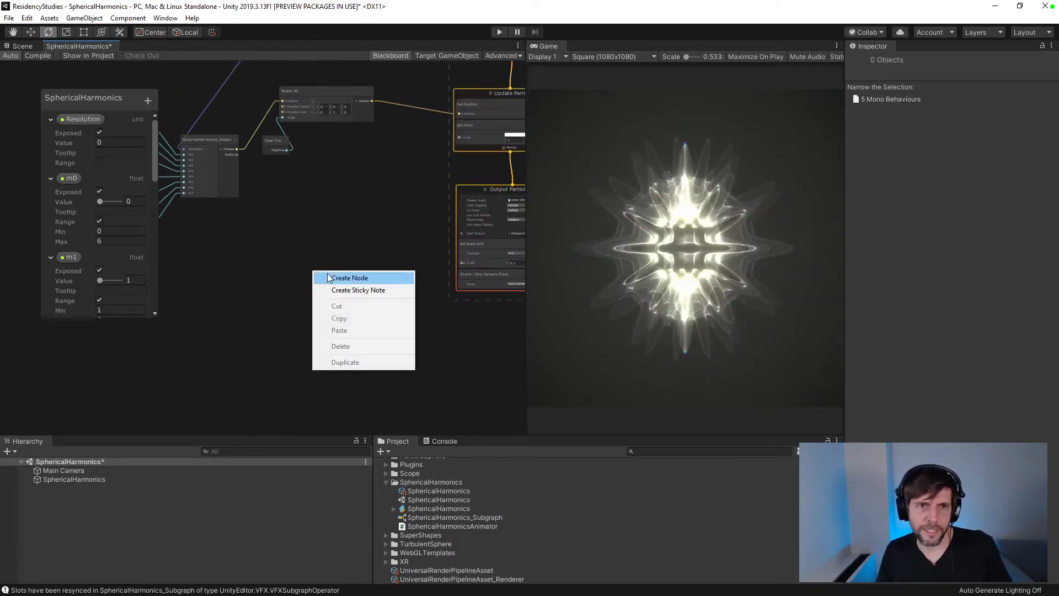
pyautogui.click(329, 278)
pyautogui.write('grad')
pyautogui.press('Return')
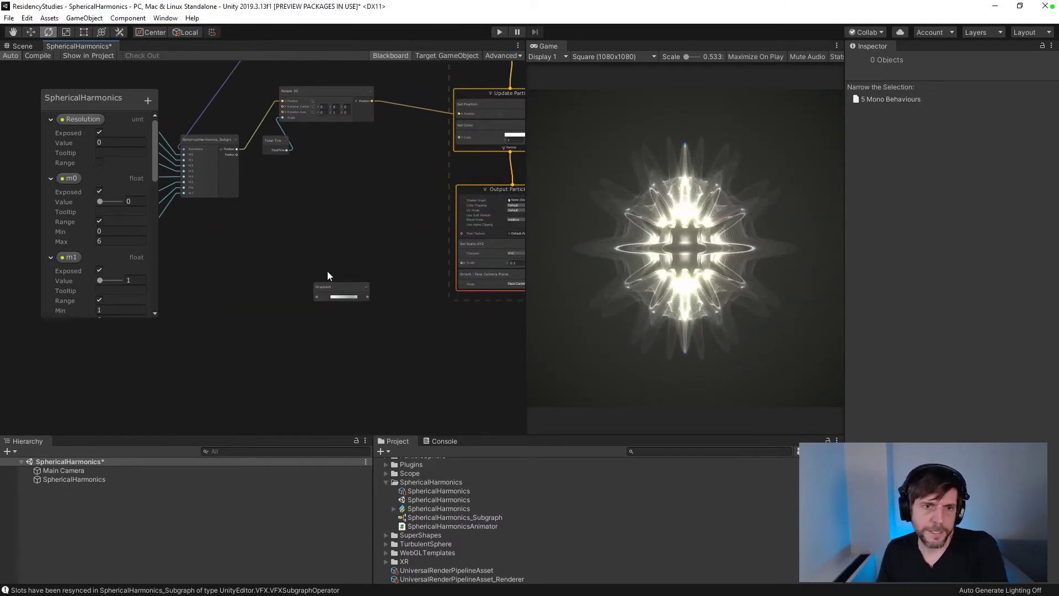
pyautogui.moveTo(348, 290); pyautogui.dragTo(263, 291)
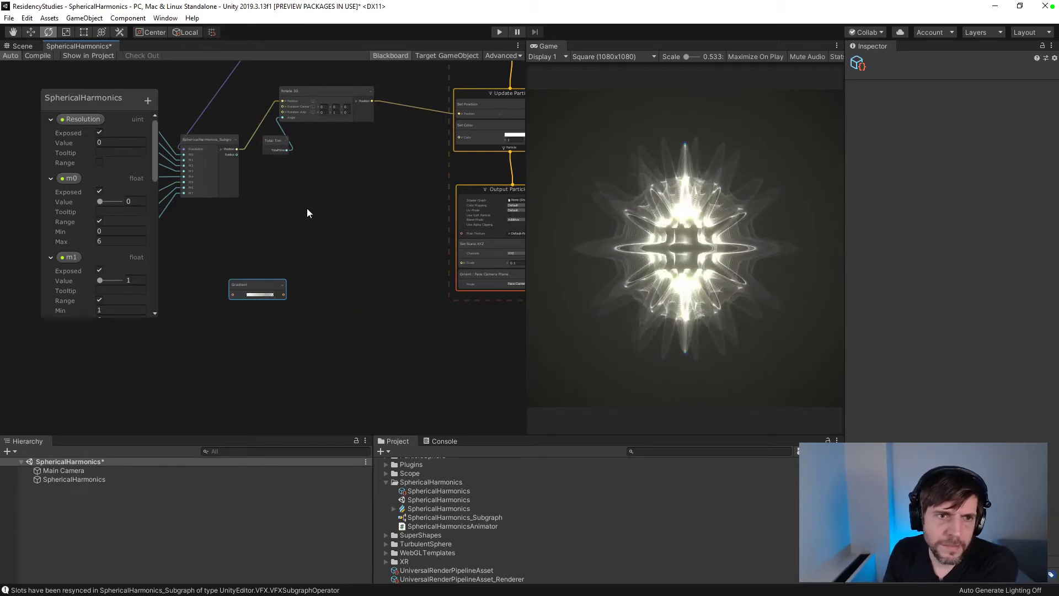
pyautogui.rightClick(296, 243)
pyautogui.press('Escape')
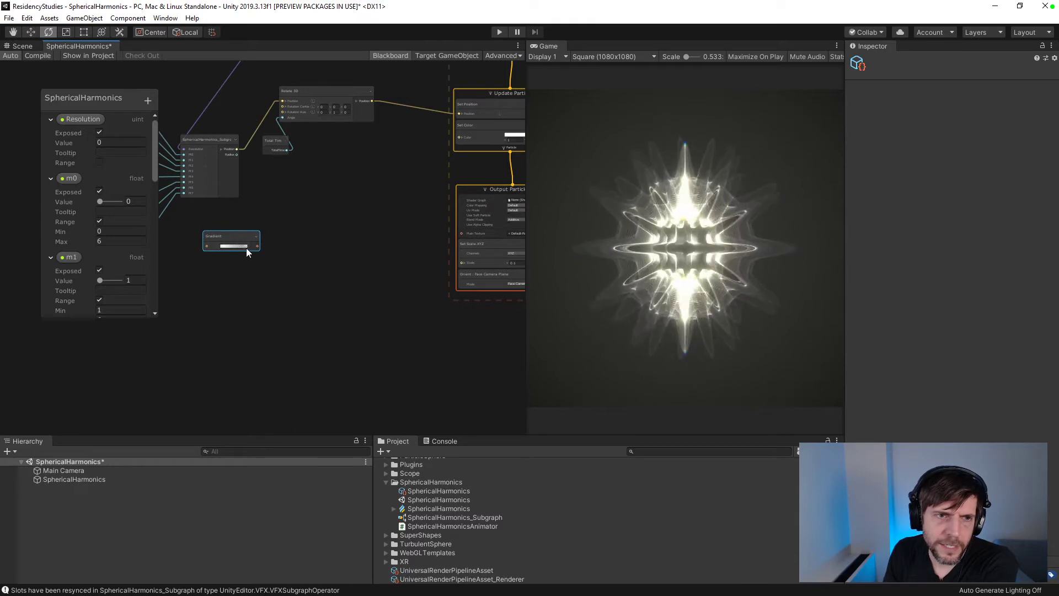
# - Add a Sample Gradient node beside the Gradient node and feed the Gradient output into its Gradient input
pyautogui.rightClick(290, 233)
pyautogui.click(308, 241)
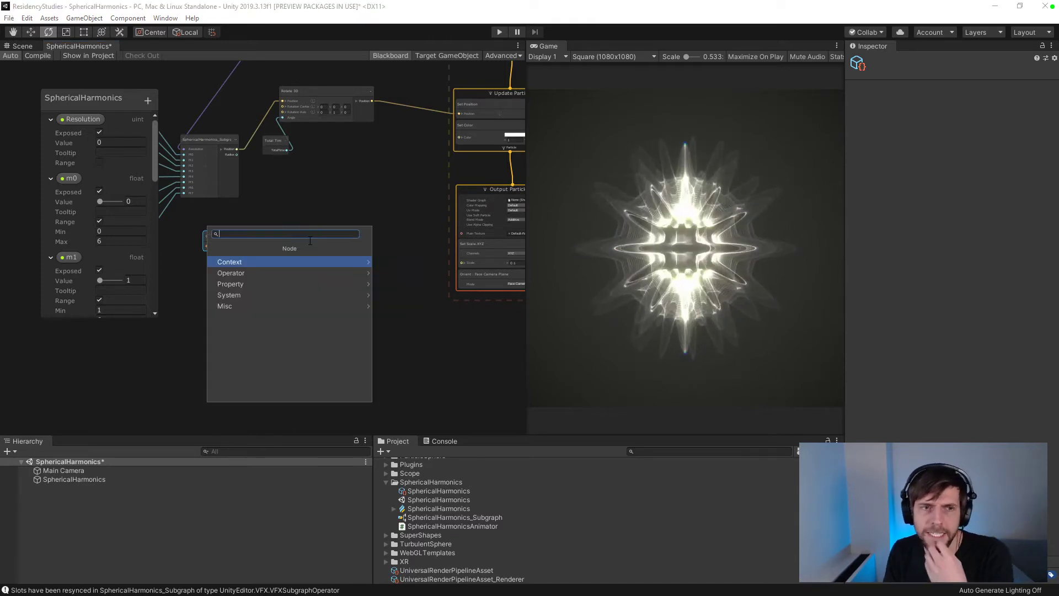
pyautogui.write('sampl')
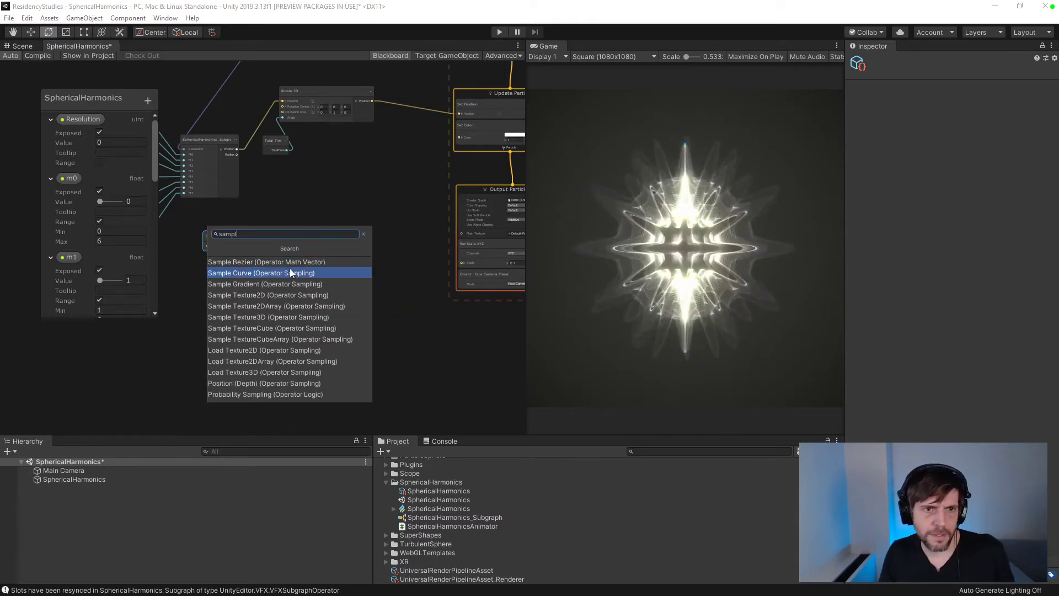
pyautogui.click(288, 283)
pyautogui.moveTo(257, 246); pyautogui.dragTo(320, 239)
# - Connect the subgraph's Radius output to the Sample Gradient's Time, and the Sample Gradient output to Set Color
pyautogui.scroll(3, 321, 246)
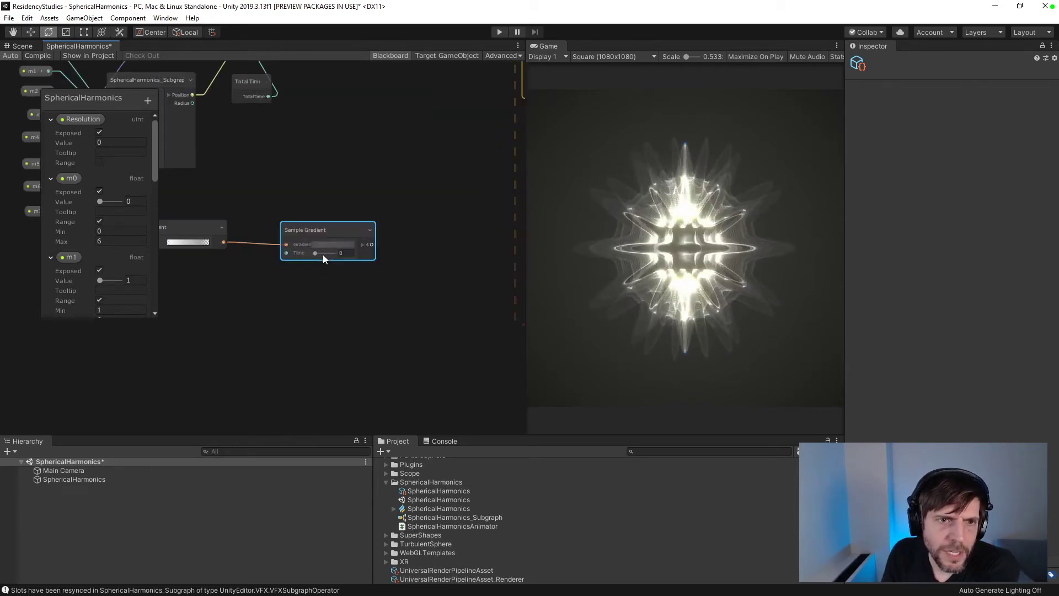
pyautogui.moveTo(210, 123); pyautogui.dragTo(292, 253)
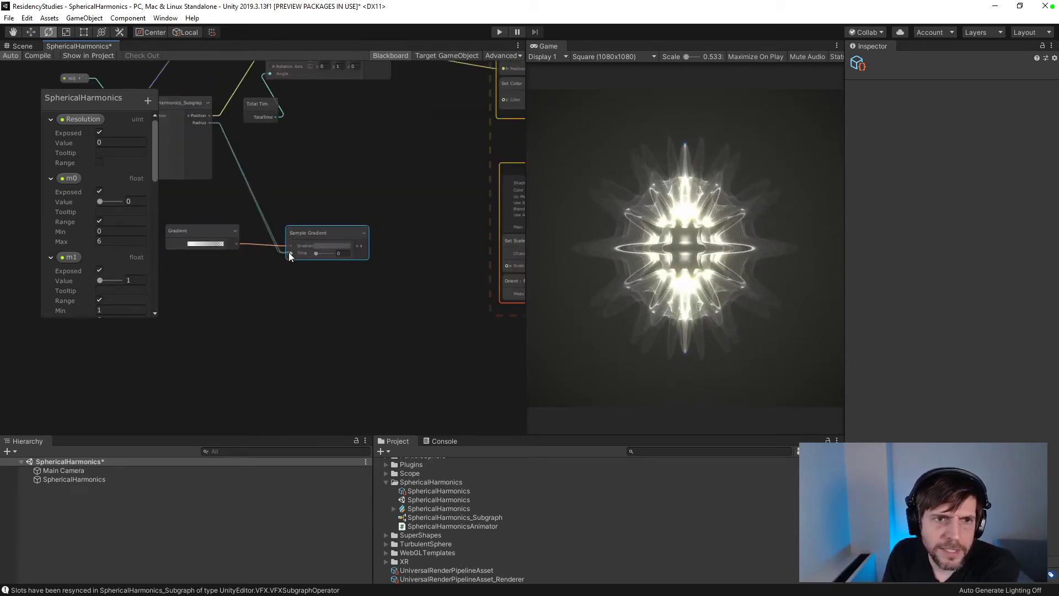
pyautogui.moveTo(393, 252); pyautogui.dragTo(317, 266, button='middle')
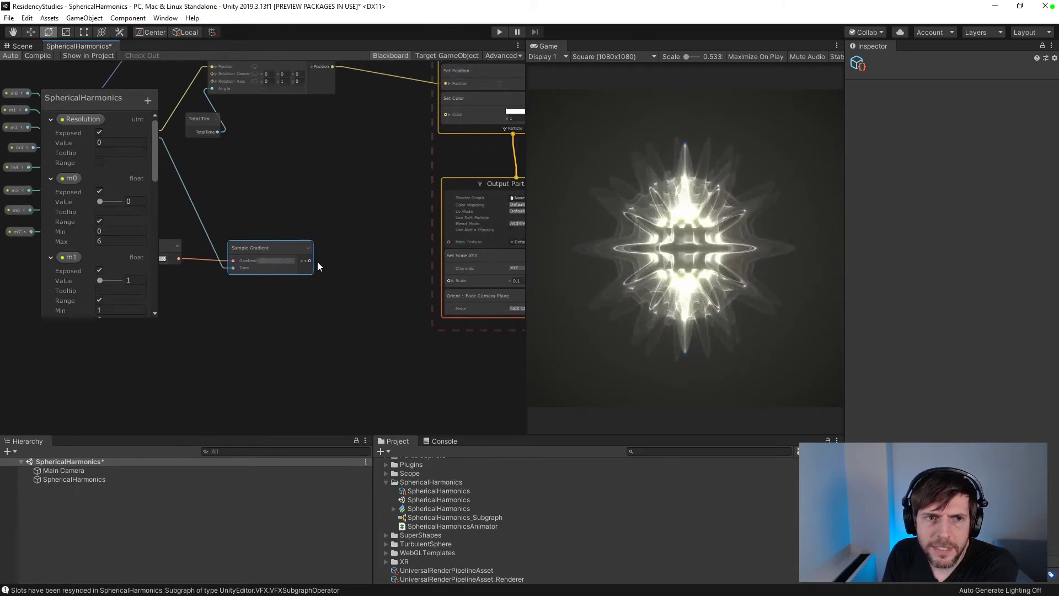
pyautogui.moveTo(308, 260); pyautogui.dragTo(445, 115)
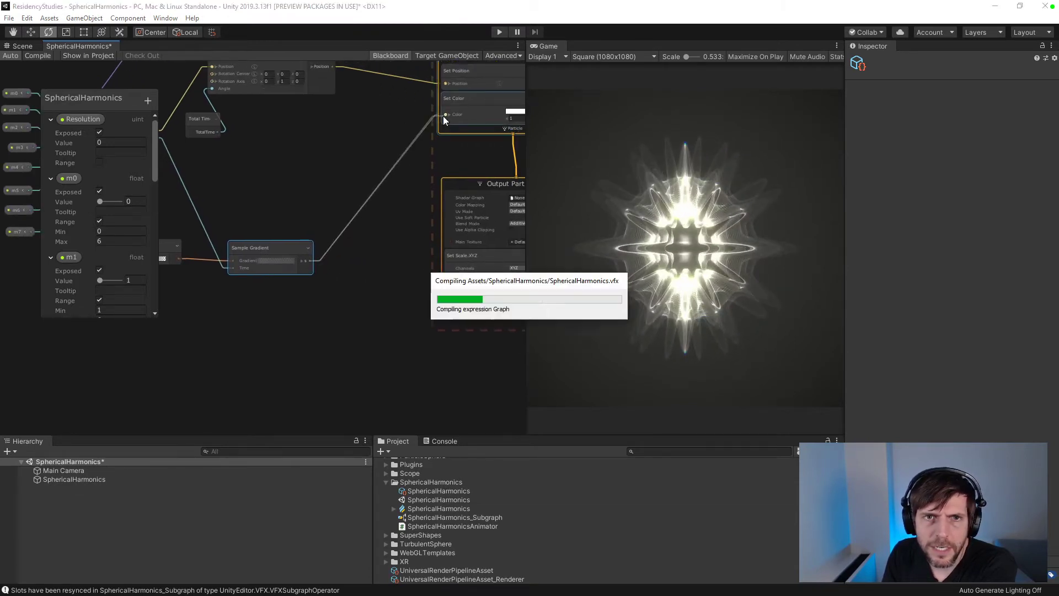
# - Arrange the Sample Gradient and Gradient nodes side by side below the Rotate 3D node
pyautogui.moveTo(325, 159); pyautogui.dragTo(395, 191, button='middle')
pyautogui.moveTo(350, 275); pyautogui.dragTo(410, 238)
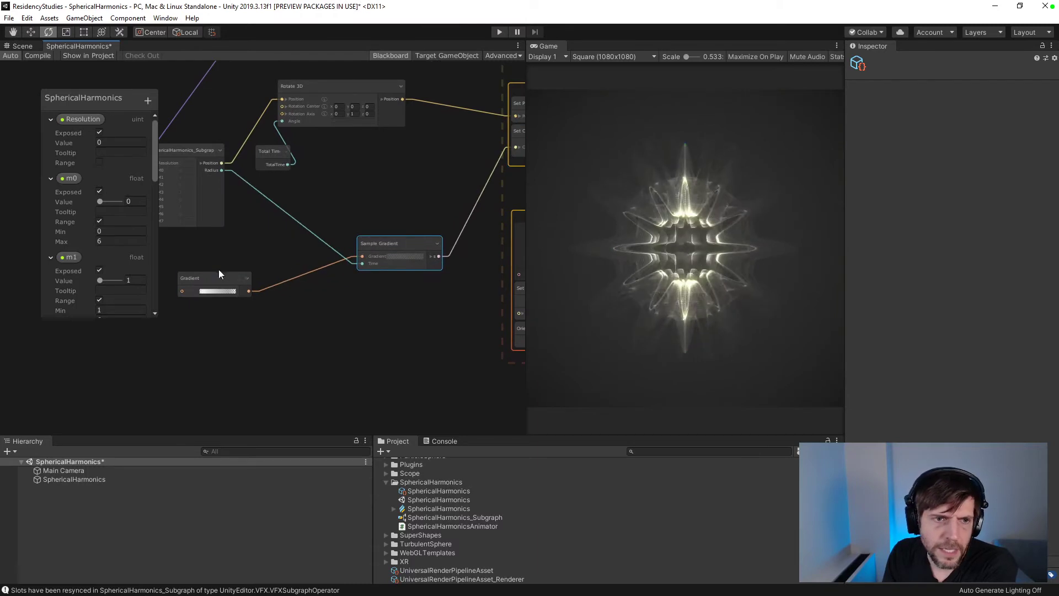
pyautogui.moveTo(217, 279); pyautogui.dragTo(274, 257)
# - Set the gradient's color key at 0% to a fully saturated bright green
pyautogui.click(273, 269)
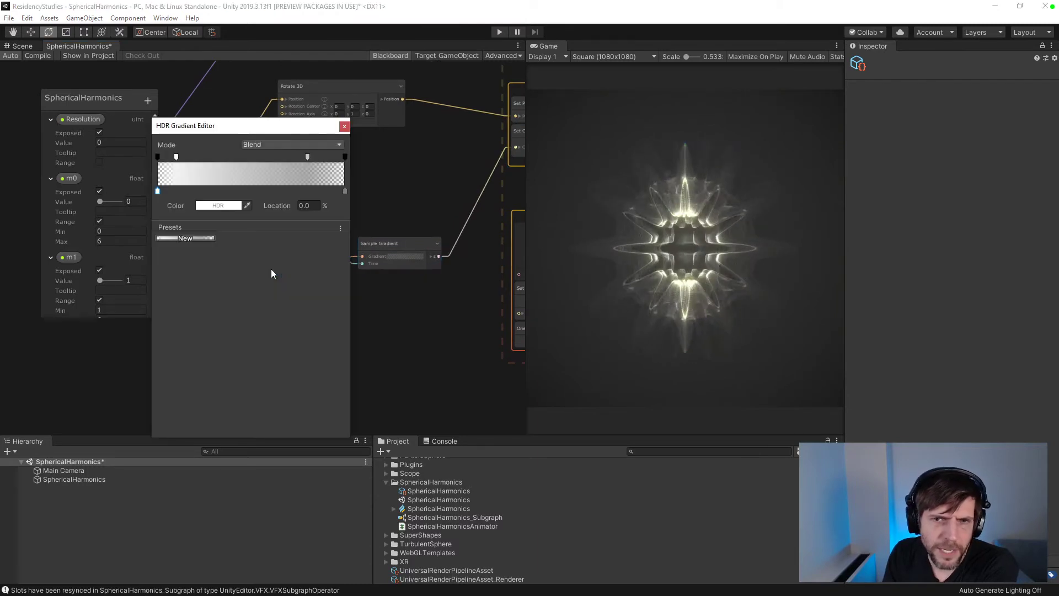
pyautogui.doubleClick(158, 191)
pyautogui.click(84, 276)
pyautogui.moveTo(104, 315); pyautogui.dragTo(139, 256)
pyautogui.click(150, 235)
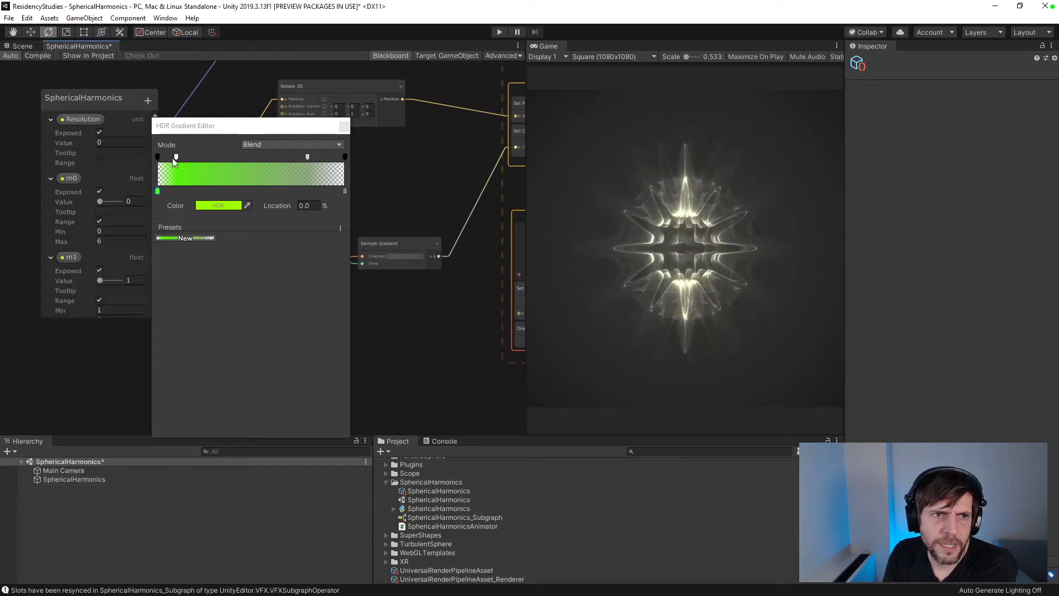
# - Make the gradient fully opaque from end to end, leaving alpha keys only at 0% and 100%
pyautogui.moveTo(159, 157)
pyautogui.mouseDown()
pyautogui.moveTo(171, 141)
pyautogui.moveTo(158, 157)
pyautogui.mouseUp()
pyautogui.click(175, 157)
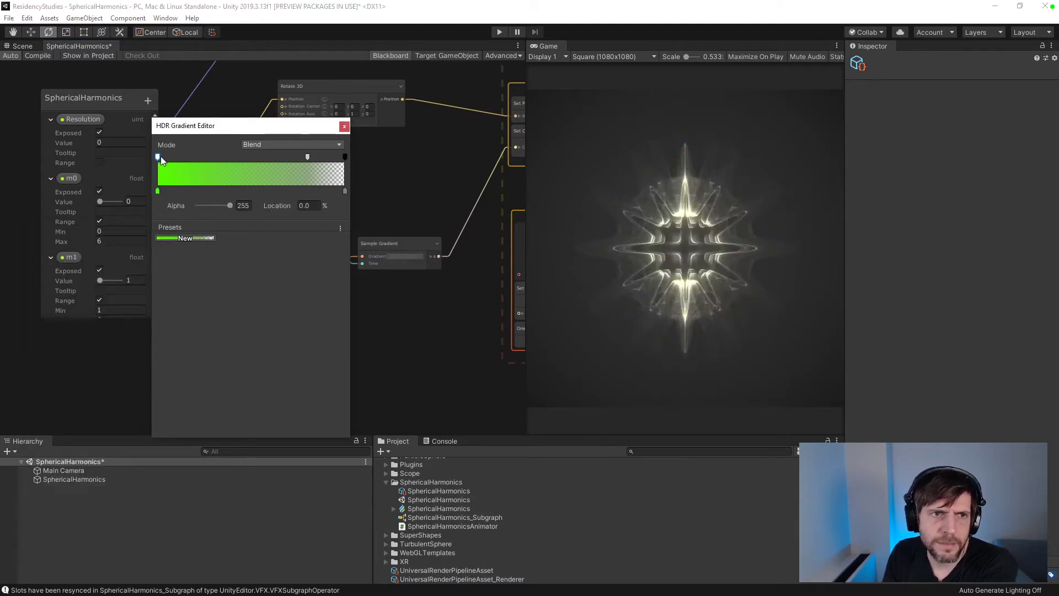
pyautogui.moveTo(307, 157); pyautogui.dragTo(325, 150)
pyautogui.click(343, 157)
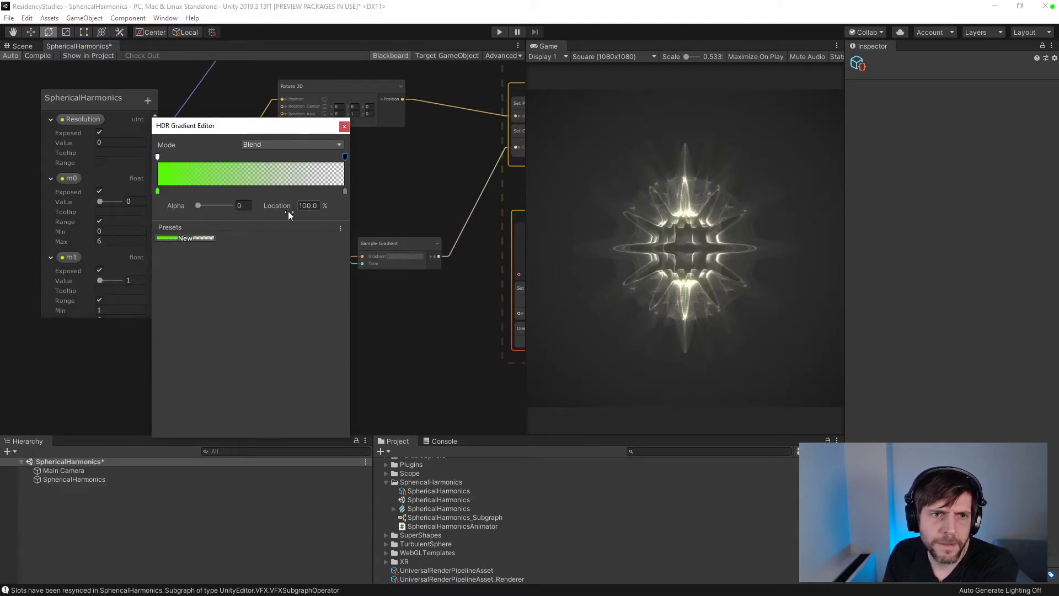
pyautogui.moveTo(198, 206); pyautogui.dragTo(309, 182)
# - Set the gradient's color key at 100% to cyan (RGB 0, 255, 218) and close the gradient editor
pyautogui.click(344, 192)
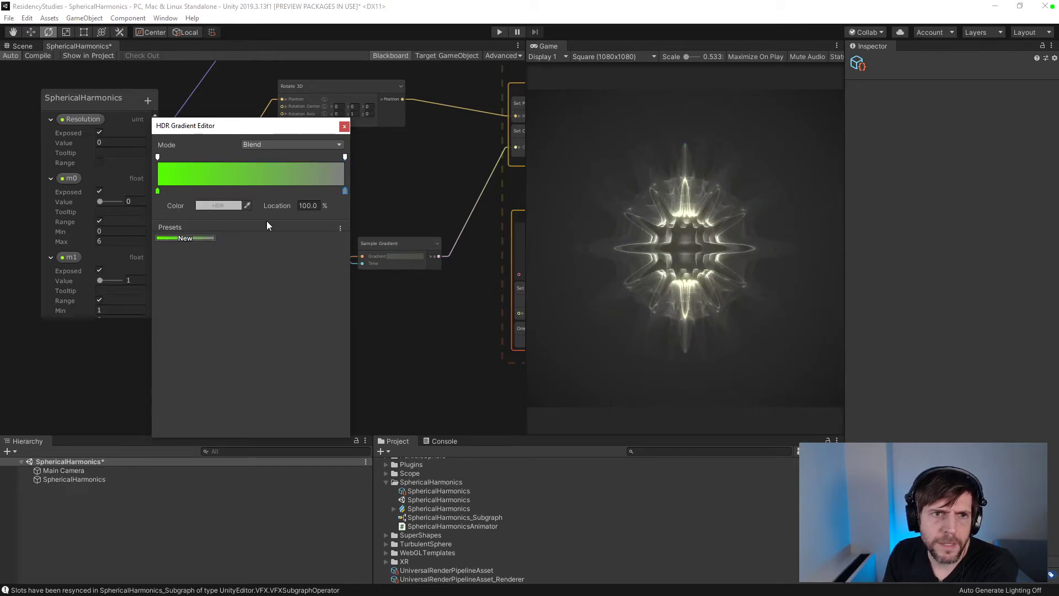
pyautogui.doubleClick(344, 190)
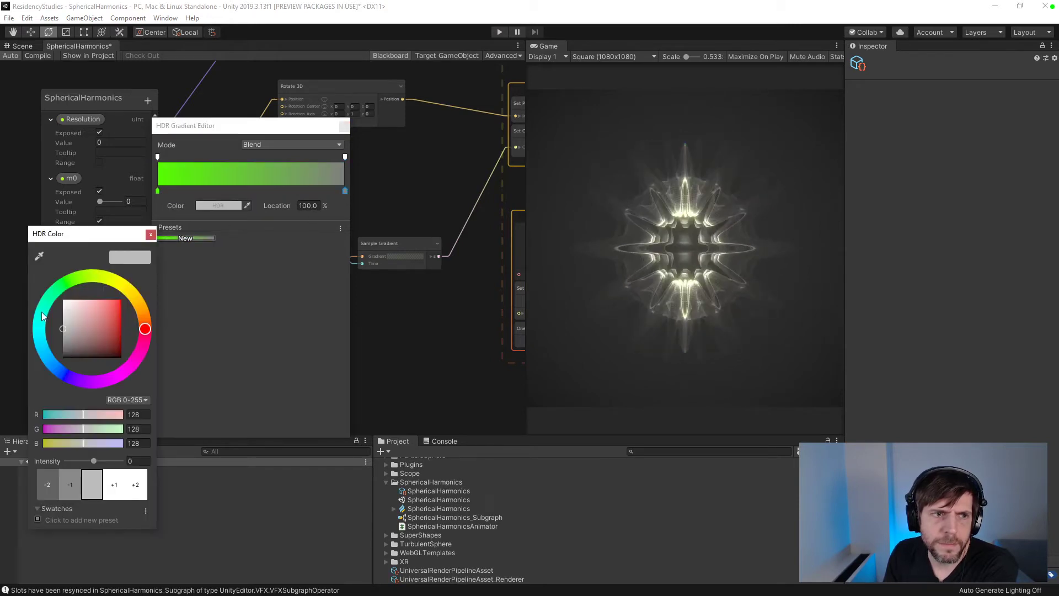
pyautogui.moveTo(42, 315); pyautogui.dragTo(180, 264)
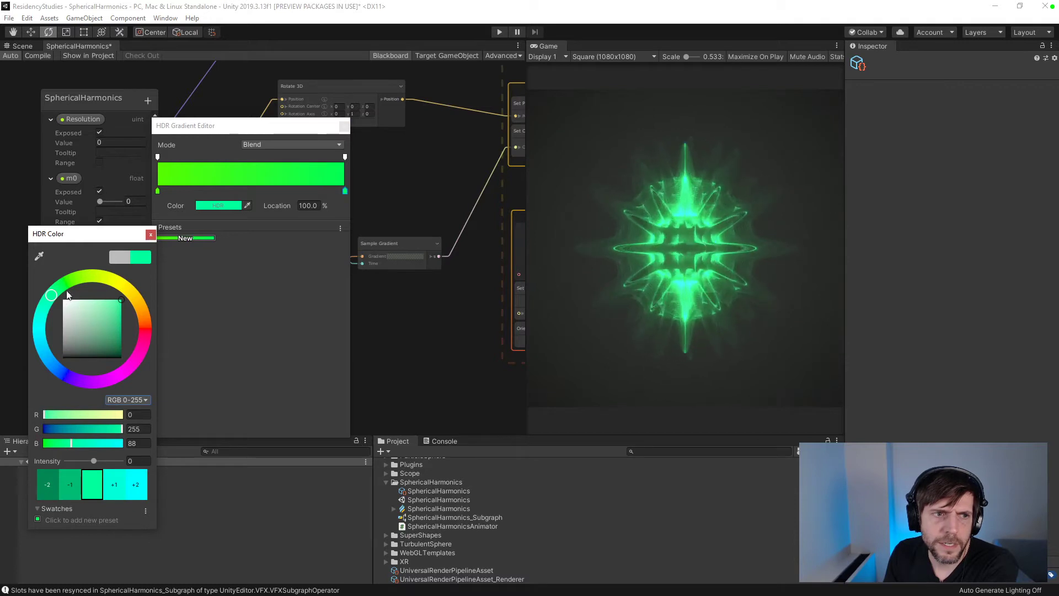
pyautogui.moveTo(67, 296); pyautogui.dragTo(41, 321)
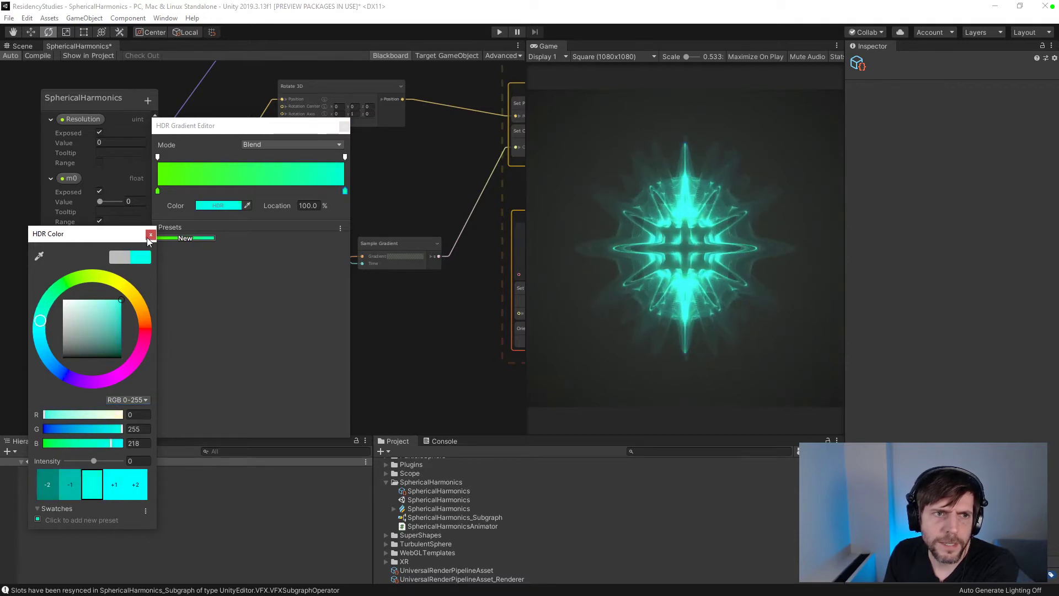
pyautogui.click(150, 235)
pyautogui.moveTo(252, 126); pyautogui.dragTo(220, 291)
pyautogui.click(314, 294)
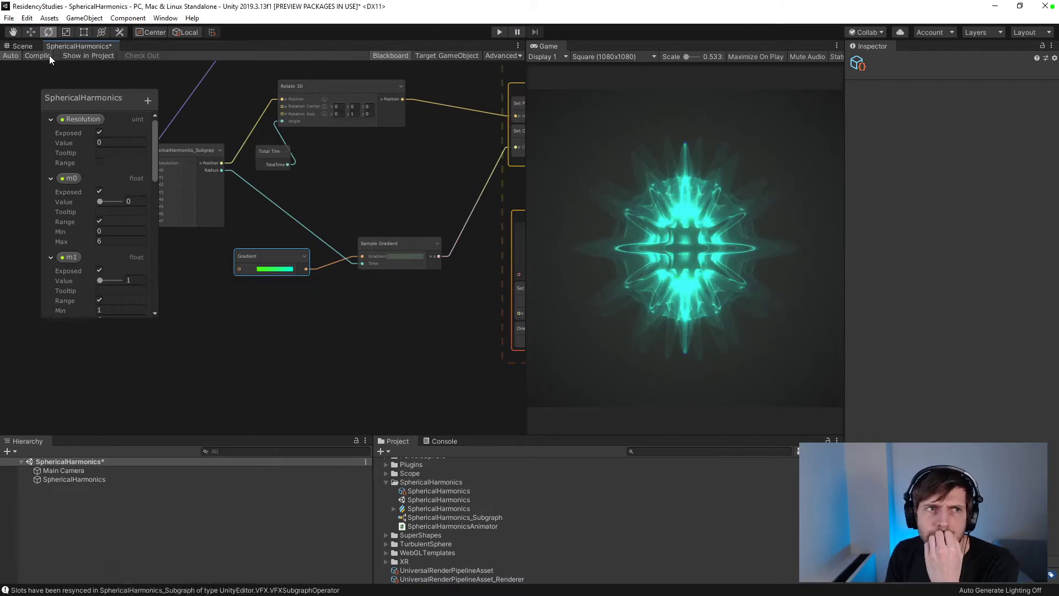
# - Examine the alpha and color keys at both ends of the Gradient node's gradient
pyautogui.click(274, 263)
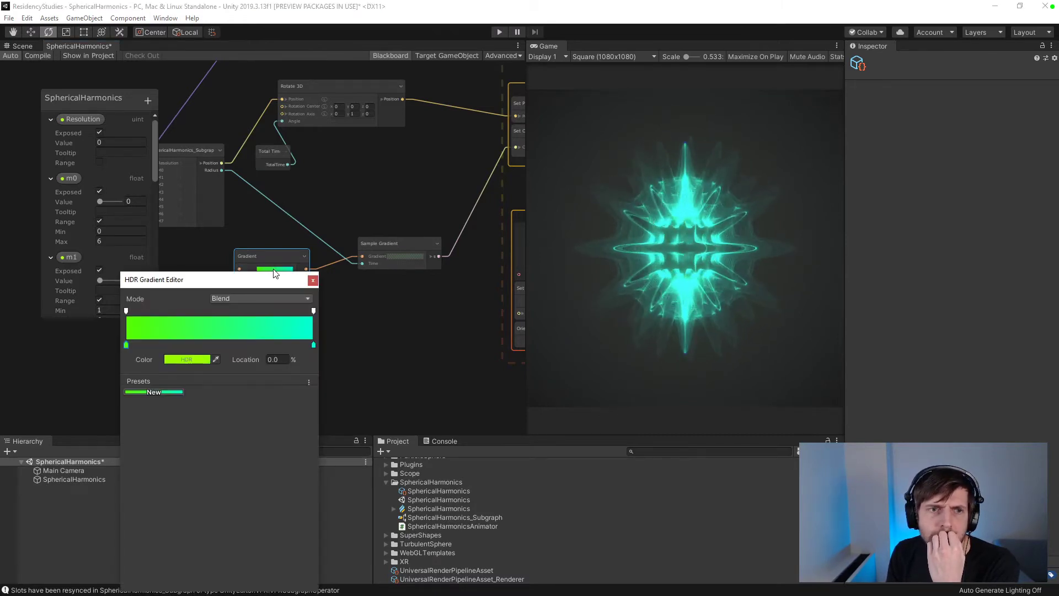
pyautogui.click(125, 310)
pyautogui.click(314, 310)
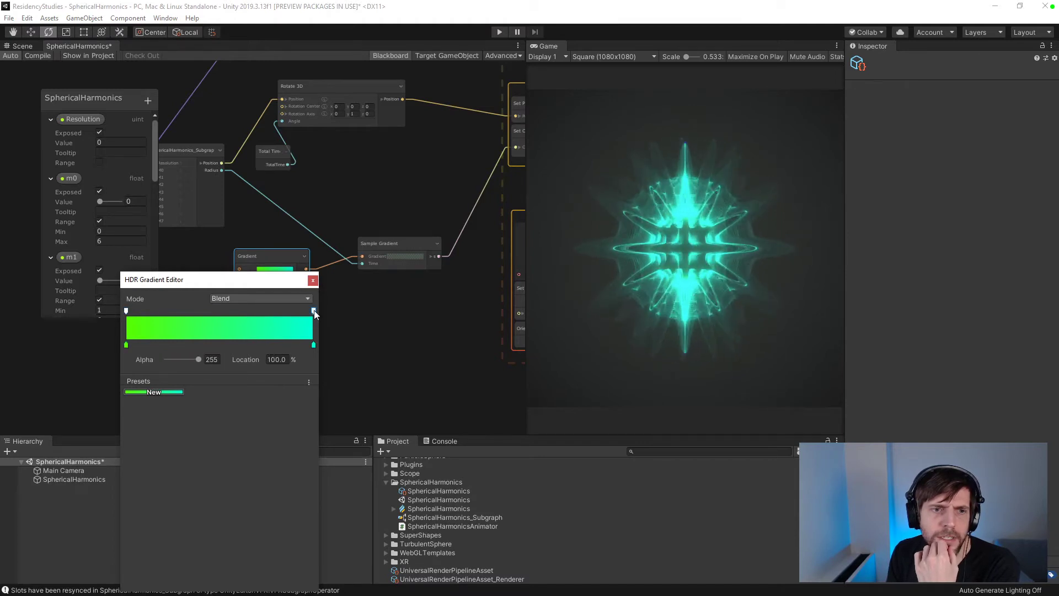
pyautogui.click(313, 344)
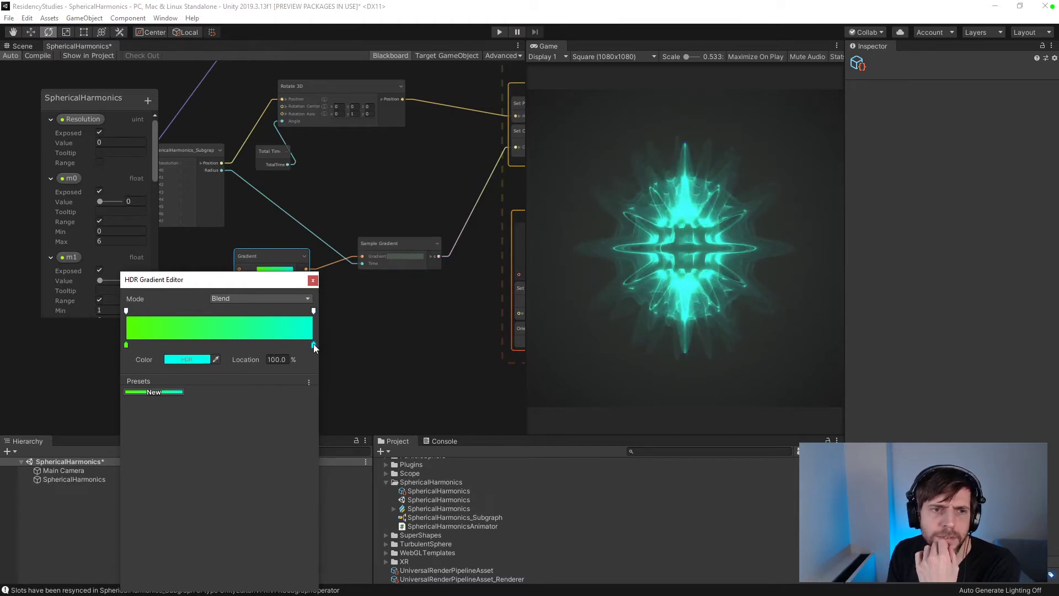
pyautogui.click(126, 345)
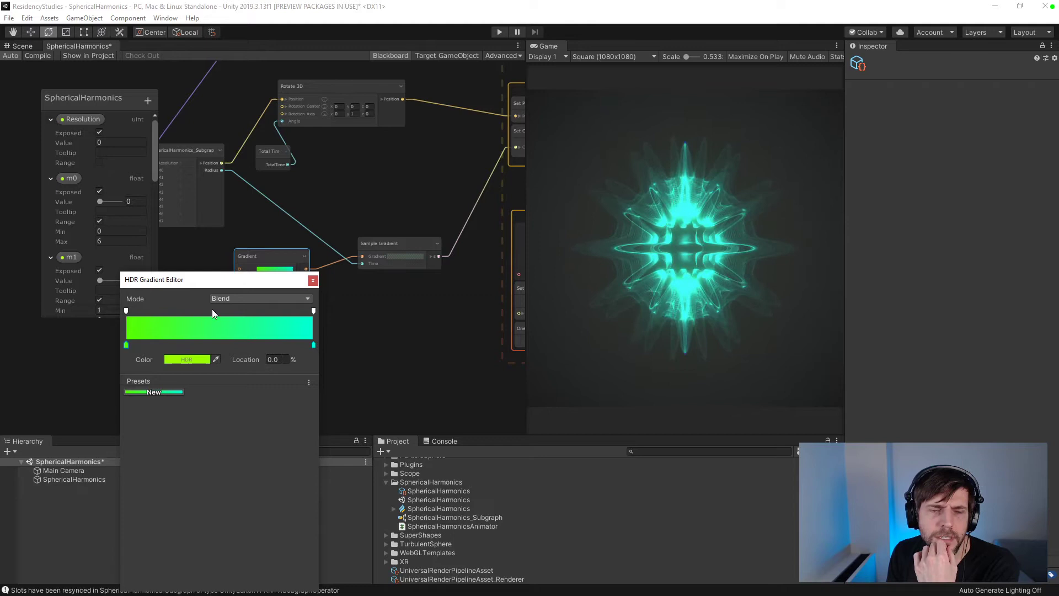
pyautogui.click(313, 279)
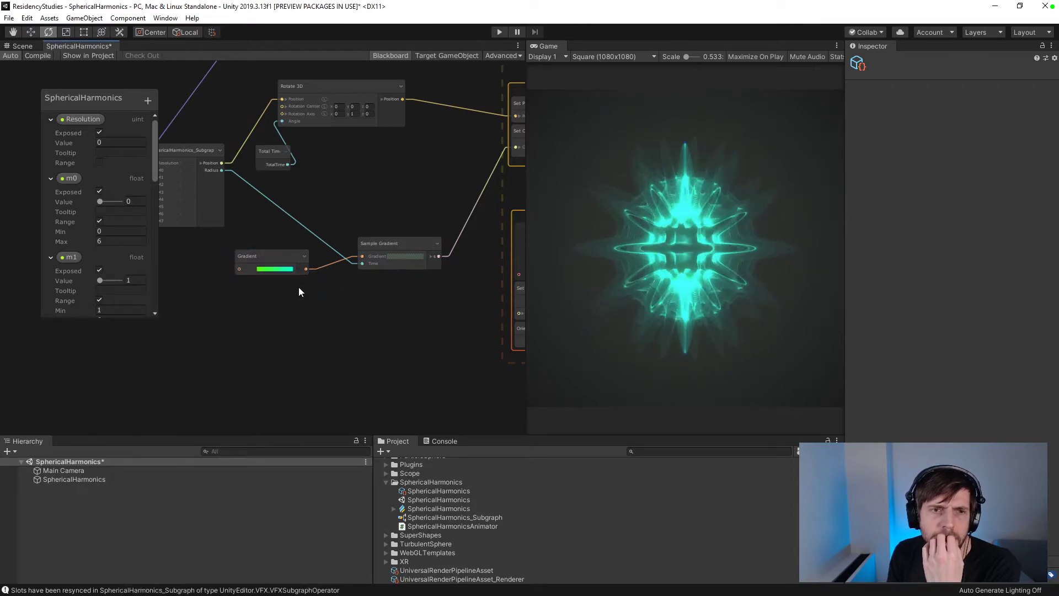
# - Disconnect Radius from the Sample Gradient node's Time input and try fixed Time values of 1 and 0
pyautogui.scroll(4, 425, 293)
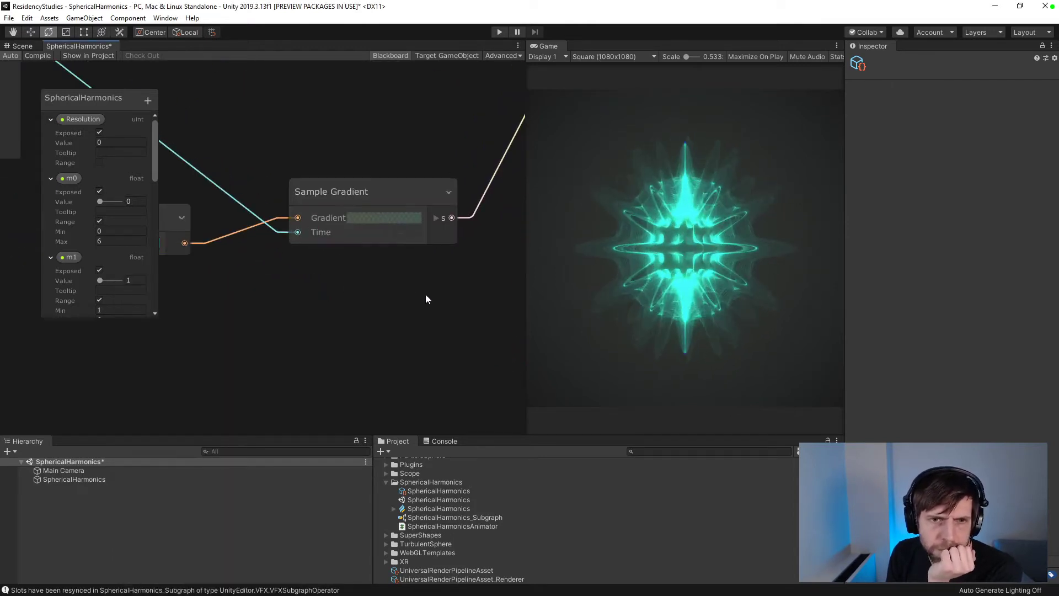
pyautogui.scroll(-2, 426, 293)
pyautogui.click(300, 230)
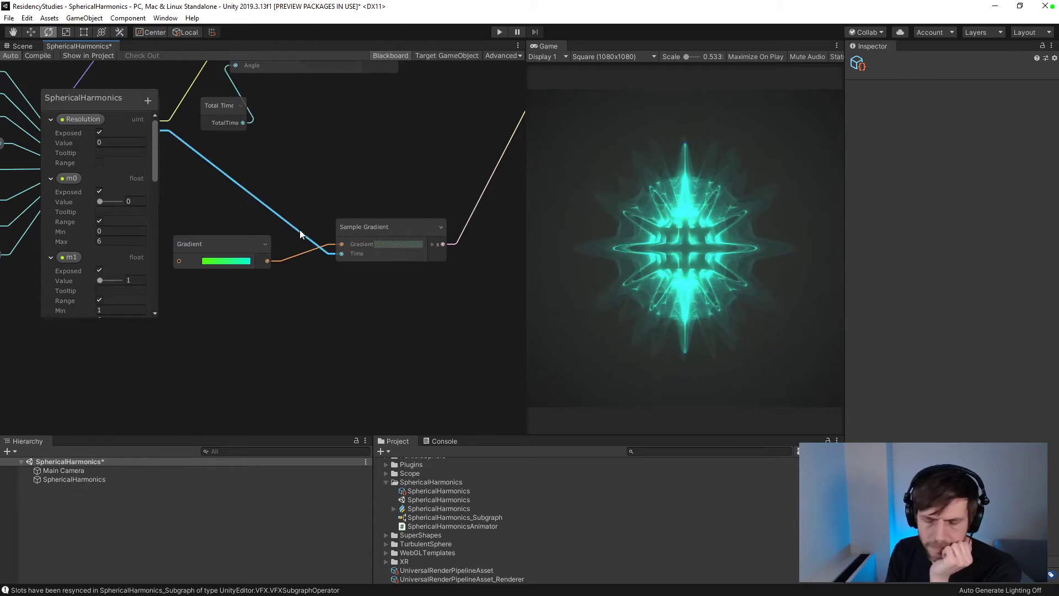
pyautogui.press('Delete')
pyautogui.moveTo(377, 253); pyautogui.dragTo(472, 260)
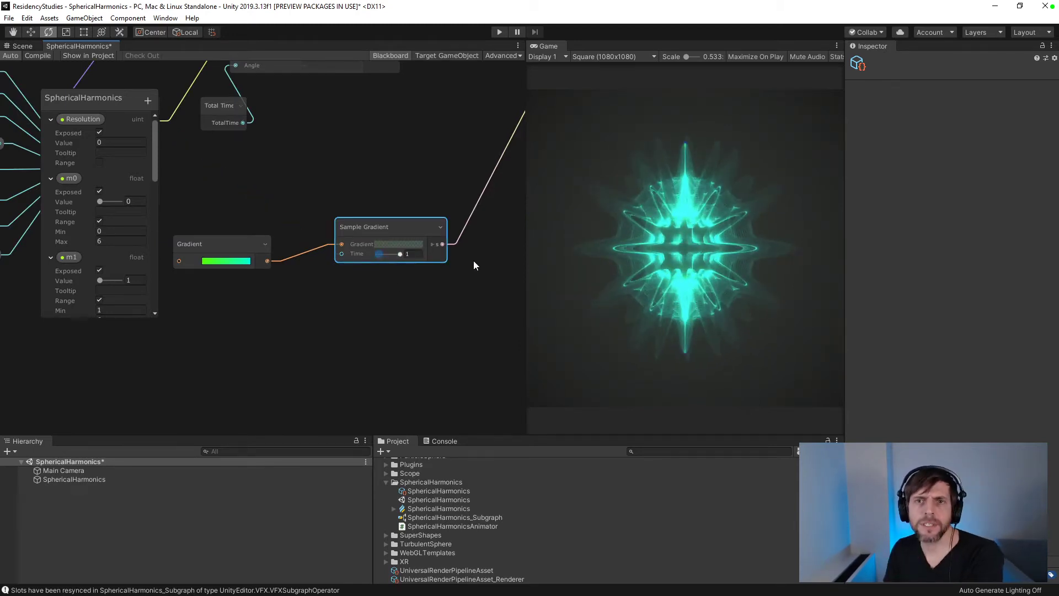
pyautogui.moveTo(400, 254); pyautogui.dragTo(246, 169)
# - Add a Remap node that takes the subgraph's Radius as Input and feeds the Sample Gradient node's Time
pyautogui.moveTo(246, 168); pyautogui.dragTo(287, 222, button='middle')
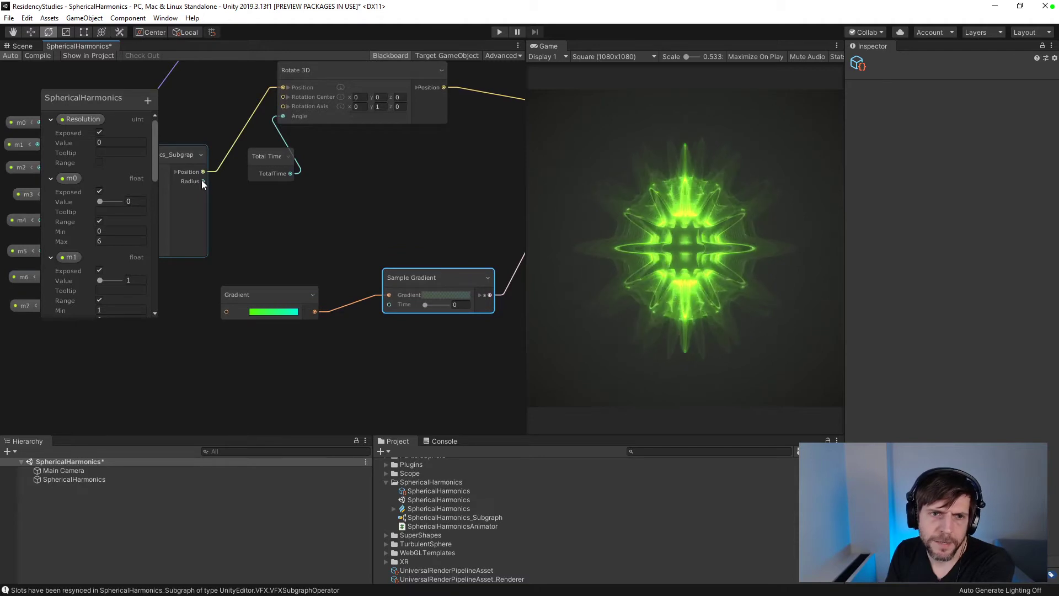
pyautogui.rightClick(290, 215)
pyautogui.click(307, 222)
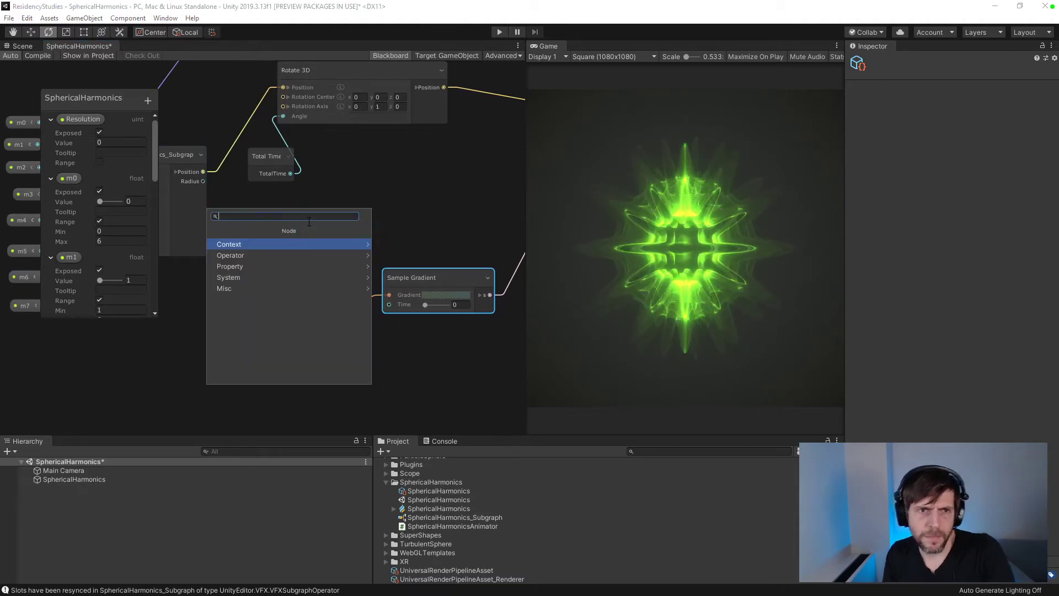
pyautogui.write('remap')
pyautogui.press('Return')
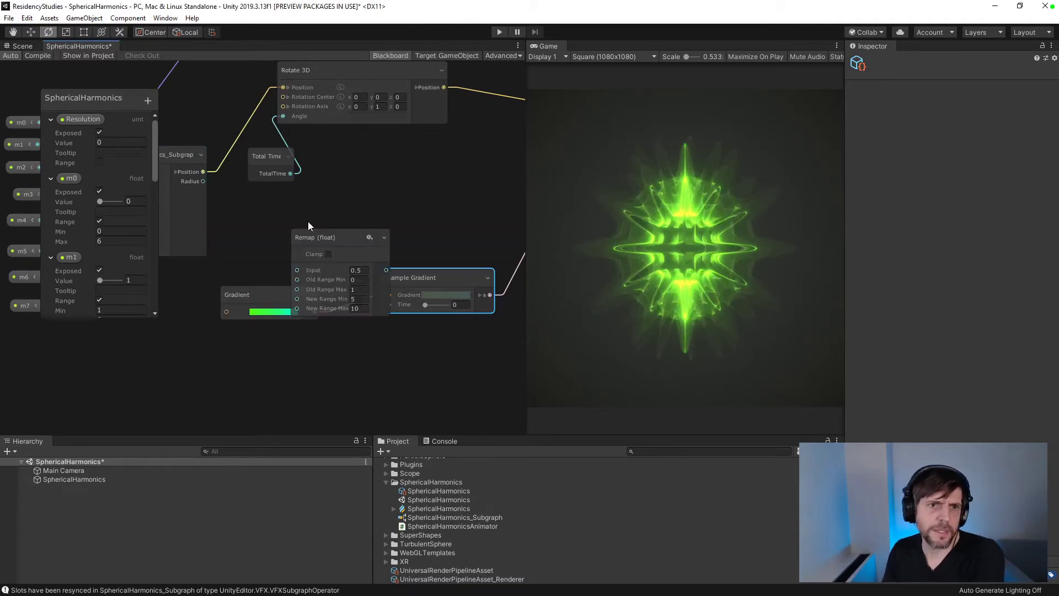
pyautogui.moveTo(203, 182); pyautogui.dragTo(314, 354)
pyautogui.moveTo(458, 297); pyautogui.dragTo(464, 284)
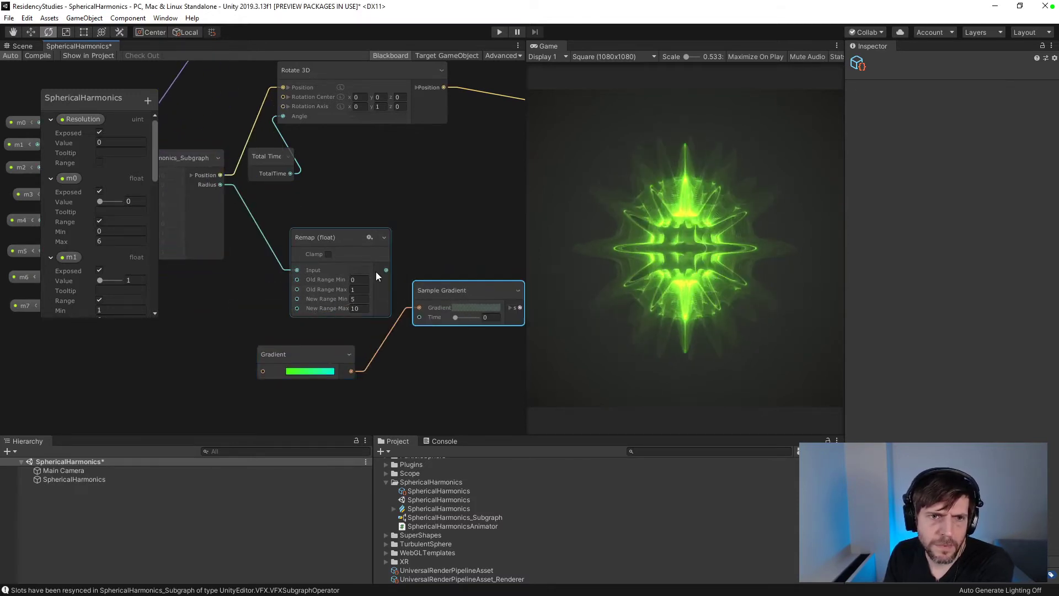
pyautogui.moveTo(385, 269); pyautogui.dragTo(433, 318)
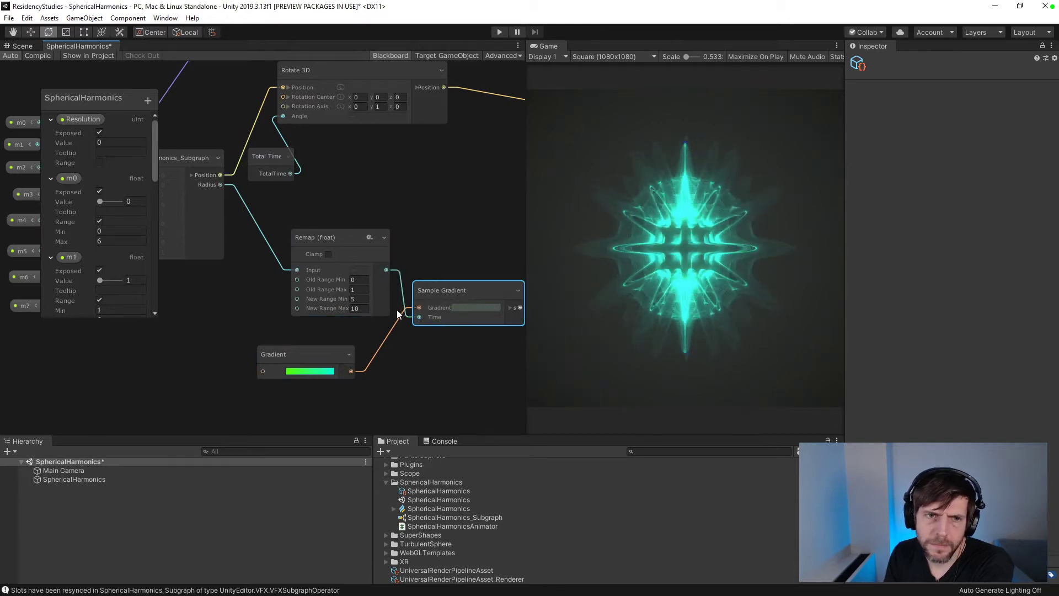
# - Set the Remap node's New Range Min to 0 and New Range Max to 0.5
pyautogui.click(359, 299)
pyautogui.write('0')
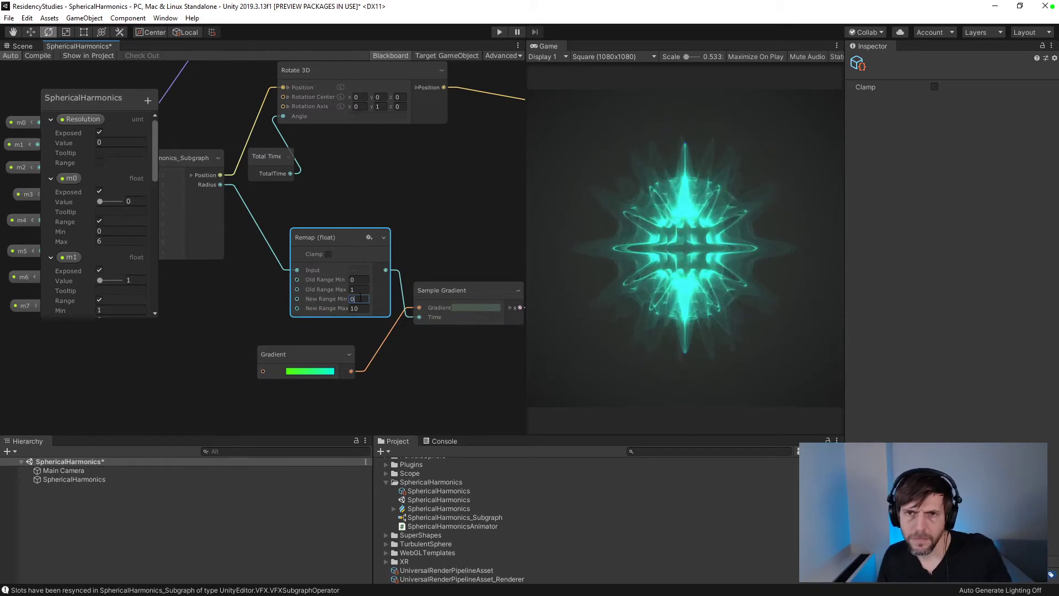
pyautogui.press('Tab')
pyautogui.write('1')
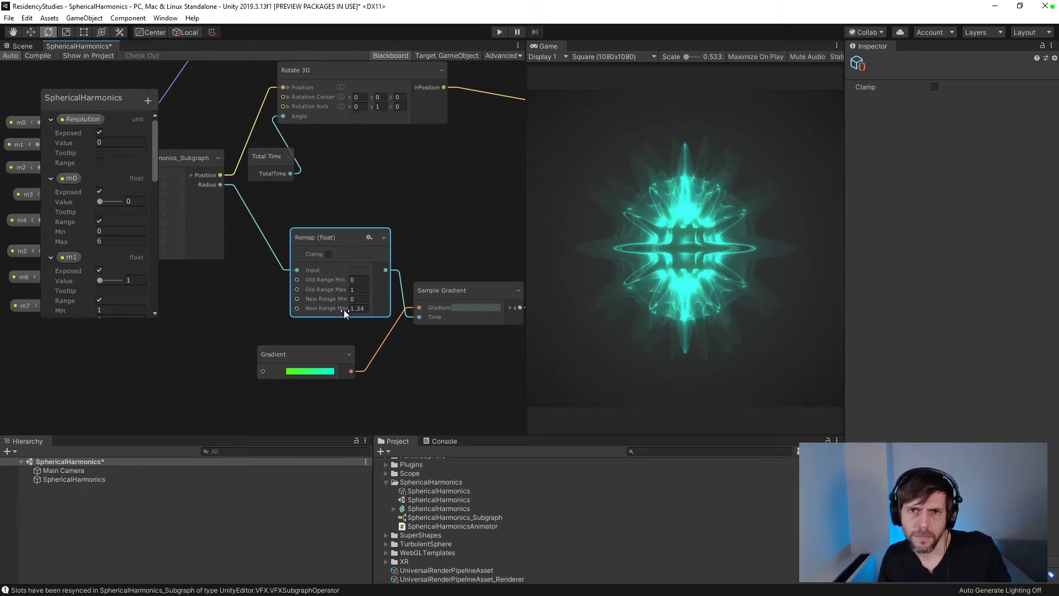
pyautogui.moveTo(343, 309); pyautogui.dragTo(272, 314)
pyautogui.moveTo(342, 310); pyautogui.dragTo(319, 314)
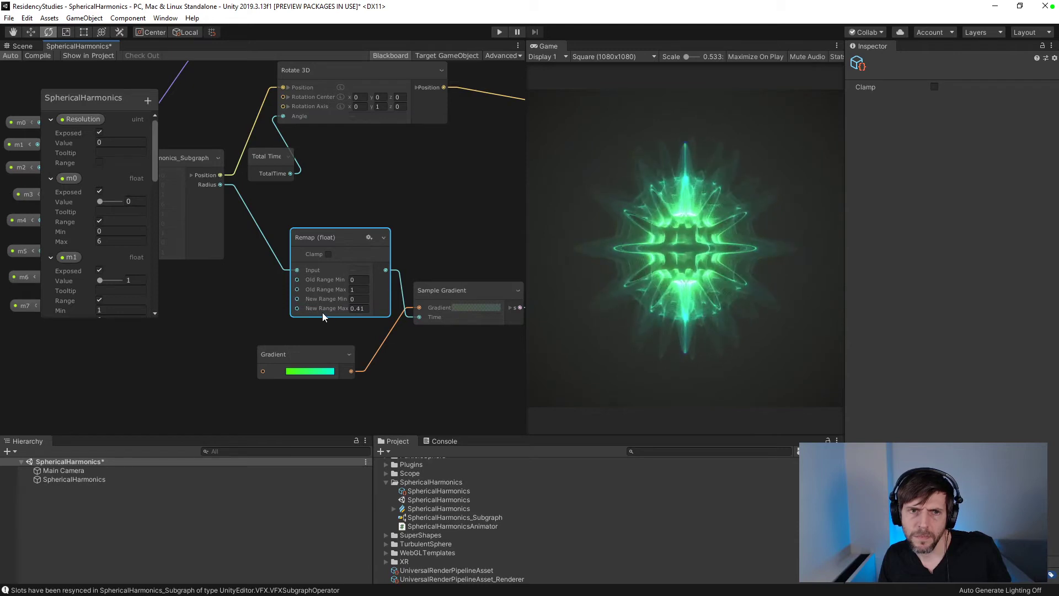
pyautogui.click(323, 312)
pyautogui.press('BackSpace')
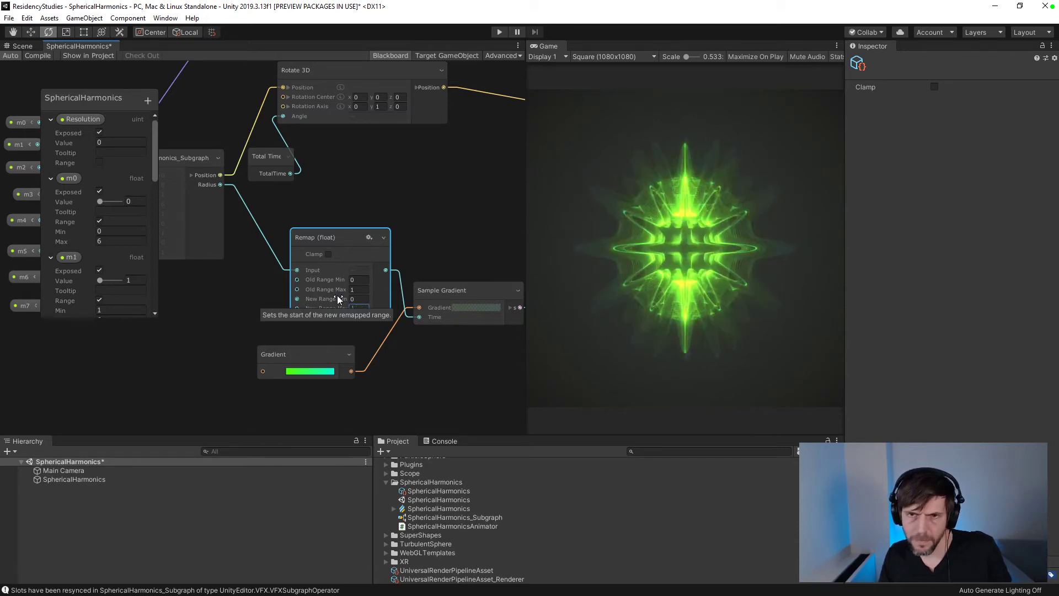
pyautogui.write('0.5')
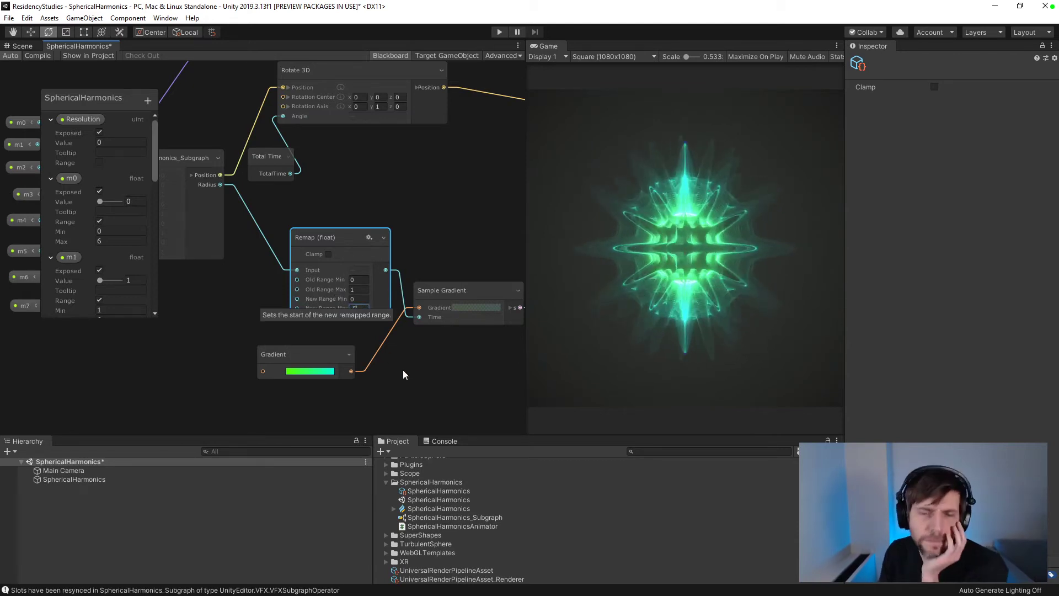
# - Insert an Add node between the Remap output and the Sample Gradient node's Time input
pyautogui.moveTo(435, 362); pyautogui.dragTo(462, 396, button='middle')
pyautogui.moveTo(309, 263); pyautogui.dragTo(283, 255)
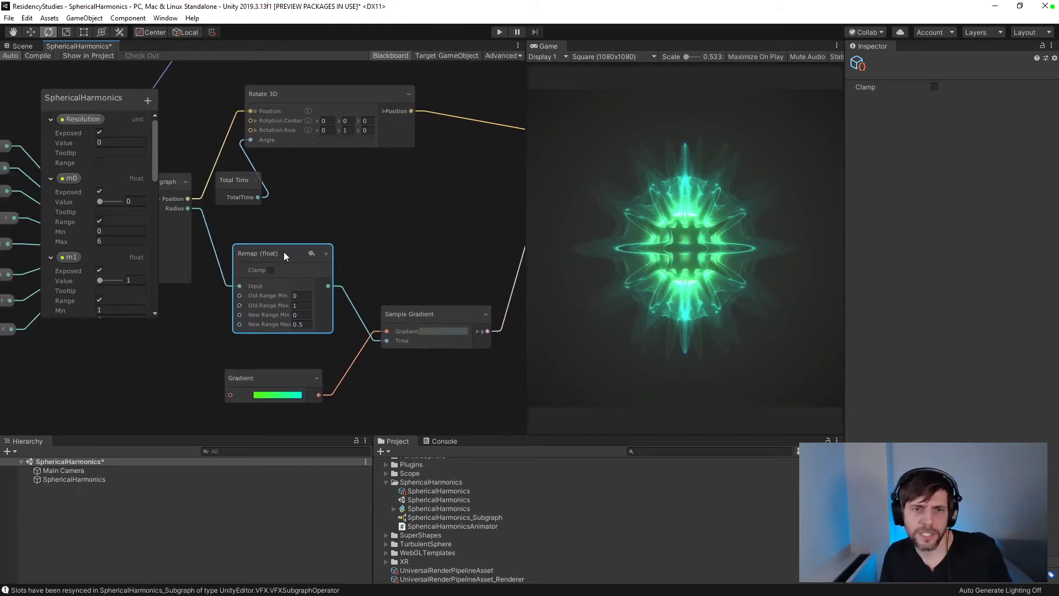
pyautogui.rightClick(386, 254)
pyautogui.click(398, 258)
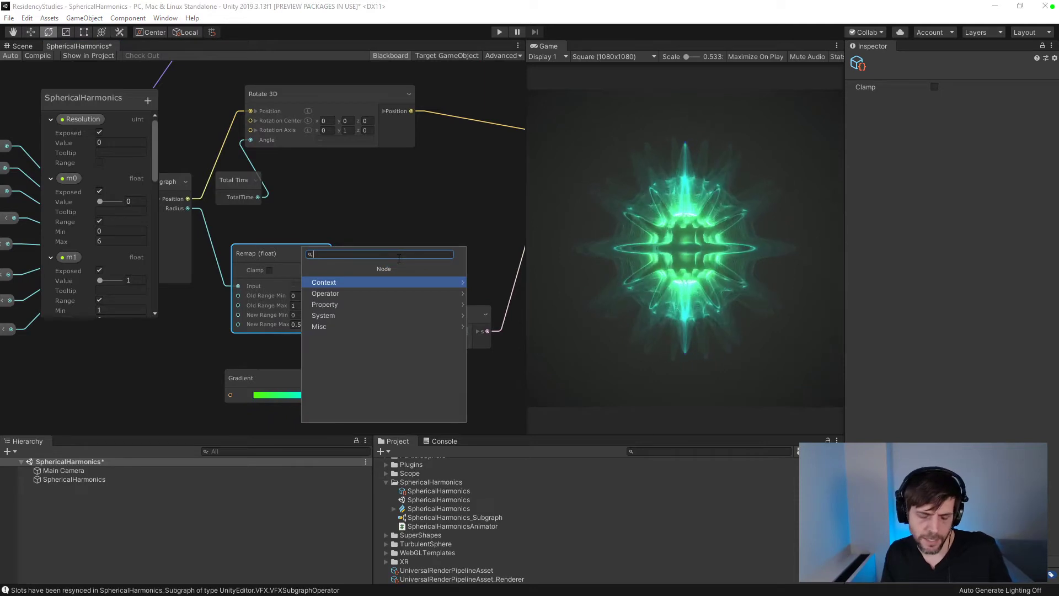
pyautogui.write('add')
pyautogui.press('Return')
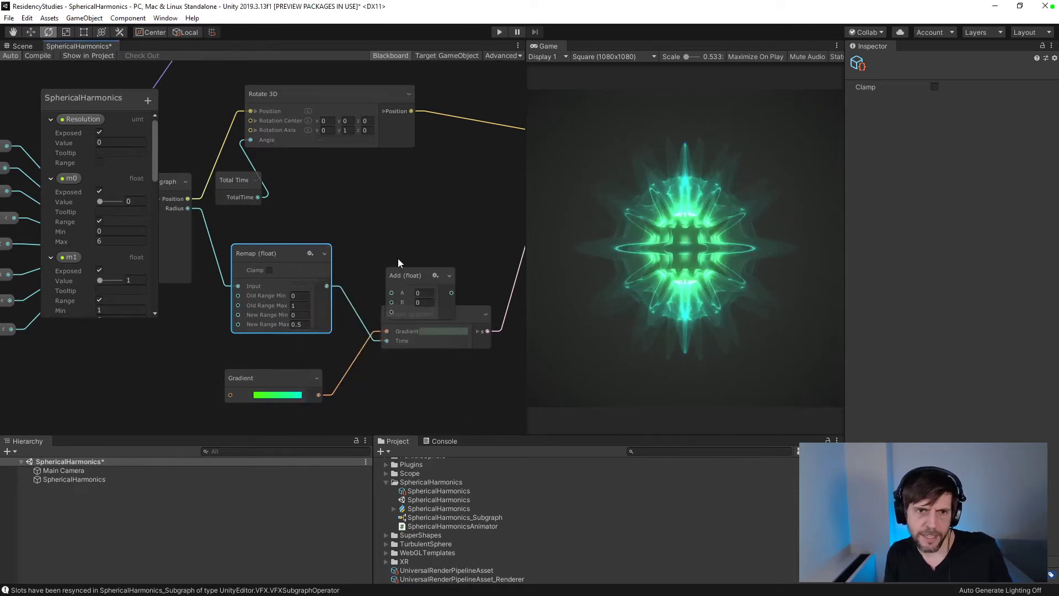
pyautogui.moveTo(412, 280); pyautogui.dragTo(395, 357)
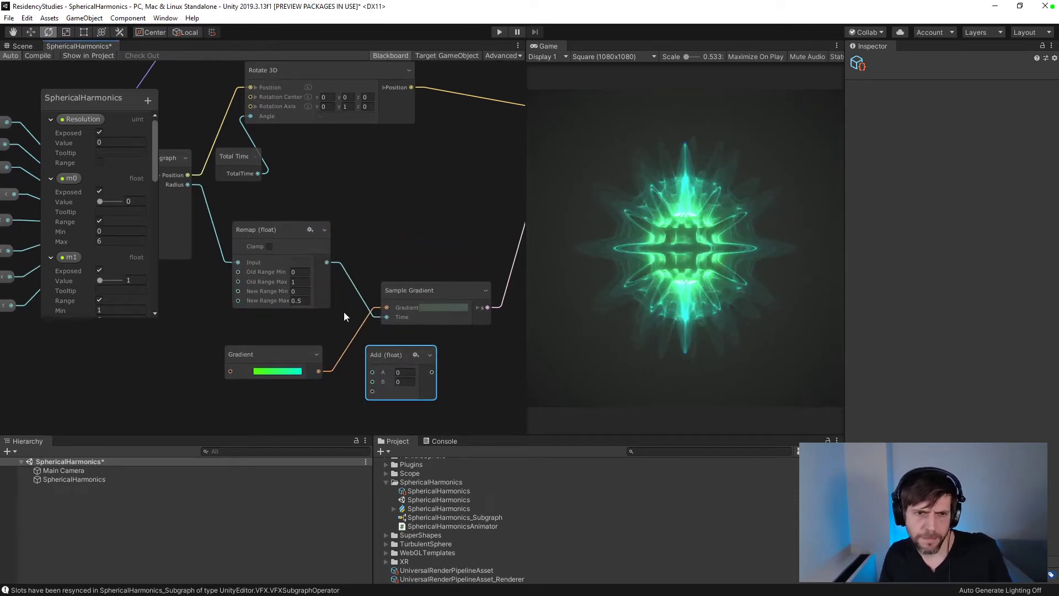
pyautogui.moveTo(327, 263); pyautogui.dragTo(372, 372)
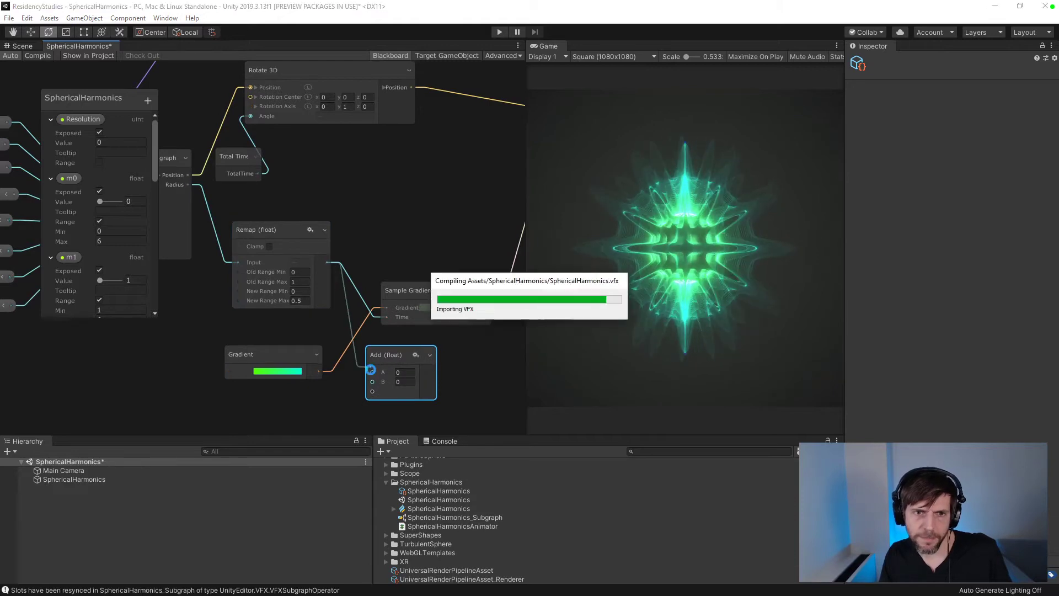
pyautogui.moveTo(411, 341); pyautogui.dragTo(440, 288)
pyautogui.moveTo(394, 356); pyautogui.dragTo(386, 351)
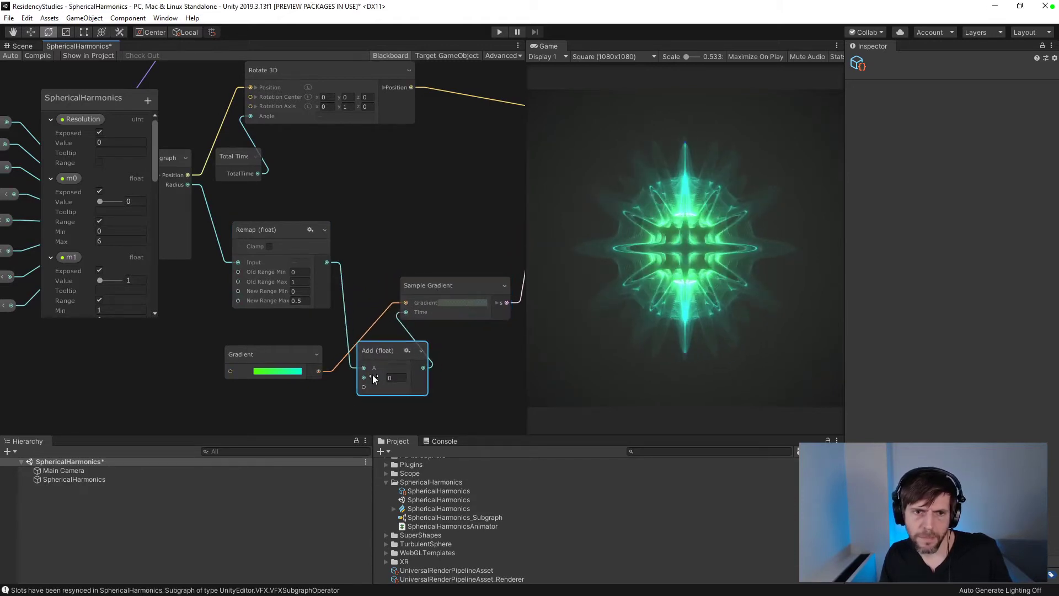
# - Create a Modulo node below the Sample Gradient node
pyautogui.rightClick(452, 392)
pyautogui.click(473, 398)
pyautogui.write('mod')
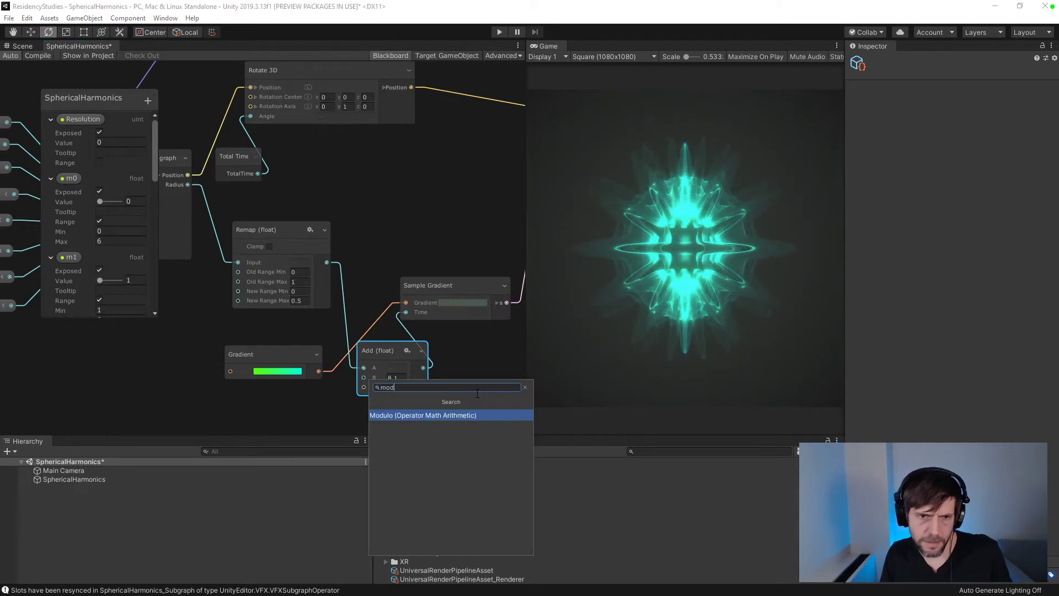
pyautogui.press('Return')
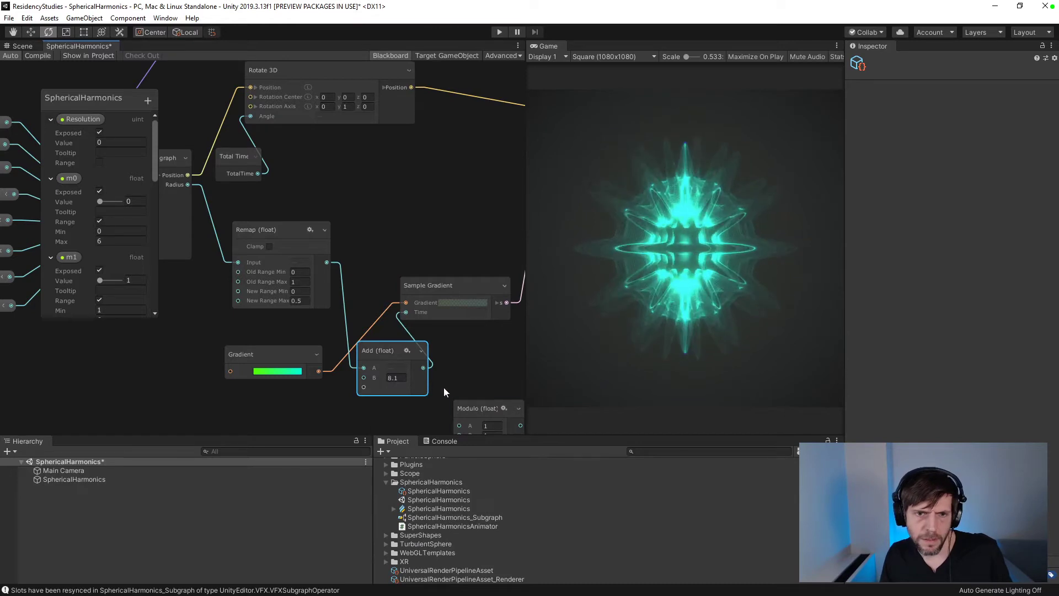
# - Delete the Add node feeding the Sample Gradient node and the unconnected Modulo node
pyautogui.moveTo(399, 406); pyautogui.dragTo(408, 342, button='middle')
pyautogui.moveTo(299, 291); pyautogui.dragTo(257, 294)
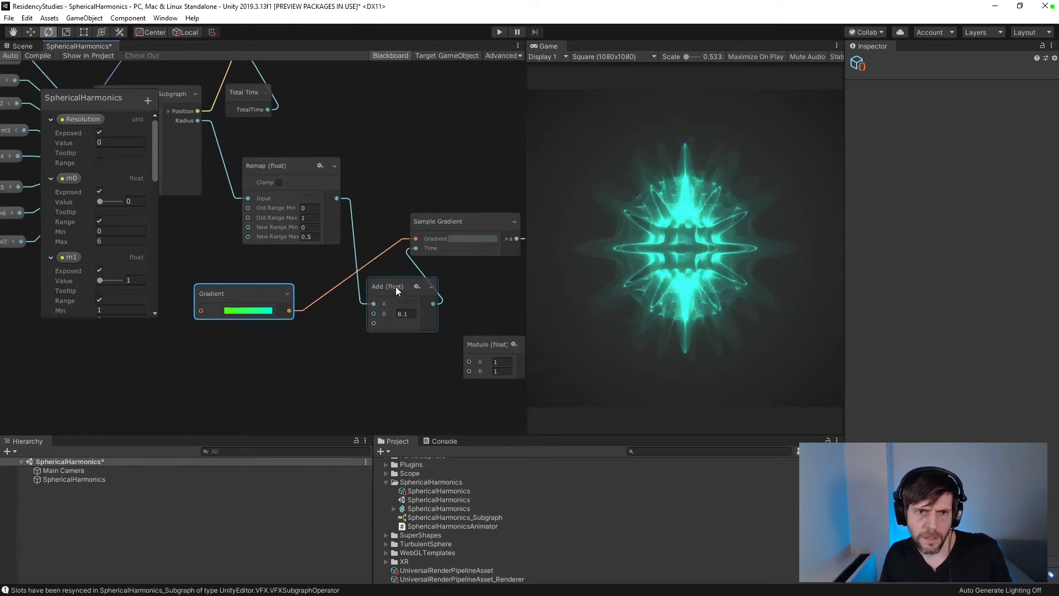
pyautogui.moveTo(395, 286); pyautogui.dragTo(368, 317)
pyautogui.press('Delete')
pyautogui.click(488, 348)
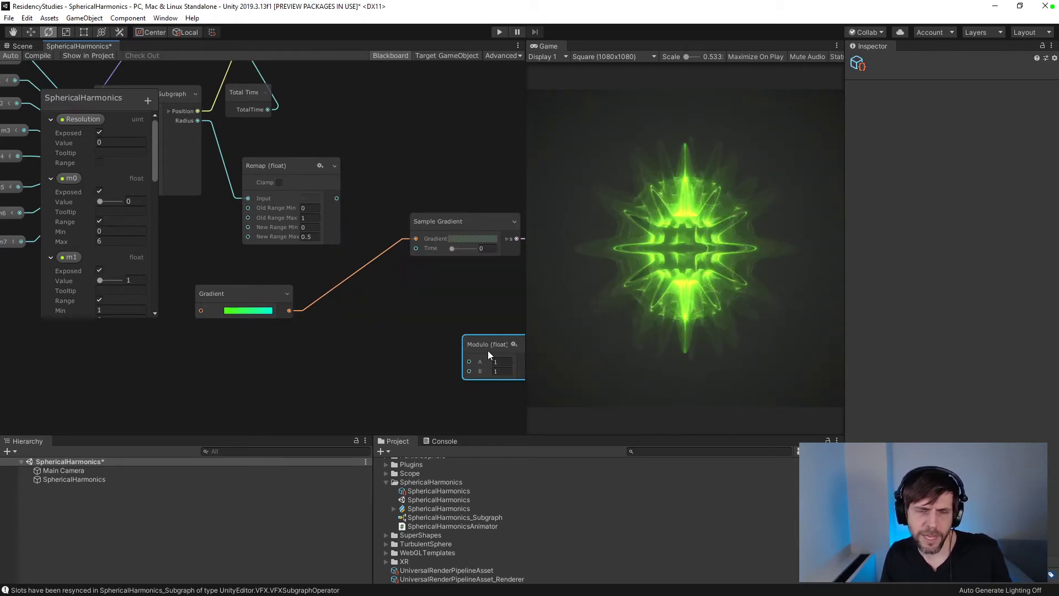
pyautogui.press('Delete')
# - Reconnect the Remap output to the Sample Gradient node's Time and stack the Remap and Gradient nodes beside it
pyautogui.moveTo(260, 291); pyautogui.dragTo(340, 300)
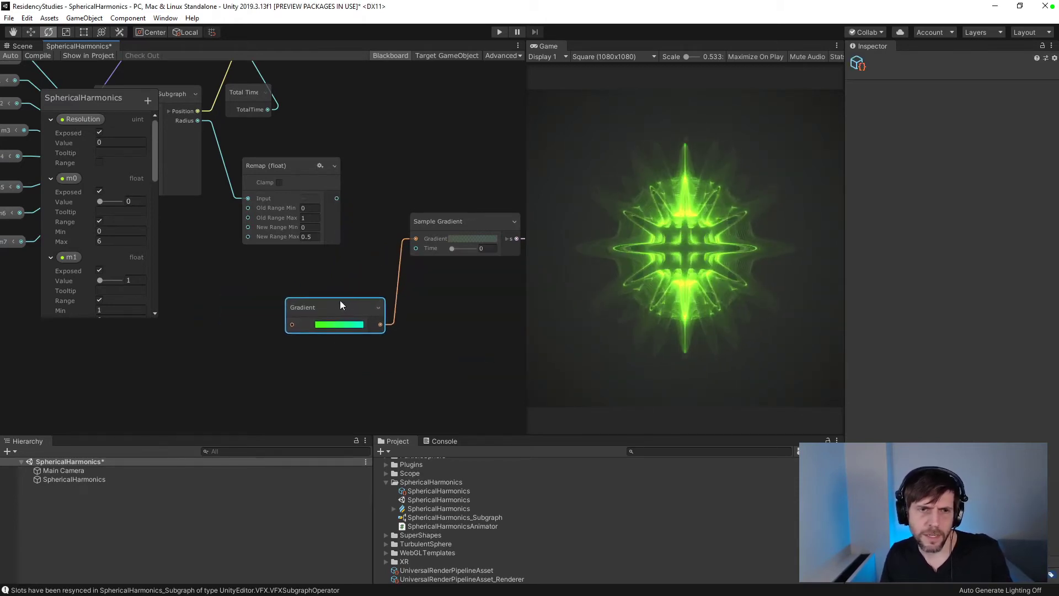
pyautogui.moveTo(287, 167); pyautogui.dragTo(317, 179)
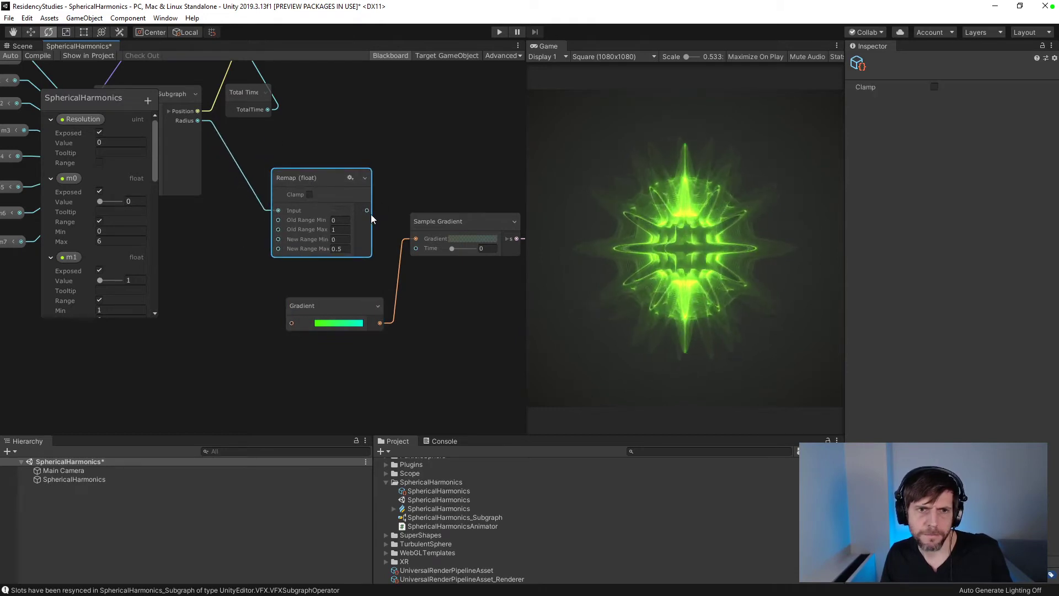
pyautogui.moveTo(366, 210); pyautogui.dragTo(416, 248)
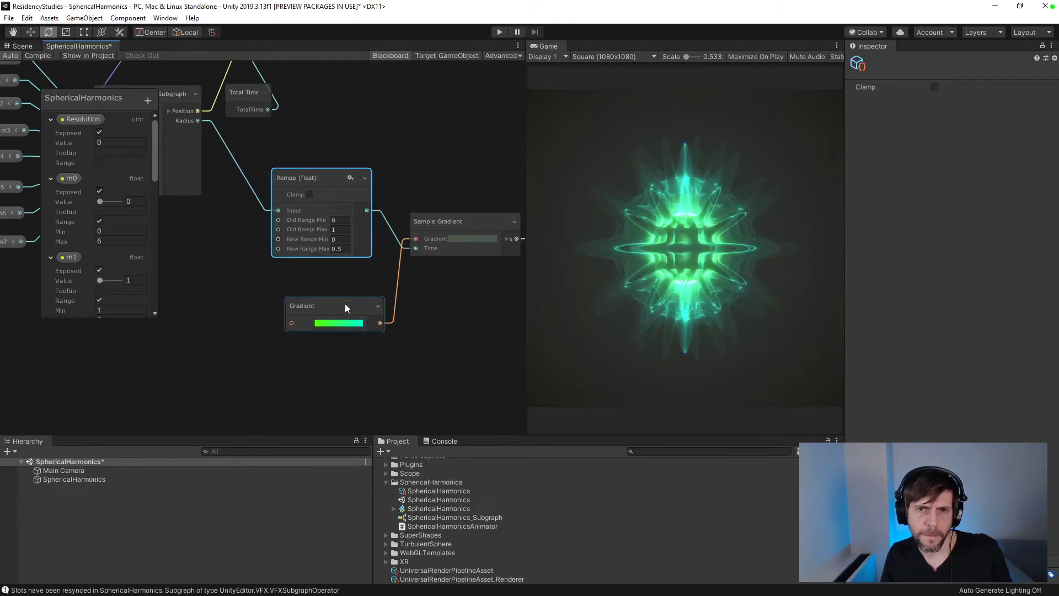
pyautogui.moveTo(345, 304); pyautogui.dragTo(333, 283)
# - Create an Add node and place it below the SphericalHarmonics_Subgraph node
pyautogui.moveTo(203, 250); pyautogui.dragTo(347, 264, button='middle')
pyautogui.rightClick(289, 278)
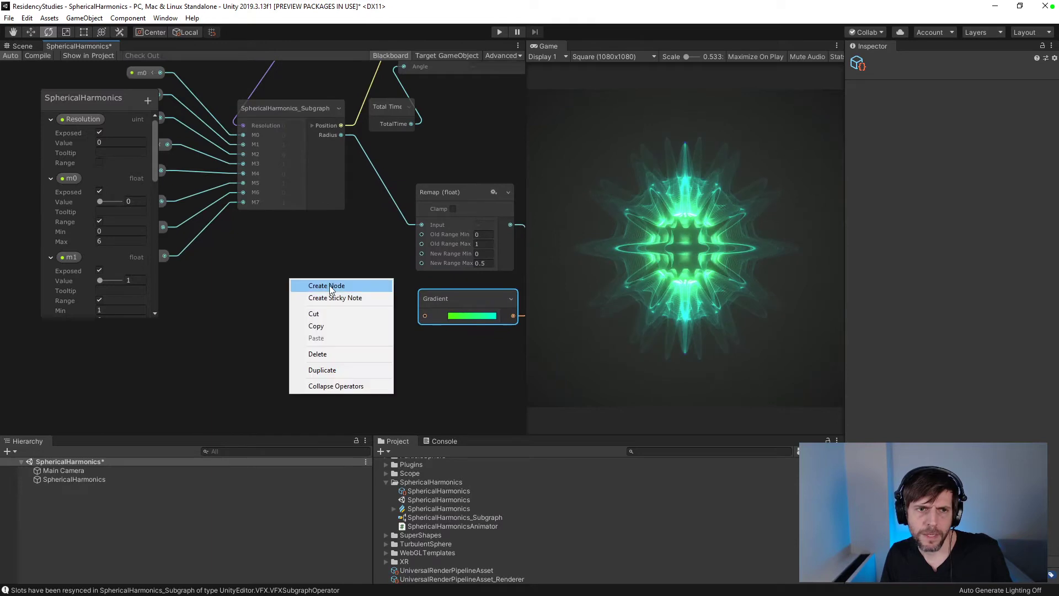
pyautogui.click(326, 286)
pyautogui.write('add')
pyautogui.press('Return')
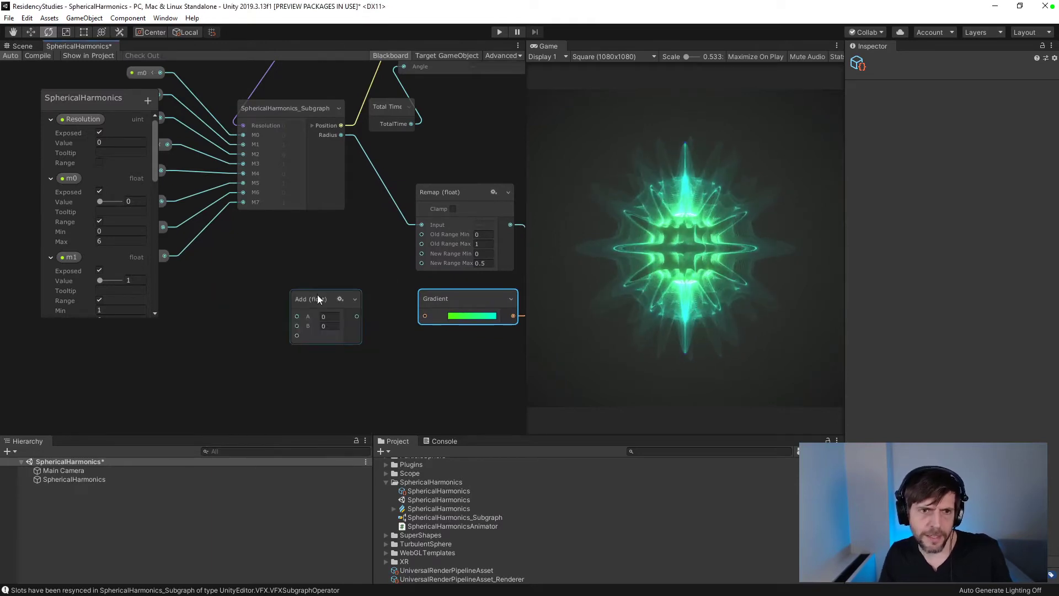
pyautogui.moveTo(316, 294); pyautogui.dragTo(261, 269)
# - Create a Modulo node and place it between the Add and Remap nodes
pyautogui.rightClick(330, 247)
pyautogui.click(342, 255)
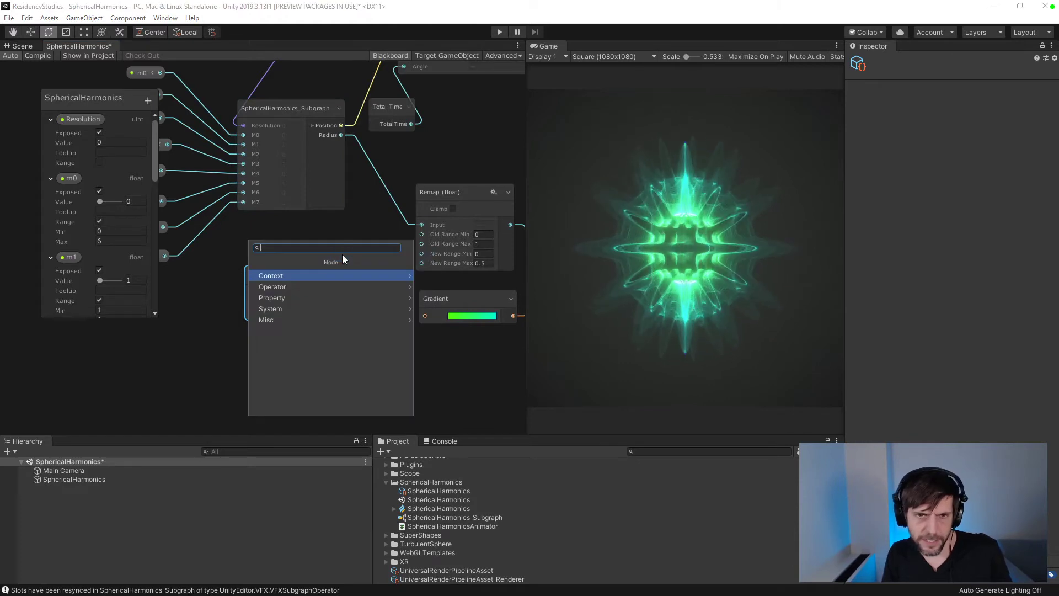
pyautogui.write('modulo')
pyautogui.press('Return')
pyautogui.moveTo(361, 260); pyautogui.dragTo(348, 248)
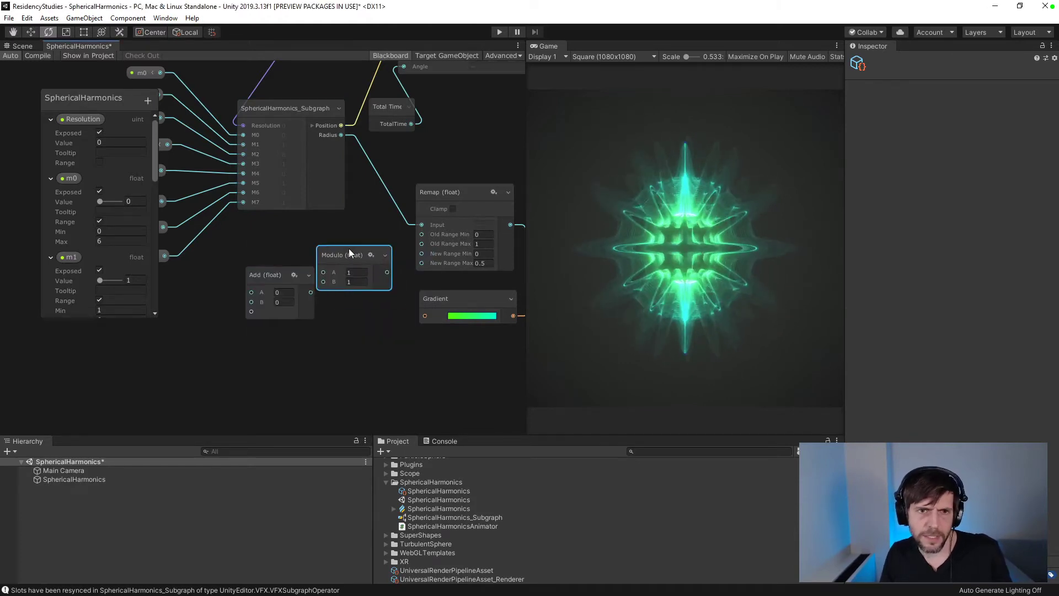
# - Rearrange the Add, Modulo and SphericalHarmonics_Subgraph nodes and connect the subgraph's Radius output to the Add node's A input
pyautogui.moveTo(270, 275); pyautogui.dragTo(257, 275)
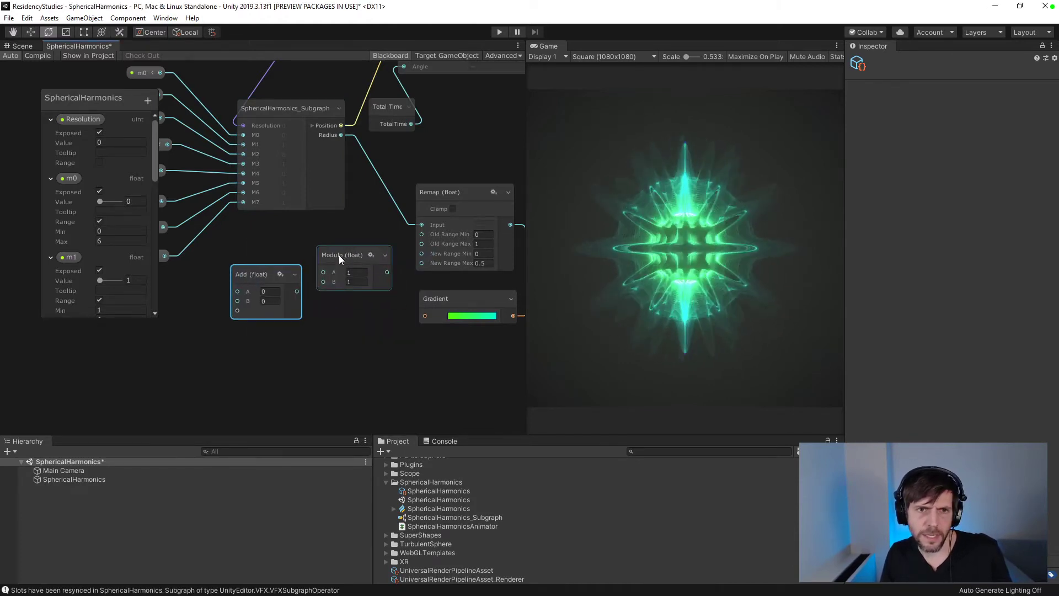
pyautogui.moveTo(338, 254); pyautogui.dragTo(244, 322)
pyautogui.moveTo(269, 275); pyautogui.dragTo(336, 253)
pyautogui.moveTo(341, 135); pyautogui.dragTo(305, 269)
pyautogui.moveTo(294, 108); pyautogui.dragTo(272, 106)
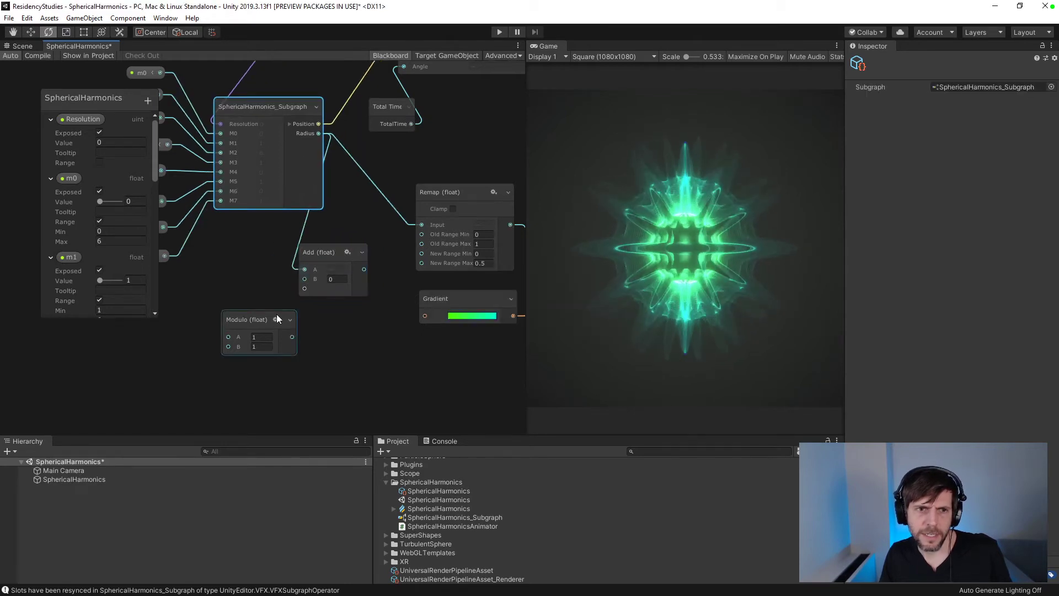
# - Wire the Add node through the Modulo node into the Remap Input, and set the Add node's B to 2.16
pyautogui.moveTo(271, 320); pyautogui.dragTo(365, 233)
pyautogui.moveTo(310, 253); pyautogui.dragTo(422, 226)
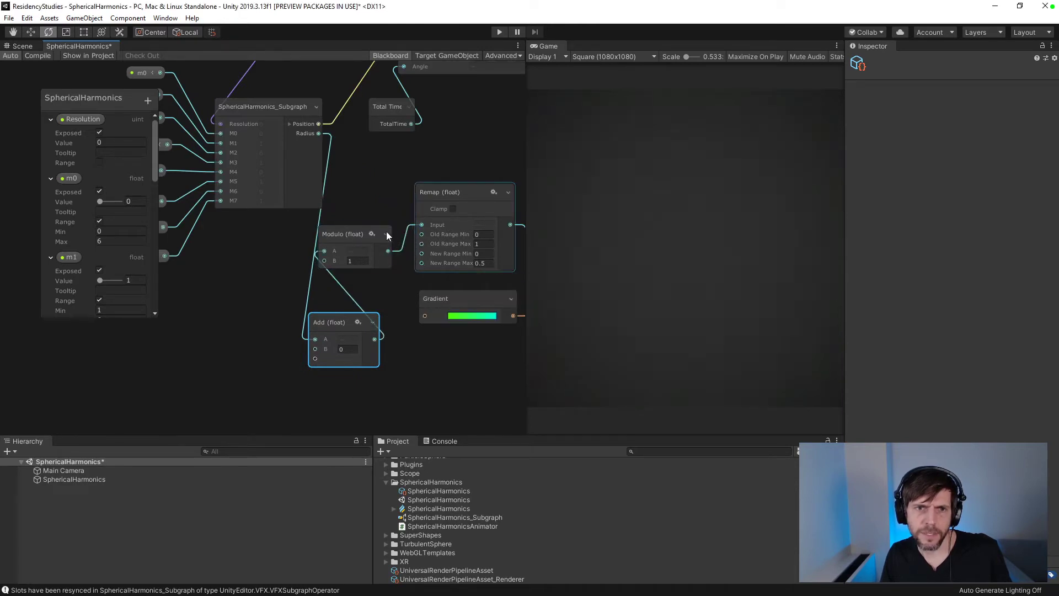
pyautogui.moveTo(353, 230); pyautogui.dragTo(365, 235)
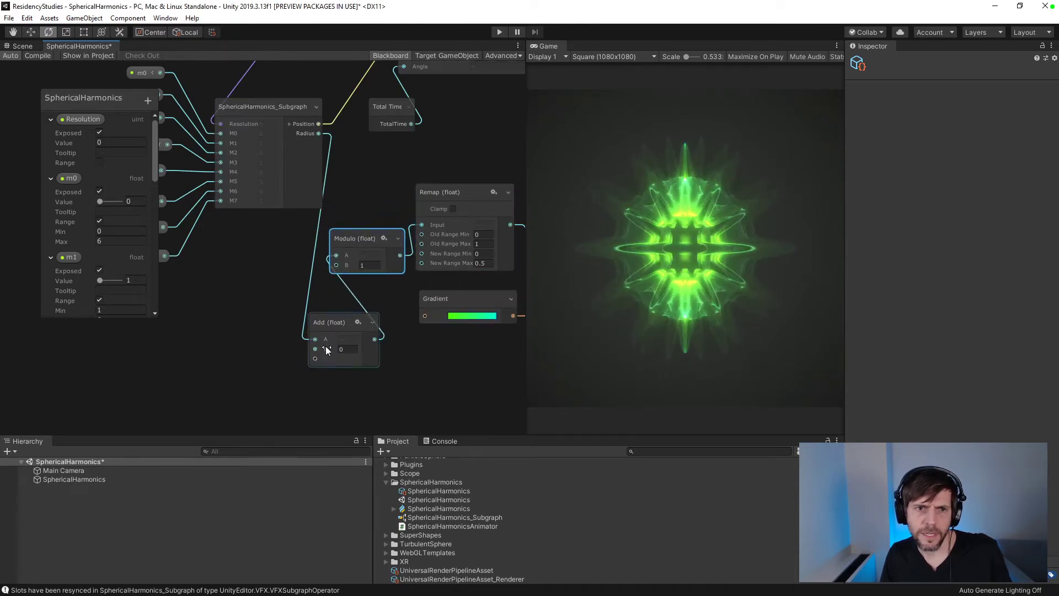
pyautogui.moveTo(346, 349); pyautogui.dragTo(414, 350)
pyautogui.moveTo(499, 350); pyautogui.dragTo(304, 304)
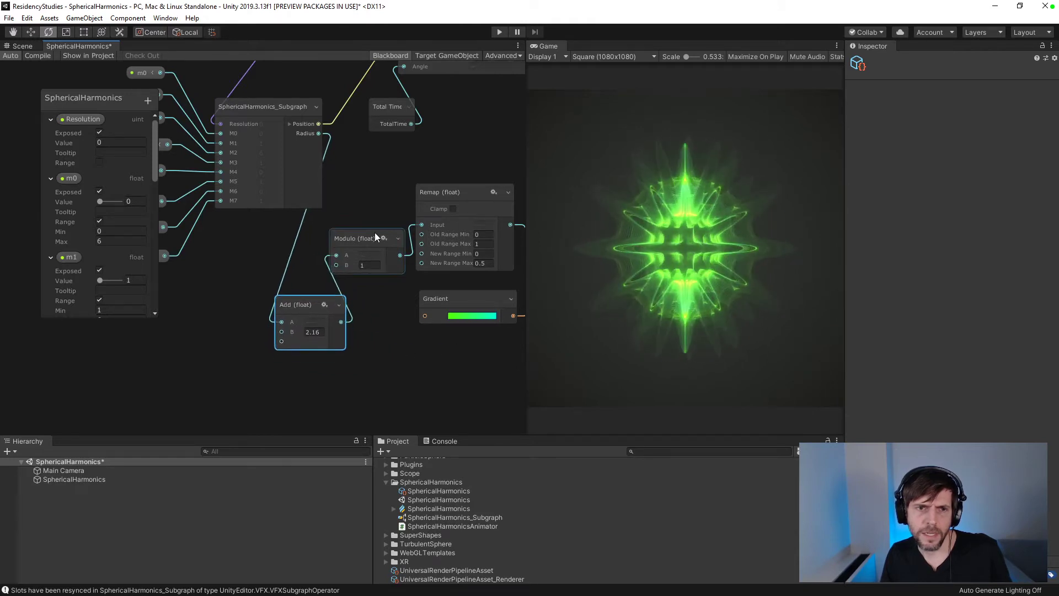
pyautogui.rightClick(229, 354)
pyautogui.click(244, 361)
pyautogui.write('time')
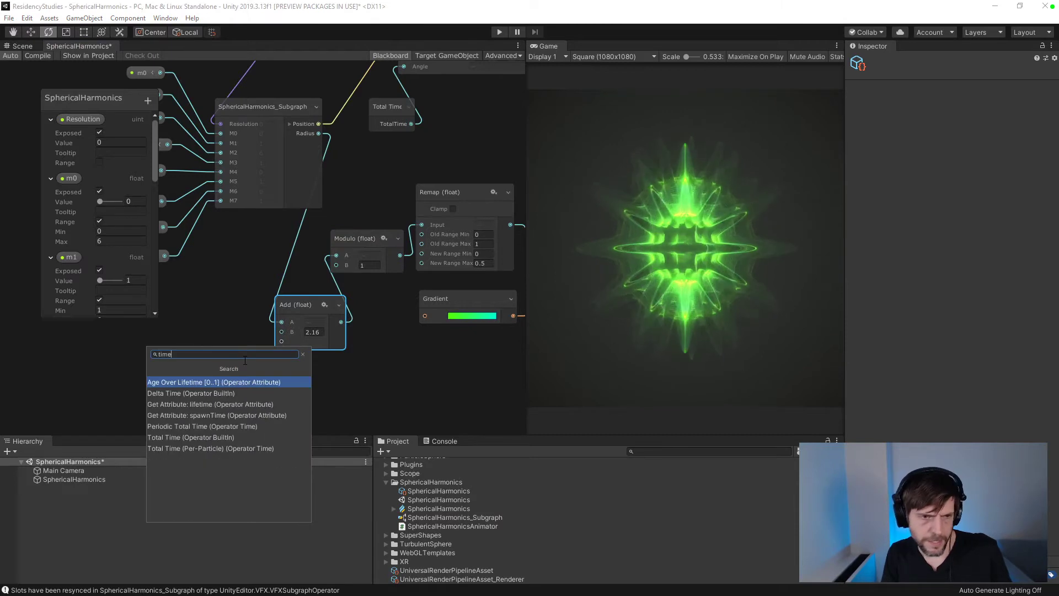
pyautogui.press('Down')
pyautogui.press('Down')
pyautogui.press('Down')
pyautogui.press('Down')
pyautogui.press('Down')
pyautogui.press('Return')
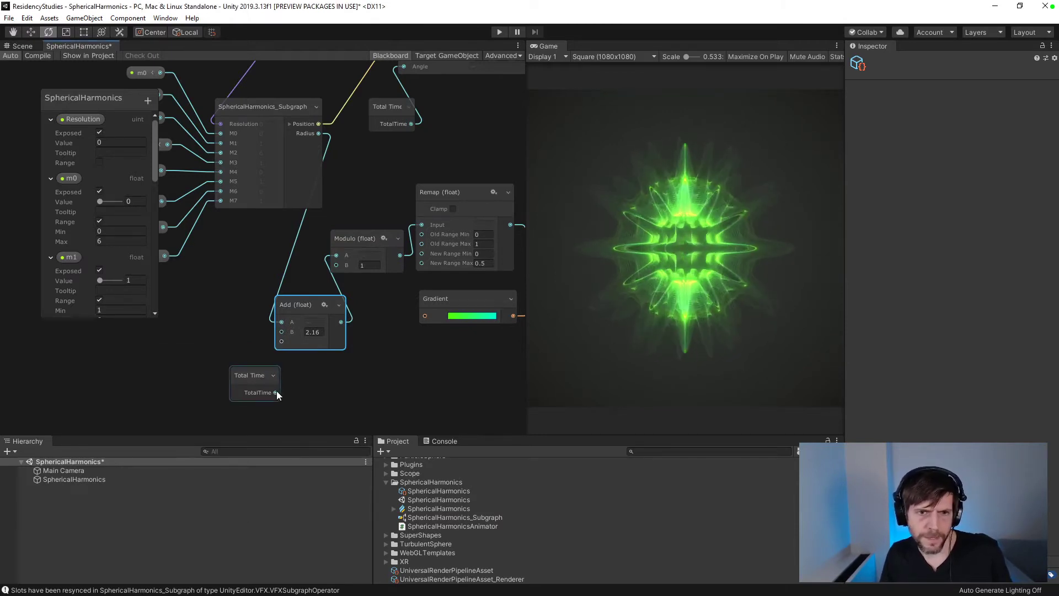
pyautogui.moveTo(277, 391); pyautogui.dragTo(284, 326)
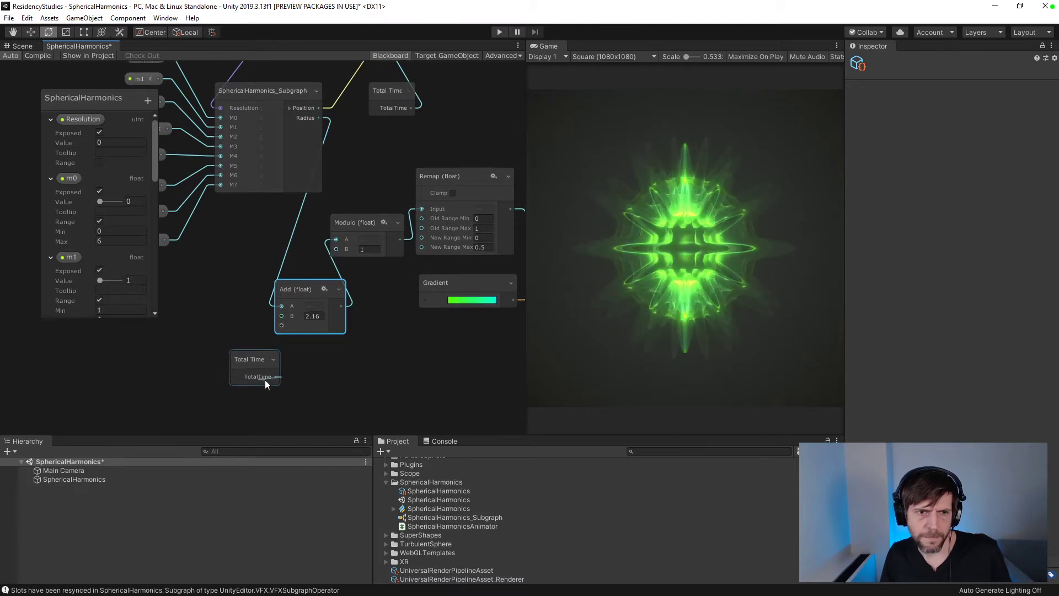
pyautogui.click(255, 359)
pyautogui.press('Delete')
# - Create a Total Time node, connect it to the Add node's B input, and place it below and beside the Add node
pyautogui.rightClick(252, 362)
pyautogui.click(257, 368)
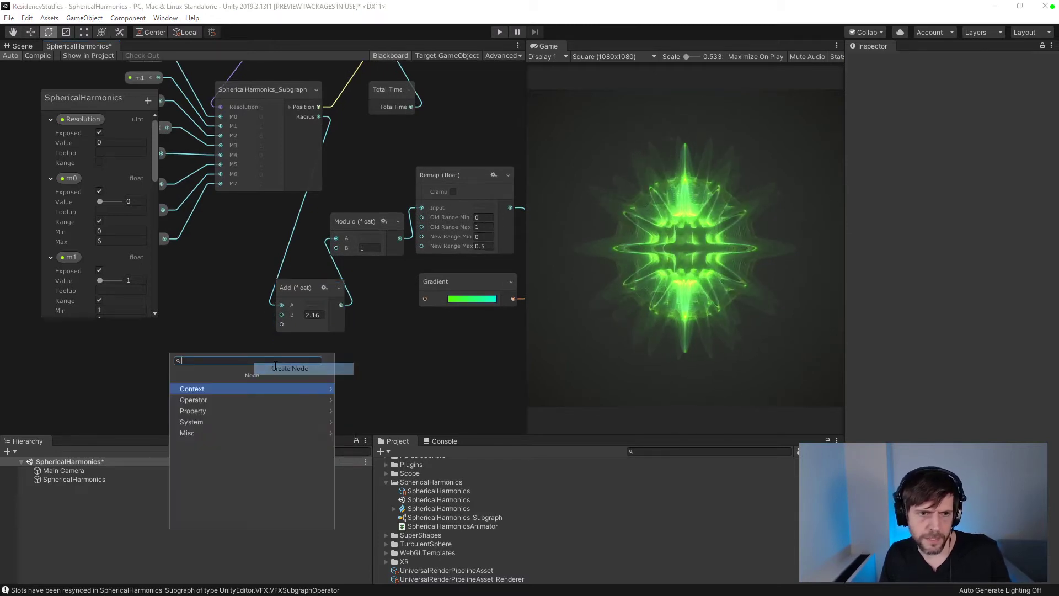
pyautogui.write('time')
pyautogui.click(224, 443)
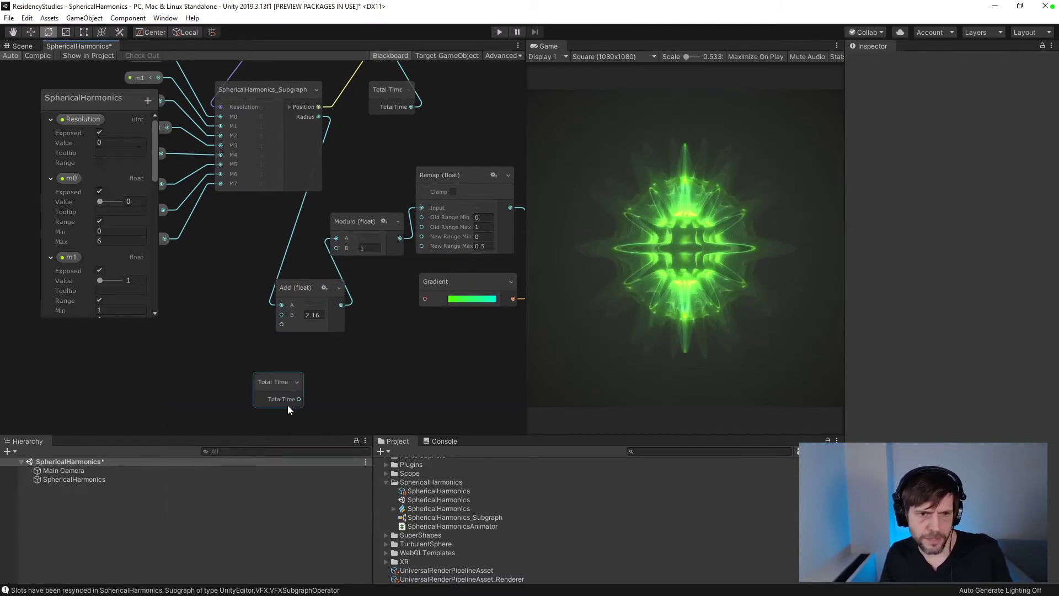
pyautogui.moveTo(299, 399); pyautogui.dragTo(284, 313)
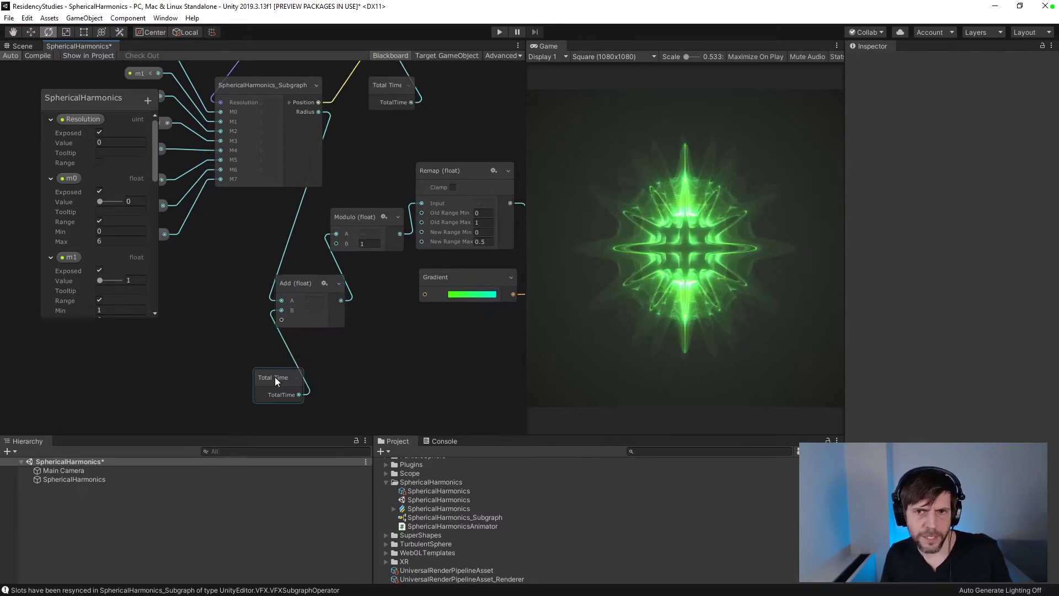
pyautogui.moveTo(275, 379); pyautogui.dragTo(228, 347)
# - Connect the Add output directly to the Remap Input and delete the Modulo node between them
pyautogui.moveTo(330, 360); pyautogui.dragTo(245, 378, button='middle')
pyautogui.click(405, 259)
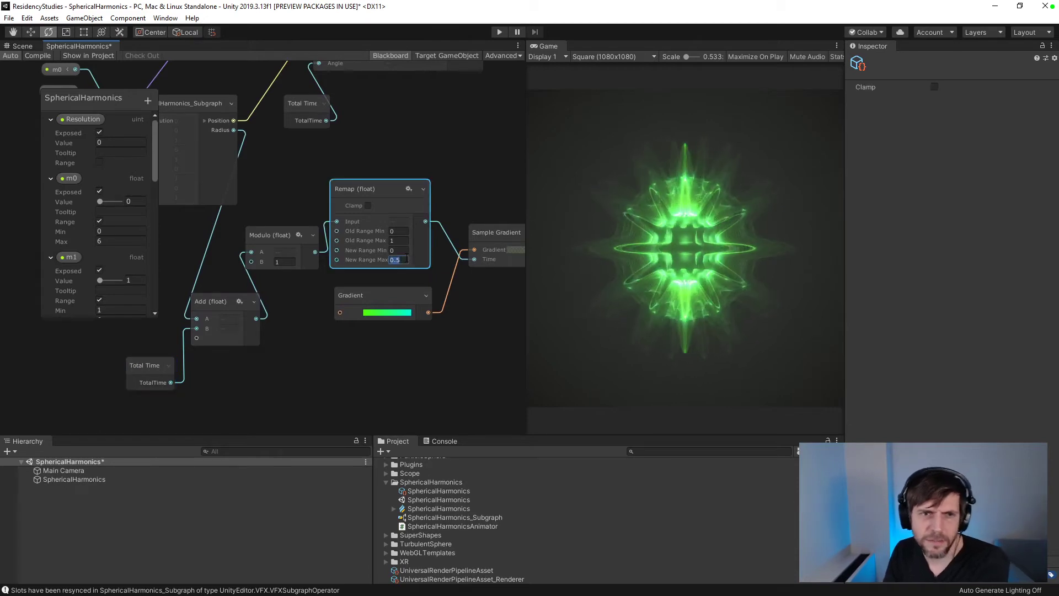
pyautogui.moveTo(209, 286); pyautogui.dragTo(341, 318, button='middle')
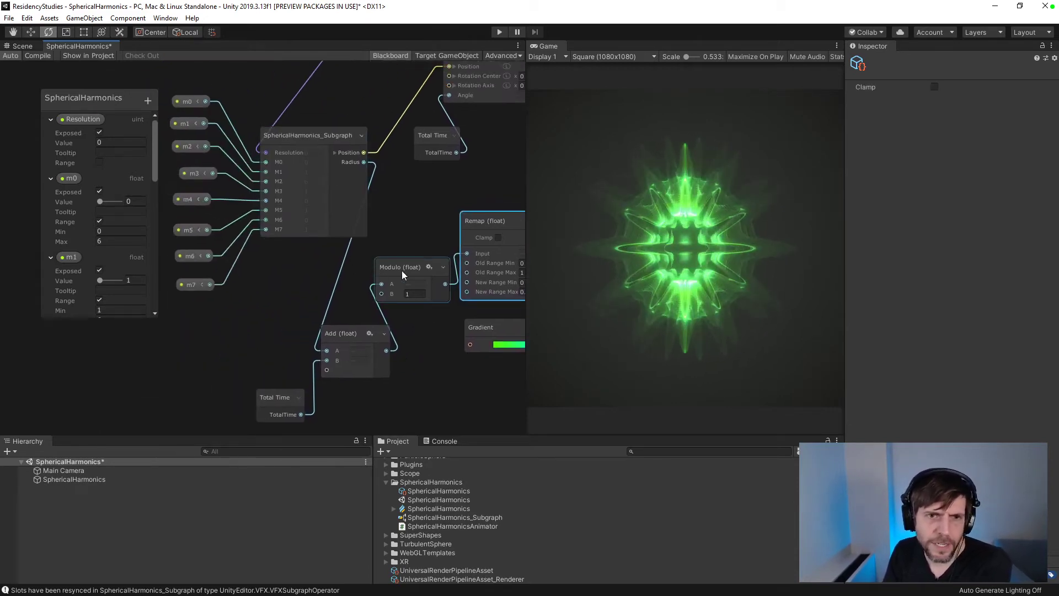
pyautogui.moveTo(395, 265); pyautogui.dragTo(435, 257)
pyautogui.moveTo(349, 332); pyautogui.dragTo(466, 253)
pyautogui.click(427, 260)
pyautogui.press('Delete')
pyautogui.click(415, 367)
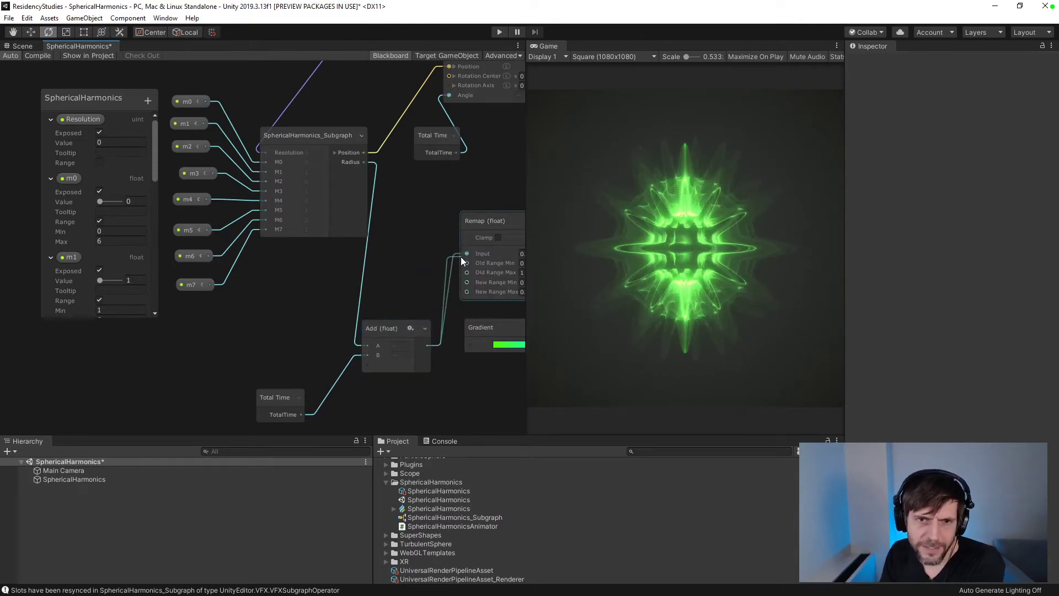
# - Create a Modulo node and wire it between the Remap output and the Sample Gradient node's Time
pyautogui.moveTo(436, 262); pyautogui.dragTo(307, 258, button='middle')
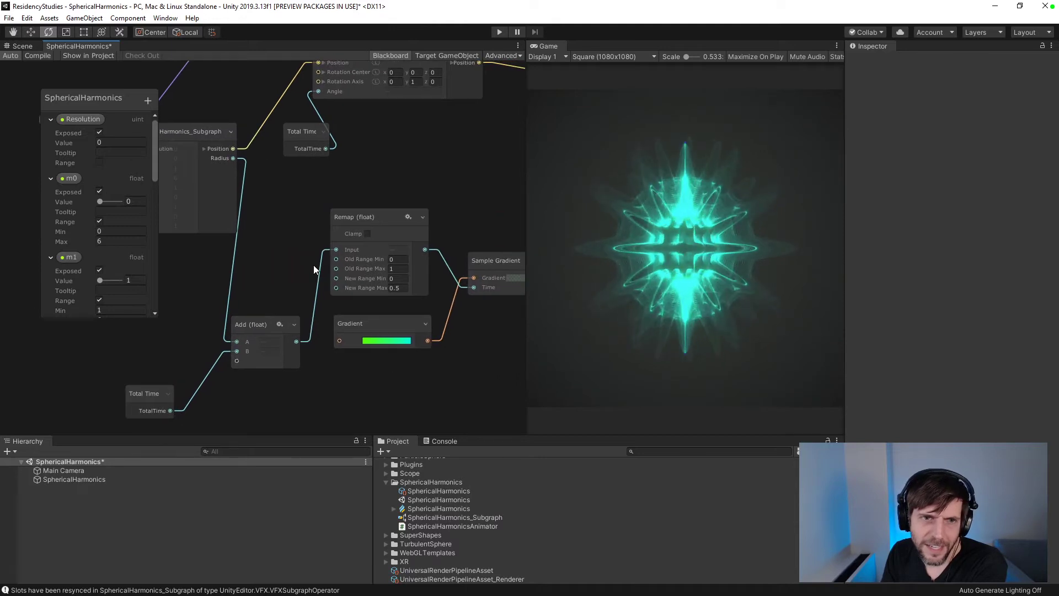
pyautogui.moveTo(481, 351); pyautogui.dragTo(404, 334, button='middle')
pyautogui.rightClick(404, 335)
pyautogui.click(436, 342)
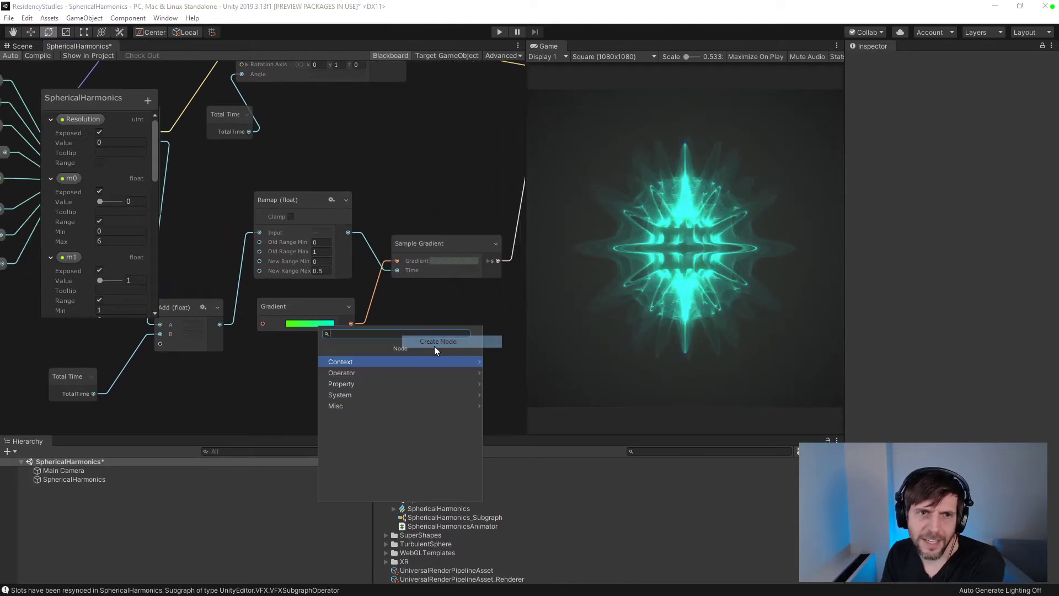
pyautogui.write('modulo')
pyautogui.press('Return')
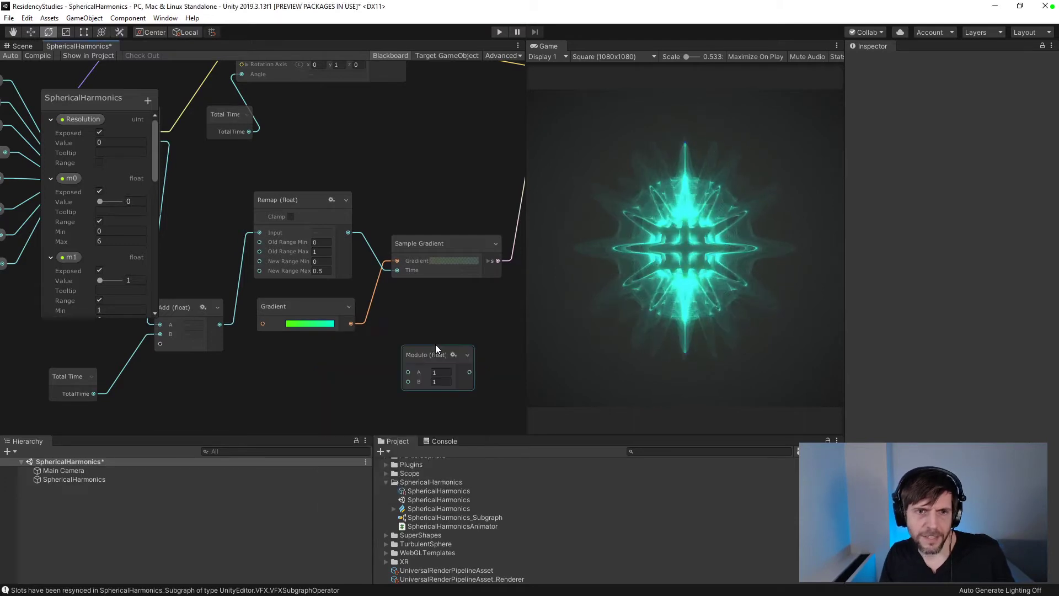
pyautogui.moveTo(348, 232); pyautogui.dragTo(458, 250)
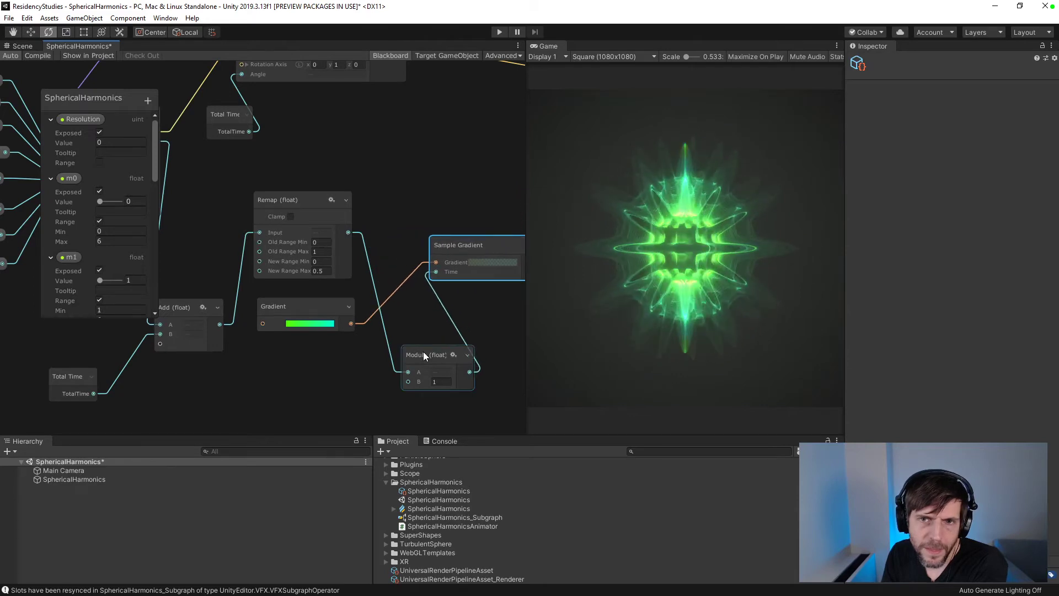
pyautogui.moveTo(424, 354); pyautogui.dragTo(402, 180)
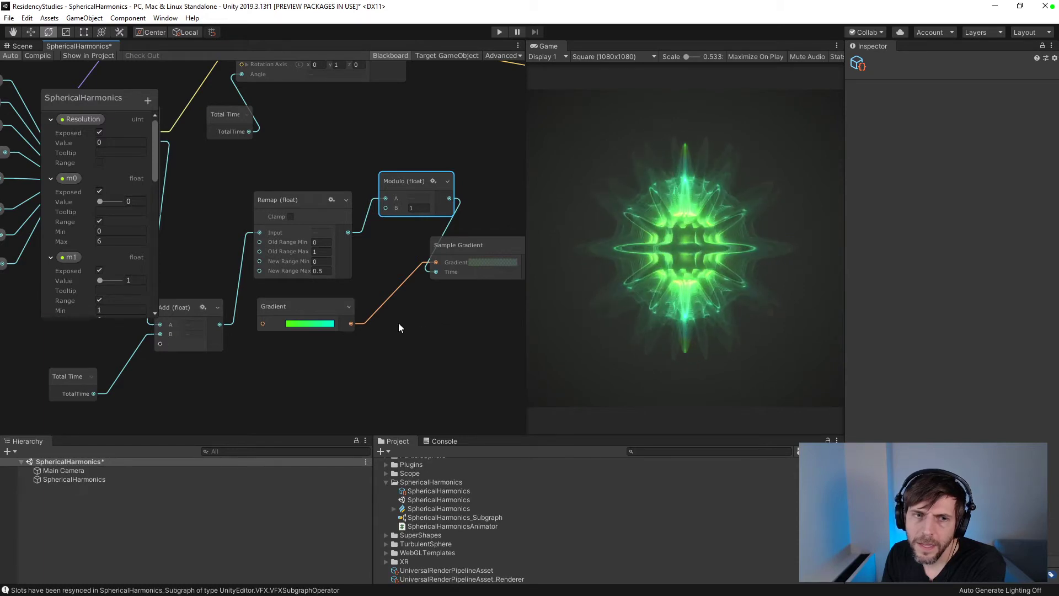
# - Rearrange the gradient's color keys with green at 50% and cyan at both 0% and 100%
pyautogui.click(309, 324)
pyautogui.moveTo(127, 346); pyautogui.dragTo(210, 346)
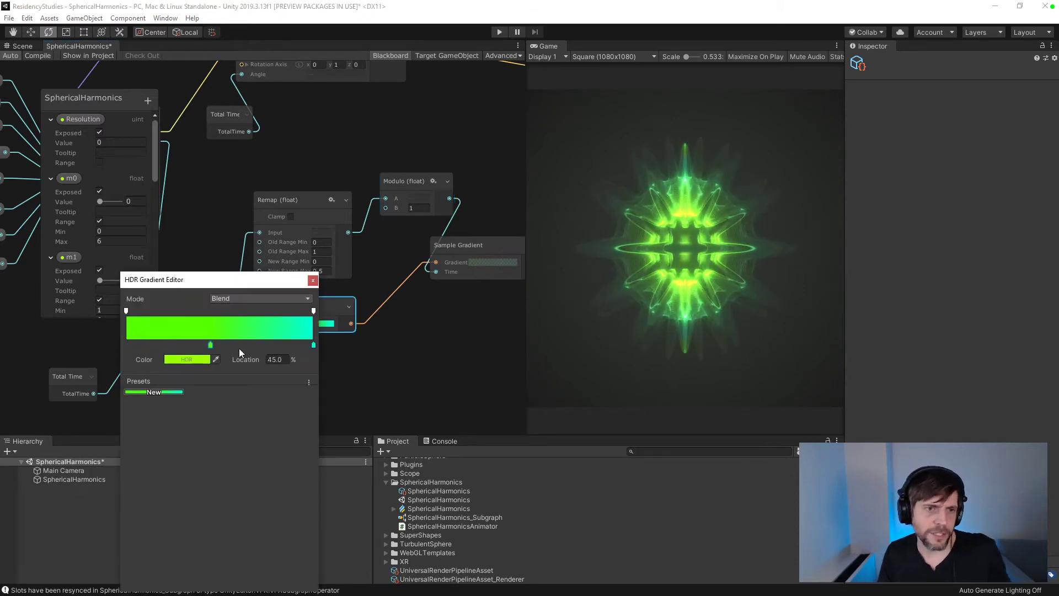
pyautogui.moveTo(314, 345); pyautogui.dragTo(111, 344)
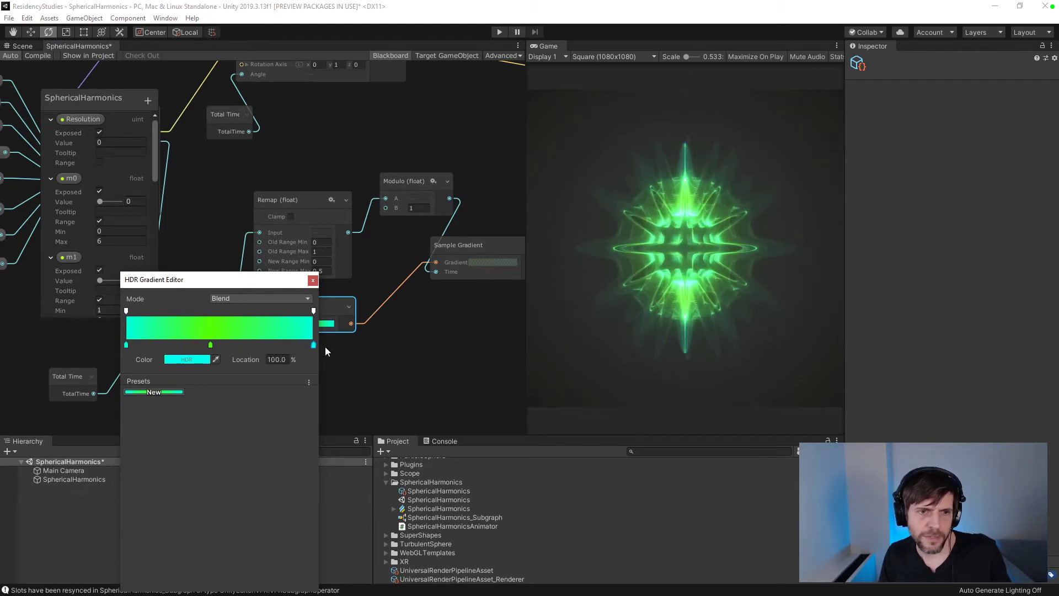
pyautogui.moveTo(215, 347); pyautogui.dragTo(216, 346)
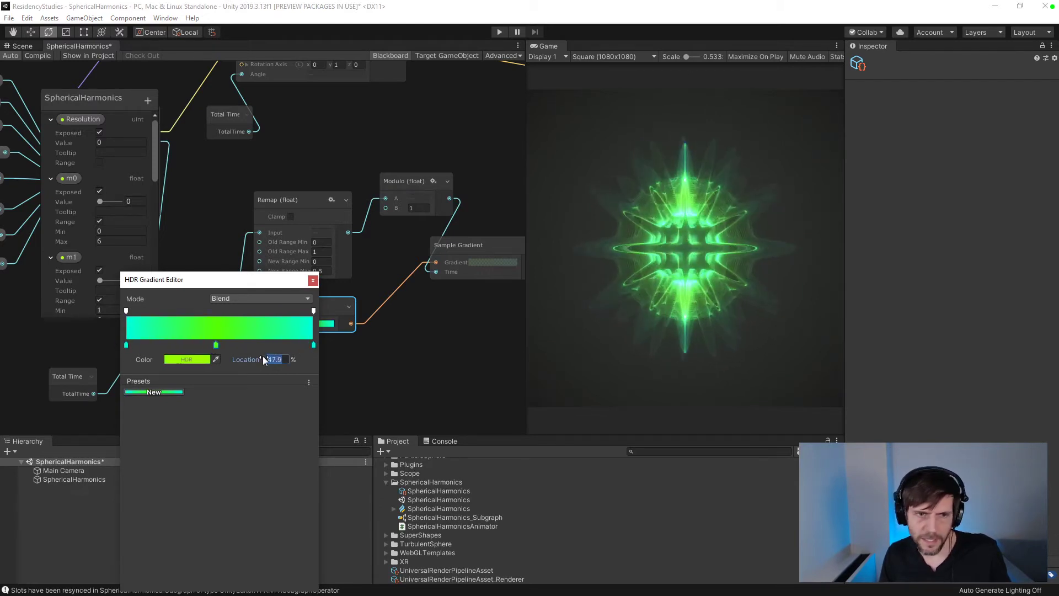
pyautogui.write('50')
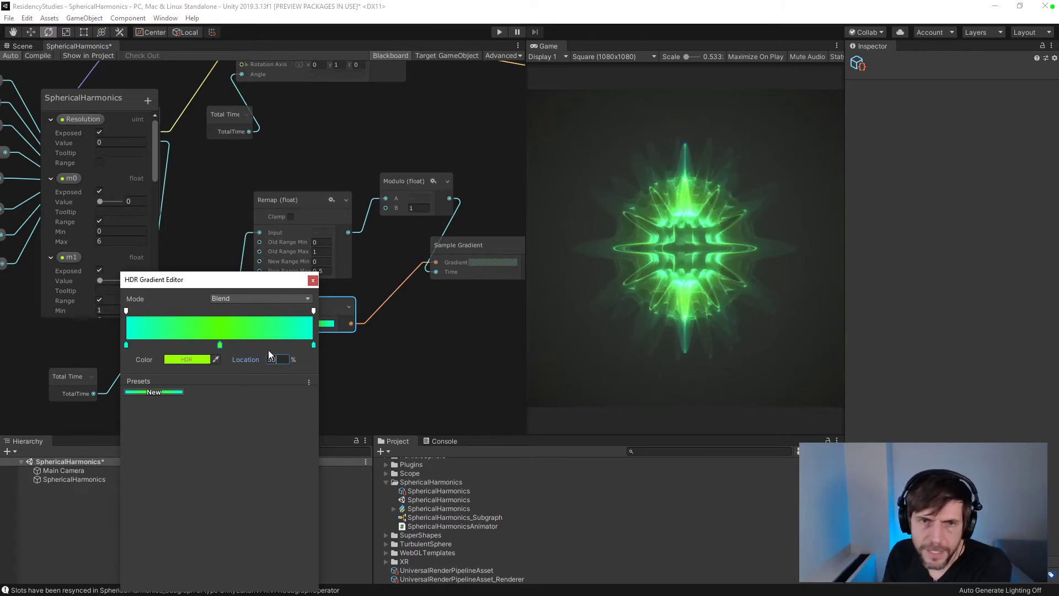
# - Adjust the gradient's middle color key to a green of RGB 58, 255, 0
pyautogui.doubleClick(219, 346)
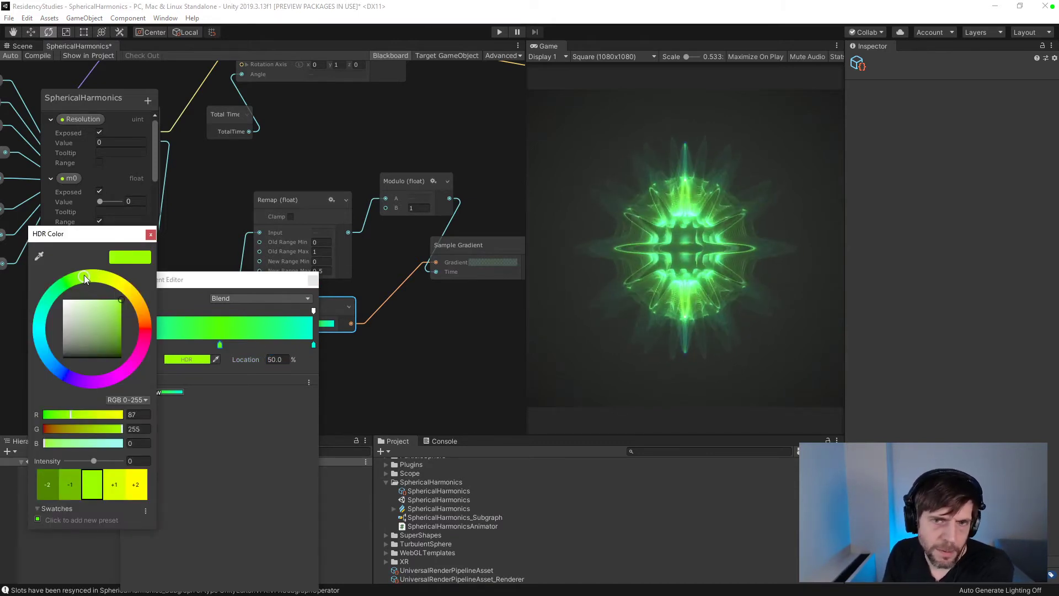
pyautogui.moveTo(85, 278); pyautogui.dragTo(115, 285)
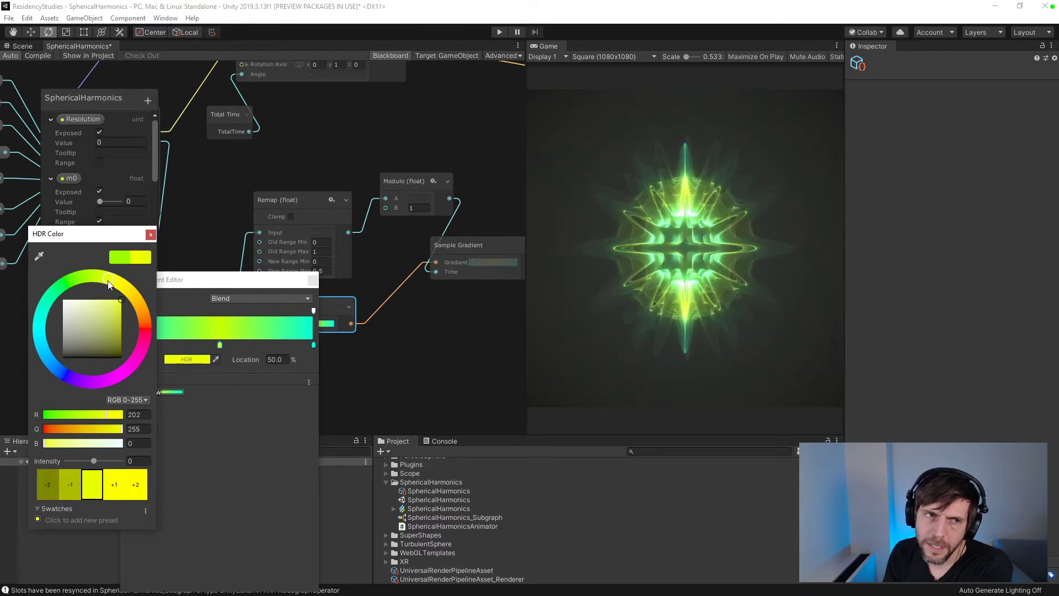
pyautogui.moveTo(108, 284); pyautogui.dragTo(80, 280)
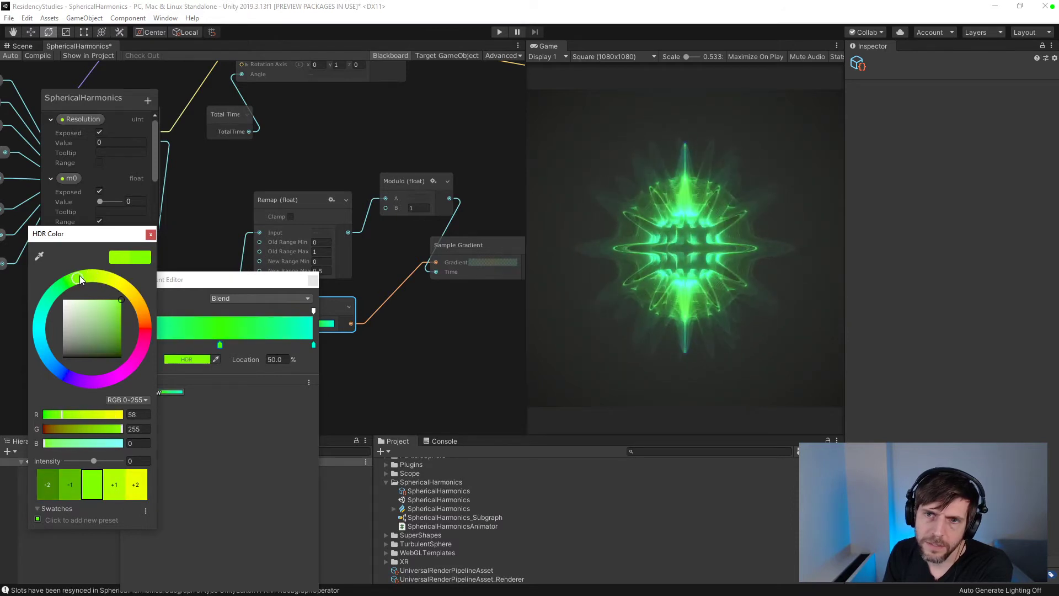
pyautogui.click(151, 236)
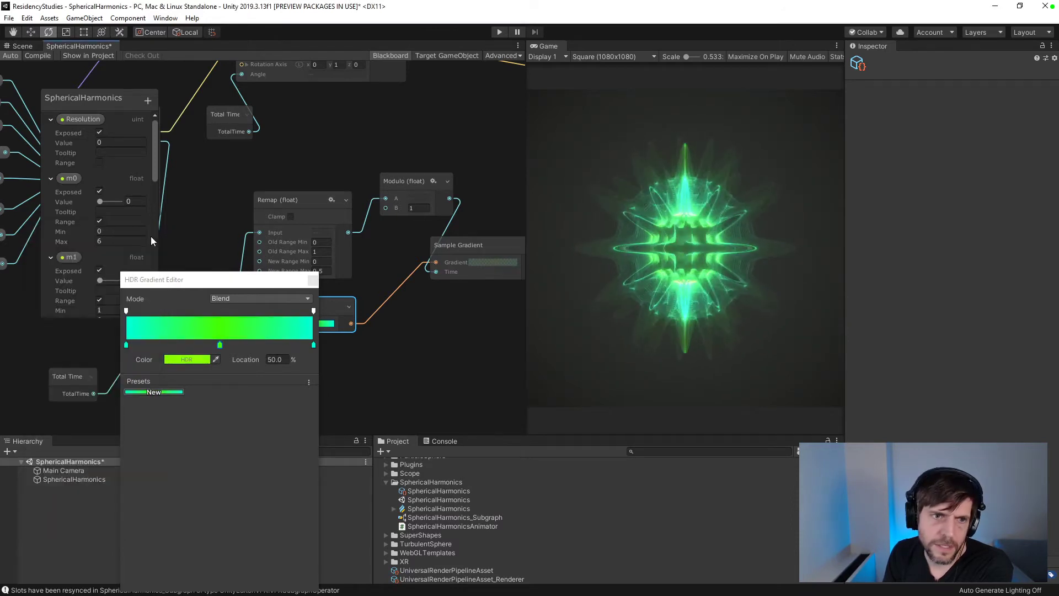
# - Recolor the gradient's end key to RGB 0, 228, 255 and use that color at both 0% and 100%
pyautogui.doubleClick(313, 344)
pyautogui.moveTo(40, 325)
pyautogui.mouseDown()
pyautogui.moveTo(39, 358)
pyautogui.moveTo(36, 327)
pyautogui.moveTo(37, 339)
pyautogui.mouseUp()
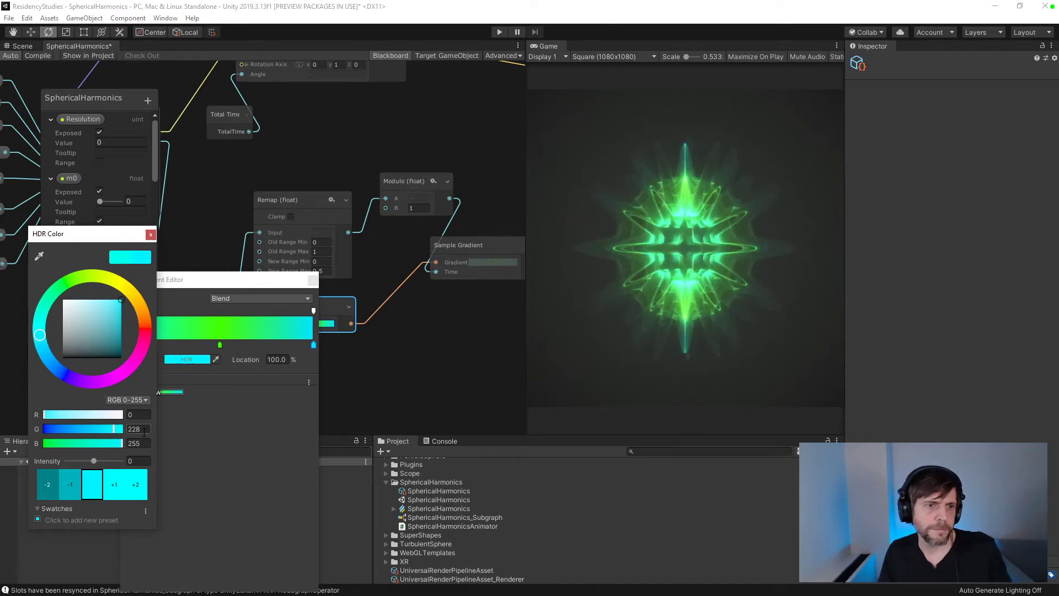
pyautogui.click(151, 235)
pyautogui.moveTo(314, 345); pyautogui.dragTo(304, 347)
pyautogui.moveTo(235, 347); pyautogui.dragTo(127, 345)
pyautogui.moveTo(289, 346); pyautogui.dragTo(331, 351)
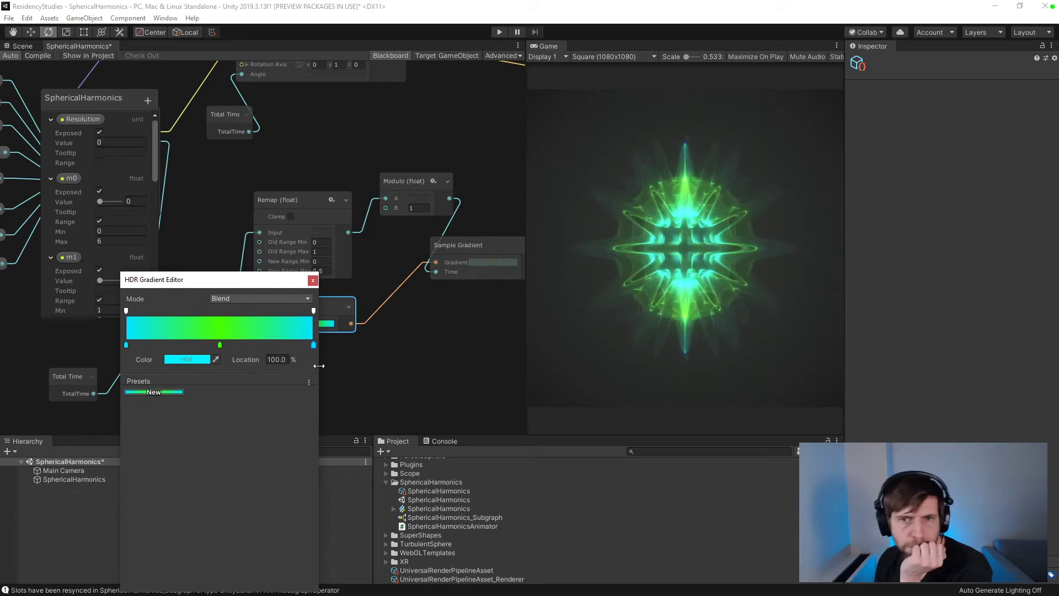
pyautogui.click(313, 279)
pyautogui.click(429, 369)
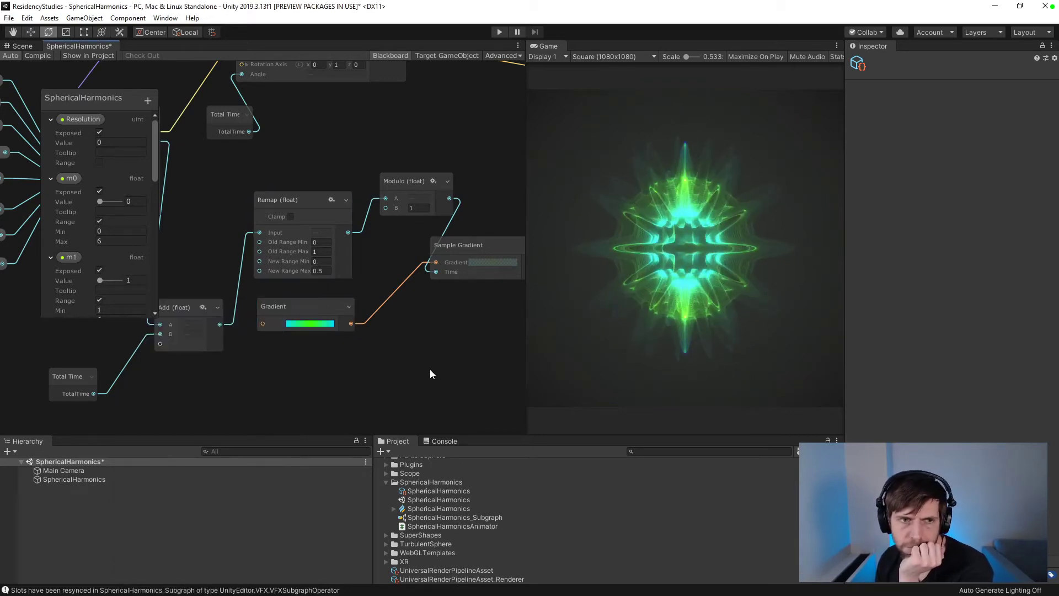
# - Move the Sample Gradient and Modulo nodes closer to the Remap and Gradient nodes
pyautogui.moveTo(429, 369); pyautogui.dragTo(506, 385, button='middle')
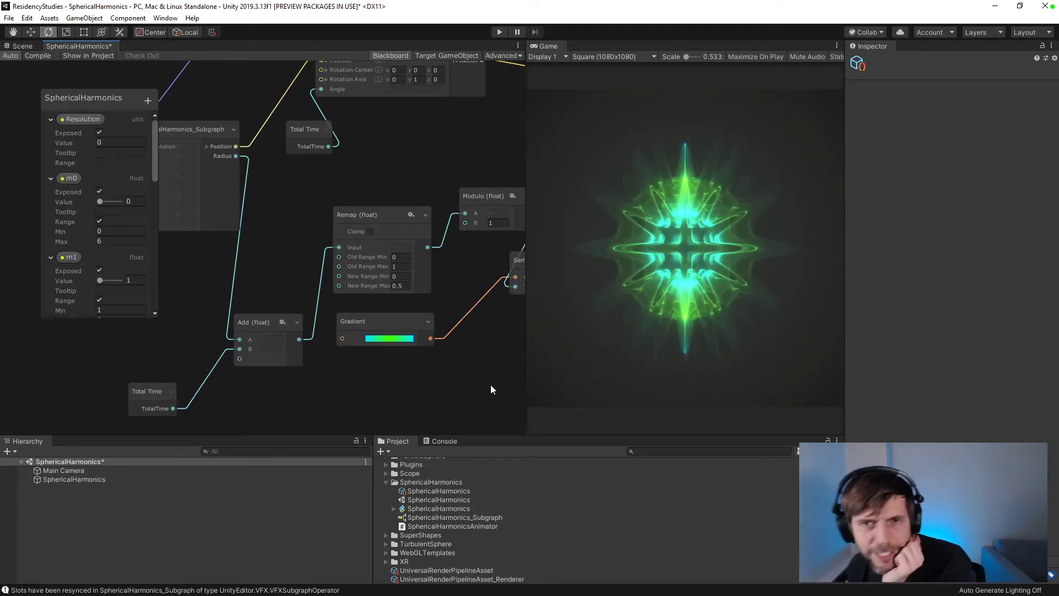
pyautogui.moveTo(491, 386); pyautogui.dragTo(346, 419, button='middle')
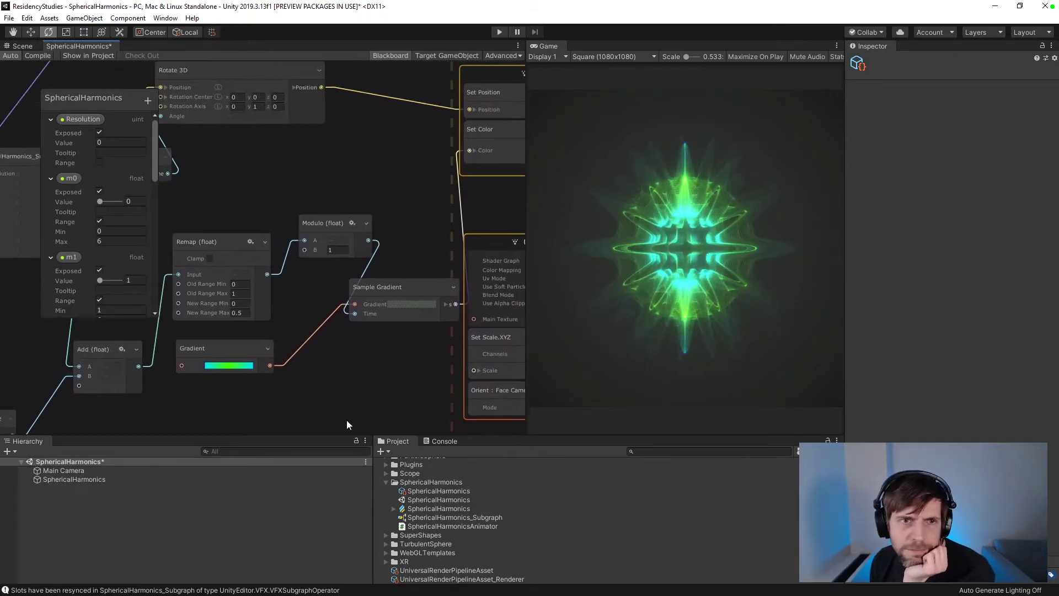
pyautogui.moveTo(418, 283); pyautogui.dragTo(386, 303)
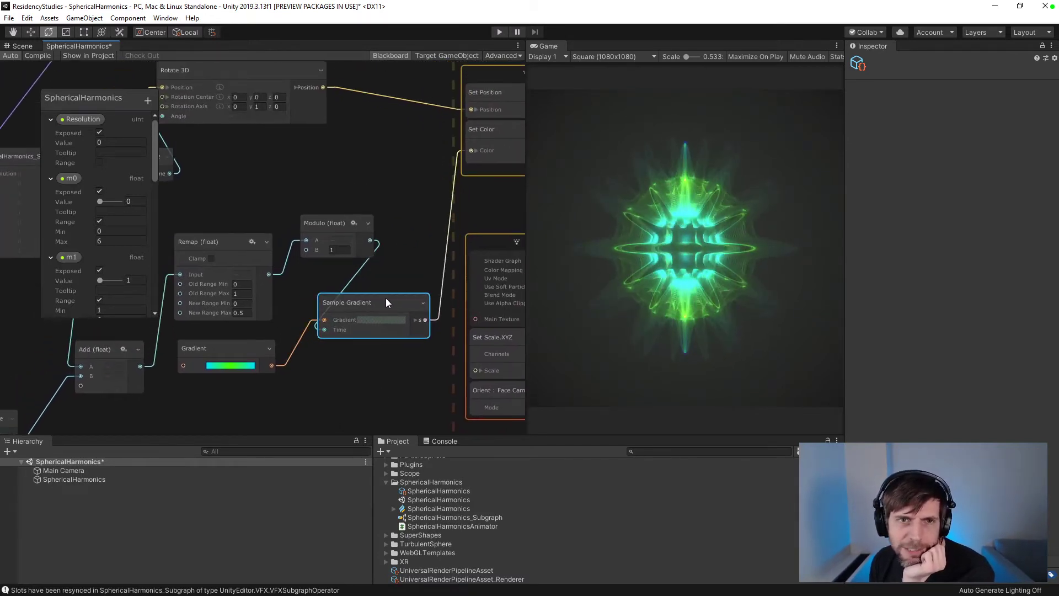
pyautogui.moveTo(330, 222); pyautogui.dragTo(317, 229)
pyautogui.click(346, 211)
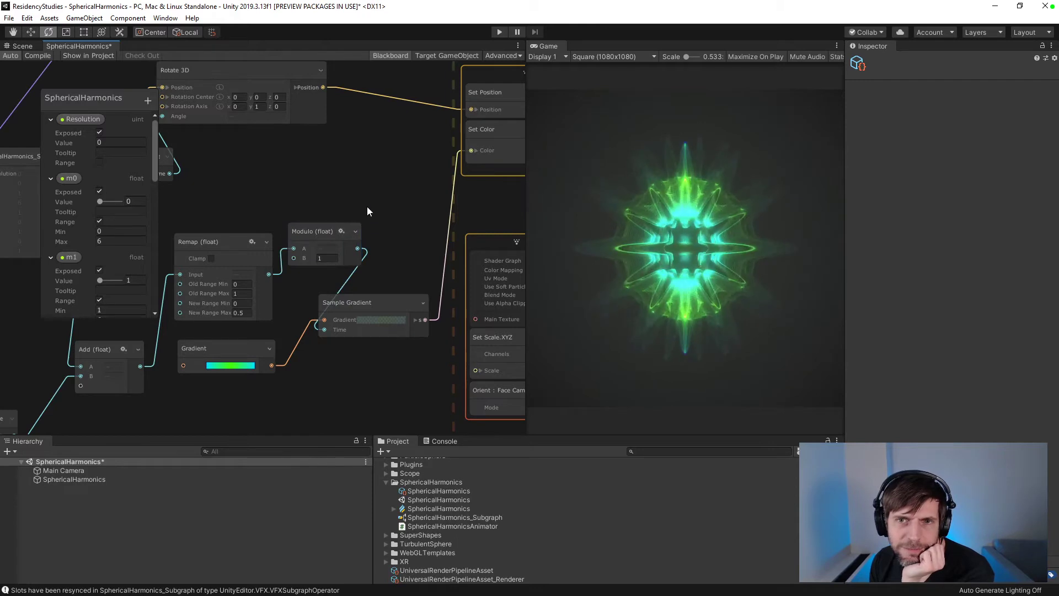
pyautogui.rightClick(351, 346)
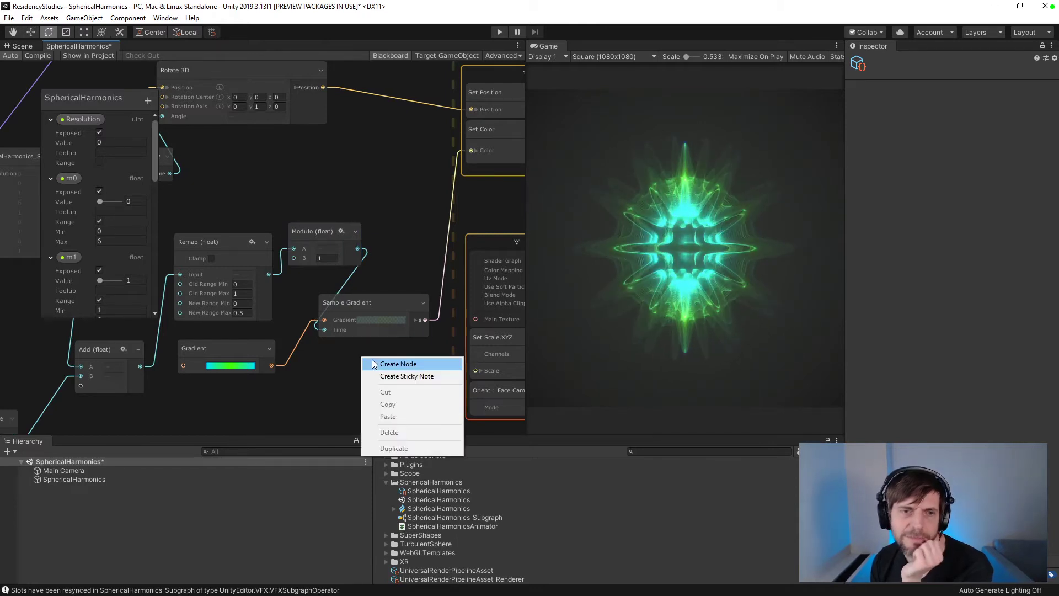
pyautogui.click(386, 366)
pyautogui.write('sat')
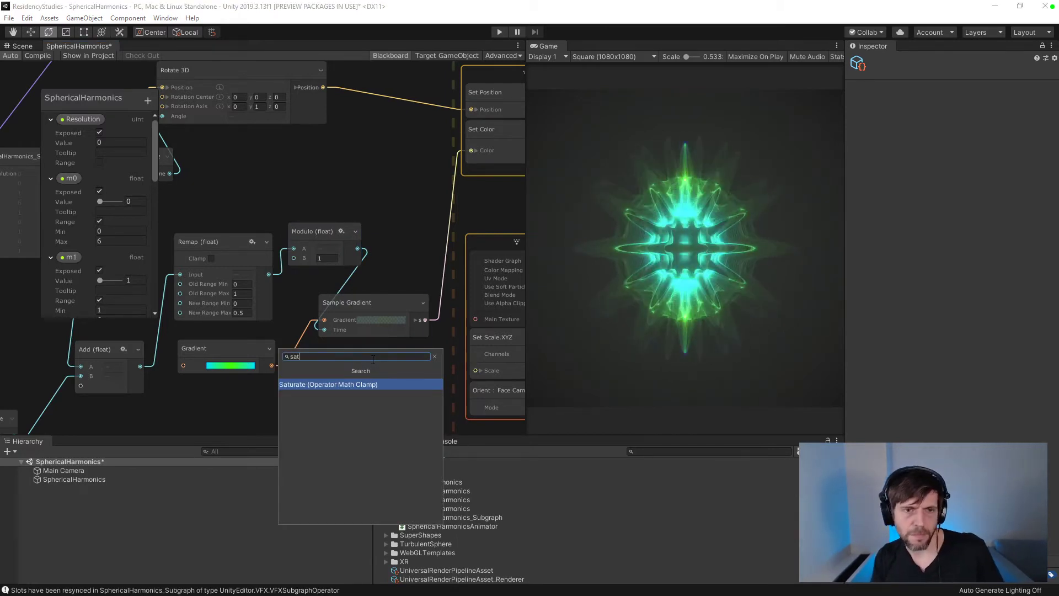
pyautogui.press('Escape')
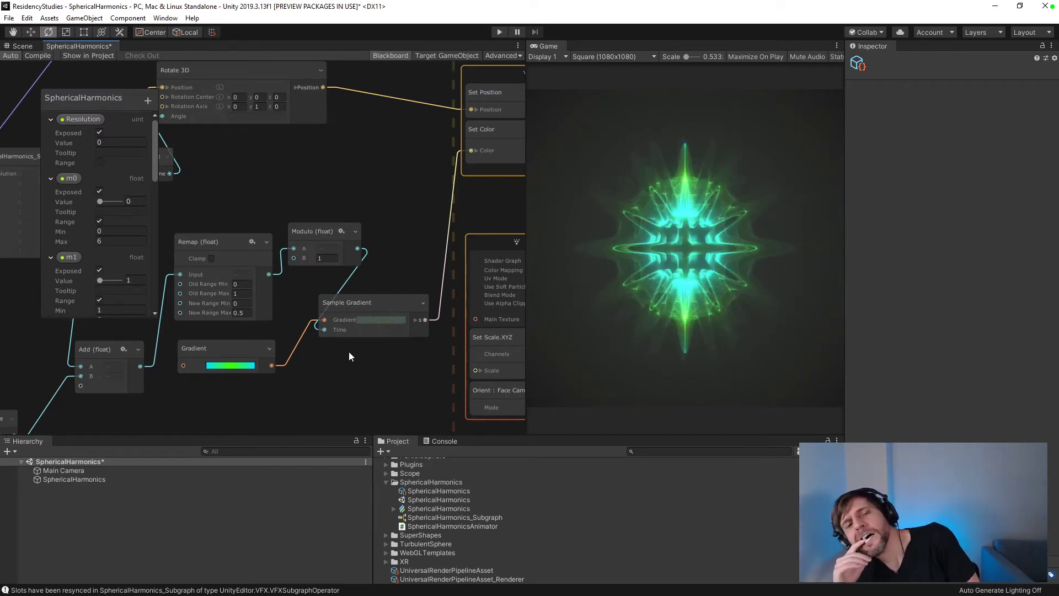
# - Run the scene in play mode to watch the gradient-colored harmonics animate, and stop playback
pyautogui.click(498, 32)
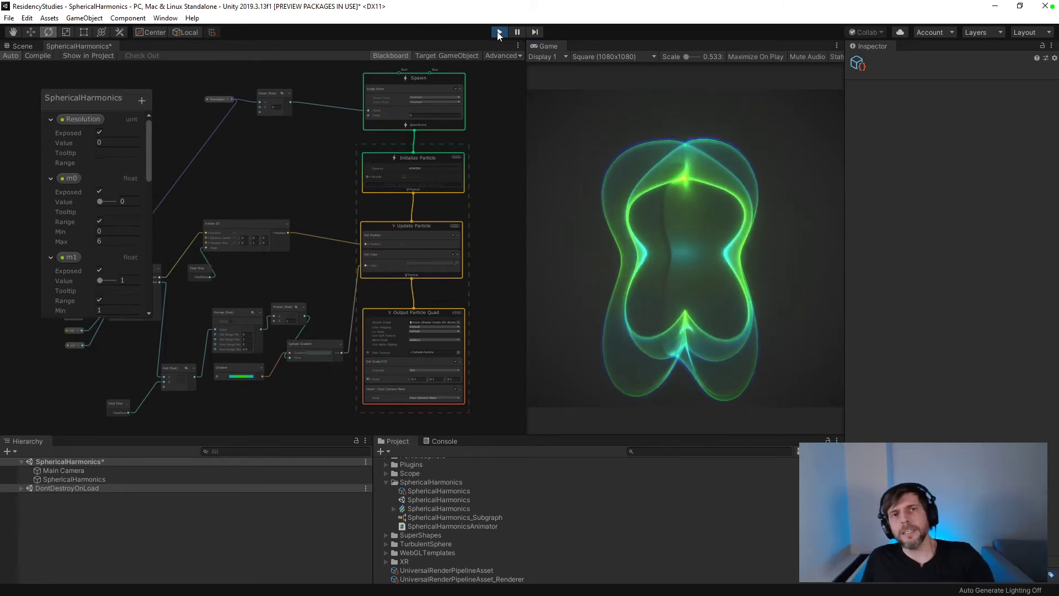
pyautogui.click(498, 34)
# - Switch to Visual Studio Code and comment out the m4 and m5 SetFloat lines at the end of Update in SphericalHarmonicsAnimator.cs
pyautogui.hotkey('alt', 'Tab')
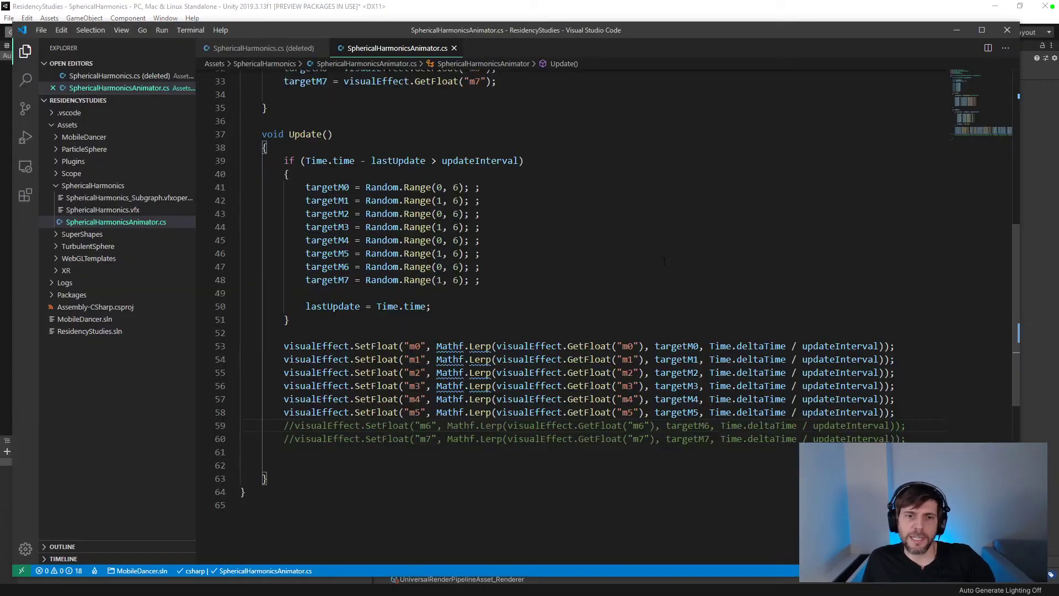
pyautogui.press('Up')
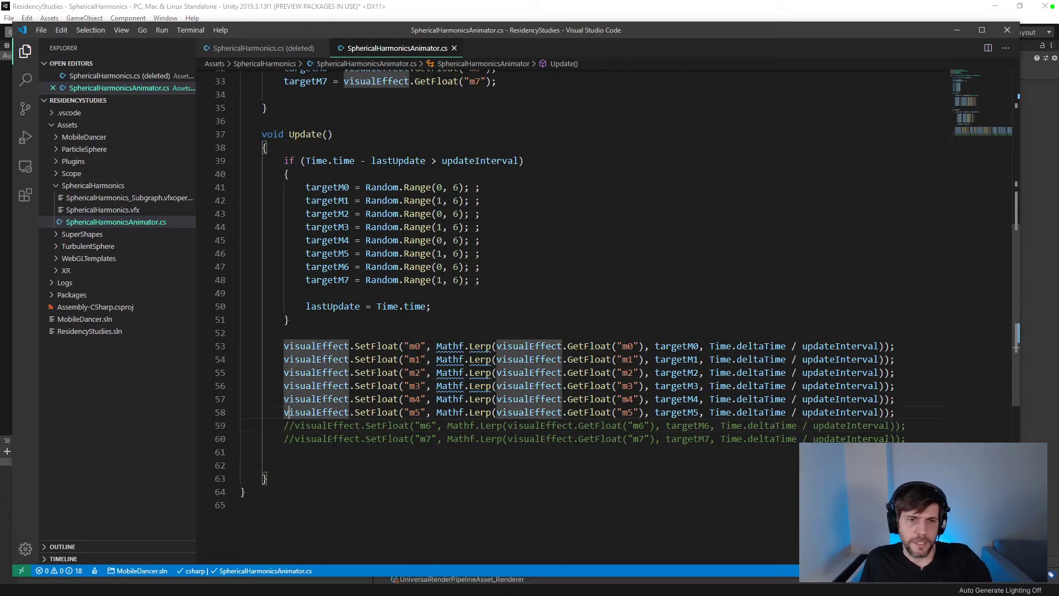
pyautogui.hotkey('ctrl', '/')
pyautogui.press('Up')
pyautogui.hotkey('ctrl', '/')
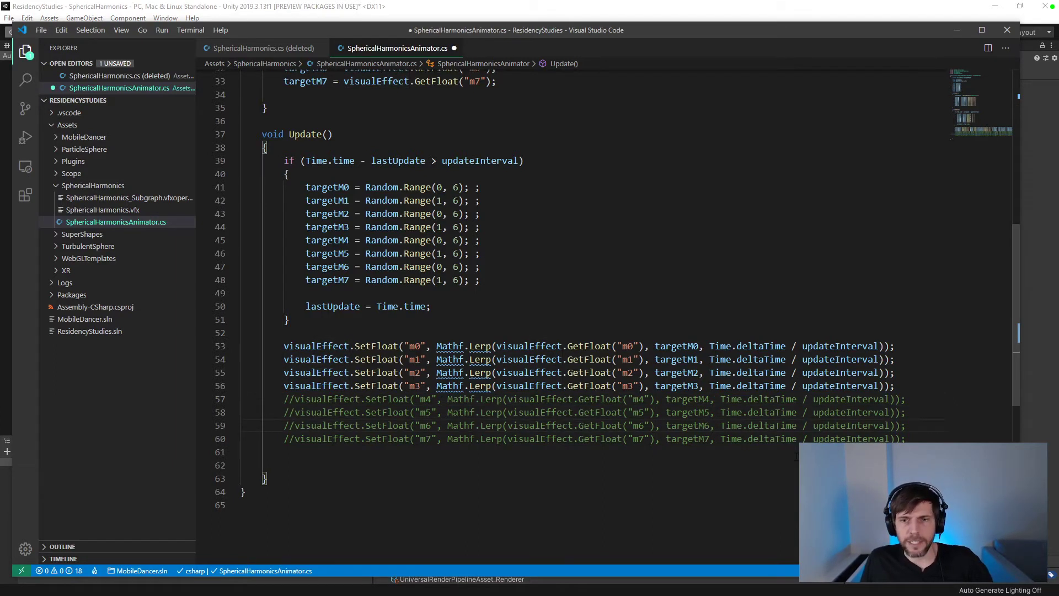
# - Copy the four commented m4 to m7 SetFloat lines and comment out the targetM4 to targetM7 Random.Range assignments in Update
pyautogui.moveTo(243, 452); pyautogui.dragTo(165, 398)
pyautogui.hotkey('ctrl', 'c')
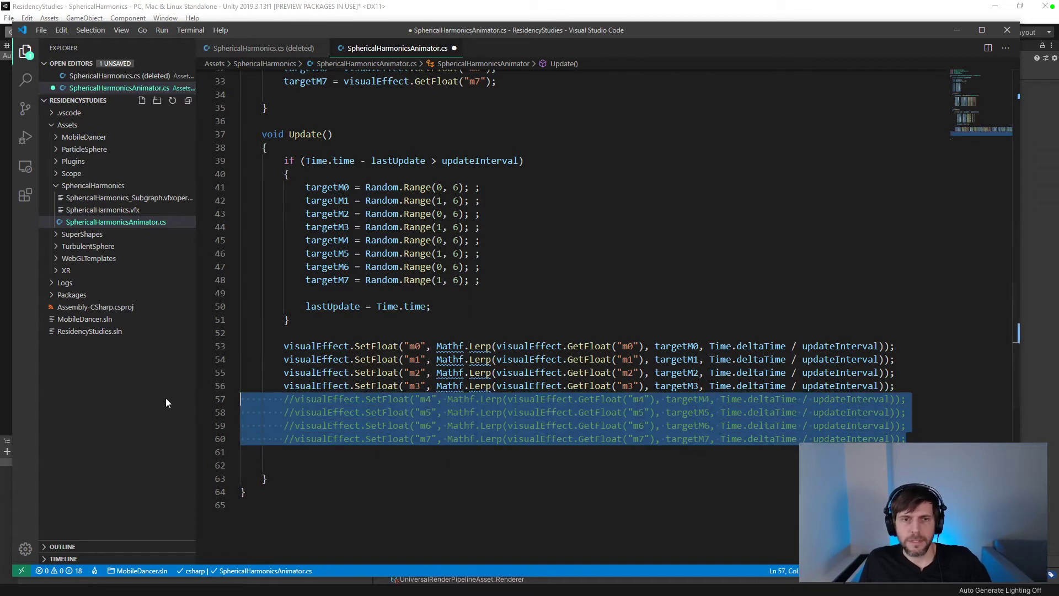
pyautogui.scroll(3, 508, 411)
pyautogui.moveTo(500, 391); pyautogui.dragTo(199, 357)
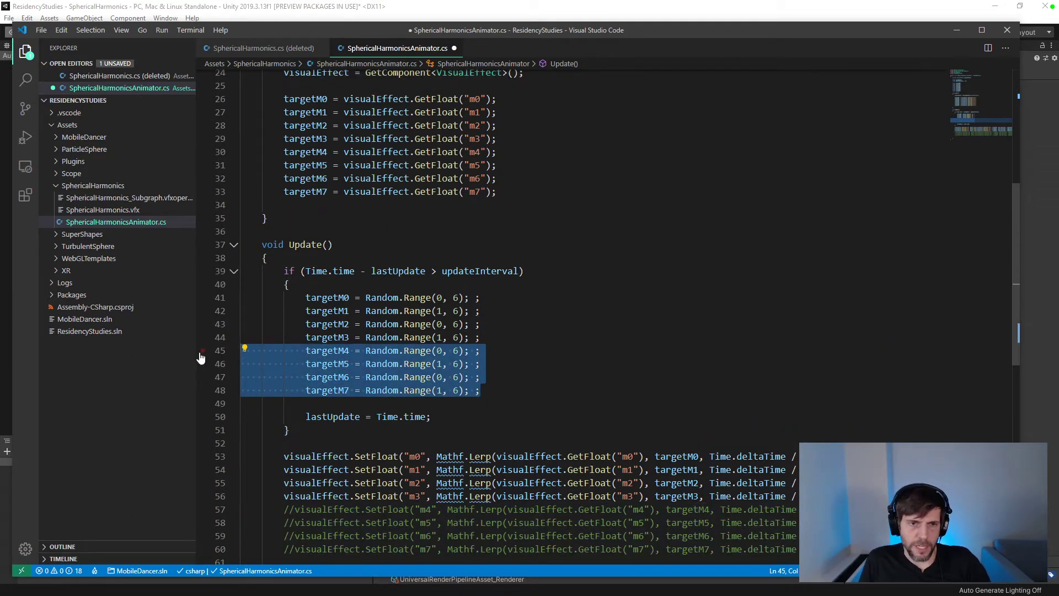
pyautogui.hotkey('ctrl', '/')
# - Try commenting out the targetM4 to targetM7 GetFloat lines in Start and their float declarations, and undo both changes
pyautogui.scroll(5, 540, 337)
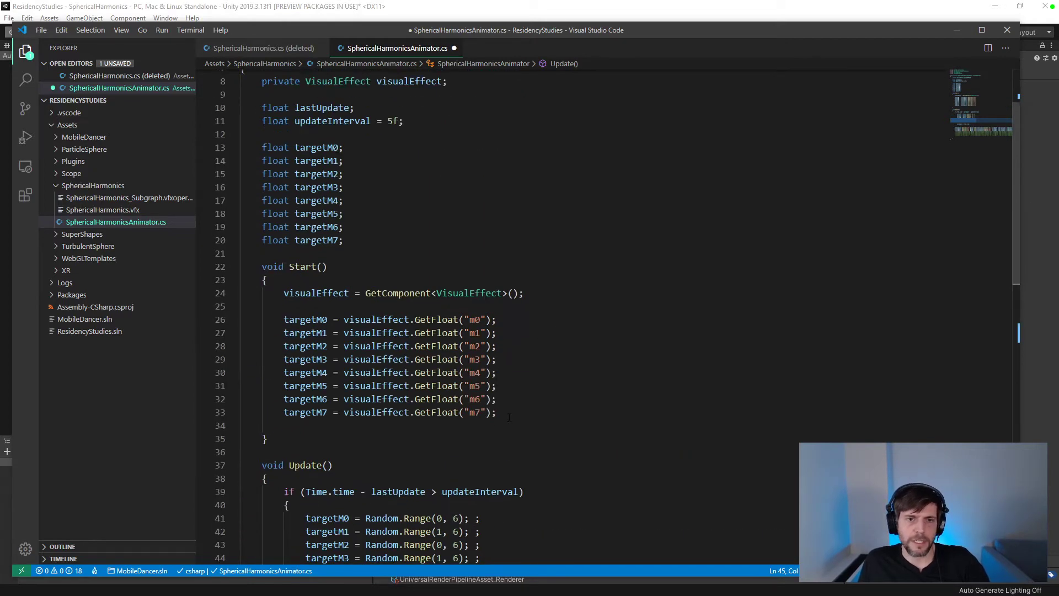
pyautogui.moveTo(509, 417); pyautogui.dragTo(165, 375)
pyautogui.hotkey('ctrl', '/')
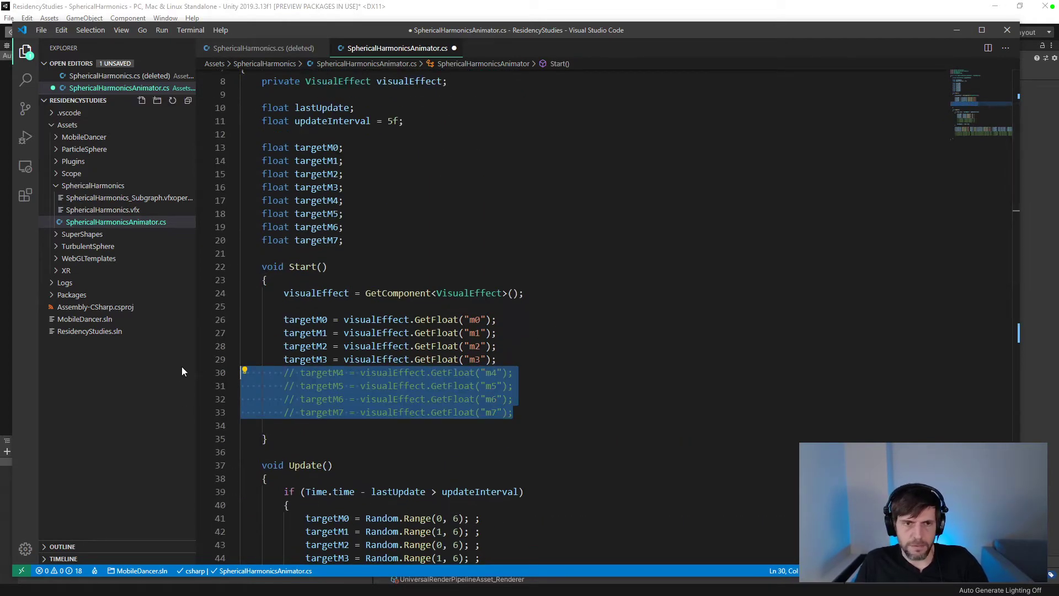
pyautogui.moveTo(345, 240); pyautogui.dragTo(201, 209)
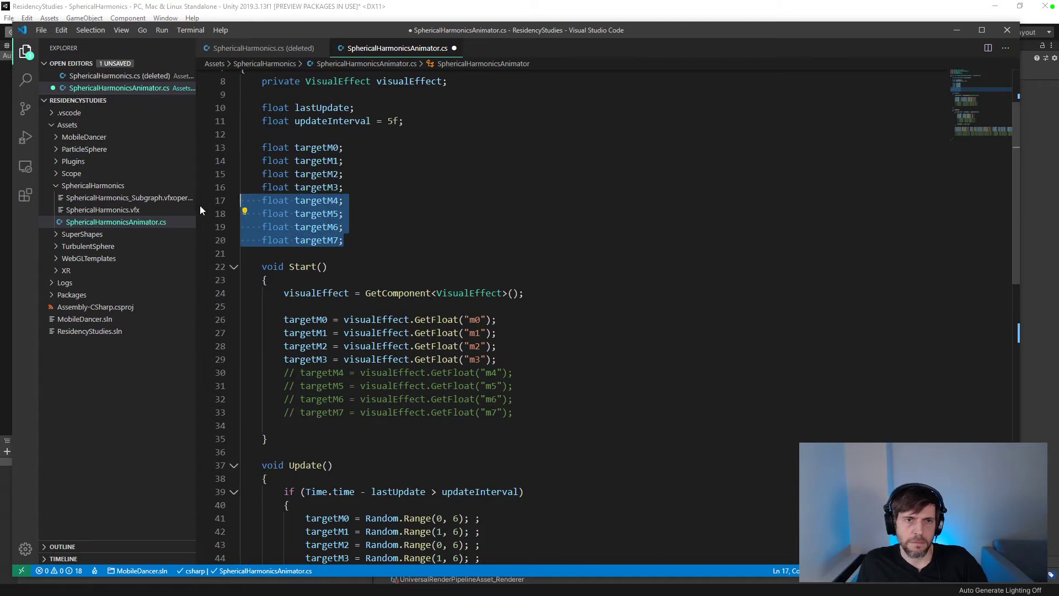
pyautogui.hotkey('ctrl', '/')
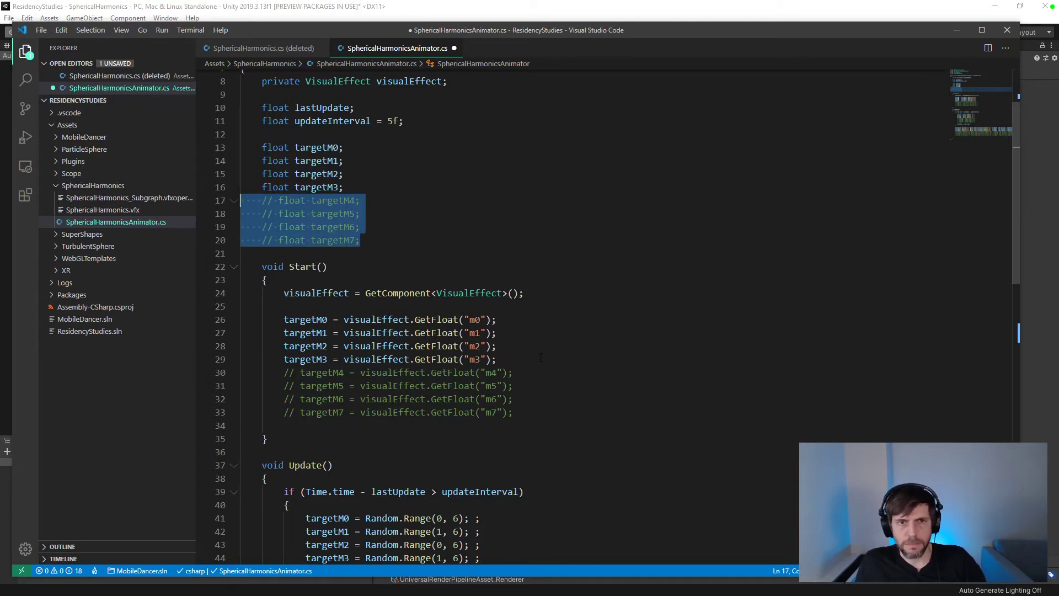
pyautogui.hotkey('ctrl', 'z')
pyautogui.hotkey('ctrl', 'z')
# - Paste the copied m4 to m7 SetFloat lines below the GetFloat assignments in Start and uncomment them
pyautogui.scroll(-3, 541, 357)
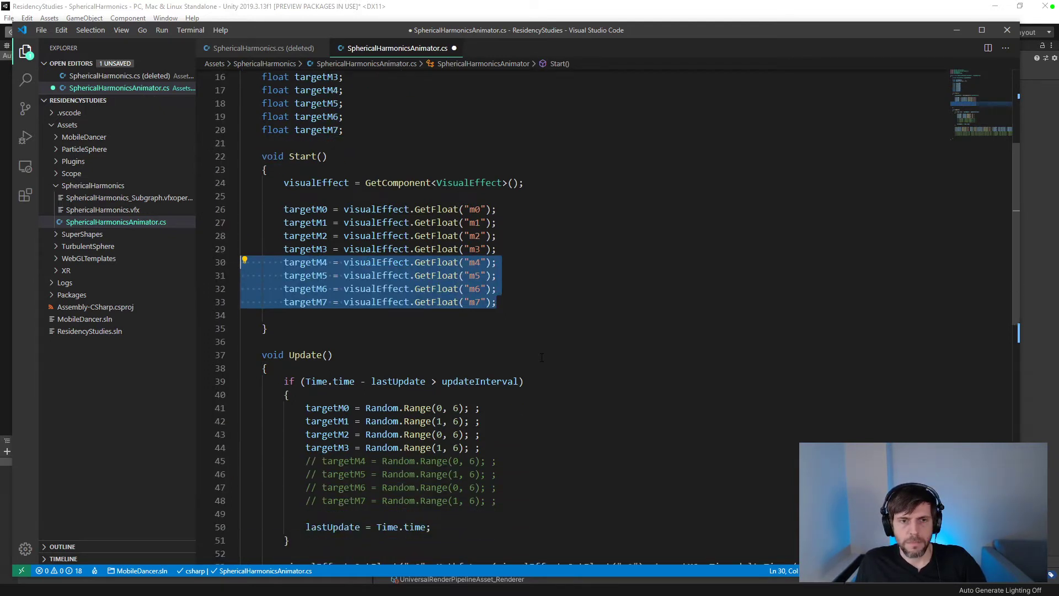
pyautogui.click(533, 305)
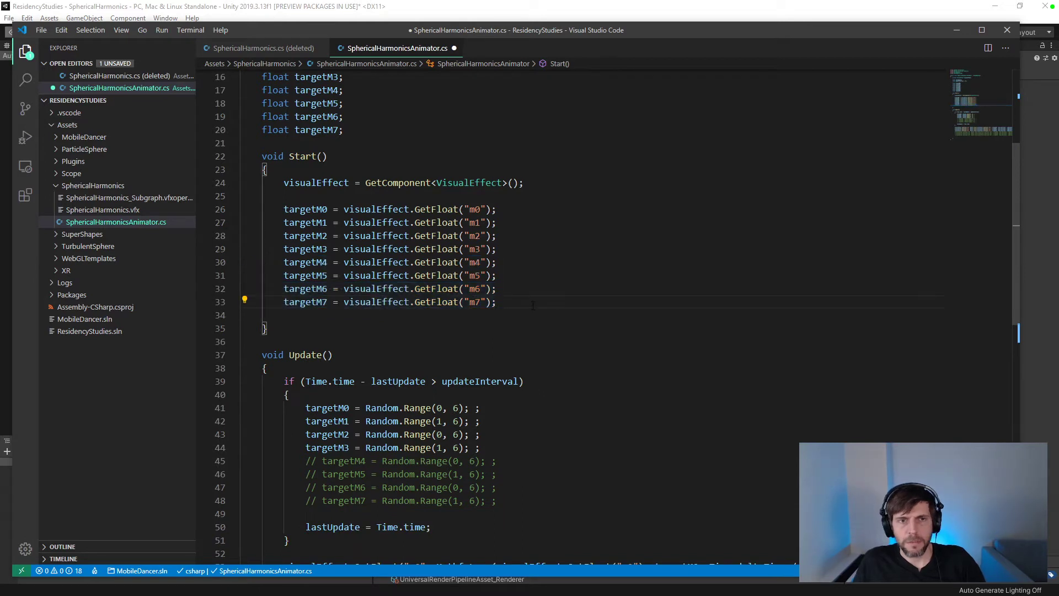
pyautogui.press('Return')
pyautogui.press('Return')
pyautogui.hotkey('ctrl', 'v')
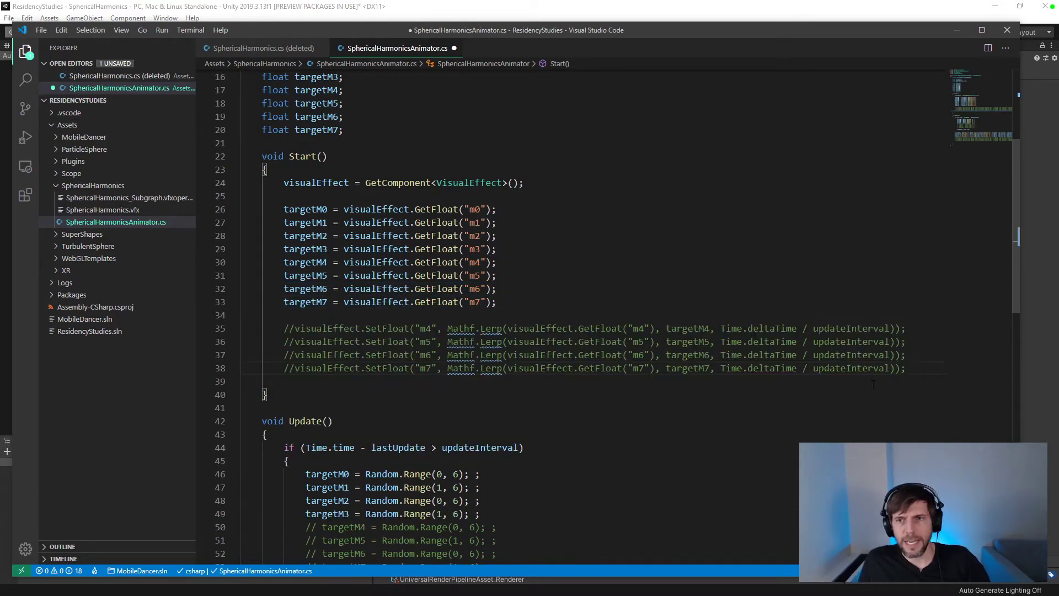
pyautogui.moveTo(918, 370); pyautogui.dragTo(243, 315)
pyautogui.hotkey('ctrl', '/')
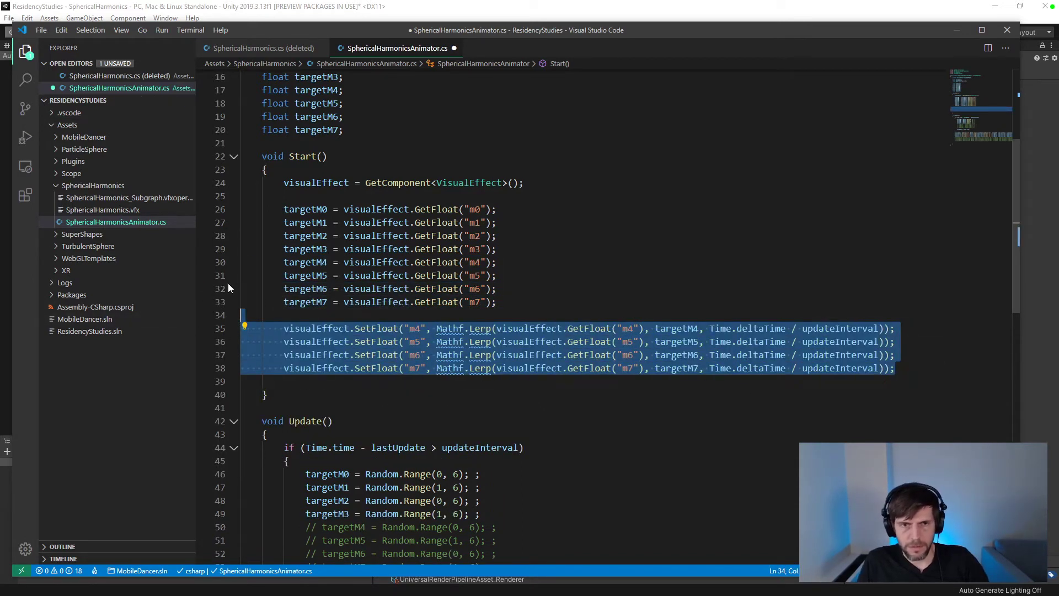
# - Replace the Mathf.Lerp expressions in Start's m4 and m5 SetFloat calls with targetM4 and targetM5
pyautogui.click(495, 368)
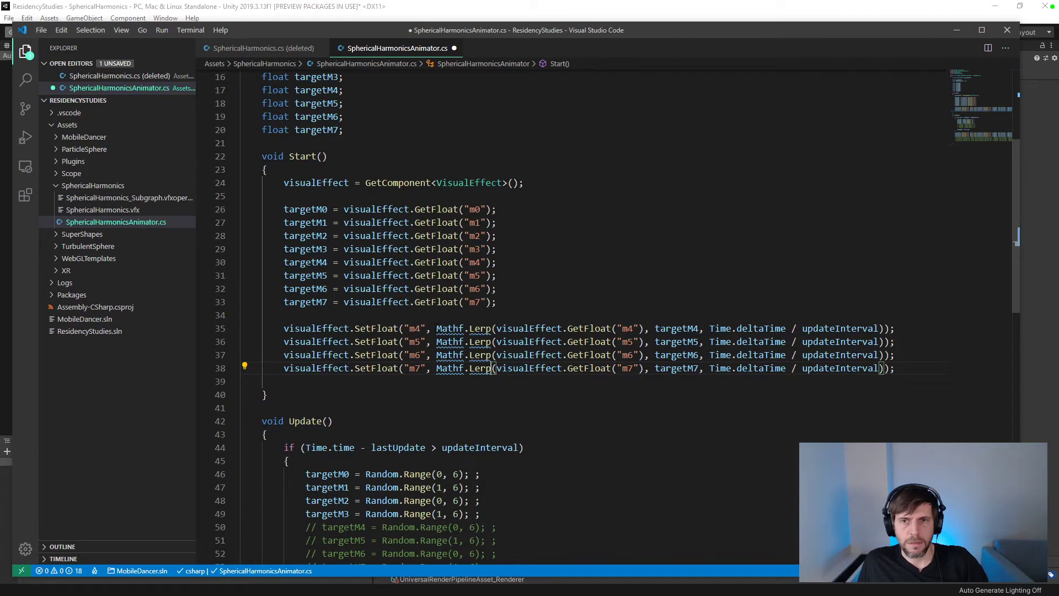
pyautogui.click(701, 328)
pyautogui.moveTo(884, 328); pyautogui.dragTo(435, 328)
pyautogui.write('targetM4')
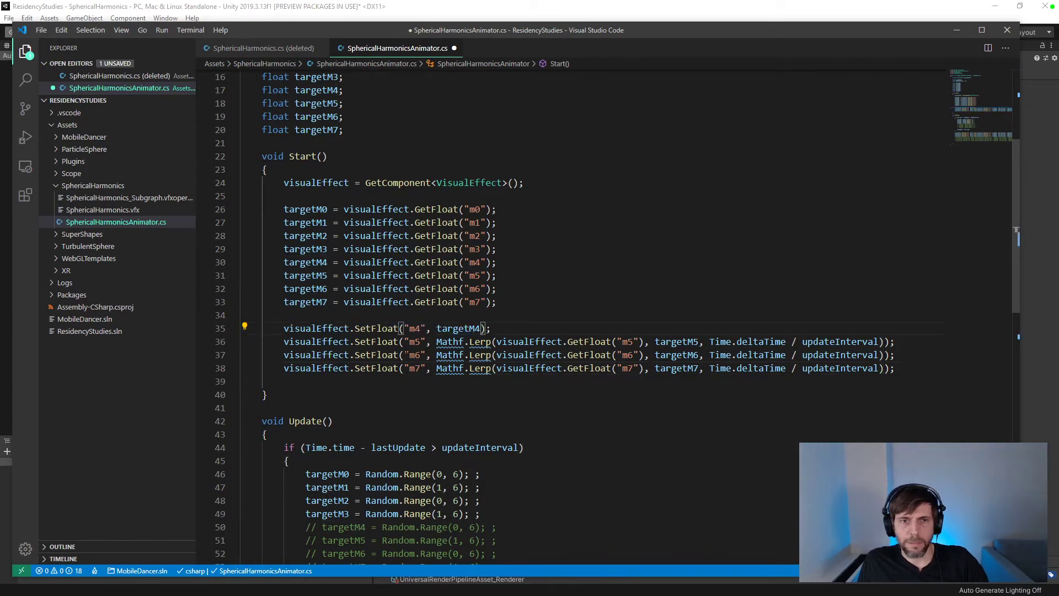
pyautogui.doubleClick(670, 342)
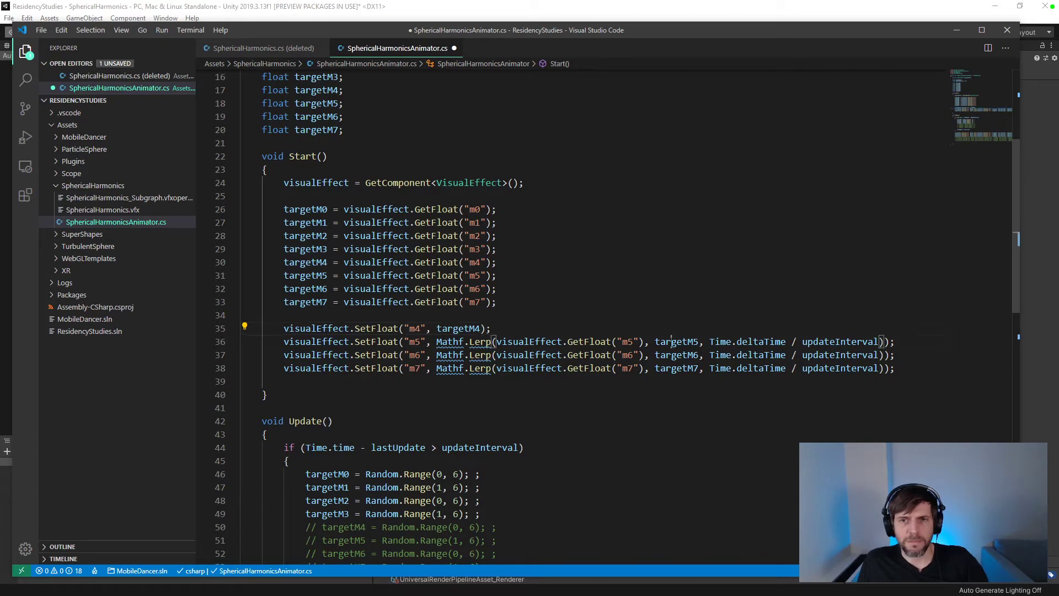
pyautogui.moveTo(884, 341); pyautogui.dragTo(435, 341)
pyautogui.write('targetM5')
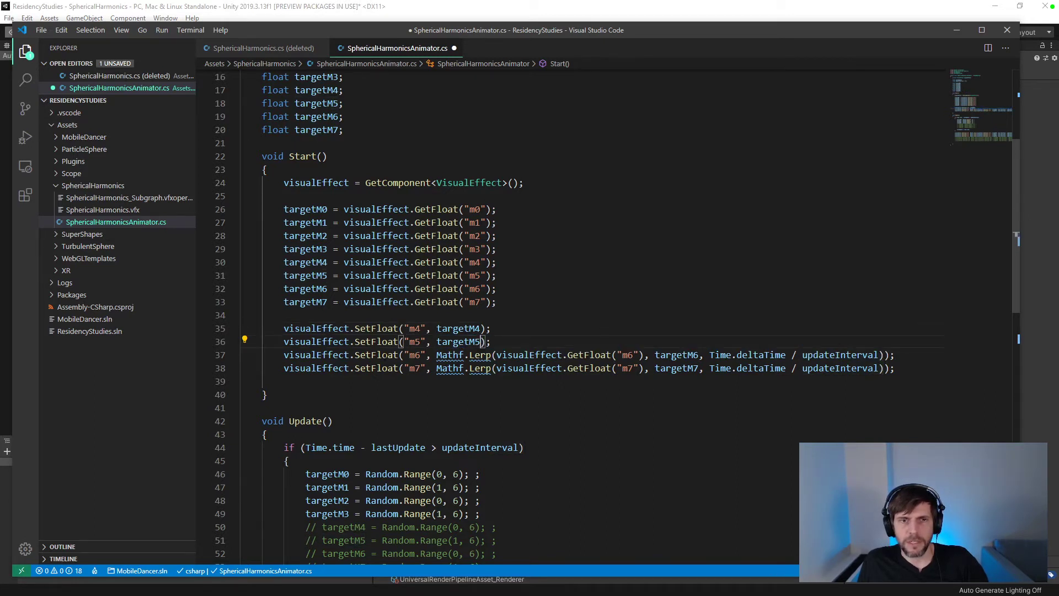
# - Replace the Mathf.Lerp expressions in Start's m6 and m7 SetFloat calls with targetM6 and targetM7, and save the script
pyautogui.click(836, 355)
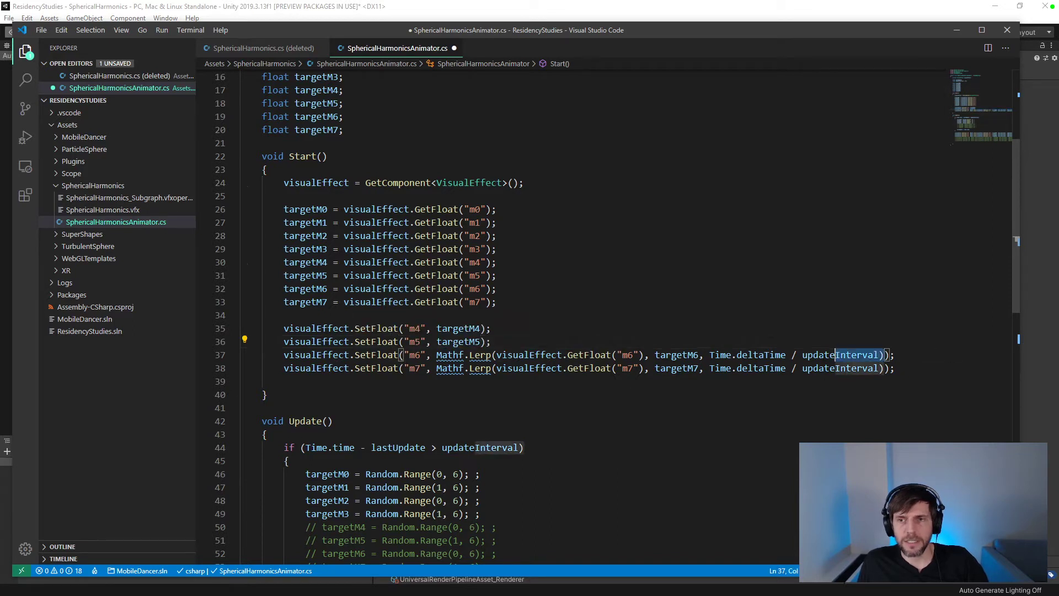
pyautogui.moveTo(835, 355); pyautogui.dragTo(436, 355)
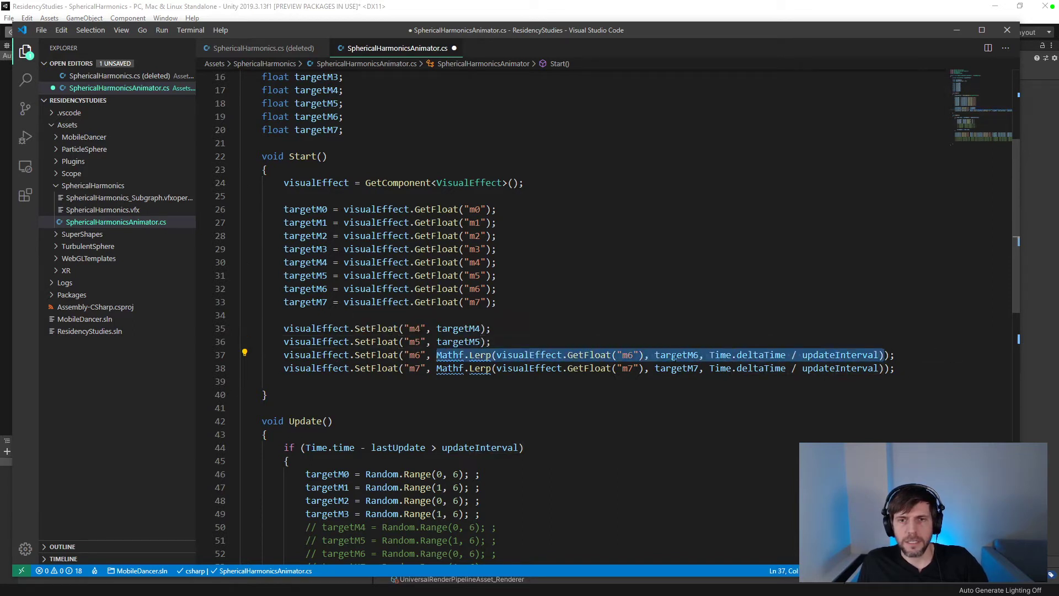
pyautogui.doubleClick(674, 356)
pyautogui.moveTo(884, 354); pyautogui.dragTo(437, 355)
pyautogui.write('targetM6')
pyautogui.click(684, 368)
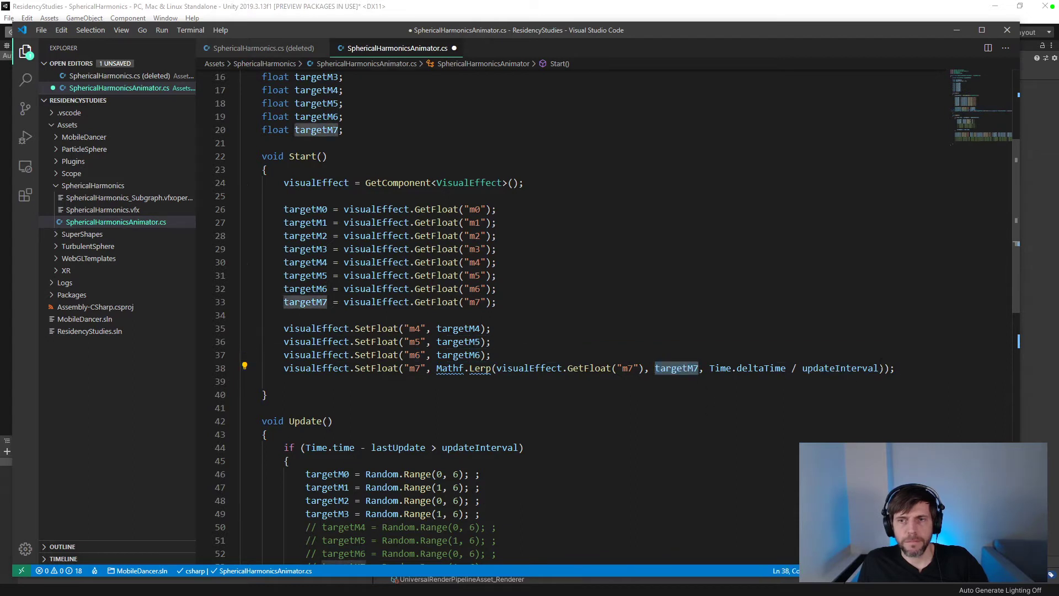
pyautogui.moveTo(883, 368); pyautogui.dragTo(437, 368)
pyautogui.write('targetM7')
pyautogui.hotkey('ctrl', 's')
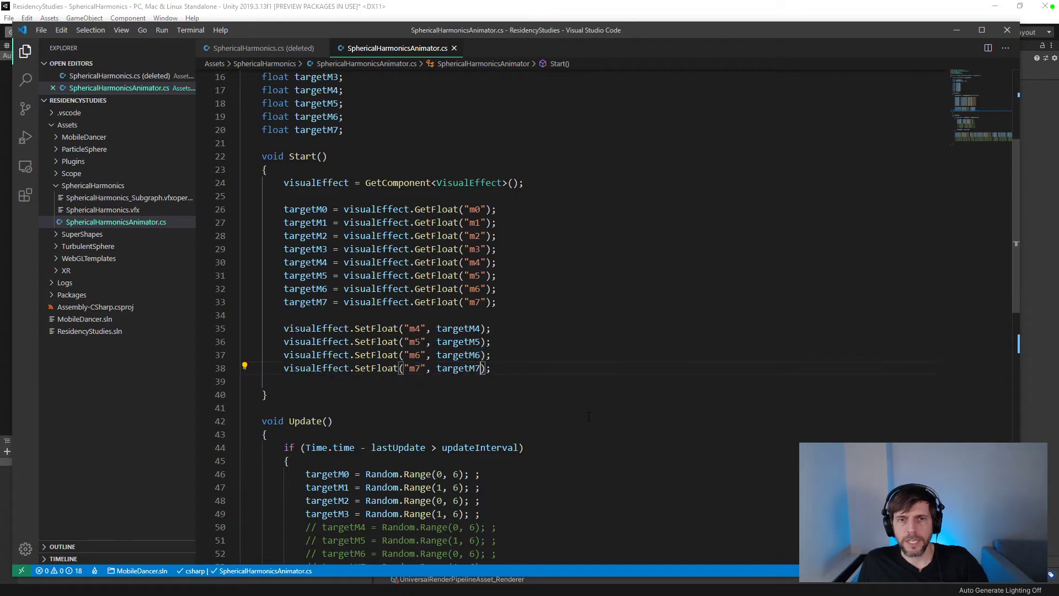
# - Switch to Unity, play the scene, inspect the SphericalHarmonics object's m0 to m7 properties, and stop playback
pyautogui.click(1055, 462)
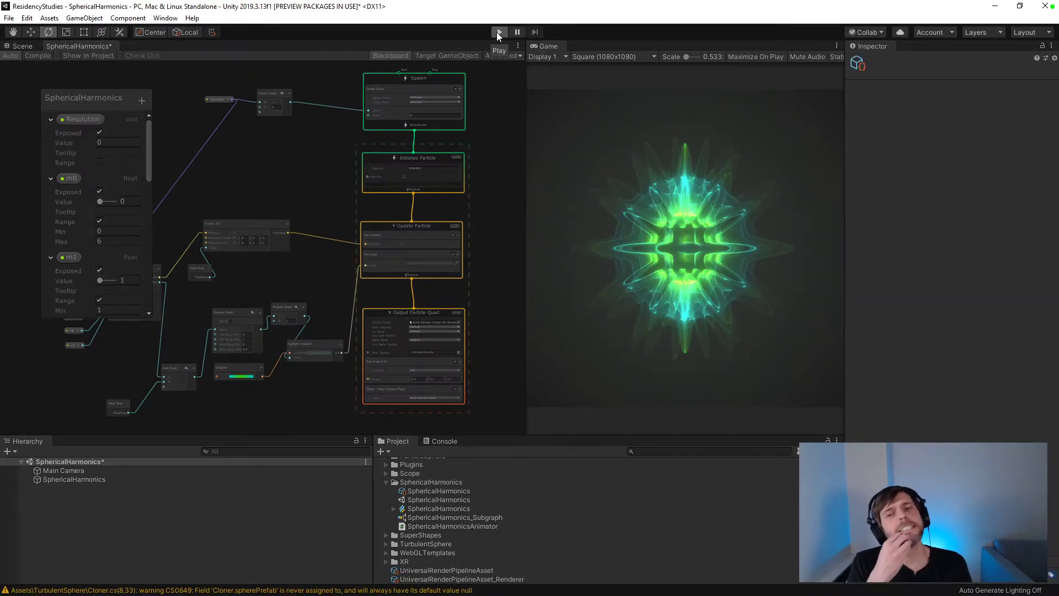
pyautogui.click(498, 33)
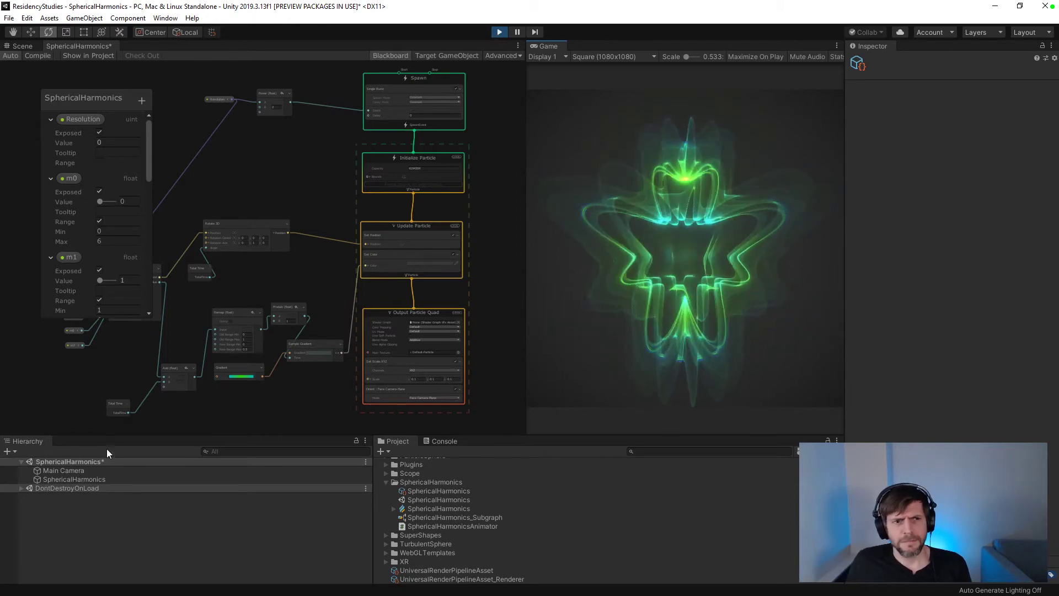
pyautogui.click(110, 479)
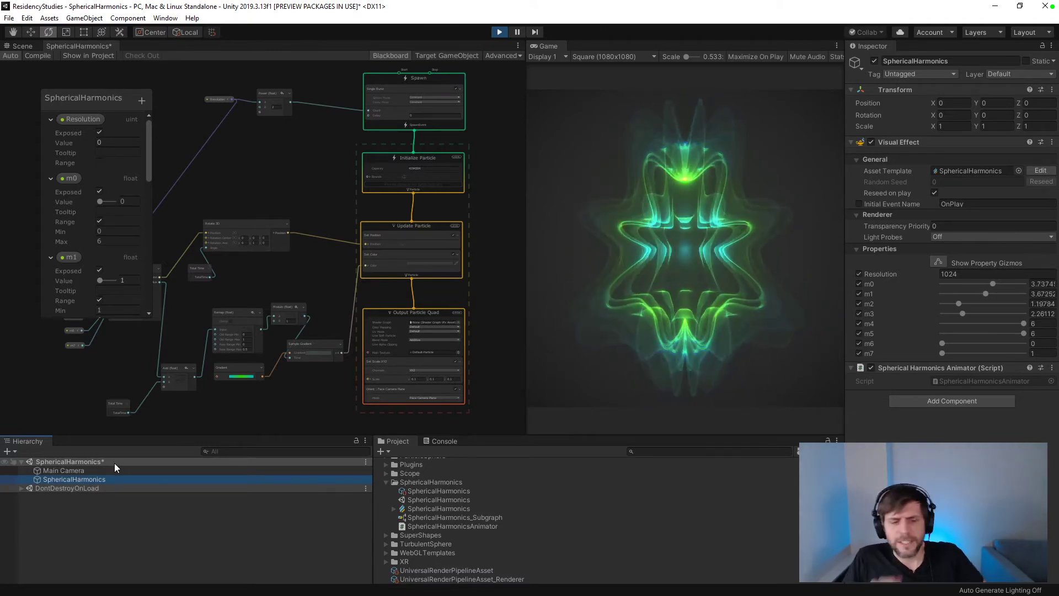
pyautogui.click(500, 32)
# - Return to Visual Studio Code and uncomment the targetM4 to targetM7 Random.Range assignments in Update
pyautogui.hotkey('alt', 'Tab')
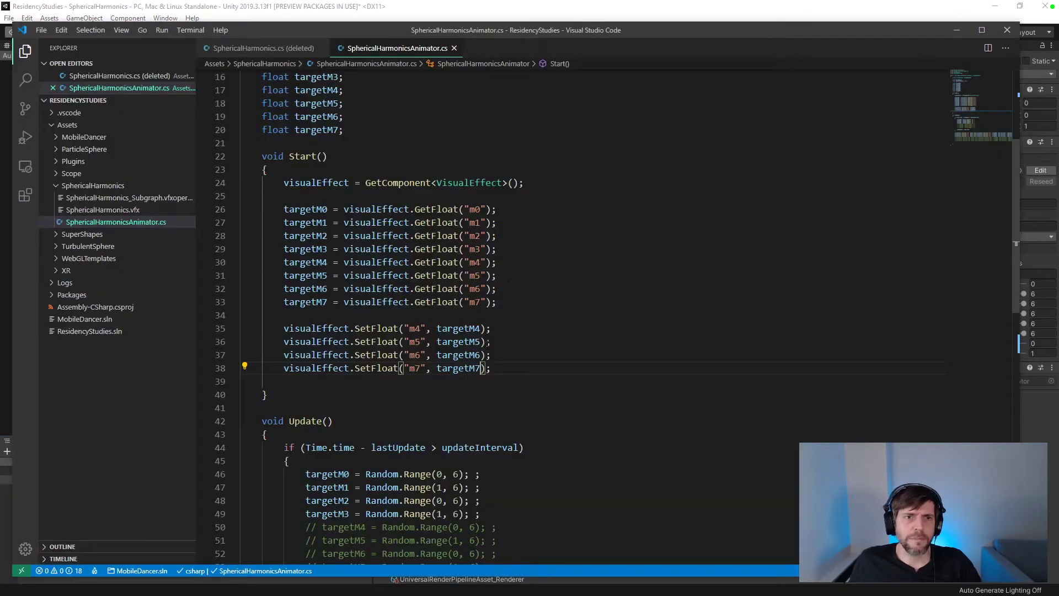
pyautogui.moveTo(205, 338); pyautogui.dragTo(201, 322)
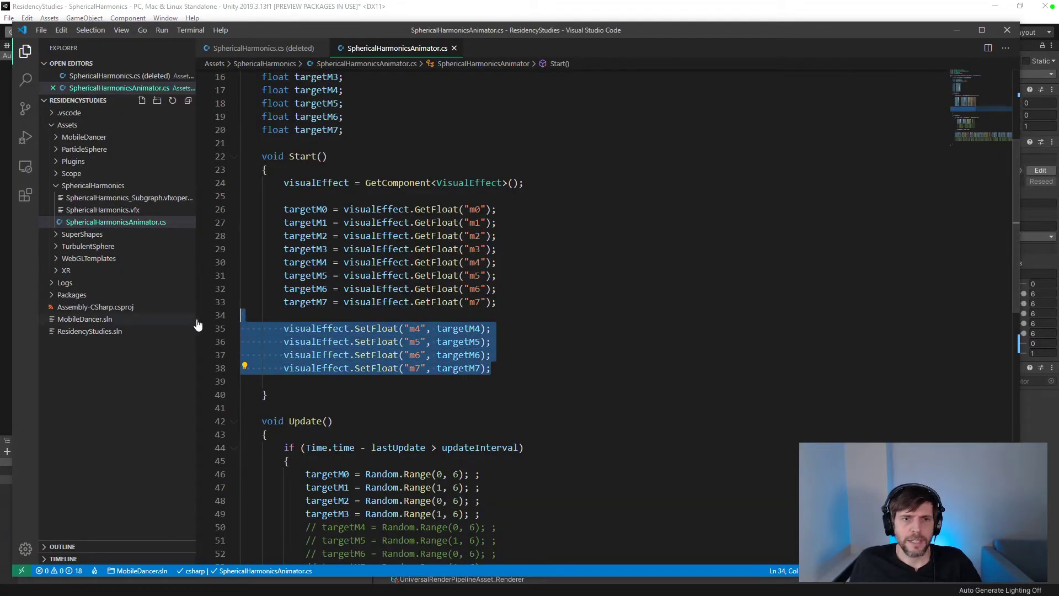
pyautogui.scroll(-3, 562, 370)
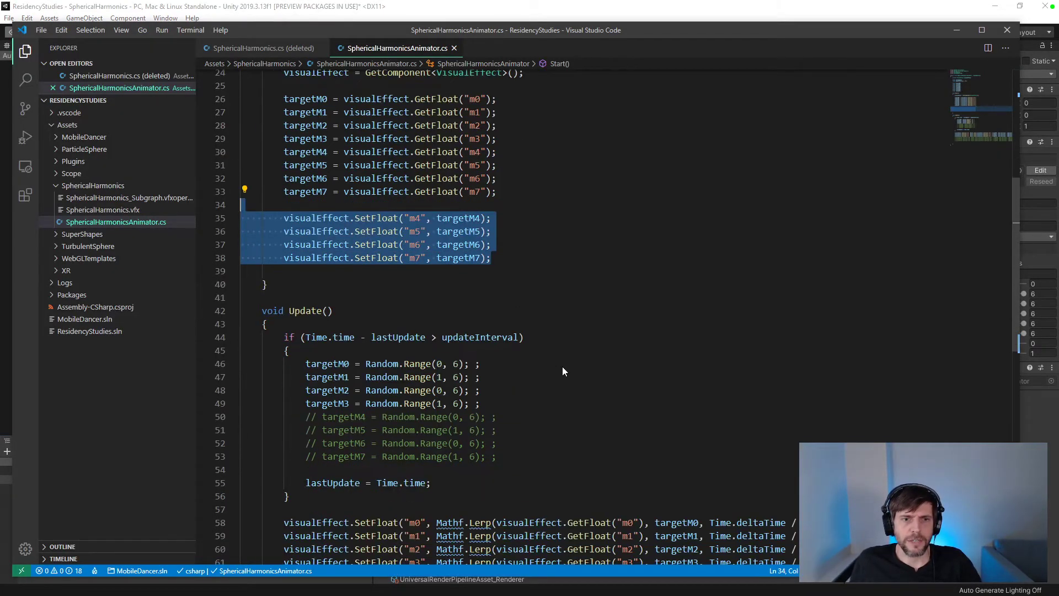
pyautogui.click(528, 455)
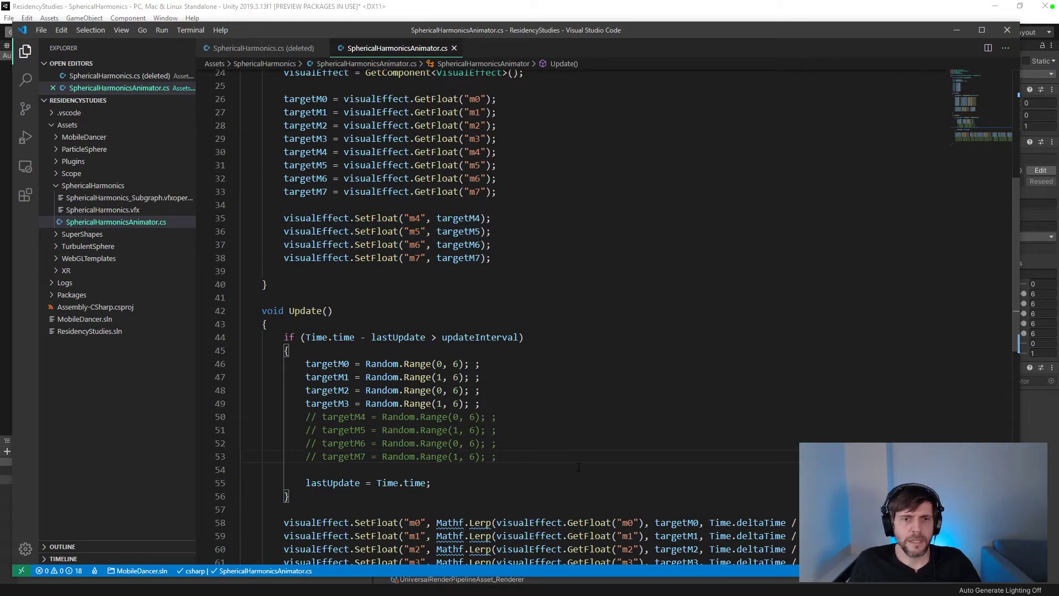
pyautogui.keyDown('shift'); pyautogui.click(382, 444); pyautogui.keyUp('shift')
pyautogui.keyDown('shift'); pyautogui.click(204, 416); pyautogui.keyUp('shift')
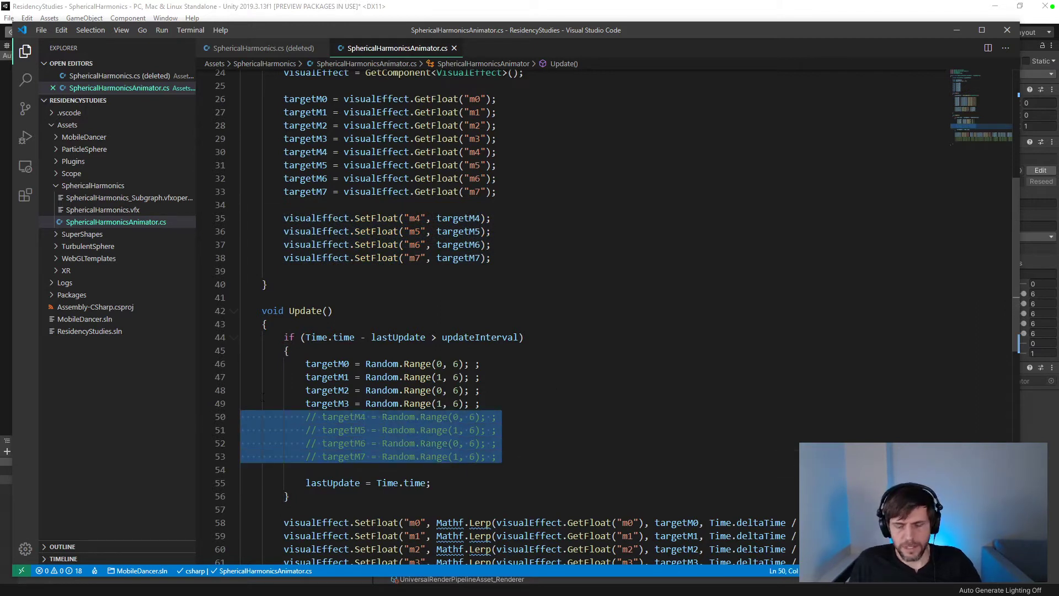
pyautogui.hotkey('ctrl', '/')
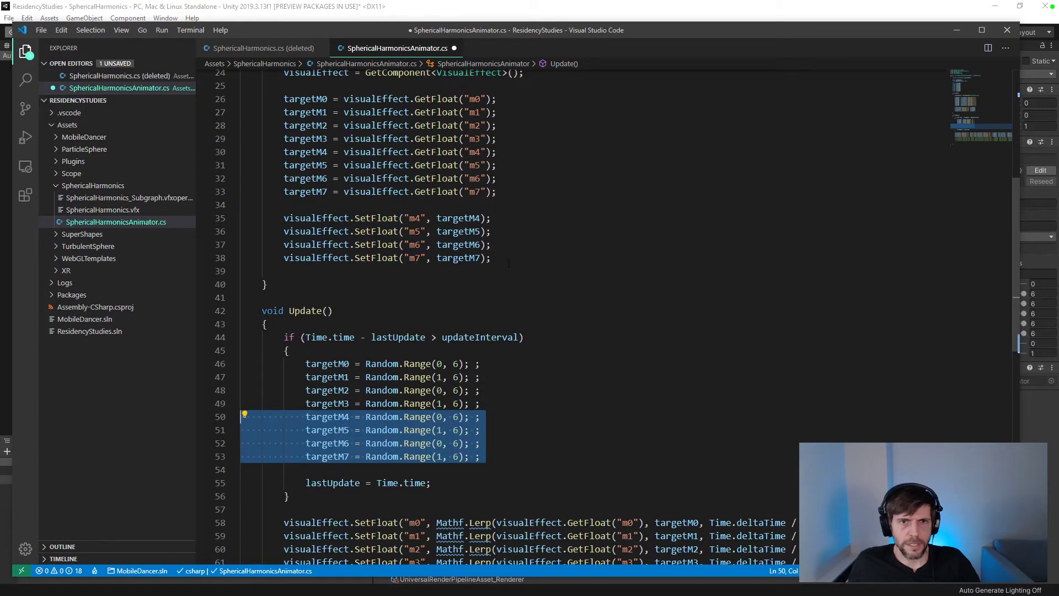
# - Move the m4 to m7 SetFloat calls from Start into Update's interval check, below the targetM7 Random.Range assignment
pyautogui.moveTo(508, 263); pyautogui.dragTo(208, 222)
pyautogui.hotkey('ctrl', 'c')
pyautogui.press('BackSpace')
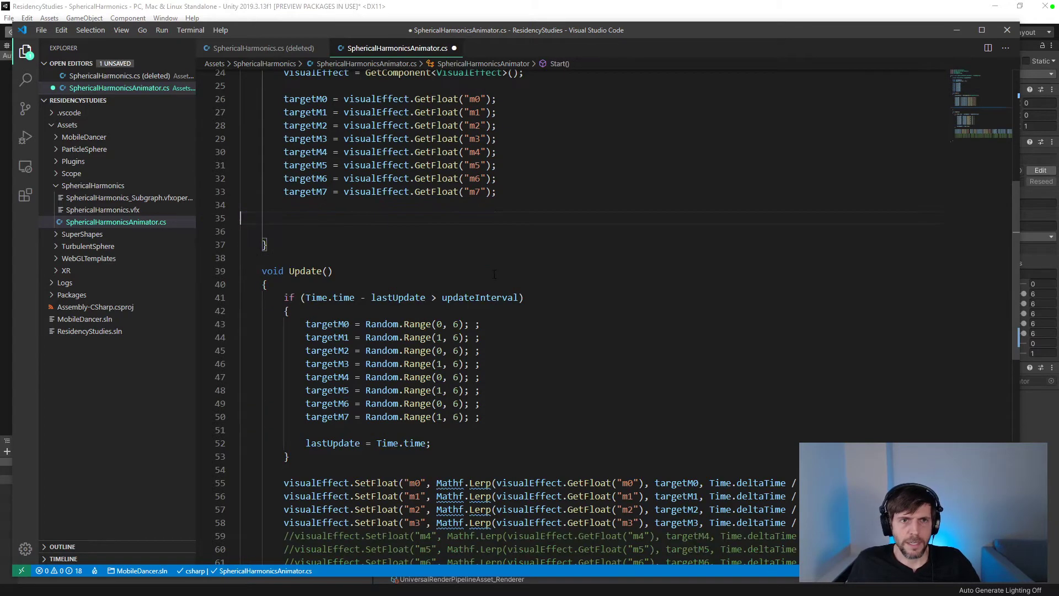
pyautogui.press('BackSpace')
pyautogui.press('BackSpace')
pyautogui.click(524, 393)
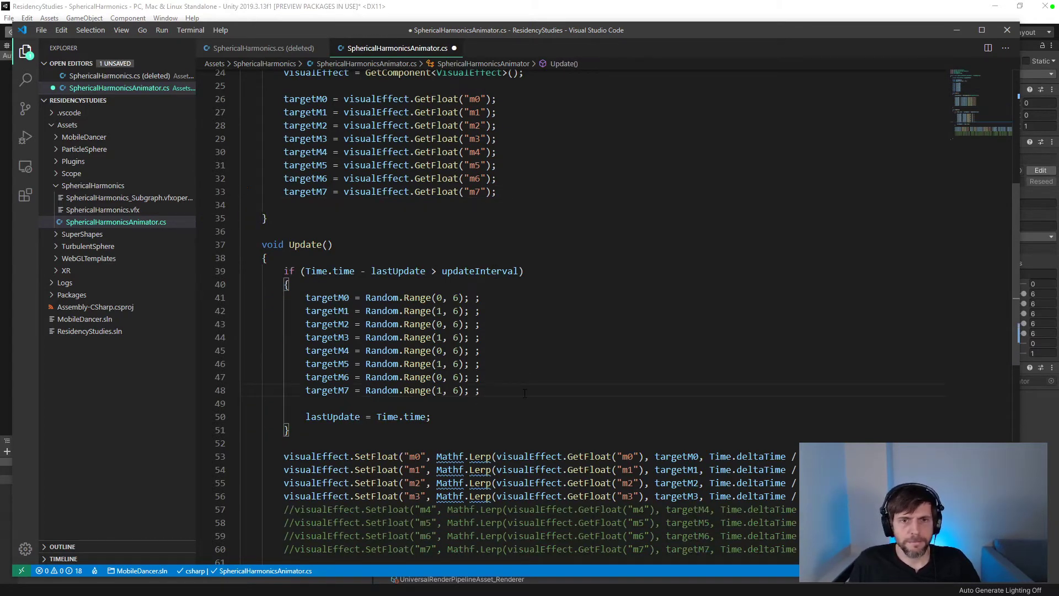
pyautogui.press('Return')
pyautogui.press('Return')
pyautogui.hotkey('ctrl', 'v')
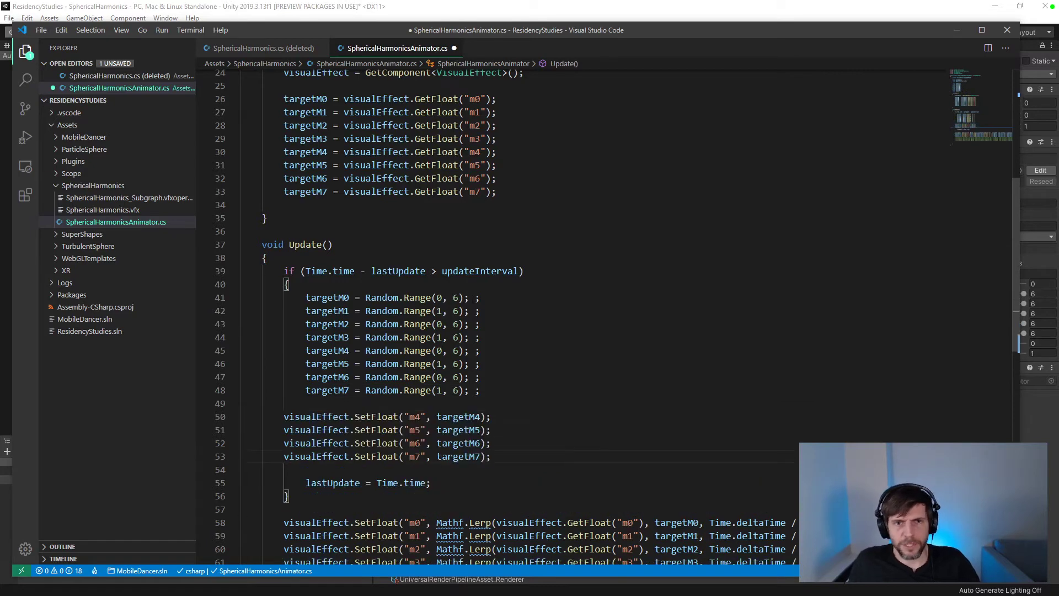
# - Remove the extra semicolons from the targetM0 to targetM7 Random.Range lines and save the script
pyautogui.click(469, 297)
pyautogui.keyDown('alt'); pyautogui.keyDown('shift'); pyautogui.click(490, 391); pyautogui.keyUp('shift'); pyautogui.keyUp('alt')
pyautogui.press('BackSpace')
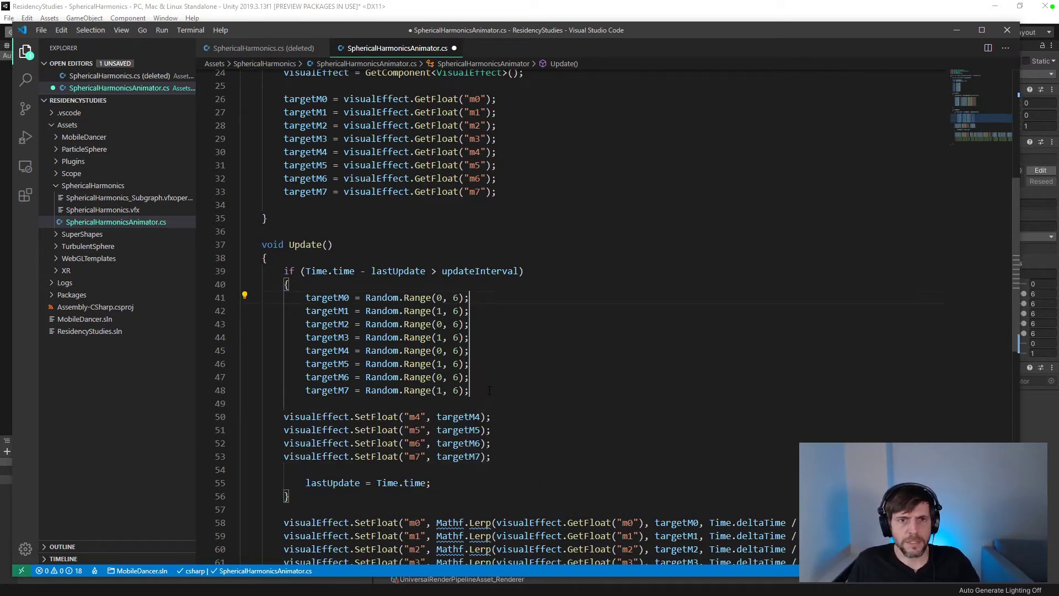
pyautogui.hotkey('ctrl', 's')
# - Switch to Unity and set the SphericalHarmonics object's m1, m3 and m5 to 1 and its m2 and m4 to 0
pyautogui.hotkey('alt', 'Tab')
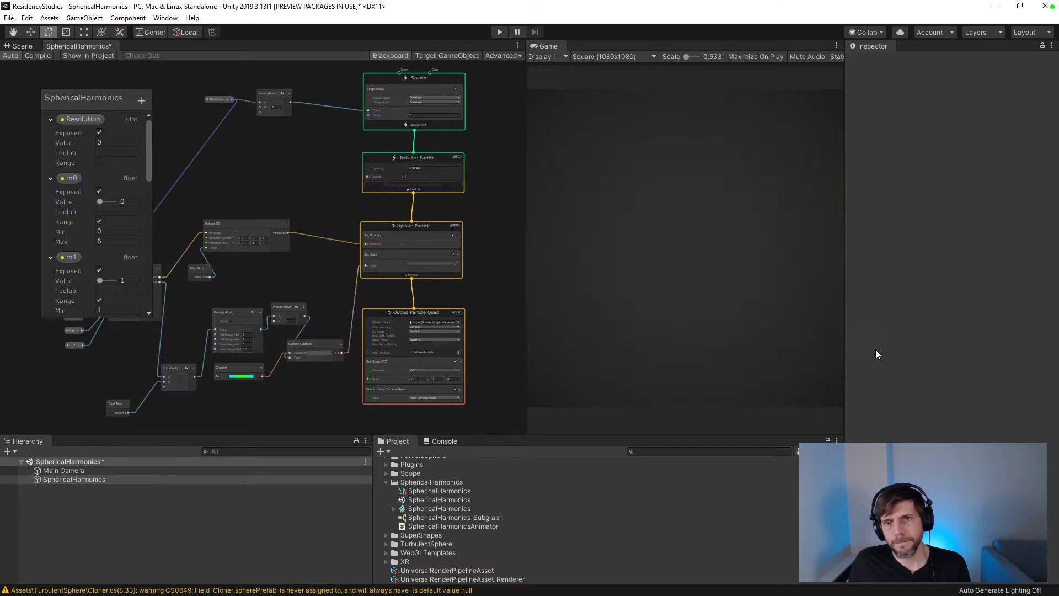
pyautogui.moveTo(1024, 333); pyautogui.dragTo(927, 323)
pyautogui.moveTo(1001, 313); pyautogui.dragTo(905, 312)
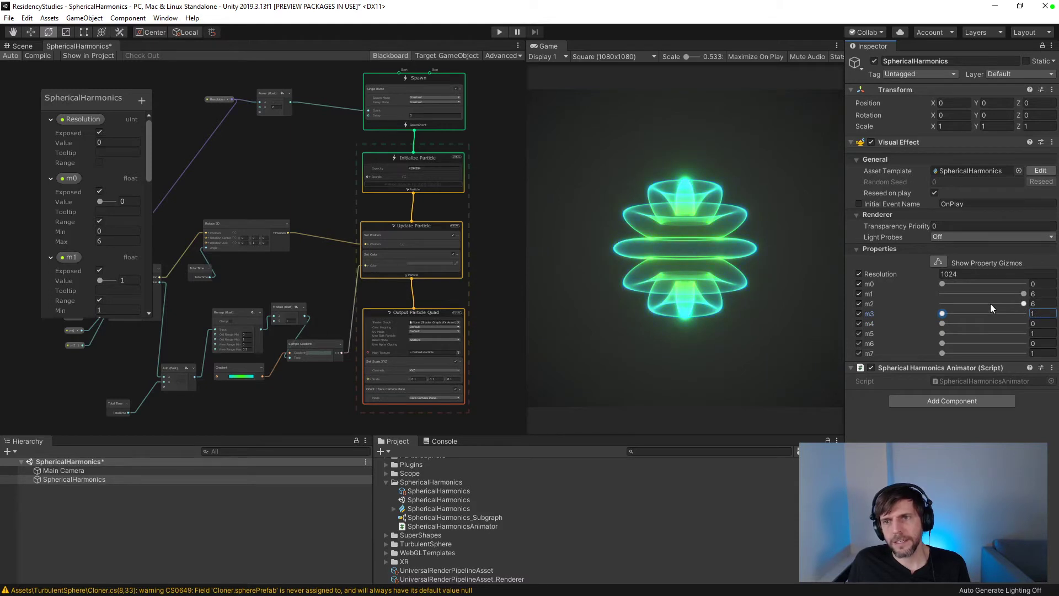
pyautogui.moveTo(990, 303); pyautogui.dragTo(886, 302)
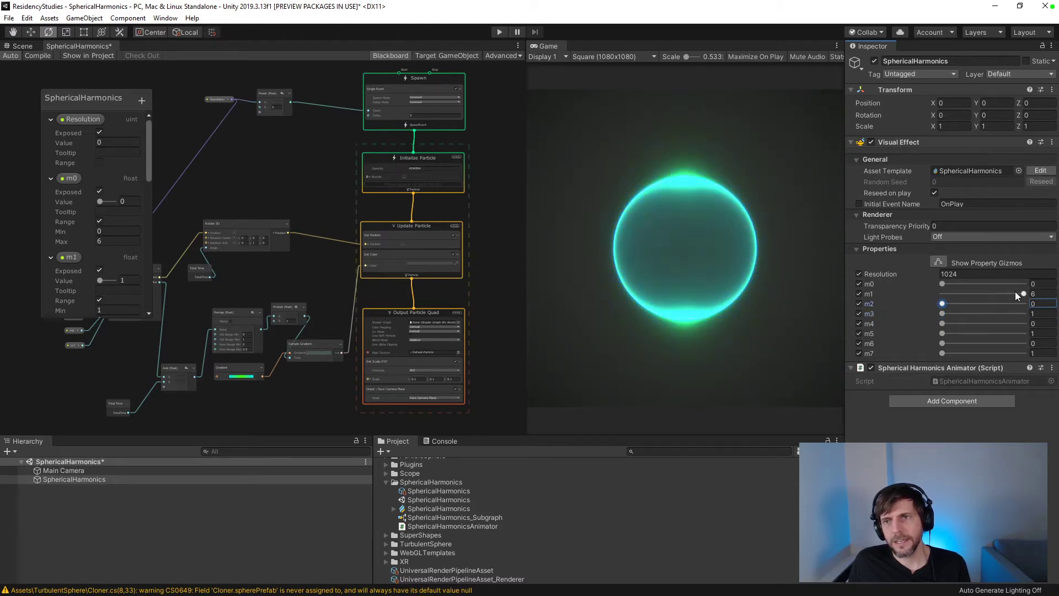
pyautogui.moveTo(1015, 293); pyautogui.dragTo(931, 298)
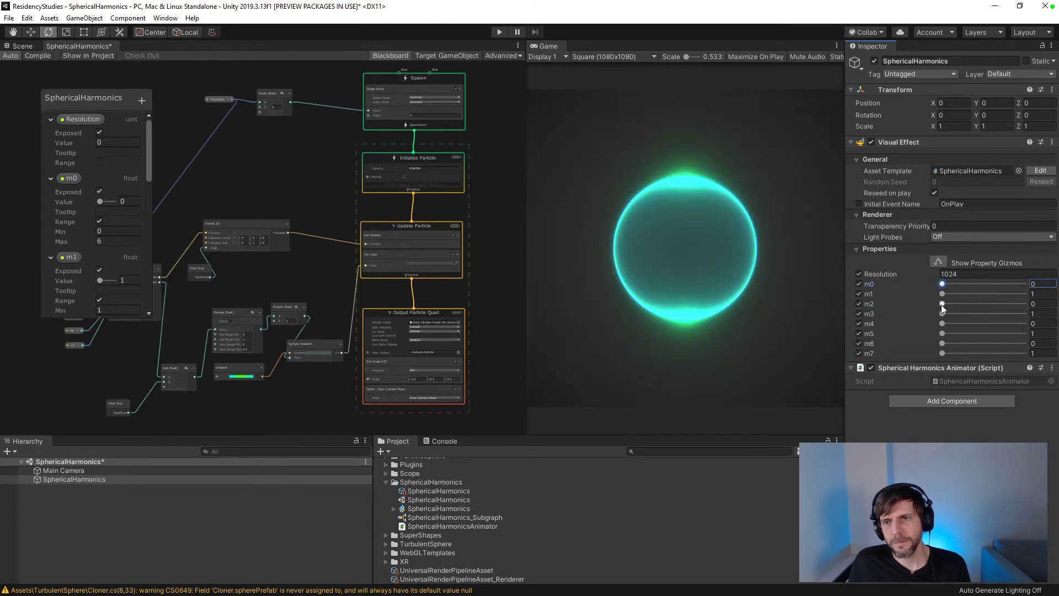
# - Play the scene to examine the spherical harmonics animation, and stop playback
pyautogui.click(498, 32)
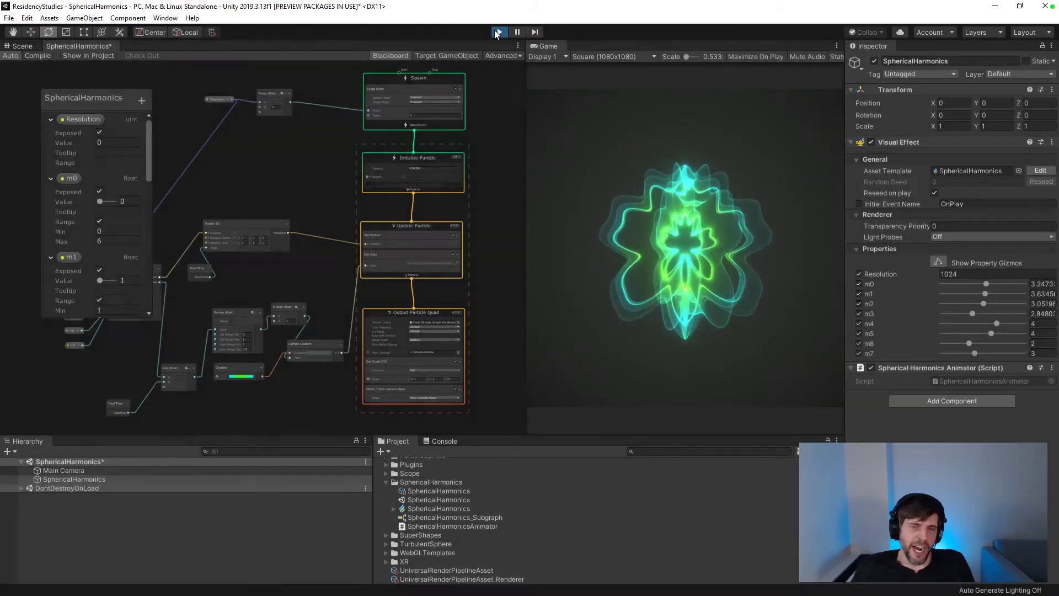
pyautogui.click(497, 32)
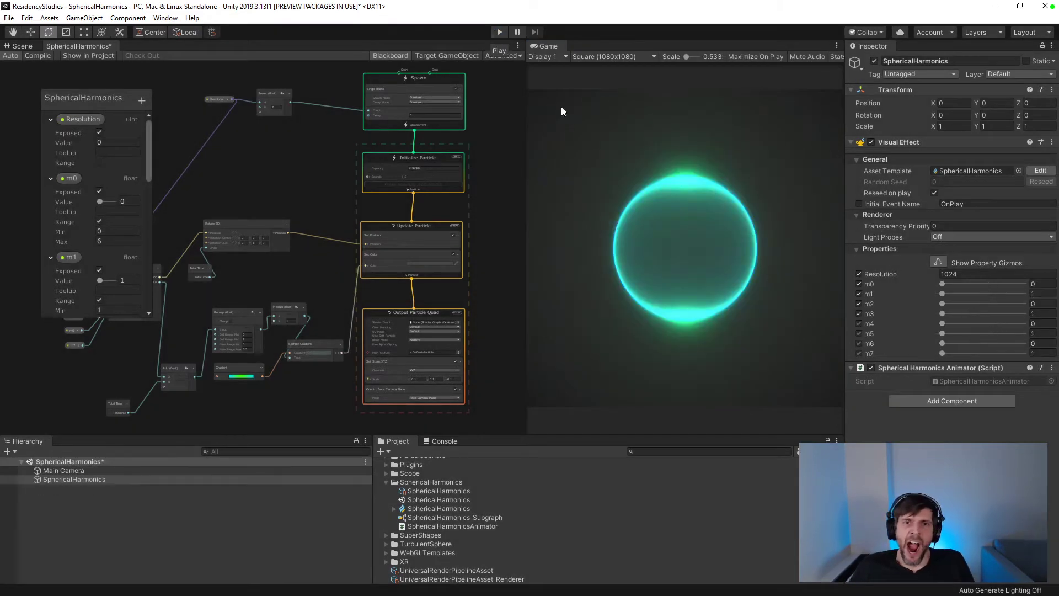
# - Return to Visual Studio Code and duplicate the m4 to m7 SetFloat calls above the existing ones in Update's interval check
pyautogui.hotkey('alt', 'Tab')
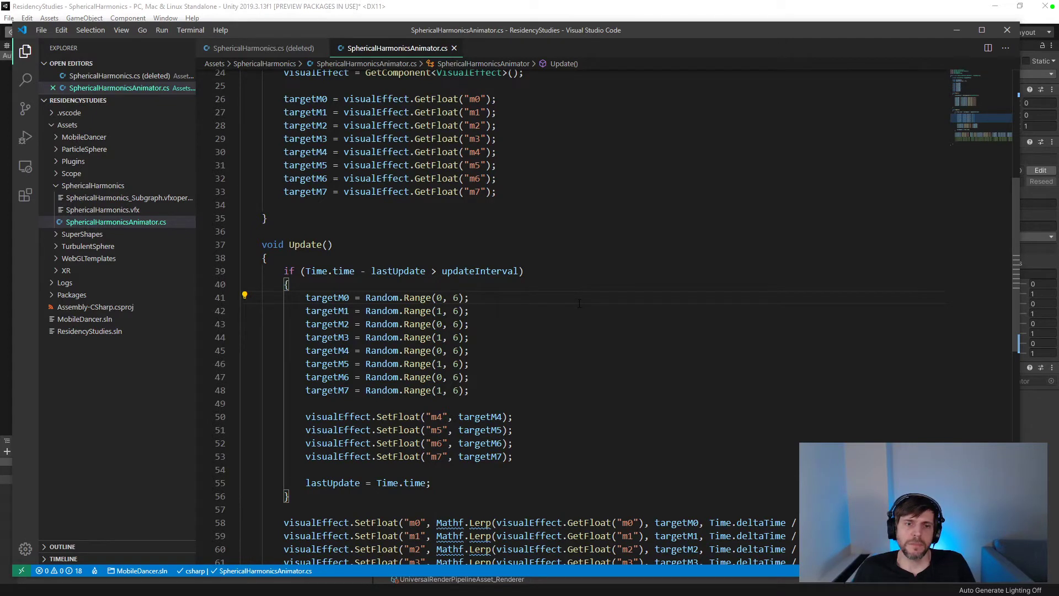
pyautogui.scroll(-3, 579, 303)
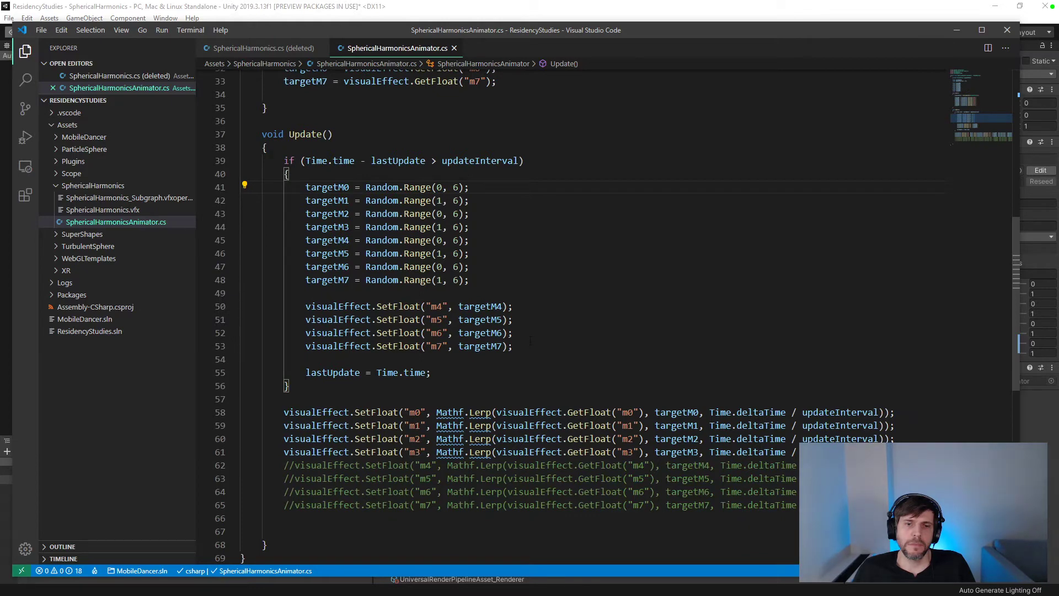
pyautogui.moveTo(580, 348); pyautogui.dragTo(204, 312)
pyautogui.hotkey('ctrl', 'c')
pyautogui.click(420, 292)
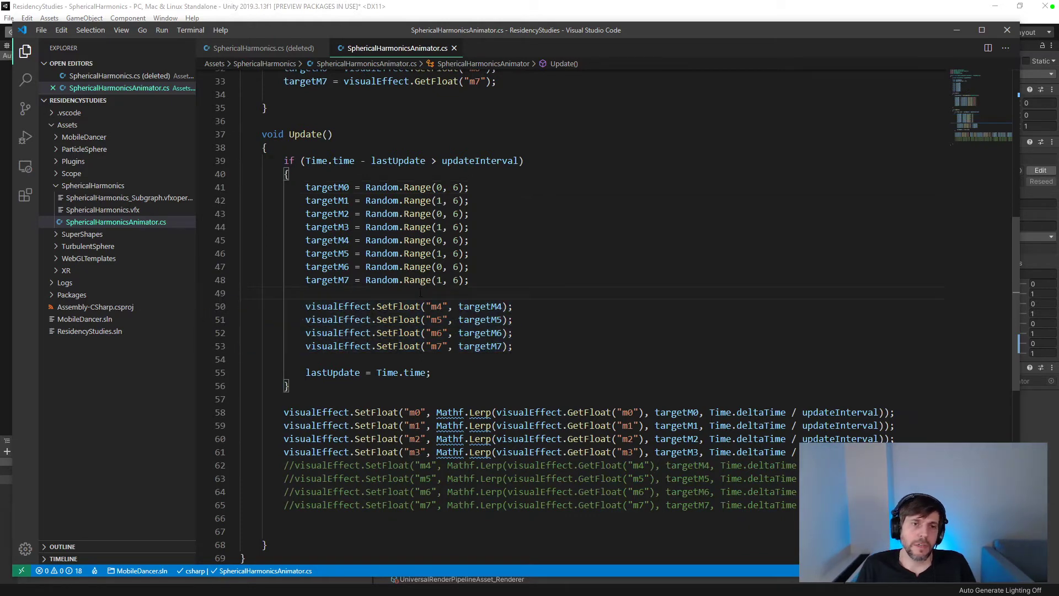
pyautogui.press('Return')
pyautogui.hotkey('ctrl', 'v')
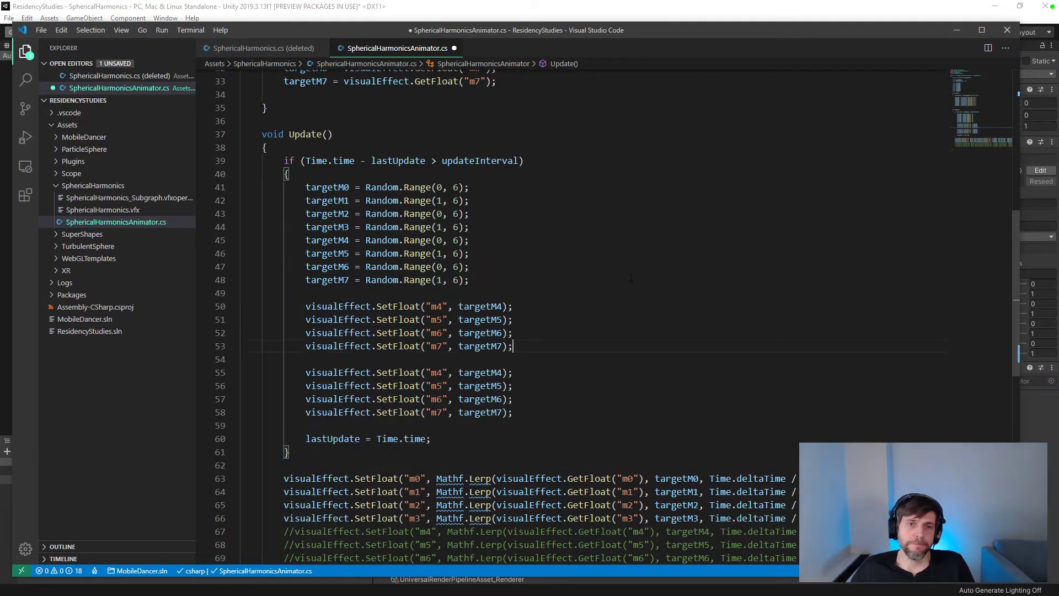
# - Change the first two duplicated SetFloat calls to "m0" with targetM0 and "m1" with targetM1
pyautogui.click(426, 306)
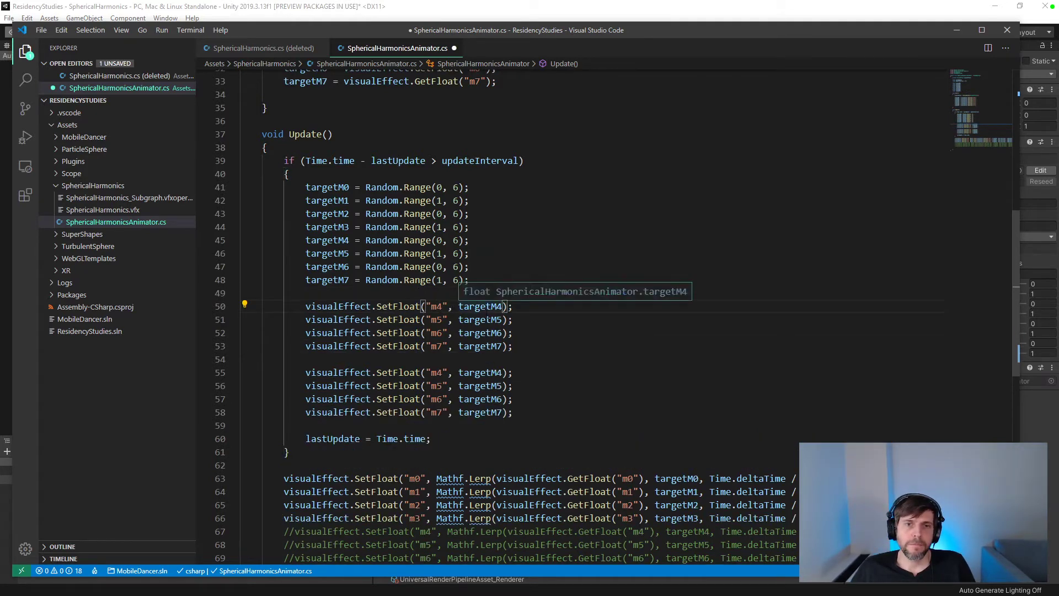
pyautogui.click(436, 307)
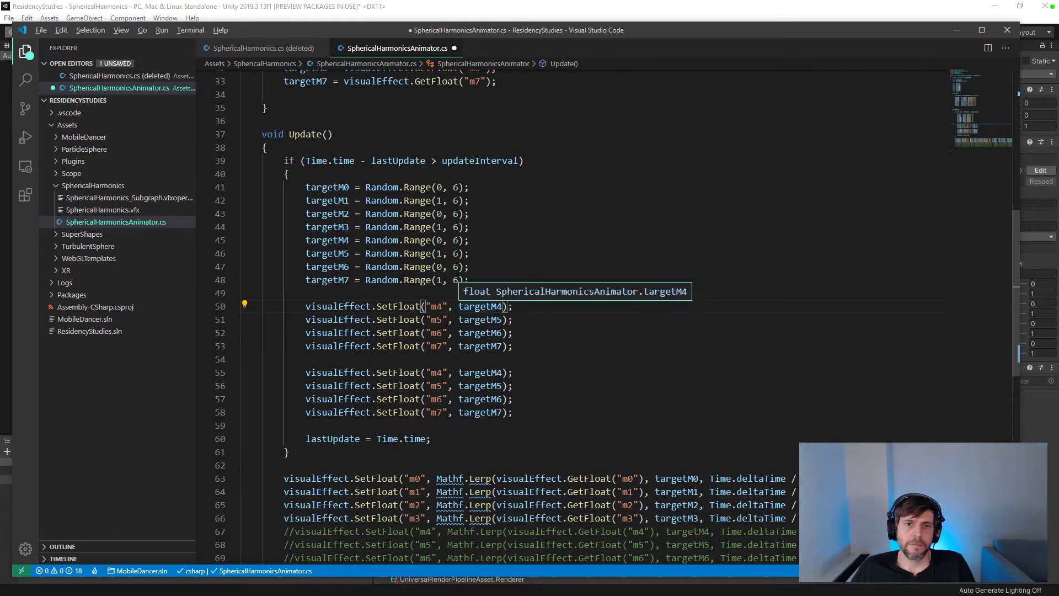
pyautogui.keyDown('alt'); pyautogui.click(497, 306); pyautogui.keyUp('alt')
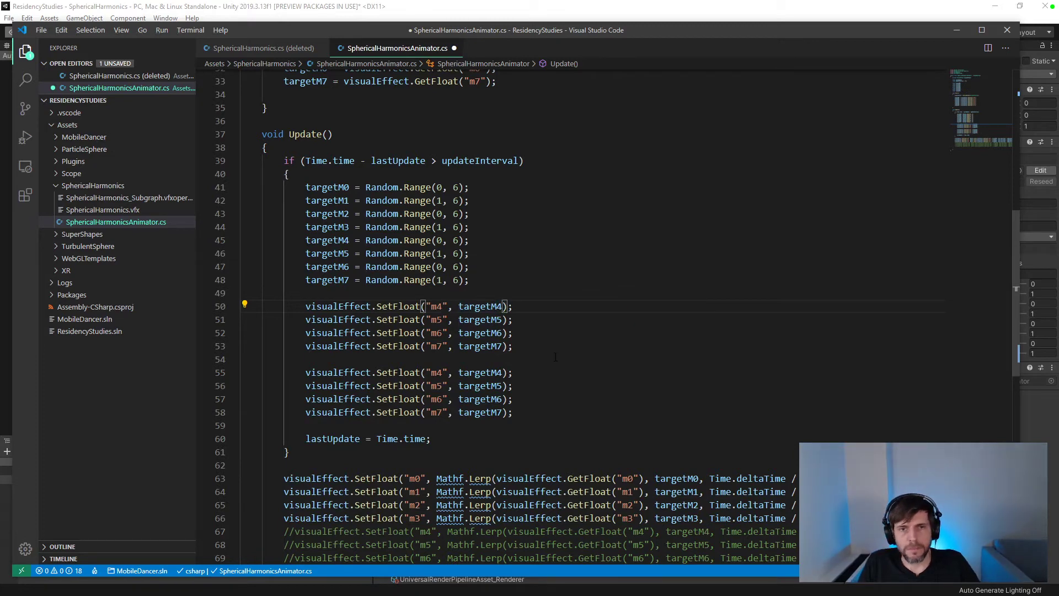
pyautogui.press('BackSpace')
pyautogui.write('0')
pyautogui.press('Down')
pyautogui.press('BackSpace')
pyautogui.write('1')
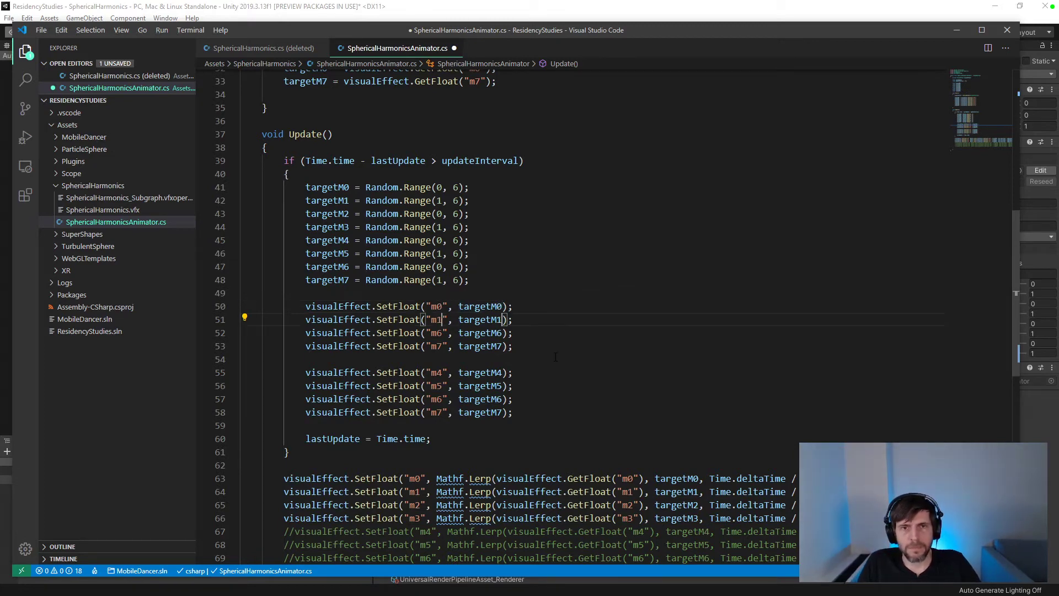
# - Change the last two duplicated SetFloat calls to "m2" with targetM2 and "m3" with targetM3
pyautogui.press('Down')
pyautogui.press('BackSpace')
pyautogui.write('2')
pyautogui.press('Down')
pyautogui.press('BackSpace')
pyautogui.write('3')
pyautogui.press('Up')
pyautogui.press('Up')
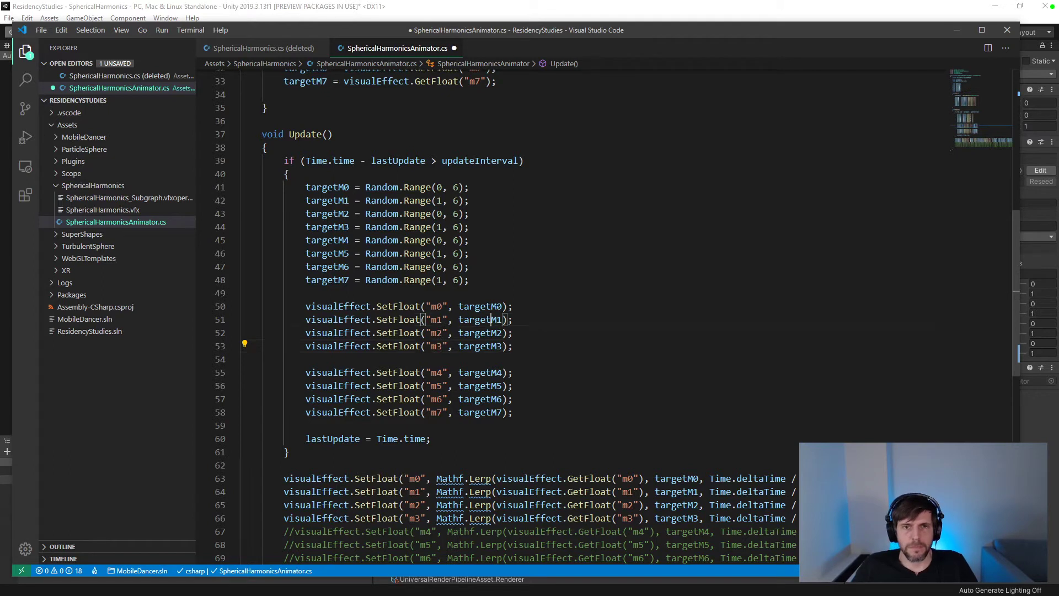
# - Copy the targetM0 to targetM3 Random.Range assignments and make room for them below the m7 SetFloat call in Update
pyautogui.moveTo(478, 225); pyautogui.dragTo(211, 187)
pyautogui.hotkey('ctrl', 'c')
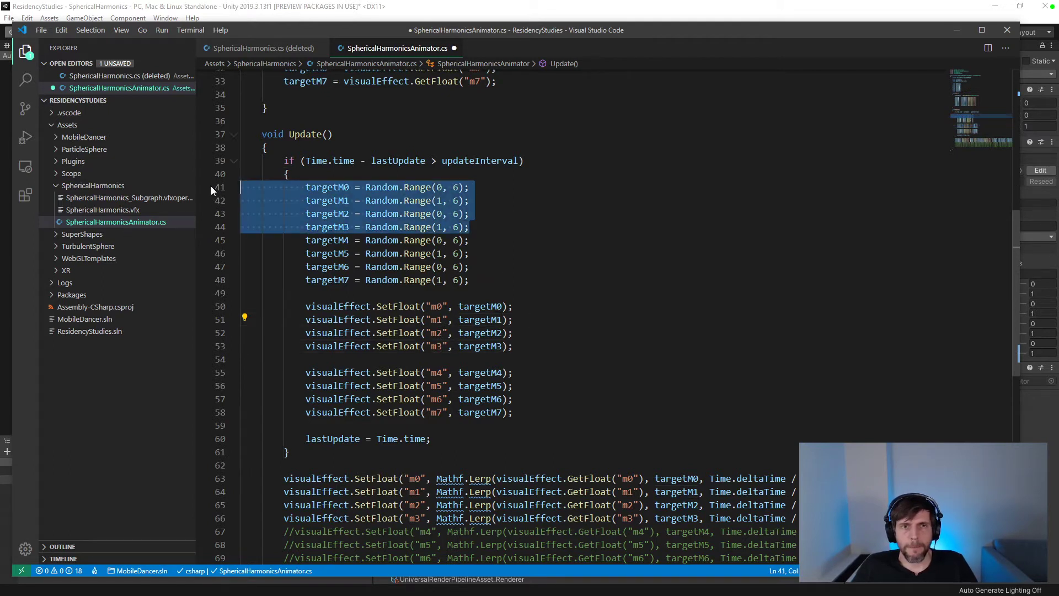
pyautogui.click(543, 408)
pyautogui.press('Return')
pyautogui.press('Return')
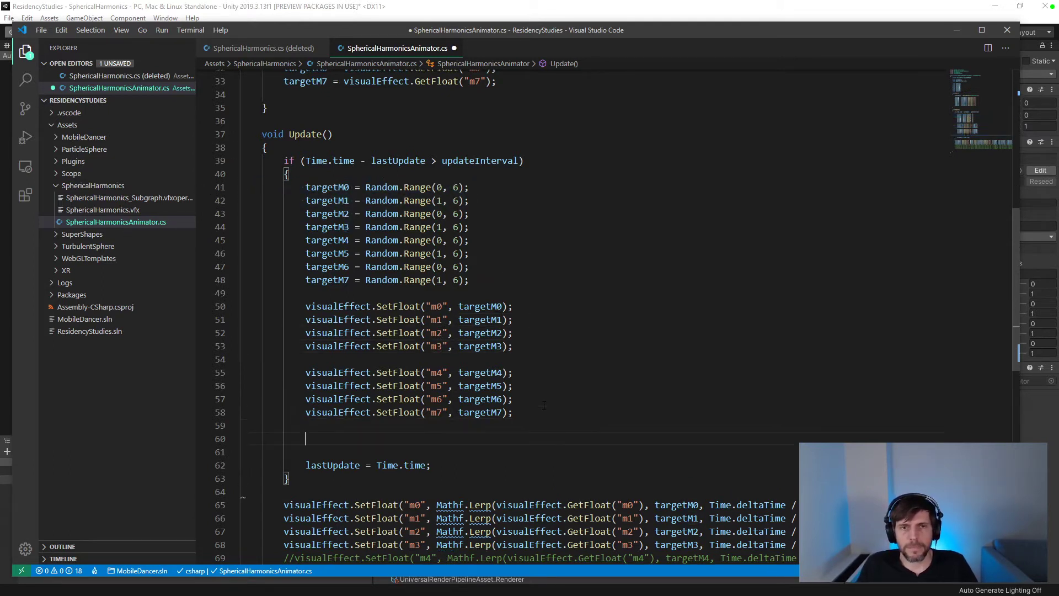
# - Add a second Random.Range block for targetM0 to targetM3 above the lastUpdate line, save the script and play the scene in Unity
pyautogui.hotkey('ctrl', 'v')
pyautogui.hotkey('ctrl', 's')
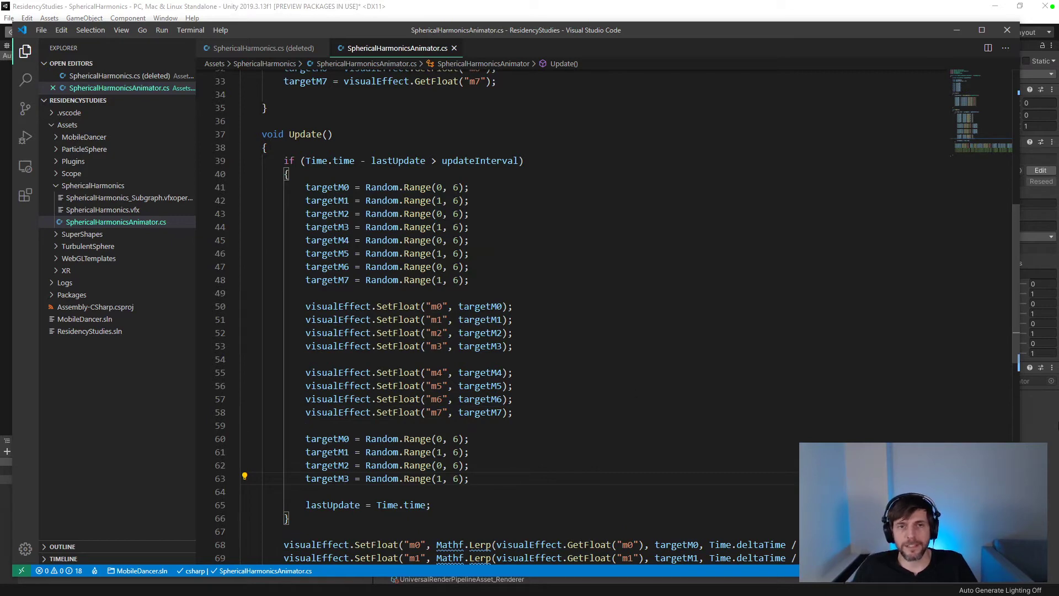
pyautogui.click(1051, 437)
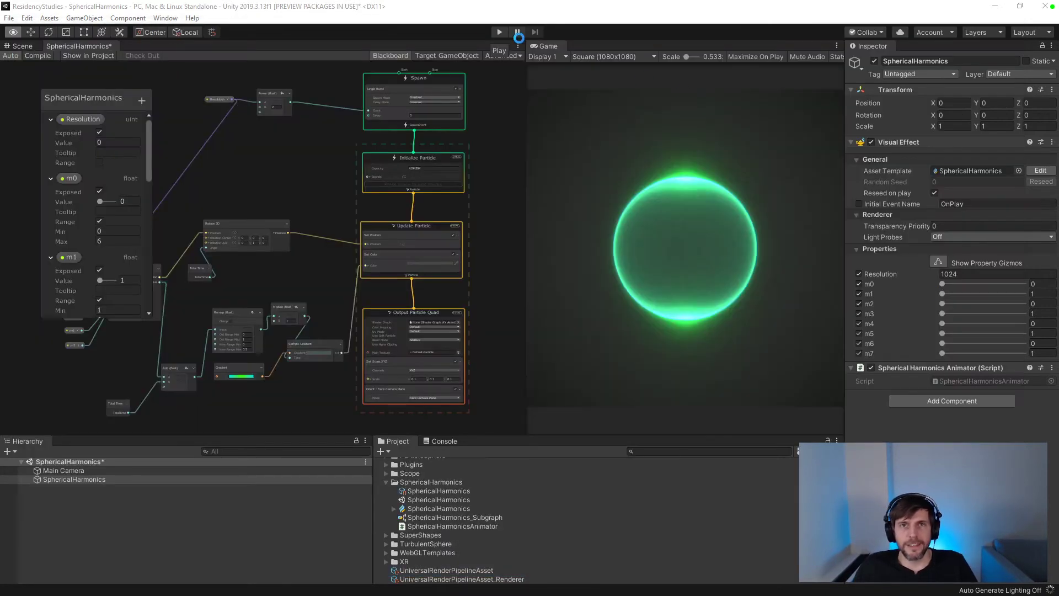
pyautogui.click(499, 32)
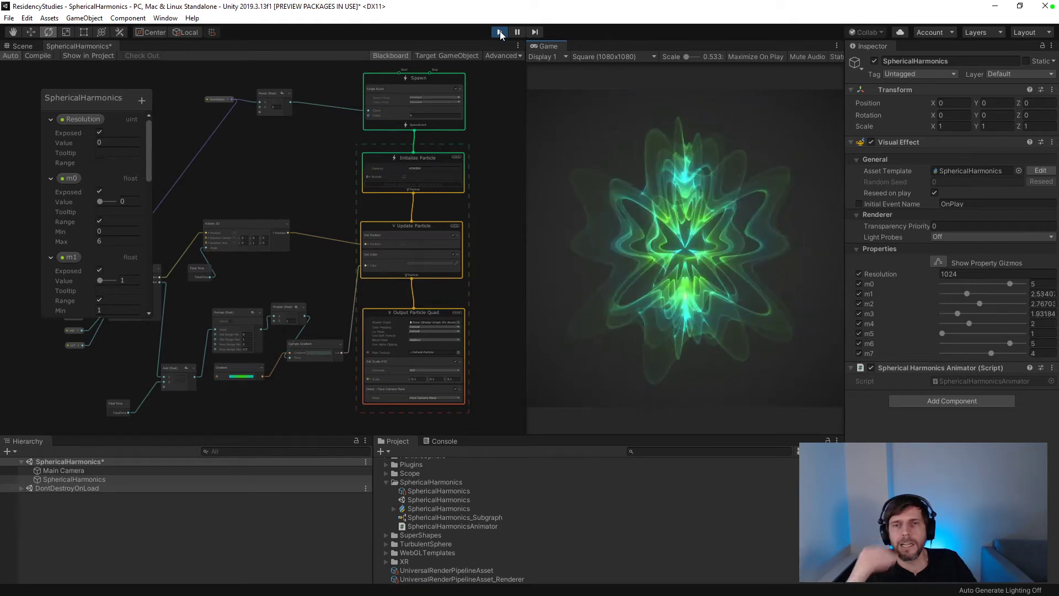
# - Switch to Visual Studio Code and review the target assignments and Lerp lines in the Update method
pyautogui.hotkey('alt', 'Tab')
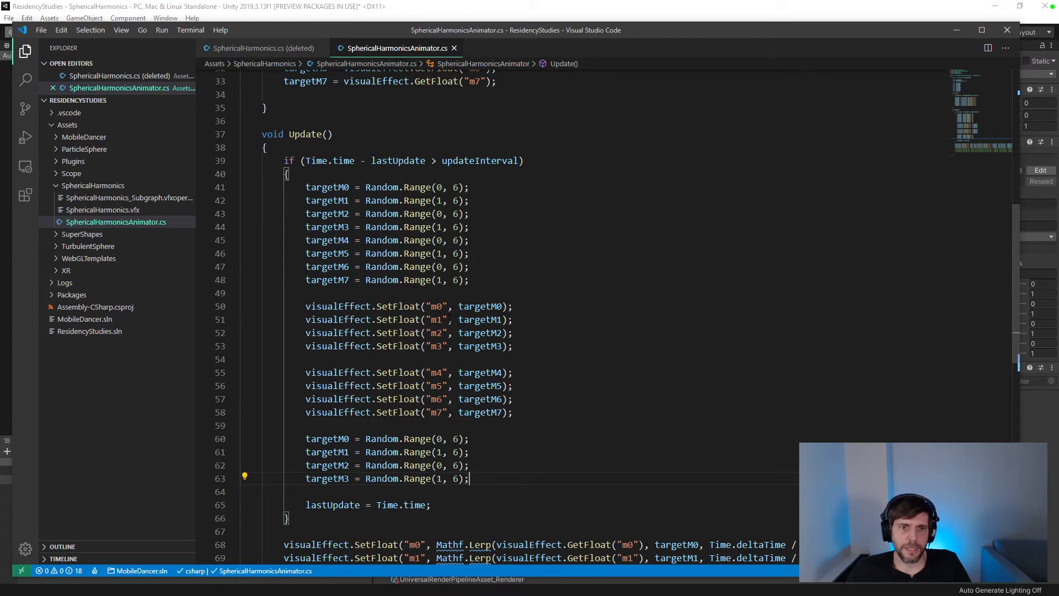
pyautogui.scroll(-2, 452, 319)
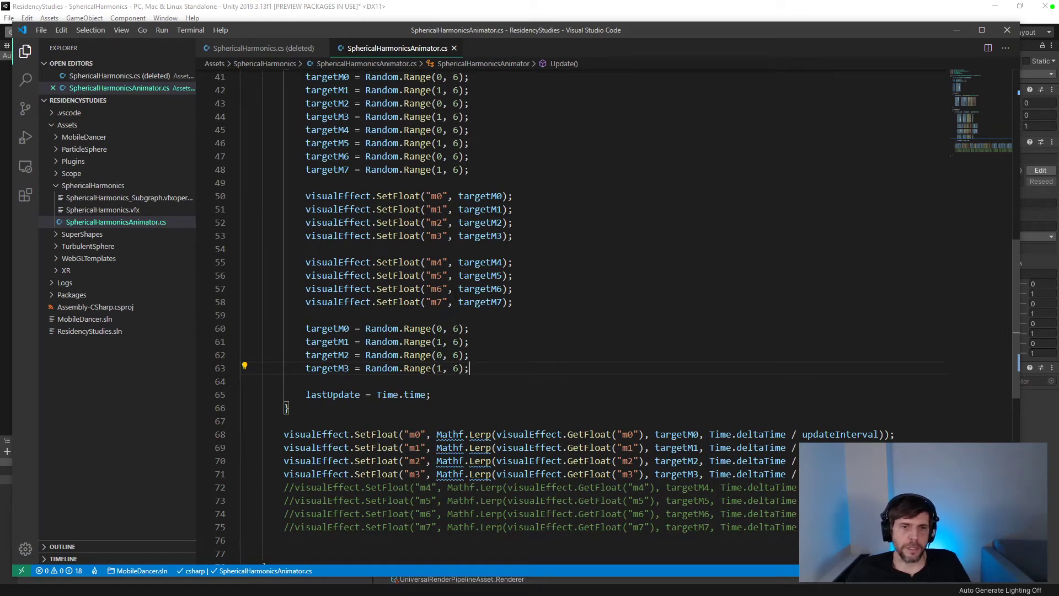
pyautogui.scroll(1, 455, 309)
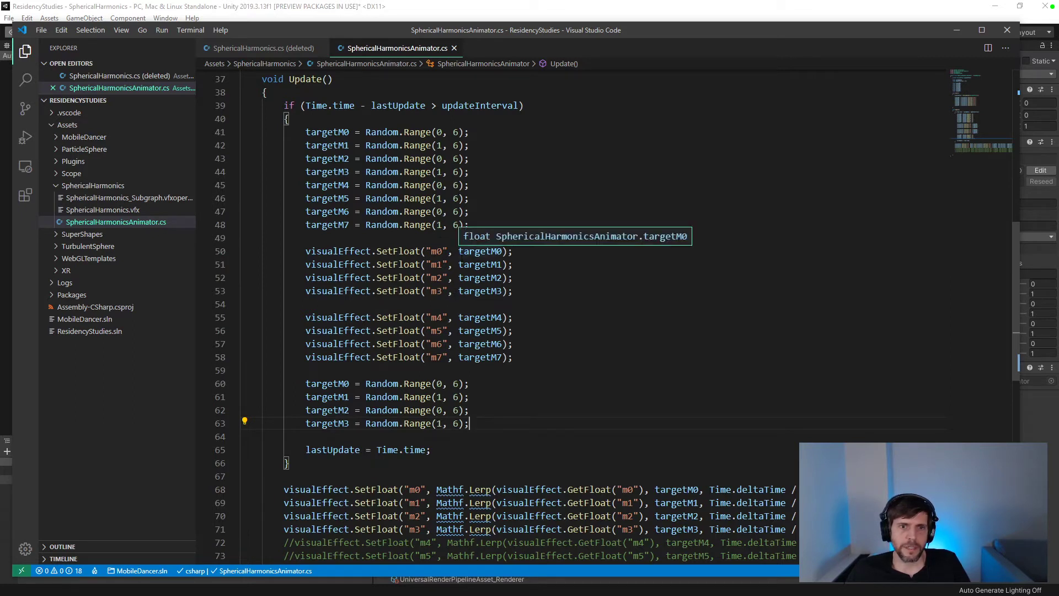
# - Switch to Unity and set the visual effect's m0, m1, m2, m3 and m4 properties to 6
pyautogui.hotkey('alt', 'Tab')
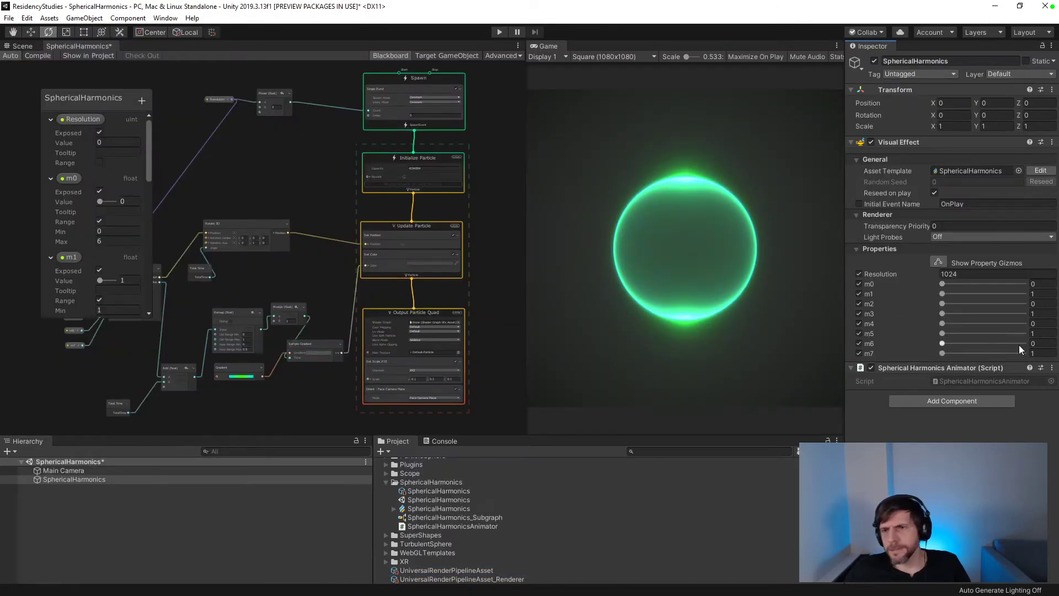
pyautogui.moveTo(1016, 324); pyautogui.dragTo(1028, 322)
pyautogui.click(1024, 313)
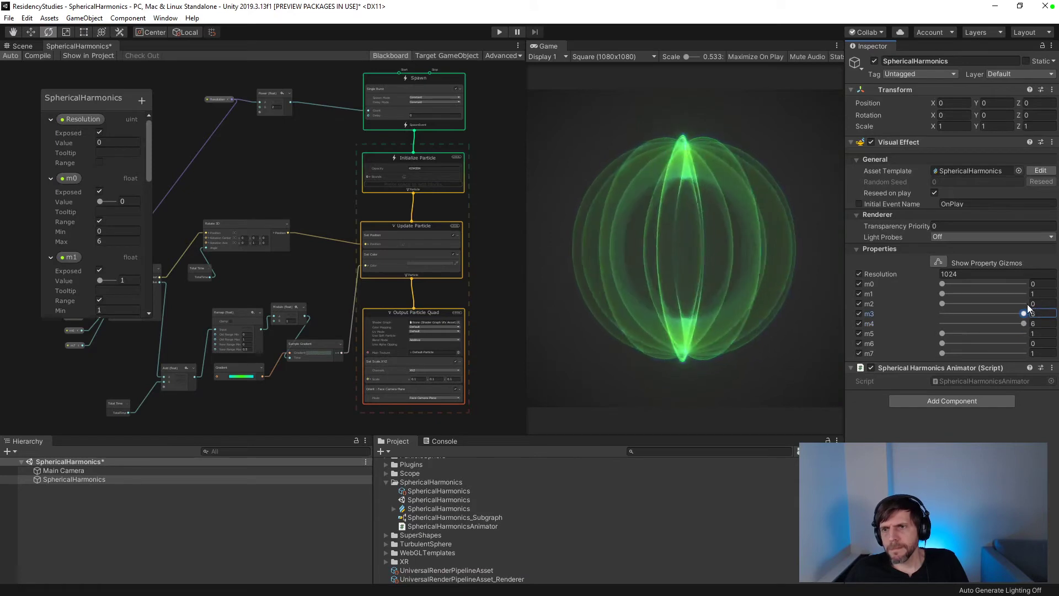
pyautogui.click(1020, 302)
pyautogui.click(1024, 293)
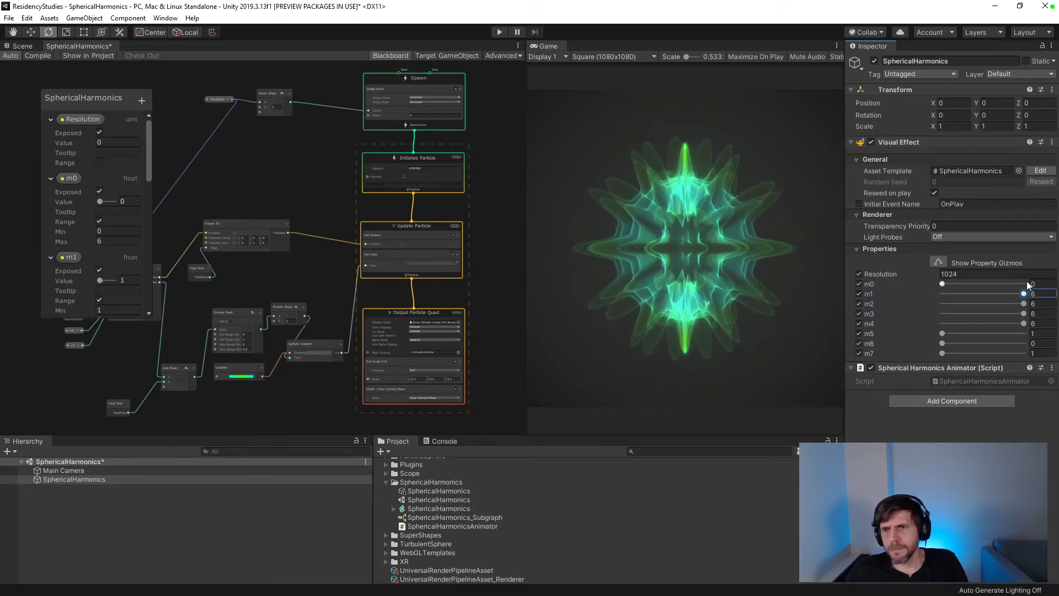
pyautogui.click(1025, 283)
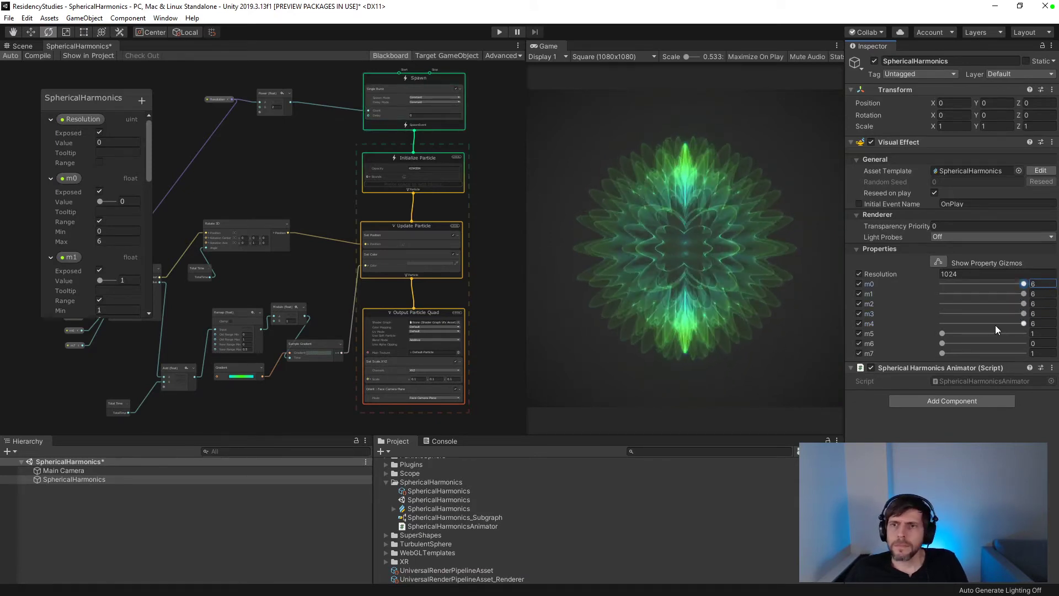
# - Try different values for m4 to m7, finishing with m4 at 6, m5 at 1, m6 at 0 and m7 at 1
pyautogui.moveTo(1022, 325); pyautogui.dragTo(893, 312)
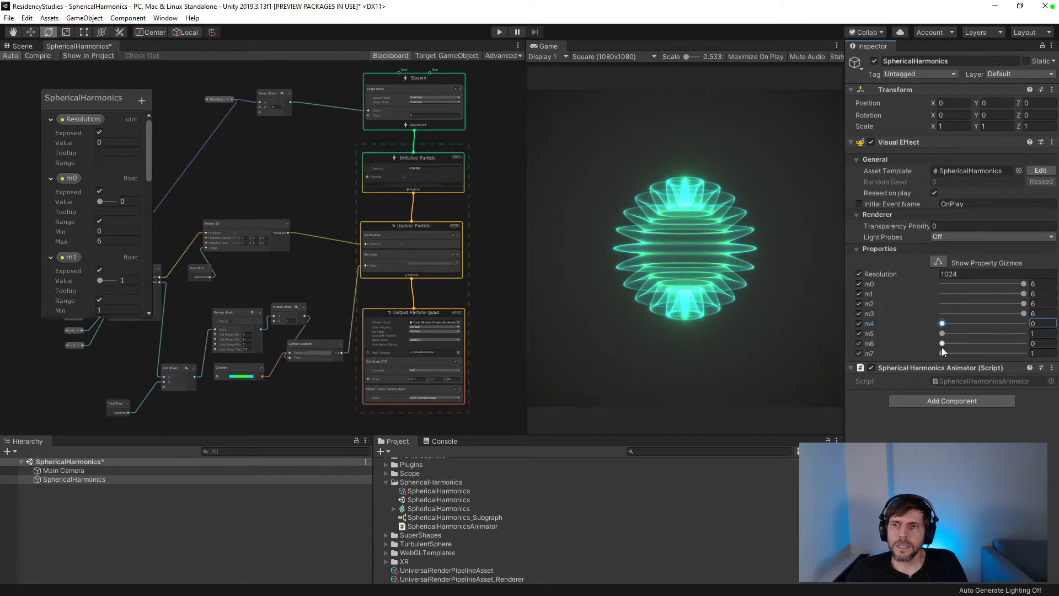
pyautogui.moveTo(942, 353); pyautogui.dragTo(1052, 341)
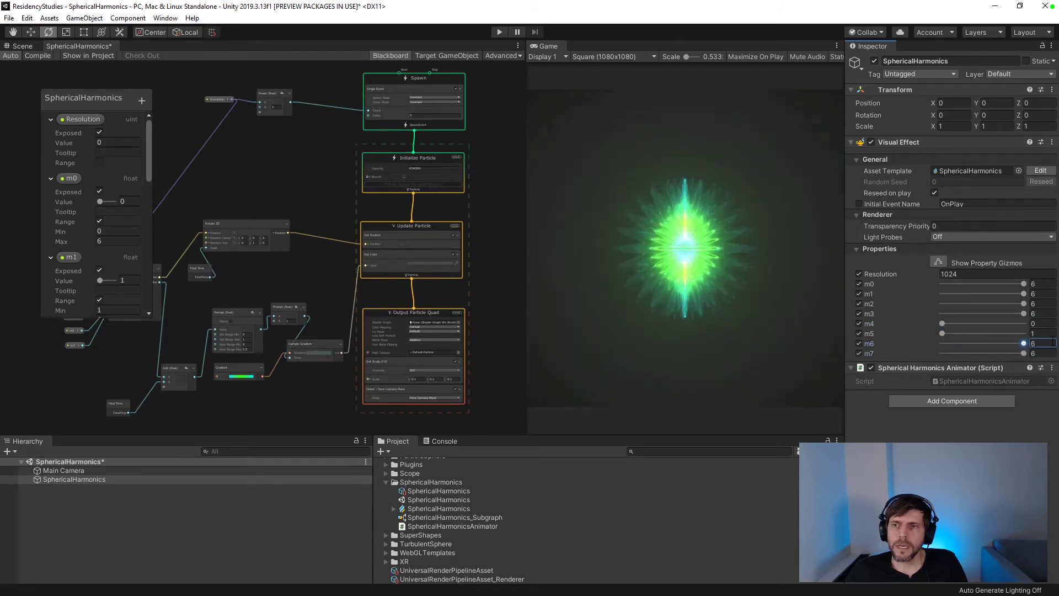
pyautogui.moveTo(942, 323); pyautogui.dragTo(940, 345)
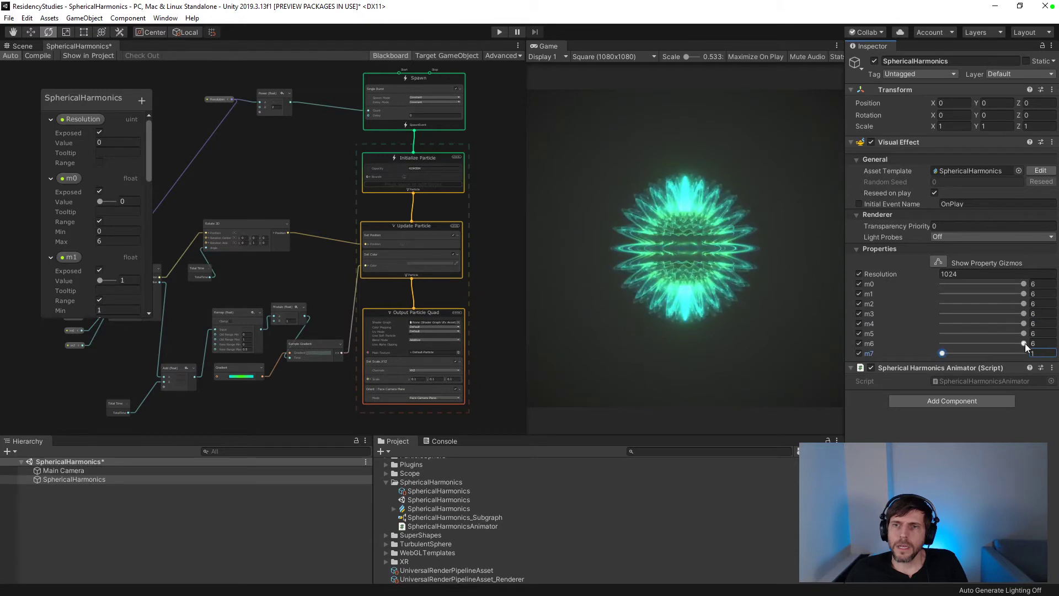
pyautogui.moveTo(1024, 343); pyautogui.dragTo(906, 332)
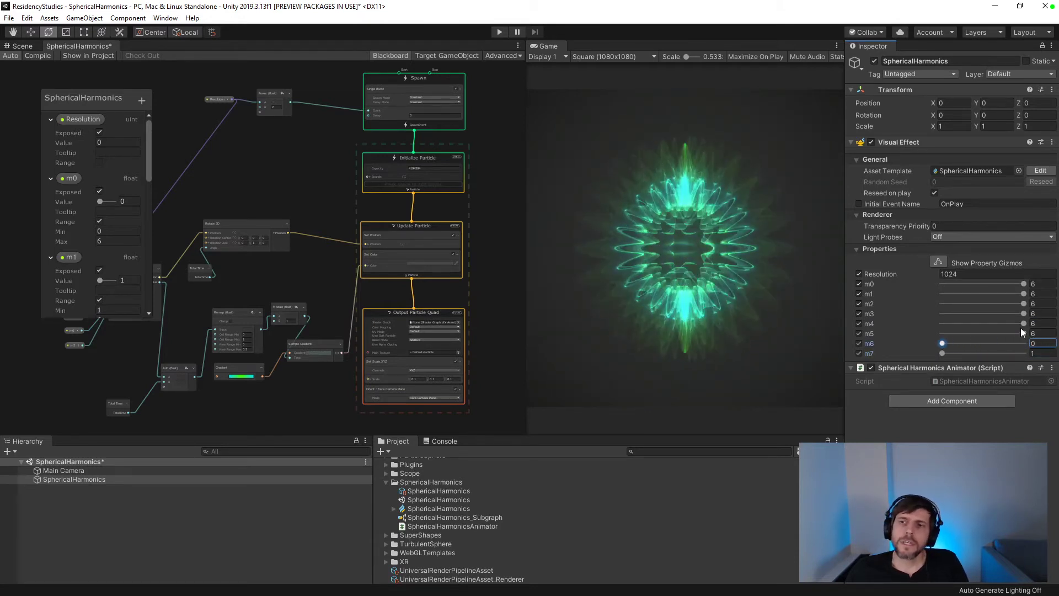
pyautogui.moveTo(1023, 333); pyautogui.dragTo(908, 323)
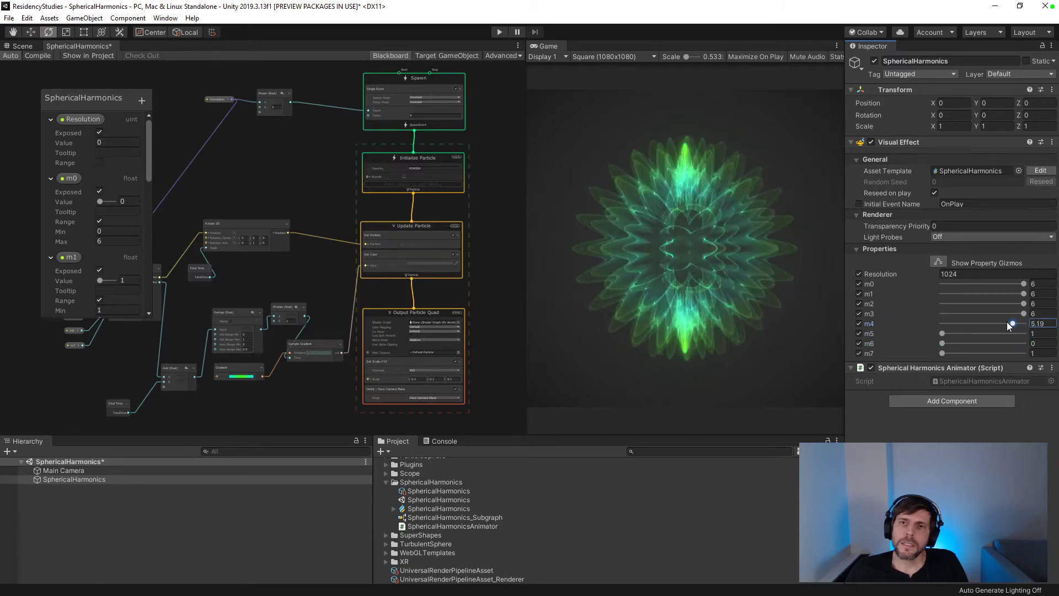
pyautogui.moveTo(1024, 323)
pyautogui.mouseDown()
pyautogui.moveTo(889, 323)
pyautogui.moveTo(1027, 325)
pyautogui.mouseUp()
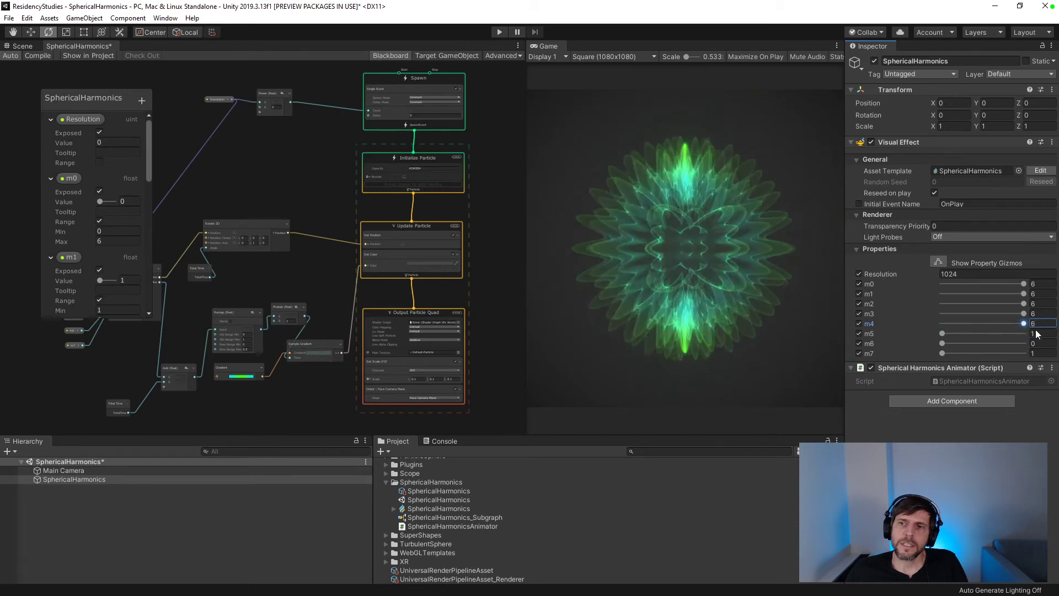
# - Vary m5, m6 and m7 against each other, finishing with m5 at 6, m6 at 0 and m7 at 1
pyautogui.moveTo(942, 333); pyautogui.dragTo(1027, 347)
pyautogui.click(965, 342)
pyautogui.moveTo(958, 353); pyautogui.dragTo(1035, 353)
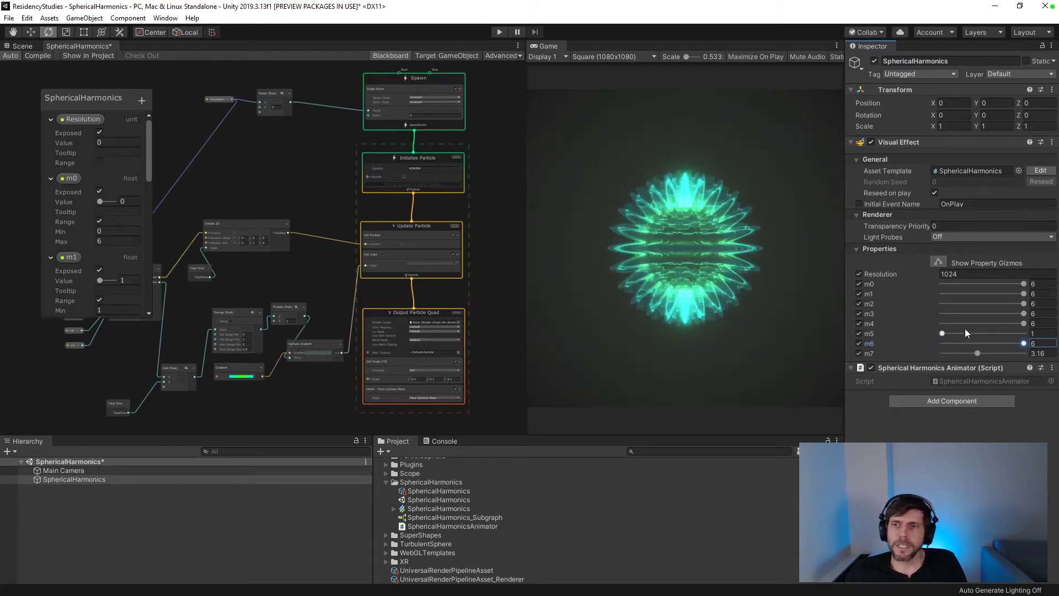
pyautogui.click(979, 343)
pyautogui.click(965, 353)
pyautogui.moveTo(980, 354); pyautogui.dragTo(894, 351)
pyautogui.moveTo(978, 343); pyautogui.dragTo(942, 343)
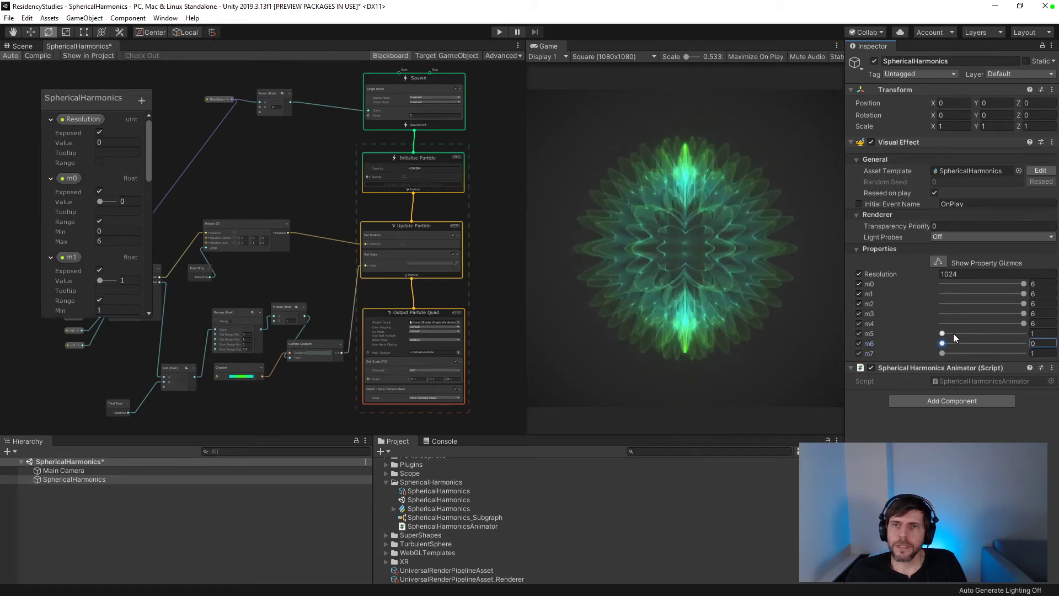
pyautogui.click(1020, 333)
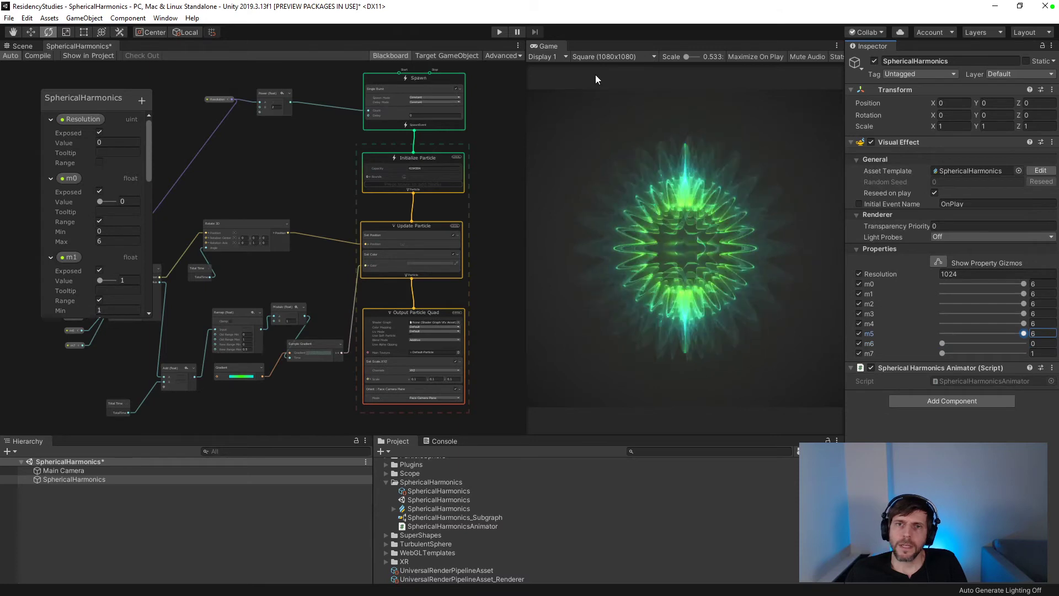
# - Play the scene to watch the animated harmonics shape, and stop playback
pyautogui.click(508, 30)
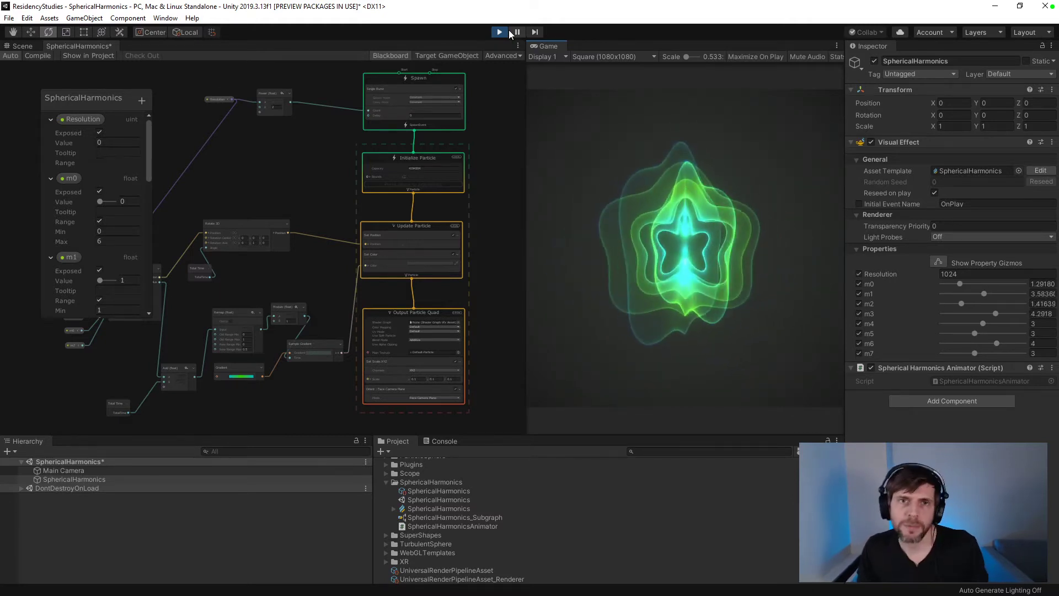
pyautogui.click(500, 32)
# - In the script's Start method, replace the GetFloat assignments of targetM0 to targetM7 with the Random.Range assignments copied from Update
pyautogui.hotkey('alt', 'Tab')
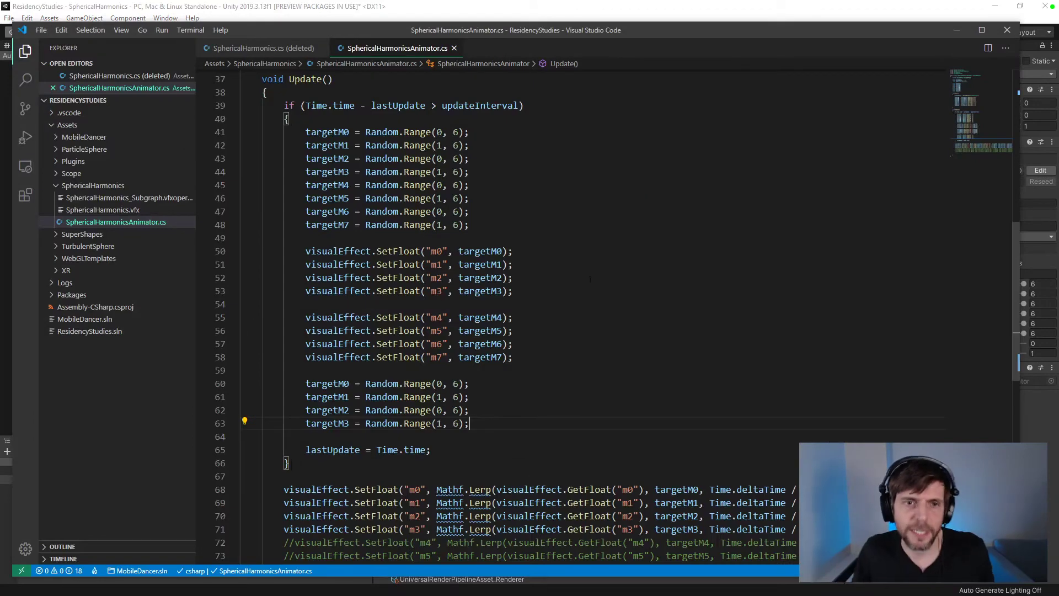
pyautogui.scroll(4, 600, 276)
pyautogui.scroll(2, 600, 276)
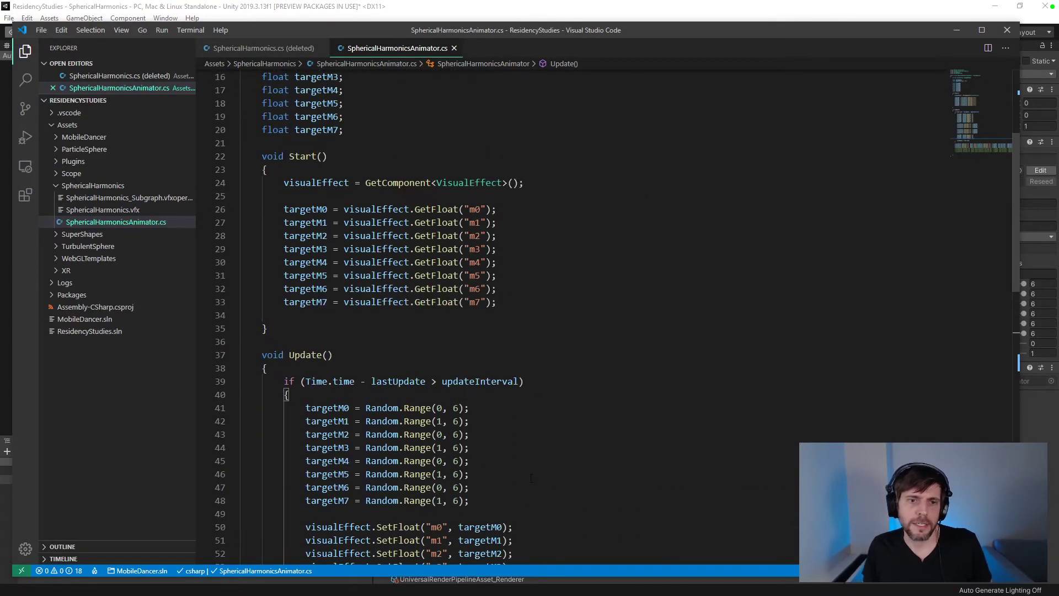
pyautogui.moveTo(484, 505); pyautogui.dragTo(179, 412)
pyautogui.hotkey('ctrl', 'c')
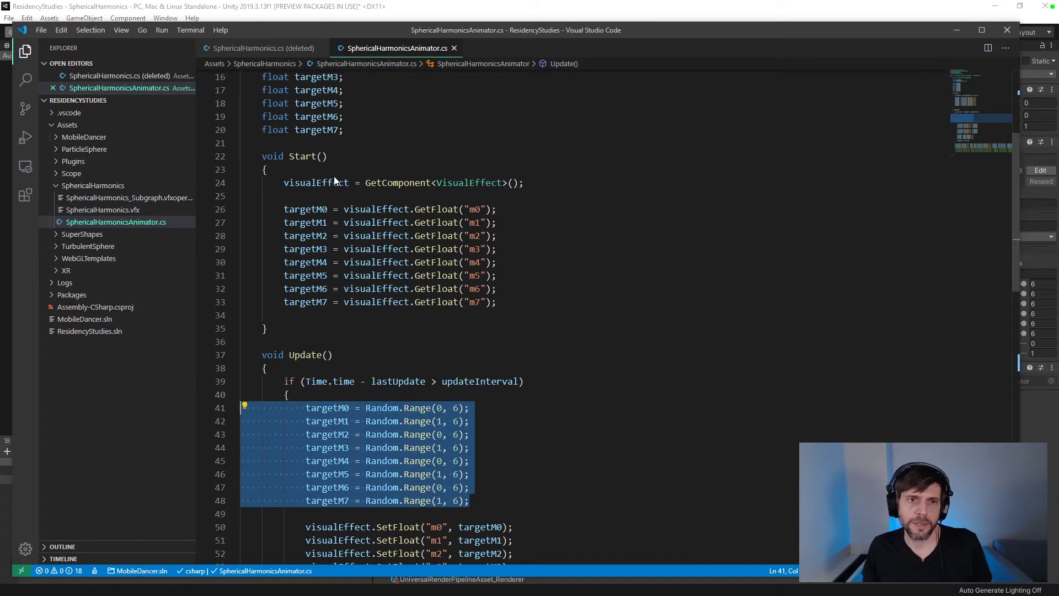
pyautogui.click(246, 196)
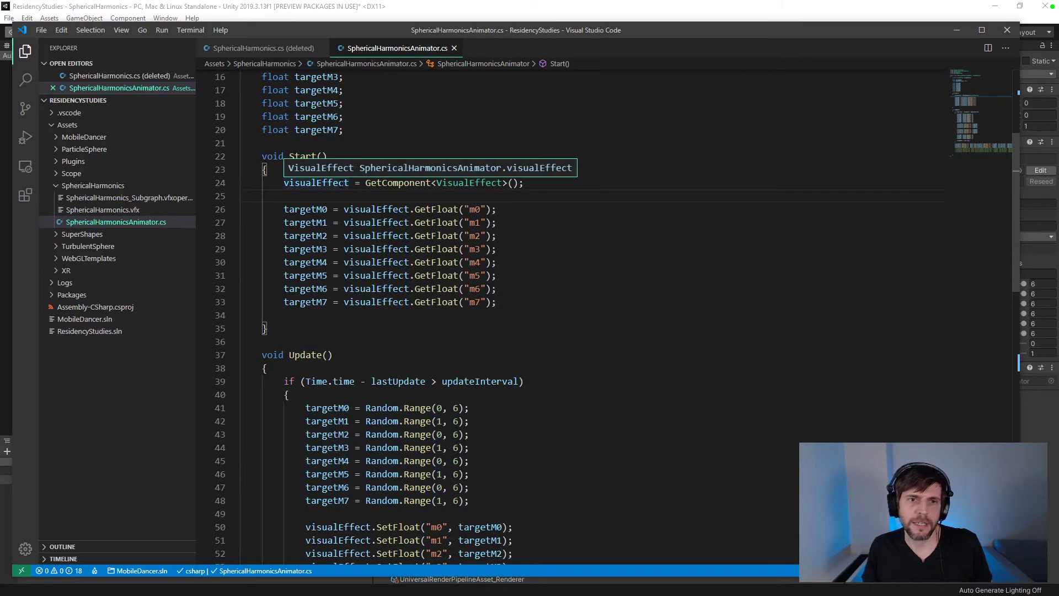
pyautogui.moveTo(211, 240); pyautogui.dragTo(210, 209)
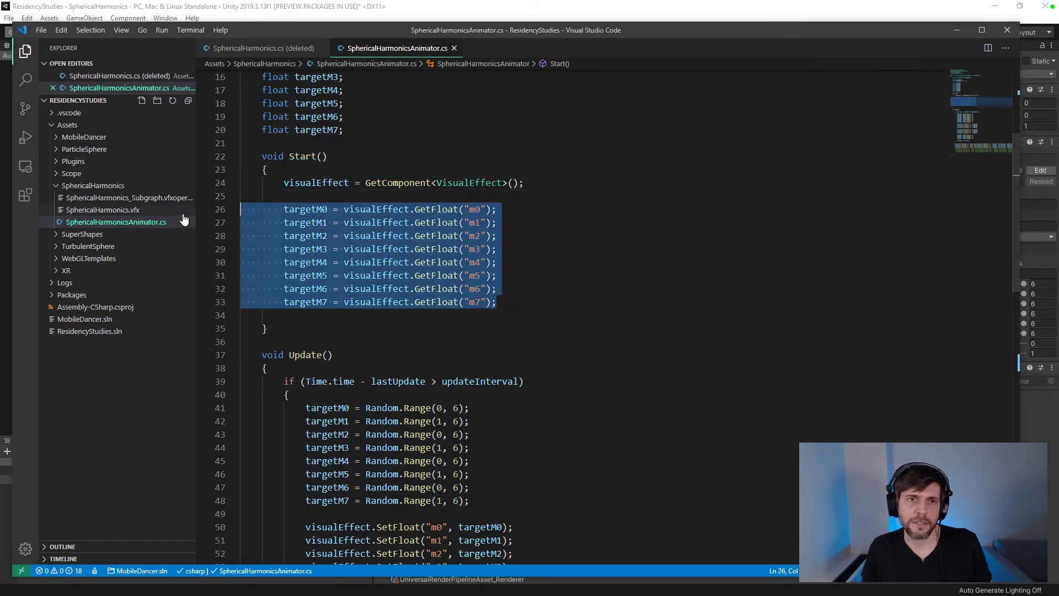
pyautogui.hotkey('ctrl', 'v')
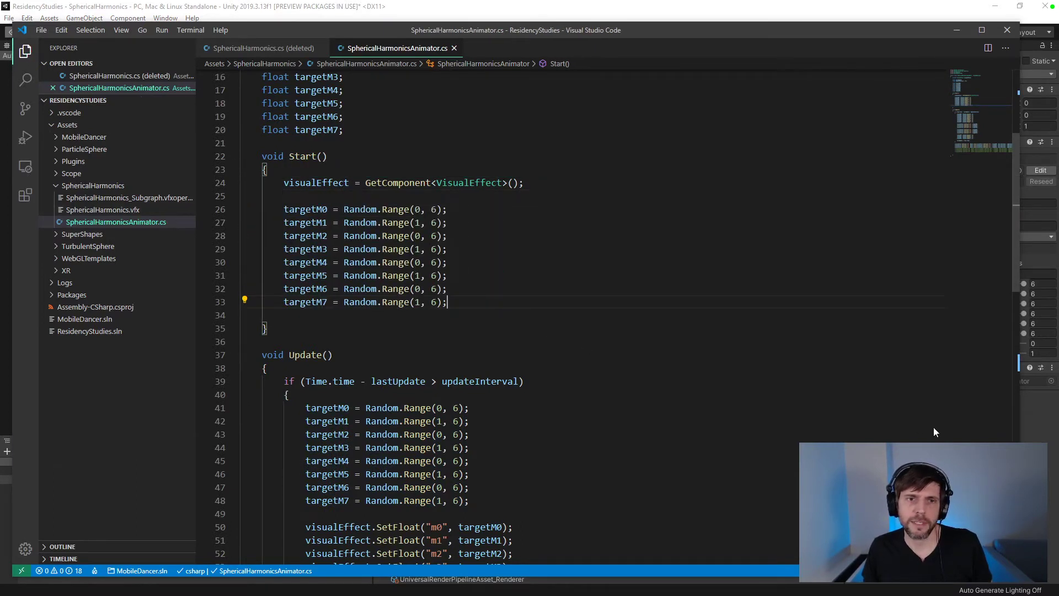
# - Switch to Unity, run the scene with the Game view maximized, stop it, and replay it once in the normal layout
pyautogui.click(1034, 434)
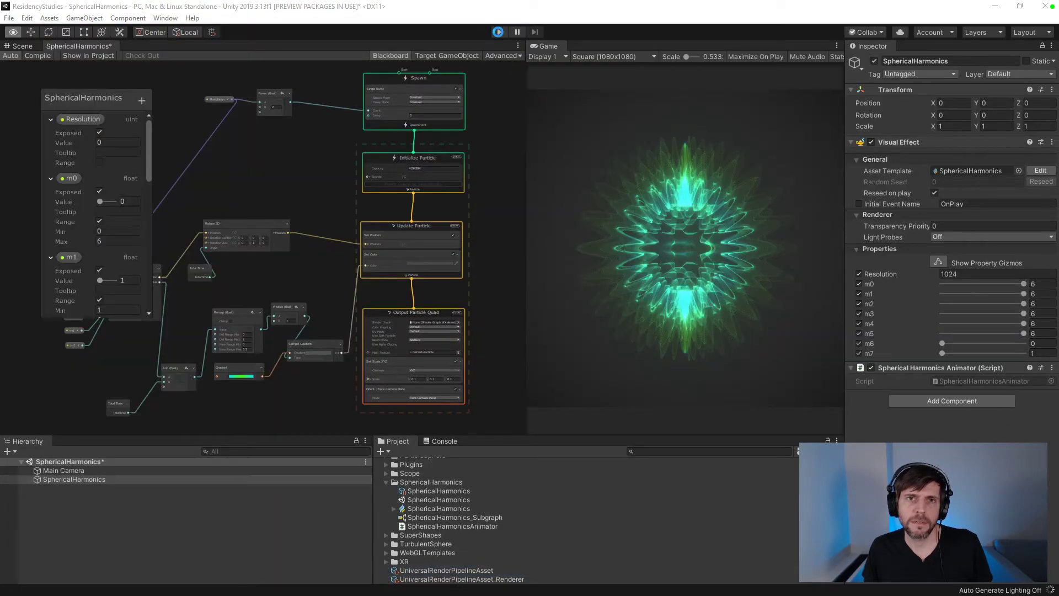
pyautogui.click(498, 32)
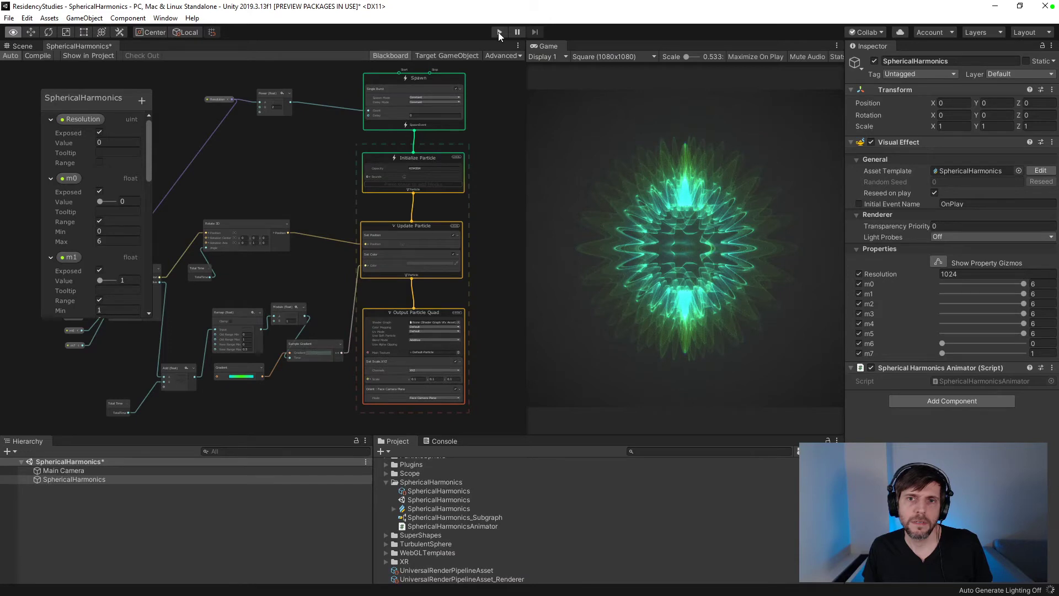
pyautogui.click(498, 32)
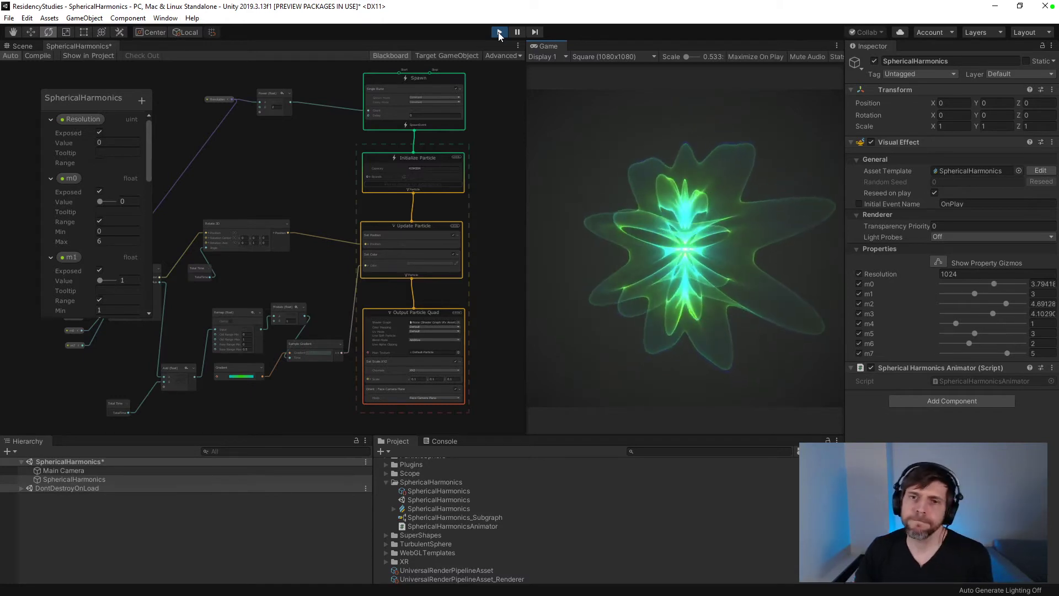
pyautogui.click(837, 46)
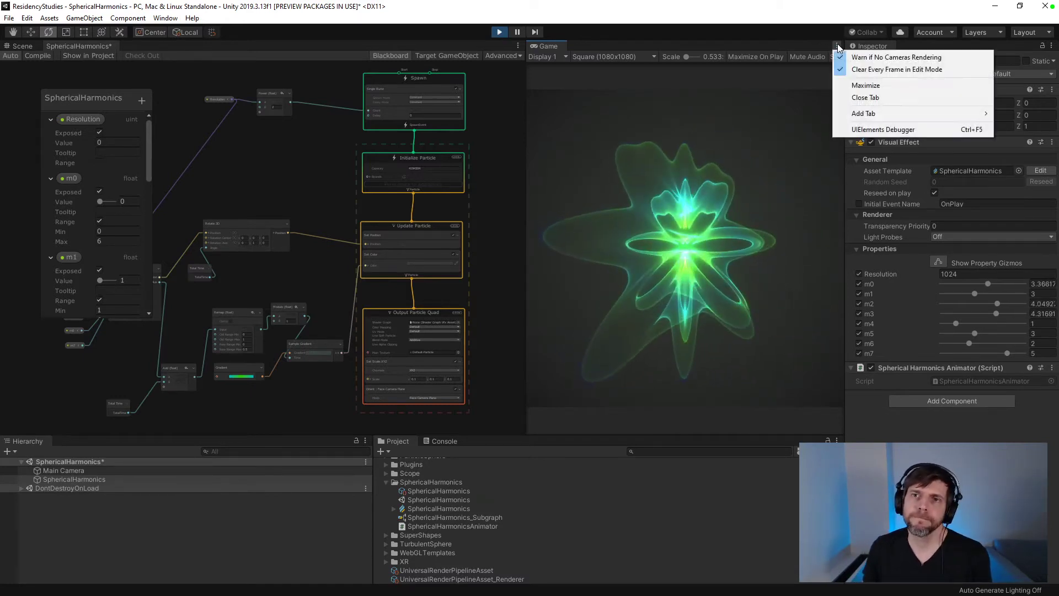
pyautogui.click(865, 85)
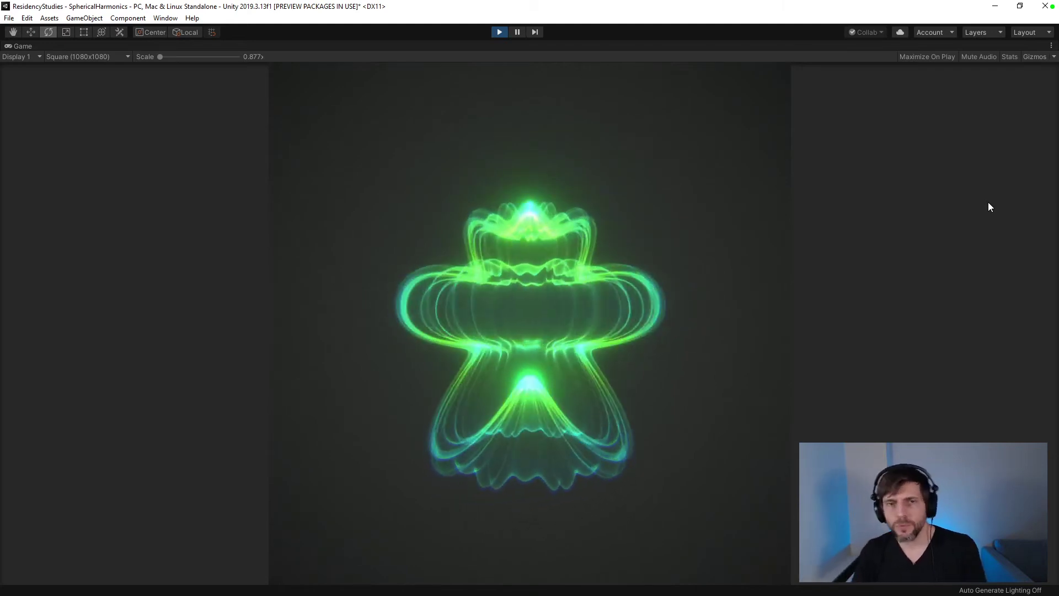
pyautogui.click(500, 32)
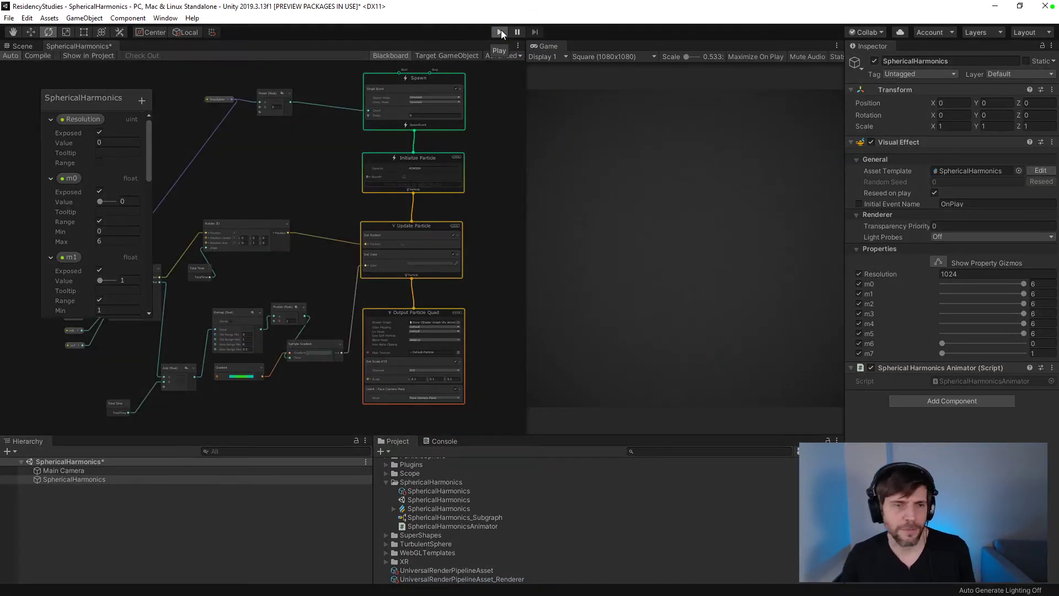
pyautogui.click(500, 32)
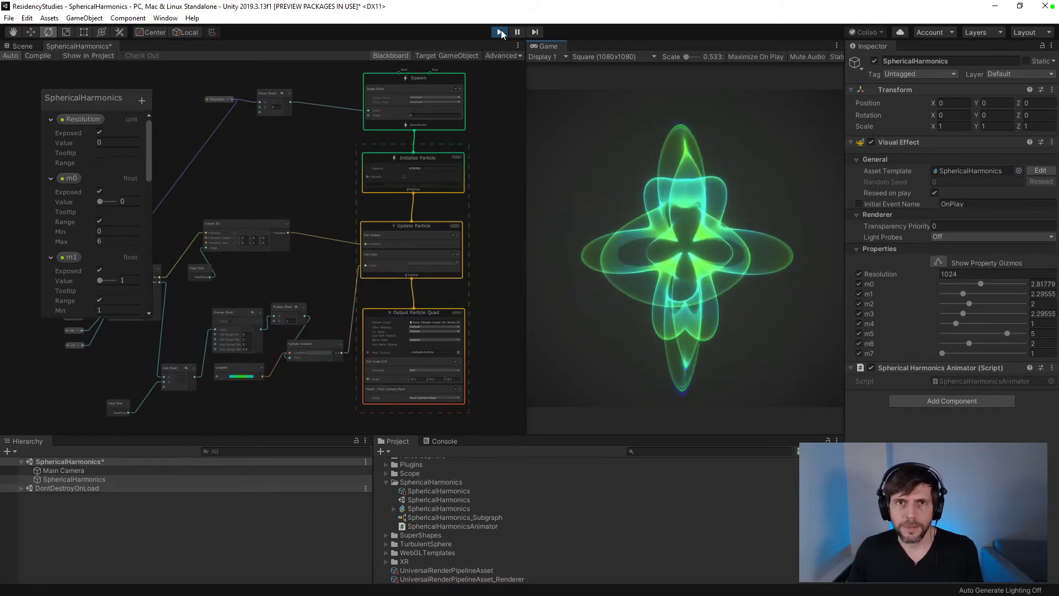
pyautogui.click(500, 32)
# - Reset the visual effect's properties, with m0, m2 and m4 at 0 and m1, m3 and m5 at 1
pyautogui.moveTo(1012, 332); pyautogui.dragTo(909, 318)
pyautogui.moveTo(979, 314); pyautogui.dragTo(913, 312)
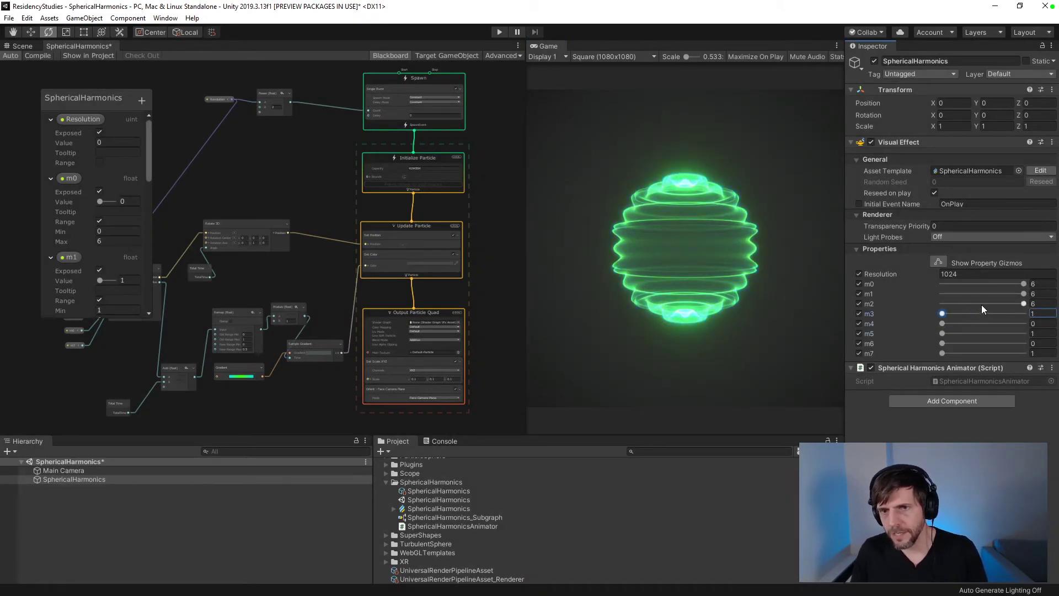
pyautogui.moveTo(981, 304); pyautogui.dragTo(948, 283)
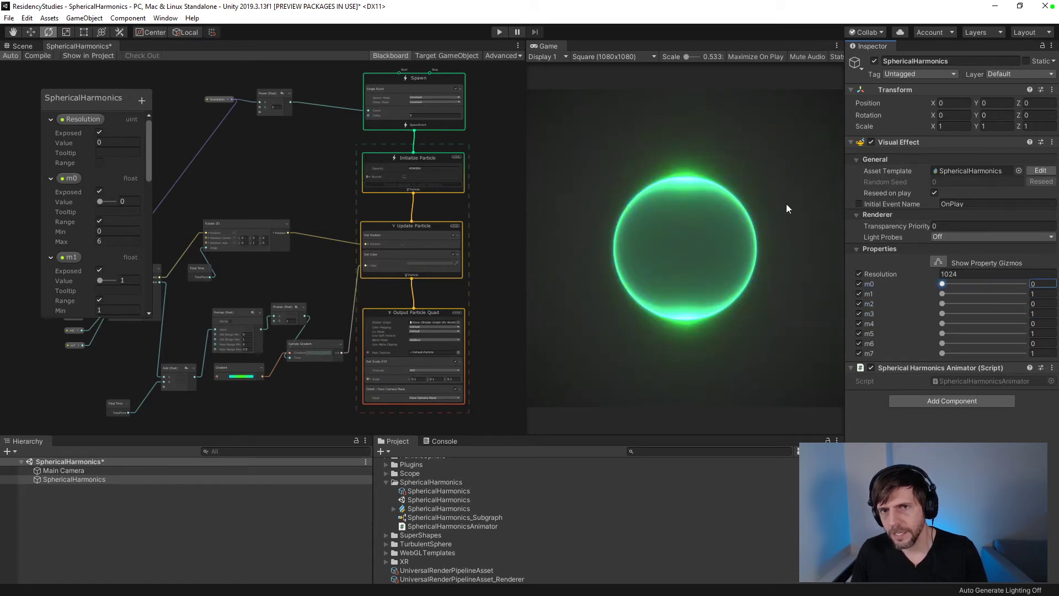
# - Play the scene to watch the spherical harmonics shape animate with the reset properties, and stop playback
pyautogui.click(493, 31)
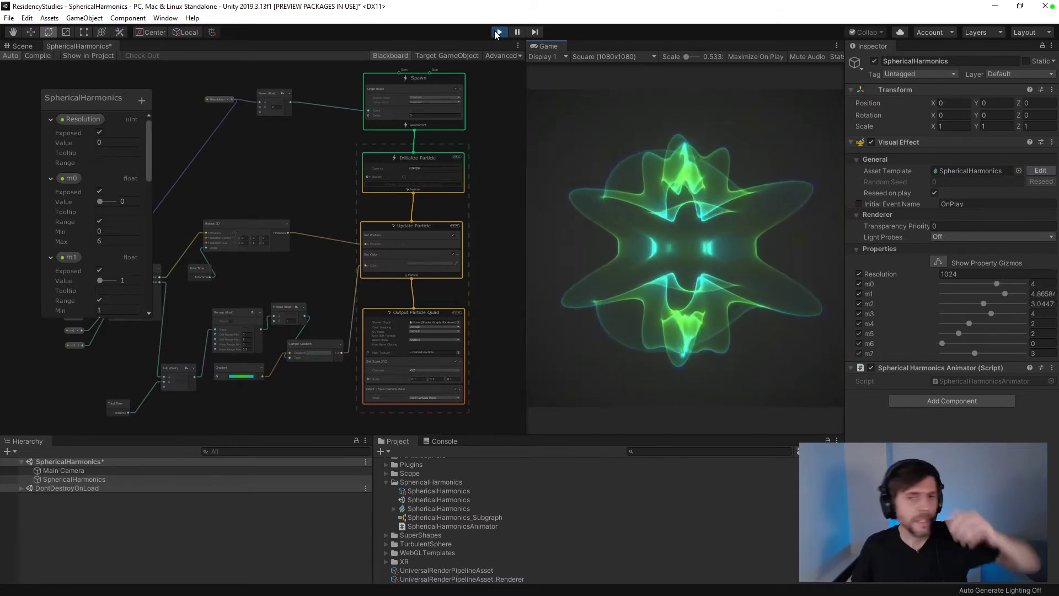
pyautogui.click(498, 32)
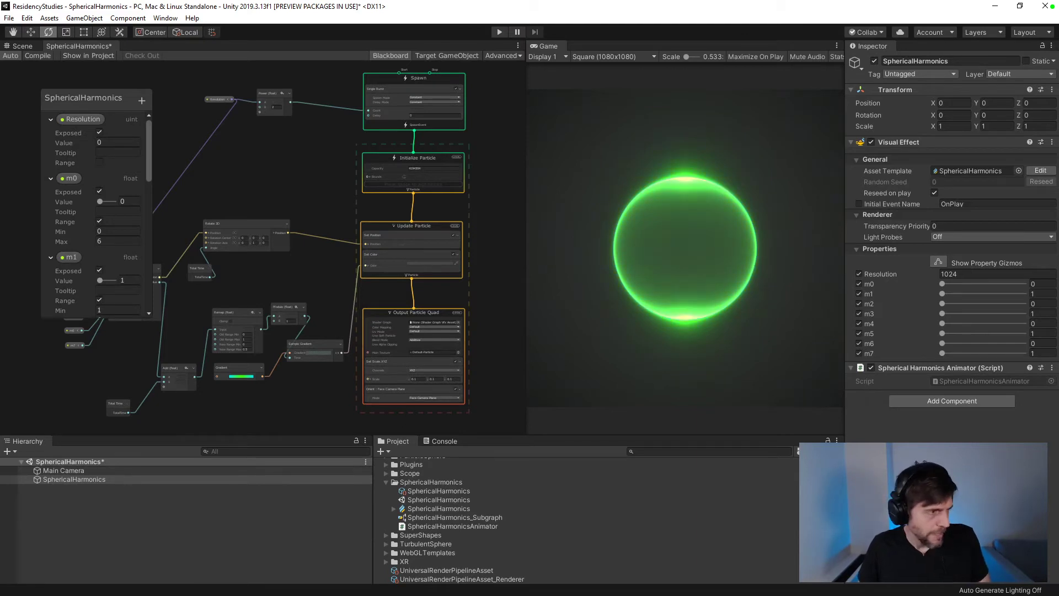
# - Switch to the browser with the "Introducing Unity ArtEngine - Unite Now" video, reposition and resize its window, and expand the video description
pyautogui.hotkey('ctrl', 'n')
pyautogui.press('Escape')
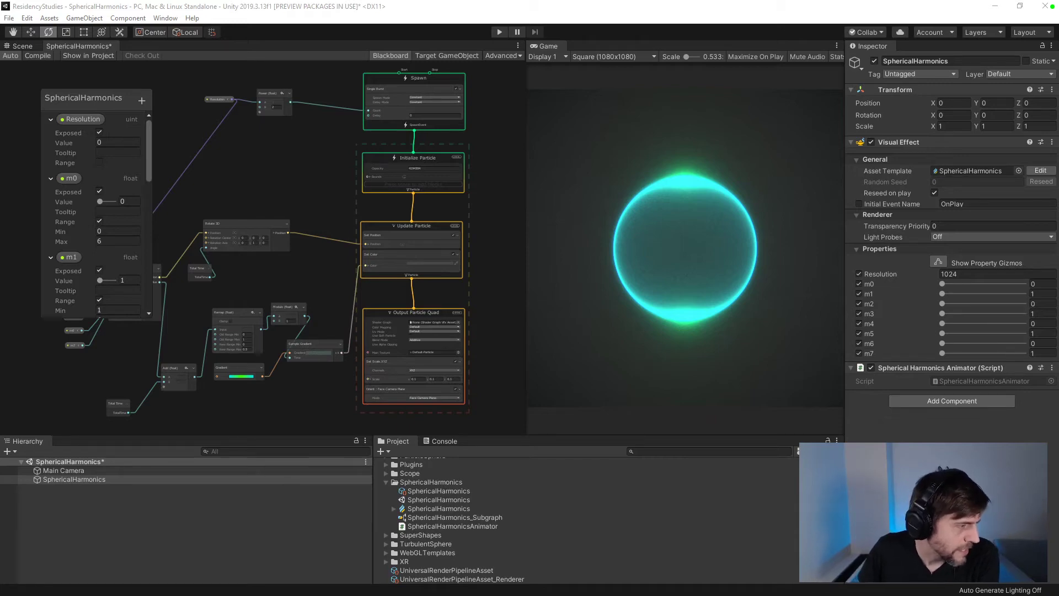
pyautogui.moveTo(324, 78); pyautogui.dragTo(283, 65)
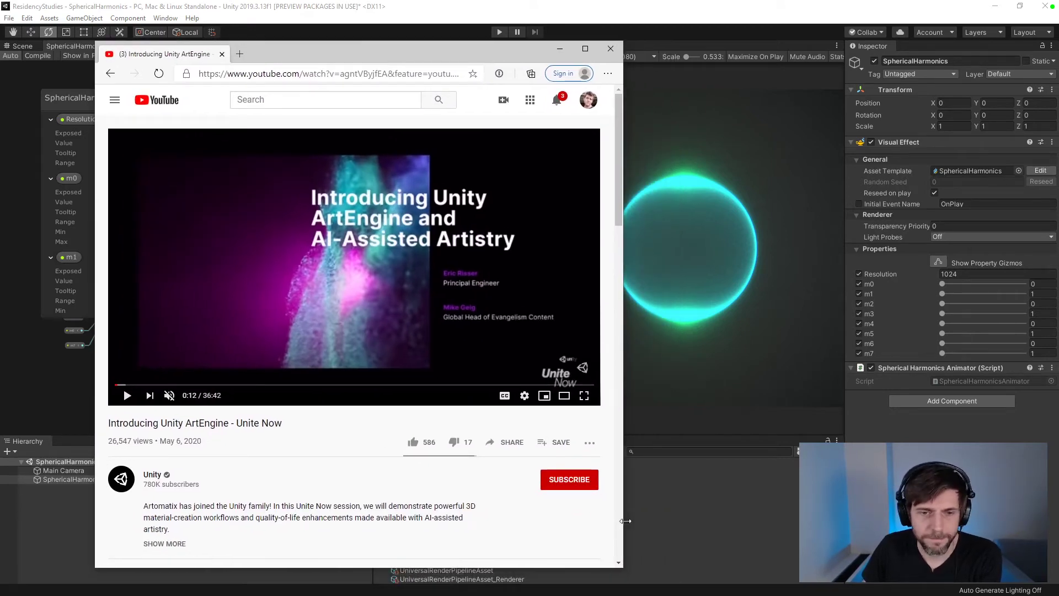
pyautogui.moveTo(627, 520); pyautogui.dragTo(759, 520)
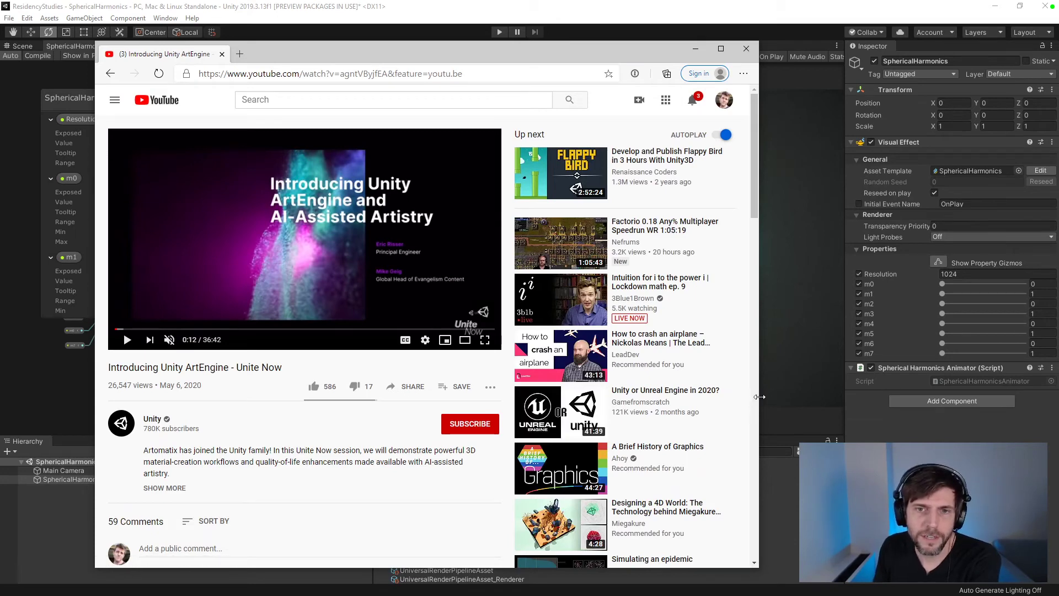
pyautogui.moveTo(760, 397); pyautogui.dragTo(618, 396)
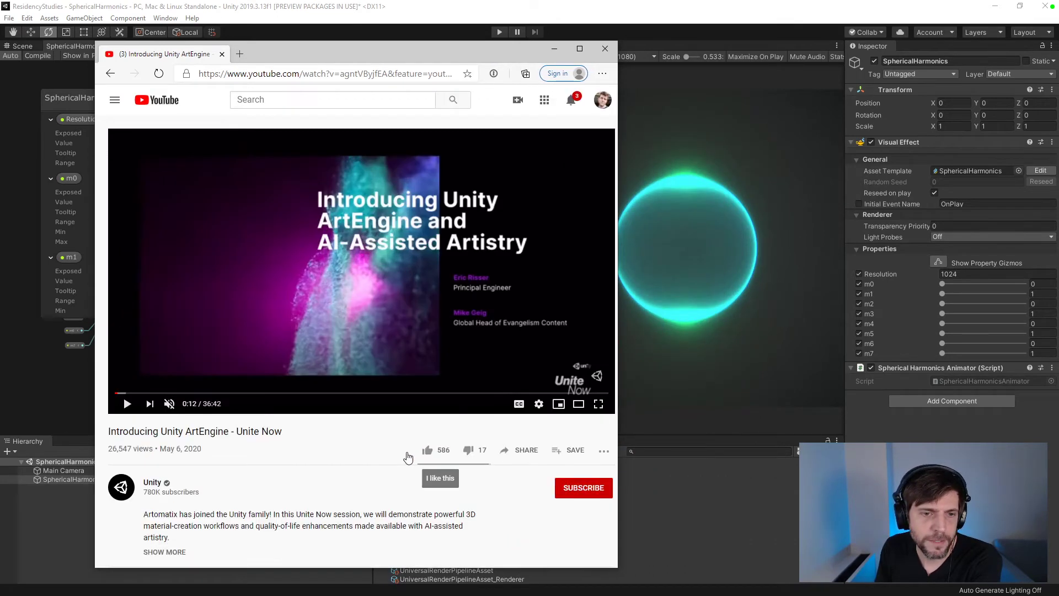
pyautogui.click(165, 541)
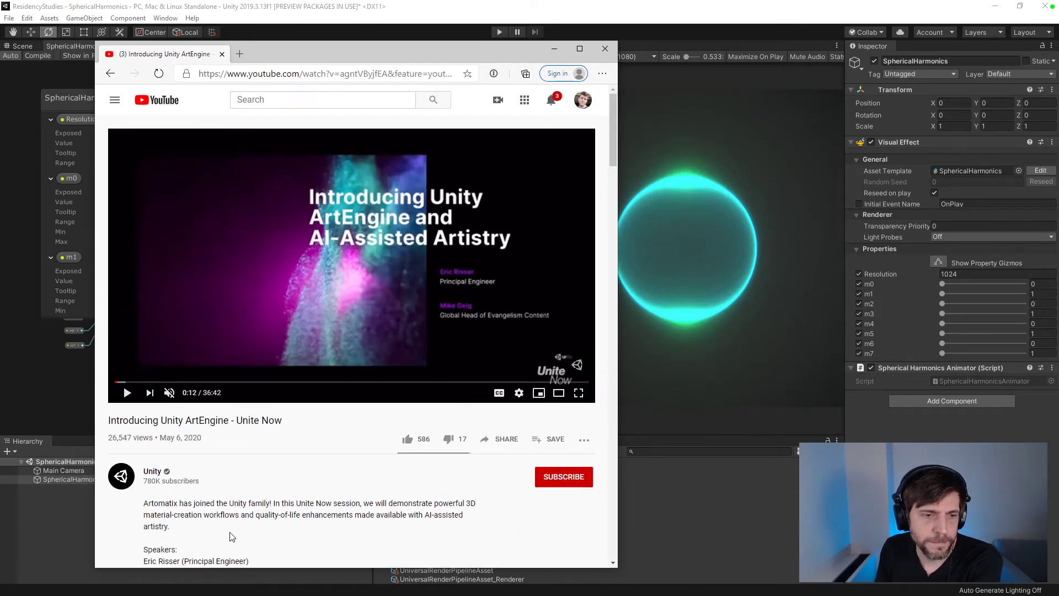
pyautogui.scroll(-3, 288, 513)
pyautogui.scroll(3, 288, 513)
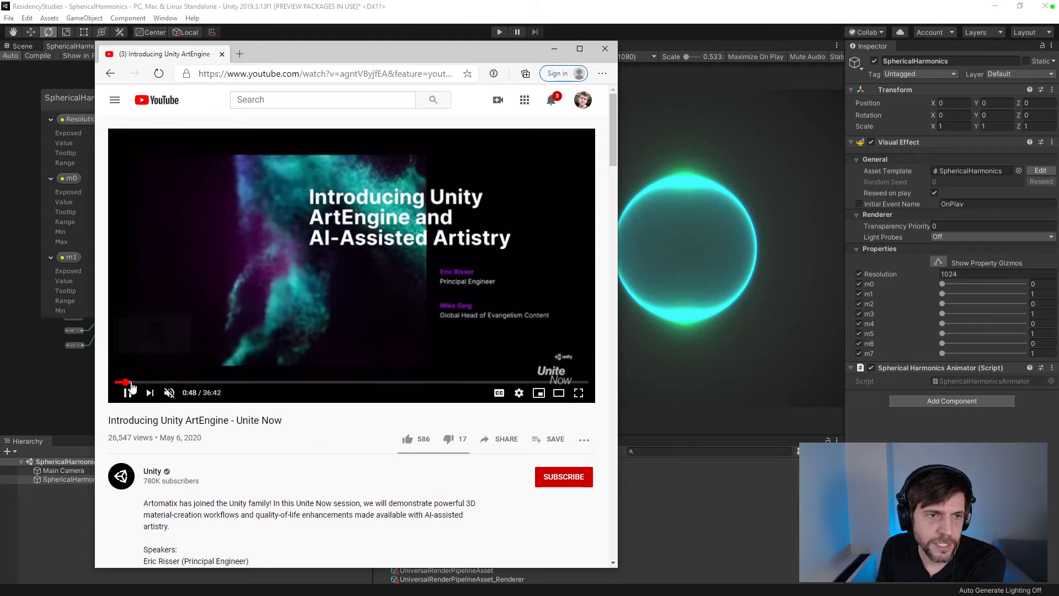
# - Skim through the Unity ArtEngine video from 0:48 to 31:57, and close the browser window
pyautogui.click(126, 381)
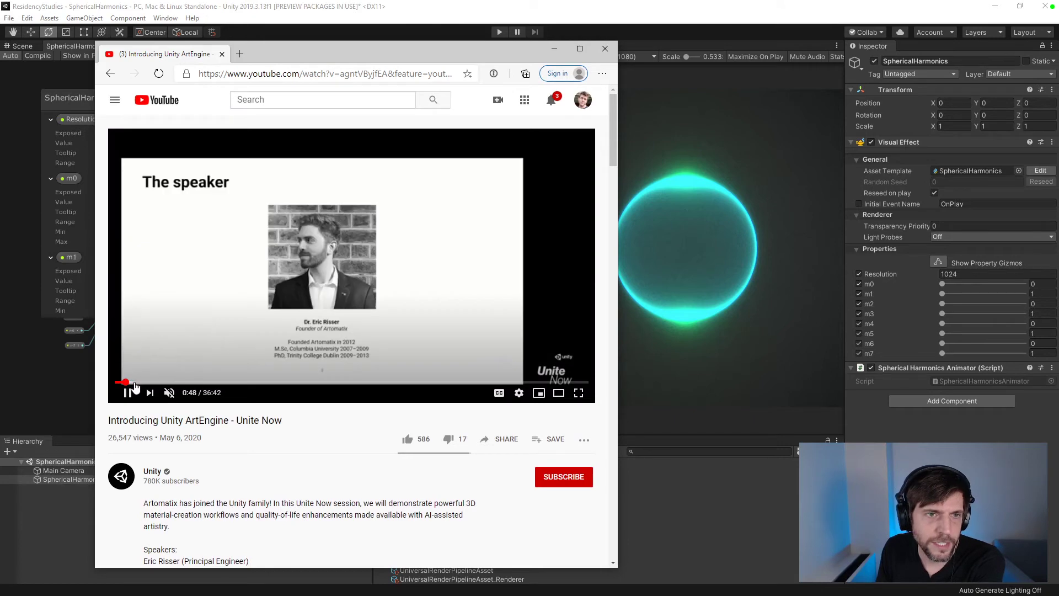
pyautogui.click(134, 383)
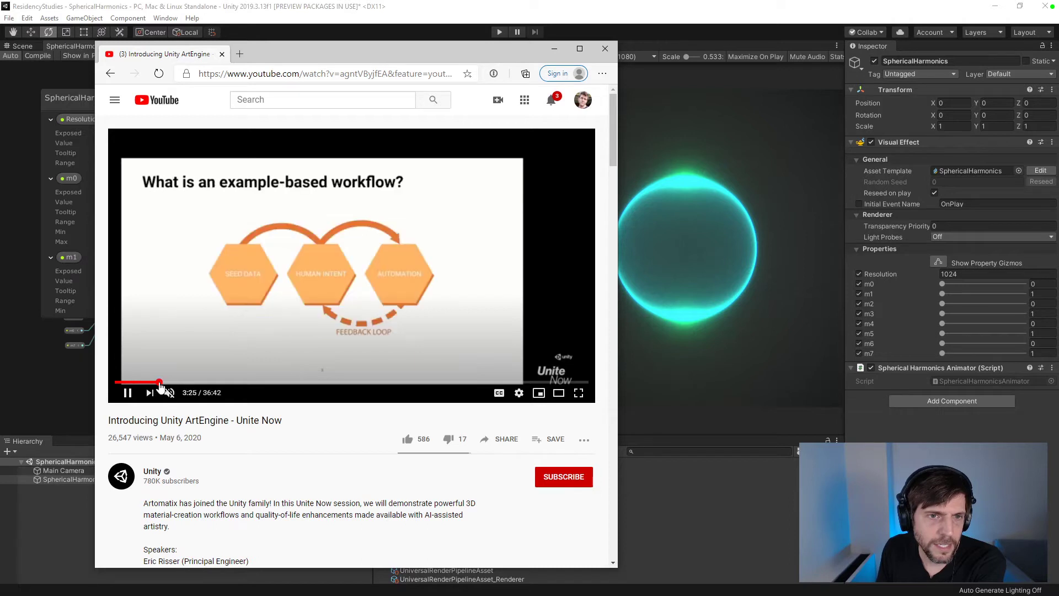
pyautogui.click(191, 382)
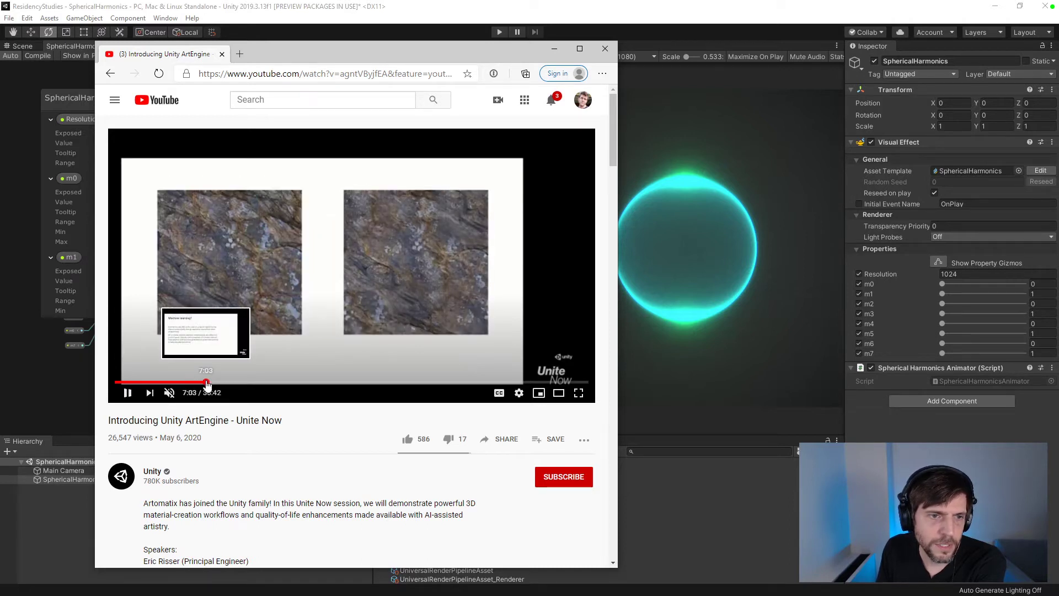
pyautogui.click(220, 382)
pyautogui.click(227, 382)
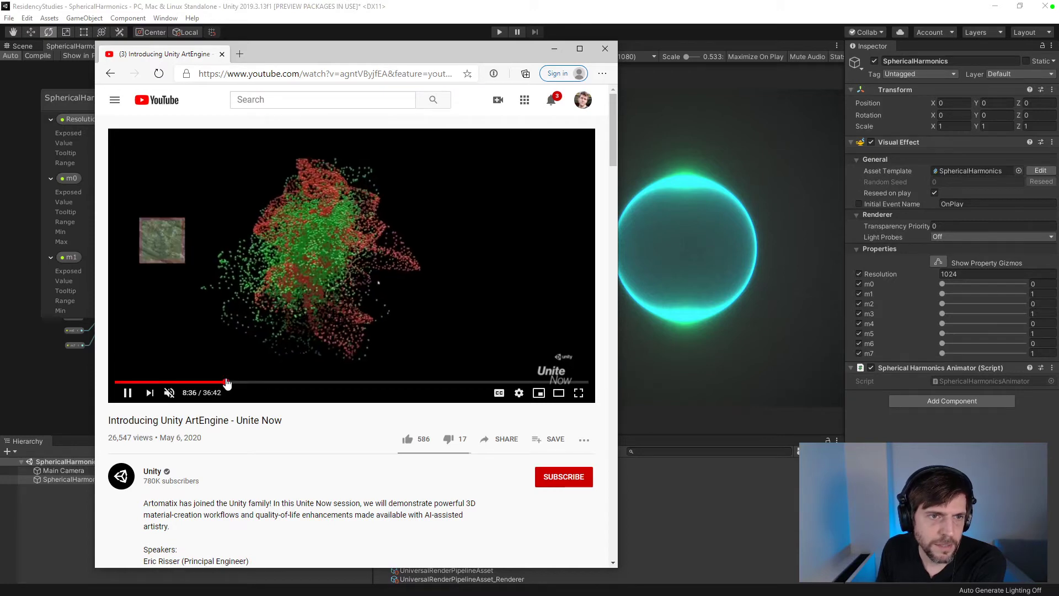
pyautogui.click(242, 382)
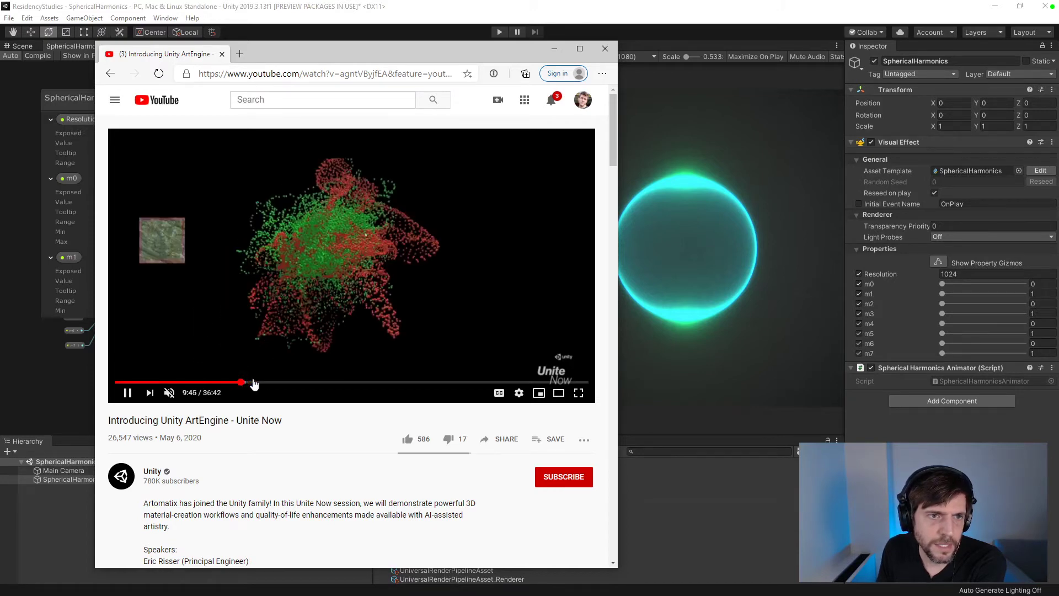
pyautogui.click(252, 382)
pyautogui.click(269, 382)
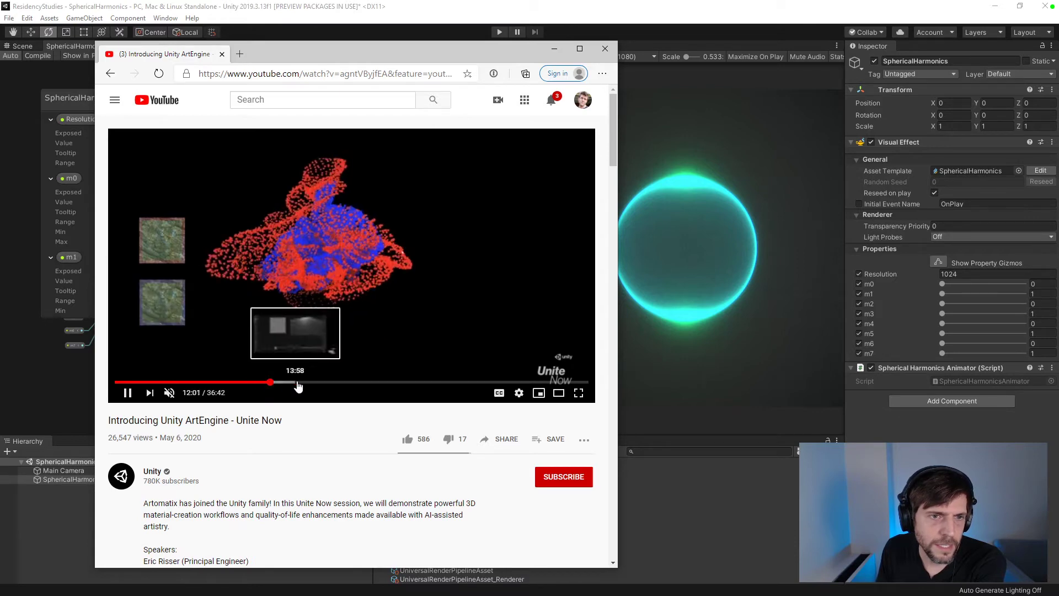
pyautogui.click(298, 383)
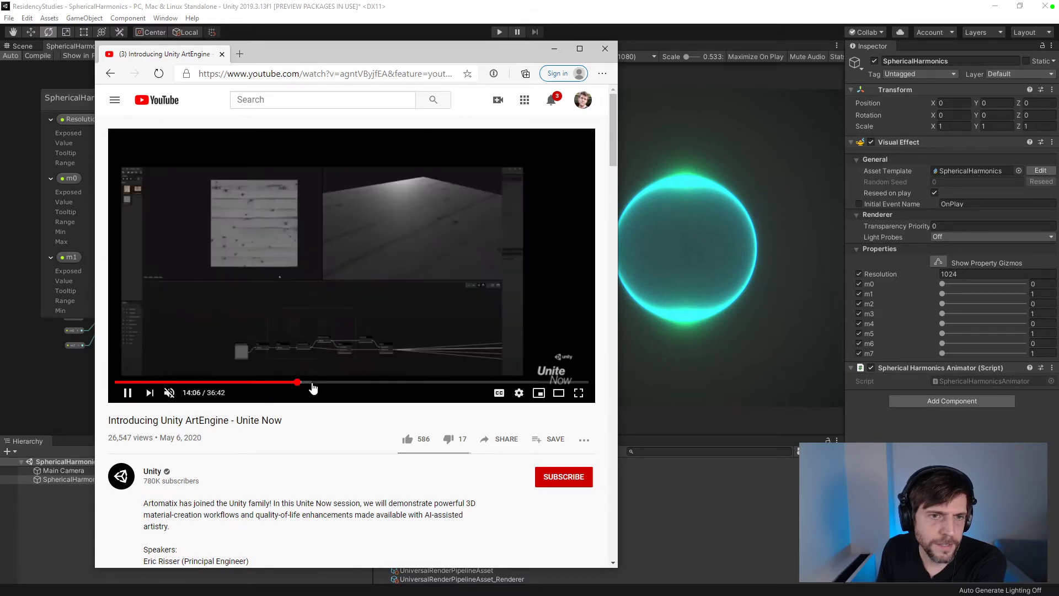
pyautogui.click(354, 383)
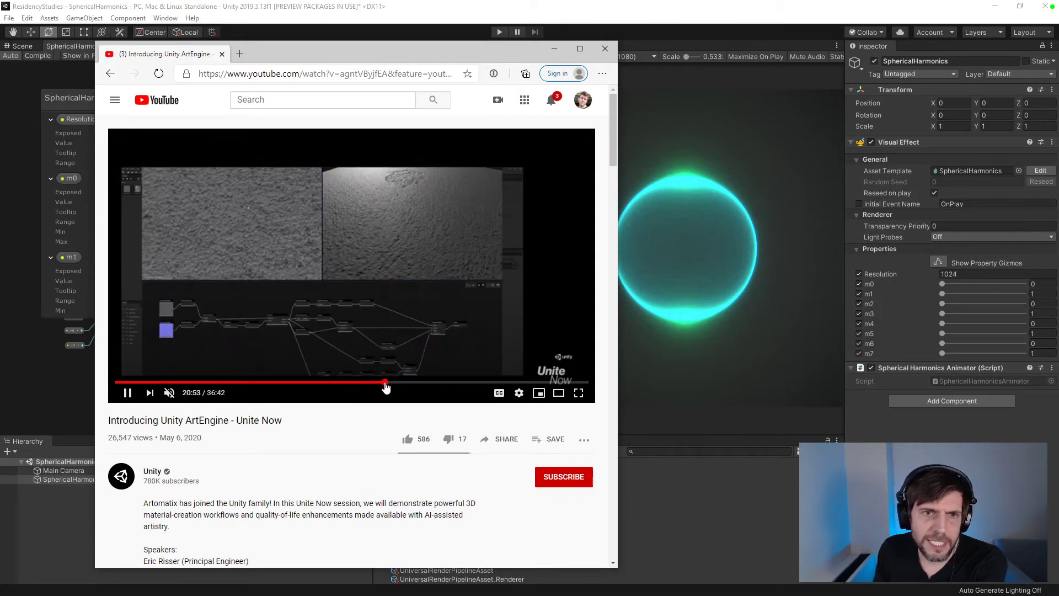
pyautogui.click(385, 383)
pyautogui.click(405, 382)
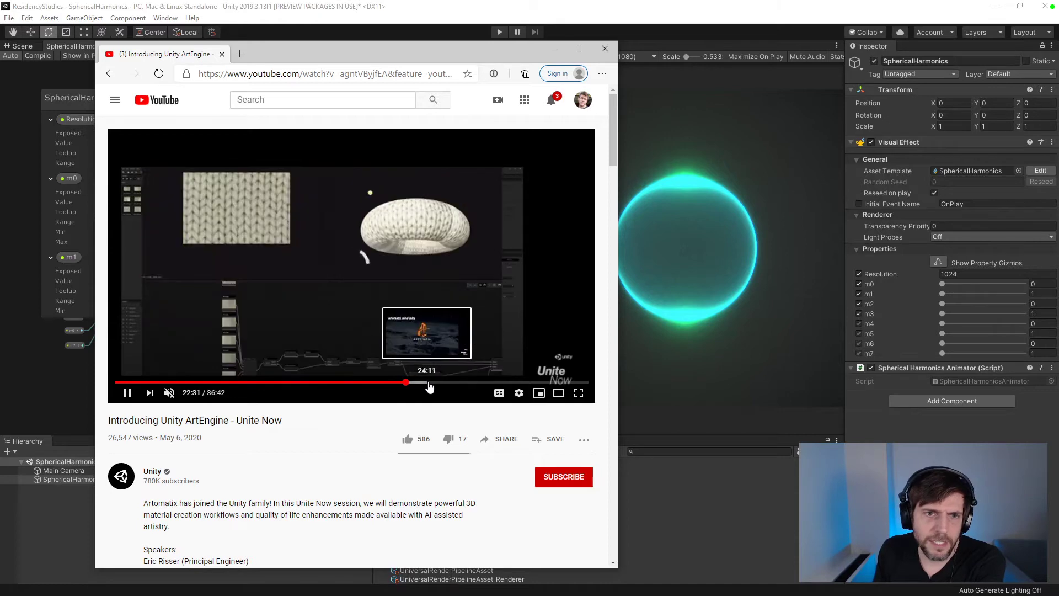
pyautogui.click(429, 383)
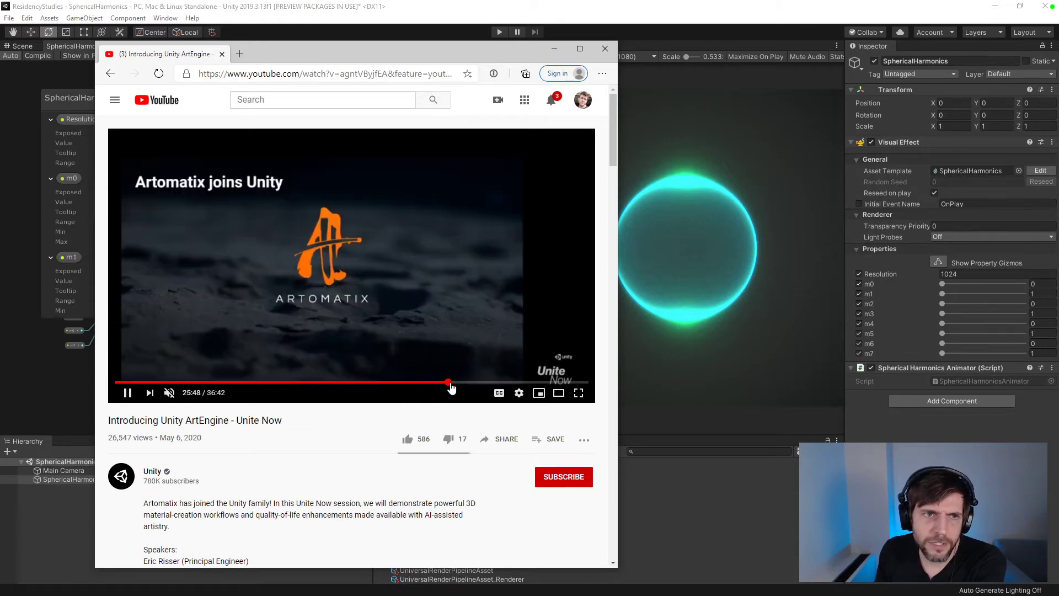
pyautogui.click(448, 383)
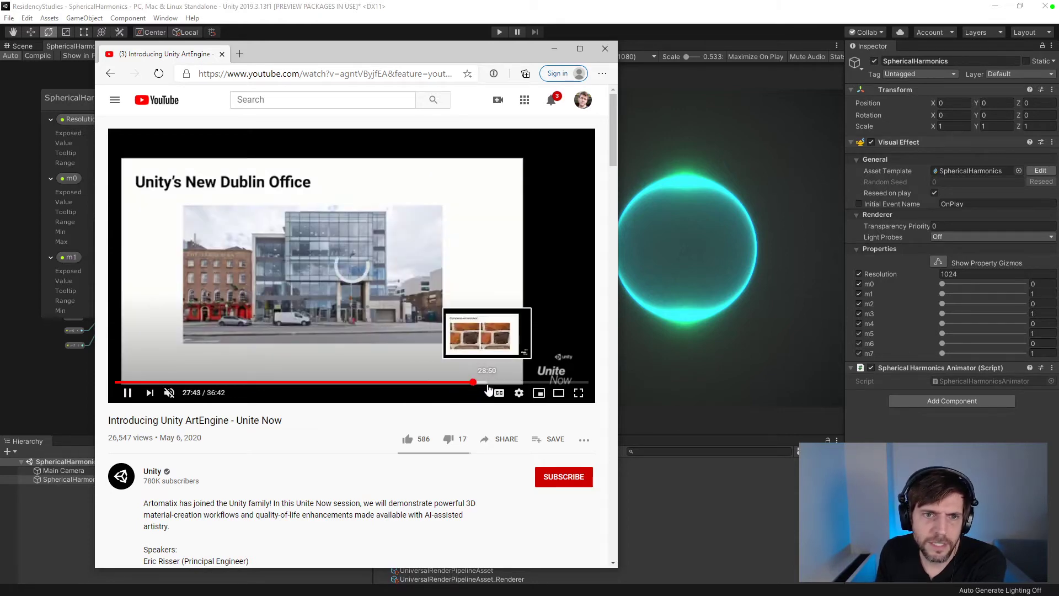
pyautogui.click(484, 383)
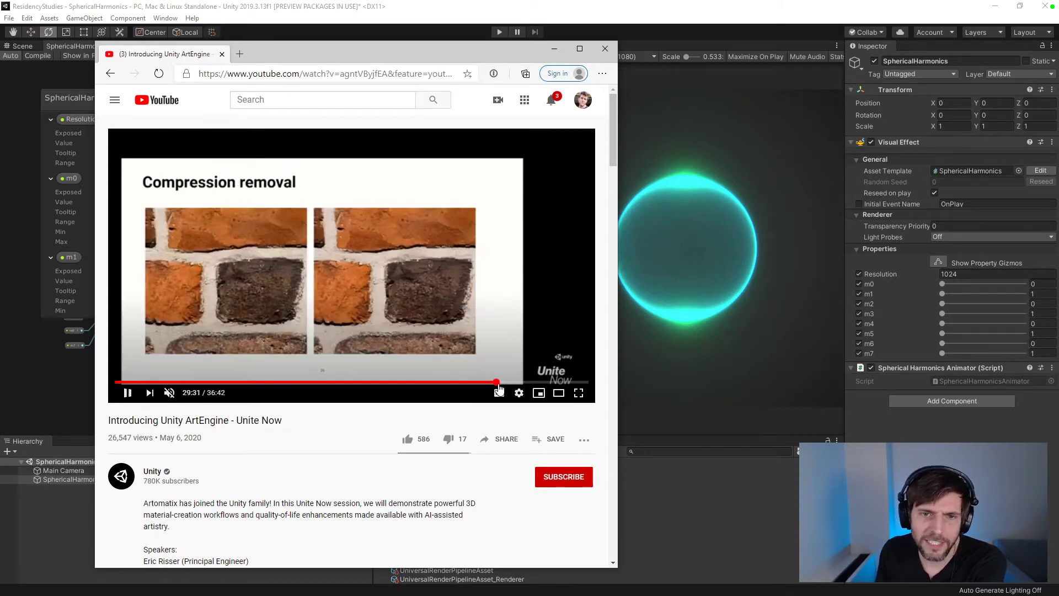
pyautogui.click(497, 385)
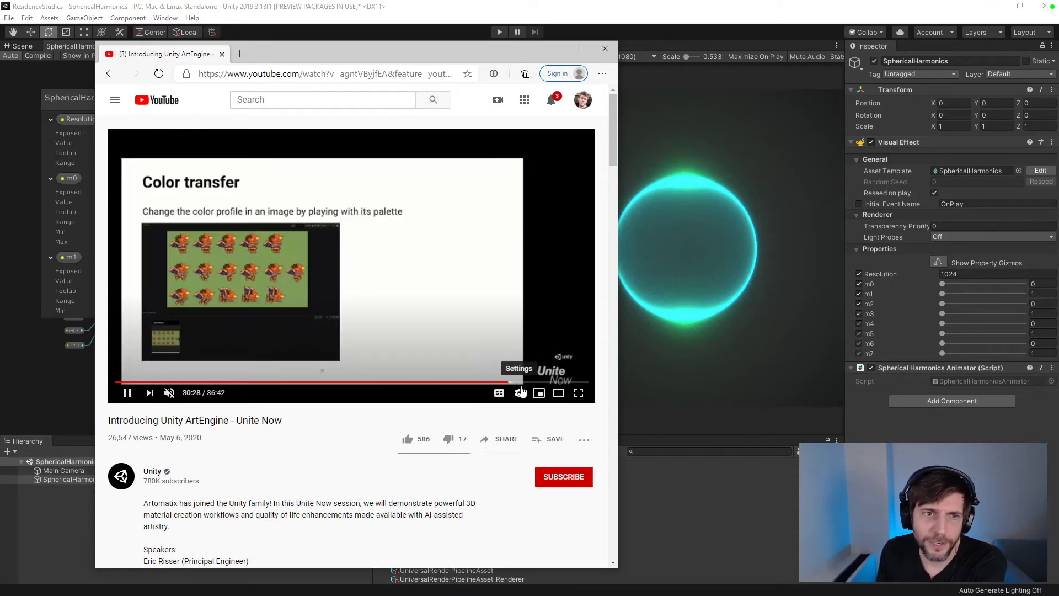
pyautogui.click(519, 392)
pyautogui.click(521, 392)
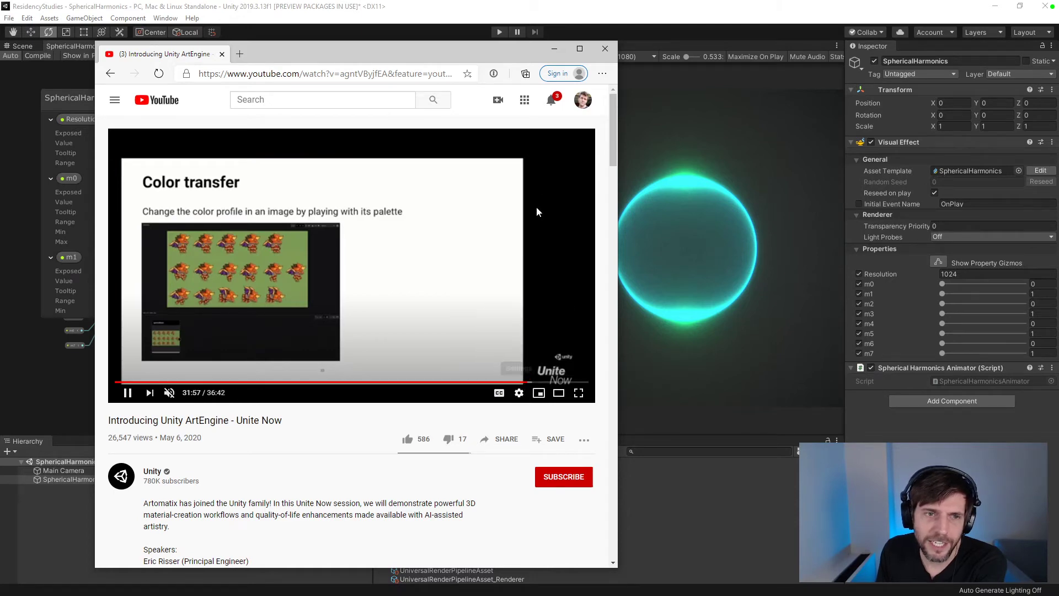
pyautogui.click(605, 50)
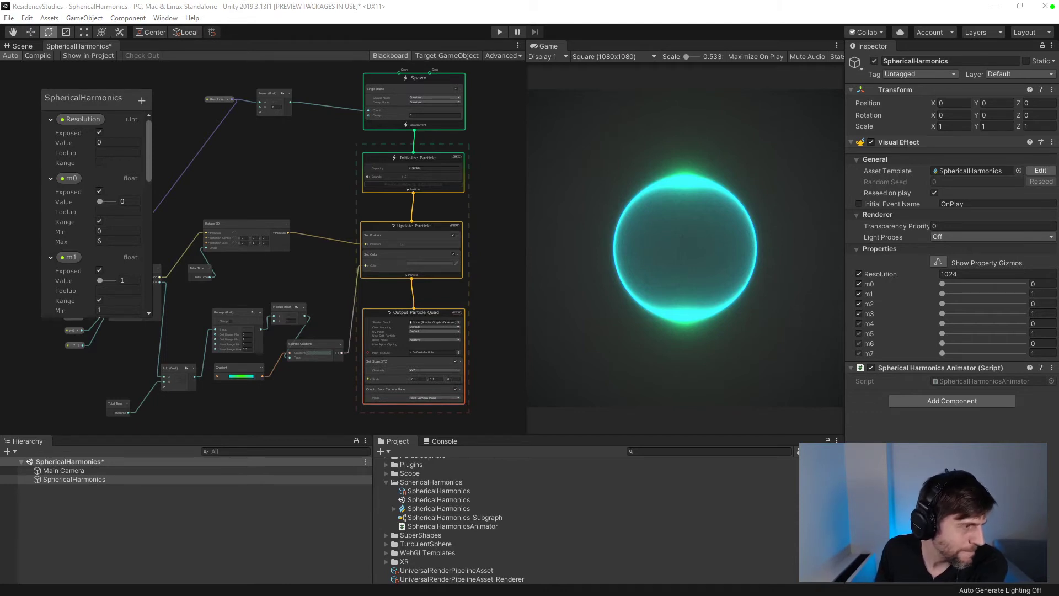
# - Run the scene once more to view the animated particle shape, and stop it
pyautogui.click(507, 32)
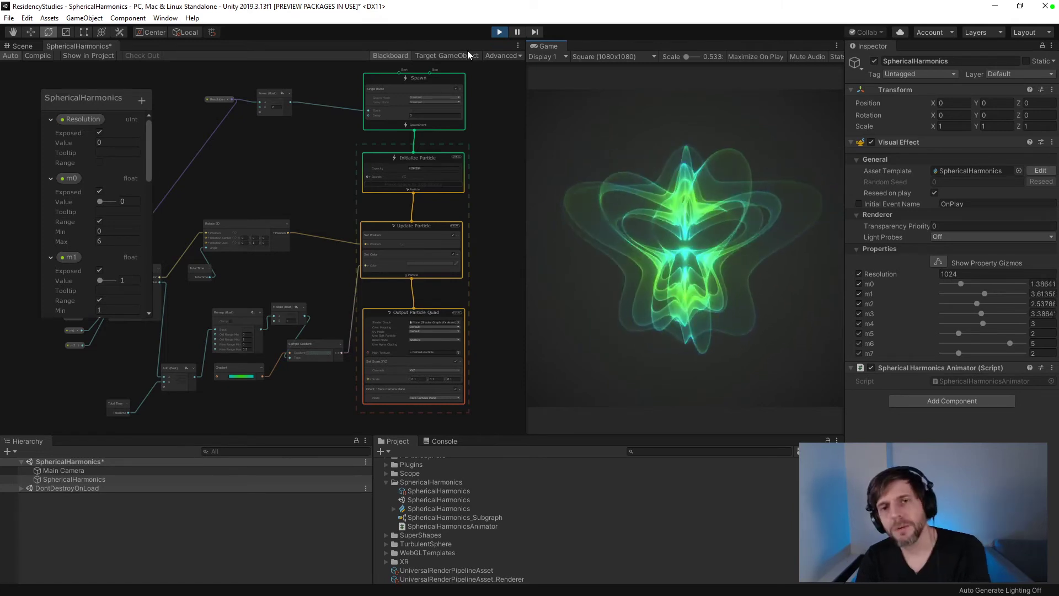
pyautogui.click(503, 32)
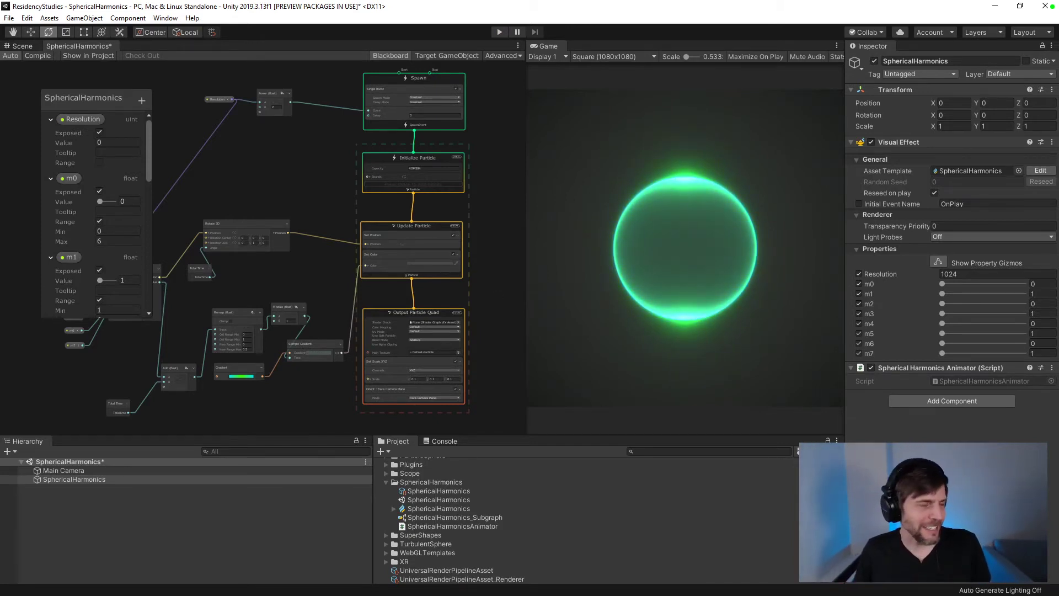
# - Switch to the browser's spherical harmonics reference page and look over its example shapes and the "Exercises for the reader" section
pyautogui.hotkey('alt', 'Tab')
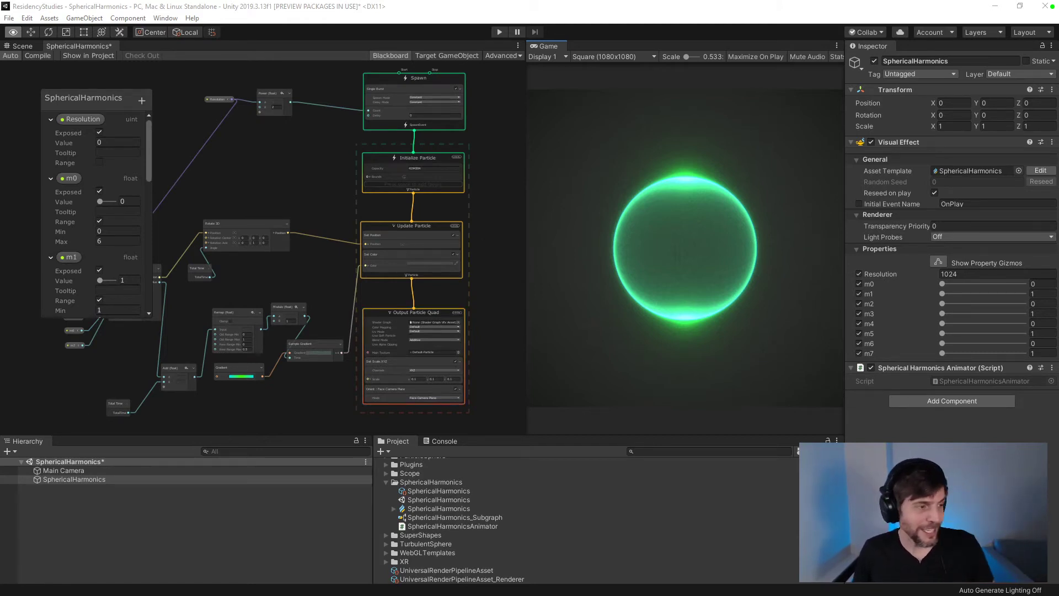
pyautogui.hotkey('alt', 'Tab')
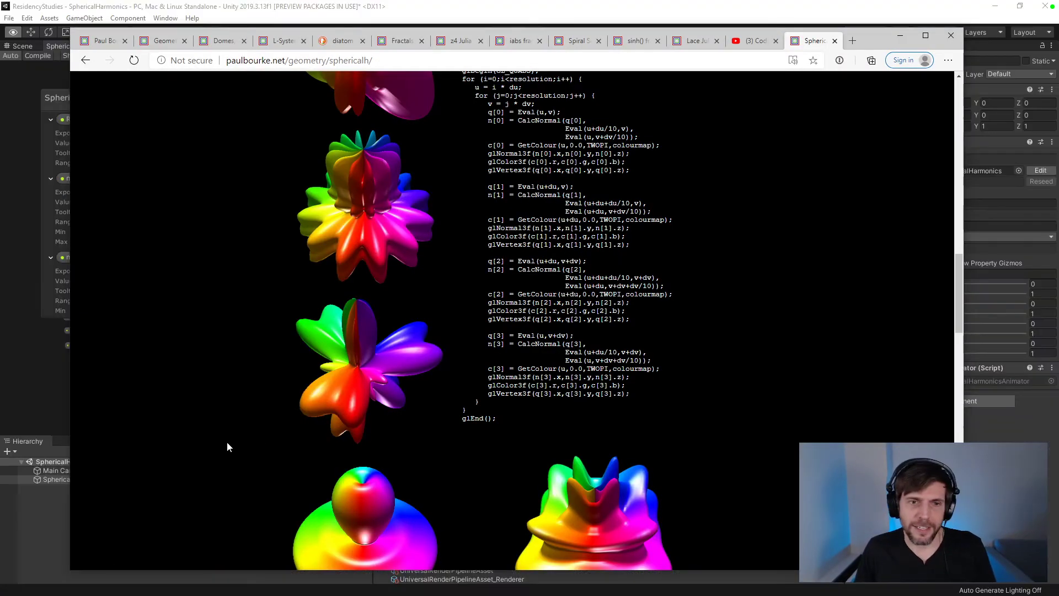
pyautogui.scroll(-4, 220, 436)
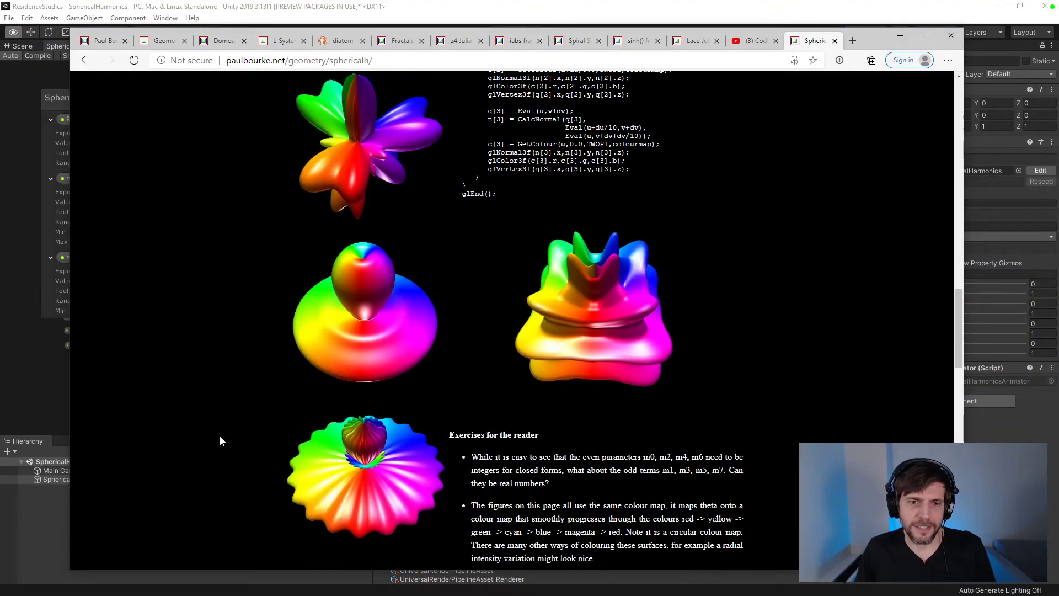
pyautogui.scroll(-5, 219, 436)
pyautogui.scroll(4, 220, 436)
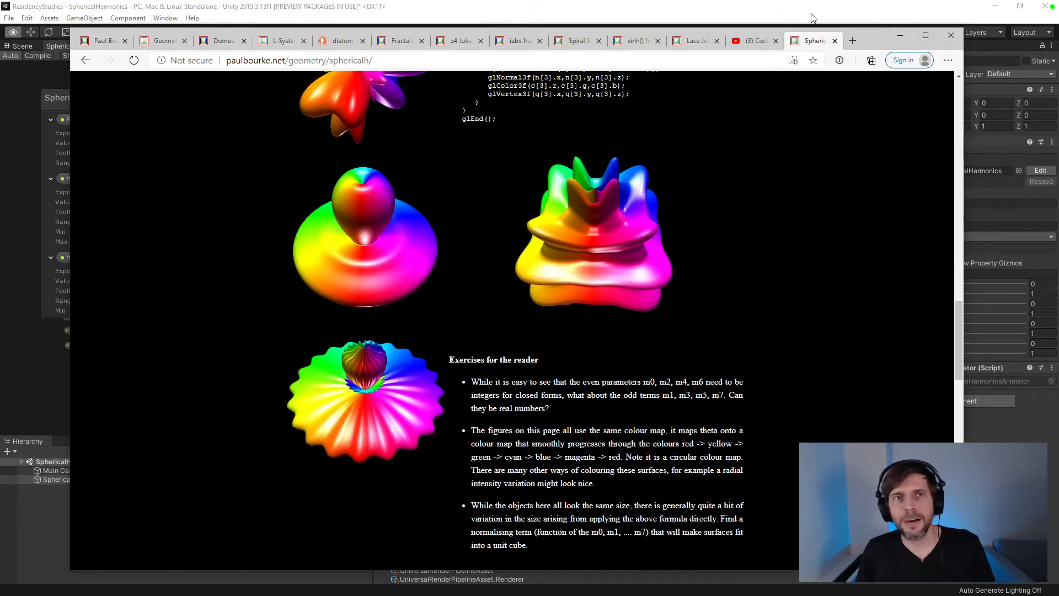
# - Return to Unity, open the SphericalHarmonicsAnimator script in Visual Studio Code, and review its code through the Lerp lines in Update
pyautogui.click(811, 18)
pyautogui.click(960, 381)
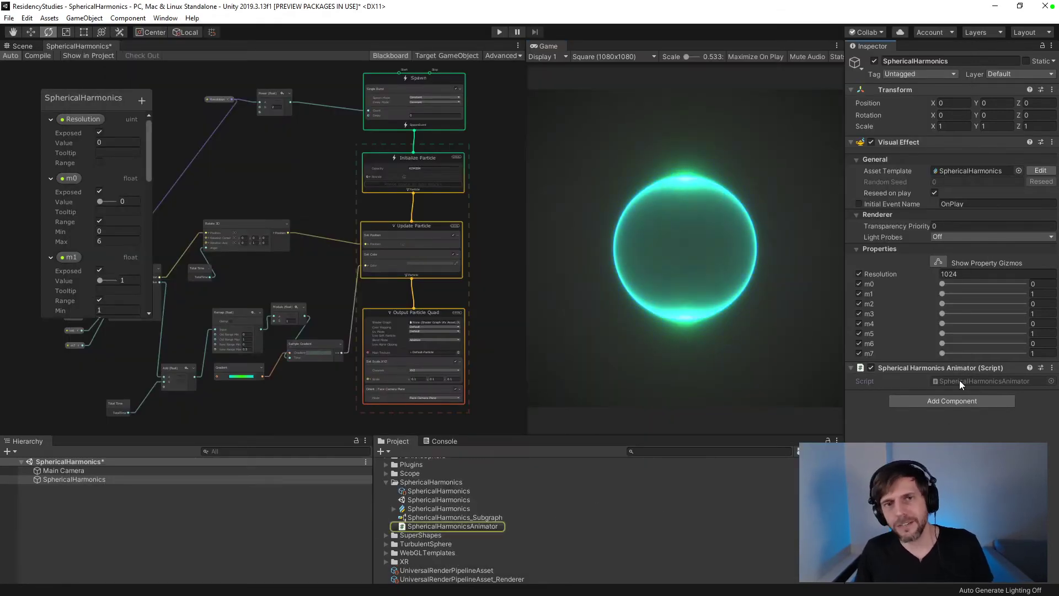
pyautogui.scroll(-3, 739, 397)
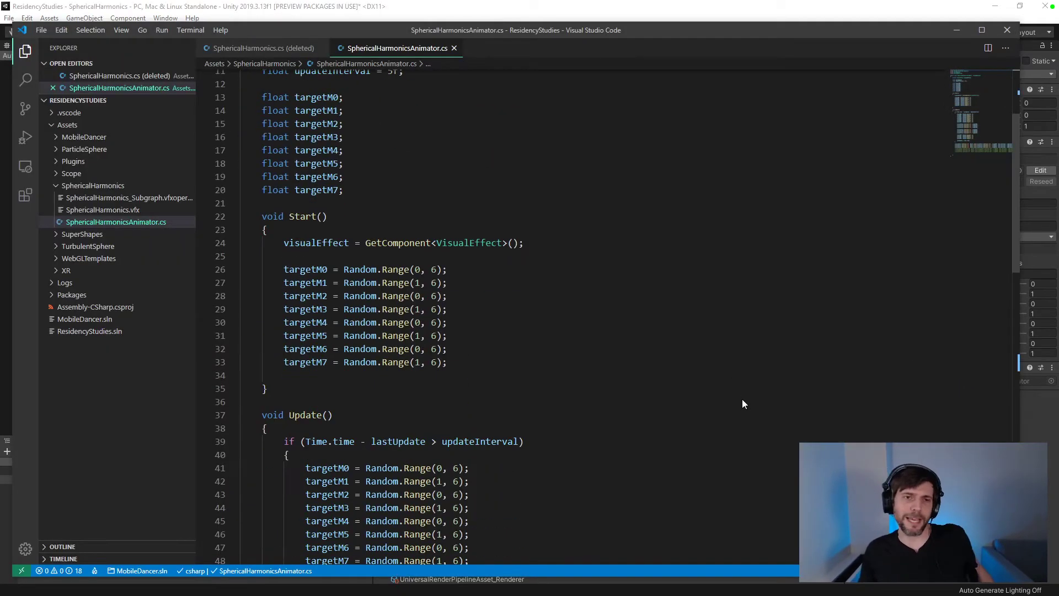
pyautogui.scroll(4, 743, 399)
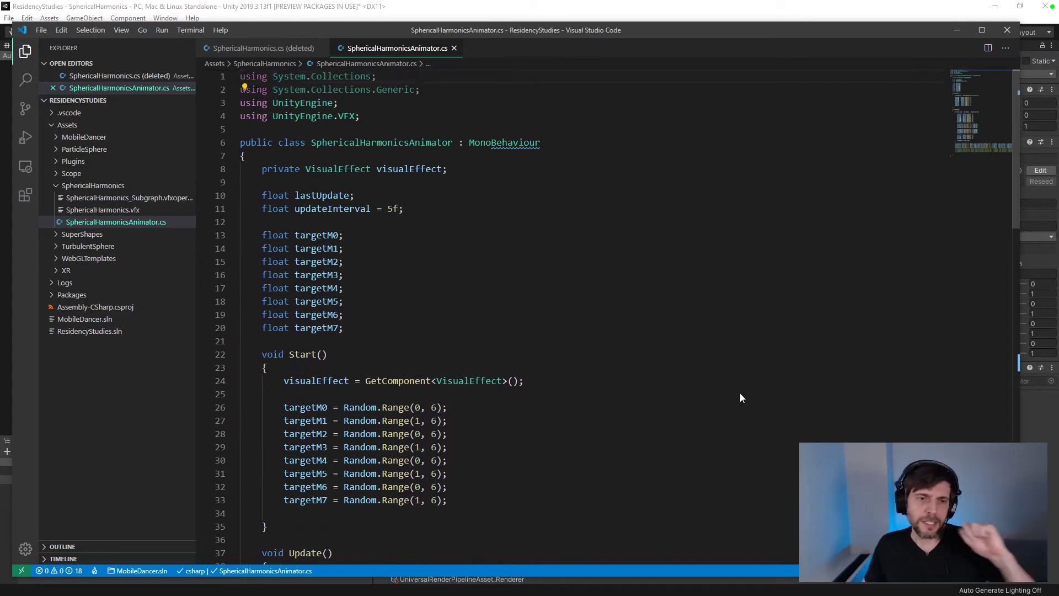
pyautogui.scroll(-2, 736, 388)
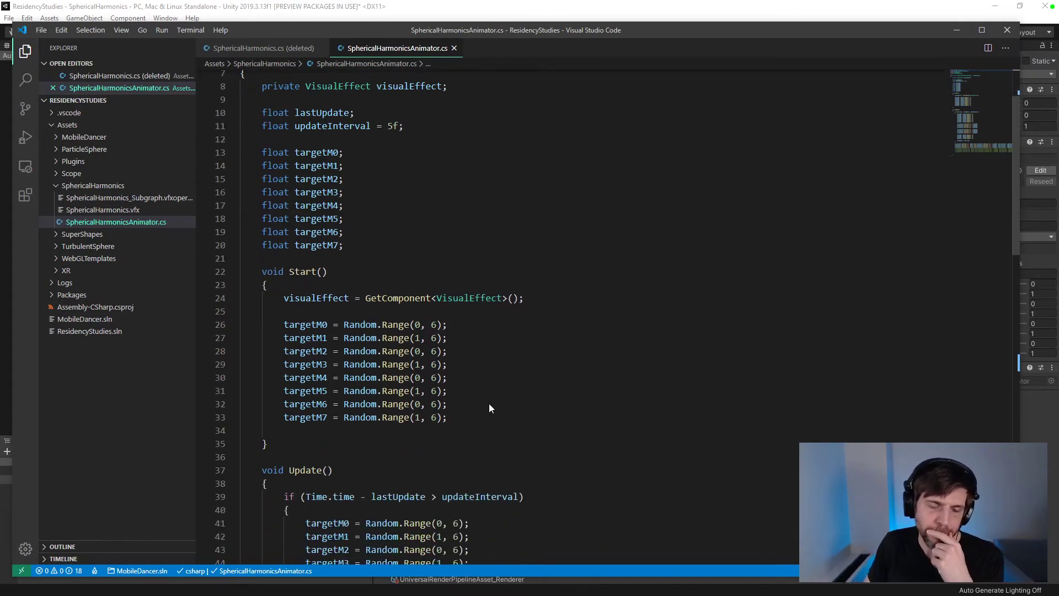
pyautogui.scroll(-10, 492, 404)
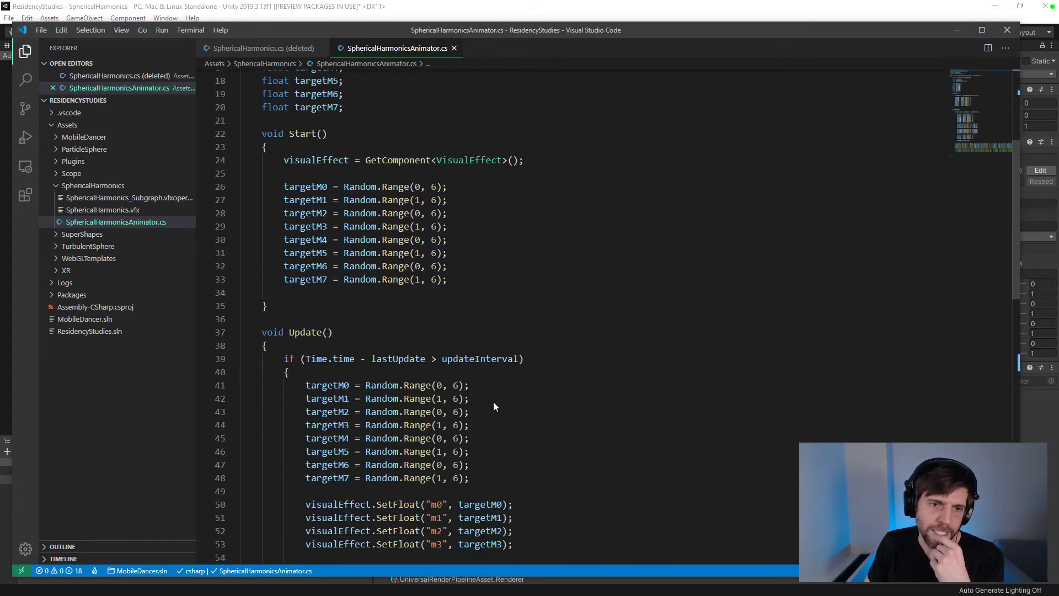
pyautogui.scroll(-3, 493, 402)
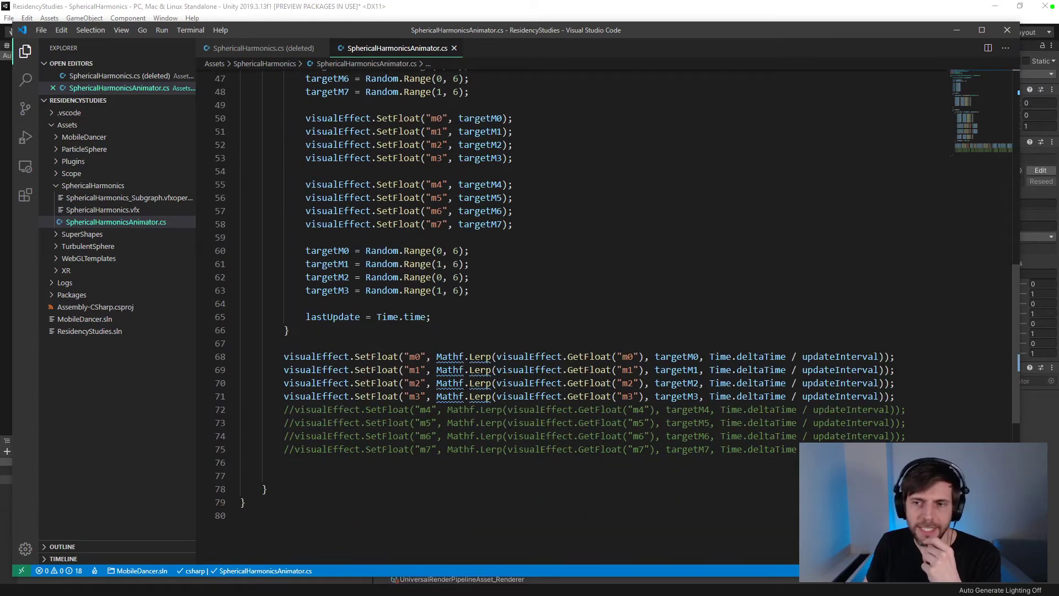
# - Uncomment the m4 to m7 Lerp lines, and comment out the direct SetFloat calls and repeated targetM0 to targetM3 randomization in Update
pyautogui.moveTo(908, 449); pyautogui.dragTo(218, 412)
pyautogui.hotkey('ctrl', '/')
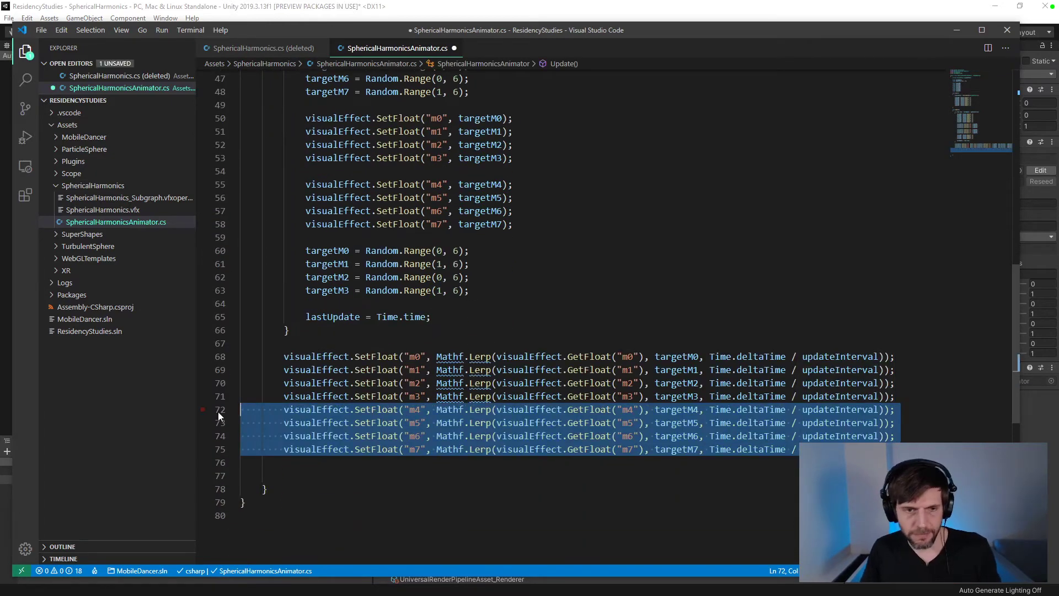
pyautogui.scroll(2, 218, 412)
pyautogui.scroll(2, 460, 333)
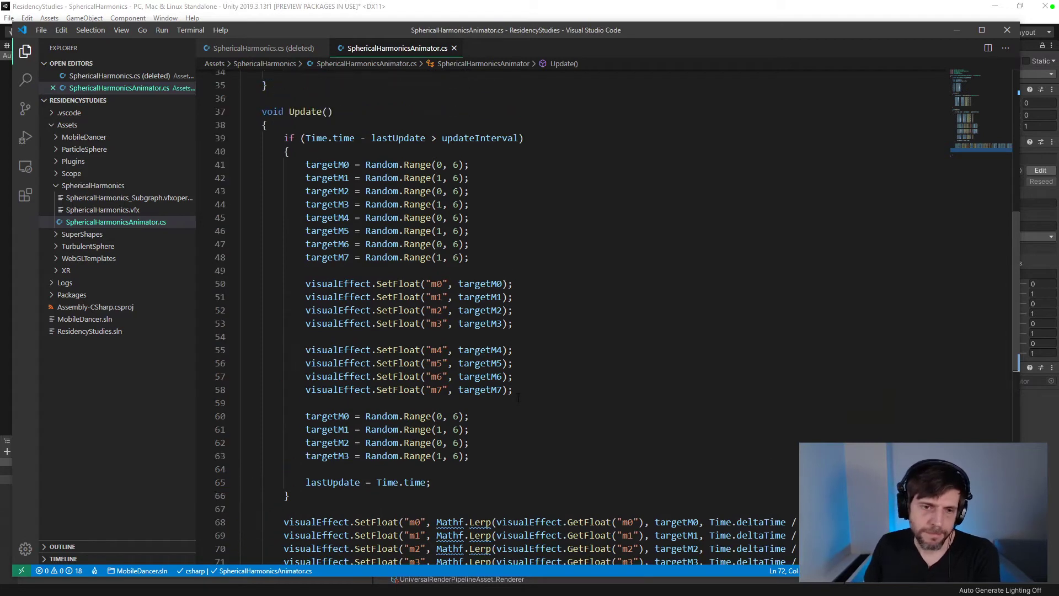
pyautogui.moveTo(506, 454); pyautogui.dragTo(195, 275)
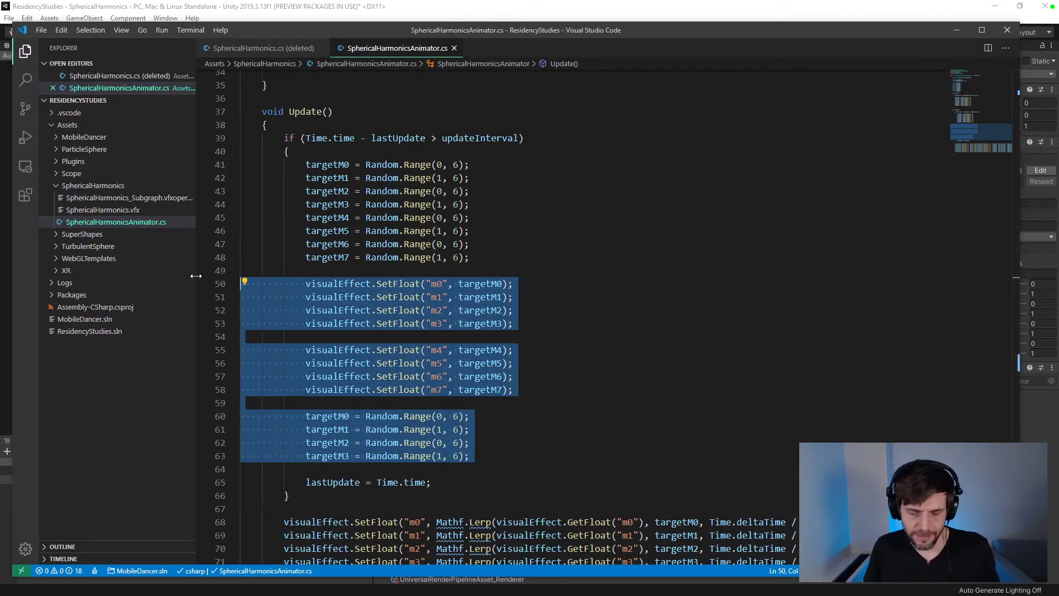
pyautogui.hotkey('ctrl', '/')
# - Switch to Unity, run the scene to view the particle shape animation, and stop it
pyautogui.hotkey('alt', 'Tab')
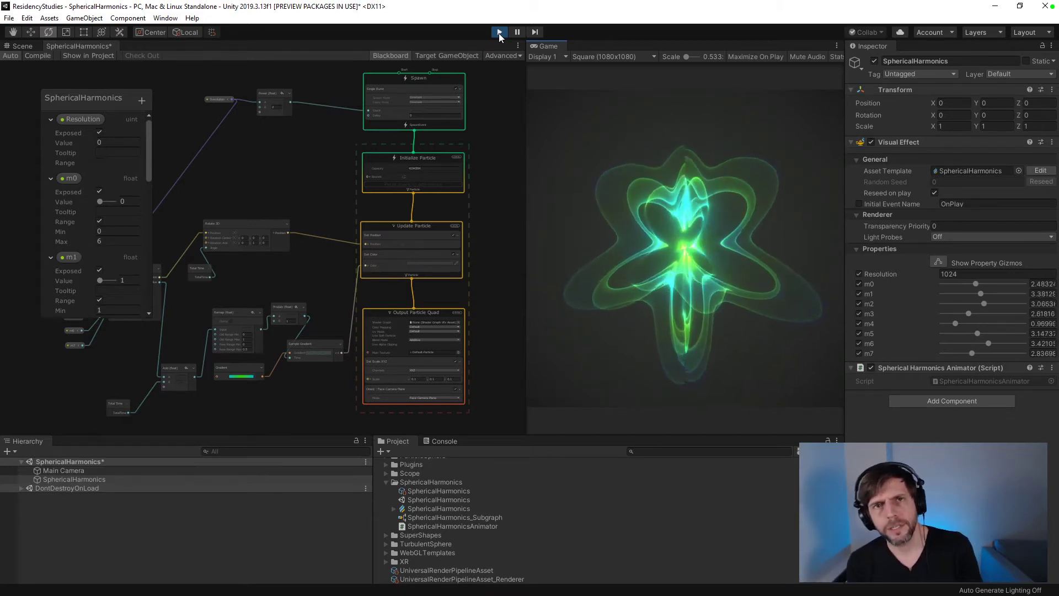
pyautogui.click(499, 33)
# - Return to the SphericalHarmonicsAnimator script, declare int updateCount = 0; below the targetM7 declaration, and save
pyautogui.hotkey('alt', 'Tab')
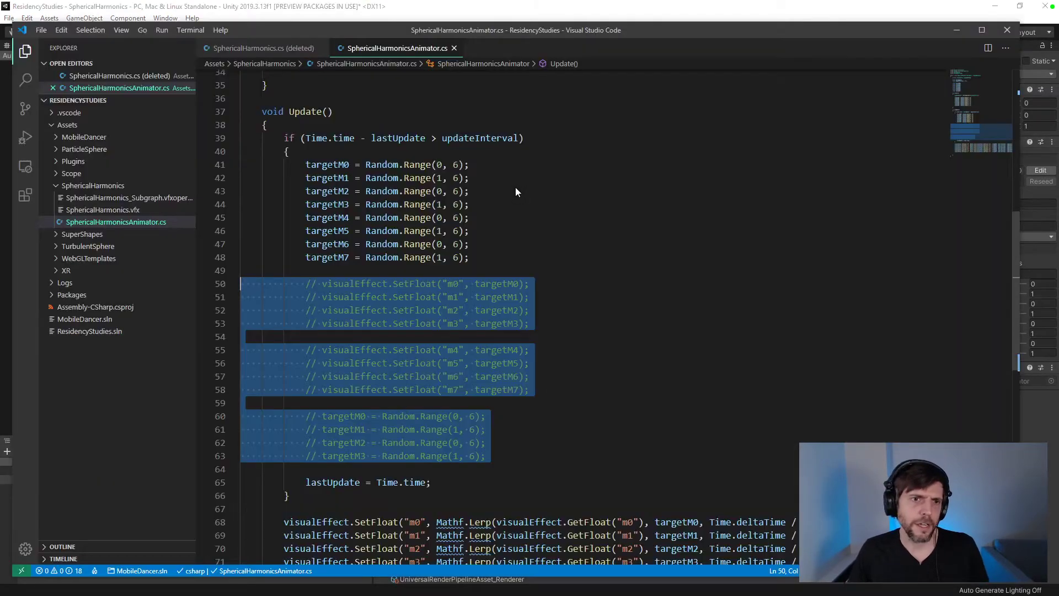
pyautogui.scroll(-3, 534, 335)
pyautogui.scroll(4, 535, 319)
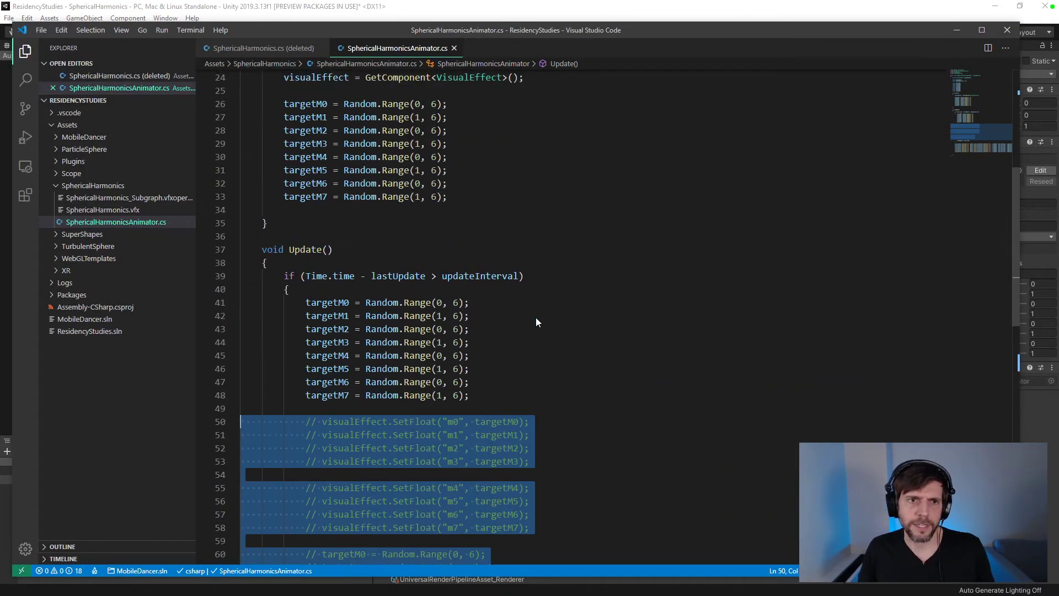
pyautogui.scroll(-3, 535, 318)
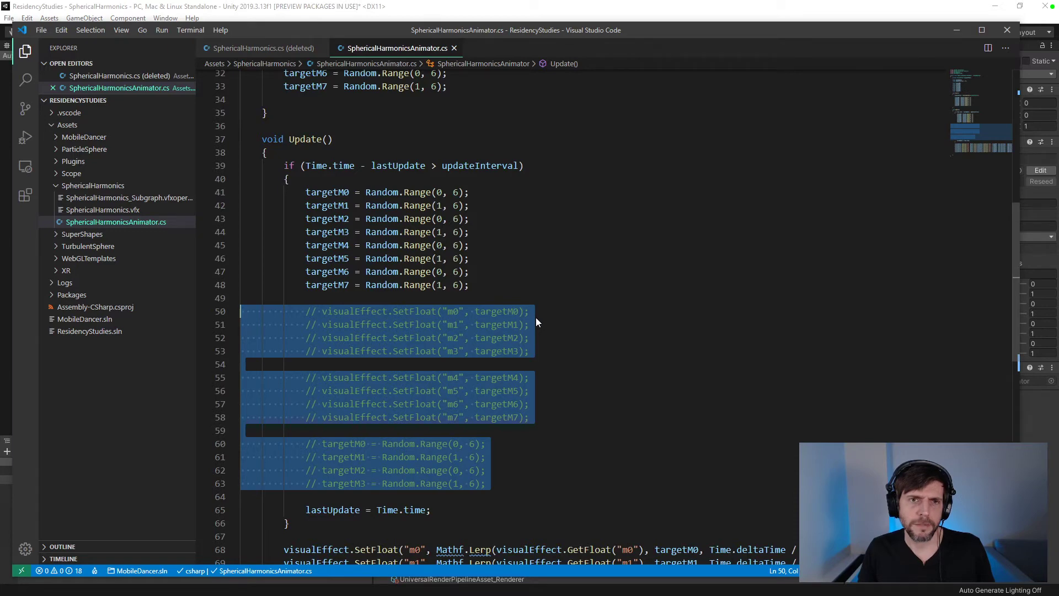
pyautogui.scroll(10, 535, 317)
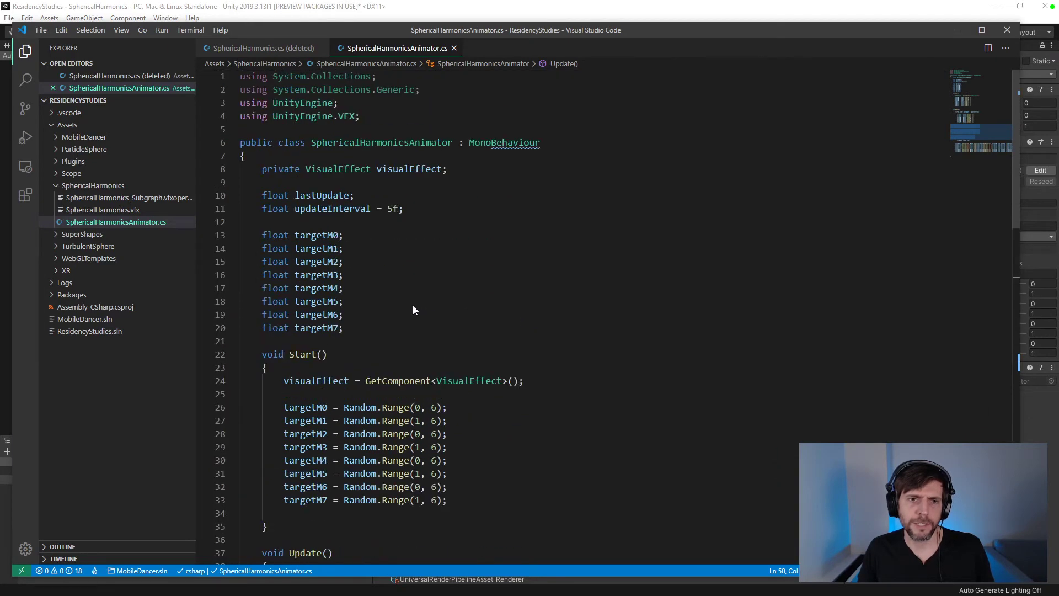
pyautogui.click(359, 328)
pyautogui.press('Return')
pyautogui.press('Return')
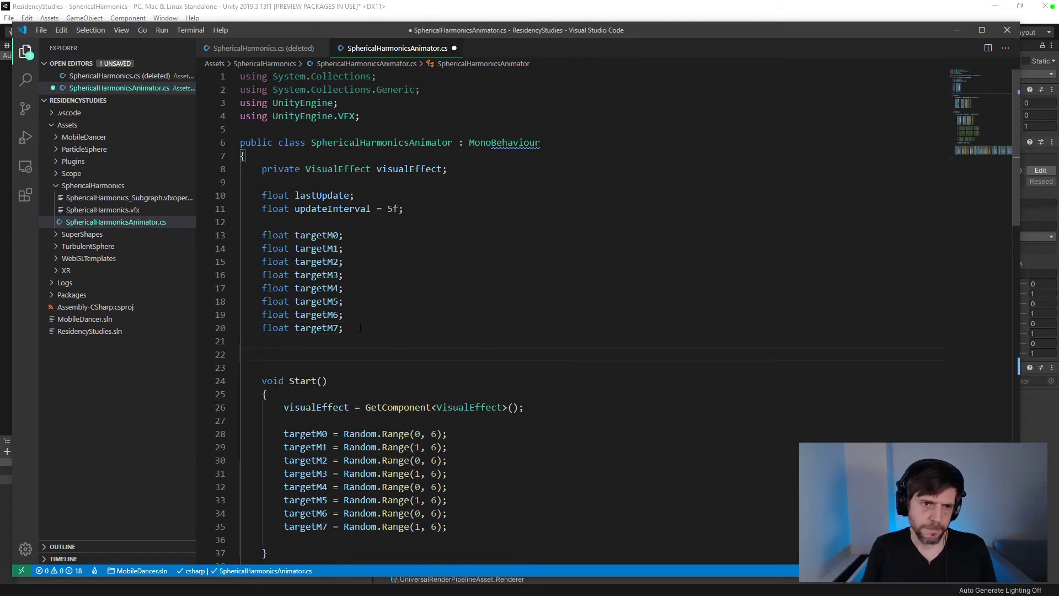
pyautogui.write('int updateCount ')
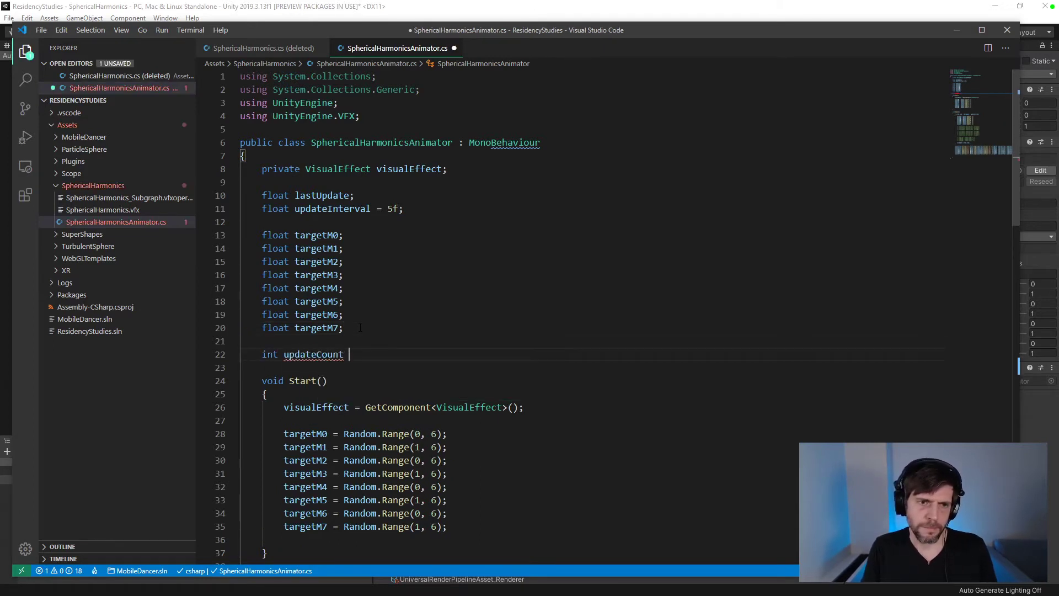
pyautogui.write('= 0;')
pyautogui.hotkey('ctrl', 's')
# - Separate the targetM3 and targetM4 assignments in Update with blank lines, add updateCount++; after the lastUpdate assignment, and save
pyautogui.doubleClick(330, 354)
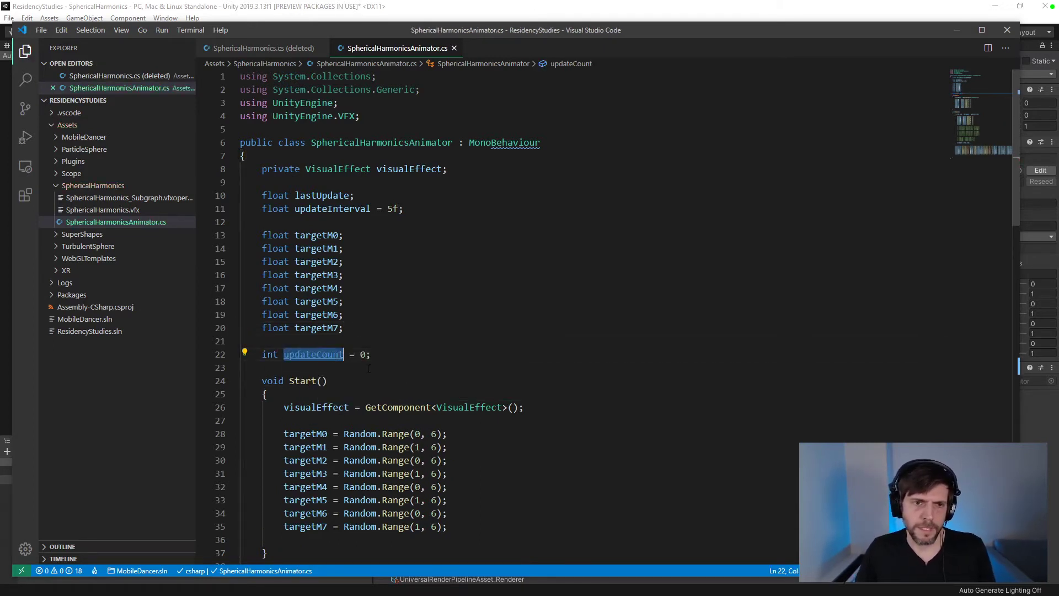
pyautogui.scroll(-12, 369, 368)
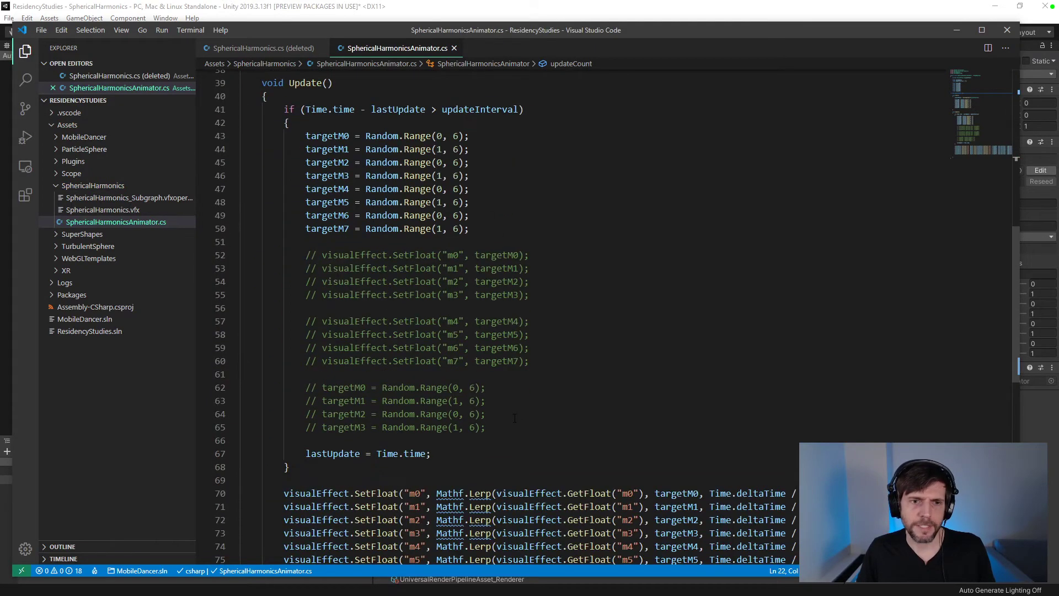
pyautogui.click(501, 177)
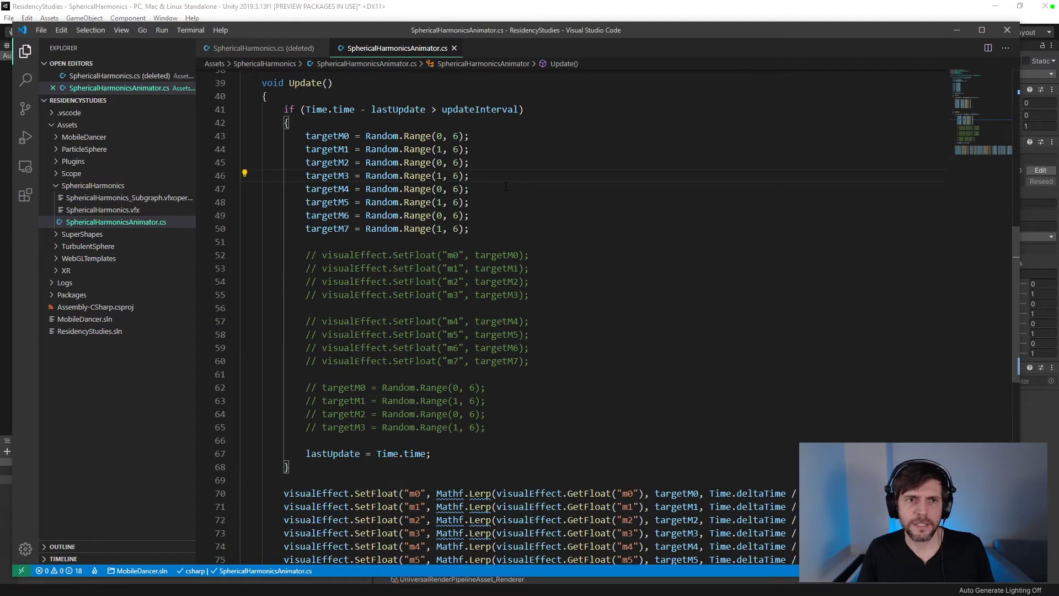
pyautogui.press('Return')
pyautogui.press('Return')
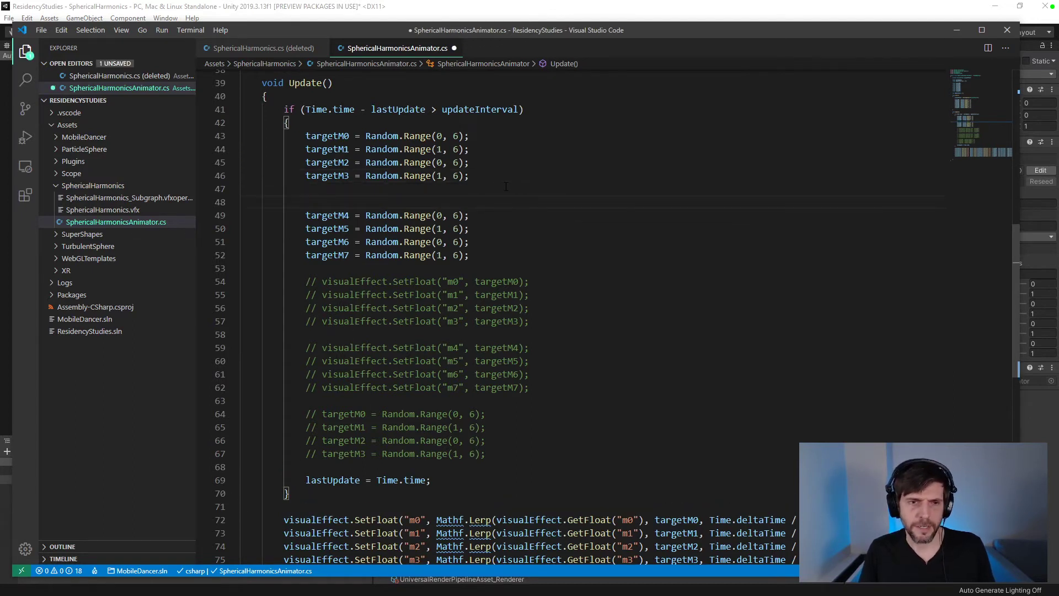
pyautogui.press('Return')
pyautogui.write('updateCount')
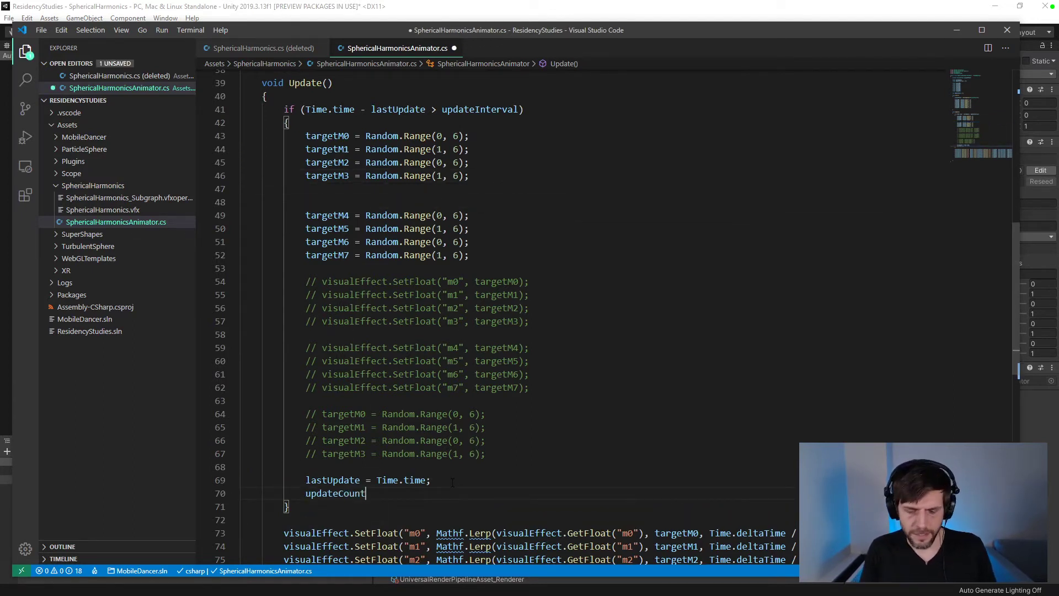
pyautogui.write('++;')
pyautogui.hotkey('ctrl', 's')
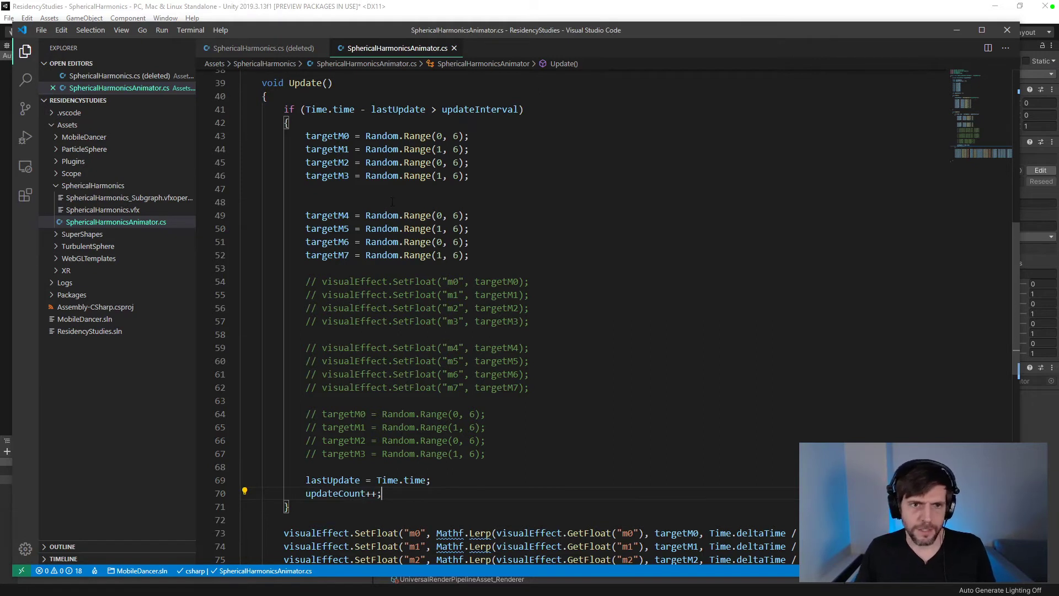
pyautogui.click(392, 202)
pyautogui.doubleClick(342, 493)
pyautogui.click(367, 207)
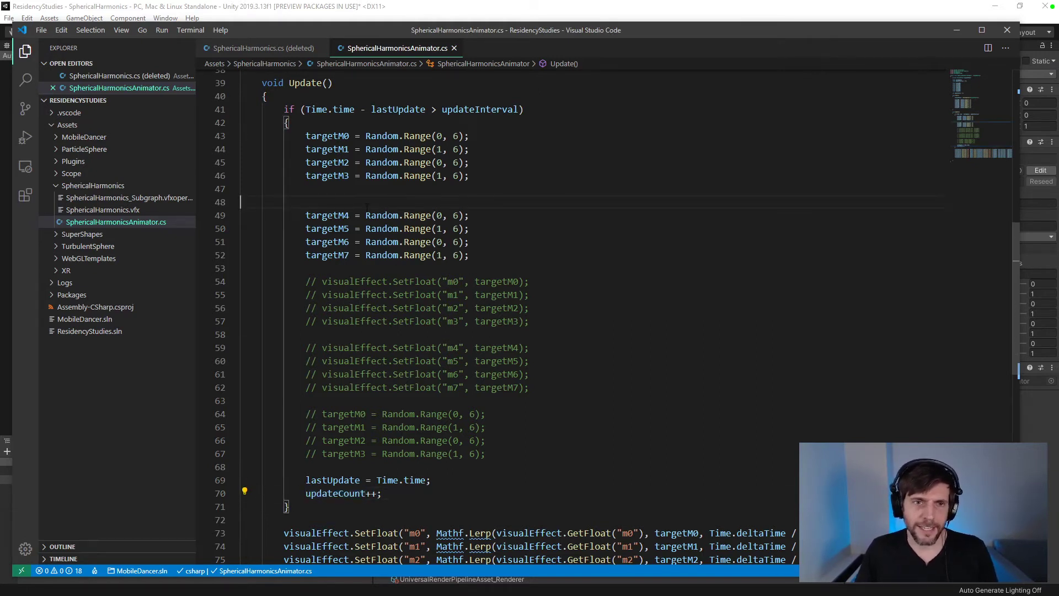
pyautogui.press('Tab')
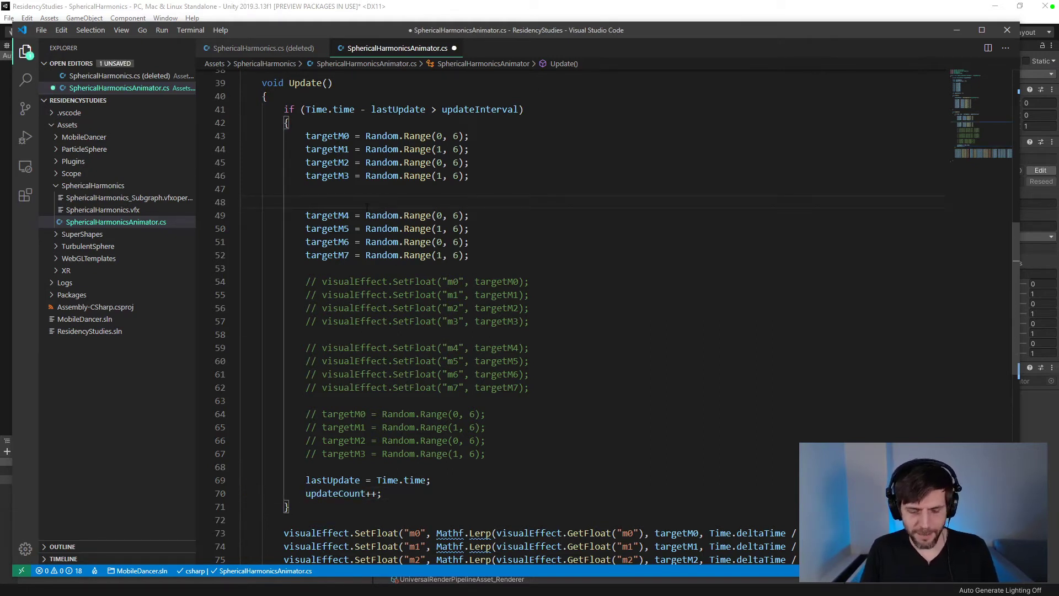
pyautogui.write('FindObjectOfType')
pyautogui.press('BackSpace')
pyautogui.press('BackSpace')
pyautogui.press('BackSpace')
pyautogui.press('BackSpace')
pyautogui.press('BackSpace')
pyautogui.press('BackSpace')
pyautogui.press('BackSpace')
pyautogui.press('BackSpace')
pyautogui.press('BackSpace')
pyautogui.press('BackSpace')
pyautogui.press('BackSpace')
pyautogui.press('BackSpace')
pyautogui.press('BackSpace')
pyautogui.press('BackSpace')
pyautogui.press('BackSpace')
pyautogui.press('BackSpace')
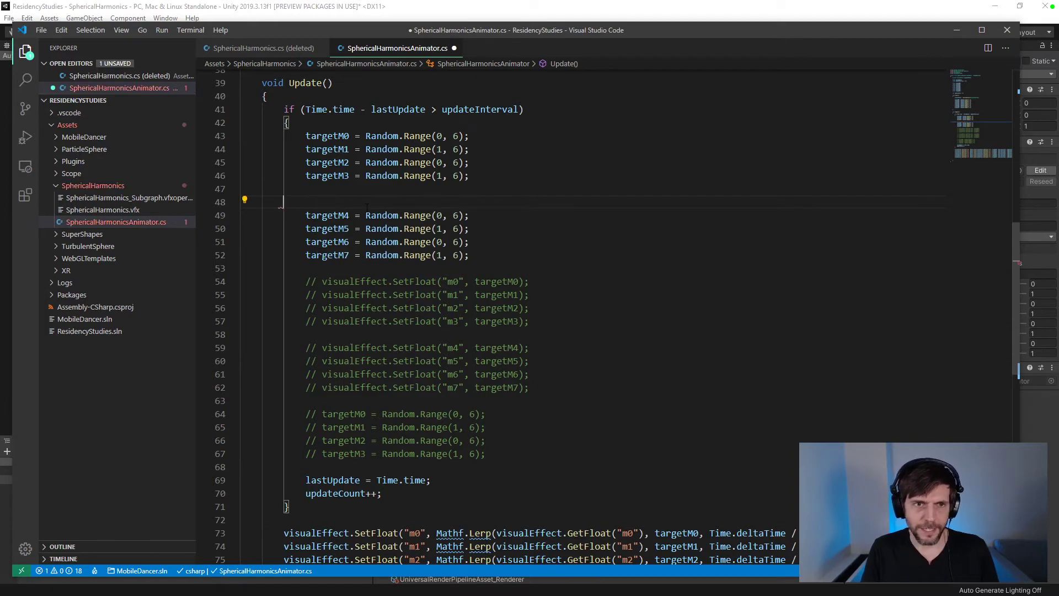
# - Wrap the targetM4 to targetM7 assignments in Update in an if (updateCount %2 = 0) block
pyautogui.press('Tab')
pyautogui.write('if (updateCount')
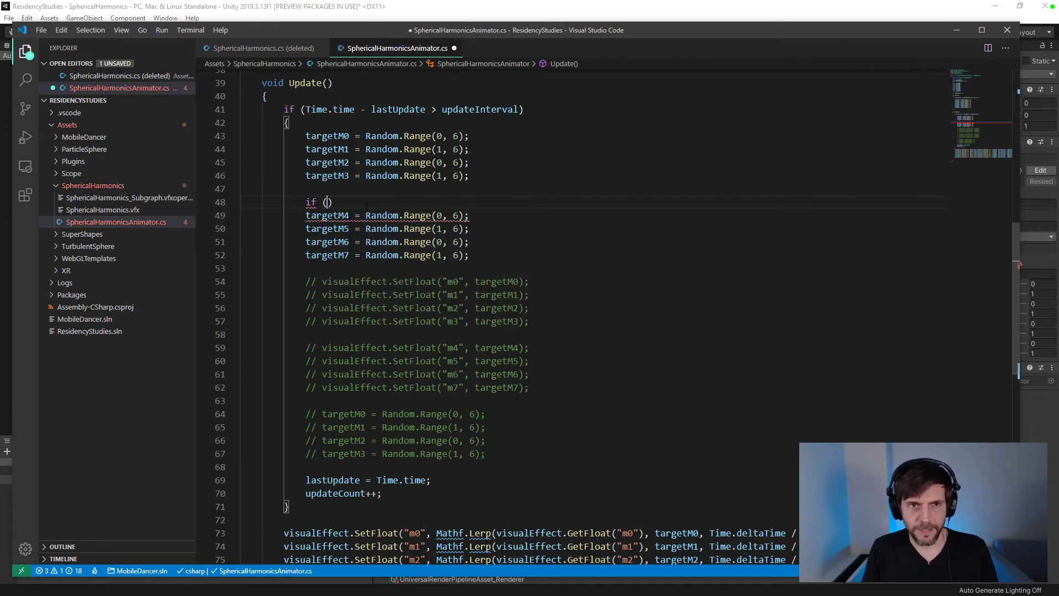
pyautogui.write(' %2 = 0')
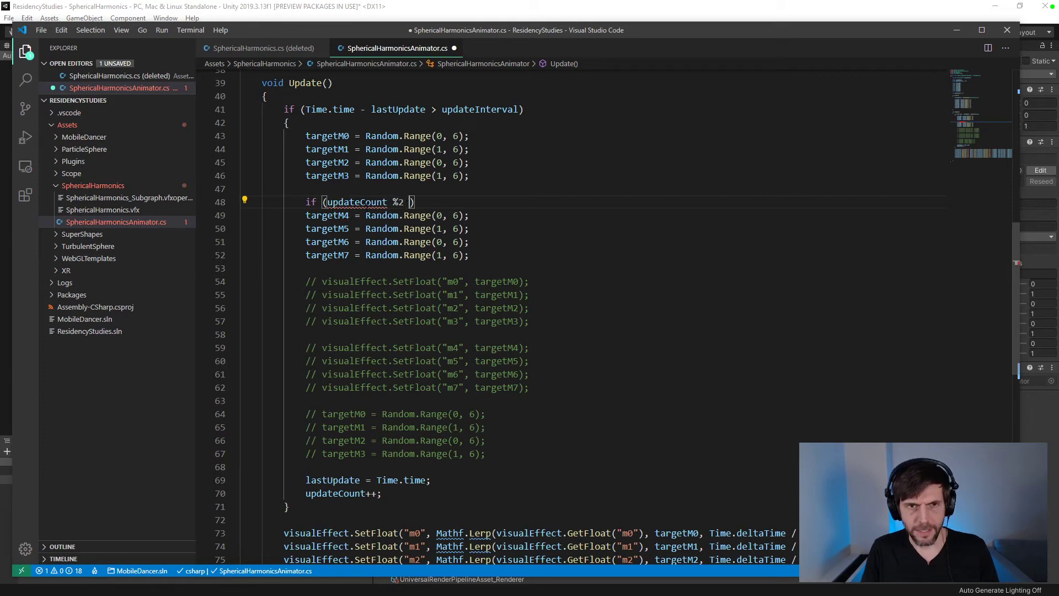
pyautogui.press('End')
pyautogui.write('{')
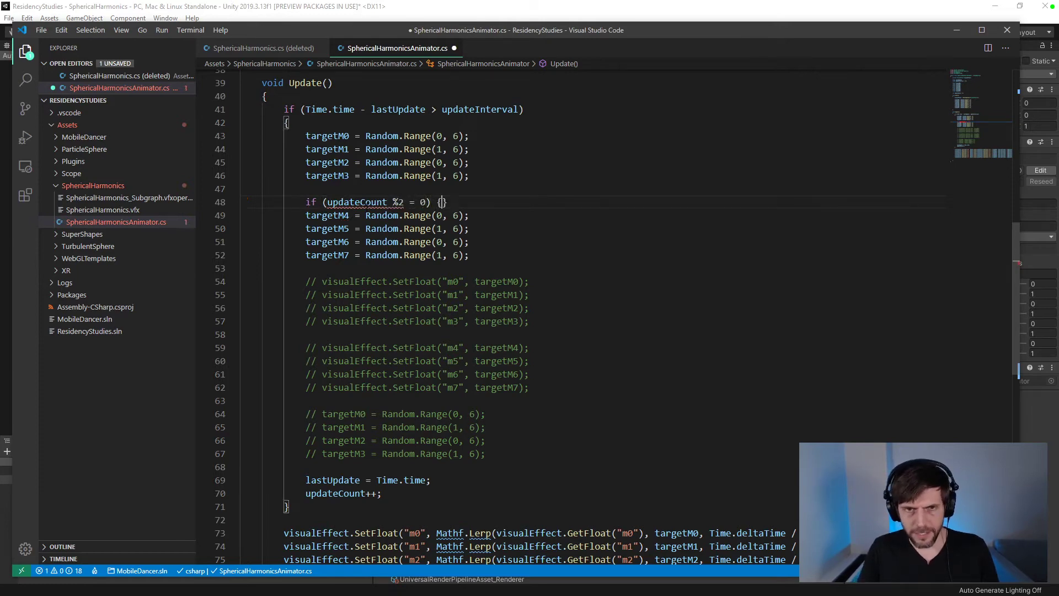
pyautogui.press('Delete')
pyautogui.press('Down')
pyautogui.press('Down')
pyautogui.press('Down')
pyautogui.press('Down')
pyautogui.press('End')
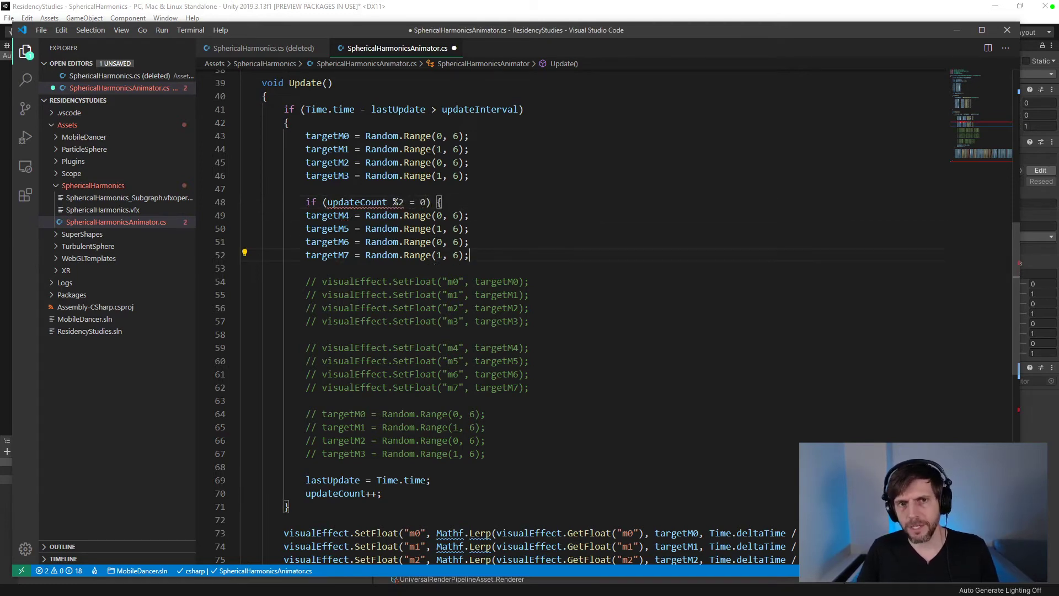
pyautogui.press('Return')
pyautogui.write('}')
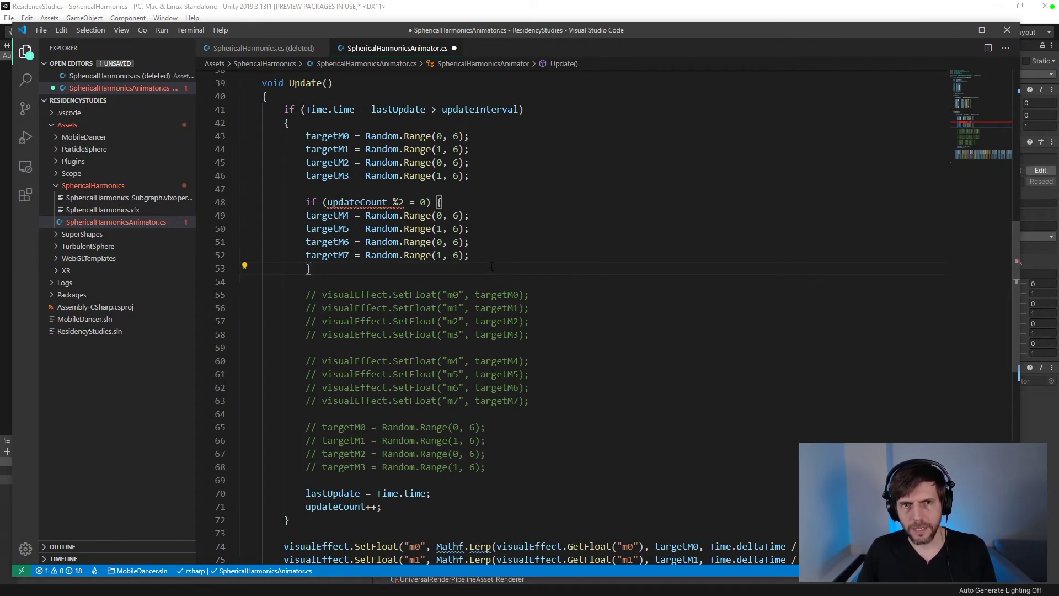
# - Indent the assignments inside the if block and correct its condition to updateCount % 2 == 0, saving the script
pyautogui.keyDown('shift'); pyautogui.click(216, 214); pyautogui.keyUp('shift')
pyautogui.press('Tab')
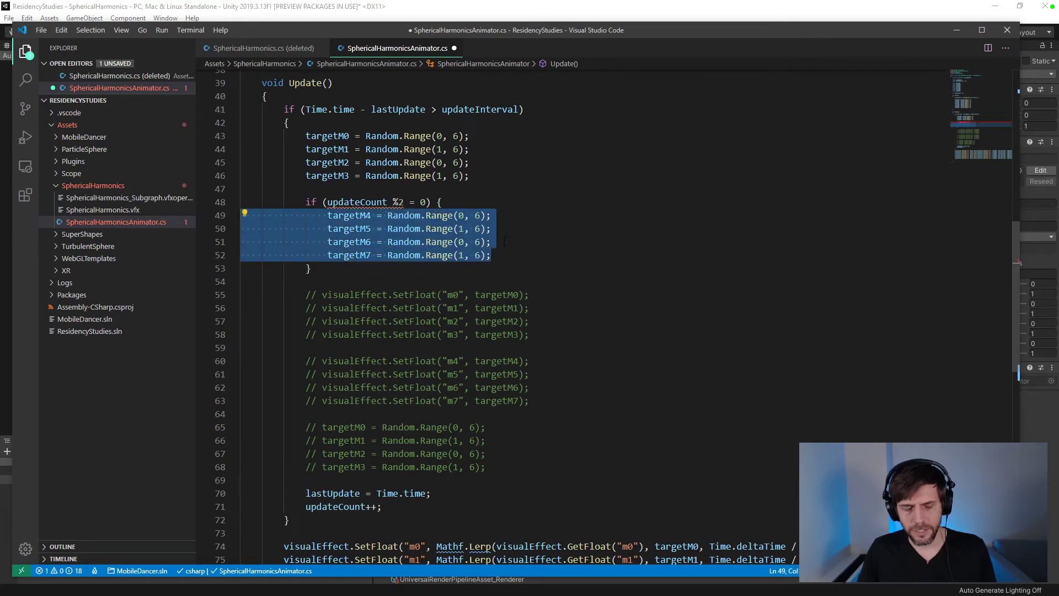
pyautogui.hotkey('ctrl', 's')
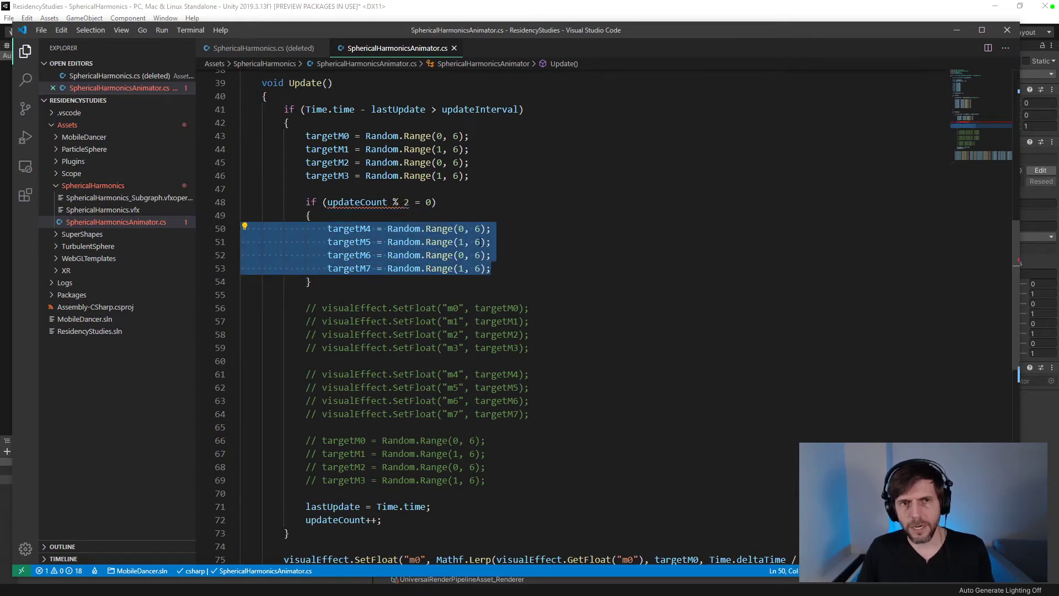
pyautogui.click(365, 202)
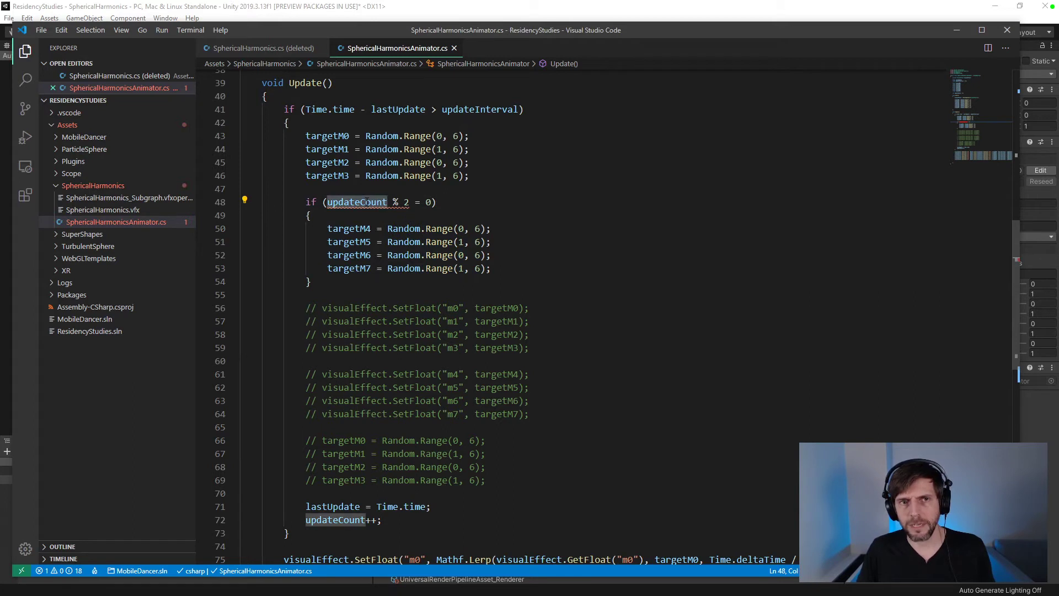
pyautogui.click(420, 202)
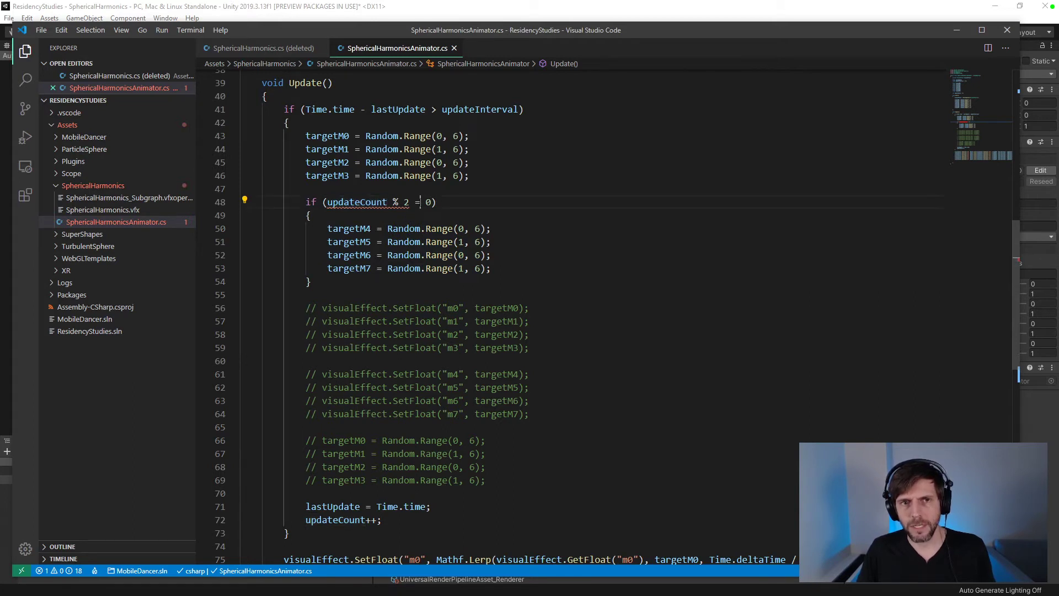
pyautogui.write('=')
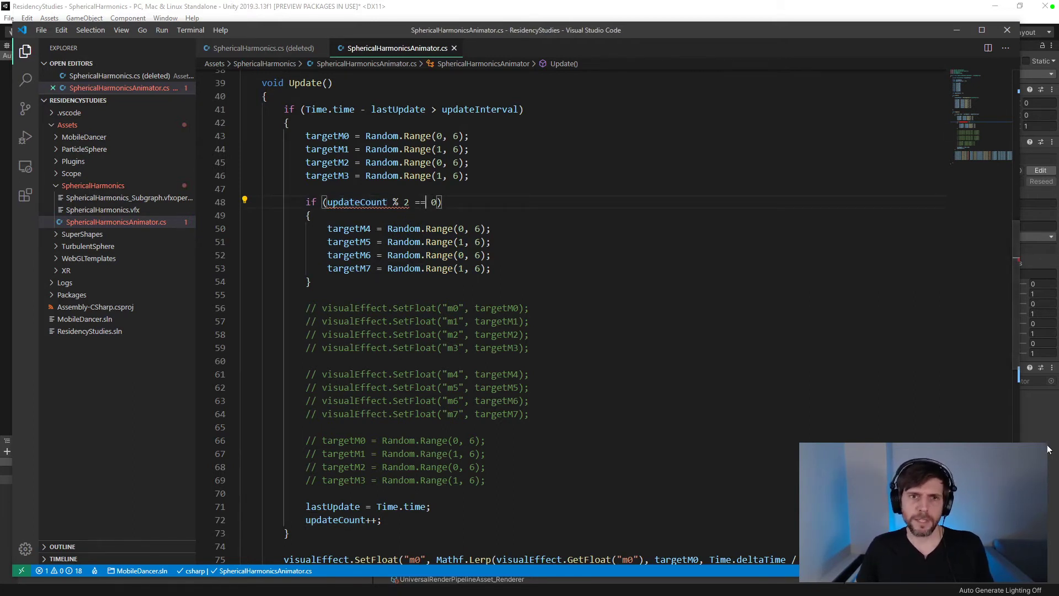
# - Return to Unity, run the scene to watch the particle shapes change over time, and stop it
pyautogui.click(1028, 440)
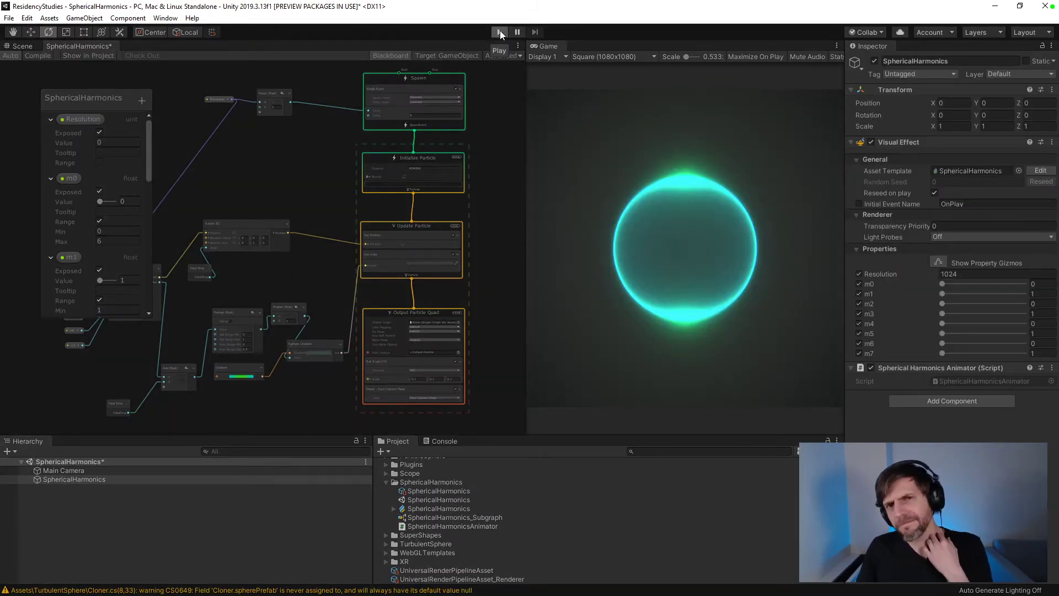
pyautogui.click(500, 32)
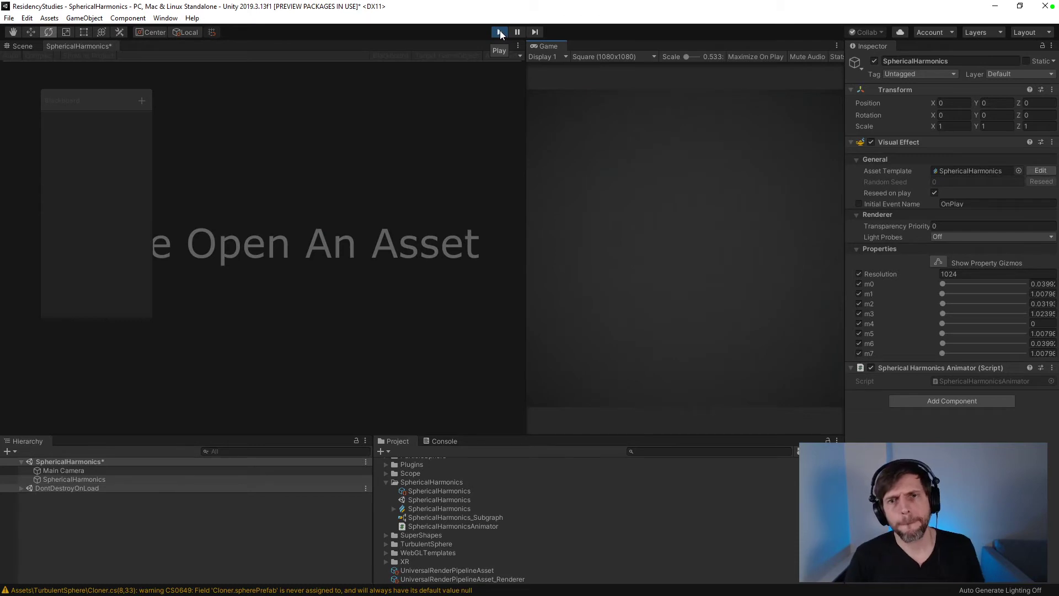
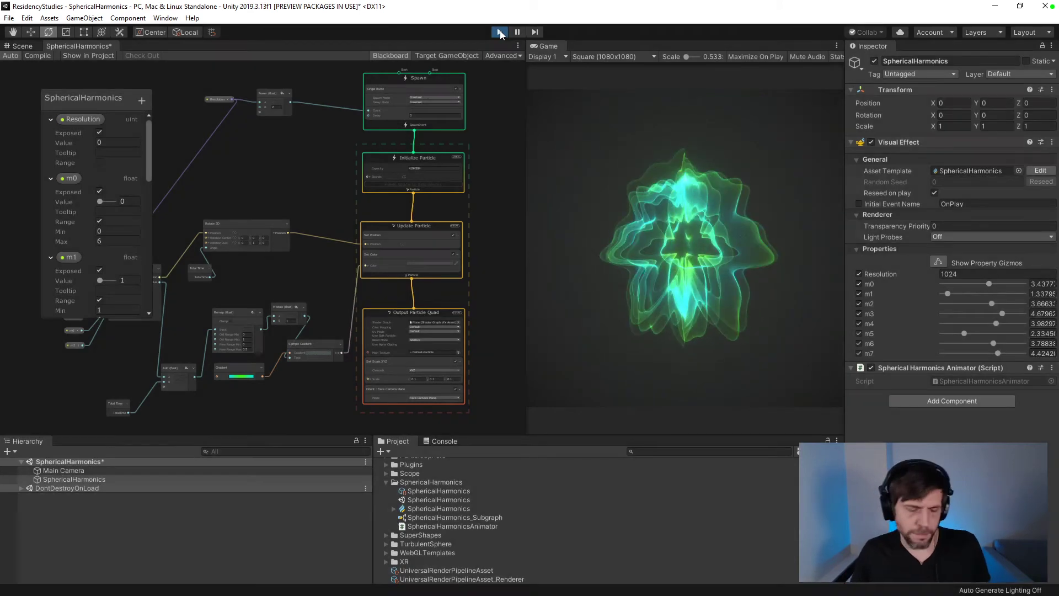
pyautogui.click(501, 34)
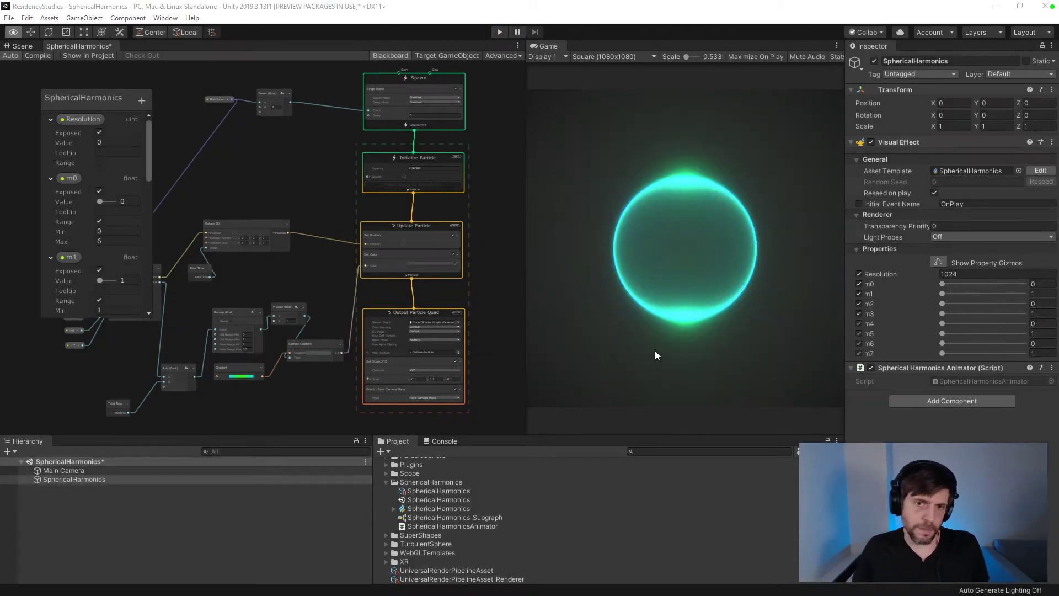
# - Switch back to the script and undo the updateCount edits and the commenting changes in Update
pyautogui.hotkey('alt', 'Tab')
pyautogui.hotkey('ctrl', 'z')
pyautogui.hotkey('ctrl', 'z')
pyautogui.hotkey('ctrl', 'z')
pyautogui.hotkey('ctrl', 'z')
pyautogui.hotkey('ctrl', 'z')
pyautogui.hotkey('ctrl', 'z')
pyautogui.hotkey('ctrl', 'z')
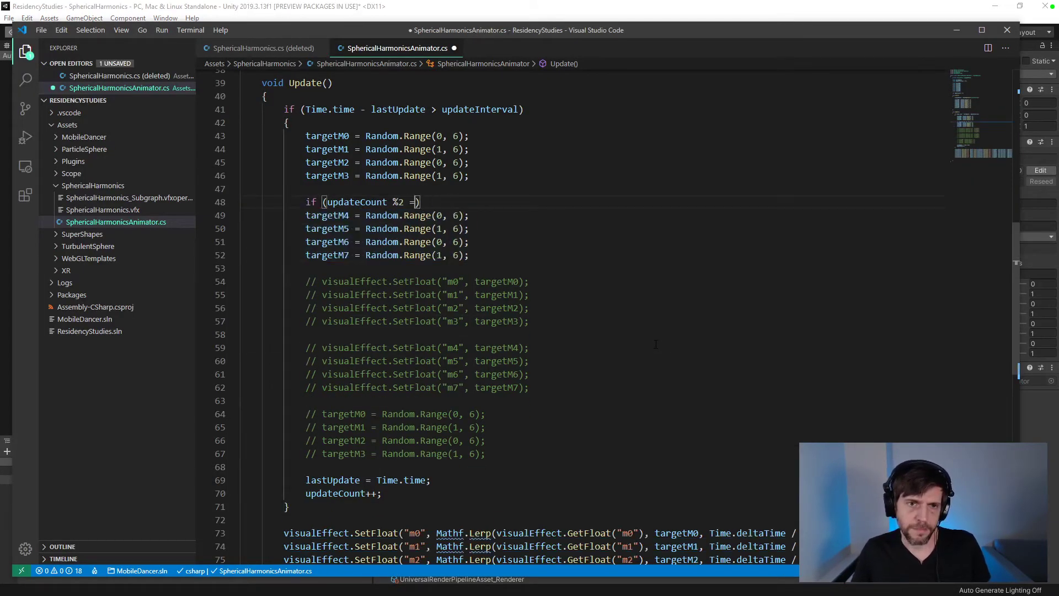
pyautogui.hotkey('ctrl', 'z')
pyautogui.hotkey('ctrl', 'z')
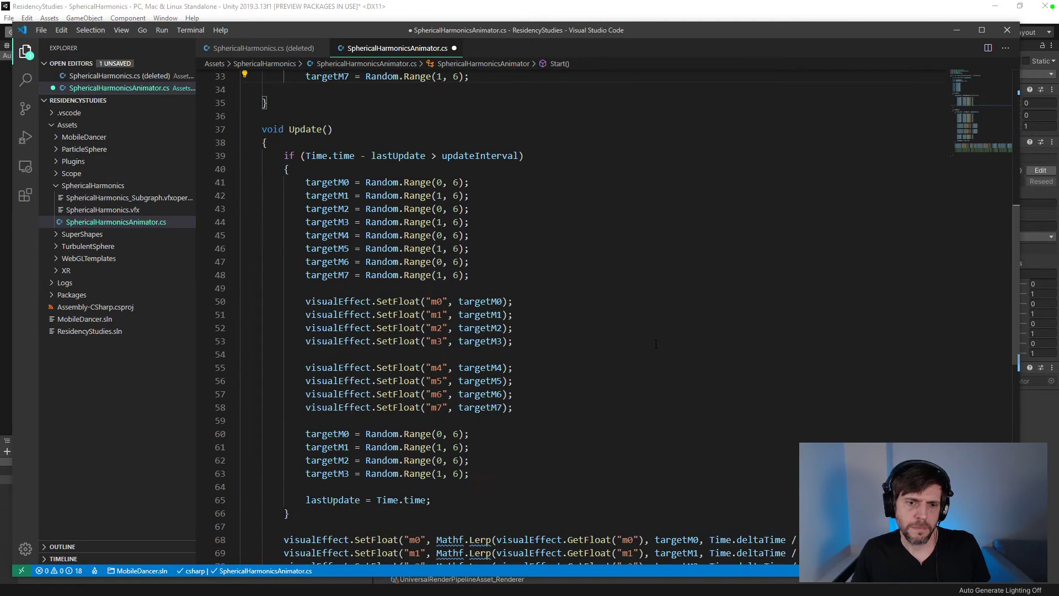
# - Undo the remaining edits in Update until the m4 to m7 Lerp lines are commented out again
pyautogui.hotkey('ctrl', 'z')
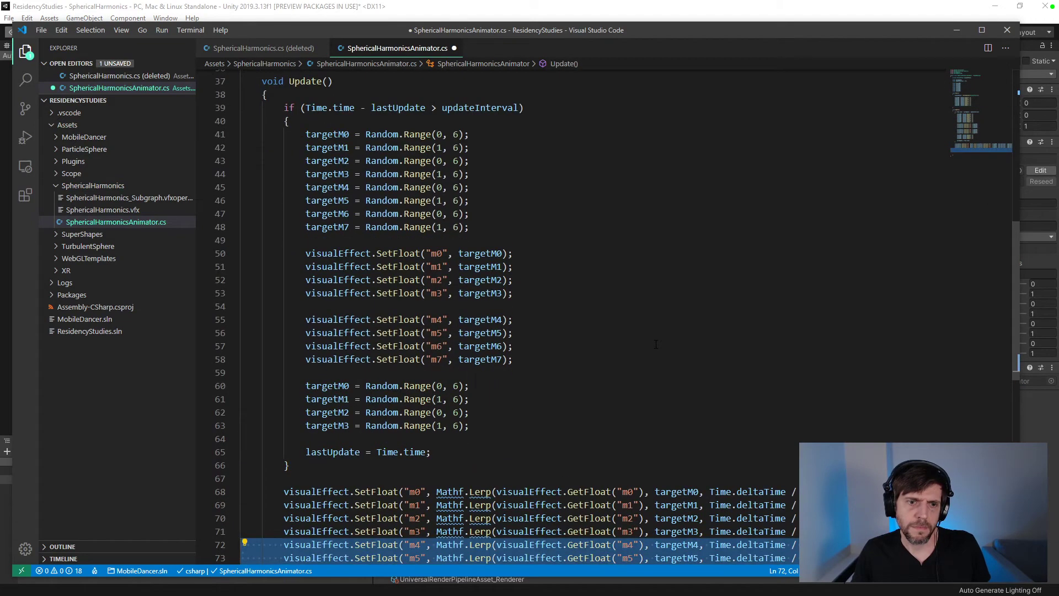
pyautogui.hotkey('ctrl', 'z')
pyautogui.hotkey('ctrl', 'z')
pyautogui.hotkey('ctrl', 'z')
pyautogui.hotkey('ctrl', 'z')
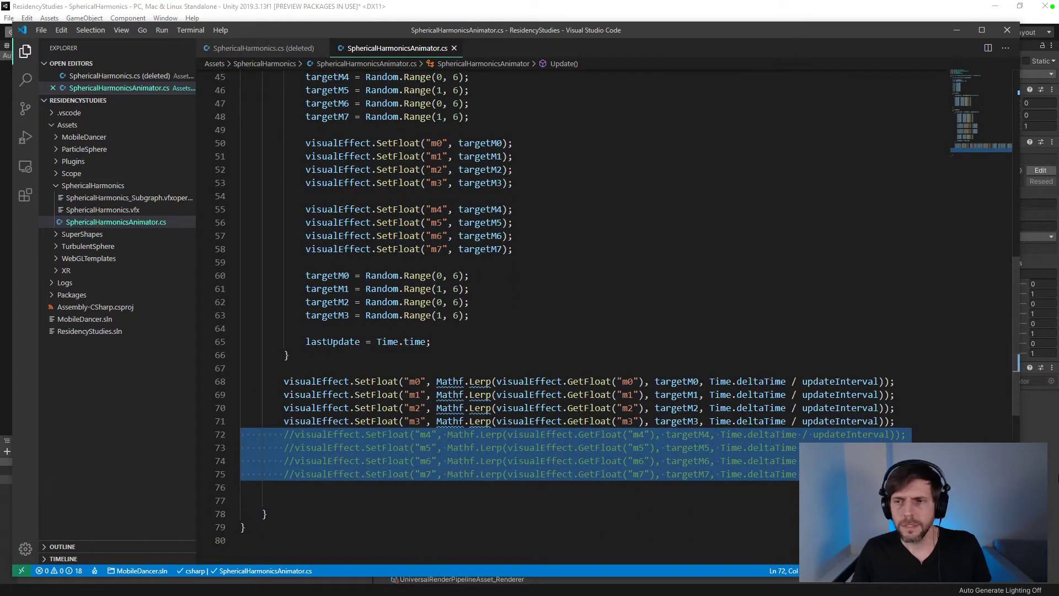
# - Switch to Unity, run the scene to watch the spherical harmonics particles morph, and stop it
pyautogui.hotkey('alt', 'Tab')
pyautogui.click(497, 32)
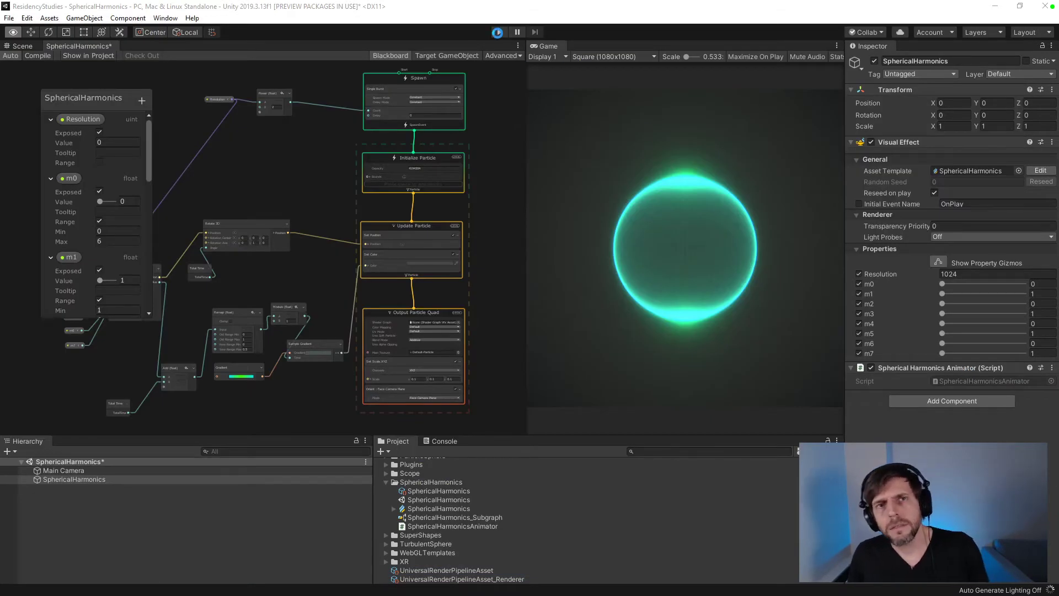
pyautogui.click(497, 32)
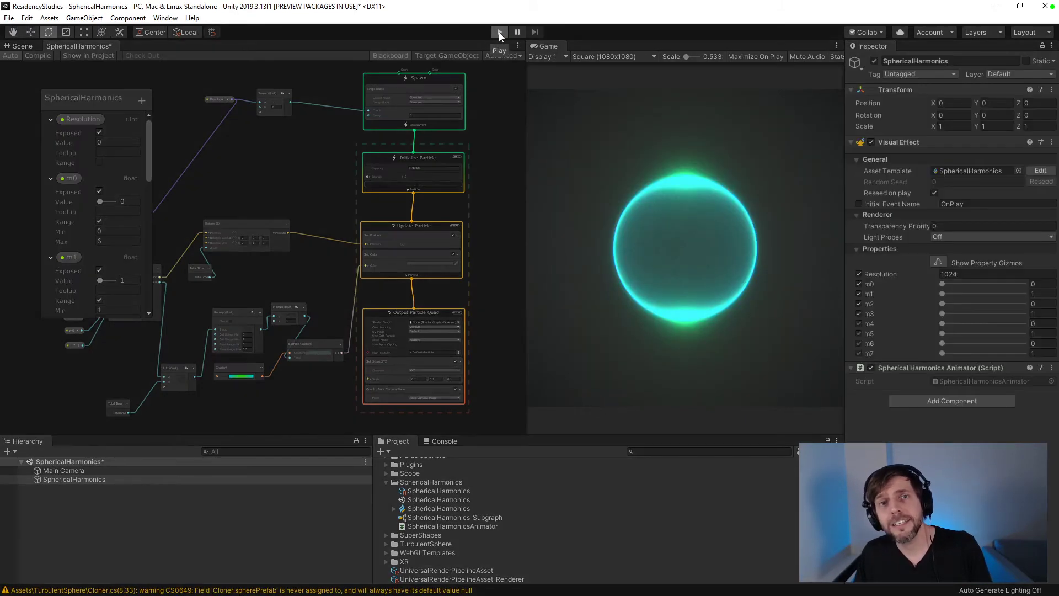
pyautogui.click(499, 32)
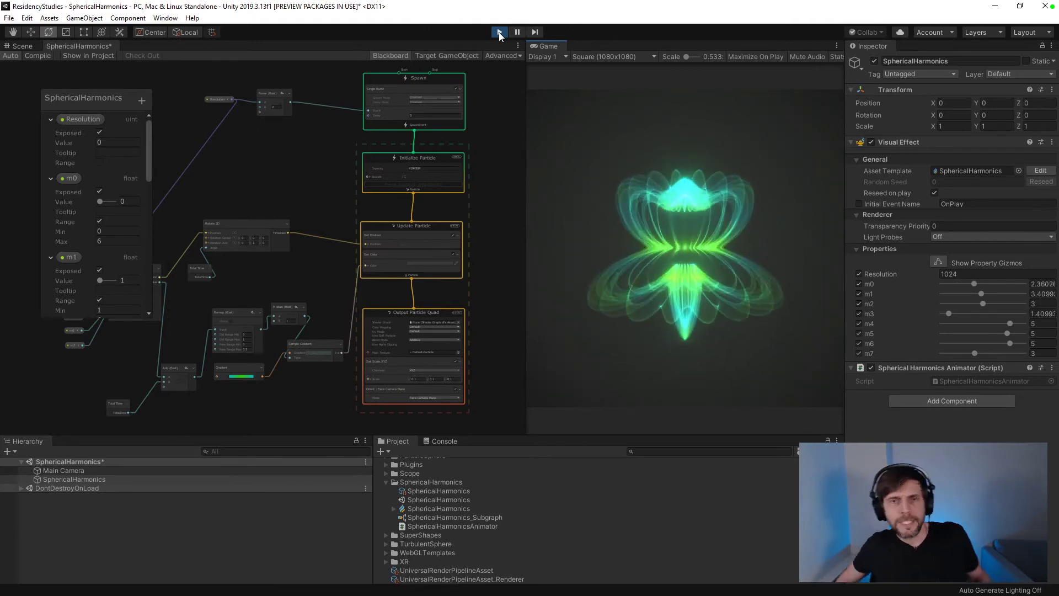
pyautogui.click(498, 32)
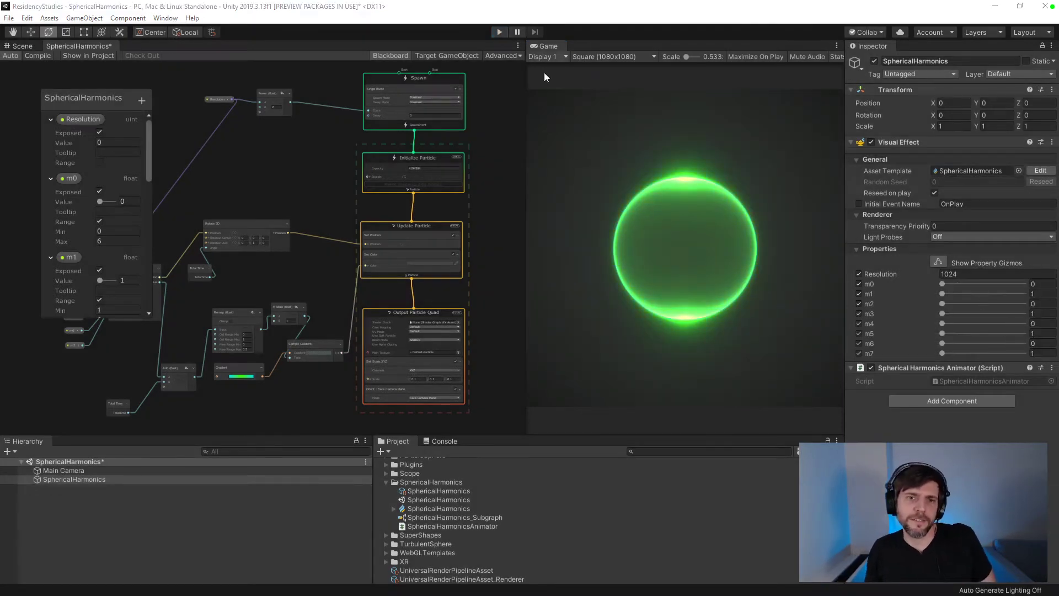
# - Go back to the script and review how Start and Update assign the targetM0 to targetM7 values
pyautogui.press('super+Tab')
pyautogui.click(515, 148)
pyautogui.scroll(5, 553, 262)
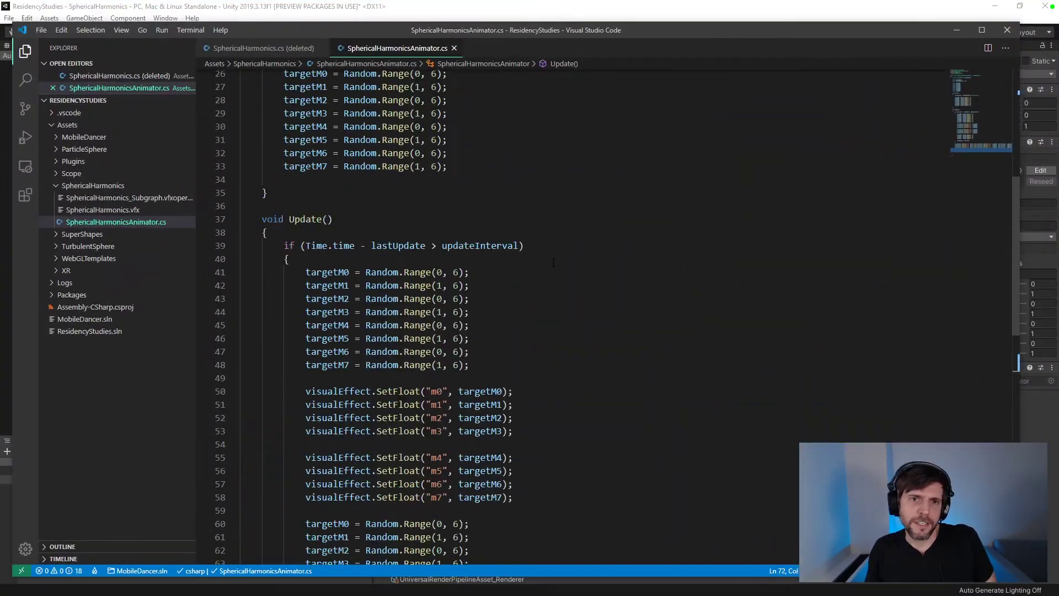
pyautogui.scroll(4, 553, 262)
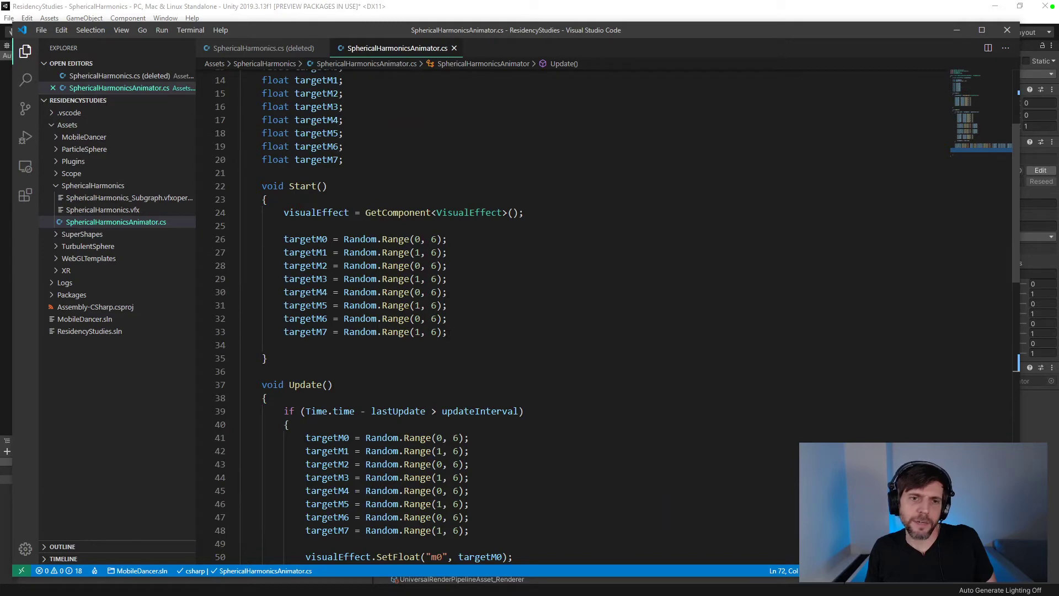
pyautogui.moveTo(446, 331); pyautogui.dragTo(245, 319)
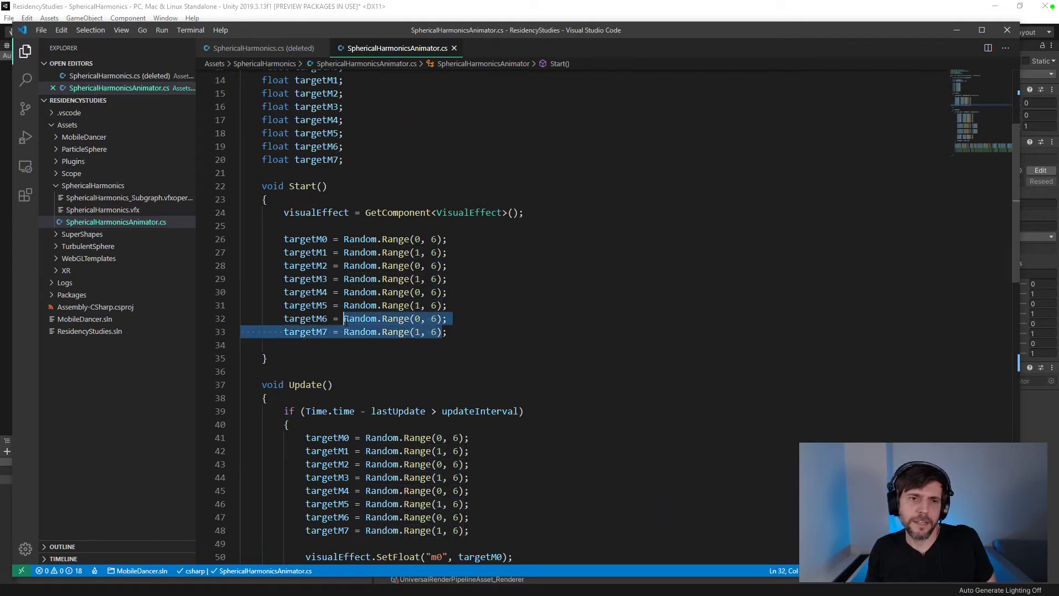
pyautogui.scroll(-9, 401, 311)
pyautogui.scroll(8, 402, 311)
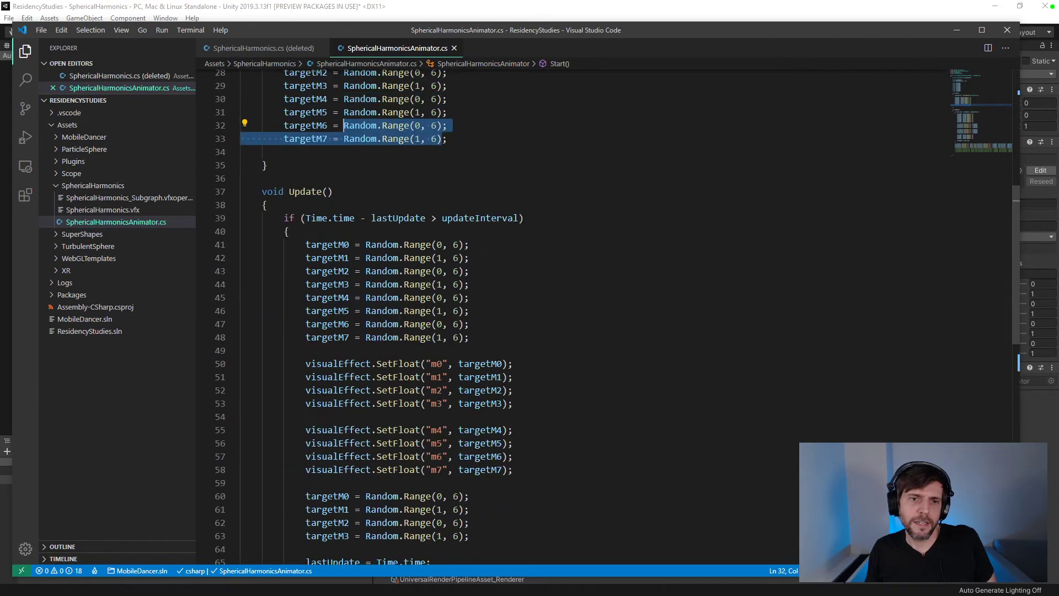
pyautogui.scroll(-8, 401, 311)
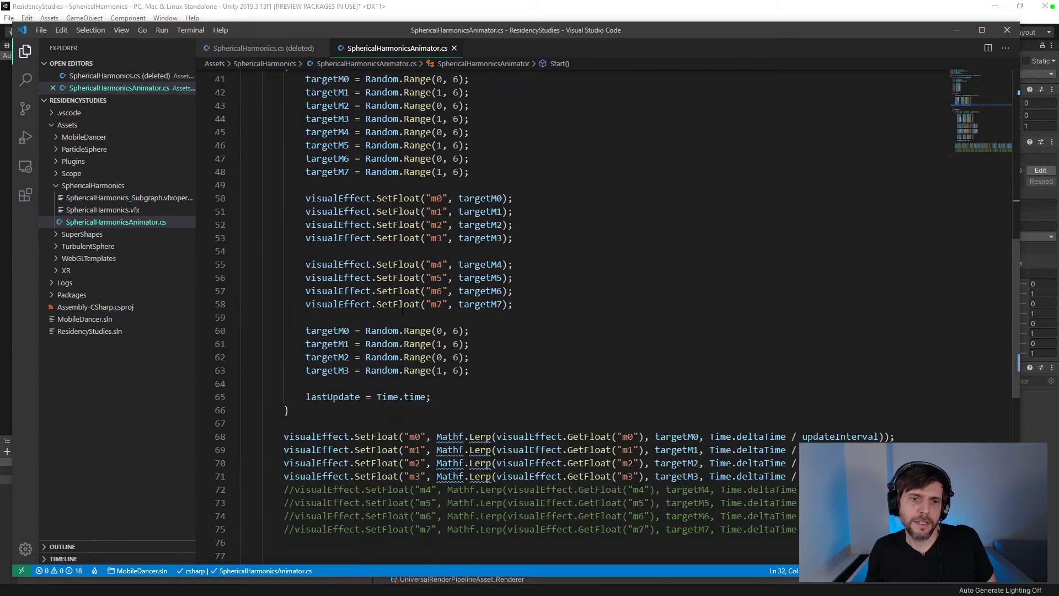
pyautogui.scroll(10, 401, 311)
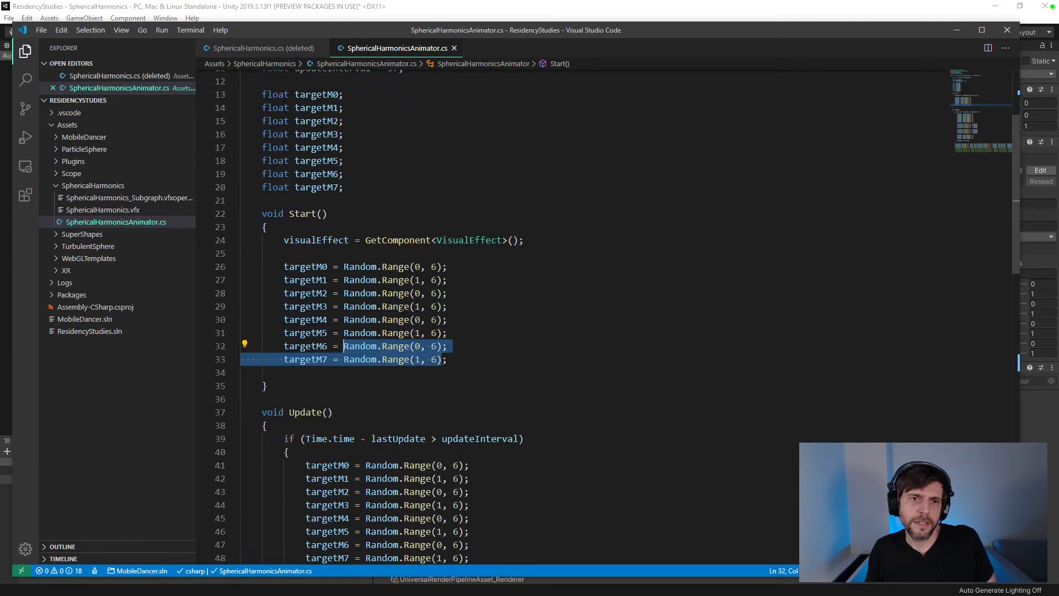
pyautogui.click(353, 293)
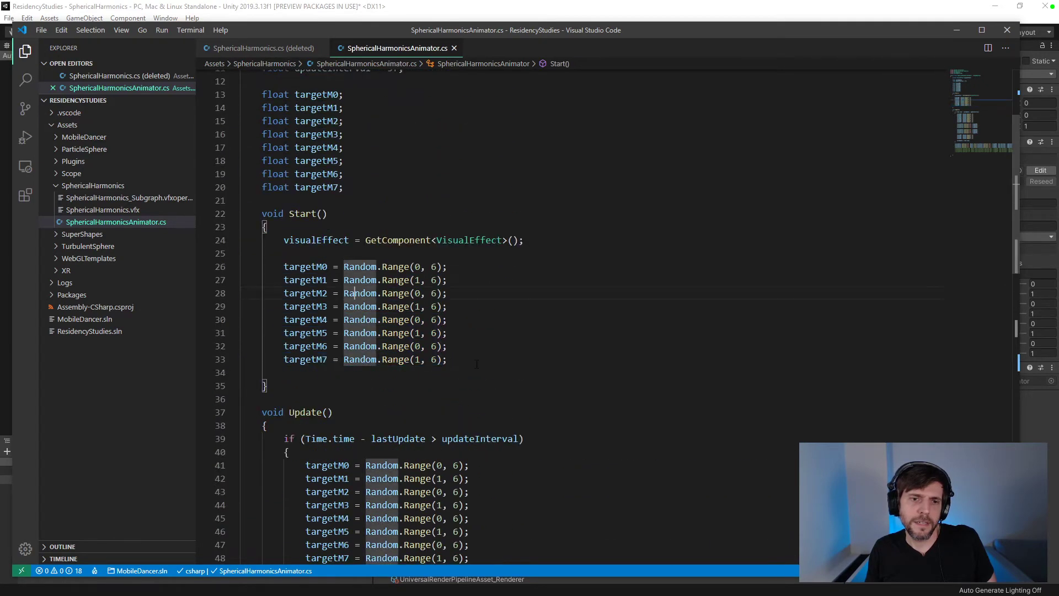
pyautogui.scroll(-8, 477, 364)
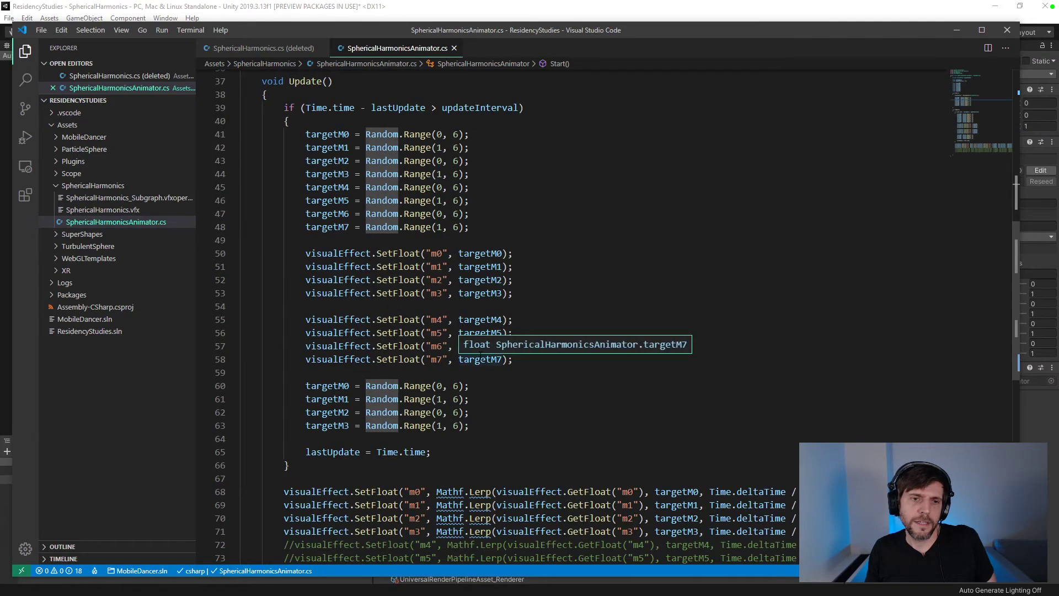
pyautogui.scroll(7, 481, 357)
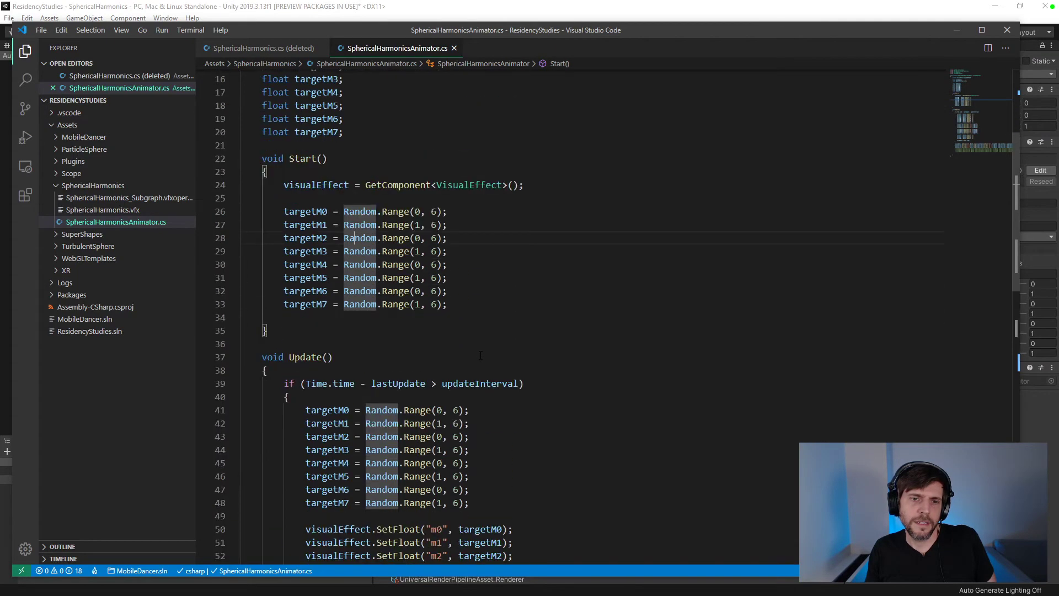
# - Comment out the targetM4 to targetM7 assignments in Start and set targetM0, targetM1, targetM2 and targetM3 to 6
pyautogui.moveTo(462, 312); pyautogui.dragTo(217, 269)
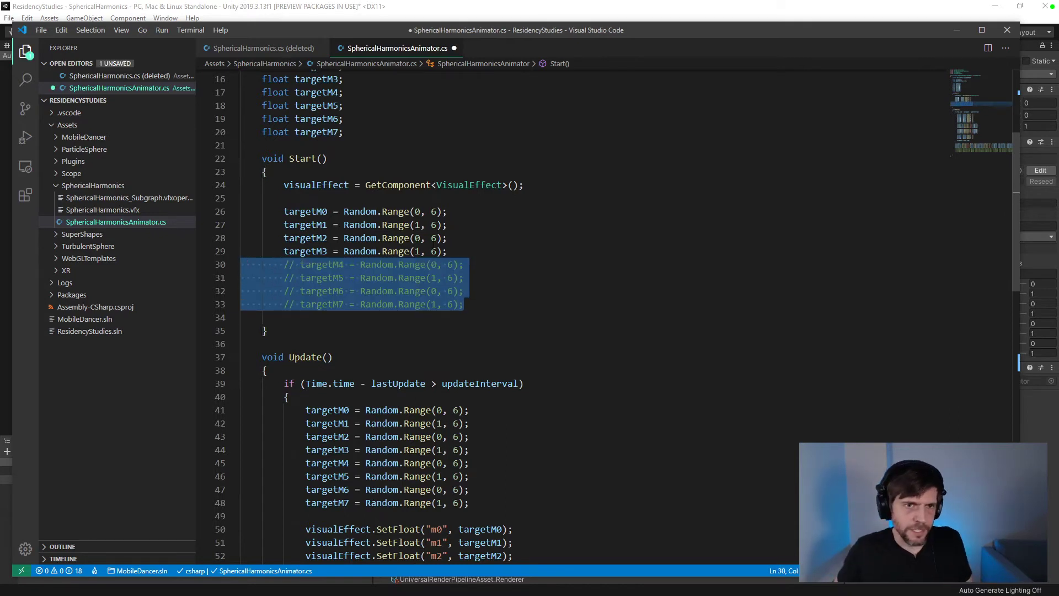
pyautogui.hotkey('ctrl', '/')
pyautogui.moveTo(442, 211); pyautogui.dragTo(343, 211)
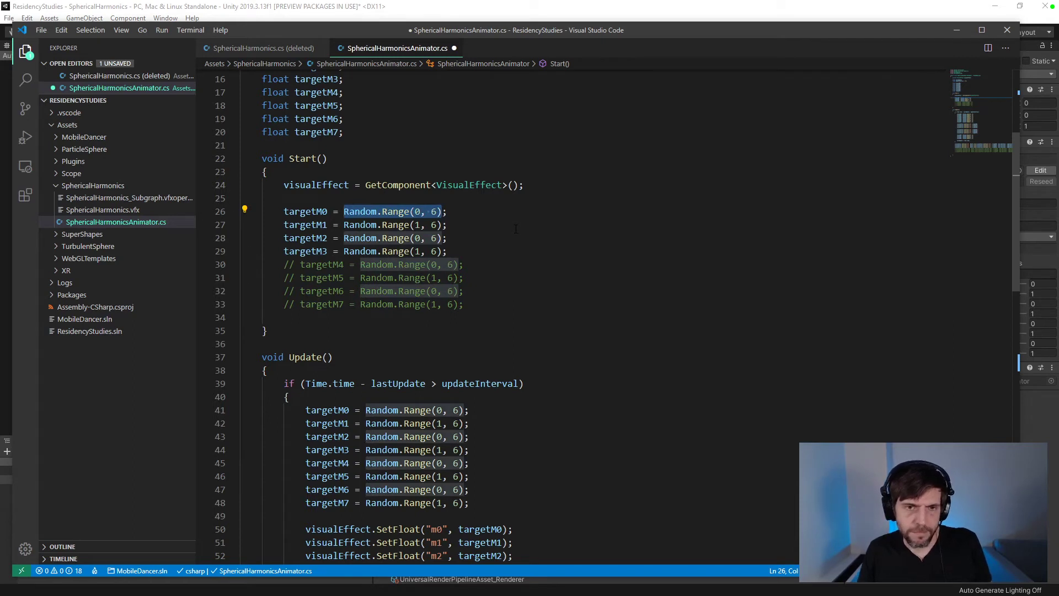
pyautogui.write('6;')
pyautogui.moveTo(443, 224); pyautogui.dragTo(344, 225)
pyautogui.write('6')
pyautogui.moveTo(447, 238); pyautogui.dragTo(344, 238)
pyautogui.write('6')
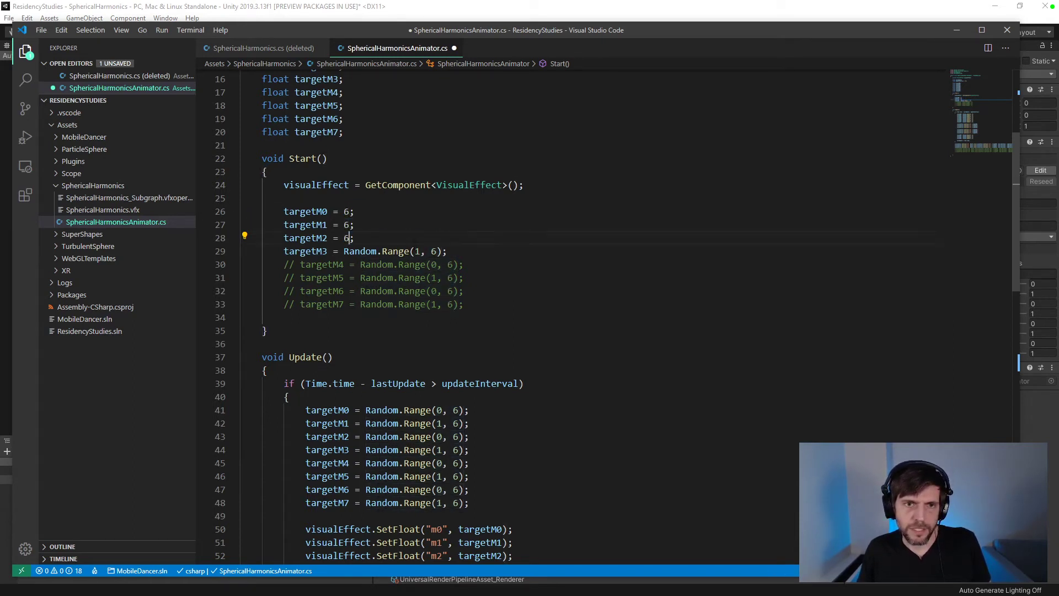
pyautogui.moveTo(446, 251); pyautogui.dragTo(344, 251)
pyautogui.write('6;')
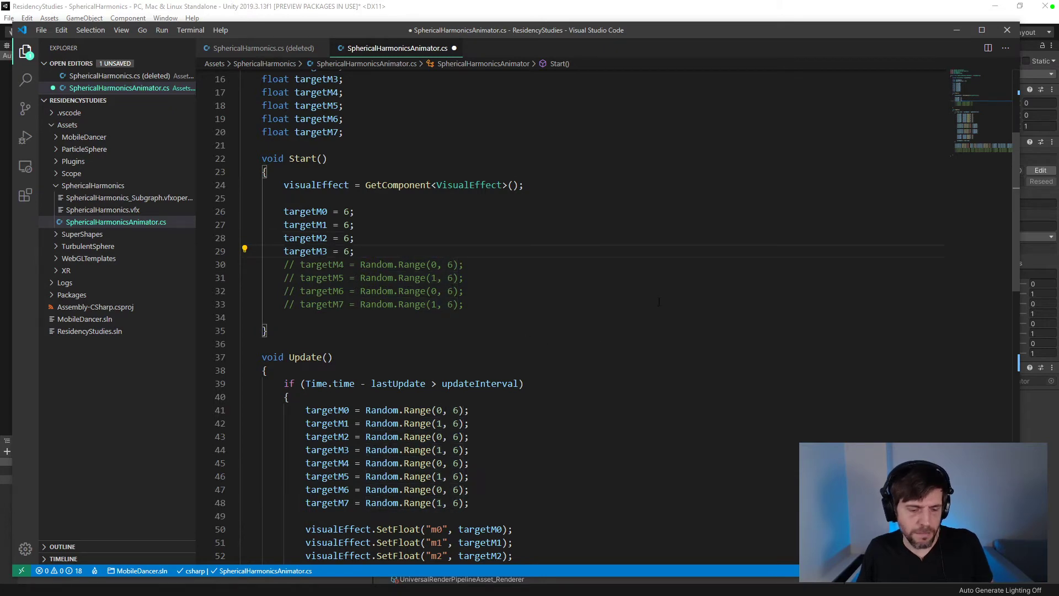
# - Save the script, return to Unity and run the scene with the fixed starting values
pyautogui.hotkey('ctrl', 's')
pyautogui.hotkey('alt', 'Tab')
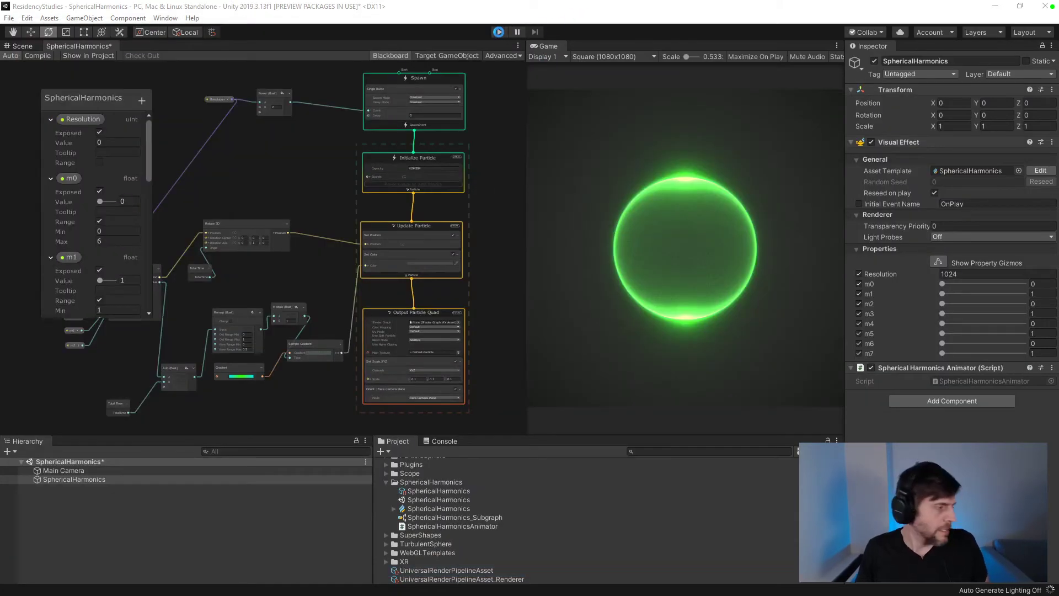
pyautogui.click(499, 32)
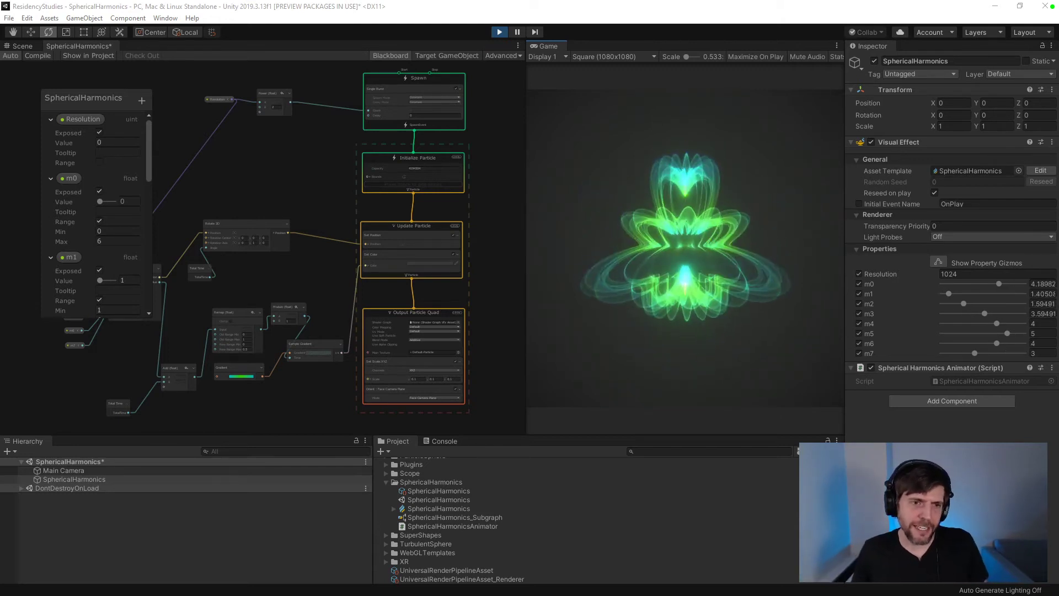
# - Darken the green middle colour key of the Gradient node feeding Sample Gradient
pyautogui.scroll(4, 231, 386)
pyautogui.click(247, 339)
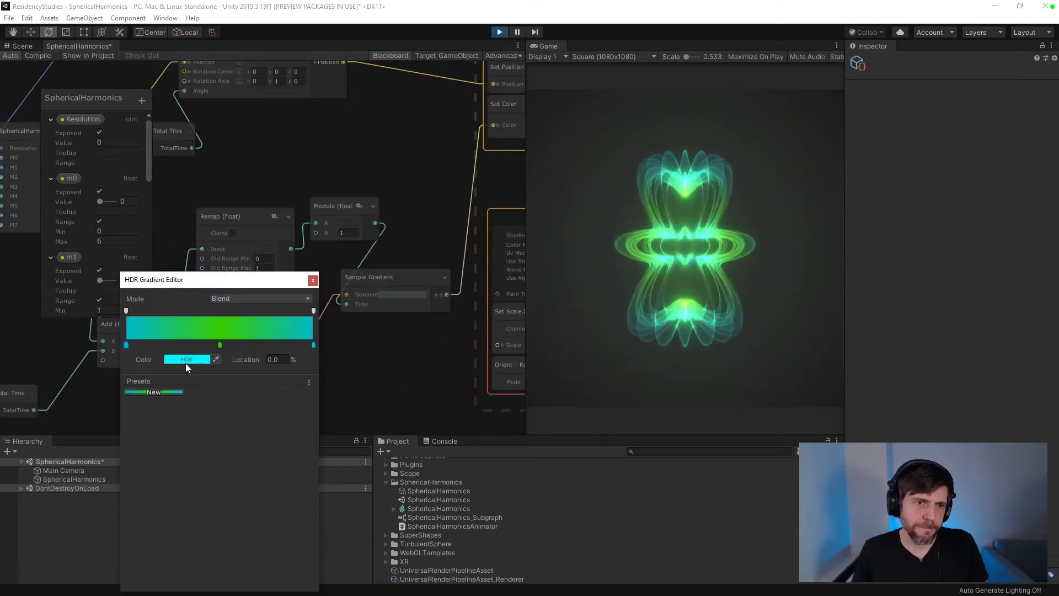
pyautogui.doubleClick(220, 345)
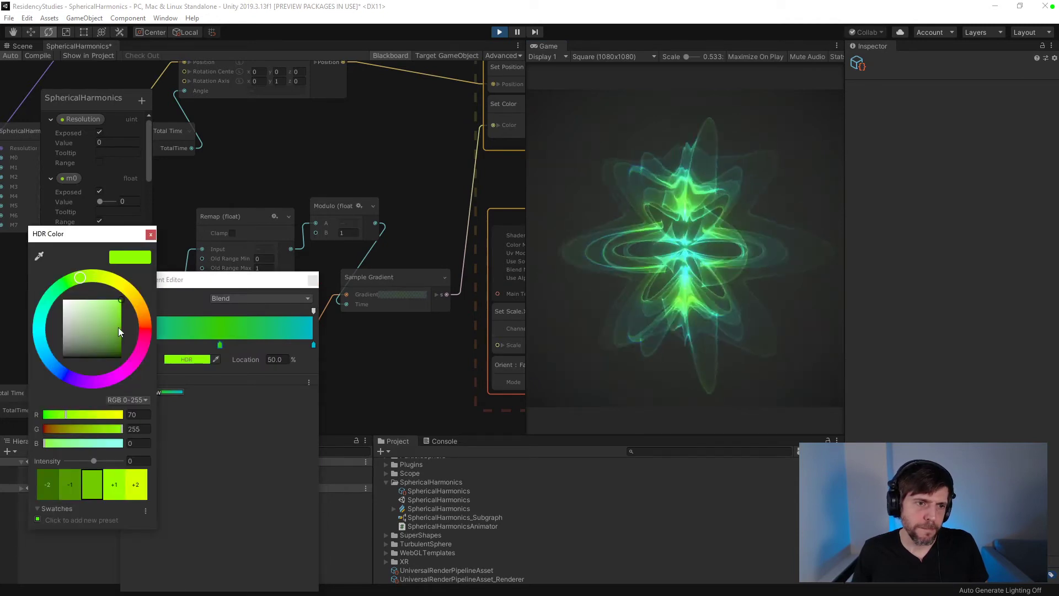
pyautogui.moveTo(118, 327); pyautogui.dragTo(131, 331)
pyautogui.click(372, 379)
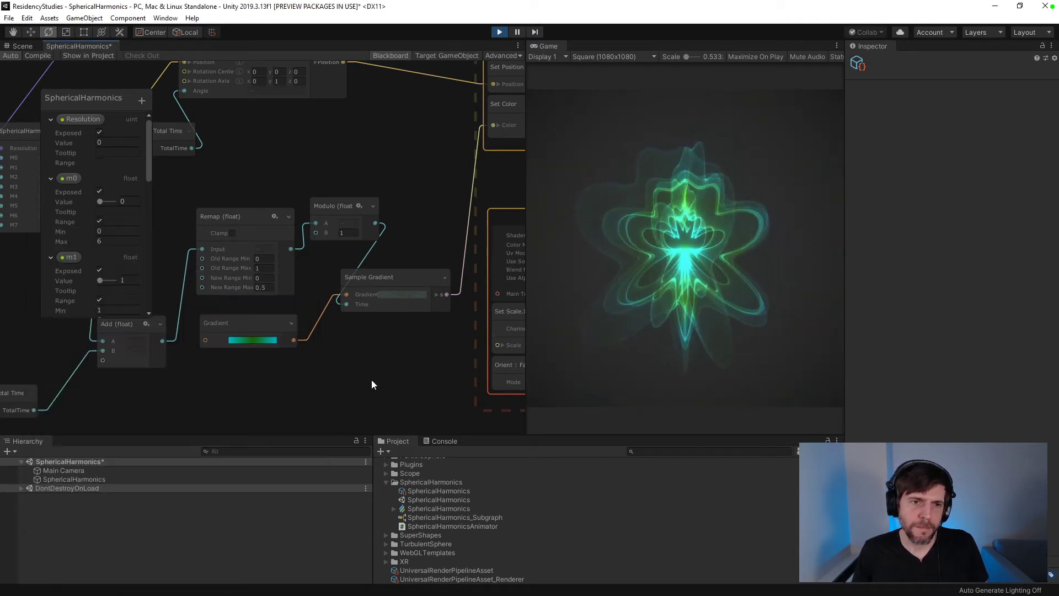
# - Switch the colour sliders to HSV and lower the saturation of the gradient's cyan key at 100%
pyautogui.click(260, 338)
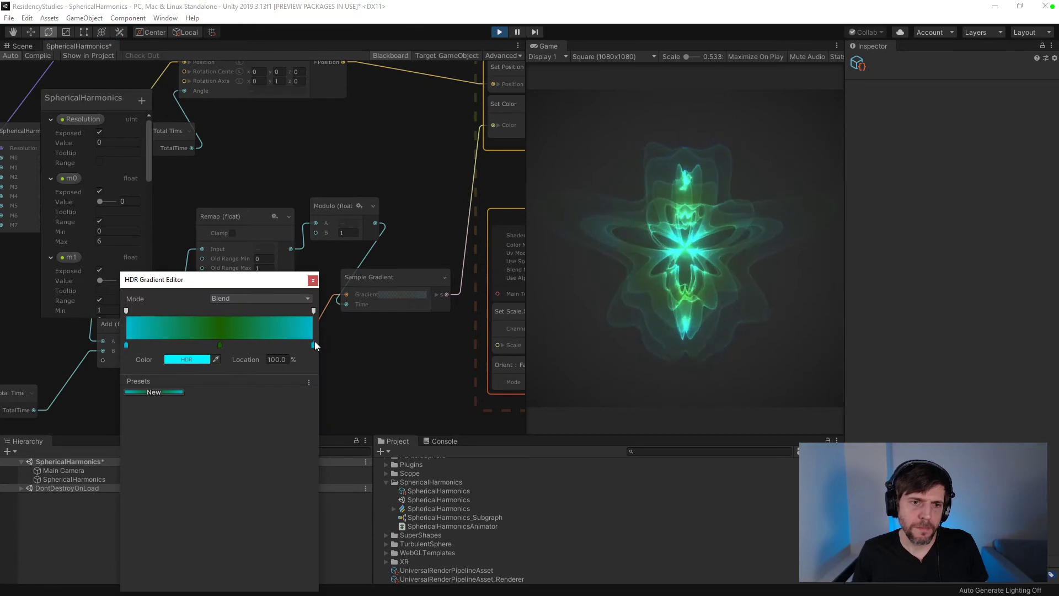
pyautogui.doubleClick(314, 345)
pyautogui.click(133, 399)
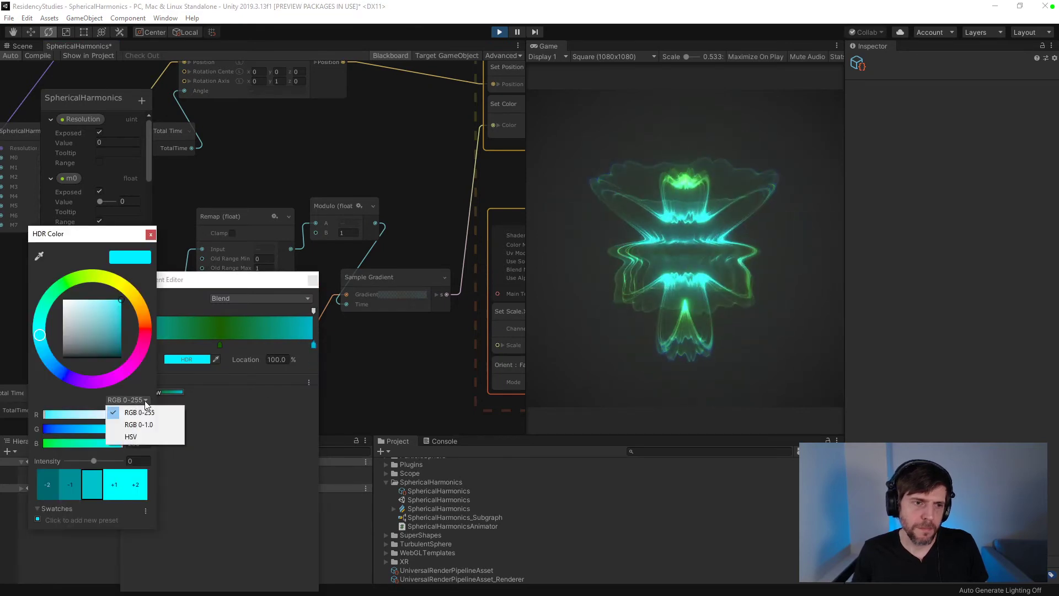
pyautogui.click(127, 430)
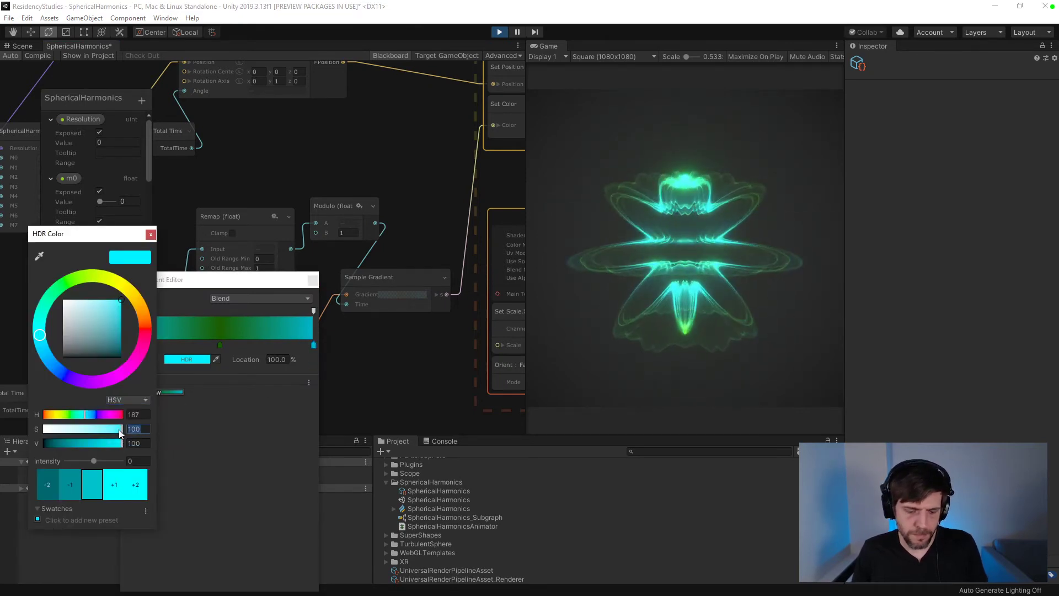
pyautogui.moveTo(119, 433); pyautogui.dragTo(65, 429)
pyautogui.click(151, 234)
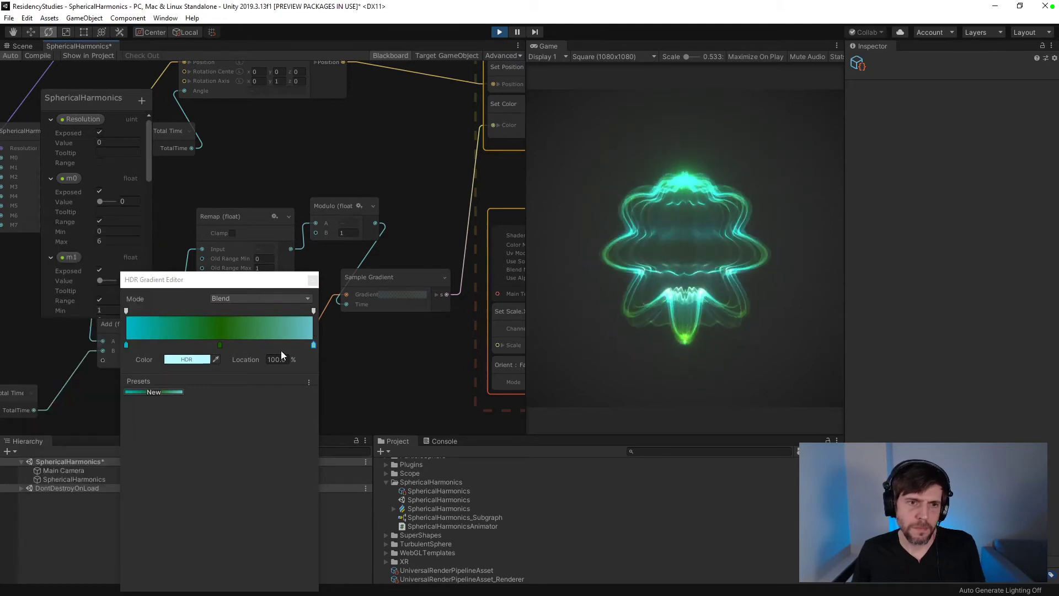
# - Set the saturation of the gradient's cyan key at location 0% to 50
pyautogui.doubleClick(126, 344)
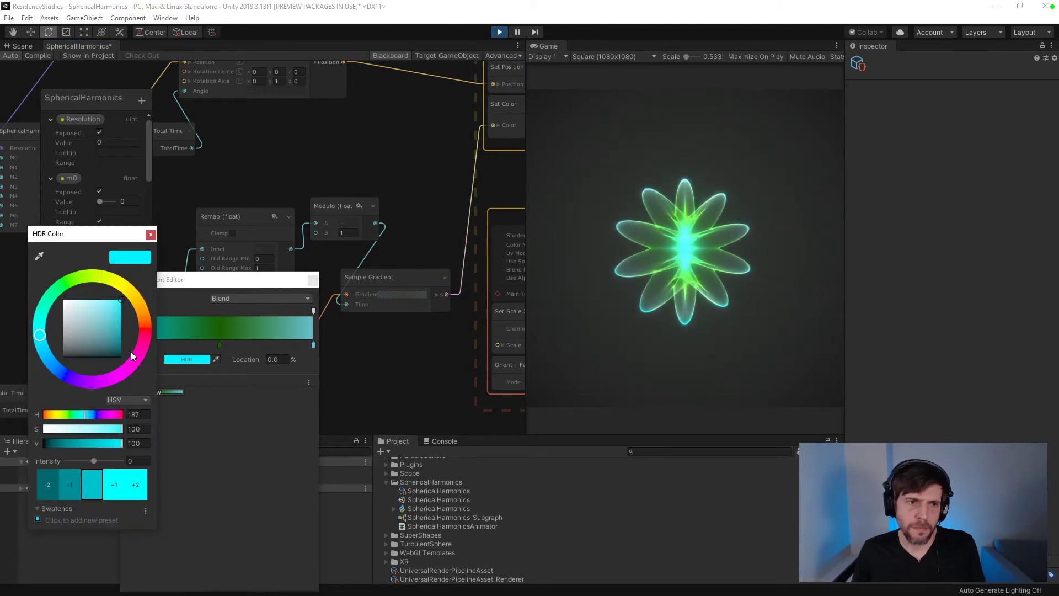
pyautogui.click(142, 432)
pyautogui.write('50')
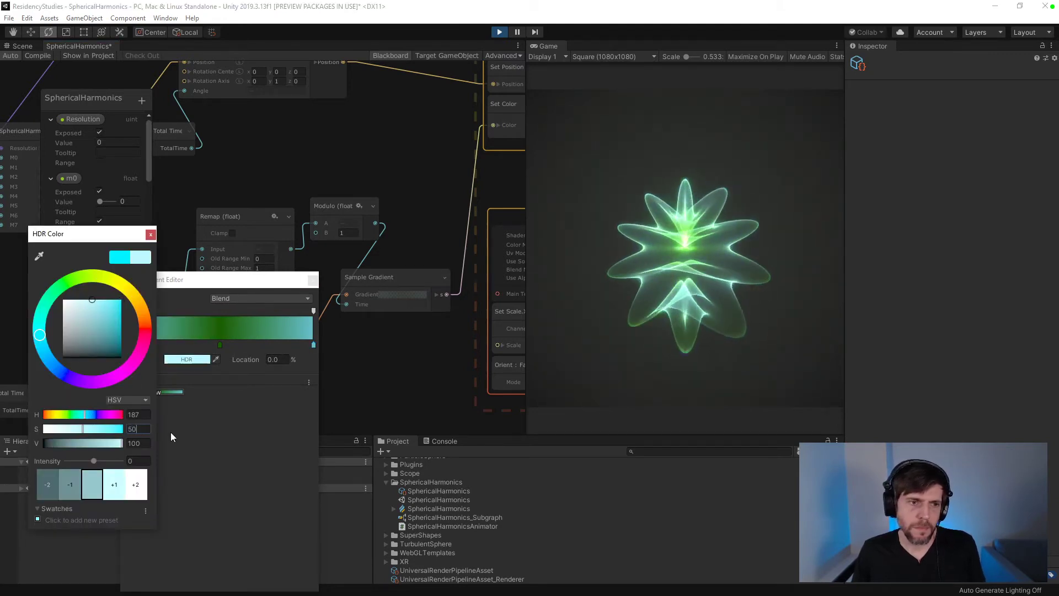
pyautogui.click(151, 235)
# - Set the gradient's green middle key to value 100 and saturation 50, and close the gradient editor
pyautogui.doubleClick(220, 346)
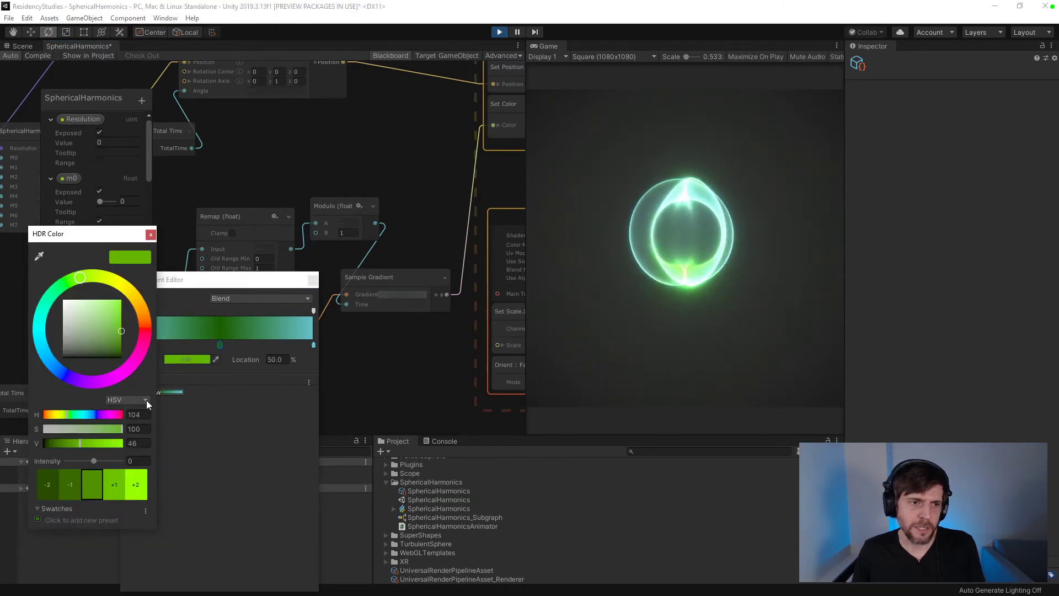
pyautogui.click(138, 443)
pyautogui.write('100')
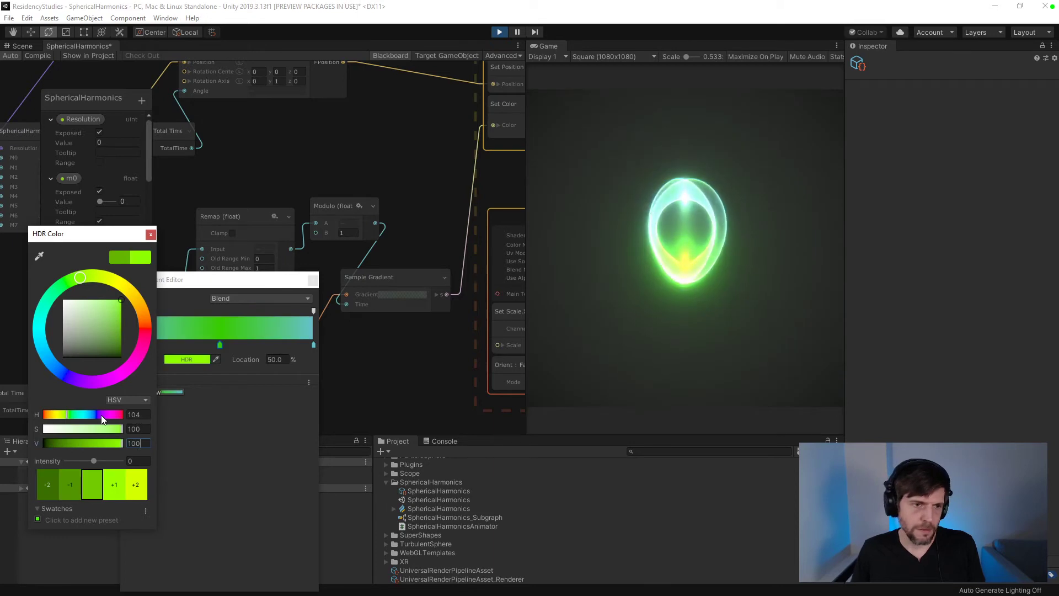
pyautogui.write('50')
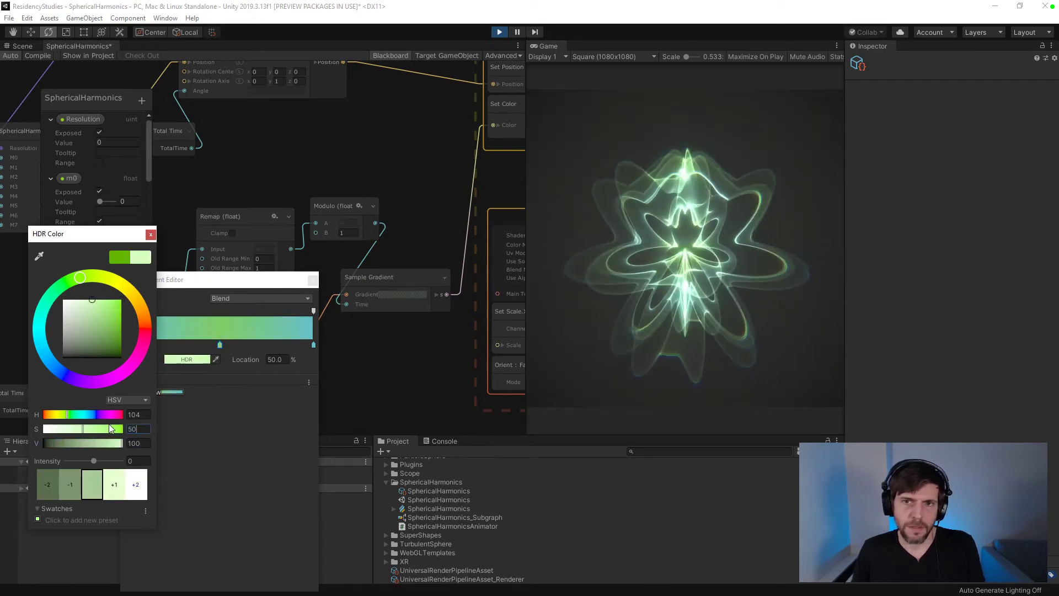
pyautogui.click(150, 234)
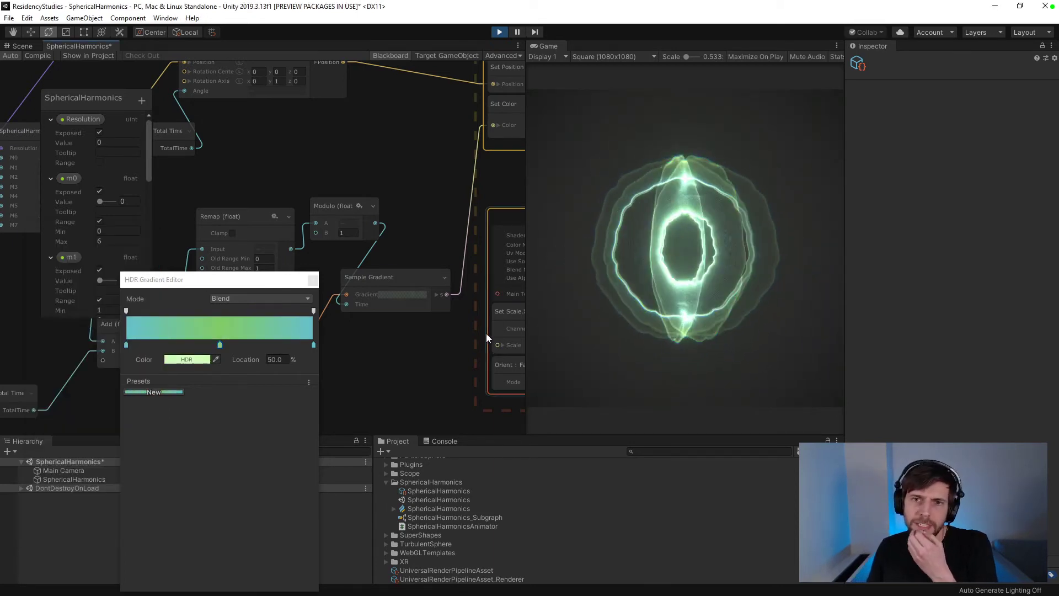
pyautogui.click(311, 281)
pyautogui.moveTo(403, 364); pyautogui.dragTo(134, 268, button='middle')
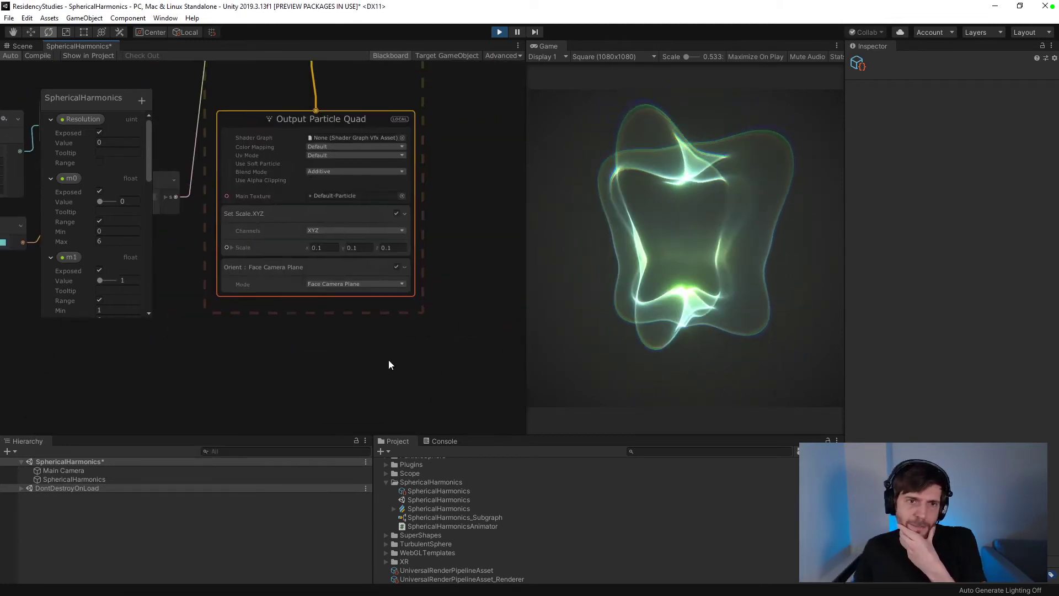
# - Set the Output Particle Quad's Set Scale.XYZ block to 0.125 on all three axes
pyautogui.click(330, 248)
pyautogui.write('0.125')
pyautogui.press('Tab')
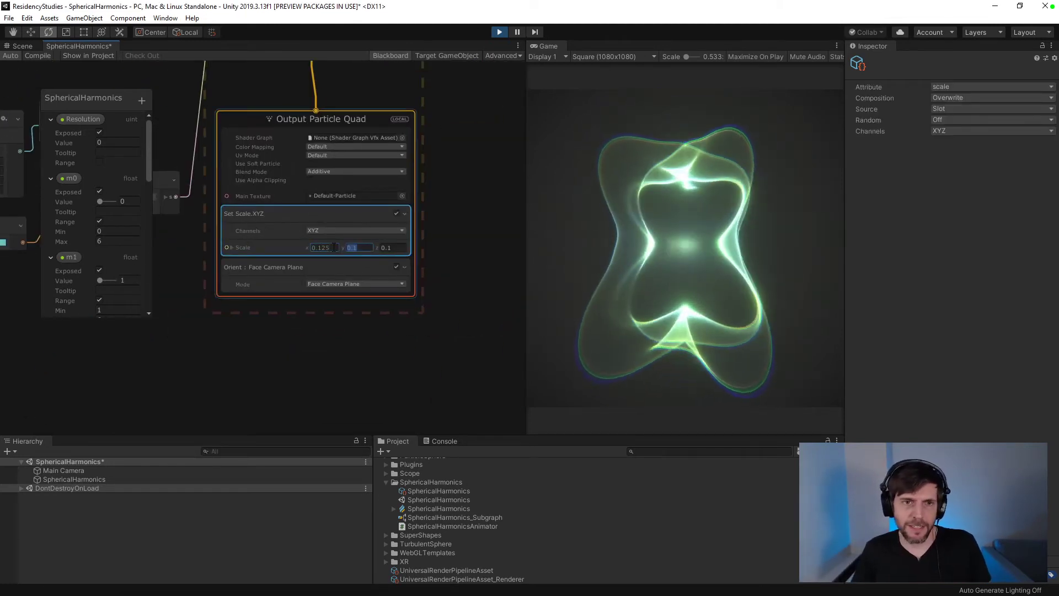
pyautogui.write('0.125')
pyautogui.press('Tab')
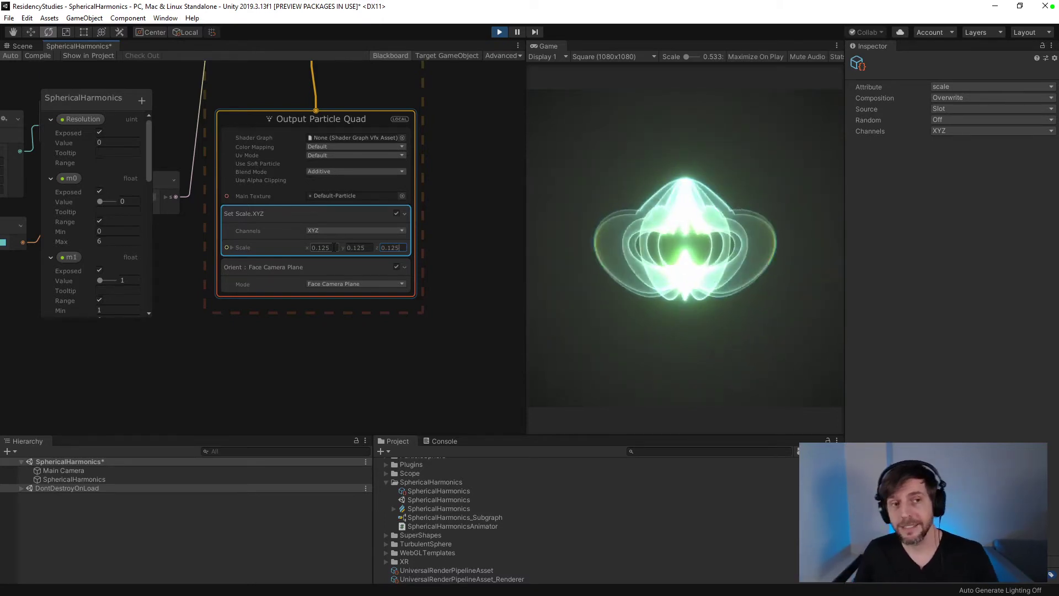
# - Set the Output Particle Quad's particle scale to 0.15 on X, Y and Z
pyautogui.click(331, 247)
pyautogui.write('0.15')
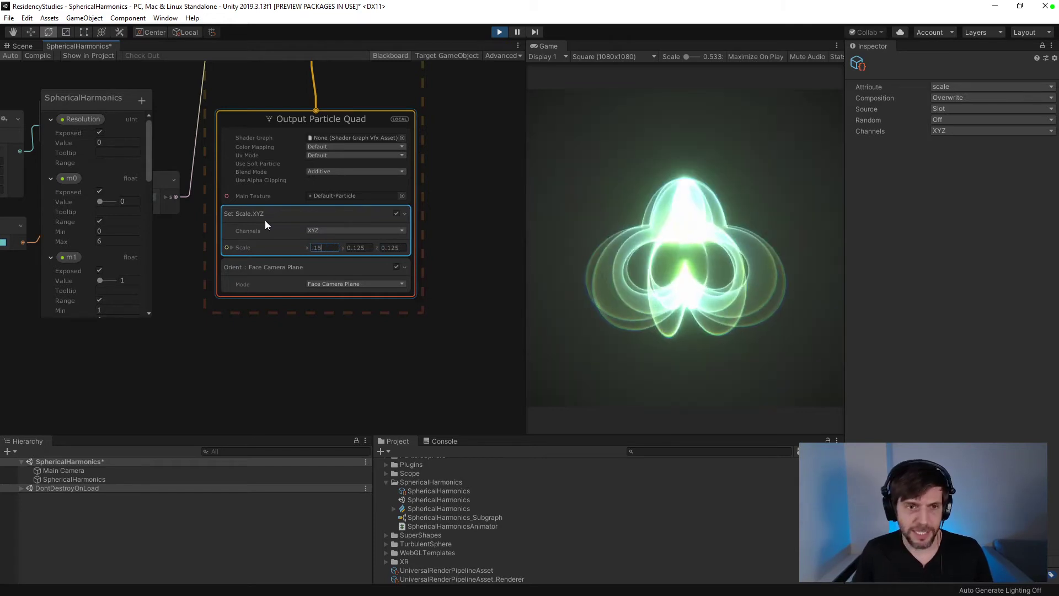
pyautogui.press('Tab')
pyautogui.write('0.15')
pyautogui.press('Tab')
pyautogui.write('3')
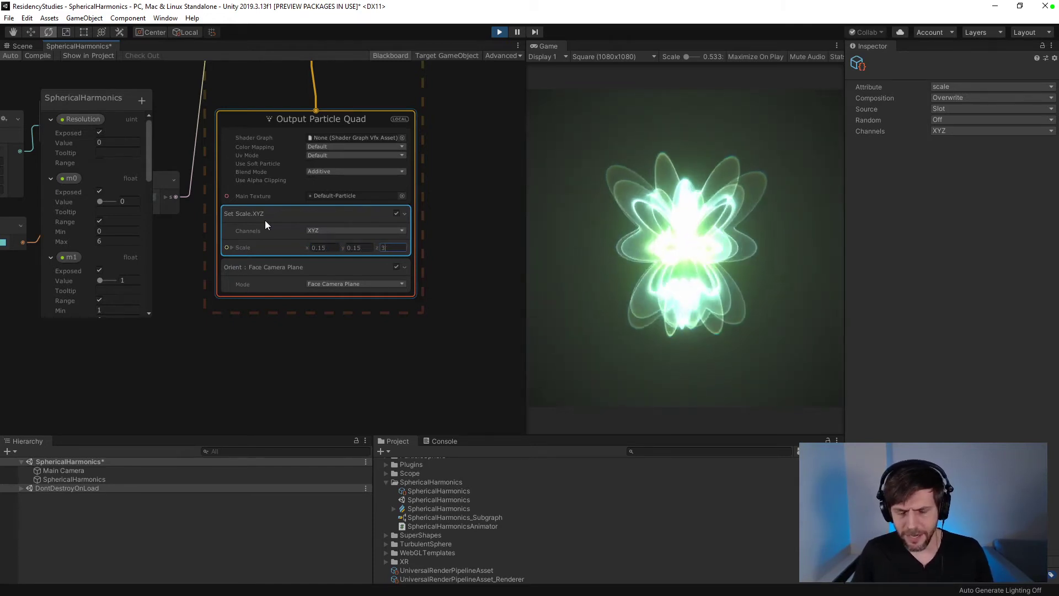
pyautogui.press('BackSpace')
pyautogui.write('1.5')
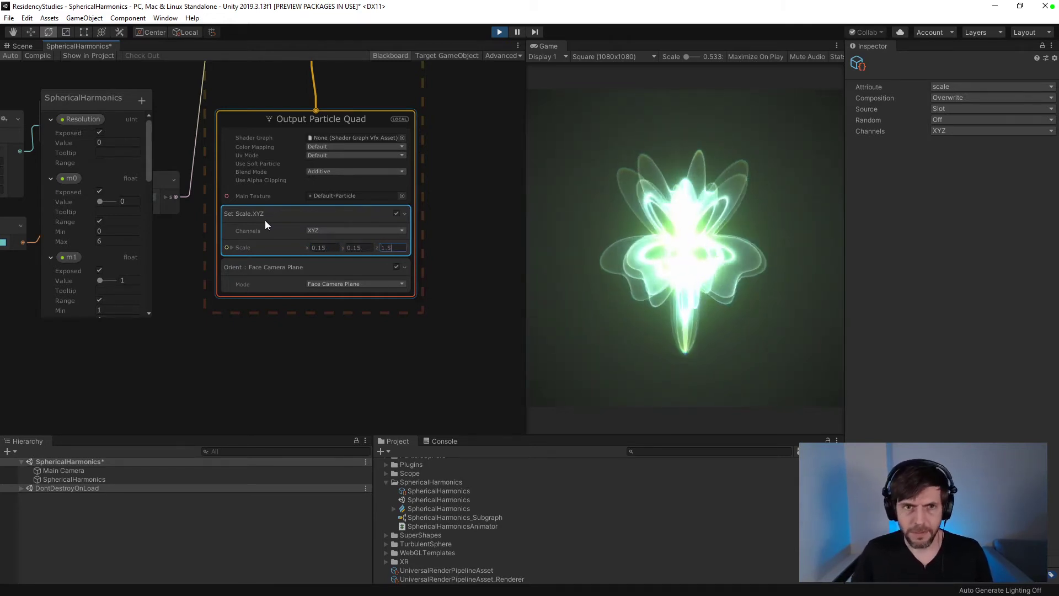
pyautogui.press('BackSpace')
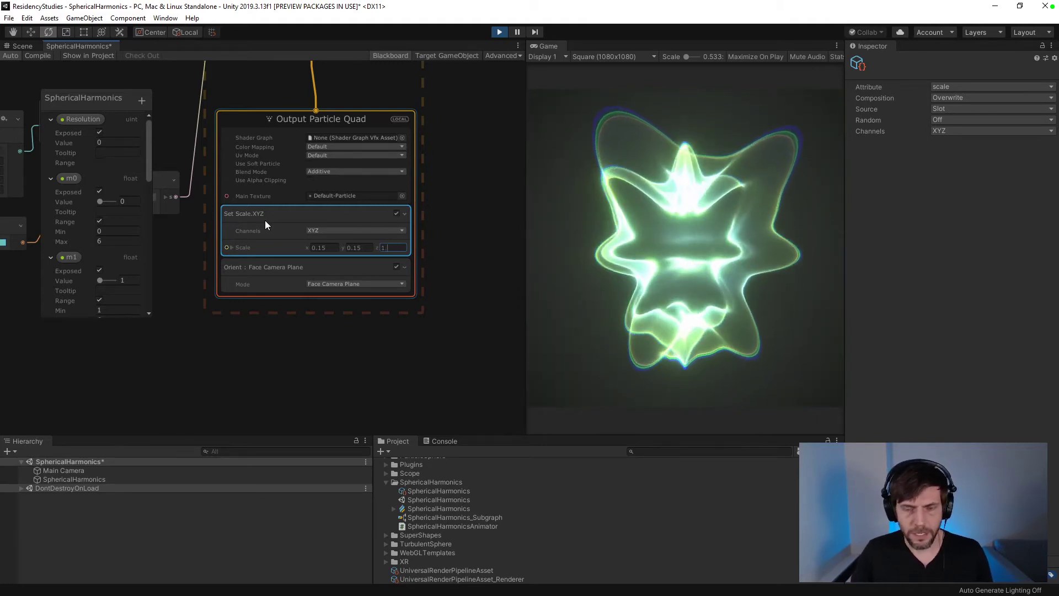
pyautogui.press('BackSpace')
pyautogui.write('.15')
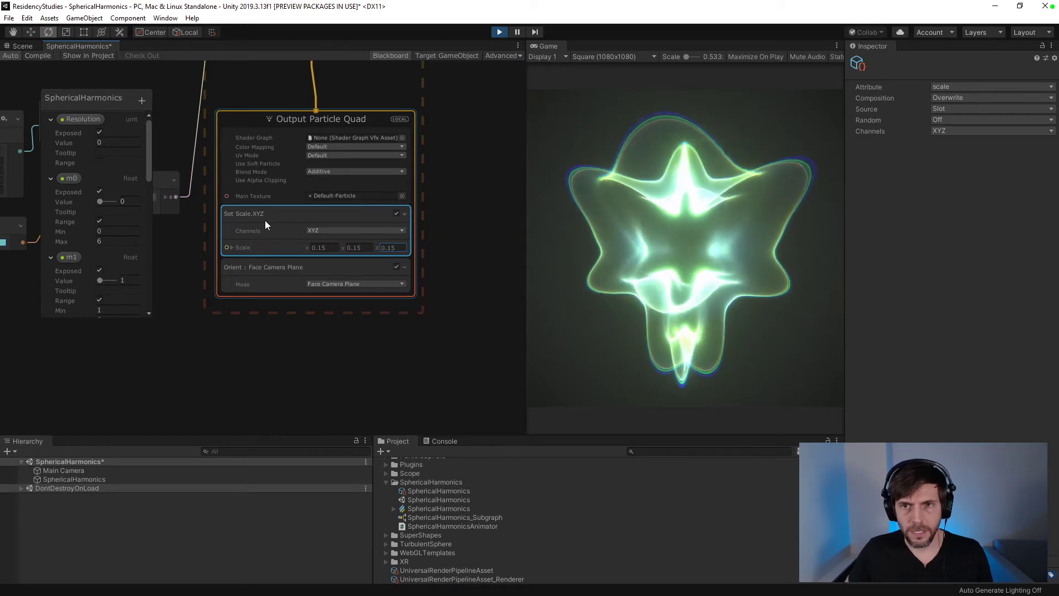
pyautogui.click(262, 300)
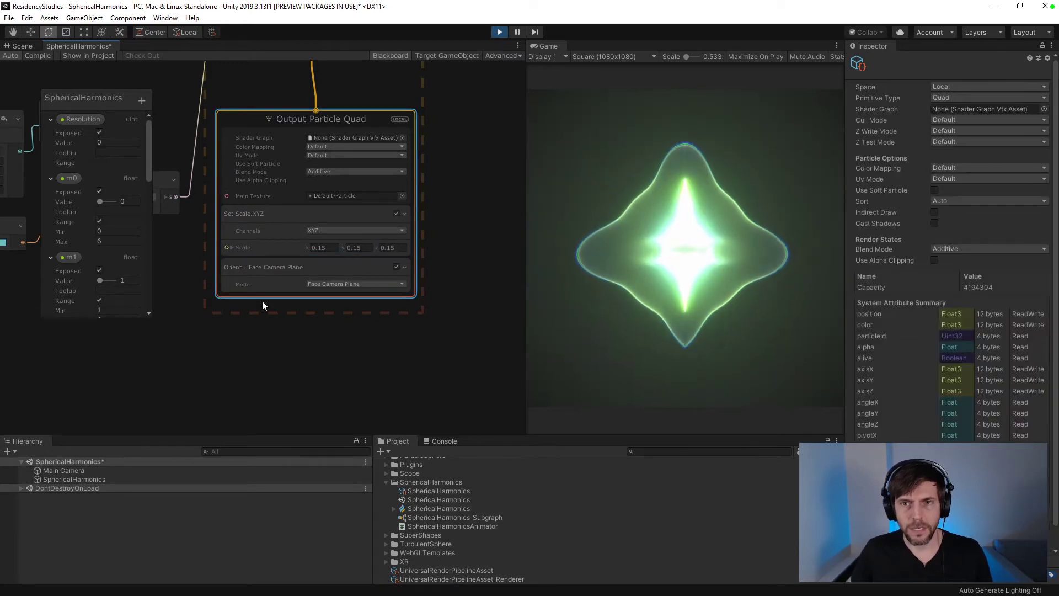
# - Try a particle scale of 2 on X, Y and Z in the Output Particle Quad
pyautogui.click(325, 247)
pyautogui.write('2')
pyautogui.press('Tab')
pyautogui.write('2')
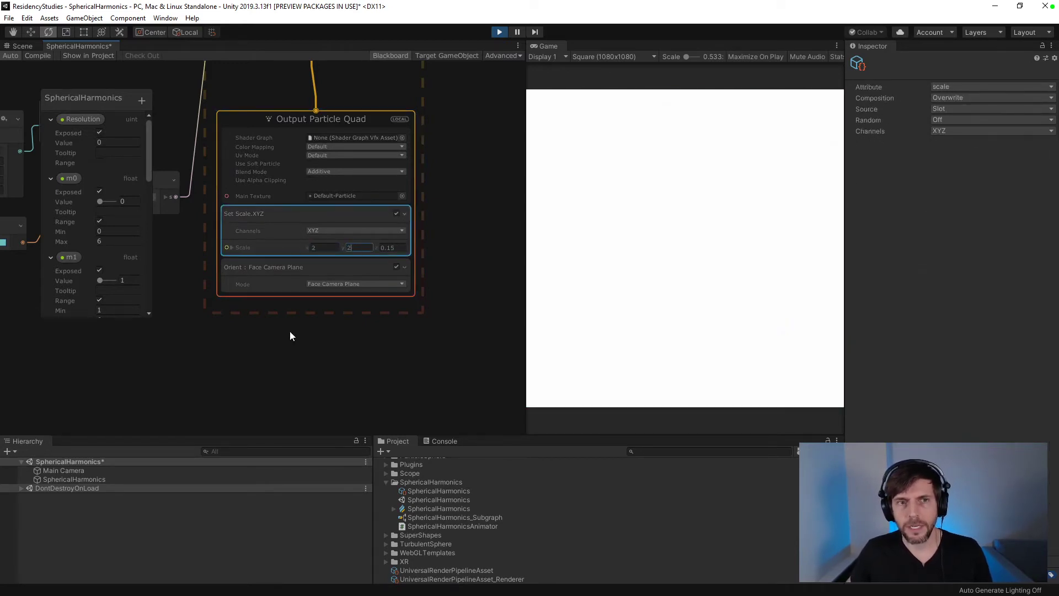
pyautogui.press('Tab')
pyautogui.write('2')
# - Reduce the Output Particle Quad's scale to 0.1 on X, Y and Z
pyautogui.click(322, 248)
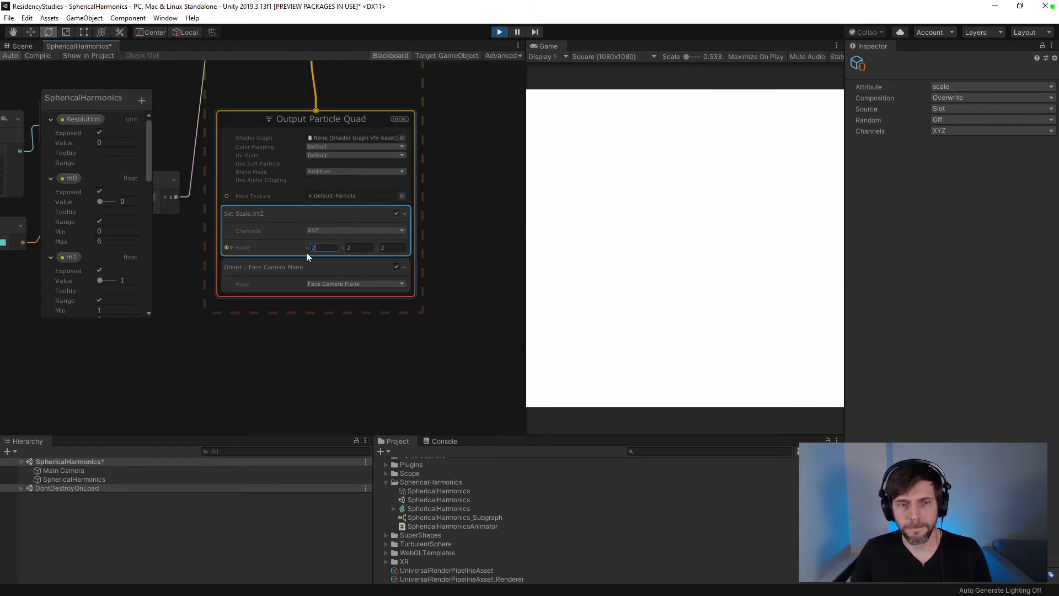
pyautogui.write('2.1')
pyautogui.press('Tab')
pyautogui.write('0.1')
pyautogui.press('Tab')
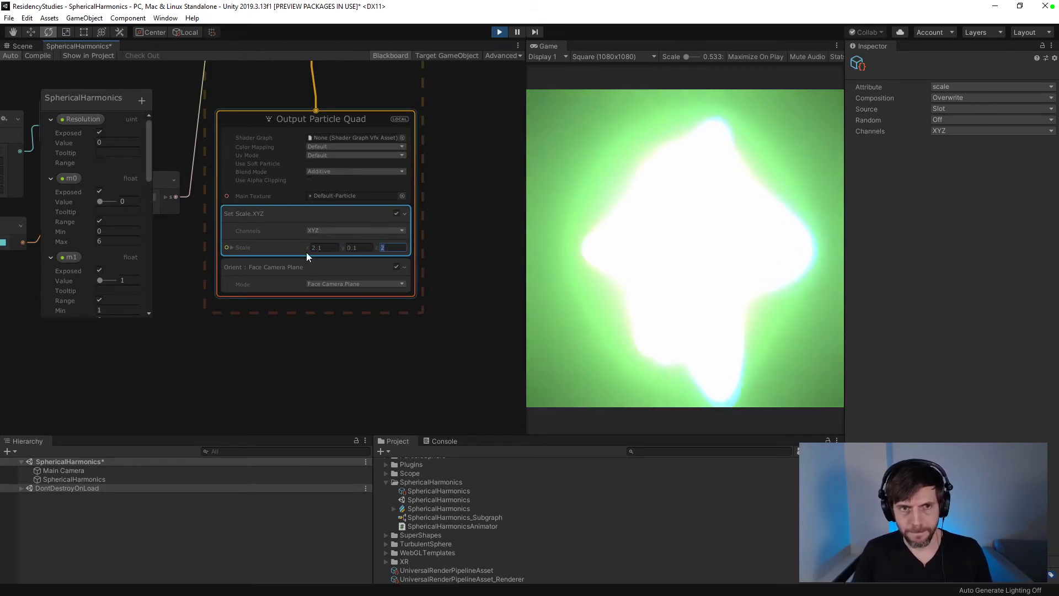
pyautogui.write('.1')
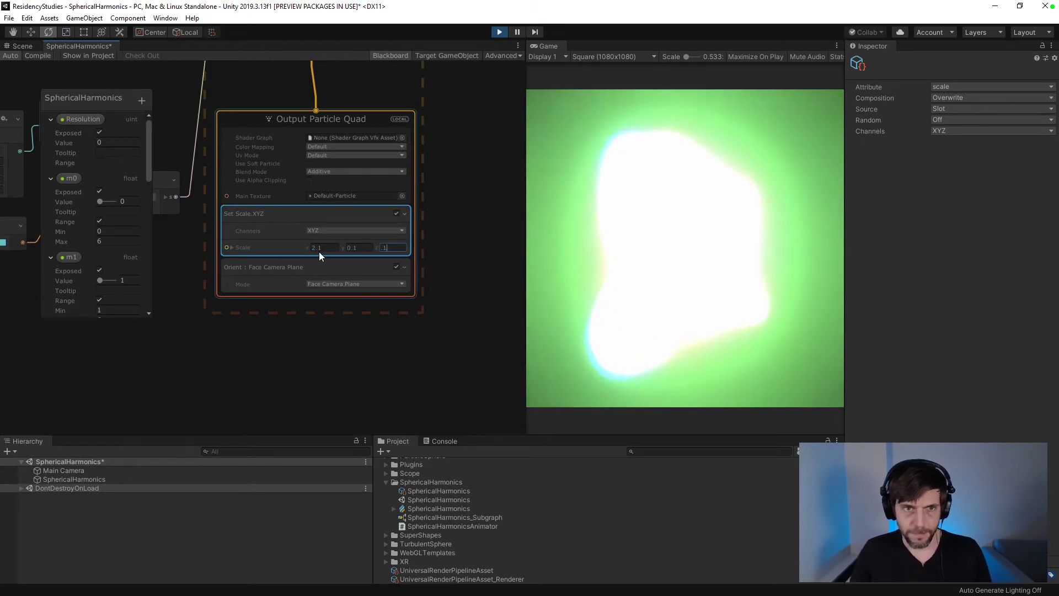
pyautogui.click(320, 248)
pyautogui.write('.1')
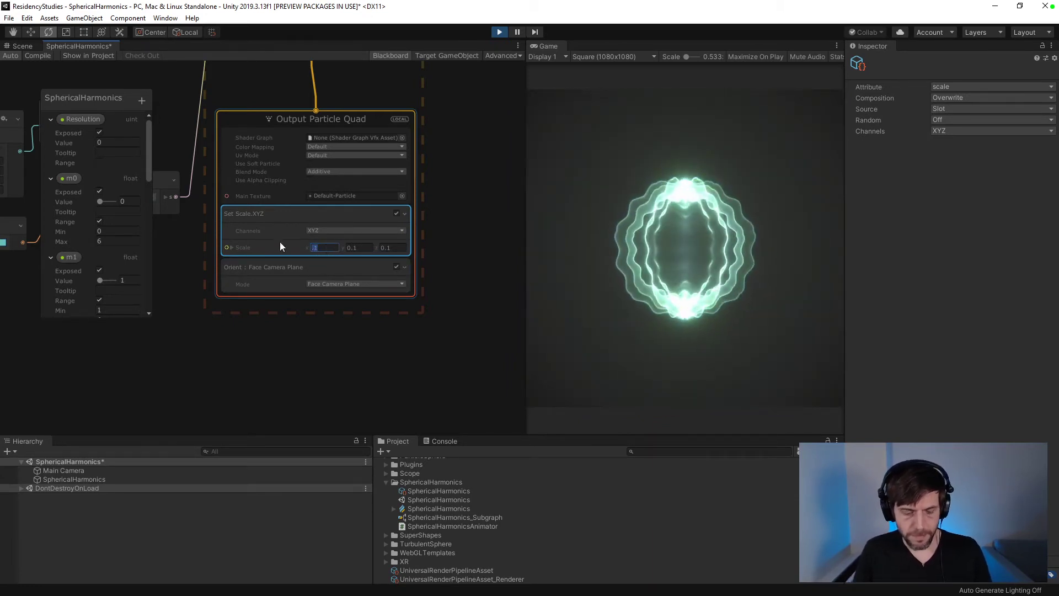
# - Enter 0.15 for all three scale axes of the Output Particle Quad's Set Scale.XYZ block
pyautogui.write('5')
pyautogui.press('Tab')
pyautogui.write('.15')
pyautogui.press('Tab')
pyautogui.write('.15')
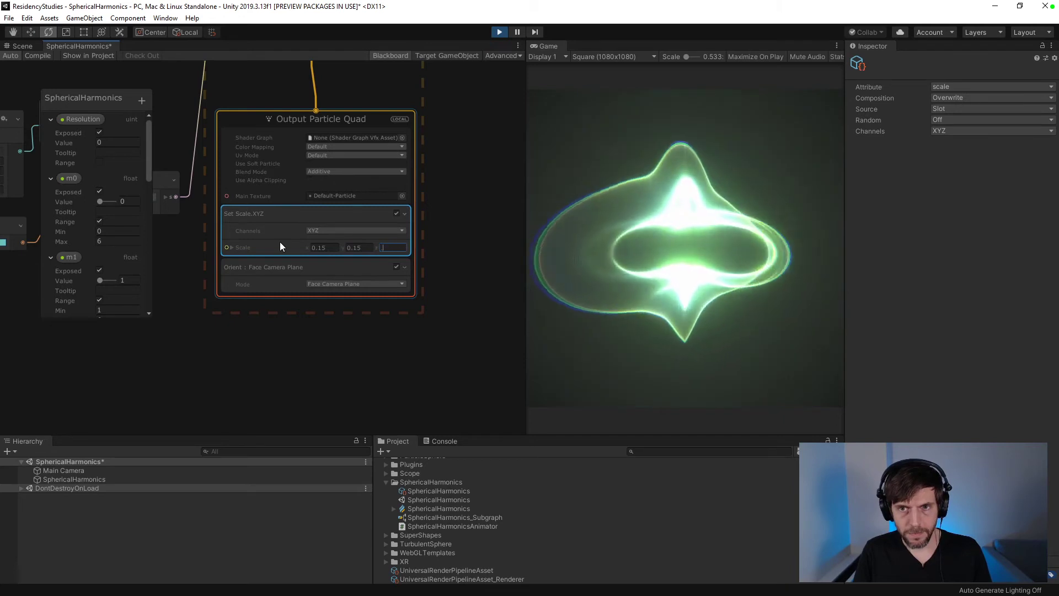
pyautogui.click(371, 380)
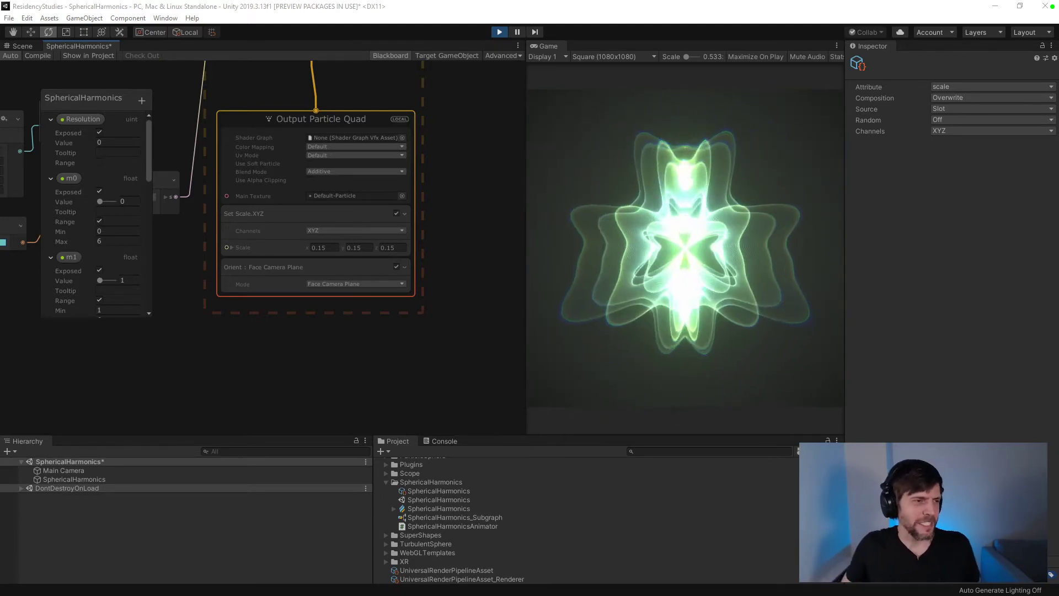
# - Set the Depth Of Field focus distance in the Main Camera's Volume to 2
pyautogui.click(95, 470)
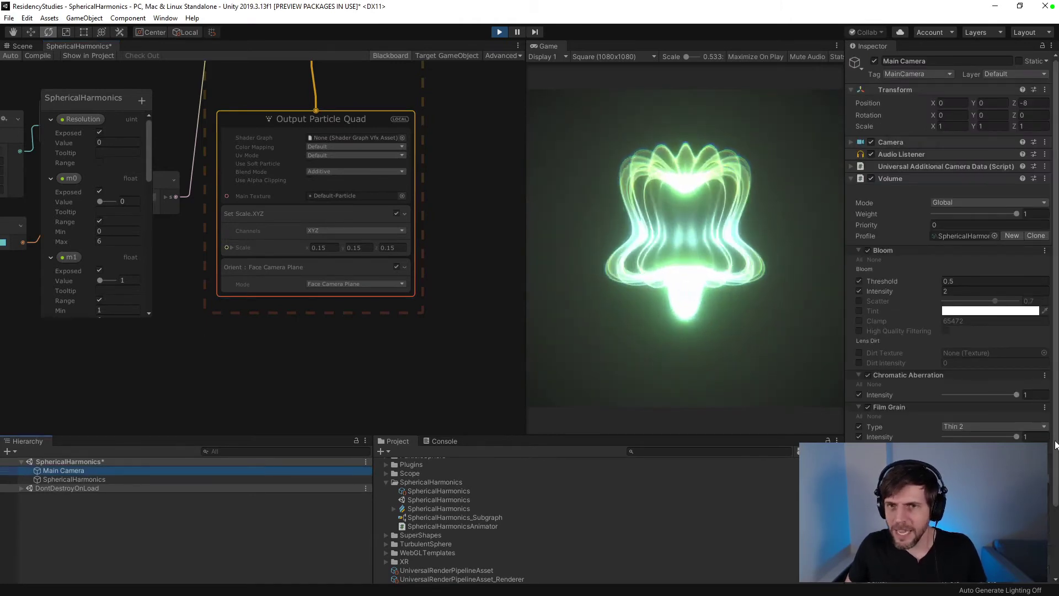
pyautogui.moveTo(1054, 443); pyautogui.dragTo(1054, 514)
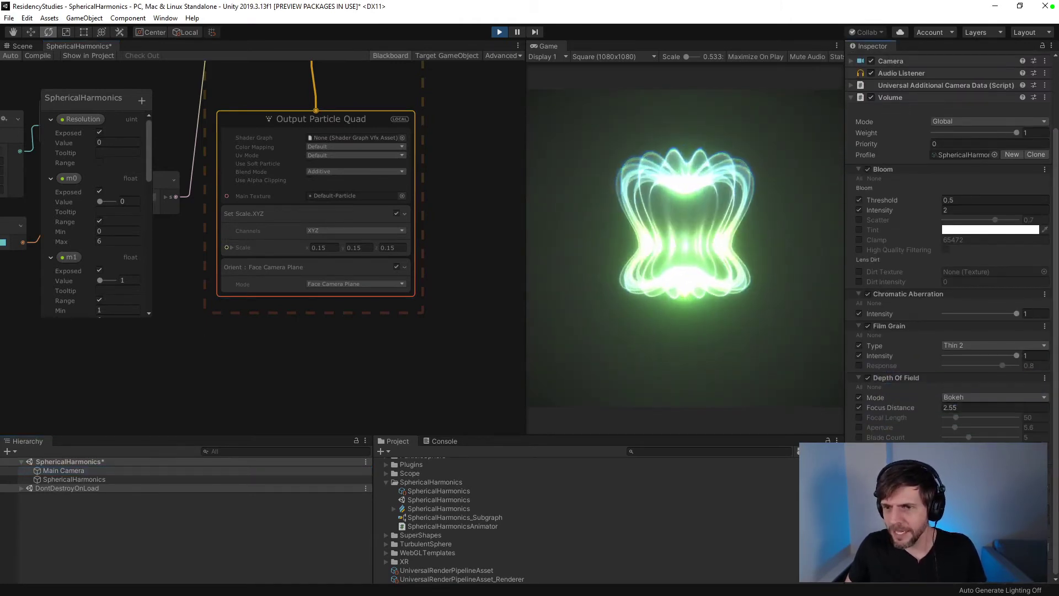
pyautogui.click(975, 407)
pyautogui.write('2')
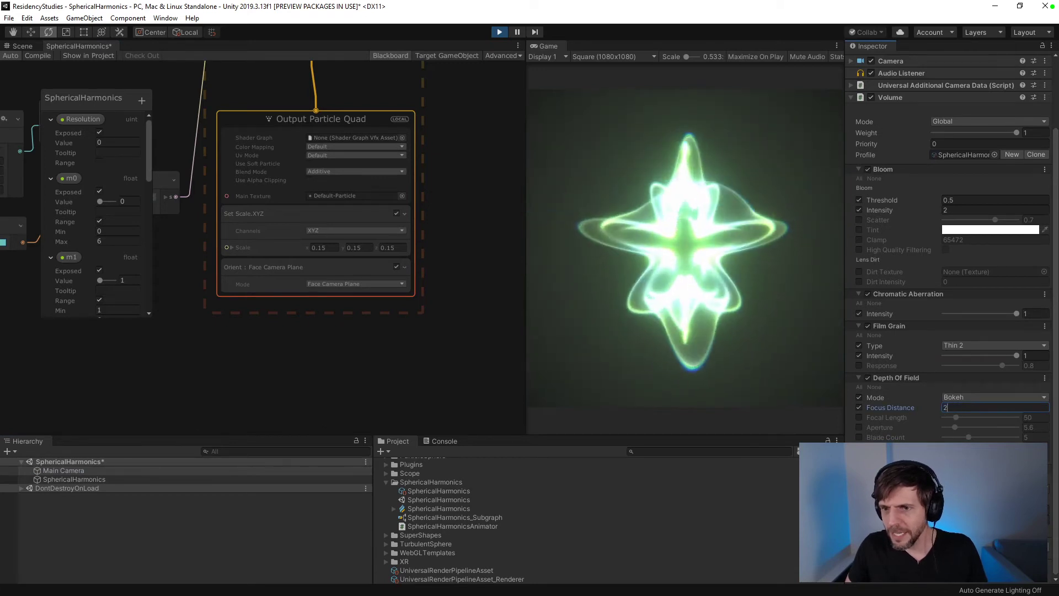
# - Set the Main Camera's Bloom threshold to 0.75 and try Bloom intensities of 4, 1 and 2
pyautogui.scroll(3, 1029, 326)
pyautogui.click(960, 280)
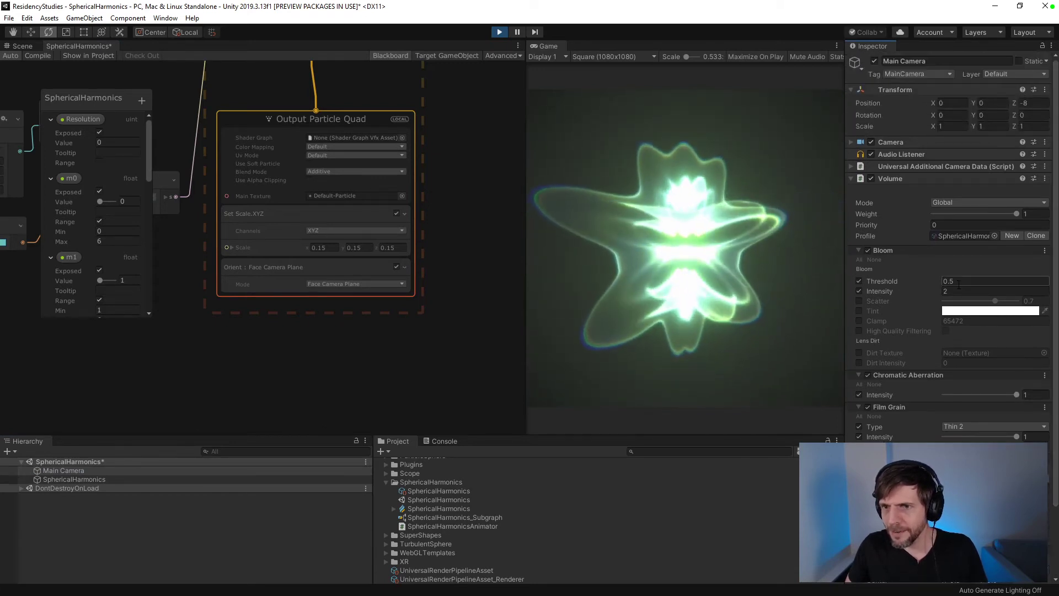
pyautogui.write('0.75')
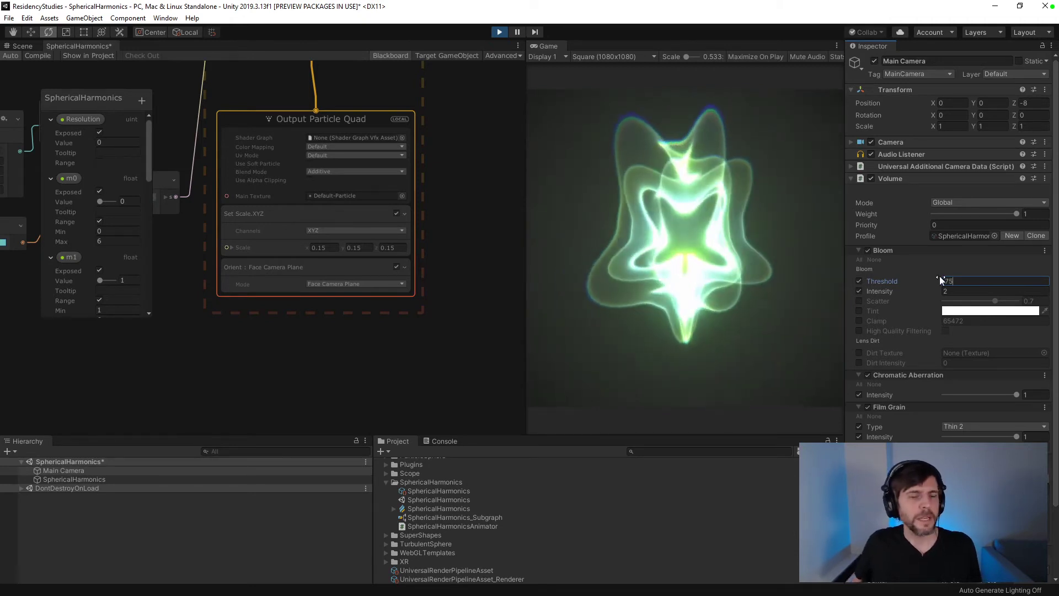
pyautogui.click(957, 290)
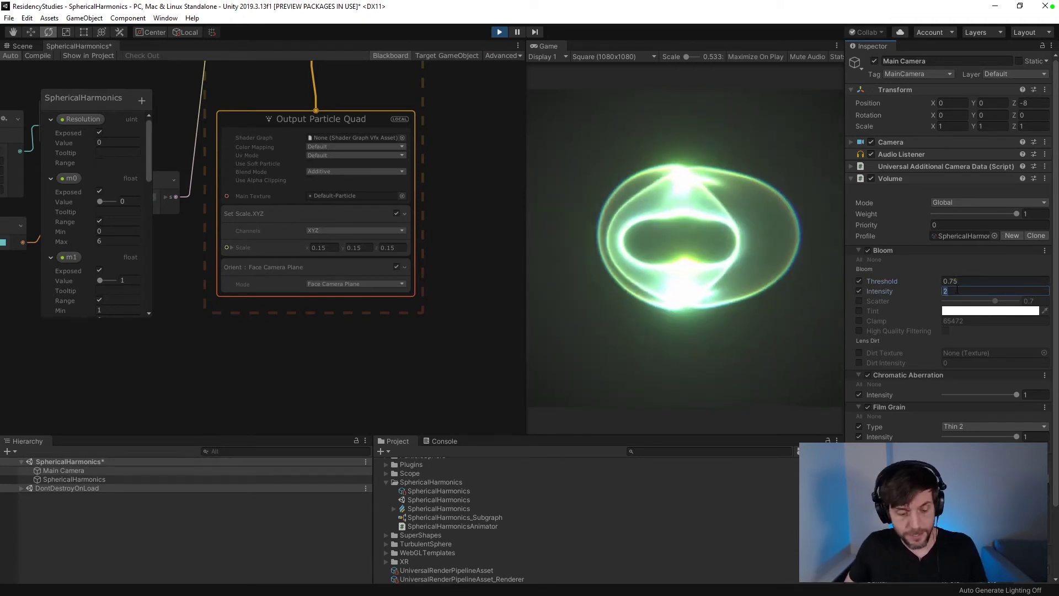
pyautogui.write('4')
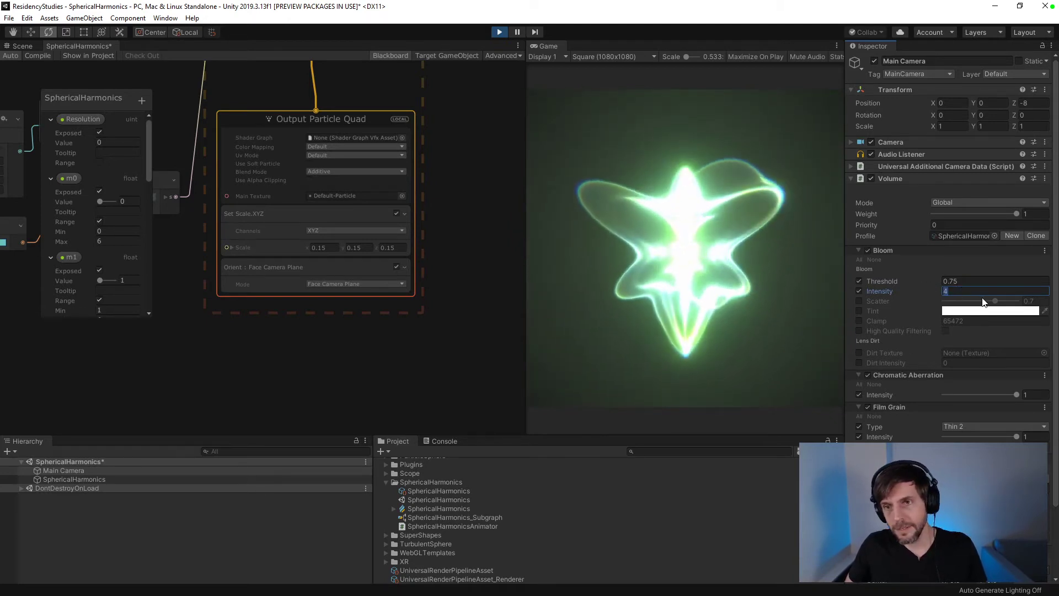
pyautogui.write('1')
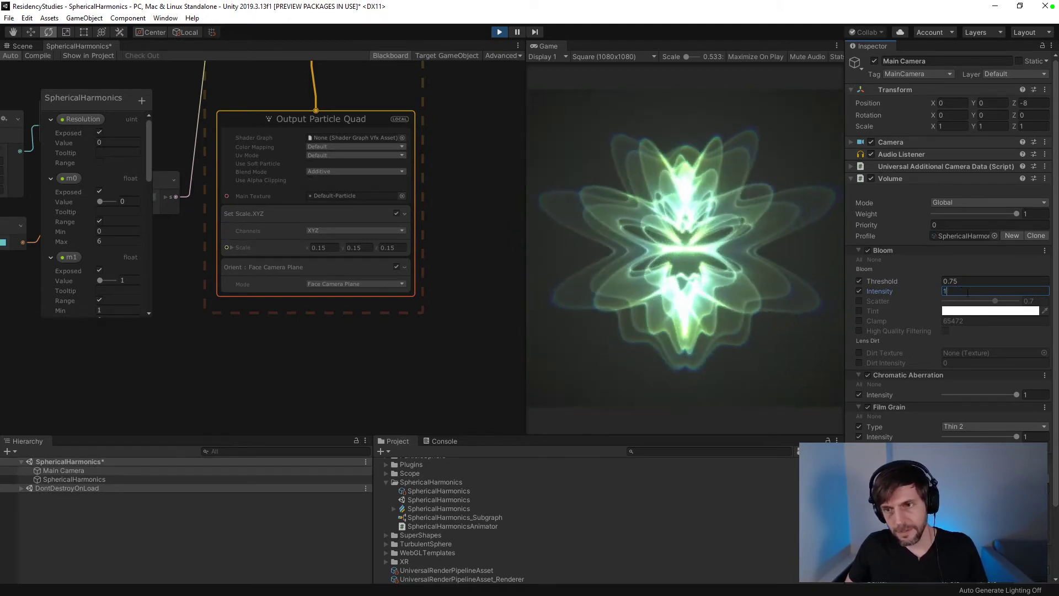
pyautogui.write('2')
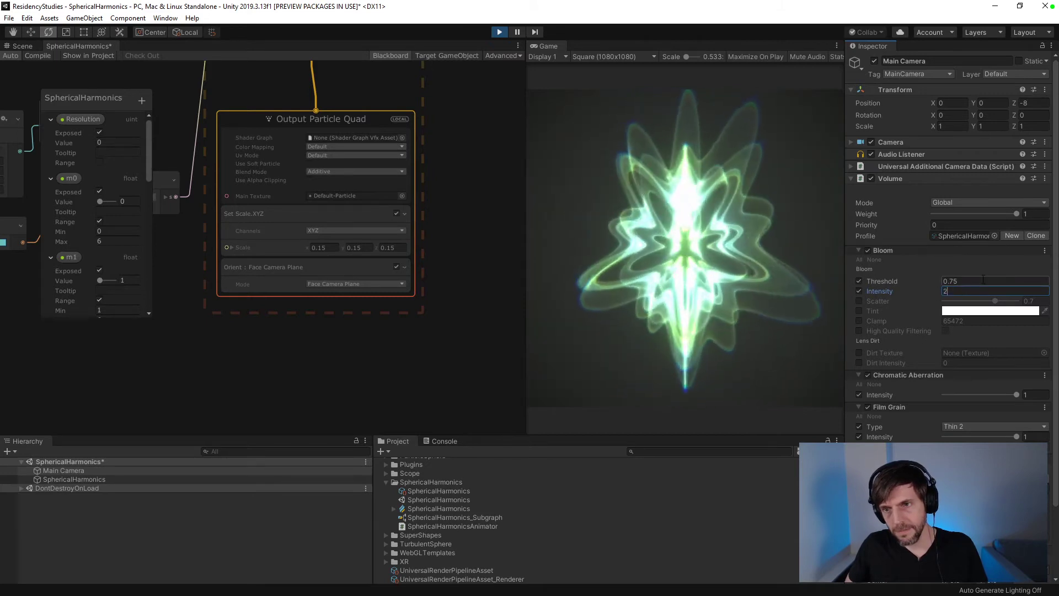
# - Set the Main Camera's Bloom threshold to 0.5 and try a Bloom intensity of 10
pyautogui.moveTo(982, 281); pyautogui.dragTo(920, 281)
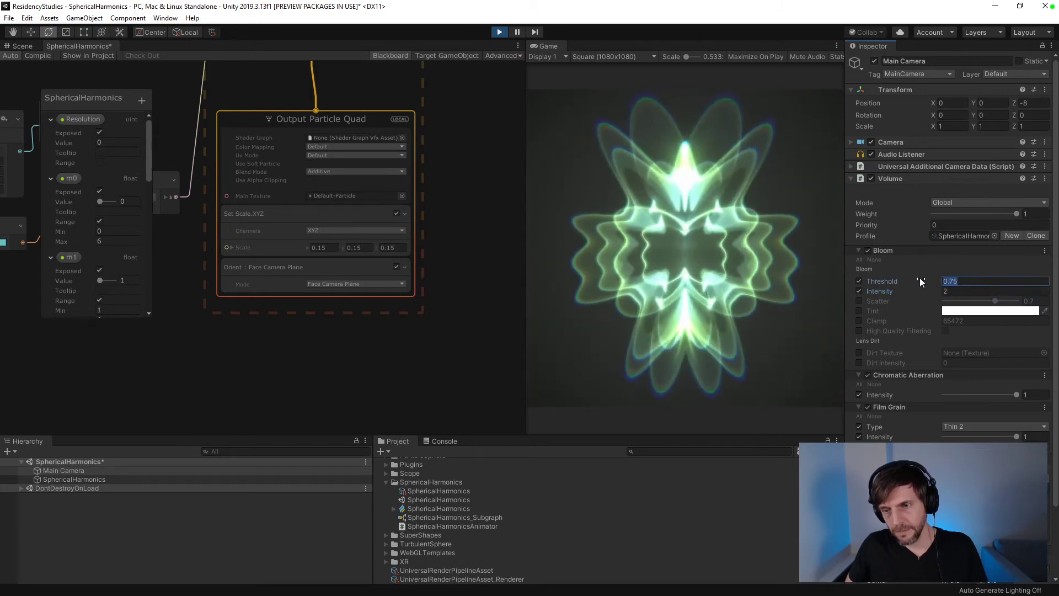
pyautogui.write('.5')
pyautogui.click(958, 292)
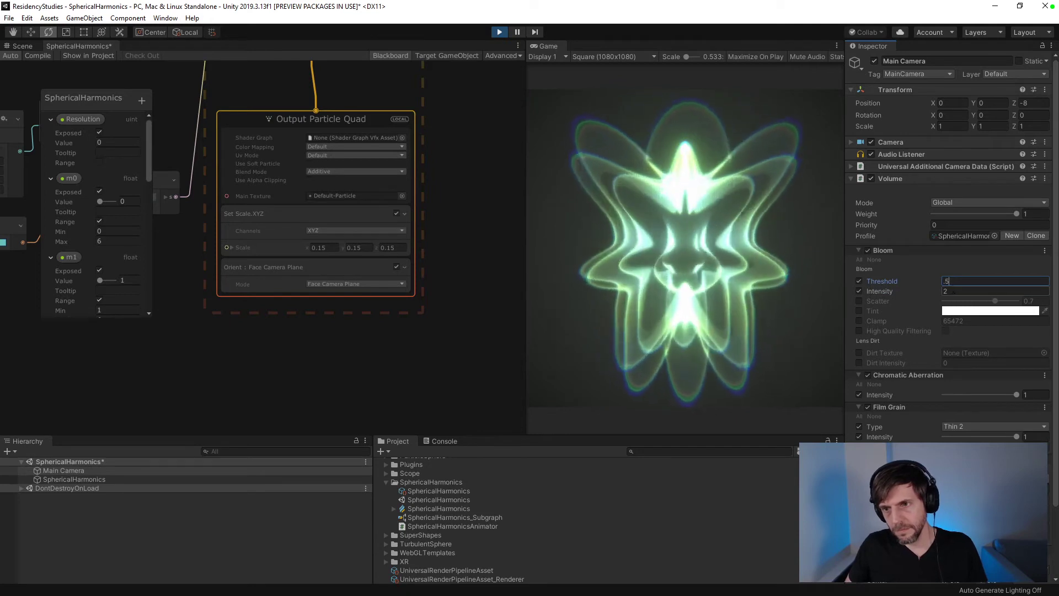
pyautogui.write('4')
pyautogui.press('BackSpace')
pyautogui.write('10')
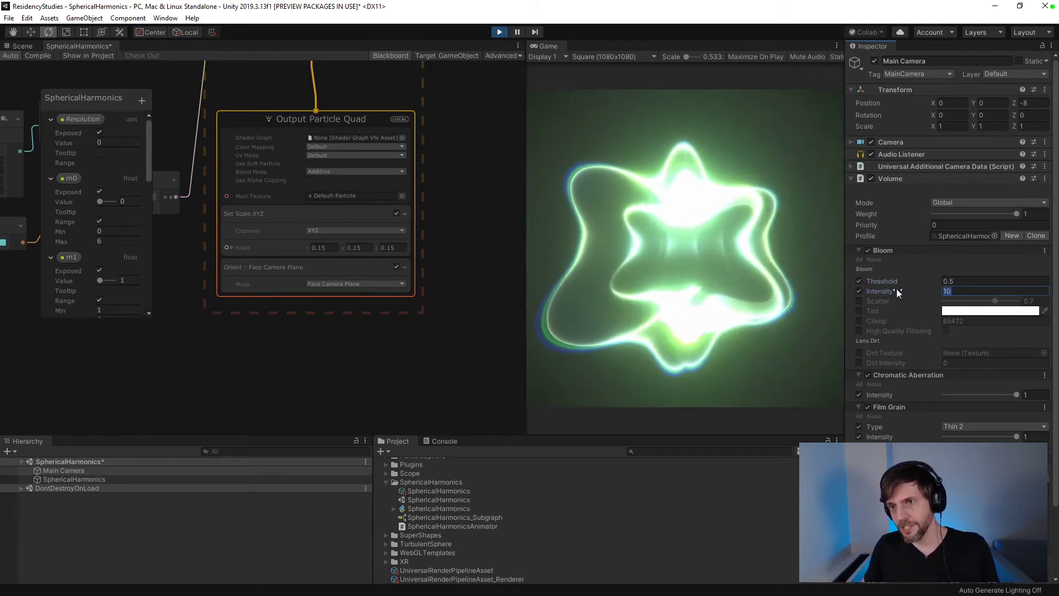
# - Lower the Main Camera's Bloom intensity to 1
pyautogui.press('BackSpace')
pyautogui.press('BackSpace')
pyautogui.write('2')
pyautogui.press('BackSpace')
pyautogui.write('1')
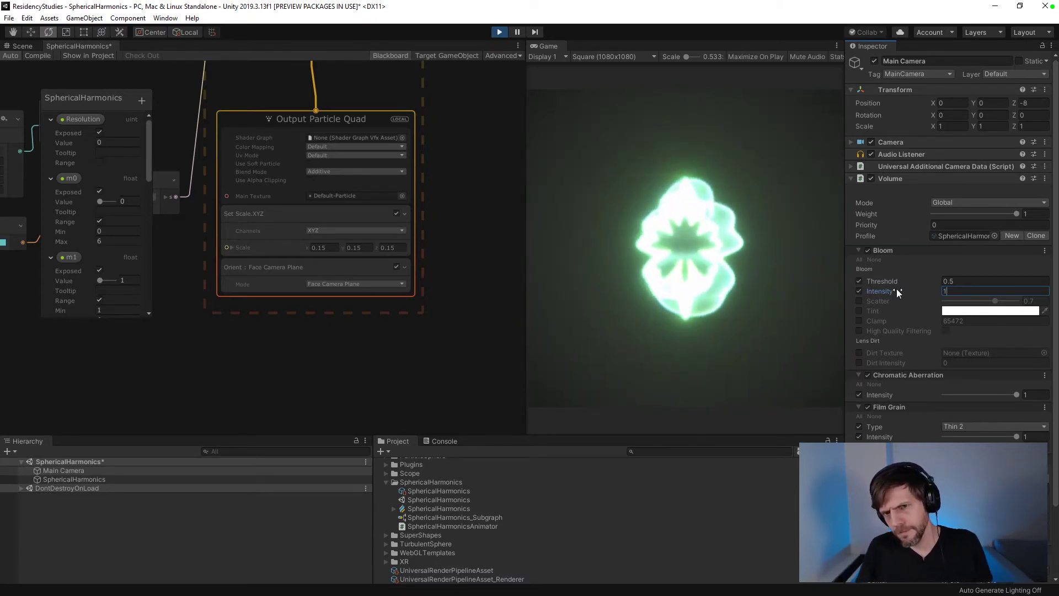
# - Set the Main Camera's Bloom threshold to 0.75 and its intensity to 2
pyautogui.click(961, 281)
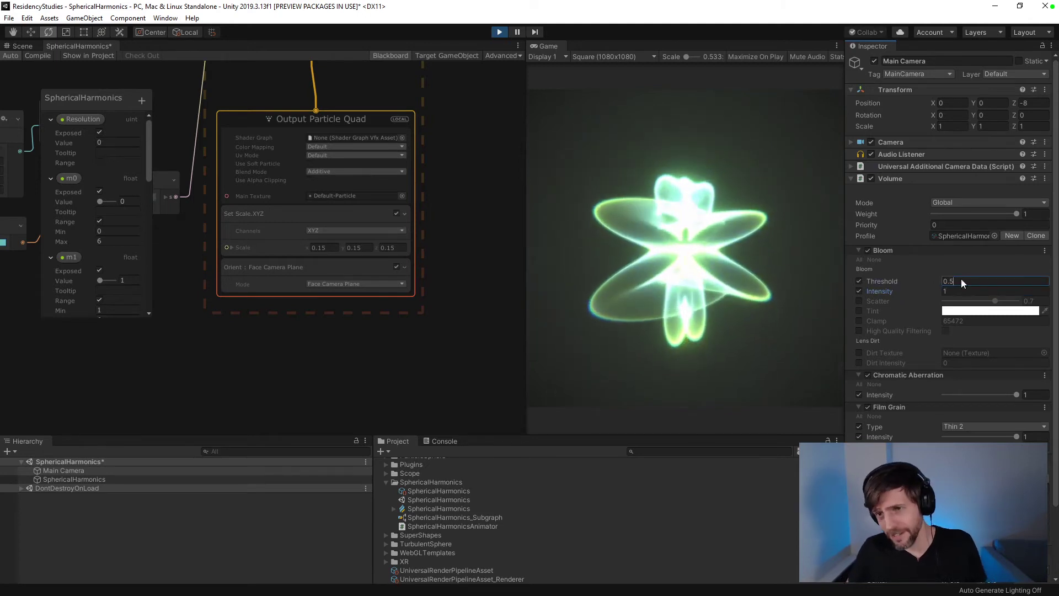
pyautogui.write('.75')
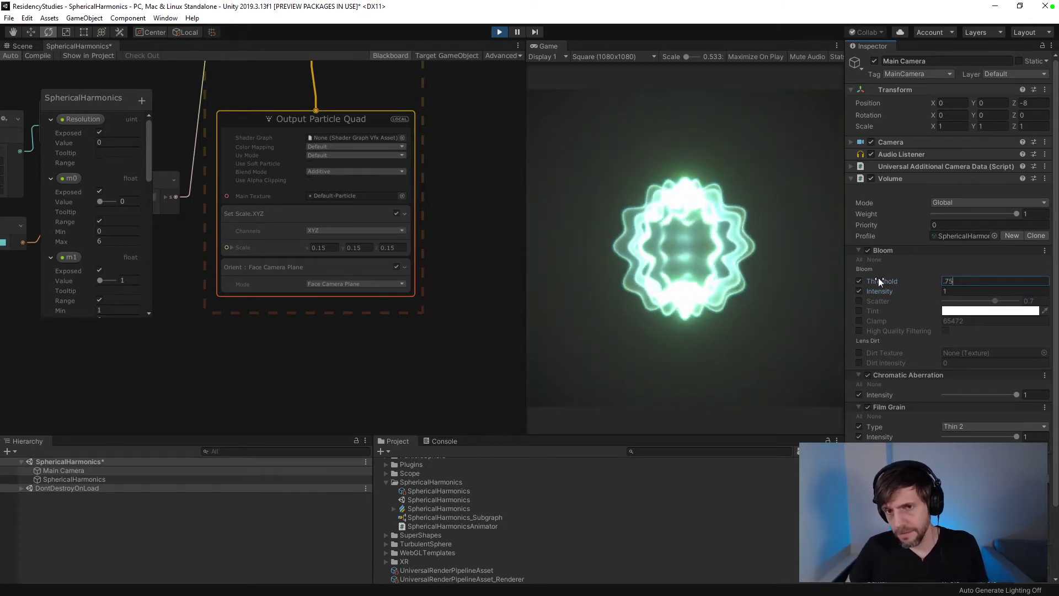
pyautogui.press('Tab')
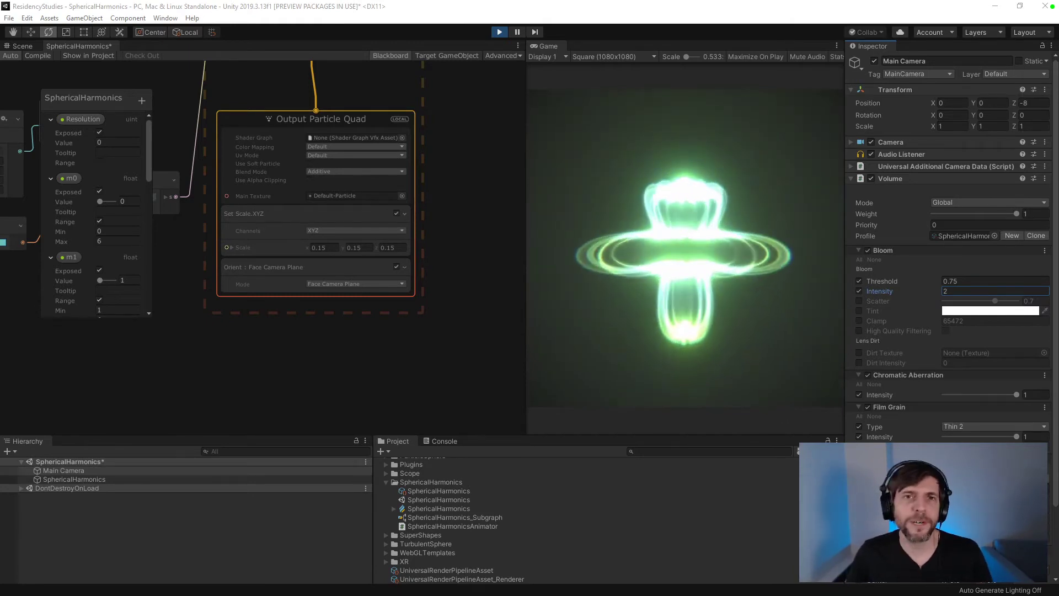
# - Restart play mode and set the SphericalHarmonics object's X rotation to 90
pyautogui.click(498, 32)
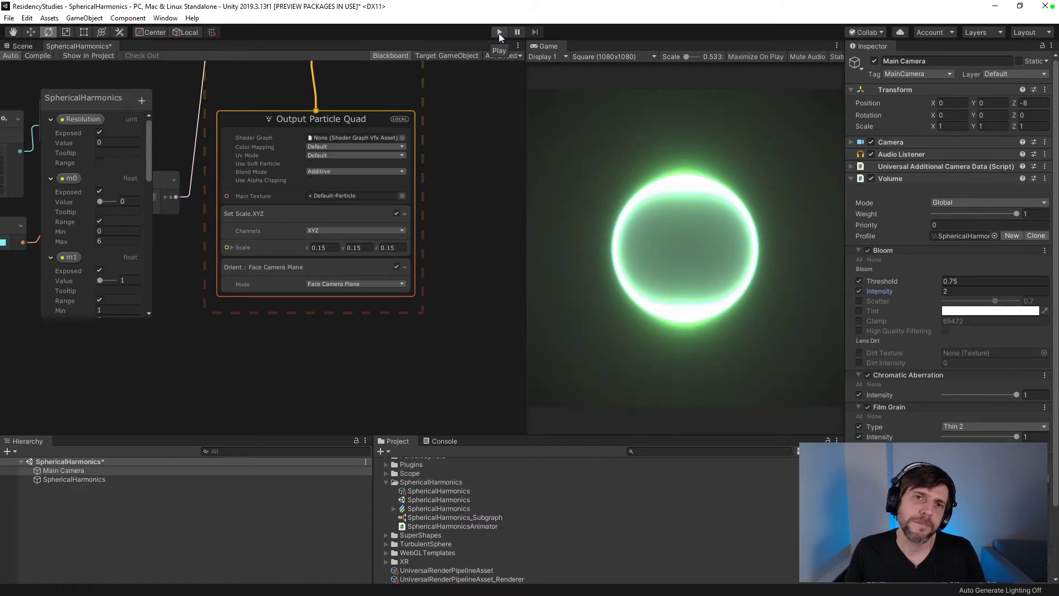
pyautogui.click(498, 32)
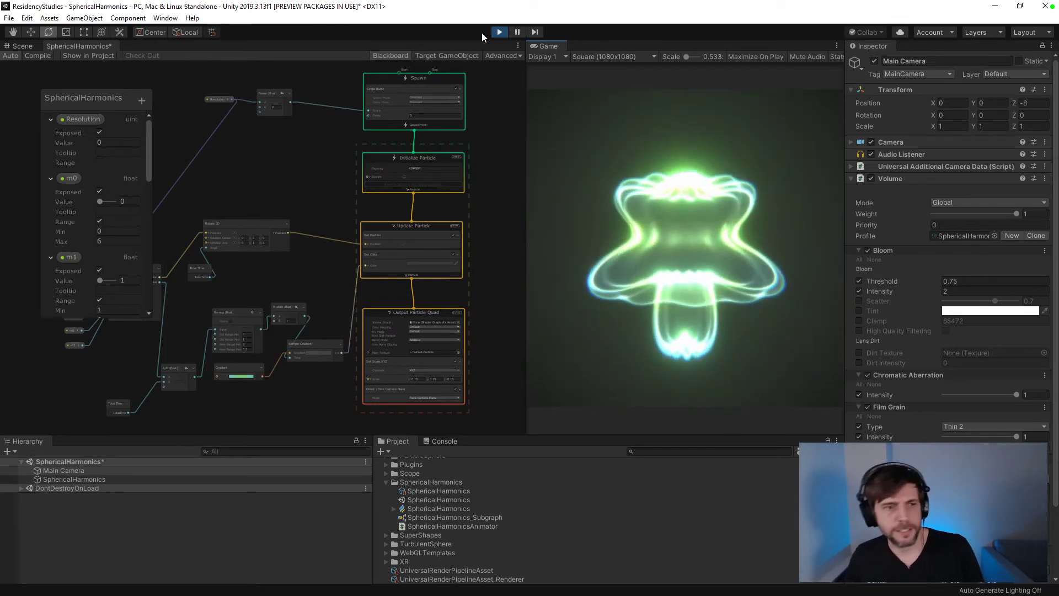
pyautogui.click(122, 478)
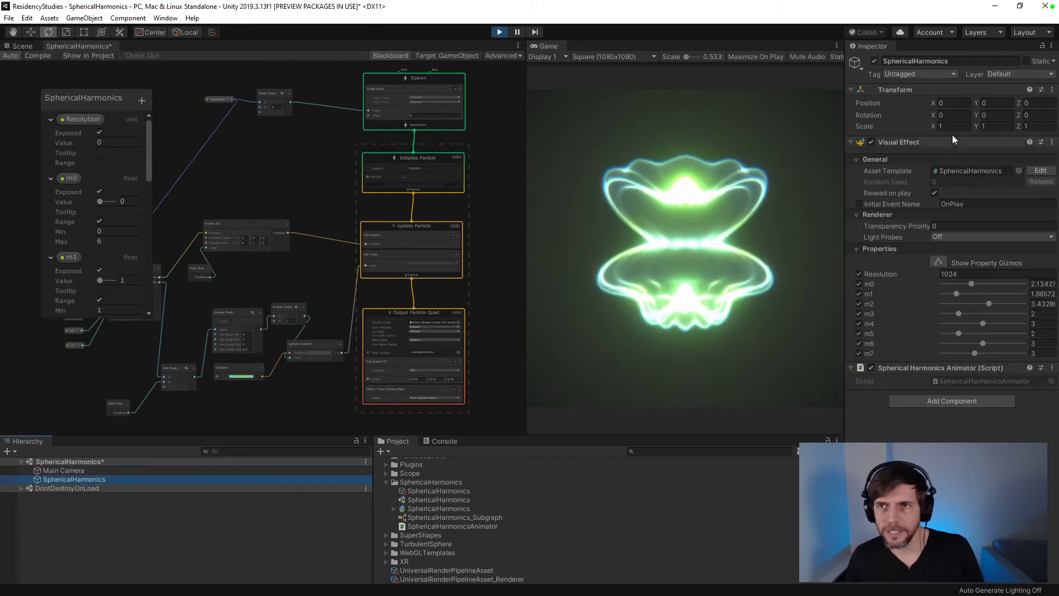
pyautogui.click(956, 115)
pyautogui.write('90')
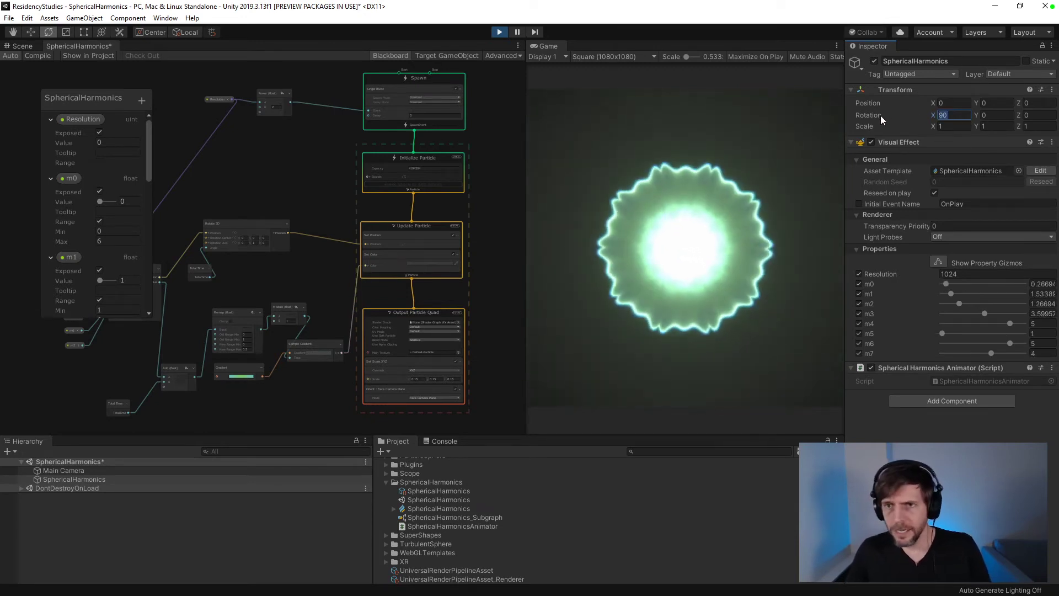
# - Set the SphericalHarmonics object's X rotation to 0
pyautogui.write('0')
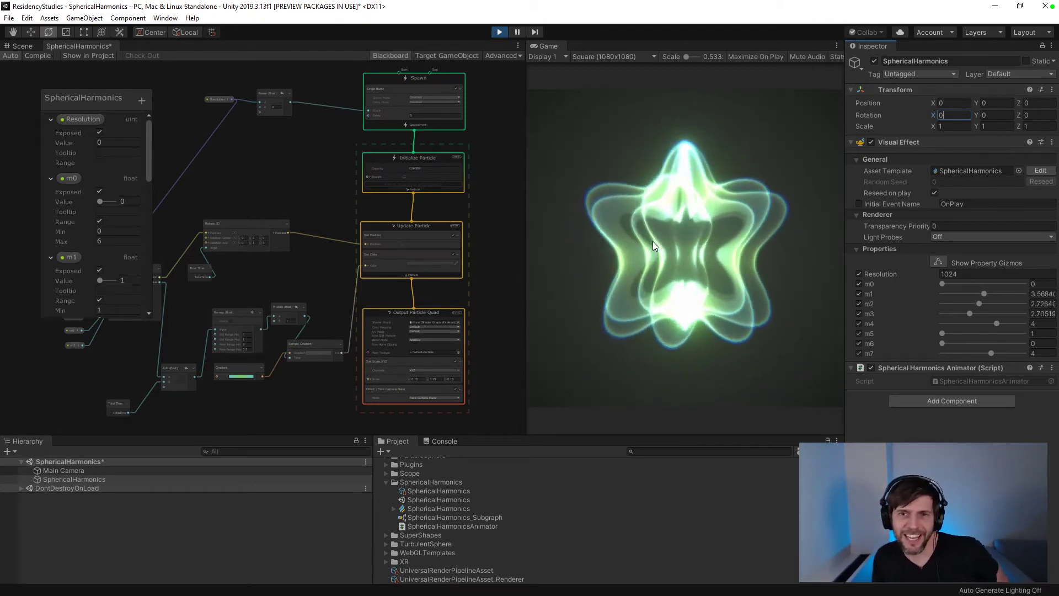
pyautogui.click(67, 479)
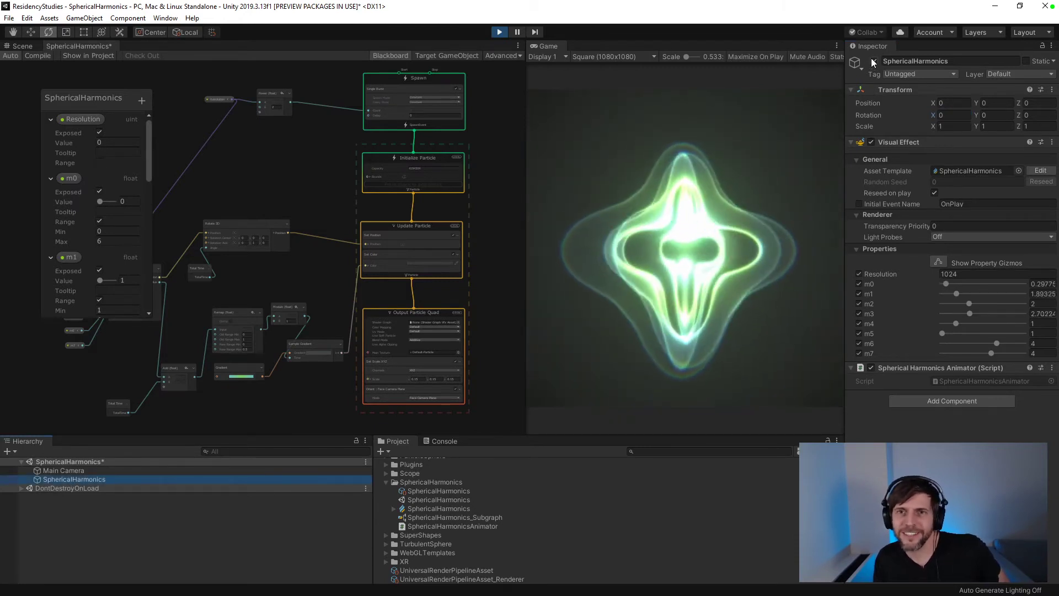
# - Turn the Main Camera's post processing off and back on to compare the rendering with and without it
pyautogui.click(125, 470)
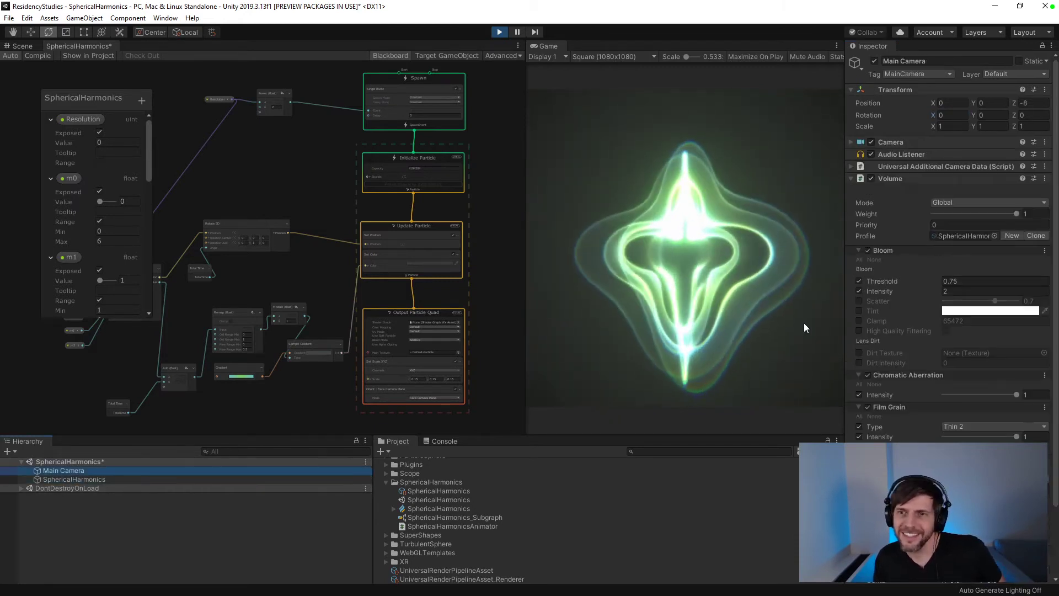
pyautogui.click(851, 178)
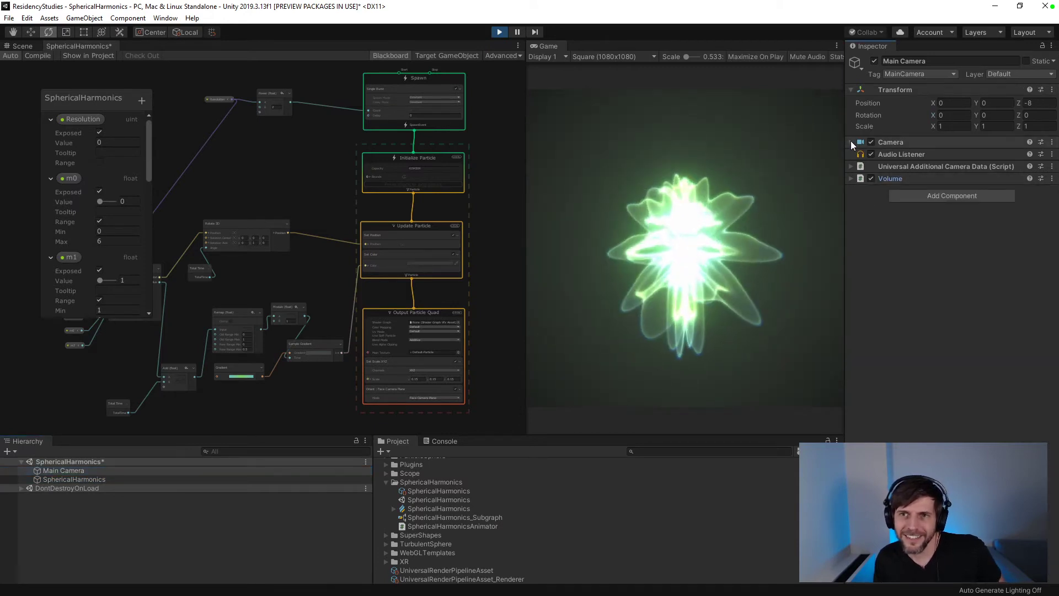
pyautogui.click(851, 141)
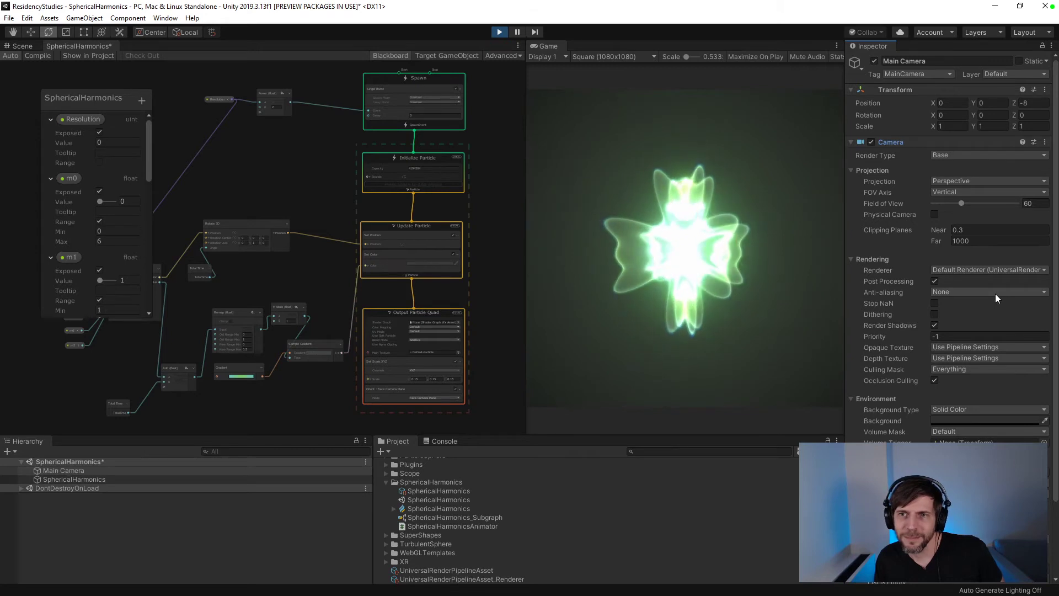
pyautogui.click(935, 282)
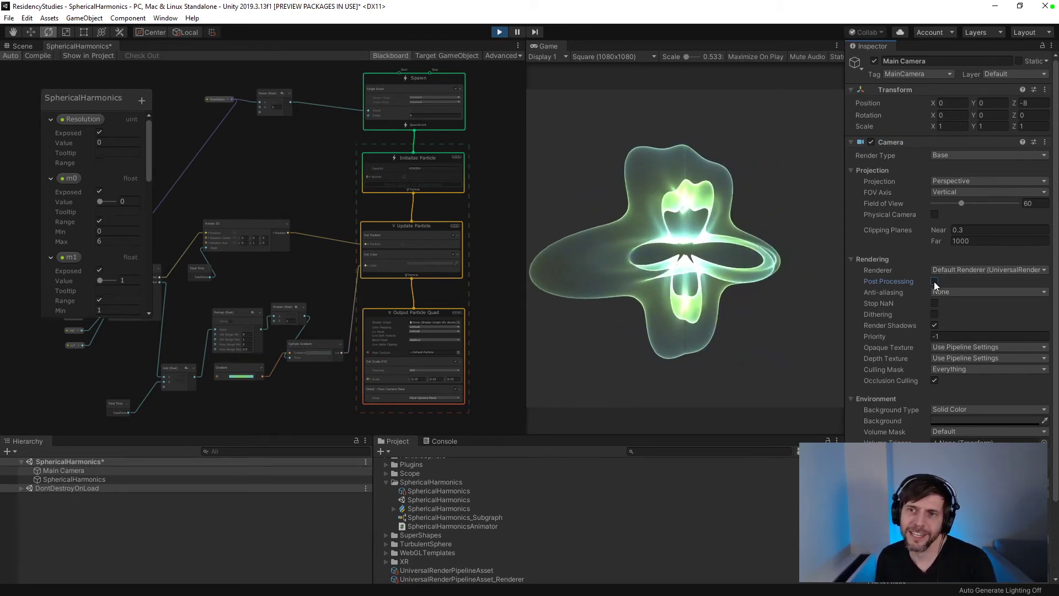
pyautogui.click(934, 282)
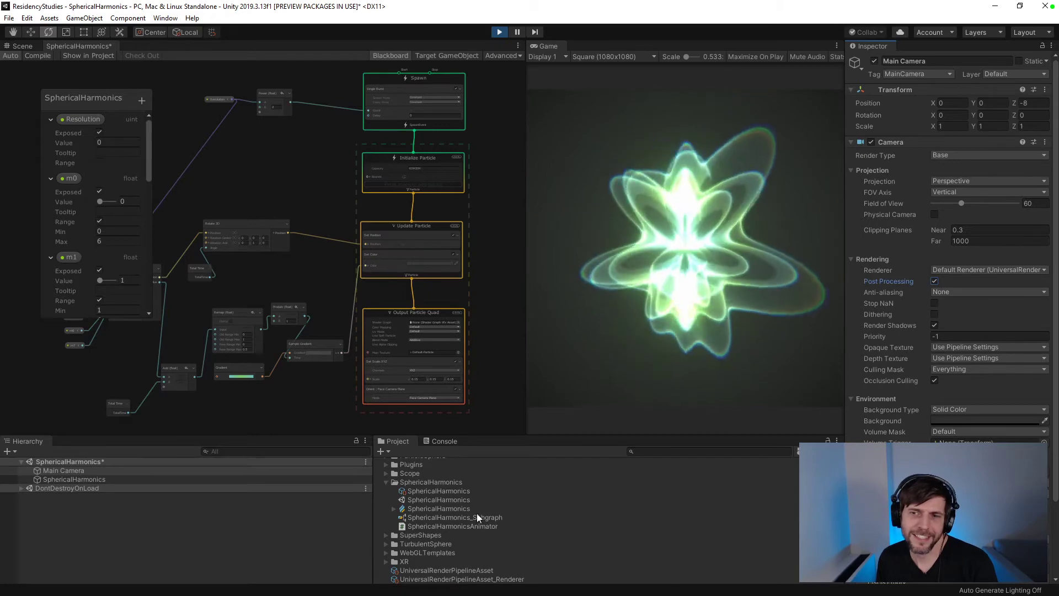
# - Set the Main Camera's Bloom threshold to 0.6 and its intensity to 1.6
pyautogui.scroll(-3, 949, 248)
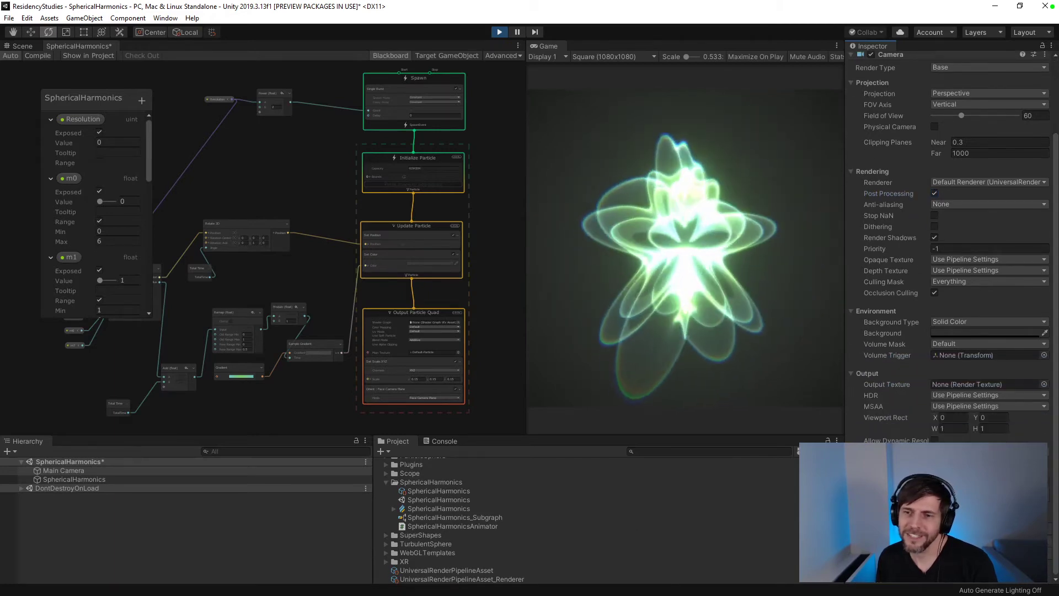
pyautogui.click(890, 552)
pyautogui.scroll(-8, 1051, 492)
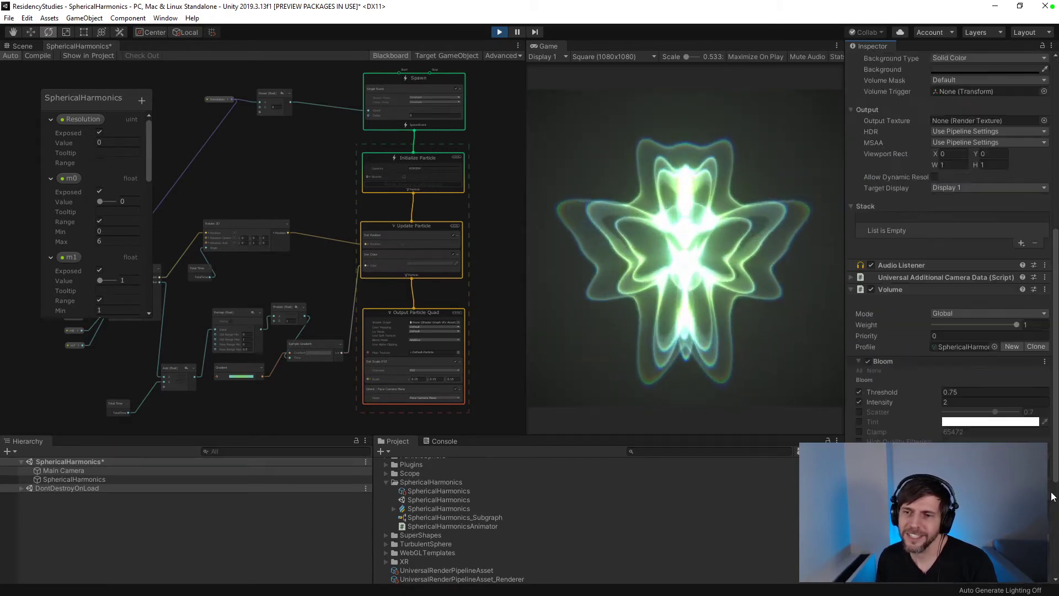
pyautogui.scroll(-5, 1052, 496)
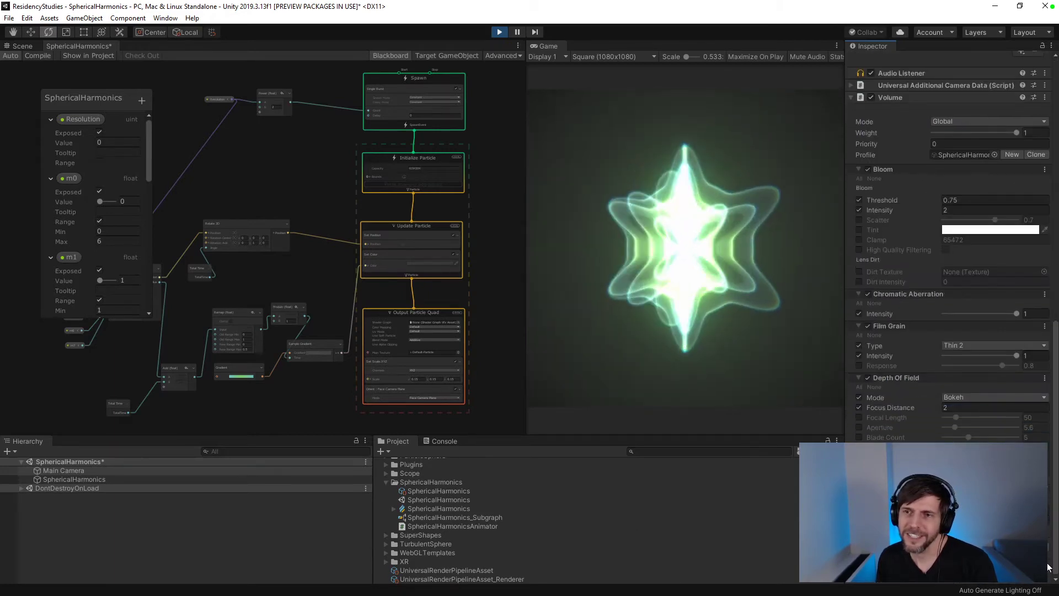
pyautogui.click(978, 200)
pyautogui.write('.6')
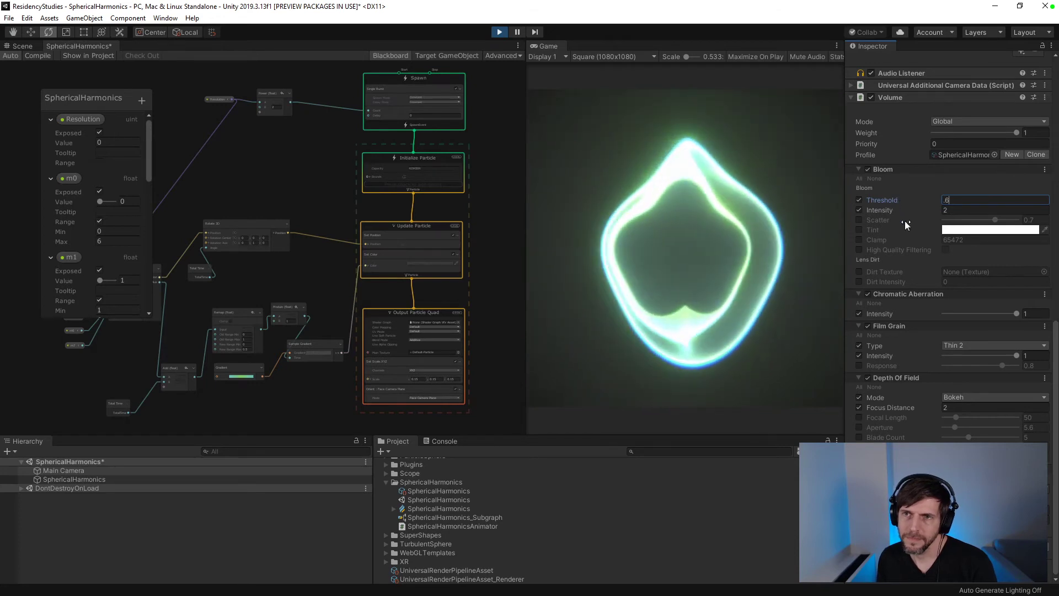
pyautogui.press('Tab')
pyautogui.write('1')
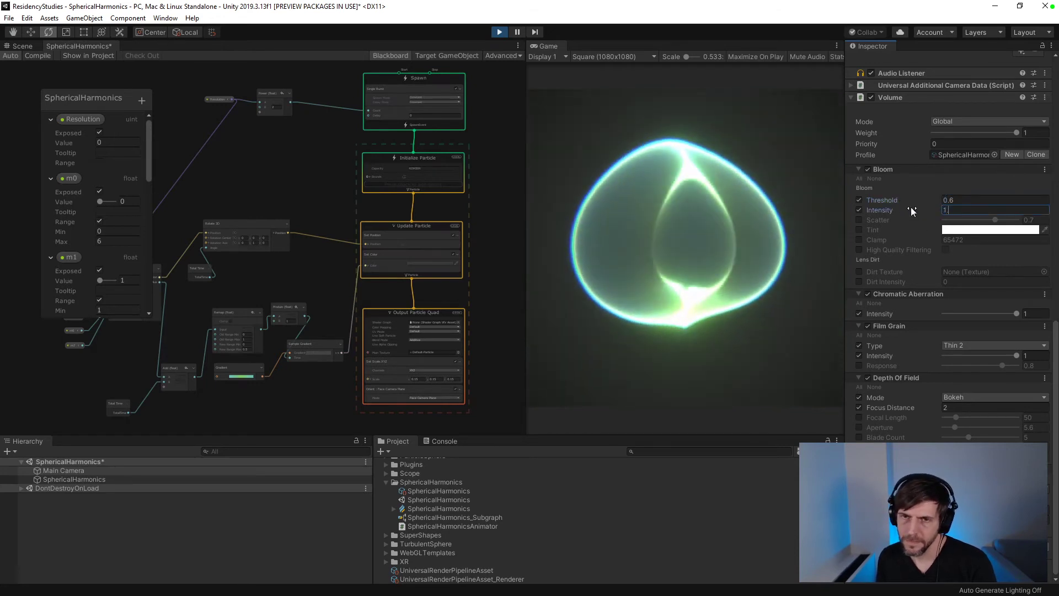
pyautogui.write('.6')
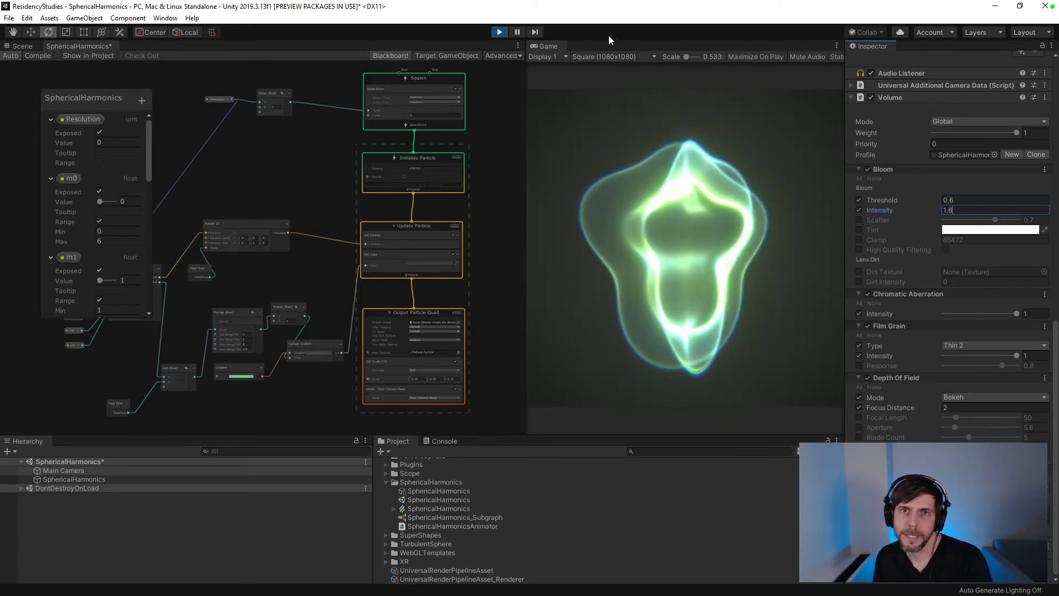
# - Maximize the Game view to fill the editor window
pyautogui.click(838, 46)
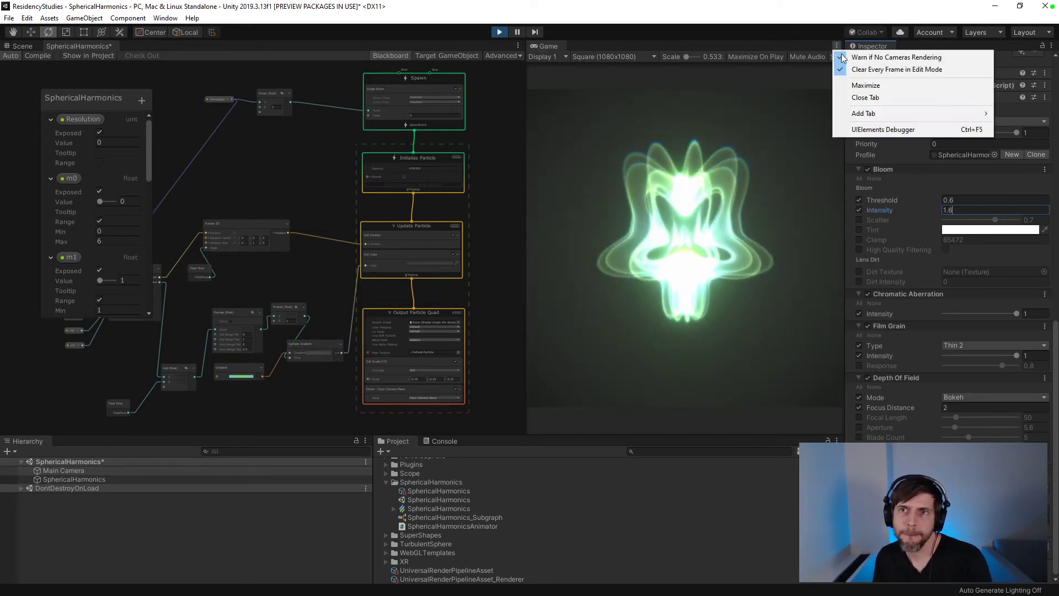
pyautogui.click(850, 86)
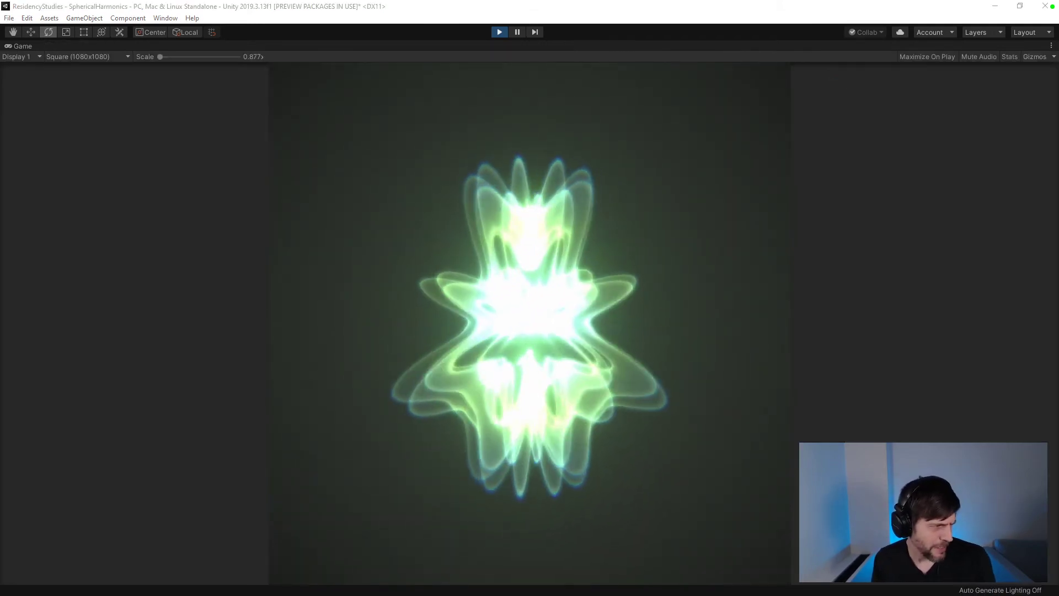
# - Switch to the web browser and examine the radius formula and implementation details on the Spherical Harmonics reference page
pyautogui.hotkey('alt', 'Tab')
pyautogui.scroll(15, 451, 457)
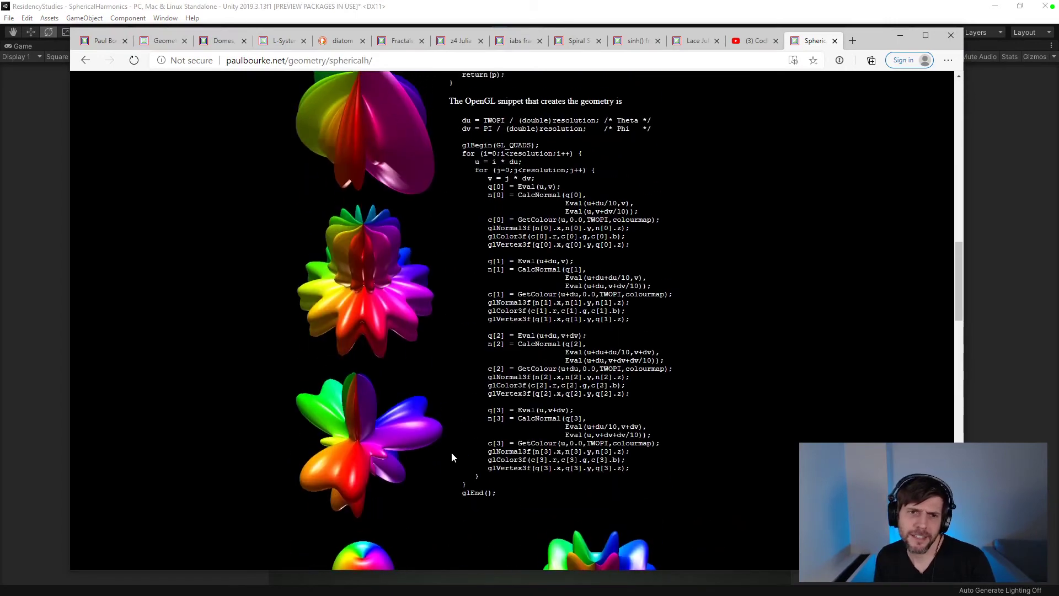
pyautogui.scroll(5, 513, 320)
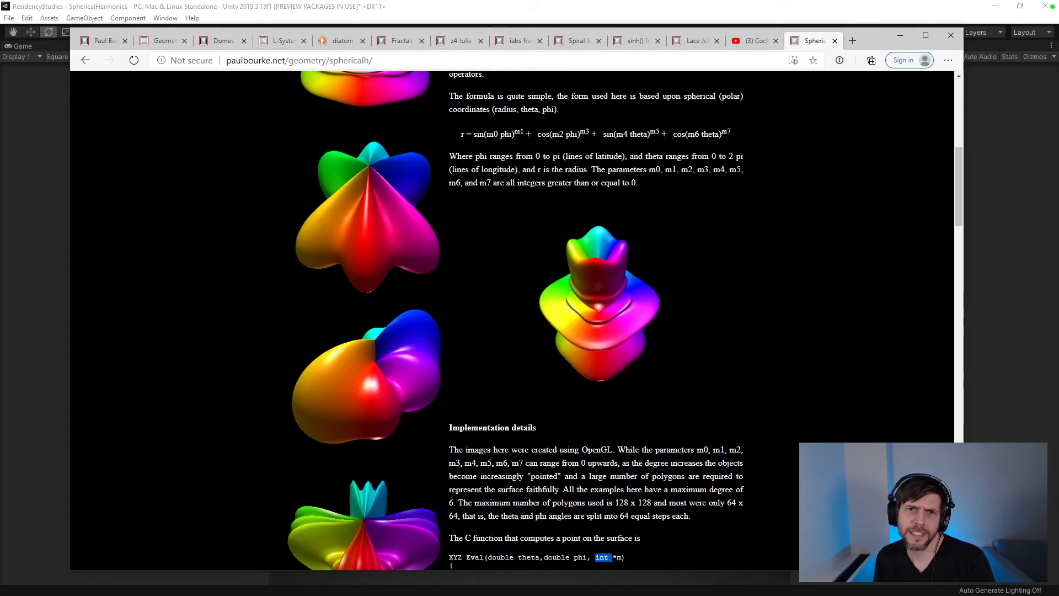
pyautogui.moveTo(757, 434); pyautogui.dragTo(449, 437)
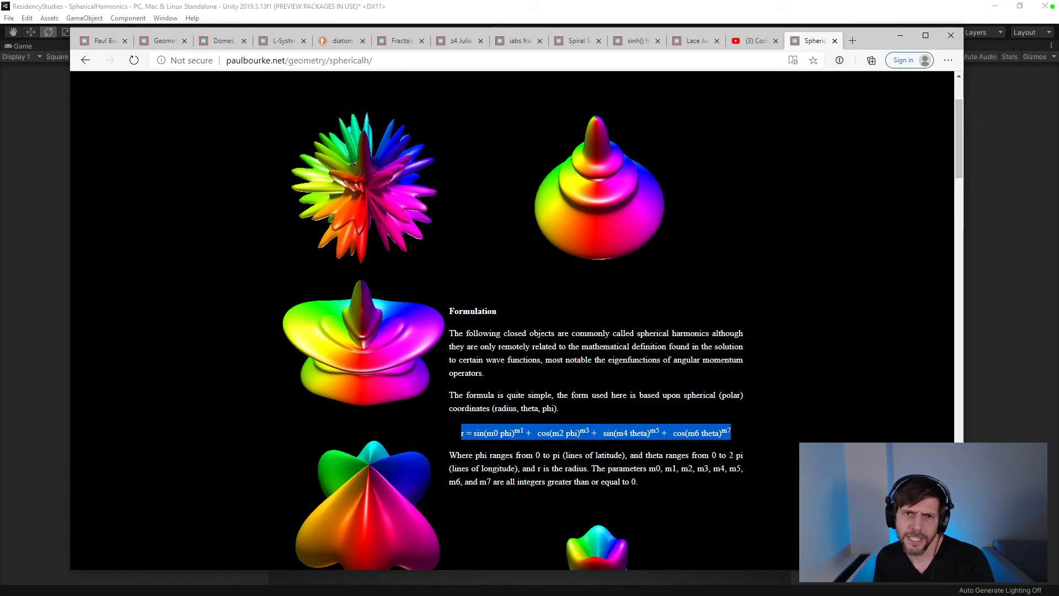
pyautogui.scroll(-7, 758, 505)
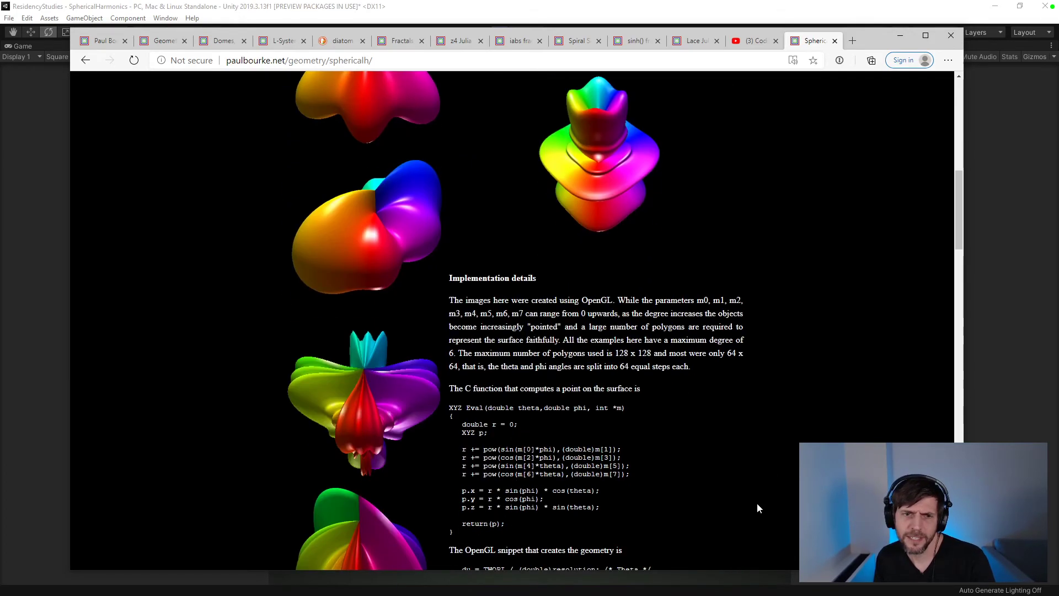
pyautogui.scroll(-5, 757, 507)
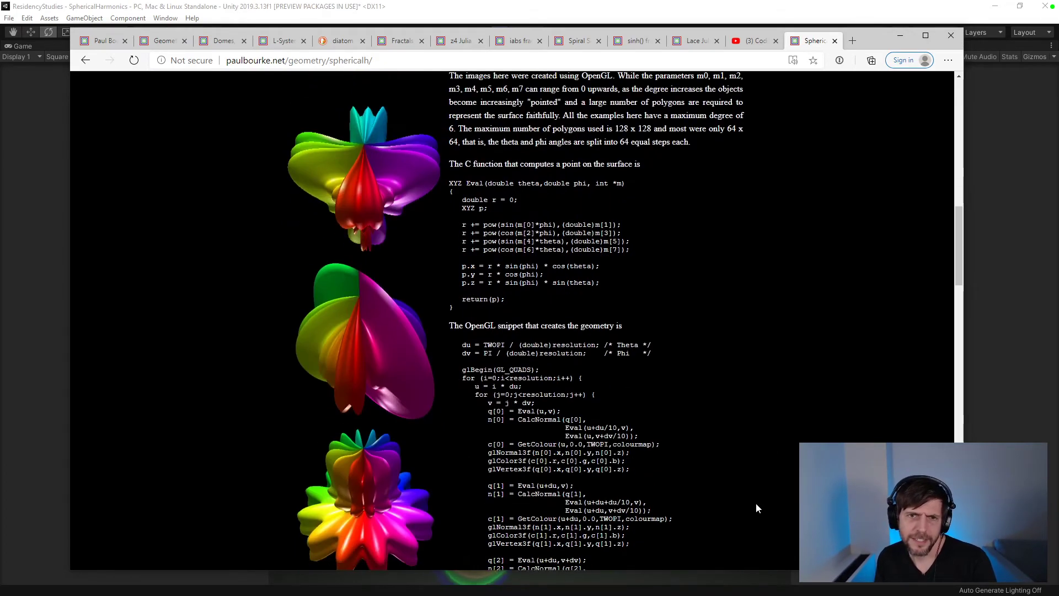
pyautogui.scroll(-14, 755, 497)
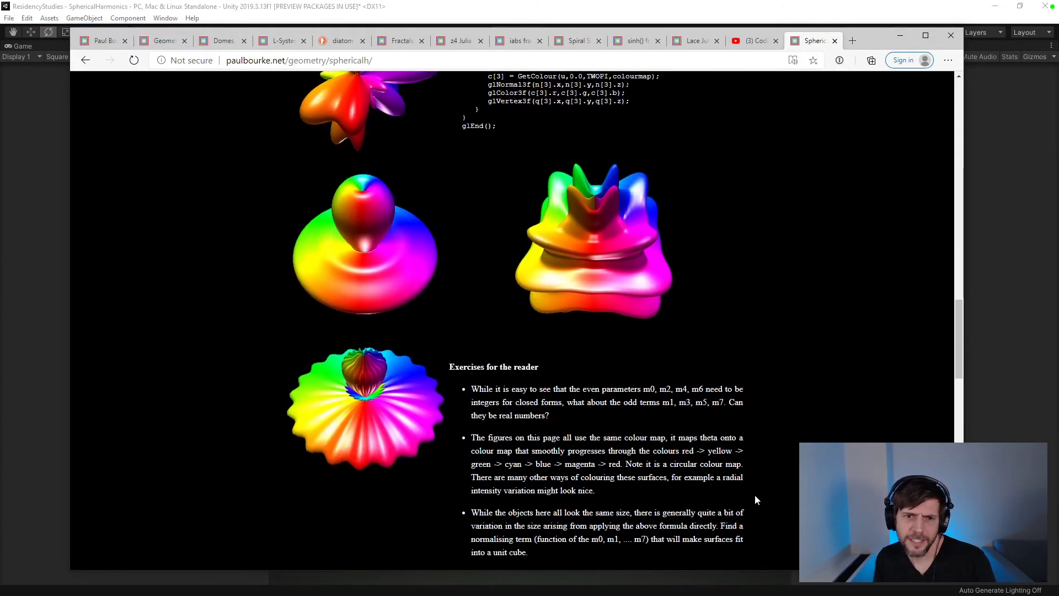
pyautogui.scroll(20, 756, 495)
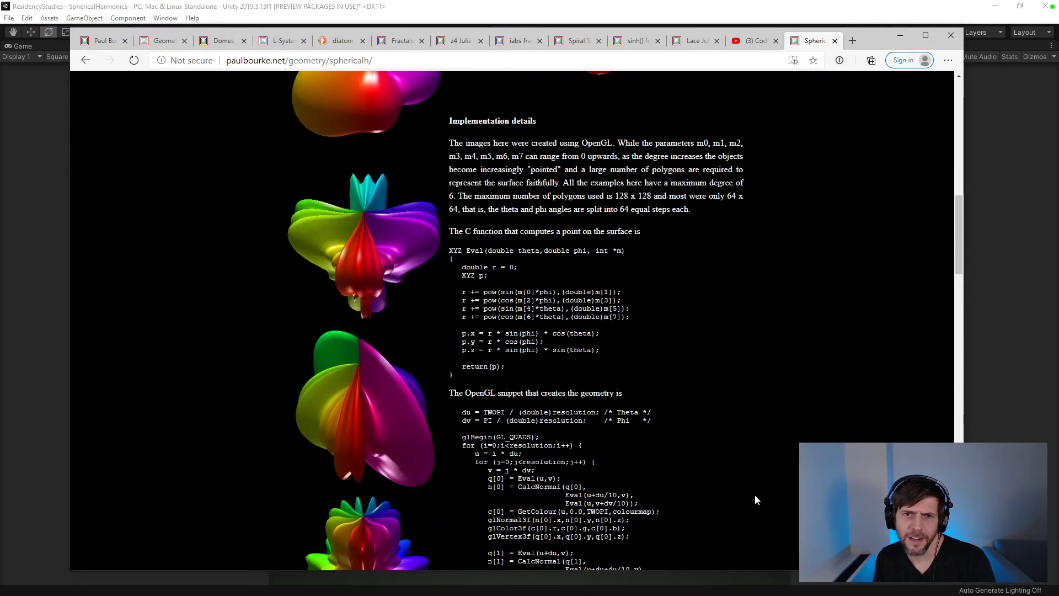
pyautogui.scroll(5, 754, 494)
pyautogui.click(718, 431)
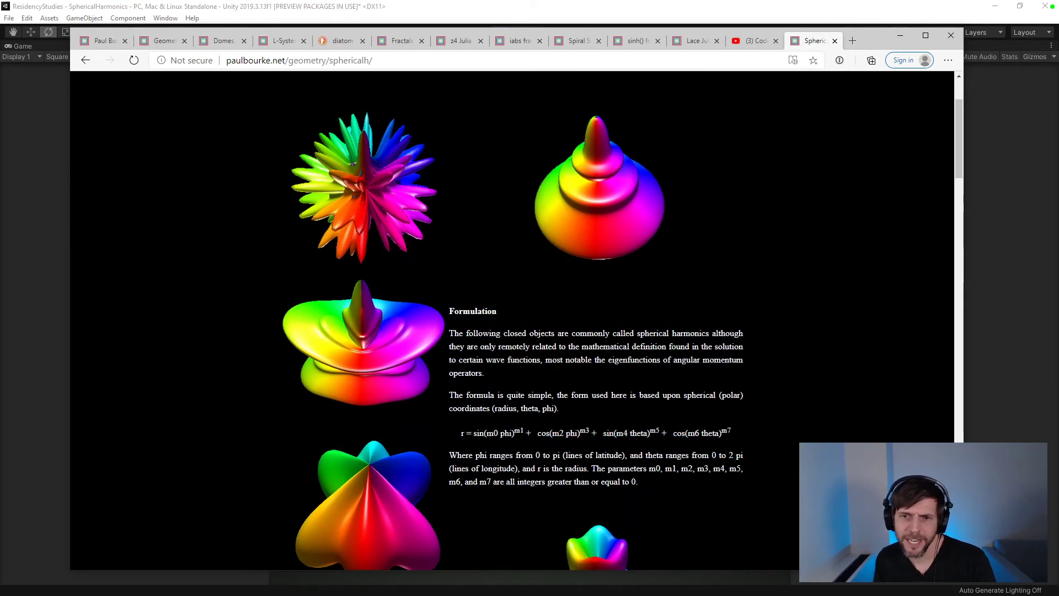
pyautogui.moveTo(731, 433); pyautogui.dragTo(466, 418)
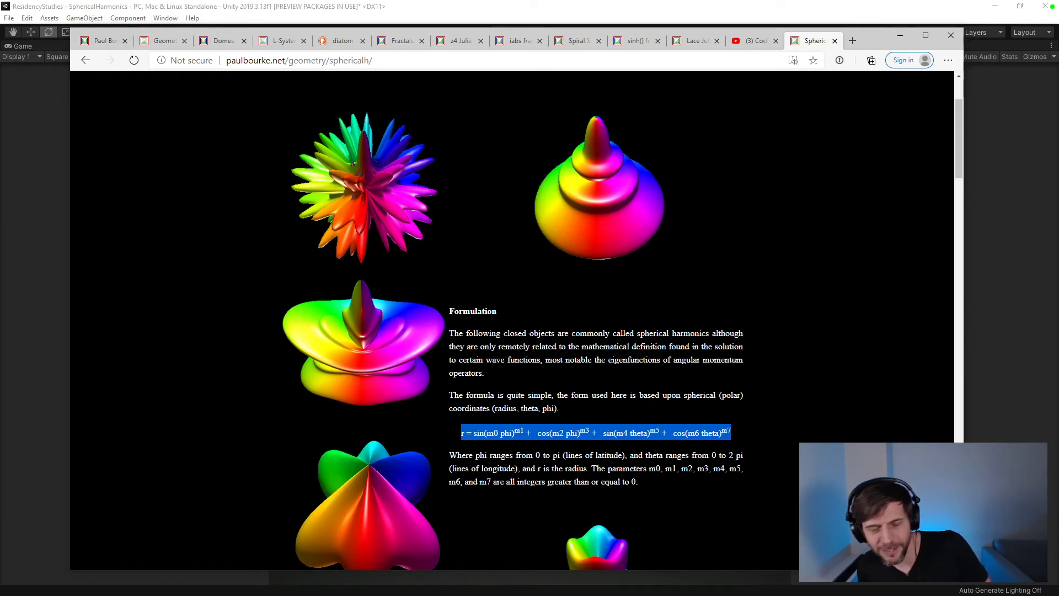
pyautogui.scroll(3, 760, 462)
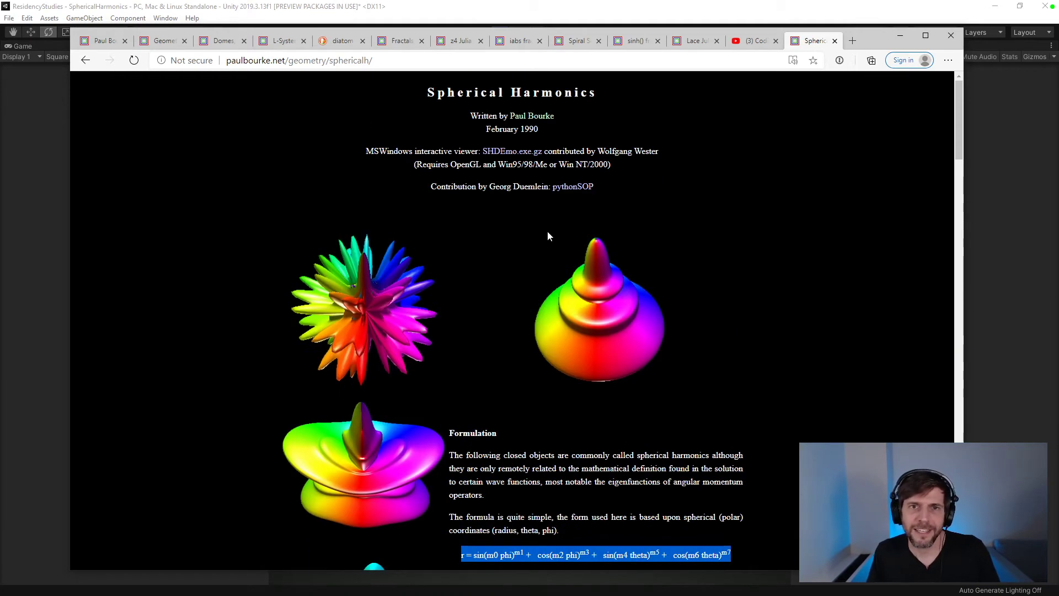
# - Search the web for "Spherical Harmonics" in a new browser tab and open the Wikipedia article
pyautogui.moveTo(597, 93); pyautogui.dragTo(458, 93)
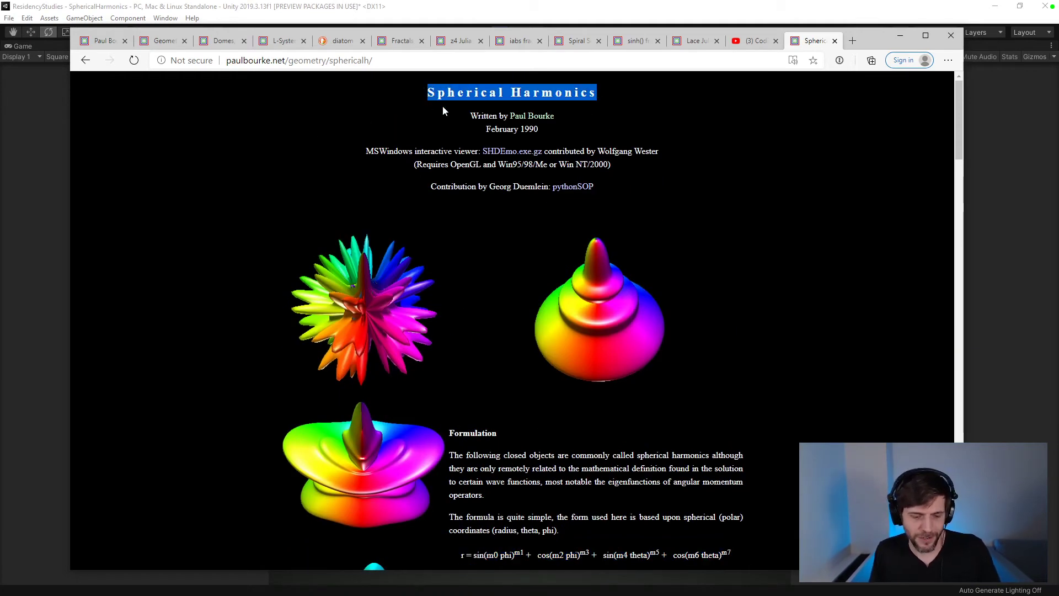
pyautogui.hotkey('ctrl', 't')
pyautogui.write('Spherical Harmonics')
pyautogui.press('Return')
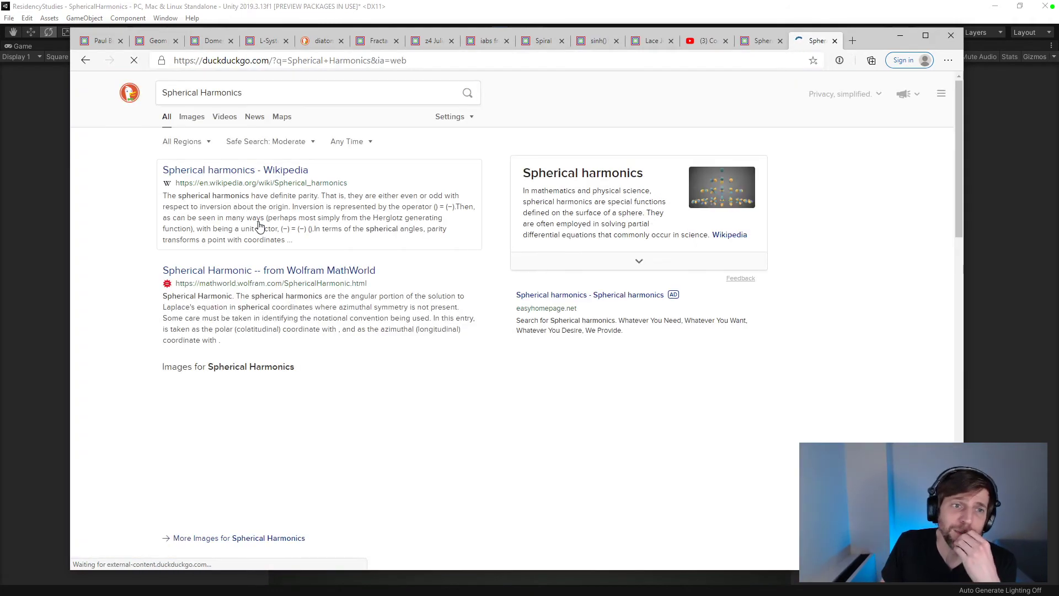
pyautogui.click(253, 174)
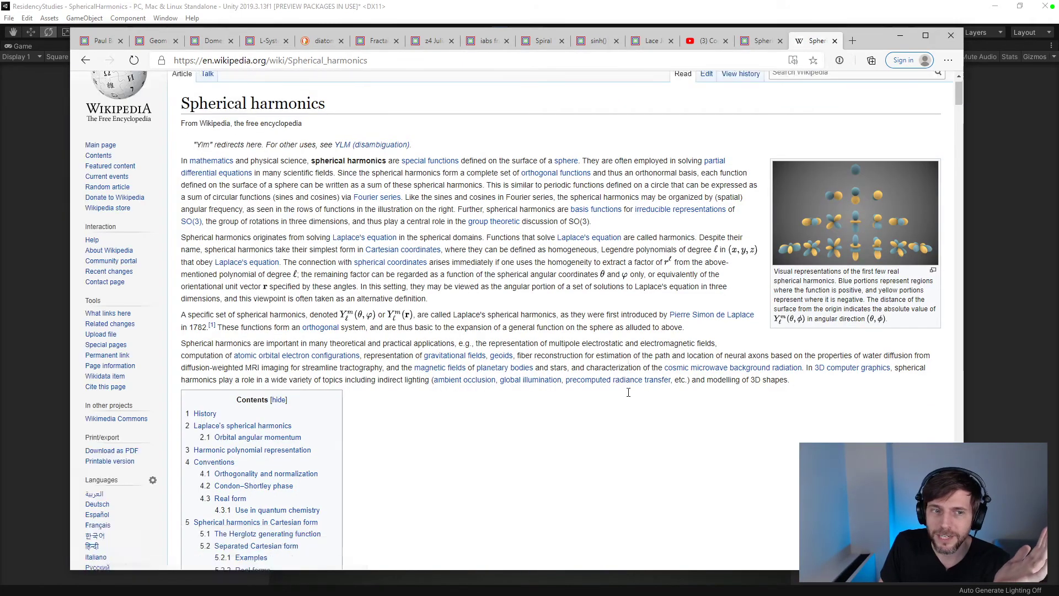
# - Examine the equations in the Wikipedia article's History and Laplace's spherical harmonics sections
pyautogui.scroll(-5, 628, 392)
pyautogui.scroll(-10, 629, 393)
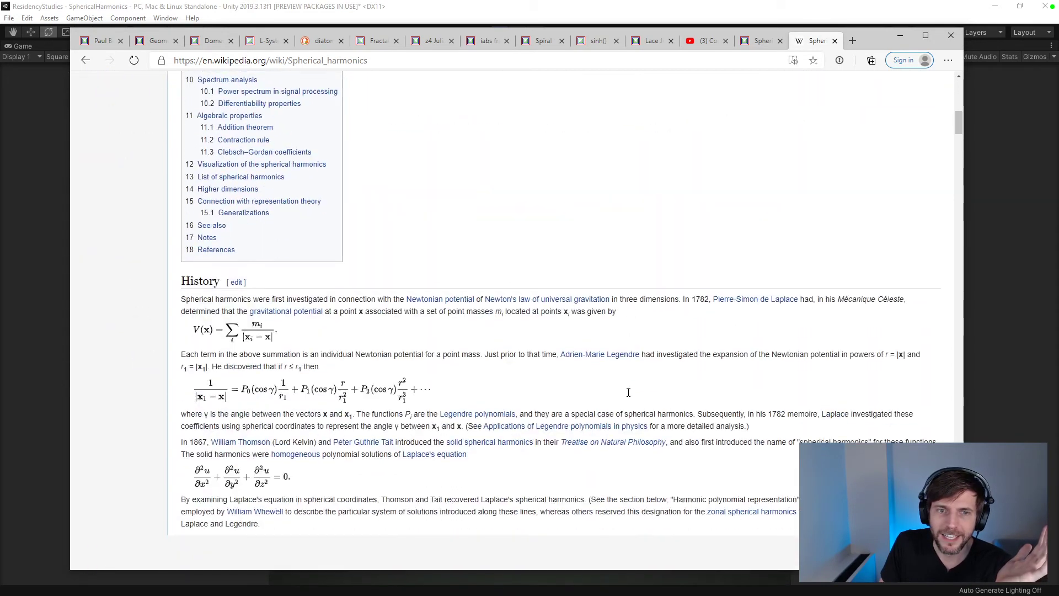
pyautogui.scroll(-2, 628, 392)
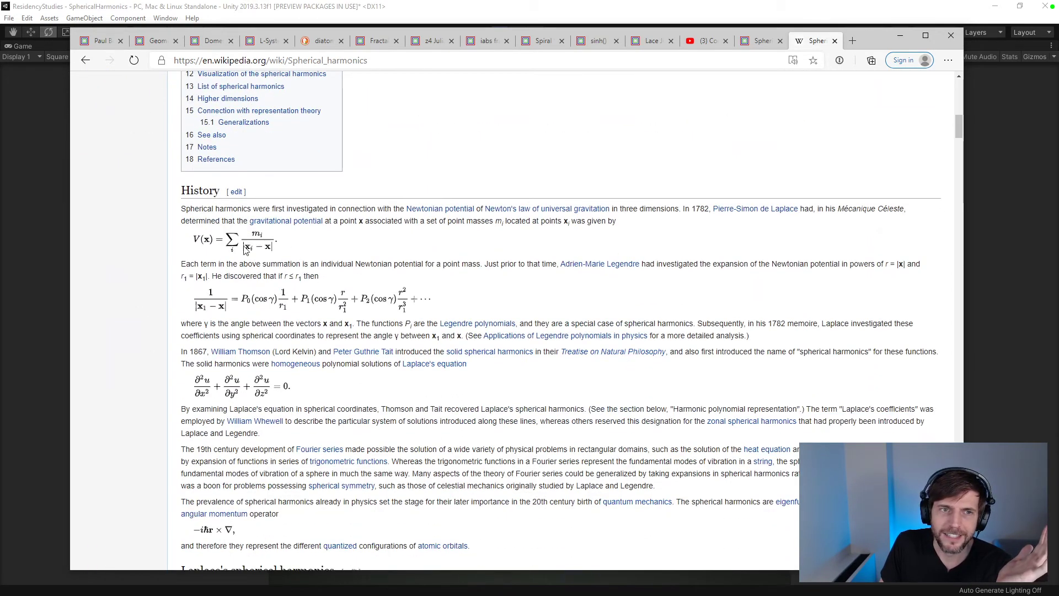
pyautogui.moveTo(244, 246); pyautogui.dragTo(194, 240)
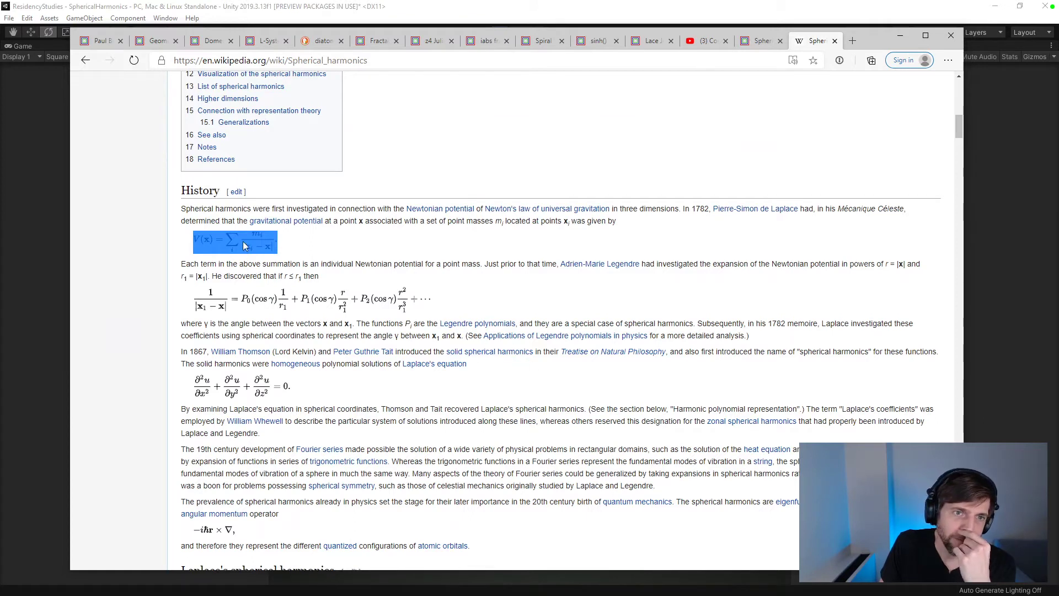
pyautogui.click(275, 246)
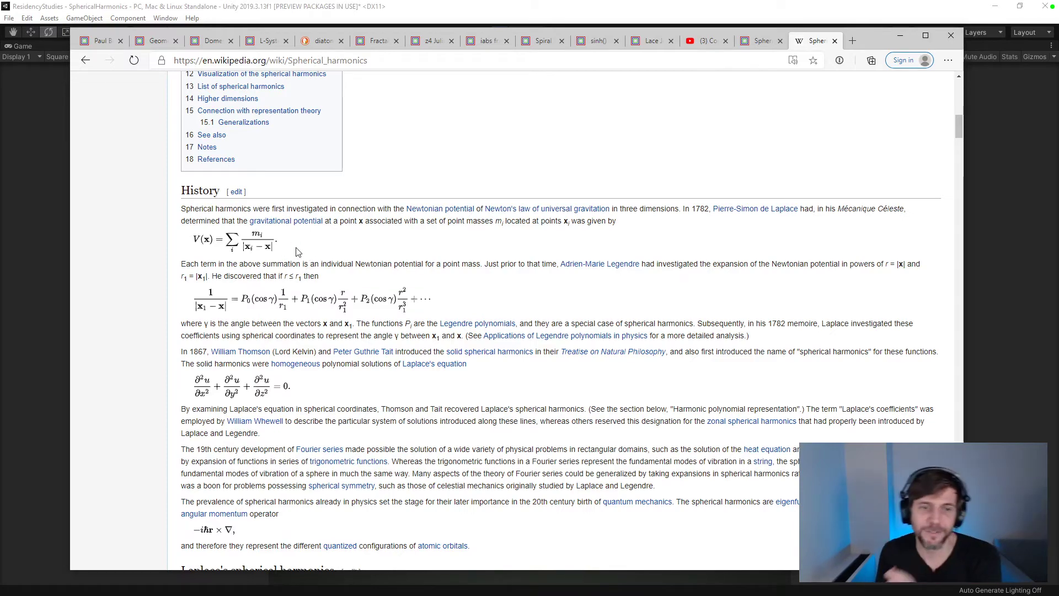
pyautogui.scroll(4, 293, 276)
pyautogui.scroll(-6, 296, 287)
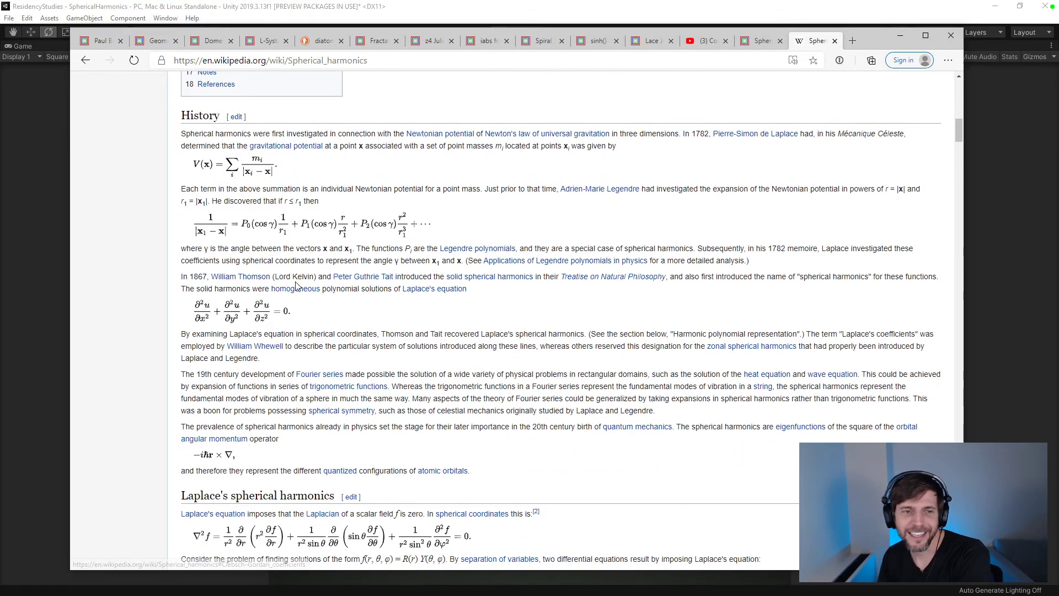
pyautogui.scroll(-3, 298, 284)
pyautogui.scroll(-3, 302, 278)
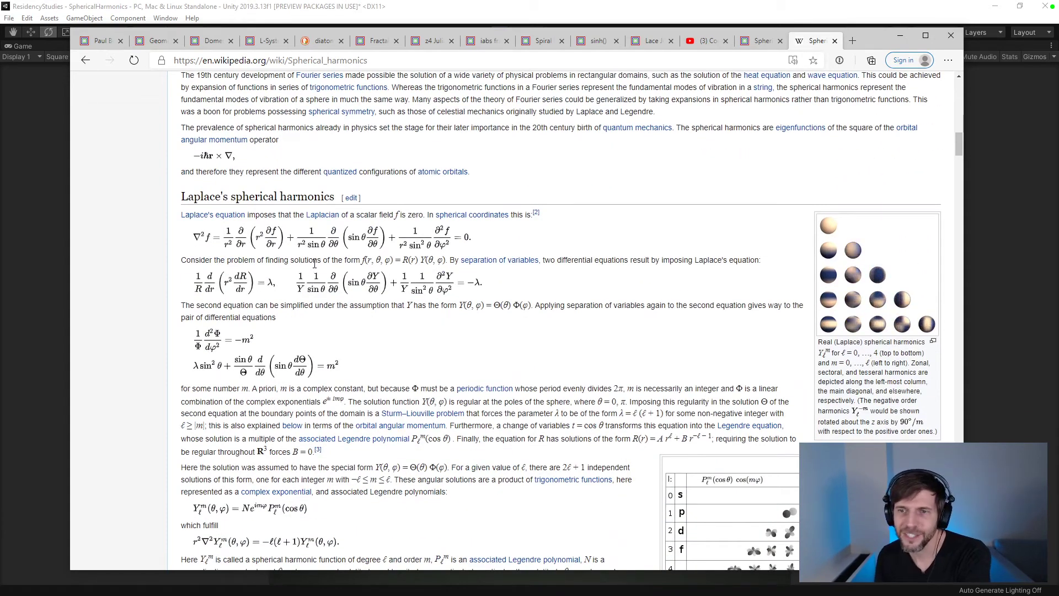
pyautogui.scroll(-2, 326, 287)
pyautogui.scroll(-3, 331, 292)
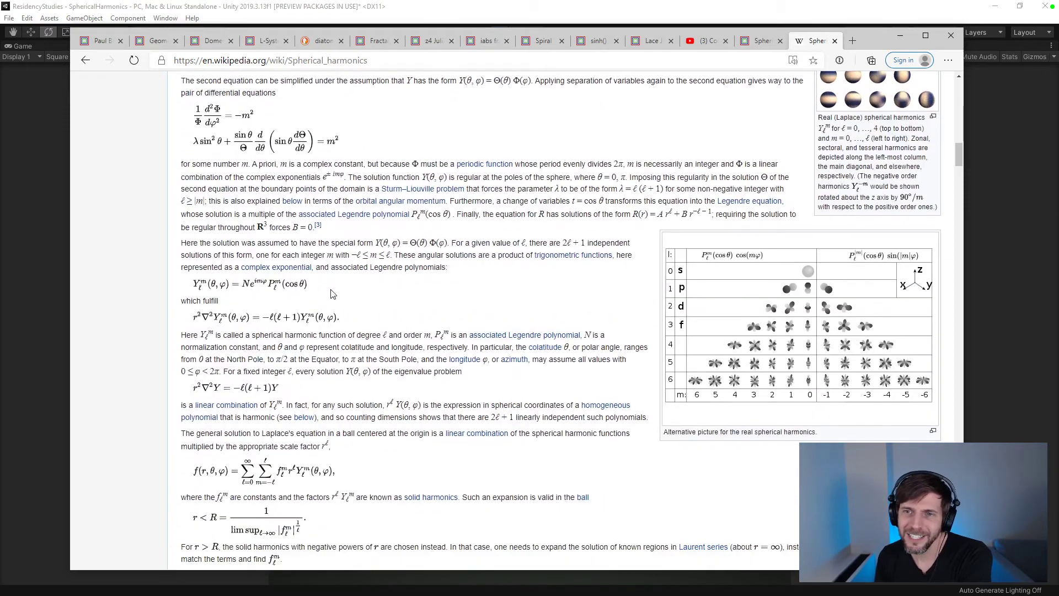
# - Examine the Wikipedia article's orbital angular momentum, harmonic polynomial and normalization sections, and the summation formula in its History section
pyautogui.scroll(-15, 331, 294)
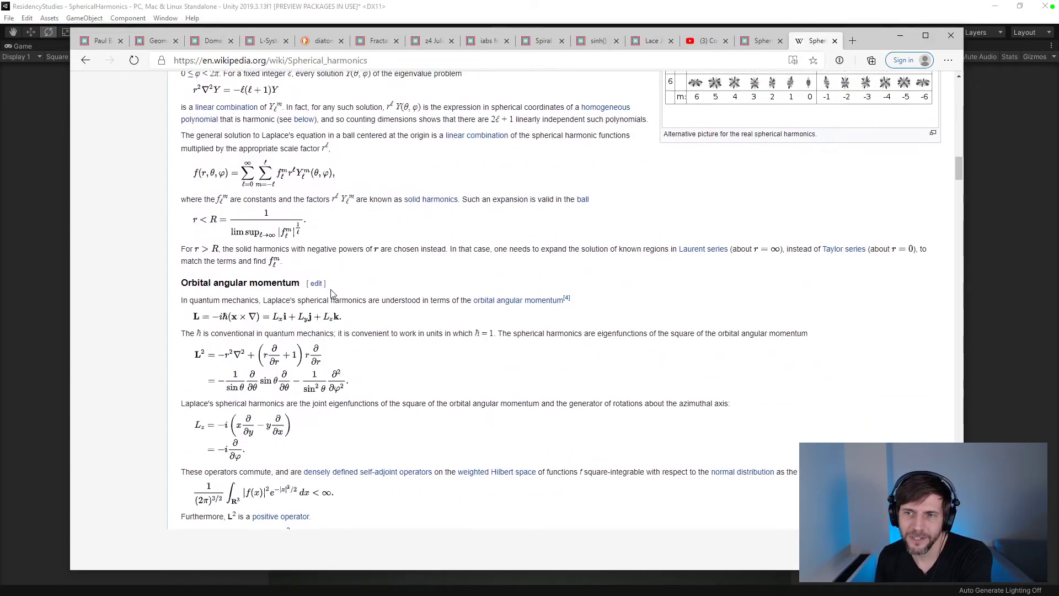
pyautogui.scroll(-2, 332, 294)
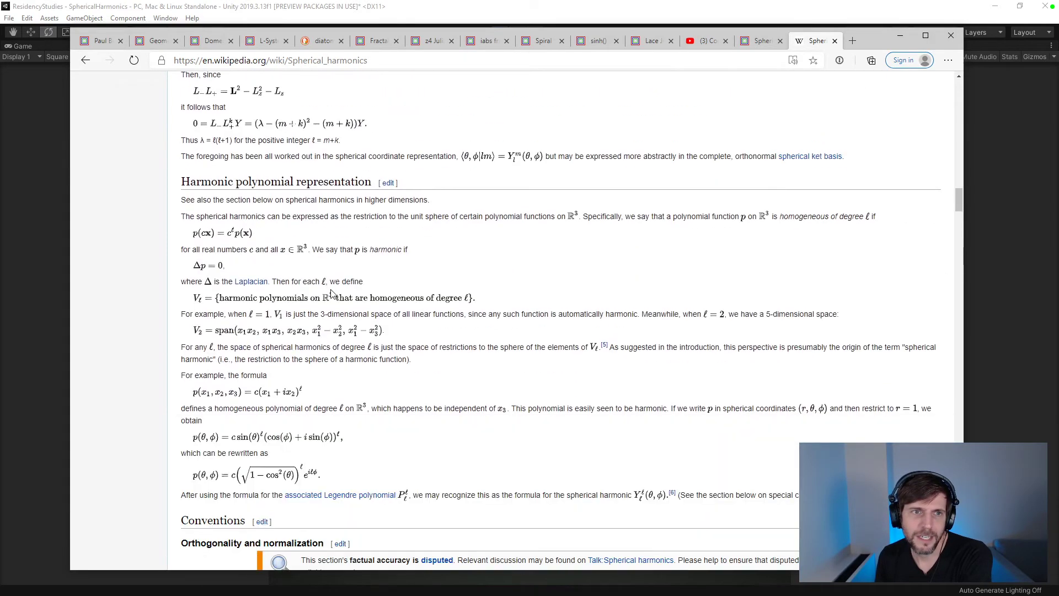
pyautogui.scroll(-8, 331, 293)
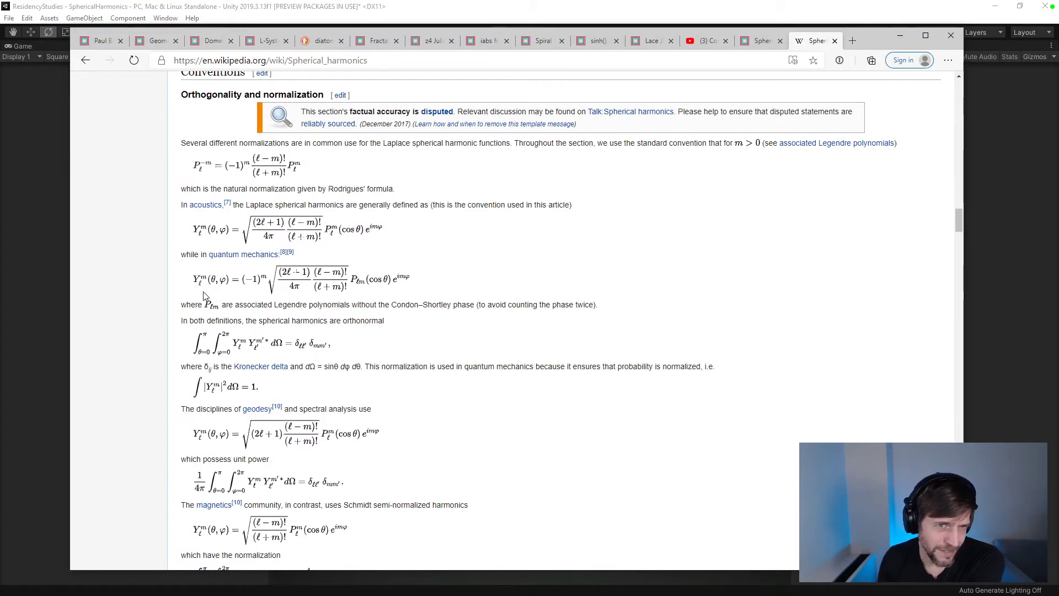
pyautogui.scroll(-1, 205, 285)
pyautogui.scroll(15, 386, 282)
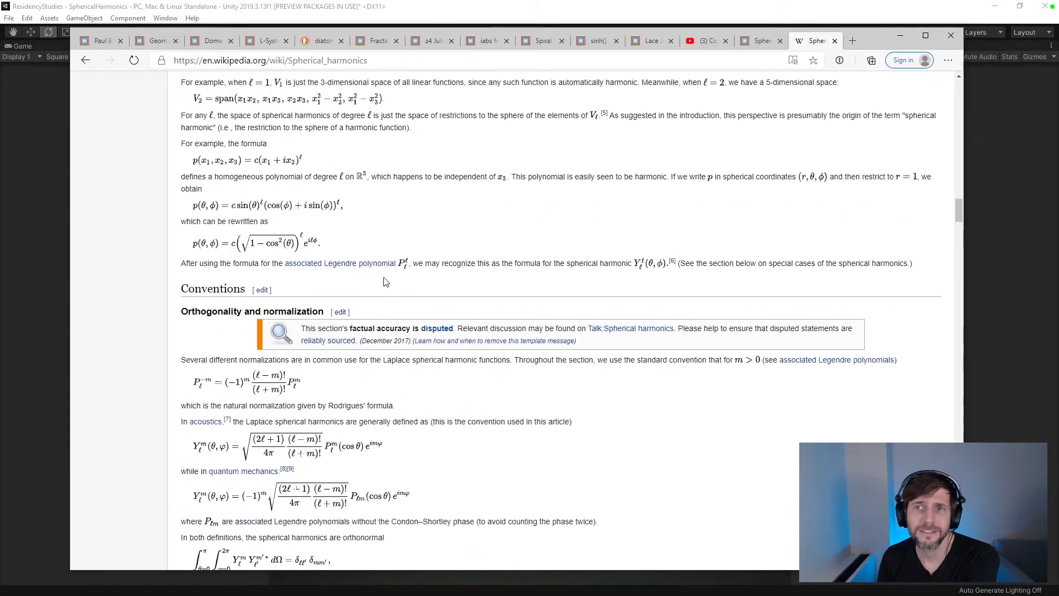
pyautogui.scroll(9, 389, 282)
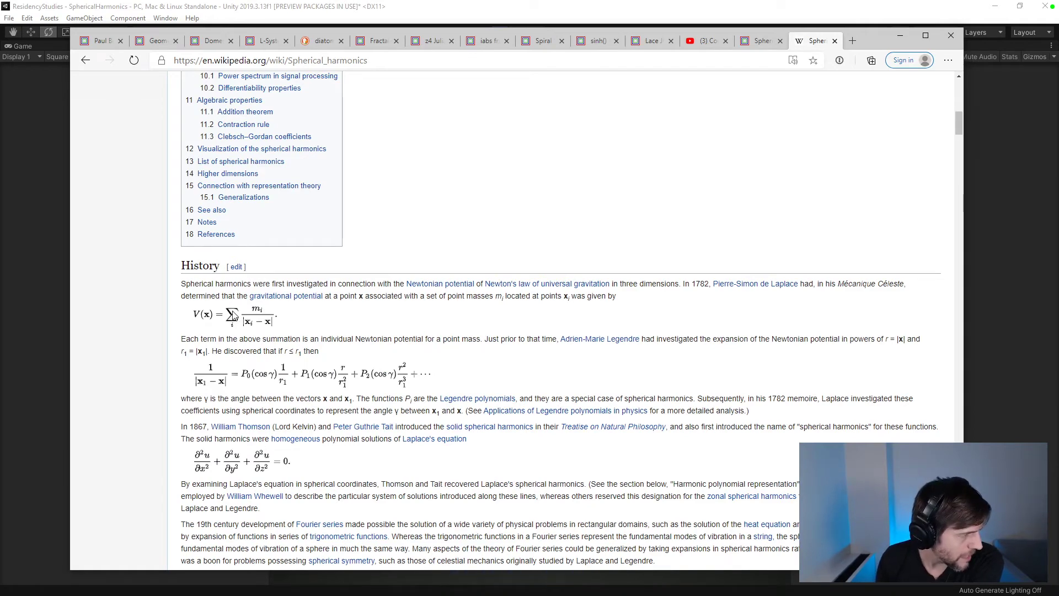
pyautogui.moveTo(271, 322); pyautogui.dragTo(234, 320)
pyautogui.click(309, 322)
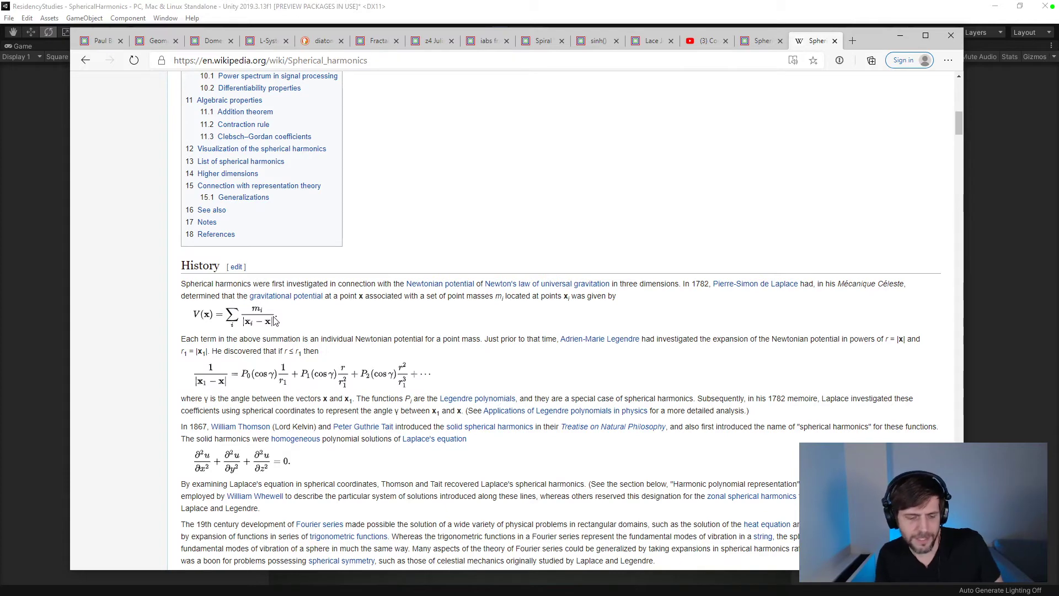
# - Search the web for "what does epsilon mean in equations" in a new browser tab
pyautogui.hotkey('ctrl', 't')
pyautogui.write('what does e')
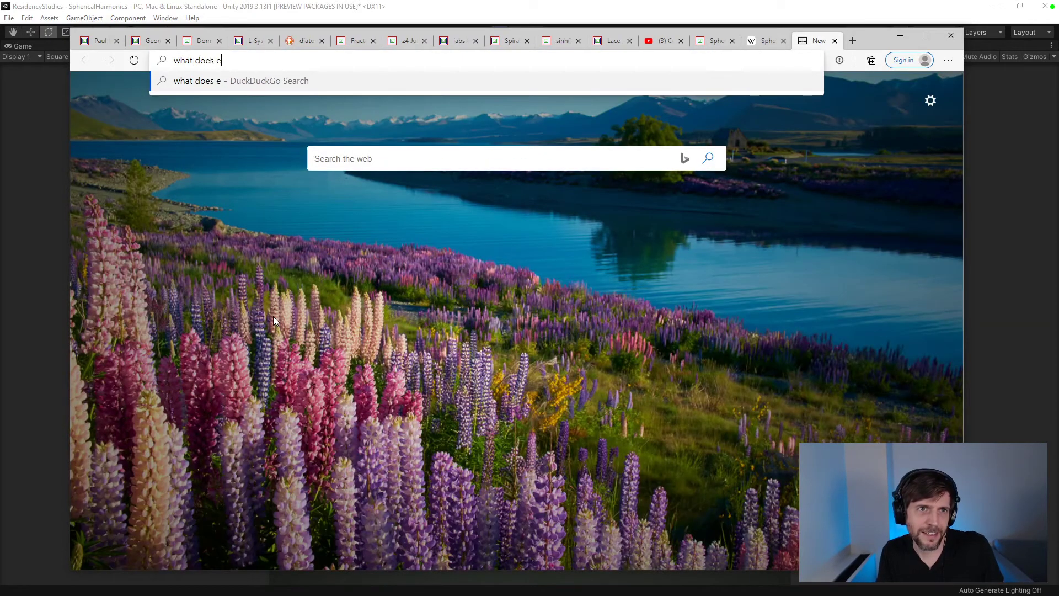
pyautogui.write('psilon m')
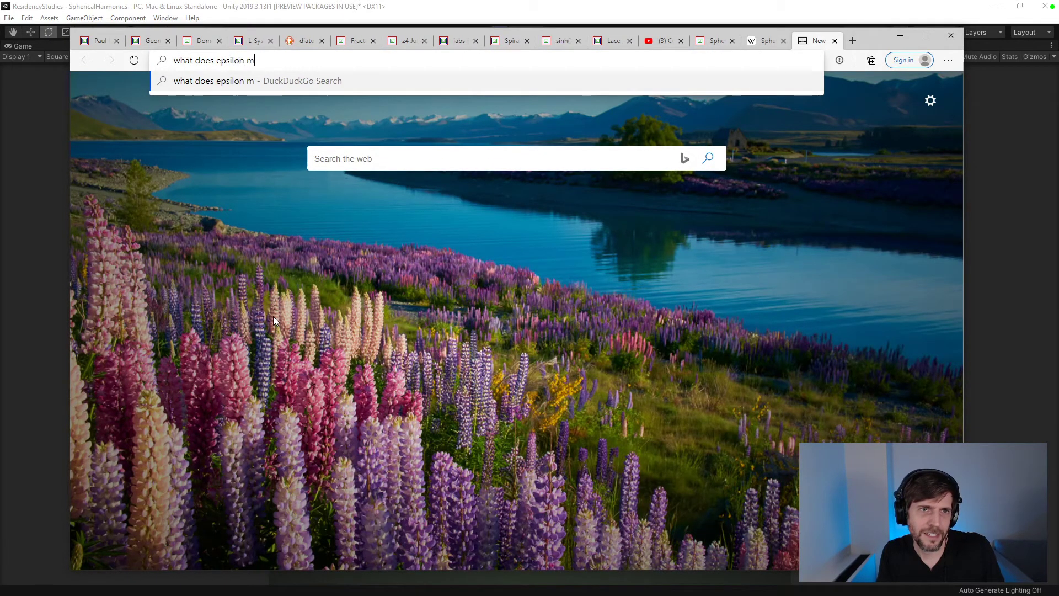
pyautogui.write('ean in equations')
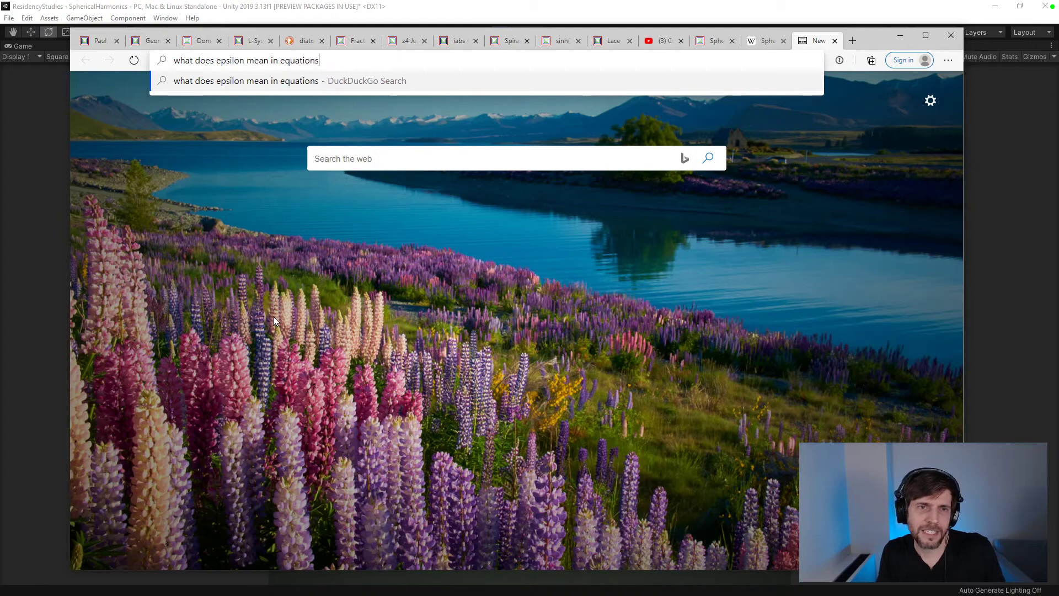
pyautogui.press('Return')
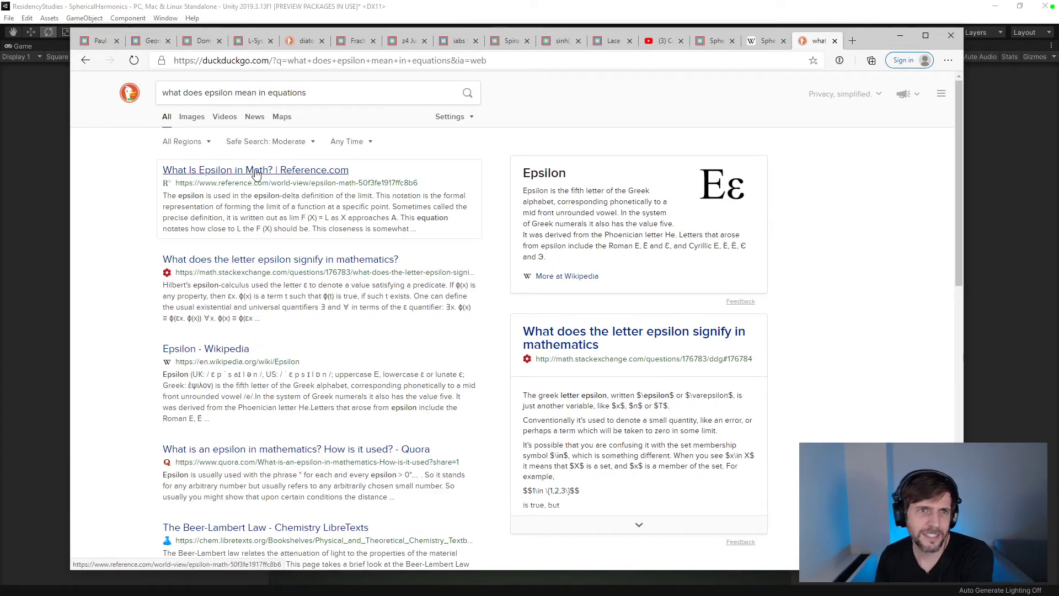
# - Open the Reference.com result on epsilon in math, read its definition and return to the search results
pyautogui.click(256, 173)
pyautogui.scroll(-1, 347, 309)
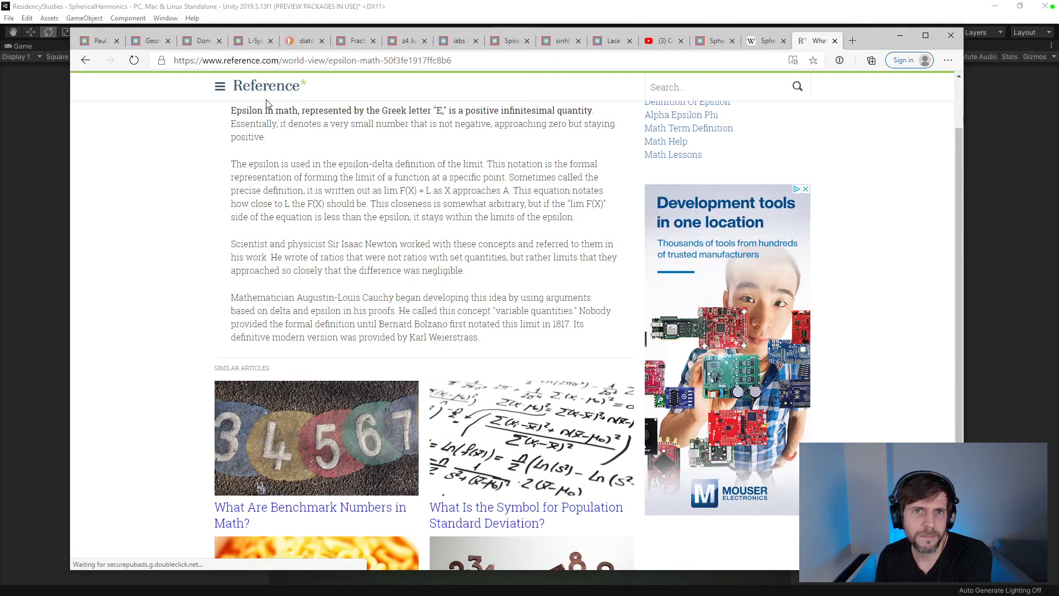
pyautogui.moveTo(237, 127); pyautogui.dragTo(298, 145)
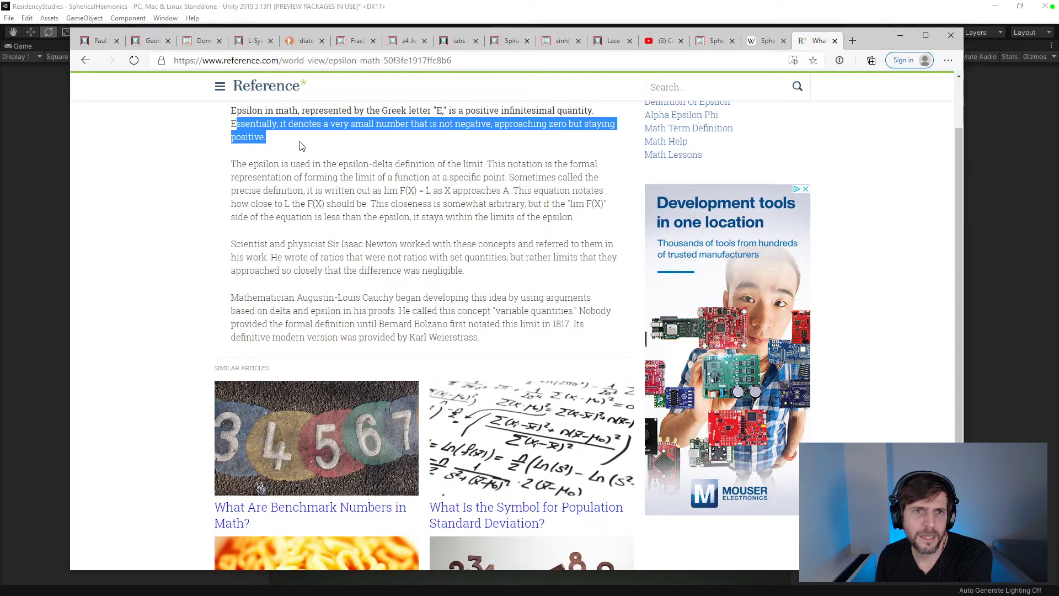
pyautogui.scroll(-3, 300, 145)
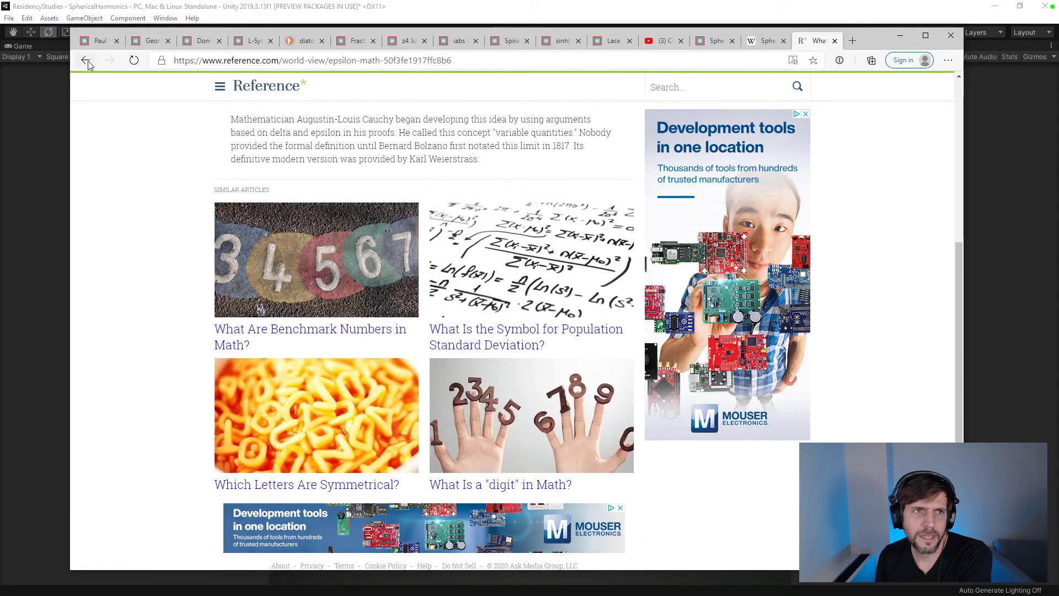
pyautogui.click(86, 61)
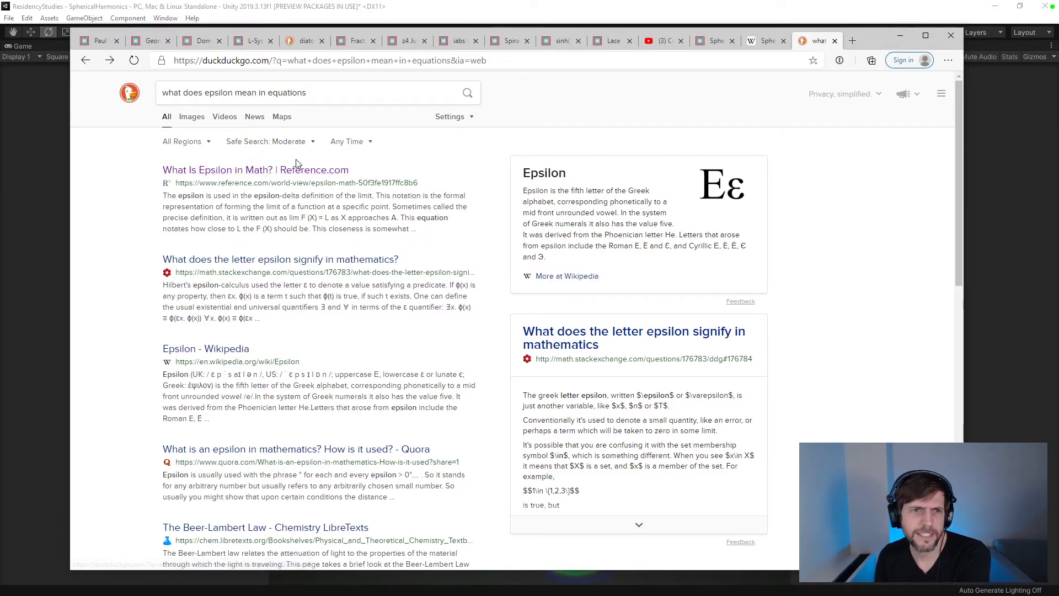
# - Open the Wikipedia article on Epsilon, review the symbol's uses in mathematics and return to the search results
pyautogui.click(212, 357)
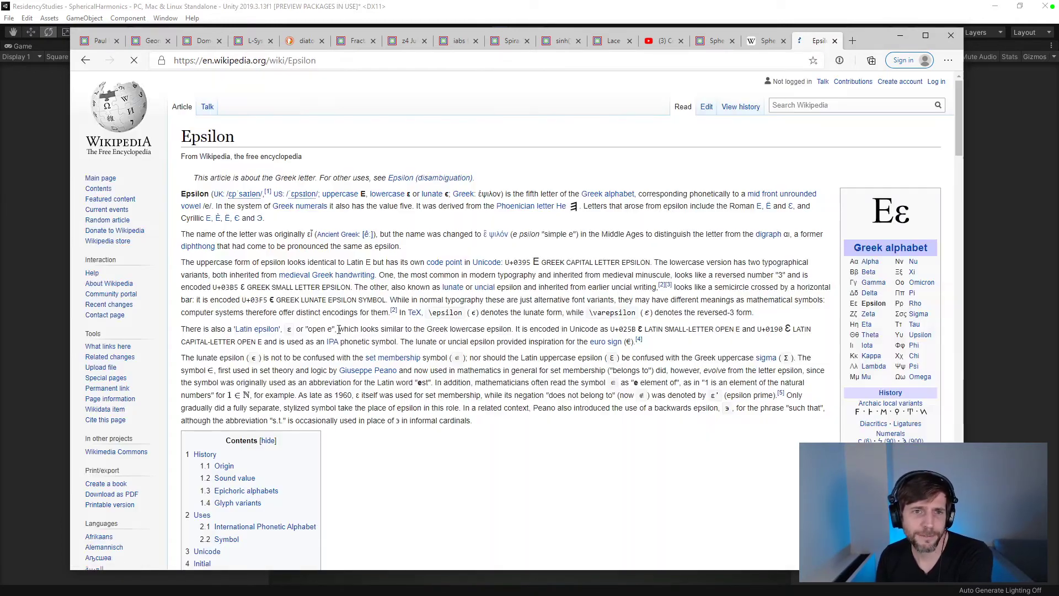
pyautogui.scroll(-13, 339, 330)
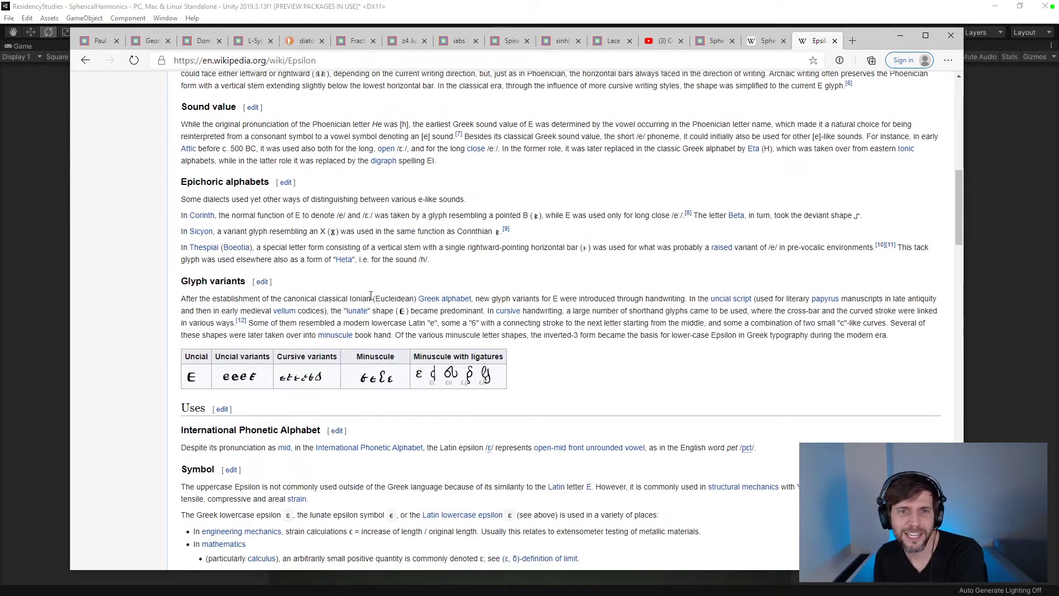
pyautogui.scroll(-8, 370, 297)
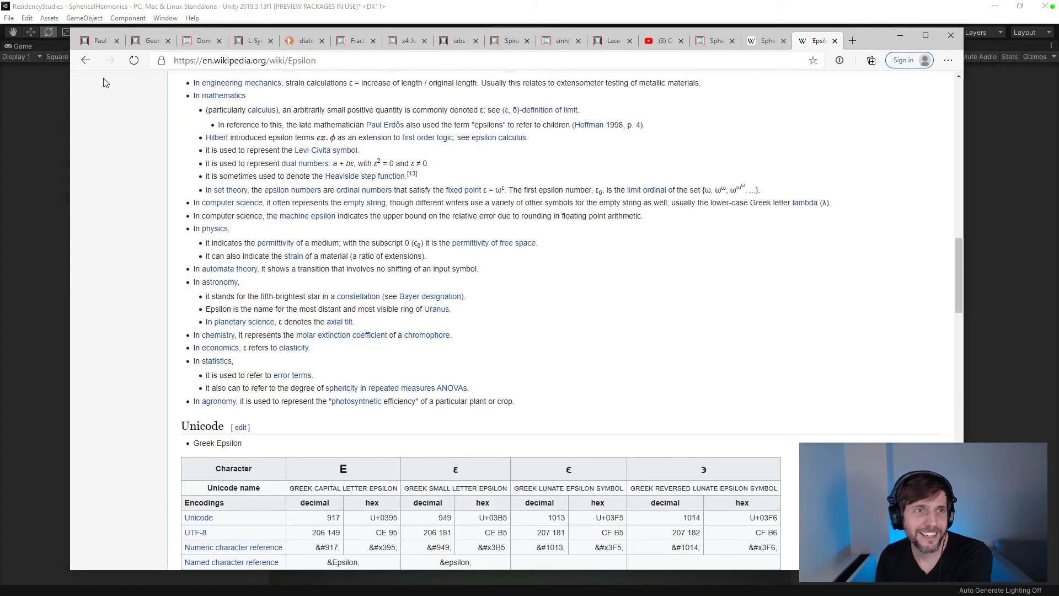
pyautogui.click(84, 60)
# - Open the Quora result on epsilon in mathematics, then close that tab to return to the Spherical harmonics article
pyautogui.scroll(-3, 357, 233)
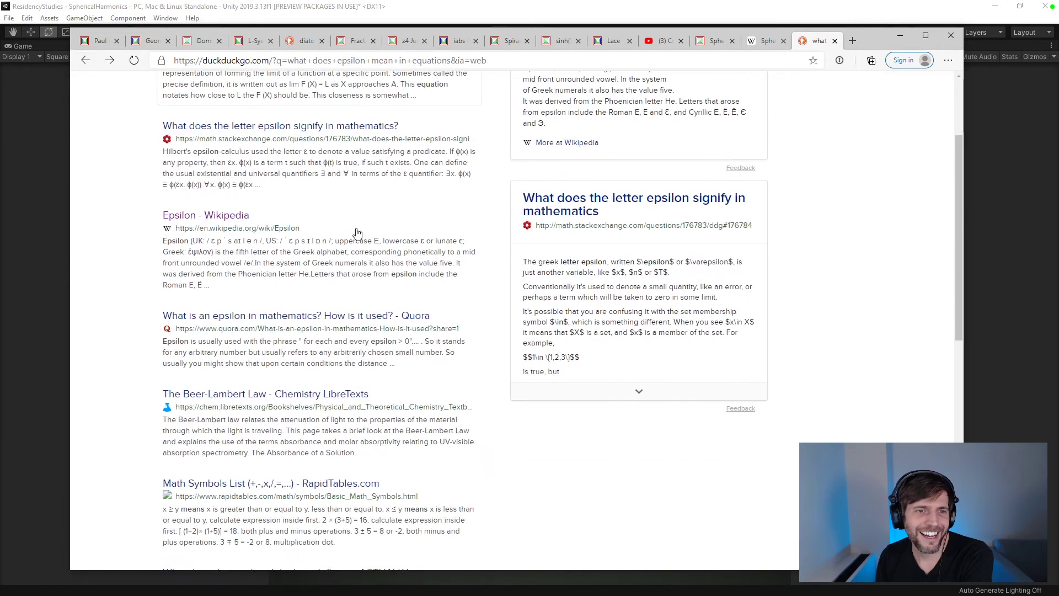
pyautogui.click(295, 300)
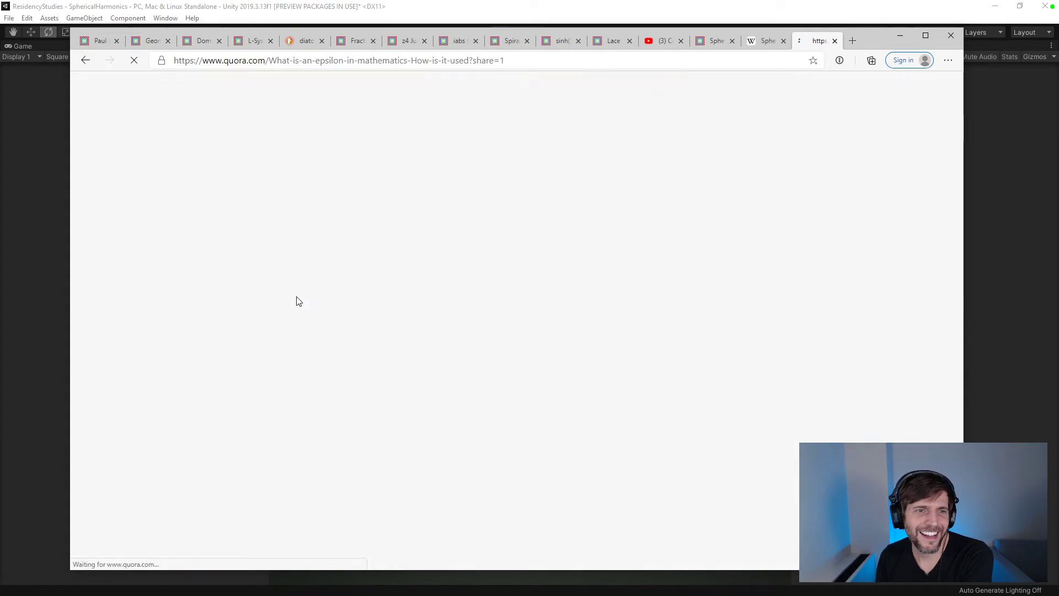
pyautogui.click(835, 42)
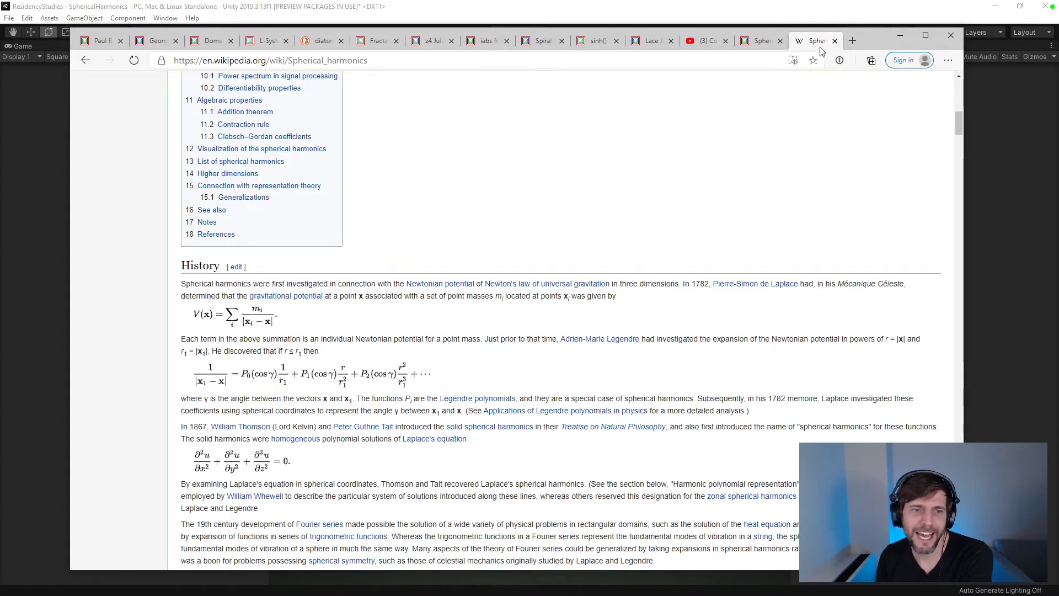
# - Review the equations in the article's History and Laplace's spherical harmonics sections, returning to the gravitational potential summation formula
pyautogui.scroll(-2, 330, 306)
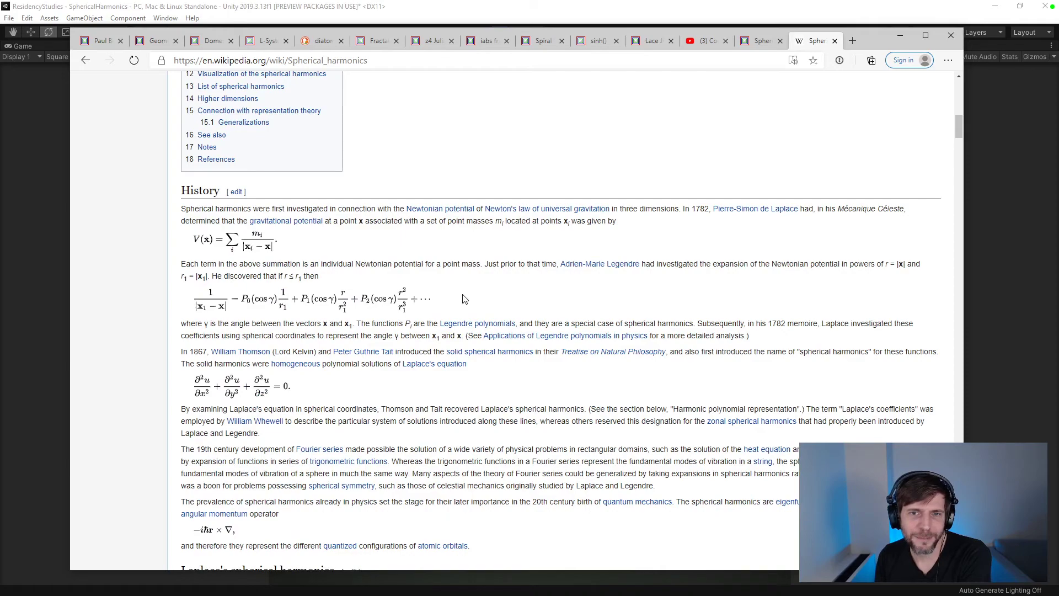
pyautogui.scroll(-5, 463, 298)
pyautogui.scroll(-10, 463, 299)
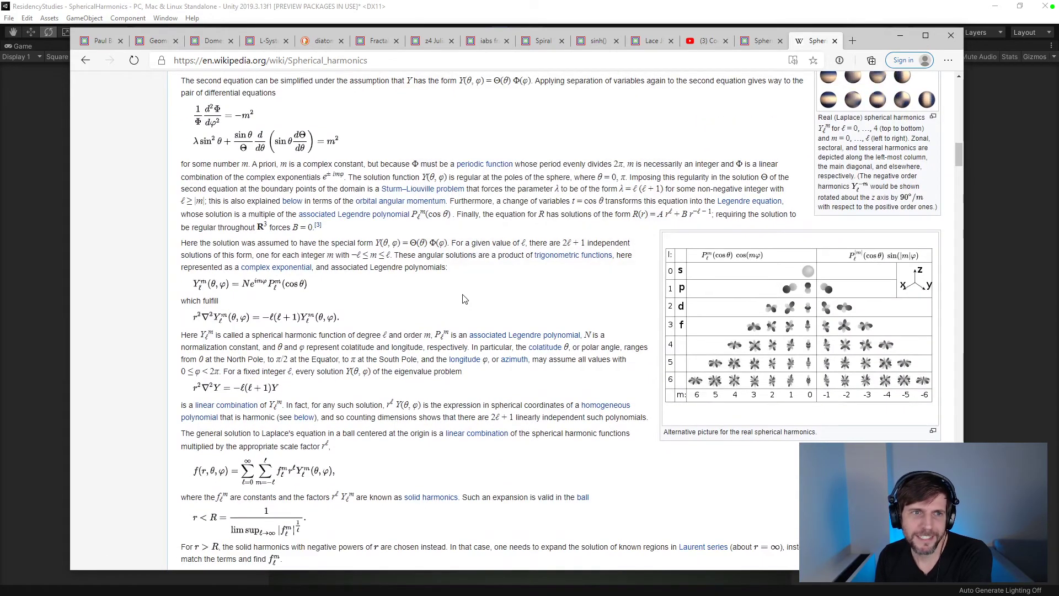
pyautogui.scroll(-4, 463, 298)
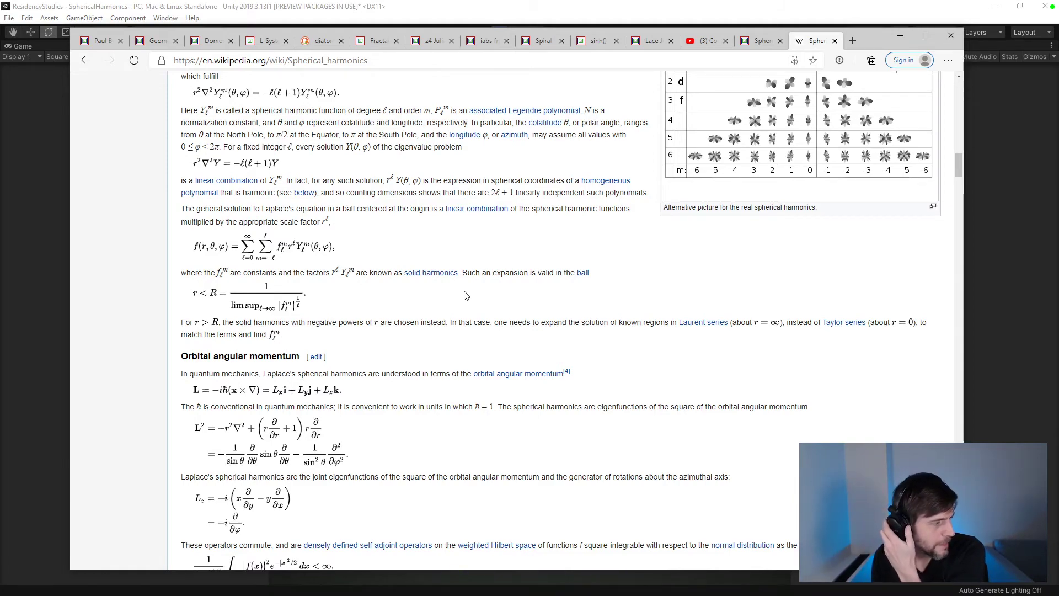
pyautogui.scroll(15, 465, 296)
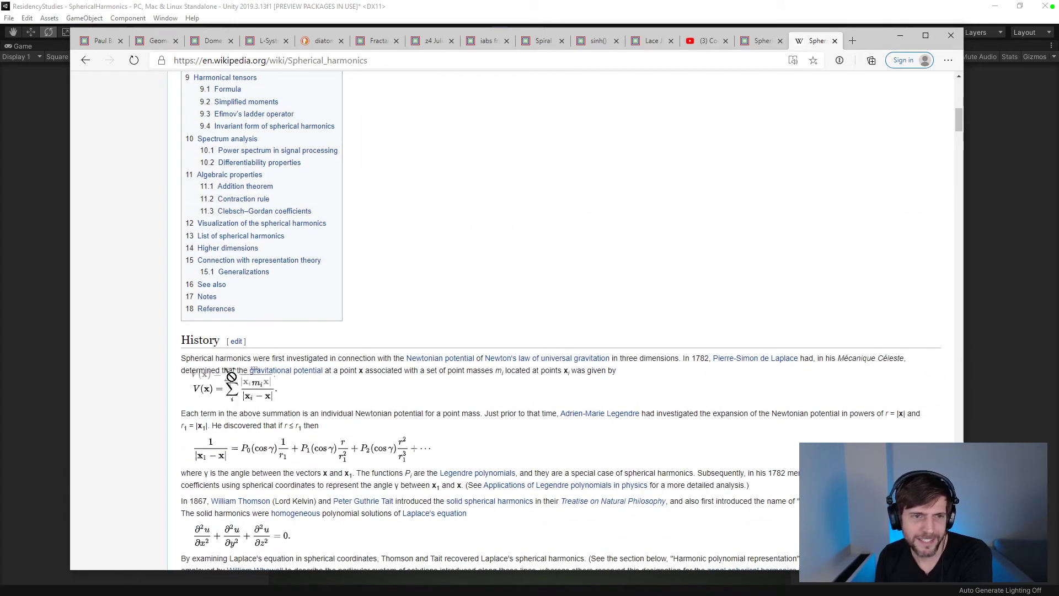
pyautogui.moveTo(303, 375)
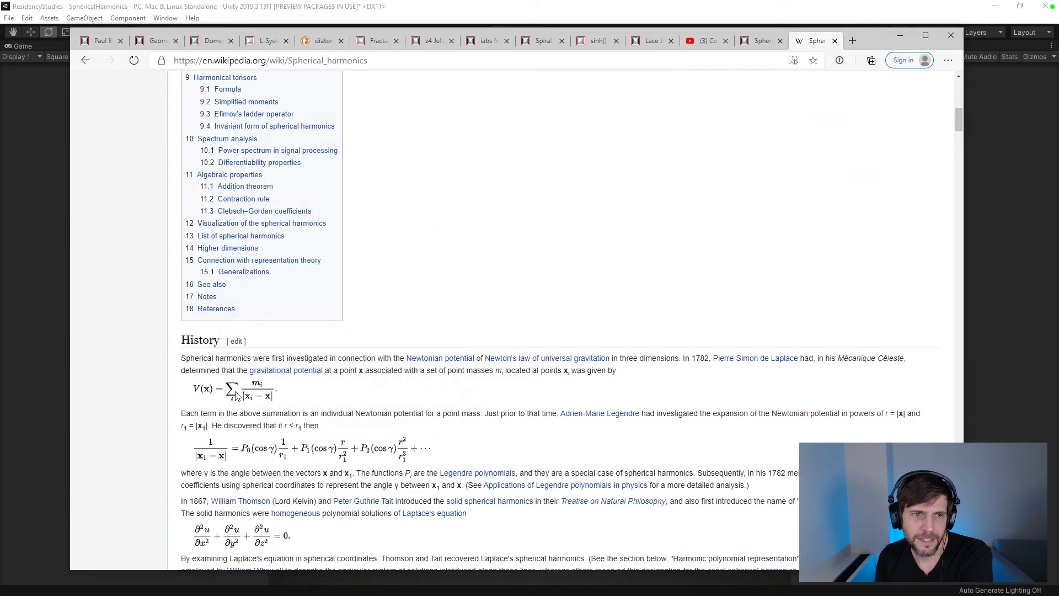
# - Search the web for "epsilon in equations" in a new browser tab
pyautogui.hotkey('ctrl', 't')
pyautogui.write('episo')
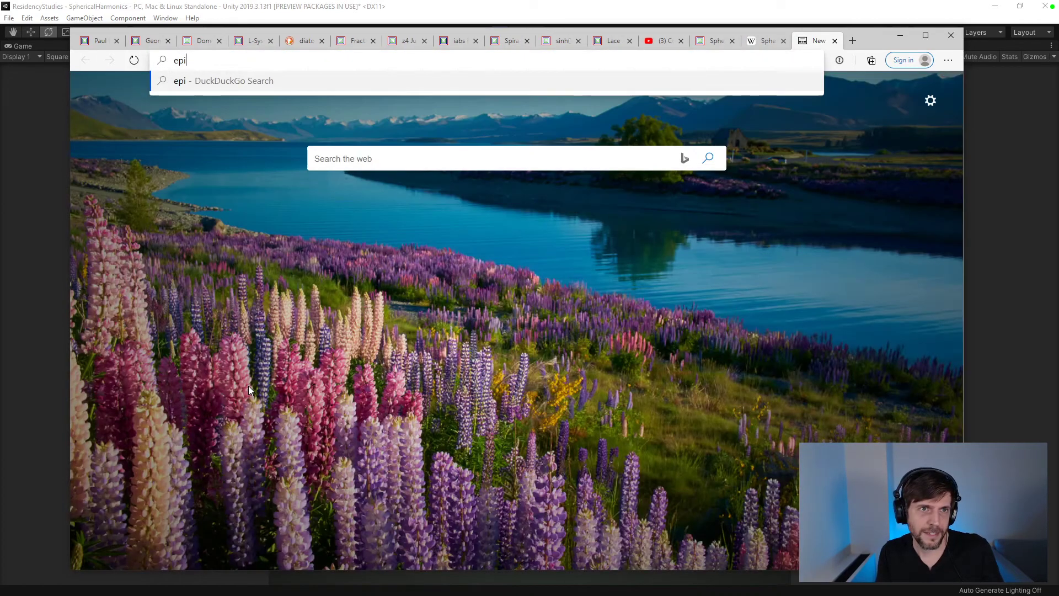
pyautogui.press('BackSpace')
pyautogui.press('BackSpace')
pyautogui.press('BackSpace')
pyautogui.write('si')
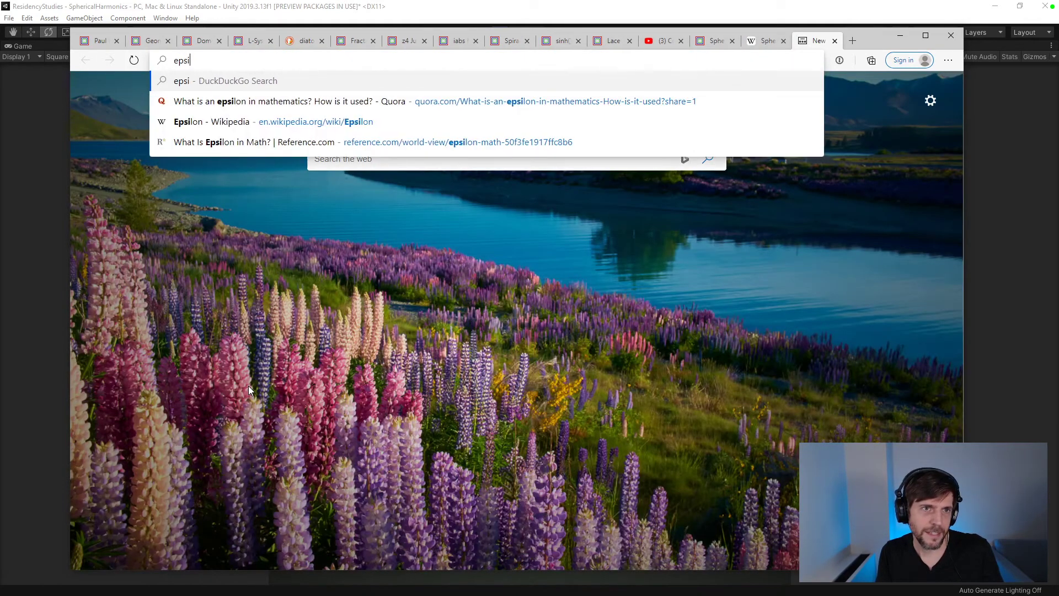
pyautogui.write('lon in equations')
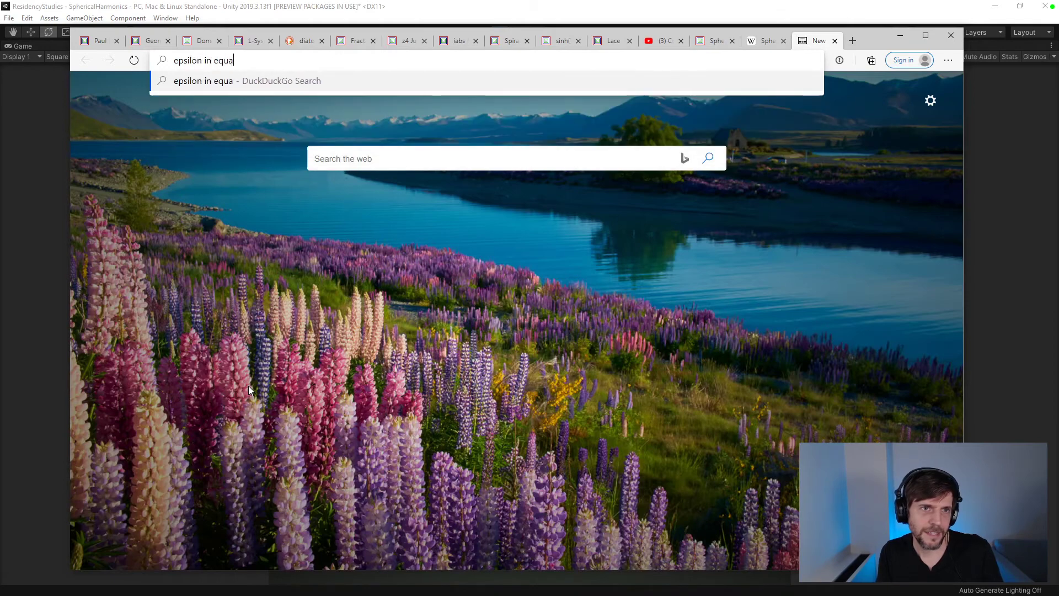
pyautogui.press('Return')
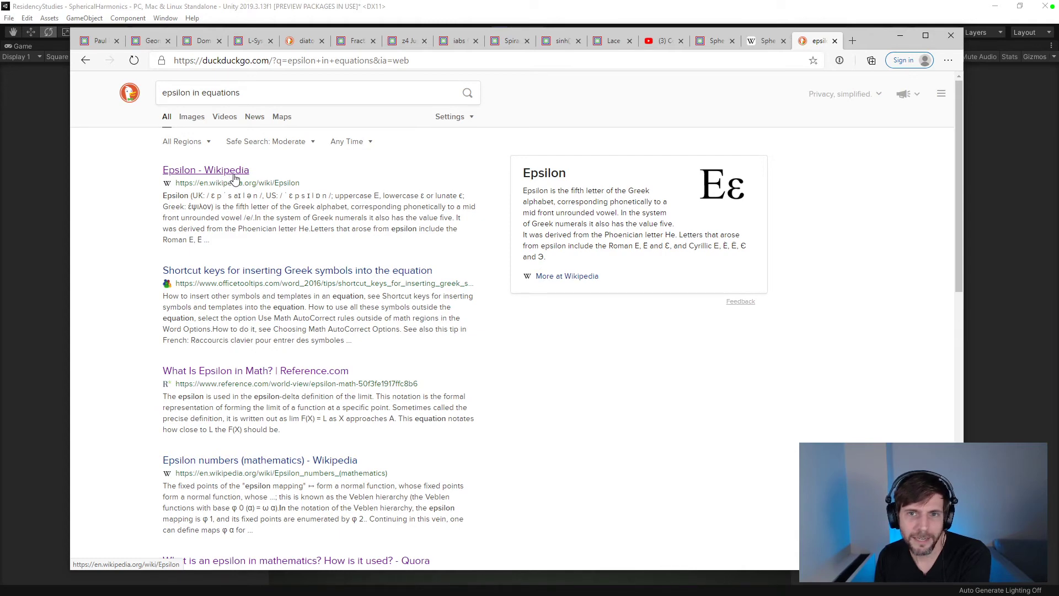
# - Change the web search to "symbols in equations" and open Wikipedia's List of mathematical symbols
pyautogui.click(255, 92)
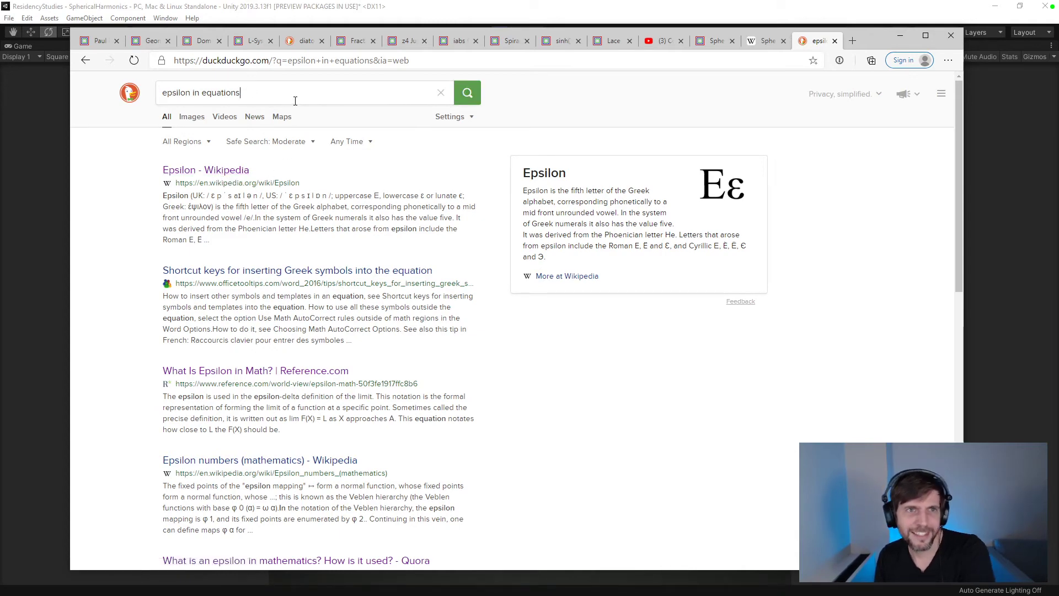
pyautogui.moveTo(296, 95); pyautogui.dragTo(158, 122)
pyautogui.write('equations in')
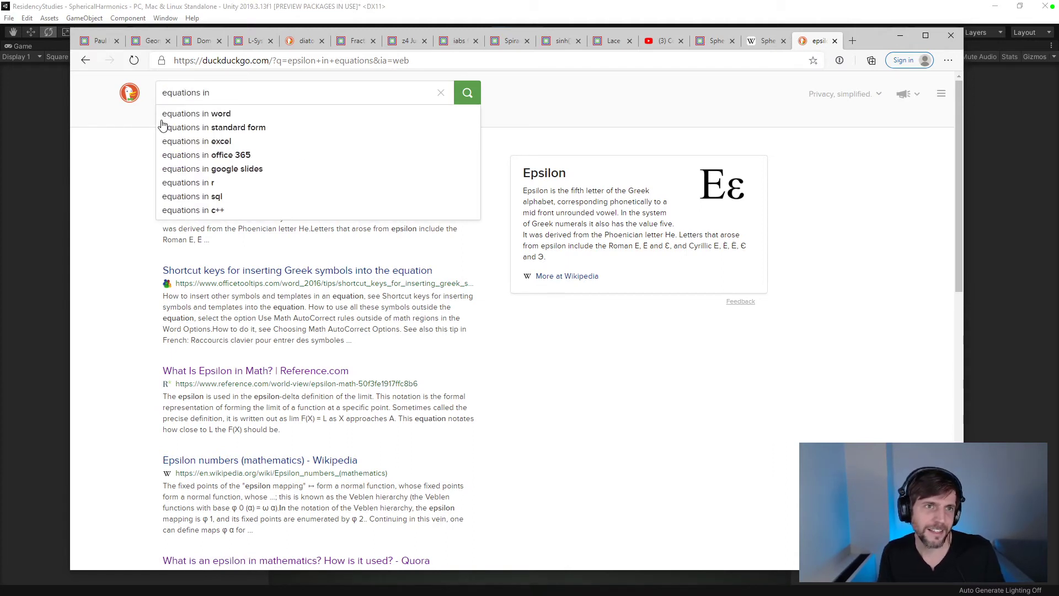
pyautogui.hotkey('ctrl', 'a')
pyautogui.write('s')
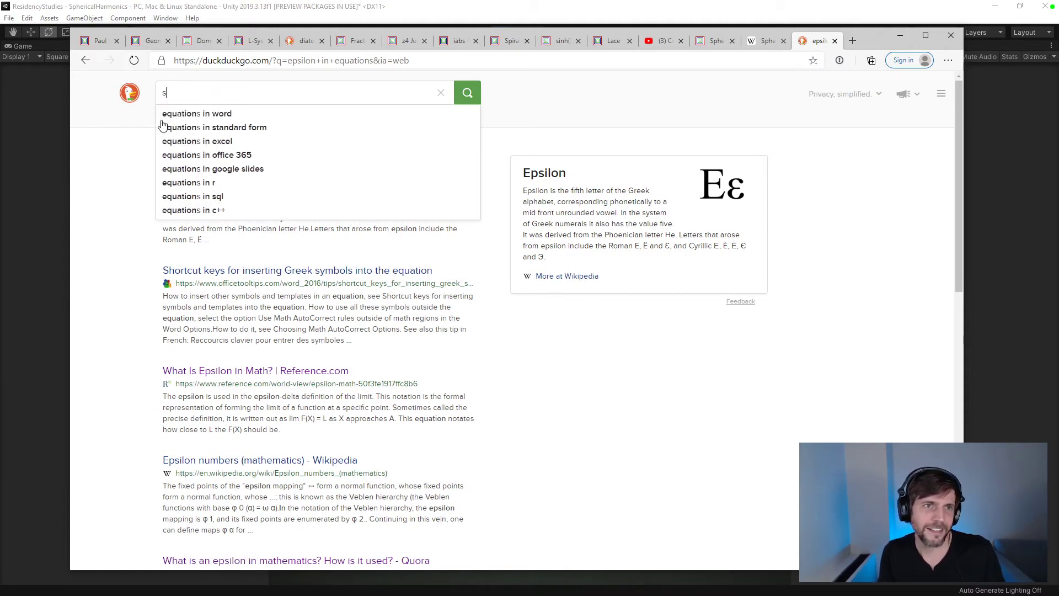
pyautogui.write('ymbols in equations')
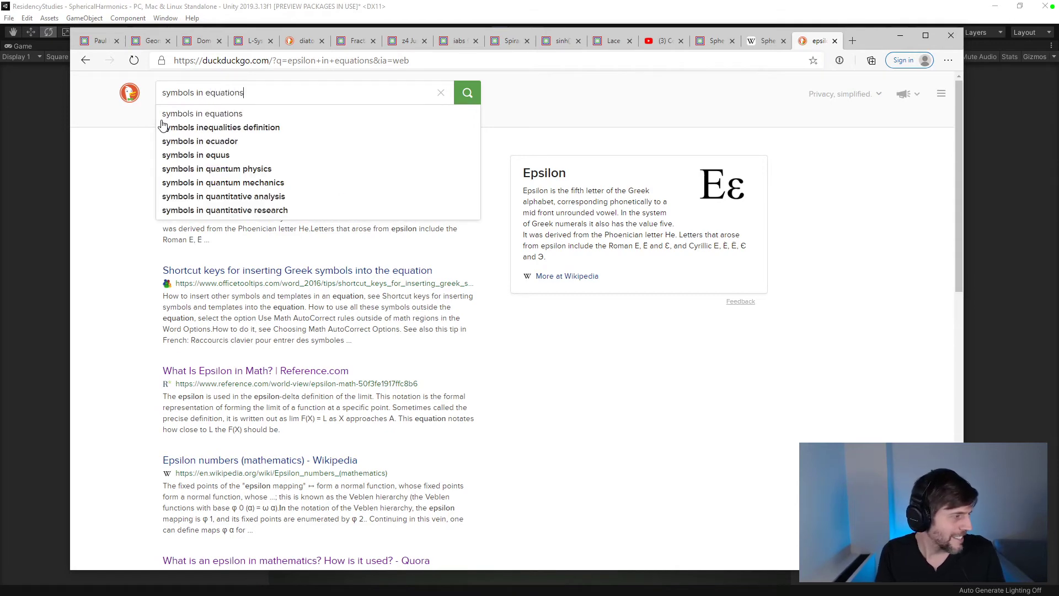
pyautogui.press('Return')
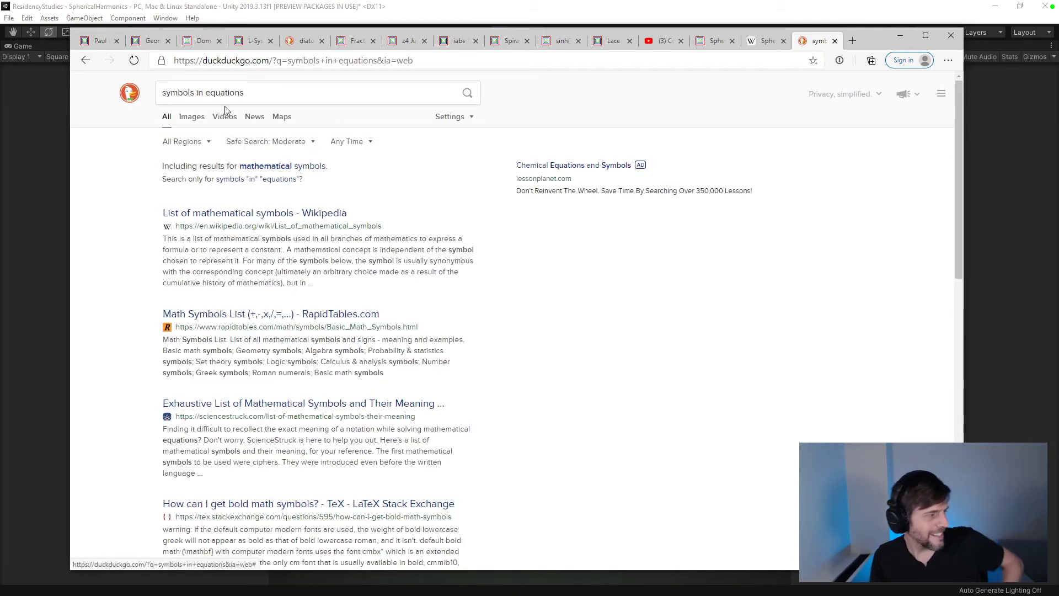
pyautogui.click(263, 213)
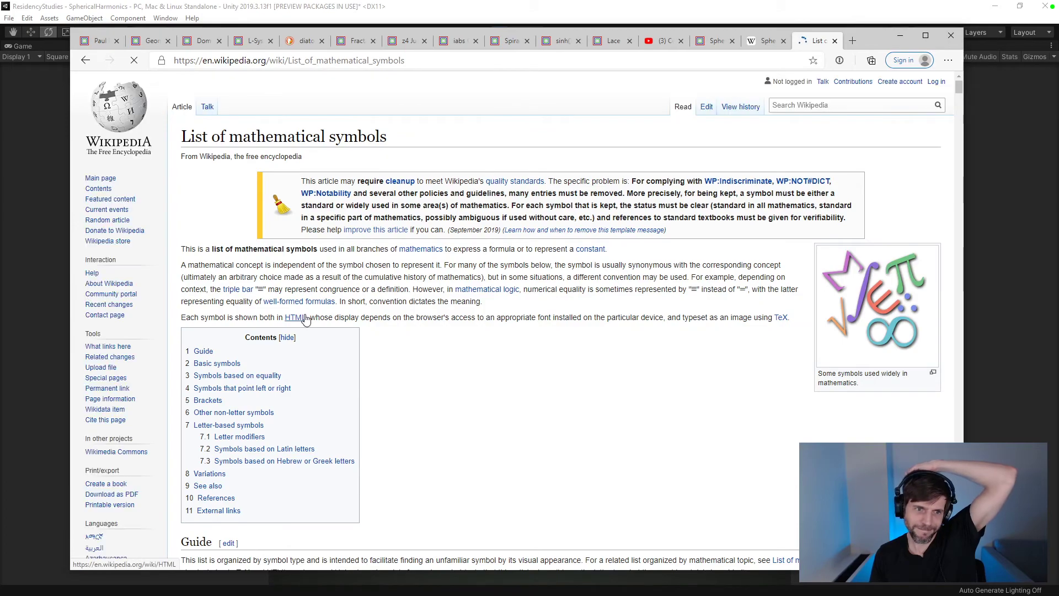
# - Find the summation symbol in the list of mathematical symbols and open its Summation article
pyautogui.scroll(-6, 307, 315)
pyautogui.scroll(-10, 306, 316)
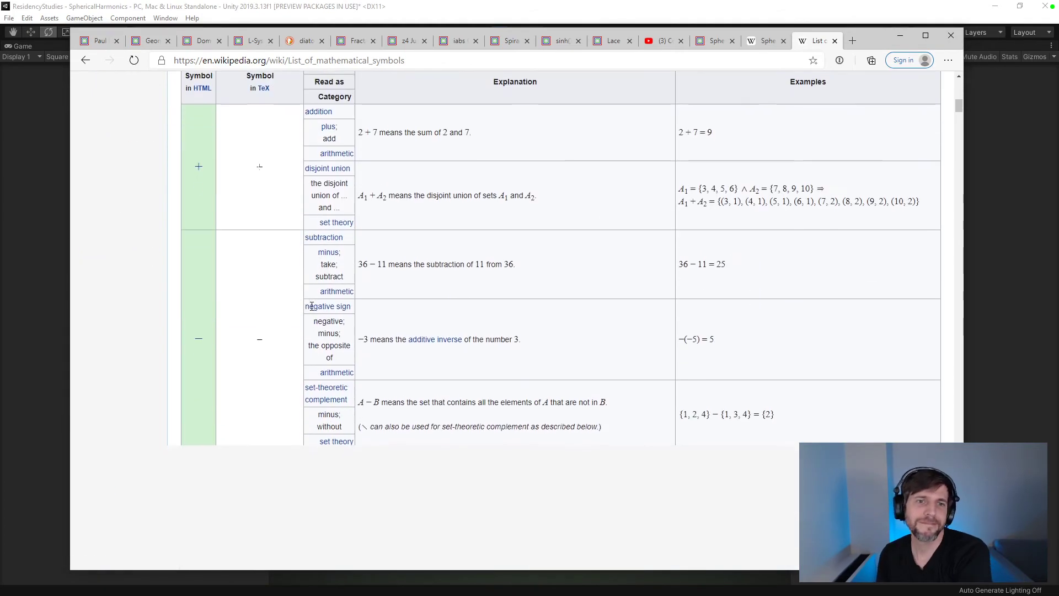
pyautogui.scroll(-12, 165, 296)
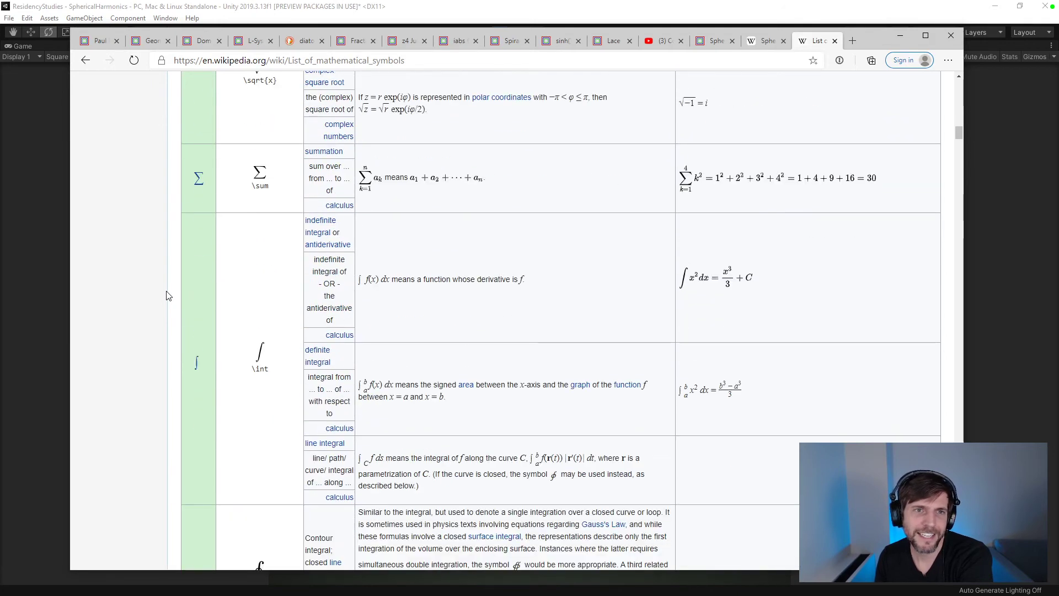
pyautogui.scroll(1, 167, 296)
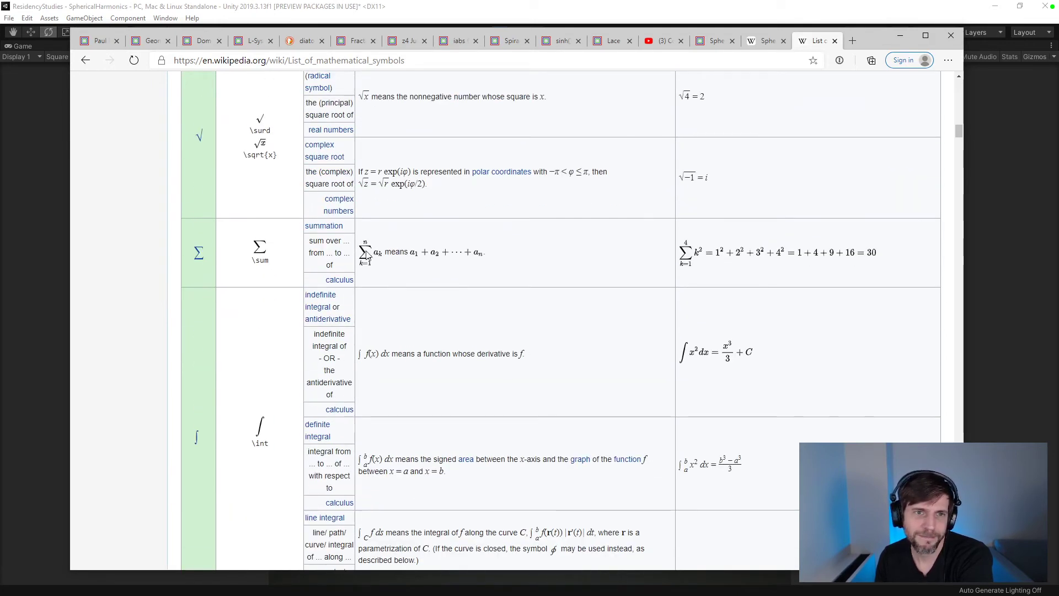
pyautogui.click(324, 226)
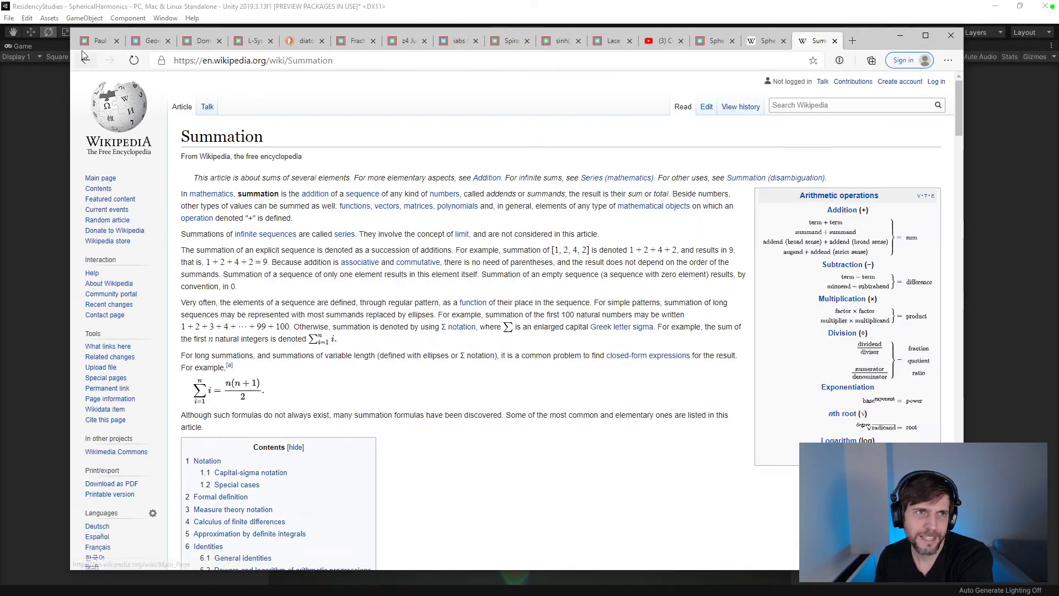
# - Return to the symbols list, open the Sigma article and read its mathematics uses, closing the tab when finished
pyautogui.click(86, 59)
pyautogui.click(201, 251)
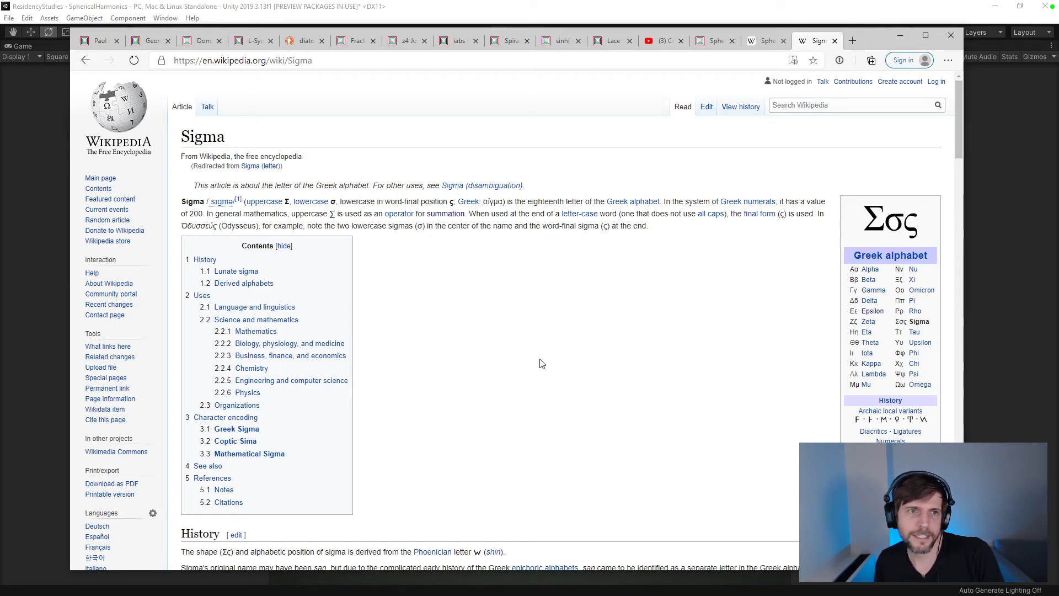
pyautogui.scroll(-5, 546, 362)
pyautogui.scroll(-8, 560, 362)
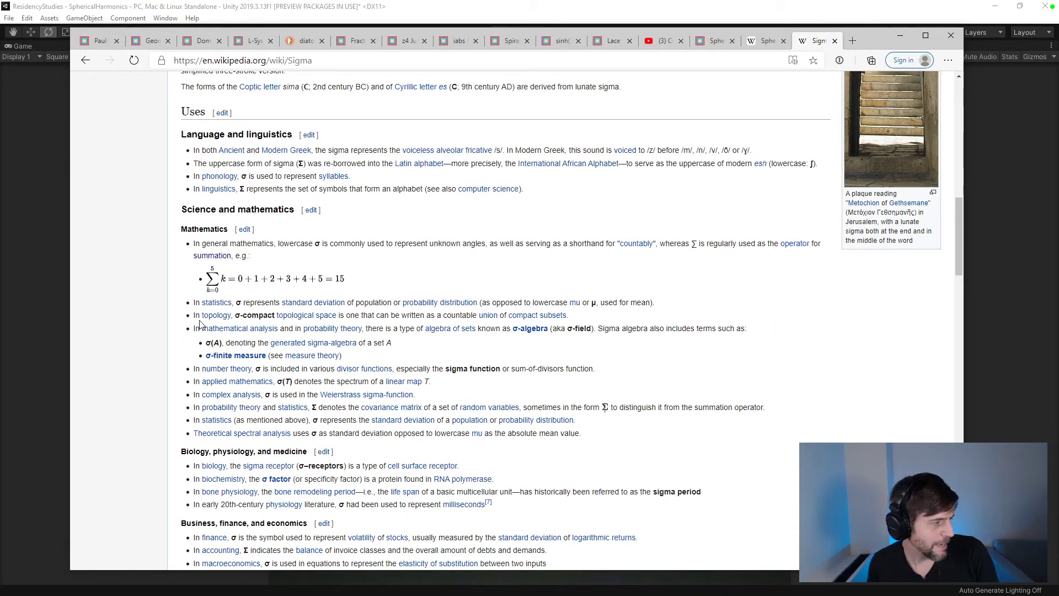
pyautogui.moveTo(70, 407); pyautogui.dragTo(454, 276)
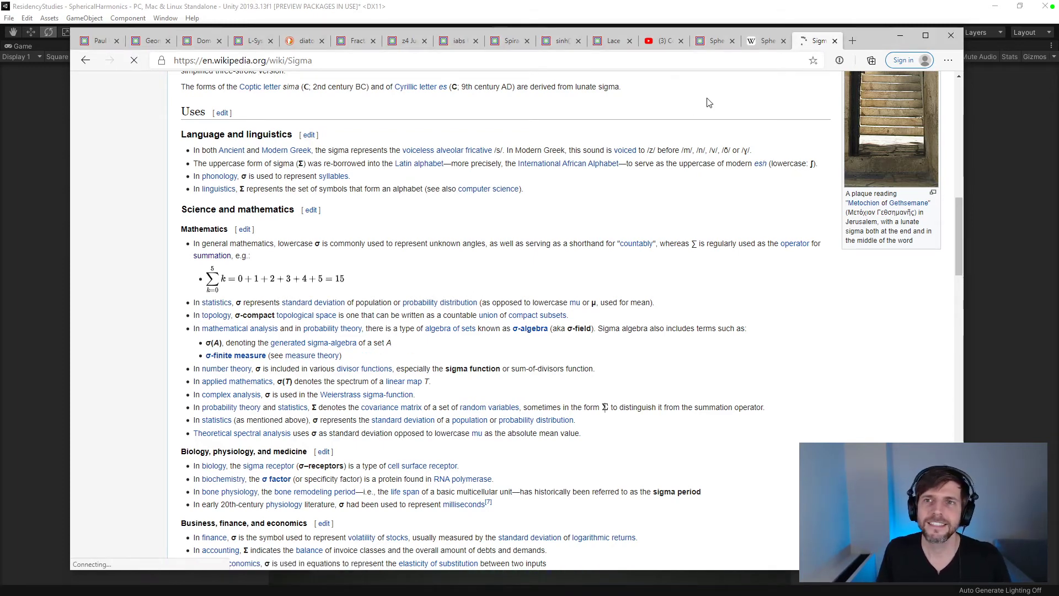
pyautogui.click(834, 41)
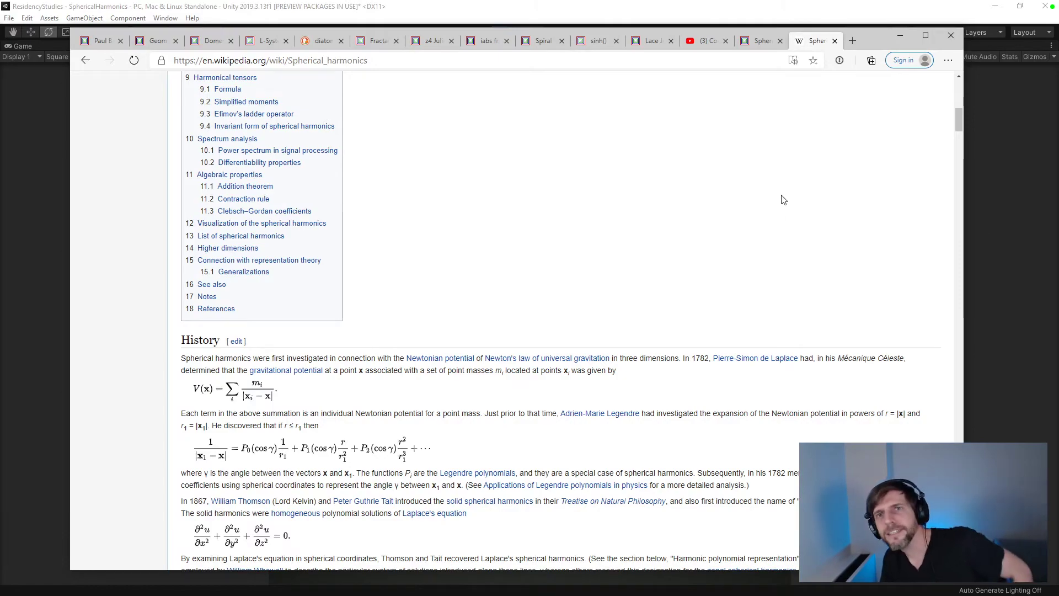
# - Examine the Spherical harmonics article's introduction and its equations from History through to the Orthogonality and normalization conventions
pyautogui.scroll(-8, 796, 182)
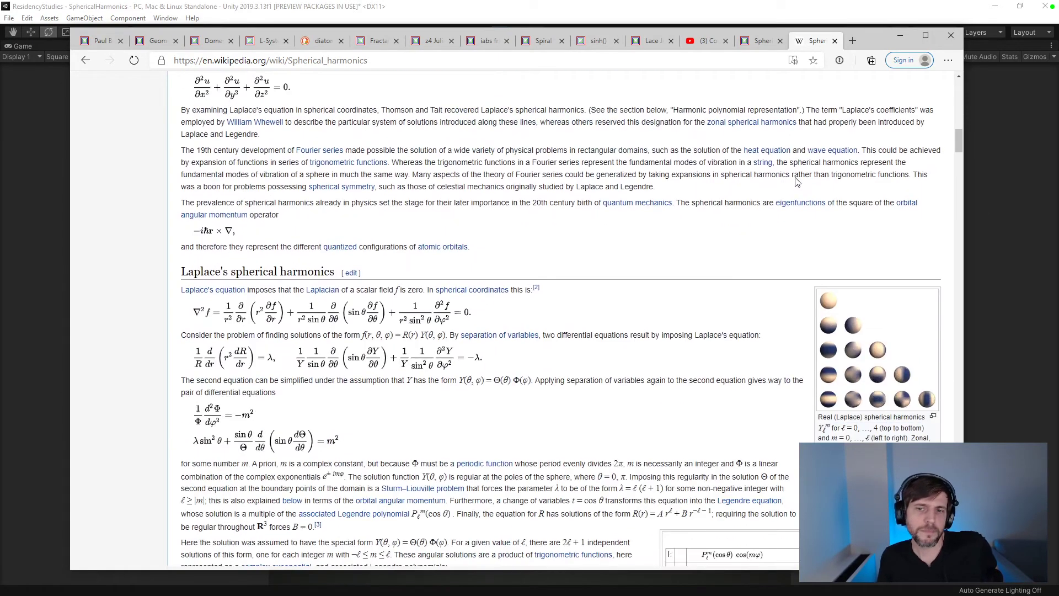
pyautogui.scroll(7, 436, 159)
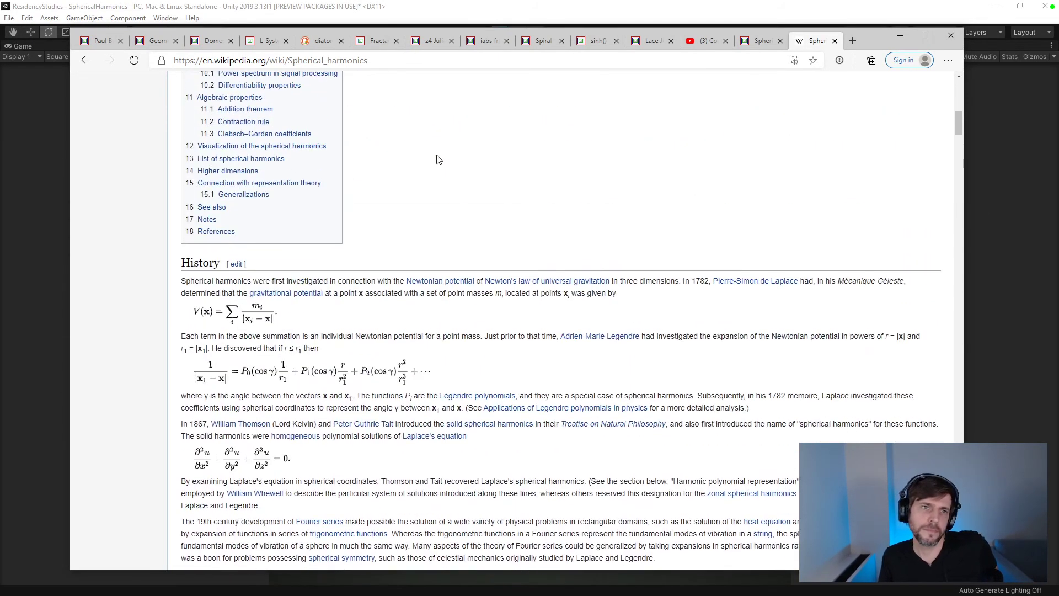
pyautogui.scroll(13, 437, 159)
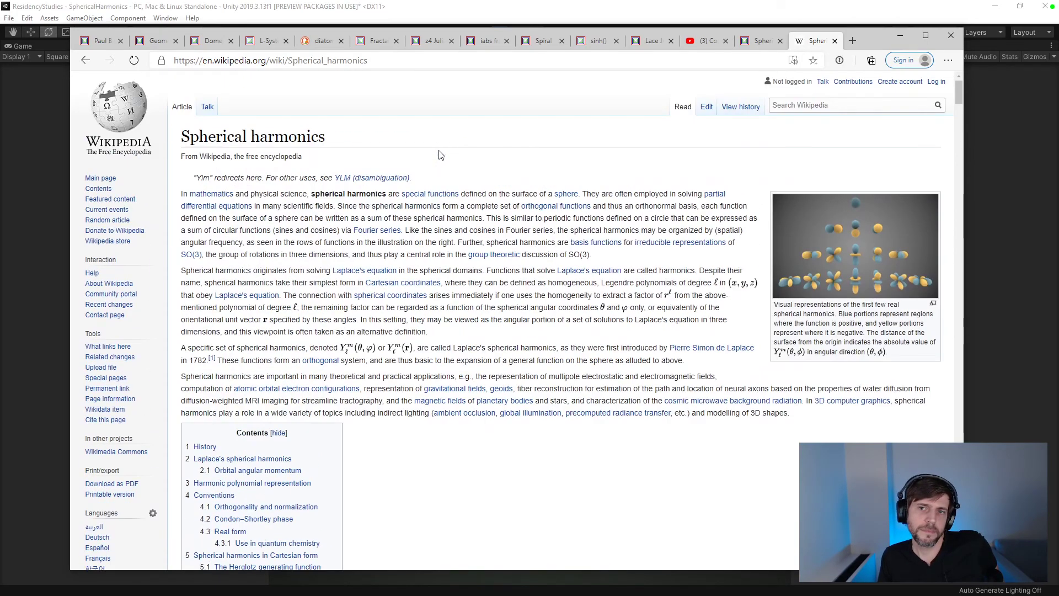
pyautogui.scroll(-12, 440, 155)
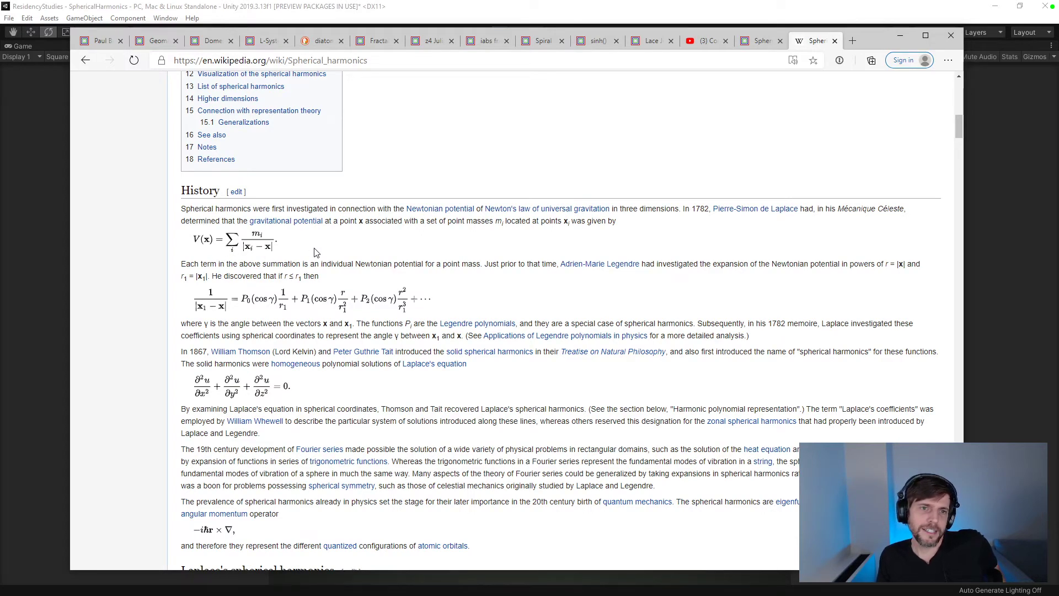
pyautogui.scroll(-6, 316, 252)
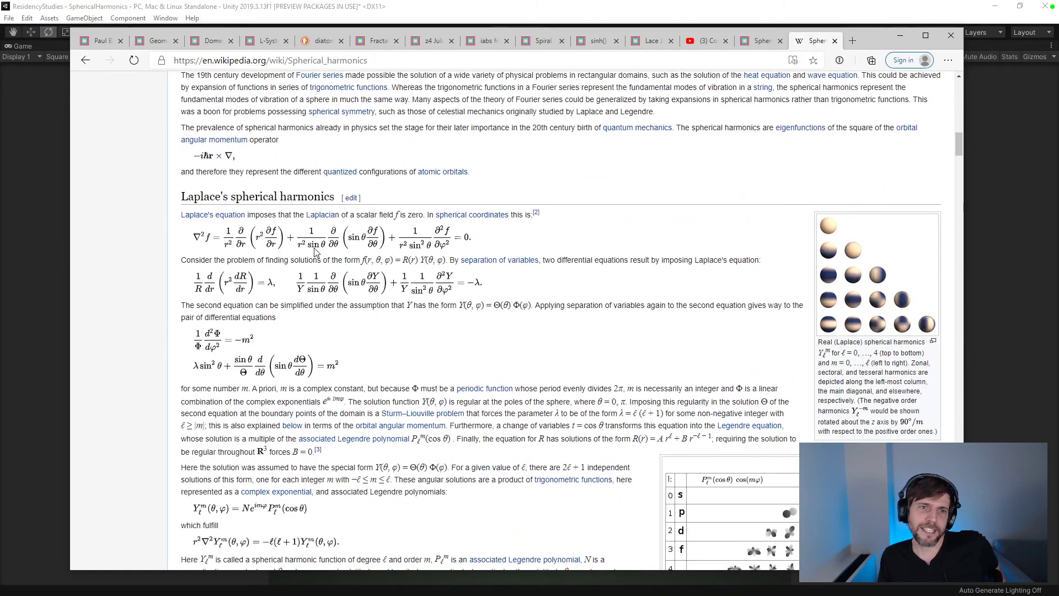
pyautogui.scroll(-4, 315, 252)
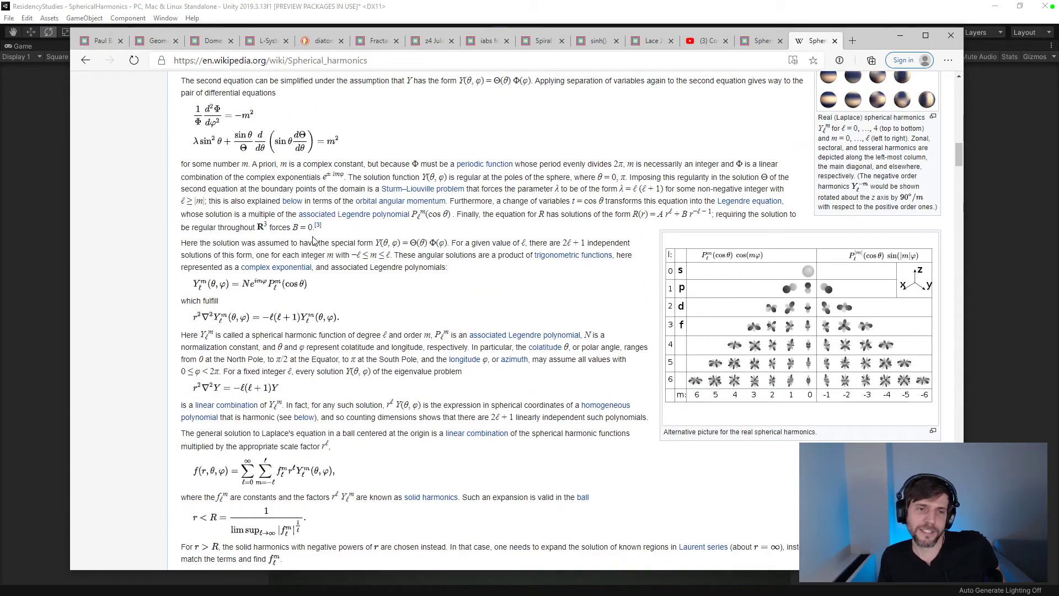
pyautogui.scroll(-4, 312, 240)
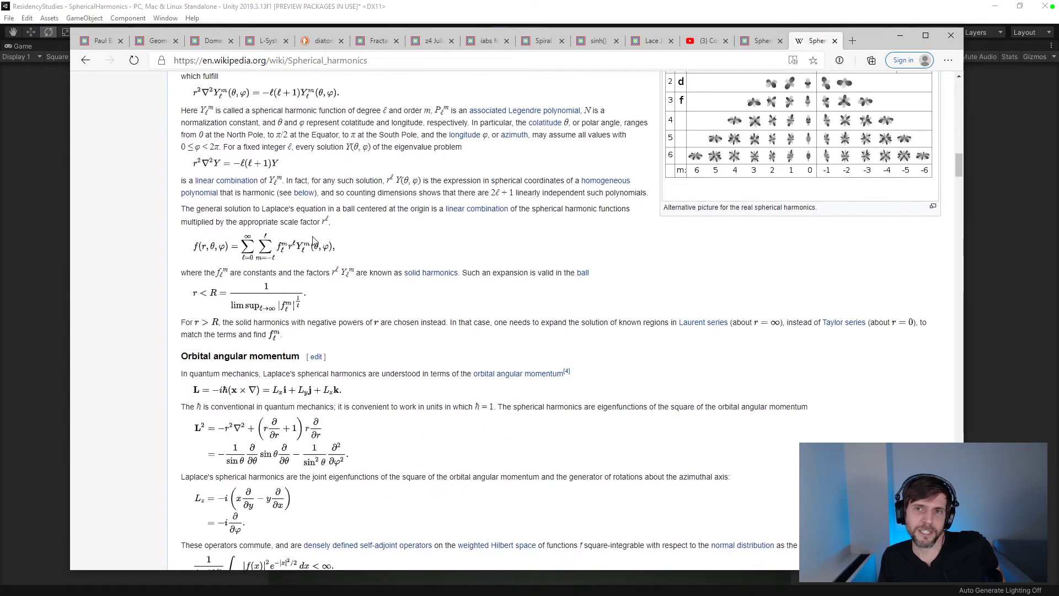
pyautogui.scroll(4, 312, 241)
pyautogui.scroll(-14, 312, 240)
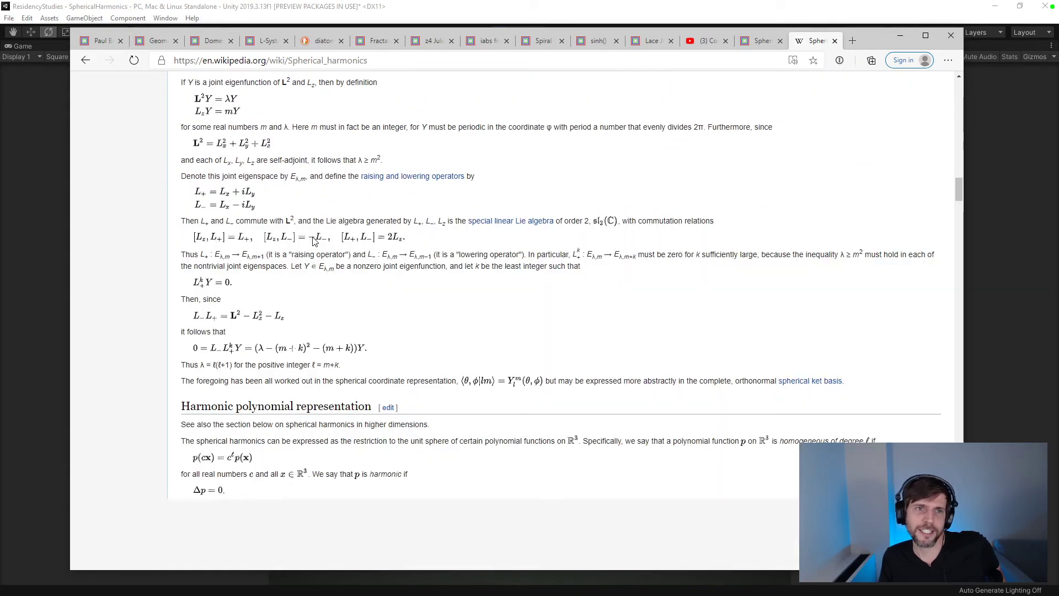
pyautogui.scroll(-3, 312, 241)
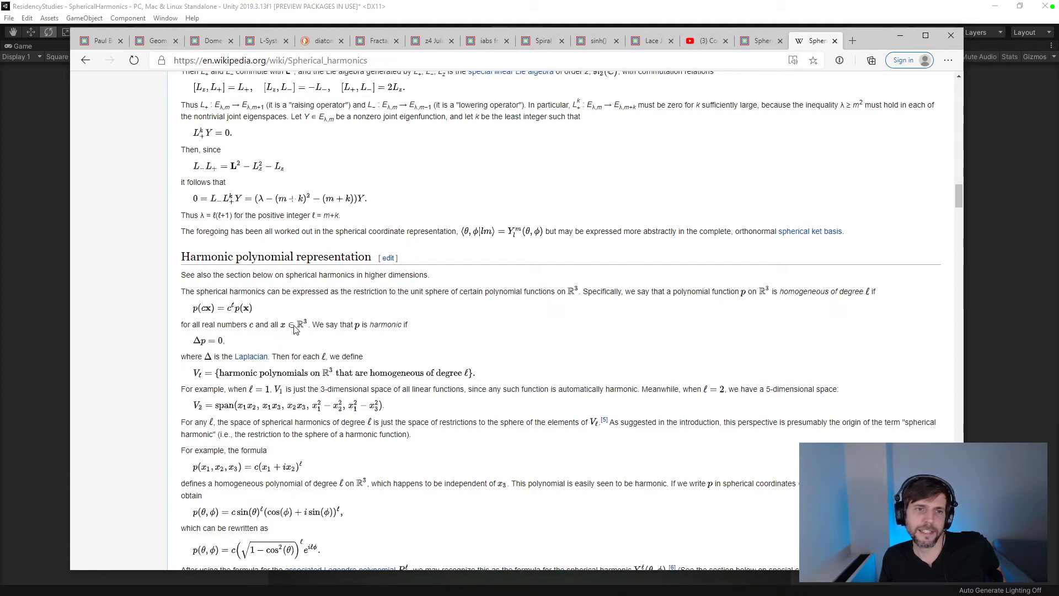
pyautogui.scroll(-7, 355, 344)
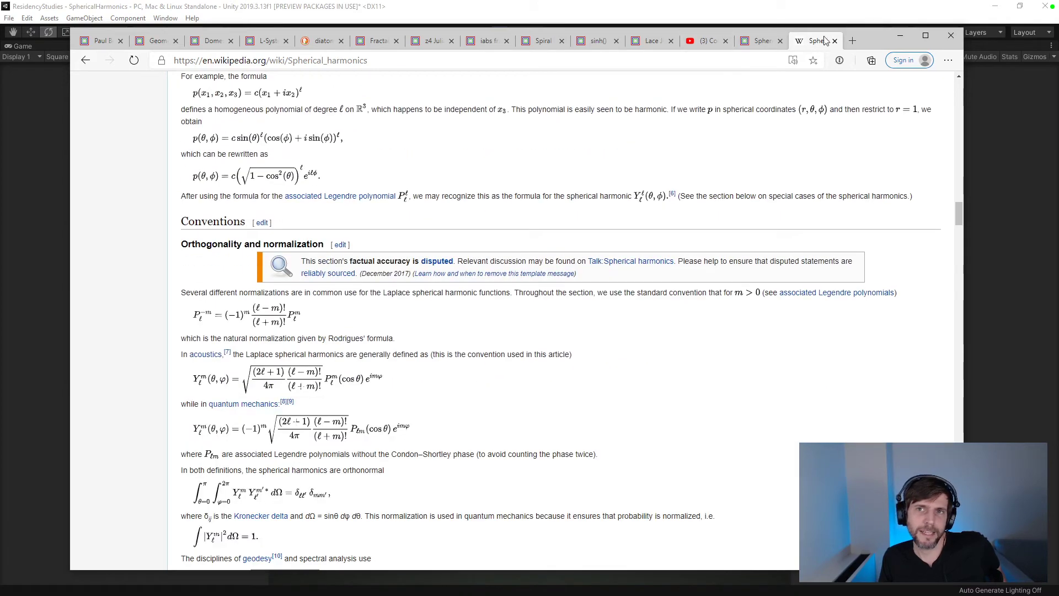
# - Close the Wikipedia and Paul Bourke spherical harmonics pages, then switch back to Unity and stop Play mode
pyautogui.click(835, 41)
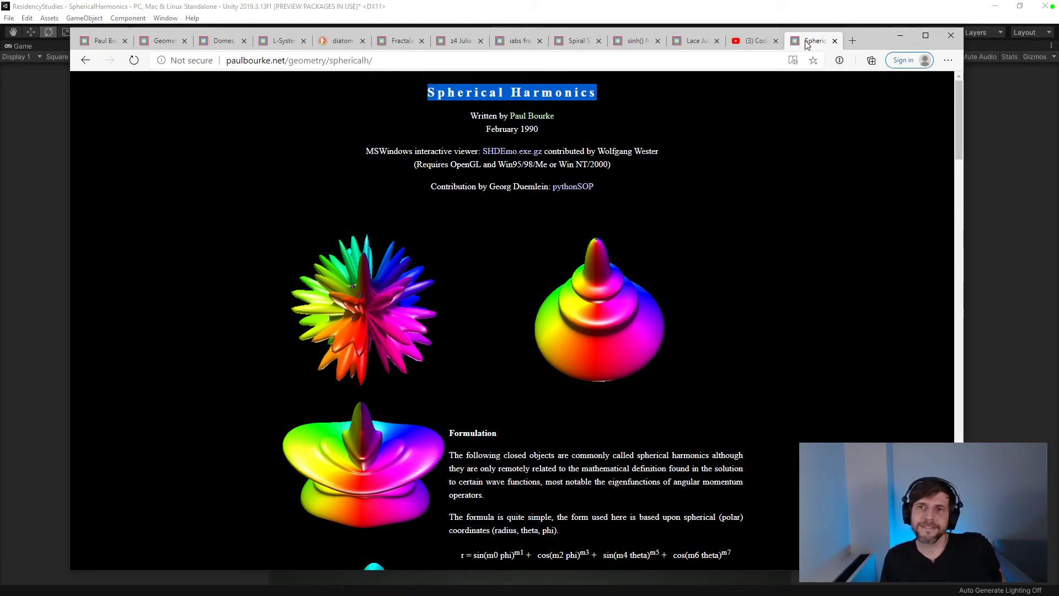
pyautogui.click(835, 41)
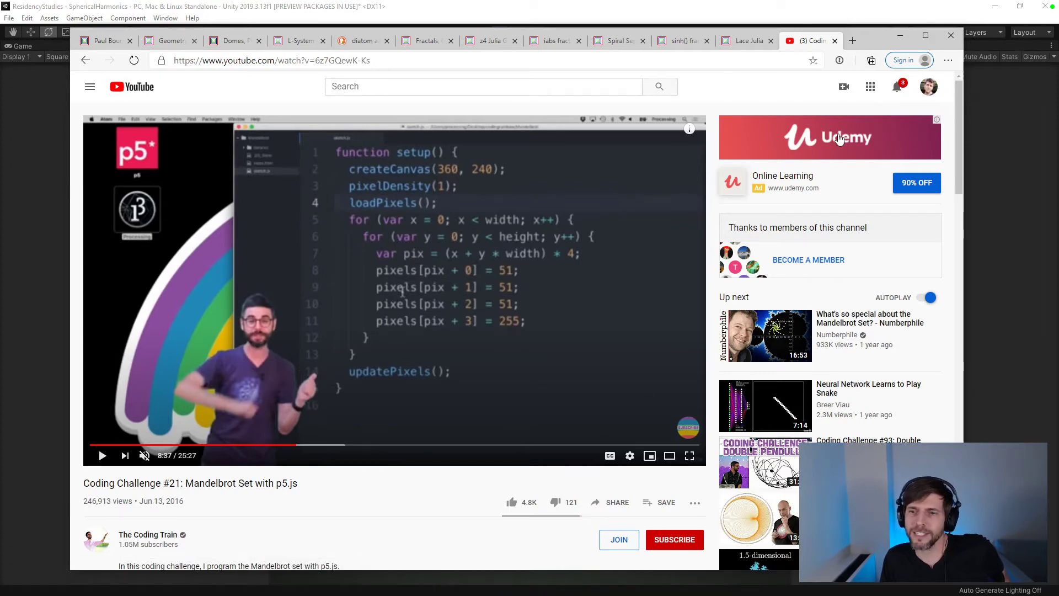
pyautogui.click(901, 35)
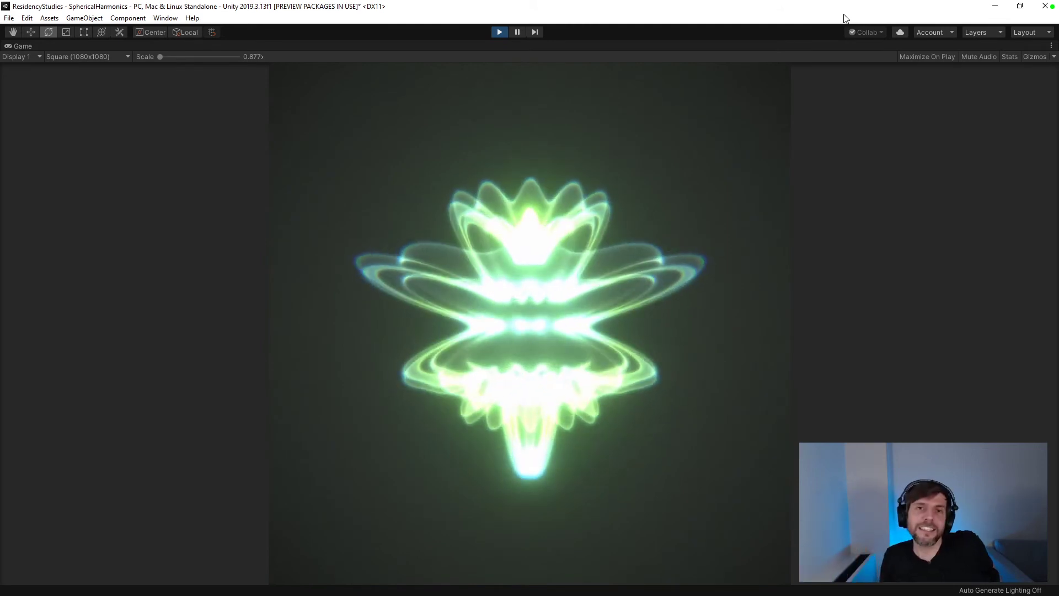
pyautogui.click(500, 32)
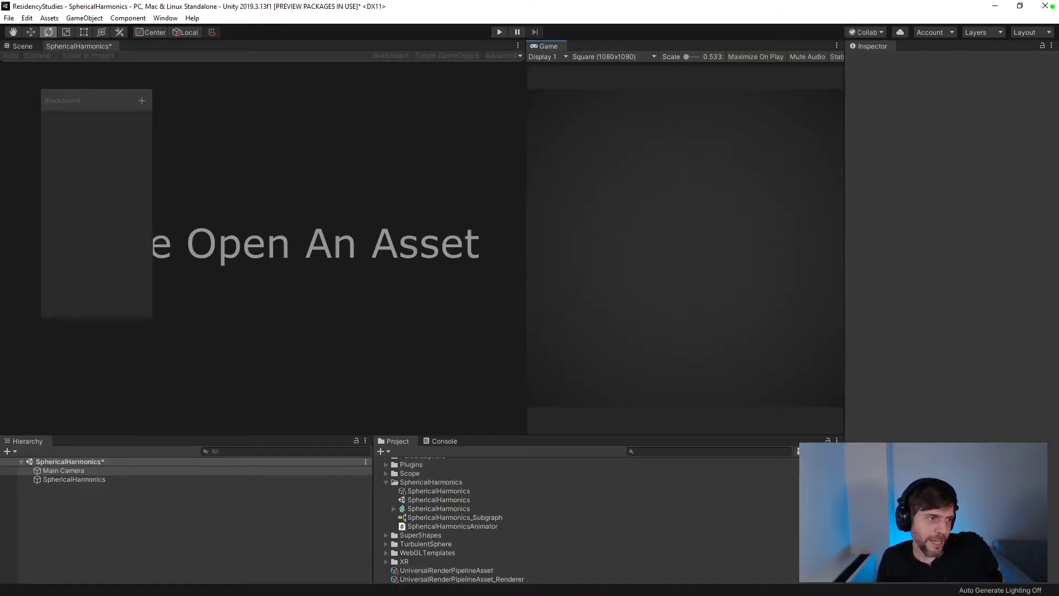
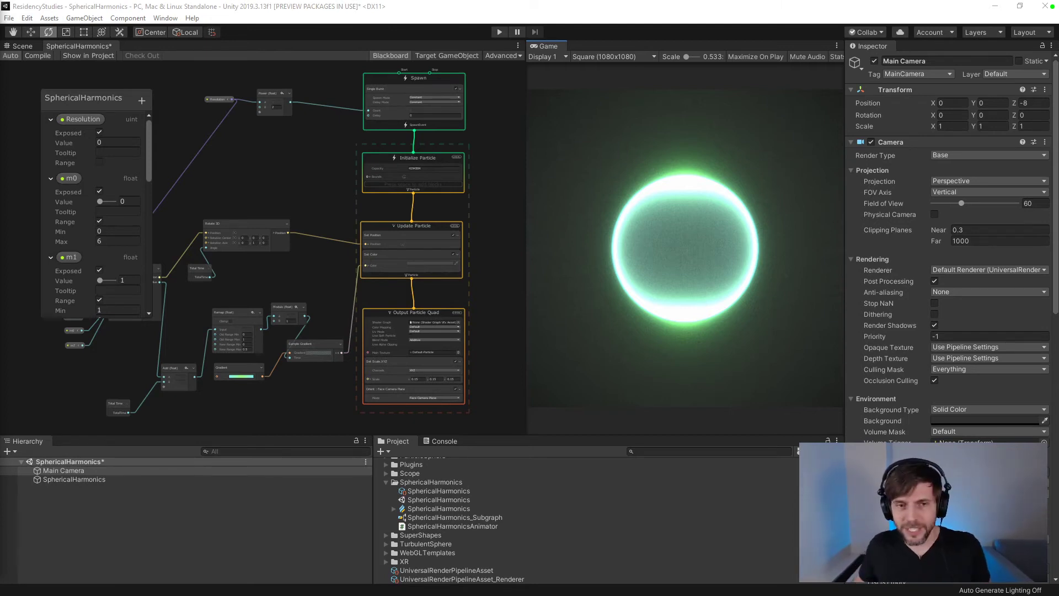
# - Open Unity's Recorder window
pyautogui.click(160, 19)
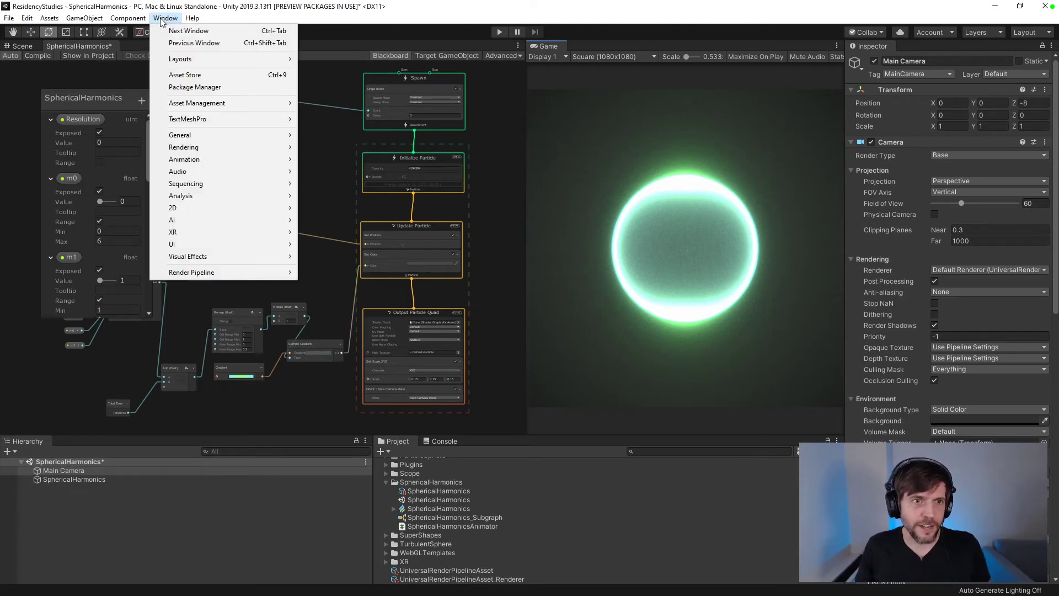
pyautogui.moveTo(219, 272)
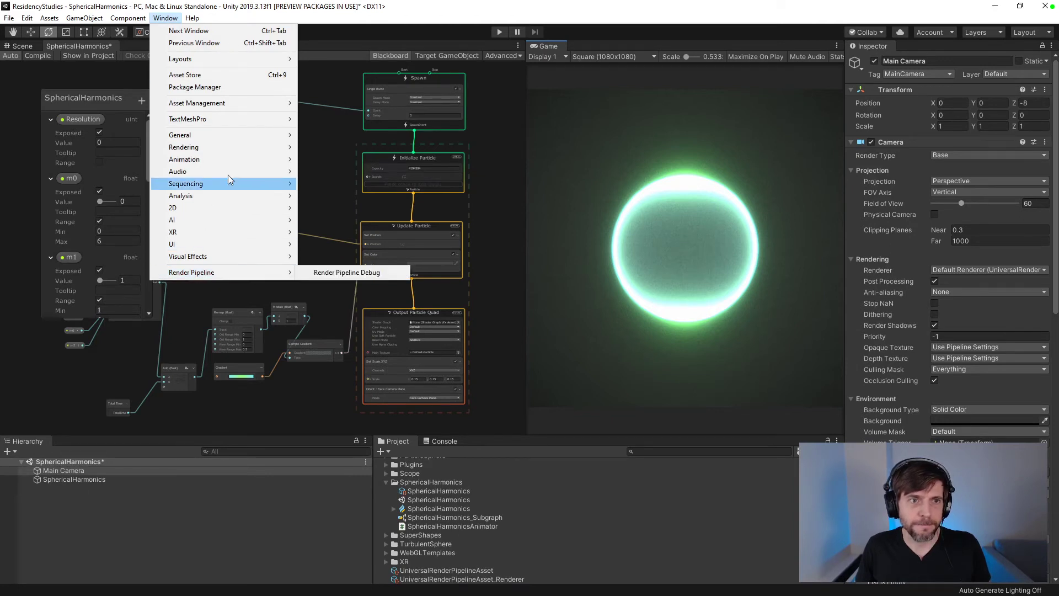
pyautogui.moveTo(225, 139)
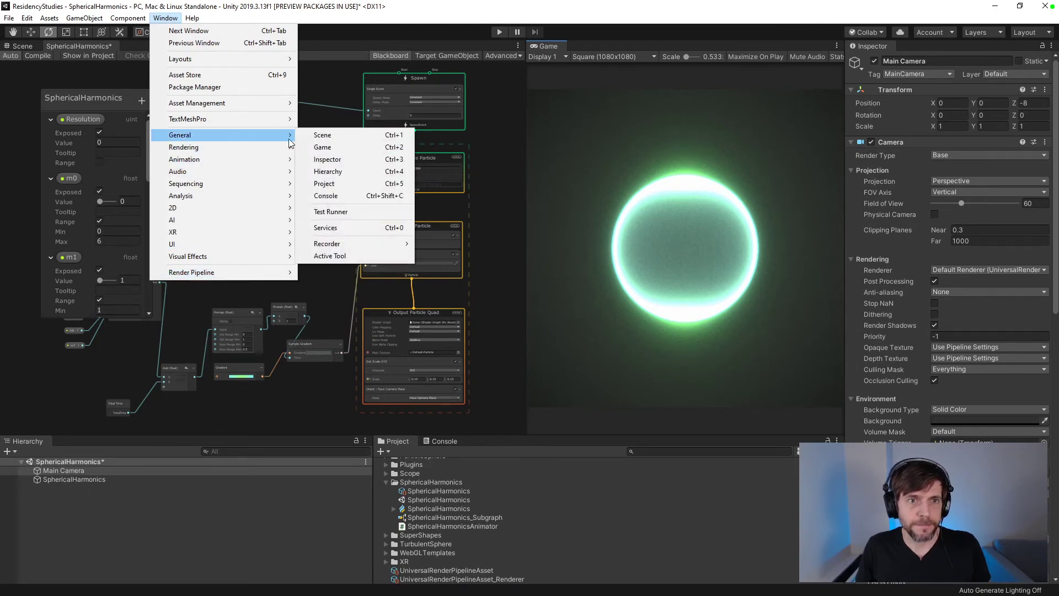
pyautogui.moveTo(328, 244)
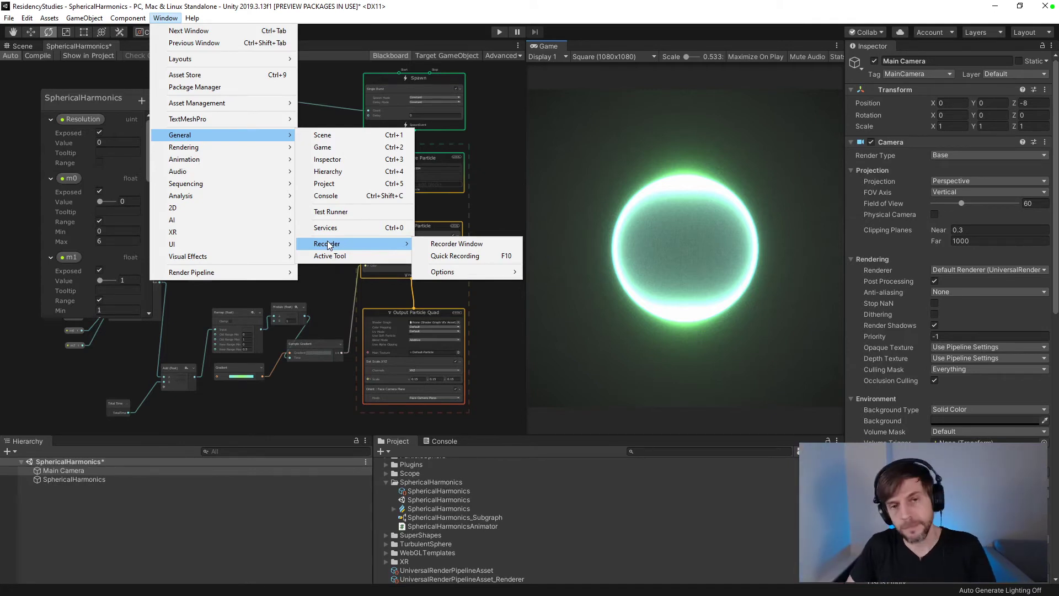
pyautogui.click(451, 243)
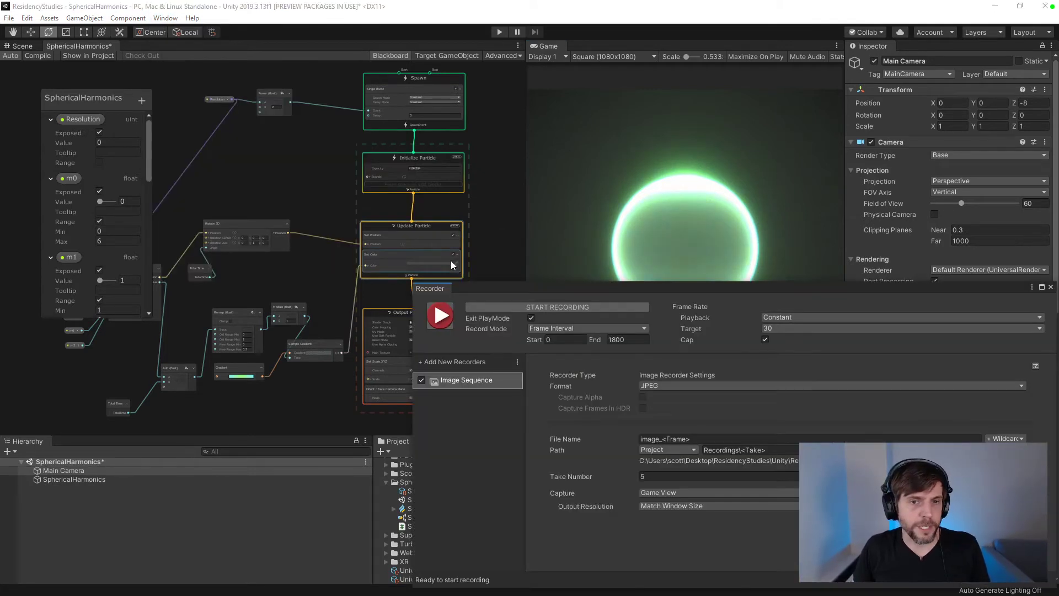
# - Narrow the Recorder window and place it over the graph area so the Game view stays uncovered
pyautogui.moveTo(568, 284); pyautogui.dragTo(296, 122)
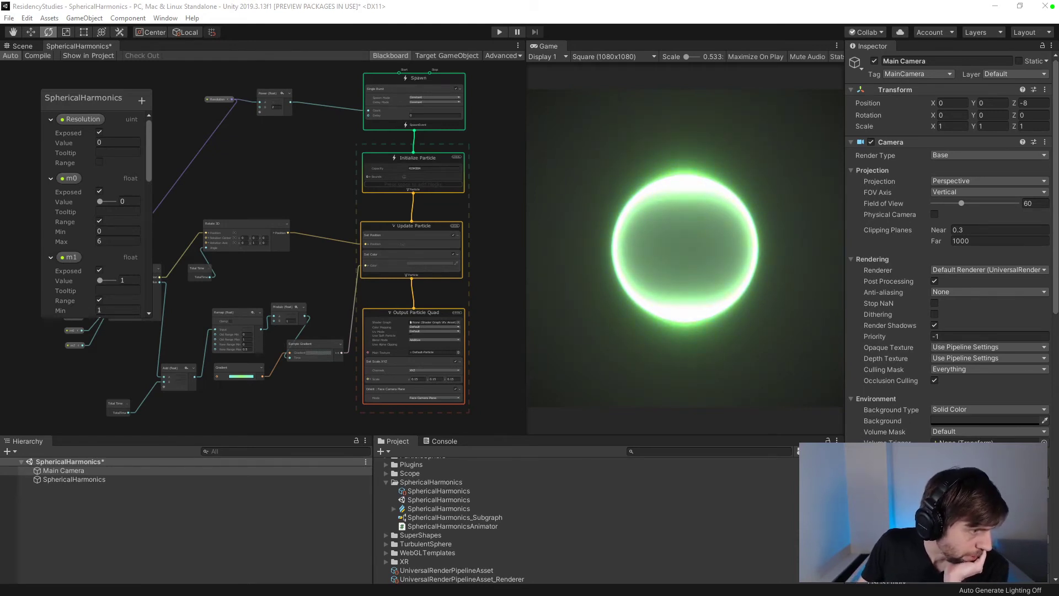
pyautogui.moveTo(0, 180); pyautogui.dragTo(305, 217)
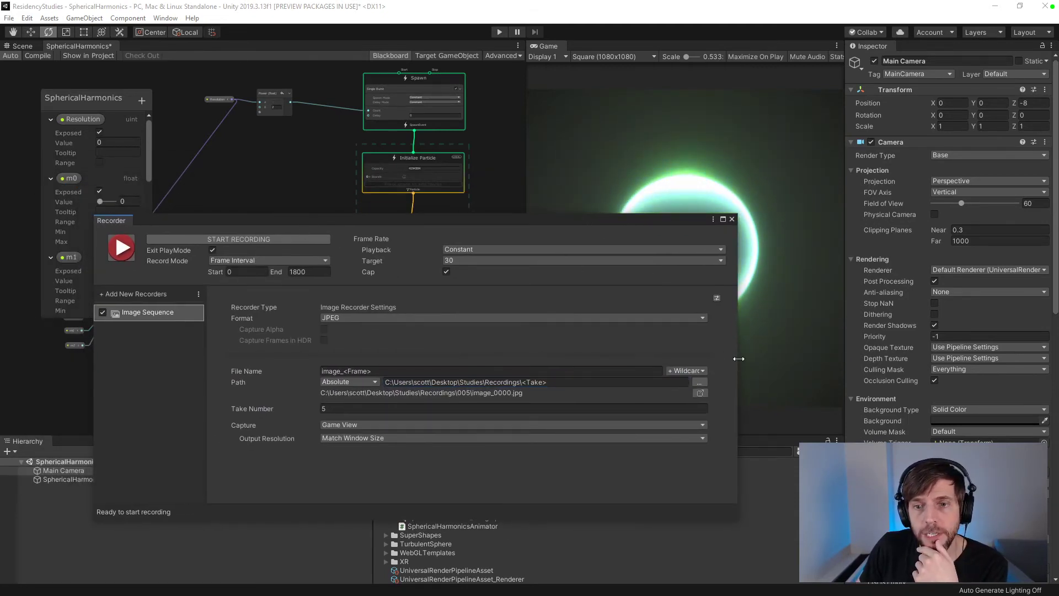
pyautogui.moveTo(737, 359); pyautogui.dragTo(567, 349)
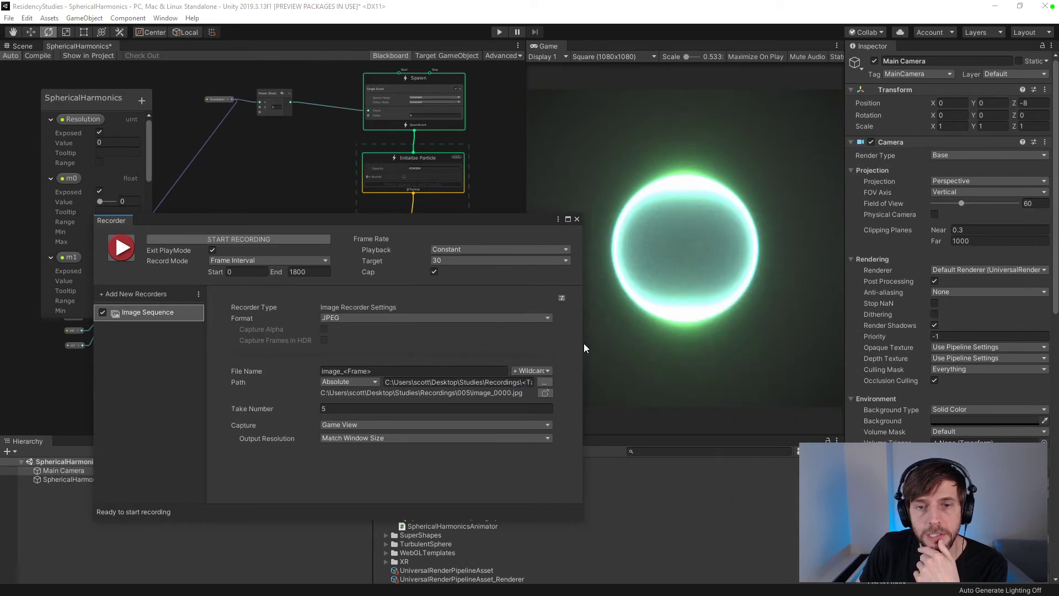
pyautogui.moveTo(413, 222); pyautogui.dragTo(342, 118)
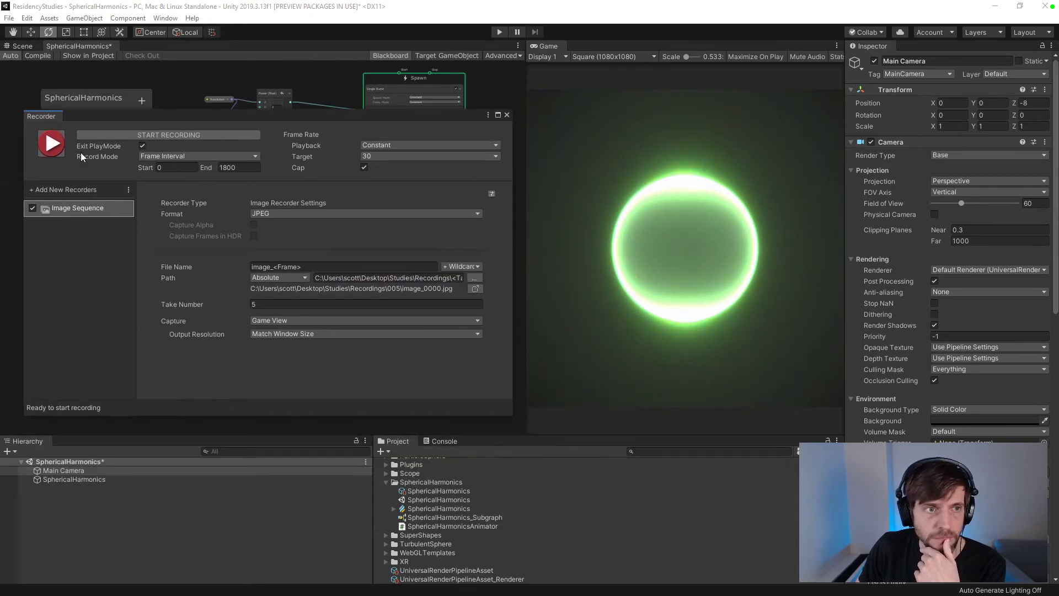
# - Record the Game view as a JPEG image sequence over frames 0 to 1800, then reset the take number to 5
pyautogui.click(130, 135)
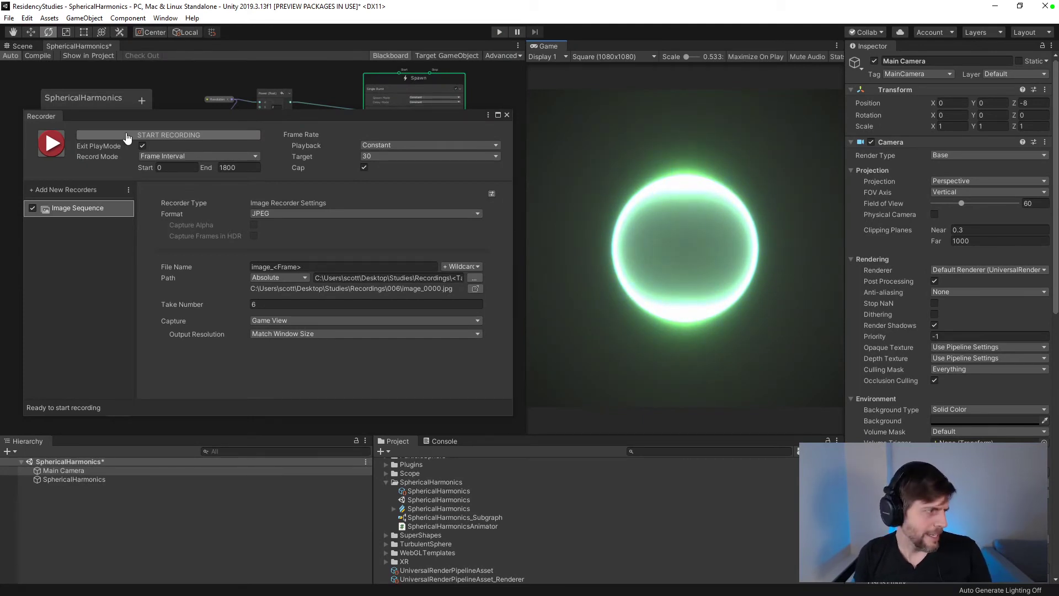
pyautogui.click(260, 304)
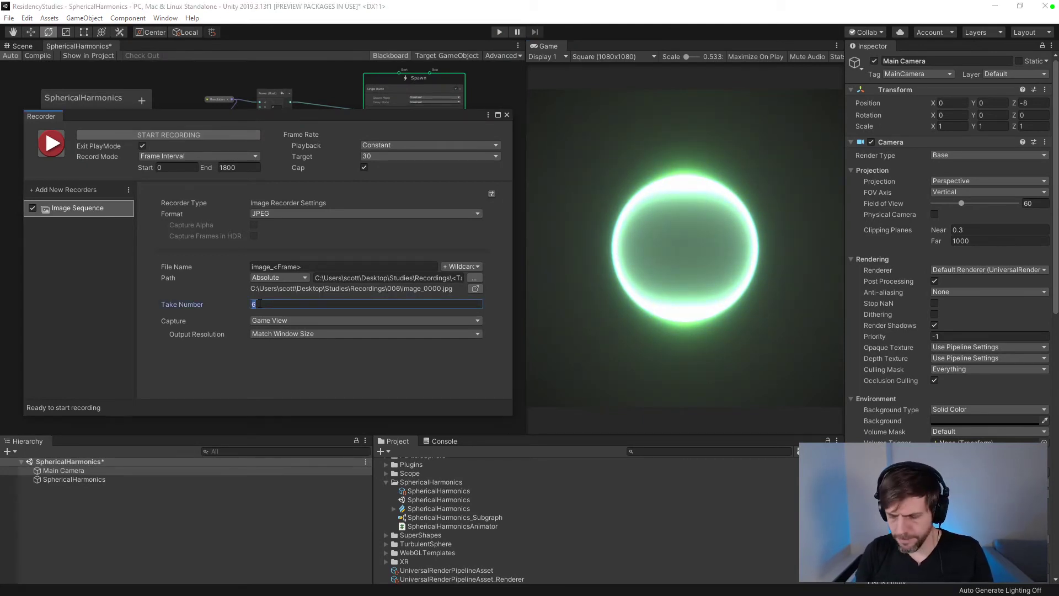
pyautogui.write('5')
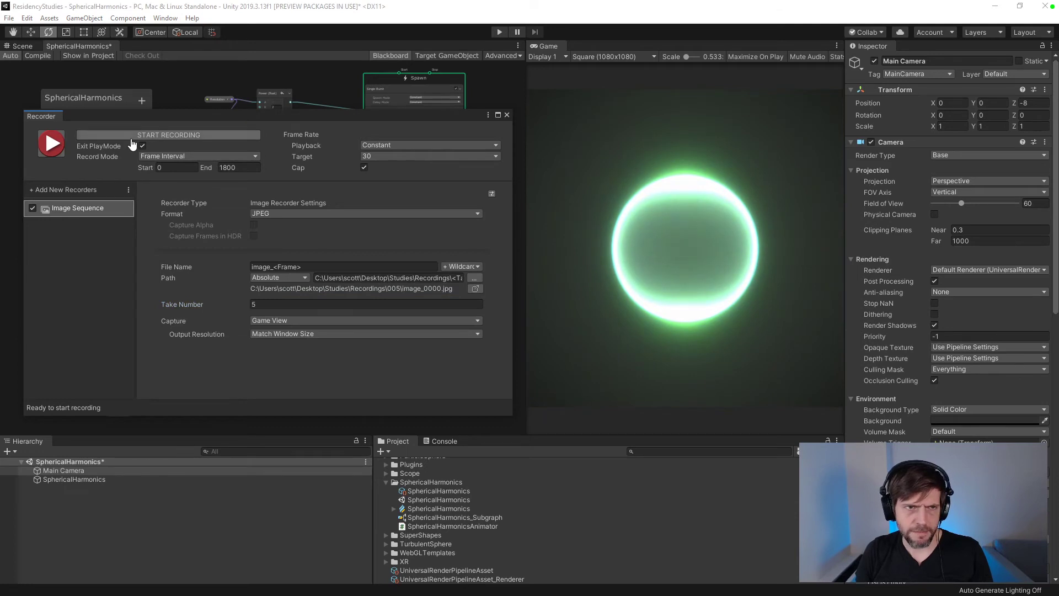
# - Record the Game view as JPEG image sequence take 5 over frames 0 to 1800
pyautogui.click(133, 135)
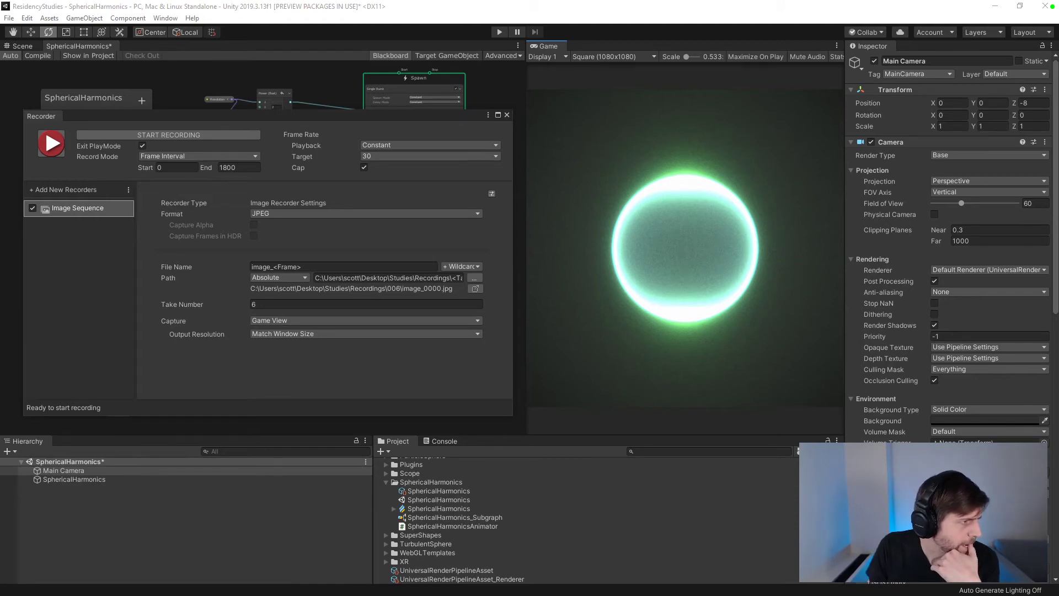
# - Bring the browser window over Unity, look over the Amazon page for Hanon: The Virtuoso Pianist, and move the window away again
pyautogui.moveTo(0, 94); pyautogui.dragTo(447, 46)
pyautogui.scroll(-3, 358, 123)
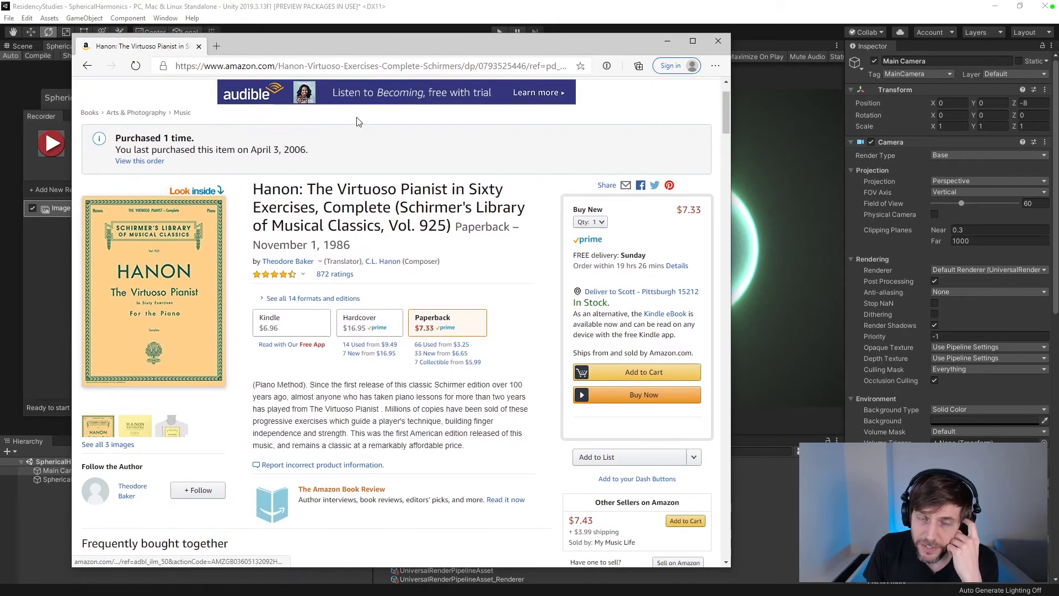
pyautogui.scroll(2, 358, 118)
pyautogui.scroll(-2, 358, 118)
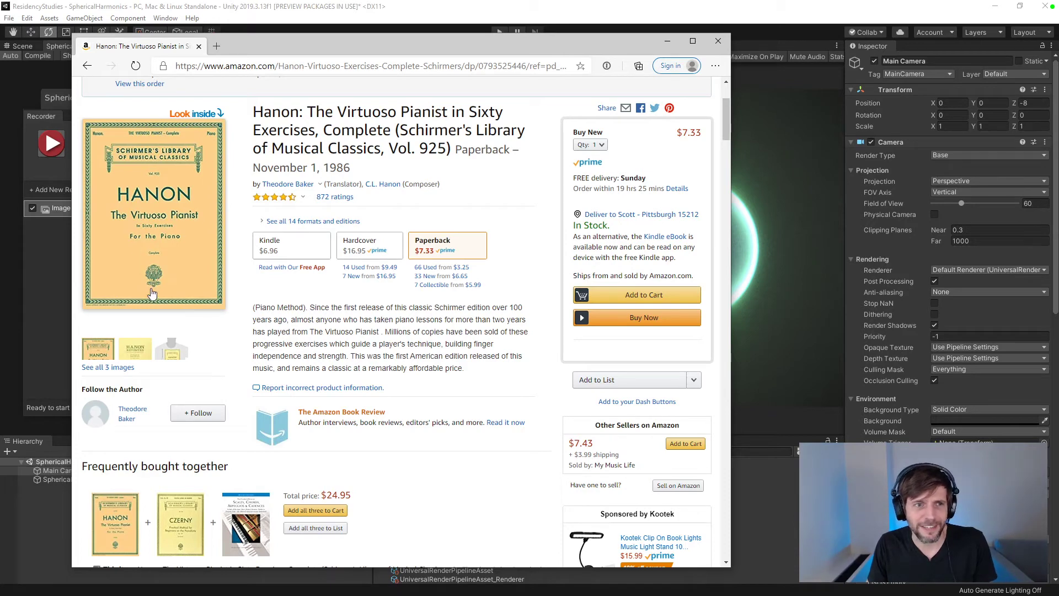
pyautogui.moveTo(428, 43); pyautogui.dragTo(0, 82)
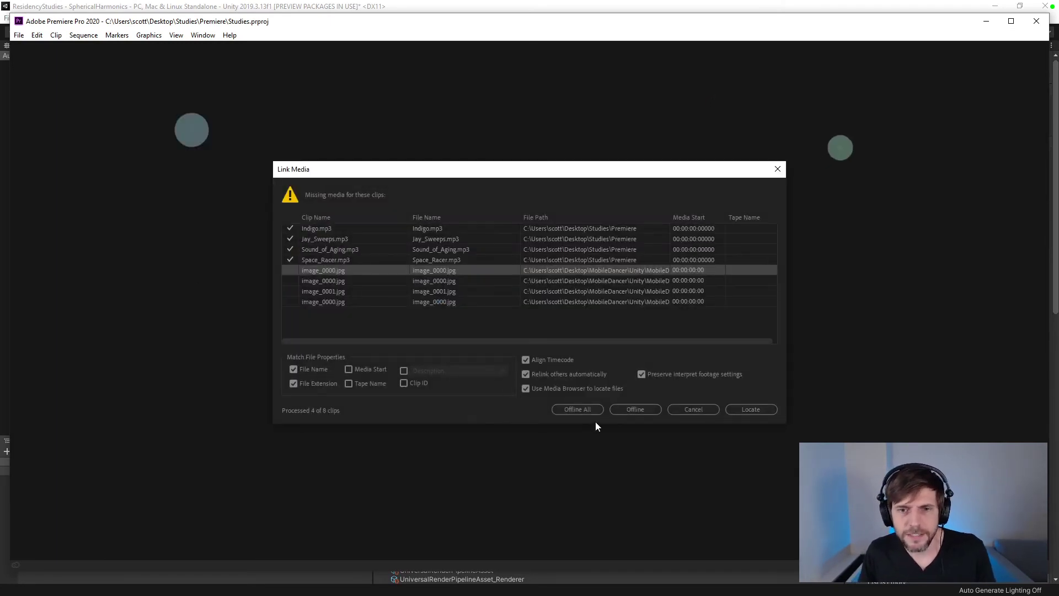
# - Relink the missing image_0000.jpg clip in the Premiere Pro project to image_0000.jpg in the Studies\Recordings\001 folder as an image sequence
pyautogui.click(760, 410)
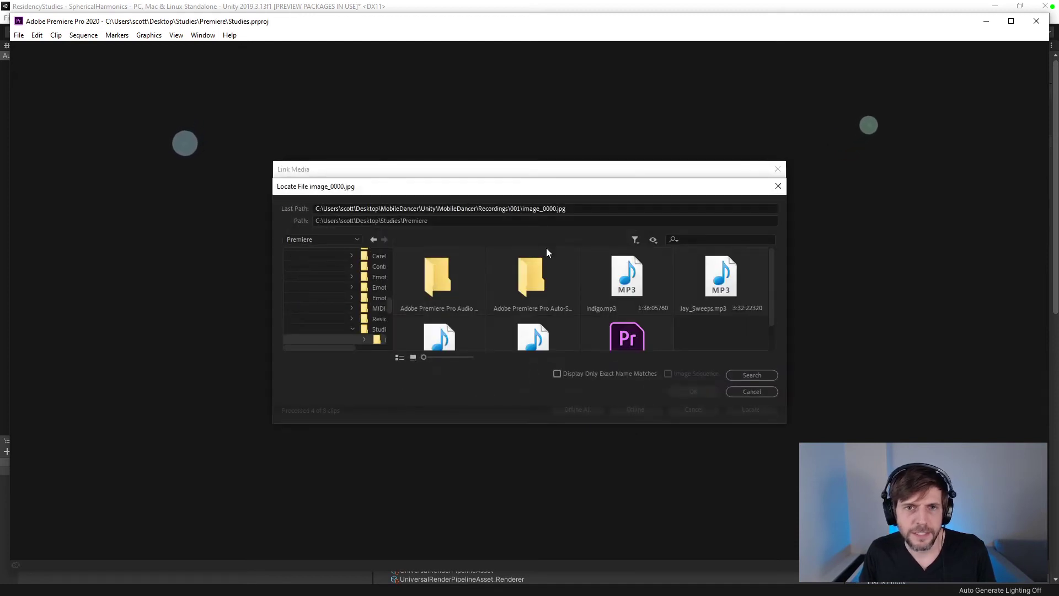
pyautogui.moveTo(503, 189); pyautogui.dragTo(565, 330)
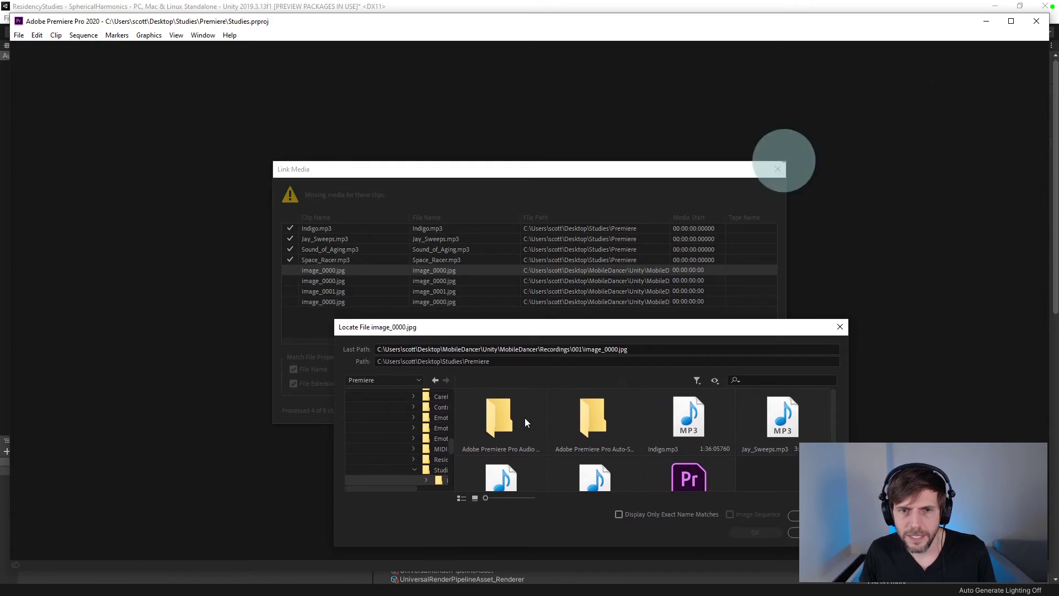
pyautogui.click(440, 471)
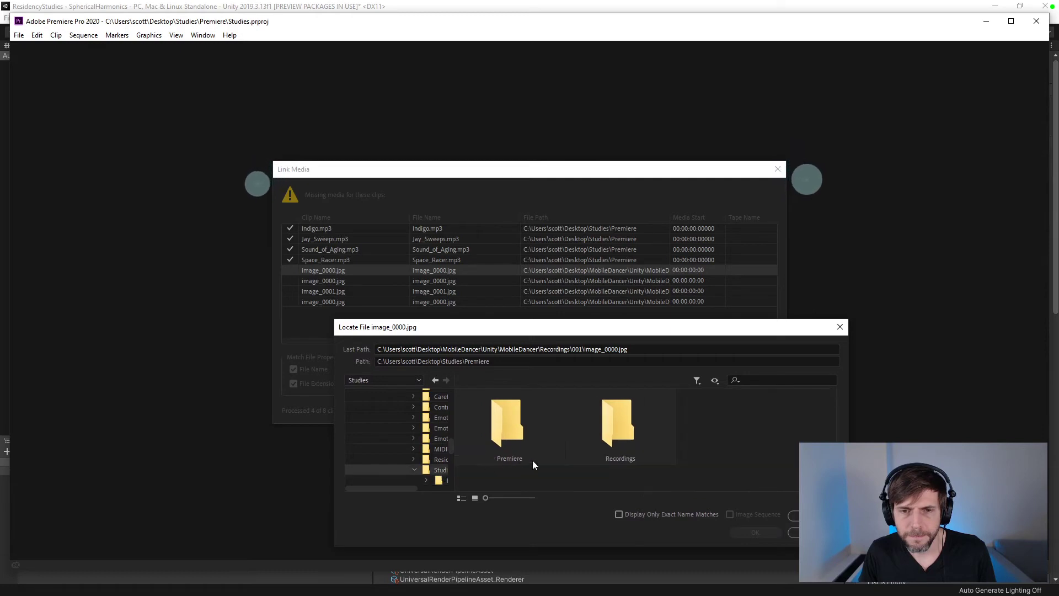
pyautogui.doubleClick(617, 428)
pyautogui.doubleClick(530, 428)
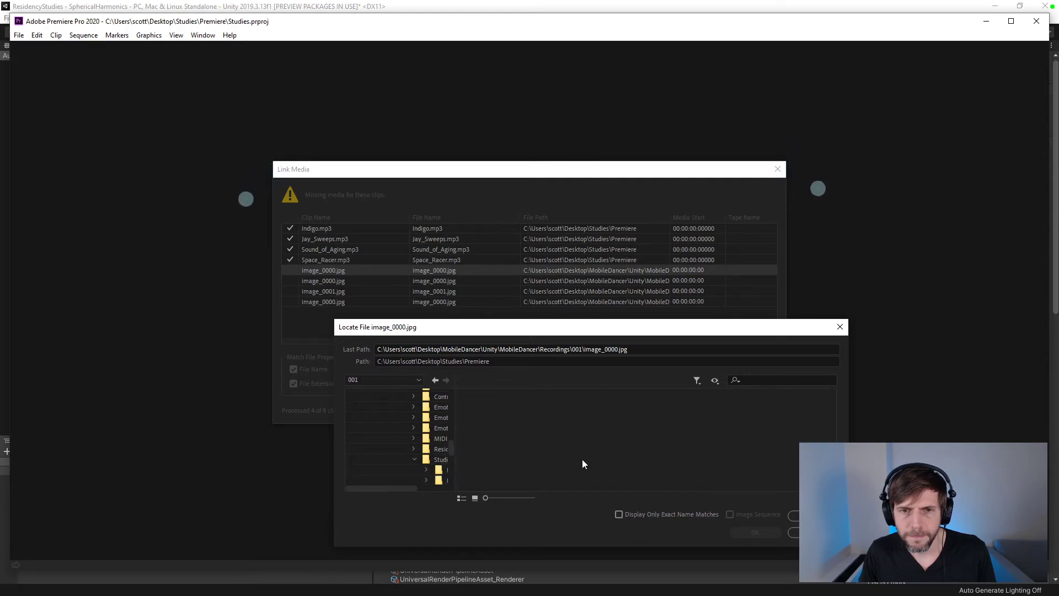
pyautogui.click(793, 514)
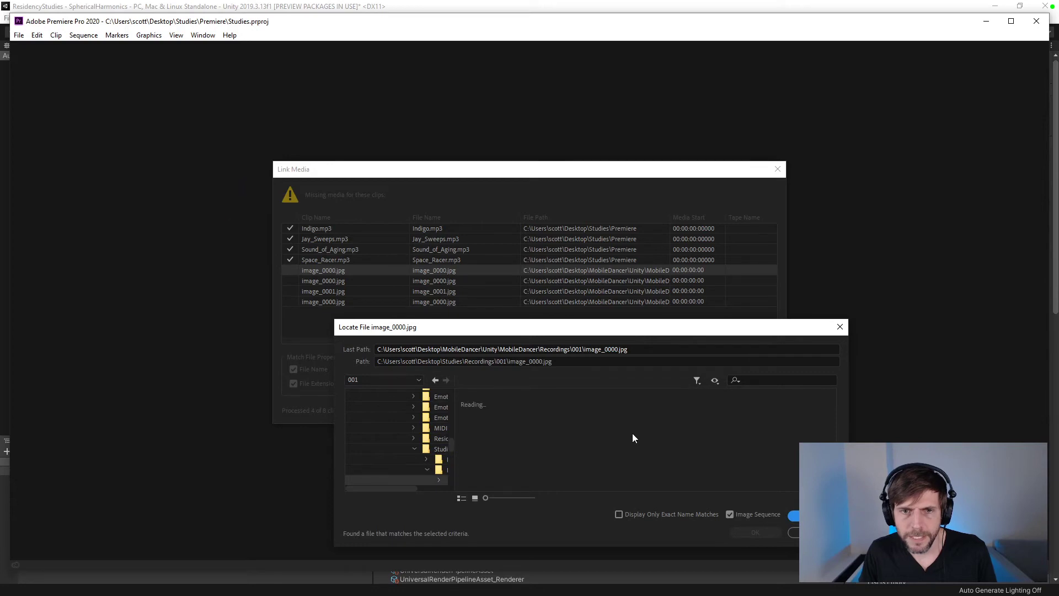
pyautogui.click(515, 174)
pyautogui.click(299, 173)
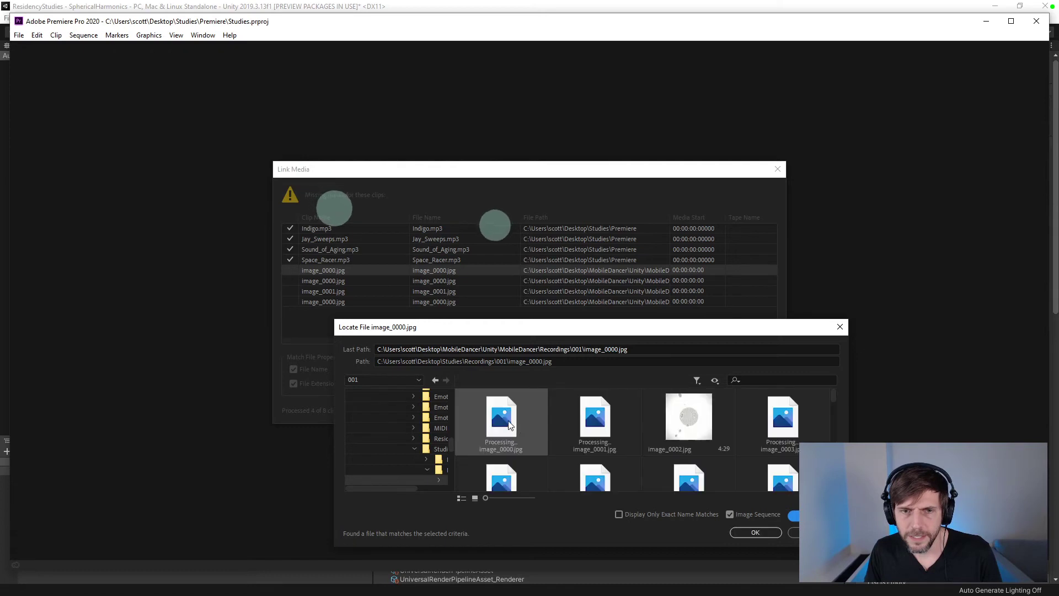
pyautogui.click(755, 532)
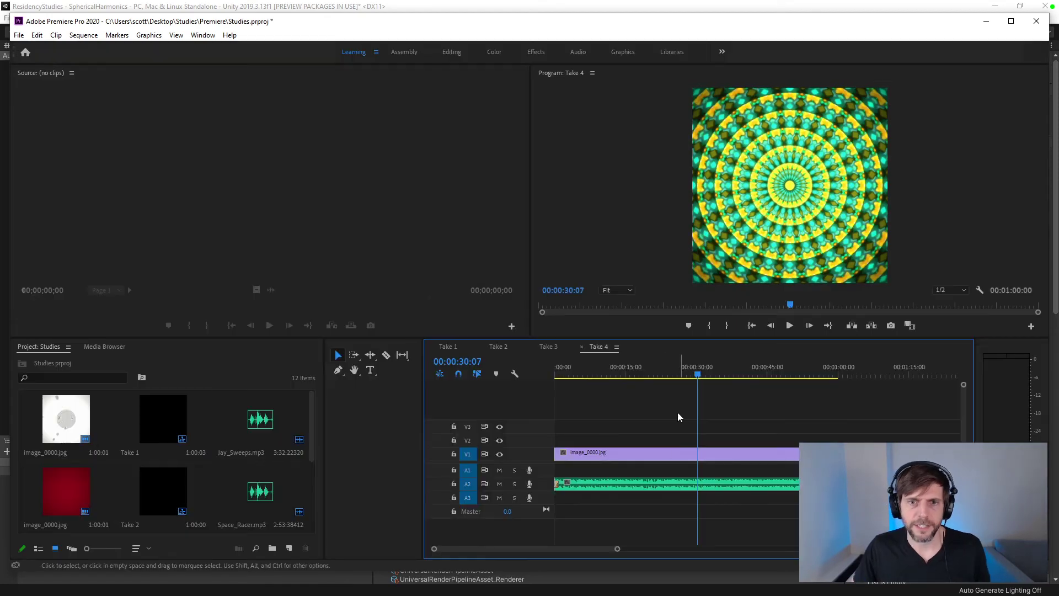
# - Preview the Take 4 sequence at 00:00:05:08 and look through the project's clips, sequences and new-item options
pyautogui.moveTo(693, 368); pyautogui.dragTo(580, 375)
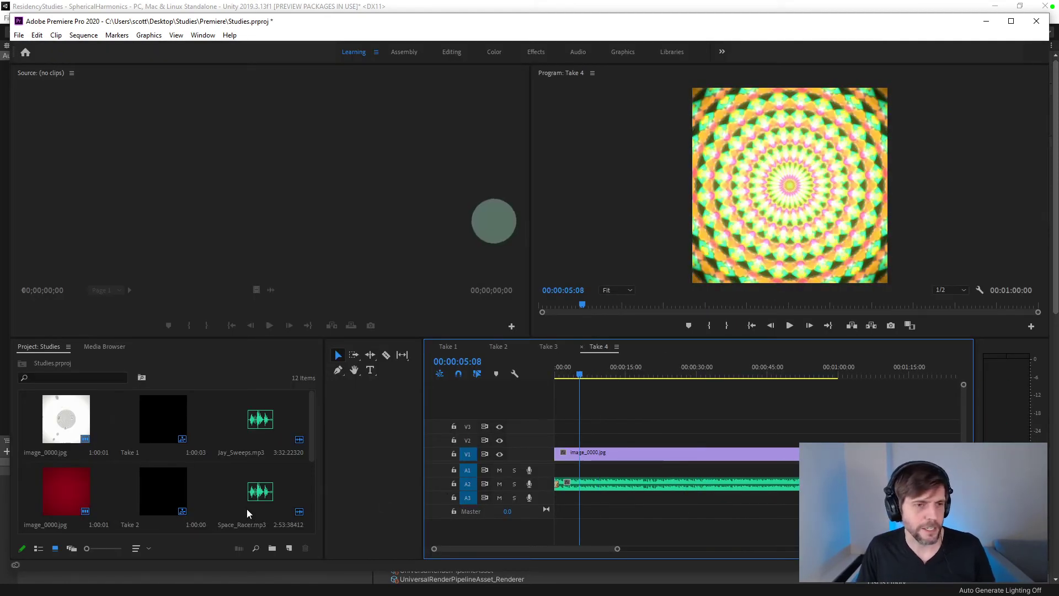
pyautogui.moveTo(311, 449); pyautogui.dragTo(304, 560)
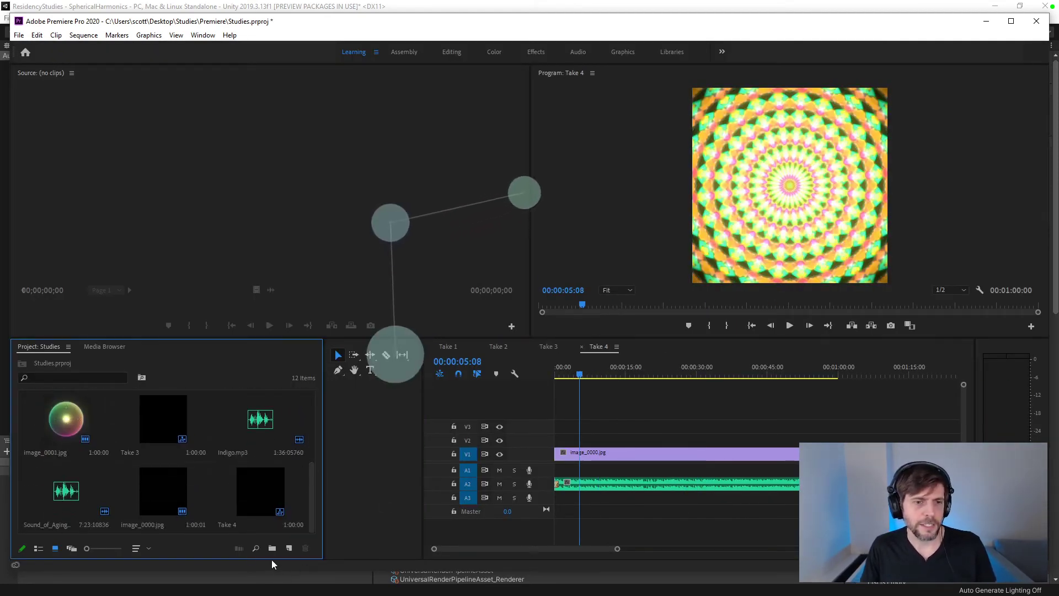
pyautogui.click(288, 548)
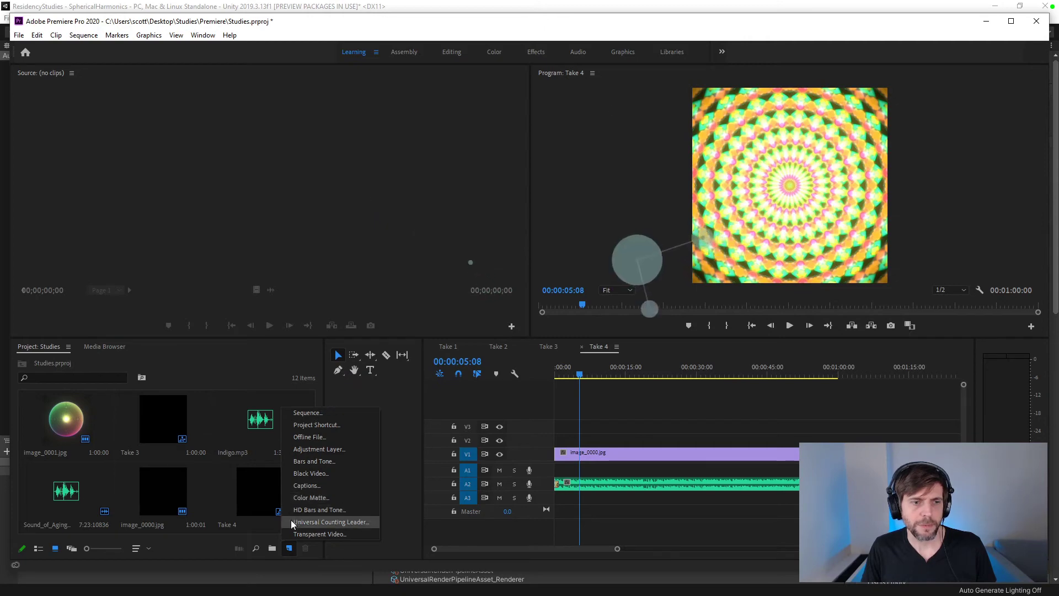
pyautogui.click(256, 373)
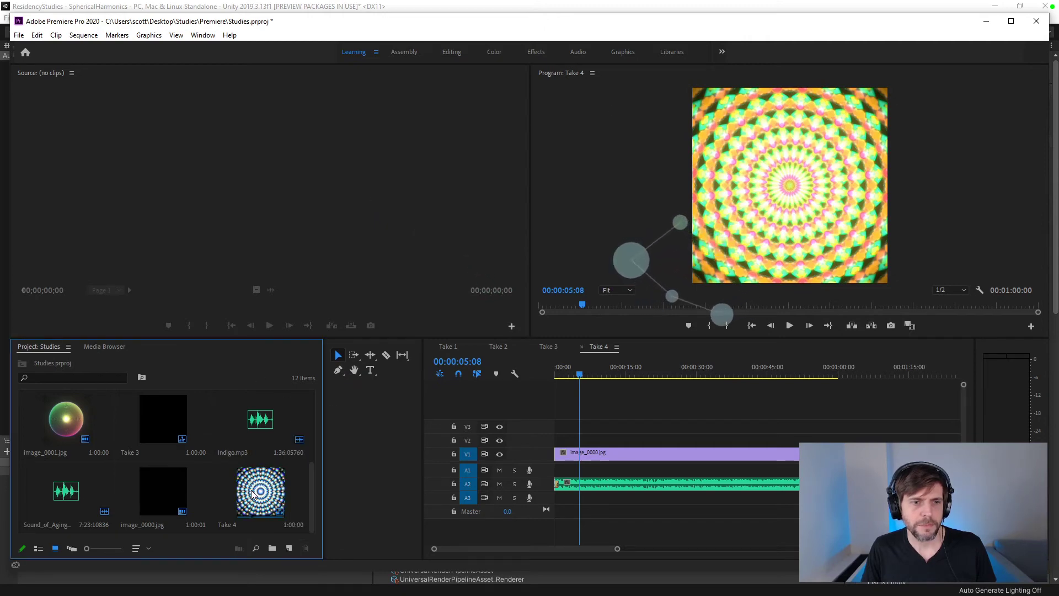
pyautogui.scroll(3, 252, 493)
pyautogui.scroll(-4, 300, 479)
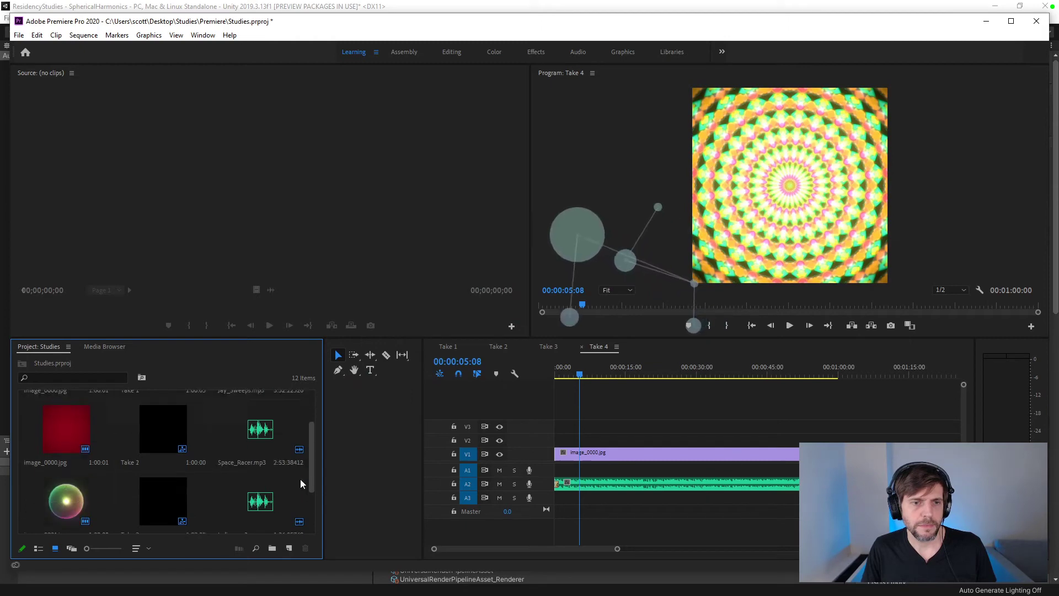
pyautogui.click(288, 548)
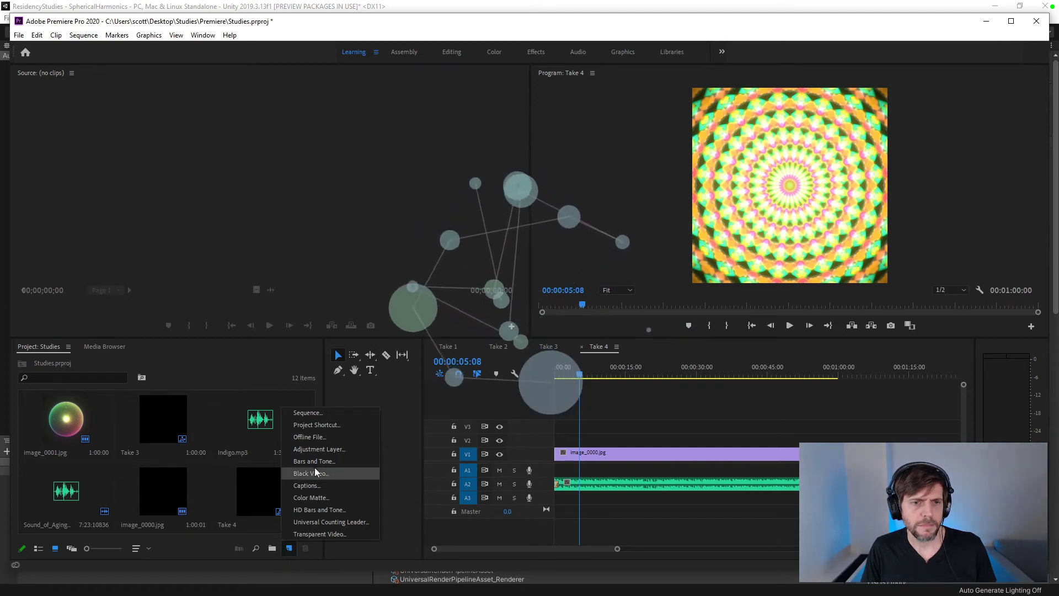
pyautogui.rightClick(263, 527)
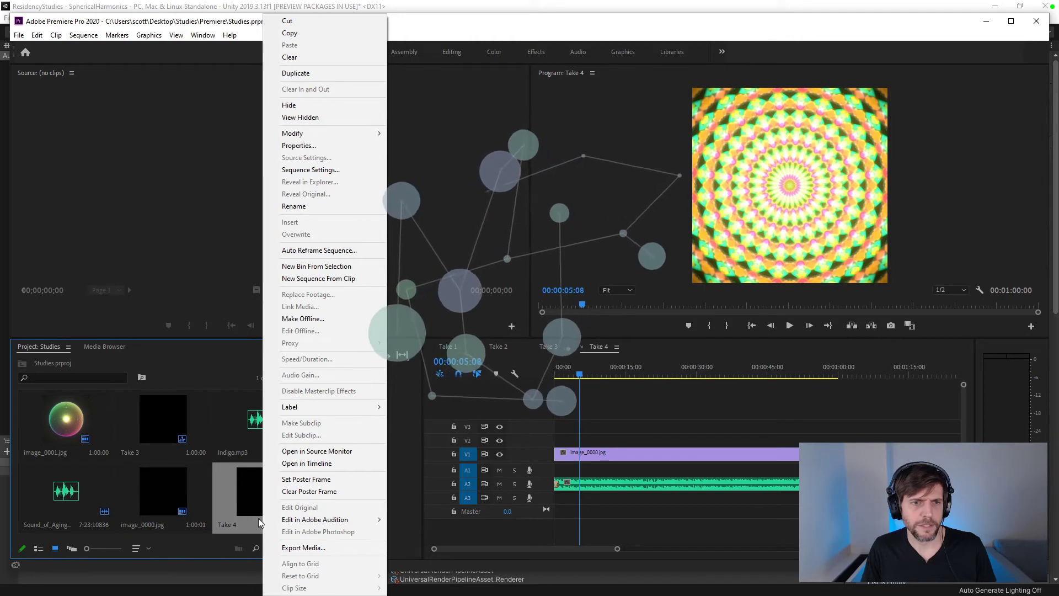
pyautogui.click(207, 465)
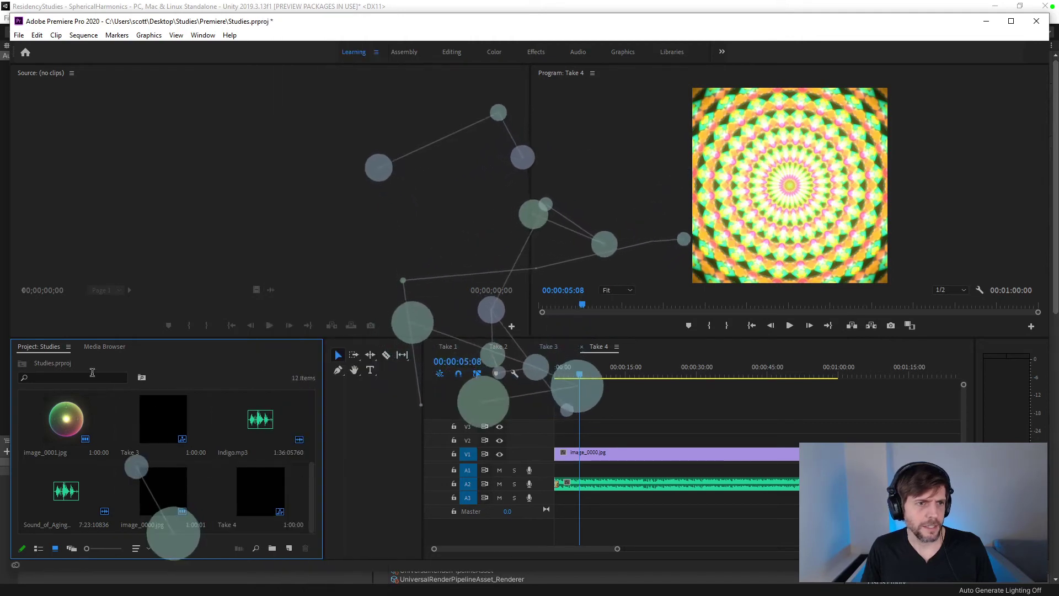
# - Switch the project items from icon view to list view and go to the end of the list
pyautogui.click(148, 548)
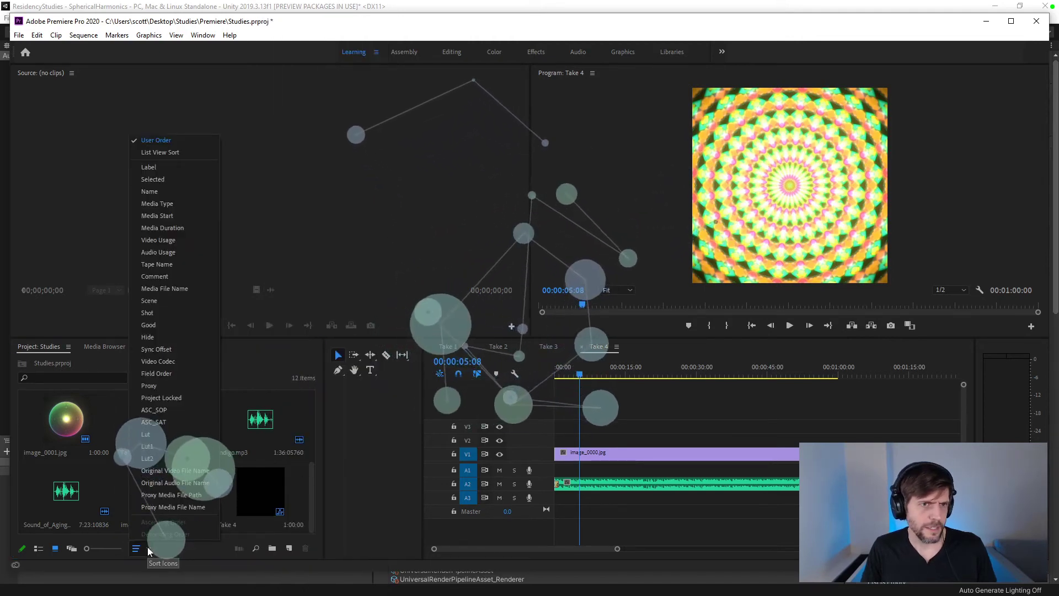
pyautogui.click(147, 548)
pyautogui.moveTo(90, 549)
pyautogui.mouseDown()
pyautogui.moveTo(103, 550)
pyautogui.moveTo(83, 550)
pyautogui.mouseUp()
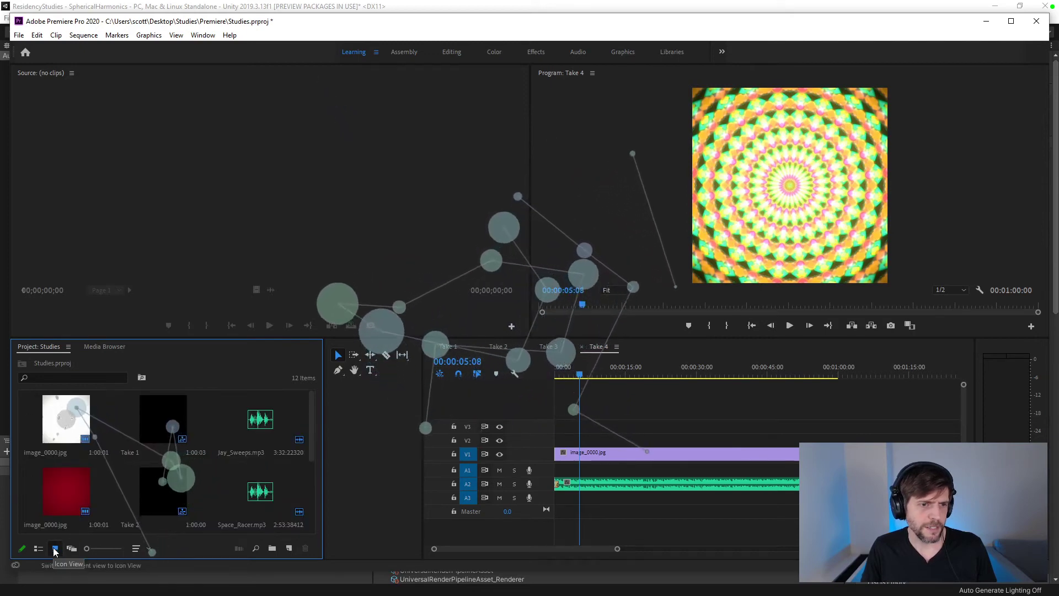
pyautogui.click(72, 548)
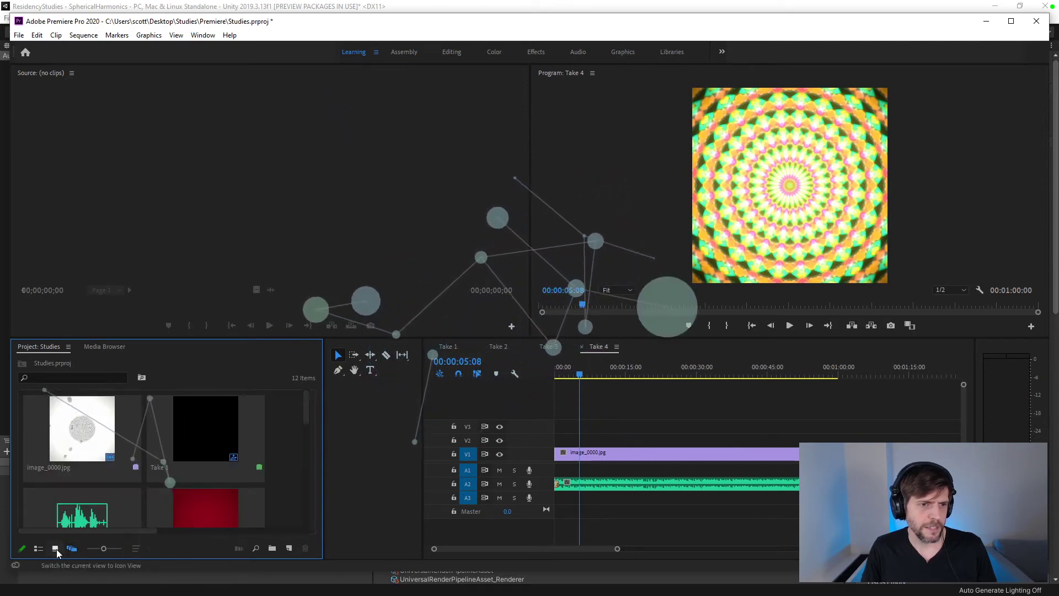
pyautogui.click(38, 548)
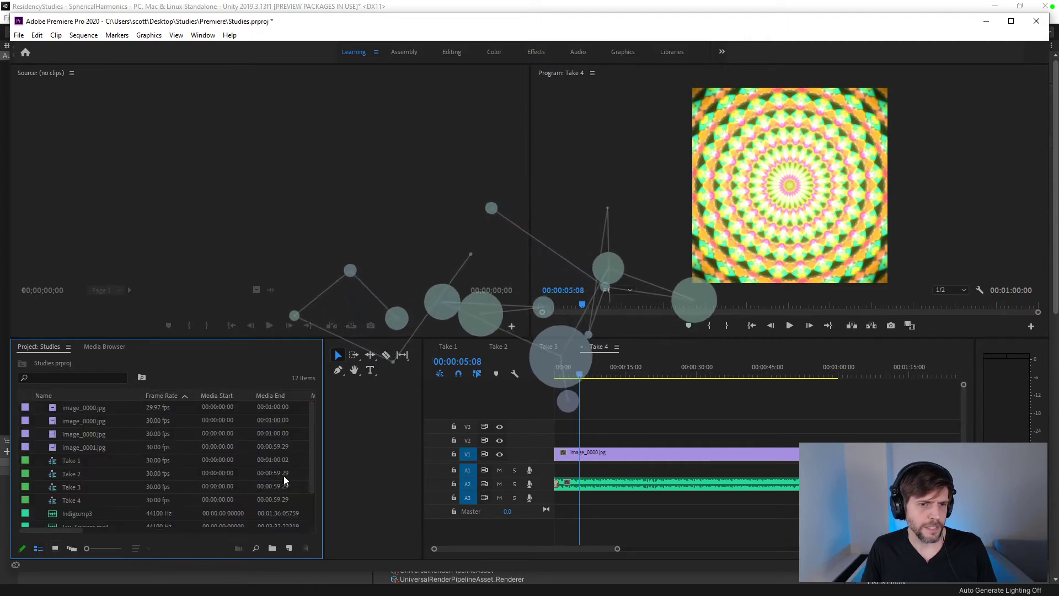
pyautogui.moveTo(311, 477); pyautogui.dragTo(302, 528)
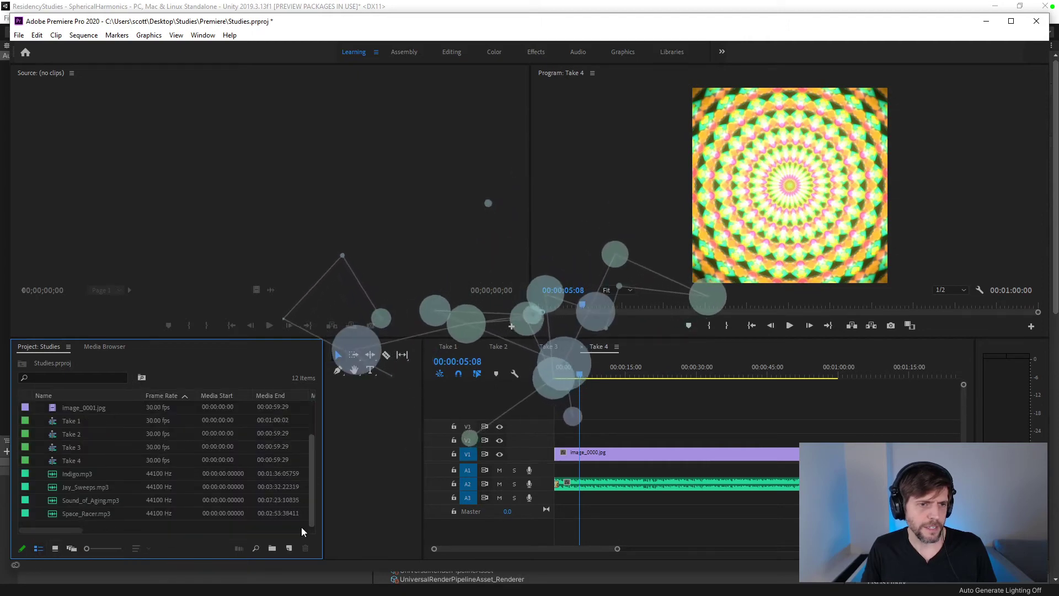
# - Import the new recording into the project as an image sequence starting at image_0001.jpg
pyautogui.rightClick(240, 523)
pyautogui.click(303, 405)
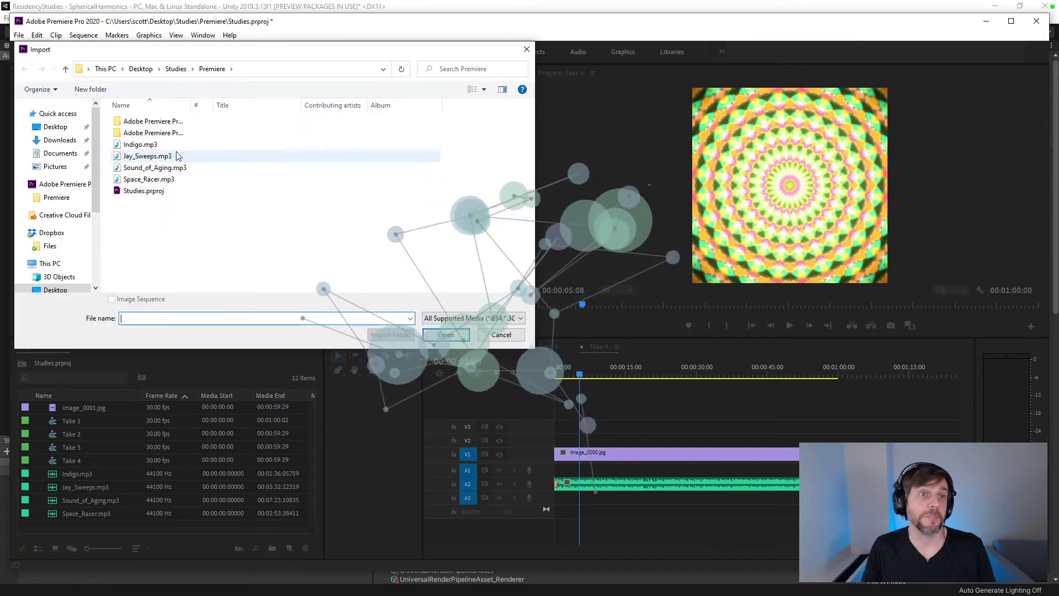
pyautogui.moveTo(214, 53); pyautogui.dragTo(0, 155)
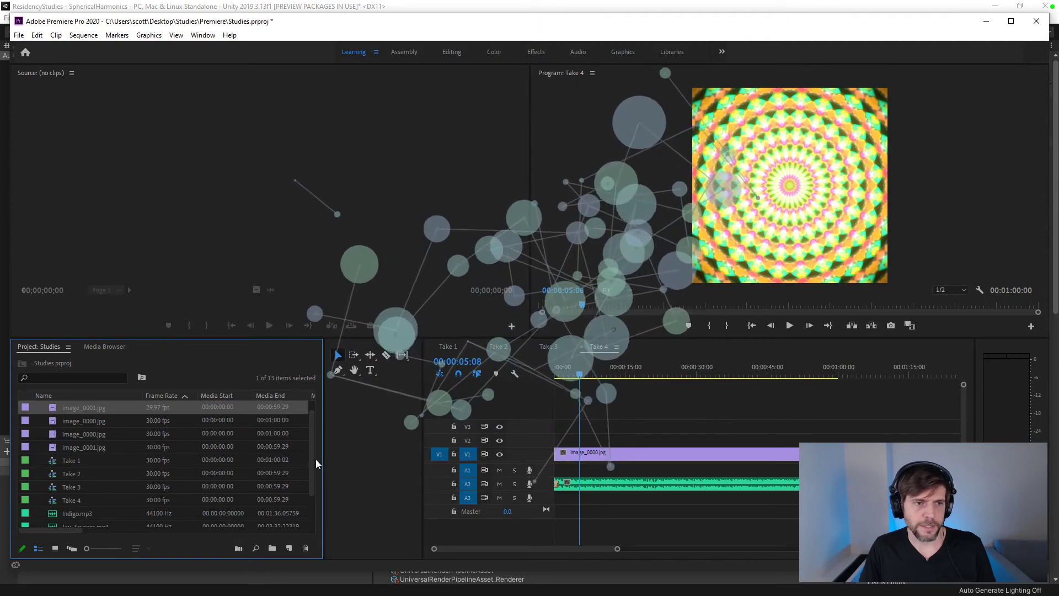
# - Create a new sequence named Take 6 with the DV - NTSC Standard 48kHz preset
pyautogui.moveTo(311, 467); pyautogui.dragTo(310, 504)
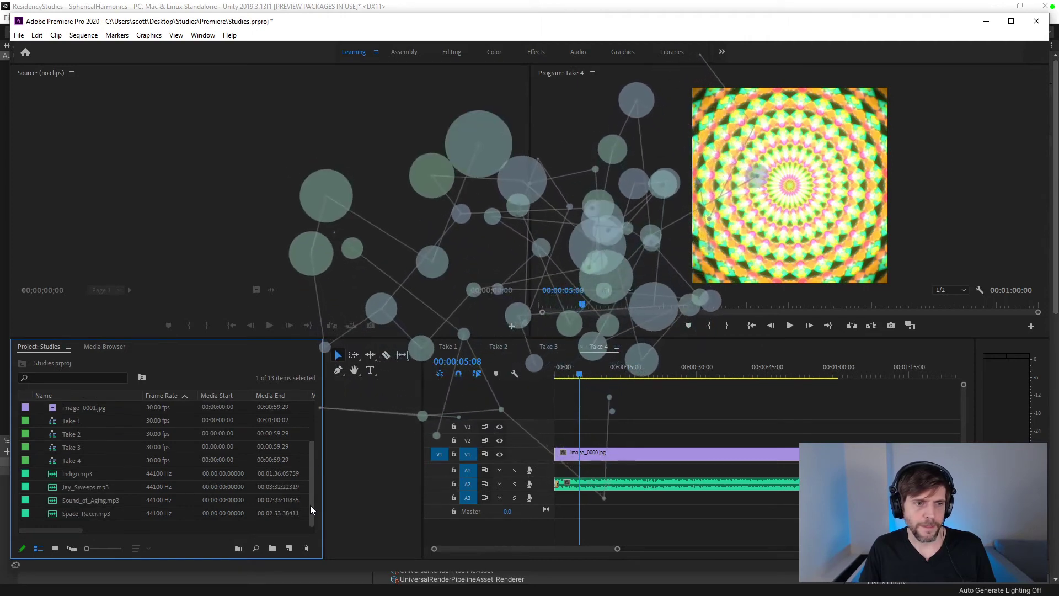
pyautogui.click(288, 548)
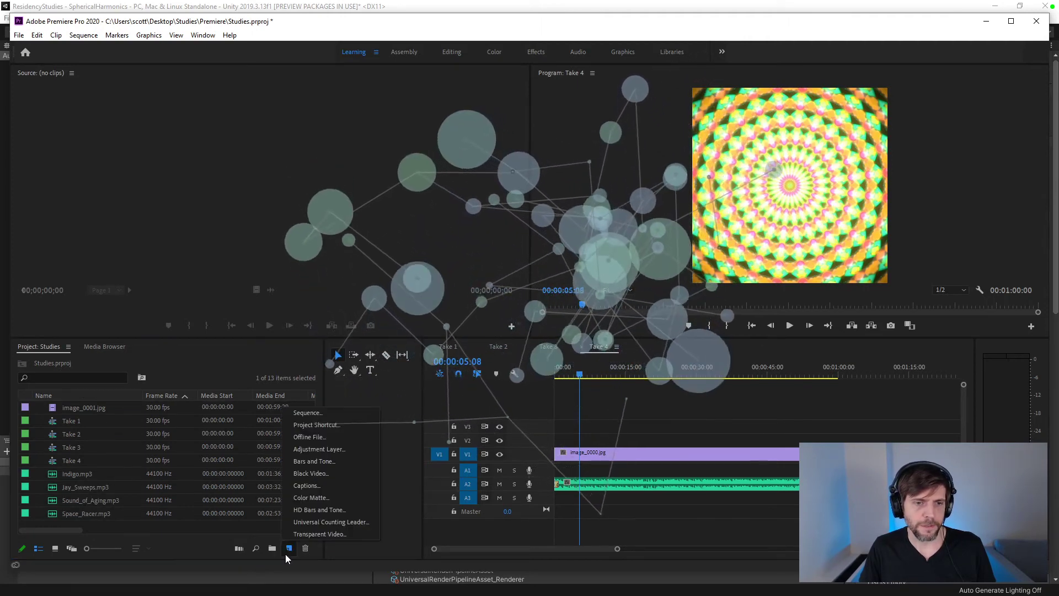
pyautogui.click(332, 415)
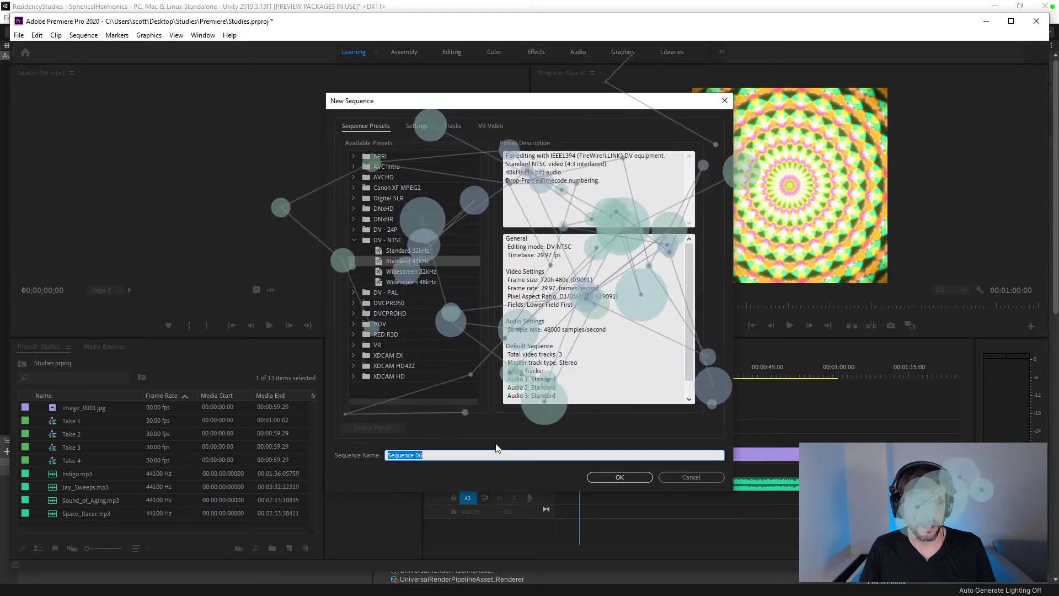
pyautogui.write('Take 6')
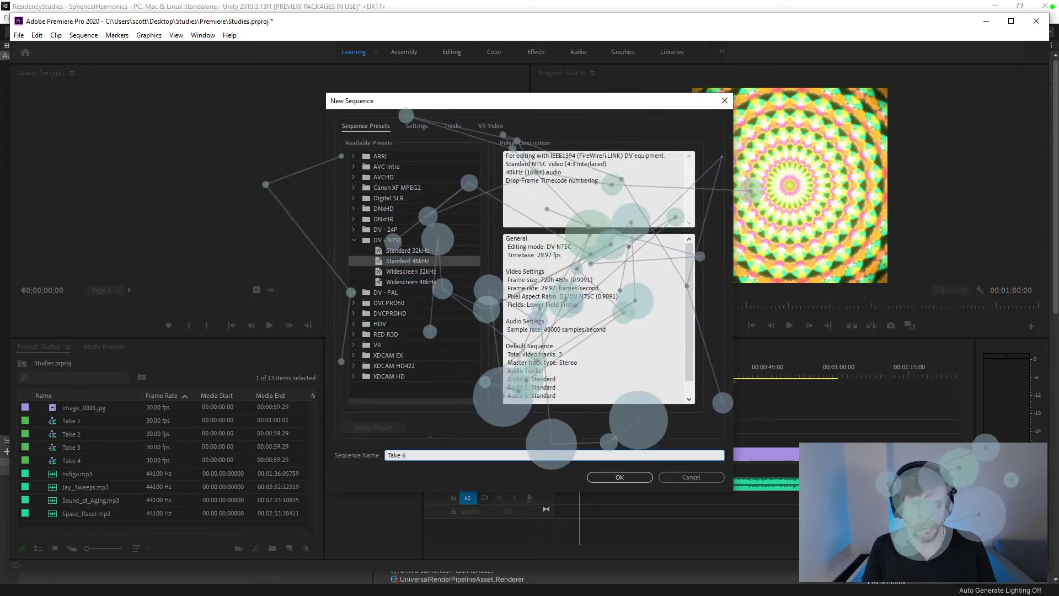
pyautogui.press('Return')
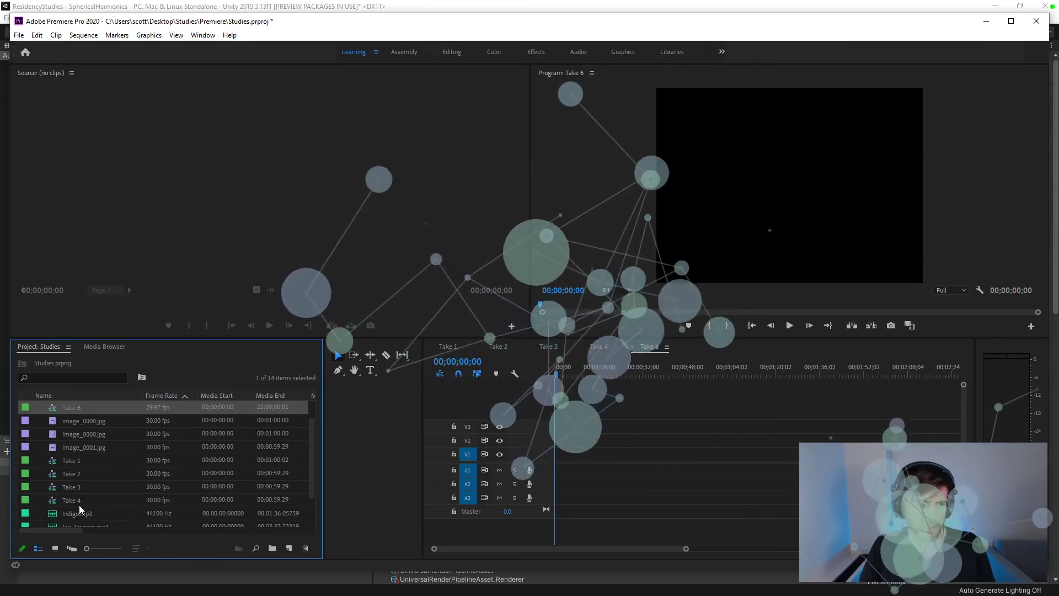
# - Enlarge the project item area and create a new bin named Study 001
pyautogui.scroll(1, 105, 487)
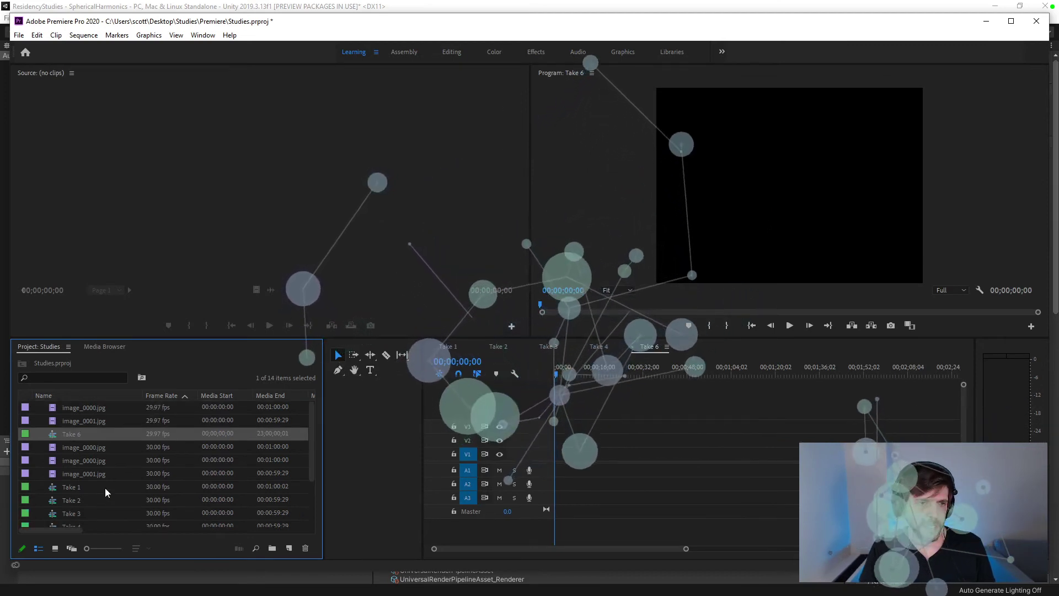
pyautogui.moveTo(148, 336); pyautogui.dragTo(153, 288)
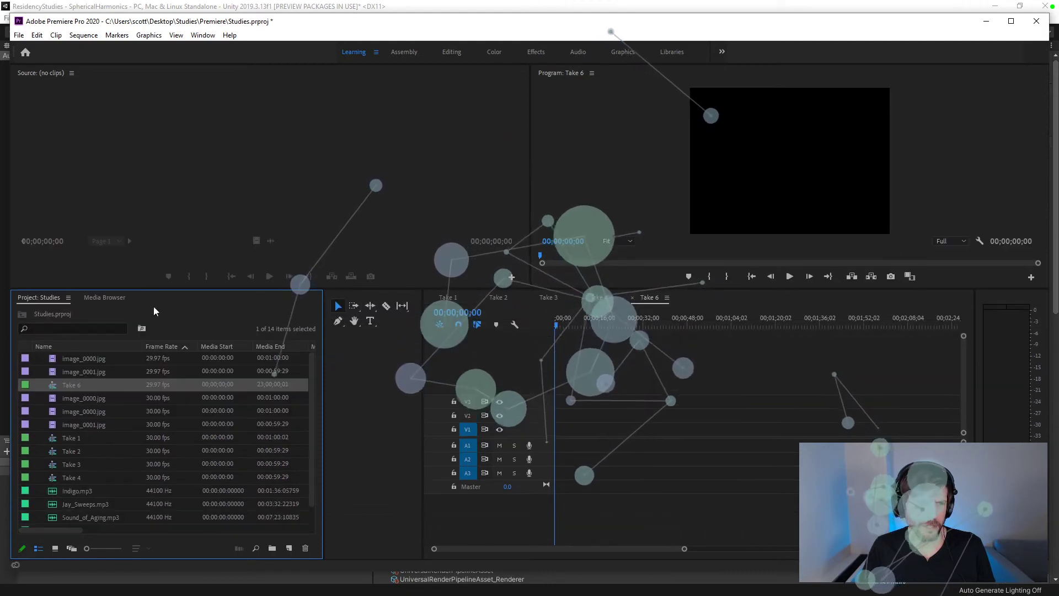
pyautogui.click(287, 548)
pyautogui.click(275, 551)
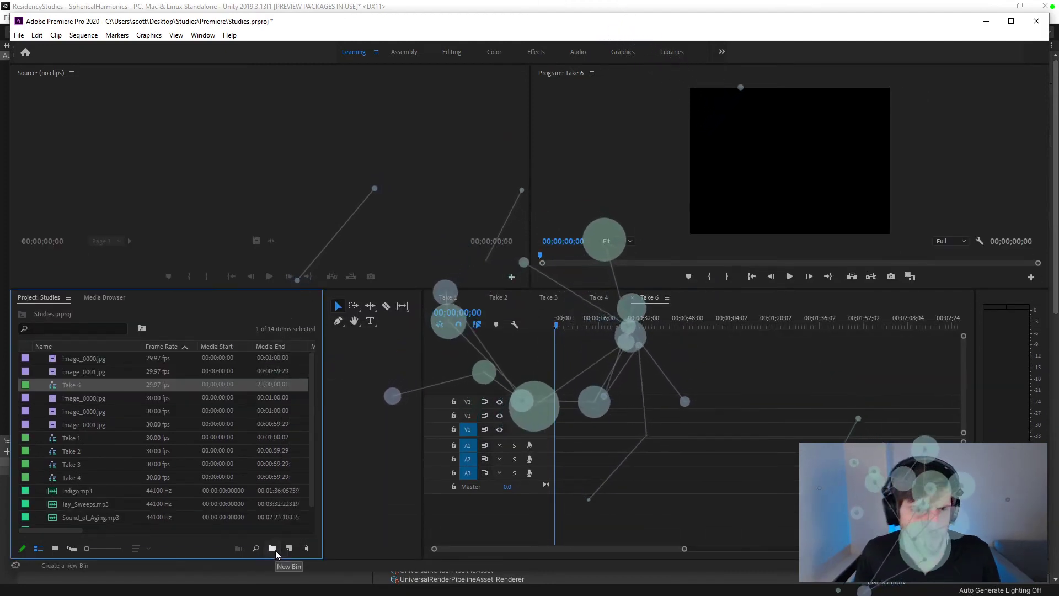
pyautogui.click(274, 549)
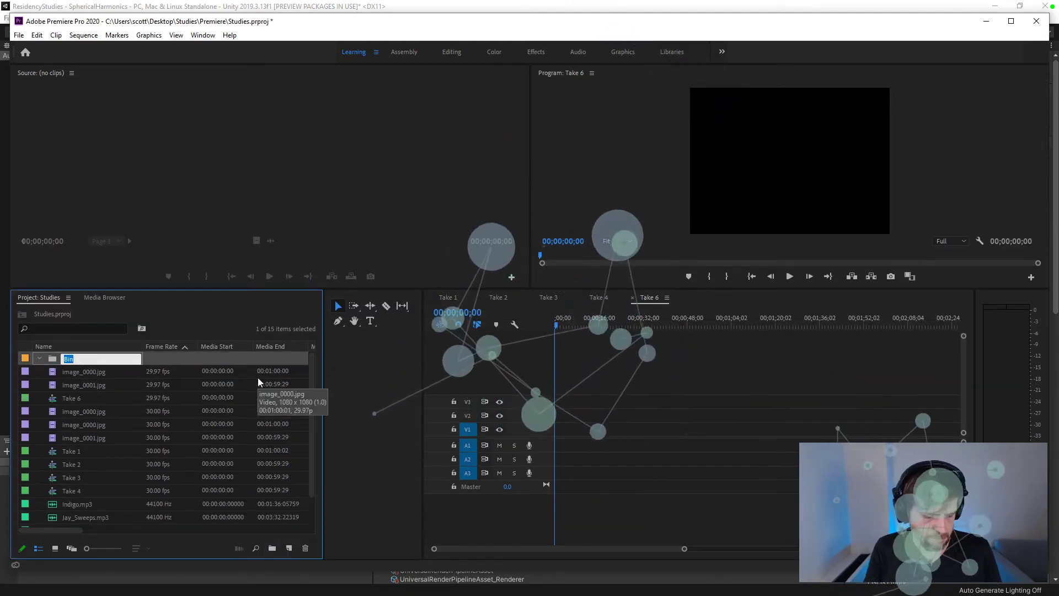
pyautogui.write('Study 001')
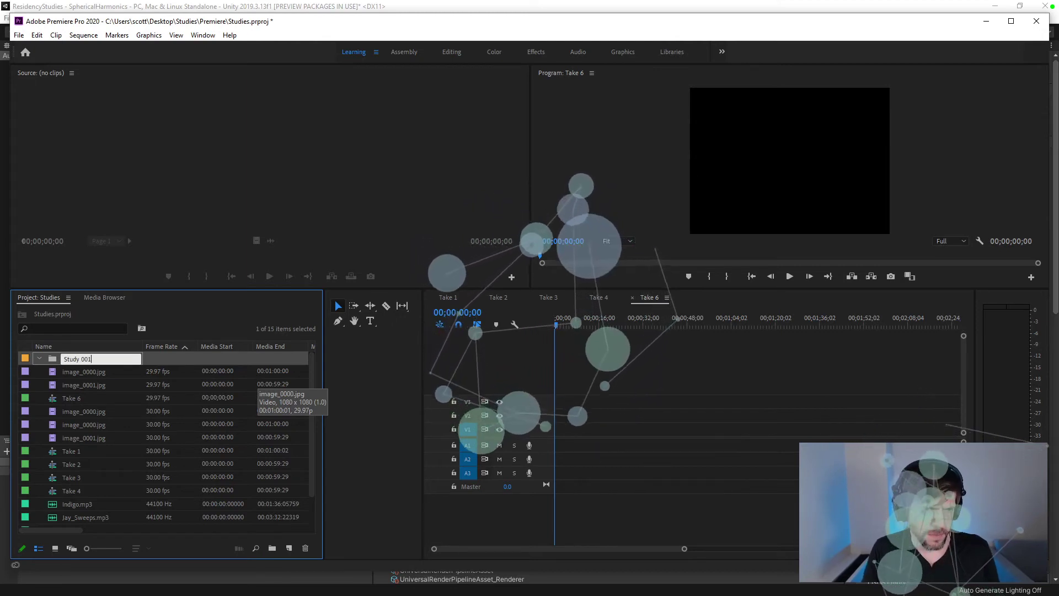
pyautogui.press('Return')
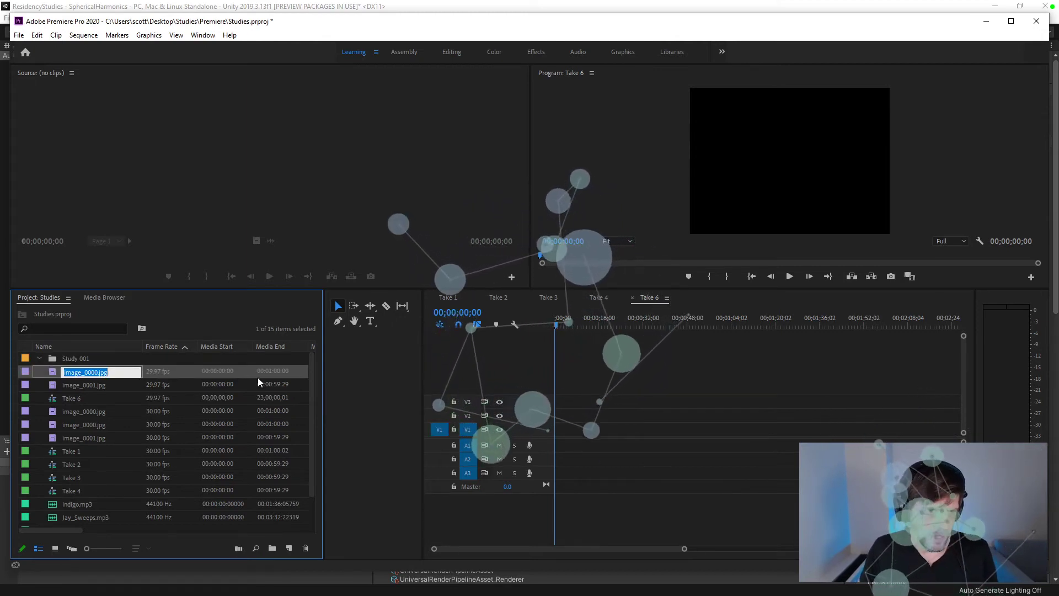
pyautogui.click(257, 377)
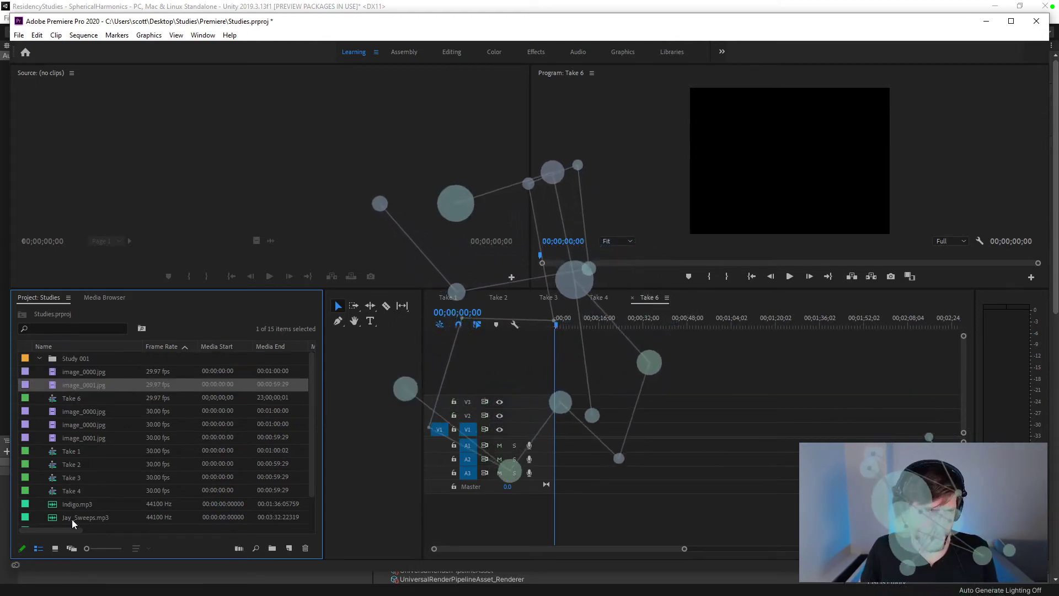
# - Show the project items as thumbnails and move the white image_0000.jpg clip and the Take 1 sequence into the Study 001 bin
pyautogui.click(87, 451)
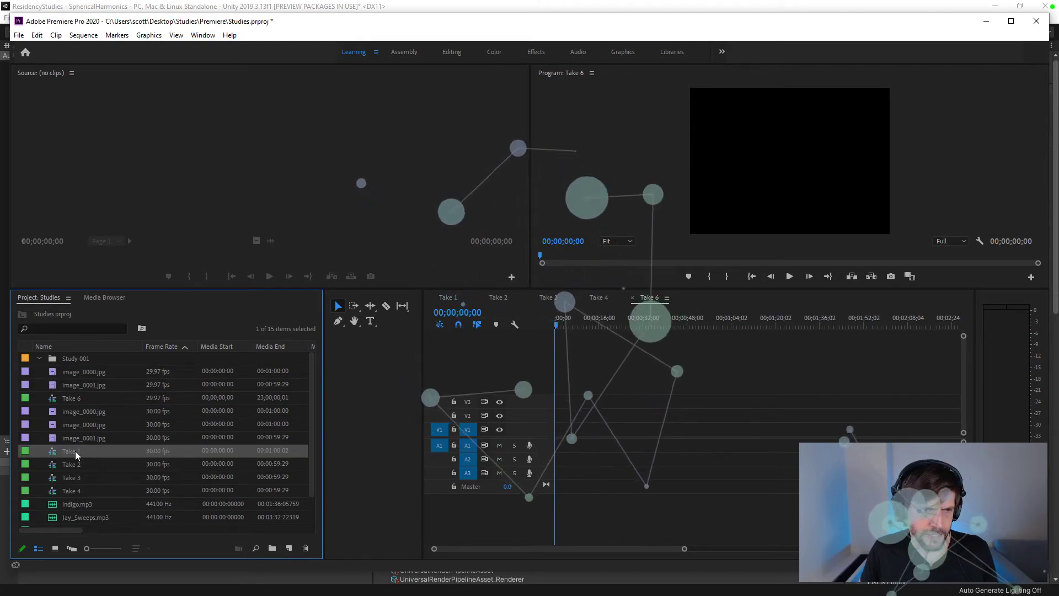
pyautogui.click(55, 548)
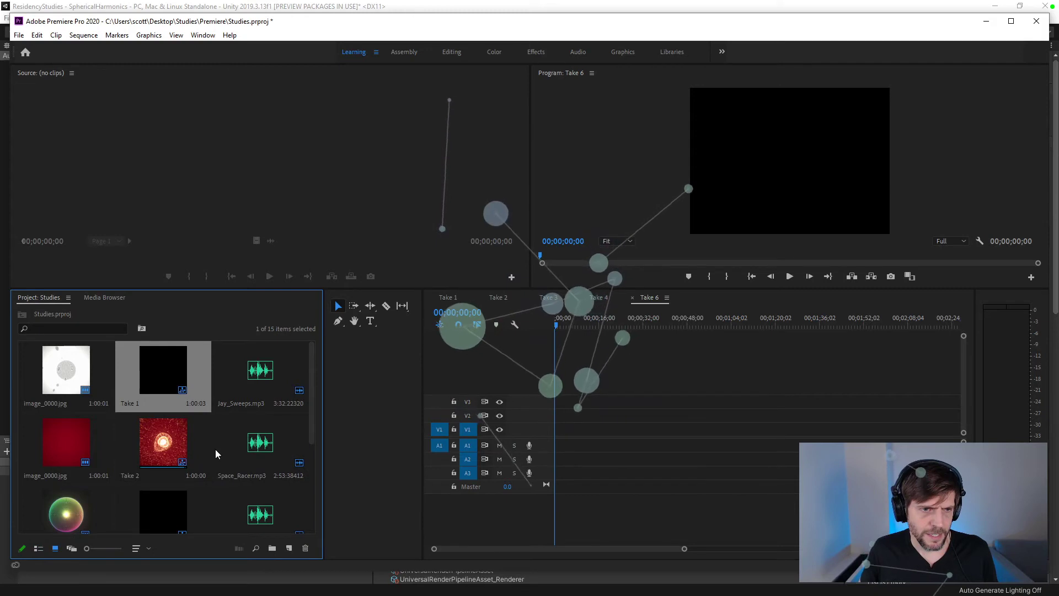
pyautogui.scroll(-3, 215, 449)
pyautogui.scroll(3, 215, 452)
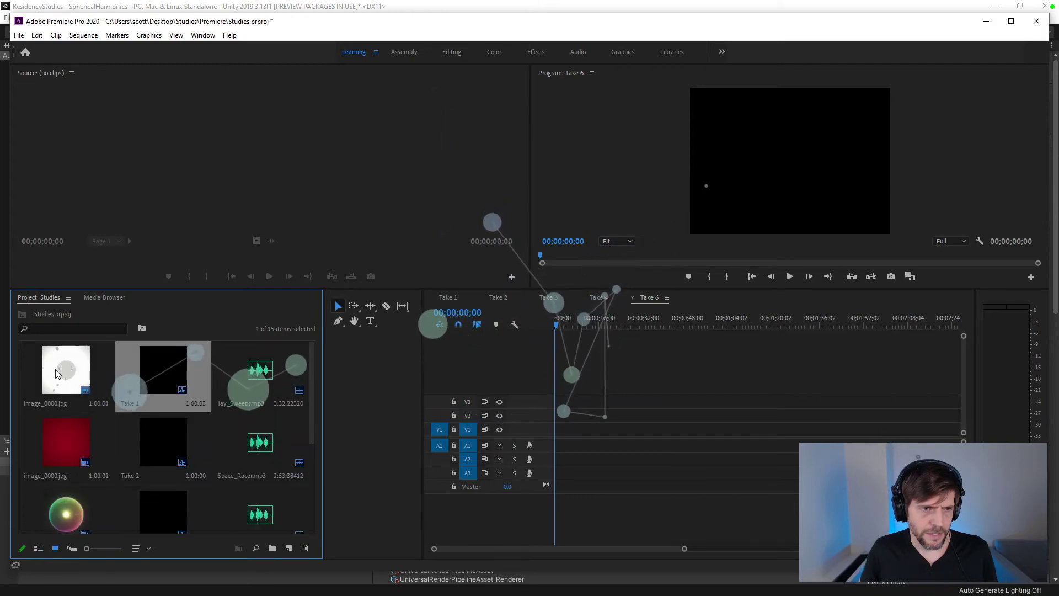
pyautogui.keyDown('ctrl'); pyautogui.click(166, 376); pyautogui.keyUp('ctrl')
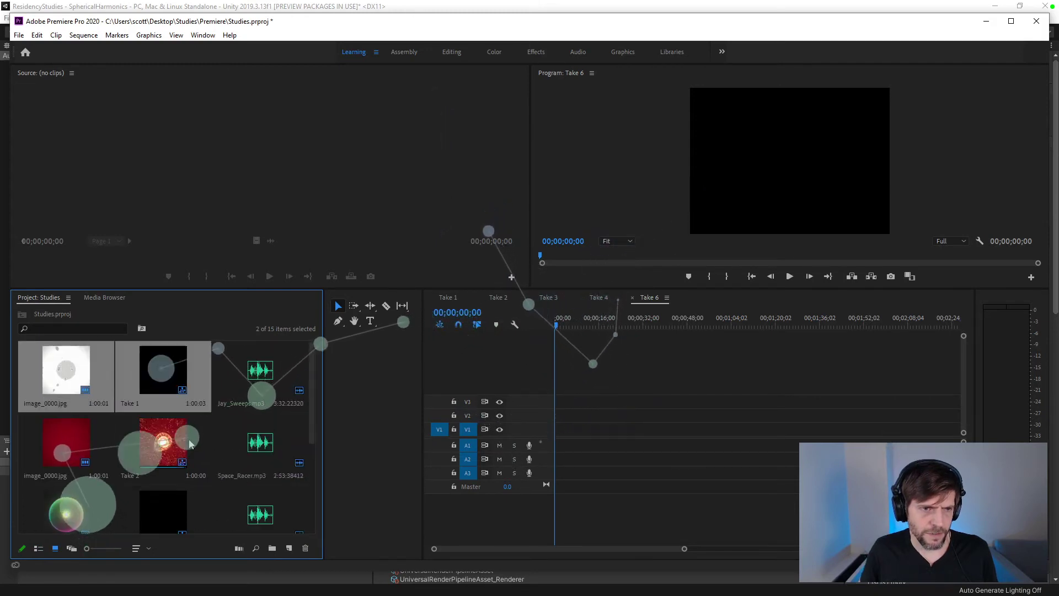
pyautogui.moveTo(169, 380); pyautogui.dragTo(103, 379)
pyautogui.click(181, 386)
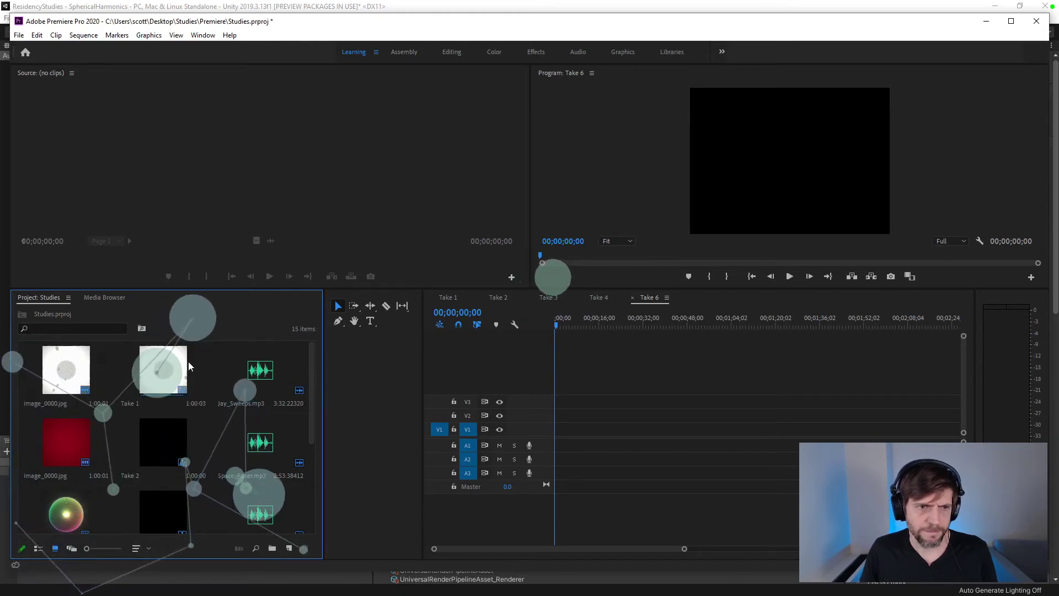
pyautogui.keyDown('ctrl'); pyautogui.click(105, 367); pyautogui.keyUp('ctrl')
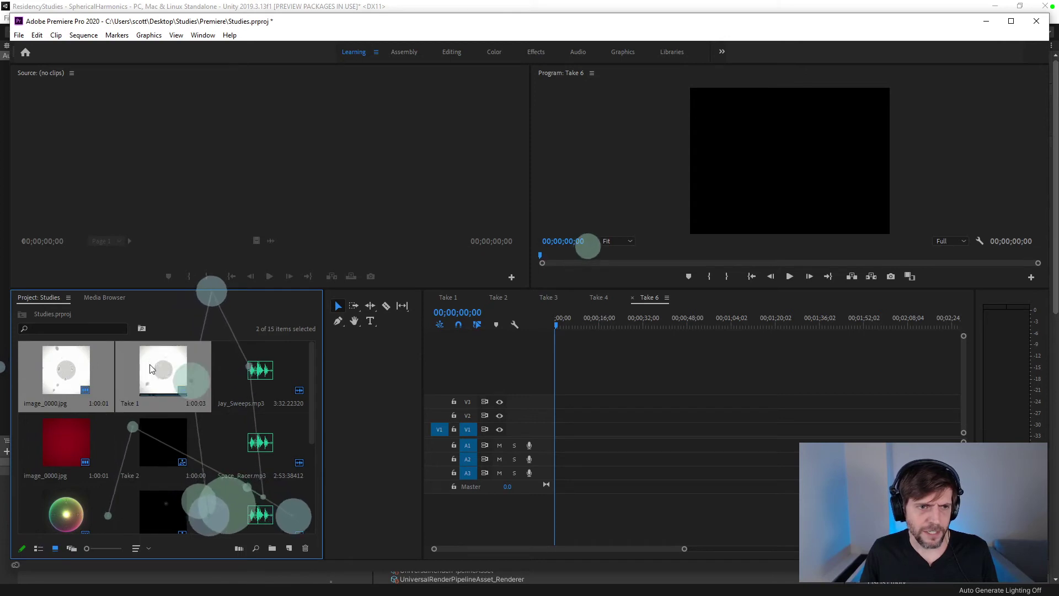
pyautogui.moveTo(216, 550); pyautogui.dragTo(216, 515)
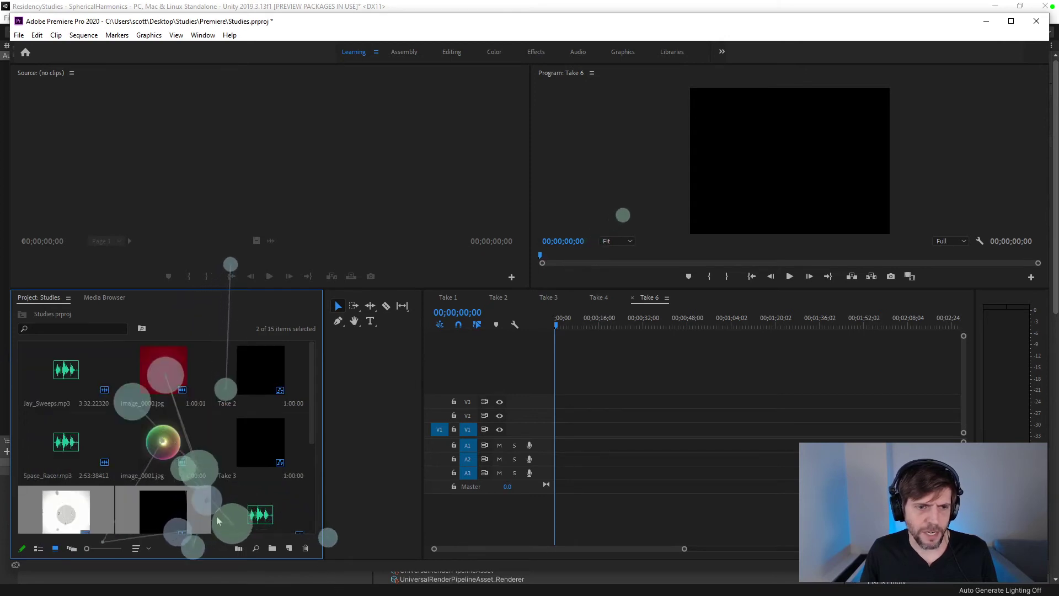
pyautogui.scroll(-3, 216, 515)
pyautogui.moveTo(114, 378); pyautogui.dragTo(259, 494)
# - Open the Take 1 sequence from the Study 001 bin and load its audio clip in the Source monitor
pyautogui.doubleClick(71, 492)
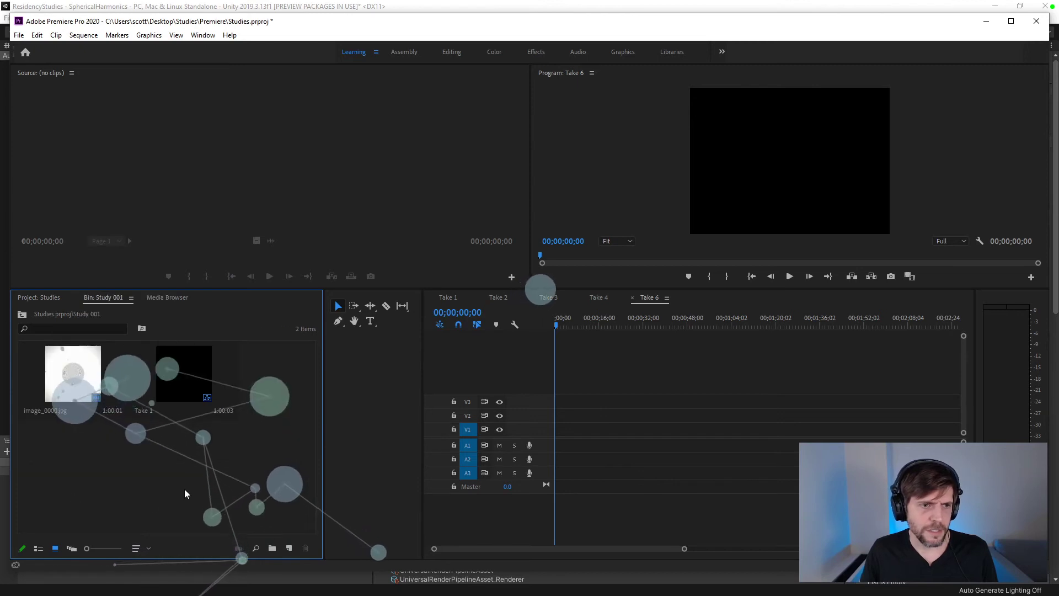
pyautogui.click(179, 379)
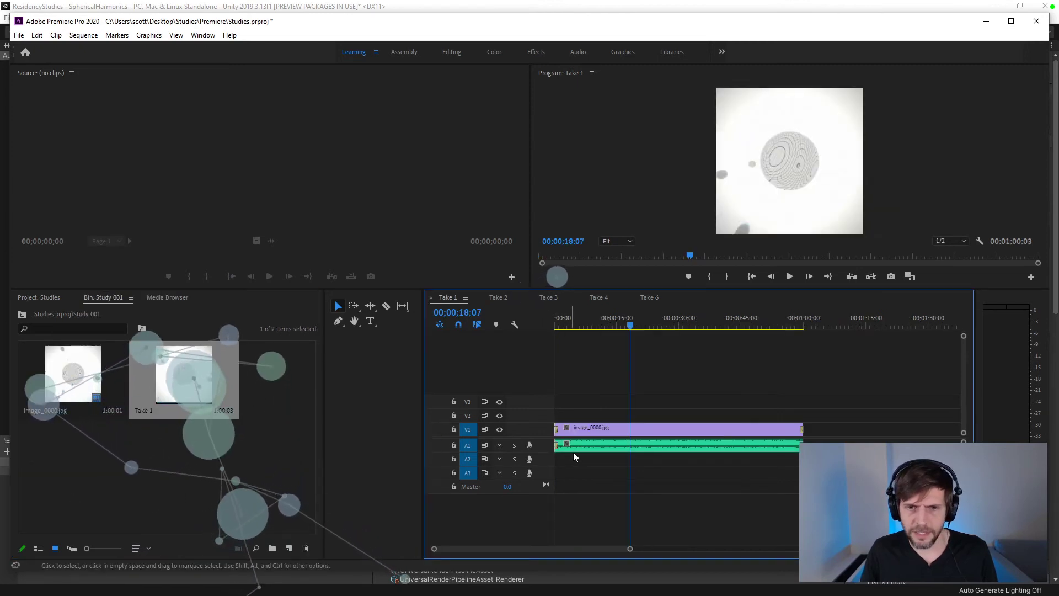
pyautogui.doubleClick(601, 446)
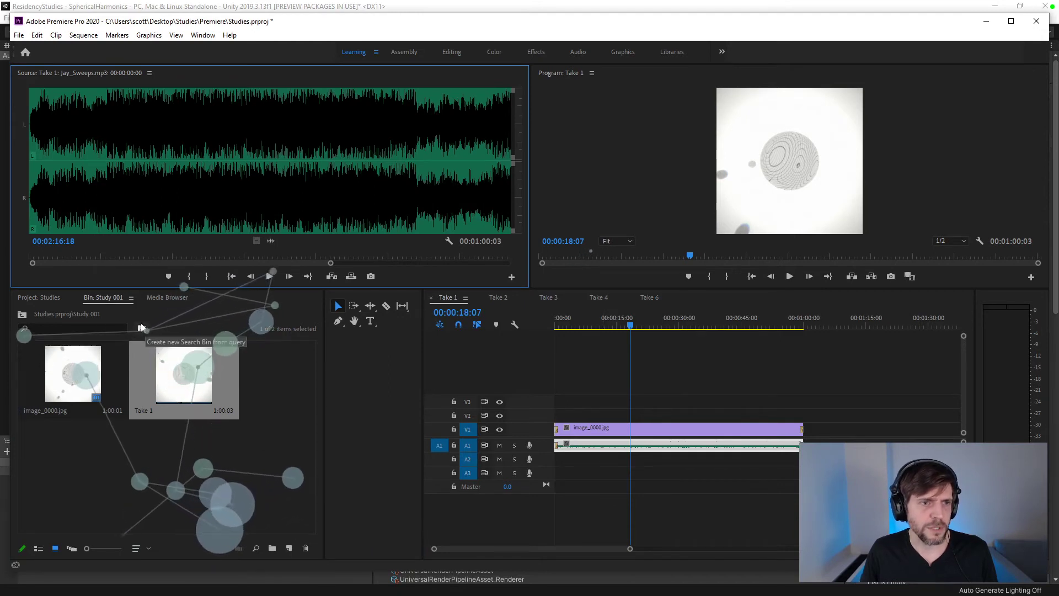
# - Return to the Studies project items and move Jay_Sweeps.mp3 into the Study 001 bin
pyautogui.click(40, 298)
pyautogui.scroll(3, 175, 520)
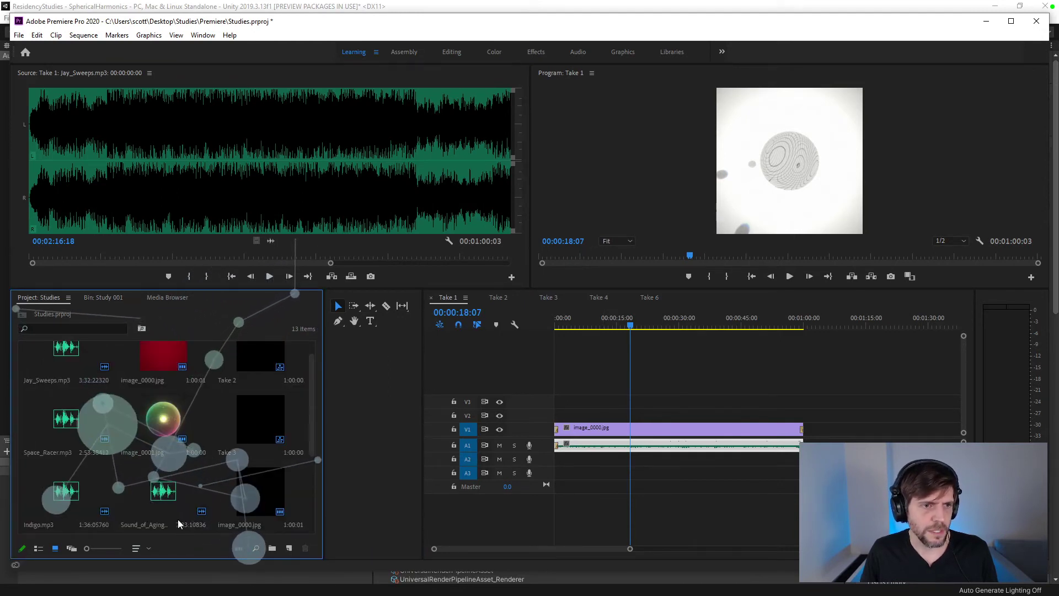
pyautogui.moveTo(64, 358); pyautogui.dragTo(213, 502)
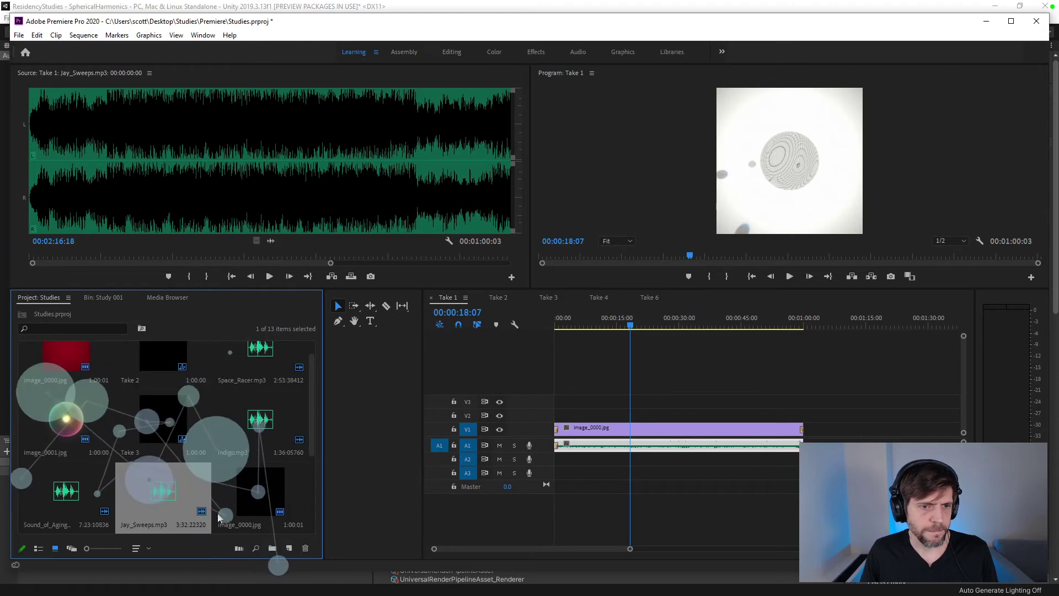
pyautogui.scroll(-2, 214, 502)
pyautogui.moveTo(73, 498); pyautogui.dragTo(72, 498)
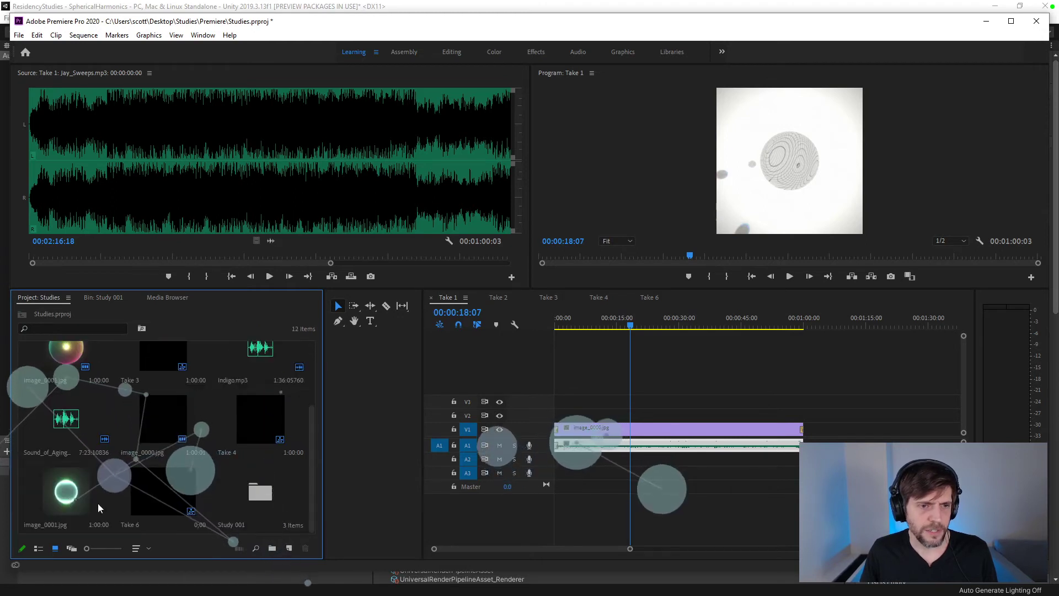
# - Create another bin in the project named Study 002
pyautogui.click(273, 549)
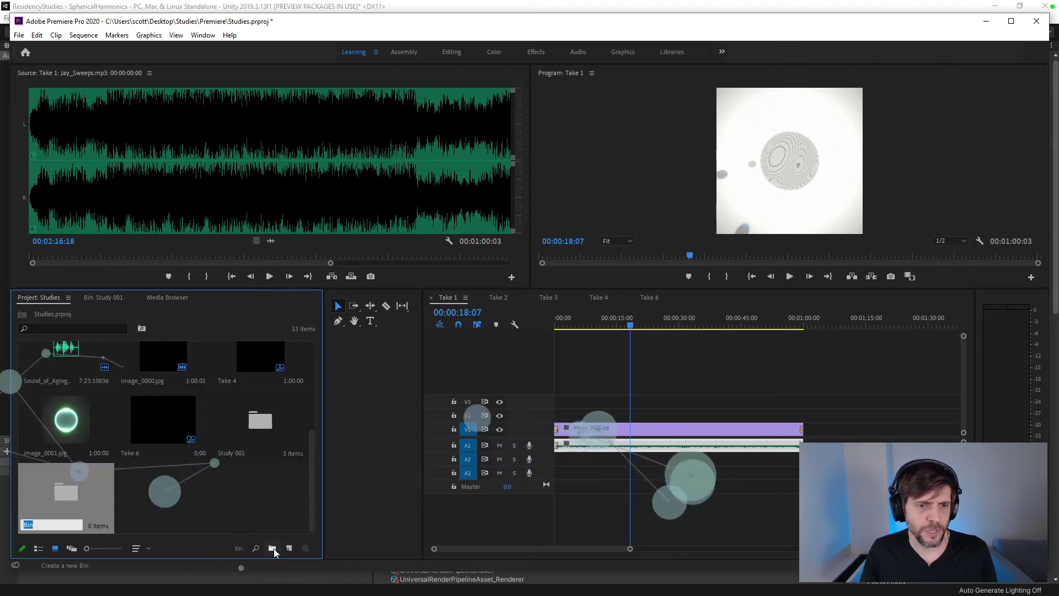
pyautogui.write('Study 0')
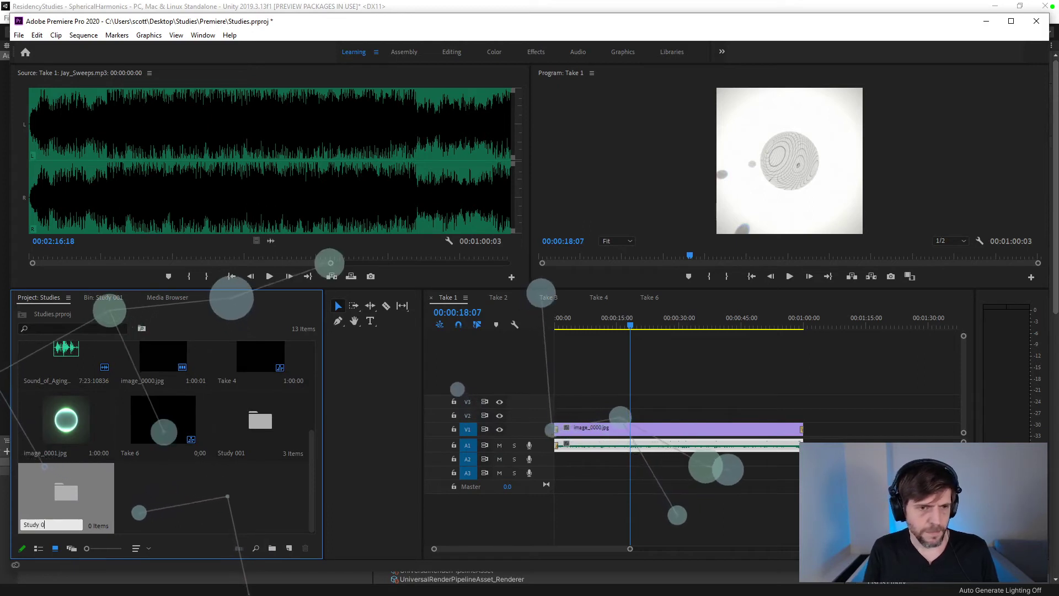
pyautogui.press('Tab')
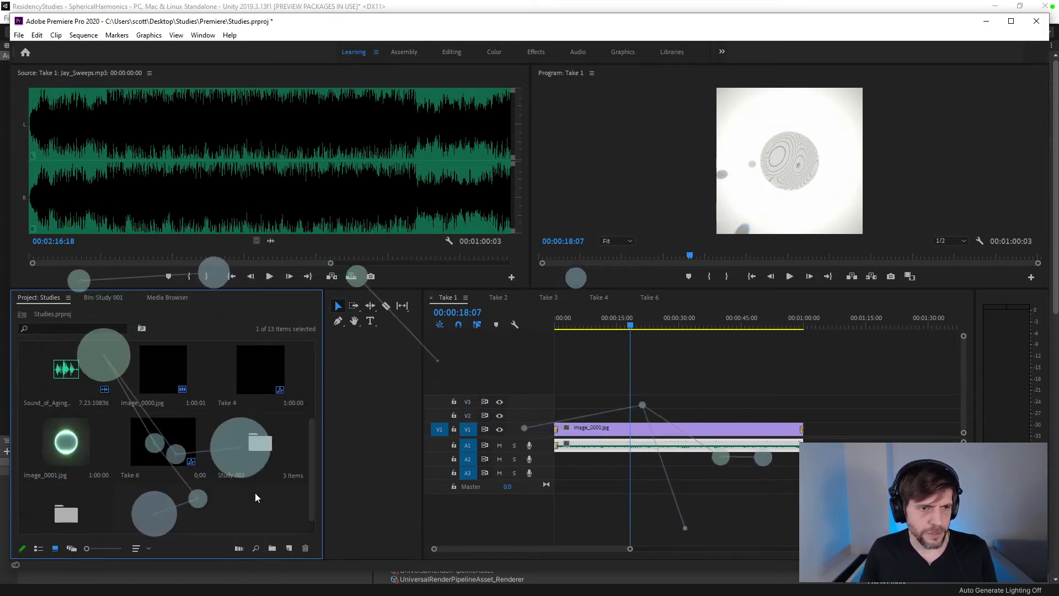
# - Move the red image_0000.jpg clip and the Take 2 sequence into the Study 002 bin
pyautogui.click(63, 374)
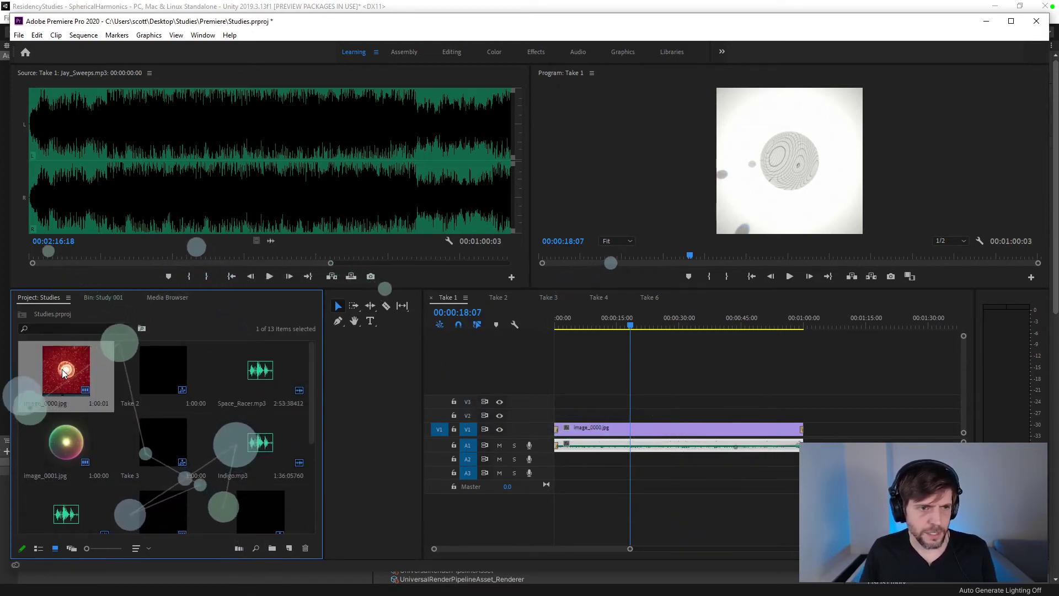
pyautogui.keyDown('ctrl'); pyautogui.click(151, 388); pyautogui.keyUp('ctrl')
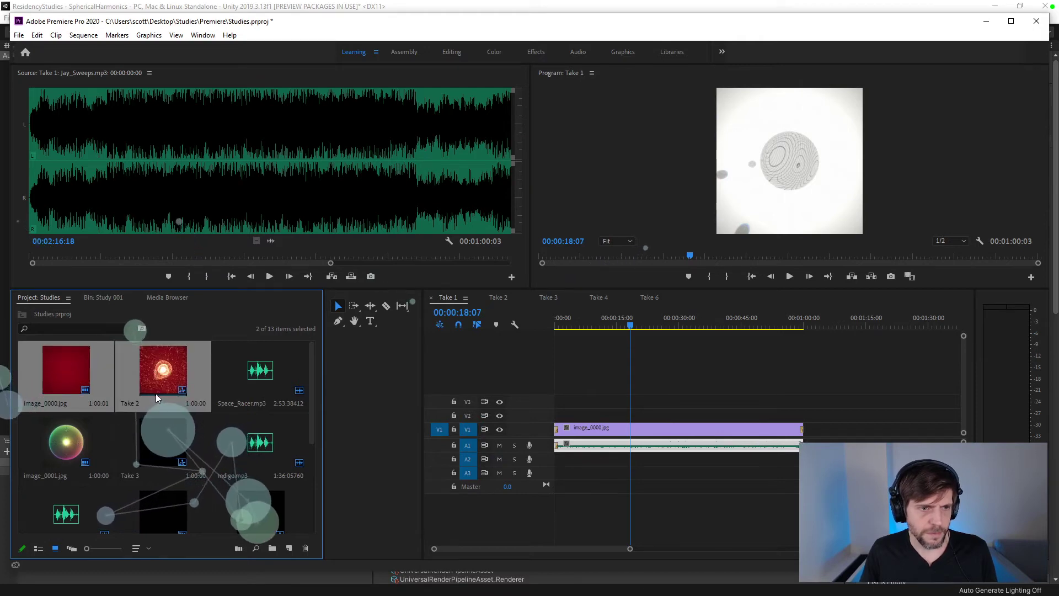
pyautogui.scroll(-3, 156, 393)
pyautogui.scroll(3, 156, 392)
pyautogui.moveTo(157, 379); pyautogui.dragTo(130, 518)
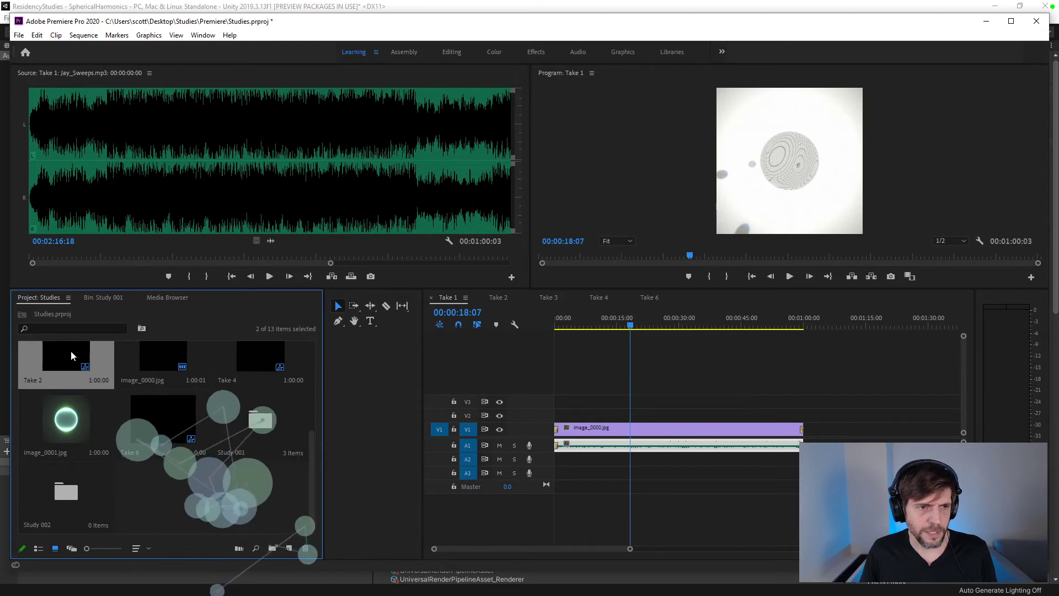
pyautogui.moveTo(70, 350); pyautogui.dragTo(68, 491)
# - Open Take 2 from the Study 002 bin, preview it at 00:00:18:26 and load its audio clip in the Source monitor
pyautogui.doubleClick(166, 492)
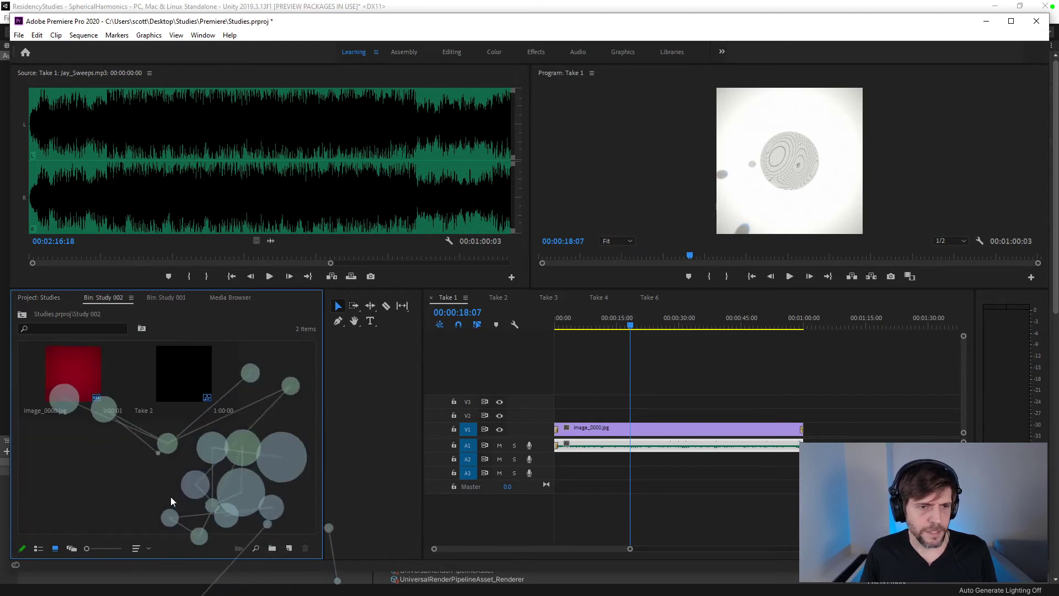
pyautogui.doubleClick(185, 377)
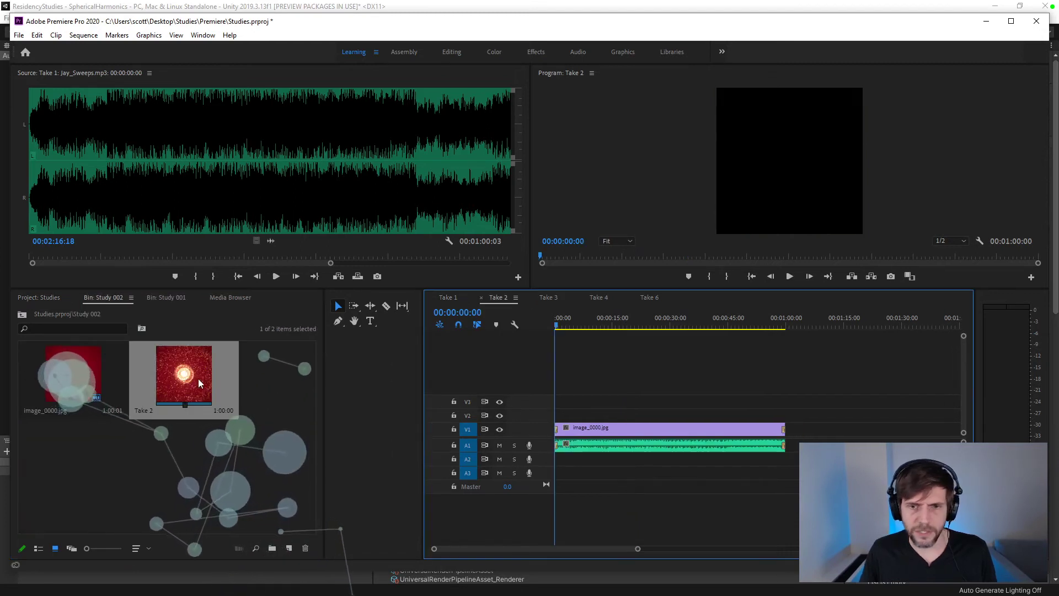
pyautogui.click(629, 326)
pyautogui.doubleClick(604, 447)
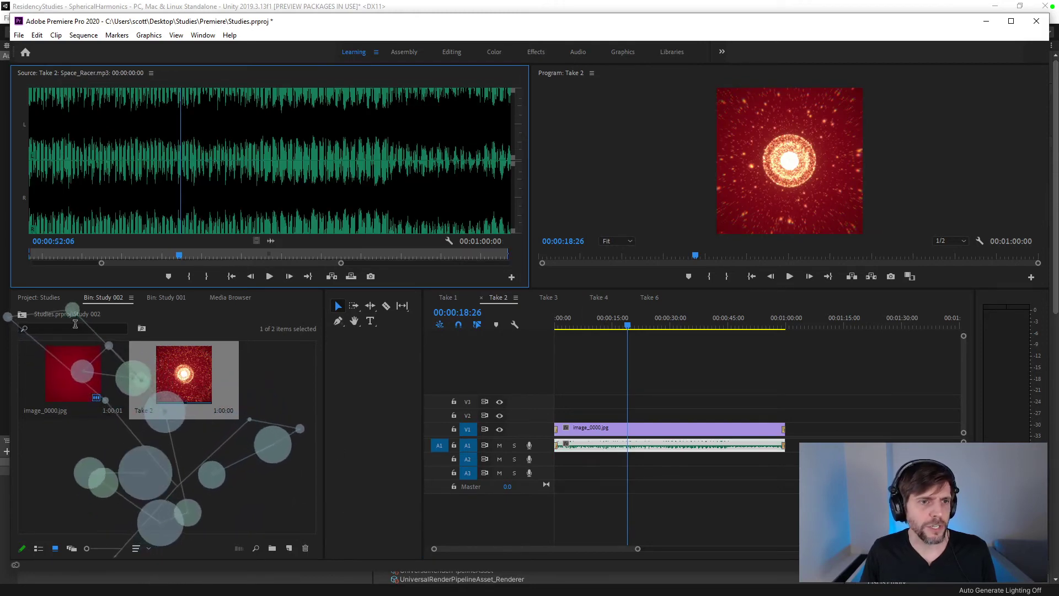
# - Return to the Studies project items and move Space_Racer.mp3 into the Study 002 bin
pyautogui.click(49, 298)
pyautogui.scroll(3, 274, 490)
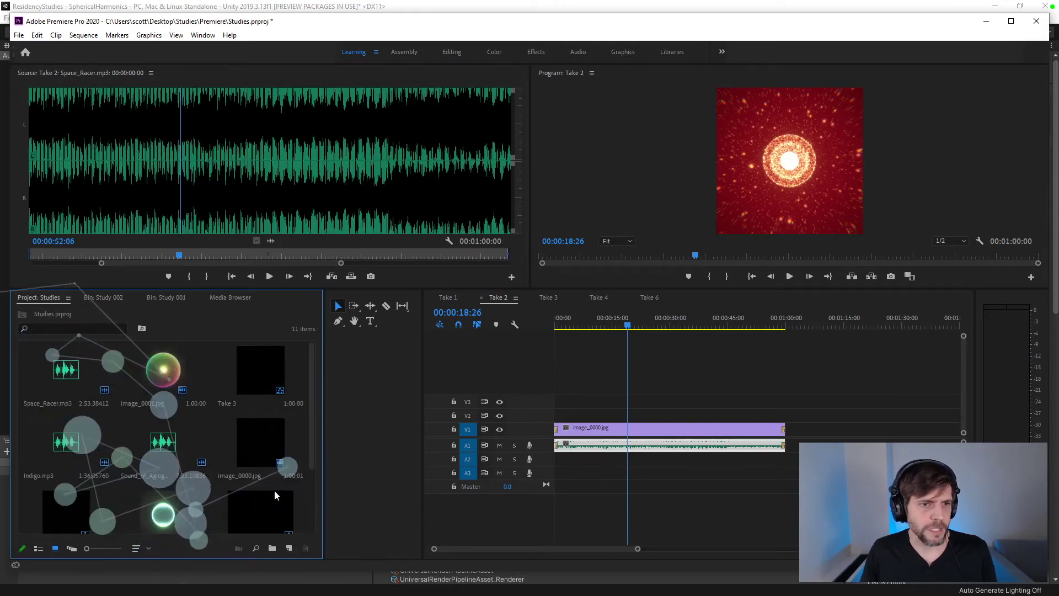
pyautogui.moveTo(71, 371); pyautogui.dragTo(215, 508)
pyautogui.scroll(-3, 227, 496)
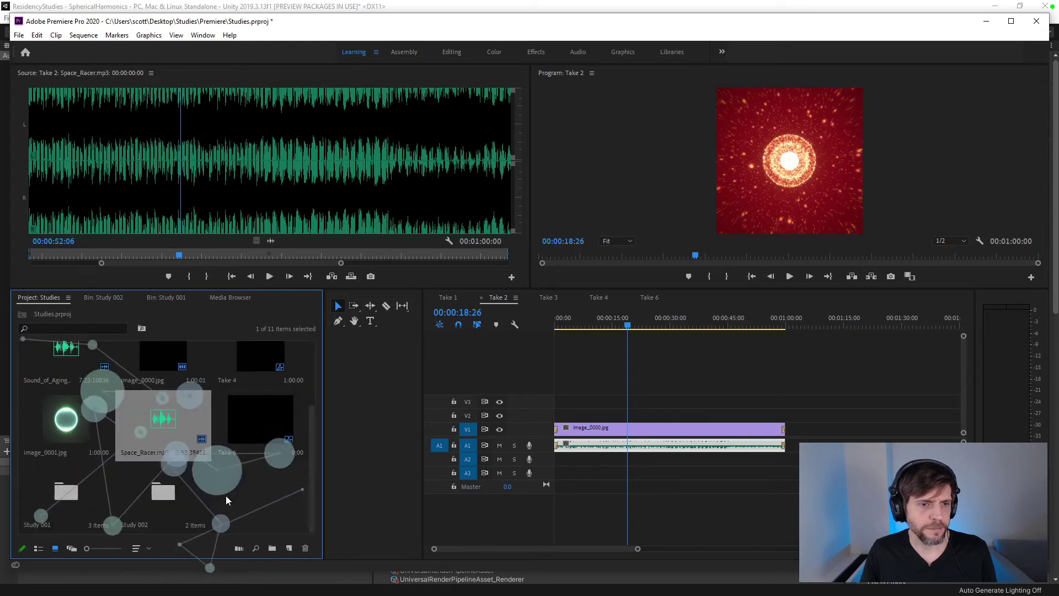
pyautogui.moveTo(165, 430); pyautogui.dragTo(166, 493)
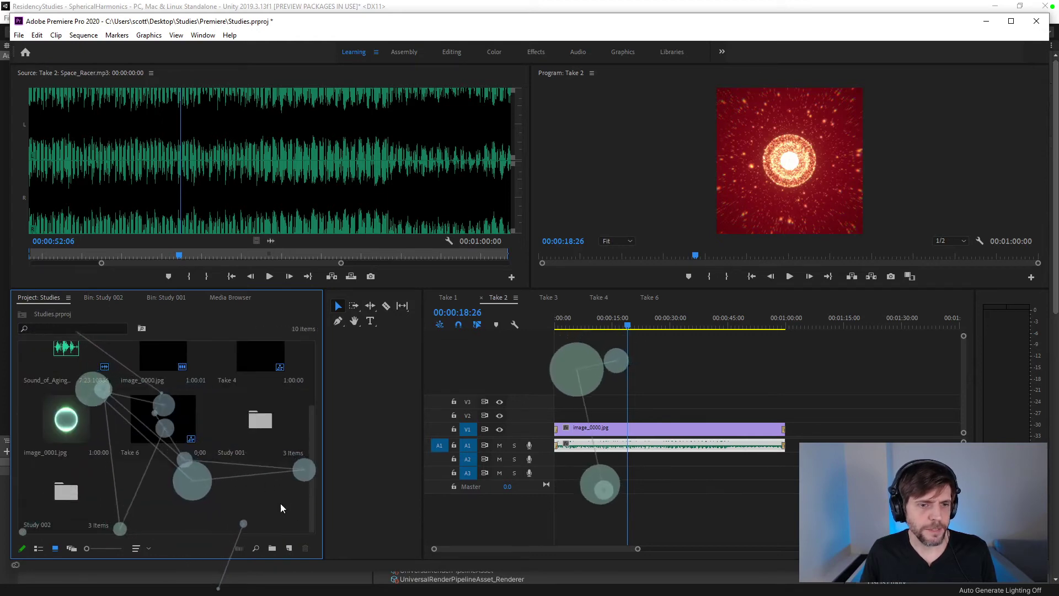
# - Create a third bin in the project named Study 003
pyautogui.click(272, 547)
pyautogui.write('Study 003')
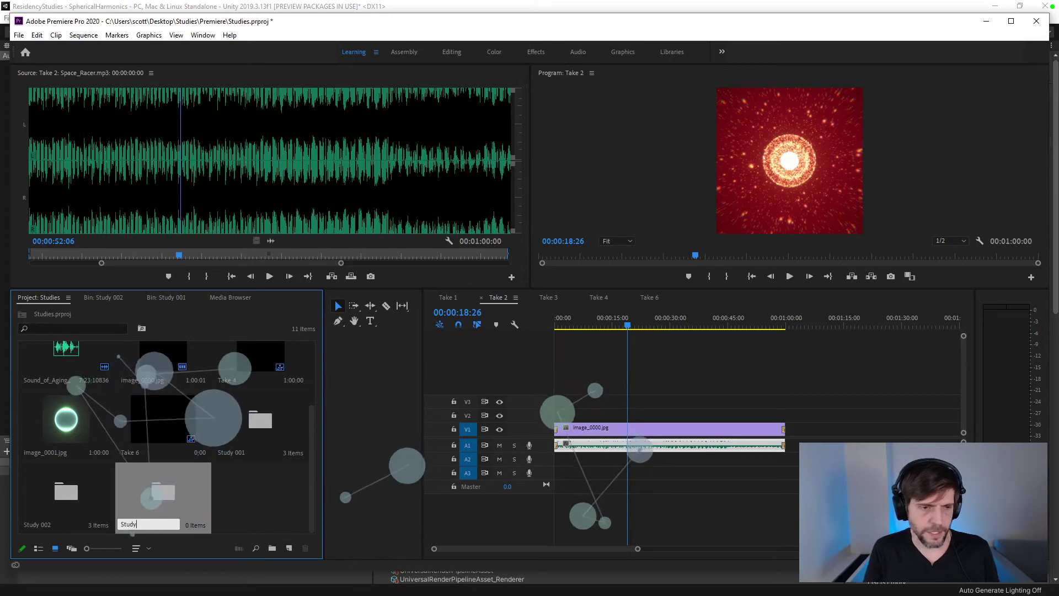
pyautogui.press('Return')
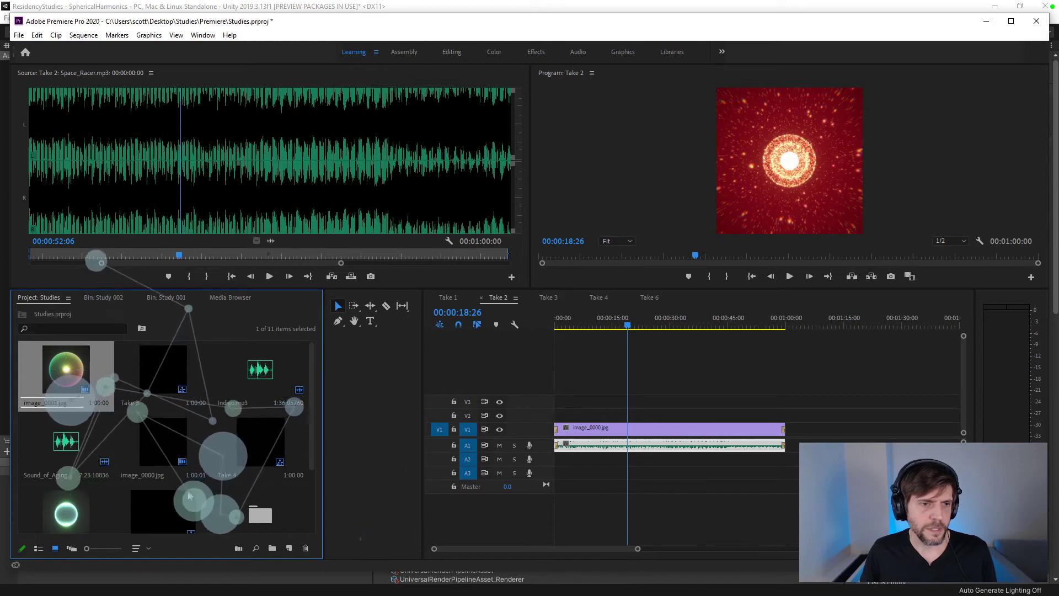
# - Try to move the rainbow sphere image_0001.jpg clip and the Take 3 sequence into the Study 003 bin
pyautogui.click(118, 377)
pyautogui.keyDown('ctrl'); pyautogui.click(76, 383); pyautogui.keyUp('ctrl')
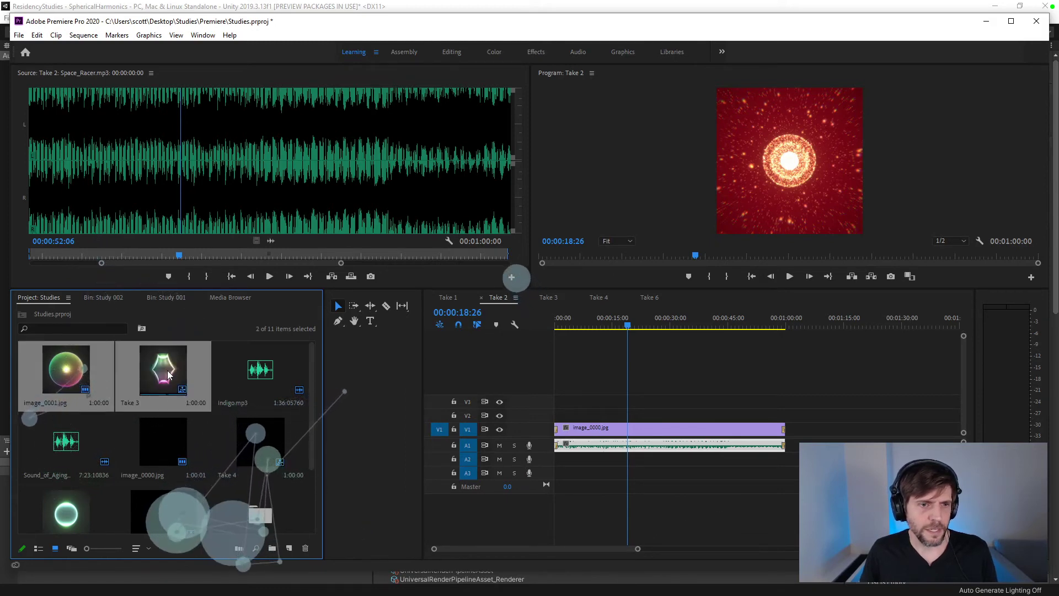
pyautogui.moveTo(177, 392); pyautogui.dragTo(262, 510)
# - Check the Study 003, Study 002 and Study 001 bins for the moved image_0001.jpg clip and Take 3 sequence
pyautogui.doubleClick(263, 508)
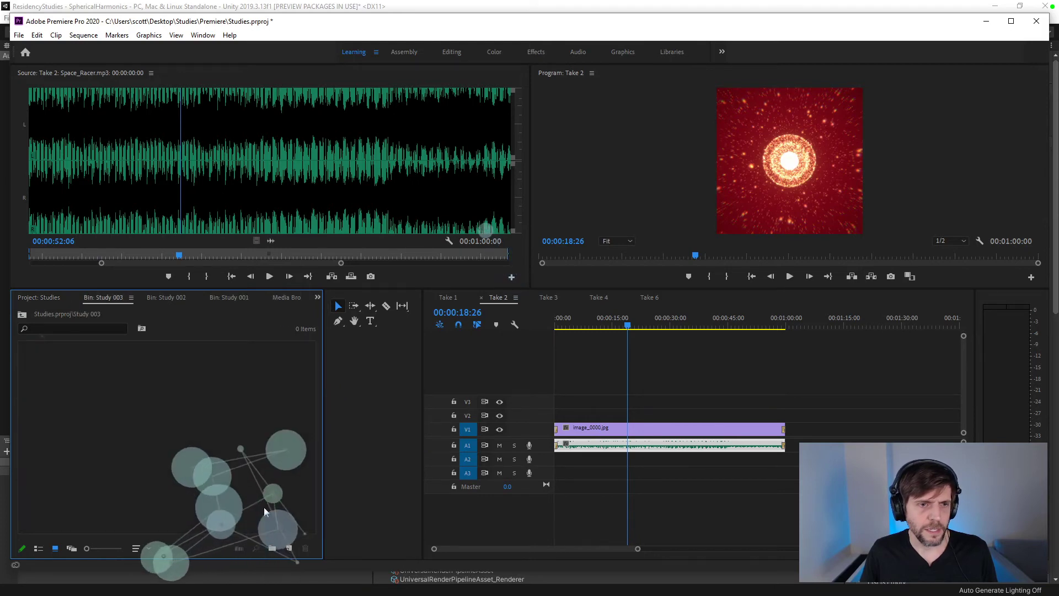
pyautogui.click(600, 323)
pyautogui.click(54, 299)
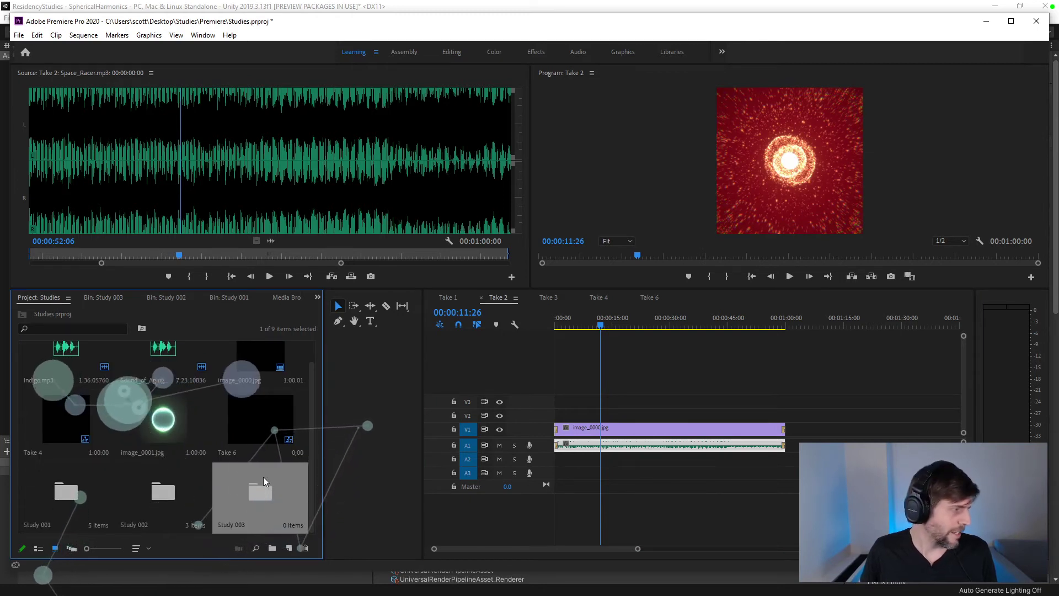
pyautogui.doubleClick(248, 490)
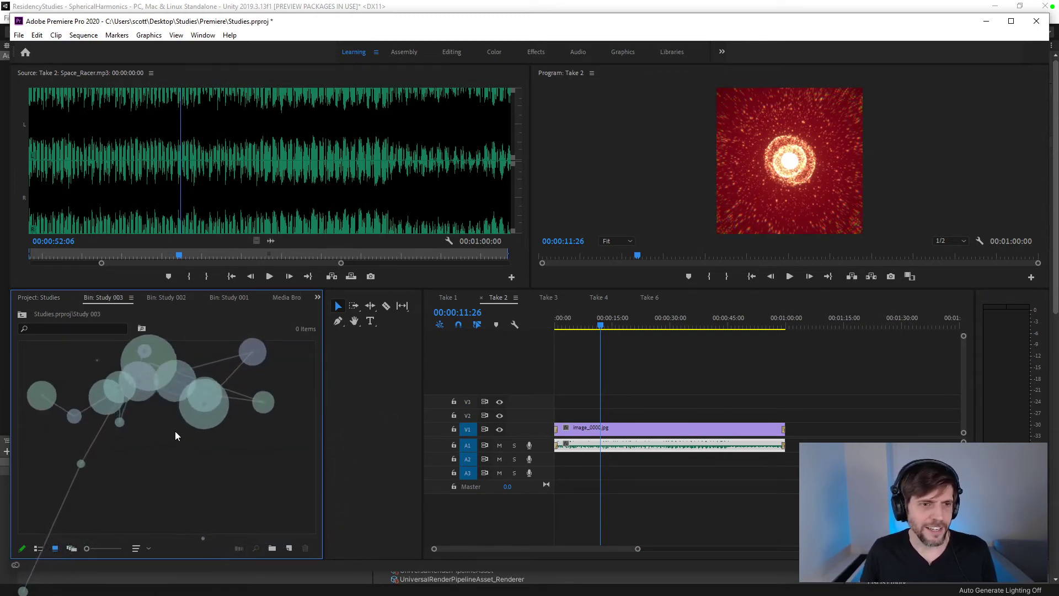
pyautogui.click(55, 299)
pyautogui.doubleClick(171, 494)
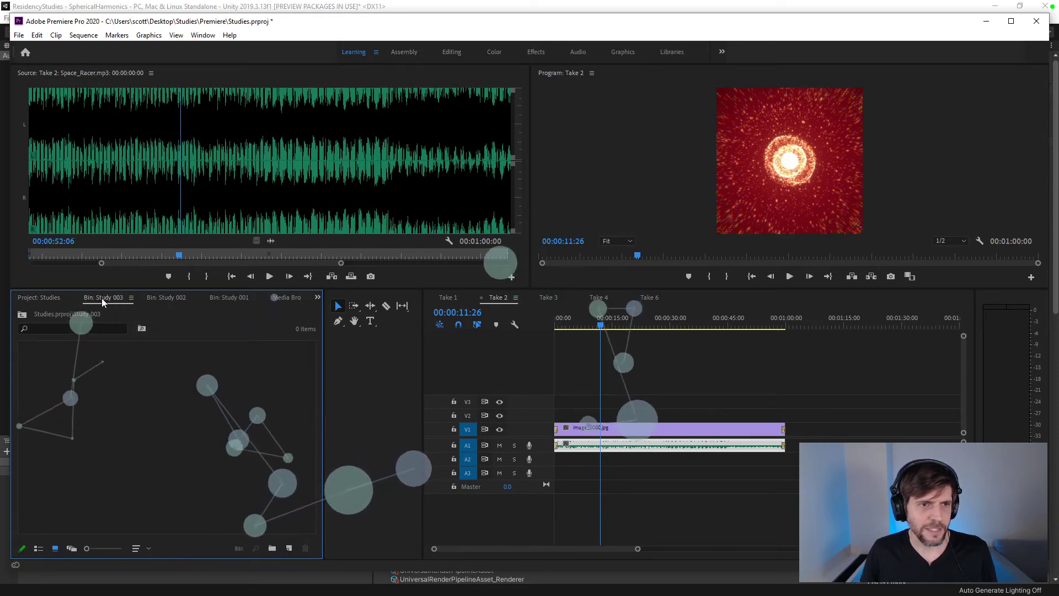
pyautogui.click(38, 298)
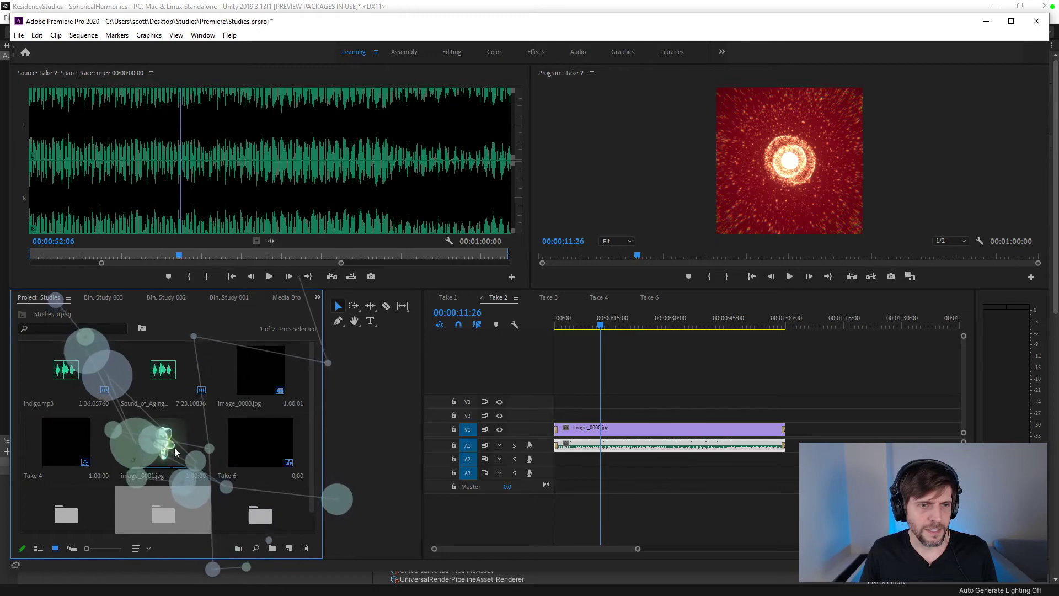
pyautogui.click(87, 500)
pyautogui.doubleClick(62, 492)
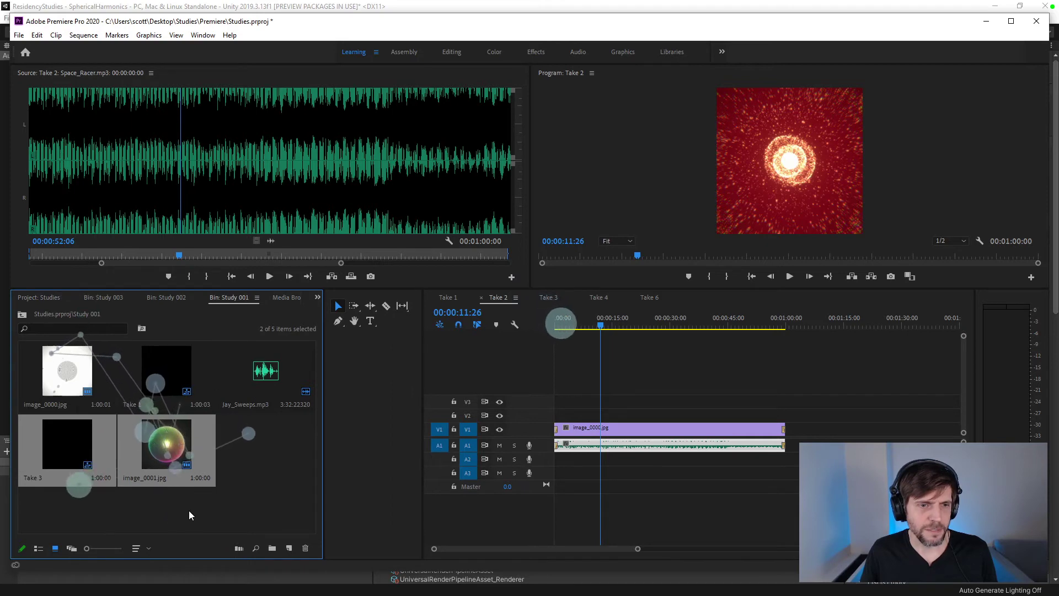
# - Undo the move of Take 3 and image_0001.jpg into Study 001 and go back to the Studies project items
pyautogui.press('Delete')
pyautogui.click(55, 298)
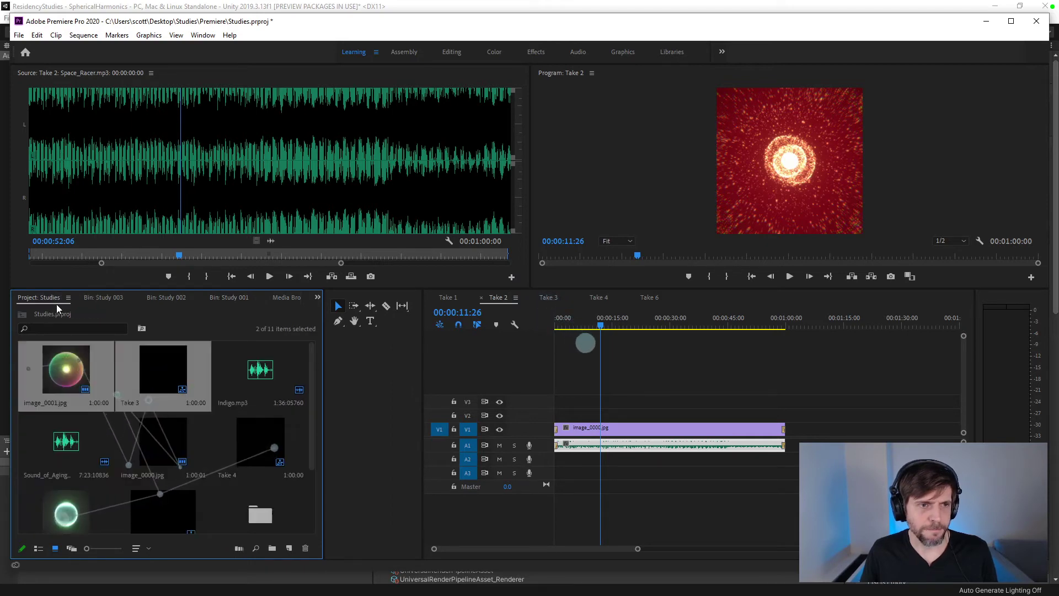
pyautogui.scroll(-2, 150, 375)
pyautogui.scroll(2, 150, 375)
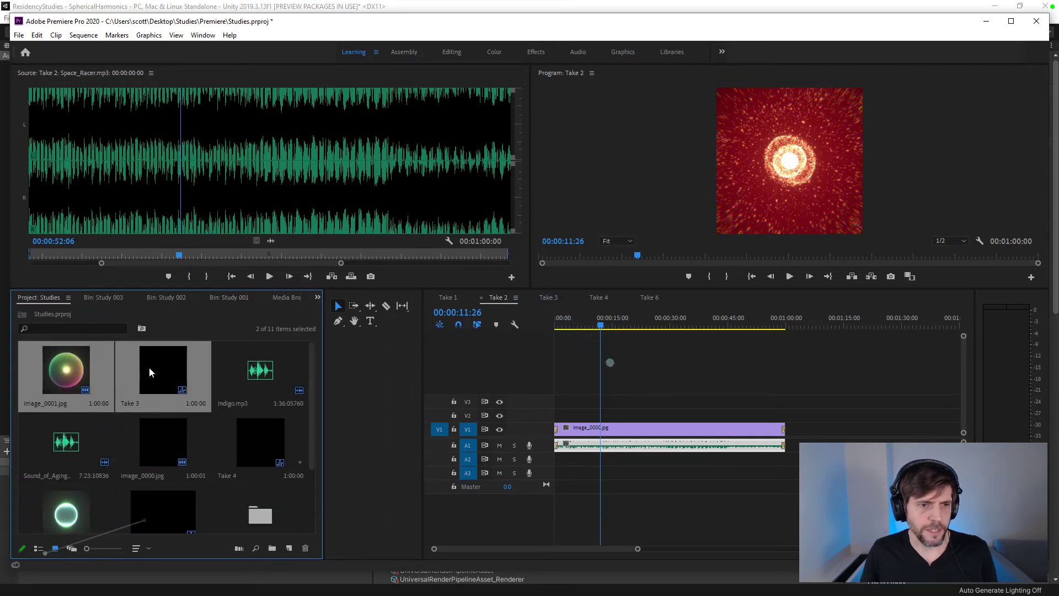
# - Move the rainbow sphere image_0001.jpg clip and Take 3 into the Study 003 bin and open that bin
pyautogui.moveTo(149, 368); pyautogui.dragTo(125, 500)
pyautogui.scroll(-2, 156, 470)
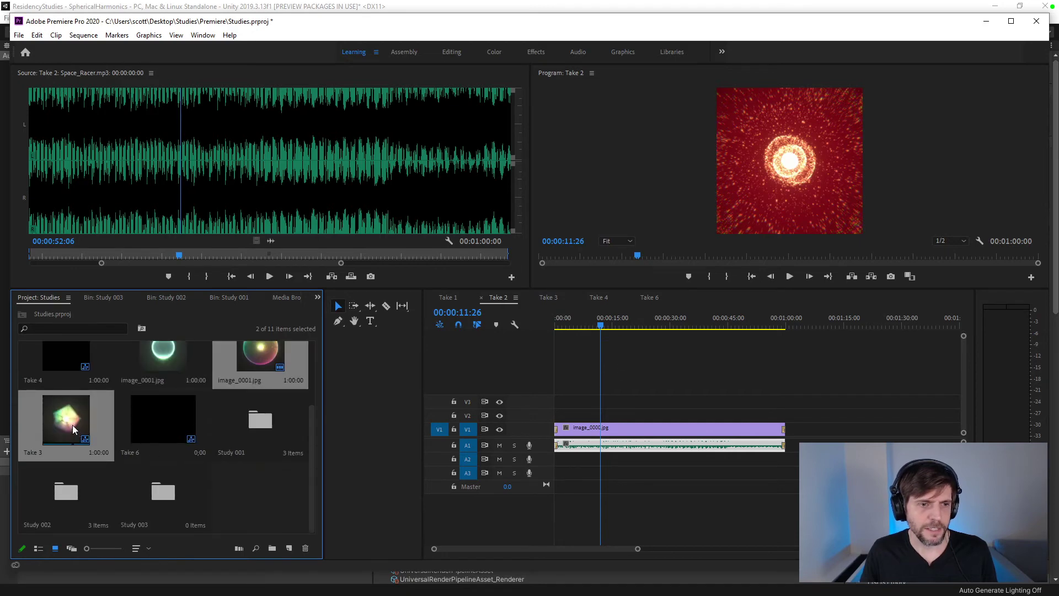
pyautogui.moveTo(72, 424); pyautogui.dragTo(182, 504)
pyautogui.doubleClick(253, 495)
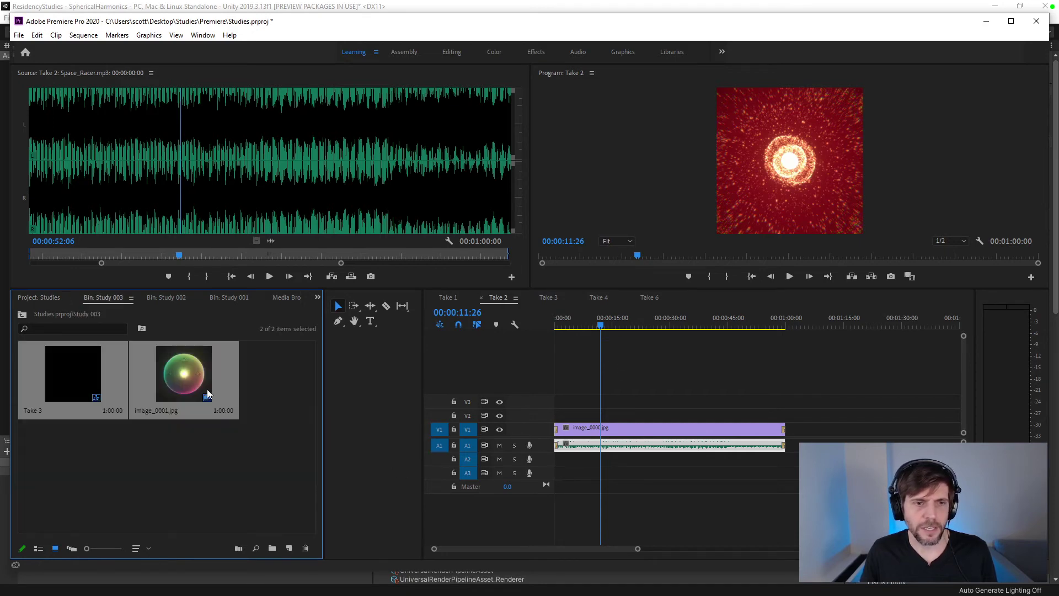
# - Preview Take 2 at 00:00:24:05, open Take 3 from the Study 003 bin and load its audio clip in the Source monitor
pyautogui.click(98, 373)
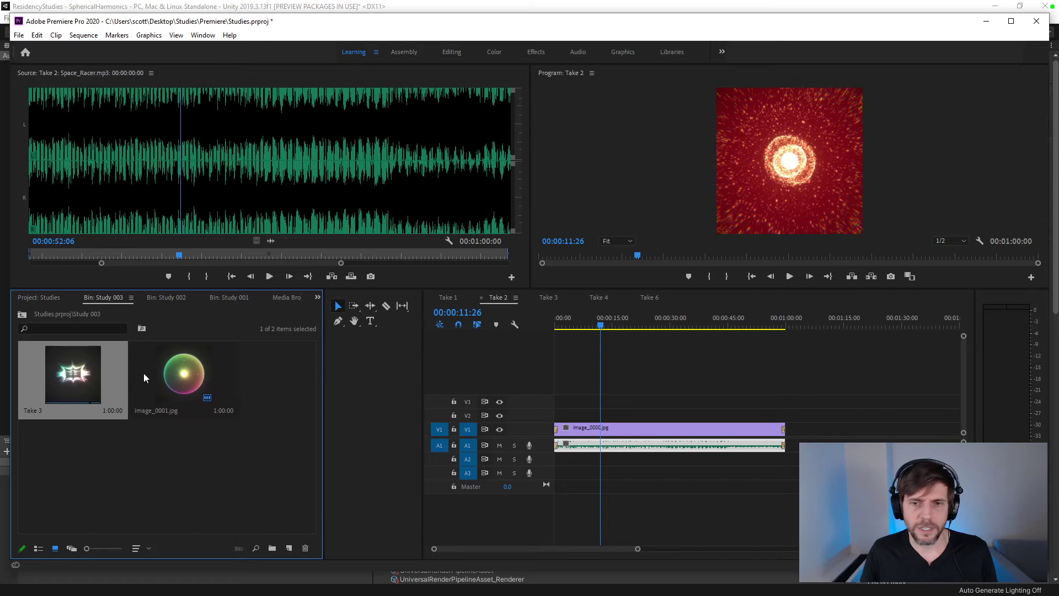
pyautogui.click(649, 326)
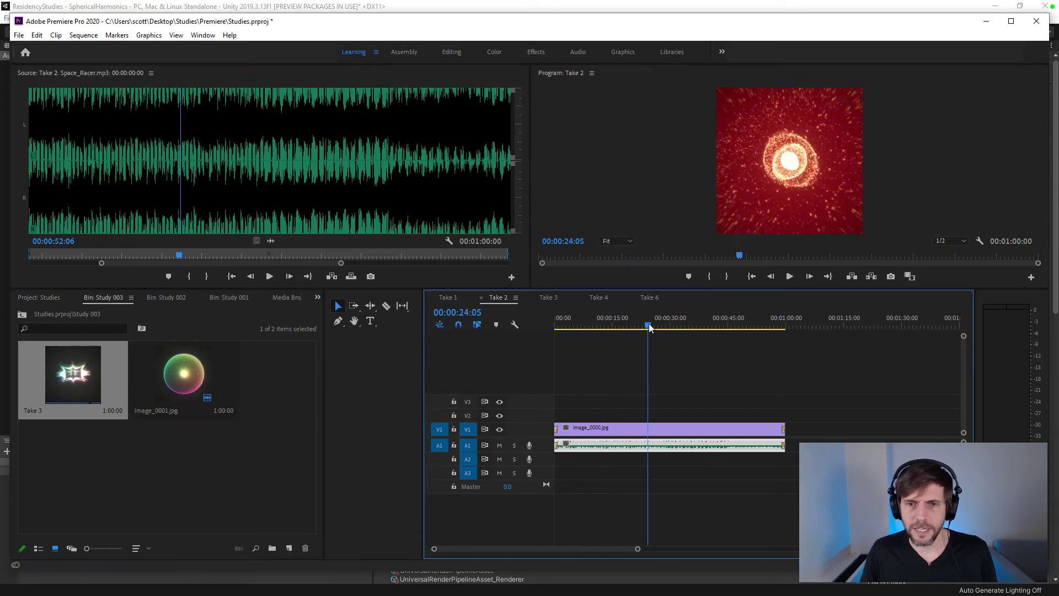
pyautogui.doubleClick(617, 447)
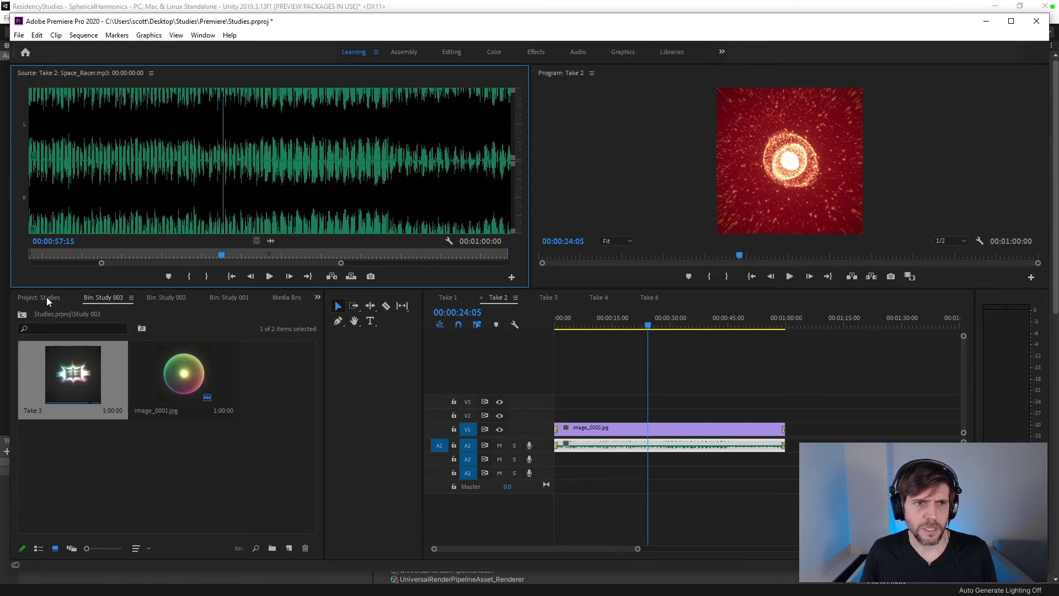
pyautogui.doubleClick(88, 380)
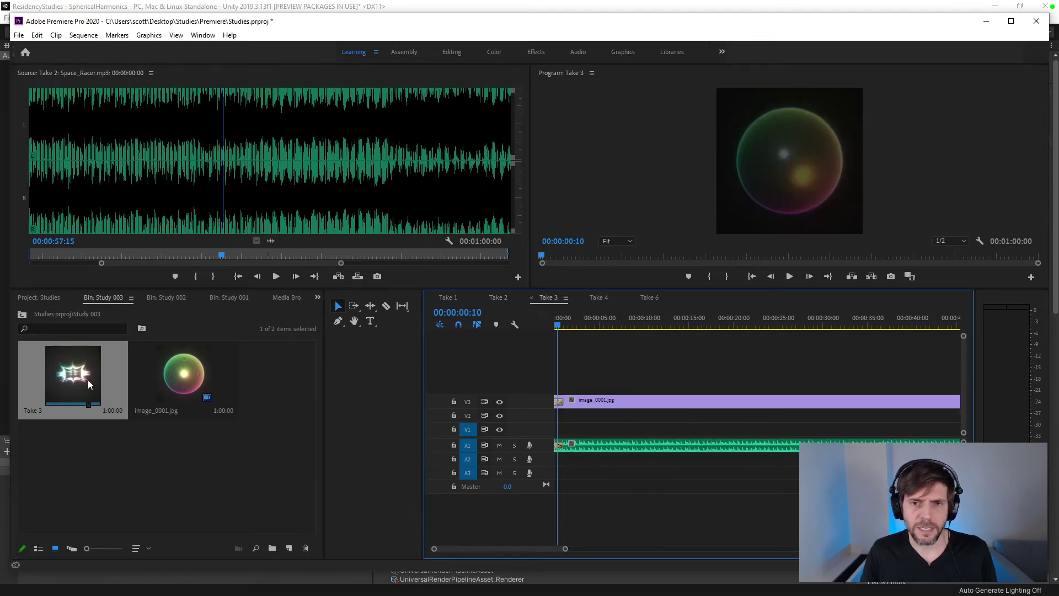
pyautogui.doubleClick(610, 444)
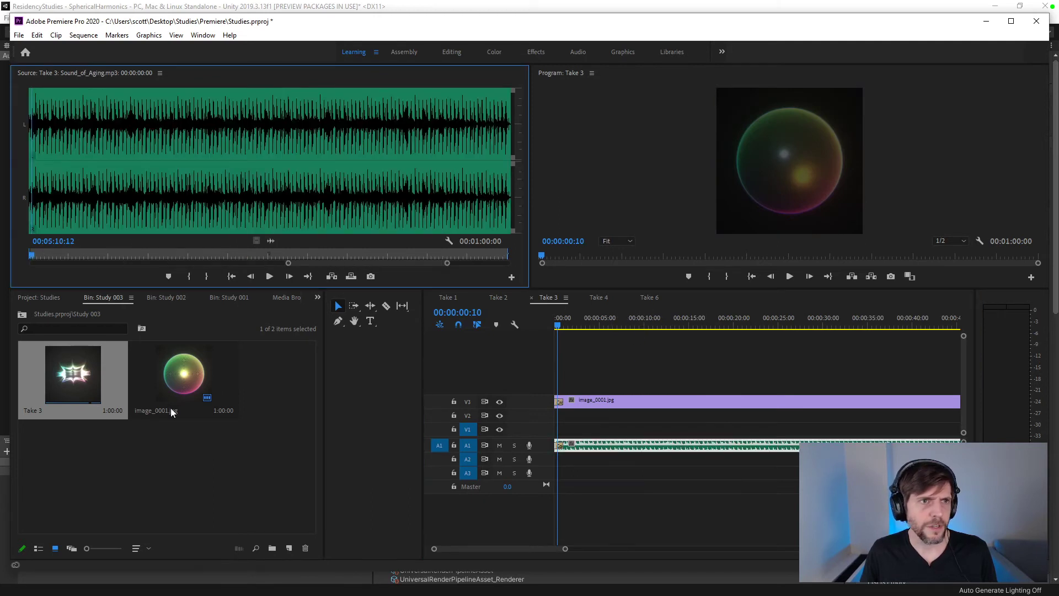
# - Return to the Studies project items and move the Sound_of_Aging.mp3 audio into the Study 003 bin
pyautogui.click(54, 296)
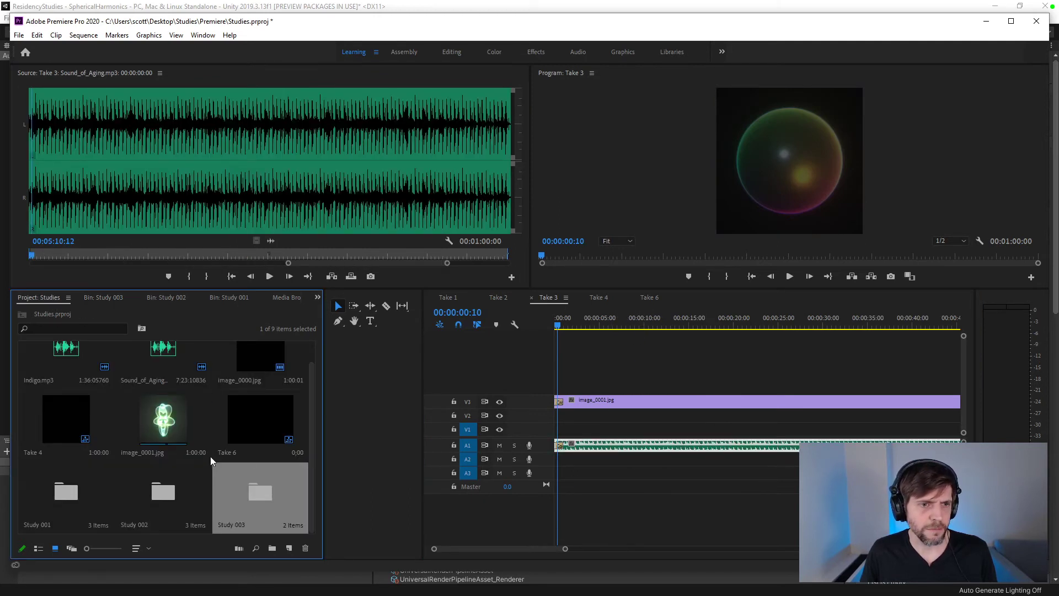
pyautogui.click(163, 355)
pyautogui.moveTo(163, 354); pyautogui.dragTo(261, 494)
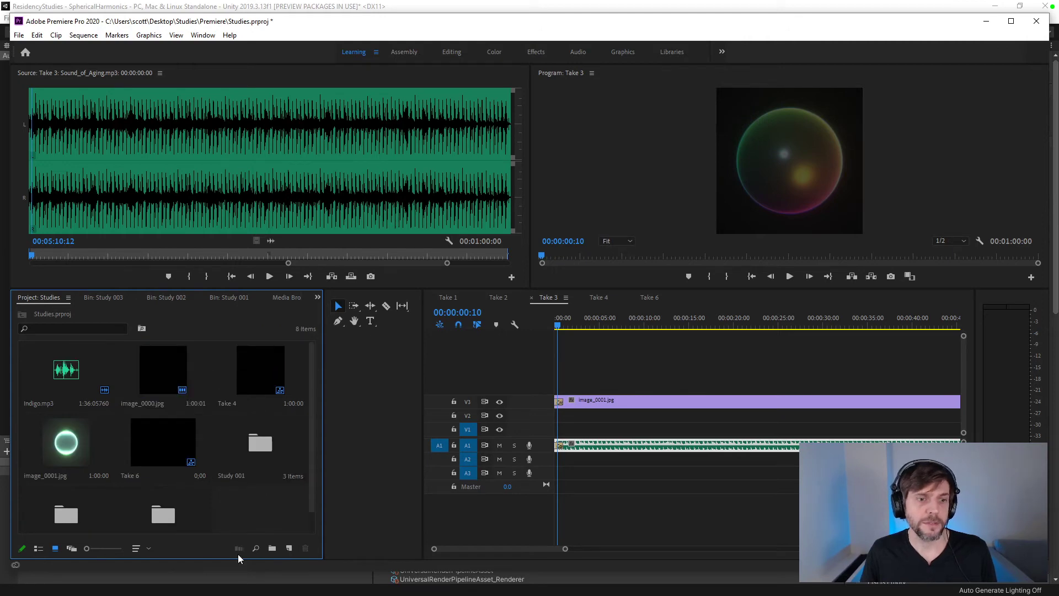
# - Create a fourth bin in the project named Study 04
pyautogui.click(272, 548)
pyautogui.write('Study 04')
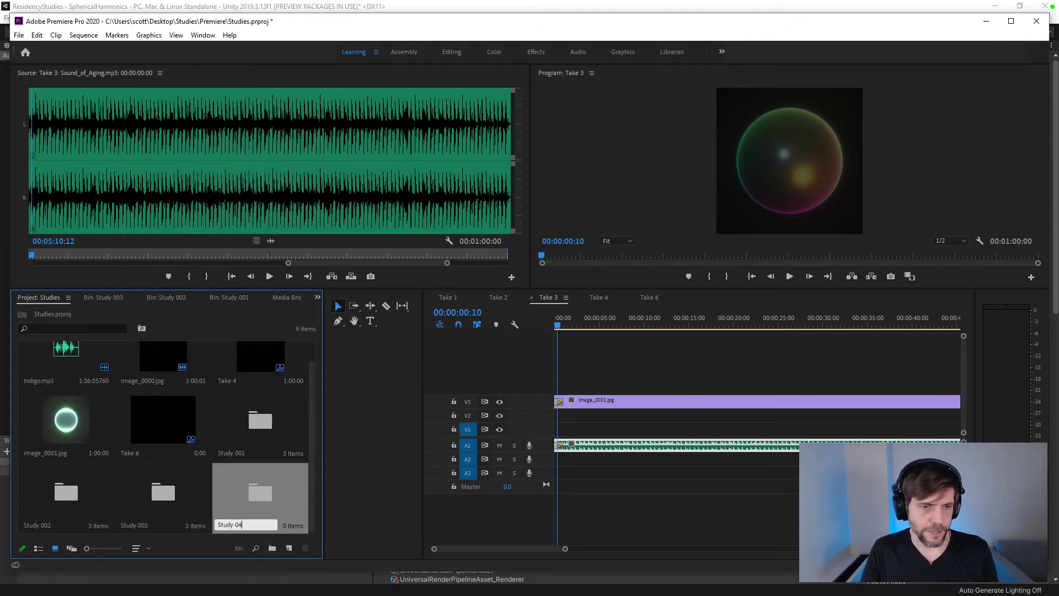
pyautogui.press('Tab')
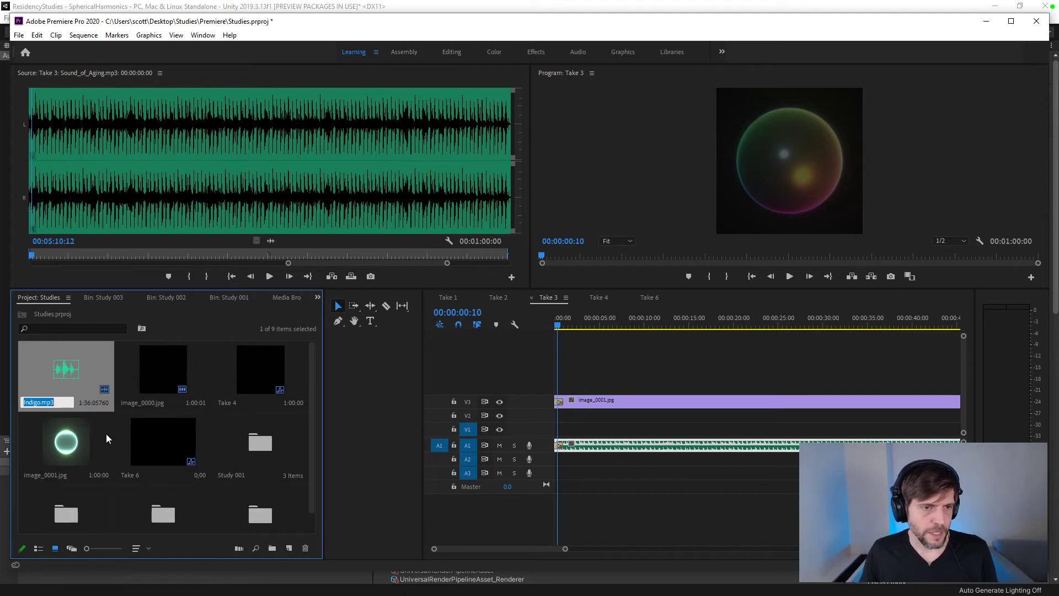
pyautogui.press('Tab')
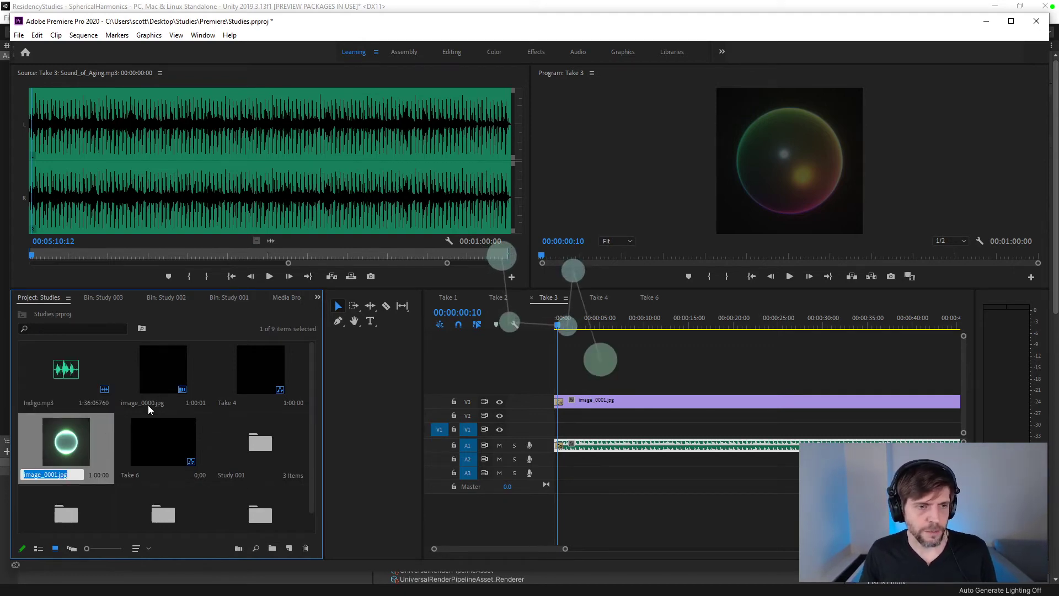
pyautogui.click(125, 454)
# - Move Indigo.mp3, the Take 4 sequence and image_0000.jpg into the Study 04 bin and open that bin
pyautogui.click(72, 397)
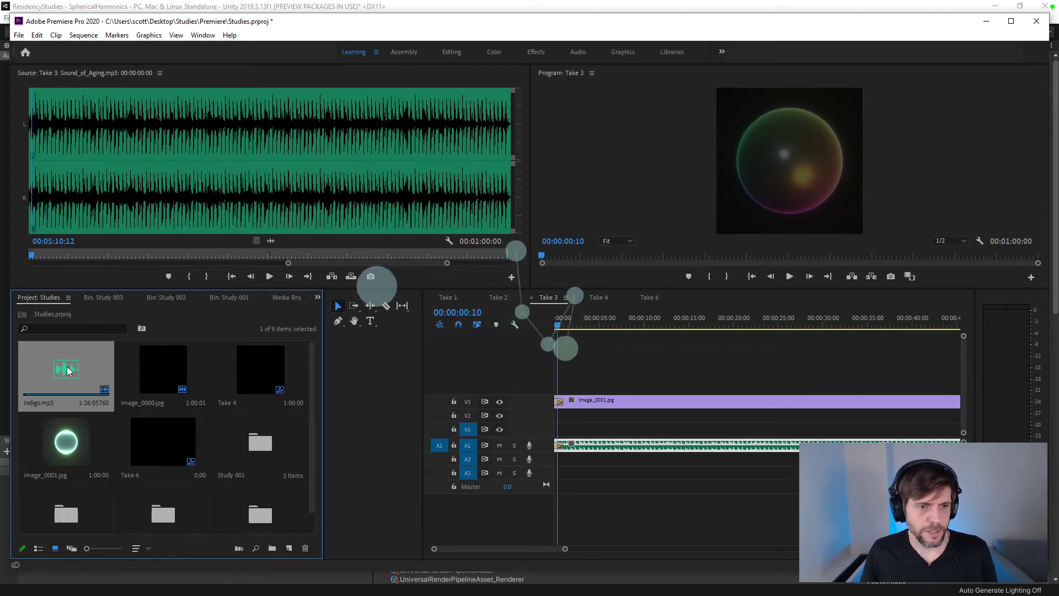
pyautogui.moveTo(265, 514); pyautogui.dragTo(265, 514)
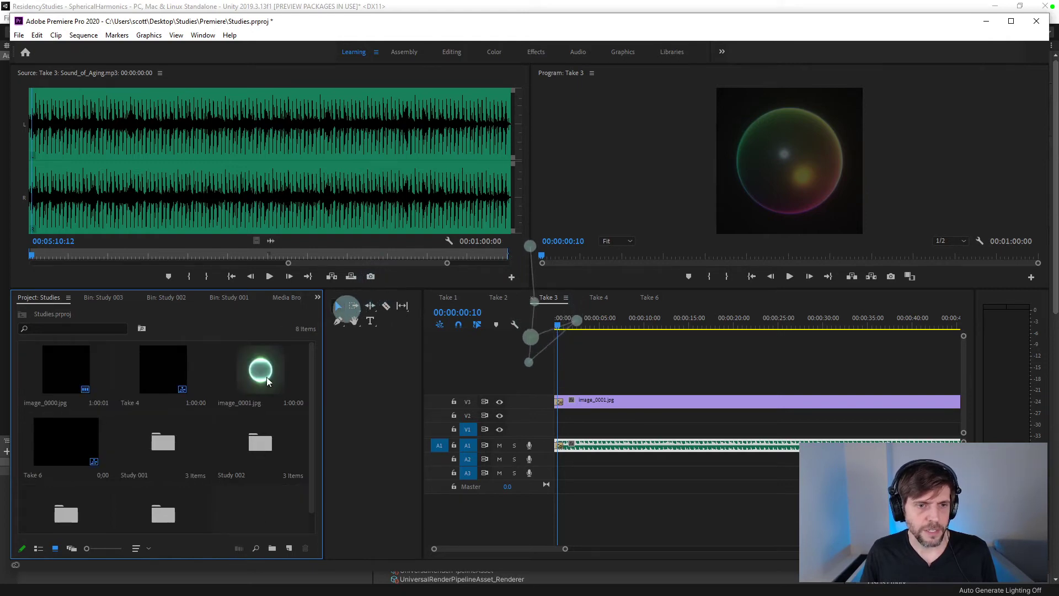
pyautogui.moveTo(158, 381); pyautogui.dragTo(163, 513)
pyautogui.moveTo(81, 369); pyautogui.dragTo(71, 508)
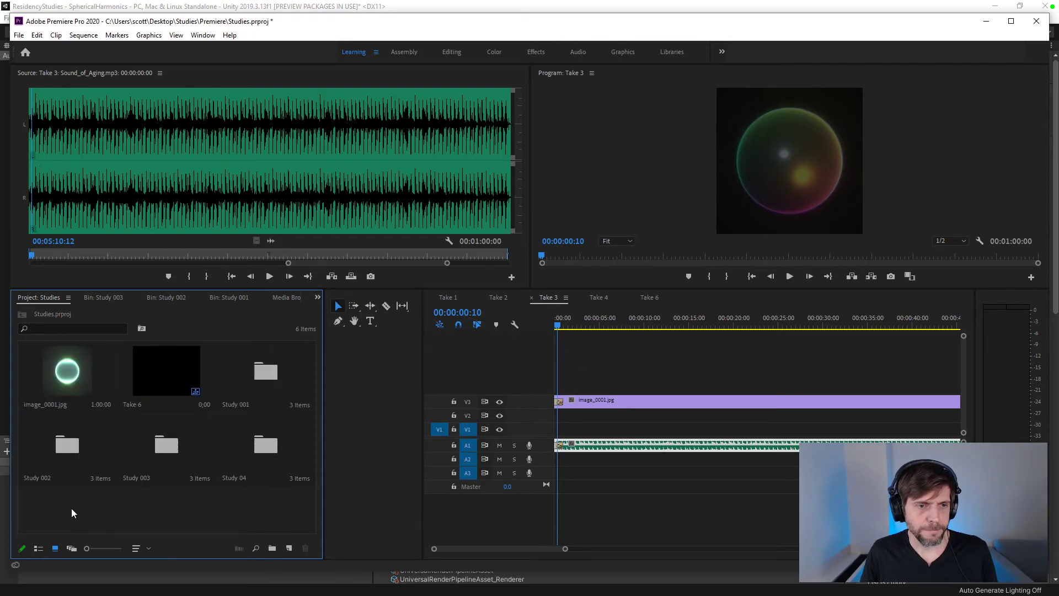
pyautogui.doubleClick(257, 447)
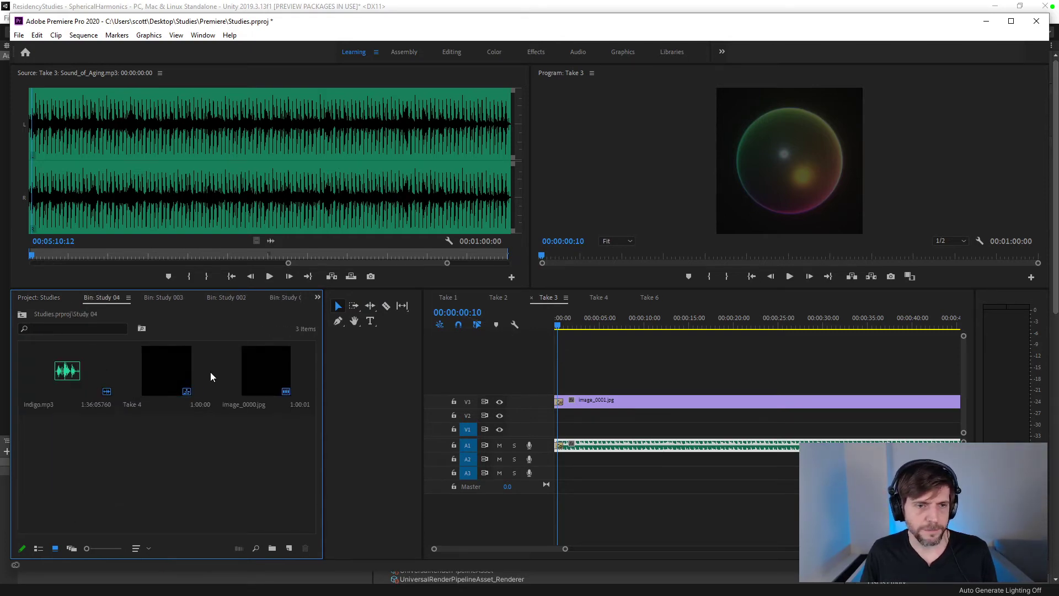
# - Open Take 4, preview it at 00:00:18:03 and load its audio clip in the Source monitor
pyautogui.doubleClick(173, 375)
pyautogui.moveTo(630, 326); pyautogui.dragTo(640, 326)
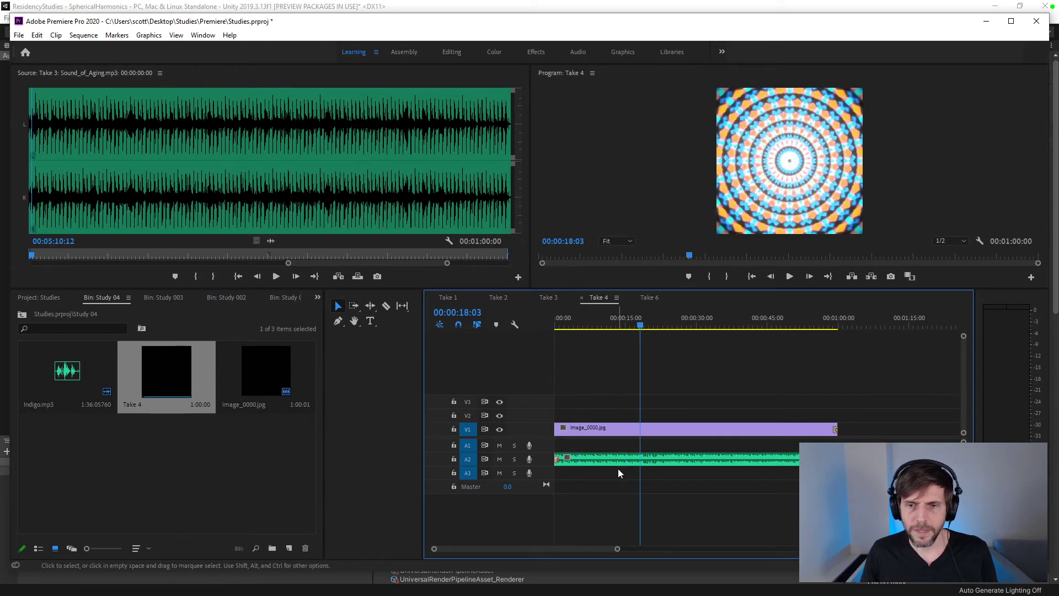
pyautogui.doubleClick(617, 461)
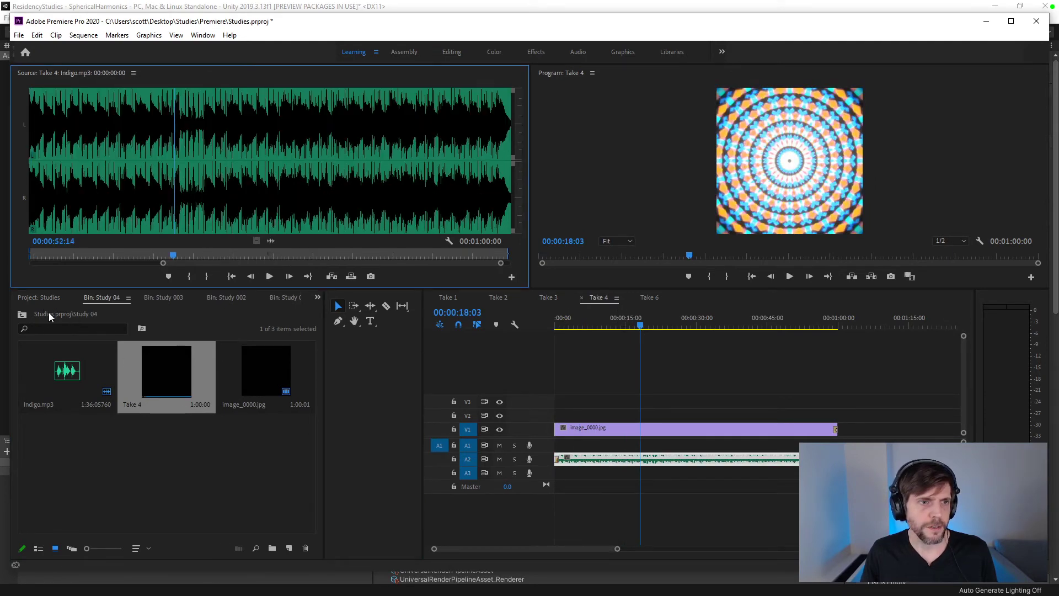
# - Return to the Studies project items and create a new bin named Study 005
pyautogui.click(49, 313)
pyautogui.click(275, 547)
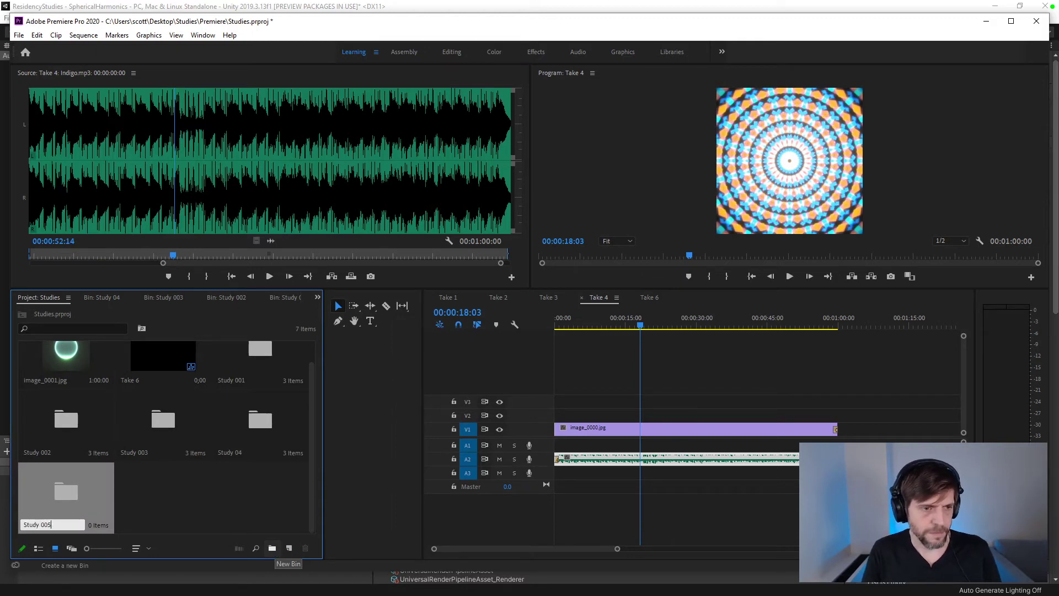
pyautogui.write('Study 005')
pyautogui.press('Tab')
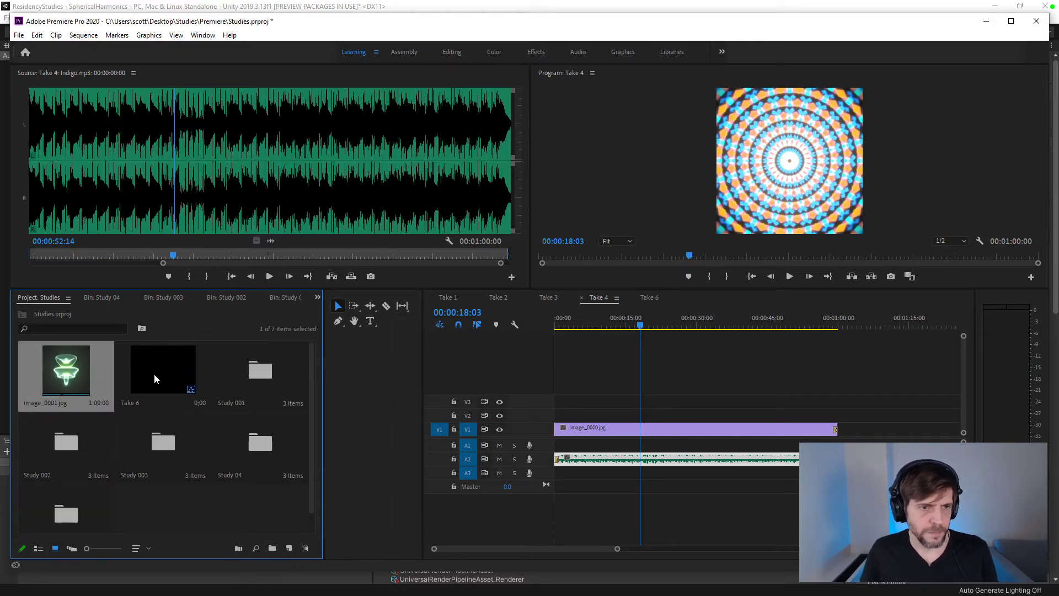
# - Move the green ring image_0001.jpg clip and the Take 6 sequence into the Study 005 bin and open that bin
pyautogui.keyDown('ctrl'); pyautogui.click(154, 373); pyautogui.keyUp('ctrl')
pyautogui.moveTo(144, 368); pyautogui.dragTo(65, 513)
pyautogui.doubleClick(153, 442)
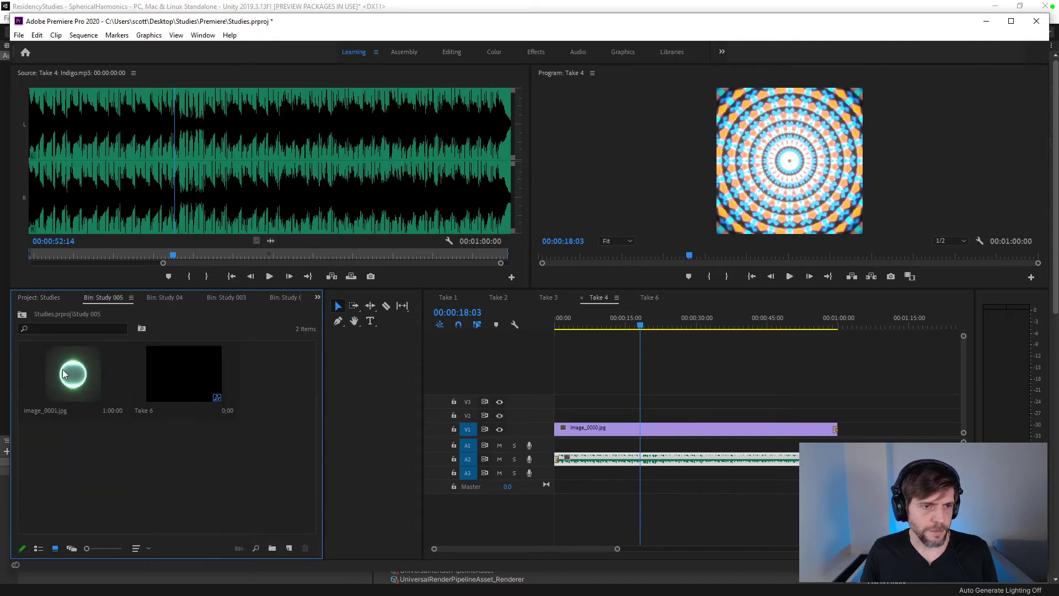
# - Interpret the image_0001.jpg footage in Study 005 with an assumed frame rate of 30 fps
pyautogui.rightClick(35, 374)
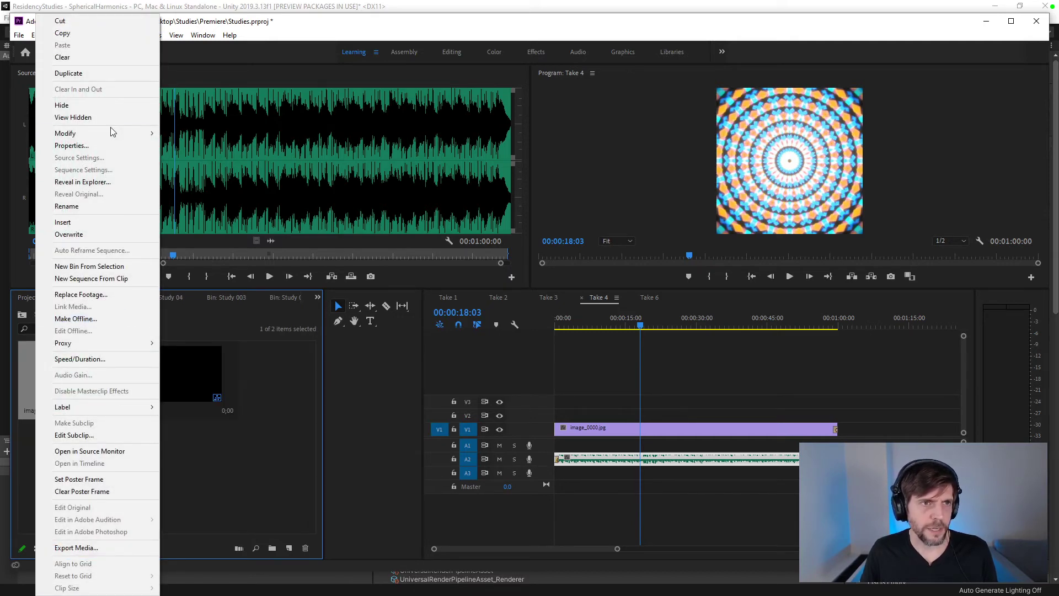
pyautogui.moveTo(150, 136)
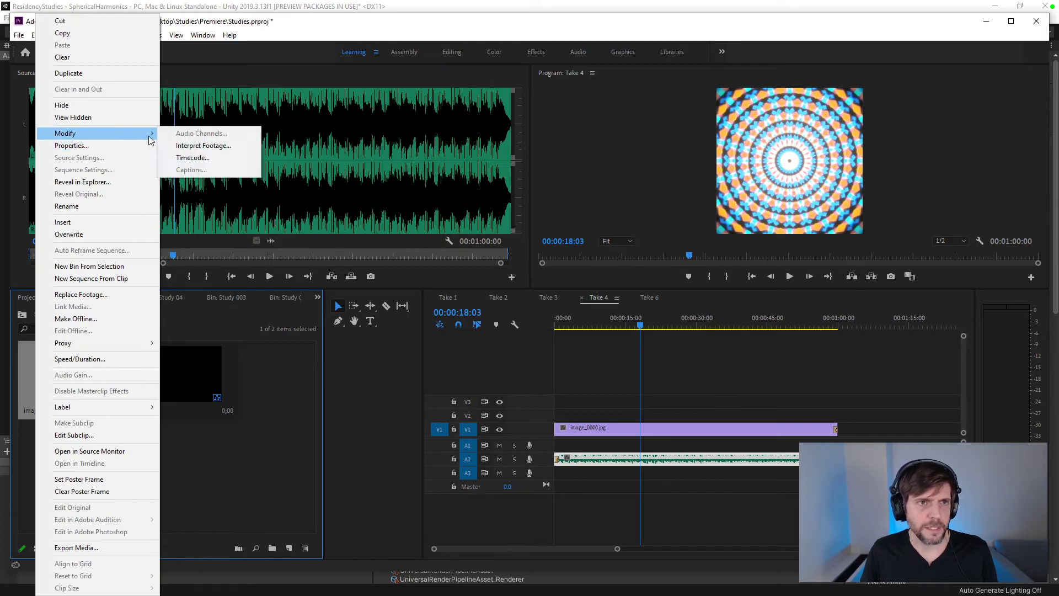
pyautogui.click(207, 146)
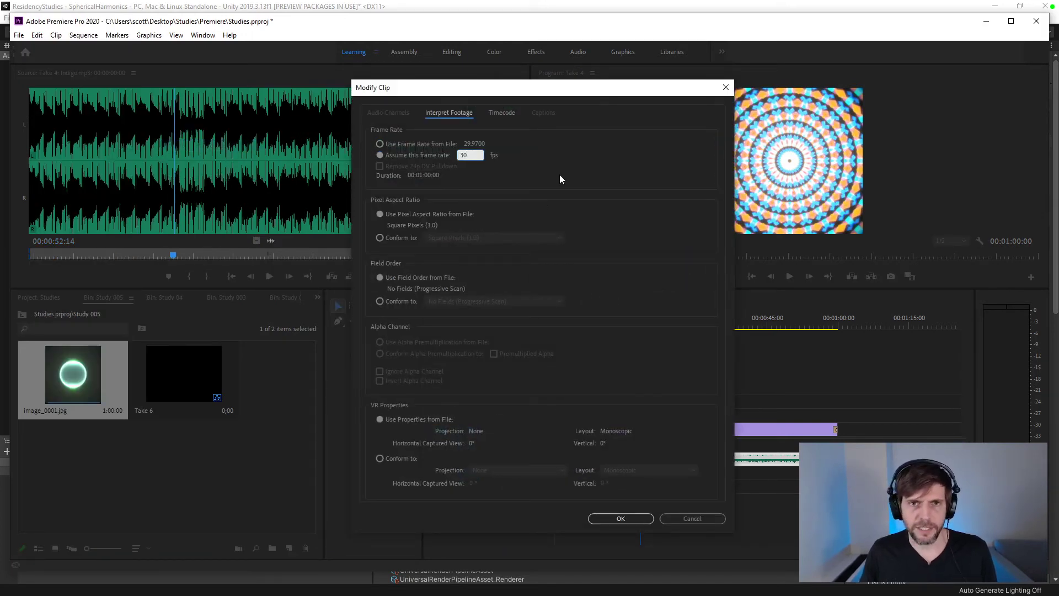
pyautogui.click(620, 518)
pyautogui.click(170, 427)
# - Open the Take 6 sequence, place image_0001.jpg at the start of V1 keeping the existing sequence settings, and preview its opening seconds
pyautogui.click(209, 375)
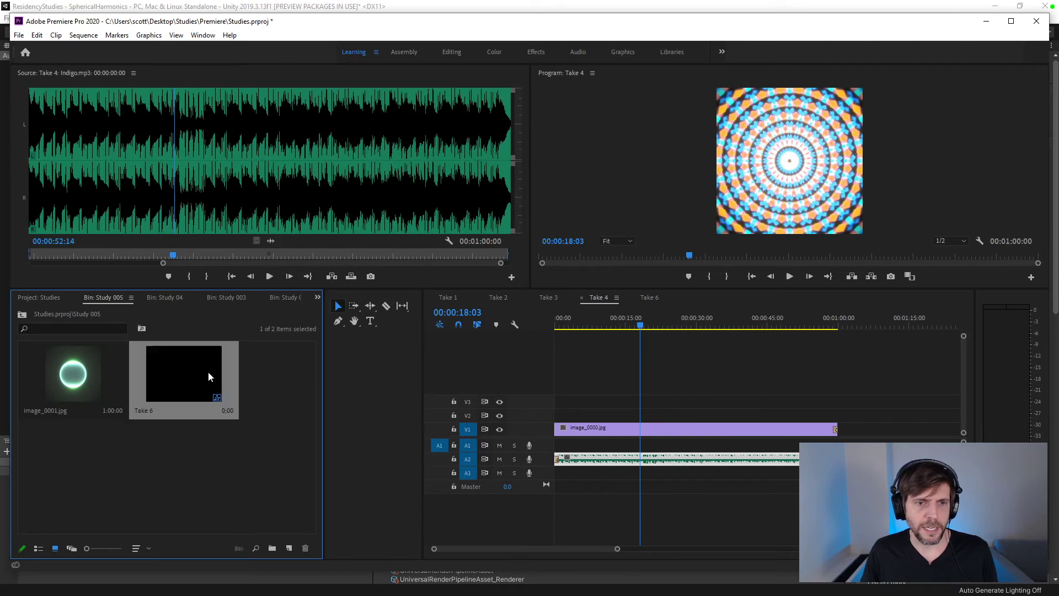
pyautogui.doubleClick(209, 376)
pyautogui.moveTo(84, 376); pyautogui.dragTo(700, 432)
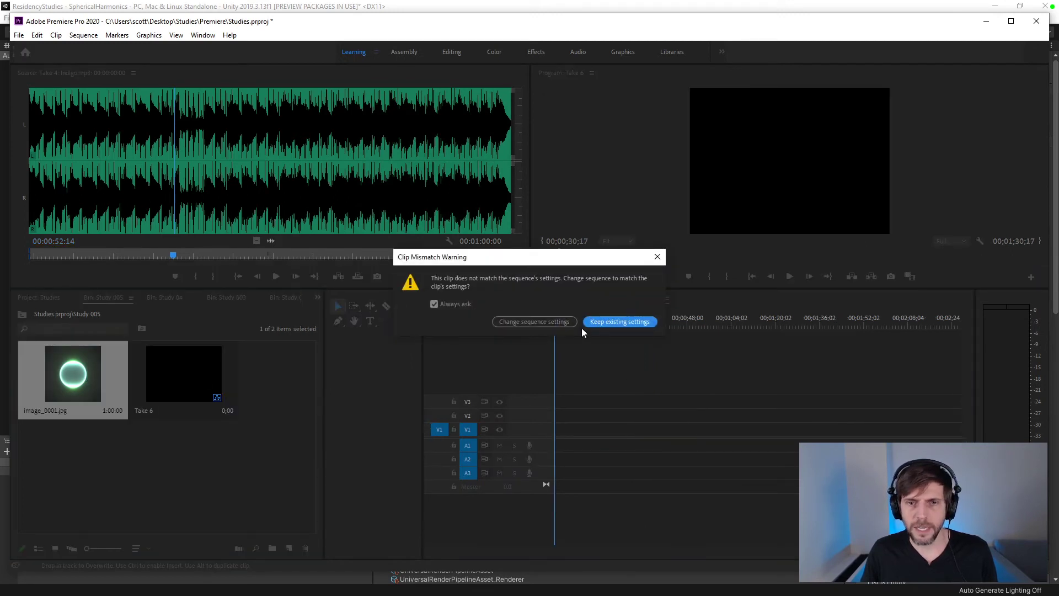
pyautogui.click(596, 325)
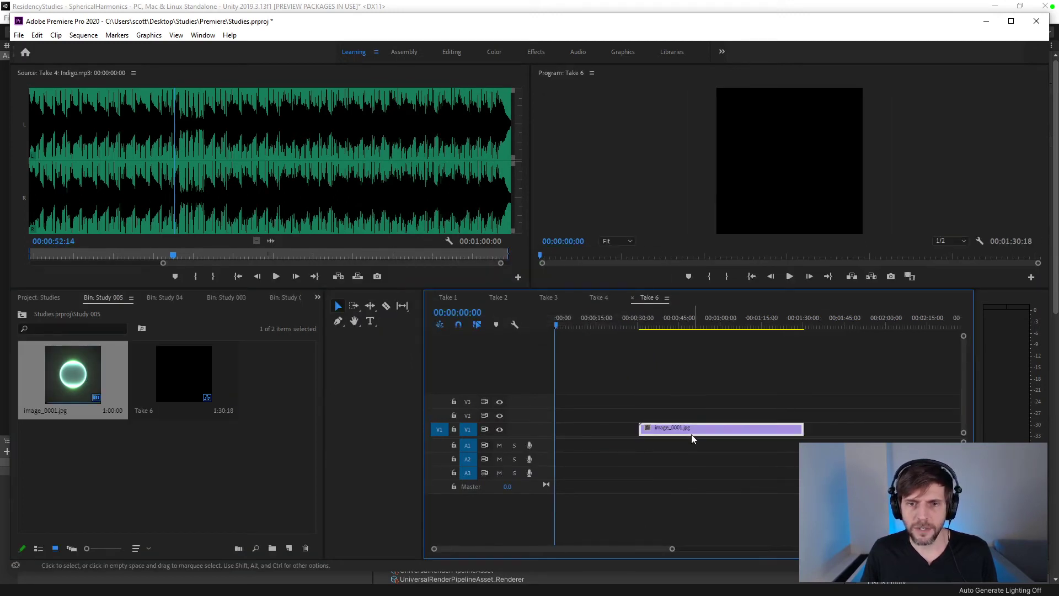
pyautogui.moveTo(694, 439); pyautogui.dragTo(608, 439)
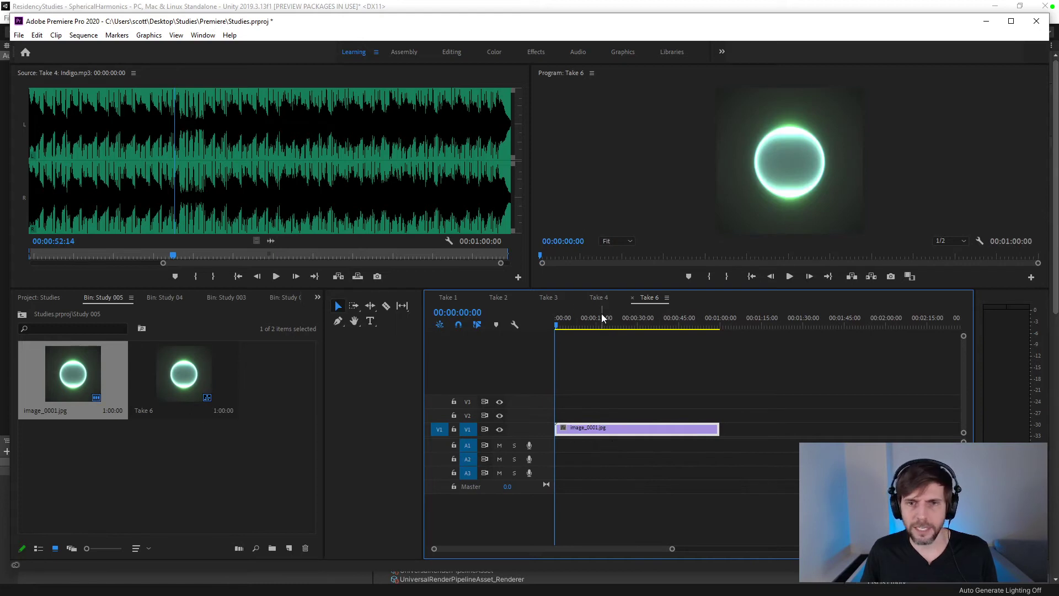
pyautogui.press('space')
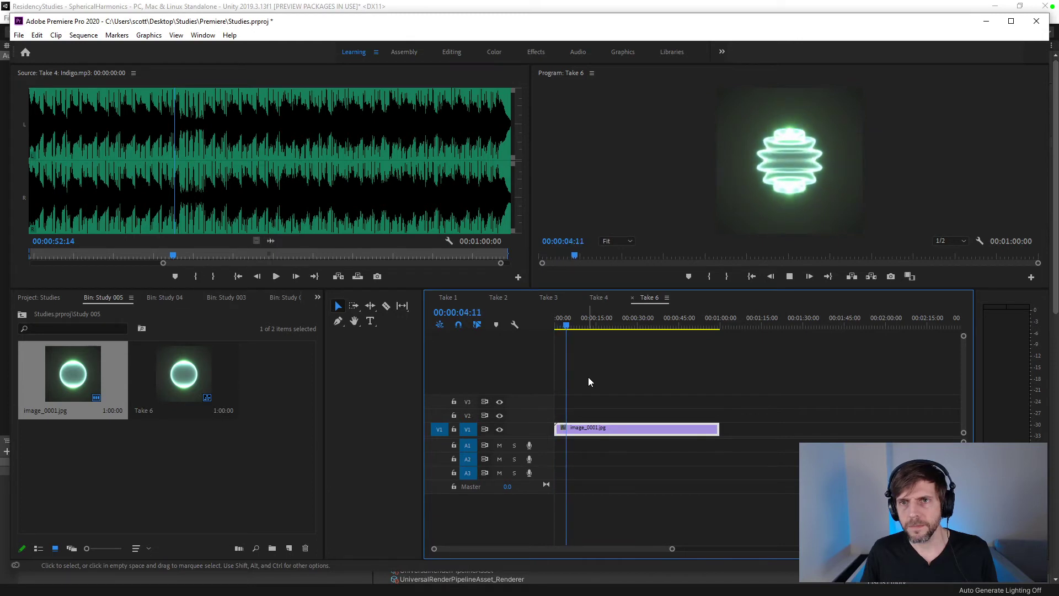
pyautogui.press('space')
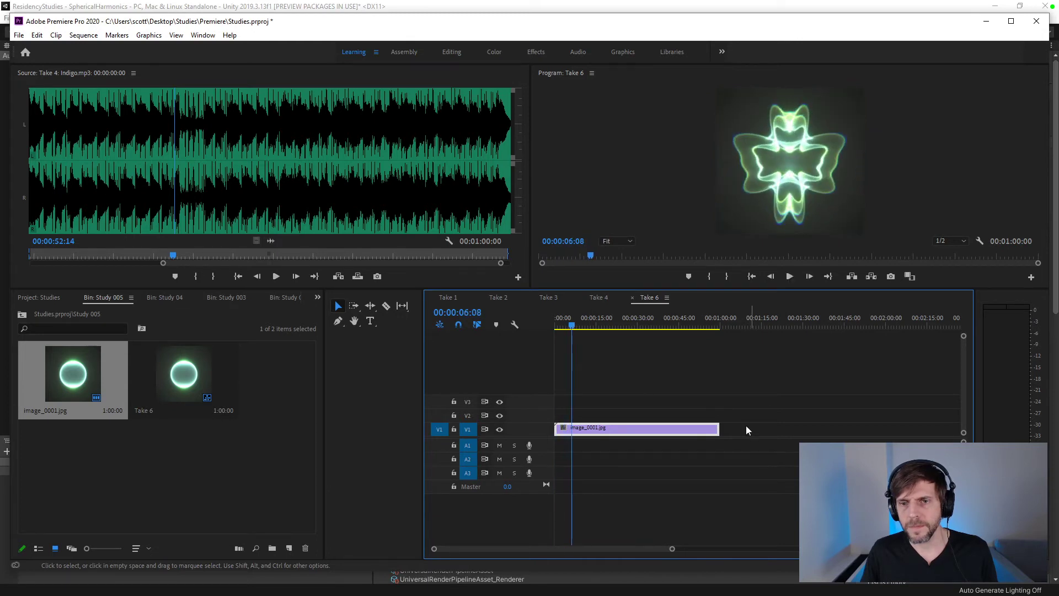
# - Apply the default transition to both ends of the image_0001.jpg clip on V1 and move the playhead to 00:00:30:24
pyautogui.rightClick(718, 426)
pyautogui.click(767, 499)
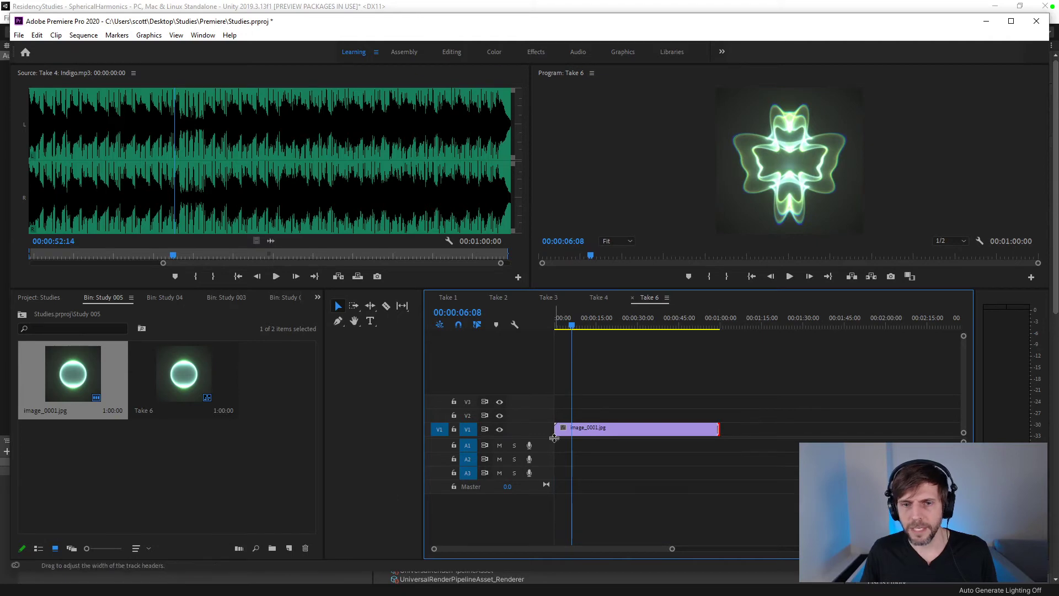
pyautogui.rightClick(556, 429)
pyautogui.click(616, 503)
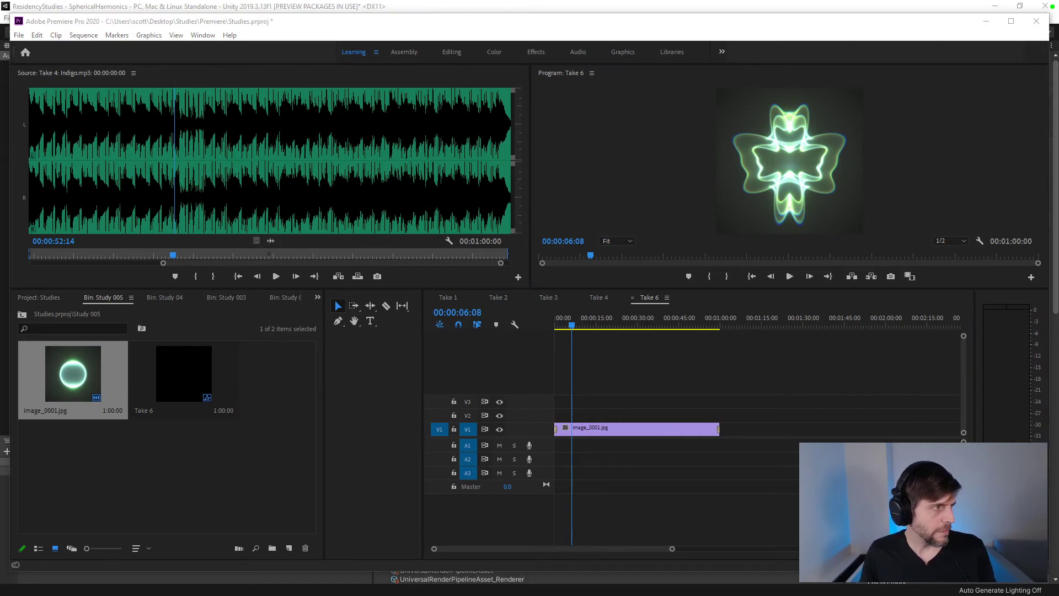
pyautogui.moveTo(705, 327); pyautogui.dragTo(640, 339)
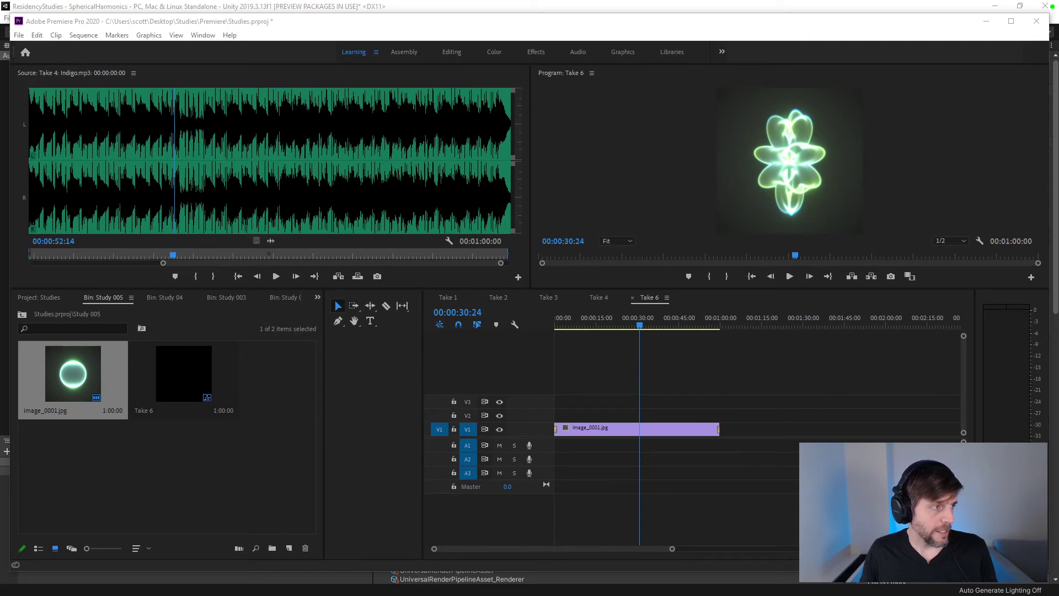
# - Switch to the YouTube Audio Library in the browser and filter the free music by Attribution not required, Calm mood and Dance & Electronic genre
pyautogui.moveTo(1058, 61); pyautogui.dragTo(519, 90)
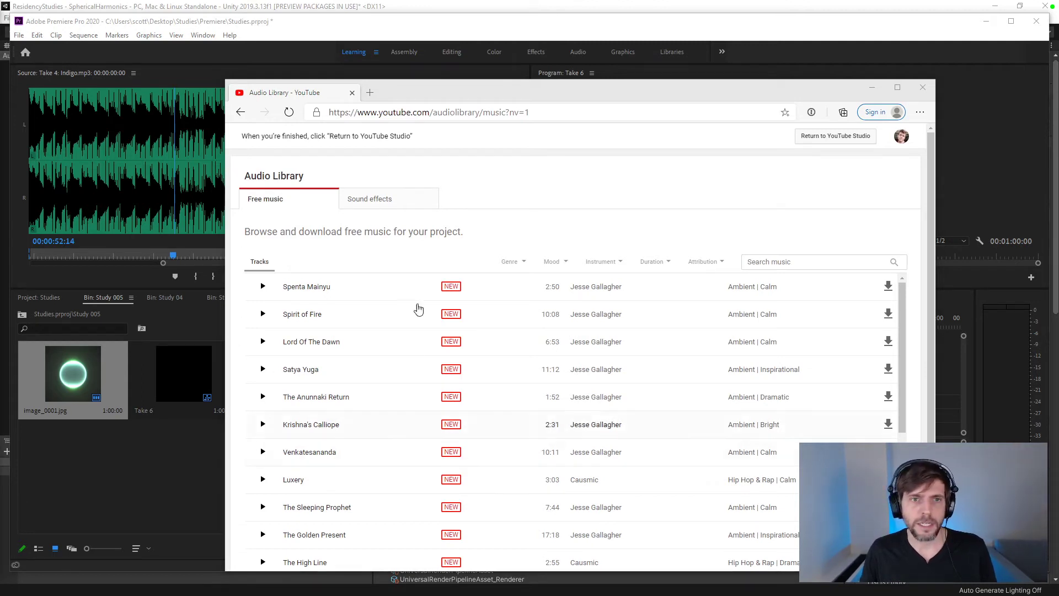
pyautogui.click(702, 262)
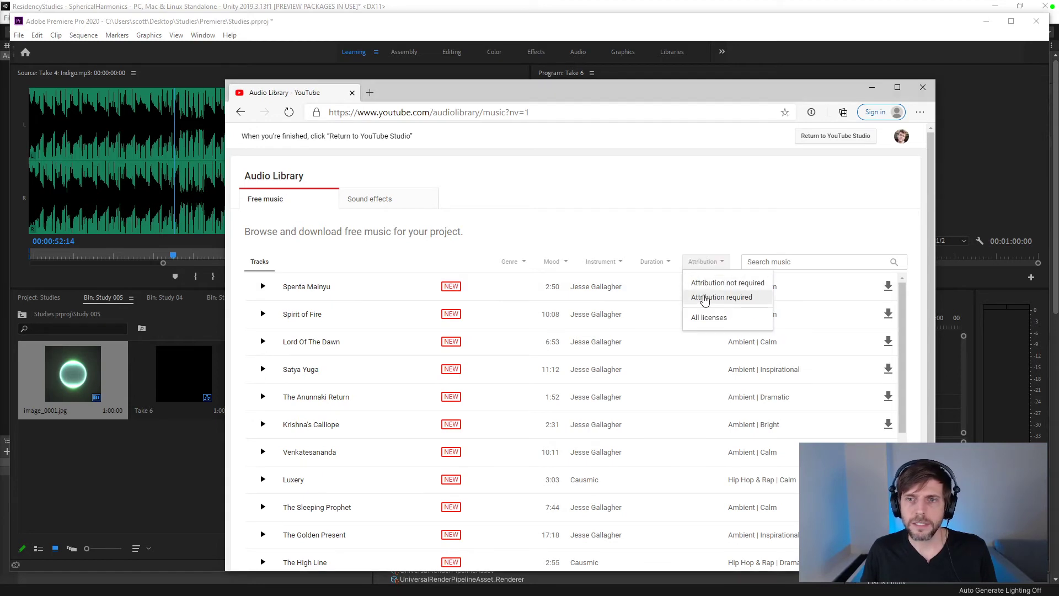
pyautogui.click(706, 282)
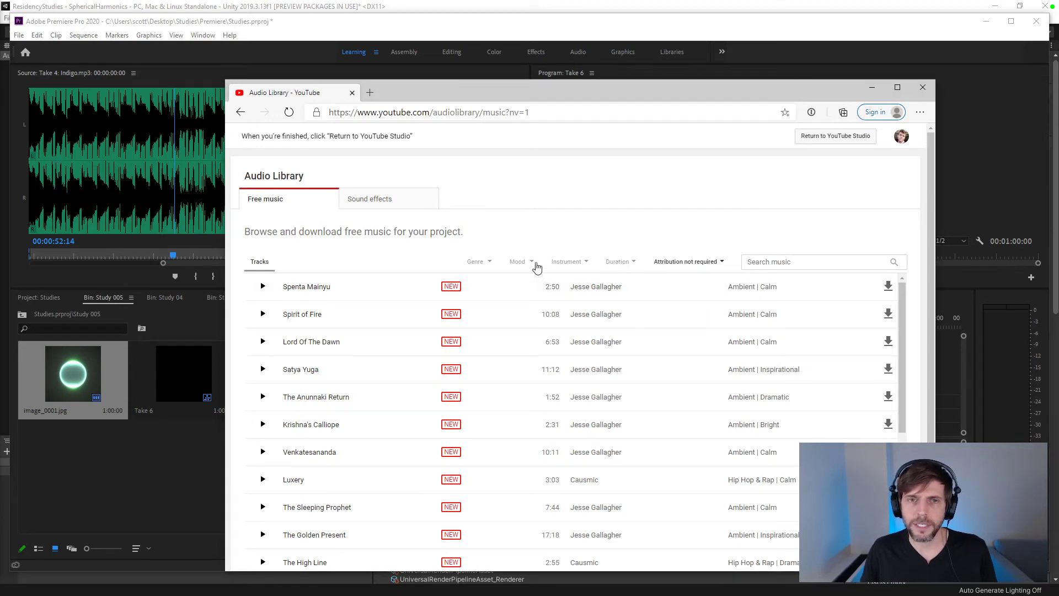
pyautogui.click(531, 262)
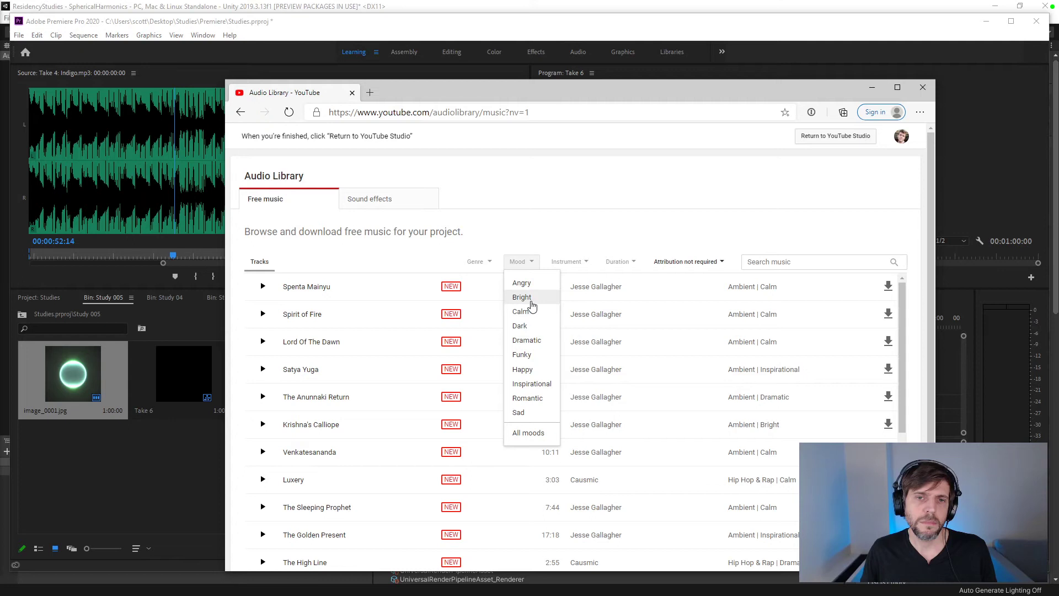
pyautogui.click(521, 311)
pyautogui.click(480, 261)
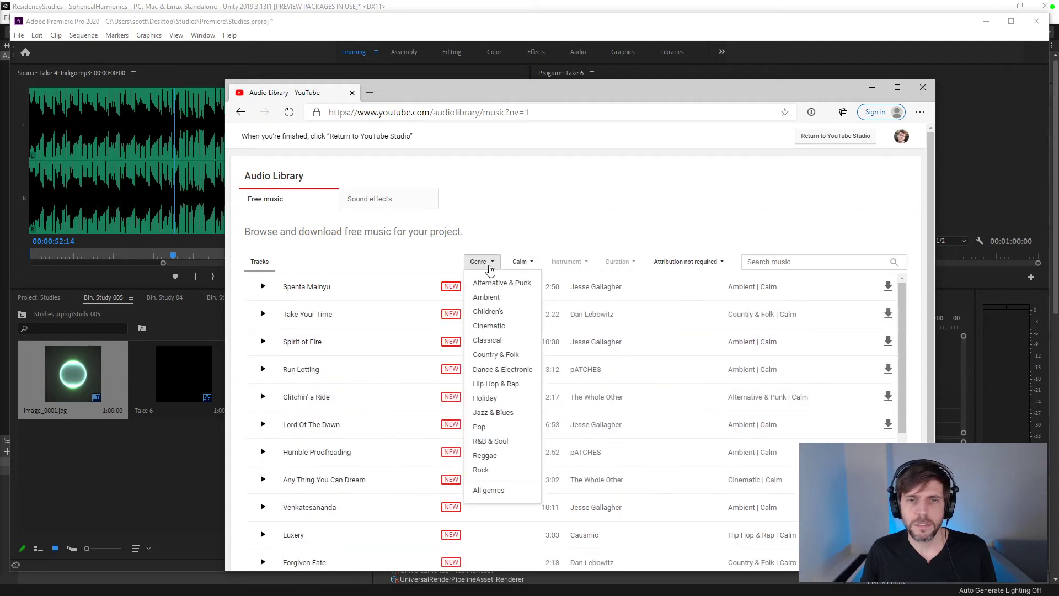
pyautogui.click(495, 370)
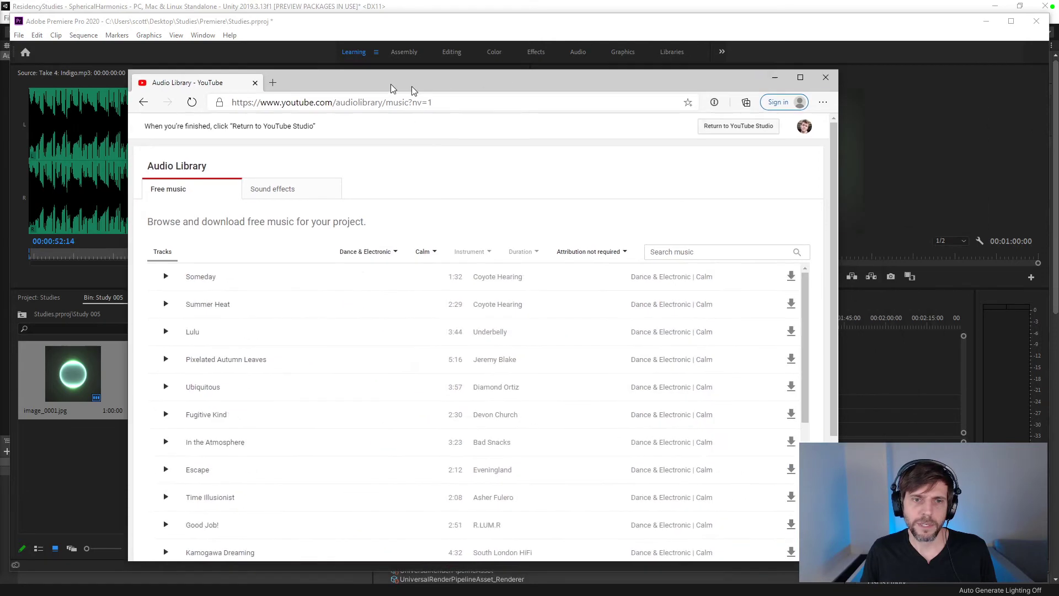
# - Play Take 6 in Premiere Pro beside the YouTube Audio Library and audition the Brainmelt track against the visuals
pyautogui.moveTo(412, 86); pyautogui.dragTo(223, 62)
pyautogui.click(892, 181)
pyautogui.press('space')
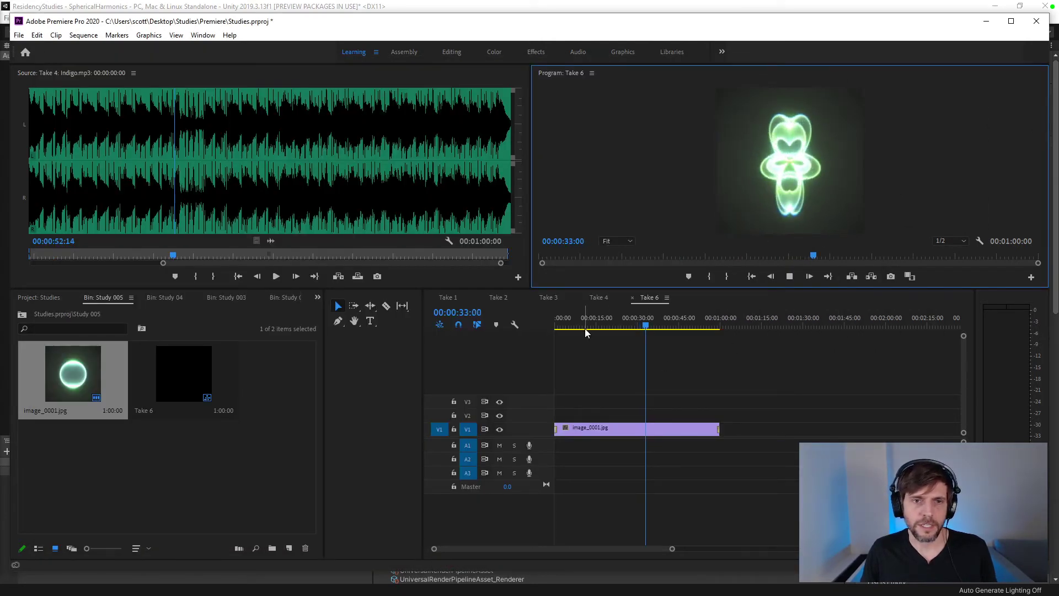
pyautogui.hotkey('alt', 'Tab')
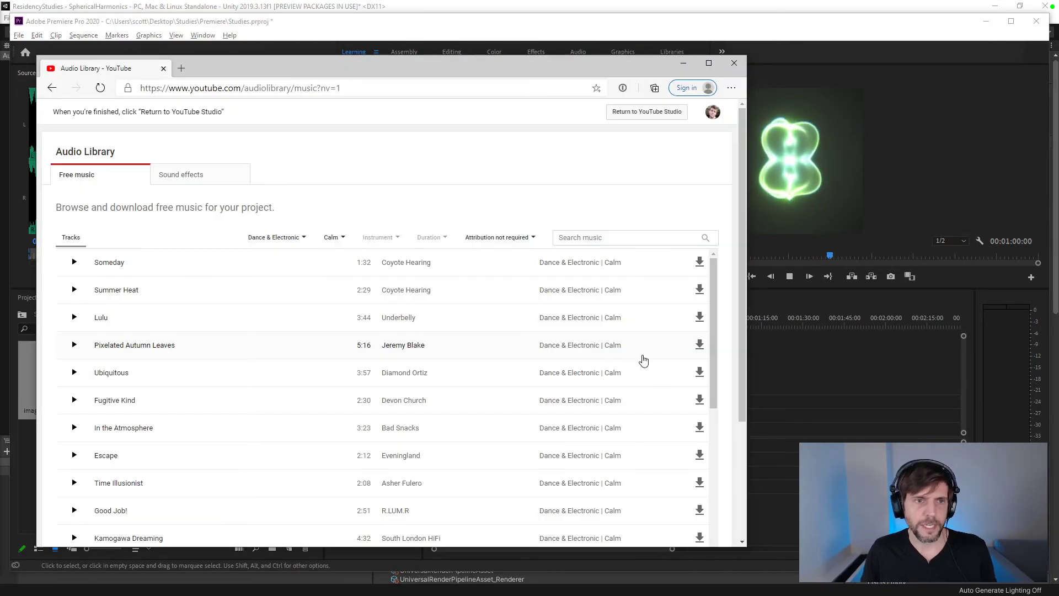
pyautogui.scroll(-5, 267, 354)
pyautogui.scroll(-10, 267, 354)
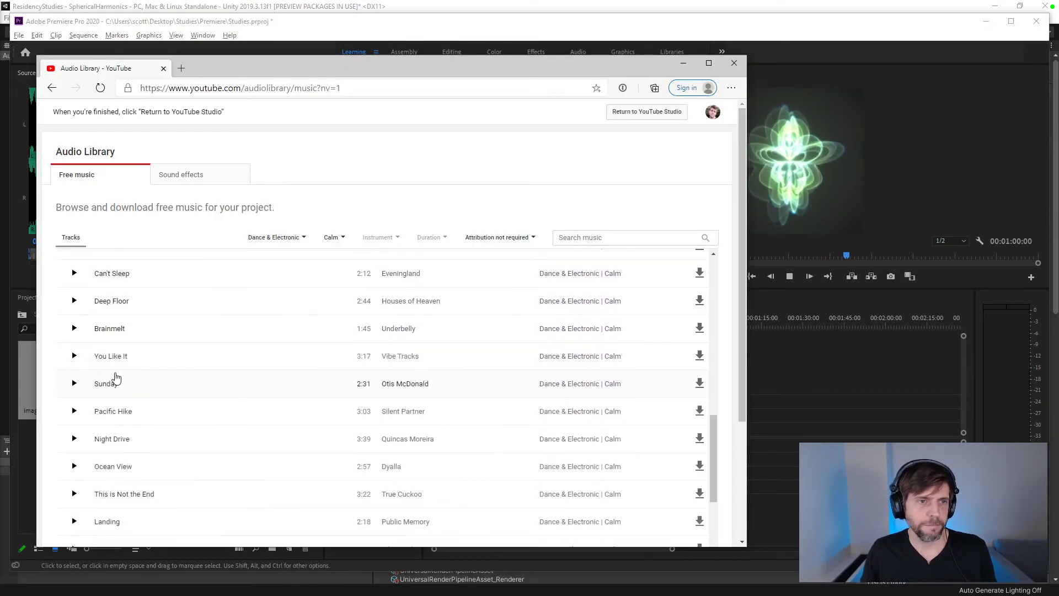
pyautogui.click(73, 328)
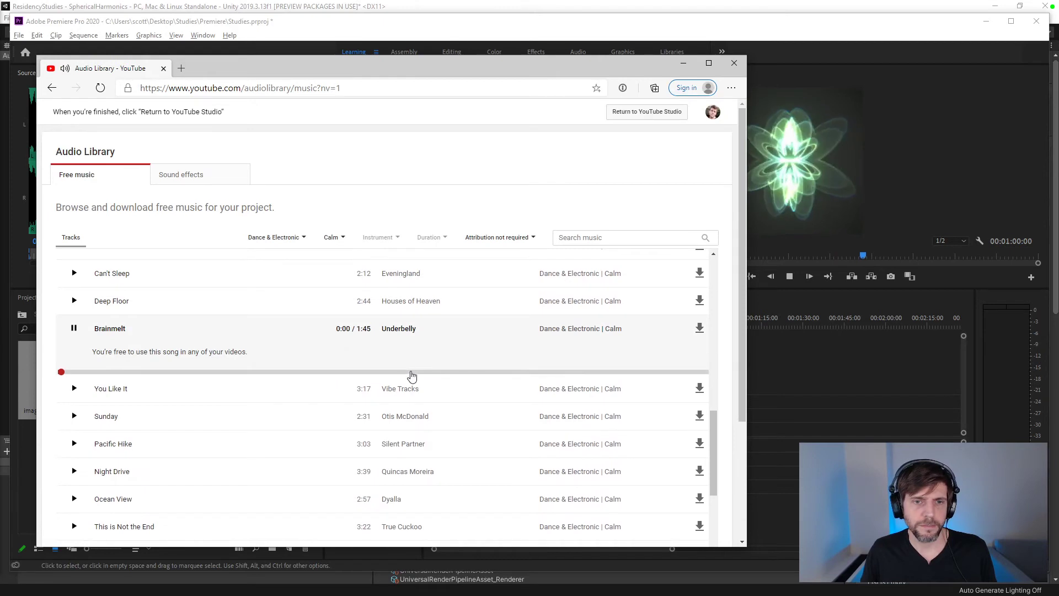
# - Audition the tracks Brainmelt from about 1:00 and Sunday from about 1:30 in the music list
pyautogui.click(415, 371)
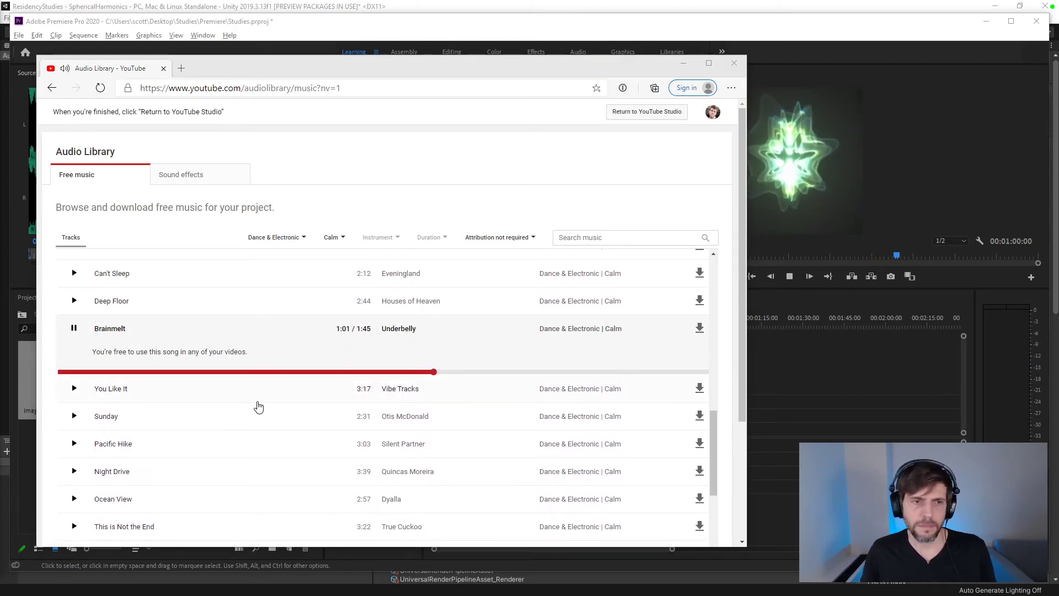
pyautogui.scroll(-2, 256, 407)
pyautogui.click(75, 315)
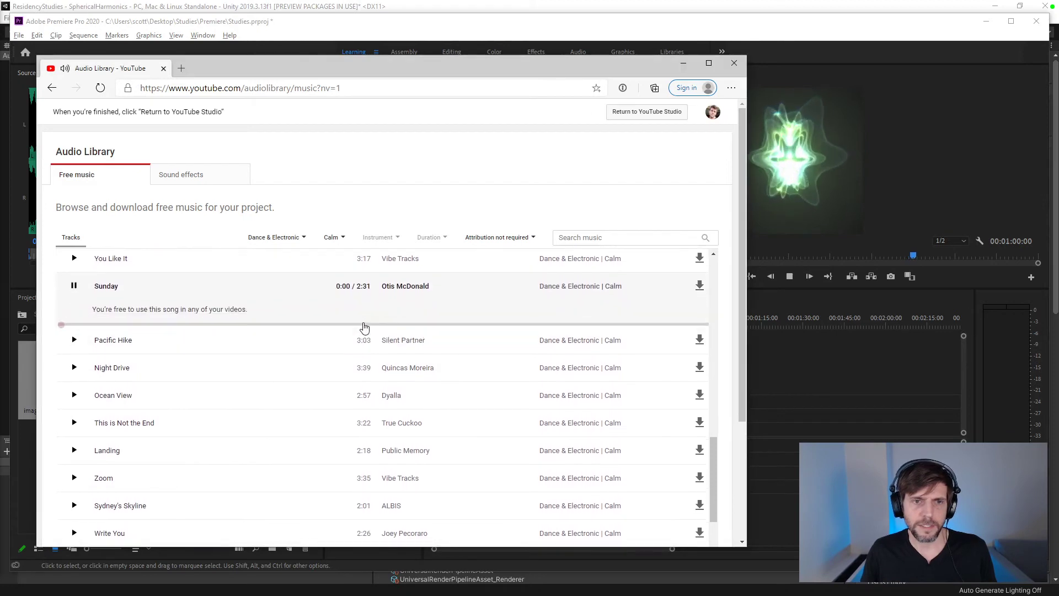
pyautogui.click(453, 328)
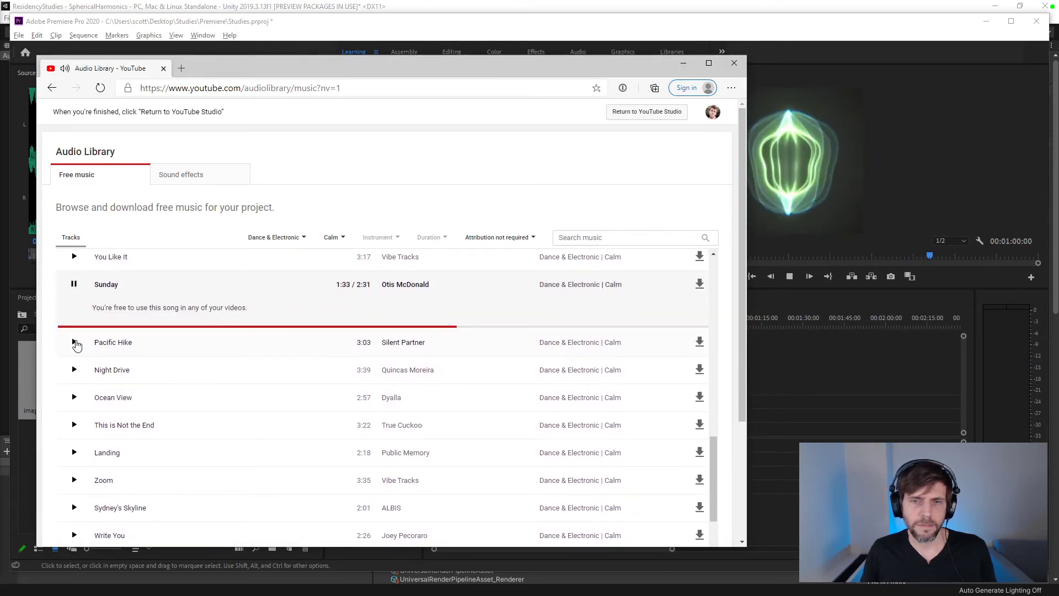
# - Narrow the browser window to uncover the sequence timeline behind it, and audition Pacific Hike from its middle and a further point
pyautogui.moveTo(748, 287); pyautogui.dragTo(661, 288)
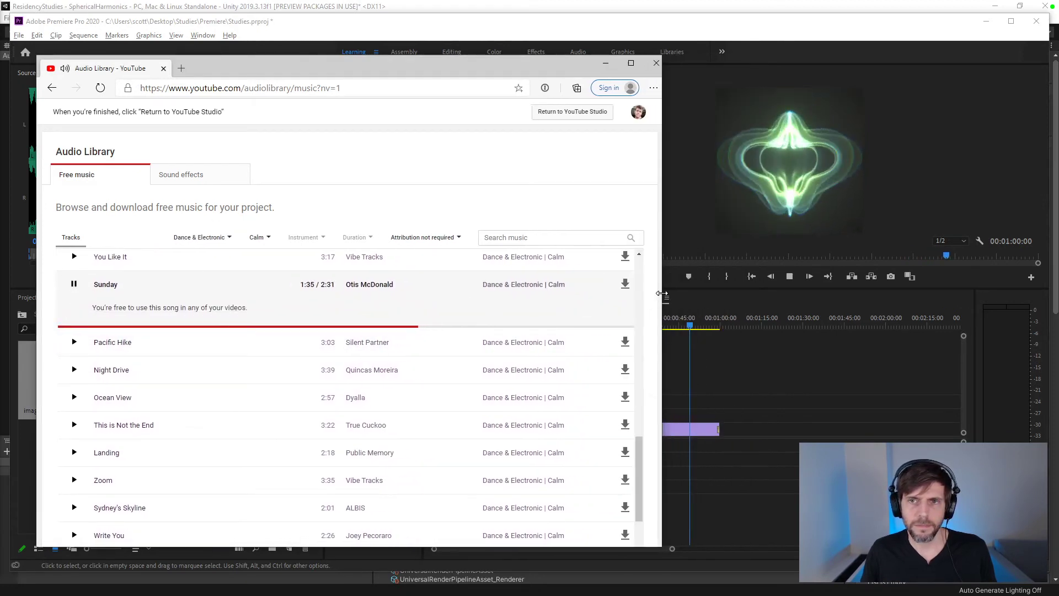
pyautogui.click(69, 342)
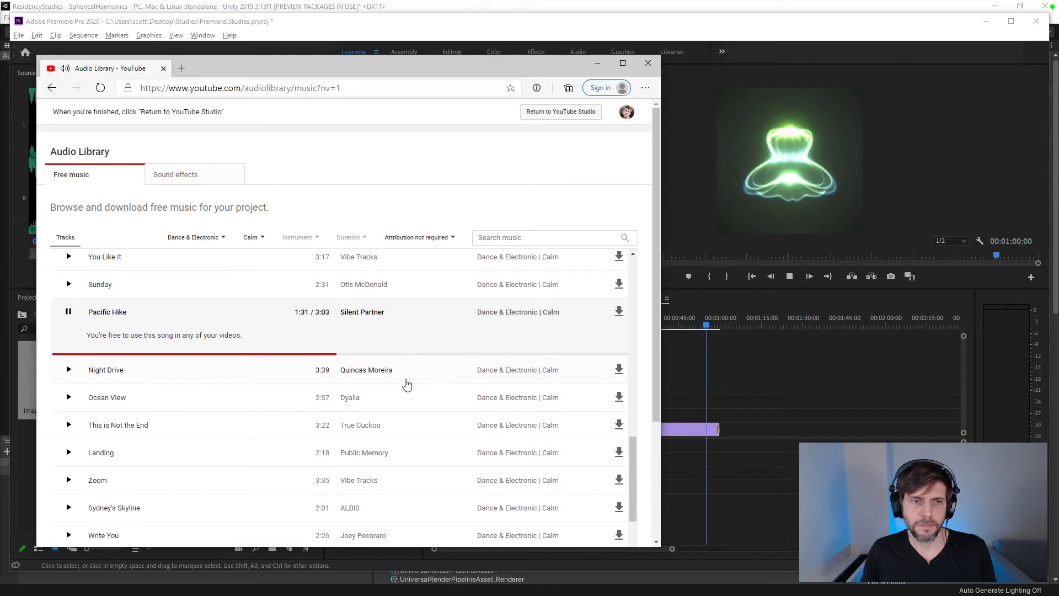
pyautogui.click(440, 354)
# - Audition the tracks Zoom from about 2:10 and Day One from past its midpoint
pyautogui.scroll(-2, 246, 419)
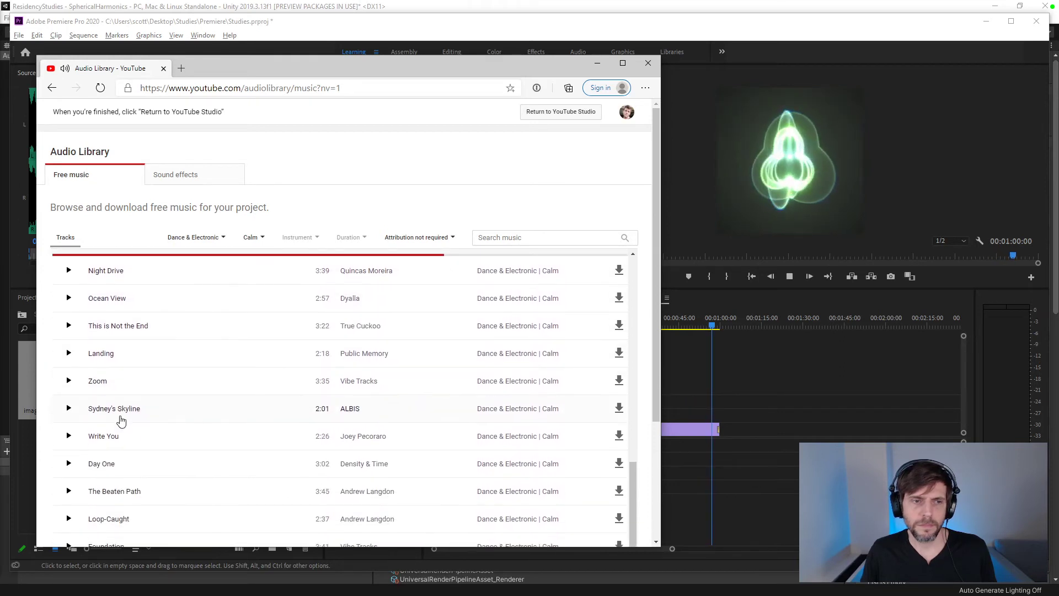
pyautogui.click(69, 382)
pyautogui.click(401, 394)
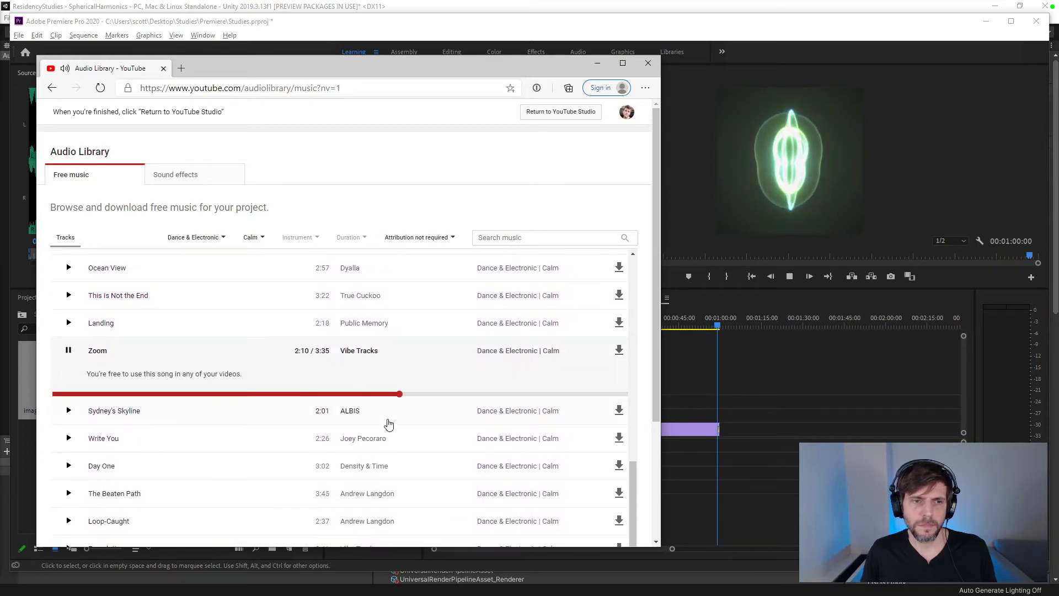
pyautogui.scroll(-1, 96, 425)
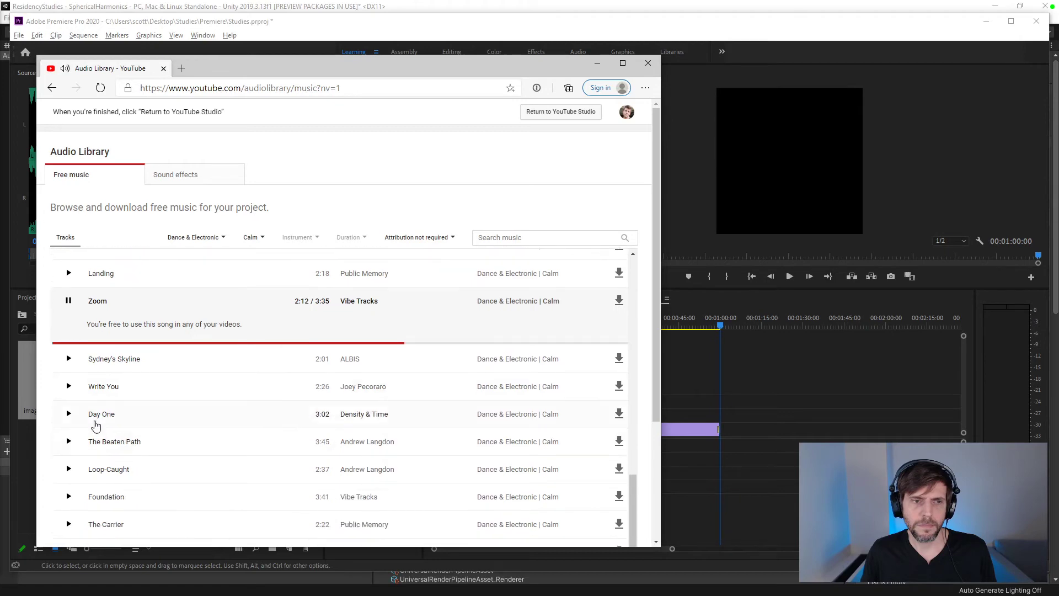
pyautogui.click(67, 415)
pyautogui.click(392, 427)
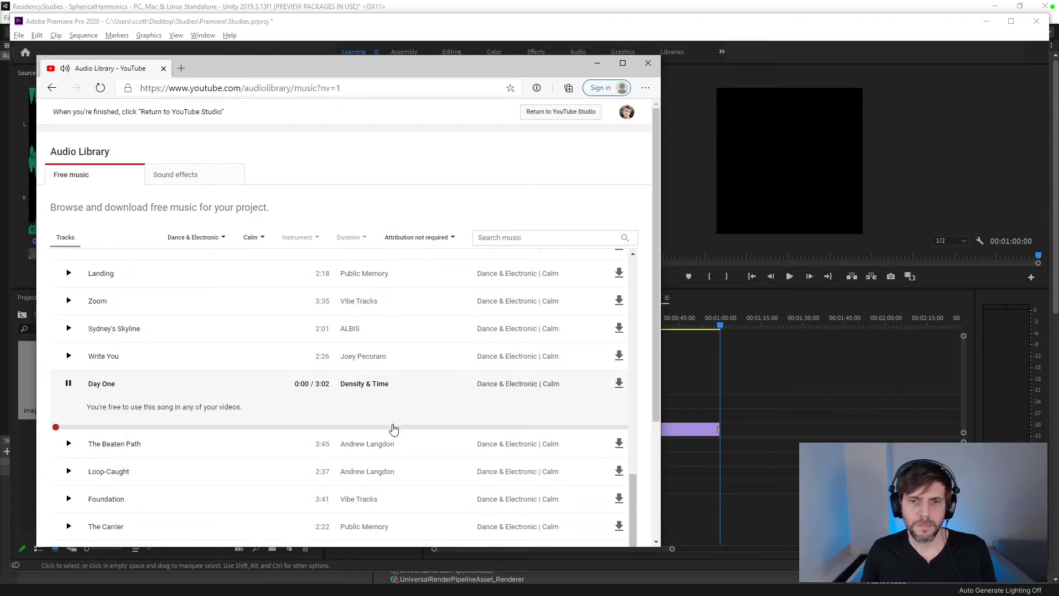
# - Switch to Premiere Pro, return the Take 6 sequence to 00:00:00:00 and start its playback
pyautogui.click(731, 308)
pyautogui.moveTo(579, 325); pyautogui.dragTo(534, 325)
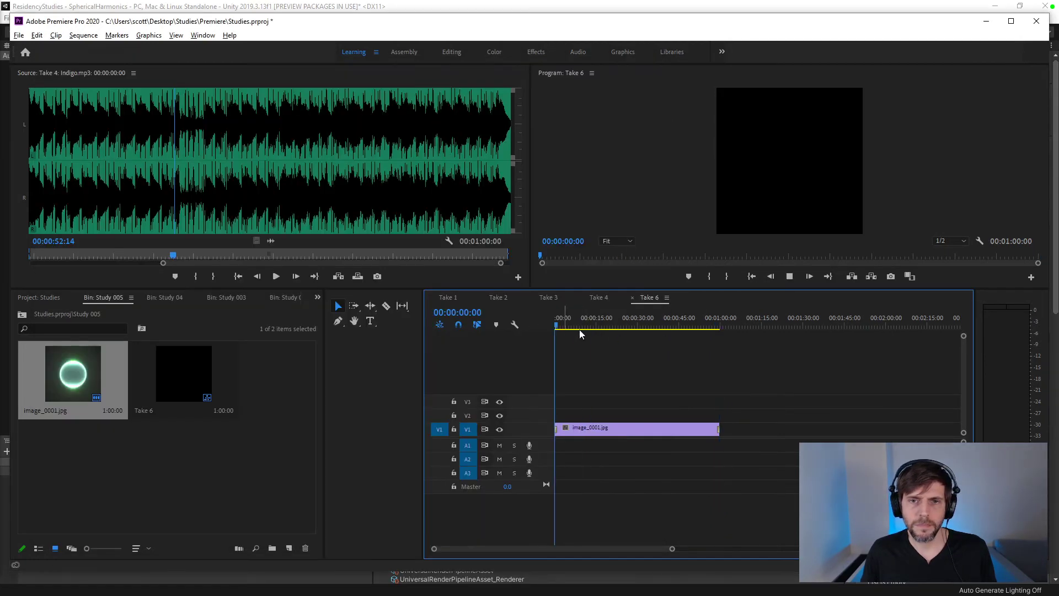
pyautogui.press('space')
# - Switch back to the YouTube Audio Library and audition the track Loop-Caught from about its midpoint
pyautogui.hotkey('alt', 'Tab')
pyautogui.scroll(-1, 267, 406)
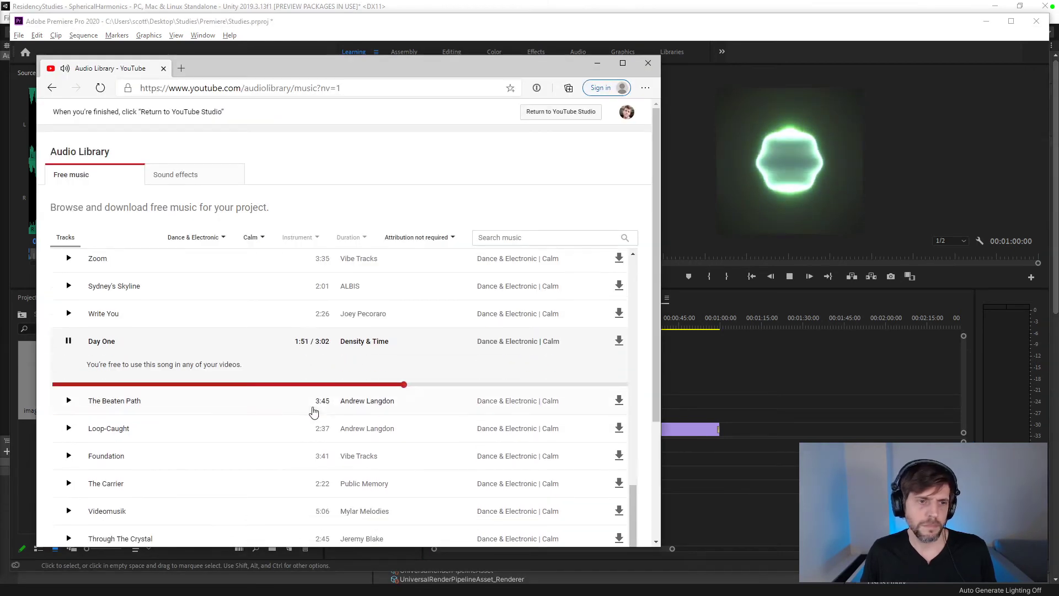
pyautogui.click(71, 430)
pyautogui.click(342, 439)
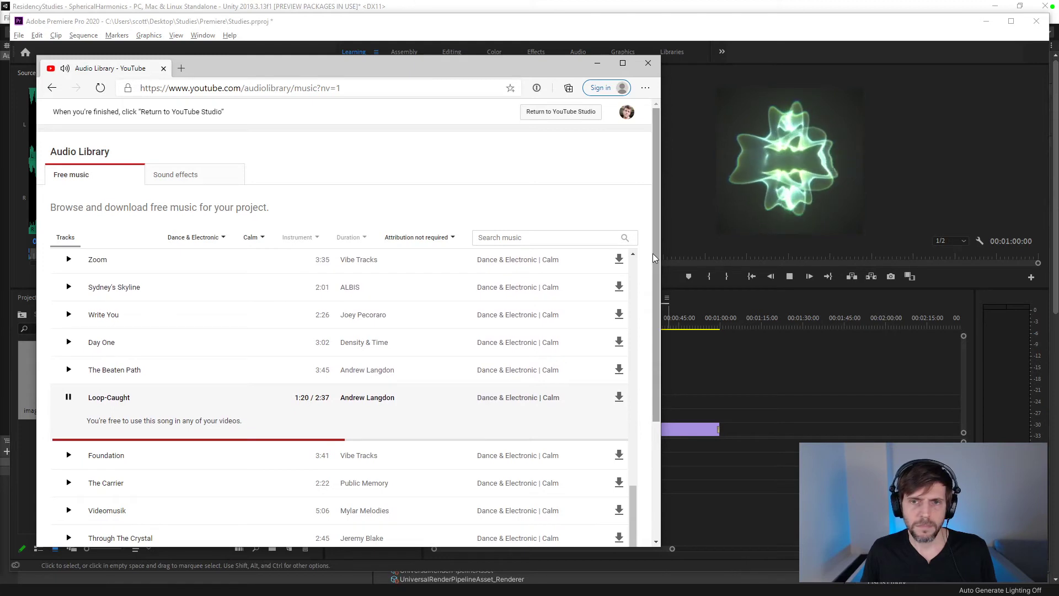
# - Audition the tracks Videomusik, The Carrier and Foundation near the end of the list, each from past its midpoint
pyautogui.scroll(-3, 287, 444)
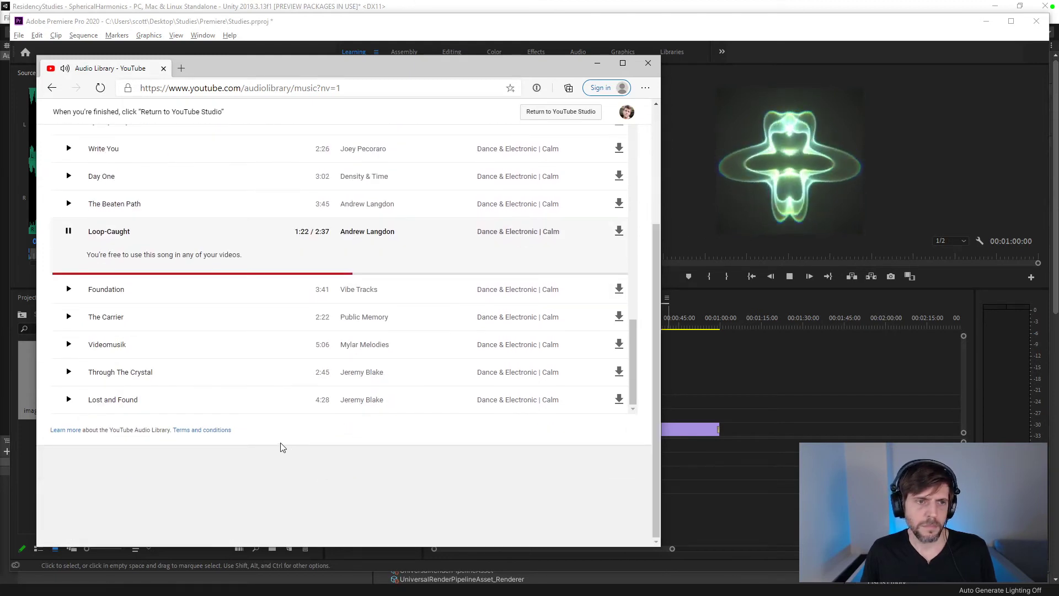
pyautogui.click(69, 345)
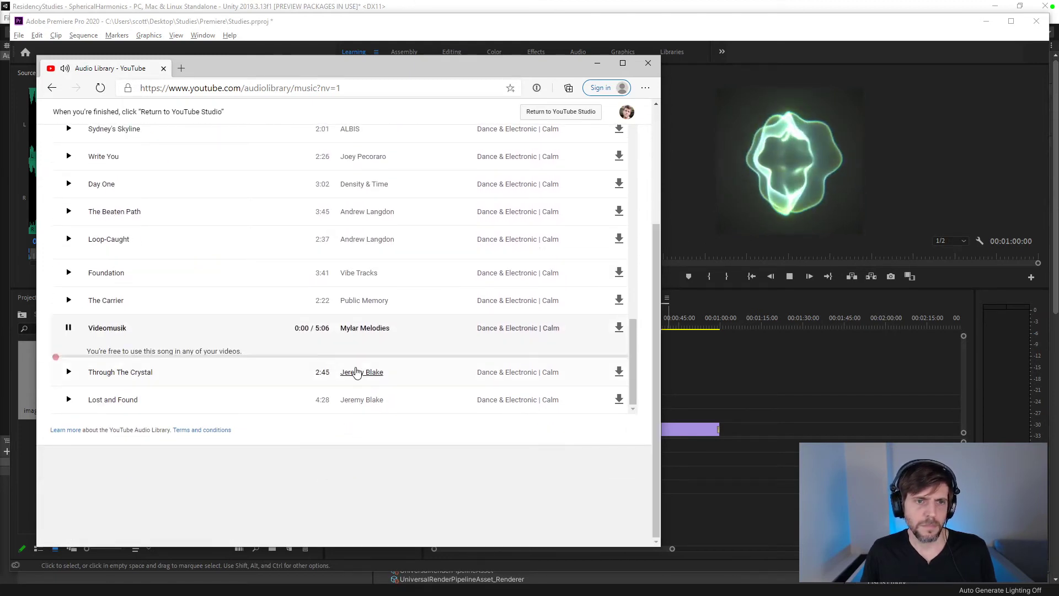
pyautogui.click(362, 356)
pyautogui.click(69, 286)
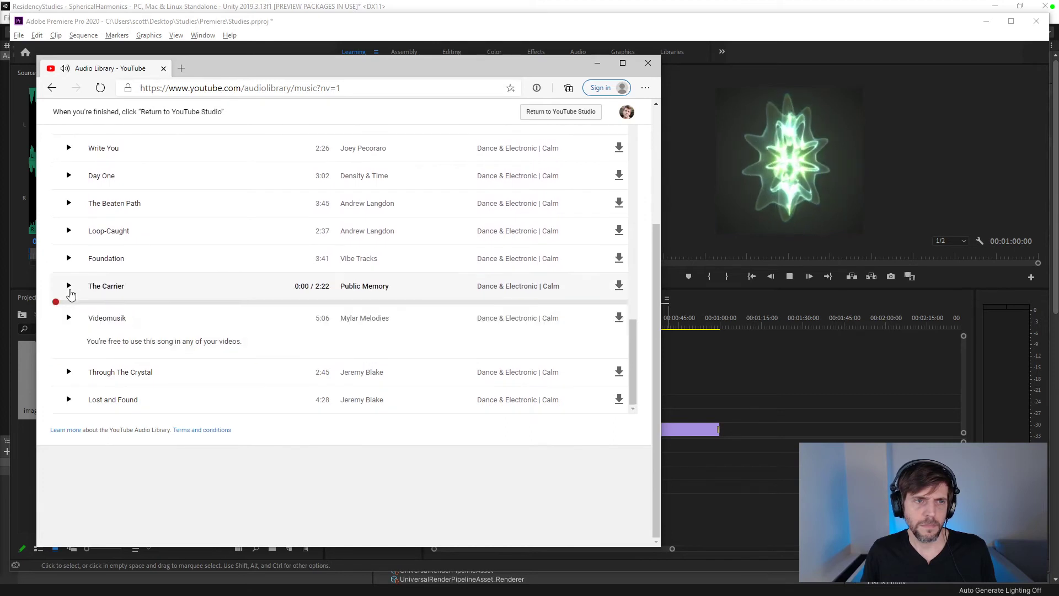
pyautogui.click(379, 329)
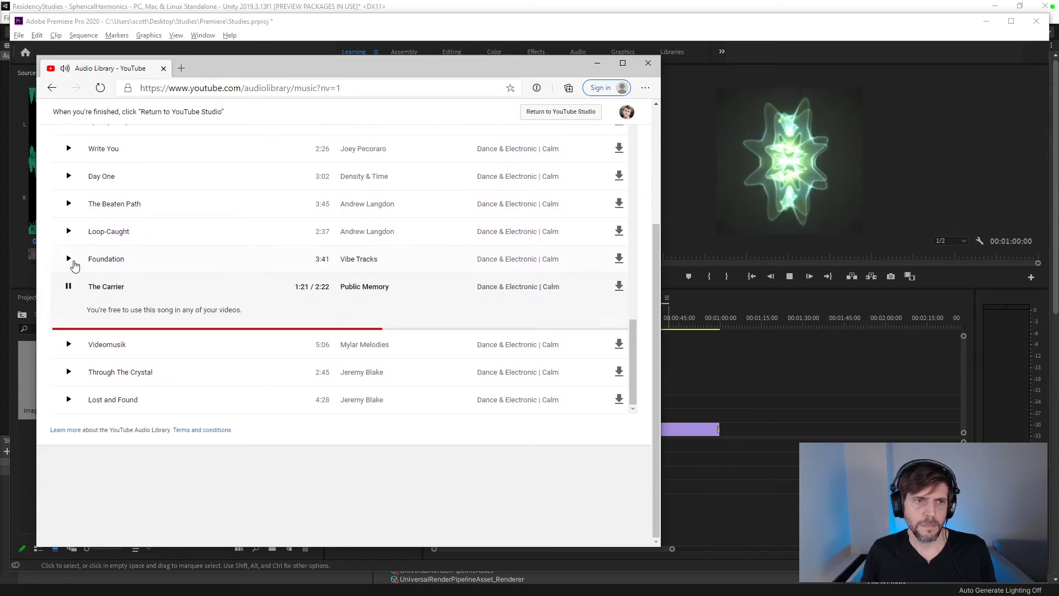
pyautogui.click(69, 258)
pyautogui.click(427, 301)
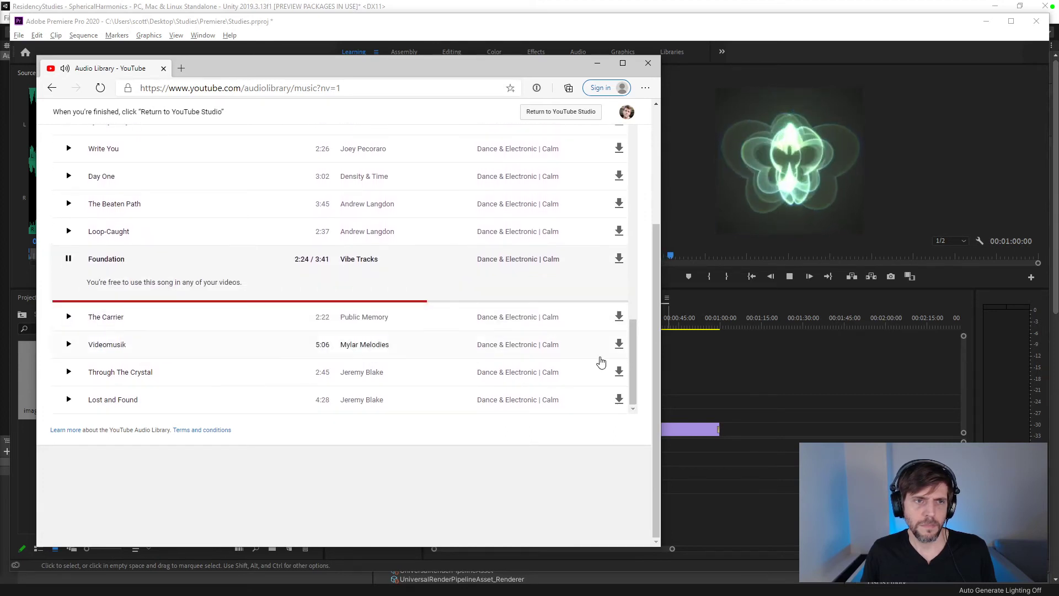
# - Audition Day One again, from about 1:58, against the playing visuals
pyautogui.moveTo(634, 360); pyautogui.dragTo(637, 332)
pyautogui.scroll(1, 440, 304)
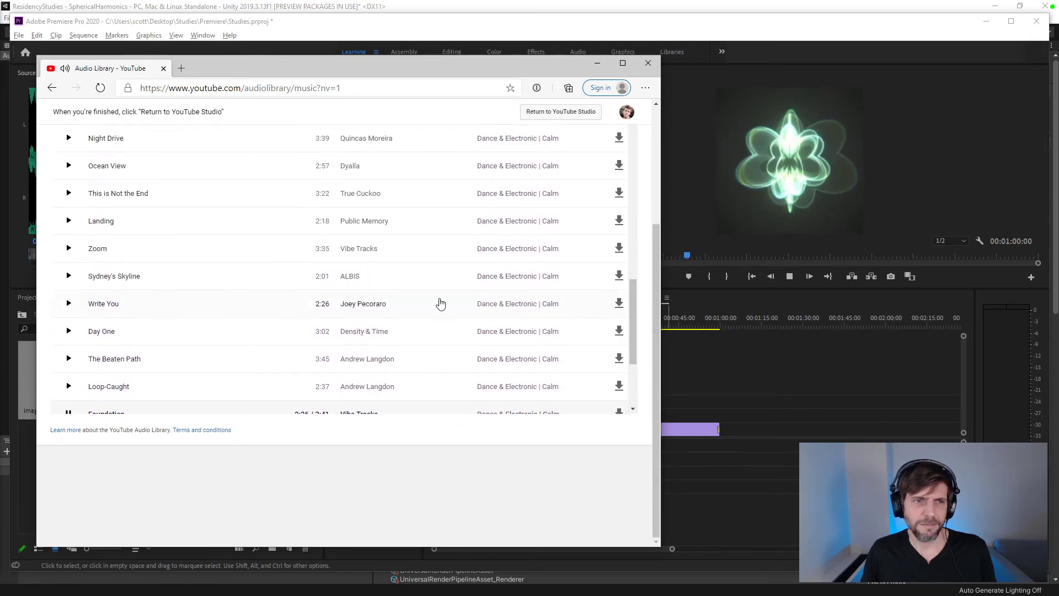
pyautogui.click(72, 335)
pyautogui.click(426, 376)
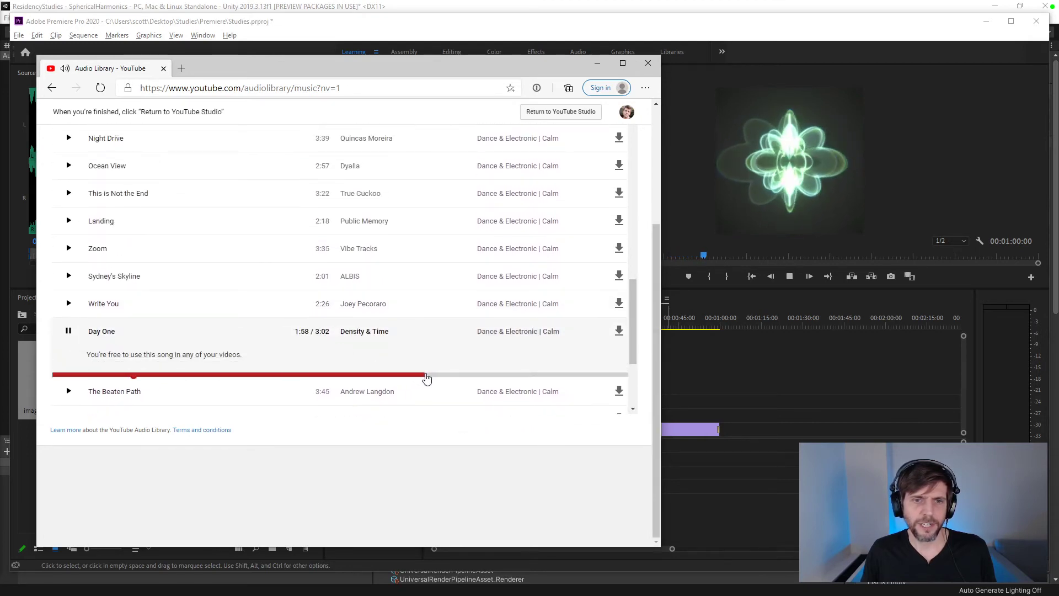
# - Audition Stasis Attempt near the start of the list at several points, including an early passage and one near 4:28
pyautogui.moveTo(630, 341); pyautogui.dragTo(627, 175)
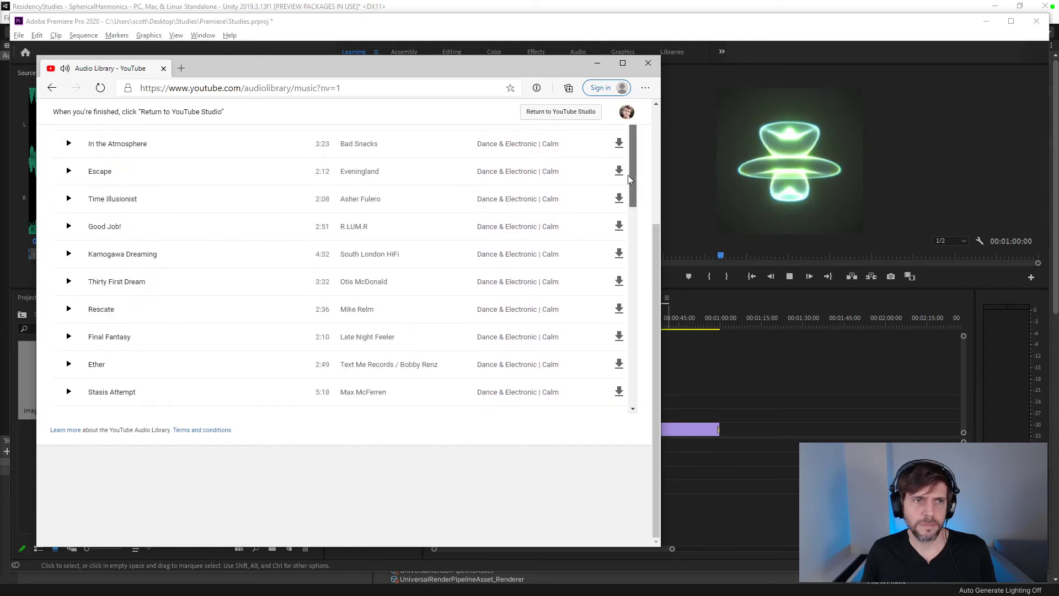
pyautogui.scroll(-2, 501, 166)
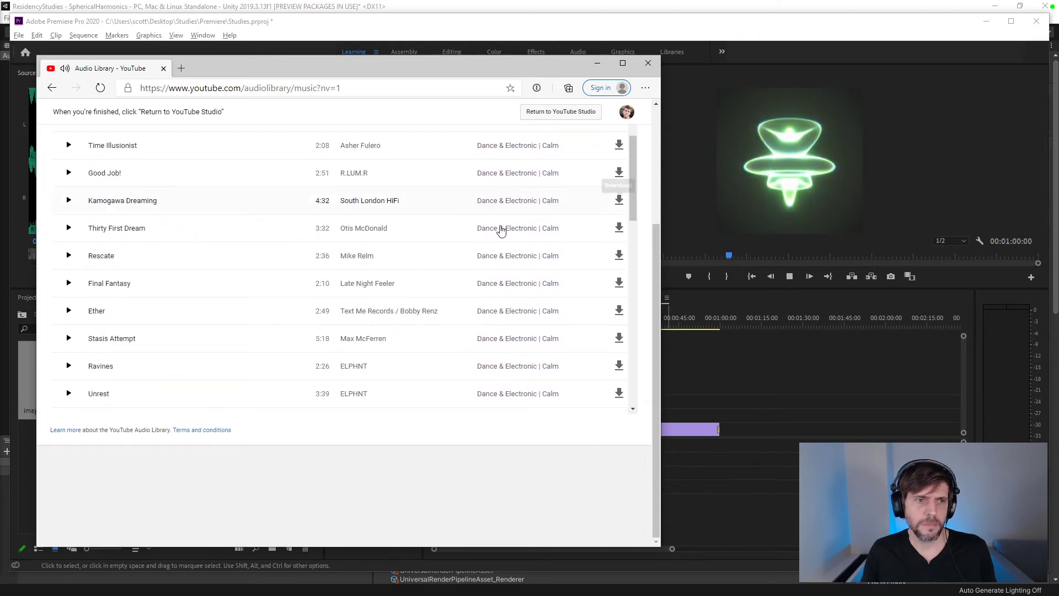
pyautogui.click(69, 338)
pyautogui.click(419, 381)
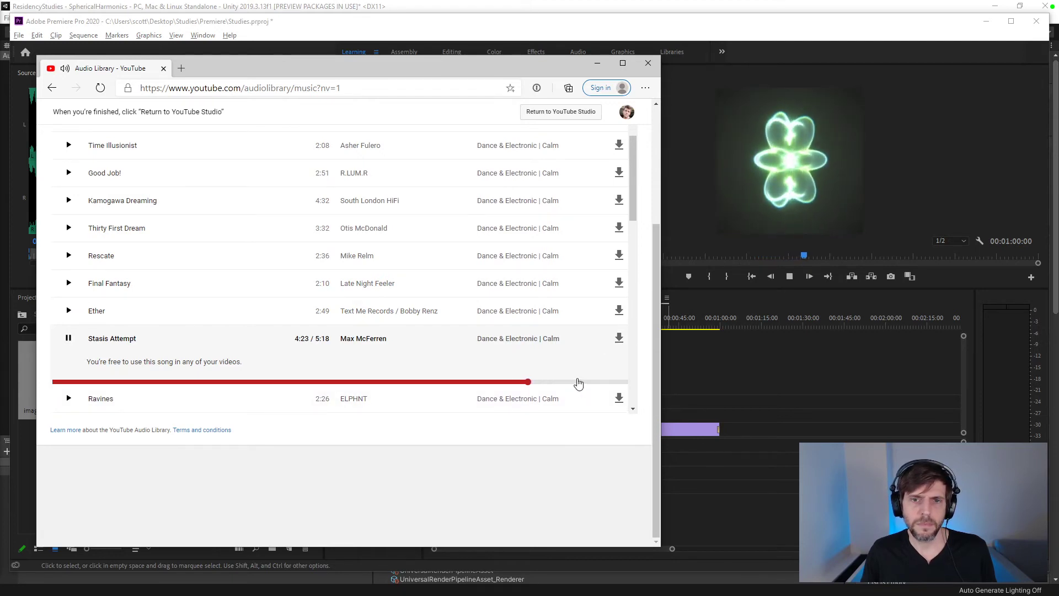
pyautogui.click(191, 382)
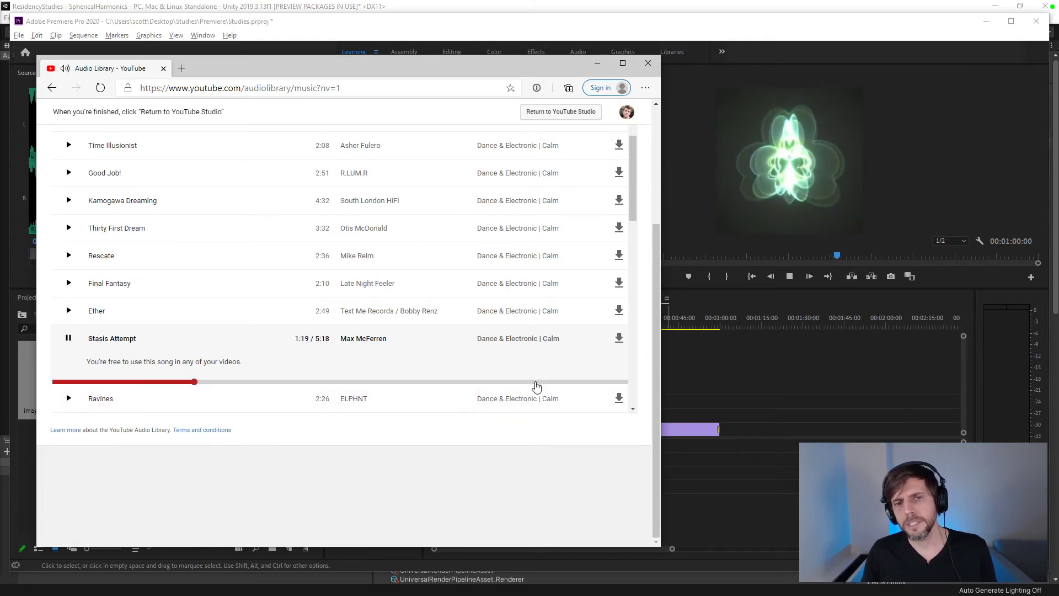
pyautogui.click(535, 383)
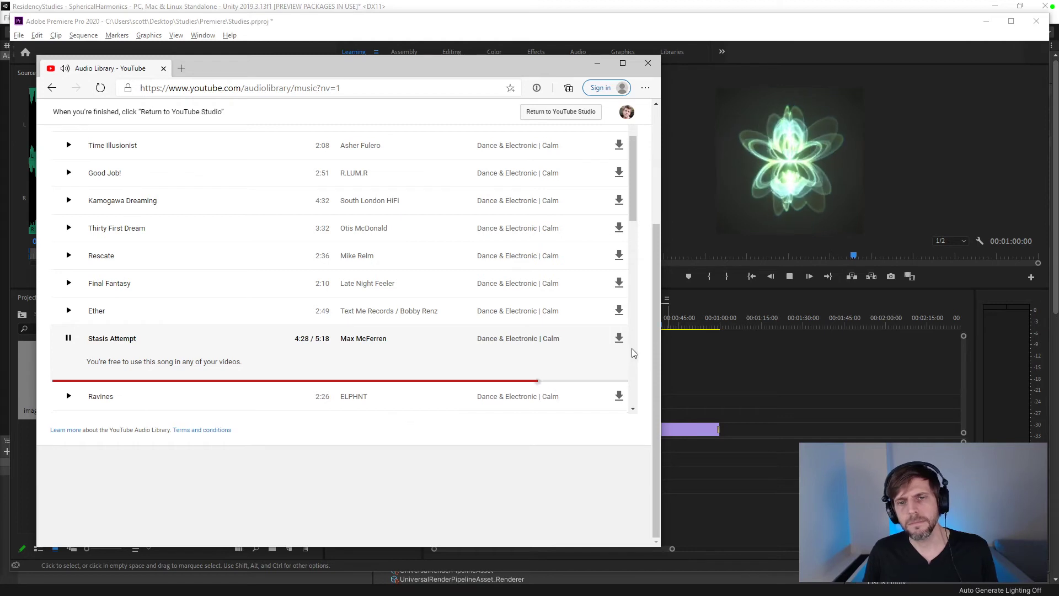
# - Audition the track Rescate from past its midpoint
pyautogui.scroll(2, 657, 298)
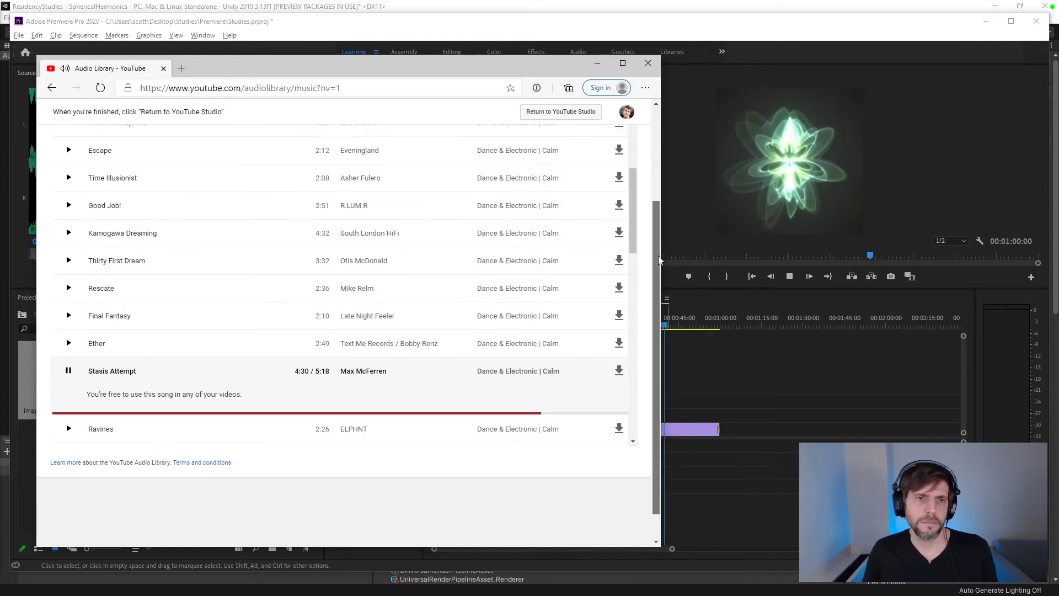
pyautogui.click(309, 338)
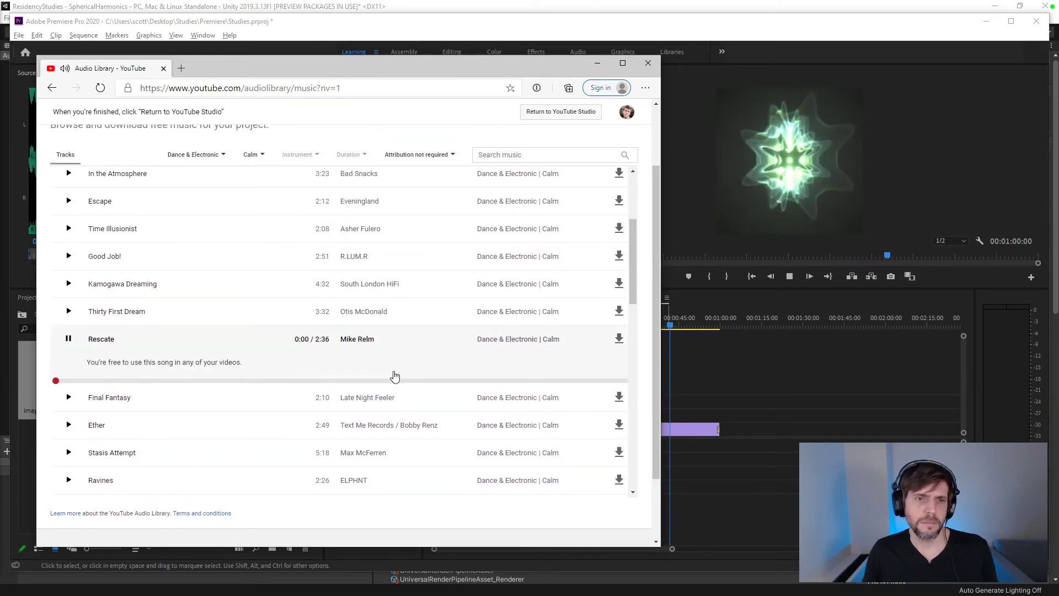
pyautogui.click(391, 383)
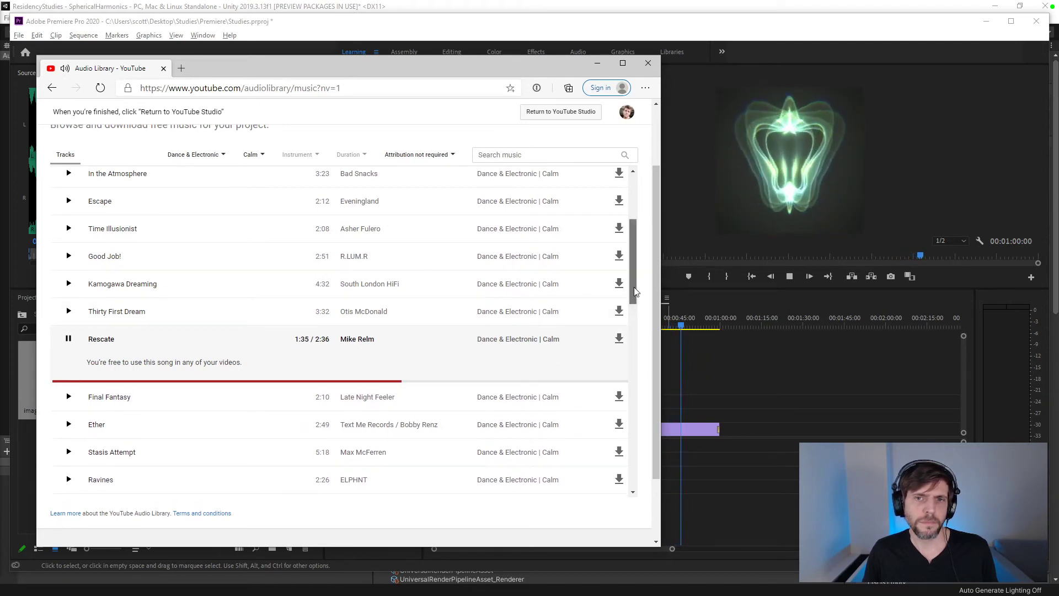
# - Audition the track In the Atmosphere from about 2:04 and from about 2:40
pyautogui.scroll(3, 633, 287)
pyautogui.click(71, 326)
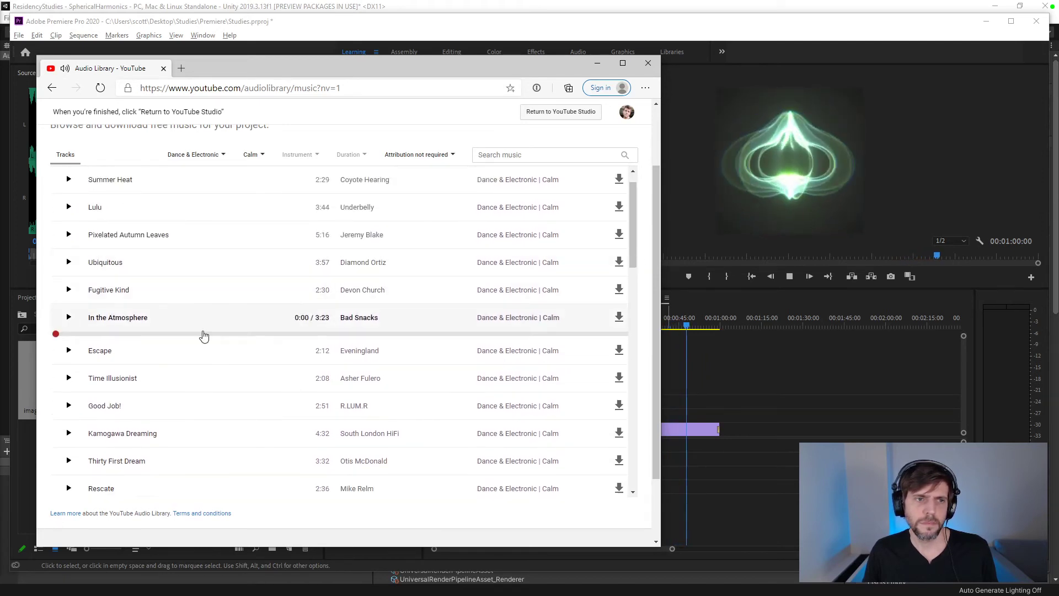
pyautogui.click(402, 359)
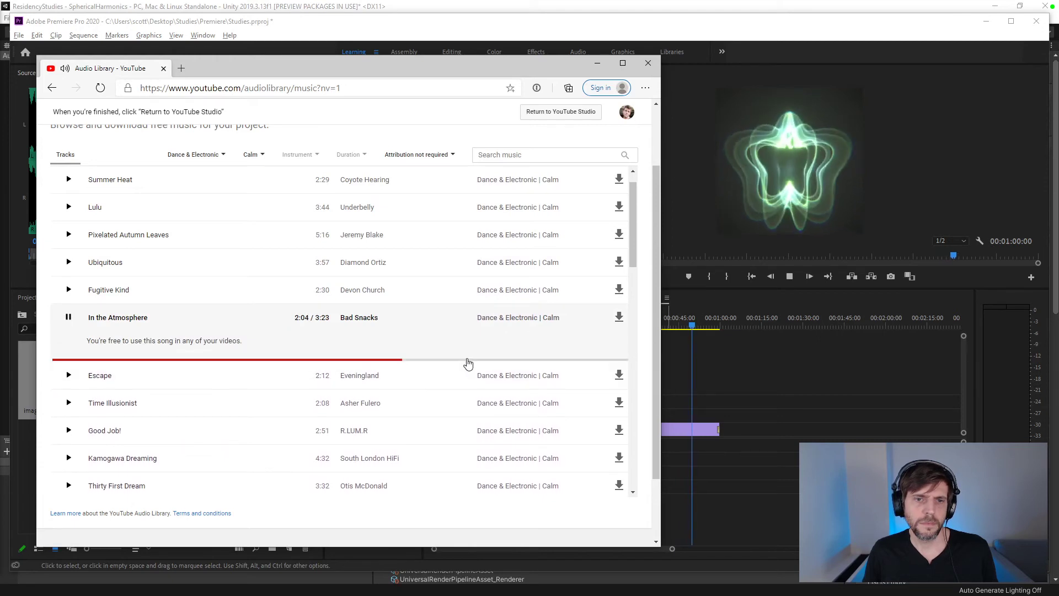
pyautogui.click(504, 362)
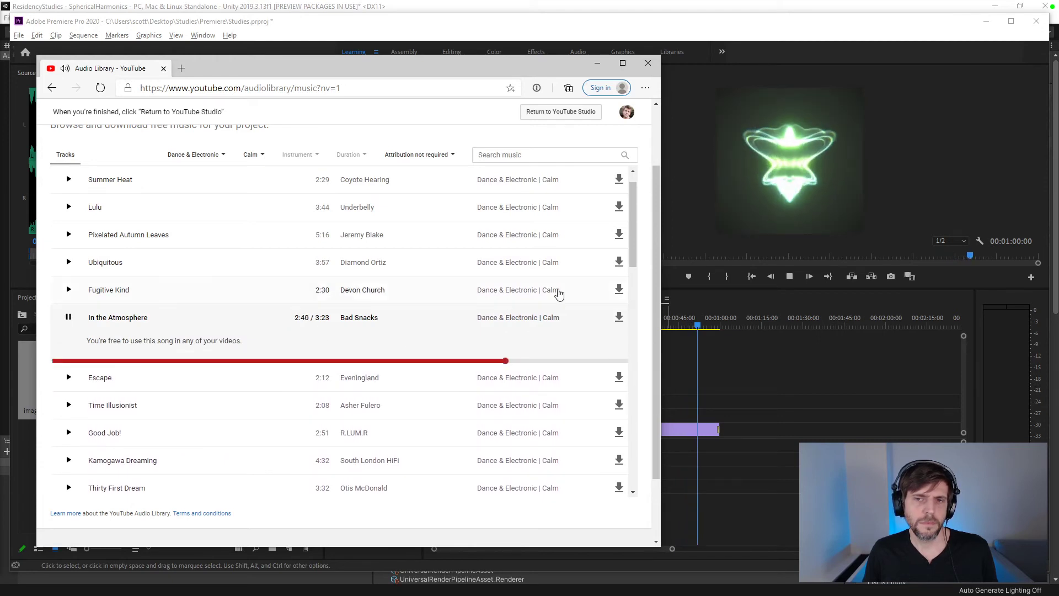
# - Audition the tracks Ubiquitous from about 2:40 and Lulu from about 2:39
pyautogui.scroll(1, 634, 255)
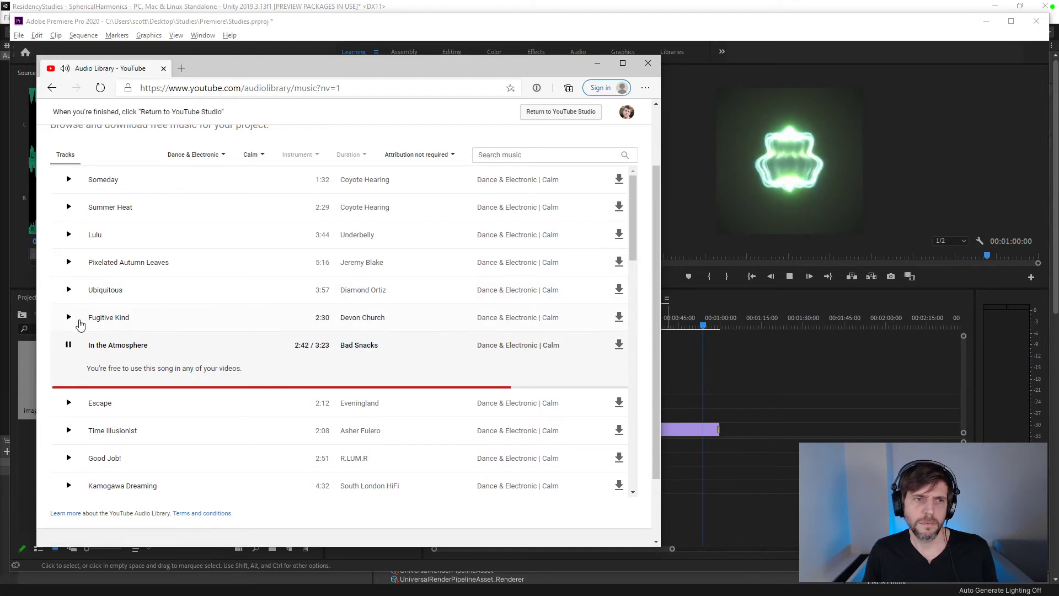
pyautogui.click(68, 290)
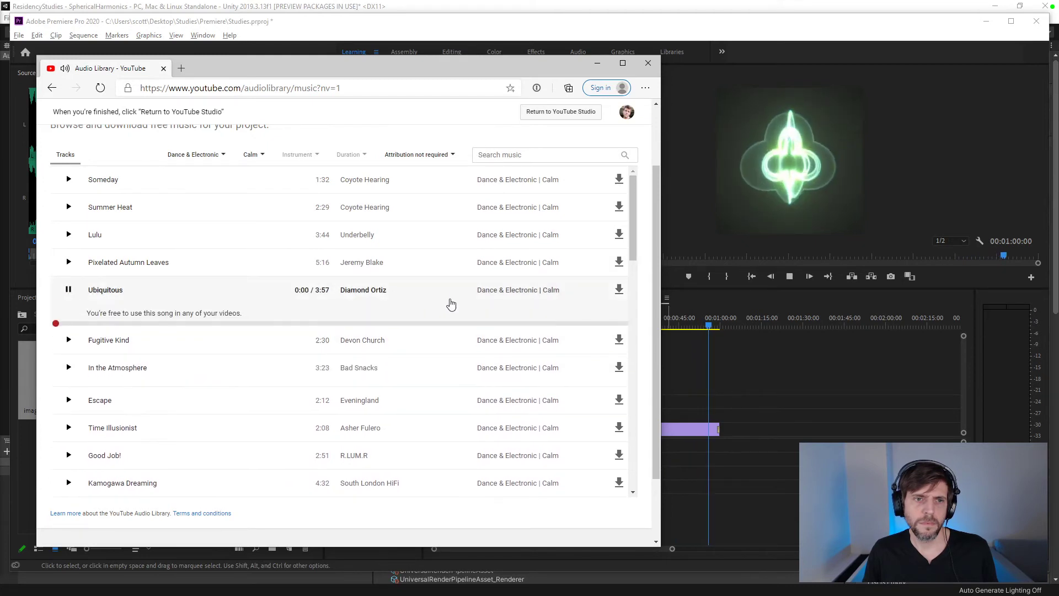
pyautogui.click(441, 333)
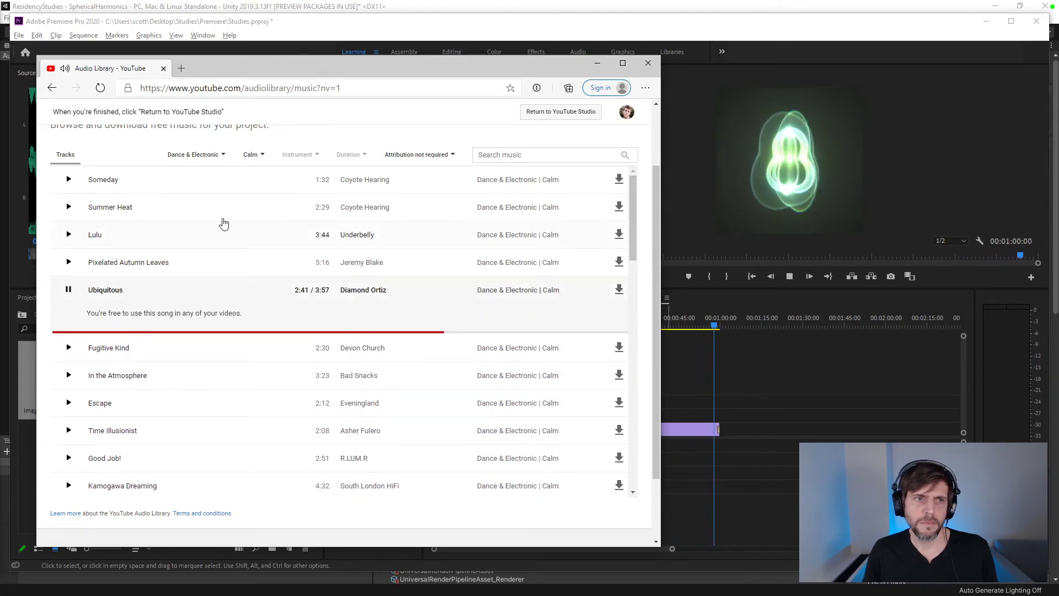
pyautogui.click(68, 234)
pyautogui.click(459, 276)
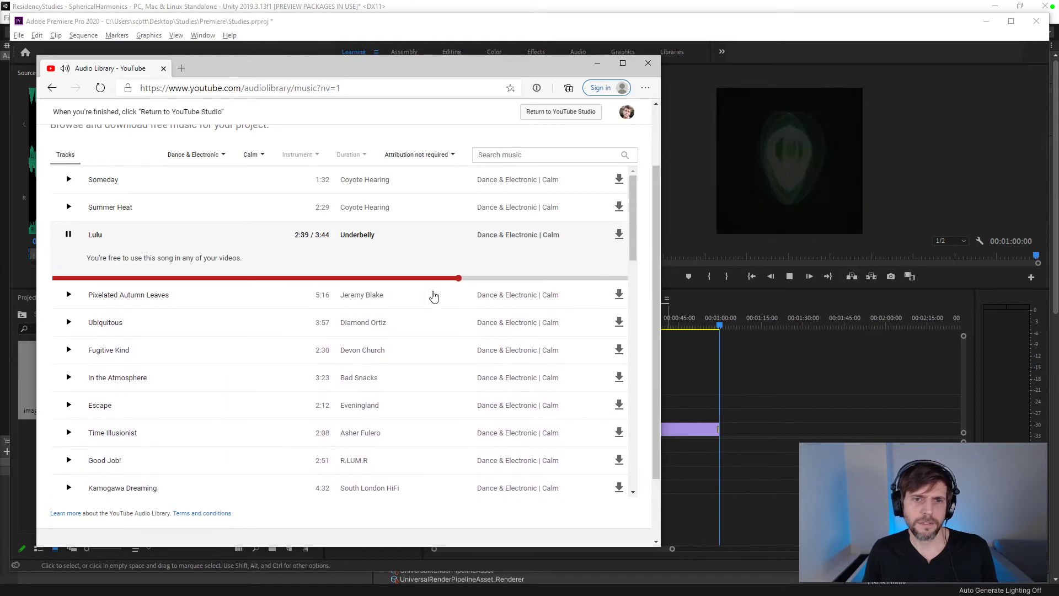
# - Filter the Dance & Electronic tracks by the Dark mood and audition Sombrero from 2:02
pyautogui.moveTo(651, 243); pyautogui.dragTo(653, 197)
pyautogui.click(259, 222)
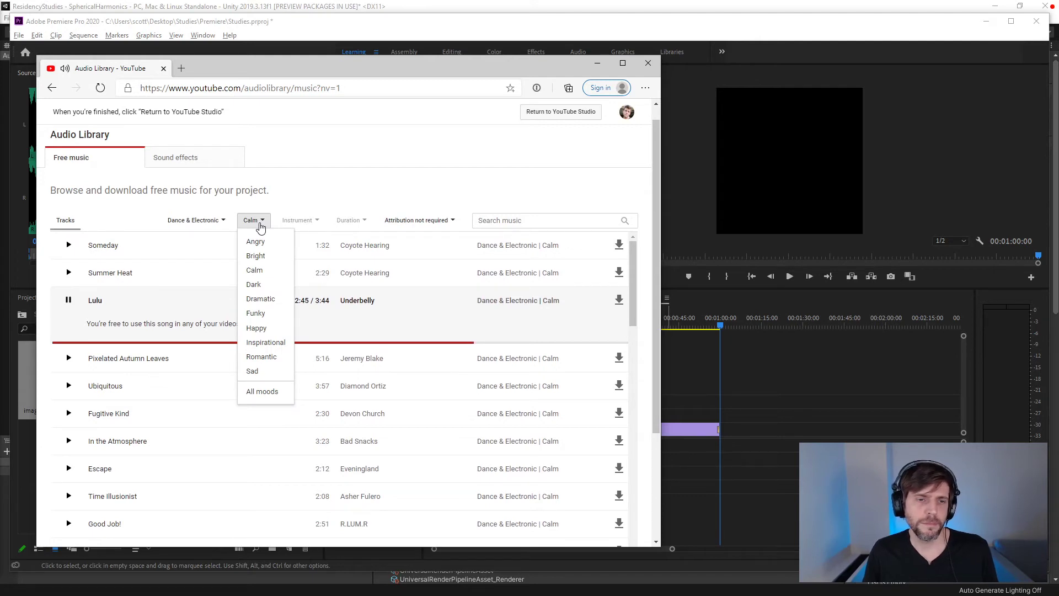
pyautogui.click(266, 286)
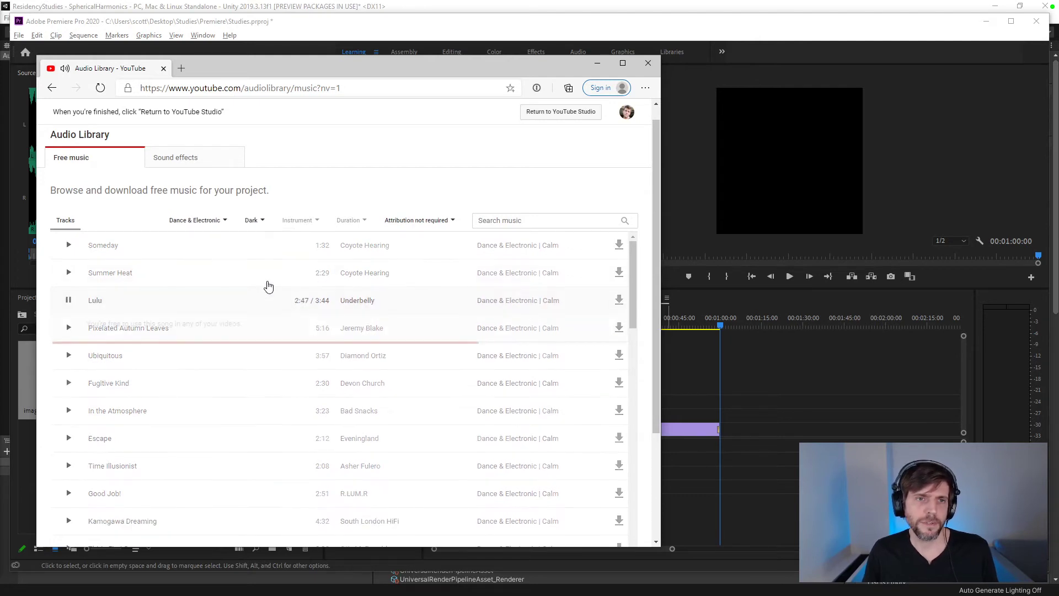
pyautogui.click(248, 309)
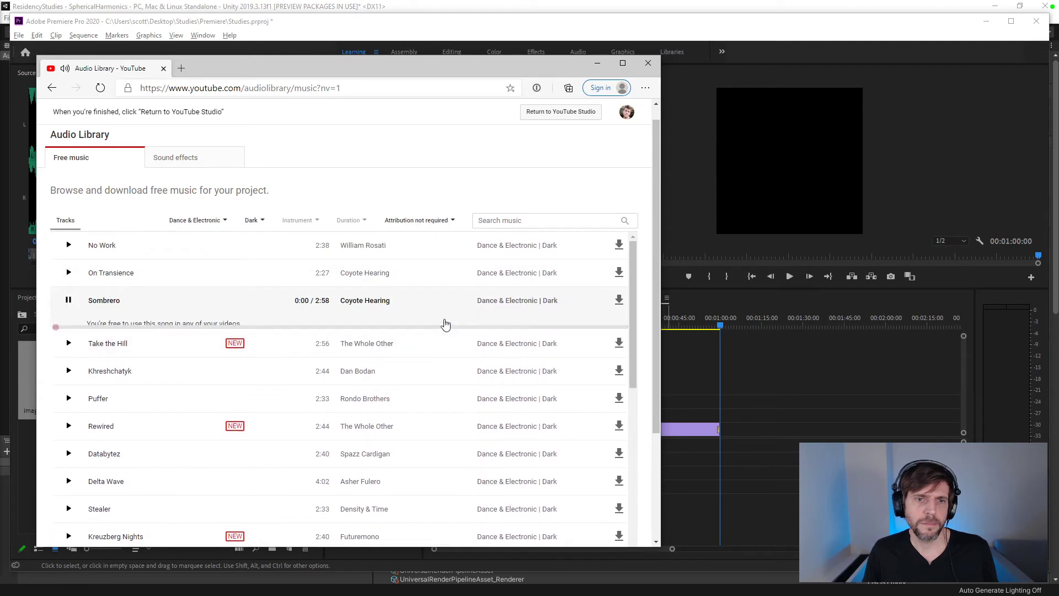
pyautogui.click(443, 343)
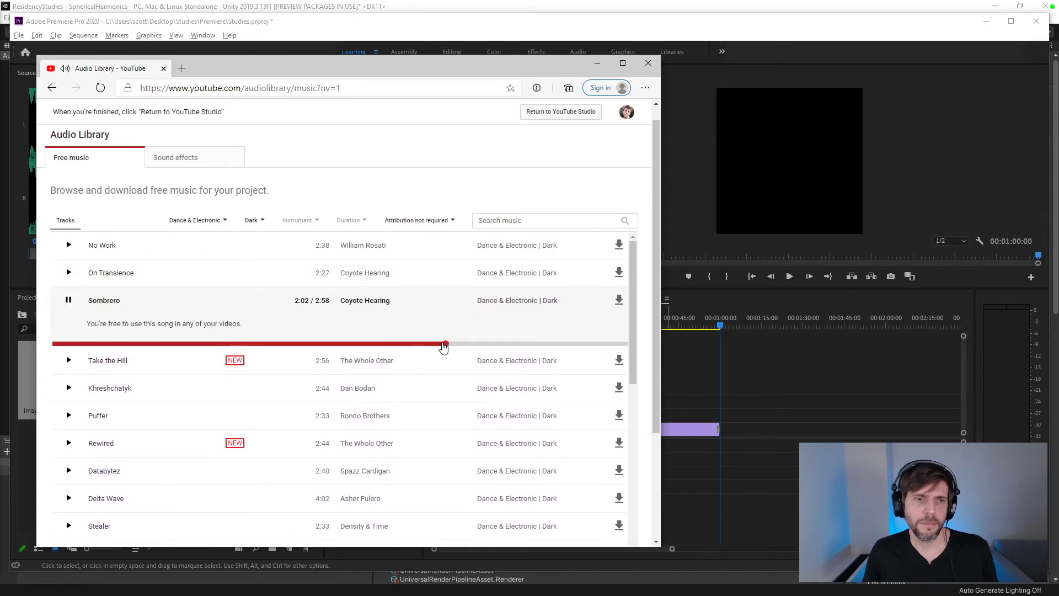
# - Audition the tracks Puffer from about 1:46 and Stealer from about 1:49
pyautogui.click(496, 358)
pyautogui.click(70, 407)
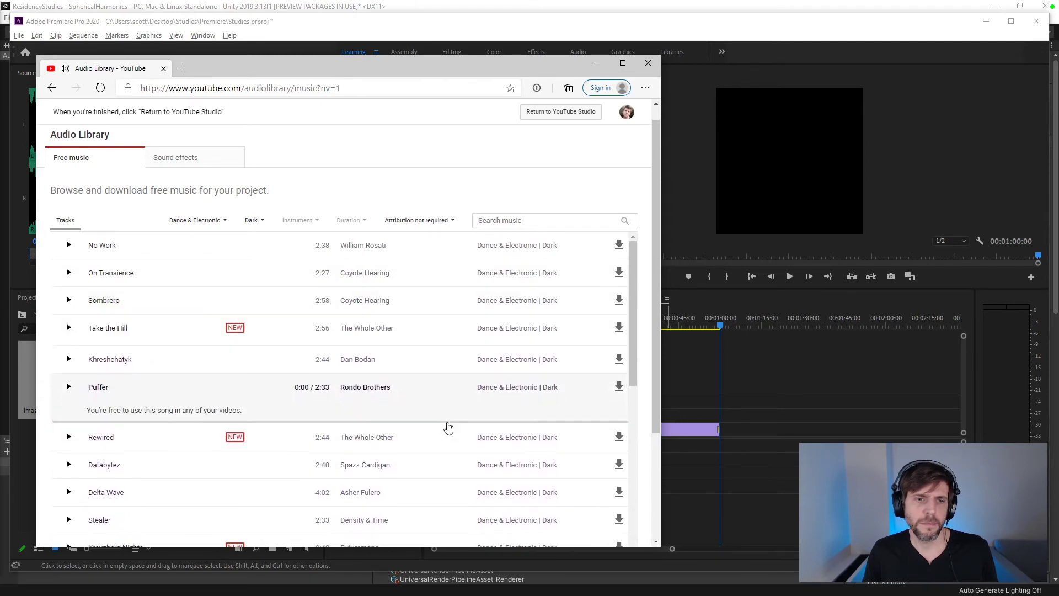
pyautogui.click(448, 427)
pyautogui.scroll(-2, 111, 467)
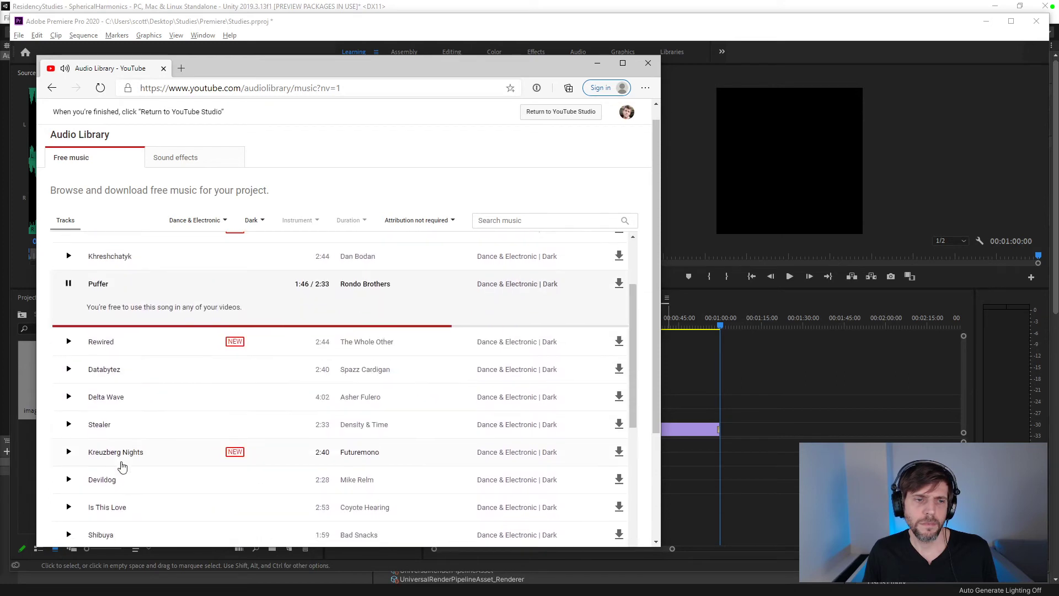
pyautogui.click(70, 425)
pyautogui.click(465, 426)
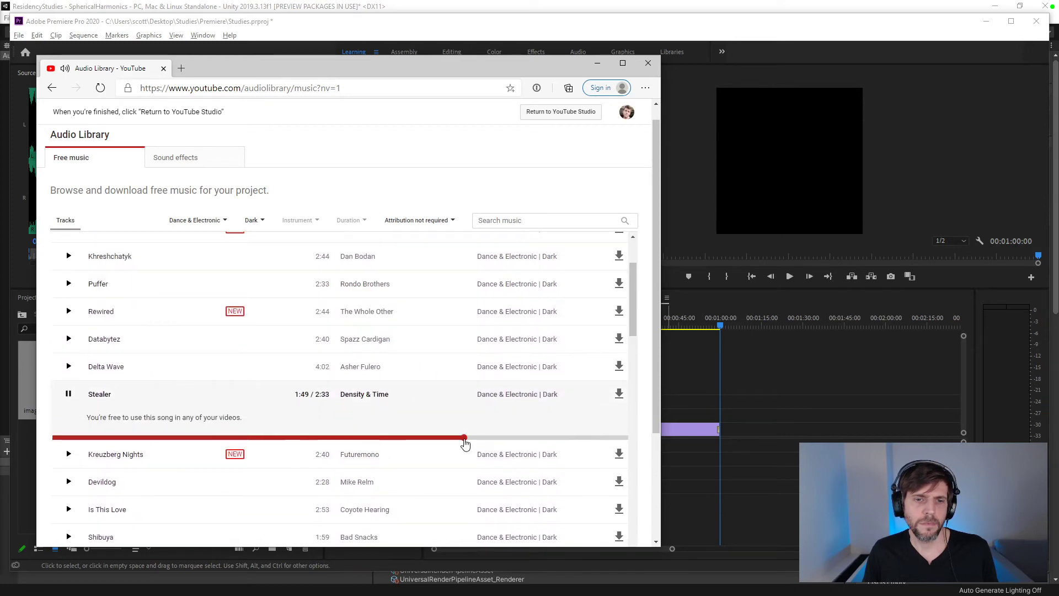
# - Audition Is This Love from about three quarters through and Trophy Wife from about 2:52
pyautogui.scroll(-2, 157, 452)
pyautogui.click(70, 413)
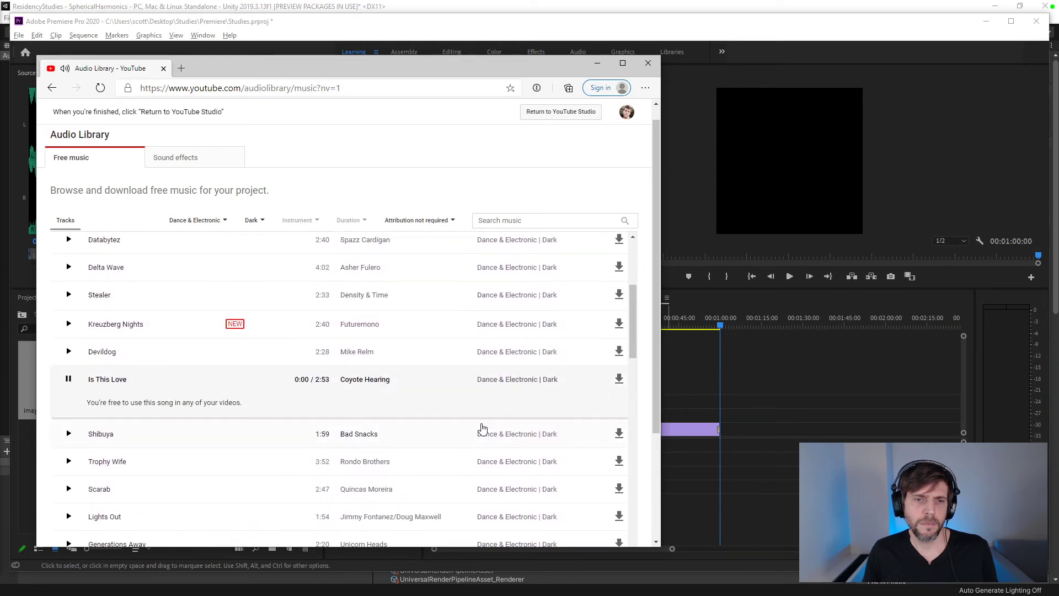
pyautogui.click(480, 421)
pyautogui.scroll(-3, 193, 439)
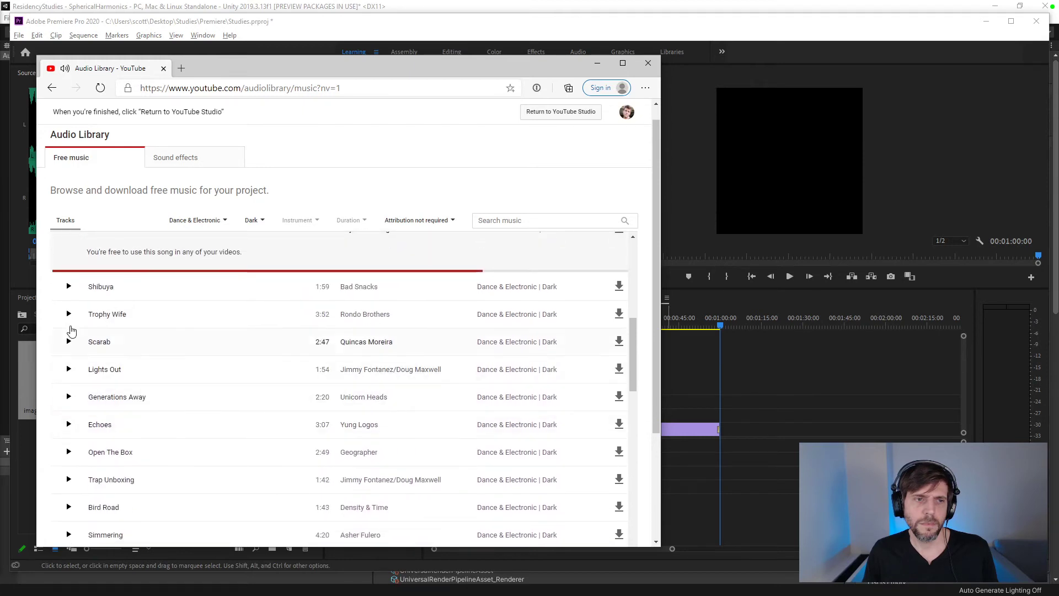
pyautogui.click(68, 306)
pyautogui.click(479, 326)
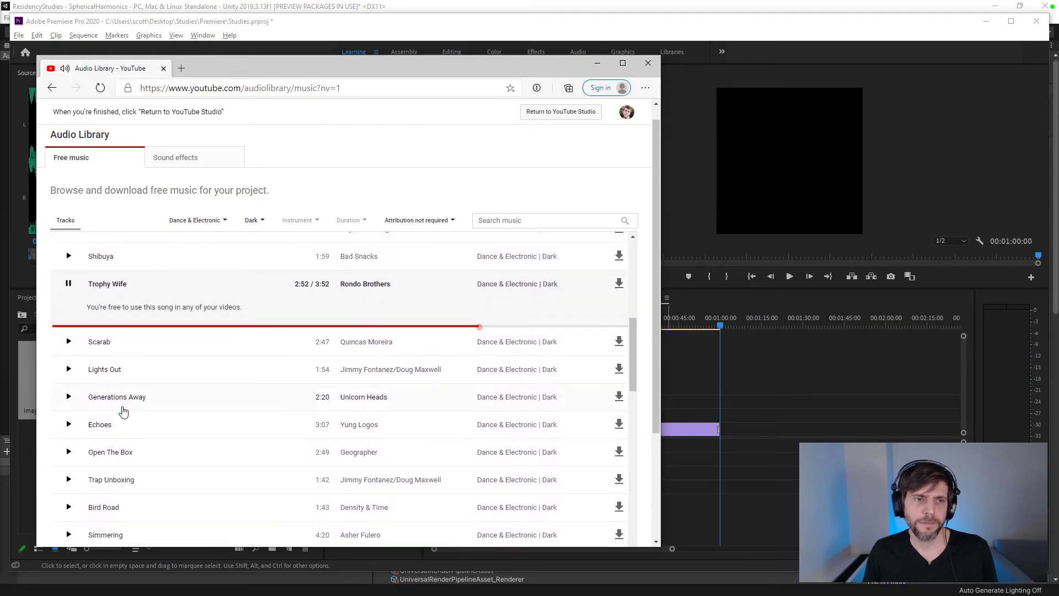
# - Audition Echoes from about three quarters through and Portal Trip from about 2:30
pyautogui.scroll(-1, 99, 408)
pyautogui.click(68, 401)
pyautogui.click(489, 388)
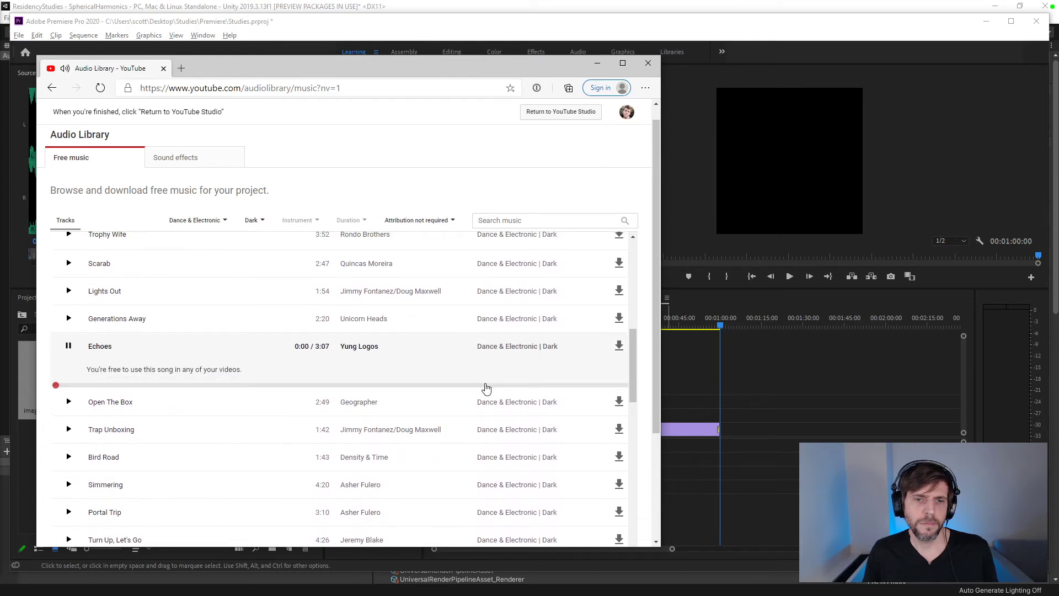
pyautogui.scroll(-3, 101, 430)
pyautogui.click(69, 363)
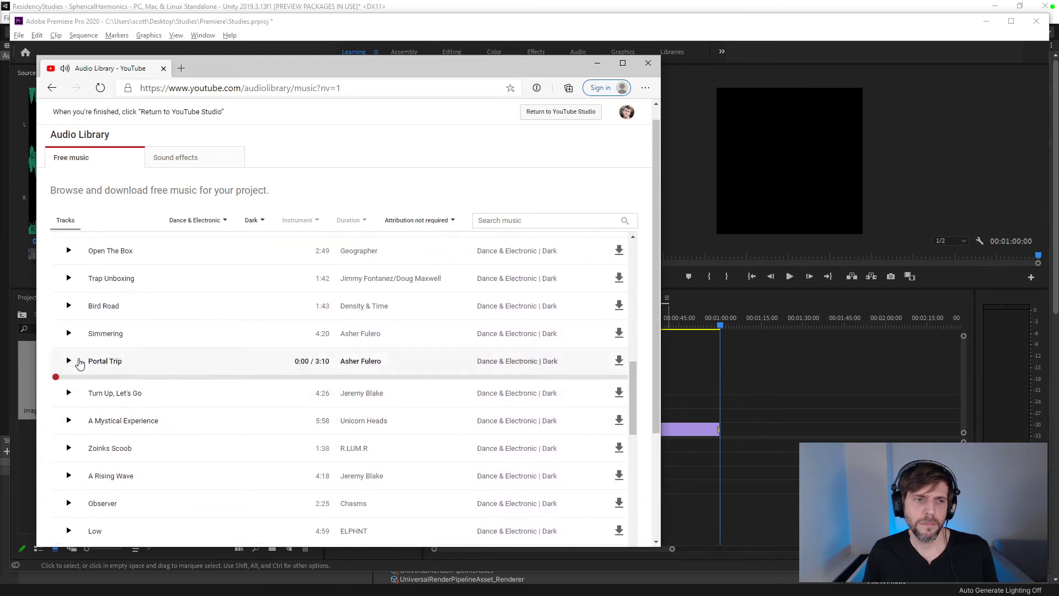
pyautogui.click(501, 376)
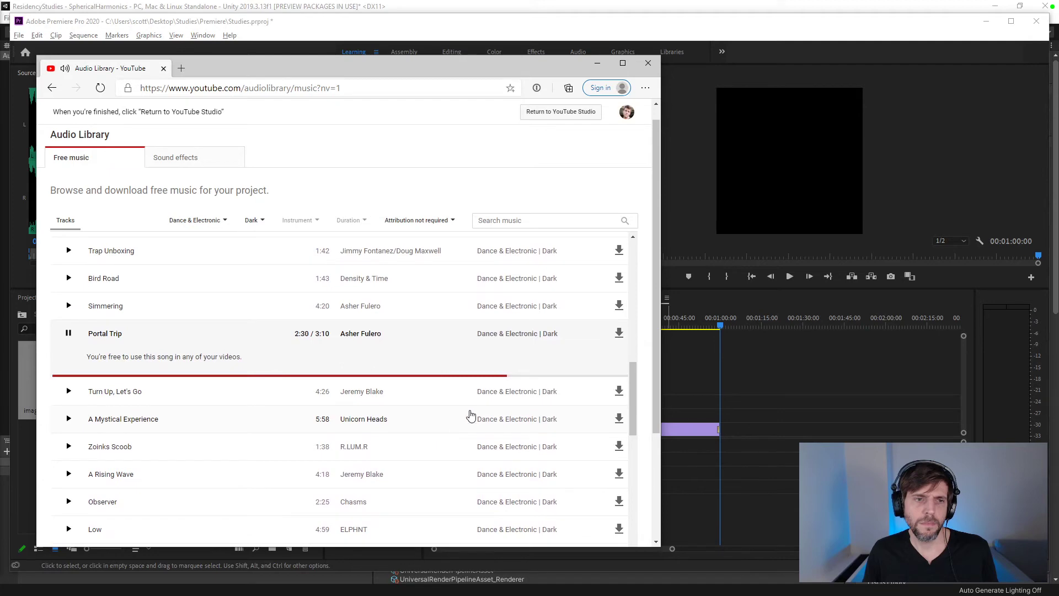
# - Play Take 6 in Premiere Pro from 00:00:21:02 beside a narrowed browser window, auditioning Portal Trip from 3:00 and from just past its midpoint
pyautogui.click(715, 253)
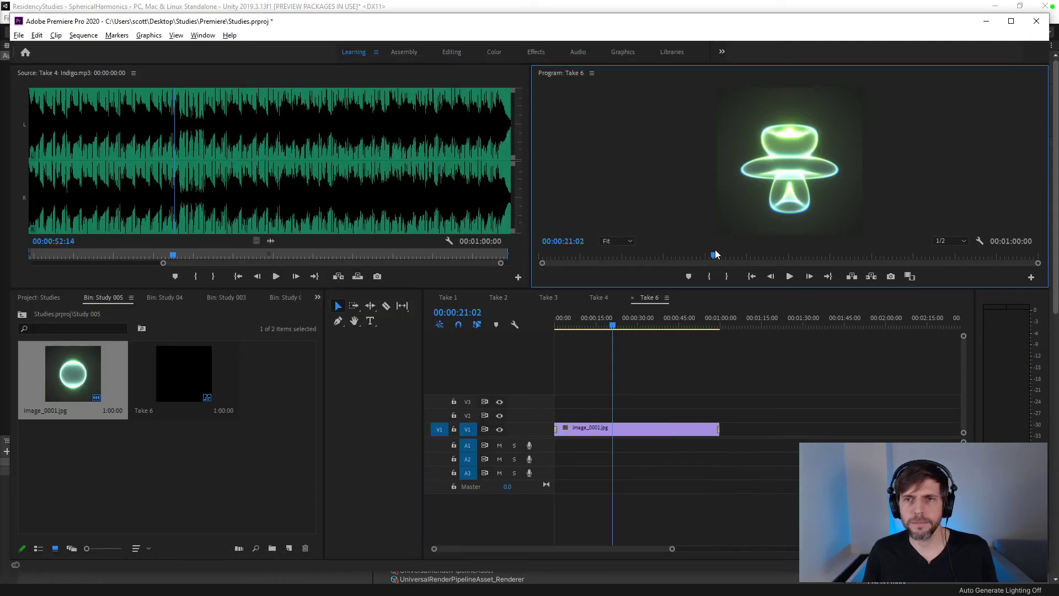
pyautogui.hotkey('alt', 'Tab')
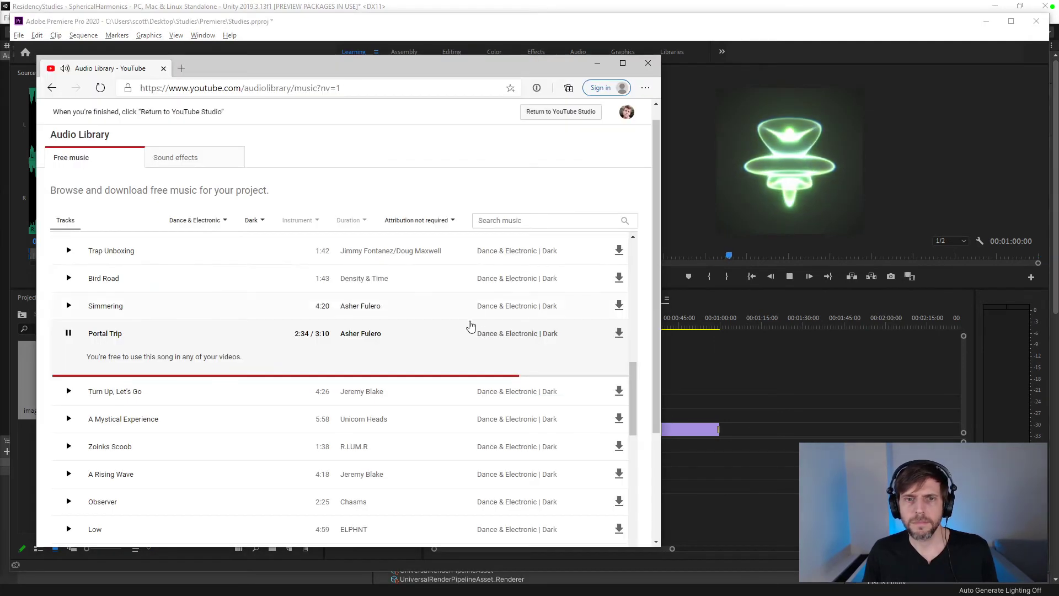
pyautogui.moveTo(664, 368); pyautogui.dragTo(596, 367)
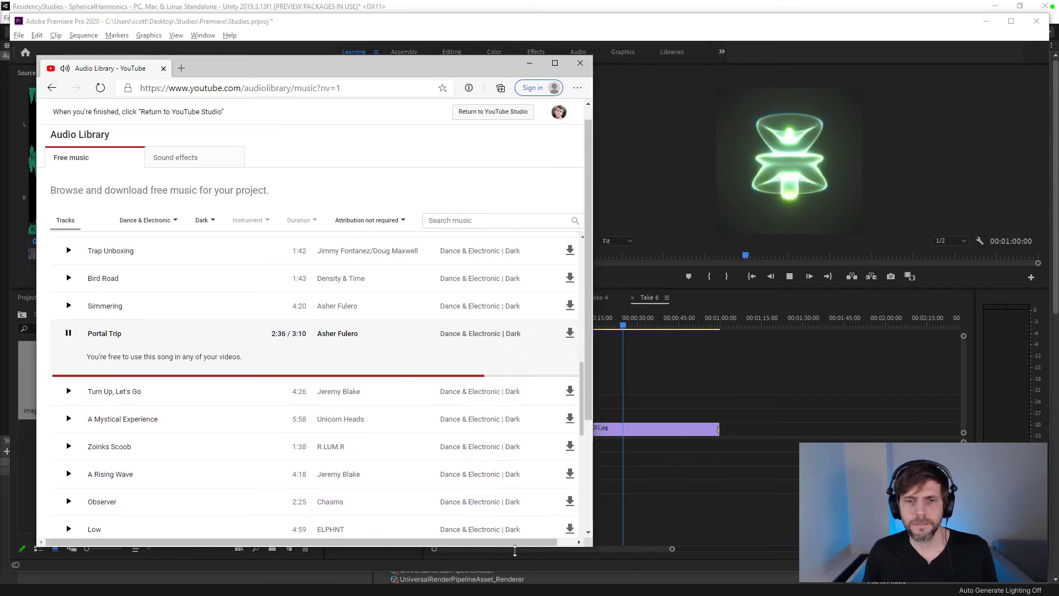
pyautogui.moveTo(524, 545); pyautogui.dragTo(542, 545)
pyautogui.click(535, 376)
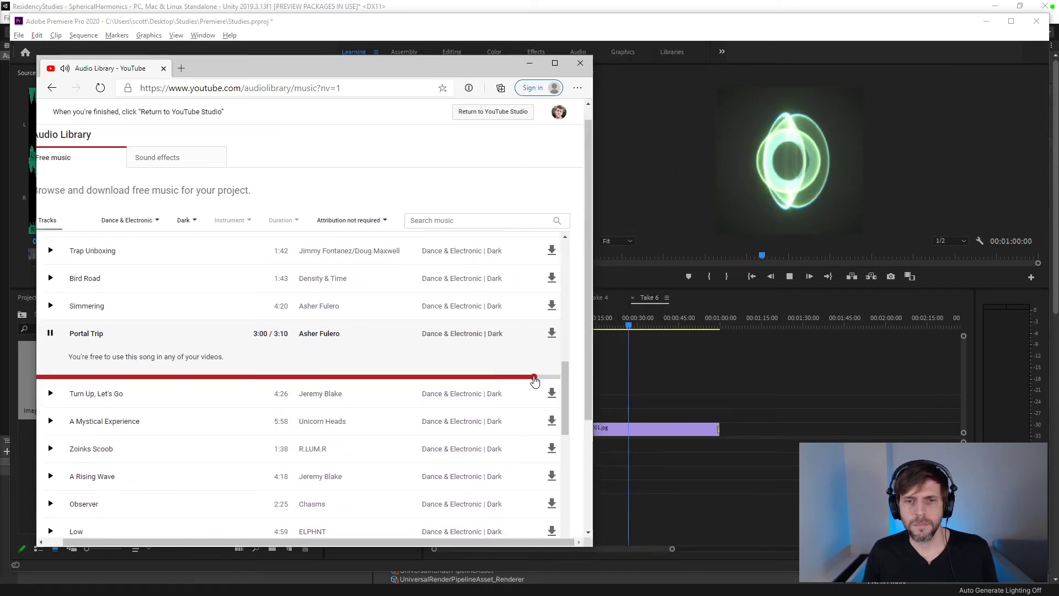
pyautogui.click(325, 377)
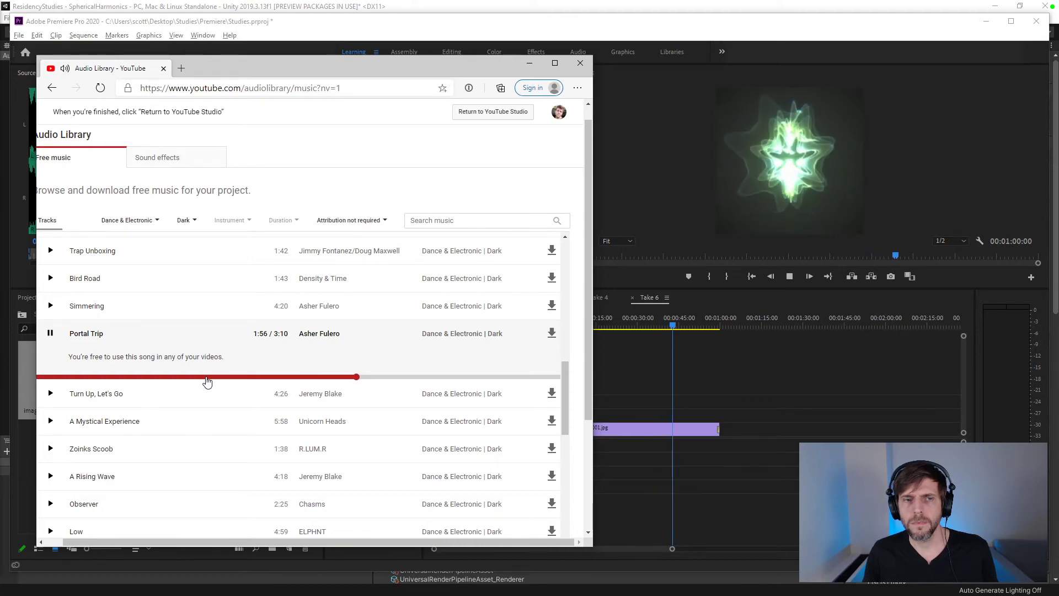
# - Audition the tracks Simmering from its start and Bird Road up to a passage near 1:18
pyautogui.click(51, 308)
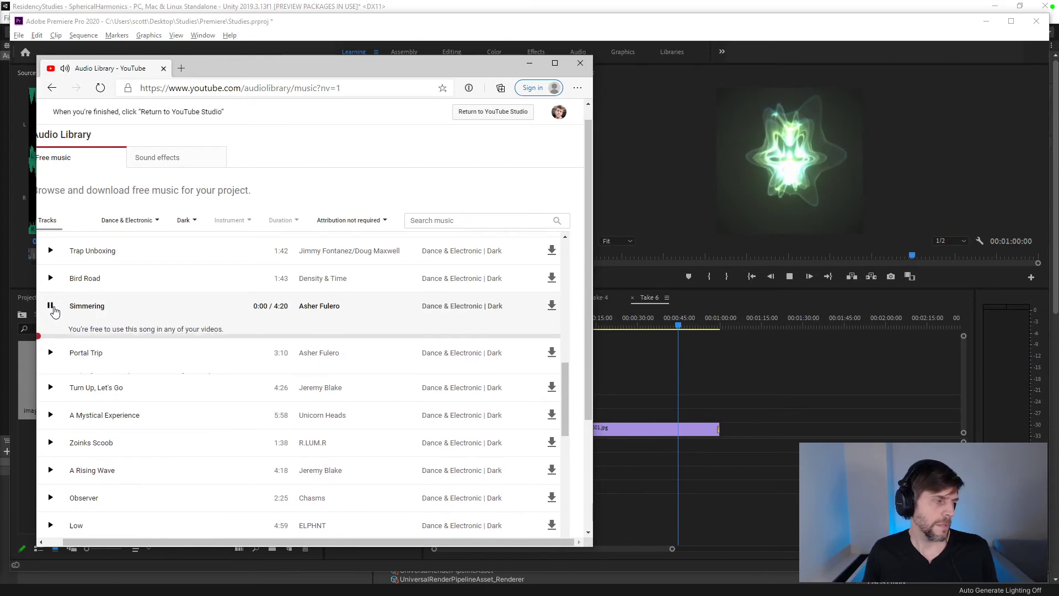
pyautogui.click(51, 278)
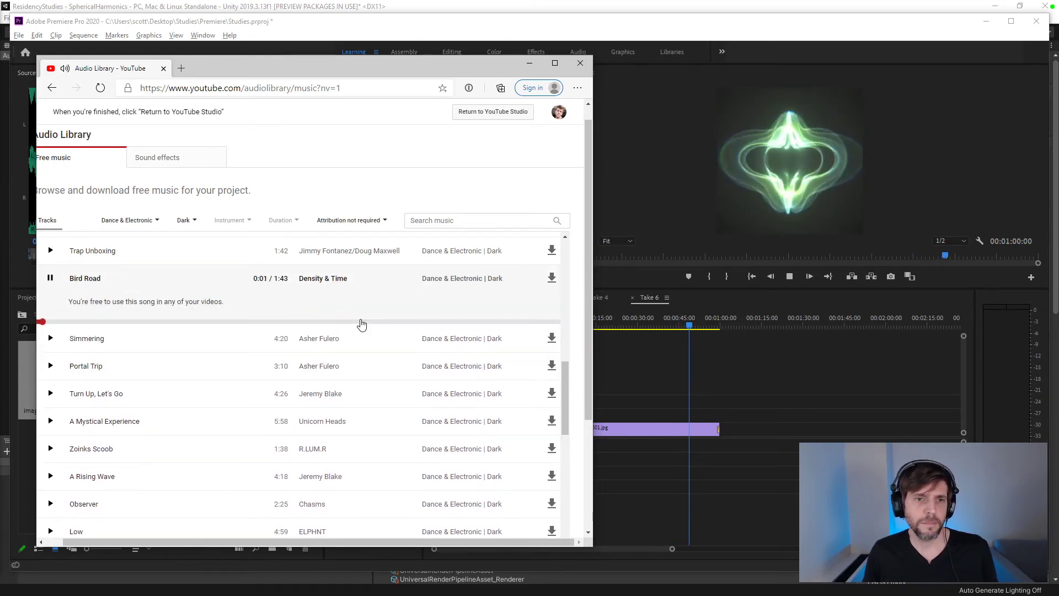
pyautogui.click(362, 322)
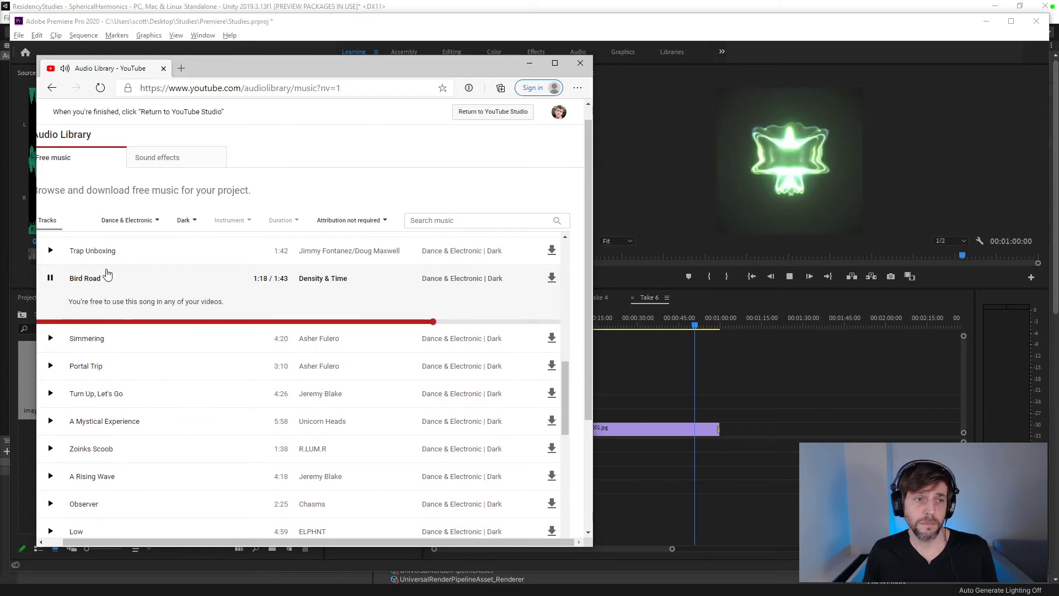
# - Change the mood filter to Sad and audition the track Chamomile from 2:01
pyautogui.click(186, 222)
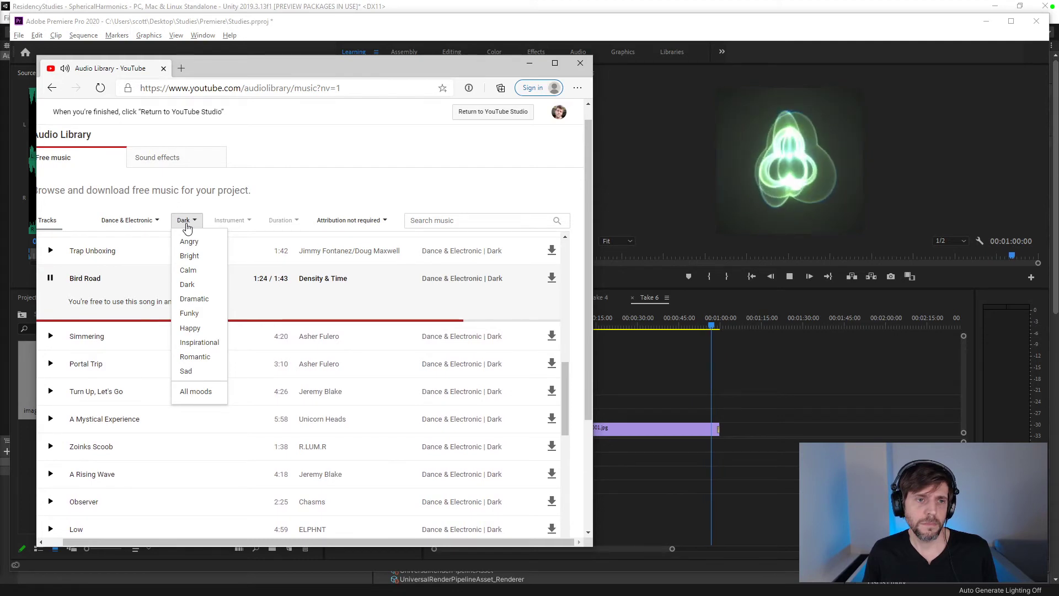
pyautogui.click(187, 371)
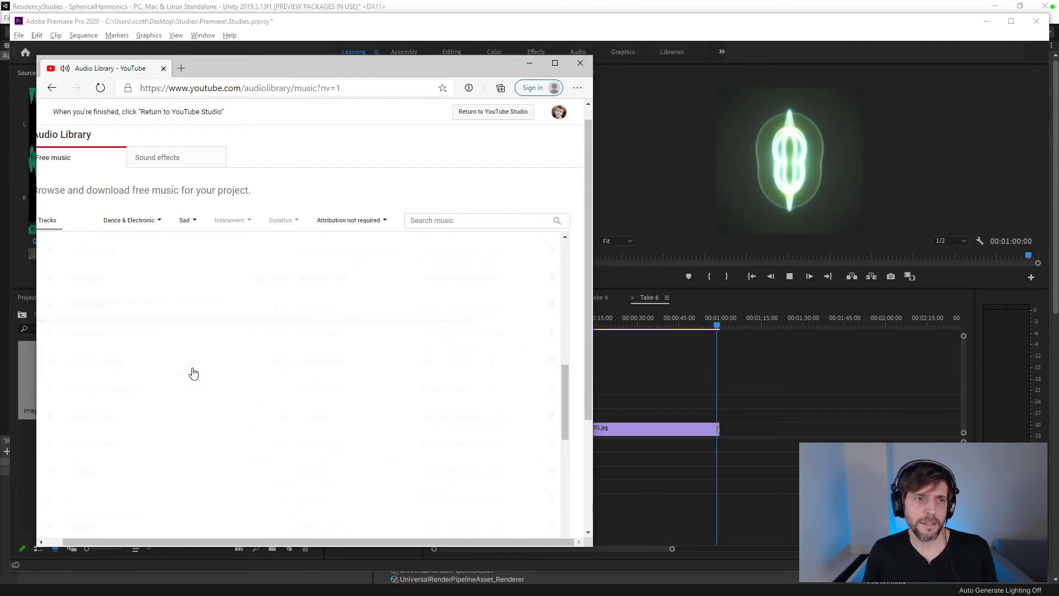
pyautogui.click(62, 246)
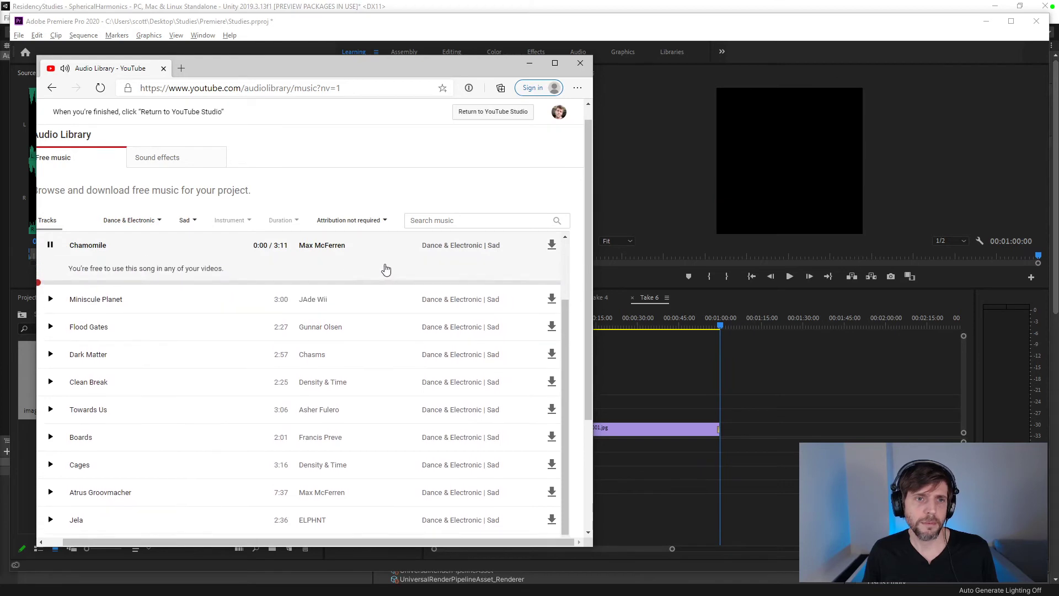
pyautogui.click(365, 288)
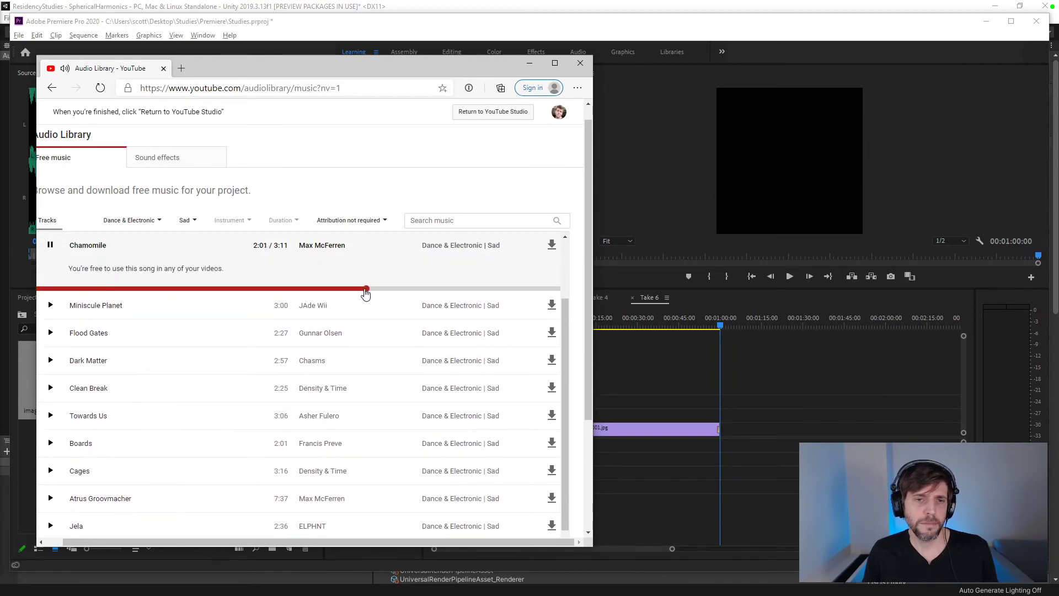
# - Audition the tracks Miniscule Planet from about 2:04 and Flood Gates from about 1:44
pyautogui.click(50, 305)
pyautogui.click(396, 316)
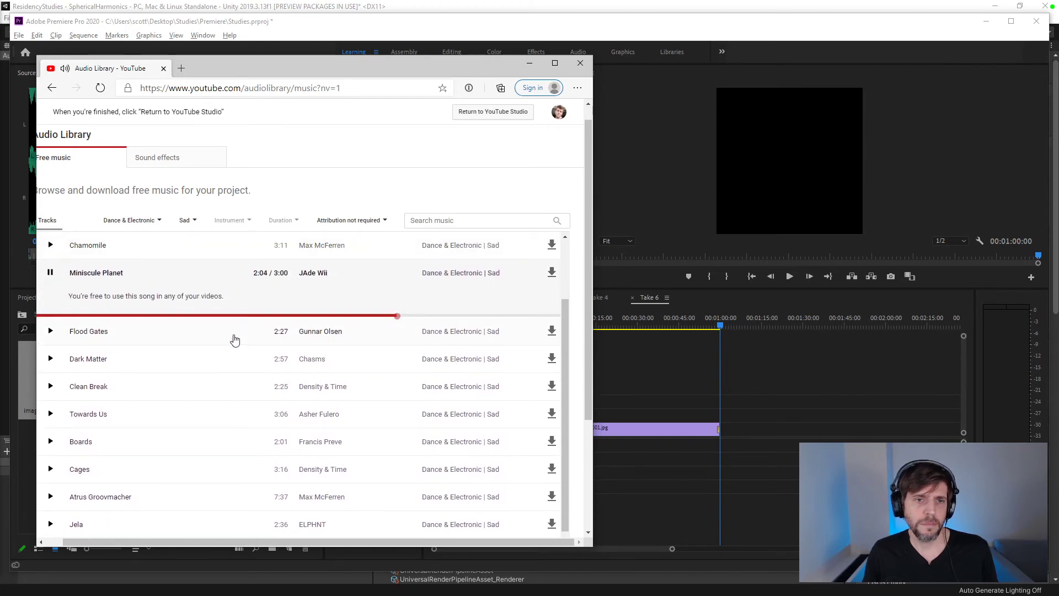
pyautogui.scroll(-3, 102, 323)
pyautogui.scroll(-1, 93, 326)
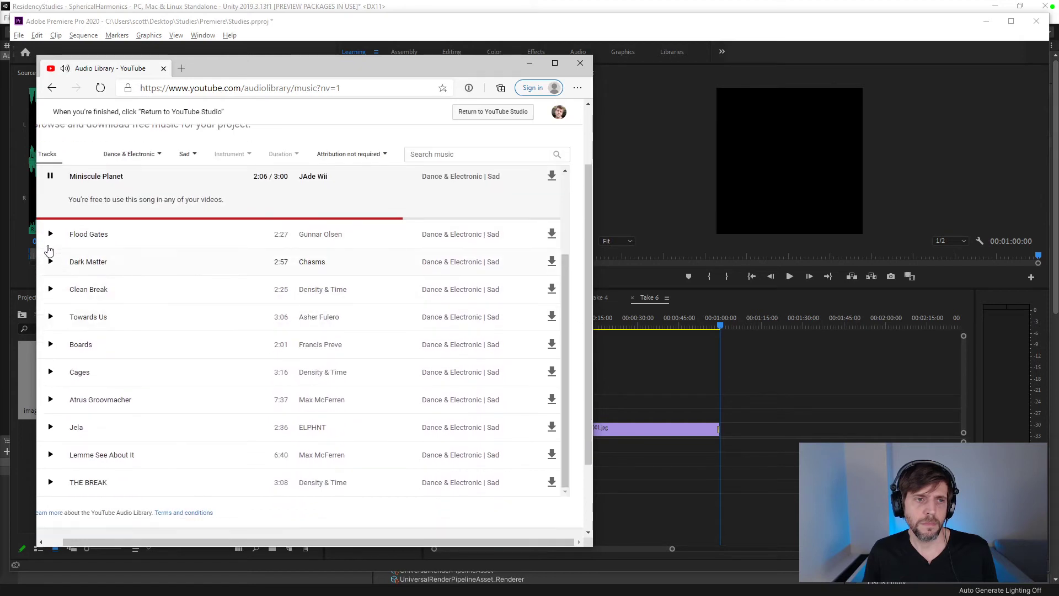
pyautogui.click(51, 234)
pyautogui.click(403, 246)
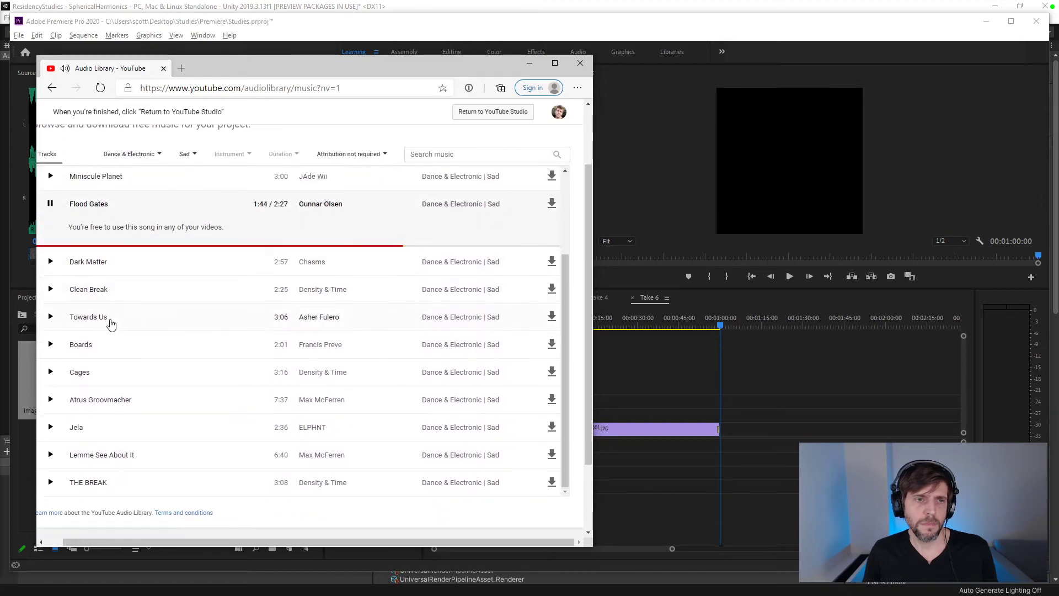
# - Audition Dark Matter from about 1:57 while playing the Take 6 sequence in Premiere Pro from its start
pyautogui.click(50, 262)
pyautogui.click(406, 284)
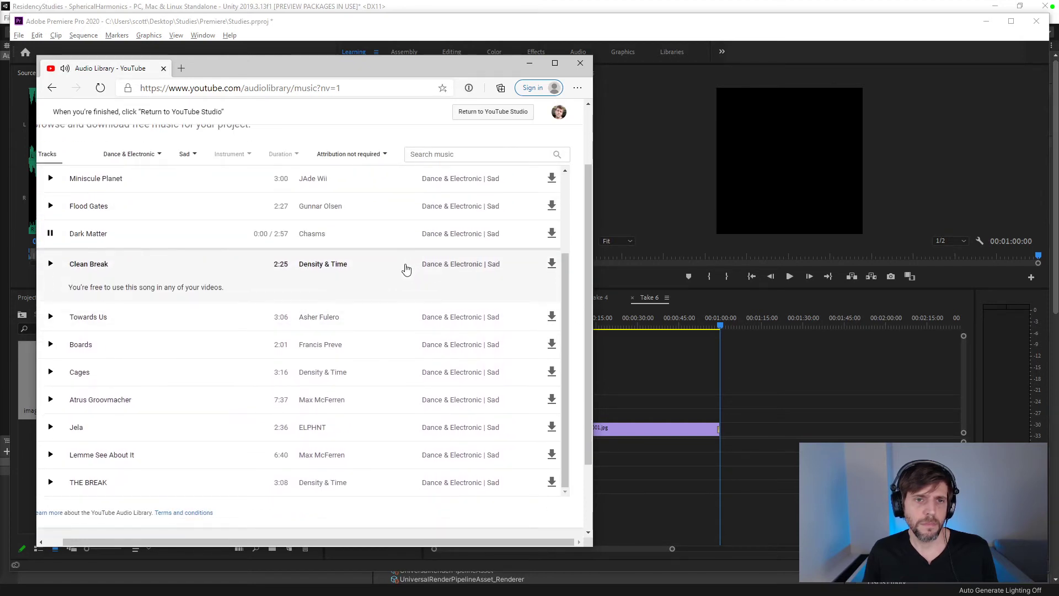
pyautogui.click(375, 246)
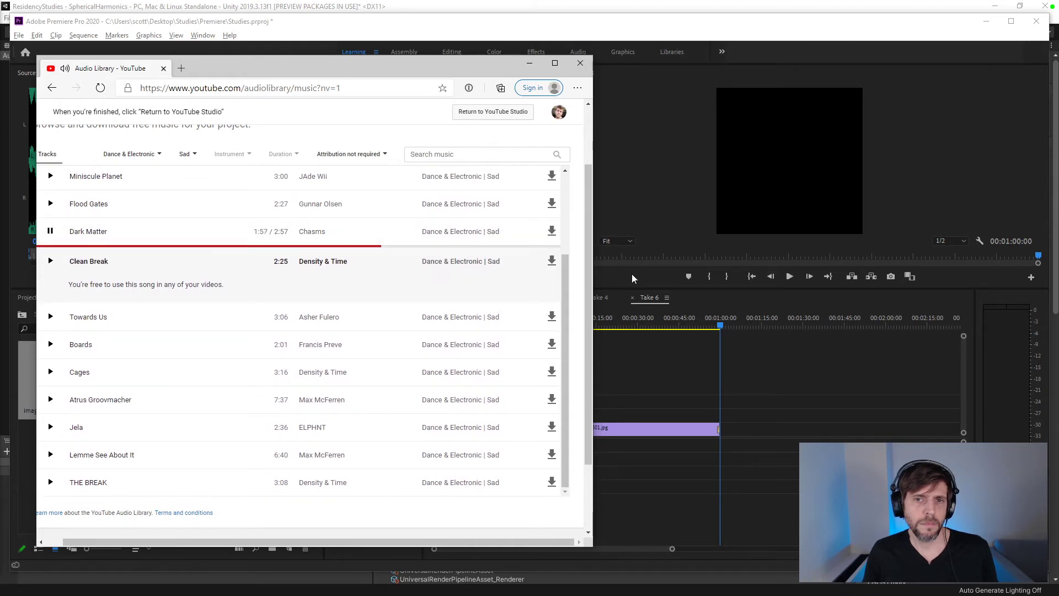
pyautogui.moveTo(703, 327); pyautogui.dragTo(515, 325)
pyautogui.press('space')
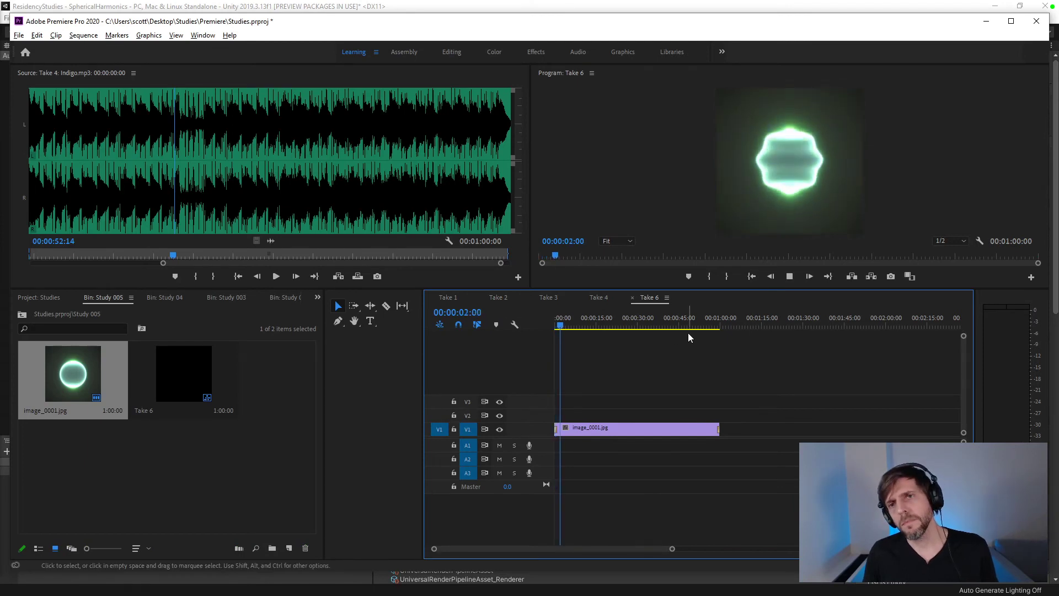
# - Download the track Clean Break from the Audio Library and import Clean_Break.mp3 into the Study 005 bin in Premiere Pro
pyautogui.hotkey('alt', 'Tab')
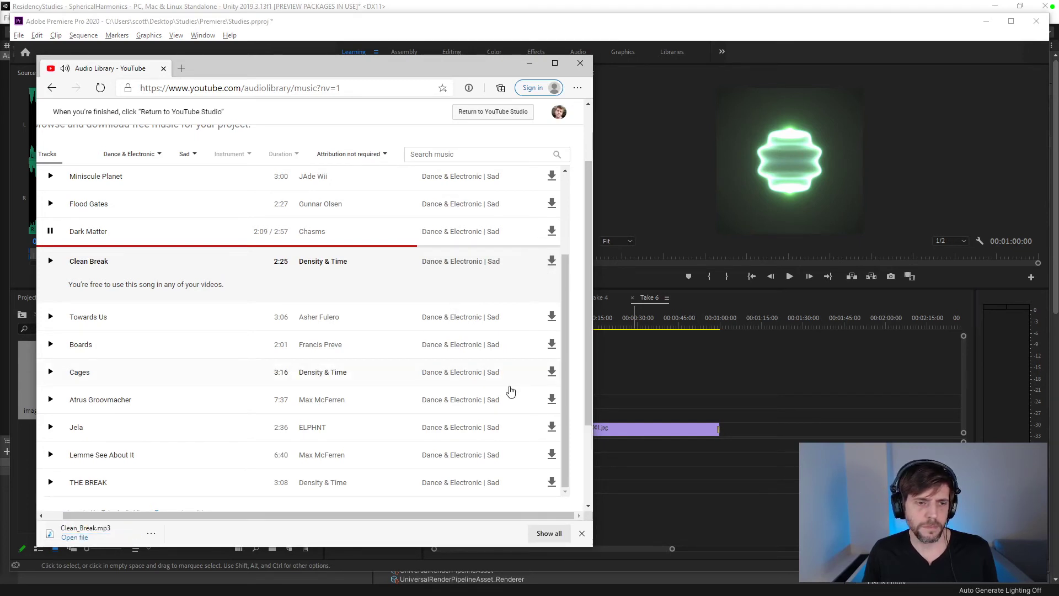
pyautogui.click(577, 64)
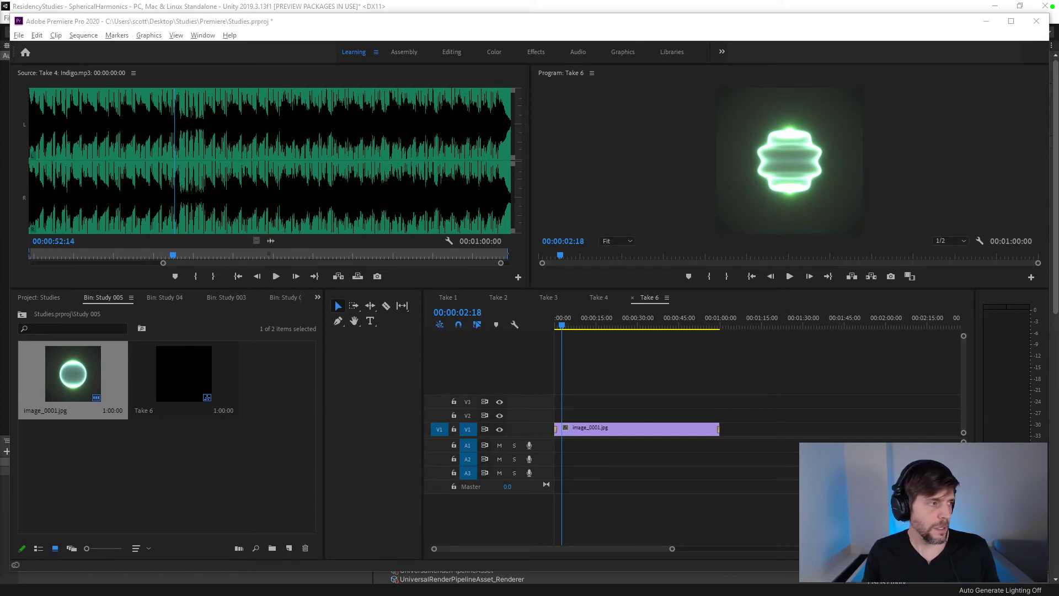
pyautogui.moveTo(84, 242); pyautogui.dragTo(172, 447)
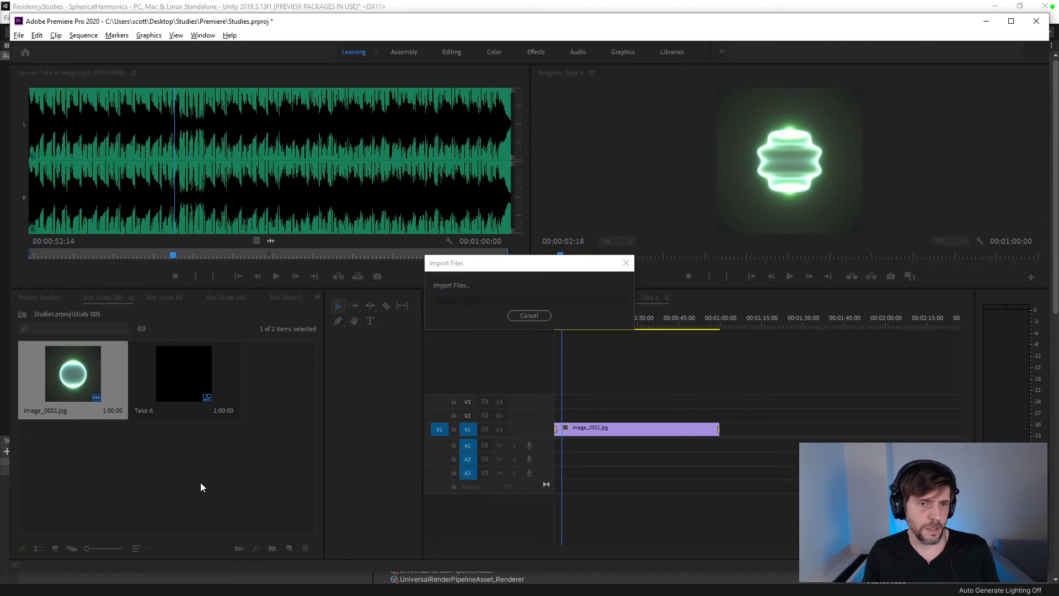
pyautogui.moveTo(627, 403); pyautogui.dragTo(652, 406)
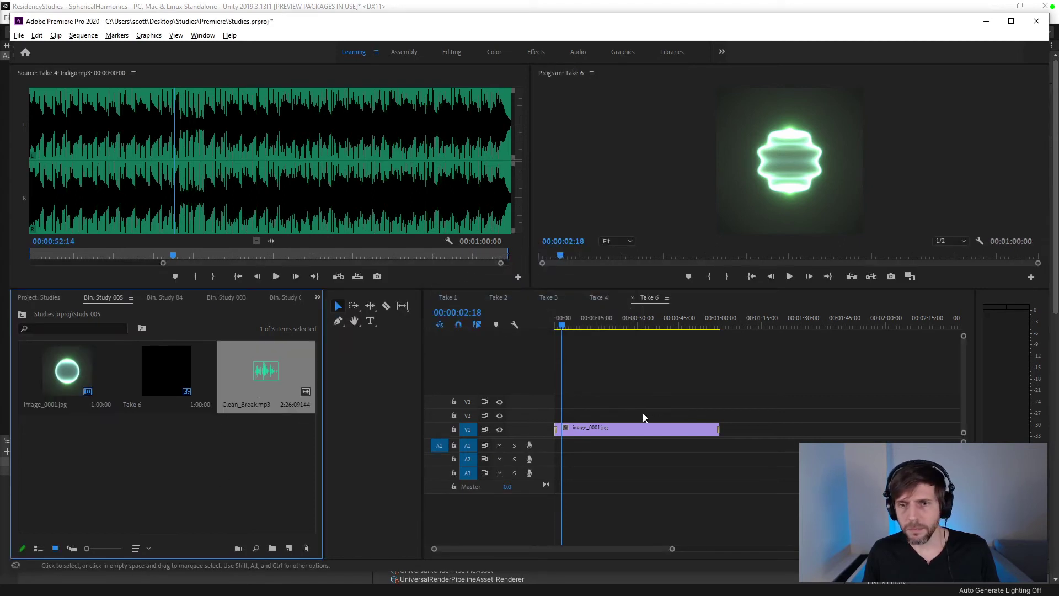
# - Place Clean_Break.mp3 on track A1 of Take 6, trim its end to about 1:07, and play it from near the animation's end
pyautogui.moveTo(263, 403); pyautogui.dragTo(682, 448)
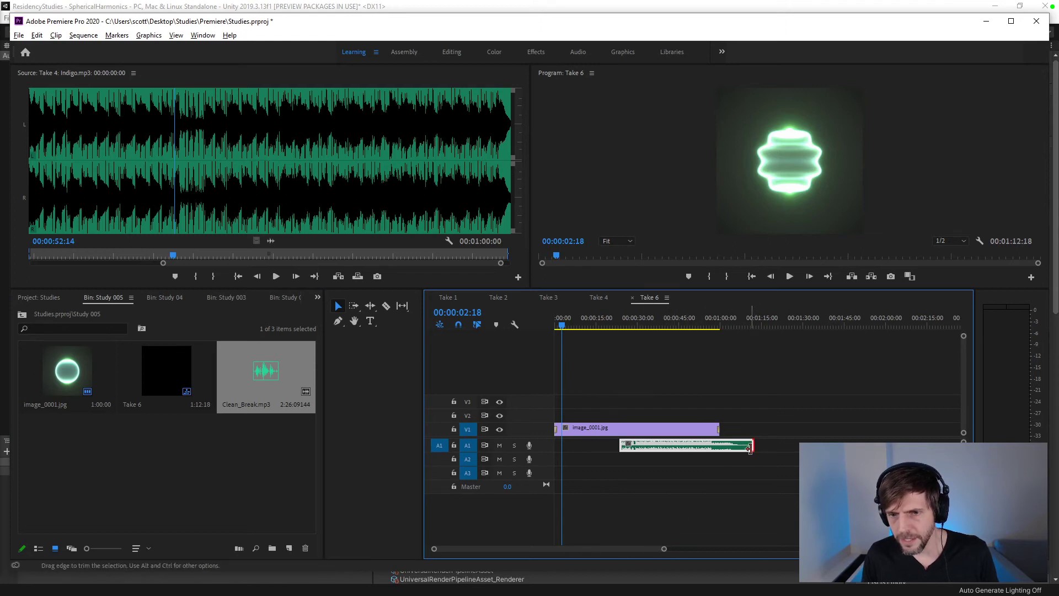
pyautogui.moveTo(749, 448); pyautogui.dragTo(740, 448)
pyautogui.click(717, 327)
pyautogui.press('space')
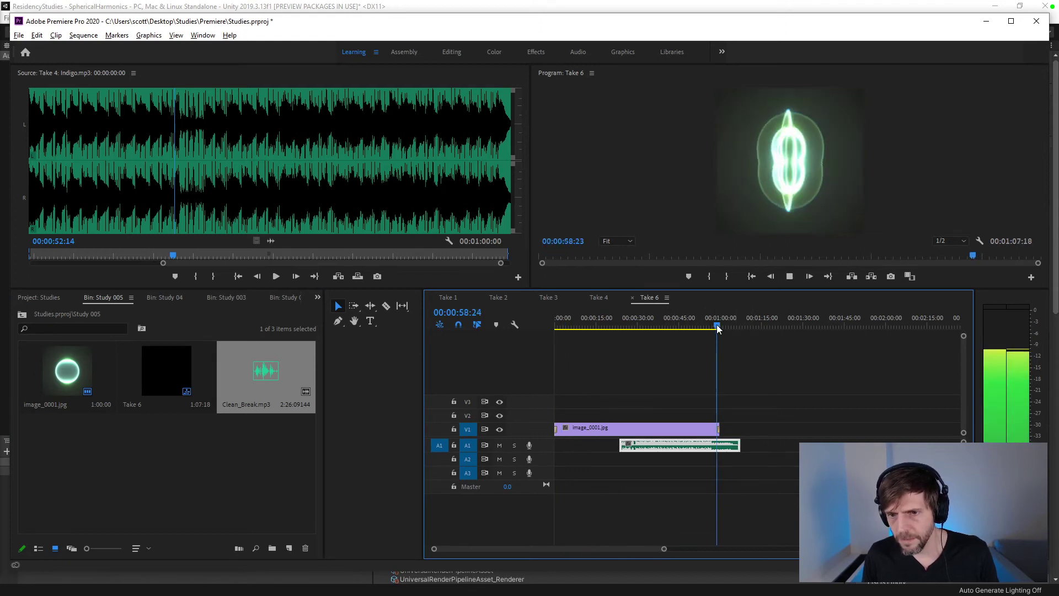
pyautogui.click(704, 327)
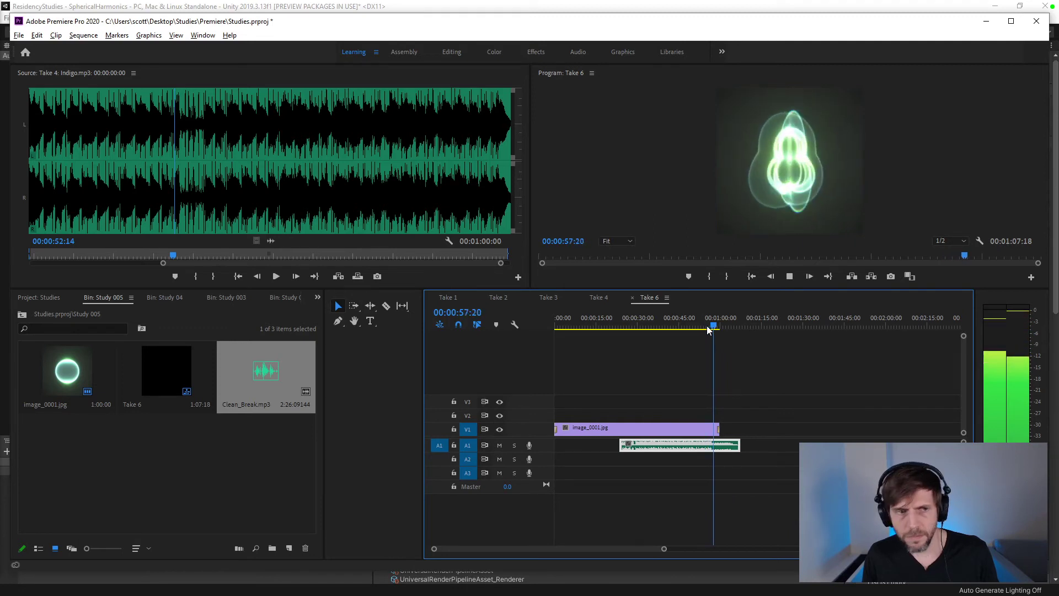
pyautogui.press('space')
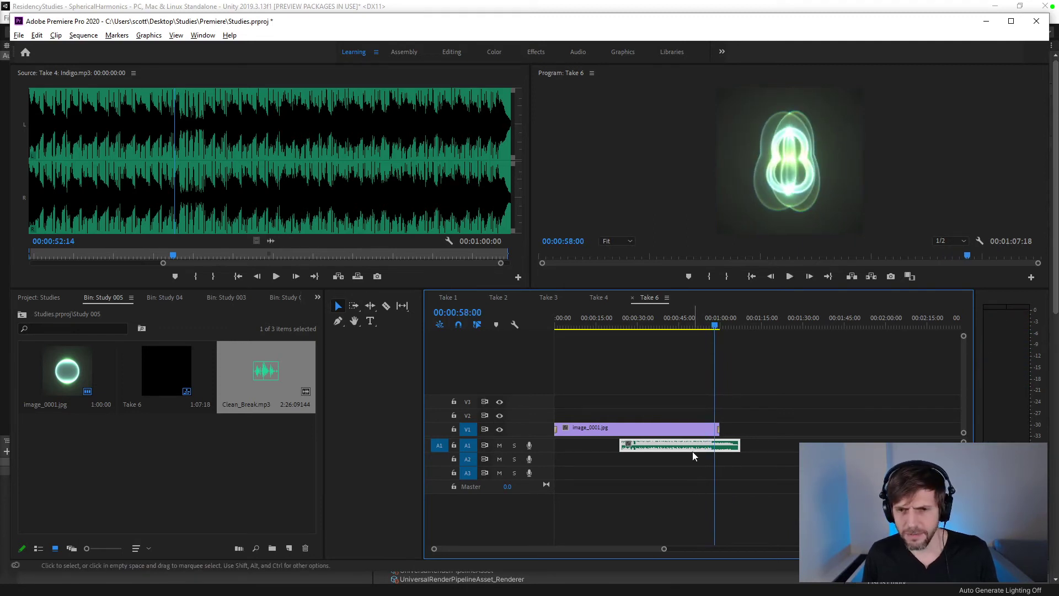
# - Shift the Clean_Break clip so it ends at about 1:50 on track A1, and play the sequence from about 0:40
pyautogui.moveTo(689, 446); pyautogui.dragTo(808, 448)
pyautogui.moveTo(738, 447); pyautogui.dragTo(603, 451)
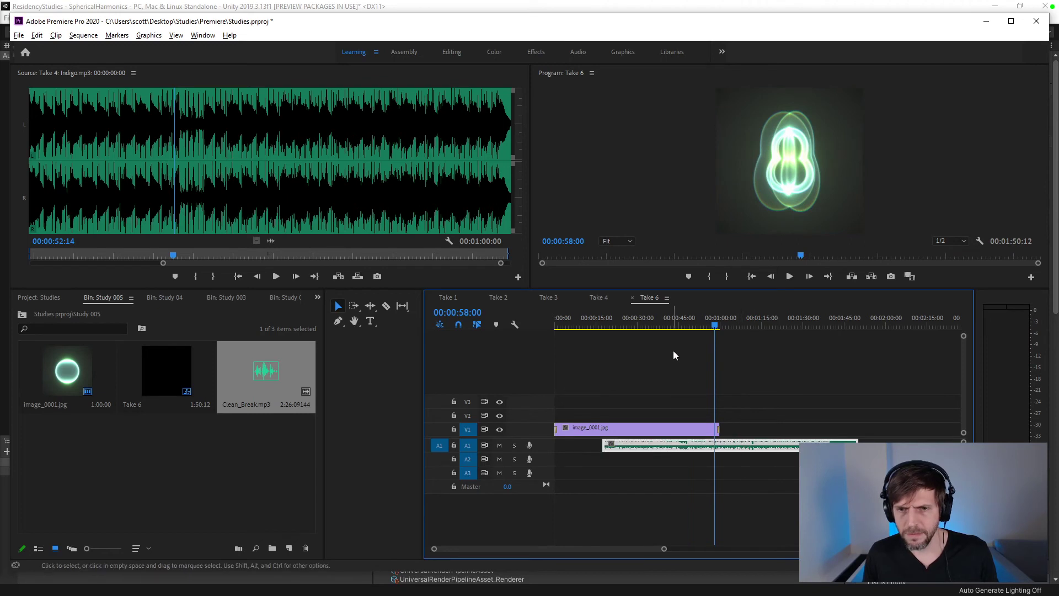
pyautogui.click(663, 326)
pyautogui.press('space')
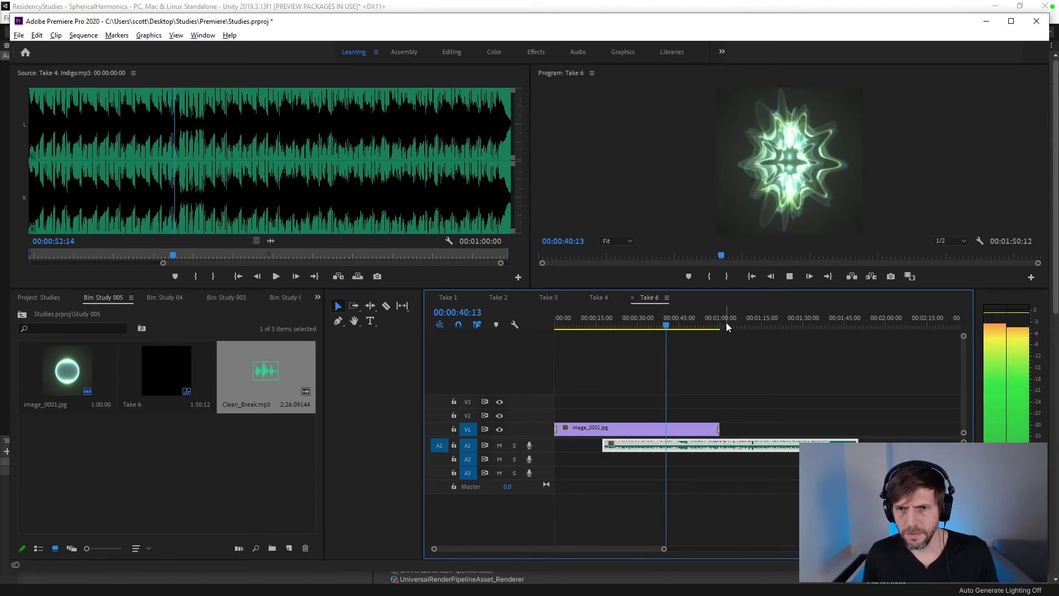
pyautogui.press('space')
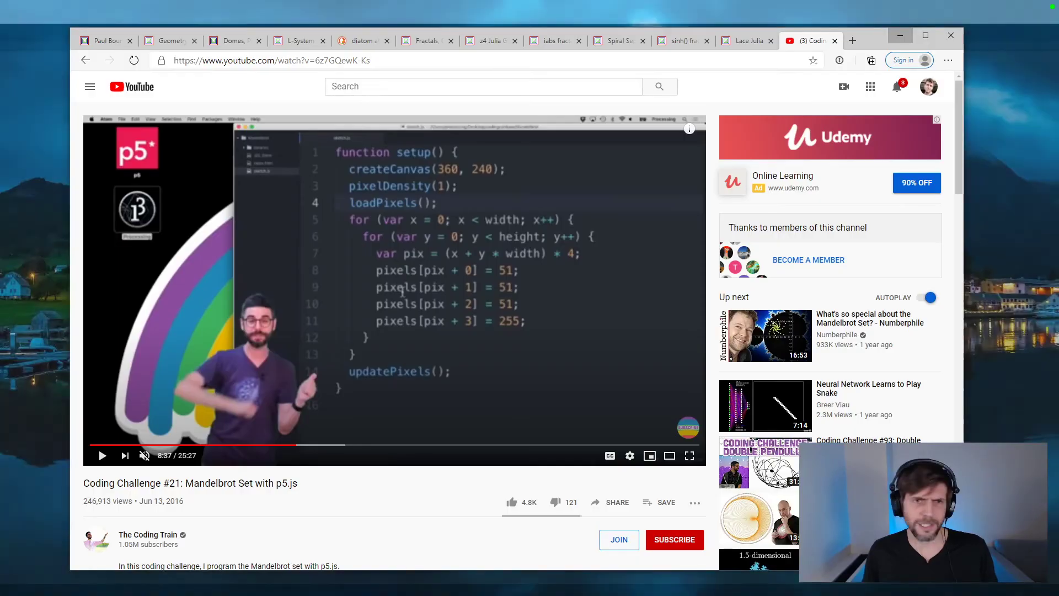
# - Switch to the browser and bring up the Free music page of the YouTube Audio Library
pyautogui.hotkey('ctrl', 't')
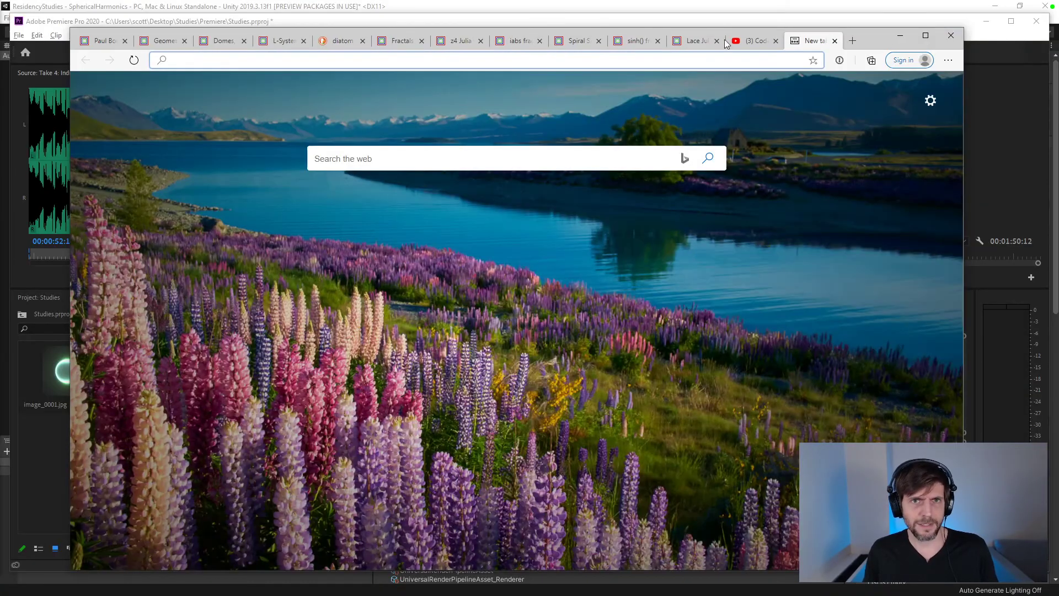
pyautogui.click(900, 35)
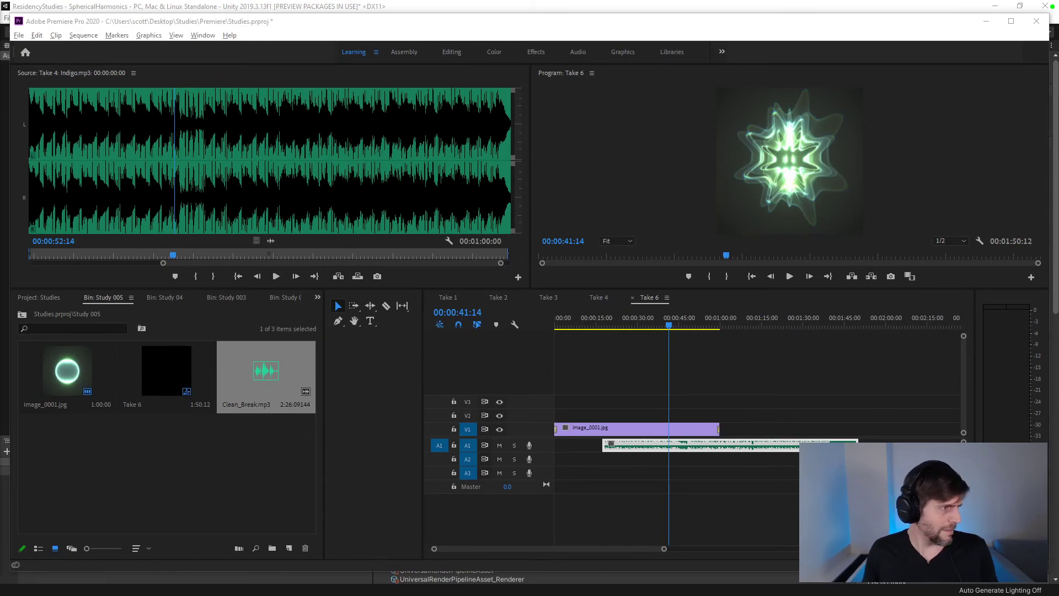
pyautogui.moveTo(0, 18); pyautogui.dragTo(868, 46)
pyautogui.scroll(2, 260, 275)
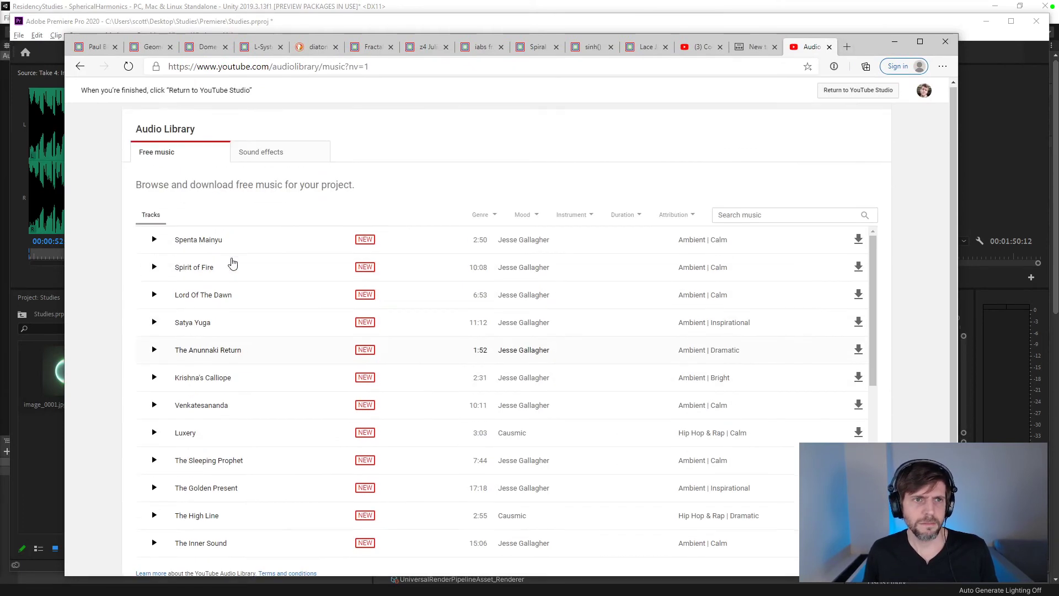
# - Filter the free music by Attribution not required, the Dance & Electronic genre and the Dark mood
pyautogui.click(482, 216)
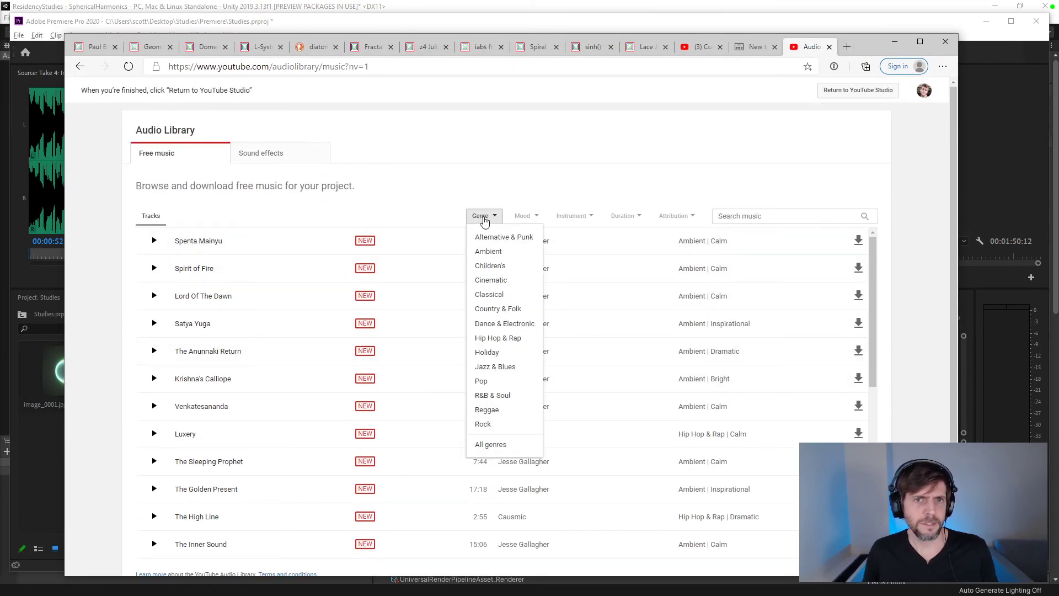
pyautogui.click(674, 215)
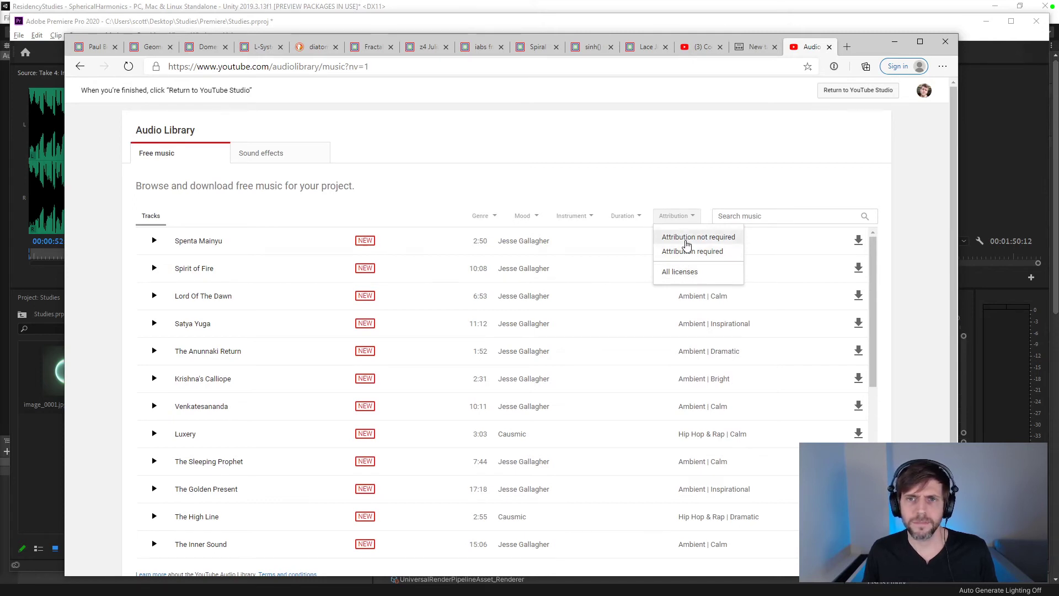
pyautogui.click(689, 237)
pyautogui.click(447, 216)
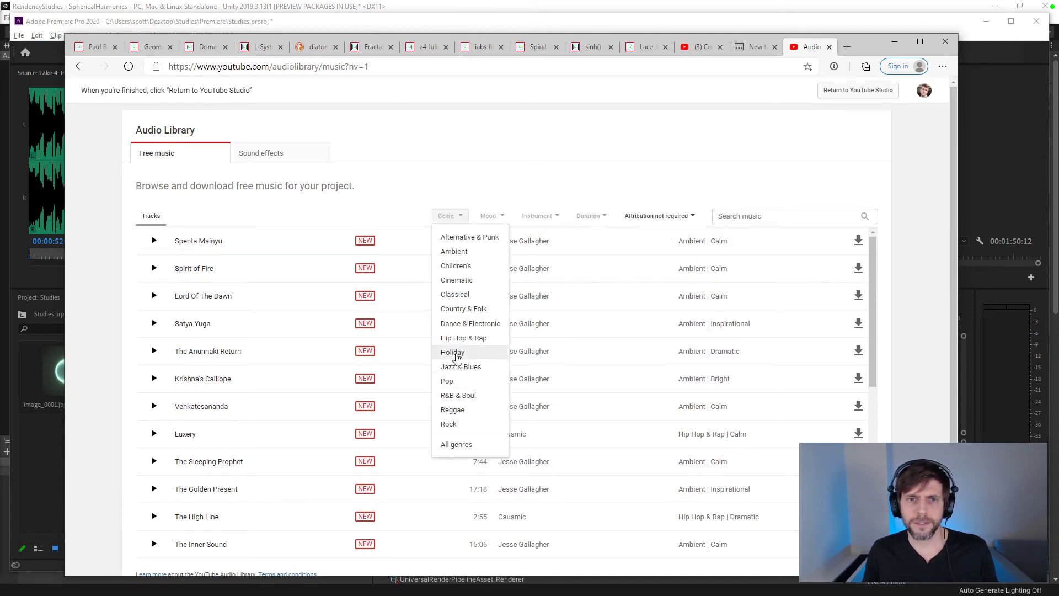
pyautogui.click(457, 325)
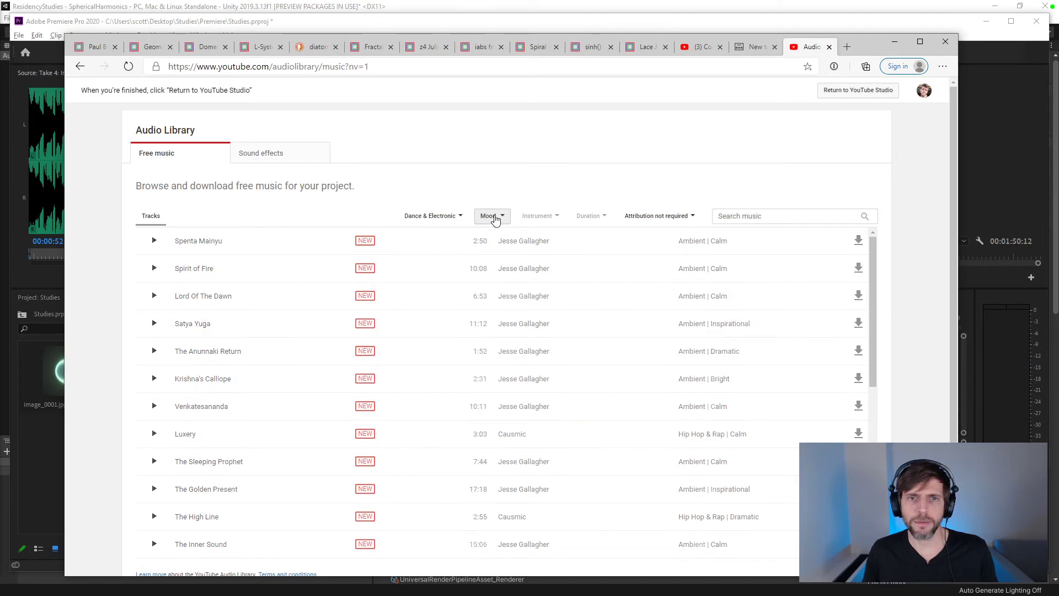
pyautogui.click(489, 215)
pyautogui.click(490, 280)
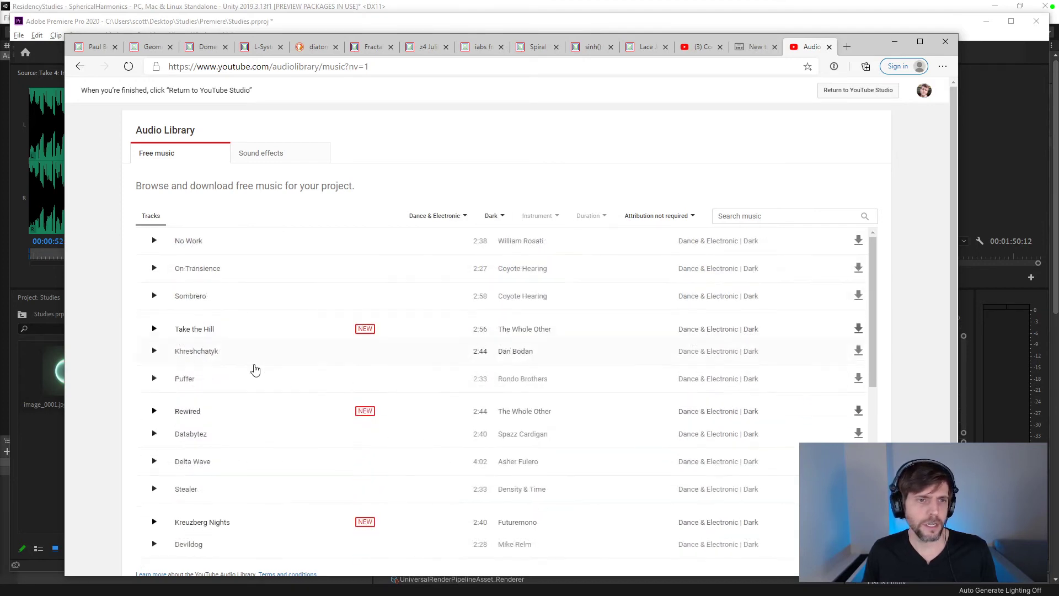
# - Look through the Dark tracks and change the mood filter to Sad
pyautogui.scroll(-2, 222, 398)
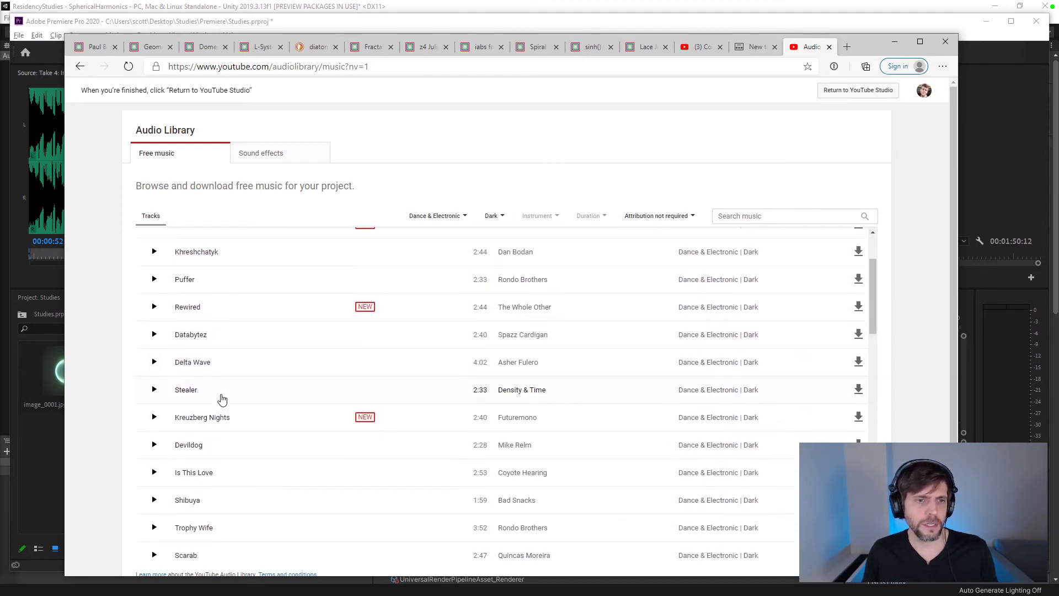
pyautogui.scroll(2, 223, 398)
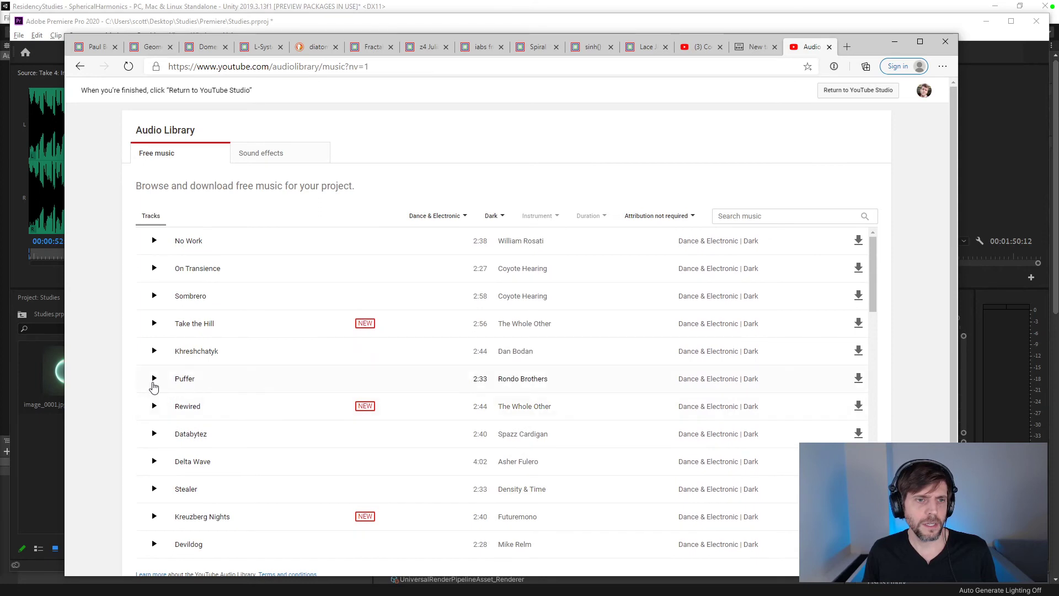
pyautogui.scroll(-8, 153, 388)
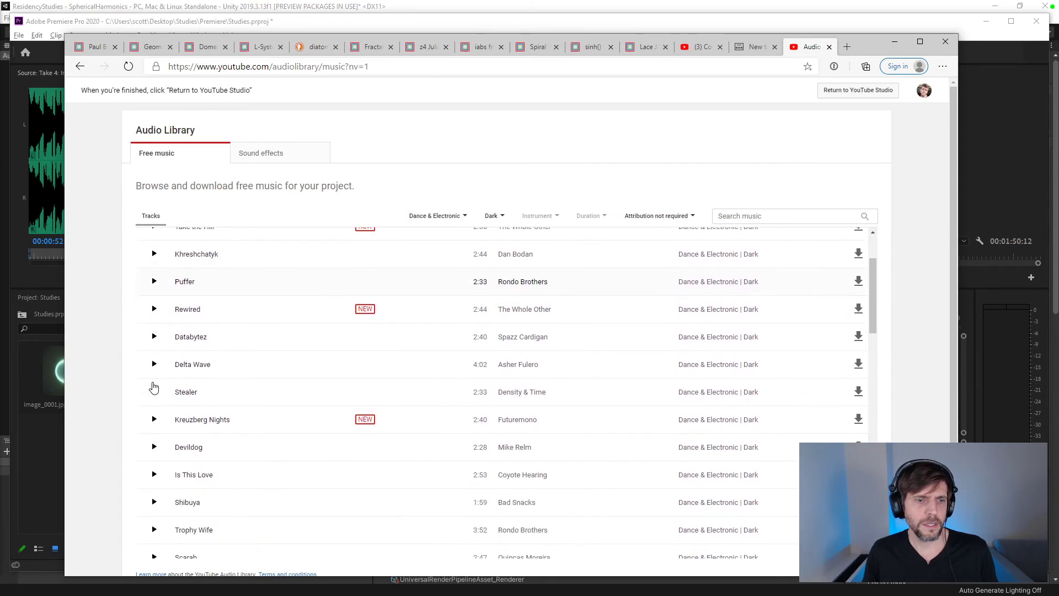
pyautogui.scroll(-4, 153, 387)
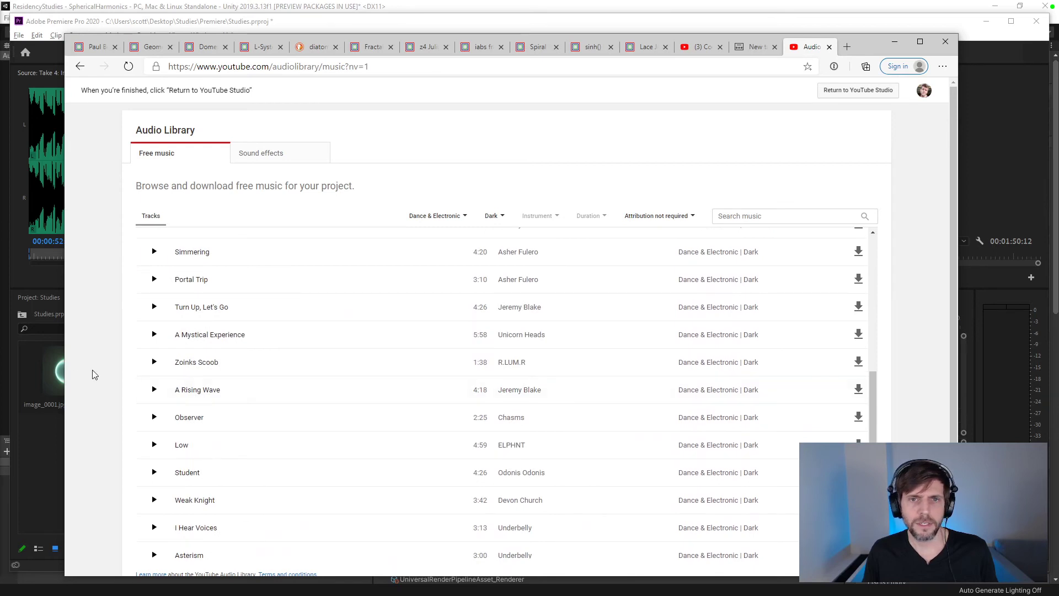
pyautogui.scroll(-2, 94, 375)
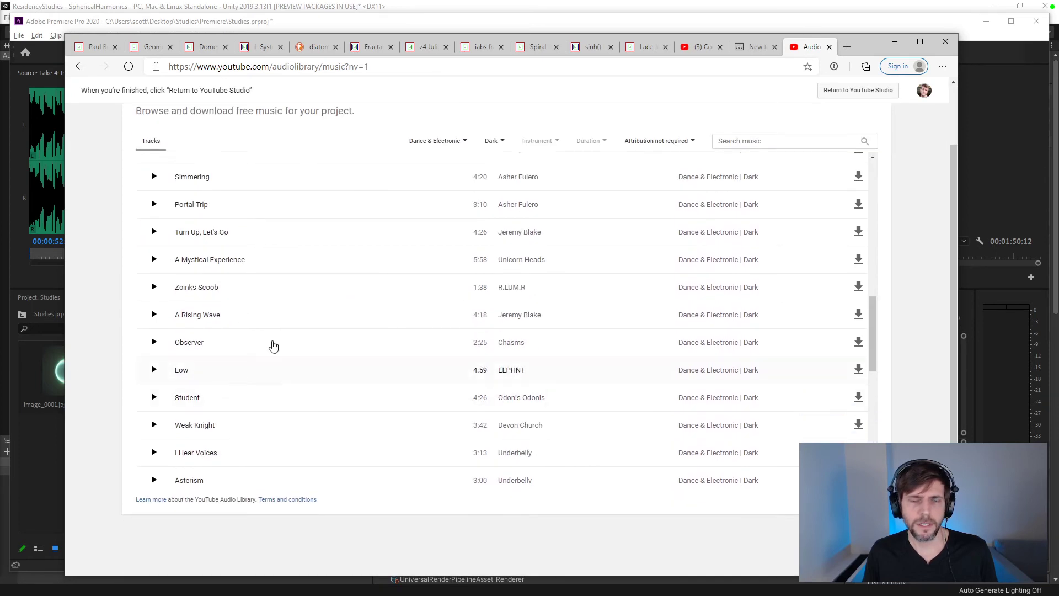
pyautogui.click(492, 141)
pyautogui.click(496, 295)
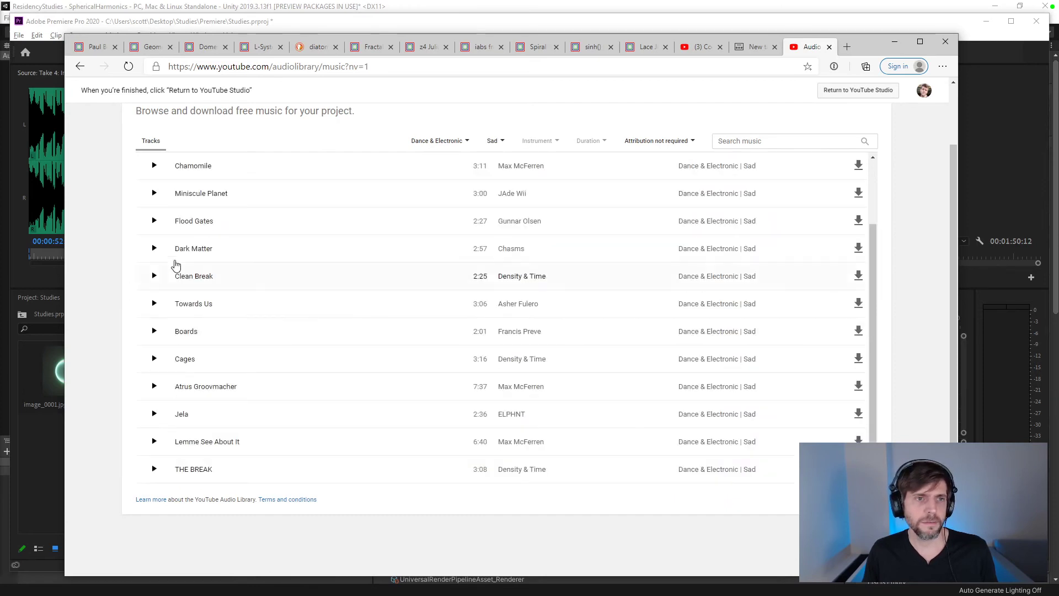
# - Audition Dark Matter from about 1:07 and 1:49, download it, and close the Audio Library page
pyautogui.click(154, 249)
pyautogui.click(414, 292)
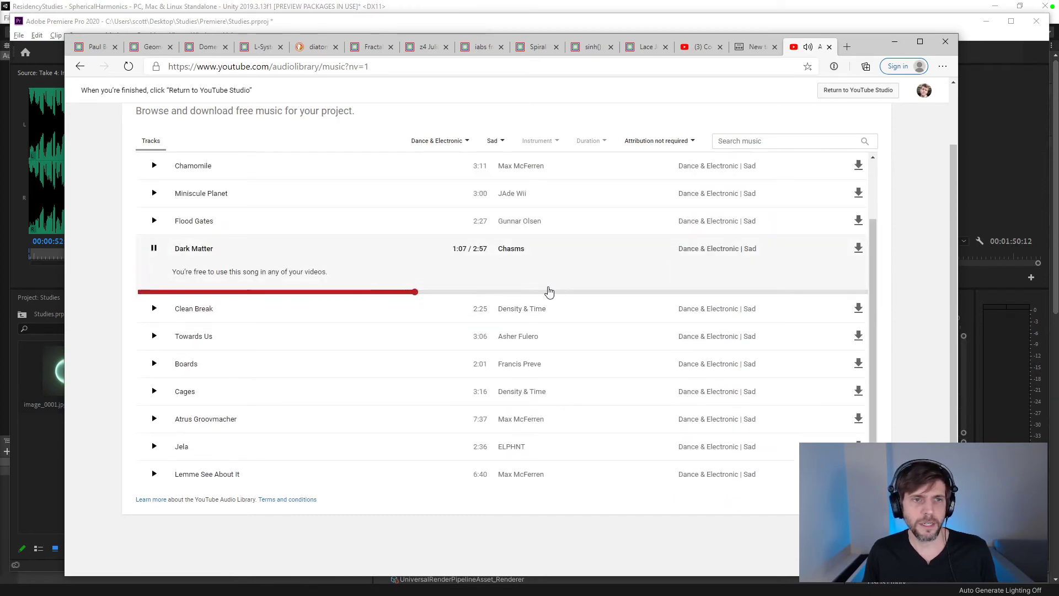
pyautogui.click(588, 296)
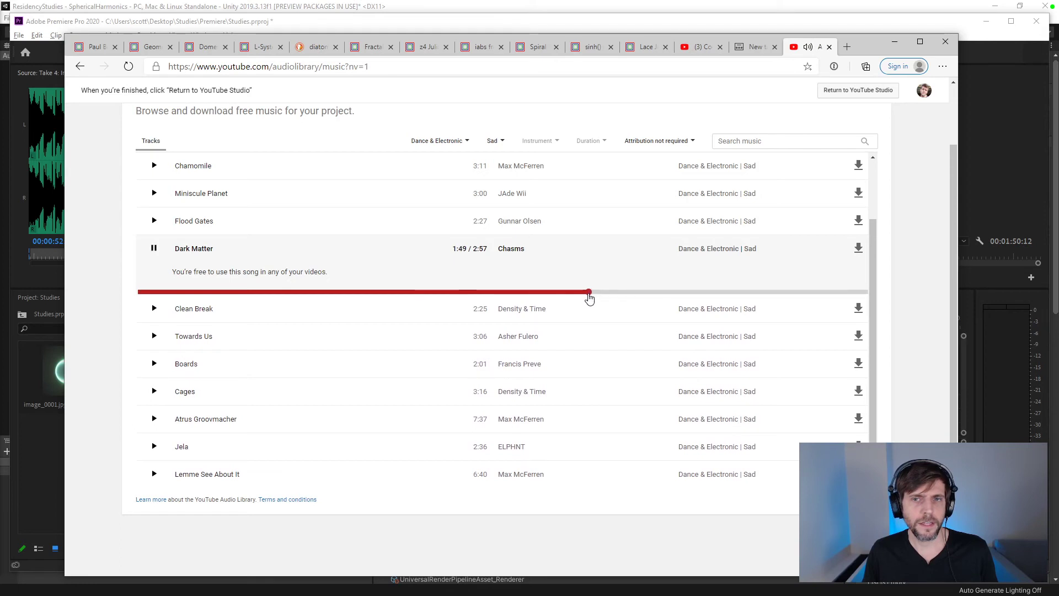
pyautogui.click(859, 251)
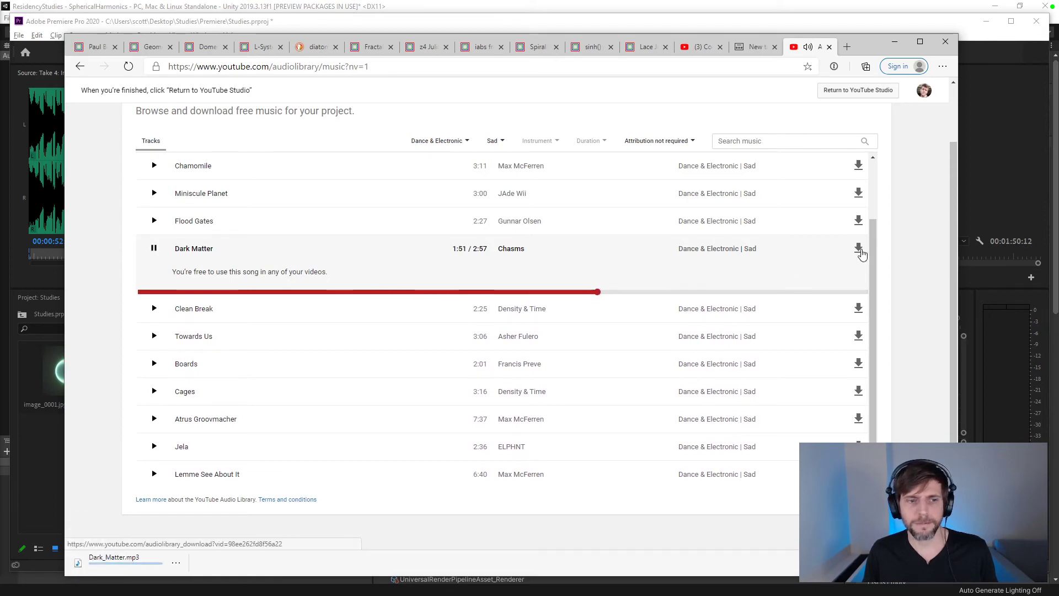
pyautogui.click(831, 48)
pyautogui.click(876, 30)
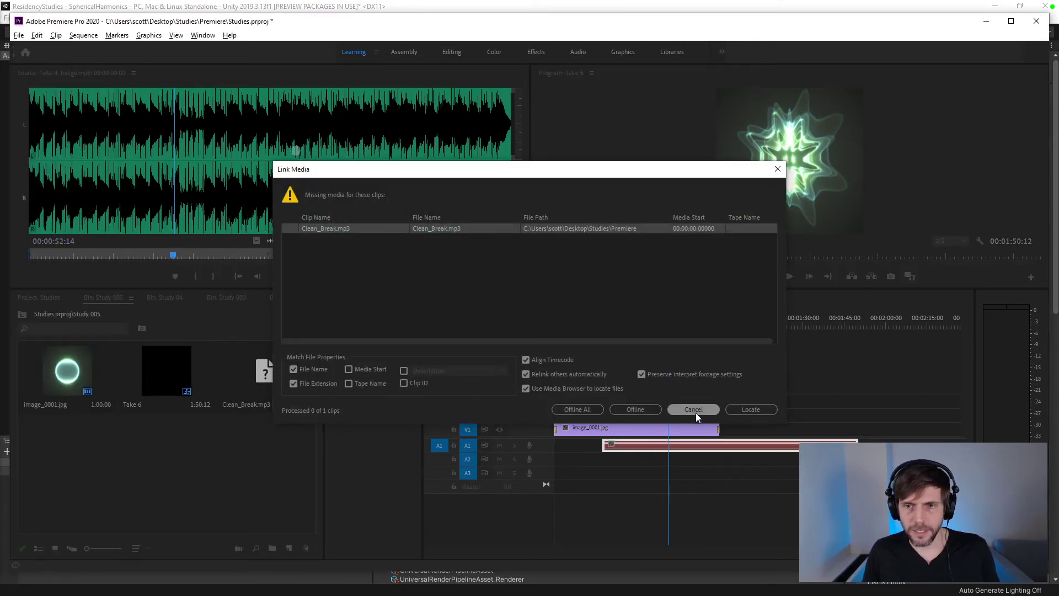
# - Cancel relinking the missing media in Premiere Pro and delete Clean_Break.mp3 from the Study 005 bin together with its sequence clip
pyautogui.click(689, 410)
pyautogui.rightClick(262, 373)
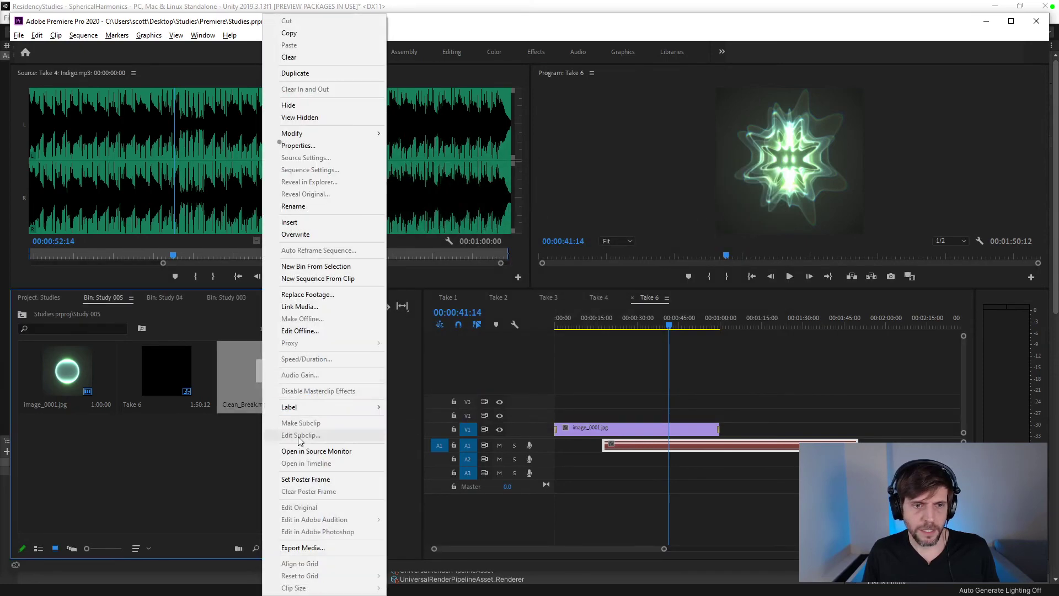
pyautogui.click(289, 57)
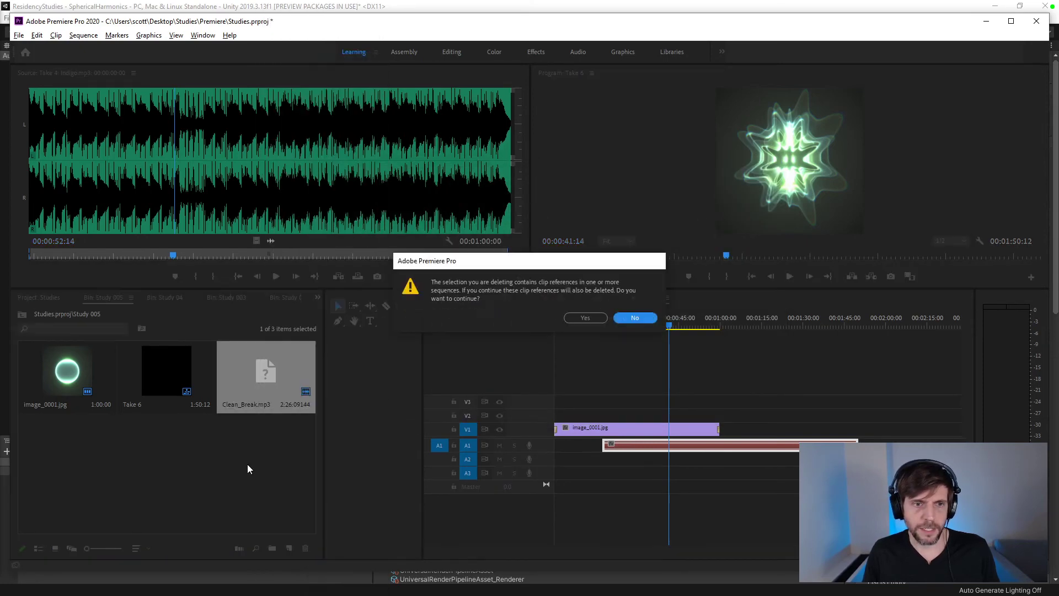
pyautogui.click(586, 318)
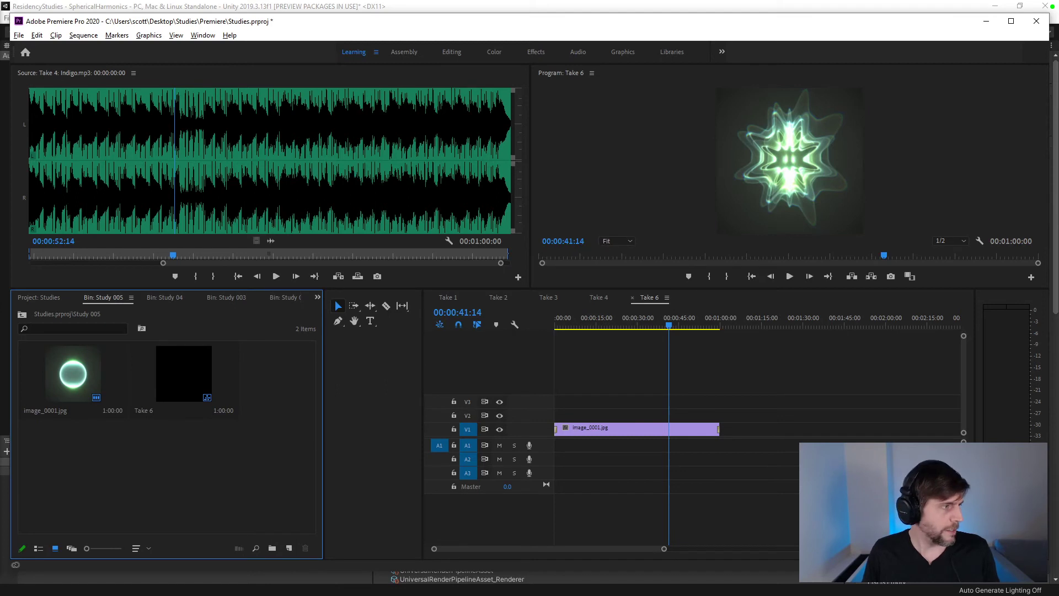
# - Import Dark_Matter.mp3 into the Study 005 bin and place it on track A1 of the Take 6 sequence
pyautogui.moveTo(113, 257); pyautogui.dragTo(273, 461)
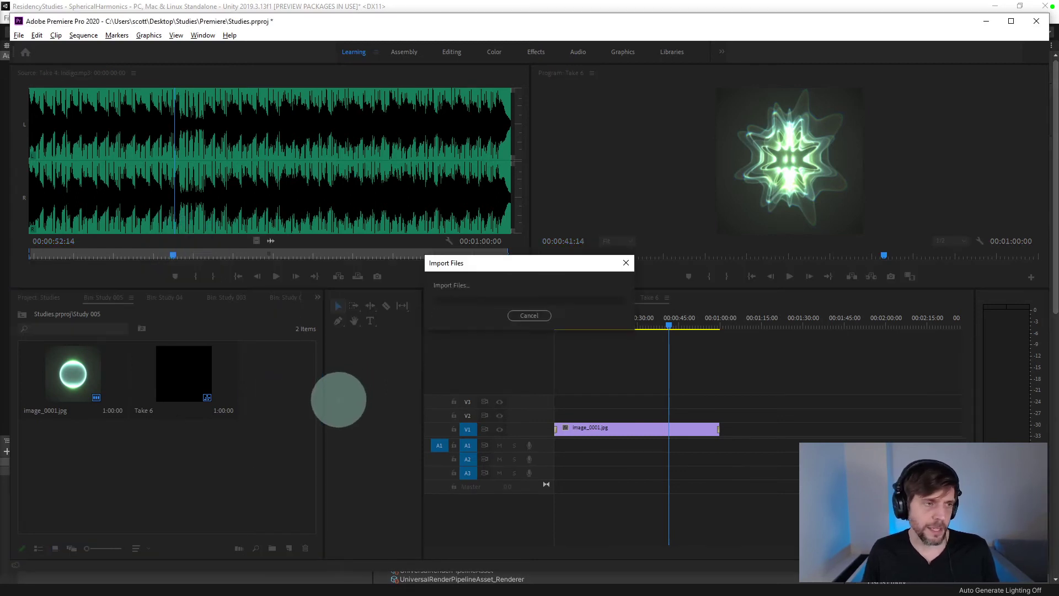
pyautogui.moveTo(339, 364); pyautogui.dragTo(650, 448)
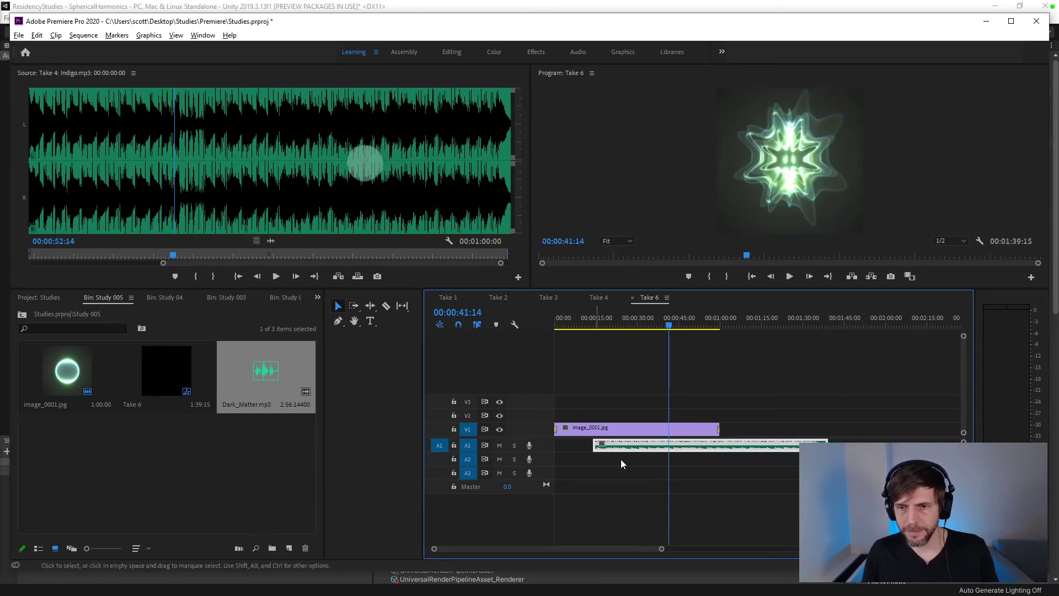
# - Play the end of the Dark_Matter clip, trim it to end at about 00:01:37:01, and add an audio transition there
pyautogui.click(809, 326)
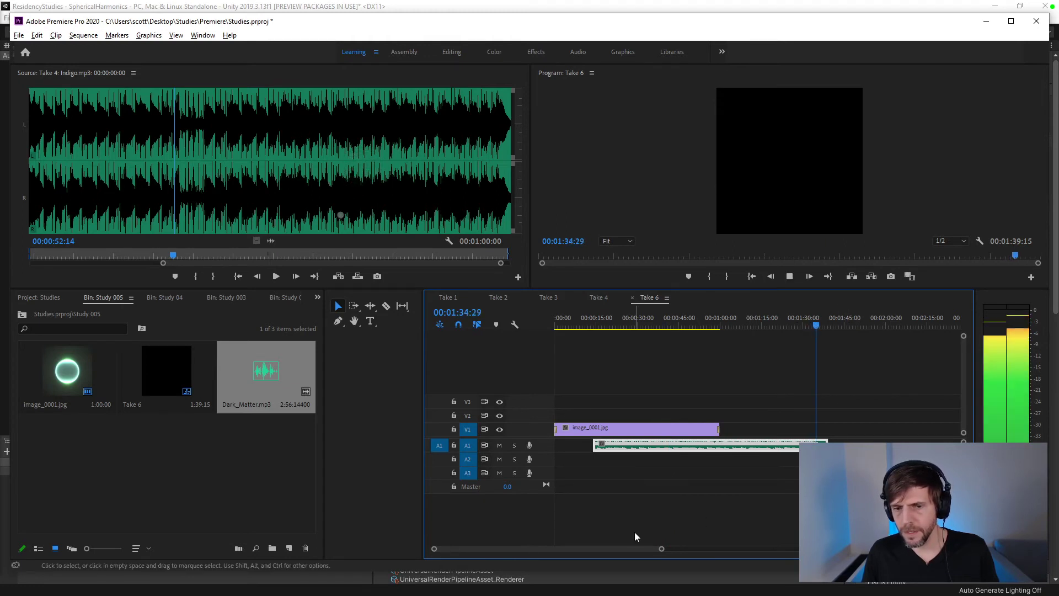
pyautogui.moveTo(435, 549); pyautogui.dragTo(512, 551)
pyautogui.press('space')
pyautogui.moveTo(840, 444); pyautogui.dragTo(782, 444)
pyautogui.click(794, 518)
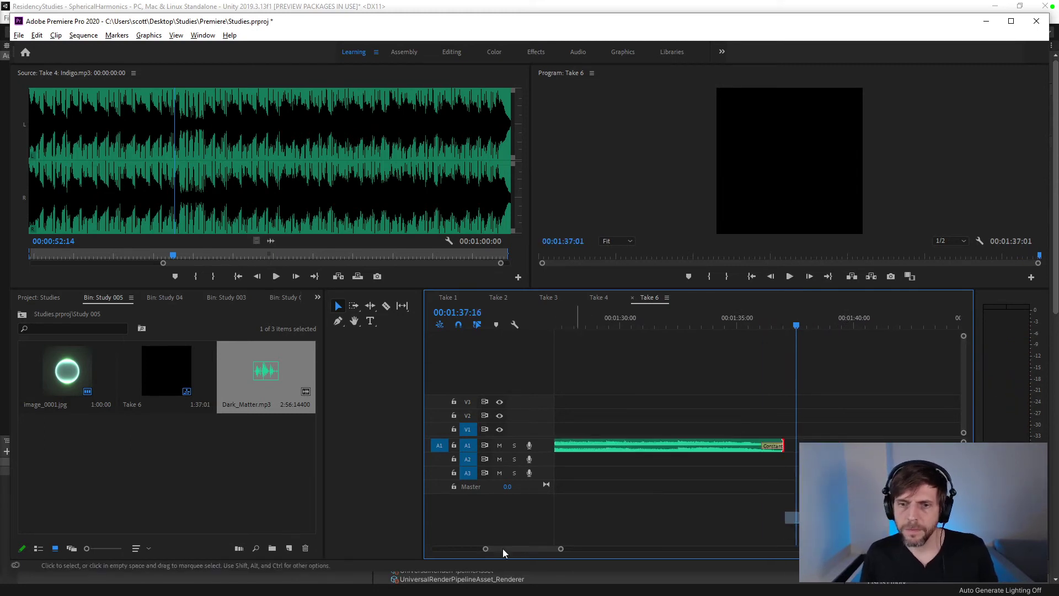
# - Fit the Dark_Matter clip under image_0001.jpg so it spans 0:00 to 1:00, and play the sequence from its start
pyautogui.moveTo(485, 549); pyautogui.dragTo(395, 548)
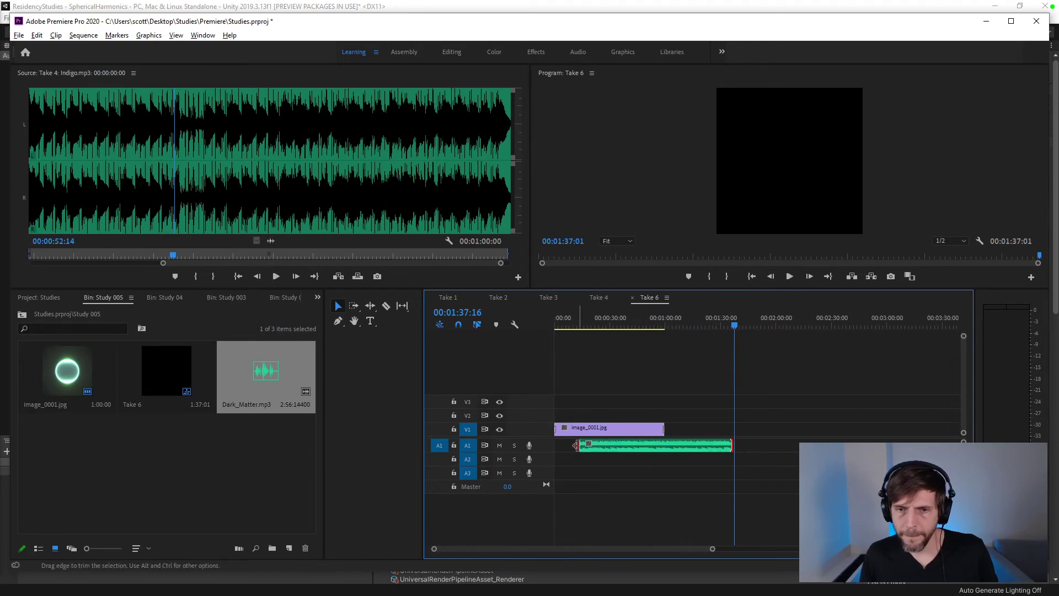
pyautogui.moveTo(581, 445); pyautogui.dragTo(555, 444)
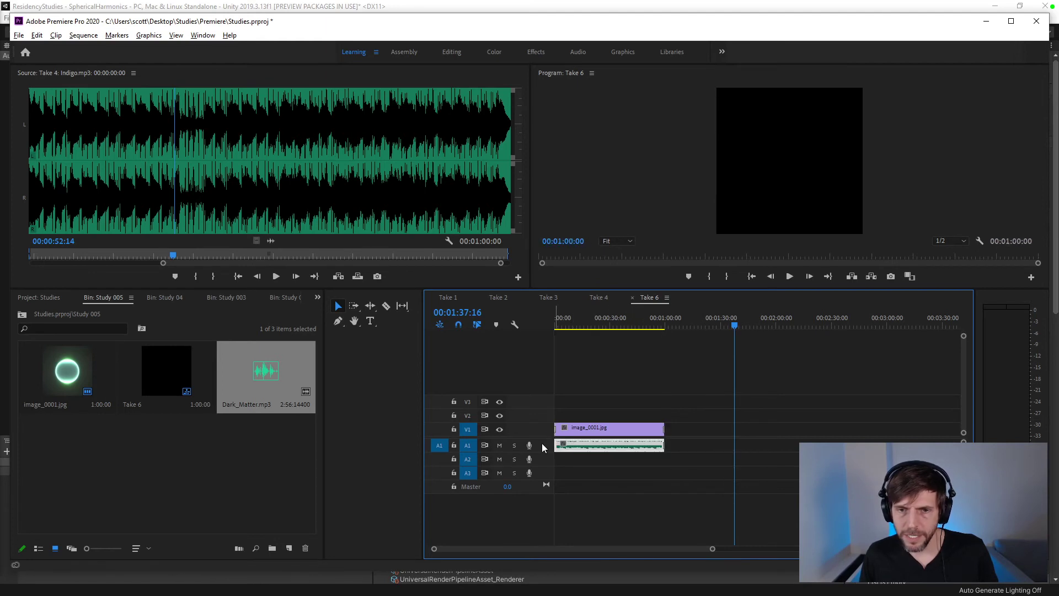
pyautogui.press('space')
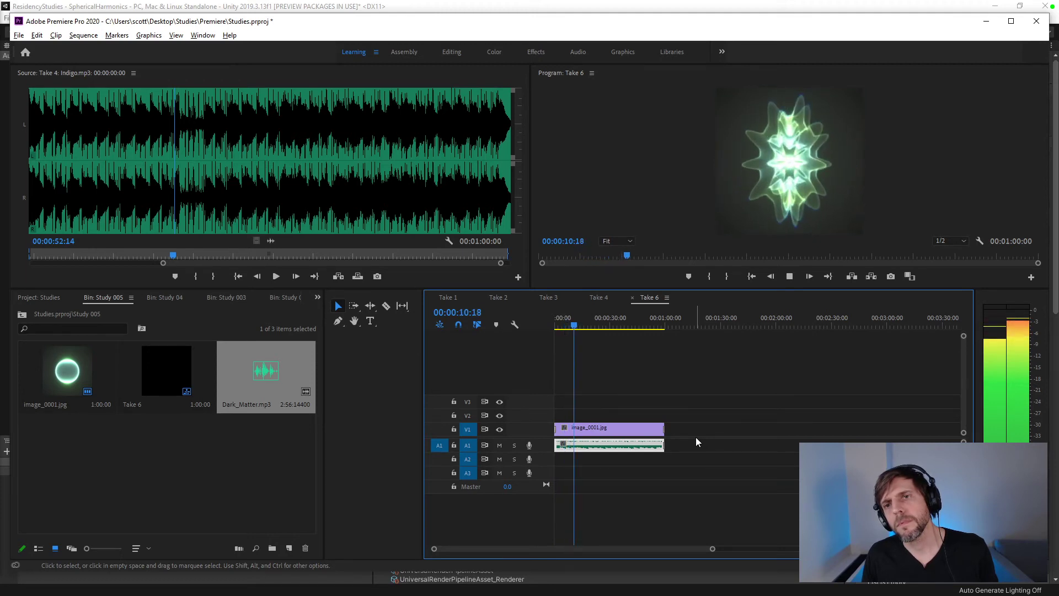
# - Stop playback and adjust the Dark_Matter clip on track A1 to start at 0:00 and end at 00:01:03:02
pyautogui.press('space')
pyautogui.moveTo(718, 551); pyautogui.dragTo(598, 550)
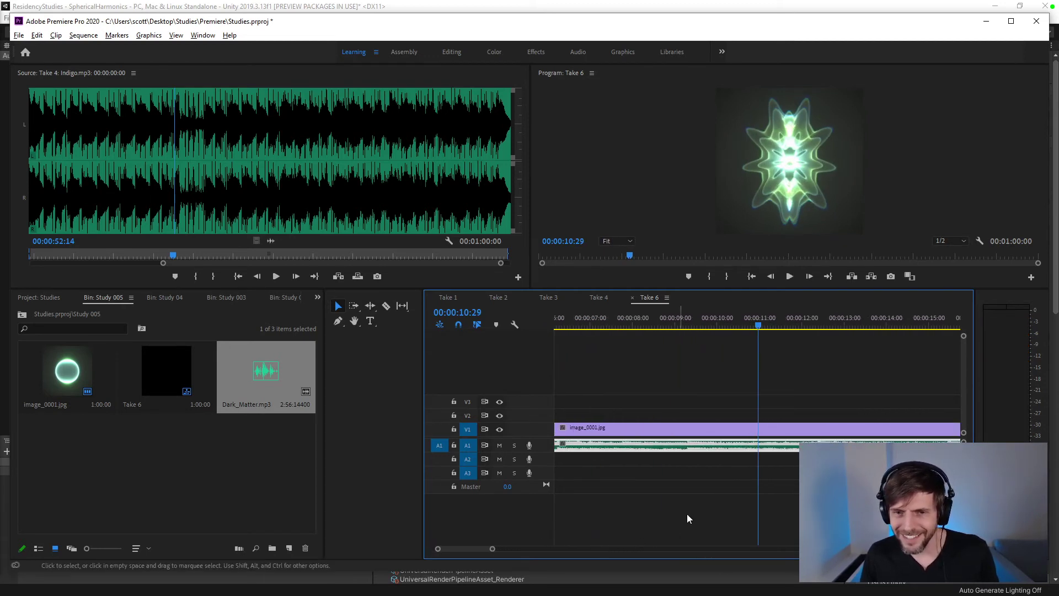
pyautogui.moveTo(759, 329); pyautogui.dragTo(513, 333)
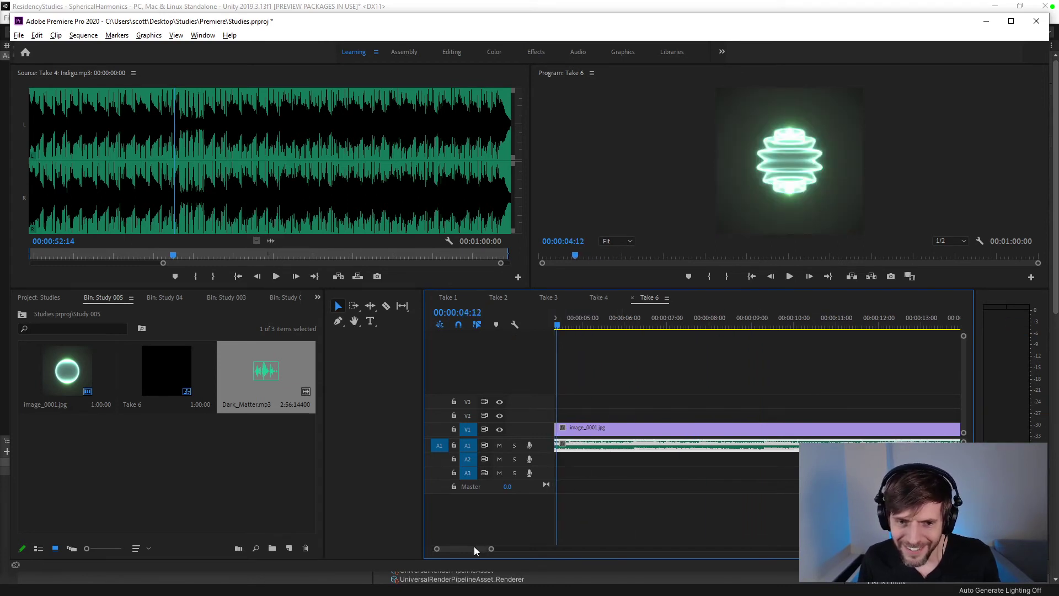
pyautogui.moveTo(475, 547); pyautogui.dragTo(463, 536)
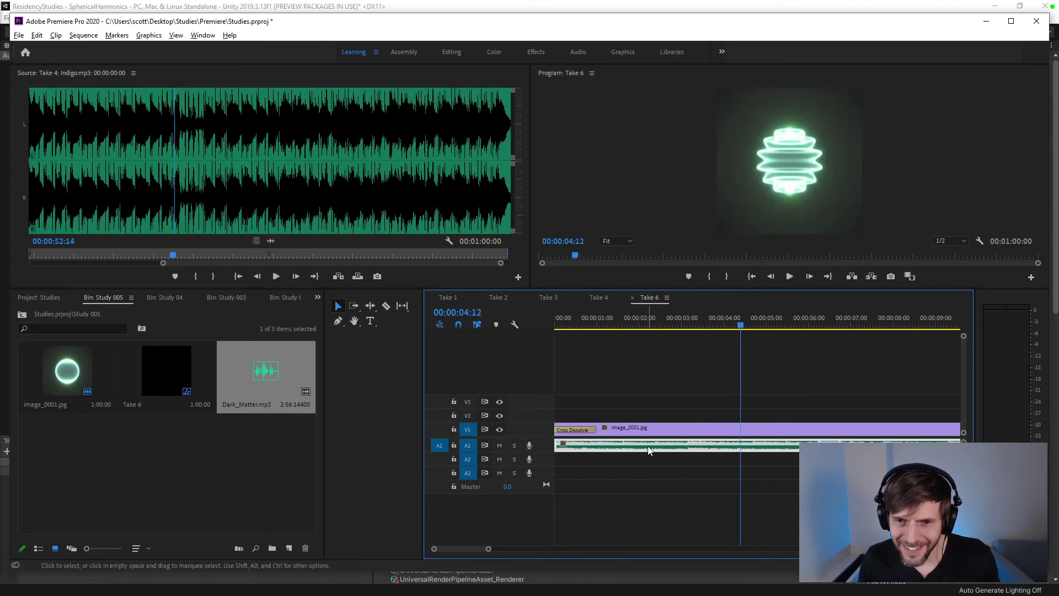
pyautogui.moveTo(648, 450); pyautogui.dragTo(568, 451)
pyautogui.moveTo(689, 447); pyautogui.dragTo(614, 447)
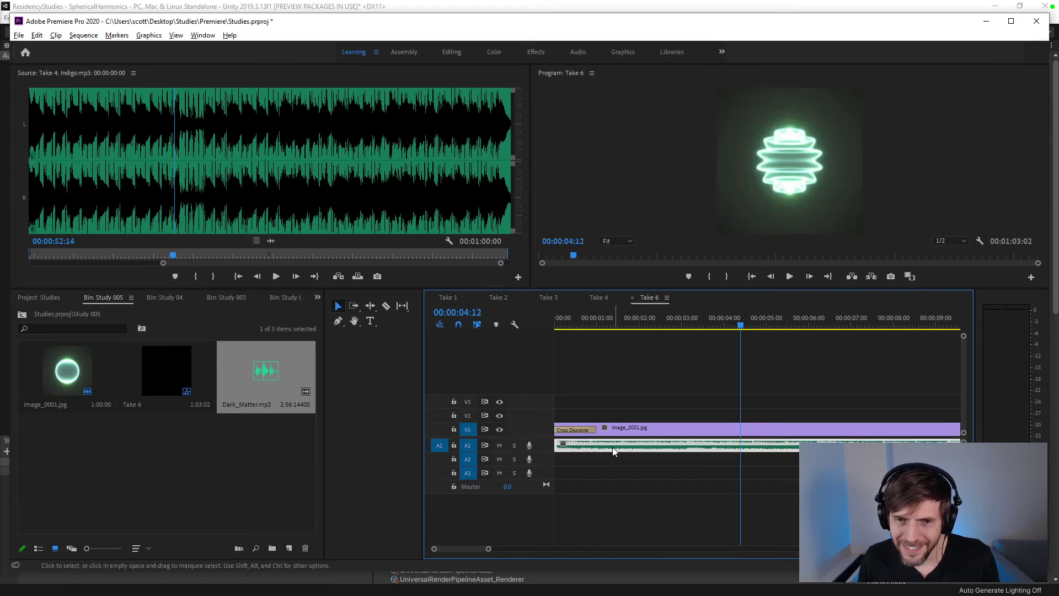
# - Add a Constant Power transition at the start of the Dark_Matter clip and play the sequence from about 00:00:00:27
pyautogui.rightClick(560, 446)
pyautogui.click(593, 518)
pyautogui.click(593, 325)
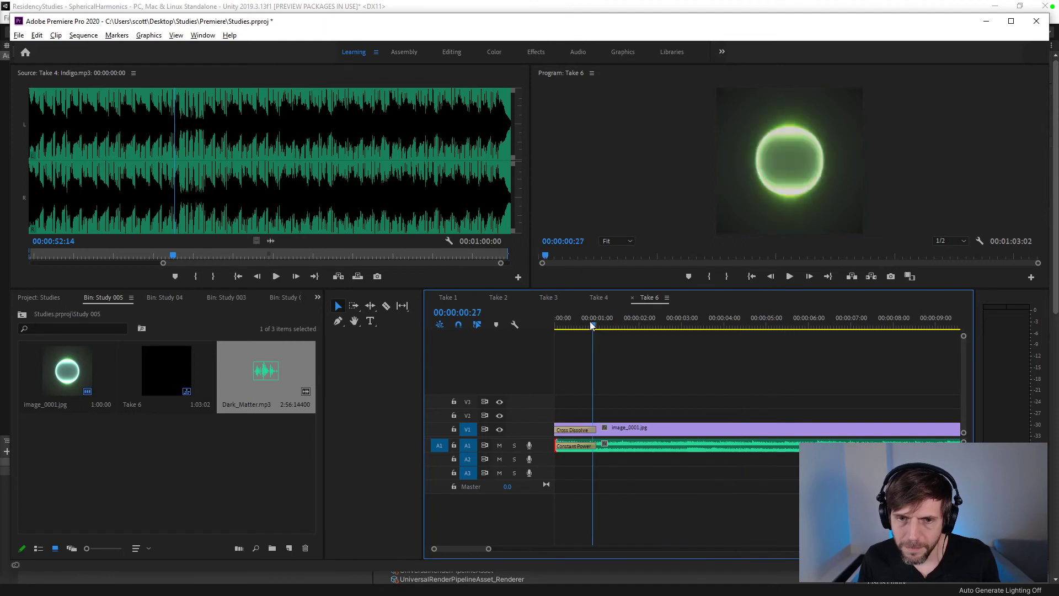
pyautogui.press('space')
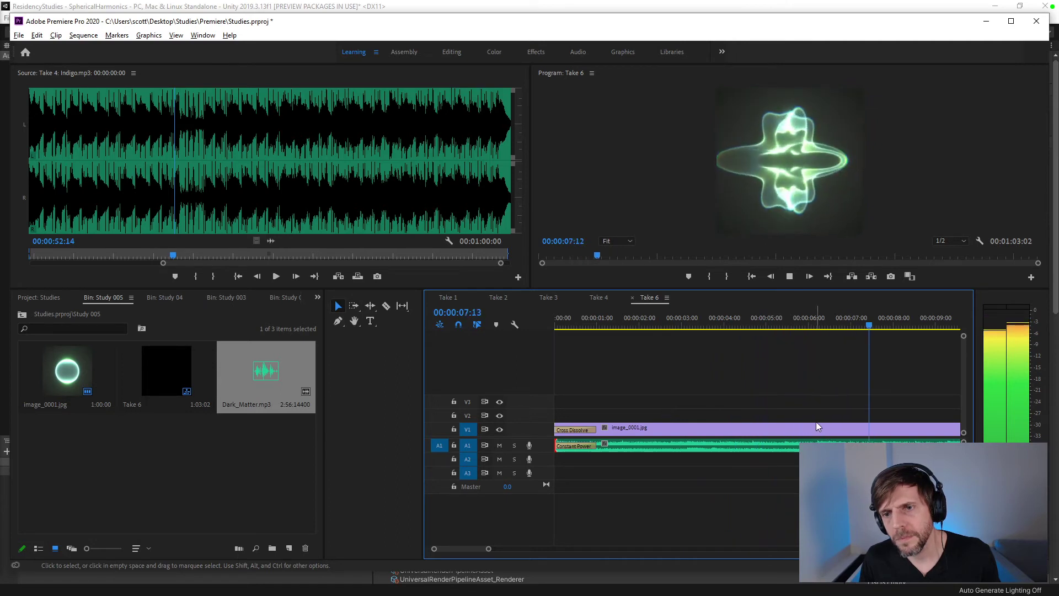
# - Try shifting the Dark_Matter clip to start at about 1 second, and play the opening against the animation change near 00:00:04:28
pyautogui.moveTo(770, 327); pyautogui.dragTo(763, 326)
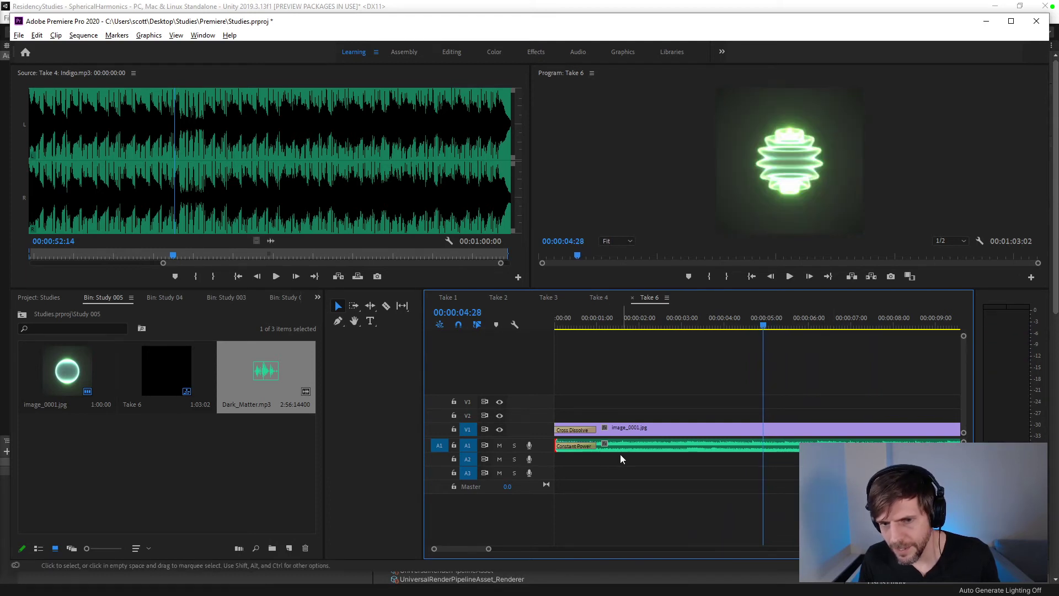
pyautogui.moveTo(573, 446); pyautogui.dragTo(678, 446)
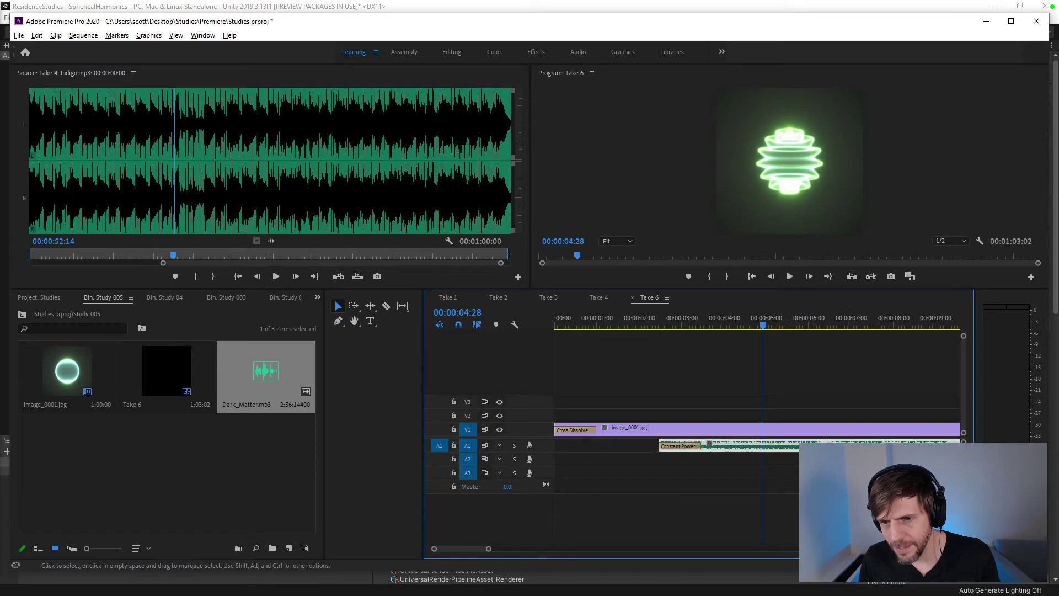
pyautogui.moveTo(847, 446); pyautogui.dragTo(797, 448)
pyautogui.press('space')
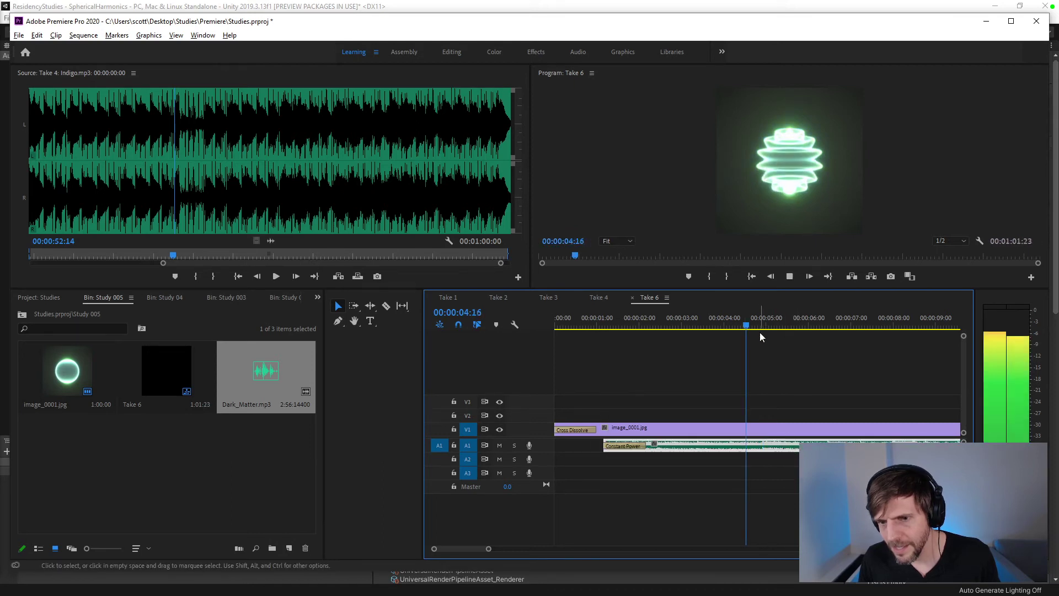
pyautogui.press('space')
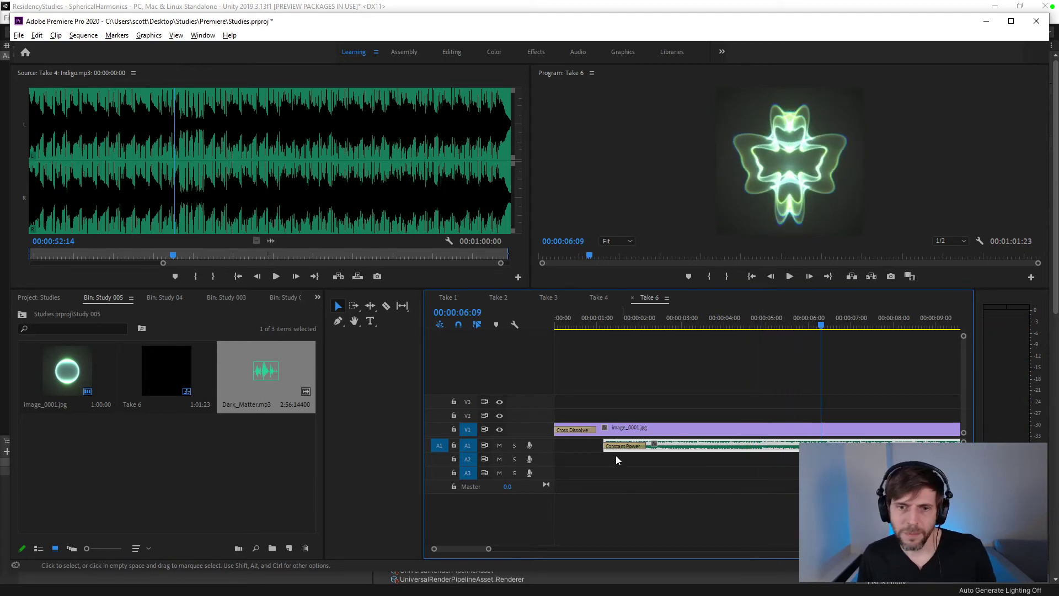
# - Extend the start of the Dark_Matter clip back to 0:00 and play the sequence from its beginning to 00:00:48:00
pyautogui.moveTo(606, 447); pyautogui.dragTo(554, 447)
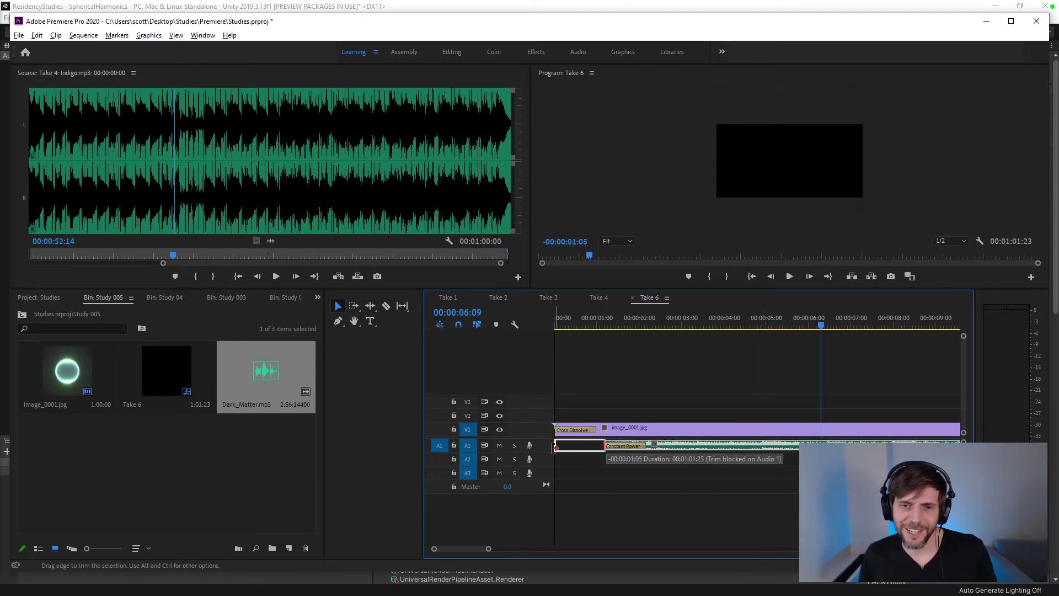
pyautogui.press('Home')
pyautogui.press('space')
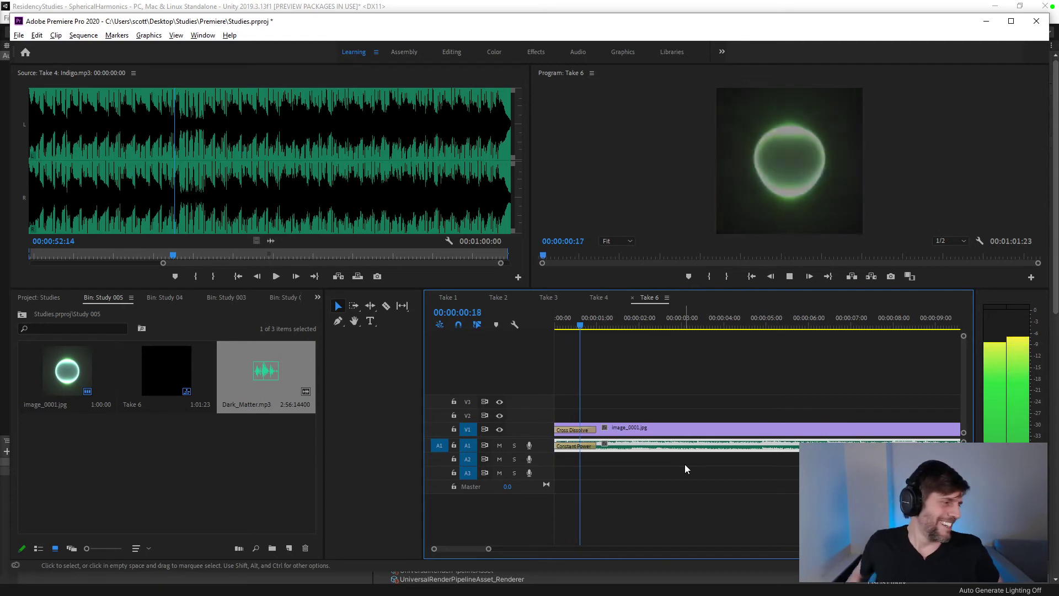
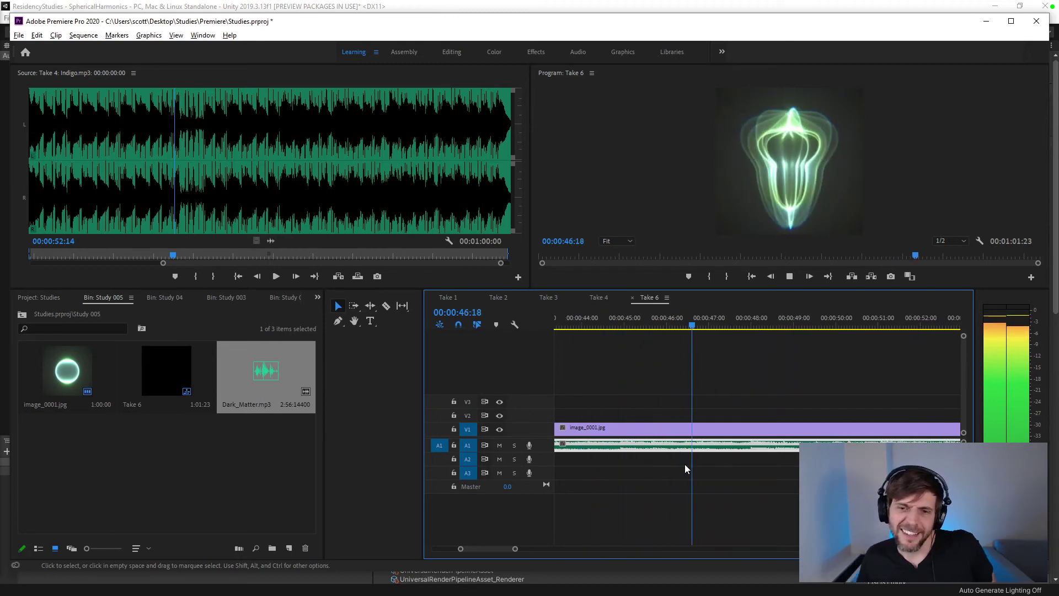
pyautogui.press('space')
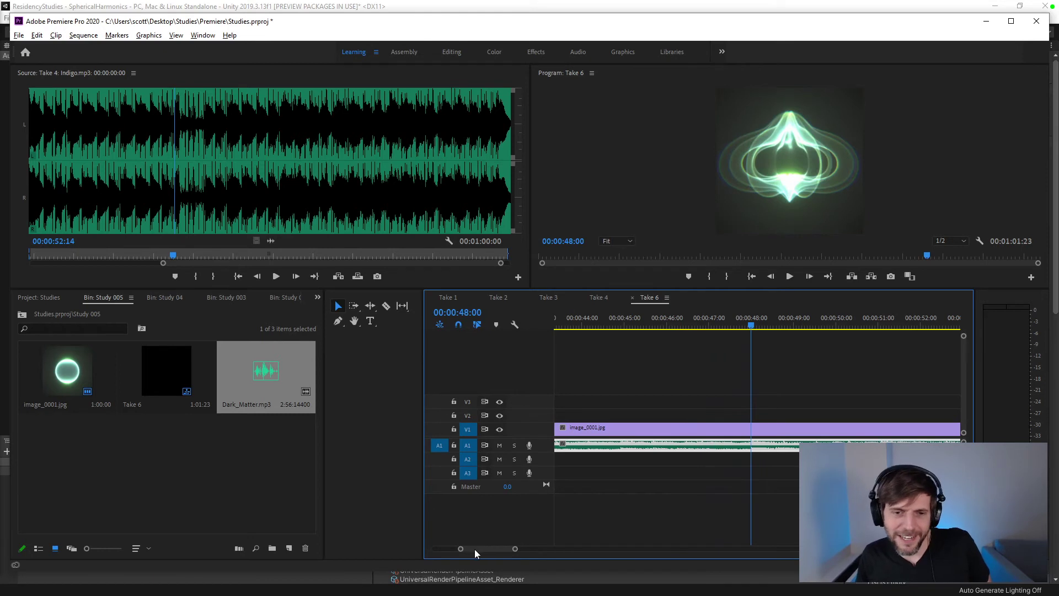
pyautogui.moveTo(474, 548); pyautogui.dragTo(394, 543)
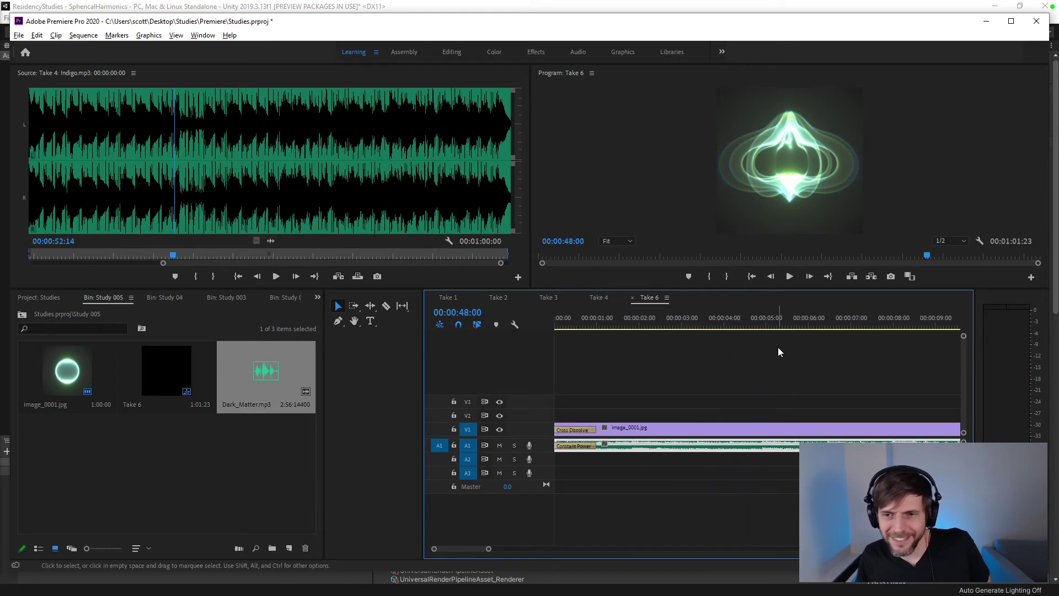
# - Undo the last start extension and the shifts of the Dark_Matter clip
pyautogui.hotkey('ctrl', 'z')
pyautogui.hotkey('ctrl', 'z')
pyautogui.hotkey('ctrl', 'z')
pyautogui.hotkey('ctrl', 'z')
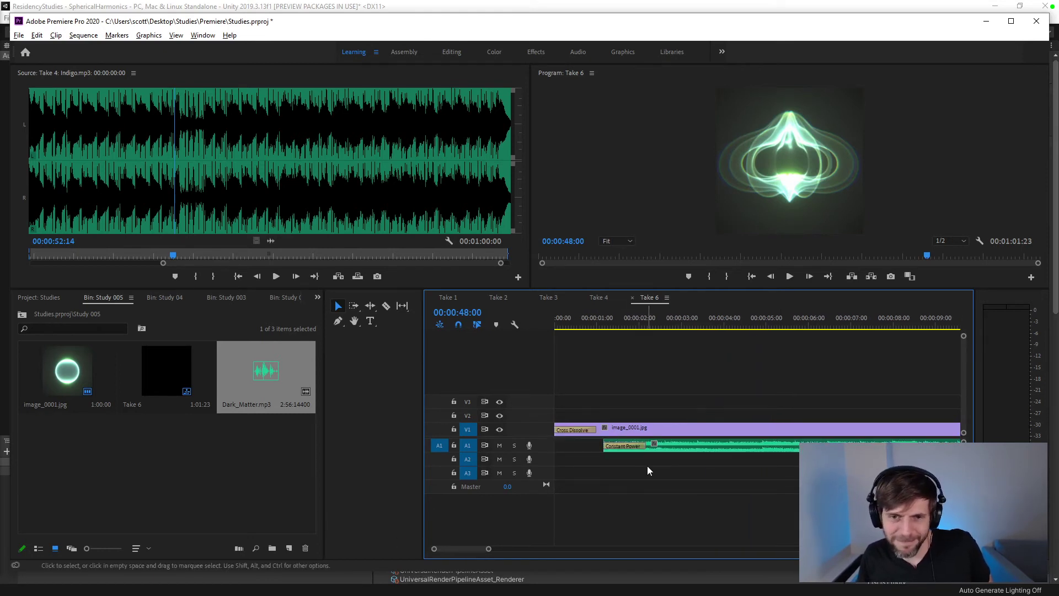
pyautogui.hotkey('ctrl', 'z')
pyautogui.hotkey('ctrl', 'z')
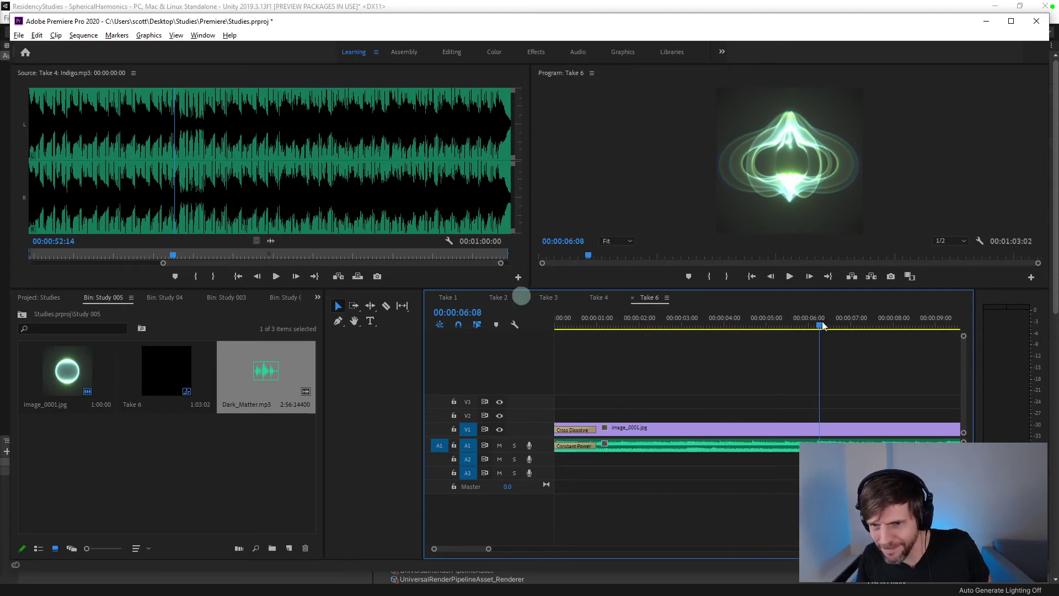
# - Scrub and play between about 0:05 and 0:12 to compare the changes in the music with the animation's shape changes
pyautogui.moveTo(822, 325); pyautogui.dragTo(820, 326)
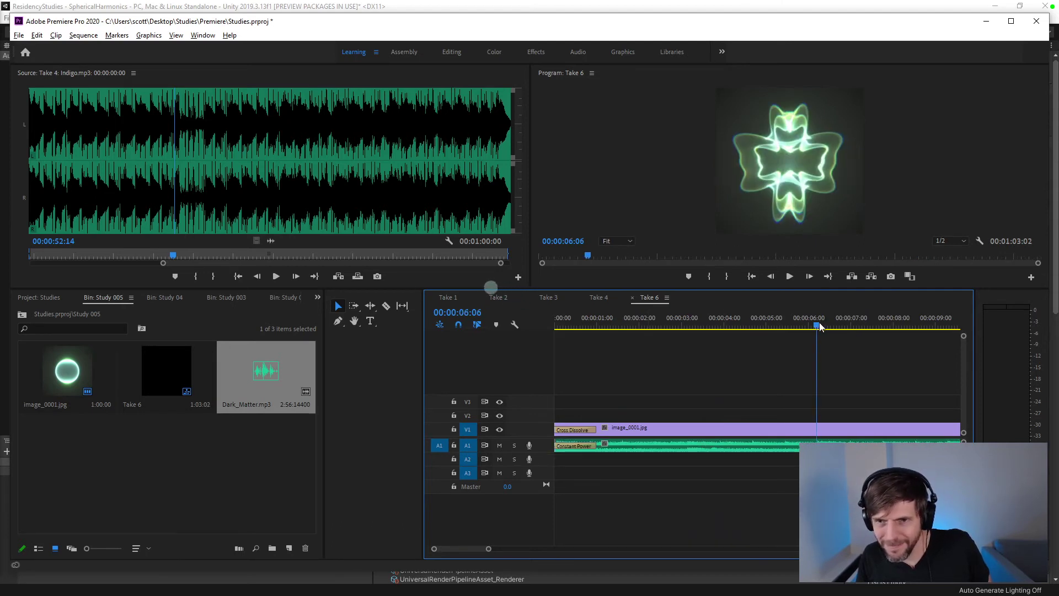
pyautogui.moveTo(820, 326); pyautogui.dragTo(801, 325)
pyautogui.moveTo(470, 552); pyautogui.dragTo(474, 549)
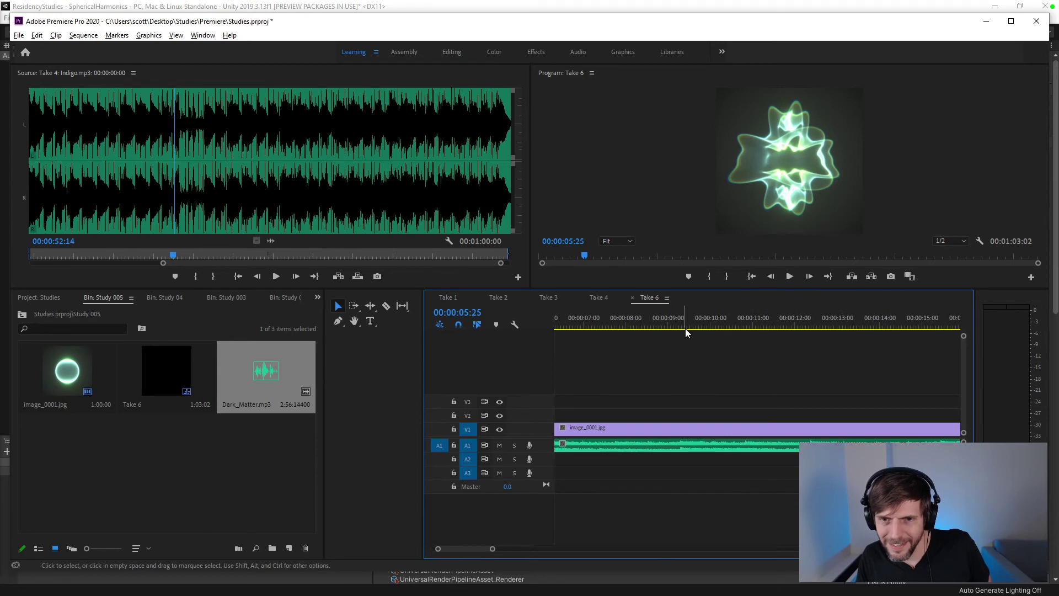
pyautogui.moveTo(685, 328); pyautogui.dragTo(679, 328)
pyautogui.press('space')
pyautogui.press('space')
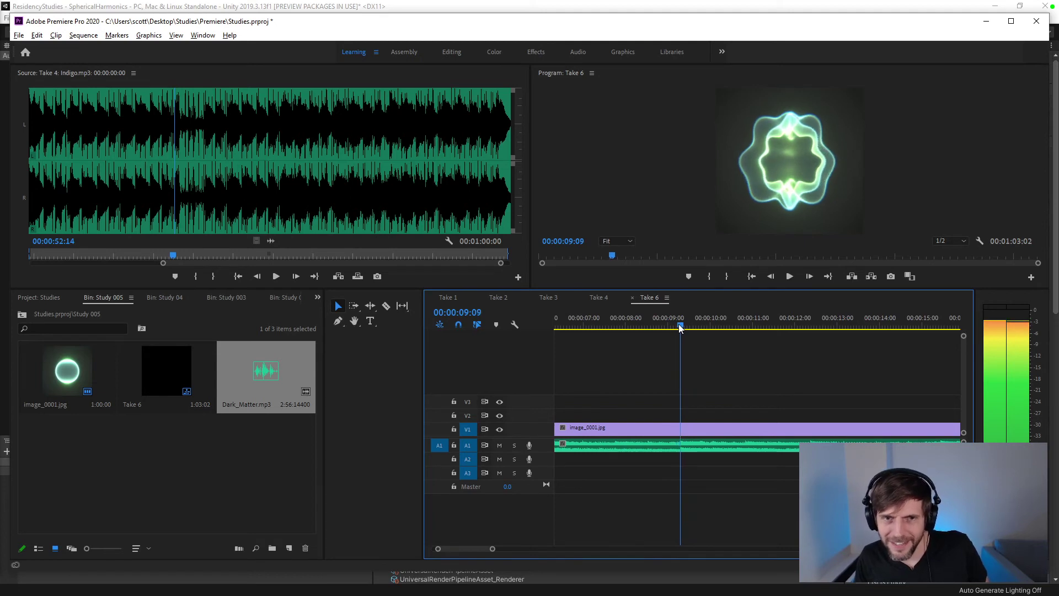
pyautogui.moveTo(679, 328); pyautogui.dragTo(806, 329)
pyautogui.moveTo(479, 548); pyautogui.dragTo(483, 548)
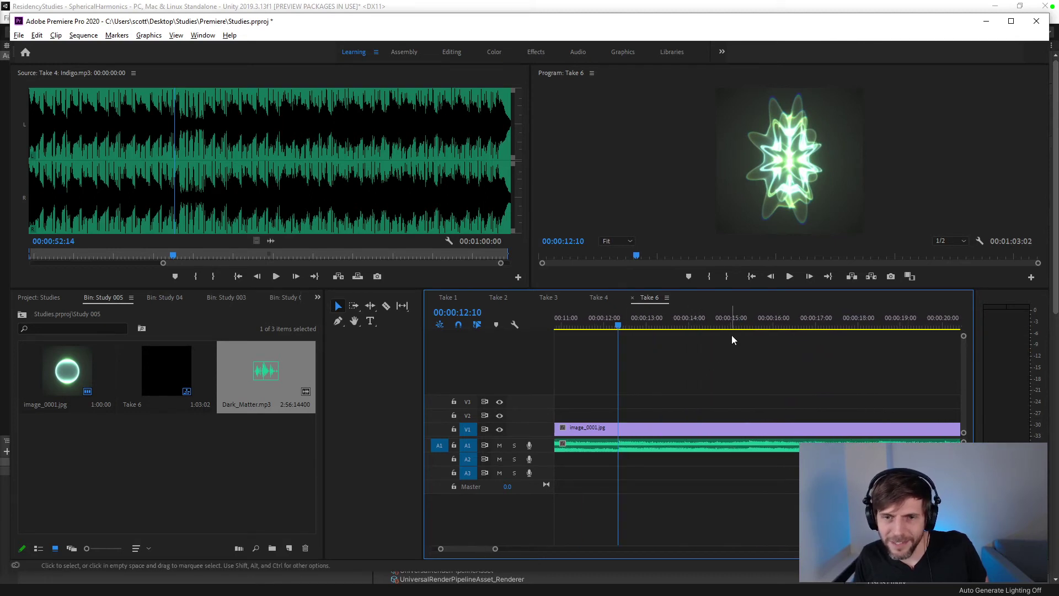
# - Check the animation near 00:00:14:02 and play from 00:00:24:20 to 00:00:29:21 to compare the music with the shape changes
pyautogui.moveTo(744, 327); pyautogui.dragTo(692, 340)
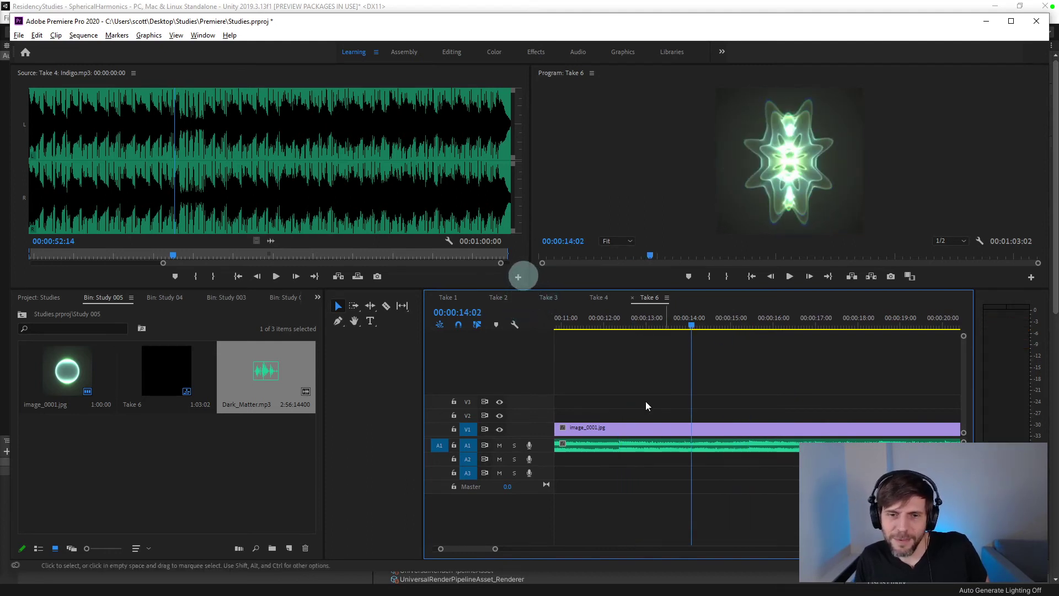
pyautogui.moveTo(471, 549); pyautogui.dragTo(478, 550)
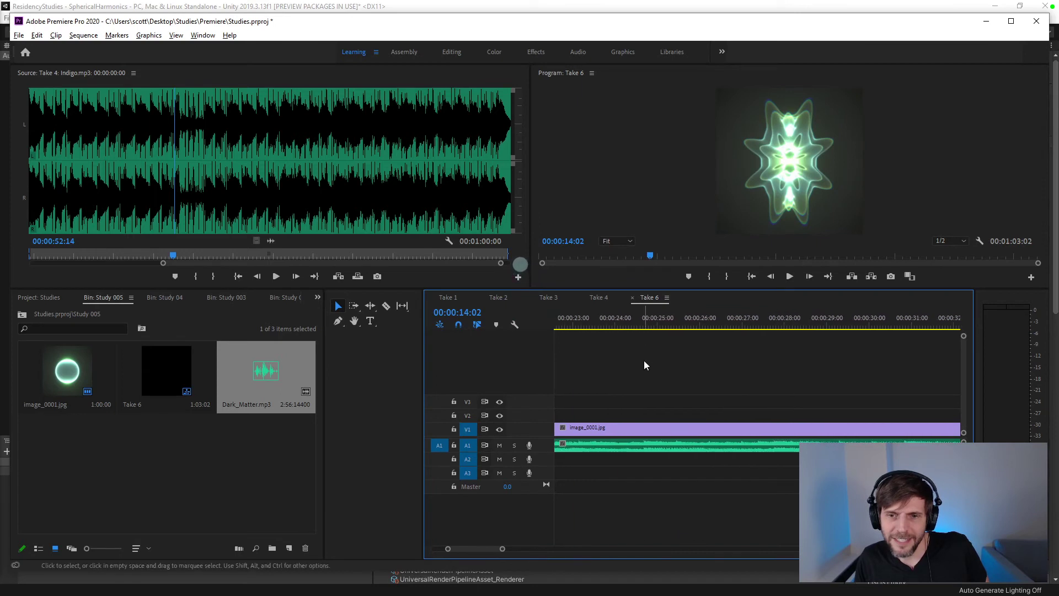
pyautogui.click(639, 327)
pyautogui.moveTo(640, 326); pyautogui.dragTo(643, 327)
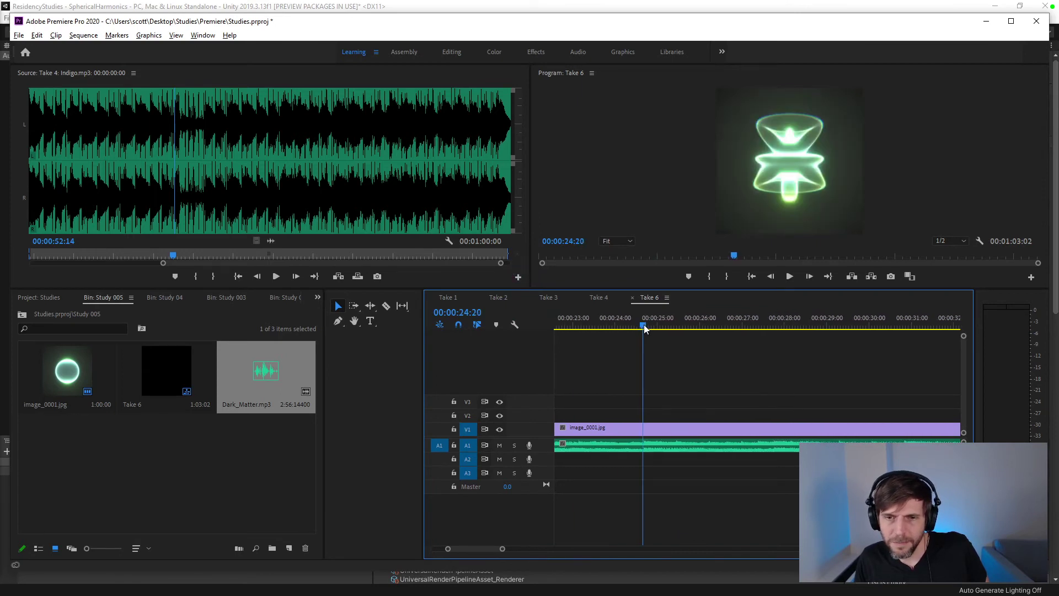
pyautogui.press('space')
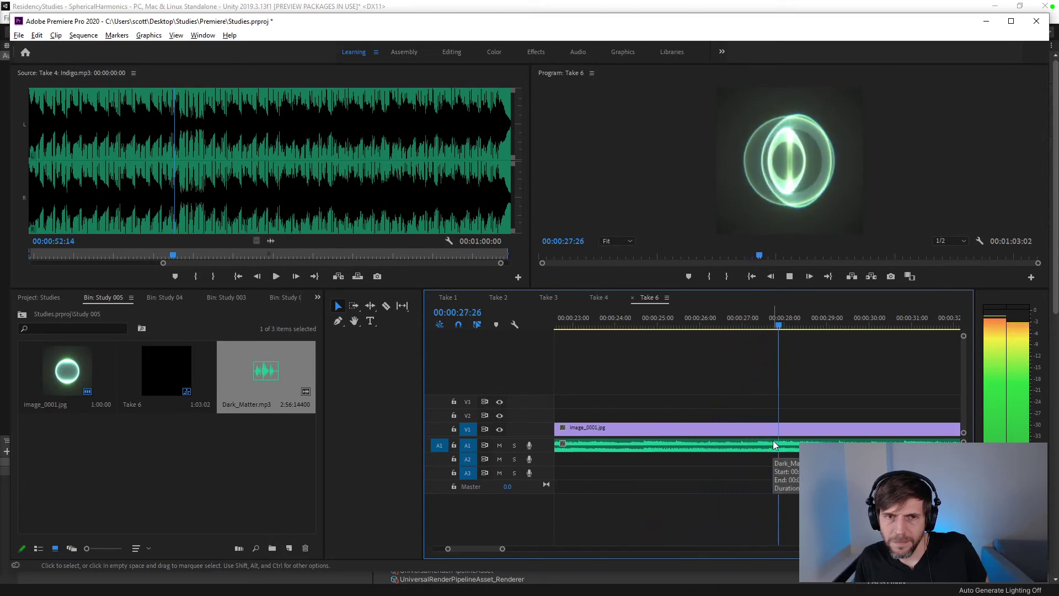
pyautogui.press('space')
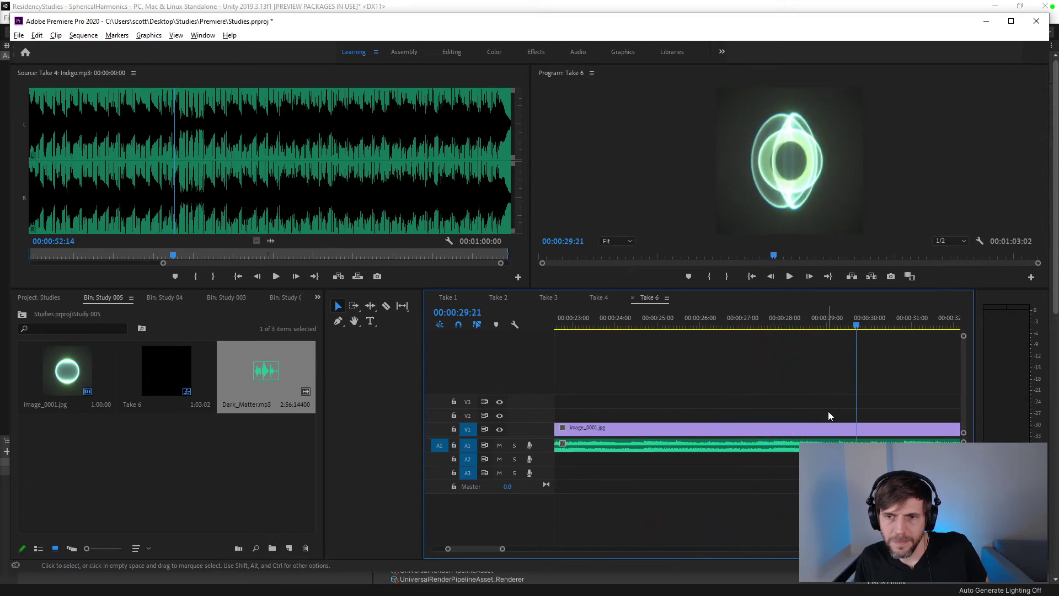
# - Play from 00:00:03:03, park the playhead on 00:00:06:07, and trim the start of the Dark_Matter clip to about 1 second
pyautogui.moveTo(767, 328); pyautogui.dragTo(336, 345)
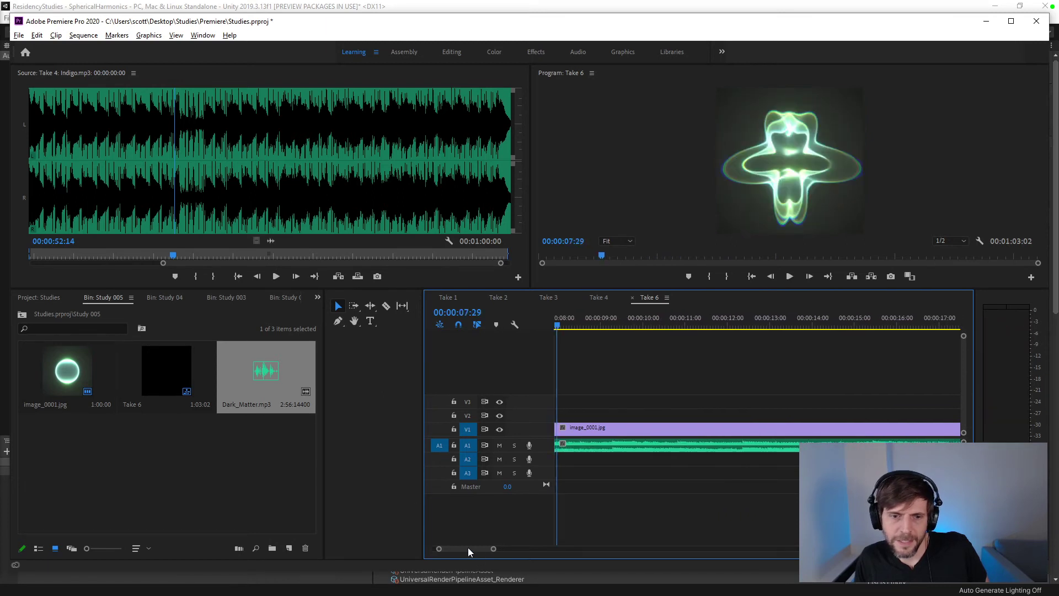
pyautogui.moveTo(467, 547); pyautogui.dragTo(462, 547)
pyautogui.moveTo(662, 325); pyautogui.dragTo(687, 328)
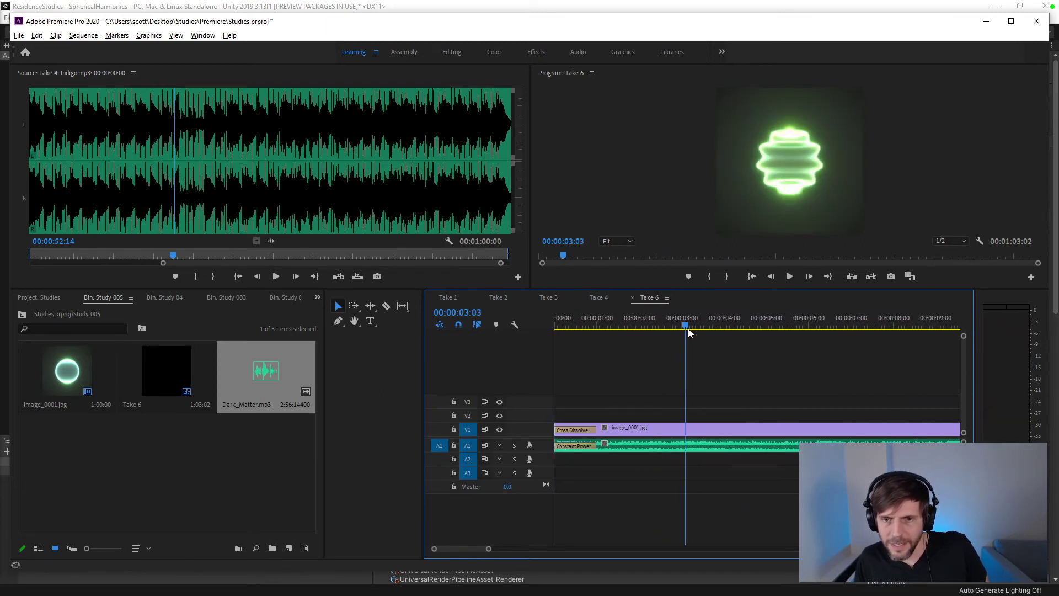
pyautogui.press('space')
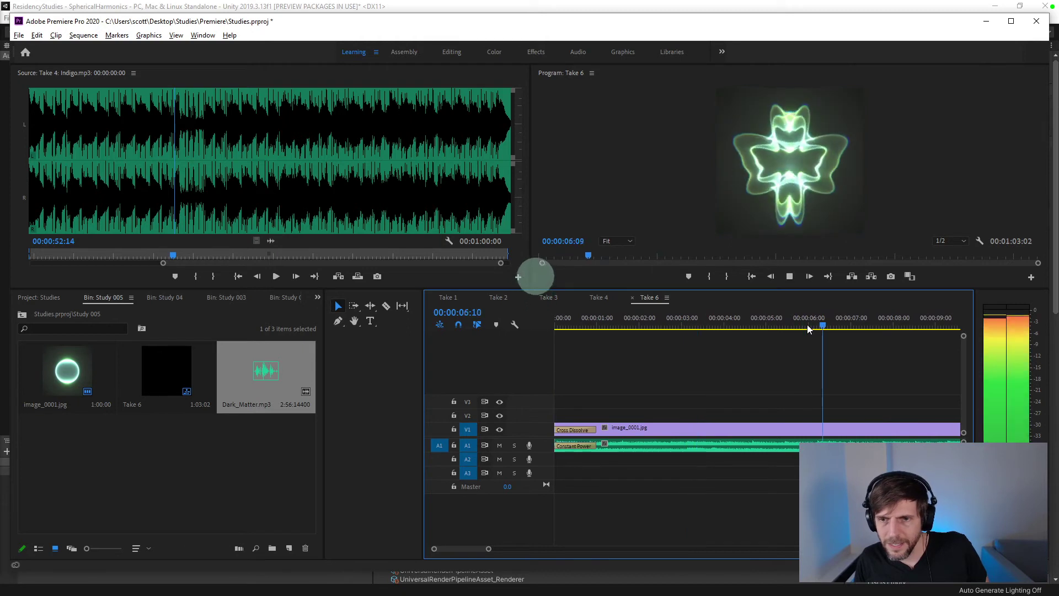
pyautogui.click(819, 326)
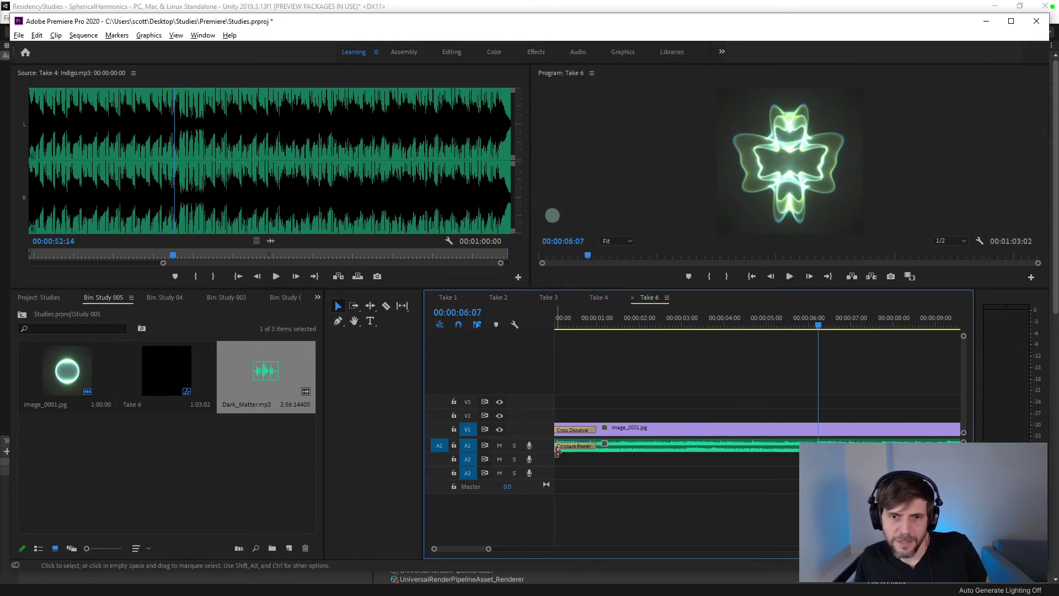
pyautogui.moveTo(557, 450); pyautogui.dragTo(602, 449)
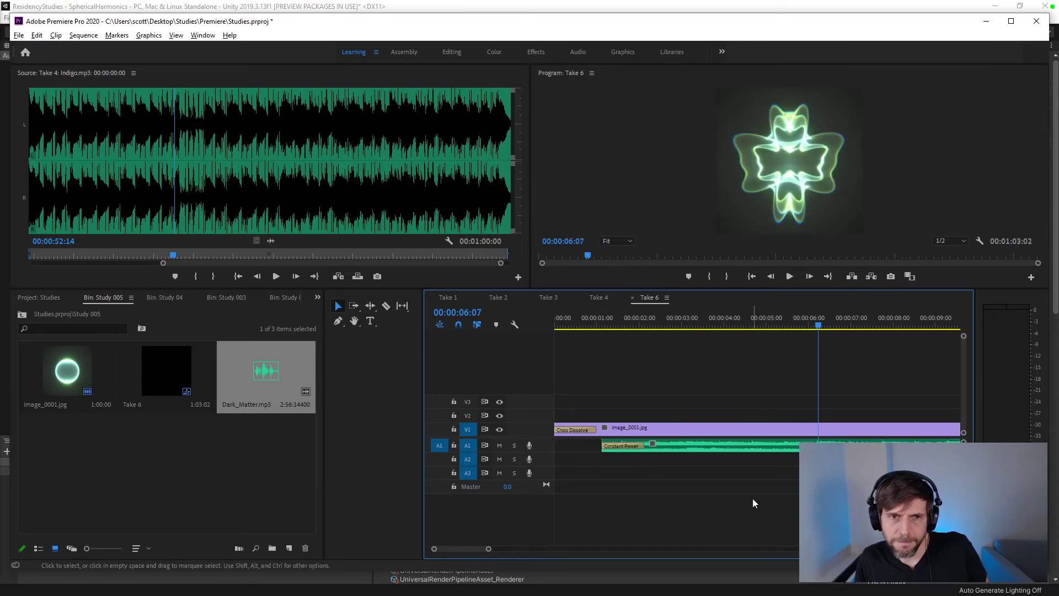
# - Select the Dark_Matter clip on A1 with the Selection tool and nudge it one frame later
pyautogui.click(356, 308)
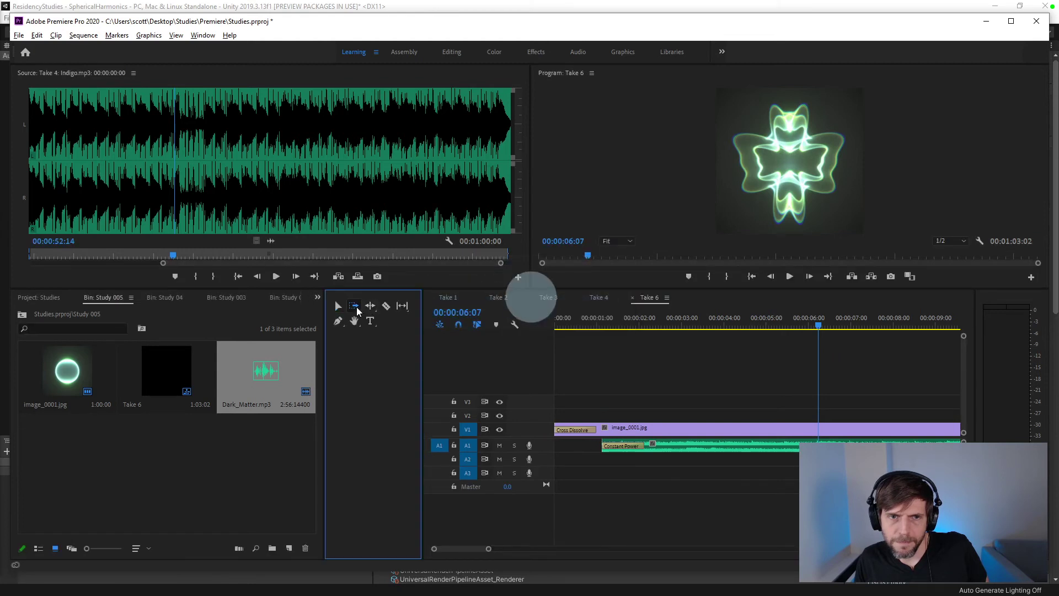
pyautogui.click(402, 305)
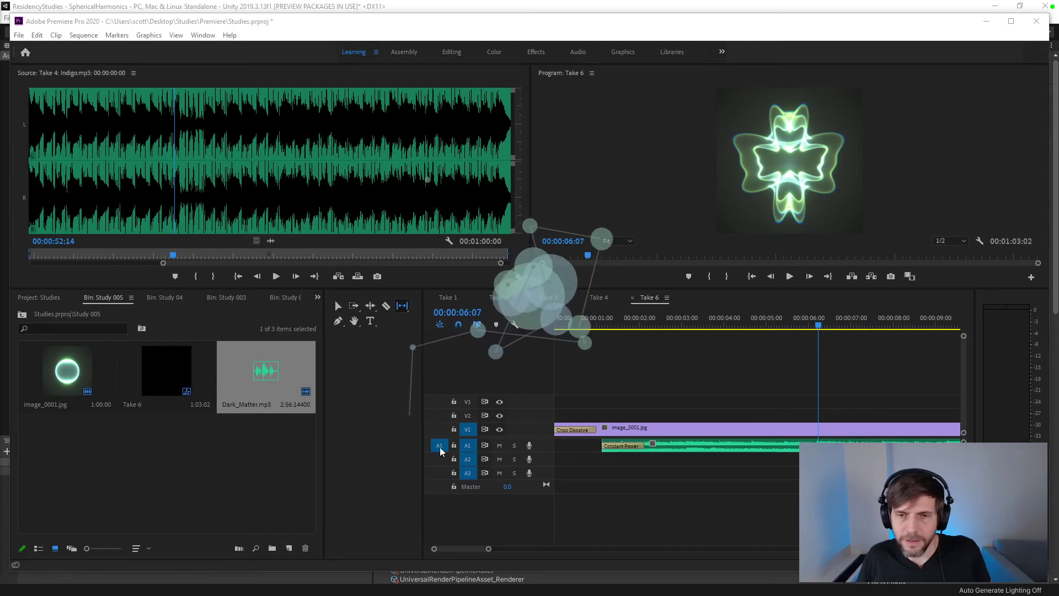
pyautogui.click(717, 446)
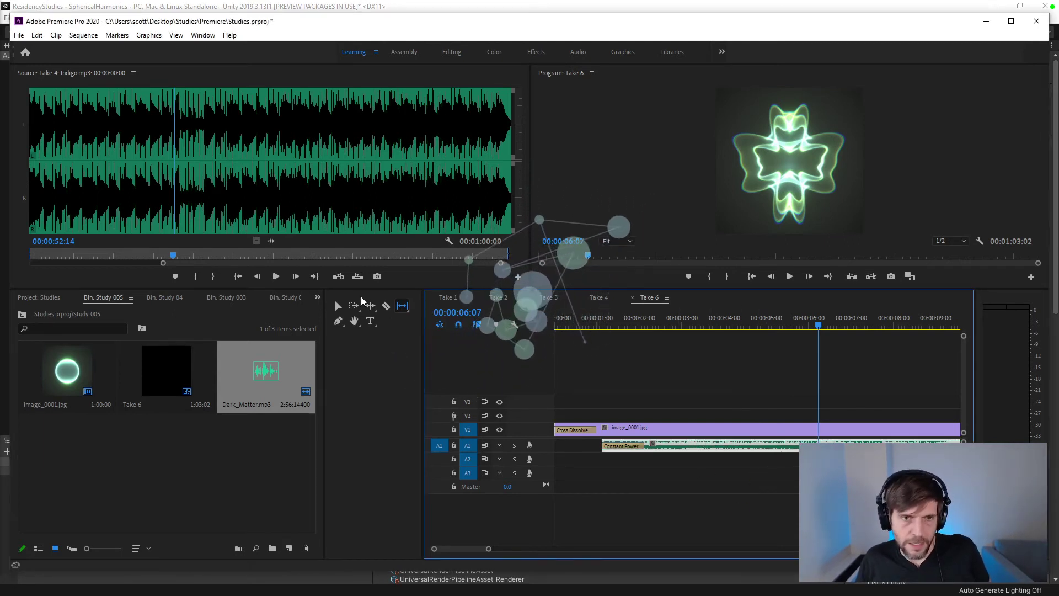
pyautogui.click(338, 305)
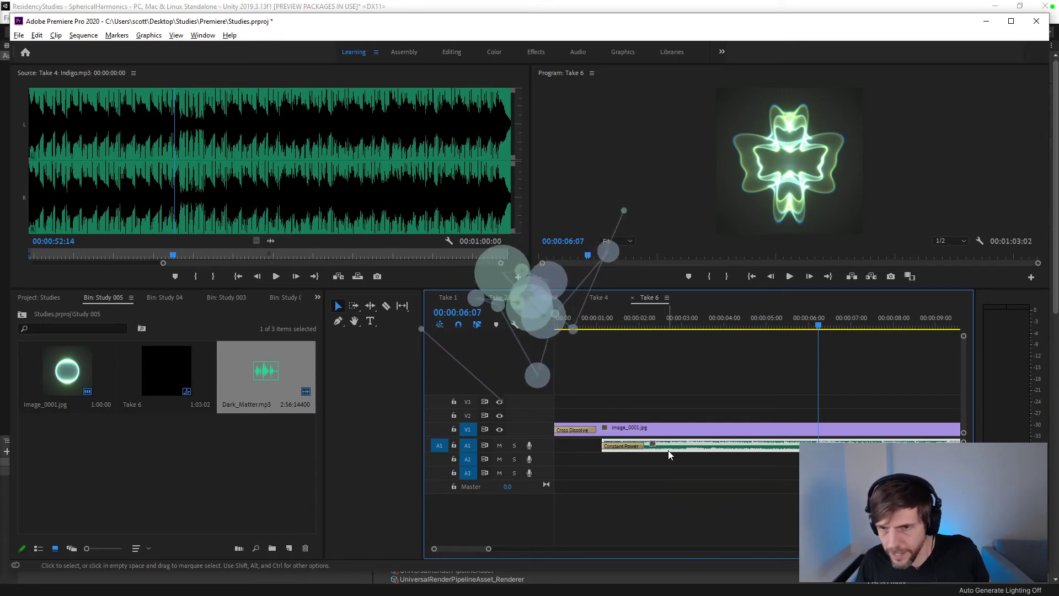
pyautogui.hotkey('alt', 'Right')
pyautogui.hotkey('alt', 'Right')
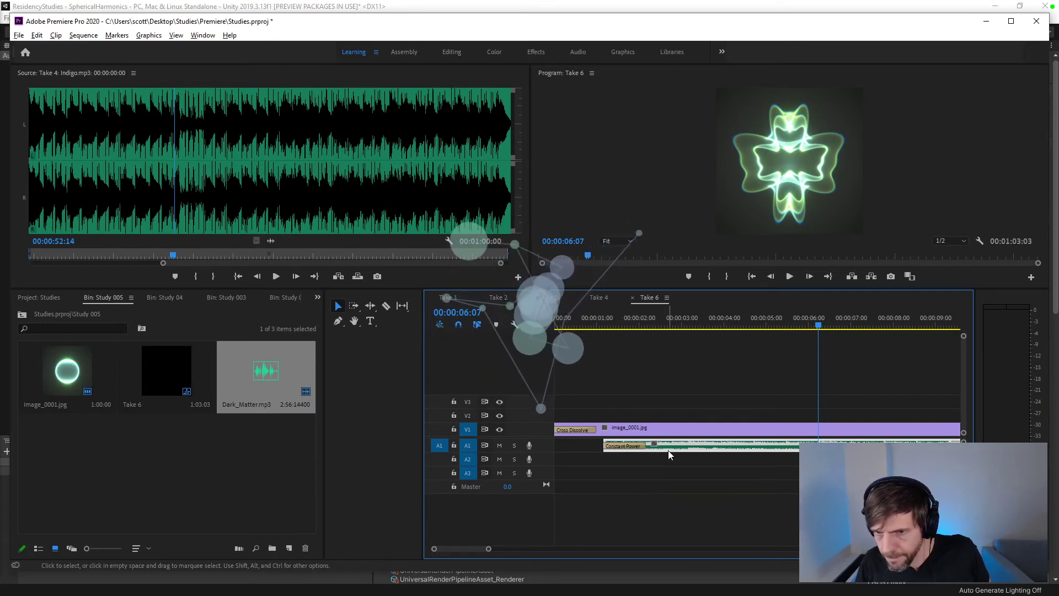
pyautogui.hotkey('alt', 'Left')
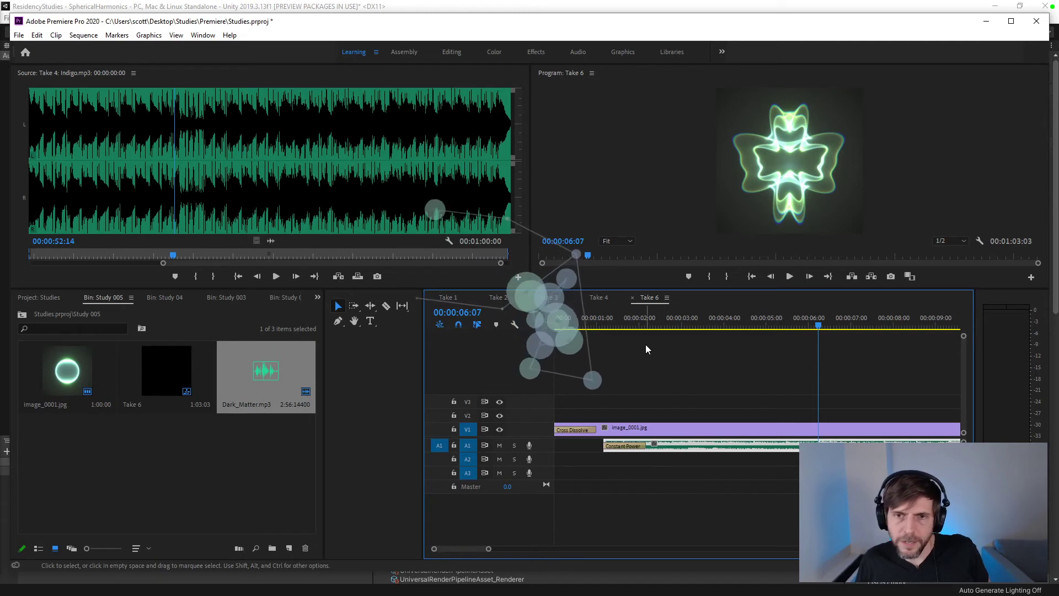
# - Park the playhead on 00:00:02:00, move the Dark_Matter clip to start at 00:00:00:11, and play from about 00:00:01:06
pyautogui.click(639, 326)
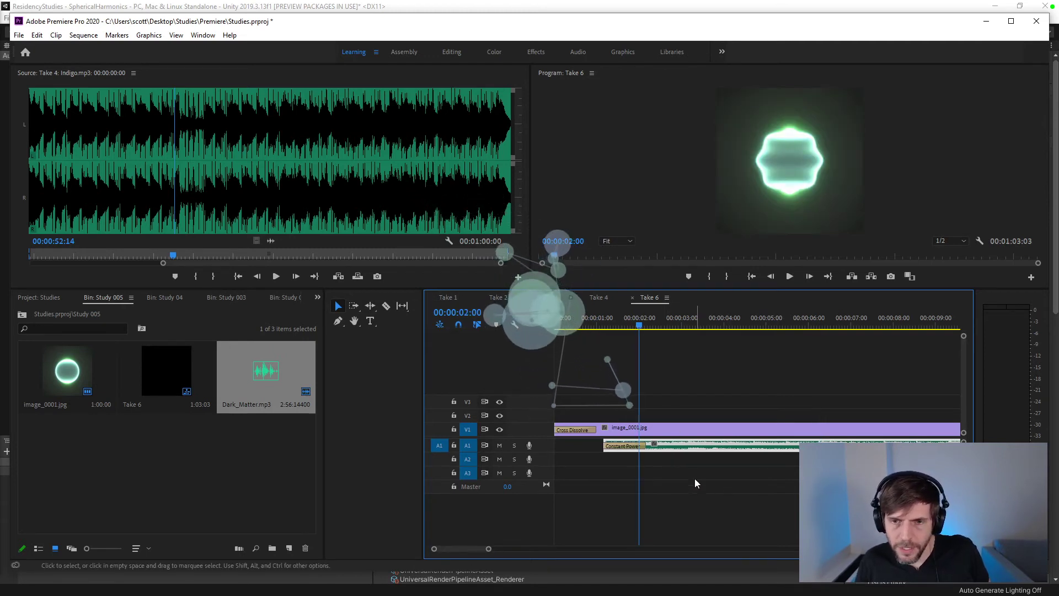
pyautogui.moveTo(693, 445)
pyautogui.mouseDown()
pyautogui.moveTo(809, 445)
pyautogui.moveTo(677, 448)
pyautogui.mouseUp()
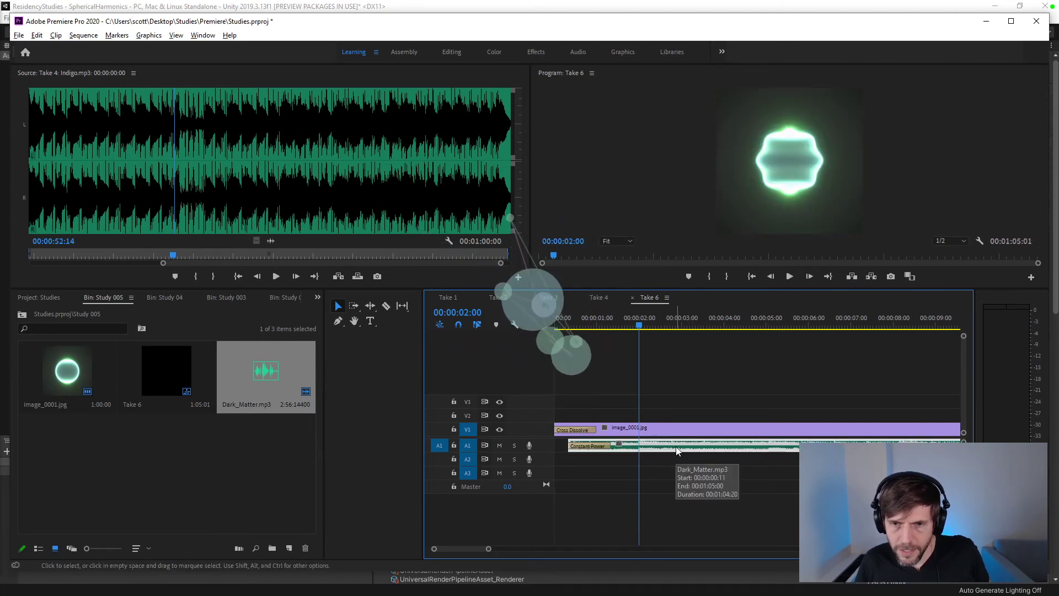
pyautogui.hotkey('alt', 'Right')
pyautogui.click(605, 323)
pyautogui.press('space')
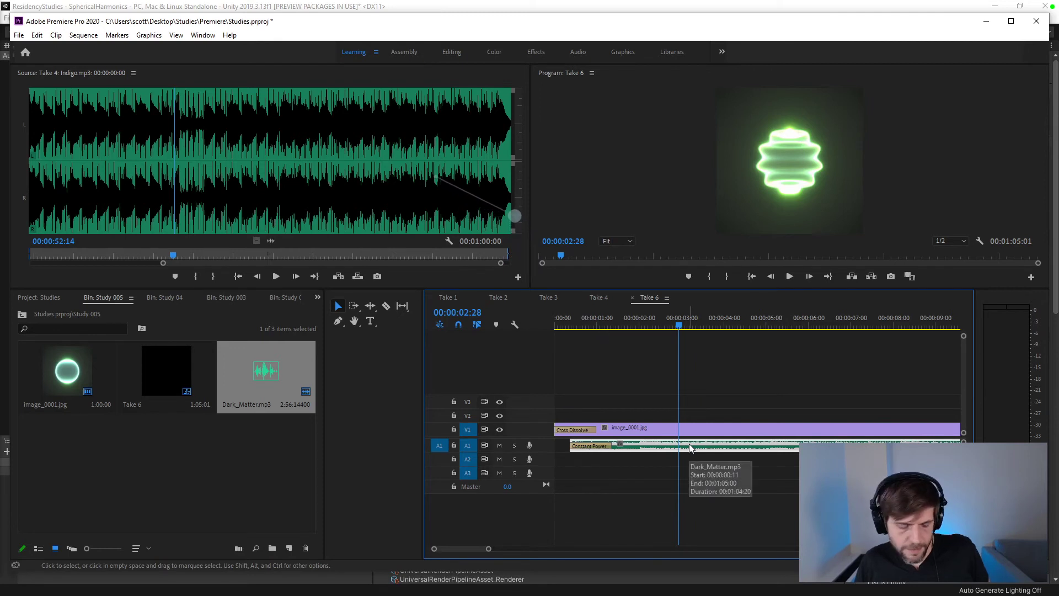
# - Park the playhead on 00:00:03:00 and shift the Dark_Matter clip one second later
pyautogui.press('Right')
pyautogui.press('Right')
pyautogui.moveTo(690, 444); pyautogui.dragTo(729, 445)
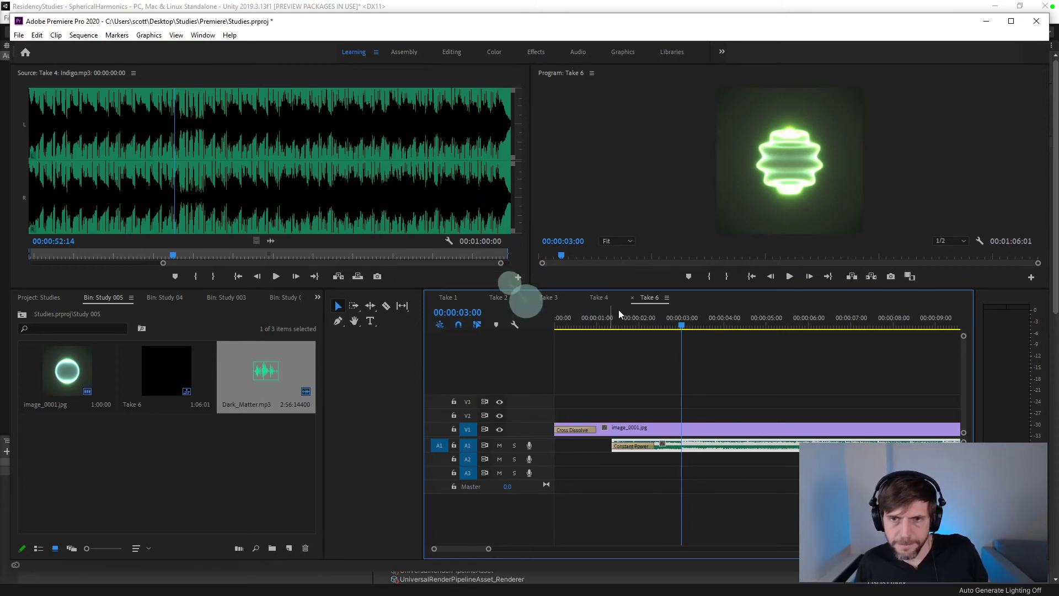
# - Play from 00:00:03:00 and recheck around 00:00:06:00 to compare the music with the shape changes
pyautogui.press('space')
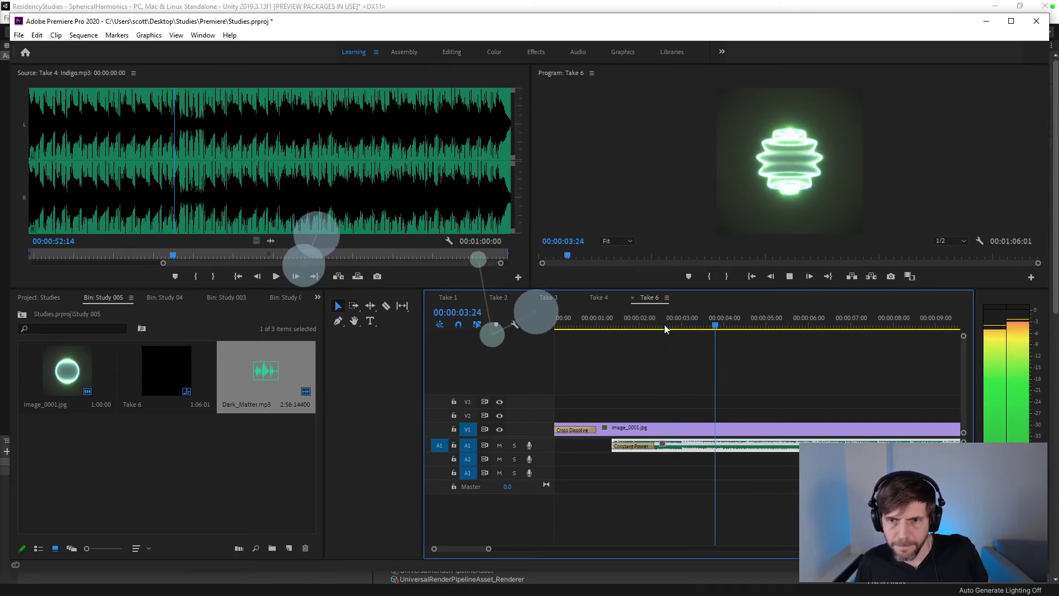
pyautogui.press('space')
pyautogui.moveTo(718, 326); pyautogui.dragTo(689, 328)
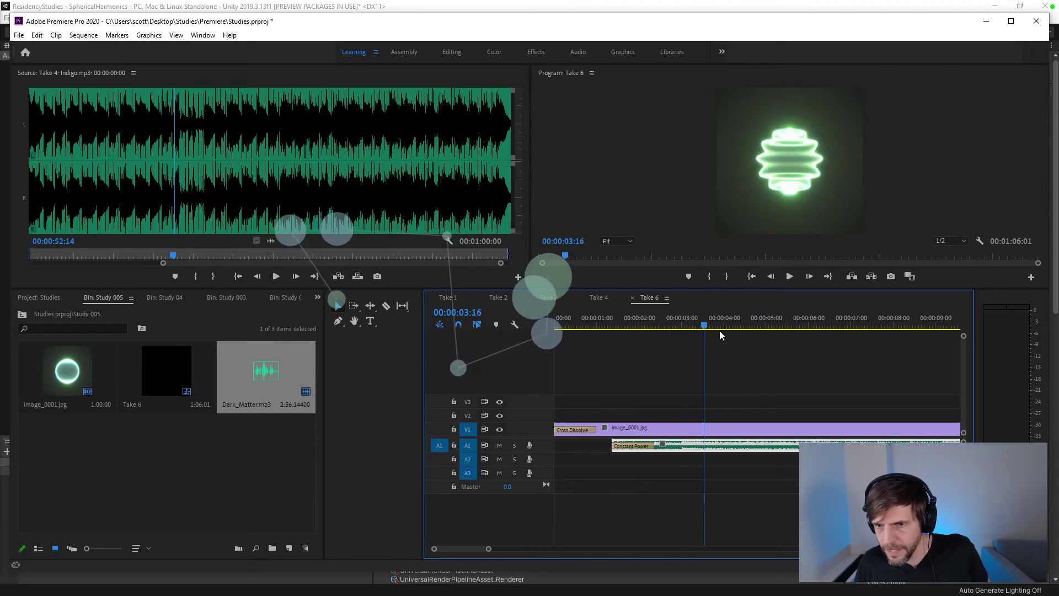
pyautogui.press('space')
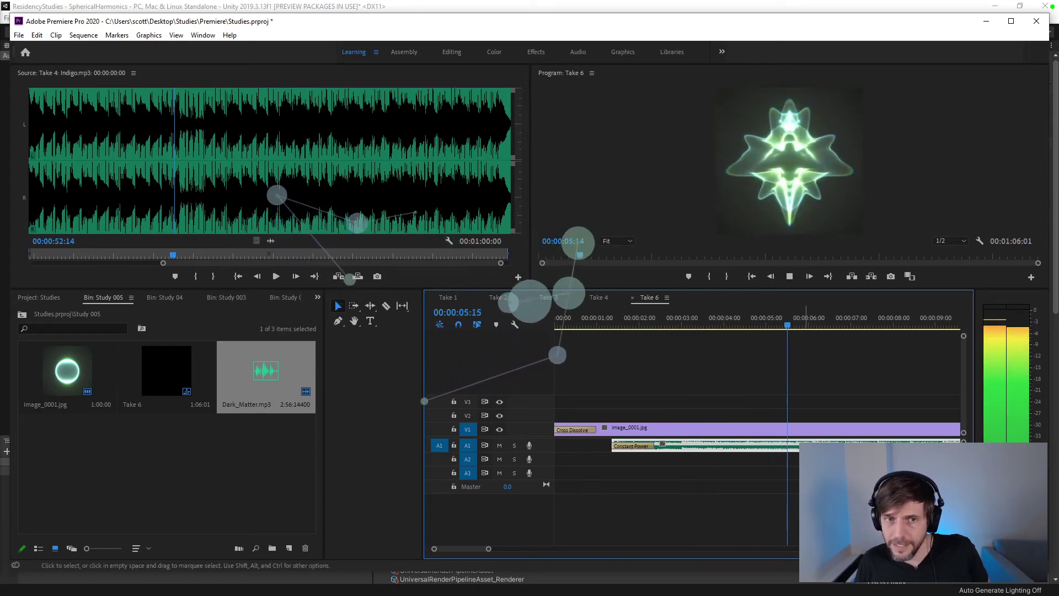
pyautogui.press('space')
pyautogui.click(811, 327)
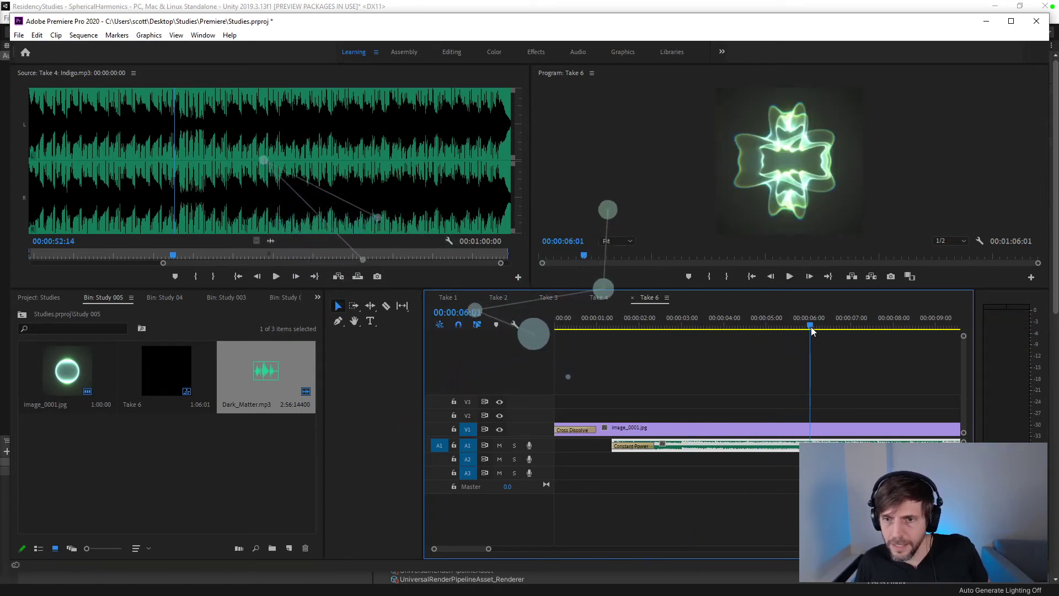
pyautogui.press('space')
pyautogui.press('space')
pyautogui.click(811, 326)
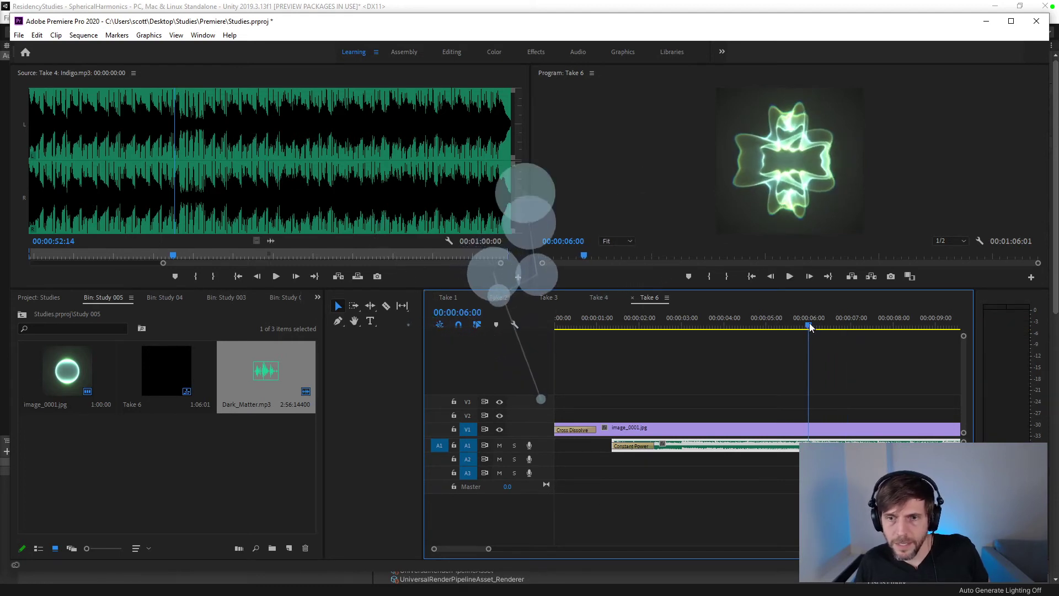
# - Play from 00:00:06:00 to about 00:00:12:07 and check the sync around 00:00:15:10
pyautogui.press('space')
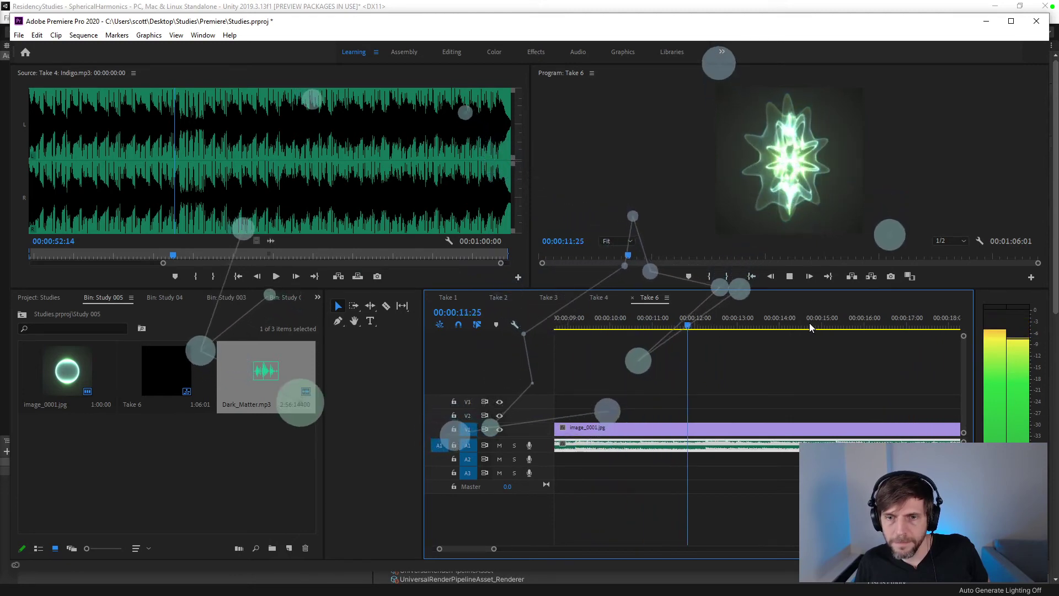
pyautogui.press('space')
pyautogui.click(704, 326)
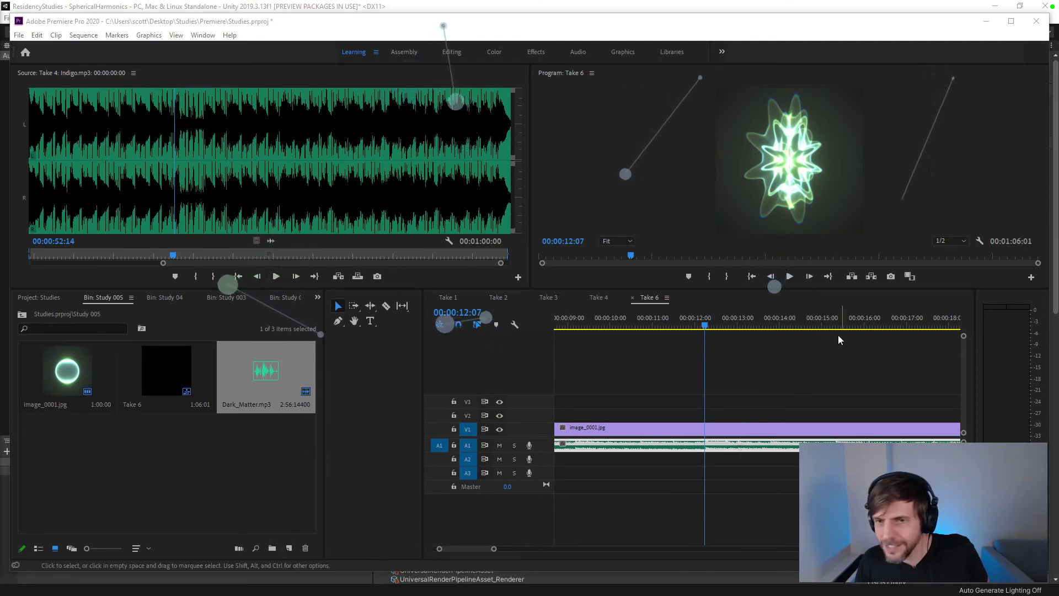
pyautogui.click(823, 327)
pyautogui.press('space')
pyautogui.press('space')
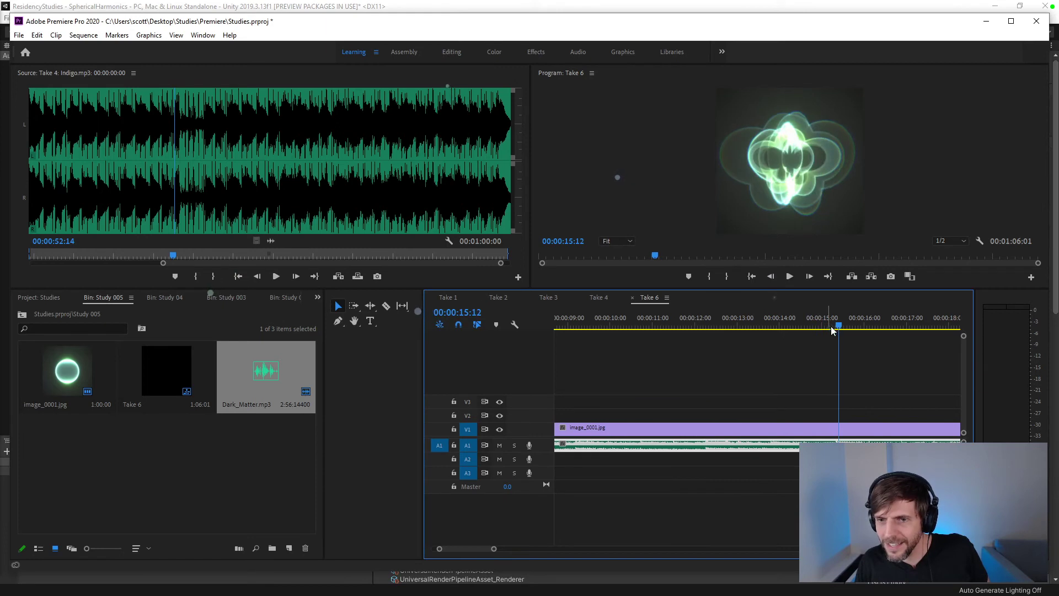
pyautogui.moveTo(837, 329); pyautogui.dragTo(835, 330)
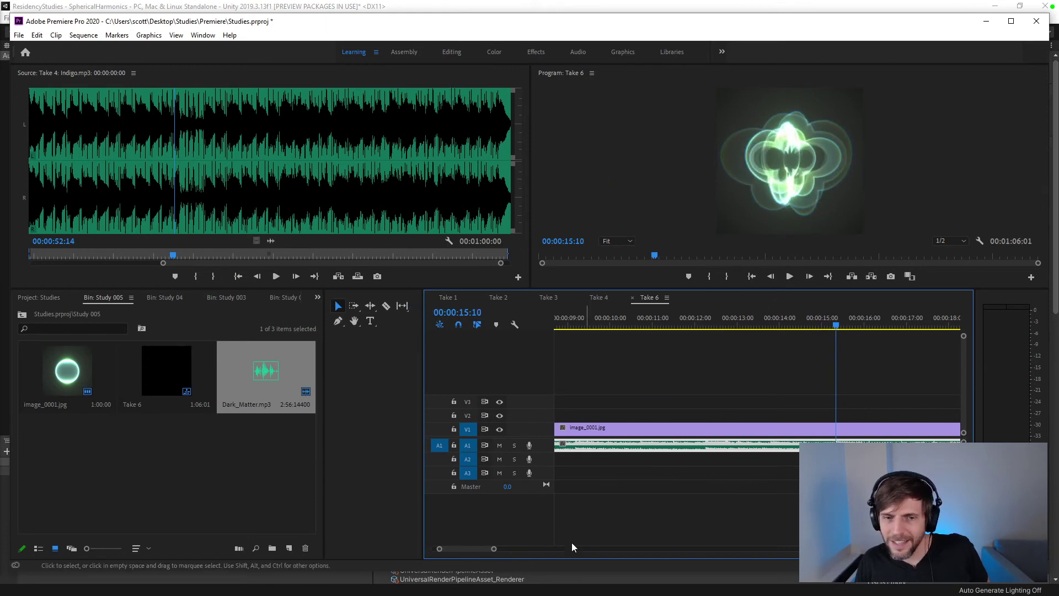
pyautogui.moveTo(479, 546); pyautogui.dragTo(482, 548)
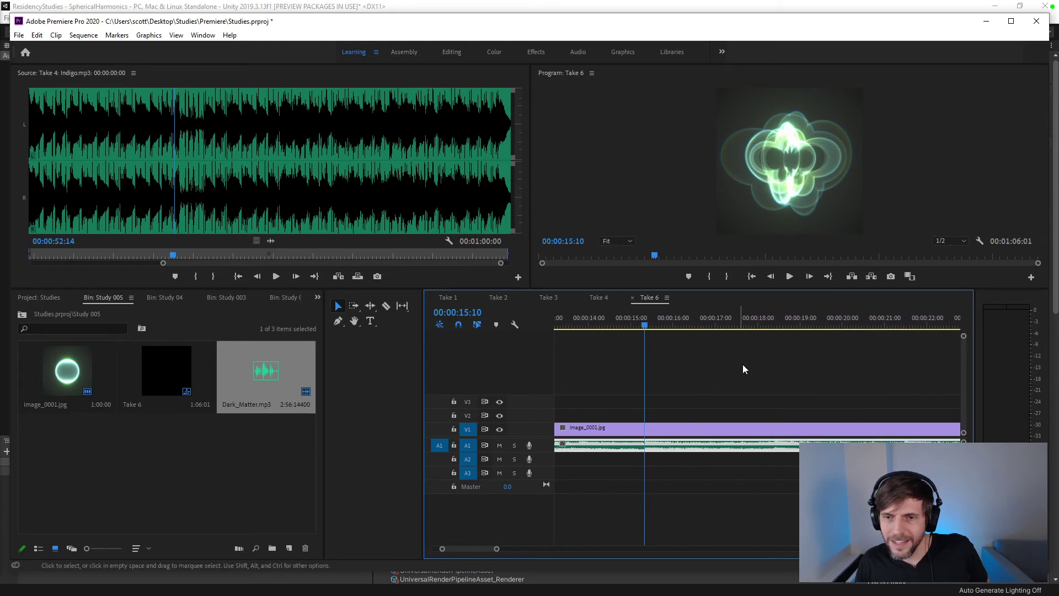
# - Play from 00:00:15:10, recheck at 00:00:18:12, and continue to 00:00:21:23 to compare the music with the shape changes
pyautogui.press('space')
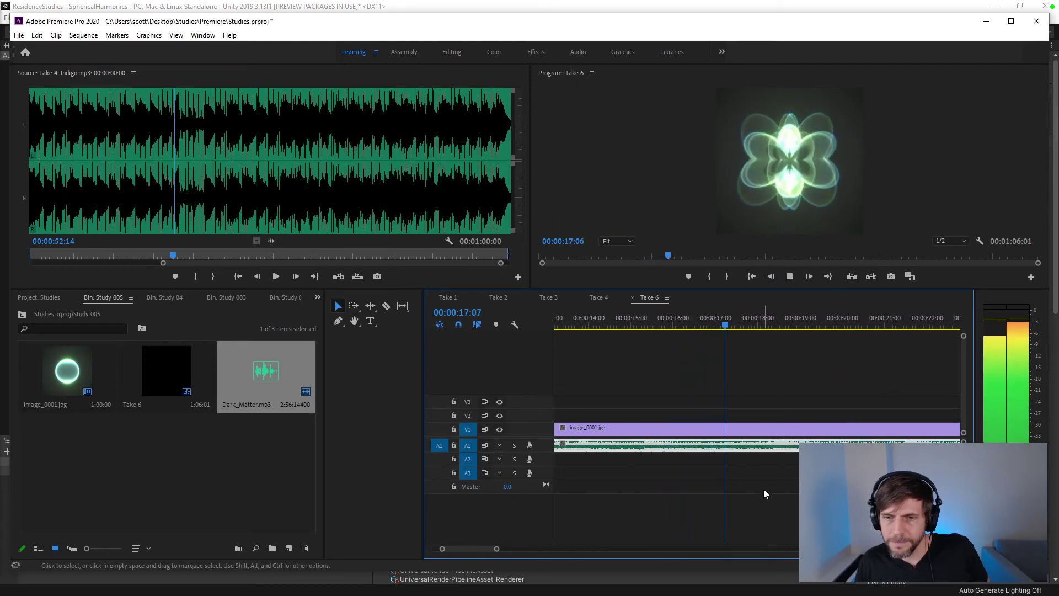
pyautogui.press('space')
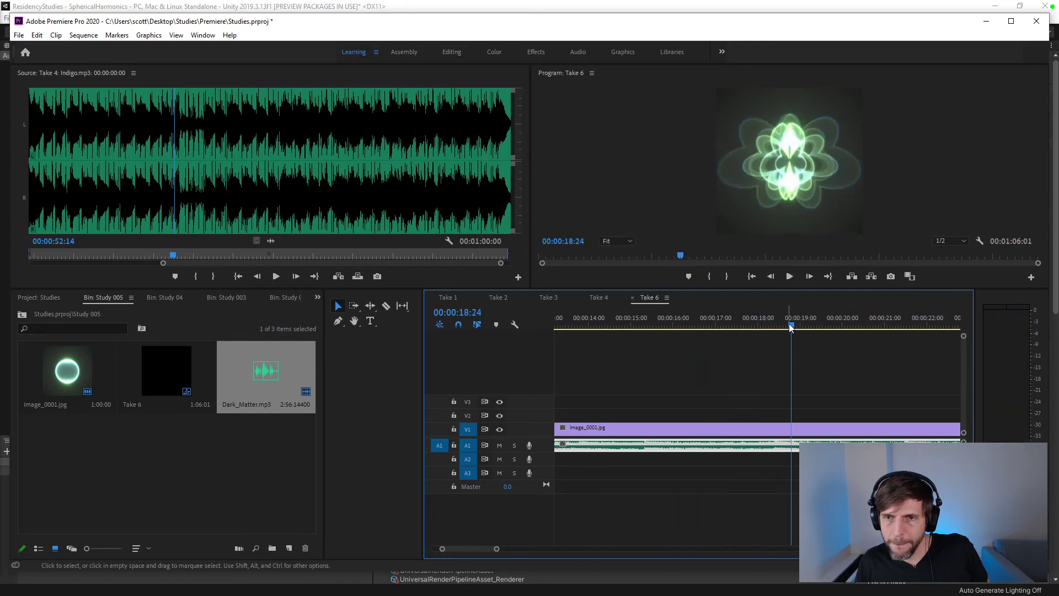
pyautogui.moveTo(790, 325); pyautogui.dragTo(771, 335)
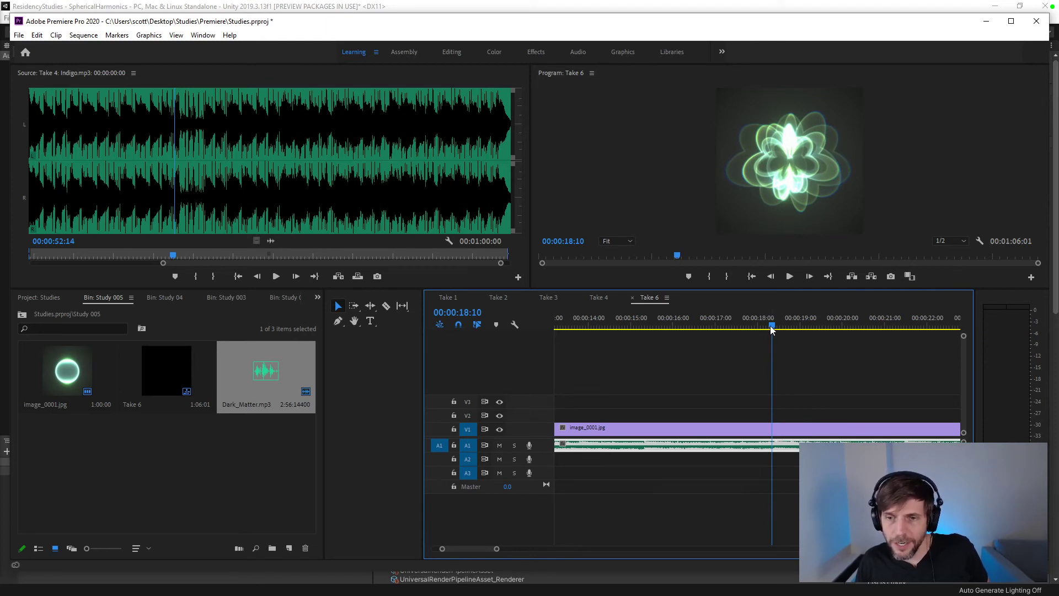
pyautogui.moveTo(771, 329); pyautogui.dragTo(774, 328)
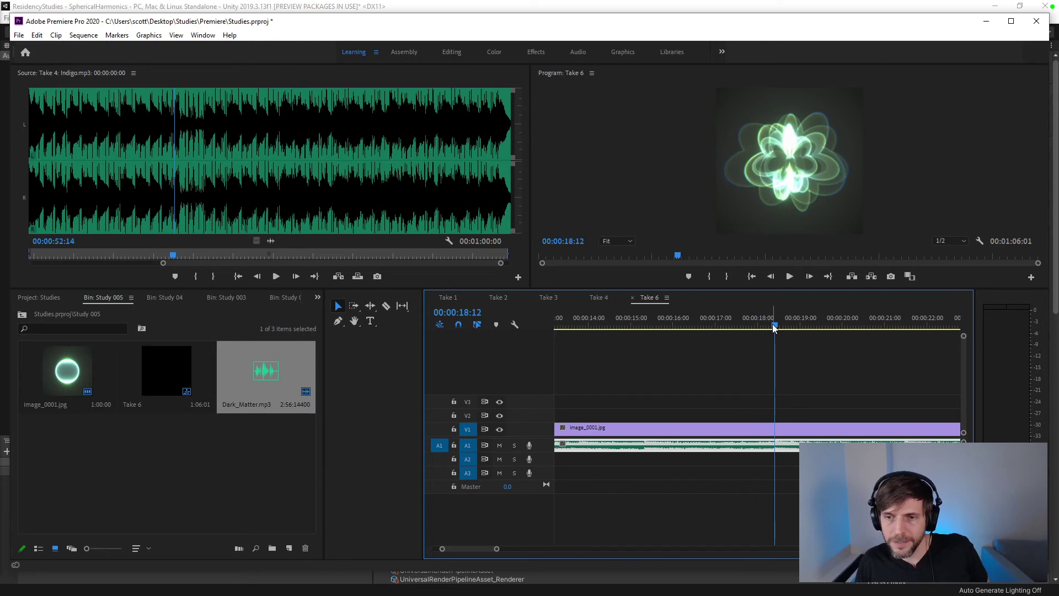
pyautogui.press('space')
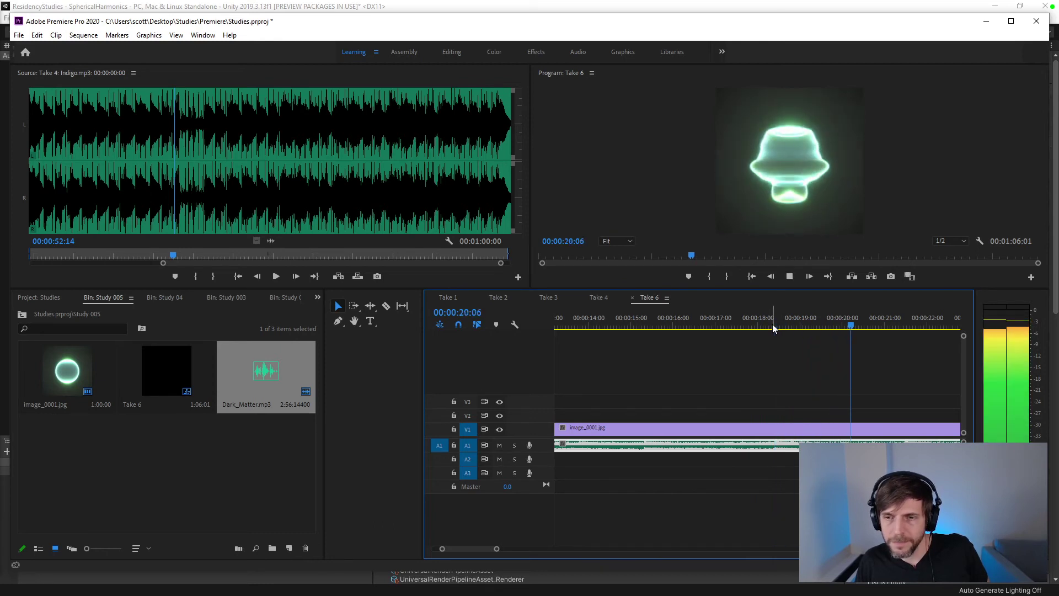
pyautogui.press('space')
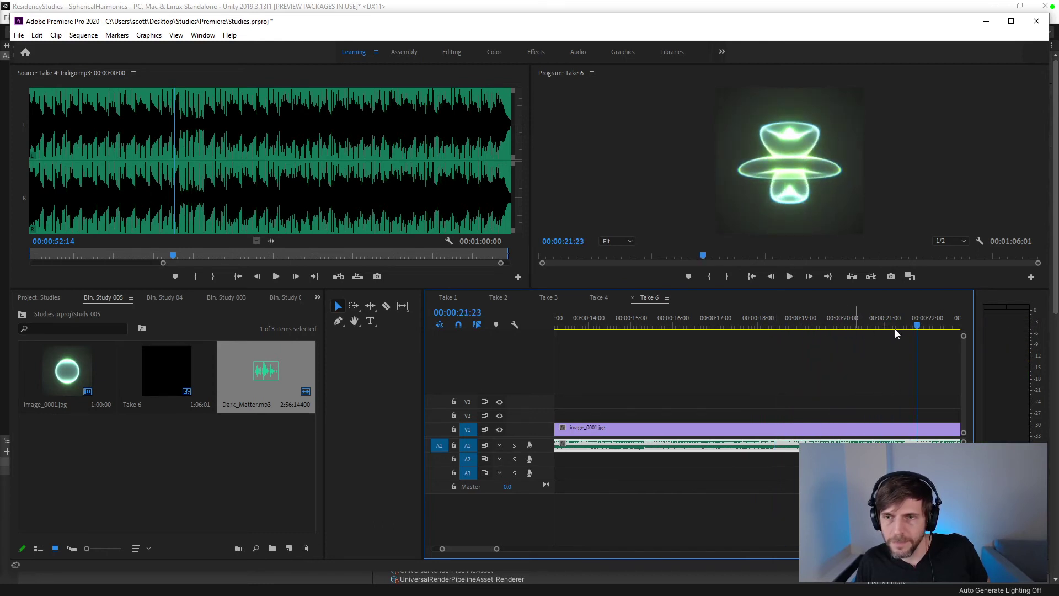
# - Split the Dark_Matter clip at 00:00:03:00 with the Razor tool and park the playhead on 00:00:06:00
pyautogui.moveTo(917, 331); pyautogui.dragTo(483, 370)
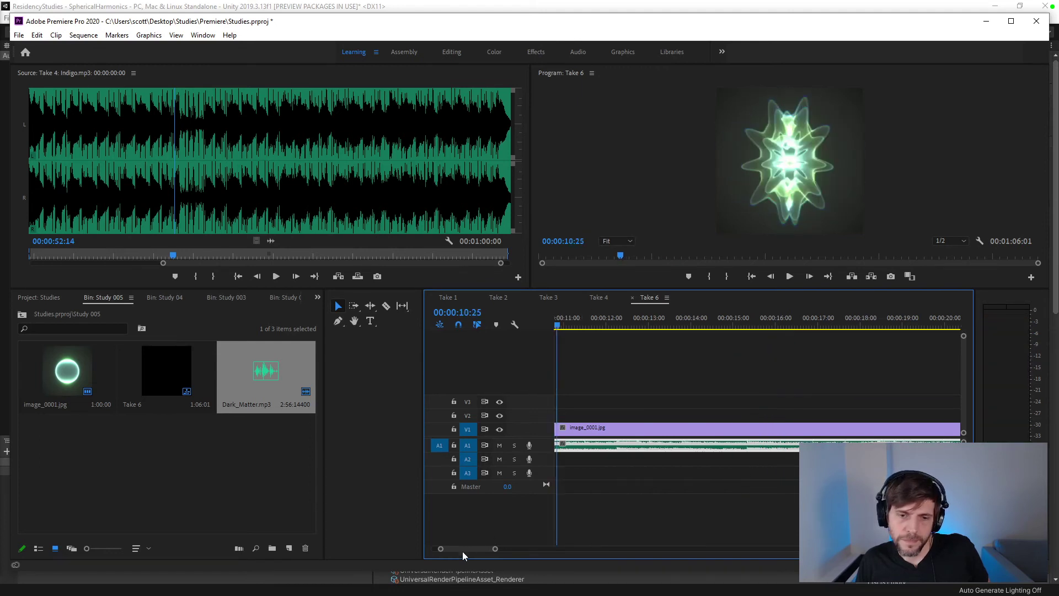
pyautogui.moveTo(462, 551); pyautogui.dragTo(453, 548)
pyautogui.moveTo(689, 326); pyautogui.dragTo(681, 329)
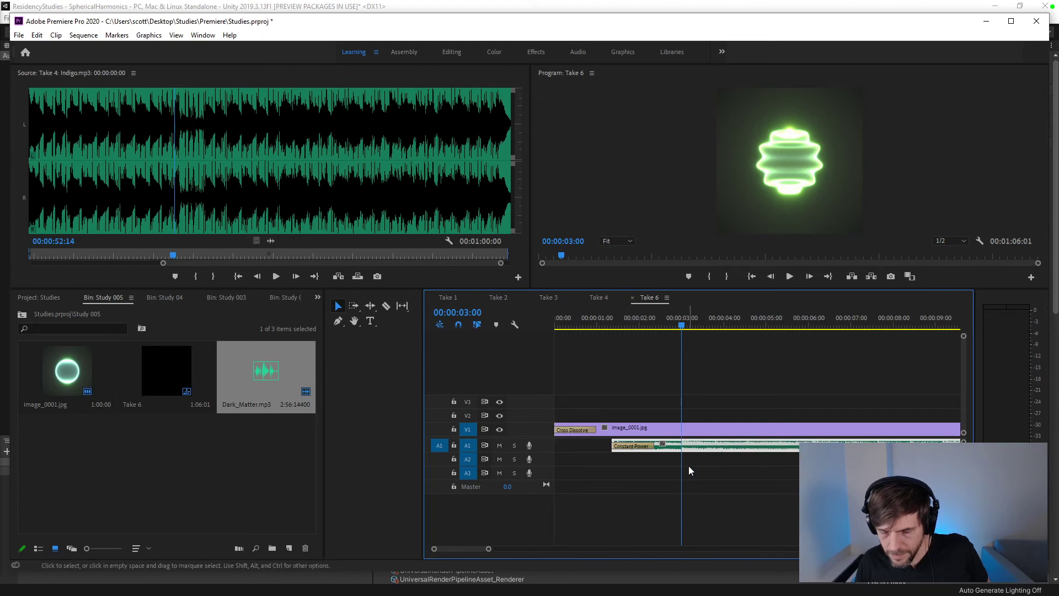
pyautogui.rightClick(681, 450)
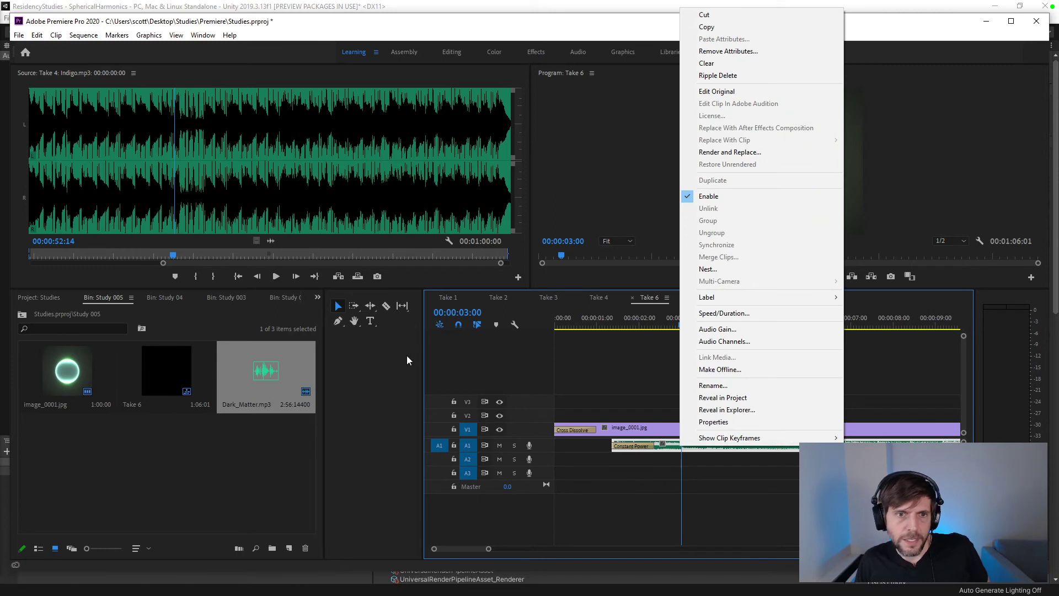
pyautogui.press('Escape')
pyautogui.click(386, 305)
pyautogui.click(684, 449)
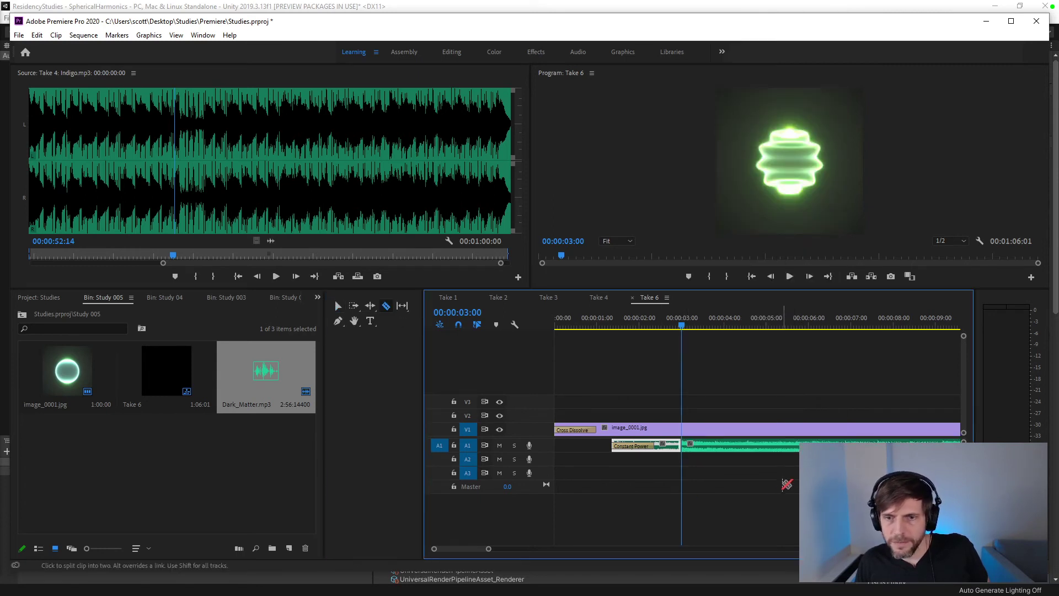
pyautogui.moveTo(770, 332); pyautogui.dragTo(812, 331)
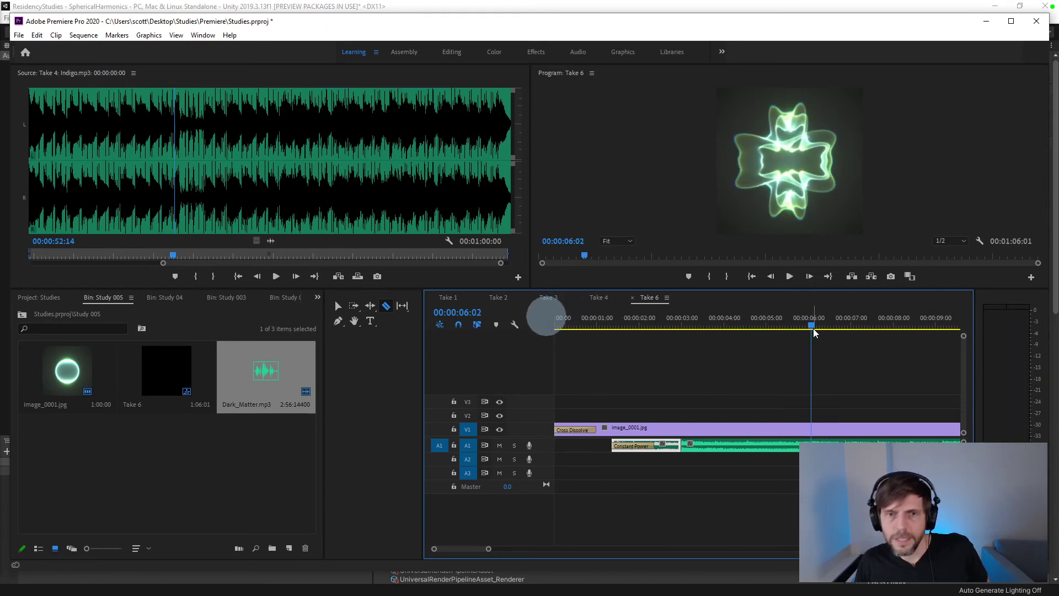
pyautogui.moveTo(811, 329); pyautogui.dragTo(808, 330)
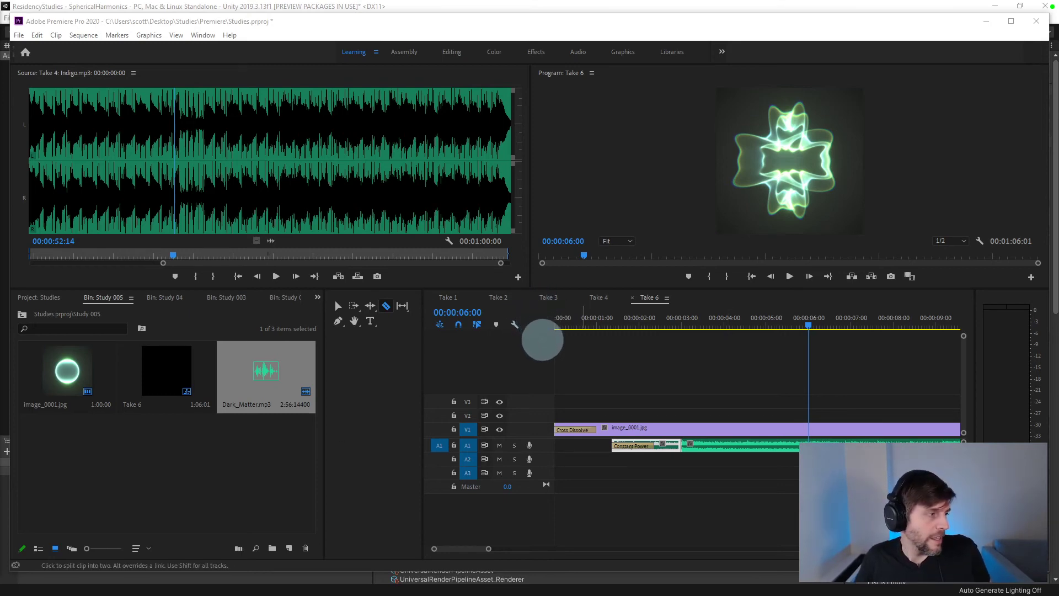
# - Switch to Unity and open the SphericalHarmonicsAnimator script in Visual Studio Code
pyautogui.hotkey('alt', 'Tab')
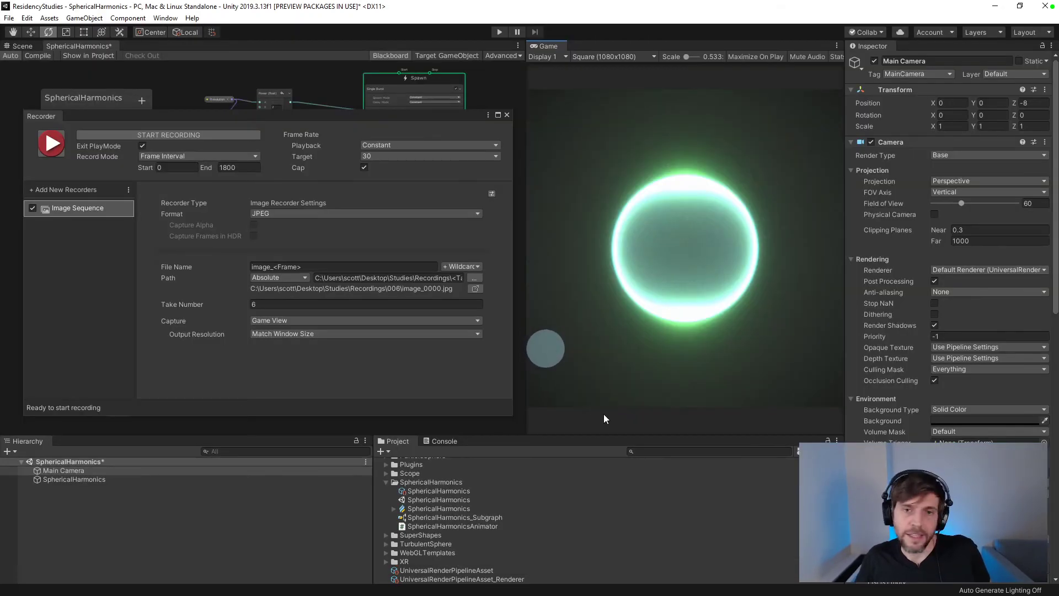
pyautogui.click(442, 500)
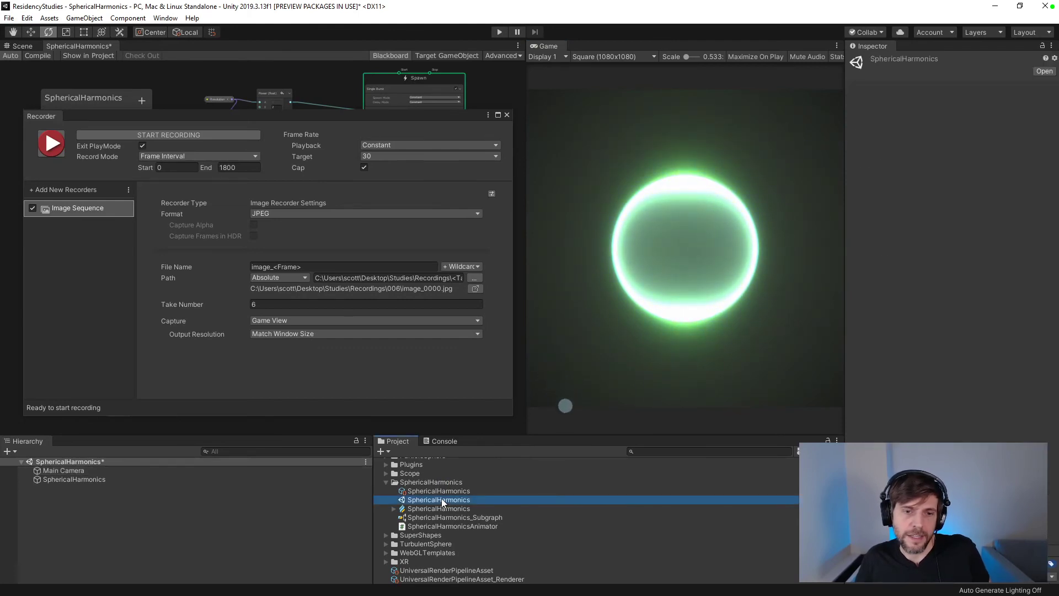
pyautogui.click(445, 526)
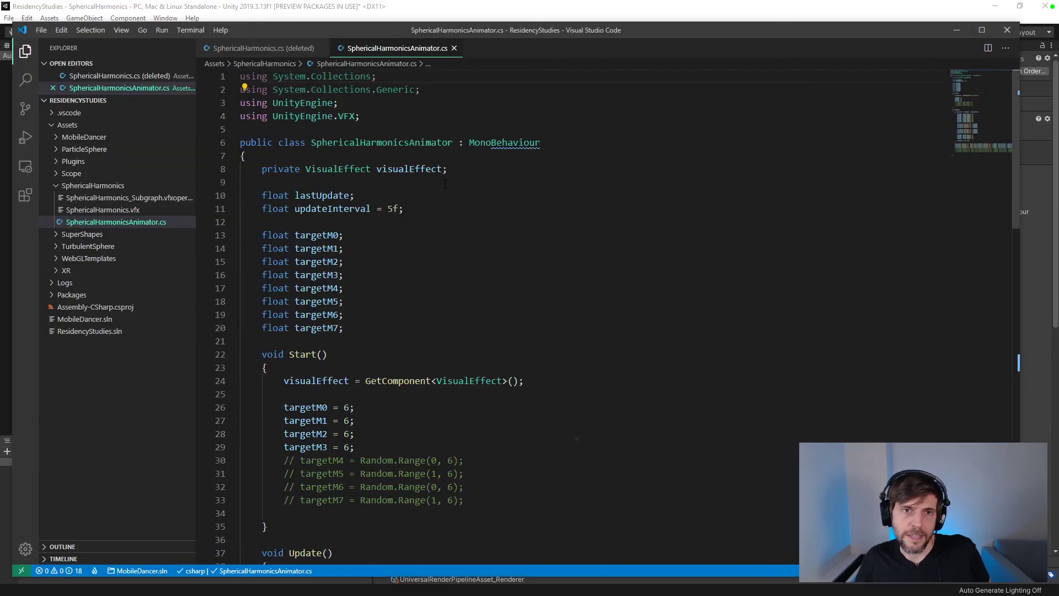
# - Set the script's updateInterval to 3.06f and save the file
pyautogui.click(393, 209)
pyautogui.press('BackSpace')
pyautogui.write('3.06')
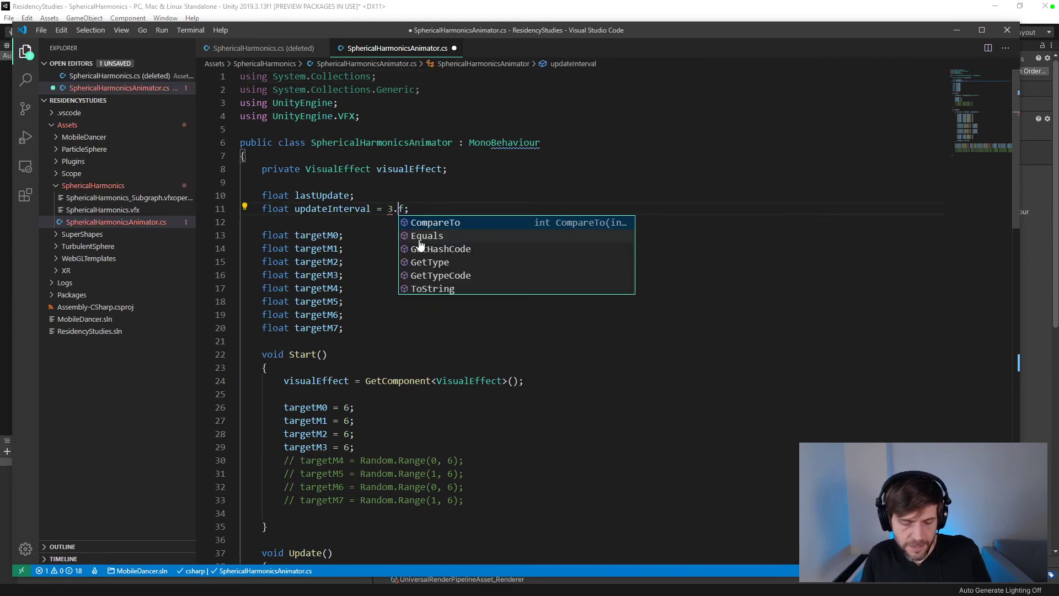
pyautogui.click(421, 239)
pyautogui.hotkey('ctrl', 's')
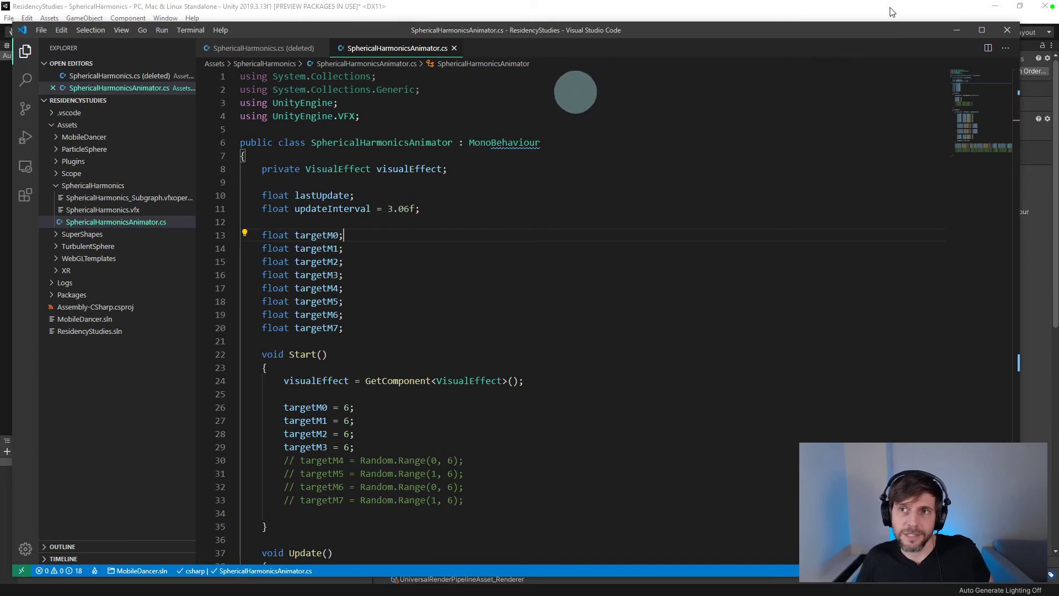
# - Return to Unity and start recording a new image sequence of the animation with the Recorder
pyautogui.click(1027, 152)
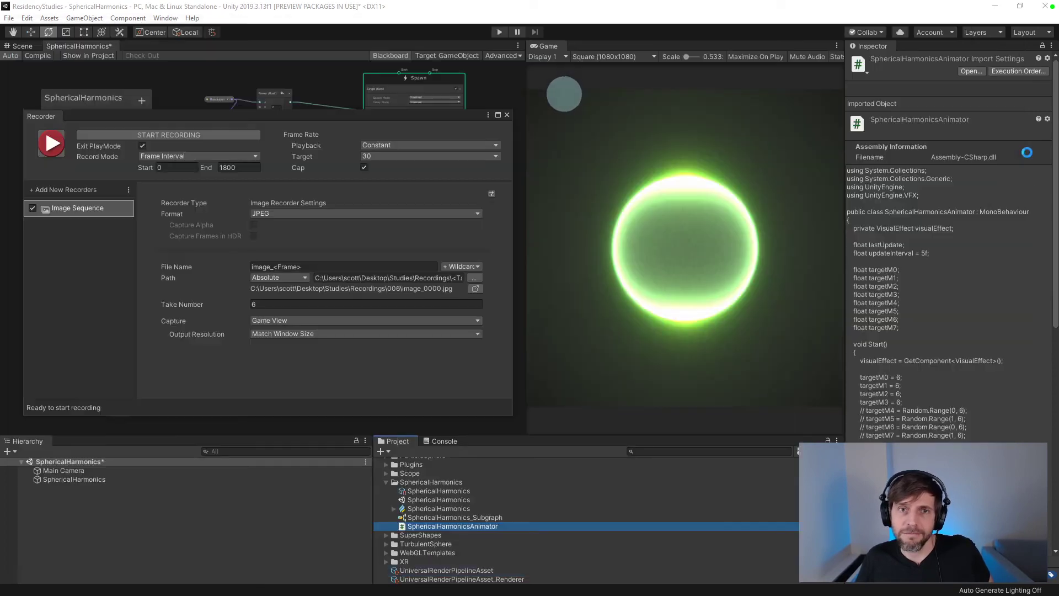
pyautogui.click(124, 135)
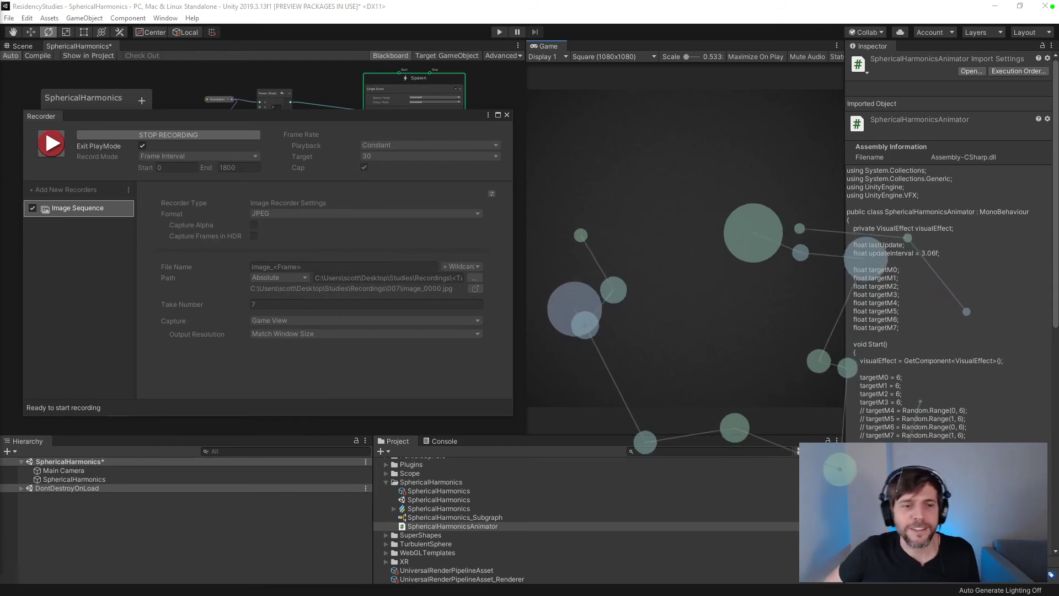
# - Switch to Premiere Pro, return the playhead to 00:00:00:00 and undo the Dark_Matter clip split
pyautogui.hotkey('alt', 'Tab')
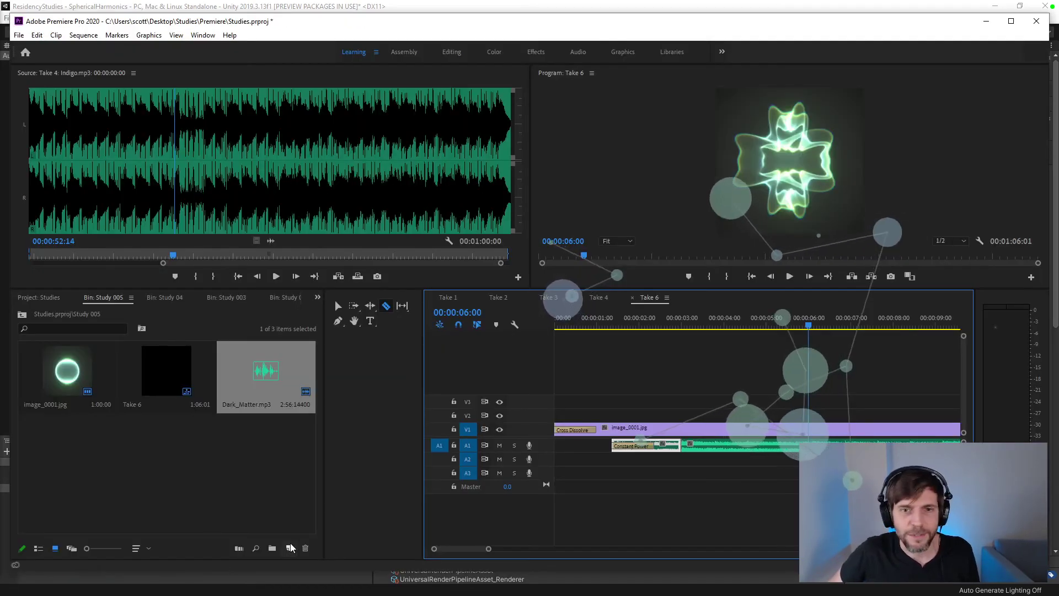
pyautogui.press('Home')
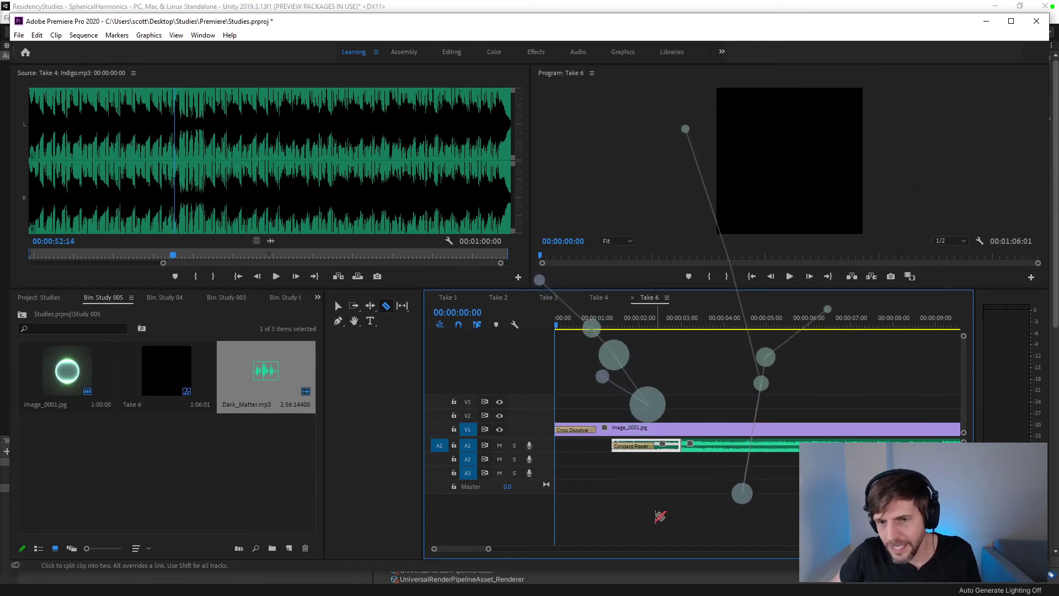
pyautogui.hotkey('ctrl', 'z')
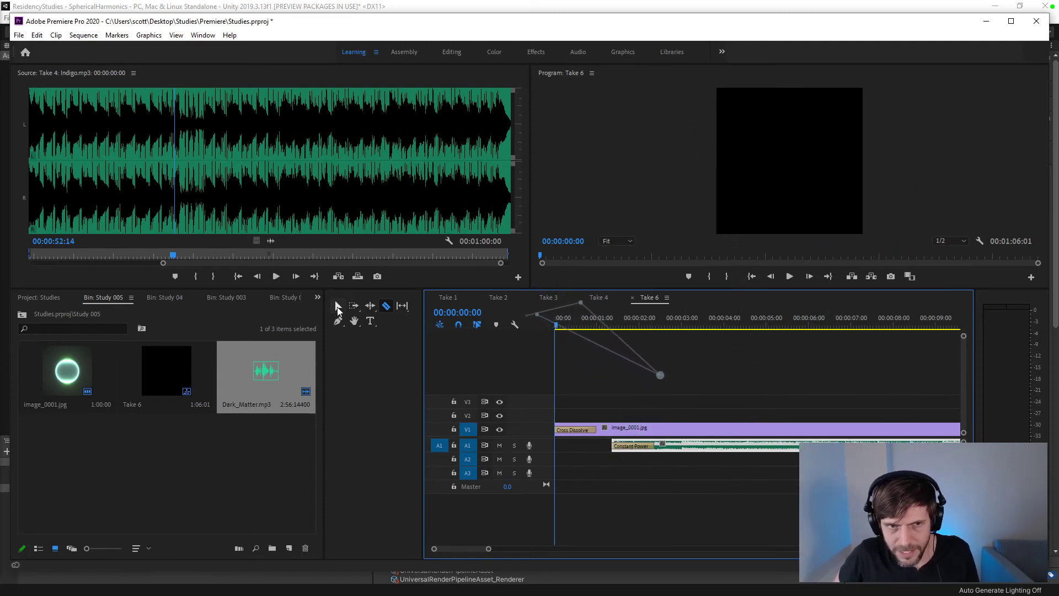
# - Shift the Dark_Matter clip about three seconds earlier and trim its start to align with the start of the Take 6 sequence
pyautogui.press('v')
pyautogui.moveTo(611, 446); pyautogui.dragTo(582, 447)
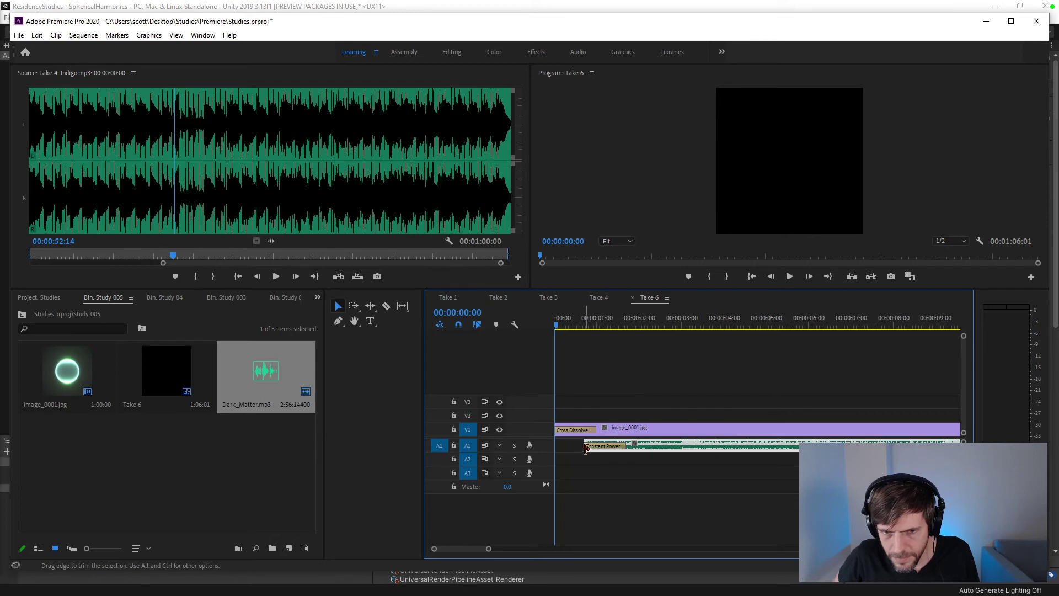
pyautogui.moveTo(585, 446); pyautogui.dragTo(682, 462)
pyautogui.moveTo(740, 442); pyautogui.dragTo(657, 446)
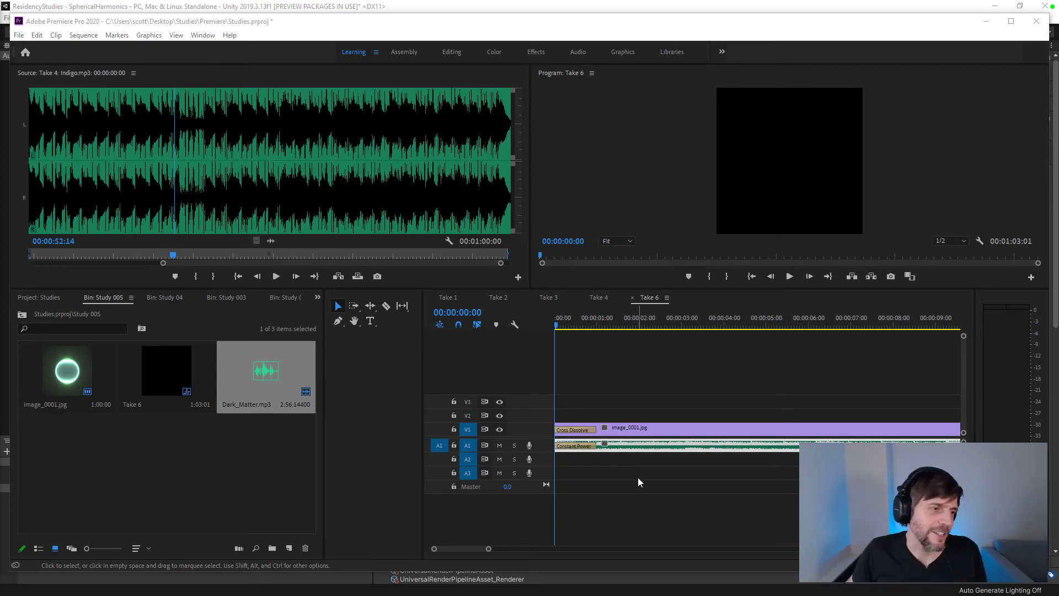
# - Play the sequence from the start to 00:00:06:23 to check the music against the shape changes
pyautogui.click(647, 513)
pyautogui.press('space')
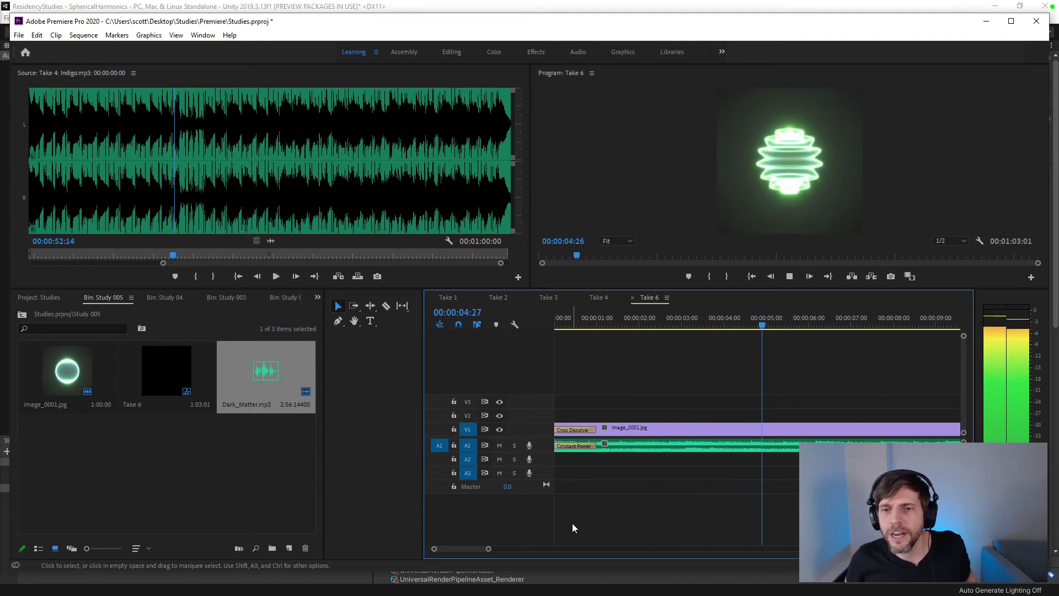
pyautogui.press('space')
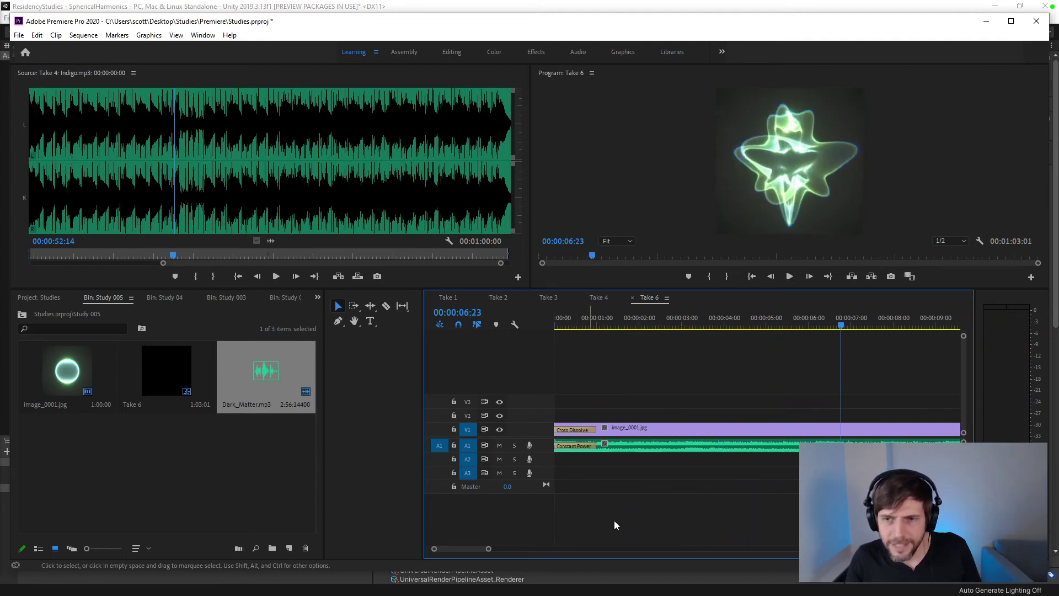
# - Move the Dark_Matter clip about two seconds later and extend its start back to about 00:00:00:25
pyautogui.moveTo(661, 450); pyautogui.dragTo(751, 457)
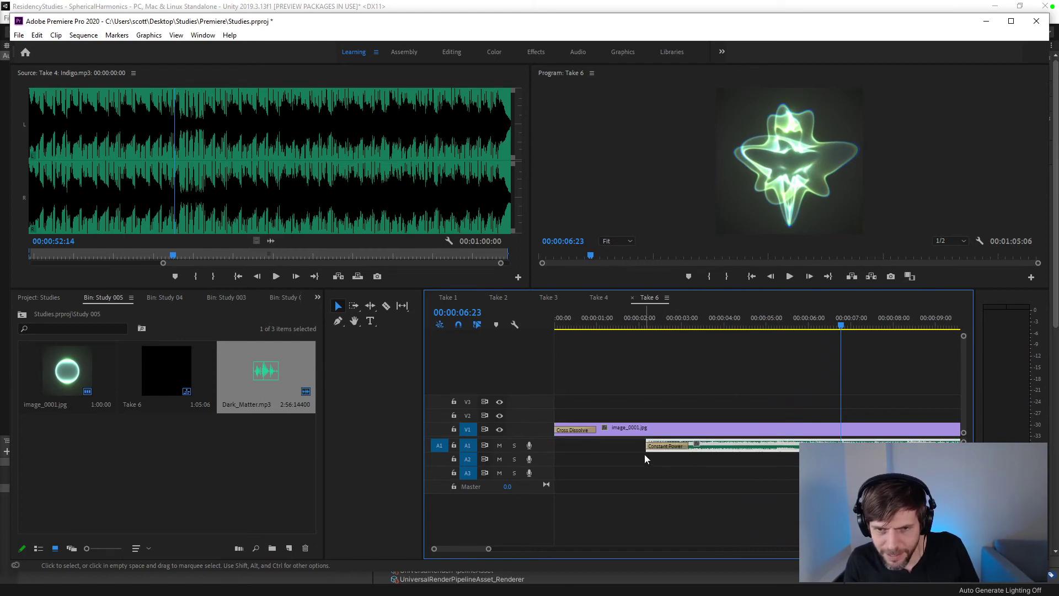
pyautogui.moveTo(645, 446); pyautogui.dragTo(593, 446)
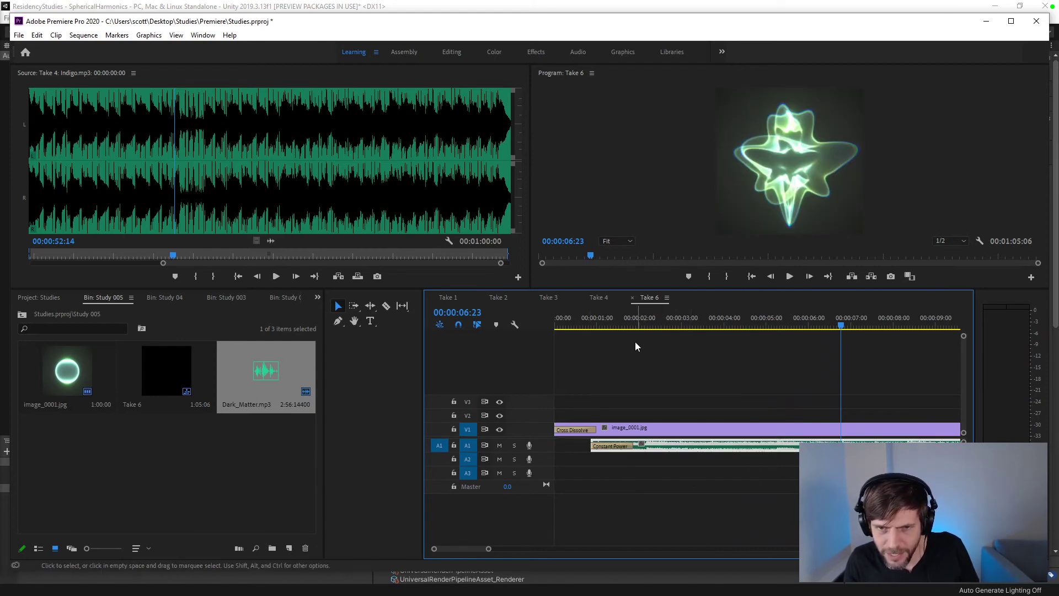
# - Play the sequence from about 00:00:02:00, then from the start to 00:00:05:18 to check the shifted music
pyautogui.click(636, 326)
pyautogui.press('space')
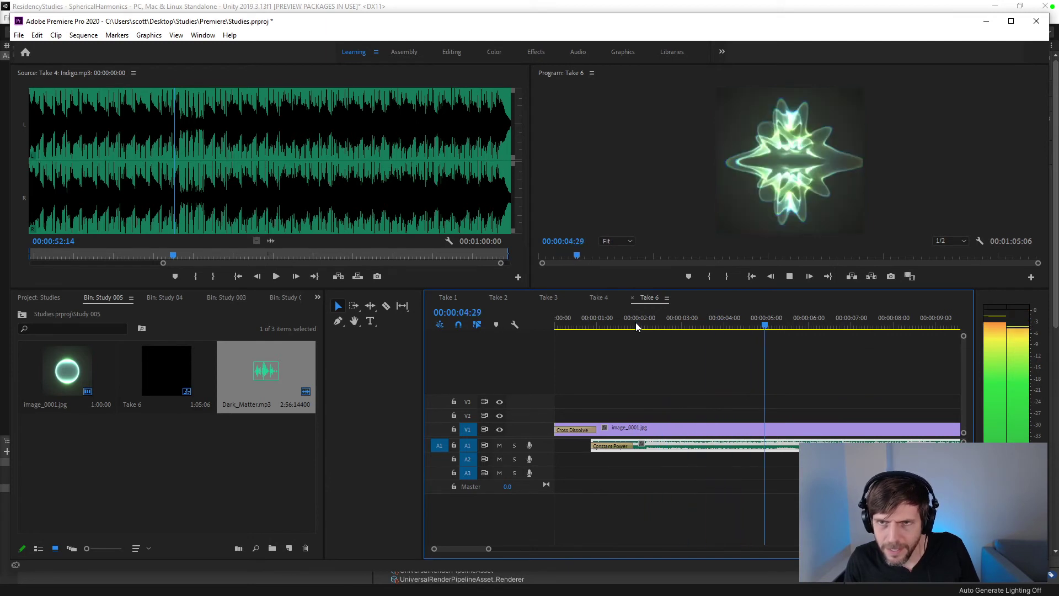
pyautogui.click(556, 325)
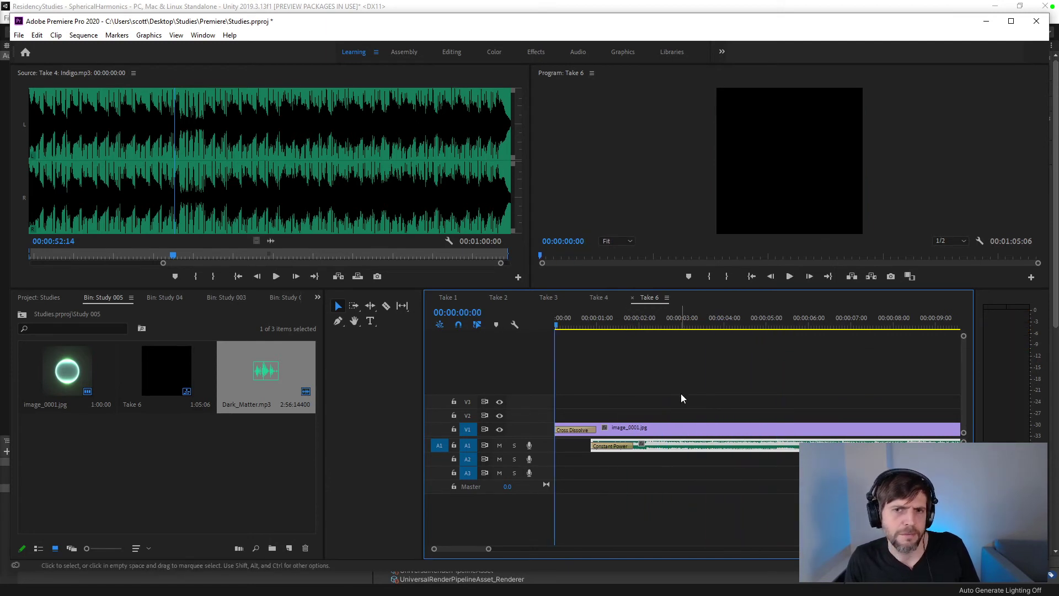
pyautogui.press('space')
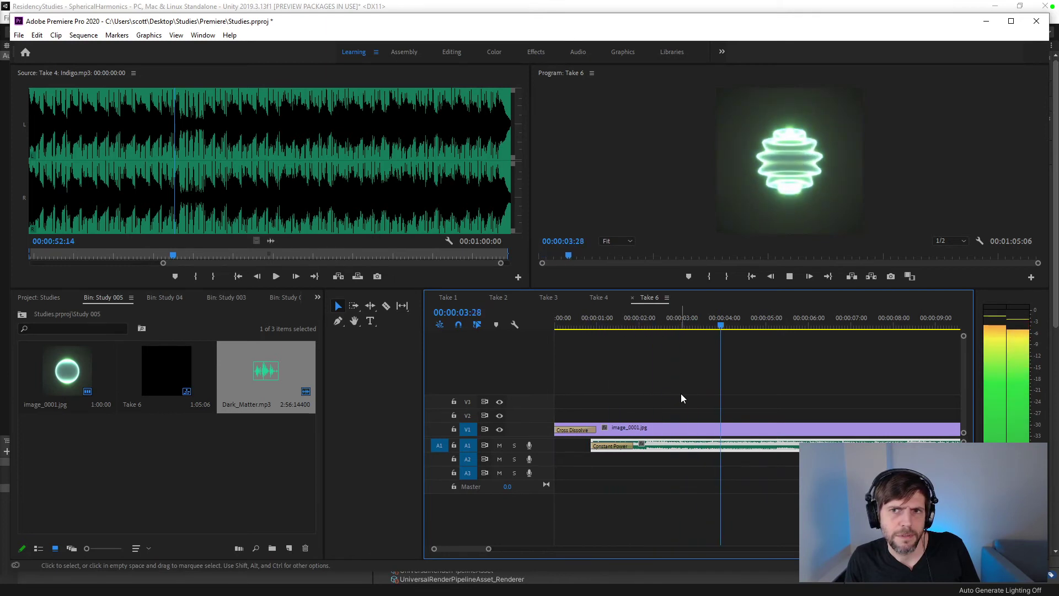
pyautogui.press('space')
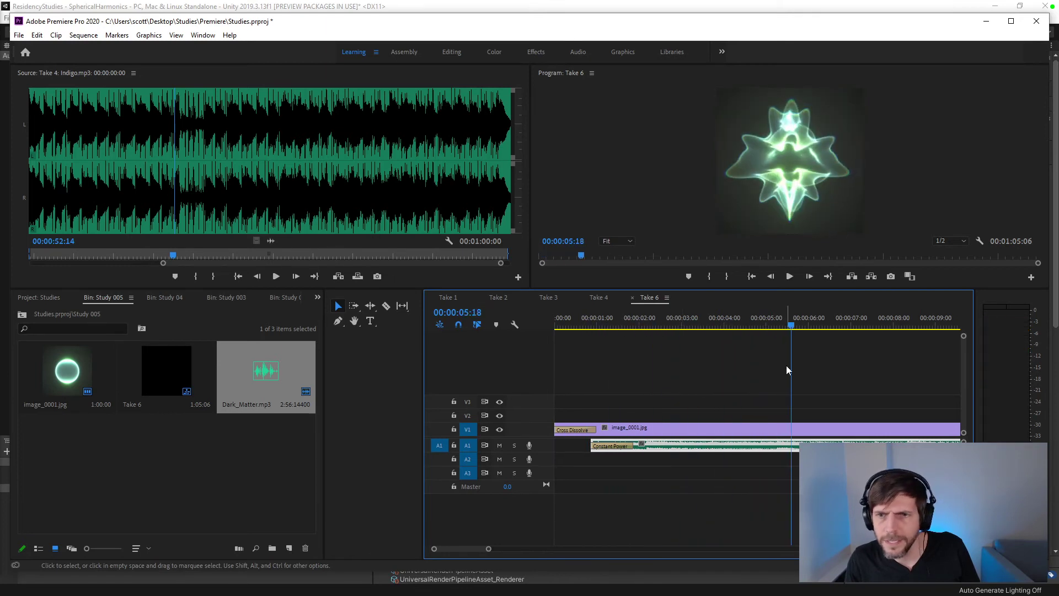
# - Replay the section from about 00:00:02:15 and return the playhead to 00:00:00:00
pyautogui.moveTo(764, 325); pyautogui.dragTo(662, 330)
pyautogui.press('space')
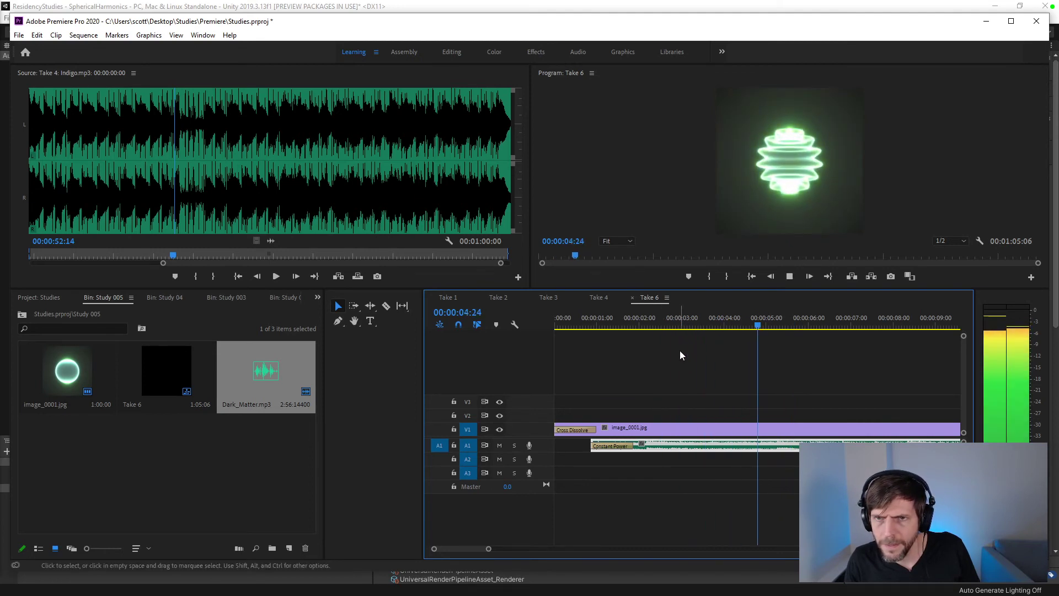
pyautogui.press('space')
pyautogui.moveTo(629, 329); pyautogui.dragTo(522, 318)
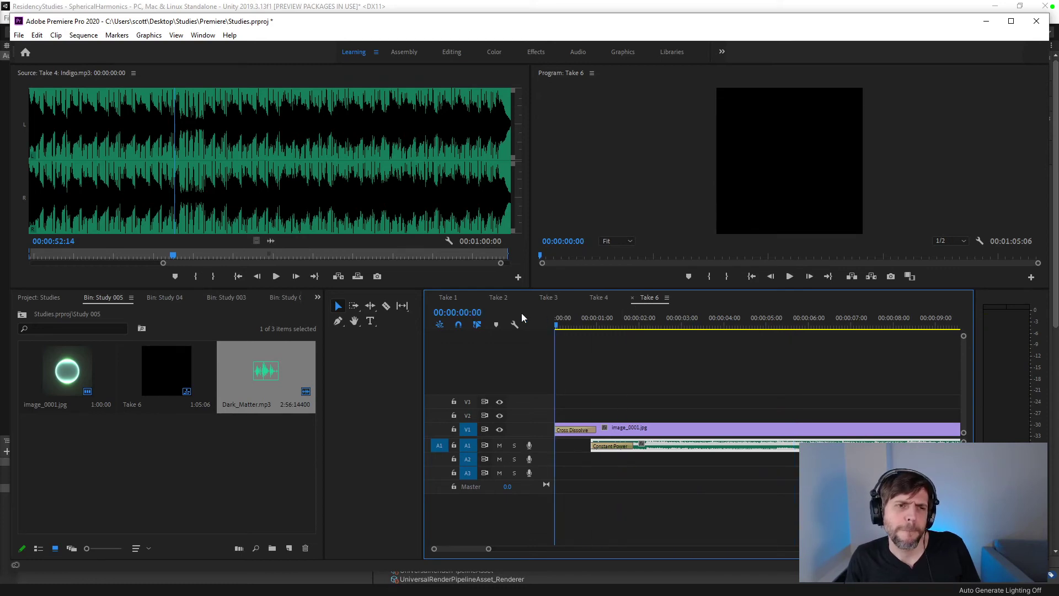
# - Switch to Unity to check the Recorder's take number, then return to Premiere Pro
pyautogui.click(5, 299)
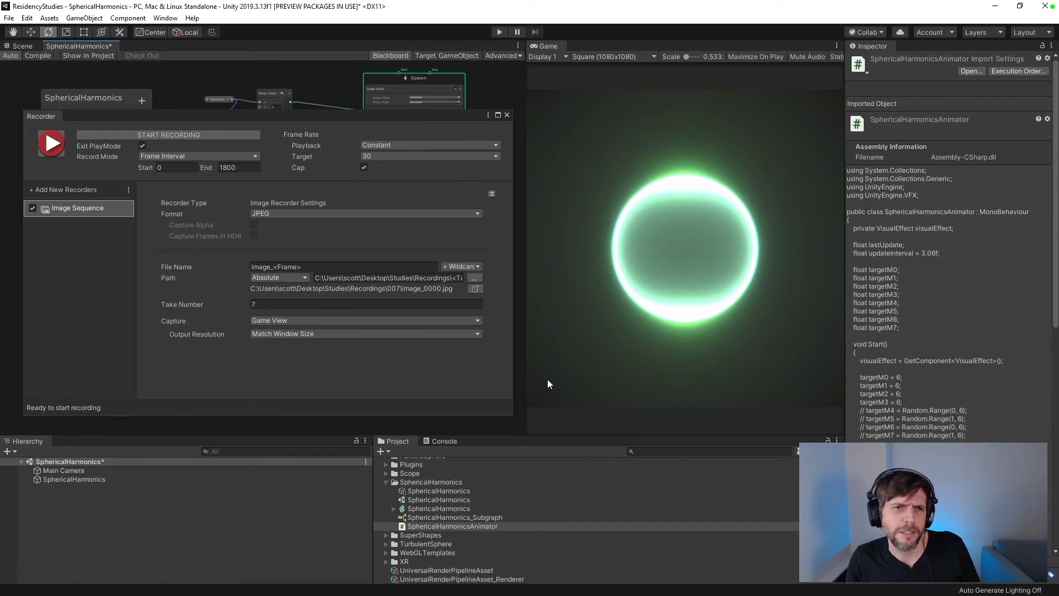
pyautogui.click(199, 303)
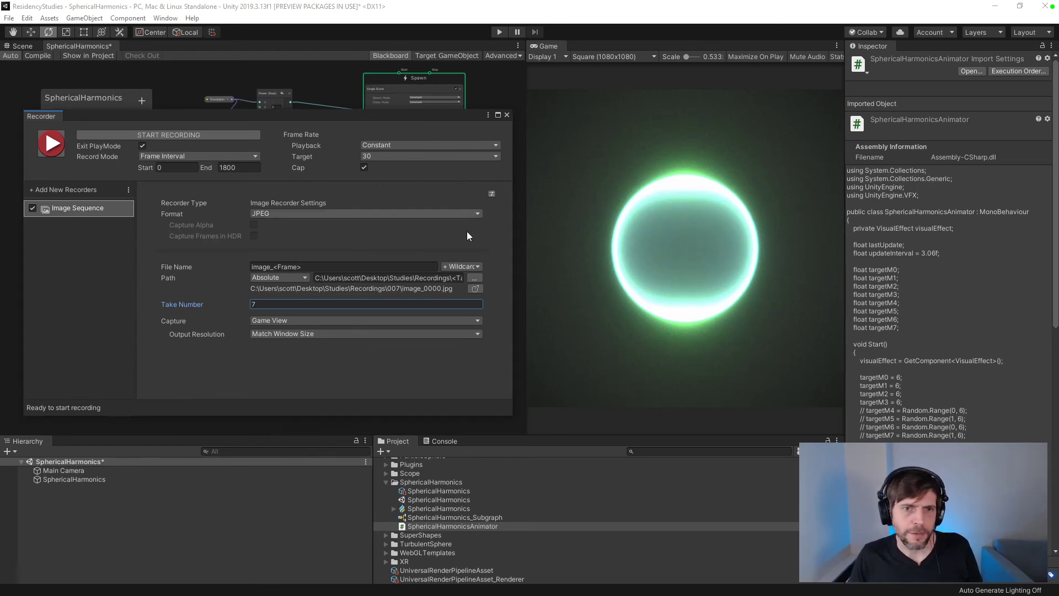
pyautogui.hotkey('alt', 'Tab')
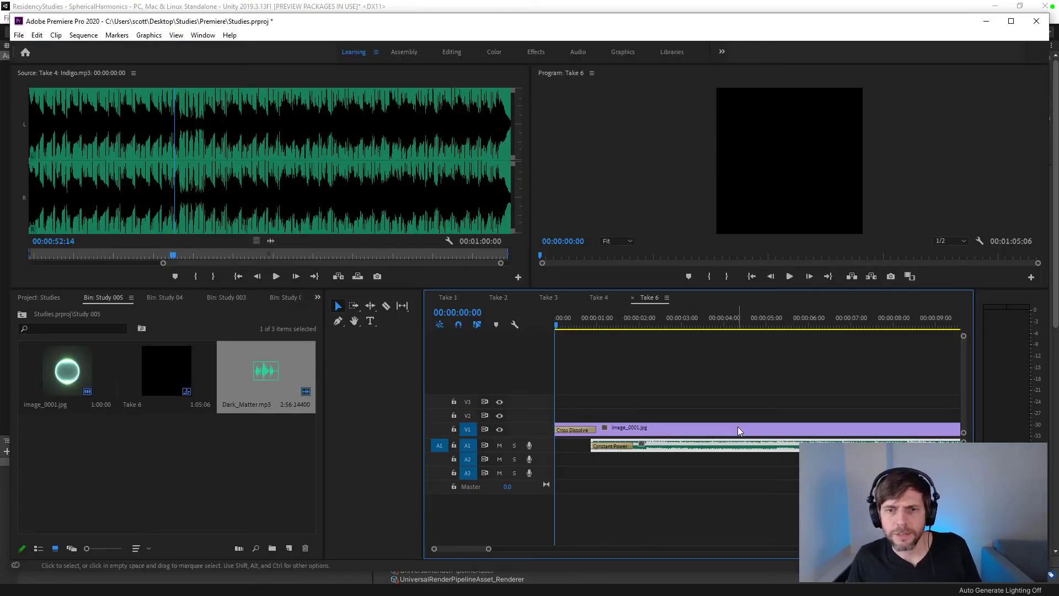
# - Undo the last move and start trim of the Dark_Matter clip
pyautogui.hotkey('ctrl', 'z')
pyautogui.hotkey('ctrl', 'z')
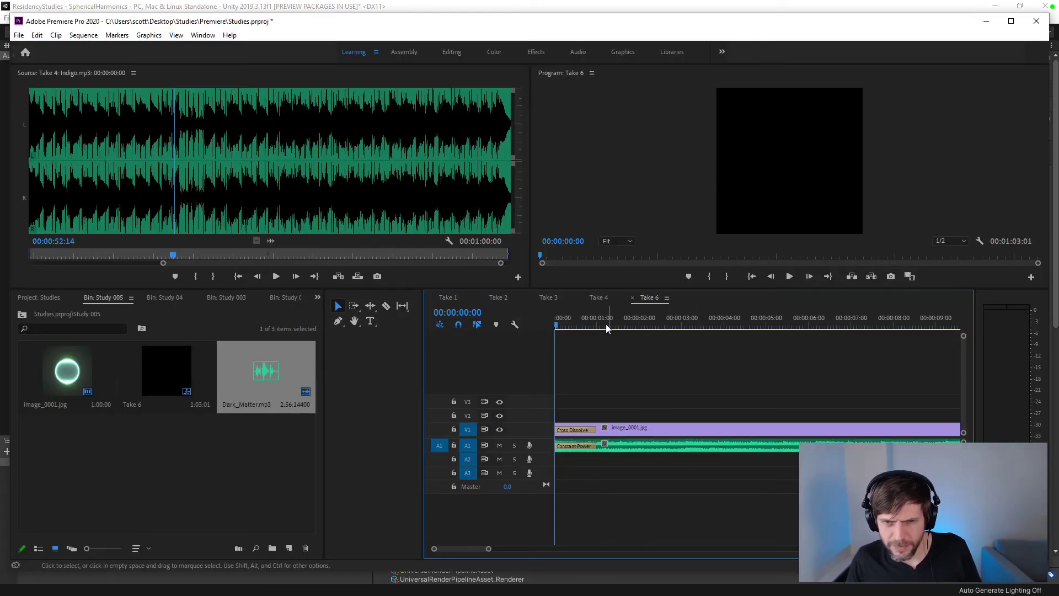
# - Park the playhead on 00:00:06:02, move the Dark_Matter clip one second later and extend its start to about 00:00:00:14
pyautogui.moveTo(608, 326); pyautogui.dragTo(812, 350)
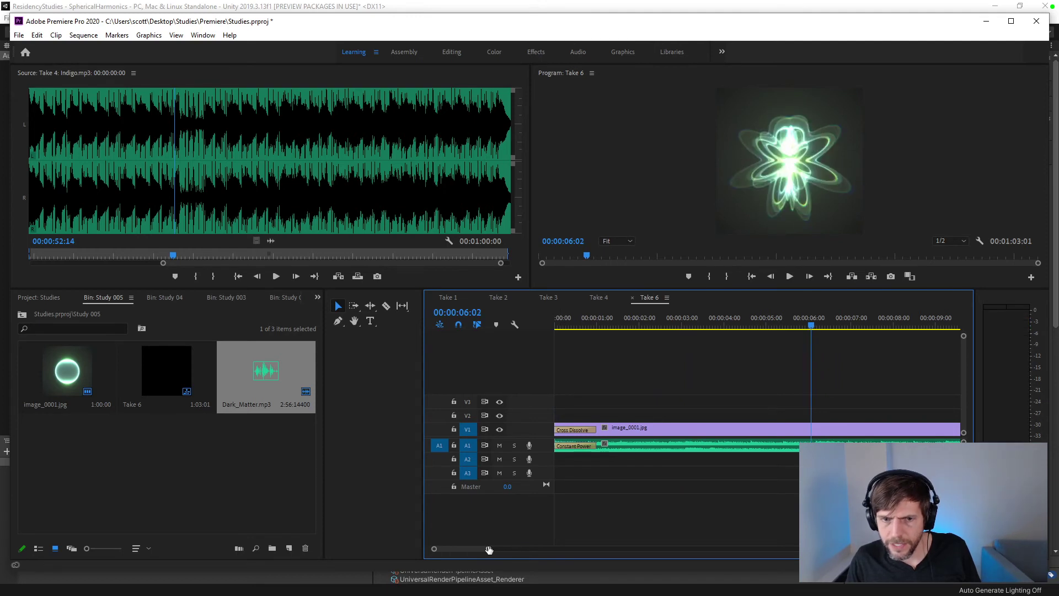
pyautogui.moveTo(654, 445); pyautogui.dragTo(696, 445)
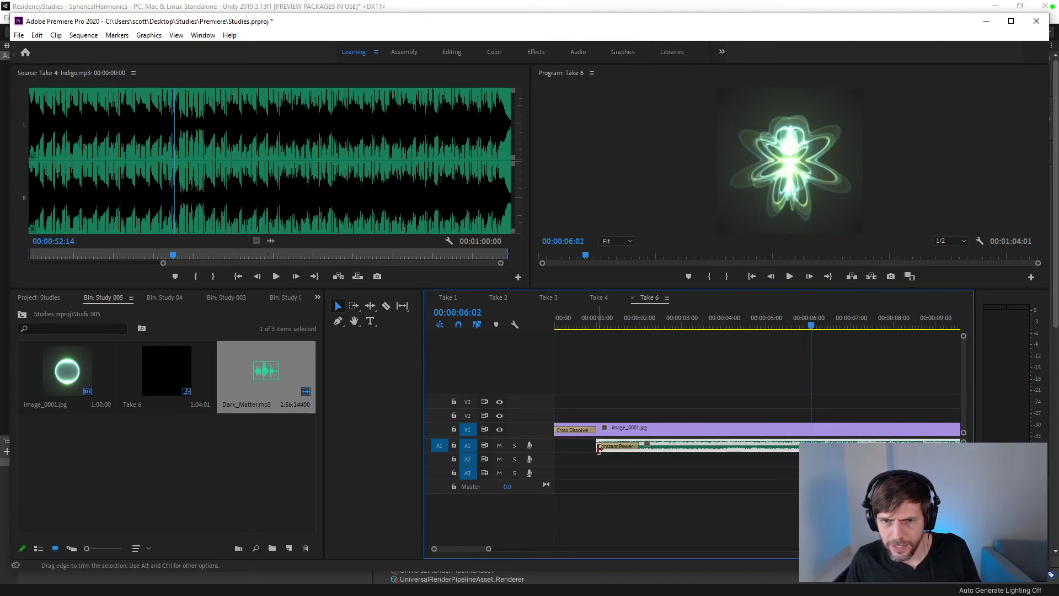
pyautogui.moveTo(599, 448); pyautogui.dragTo(577, 448)
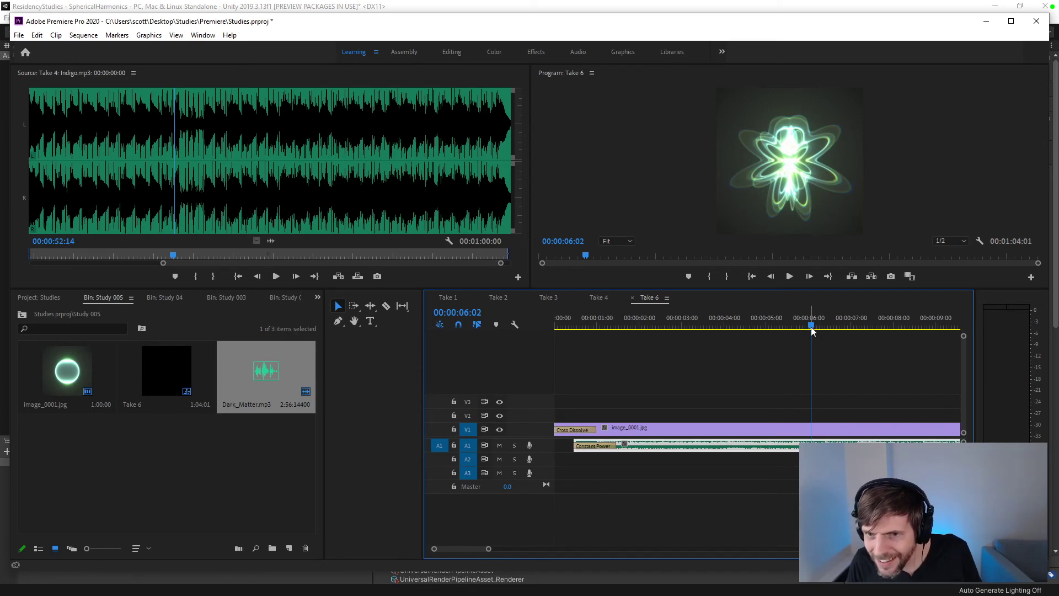
# - With the playhead at 00:00:06:04, trim the Dark_Matter start to about 00:00:01:08 and shift the clip earlier so it ends at 00:01:03:00
pyautogui.moveTo(813, 327); pyautogui.dragTo(814, 327)
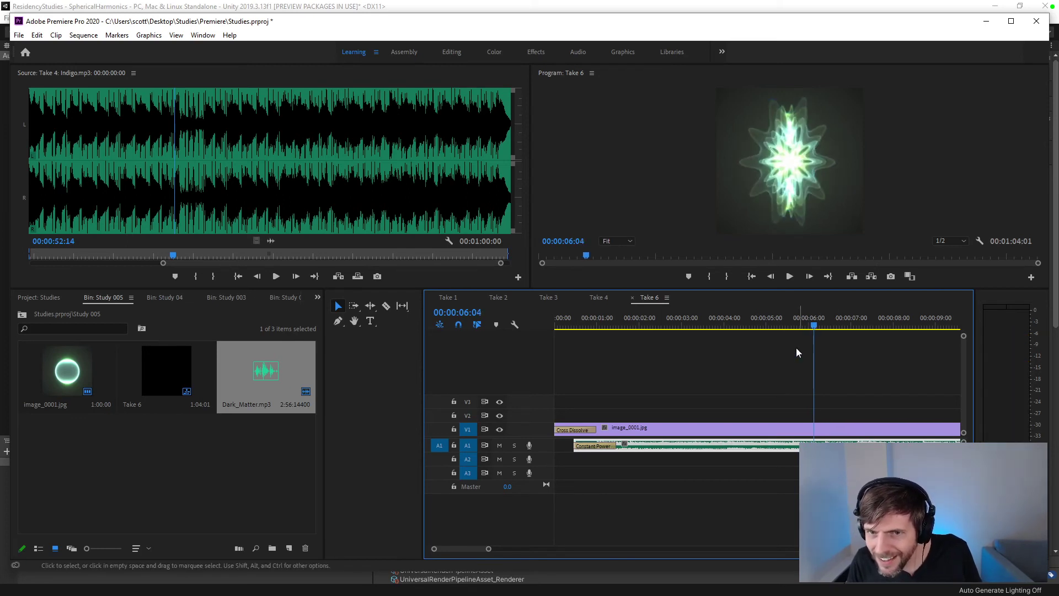
pyautogui.moveTo(574, 445); pyautogui.dragTo(609, 445)
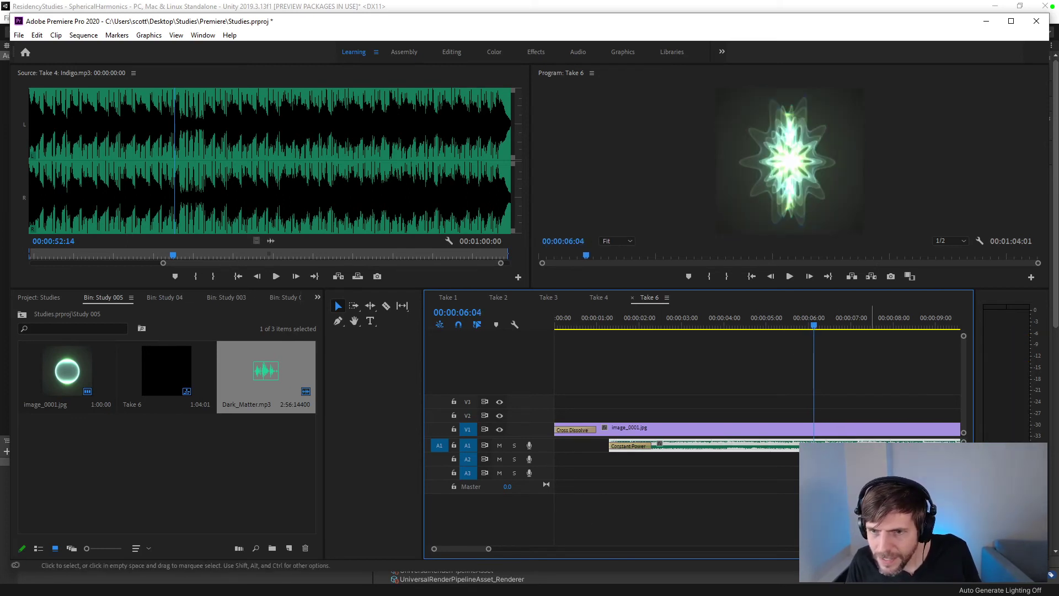
pyautogui.moveTo(872, 446); pyautogui.dragTo(831, 446)
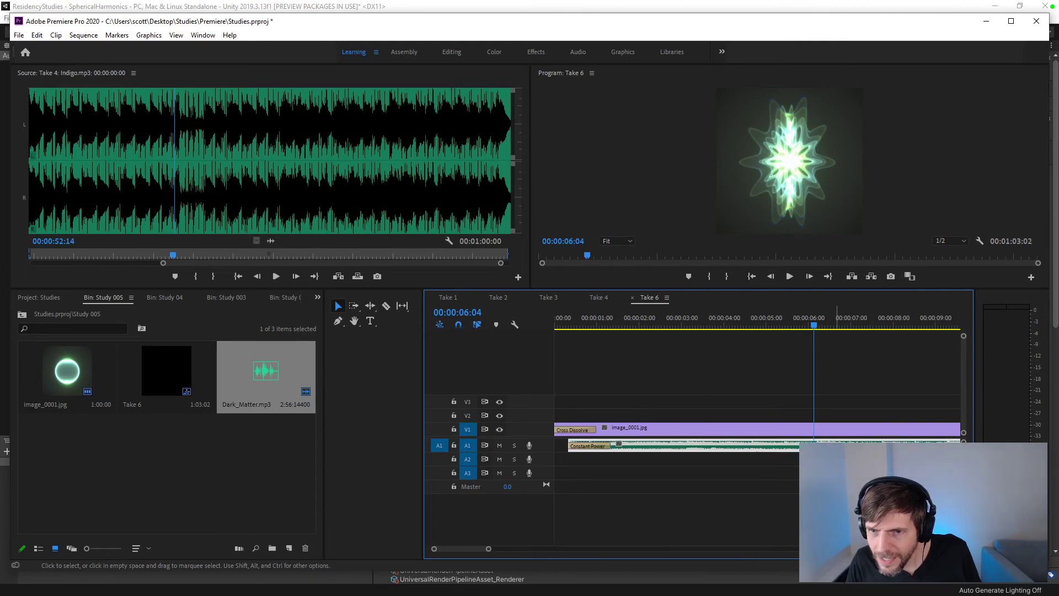
pyautogui.hotkey('alt', 'Left')
pyautogui.hotkey('alt', 'Left')
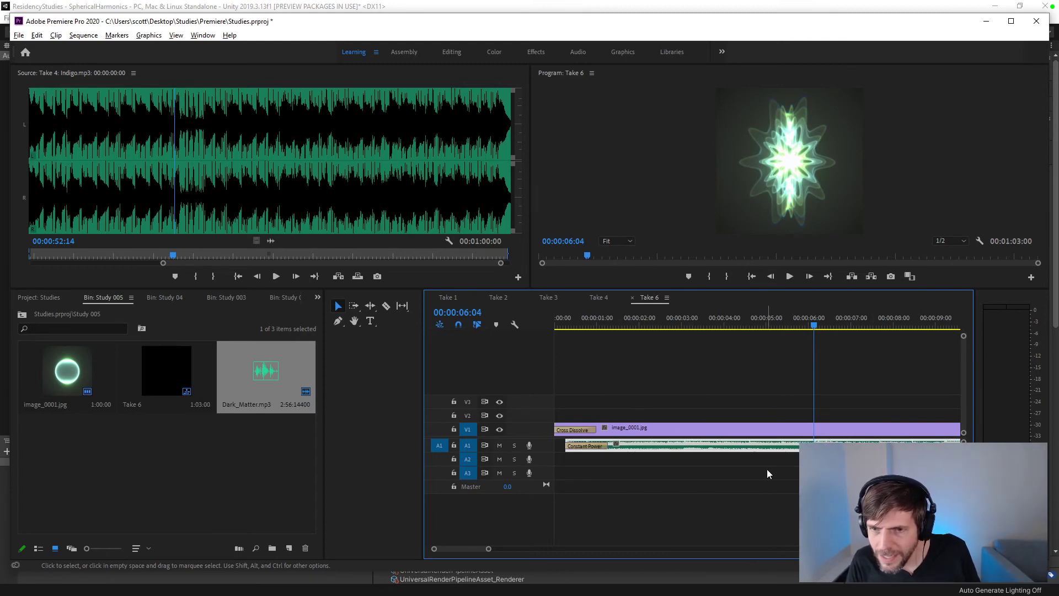
# - Play from about 00:00:05:26, skip to 00:00:09:03 and continue to 00:00:09:24 to check the sync
pyautogui.click(805, 329)
pyautogui.press('space')
pyautogui.moveTo(839, 331); pyautogui.dragTo(939, 324)
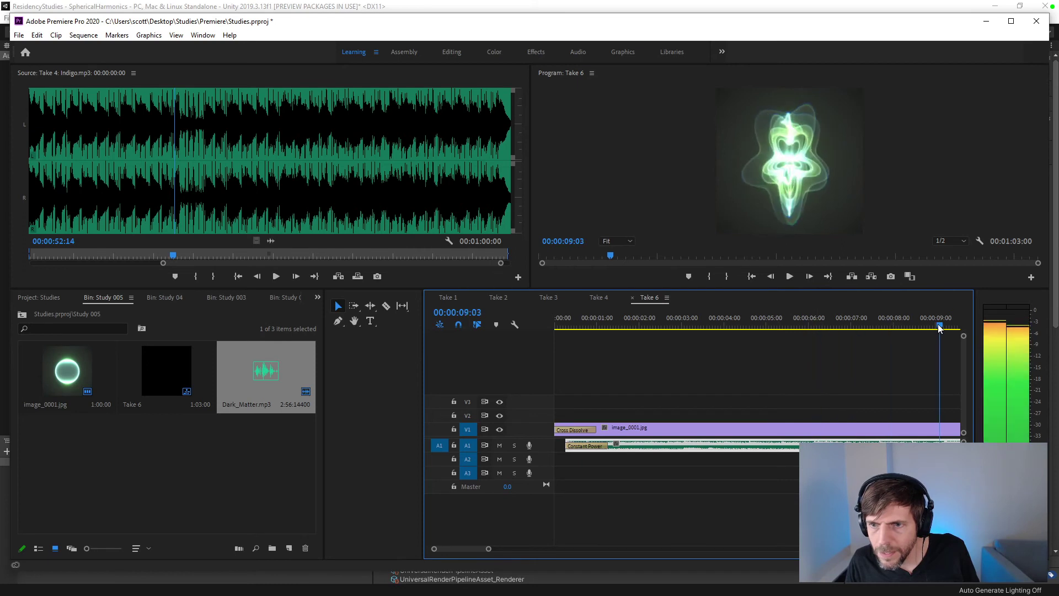
pyautogui.press('space')
pyautogui.press('space')
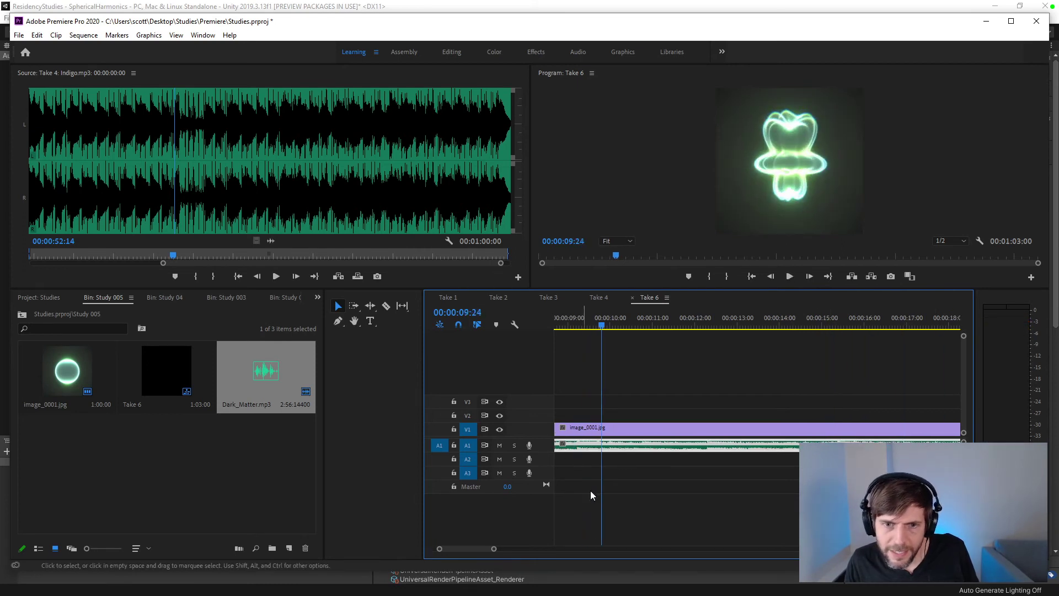
# - Extend the Dark_Matter clip's start to the sequence start and play Take 6 from 00:00:00:00 to about 00:00:58:27
pyautogui.scroll(-3, 440, 550)
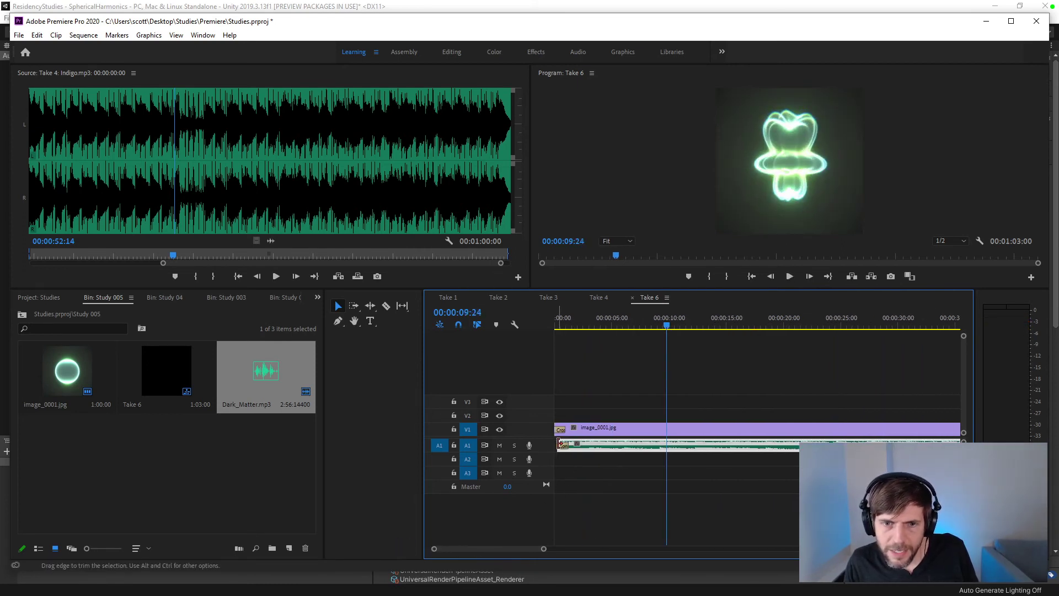
pyautogui.moveTo(596, 325); pyautogui.dragTo(512, 315)
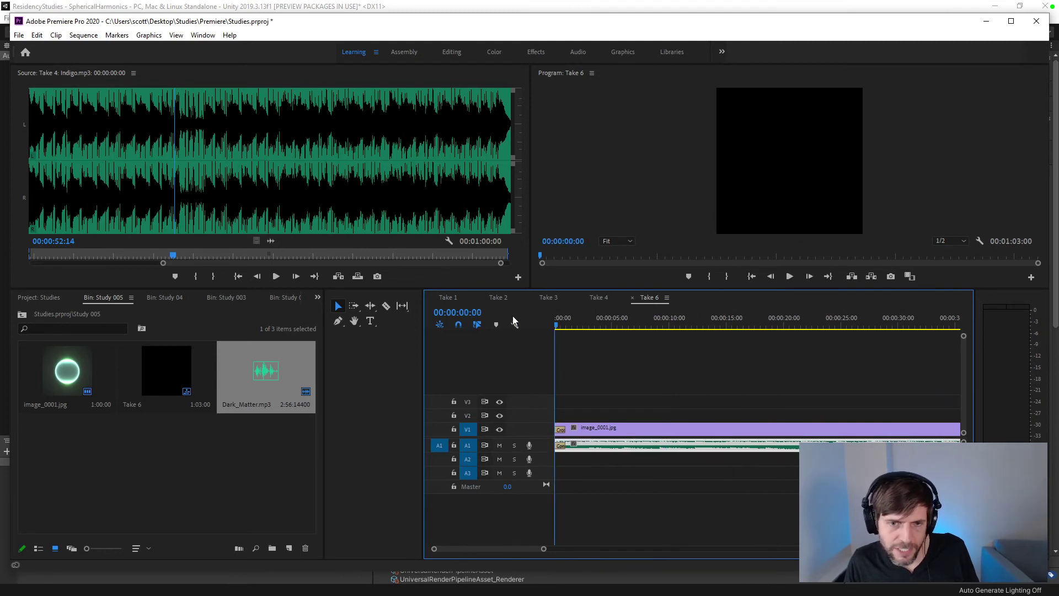
pyautogui.press('space')
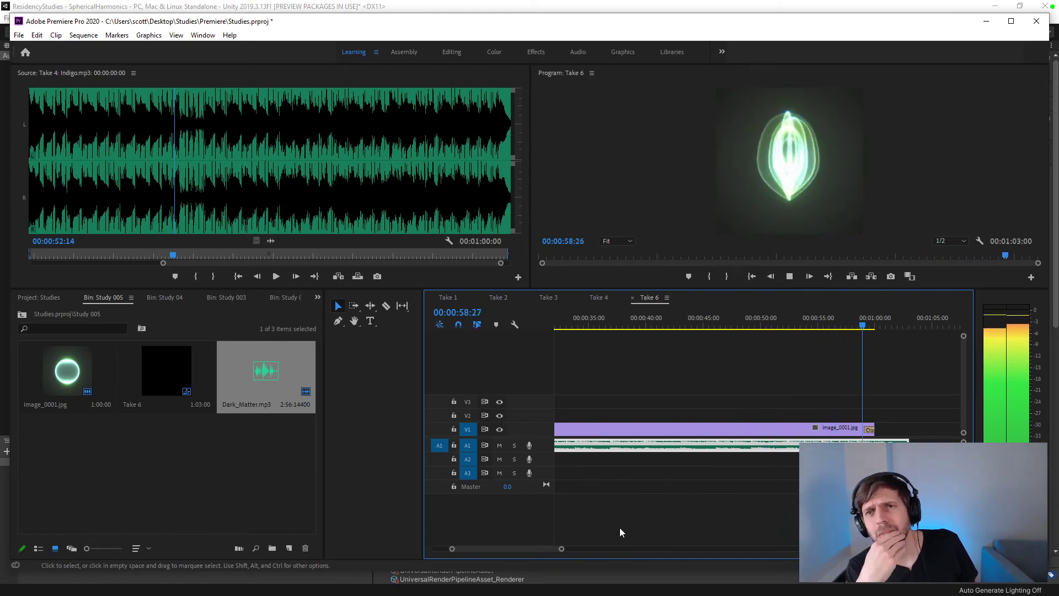
# - Trim the Dark_Matter clip's end to the video's end at 00:01:00:00 and play the ending from 00:00:57:24 to 00:00:58:14
pyautogui.press('space')
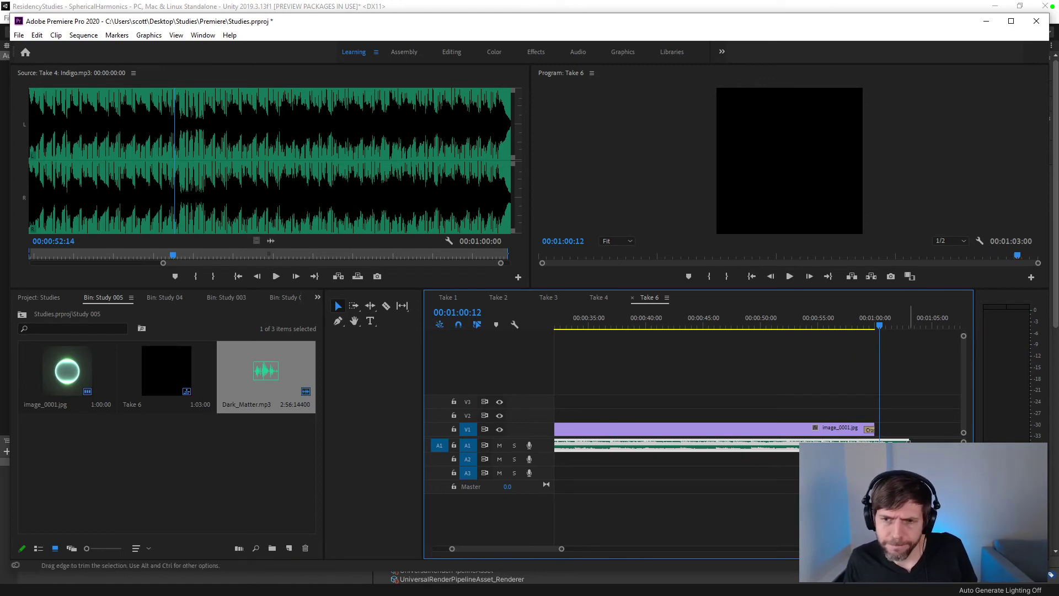
pyautogui.click(849, 327)
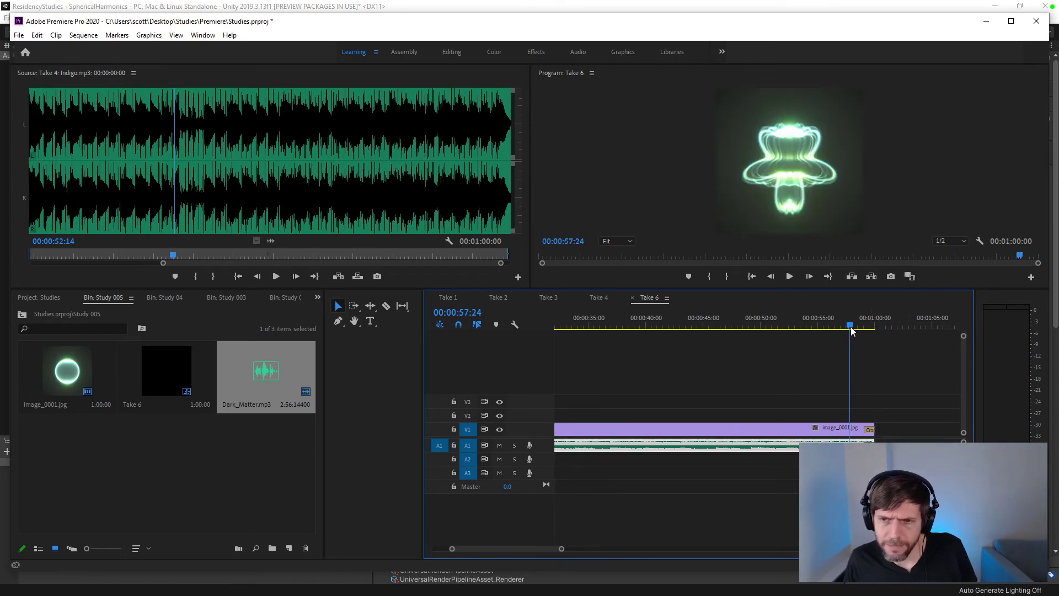
pyautogui.press('space')
pyautogui.press('space')
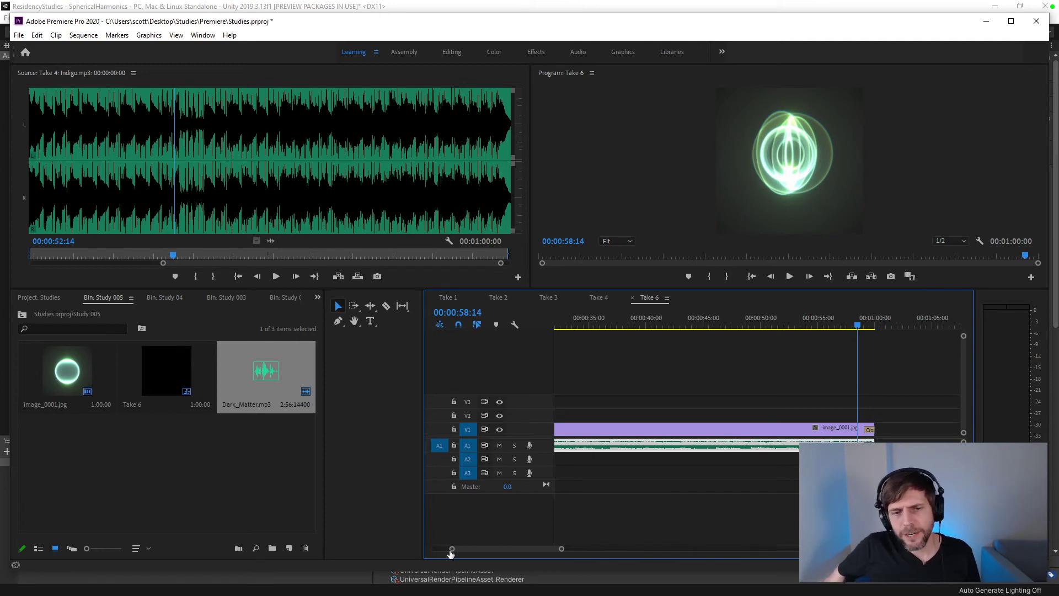
# - Return the playhead to the start of the Take 6 sequence and save the project
pyautogui.moveTo(452, 549); pyautogui.dragTo(434, 548)
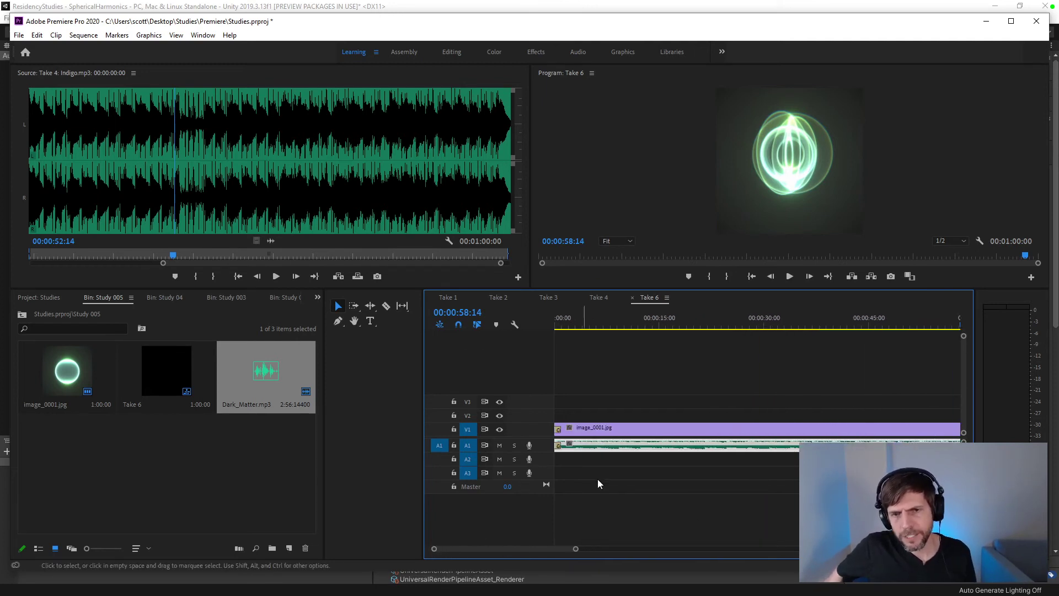
pyautogui.moveTo(585, 325); pyautogui.dragTo(536, 326)
pyautogui.hotkey('ctrl', 's')
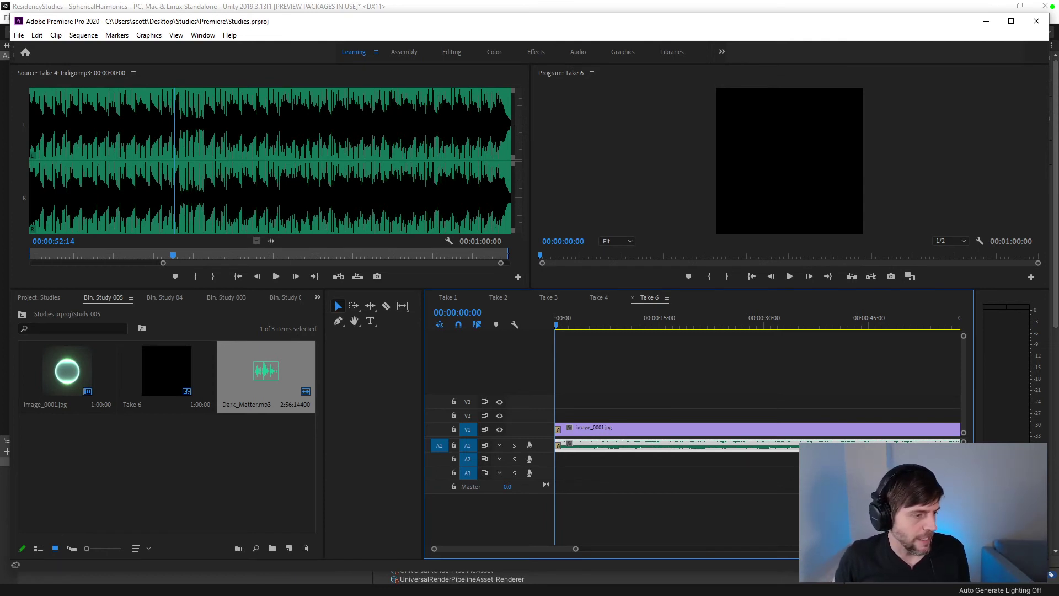
# - Play Take 6 from the sequence start to 00:00:05:09 and save the project again
pyautogui.click(708, 328)
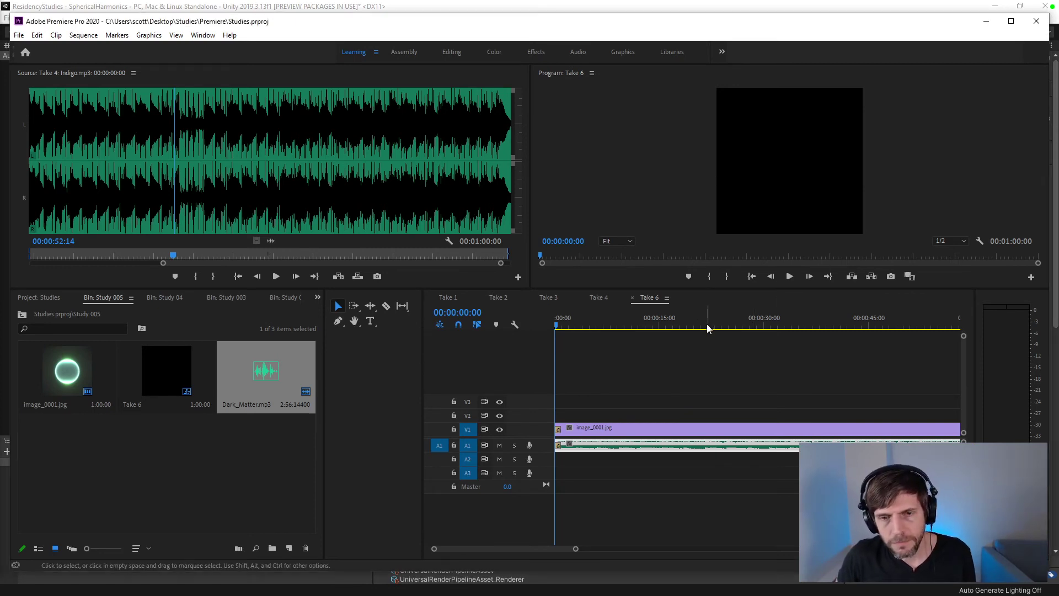
pyautogui.press('space')
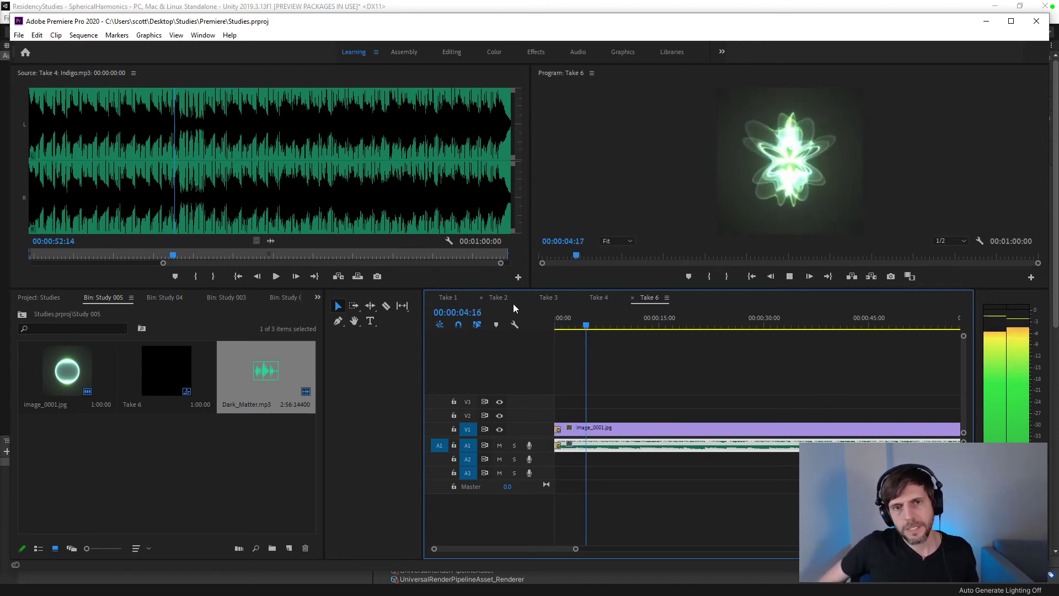
pyautogui.press('space')
pyautogui.hotkey('ctrl', 's')
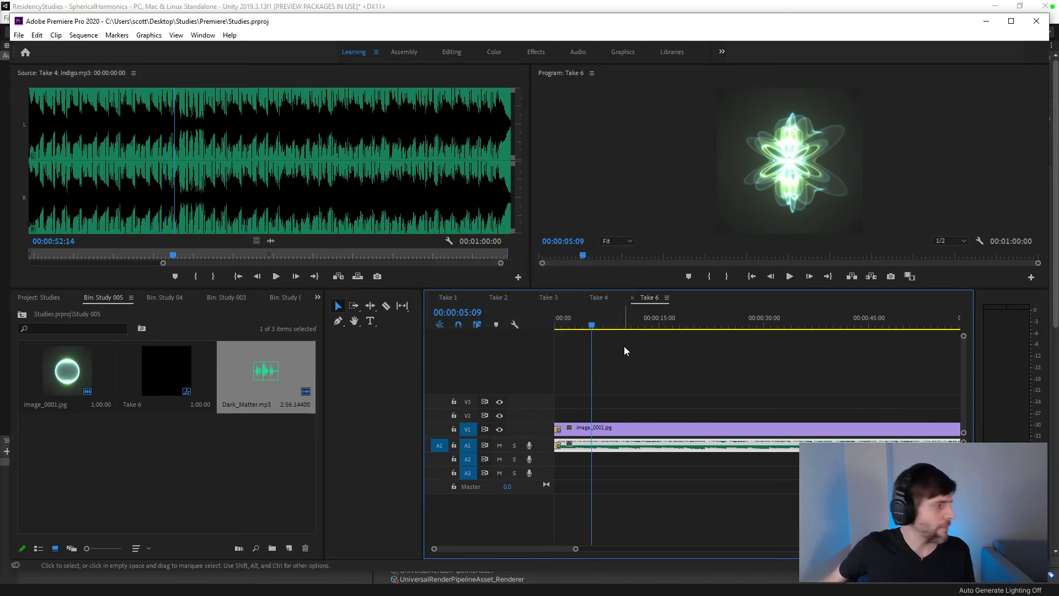
pyautogui.hotkey('ctrl', 'm')
# - Switch to Unity, set the Recorder's take number to 5 and record the image sequence
pyautogui.hotkey('alt', 'Tab')
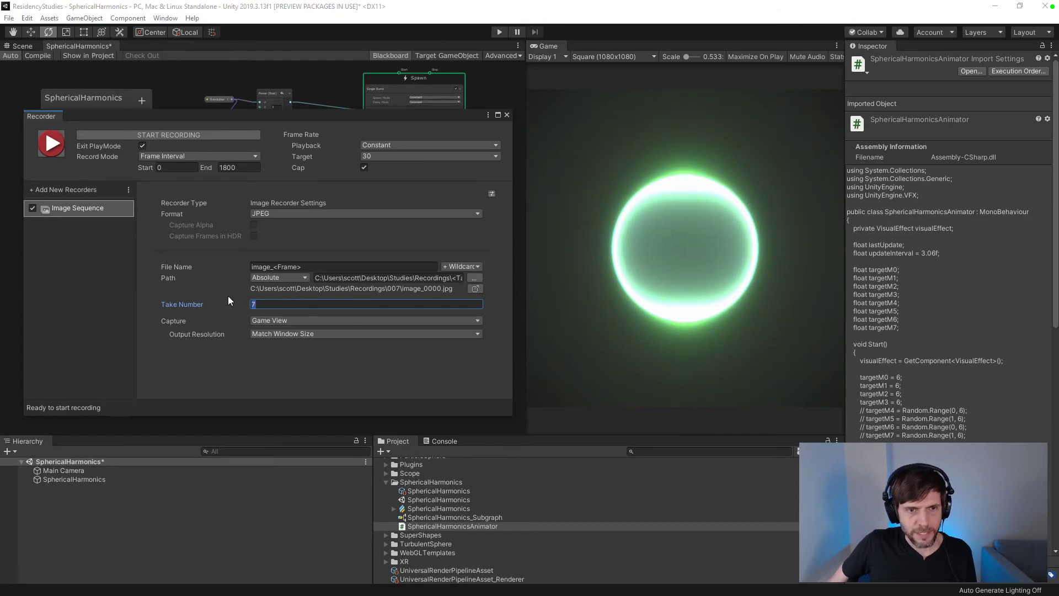
pyautogui.press('Return')
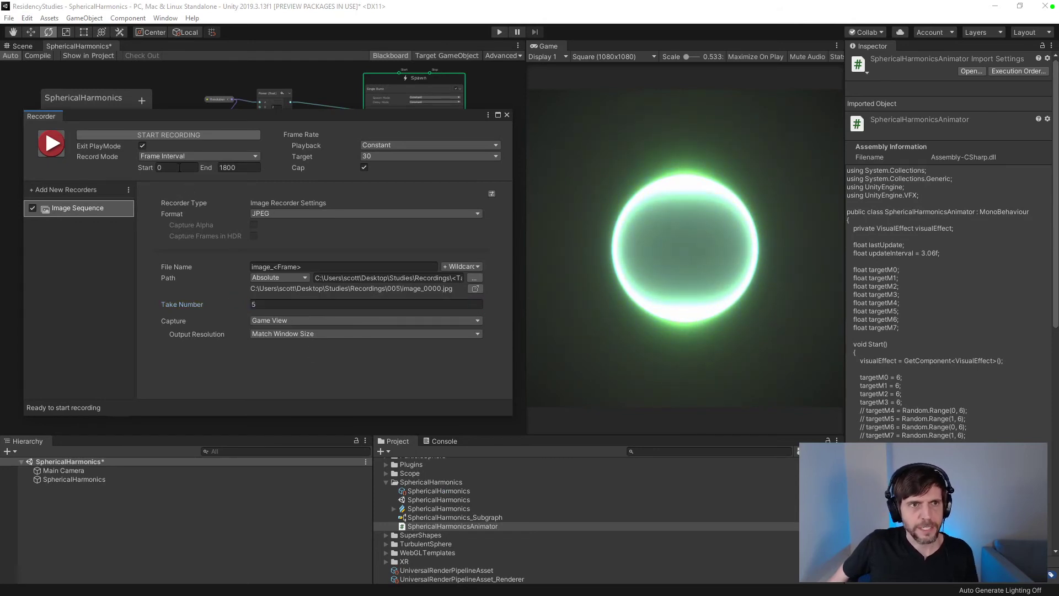
pyautogui.click(198, 135)
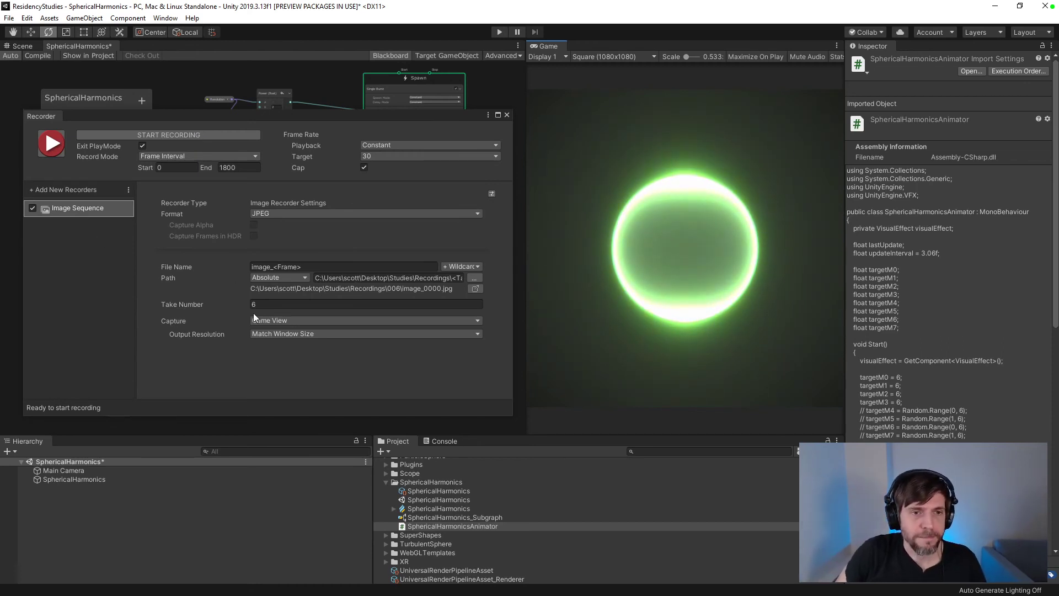
# - Set the Recorder's take number to 5 once more and re-record the JPEG image sequence over frames 0 to 1800
pyautogui.moveTo(246, 304); pyautogui.dragTo(237, 301)
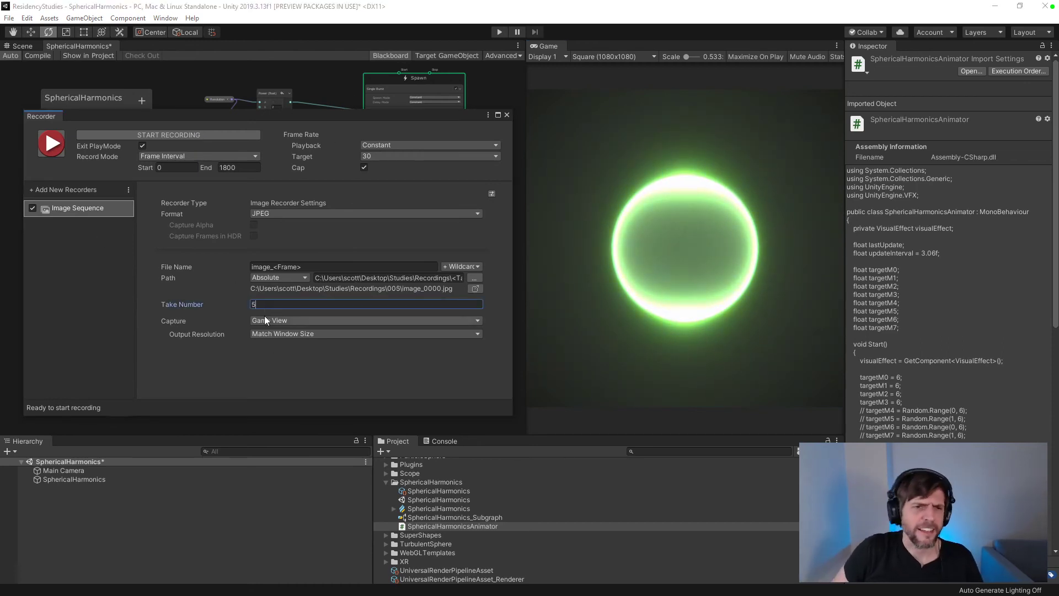
pyautogui.click(278, 360)
pyautogui.click(112, 132)
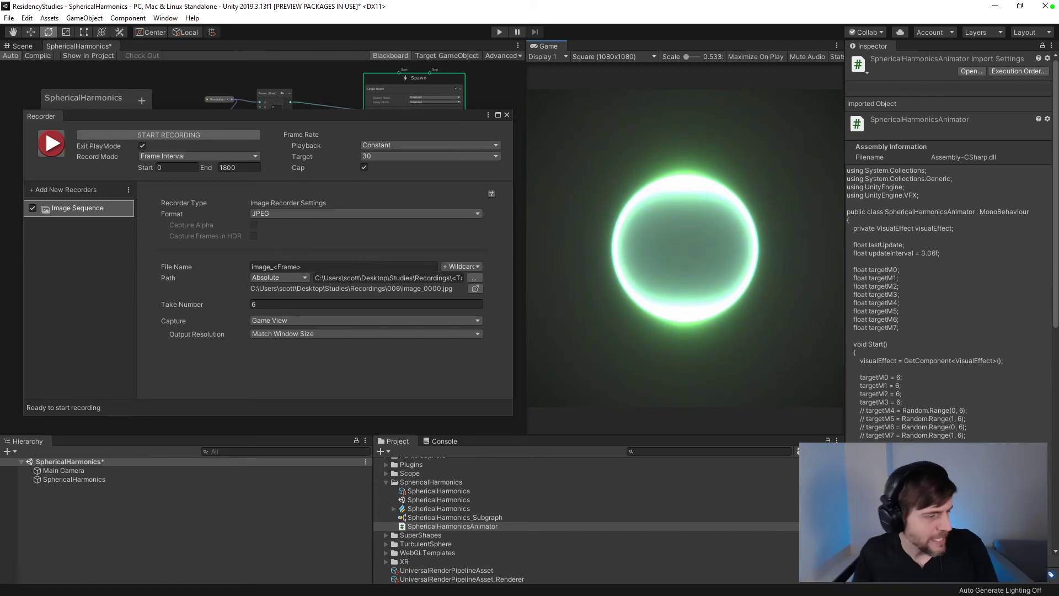
# - Switch to Premiere Pro, play Take 6 from start to end in the enlarged program monitor and close Premiere Pro
pyautogui.hotkey('alt', 'Tab')
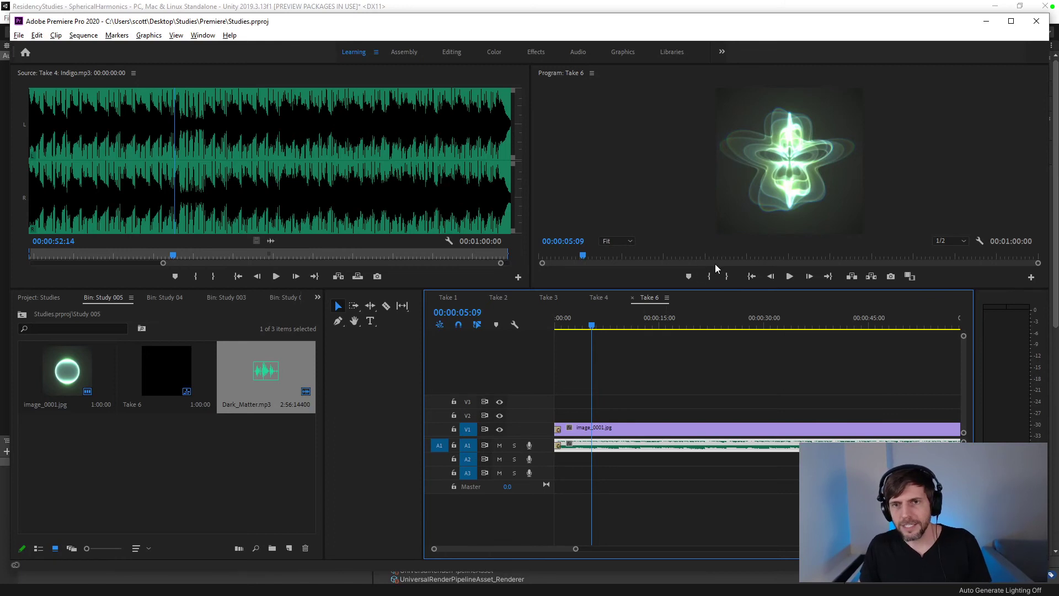
pyautogui.press('space')
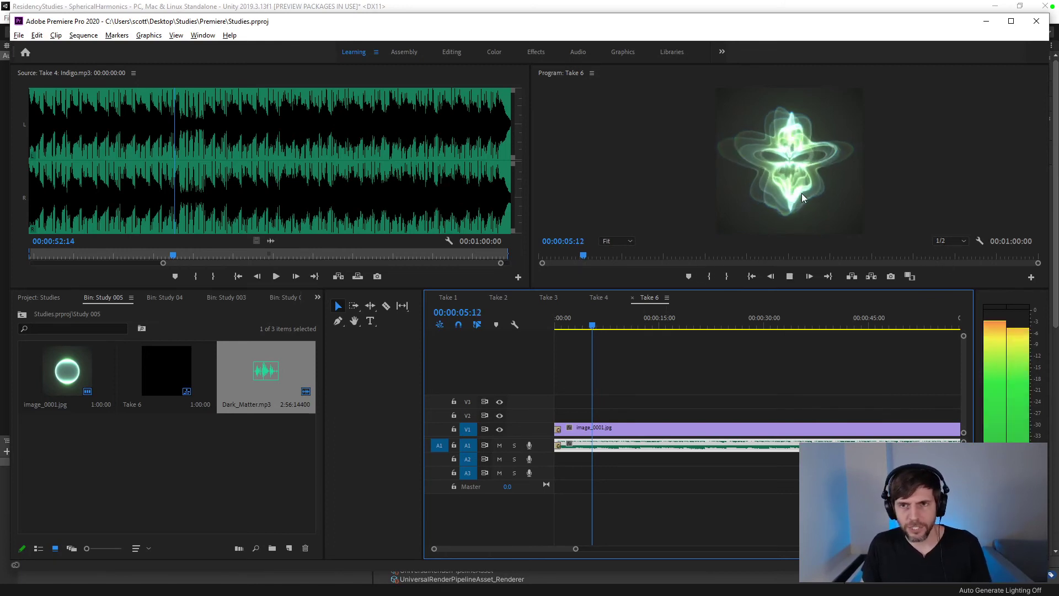
pyautogui.moveTo(570, 325); pyautogui.dragTo(515, 322)
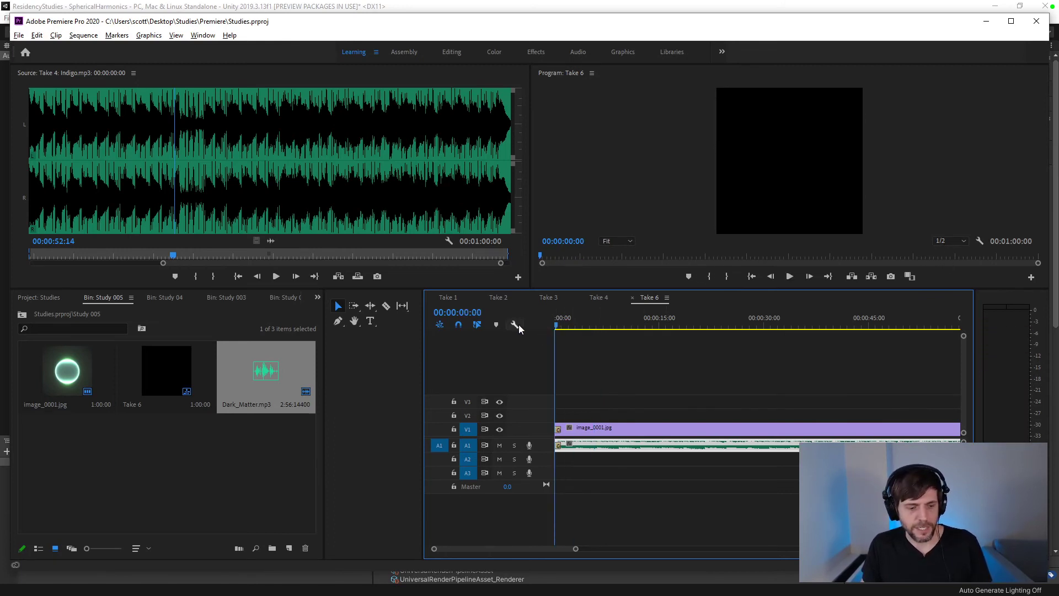
pyautogui.press('`')
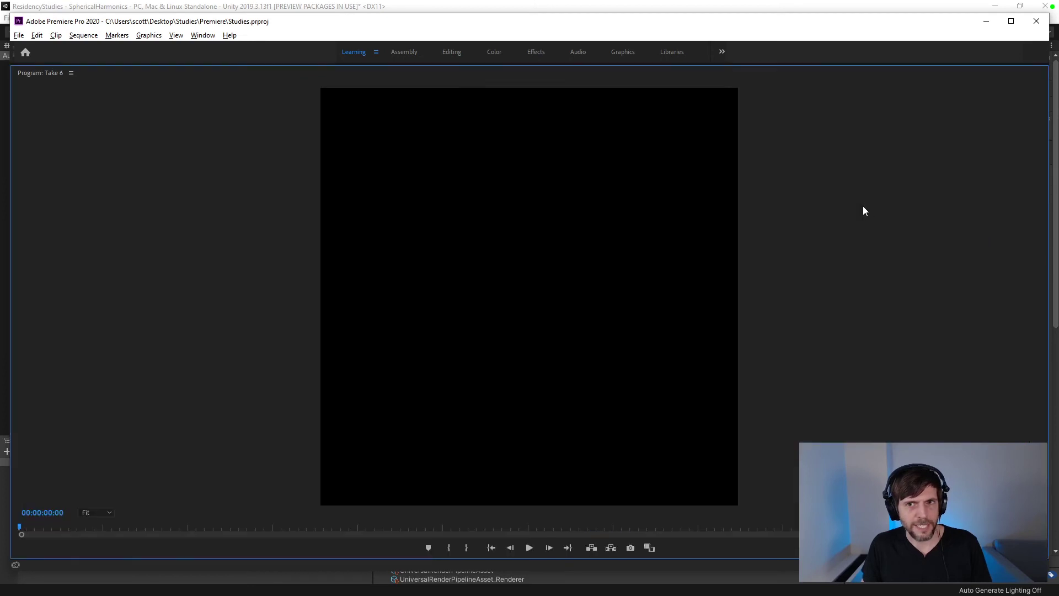
pyautogui.press('space')
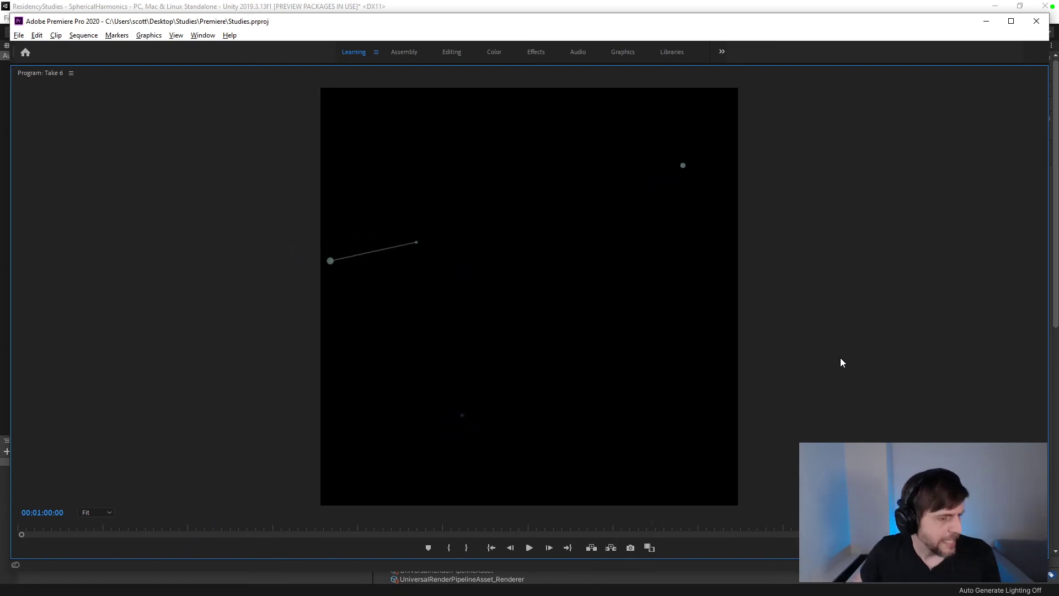
pyautogui.click(1038, 25)
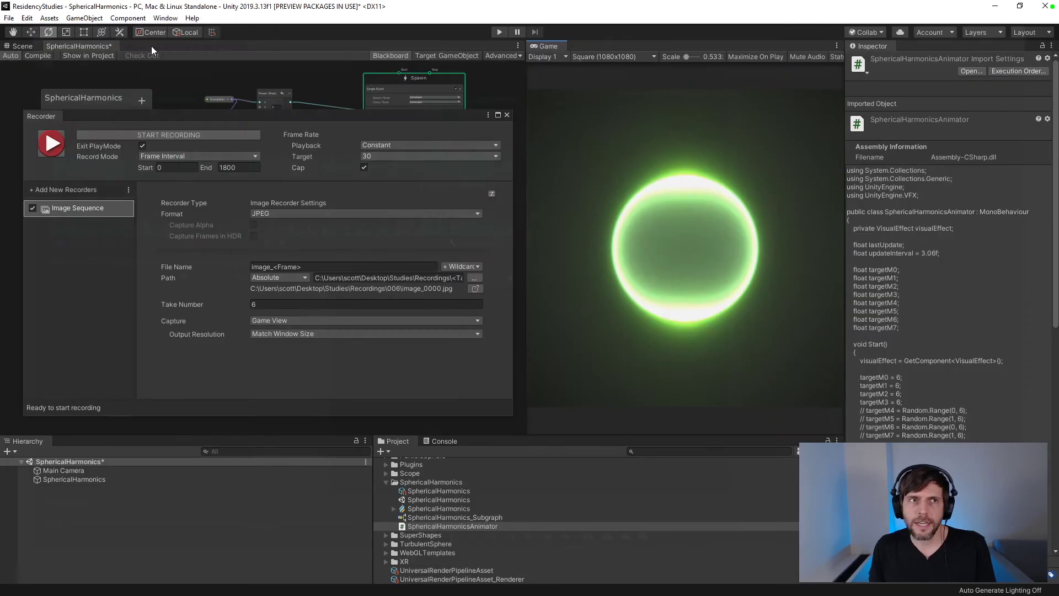
# - Close Unity's Recorder window and reopen the Studies.prproj project in Premiere Pro
pyautogui.click(510, 119)
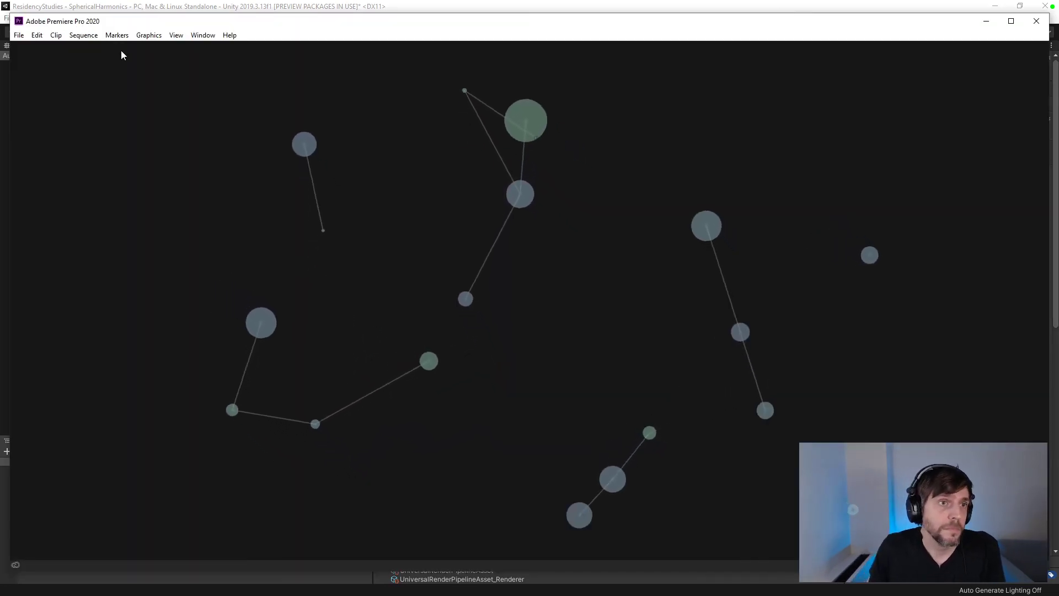
pyautogui.click(20, 35)
pyautogui.click(32, 60)
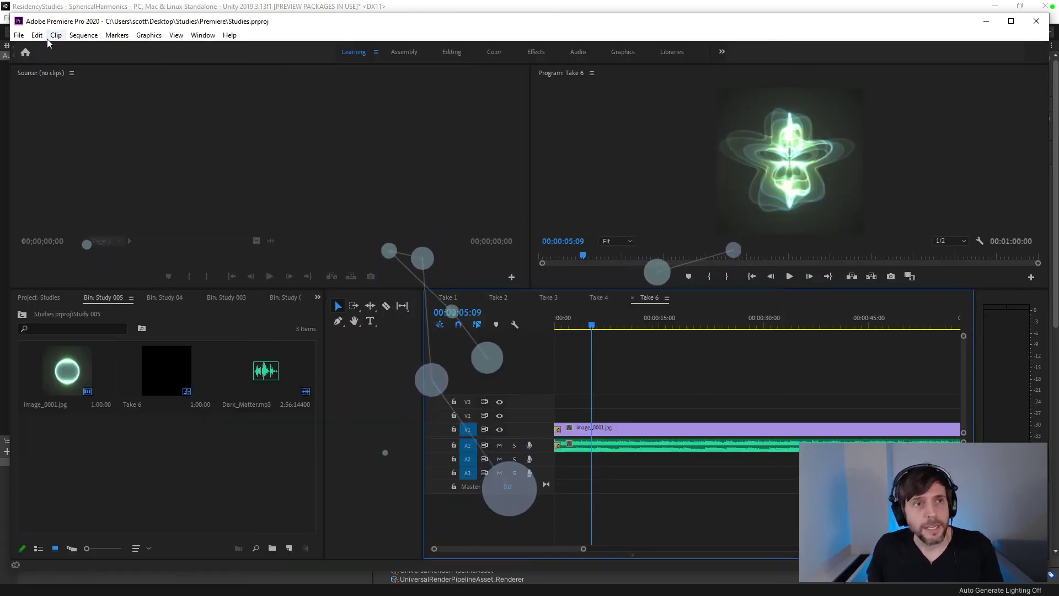
# - Export Take 6 as the H.264 video Take 6.mp4 with a target bitrate of 12 Mbps and a maximum bitrate of 16 Mbps
pyautogui.click(19, 35)
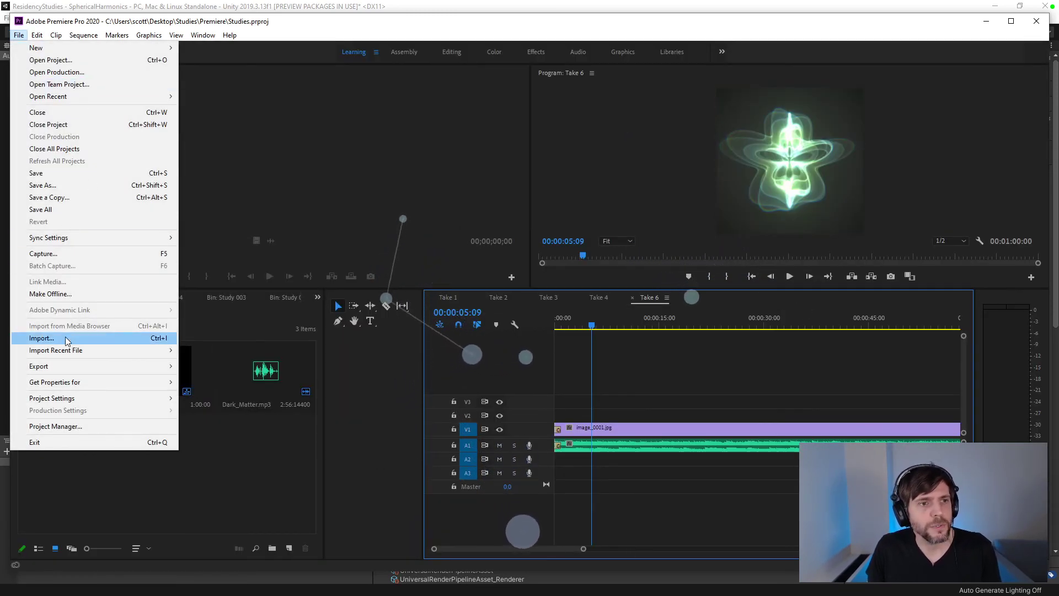
pyautogui.moveTo(71, 366)
pyautogui.click(205, 366)
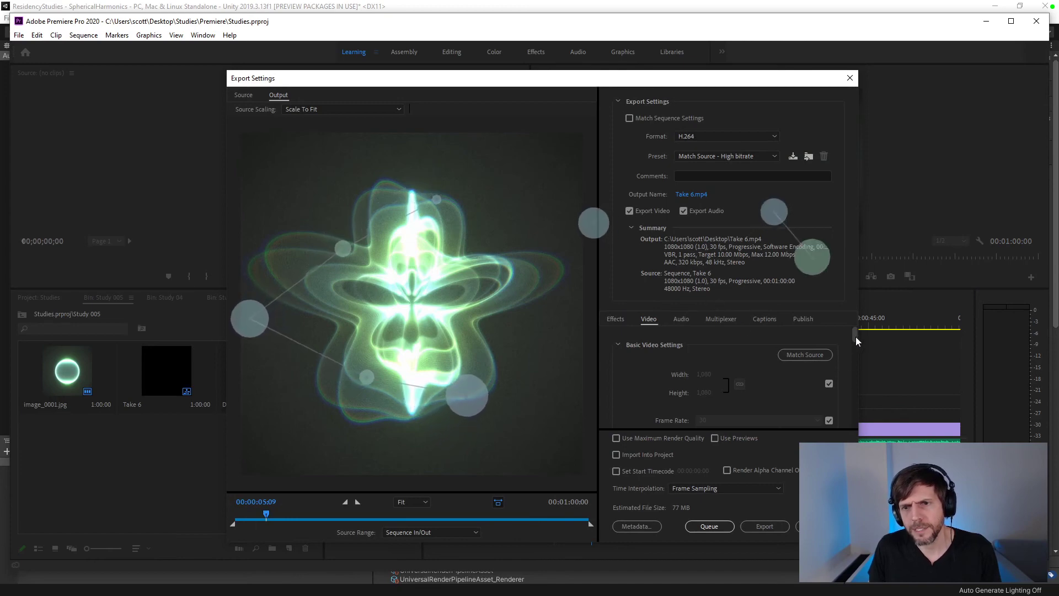
pyautogui.moveTo(856, 336); pyautogui.dragTo(856, 416)
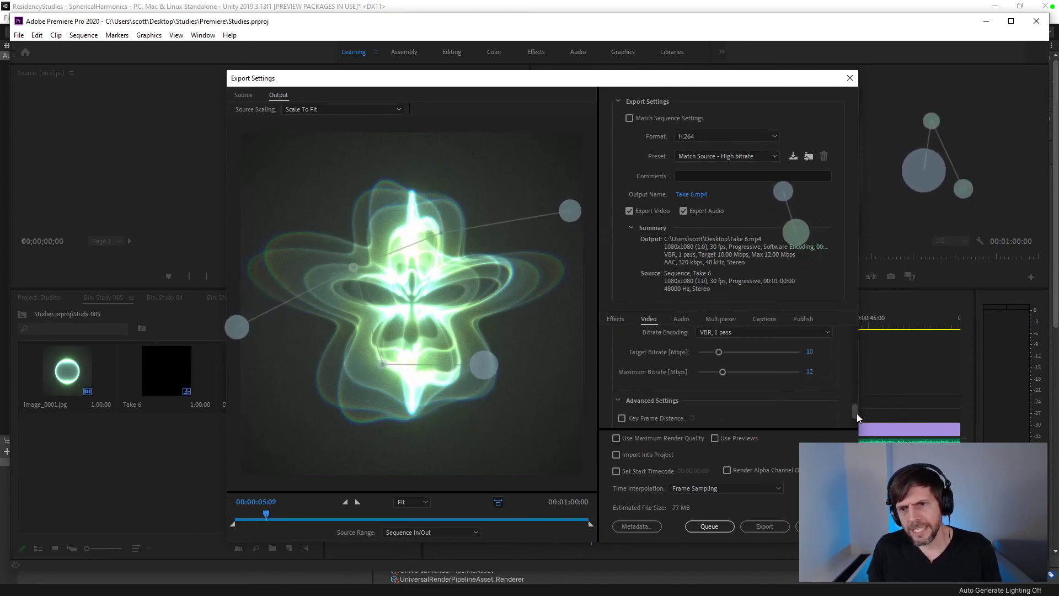
pyautogui.click(809, 352)
pyautogui.write('12')
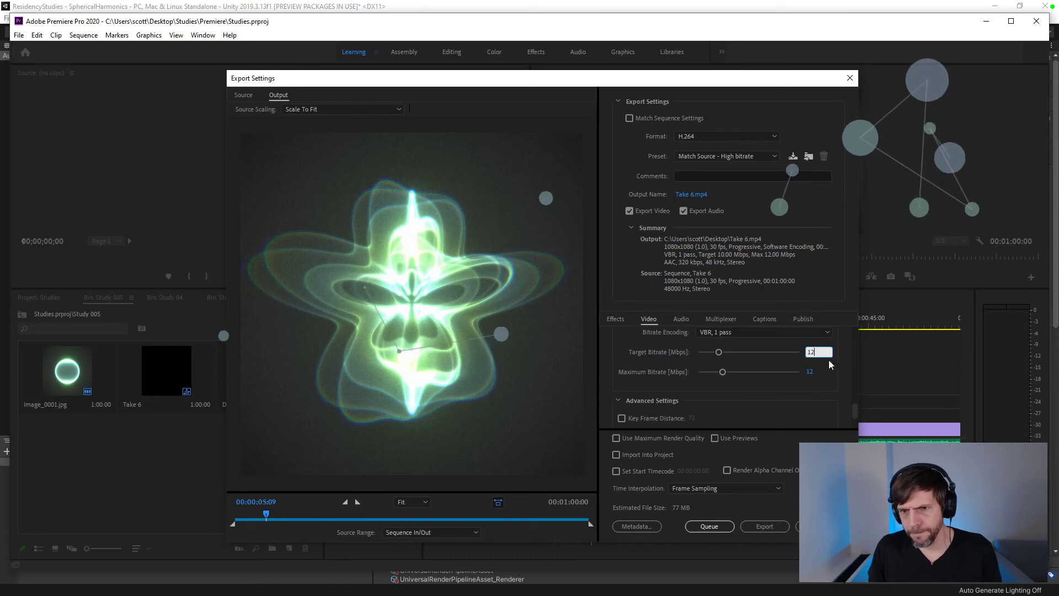
pyautogui.press('Return')
pyautogui.click(809, 371)
pyautogui.write('16')
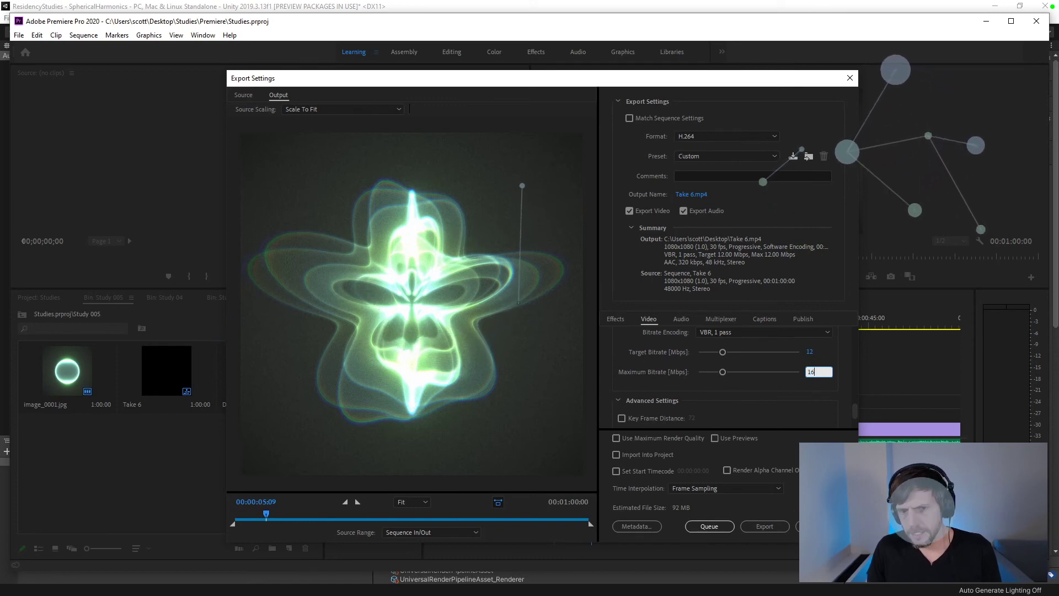
pyautogui.press('Return')
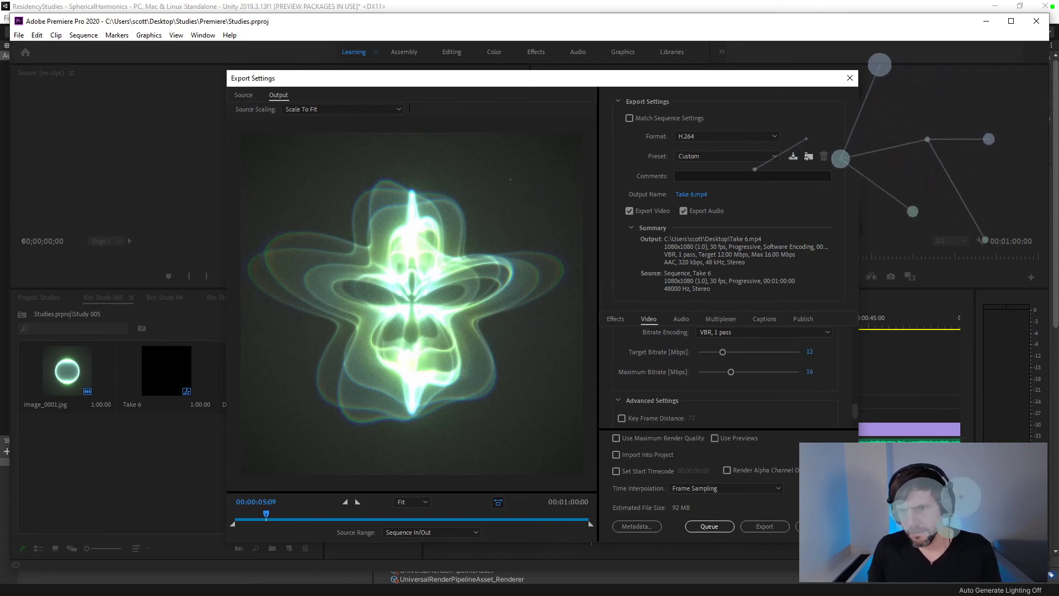
pyautogui.click(764, 526)
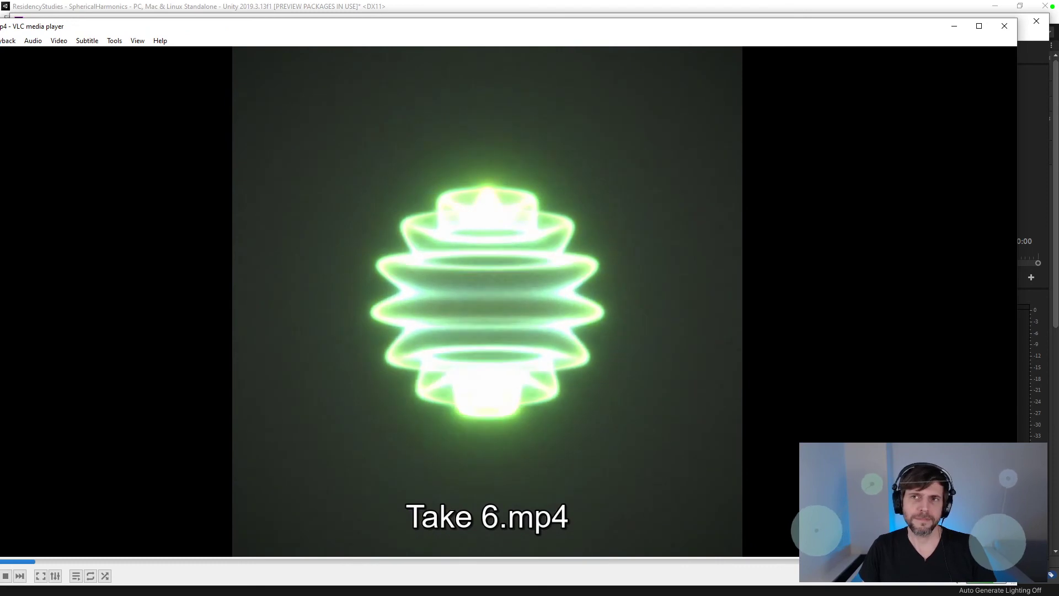
# - Watch the exported Take 6.mp4 maximized in VLC and close the player
pyautogui.moveTo(891, 32); pyautogui.dragTo(916, 0)
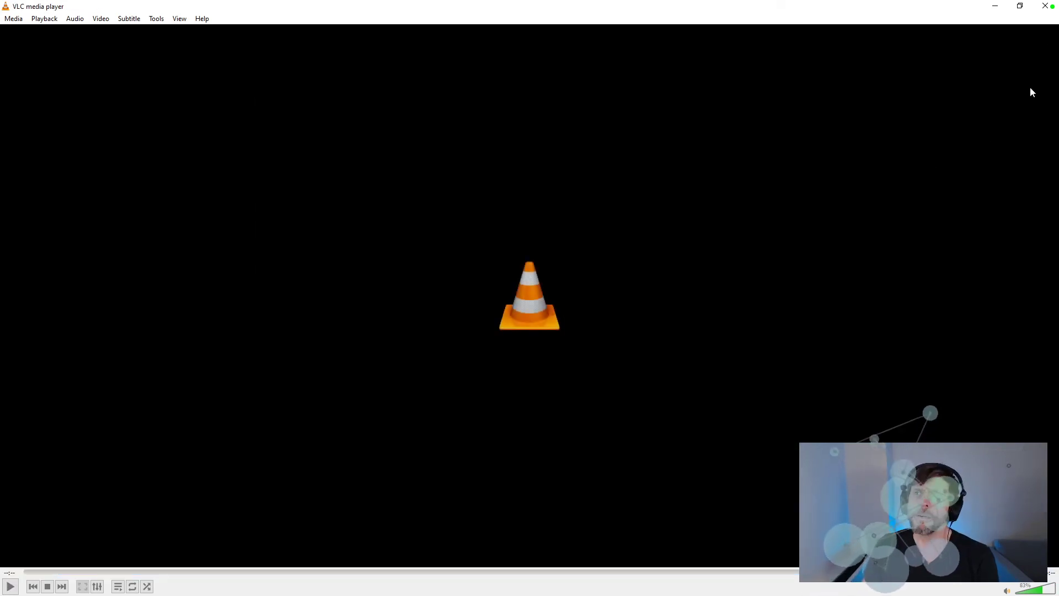
pyautogui.click(1045, 6)
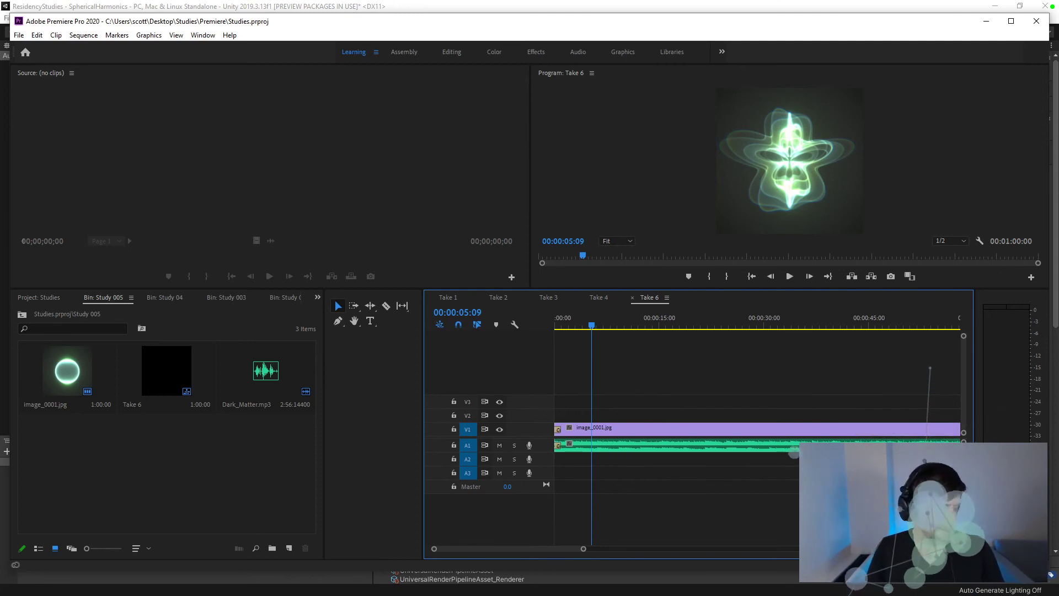
# - Rename the Take 6 sequence in the Study 005 bin as Take 5, save the project and close Premiere Pro
pyautogui.click(160, 381)
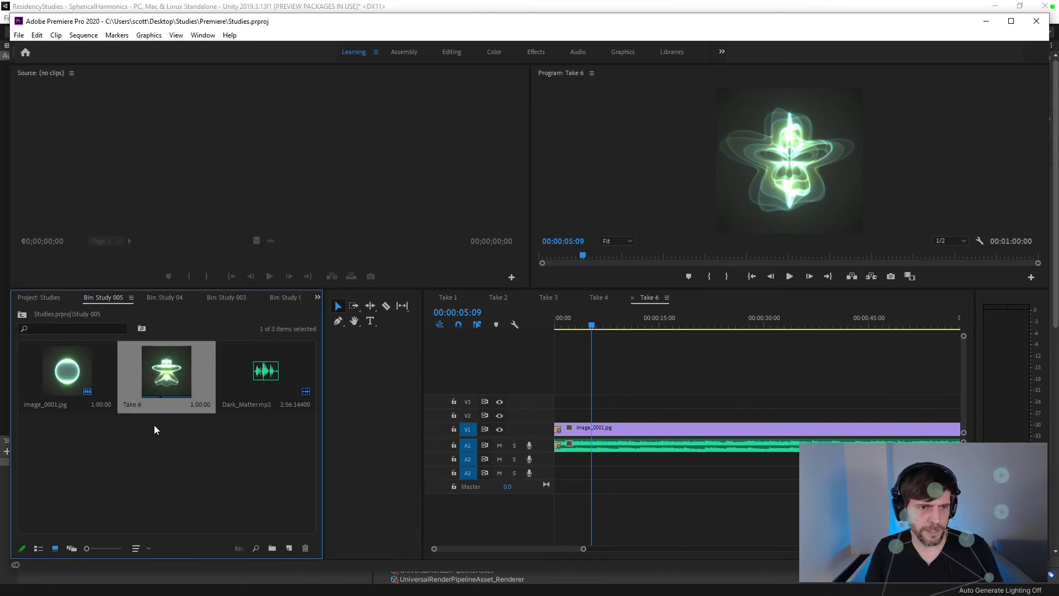
pyautogui.click(133, 404)
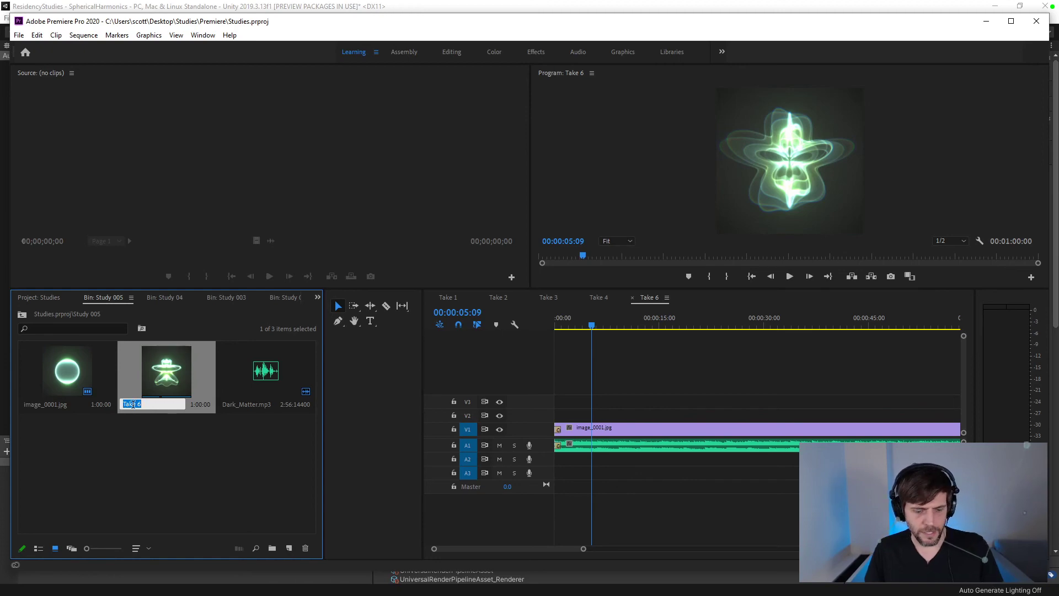
pyautogui.write('Take 5')
pyautogui.press('Tab')
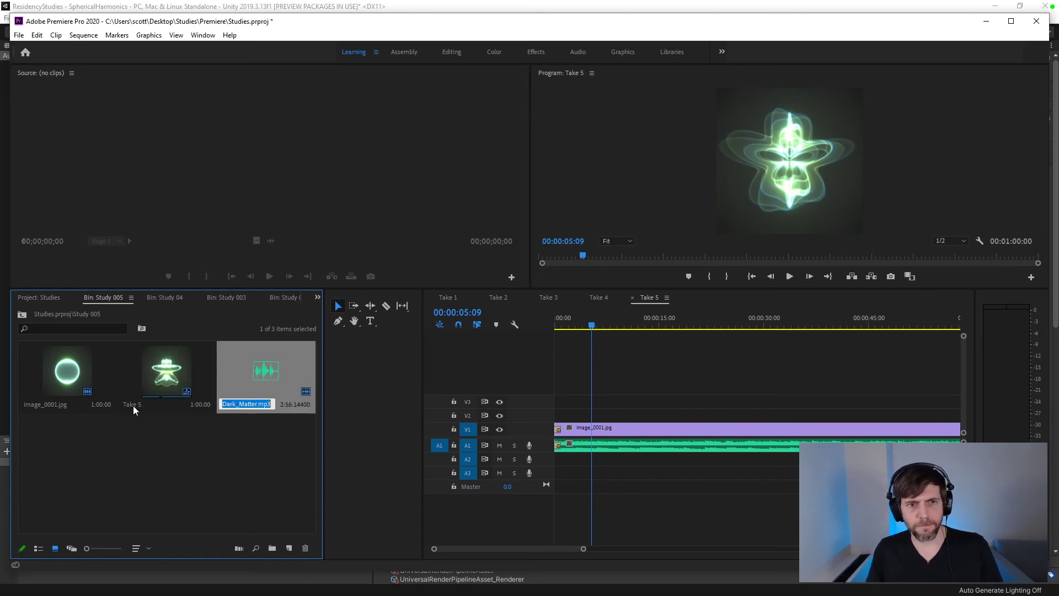
pyautogui.click(215, 467)
pyautogui.hotkey('ctrl', 's')
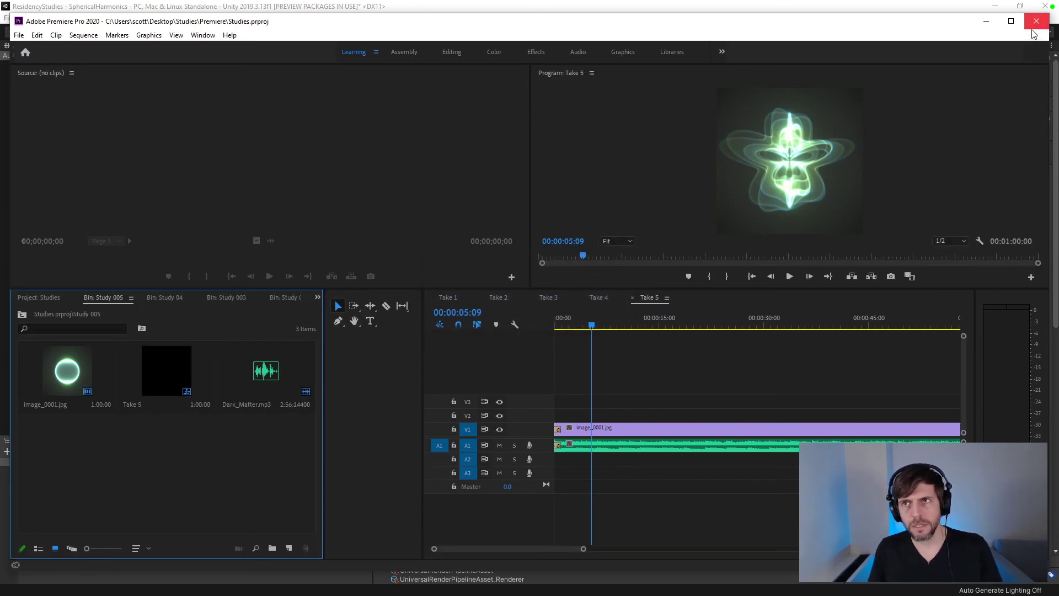
pyautogui.click(1033, 28)
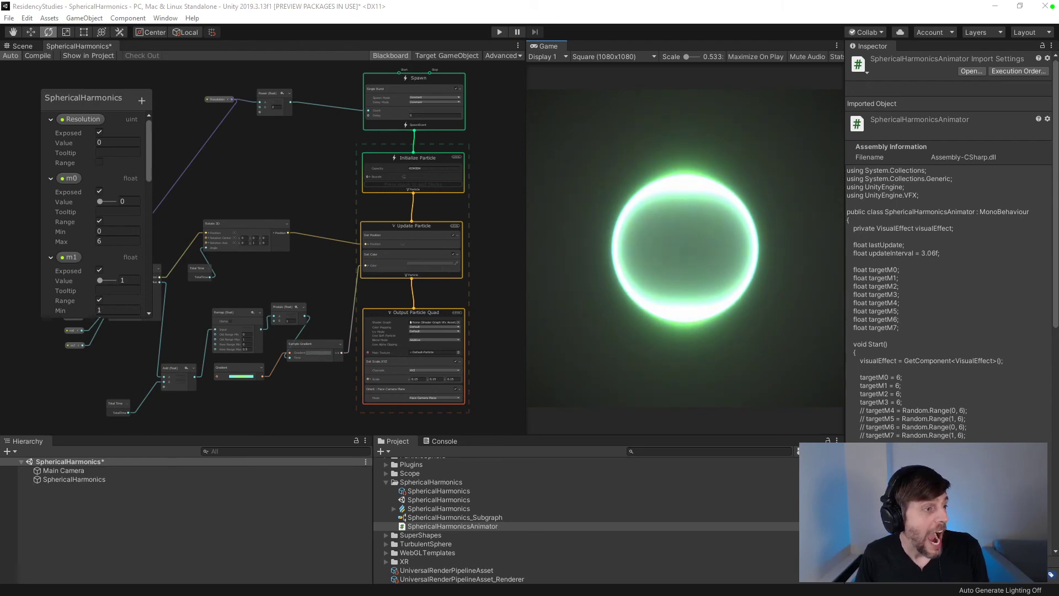
# - Bring the browser window with OpenAI's Jukebox page over Unity, enlarge it and look through the Curated samples section
pyautogui.moveTo(1058, 32); pyautogui.dragTo(647, 39)
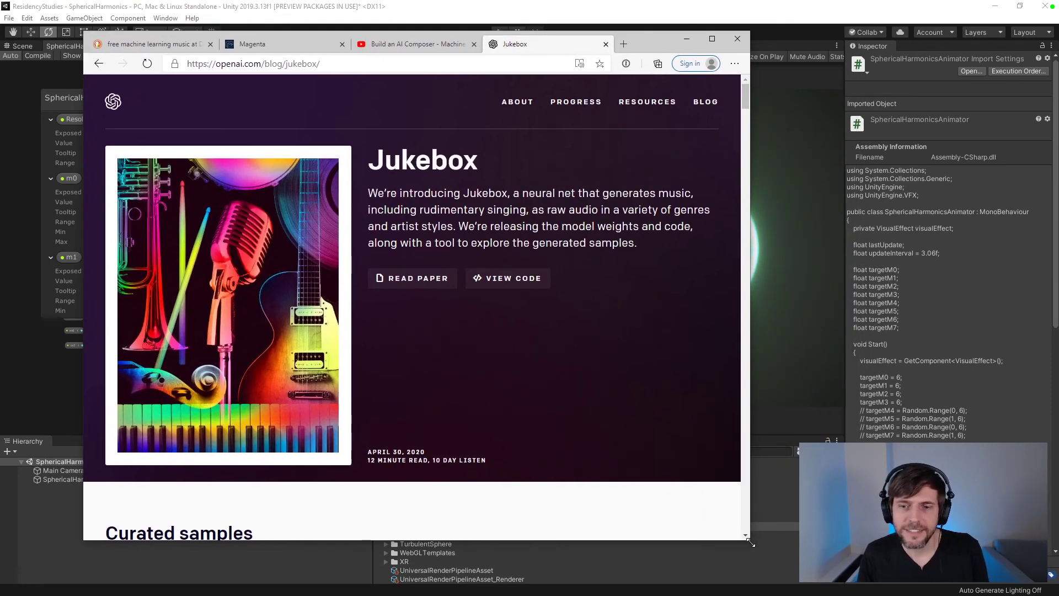
pyautogui.moveTo(750, 539); pyautogui.dragTo(965, 569)
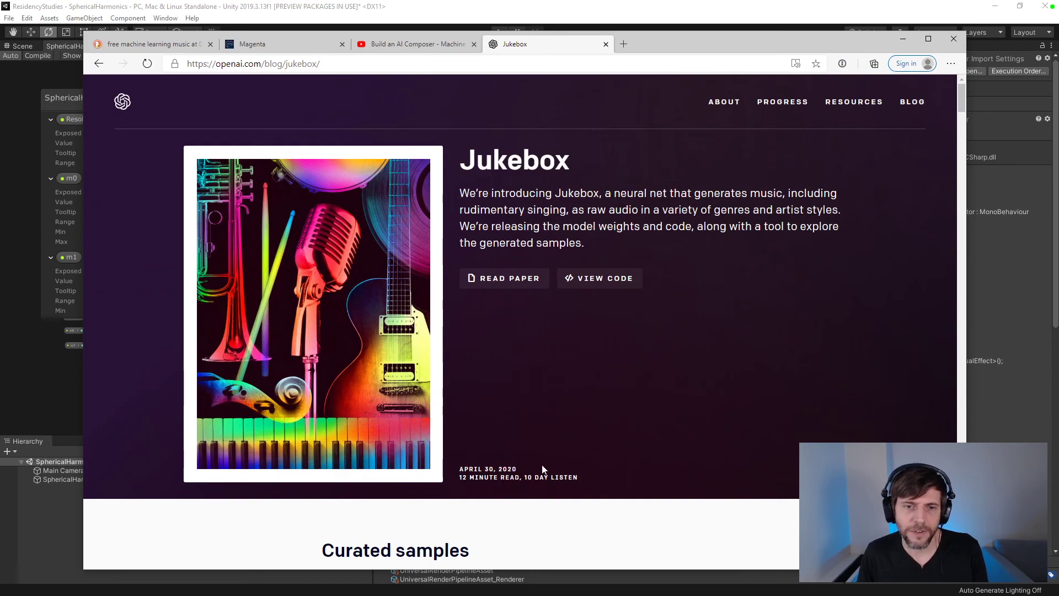
pyautogui.scroll(-5, 711, 425)
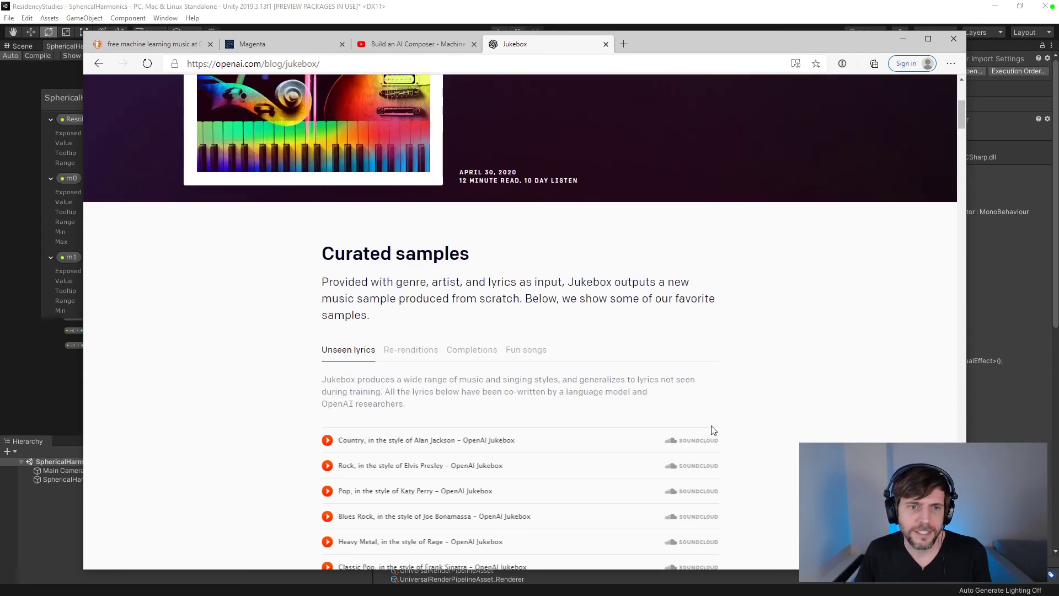
pyautogui.scroll(-4, 715, 431)
pyautogui.scroll(1, 713, 430)
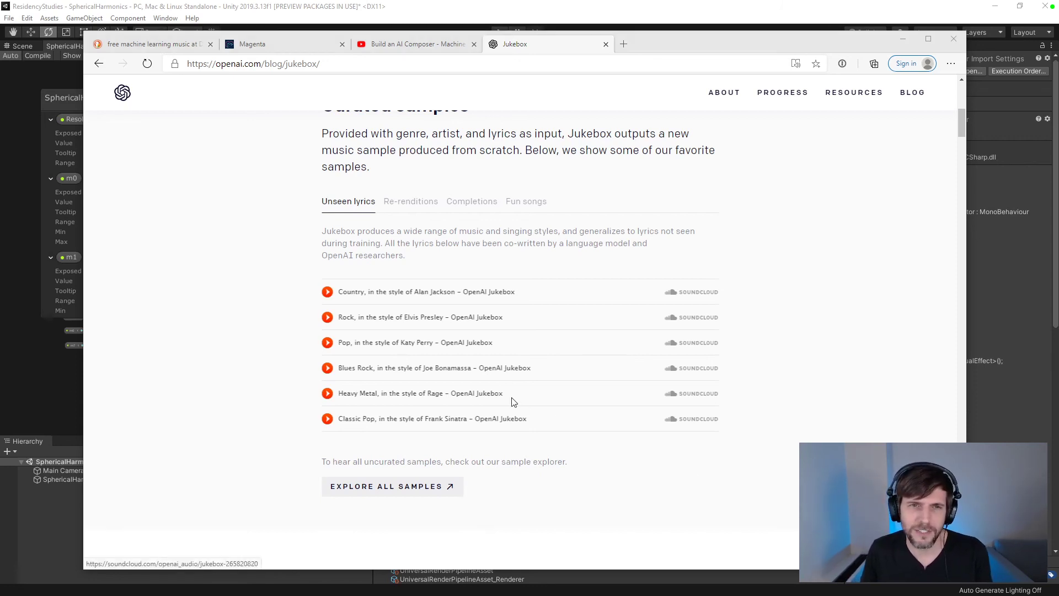
pyautogui.scroll(2, 513, 402)
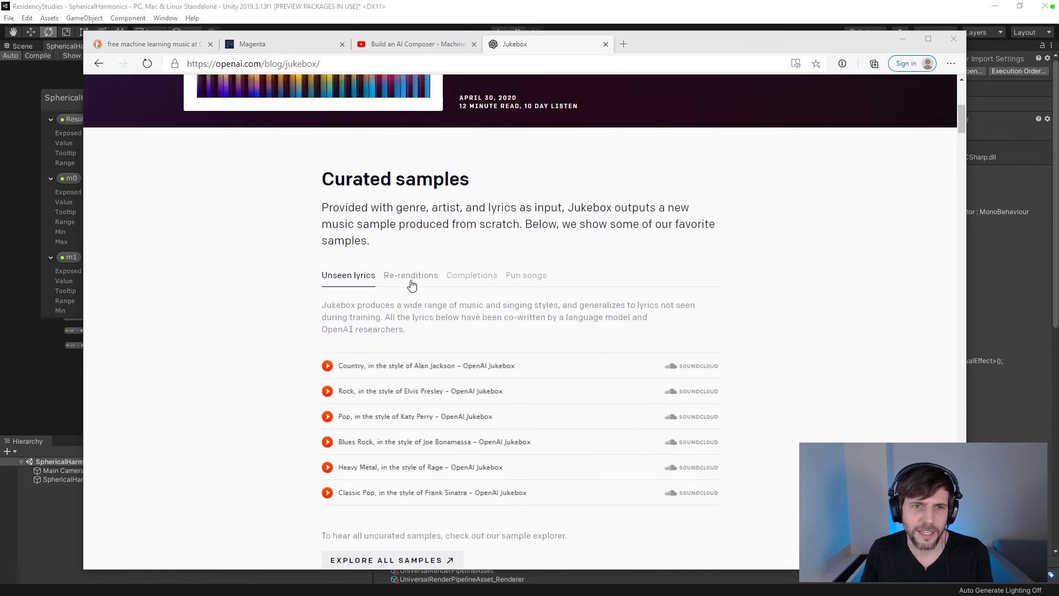
# - Browse the Re-renditions, Completions and Fun songs categories of the curated samples
pyautogui.click(410, 276)
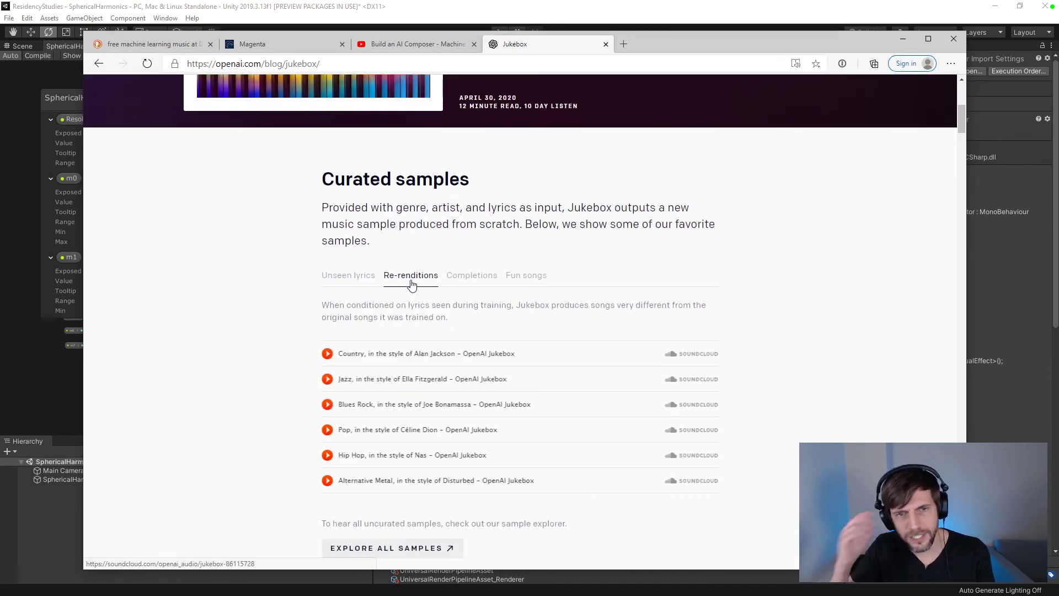
pyautogui.click(468, 280)
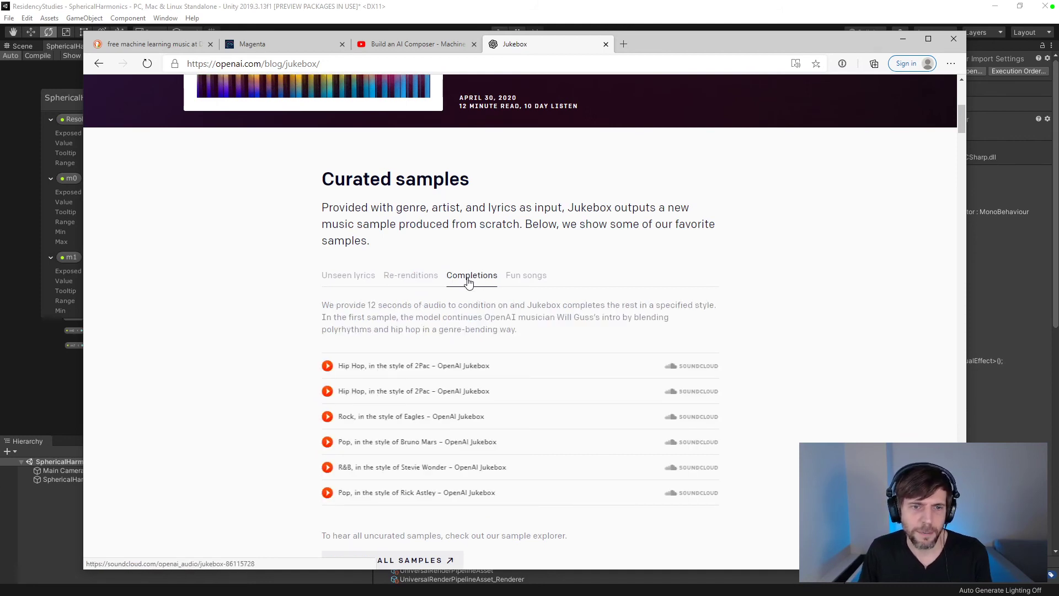
pyautogui.click(538, 286)
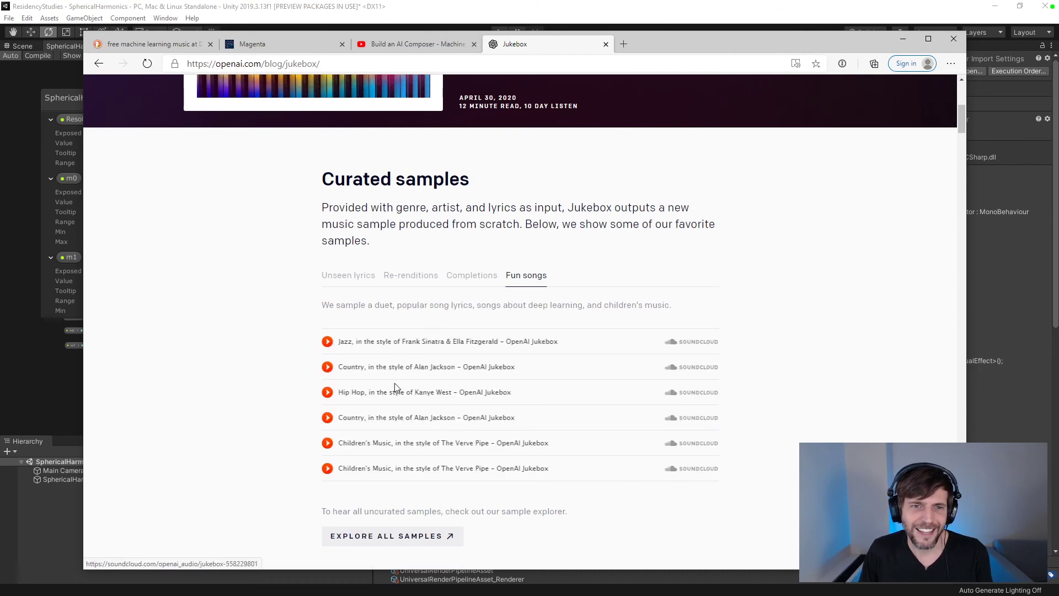
# - Play the Kanye West style hip hop sample, then the Alan Jackson style country sample under Unseen lyrics, and pause it
pyautogui.click(327, 393)
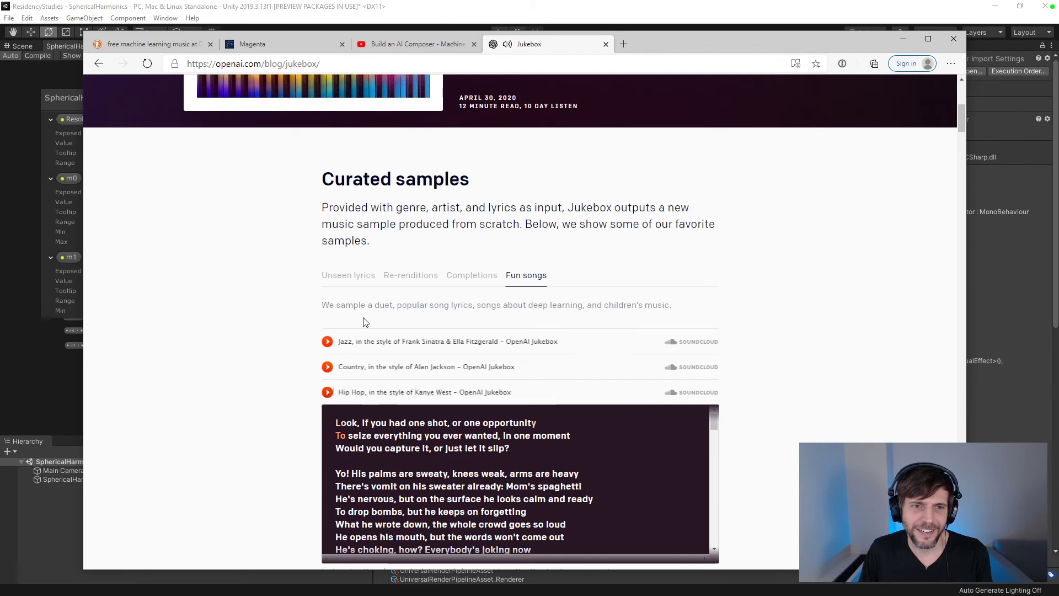
pyautogui.click(358, 278)
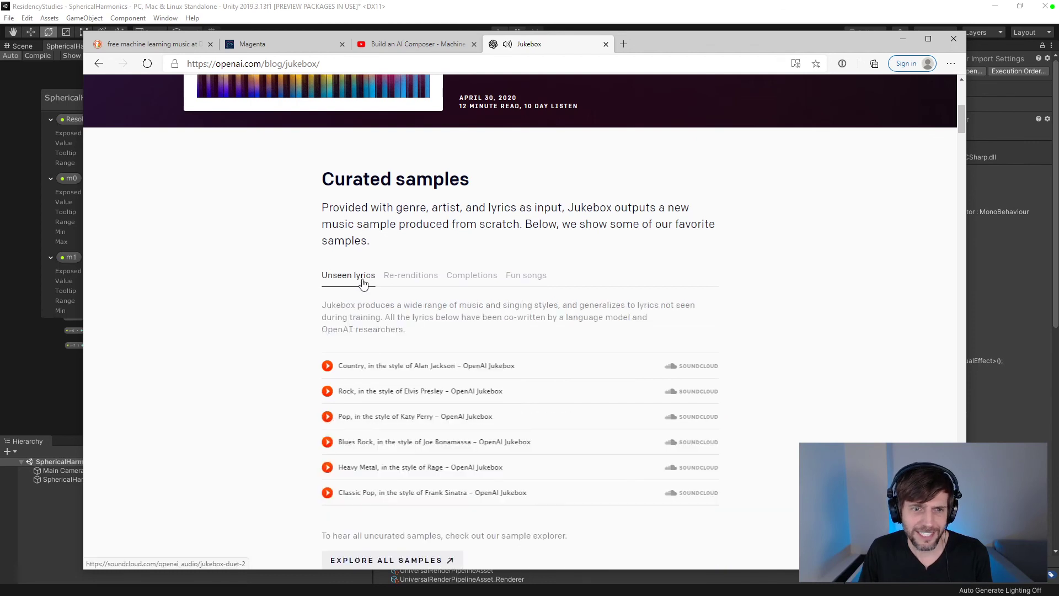
pyautogui.click(327, 365)
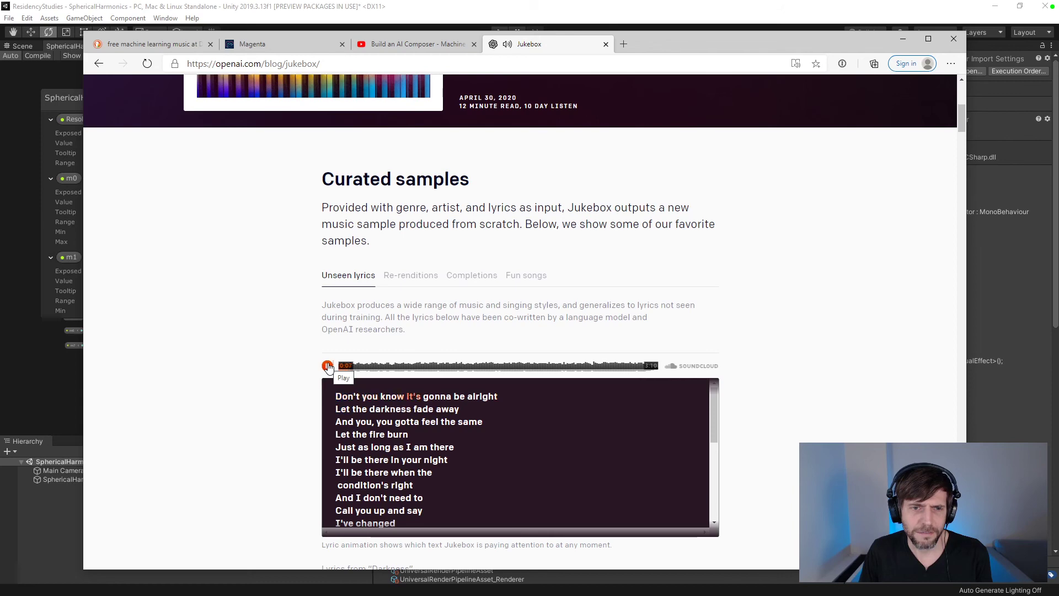
pyautogui.click(328, 365)
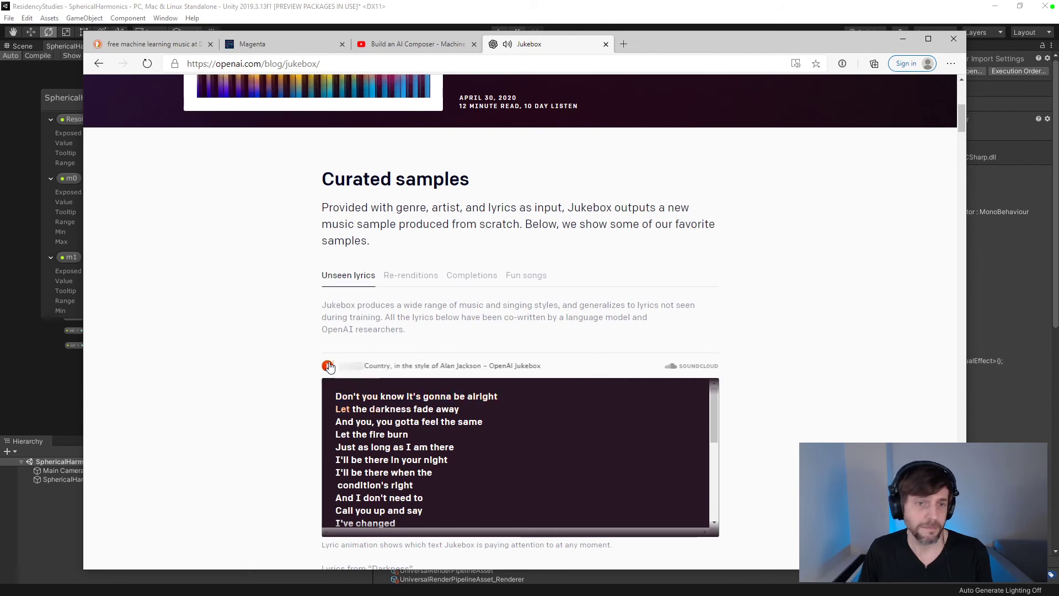
# - Skim the Jukebox article from Motivation and prior work through the compression diagrams and artist map down to the Timeline
pyautogui.scroll(-4, 308, 374)
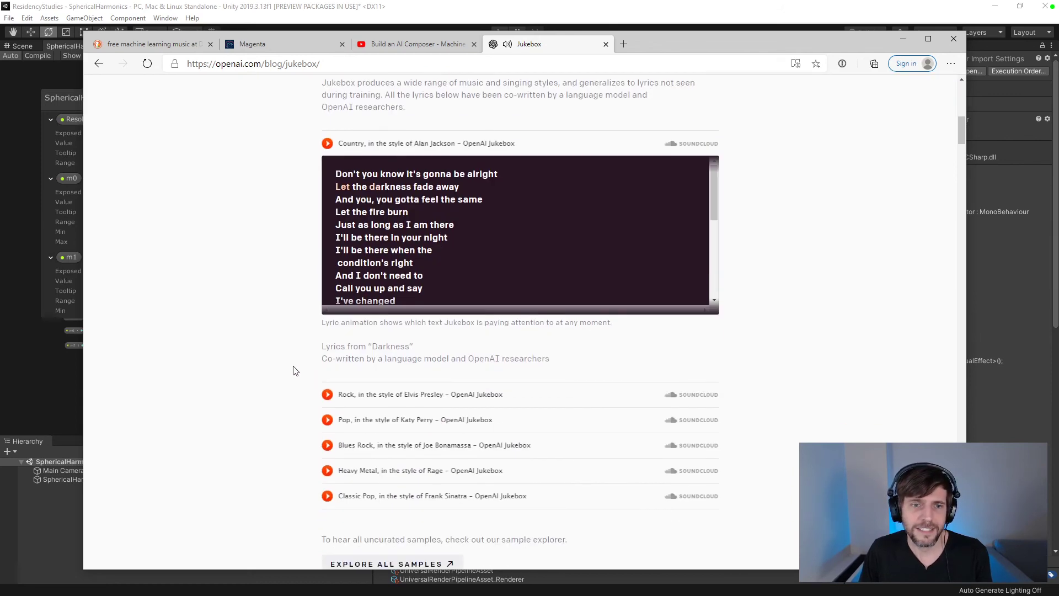
pyautogui.scroll(-8, 295, 370)
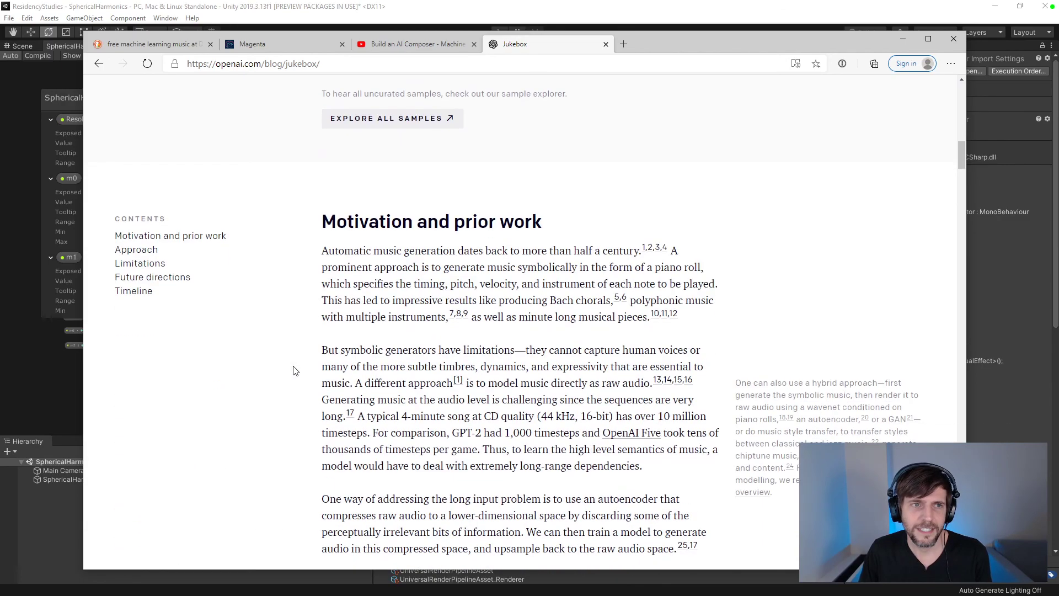
pyautogui.scroll(-11, 295, 370)
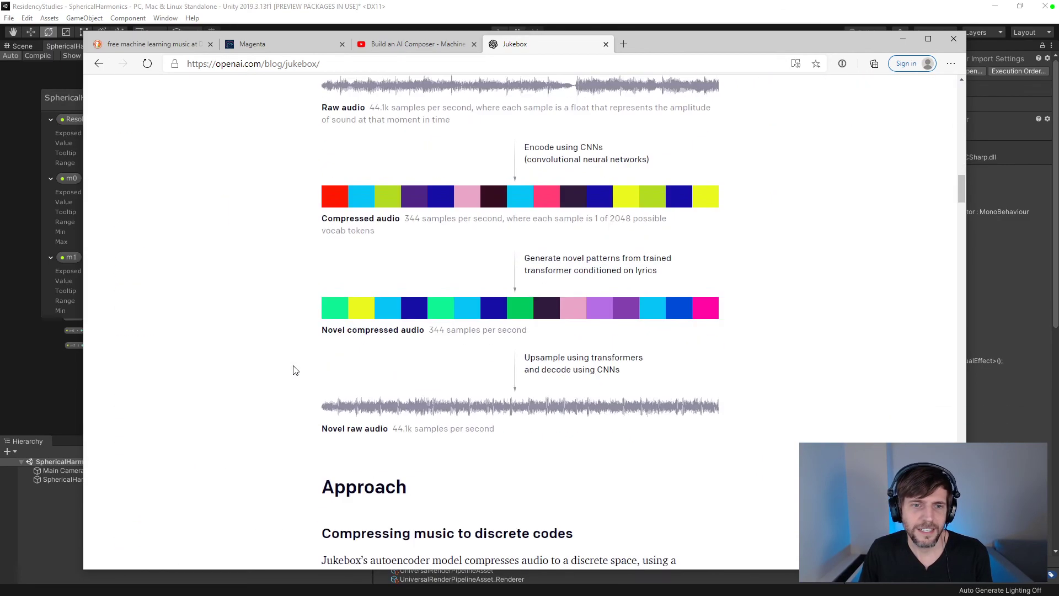
pyautogui.scroll(-18, 295, 369)
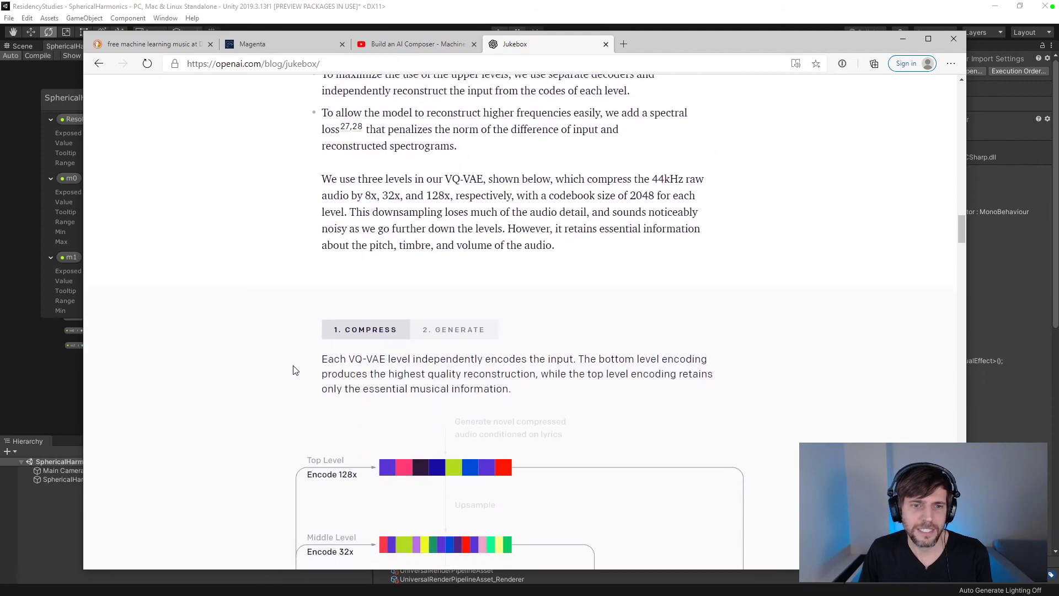
pyautogui.scroll(-7, 655, 439)
pyautogui.moveTo(960, 264); pyautogui.dragTo(965, 319)
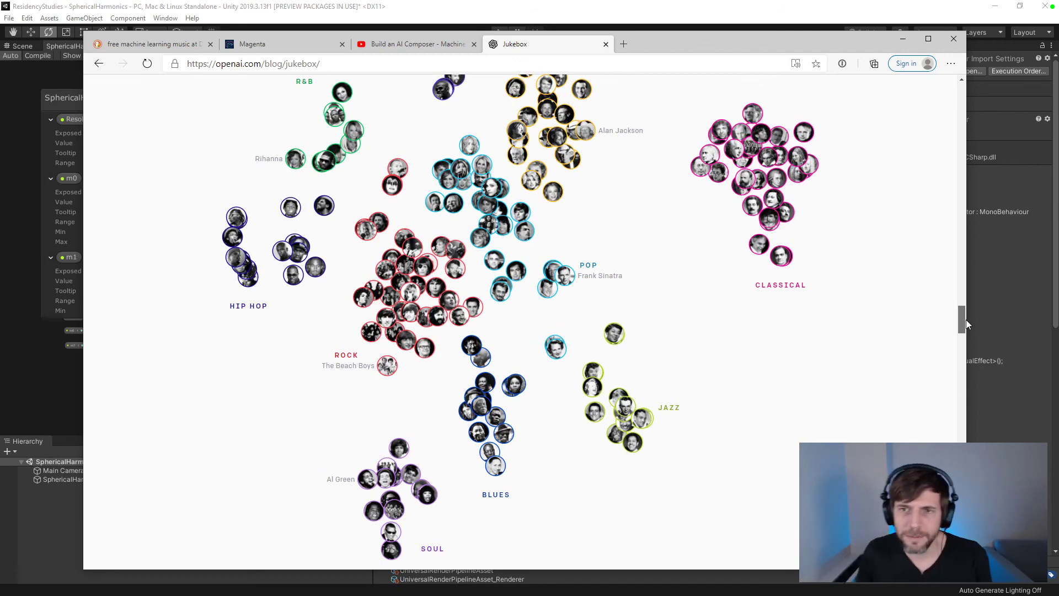
pyautogui.moveTo(958, 321); pyautogui.dragTo(949, 431)
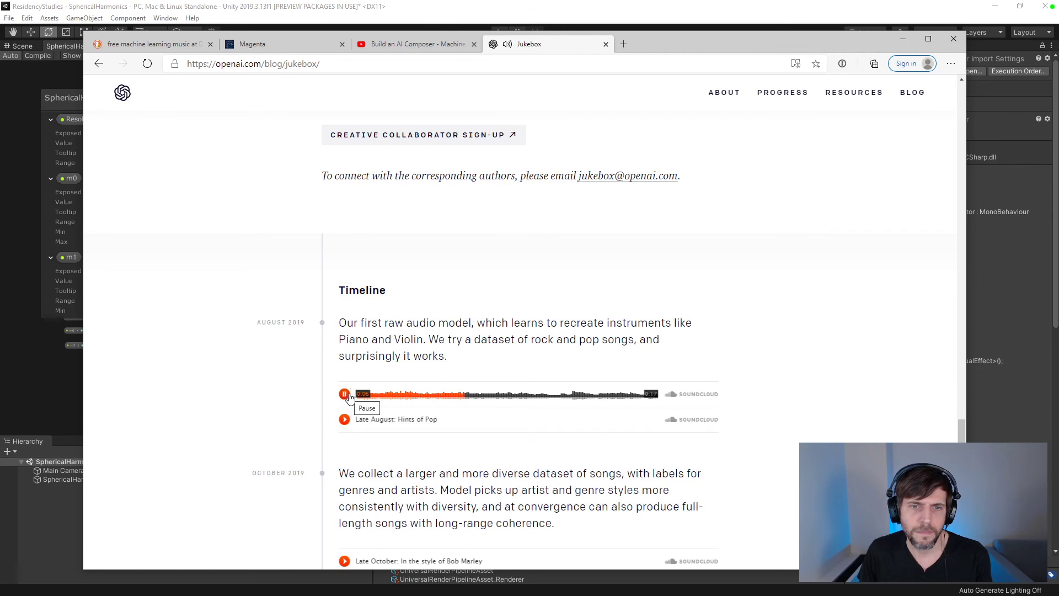
# - Listen to the Early August: Piano and Late August: Hints of Pop samples in the Timeline's August 2019 entry, pausing each
pyautogui.click(348, 395)
pyautogui.click(345, 420)
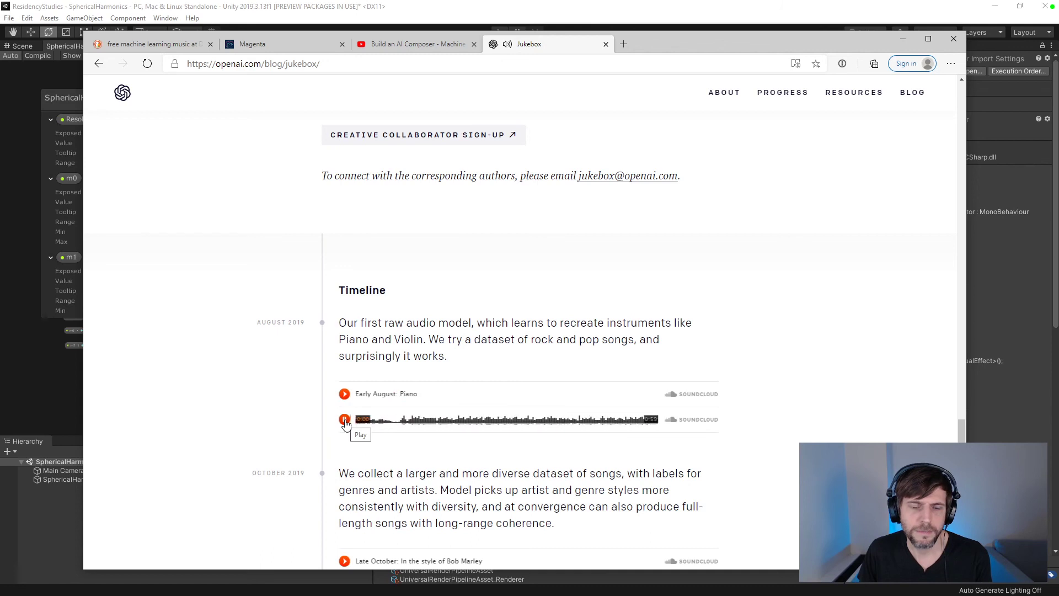
pyautogui.click(484, 420)
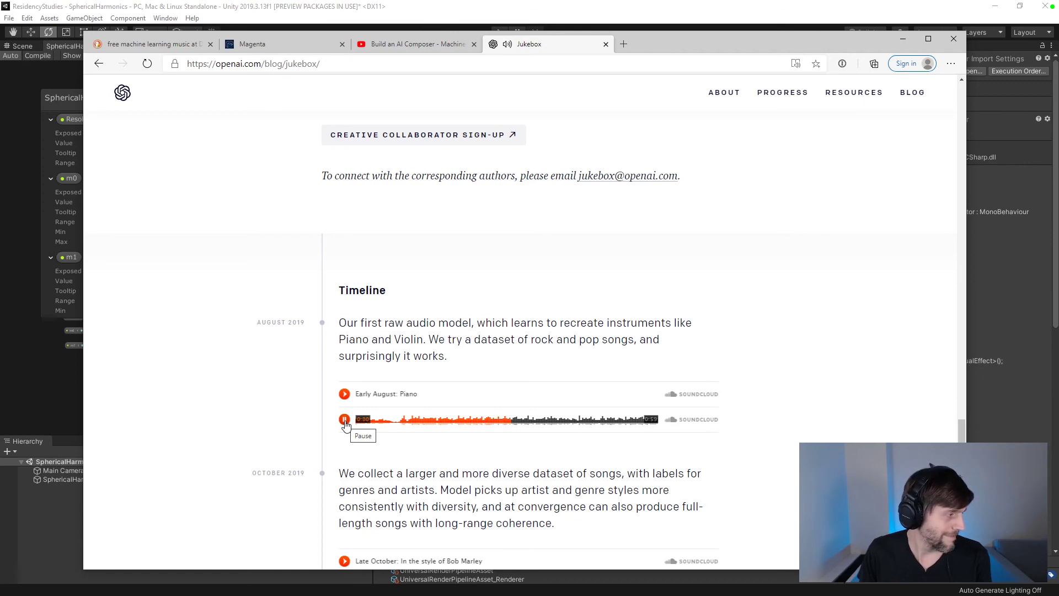
pyautogui.click(345, 421)
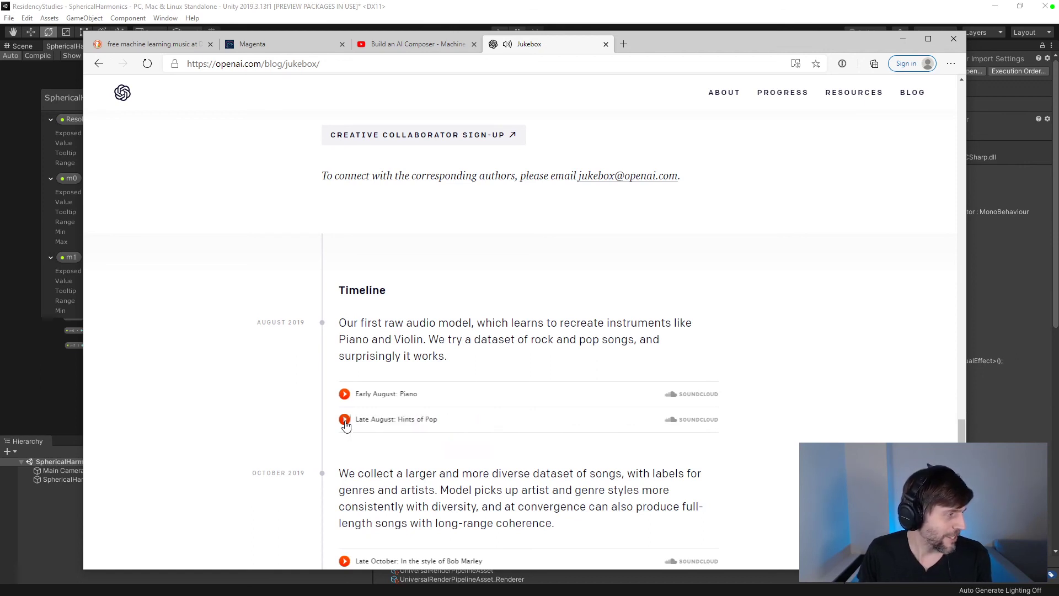
# - Look over the October 2019 and January 2020 entries, then review the artist map and VQ-VAE section back up to Curated samples
pyautogui.scroll(-15, 346, 426)
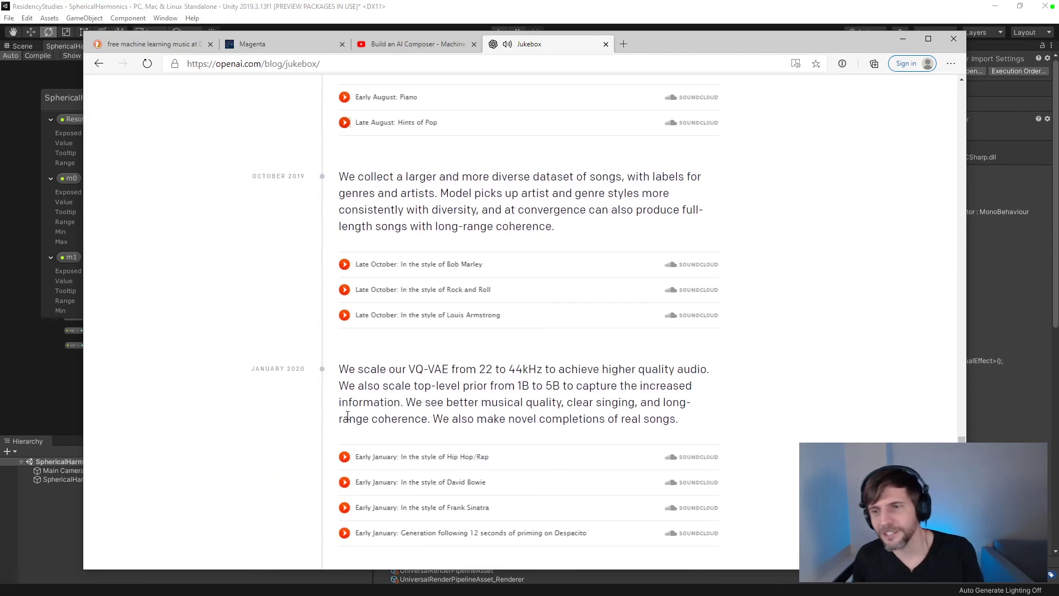
pyautogui.scroll(20, 350, 411)
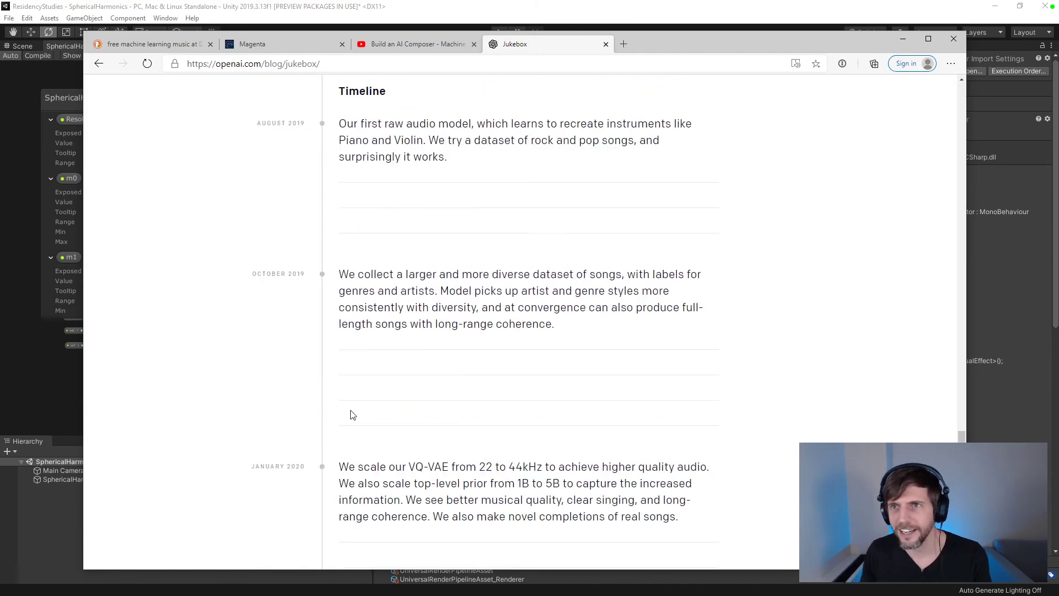
pyautogui.scroll(10, 352, 411)
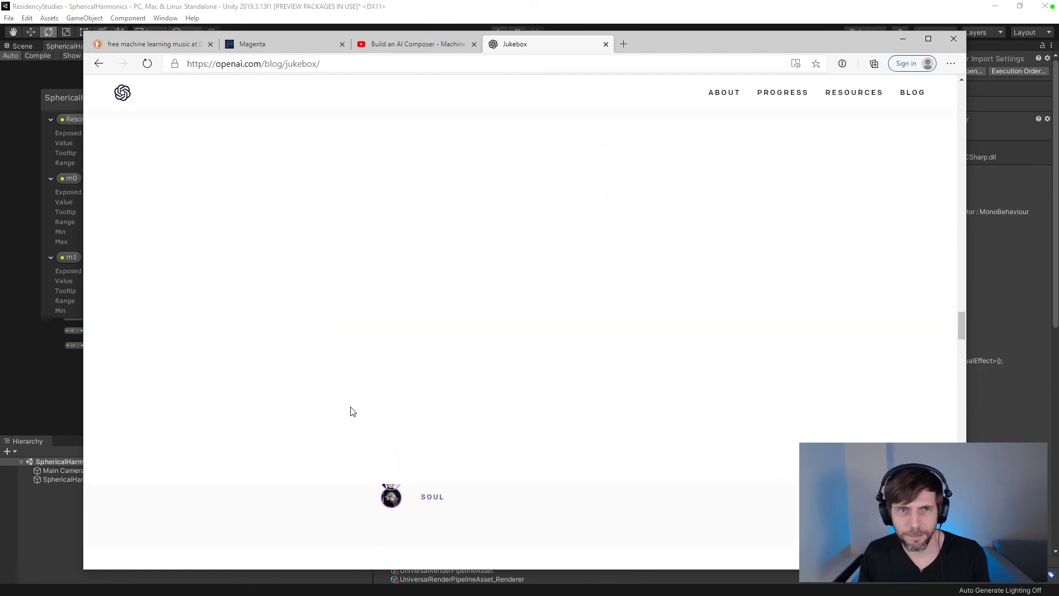
pyautogui.scroll(-5, 352, 408)
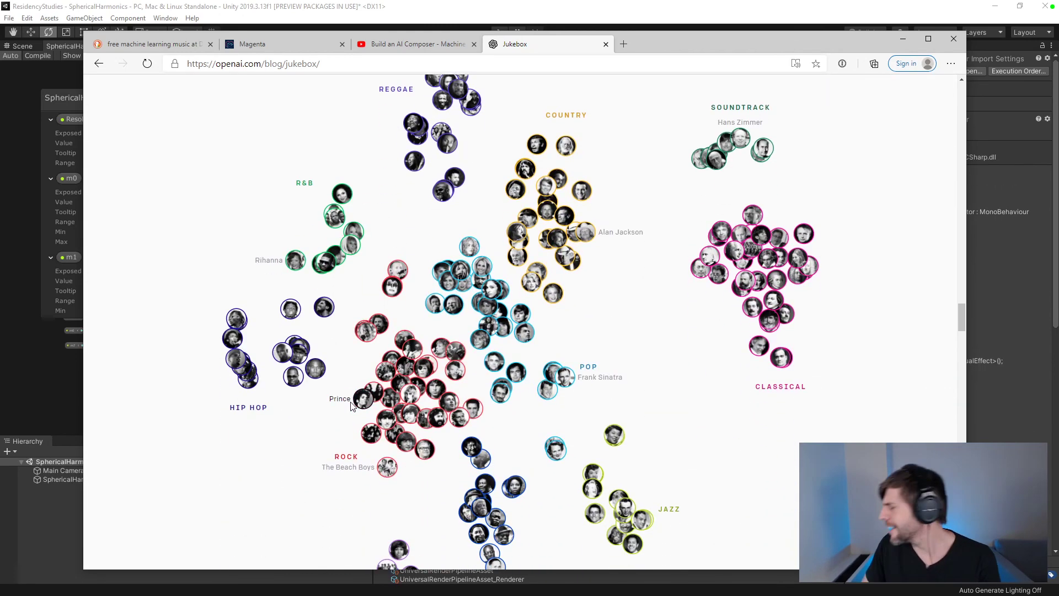
pyautogui.scroll(10, 353, 404)
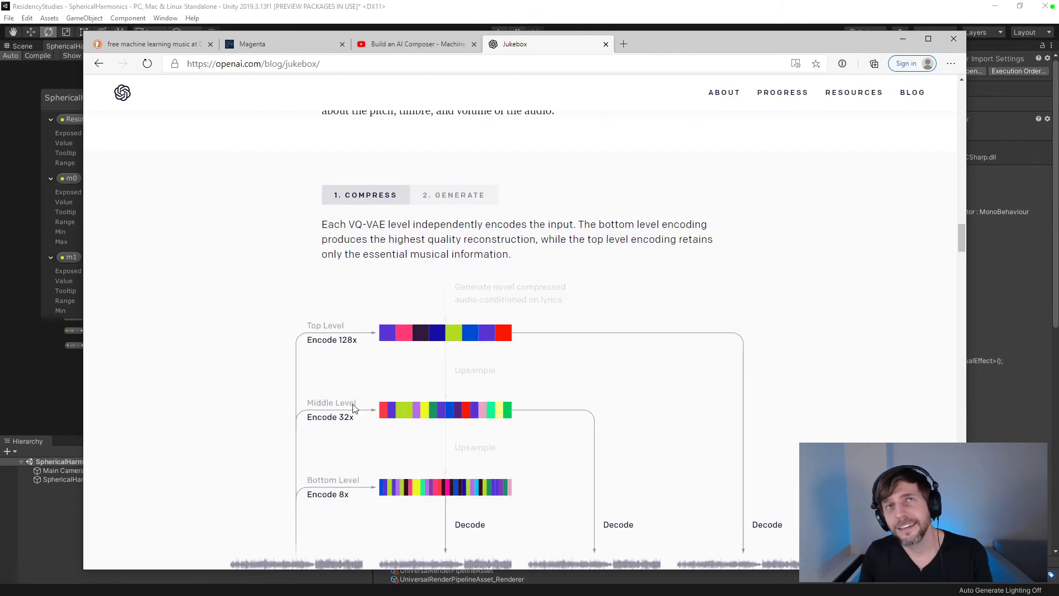
pyautogui.scroll(10, 353, 409)
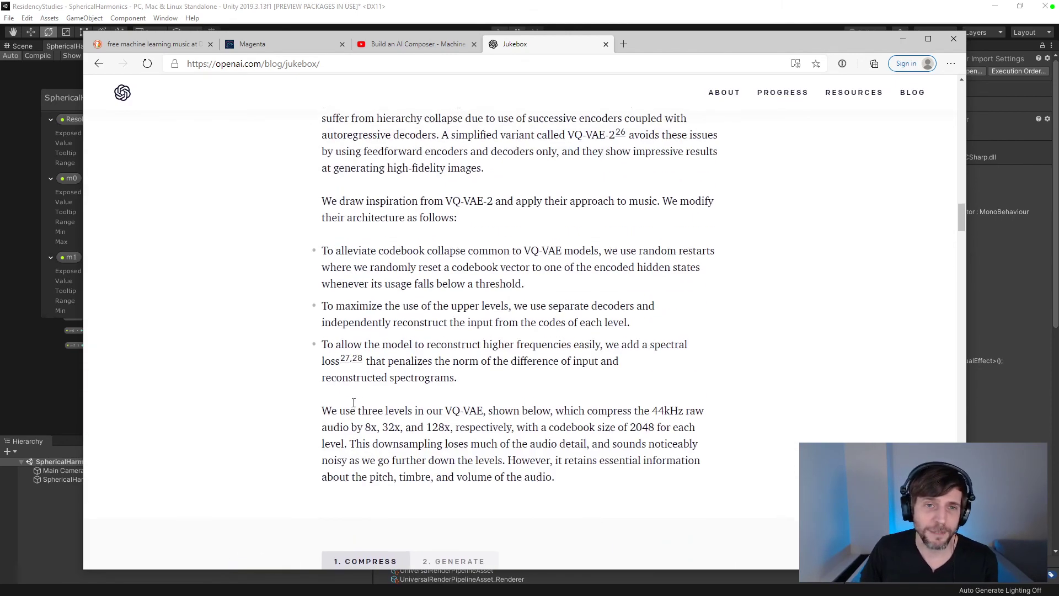
pyautogui.scroll(10, 353, 403)
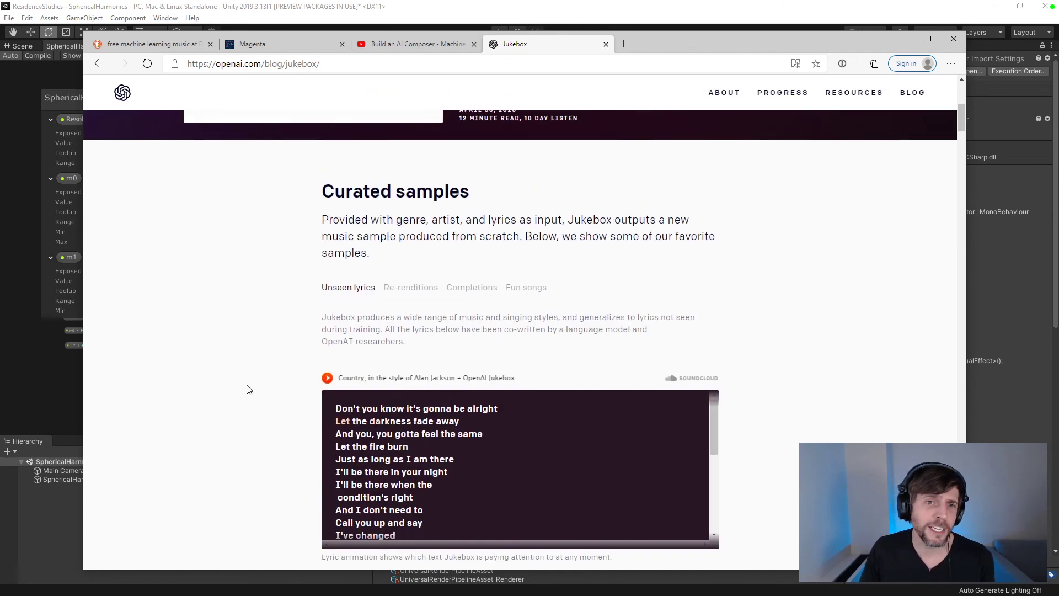
# - Revisit the Re-renditions, Completions and Fun songs categories and return to the Jukebox introduction
pyautogui.scroll(3, 251, 389)
pyautogui.click(405, 436)
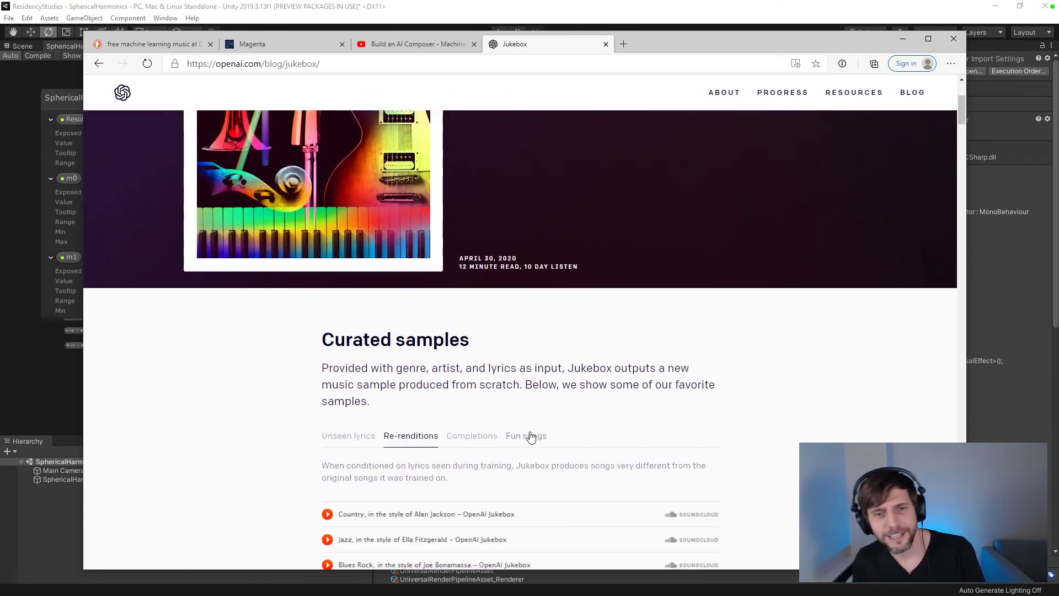
pyautogui.click(473, 436)
pyautogui.click(534, 437)
pyautogui.scroll(4, 535, 438)
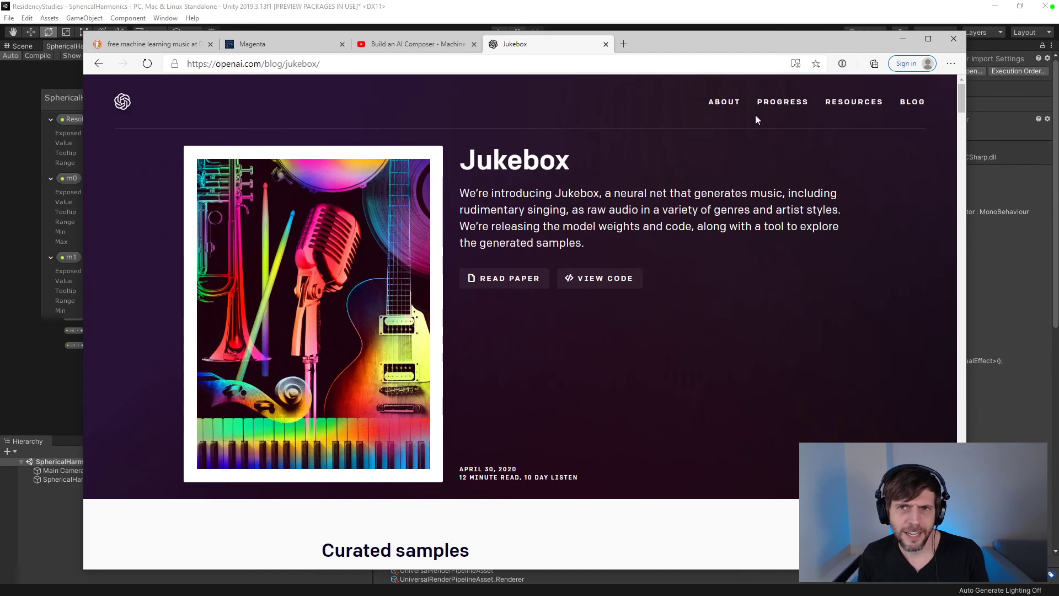
# - Open Jukebox's source code repository on GitHub and read the README's installation, sampling, music prompting and training instructions
pyautogui.click(610, 283)
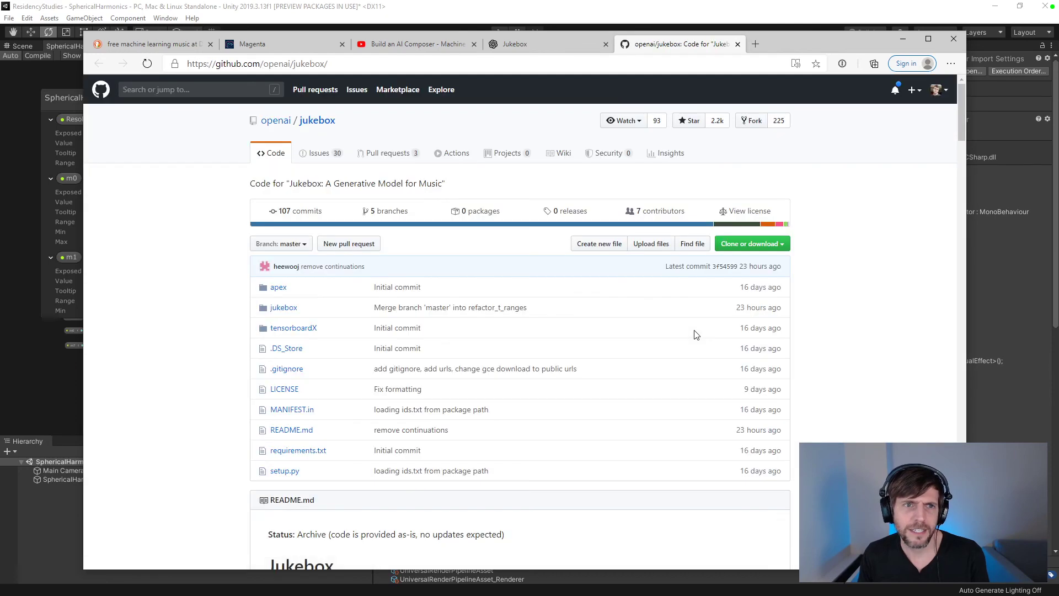
pyautogui.scroll(-4, 696, 335)
pyautogui.scroll(-3, 696, 334)
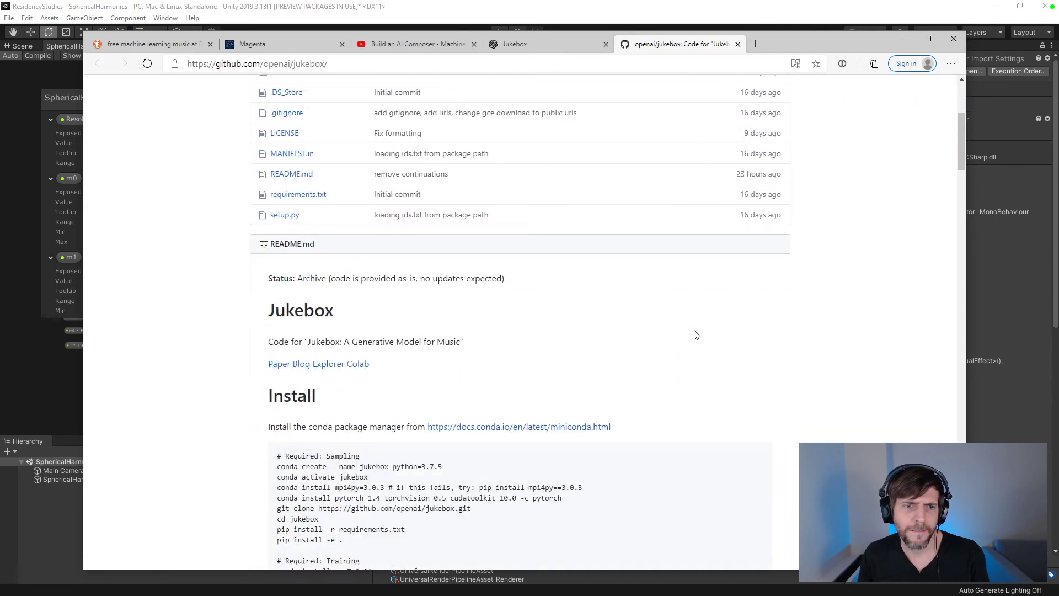
pyautogui.scroll(-4, 696, 335)
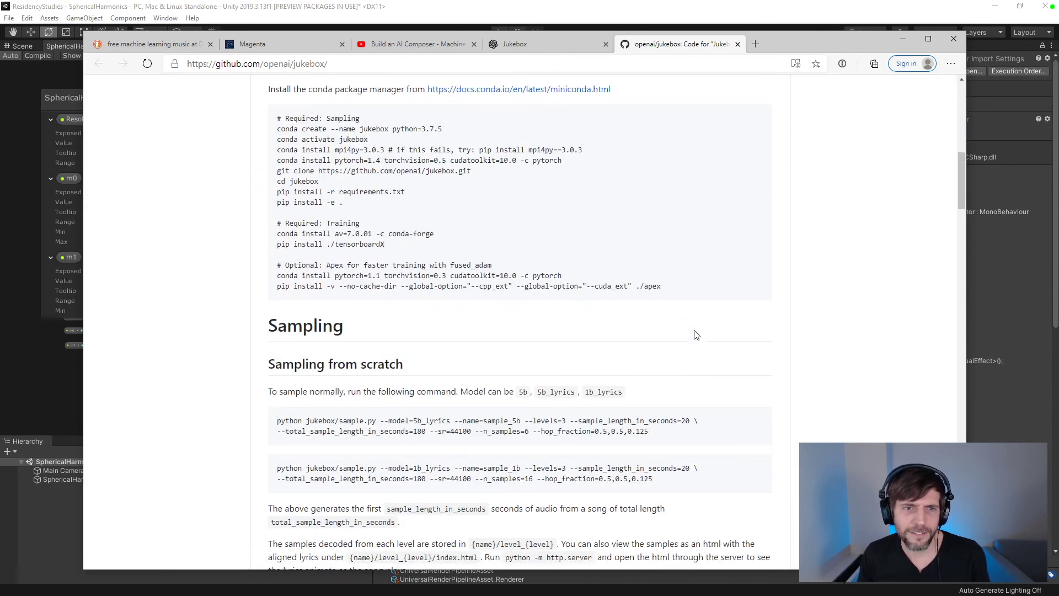
pyautogui.scroll(-4, 697, 335)
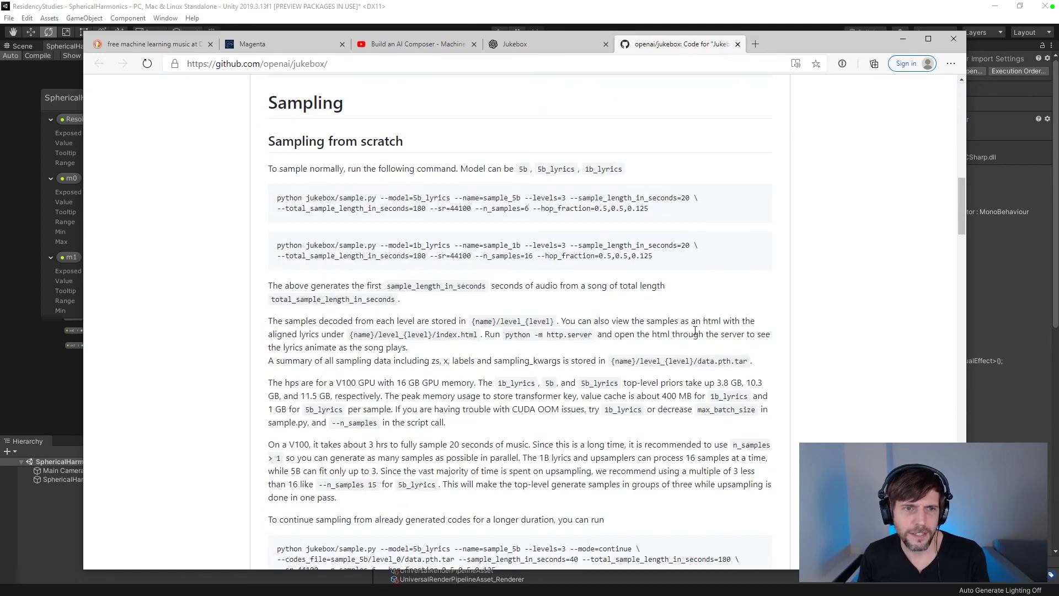
pyautogui.scroll(-11, 695, 331)
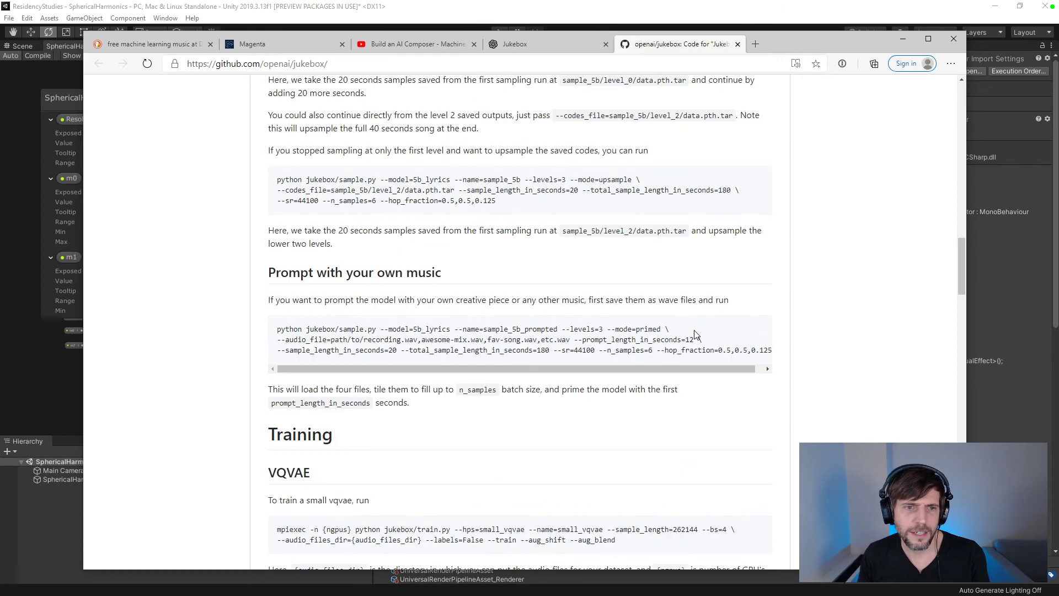
# - Read the rest of the Jukebox README, from VQ-VAE and prior training through labels, lyrics, citation and license, and close the repository page
pyautogui.scroll(-4, 695, 334)
pyautogui.scroll(-8, 697, 335)
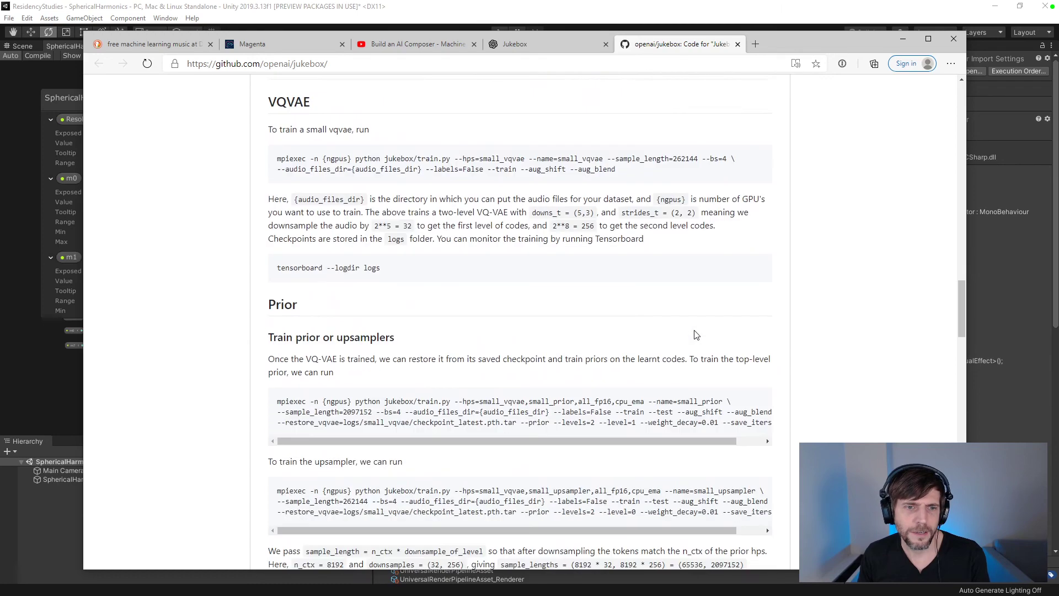
pyautogui.scroll(3, 695, 333)
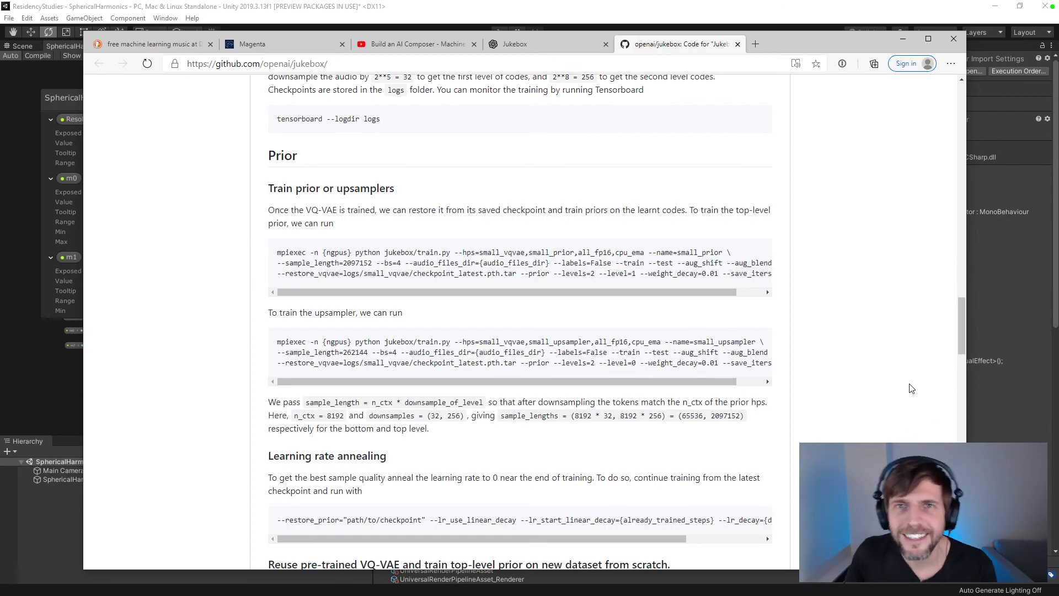
pyautogui.scroll(-2, 805, 270)
pyautogui.scroll(-15, 804, 287)
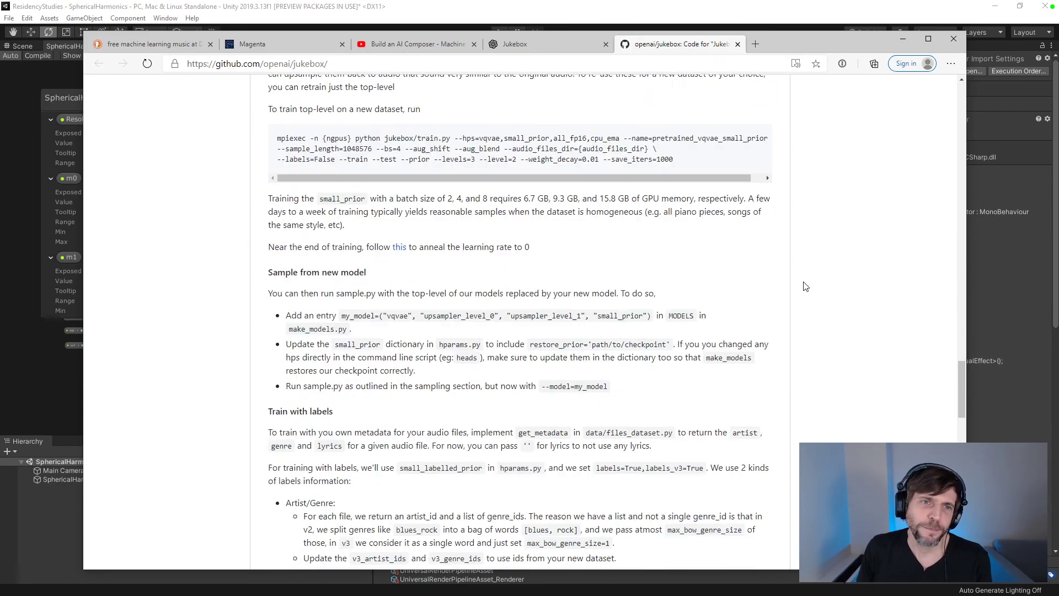
pyautogui.scroll(-3, 805, 284)
pyautogui.scroll(3, 806, 283)
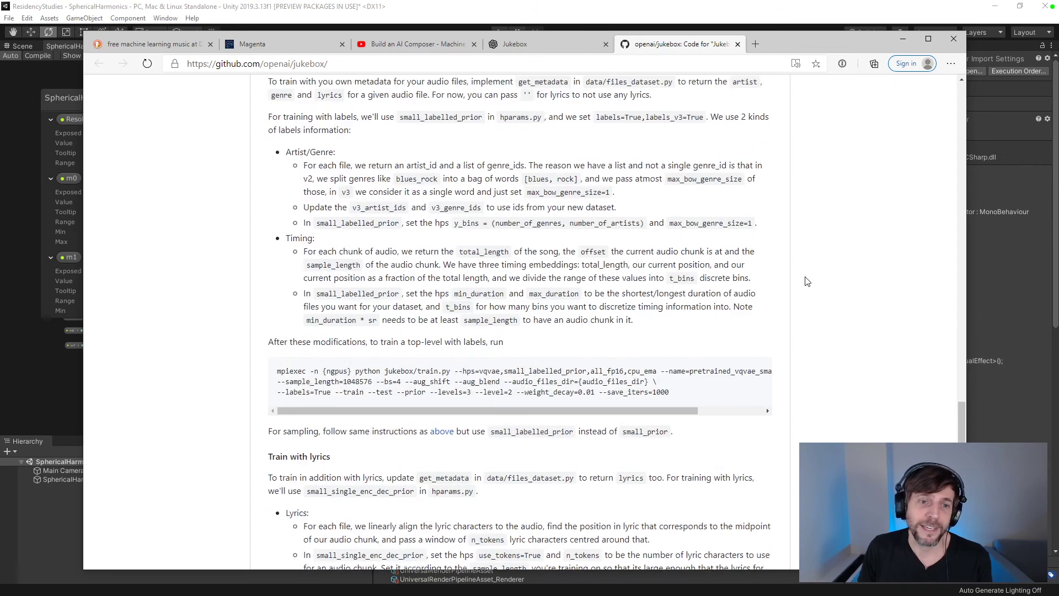
pyautogui.scroll(-3, 807, 282)
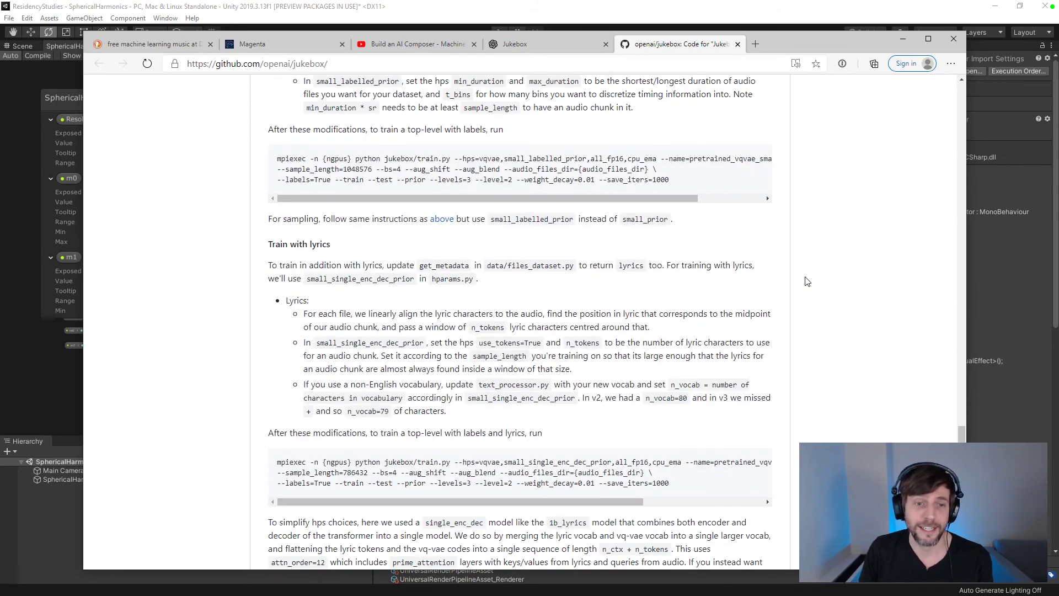
pyautogui.scroll(-5, 807, 282)
pyautogui.scroll(-8, 807, 282)
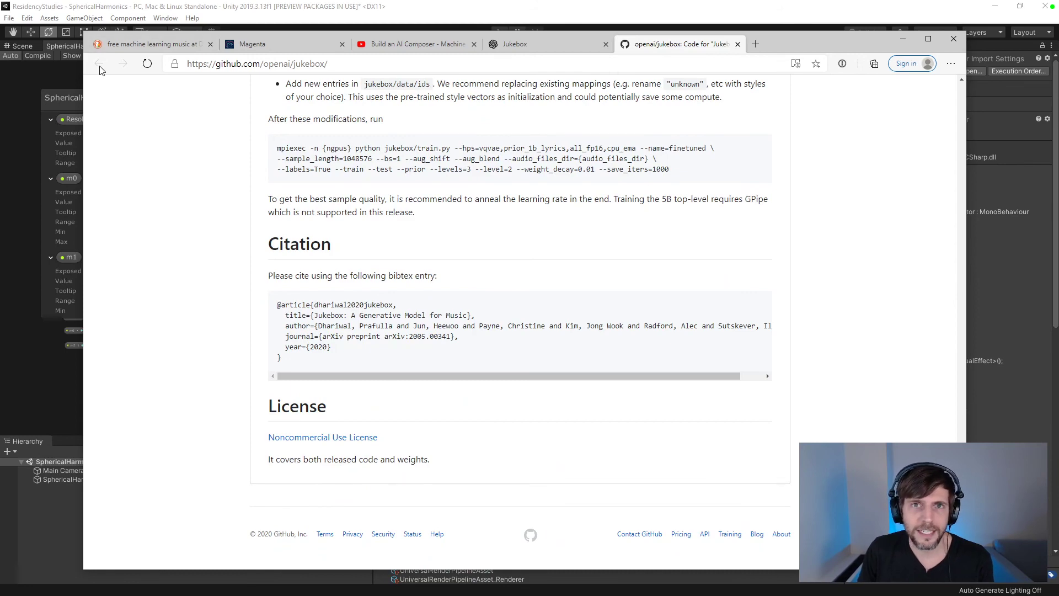
pyautogui.click(738, 44)
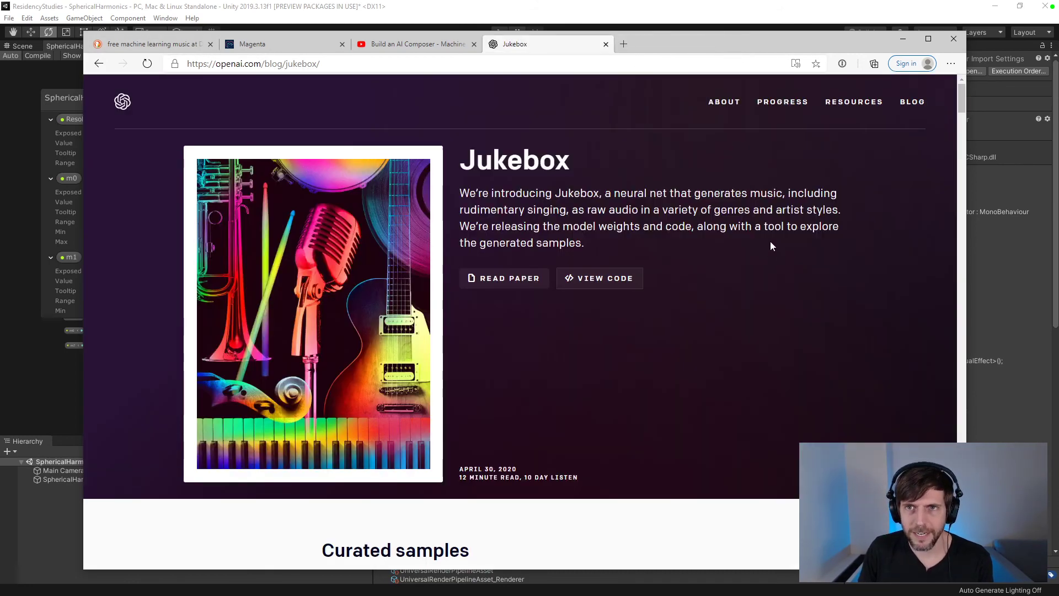
# - Look over the milestone releases on OpenAI's Progress page and return to the Jukebox article
pyautogui.click(778, 102)
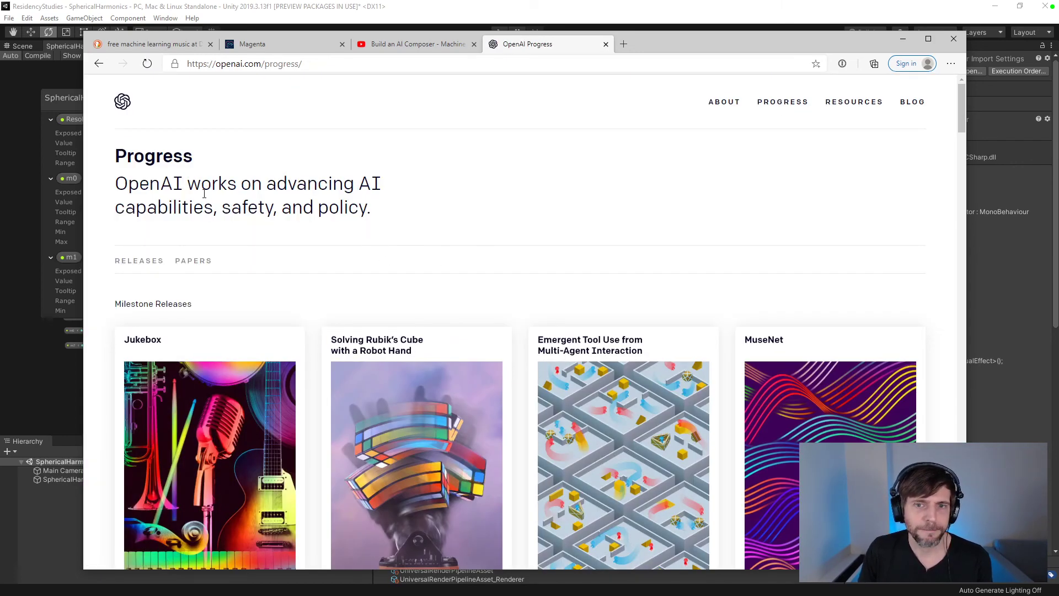
pyautogui.scroll(-5, 205, 193)
pyautogui.scroll(1, 209, 194)
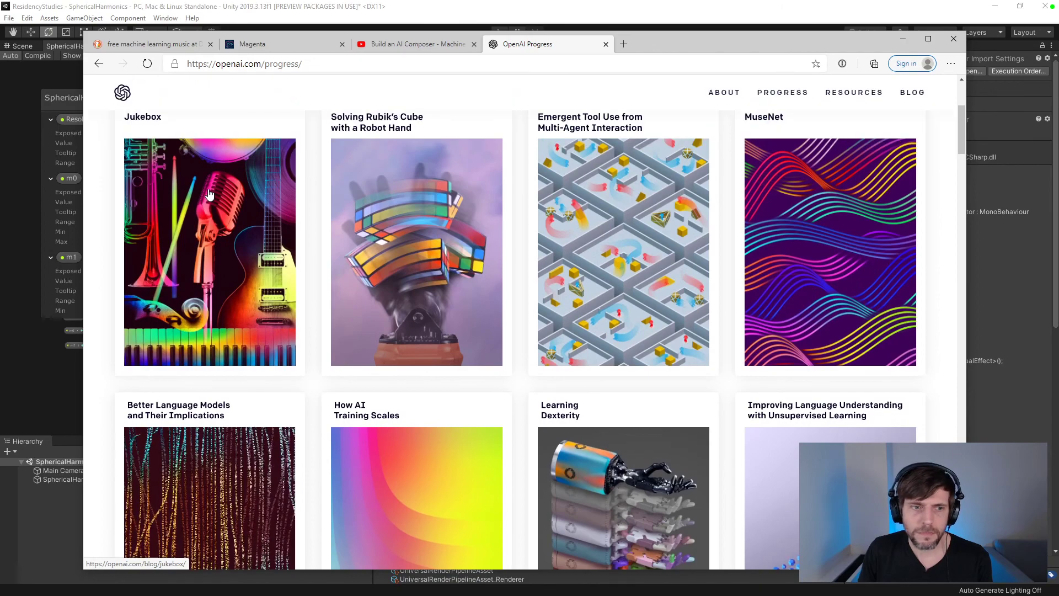
pyautogui.scroll(-3, 209, 194)
pyautogui.scroll(-5, 209, 192)
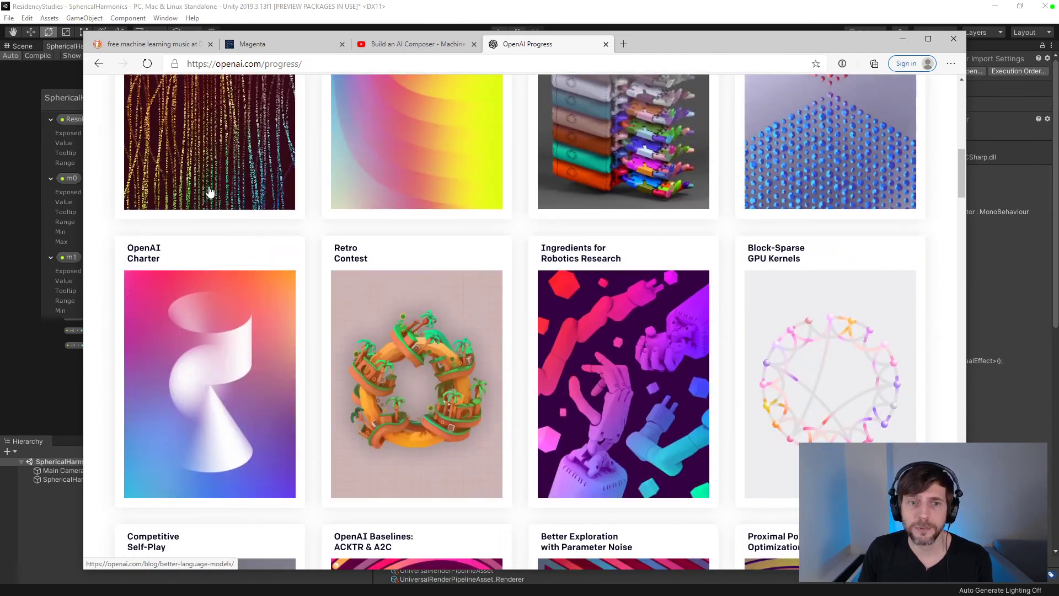
pyautogui.scroll(-4, 210, 192)
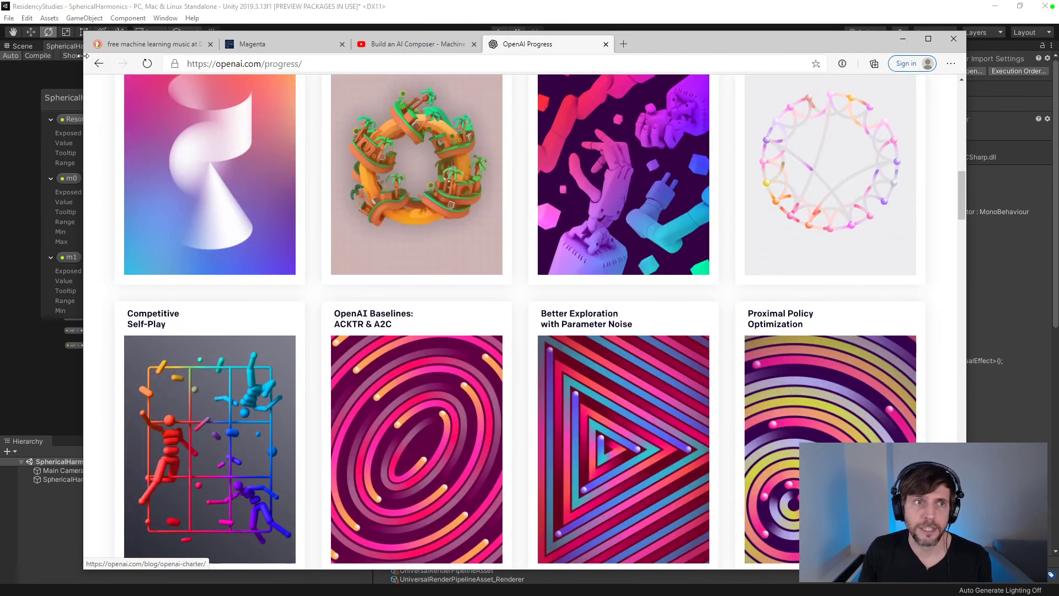
pyautogui.click(98, 64)
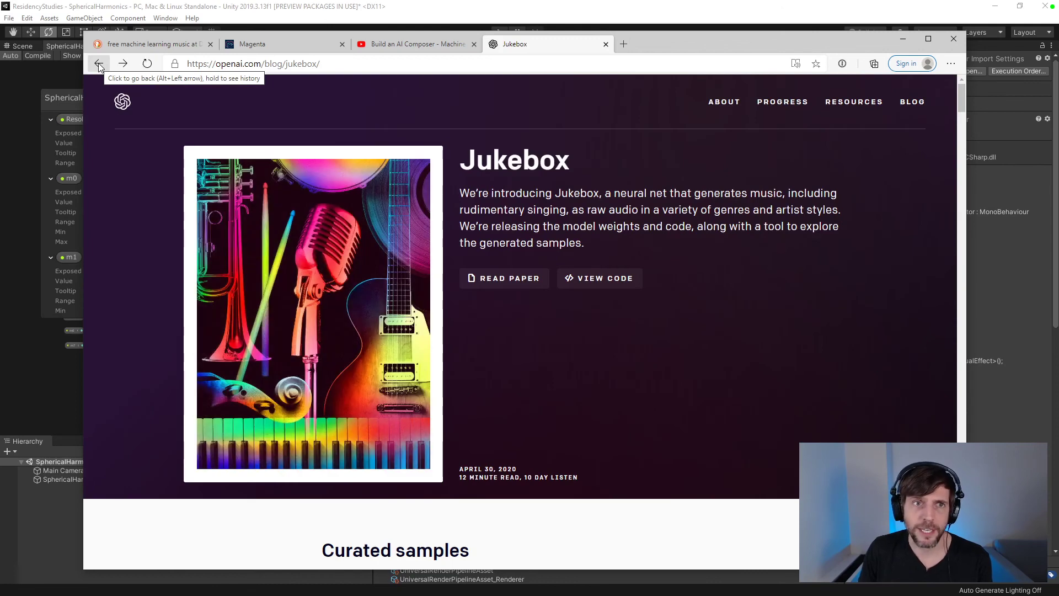
# - Close the Jukebox and AI composer video pages, and open Magenta.js's existing applications in a new tab
pyautogui.click(605, 44)
pyautogui.click(474, 44)
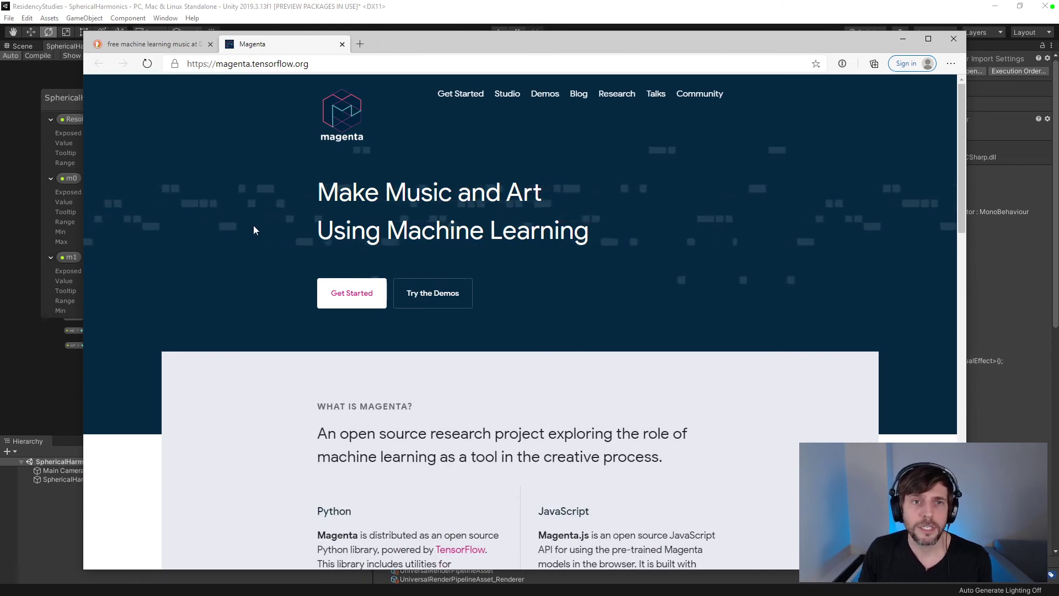
pyautogui.scroll(-4, 254, 224)
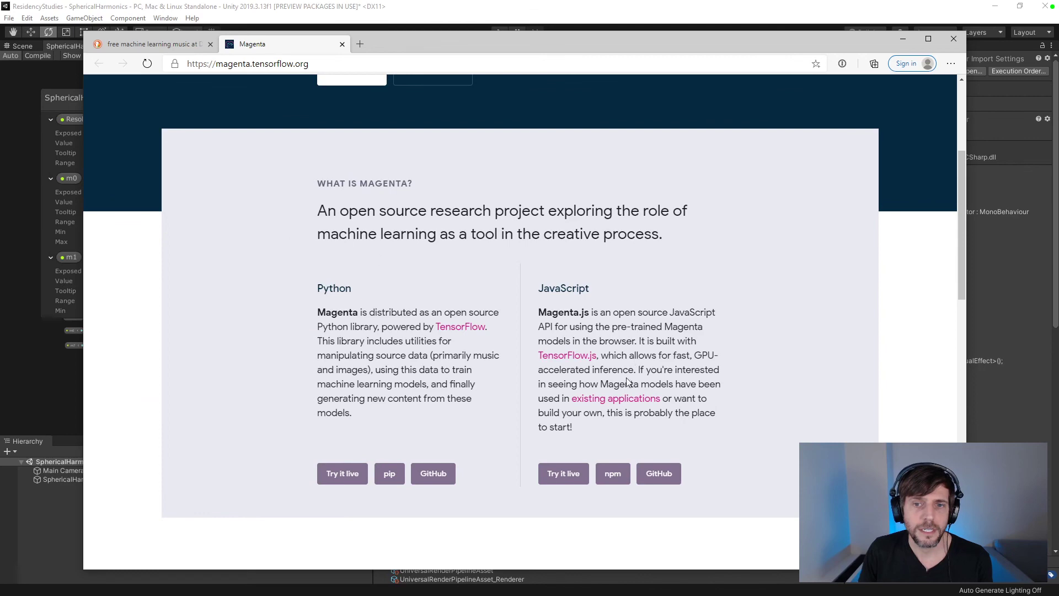
pyautogui.rightClick(615, 399)
pyautogui.click(662, 412)
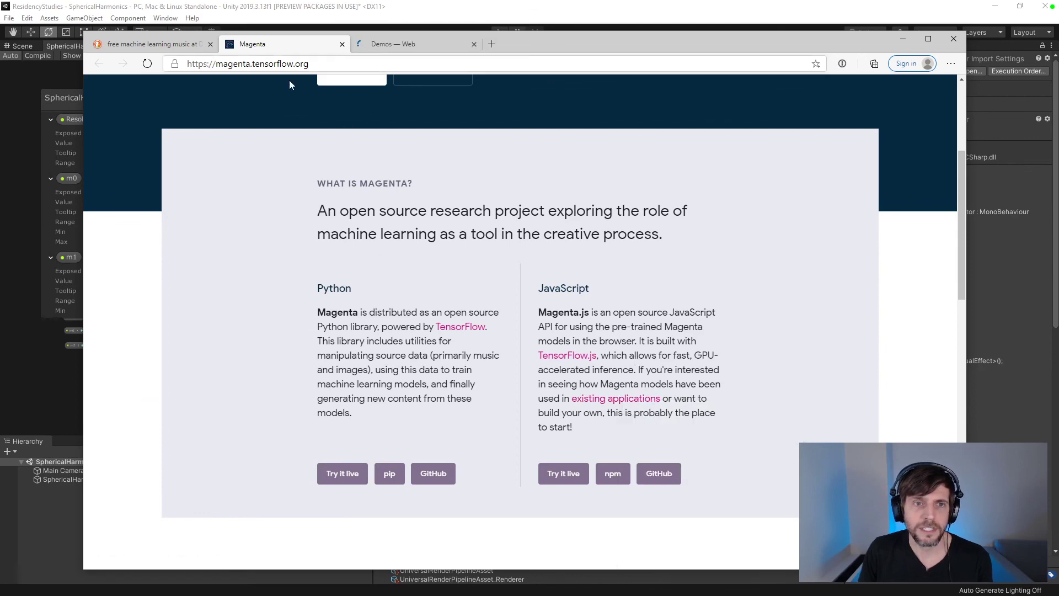
pyautogui.scroll(-7, 439, 256)
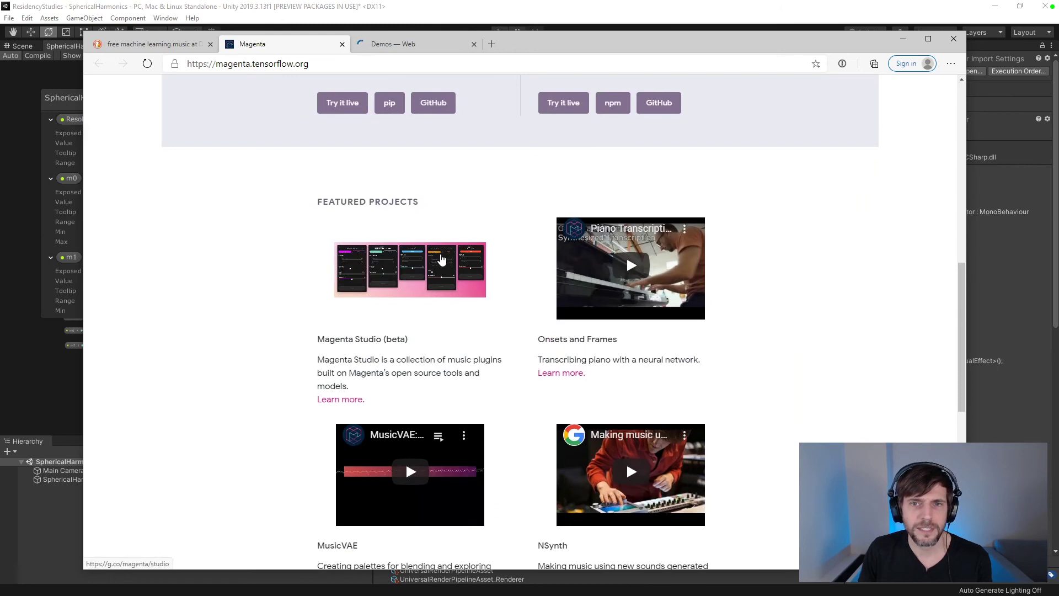
pyautogui.hotkey('ctrl', 'Tab')
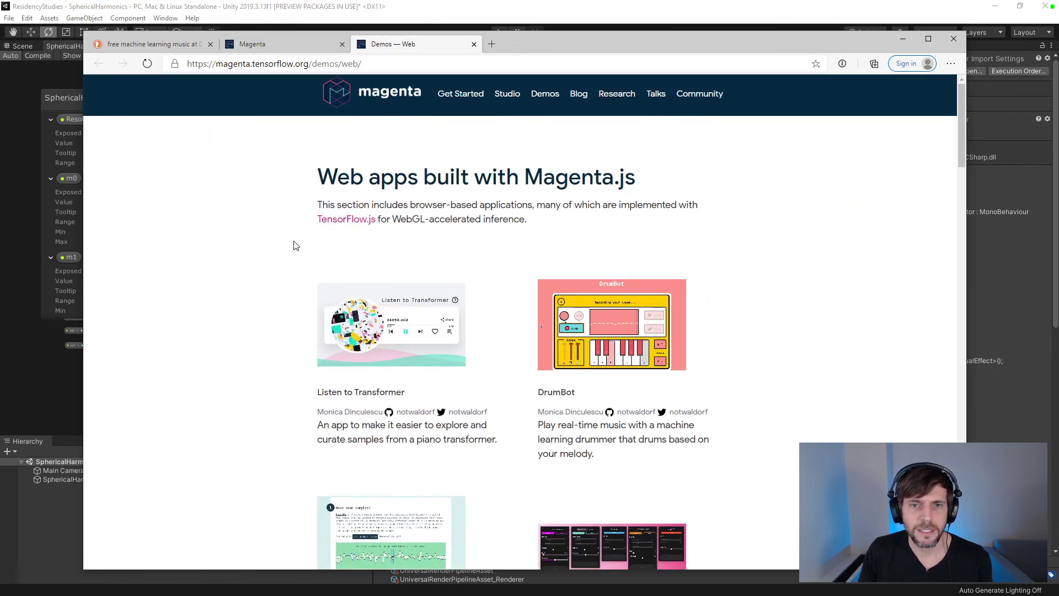
# - Look through the Magenta.js web apps, including MidiMe, and open the Magenta Studio project in a new tab
pyautogui.scroll(-1, 296, 246)
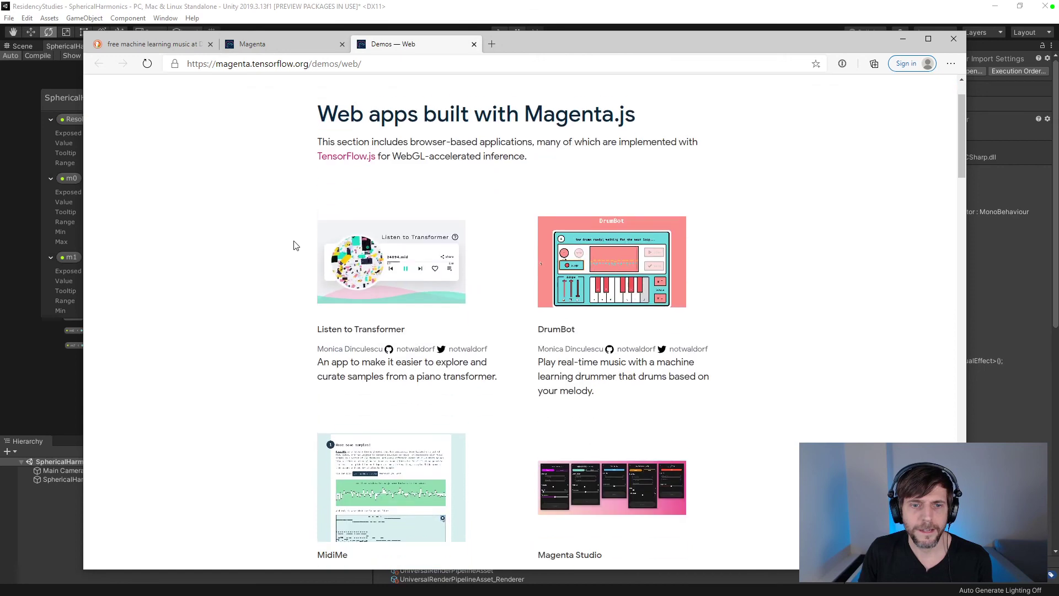
pyautogui.scroll(-2, 295, 245)
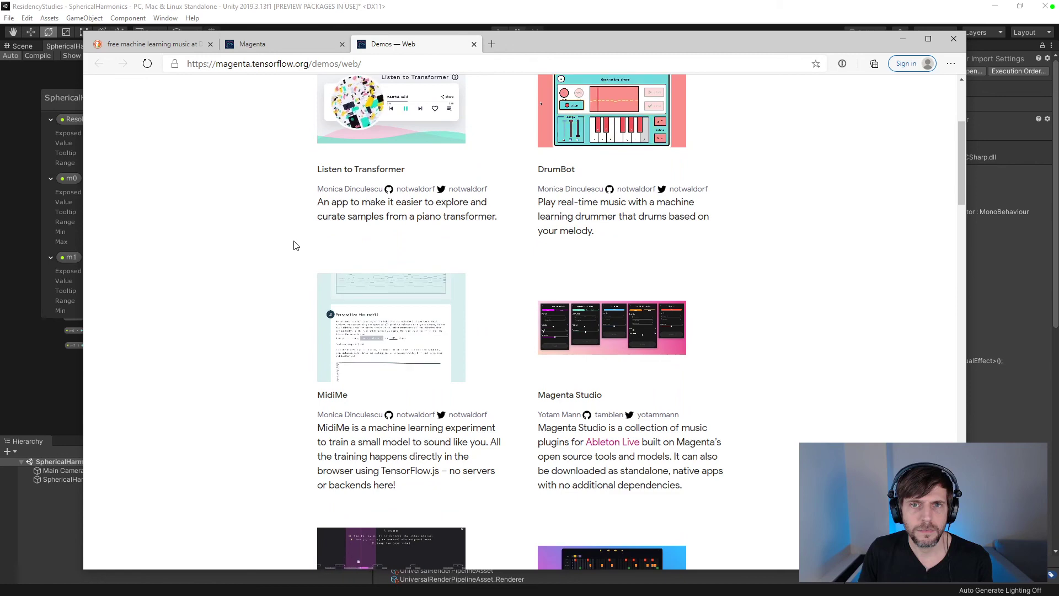
pyautogui.scroll(-1, 295, 246)
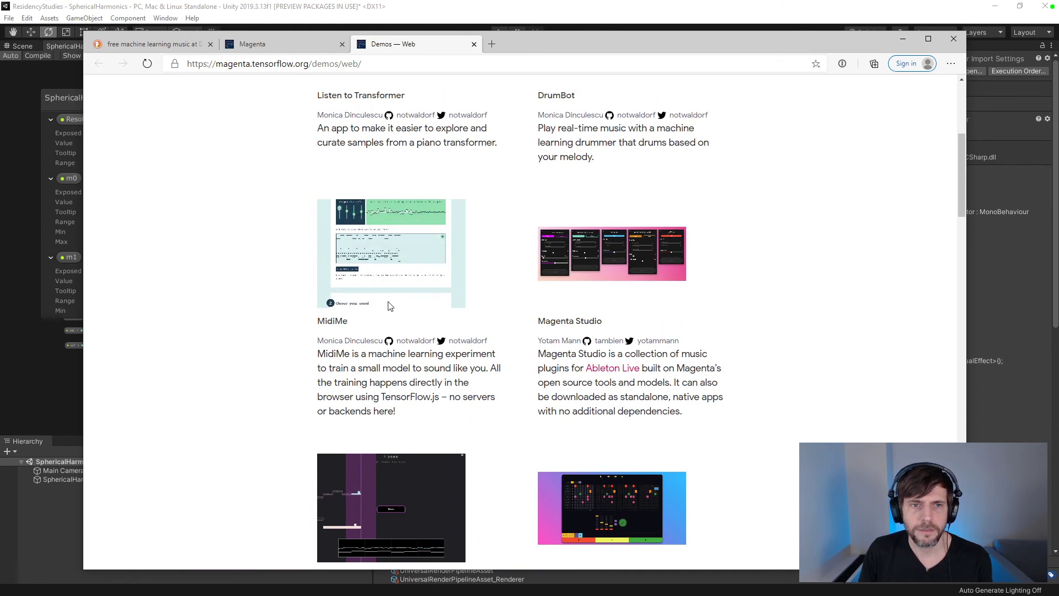
pyautogui.moveTo(371, 292)
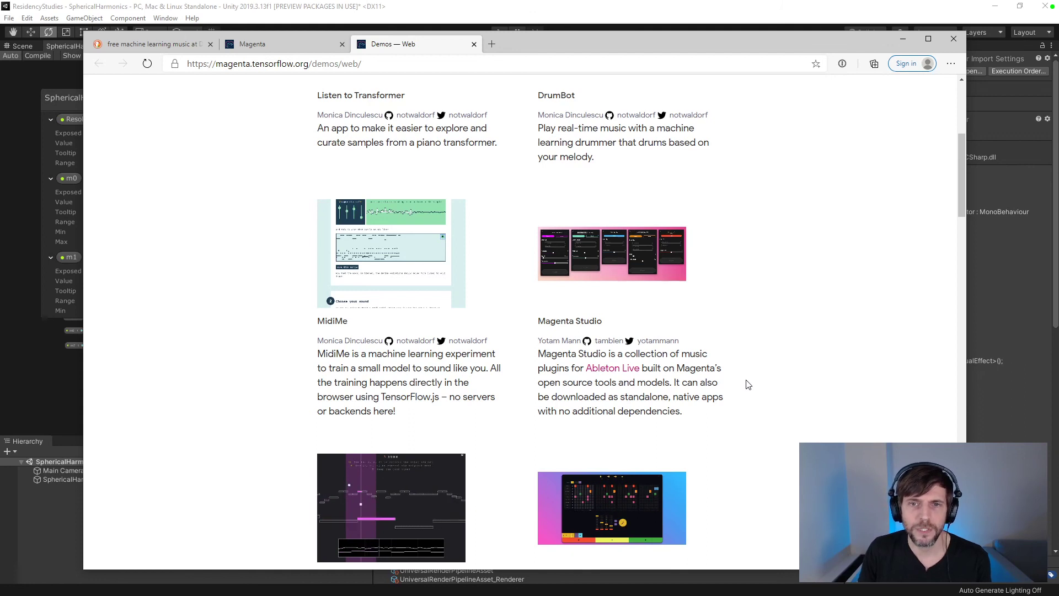
pyautogui.moveTo(609, 281)
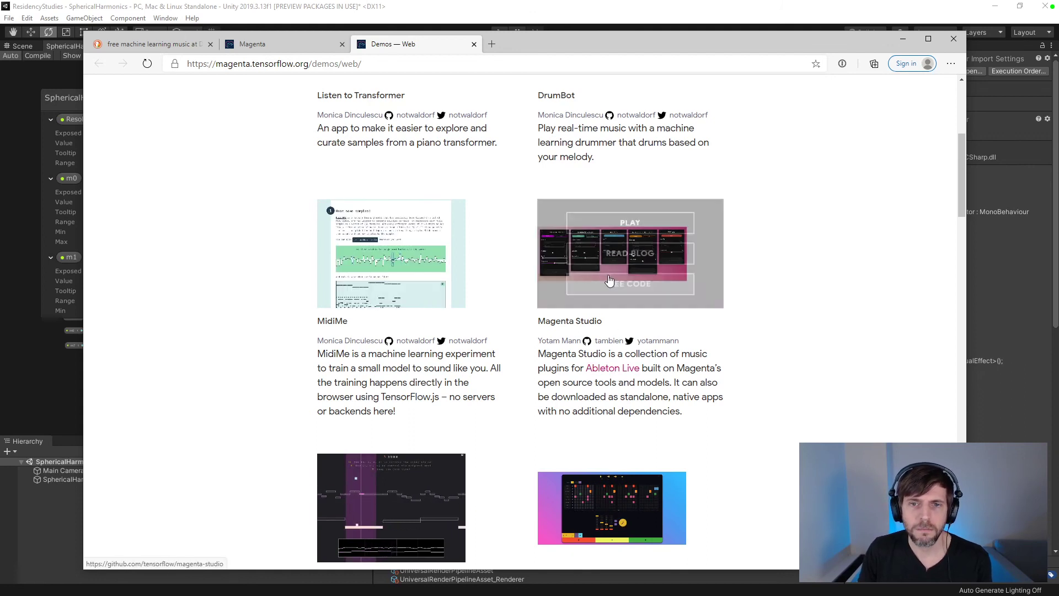
pyautogui.rightClick(633, 226)
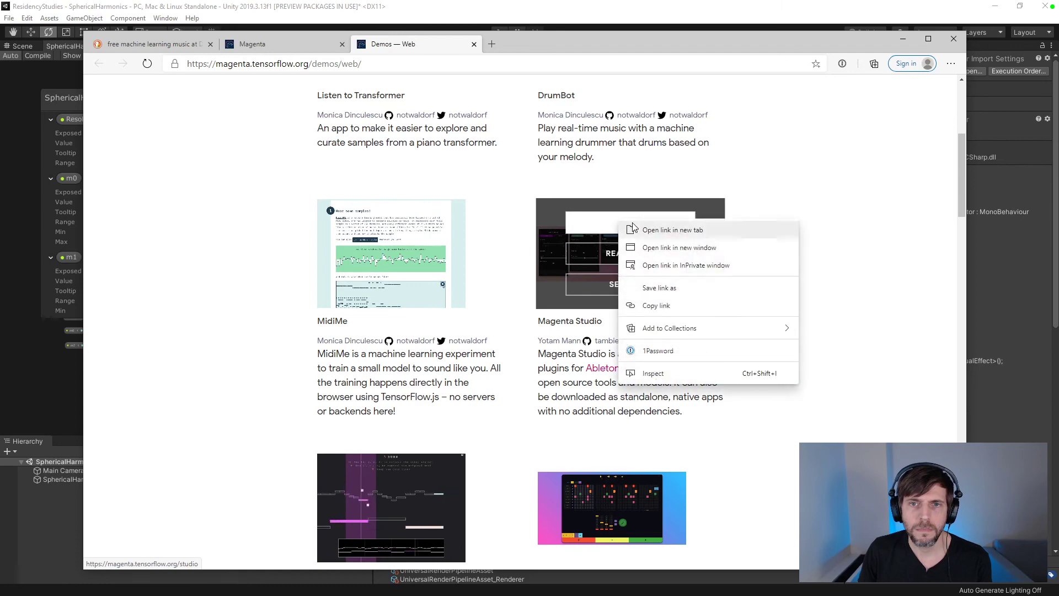
pyautogui.click(634, 228)
pyautogui.click(549, 45)
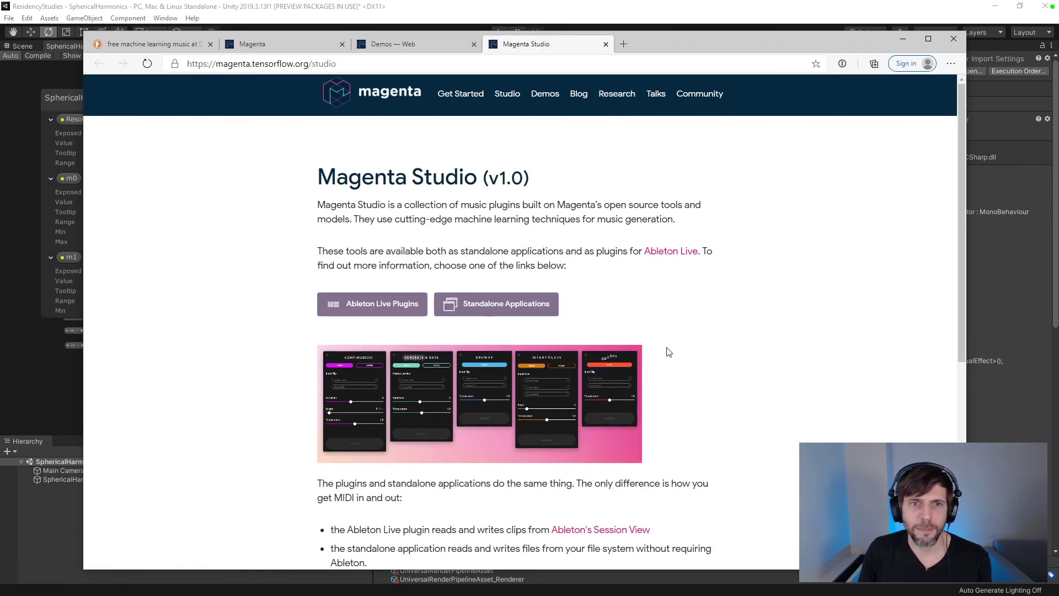
# - Read the Magenta Studio page, including its Ableton Live and standalone versions and the Generate plugin example
pyautogui.scroll(-3, 669, 352)
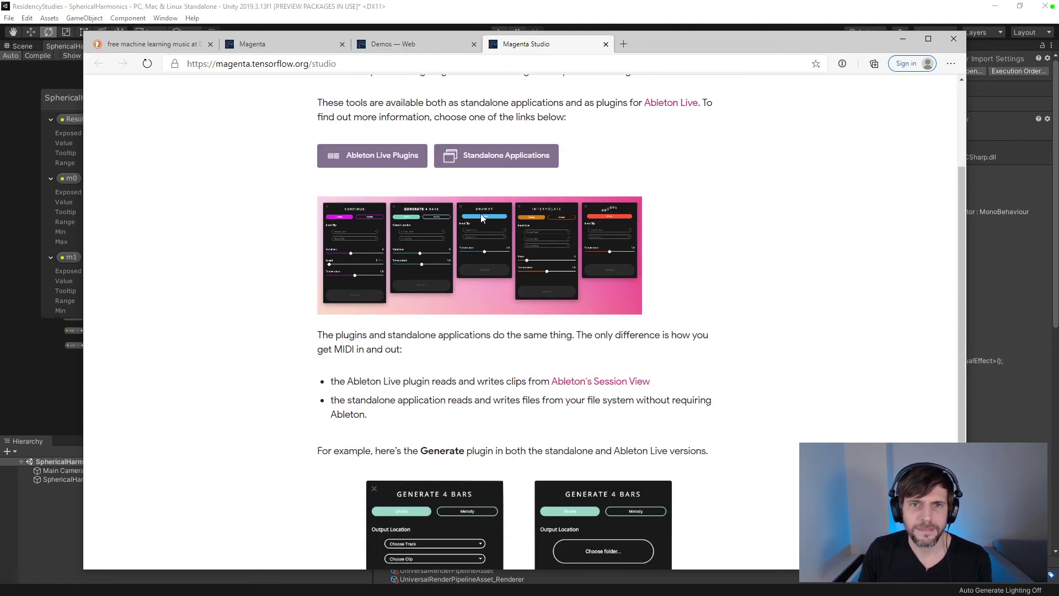
pyautogui.scroll(-1, 623, 336)
pyautogui.scroll(-3, 624, 337)
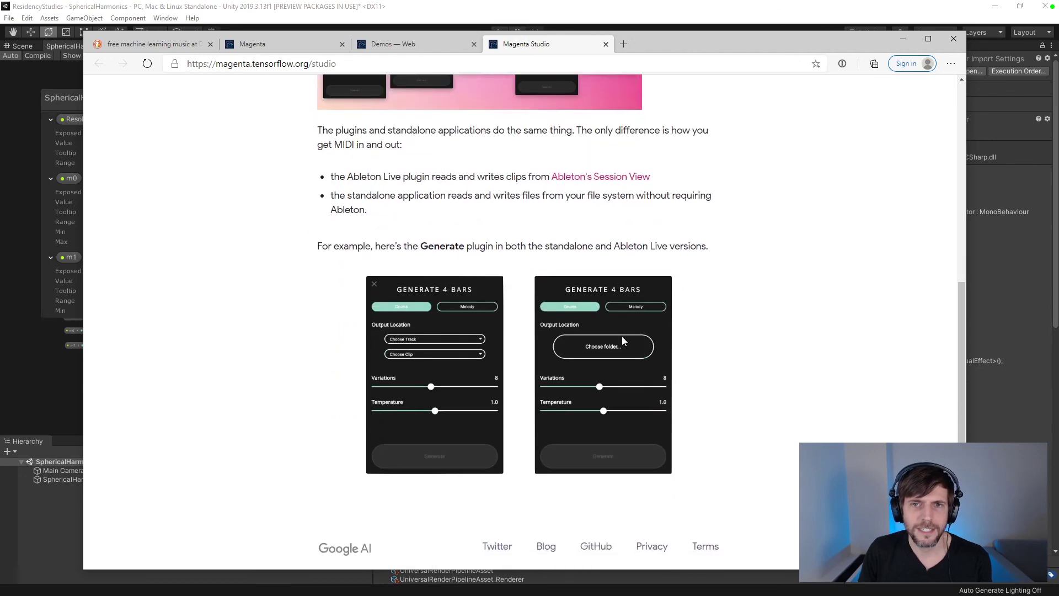
pyautogui.scroll(6, 621, 336)
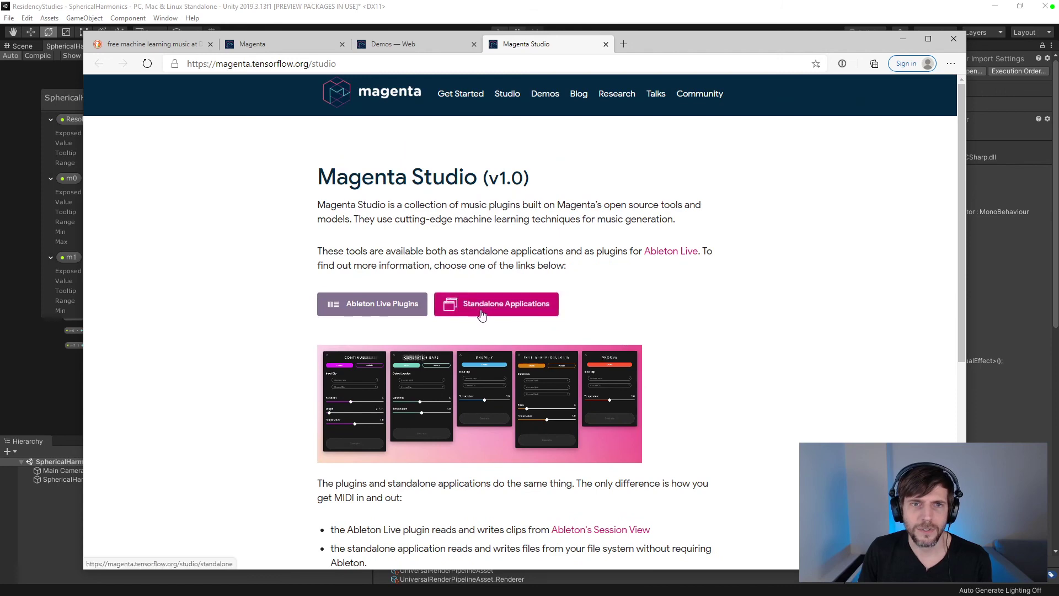
pyautogui.scroll(-2, 482, 315)
pyautogui.scroll(-2, 482, 314)
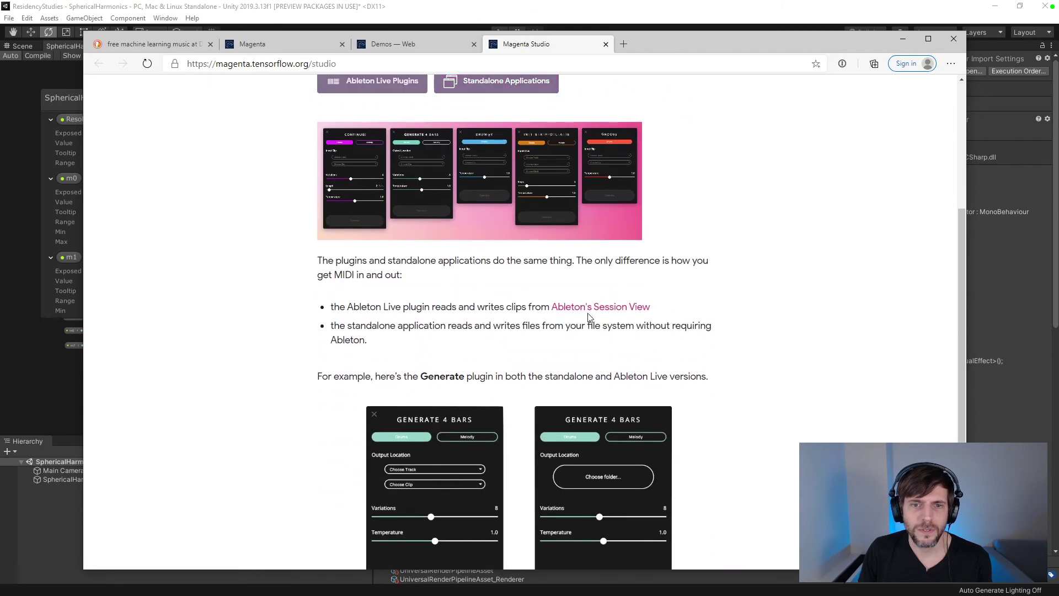
pyautogui.scroll(-3, 588, 317)
pyautogui.scroll(6, 589, 318)
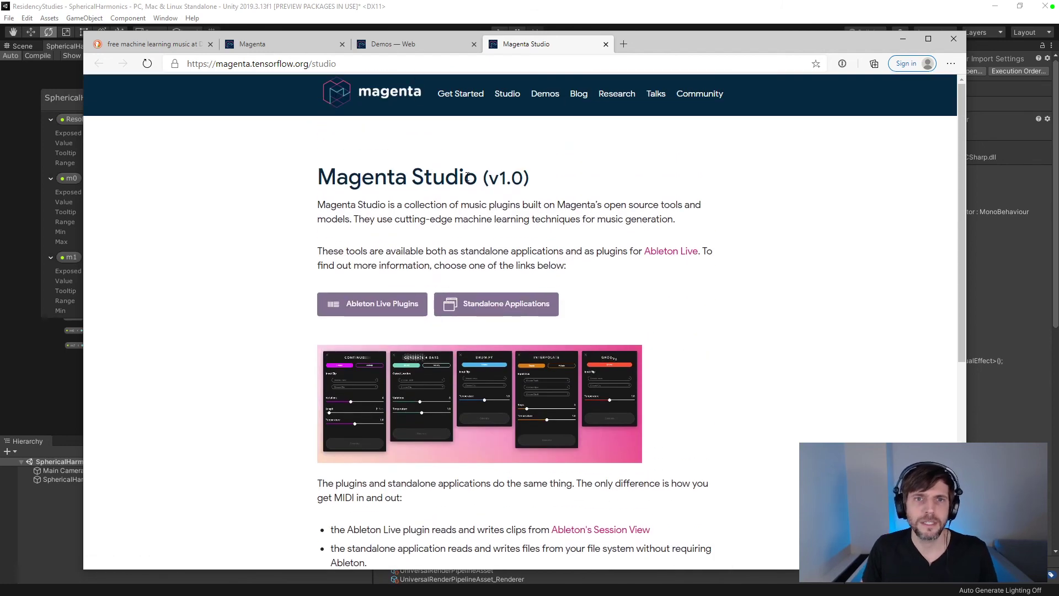
# - Search the web in a new tab for "youtube Magenta Studio", using the copied page title, and show only video results
pyautogui.moveTo(478, 178); pyautogui.dragTo(318, 184)
pyautogui.hotkey('ctrl', 'c')
pyautogui.hotkey('ctrl', 't')
pyautogui.write('youtube')
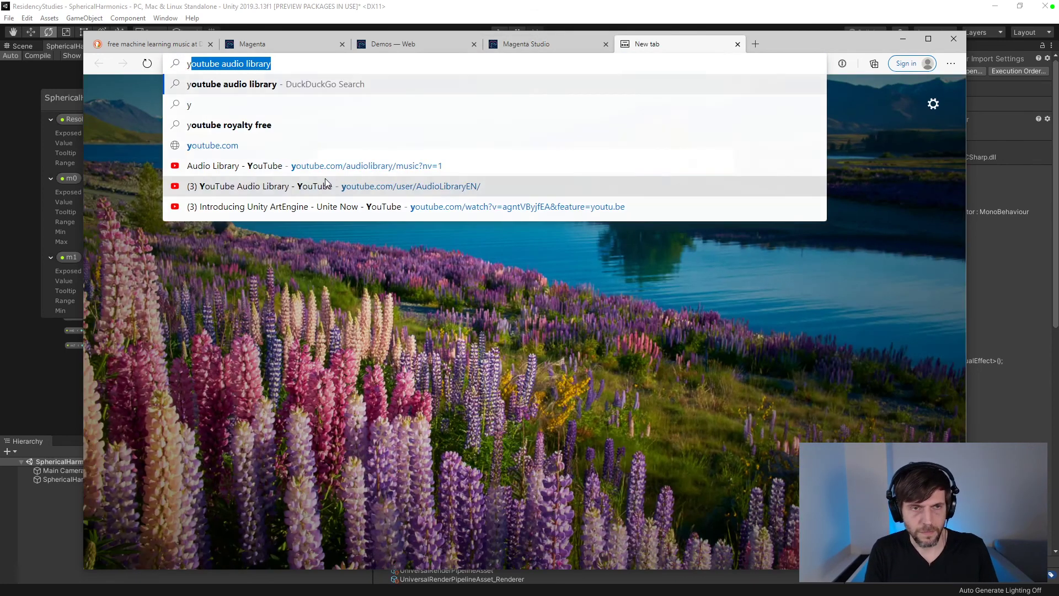
pyautogui.hotkey('ctrl', 'v')
pyautogui.press('Return')
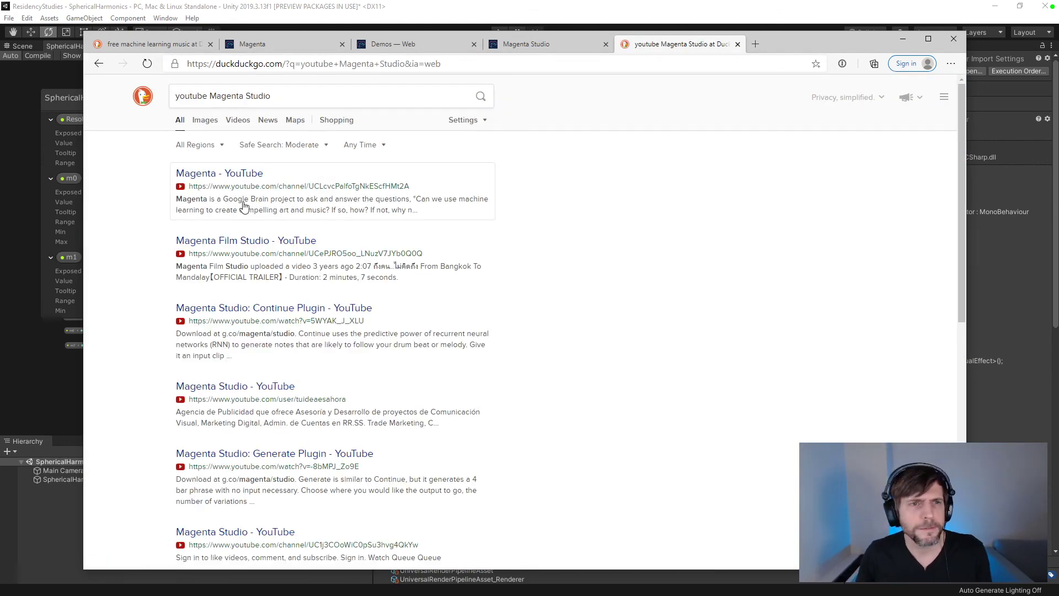
pyautogui.click(238, 120)
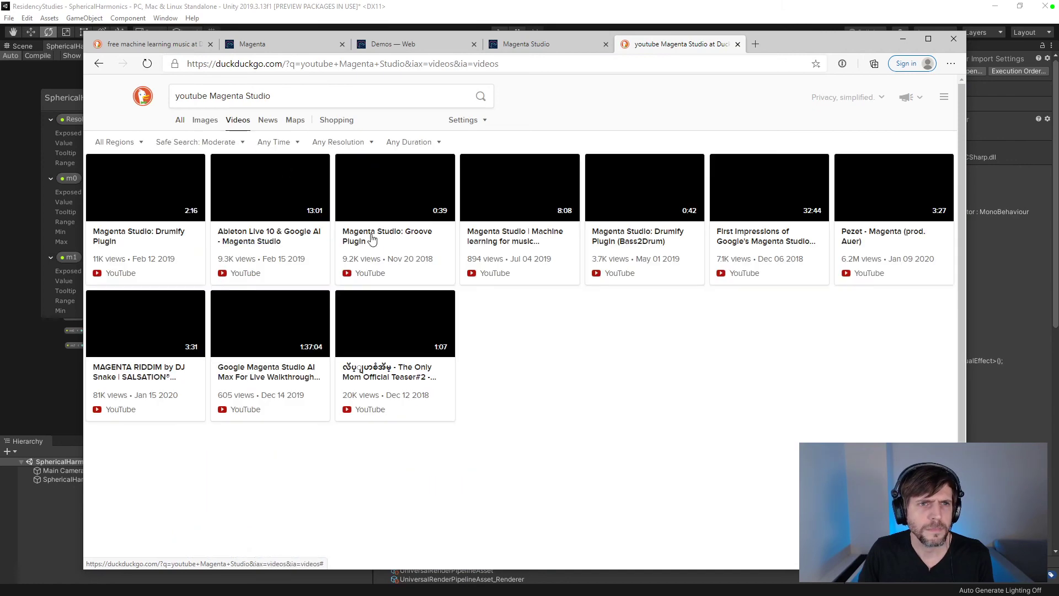
# - Open the "Magenta Studio: Drumify Plugin" video, unmute it to listen to the demo, and pause it
pyautogui.click(149, 234)
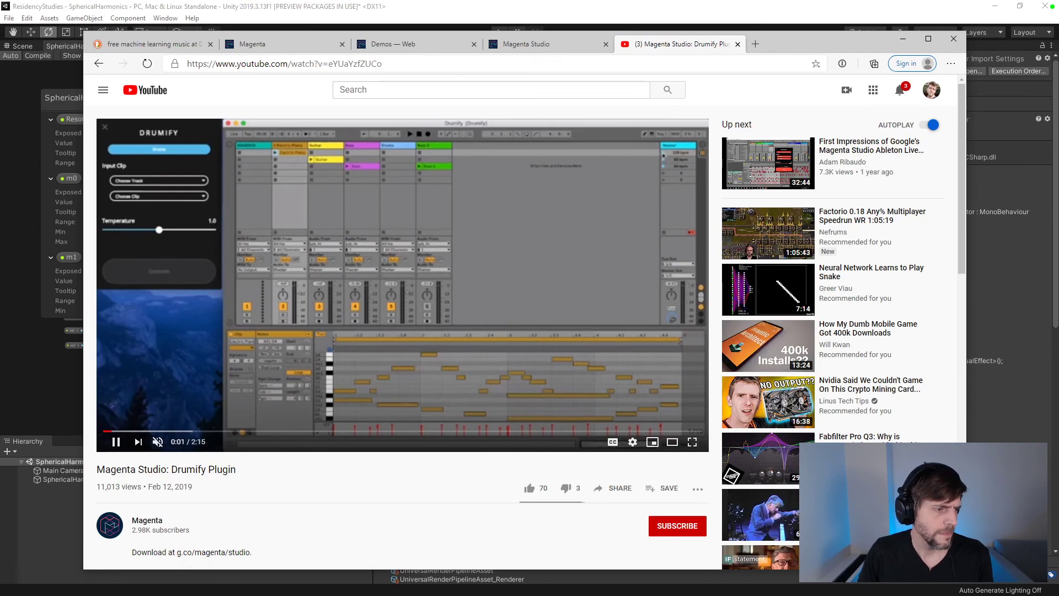
pyautogui.click(157, 441)
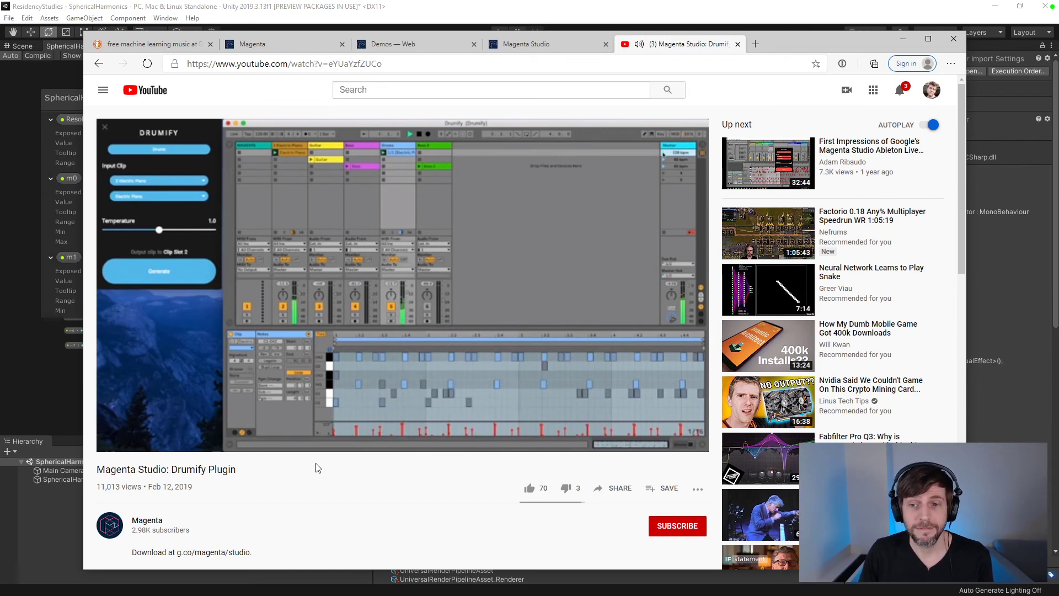
pyautogui.click(117, 444)
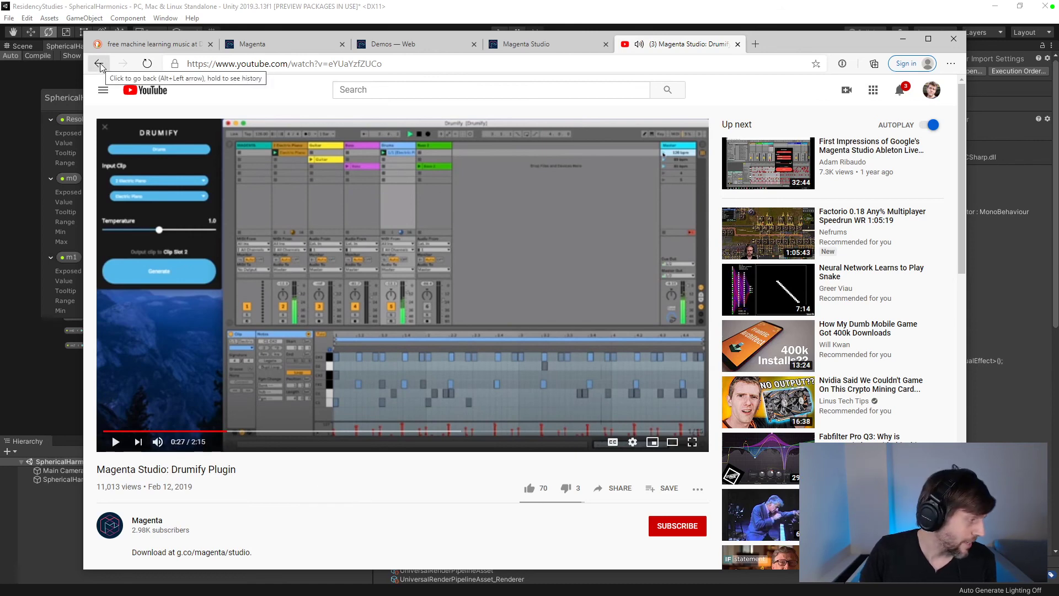
# - Open the Magenta channel's video list and open the Magenta Studio Groove Plugin and Generate Plugin videos in new tabs
pyautogui.click(150, 521)
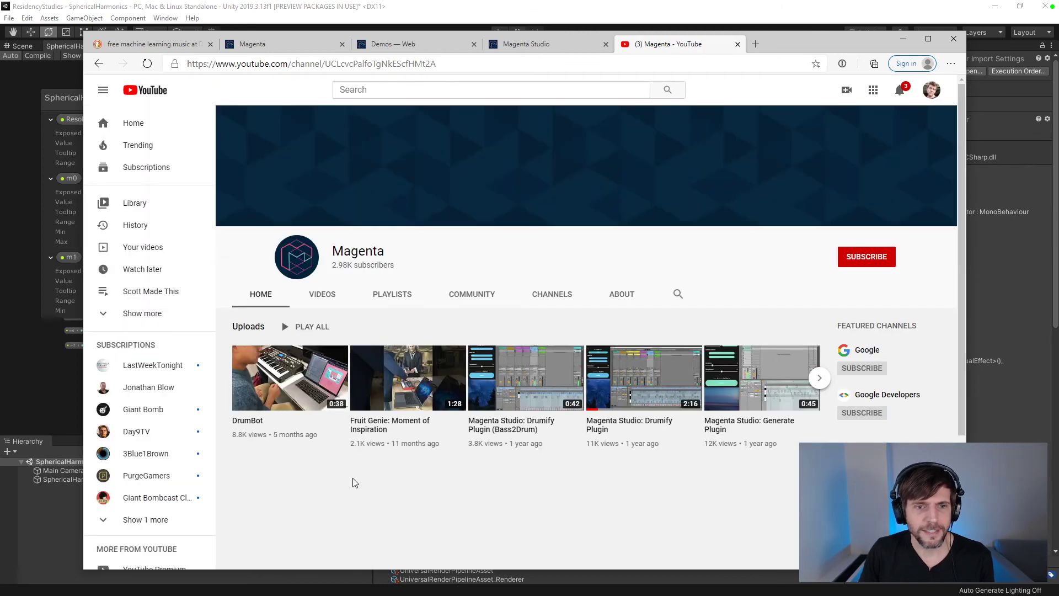
pyautogui.click(327, 296)
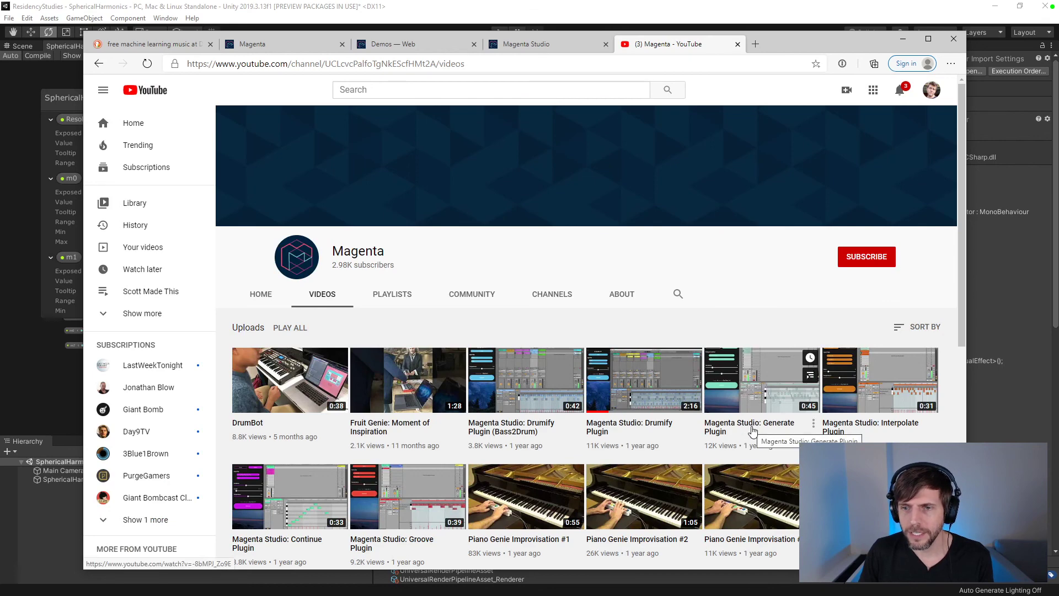
pyautogui.scroll(-1, 753, 430)
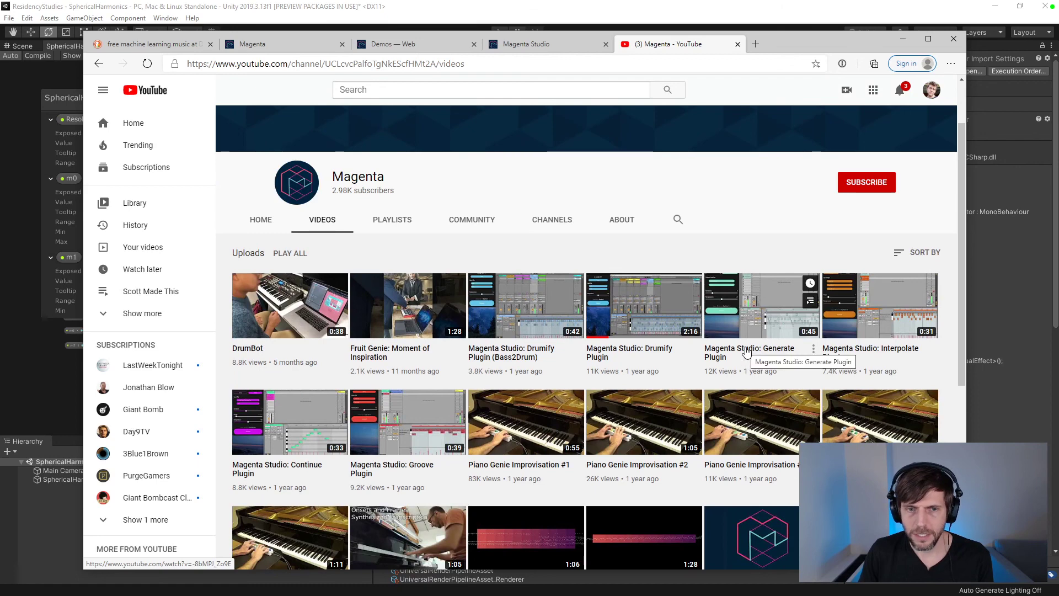
pyautogui.rightClick(379, 302)
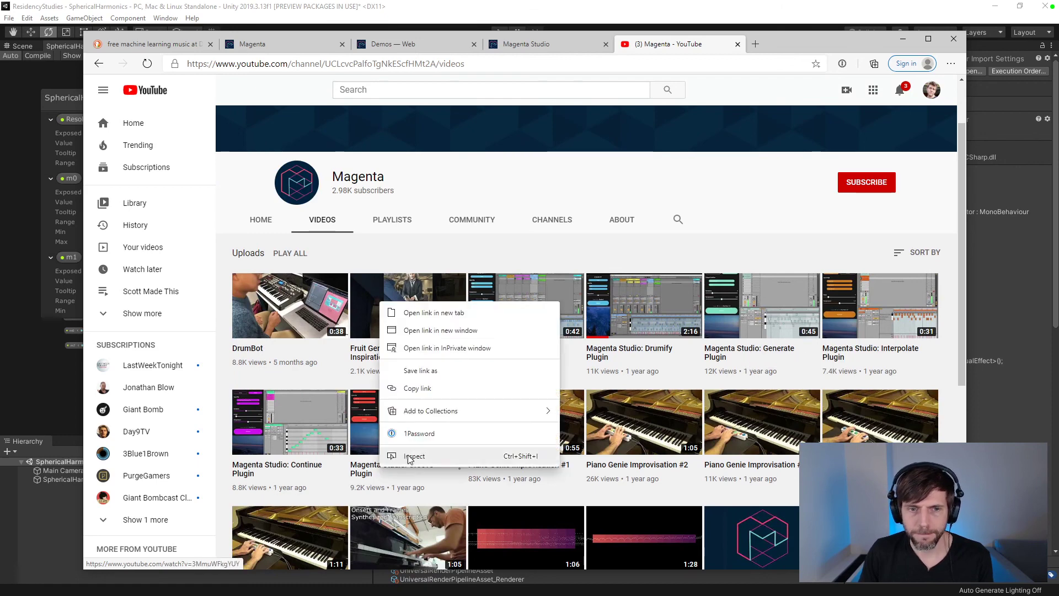
pyautogui.click(480, 311)
pyautogui.rightClick(729, 343)
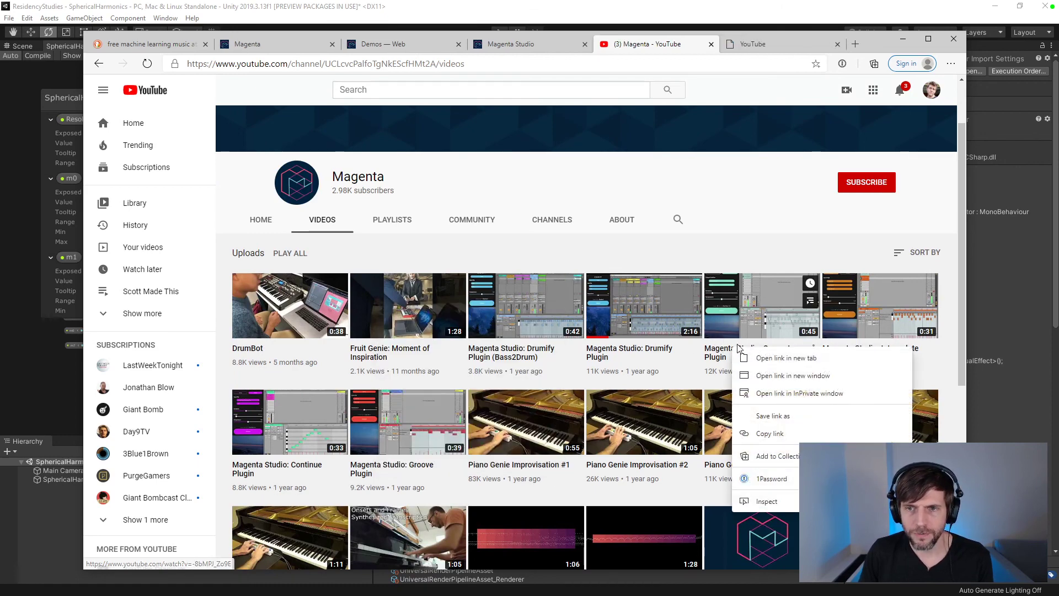
pyautogui.click(783, 353)
# - Watch the "Magenta Studio: Groove Plugin" video, skip ahead to 0:20, and close its tab
pyautogui.click(678, 45)
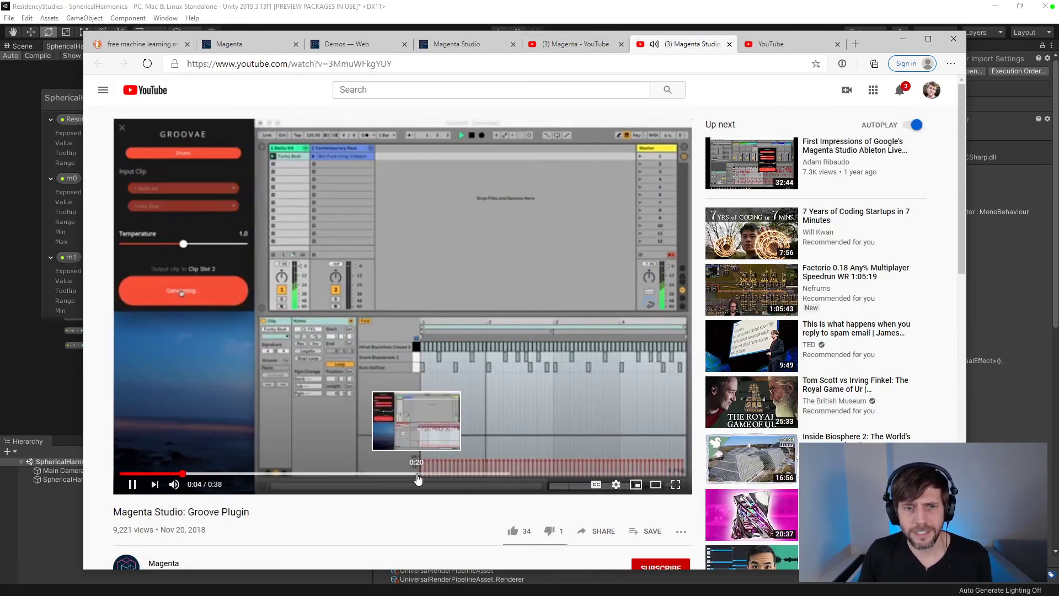
pyautogui.click(418, 473)
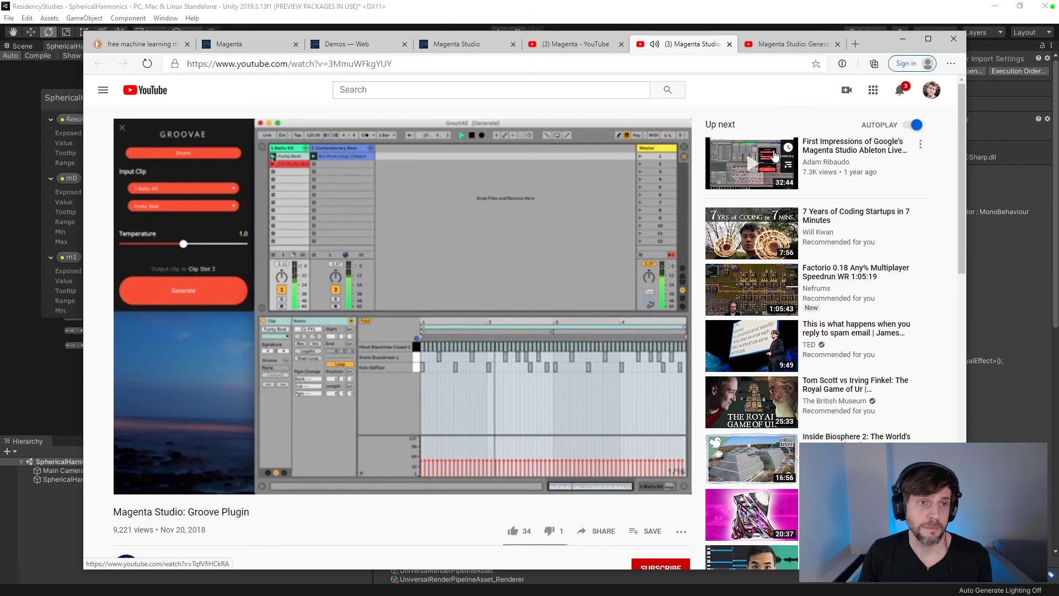
pyautogui.click(729, 44)
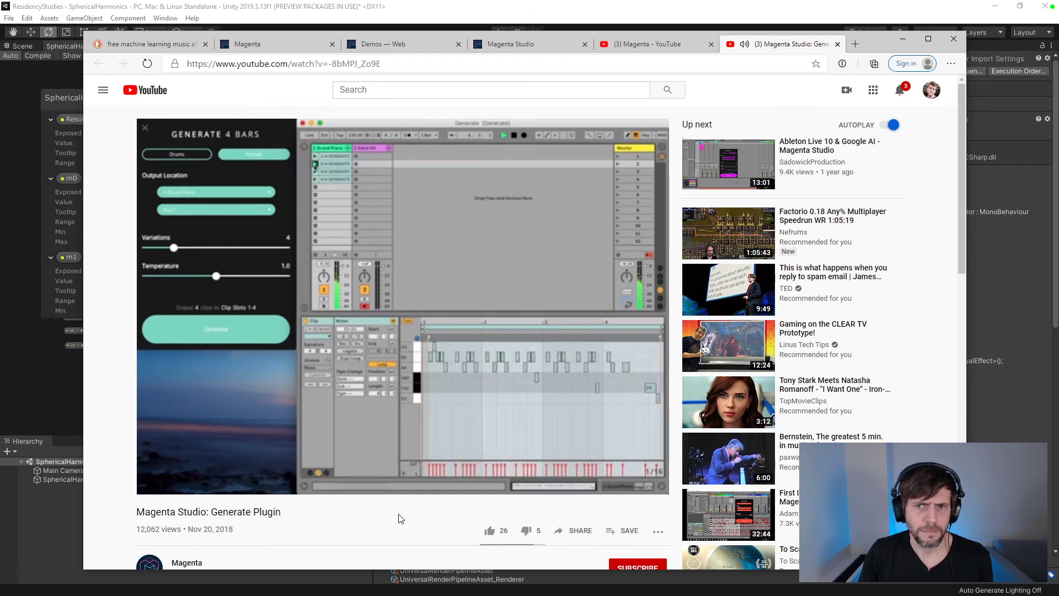
# - Skip through the "Magenta Studio: Generate Plugin" video to 0:31 and 0:37, and close its tab
pyautogui.moveTo(412, 475)
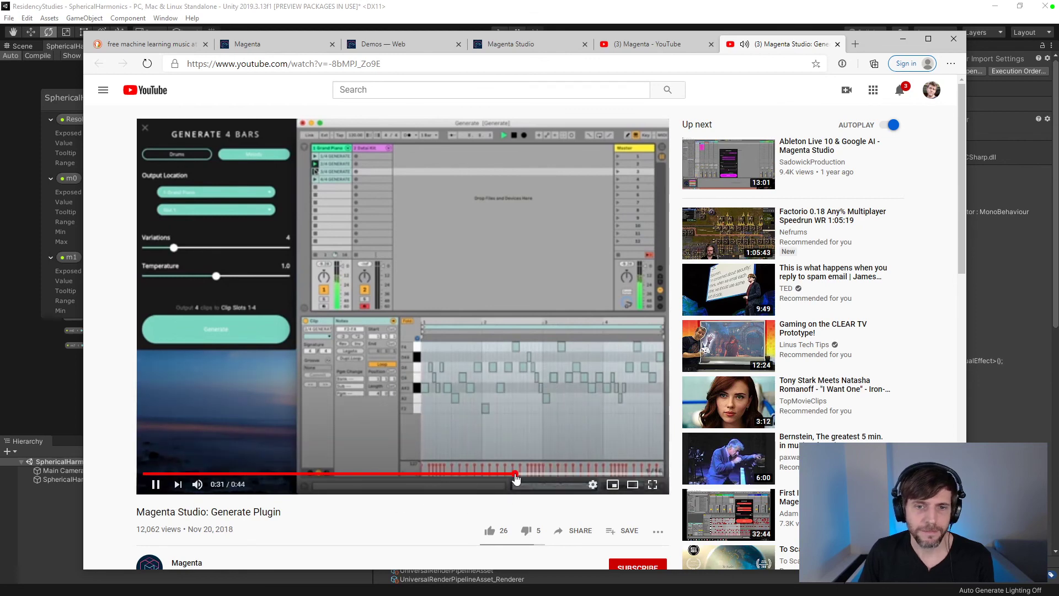
pyautogui.click(518, 473)
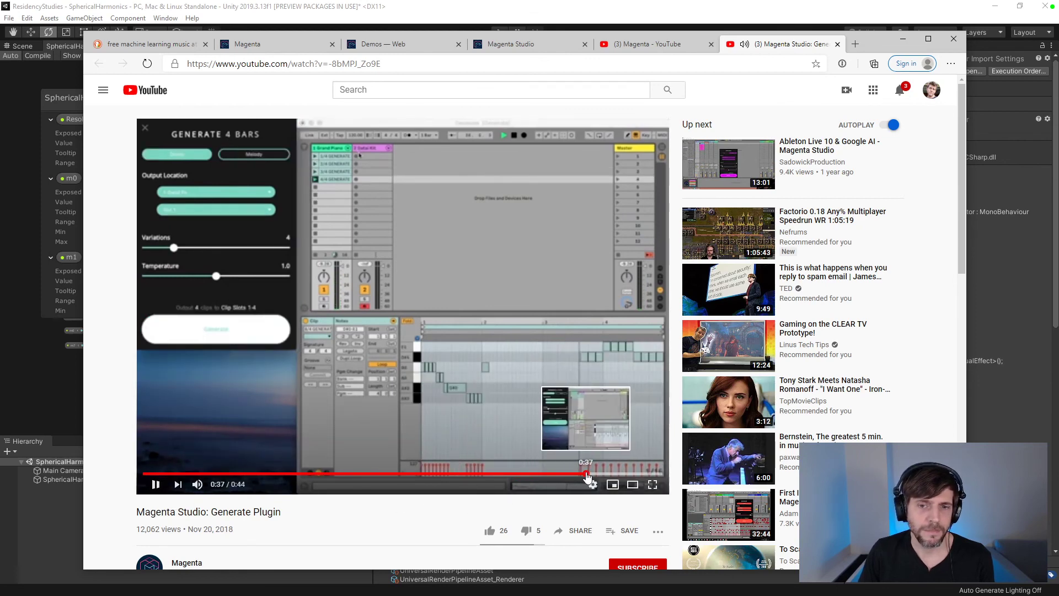
pyautogui.click(587, 474)
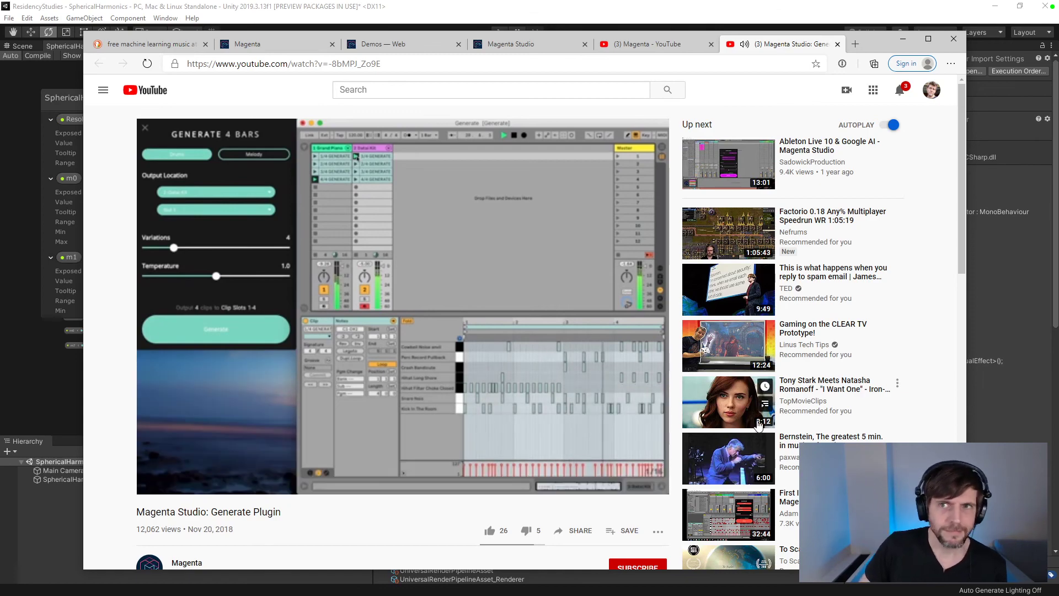
pyautogui.click(837, 44)
# - Move the browser away to return to Unity, run the spherical harmonics scene, and widen the Game view
pyautogui.moveTo(881, 44); pyautogui.dragTo(318, 90)
pyautogui.click(377, 83)
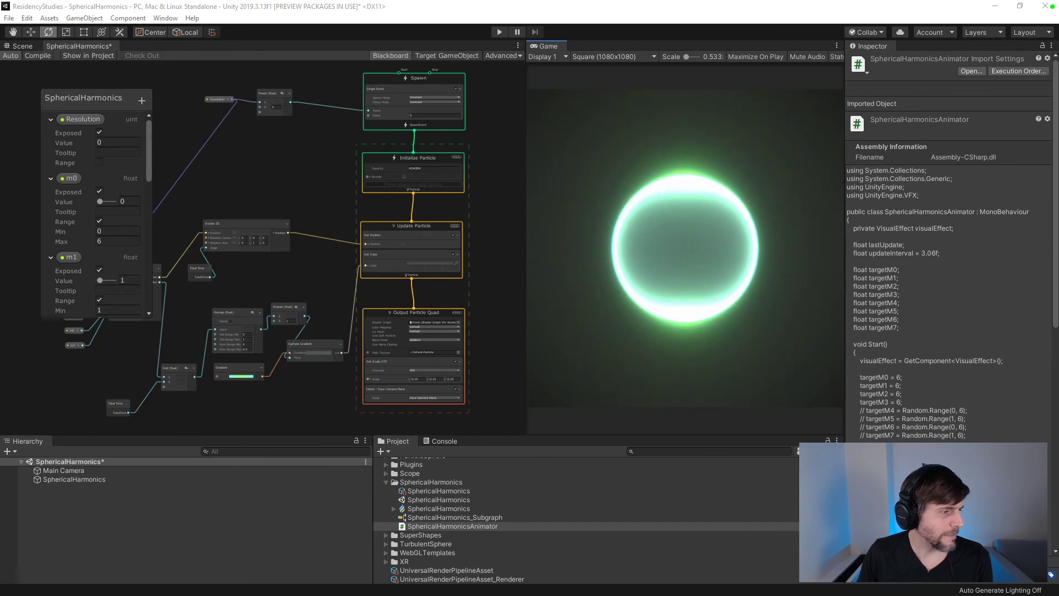
pyautogui.click(499, 32)
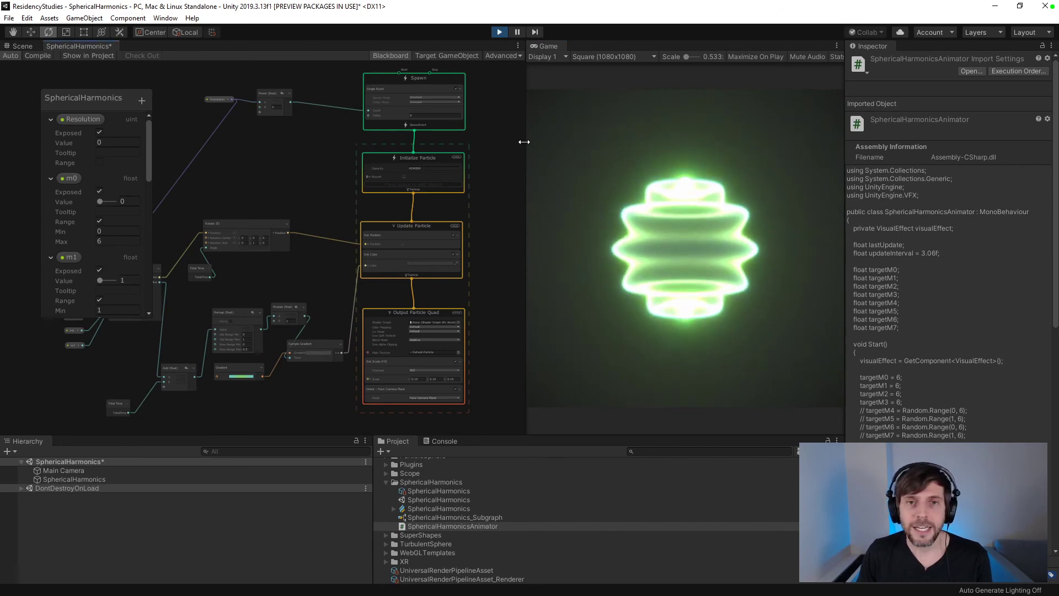
pyautogui.moveTo(524, 142); pyautogui.dragTo(376, 151)
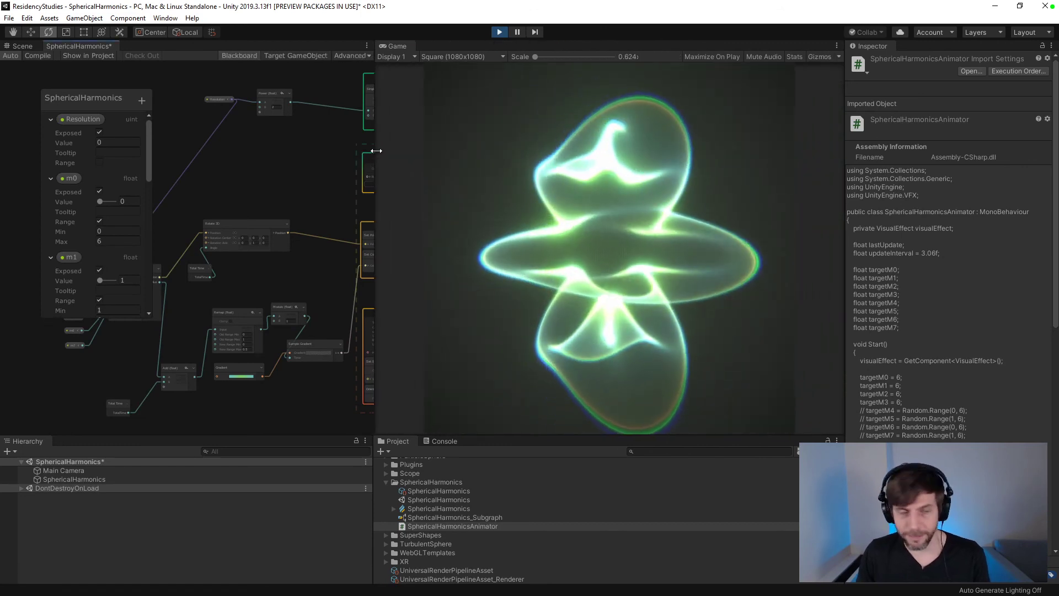
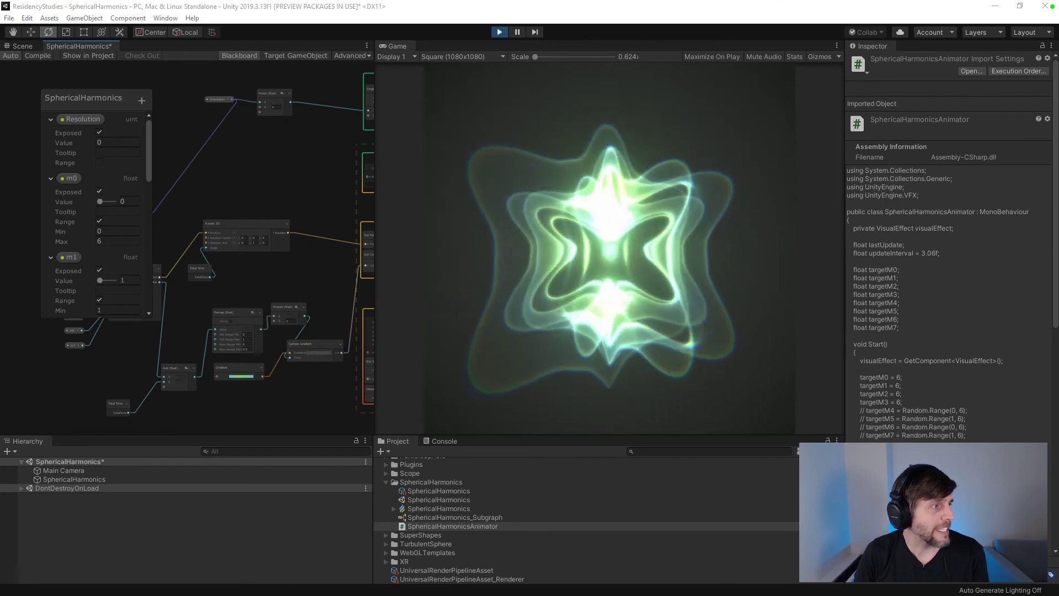
# - Bring up the browser with the "Top 10 AI Music Generators 2020" article and read its introduction, list and Amper Music section
pyautogui.moveTo(0, 9); pyautogui.dragTo(391, 44)
pyautogui.moveTo(542, 146); pyautogui.dragTo(279, 145)
pyautogui.click(294, 143)
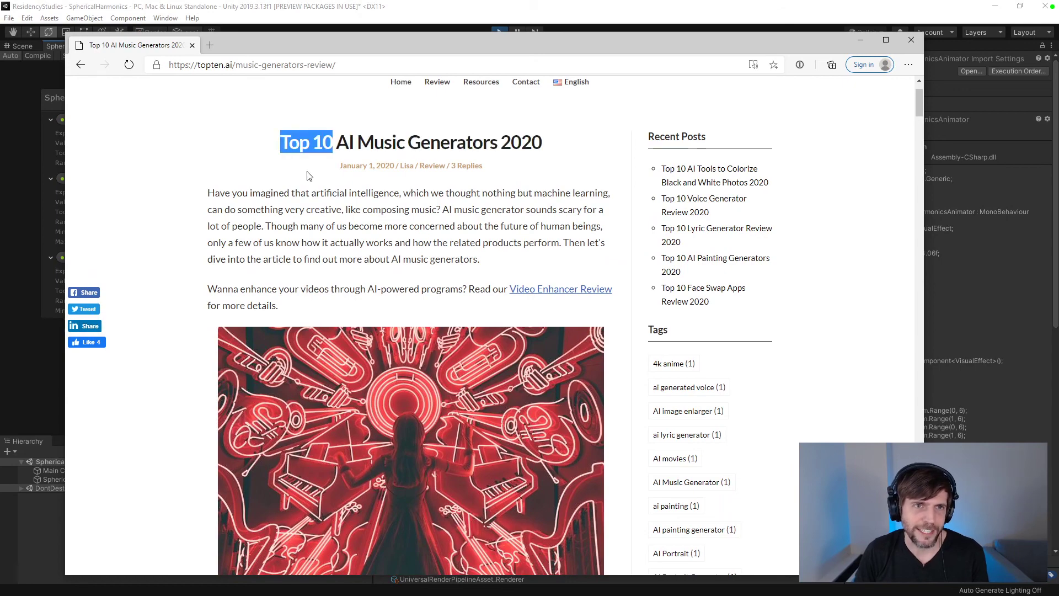
pyautogui.scroll(-12, 323, 181)
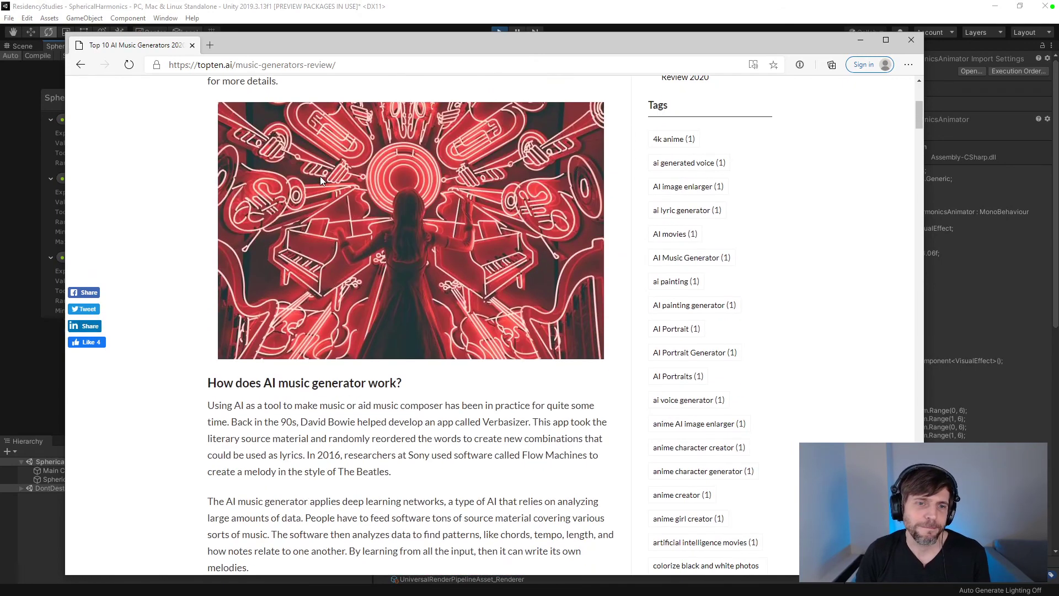
pyautogui.scroll(-3, 323, 173)
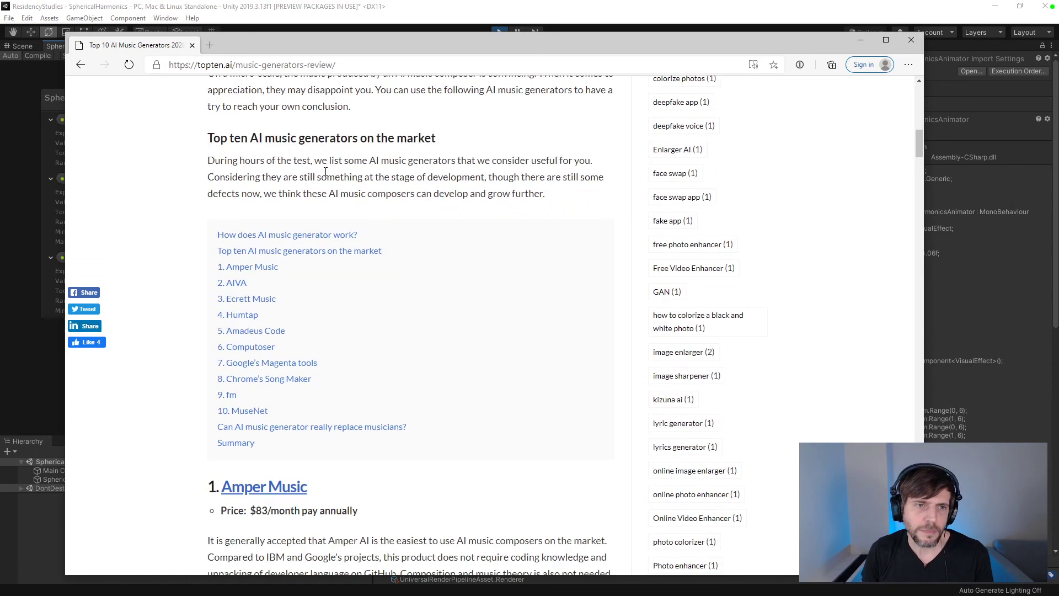
pyautogui.scroll(-6, 326, 172)
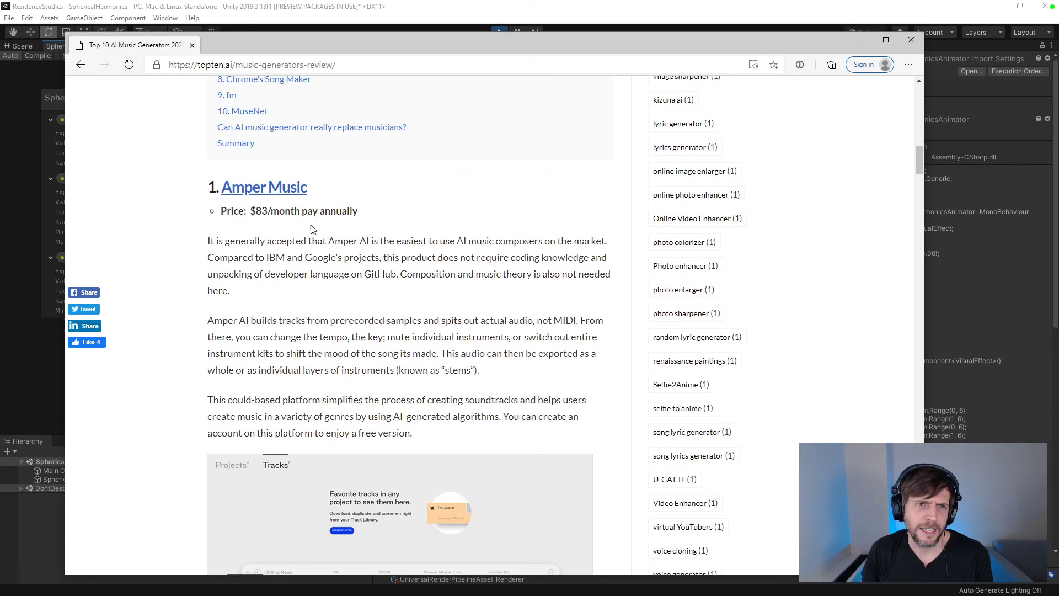
pyautogui.moveTo(255, 293); pyautogui.dragTo(211, 242)
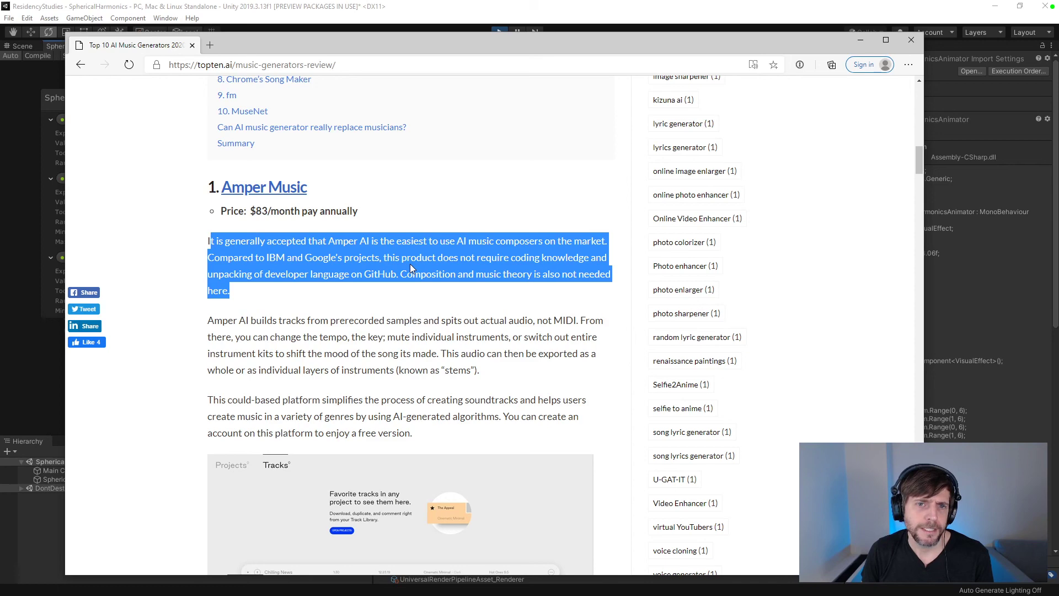
pyautogui.scroll(-4, 410, 265)
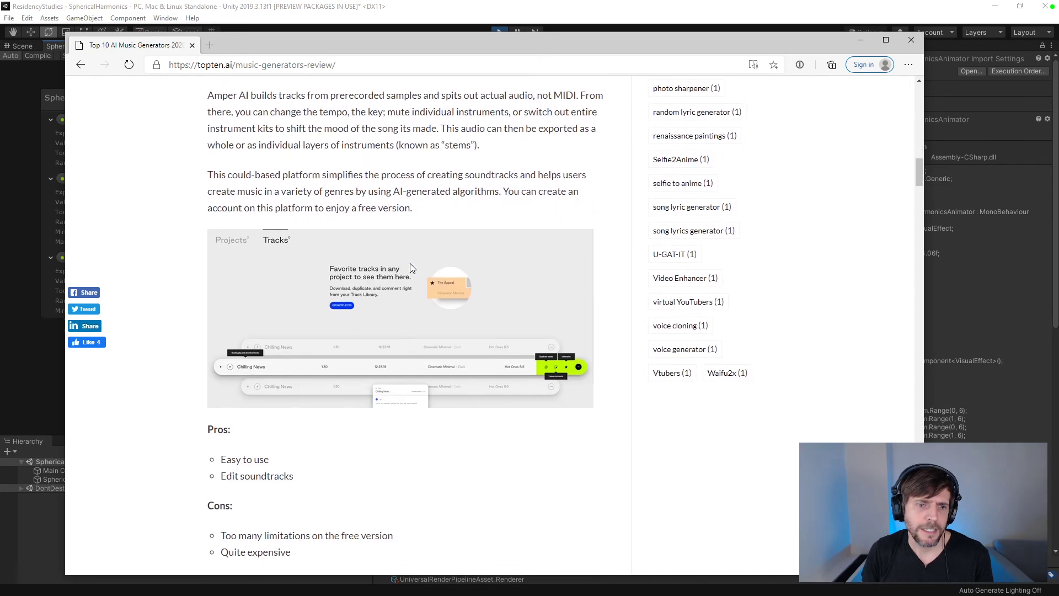
pyautogui.scroll(-4, 410, 268)
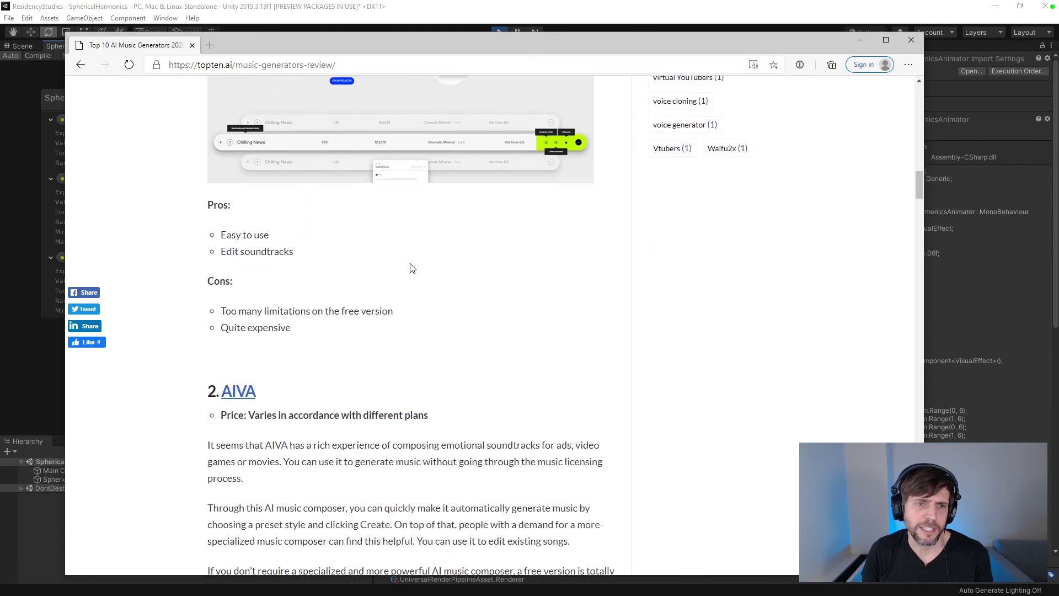
# - Read the article's AIVA section and open the AIVA website in a new tab
pyautogui.scroll(-4, 411, 264)
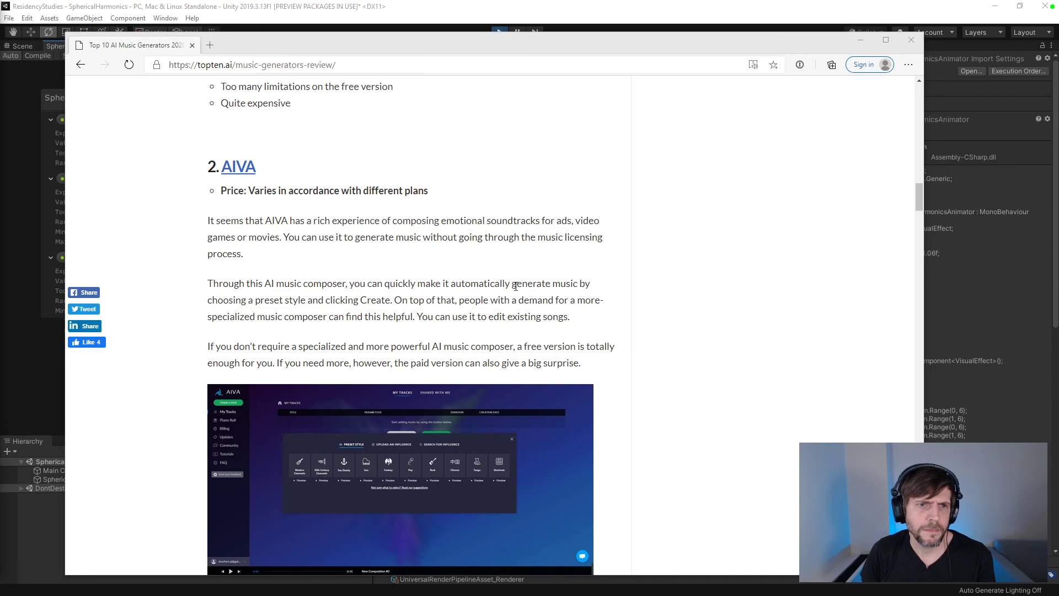
pyautogui.rightClick(247, 176)
pyautogui.click(279, 184)
# - Read the Ecrett Music and Humtap sections and open the Humtap website in a new tab
pyautogui.scroll(-5, 355, 283)
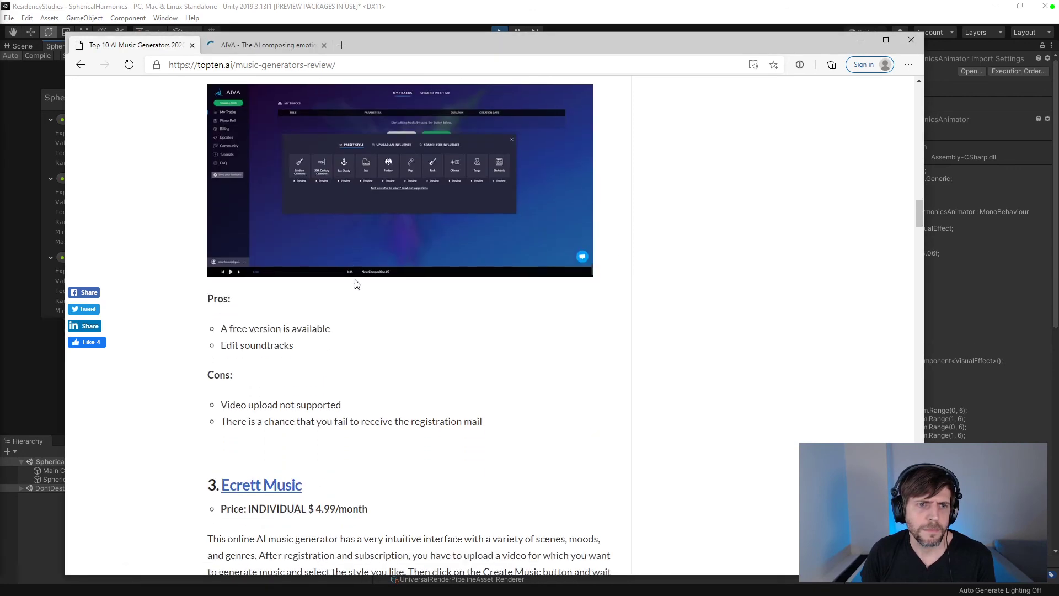
pyautogui.scroll(-4, 355, 283)
pyautogui.scroll(-3, 448, 291)
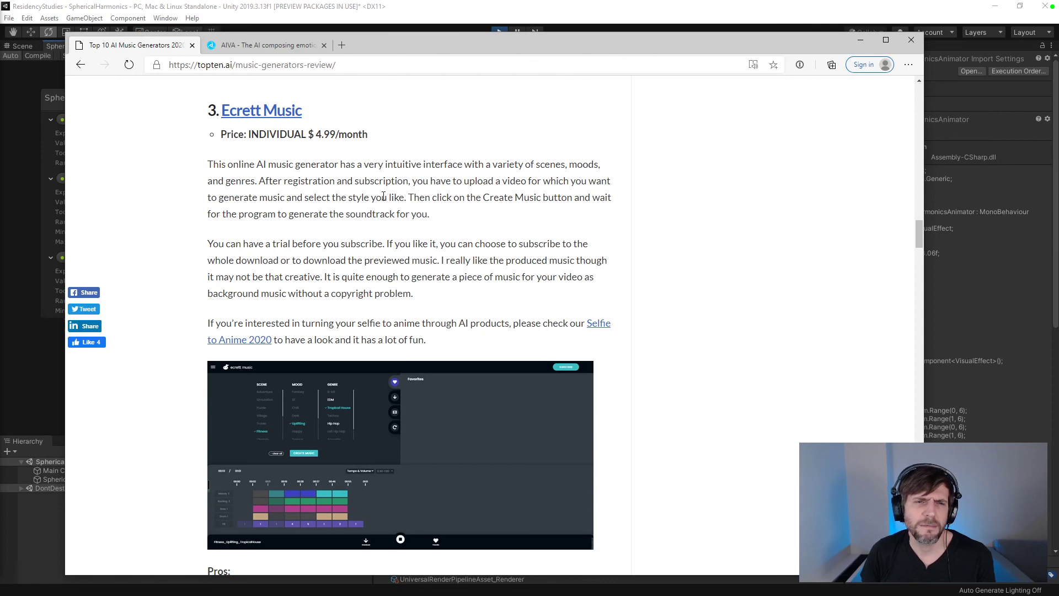
pyautogui.scroll(-7, 442, 298)
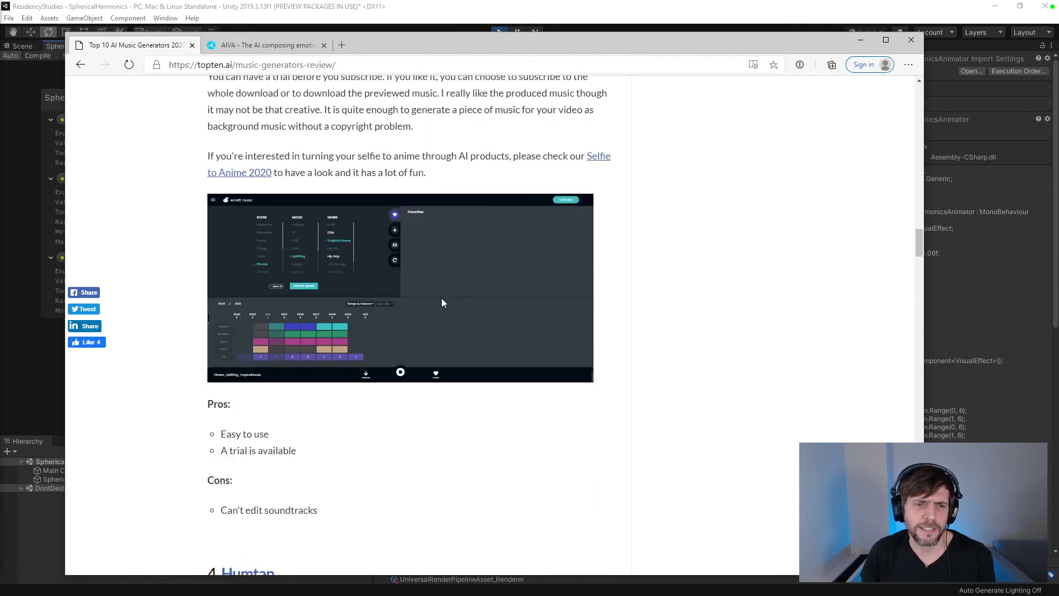
pyautogui.scroll(-3, 445, 300)
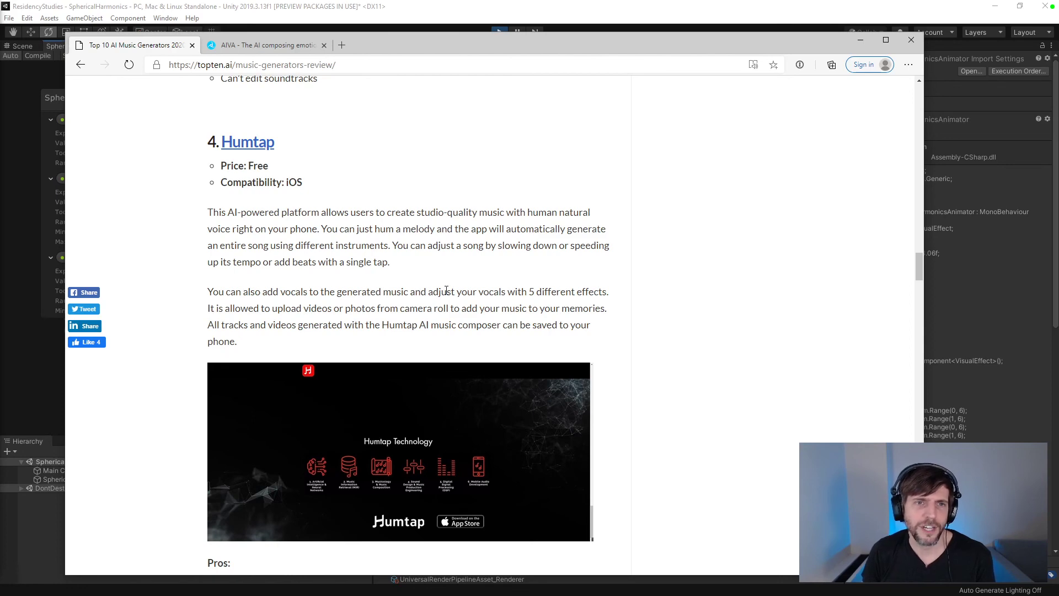
pyautogui.rightClick(259, 145)
pyautogui.click(301, 156)
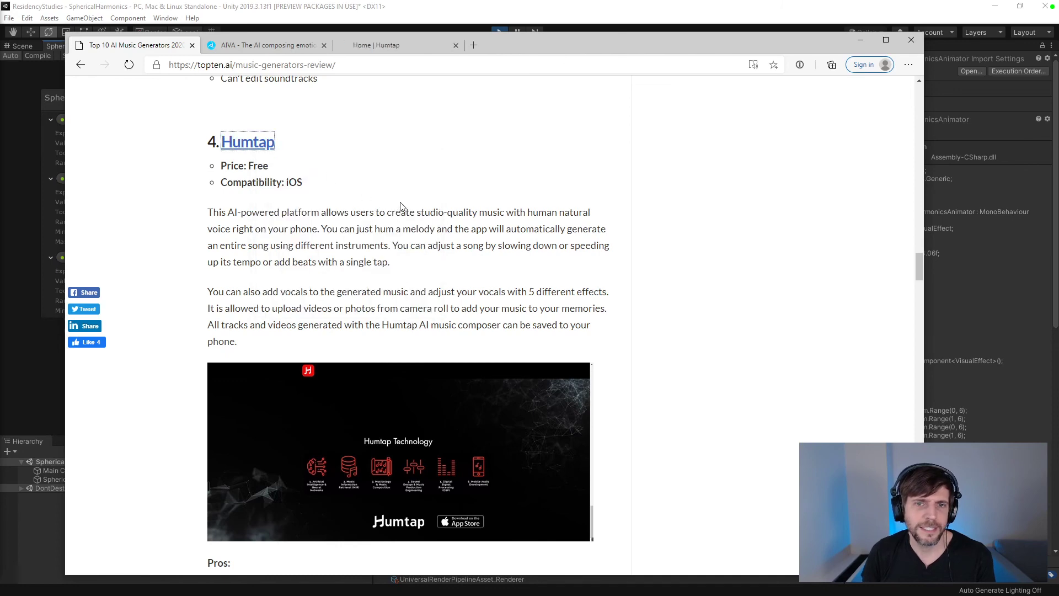
# - Read the Amadeus Code and Computoser sections of the article
pyautogui.scroll(-4, 401, 205)
pyautogui.scroll(-7, 401, 206)
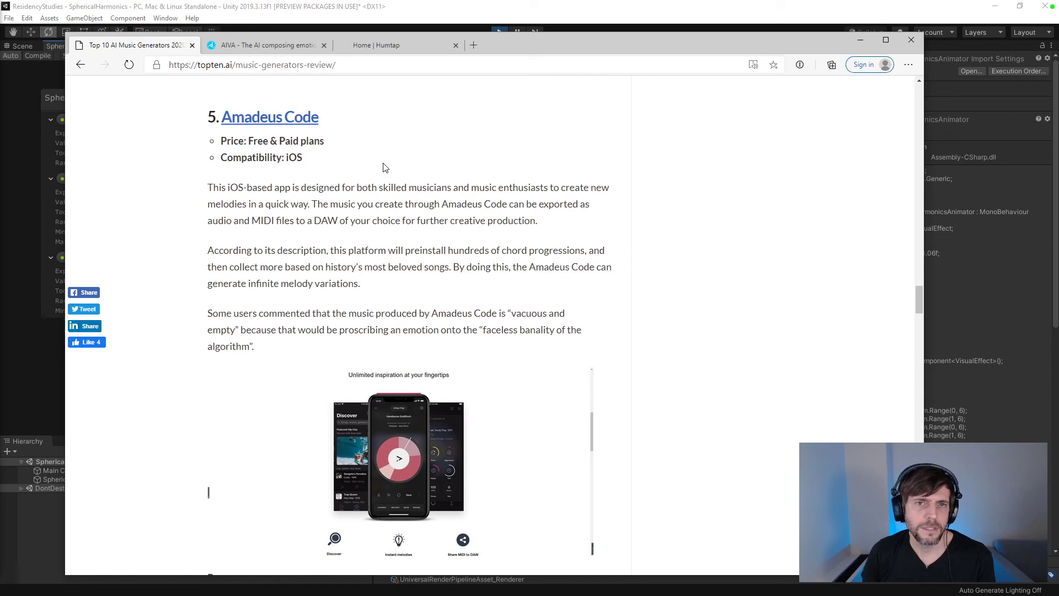
pyautogui.scroll(-10, 353, 201)
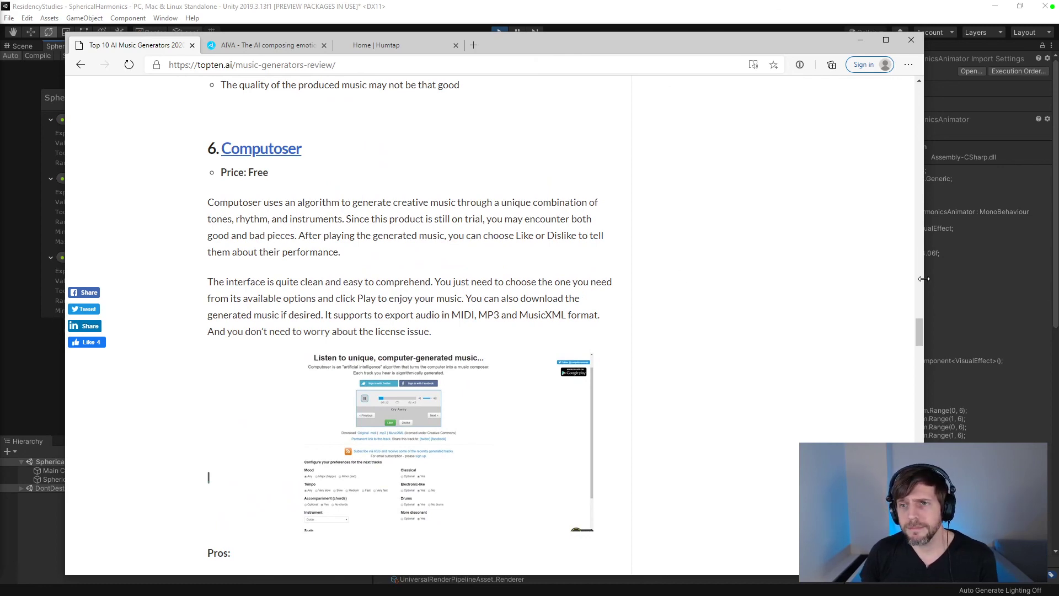
# - Narrow the browser window and extend it to the screen's edge so the running Game view stays uncovered beside it
pyautogui.moveTo(924, 278); pyautogui.dragTo(586, 276)
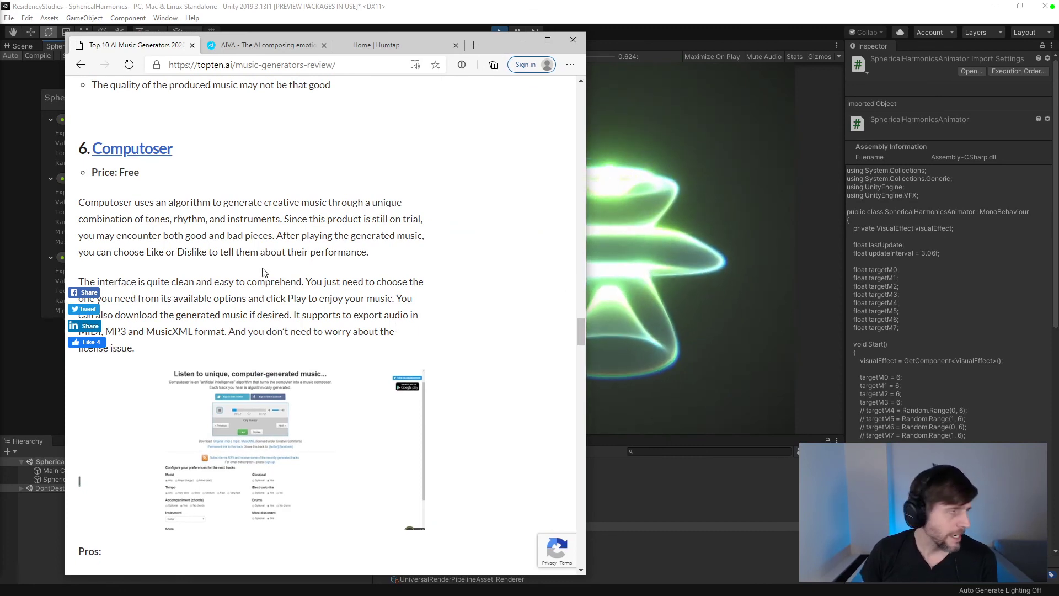
pyautogui.moveTo(65, 239); pyautogui.dragTo(4, 240)
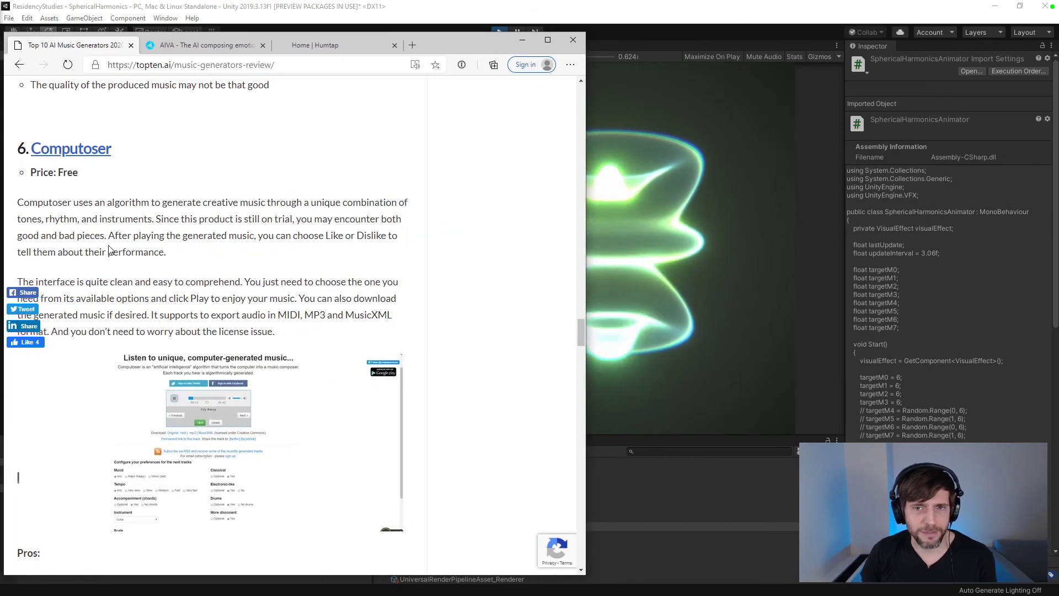
pyautogui.moveTo(585, 287); pyautogui.dragTo(458, 281)
# - Read the article's section on Google's Magenta tools, including the infinite drum machine and its pros and cons
pyautogui.scroll(-5, 415, 276)
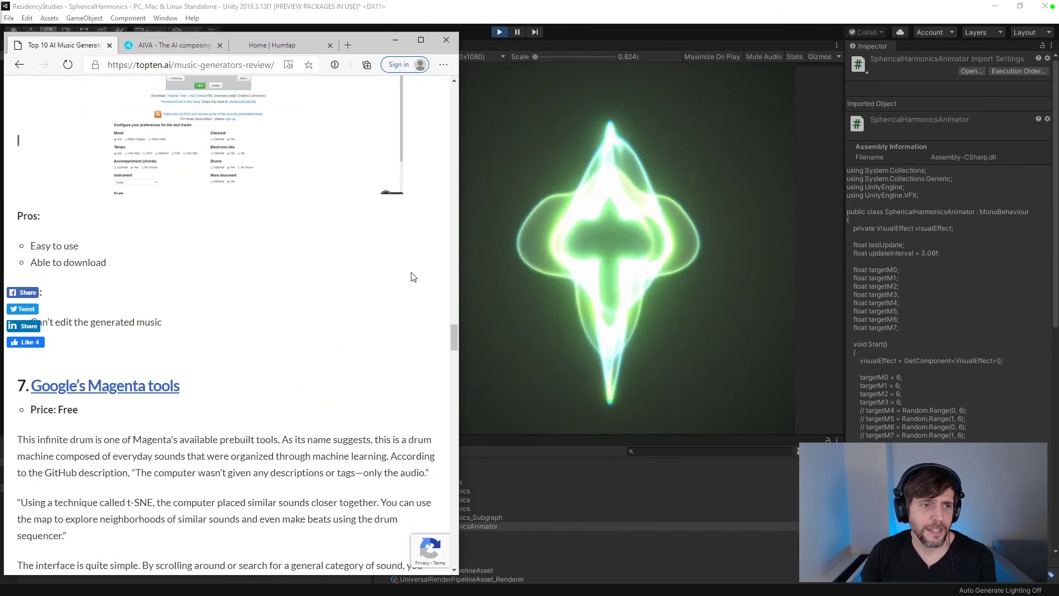
pyautogui.scroll(-2, 414, 277)
pyautogui.scroll(-4, 414, 277)
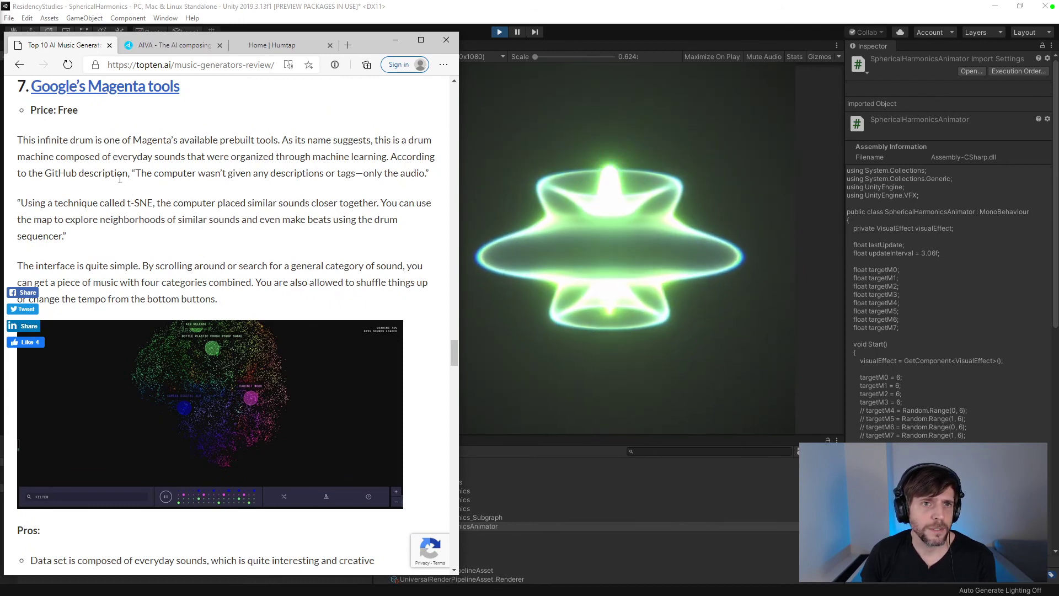
pyautogui.scroll(-1, 120, 179)
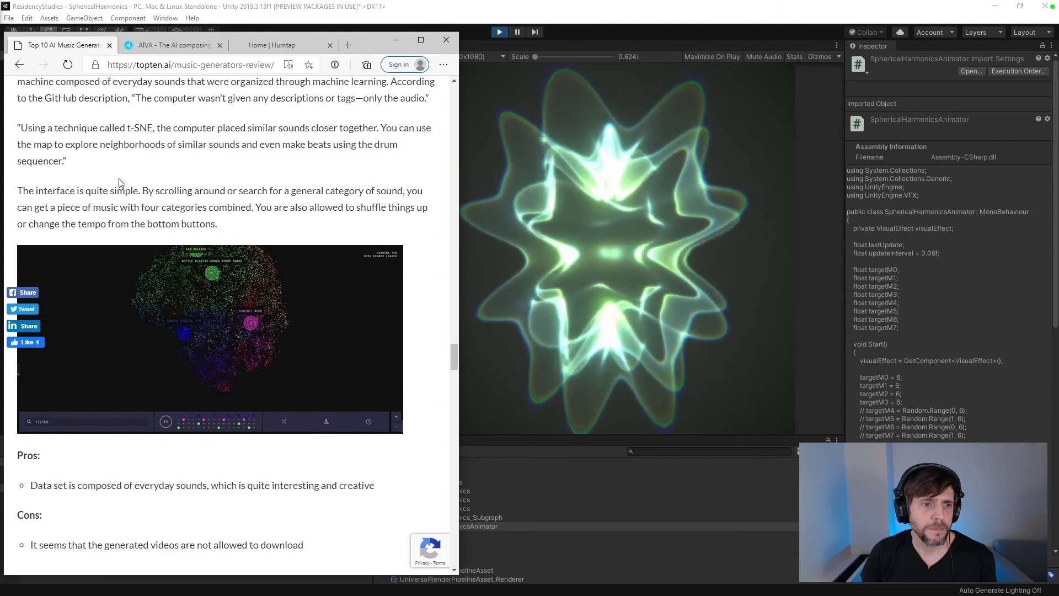
# - Read the article's section on Chrome's Song Maker, including its pros and cons
pyautogui.scroll(-3, 120, 183)
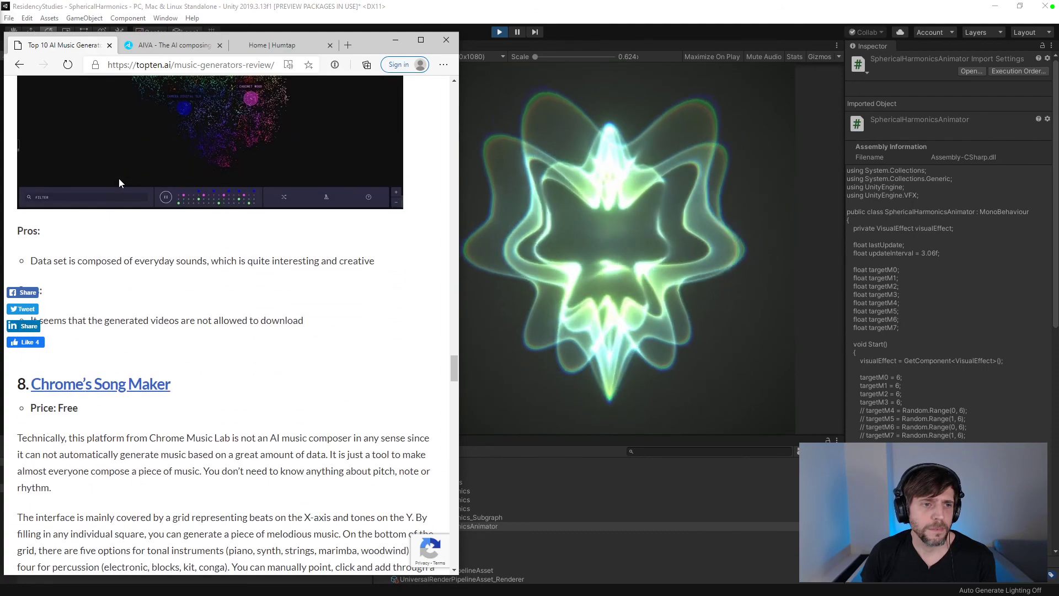
pyautogui.scroll(-4, 119, 182)
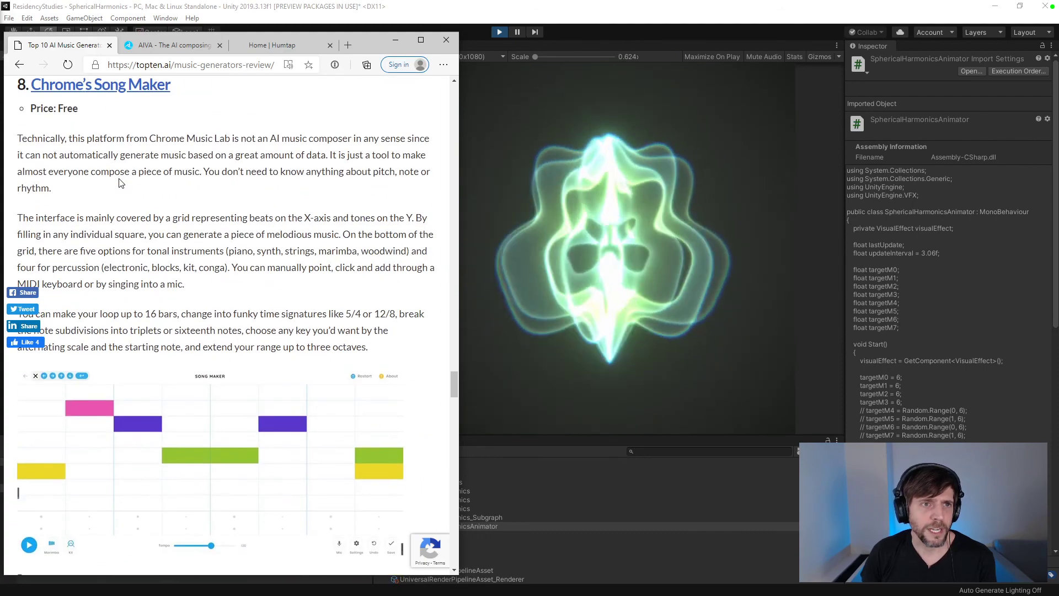
pyautogui.scroll(-6, 122, 183)
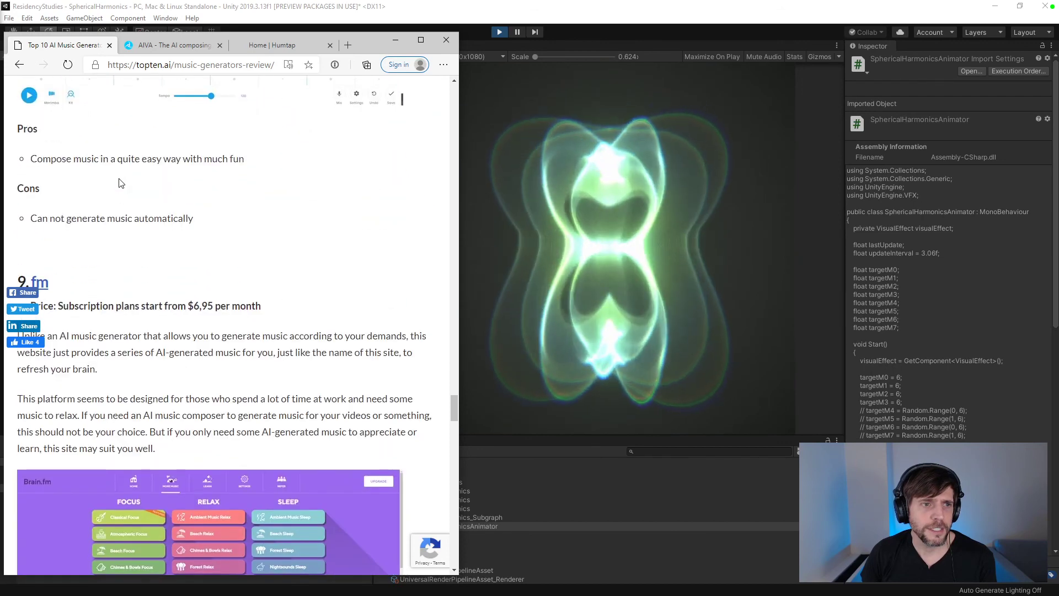
# - Widen the browser window slightly and open the website of list entry 9, fm, in a new tab
pyautogui.scroll(-2, 121, 182)
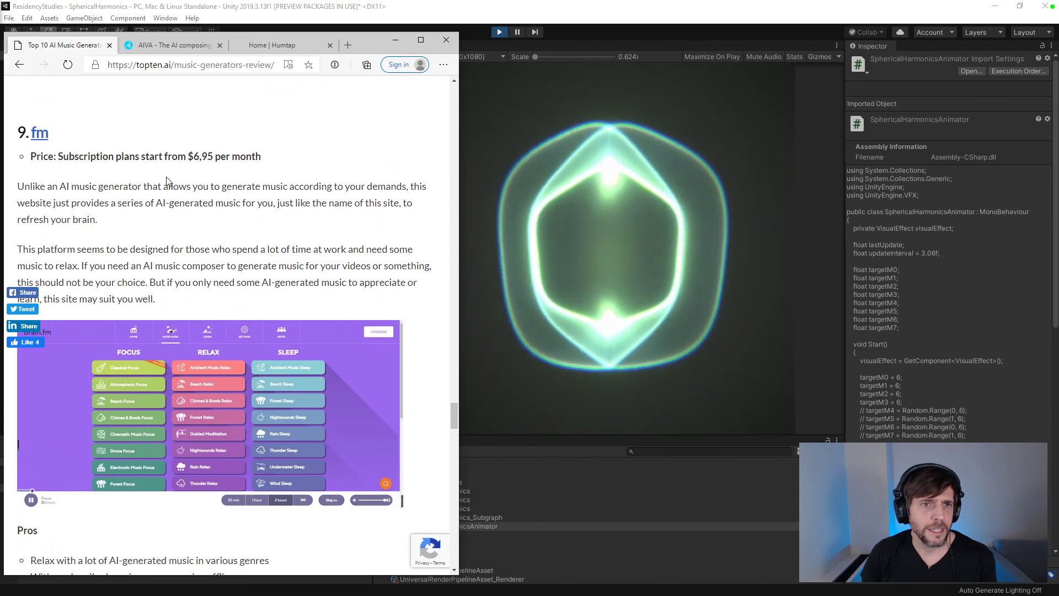
pyautogui.moveTo(460, 247); pyautogui.dragTo(484, 248)
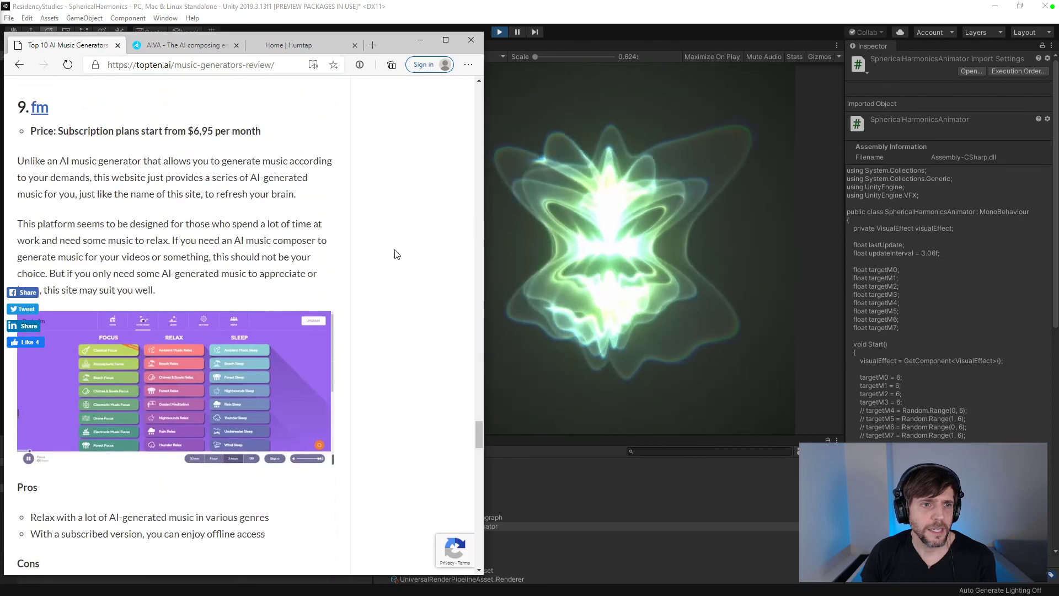
pyautogui.rightClick(38, 107)
pyautogui.click(83, 119)
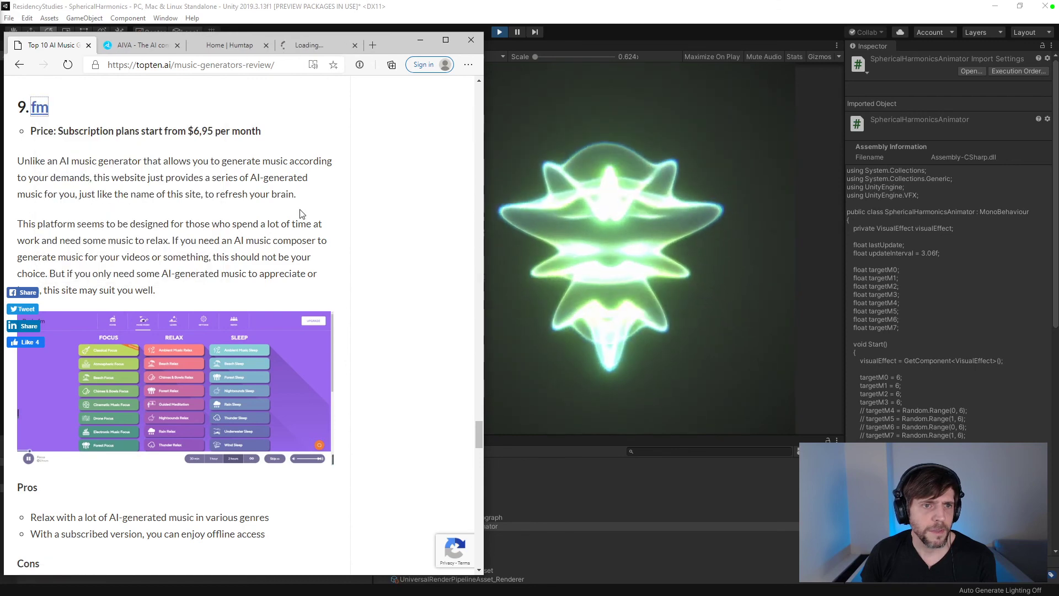
# - Read the pros and cons of entry 9 and open the MuseNet website in a new tab
pyautogui.scroll(-1, 296, 213)
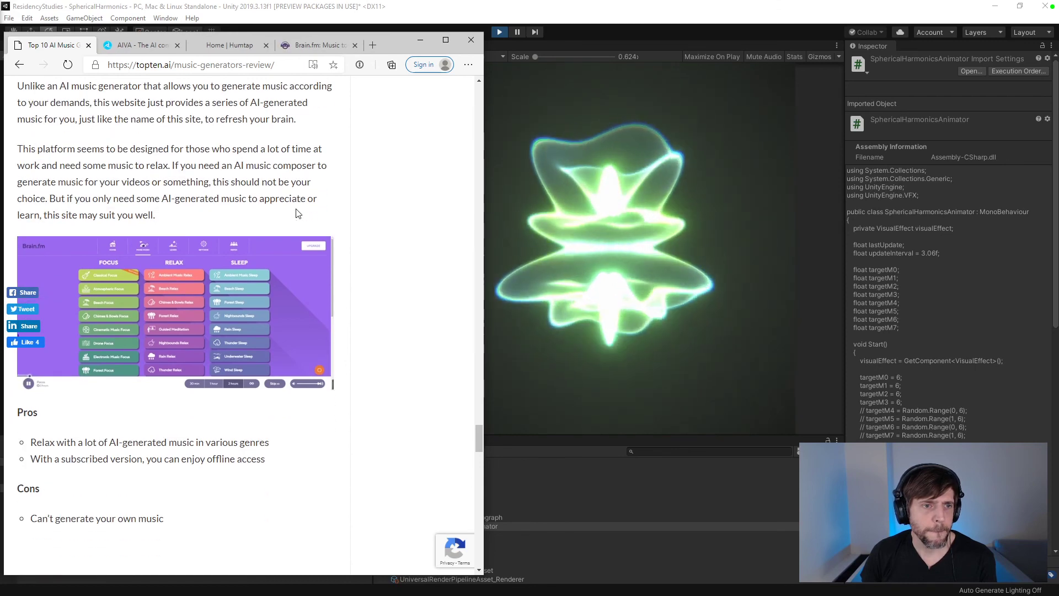
pyautogui.scroll(-5, 298, 213)
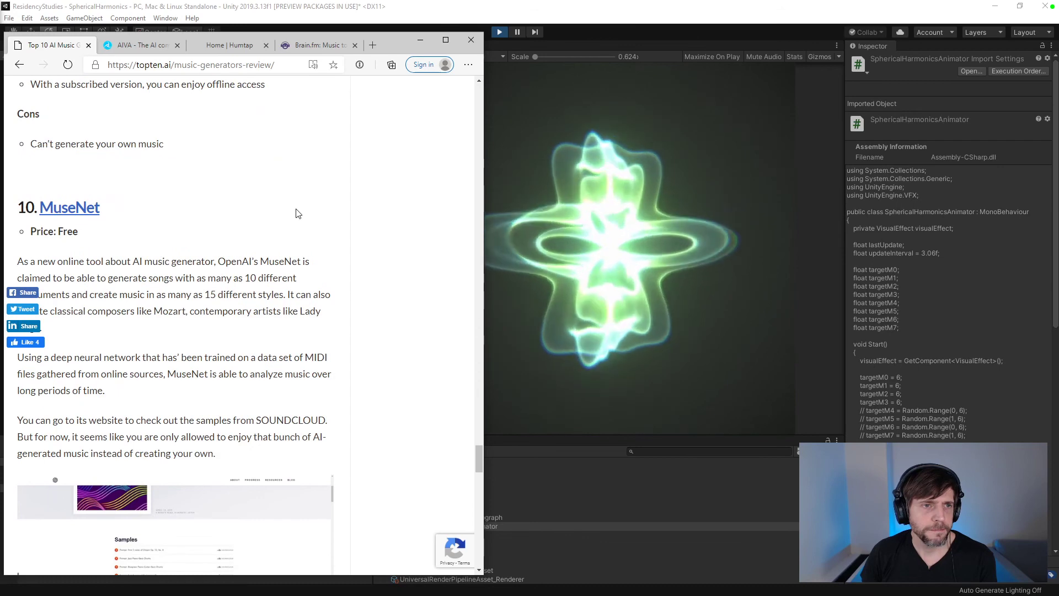
pyautogui.scroll(-1, 296, 214)
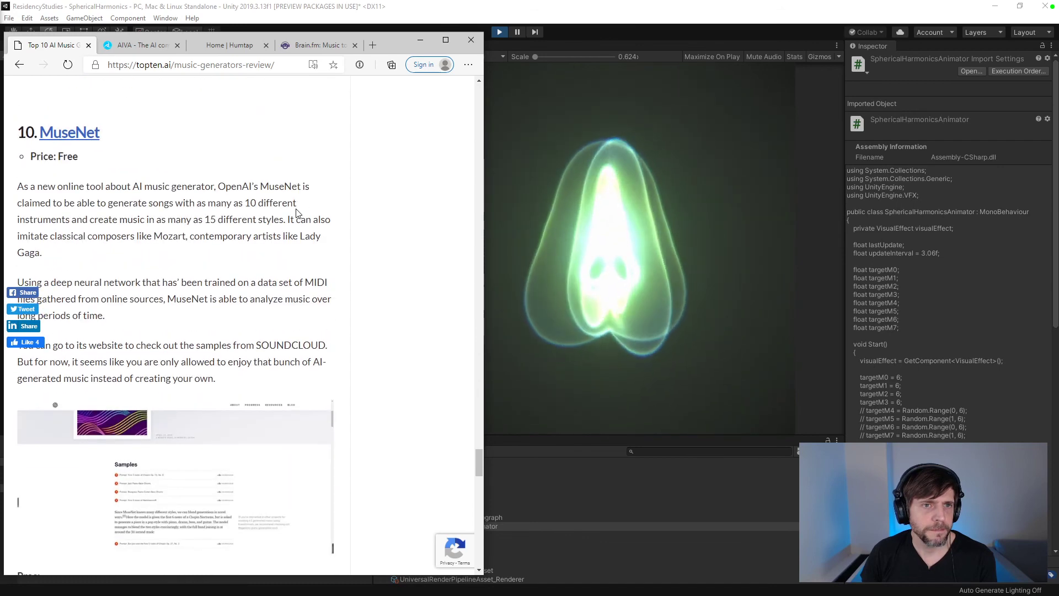
pyautogui.rightClick(83, 134)
pyautogui.click(102, 144)
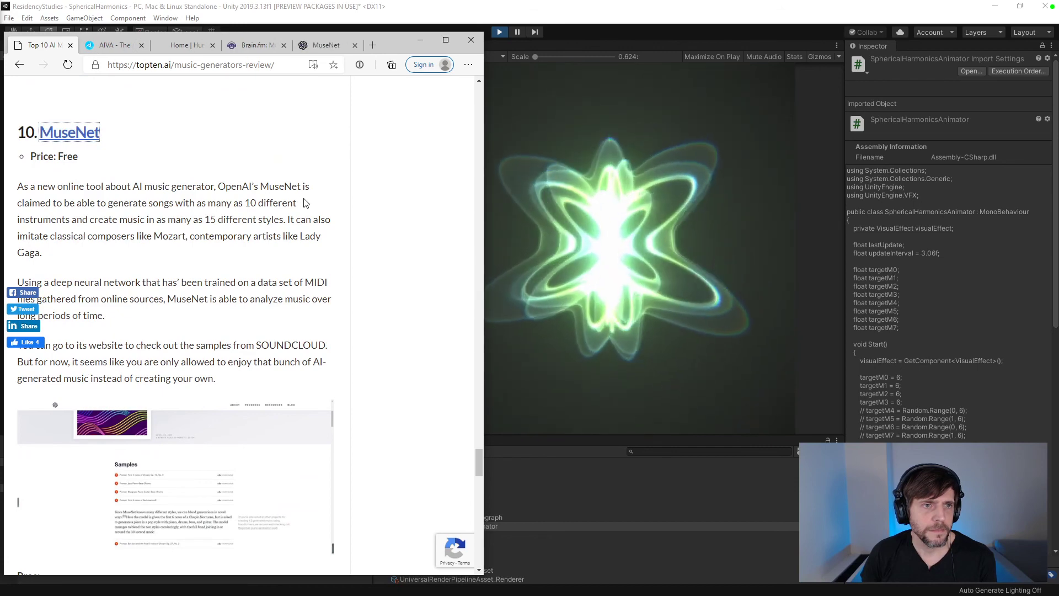
# - Read the article's MuseNet pros and cons and its closing summary, and close the article's tab
pyautogui.scroll(-4, 305, 203)
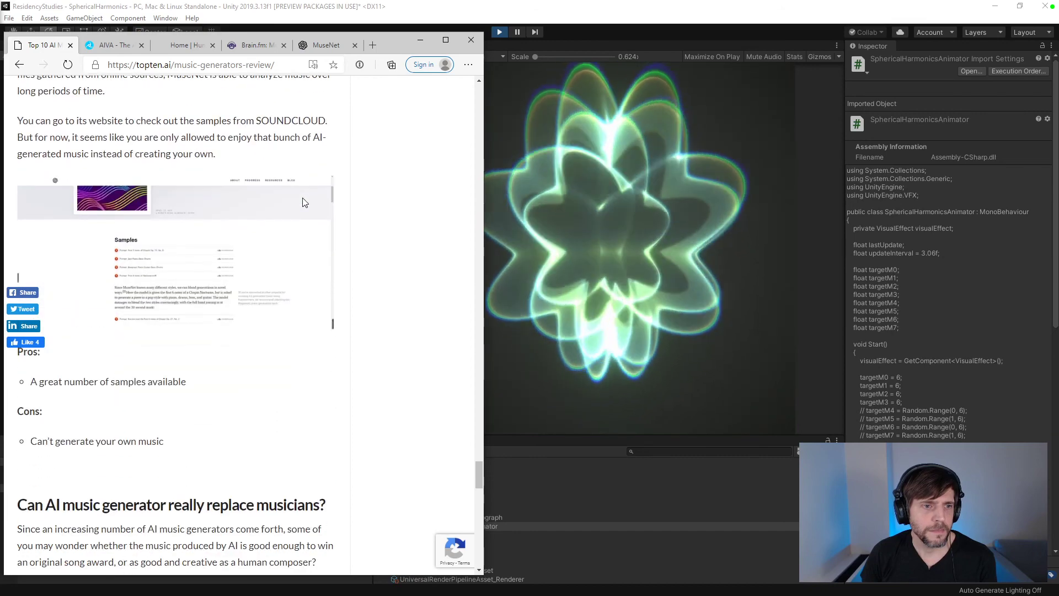
pyautogui.scroll(-3, 305, 203)
pyautogui.scroll(-4, 305, 203)
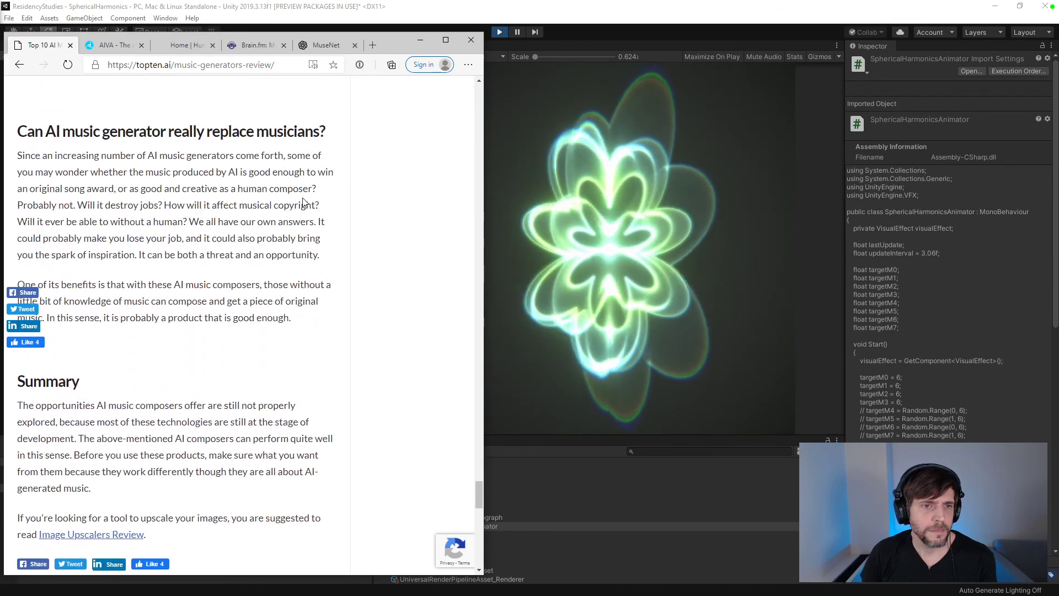
pyautogui.scroll(-4, 304, 203)
pyautogui.click(70, 46)
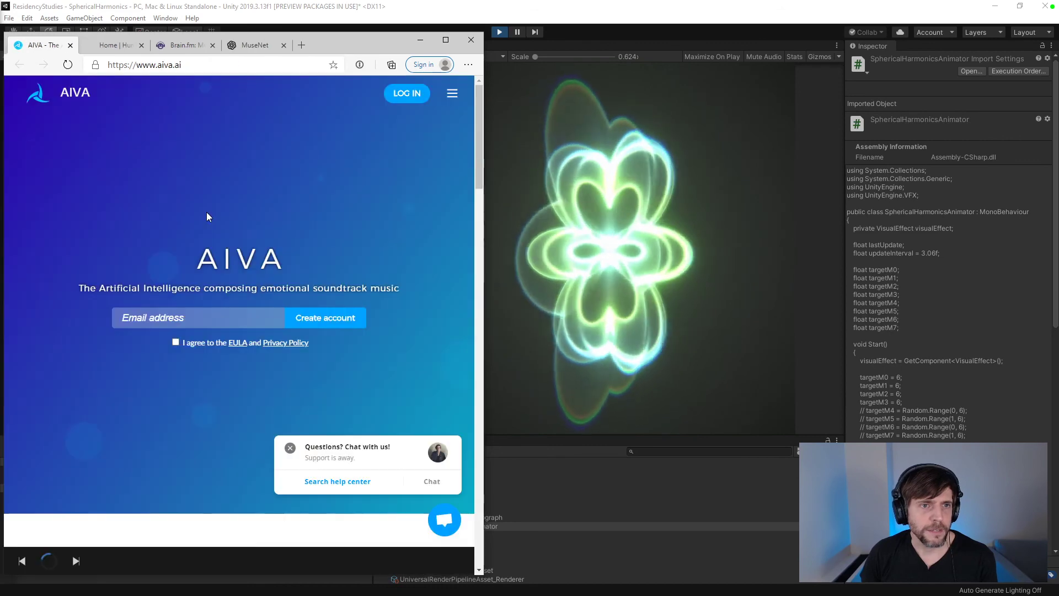
# - Look through the AIVA home page down to the preset composition styles in the How it works section
pyautogui.scroll(-5, 222, 217)
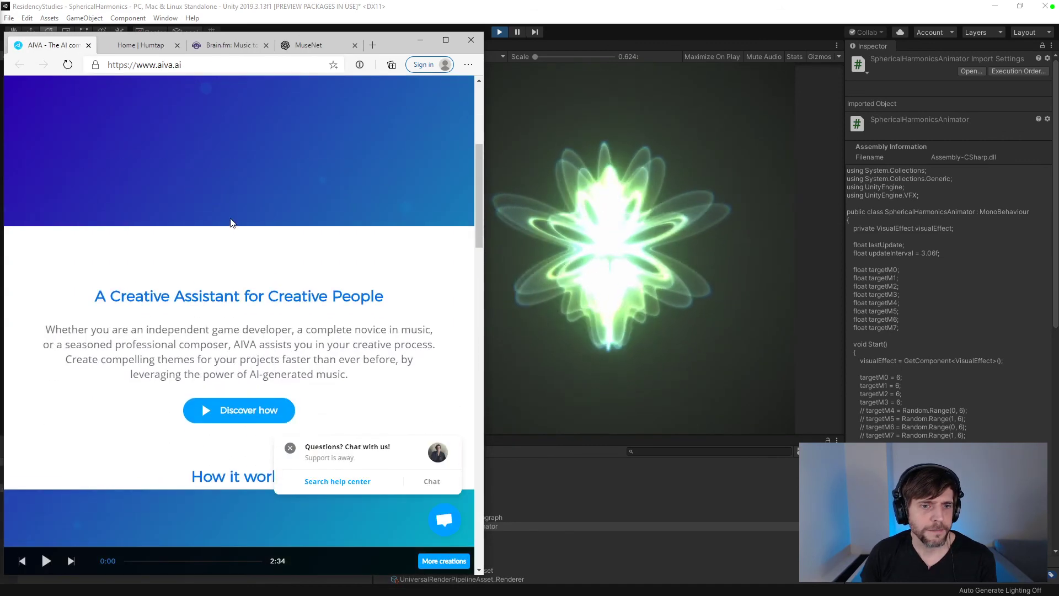
pyautogui.scroll(-2, 231, 222)
pyautogui.scroll(-3, 231, 221)
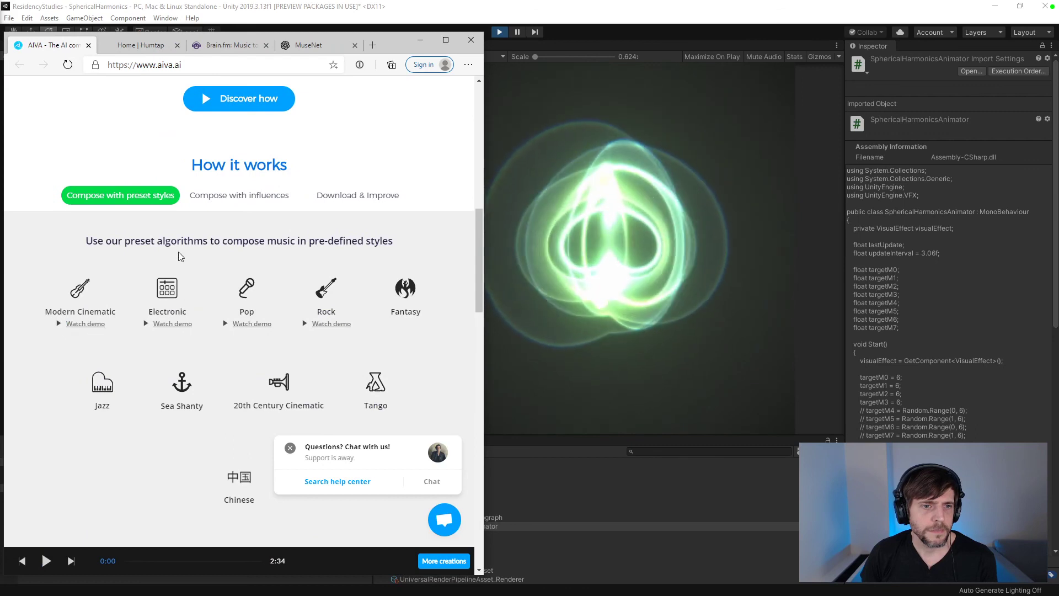
pyautogui.scroll(-1, 179, 256)
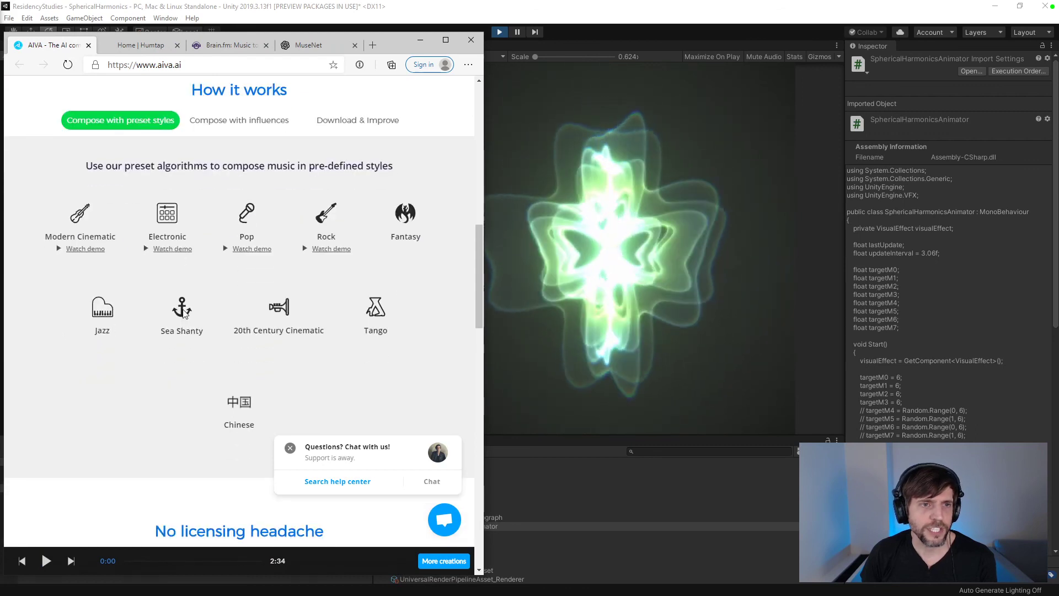
pyautogui.moveTo(184, 312); pyautogui.dragTo(188, 356)
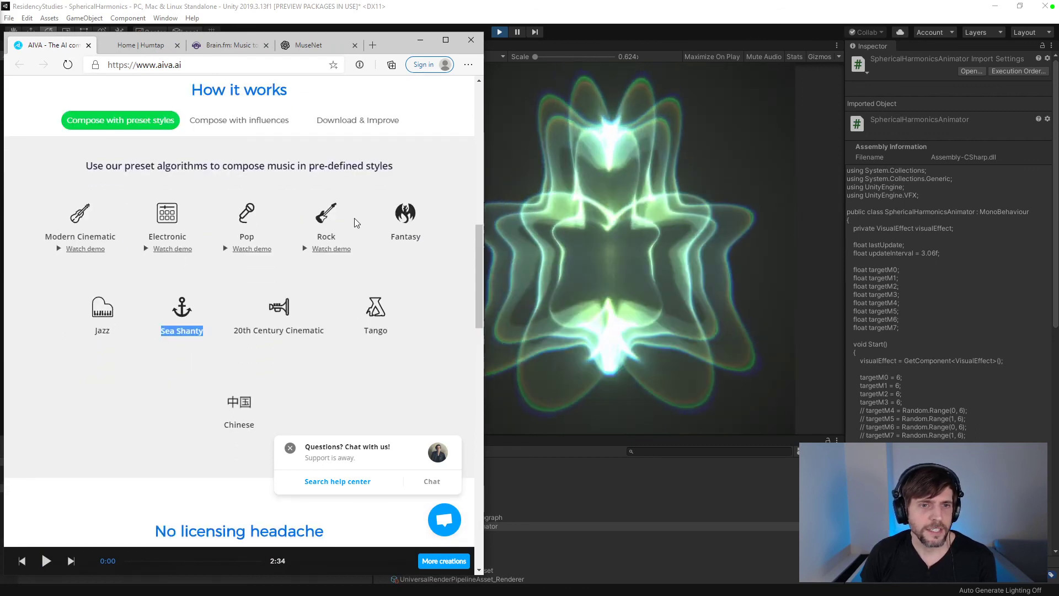
# - Play AIVA's demo video for the Electronic style, sample it at several points through to the end, and close the AIVA tab
pyautogui.click(182, 240)
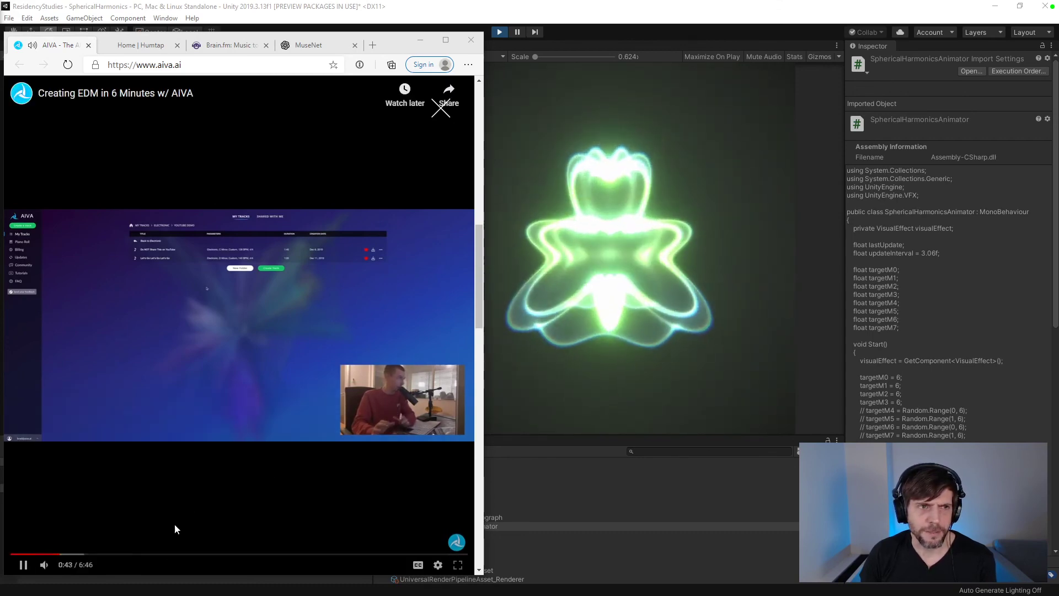
pyautogui.click(88, 554)
pyautogui.click(116, 554)
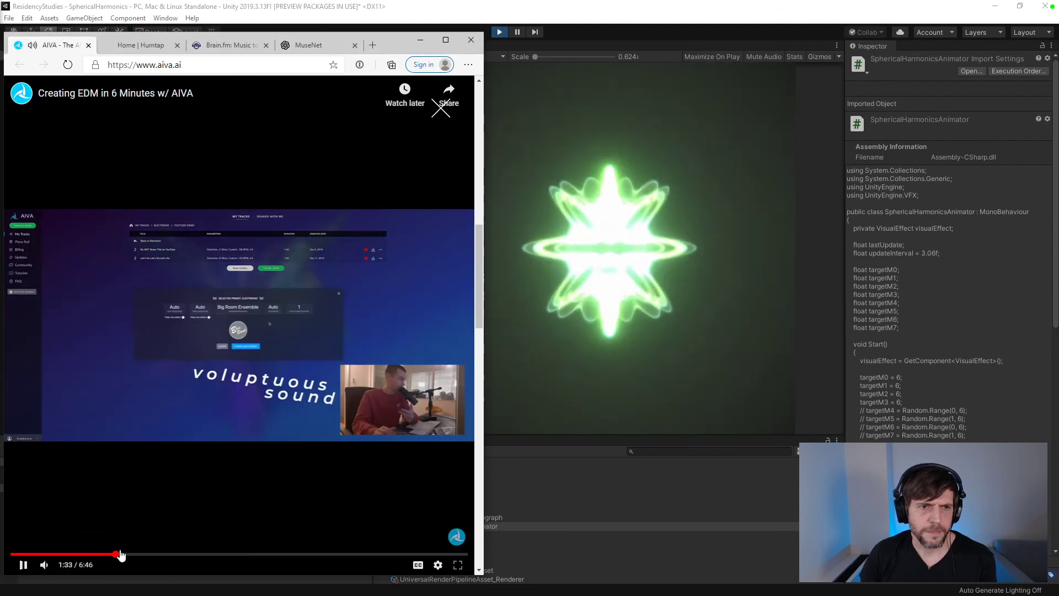
pyautogui.click(191, 555)
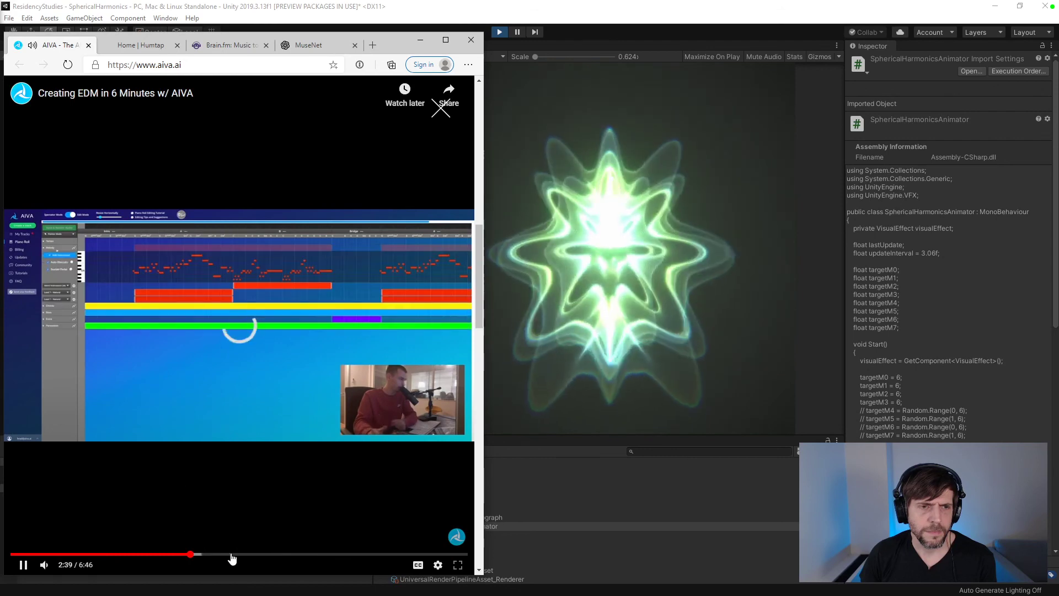
pyautogui.click(232, 554)
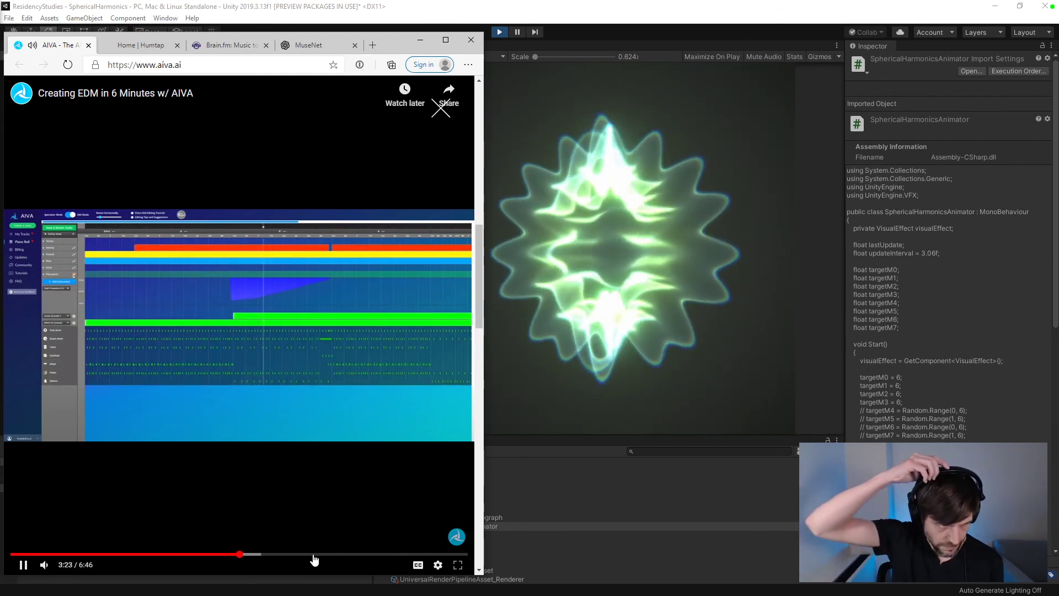
pyautogui.click(314, 557)
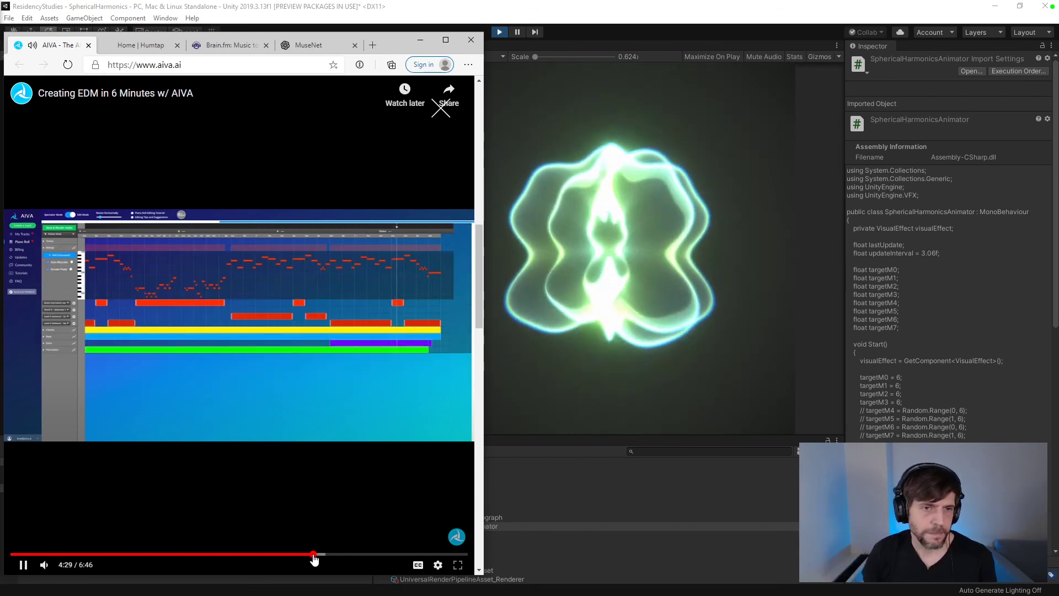
pyautogui.click(384, 555)
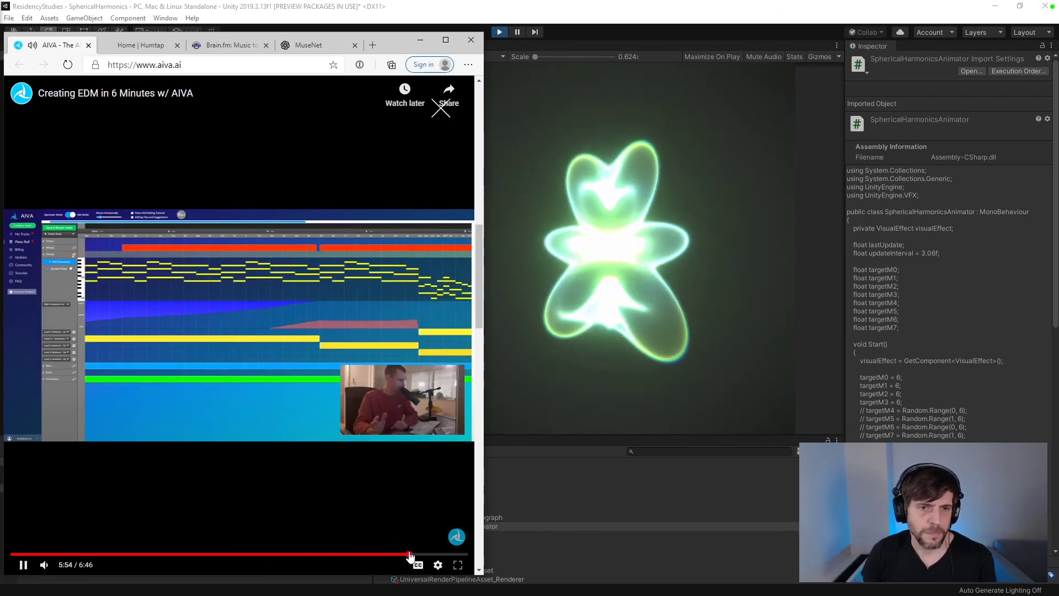
pyautogui.click(409, 555)
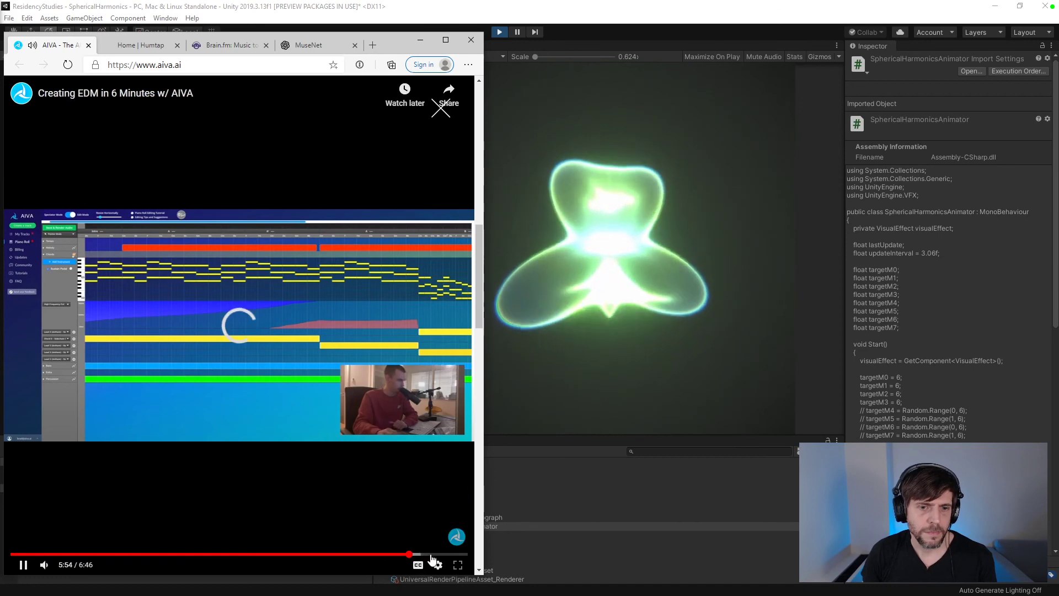
pyautogui.click(431, 555)
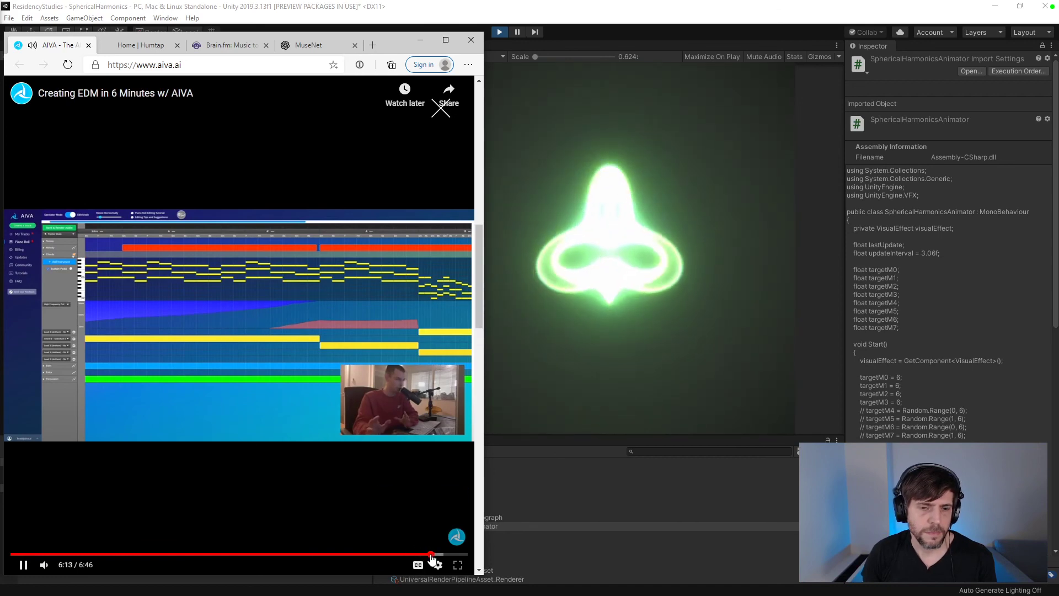
pyautogui.click(444, 554)
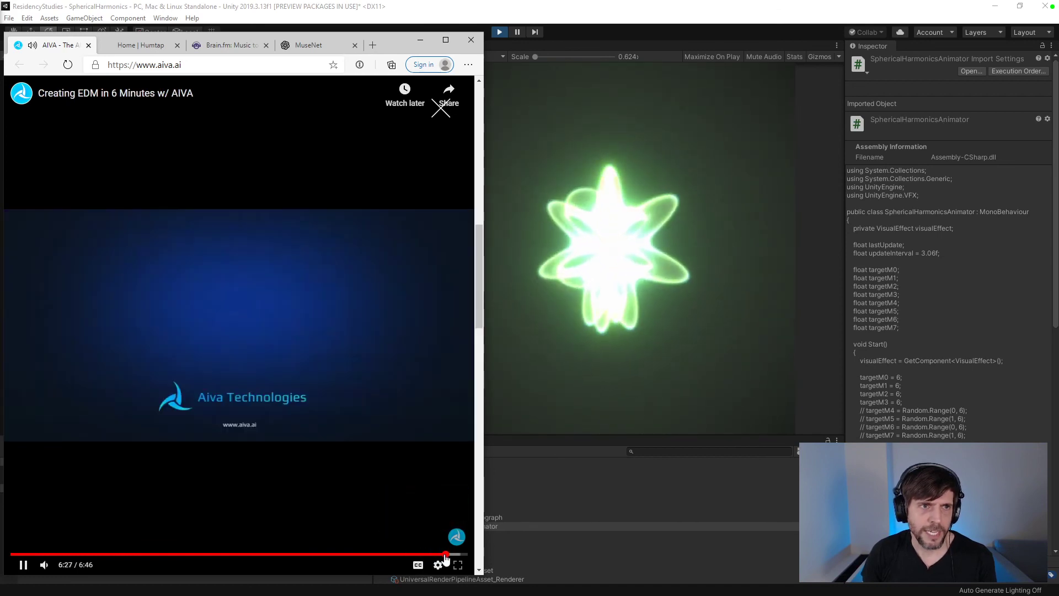
pyautogui.click(428, 555)
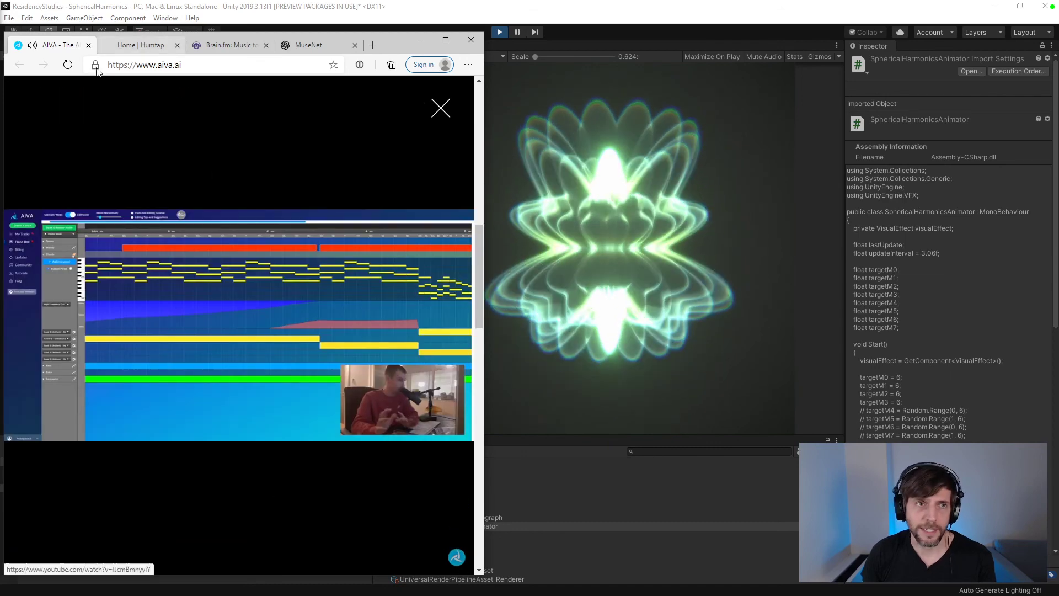
pyautogui.click(88, 44)
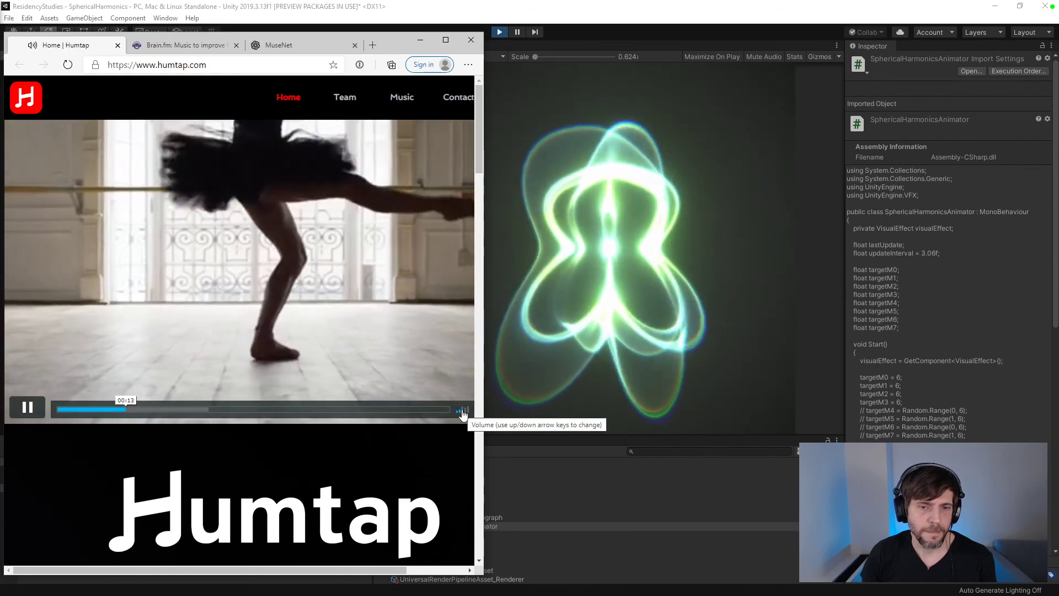
# - Lower the volume of the Humtap intro video, skip ahead in it, and widen the browser window to fit the site's navigation links
pyautogui.click(461, 410)
pyautogui.click(178, 411)
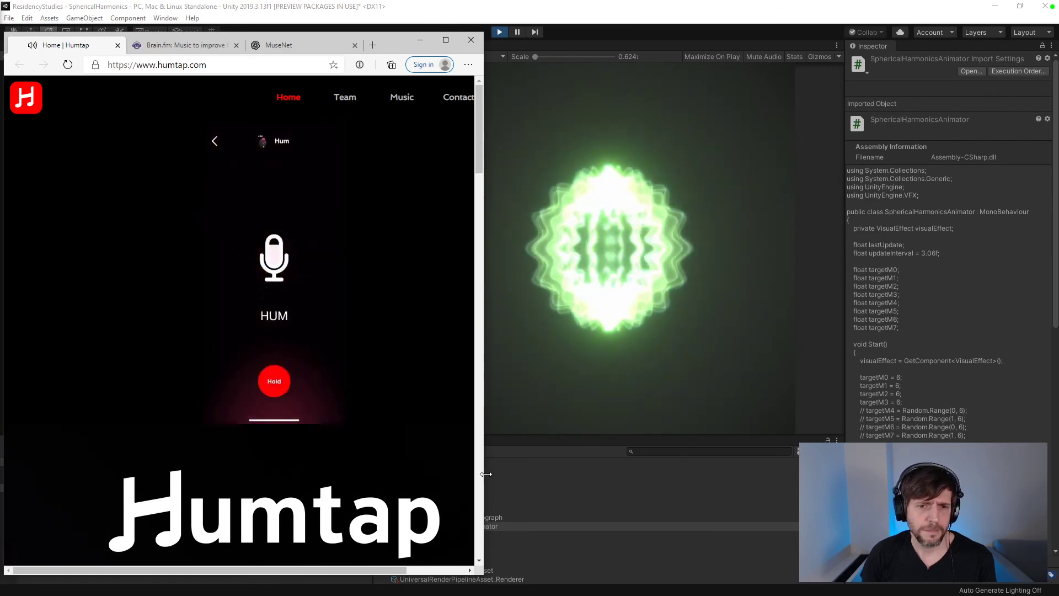
pyautogui.moveTo(484, 480); pyautogui.dragTo(553, 481)
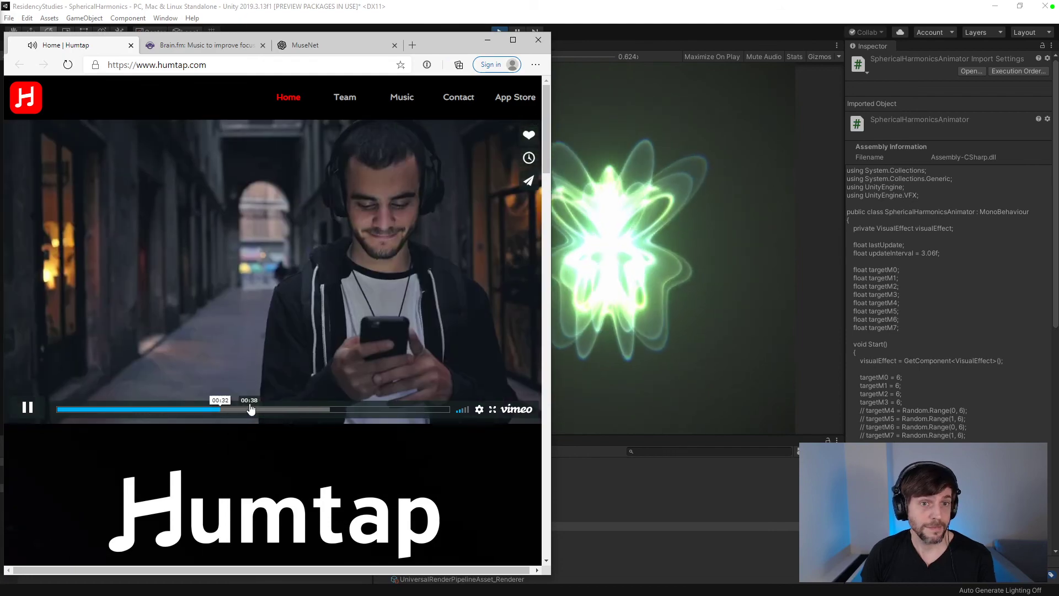
# - Skip through the rest of the Humtap intro video and view the platform description below it
pyautogui.click(249, 408)
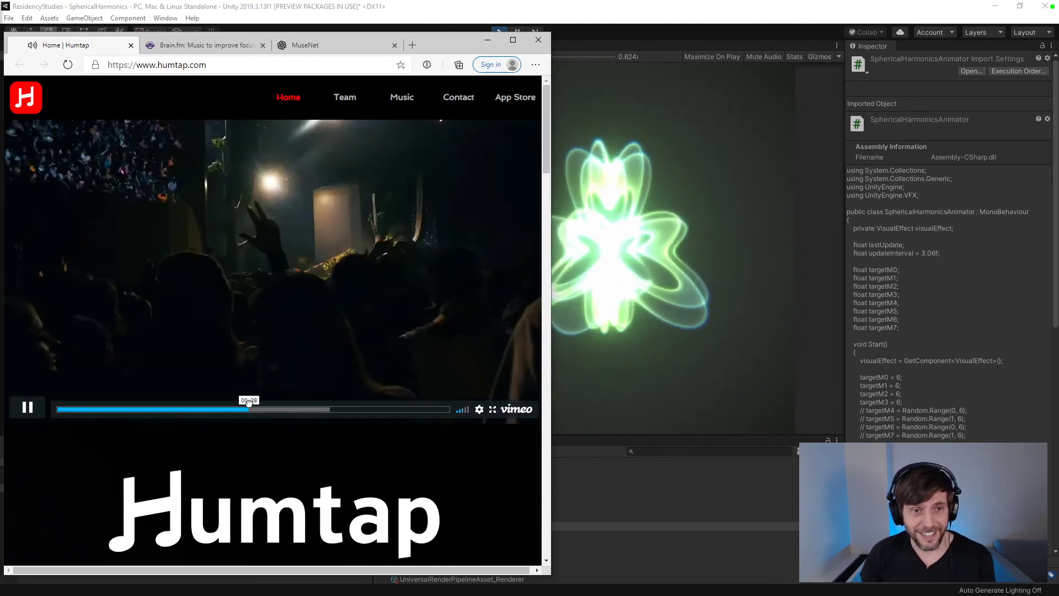
pyautogui.click(287, 410)
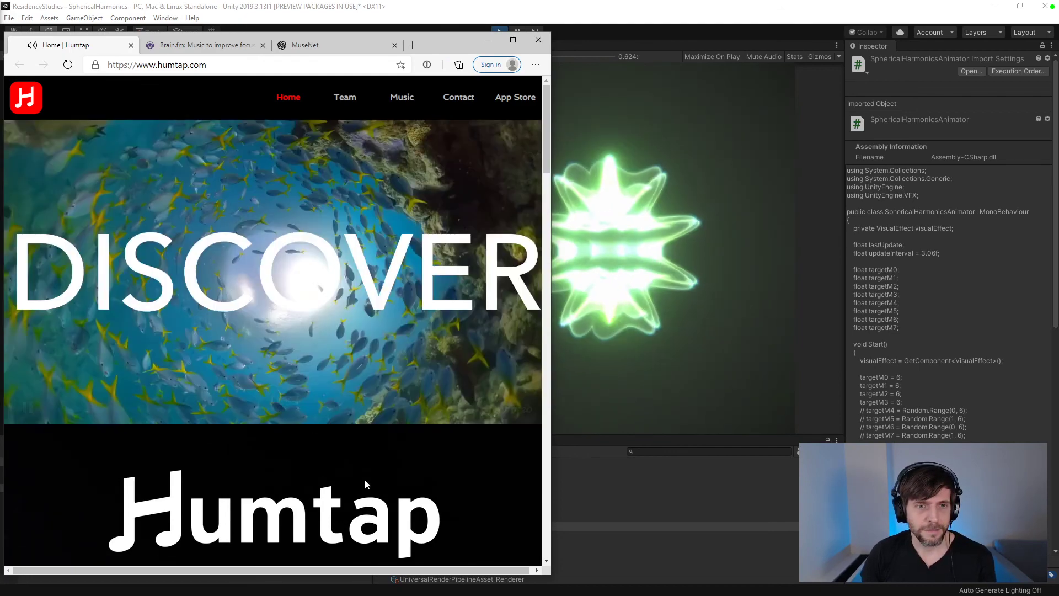
pyautogui.click(343, 409)
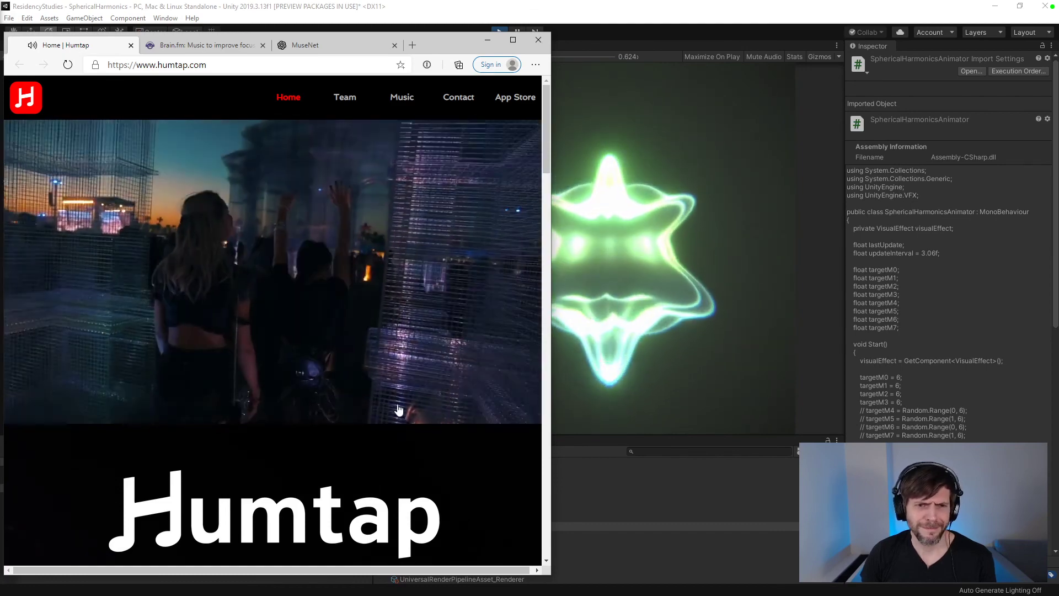
pyautogui.click(398, 410)
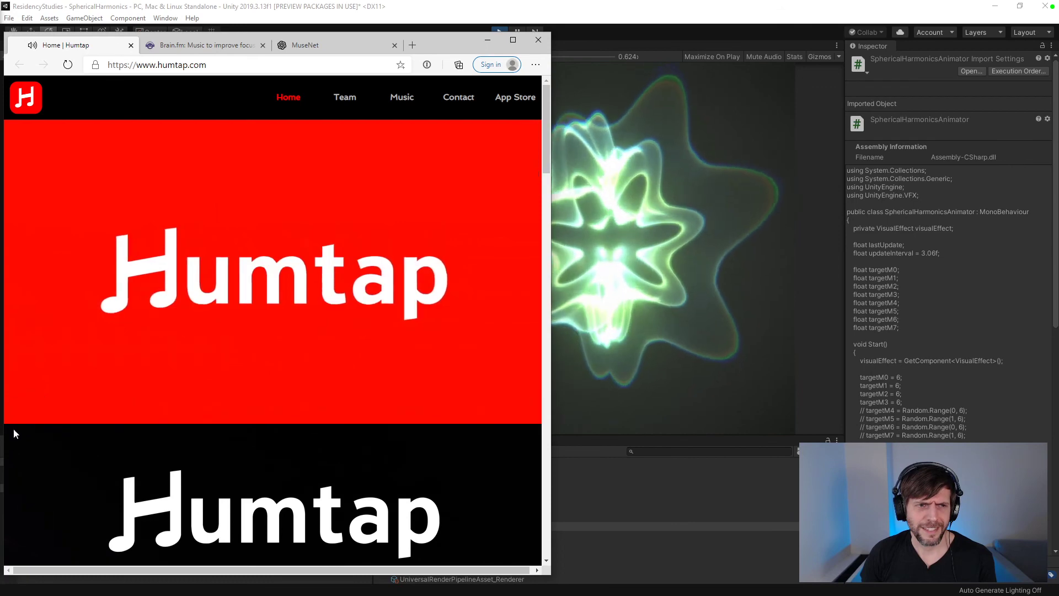
pyautogui.scroll(-5, 213, 454)
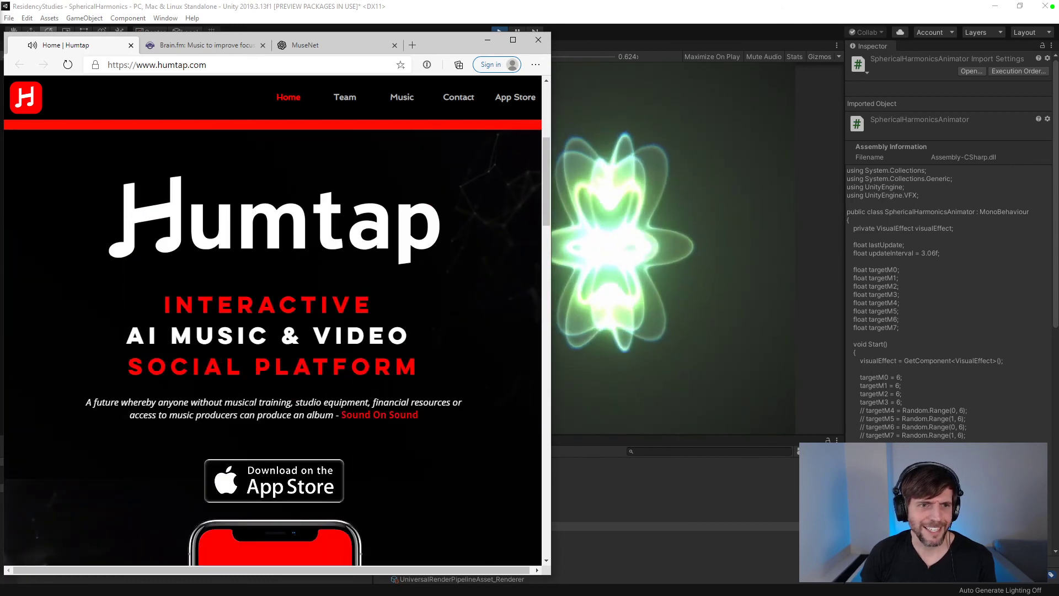
# - Play the whiteboard explainer video further down the Humtap home page and sample it at several points towards its end
pyautogui.scroll(-10, 224, 459)
pyautogui.scroll(-4, 249, 400)
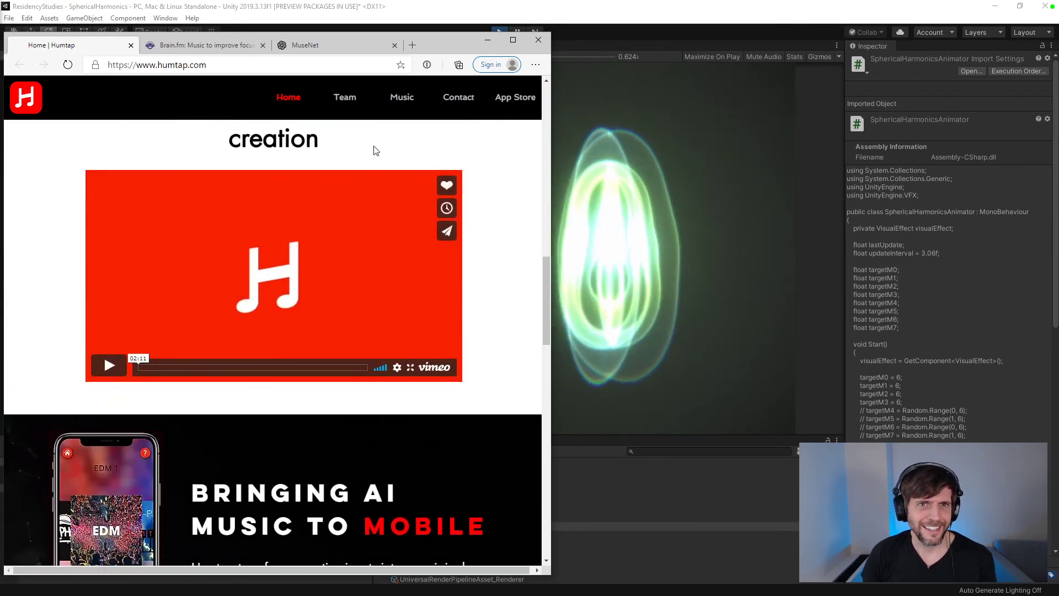
pyautogui.click(110, 365)
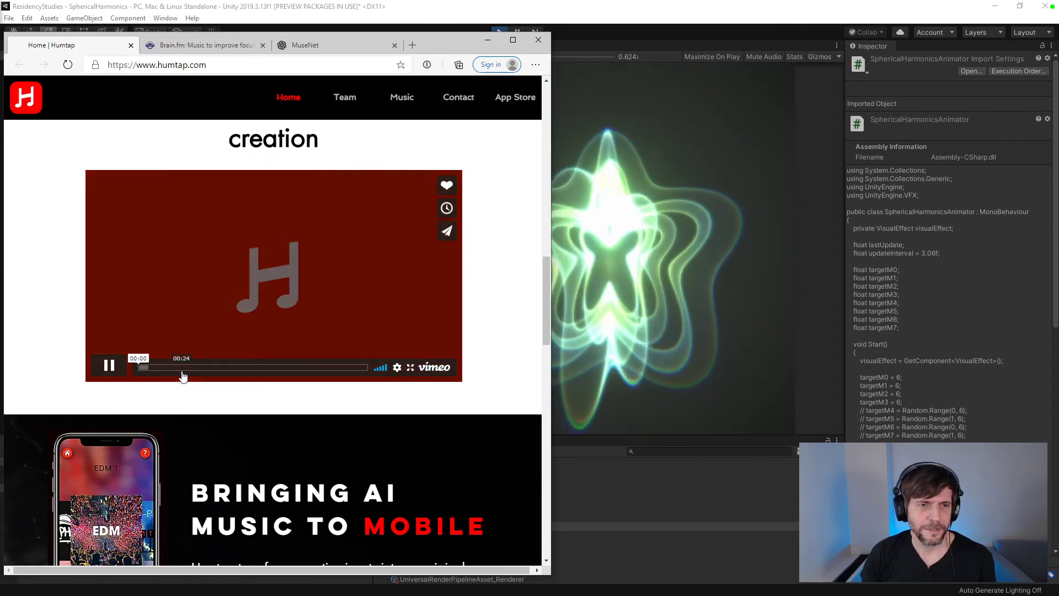
pyautogui.click(153, 369)
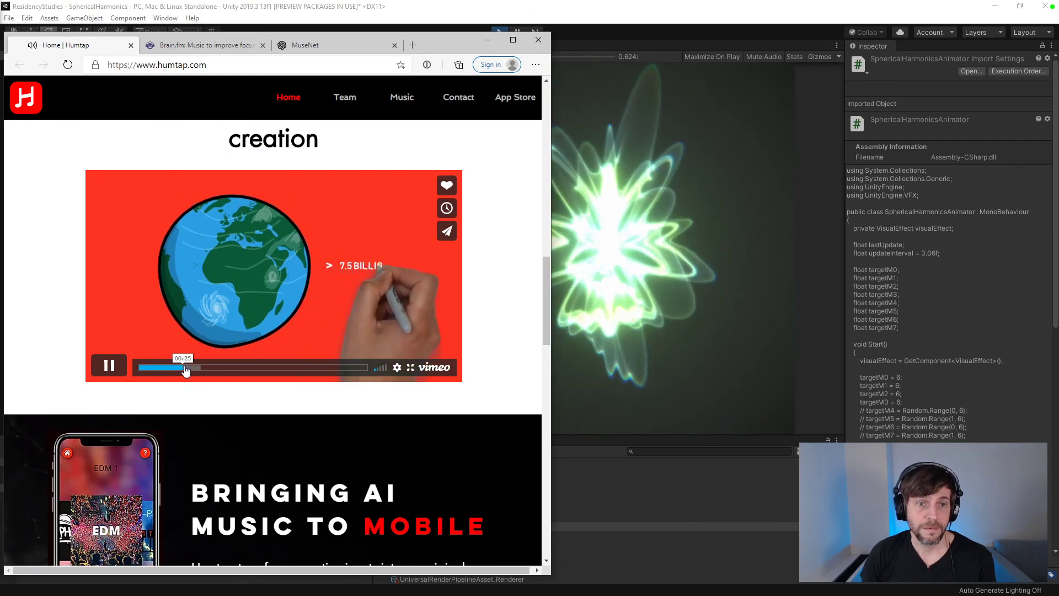
pyautogui.click(238, 368)
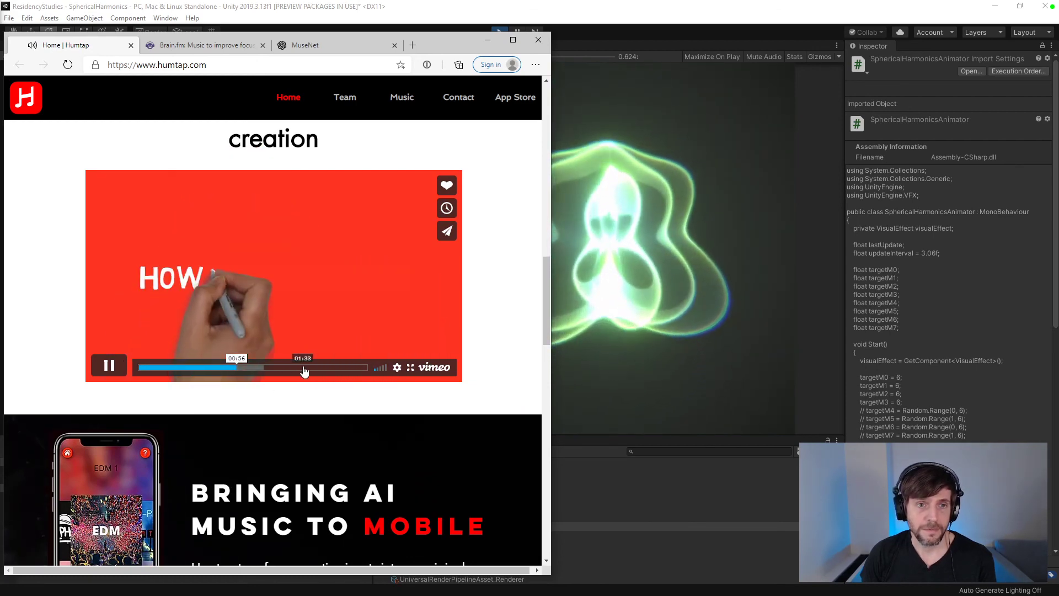
pyautogui.click(302, 368)
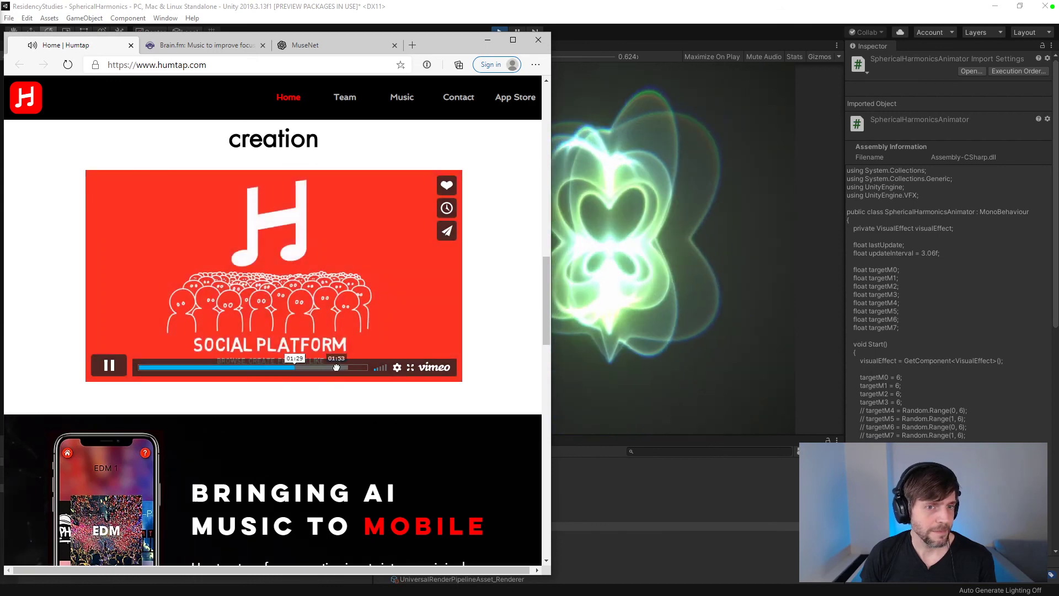
pyautogui.click(337, 367)
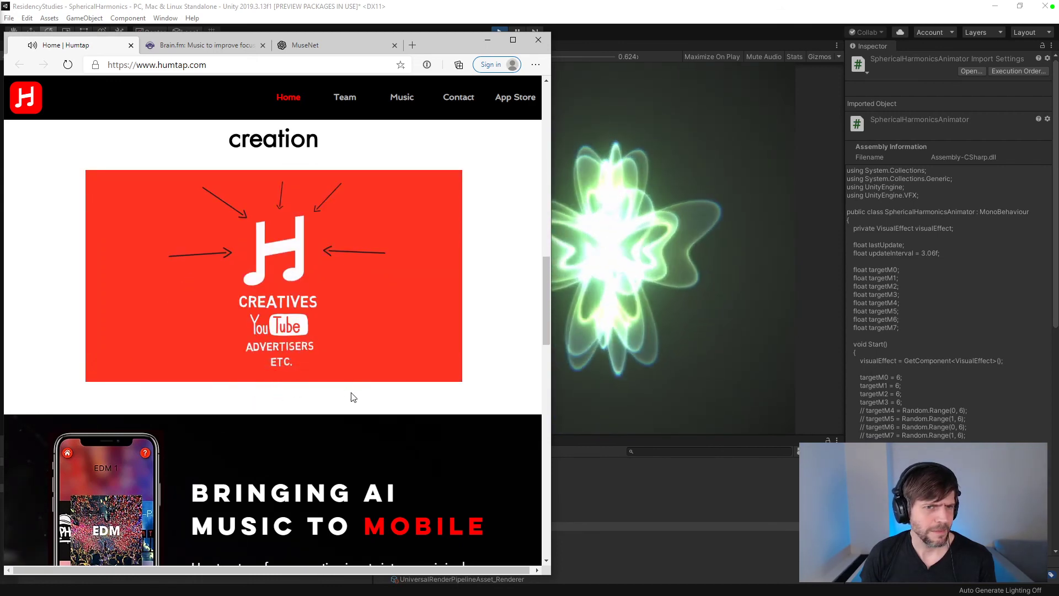
# - View the Humtap page down to the SOS feature on AI and music, and close the Humtap and Brain.fm tabs
pyautogui.scroll(-5, 390, 452)
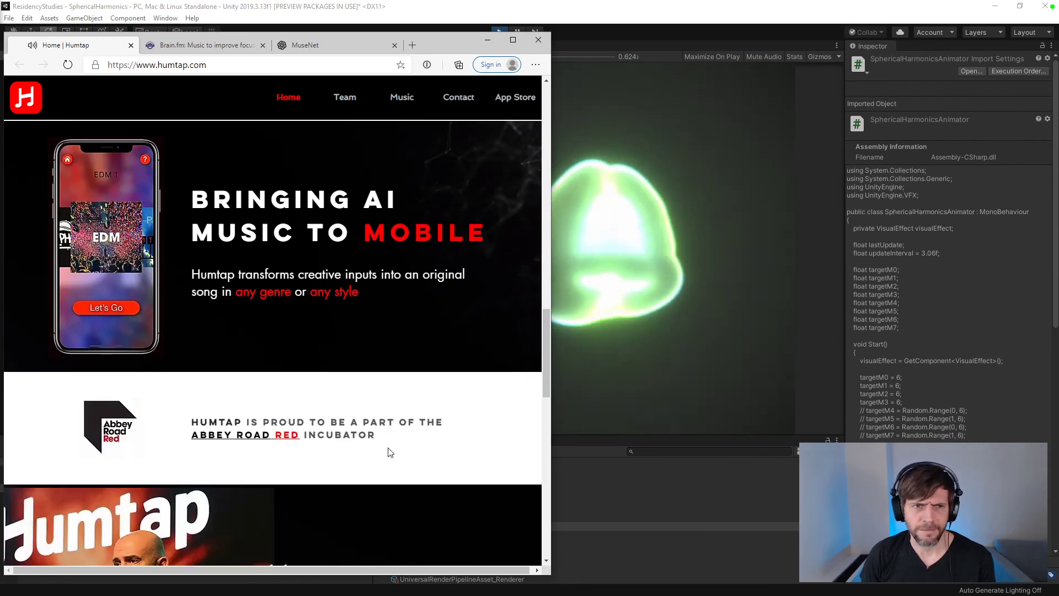
pyautogui.scroll(-6, 390, 452)
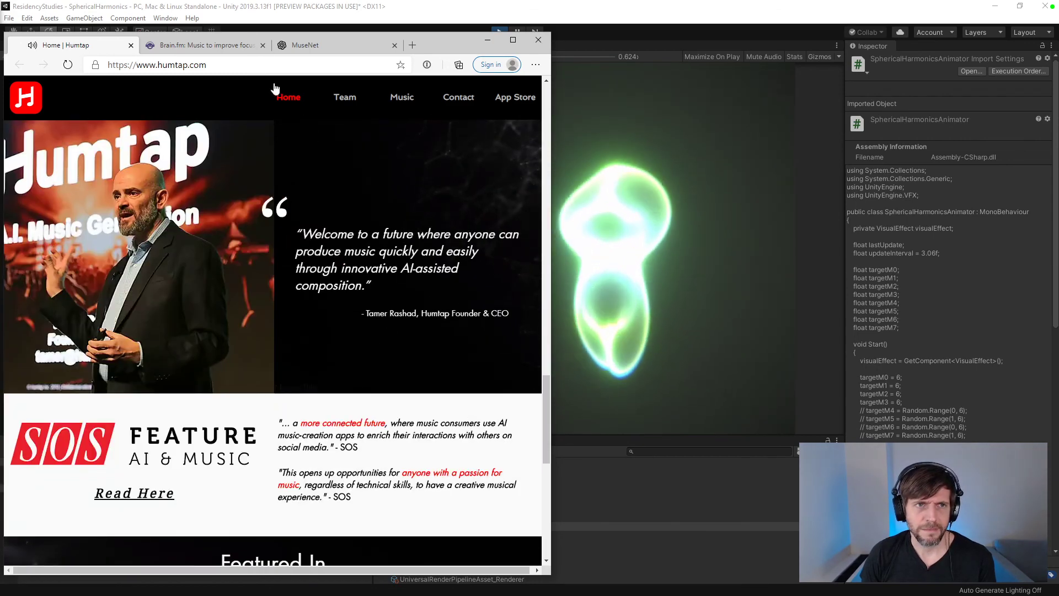
pyautogui.click(131, 46)
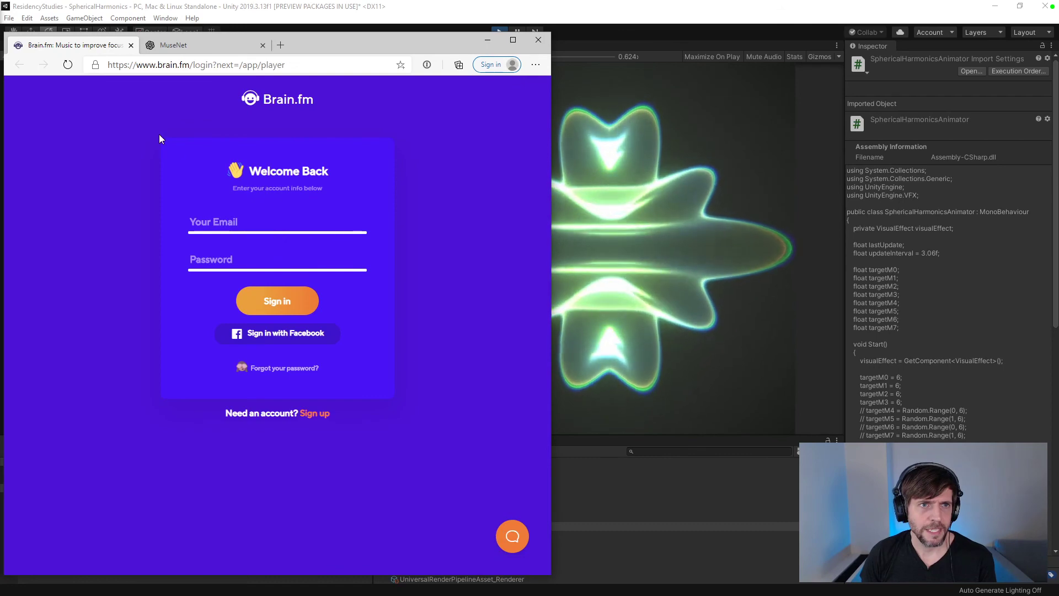
pyautogui.click(131, 45)
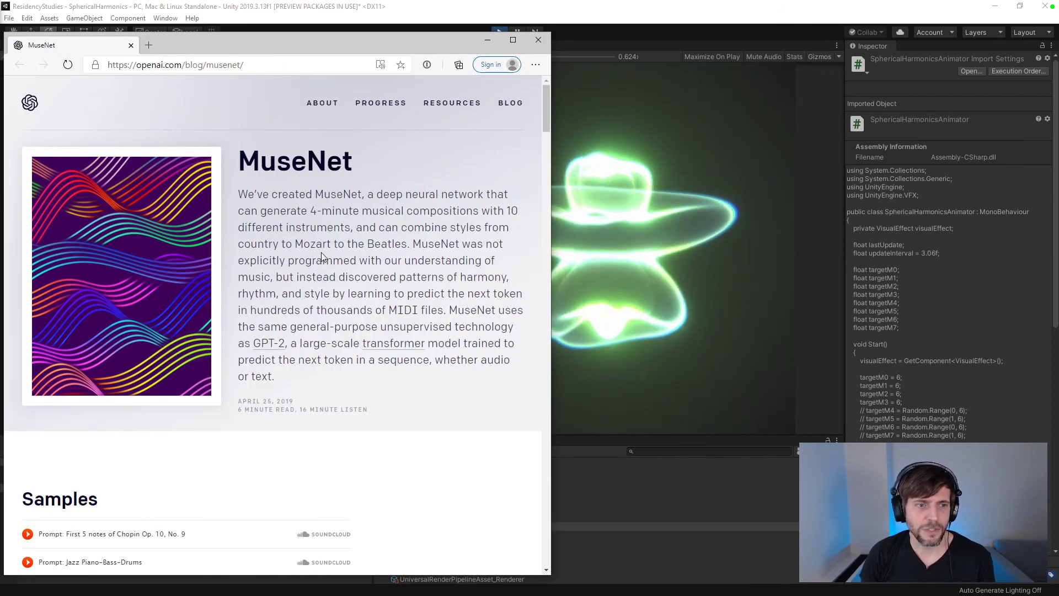
# - Read the MuseNet introduction and the Try MuseNet section, highlighting the paragraph on simple and advanced modes
pyautogui.scroll(-4, 323, 256)
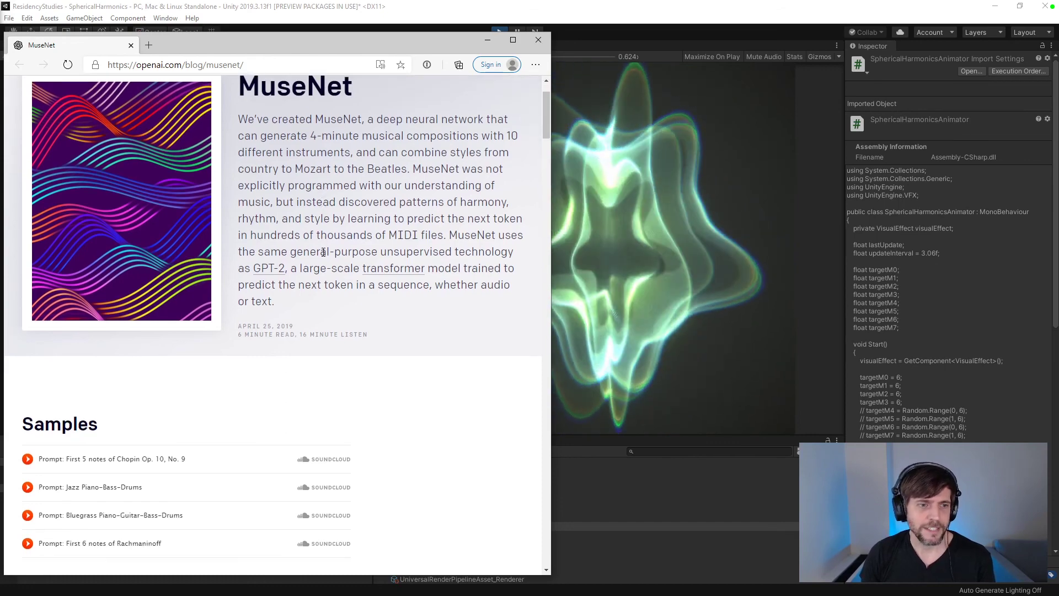
pyautogui.scroll(-8, 324, 252)
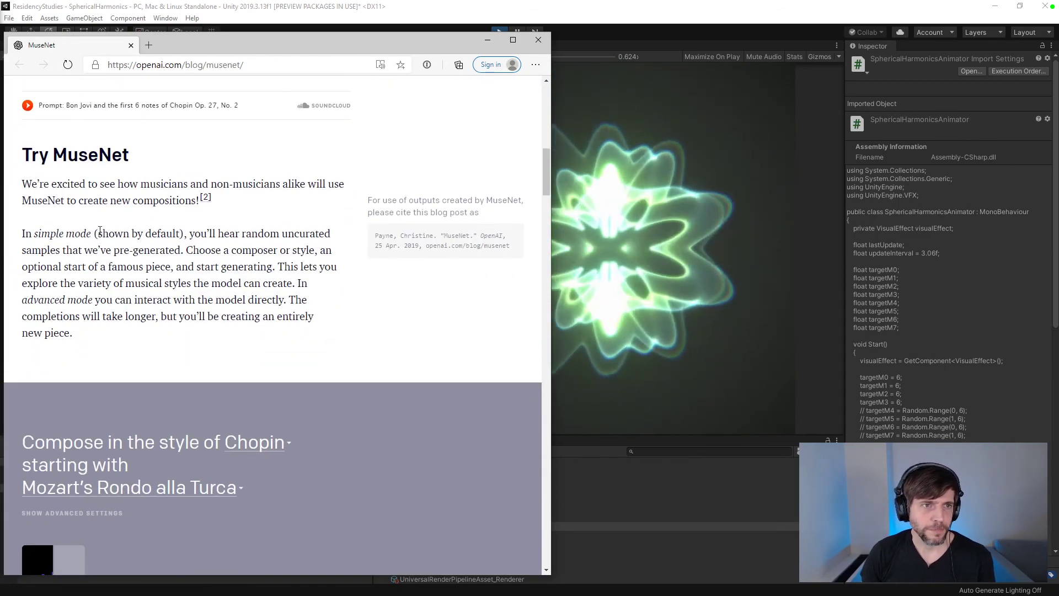
pyautogui.moveTo(25, 181); pyautogui.dragTo(256, 222)
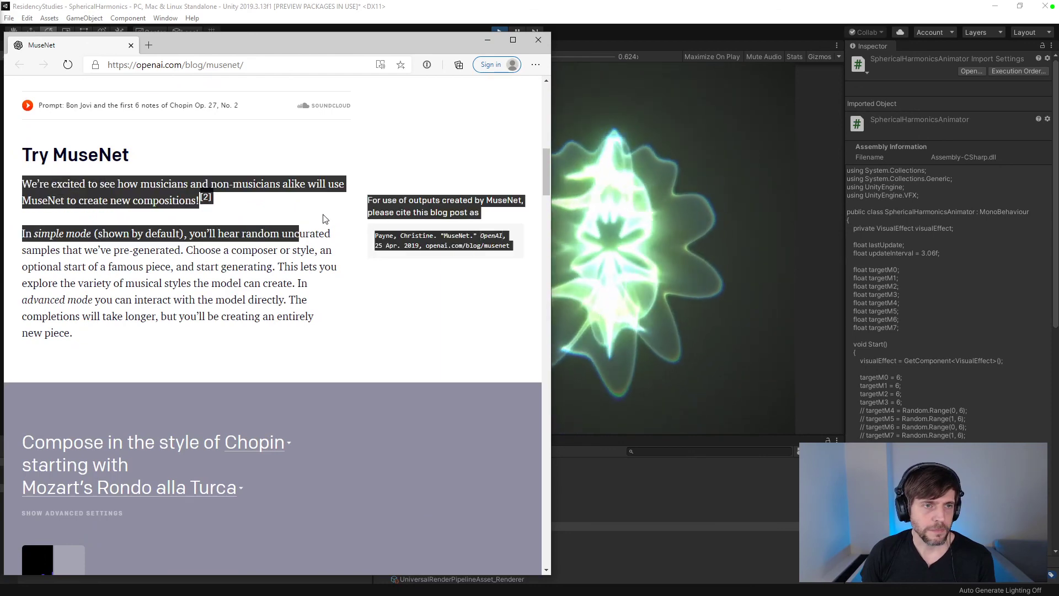
pyautogui.click(62, 248)
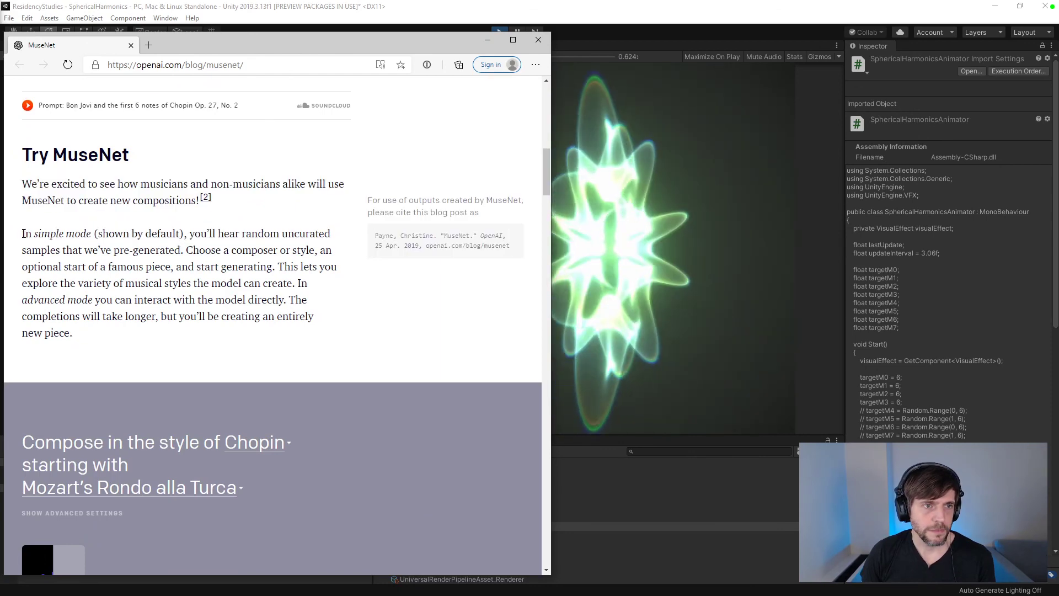
pyautogui.moveTo(23, 233); pyautogui.dragTo(100, 343)
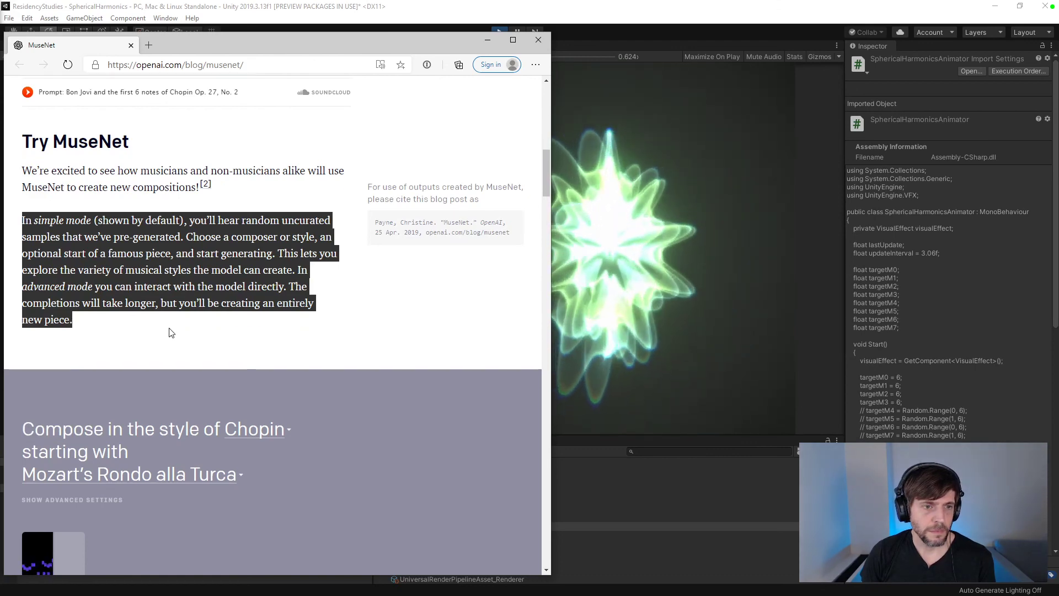
# - View the rest of the MuseNet article down to the composer and style relationship map, and close the browser to return to Unity
pyautogui.scroll(-8, 168, 331)
pyautogui.scroll(-6, 171, 328)
pyautogui.scroll(-12, 170, 331)
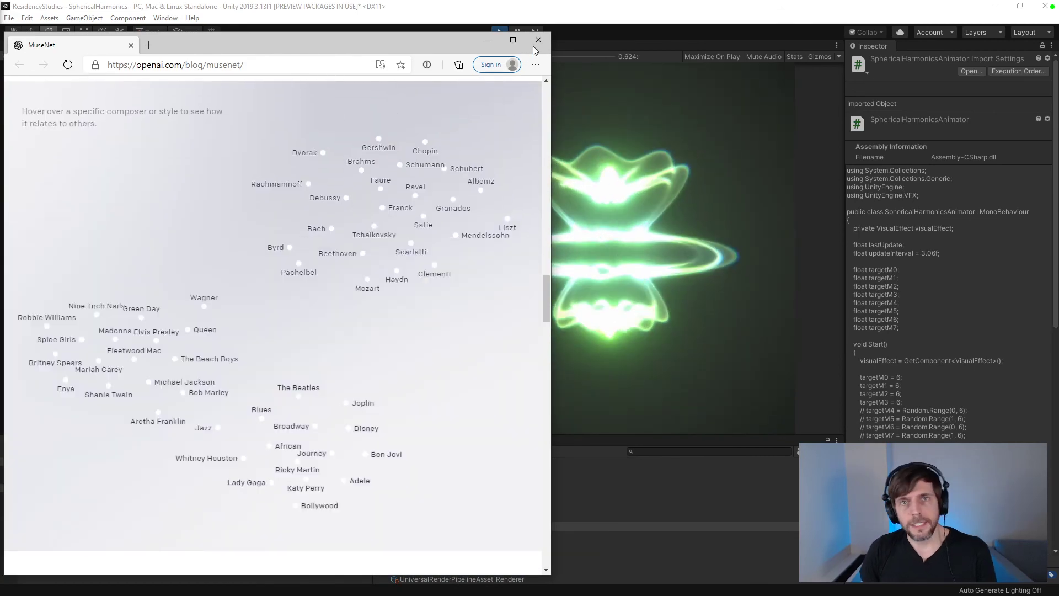
pyautogui.click(534, 49)
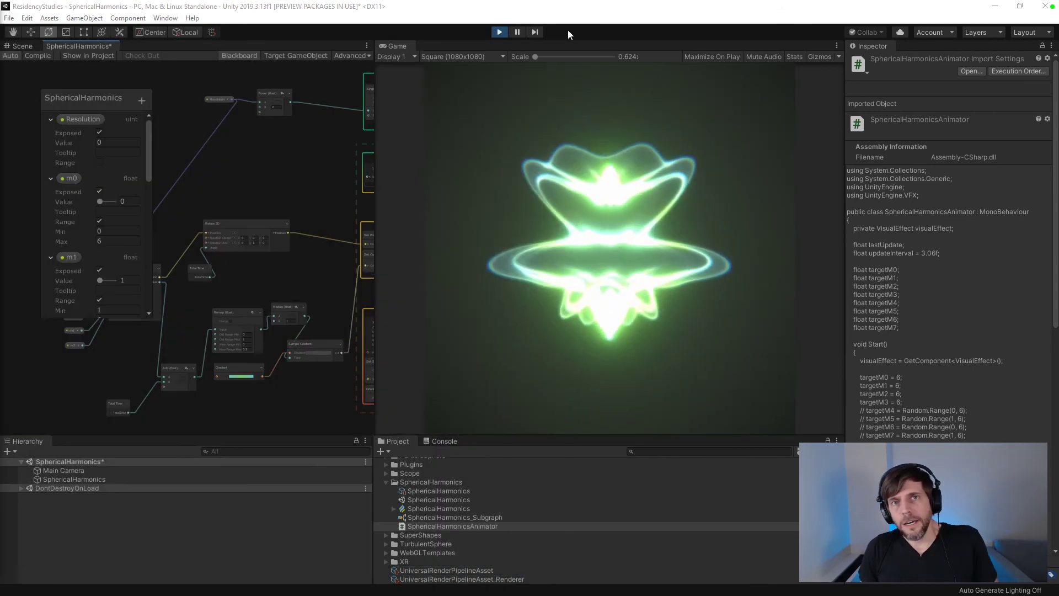